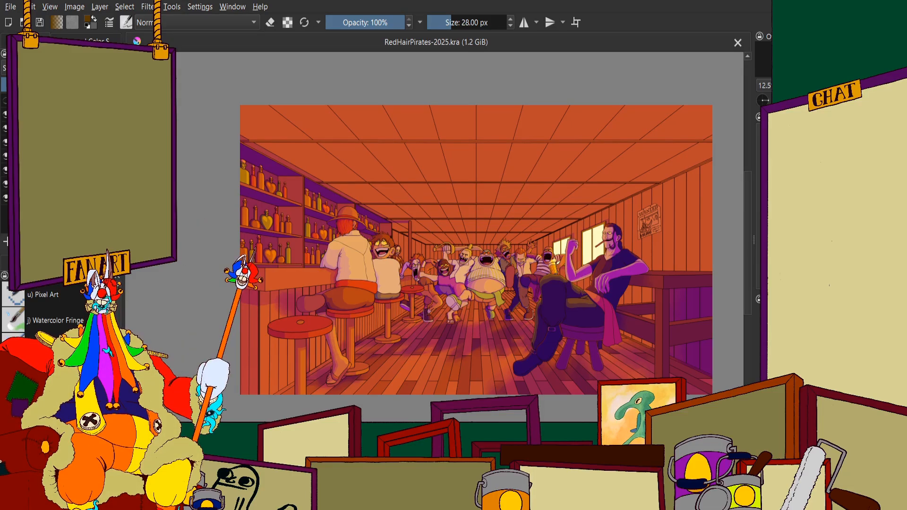
# Examine the shaded tavern illustration, from the whole composition to the dancing crew, the floor and the seated man on the stool
pyautogui.scroll(-1, 482, 312)
pyautogui.scroll(2, 500, 288)
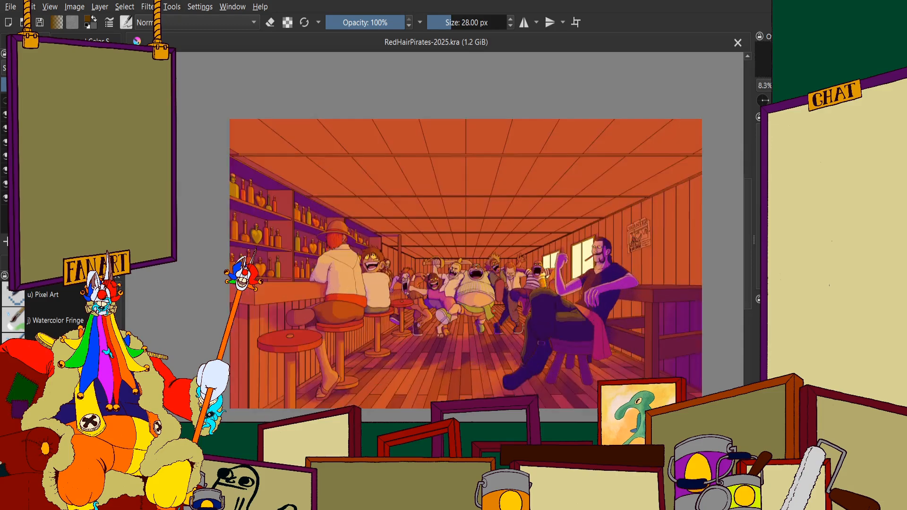
pyautogui.scroll(-1, 509, 286)
pyautogui.moveTo(510, 286); pyautogui.dragTo(567, 286)
pyautogui.scroll(-2, 567, 286)
pyautogui.scroll(3, 588, 311)
pyautogui.scroll(1, 588, 311)
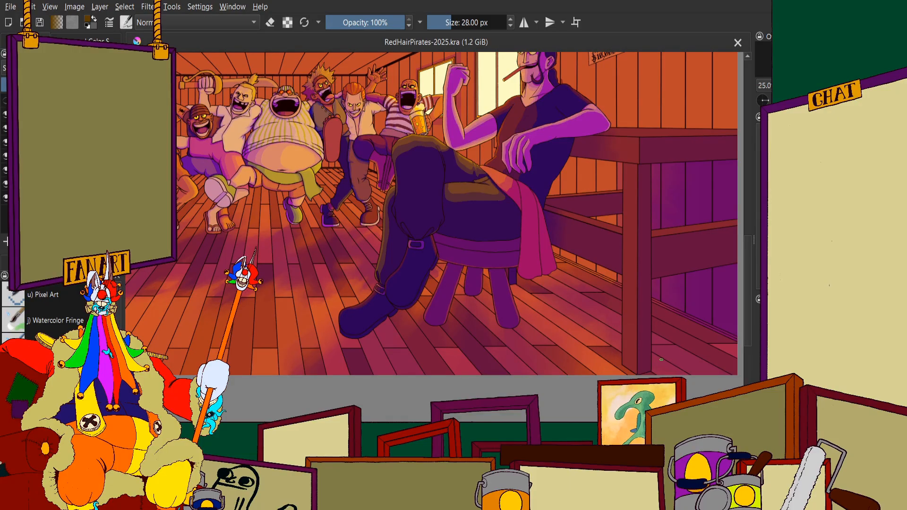
pyautogui.scroll(-1, 471, 250)
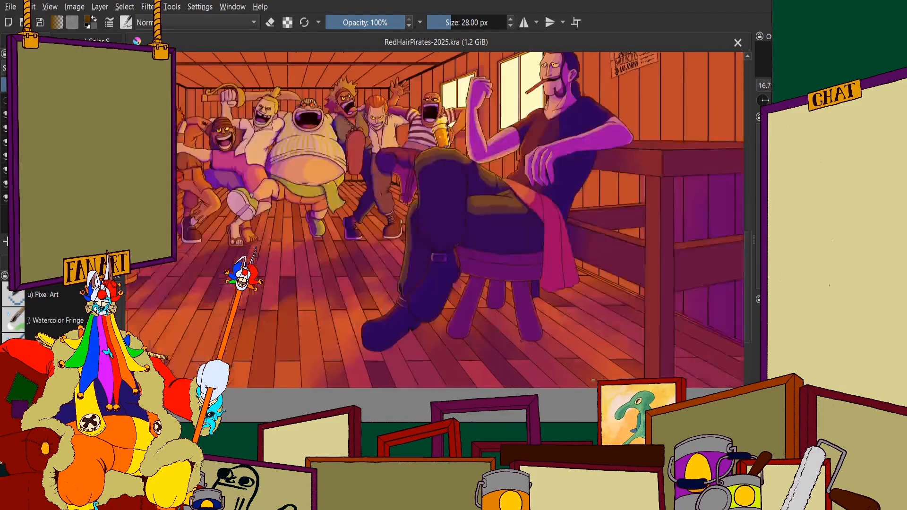
pyautogui.scroll(-1, 470, 251)
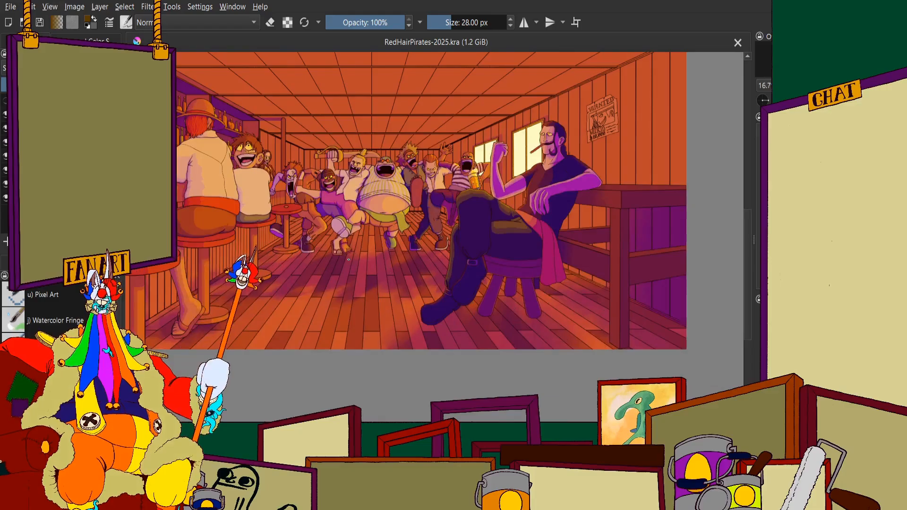
pyautogui.scroll(-2, 470, 250)
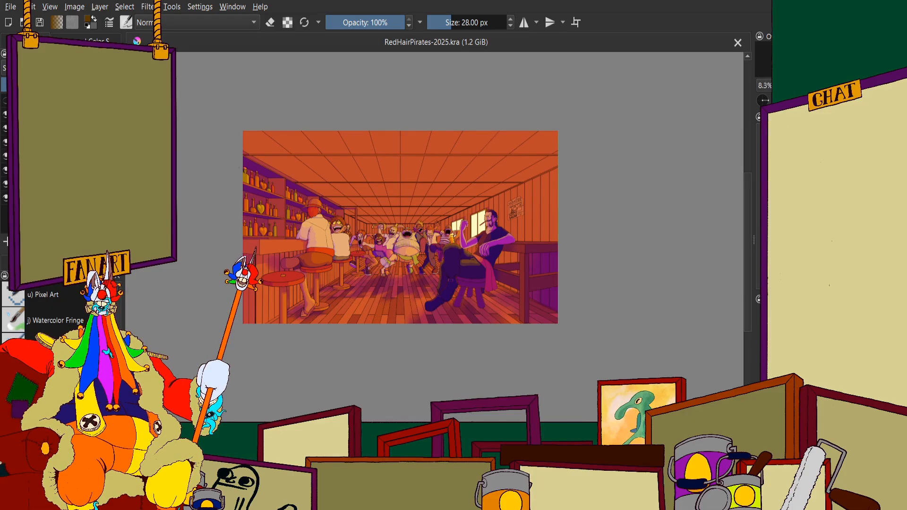
pyautogui.scroll(3, 240, 184)
pyautogui.scroll(-2, 274, 226)
pyautogui.scroll(1, 326, 264)
pyautogui.scroll(-2, 357, 302)
pyautogui.scroll(2, 424, 362)
pyautogui.scroll(-1, 424, 360)
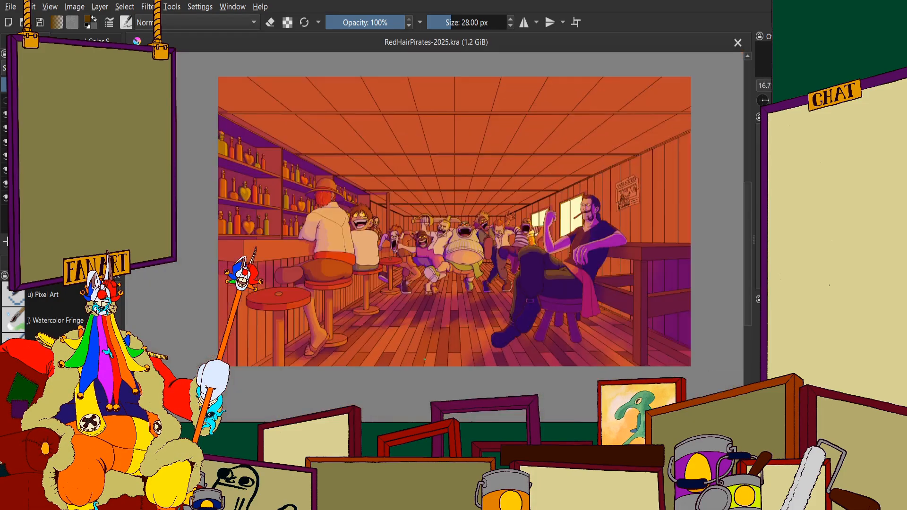
pyautogui.scroll(-1, 425, 359)
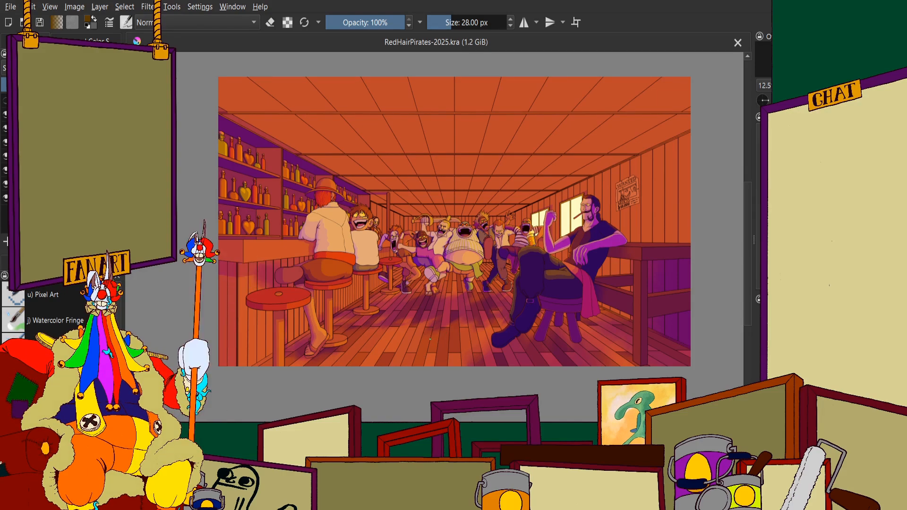
pyautogui.scroll(-1, 397, 218)
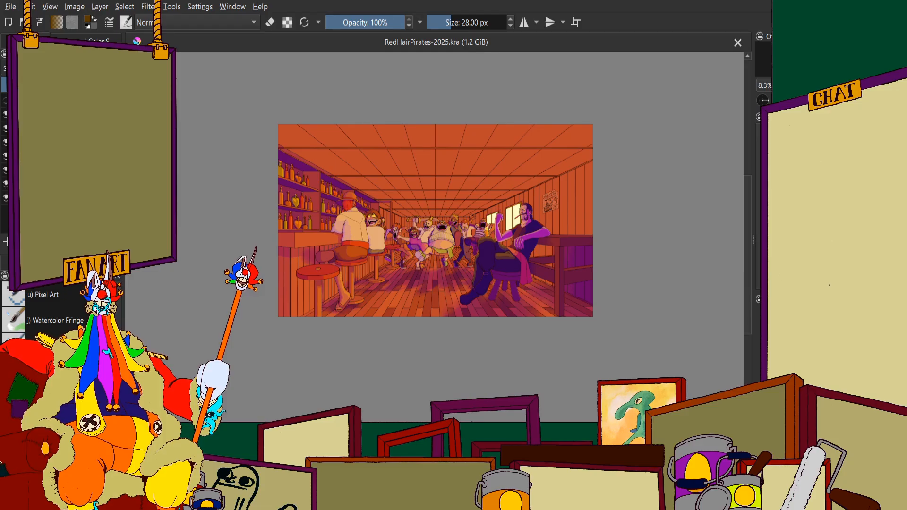
# Remove the orange and purple shading from the tavern illustration's display, leaving the flat base colours and line art
pyautogui.hotkey('ctrl', 'z')
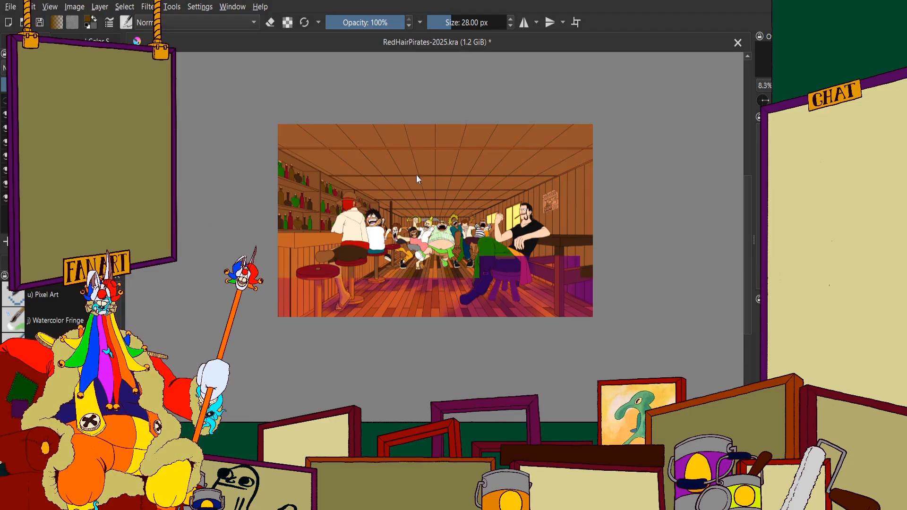
pyautogui.scroll(2, 494, 263)
pyautogui.scroll(-1, 579, 250)
pyautogui.scroll(2, 570, 279)
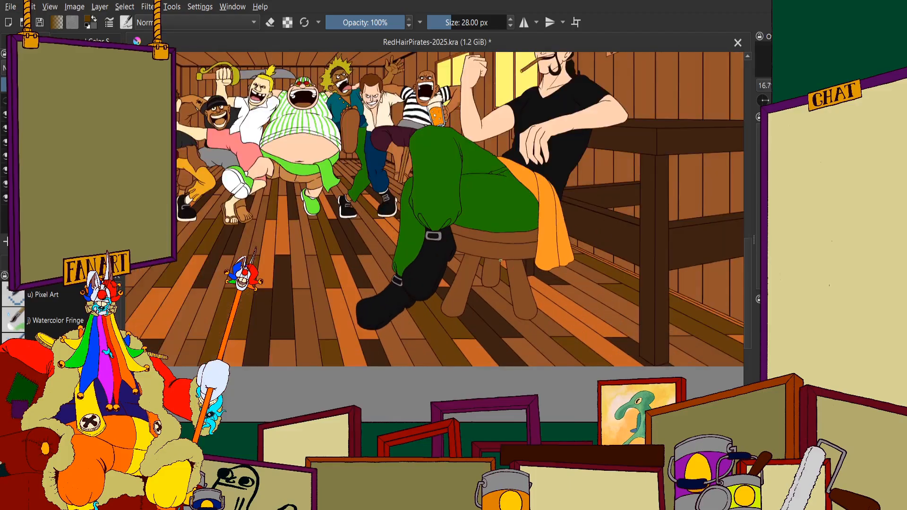
pyautogui.scroll(-1, 602, 206)
pyautogui.scroll(1, 355, 190)
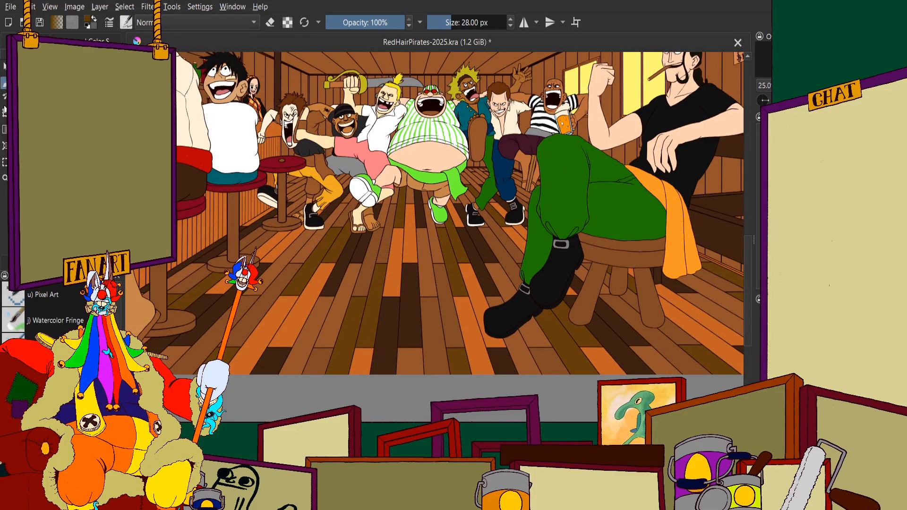
# Inspect the flat-coloured floor planks around the bar stools and the sandalled foot up close
pyautogui.click(15, 40)
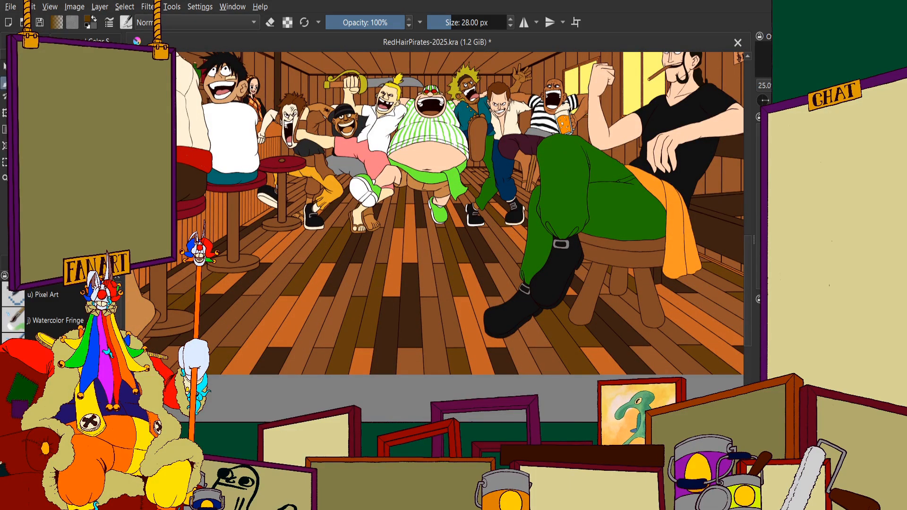
pyautogui.click(67, 129)
pyautogui.scroll(-3, 313, 222)
pyautogui.scroll(4, 378, 207)
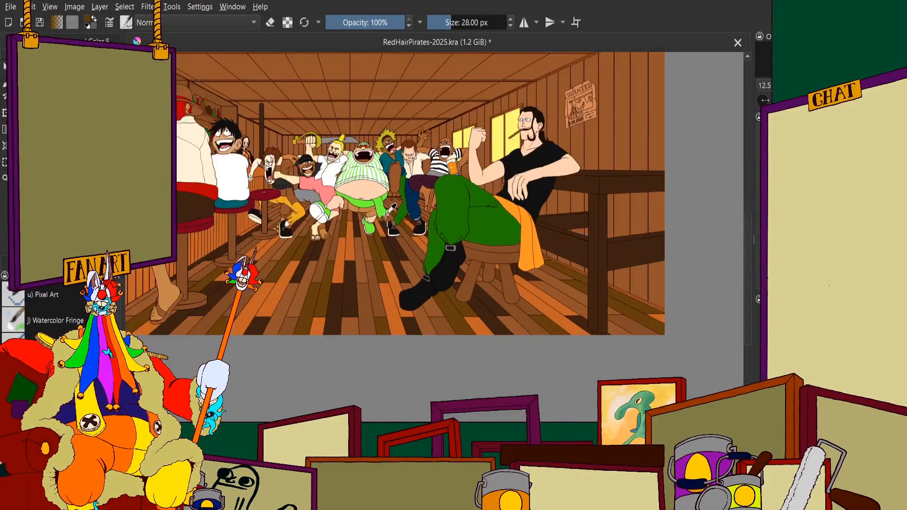
pyautogui.scroll(-3, 382, 204)
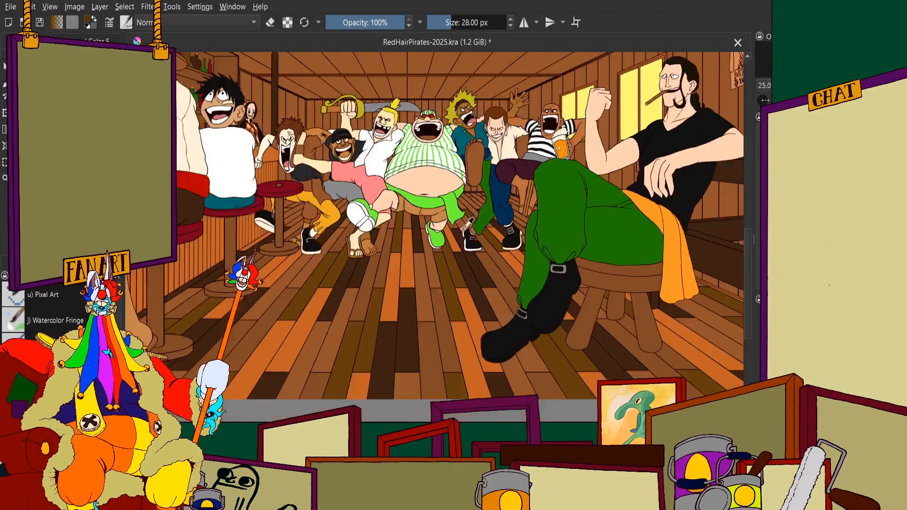
pyautogui.scroll(5, 416, 231)
pyautogui.scroll(-4, 416, 232)
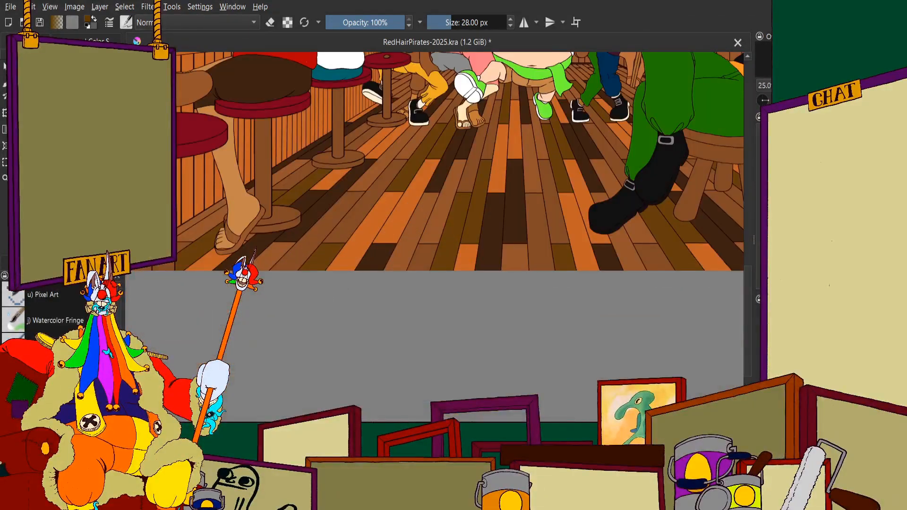
pyautogui.scroll(-2, 297, 258)
pyautogui.scroll(5, 283, 303)
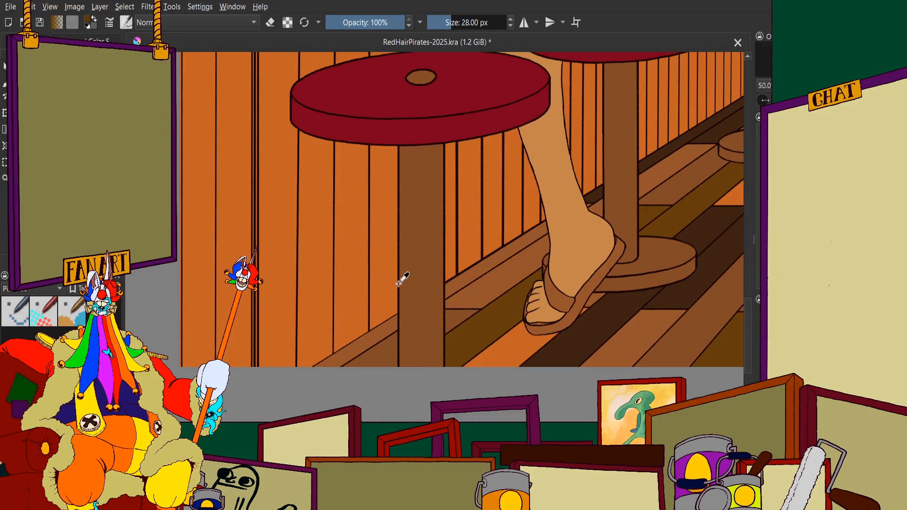
pyautogui.scroll(-4, 376, 302)
pyautogui.scroll(5, 404, 286)
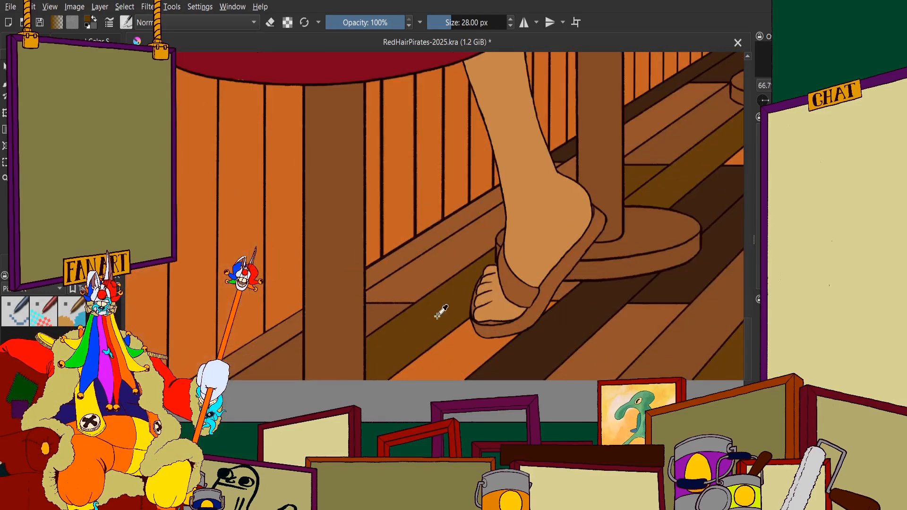
pyautogui.scroll(-3, 387, 294)
pyautogui.scroll(2, 374, 285)
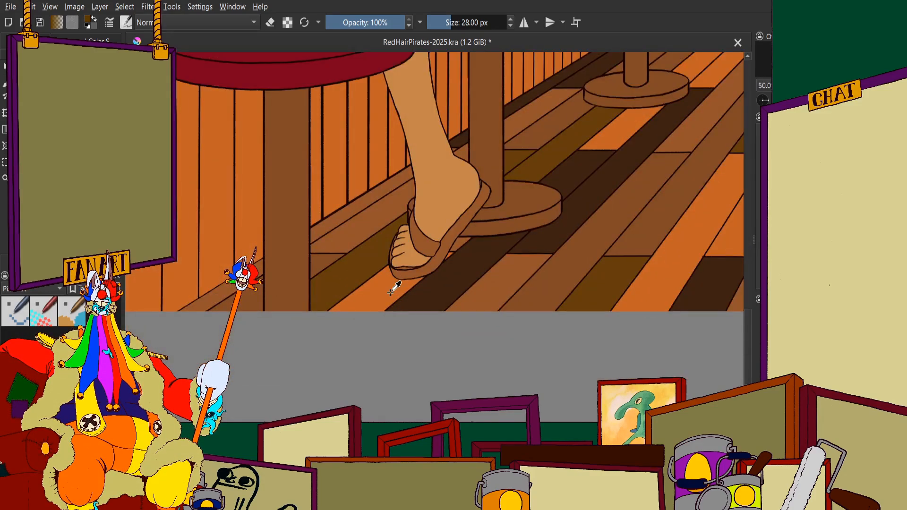
pyautogui.scroll(-4, 457, 278)
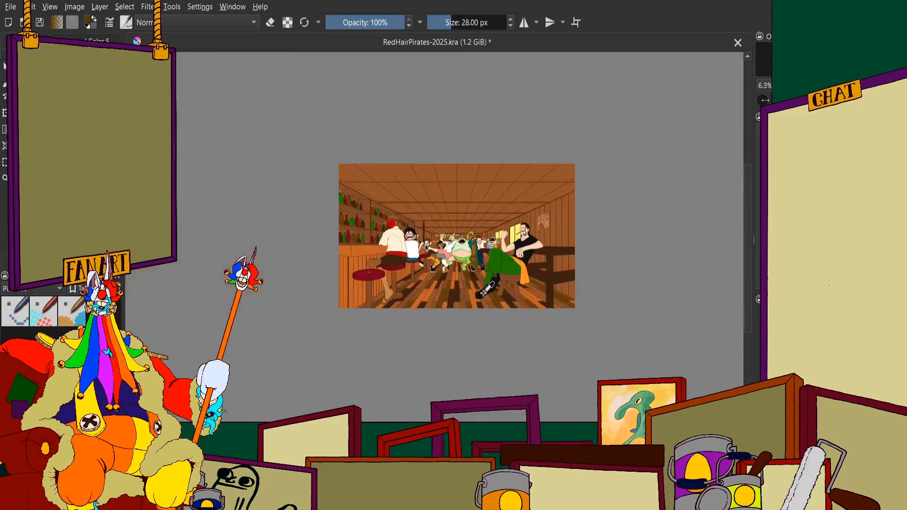
# Compare the plank colours and outlines beside the black buckled shoes and green trousers with those near the sandalled foot
pyautogui.scroll(2, 455, 204)
pyautogui.scroll(6, 454, 206)
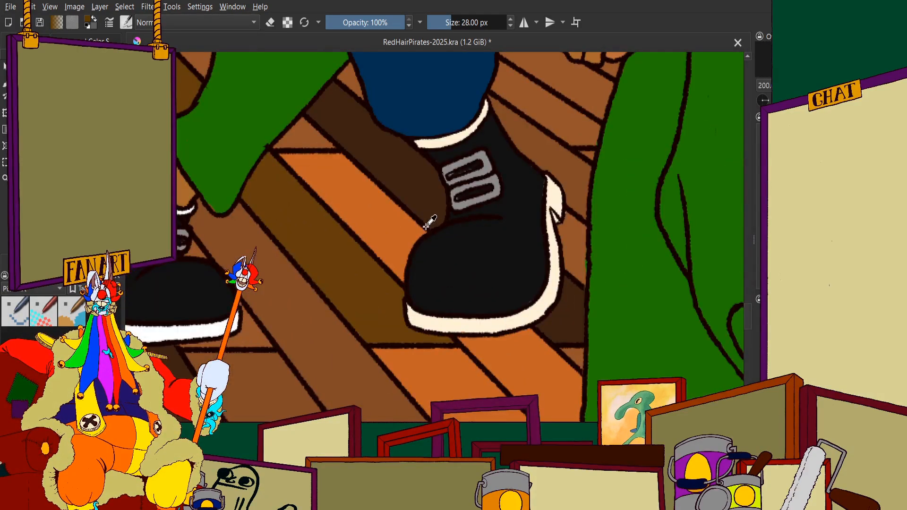
pyautogui.moveTo(568, 204); pyautogui.dragTo(500, 229)
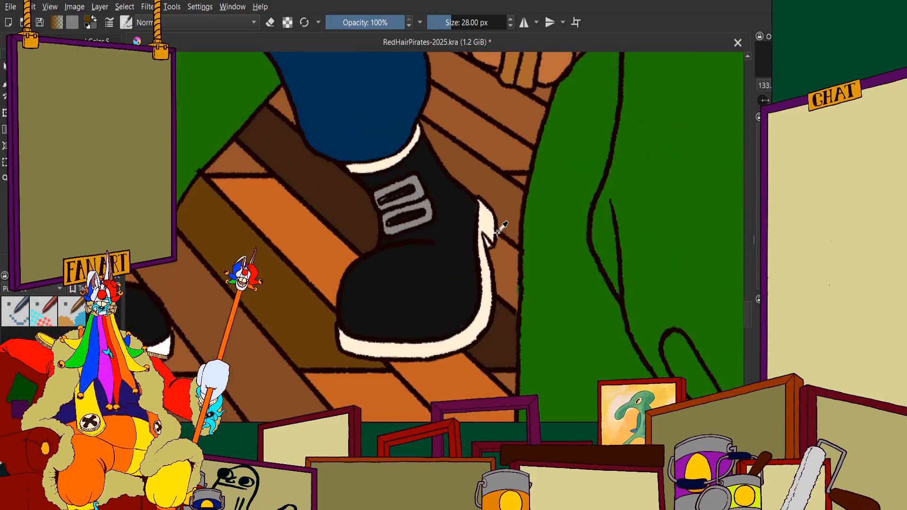
pyautogui.scroll(-8, 482, 185)
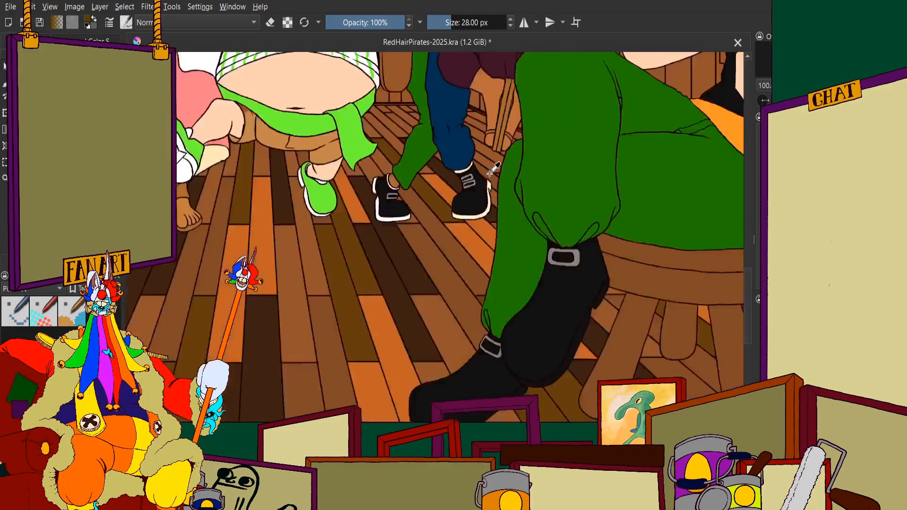
pyautogui.scroll(2, 297, 262)
pyautogui.scroll(2, 296, 262)
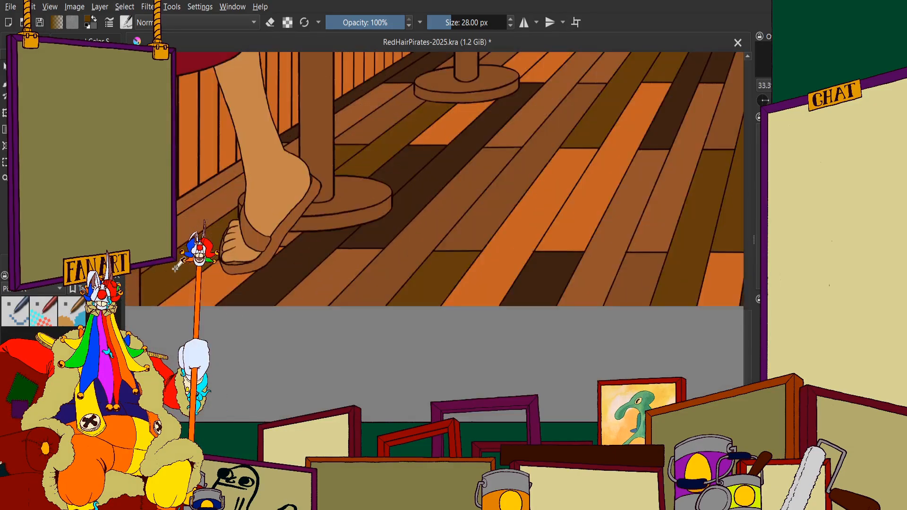
pyautogui.scroll(1, 450, 269)
pyautogui.scroll(3, 421, 281)
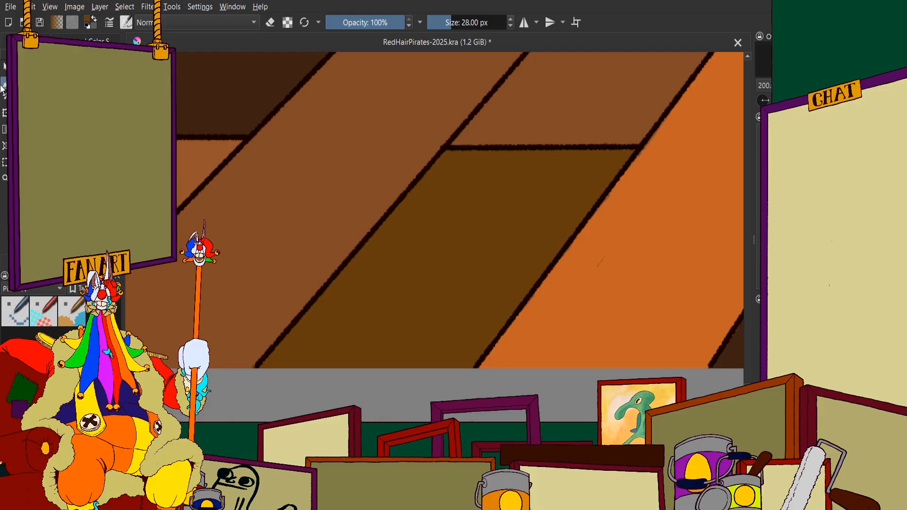
pyautogui.scroll(-10, 405, 206)
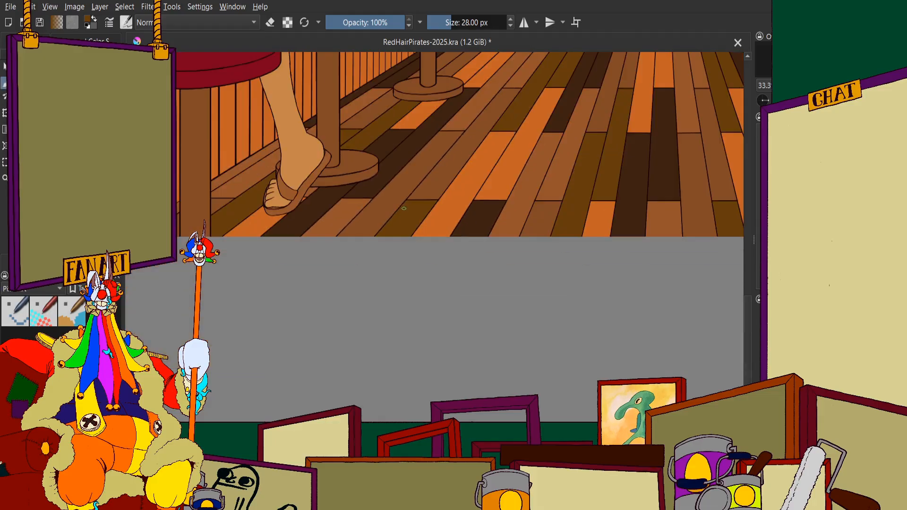
pyautogui.scroll(10, 483, 193)
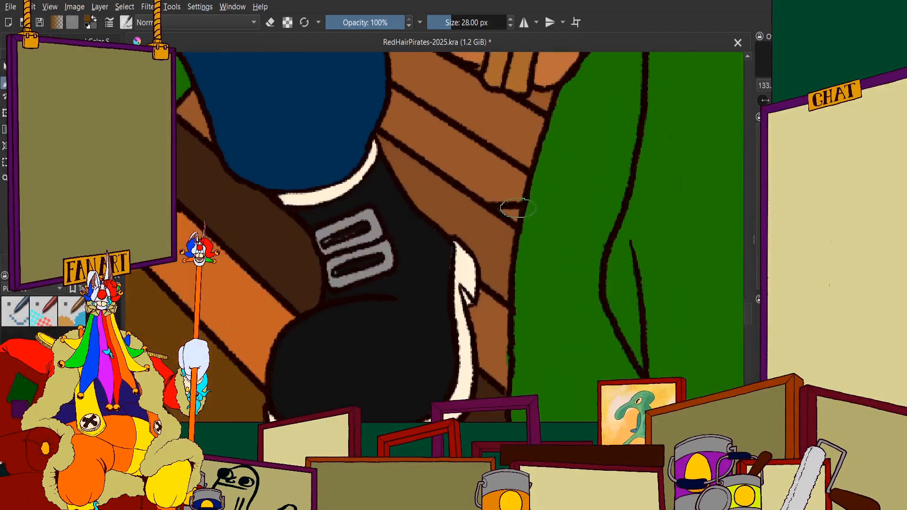
pyautogui.scroll(3, 483, 193)
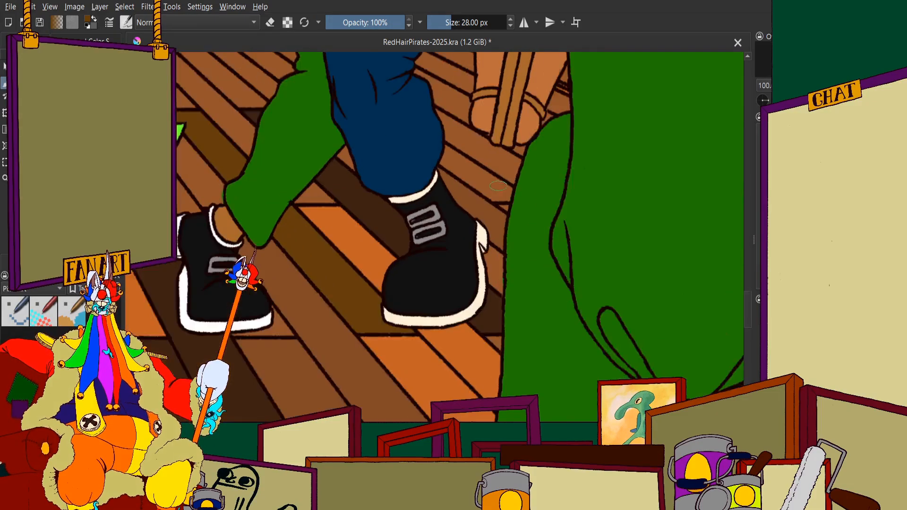
pyautogui.scroll(1, 502, 213)
pyautogui.scroll(-3, 439, 215)
pyautogui.scroll(1, 366, 228)
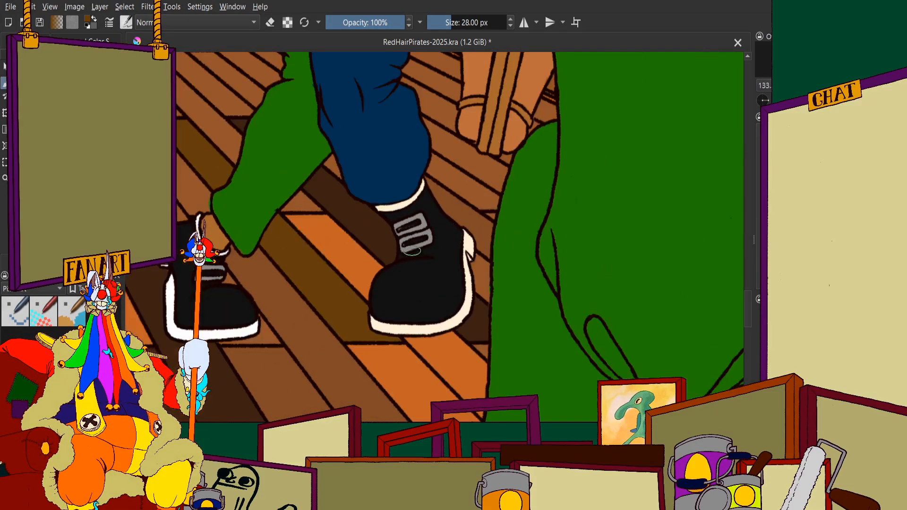
pyautogui.scroll(5, 486, 213)
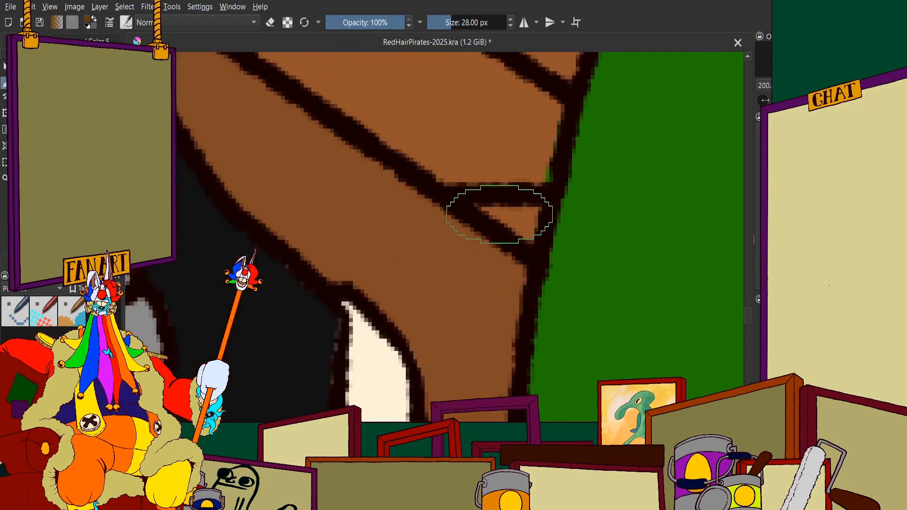
pyautogui.scroll(-10, 519, 218)
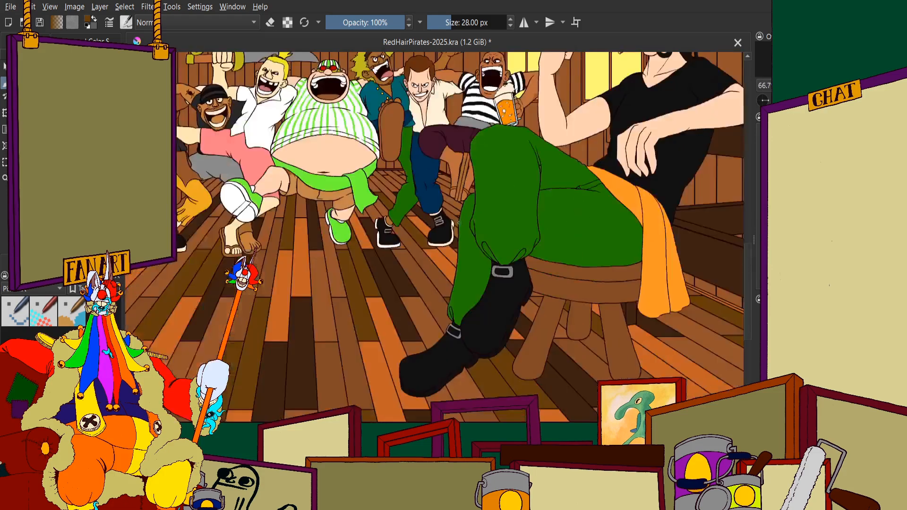
pyautogui.scroll(4, 465, 222)
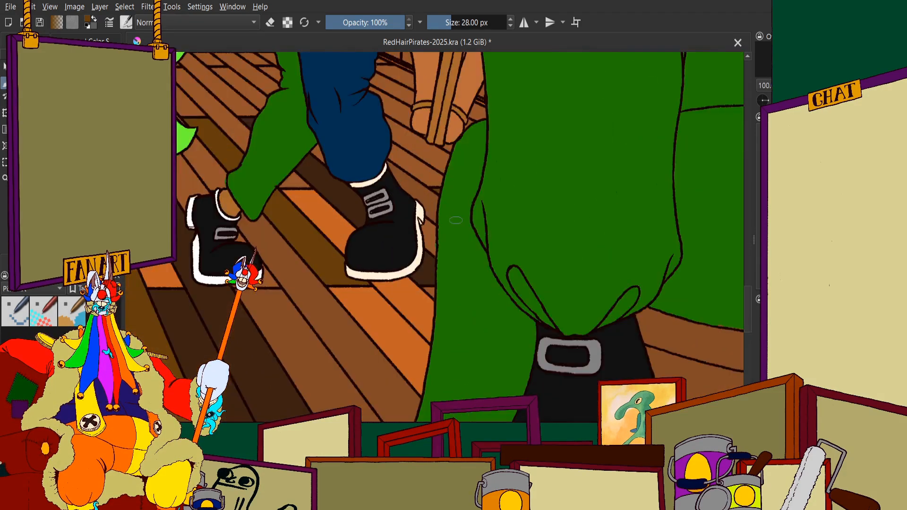
pyautogui.scroll(-2, 425, 159)
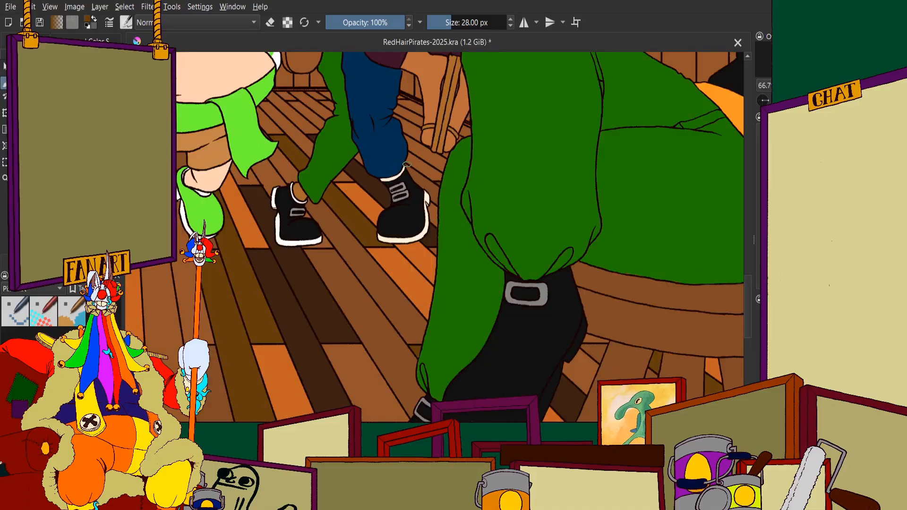
pyautogui.scroll(1, 398, 148)
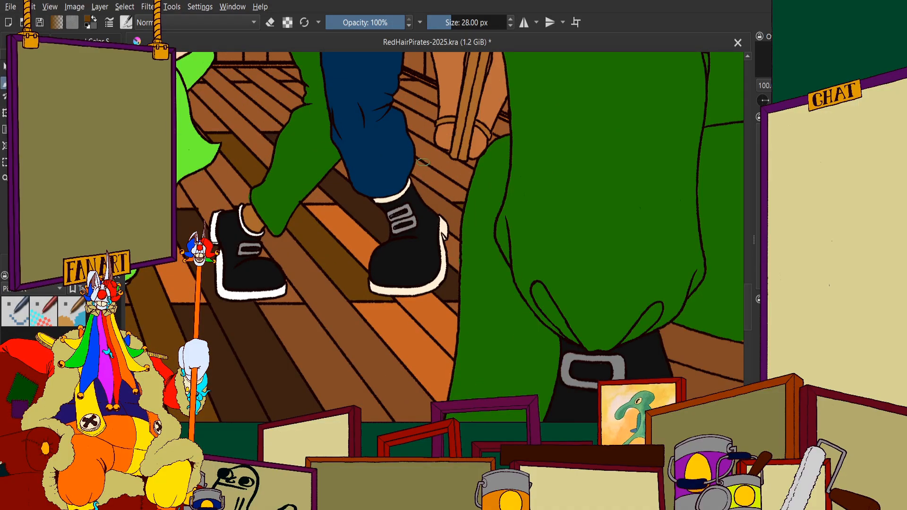
pyautogui.scroll(-5, 446, 184)
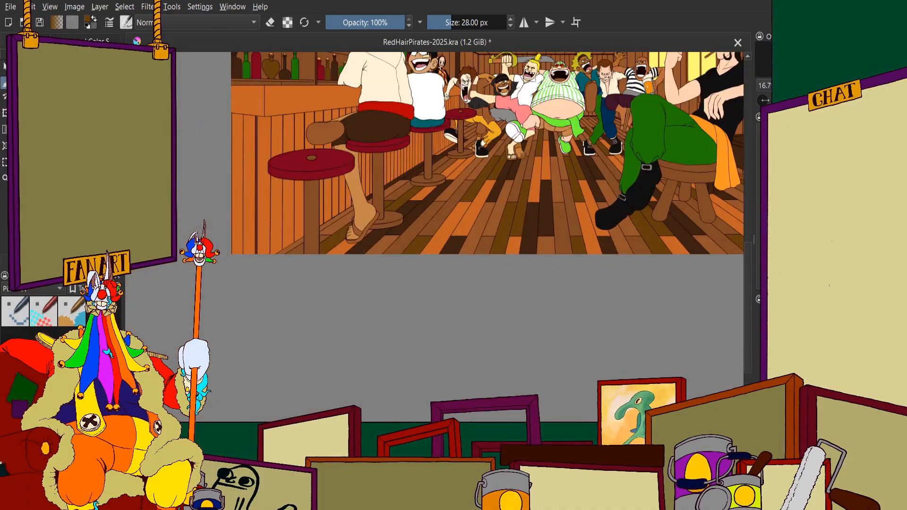
pyautogui.scroll(11, 264, 236)
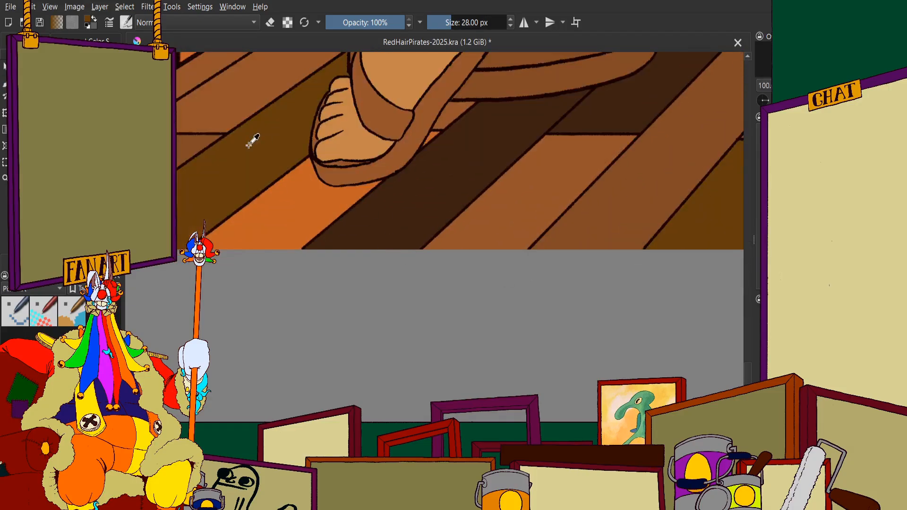
# Sample the bright orange of the floor plank beneath the sandalled foot as the painting colour
pyautogui.scroll(4, 444, 285)
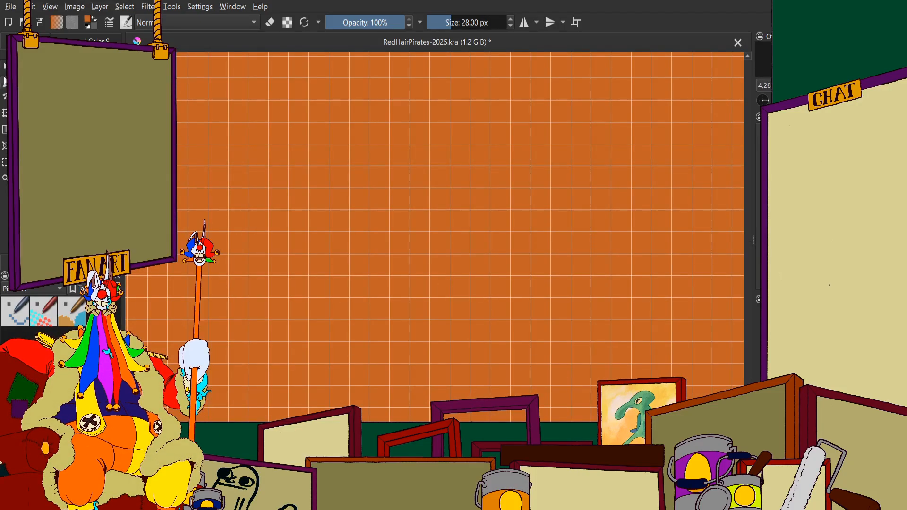
pyautogui.scroll(-13, 353, 162)
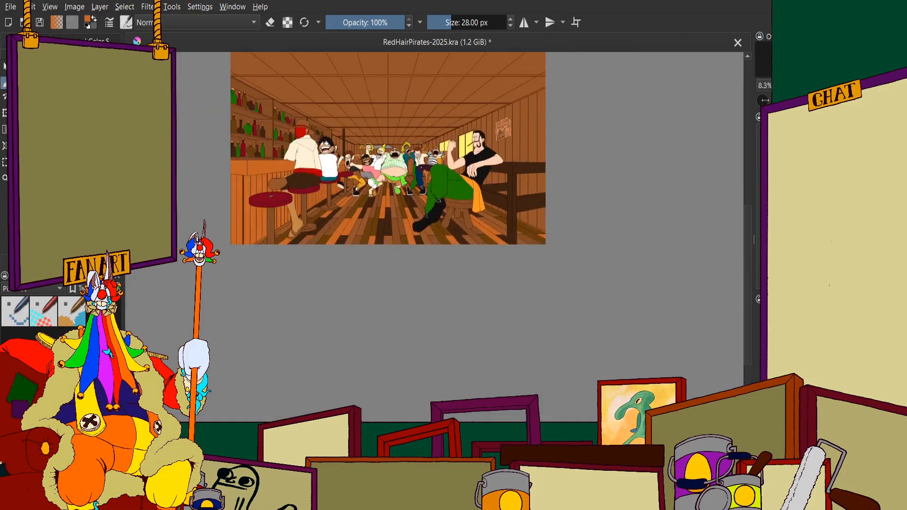
pyautogui.scroll(2, 444, 217)
pyautogui.scroll(6, 444, 217)
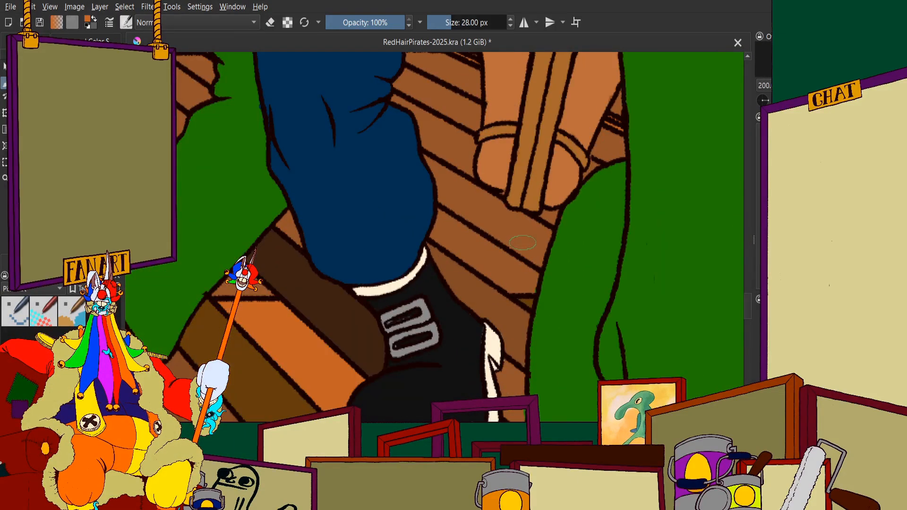
pyautogui.moveTo(432, 151)
pyautogui.mouseDown()
pyautogui.moveTo(504, 213)
pyautogui.moveTo(425, 208)
pyautogui.moveTo(411, 109)
pyautogui.moveTo(454, 137)
pyautogui.moveTo(467, 166)
pyautogui.mouseUp()
pyautogui.scroll(-3, 464, 166)
pyautogui.hotkey('ctrl', 'z')
# Paint the floor plank between the blue trouser leg and the roped sandalled feet bright orange, up to its outlines
pyautogui.scroll(3, 471, 154)
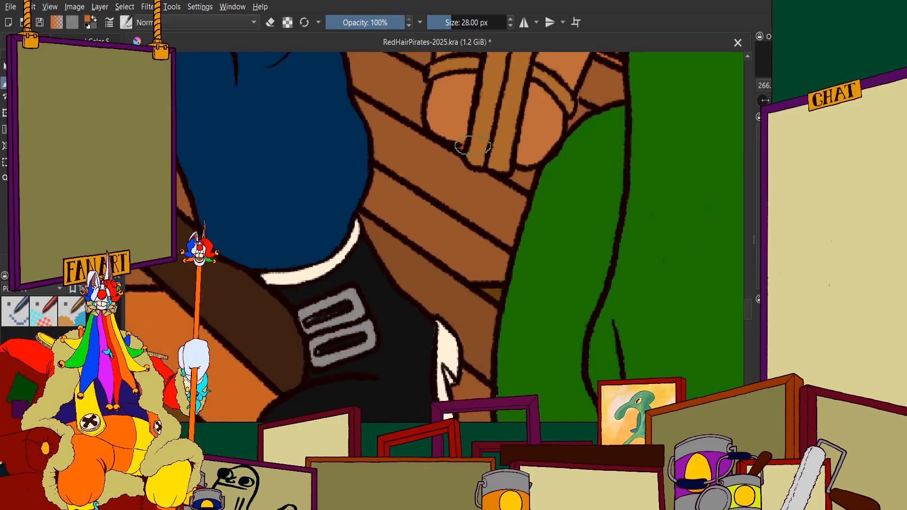
pyautogui.moveTo(338, 111)
pyautogui.mouseDown()
pyautogui.moveTo(350, 140)
pyautogui.moveTo(462, 200)
pyautogui.moveTo(411, 207)
pyautogui.moveTo(355, 161)
pyautogui.moveTo(541, 298)
pyautogui.moveTo(552, 321)
pyautogui.moveTo(552, 273)
pyautogui.moveTo(569, 240)
pyautogui.moveTo(484, 202)
pyautogui.moveTo(529, 245)
pyautogui.mouseUp()
pyautogui.scroll(-2, 529, 246)
pyautogui.scroll(3, 378, 154)
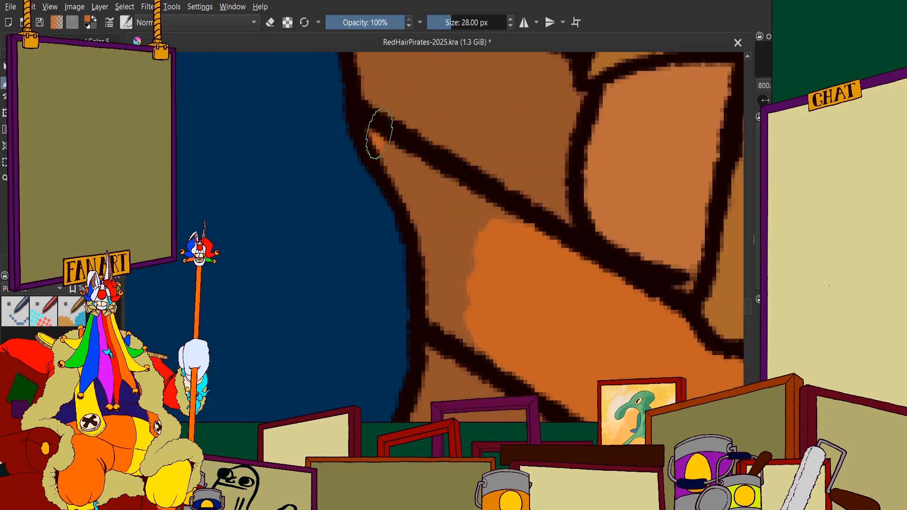
pyautogui.moveTo(382, 137)
pyautogui.mouseDown()
pyautogui.moveTo(453, 229)
pyautogui.moveTo(442, 238)
pyautogui.moveTo(453, 331)
pyautogui.mouseUp()
pyautogui.scroll(-10, 454, 331)
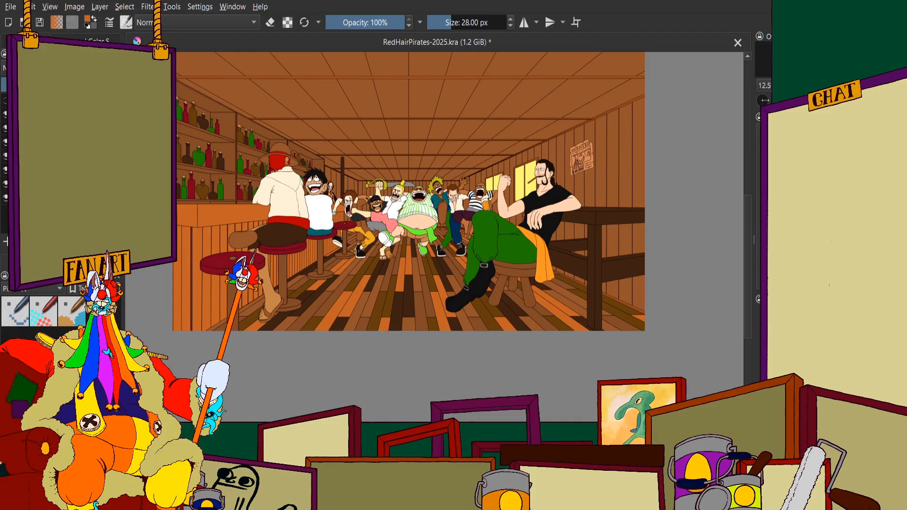
# Show the orange and purple shading again and review the whole tavern composition, including the dancing crew and floor
pyautogui.click(5, 100)
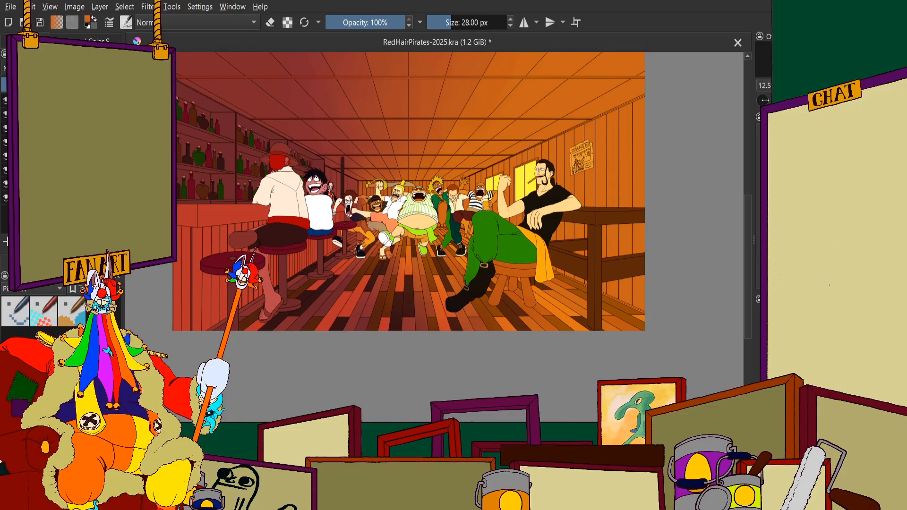
pyautogui.click(43, 68)
pyautogui.scroll(2, 424, 258)
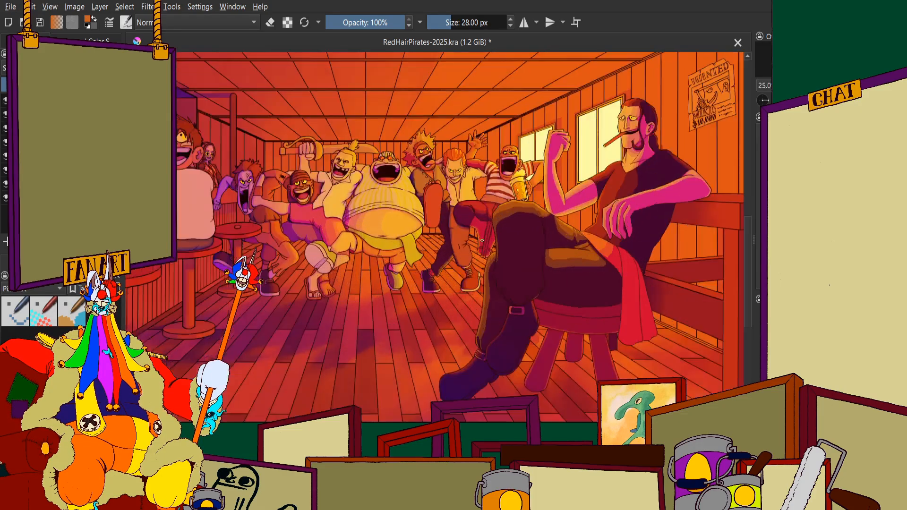
pyautogui.scroll(-2, 496, 227)
pyautogui.moveTo(472, 227); pyautogui.dragTo(505, 252)
pyautogui.scroll(3, 491, 250)
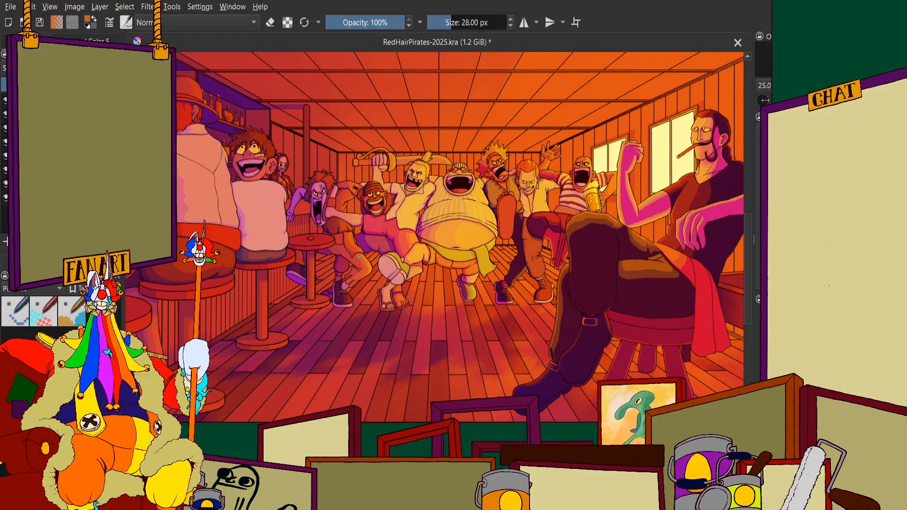
pyautogui.scroll(-4, 358, 153)
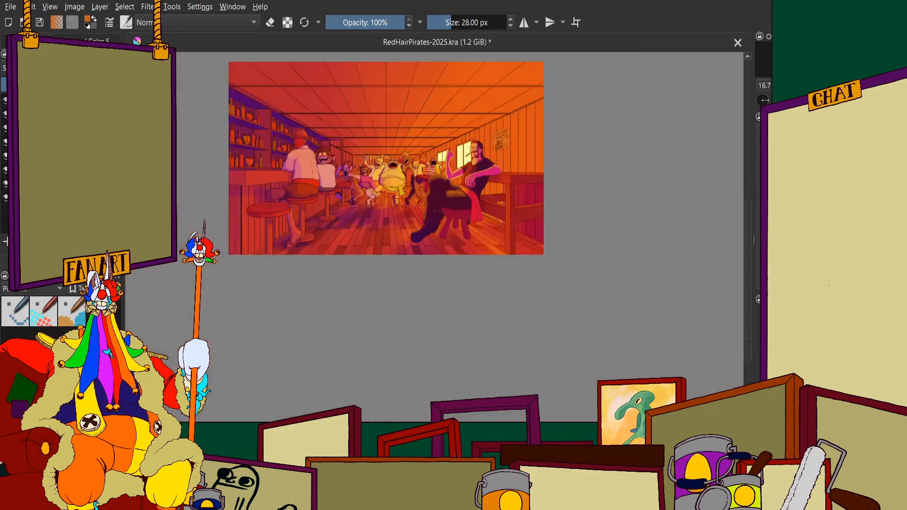
pyautogui.scroll(2, 431, 242)
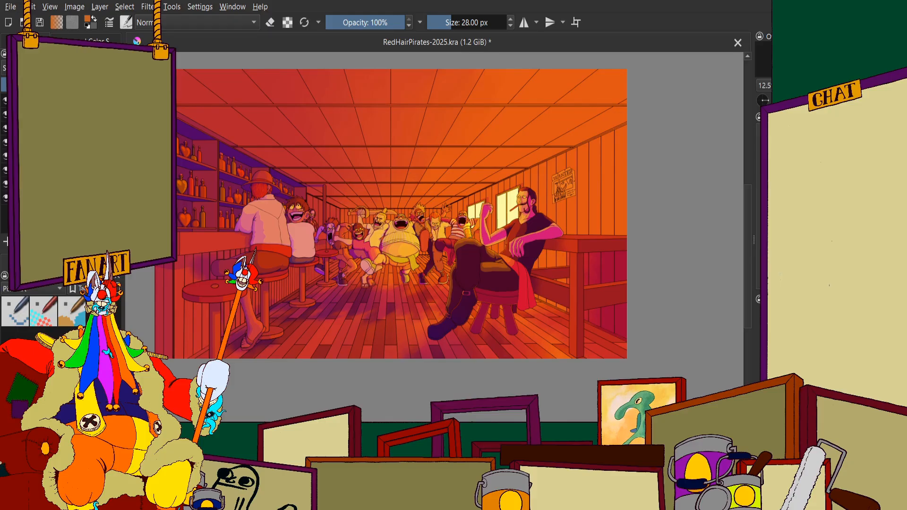
# Inspect the shaded bottles and shelves behind the bar up close
pyautogui.scroll(10, 215, 181)
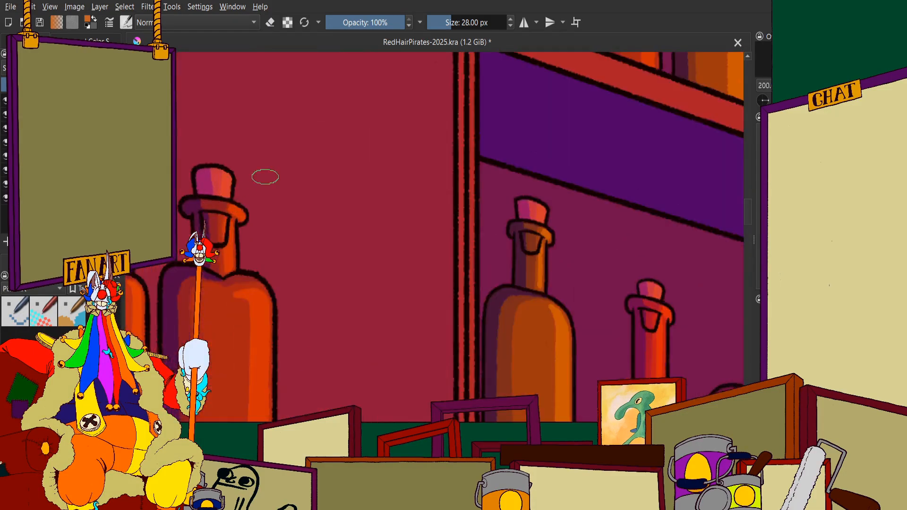
pyautogui.scroll(2, 317, 193)
pyautogui.scroll(-3, 358, 130)
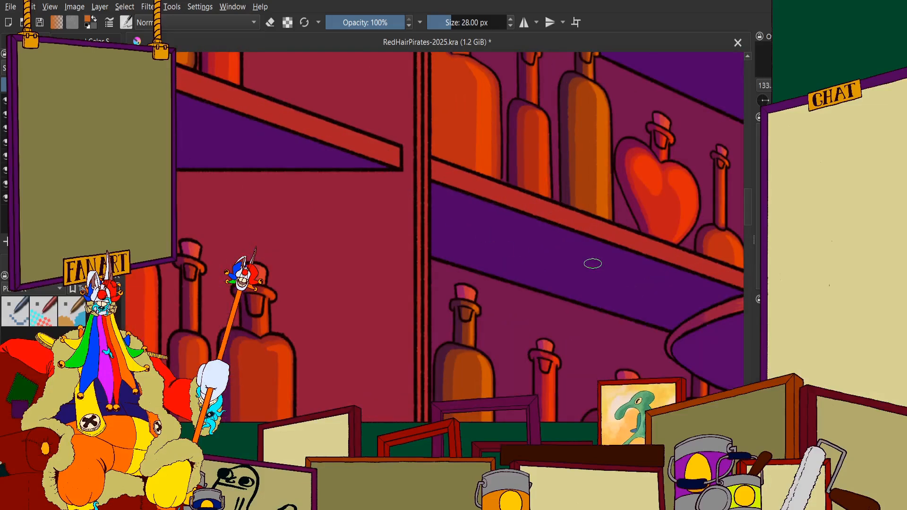
pyautogui.scroll(-2, 397, 192)
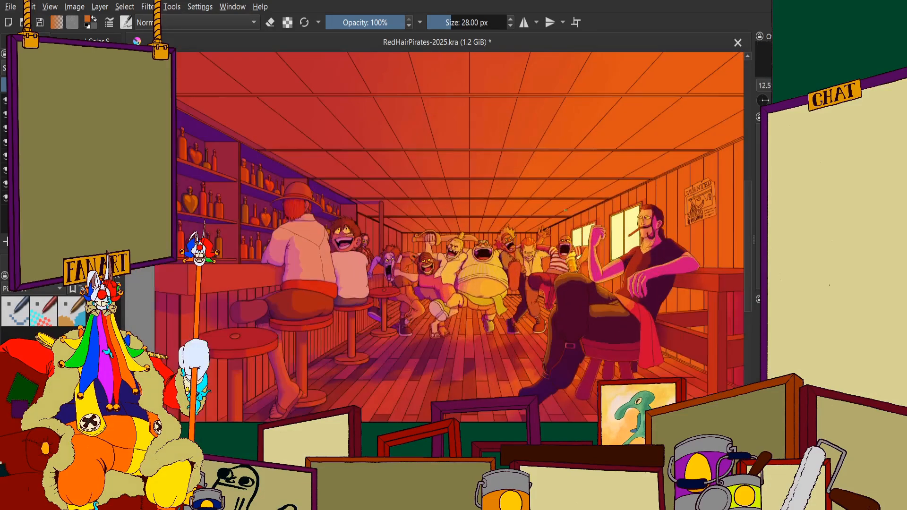
# Hide the shading again and return to the flat-coloured orange plank beside the black buckled shoe
pyautogui.click(5, 101)
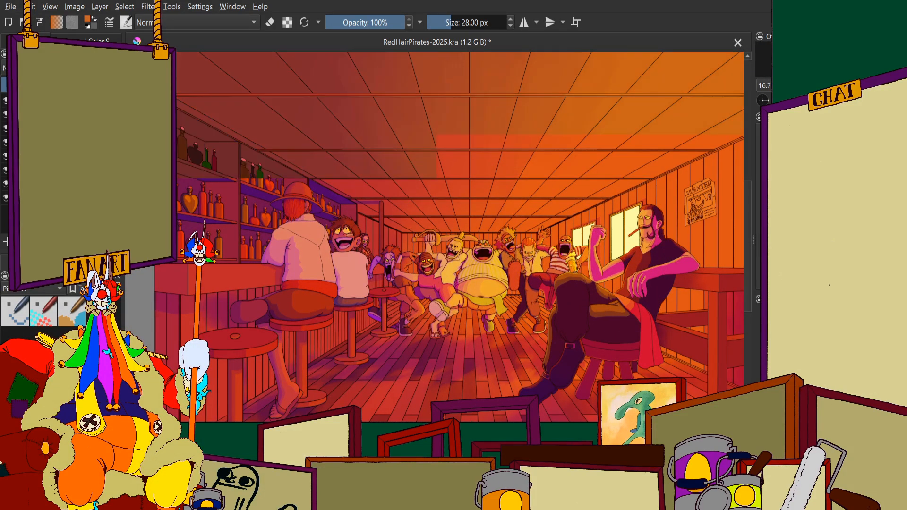
pyautogui.scroll(4, 569, 299)
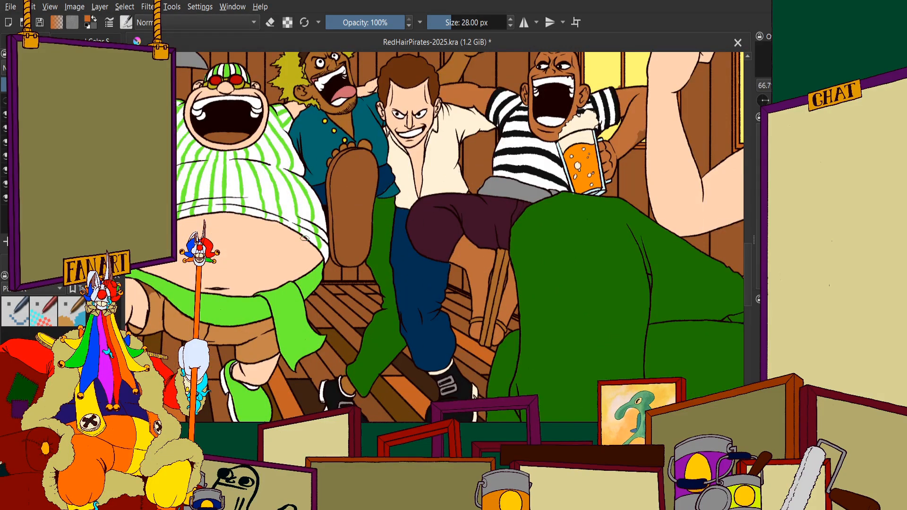
pyautogui.scroll(3, 455, 180)
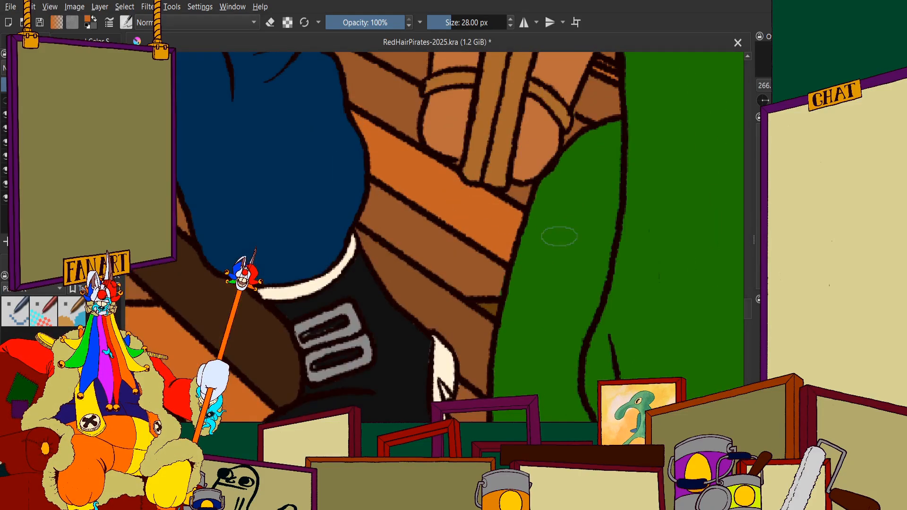
pyautogui.scroll(-2, 597, 227)
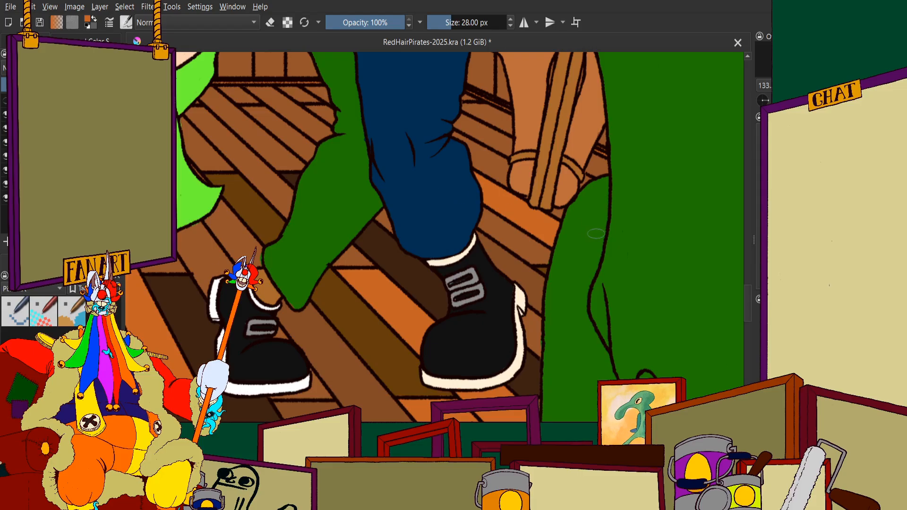
# Examine the flat-coloured planks around the green and blue trouser legs and the black buckled shoes
pyautogui.scroll(1, 317, 171)
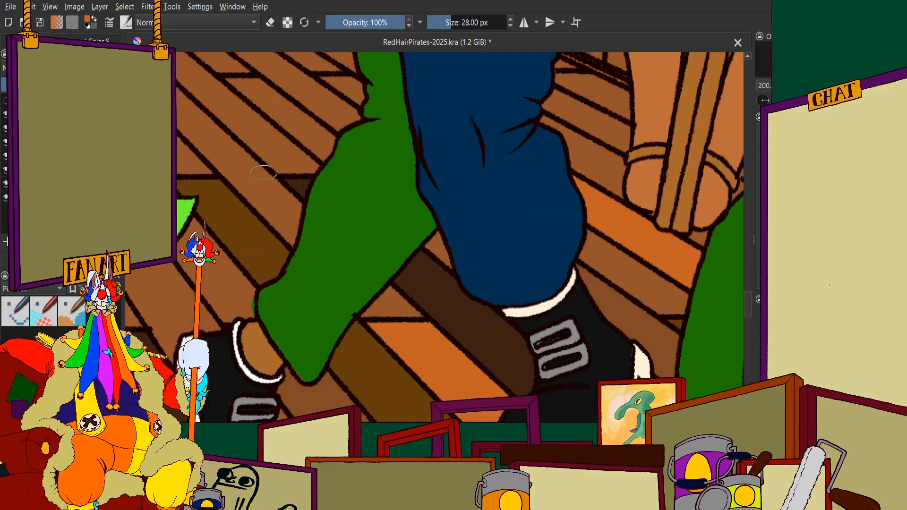
pyautogui.scroll(-1, 555, 156)
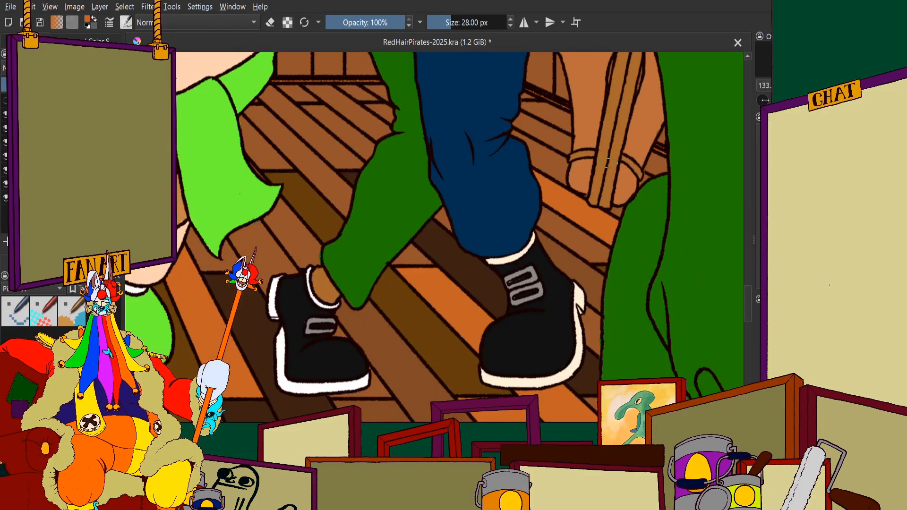
pyautogui.scroll(1, 677, 142)
pyautogui.scroll(-3, 611, 125)
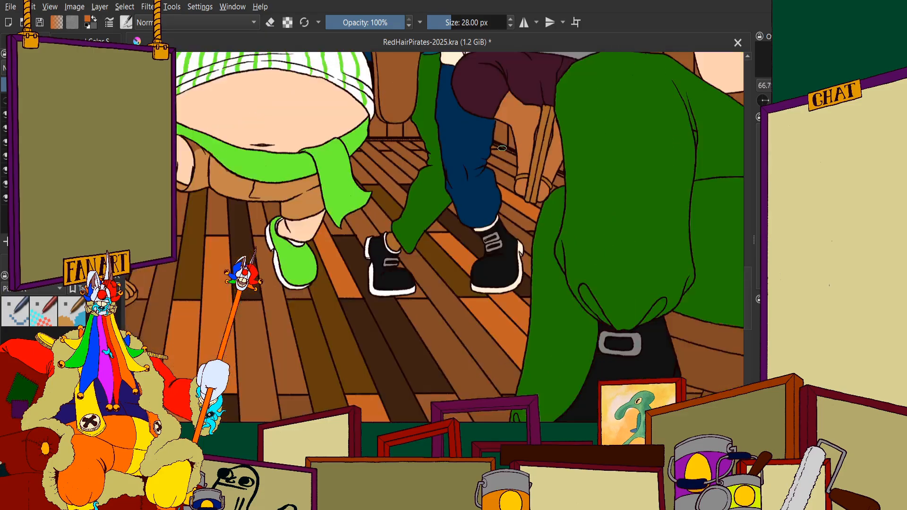
pyautogui.scroll(2, 371, 219)
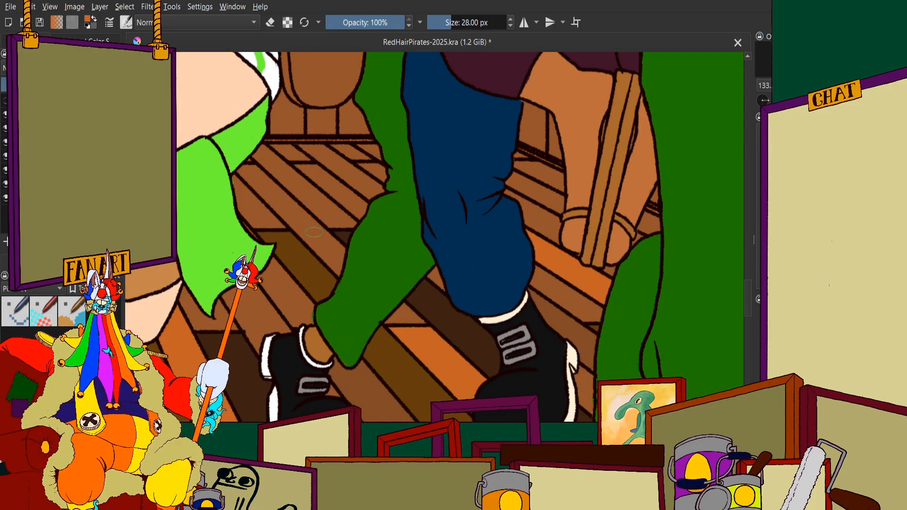
pyautogui.scroll(1, 339, 231)
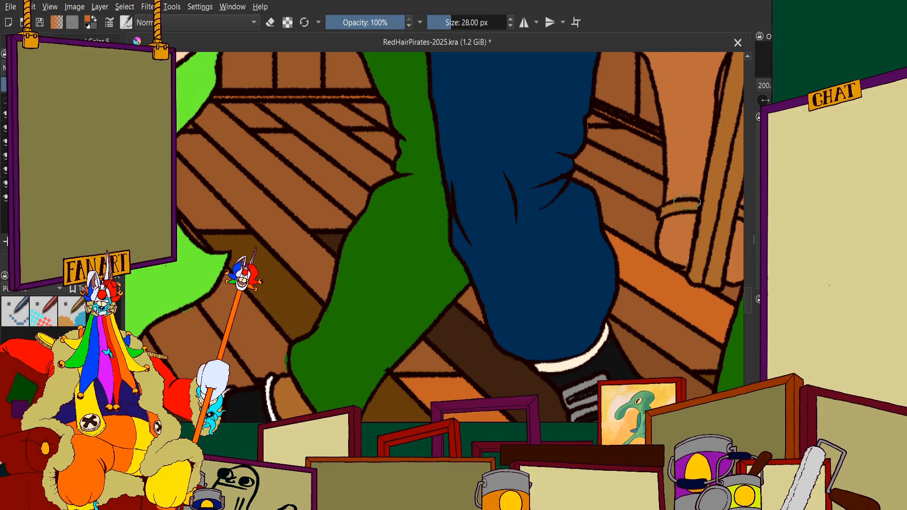
pyautogui.scroll(-3, 687, 204)
pyautogui.scroll(3, 546, 240)
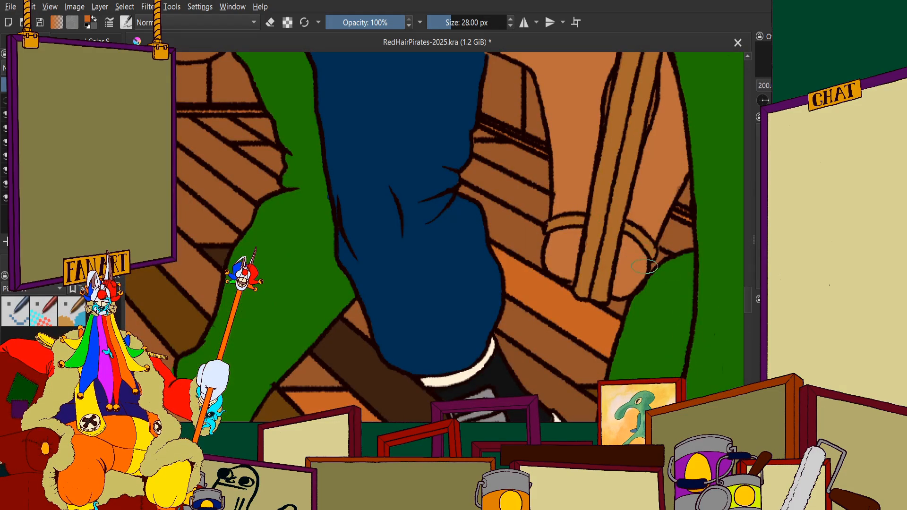
# Examine the narrow brown planks between the blue trouser leg and the roped sandalled feet up close
pyautogui.scroll(2, 555, 219)
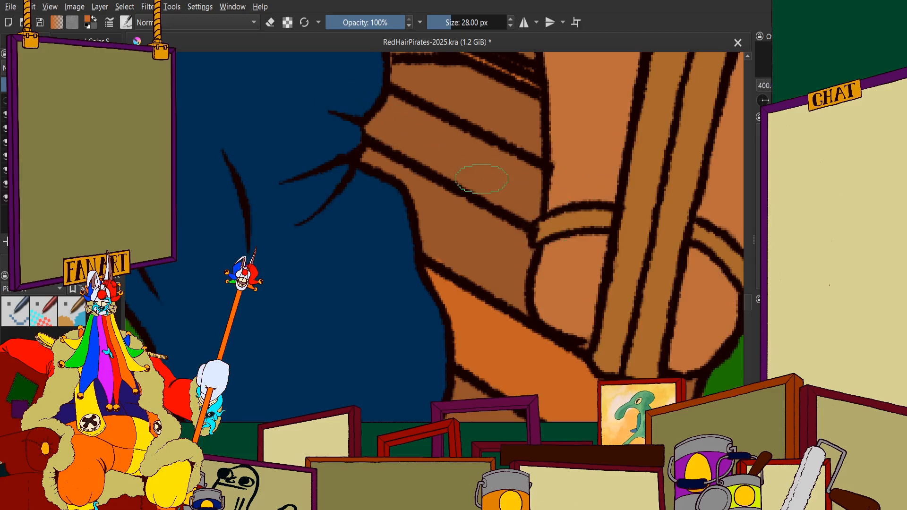
pyautogui.scroll(-3, 507, 192)
pyautogui.scroll(2, 508, 193)
pyautogui.scroll(3, 508, 201)
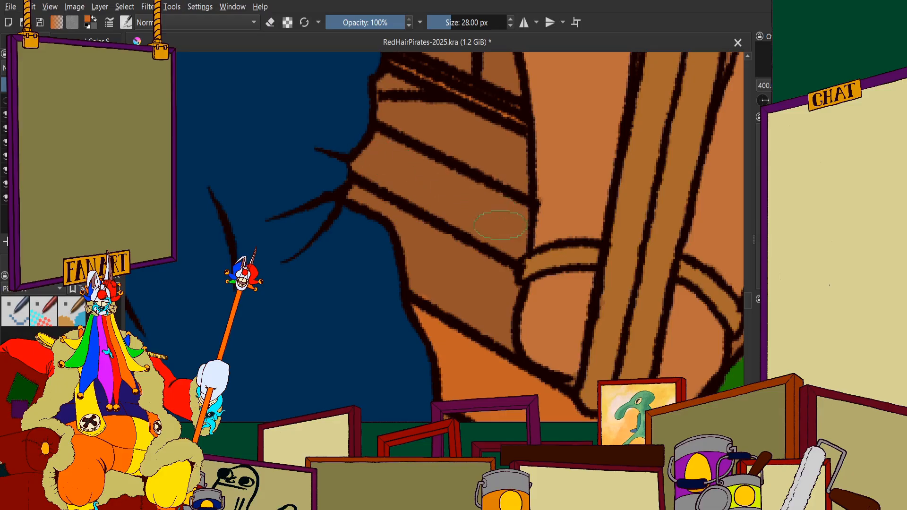
pyautogui.scroll(-3, 482, 194)
pyautogui.scroll(2, 422, 156)
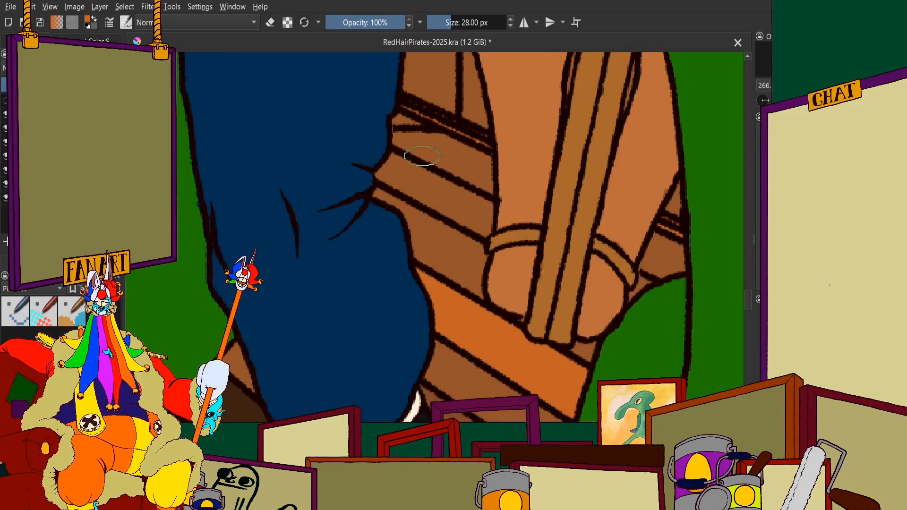
pyautogui.scroll(-3, 486, 160)
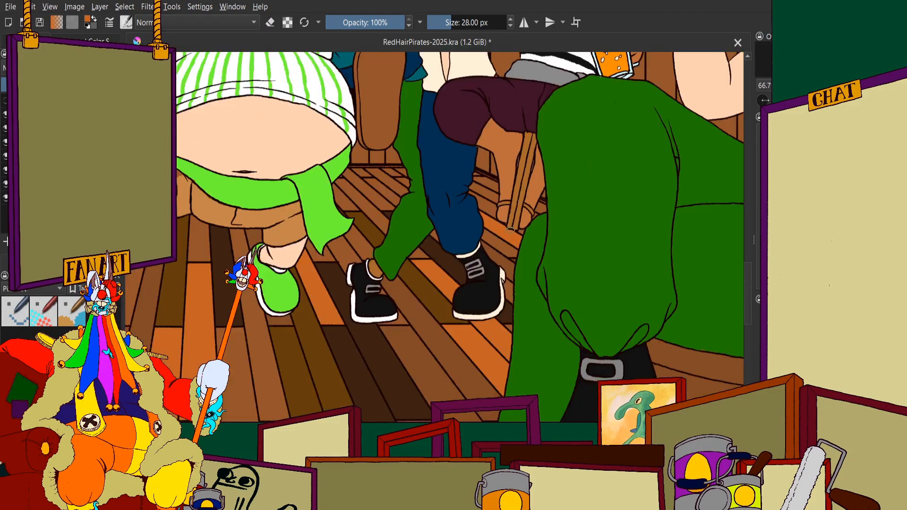
pyautogui.scroll(2, 502, 234)
pyautogui.scroll(-2, 500, 236)
pyautogui.scroll(2, 503, 251)
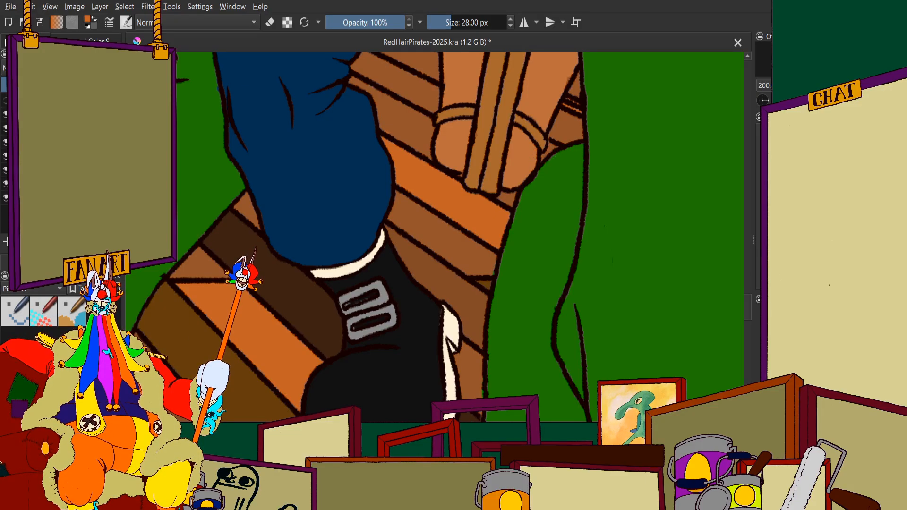
# Switch to the colour sampler and compare the orange plank with the brown planks around the roped sandalled feet
pyautogui.click(36, 41)
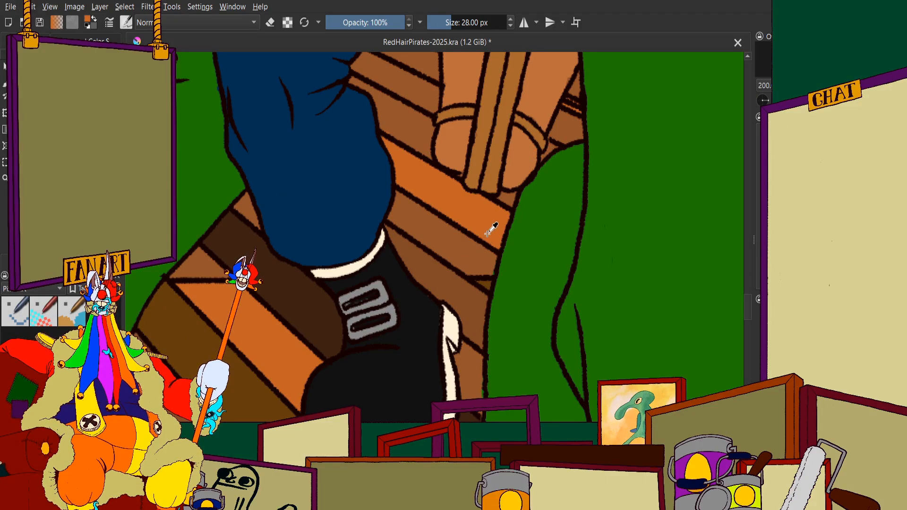
pyautogui.scroll(-6, 488, 234)
pyautogui.scroll(6, 490, 230)
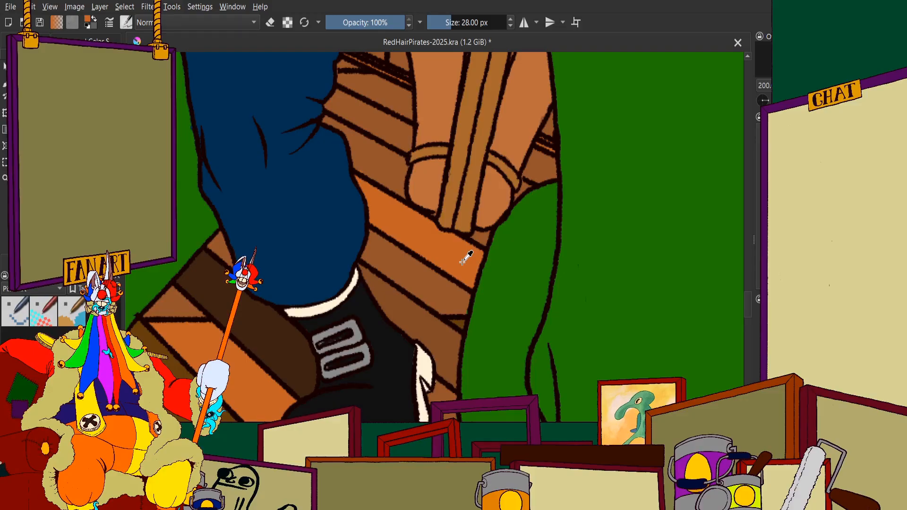
pyautogui.scroll(1, 465, 257)
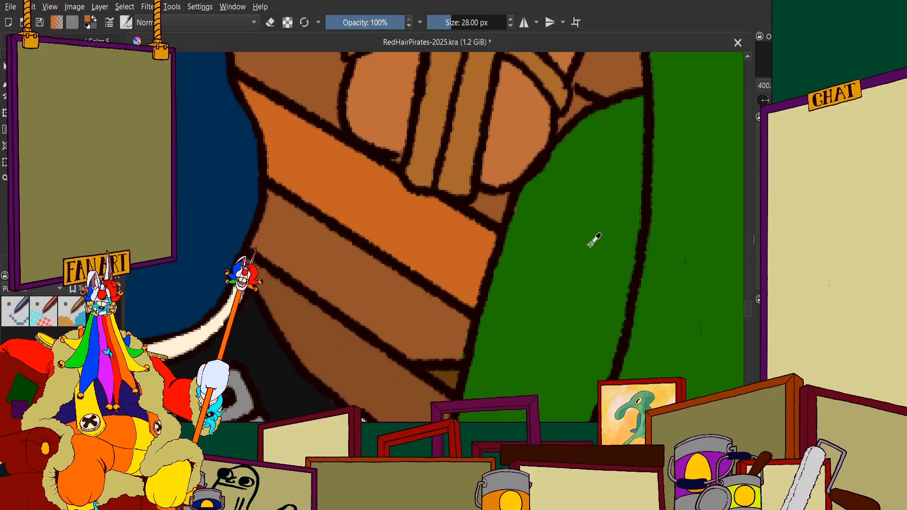
pyautogui.scroll(-2, 553, 127)
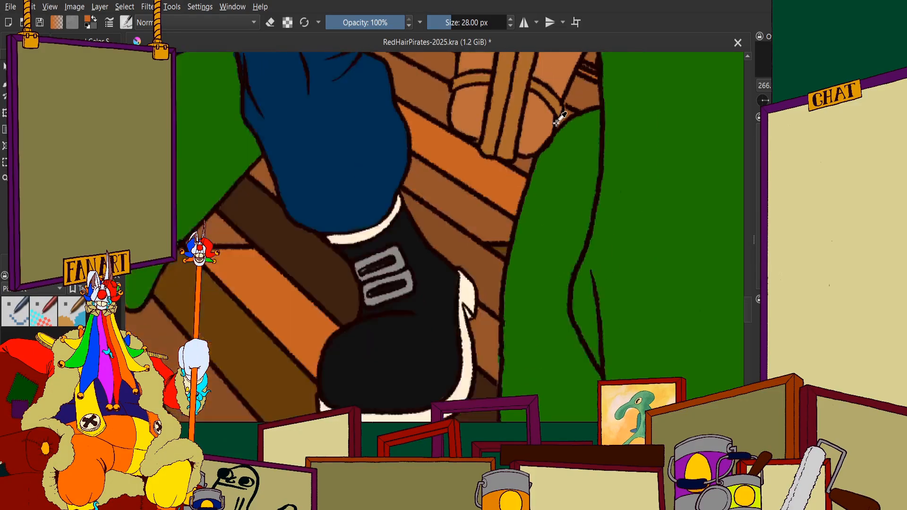
pyautogui.scroll(2, 557, 124)
pyautogui.scroll(-2, 560, 124)
pyautogui.scroll(2, 560, 123)
pyautogui.scroll(-2, 559, 138)
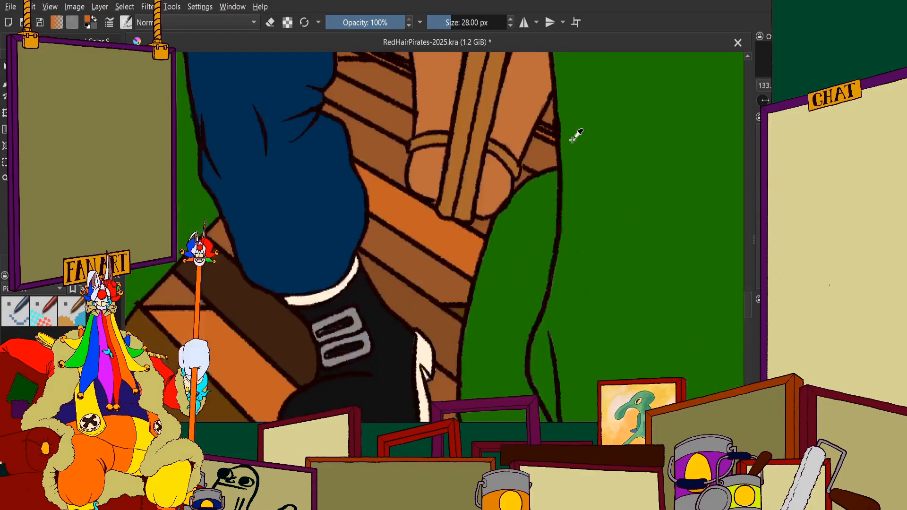
pyautogui.scroll(2, 481, 206)
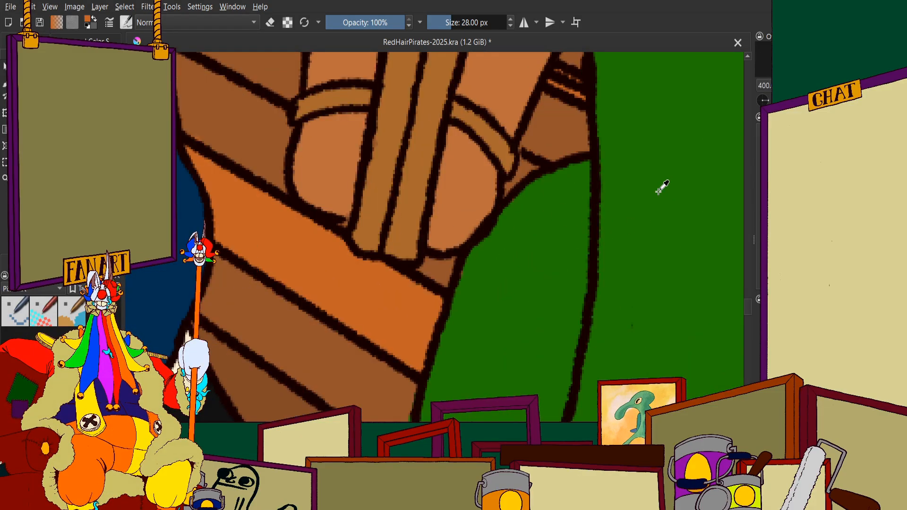
# Examine the uniformly brown floor planks behind the round red bar stool and beside the yellow trouser leg
pyautogui.scroll(-6, 661, 186)
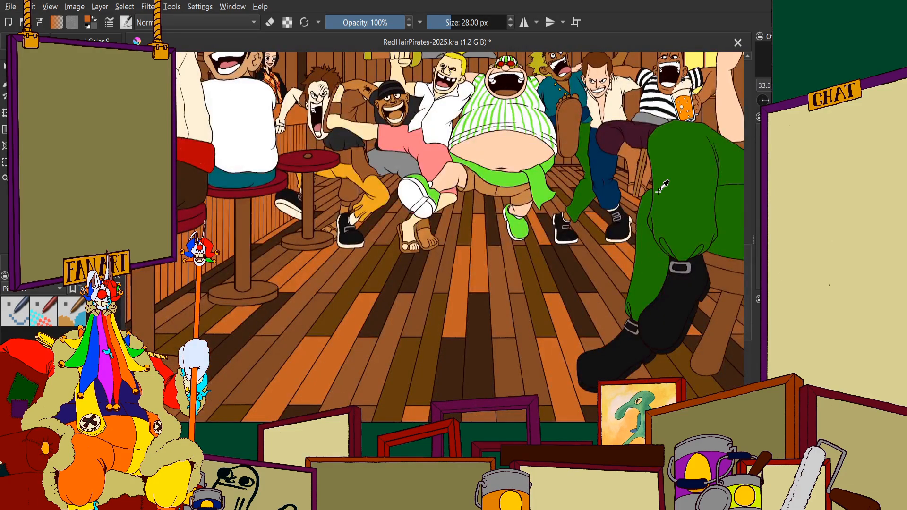
pyautogui.scroll(-1, 520, 194)
pyautogui.scroll(4, 378, 203)
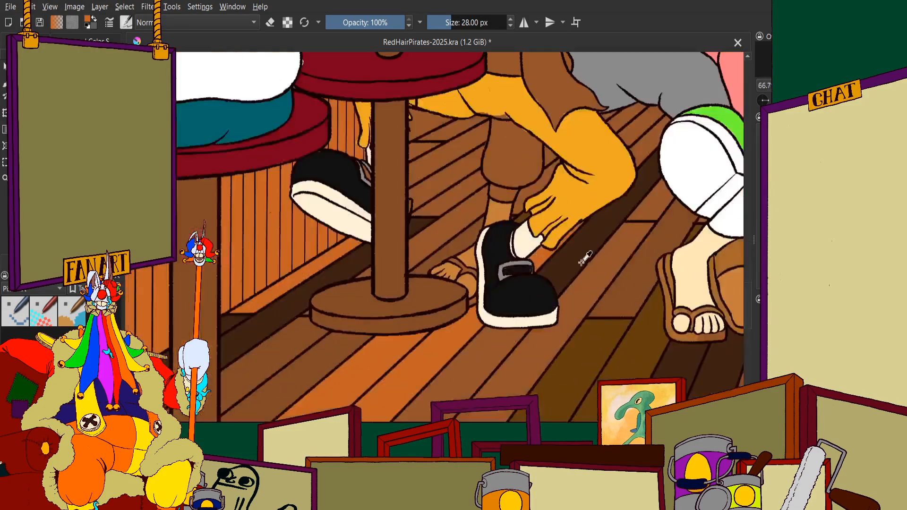
pyautogui.scroll(-1, 586, 257)
pyautogui.scroll(-2, 469, 213)
pyautogui.scroll(5, 470, 212)
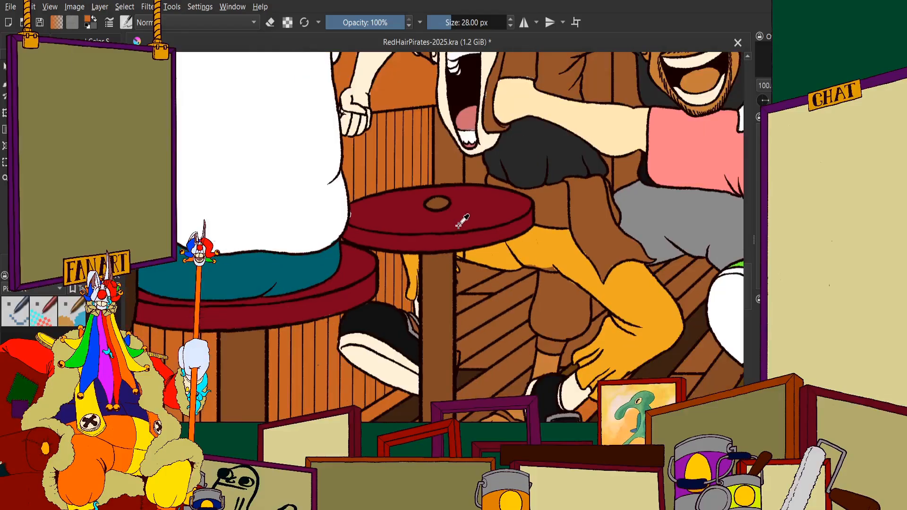
pyautogui.scroll(-4, 486, 273)
pyautogui.scroll(1, 478, 245)
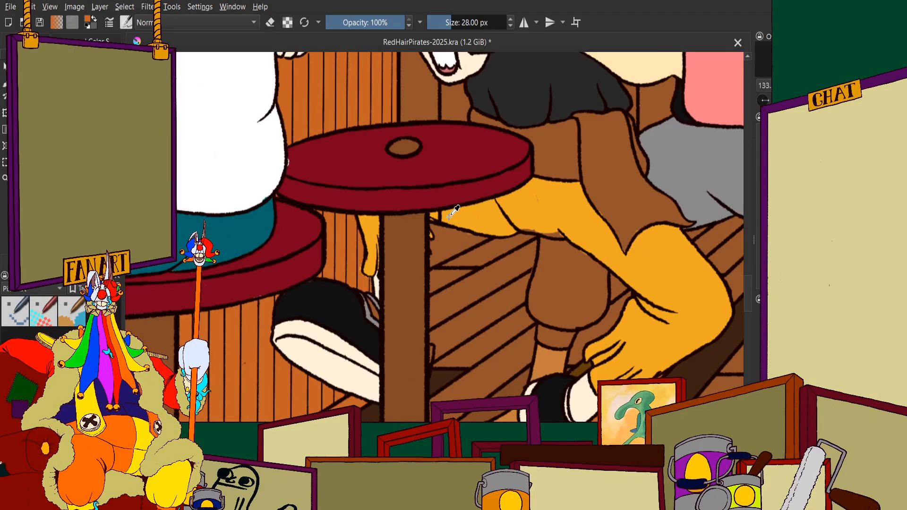
pyautogui.scroll(-2, 474, 239)
pyautogui.scroll(2, 475, 236)
pyautogui.scroll(-1, 472, 239)
pyautogui.scroll(2, 453, 239)
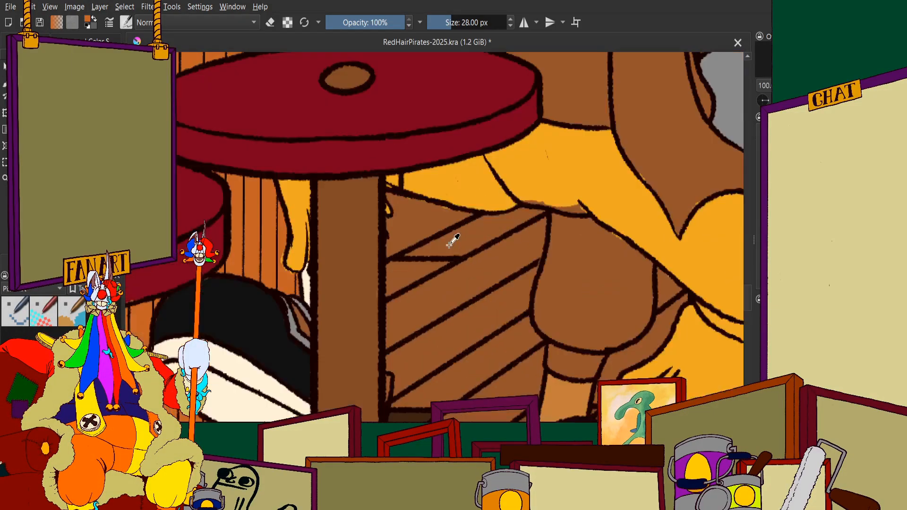
# Compare the planks behind the bar stool with the varied planks around the roped sandalled feet and green trouser leg
pyautogui.scroll(-3, 452, 239)
pyautogui.scroll(2, 494, 243)
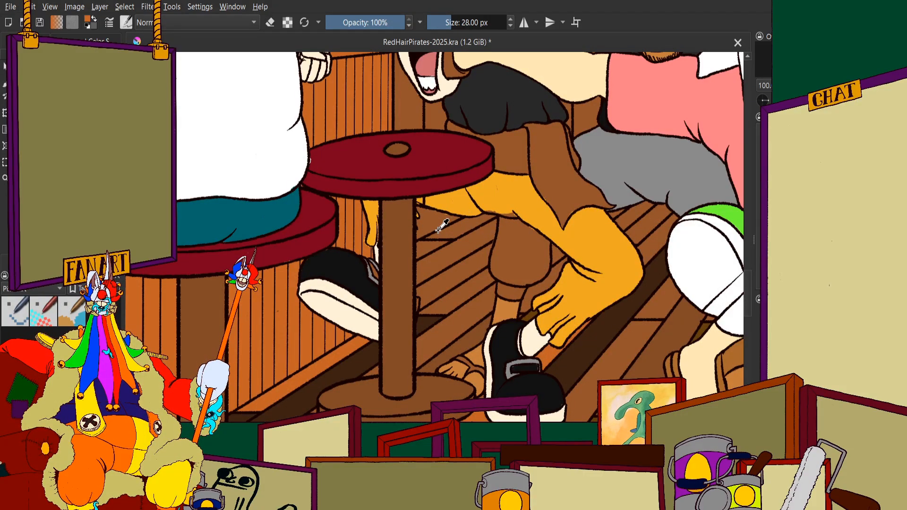
pyautogui.scroll(-3, 443, 225)
pyautogui.scroll(1, 520, 196)
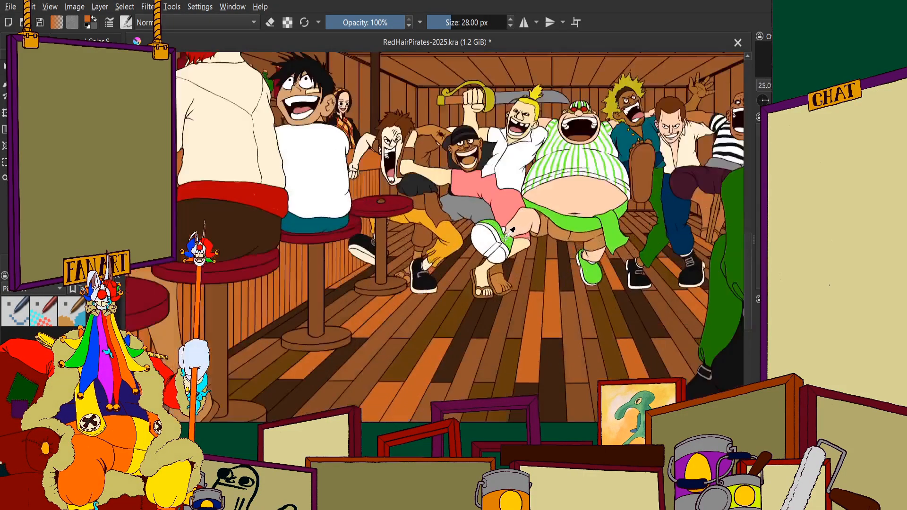
pyautogui.scroll(-1, 523, 194)
pyautogui.scroll(2, 524, 193)
pyautogui.scroll(-2, 524, 194)
pyautogui.scroll(5, 608, 186)
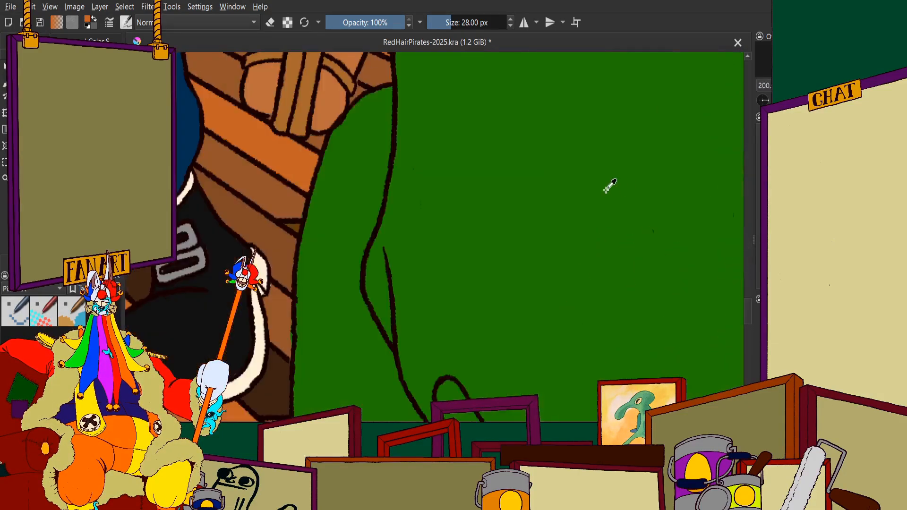
pyautogui.scroll(-1, 433, 194)
pyautogui.scroll(-1, 335, 194)
pyautogui.scroll(2, 340, 208)
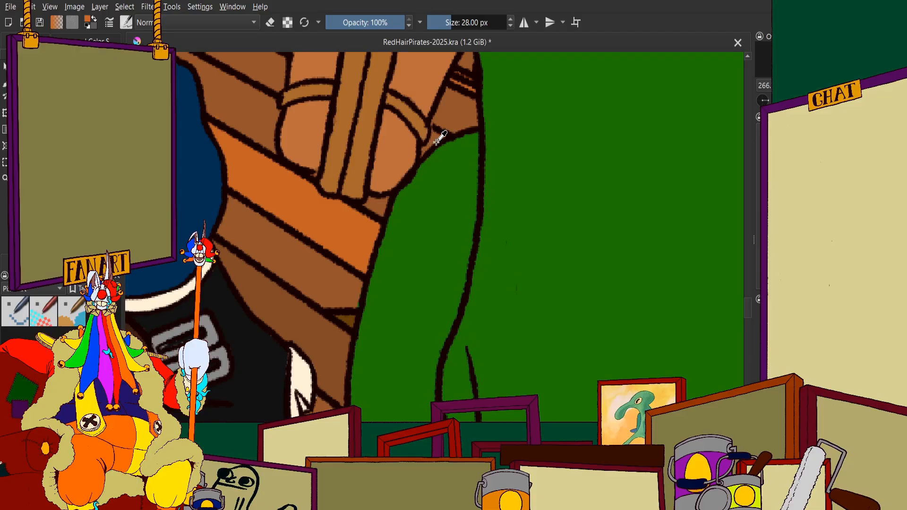
pyautogui.scroll(-8, 576, 183)
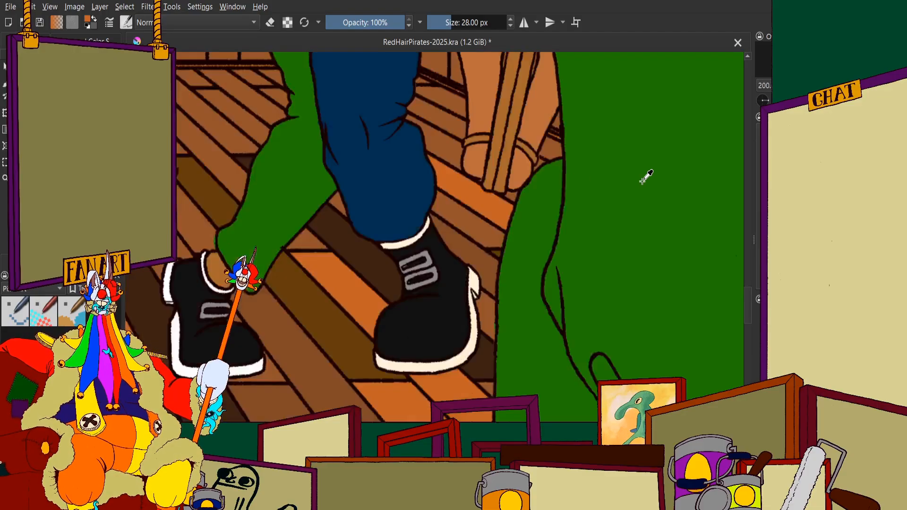
pyautogui.scroll(3, 418, 208)
pyautogui.scroll(3, 417, 208)
# Choose the dark olive-brown plank colour and switch to the brush for painting the floor
pyautogui.scroll(-3, 437, 196)
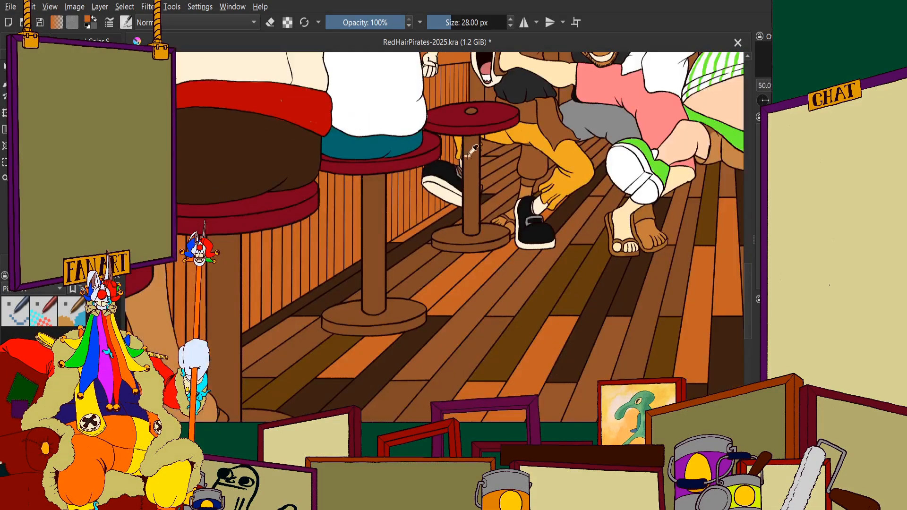
pyautogui.scroll(4, 486, 155)
pyautogui.scroll(-4, 529, 153)
pyautogui.scroll(3, 499, 179)
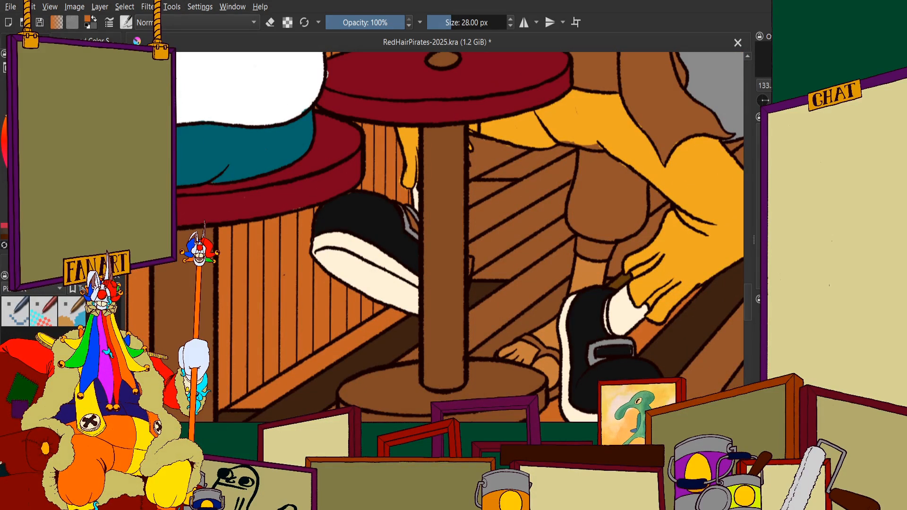
pyautogui.scroll(-3, 329, 229)
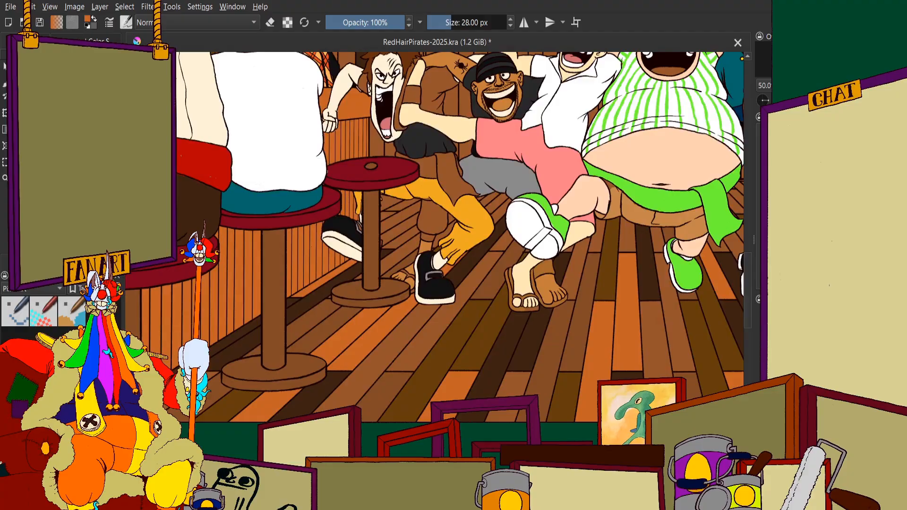
pyautogui.click(92, 41)
pyautogui.click(62, 146)
pyautogui.scroll(-2, 274, 165)
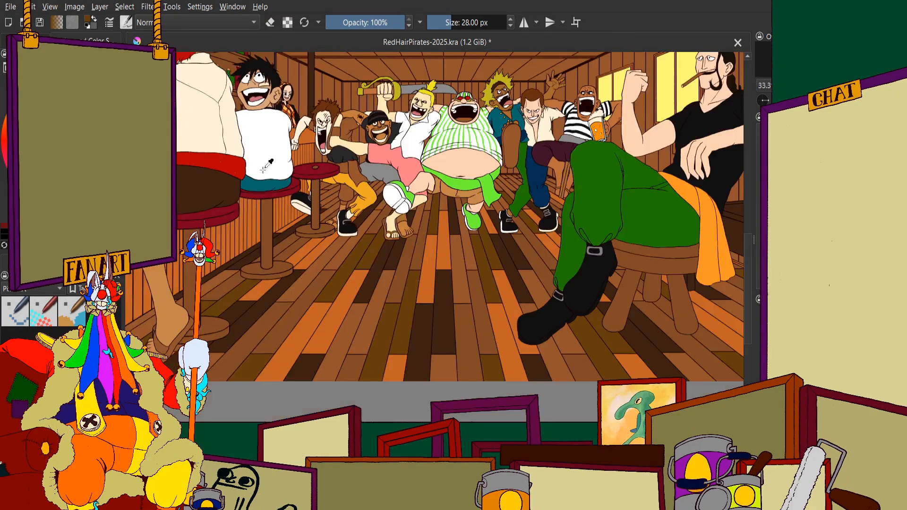
pyautogui.scroll(3, 282, 175)
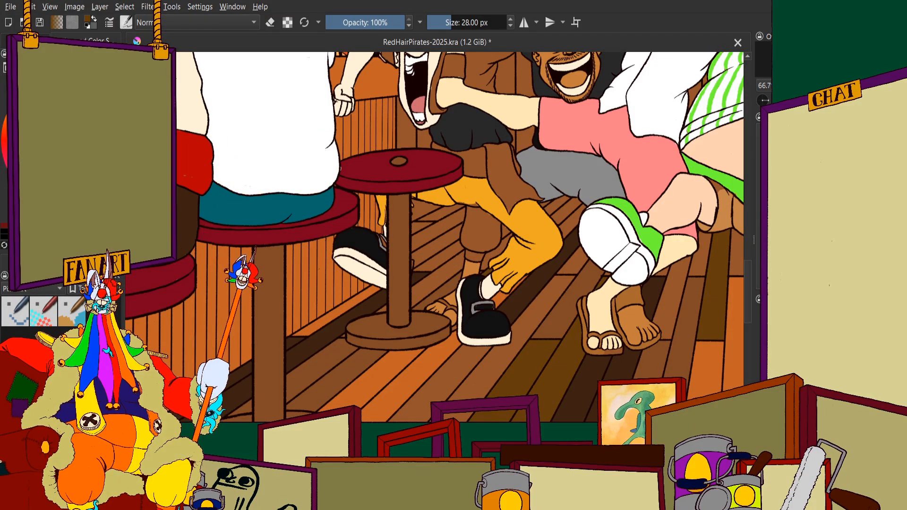
pyautogui.click(26, 42)
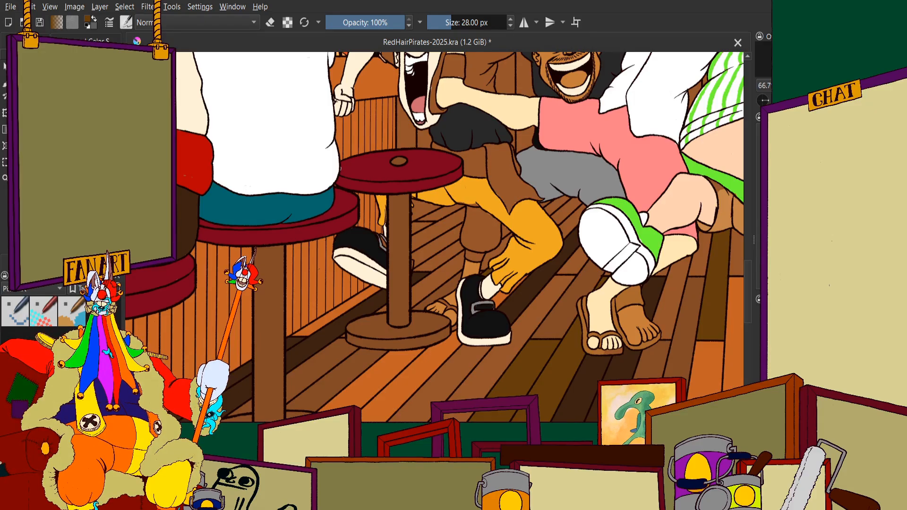
pyautogui.scroll(-1, 192, 164)
pyautogui.scroll(4, 425, 269)
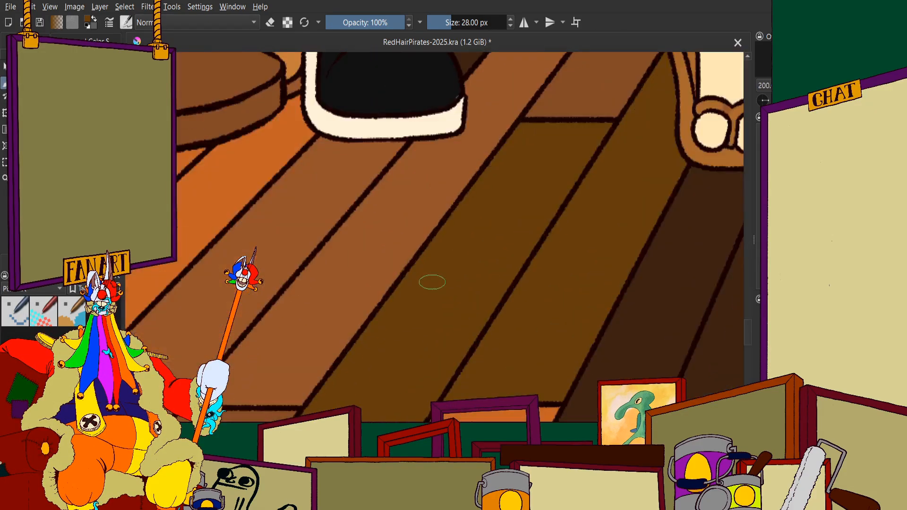
# Try a dark olive-brown stroke on the small triangular plank beside the bar stool's post
pyautogui.scroll(-2, 439, 264)
pyautogui.scroll(6, 465, 167)
pyautogui.scroll(-10, 466, 166)
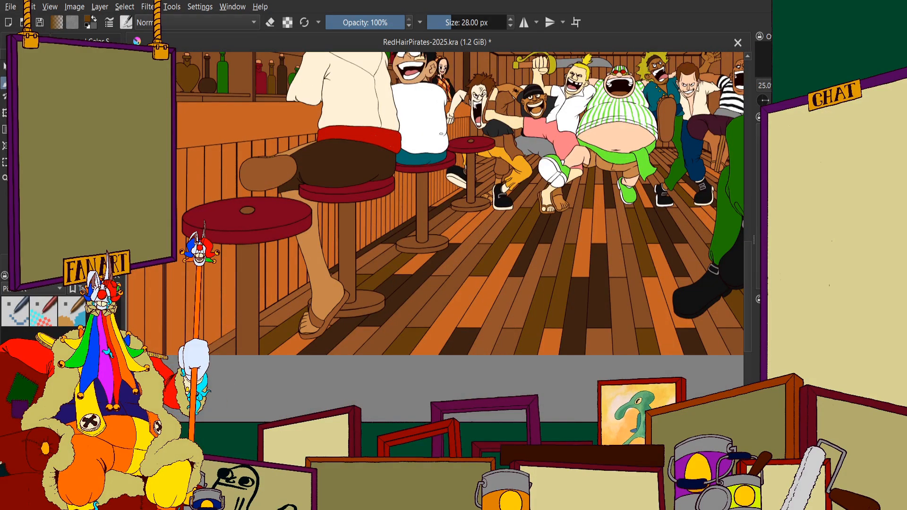
pyautogui.scroll(5, 379, 160)
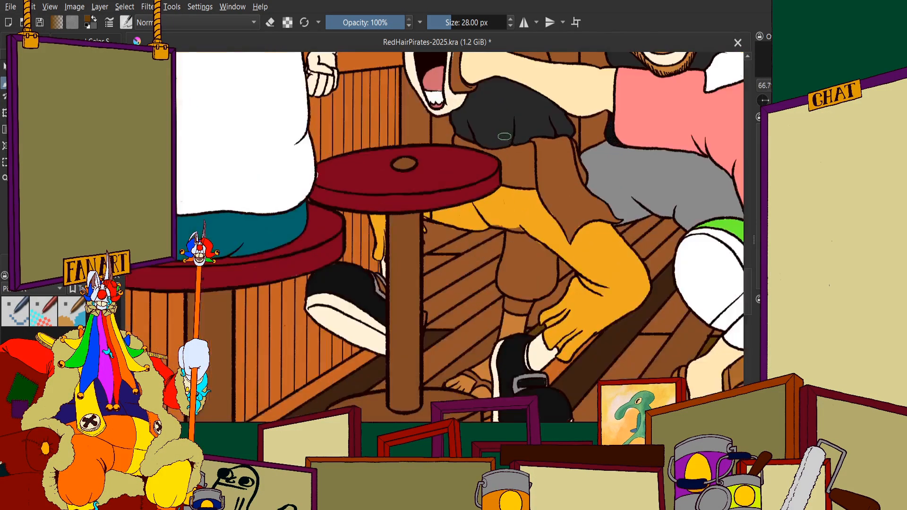
pyautogui.scroll(-1, 397, 179)
pyautogui.scroll(6, 424, 211)
pyautogui.scroll(1, 517, 196)
pyautogui.moveTo(517, 196); pyautogui.dragTo(583, 179)
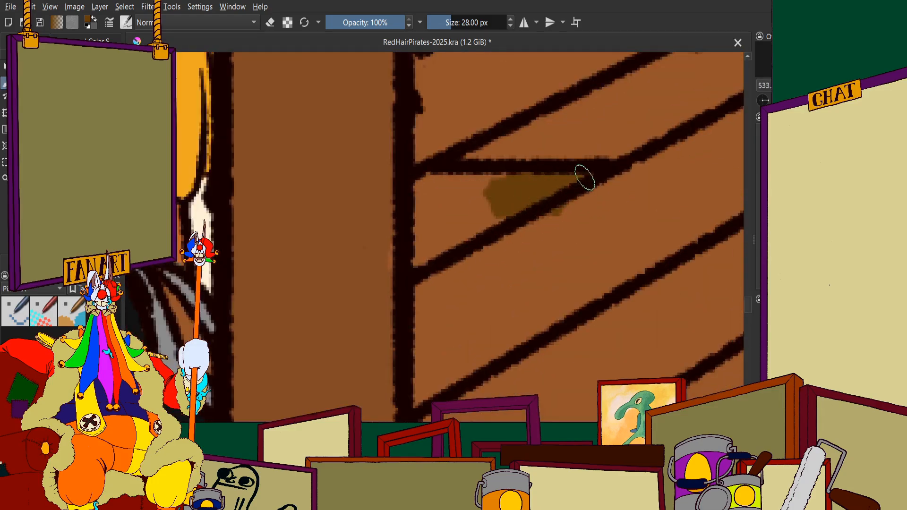
pyautogui.scroll(-6, 310, 112)
pyautogui.scroll(4, 323, 131)
pyautogui.scroll(-2, 337, 137)
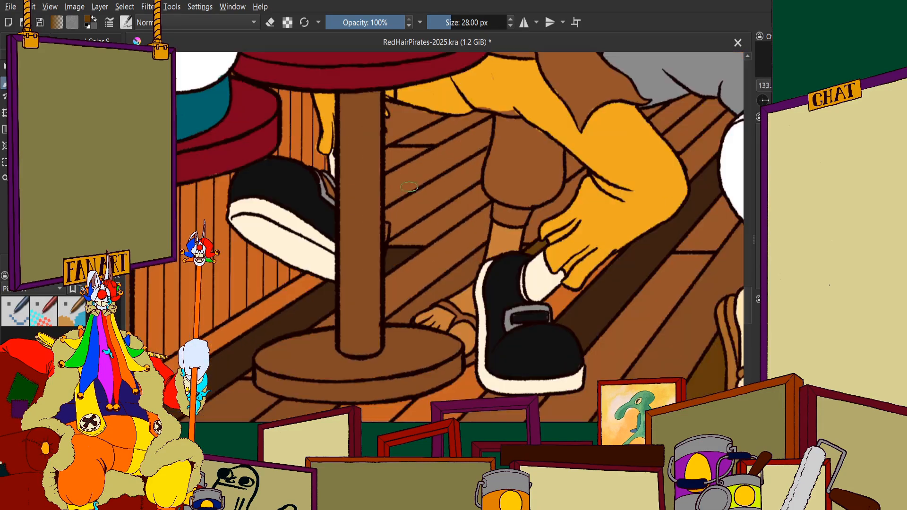
# Fill the small triangular plank beside the bar stool's post with the dark olive-brown
pyautogui.scroll(2, 405, 111)
pyautogui.scroll(3, 405, 111)
pyautogui.moveTo(364, 141)
pyautogui.mouseDown()
pyautogui.moveTo(348, 246)
pyautogui.moveTo(450, 191)
pyautogui.moveTo(389, 188)
pyautogui.moveTo(457, 151)
pyautogui.mouseUp()
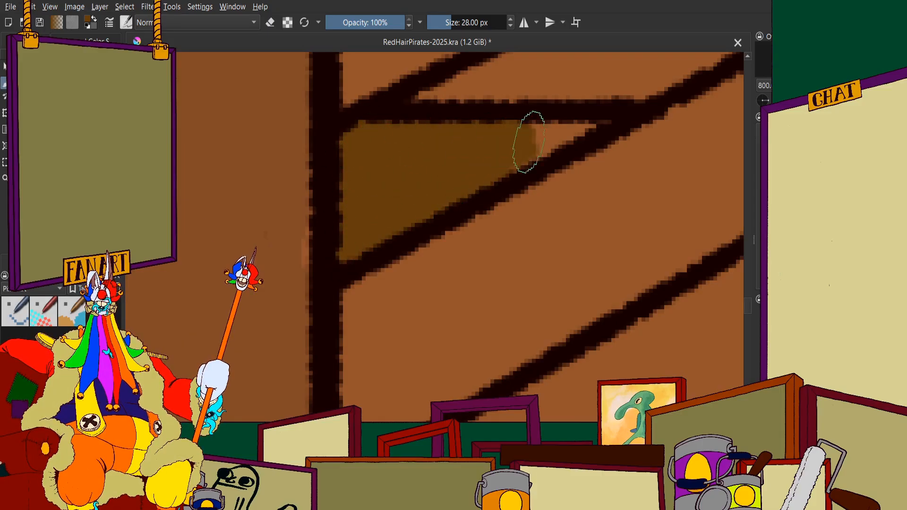
pyautogui.scroll(-6, 581, 115)
pyautogui.scroll(2, 448, 163)
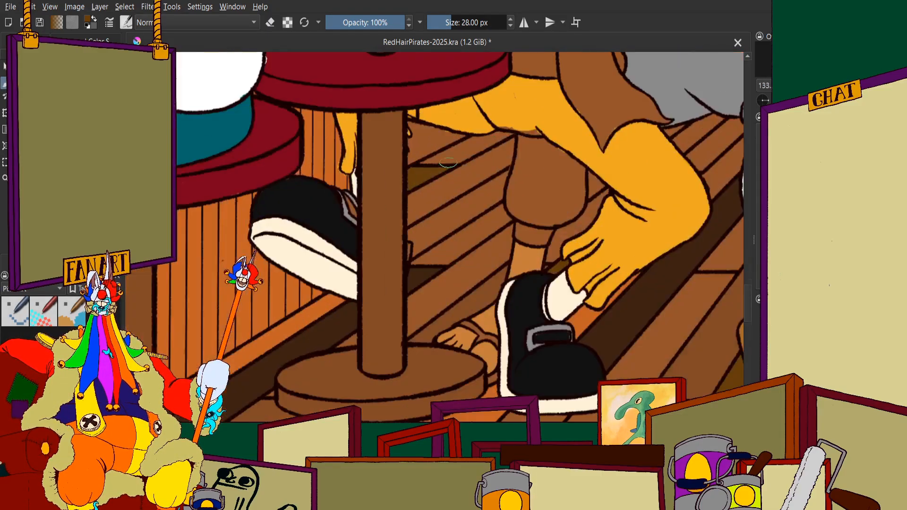
# Check the dark olive-brown triangular plank against the floor around the black buckled shoe and sandalled feet
pyautogui.scroll(-4, 420, 170)
pyautogui.scroll(3, 432, 165)
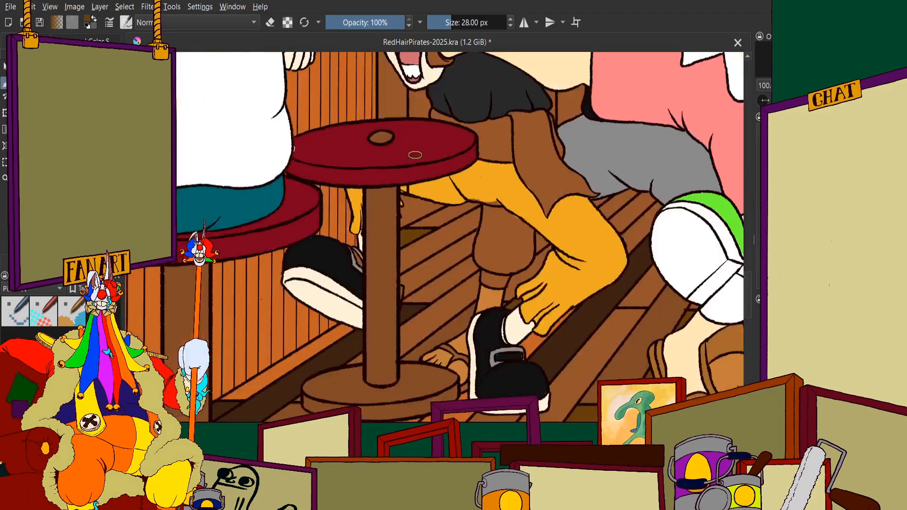
pyautogui.scroll(-1, 415, 163)
pyautogui.scroll(2, 454, 189)
pyautogui.scroll(-3, 454, 236)
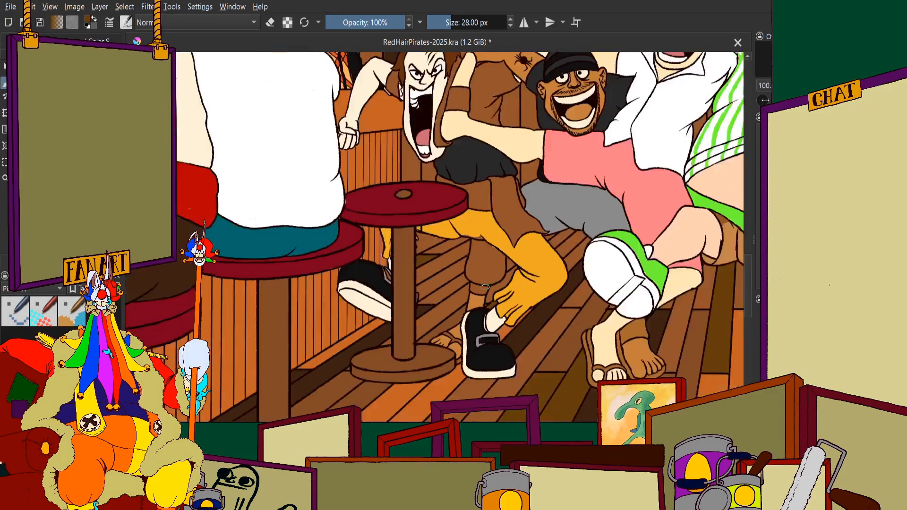
pyautogui.scroll(3, 453, 237)
pyautogui.scroll(-3, 453, 236)
pyautogui.scroll(4, 417, 246)
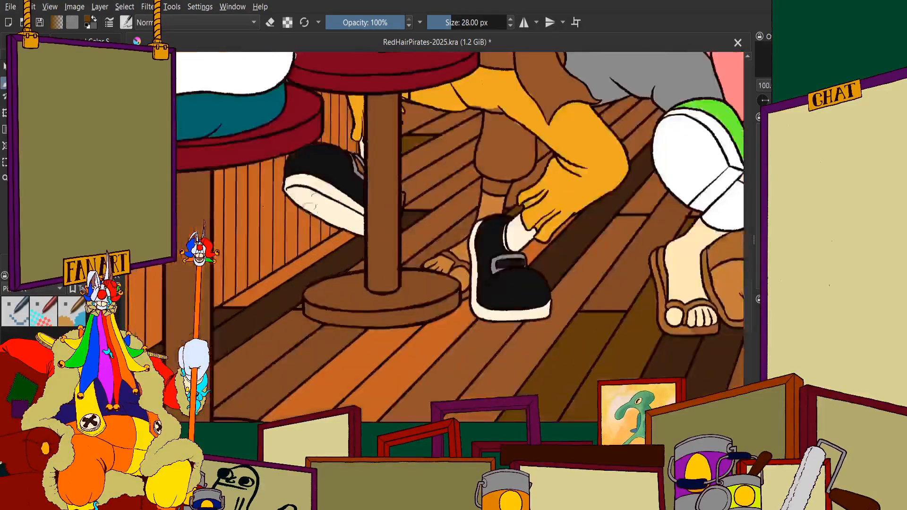
pyautogui.scroll(-1, 421, 238)
pyautogui.scroll(3, 428, 228)
# Compare the remaining brown planks behind the bar stool with the varied plank colours in the foreground
pyautogui.scroll(-3, 427, 196)
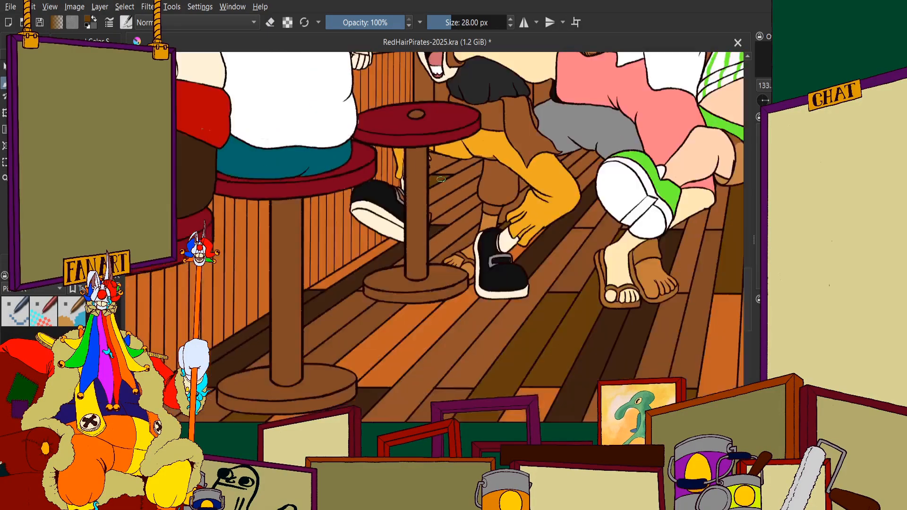
pyautogui.scroll(2, 434, 199)
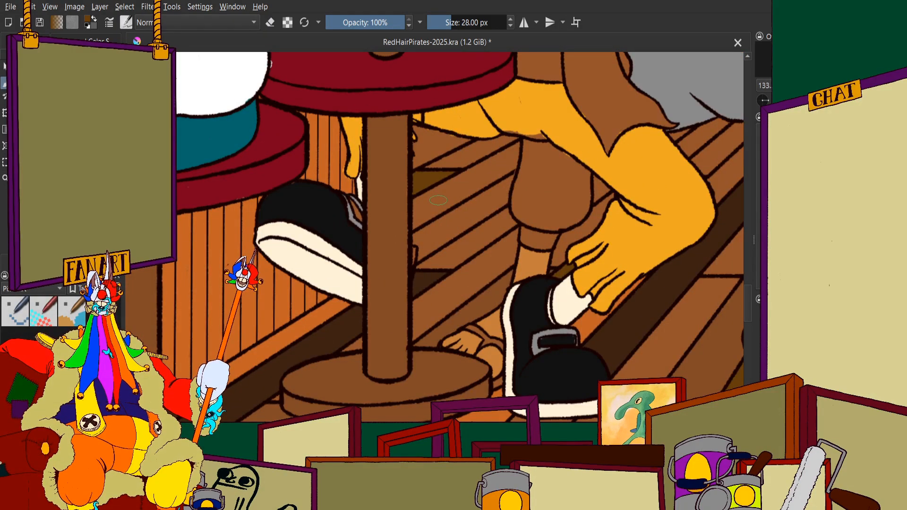
pyautogui.scroll(-1, 438, 202)
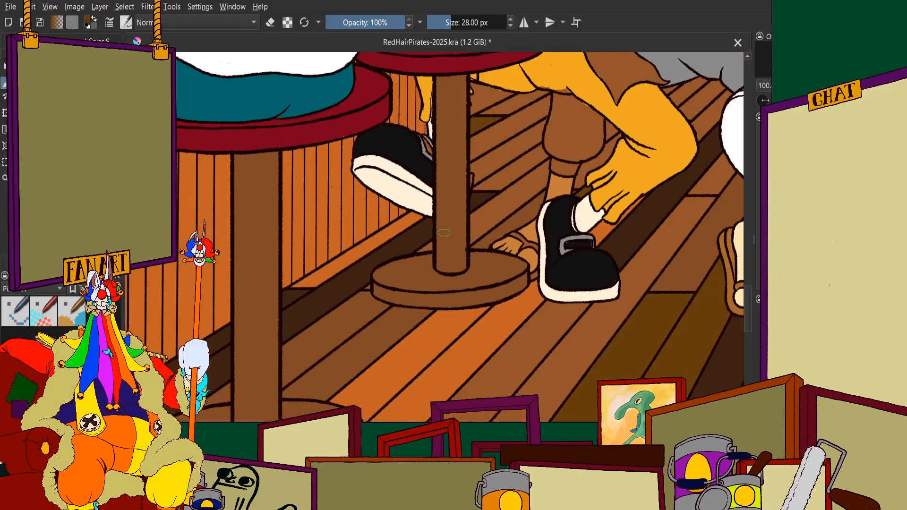
pyautogui.scroll(1, 439, 208)
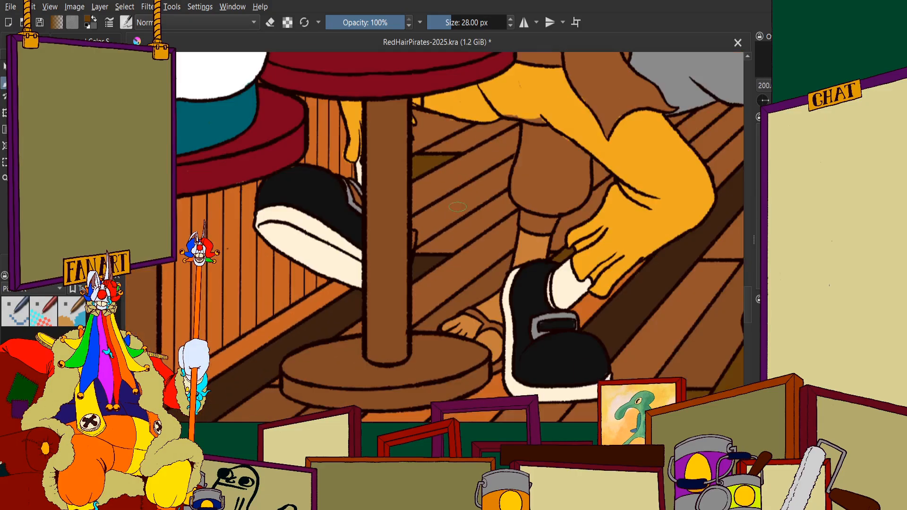
pyautogui.scroll(-2, 490, 161)
pyautogui.scroll(-1, 491, 161)
pyautogui.scroll(2, 483, 201)
pyautogui.scroll(-2, 487, 210)
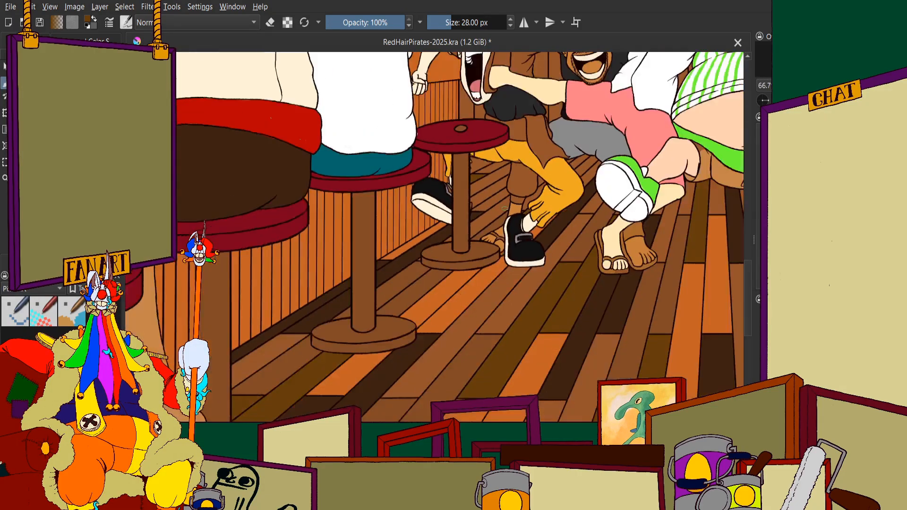
pyautogui.scroll(2, 597, 178)
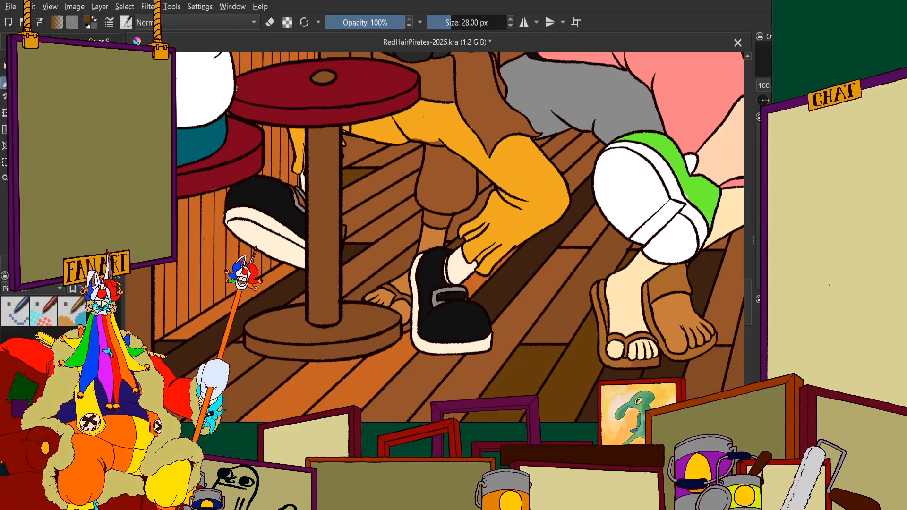
# Paint the long diagonal plank between the bar stool's post and the brown trouser leg in the orange plank colour
pyautogui.scroll(5, 437, 189)
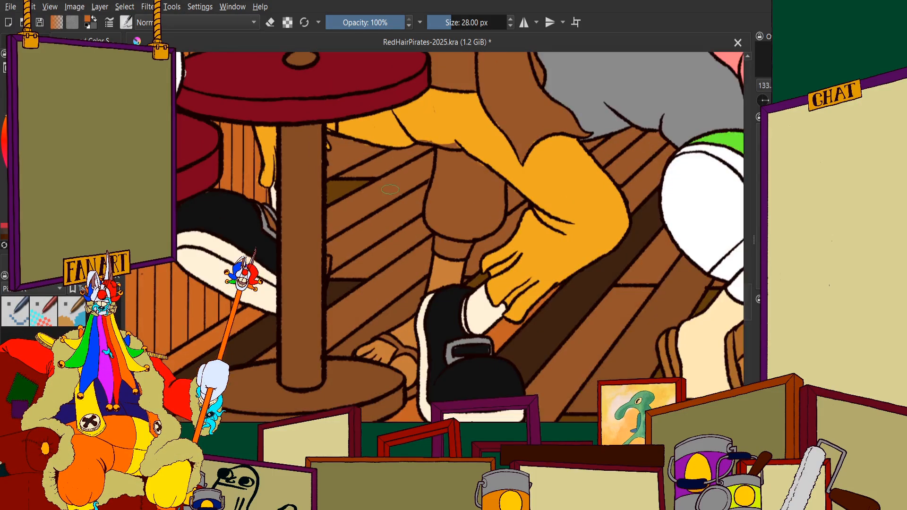
pyautogui.click(475, 177)
pyautogui.moveTo(477, 174)
pyautogui.mouseDown()
pyautogui.moveTo(455, 205)
pyautogui.moveTo(449, 254)
pyautogui.moveTo(462, 209)
pyautogui.moveTo(446, 201)
pyautogui.moveTo(421, 227)
pyautogui.moveTo(343, 270)
pyautogui.moveTo(382, 290)
pyautogui.mouseUp()
pyautogui.scroll(-5, 324, 260)
pyautogui.moveTo(323, 260); pyautogui.dragTo(440, 260)
pyautogui.scroll(4, 429, 262)
pyautogui.moveTo(426, 218)
pyautogui.mouseDown()
pyautogui.moveTo(401, 238)
pyautogui.moveTo(455, 209)
pyautogui.moveTo(275, 306)
pyautogui.moveTo(289, 315)
pyautogui.moveTo(344, 298)
pyautogui.moveTo(359, 309)
pyautogui.mouseUp()
pyautogui.scroll(-3, 357, 229)
pyautogui.hotkey('ctrl', 'z')
pyautogui.scroll(3, 357, 219)
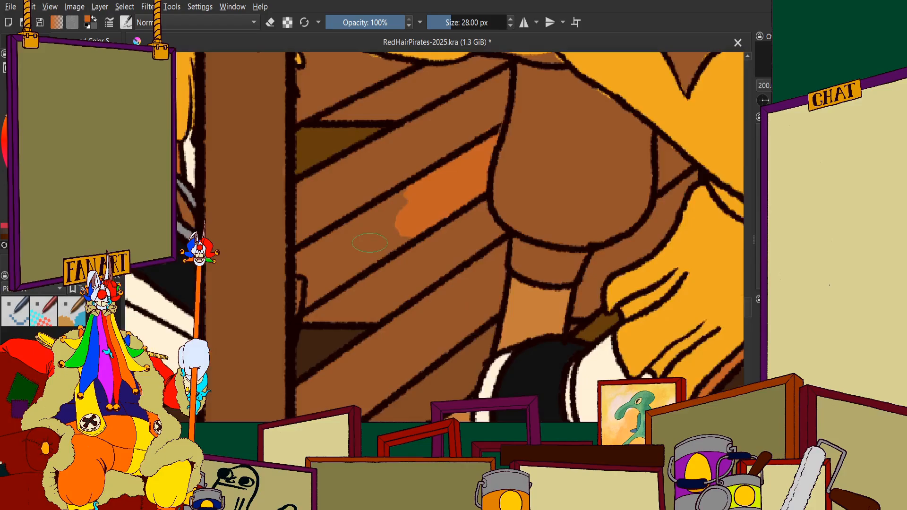
pyautogui.moveTo(421, 161)
pyautogui.mouseDown()
pyautogui.moveTo(327, 251)
pyautogui.moveTo(344, 265)
pyautogui.moveTo(414, 223)
pyautogui.moveTo(296, 302)
pyautogui.moveTo(278, 332)
pyautogui.moveTo(298, 318)
pyautogui.moveTo(278, 335)
pyautogui.moveTo(297, 277)
pyautogui.moveTo(271, 283)
pyautogui.moveTo(274, 259)
pyautogui.moveTo(352, 221)
pyautogui.moveTo(298, 265)
pyautogui.mouseUp()
pyautogui.scroll(-6, 356, 184)
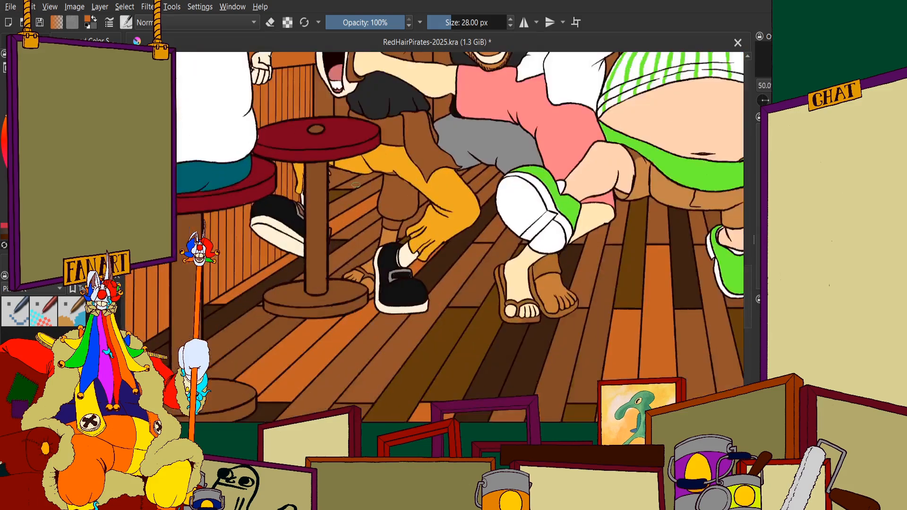
# Examine the orange plank's edges where it meets the brown trouser leg and the bar stool's post
pyautogui.scroll(7, 355, 185)
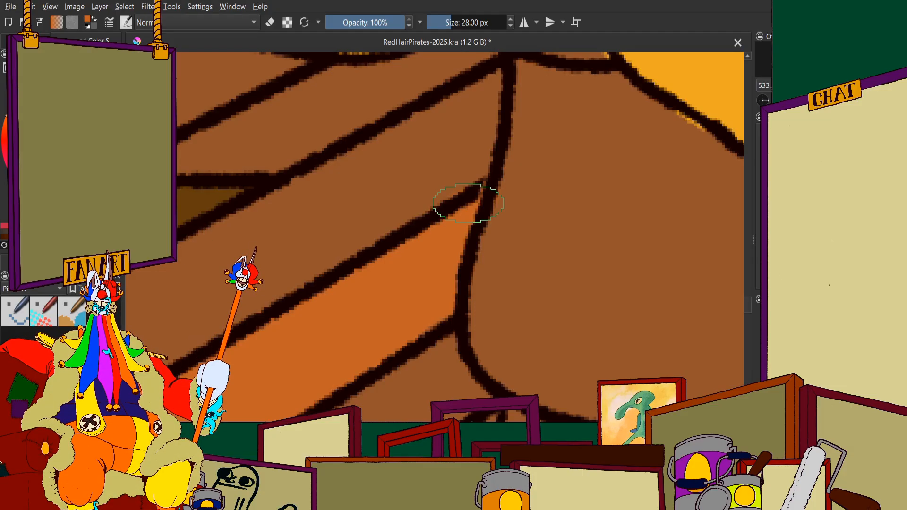
pyautogui.scroll(-6, 461, 207)
pyautogui.scroll(1, 463, 206)
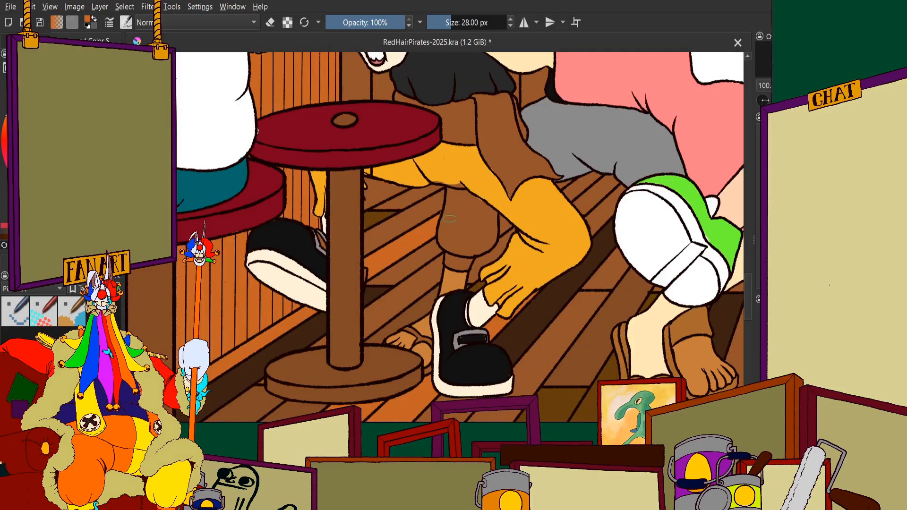
pyautogui.scroll(-2, 463, 205)
pyautogui.scroll(2, 543, 194)
pyautogui.scroll(-2, 468, 245)
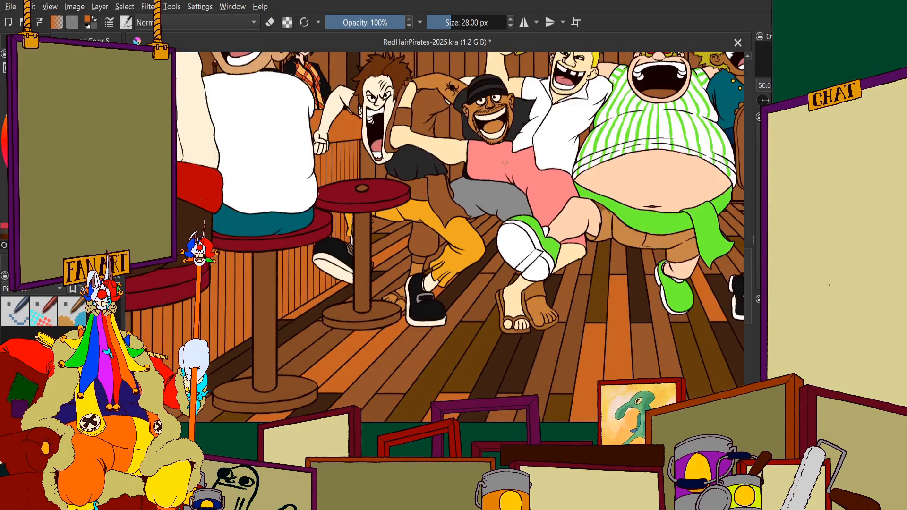
pyautogui.scroll(3, 440, 214)
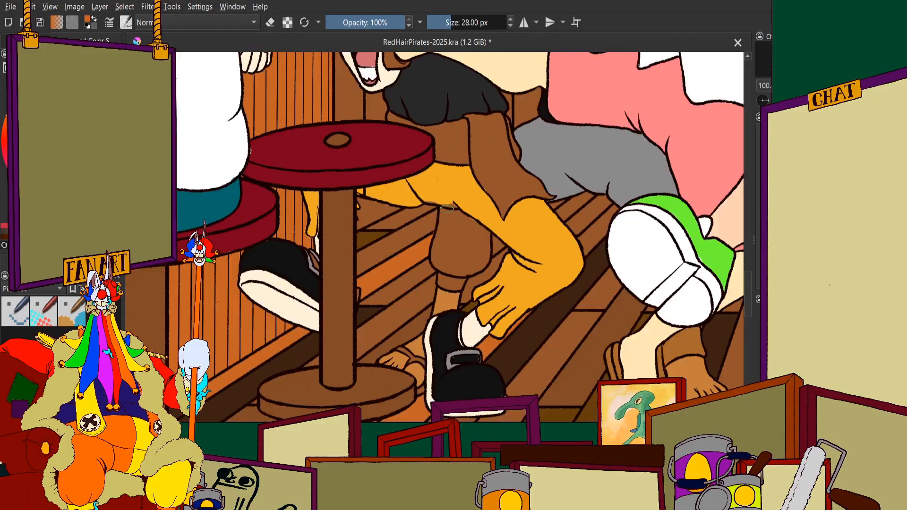
pyautogui.scroll(-2, 475, 286)
pyautogui.scroll(2, 345, 243)
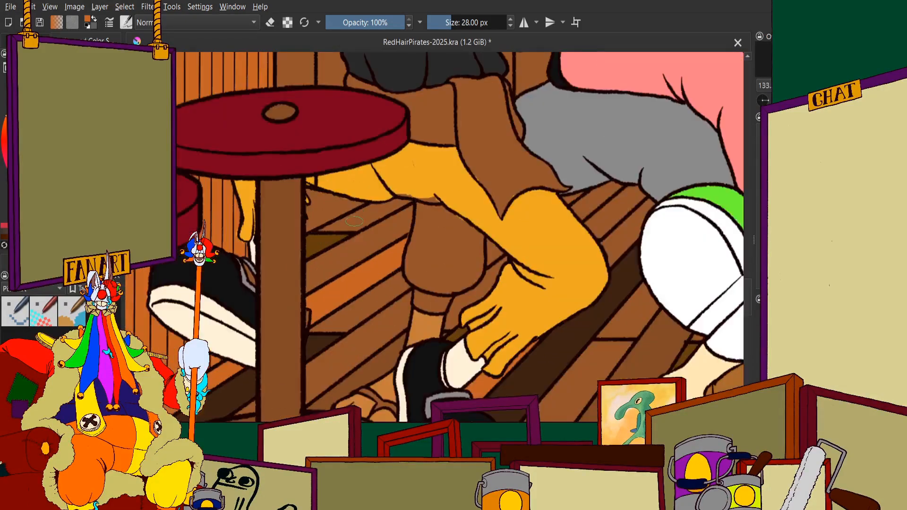
pyautogui.scroll(-2, 345, 244)
pyautogui.scroll(2, 353, 278)
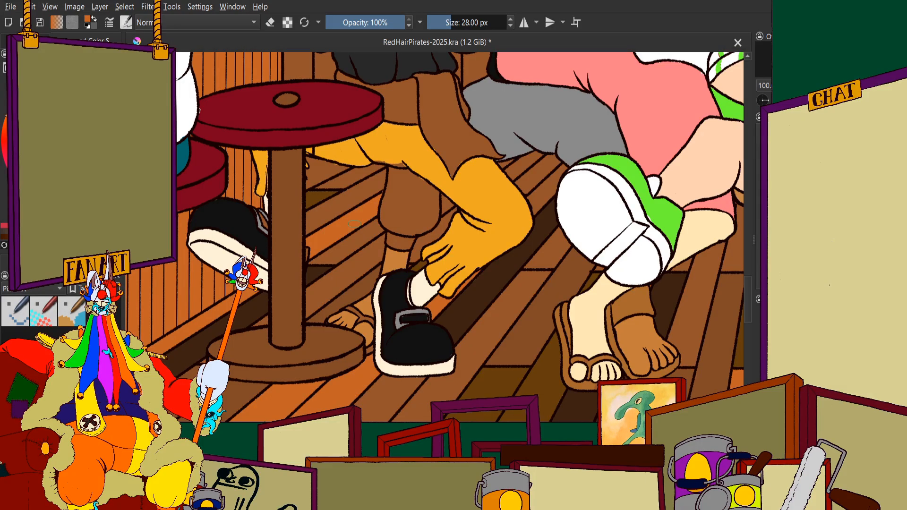
# Compare the colour pattern of the planks around the bar stool with the floor across the whole tavern
pyautogui.scroll(-4, 354, 224)
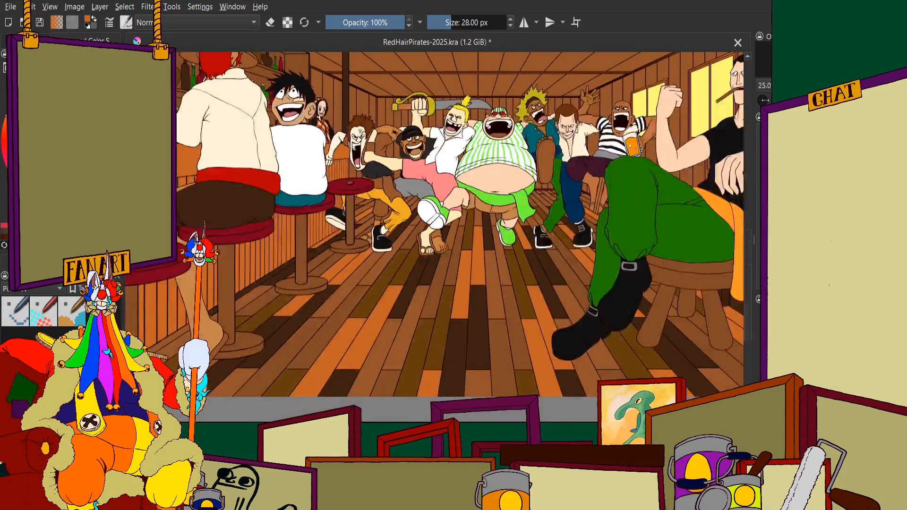
pyautogui.scroll(3, 402, 232)
pyautogui.scroll(-2, 395, 203)
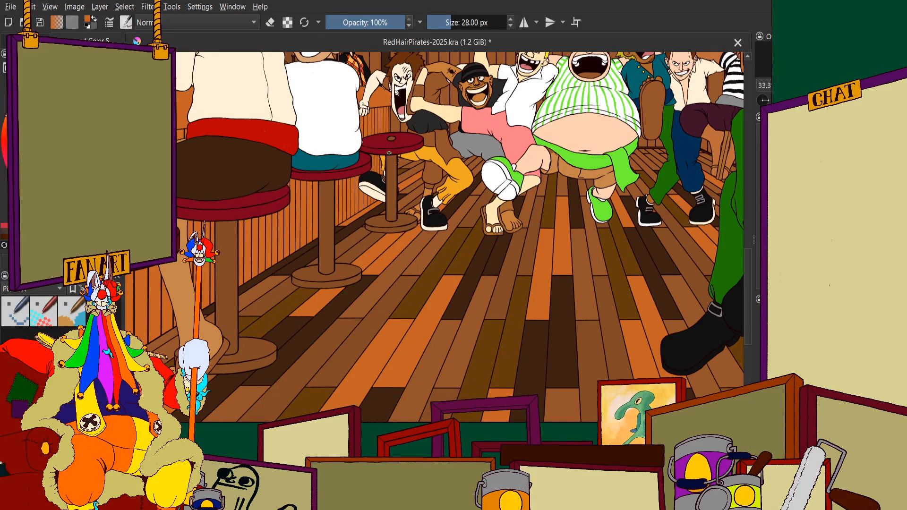
pyautogui.scroll(-3, 316, 177)
pyautogui.scroll(4, 316, 177)
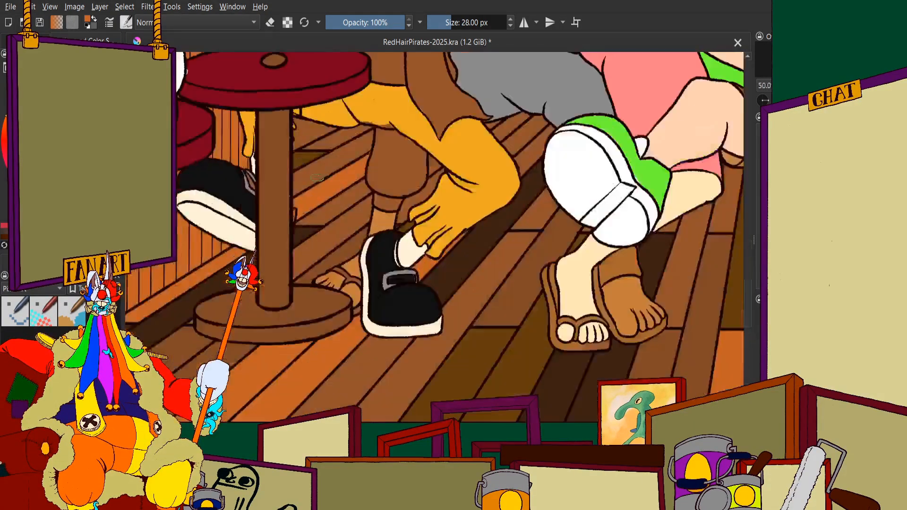
pyautogui.scroll(-3, 317, 177)
pyautogui.scroll(4, 357, 185)
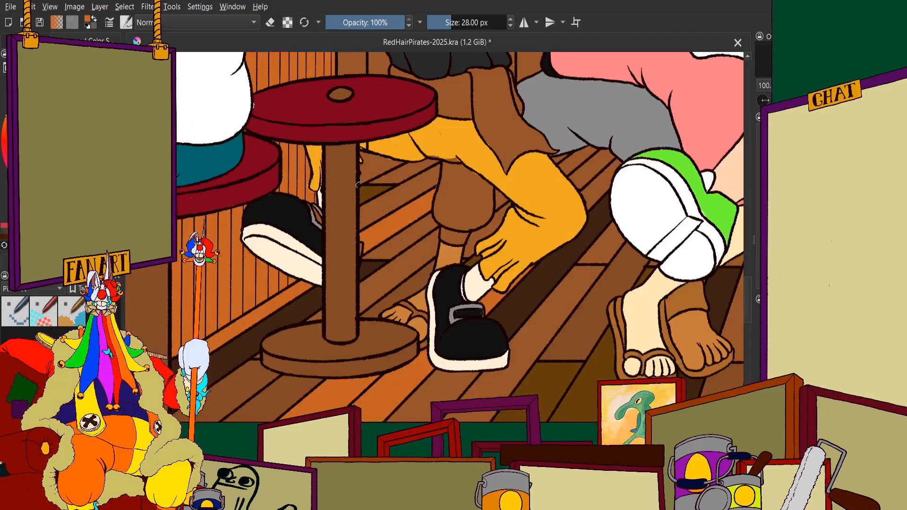
pyautogui.scroll(-3, 357, 185)
pyautogui.scroll(2, 357, 184)
pyautogui.scroll(-2, 291, 240)
pyautogui.scroll(2, 291, 240)
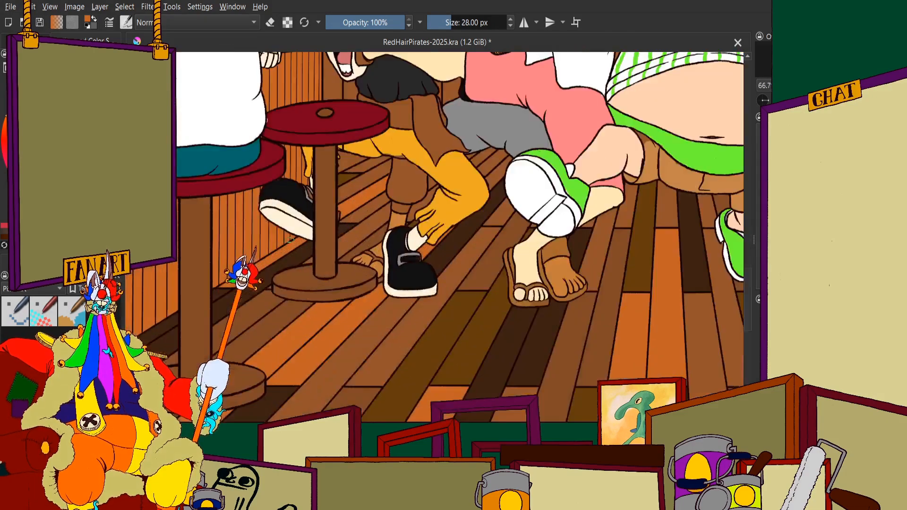
pyautogui.moveTo(309, 213); pyautogui.dragTo(305, 215)
pyautogui.scroll(2, 370, 197)
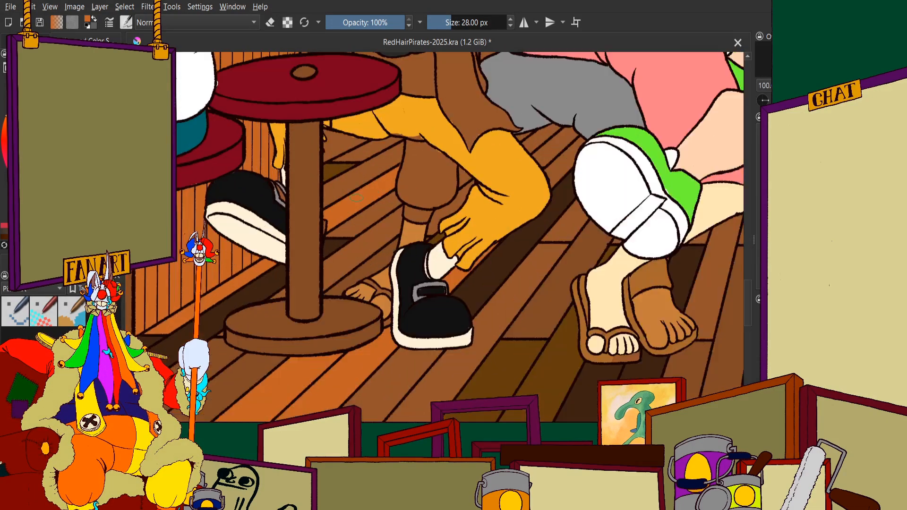
pyautogui.scroll(-5, 370, 198)
pyautogui.scroll(1, 326, 312)
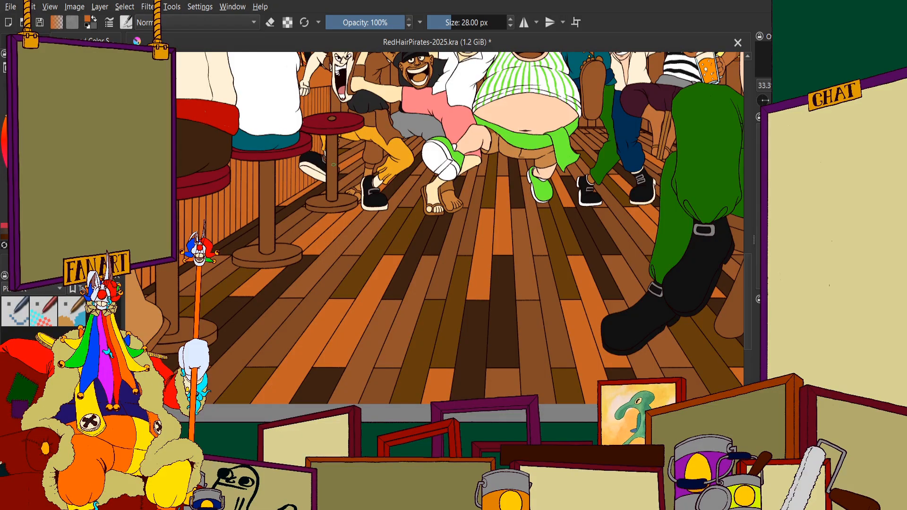
# Review the plank colours around the black buckled shoe, the sandalled feet and the dancing pirates against the full illustration
pyautogui.scroll(1, 333, 164)
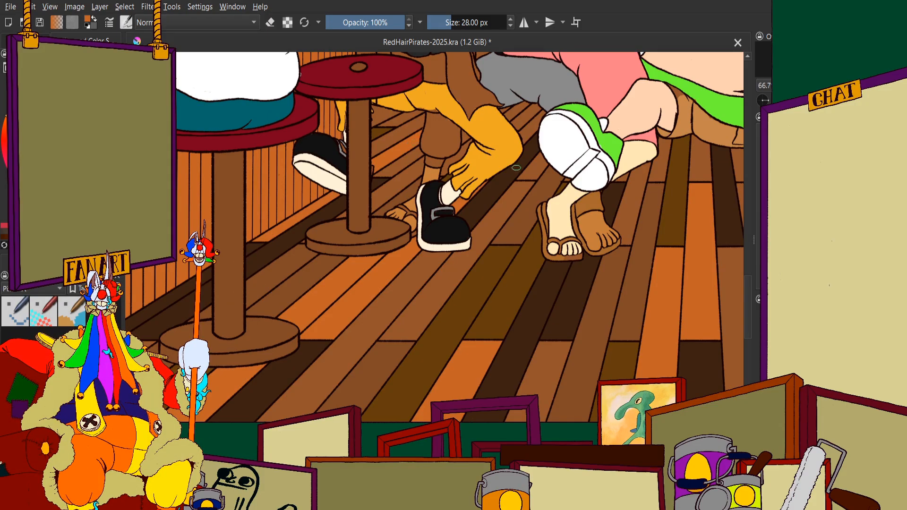
pyautogui.scroll(1, 481, 173)
pyautogui.scroll(-1, 476, 192)
pyautogui.scroll(-3, 454, 185)
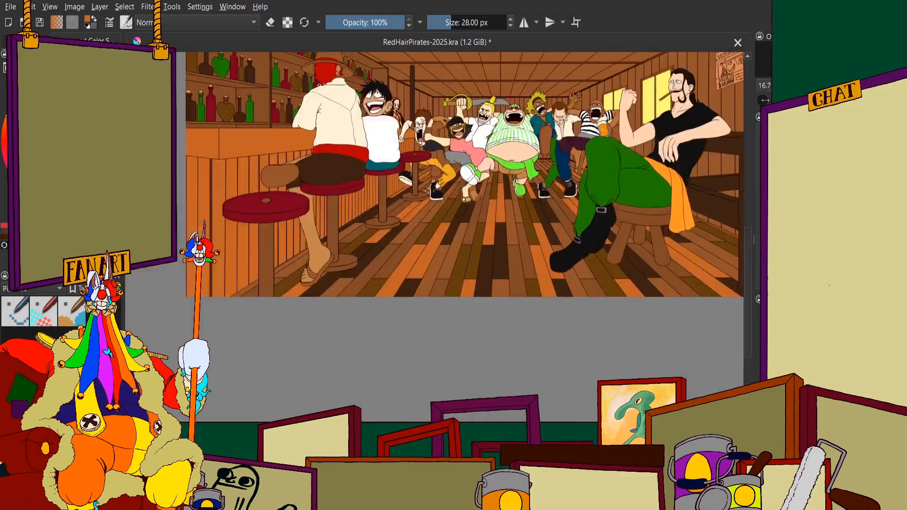
pyautogui.scroll(2, 552, 176)
pyautogui.scroll(-3, 423, 180)
pyautogui.scroll(3, 242, 172)
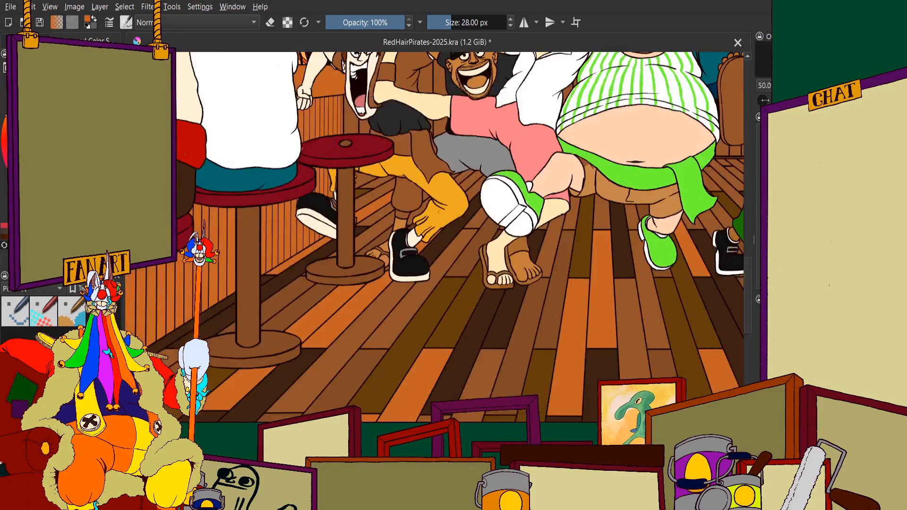
pyautogui.scroll(-1, 605, 194)
pyautogui.scroll(1, 684, 203)
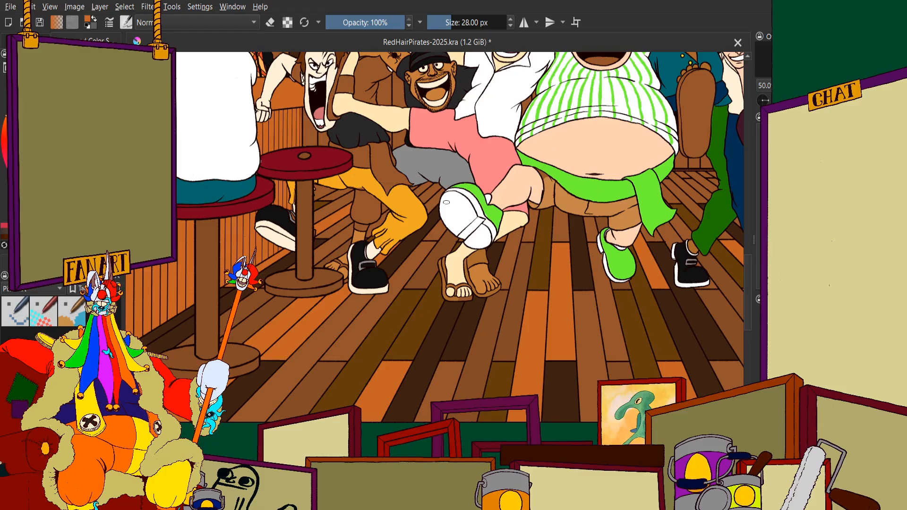
pyautogui.scroll(2, 427, 200)
pyautogui.scroll(-1, 363, 219)
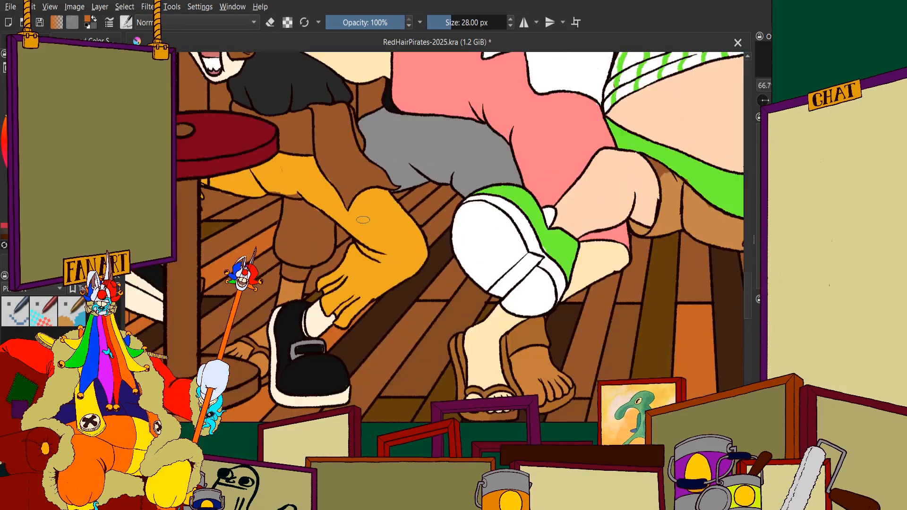
pyautogui.scroll(-1, 312, 218)
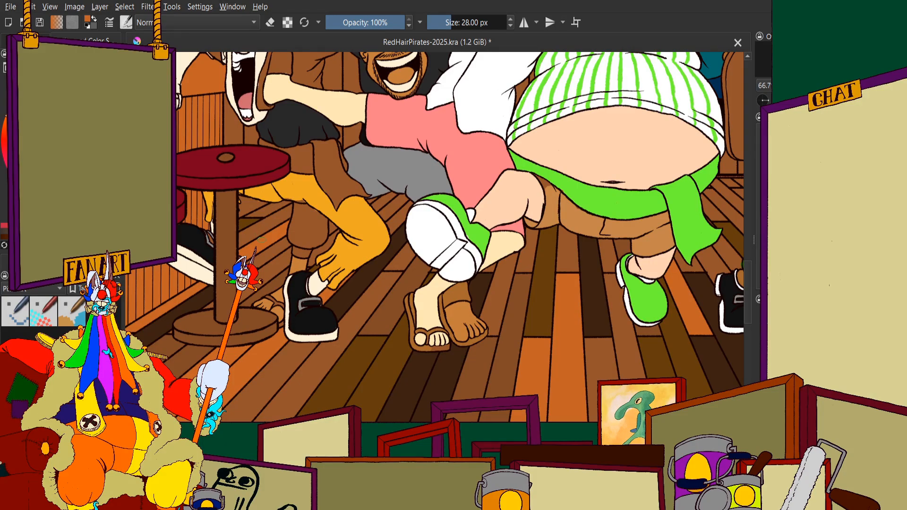
pyautogui.scroll(-2, 262, 238)
pyautogui.scroll(-1, 309, 210)
pyautogui.scroll(1, 312, 208)
pyautogui.scroll(-1, 414, 166)
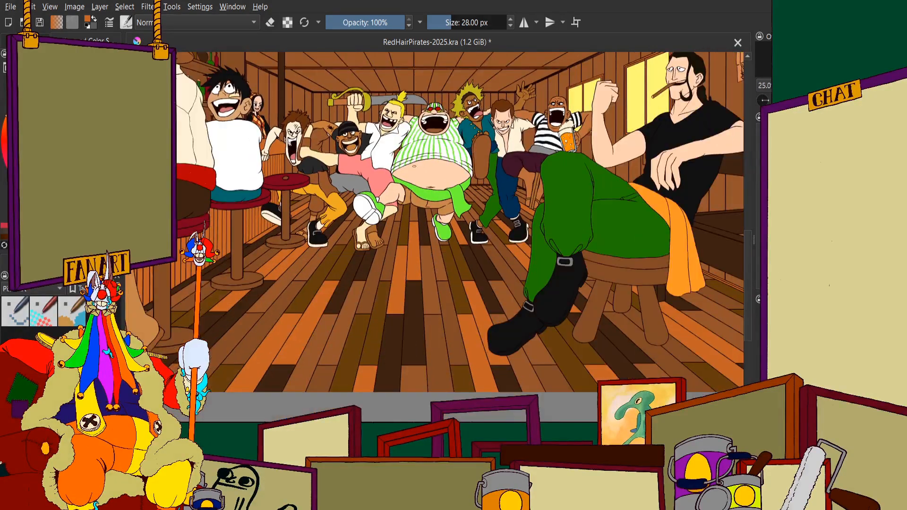
# Repaint the small dark olive-brown triangular plank beside the bar stool's post in a medium brown
pyautogui.scroll(5, 331, 214)
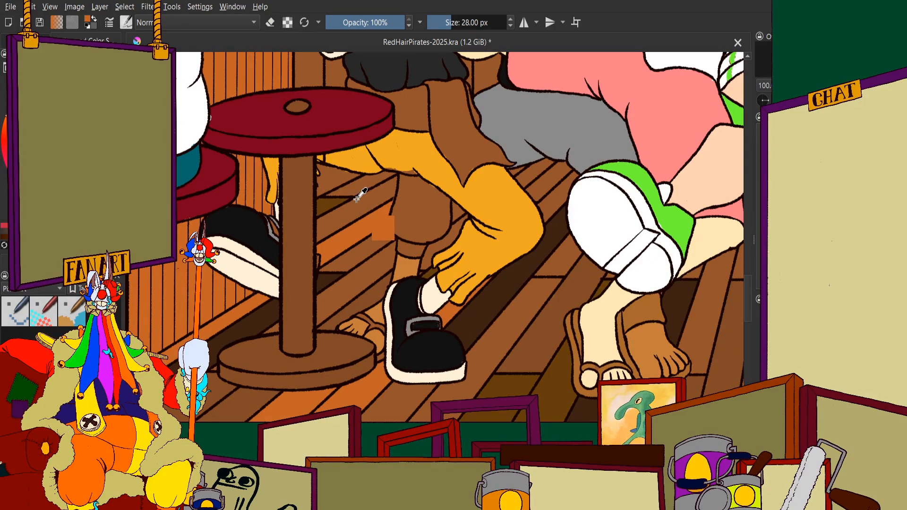
pyautogui.scroll(-1, 357, 198)
pyautogui.scroll(-2, 324, 256)
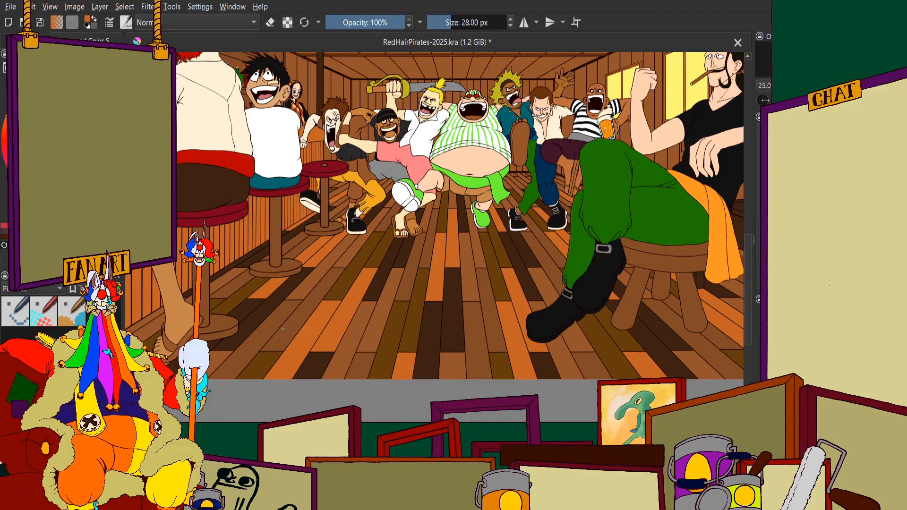
pyautogui.scroll(2, 288, 306)
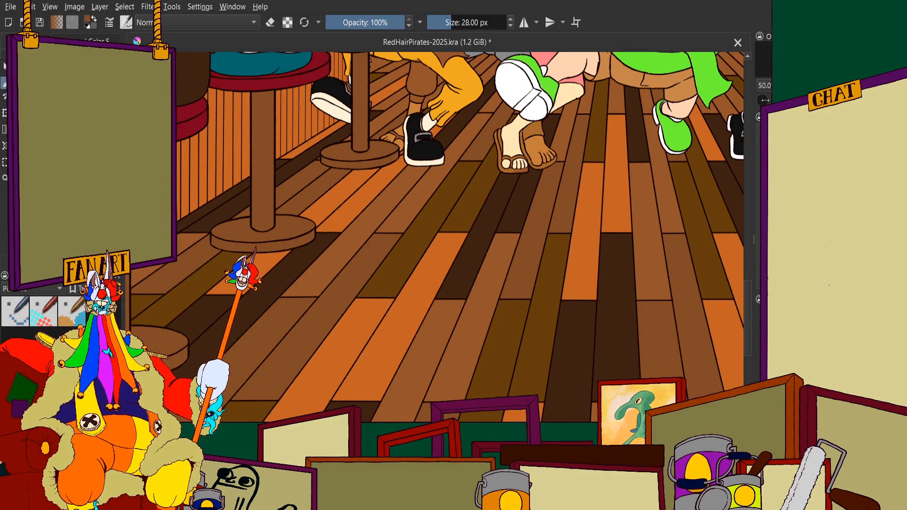
pyautogui.scroll(-2, 413, 178)
pyautogui.scroll(7, 412, 179)
pyautogui.scroll(-9, 413, 178)
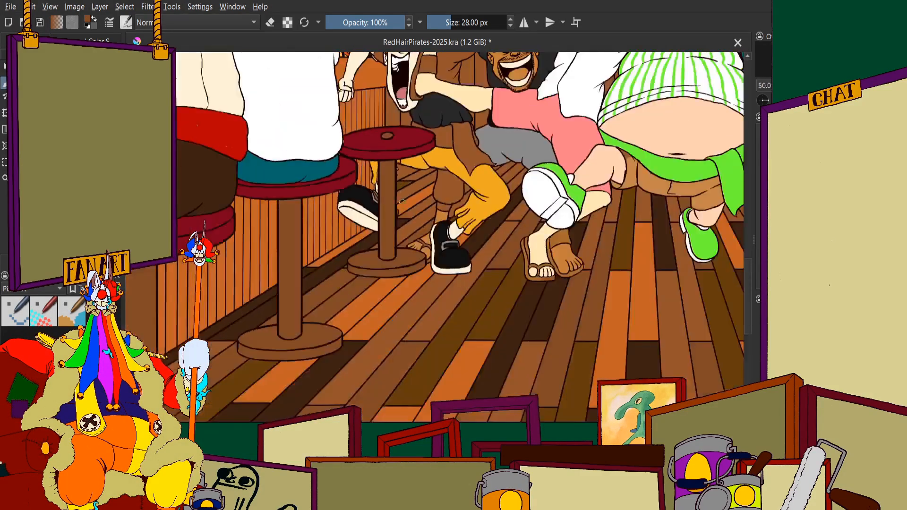
pyautogui.scroll(2, 357, 314)
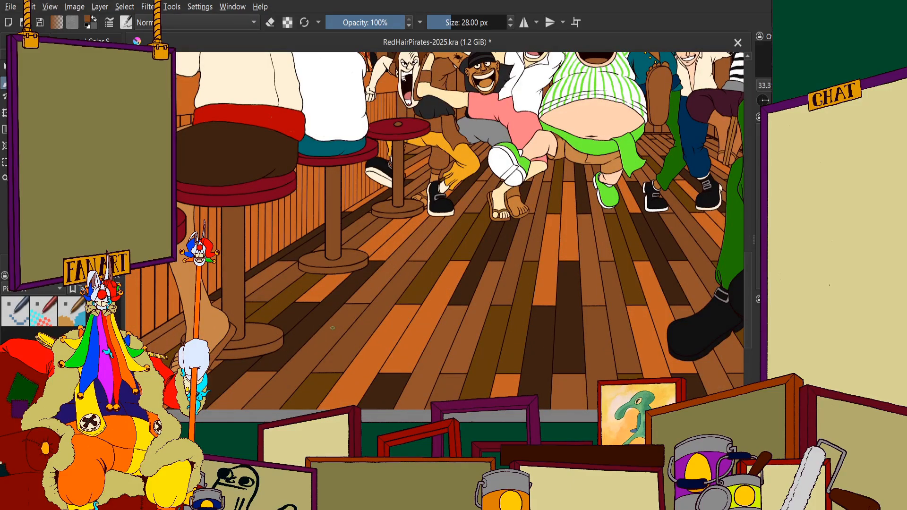
pyautogui.scroll(9, 338, 325)
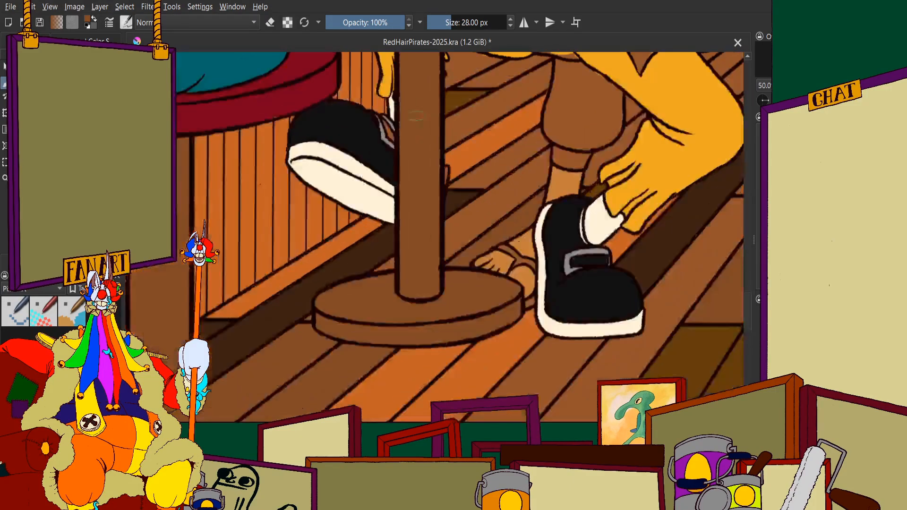
pyautogui.moveTo(395, 234)
pyautogui.mouseDown()
pyautogui.moveTo(490, 210)
pyautogui.moveTo(319, 286)
pyautogui.moveTo(281, 291)
pyautogui.moveTo(290, 231)
pyautogui.moveTo(273, 230)
pyautogui.moveTo(281, 303)
pyautogui.moveTo(263, 324)
pyautogui.mouseUp()
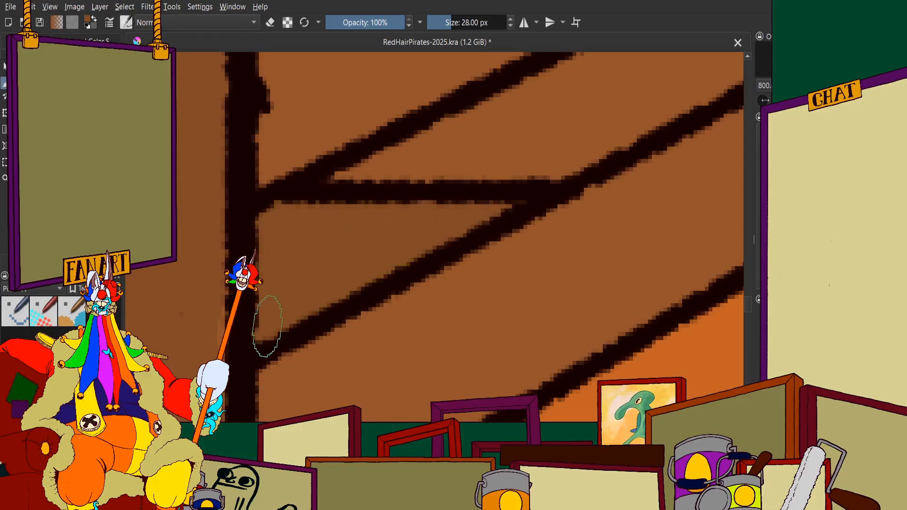
# Examine the floor planks around the green and blue trouser legs and the seated pirate's knee
pyautogui.scroll(-8, 263, 324)
pyautogui.scroll(2, 279, 220)
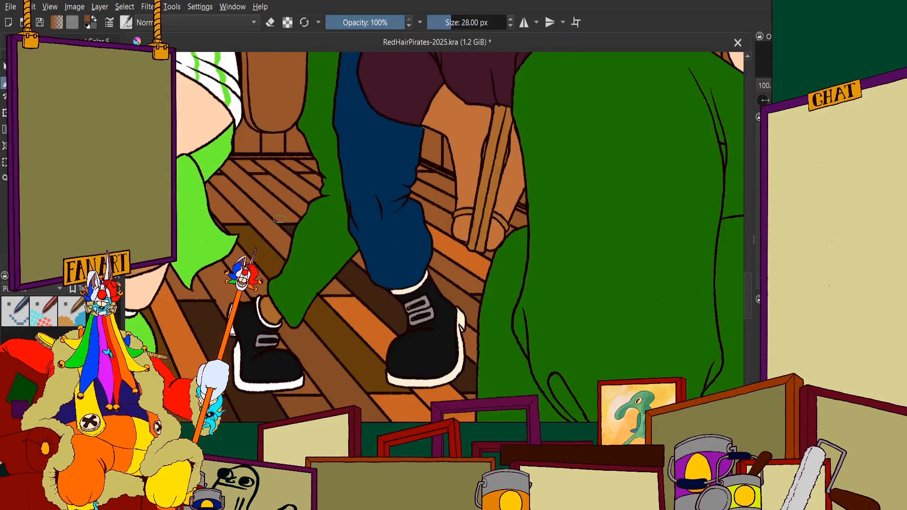
pyautogui.scroll(-4, 462, 246)
pyautogui.scroll(2, 391, 179)
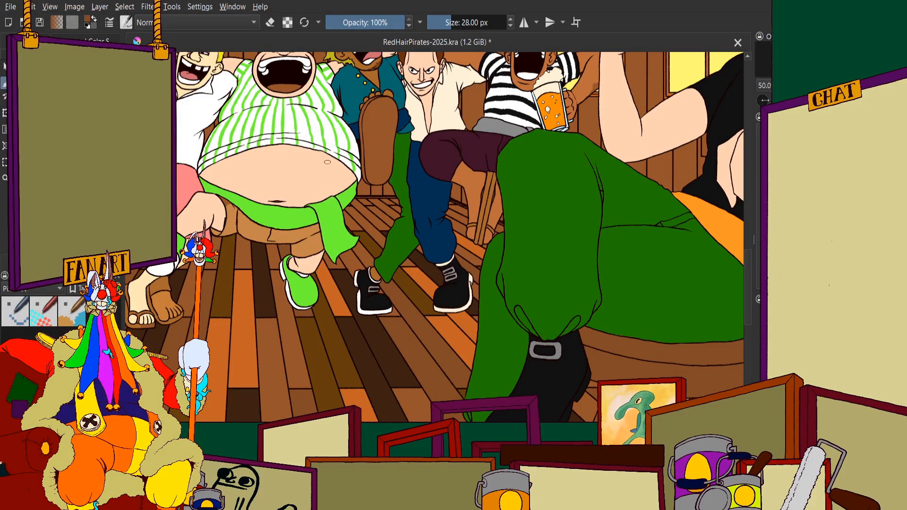
pyautogui.scroll(-2, 327, 162)
pyautogui.scroll(8, 397, 208)
pyautogui.scroll(-3, 394, 212)
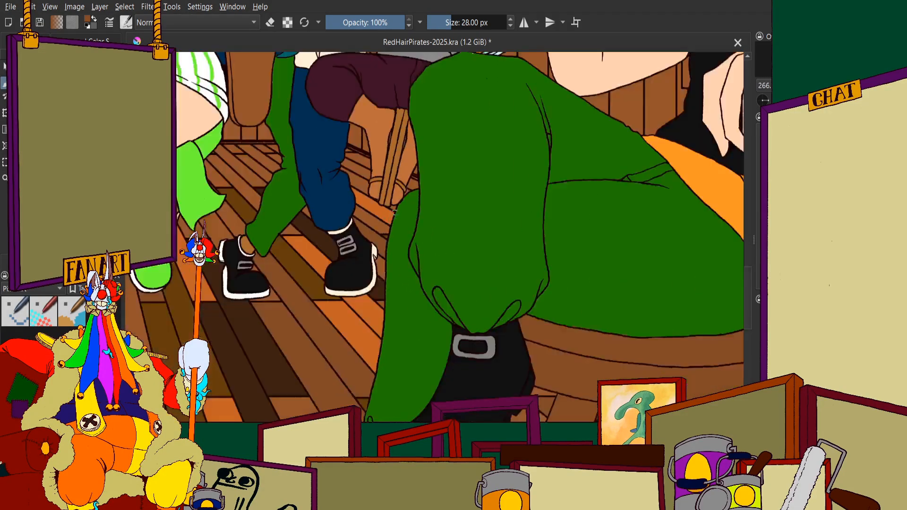
pyautogui.scroll(3, 401, 226)
pyautogui.scroll(-2, 475, 270)
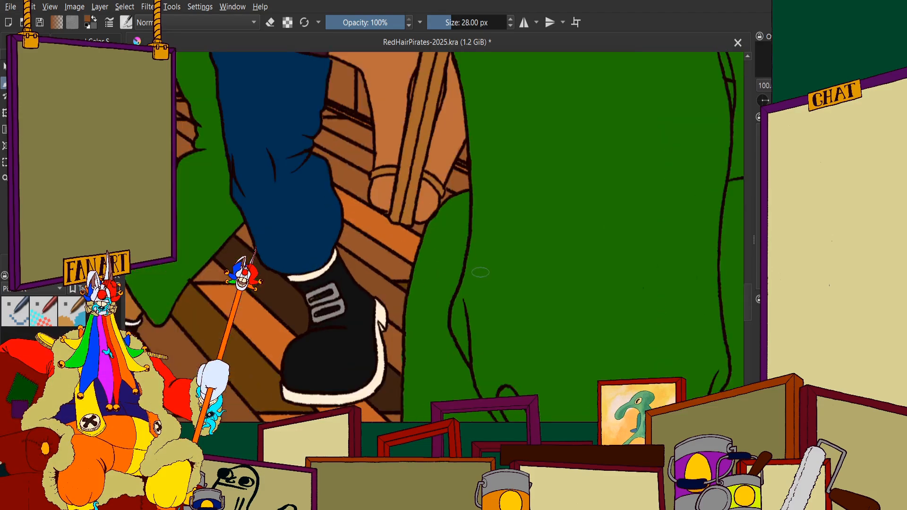
pyautogui.scroll(-6, 519, 224)
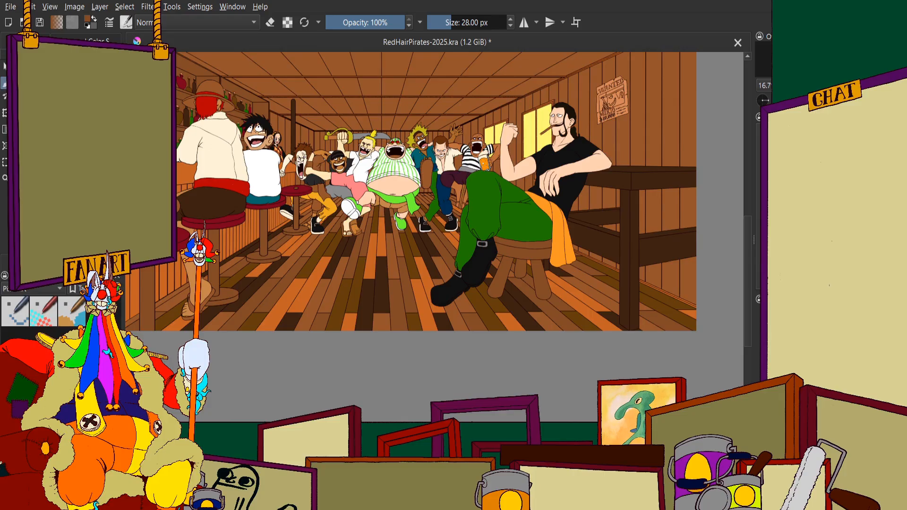
# Fill the short diagonal plank just below the yellow trousers, behind the bar stool's post, with dark olive-brown
pyautogui.click(94, 41)
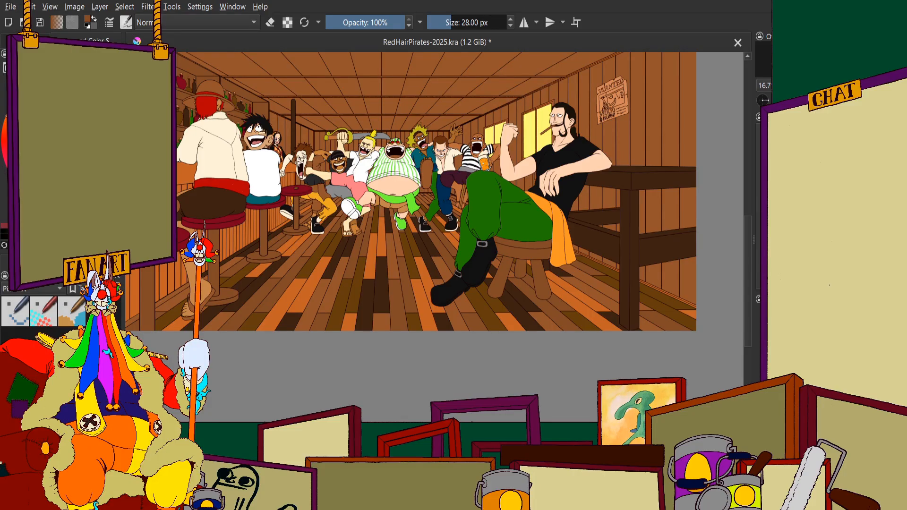
pyautogui.scroll(6, 461, 252)
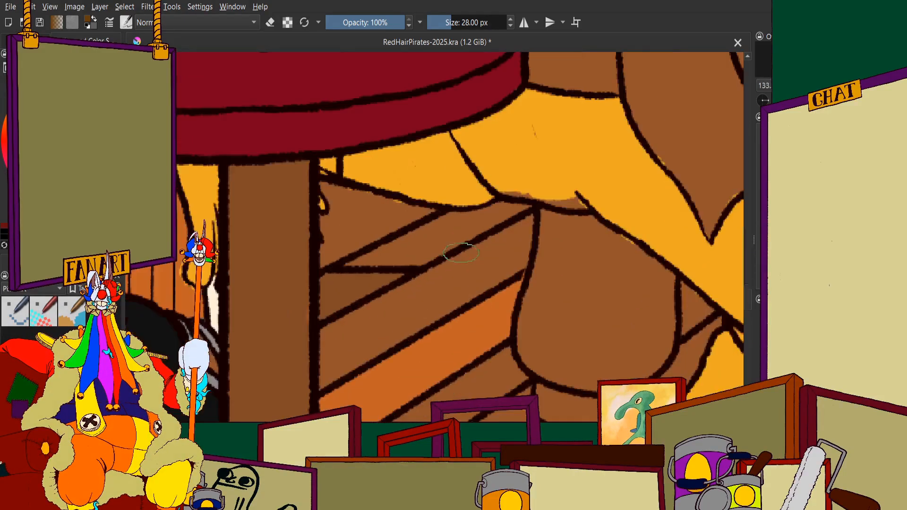
pyautogui.scroll(-4, 461, 253)
pyautogui.scroll(7, 439, 213)
pyautogui.moveTo(441, 210)
pyautogui.mouseDown()
pyautogui.moveTo(355, 261)
pyautogui.moveTo(231, 300)
pyautogui.moveTo(350, 300)
pyautogui.moveTo(466, 241)
pyautogui.moveTo(477, 215)
pyautogui.moveTo(434, 221)
pyautogui.moveTo(532, 184)
pyautogui.moveTo(577, 191)
pyautogui.moveTo(455, 255)
pyautogui.mouseUp()
pyautogui.scroll(-4, 455, 255)
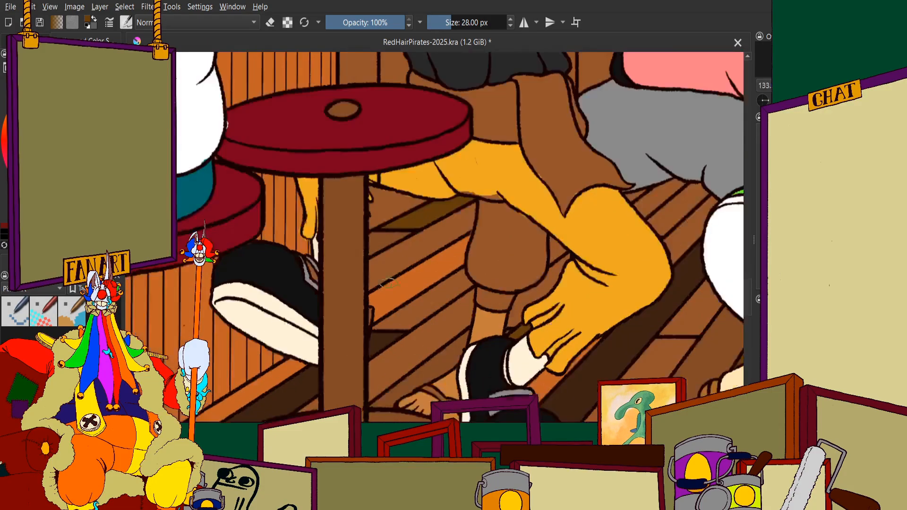
# Examine the floor planks behind the bar stool and under the dancing pirates against the overall tavern scene
pyautogui.moveTo(390, 293); pyautogui.dragTo(376, 280)
pyautogui.scroll(-8, 377, 280)
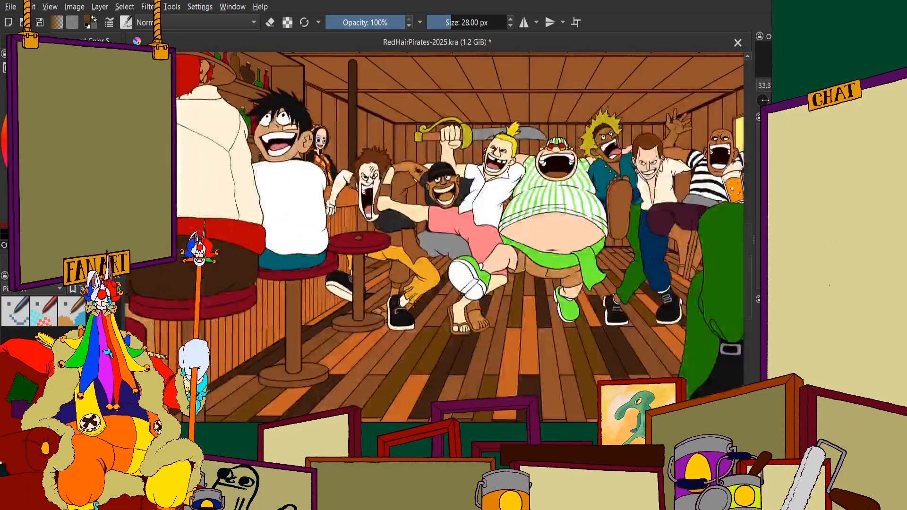
pyautogui.scroll(2, 408, 338)
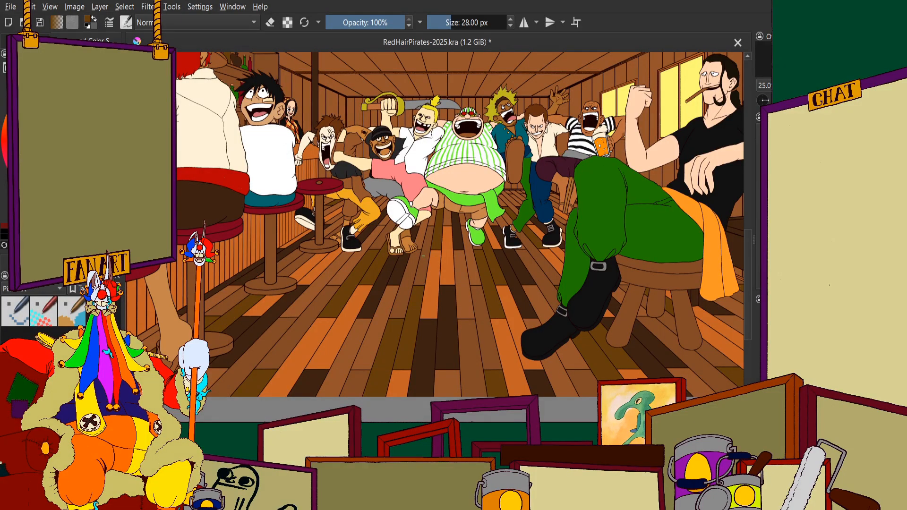
pyautogui.scroll(3, 418, 222)
pyautogui.scroll(-2, 429, 203)
pyautogui.scroll(2, 336, 192)
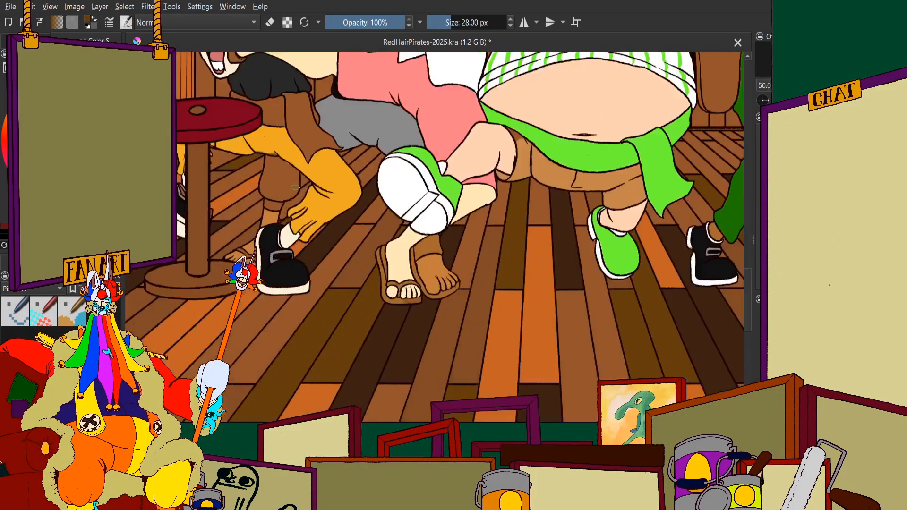
pyautogui.scroll(-2, 312, 212)
pyautogui.scroll(1, 567, 239)
pyautogui.scroll(-1, 496, 229)
pyautogui.scroll(1, 359, 204)
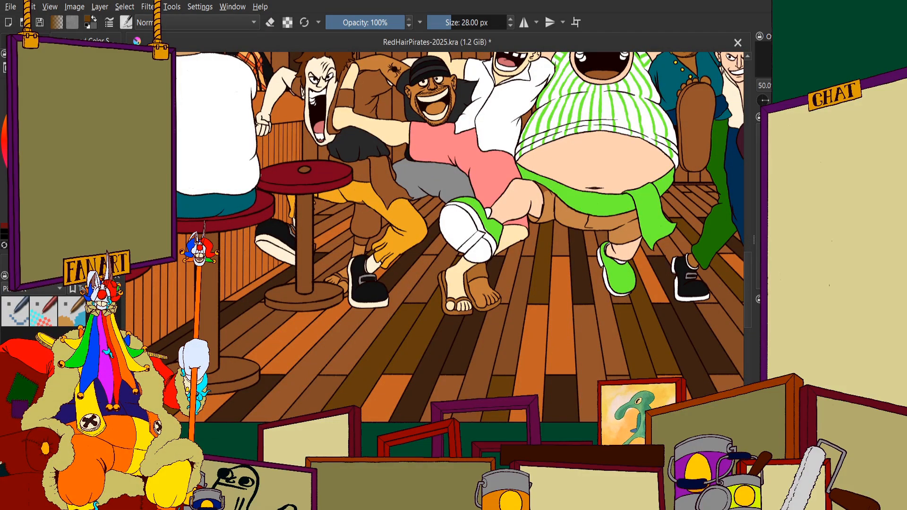
# Repaint the orange and dark olive-brown diagonal planks behind the bar stool's post in medium brown
pyautogui.scroll(3, 338, 237)
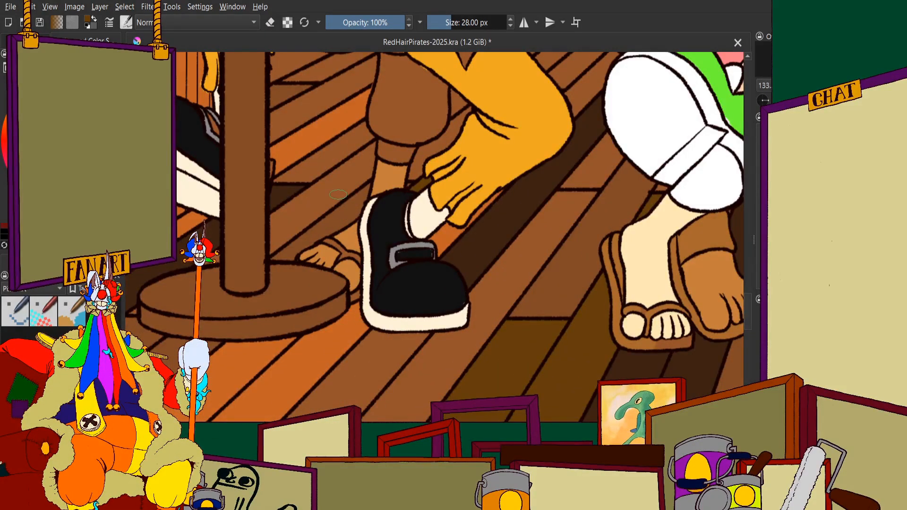
pyautogui.scroll(-3, 339, 194)
pyautogui.scroll(2, 339, 194)
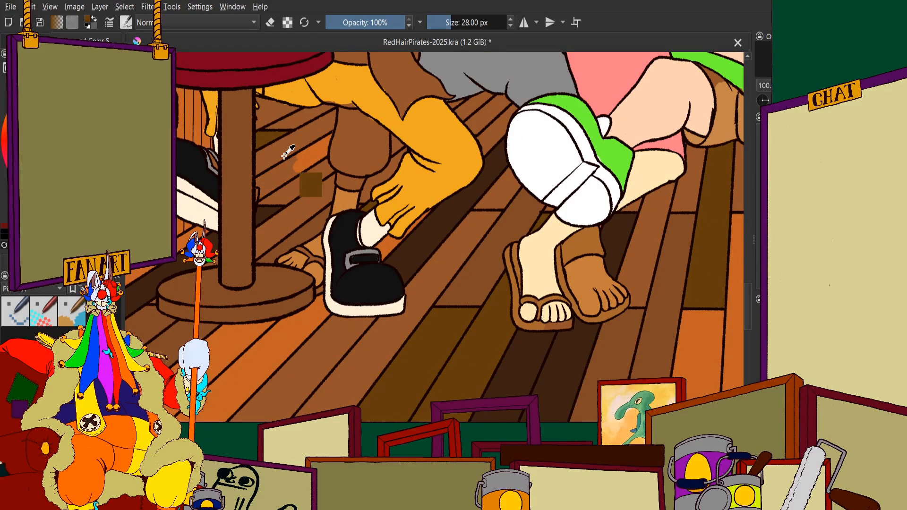
pyautogui.scroll(-1, 287, 147)
pyautogui.scroll(-2, 463, 203)
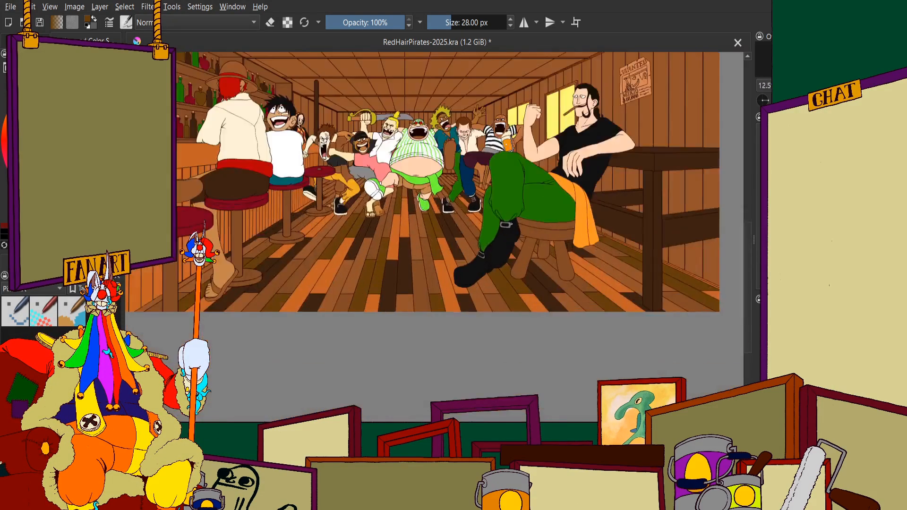
# Examine the plank colours around the dancing pirates' shoes and sandals against the whole tavern floor
pyautogui.scroll(3, 463, 203)
pyautogui.scroll(-1, 543, 215)
pyautogui.moveTo(544, 215); pyautogui.dragTo(217, 237)
pyautogui.scroll(-1, 373, 226)
pyautogui.scroll(3, 226, 213)
pyautogui.scroll(-1, 570, 245)
pyautogui.scroll(1, 570, 245)
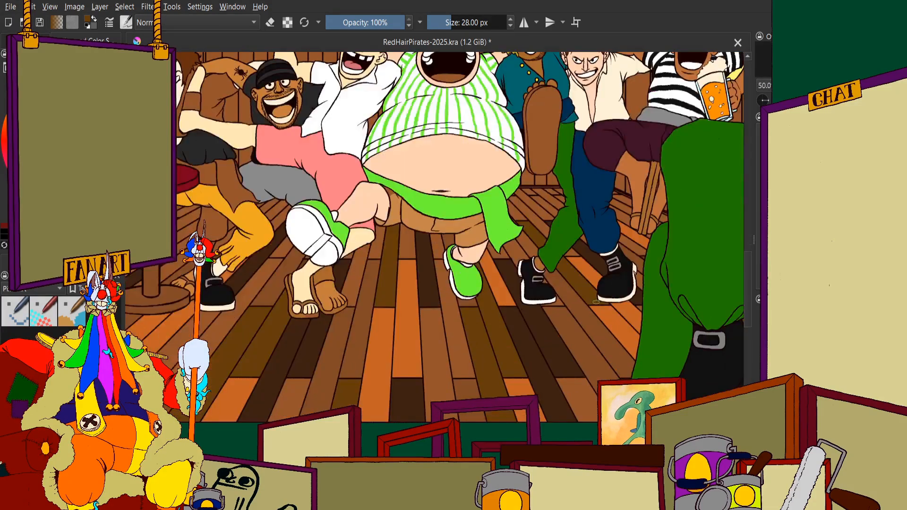
pyautogui.scroll(1, 548, 276)
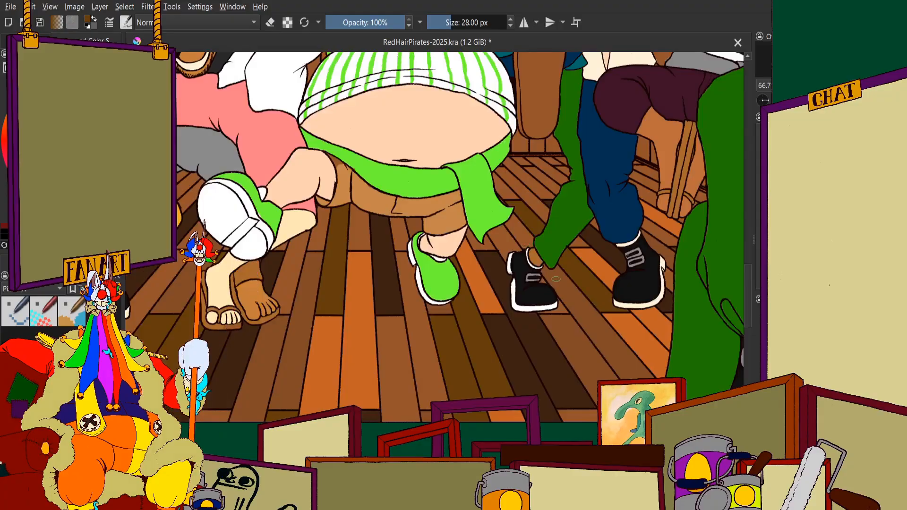
pyautogui.scroll(-2, 357, 269)
pyautogui.scroll(1, 357, 269)
pyautogui.scroll(-1, 357, 269)
pyautogui.scroll(3, 378, 257)
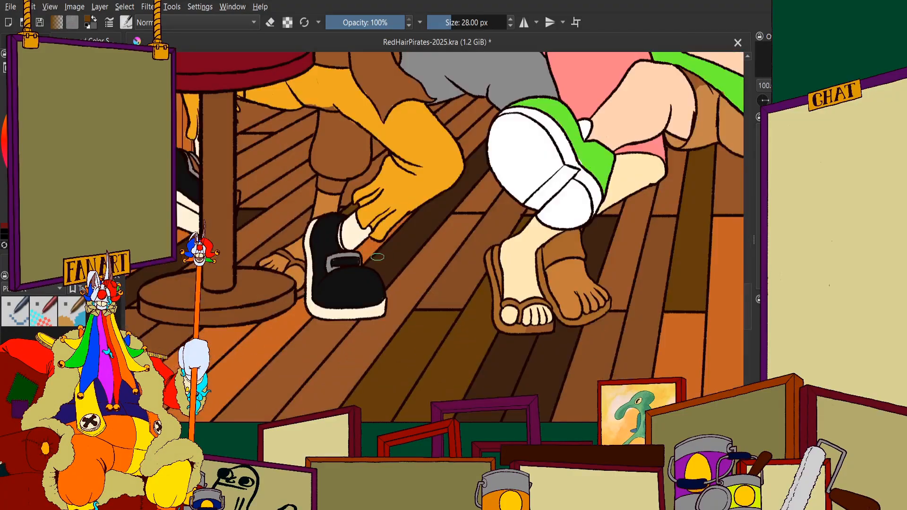
# Examine the floor planks along the bar counter, around the stool bases and the black buckled shoe
pyautogui.scroll(-3, 373, 265)
pyautogui.scroll(1, 373, 266)
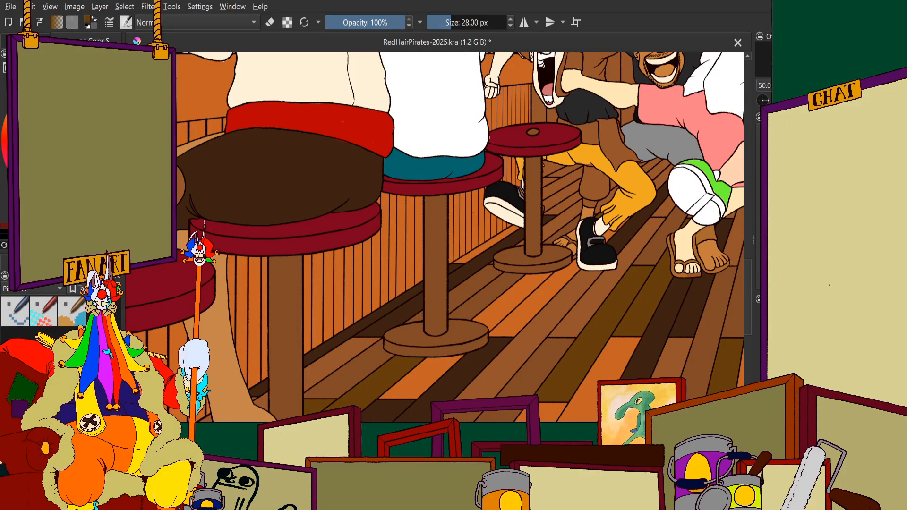
pyautogui.scroll(-2, 425, 278)
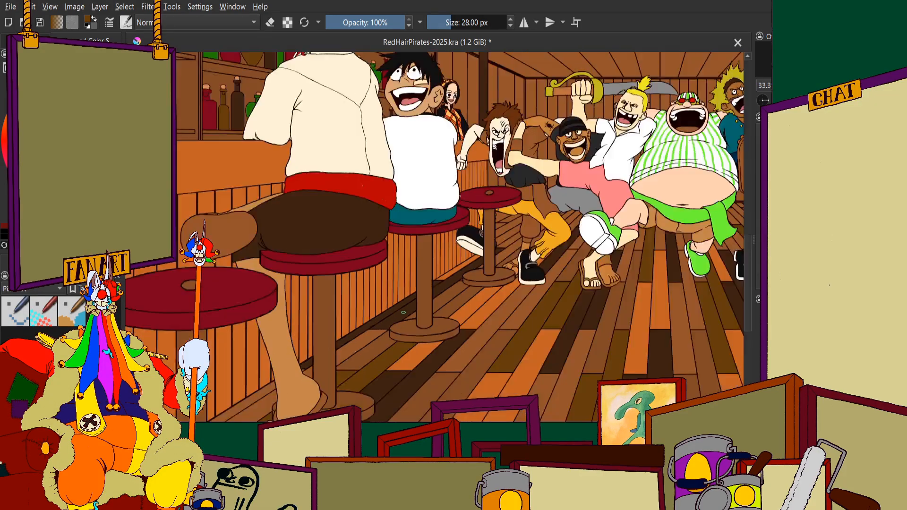
pyautogui.scroll(1, 425, 265)
pyautogui.scroll(2, 506, 223)
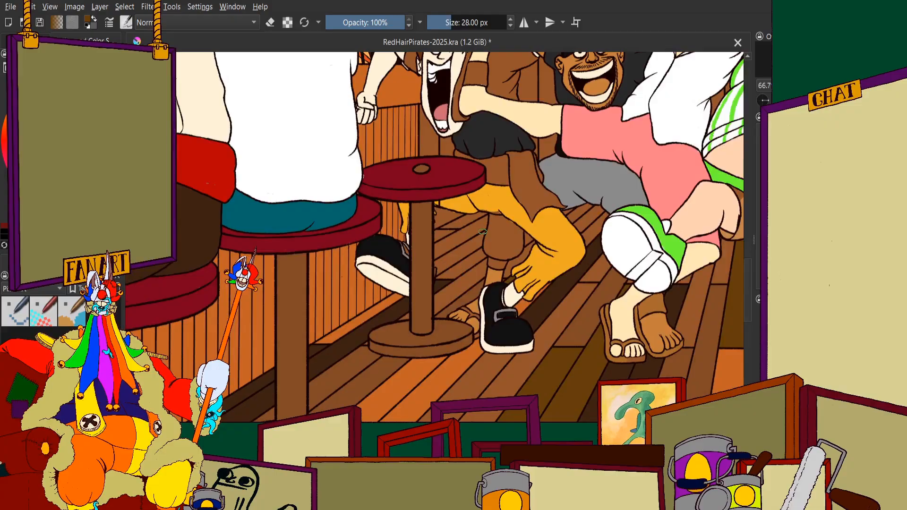
pyautogui.scroll(-3, 315, 261)
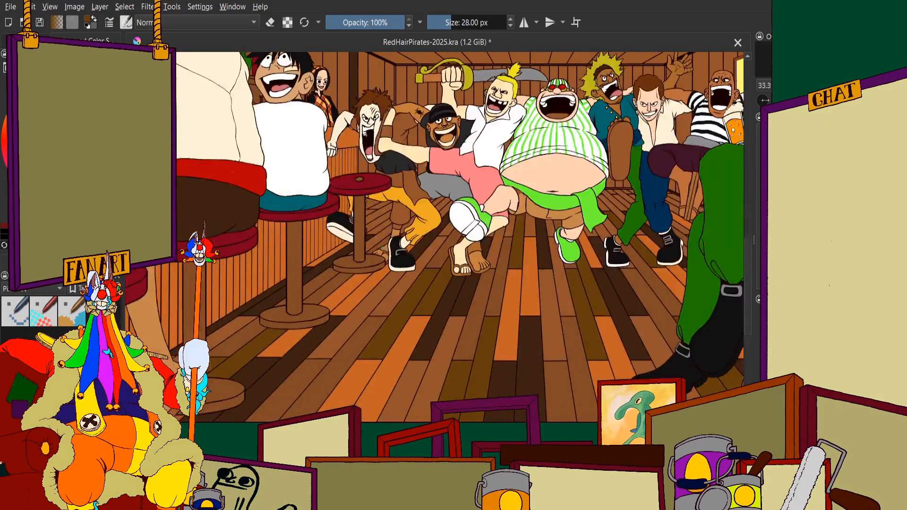
pyautogui.scroll(-2, 384, 247)
pyautogui.scroll(3, 397, 208)
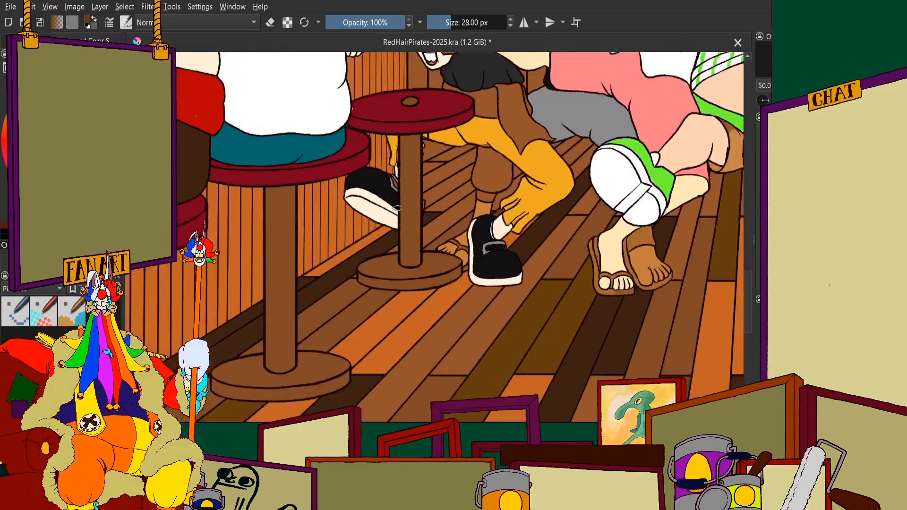
pyautogui.scroll(1, 397, 208)
pyautogui.scroll(-3, 316, 269)
pyautogui.scroll(3, 328, 280)
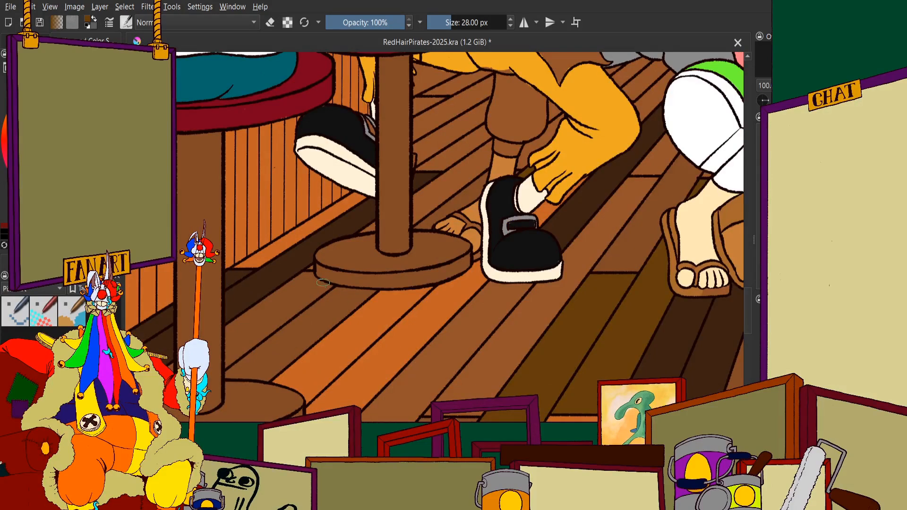
pyautogui.scroll(-3, 323, 283)
pyautogui.scroll(2, 397, 231)
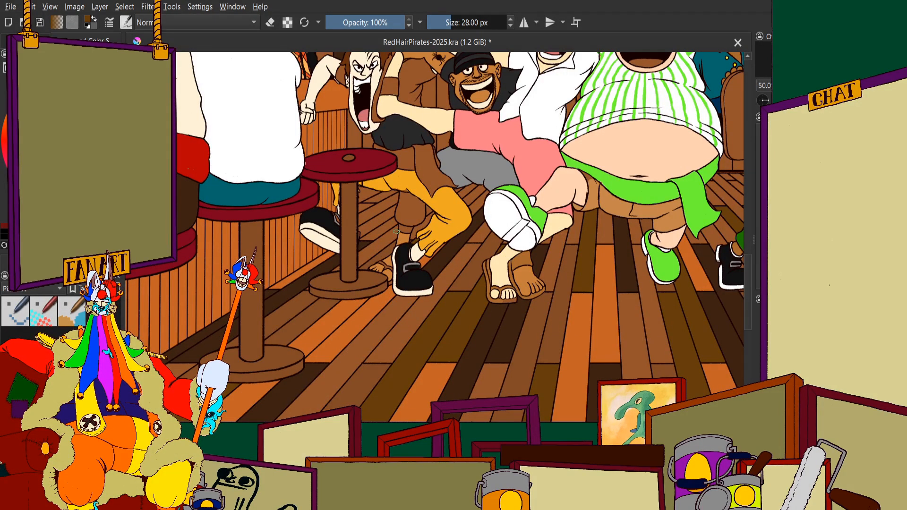
# Review the base colours of the whole tavern scene, checking the striped-shirt pirate and the area behind the bar stool up close
pyautogui.scroll(-4, 396, 232)
pyautogui.scroll(2, 396, 231)
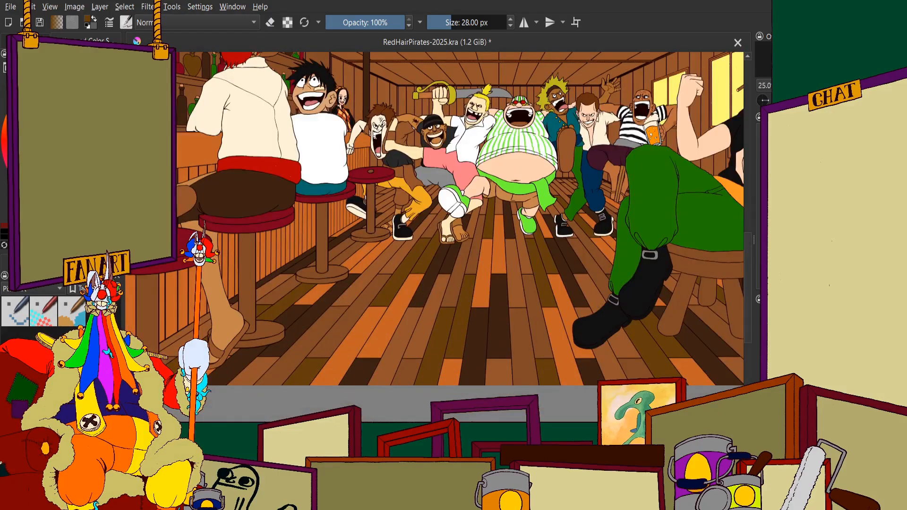
pyautogui.scroll(-2, 322, 266)
pyautogui.scroll(2, 319, 263)
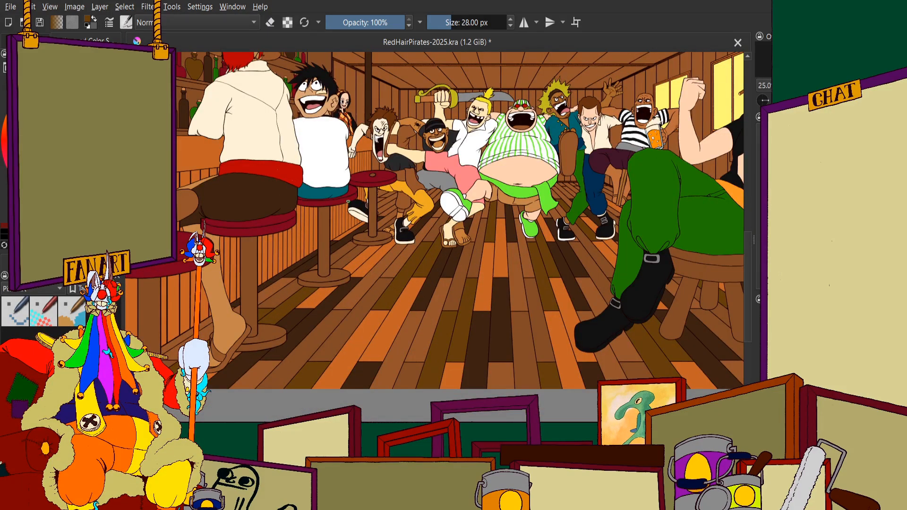
pyautogui.scroll(-1, 320, 214)
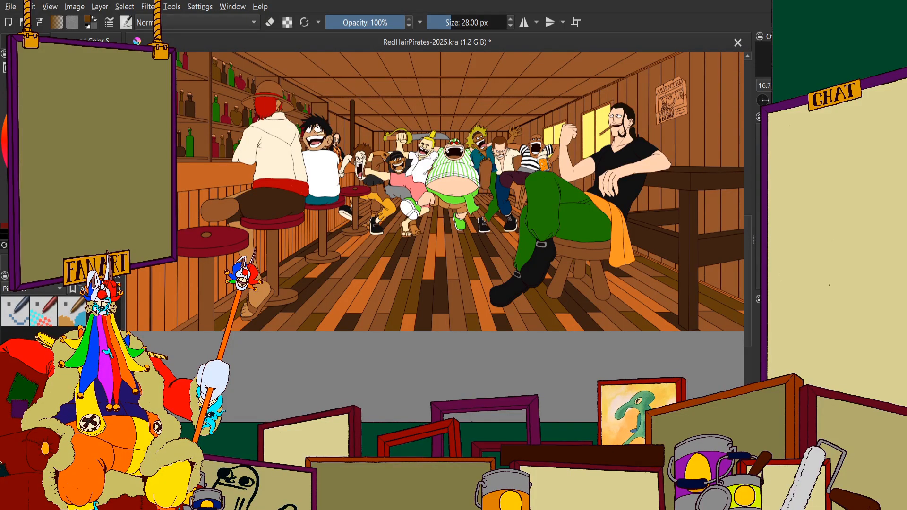
pyautogui.scroll(3, 406, 187)
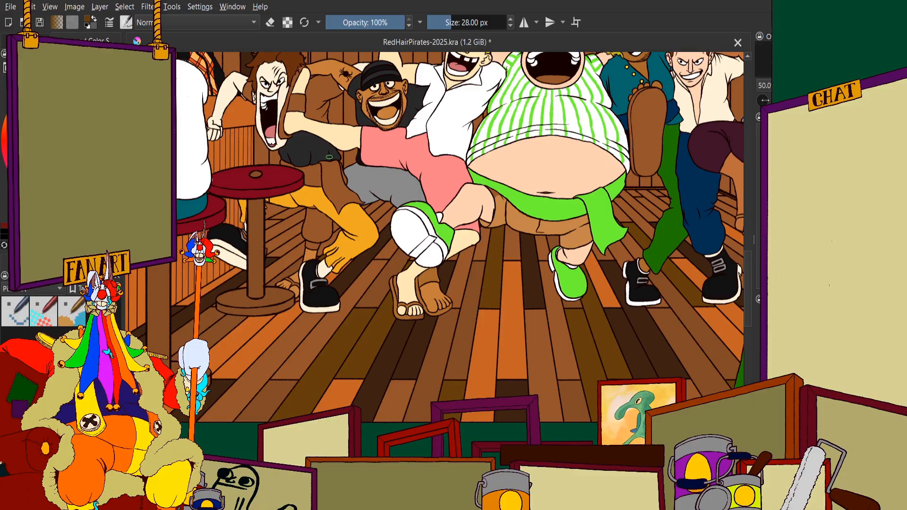
pyautogui.scroll(-1, 329, 157)
pyautogui.scroll(3, 210, 138)
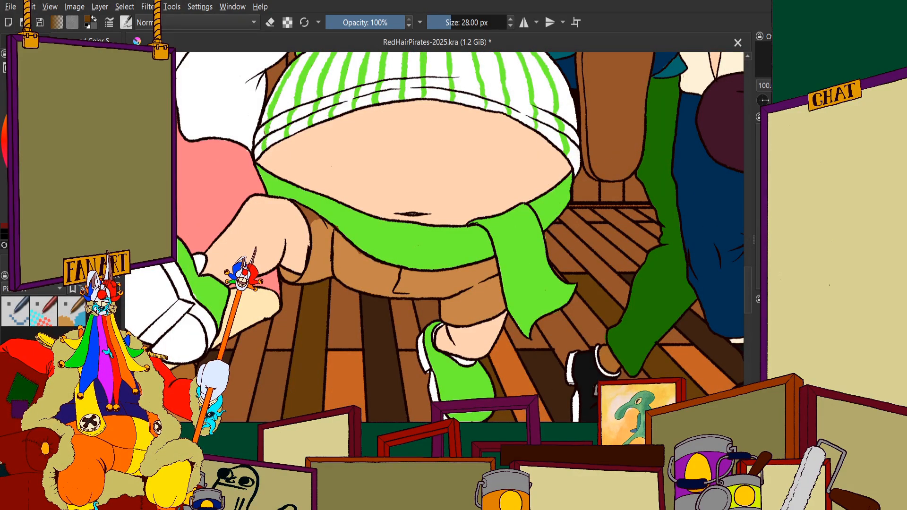
pyautogui.scroll(-5, 298, 103)
pyautogui.scroll(6, 424, 311)
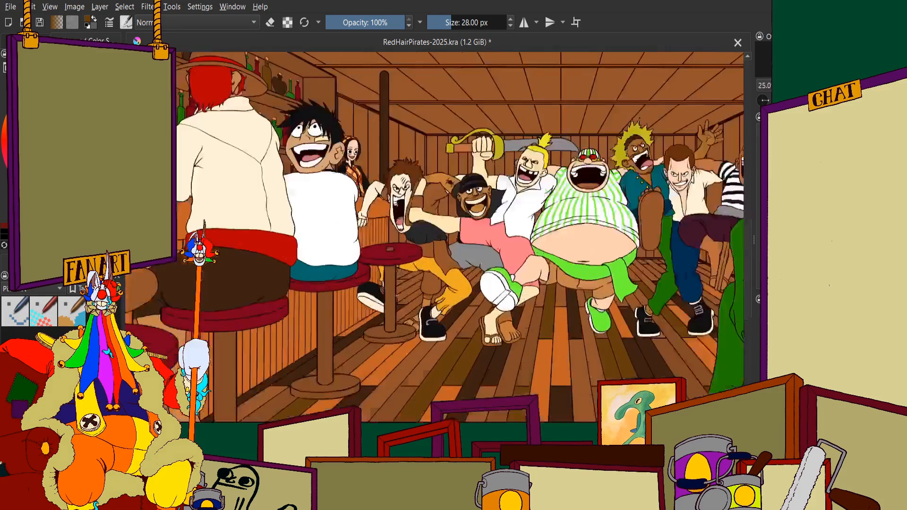
pyautogui.scroll(-3, 424, 310)
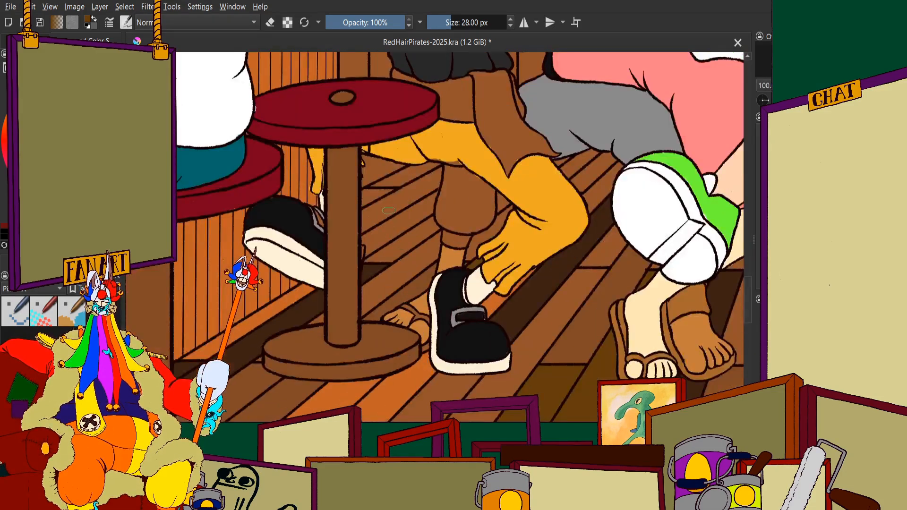
pyautogui.scroll(-3, 424, 310)
pyautogui.scroll(-3, 424, 311)
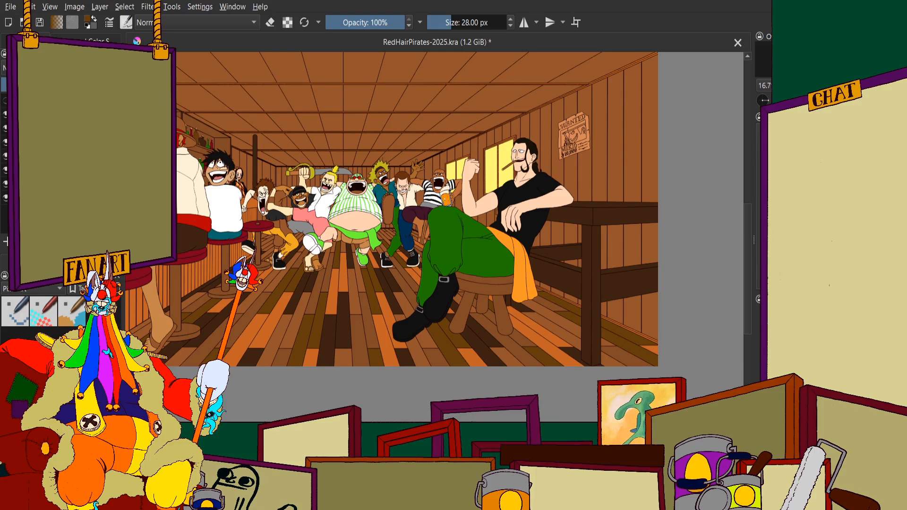
# Paint over the darker brown remnants on the striped-shirt pirate's shorts, beneath the green sash, with the shorts' light brown
pyautogui.scroll(6, 351, 217)
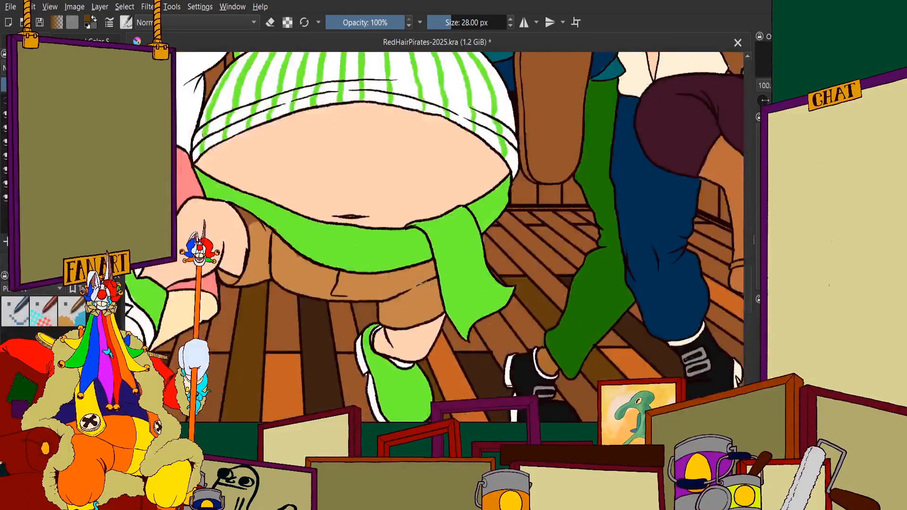
pyautogui.scroll(3, 222, 282)
pyautogui.click(37, 41)
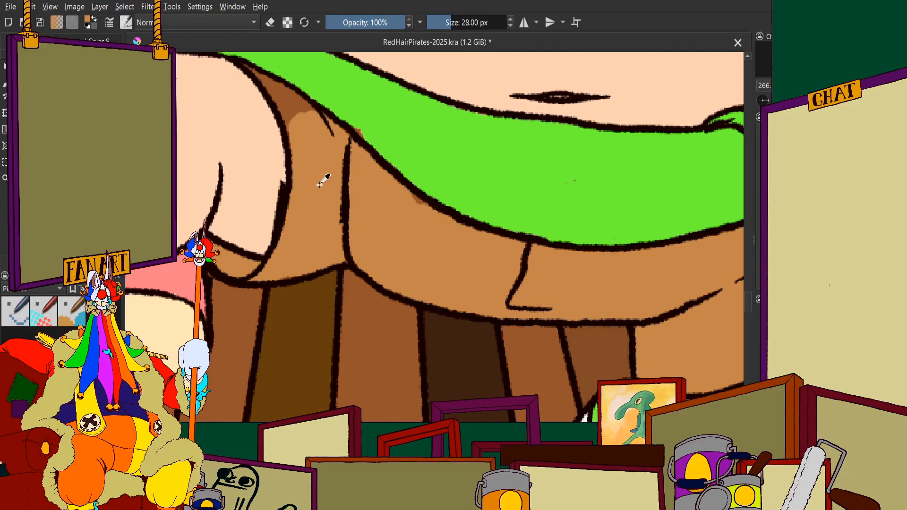
pyautogui.scroll(4, 446, 202)
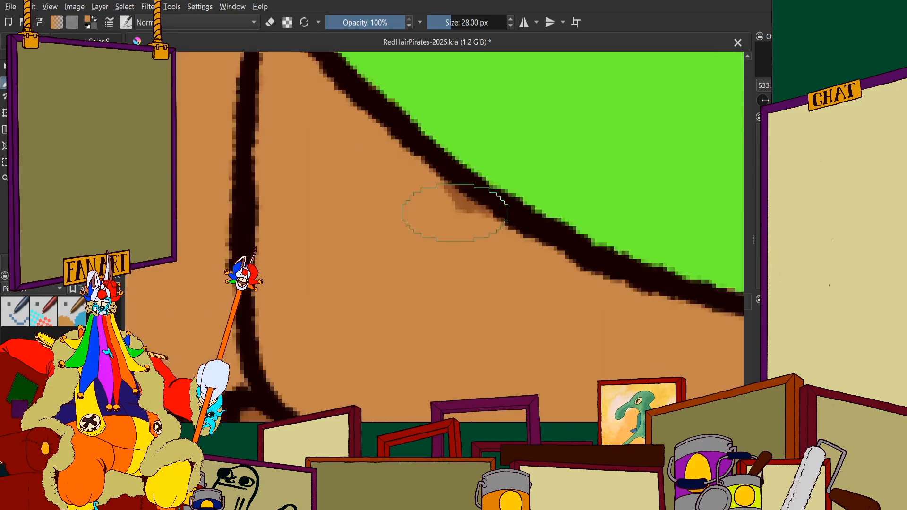
pyautogui.scroll(-4, 505, 251)
pyautogui.scroll(3, 312, 180)
pyautogui.moveTo(412, 240)
pyautogui.mouseDown()
pyautogui.moveTo(495, 322)
pyautogui.moveTo(551, 421)
pyautogui.mouseUp()
pyautogui.moveTo(518, 367)
pyautogui.mouseDown()
pyautogui.moveTo(493, 300)
pyautogui.moveTo(601, 370)
pyautogui.mouseUp()
pyautogui.scroll(-6, 485, 281)
pyautogui.scroll(2, 534, 312)
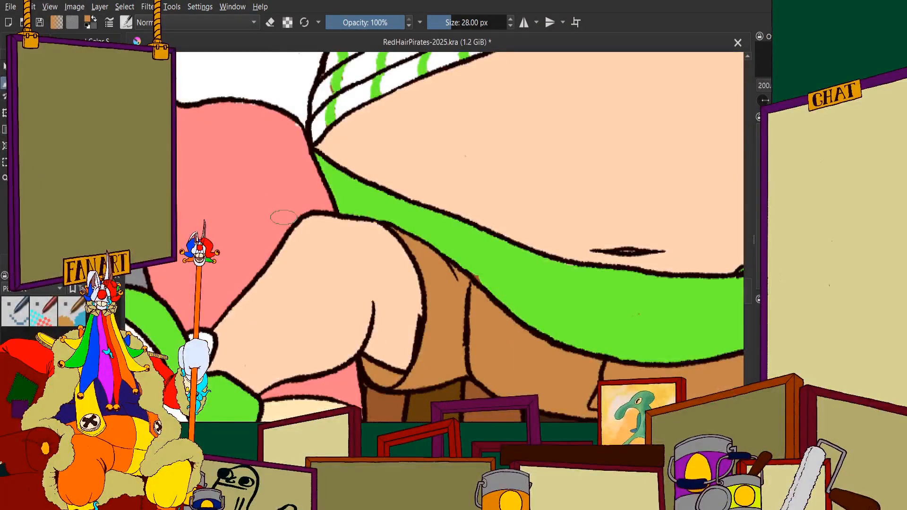
# Paint the trouser leg beneath the orange trousers, beside the bar stool, with the grey sampled from the neighbouring grey trousers
pyautogui.scroll(-5, 283, 217)
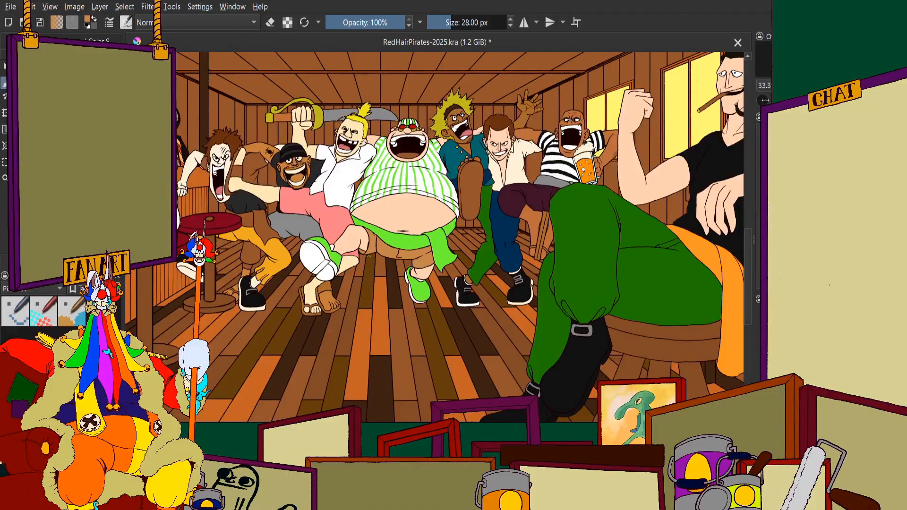
pyautogui.scroll(2, 206, 198)
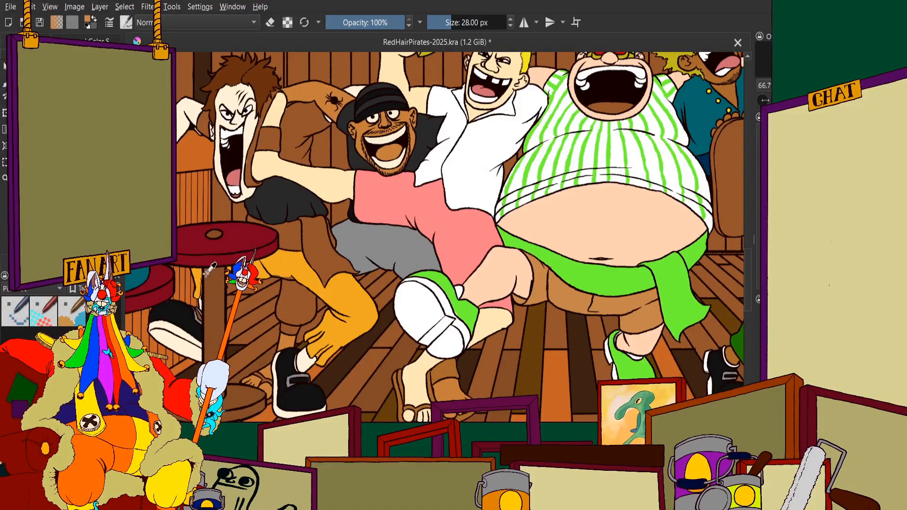
pyautogui.scroll(3, 409, 259)
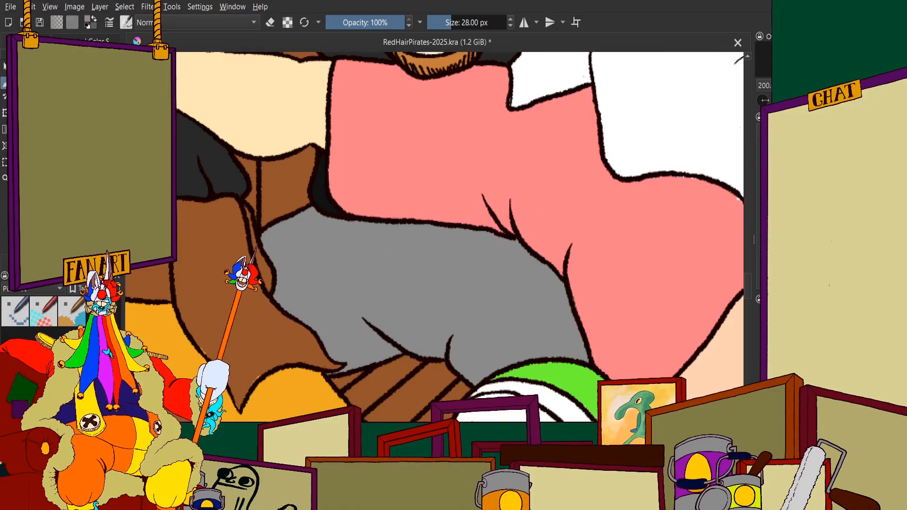
pyautogui.scroll(-4, 309, 151)
pyautogui.scroll(5, 246, 191)
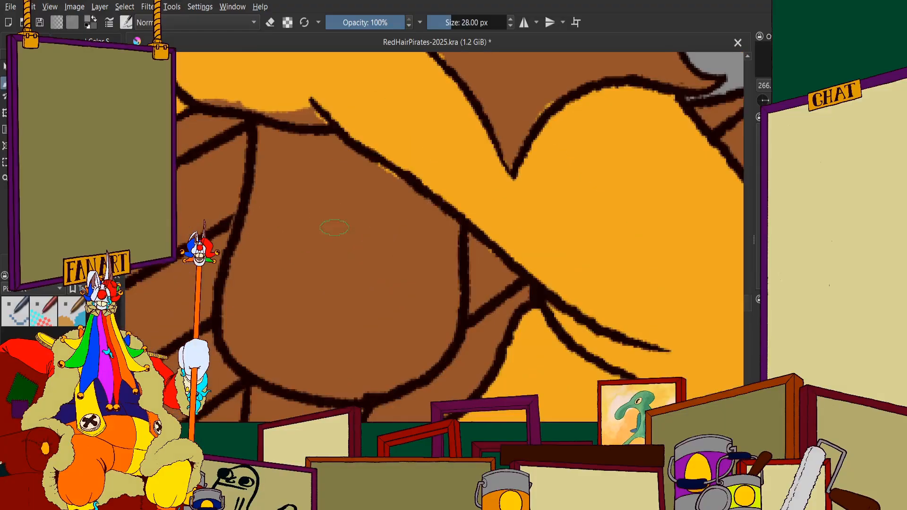
pyautogui.moveTo(334, 227)
pyautogui.mouseDown()
pyautogui.moveTo(293, 255)
pyautogui.moveTo(279, 190)
pyautogui.moveTo(241, 326)
pyautogui.moveTo(258, 338)
pyautogui.moveTo(242, 289)
pyautogui.moveTo(278, 371)
pyautogui.moveTo(337, 380)
pyautogui.moveTo(387, 373)
pyautogui.moveTo(431, 346)
pyautogui.moveTo(448, 301)
pyautogui.moveTo(441, 230)
pyautogui.moveTo(346, 156)
pyautogui.mouseUp()
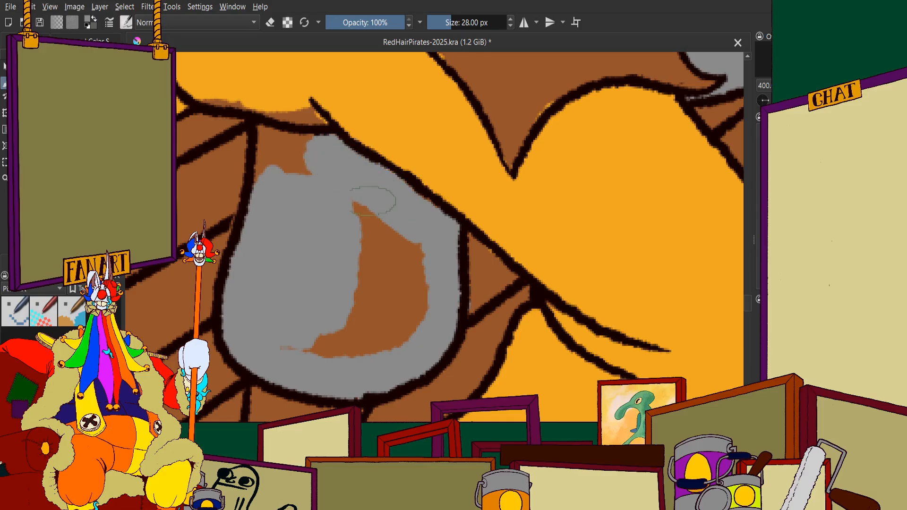
pyautogui.moveTo(373, 201)
pyautogui.mouseDown()
pyautogui.moveTo(270, 155)
pyautogui.moveTo(267, 162)
pyautogui.moveTo(277, 137)
pyautogui.mouseUp()
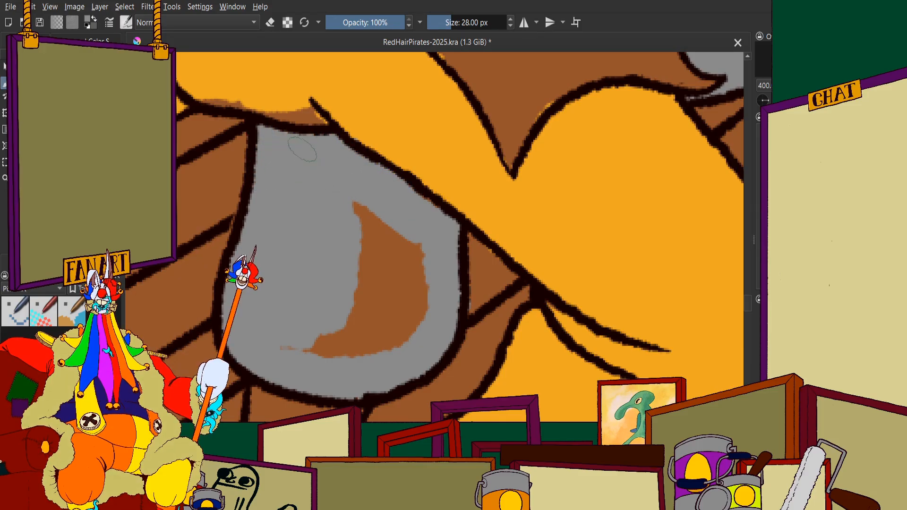
pyautogui.moveTo(326, 340)
pyautogui.mouseDown()
pyautogui.moveTo(336, 300)
pyautogui.moveTo(368, 324)
pyautogui.moveTo(410, 258)
pyautogui.mouseUp()
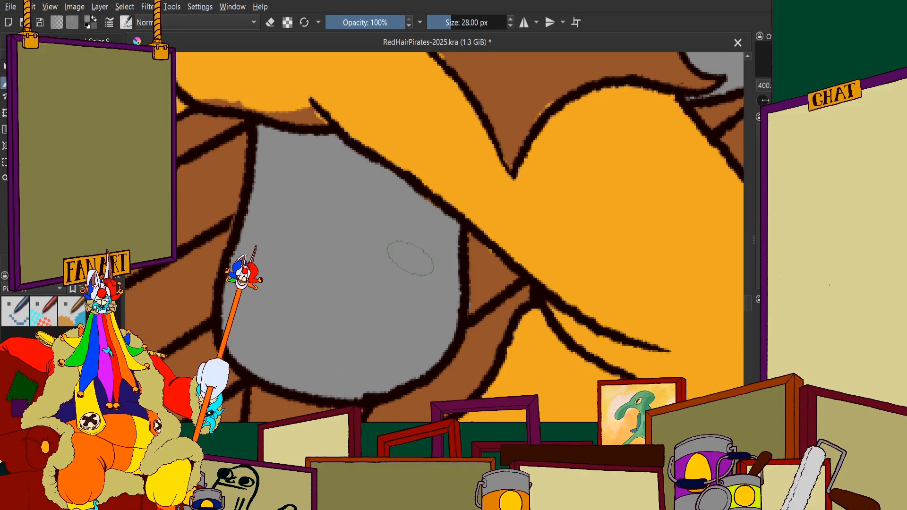
pyautogui.scroll(-5, 406, 305)
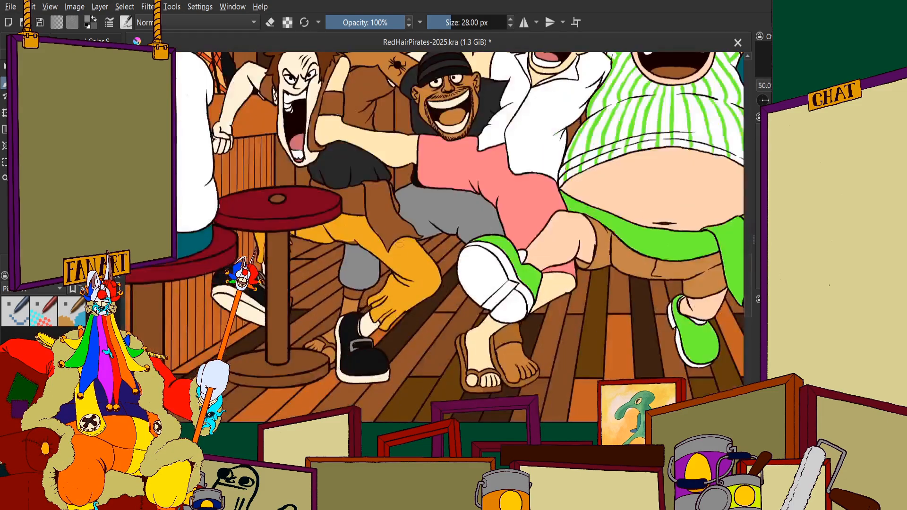
# Cover the brown remnants along the underside of the orange trousers with orange sampled from the same garment
pyautogui.scroll(3, 343, 243)
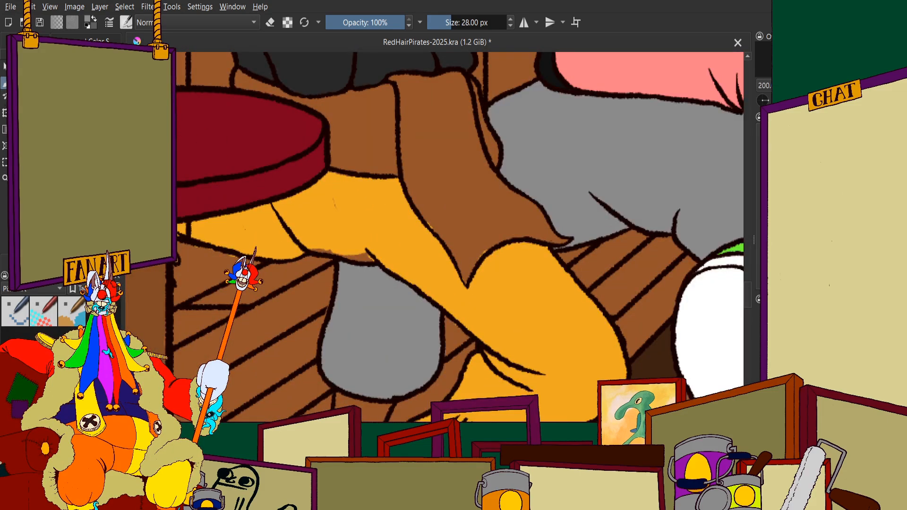
pyautogui.keyDown('ctrl'); pyautogui.click(394, 203); pyautogui.keyUp('ctrl')
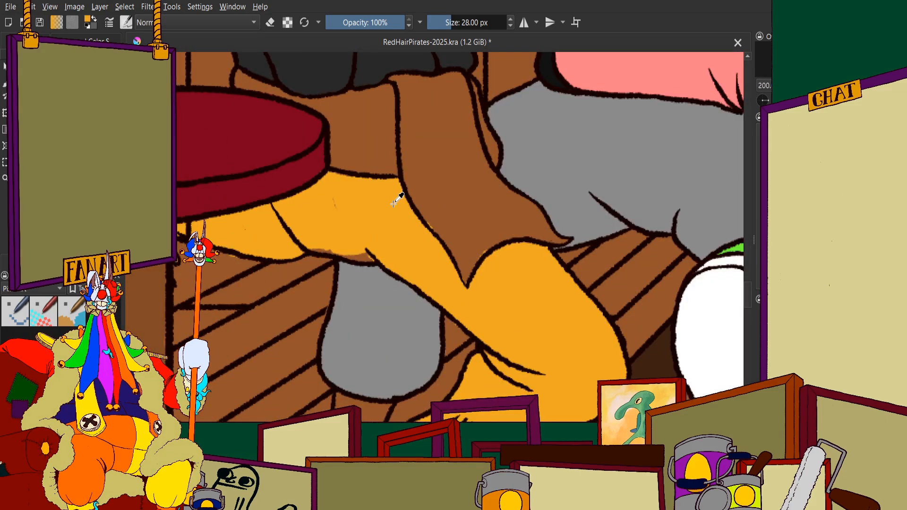
pyautogui.click(5, 86)
pyautogui.scroll(2, 327, 252)
pyautogui.moveTo(295, 238)
pyautogui.mouseDown()
pyautogui.moveTo(315, 236)
pyautogui.moveTo(308, 241)
pyautogui.moveTo(396, 266)
pyautogui.moveTo(438, 263)
pyautogui.mouseUp()
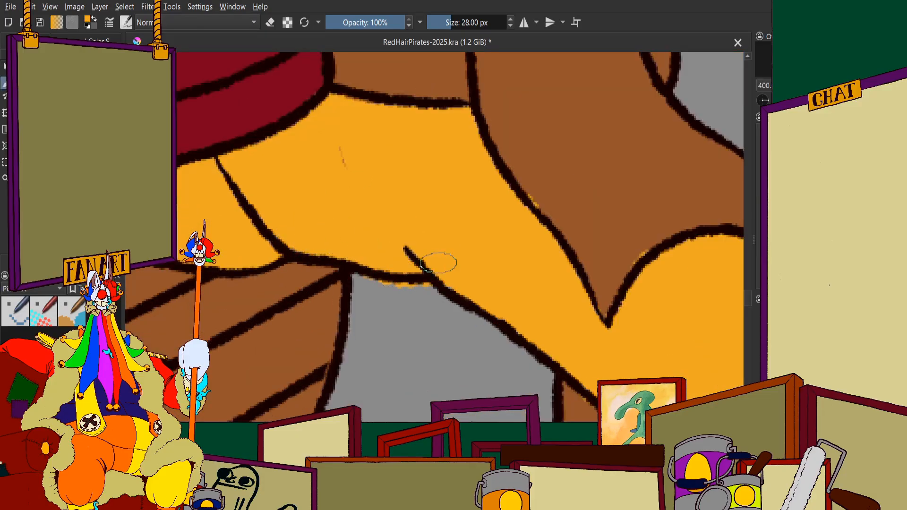
pyautogui.scroll(-3, 439, 263)
pyautogui.scroll(4, 399, 222)
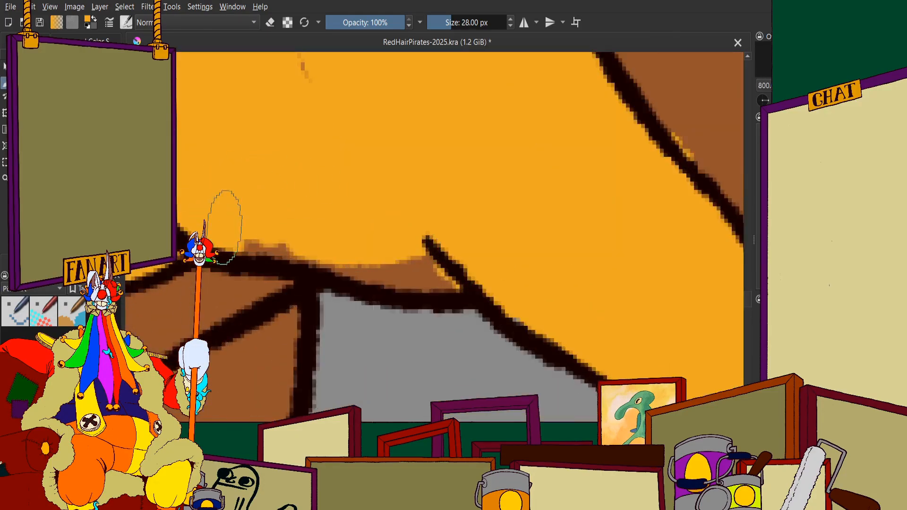
pyautogui.moveTo(225, 228)
pyautogui.mouseDown()
pyautogui.moveTo(404, 268)
pyautogui.moveTo(469, 259)
pyautogui.mouseUp()
pyautogui.scroll(-2, 390, 212)
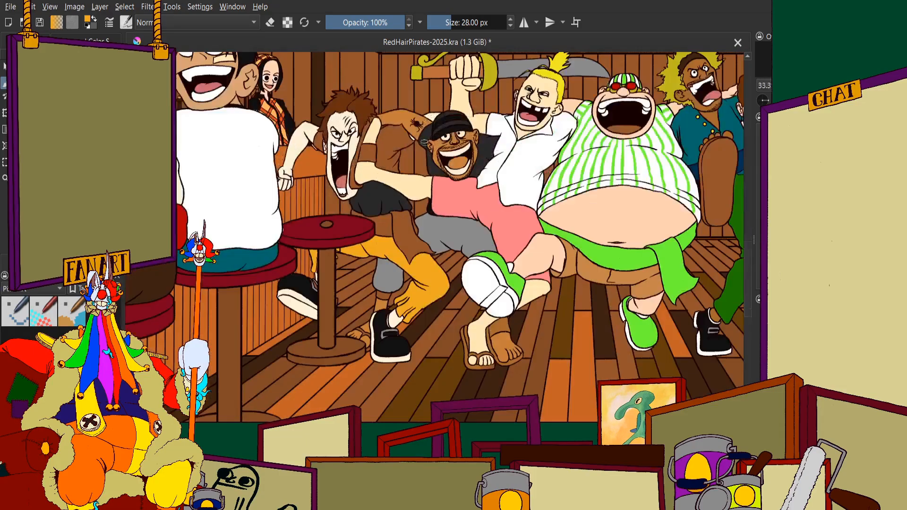
# Examine the base colours around the shouting brown-haired pirate's face and the pale arm with the brown wristband
pyautogui.scroll(2, 391, 180)
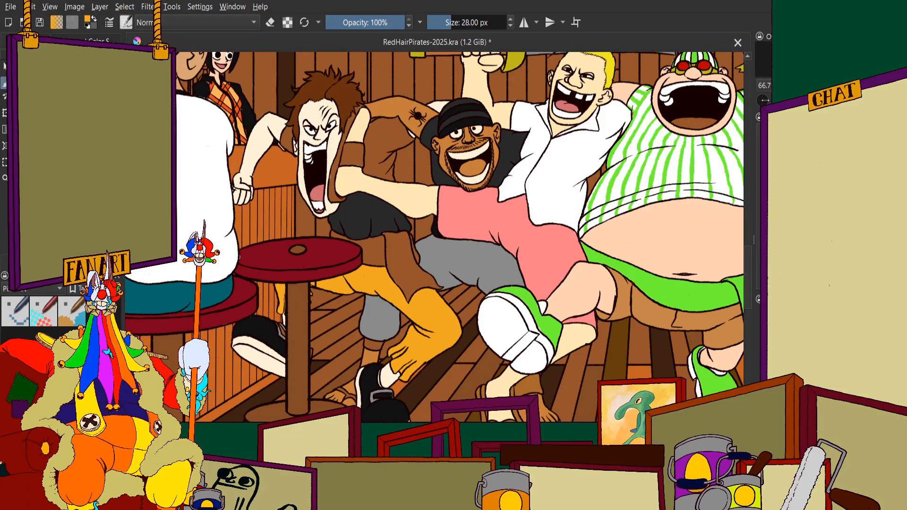
pyautogui.scroll(-1, 375, 222)
pyautogui.scroll(1, 375, 213)
pyautogui.scroll(-1, 269, 198)
pyautogui.scroll(4, 336, 196)
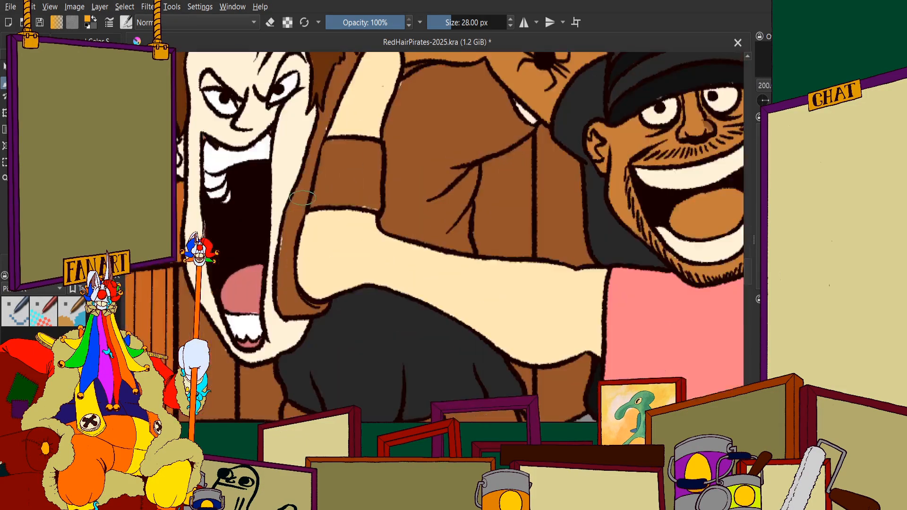
pyautogui.scroll(-3, 303, 198)
pyautogui.scroll(1, 390, 293)
# Paint the sandal straps on the foot behind the bar stool's base with the brown sampled from the front sandals
pyautogui.scroll(2, 347, 309)
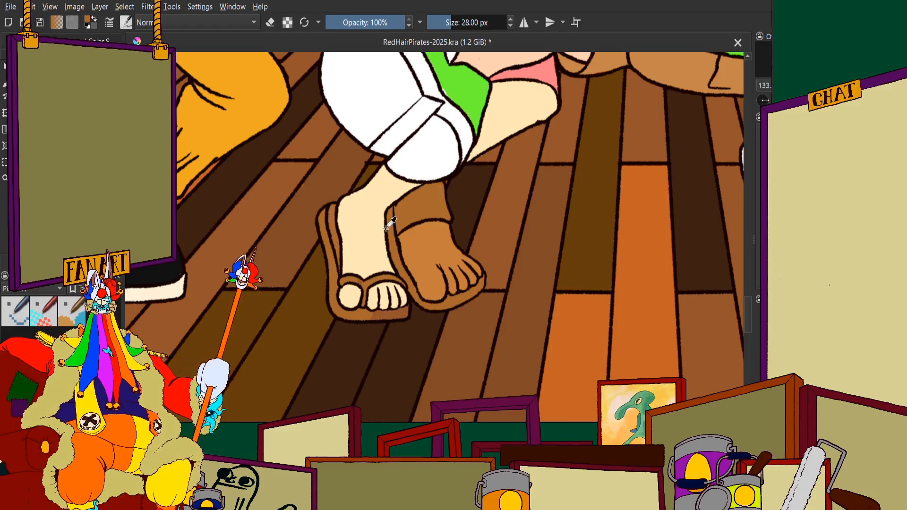
pyautogui.scroll(-2, 285, 202)
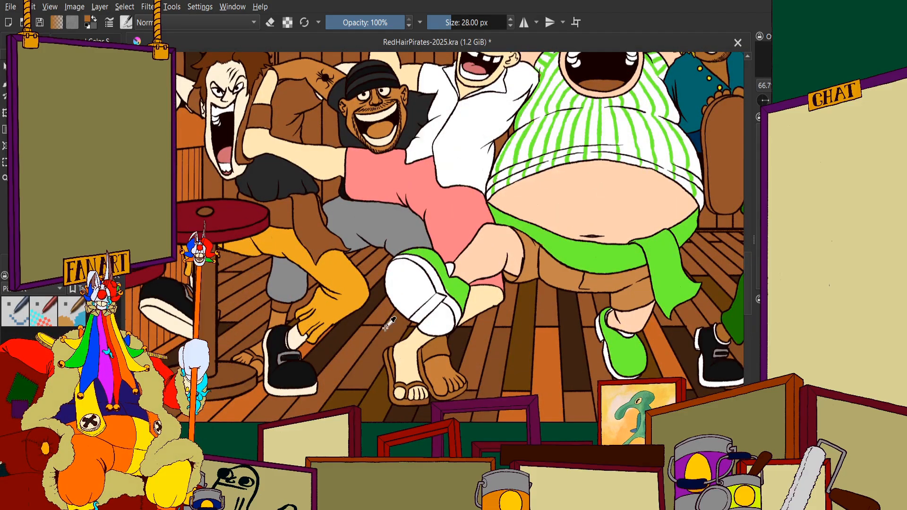
pyautogui.scroll(1, 439, 352)
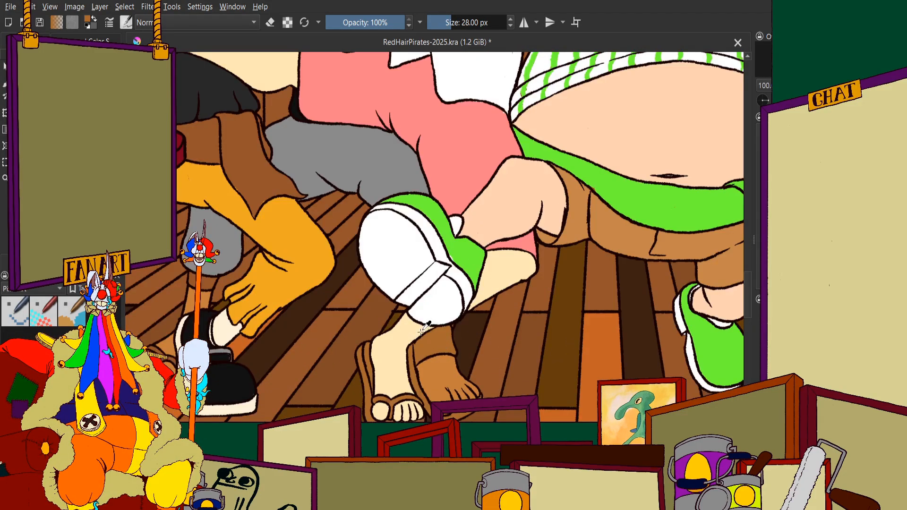
pyautogui.scroll(4, 418, 324)
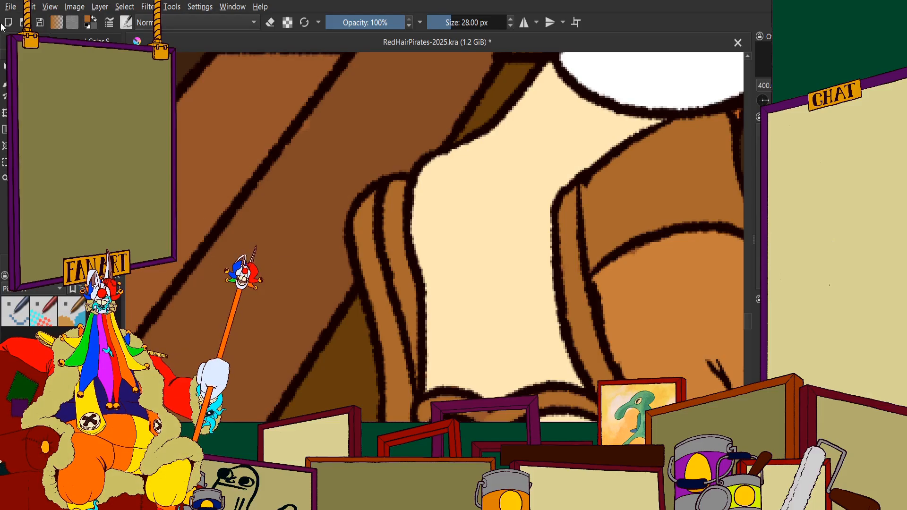
pyautogui.scroll(-6, 381, 143)
pyautogui.scroll(5, 396, 226)
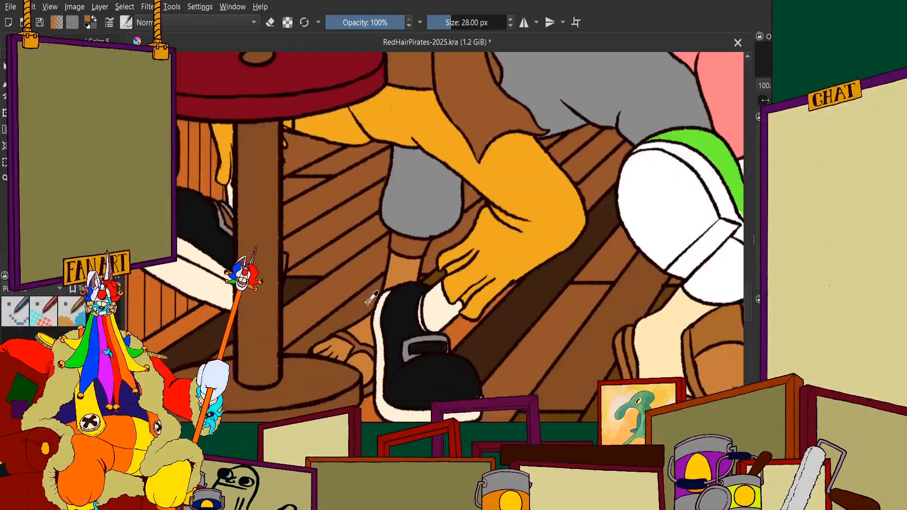
pyautogui.scroll(-1, 265, 158)
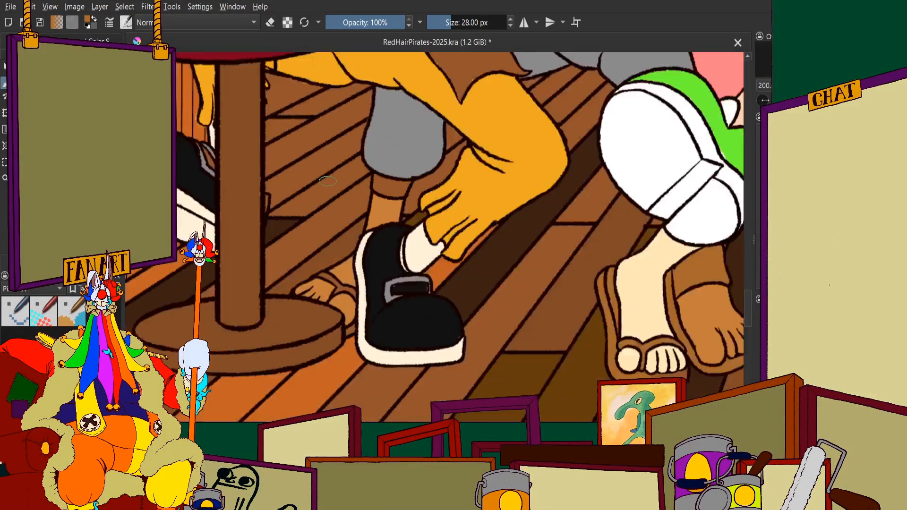
pyautogui.scroll(4, 266, 158)
pyautogui.moveTo(231, 150)
pyautogui.mouseDown()
pyautogui.moveTo(250, 151)
pyautogui.moveTo(303, 181)
pyautogui.moveTo(331, 216)
pyautogui.moveTo(330, 243)
pyautogui.moveTo(306, 257)
pyautogui.moveTo(327, 238)
pyautogui.moveTo(383, 222)
pyautogui.moveTo(414, 235)
pyautogui.mouseUp()
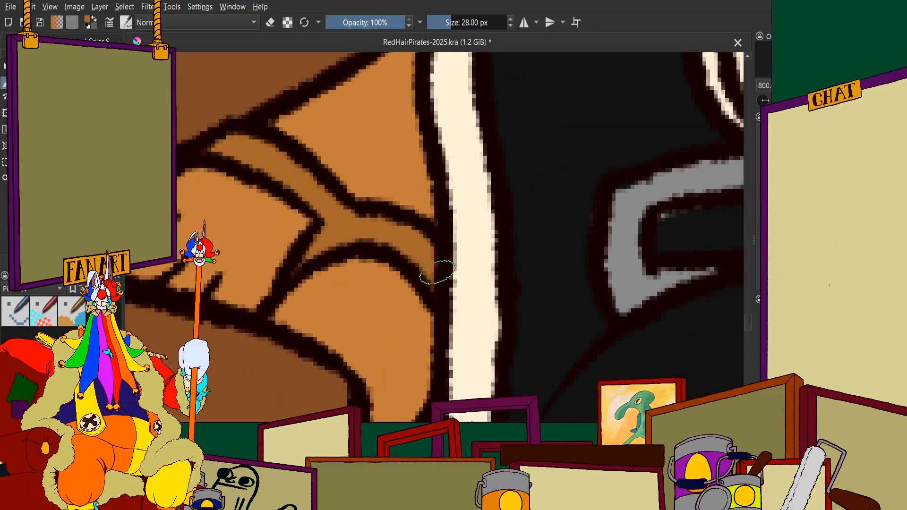
pyautogui.scroll(-6, 436, 274)
pyautogui.scroll(6, 409, 279)
pyautogui.moveTo(446, 284)
pyautogui.mouseDown()
pyautogui.moveTo(468, 282)
pyautogui.moveTo(475, 307)
pyautogui.mouseUp()
pyautogui.scroll(-7, 392, 278)
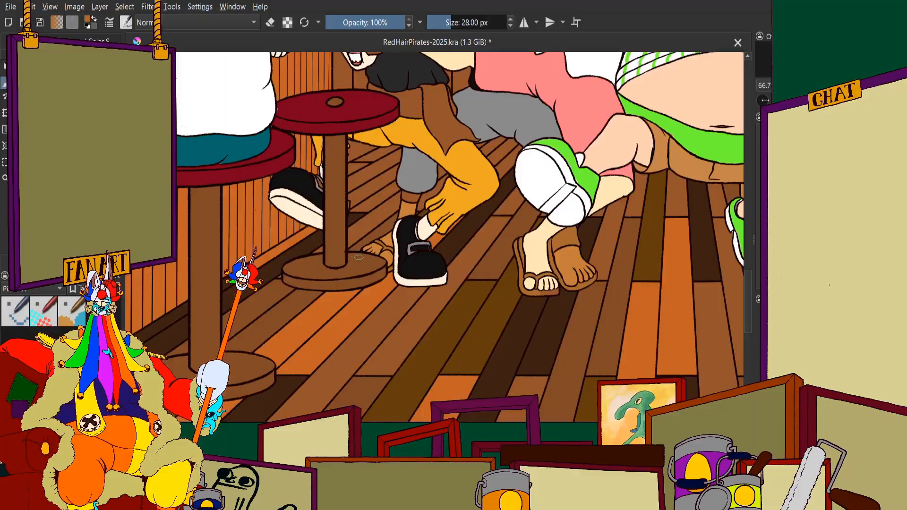
# Paint the wristband on the pale arm beside the shouting pirate's face with the lighter sandal brown
pyautogui.scroll(-3, 359, 257)
pyautogui.scroll(3, 394, 264)
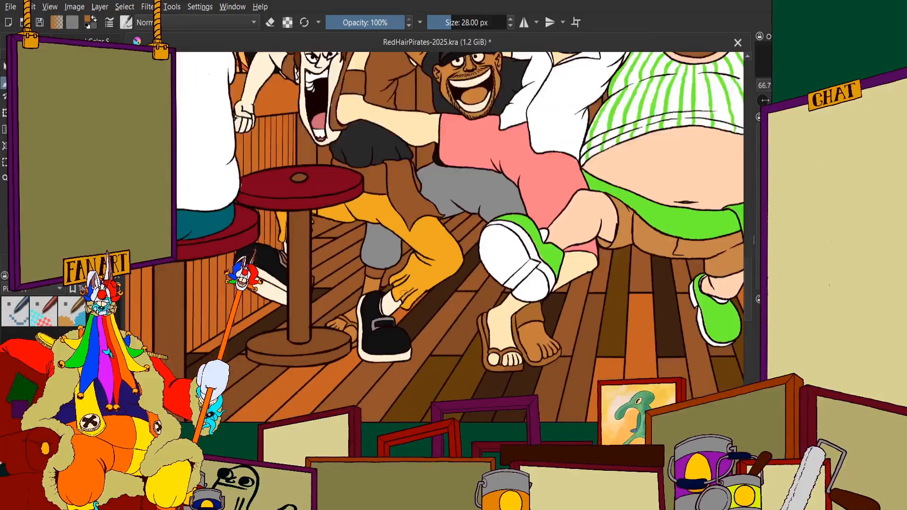
pyautogui.scroll(6, 394, 304)
pyautogui.scroll(-3, 385, 280)
pyautogui.scroll(-6, 425, 310)
pyautogui.scroll(6, 385, 147)
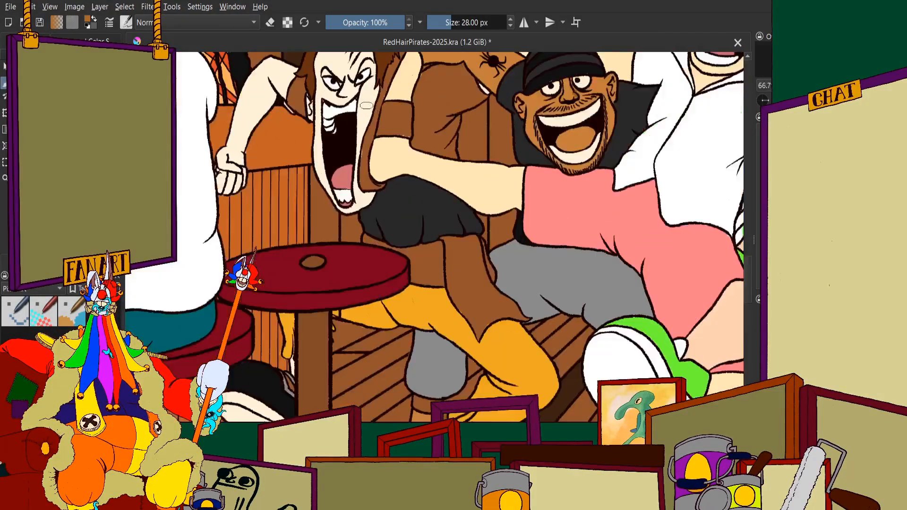
pyautogui.scroll(5, 367, 105)
pyautogui.moveTo(456, 101); pyautogui.dragTo(421, 179)
pyautogui.scroll(-7, 482, 319)
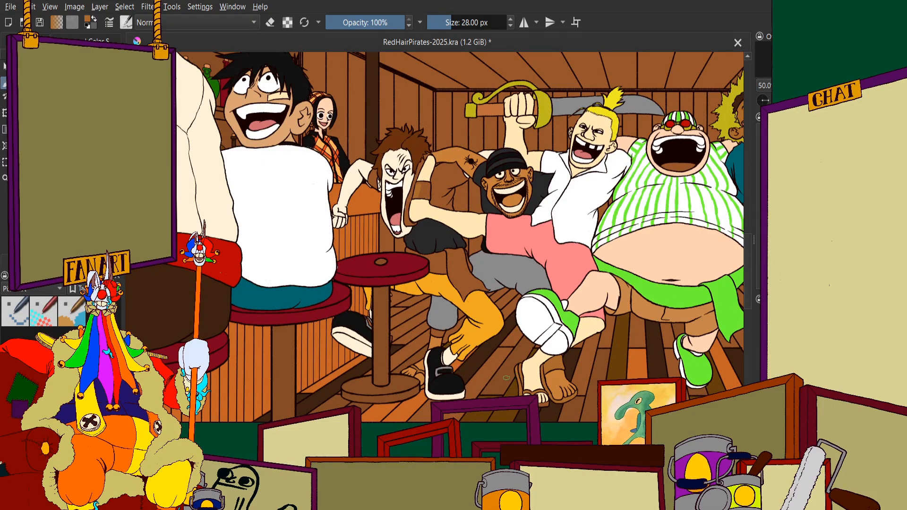
pyautogui.scroll(8, 416, 189)
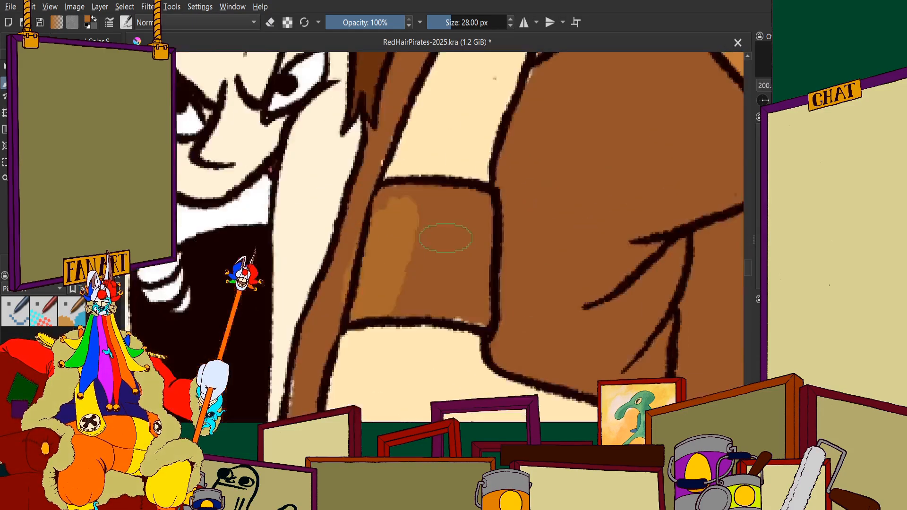
pyautogui.moveTo(292, 198)
pyautogui.mouseDown()
pyautogui.moveTo(321, 156)
pyautogui.moveTo(418, 181)
pyautogui.moveTo(465, 168)
pyautogui.mouseUp()
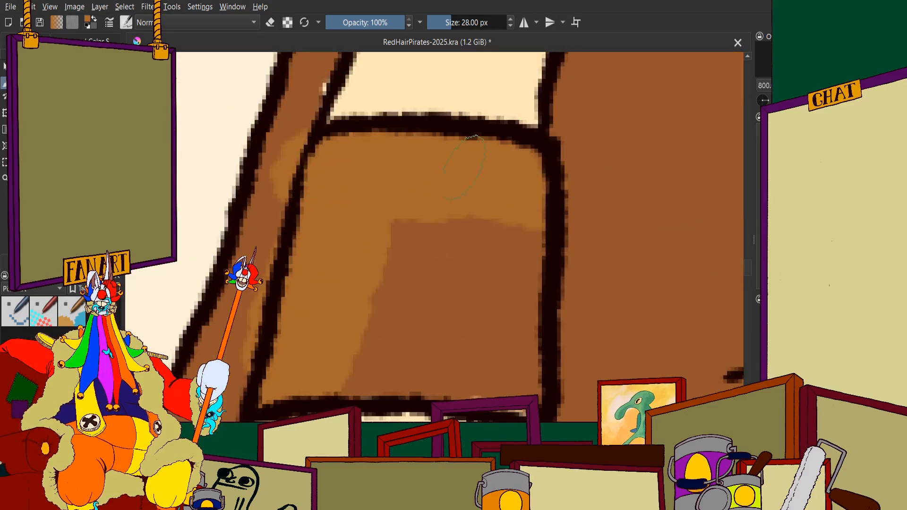
pyautogui.moveTo(522, 243)
pyautogui.mouseDown()
pyautogui.moveTo(534, 392)
pyautogui.moveTo(466, 370)
pyautogui.moveTo(364, 359)
pyautogui.mouseUp()
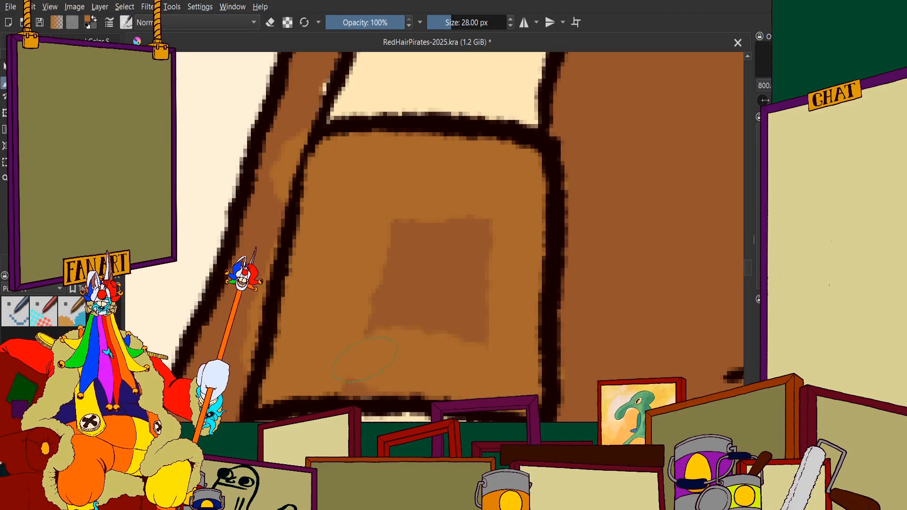
pyautogui.moveTo(465, 363)
pyautogui.mouseDown()
pyautogui.moveTo(336, 316)
pyautogui.moveTo(408, 292)
pyautogui.moveTo(465, 298)
pyautogui.mouseUp()
pyautogui.scroll(-3, 472, 307)
pyautogui.scroll(3, 418, 250)
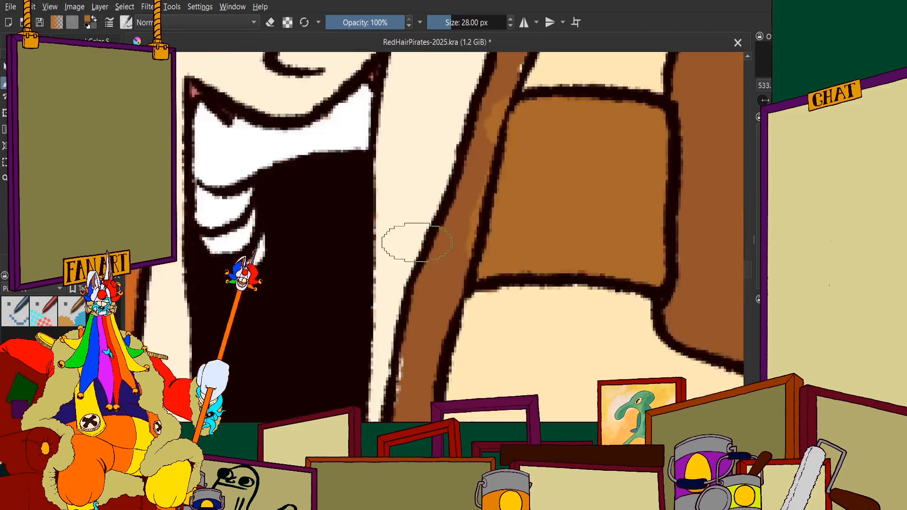
# Paint the lower part of the narrow strip between the shouting pirate's face and the pale arm with the wristband's brown
pyautogui.moveTo(505, 140)
pyautogui.mouseDown()
pyautogui.moveTo(524, 119)
pyautogui.moveTo(418, 368)
pyautogui.mouseUp()
pyautogui.scroll(-3, 421, 359)
pyautogui.scroll(3, 425, 238)
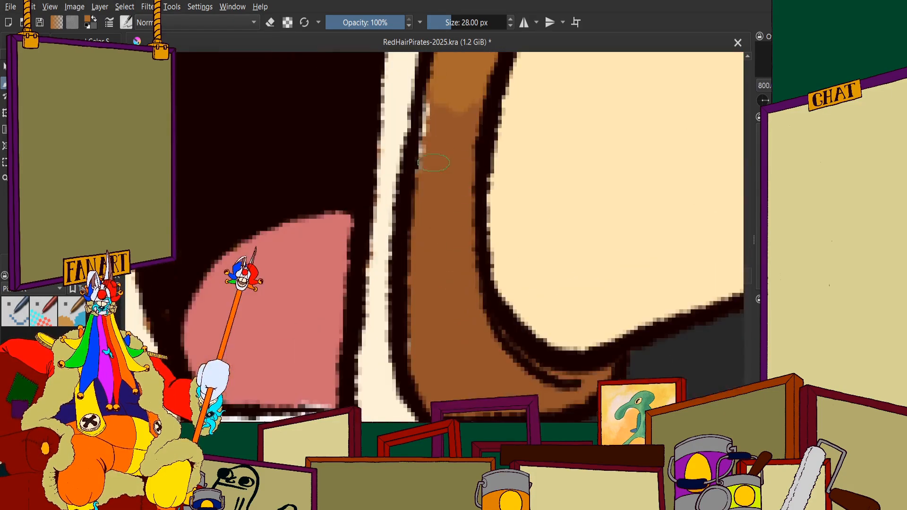
pyautogui.moveTo(452, 113)
pyautogui.mouseDown()
pyautogui.moveTo(449, 294)
pyautogui.moveTo(445, 260)
pyautogui.moveTo(432, 346)
pyautogui.moveTo(455, 385)
pyautogui.mouseUp()
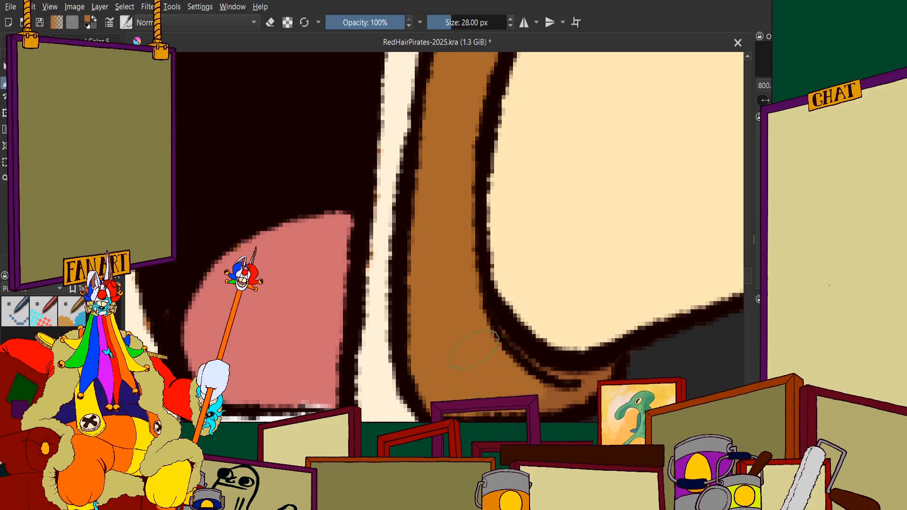
pyautogui.moveTo(495, 335); pyautogui.dragTo(577, 371)
pyautogui.scroll(-4, 577, 371)
# Paint the middle of the narrow strip between the shouting pirate's hair and the pale arm with the wristband's brown
pyautogui.scroll(4, 409, 241)
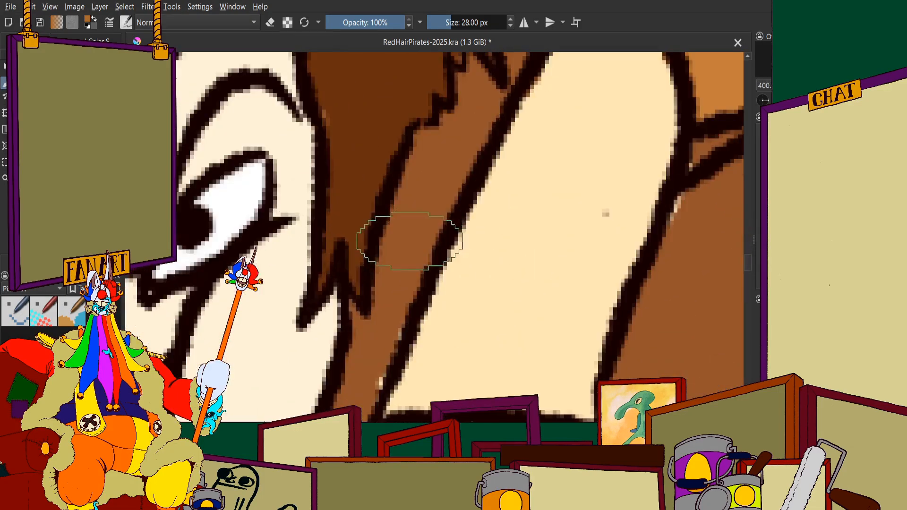
pyautogui.moveTo(410, 241)
pyautogui.mouseDown()
pyautogui.moveTo(442, 164)
pyautogui.moveTo(411, 251)
pyautogui.moveTo(398, 259)
pyautogui.moveTo(442, 185)
pyautogui.moveTo(422, 259)
pyautogui.mouseUp()
pyautogui.scroll(-4, 431, 222)
pyautogui.scroll(4, 425, 233)
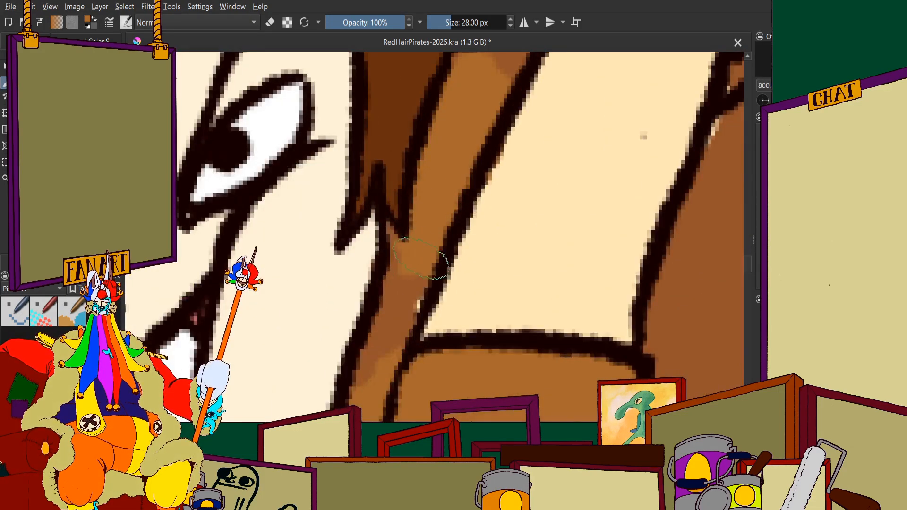
pyautogui.scroll(-4, 392, 349)
pyautogui.scroll(3, 405, 316)
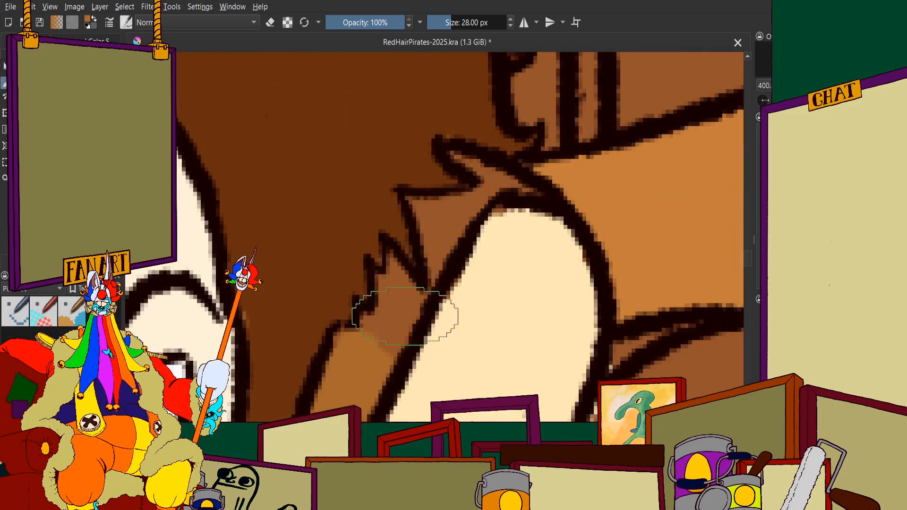
# Fill the strip's jagged upper end, between the brown hair and the tip of the pale arm, with the wristband's brown
pyautogui.scroll(2, 402, 302)
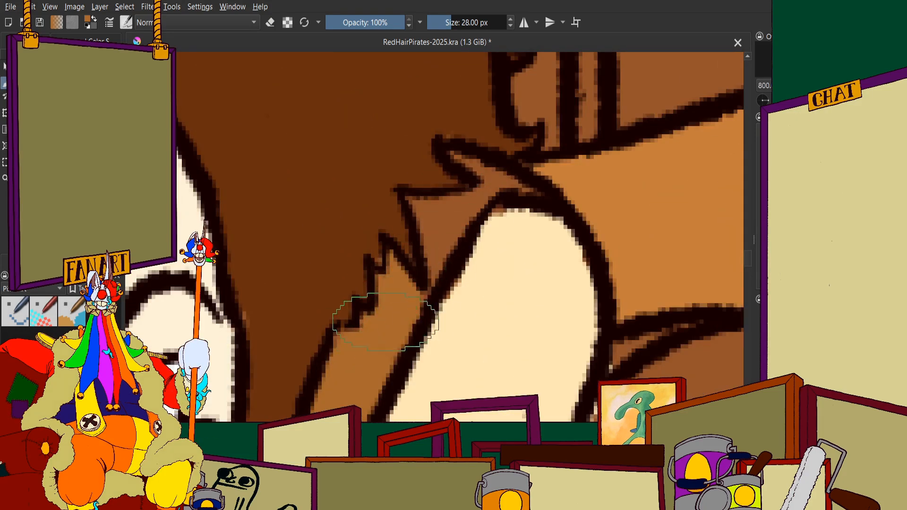
pyautogui.scroll(1, 387, 321)
pyautogui.moveTo(403, 238)
pyautogui.mouseDown()
pyautogui.moveTo(424, 285)
pyautogui.moveTo(418, 325)
pyautogui.mouseUp()
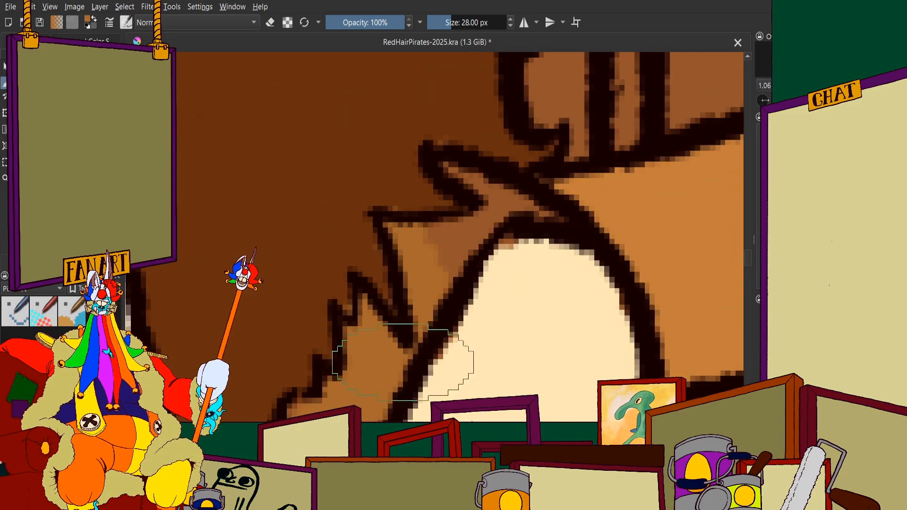
pyautogui.moveTo(446, 255)
pyautogui.mouseDown()
pyautogui.moveTo(470, 234)
pyautogui.moveTo(535, 209)
pyautogui.mouseUp()
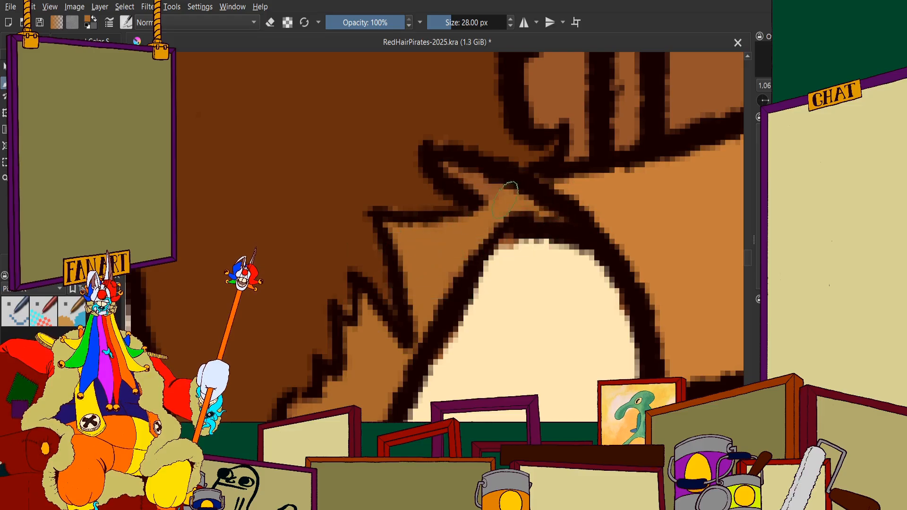
pyautogui.press('1')
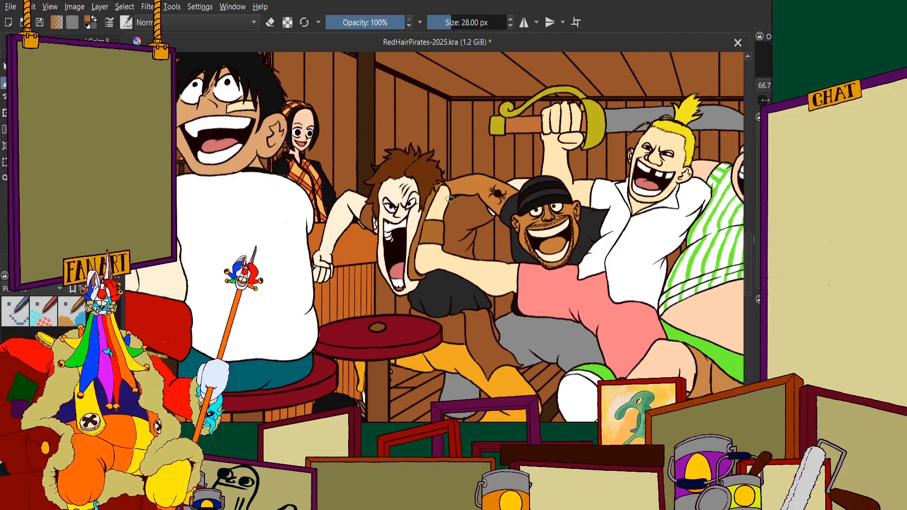
# Examine the base colours around the shouting pirate, the tattooed arm and the neighbouring capped and blond pirates
pyautogui.scroll(2, 450, 198)
pyautogui.scroll(-1, 408, 211)
pyautogui.scroll(-2, 408, 213)
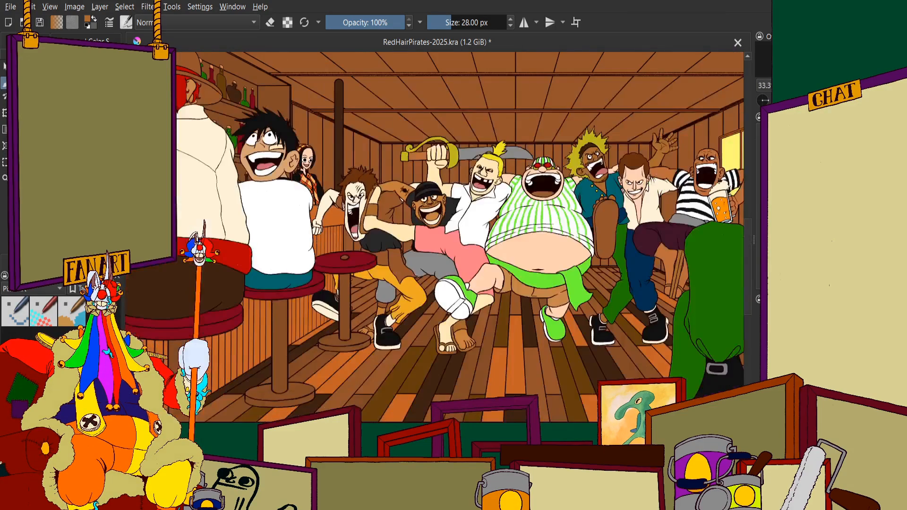
pyautogui.scroll(5, 340, 208)
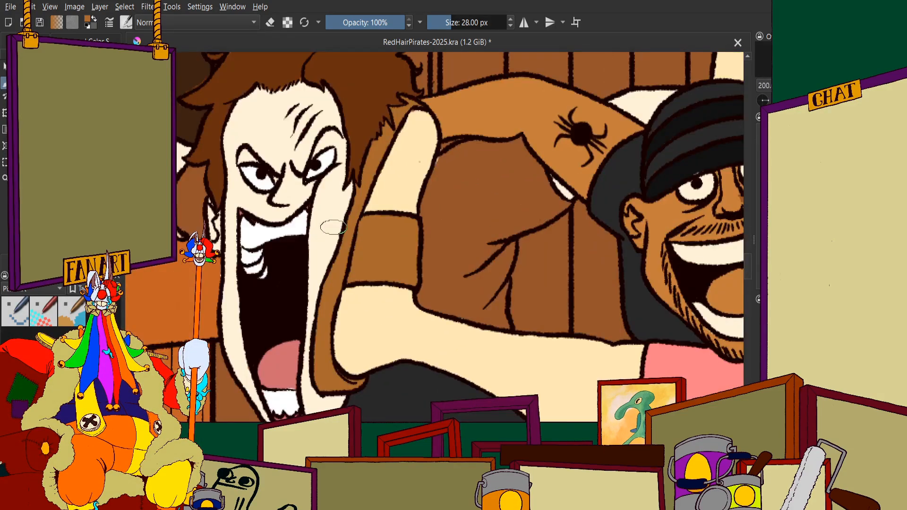
pyautogui.scroll(-5, 356, 207)
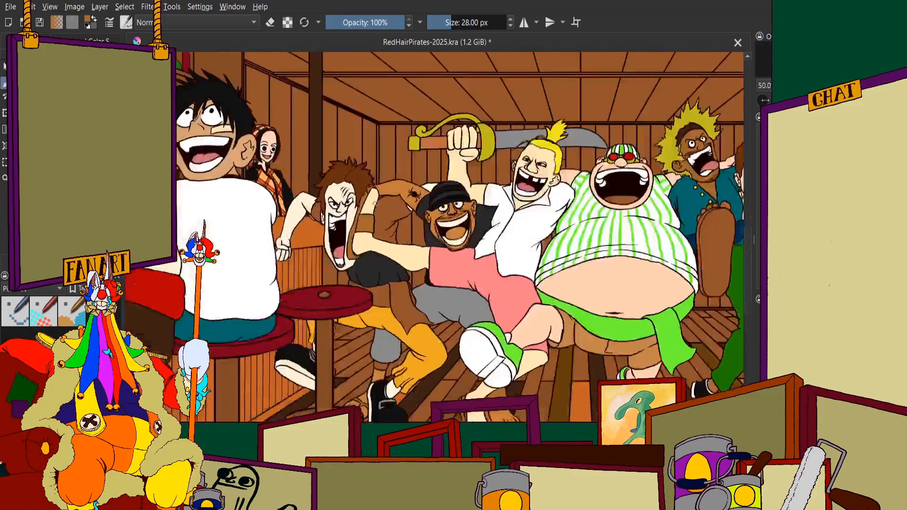
pyautogui.scroll(2, 373, 215)
pyautogui.scroll(-2, 376, 219)
pyautogui.scroll(1, 366, 212)
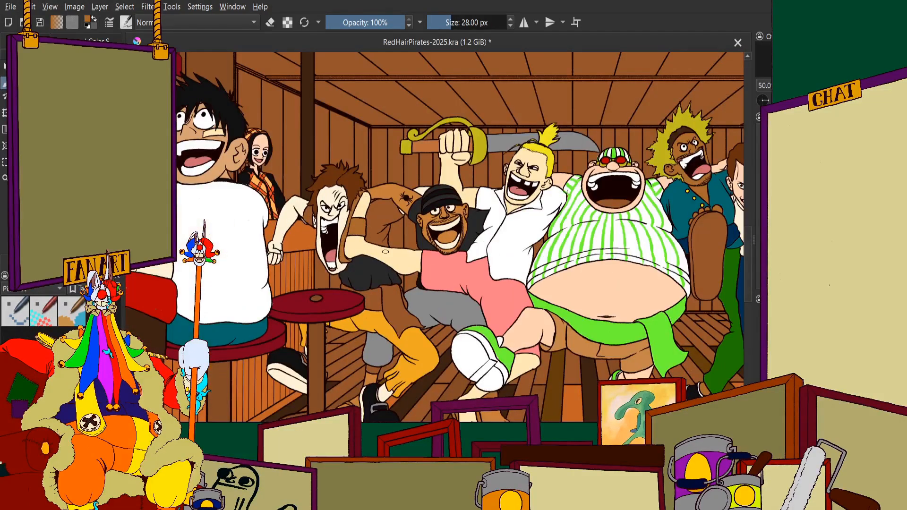
pyautogui.scroll(2, 390, 250)
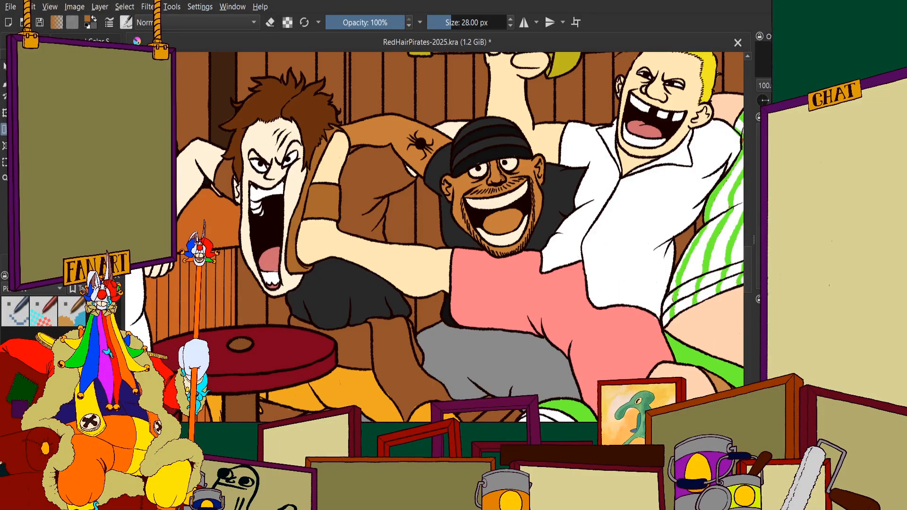
# Paint the lower part of the brown clothing between the wristband and the capped pirate with the dark grey of the shouting pirate's shirt
pyautogui.scroll(3, 397, 359)
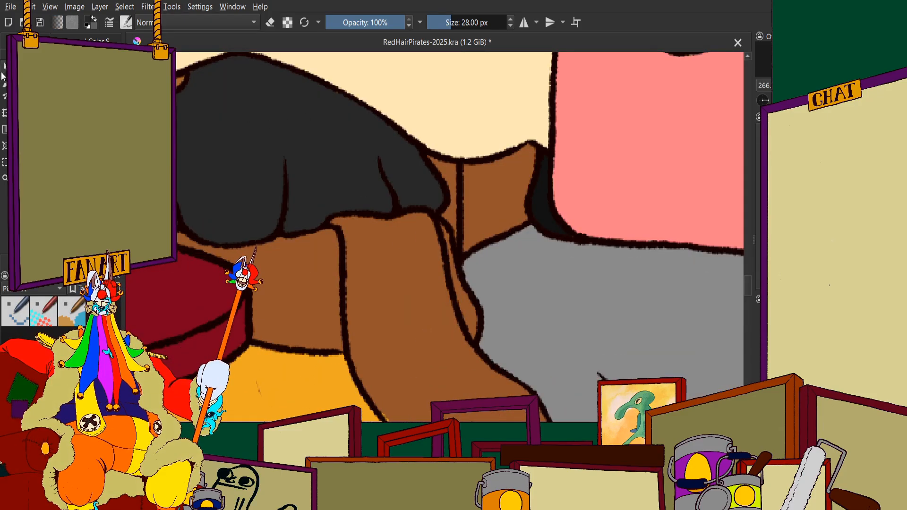
pyautogui.scroll(-5, 441, 288)
pyautogui.scroll(6, 428, 203)
pyautogui.moveTo(345, 158)
pyautogui.mouseDown()
pyautogui.moveTo(363, 191)
pyautogui.moveTo(383, 146)
pyautogui.moveTo(403, 136)
pyautogui.moveTo(406, 201)
pyautogui.moveTo(414, 177)
pyautogui.moveTo(384, 253)
pyautogui.moveTo(416, 181)
pyautogui.mouseUp()
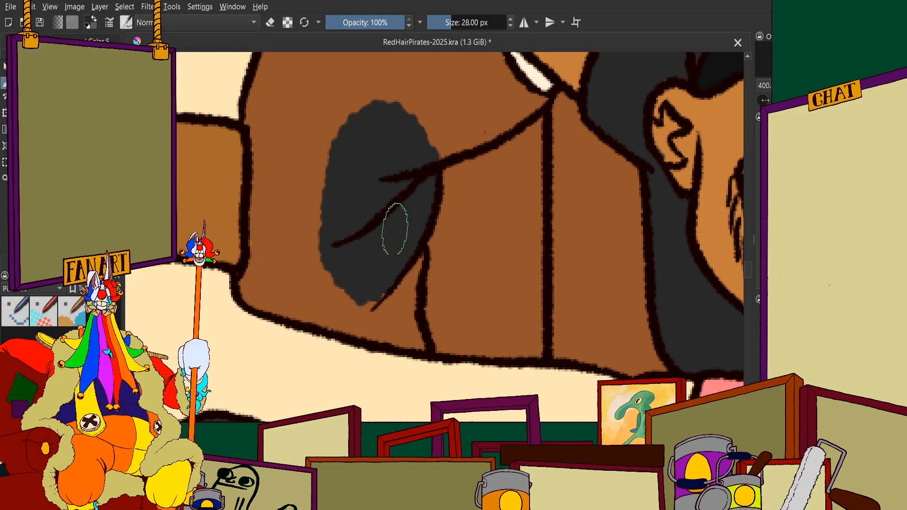
pyautogui.moveTo(395, 229)
pyautogui.mouseDown()
pyautogui.moveTo(355, 202)
pyautogui.moveTo(319, 121)
pyautogui.moveTo(292, 107)
pyautogui.moveTo(278, 118)
pyautogui.moveTo(261, 109)
pyautogui.moveTo(265, 98)
pyautogui.moveTo(272, 152)
pyautogui.moveTo(268, 132)
pyautogui.moveTo(262, 260)
pyautogui.moveTo(249, 285)
pyautogui.moveTo(260, 295)
pyautogui.moveTo(291, 302)
pyautogui.moveTo(248, 283)
pyautogui.moveTo(294, 303)
pyautogui.moveTo(335, 306)
pyautogui.moveTo(296, 276)
pyautogui.mouseUp()
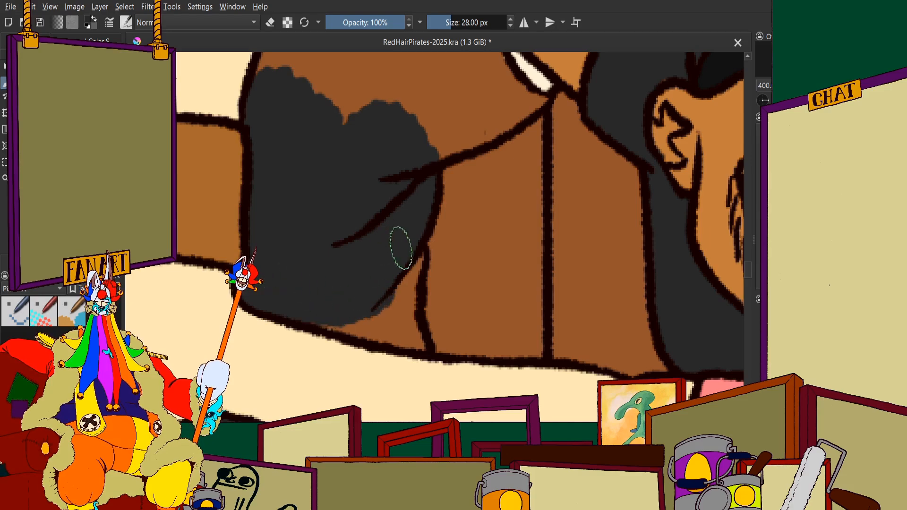
pyautogui.moveTo(400, 248)
pyautogui.mouseDown()
pyautogui.moveTo(403, 327)
pyautogui.moveTo(404, 301)
pyautogui.moveTo(419, 345)
pyautogui.moveTo(356, 325)
pyautogui.moveTo(393, 332)
pyautogui.mouseUp()
# Paint the upper part of the same clothing dark grey, up to the outline of the arm with the spider tattoo
pyautogui.scroll(-3, 346, 302)
pyautogui.scroll(3, 377, 186)
pyautogui.moveTo(347, 226)
pyautogui.mouseDown()
pyautogui.moveTo(296, 311)
pyautogui.moveTo(424, 295)
pyautogui.moveTo(367, 325)
pyautogui.mouseUp()
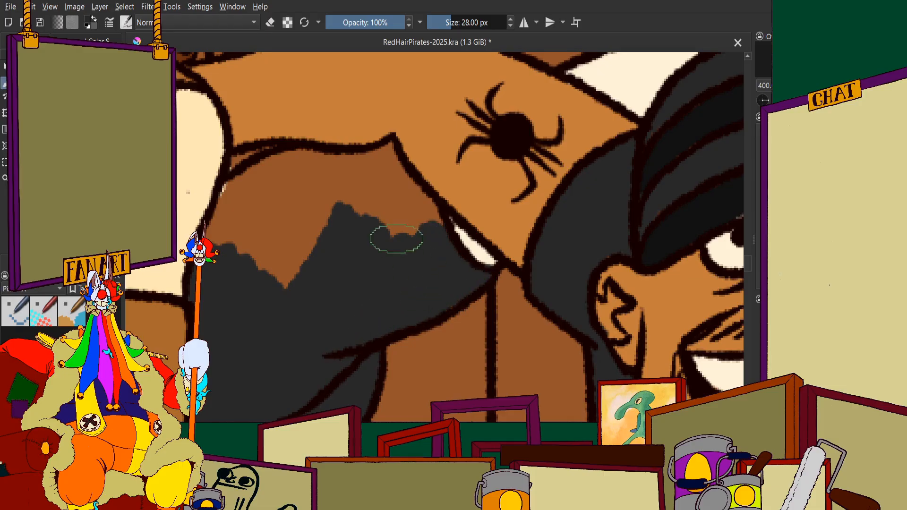
pyautogui.moveTo(396, 238)
pyautogui.mouseDown()
pyautogui.moveTo(420, 226)
pyautogui.moveTo(424, 210)
pyautogui.moveTo(416, 191)
pyautogui.moveTo(386, 172)
pyautogui.moveTo(424, 220)
pyautogui.mouseUp()
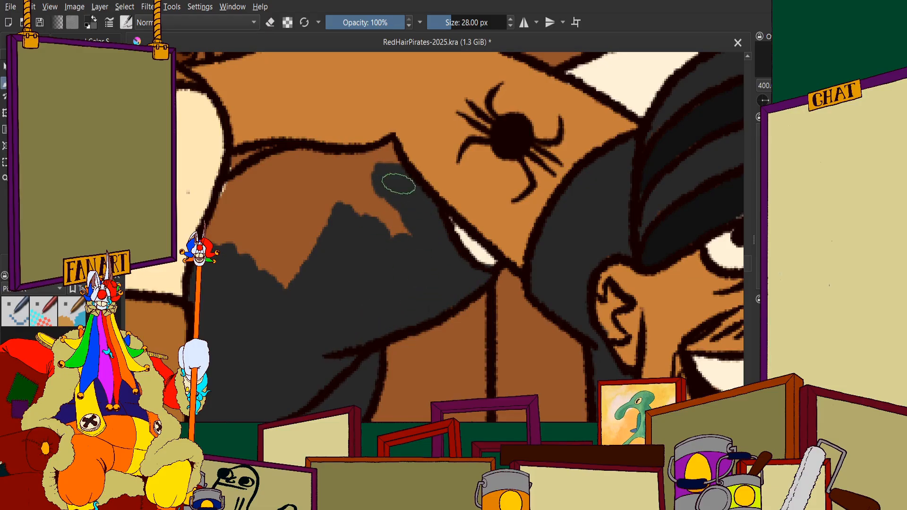
pyautogui.moveTo(378, 162)
pyautogui.mouseDown()
pyautogui.moveTo(292, 159)
pyautogui.moveTo(247, 180)
pyautogui.moveTo(264, 171)
pyautogui.moveTo(225, 206)
pyautogui.moveTo(210, 249)
pyautogui.moveTo(231, 221)
pyautogui.moveTo(274, 221)
pyautogui.moveTo(300, 298)
pyautogui.moveTo(370, 219)
pyautogui.moveTo(347, 190)
pyautogui.moveTo(394, 233)
pyautogui.mouseUp()
pyautogui.scroll(-6, 394, 233)
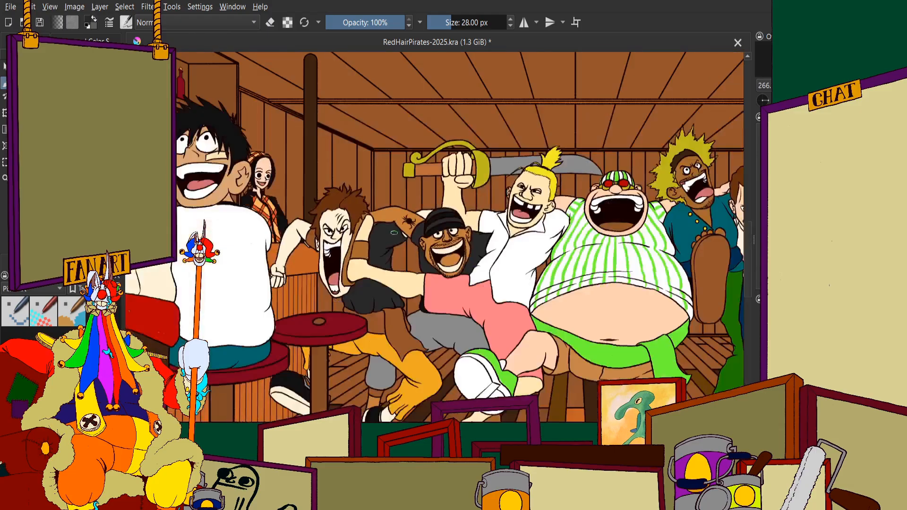
# Paint the brown sleeve area between the shouting pirate's outstretched arm and his ear and hair dark grey
pyautogui.scroll(5, 290, 245)
pyautogui.scroll(2, 339, 224)
pyautogui.scroll(1, 465, 164)
pyautogui.moveTo(481, 126); pyautogui.dragTo(411, 215)
pyautogui.moveTo(430, 250)
pyautogui.mouseDown()
pyautogui.moveTo(514, 338)
pyautogui.moveTo(488, 220)
pyautogui.moveTo(494, 296)
pyautogui.moveTo(486, 159)
pyautogui.moveTo(485, 207)
pyautogui.moveTo(507, 153)
pyautogui.mouseUp()
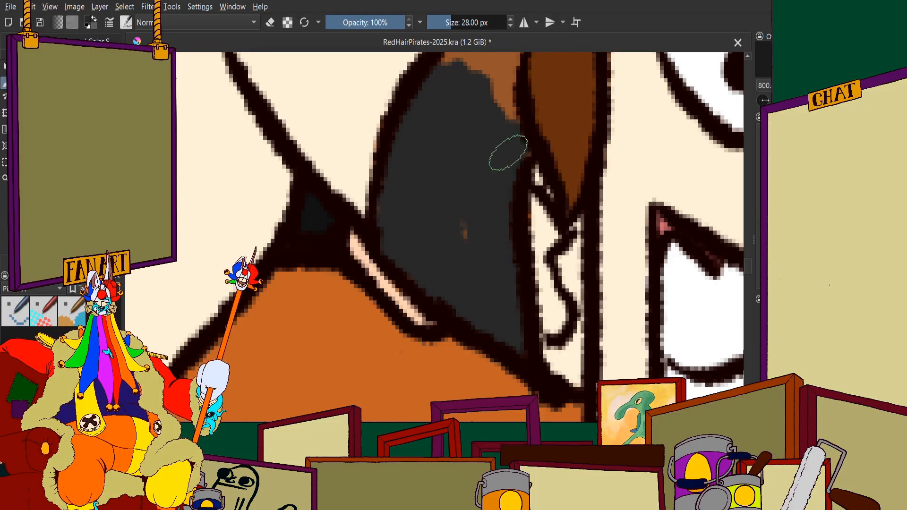
pyautogui.scroll(-3, 471, 235)
pyautogui.scroll(3, 467, 162)
pyautogui.moveTo(447, 226)
pyautogui.mouseDown()
pyautogui.moveTo(478, 218)
pyautogui.moveTo(499, 201)
pyautogui.moveTo(487, 275)
pyautogui.mouseUp()
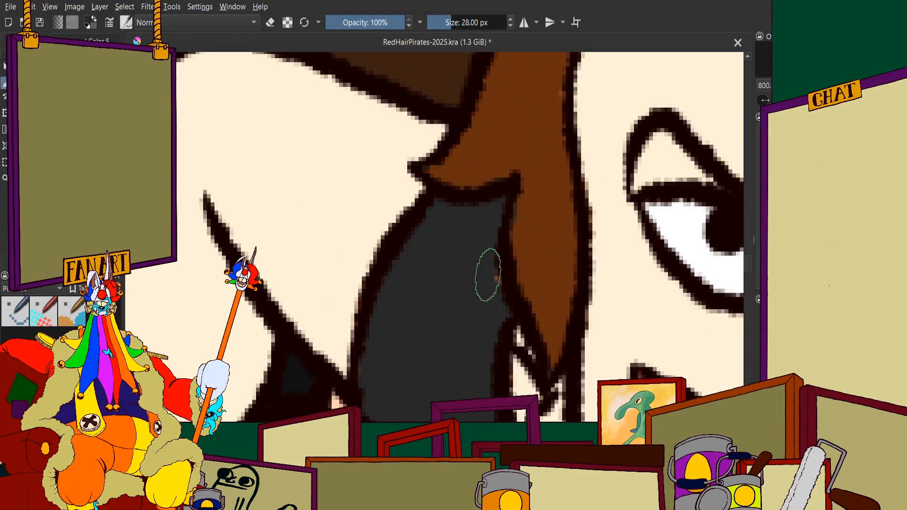
# Show the shaded version of the illustration, compare the dancing pirates' clothing colours, and return to the flat base colours
pyautogui.click(34, 41)
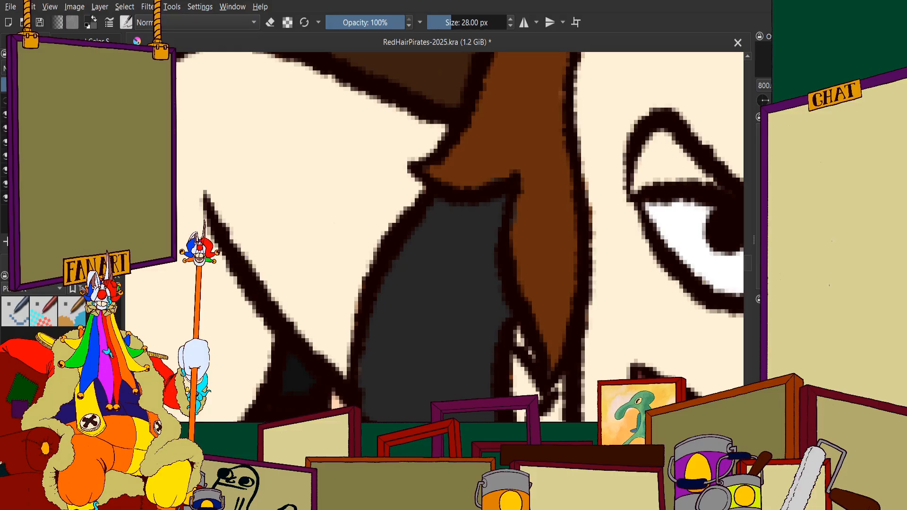
pyautogui.click(61, 128)
pyautogui.scroll(-6, 223, 126)
pyautogui.scroll(1, 331, 170)
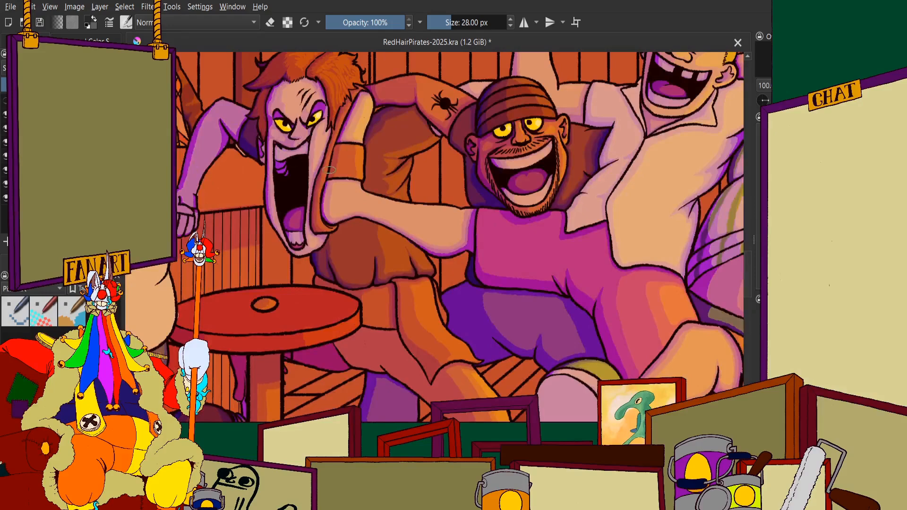
pyautogui.scroll(-2, 351, 182)
pyautogui.scroll(-1, 370, 243)
pyautogui.scroll(3, 363, 208)
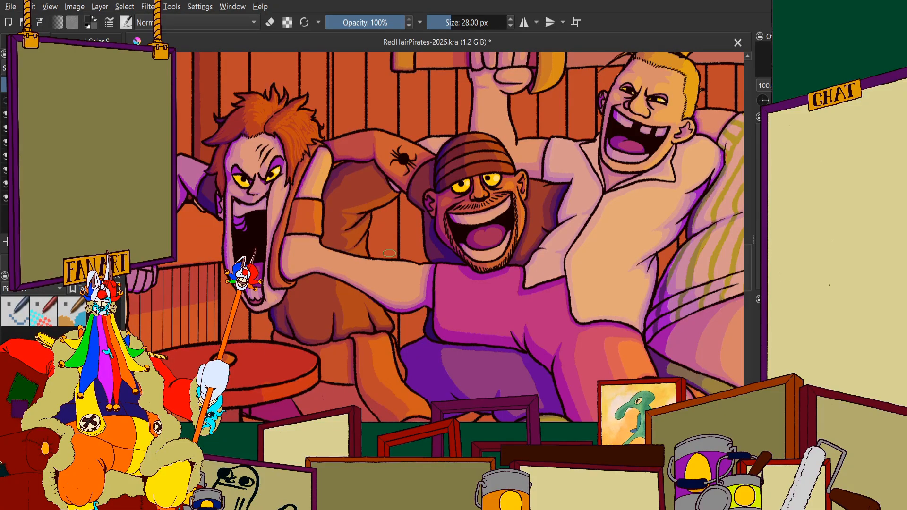
pyautogui.scroll(-2, 389, 253)
pyautogui.scroll(1, 348, 246)
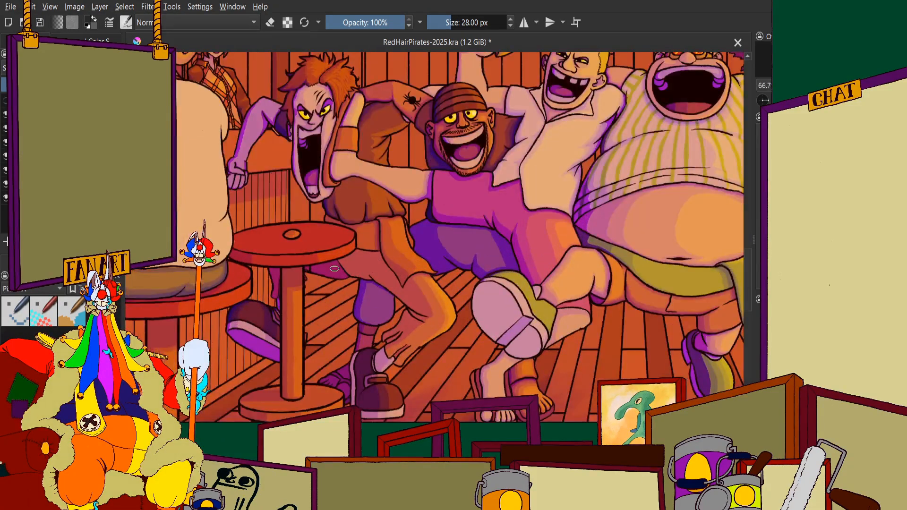
pyautogui.scroll(-2, 334, 269)
pyautogui.scroll(3, 340, 246)
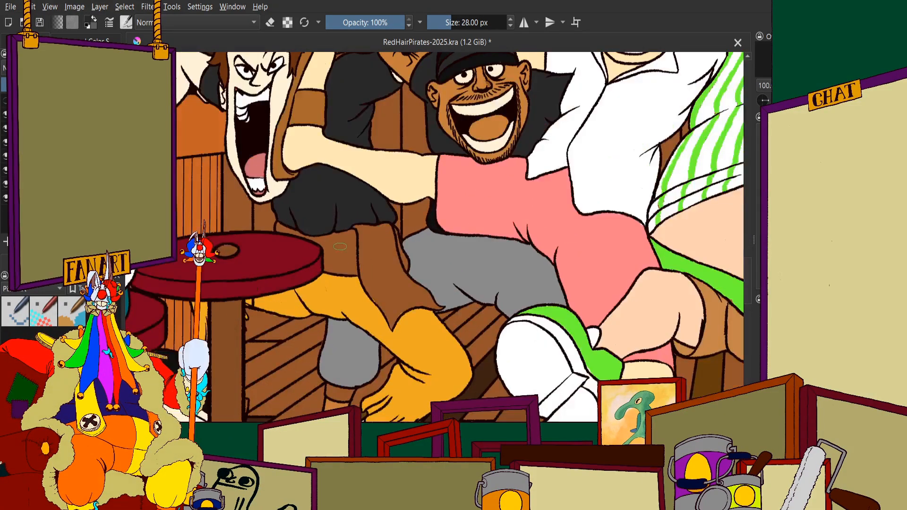
# Examine the flat base colours of the whole tavern scene and the dancing pirates' shirts, trousers and feet
pyautogui.scroll(-2, 340, 246)
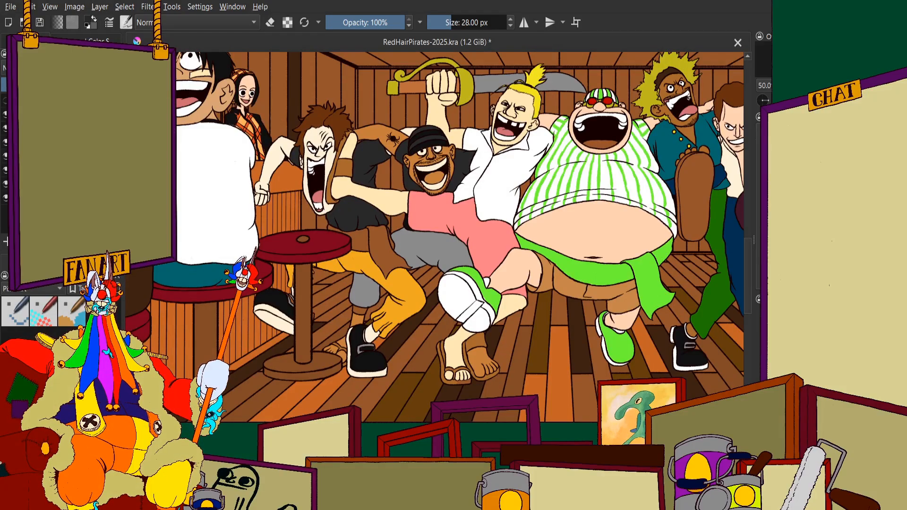
pyautogui.scroll(-2, 339, 188)
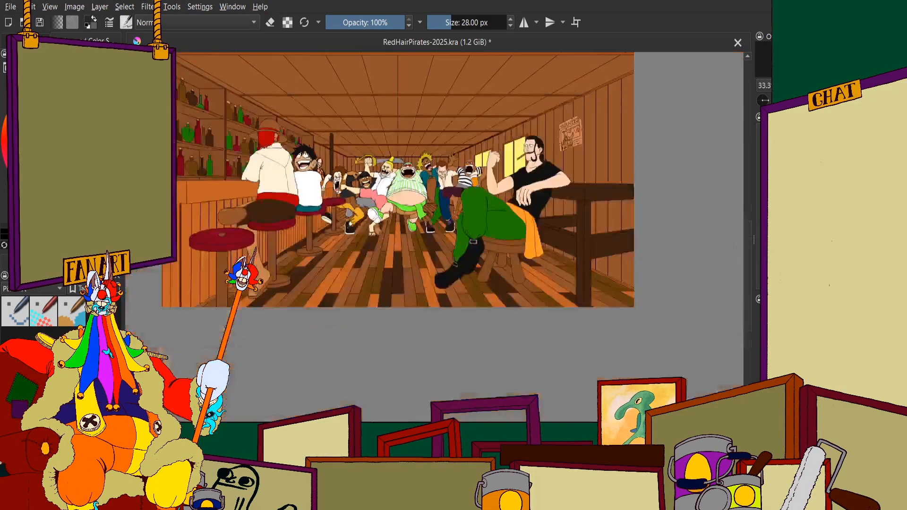
pyautogui.scroll(1, 346, 186)
pyautogui.scroll(2, 348, 206)
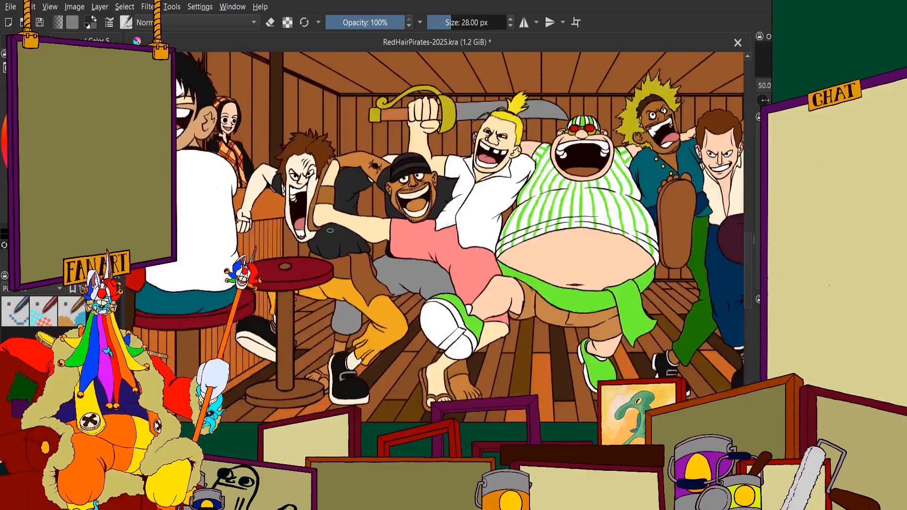
pyautogui.scroll(2, 326, 165)
pyautogui.scroll(-4, 326, 166)
pyautogui.scroll(3, 340, 198)
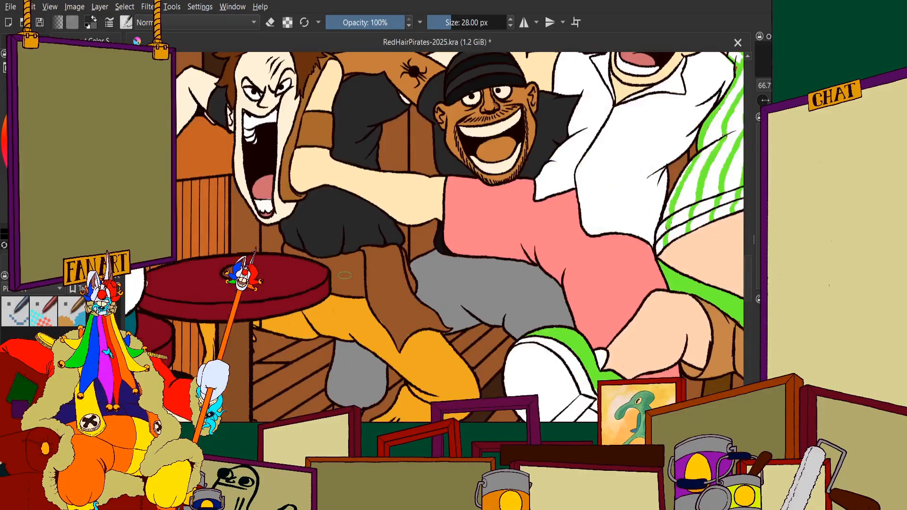
pyautogui.scroll(-1, 354, 225)
pyautogui.scroll(2, 387, 291)
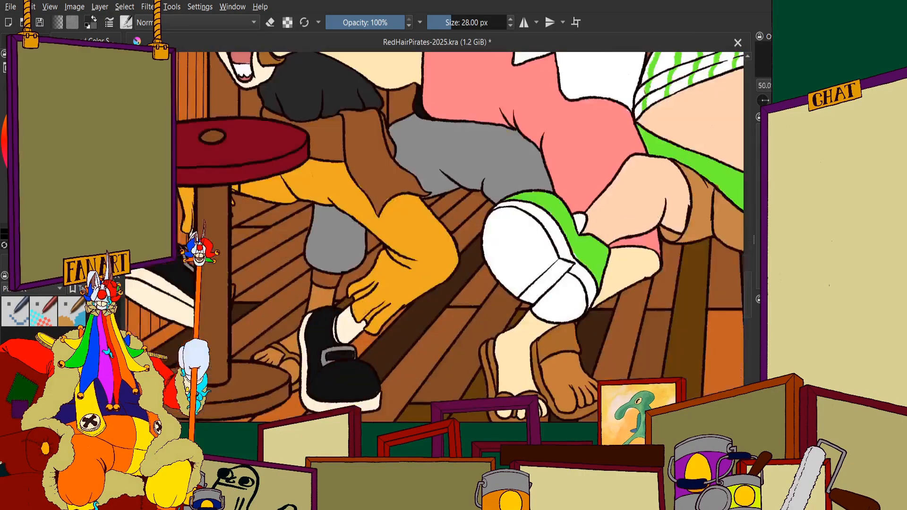
# Paint the brown cuff band below the grey trouser knee with the same grey as the trouser leg
pyautogui.scroll(4, 279, 265)
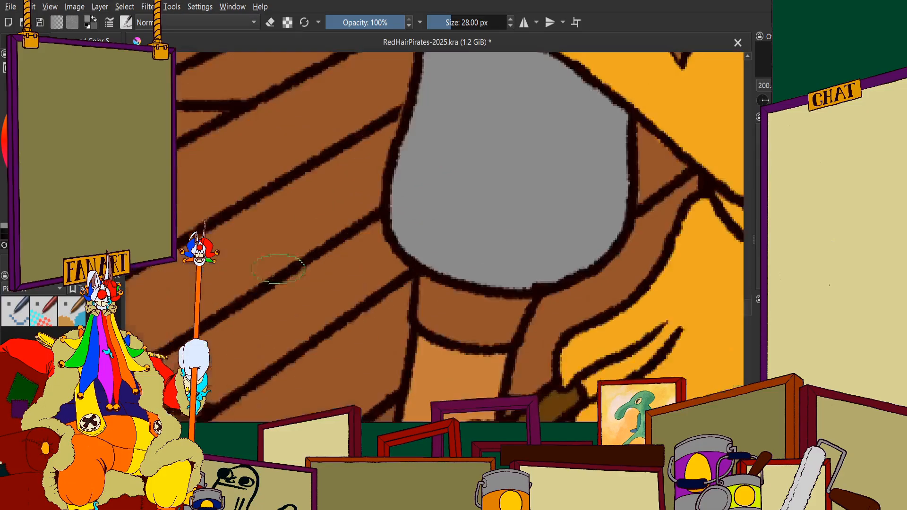
pyautogui.scroll(-2, 469, 257)
pyautogui.scroll(5, 460, 138)
pyautogui.moveTo(461, 138)
pyautogui.mouseDown()
pyautogui.moveTo(436, 286)
pyautogui.moveTo(525, 186)
pyautogui.moveTo(538, 195)
pyautogui.moveTo(479, 305)
pyautogui.moveTo(463, 299)
pyautogui.moveTo(433, 311)
pyautogui.moveTo(340, 283)
pyautogui.moveTo(299, 237)
pyautogui.moveTo(326, 139)
pyautogui.moveTo(416, 182)
pyautogui.mouseUp()
pyautogui.scroll(-5, 414, 186)
pyautogui.scroll(-3, 409, 189)
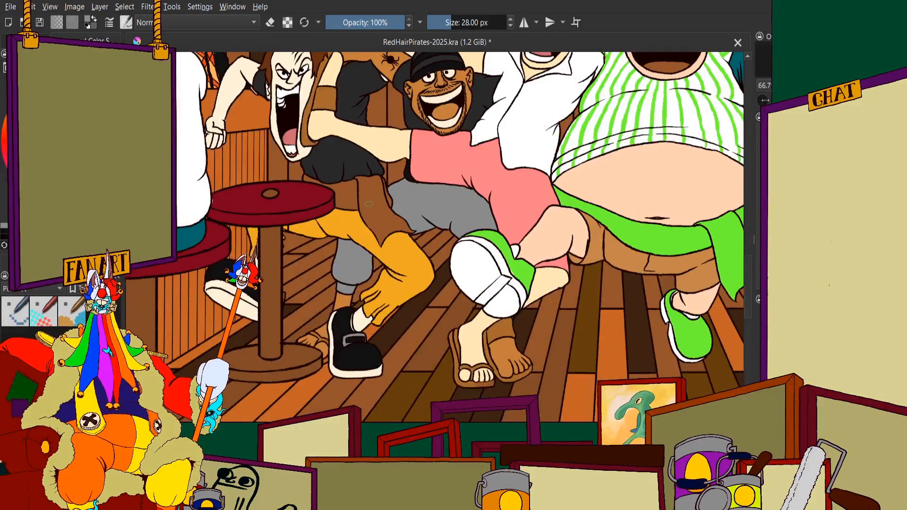
# Examine the flat colours of the dancing pirates up close, from the grinning pirate's face to the shouting pirate's brown waist cloth
pyautogui.scroll(1, 429, 175)
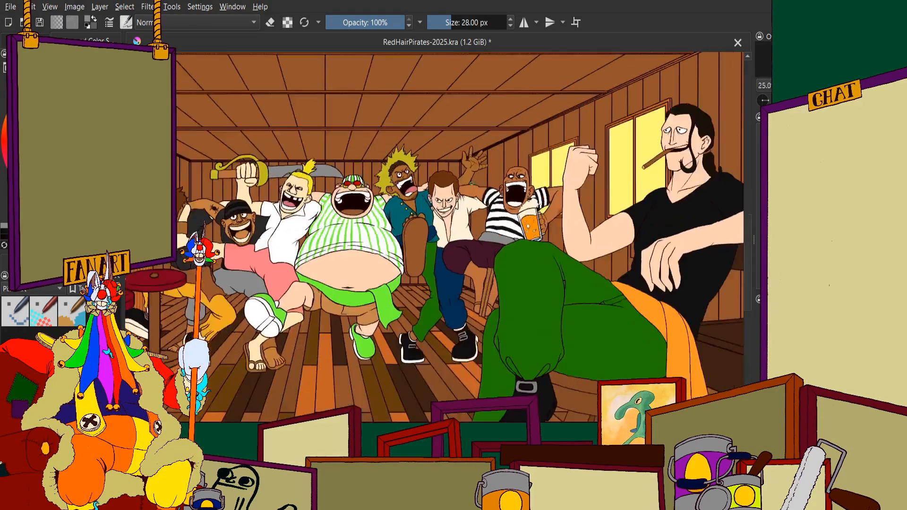
pyautogui.scroll(8, 330, 255)
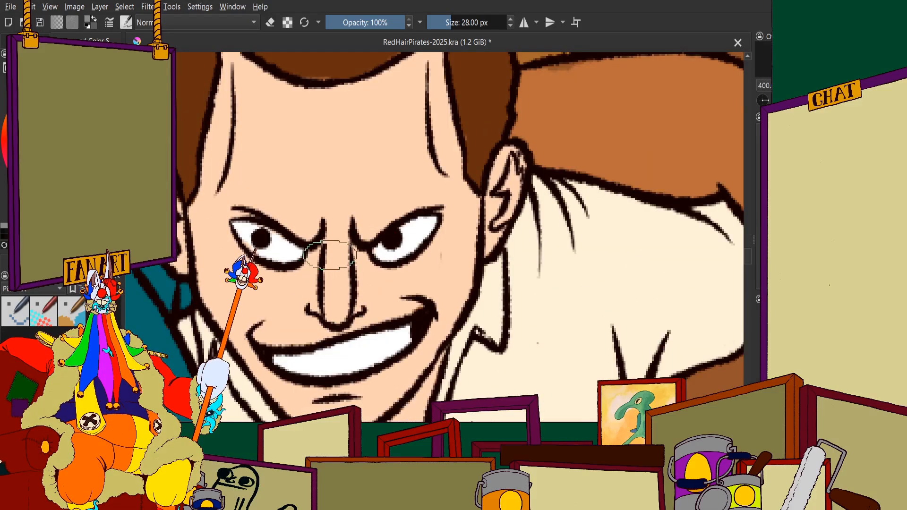
pyautogui.scroll(-4, 331, 255)
pyautogui.scroll(3, 349, 269)
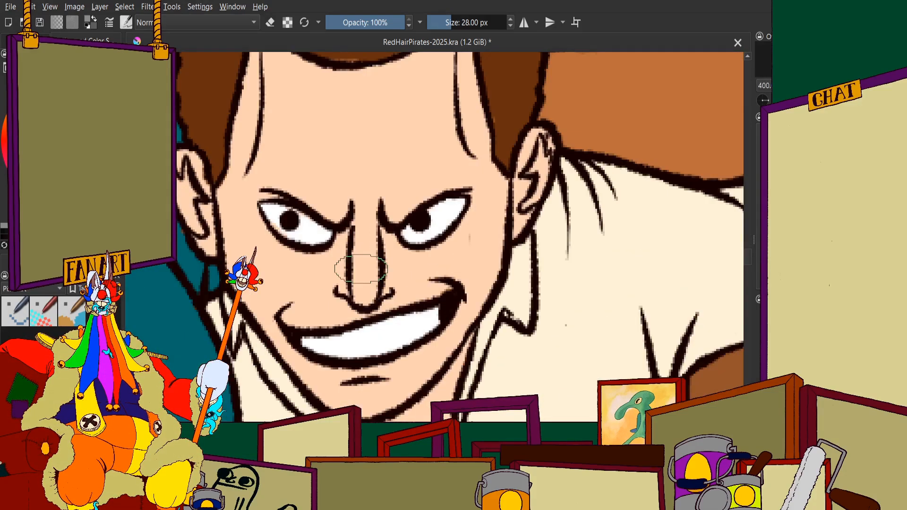
pyautogui.scroll(-4, 360, 268)
pyautogui.scroll(3, 360, 162)
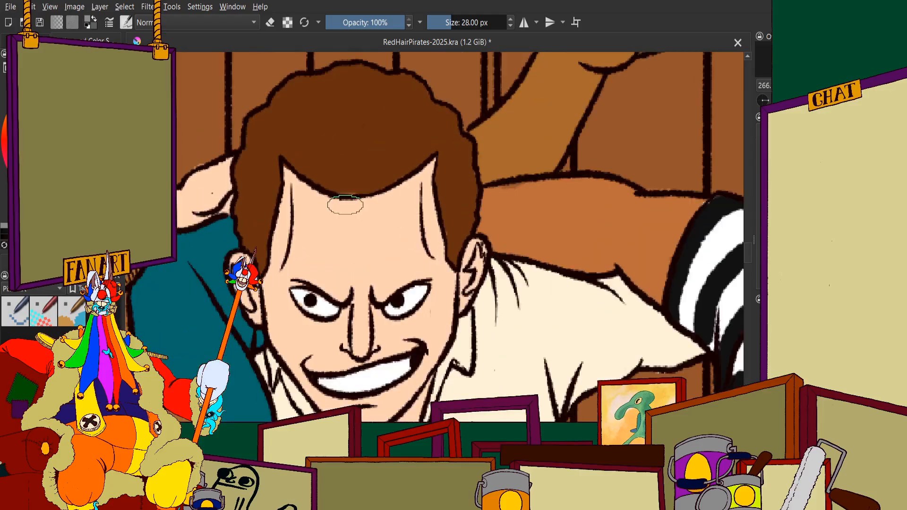
pyautogui.scroll(-6, 640, 220)
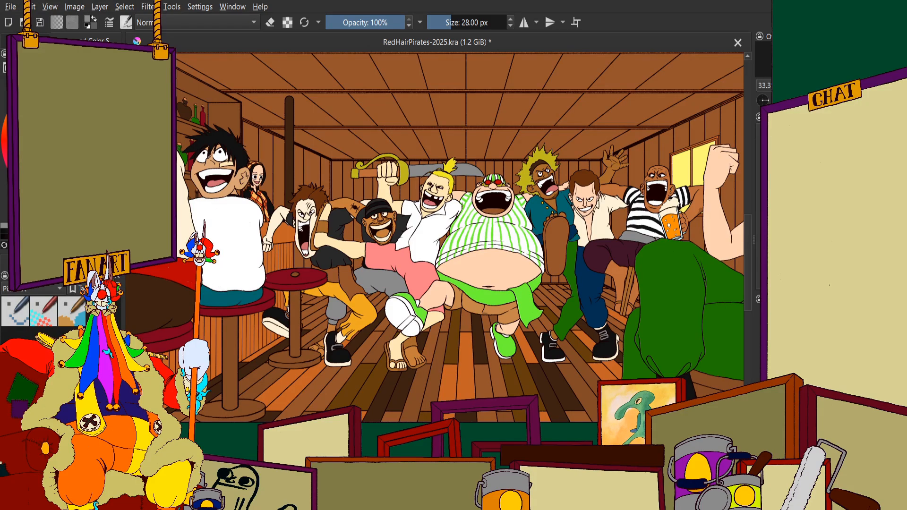
pyautogui.scroll(1, 368, 298)
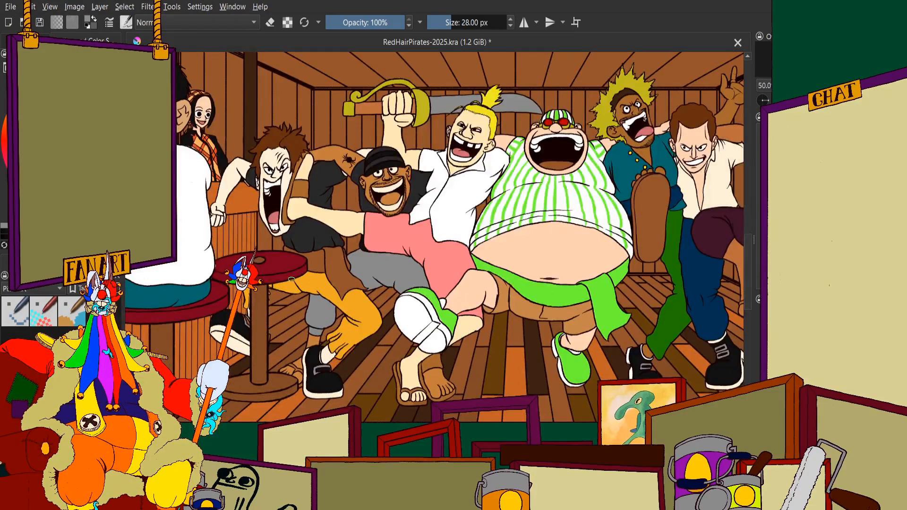
pyautogui.scroll(4, 292, 279)
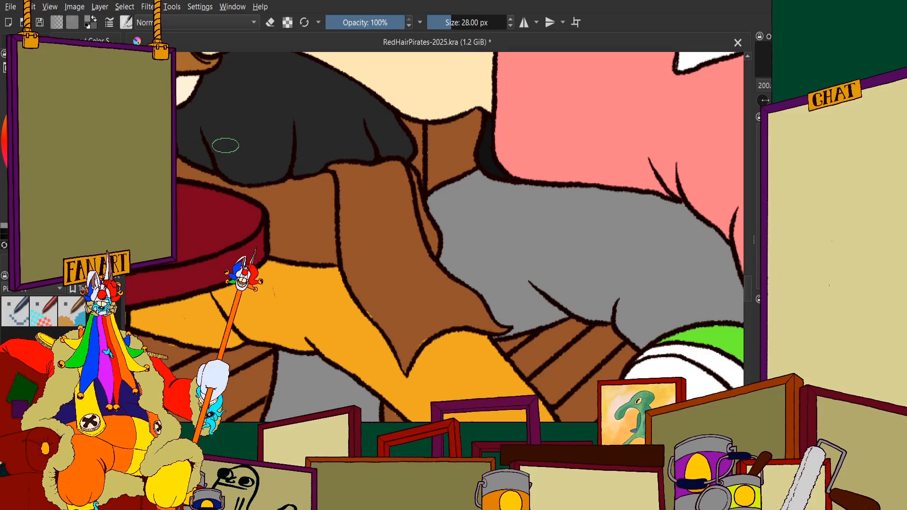
pyautogui.scroll(-5, 256, 173)
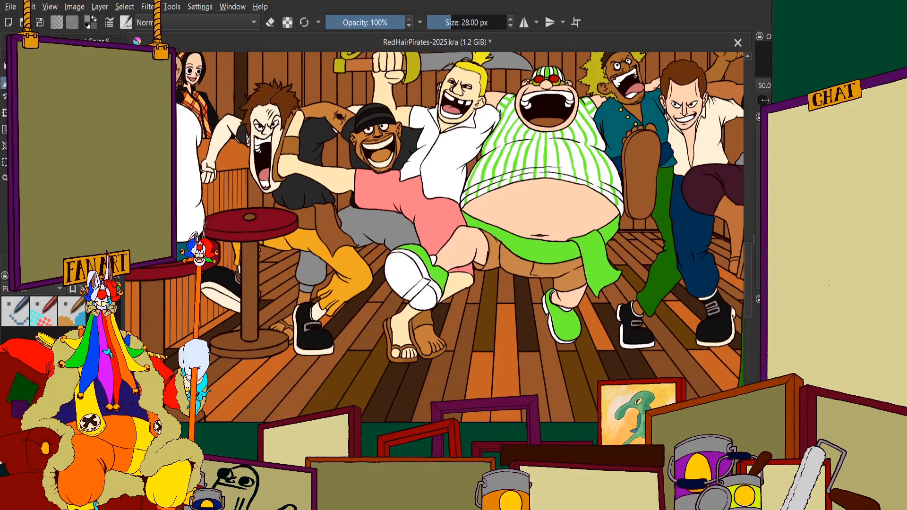
# Paint the brown cloth hanging from the shouting pirate's waist dark blue, down to its pointed hem over the orange leg
pyautogui.scroll(-1, 181, 176)
pyautogui.scroll(4, 520, 184)
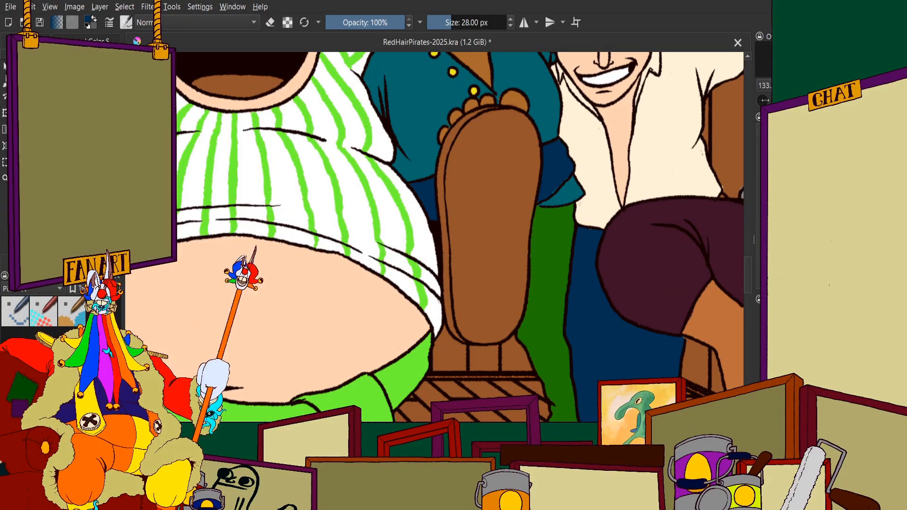
pyautogui.scroll(-6, 436, 236)
pyautogui.scroll(10, 517, 284)
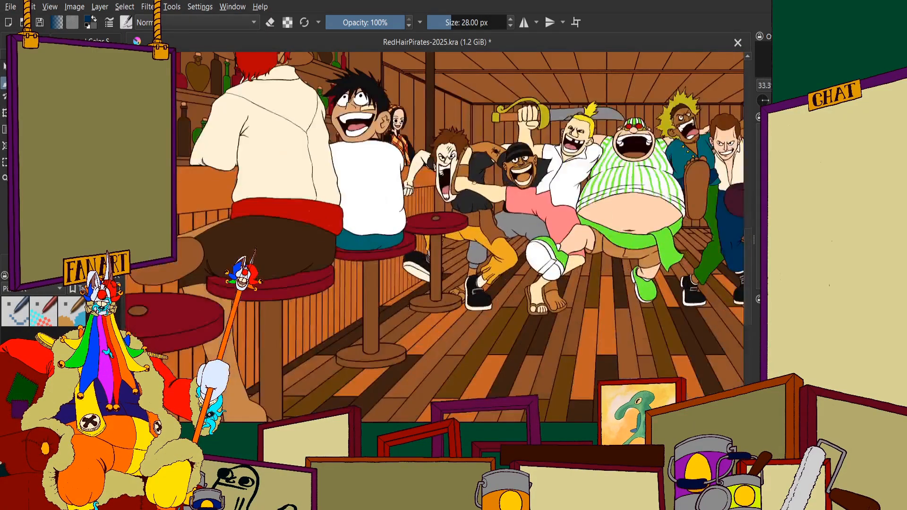
pyautogui.moveTo(516, 284)
pyautogui.mouseDown()
pyautogui.moveTo(518, 350)
pyautogui.moveTo(478, 316)
pyautogui.moveTo(434, 301)
pyautogui.mouseUp()
pyautogui.scroll(-5, 434, 301)
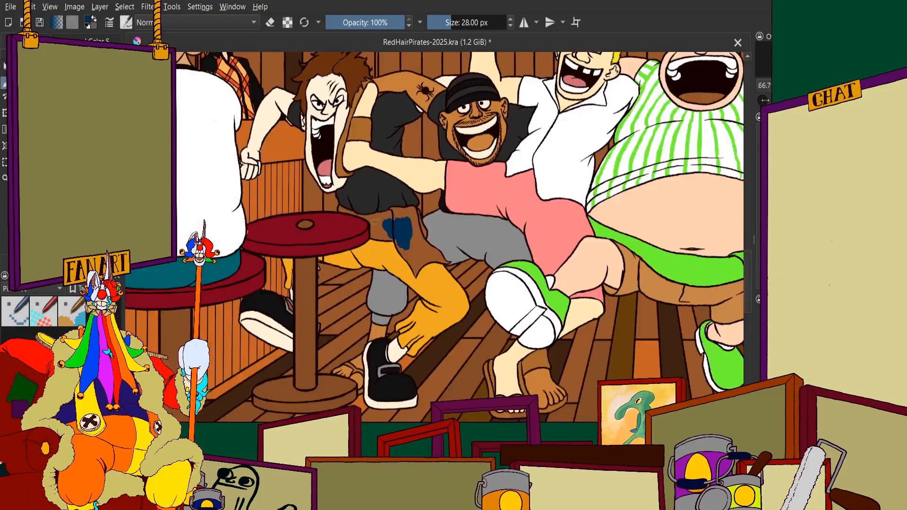
pyautogui.scroll(8, 381, 249)
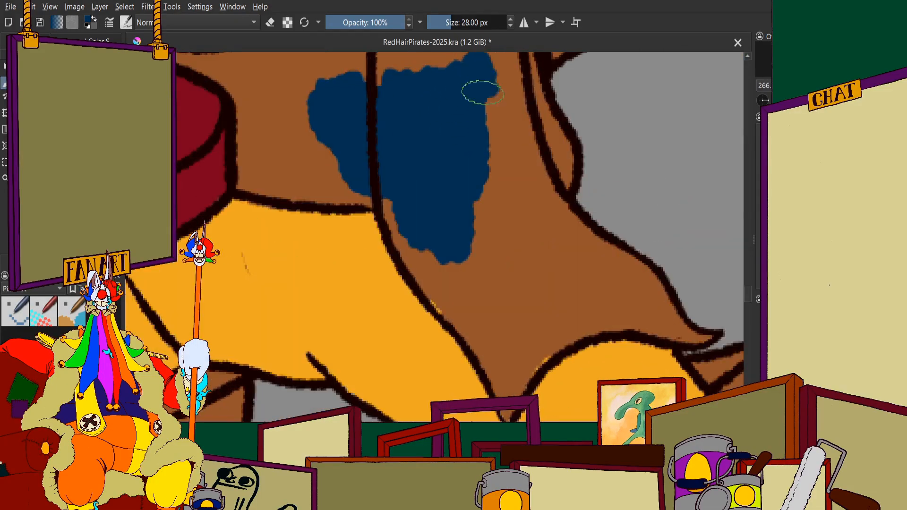
pyautogui.moveTo(477, 85)
pyautogui.mouseDown()
pyautogui.moveTo(491, 70)
pyautogui.moveTo(520, 129)
pyautogui.moveTo(520, 76)
pyautogui.mouseUp()
pyautogui.moveTo(550, 147)
pyautogui.mouseDown()
pyautogui.moveTo(555, 194)
pyautogui.moveTo(531, 218)
pyautogui.moveTo(461, 166)
pyautogui.moveTo(427, 173)
pyautogui.moveTo(456, 280)
pyautogui.moveTo(396, 207)
pyautogui.moveTo(504, 374)
pyautogui.mouseUp()
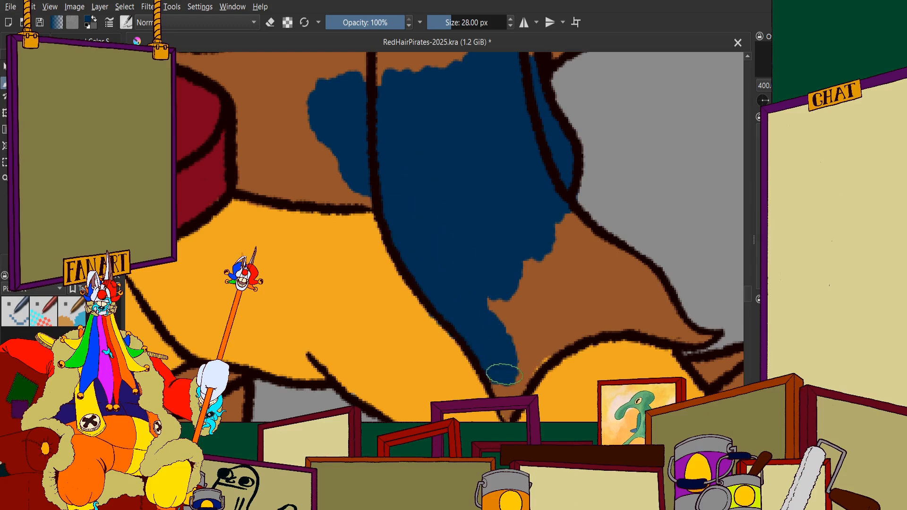
pyautogui.moveTo(508, 417)
pyautogui.mouseDown()
pyautogui.moveTo(512, 372)
pyautogui.moveTo(544, 337)
pyautogui.moveTo(514, 387)
pyautogui.moveTo(556, 337)
pyautogui.moveTo(538, 345)
pyautogui.moveTo(566, 299)
pyautogui.moveTo(543, 285)
pyautogui.moveTo(538, 256)
pyautogui.moveTo(550, 242)
pyautogui.moveTo(599, 259)
pyautogui.moveTo(567, 232)
pyautogui.moveTo(657, 308)
pyautogui.moveTo(645, 289)
pyautogui.mouseUp()
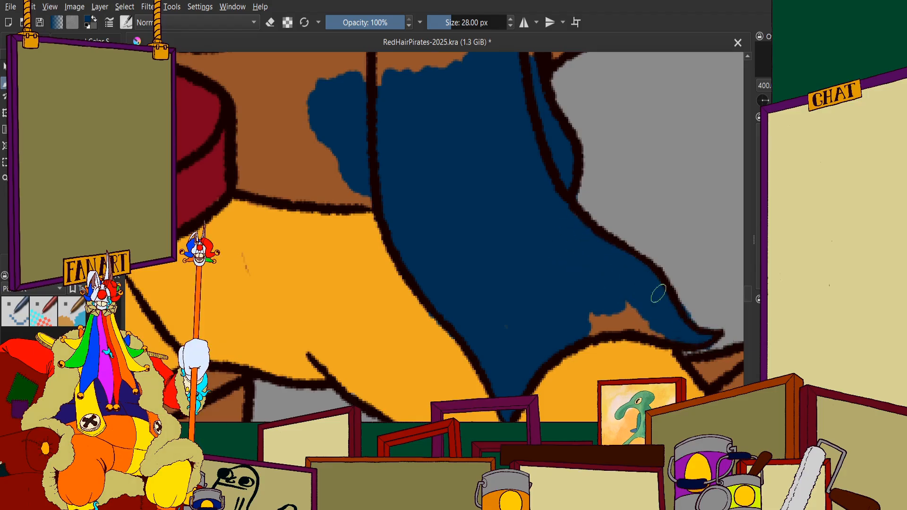
pyautogui.moveTo(658, 294); pyautogui.dragTo(598, 310)
# Paint the remaining brown top of the waist cloth and the hip area beside the red stool the same dark blue
pyautogui.scroll(-2, 606, 287)
pyautogui.scroll(4, 520, 177)
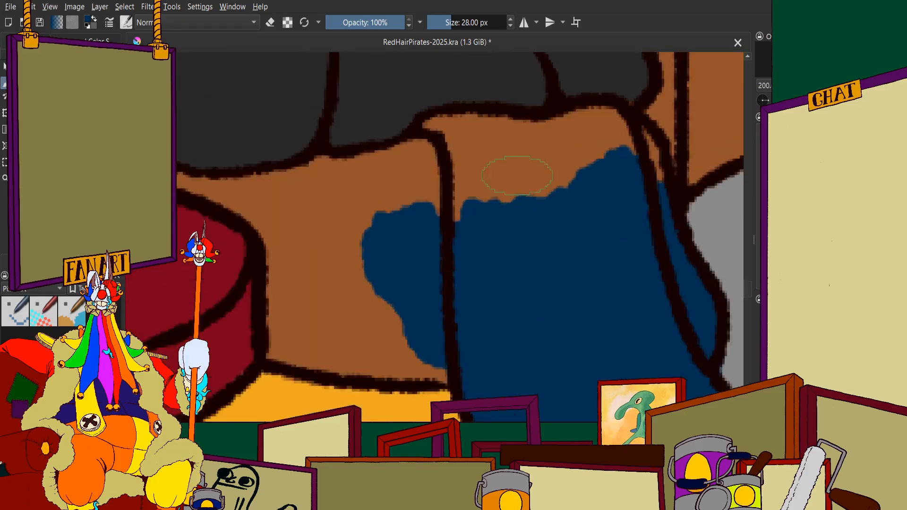
pyautogui.moveTo(489, 169)
pyautogui.mouseDown()
pyautogui.moveTo(439, 202)
pyautogui.moveTo(433, 129)
pyautogui.moveTo(571, 152)
pyautogui.moveTo(678, 125)
pyautogui.moveTo(691, 139)
pyautogui.mouseUp()
pyautogui.moveTo(597, 133)
pyautogui.mouseDown()
pyautogui.moveTo(506, 135)
pyautogui.moveTo(557, 194)
pyautogui.moveTo(446, 224)
pyautogui.moveTo(551, 173)
pyautogui.moveTo(515, 188)
pyautogui.moveTo(573, 141)
pyautogui.mouseUp()
pyautogui.scroll(-5, 528, 187)
pyautogui.scroll(4, 477, 202)
pyautogui.moveTo(474, 162)
pyautogui.mouseDown()
pyautogui.moveTo(381, 176)
pyautogui.moveTo(343, 161)
pyautogui.moveTo(374, 173)
pyautogui.moveTo(438, 237)
pyautogui.moveTo(451, 270)
pyautogui.moveTo(433, 323)
pyautogui.moveTo(463, 332)
pyautogui.moveTo(610, 335)
pyautogui.moveTo(512, 253)
pyautogui.moveTo(519, 264)
pyautogui.moveTo(473, 315)
pyautogui.moveTo(446, 218)
pyautogui.mouseUp()
pyautogui.scroll(-4, 389, 215)
pyautogui.scroll(5, 341, 185)
pyautogui.moveTo(326, 217)
pyautogui.mouseDown()
pyautogui.moveTo(342, 237)
pyautogui.moveTo(413, 282)
pyautogui.moveTo(446, 289)
pyautogui.moveTo(394, 259)
pyautogui.moveTo(506, 307)
pyautogui.moveTo(538, 310)
pyautogui.moveTo(365, 247)
pyautogui.moveTo(321, 250)
pyautogui.mouseUp()
# Show the shaded version of the illustration and examine the shouting pirate's waist cloth, the dancing pirates and the whole tavern
pyautogui.scroll(-8, 321, 250)
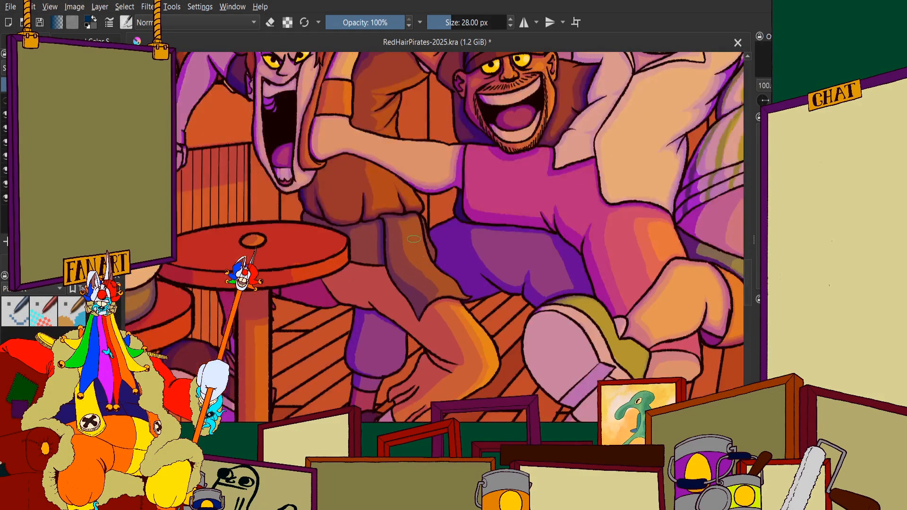
pyautogui.scroll(-2, 414, 239)
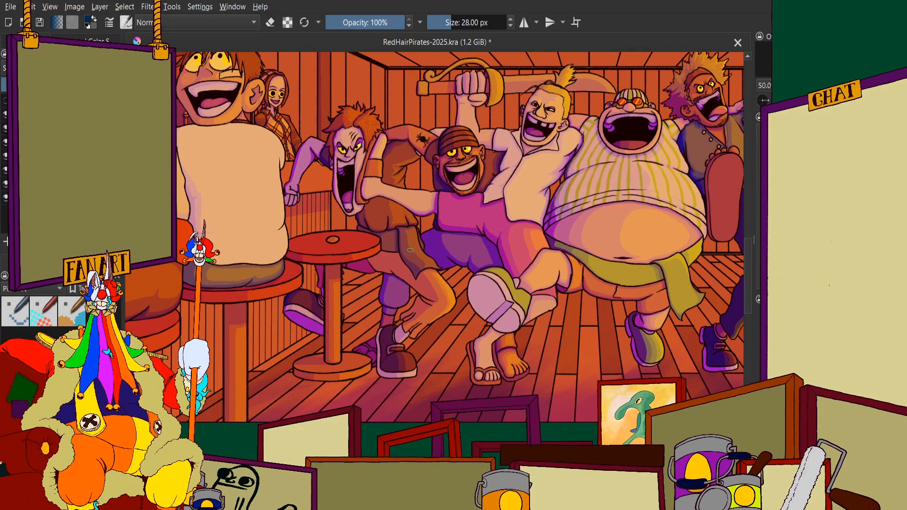
pyautogui.scroll(1, 410, 250)
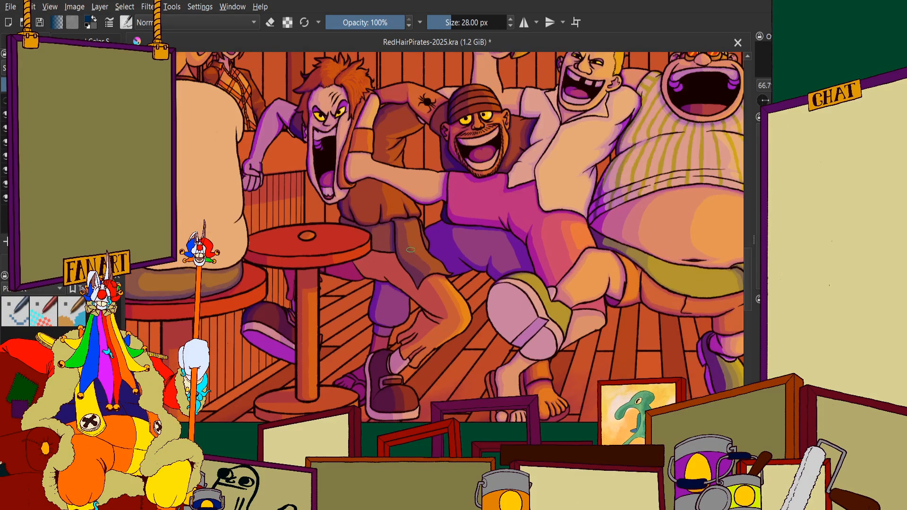
pyautogui.scroll(-2, 421, 255)
pyautogui.scroll(2, 500, 238)
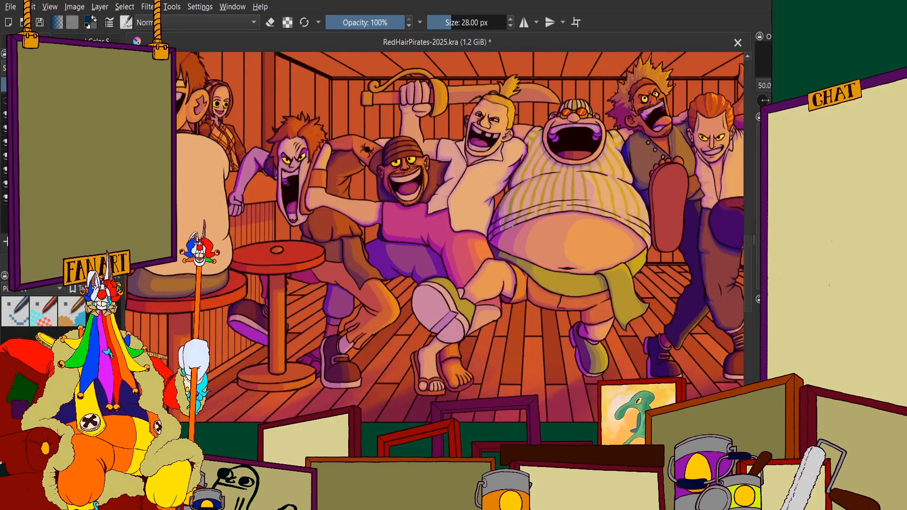
pyautogui.scroll(1, 499, 238)
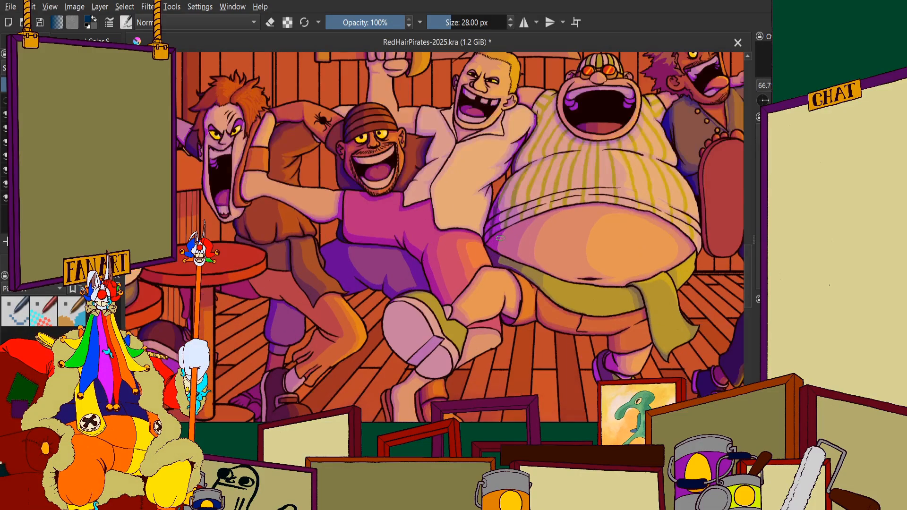
pyautogui.scroll(-2, 499, 238)
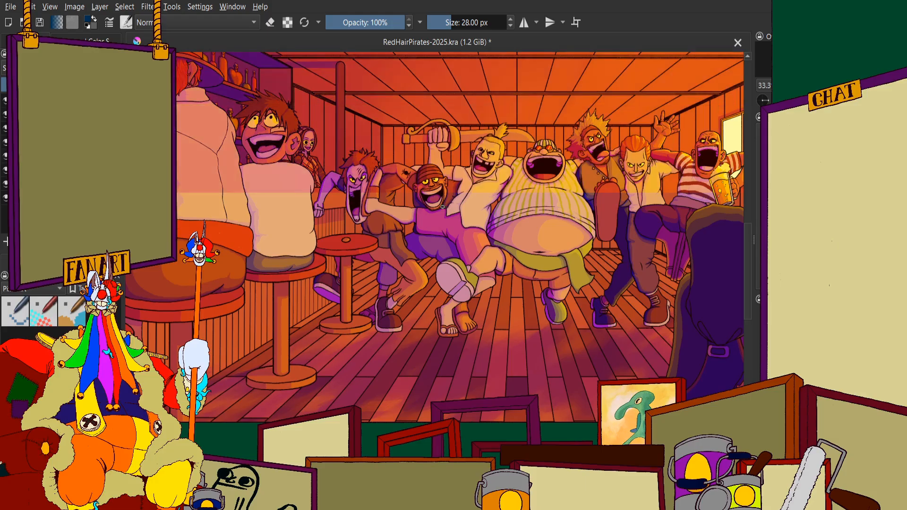
pyautogui.scroll(-2, 435, 212)
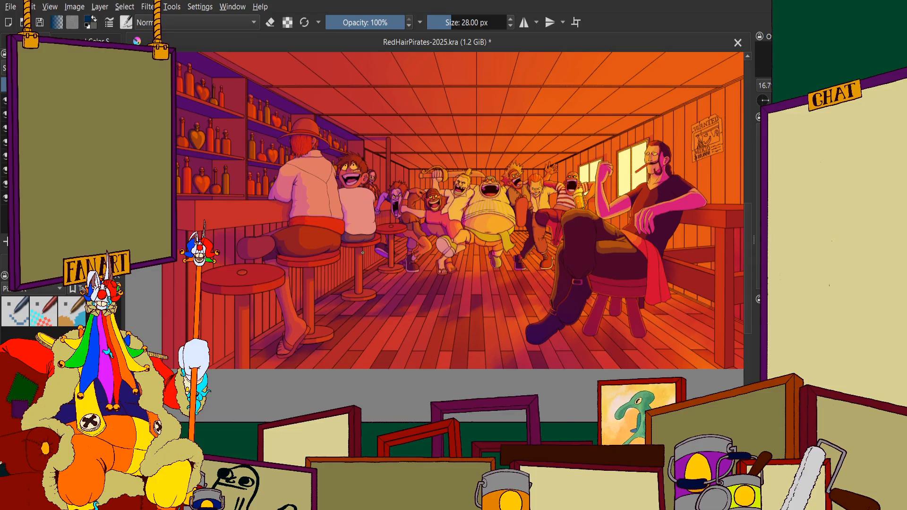
# Examine the shaded version up close around the stout pirate's sash and the dancers' legs, and as a whole tavern scene
pyautogui.scroll(-1, 331, 267)
pyautogui.scroll(1, 418, 127)
pyautogui.scroll(-1, 446, 153)
pyautogui.scroll(1, 448, 154)
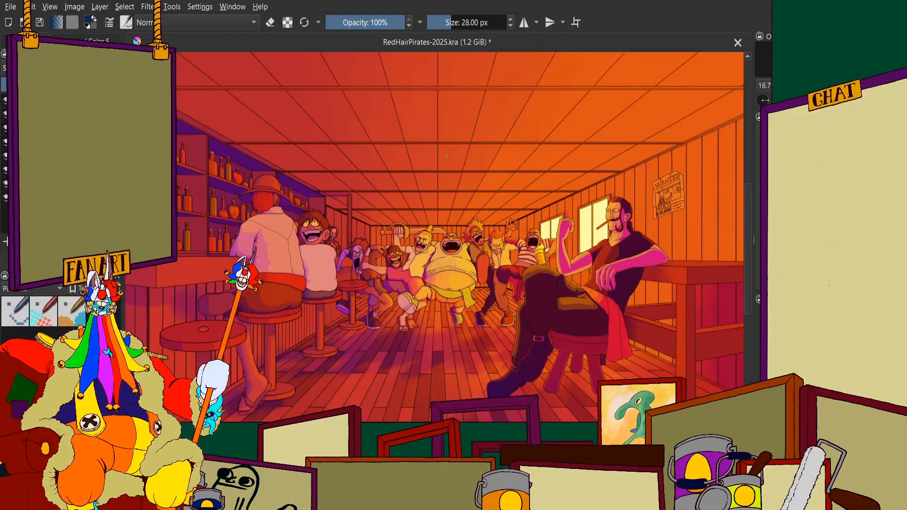
pyautogui.scroll(5, 512, 265)
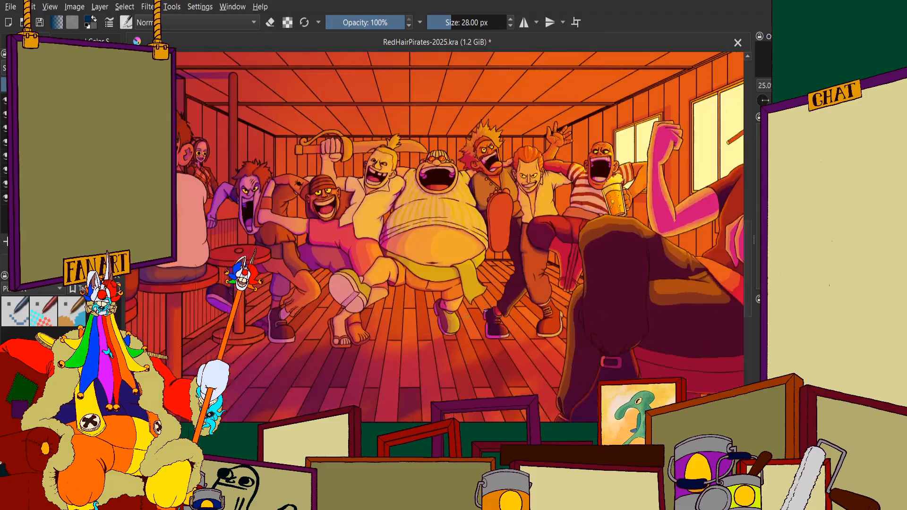
pyautogui.scroll(-6, 490, 266)
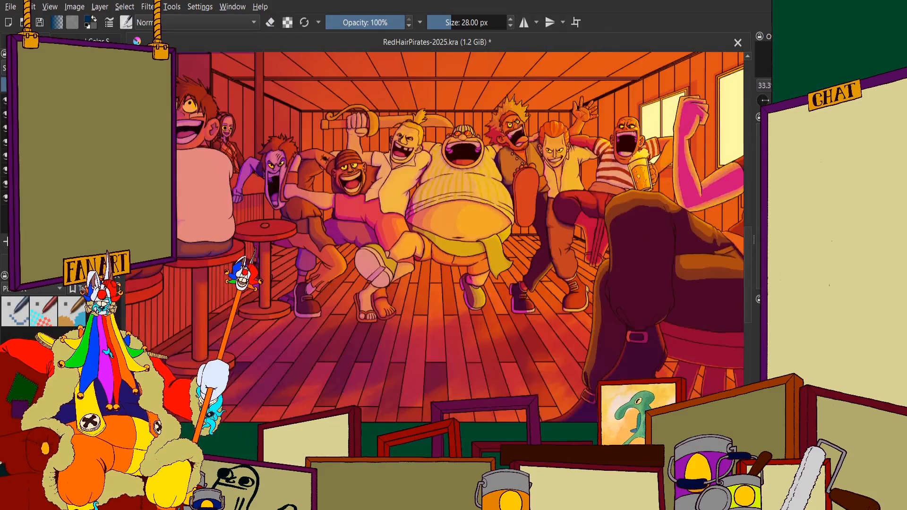
pyautogui.scroll(2, 464, 251)
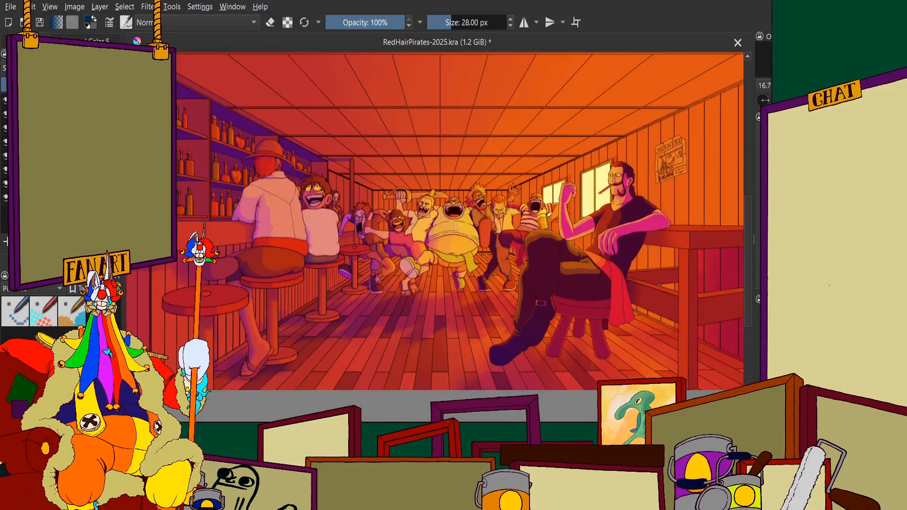
pyautogui.scroll(1, 449, 248)
pyautogui.scroll(-3, 450, 248)
pyautogui.scroll(3, 449, 247)
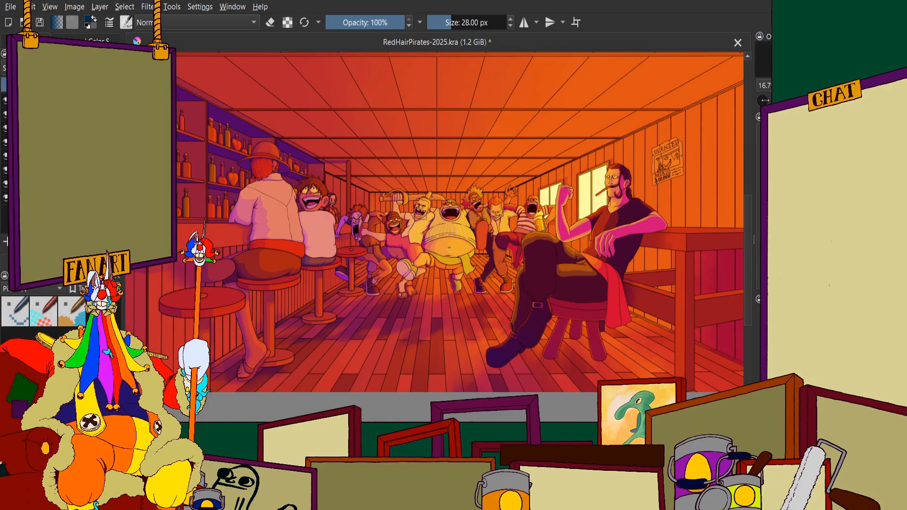
pyautogui.scroll(5, 449, 247)
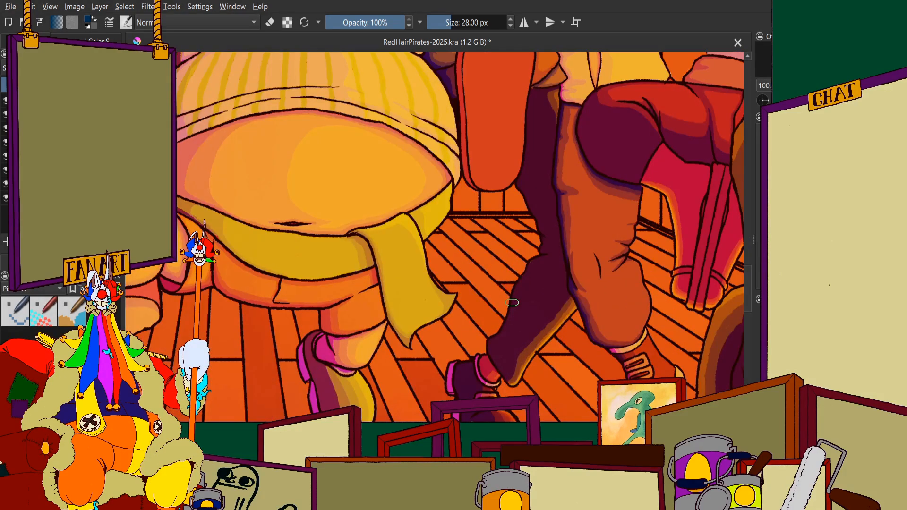
pyautogui.scroll(-6, 512, 303)
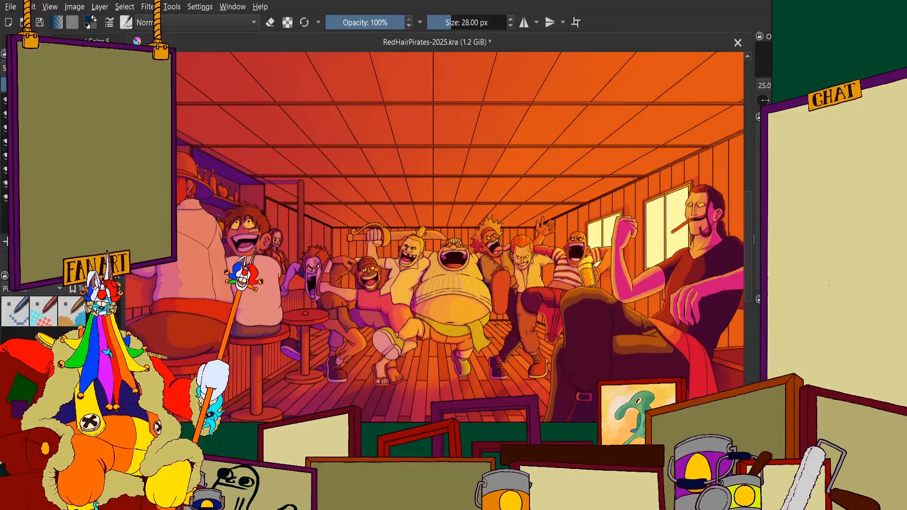
pyautogui.moveTo(511, 314); pyautogui.dragTo(487, 288)
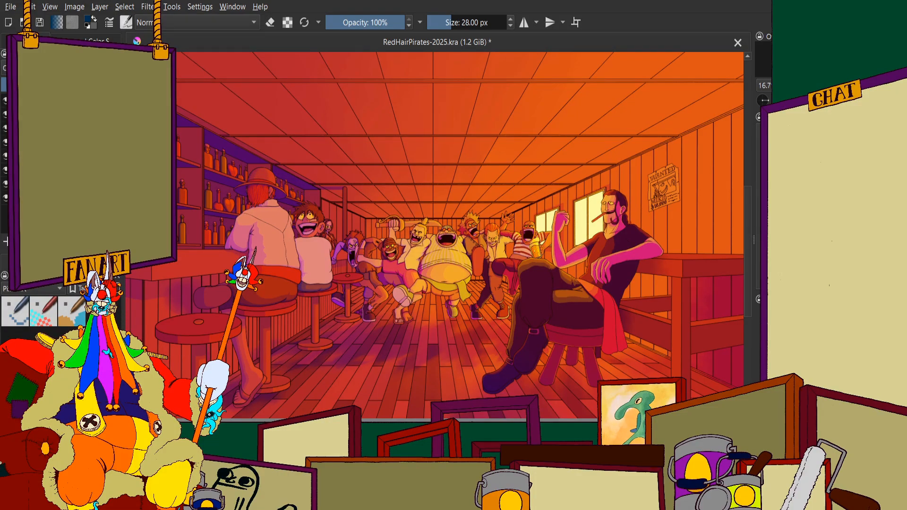
pyautogui.scroll(-1, 519, 283)
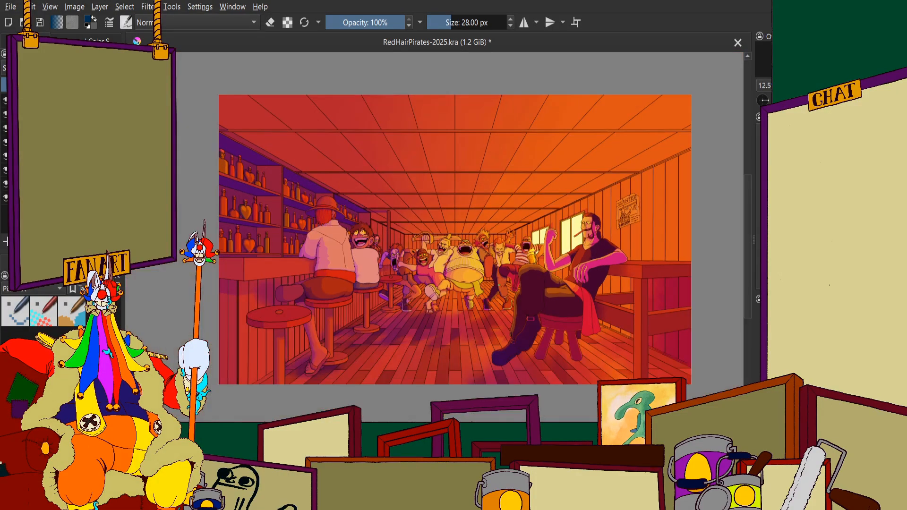
pyautogui.scroll(5, 490, 301)
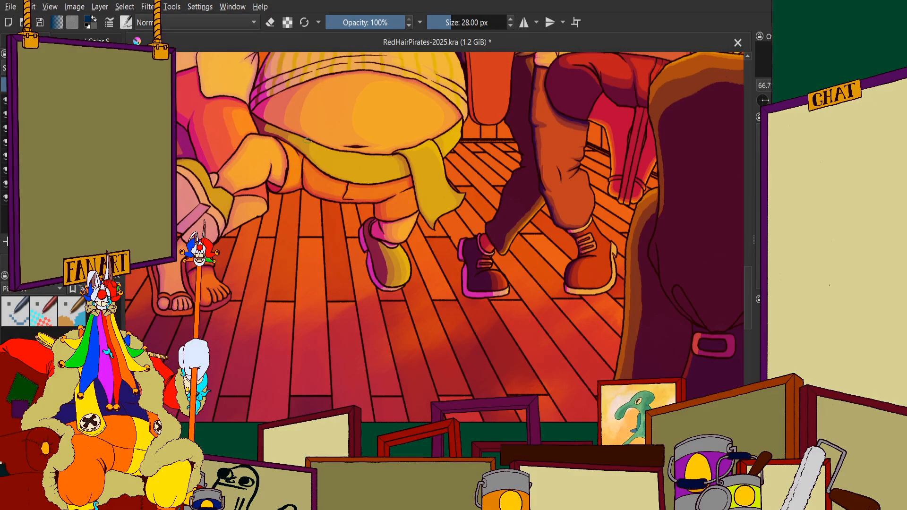
pyautogui.scroll(-5, 307, 140)
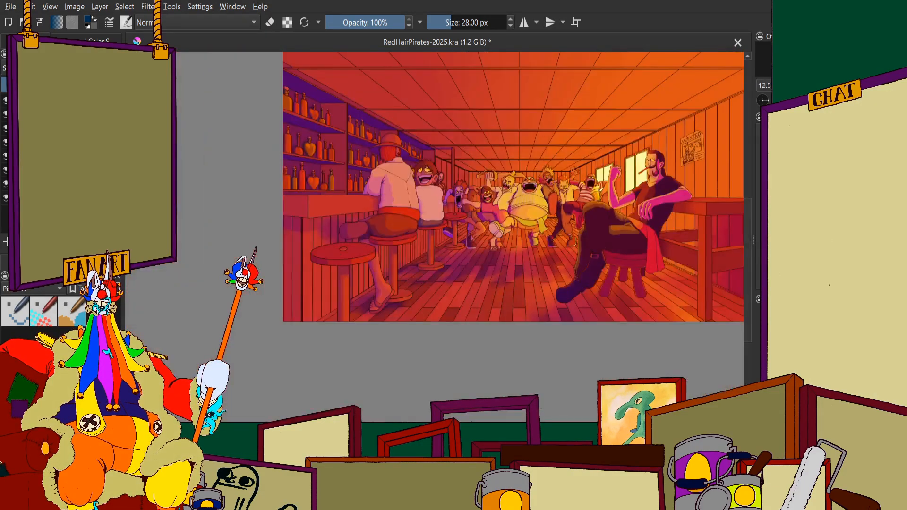
pyautogui.scroll(-1, 366, 213)
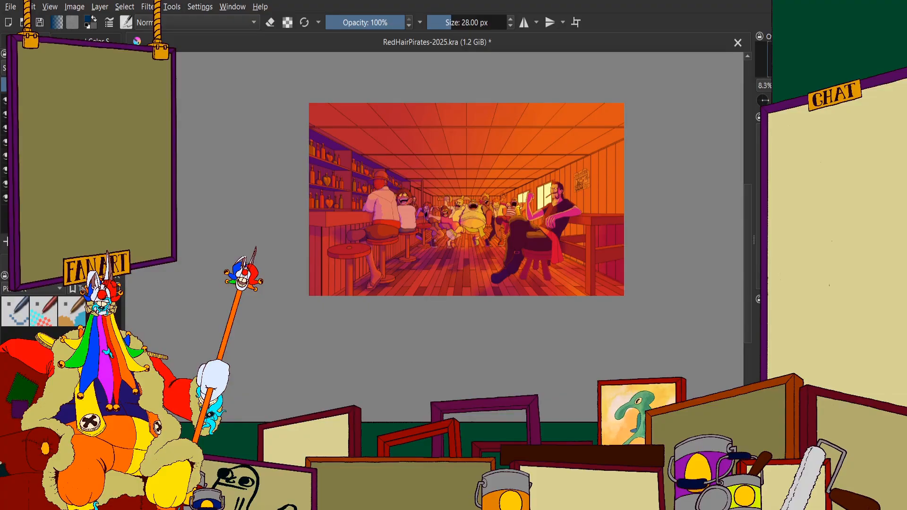
pyautogui.scroll(2, 657, 151)
pyautogui.scroll(-1, 583, 198)
pyautogui.scroll(2, 415, 208)
pyautogui.scroll(-3, 430, 199)
pyautogui.scroll(1, 340, 213)
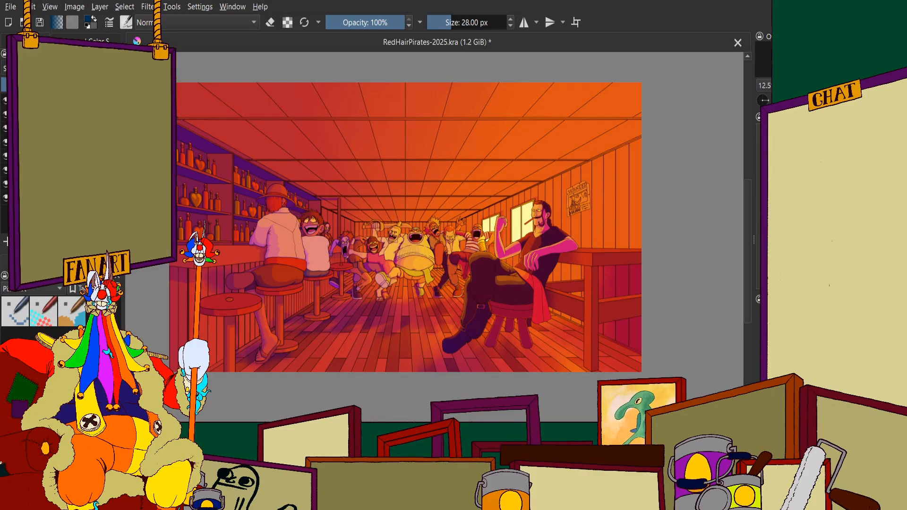
# Hide the shading and the orange light overlay to return to the flat base colours of the tavern
pyautogui.hotkey('ctrl', 'z')
pyautogui.scroll(-1, 420, 251)
pyautogui.scroll(1, 407, 193)
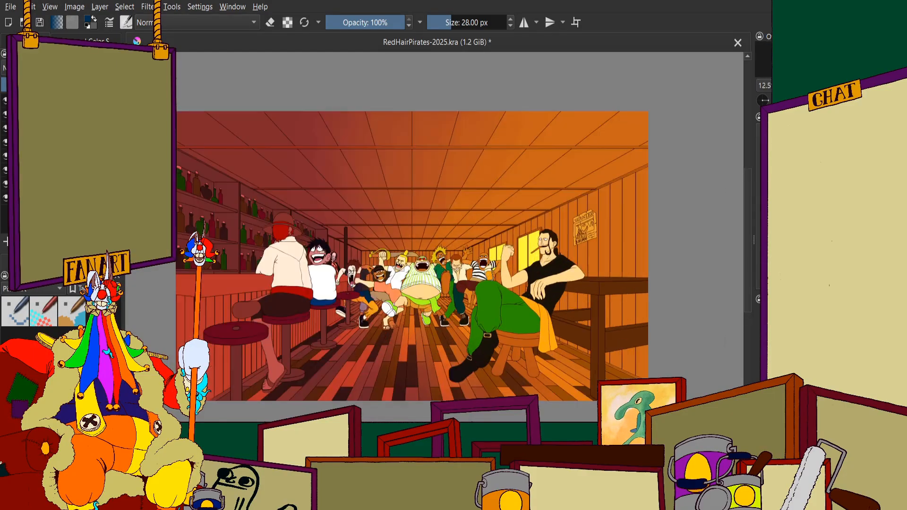
pyautogui.click(4, 101)
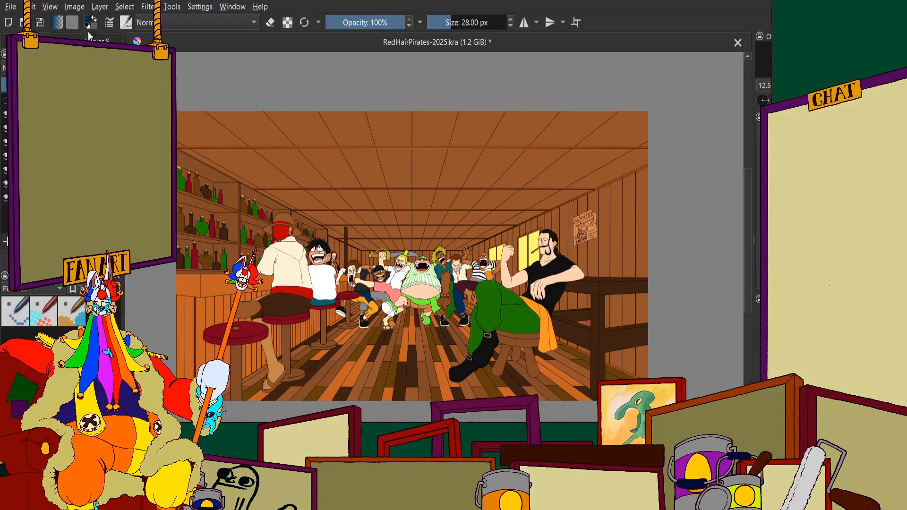
pyautogui.click(90, 37)
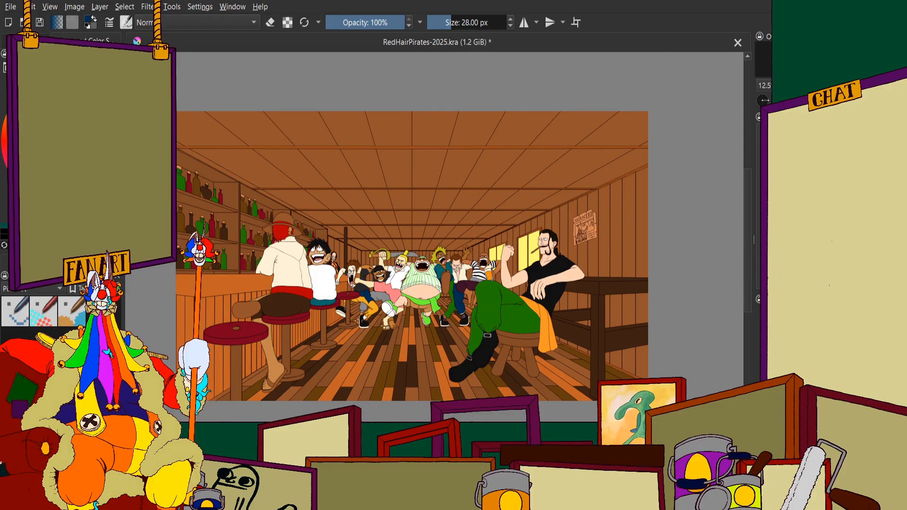
# Sample the light brown of the stout pirate's shorts as the paint colour and set the brush size to 32 px
pyautogui.scroll(-3, 247, 358)
pyautogui.scroll(5, 273, 289)
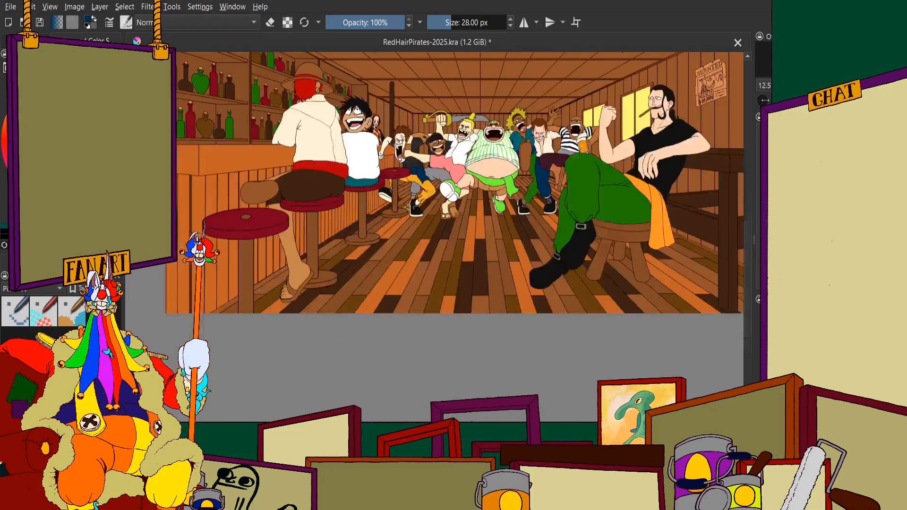
pyautogui.scroll(1, 273, 289)
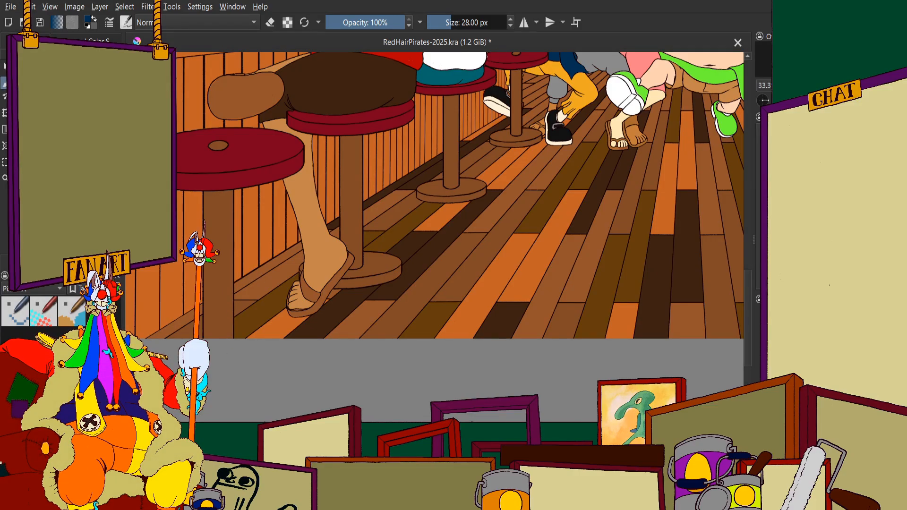
pyautogui.click(89, 41)
pyautogui.scroll(-2, 320, 321)
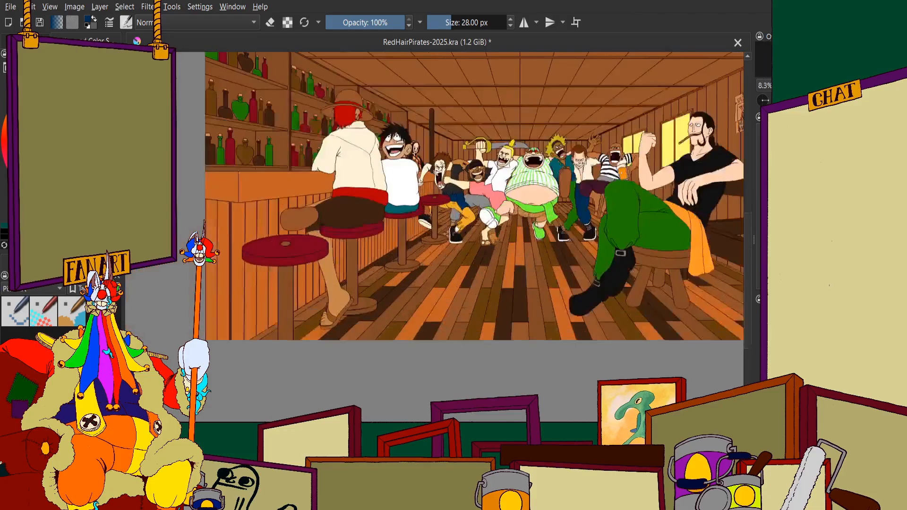
pyautogui.scroll(4, 425, 203)
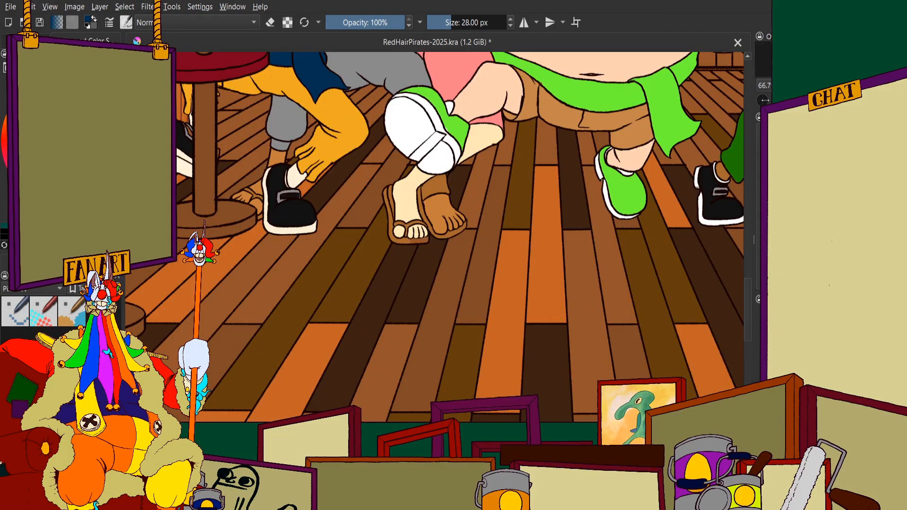
pyautogui.keyDown('ctrl'); pyautogui.click(557, 114); pyautogui.keyUp('ctrl')
pyautogui.scroll(4, 464, 184)
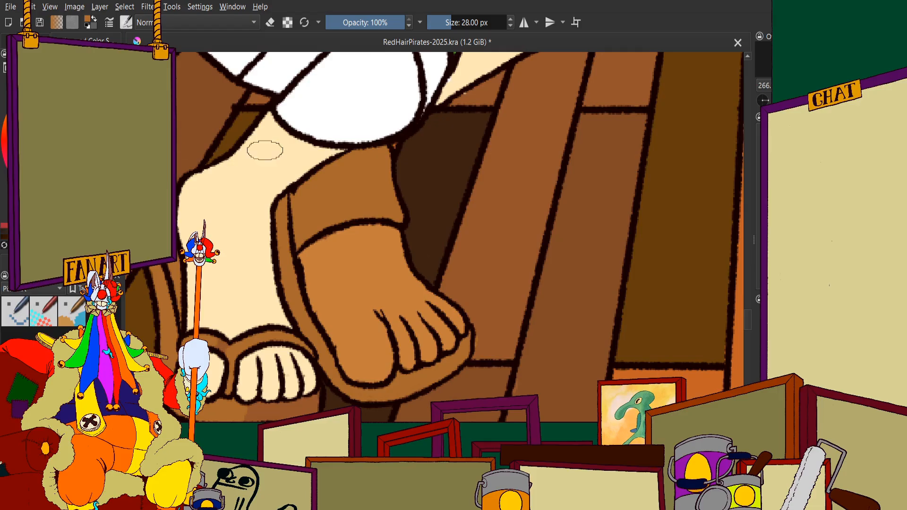
pyautogui.scroll(-4, 265, 150)
pyautogui.scroll(3, 469, 168)
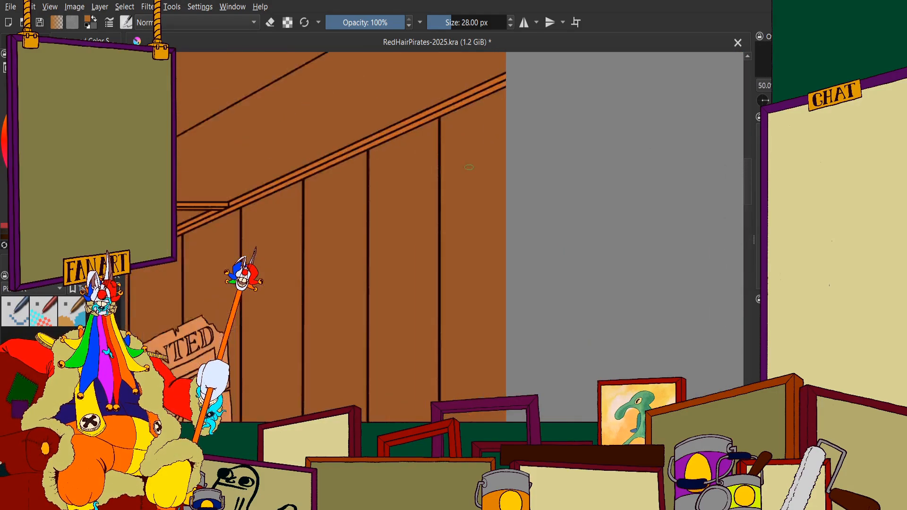
pyautogui.scroll(3, 469, 167)
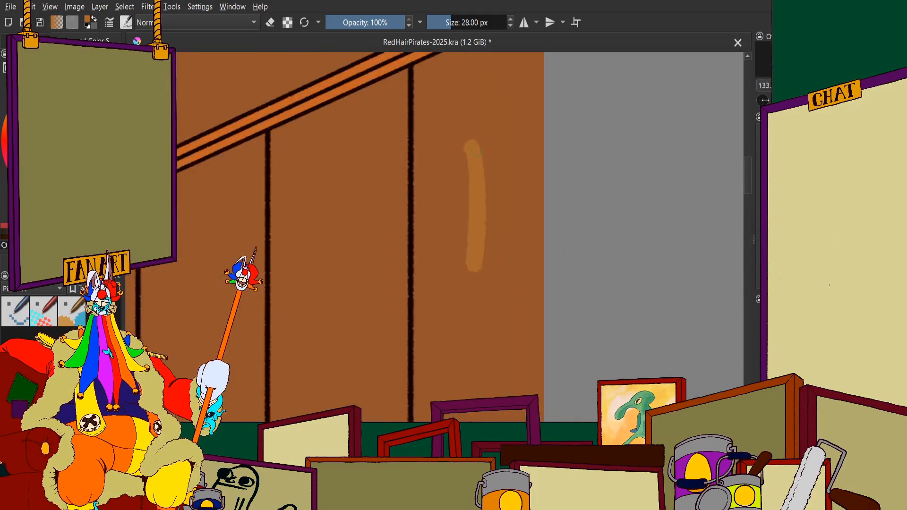
pyautogui.rightClick(474, 23)
pyautogui.write('32')
pyautogui.press('Return')
pyautogui.scroll(-8, 480, 178)
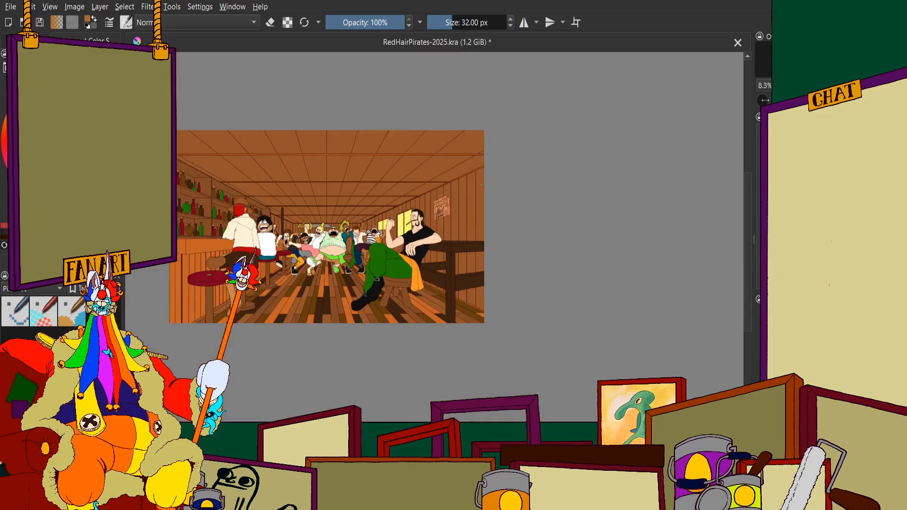
# Paint the middle of the wall plank at the image's right edge light brown, with Preserve Alpha turned on
pyautogui.scroll(3, 471, 267)
pyautogui.scroll(3, 455, 119)
pyautogui.moveTo(470, 81)
pyautogui.mouseDown()
pyautogui.moveTo(467, 231)
pyautogui.moveTo(452, 204)
pyautogui.moveTo(435, 60)
pyautogui.moveTo(435, 270)
pyautogui.moveTo(453, 140)
pyautogui.moveTo(473, 340)
pyautogui.moveTo(491, 141)
pyautogui.moveTo(498, 307)
pyautogui.mouseUp()
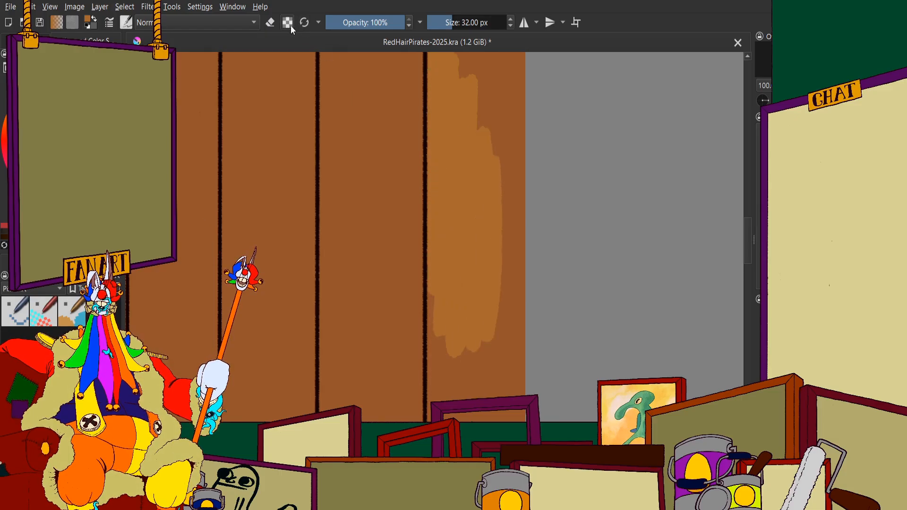
pyautogui.click(288, 23)
pyautogui.moveTo(500, 57)
pyautogui.mouseDown()
pyautogui.moveTo(521, 67)
pyautogui.moveTo(506, 204)
pyautogui.moveTo(481, 260)
pyautogui.mouseUp()
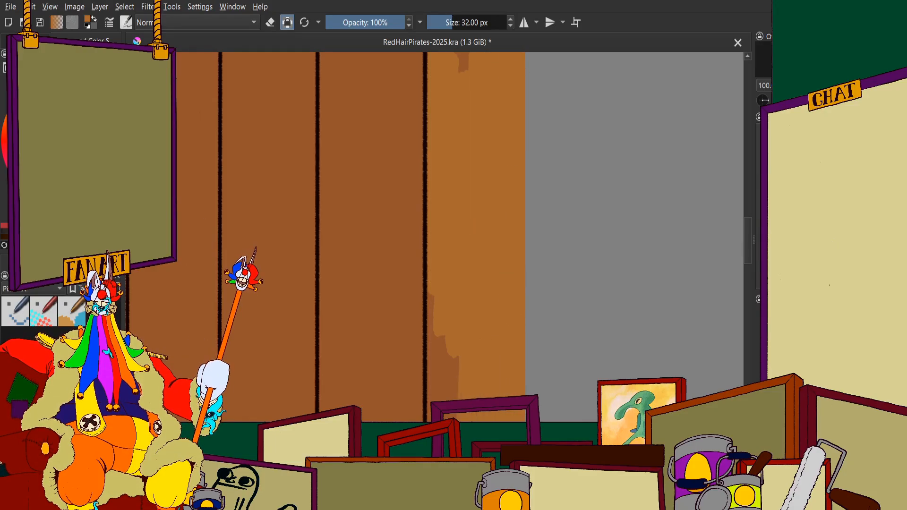
# Undo the last plank stroke and repaint the rightmost wall plank light brown down to the dark ledge
pyautogui.scroll(-3, 441, 222)
pyautogui.hotkey('ctrl', 'z')
pyautogui.scroll(-1, 454, 223)
pyautogui.scroll(3, 539, 229)
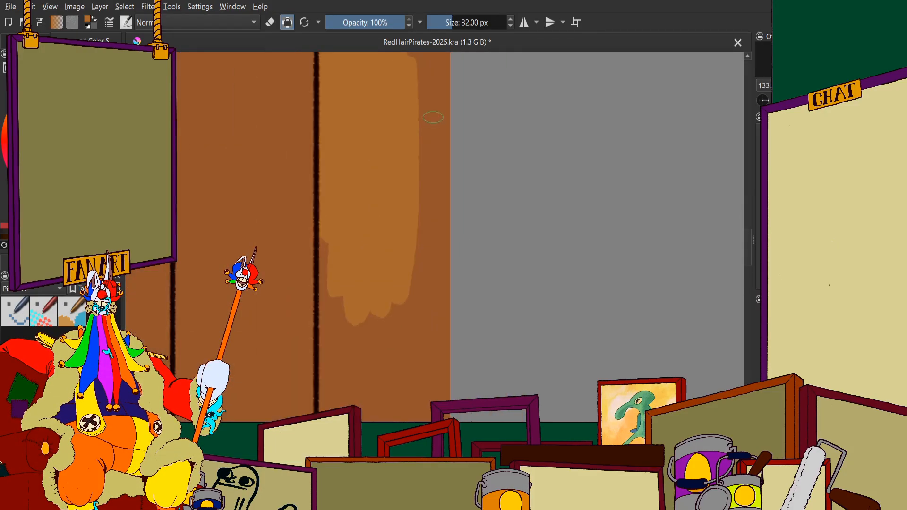
pyautogui.moveTo(444, 62)
pyautogui.mouseDown()
pyautogui.moveTo(435, 255)
pyautogui.moveTo(416, 274)
pyautogui.moveTo(446, 196)
pyautogui.moveTo(446, 222)
pyautogui.mouseUp()
pyautogui.scroll(-1, 447, 227)
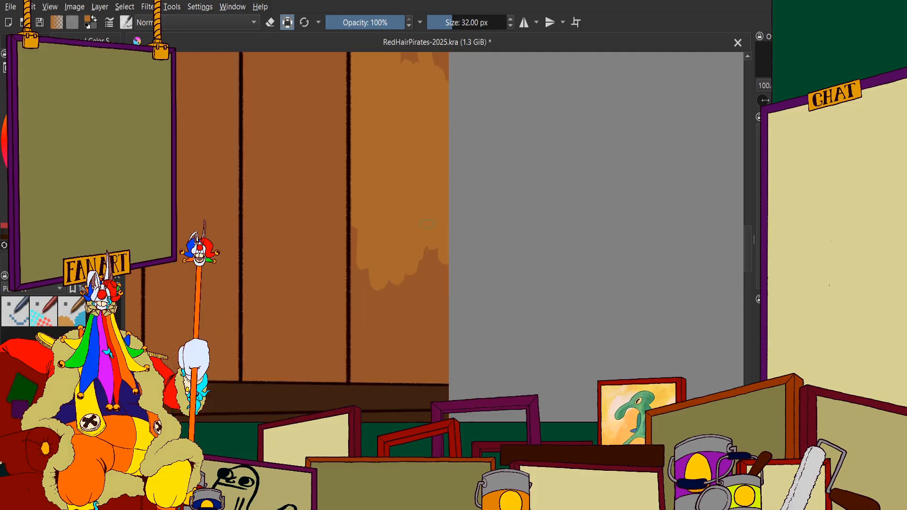
pyautogui.scroll(2, 433, 269)
pyautogui.moveTo(459, 279)
pyautogui.mouseDown()
pyautogui.moveTo(458, 392)
pyautogui.moveTo(375, 191)
pyautogui.moveTo(383, 411)
pyautogui.mouseUp()
pyautogui.scroll(-2, 380, 212)
pyautogui.scroll(2, 302, 293)
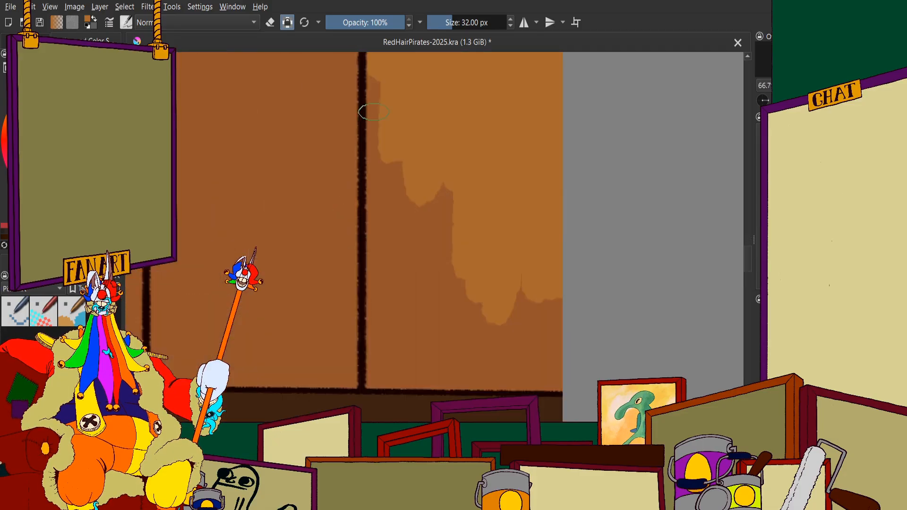
pyautogui.moveTo(375, 90)
pyautogui.mouseDown()
pyautogui.moveTo(394, 107)
pyautogui.moveTo(375, 61)
pyautogui.moveTo(381, 214)
pyautogui.moveTo(390, 246)
pyautogui.moveTo(432, 305)
pyautogui.moveTo(457, 145)
pyautogui.moveTo(477, 230)
pyautogui.moveTo(525, 304)
pyautogui.mouseUp()
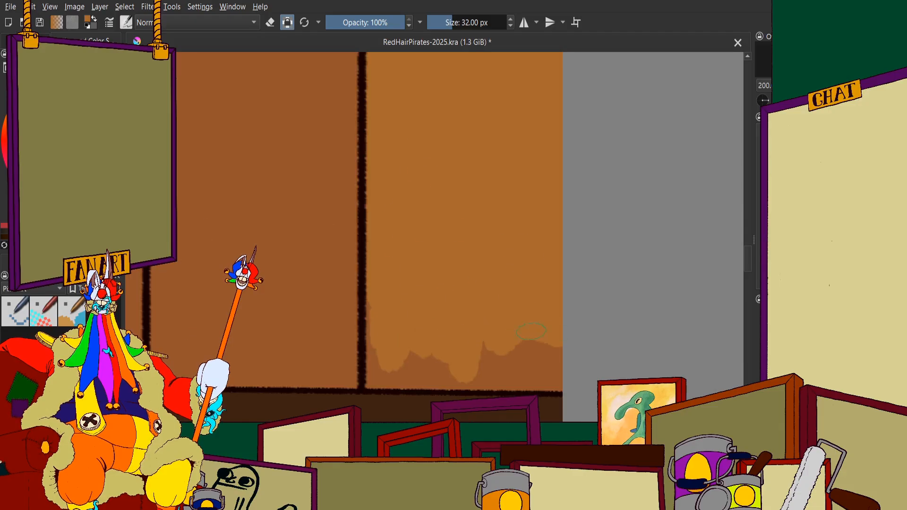
pyautogui.moveTo(486, 345)
pyautogui.mouseDown()
pyautogui.moveTo(560, 368)
pyautogui.moveTo(441, 374)
pyautogui.moveTo(579, 374)
pyautogui.moveTo(486, 377)
pyautogui.moveTo(543, 377)
pyautogui.moveTo(395, 358)
pyautogui.moveTo(377, 313)
pyautogui.moveTo(368, 325)
pyautogui.moveTo(374, 291)
pyautogui.moveTo(373, 376)
pyautogui.moveTo(416, 376)
pyautogui.mouseUp()
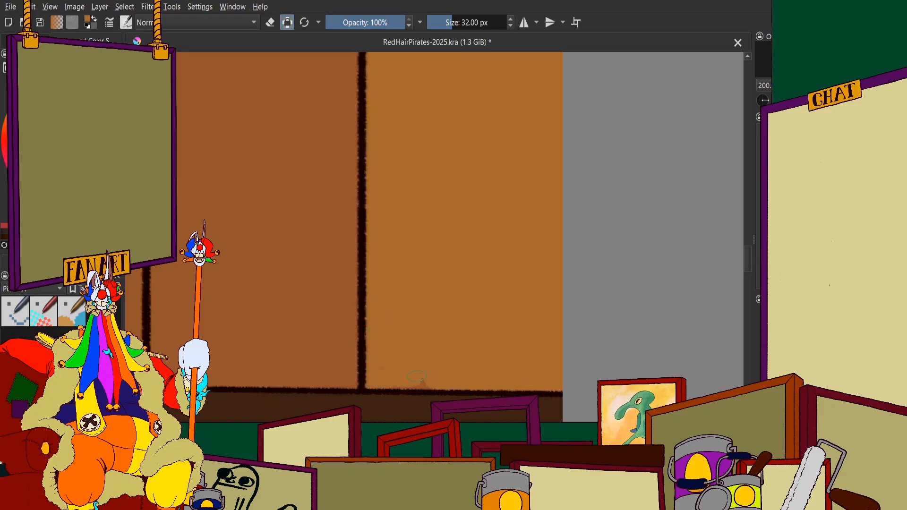
# Extend the light brown up the middle section of the rightmost wall plank, covering it out to the image edge
pyautogui.scroll(-4, 409, 380)
pyautogui.scroll(3, 437, 149)
pyautogui.moveTo(358, 294)
pyautogui.mouseDown()
pyautogui.moveTo(354, 172)
pyautogui.moveTo(336, 109)
pyautogui.moveTo(317, 185)
pyautogui.mouseUp()
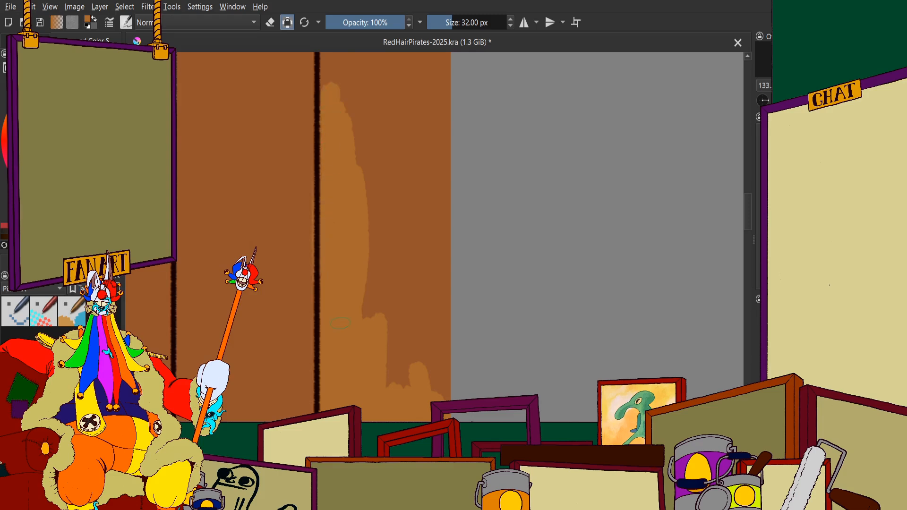
pyautogui.scroll(-3, 340, 253)
pyautogui.hotkey('ctrl', 'z')
pyautogui.scroll(3, 335, 255)
pyautogui.moveTo(395, 86)
pyautogui.mouseDown()
pyautogui.moveTo(383, 413)
pyautogui.moveTo(406, 206)
pyautogui.moveTo(415, 378)
pyautogui.moveTo(439, 61)
pyautogui.moveTo(453, 64)
pyautogui.mouseUp()
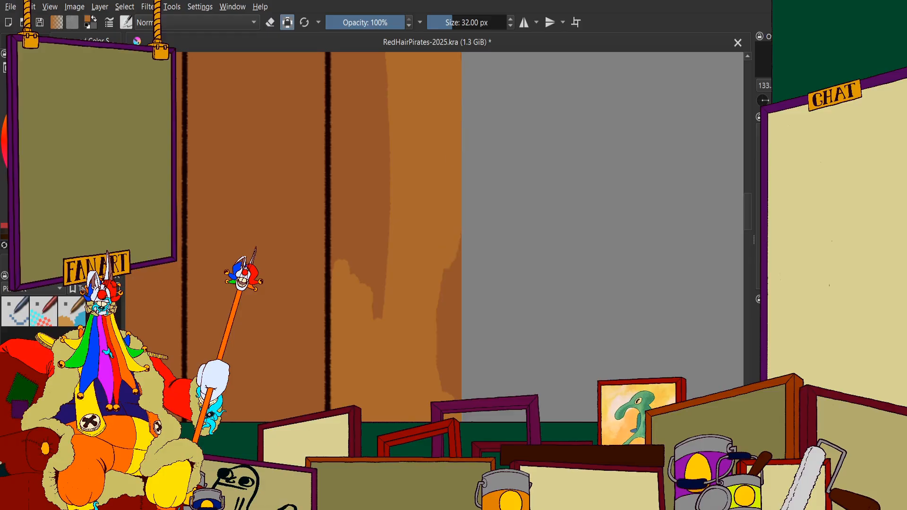
pyautogui.moveTo(448, 239); pyautogui.dragTo(453, 396)
pyautogui.moveTo(407, 229); pyautogui.dragTo(415, 275)
pyautogui.moveTo(402, 62)
pyautogui.mouseDown()
pyautogui.moveTo(388, 352)
pyautogui.moveTo(356, 62)
pyautogui.moveTo(341, 174)
pyautogui.moveTo(353, 352)
pyautogui.moveTo(386, 364)
pyautogui.mouseUp()
pyautogui.scroll(-4, 407, 302)
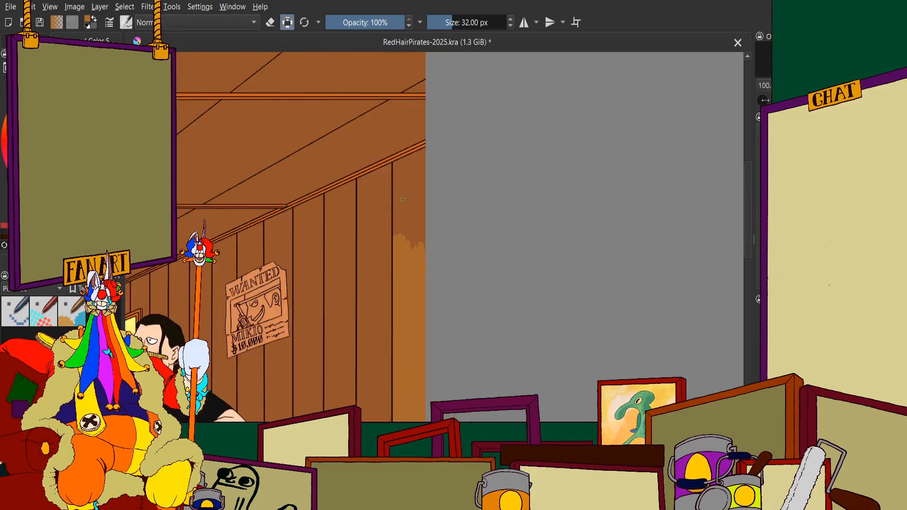
# Extend the light brown up the rightmost wall plank toward the sloped orange ceiling trim
pyautogui.scroll(4, 402, 194)
pyautogui.moveTo(429, 154)
pyautogui.mouseDown()
pyautogui.moveTo(430, 194)
pyautogui.moveTo(455, 94)
pyautogui.moveTo(480, 85)
pyautogui.moveTo(398, 331)
pyautogui.moveTo(380, 253)
pyautogui.mouseUp()
pyautogui.scroll(-1, 387, 265)
pyautogui.scroll(1, 370, 68)
pyautogui.moveTo(386, 161)
pyautogui.mouseDown()
pyautogui.moveTo(385, 270)
pyautogui.moveTo(383, 181)
pyautogui.mouseUp()
pyautogui.moveTo(376, 287); pyautogui.dragTo(382, 373)
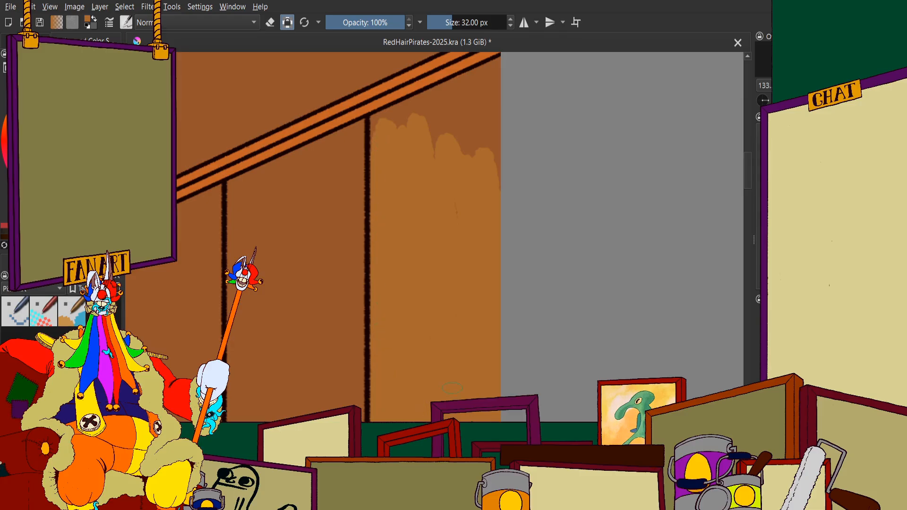
pyautogui.scroll(-2, 423, 246)
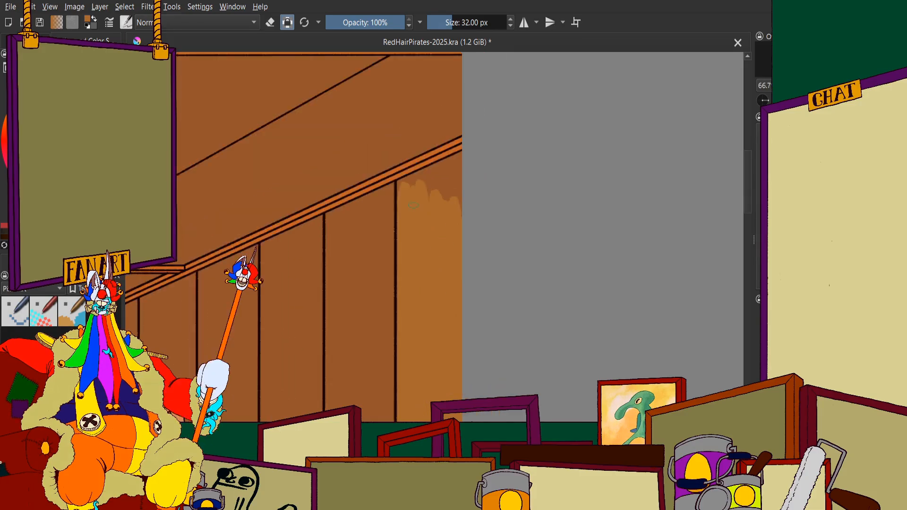
# Fill the top of the rightmost wall plank light brown, right up to the sloped trim and the image edge
pyautogui.scroll(4, 412, 204)
pyautogui.moveTo(363, 147)
pyautogui.mouseDown()
pyautogui.moveTo(306, 192)
pyautogui.moveTo(491, 114)
pyautogui.moveTo(416, 176)
pyautogui.moveTo(463, 208)
pyautogui.moveTo(510, 179)
pyautogui.moveTo(548, 132)
pyautogui.moveTo(553, 331)
pyautogui.mouseUp()
pyautogui.scroll(-2, 538, 416)
pyautogui.scroll(3, 533, 261)
pyautogui.moveTo(505, 289)
pyautogui.mouseDown()
pyautogui.moveTo(522, 271)
pyautogui.moveTo(416, 312)
pyautogui.mouseUp()
pyautogui.scroll(-11, 385, 317)
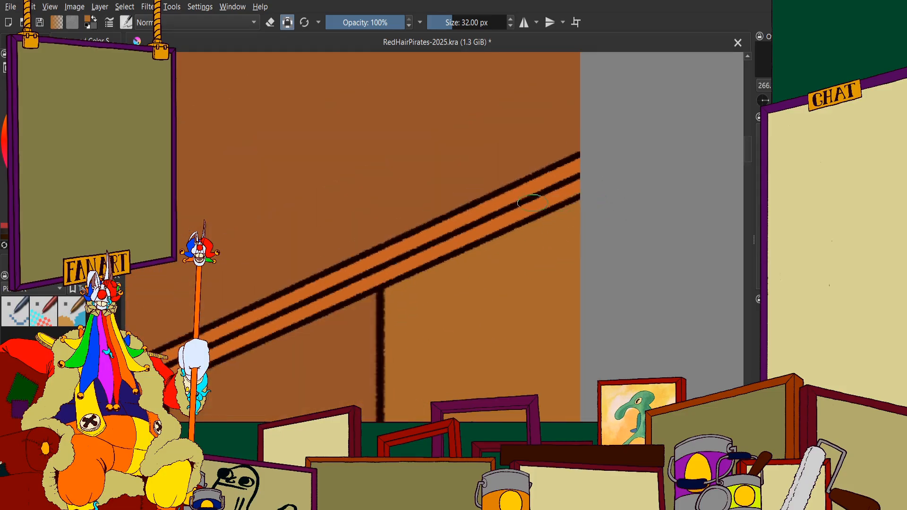
pyautogui.scroll(4, 524, 255)
pyautogui.scroll(-2, 524, 255)
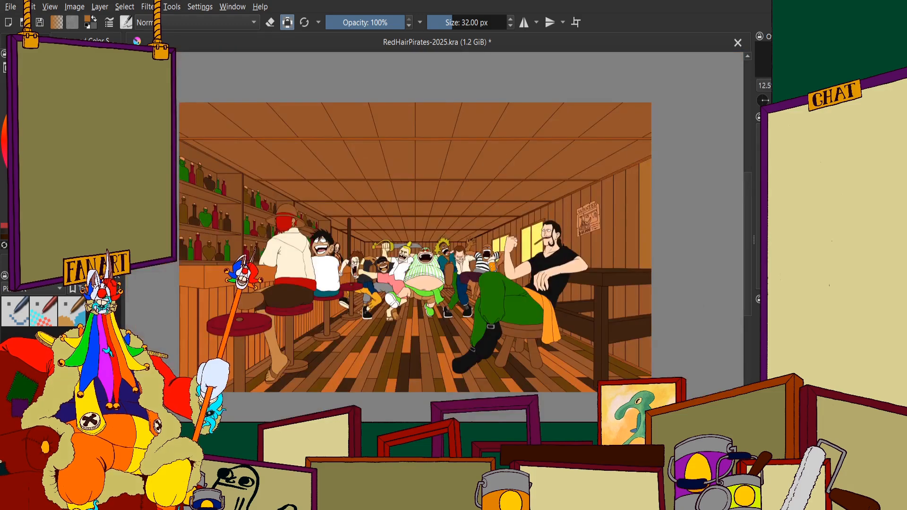
# Fill the missed area of the rightmost plank above the dark ledge with light brown, including the corner beside the plank seam
pyautogui.scroll(8, 524, 255)
pyautogui.scroll(1, 524, 255)
pyautogui.moveTo(543, 189)
pyautogui.mouseDown()
pyautogui.moveTo(520, 304)
pyautogui.moveTo(506, 154)
pyautogui.moveTo(493, 171)
pyautogui.moveTo(463, 347)
pyautogui.moveTo(451, 361)
pyautogui.moveTo(445, 170)
pyautogui.moveTo(430, 263)
pyautogui.moveTo(432, 149)
pyautogui.moveTo(430, 339)
pyautogui.moveTo(431, 272)
pyautogui.moveTo(438, 349)
pyautogui.moveTo(443, 303)
pyautogui.moveTo(470, 377)
pyautogui.moveTo(498, 375)
pyautogui.moveTo(529, 307)
pyautogui.moveTo(540, 386)
pyautogui.moveTo(569, 341)
pyautogui.moveTo(505, 341)
pyautogui.moveTo(482, 312)
pyautogui.moveTo(480, 331)
pyautogui.moveTo(433, 335)
pyautogui.moveTo(565, 316)
pyautogui.moveTo(499, 293)
pyautogui.moveTo(438, 385)
pyautogui.moveTo(550, 382)
pyautogui.moveTo(378, 400)
pyautogui.moveTo(408, 401)
pyautogui.mouseUp()
pyautogui.scroll(-1, 513, 266)
pyautogui.scroll(3, 513, 267)
pyautogui.scroll(4, 408, 401)
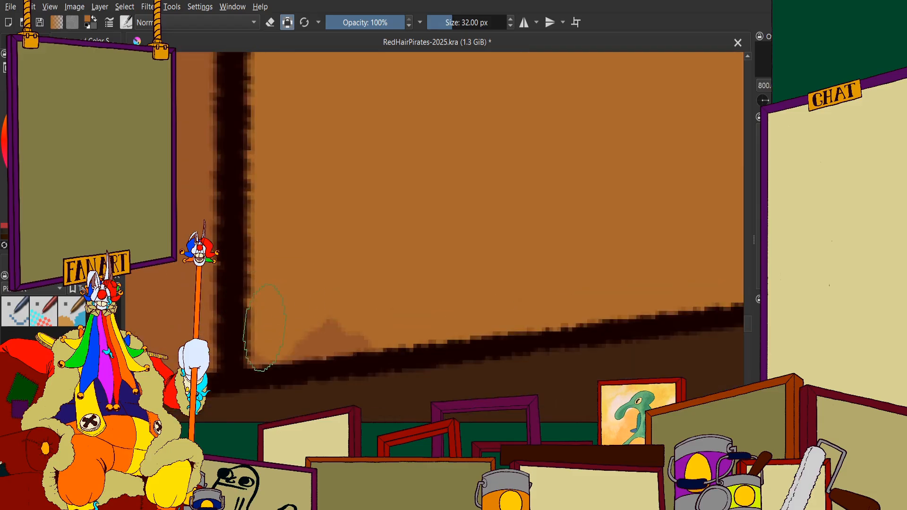
pyautogui.moveTo(266, 328); pyautogui.dragTo(351, 317)
pyautogui.scroll(-3, 333, 314)
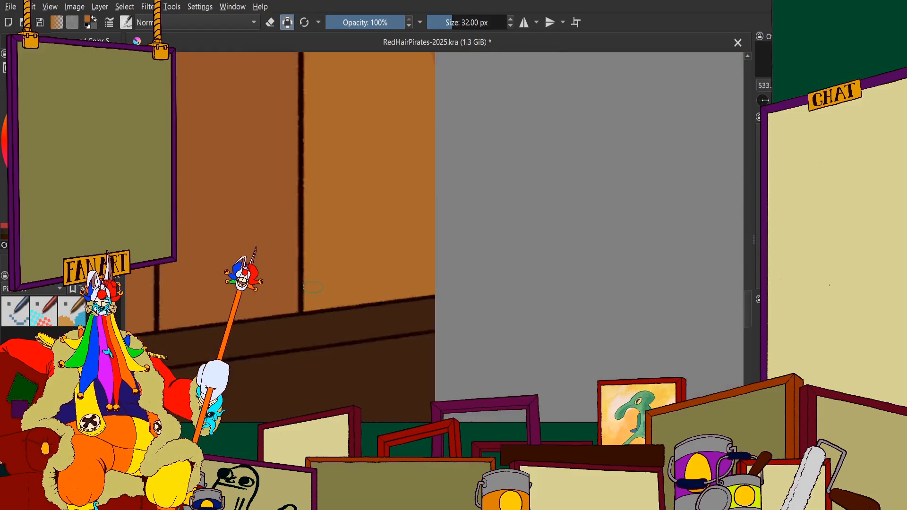
# Paint the section of the rightmost plank between the two dark rails light brown, up to the upper rail's underside
pyautogui.moveTo(305, 392); pyautogui.dragTo(303, 170)
pyautogui.scroll(1, 256, 230)
pyautogui.moveTo(221, 258)
pyautogui.mouseDown()
pyautogui.moveTo(518, 261)
pyautogui.moveTo(242, 253)
pyautogui.moveTo(489, 375)
pyautogui.moveTo(525, 329)
pyautogui.moveTo(500, 212)
pyautogui.moveTo(389, 192)
pyautogui.moveTo(519, 164)
pyautogui.moveTo(373, 176)
pyautogui.moveTo(516, 171)
pyautogui.mouseUp()
pyautogui.scroll(-1, 477, 180)
pyautogui.scroll(2, 279, 170)
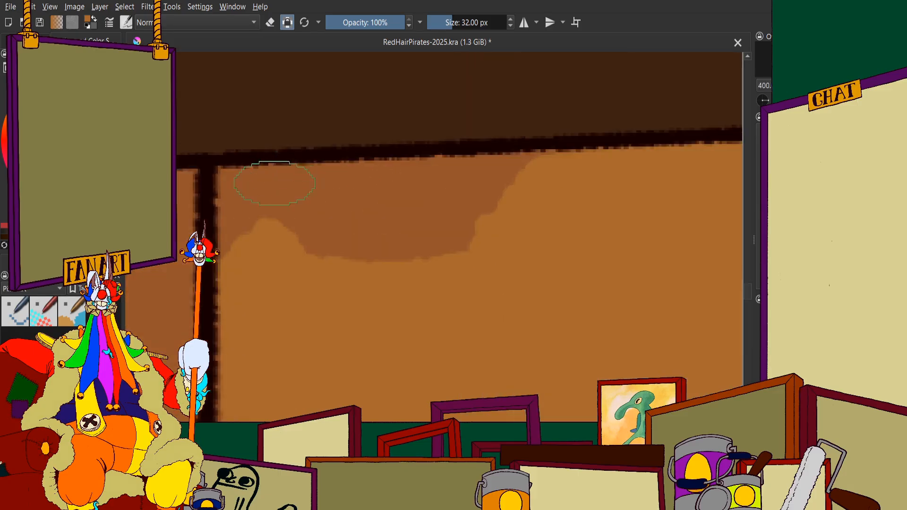
pyautogui.moveTo(277, 184)
pyautogui.mouseDown()
pyautogui.moveTo(234, 189)
pyautogui.moveTo(355, 202)
pyautogui.moveTo(287, 187)
pyautogui.moveTo(519, 190)
pyautogui.moveTo(393, 190)
pyautogui.moveTo(549, 173)
pyautogui.moveTo(407, 235)
pyautogui.mouseUp()
pyautogui.scroll(-9, 372, 284)
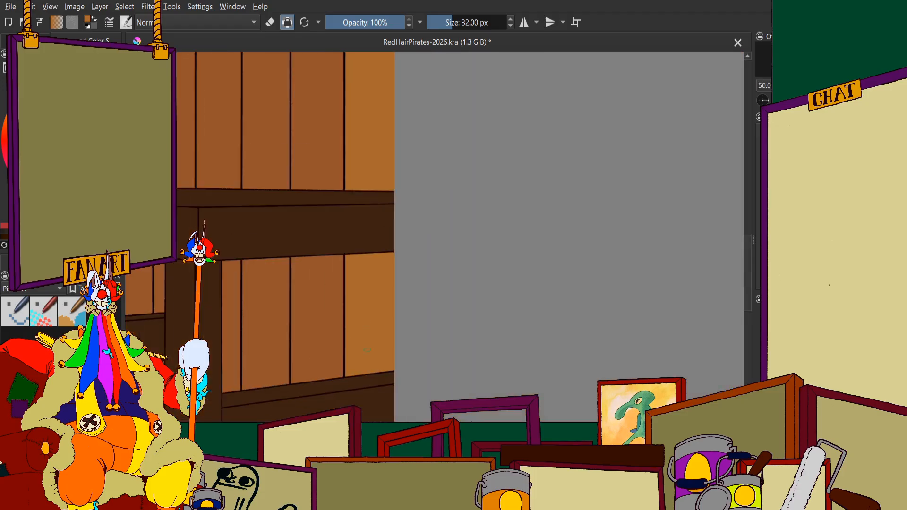
# Paint the section of the rightmost plank below the lower dark rail light brown, working along the plank seam
pyautogui.scroll(3, 377, 316)
pyautogui.scroll(4, 369, 317)
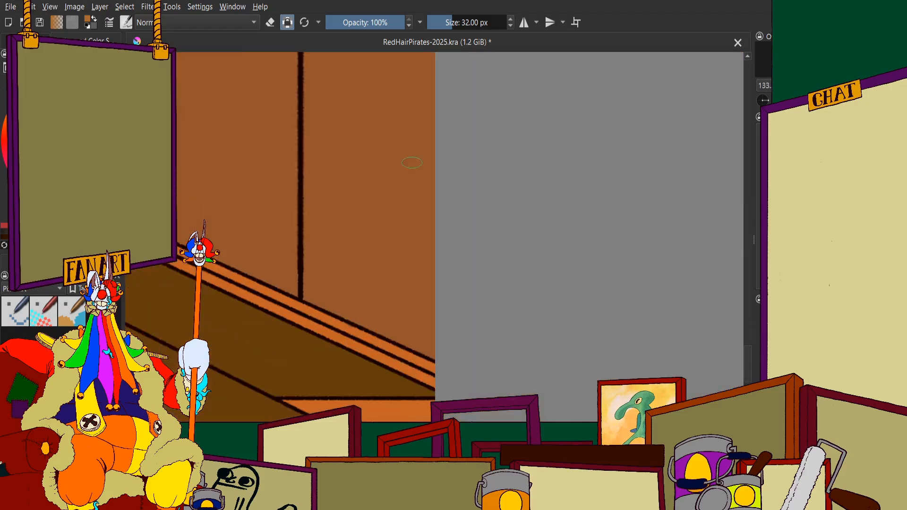
pyautogui.moveTo(432, 90)
pyautogui.mouseDown()
pyautogui.moveTo(421, 135)
pyautogui.moveTo(392, 53)
pyautogui.moveTo(371, 279)
pyautogui.moveTo(299, 129)
pyautogui.moveTo(283, 70)
pyautogui.moveTo(268, 73)
pyautogui.moveTo(261, 329)
pyautogui.mouseUp()
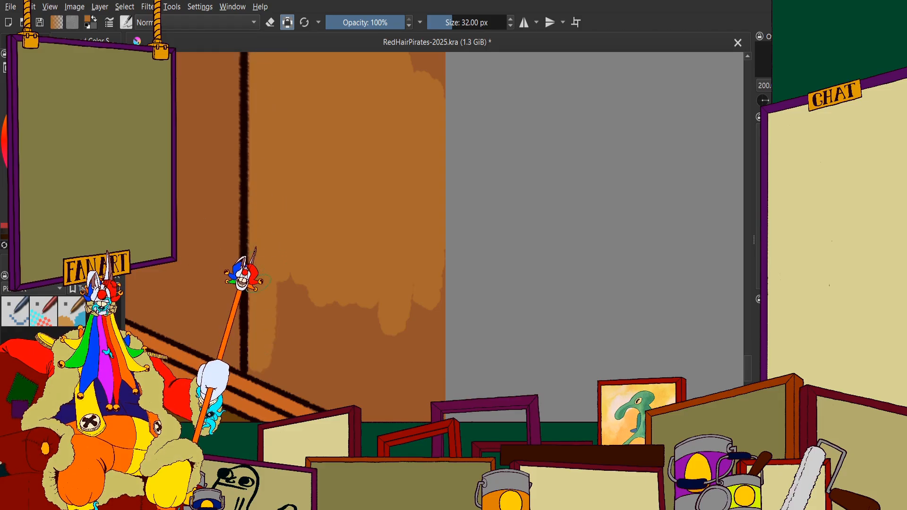
pyautogui.moveTo(259, 362); pyautogui.dragTo(255, 367)
pyautogui.scroll(-3, 321, 332)
pyautogui.scroll(4, 359, 366)
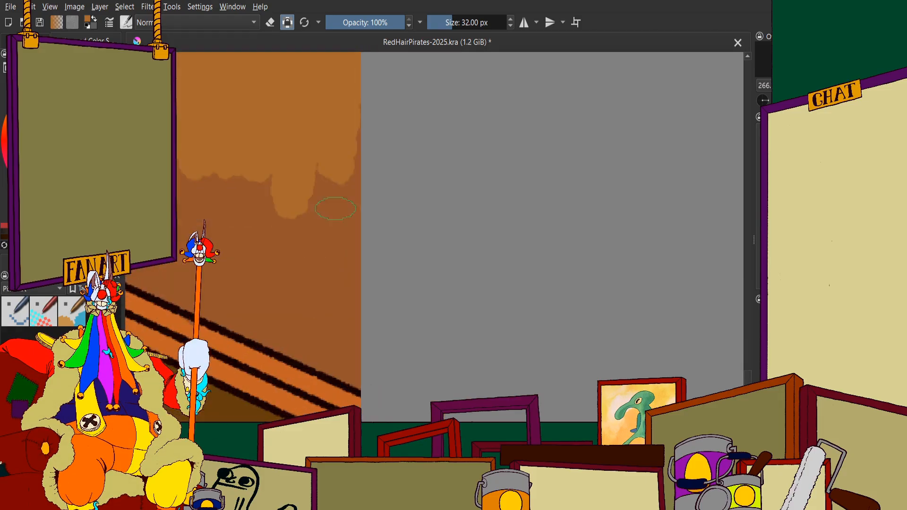
# Extend the light brown down the plank's lowest section toward the orange floor trim and out to the image edge
pyautogui.moveTo(358, 138); pyautogui.dragTo(344, 224)
pyautogui.scroll(-3, 344, 224)
pyautogui.scroll(3, 239, 168)
pyautogui.moveTo(246, 126)
pyautogui.mouseDown()
pyautogui.moveTo(455, 232)
pyautogui.moveTo(317, 178)
pyautogui.moveTo(337, 221)
pyautogui.mouseUp()
pyautogui.moveTo(223, 104)
pyautogui.mouseDown()
pyautogui.moveTo(288, 231)
pyautogui.moveTo(392, 288)
pyautogui.moveTo(409, 236)
pyautogui.mouseUp()
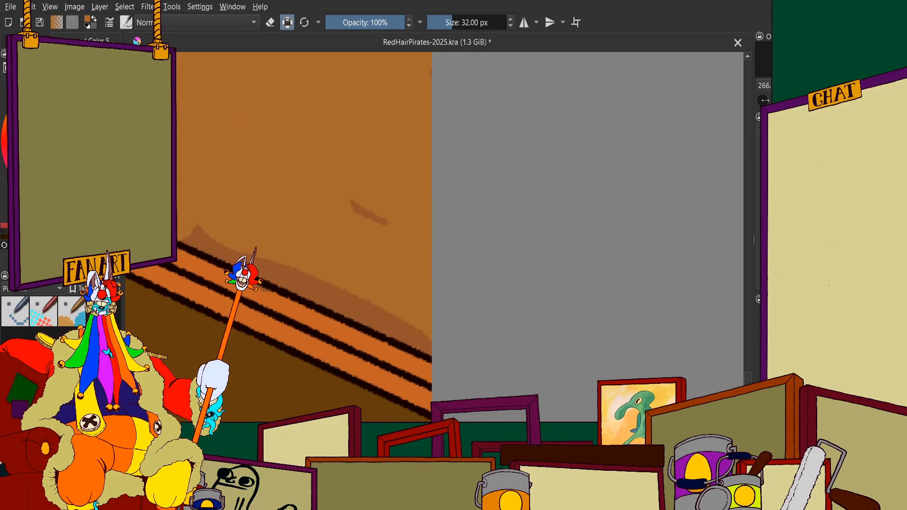
# Cover the remaining strip of the rightmost plank along the orange floor trim with light brown
pyautogui.scroll(2, 321, 276)
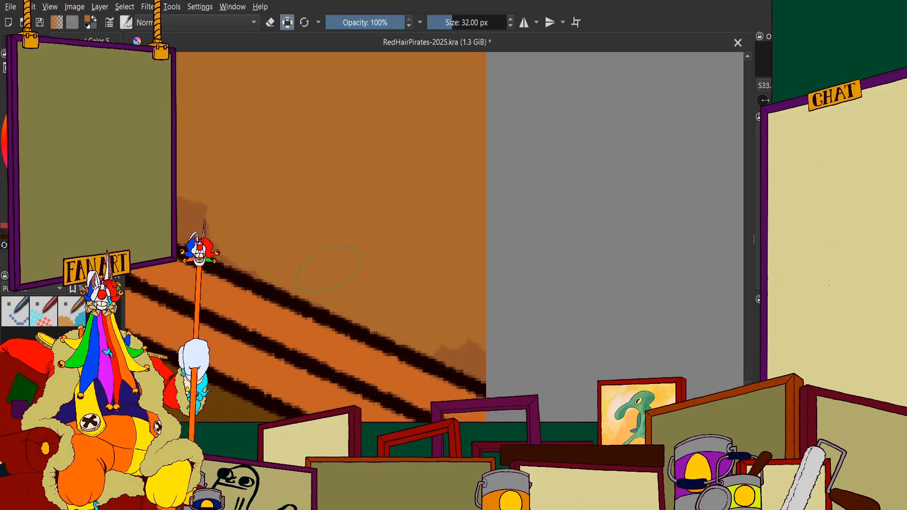
pyautogui.scroll(1, 335, 233)
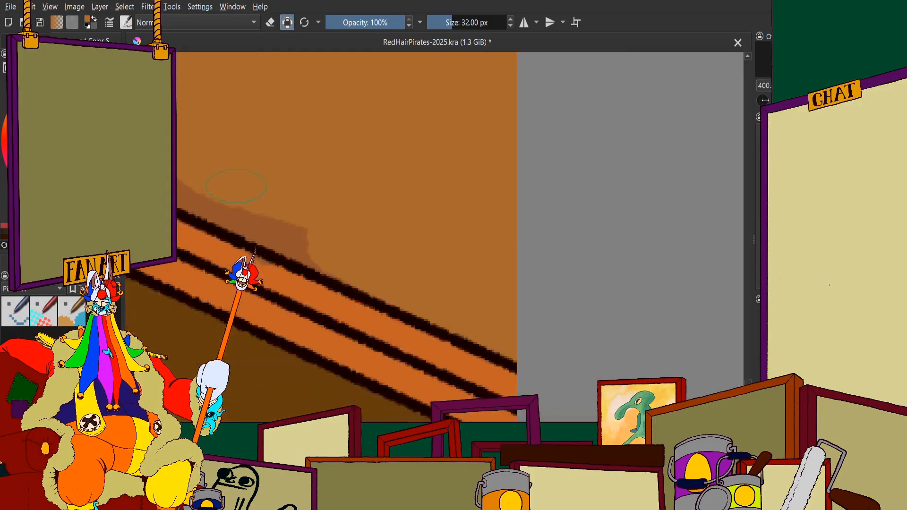
pyautogui.scroll(-3, 335, 233)
pyautogui.scroll(3, 337, 242)
pyautogui.moveTo(274, 208)
pyautogui.mouseDown()
pyautogui.moveTo(333, 259)
pyautogui.moveTo(599, 359)
pyautogui.mouseUp()
pyautogui.scroll(-4, 331, 134)
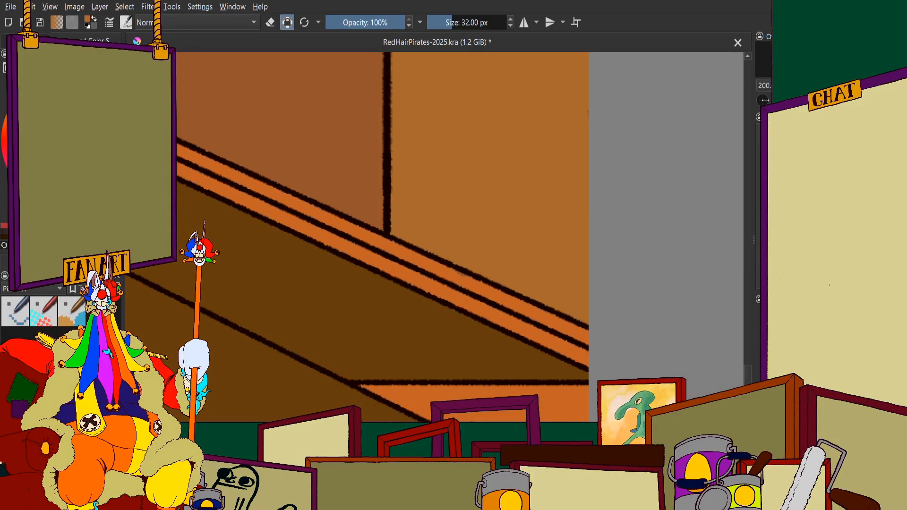
pyautogui.scroll(2, 352, 267)
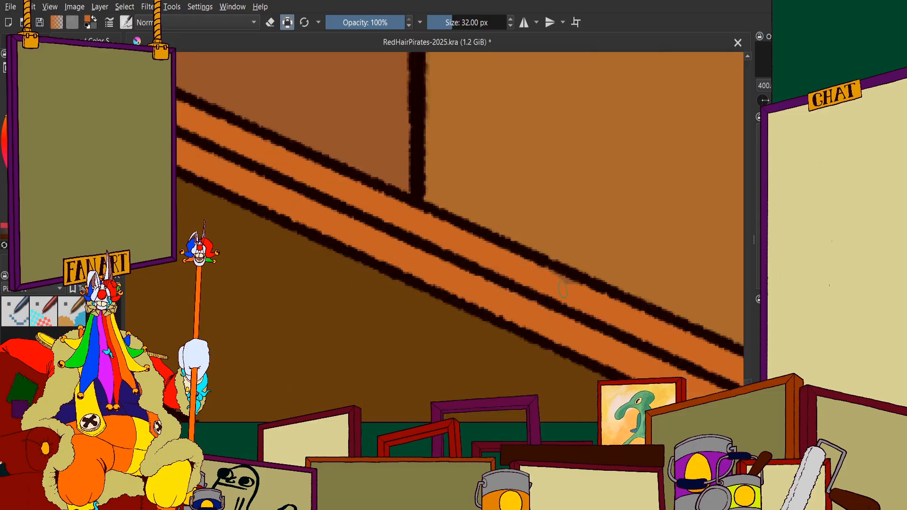
pyautogui.scroll(-8, 546, 289)
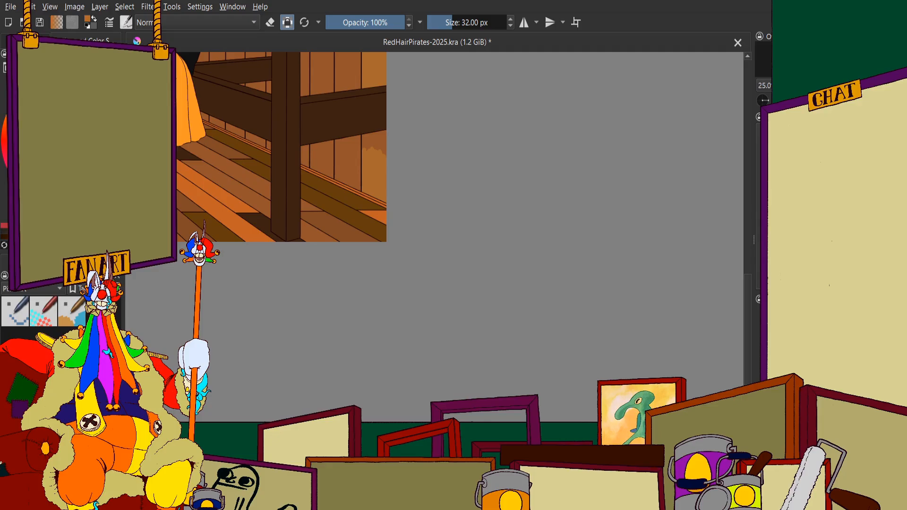
# Fill the top of the rightmost plank's lowest section light brown, up to the underside of the lower dark rail
pyautogui.scroll(6, 376, 144)
pyautogui.moveTo(397, 172)
pyautogui.mouseDown()
pyautogui.moveTo(400, 144)
pyautogui.moveTo(427, 231)
pyautogui.moveTo(452, 253)
pyautogui.moveTo(461, 310)
pyautogui.moveTo(470, 176)
pyautogui.moveTo(407, 169)
pyautogui.moveTo(389, 205)
pyautogui.moveTo(355, 171)
pyautogui.moveTo(324, 183)
pyautogui.moveTo(303, 265)
pyautogui.moveTo(300, 166)
pyautogui.moveTo(293, 216)
pyautogui.mouseUp()
pyautogui.scroll(2, 283, 178)
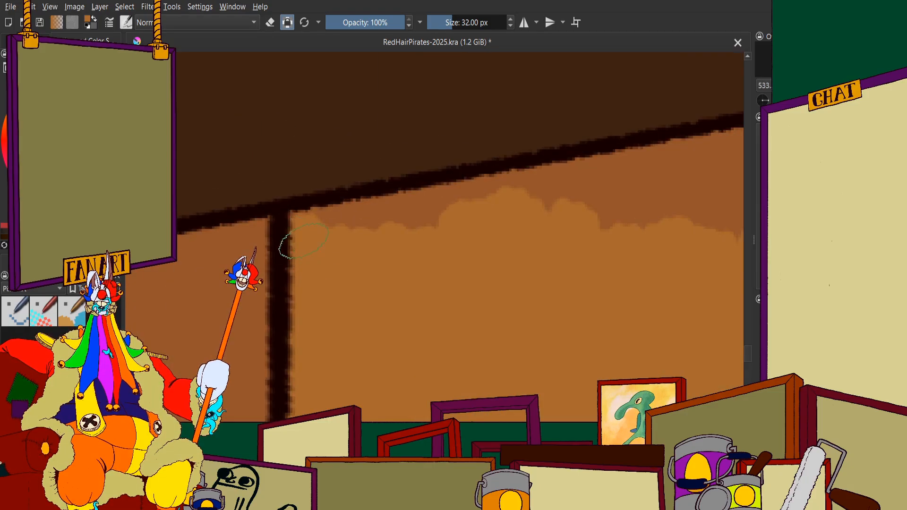
pyautogui.scroll(2, 284, 243)
pyautogui.moveTo(269, 258)
pyautogui.mouseDown()
pyautogui.moveTo(374, 237)
pyautogui.moveTo(255, 252)
pyautogui.moveTo(489, 220)
pyautogui.mouseUp()
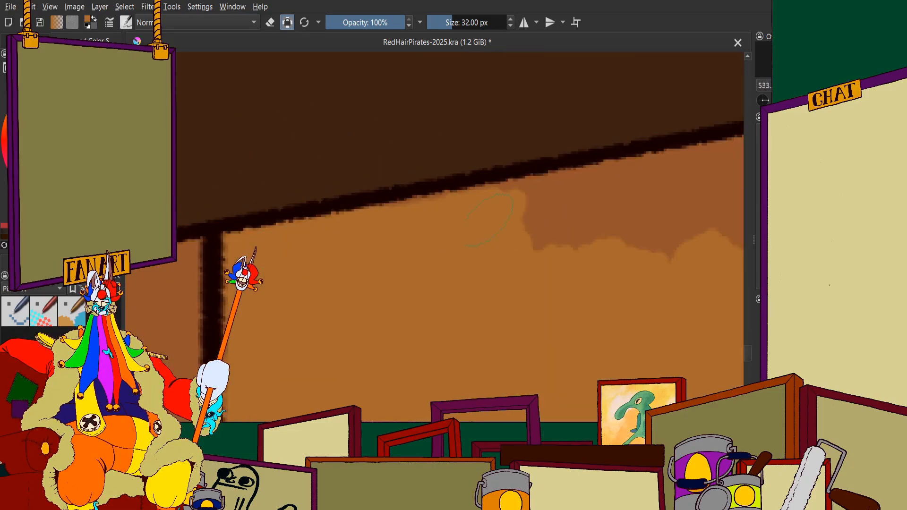
pyautogui.moveTo(590, 157)
pyautogui.mouseDown()
pyautogui.moveTo(310, 247)
pyautogui.moveTo(363, 235)
pyautogui.mouseUp()
pyautogui.moveTo(300, 282); pyautogui.dragTo(520, 247)
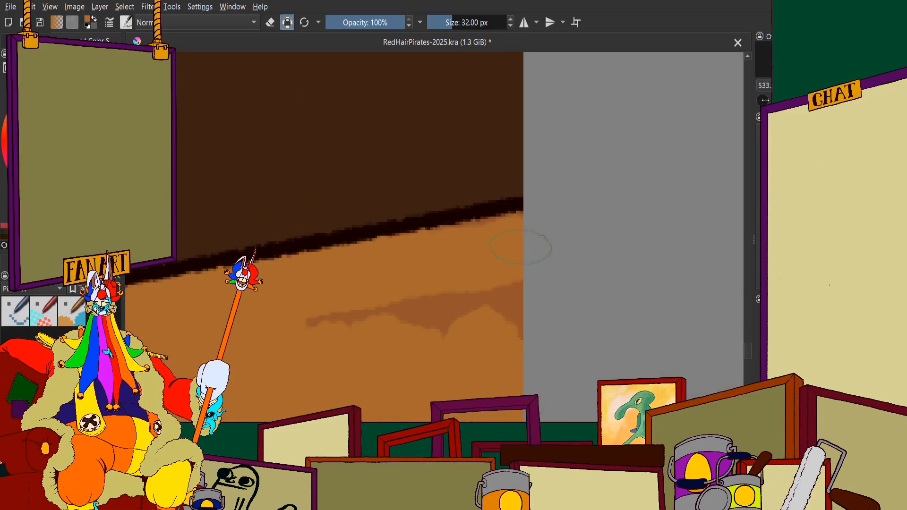
pyautogui.moveTo(519, 307); pyautogui.dragTo(331, 316)
pyautogui.scroll(-9, 373, 283)
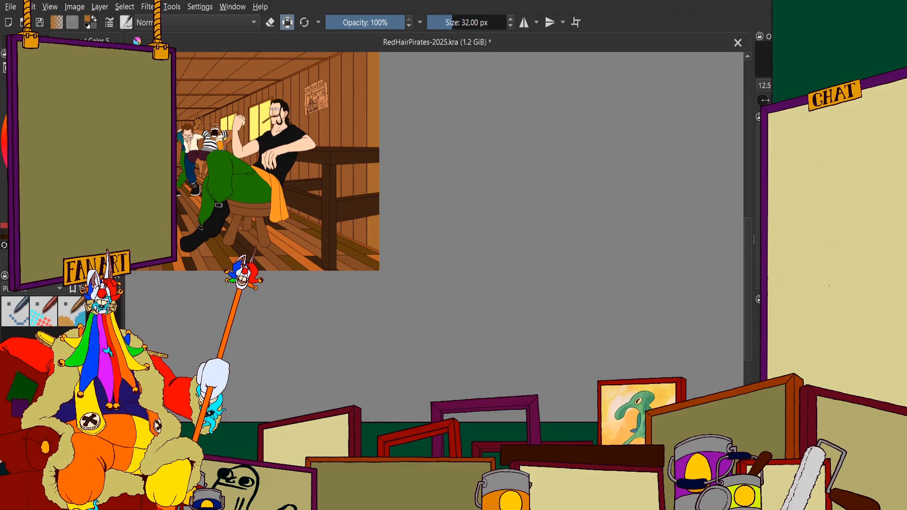
# Paint the middle of the second wall plank from the right image edge in a darker brown, above the dark ledge
pyautogui.scroll(-2, 516, 251)
pyautogui.scroll(2, 479, 226)
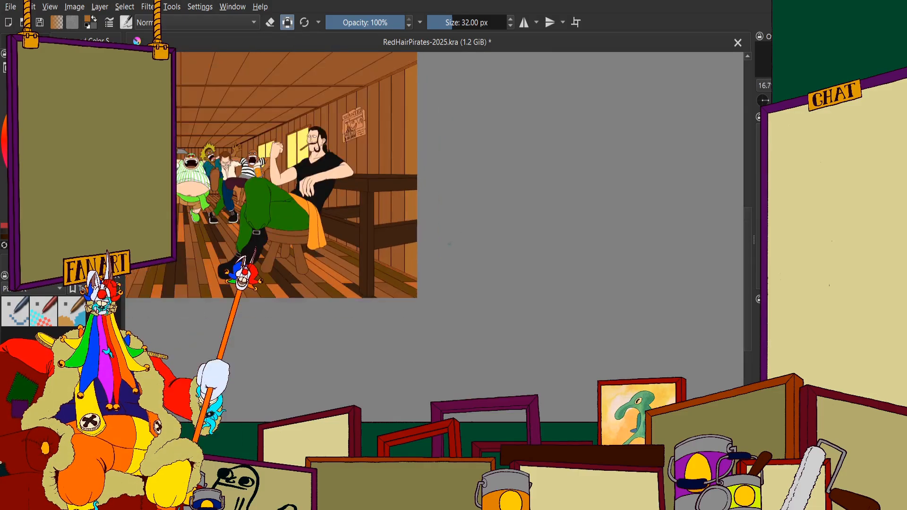
pyautogui.scroll(-2, 433, 240)
pyautogui.scroll(2, 418, 238)
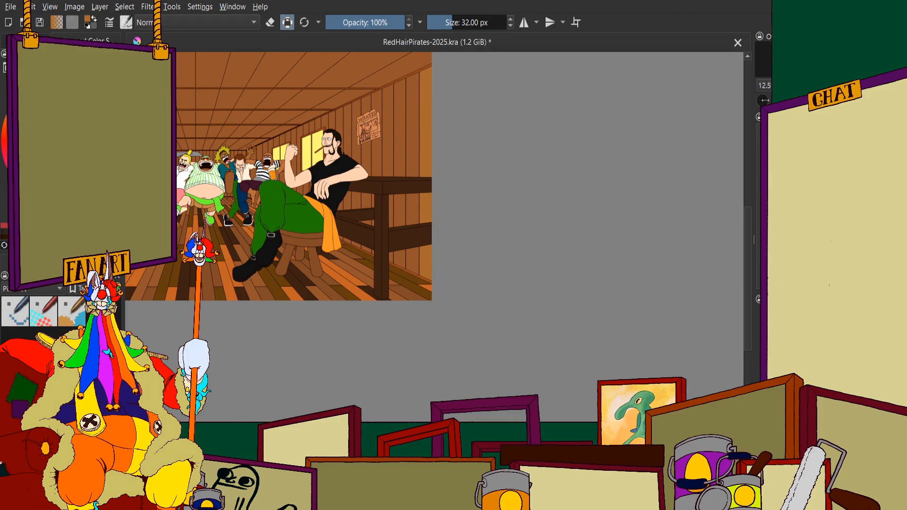
pyautogui.scroll(-1, 402, 297)
pyautogui.scroll(7, 392, 207)
pyautogui.moveTo(528, 95)
pyautogui.mouseDown()
pyautogui.moveTo(504, 74)
pyautogui.moveTo(499, 149)
pyautogui.moveTo(483, 149)
pyautogui.moveTo(497, 112)
pyautogui.mouseUp()
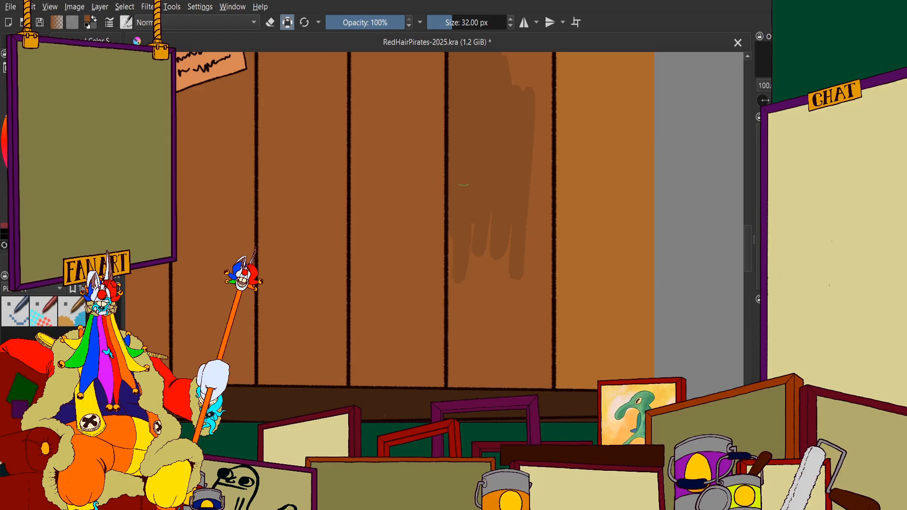
pyautogui.moveTo(454, 236)
pyautogui.mouseDown()
pyautogui.moveTo(457, 283)
pyautogui.moveTo(476, 187)
pyautogui.moveTo(488, 192)
pyautogui.moveTo(500, 299)
pyautogui.mouseUp()
pyautogui.scroll(-1, 487, 212)
pyautogui.scroll(4, 474, 263)
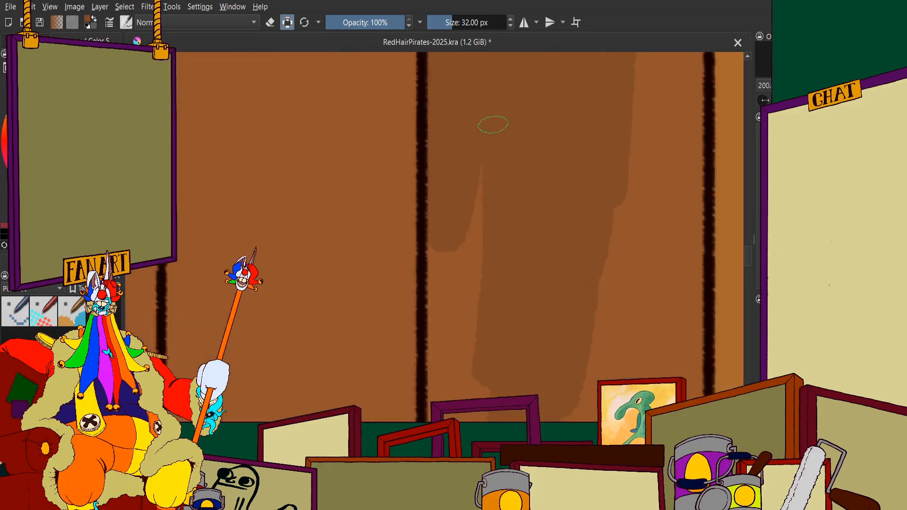
# Extend the darker brown down the left side of the second plank to its seam and the dark ledge
pyautogui.moveTo(482, 162); pyautogui.dragTo(435, 328)
pyautogui.scroll(-1, 437, 311)
pyautogui.scroll(2, 446, 325)
pyautogui.moveTo(427, 255)
pyautogui.mouseDown()
pyautogui.moveTo(425, 326)
pyautogui.moveTo(472, 370)
pyautogui.moveTo(506, 368)
pyautogui.mouseUp()
pyautogui.scroll(-3, 510, 288)
pyautogui.scroll(1, 521, 278)
pyautogui.moveTo(490, 253)
pyautogui.mouseDown()
pyautogui.moveTo(403, 290)
pyautogui.moveTo(438, 309)
pyautogui.moveTo(519, 317)
pyautogui.moveTo(446, 322)
pyautogui.mouseUp()
pyautogui.scroll(-1, 364, 324)
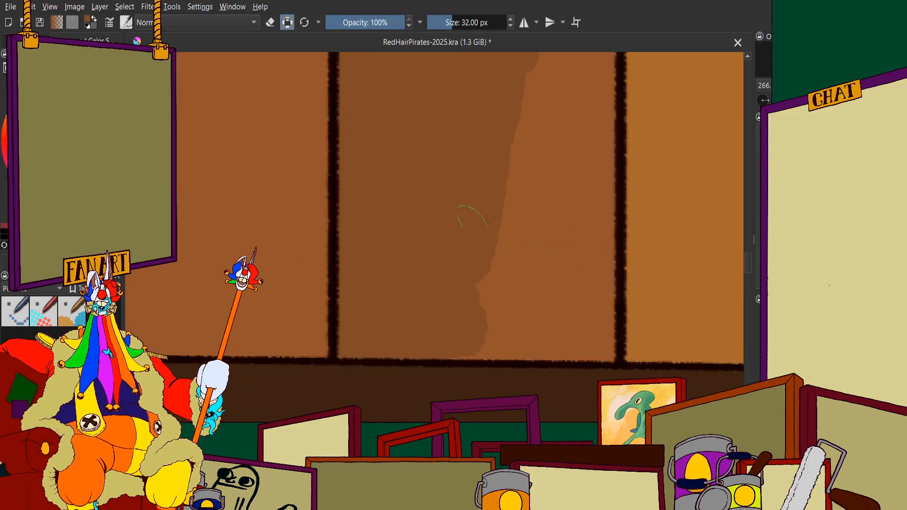
pyautogui.moveTo(469, 217)
pyautogui.mouseDown()
pyautogui.moveTo(506, 68)
pyautogui.moveTo(541, 91)
pyautogui.moveTo(556, 226)
pyautogui.moveTo(582, 67)
pyautogui.moveTo(596, 59)
pyautogui.moveTo(594, 272)
pyautogui.moveTo(602, 255)
pyautogui.moveTo(594, 189)
pyautogui.mouseUp()
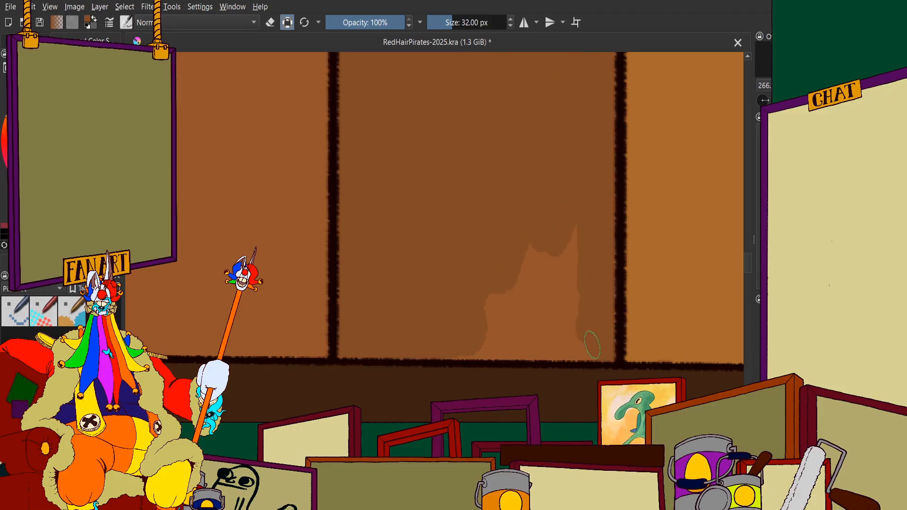
pyautogui.scroll(-1, 477, 331)
pyautogui.hotkey('ctrl', 'z')
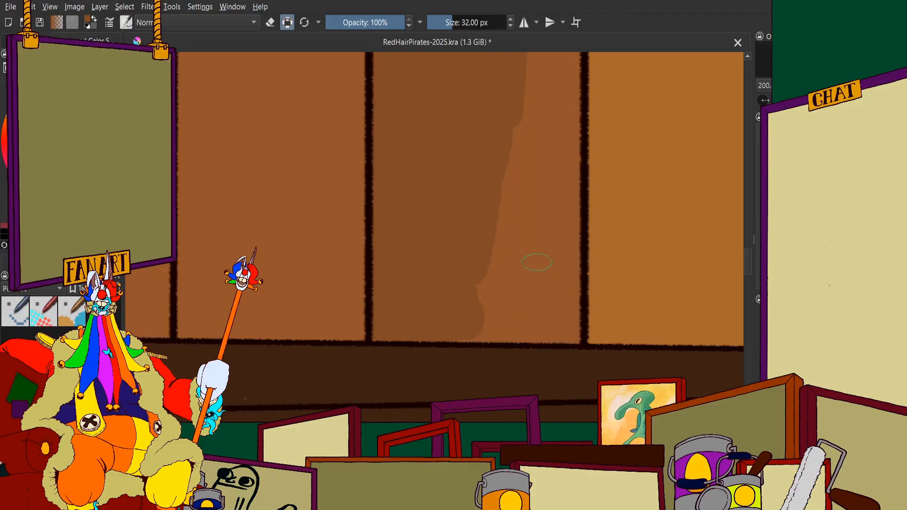
# Fill the right side of the second plank darker brown, down to the dark ledge and out to the seam
pyautogui.scroll(1, 537, 262)
pyautogui.moveTo(472, 222)
pyautogui.mouseDown()
pyautogui.moveTo(529, 95)
pyautogui.moveTo(555, 241)
pyautogui.moveTo(505, 348)
pyautogui.moveTo(465, 302)
pyautogui.mouseUp()
pyautogui.scroll(-1, 429, 273)
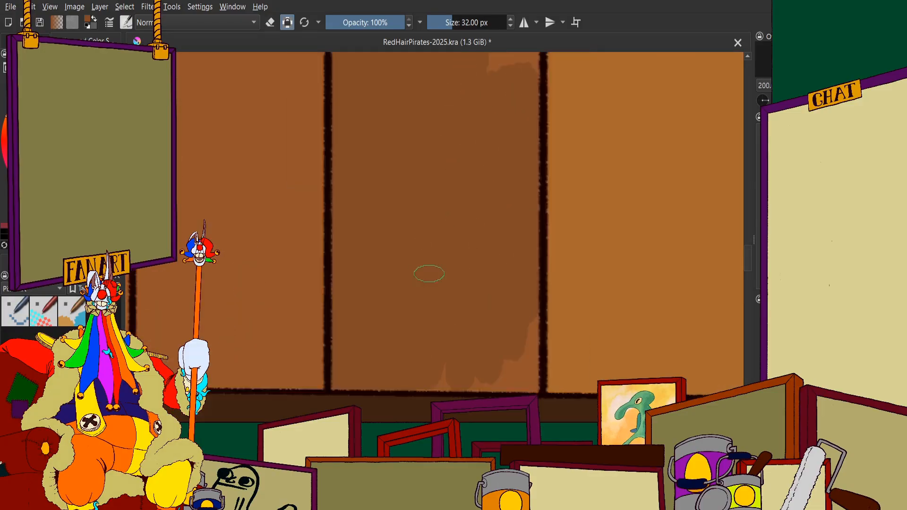
pyautogui.scroll(2, 532, 360)
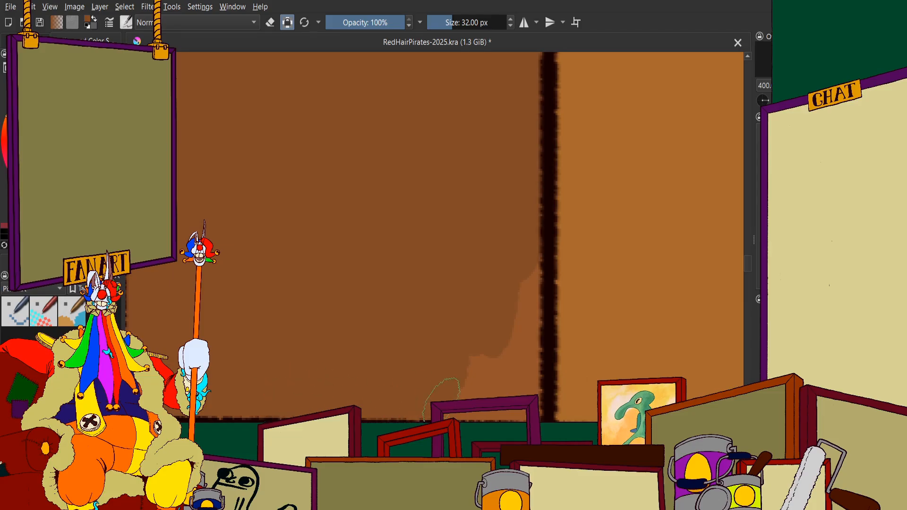
pyautogui.moveTo(442, 404)
pyautogui.mouseDown()
pyautogui.moveTo(517, 394)
pyautogui.moveTo(529, 404)
pyautogui.moveTo(467, 388)
pyautogui.moveTo(519, 310)
pyautogui.moveTo(532, 350)
pyautogui.moveTo(524, 281)
pyautogui.mouseUp()
pyautogui.scroll(-2, 465, 375)
pyautogui.scroll(-3, 470, 116)
# Extend the darker brown up the second plank above the area already painted, toward the ceiling trim
pyautogui.scroll(5, 467, 87)
pyautogui.moveTo(465, 78)
pyautogui.mouseDown()
pyautogui.moveTo(464, 385)
pyautogui.moveTo(520, 273)
pyautogui.moveTo(543, 408)
pyautogui.mouseUp()
pyautogui.scroll(-5, 545, 411)
pyautogui.scroll(4, 543, 331)
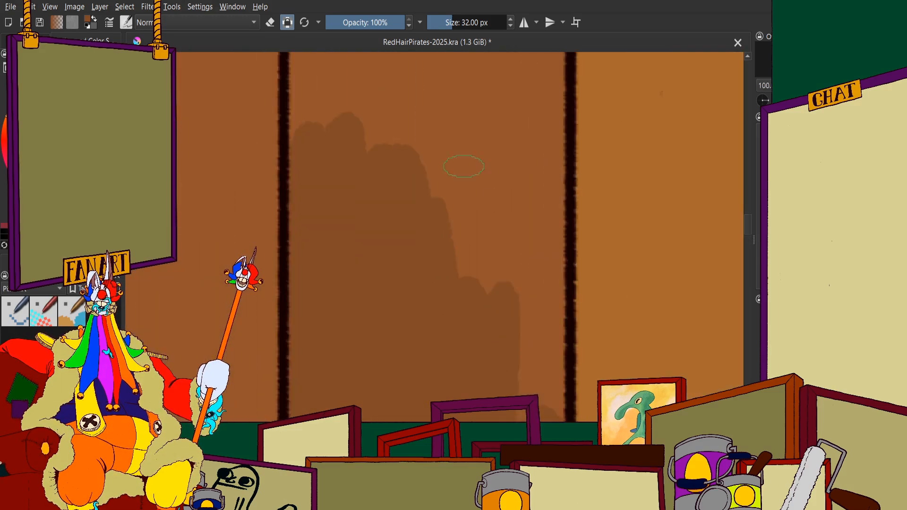
pyautogui.moveTo(448, 73)
pyautogui.mouseDown()
pyautogui.moveTo(459, 262)
pyautogui.moveTo(497, 271)
pyautogui.moveTo(544, 51)
pyautogui.moveTo(546, 331)
pyautogui.moveTo(548, 303)
pyautogui.moveTo(522, 301)
pyautogui.mouseUp()
pyautogui.scroll(-3, 467, 232)
pyautogui.scroll(3, 452, 87)
pyautogui.moveTo(473, 97)
pyautogui.mouseDown()
pyautogui.moveTo(471, 147)
pyautogui.moveTo(440, 104)
pyautogui.moveTo(376, 195)
pyautogui.moveTo(345, 157)
pyautogui.moveTo(328, 104)
pyautogui.mouseUp()
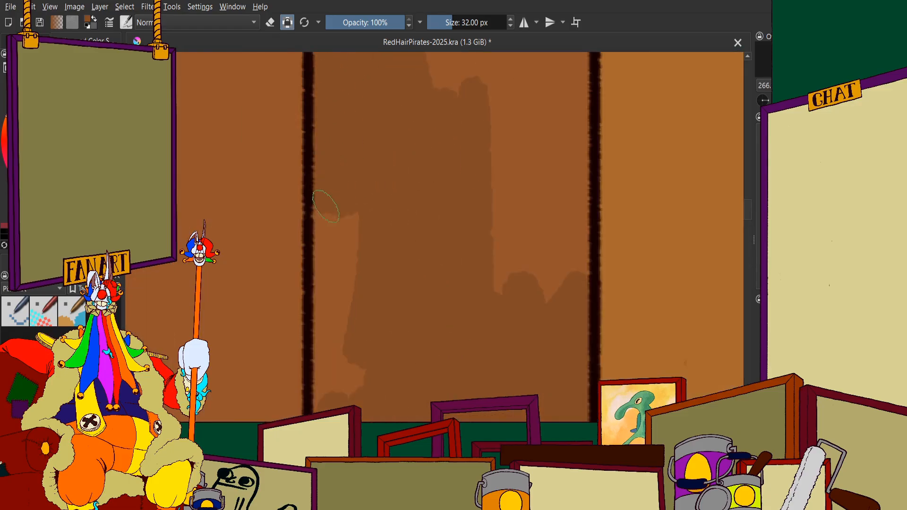
# Fill the middle stretch of the second plank from the right image edge darker brown, out to its right seam
pyautogui.moveTo(326, 207)
pyautogui.mouseDown()
pyautogui.moveTo(330, 159)
pyautogui.moveTo(326, 340)
pyautogui.moveTo(326, 332)
pyautogui.moveTo(340, 365)
pyautogui.moveTo(370, 230)
pyautogui.moveTo(399, 170)
pyautogui.moveTo(428, 173)
pyautogui.moveTo(421, 68)
pyautogui.moveTo(465, 94)
pyautogui.moveTo(466, 383)
pyautogui.moveTo(438, 105)
pyautogui.mouseUp()
pyautogui.scroll(-3, 403, 202)
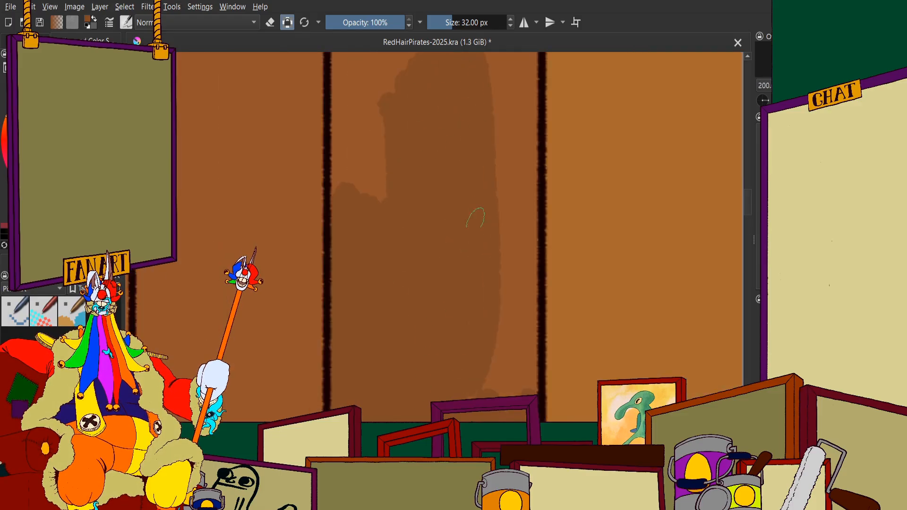
pyautogui.moveTo(476, 218)
pyautogui.mouseDown()
pyautogui.moveTo(517, 51)
pyautogui.moveTo(522, 217)
pyautogui.mouseUp()
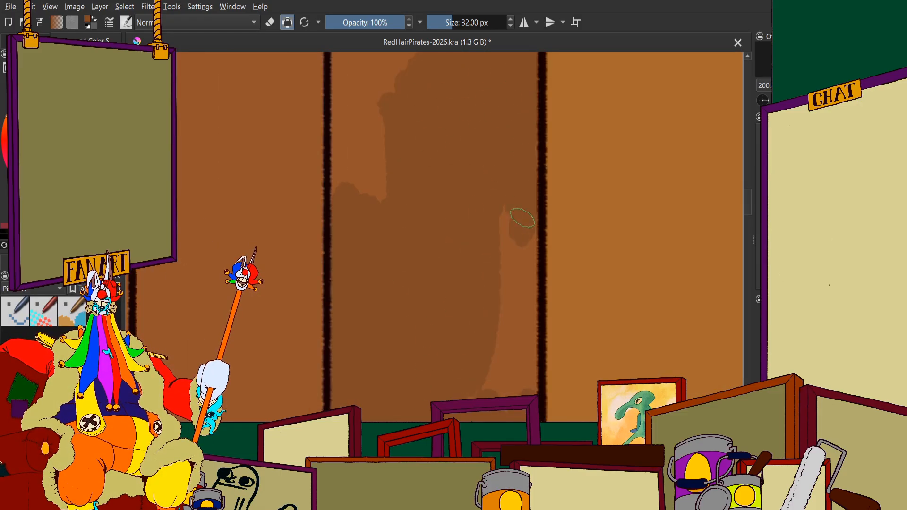
pyautogui.moveTo(518, 97)
pyautogui.mouseDown()
pyautogui.moveTo(514, 326)
pyautogui.moveTo(522, 227)
pyautogui.moveTo(529, 262)
pyautogui.mouseUp()
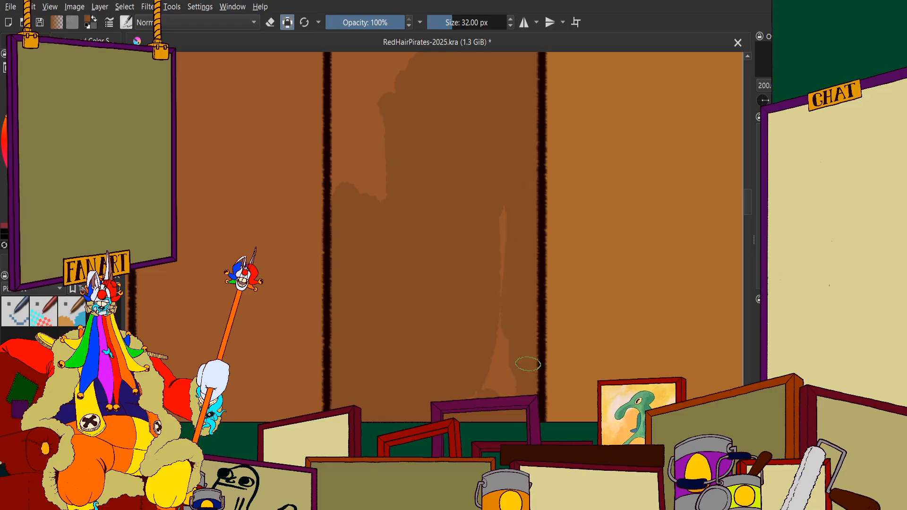
pyautogui.moveTo(527, 364); pyautogui.dragTo(496, 310)
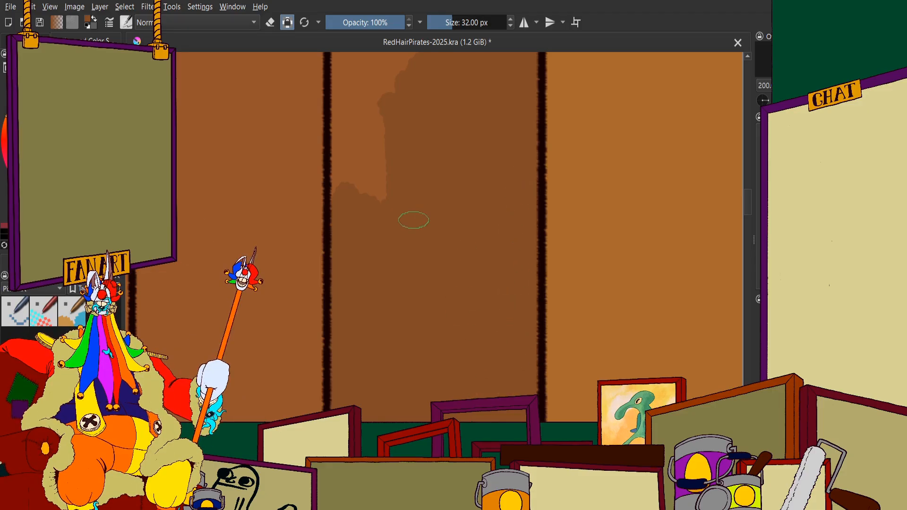
# Close the unpainted patches along the second plank's left seam and carry the darker brown higher toward the ceiling trim
pyautogui.scroll(-4, 434, 222)
pyautogui.scroll(4, 416, 167)
pyautogui.moveTo(491, 140)
pyautogui.mouseDown()
pyautogui.moveTo(492, 95)
pyautogui.moveTo(458, 189)
pyautogui.moveTo(416, 189)
pyautogui.moveTo(406, 151)
pyautogui.moveTo(403, 281)
pyautogui.mouseUp()
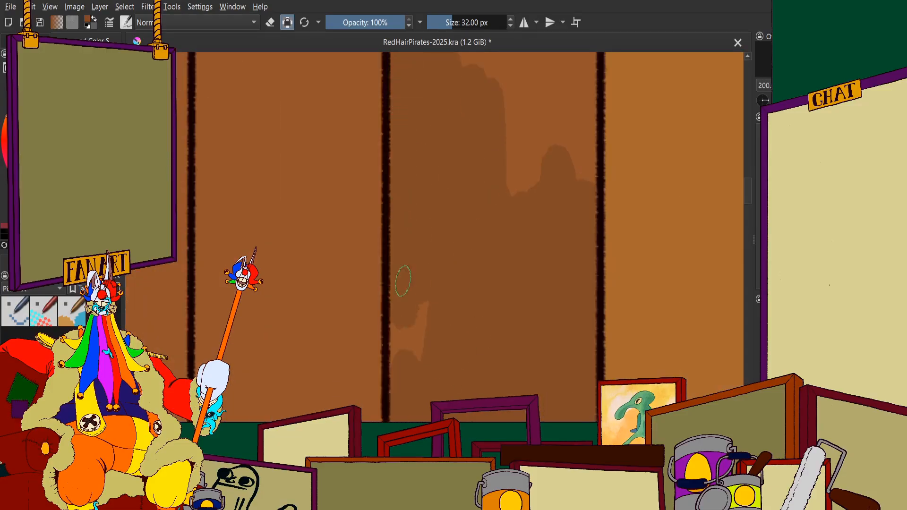
pyautogui.moveTo(404, 318); pyautogui.dragTo(422, 336)
pyautogui.scroll(-4, 438, 265)
pyautogui.scroll(4, 444, 187)
pyautogui.moveTo(463, 219)
pyautogui.mouseDown()
pyautogui.moveTo(508, 398)
pyautogui.moveTo(517, 296)
pyautogui.moveTo(489, 213)
pyautogui.moveTo(465, 206)
pyautogui.moveTo(518, 225)
pyautogui.moveTo(533, 281)
pyautogui.moveTo(549, 229)
pyautogui.mouseUp()
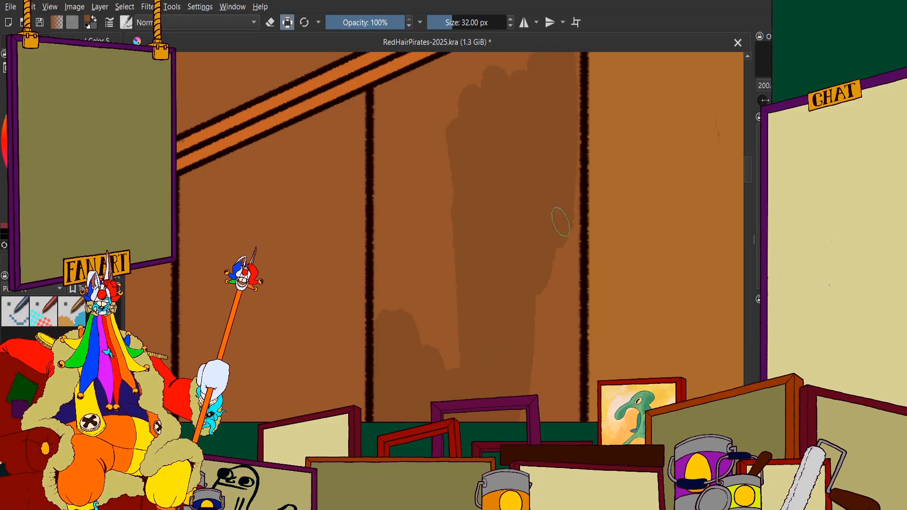
# Fill the right side of the second plank's upper stretch darker brown, out to the seam beside the ochre plank
pyautogui.moveTo(563, 188)
pyautogui.mouseDown()
pyautogui.moveTo(564, 108)
pyautogui.moveTo(560, 374)
pyautogui.mouseUp()
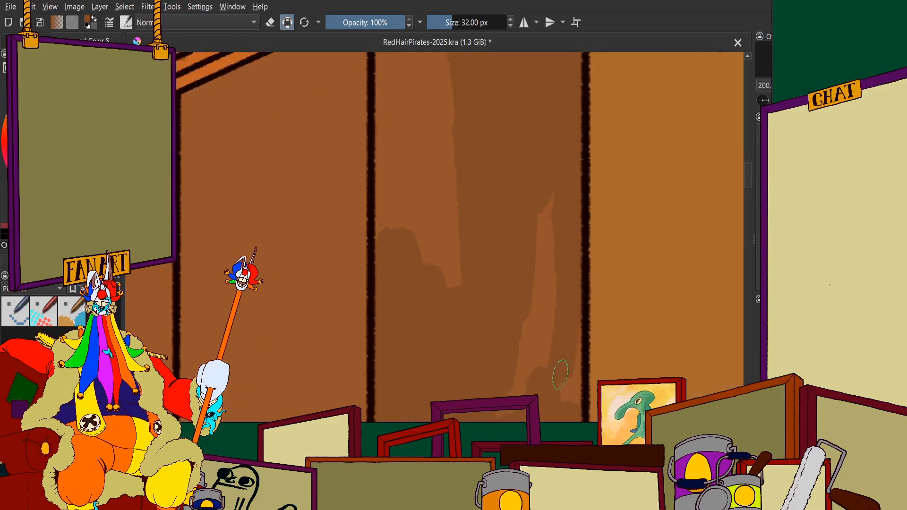
pyautogui.moveTo(552, 207); pyautogui.dragTo(512, 390)
pyautogui.scroll(-3, 481, 326)
pyautogui.scroll(4, 496, 378)
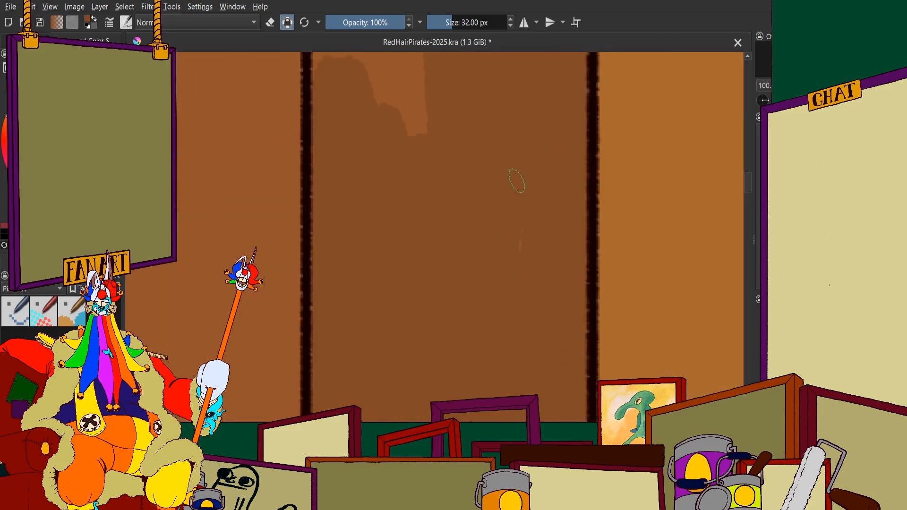
pyautogui.moveTo(516, 182); pyautogui.dragTo(520, 247)
pyautogui.scroll(-4, 510, 236)
pyautogui.scroll(4, 509, 115)
# Fill the remaining upper left part of the second plank darker brown, up to the sloping ceiling trim
pyautogui.moveTo(468, 132)
pyautogui.mouseDown()
pyautogui.moveTo(475, 299)
pyautogui.moveTo(415, 131)
pyautogui.moveTo(405, 228)
pyautogui.moveTo(401, 186)
pyautogui.moveTo(400, 210)
pyautogui.moveTo(404, 318)
pyautogui.moveTo(390, 178)
pyautogui.moveTo(409, 180)
pyautogui.moveTo(439, 141)
pyautogui.moveTo(444, 307)
pyautogui.moveTo(496, 263)
pyautogui.moveTo(506, 270)
pyautogui.moveTo(356, 271)
pyautogui.moveTo(493, 209)
pyautogui.moveTo(348, 262)
pyautogui.mouseUp()
pyautogui.scroll(-1, 436, 303)
pyautogui.scroll(2, 409, 180)
pyautogui.moveTo(292, 282)
pyautogui.mouseDown()
pyautogui.moveTo(311, 280)
pyautogui.moveTo(332, 301)
pyautogui.mouseUp()
pyautogui.scroll(-1, 329, 302)
pyautogui.scroll(1, 307, 312)
pyautogui.moveTo(440, 242)
pyautogui.mouseDown()
pyautogui.moveTo(349, 287)
pyautogui.moveTo(493, 202)
pyautogui.moveTo(488, 306)
pyautogui.moveTo(424, 271)
pyautogui.moveTo(351, 343)
pyautogui.mouseUp()
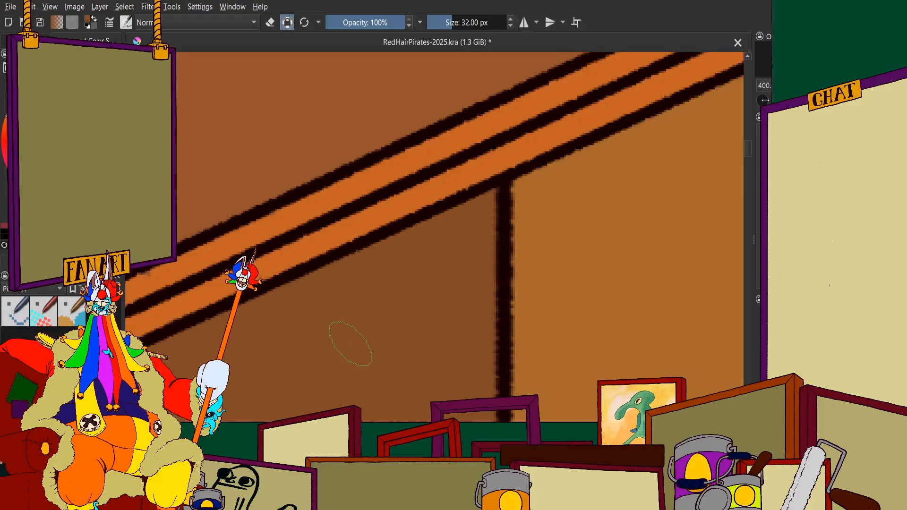
pyautogui.scroll(-6, 395, 257)
# Paint the second plank's section below the dark ledge darker brown, between its seams and down to the lower rail
pyautogui.scroll(4, 434, 297)
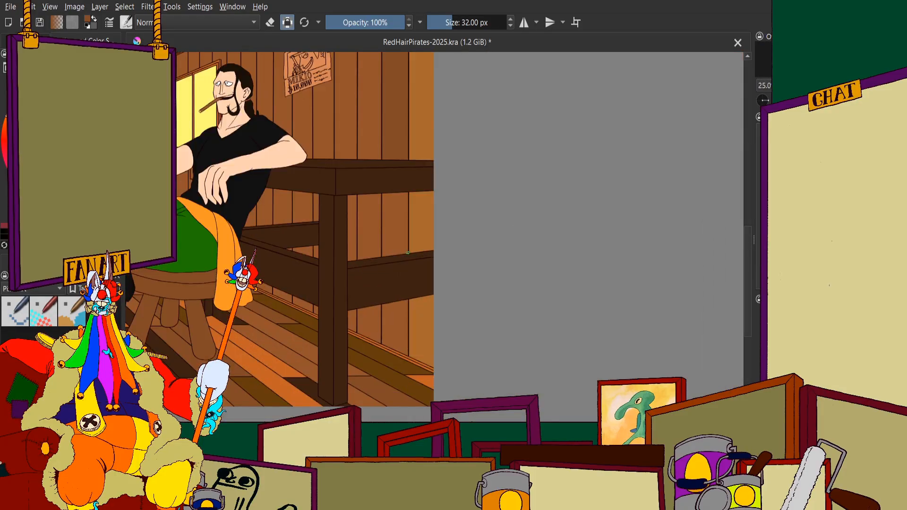
pyautogui.scroll(4, 434, 298)
pyautogui.moveTo(434, 297)
pyautogui.mouseDown()
pyautogui.moveTo(425, 216)
pyautogui.moveTo(401, 253)
pyautogui.moveTo(369, 129)
pyautogui.moveTo(356, 165)
pyautogui.moveTo(335, 126)
pyautogui.moveTo(316, 145)
pyautogui.moveTo(322, 67)
pyautogui.moveTo(319, 322)
pyautogui.mouseUp()
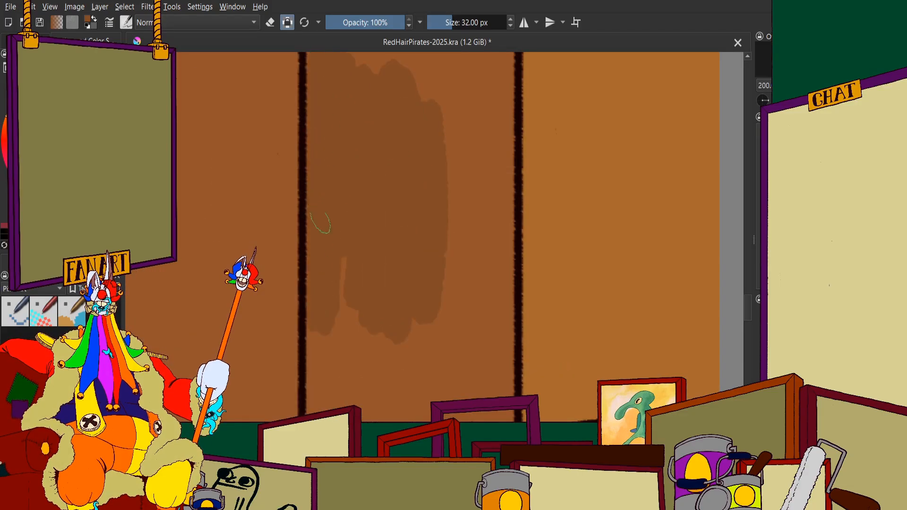
pyautogui.moveTo(320, 222)
pyautogui.mouseDown()
pyautogui.moveTo(332, 404)
pyautogui.moveTo(405, 333)
pyautogui.moveTo(421, 351)
pyautogui.moveTo(494, 193)
pyautogui.moveTo(495, 218)
pyautogui.moveTo(498, 179)
pyautogui.mouseUp()
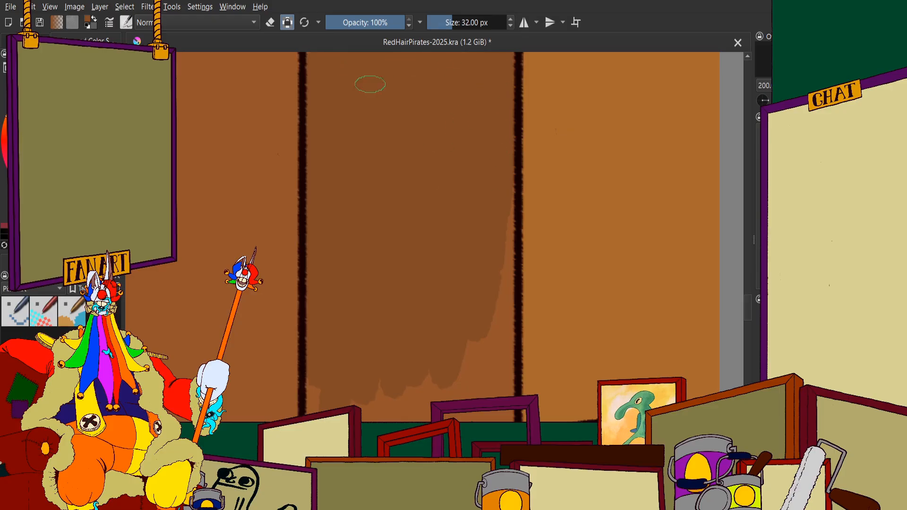
pyautogui.scroll(-2, 465, 208)
pyautogui.scroll(3, 477, 243)
pyautogui.moveTo(485, 203)
pyautogui.mouseDown()
pyautogui.moveTo(496, 134)
pyautogui.moveTo(488, 113)
pyautogui.moveTo(495, 373)
pyautogui.moveTo(405, 376)
pyautogui.moveTo(484, 365)
pyautogui.moveTo(376, 381)
pyautogui.moveTo(443, 367)
pyautogui.moveTo(314, 378)
pyautogui.moveTo(448, 349)
pyautogui.moveTo(346, 388)
pyautogui.moveTo(306, 390)
pyautogui.moveTo(351, 383)
pyautogui.moveTo(466, 276)
pyautogui.moveTo(463, 347)
pyautogui.moveTo(418, 325)
pyautogui.moveTo(336, 357)
pyautogui.mouseUp()
pyautogui.moveTo(277, 320); pyautogui.dragTo(243, 325)
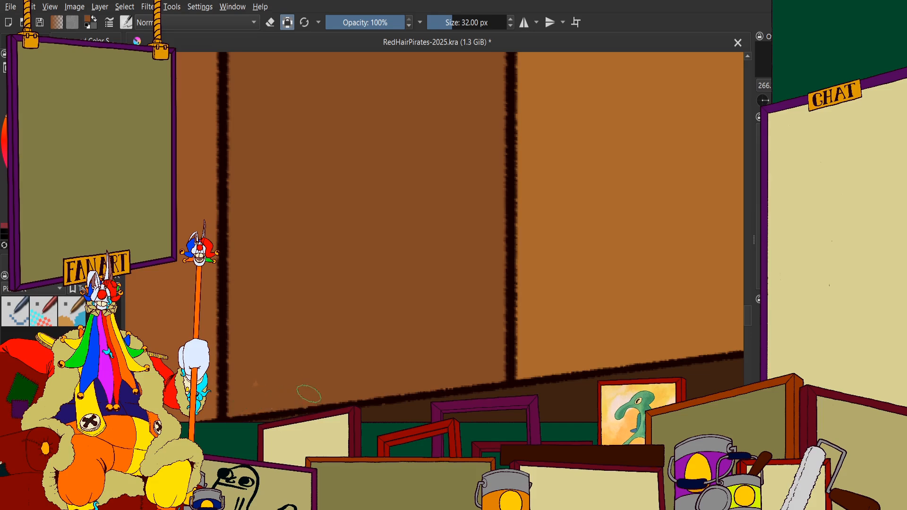
# Extend the darker brown up the second plank's section between ledge and lower rail to the ledge's underside, including the corners
pyautogui.scroll(-6, 302, 366)
pyautogui.scroll(6, 314, 285)
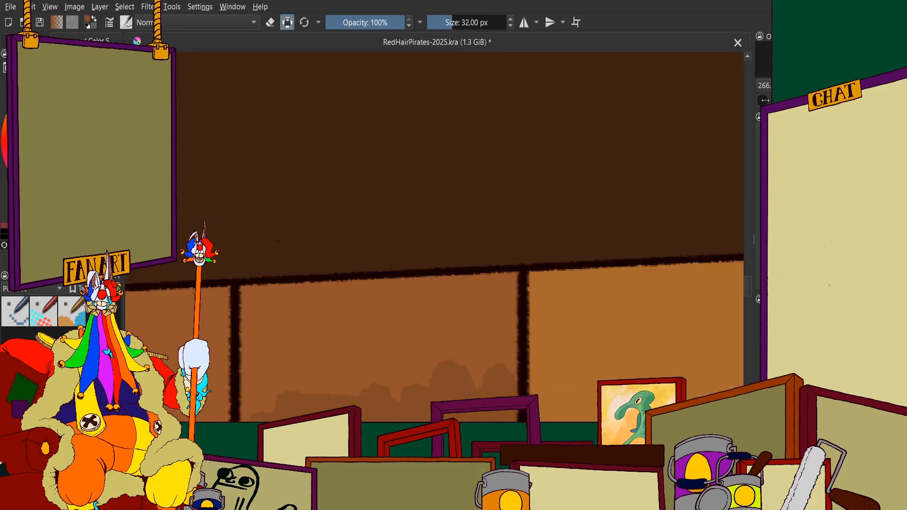
pyautogui.moveTo(381, 309)
pyautogui.mouseDown()
pyautogui.moveTo(373, 293)
pyautogui.moveTo(510, 286)
pyautogui.moveTo(510, 372)
pyautogui.moveTo(506, 323)
pyautogui.moveTo(475, 313)
pyautogui.moveTo(428, 397)
pyautogui.moveTo(425, 345)
pyautogui.mouseUp()
pyautogui.scroll(-3, 358, 301)
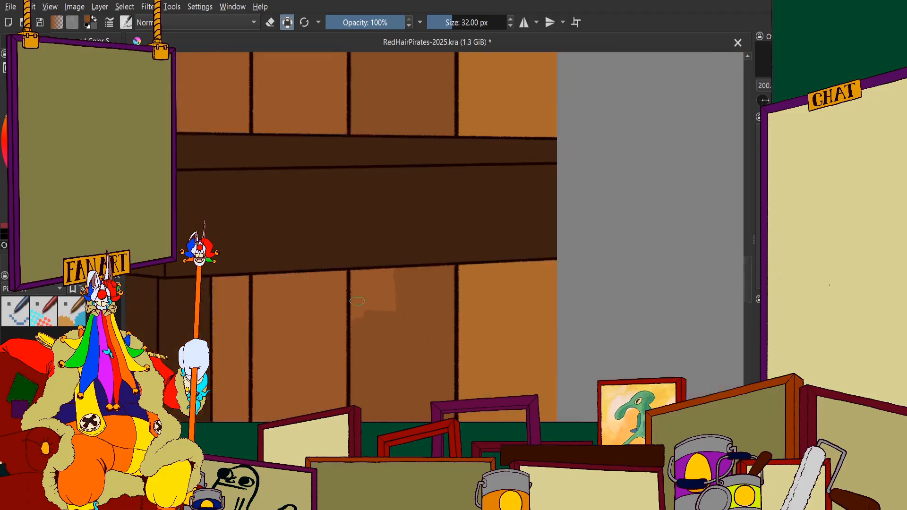
pyautogui.scroll(3, 357, 301)
pyautogui.moveTo(477, 189)
pyautogui.mouseDown()
pyautogui.moveTo(378, 264)
pyautogui.moveTo(318, 348)
pyautogui.mouseUp()
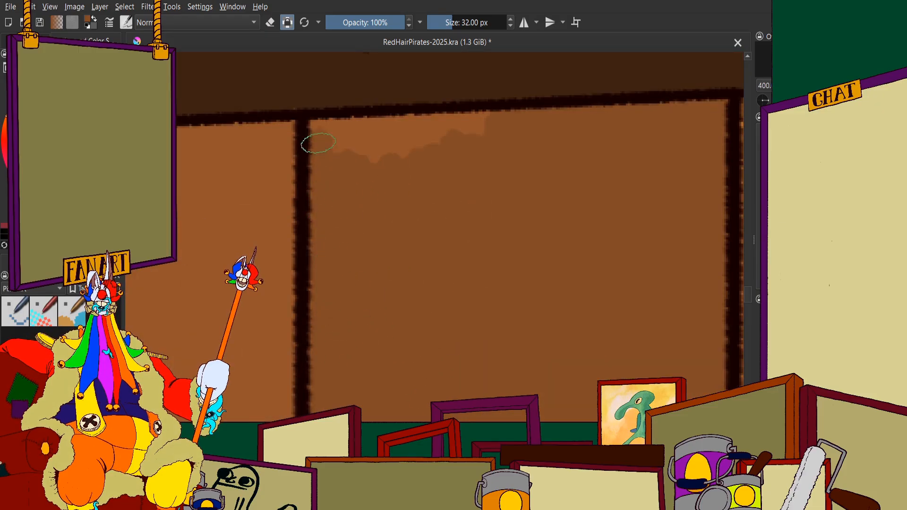
pyautogui.moveTo(329, 124)
pyautogui.mouseDown()
pyautogui.moveTo(366, 150)
pyautogui.moveTo(486, 121)
pyautogui.mouseUp()
pyautogui.scroll(-2, 434, 121)
pyautogui.scroll(1, 325, 194)
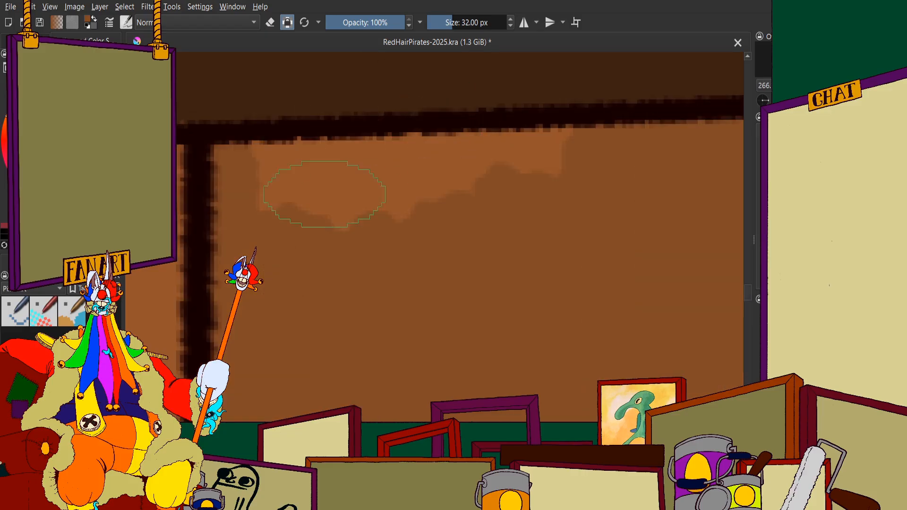
pyautogui.moveTo(325, 194)
pyautogui.mouseDown()
pyautogui.moveTo(243, 162)
pyautogui.moveTo(466, 182)
pyautogui.moveTo(431, 172)
pyautogui.moveTo(537, 173)
pyautogui.mouseUp()
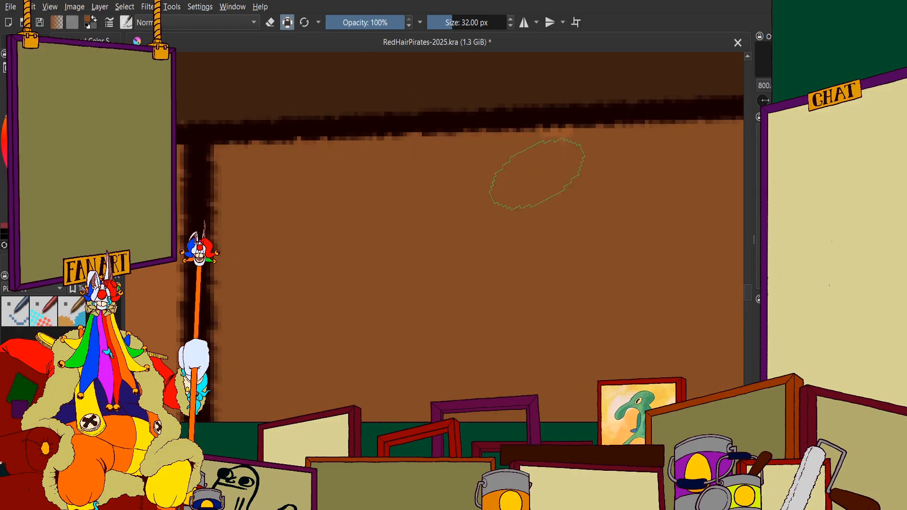
# Paint the middle of the second plank's lowest section, below the lower rail, in the darker brown
pyautogui.scroll(-10, 496, 163)
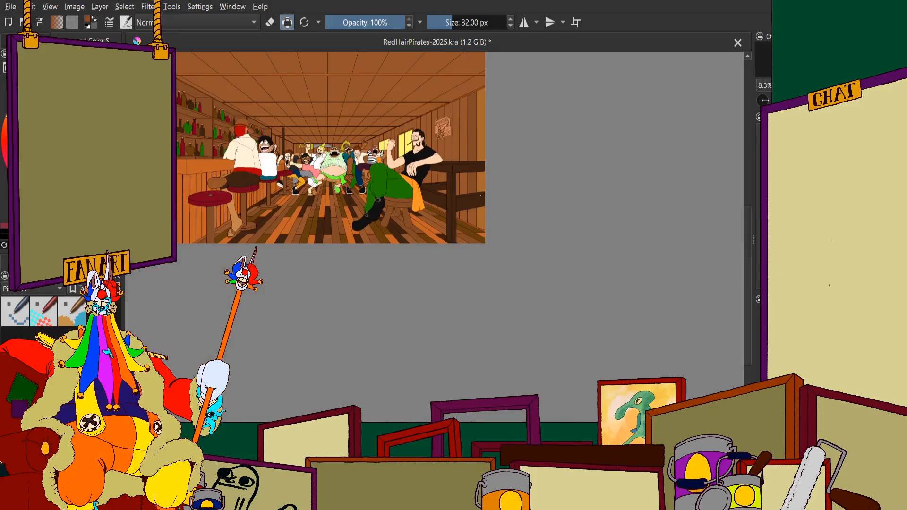
pyautogui.scroll(12, 474, 226)
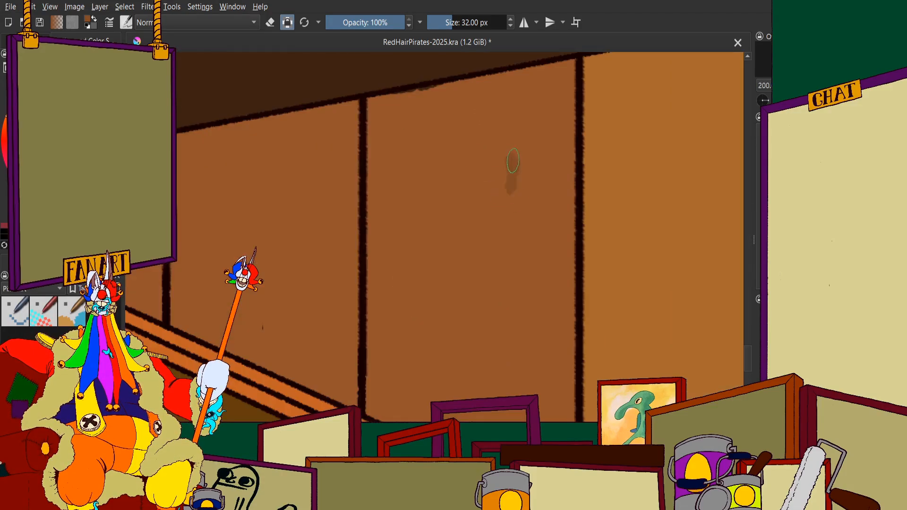
pyautogui.moveTo(508, 137)
pyautogui.mouseDown()
pyautogui.moveTo(474, 274)
pyautogui.moveTo(376, 133)
pyautogui.mouseUp()
pyautogui.scroll(-2, 376, 129)
pyautogui.scroll(3, 399, 249)
# Fill the bottom of the second plank's lowest section darker brown along the sloping baseboard trim and into the right corner
pyautogui.moveTo(347, 75)
pyautogui.mouseDown()
pyautogui.moveTo(340, 266)
pyautogui.moveTo(465, 313)
pyautogui.mouseUp()
pyautogui.moveTo(451, 322); pyautogui.dragTo(509, 347)
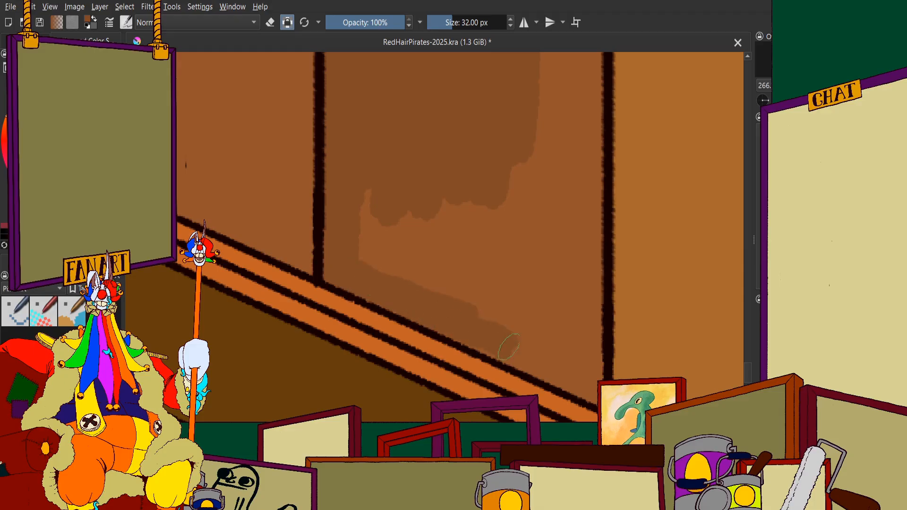
pyautogui.moveTo(406, 260)
pyautogui.mouseDown()
pyautogui.moveTo(371, 206)
pyautogui.moveTo(415, 243)
pyautogui.moveTo(480, 214)
pyautogui.moveTo(531, 70)
pyautogui.moveTo(562, 222)
pyautogui.moveTo(591, 158)
pyautogui.moveTo(586, 293)
pyautogui.moveTo(583, 252)
pyautogui.moveTo(520, 321)
pyautogui.mouseUp()
pyautogui.scroll(-2, 520, 321)
pyautogui.scroll(5, 536, 344)
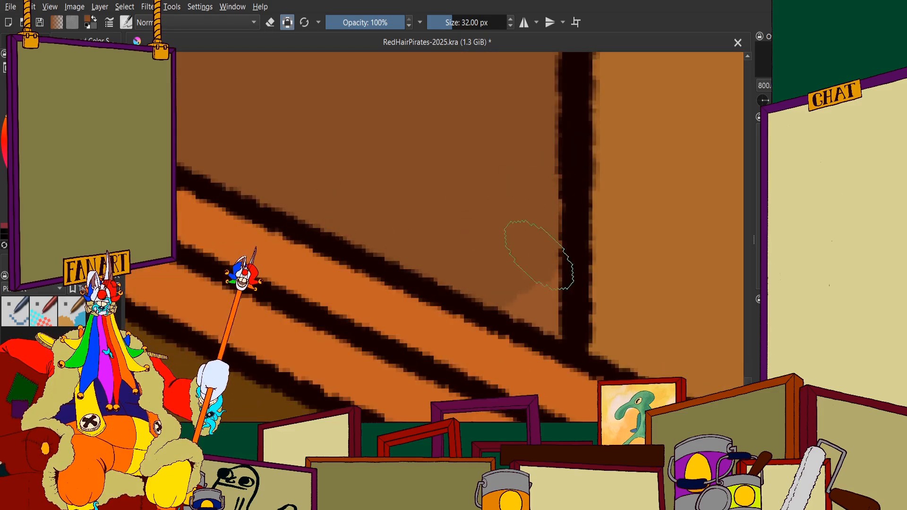
pyautogui.scroll(-6, 516, 302)
pyautogui.scroll(4, 459, 116)
pyautogui.moveTo(477, 121)
pyautogui.mouseDown()
pyautogui.moveTo(511, 316)
pyautogui.moveTo(578, 92)
pyautogui.moveTo(600, 156)
pyautogui.moveTo(605, 354)
pyautogui.mouseUp()
# Extend the darker brown up the second plank's lowest section to the underside of the lower rail between both seams
pyautogui.scroll(-4, 519, 336)
pyautogui.scroll(5, 515, 276)
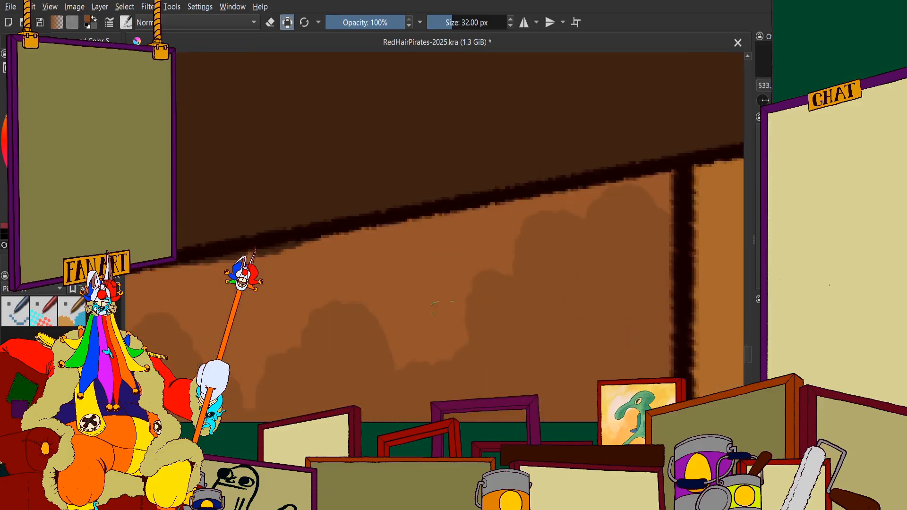
pyautogui.moveTo(449, 314)
pyautogui.mouseDown()
pyautogui.moveTo(445, 289)
pyautogui.moveTo(562, 235)
pyautogui.moveTo(372, 266)
pyautogui.moveTo(652, 197)
pyautogui.mouseUp()
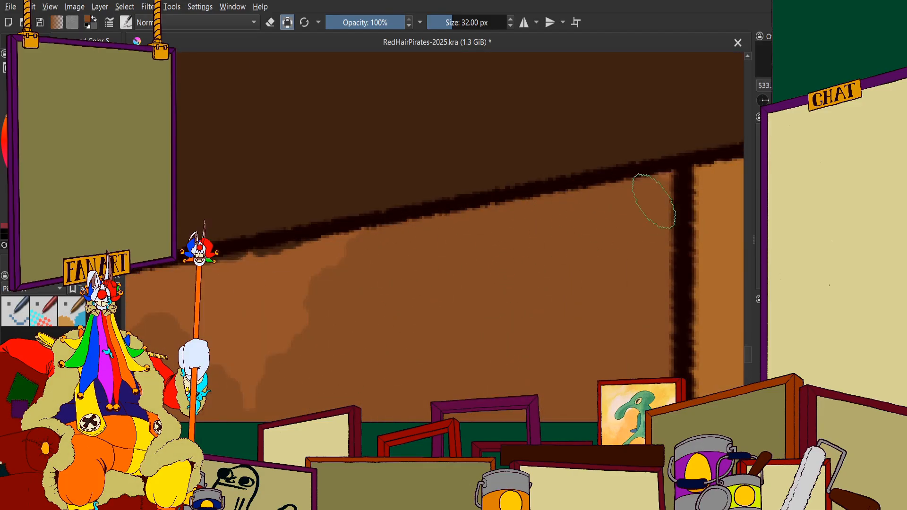
pyautogui.scroll(-1, 505, 220)
pyautogui.scroll(-2, 506, 221)
pyautogui.scroll(2, 472, 237)
pyautogui.moveTo(474, 278)
pyautogui.mouseDown()
pyautogui.moveTo(387, 284)
pyautogui.moveTo(348, 270)
pyautogui.moveTo(413, 236)
pyautogui.moveTo(368, 242)
pyautogui.mouseUp()
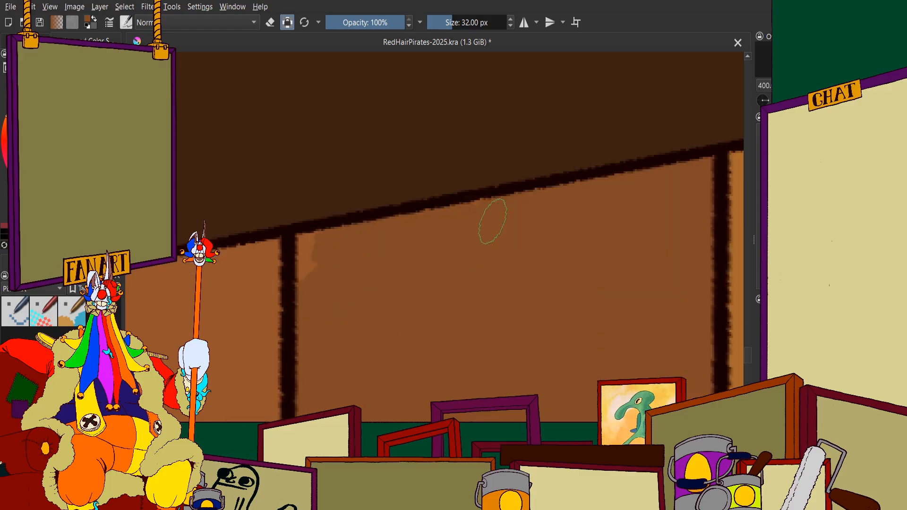
pyautogui.scroll(-15, 301, 249)
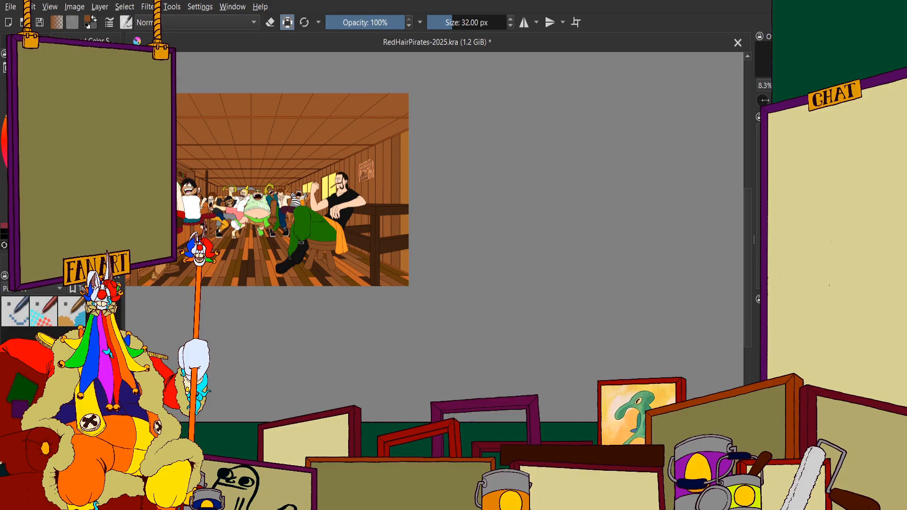
# Check the wall in the orange and purple shaded version of the illustration and return to the flat colours
pyautogui.click(26, 41)
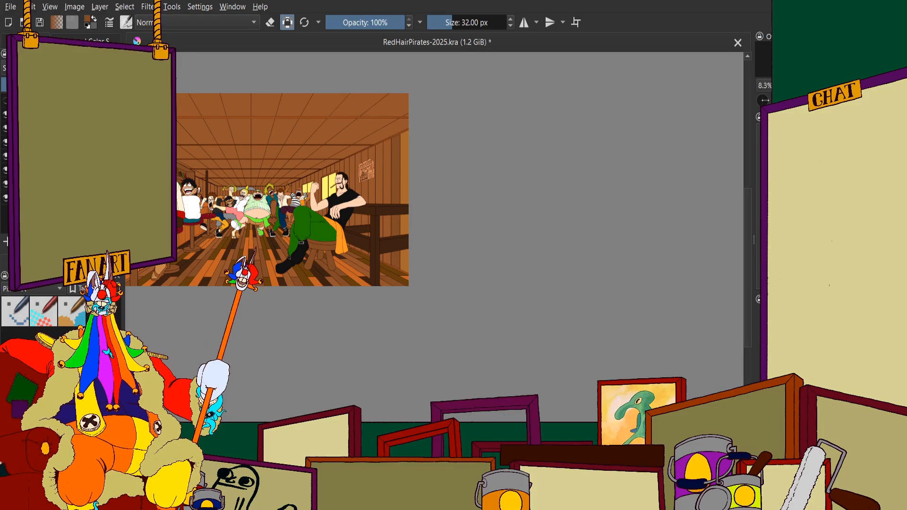
pyautogui.scroll(3, 399, 142)
pyautogui.scroll(-1, 403, 170)
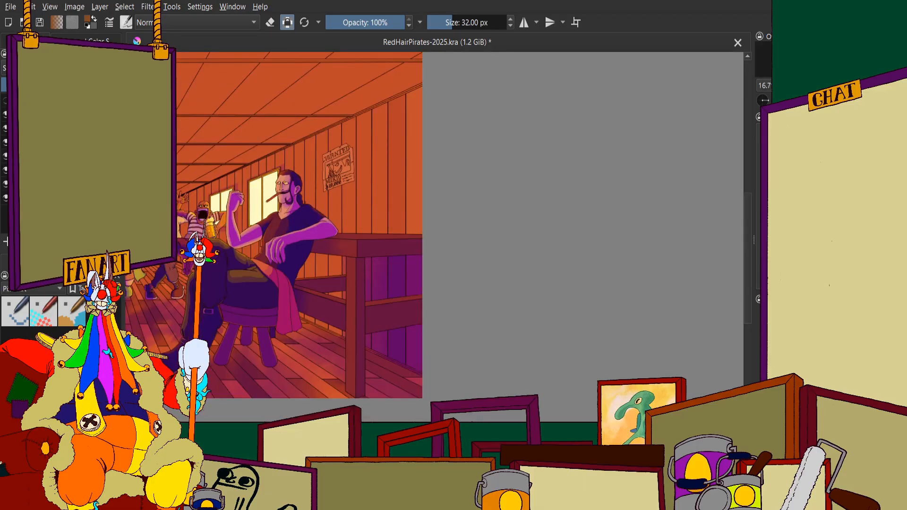
pyautogui.click(89, 41)
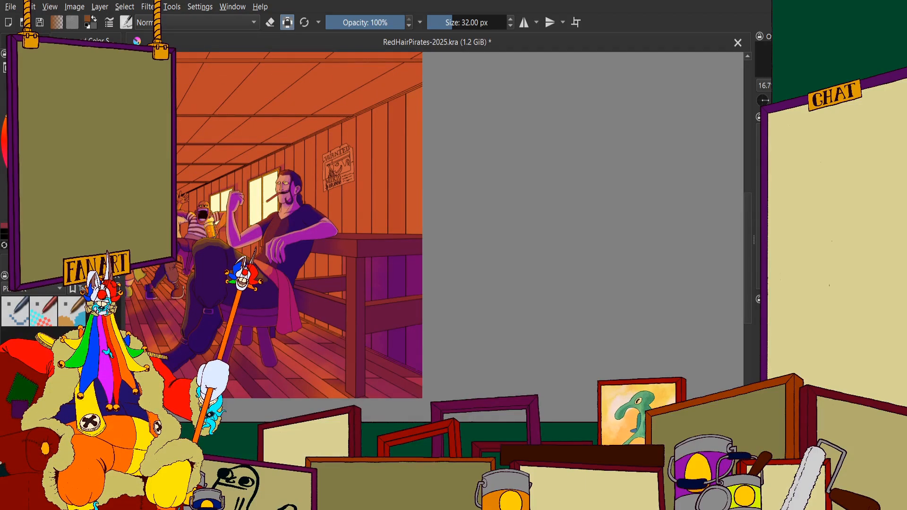
pyautogui.click(27, 41)
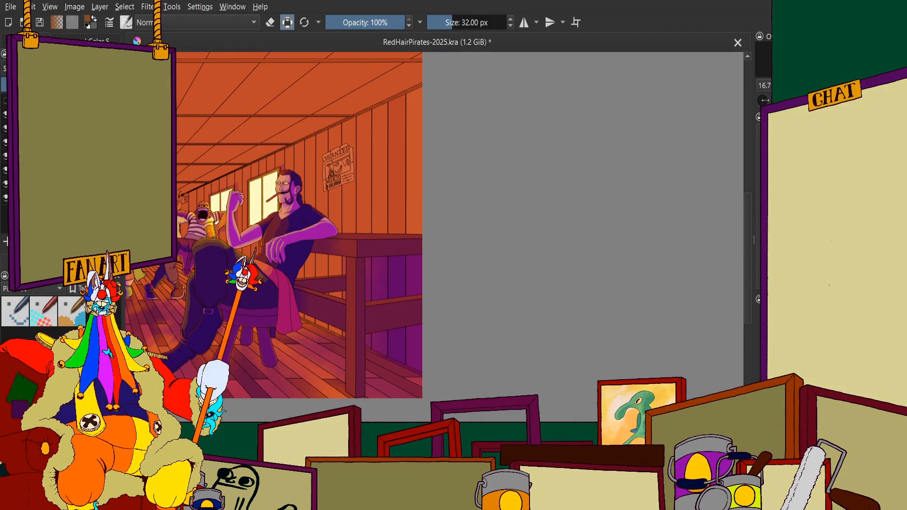
pyautogui.click(29, 128)
pyautogui.scroll(-1, 345, 142)
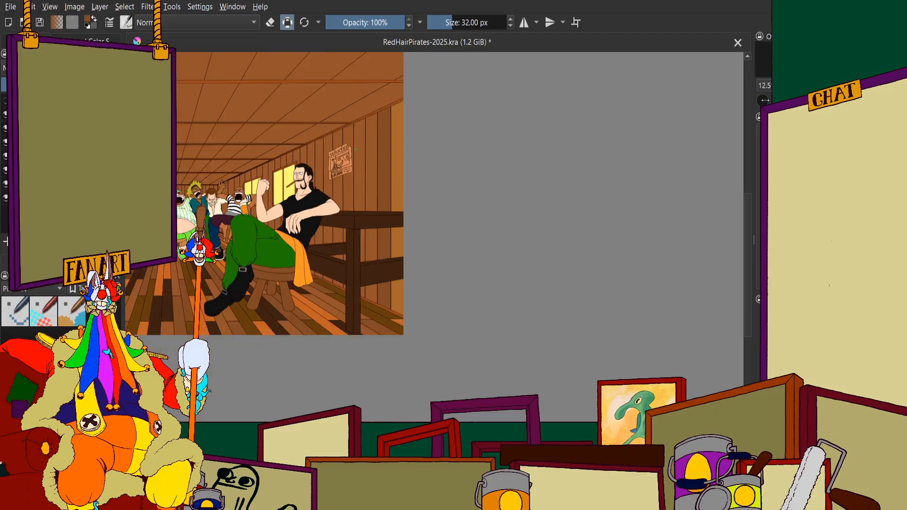
pyautogui.scroll(2, 377, 151)
pyautogui.click(95, 40)
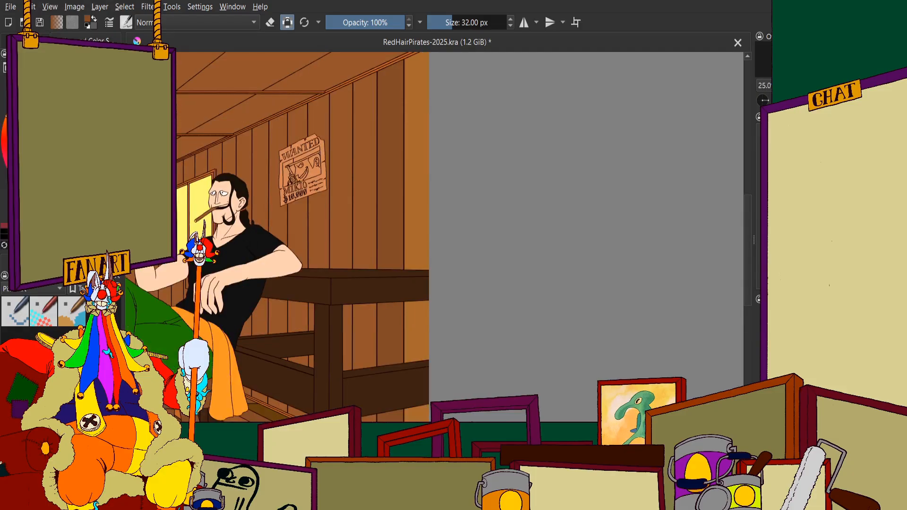
# Paint the middle of the third plank from the right edge, above the counter, orange between both seams
pyautogui.scroll(4, 374, 190)
pyautogui.moveTo(358, 111)
pyautogui.mouseDown()
pyautogui.moveTo(360, 224)
pyautogui.moveTo(329, 152)
pyautogui.moveTo(341, 241)
pyautogui.moveTo(364, 192)
pyautogui.moveTo(368, 62)
pyautogui.moveTo(372, 150)
pyautogui.moveTo(377, 85)
pyautogui.moveTo(375, 216)
pyautogui.moveTo(374, 142)
pyautogui.moveTo(358, 283)
pyautogui.moveTo(376, 162)
pyautogui.moveTo(377, 275)
pyautogui.moveTo(377, 230)
pyautogui.moveTo(375, 322)
pyautogui.moveTo(358, 344)
pyautogui.moveTo(310, 271)
pyautogui.mouseUp()
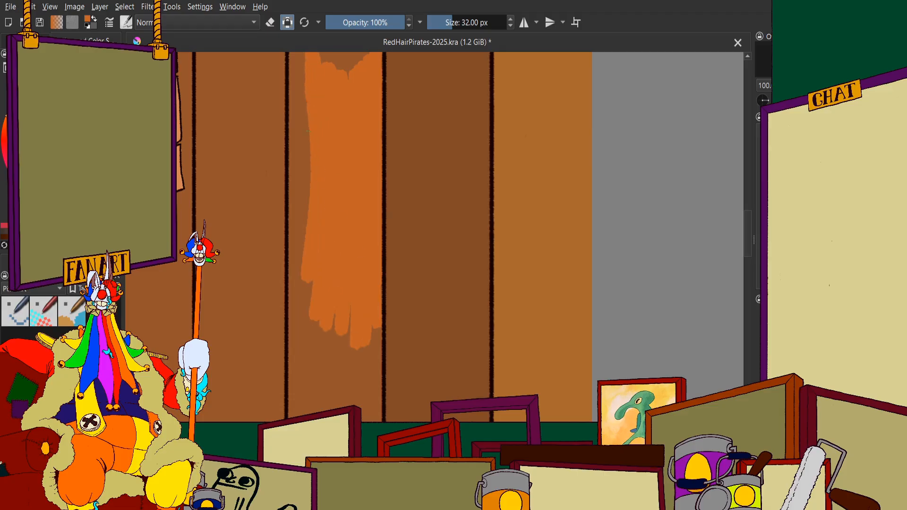
pyautogui.moveTo(302, 208); pyautogui.dragTo(301, 59)
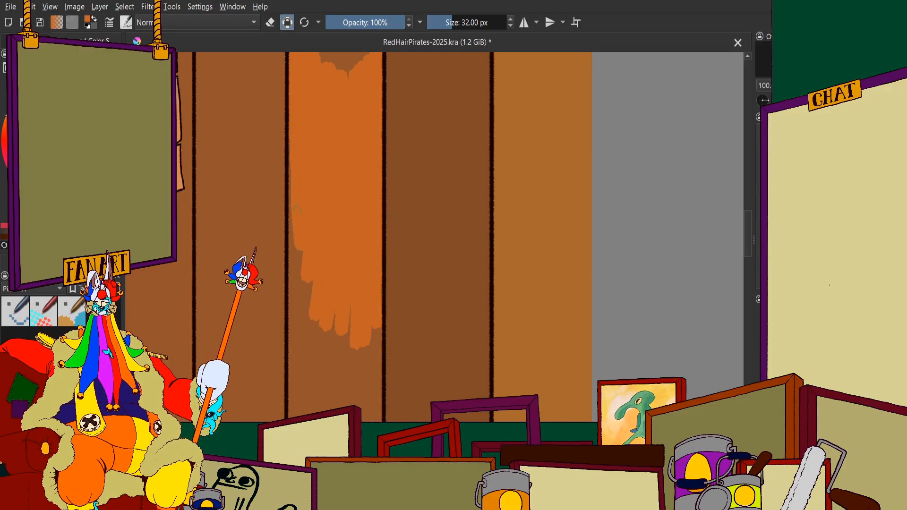
pyautogui.moveTo(304, 289); pyautogui.dragTo(300, 413)
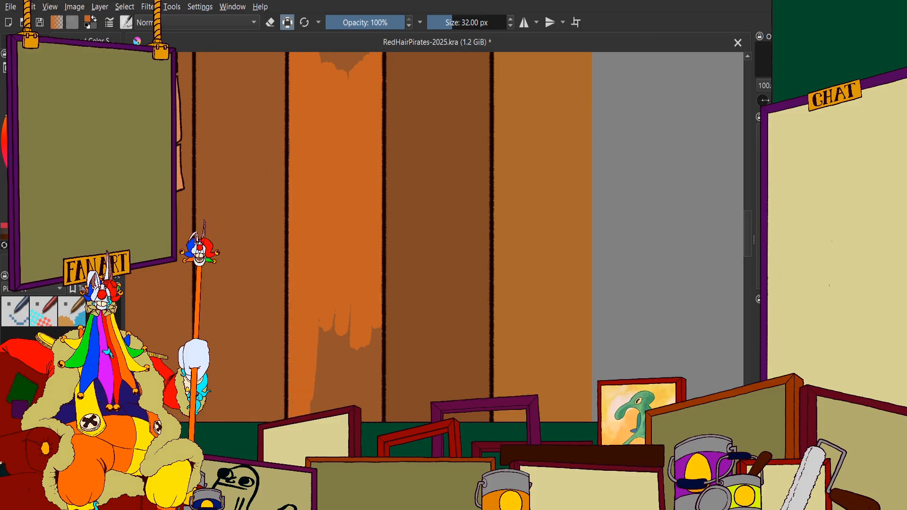
pyautogui.moveTo(330, 321)
pyautogui.mouseDown()
pyautogui.moveTo(357, 406)
pyautogui.moveTo(373, 309)
pyautogui.mouseUp()
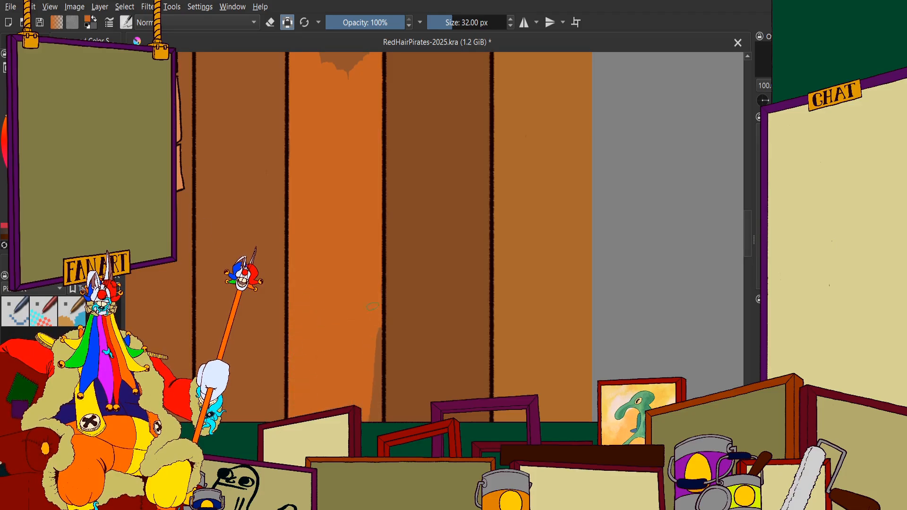
pyautogui.moveTo(374, 350)
pyautogui.mouseDown()
pyautogui.moveTo(355, 57)
pyautogui.moveTo(393, 243)
pyautogui.moveTo(395, 121)
pyautogui.moveTo(413, 70)
pyautogui.moveTo(419, 245)
pyautogui.moveTo(442, 192)
pyautogui.moveTo(439, 51)
pyautogui.moveTo(451, 77)
pyautogui.moveTo(456, 52)
pyautogui.moveTo(448, 312)
pyautogui.moveTo(451, 255)
pyautogui.moveTo(427, 418)
pyautogui.moveTo(395, 415)
pyautogui.mouseUp()
# Extend the orange up the third plank along its left seam and cover the remaining brown spots
pyautogui.scroll(-3, 324, 284)
pyautogui.scroll(6, 323, 203)
pyautogui.scroll(-2, 364, 205)
pyautogui.scroll(1, 364, 205)
pyautogui.moveTo(352, 388)
pyautogui.mouseDown()
pyautogui.moveTo(340, 132)
pyautogui.moveTo(314, 350)
pyautogui.moveTo(295, 85)
pyautogui.moveTo(272, 56)
pyautogui.mouseUp()
pyautogui.moveTo(276, 88); pyautogui.dragTo(277, 323)
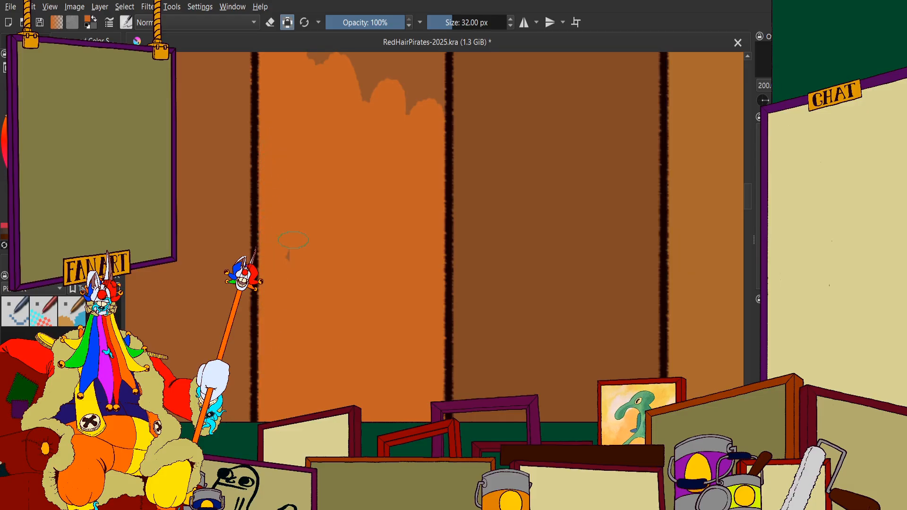
pyautogui.scroll(-3, 284, 195)
pyautogui.scroll(5, 279, 217)
pyautogui.moveTo(310, 198); pyautogui.dragTo(316, 232)
# Fill the upper end of the third plank orange between both seams up to the sloping ceiling trim
pyautogui.scroll(-6, 320, 284)
pyautogui.scroll(4, 340, 186)
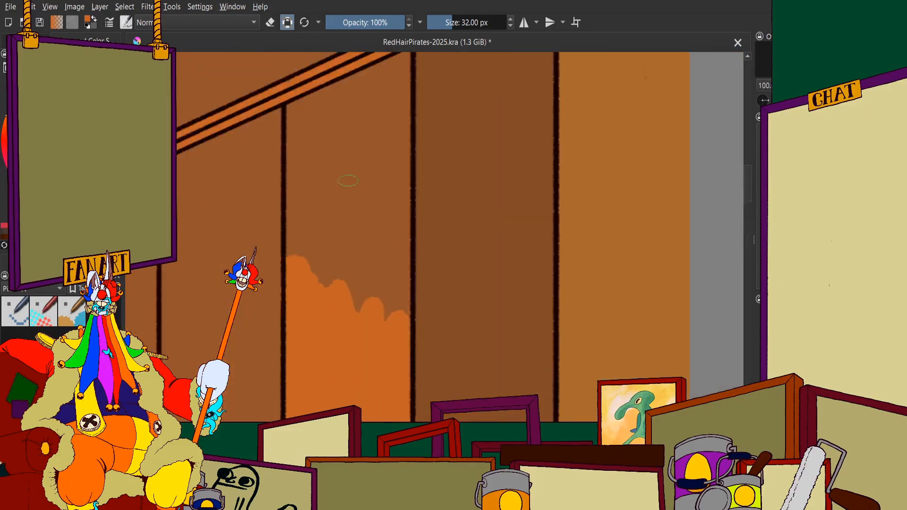
pyautogui.moveTo(351, 148)
pyautogui.mouseDown()
pyautogui.moveTo(363, 300)
pyautogui.moveTo(427, 104)
pyautogui.moveTo(426, 137)
pyautogui.mouseUp()
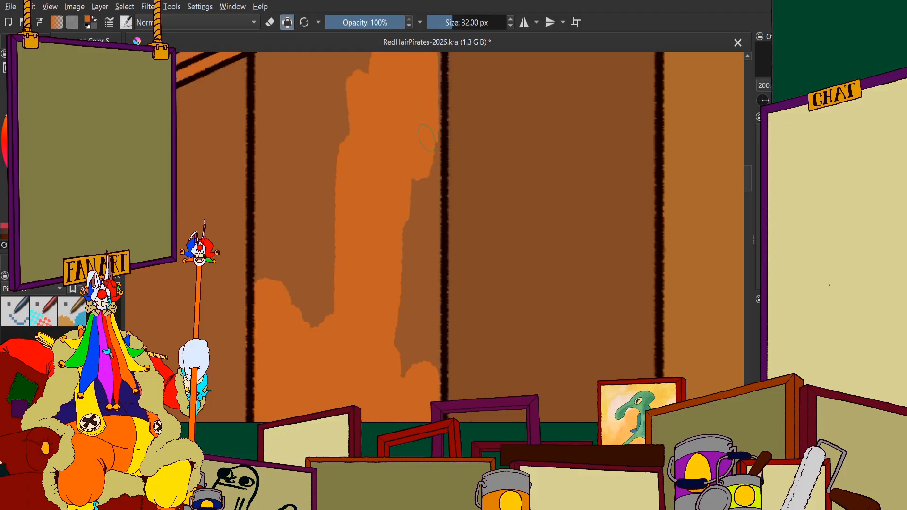
pyautogui.moveTo(427, 217)
pyautogui.mouseDown()
pyautogui.moveTo(428, 348)
pyautogui.moveTo(410, 399)
pyautogui.mouseUp()
pyautogui.scroll(-2, 410, 238)
pyautogui.scroll(3, 370, 208)
pyautogui.moveTo(371, 217)
pyautogui.mouseDown()
pyautogui.moveTo(353, 245)
pyautogui.moveTo(328, 186)
pyautogui.moveTo(338, 359)
pyautogui.moveTo(306, 301)
pyautogui.moveTo(285, 85)
pyautogui.moveTo(289, 385)
pyautogui.mouseUp()
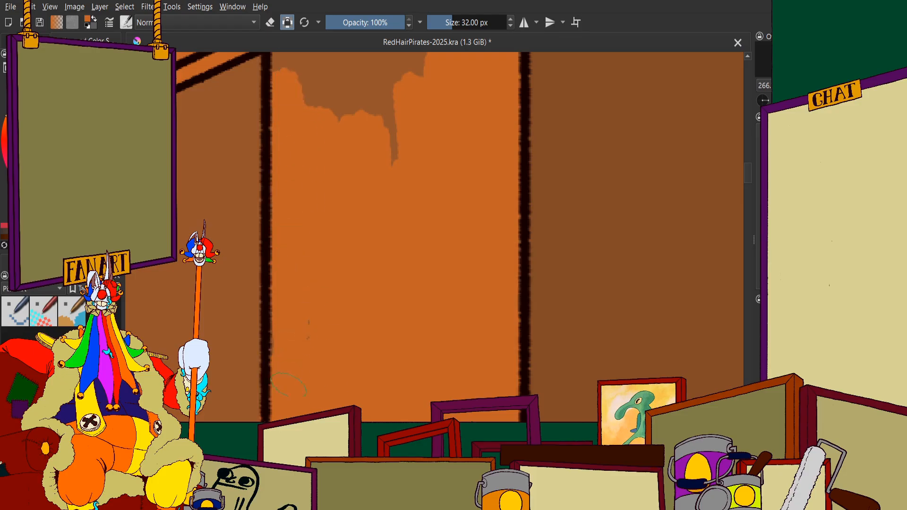
pyautogui.scroll(-1, 318, 265)
pyautogui.scroll(3, 362, 273)
pyautogui.moveTo(380, 142)
pyautogui.mouseDown()
pyautogui.moveTo(360, 273)
pyautogui.moveTo(313, 355)
pyautogui.mouseUp()
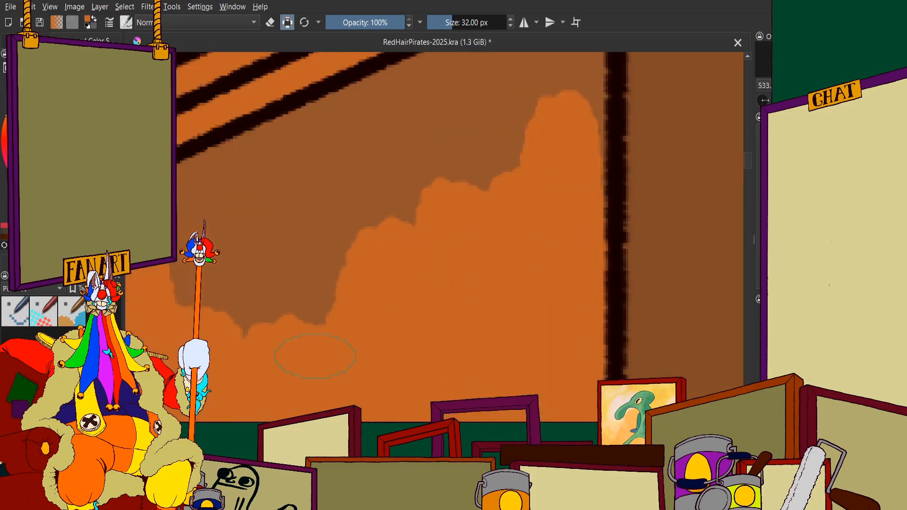
pyautogui.scroll(-2, 299, 304)
pyautogui.moveTo(342, 229)
pyautogui.mouseDown()
pyautogui.moveTo(298, 325)
pyautogui.moveTo(265, 226)
pyautogui.moveTo(304, 200)
pyautogui.moveTo(378, 189)
pyautogui.moveTo(444, 141)
pyautogui.moveTo(448, 123)
pyautogui.mouseUp()
# Fill the bottom of the third plank's upper section orange down to the countertop and into both corners
pyautogui.scroll(-1, 448, 124)
pyautogui.scroll(-5, 425, 149)
pyautogui.scroll(4, 431, 229)
pyautogui.scroll(-5, 417, 230)
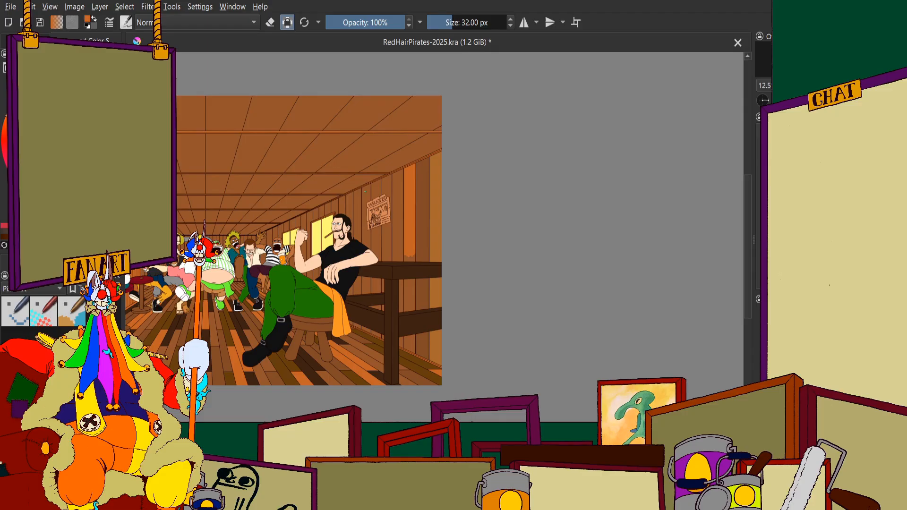
pyautogui.scroll(10, 365, 192)
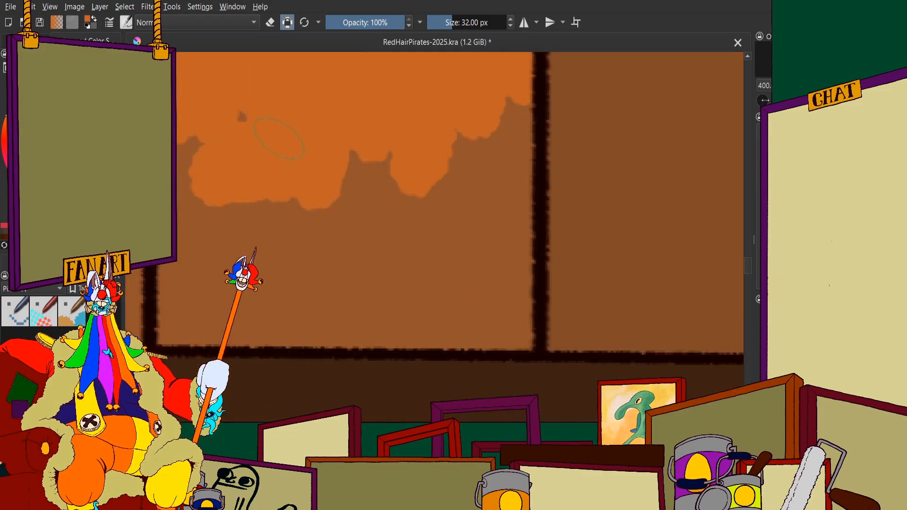
pyautogui.moveTo(279, 138)
pyautogui.mouseDown()
pyautogui.moveTo(331, 213)
pyautogui.moveTo(264, 236)
pyautogui.moveTo(425, 284)
pyautogui.moveTo(361, 314)
pyautogui.moveTo(264, 340)
pyautogui.moveTo(406, 345)
pyautogui.moveTo(491, 326)
pyautogui.moveTo(487, 332)
pyautogui.moveTo(537, 125)
pyautogui.moveTo(449, 239)
pyautogui.moveTo(369, 165)
pyautogui.mouseUp()
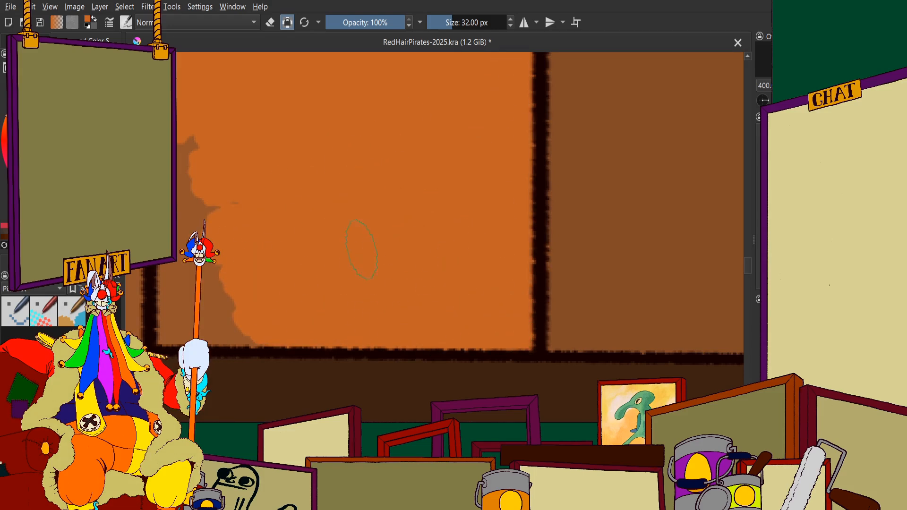
pyautogui.scroll(-1, 253, 217)
pyautogui.moveTo(252, 217); pyautogui.dragTo(341, 218)
pyautogui.scroll(1, 340, 218)
pyautogui.moveTo(293, 141)
pyautogui.mouseDown()
pyautogui.moveTo(274, 176)
pyautogui.moveTo(264, 212)
pyautogui.moveTo(265, 284)
pyautogui.moveTo(249, 330)
pyautogui.moveTo(295, 319)
pyautogui.mouseUp()
pyautogui.scroll(-5, 332, 321)
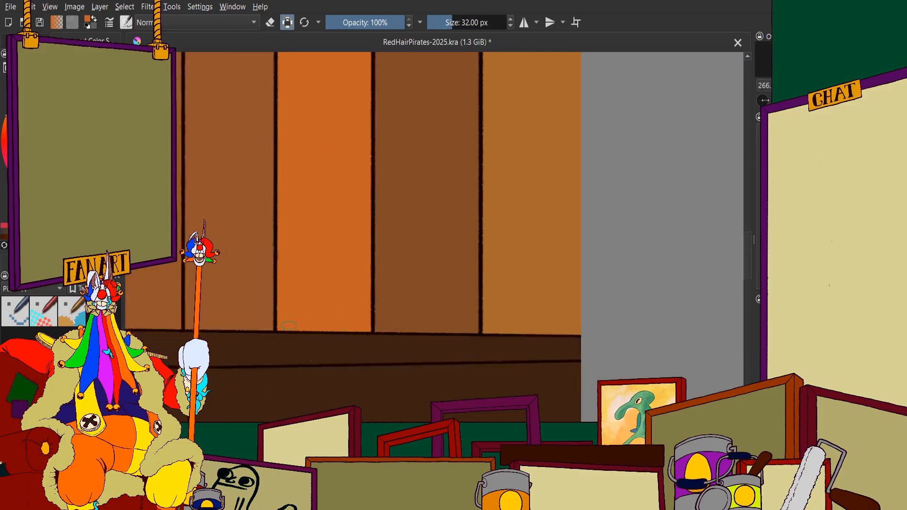
# Paint the lower half of the third plank's section between counter and lower rail orange, down to the rail
pyautogui.scroll(-6, 395, 308)
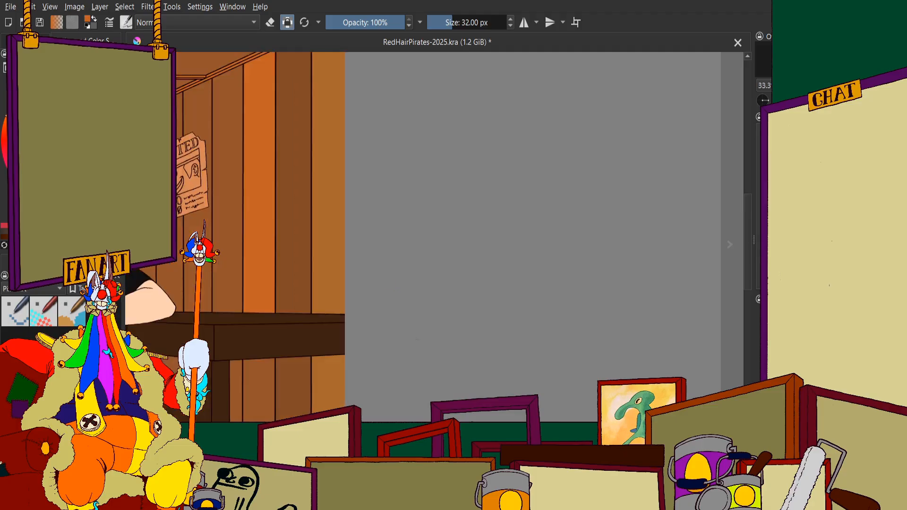
pyautogui.scroll(6, 401, 326)
pyautogui.scroll(-1, 440, 303)
pyautogui.scroll(6, 439, 303)
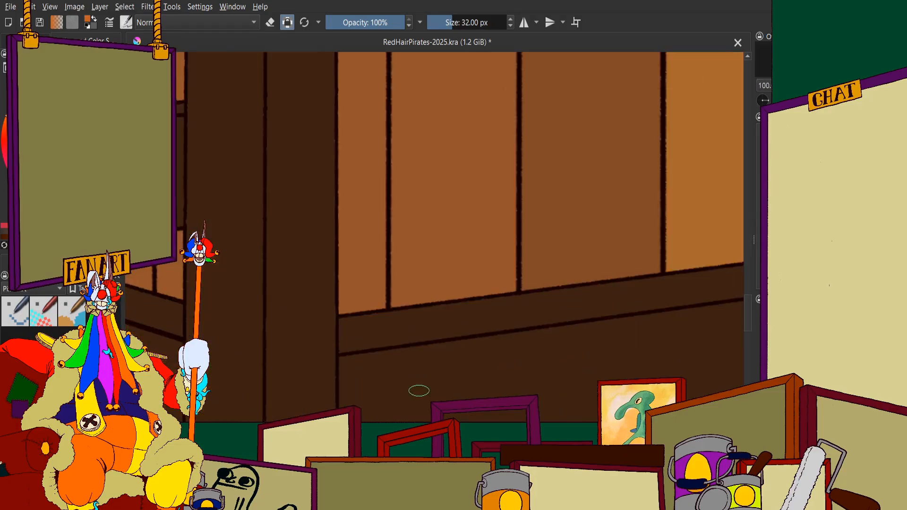
pyautogui.moveTo(447, 304)
pyautogui.mouseDown()
pyautogui.moveTo(470, 54)
pyautogui.moveTo(388, 222)
pyautogui.moveTo(354, 123)
pyautogui.moveTo(378, 283)
pyautogui.moveTo(373, 406)
pyautogui.moveTo(397, 231)
pyautogui.moveTo(472, 331)
pyautogui.moveTo(502, 191)
pyautogui.moveTo(529, 274)
pyautogui.moveTo(590, 179)
pyautogui.moveTo(573, 281)
pyautogui.moveTo(593, 326)
pyautogui.mouseUp()
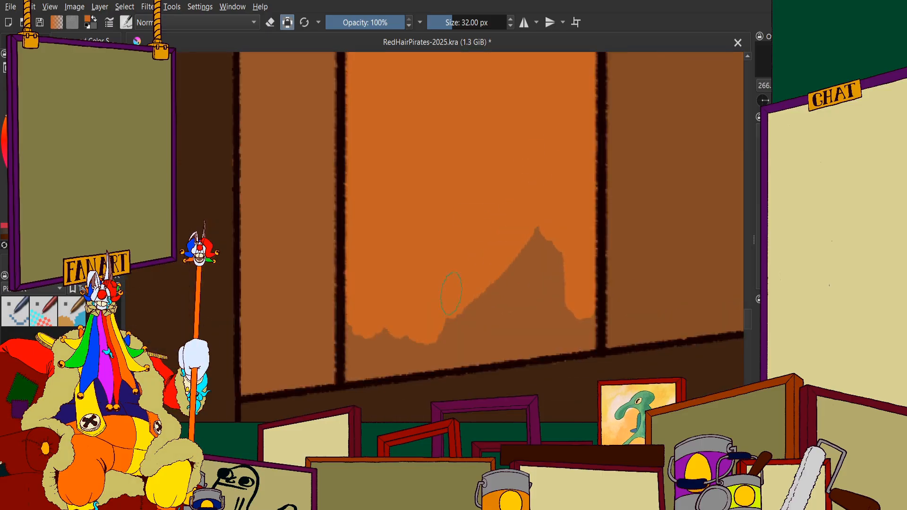
pyautogui.moveTo(451, 293)
pyautogui.mouseDown()
pyautogui.moveTo(567, 326)
pyautogui.moveTo(421, 354)
pyautogui.moveTo(514, 363)
pyautogui.mouseUp()
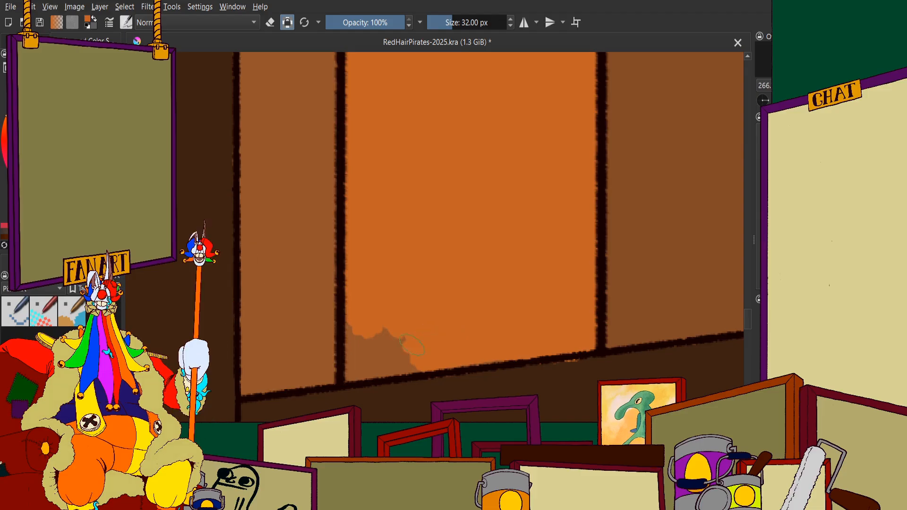
pyautogui.moveTo(397, 354); pyautogui.dragTo(365, 315)
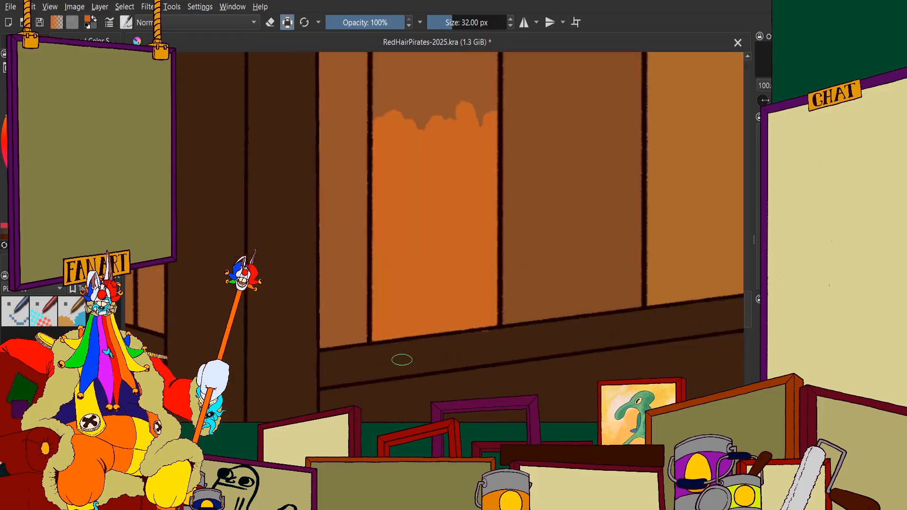
pyautogui.scroll(4, 403, 338)
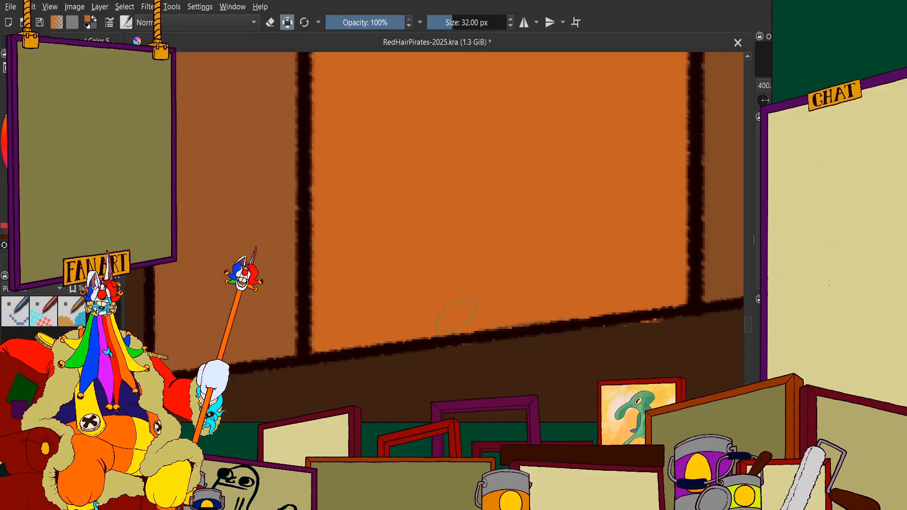
# Extend the orange up the third plank's section below the counter, filling the width between both seams
pyautogui.scroll(-6, 456, 314)
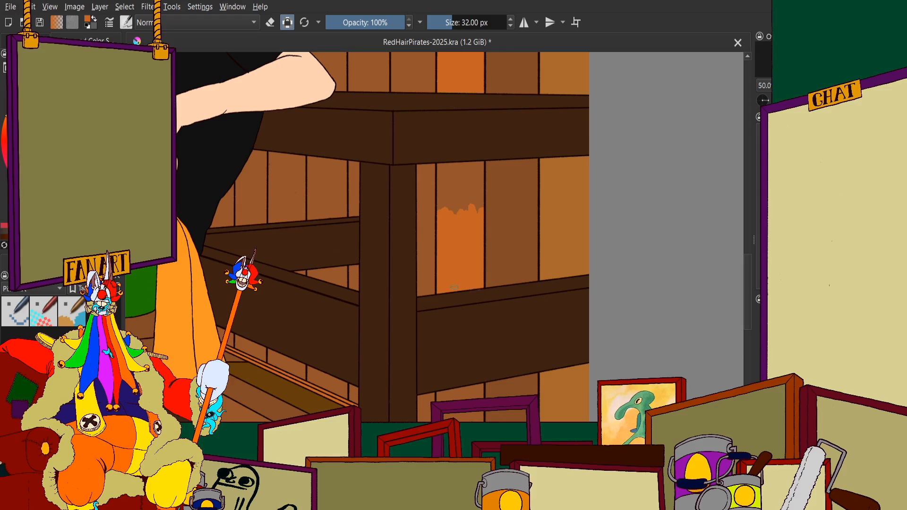
pyautogui.scroll(6, 454, 287)
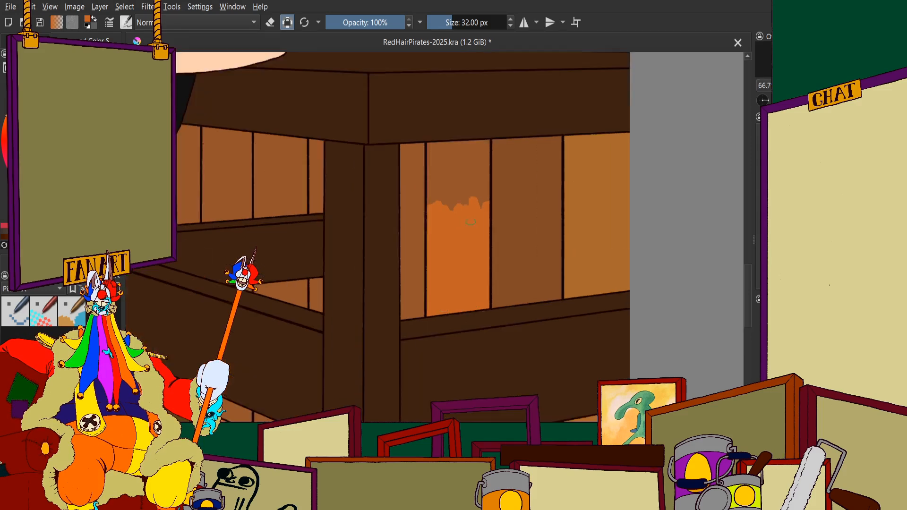
pyautogui.moveTo(445, 152)
pyautogui.mouseDown()
pyautogui.moveTo(474, 96)
pyautogui.moveTo(509, 134)
pyautogui.mouseUp()
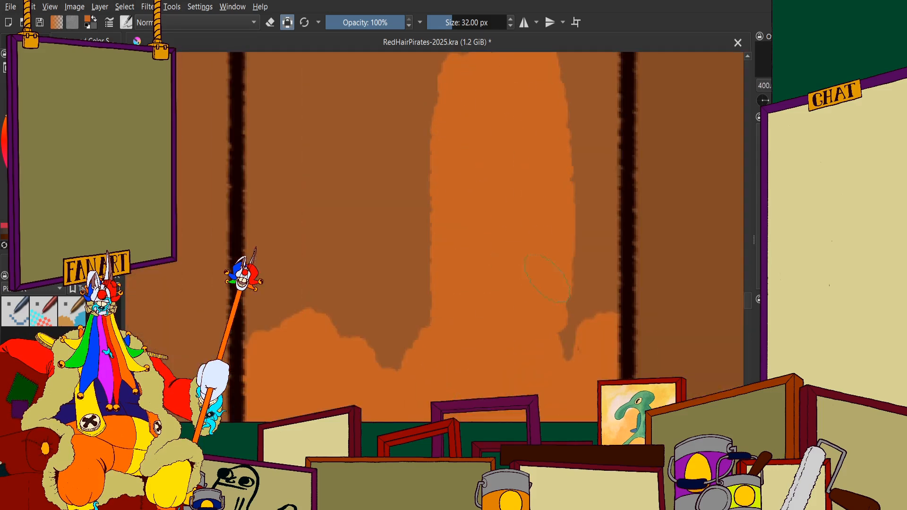
pyautogui.moveTo(548, 278)
pyautogui.mouseDown()
pyautogui.moveTo(614, 71)
pyautogui.moveTo(562, 336)
pyautogui.mouseUp()
pyautogui.scroll(-3, 562, 336)
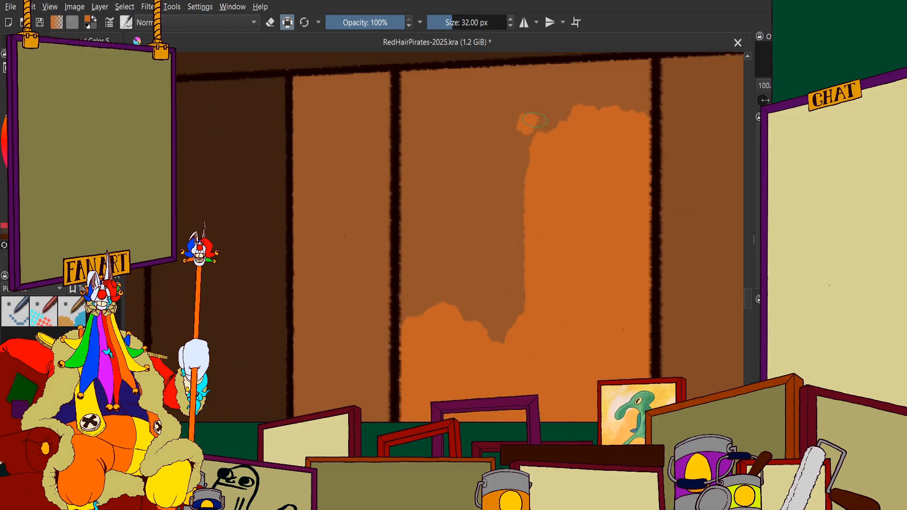
pyautogui.moveTo(535, 120)
pyautogui.mouseDown()
pyautogui.moveTo(525, 185)
pyautogui.moveTo(498, 113)
pyautogui.moveTo(472, 150)
pyautogui.moveTo(465, 252)
pyautogui.moveTo(445, 92)
pyautogui.moveTo(421, 89)
pyautogui.moveTo(413, 316)
pyautogui.mouseUp()
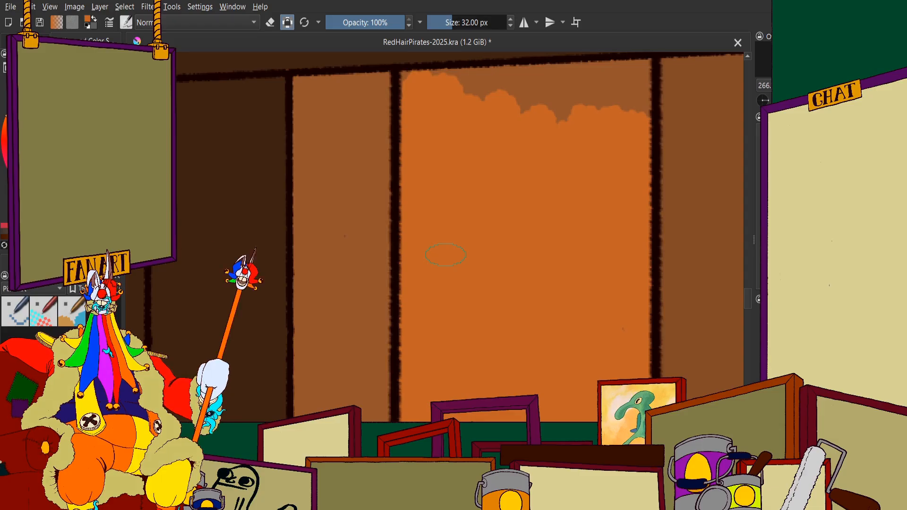
# Fill the remaining brown strip of the third plank directly under the counter's edge with orange
pyautogui.scroll(-3, 443, 175)
pyautogui.scroll(5, 438, 112)
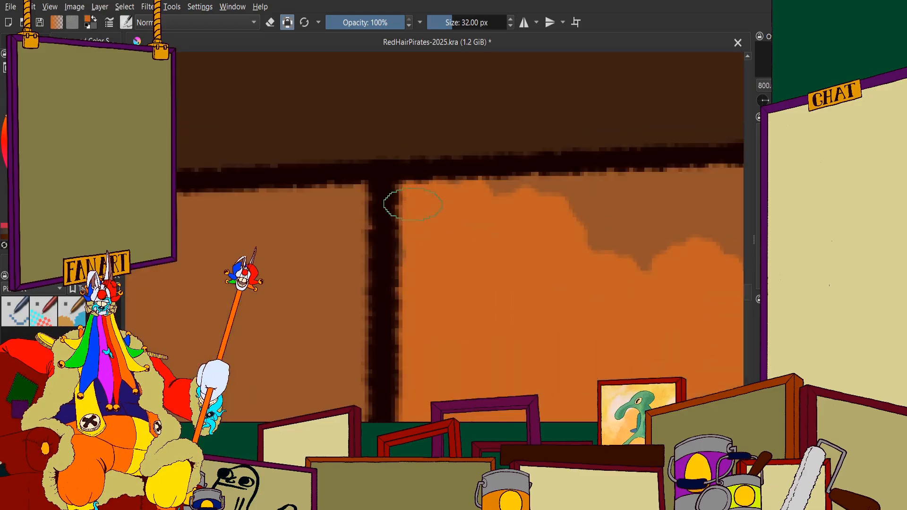
pyautogui.scroll(-3, 425, 212)
pyautogui.scroll(3, 405, 217)
pyautogui.moveTo(405, 216)
pyautogui.mouseDown()
pyautogui.moveTo(541, 212)
pyautogui.moveTo(362, 221)
pyautogui.moveTo(475, 212)
pyautogui.moveTo(516, 263)
pyautogui.moveTo(588, 285)
pyautogui.moveTo(537, 284)
pyautogui.moveTo(477, 248)
pyautogui.moveTo(512, 224)
pyautogui.moveTo(574, 266)
pyautogui.moveTo(481, 254)
pyautogui.moveTo(474, 240)
pyautogui.moveTo(602, 246)
pyautogui.moveTo(599, 237)
pyautogui.moveTo(661, 232)
pyautogui.moveTo(684, 217)
pyautogui.moveTo(633, 293)
pyautogui.mouseUp()
pyautogui.scroll(-2, 472, 264)
pyautogui.scroll(1, 513, 224)
pyautogui.scroll(1, 482, 224)
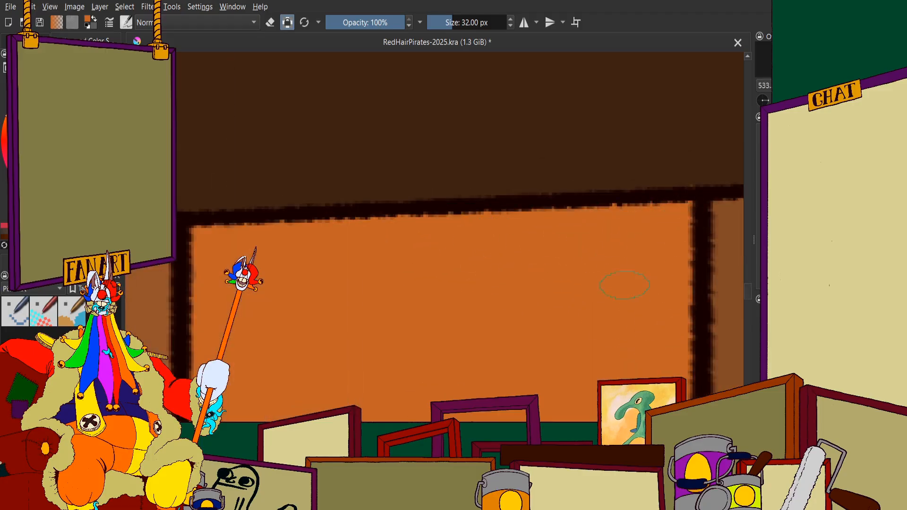
# Paint the third plank's lowest section, below the lower rail, orange down to the sloping baseboard trim
pyautogui.scroll(-10, 540, 217)
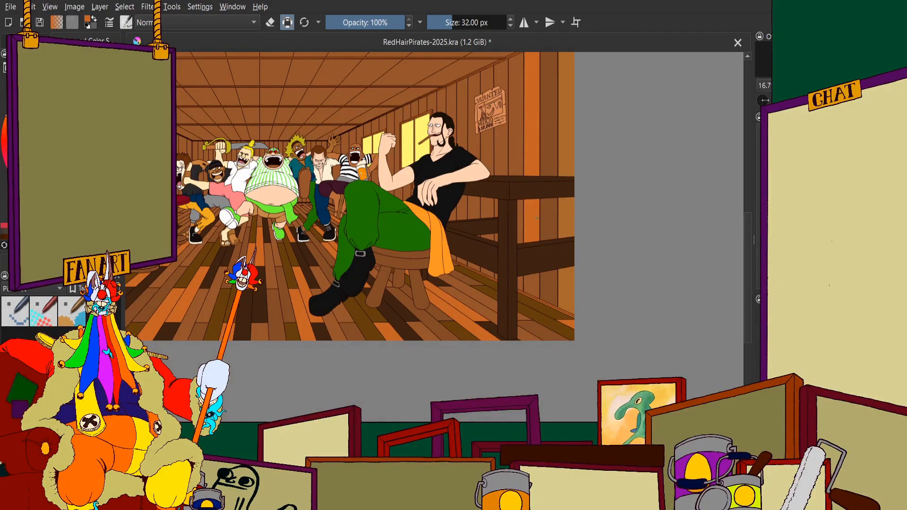
pyautogui.scroll(10, 536, 218)
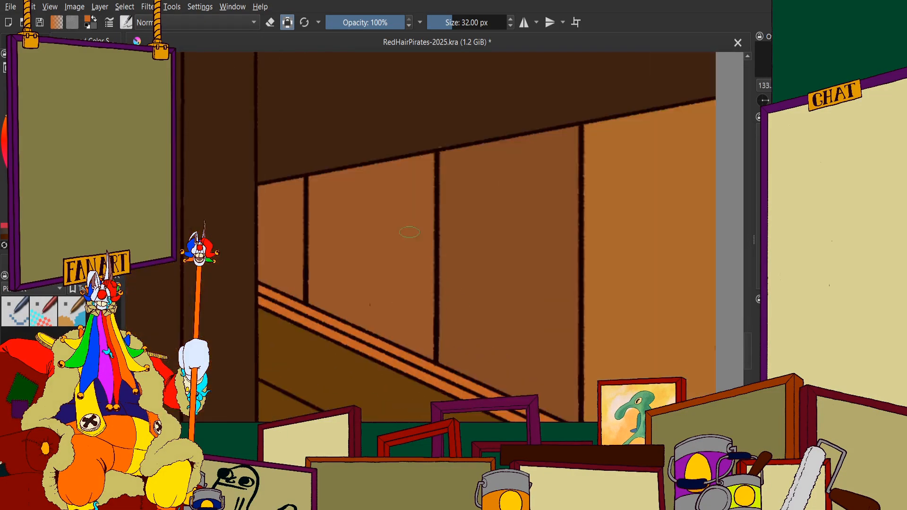
pyautogui.click(420, 189)
pyautogui.moveTo(421, 214)
pyautogui.mouseDown()
pyautogui.moveTo(441, 255)
pyautogui.moveTo(445, 167)
pyautogui.moveTo(393, 152)
pyautogui.moveTo(374, 335)
pyautogui.moveTo(306, 239)
pyautogui.moveTo(269, 351)
pyautogui.moveTo(240, 174)
pyautogui.moveTo(229, 170)
pyautogui.moveTo(227, 281)
pyautogui.moveTo(239, 261)
pyautogui.moveTo(231, 326)
pyautogui.mouseUp()
pyautogui.scroll(-3, 236, 283)
pyautogui.scroll(4, 232, 302)
pyautogui.moveTo(236, 163)
pyautogui.mouseDown()
pyautogui.moveTo(247, 192)
pyautogui.moveTo(234, 243)
pyautogui.moveTo(274, 209)
pyautogui.moveTo(311, 140)
pyautogui.moveTo(378, 337)
pyautogui.moveTo(422, 239)
pyautogui.moveTo(464, 204)
pyautogui.moveTo(533, 170)
pyautogui.moveTo(557, 223)
pyautogui.moveTo(574, 81)
pyautogui.moveTo(559, 323)
pyautogui.moveTo(564, 186)
pyautogui.moveTo(568, 408)
pyautogui.moveTo(558, 318)
pyautogui.moveTo(513, 350)
pyautogui.moveTo(472, 340)
pyautogui.mouseUp()
pyautogui.scroll(-4, 425, 307)
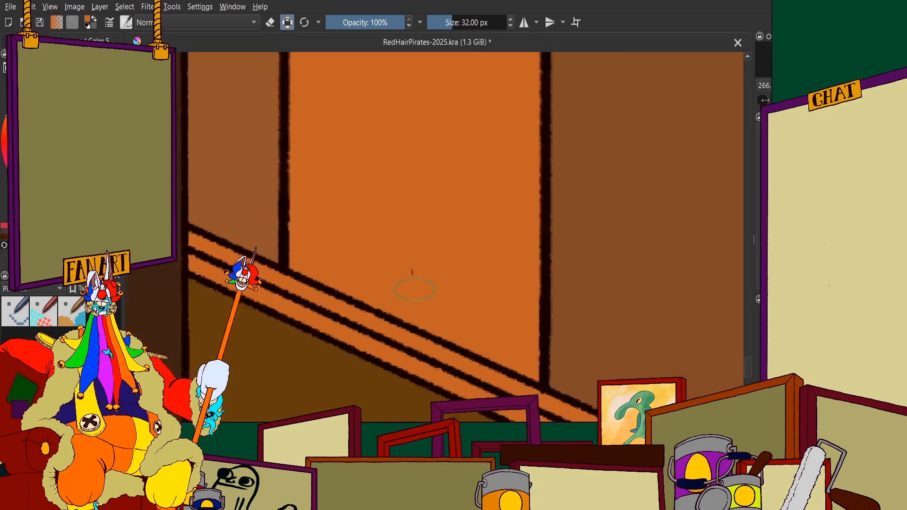
# Cover the remaining brown in the third plank's lowest section with orange up to the lower rail's underside
pyautogui.scroll(5, 413, 163)
pyautogui.moveTo(307, 326); pyautogui.dragTo(504, 294)
pyautogui.moveTo(449, 312)
pyautogui.mouseDown()
pyautogui.moveTo(480, 288)
pyautogui.moveTo(559, 264)
pyautogui.moveTo(587, 244)
pyautogui.moveTo(570, 357)
pyautogui.mouseUp()
pyautogui.moveTo(288, 317)
pyautogui.mouseDown()
pyautogui.moveTo(399, 286)
pyautogui.moveTo(337, 296)
pyautogui.mouseUp()
pyautogui.scroll(-10, 512, 256)
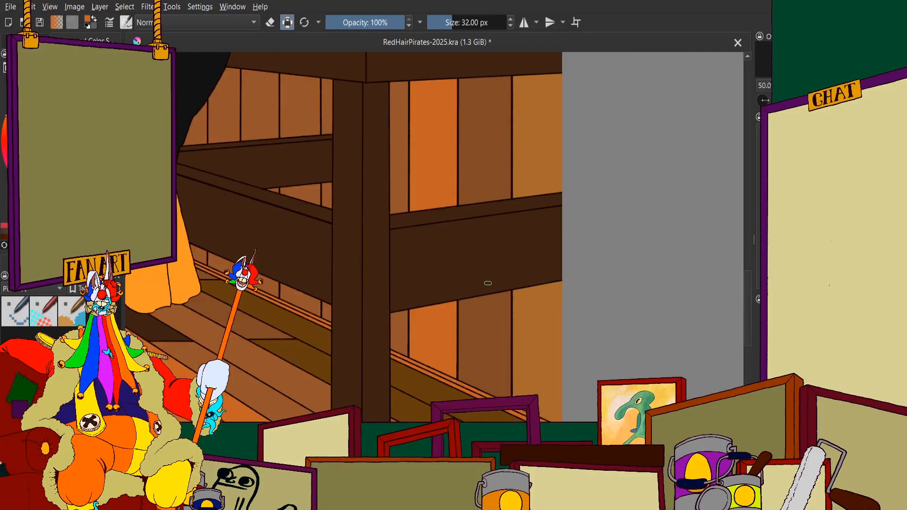
# Examine the recoloured planks on the right wall against the whole illustration and the neighbouring unpainted planks
pyautogui.scroll(2, 511, 256)
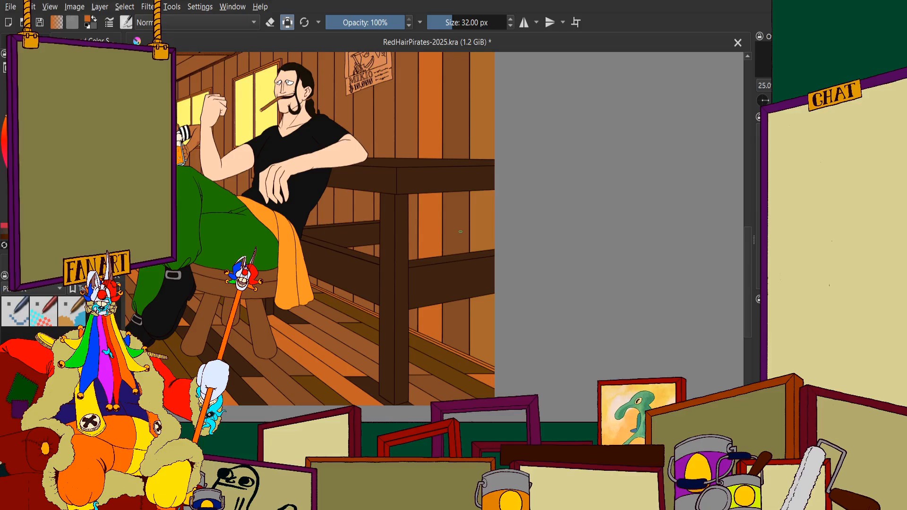
pyautogui.scroll(-4, 460, 231)
pyautogui.scroll(3, 456, 207)
pyautogui.scroll(1, 438, 201)
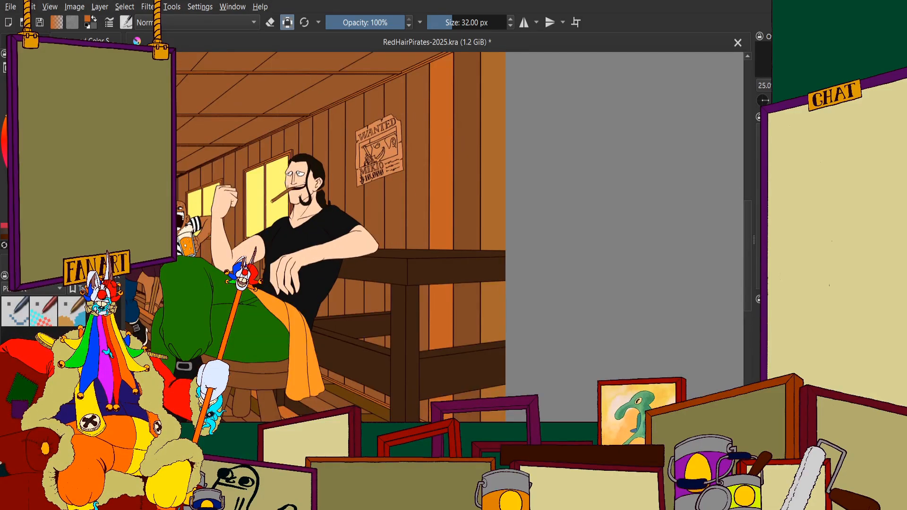
pyautogui.scroll(-1, 386, 153)
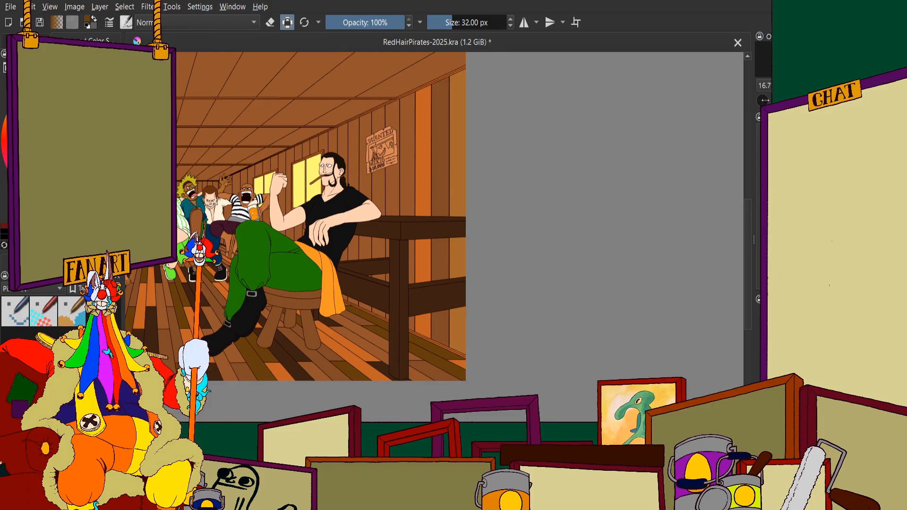
pyautogui.scroll(-1, 402, 203)
pyautogui.scroll(2, 403, 204)
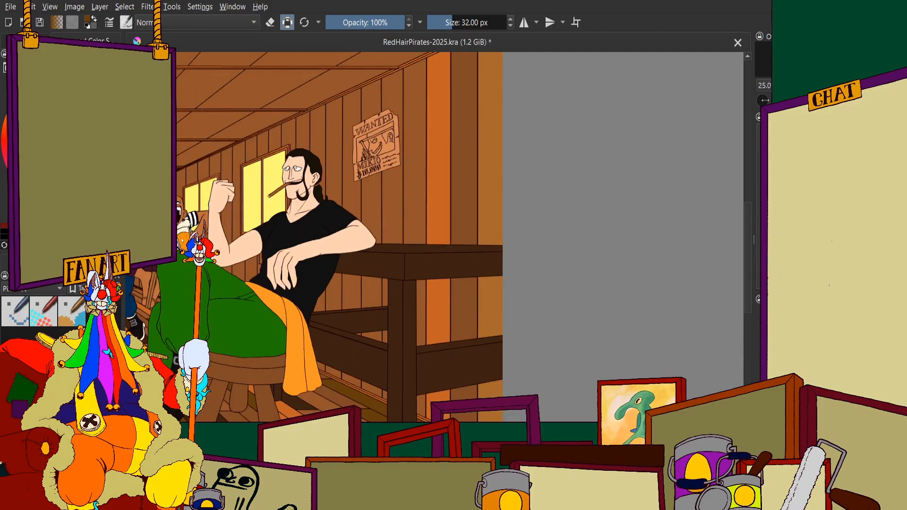
pyautogui.scroll(6, 457, 223)
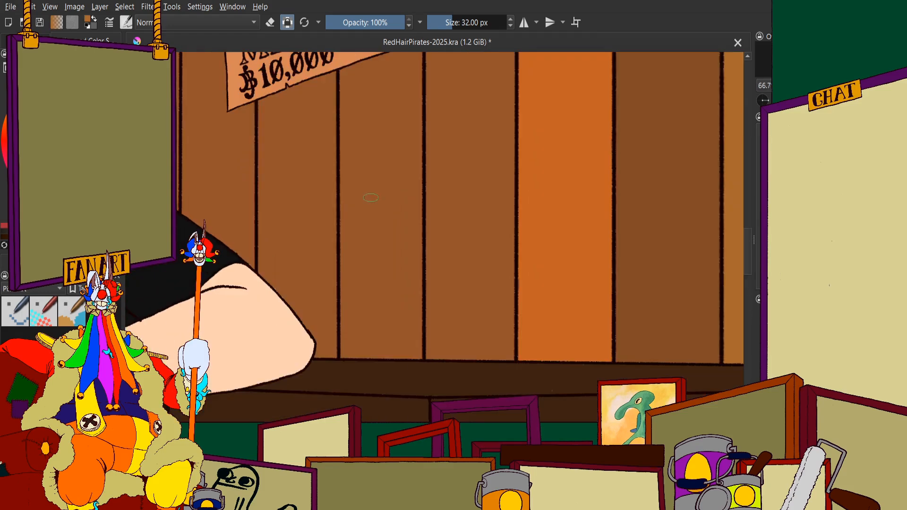
pyautogui.moveTo(404, 138)
pyautogui.mouseDown()
pyautogui.moveTo(411, 246)
pyautogui.moveTo(431, 206)
pyautogui.moveTo(377, 274)
pyautogui.moveTo(359, 283)
pyautogui.moveTo(312, 264)
pyautogui.moveTo(286, 61)
pyautogui.moveTo(300, 350)
pyautogui.mouseUp()
pyautogui.scroll(-5, 368, 259)
pyautogui.hotkey('ctrl', 'z')
pyautogui.click(25, 41)
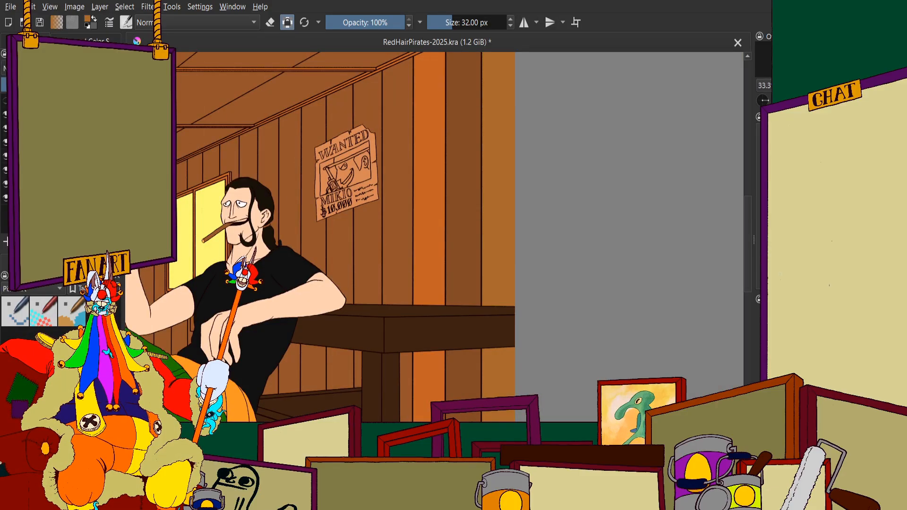
# Examine the right wall's planks with the lighting and shading layers shown and hidden, comparing them against the whole illustration
pyautogui.click(6, 114)
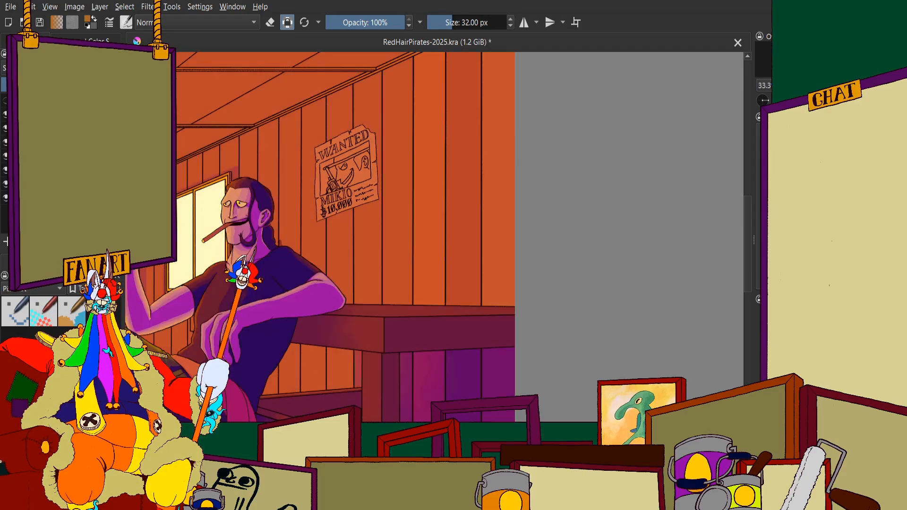
pyautogui.scroll(-3, 505, 224)
pyautogui.scroll(1, 472, 224)
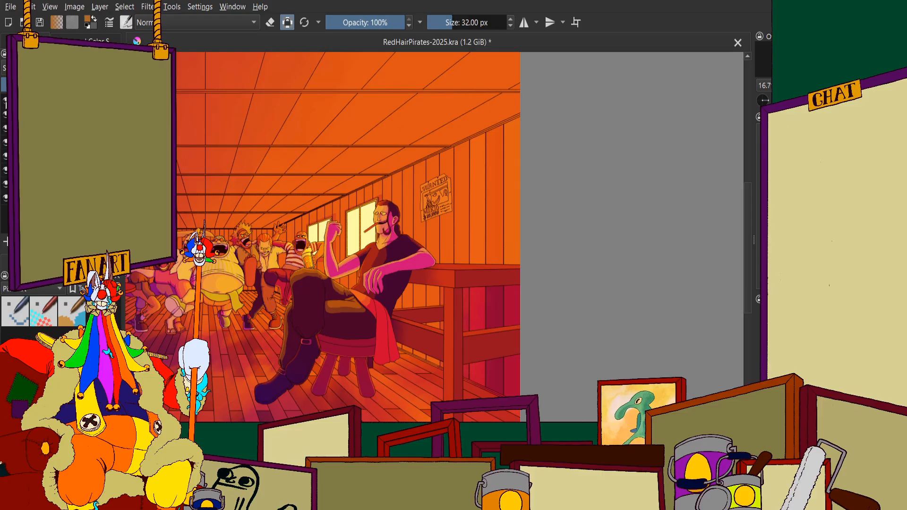
pyautogui.click(6, 101)
pyautogui.scroll(2, 406, 182)
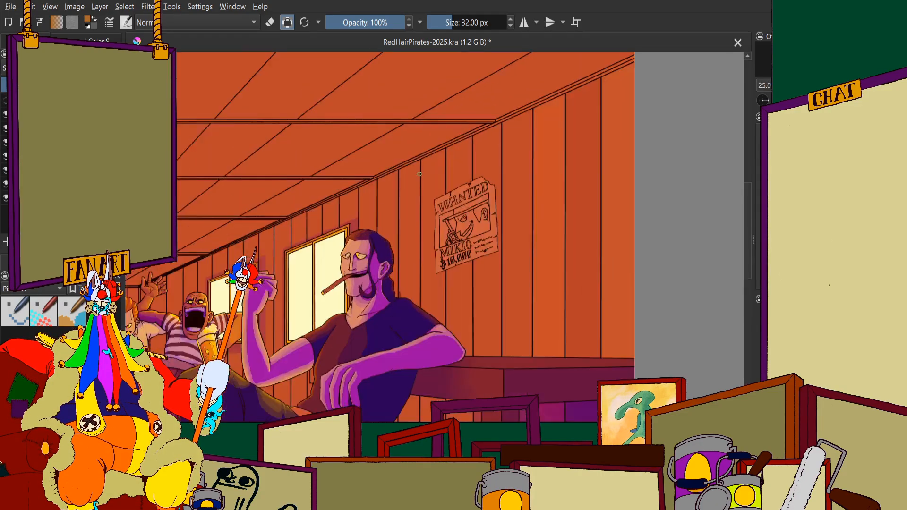
pyautogui.scroll(-1, 477, 217)
pyautogui.scroll(2, 540, 202)
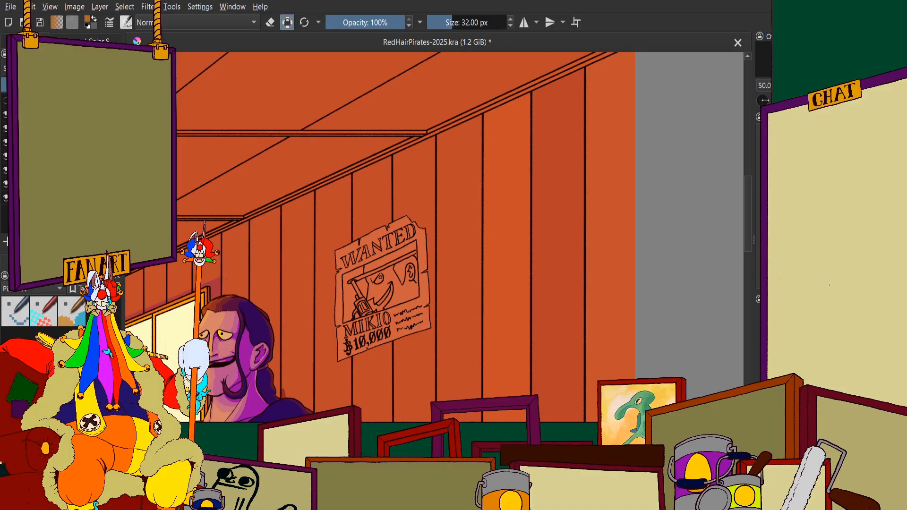
pyautogui.hotkey('ctrl', 'z')
pyautogui.scroll(-3, 614, 204)
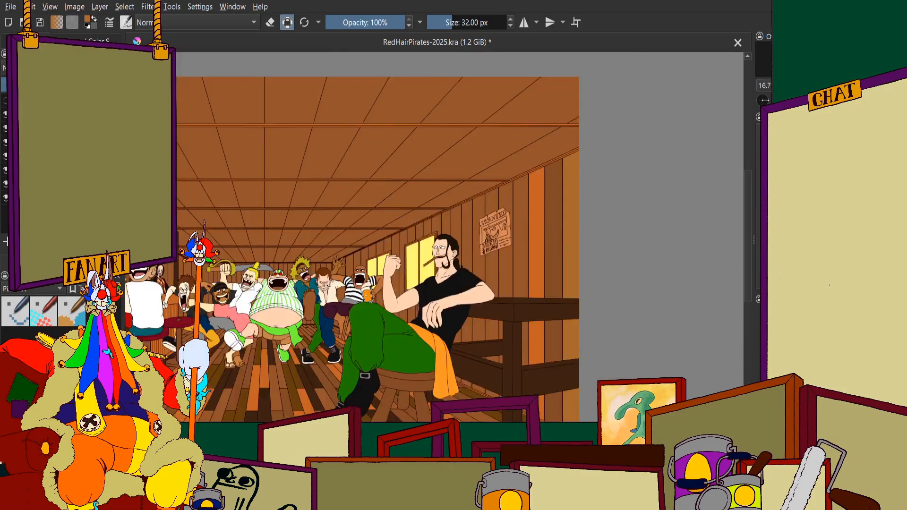
pyautogui.scroll(3, 587, 260)
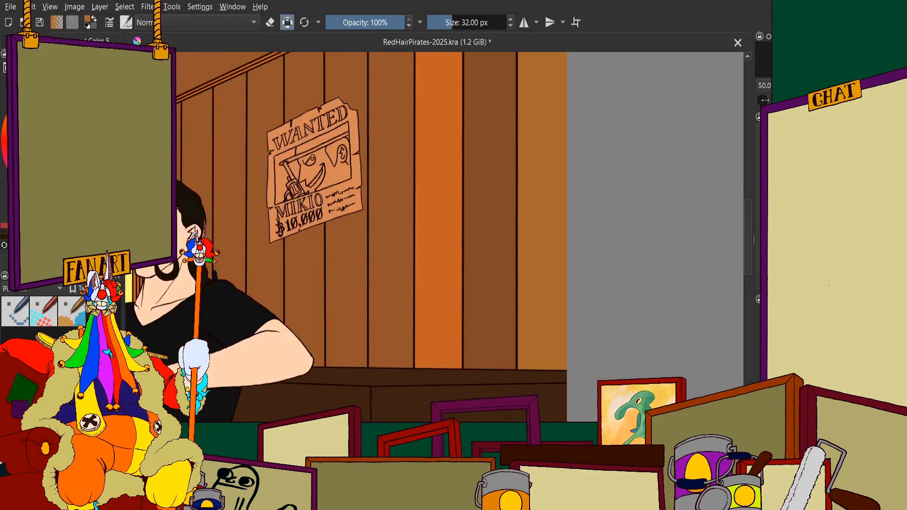
# Sample the dark olive-brown from the floorboards near the stool as the paint colour for the right wall's fourth plank
pyautogui.scroll(-6, 462, 236)
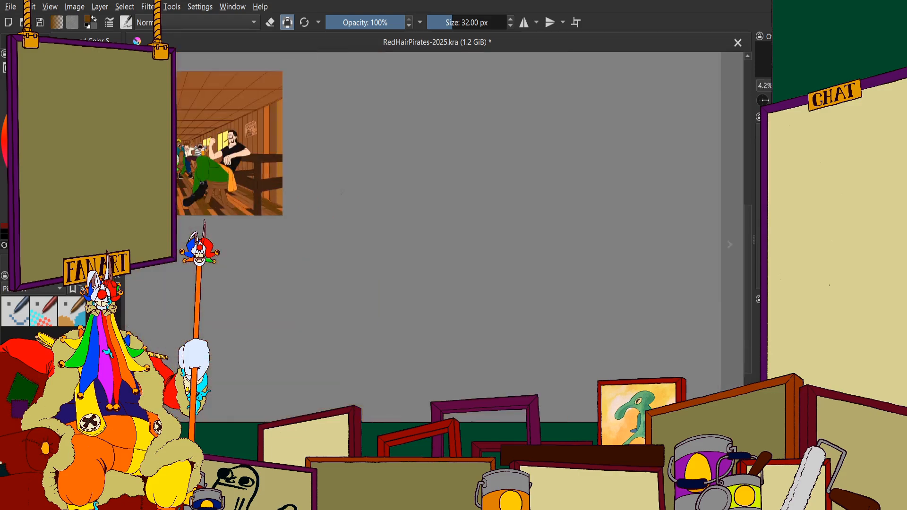
pyautogui.scroll(3, 221, 147)
pyautogui.scroll(-3, 246, 177)
pyautogui.scroll(3, 208, 193)
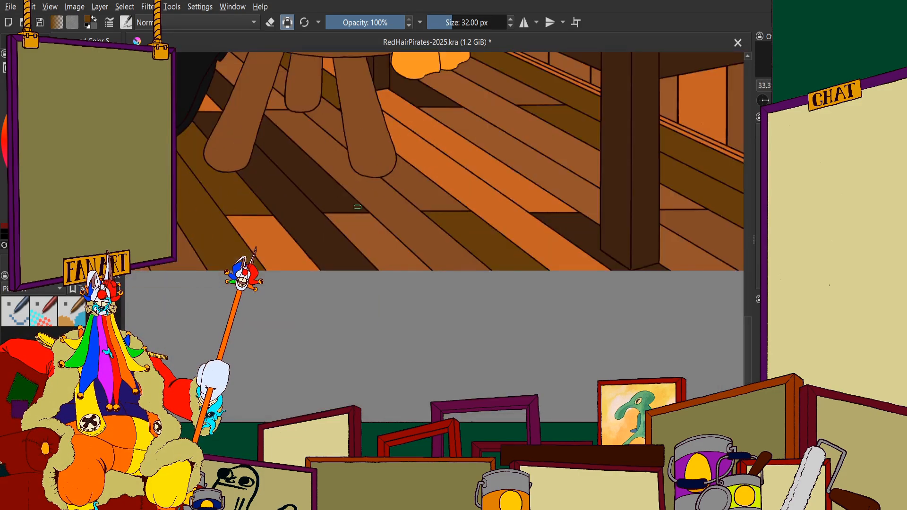
pyautogui.scroll(-4, 347, 175)
pyautogui.scroll(6, 347, 175)
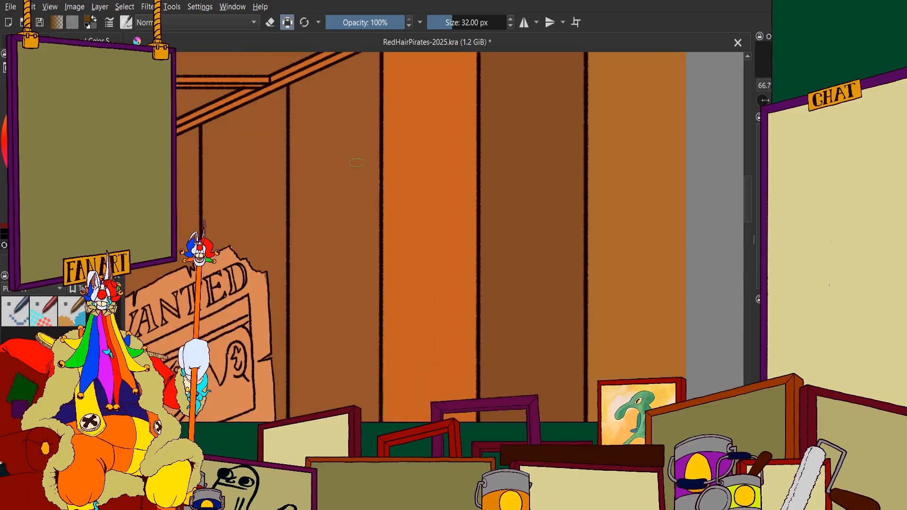
pyautogui.moveTo(351, 141)
pyautogui.mouseDown()
pyautogui.moveTo(347, 310)
pyautogui.moveTo(331, 410)
pyautogui.mouseUp()
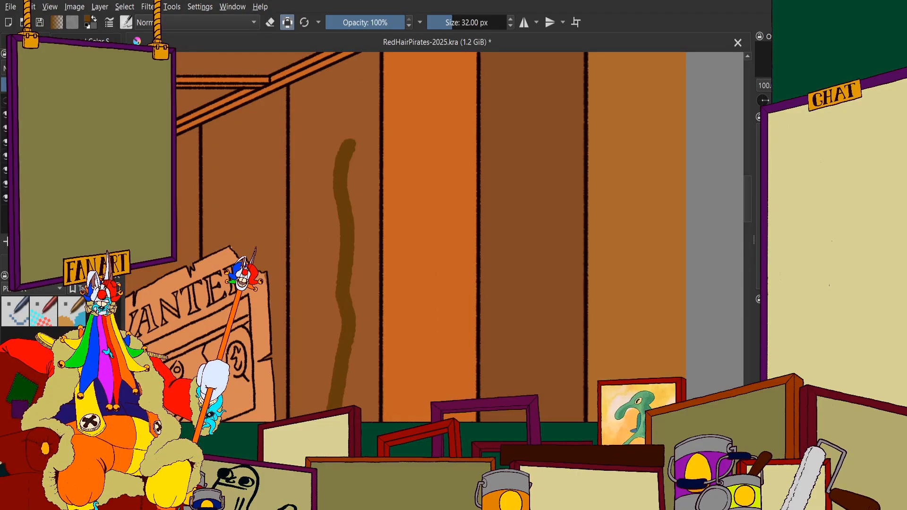
pyautogui.scroll(-3, 380, 201)
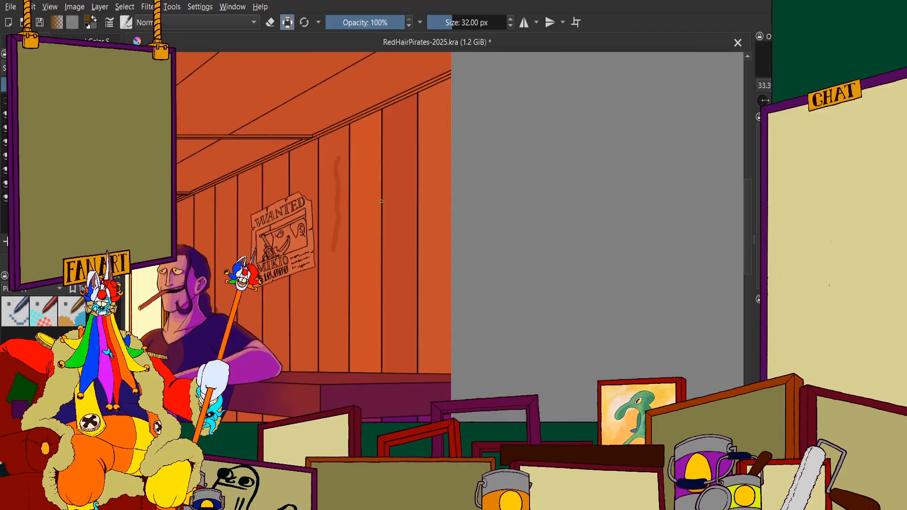
pyautogui.hotkey('ctrl', 'z')
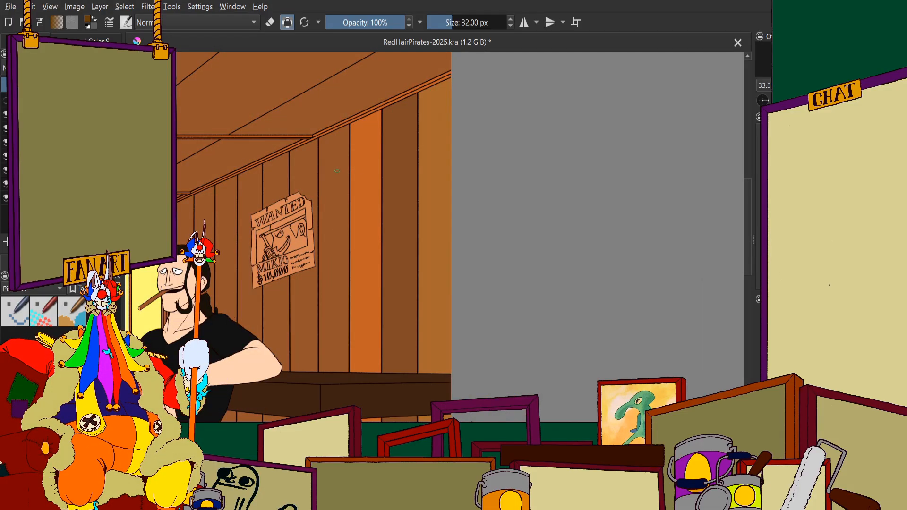
# Paint the fourth plank, beside the wanted poster's upper edge, dark olive-brown between its two dividing lines
pyautogui.scroll(5, 348, 212)
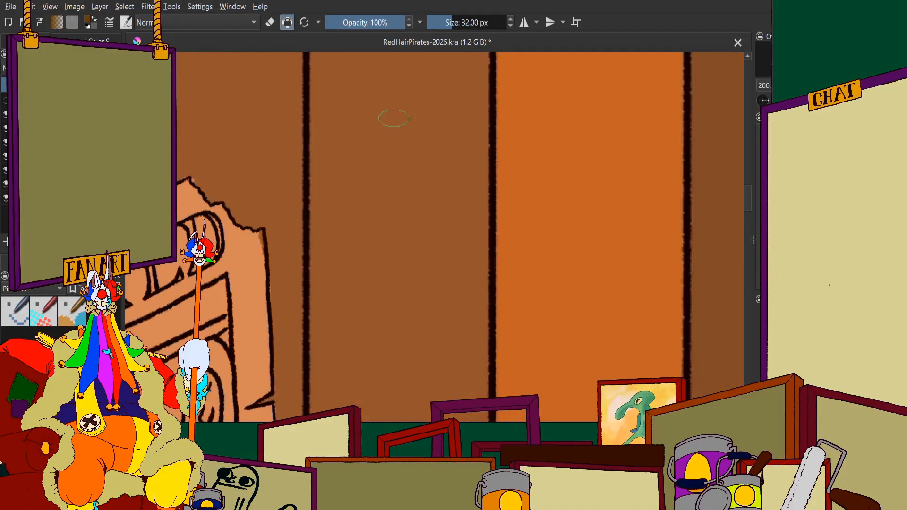
pyautogui.moveTo(400, 103)
pyautogui.mouseDown()
pyautogui.moveTo(402, 277)
pyautogui.moveTo(370, 216)
pyautogui.moveTo(349, 222)
pyautogui.moveTo(319, 79)
pyautogui.moveTo(331, 300)
pyautogui.mouseUp()
pyautogui.moveTo(322, 199); pyautogui.dragTo(329, 402)
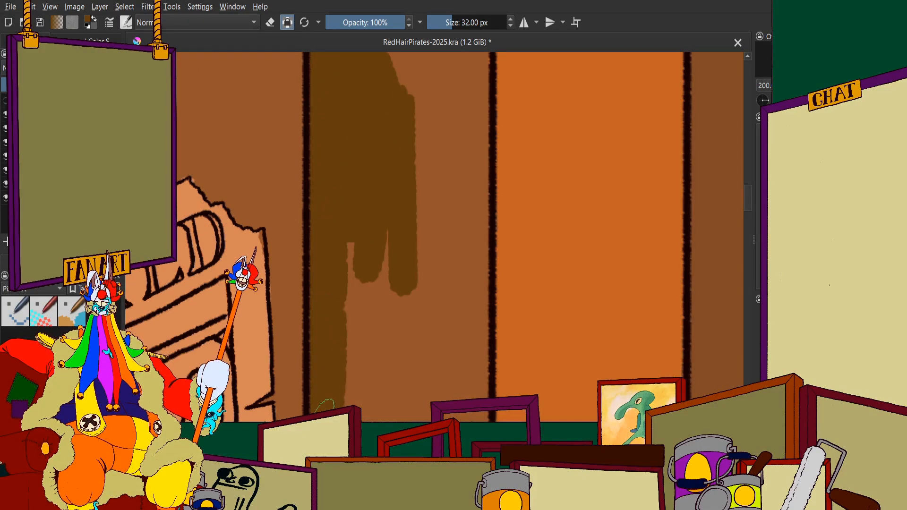
pyautogui.moveTo(345, 350)
pyautogui.mouseDown()
pyautogui.moveTo(347, 401)
pyautogui.moveTo(347, 379)
pyautogui.moveTo(388, 407)
pyautogui.moveTo(401, 243)
pyautogui.moveTo(422, 147)
pyautogui.moveTo(446, 385)
pyautogui.moveTo(476, 101)
pyautogui.mouseUp()
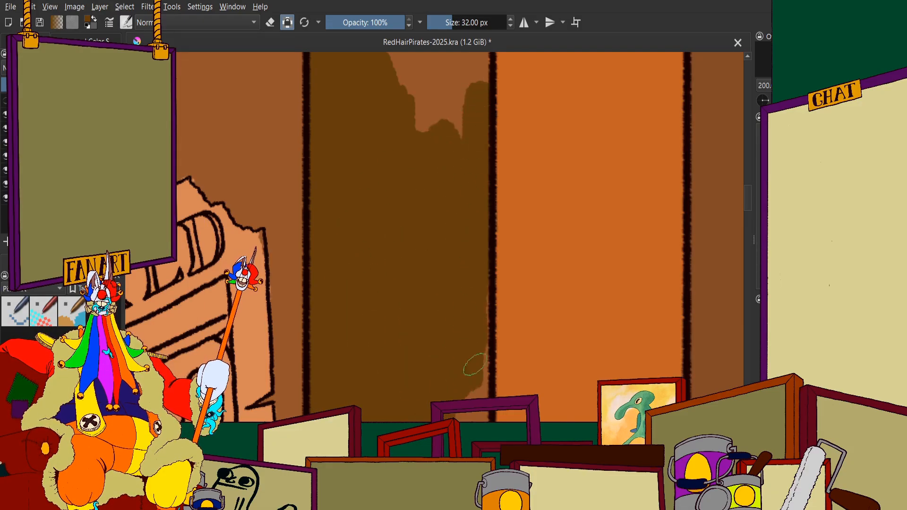
# Extend the olive-brown up the fourth plank along both side lines towards the sloping ceiling trim
pyautogui.scroll(-4, 414, 288)
pyautogui.scroll(5, 418, 235)
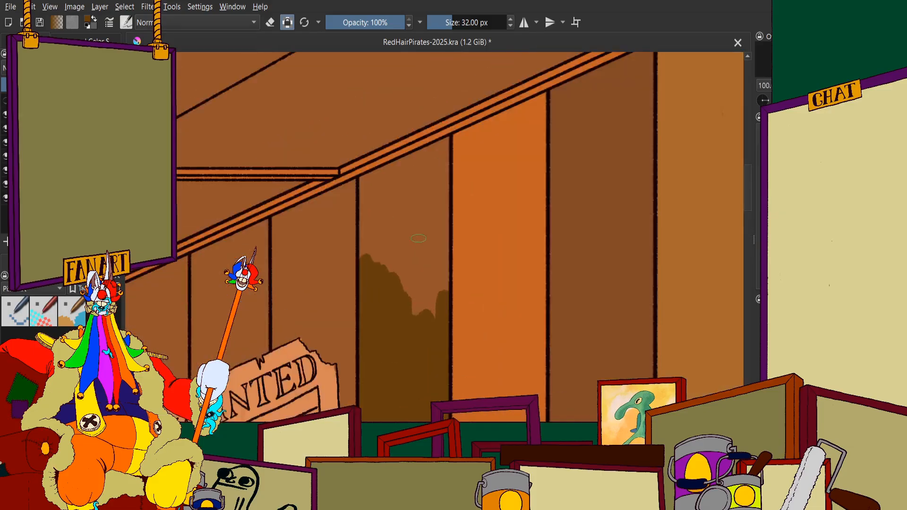
pyautogui.moveTo(433, 203)
pyautogui.mouseDown()
pyautogui.moveTo(428, 309)
pyautogui.moveTo(473, 251)
pyautogui.moveTo(479, 84)
pyautogui.mouseUp()
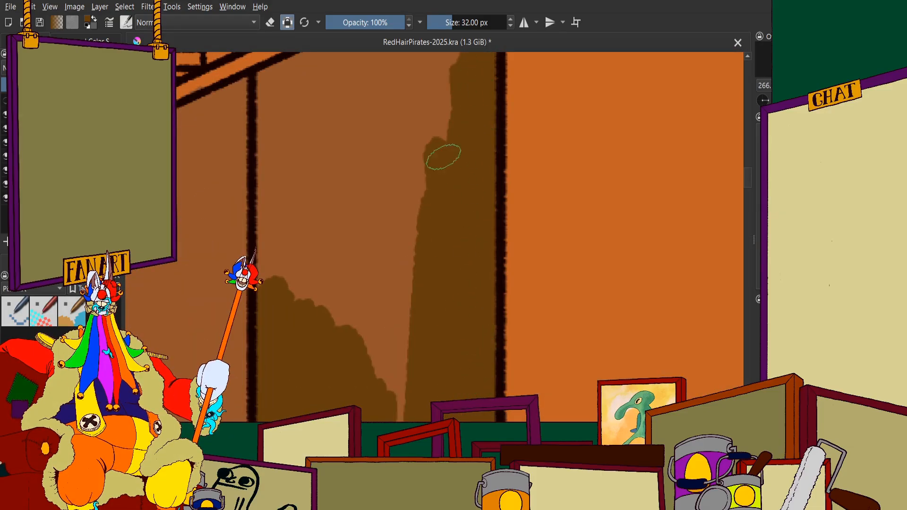
pyautogui.moveTo(443, 157)
pyautogui.mouseDown()
pyautogui.moveTo(399, 302)
pyautogui.moveTo(382, 102)
pyautogui.moveTo(340, 92)
pyautogui.moveTo(311, 156)
pyautogui.moveTo(273, 191)
pyautogui.moveTo(270, 295)
pyautogui.mouseUp()
pyautogui.scroll(-3, 283, 265)
pyautogui.scroll(5, 300, 198)
pyautogui.moveTo(328, 263)
pyautogui.mouseDown()
pyautogui.moveTo(354, 218)
pyautogui.moveTo(311, 211)
pyautogui.mouseUp()
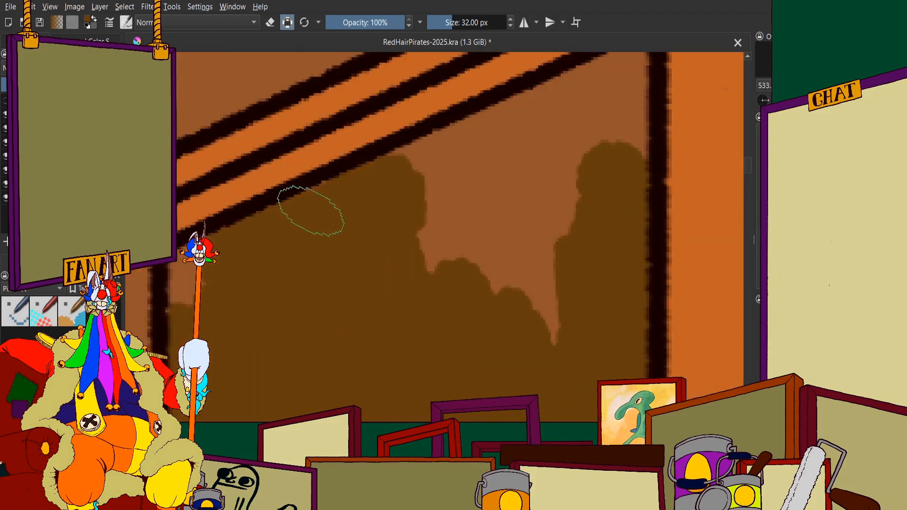
# Cover the remaining lighter brown at the fourth plank's top with olive-brown up to the ceiling trim's underside
pyautogui.scroll(-3, 233, 263)
pyautogui.scroll(3, 360, 197)
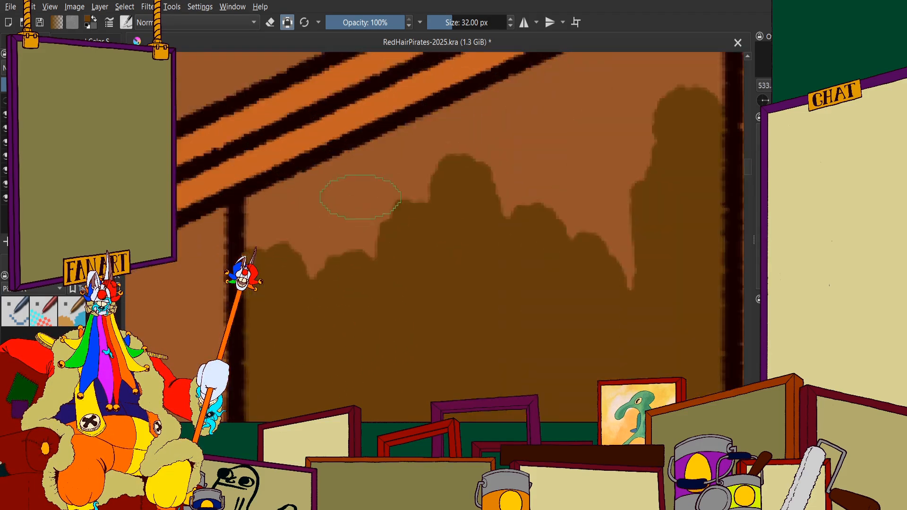
pyautogui.scroll(1, 360, 197)
pyautogui.moveTo(510, 163)
pyautogui.mouseDown()
pyautogui.moveTo(324, 283)
pyautogui.moveTo(389, 157)
pyautogui.moveTo(213, 237)
pyautogui.mouseUp()
pyautogui.scroll(-5, 238, 250)
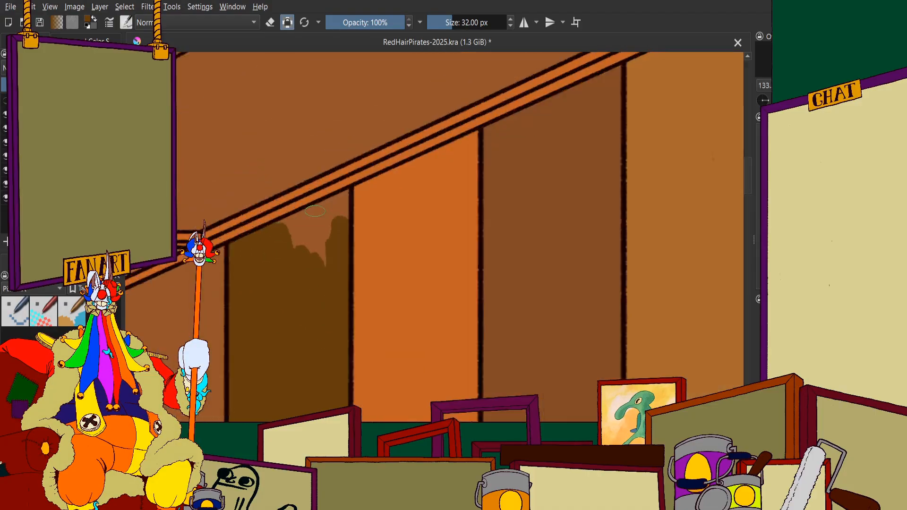
pyautogui.scroll(4, 315, 211)
pyautogui.moveTo(315, 211)
pyautogui.mouseDown()
pyautogui.moveTo(208, 324)
pyautogui.moveTo(338, 370)
pyautogui.moveTo(363, 364)
pyautogui.mouseUp()
pyautogui.moveTo(308, 207)
pyautogui.mouseDown()
pyautogui.moveTo(412, 156)
pyautogui.moveTo(454, 119)
pyautogui.moveTo(443, 266)
pyautogui.moveTo(402, 236)
pyautogui.mouseUp()
# Fill the fourth plank's middle stretch beside the wanted poster's lower half with olive-brown out to both side lines
pyautogui.scroll(-4, 378, 322)
pyautogui.scroll(6, 377, 321)
pyautogui.moveTo(462, 173)
pyautogui.mouseDown()
pyautogui.moveTo(470, 143)
pyautogui.moveTo(465, 420)
pyautogui.mouseUp()
pyautogui.moveTo(470, 357)
pyautogui.mouseDown()
pyautogui.moveTo(396, 283)
pyautogui.moveTo(334, 263)
pyautogui.moveTo(270, 164)
pyautogui.mouseUp()
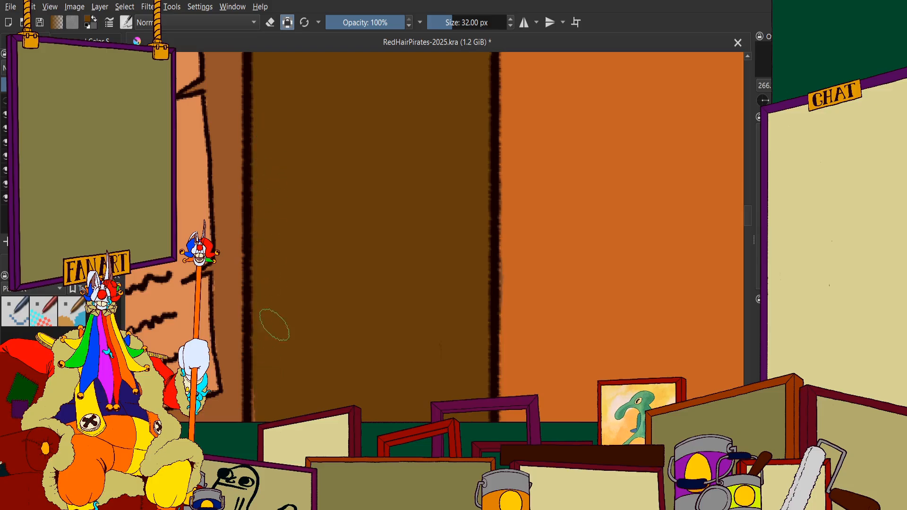
pyautogui.moveTo(274, 325); pyautogui.dragTo(270, 407)
pyautogui.scroll(-6, 289, 279)
pyautogui.scroll(5, 320, 331)
pyautogui.moveTo(303, 146)
pyautogui.mouseDown()
pyautogui.moveTo(302, 348)
pyautogui.moveTo(239, 126)
pyautogui.moveTo(210, 283)
pyautogui.moveTo(196, 135)
pyautogui.mouseUp()
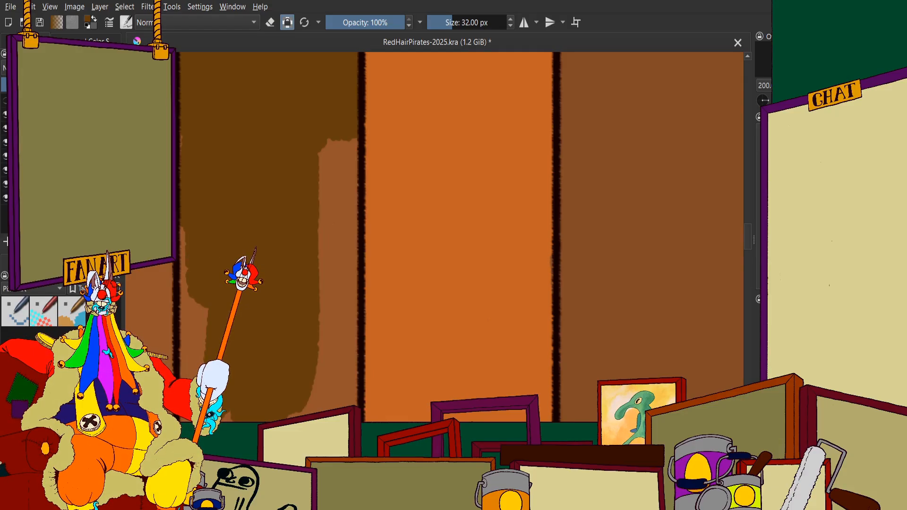
pyautogui.moveTo(314, 137)
pyautogui.mouseDown()
pyautogui.moveTo(319, 254)
pyautogui.moveTo(340, 240)
pyautogui.moveTo(345, 105)
pyautogui.moveTo(345, 381)
pyautogui.moveTo(342, 260)
pyautogui.moveTo(341, 382)
pyautogui.moveTo(322, 336)
pyautogui.moveTo(300, 355)
pyautogui.mouseUp()
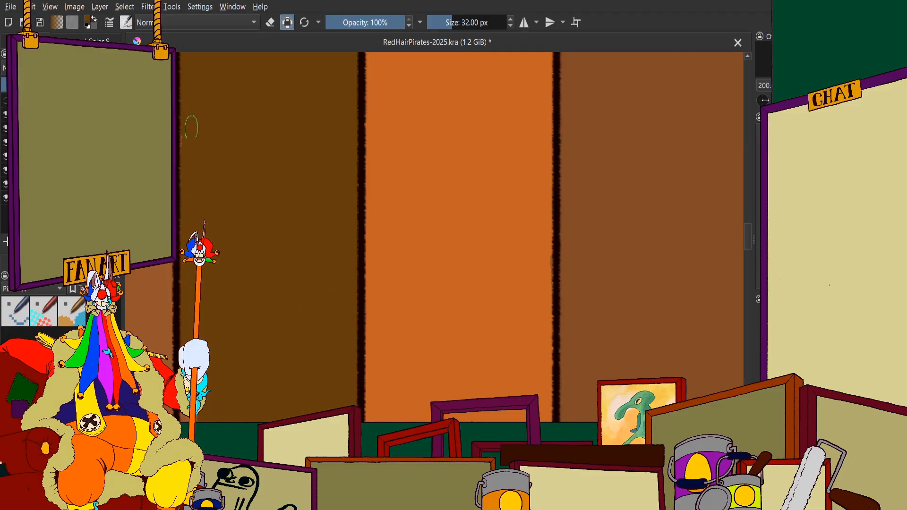
# Continue the olive-brown down the fourth plank below the wanted poster, stopping just above the counter
pyautogui.scroll(-2, 200, 144)
pyautogui.scroll(4, 200, 150)
pyautogui.scroll(-5, 215, 165)
pyautogui.scroll(6, 212, 165)
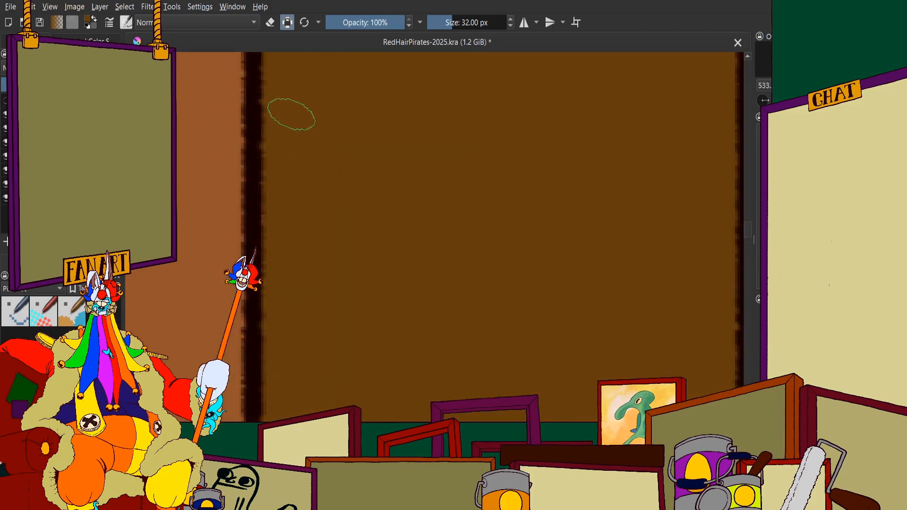
pyautogui.scroll(-6, 283, 120)
pyautogui.scroll(2, 269, 82)
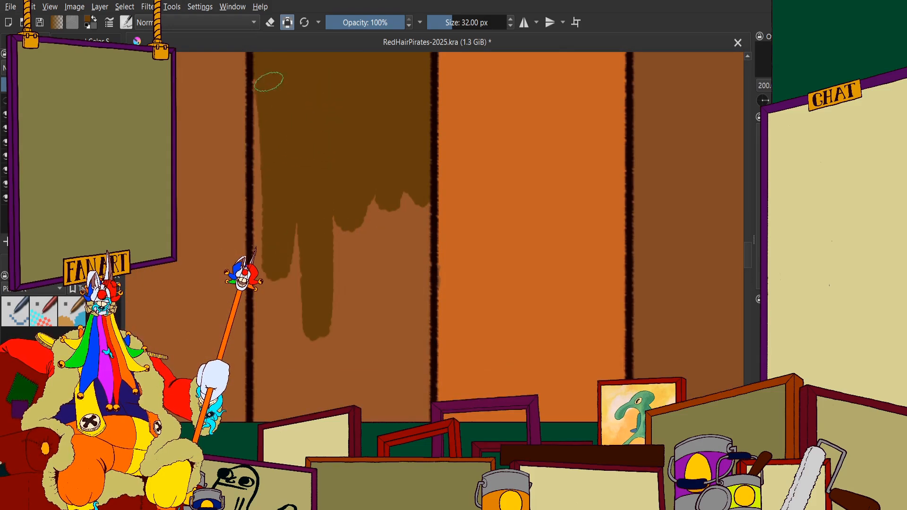
pyautogui.moveTo(266, 94)
pyautogui.mouseDown()
pyautogui.moveTo(269, 234)
pyautogui.moveTo(259, 277)
pyautogui.moveTo(269, 181)
pyautogui.moveTo(271, 399)
pyautogui.moveTo(311, 335)
pyautogui.moveTo(329, 336)
pyautogui.moveTo(346, 156)
pyautogui.moveTo(410, 290)
pyautogui.mouseUp()
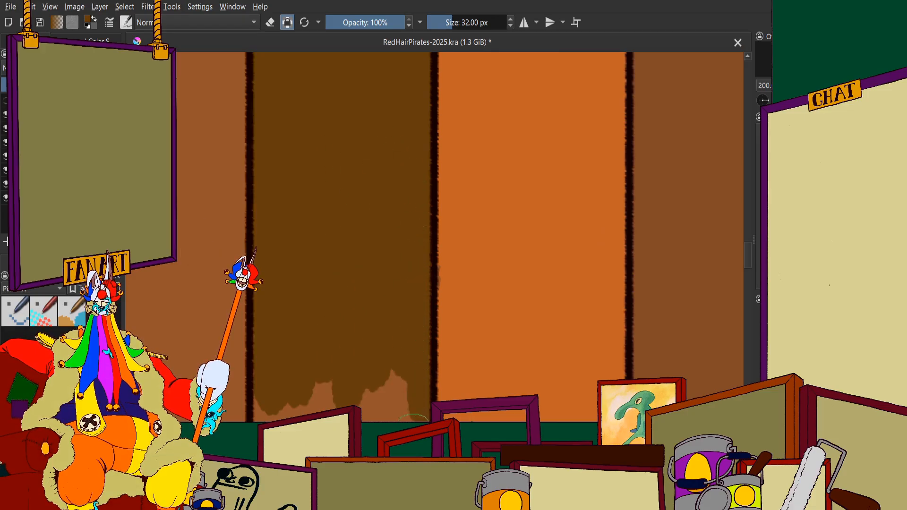
# Fill the last uneven brown patches at the fourth plank's lower end with olive-brown down to the counter's top edge
pyautogui.scroll(-2, 359, 331)
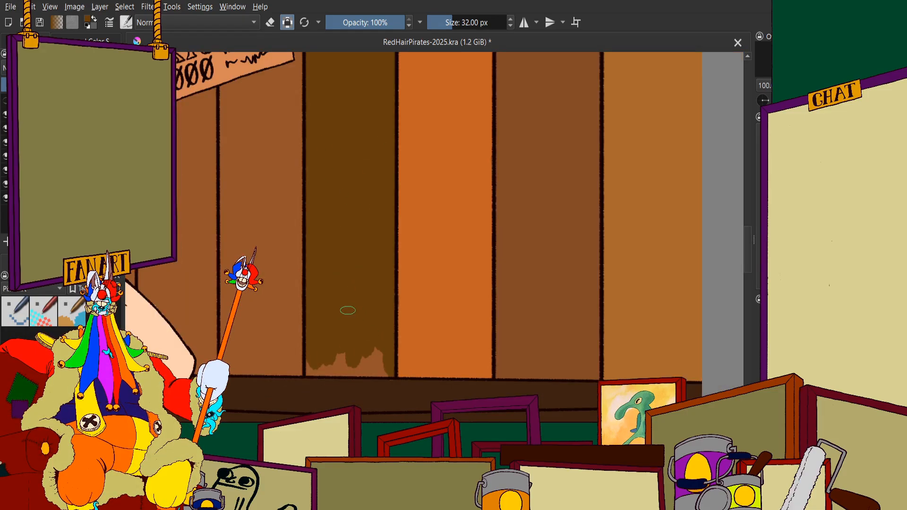
pyautogui.scroll(4, 334, 336)
pyautogui.moveTo(457, 287)
pyautogui.mouseDown()
pyautogui.moveTo(540, 355)
pyautogui.moveTo(412, 368)
pyautogui.moveTo(551, 380)
pyautogui.moveTo(376, 356)
pyautogui.moveTo(279, 372)
pyautogui.moveTo(395, 373)
pyautogui.moveTo(242, 382)
pyautogui.mouseUp()
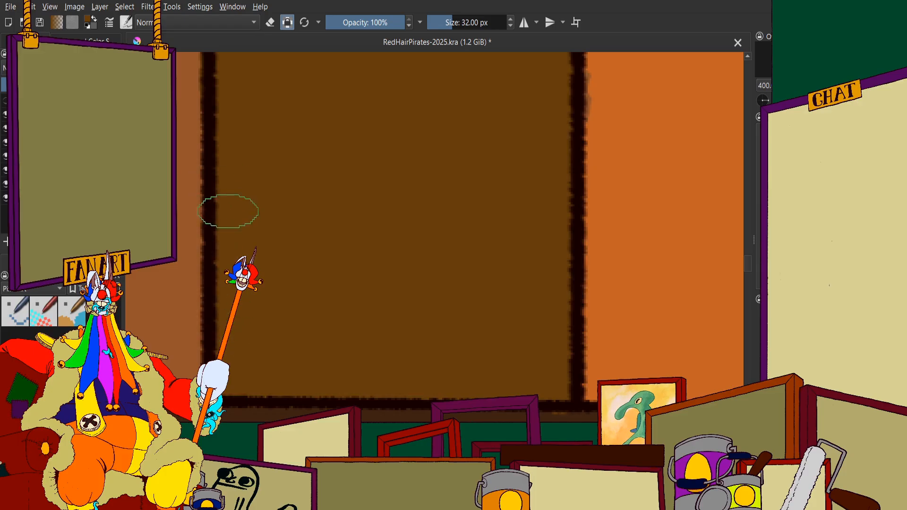
pyautogui.scroll(-5, 228, 211)
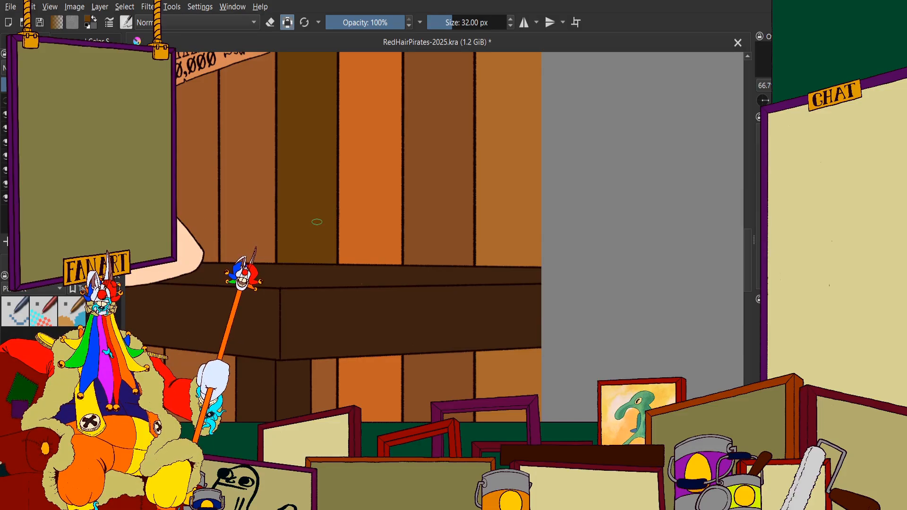
# Paint the upper part of the fourth plank's narrow section directly under the counter olive-brown
pyautogui.scroll(-4, 391, 184)
pyautogui.scroll(10, 372, 190)
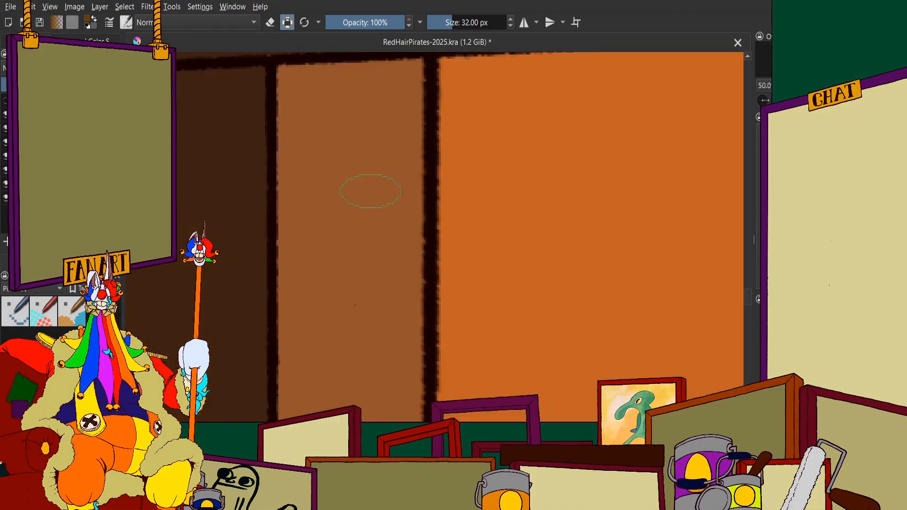
pyautogui.moveTo(388, 132); pyautogui.dragTo(407, 186)
pyautogui.scroll(-2, 408, 185)
pyautogui.scroll(1, 392, 142)
pyautogui.moveTo(392, 142)
pyautogui.mouseDown()
pyautogui.moveTo(379, 283)
pyautogui.moveTo(361, 310)
pyautogui.moveTo(319, 204)
pyautogui.moveTo(308, 151)
pyautogui.mouseUp()
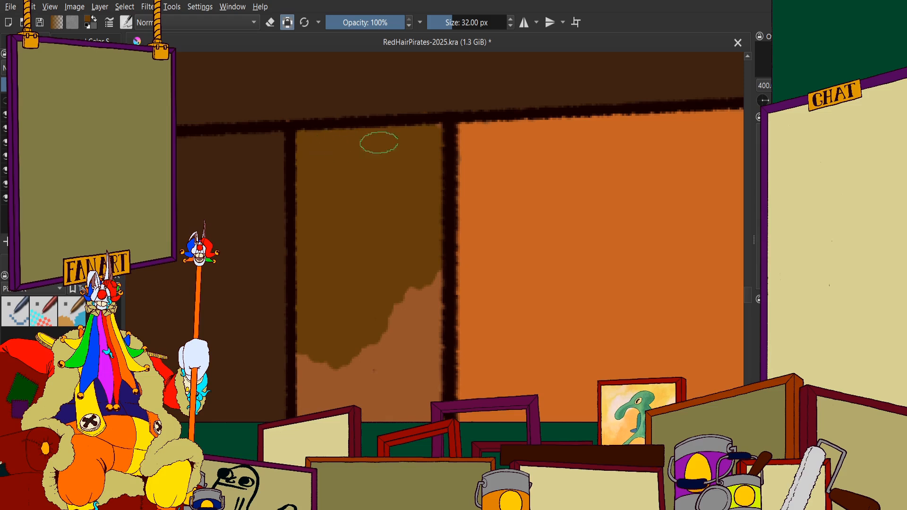
# Extend the olive-brown down the fourth plank's section between the counter and the lower rail, out to both side lines
pyautogui.scroll(-4, 401, 128)
pyautogui.scroll(4, 405, 169)
pyautogui.moveTo(410, 161); pyautogui.dragTo(405, 337)
pyautogui.moveTo(393, 189)
pyautogui.mouseDown()
pyautogui.moveTo(408, 417)
pyautogui.moveTo(364, 241)
pyautogui.mouseUp()
pyautogui.moveTo(364, 241)
pyautogui.mouseDown()
pyautogui.moveTo(333, 415)
pyautogui.moveTo(304, 205)
pyautogui.mouseUp()
pyautogui.scroll(-3, 316, 318)
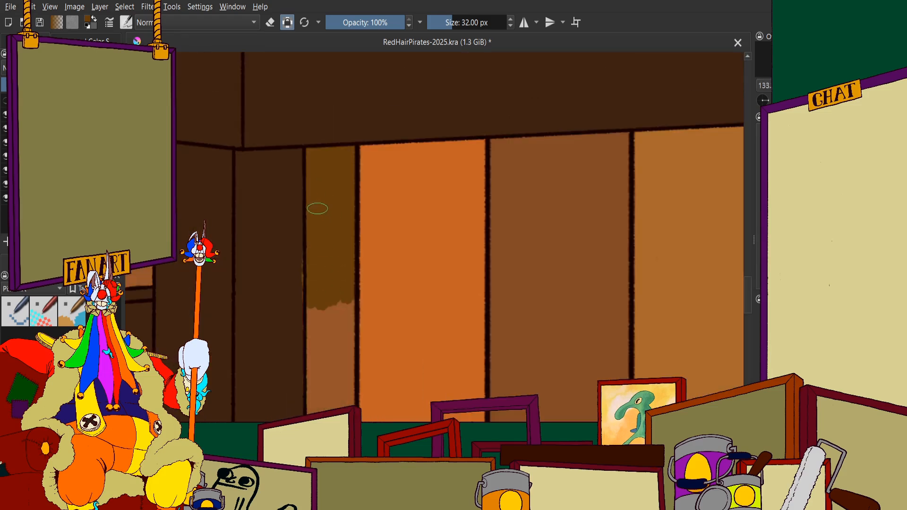
# Fill the remaining brown of the fourth plank's section with olive-brown down to the lower rail's top edge
pyautogui.scroll(4, 398, 71)
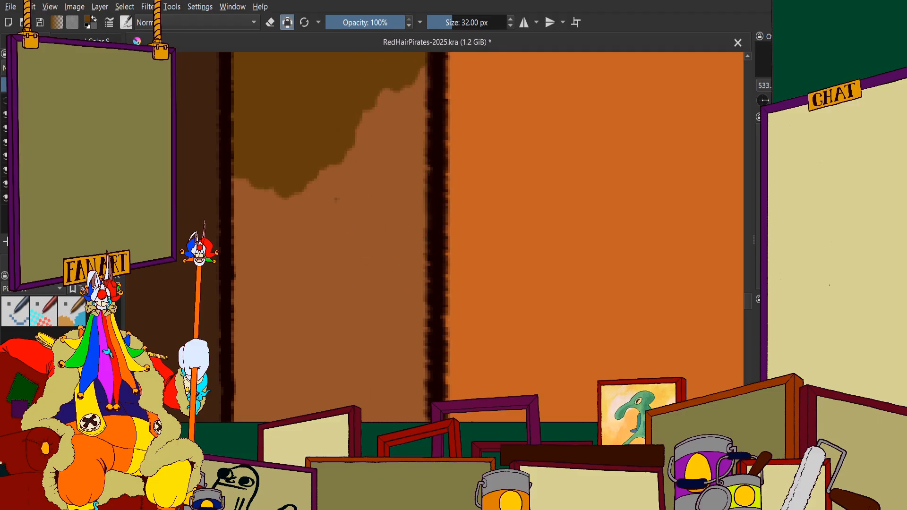
pyautogui.scroll(-2, 384, 149)
pyautogui.moveTo(381, 116)
pyautogui.mouseDown()
pyautogui.moveTo(395, 224)
pyautogui.moveTo(391, 287)
pyautogui.moveTo(346, 318)
pyautogui.moveTo(324, 146)
pyautogui.moveTo(333, 392)
pyautogui.moveTo(329, 330)
pyautogui.moveTo(356, 337)
pyautogui.moveTo(391, 291)
pyautogui.mouseUp()
pyautogui.scroll(-3, 341, 222)
pyautogui.scroll(5, 347, 372)
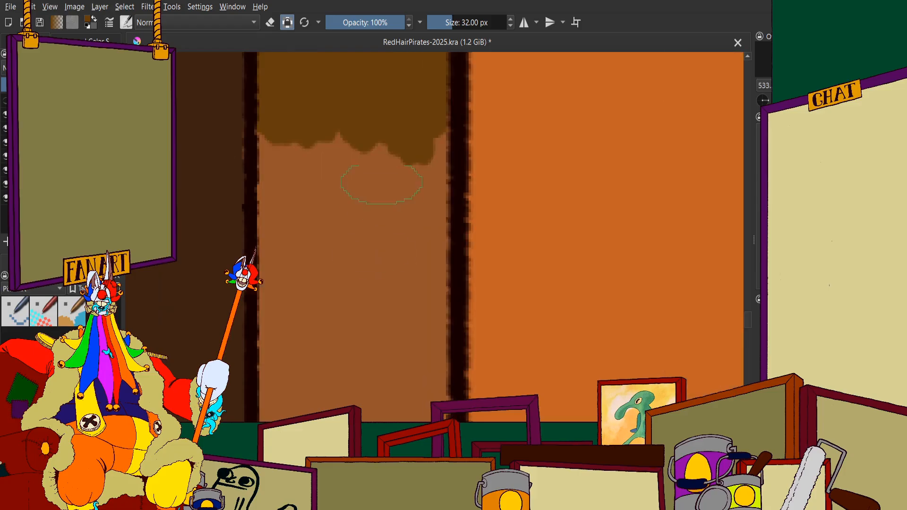
pyautogui.moveTo(423, 93)
pyautogui.mouseDown()
pyautogui.moveTo(415, 218)
pyautogui.moveTo(379, 379)
pyautogui.moveTo(317, 304)
pyautogui.moveTo(290, 114)
pyautogui.moveTo(290, 347)
pyautogui.moveTo(302, 343)
pyautogui.moveTo(342, 425)
pyautogui.mouseUp()
pyautogui.scroll(-2, 415, 333)
pyautogui.scroll(3, 361, 313)
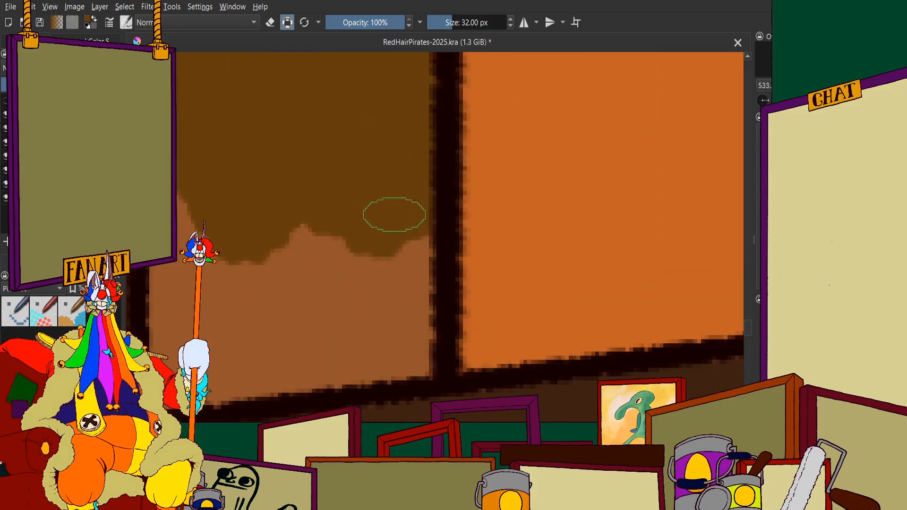
pyautogui.moveTo(404, 345)
pyautogui.mouseDown()
pyautogui.moveTo(327, 366)
pyautogui.moveTo(191, 345)
pyautogui.moveTo(276, 322)
pyautogui.moveTo(232, 279)
pyautogui.moveTo(201, 191)
pyautogui.moveTo(180, 316)
pyautogui.mouseUp()
pyautogui.scroll(-6, 363, 266)
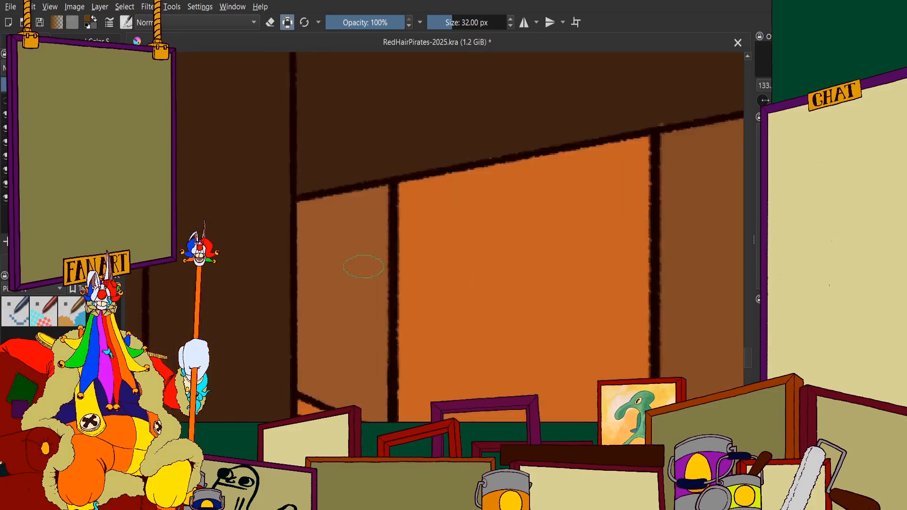
# Paint the fourth plank's lowest section olive-brown from the underside of the lower rail to the skirting board
pyautogui.scroll(3, 363, 267)
pyautogui.moveTo(380, 162)
pyautogui.mouseDown()
pyautogui.moveTo(390, 230)
pyautogui.moveTo(313, 183)
pyautogui.moveTo(221, 205)
pyautogui.moveTo(208, 302)
pyautogui.mouseUp()
pyautogui.scroll(-4, 220, 271)
pyautogui.scroll(2, 222, 207)
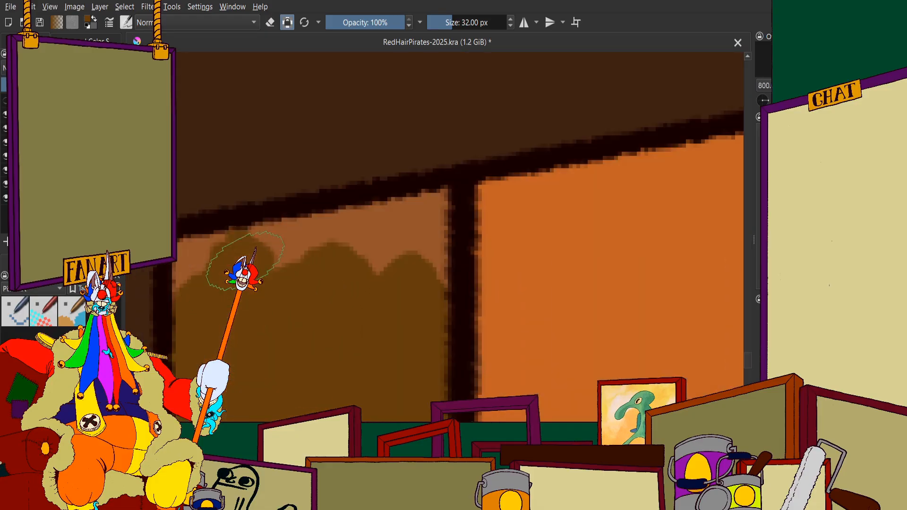
pyautogui.moveTo(239, 267)
pyautogui.mouseDown()
pyautogui.moveTo(205, 269)
pyautogui.moveTo(421, 217)
pyautogui.moveTo(424, 303)
pyautogui.mouseUp()
pyautogui.scroll(-2, 424, 302)
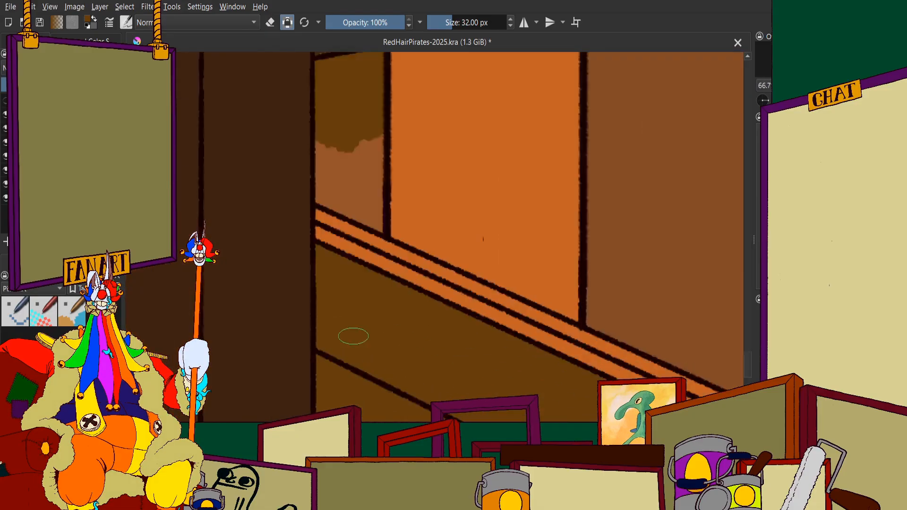
pyautogui.moveTo(359, 155)
pyautogui.mouseDown()
pyautogui.moveTo(380, 101)
pyautogui.moveTo(371, 264)
pyautogui.moveTo(394, 350)
pyautogui.moveTo(299, 298)
pyautogui.moveTo(316, 296)
pyautogui.moveTo(242, 274)
pyautogui.moveTo(247, 115)
pyautogui.moveTo(274, 138)
pyautogui.moveTo(327, 255)
pyautogui.mouseUp()
pyautogui.scroll(-15, 326, 255)
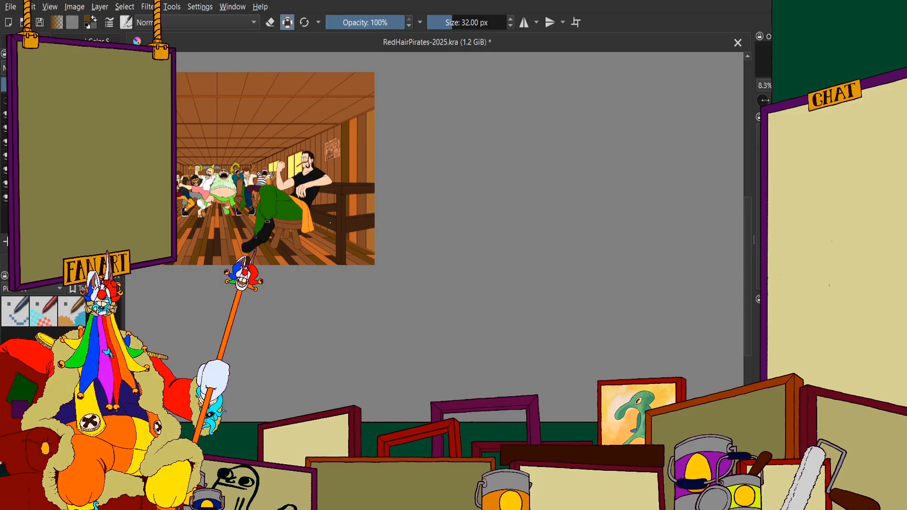
# Sample the outermost plank's golden brown and paint the fifth plank's stretch below the wanted poster with it
pyautogui.scroll(5, 330, 224)
pyautogui.scroll(-3, 331, 189)
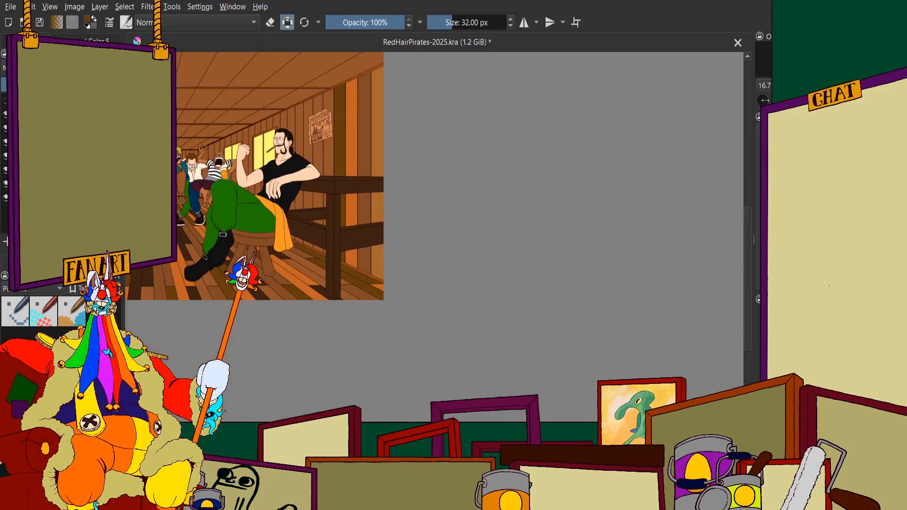
pyautogui.scroll(2, 331, 158)
pyautogui.scroll(-2, 331, 158)
pyautogui.scroll(3, 272, 169)
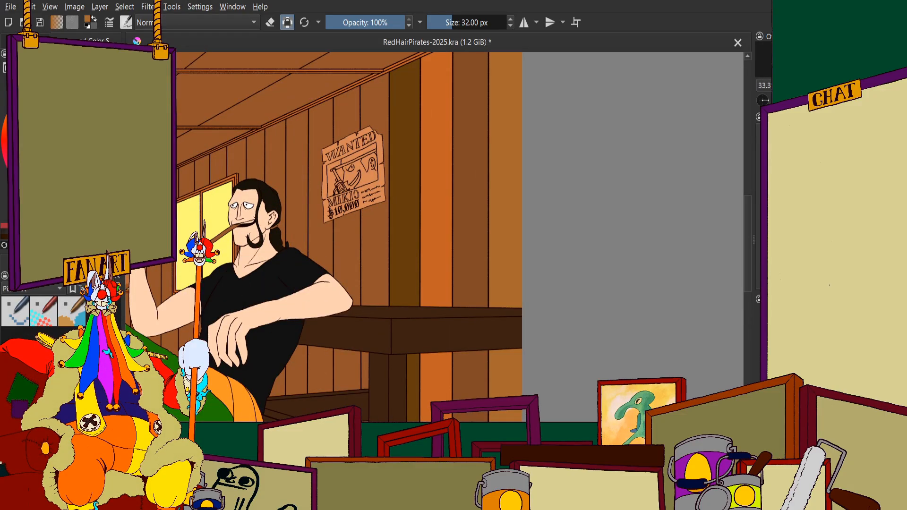
pyautogui.scroll(1, 558, 172)
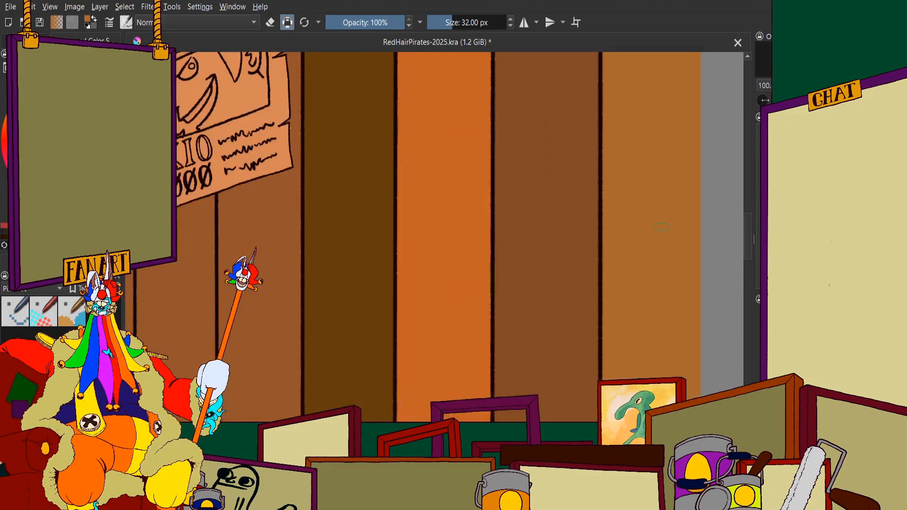
pyautogui.scroll(-2, 587, 265)
pyautogui.scroll(5, 450, 138)
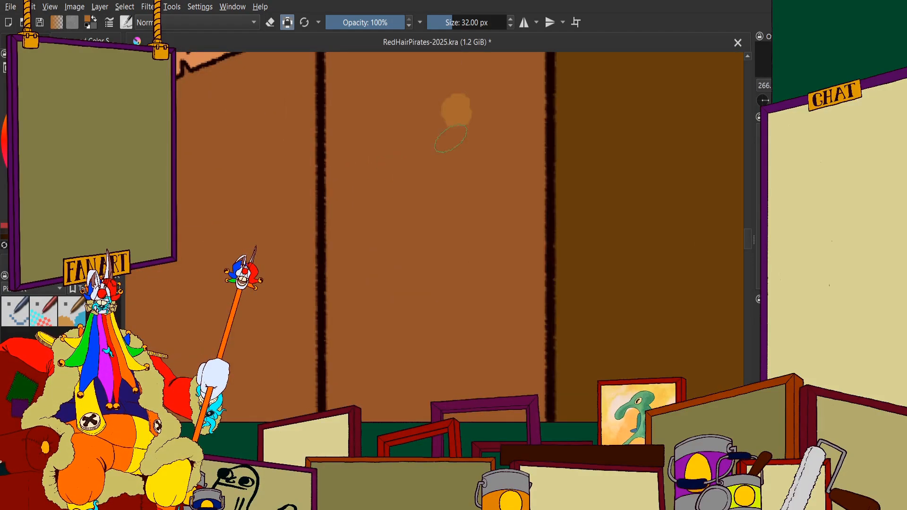
pyautogui.moveTo(450, 139)
pyautogui.mouseDown()
pyautogui.moveTo(423, 132)
pyautogui.moveTo(394, 198)
pyautogui.moveTo(373, 114)
pyautogui.moveTo(346, 67)
pyautogui.moveTo(346, 377)
pyautogui.moveTo(347, 334)
pyautogui.mouseUp()
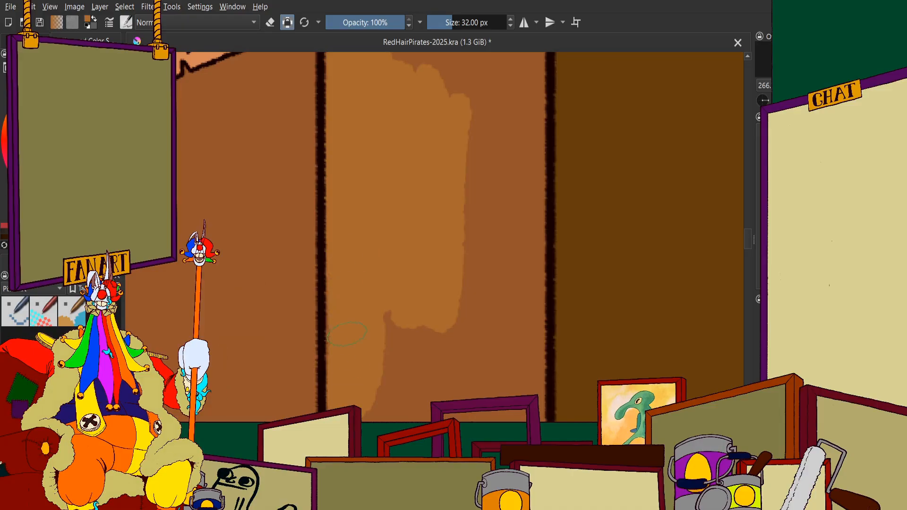
pyautogui.moveTo(376, 276)
pyautogui.mouseDown()
pyautogui.moveTo(439, 387)
pyautogui.moveTo(471, 183)
pyautogui.moveTo(499, 187)
pyautogui.moveTo(509, 385)
pyautogui.moveTo(528, 187)
pyautogui.mouseUp()
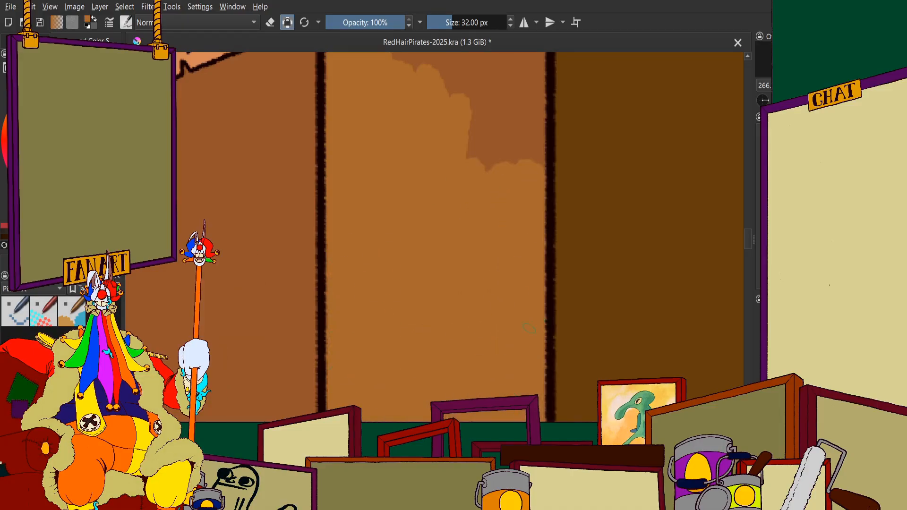
# Fill the fifth plank golden brown up to the wanted poster's lower edge and cover the leftover patches beneath it
pyautogui.scroll(-4, 529, 326)
pyautogui.scroll(5, 481, 234)
pyautogui.moveTo(359, 383); pyautogui.dragTo(267, 382)
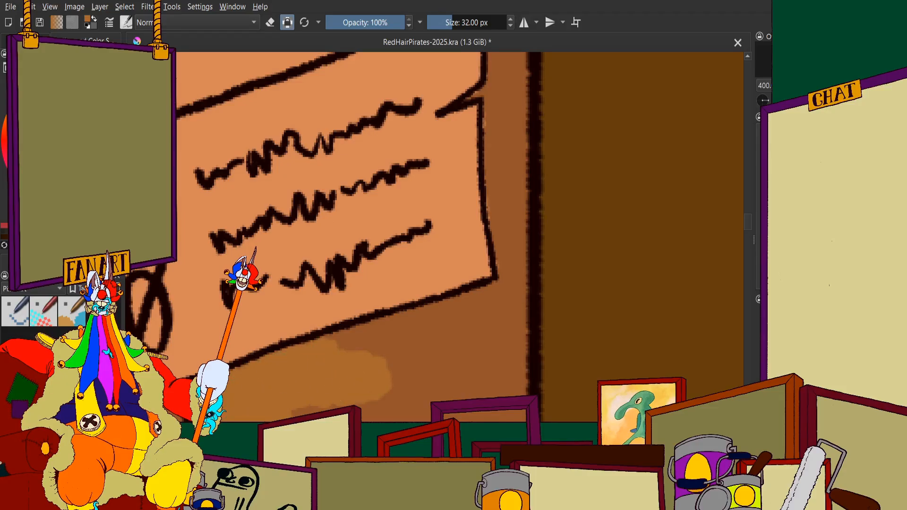
pyautogui.moveTo(339, 361); pyautogui.dragTo(415, 332)
pyautogui.moveTo(363, 351)
pyautogui.mouseDown()
pyautogui.moveTo(469, 318)
pyautogui.moveTo(516, 289)
pyautogui.moveTo(512, 327)
pyautogui.mouseUp()
pyautogui.scroll(-5, 449, 234)
pyautogui.scroll(4, 452, 288)
pyautogui.moveTo(474, 161)
pyautogui.mouseDown()
pyautogui.moveTo(472, 250)
pyautogui.moveTo(474, 236)
pyautogui.mouseUp()
pyautogui.moveTo(461, 142)
pyautogui.mouseDown()
pyautogui.moveTo(428, 295)
pyautogui.moveTo(435, 289)
pyautogui.mouseUp()
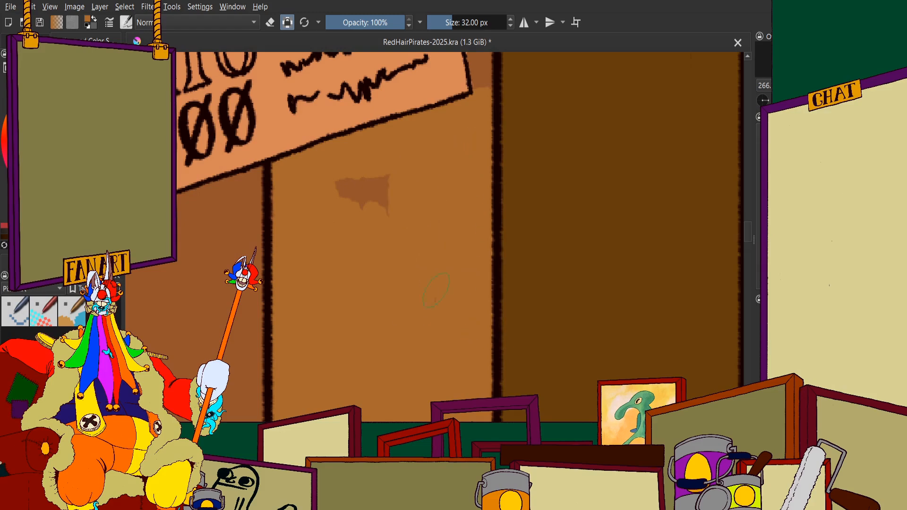
pyautogui.moveTo(374, 224); pyautogui.dragTo(356, 195)
# Continue the golden brown down the fifth plank towards the counter, filling out to both side lines
pyautogui.scroll(-6, 404, 232)
pyautogui.scroll(6, 409, 279)
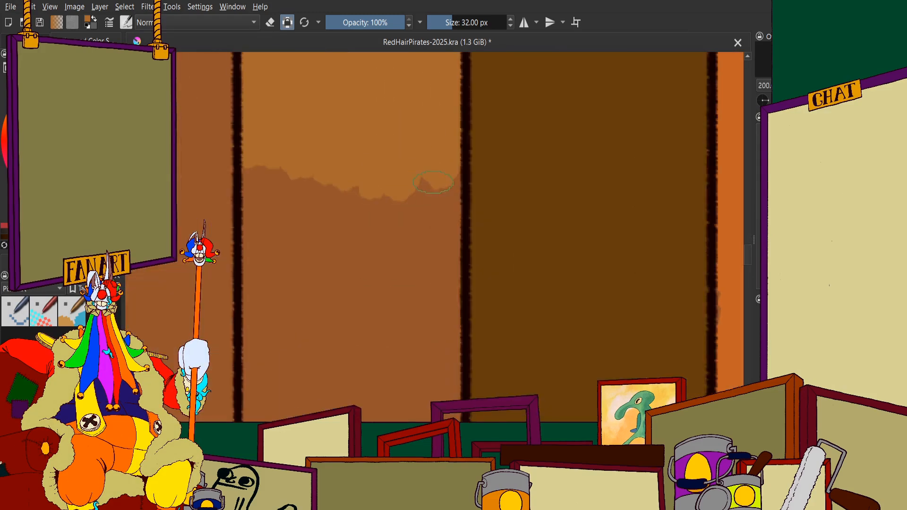
pyautogui.moveTo(453, 172); pyautogui.dragTo(450, 300)
pyautogui.moveTo(438, 150)
pyautogui.mouseDown()
pyautogui.moveTo(446, 355)
pyautogui.moveTo(402, 343)
pyautogui.moveTo(347, 165)
pyautogui.moveTo(342, 285)
pyautogui.moveTo(308, 244)
pyautogui.moveTo(279, 115)
pyautogui.moveTo(276, 236)
pyautogui.mouseUp()
pyautogui.scroll(-2, 326, 106)
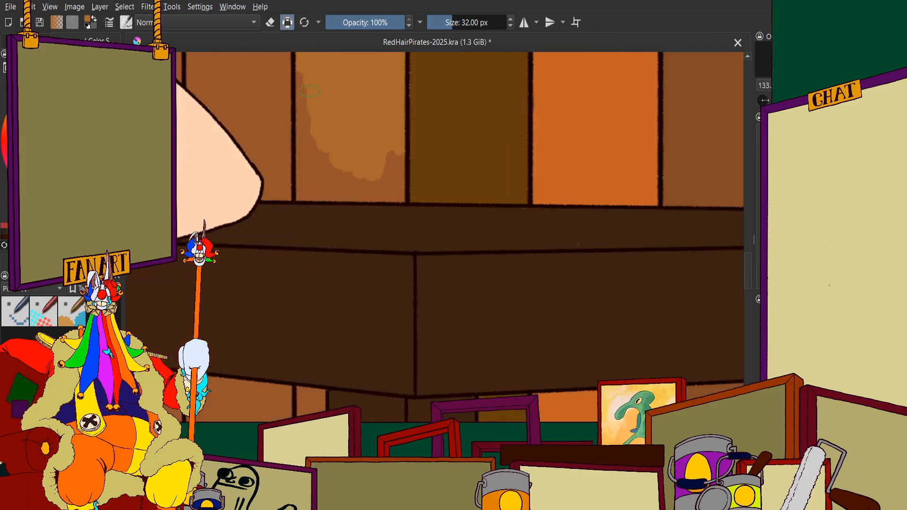
pyautogui.scroll(3, 302, 85)
pyautogui.moveTo(280, 71)
pyautogui.mouseDown()
pyautogui.moveTo(271, 149)
pyautogui.moveTo(302, 322)
pyautogui.moveTo(356, 330)
pyautogui.moveTo(451, 416)
pyautogui.moveTo(570, 392)
pyautogui.moveTo(582, 359)
pyautogui.mouseUp()
# Fill the last brown patches at the fifth plank's lower end with golden brown down to the counter's top edge
pyautogui.scroll(-2, 523, 284)
pyautogui.scroll(2, 532, 375)
pyautogui.moveTo(452, 354); pyautogui.dragTo(523, 366)
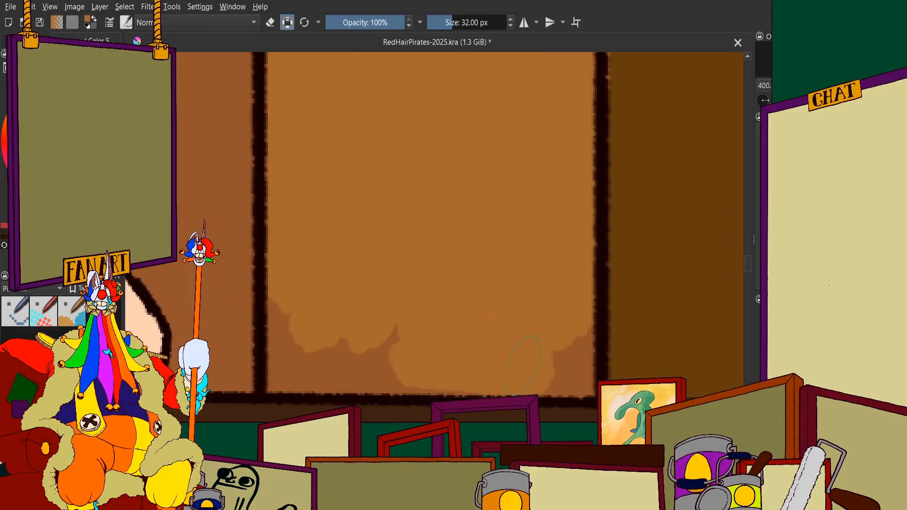
pyautogui.scroll(-1, 432, 254)
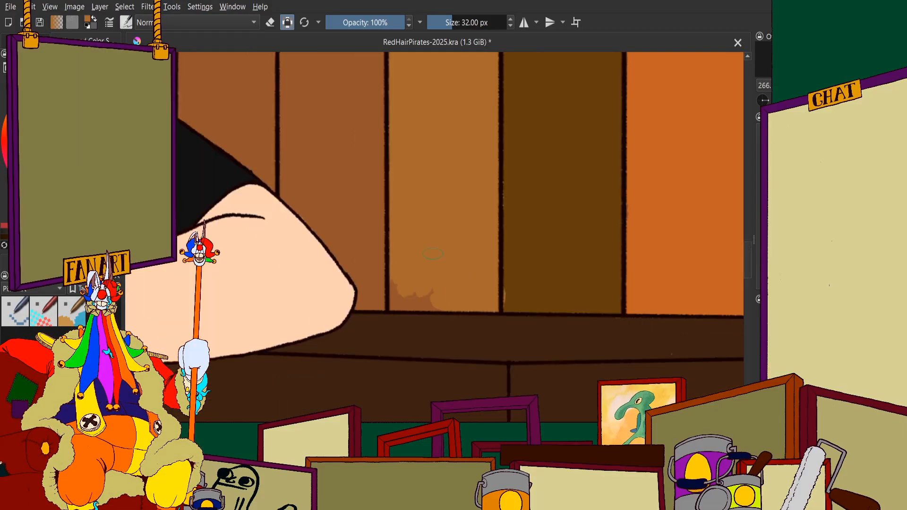
pyautogui.scroll(5, 509, 308)
pyautogui.moveTo(302, 264)
pyautogui.mouseDown()
pyautogui.moveTo(388, 307)
pyautogui.moveTo(425, 359)
pyautogui.moveTo(533, 329)
pyautogui.mouseUp()
pyautogui.scroll(-4, 549, 301)
pyautogui.scroll(3, 453, 279)
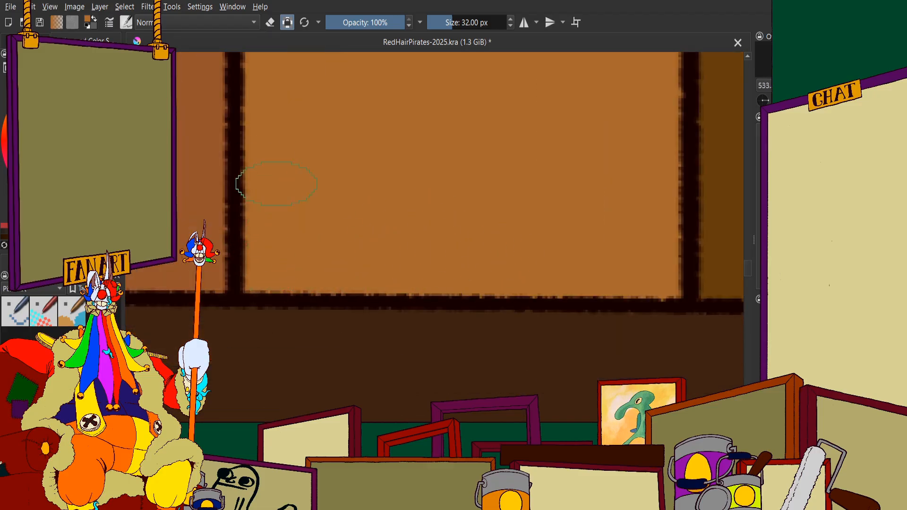
pyautogui.scroll(-10, 276, 183)
pyautogui.scroll(1, 276, 183)
pyautogui.scroll(-2, 276, 183)
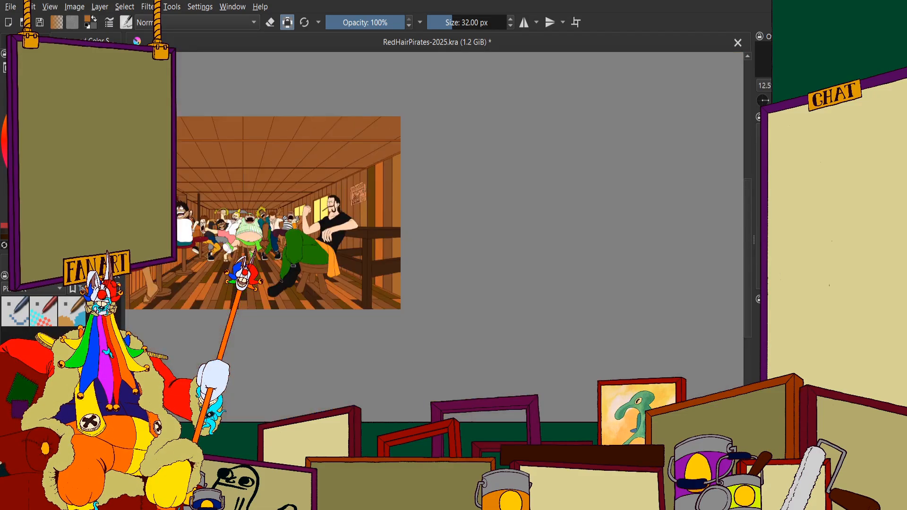
# Paint the torn notch in the wanted poster's outer edge and the fifth plank's strip around it golden brown
pyautogui.scroll(1, 369, 186)
pyautogui.scroll(-2, 346, 213)
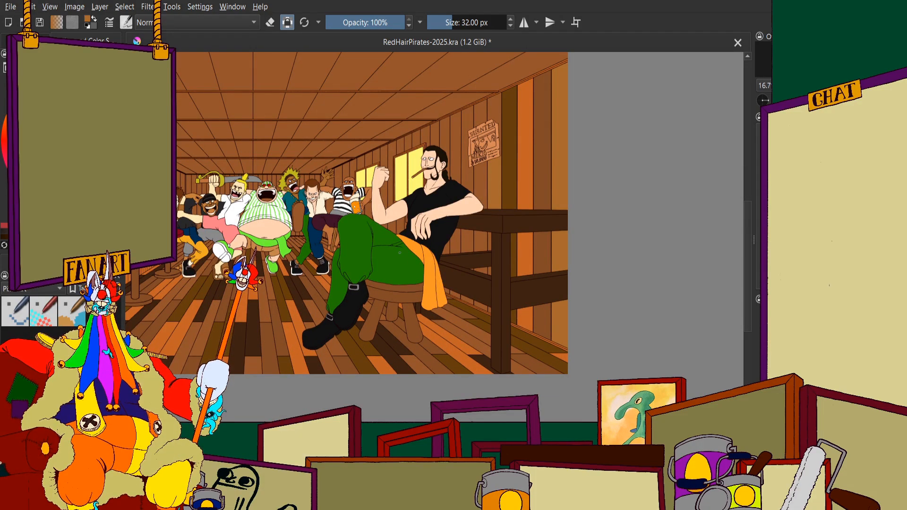
pyautogui.scroll(11, 452, 139)
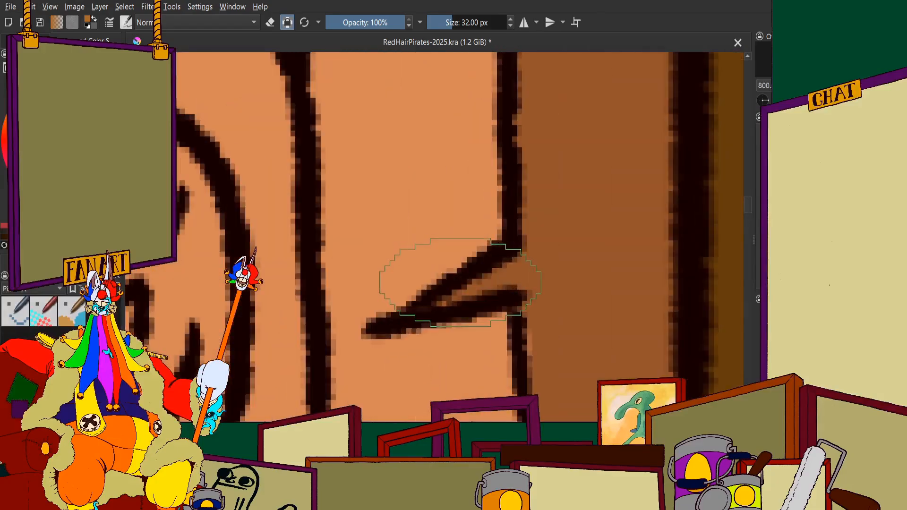
pyautogui.moveTo(458, 298)
pyautogui.mouseDown()
pyautogui.moveTo(559, 250)
pyautogui.moveTo(628, 245)
pyautogui.moveTo(614, 130)
pyautogui.mouseUp()
pyautogui.scroll(-1, 591, 237)
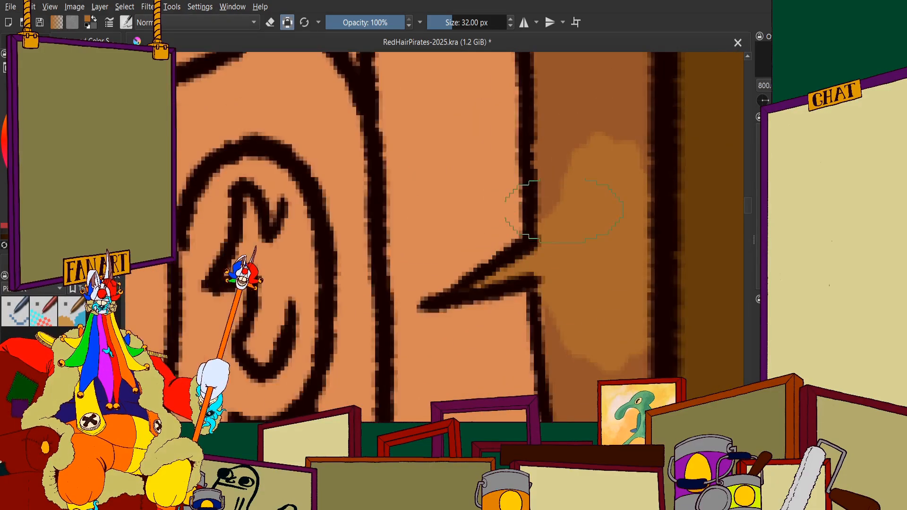
pyautogui.scroll(-2, 552, 156)
pyautogui.moveTo(582, 281)
pyautogui.mouseDown()
pyautogui.moveTo(552, 156)
pyautogui.moveTo(579, 359)
pyautogui.moveTo(586, 265)
pyautogui.mouseUp()
# Continue the golden brown down the narrow strip between the wanted poster and the fourth plank to the poster's lower part
pyautogui.scroll(-3, 549, 156)
pyautogui.scroll(2, 550, 304)
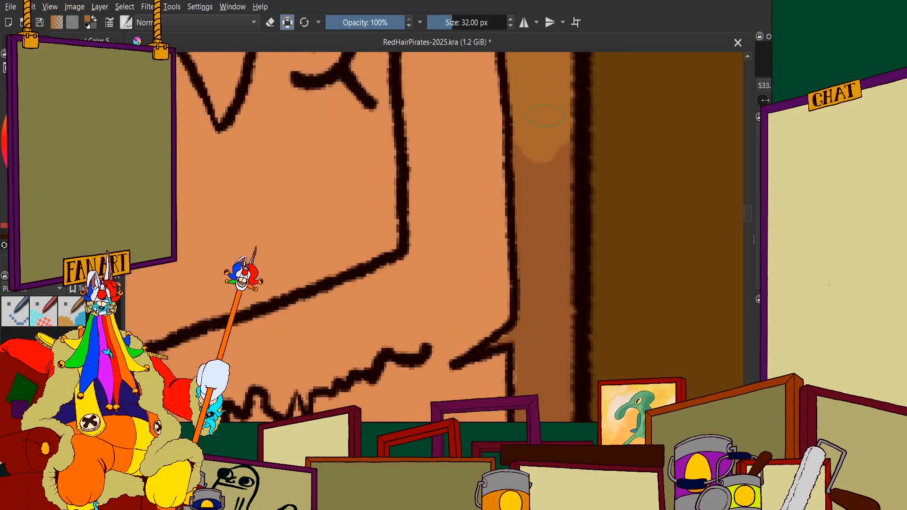
pyautogui.moveTo(543, 156)
pyautogui.mouseDown()
pyautogui.moveTo(552, 401)
pyautogui.moveTo(547, 243)
pyautogui.mouseUp()
pyautogui.moveTo(537, 295); pyautogui.dragTo(553, 324)
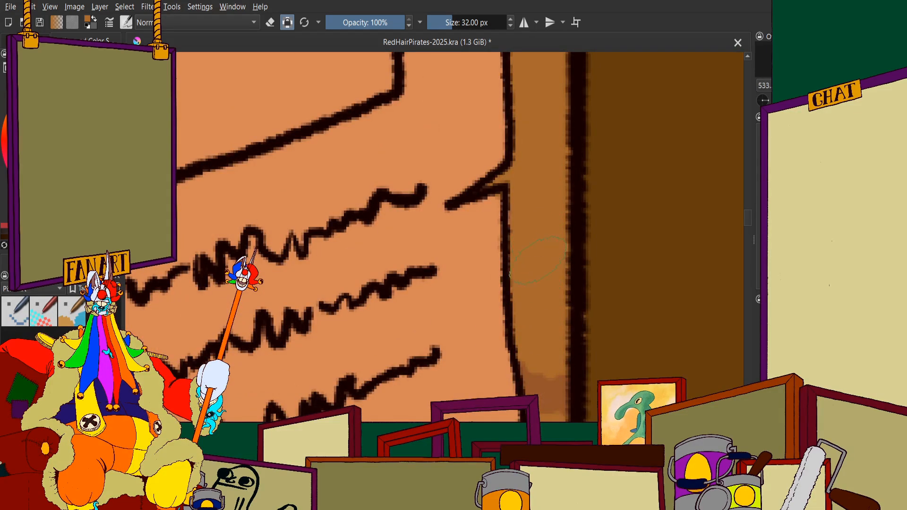
pyautogui.scroll(-7, 538, 260)
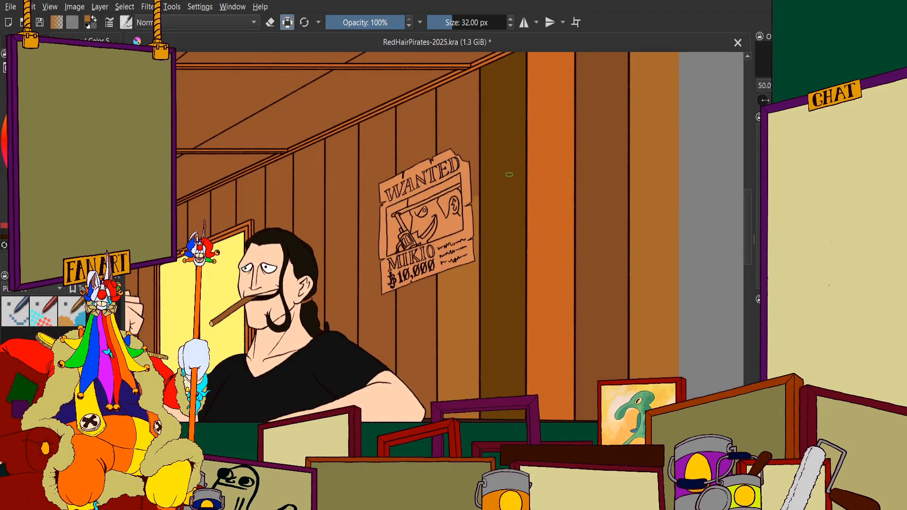
# Extend the golden brown strip up past the wanted poster's upper outer corner along the fourth plank's line
pyautogui.scroll(5, 509, 175)
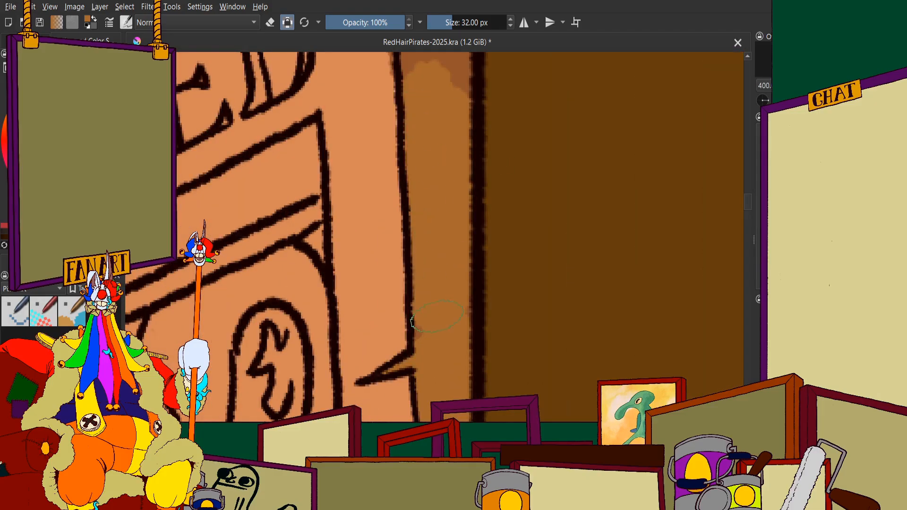
pyautogui.moveTo(437, 286); pyautogui.dragTo(426, 297)
pyautogui.scroll(-2, 444, 331)
pyautogui.scroll(2, 441, 163)
pyautogui.moveTo(464, 88)
pyautogui.mouseDown()
pyautogui.moveTo(465, 278)
pyautogui.moveTo(445, 215)
pyautogui.mouseUp()
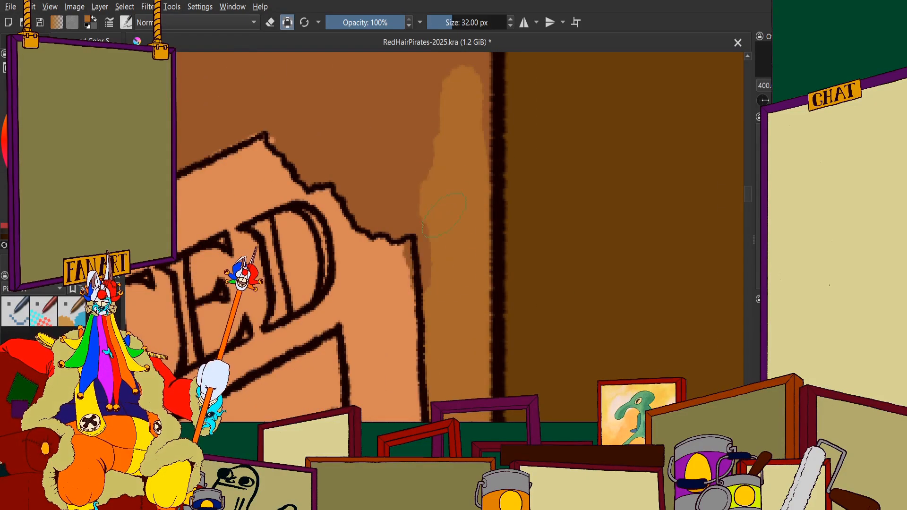
pyautogui.scroll(-6, 418, 186)
pyautogui.scroll(5, 417, 128)
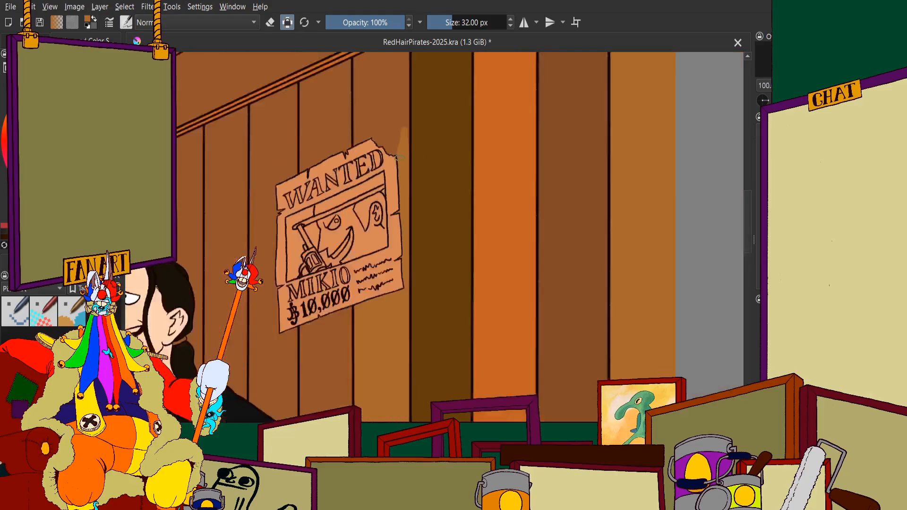
# Paint the fifth plank golden brown above the wanted poster, going up the side line and across the plank
pyautogui.moveTo(417, 128)
pyautogui.mouseDown()
pyautogui.moveTo(452, 134)
pyautogui.moveTo(459, 62)
pyautogui.moveTo(465, 255)
pyautogui.mouseUp()
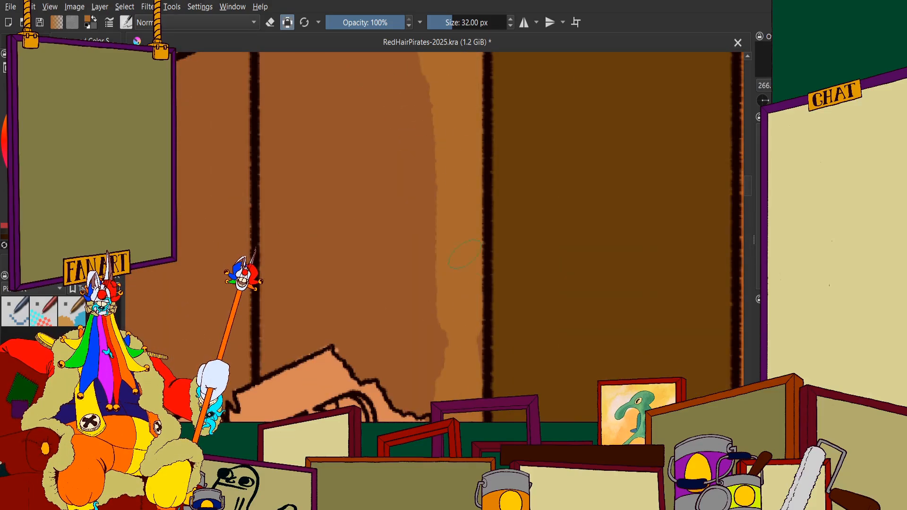
pyautogui.moveTo(430, 173)
pyautogui.mouseDown()
pyautogui.moveTo(432, 241)
pyautogui.moveTo(407, 153)
pyautogui.moveTo(419, 139)
pyautogui.moveTo(388, 175)
pyautogui.moveTo(359, 345)
pyautogui.moveTo(336, 147)
pyautogui.moveTo(300, 162)
pyautogui.moveTo(295, 269)
pyautogui.mouseUp()
pyautogui.scroll(-2, 417, 260)
pyautogui.scroll(2, 407, 135)
pyautogui.scroll(-2, 302, 286)
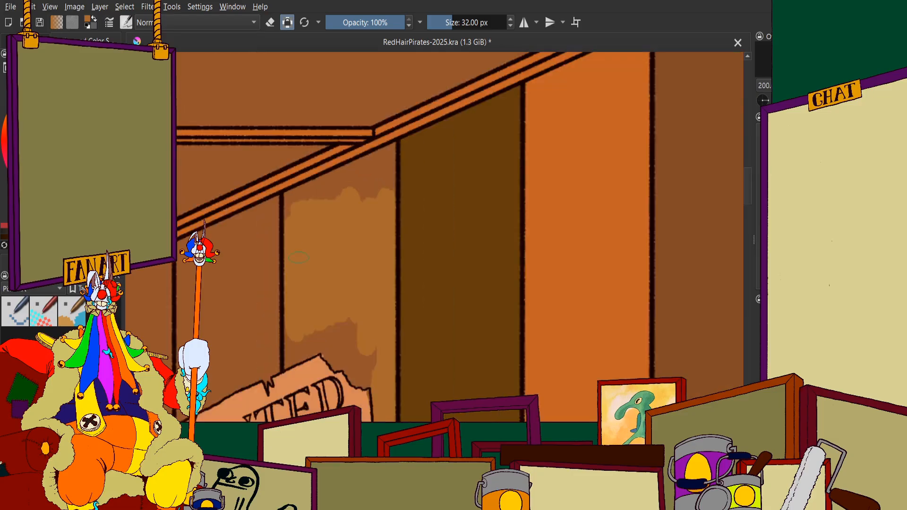
# Fill the fifth plank's slanted upper end with golden brown up to the ceiling trim and into its corners
pyautogui.scroll(3, 317, 174)
pyautogui.moveTo(401, 180)
pyautogui.mouseDown()
pyautogui.moveTo(422, 186)
pyautogui.moveTo(398, 178)
pyautogui.moveTo(340, 193)
pyautogui.moveTo(509, 107)
pyautogui.moveTo(542, 84)
pyautogui.moveTo(548, 66)
pyautogui.moveTo(555, 80)
pyautogui.moveTo(520, 197)
pyautogui.mouseUp()
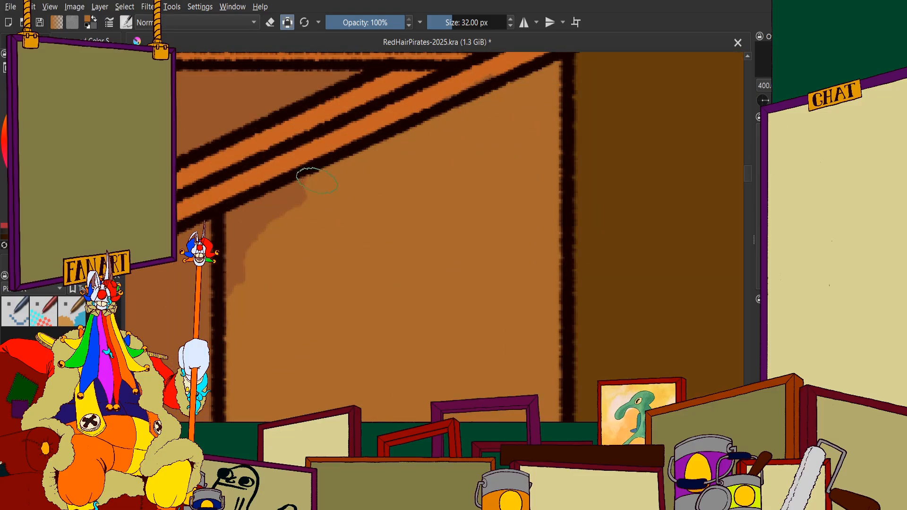
pyautogui.moveTo(316, 180); pyautogui.dragTo(240, 225)
pyautogui.scroll(-3, 257, 241)
pyautogui.scroll(4, 289, 259)
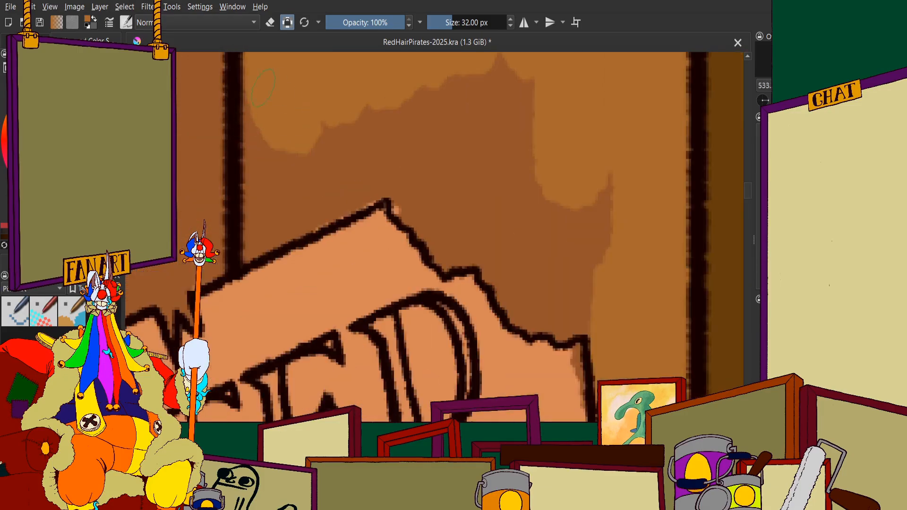
pyautogui.moveTo(260, 118)
pyautogui.mouseDown()
pyautogui.moveTo(262, 230)
pyautogui.moveTo(379, 181)
pyautogui.moveTo(420, 130)
pyautogui.moveTo(467, 116)
pyautogui.moveTo(528, 211)
pyautogui.moveTo(497, 280)
pyautogui.moveTo(514, 286)
pyautogui.mouseUp()
pyautogui.scroll(-2, 517, 239)
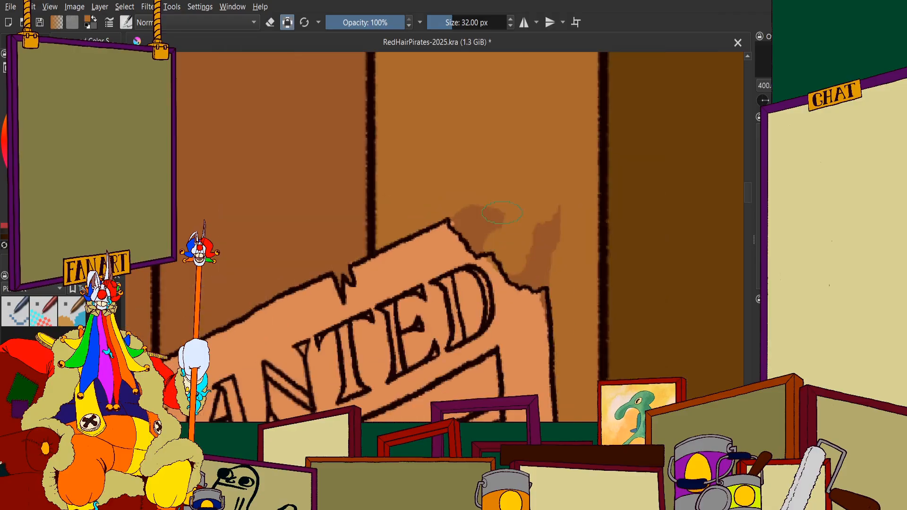
pyautogui.hotkey('ctrl', 'z')
# Extend the fifth plank's golden brown down to the wanted poster's top corner and along its torn edge
pyautogui.scroll(2, 530, 235)
pyautogui.moveTo(432, 112)
pyautogui.mouseDown()
pyautogui.moveTo(508, 180)
pyautogui.moveTo(402, 118)
pyautogui.moveTo(401, 189)
pyautogui.moveTo(386, 206)
pyautogui.mouseUp()
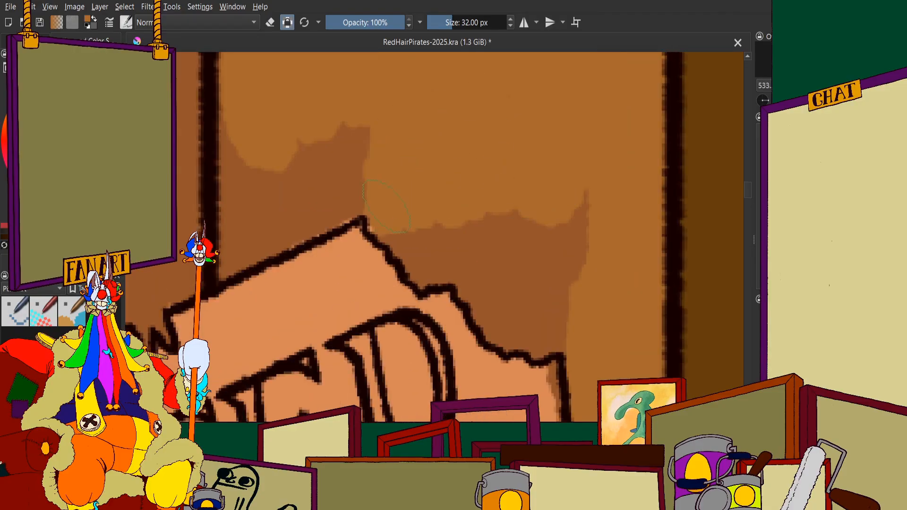
pyautogui.moveTo(426, 271); pyautogui.dragTo(473, 267)
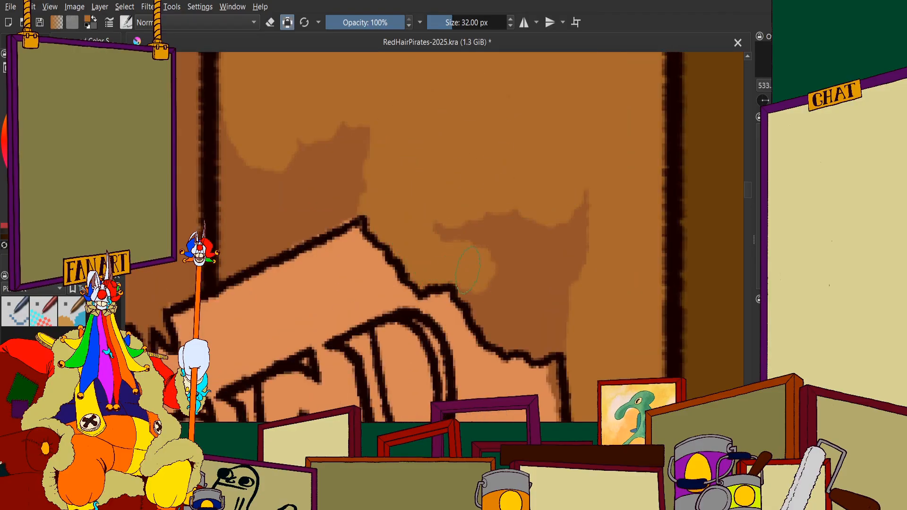
pyautogui.moveTo(548, 340)
pyautogui.mouseDown()
pyautogui.moveTo(566, 332)
pyautogui.moveTo(575, 178)
pyautogui.moveTo(509, 245)
pyautogui.mouseUp()
pyautogui.moveTo(388, 135)
pyautogui.mouseDown()
pyautogui.moveTo(336, 151)
pyautogui.moveTo(285, 137)
pyautogui.mouseUp()
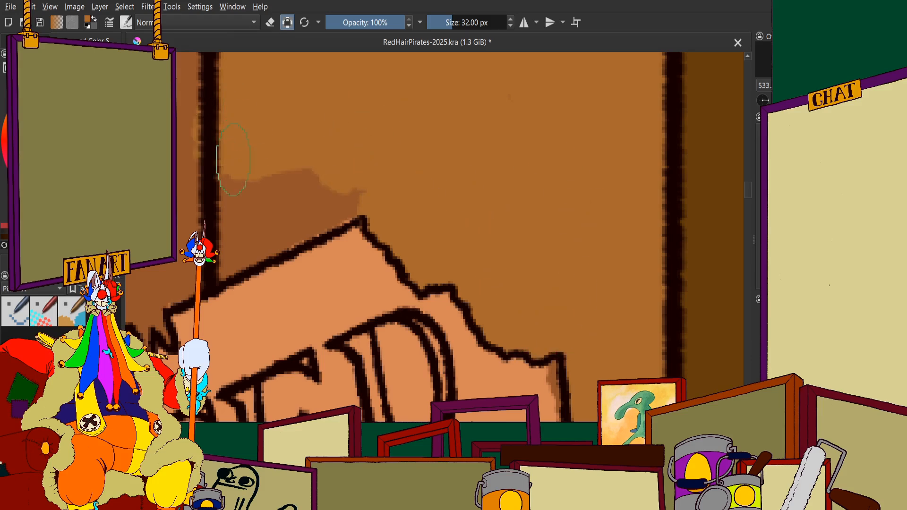
pyautogui.moveTo(233, 159); pyautogui.dragTo(274, 193)
pyautogui.scroll(-3, 271, 196)
pyautogui.hotkey('ctrl', 'z')
pyautogui.hotkey('ctrl', 'z')
pyautogui.hotkey('ctrl', 'z')
pyautogui.hotkey('ctrl', 'z')
# Fill the fifth plank golden brown along the wanted poster's slanted upper edge, from the side line past the top corner
pyautogui.scroll(4, 270, 195)
pyautogui.moveTo(387, 137)
pyautogui.mouseDown()
pyautogui.moveTo(448, 192)
pyautogui.moveTo(423, 218)
pyautogui.moveTo(262, 297)
pyautogui.moveTo(245, 316)
pyautogui.moveTo(243, 122)
pyautogui.mouseUp()
pyautogui.scroll(-1, 264, 222)
pyautogui.moveTo(392, 198); pyautogui.dragTo(278, 196)
pyautogui.scroll(-1, 279, 196)
pyautogui.moveTo(326, 160)
pyautogui.mouseDown()
pyautogui.moveTo(283, 189)
pyautogui.moveTo(264, 231)
pyautogui.moveTo(312, 303)
pyautogui.moveTo(378, 330)
pyautogui.moveTo(523, 283)
pyautogui.moveTo(565, 233)
pyautogui.mouseUp()
# Cover the remaining reddish-brown patch beside the wanted poster's torn outer corner with golden brown
pyautogui.scroll(1, 243, 238)
pyautogui.scroll(1, 246, 236)
pyautogui.scroll(-3, 430, 217)
pyautogui.scroll(3, 456, 303)
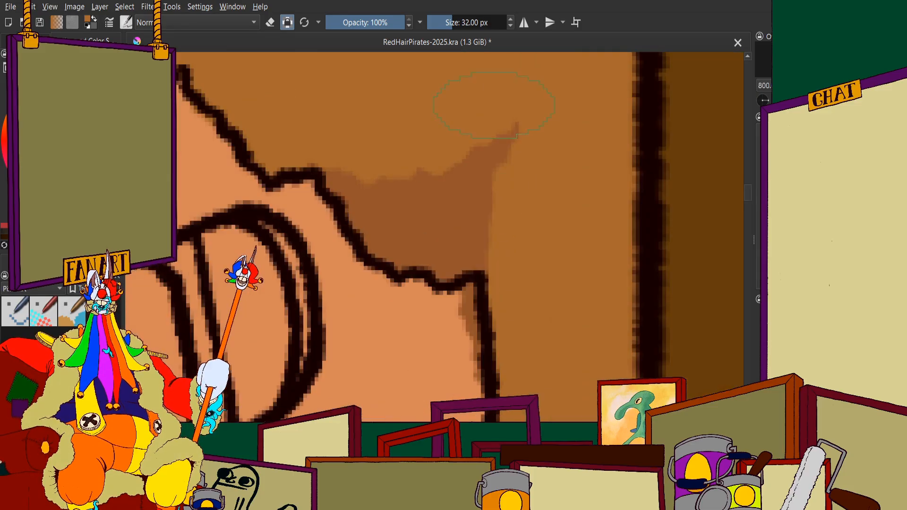
pyautogui.moveTo(503, 107)
pyautogui.mouseDown()
pyautogui.moveTo(513, 170)
pyautogui.moveTo(434, 199)
pyautogui.moveTo(376, 165)
pyautogui.moveTo(395, 208)
pyautogui.mouseUp()
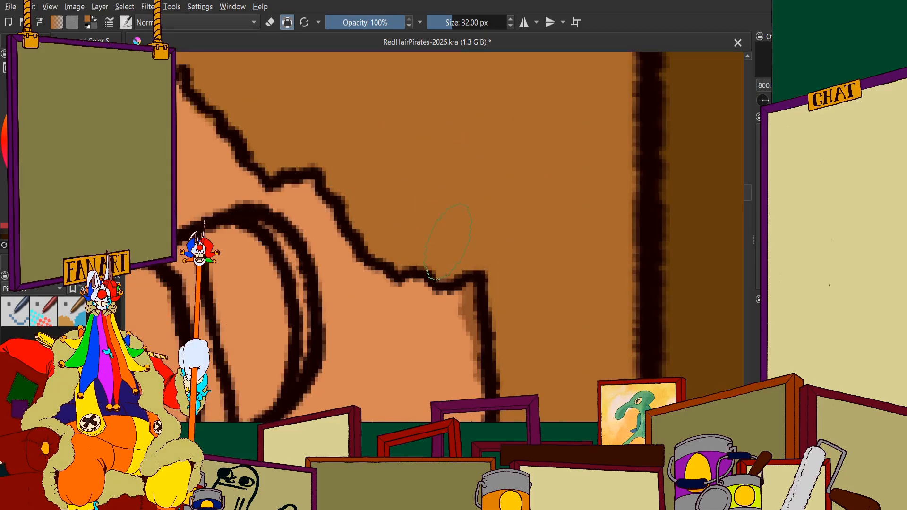
pyautogui.scroll(-1, 484, 232)
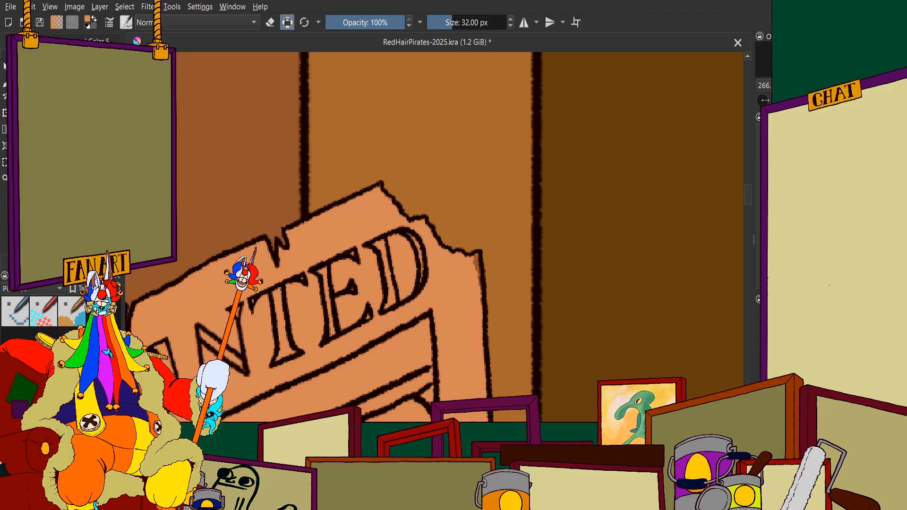
# Paint over the brown smudge inside the wanted poster's upper outer corner with the poster's own salmon colour
pyautogui.scroll(4, 448, 198)
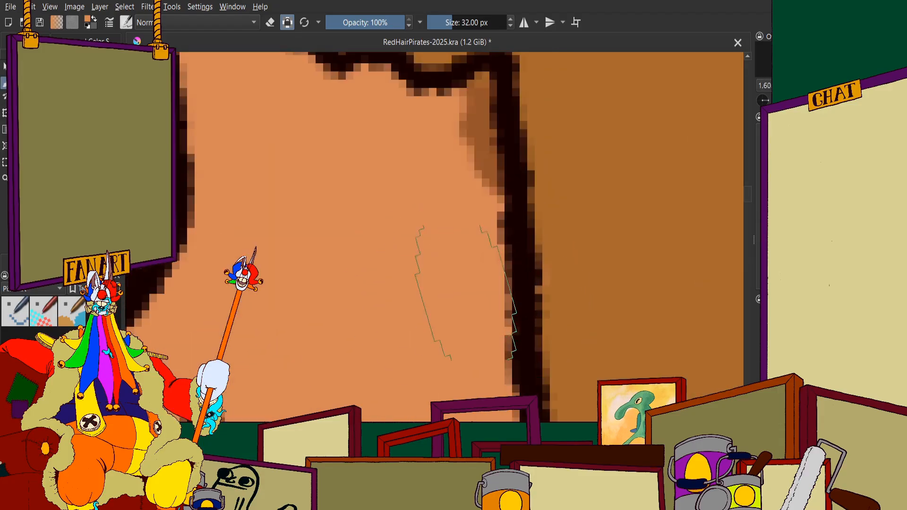
pyautogui.scroll(-4, 485, 117)
pyautogui.keyDown('ctrl'); pyautogui.click(498, 117); pyautogui.keyUp('ctrl')
pyautogui.moveTo(490, 108); pyautogui.dragTo(491, 133)
pyautogui.scroll(4, 475, 66)
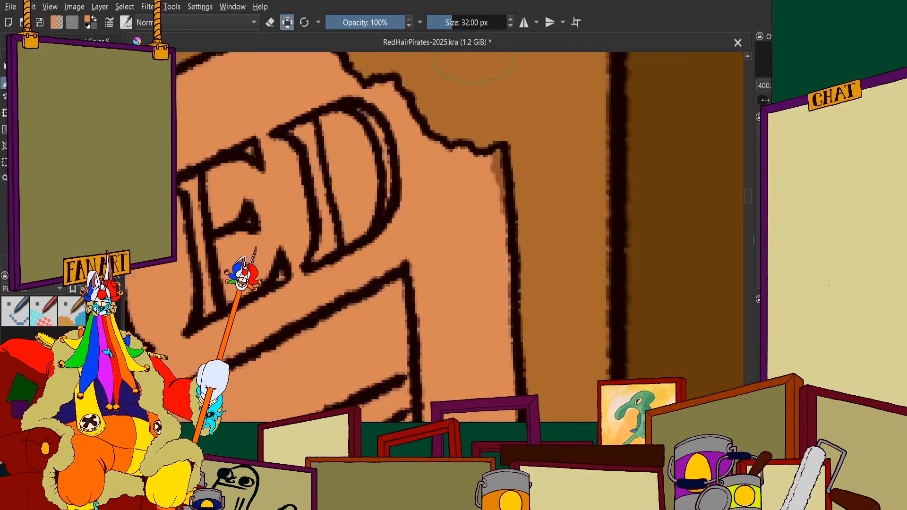
pyautogui.keyDown('ctrl'); pyautogui.click(470, 311); pyautogui.keyUp('ctrl')
pyautogui.moveTo(512, 284); pyautogui.dragTo(509, 252)
pyautogui.scroll(-10, 468, 289)
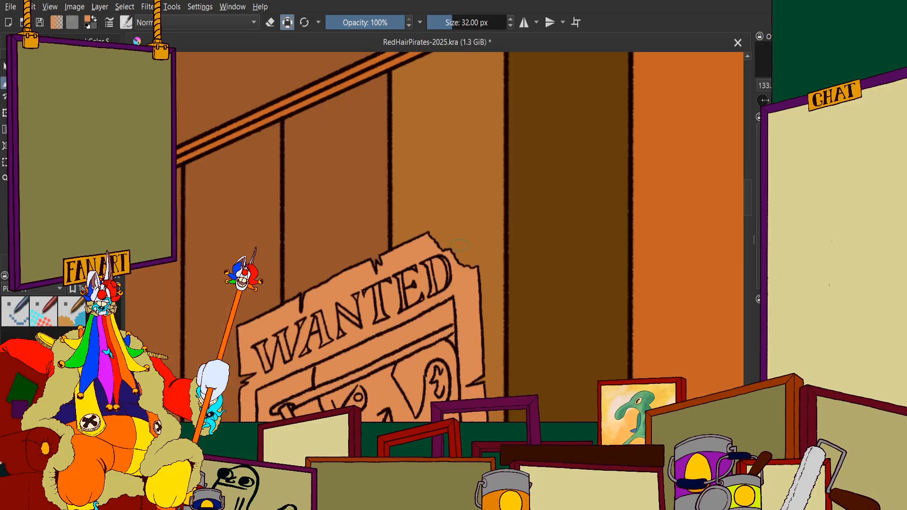
# Paint the narrow plank strip beneath the tabletop, beside the table post, golden brown from its upper end downward
pyautogui.scroll(3, 427, 250)
pyautogui.scroll(-1, 390, 170)
pyautogui.scroll(-4, 458, 189)
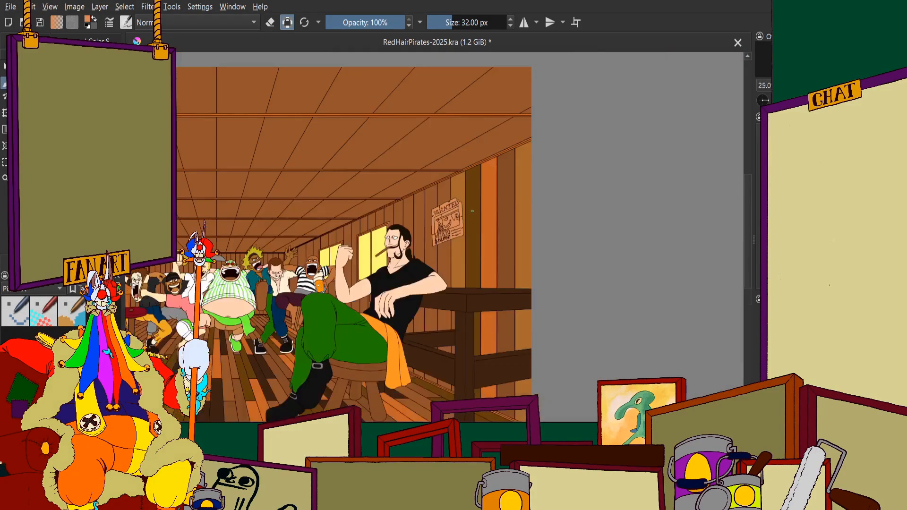
pyautogui.scroll(2, 452, 206)
pyautogui.scroll(-1, 441, 188)
pyautogui.scroll(2, 489, 397)
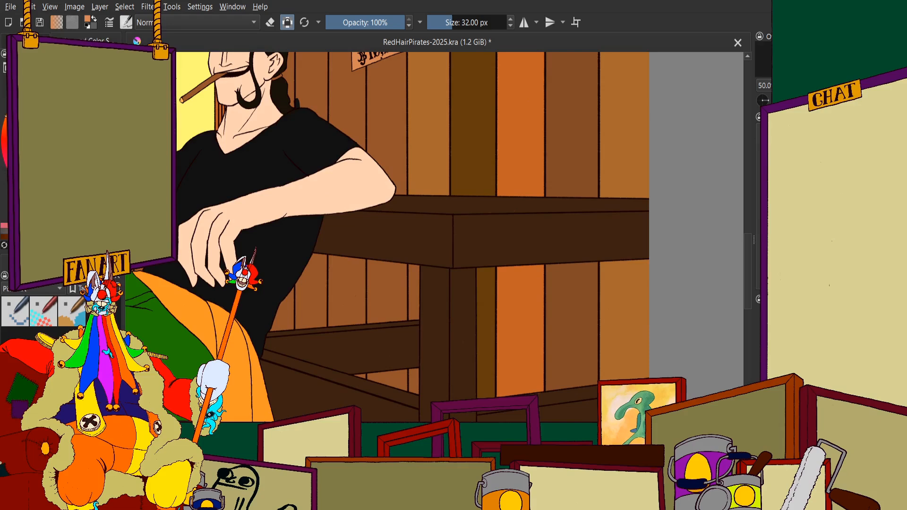
pyautogui.scroll(-1, 435, 236)
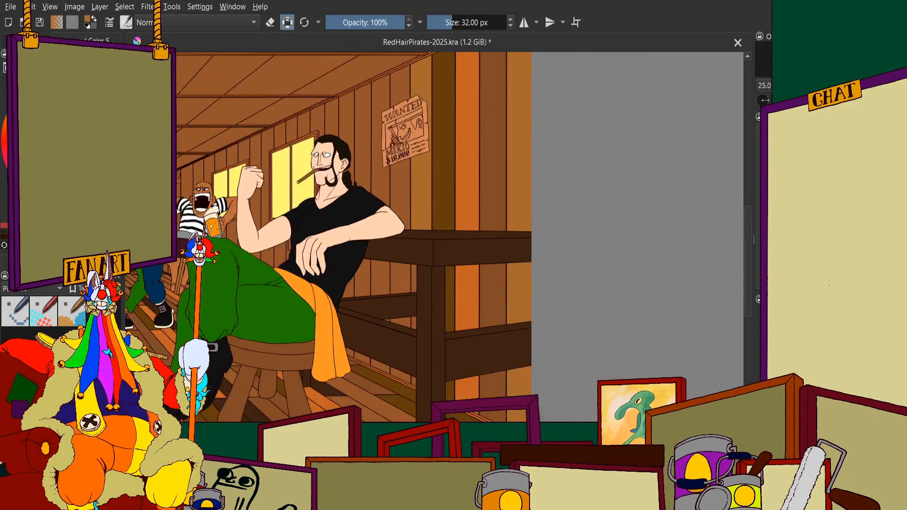
pyautogui.scroll(5, 435, 236)
pyautogui.scroll(2, 454, 189)
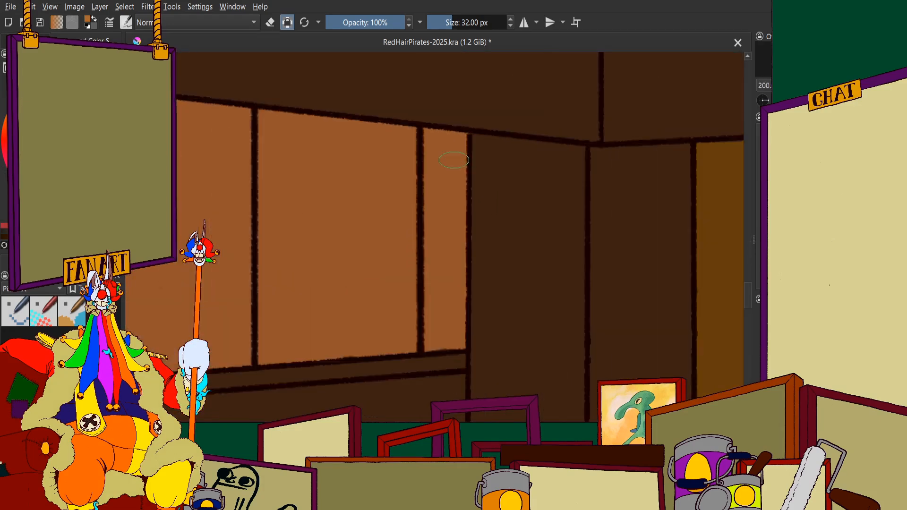
pyautogui.moveTo(449, 217)
pyautogui.mouseDown()
pyautogui.moveTo(427, 206)
pyautogui.moveTo(458, 250)
pyautogui.moveTo(405, 144)
pyautogui.moveTo(395, 87)
pyautogui.mouseUp()
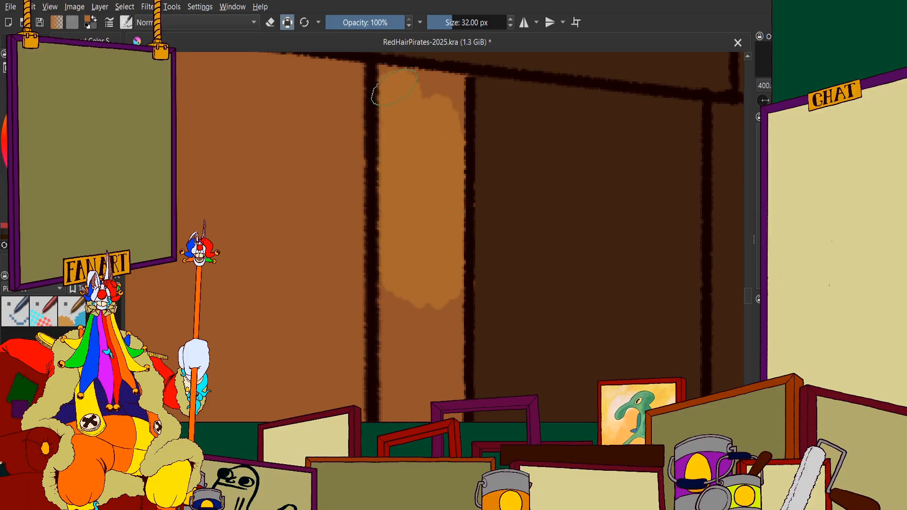
pyautogui.moveTo(443, 315); pyautogui.dragTo(440, 347)
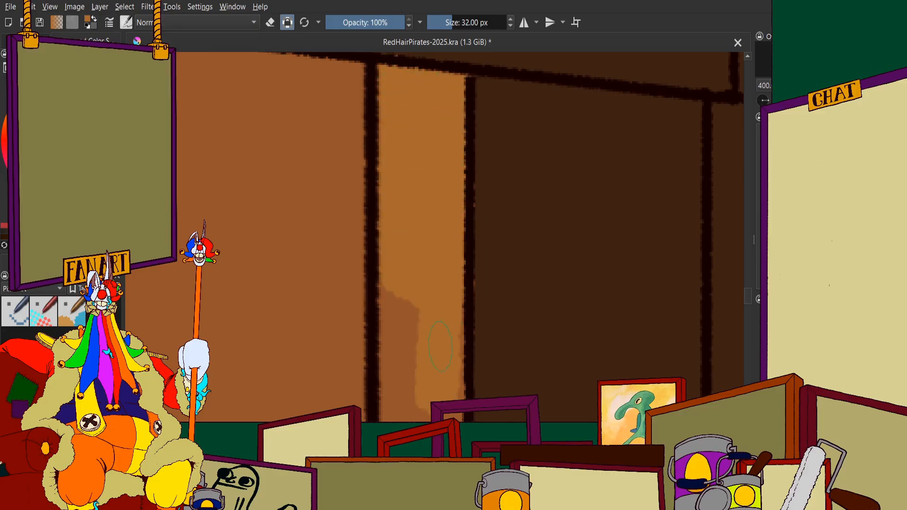
pyautogui.moveTo(410, 314)
pyautogui.mouseDown()
pyautogui.moveTo(399, 396)
pyautogui.moveTo(386, 307)
pyautogui.mouseUp()
# Fill the lower end of that plank strip with golden brown down to the table's upper rail
pyautogui.scroll(-2, 394, 241)
pyautogui.scroll(4, 403, 387)
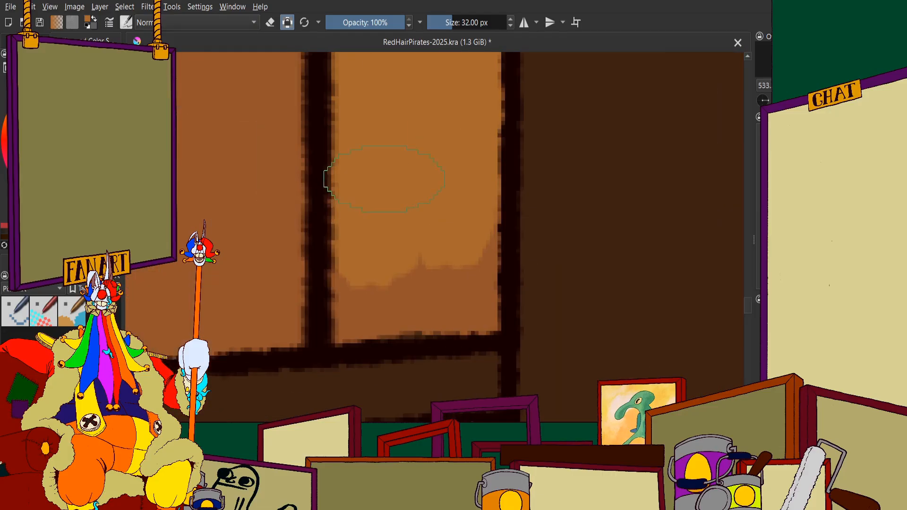
pyautogui.moveTo(385, 185); pyautogui.dragTo(365, 312)
pyautogui.moveTo(417, 297); pyautogui.dragTo(465, 302)
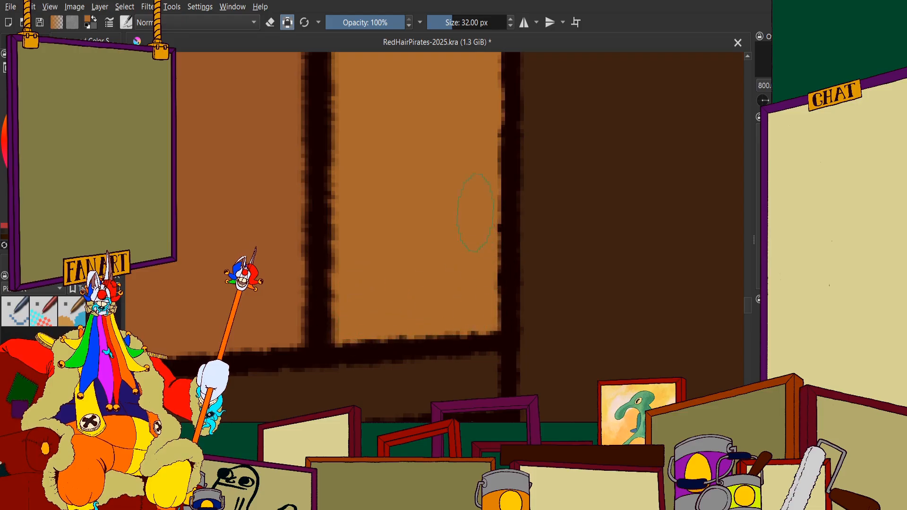
# Paint the same plank's section between the table's upper and lower rails golden brown, including its upper corners
pyautogui.scroll(-3, 448, 237)
pyautogui.scroll(3, 392, 284)
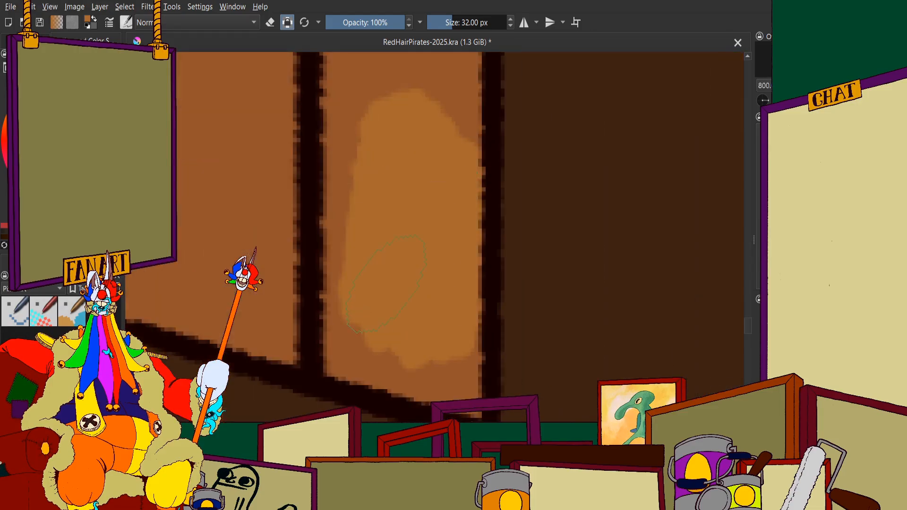
pyautogui.moveTo(371, 126)
pyautogui.mouseDown()
pyautogui.moveTo(321, 279)
pyautogui.moveTo(401, 364)
pyautogui.moveTo(477, 385)
pyautogui.mouseUp()
pyautogui.scroll(-3, 443, 327)
pyautogui.scroll(3, 431, 242)
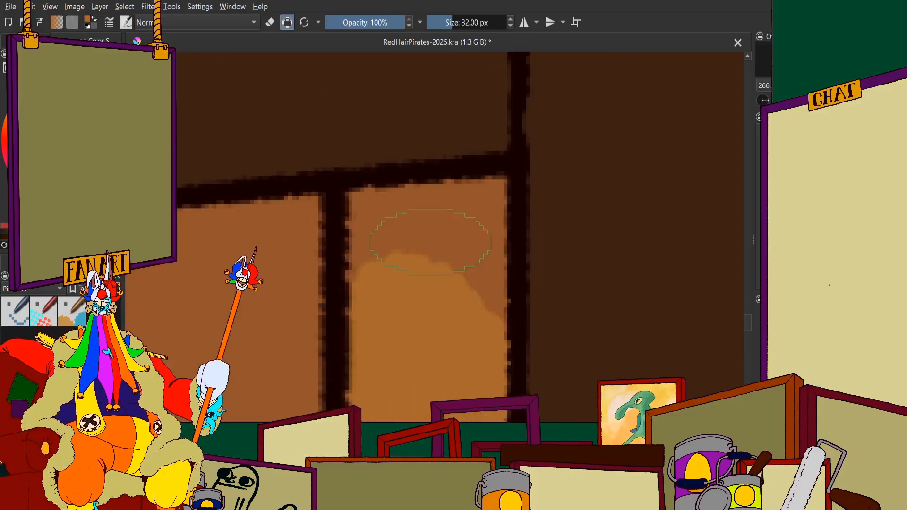
pyautogui.scroll(1, 427, 265)
pyautogui.moveTo(442, 227); pyautogui.dragTo(372, 248)
pyautogui.moveTo(345, 215)
pyautogui.mouseDown()
pyautogui.moveTo(450, 201)
pyautogui.moveTo(513, 182)
pyautogui.mouseUp()
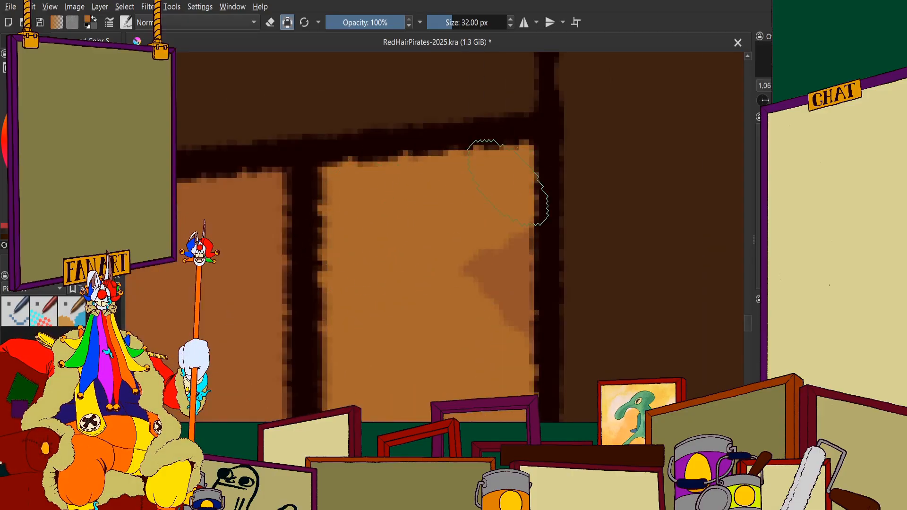
# Fill the plank's small lowest section, between the table's lower rail and the orange baseboard, with golden brown
pyautogui.scroll(-7, 410, 180)
pyautogui.scroll(-3, 410, 181)
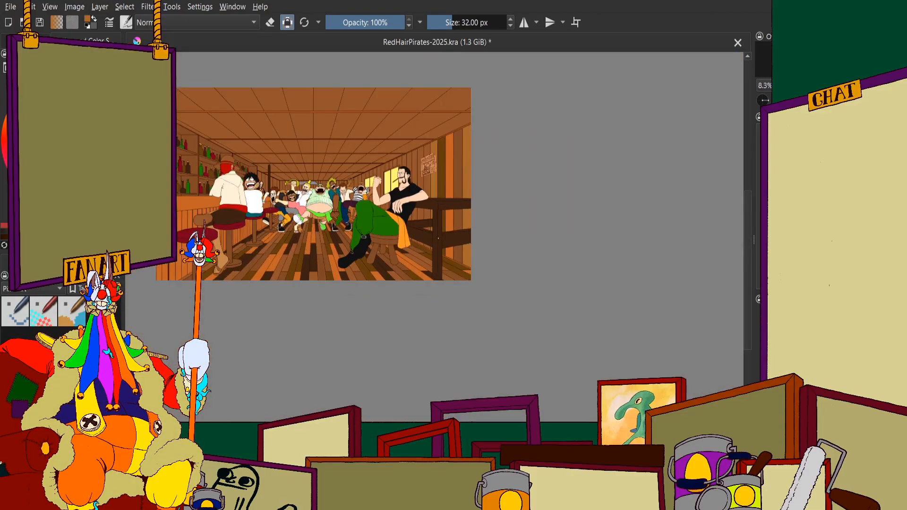
pyautogui.scroll(3, 441, 251)
pyautogui.scroll(10, 441, 251)
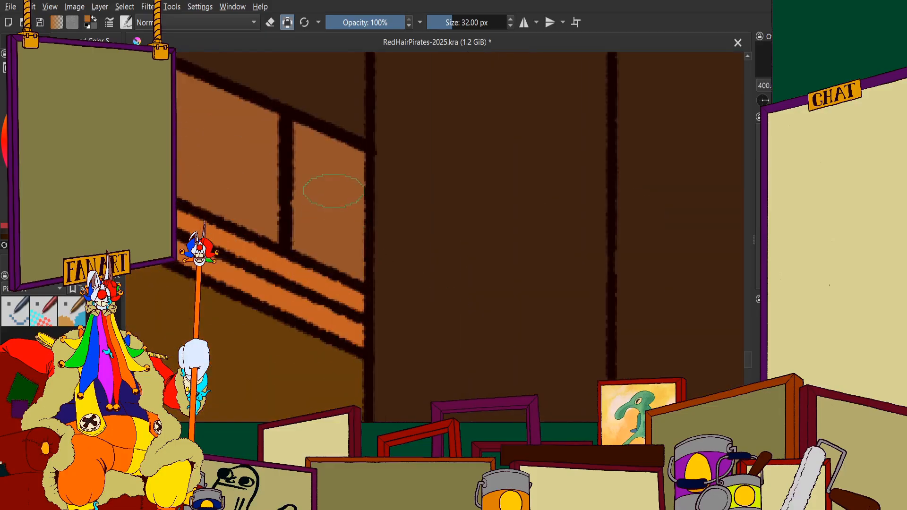
pyautogui.moveTo(304, 124)
pyautogui.mouseDown()
pyautogui.moveTo(257, 80)
pyautogui.moveTo(272, 286)
pyautogui.moveTo(257, 310)
pyautogui.moveTo(338, 326)
pyautogui.moveTo(318, 327)
pyautogui.mouseUp()
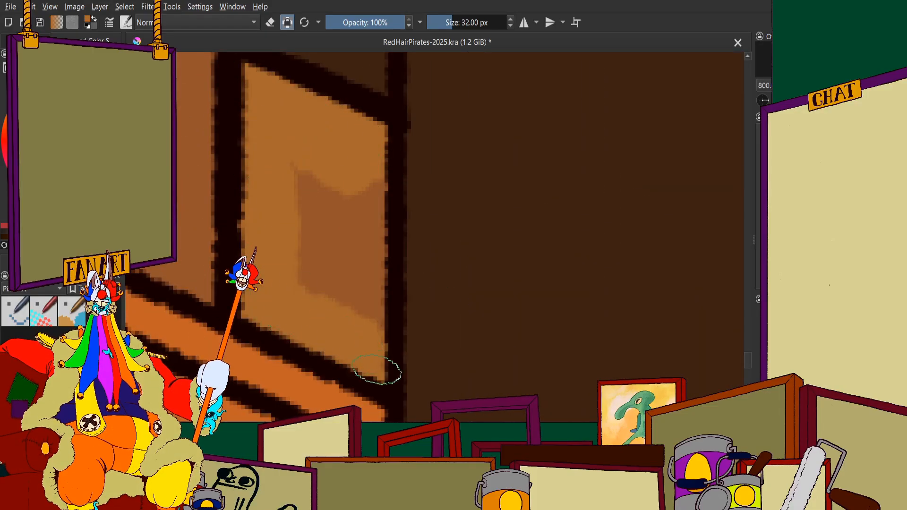
pyautogui.moveTo(376, 370)
pyautogui.mouseDown()
pyautogui.moveTo(365, 128)
pyautogui.moveTo(343, 283)
pyautogui.moveTo(314, 222)
pyautogui.mouseUp()
# Examine the recoloured right wall planks against the whole tavern illustration
pyautogui.scroll(-10, 363, 231)
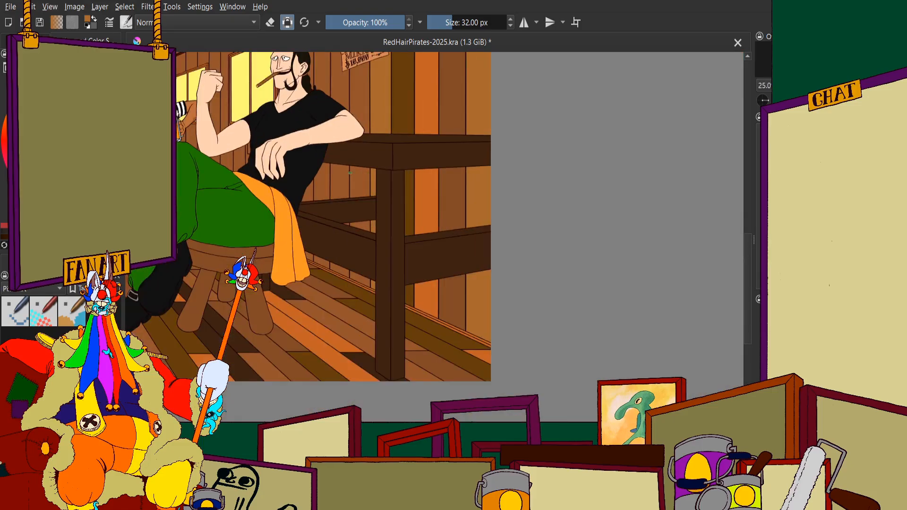
pyautogui.scroll(-2, 350, 173)
pyautogui.scroll(1, 381, 211)
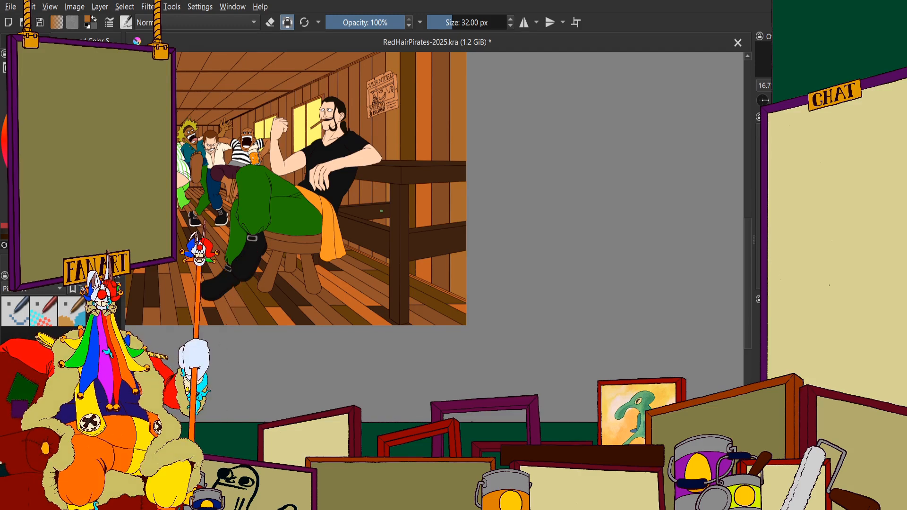
pyautogui.scroll(-2, 432, 176)
pyautogui.scroll(2, 413, 173)
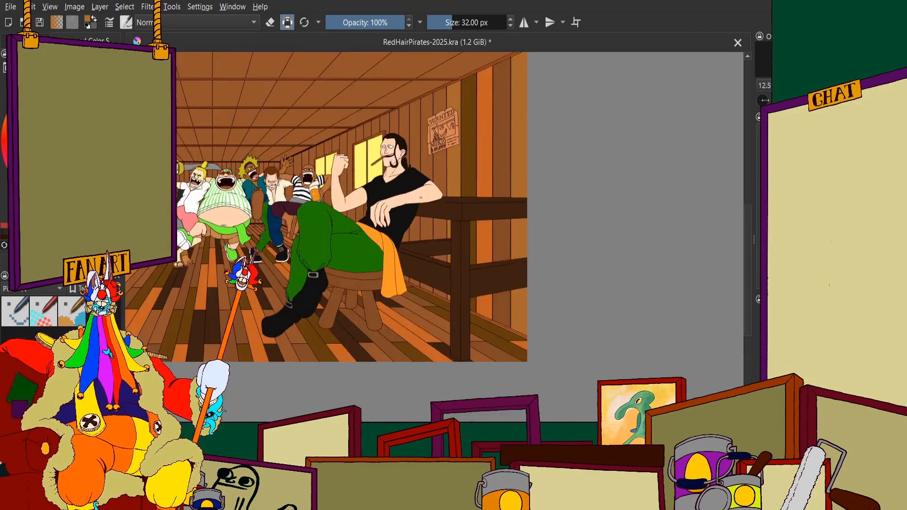
pyautogui.scroll(-3, 412, 161)
pyautogui.scroll(2, 269, 155)
pyautogui.scroll(1, 425, 185)
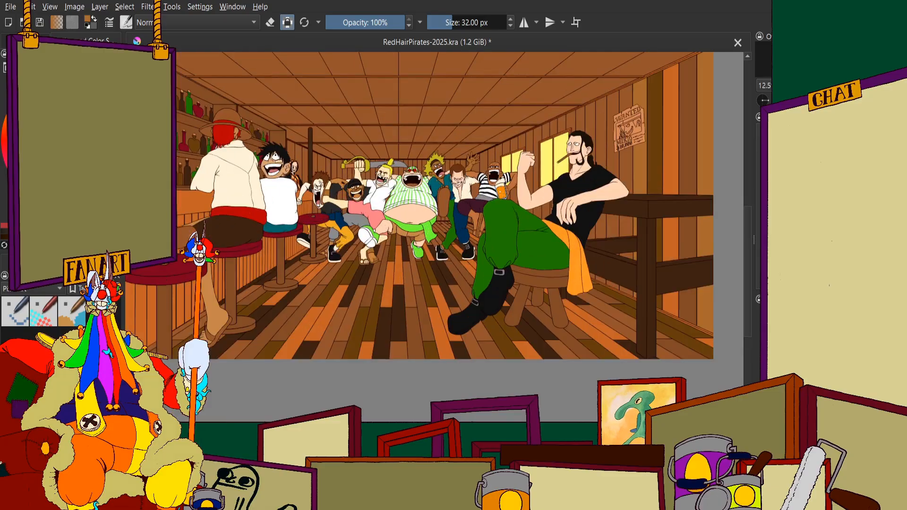
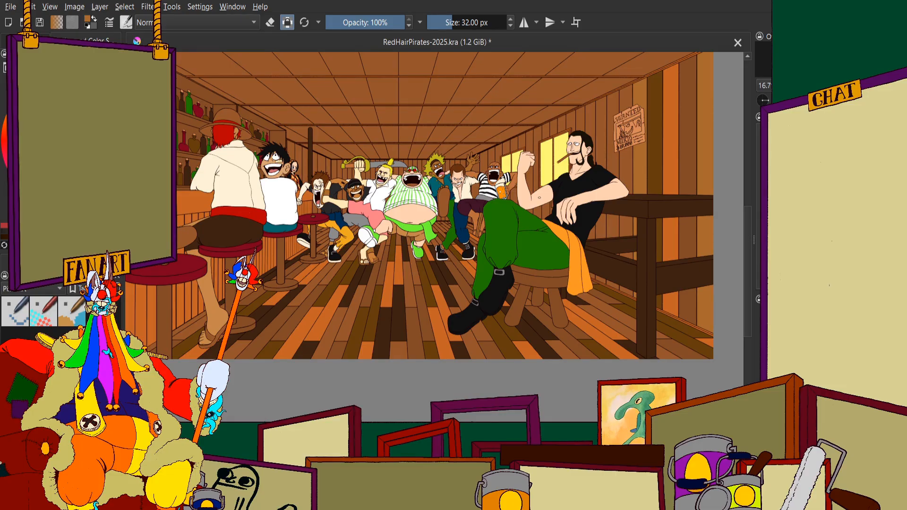
# Examine the flat base colours across the whole tavern illustration, from the bar shelves to the right wall planks
pyautogui.scroll(-2, 539, 197)
pyautogui.scroll(2, 411, 146)
pyautogui.scroll(-1, 248, 184)
pyautogui.scroll(2, 296, 222)
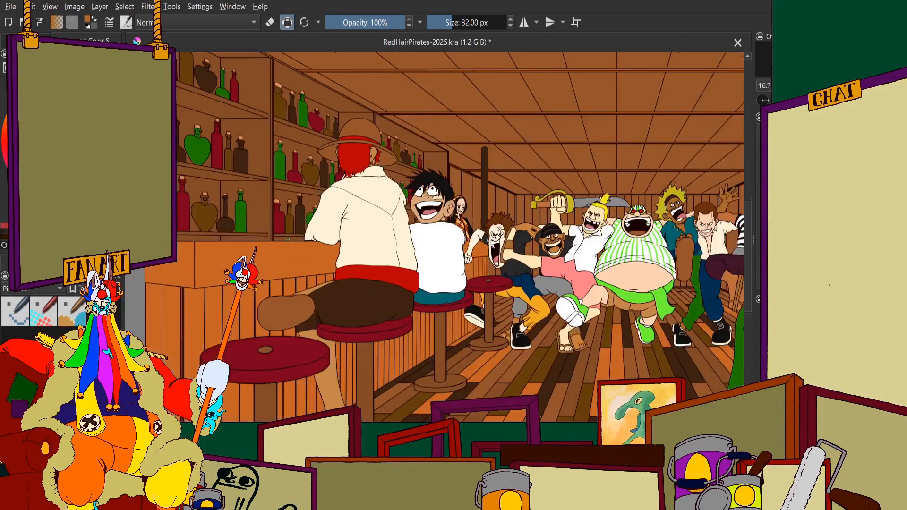
pyautogui.scroll(-2, 296, 222)
pyautogui.scroll(-1, 408, 224)
pyautogui.scroll(1, 540, 231)
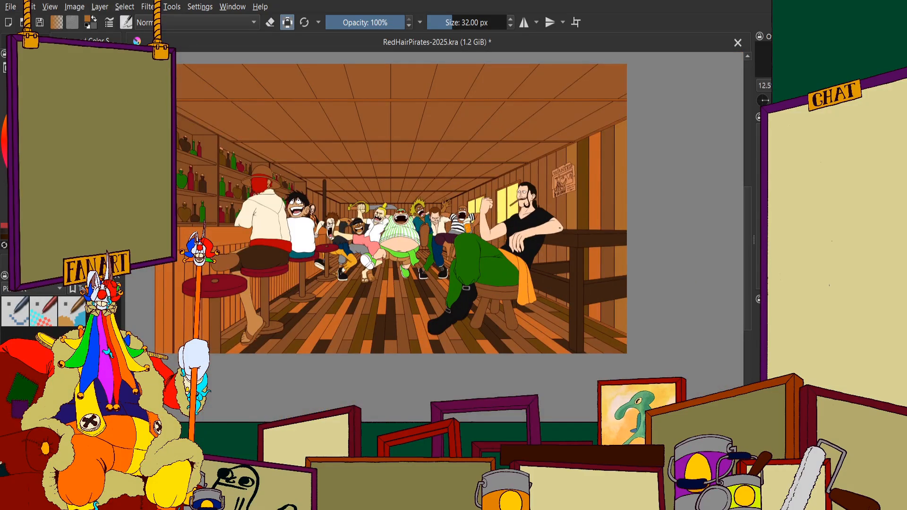
pyautogui.scroll(3, 633, 233)
pyautogui.scroll(1, 371, 163)
pyautogui.scroll(-1, 370, 163)
pyautogui.scroll(-2, 402, 189)
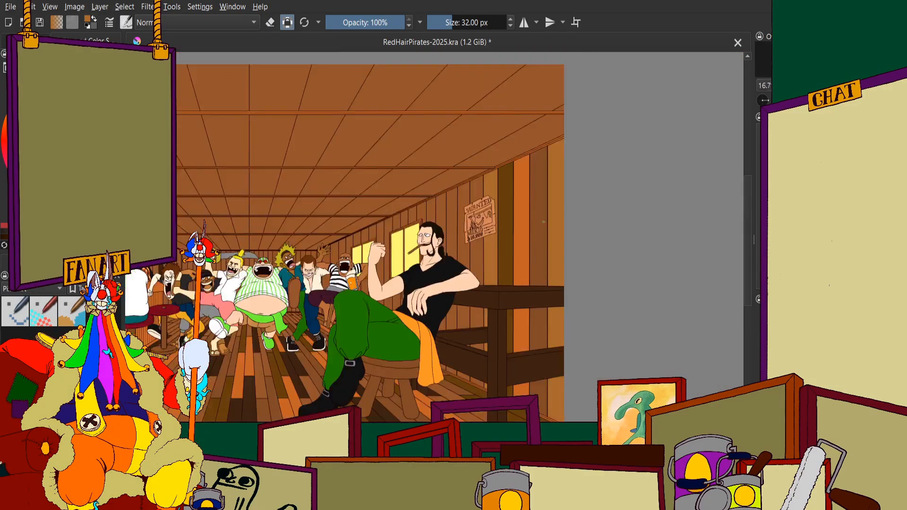
pyautogui.scroll(2, 472, 227)
pyautogui.scroll(-1, 510, 252)
pyautogui.scroll(1, 510, 252)
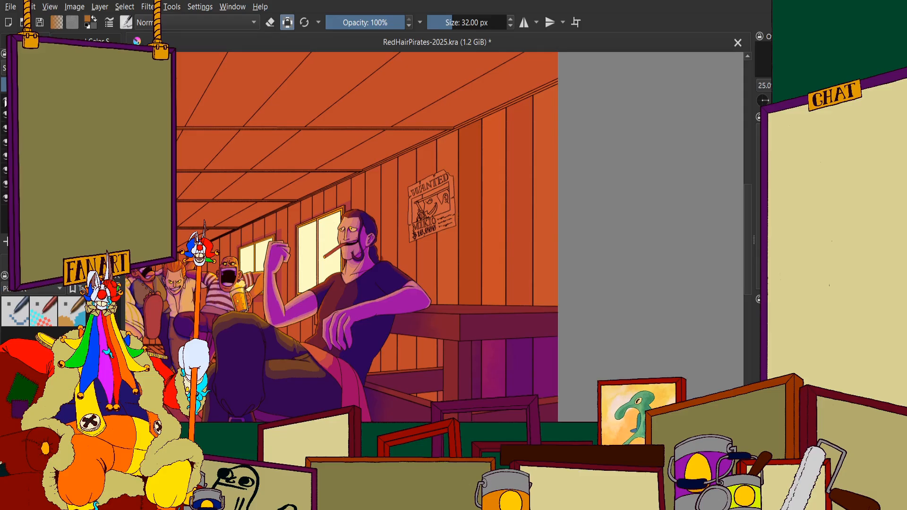
# Show the warm orange lighting over the shaded version and examine the whole tavern scene
pyautogui.click(6, 101)
pyautogui.scroll(-3, 668, 209)
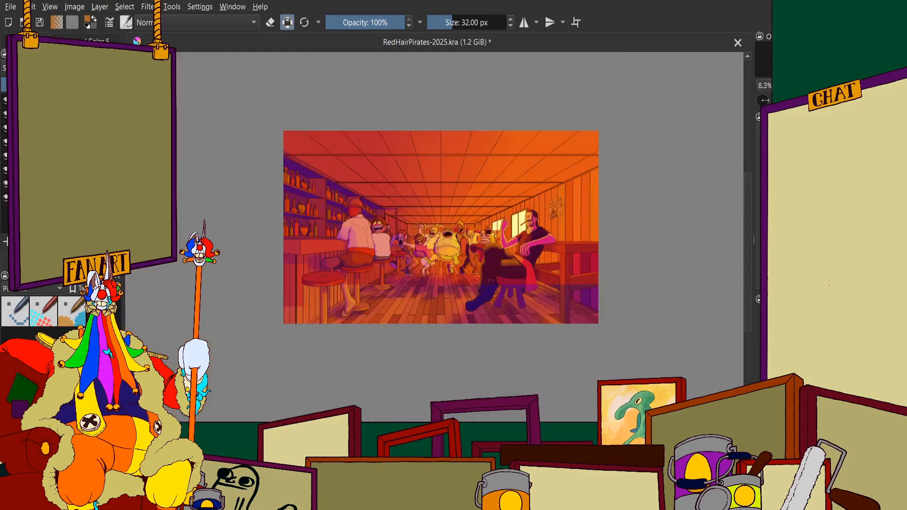
pyautogui.scroll(2, 538, 232)
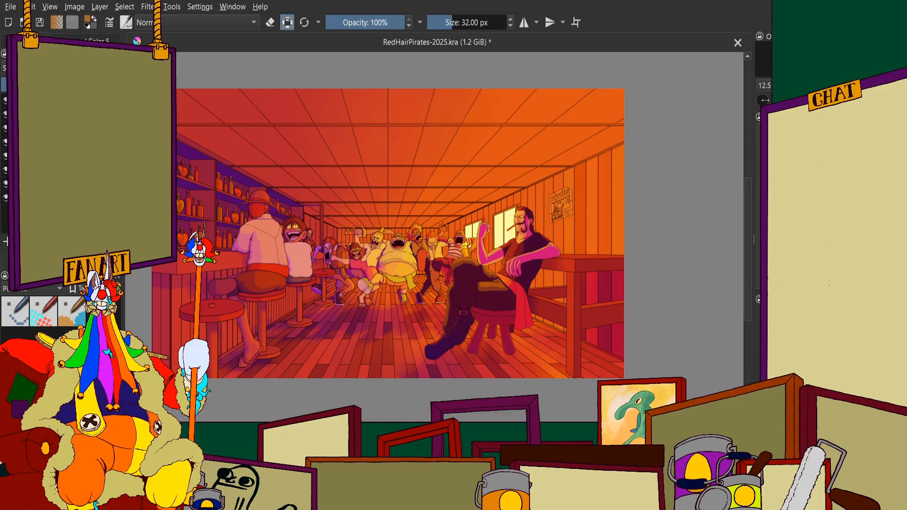
pyautogui.scroll(2, 652, 250)
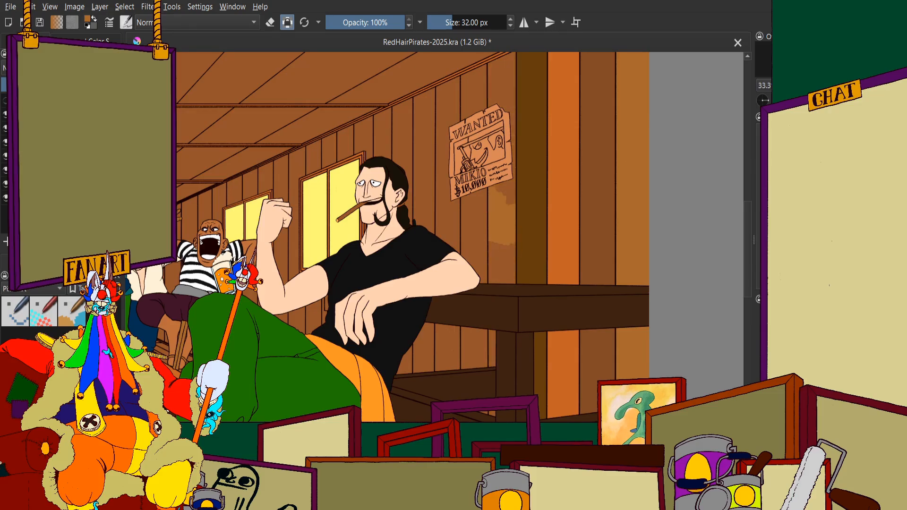
# Paint golden brown on the middle of the plank beneath the wanted poster, second to the left of the olive-brown plank
pyautogui.scroll(5, 483, 210)
pyautogui.scroll(-2, 483, 210)
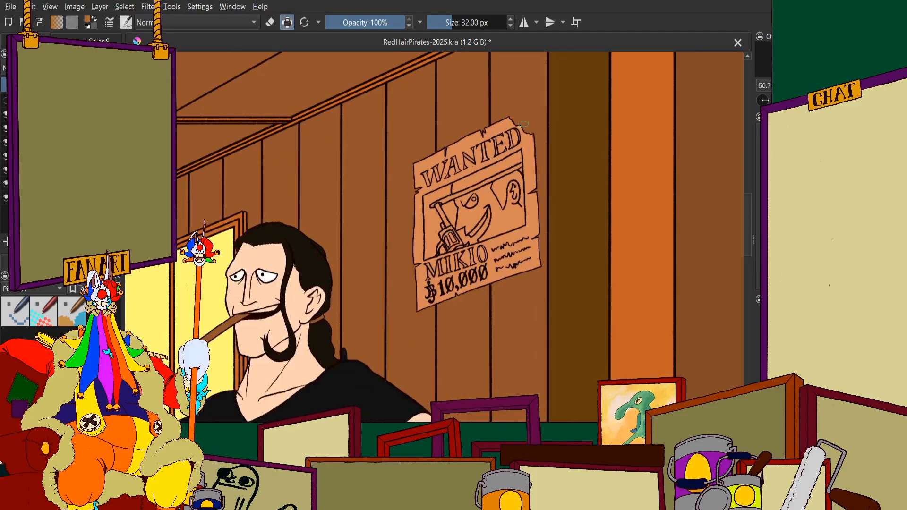
pyautogui.scroll(3, 512, 133)
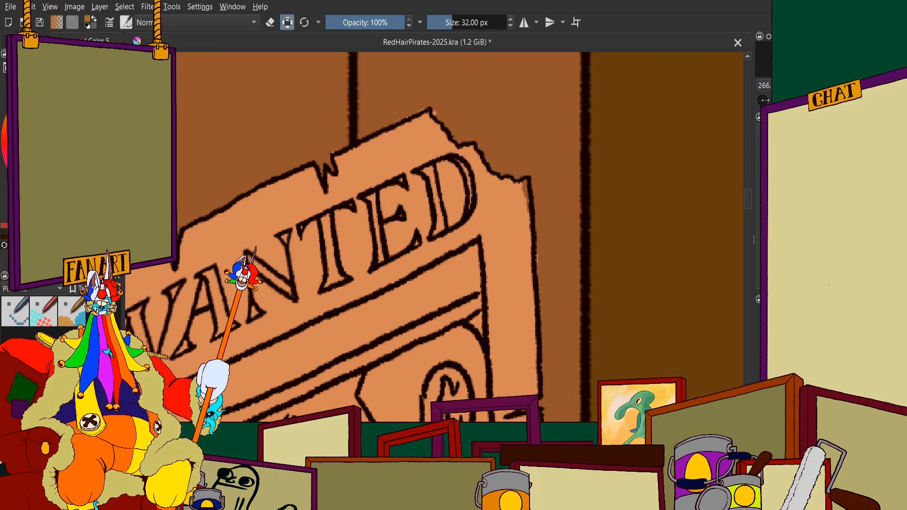
pyautogui.scroll(2, 492, 184)
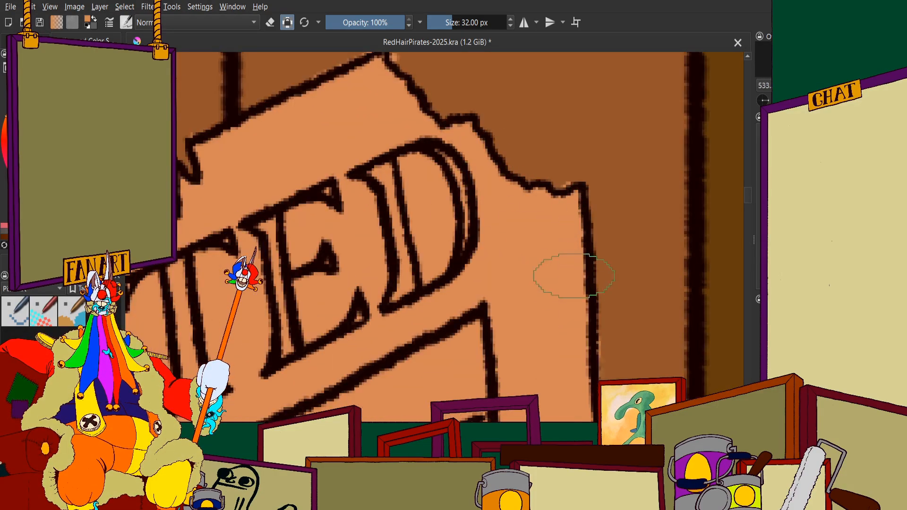
pyautogui.scroll(-9, 574, 276)
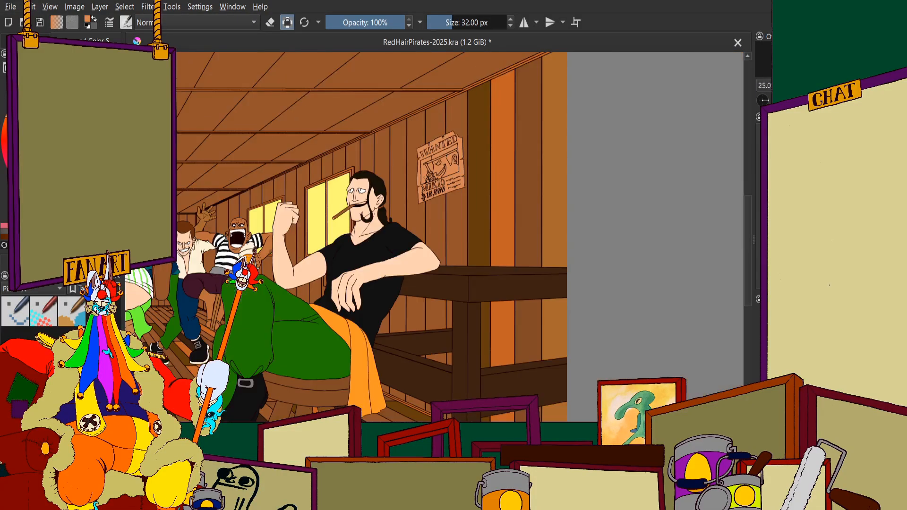
pyautogui.scroll(1, 418, 196)
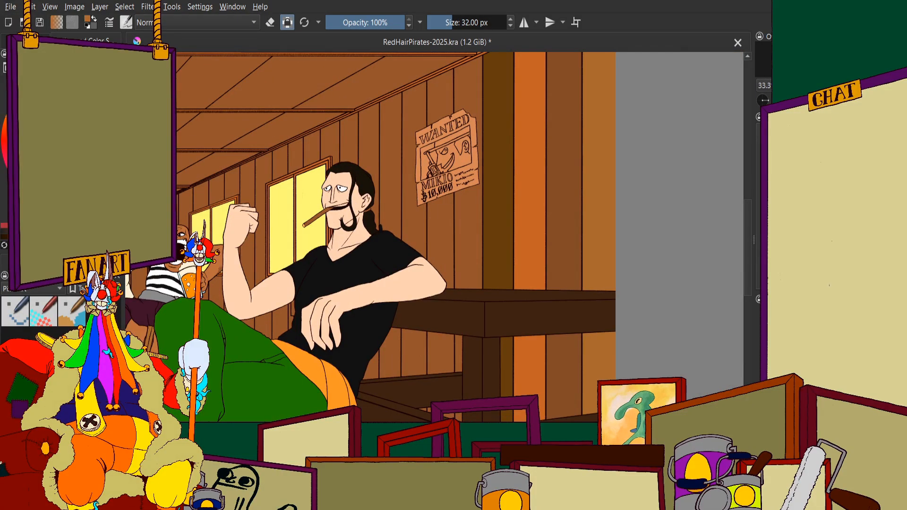
pyautogui.scroll(5, 417, 219)
pyautogui.moveTo(448, 151)
pyautogui.mouseDown()
pyautogui.moveTo(450, 242)
pyautogui.moveTo(461, 110)
pyautogui.mouseUp()
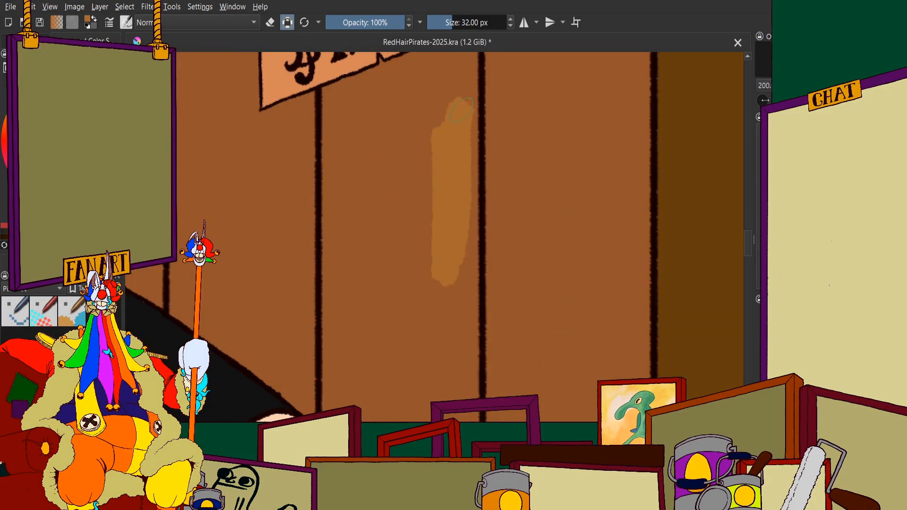
pyautogui.moveTo(440, 208)
pyautogui.mouseDown()
pyautogui.moveTo(401, 197)
pyautogui.moveTo(379, 354)
pyautogui.moveTo(361, 222)
pyautogui.moveTo(339, 285)
pyautogui.moveTo(332, 143)
pyautogui.moveTo(336, 367)
pyautogui.mouseUp()
pyautogui.moveTo(359, 404)
pyautogui.mouseDown()
pyautogui.moveTo(439, 355)
pyautogui.moveTo(475, 266)
pyautogui.mouseUp()
# Fill the lower part of that plank with golden brown along the seated man's arm and down past his elbow
pyautogui.scroll(-3, 422, 308)
pyautogui.scroll(6, 422, 308)
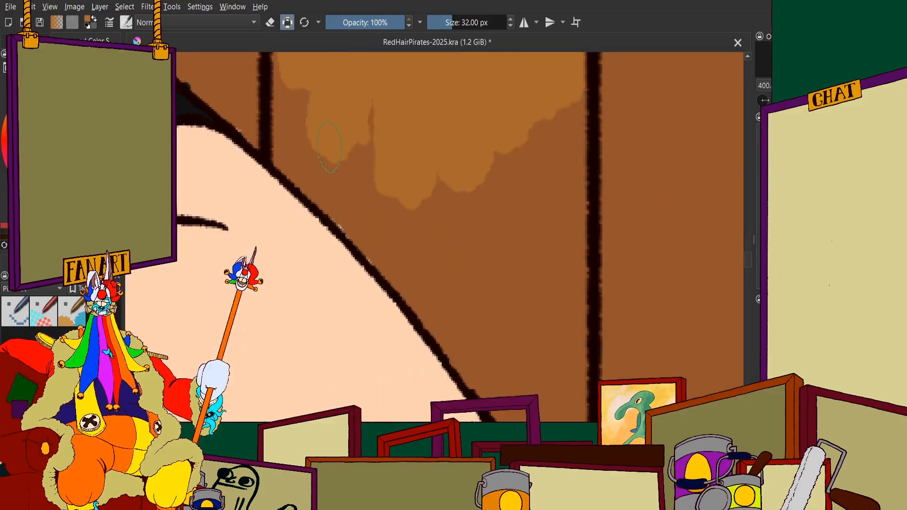
pyautogui.moveTo(288, 154)
pyautogui.mouseDown()
pyautogui.moveTo(416, 278)
pyautogui.moveTo(373, 89)
pyautogui.moveTo(472, 260)
pyautogui.moveTo(500, 136)
pyautogui.moveTo(534, 93)
pyautogui.moveTo(553, 117)
pyautogui.moveTo(558, 151)
pyautogui.moveTo(556, 92)
pyautogui.mouseUp()
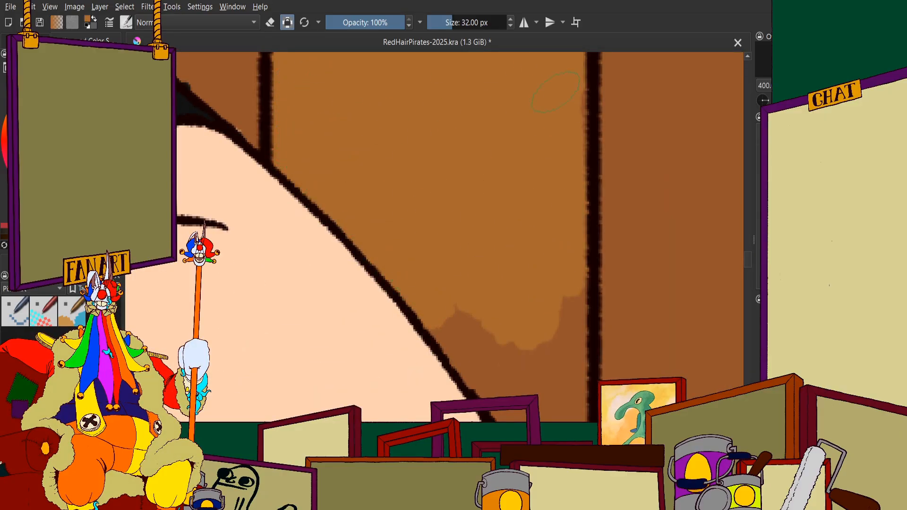
pyautogui.moveTo(561, 54)
pyautogui.mouseDown()
pyautogui.moveTo(561, 394)
pyautogui.moveTo(480, 338)
pyautogui.moveTo(447, 347)
pyautogui.mouseUp()
pyautogui.scroll(-5, 382, 160)
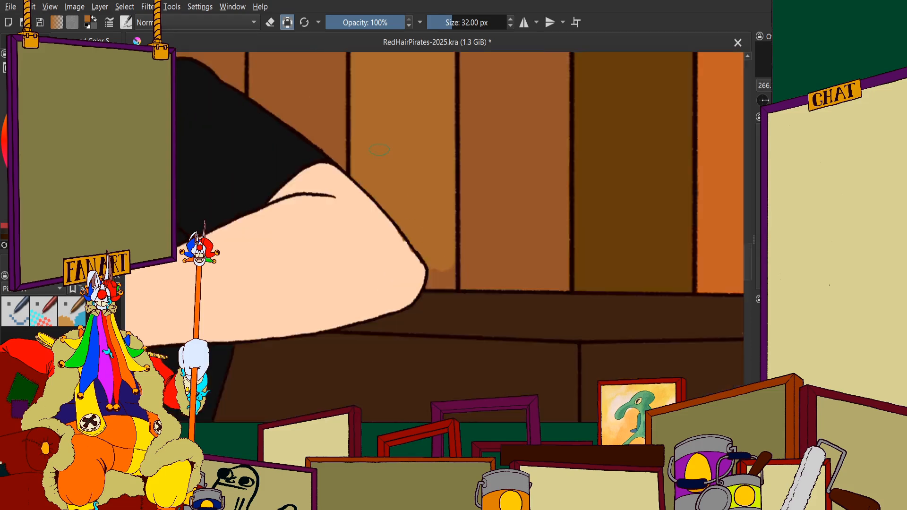
pyautogui.scroll(5, 376, 152)
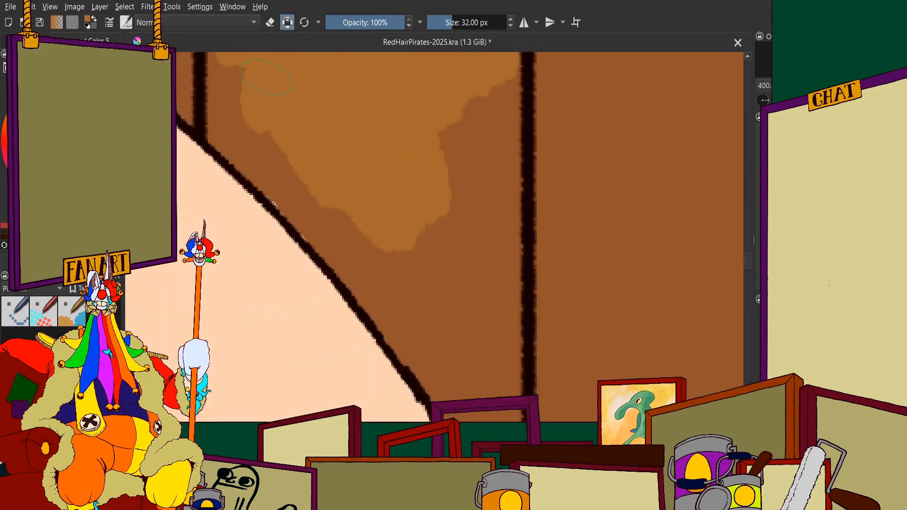
pyautogui.moveTo(231, 137)
pyautogui.mouseDown()
pyautogui.moveTo(307, 212)
pyautogui.moveTo(267, 160)
pyautogui.mouseUp()
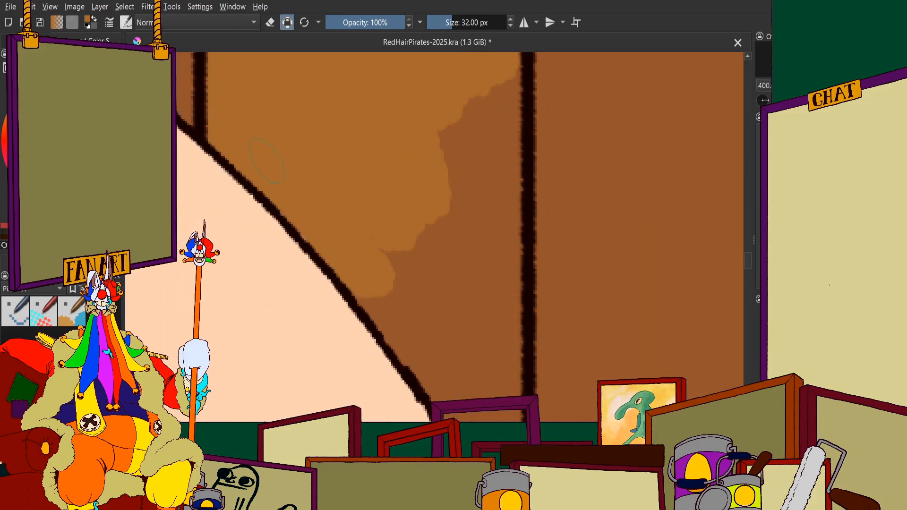
pyautogui.moveTo(359, 247)
pyautogui.mouseDown()
pyautogui.moveTo(438, 371)
pyautogui.moveTo(494, 298)
pyautogui.moveTo(503, 214)
pyautogui.moveTo(436, 354)
pyautogui.mouseUp()
pyautogui.scroll(-5, 442, 207)
pyautogui.scroll(6, 453, 225)
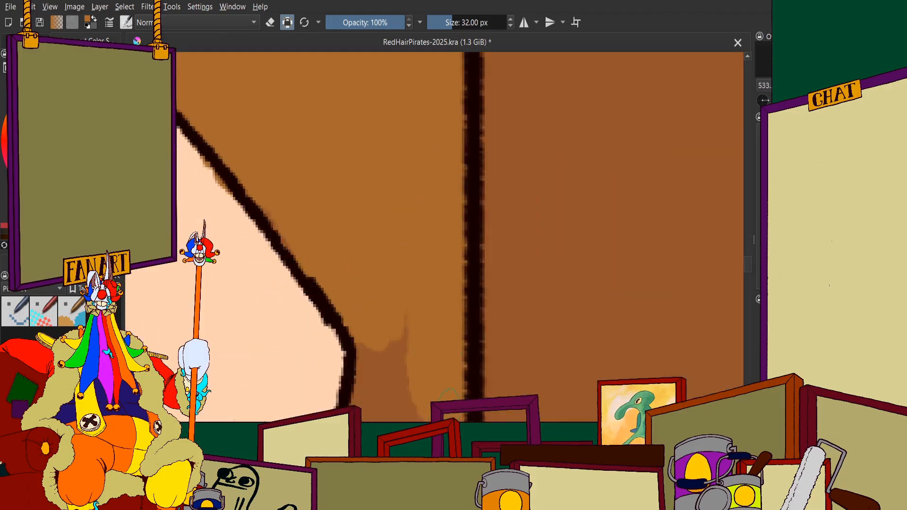
# Fill the same plank with golden brown up to the wanted poster's lower edge
pyautogui.scroll(-10, 370, 326)
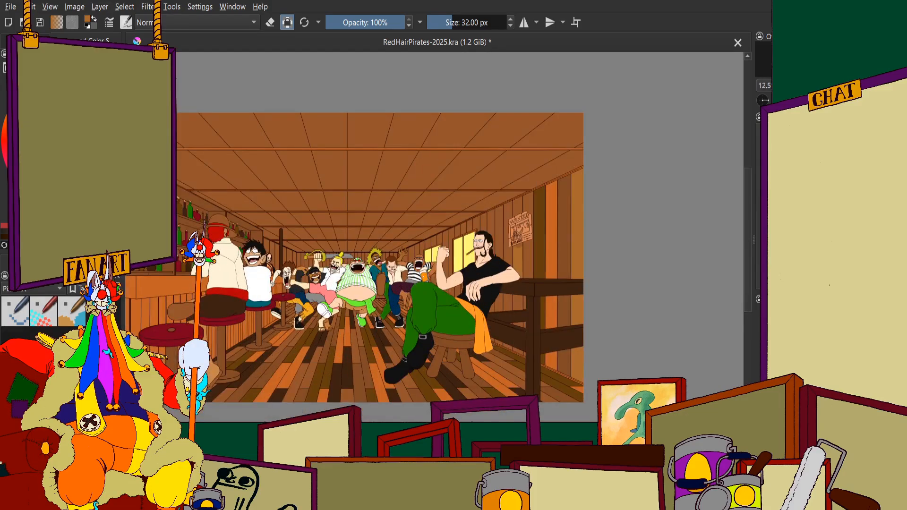
pyautogui.scroll(12, 517, 236)
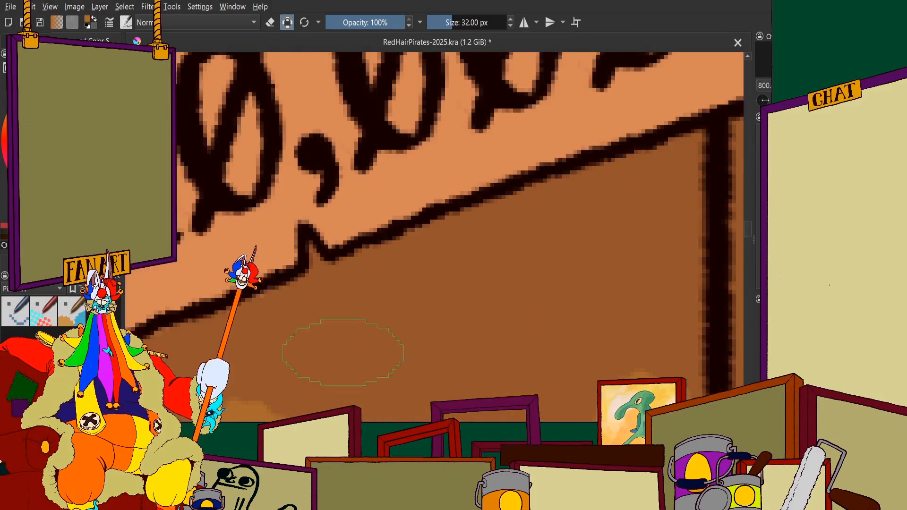
pyautogui.moveTo(343, 352); pyautogui.dragTo(314, 279)
pyautogui.scroll(-2, 311, 247)
pyautogui.moveTo(454, 377)
pyautogui.mouseDown()
pyautogui.moveTo(401, 359)
pyautogui.moveTo(428, 314)
pyautogui.mouseUp()
pyautogui.moveTo(329, 322)
pyautogui.mouseDown()
pyautogui.moveTo(517, 236)
pyautogui.moveTo(472, 252)
pyautogui.moveTo(508, 257)
pyautogui.moveTo(506, 369)
pyautogui.moveTo(472, 283)
pyautogui.mouseUp()
pyautogui.moveTo(213, 354); pyautogui.dragTo(392, 310)
pyautogui.scroll(2, 392, 310)
pyautogui.moveTo(442, 324)
pyautogui.mouseDown()
pyautogui.moveTo(583, 226)
pyautogui.moveTo(490, 268)
pyautogui.mouseUp()
pyautogui.scroll(-6, 400, 254)
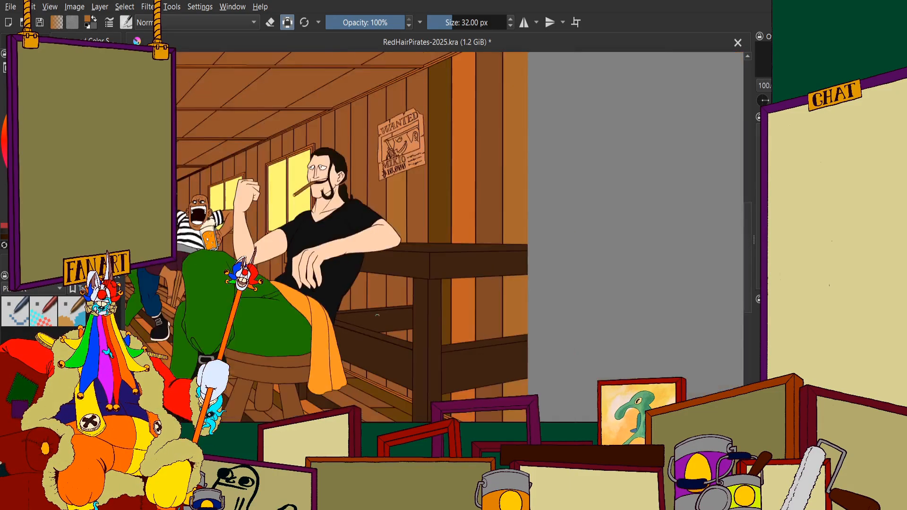
# Paint the same plank's section between the table's upper and lower rails golden brown, down to the lower rail
pyautogui.scroll(7, 377, 315)
pyautogui.moveTo(482, 184); pyautogui.dragTo(418, 288)
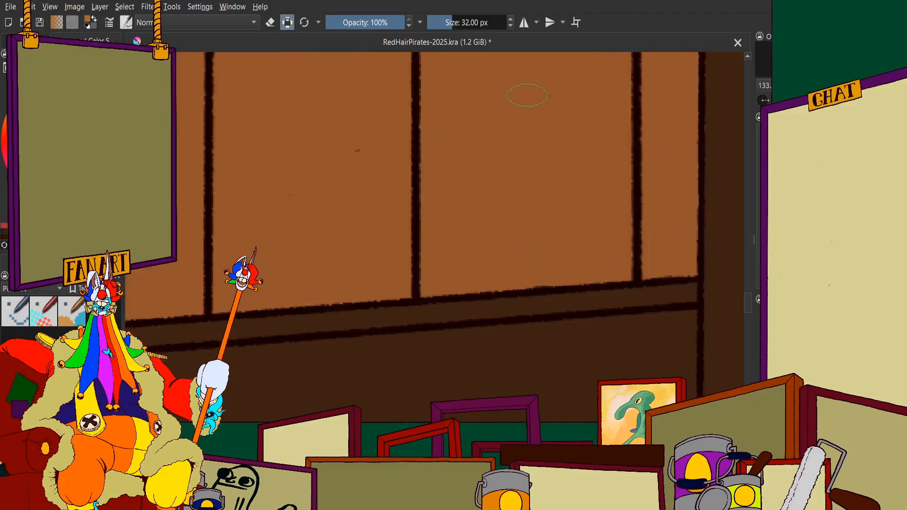
pyautogui.moveTo(527, 90)
pyautogui.mouseDown()
pyautogui.moveTo(488, 100)
pyautogui.moveTo(465, 89)
pyautogui.moveTo(448, 57)
pyautogui.mouseUp()
pyautogui.moveTo(438, 124)
pyautogui.mouseDown()
pyautogui.moveTo(443, 253)
pyautogui.moveTo(436, 277)
pyautogui.moveTo(431, 221)
pyautogui.moveTo(426, 289)
pyautogui.moveTo(483, 242)
pyautogui.moveTo(463, 235)
pyautogui.moveTo(460, 249)
pyautogui.moveTo(549, 261)
pyautogui.mouseUp()
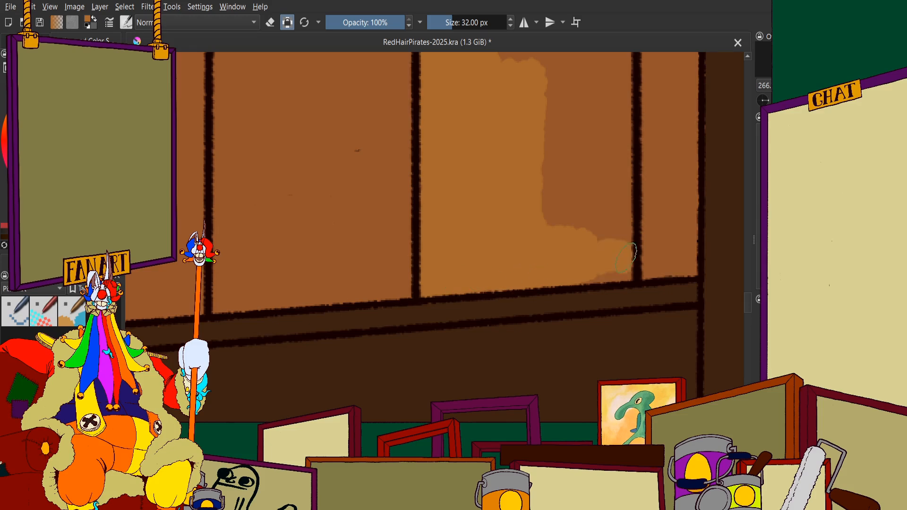
pyautogui.moveTo(626, 258); pyautogui.dragTo(601, 273)
pyautogui.moveTo(563, 134); pyautogui.dragTo(581, 175)
pyautogui.scroll(1, 582, 158)
pyautogui.moveTo(563, 78)
pyautogui.mouseDown()
pyautogui.moveTo(647, 134)
pyautogui.moveTo(658, 68)
pyautogui.moveTo(661, 129)
pyautogui.moveTo(649, 147)
pyautogui.mouseUp()
pyautogui.moveTo(652, 250); pyautogui.dragTo(621, 319)
pyautogui.scroll(-4, 598, 312)
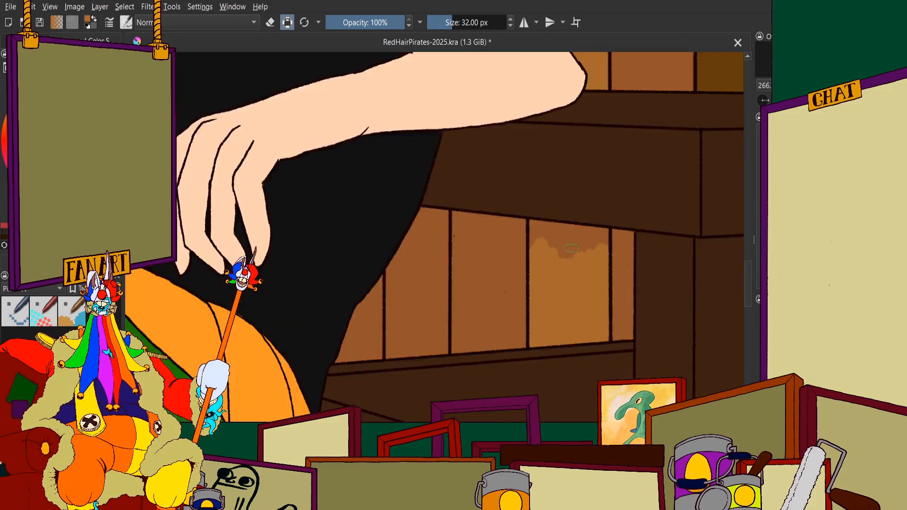
# Fill the upper end of that plank section with golden brown, including both corners beneath the table's upper rail
pyautogui.scroll(5, 580, 227)
pyautogui.moveTo(505, 356)
pyautogui.mouseDown()
pyautogui.moveTo(520, 303)
pyautogui.moveTo(465, 229)
pyautogui.moveTo(488, 221)
pyautogui.mouseUp()
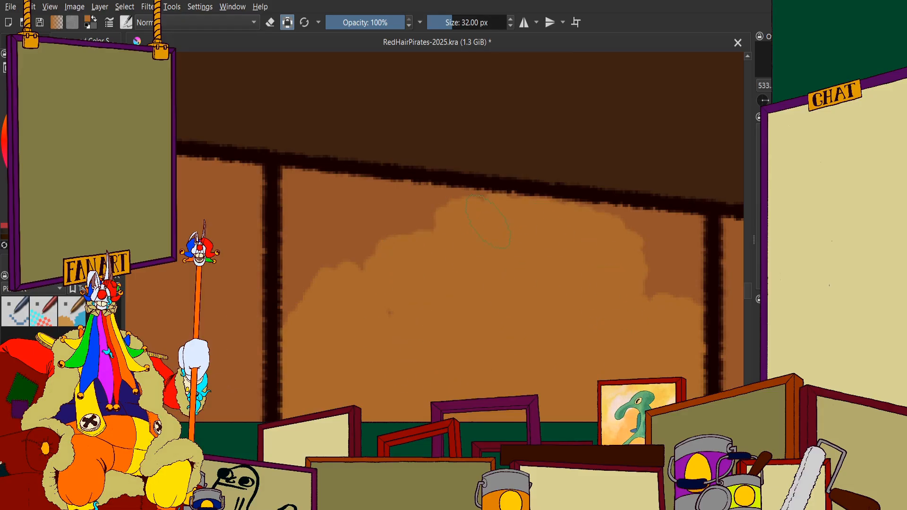
pyautogui.moveTo(634, 231)
pyautogui.mouseDown()
pyautogui.moveTo(687, 235)
pyautogui.moveTo(662, 294)
pyautogui.mouseUp()
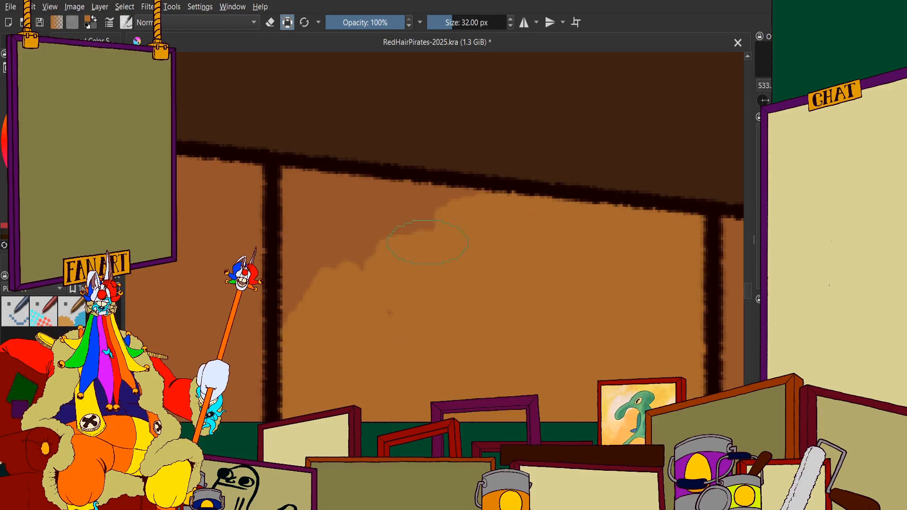
pyautogui.moveTo(427, 242)
pyautogui.mouseDown()
pyautogui.moveTo(309, 227)
pyautogui.moveTo(317, 272)
pyautogui.mouseUp()
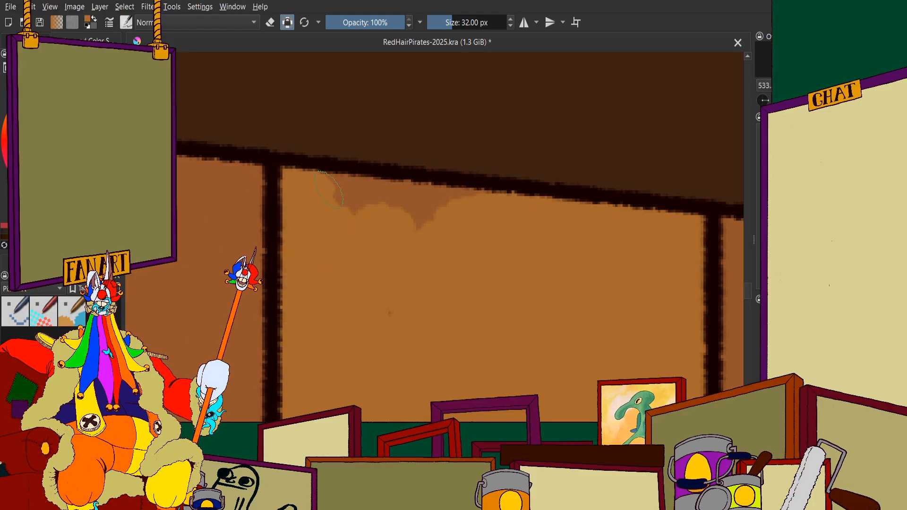
pyautogui.moveTo(462, 215); pyautogui.dragTo(416, 203)
pyautogui.scroll(-11, 446, 239)
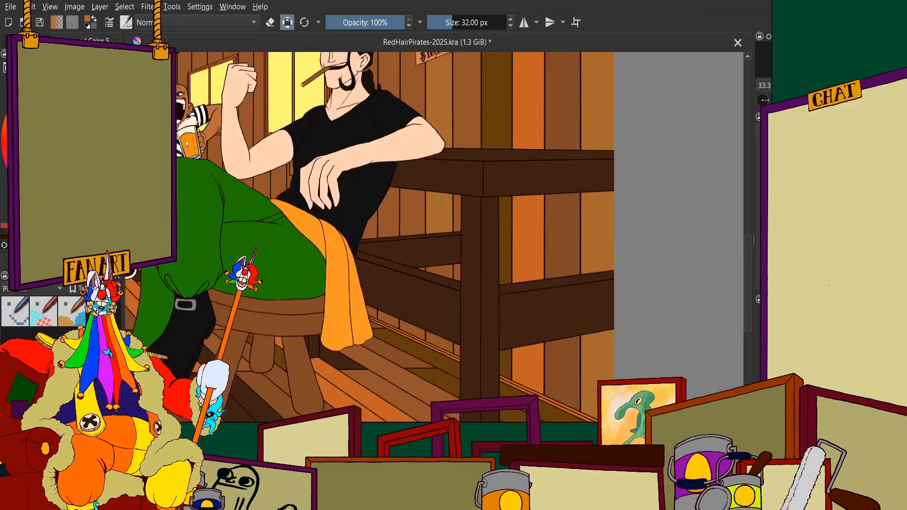
# Paint the same plank's section above the wanted poster golden brown, extending down its left edge
pyautogui.scroll(2, 443, 245)
pyautogui.scroll(-4, 453, 213)
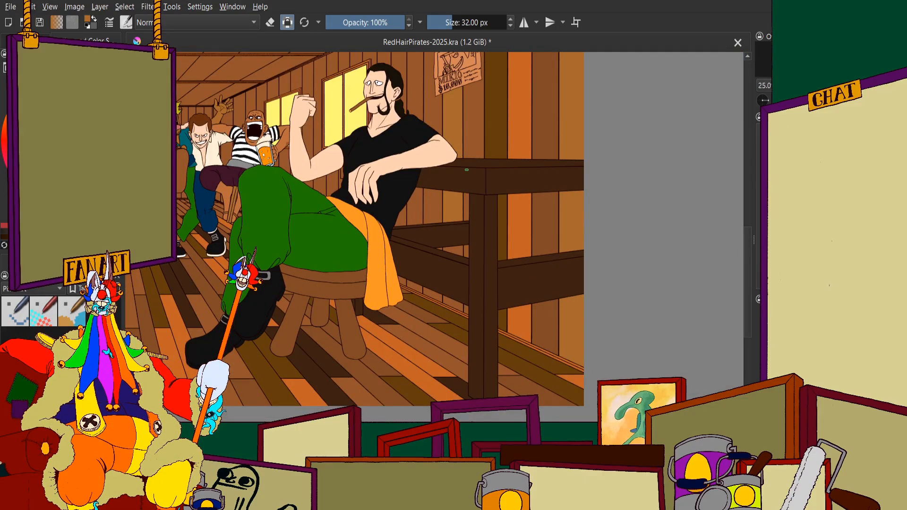
pyautogui.scroll(-1, 444, 279)
pyautogui.scroll(2, 455, 245)
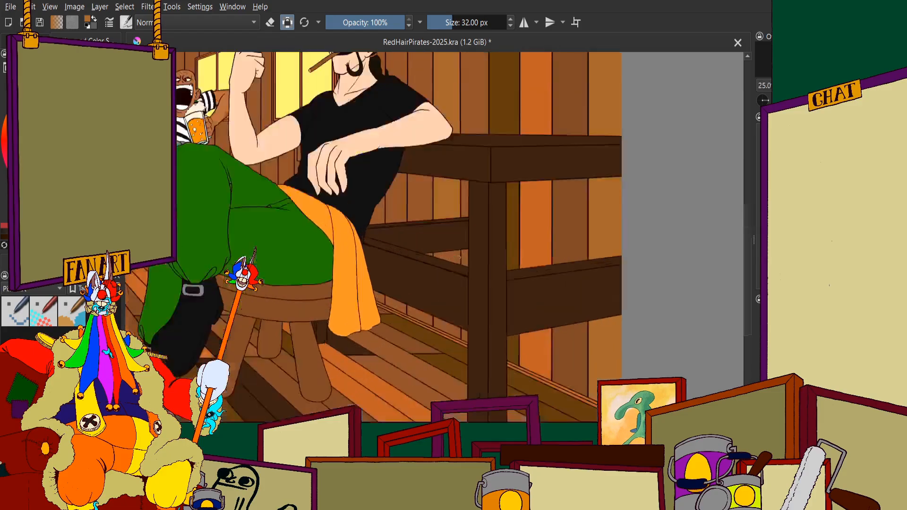
pyautogui.scroll(-3, 457, 213)
pyautogui.scroll(10, 453, 158)
pyautogui.moveTo(448, 142)
pyautogui.mouseDown()
pyautogui.moveTo(461, 248)
pyautogui.moveTo(497, 237)
pyautogui.moveTo(544, 195)
pyautogui.mouseUp()
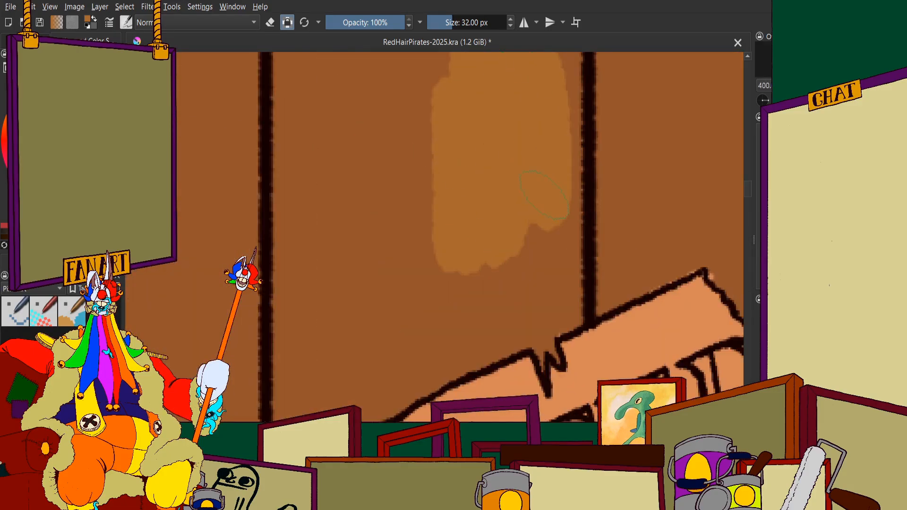
pyautogui.moveTo(552, 83)
pyautogui.mouseDown()
pyautogui.moveTo(528, 61)
pyautogui.moveTo(464, 55)
pyautogui.moveTo(414, 136)
pyautogui.moveTo(370, 244)
pyautogui.moveTo(310, 283)
pyautogui.moveTo(304, 76)
pyautogui.moveTo(283, 59)
pyautogui.mouseUp()
pyautogui.scroll(-2, 305, 66)
pyautogui.scroll(4, 311, 218)
pyautogui.moveTo(298, 127); pyautogui.dragTo(294, 361)
# Extend the same plank's golden brown down its left edge and along the left part of the wanted poster's upper edge
pyautogui.scroll(-4, 298, 330)
pyautogui.scroll(2, 298, 340)
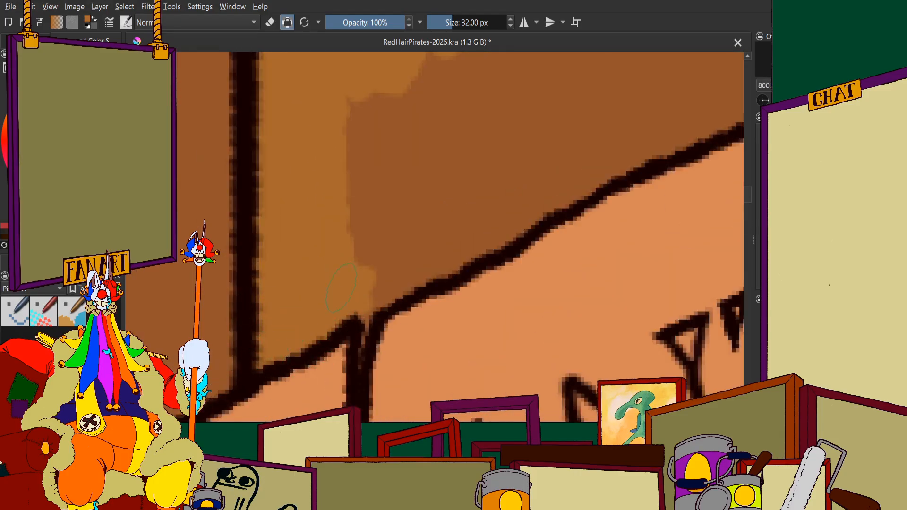
pyautogui.moveTo(364, 334); pyautogui.dragTo(360, 355)
pyautogui.scroll(-3, 366, 268)
pyautogui.moveTo(374, 231)
pyautogui.mouseDown()
pyautogui.moveTo(440, 197)
pyautogui.moveTo(341, 259)
pyautogui.moveTo(396, 255)
pyautogui.mouseUp()
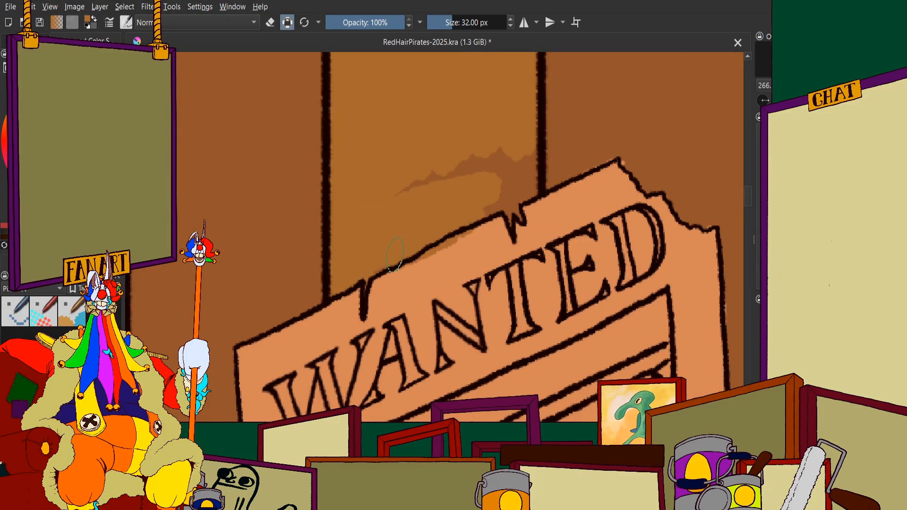
pyautogui.scroll(3, 388, 216)
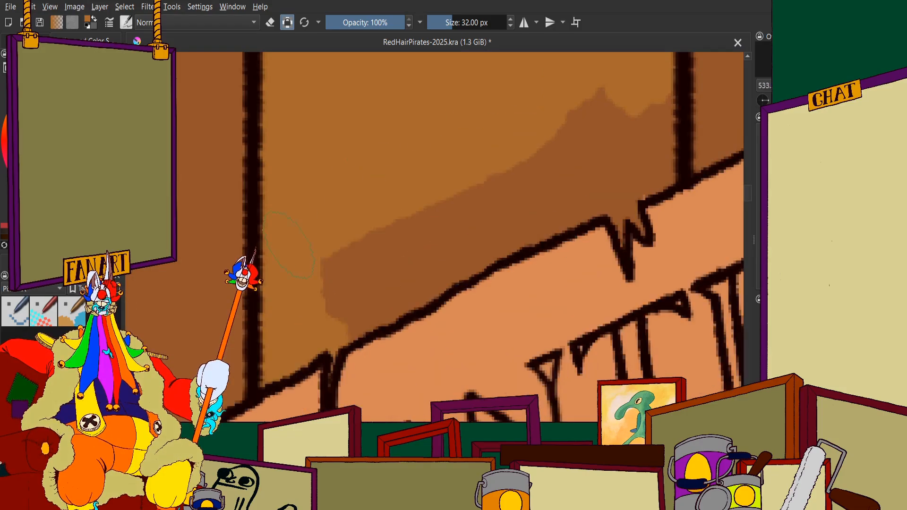
pyautogui.moveTo(485, 214); pyautogui.dragTo(435, 258)
# Fill the remaining brown around the notch in the poster's upper edge with golden brown, over to the plank's right edge
pyautogui.scroll(-2, 397, 283)
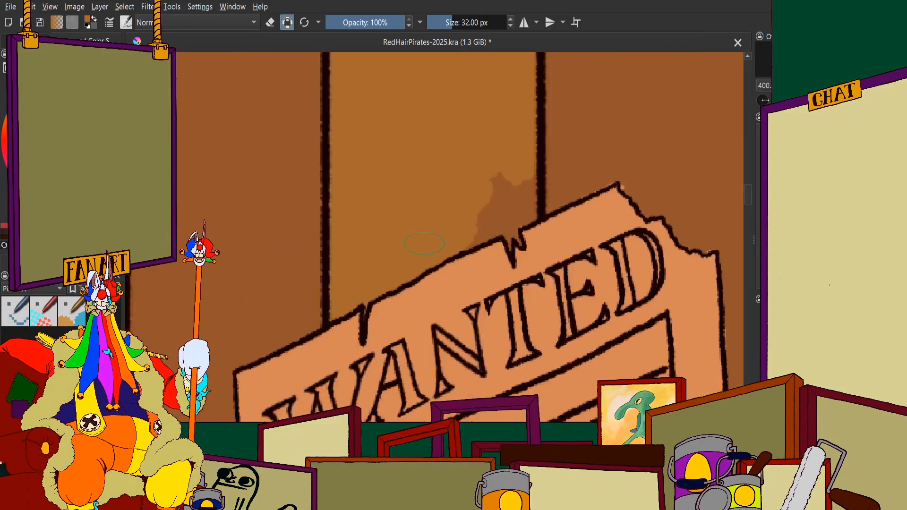
pyautogui.scroll(3, 614, 118)
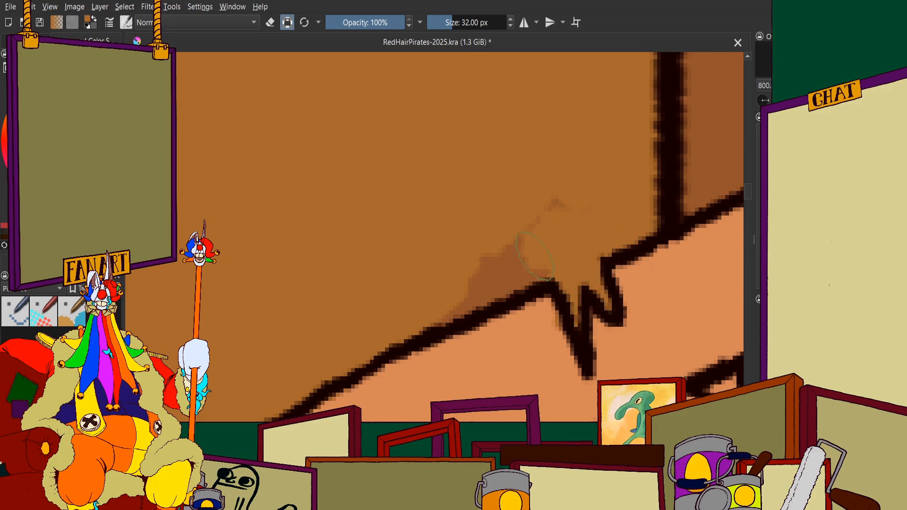
pyautogui.moveTo(535, 256); pyautogui.dragTo(438, 306)
pyautogui.moveTo(564, 208); pyautogui.dragTo(546, 206)
pyautogui.scroll(-7, 470, 206)
# Paint the plank's upper end golden brown, including its left corner beneath the orange ceiling trim
pyautogui.scroll(5, 398, 172)
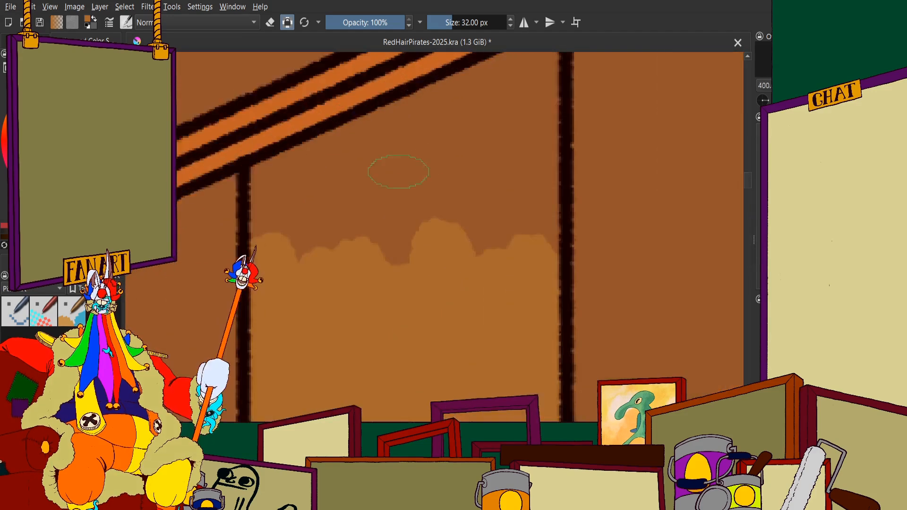
pyautogui.scroll(1, 384, 171)
pyautogui.moveTo(413, 225)
pyautogui.mouseDown()
pyautogui.moveTo(424, 262)
pyautogui.moveTo(578, 250)
pyautogui.mouseUp()
pyautogui.scroll(-2, 500, 274)
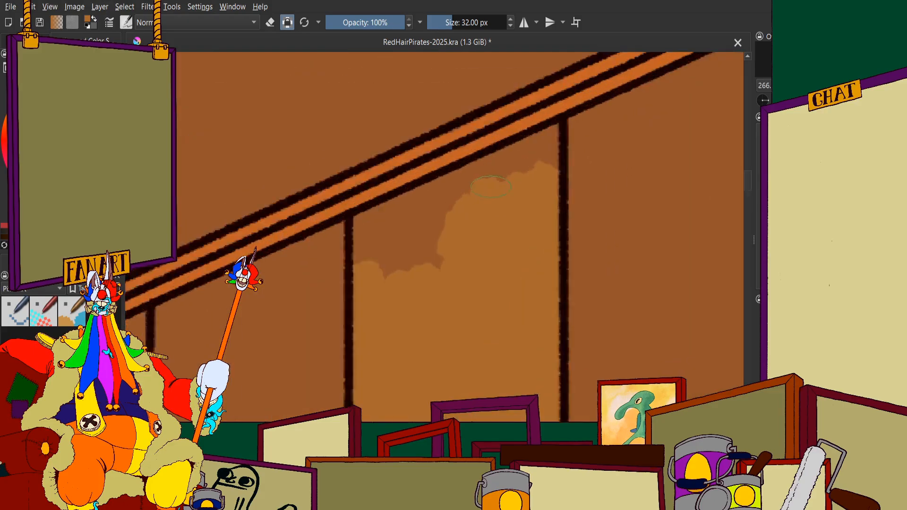
pyautogui.scroll(2, 492, 187)
pyautogui.moveTo(439, 245); pyautogui.dragTo(300, 245)
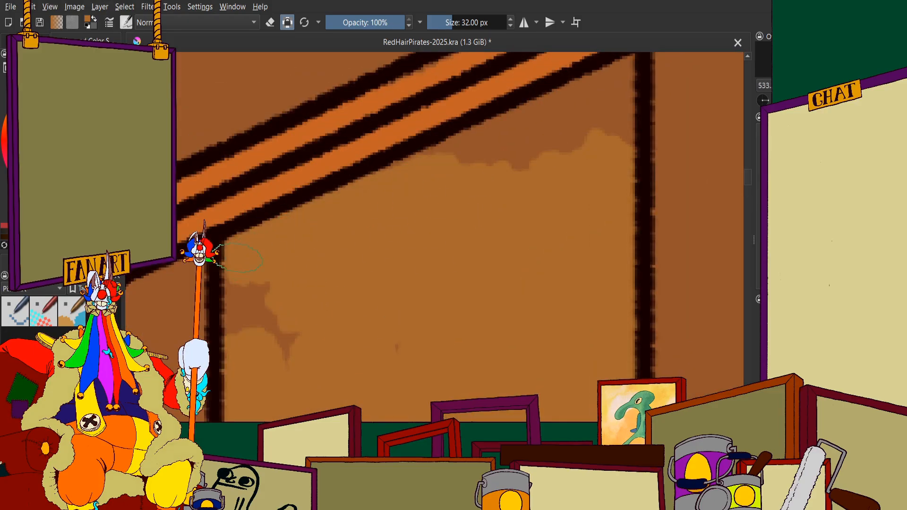
pyautogui.moveTo(253, 343); pyautogui.dragTo(284, 339)
# Fill the plank's upper right corner beneath the ceiling trim with golden brown
pyautogui.scroll(-2, 360, 248)
pyautogui.scroll(3, 423, 204)
pyautogui.moveTo(423, 203)
pyautogui.mouseDown()
pyautogui.moveTo(401, 208)
pyautogui.moveTo(463, 173)
pyautogui.mouseUp()
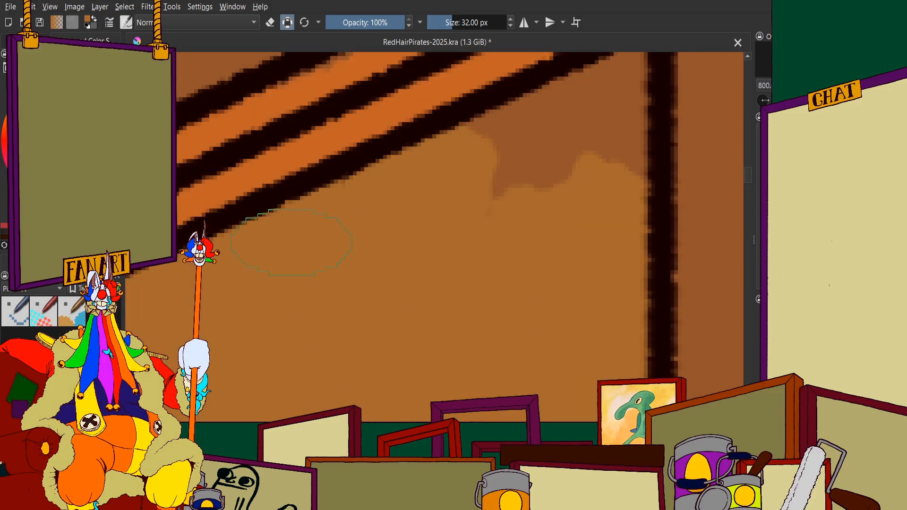
pyautogui.scroll(-2, 323, 235)
pyautogui.scroll(1, 402, 201)
pyautogui.moveTo(401, 201)
pyautogui.mouseDown()
pyautogui.moveTo(481, 164)
pyautogui.moveTo(516, 141)
pyautogui.mouseUp()
pyautogui.scroll(-9, 516, 142)
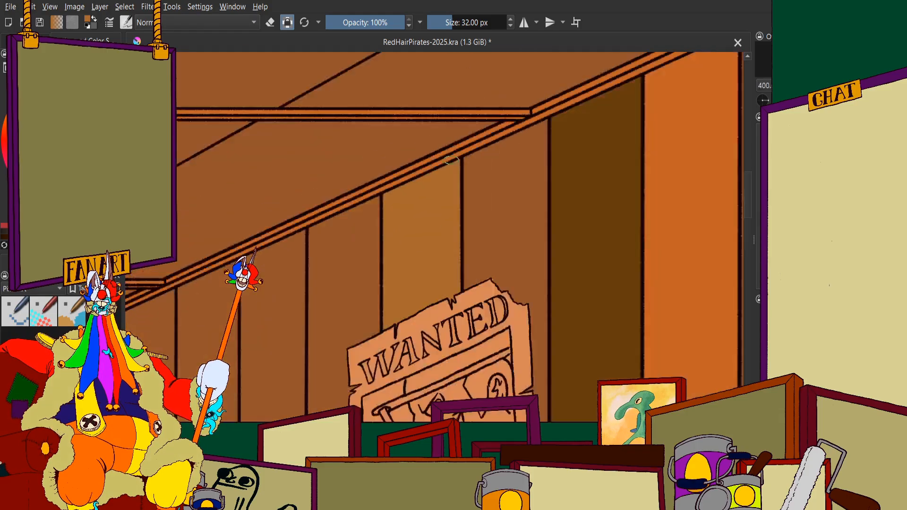
# Paint the wider right part of the same plank golden brown within the triangular gap between the table's rails
pyautogui.scroll(10, 518, 299)
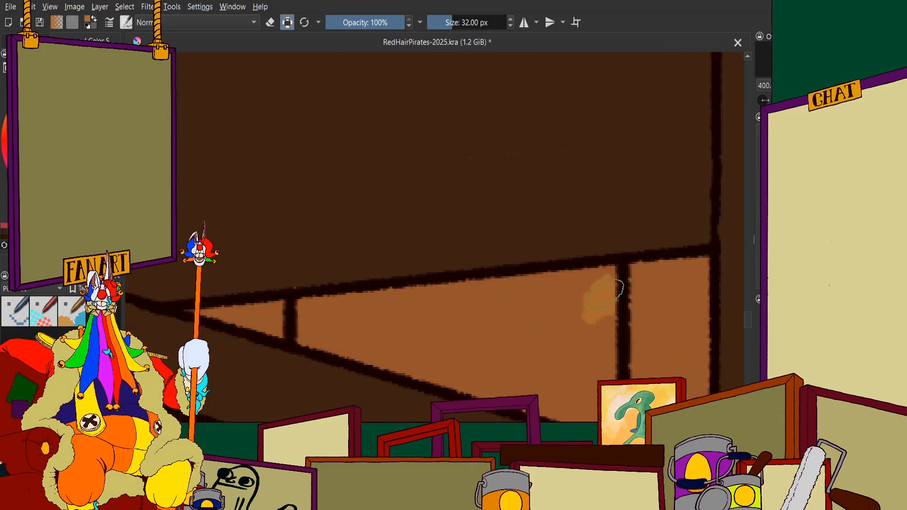
pyautogui.moveTo(600, 283)
pyautogui.mouseDown()
pyautogui.moveTo(525, 312)
pyautogui.moveTo(517, 292)
pyautogui.moveTo(407, 312)
pyautogui.moveTo(399, 297)
pyautogui.moveTo(341, 307)
pyautogui.mouseUp()
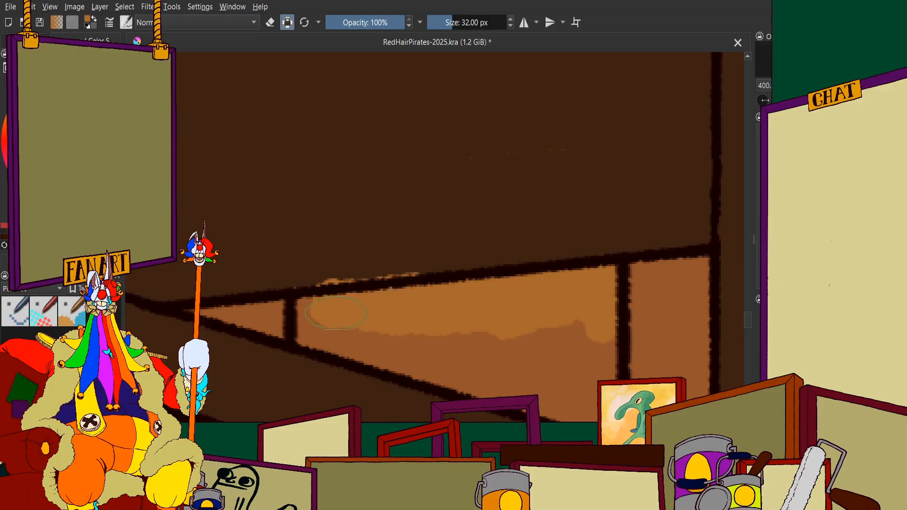
pyautogui.scroll(-3, 406, 255)
pyautogui.scroll(4, 402, 258)
pyautogui.moveTo(328, 170)
pyautogui.mouseDown()
pyautogui.moveTo(399, 217)
pyautogui.moveTo(524, 239)
pyautogui.moveTo(526, 158)
pyautogui.moveTo(432, 97)
pyautogui.moveTo(404, 118)
pyautogui.mouseUp()
pyautogui.scroll(-3, 378, 144)
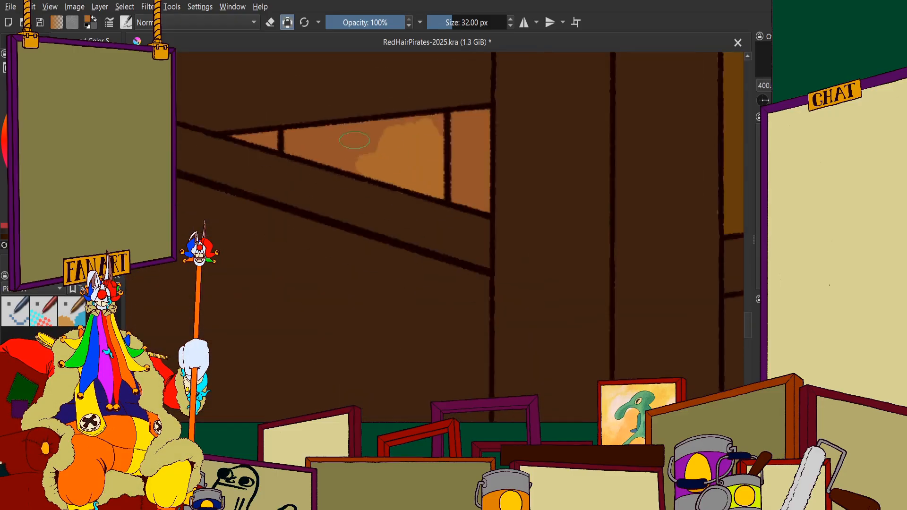
# Fill the upper edge and upper right corner of that triangular-gap plank section with golden brown
pyautogui.scroll(4, 368, 137)
pyautogui.moveTo(378, 166)
pyautogui.mouseDown()
pyautogui.moveTo(295, 154)
pyautogui.moveTo(338, 107)
pyautogui.mouseUp()
pyautogui.scroll(-3, 347, 108)
pyautogui.scroll(4, 366, 106)
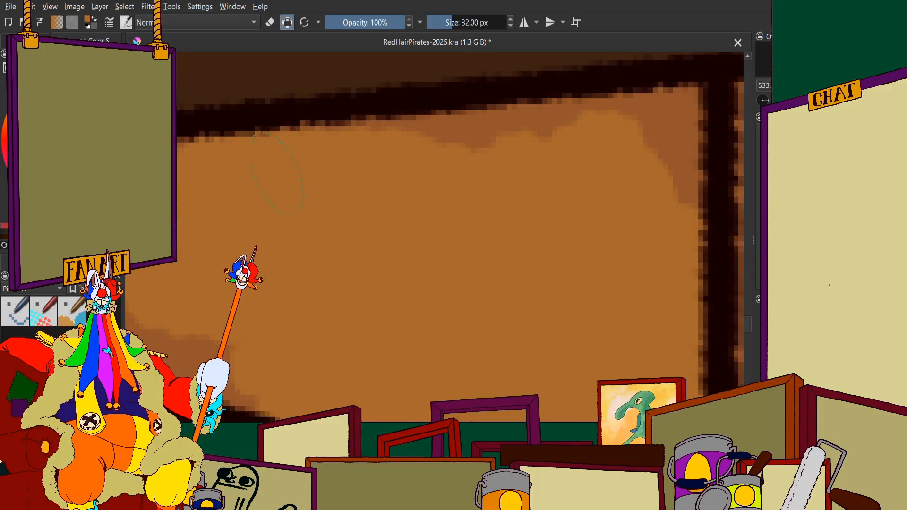
pyautogui.moveTo(352, 154)
pyautogui.mouseDown()
pyautogui.moveTo(509, 157)
pyautogui.moveTo(661, 134)
pyautogui.mouseUp()
pyautogui.scroll(-4, 666, 210)
# Fill the narrow left end of that plank section with golden brown up to the dividing line
pyautogui.scroll(3, 429, 199)
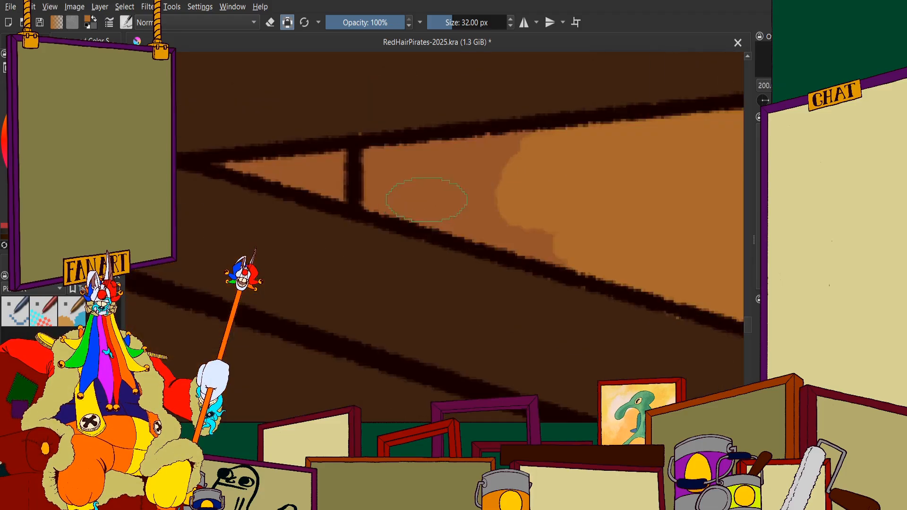
pyautogui.moveTo(492, 203)
pyautogui.mouseDown()
pyautogui.moveTo(647, 269)
pyautogui.moveTo(392, 193)
pyautogui.mouseUp()
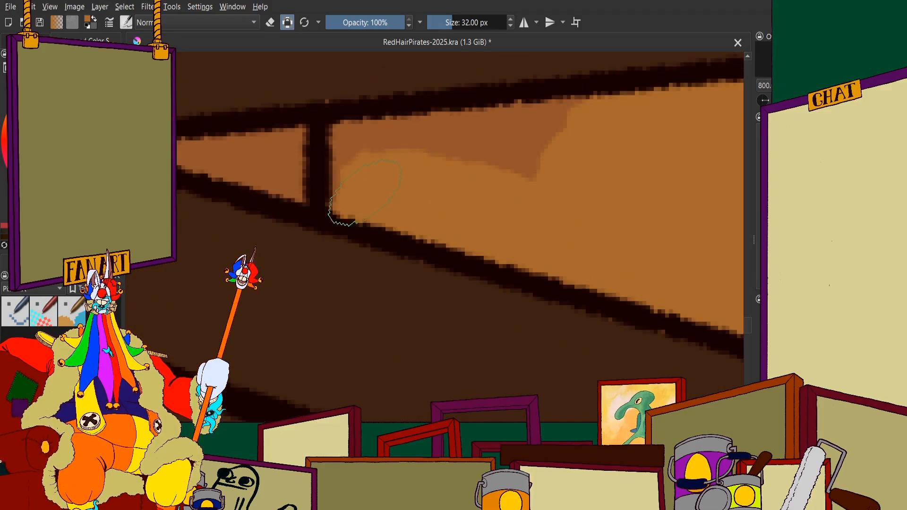
pyautogui.moveTo(340, 208)
pyautogui.mouseDown()
pyautogui.moveTo(330, 173)
pyautogui.moveTo(491, 132)
pyautogui.moveTo(389, 151)
pyautogui.mouseUp()
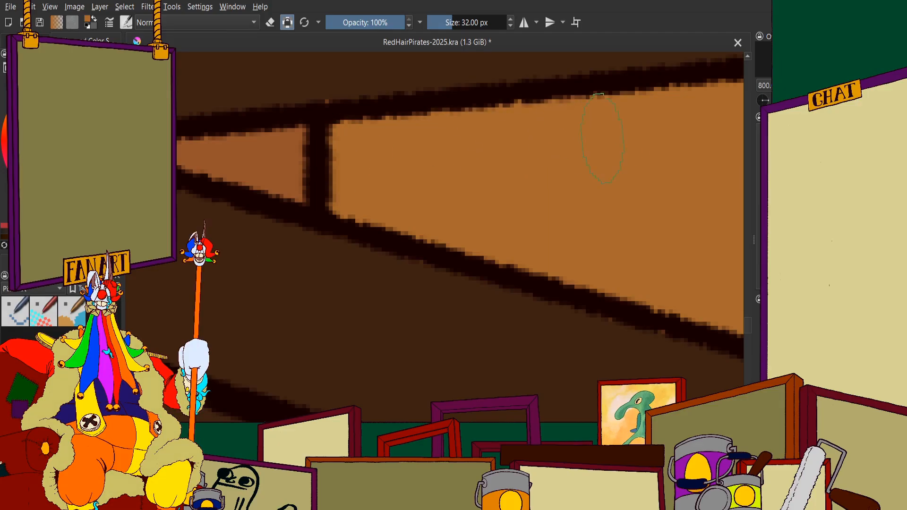
pyautogui.scroll(-7, 477, 178)
# Paint the right part of the same plank's section between the table's lower rail and the orange baseboard golden brown
pyautogui.scroll(4, 501, 208)
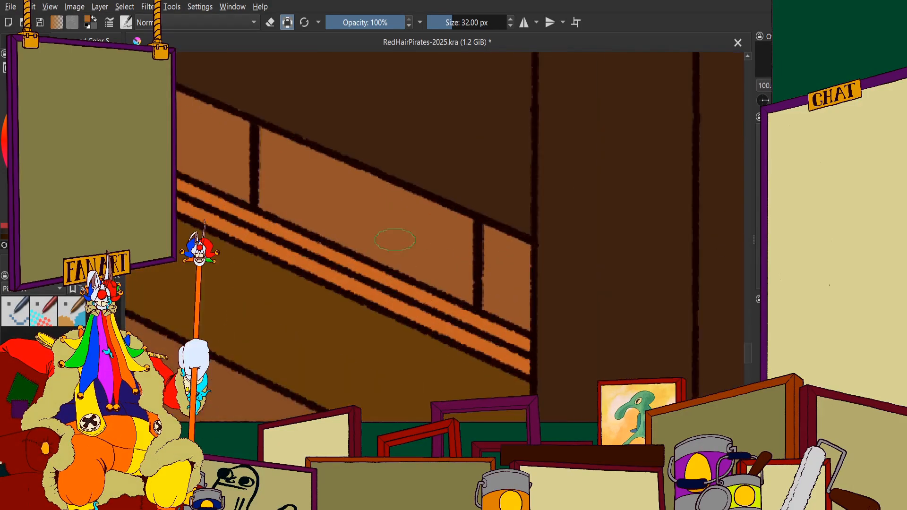
pyautogui.scroll(4, 394, 240)
pyautogui.scroll(4, 399, 218)
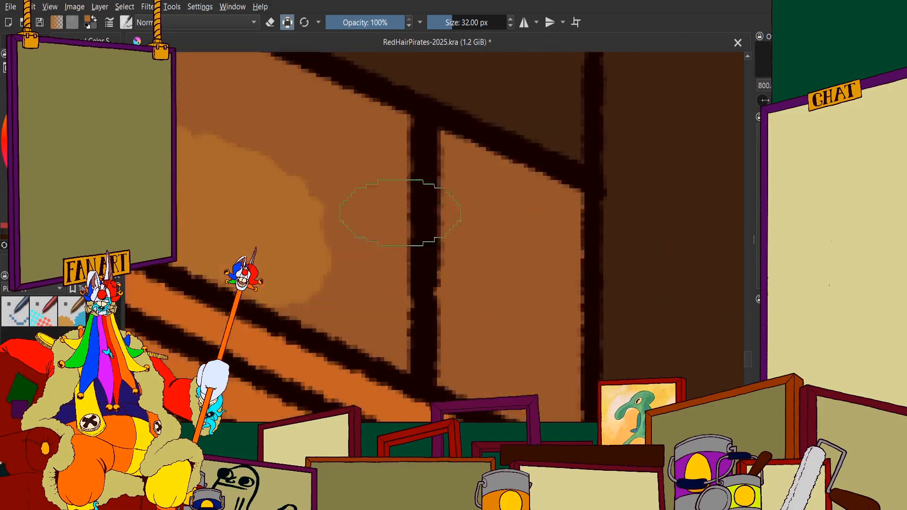
pyautogui.moveTo(400, 213)
pyautogui.mouseDown()
pyautogui.moveTo(385, 155)
pyautogui.moveTo(366, 231)
pyautogui.moveTo(384, 201)
pyautogui.moveTo(303, 131)
pyautogui.moveTo(357, 145)
pyautogui.mouseUp()
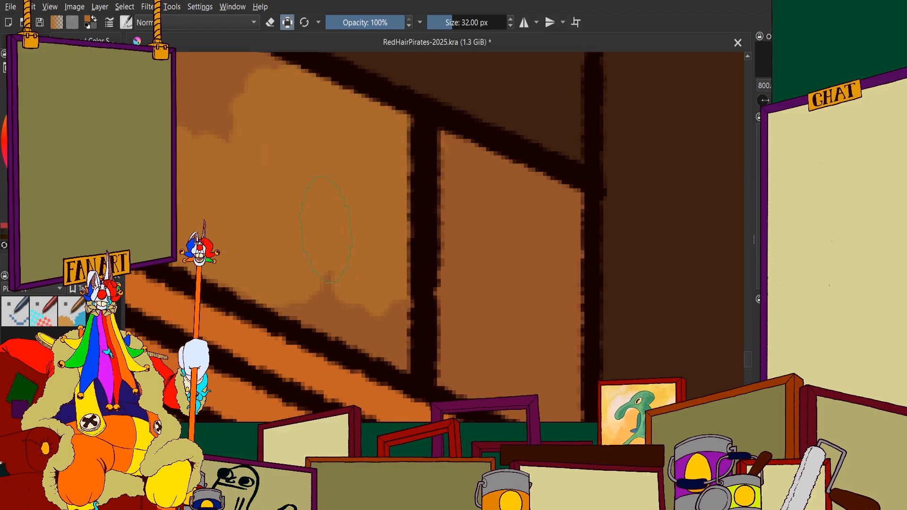
pyautogui.moveTo(326, 230)
pyautogui.mouseDown()
pyautogui.moveTo(326, 300)
pyautogui.moveTo(412, 347)
pyautogui.mouseUp()
pyautogui.scroll(-4, 437, 283)
# Fill the rest of that section above the baseboard with golden brown, reaching its left edge and upper left corner
pyautogui.scroll(3, 357, 234)
pyautogui.moveTo(345, 236)
pyautogui.mouseDown()
pyautogui.moveTo(449, 283)
pyautogui.moveTo(290, 204)
pyautogui.moveTo(473, 257)
pyautogui.mouseUp()
pyautogui.moveTo(422, 228); pyautogui.dragTo(542, 255)
pyautogui.moveTo(344, 231)
pyautogui.mouseDown()
pyautogui.moveTo(441, 283)
pyautogui.moveTo(349, 270)
pyautogui.moveTo(463, 311)
pyautogui.moveTo(370, 286)
pyautogui.moveTo(451, 316)
pyautogui.moveTo(301, 236)
pyautogui.moveTo(281, 241)
pyautogui.mouseUp()
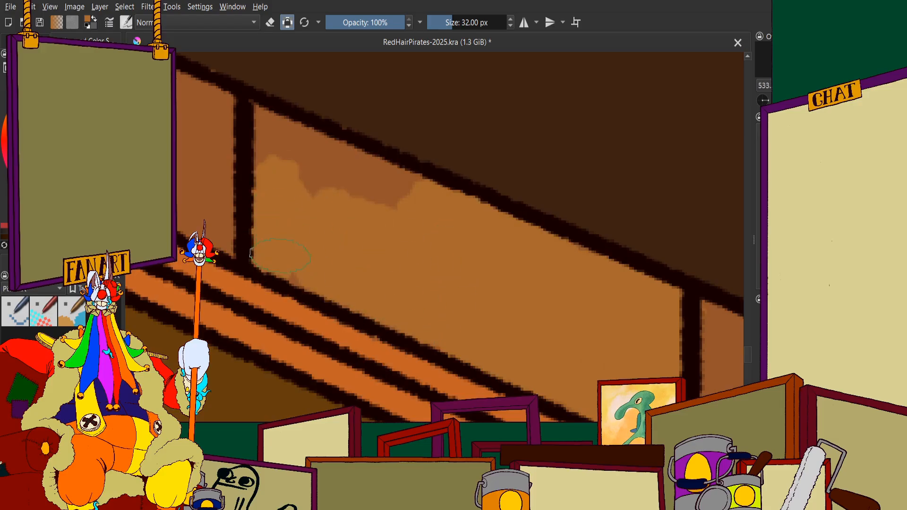
pyautogui.moveTo(259, 129); pyautogui.dragTo(382, 187)
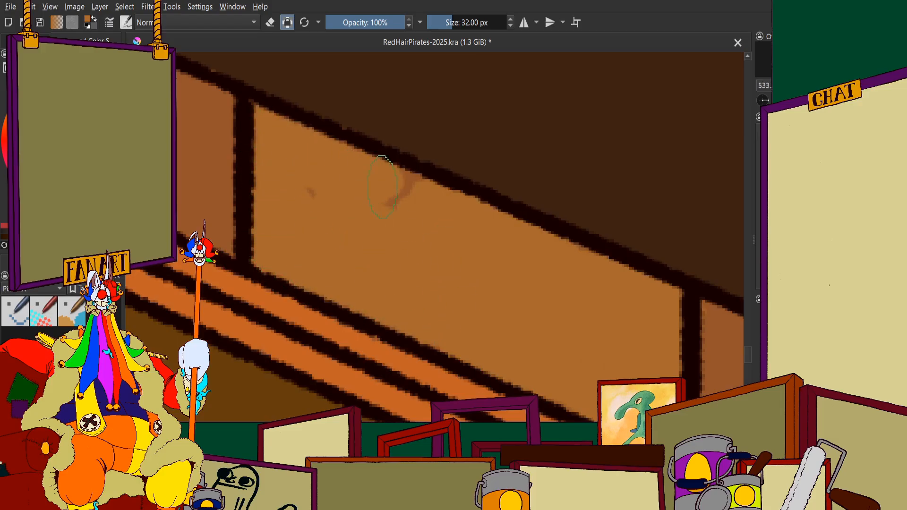
pyautogui.scroll(-11, 378, 195)
pyautogui.scroll(2, 395, 151)
# Paint the next plank to the left darker brown below the wanted poster, down to the seated man's shoulder
pyautogui.scroll(-3, 397, 164)
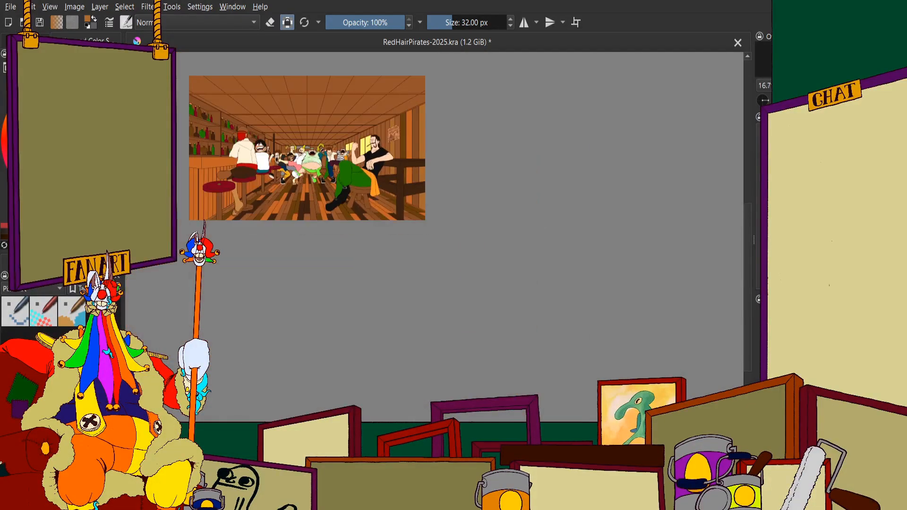
pyautogui.scroll(3, 400, 147)
pyautogui.scroll(2, 406, 123)
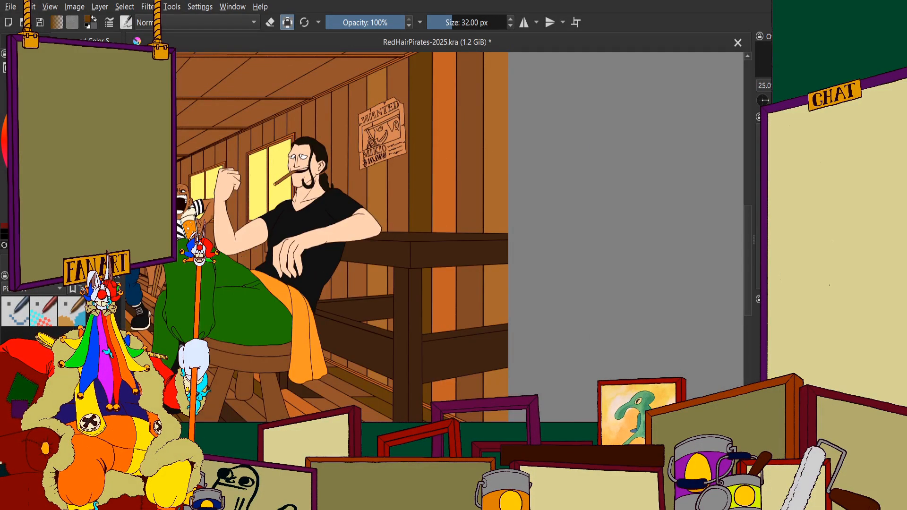
pyautogui.scroll(-2, 370, 183)
pyautogui.scroll(3, 370, 182)
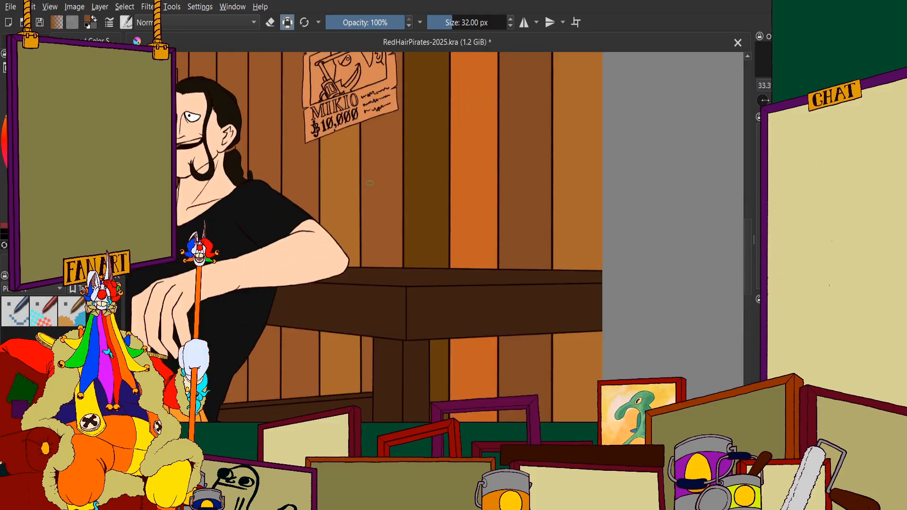
pyautogui.scroll(-1, 467, 182)
pyautogui.scroll(6, 354, 164)
pyautogui.moveTo(347, 136)
pyautogui.mouseDown()
pyautogui.moveTo(346, 162)
pyautogui.moveTo(294, 254)
pyautogui.mouseUp()
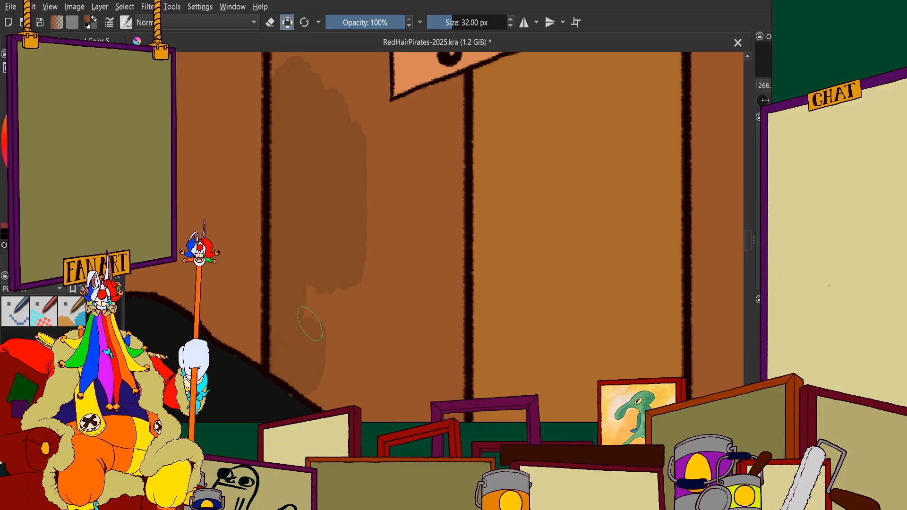
pyautogui.moveTo(309, 325)
pyautogui.mouseDown()
pyautogui.moveTo(331, 322)
pyautogui.moveTo(359, 179)
pyautogui.moveTo(400, 301)
pyautogui.moveTo(427, 162)
pyautogui.moveTo(447, 272)
pyautogui.moveTo(429, 241)
pyautogui.moveTo(427, 149)
pyautogui.moveTo(345, 211)
pyautogui.moveTo(412, 199)
pyautogui.moveTo(504, 136)
pyautogui.moveTo(506, 160)
pyautogui.moveTo(445, 235)
pyautogui.mouseUp()
# Fill the darker brown around the wanted poster's lower left corner and along the plank's right edge
pyautogui.scroll(2, 446, 271)
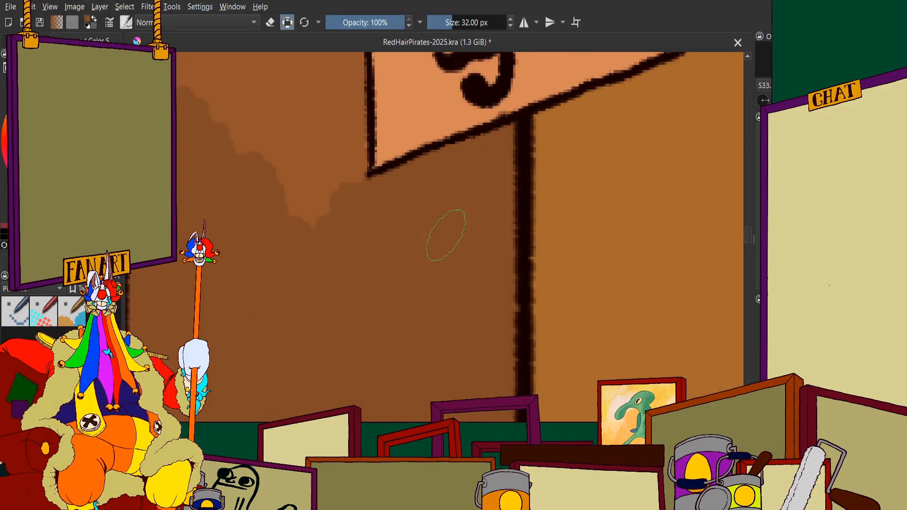
pyautogui.moveTo(330, 118); pyautogui.dragTo(452, 293)
pyautogui.moveTo(389, 153)
pyautogui.mouseDown()
pyautogui.moveTo(433, 192)
pyautogui.moveTo(440, 66)
pyautogui.moveTo(456, 106)
pyautogui.moveTo(444, 191)
pyautogui.mouseUp()
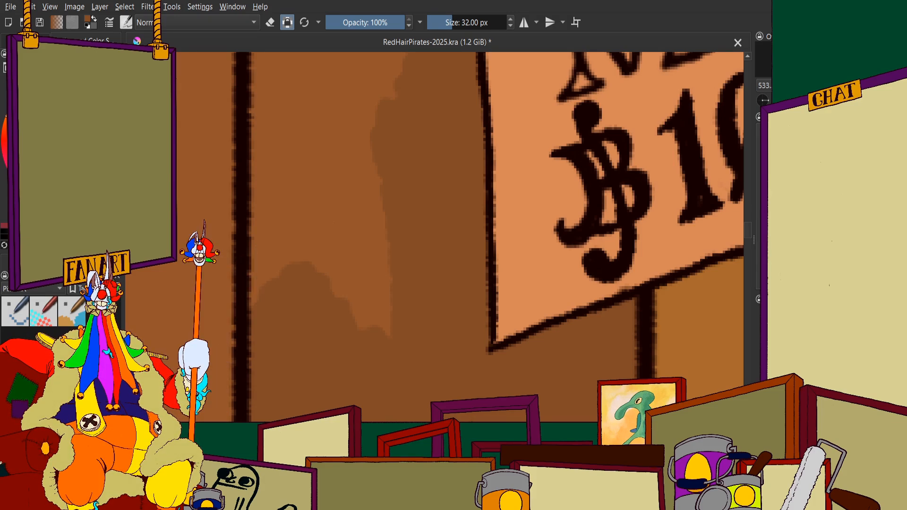
# Extend the darker brown up along the poster's left edge, past the small tear beside the name lettering
pyautogui.scroll(-3, 357, 140)
pyautogui.moveTo(349, 91); pyautogui.dragTo(376, 170)
pyautogui.scroll(2, 376, 170)
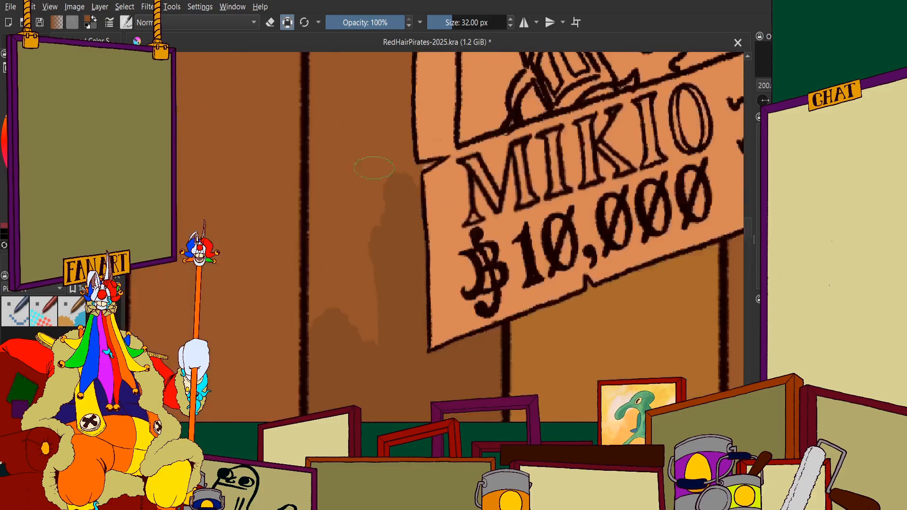
pyautogui.scroll(2, 384, 147)
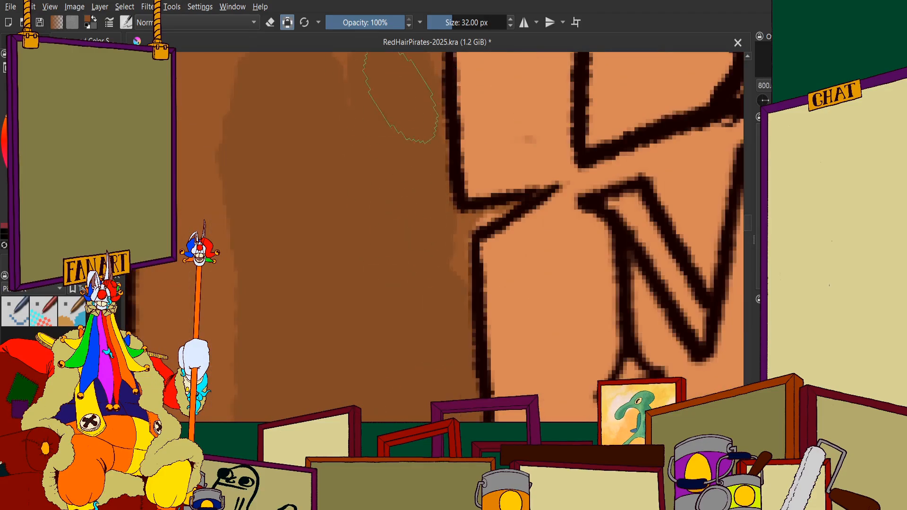
pyautogui.scroll(-5, 510, 207)
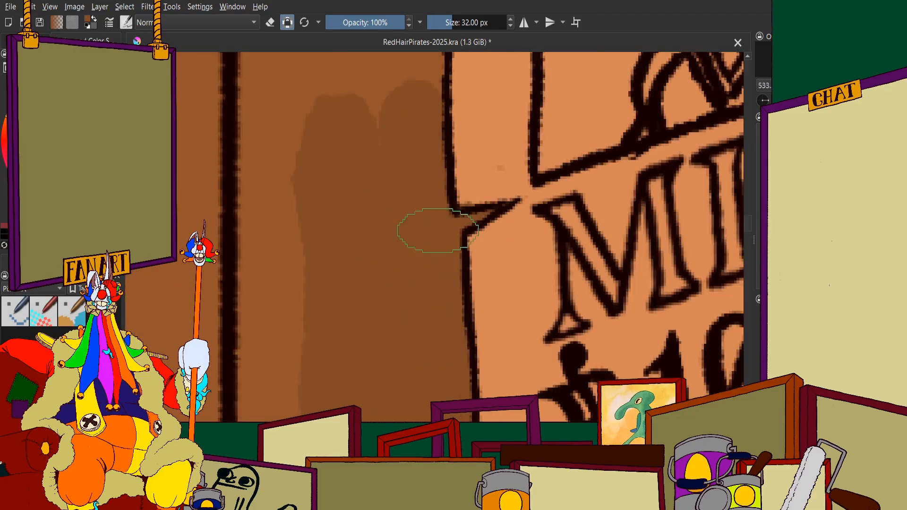
# Widen the darker brown beside the poster's lower part to the plank's left edge
pyautogui.scroll(4, 449, 247)
pyautogui.scroll(-4, 376, 224)
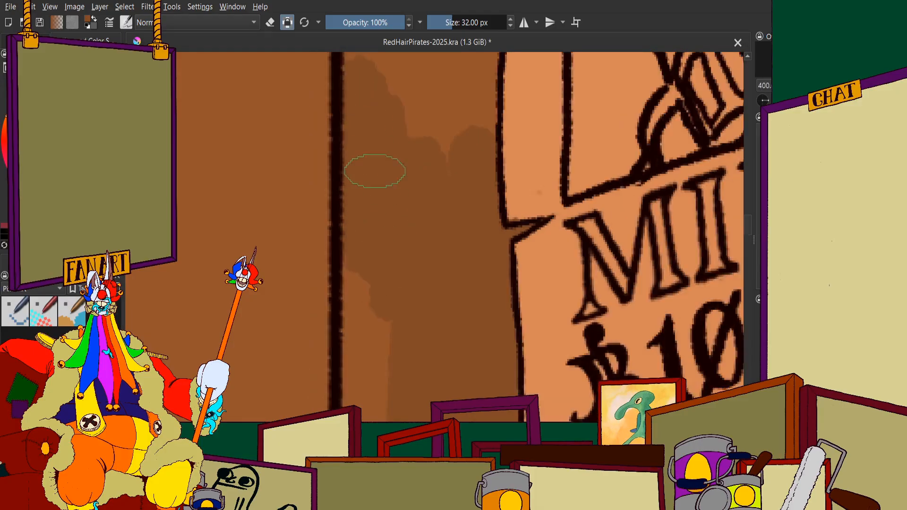
pyautogui.scroll(4, 391, 91)
pyautogui.scroll(-4, 386, 90)
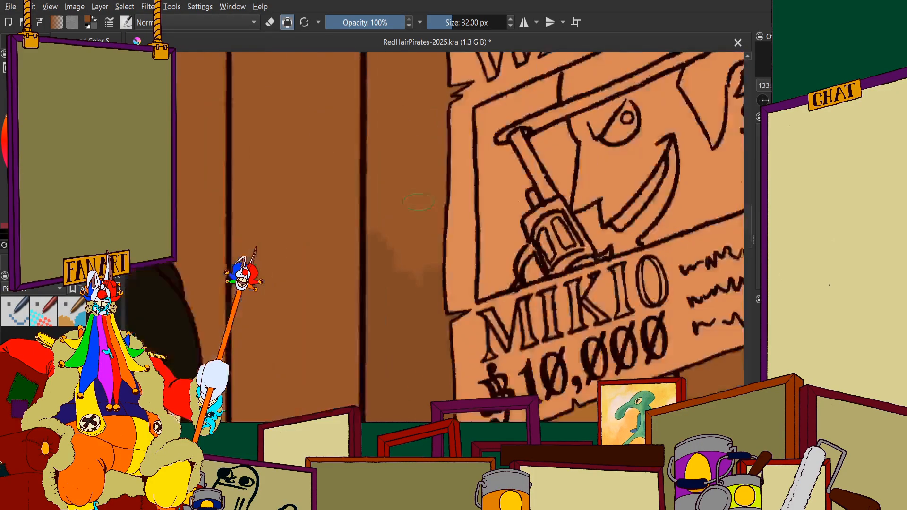
# Fill the darker brown up along the wanted poster's left edge beside the portrait frame
pyautogui.scroll(2, 362, 211)
pyautogui.moveTo(369, 56)
pyautogui.mouseDown()
pyautogui.moveTo(432, 90)
pyautogui.moveTo(450, 72)
pyautogui.mouseUp()
pyautogui.moveTo(440, 113); pyautogui.dragTo(434, 229)
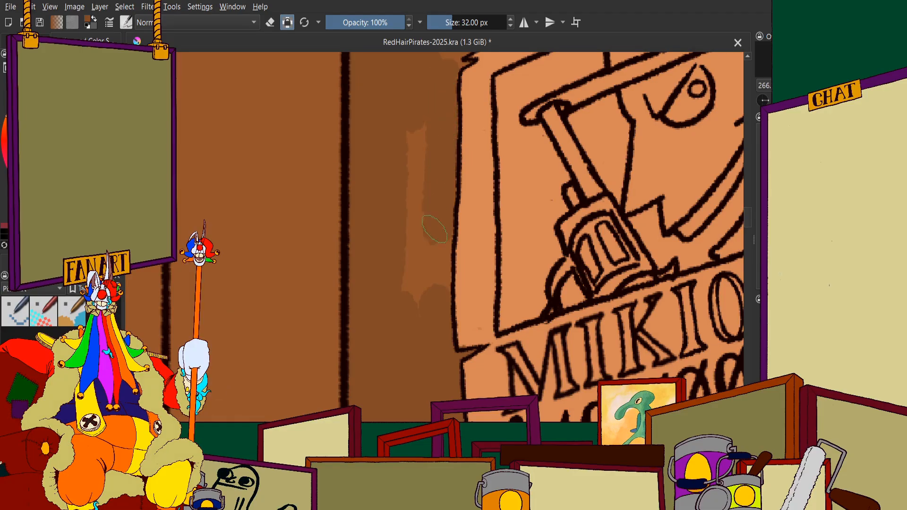
pyautogui.scroll(-3, 399, 307)
pyautogui.scroll(6, 364, 249)
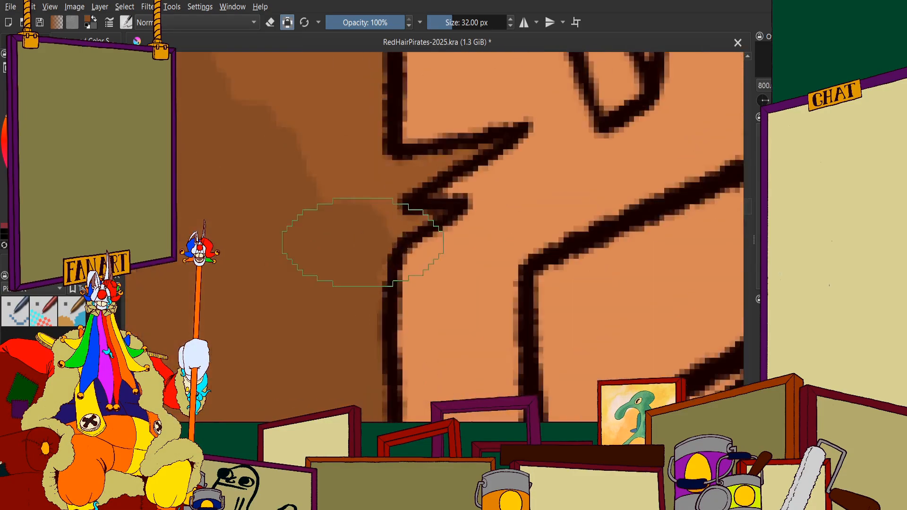
# Paint the darker brown around and into the jagged tear at the upper part of the wanted poster's left edge
pyautogui.moveTo(389, 257); pyautogui.dragTo(381, 341)
pyautogui.scroll(-1, 366, 251)
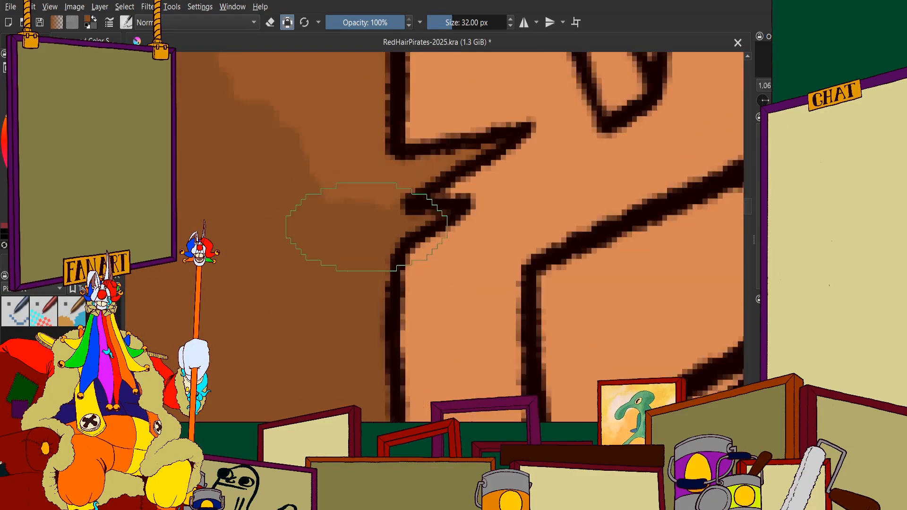
pyautogui.scroll(1, 376, 165)
pyautogui.moveTo(347, 217); pyautogui.dragTo(512, 167)
pyautogui.scroll(-3, 473, 166)
pyautogui.scroll(2, 434, 94)
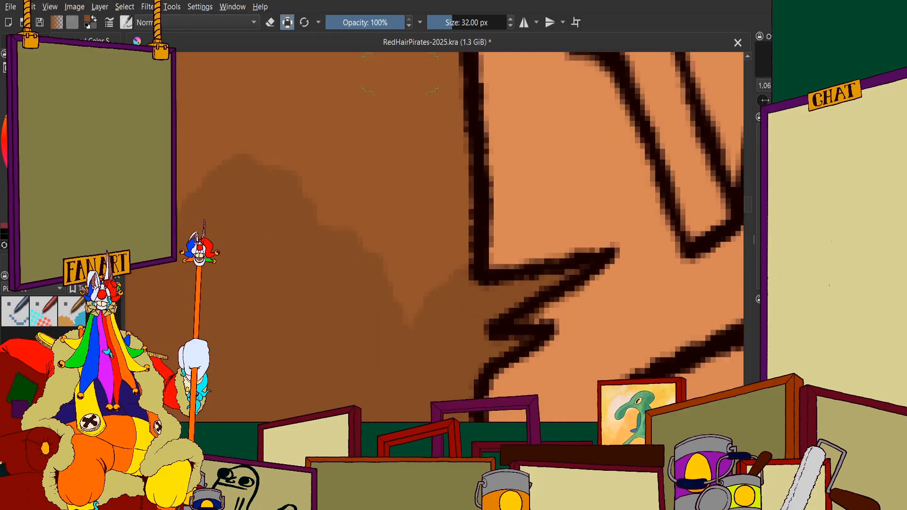
# Extend the darker brown up the plank from the jagged tear to the wanted poster's upper left corner
pyautogui.moveTo(437, 95)
pyautogui.mouseDown()
pyautogui.moveTo(437, 276)
pyautogui.moveTo(332, 257)
pyautogui.mouseUp()
pyautogui.scroll(-3, 425, 189)
pyautogui.scroll(2, 371, 86)
pyautogui.moveTo(372, 85); pyautogui.dragTo(267, 312)
pyautogui.scroll(-3, 309, 314)
pyautogui.scroll(2, 325, 124)
pyautogui.moveTo(325, 124)
pyautogui.mouseDown()
pyautogui.moveTo(381, 390)
pyautogui.moveTo(403, 336)
pyautogui.mouseUp()
pyautogui.scroll(1, 422, 275)
pyautogui.moveTo(438, 288)
pyautogui.mouseDown()
pyautogui.moveTo(441, 296)
pyautogui.moveTo(550, 259)
pyautogui.mouseUp()
pyautogui.scroll(-3, 550, 259)
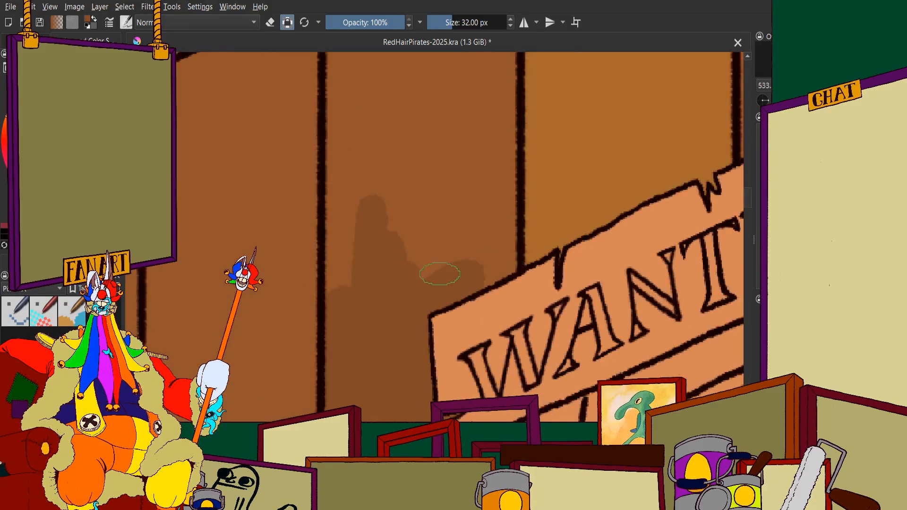
# Fill the plank directly above the wanted poster's corner darker brown between its two side lines
pyautogui.scroll(2, 500, 263)
pyautogui.scroll(1, 479, 152)
pyautogui.moveTo(479, 152)
pyautogui.mouseDown()
pyautogui.moveTo(502, 152)
pyautogui.moveTo(467, 132)
pyautogui.moveTo(406, 142)
pyautogui.moveTo(322, 234)
pyautogui.moveTo(263, 142)
pyautogui.mouseUp()
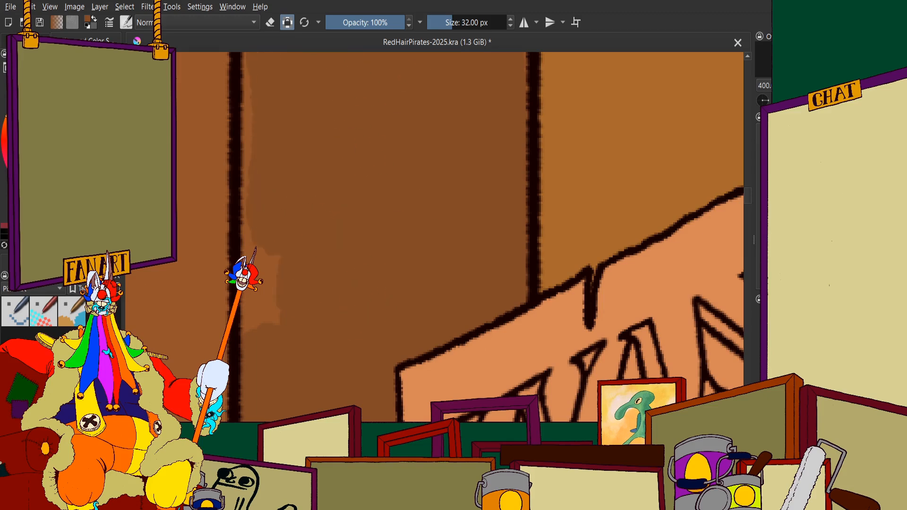
pyautogui.scroll(-4, 279, 297)
pyautogui.scroll(5, 295, 202)
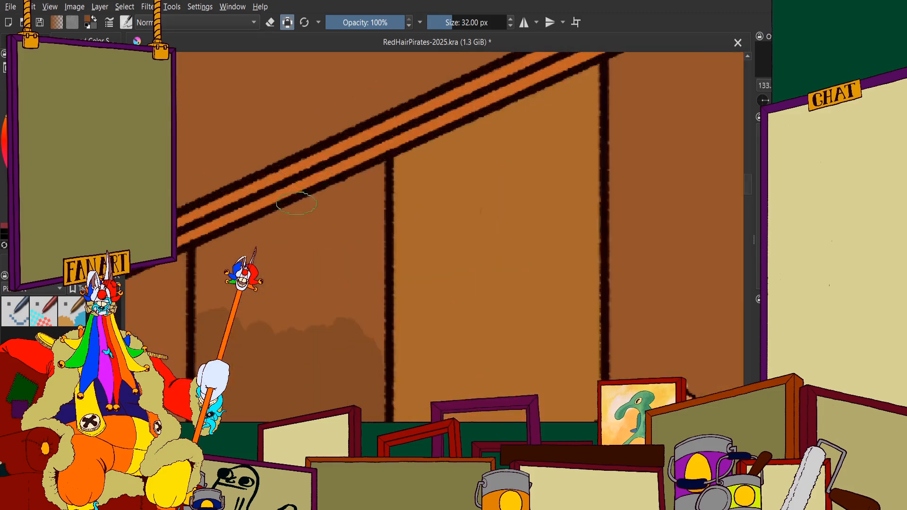
# Carry the darker brown up the plank's right edge to the orange ceiling trim
pyautogui.moveTo(292, 368)
pyautogui.mouseDown()
pyautogui.moveTo(302, 302)
pyautogui.moveTo(426, 313)
pyautogui.moveTo(455, 300)
pyautogui.moveTo(452, 200)
pyautogui.mouseUp()
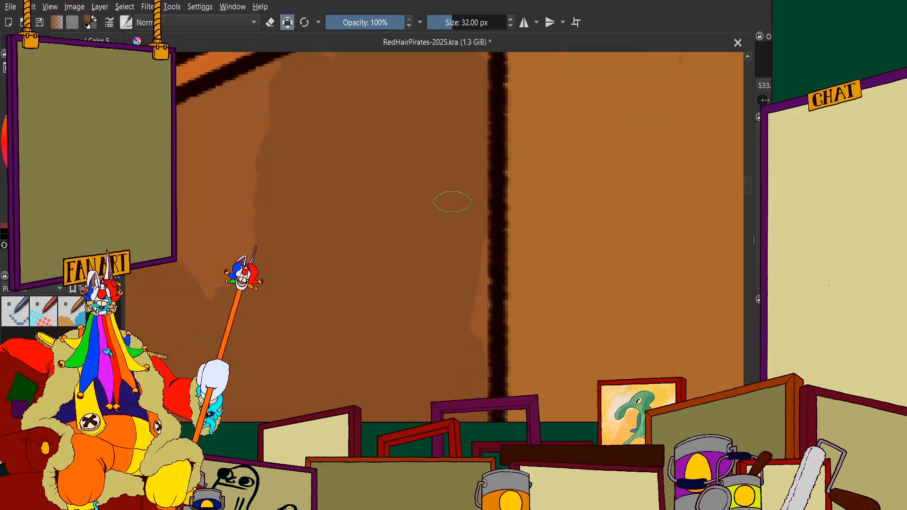
pyautogui.moveTo(461, 259); pyautogui.dragTo(456, 345)
pyautogui.scroll(-2, 437, 311)
pyautogui.moveTo(399, 177); pyautogui.dragTo(389, 283)
pyautogui.scroll(2, 389, 284)
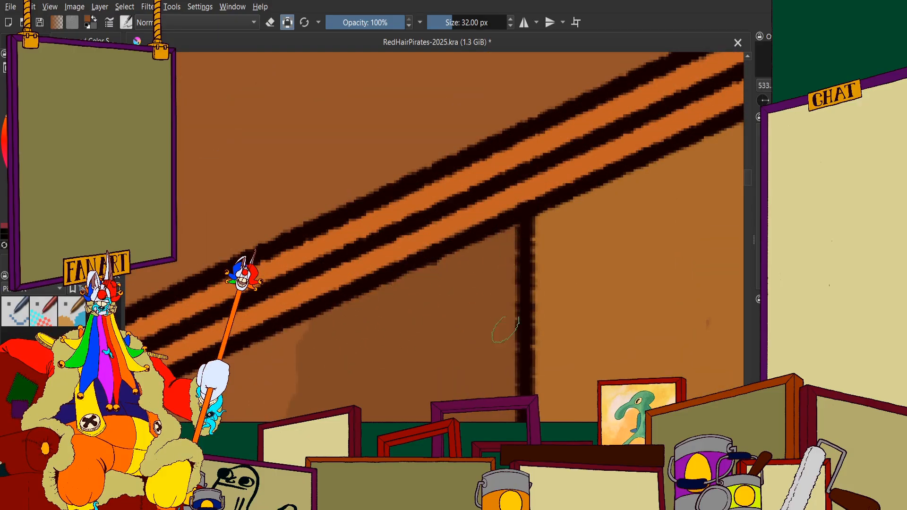
# Fill the plank's slanted top darker brown under the ceiling trim, across to its upper left corner
pyautogui.scroll(-2, 505, 329)
pyautogui.scroll(2, 407, 278)
pyautogui.moveTo(460, 213)
pyautogui.mouseDown()
pyautogui.moveTo(443, 314)
pyautogui.moveTo(418, 269)
pyautogui.mouseUp()
pyautogui.scroll(-3, 379, 248)
pyautogui.scroll(3, 370, 283)
pyautogui.moveTo(411, 137)
pyautogui.mouseDown()
pyautogui.moveTo(408, 199)
pyautogui.moveTo(334, 146)
pyautogui.moveTo(315, 258)
pyautogui.mouseUp()
pyautogui.scroll(-2, 318, 269)
pyautogui.scroll(3, 354, 182)
pyautogui.moveTo(401, 168); pyautogui.dragTo(235, 228)
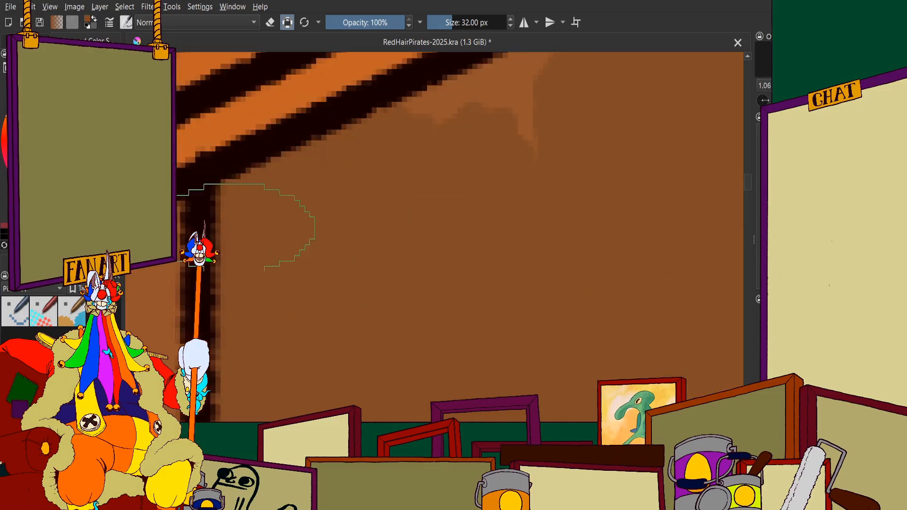
pyautogui.scroll(-3, 304, 222)
pyautogui.scroll(-7, 416, 225)
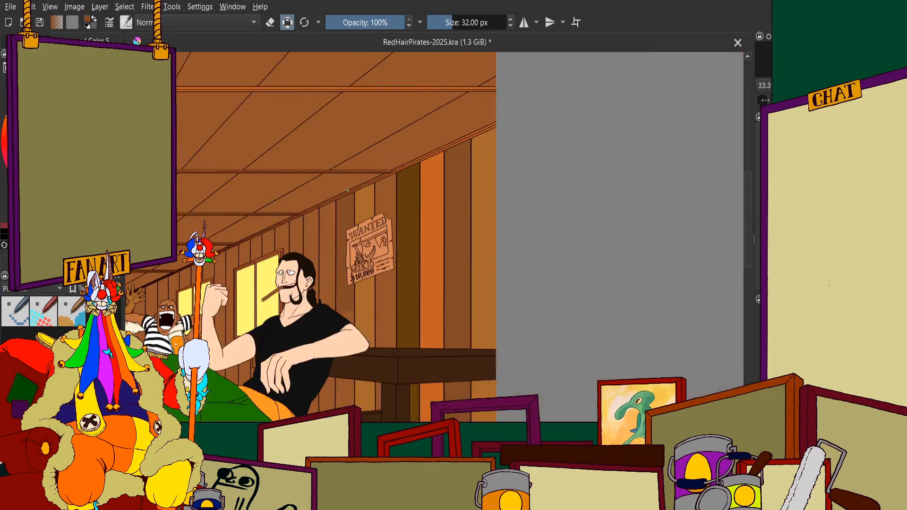
# Extend the darker brown down the plank's right side and middle towards the seated man's shoulder
pyautogui.scroll(1, 347, 190)
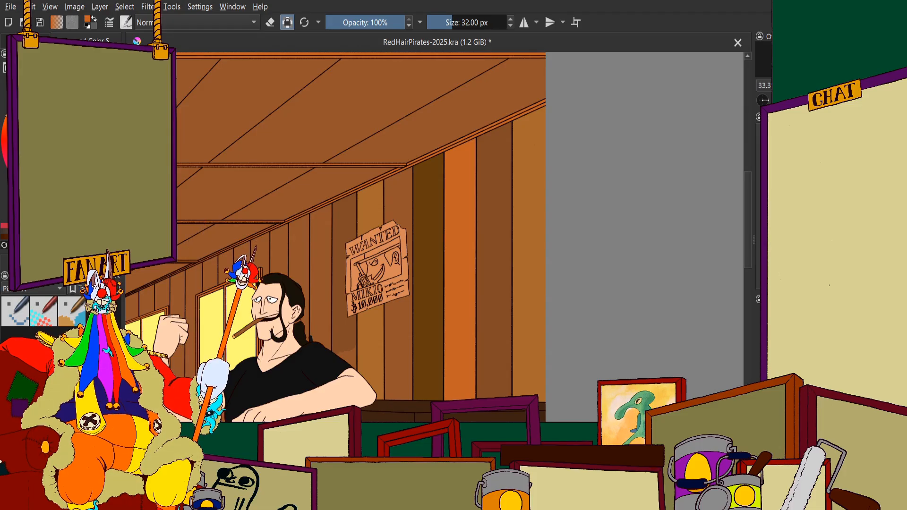
pyautogui.scroll(3, 357, 309)
pyautogui.scroll(1, 357, 309)
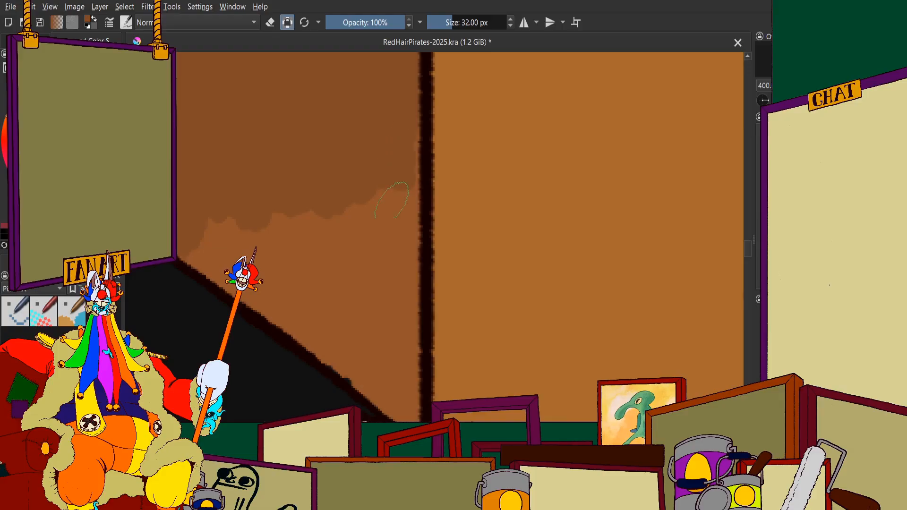
pyautogui.moveTo(392, 165); pyautogui.dragTo(392, 232)
pyautogui.moveTo(388, 142)
pyautogui.mouseDown()
pyautogui.moveTo(395, 269)
pyautogui.moveTo(380, 301)
pyautogui.mouseUp()
pyautogui.moveTo(368, 186); pyautogui.dragTo(374, 320)
pyautogui.moveTo(325, 203); pyautogui.dragTo(344, 307)
# Fill the darker brown along the seated man's shoulder outline and into the narrow corner beside his arm
pyautogui.moveTo(293, 212); pyautogui.dragTo(314, 278)
pyautogui.moveTo(243, 205)
pyautogui.mouseDown()
pyautogui.moveTo(283, 283)
pyautogui.moveTo(252, 272)
pyautogui.mouseUp()
pyautogui.moveTo(326, 327); pyautogui.dragTo(378, 314)
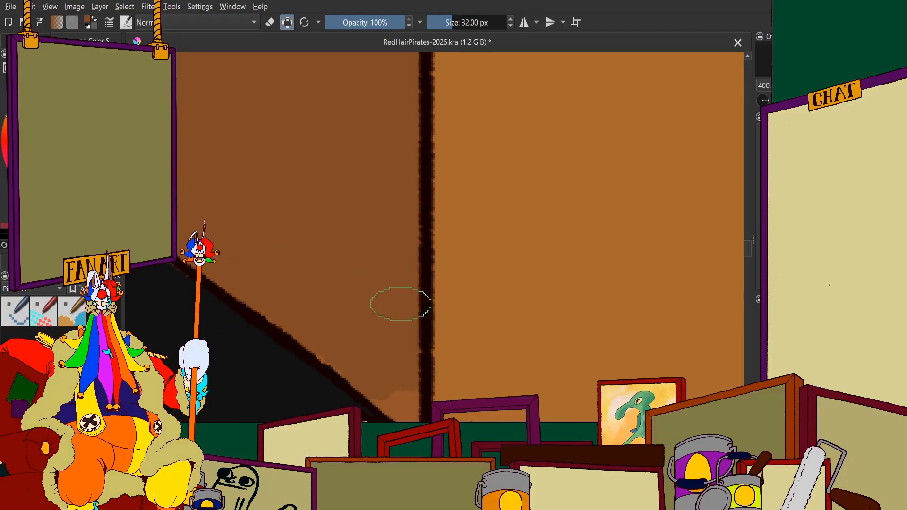
pyautogui.moveTo(363, 378); pyautogui.dragTo(377, 259)
pyautogui.scroll(1, 377, 259)
pyautogui.scroll(1, 361, 240)
pyautogui.moveTo(425, 311); pyautogui.dragTo(460, 333)
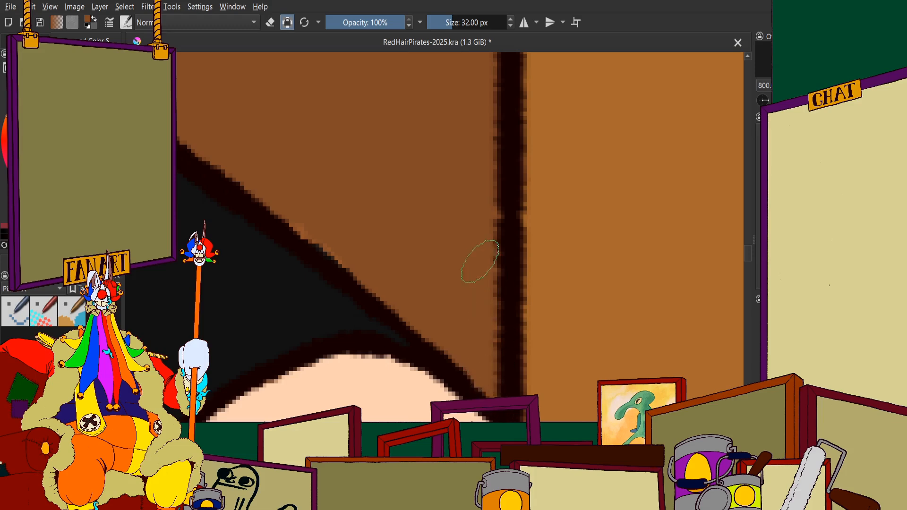
# Paint the same plank's visible section below the tabletop darker brown, out to its left edge
pyautogui.scroll(-10, 416, 245)
pyautogui.scroll(5, 401, 279)
pyautogui.moveTo(381, 257); pyautogui.dragTo(396, 268)
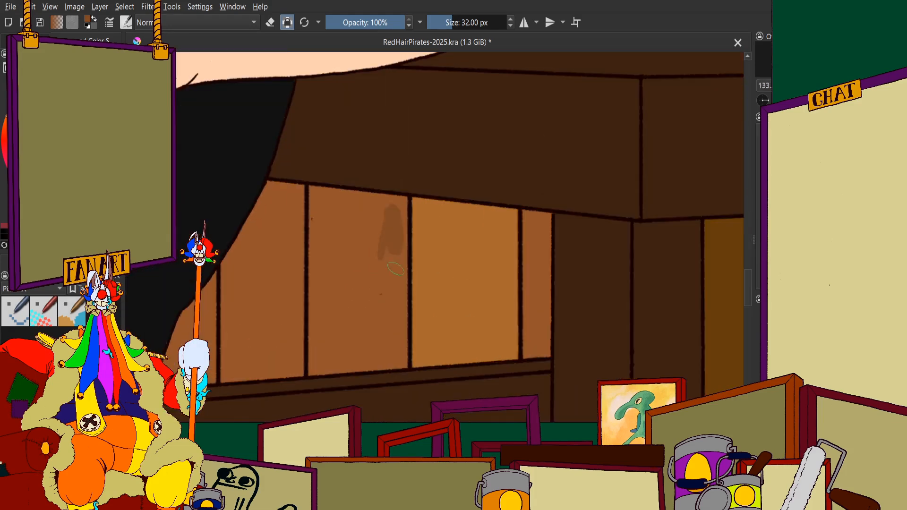
pyautogui.moveTo(397, 301)
pyautogui.mouseDown()
pyautogui.moveTo(373, 349)
pyautogui.moveTo(337, 245)
pyautogui.mouseUp()
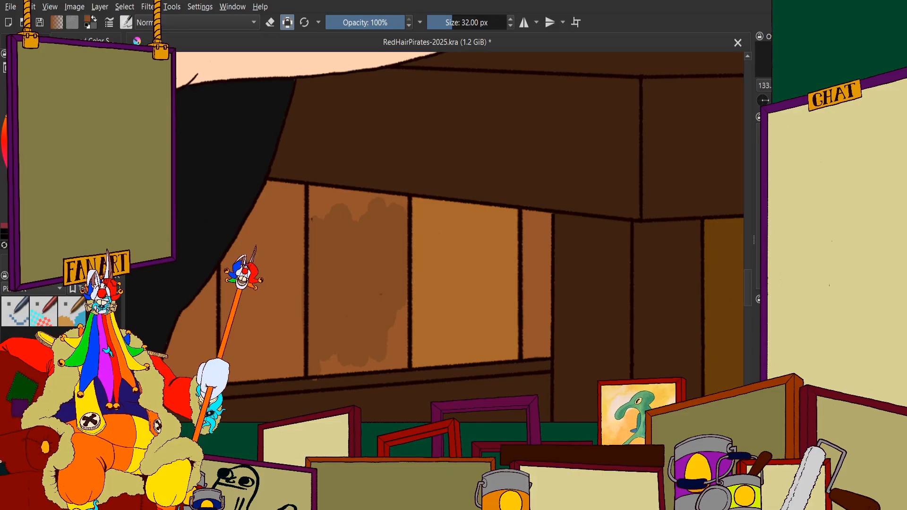
pyautogui.scroll(-3, 355, 236)
pyautogui.scroll(6, 347, 193)
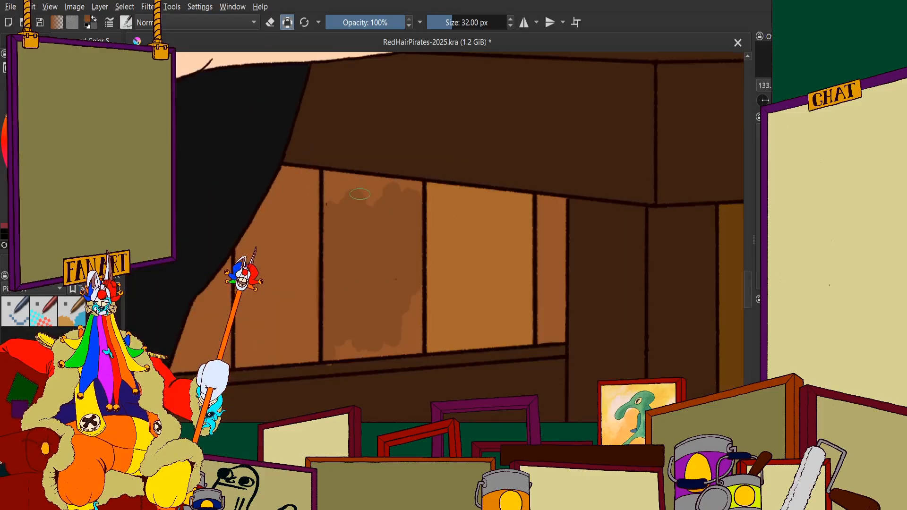
pyautogui.moveTo(348, 241); pyautogui.dragTo(344, 226)
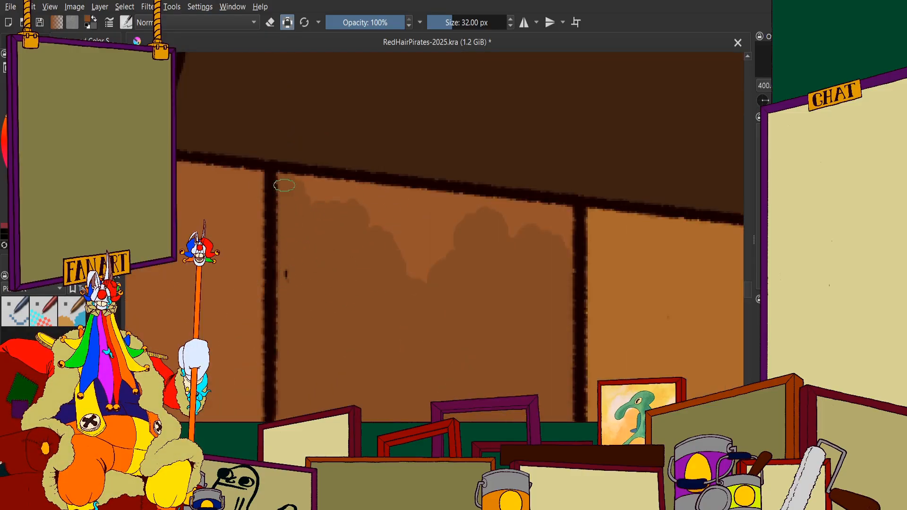
# Fill the remaining strip of that plank section along the tabletop's underside darker brown
pyautogui.moveTo(284, 185); pyautogui.dragTo(407, 224)
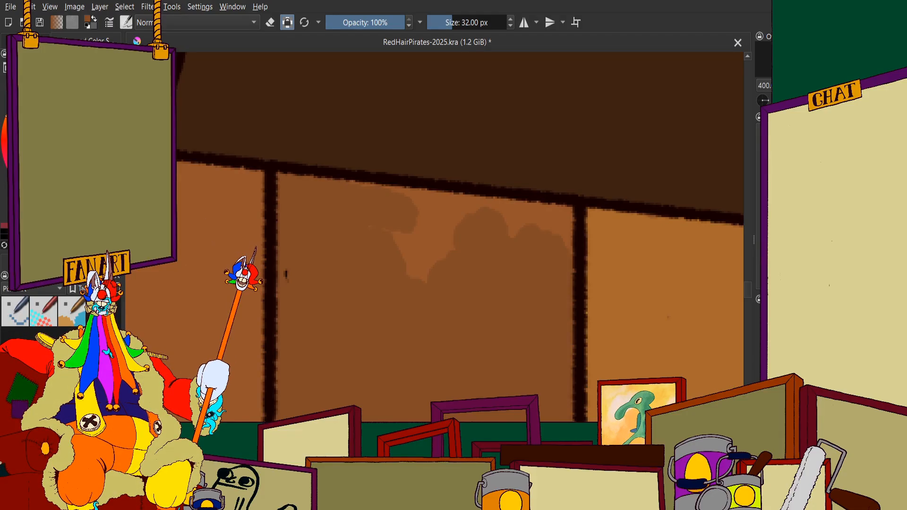
pyautogui.moveTo(373, 257)
pyautogui.mouseDown()
pyautogui.moveTo(430, 254)
pyautogui.moveTo(466, 281)
pyautogui.moveTo(479, 241)
pyautogui.mouseUp()
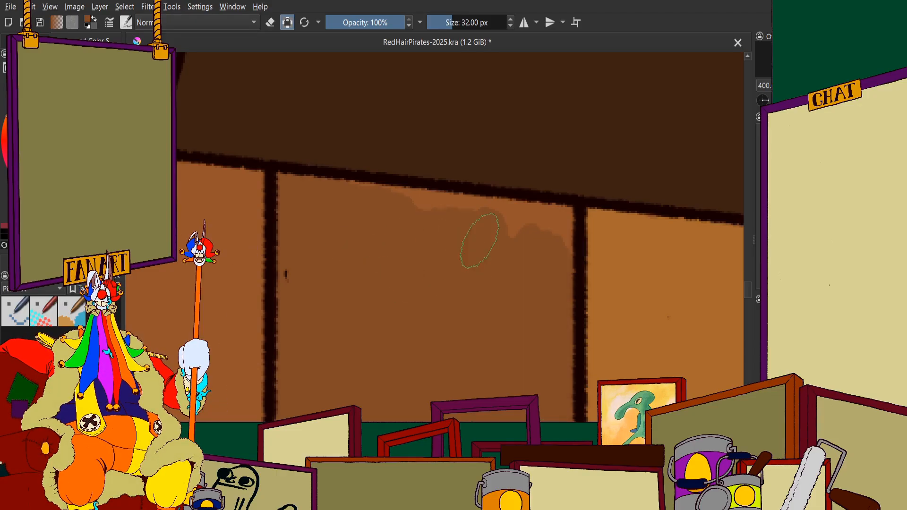
pyautogui.moveTo(450, 213)
pyautogui.mouseDown()
pyautogui.moveTo(551, 231)
pyautogui.moveTo(494, 215)
pyautogui.moveTo(551, 216)
pyautogui.mouseUp()
pyautogui.scroll(-4, 492, 228)
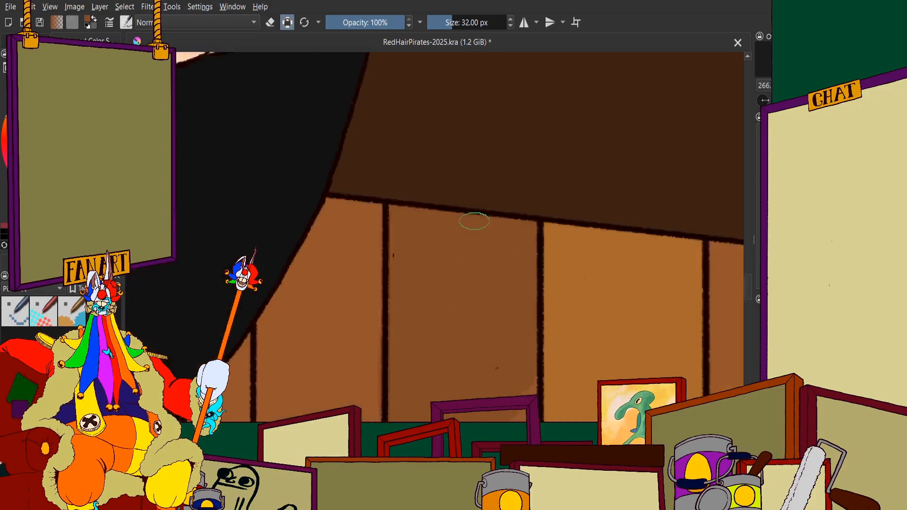
# Fill the lower part of that plank section darker brown down to the table's crossbar
pyautogui.moveTo(503, 366); pyautogui.dragTo(412, 217)
pyautogui.scroll(4, 390, 179)
pyautogui.moveTo(309, 235)
pyautogui.mouseDown()
pyautogui.moveTo(302, 245)
pyautogui.moveTo(452, 244)
pyautogui.mouseUp()
pyautogui.moveTo(459, 194)
pyautogui.mouseDown()
pyautogui.moveTo(459, 64)
pyautogui.moveTo(468, 57)
pyautogui.moveTo(419, 147)
pyautogui.mouseUp()
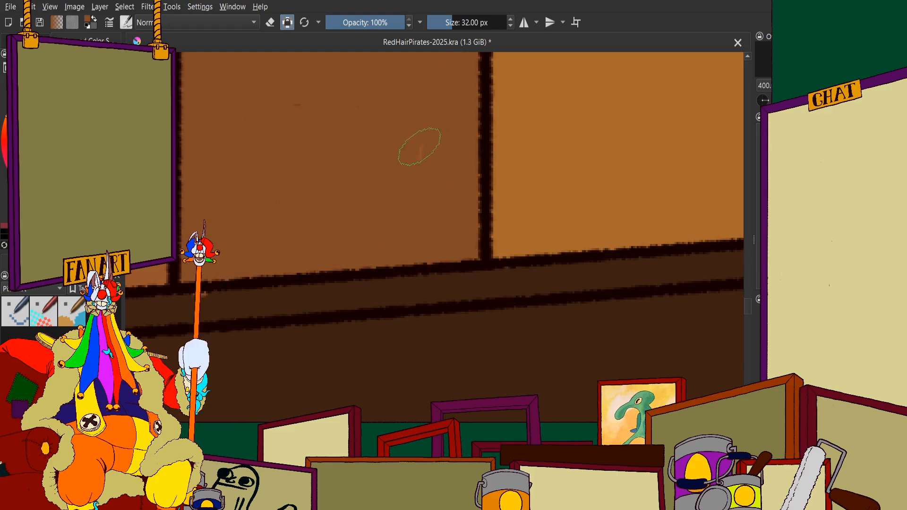
# Paint the tiny wall triangle between the two table crossbars with the same darker brown
pyautogui.scroll(-5, 418, 202)
pyautogui.scroll(4, 386, 277)
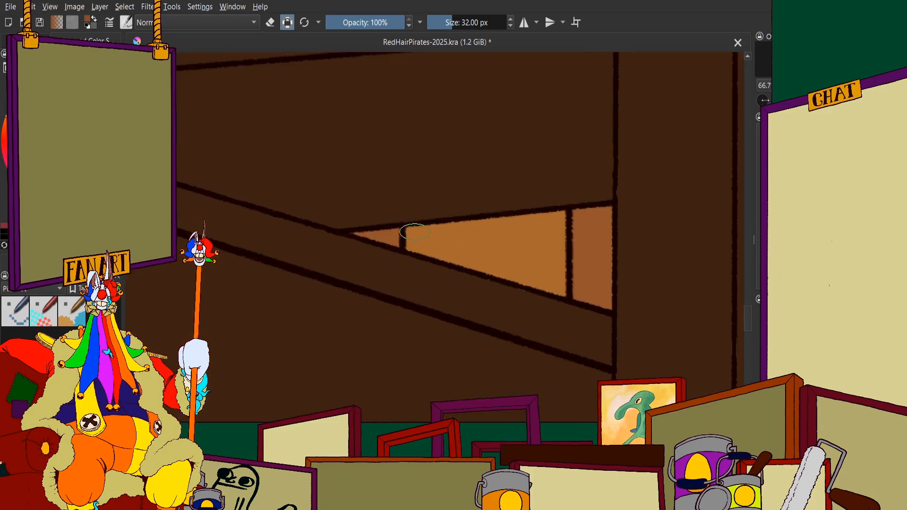
pyautogui.scroll(-3, 435, 344)
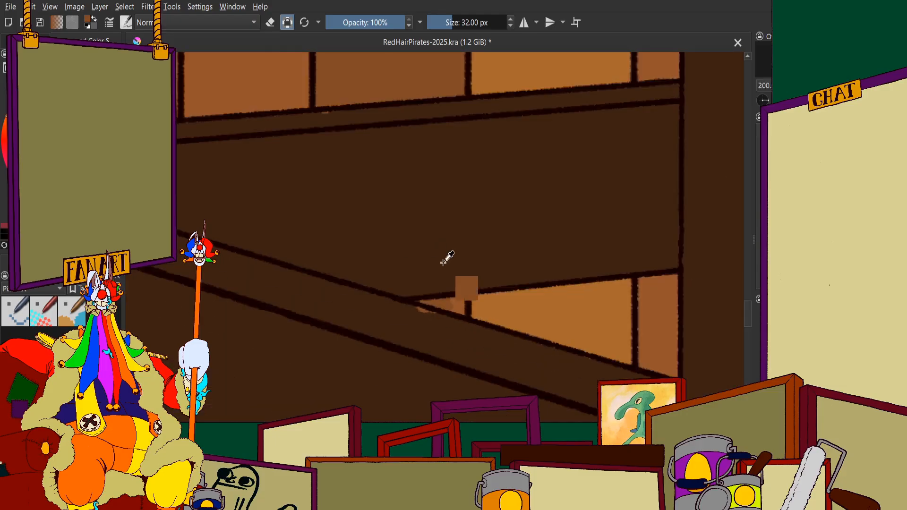
pyautogui.scroll(3, 456, 308)
pyautogui.scroll(3, 456, 308)
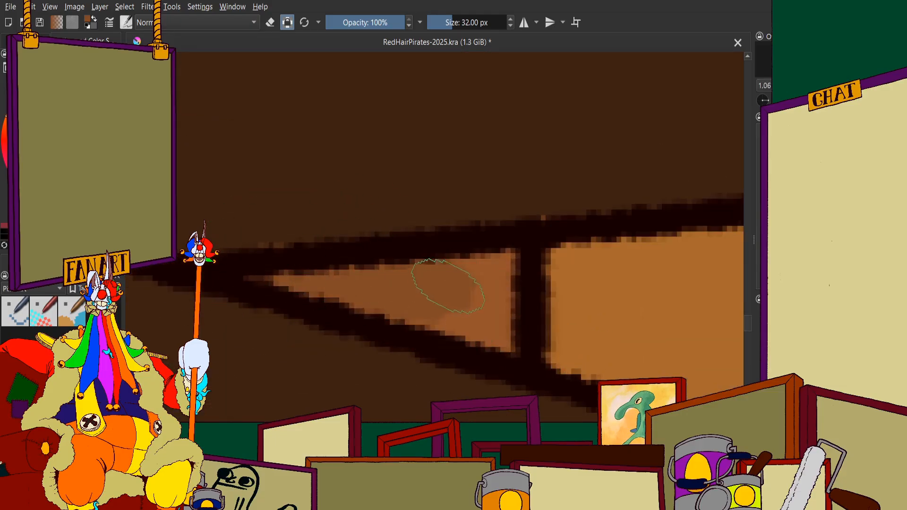
pyautogui.scroll(-8, 500, 333)
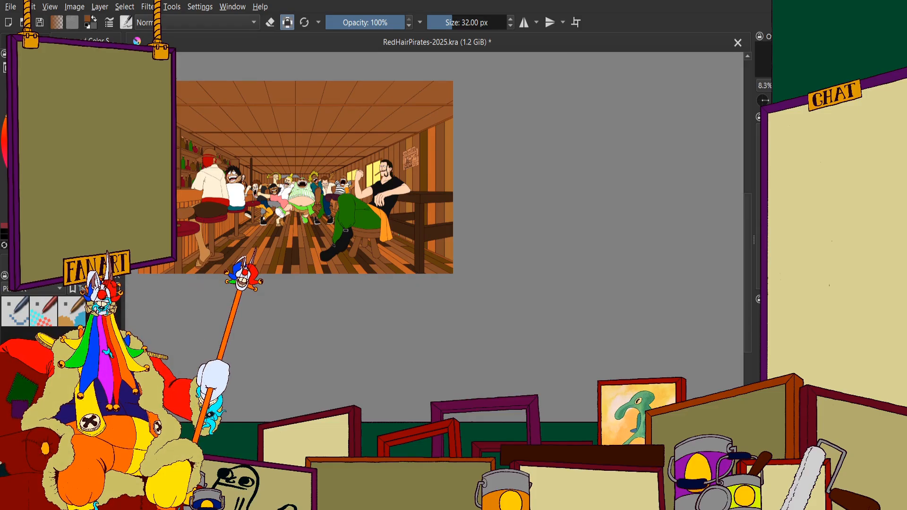
# Paint the right part of the plank's lowest section darker brown, between the lower crossbar and the orange skirting trim
pyautogui.scroll(2, 316, 201)
pyautogui.scroll(-2, 270, 185)
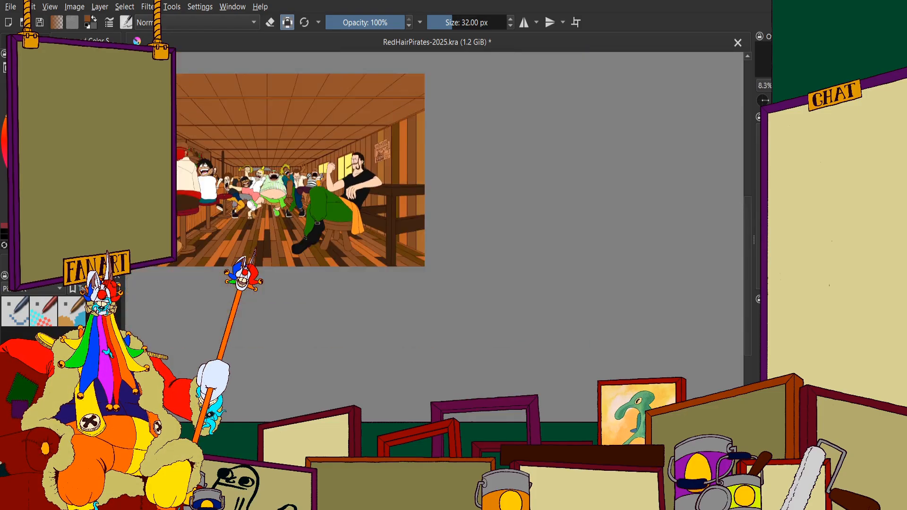
pyautogui.scroll(2, 208, 156)
pyautogui.scroll(-1, 302, 227)
pyautogui.scroll(9, 487, 288)
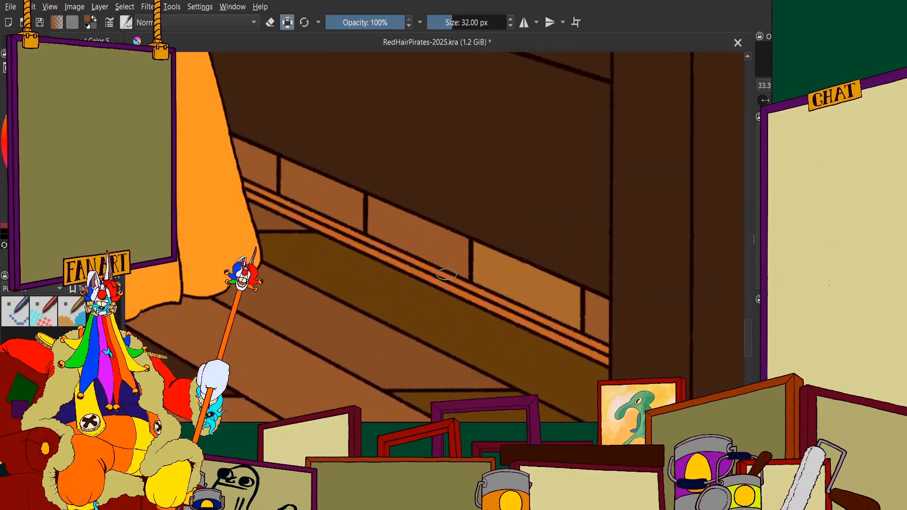
pyautogui.moveTo(435, 275); pyautogui.dragTo(574, 377)
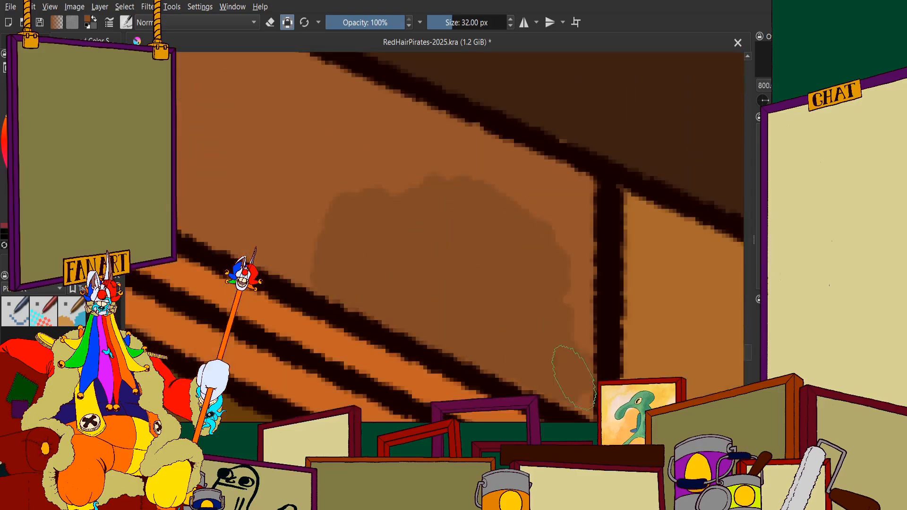
pyautogui.moveTo(576, 311)
pyautogui.mouseDown()
pyautogui.moveTo(566, 191)
pyautogui.moveTo(483, 158)
pyautogui.moveTo(441, 183)
pyautogui.mouseUp()
# Fill the rest of the plank's lowest section darker brown across to its left edge
pyautogui.scroll(-1, 262, 172)
pyautogui.scroll(1, 262, 172)
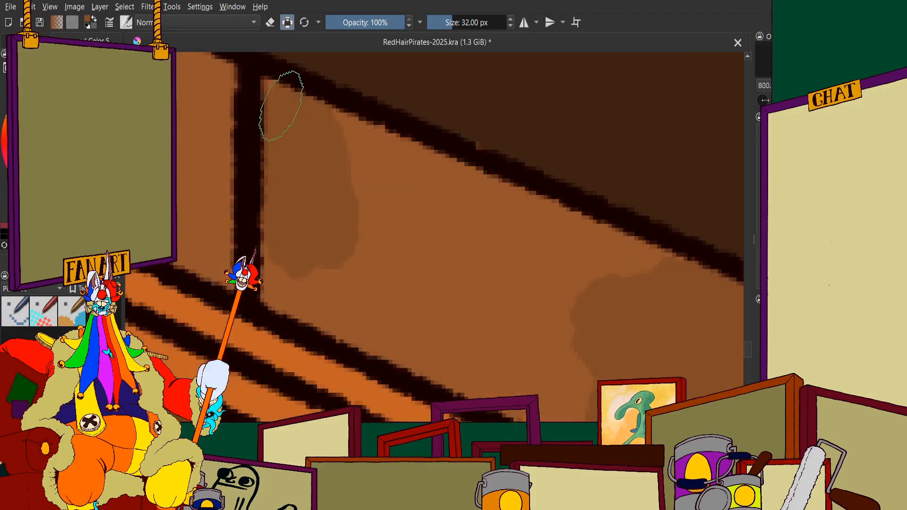
pyautogui.moveTo(279, 101)
pyautogui.mouseDown()
pyautogui.moveTo(507, 233)
pyautogui.moveTo(361, 162)
pyautogui.moveTo(669, 300)
pyautogui.moveTo(552, 256)
pyautogui.moveTo(680, 286)
pyautogui.moveTo(591, 307)
pyautogui.moveTo(316, 212)
pyautogui.moveTo(599, 355)
pyautogui.moveTo(347, 305)
pyautogui.moveTo(425, 340)
pyautogui.mouseUp()
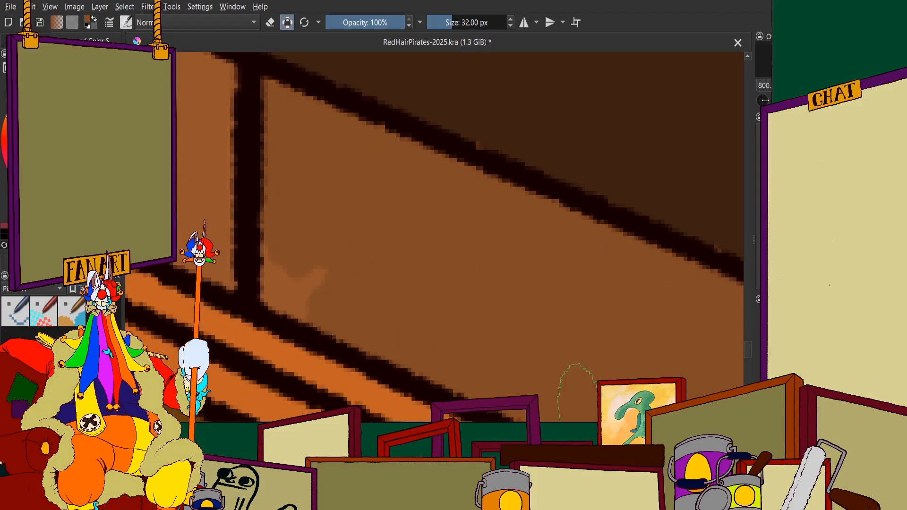
pyautogui.scroll(-2, 508, 286)
pyautogui.scroll(1, 508, 286)
pyautogui.scroll(-9, 346, 225)
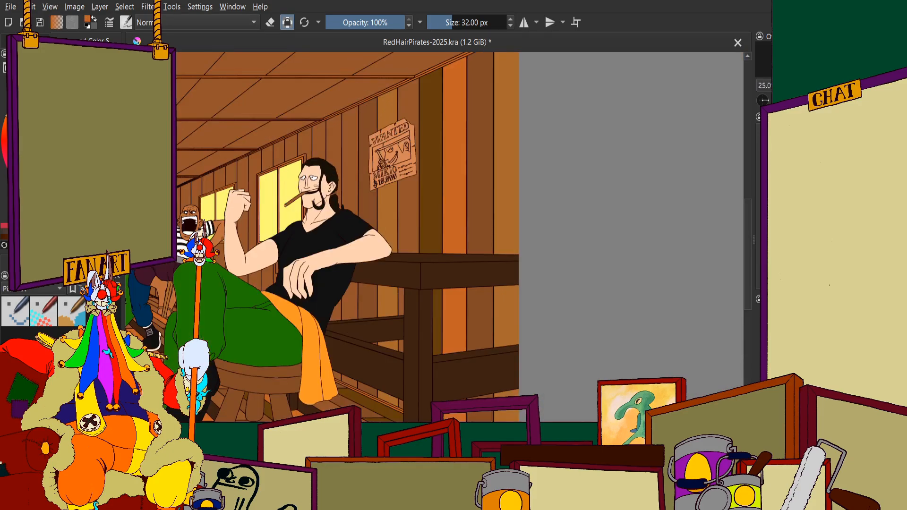
# Start painting the plank beside the standing-up ponytail orange, covering the stray dark mark just above the seated man's shoulder
pyautogui.scroll(-3, 389, 215)
pyautogui.scroll(12, 392, 84)
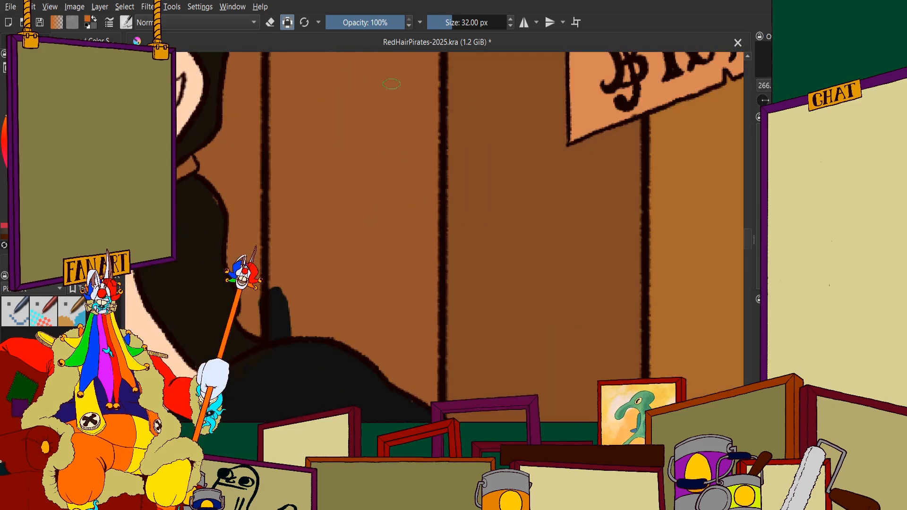
pyautogui.moveTo(392, 84)
pyautogui.mouseDown()
pyautogui.moveTo(359, 203)
pyautogui.moveTo(312, 274)
pyautogui.mouseUp()
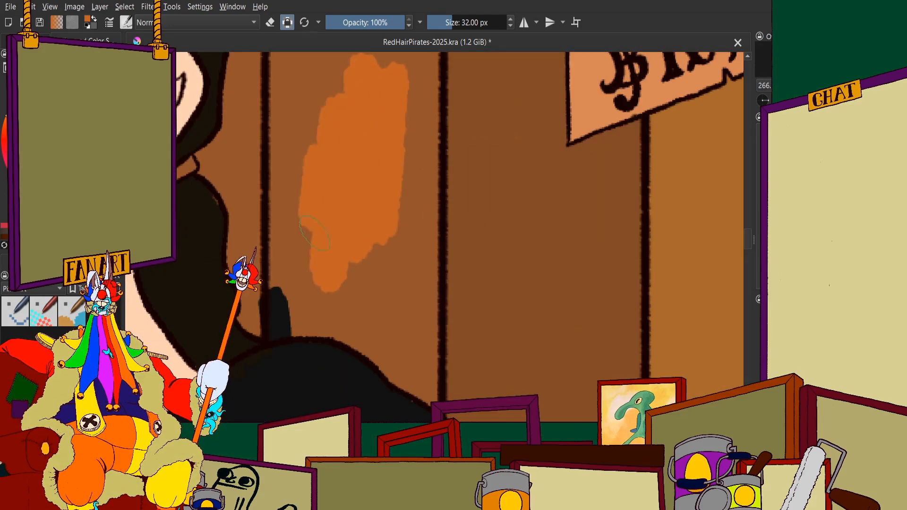
pyautogui.scroll(4, 314, 213)
pyautogui.scroll(-3, 415, 163)
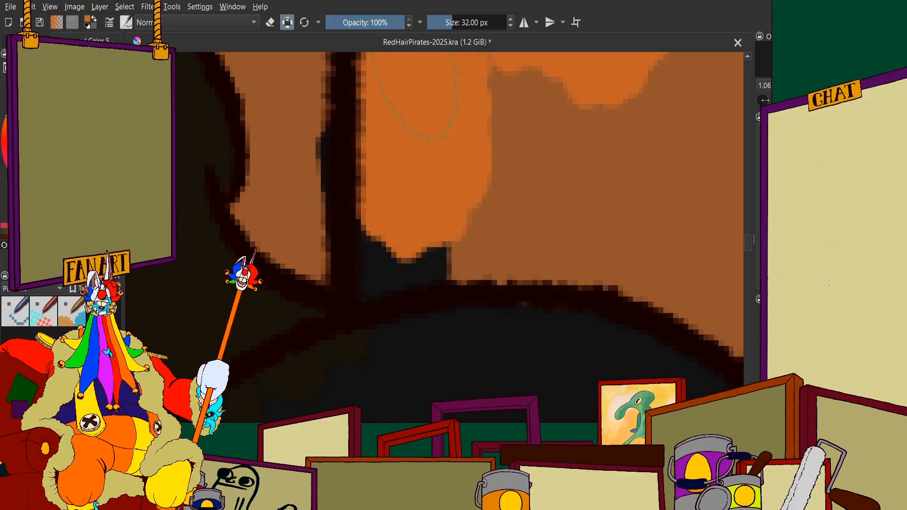
pyautogui.scroll(-1, 419, 204)
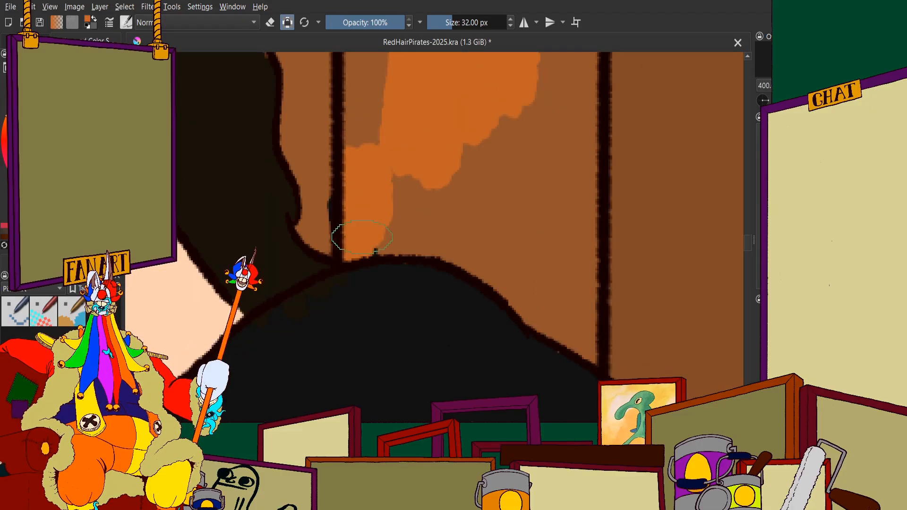
pyautogui.scroll(-1, 338, 230)
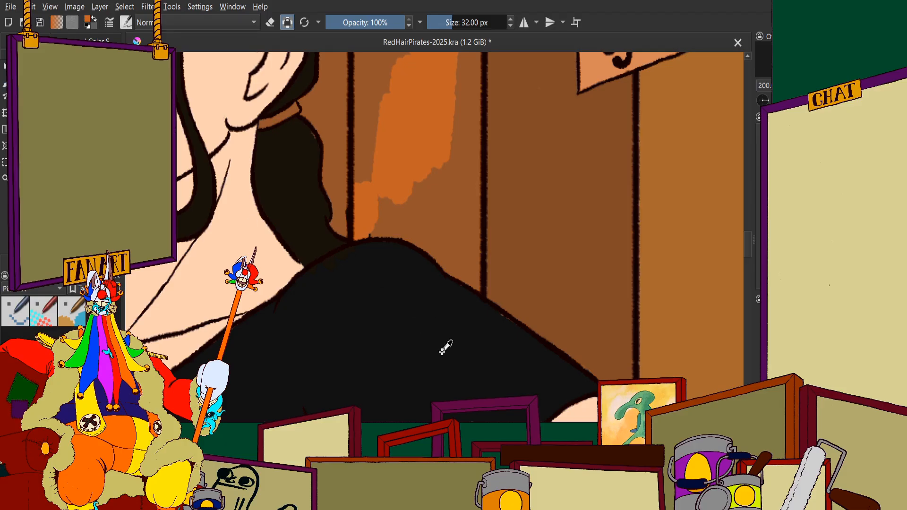
# Touch up the dark colours where the man's ponytail meets his black shirt at the shoulder
pyautogui.scroll(4, 293, 274)
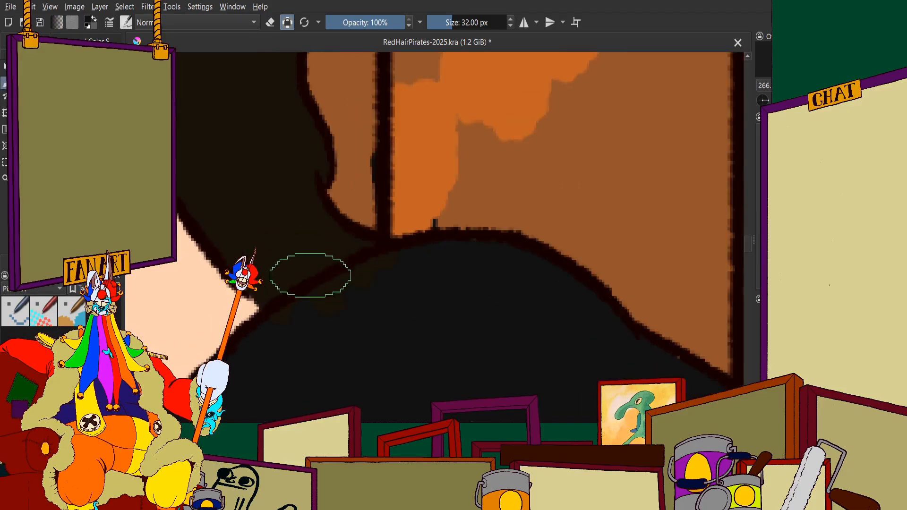
pyautogui.scroll(-1, 295, 263)
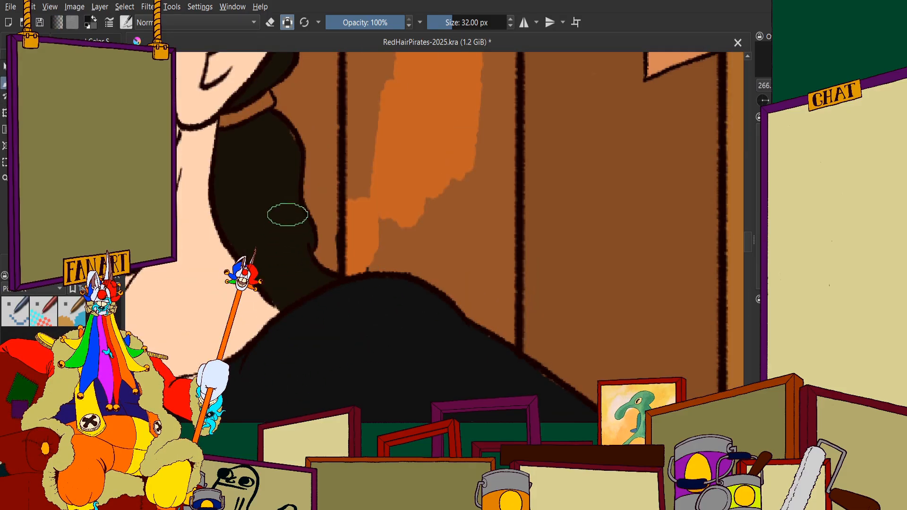
pyautogui.scroll(-3, 287, 215)
pyautogui.scroll(2, 258, 187)
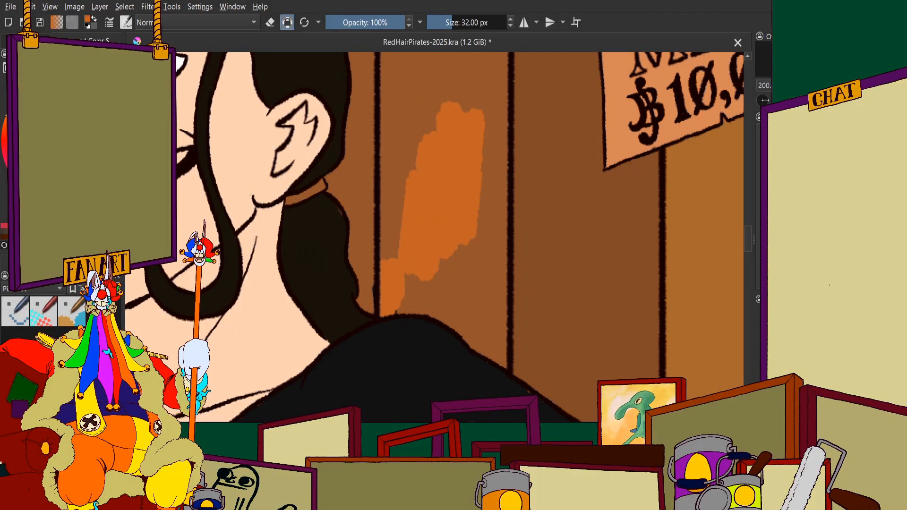
# Paint the plank section between the man's head and the wanted poster orange across its full width
pyautogui.scroll(-1, 291, 269)
pyautogui.scroll(-1, 291, 270)
pyautogui.scroll(2, 291, 269)
pyautogui.scroll(-1, 291, 270)
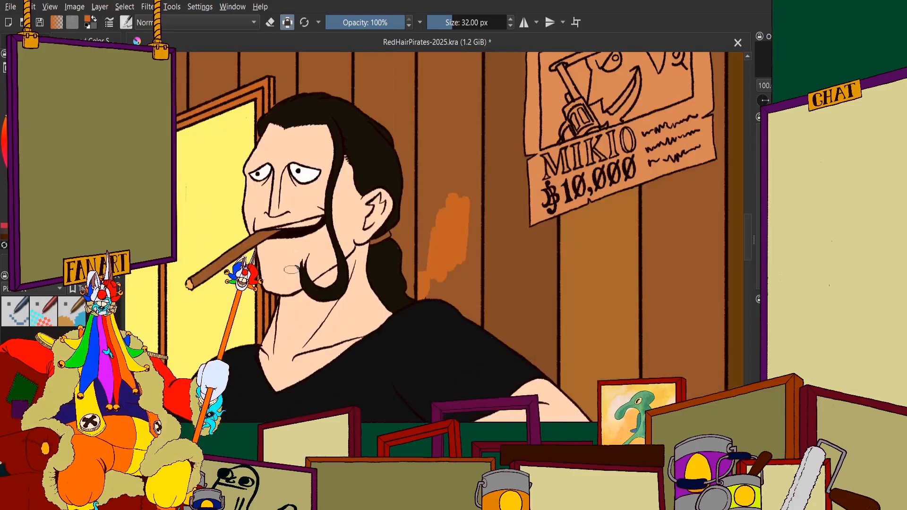
pyautogui.scroll(-3, 291, 269)
pyautogui.scroll(1, 547, 162)
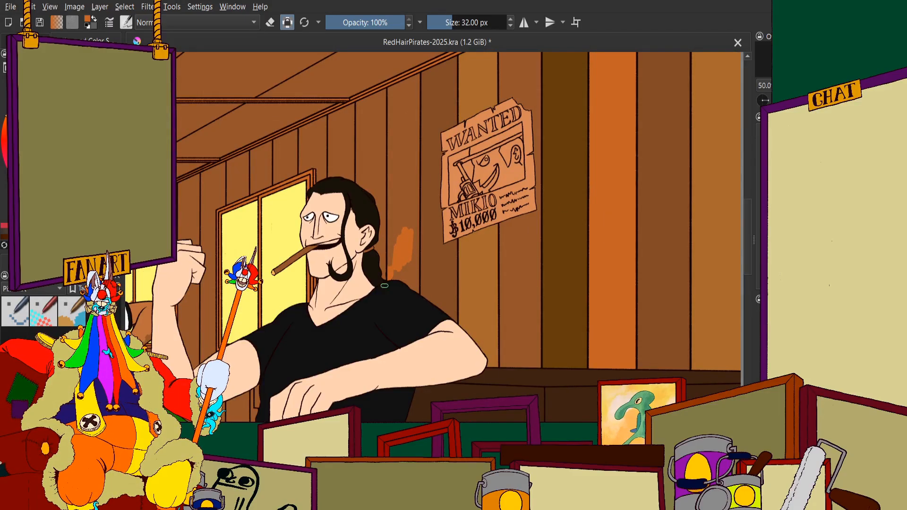
pyautogui.scroll(4, 384, 285)
pyautogui.scroll(-6, 348, 250)
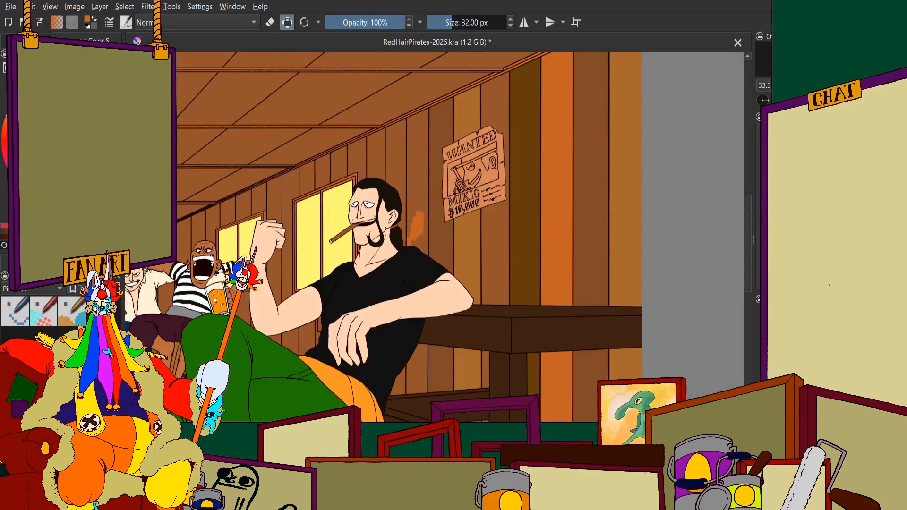
pyautogui.scroll(6, 418, 212)
pyautogui.moveTo(419, 227)
pyautogui.mouseDown()
pyautogui.moveTo(402, 267)
pyautogui.moveTo(381, 228)
pyautogui.moveTo(357, 85)
pyautogui.moveTo(353, 319)
pyautogui.mouseUp()
pyautogui.moveTo(406, 229)
pyautogui.mouseDown()
pyautogui.moveTo(402, 76)
pyautogui.moveTo(461, 198)
pyautogui.moveTo(491, 142)
pyautogui.moveTo(483, 238)
pyautogui.moveTo(491, 239)
pyautogui.mouseUp()
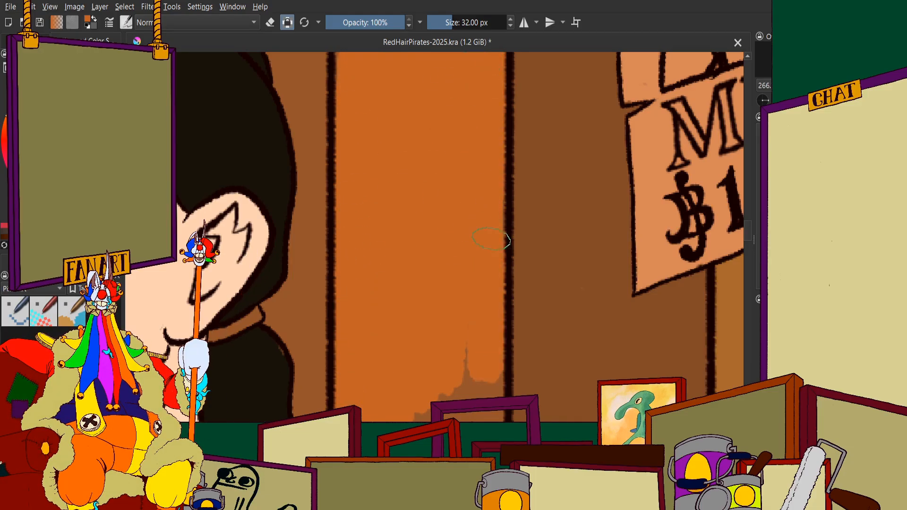
pyautogui.scroll(-3, 407, 271)
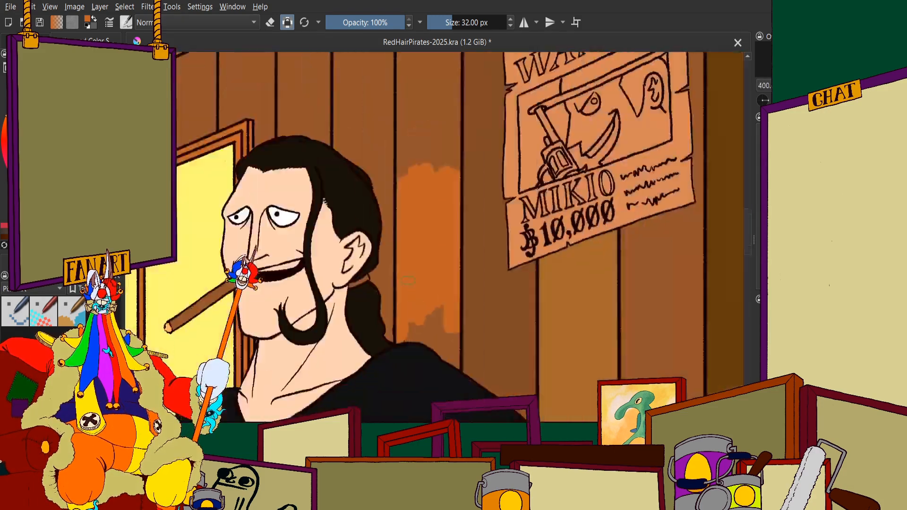
# Extend the orange down that plank to the curved outline of the man's shoulder
pyautogui.scroll(5, 425, 317)
pyautogui.moveTo(371, 269)
pyautogui.mouseDown()
pyautogui.moveTo(348, 196)
pyautogui.moveTo(394, 187)
pyautogui.moveTo(369, 213)
pyautogui.moveTo(459, 234)
pyautogui.moveTo(492, 269)
pyautogui.mouseUp()
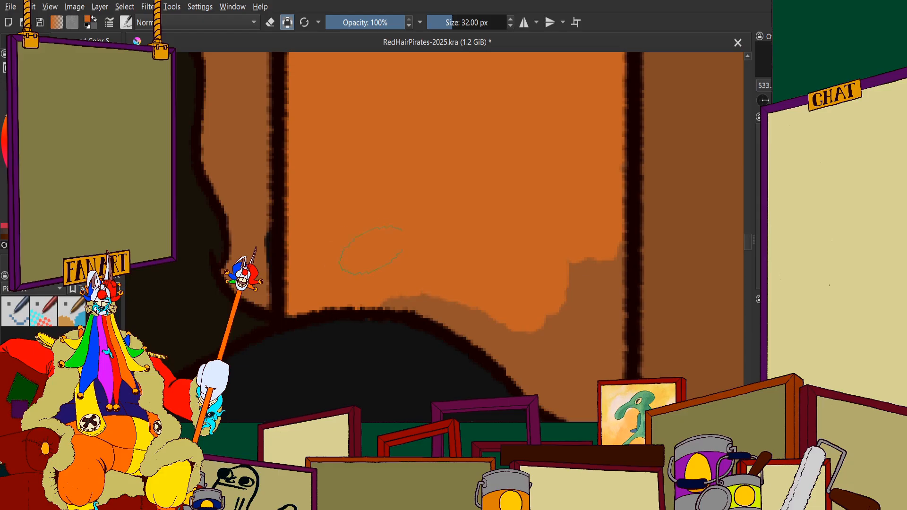
pyautogui.moveTo(371, 250); pyautogui.dragTo(443, 285)
pyautogui.scroll(-3, 420, 165)
pyautogui.scroll(3, 479, 229)
# Undo the orange stroke that crosses the shoulder outline and set the brush size to 32 px
pyautogui.moveTo(447, 224); pyautogui.dragTo(424, 238)
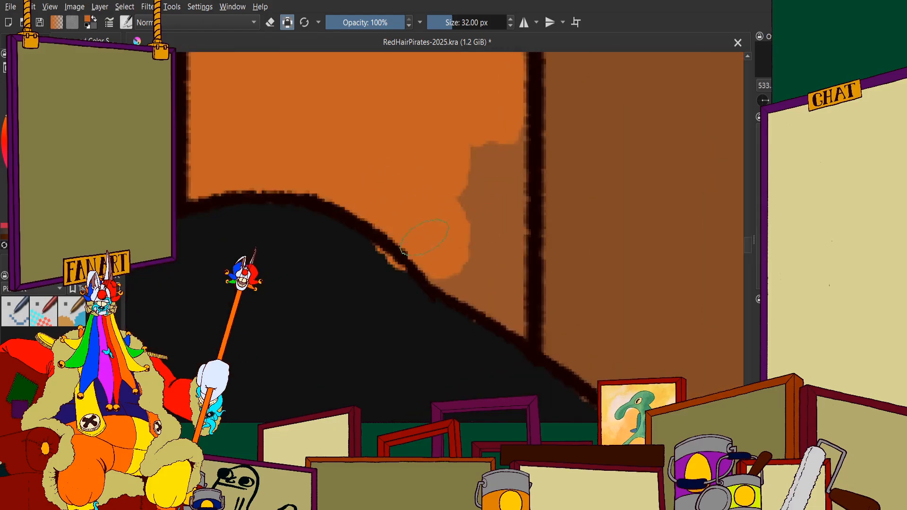
pyautogui.scroll(-4, 420, 212)
pyautogui.hotkey('ctrl', 'z')
pyautogui.scroll(6, 435, 208)
pyautogui.click(436, 20)
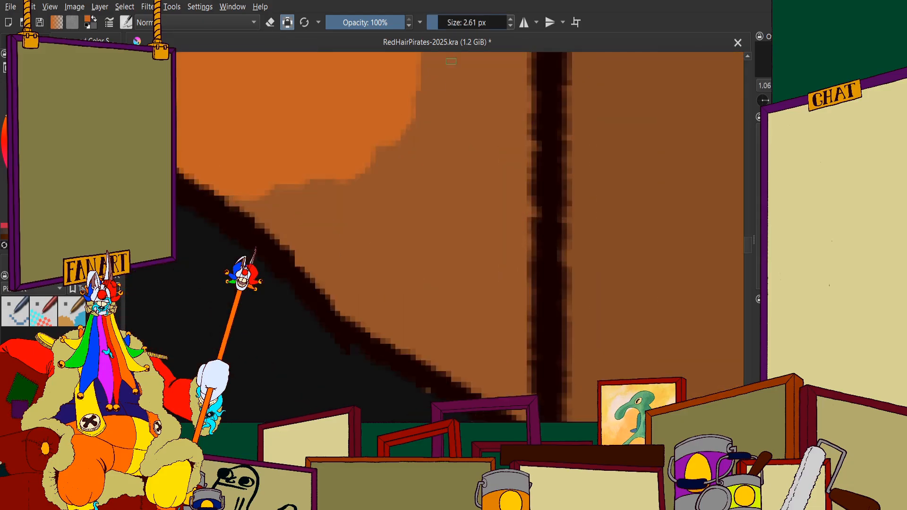
pyautogui.write('3')
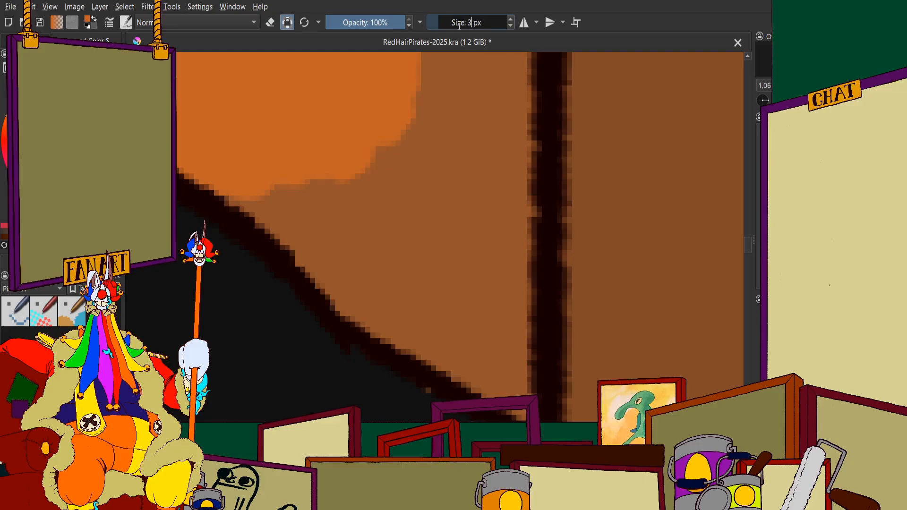
pyautogui.write('2')
pyautogui.press('Return')
# Fill the plank's remaining lower corner orange between the shoulder outline and the right plank line
pyautogui.scroll(-4, 450, 141)
pyautogui.scroll(2, 449, 130)
pyautogui.moveTo(511, 137)
pyautogui.mouseDown()
pyautogui.moveTo(509, 222)
pyautogui.moveTo(467, 213)
pyautogui.moveTo(444, 222)
pyautogui.mouseUp()
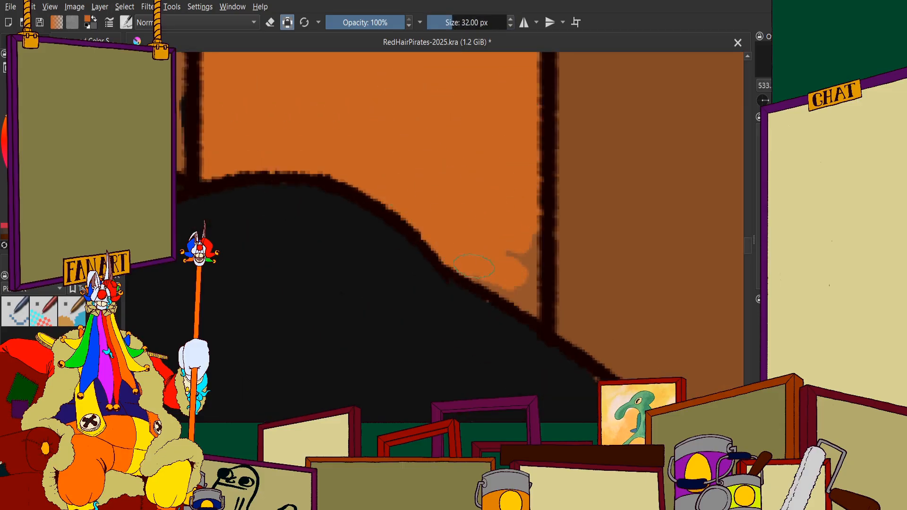
pyautogui.moveTo(542, 299)
pyautogui.mouseDown()
pyautogui.moveTo(514, 292)
pyautogui.moveTo(535, 302)
pyautogui.moveTo(512, 241)
pyautogui.mouseUp()
pyautogui.scroll(-7, 451, 212)
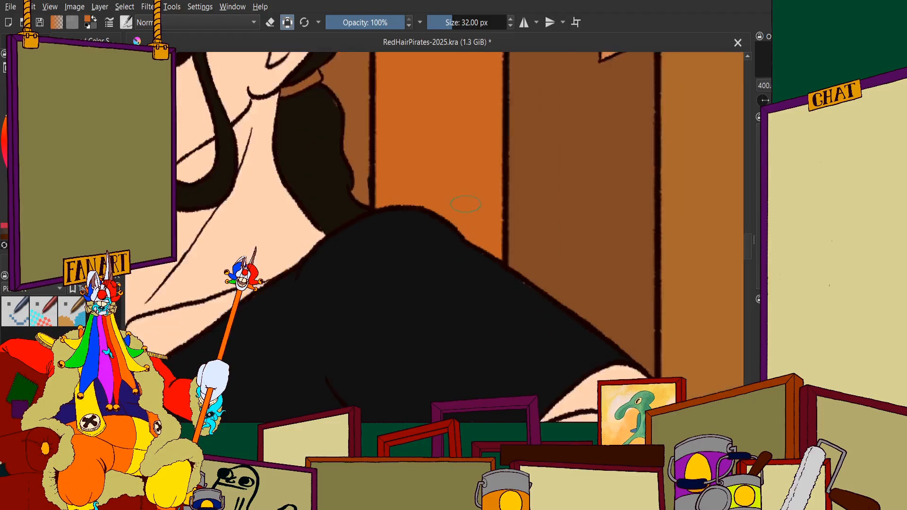
# Paint the plank's upper part orange from above the man's head up towards the ceiling trim
pyautogui.scroll(4, 445, 113)
pyautogui.moveTo(460, 156)
pyautogui.mouseDown()
pyautogui.moveTo(487, 189)
pyautogui.moveTo(502, 54)
pyautogui.mouseUp()
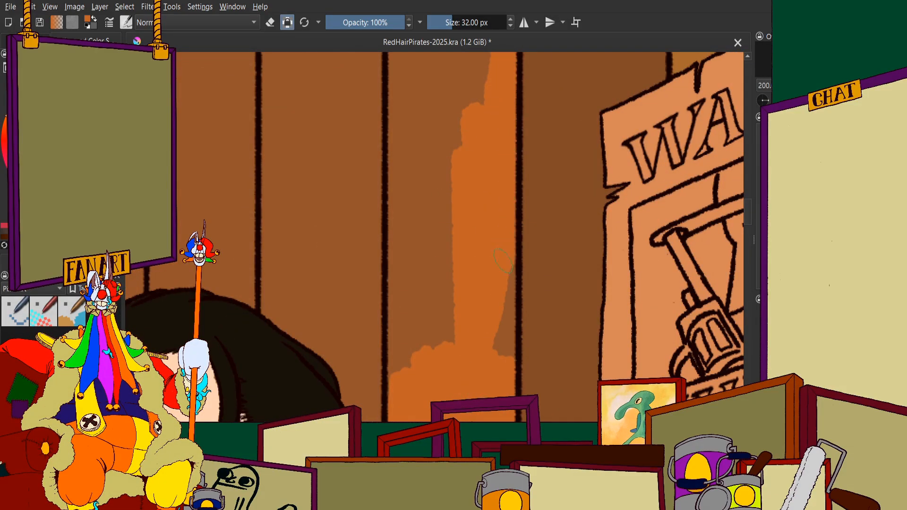
pyautogui.moveTo(491, 242)
pyautogui.mouseDown()
pyautogui.moveTo(440, 140)
pyautogui.moveTo(430, 146)
pyautogui.moveTo(412, 292)
pyautogui.moveTo(403, 67)
pyautogui.mouseUp()
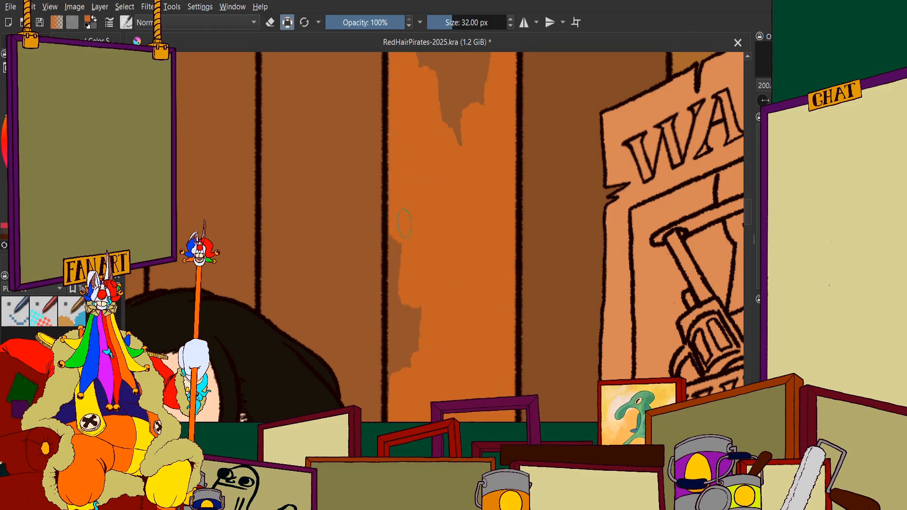
pyautogui.moveTo(405, 224)
pyautogui.mouseDown()
pyautogui.moveTo(402, 351)
pyautogui.moveTo(398, 341)
pyautogui.moveTo(402, 321)
pyautogui.moveTo(418, 334)
pyautogui.mouseUp()
pyautogui.scroll(-4, 440, 254)
pyautogui.scroll(5, 451, 205)
pyautogui.moveTo(430, 161); pyautogui.dragTo(417, 307)
pyautogui.moveTo(417, 307)
pyautogui.mouseDown()
pyautogui.moveTo(406, 135)
pyautogui.moveTo(348, 63)
pyautogui.mouseUp()
# Fill the sloped top end of the plank orange up to the ceiling trim
pyautogui.scroll(-2, 401, 281)
pyautogui.scroll(3, 417, 197)
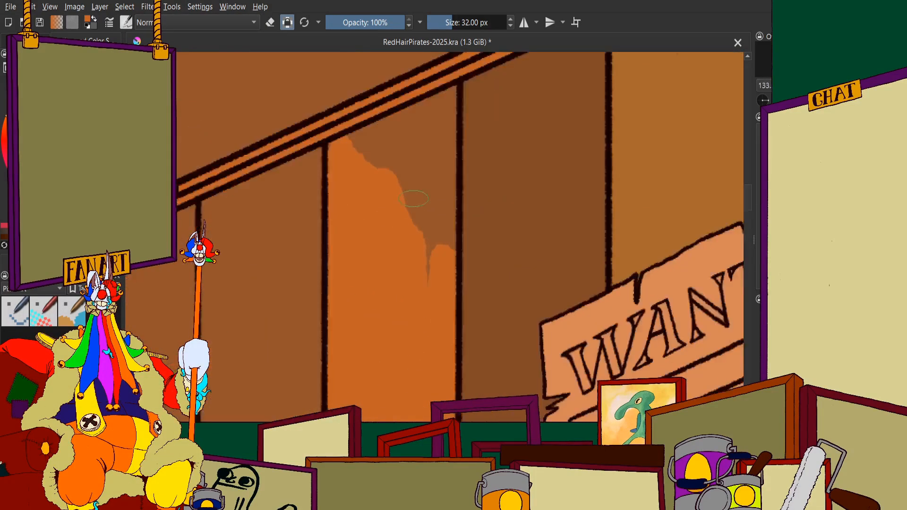
pyautogui.moveTo(417, 264)
pyautogui.mouseDown()
pyautogui.moveTo(420, 128)
pyautogui.moveTo(476, 360)
pyautogui.mouseUp()
pyautogui.scroll(-2, 457, 351)
pyautogui.scroll(3, 449, 208)
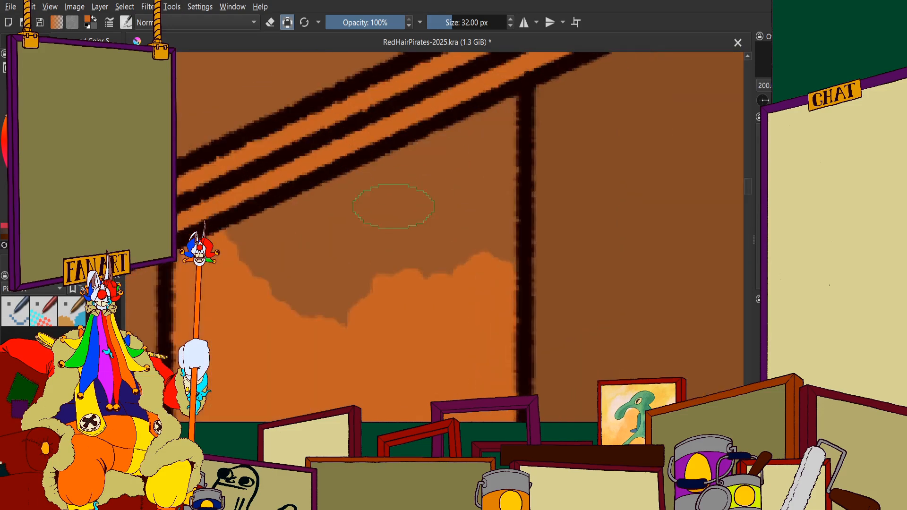
pyautogui.moveTo(395, 206)
pyautogui.mouseDown()
pyautogui.moveTo(389, 146)
pyautogui.moveTo(426, 171)
pyautogui.moveTo(416, 273)
pyautogui.mouseUp()
pyautogui.moveTo(444, 182)
pyautogui.mouseDown()
pyautogui.moveTo(465, 80)
pyautogui.moveTo(479, 279)
pyautogui.mouseUp()
# Paint the same plank's section below the tabletop orange, following the edge of the man's black shirt
pyautogui.scroll(-5, 480, 279)
pyautogui.scroll(8, 387, 326)
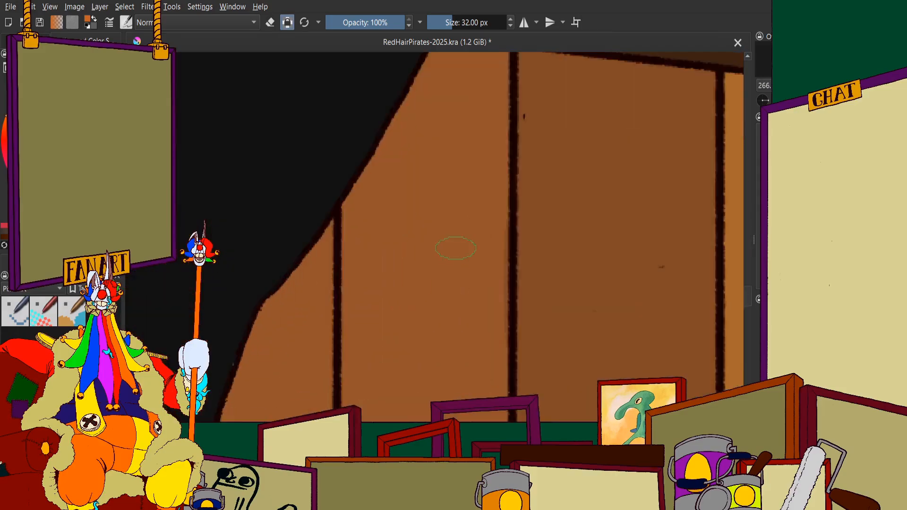
pyautogui.moveTo(491, 326)
pyautogui.mouseDown()
pyautogui.moveTo(505, 154)
pyautogui.moveTo(507, 373)
pyautogui.moveTo(392, 141)
pyautogui.moveTo(326, 180)
pyautogui.moveTo(307, 392)
pyautogui.mouseUp()
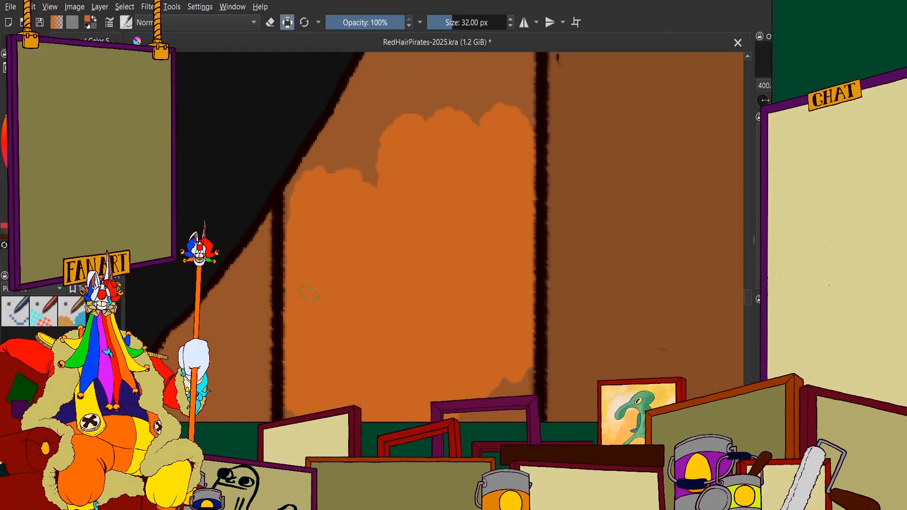
pyautogui.scroll(-4, 350, 302)
pyautogui.scroll(5, 390, 264)
pyautogui.moveTo(395, 265)
pyautogui.mouseDown()
pyautogui.moveTo(369, 205)
pyautogui.moveTo(285, 337)
pyautogui.mouseUp()
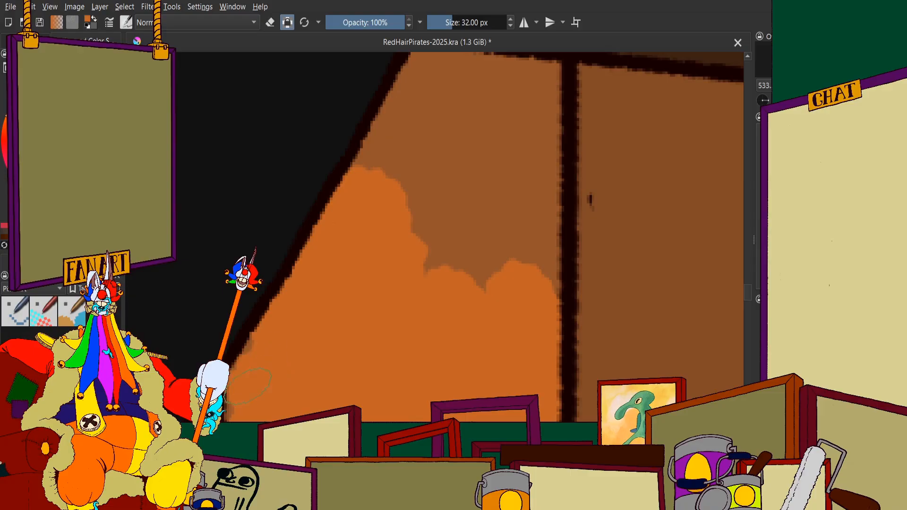
pyautogui.moveTo(248, 396); pyautogui.dragTo(240, 410)
# Fill the rest of that section's upper part orange up to the underside of the tabletop
pyautogui.scroll(-3, 307, 333)
pyautogui.scroll(3, 345, 283)
pyautogui.moveTo(331, 291)
pyautogui.mouseDown()
pyautogui.moveTo(342, 253)
pyautogui.moveTo(311, 260)
pyautogui.moveTo(362, 172)
pyautogui.moveTo(360, 154)
pyautogui.moveTo(473, 165)
pyautogui.mouseUp()
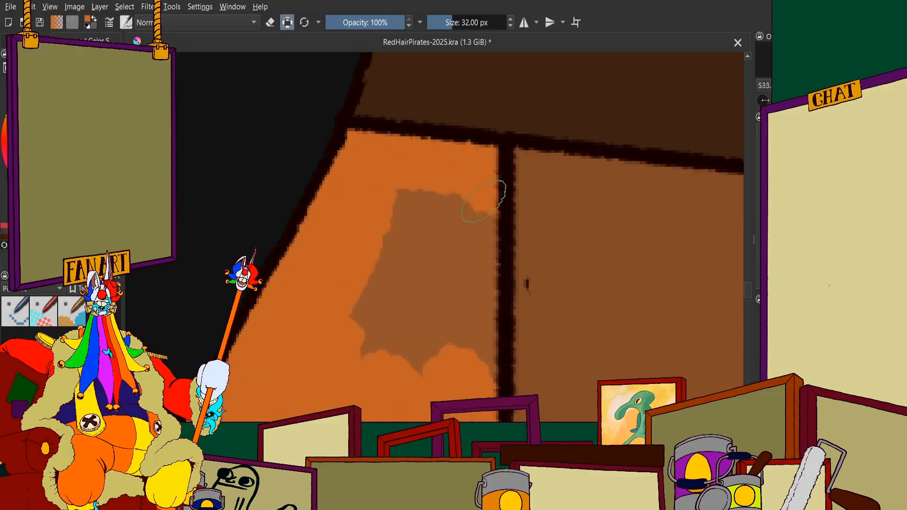
pyautogui.moveTo(485, 201)
pyautogui.mouseDown()
pyautogui.moveTo(475, 380)
pyautogui.moveTo(449, 260)
pyautogui.moveTo(369, 330)
pyautogui.mouseUp()
pyautogui.scroll(-1, 381, 184)
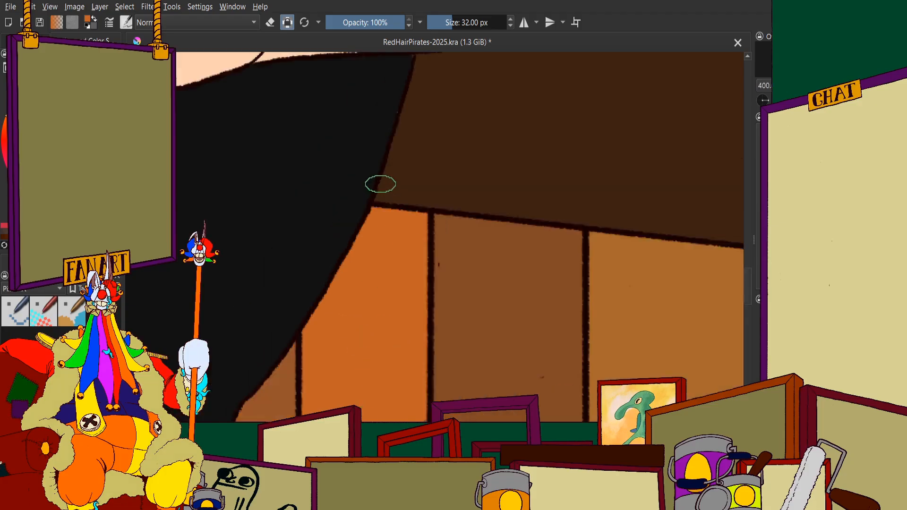
# Fill the lower part of that plank section orange down to the table's upper crossbar
pyautogui.scroll(-4, 380, 184)
pyautogui.scroll(2, 375, 247)
pyautogui.scroll(-2, 374, 247)
pyautogui.scroll(4, 368, 163)
pyautogui.moveTo(419, 250)
pyautogui.mouseDown()
pyautogui.moveTo(429, 148)
pyautogui.moveTo(432, 244)
pyautogui.mouseUp()
pyautogui.moveTo(440, 328)
pyautogui.mouseDown()
pyautogui.moveTo(343, 320)
pyautogui.moveTo(355, 313)
pyautogui.moveTo(272, 327)
pyautogui.mouseUp()
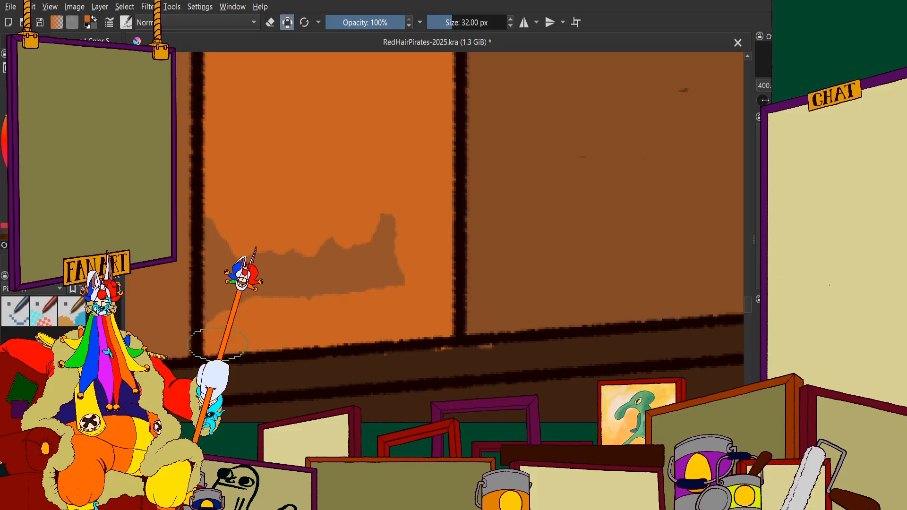
pyautogui.moveTo(217, 344)
pyautogui.mouseDown()
pyautogui.moveTo(234, 276)
pyautogui.moveTo(359, 276)
pyautogui.moveTo(387, 239)
pyautogui.mouseUp()
# Paint the plank's lowest section orange between the table's lower crossbar and the skirting trim
pyautogui.scroll(-6, 377, 220)
pyautogui.scroll(6, 359, 319)
pyautogui.moveTo(332, 338)
pyautogui.mouseDown()
pyautogui.moveTo(352, 365)
pyautogui.moveTo(293, 350)
pyautogui.moveTo(349, 321)
pyautogui.moveTo(374, 327)
pyautogui.moveTo(379, 397)
pyautogui.mouseUp()
pyautogui.moveTo(386, 312)
pyautogui.mouseDown()
pyautogui.moveTo(324, 257)
pyautogui.moveTo(222, 229)
pyautogui.mouseUp()
pyautogui.moveTo(170, 212)
pyautogui.mouseDown()
pyautogui.moveTo(173, 324)
pyautogui.moveTo(201, 317)
pyautogui.moveTo(250, 267)
pyautogui.moveTo(322, 312)
pyautogui.mouseUp()
pyautogui.scroll(-8, 287, 212)
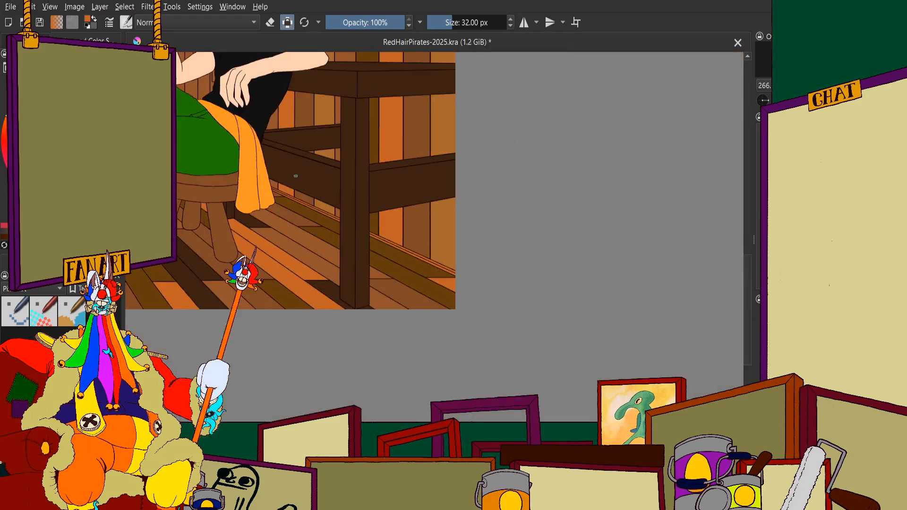
# Cover the stray orange specks along the edges of the table's crossbars with the table's dark brown
pyautogui.scroll(3, 287, 213)
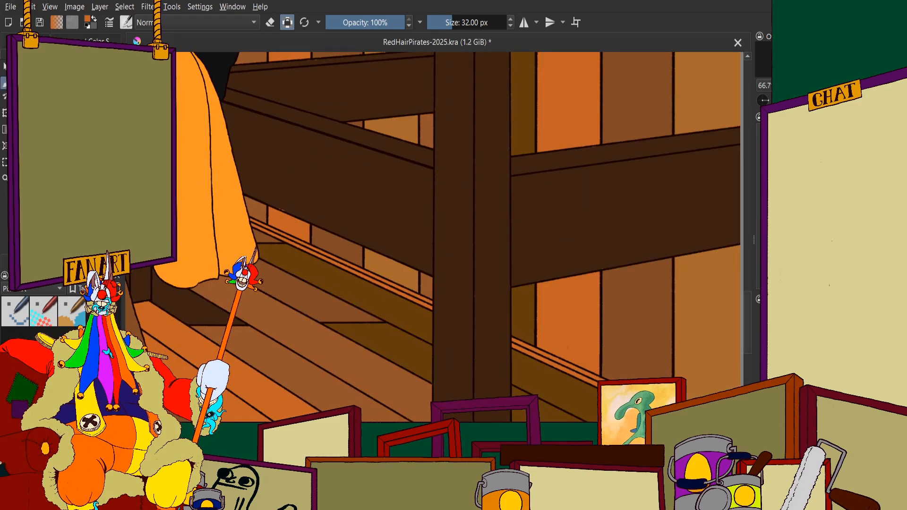
pyautogui.scroll(2, 324, 158)
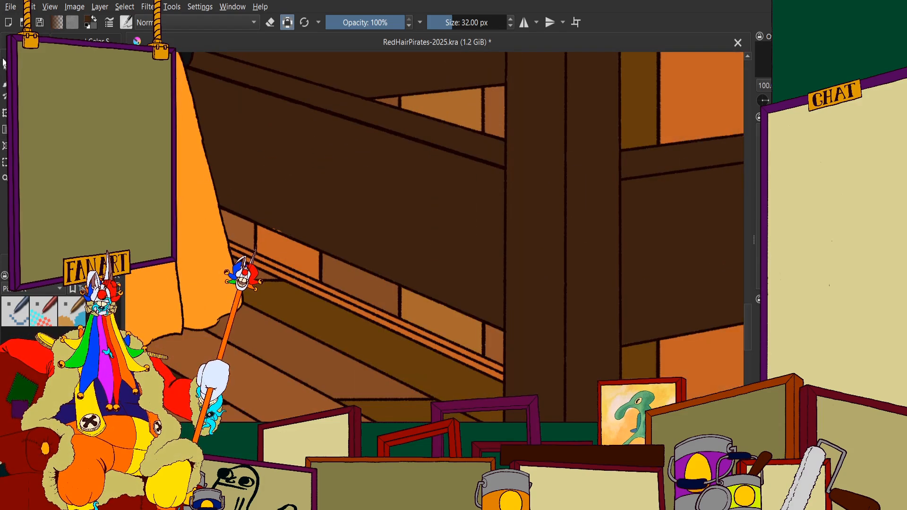
pyautogui.scroll(1, 263, 218)
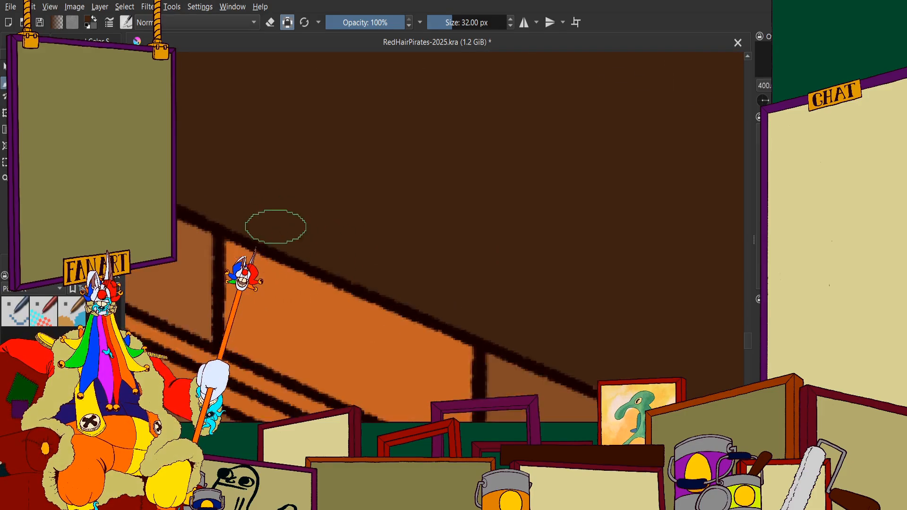
pyautogui.scroll(2, 328, 178)
pyautogui.scroll(2, 384, 176)
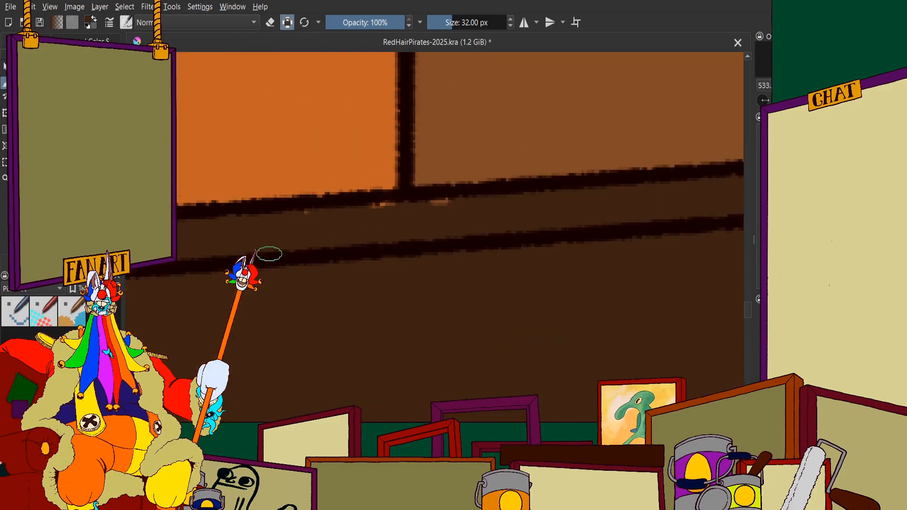
pyautogui.scroll(-5, 472, 217)
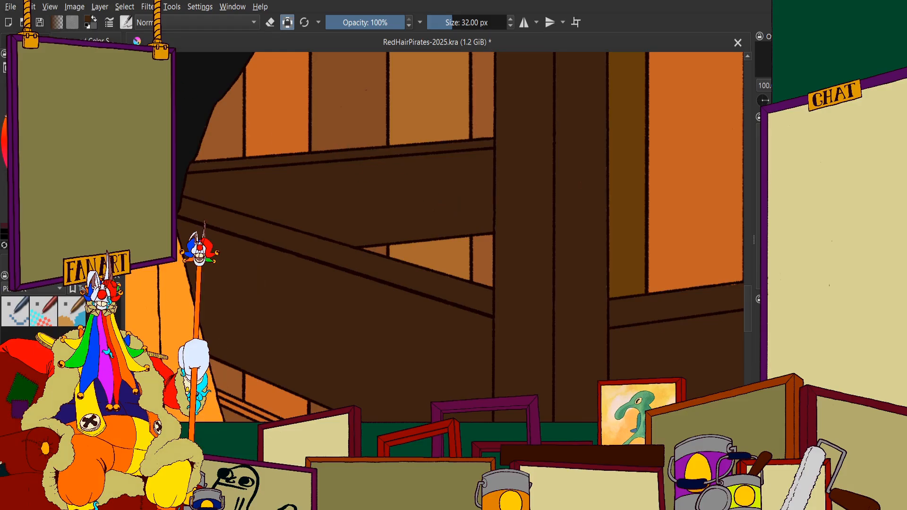
# Start filling the plank above the seated man's head, beside the orange plank, with dark olive-brown
pyautogui.scroll(-5, 385, 168)
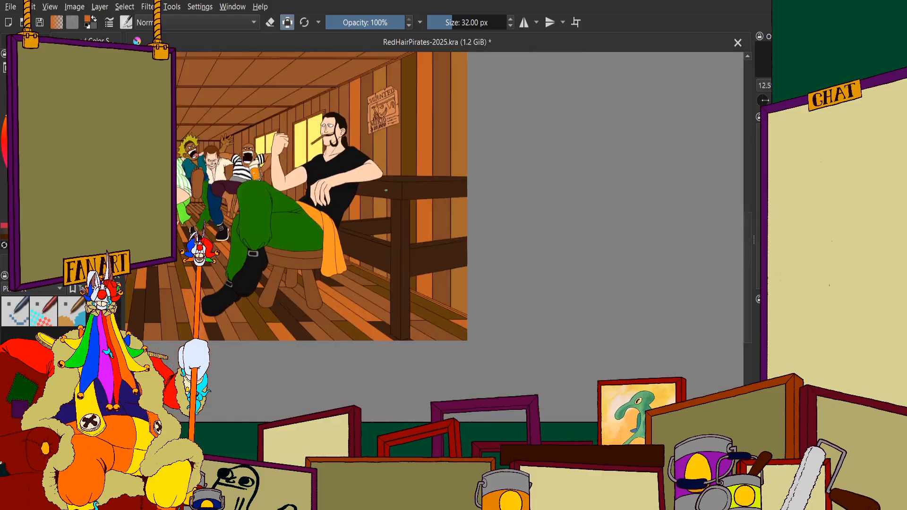
pyautogui.scroll(1, 391, 132)
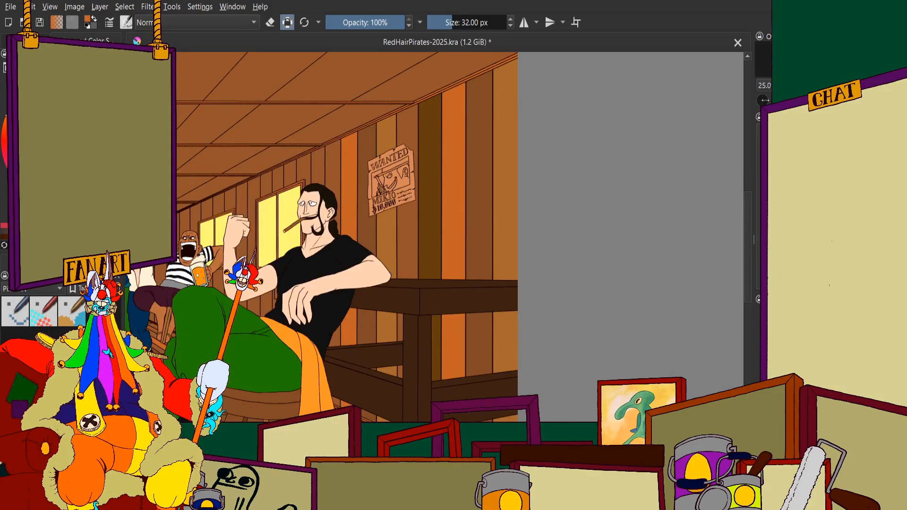
pyautogui.scroll(4, 377, 142)
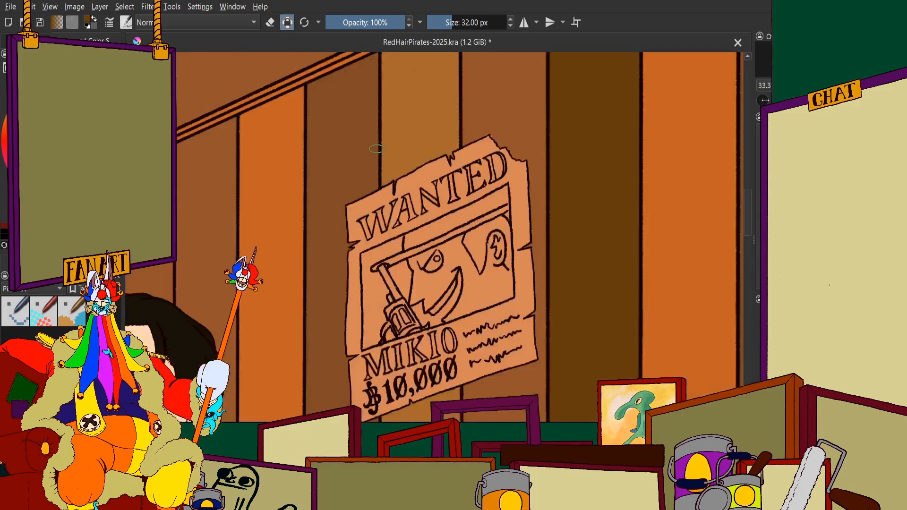
pyautogui.scroll(-3, 376, 142)
pyautogui.scroll(1, 377, 142)
pyautogui.scroll(3, 446, 139)
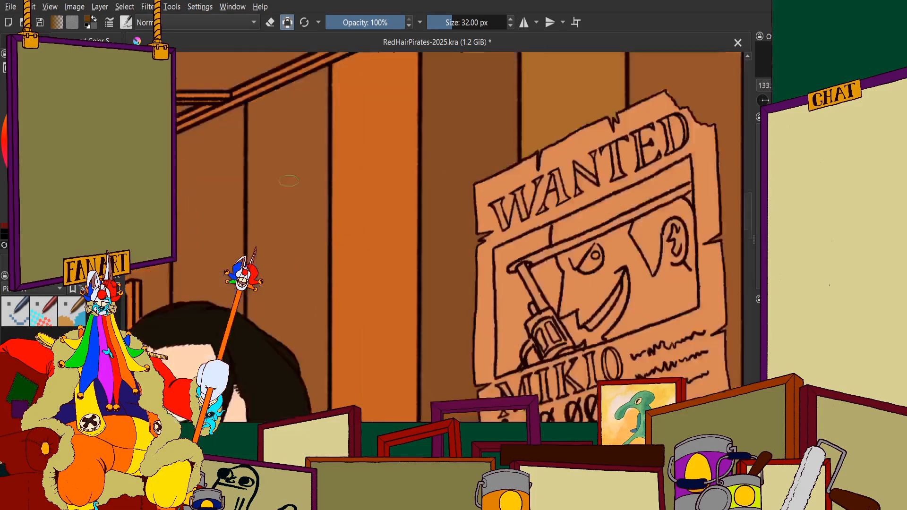
pyautogui.moveTo(303, 99)
pyautogui.mouseDown()
pyautogui.moveTo(279, 153)
pyautogui.moveTo(256, 227)
pyautogui.moveTo(239, 122)
pyautogui.moveTo(234, 199)
pyautogui.mouseUp()
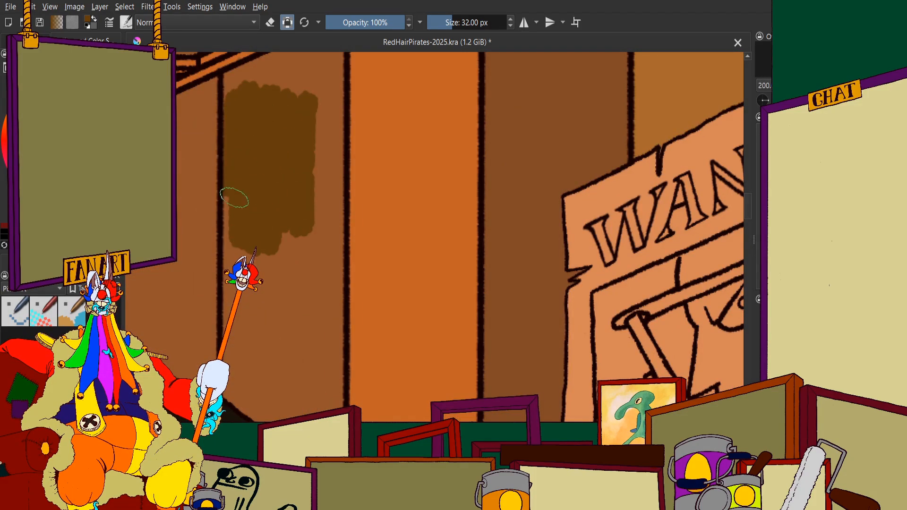
pyautogui.moveTo(243, 299)
pyautogui.mouseDown()
pyautogui.moveTo(238, 203)
pyautogui.moveTo(236, 309)
pyautogui.moveTo(239, 217)
pyautogui.moveTo(250, 344)
pyautogui.moveTo(262, 362)
pyautogui.moveTo(312, 161)
pyautogui.moveTo(323, 186)
pyautogui.moveTo(330, 95)
pyautogui.mouseUp()
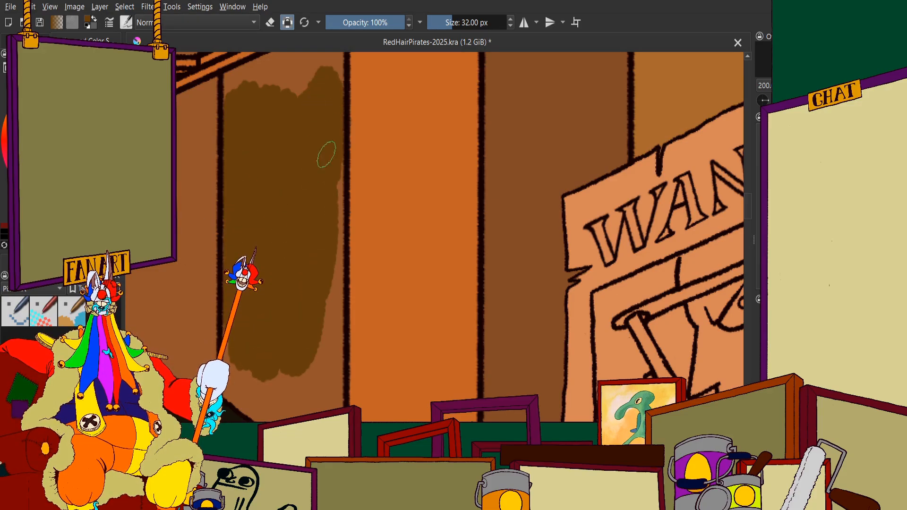
pyautogui.moveTo(330, 211); pyautogui.dragTo(334, 357)
pyautogui.scroll(-3, 309, 232)
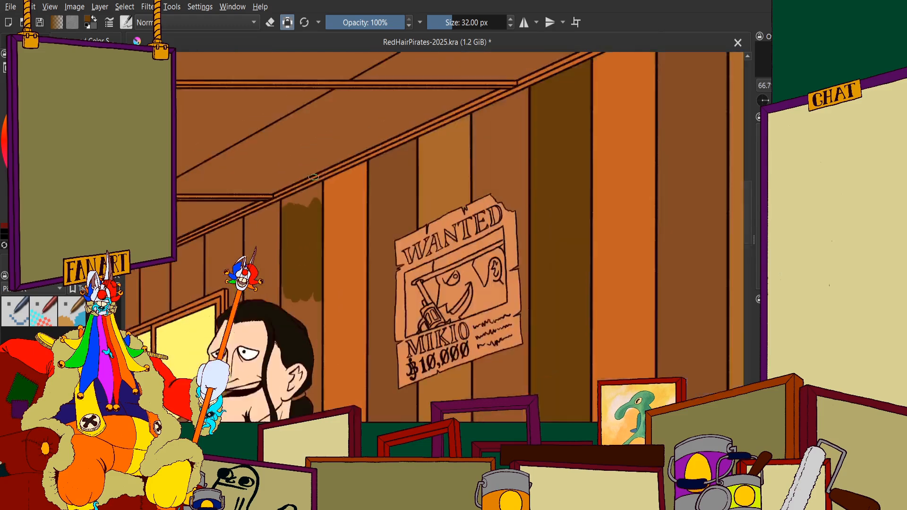
# Fill the upper end of that plank dark olive-brown up to the slanted ceiling trim and both side lines
pyautogui.scroll(6, 309, 166)
pyautogui.moveTo(279, 307)
pyautogui.mouseDown()
pyautogui.moveTo(324, 239)
pyautogui.moveTo(248, 241)
pyautogui.mouseUp()
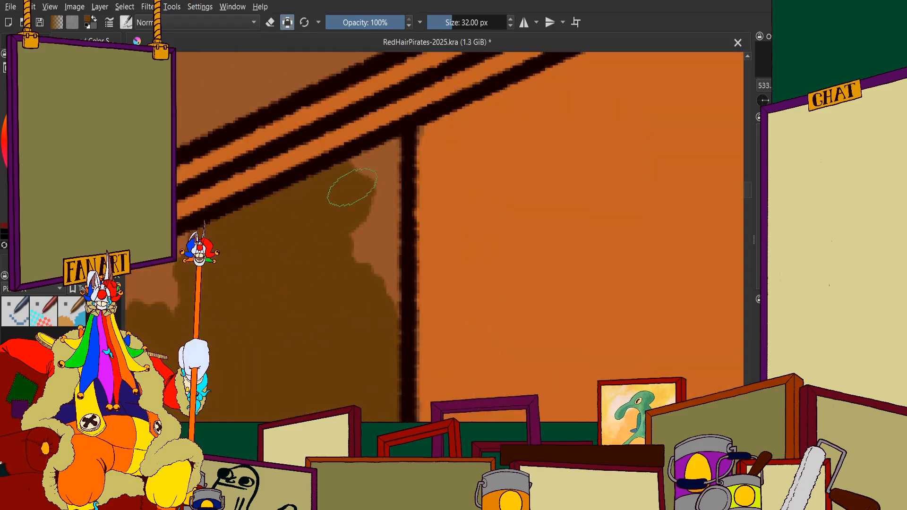
pyautogui.moveTo(352, 187); pyautogui.dragTo(338, 185)
pyautogui.moveTo(397, 160); pyautogui.dragTo(375, 243)
pyautogui.scroll(-4, 331, 255)
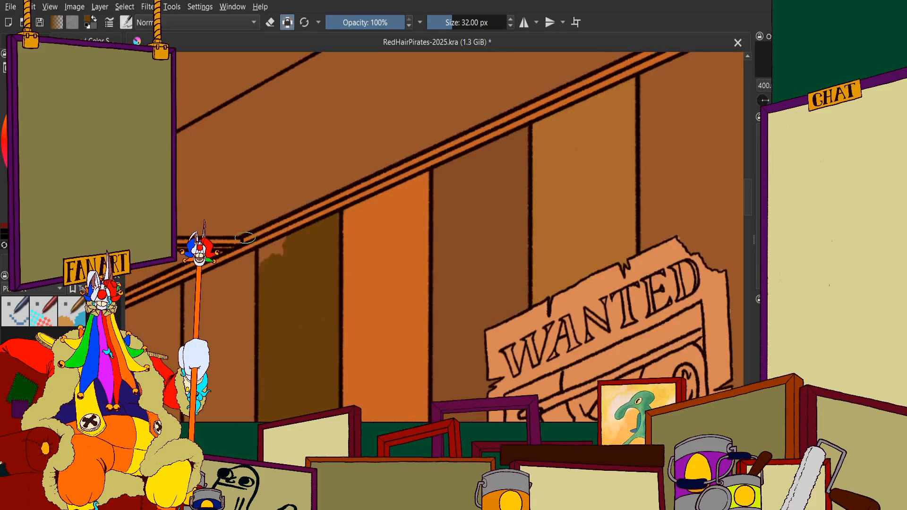
pyautogui.scroll(5, 264, 241)
pyautogui.moveTo(343, 276); pyautogui.dragTo(289, 261)
pyautogui.scroll(-2, 263, 334)
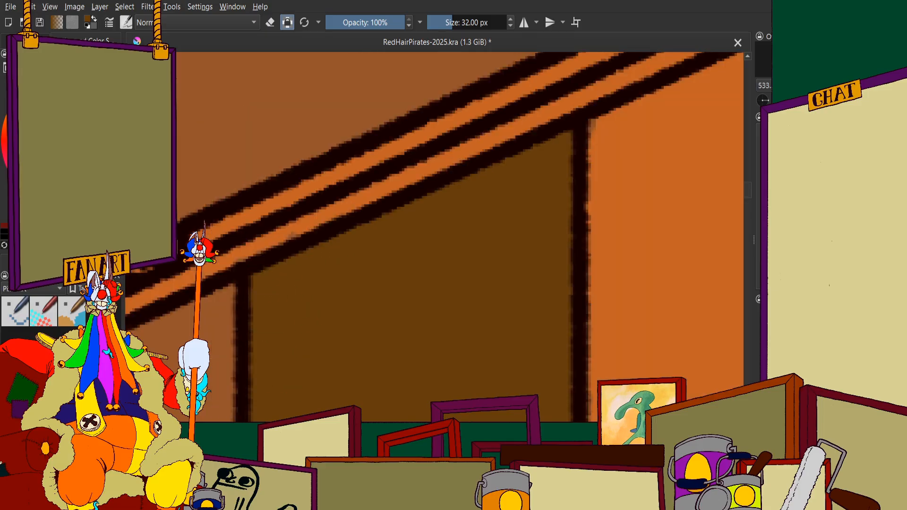
pyautogui.keyDown('ctrl'); pyautogui.click(293, 189); pyautogui.keyUp('ctrl')
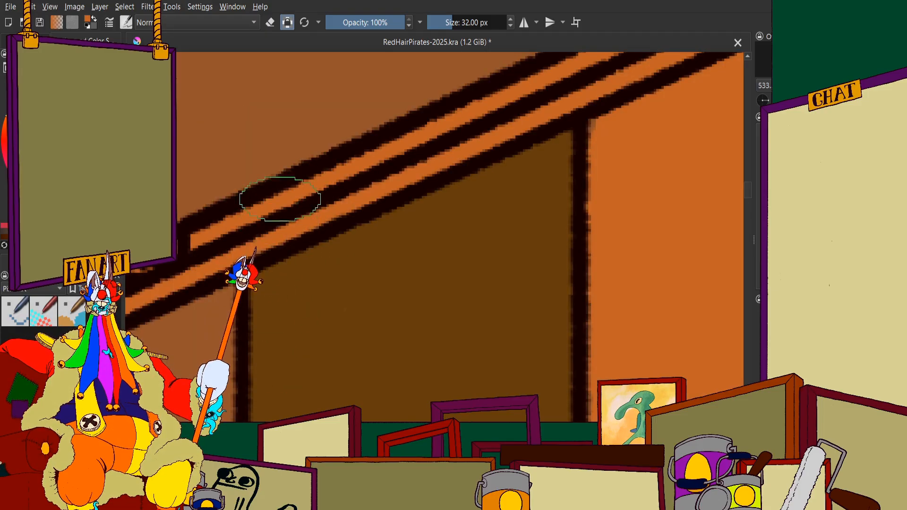
# Paint the plank olive-brown along the crown of the man's hair and across to the orange plank's edge
pyautogui.scroll(-5, 283, 182)
pyautogui.scroll(2, 371, 123)
pyautogui.scroll(2, 344, 152)
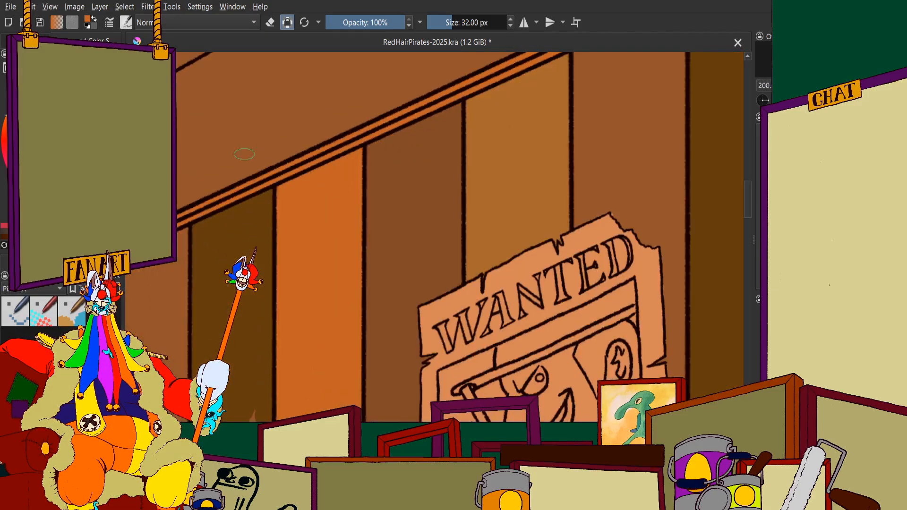
pyautogui.scroll(-3, 318, 146)
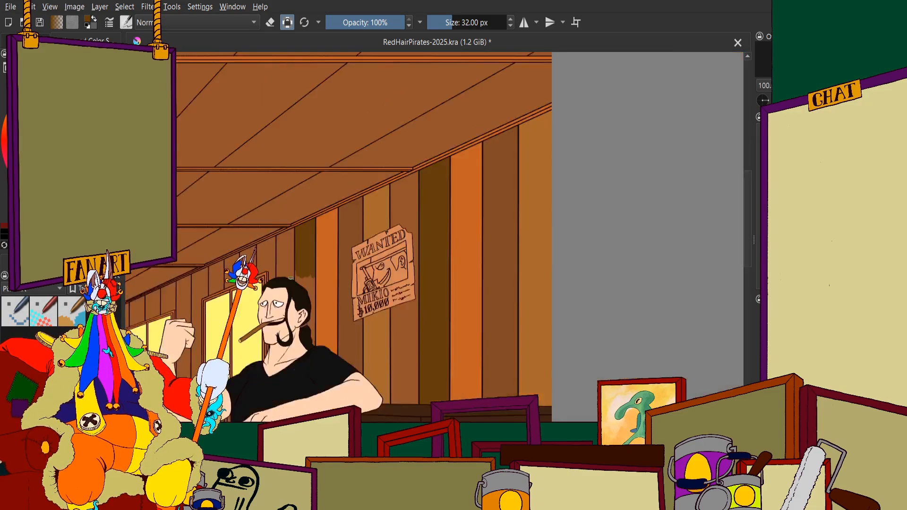
pyautogui.scroll(5, 318, 146)
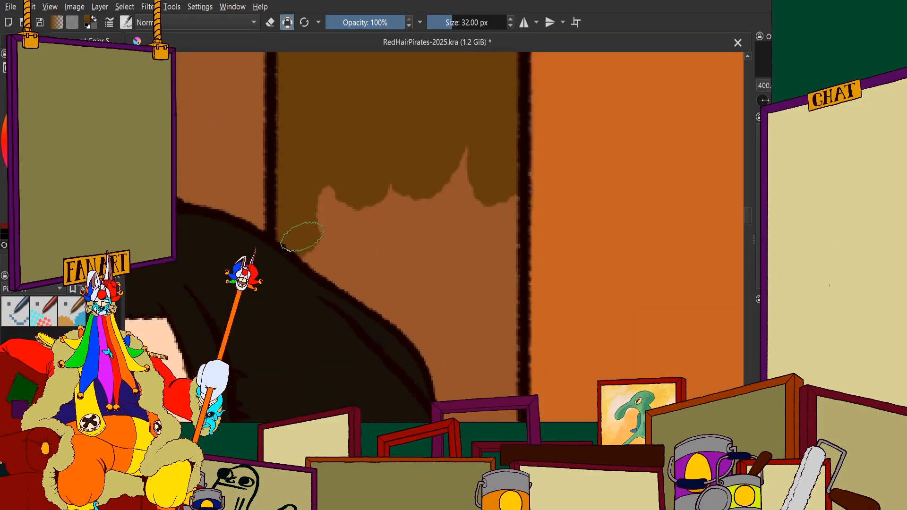
pyautogui.moveTo(302, 236)
pyautogui.mouseDown()
pyautogui.moveTo(380, 281)
pyautogui.moveTo(335, 263)
pyautogui.moveTo(414, 315)
pyautogui.moveTo(368, 271)
pyautogui.moveTo(447, 356)
pyautogui.mouseUp()
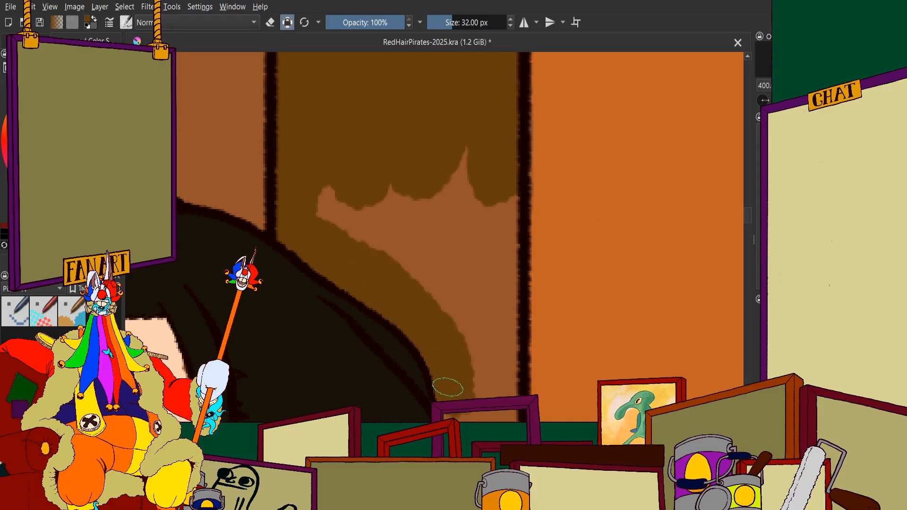
pyautogui.moveTo(453, 426)
pyautogui.mouseDown()
pyautogui.moveTo(473, 218)
pyautogui.moveTo(465, 264)
pyautogui.moveTo(435, 214)
pyautogui.moveTo(356, 151)
pyautogui.moveTo(324, 179)
pyautogui.moveTo(422, 290)
pyautogui.moveTo(478, 275)
pyautogui.moveTo(506, 224)
pyautogui.moveTo(502, 401)
pyautogui.mouseUp()
pyautogui.scroll(-4, 478, 312)
# Fill the narrow plank strip between the back of the man's head and the orange plank olive-brown
pyautogui.scroll(6, 447, 286)
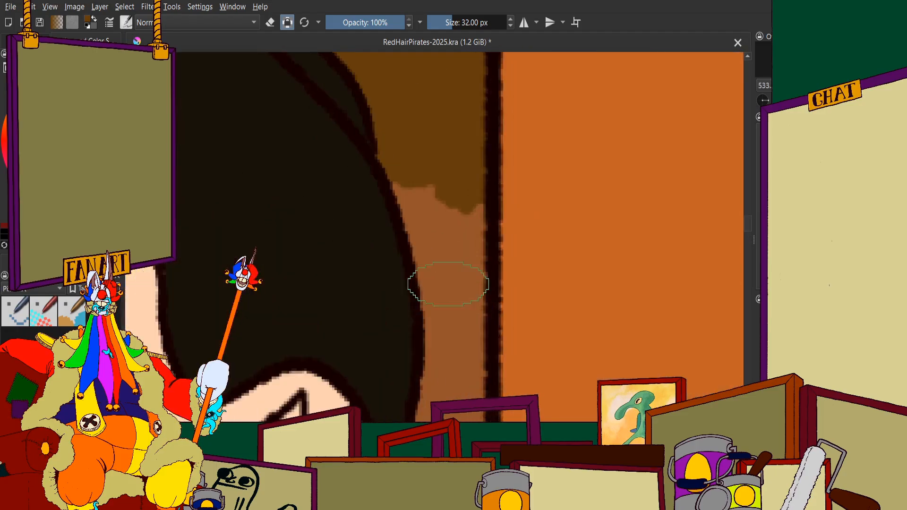
pyautogui.moveTo(451, 244)
pyautogui.mouseDown()
pyautogui.moveTo(414, 141)
pyautogui.moveTo(418, 204)
pyautogui.mouseUp()
pyautogui.moveTo(469, 166); pyautogui.dragTo(476, 354)
pyautogui.scroll(-4, 453, 232)
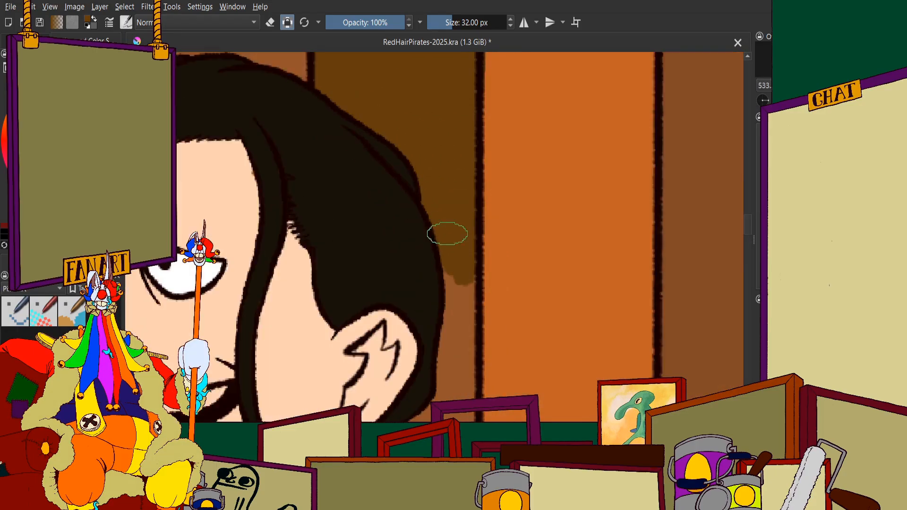
pyautogui.scroll(4, 456, 227)
pyautogui.moveTo(463, 163); pyautogui.dragTo(463, 321)
pyautogui.scroll(-2, 468, 189)
pyautogui.scroll(4, 457, 309)
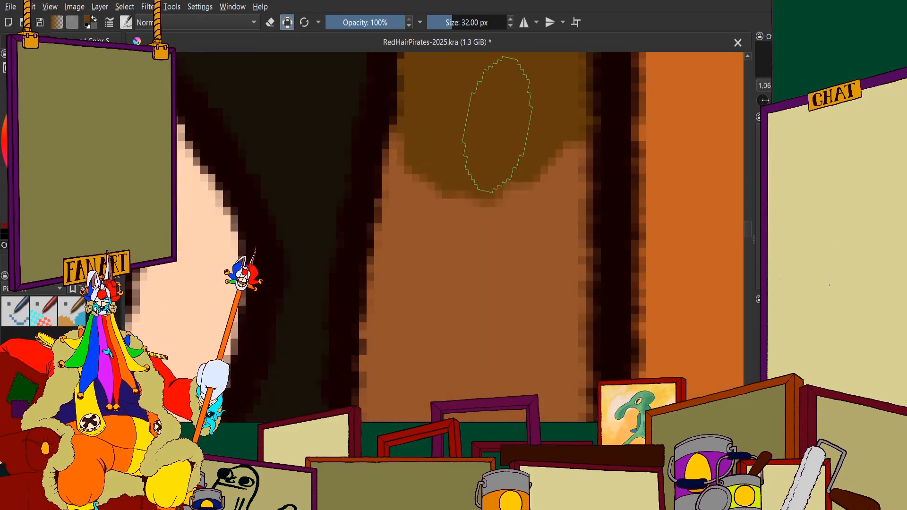
pyautogui.moveTo(498, 123)
pyautogui.mouseDown()
pyautogui.moveTo(437, 316)
pyautogui.moveTo(477, 172)
pyautogui.moveTo(515, 126)
pyautogui.moveTo(511, 356)
pyautogui.mouseUp()
pyautogui.scroll(-5, 457, 184)
# Paint the plank area behind the man's ear, above the ponytail, olive-brown
pyautogui.scroll(3, 461, 250)
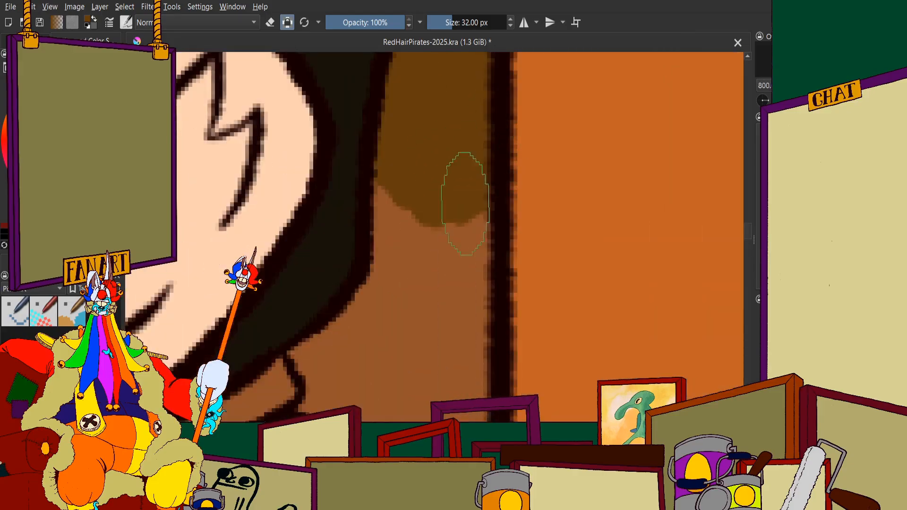
pyautogui.moveTo(462, 192)
pyautogui.mouseDown()
pyautogui.moveTo(451, 165)
pyautogui.moveTo(426, 186)
pyautogui.mouseUp()
pyautogui.scroll(5, 416, 236)
pyautogui.moveTo(436, 255)
pyautogui.mouseDown()
pyautogui.moveTo(365, 334)
pyautogui.moveTo(330, 347)
pyautogui.moveTo(313, 327)
pyautogui.mouseUp()
pyautogui.scroll(-5, 321, 284)
pyautogui.moveTo(329, 217)
pyautogui.mouseDown()
pyautogui.moveTo(392, 219)
pyautogui.moveTo(504, 107)
pyautogui.moveTo(559, 279)
pyautogui.mouseUp()
# Fill the plank strip beside the ponytail olive-brown down to the shoulder, undoing strokes that spill into the hair
pyautogui.scroll(-5, 479, 139)
pyautogui.scroll(5, 460, 142)
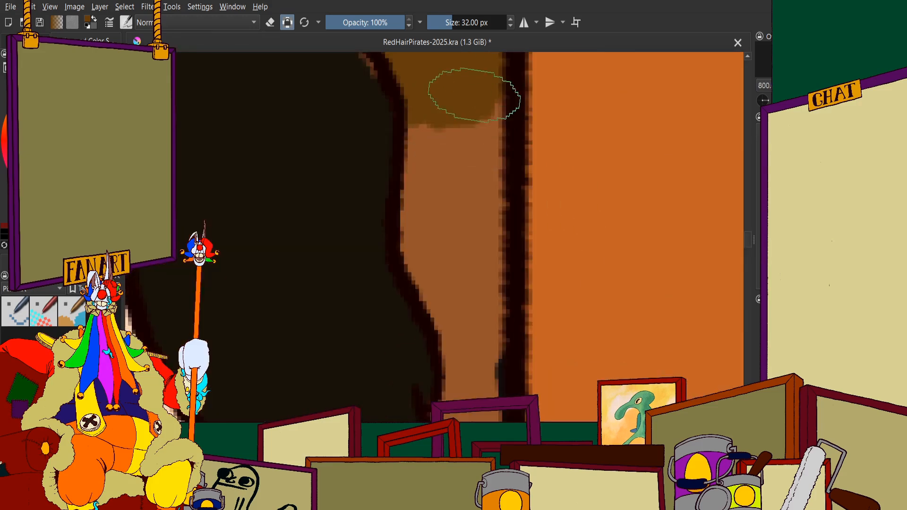
pyautogui.moveTo(466, 91)
pyautogui.mouseDown()
pyautogui.moveTo(441, 162)
pyautogui.moveTo(449, 263)
pyautogui.moveTo(480, 277)
pyautogui.moveTo(401, 202)
pyautogui.moveTo(398, 93)
pyautogui.mouseUp()
pyautogui.scroll(2, 480, 277)
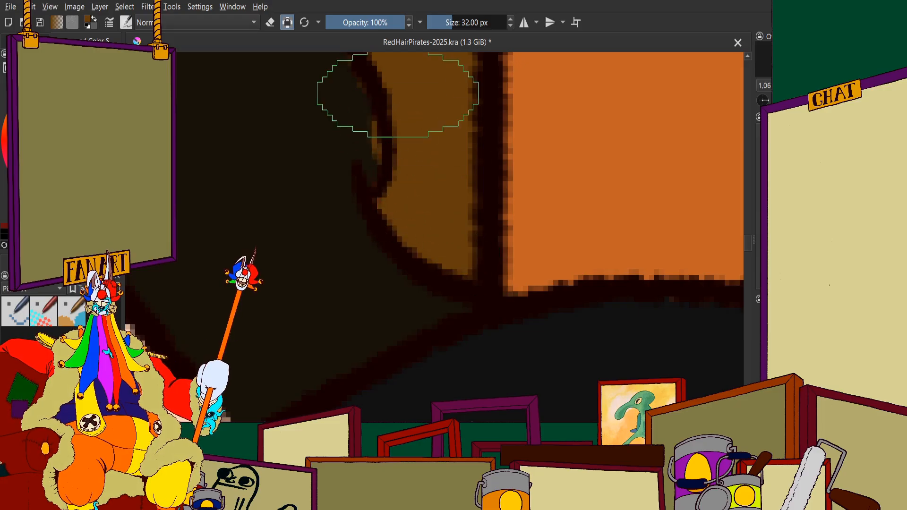
pyautogui.scroll(-3, 397, 267)
pyautogui.hotkey('ctrl', 'z')
pyautogui.hotkey('ctrl', 'z')
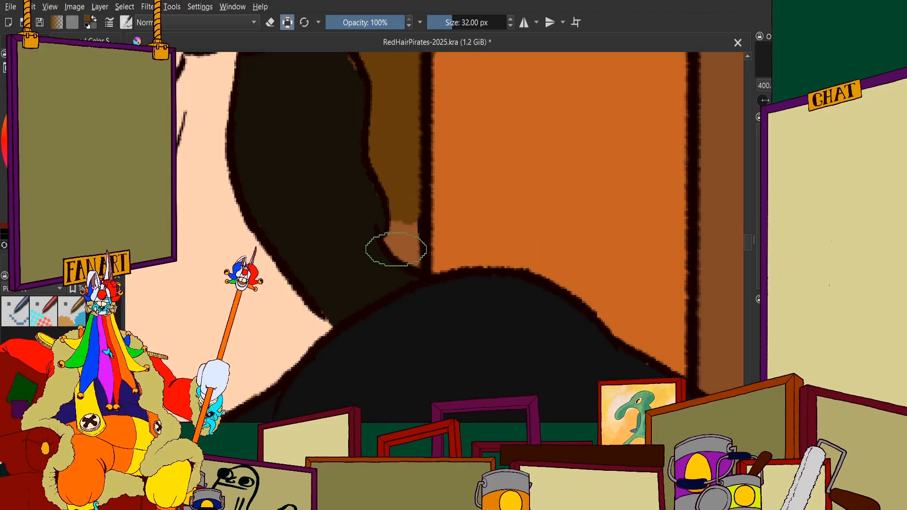
pyautogui.scroll(4, 401, 256)
pyautogui.moveTo(421, 149); pyautogui.dragTo(404, 111)
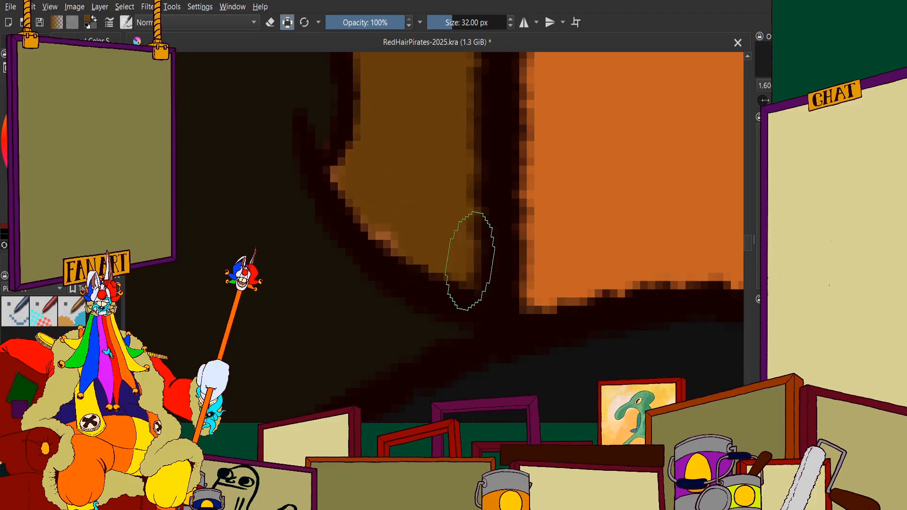
pyautogui.scroll(-8, 373, 195)
# Fill the plank's section between the man's black shirt and the table's upper crossbar olive-brown
pyautogui.scroll(4, 402, 277)
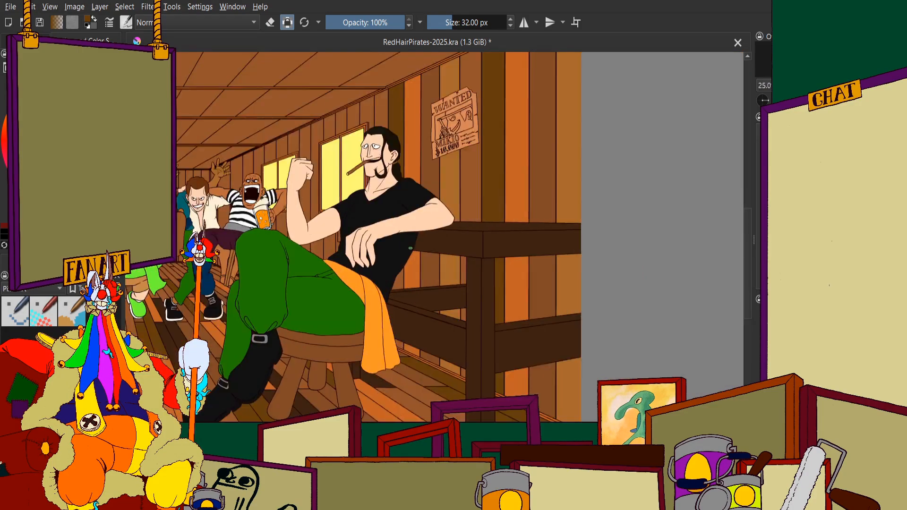
pyautogui.scroll(-4, 403, 278)
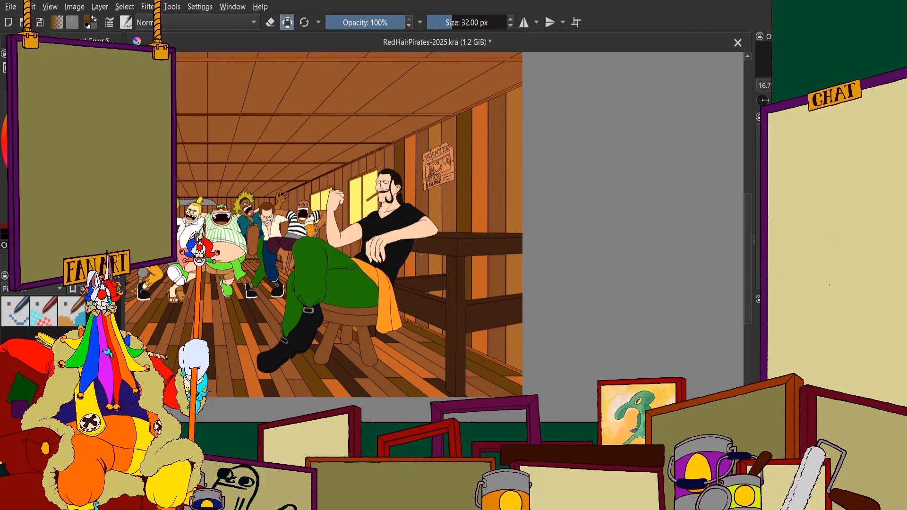
pyautogui.scroll(10, 422, 255)
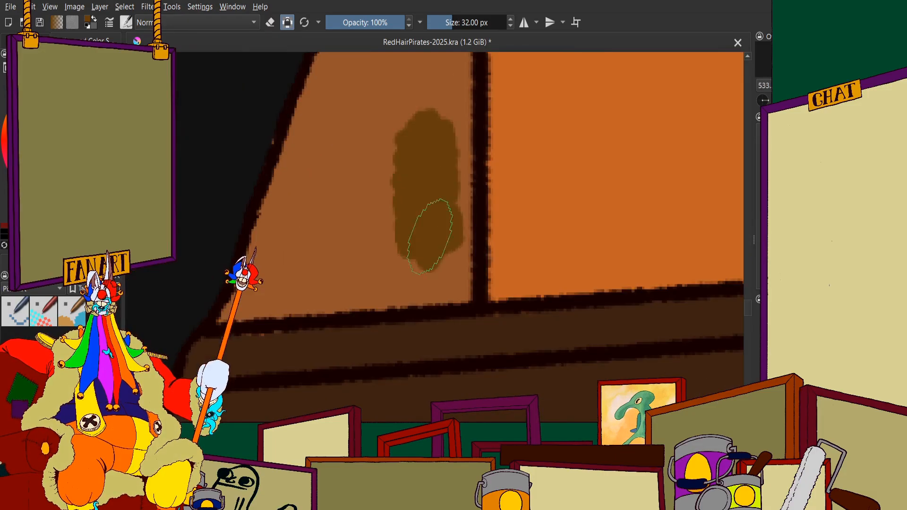
pyautogui.moveTo(429, 236)
pyautogui.mouseDown()
pyautogui.moveTo(433, 103)
pyautogui.moveTo(401, 190)
pyautogui.moveTo(369, 146)
pyautogui.moveTo(310, 234)
pyautogui.moveTo(343, 85)
pyautogui.moveTo(272, 282)
pyautogui.moveTo(226, 320)
pyautogui.moveTo(362, 283)
pyautogui.moveTo(281, 293)
pyautogui.moveTo(454, 279)
pyautogui.mouseUp()
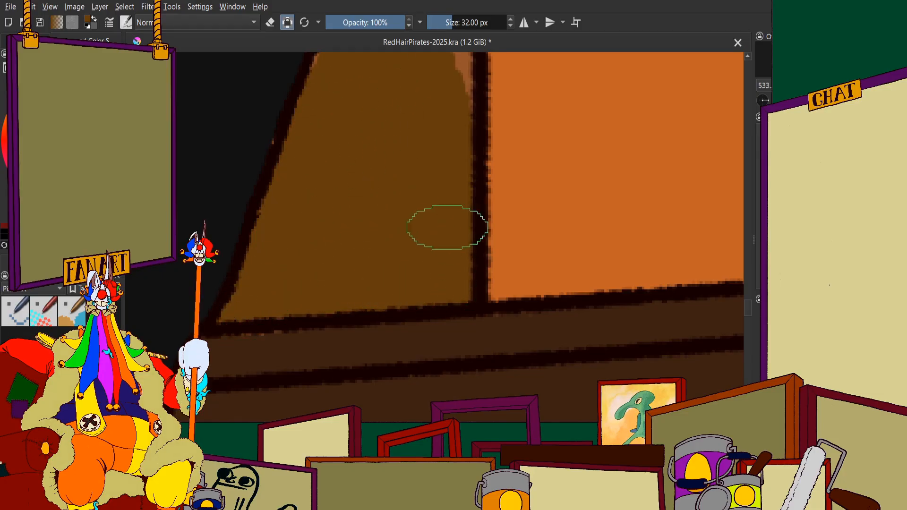
pyautogui.scroll(-6, 425, 229)
pyautogui.scroll(6, 421, 192)
pyautogui.moveTo(448, 245)
pyautogui.mouseDown()
pyautogui.moveTo(386, 304)
pyautogui.moveTo(383, 289)
pyautogui.moveTo(408, 265)
pyautogui.moveTo(345, 334)
pyautogui.moveTo(407, 270)
pyautogui.moveTo(429, 337)
pyautogui.moveTo(462, 327)
pyautogui.moveTo(478, 204)
pyautogui.moveTo(453, 229)
pyautogui.moveTo(490, 130)
pyautogui.mouseUp()
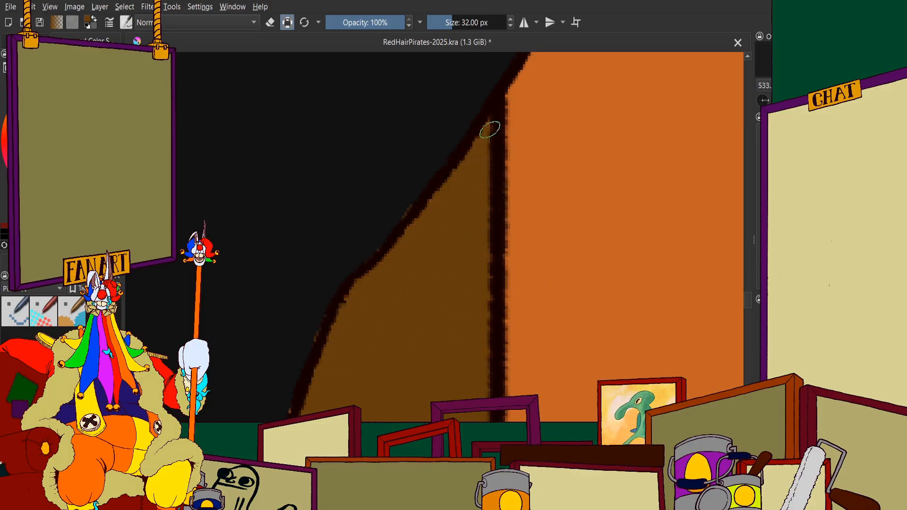
pyautogui.scroll(-8, 482, 125)
# Paint the plank's lowest section beside the hanging orange sash olive-brown, between the lower crossbar and the skirting trim
pyautogui.scroll(4, 430, 307)
pyautogui.scroll(8, 432, 305)
pyautogui.moveTo(435, 166)
pyautogui.mouseDown()
pyautogui.moveTo(355, 110)
pyautogui.moveTo(271, 78)
pyautogui.moveTo(291, 166)
pyautogui.moveTo(277, 199)
pyautogui.mouseUp()
pyautogui.scroll(-3, 278, 199)
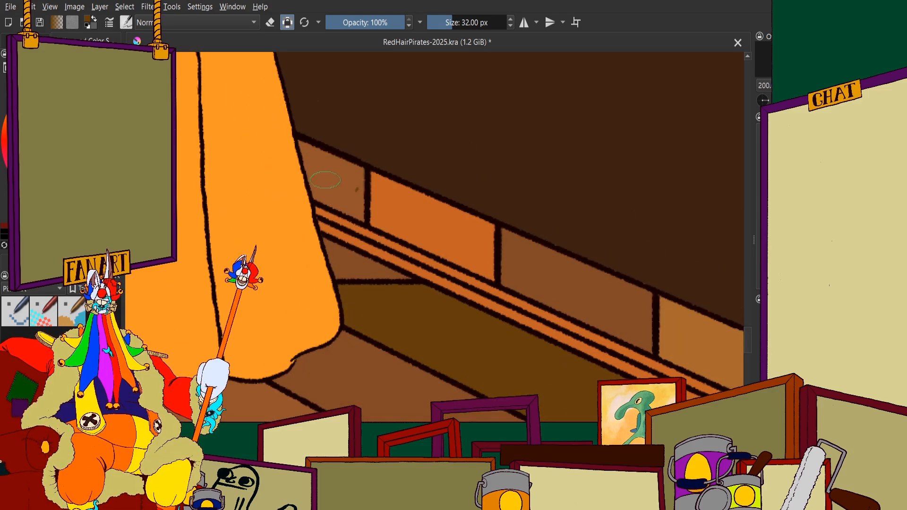
pyautogui.scroll(2, 282, 113)
pyautogui.moveTo(282, 109)
pyautogui.mouseDown()
pyautogui.moveTo(362, 148)
pyautogui.moveTo(320, 128)
pyautogui.moveTo(324, 136)
pyautogui.moveTo(431, 175)
pyautogui.moveTo(429, 298)
pyautogui.moveTo(316, 241)
pyautogui.moveTo(281, 140)
pyautogui.moveTo(286, 132)
pyautogui.moveTo(366, 227)
pyautogui.moveTo(389, 216)
pyautogui.mouseUp()
pyautogui.scroll(-1, 389, 217)
pyautogui.scroll(-7, 389, 217)
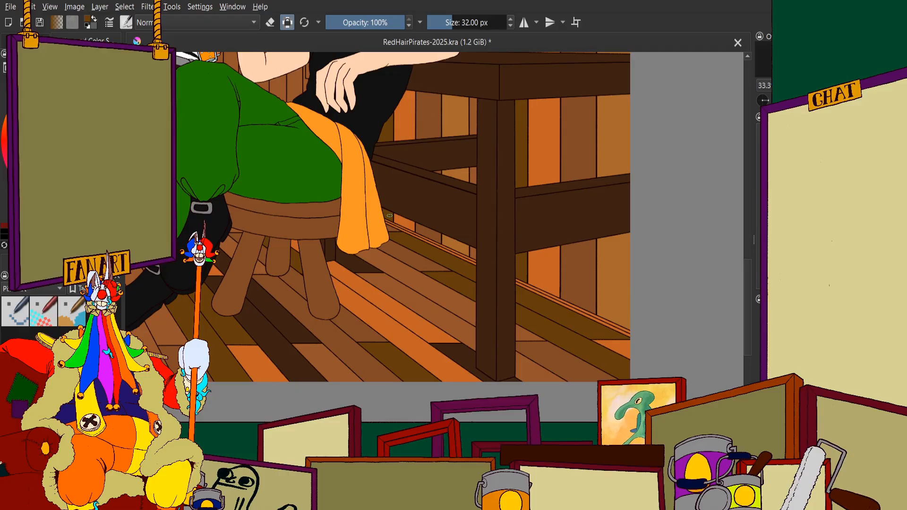
# Review the plank colours across the right wall, from behind the seated man to the image's outer edge
pyautogui.scroll(-4, 375, 246)
pyautogui.scroll(2, 372, 210)
pyautogui.scroll(-1, 368, 188)
pyautogui.scroll(3, 366, 156)
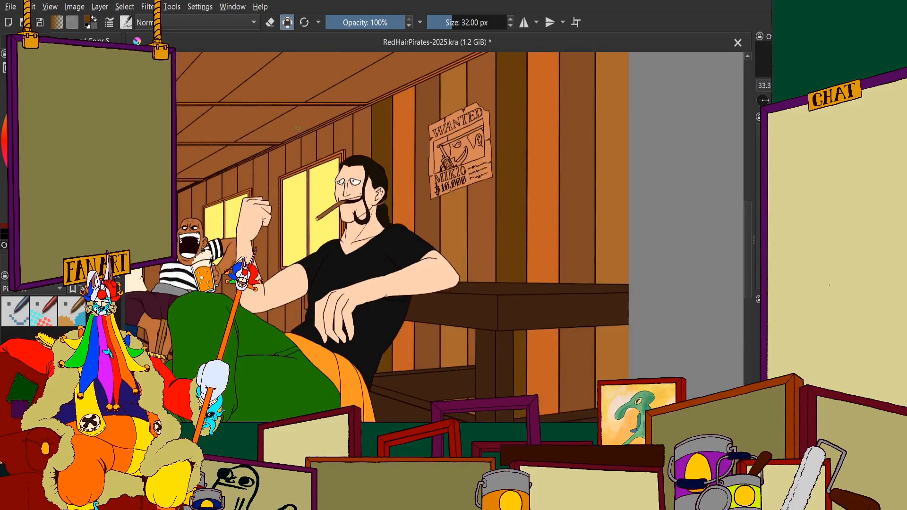
pyautogui.scroll(-1, 407, 195)
pyautogui.scroll(3, 351, 189)
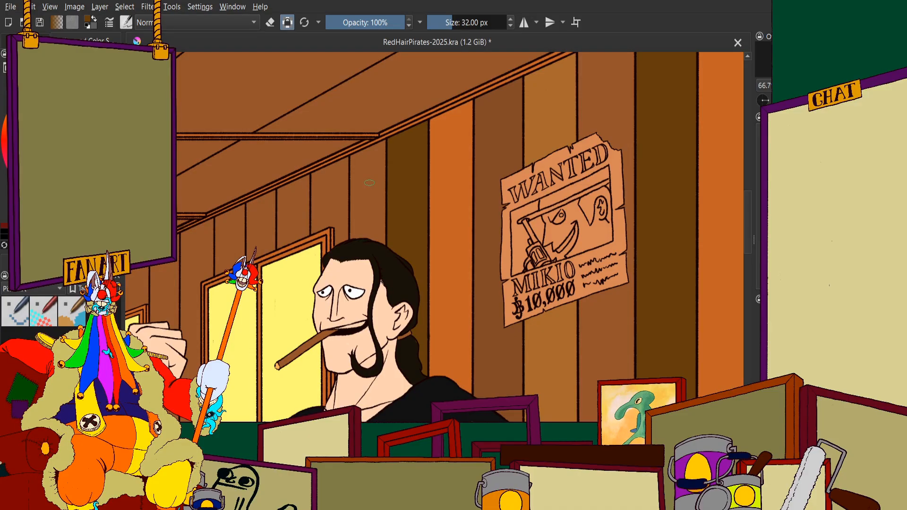
pyautogui.scroll(-1, 418, 190)
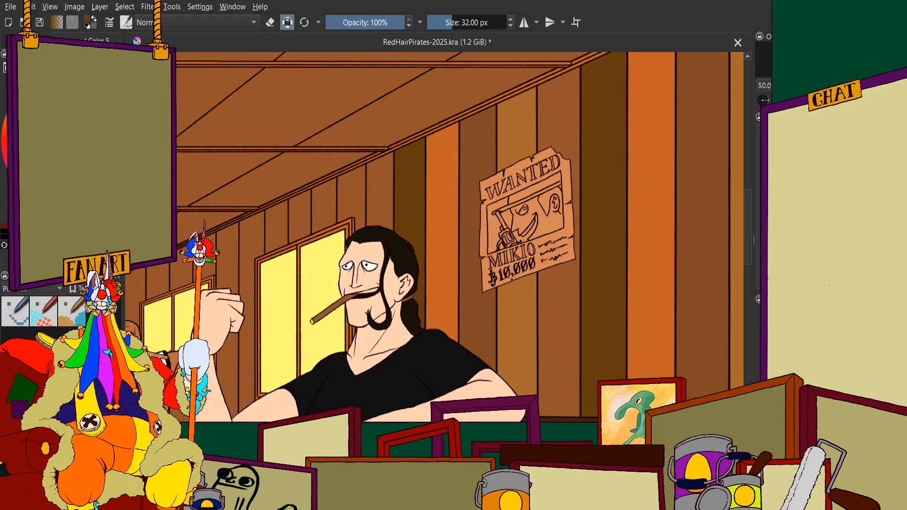
pyautogui.scroll(1, 333, 177)
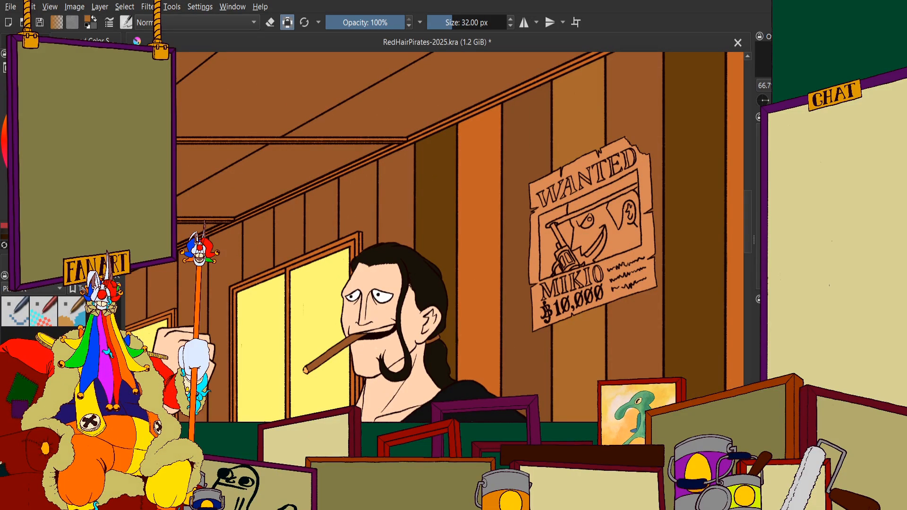
pyautogui.scroll(-3, 614, 198)
pyautogui.moveTo(614, 198); pyautogui.dragTo(217, 194)
pyautogui.scroll(2, 217, 194)
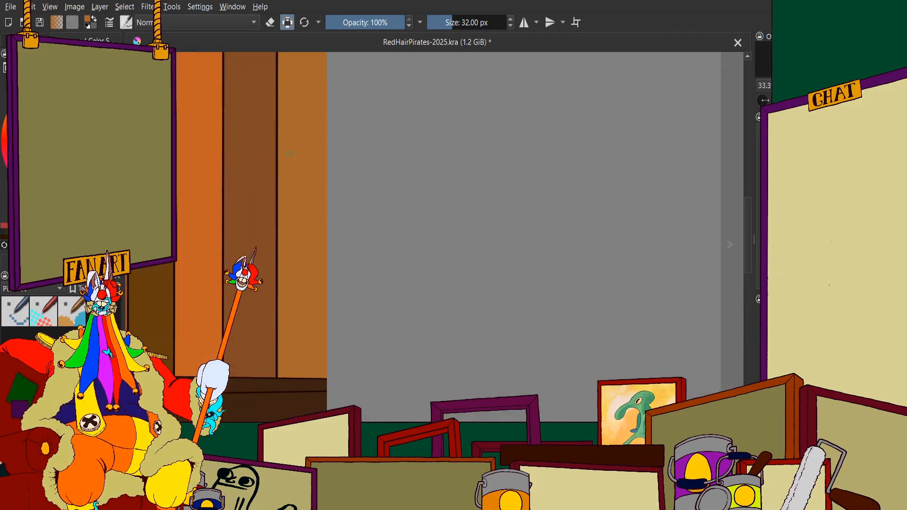
# Show the lighting and shading layers over the flat colours of the tavern illustration
pyautogui.click(25, 41)
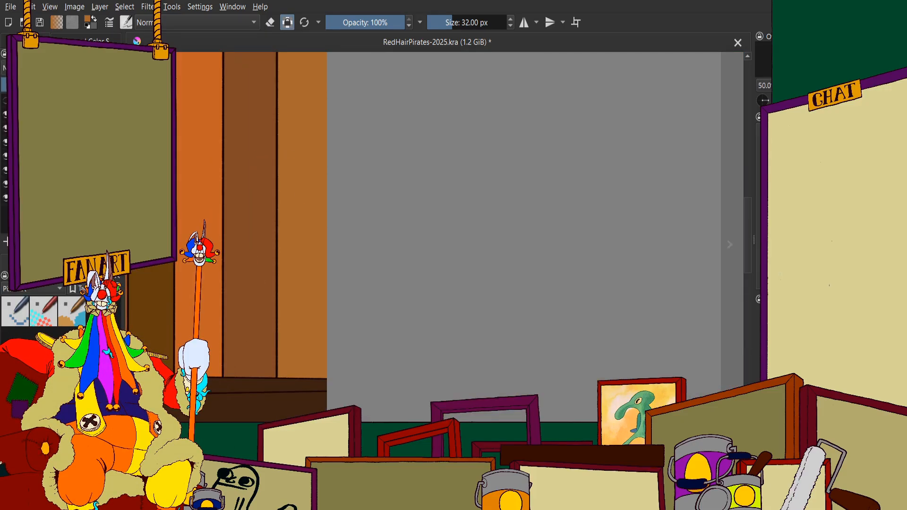
pyautogui.click(48, 142)
pyautogui.scroll(-6, 395, 191)
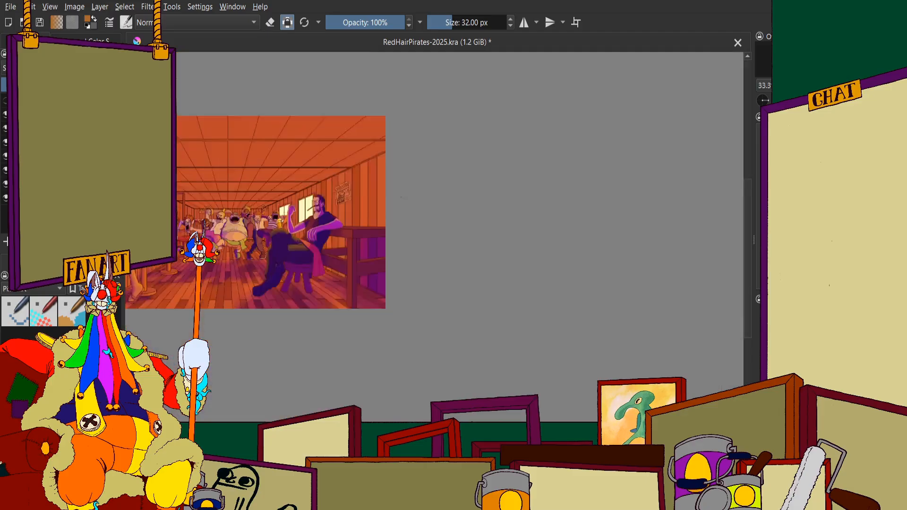
# Examine the whole illustration under the orange and purple lighting, checking the right wall, the seated man and the crew
pyautogui.scroll(2, 332, 191)
pyautogui.scroll(-1, 296, 183)
pyautogui.scroll(3, 271, 187)
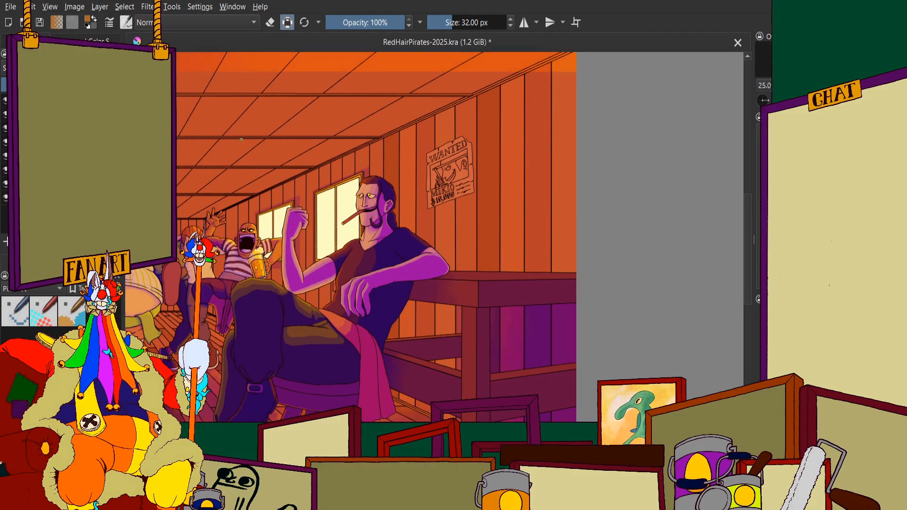
pyautogui.scroll(-3, 409, 140)
pyautogui.scroll(2, 378, 136)
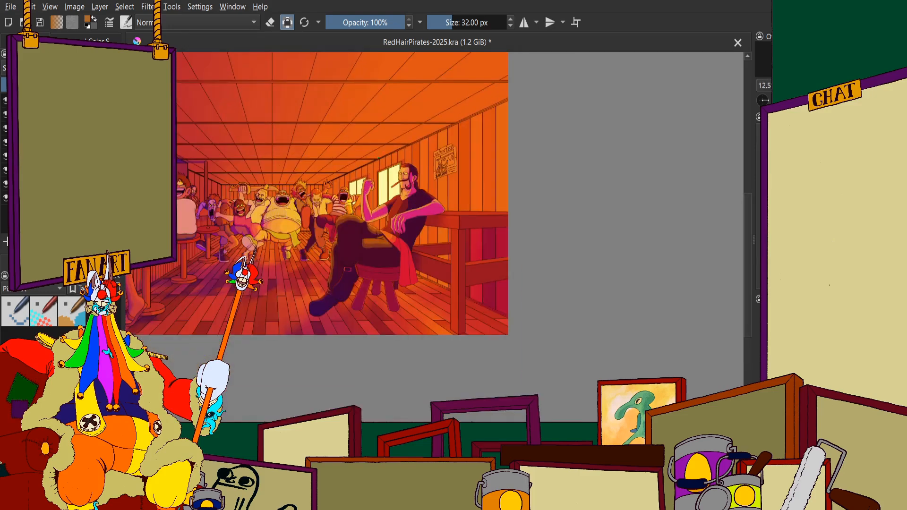
pyautogui.scroll(-1, 390, 158)
pyautogui.scroll(1, 380, 168)
pyautogui.scroll(-2, 439, 163)
pyautogui.scroll(2, 398, 121)
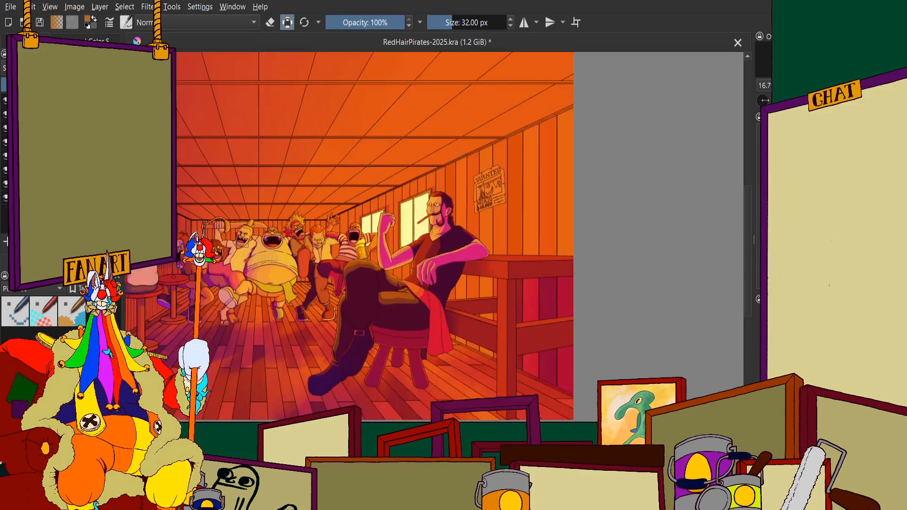
pyautogui.scroll(-2, 437, 119)
pyautogui.scroll(1, 338, 116)
pyautogui.scroll(-1, 367, 174)
pyautogui.scroll(1, 290, 117)
pyautogui.scroll(-1, 288, 117)
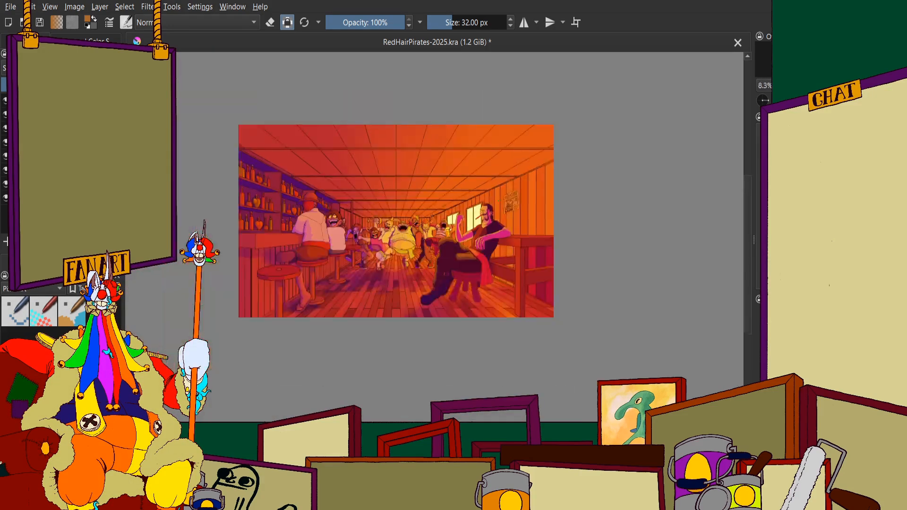
pyautogui.scroll(2, 488, 224)
pyautogui.scroll(1, 493, 198)
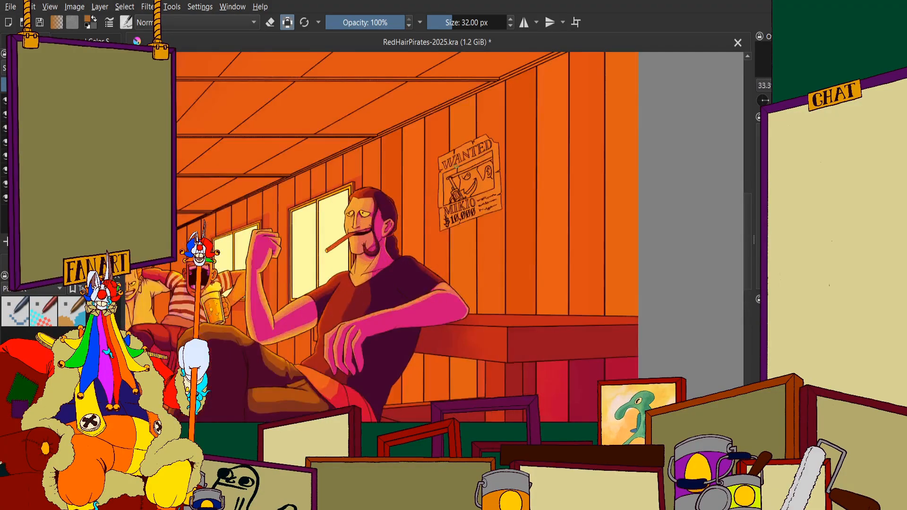
pyautogui.scroll(-1, 456, 166)
pyautogui.scroll(1, 472, 189)
pyautogui.scroll(-2, 491, 203)
pyautogui.scroll(1, 506, 217)
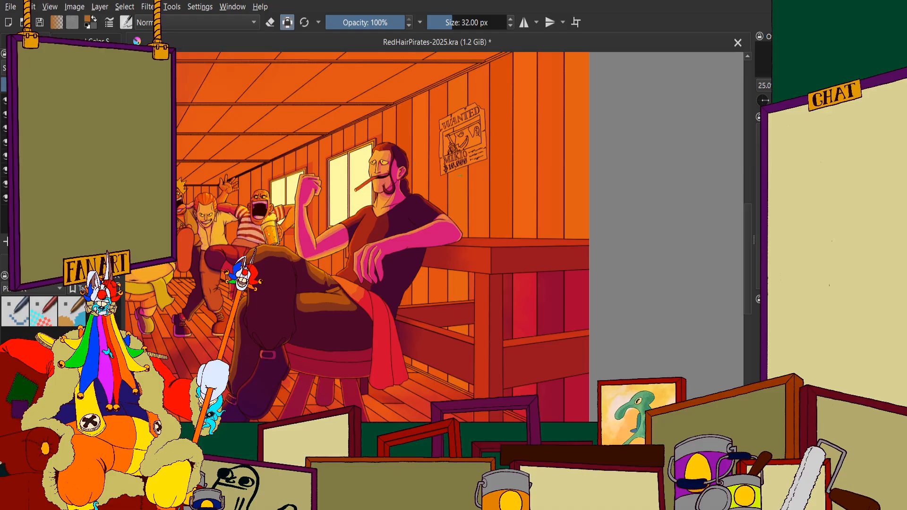
pyautogui.scroll(-6, 532, 156)
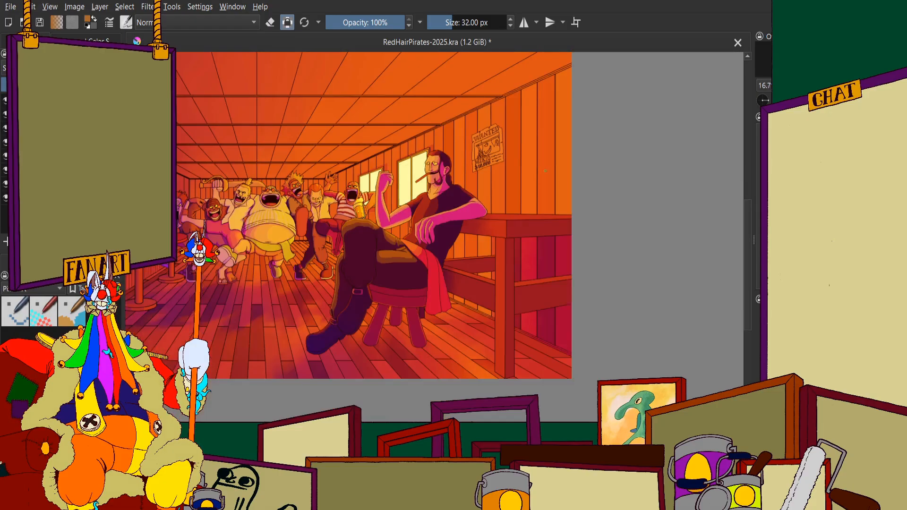
pyautogui.scroll(2, 471, 129)
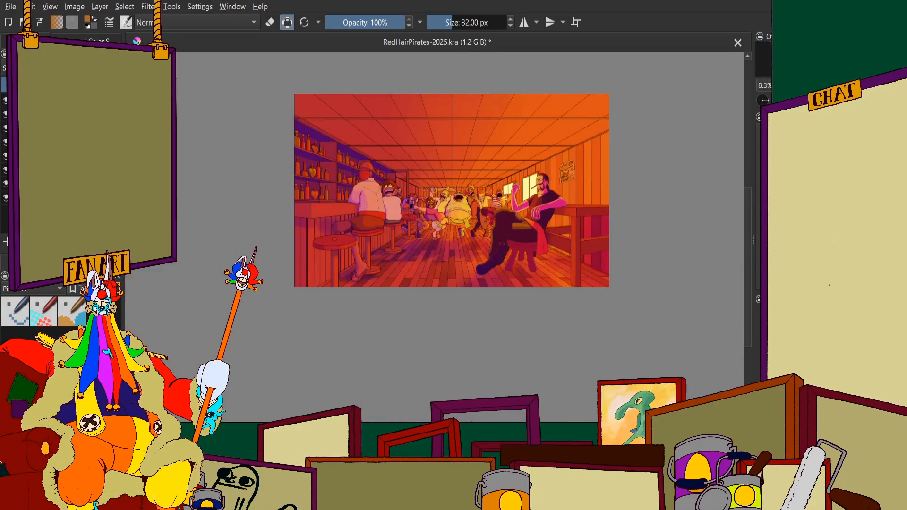
pyautogui.scroll(-1, 475, 142)
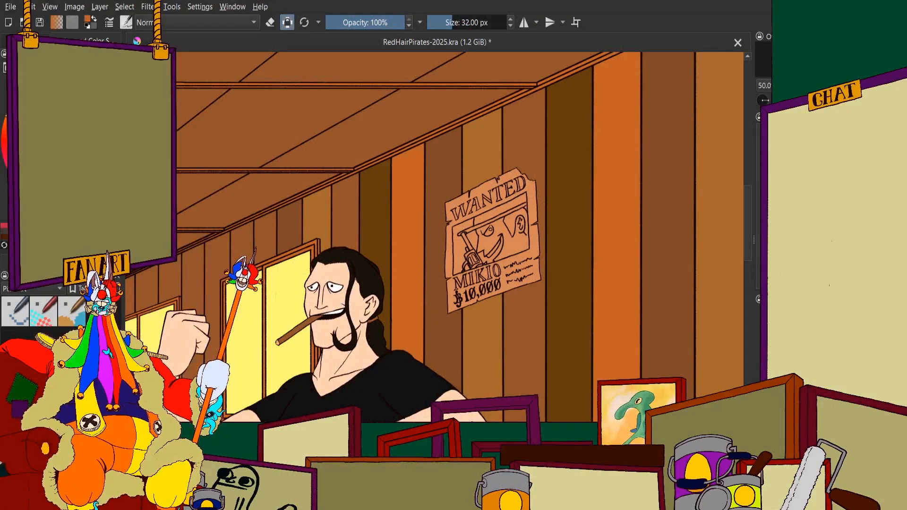
# Paint the upper part of the plank above the large window orange, up to the ceiling trim
pyautogui.scroll(-4, 227, 194)
pyautogui.scroll(4, 243, 198)
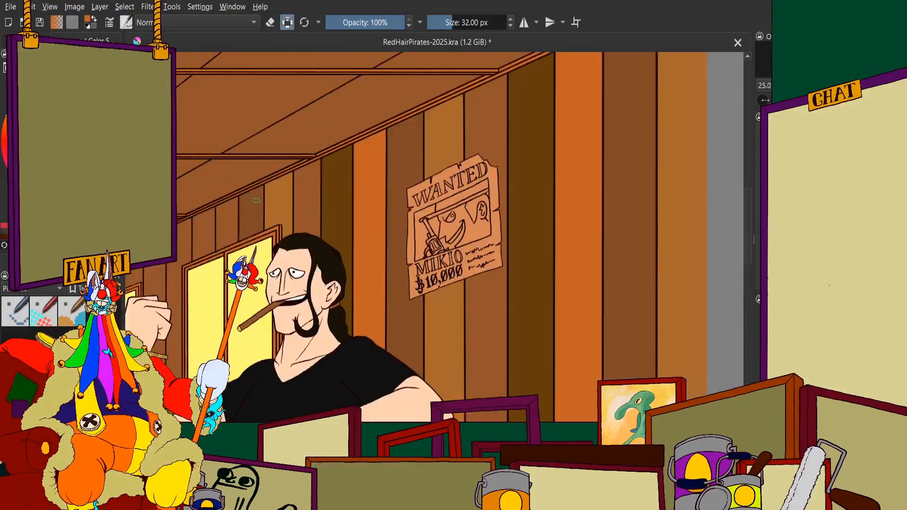
pyautogui.scroll(-2, 256, 200)
pyautogui.scroll(6, 298, 241)
pyautogui.moveTo(362, 293)
pyautogui.mouseDown()
pyautogui.moveTo(408, 144)
pyautogui.moveTo(405, 192)
pyautogui.moveTo(369, 245)
pyautogui.moveTo(319, 165)
pyautogui.moveTo(297, 166)
pyautogui.moveTo(288, 182)
pyautogui.moveTo(283, 165)
pyautogui.moveTo(284, 349)
pyautogui.mouseUp()
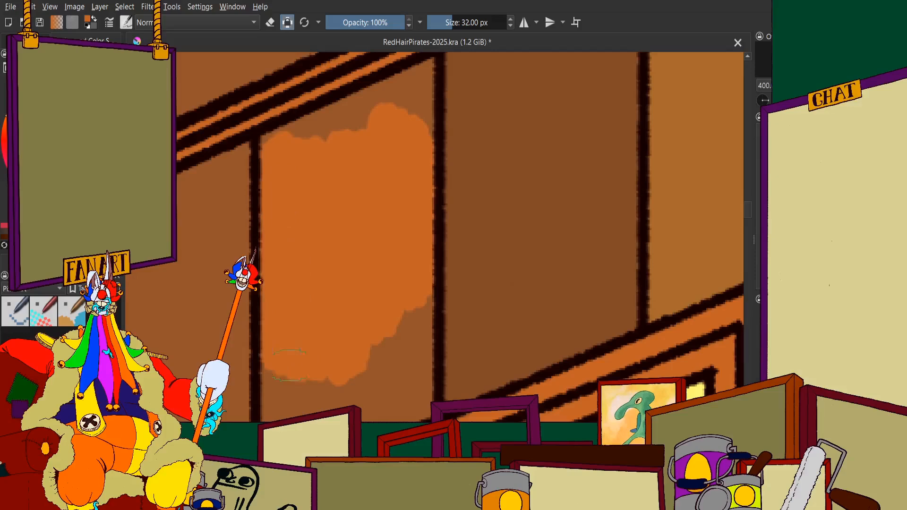
pyautogui.scroll(-1, 311, 298)
pyautogui.scroll(3, 309, 197)
pyautogui.moveTo(289, 177); pyautogui.dragTo(269, 158)
# Fill the rest of that plank orange down to the top of the window frame
pyautogui.scroll(-3, 273, 246)
pyautogui.scroll(1, 294, 171)
pyautogui.scroll(2, 293, 171)
pyautogui.moveTo(305, 265)
pyautogui.mouseDown()
pyautogui.moveTo(327, 202)
pyautogui.moveTo(467, 307)
pyautogui.moveTo(509, 304)
pyautogui.moveTo(510, 321)
pyautogui.mouseUp()
pyautogui.scroll(-5, 446, 180)
pyautogui.scroll(4, 441, 171)
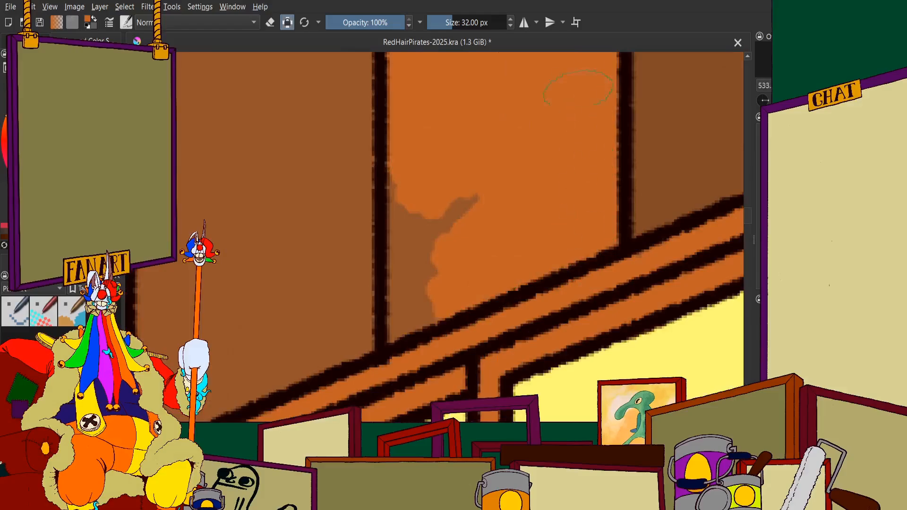
pyautogui.moveTo(475, 194)
pyautogui.mouseDown()
pyautogui.moveTo(420, 283)
pyautogui.moveTo(395, 213)
pyautogui.moveTo(402, 340)
pyautogui.mouseUp()
pyautogui.scroll(-7, 403, 204)
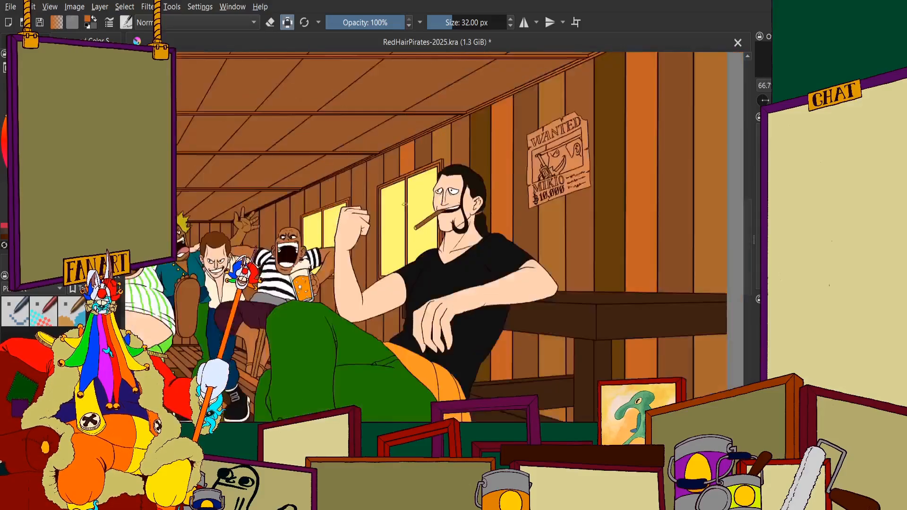
# Try to paint the wall planks between the seated man's raised arm and his black shirt orange
pyautogui.scroll(6, 404, 204)
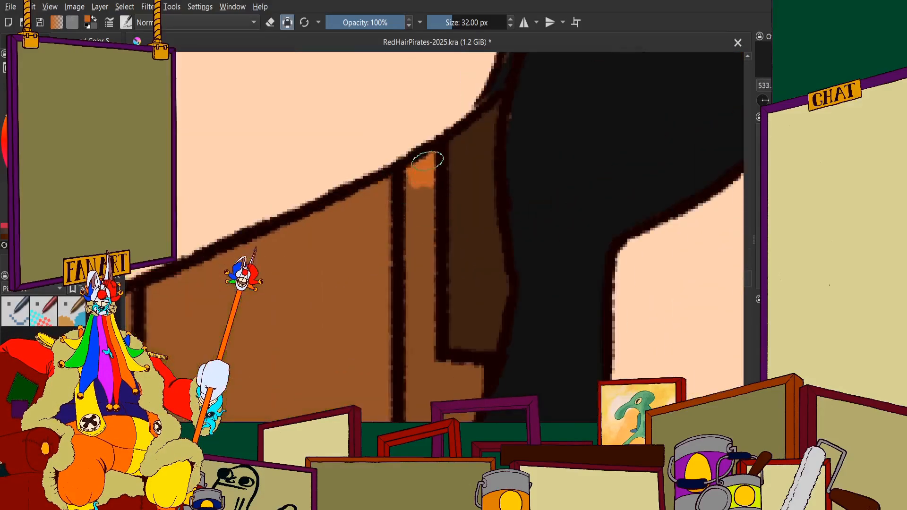
pyautogui.scroll(-12, 428, 161)
pyautogui.scroll(2, 441, 264)
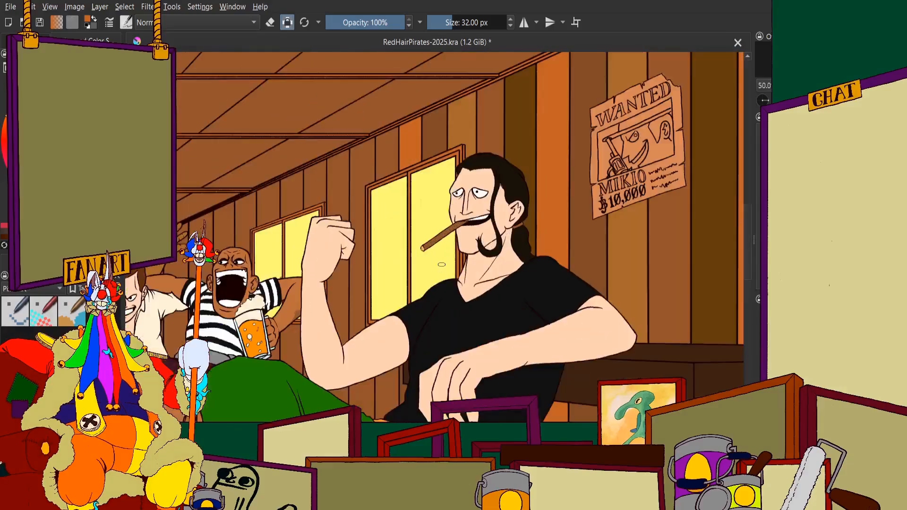
pyautogui.scroll(7, 442, 265)
pyautogui.moveTo(411, 160)
pyautogui.mouseDown()
pyautogui.moveTo(431, 86)
pyautogui.moveTo(405, 252)
pyautogui.moveTo(351, 300)
pyautogui.moveTo(302, 174)
pyautogui.moveTo(272, 262)
pyautogui.moveTo(232, 151)
pyautogui.mouseUp()
pyautogui.scroll(-10, 296, 77)
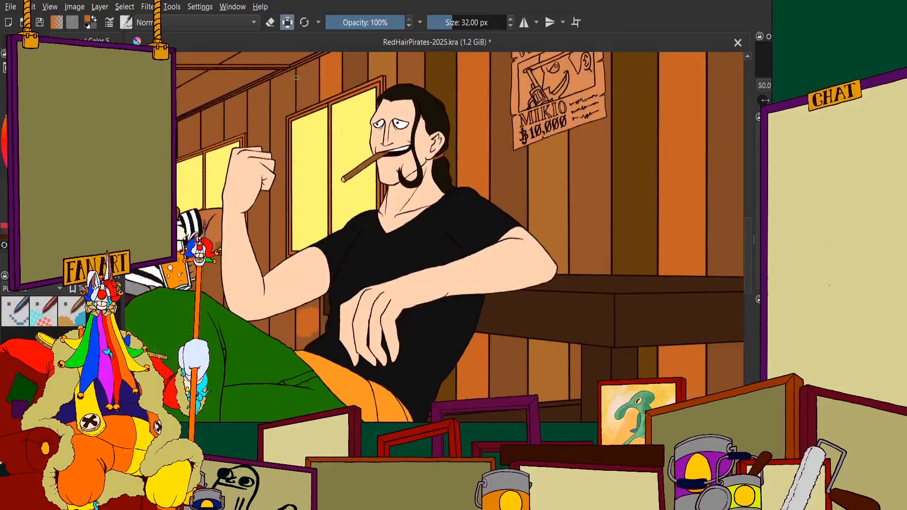
pyautogui.scroll(-2, 317, 160)
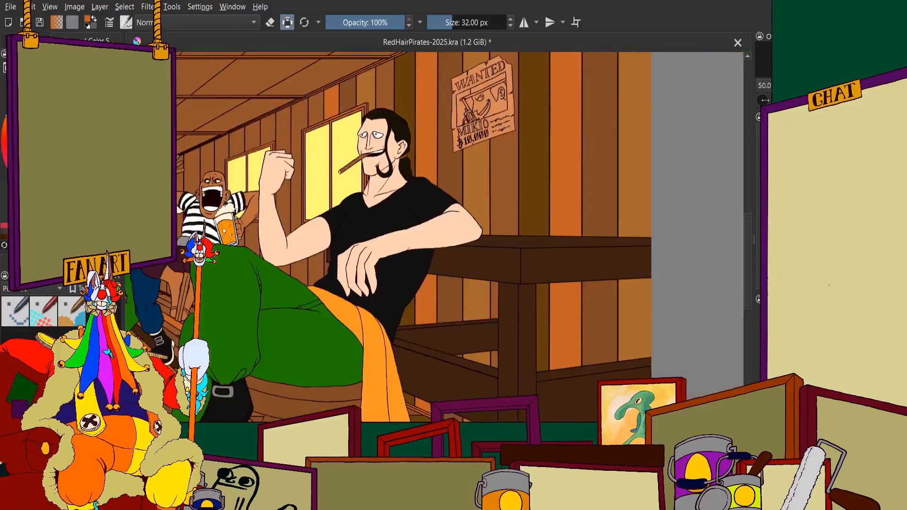
# Fill the lower part of the narrow plank beside the man's black shirt orange, below the dark brown corner
pyautogui.scroll(10, 355, 265)
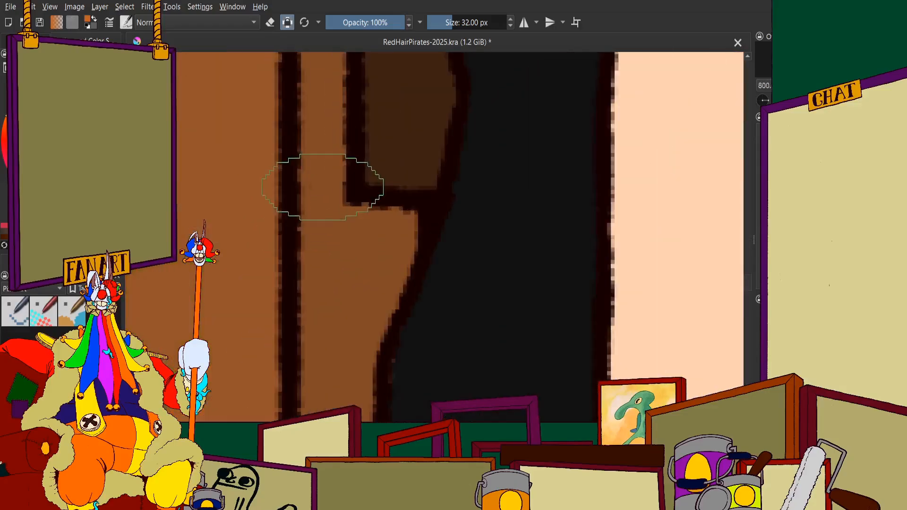
pyautogui.moveTo(334, 186)
pyautogui.mouseDown()
pyautogui.moveTo(325, 222)
pyautogui.moveTo(393, 232)
pyautogui.moveTo(359, 340)
pyautogui.moveTo(288, 237)
pyautogui.mouseUp()
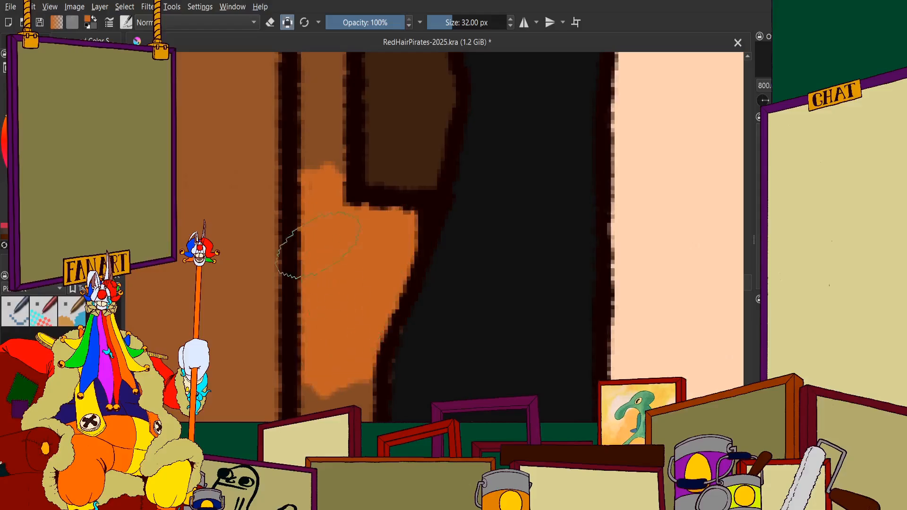
pyautogui.scroll(-4, 319, 245)
pyautogui.scroll(5, 319, 244)
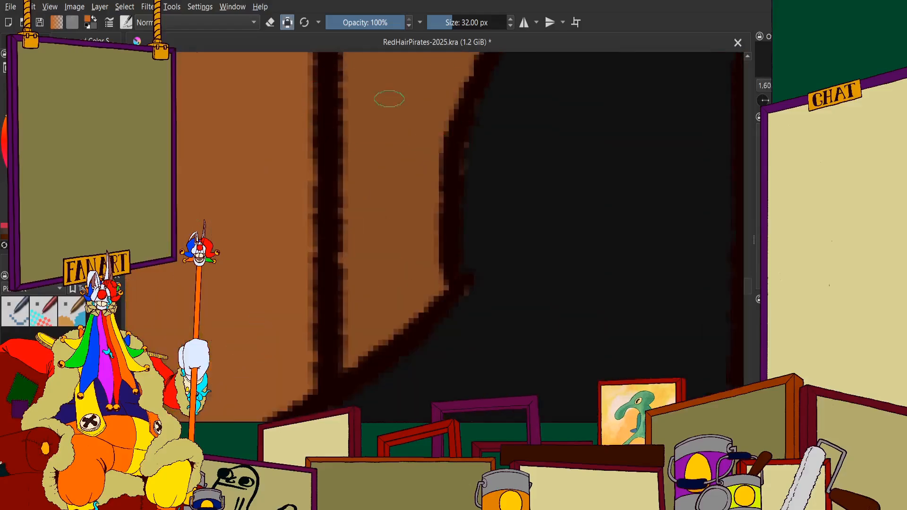
pyautogui.moveTo(385, 92)
pyautogui.mouseDown()
pyautogui.moveTo(422, 84)
pyautogui.moveTo(382, 165)
pyautogui.moveTo(383, 130)
pyautogui.moveTo(385, 296)
pyautogui.moveTo(354, 370)
pyautogui.mouseUp()
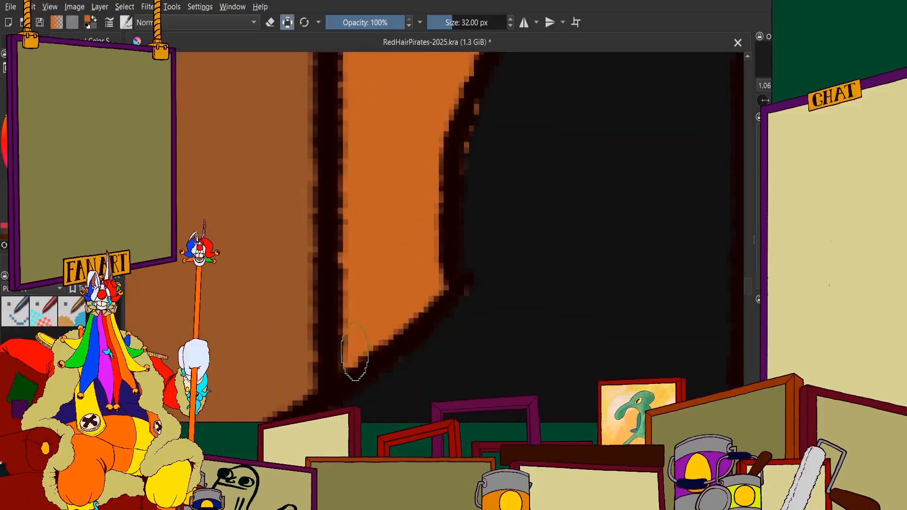
pyautogui.scroll(-4, 354, 370)
# Extend the orange up the narrow strip beside the dark brown corner to the underside of the man's arm
pyautogui.scroll(3, 406, 216)
pyautogui.moveTo(340, 114)
pyautogui.mouseDown()
pyautogui.moveTo(342, 294)
pyautogui.moveTo(363, 265)
pyautogui.moveTo(393, 266)
pyautogui.moveTo(369, 253)
pyautogui.moveTo(419, 250)
pyautogui.moveTo(415, 295)
pyautogui.mouseUp()
pyautogui.scroll(-3, 387, 277)
pyautogui.scroll(3, 364, 208)
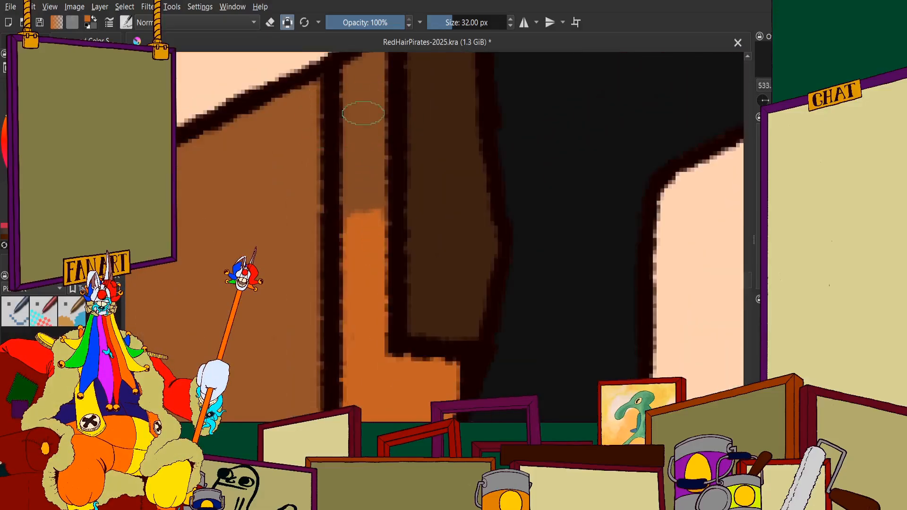
pyautogui.moveTo(362, 114)
pyautogui.mouseDown()
pyautogui.moveTo(360, 252)
pyautogui.moveTo(354, 198)
pyautogui.moveTo(362, 184)
pyautogui.moveTo(362, 221)
pyautogui.moveTo(406, 158)
pyautogui.moveTo(399, 224)
pyautogui.mouseUp()
pyautogui.scroll(-3, 347, 243)
# Paint the plank directly left of the orange plank above the large window olive-brown
pyautogui.scroll(3, 362, 185)
pyautogui.scroll(1, 362, 185)
pyautogui.scroll(-4, 373, 193)
pyautogui.scroll(-10, 373, 193)
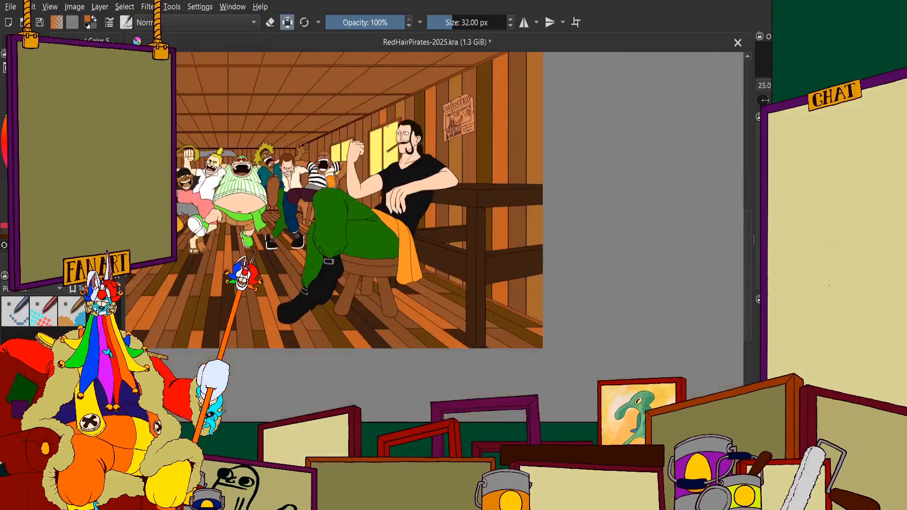
pyautogui.scroll(3, 388, 147)
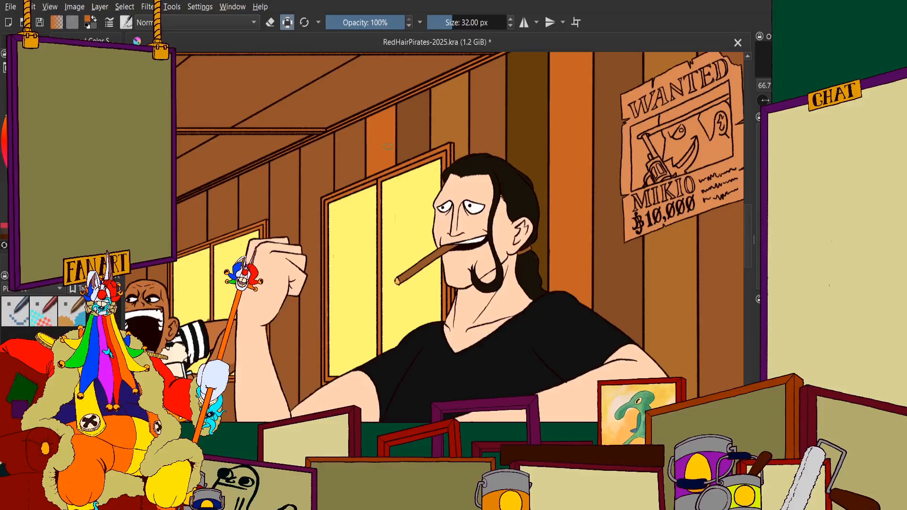
pyautogui.scroll(-1, 388, 147)
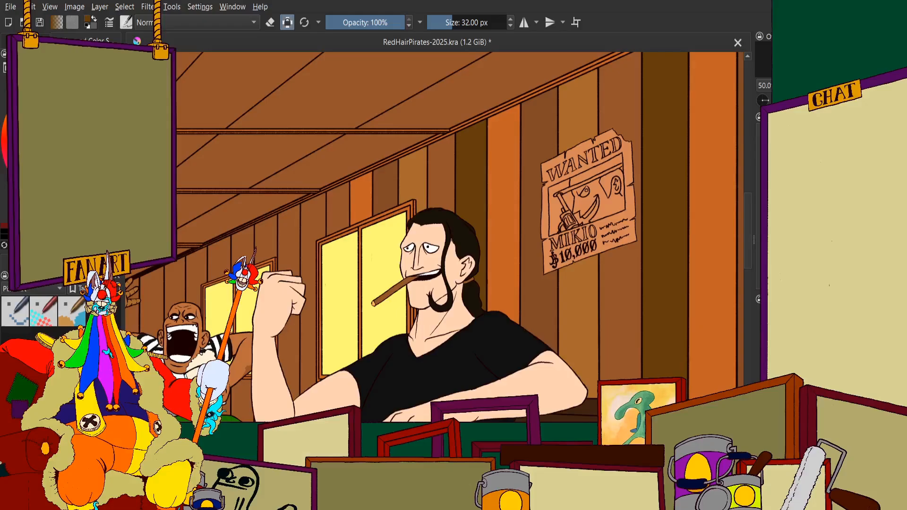
pyautogui.scroll(6, 326, 208)
pyautogui.moveTo(410, 141)
pyautogui.mouseDown()
pyautogui.moveTo(446, 246)
pyautogui.moveTo(462, 112)
pyautogui.moveTo(462, 221)
pyautogui.moveTo(404, 315)
pyautogui.moveTo(375, 296)
pyautogui.moveTo(339, 180)
pyautogui.moveTo(341, 377)
pyautogui.mouseUp()
pyautogui.scroll(1, 356, 251)
pyautogui.moveTo(356, 250)
pyautogui.mouseDown()
pyautogui.moveTo(357, 146)
pyautogui.moveTo(353, 213)
pyautogui.moveTo(339, 232)
pyautogui.moveTo(346, 243)
pyautogui.moveTo(338, 311)
pyautogui.moveTo(323, 347)
pyautogui.moveTo(368, 280)
pyautogui.moveTo(381, 234)
pyautogui.moveTo(490, 182)
pyautogui.moveTo(475, 249)
pyautogui.moveTo(345, 311)
pyautogui.moveTo(473, 258)
pyautogui.moveTo(446, 277)
pyautogui.moveTo(505, 243)
pyautogui.moveTo(541, 240)
pyautogui.moveTo(526, 75)
pyautogui.mouseUp()
pyautogui.scroll(-2, 519, 185)
pyautogui.moveTo(494, 206); pyautogui.dragTo(421, 416)
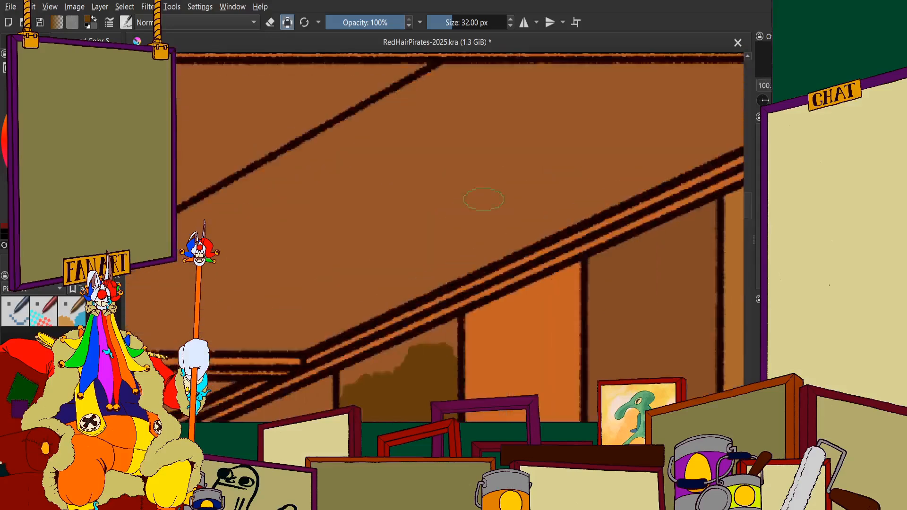
# Fill the olive-brown plank's top edge and upper corners up to the ceiling trim
pyautogui.scroll(-2, 472, 213)
pyautogui.scroll(5, 382, 357)
pyautogui.moveTo(502, 248); pyautogui.dragTo(319, 303)
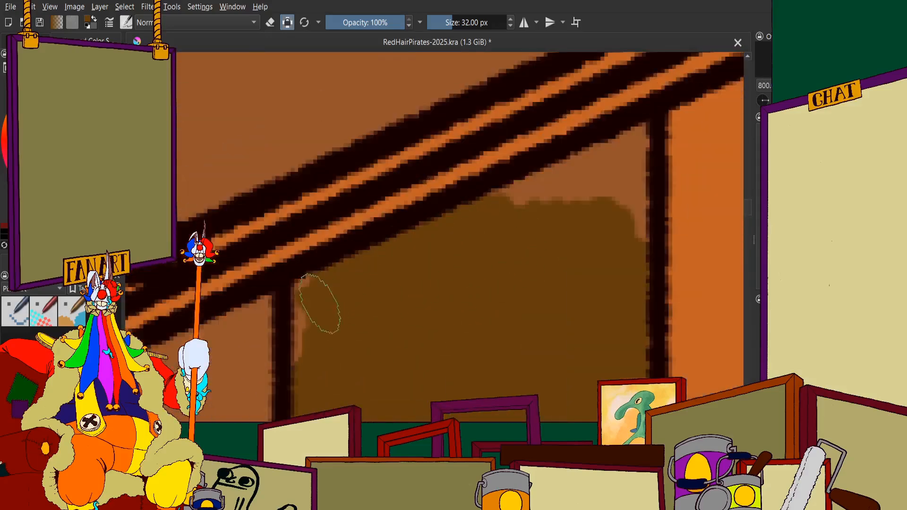
pyautogui.scroll(-2, 326, 317)
pyautogui.scroll(3, 334, 330)
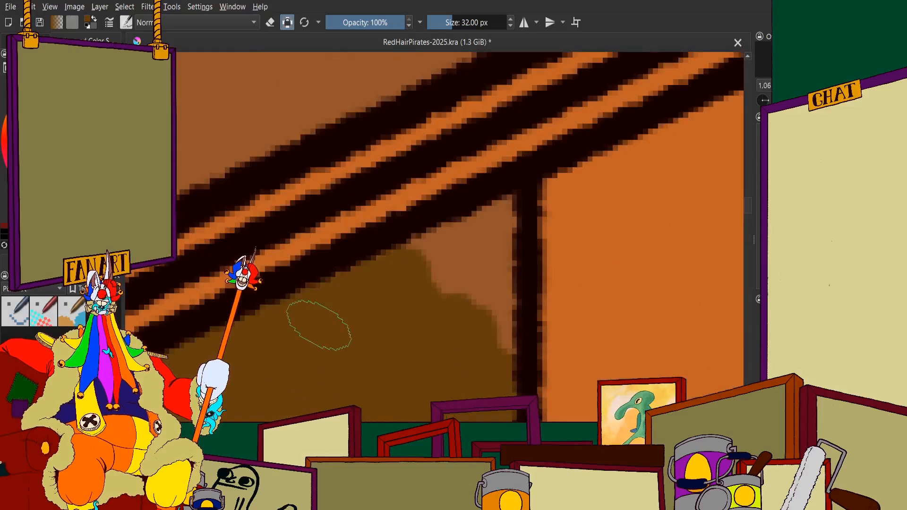
pyautogui.moveTo(479, 239)
pyautogui.mouseDown()
pyautogui.moveTo(501, 230)
pyautogui.moveTo(477, 326)
pyautogui.mouseUp()
pyautogui.scroll(-3, 446, 270)
pyautogui.scroll(2, 471, 272)
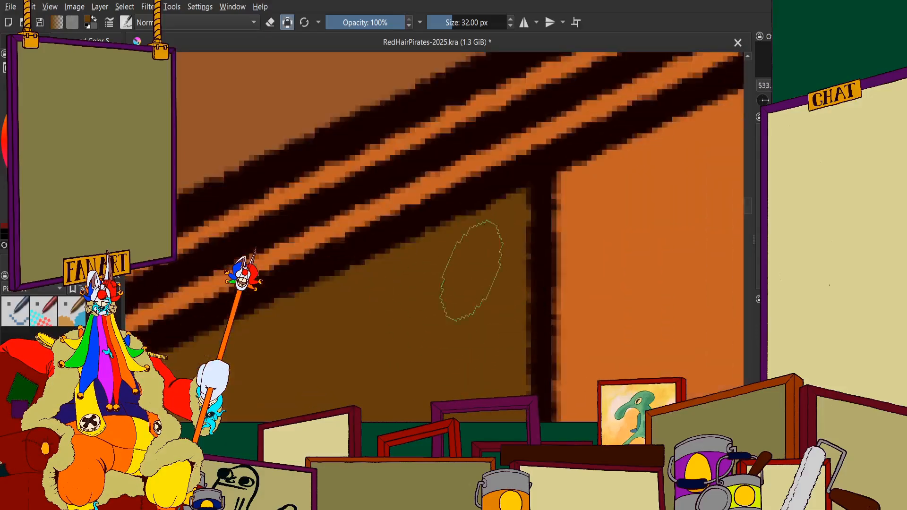
pyautogui.scroll(-11, 489, 198)
# Fill the same plank's section below the man's raised arm olive-brown, down to the black shirt and orange sash
pyautogui.scroll(4, 480, 293)
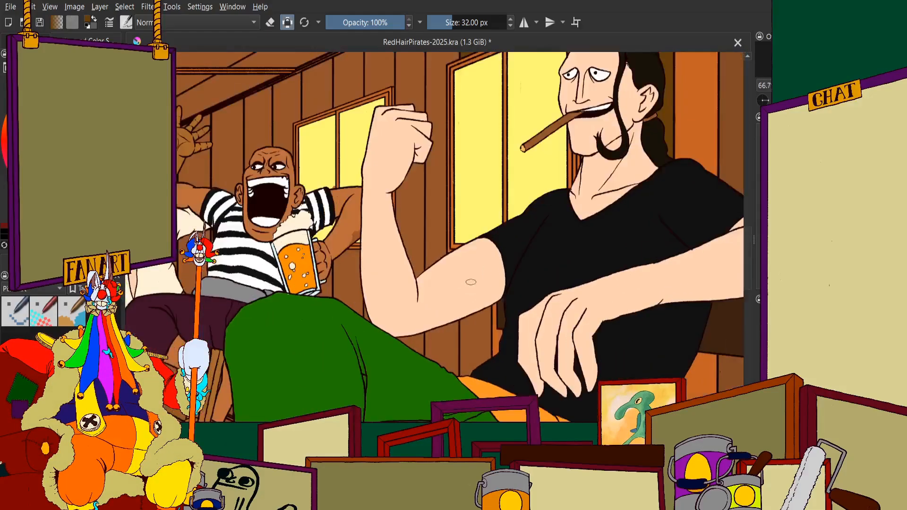
pyautogui.scroll(-2, 452, 290)
pyautogui.scroll(7, 449, 172)
pyautogui.moveTo(449, 172)
pyautogui.mouseDown()
pyautogui.moveTo(463, 211)
pyautogui.moveTo(461, 177)
pyautogui.moveTo(403, 101)
pyautogui.moveTo(366, 169)
pyautogui.moveTo(320, 159)
pyautogui.moveTo(307, 314)
pyautogui.moveTo(283, 146)
pyautogui.moveTo(281, 312)
pyautogui.moveTo(279, 149)
pyautogui.mouseUp()
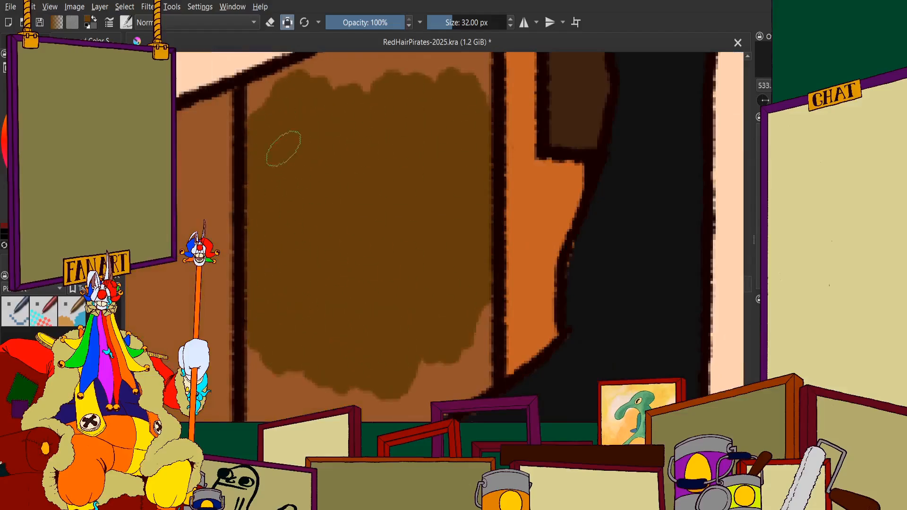
pyautogui.moveTo(274, 348)
pyautogui.mouseDown()
pyautogui.moveTo(310, 194)
pyautogui.moveTo(360, 326)
pyautogui.moveTo(446, 279)
pyautogui.moveTo(502, 182)
pyautogui.mouseUp()
pyautogui.moveTo(344, 358)
pyautogui.mouseDown()
pyautogui.moveTo(459, 224)
pyautogui.moveTo(469, 247)
pyautogui.moveTo(413, 237)
pyautogui.moveTo(405, 258)
pyautogui.mouseUp()
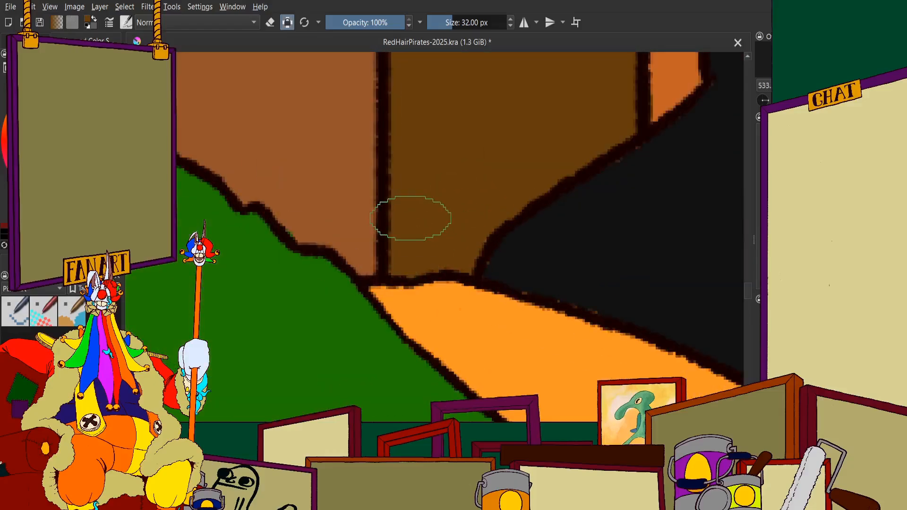
# Fill the olive-brown plank's remaining edges along the underside of the man's raised arm and beside the plank seam
pyautogui.scroll(-4, 432, 199)
pyautogui.scroll(7, 452, 121)
pyautogui.moveTo(477, 231); pyautogui.dragTo(346, 314)
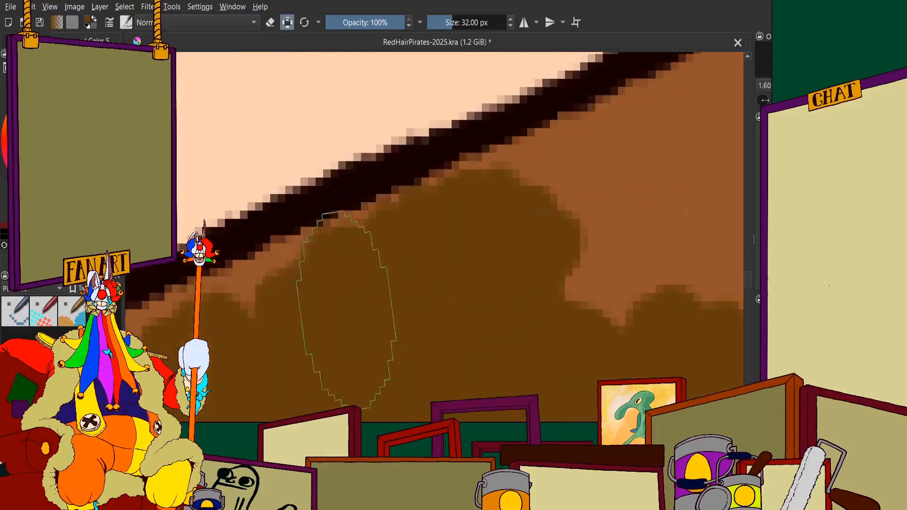
pyautogui.scroll(-4, 428, 243)
pyautogui.scroll(3, 362, 276)
pyautogui.moveTo(418, 234)
pyautogui.mouseDown()
pyautogui.moveTo(376, 270)
pyautogui.moveTo(352, 272)
pyautogui.moveTo(336, 307)
pyautogui.mouseUp()
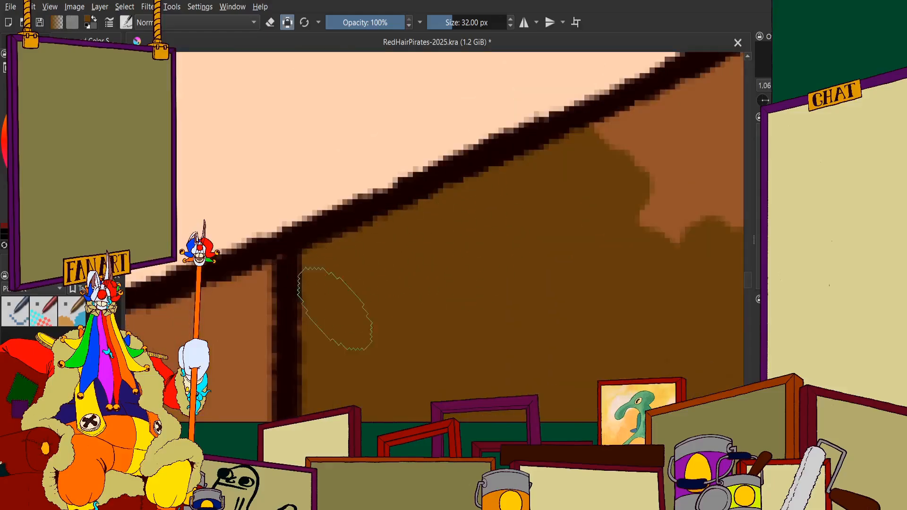
pyautogui.scroll(-4, 335, 305)
pyautogui.scroll(4, 409, 265)
pyautogui.moveTo(410, 265)
pyautogui.mouseDown()
pyautogui.moveTo(361, 273)
pyautogui.moveTo(452, 246)
pyautogui.moveTo(541, 160)
pyautogui.moveTo(530, 392)
pyautogui.moveTo(486, 313)
pyautogui.moveTo(415, 359)
pyautogui.mouseUp()
pyautogui.scroll(-5, 415, 359)
pyautogui.scroll(3, 425, 202)
pyautogui.scroll(-4, 449, 190)
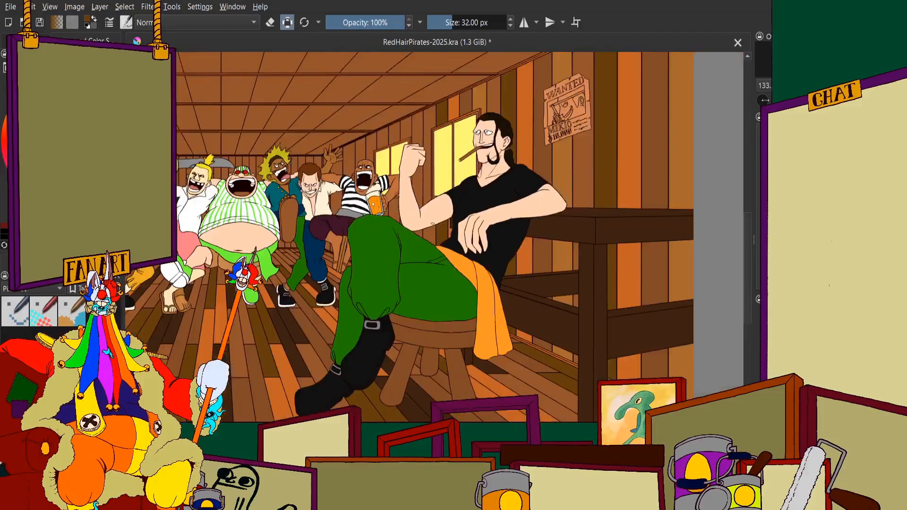
# Paint the plank just right of the small window golden brown, from below the ceiling trim down to the raised fist
pyautogui.scroll(2, 469, 120)
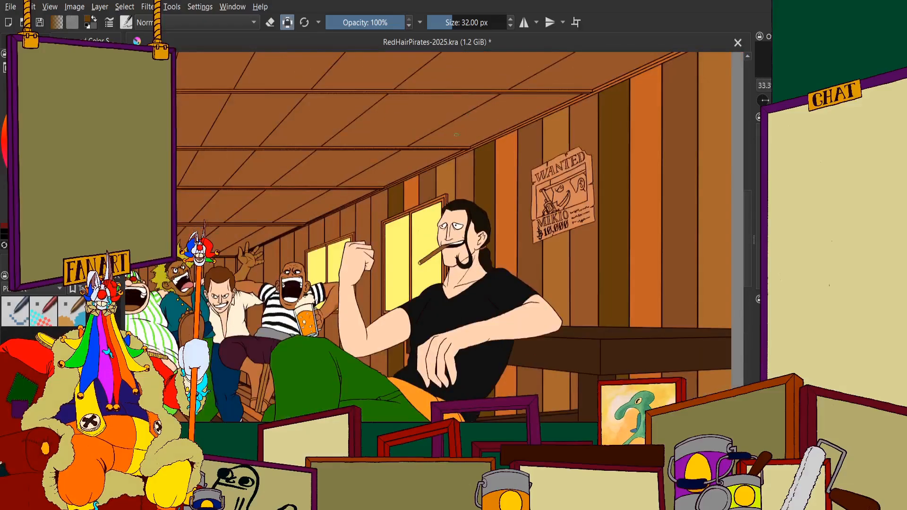
pyautogui.scroll(-1, 420, 161)
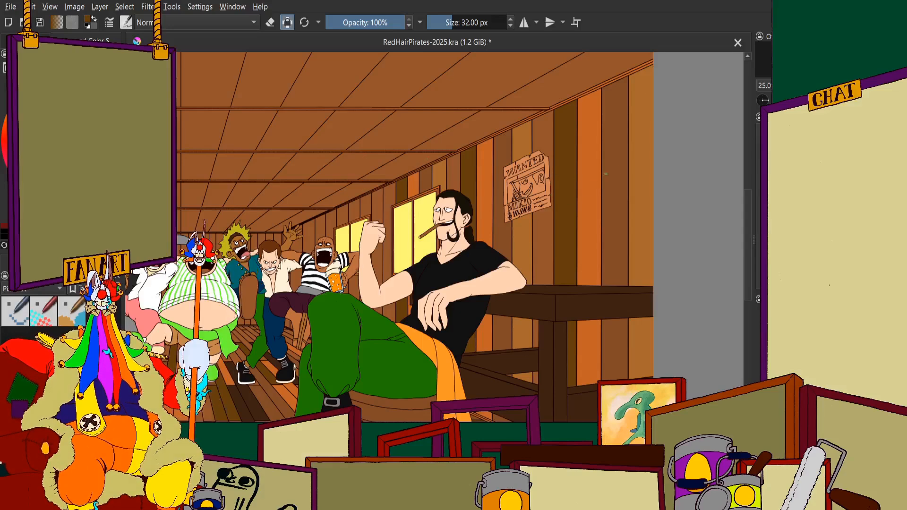
pyautogui.scroll(2, 449, 218)
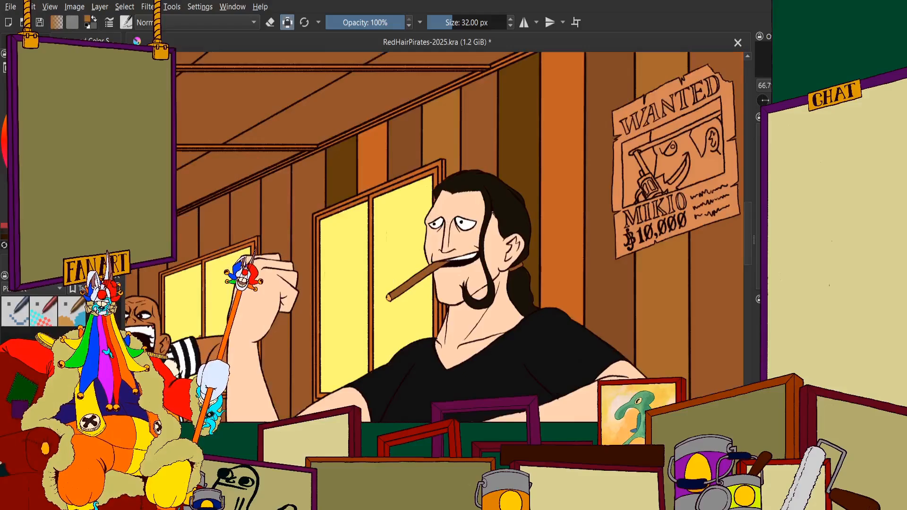
pyautogui.scroll(3, 393, 143)
pyautogui.scroll(-3, 416, 156)
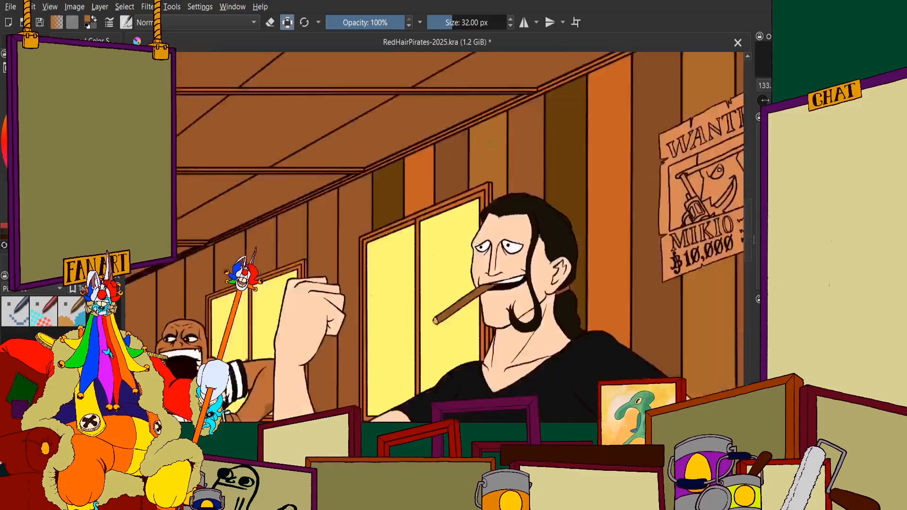
pyautogui.scroll(1, 426, 167)
pyautogui.scroll(-3, 427, 167)
pyautogui.scroll(6, 395, 152)
pyautogui.moveTo(394, 151)
pyautogui.mouseDown()
pyautogui.moveTo(399, 111)
pyautogui.moveTo(362, 90)
pyautogui.moveTo(364, 220)
pyautogui.moveTo(370, 168)
pyautogui.moveTo(359, 288)
pyautogui.moveTo(366, 161)
pyautogui.moveTo(405, 141)
pyautogui.moveTo(431, 149)
pyautogui.moveTo(435, 190)
pyautogui.moveTo(437, 108)
pyautogui.moveTo(437, 333)
pyautogui.mouseUp()
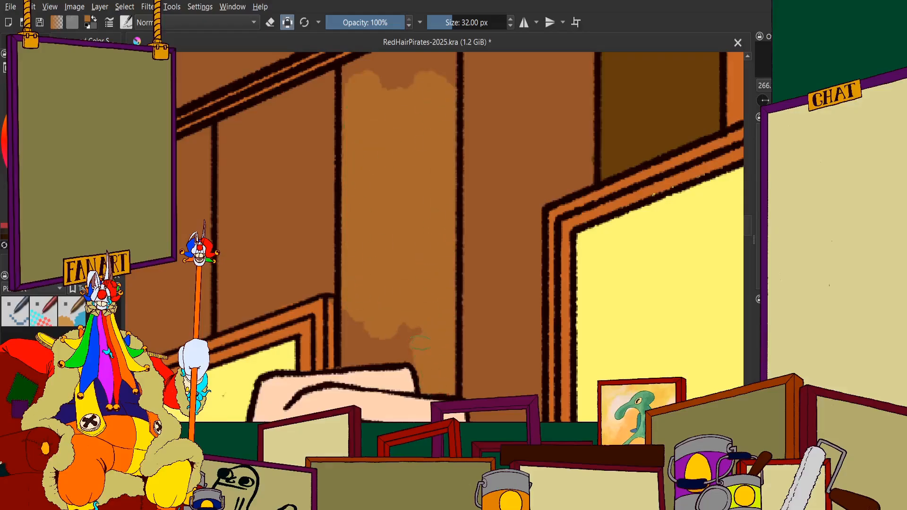
pyautogui.scroll(3, 350, 347)
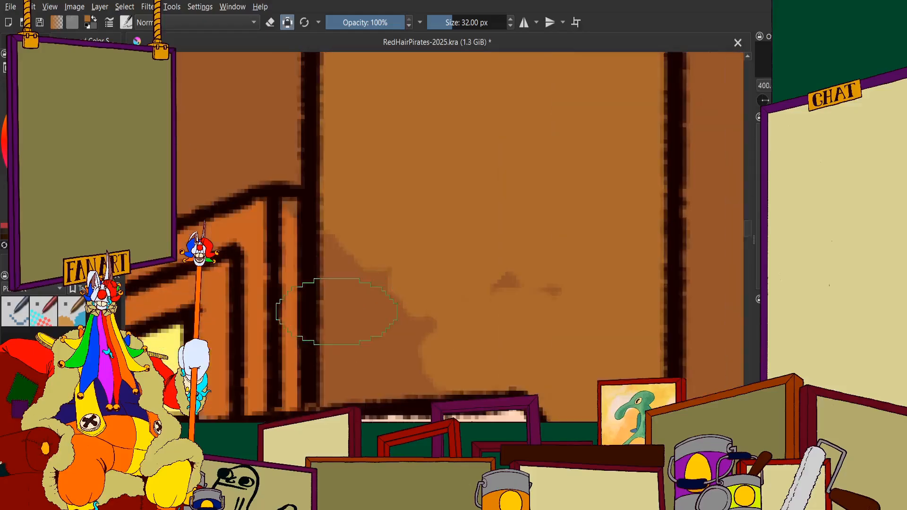
pyautogui.moveTo(336, 306)
pyautogui.mouseDown()
pyautogui.moveTo(358, 330)
pyautogui.moveTo(353, 366)
pyautogui.moveTo(476, 350)
pyautogui.moveTo(530, 290)
pyautogui.mouseUp()
# Fill the golden-brown plank's top edge and upper corners up to the ceiling trim
pyautogui.scroll(-5, 438, 283)
pyautogui.scroll(5, 462, 146)
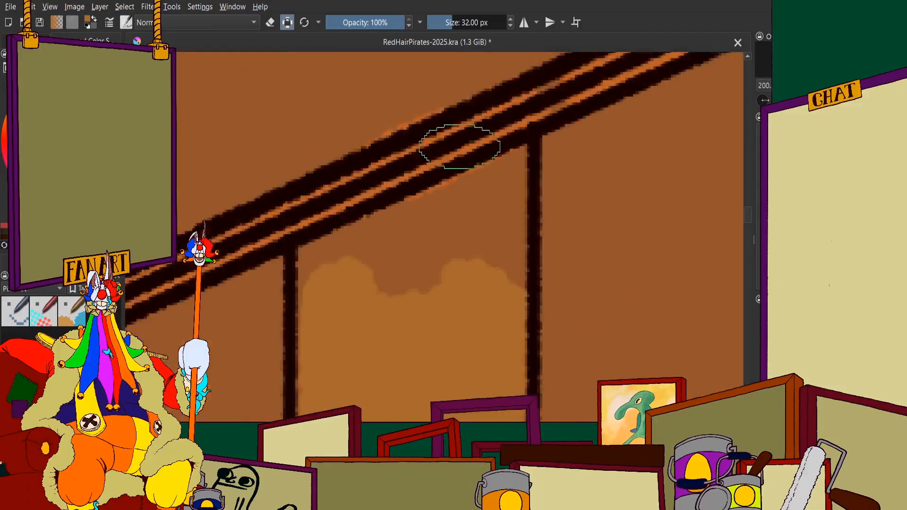
pyautogui.moveTo(477, 239)
pyautogui.mouseDown()
pyautogui.moveTo(336, 334)
pyautogui.moveTo(513, 189)
pyautogui.moveTo(530, 111)
pyautogui.moveTo(531, 340)
pyautogui.mouseUp()
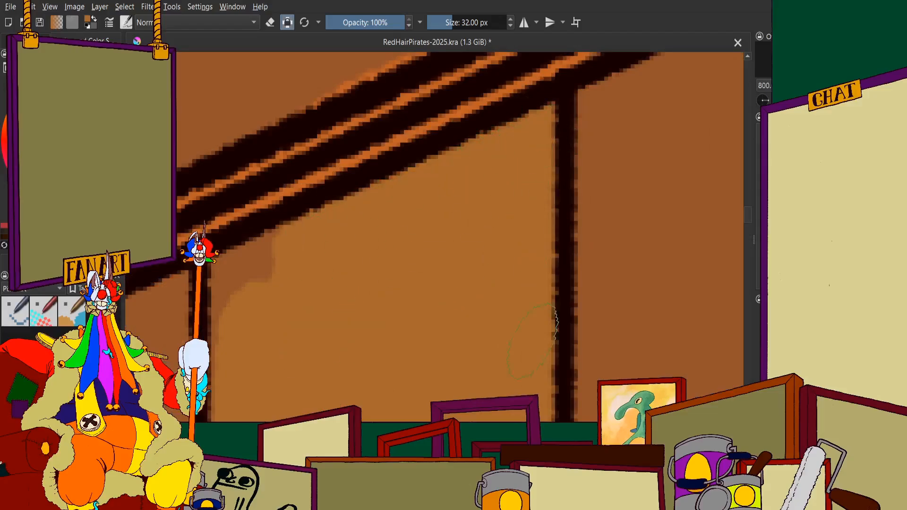
pyautogui.moveTo(286, 322); pyautogui.dragTo(296, 244)
pyautogui.moveTo(224, 284); pyautogui.dragTo(231, 355)
pyautogui.scroll(-6, 241, 349)
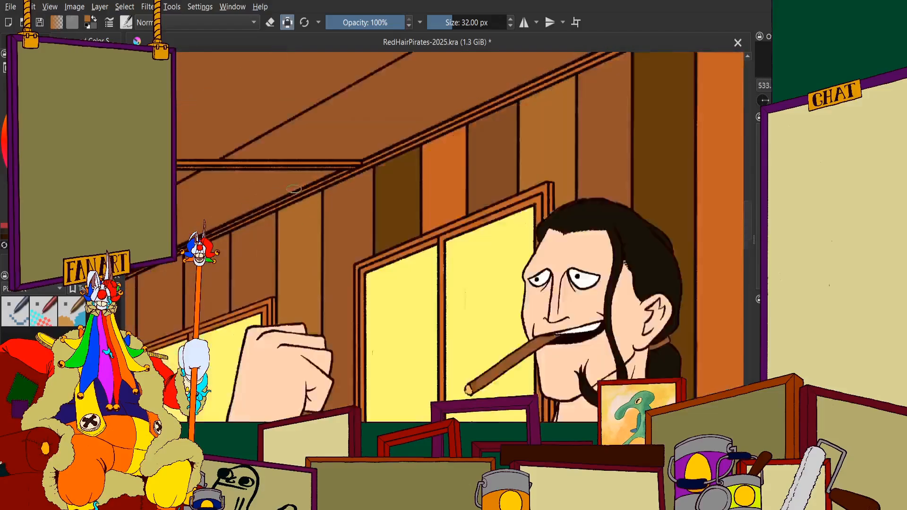
# Paint a first golden-brown patch on the same plank's section below the man's raised fist
pyautogui.scroll(2, 265, 358)
pyautogui.scroll(-4, 359, 237)
pyautogui.scroll(5, 397, 250)
pyautogui.moveTo(412, 197)
pyautogui.mouseDown()
pyautogui.moveTo(380, 219)
pyautogui.moveTo(363, 345)
pyautogui.mouseUp()
pyautogui.scroll(-5, 383, 222)
pyautogui.scroll(4, 359, 250)
# Cover the dark brown smudge on the bald pirate's forearm with the arm's own skin tone, up to the outline
pyautogui.scroll(-1, 406, 199)
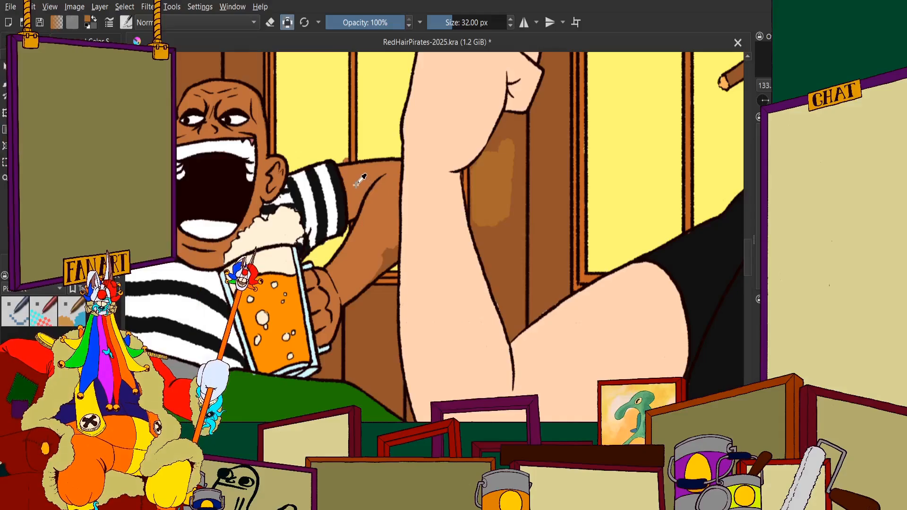
pyautogui.scroll(6, 401, 248)
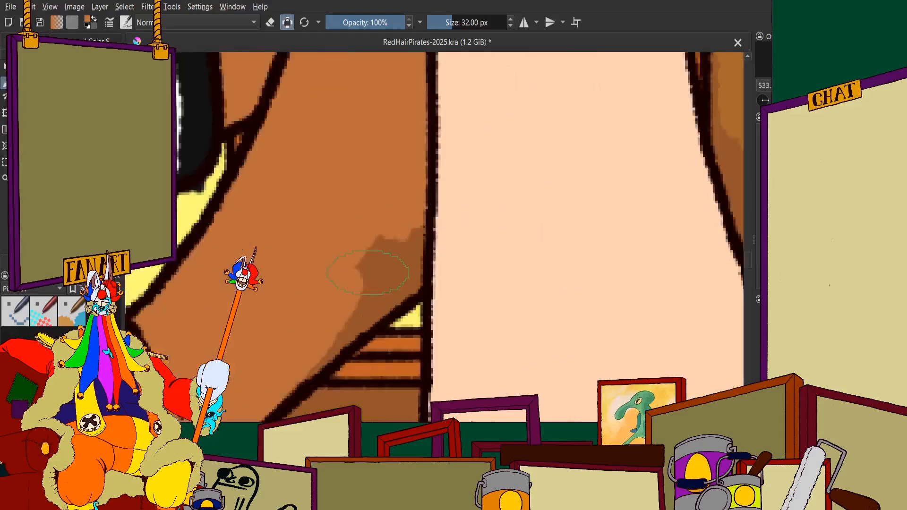
pyautogui.moveTo(413, 287); pyautogui.dragTo(383, 312)
pyautogui.scroll(-4, 421, 274)
pyautogui.scroll(4, 420, 255)
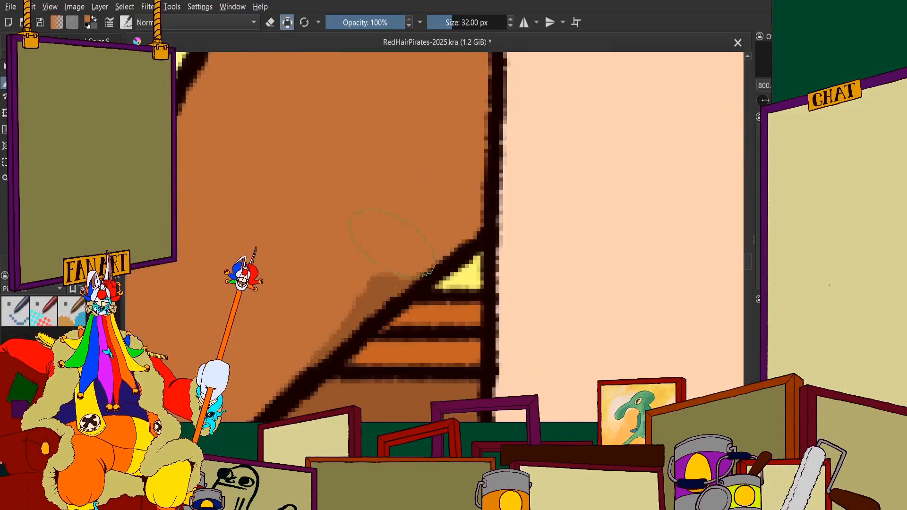
pyautogui.moveTo(393, 260); pyautogui.dragTo(313, 354)
# Paint over the stray brown spot on the small window, beside the divider above the striped sleeve, in the window's yellow
pyautogui.scroll(-3, 361, 359)
pyautogui.scroll(-5, 310, 222)
pyautogui.scroll(6, 311, 222)
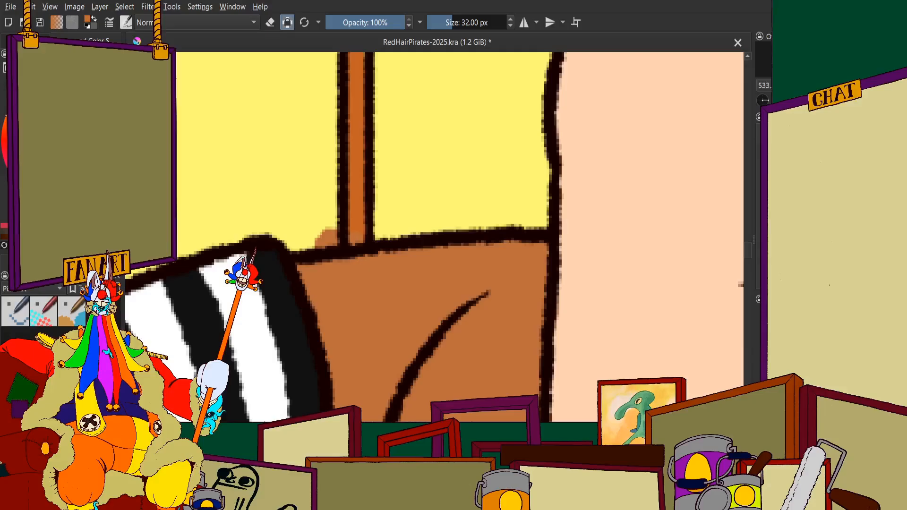
pyautogui.scroll(3, 347, 235)
pyautogui.moveTo(371, 232)
pyautogui.mouseDown()
pyautogui.moveTo(364, 253)
pyautogui.moveTo(358, 246)
pyautogui.mouseUp()
pyautogui.scroll(-4, 404, 204)
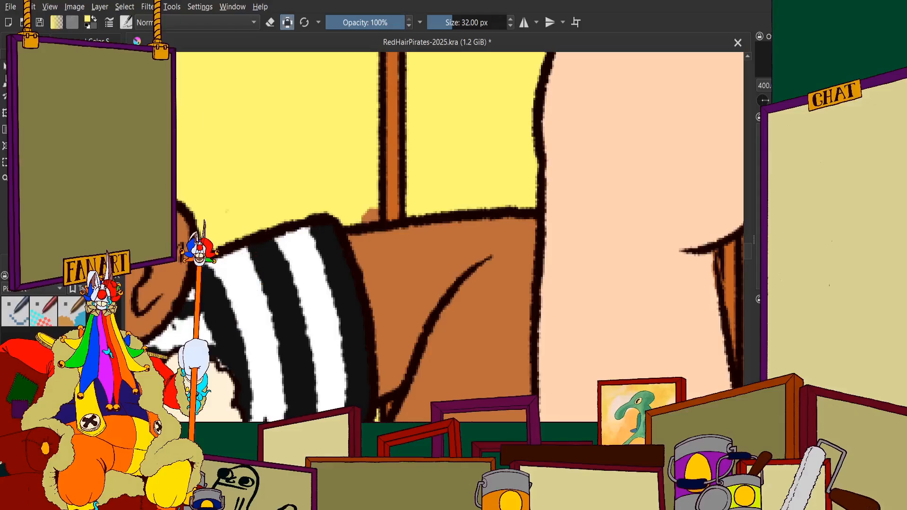
pyautogui.scroll(-3, 283, 151)
pyautogui.scroll(-5, 284, 162)
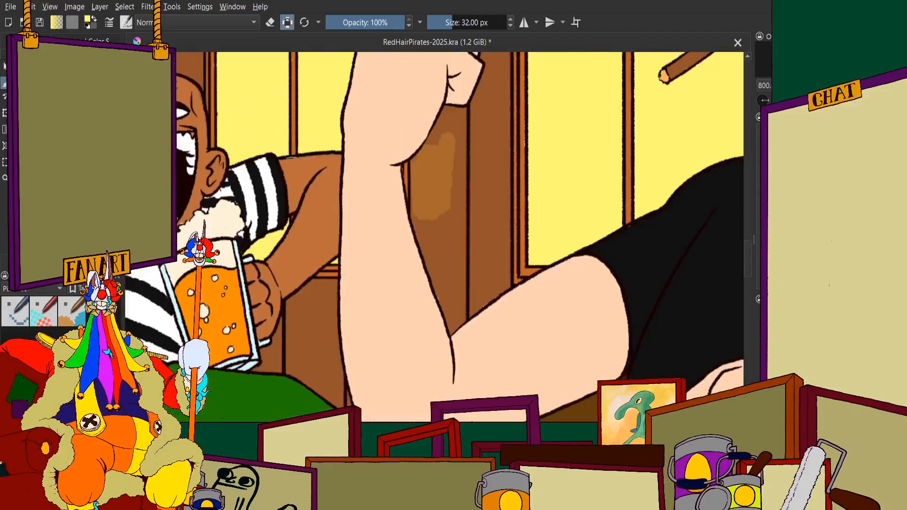
# Fill the upper part of the plank's section below the fist golden brown, along the wrist outline and right seam
pyautogui.scroll(3, 350, 274)
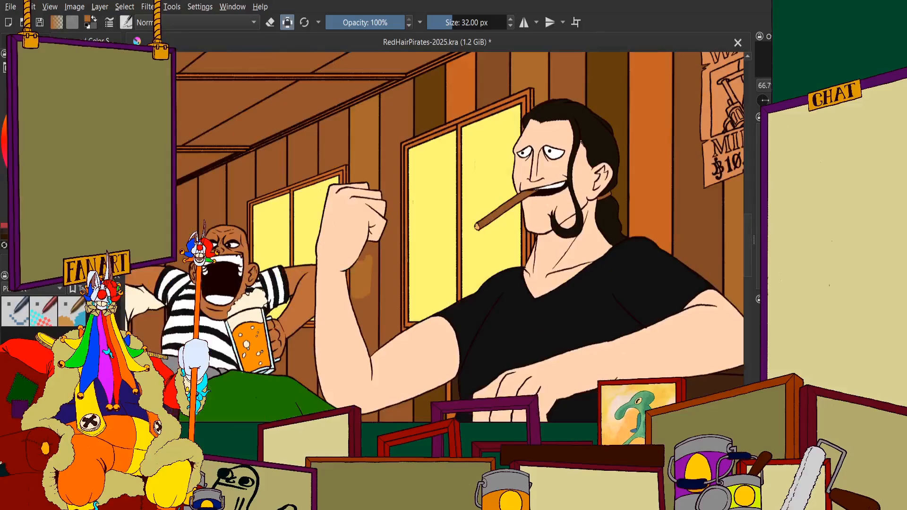
pyautogui.scroll(-1, 340, 257)
pyautogui.scroll(6, 340, 257)
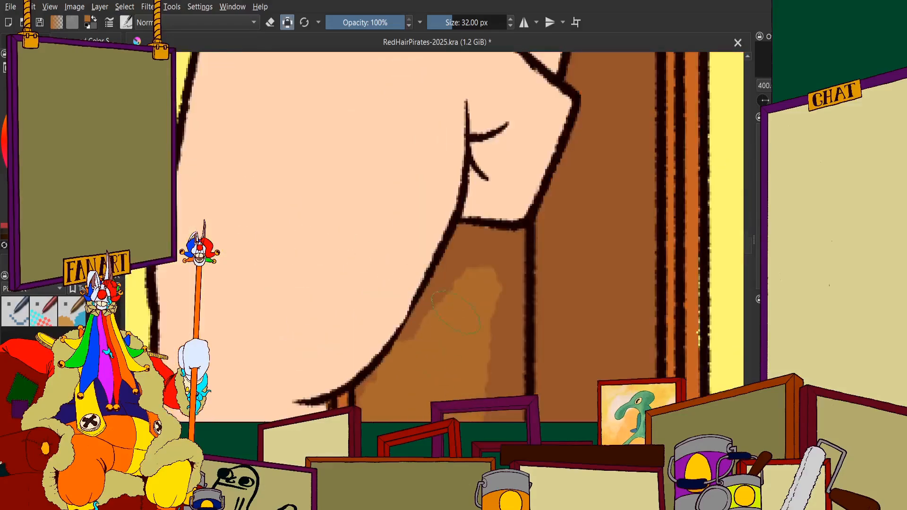
pyautogui.scroll(3, 397, 364)
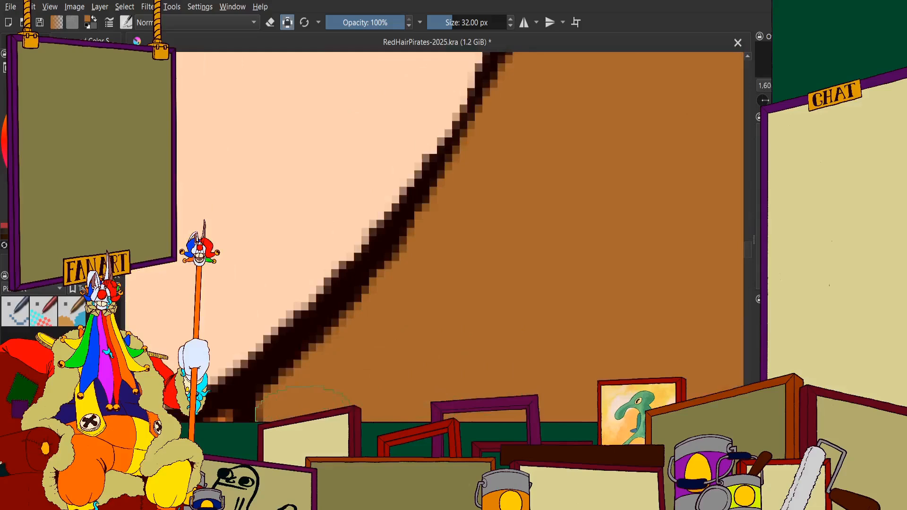
pyautogui.scroll(-3, 377, 251)
pyautogui.scroll(2, 378, 251)
pyautogui.scroll(-2, 519, 283)
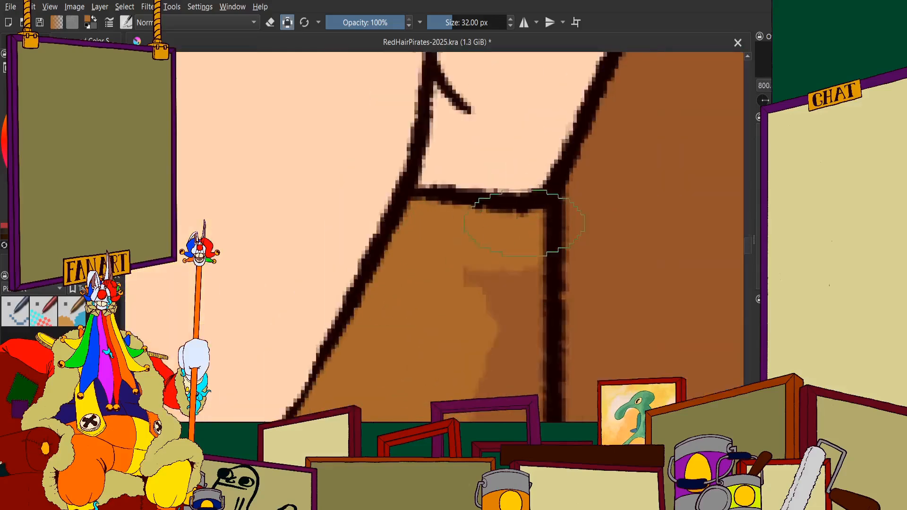
pyautogui.moveTo(509, 129)
pyautogui.mouseDown()
pyautogui.moveTo(510, 325)
pyautogui.moveTo(501, 404)
pyautogui.mouseUp()
# Continue the golden brown down the same section to the narrow corner at the crook of the man's elbow
pyautogui.scroll(-6, 463, 198)
pyautogui.scroll(5, 475, 238)
pyautogui.moveTo(410, 118)
pyautogui.mouseDown()
pyautogui.moveTo(403, 153)
pyautogui.moveTo(397, 306)
pyautogui.moveTo(344, 204)
pyautogui.moveTo(310, 171)
pyautogui.moveTo(302, 128)
pyautogui.mouseUp()
pyautogui.moveTo(308, 225)
pyautogui.mouseDown()
pyautogui.moveTo(357, 373)
pyautogui.moveTo(343, 319)
pyautogui.moveTo(368, 356)
pyautogui.moveTo(408, 337)
pyautogui.mouseUp()
pyautogui.scroll(-6, 408, 337)
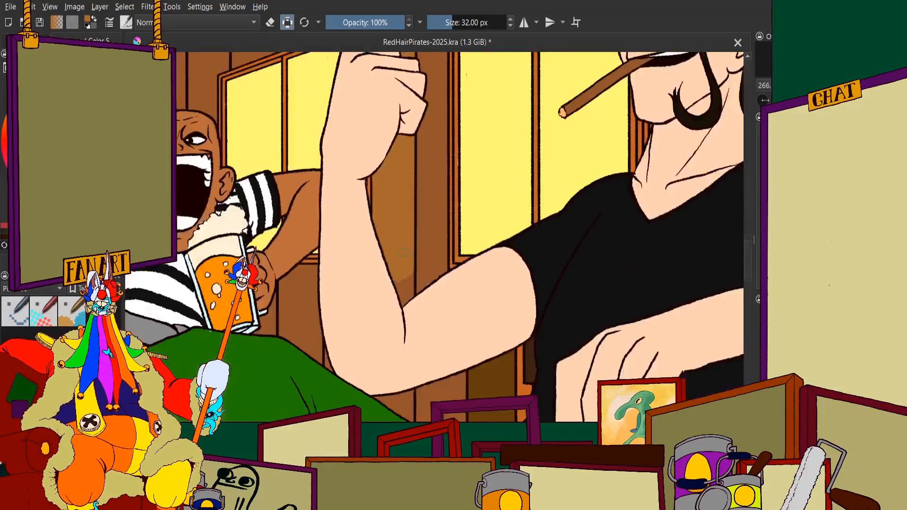
pyautogui.scroll(7, 383, 271)
pyautogui.moveTo(382, 271); pyautogui.dragTo(398, 353)
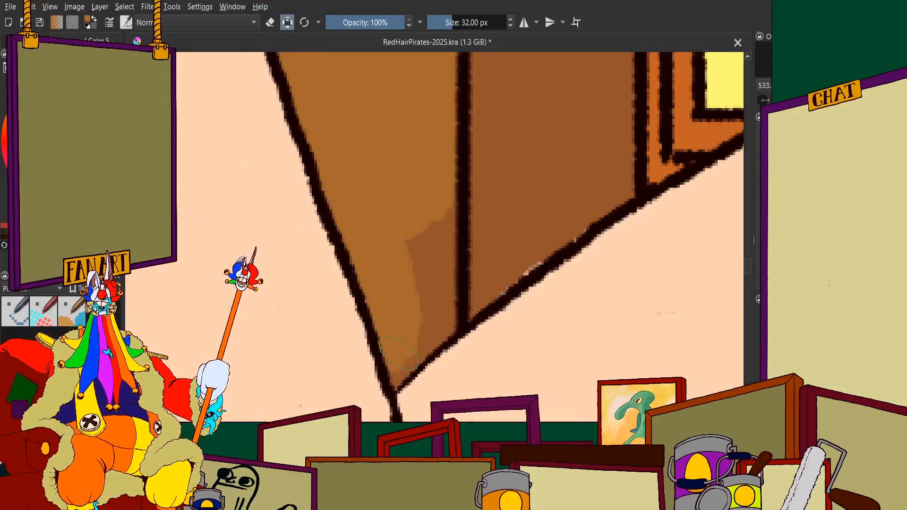
pyautogui.moveTo(443, 323)
pyautogui.mouseDown()
pyautogui.moveTo(436, 218)
pyautogui.moveTo(411, 262)
pyautogui.mouseUp()
# Fill the same plank's triangular piece between the man's forearm and green trousers golden brown
pyautogui.scroll(-6, 412, 244)
pyautogui.scroll(3, 411, 245)
pyautogui.scroll(-5, 411, 244)
pyautogui.scroll(8, 411, 244)
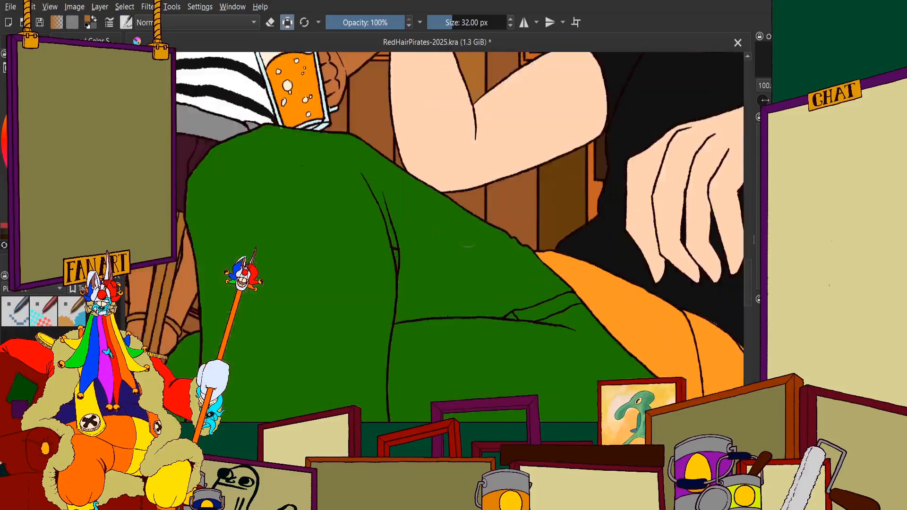
pyautogui.moveTo(463, 123)
pyautogui.mouseDown()
pyautogui.moveTo(466, 213)
pyautogui.moveTo(484, 272)
pyautogui.mouseUp()
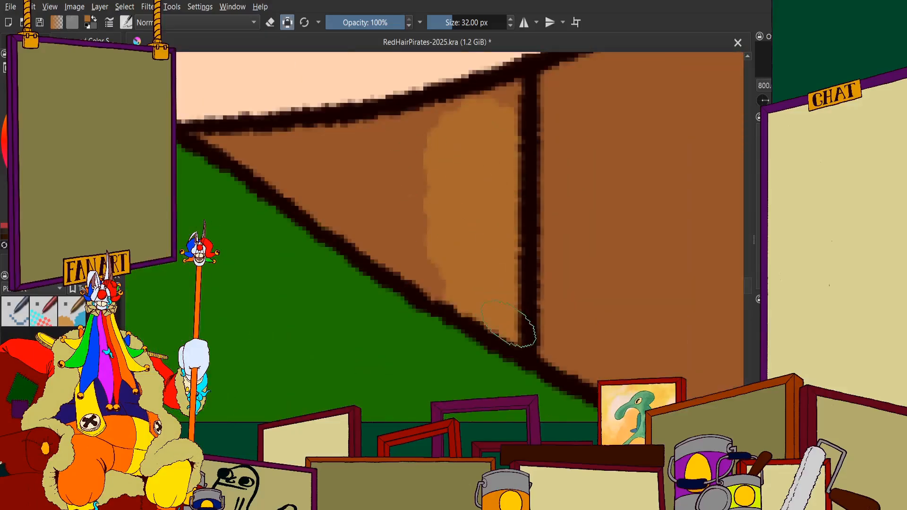
pyautogui.moveTo(509, 325)
pyautogui.mouseDown()
pyautogui.moveTo(253, 149)
pyautogui.moveTo(218, 144)
pyautogui.mouseUp()
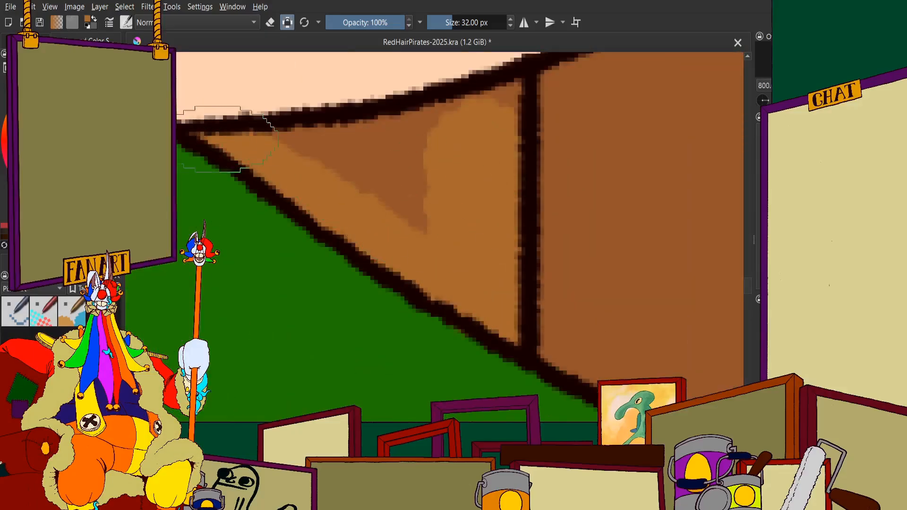
pyautogui.scroll(-2, 271, 173)
pyautogui.scroll(2, 283, 123)
pyautogui.moveTo(233, 193)
pyautogui.mouseDown()
pyautogui.moveTo(348, 212)
pyautogui.moveTo(434, 196)
pyautogui.mouseUp()
pyautogui.moveTo(398, 289)
pyautogui.mouseDown()
pyautogui.moveTo(356, 270)
pyautogui.moveTo(364, 248)
pyautogui.mouseUp()
pyautogui.scroll(-11, 361, 240)
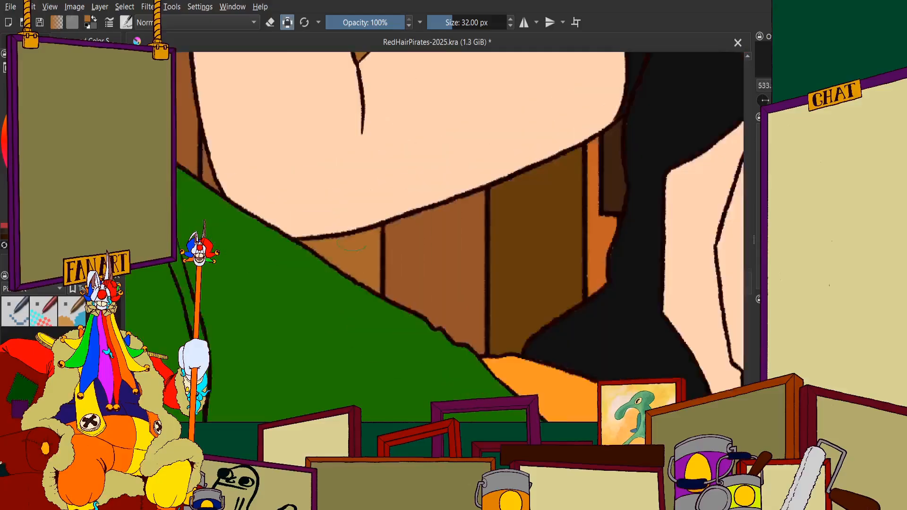
pyautogui.scroll(2, 421, 163)
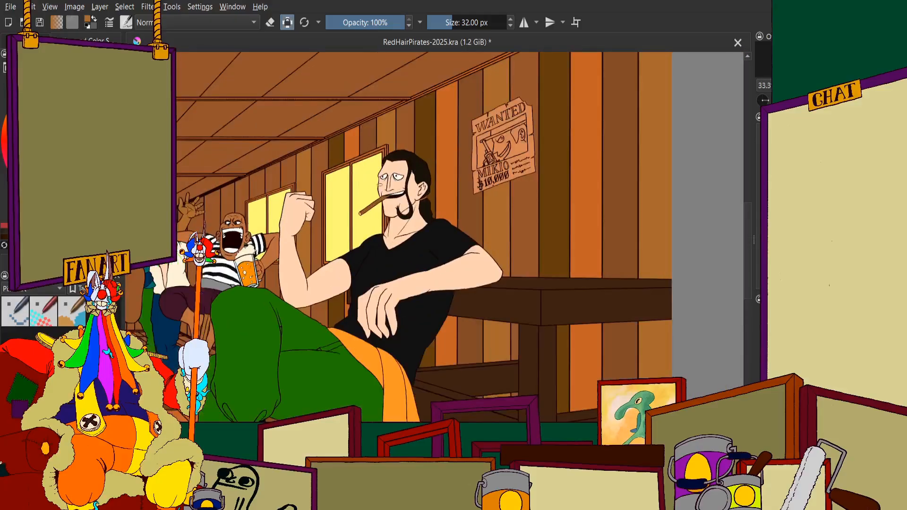
pyautogui.scroll(1, 319, 123)
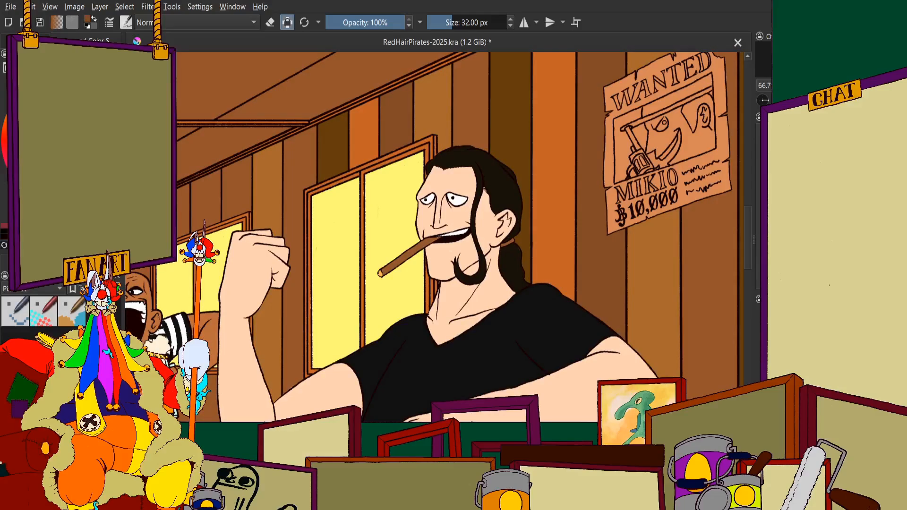
# Fill the plank section directly beside the golden brown plank, above the small window, darker brown from the ceiling trim to the window frame
pyautogui.scroll(3, 319, 141)
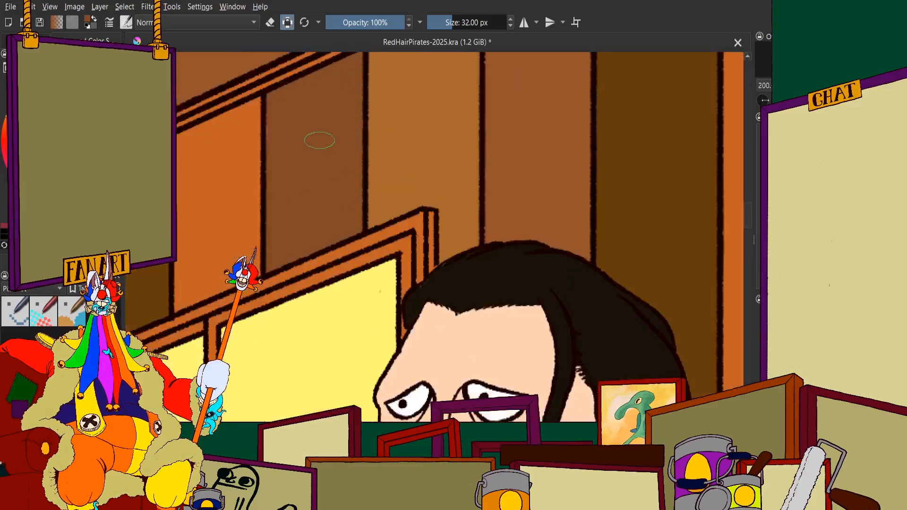
pyautogui.scroll(-1, 316, 160)
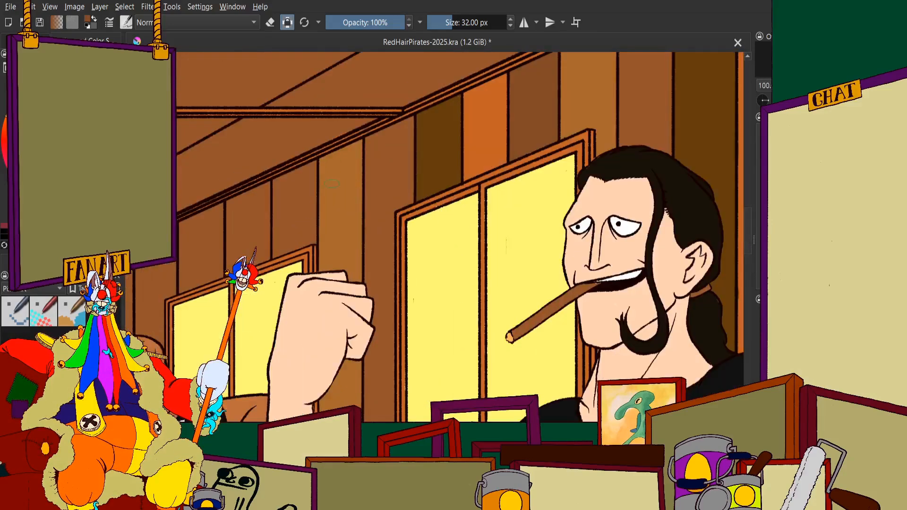
pyautogui.scroll(4, 290, 210)
pyautogui.moveTo(326, 137)
pyautogui.mouseDown()
pyautogui.moveTo(322, 151)
pyautogui.moveTo(338, 89)
pyautogui.moveTo(228, 233)
pyautogui.mouseUp()
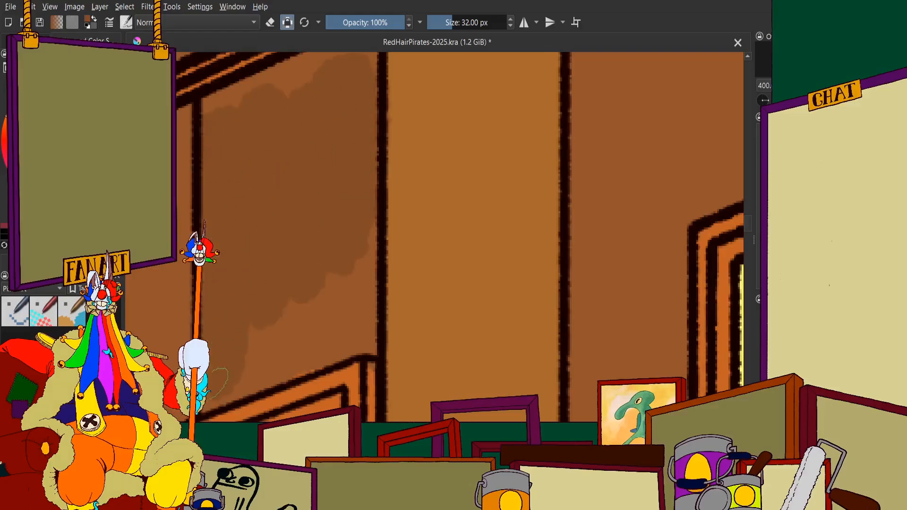
pyautogui.moveTo(206, 407); pyautogui.dragTo(306, 361)
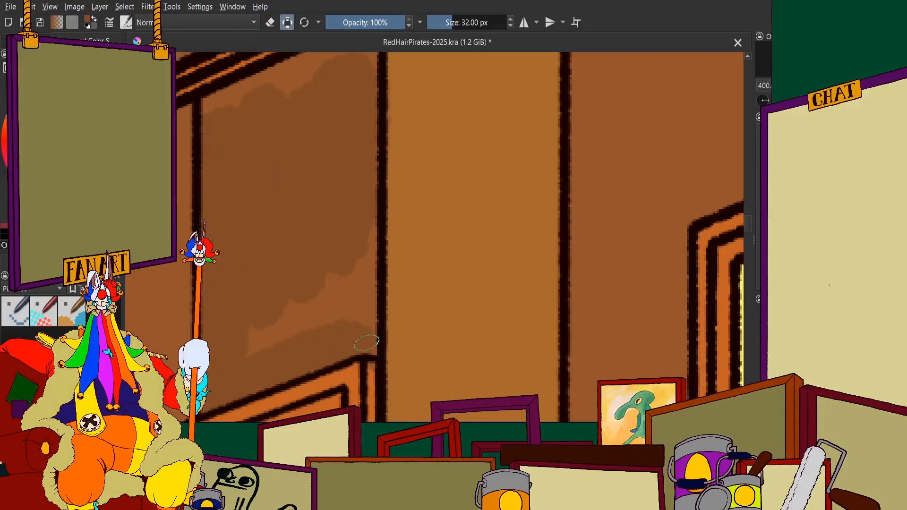
pyautogui.scroll(-4, 267, 264)
pyautogui.moveTo(274, 318)
pyautogui.mouseDown()
pyautogui.moveTo(260, 176)
pyautogui.moveTo(298, 301)
pyautogui.moveTo(309, 281)
pyautogui.moveTo(342, 274)
pyautogui.mouseUp()
pyautogui.scroll(5, 263, 213)
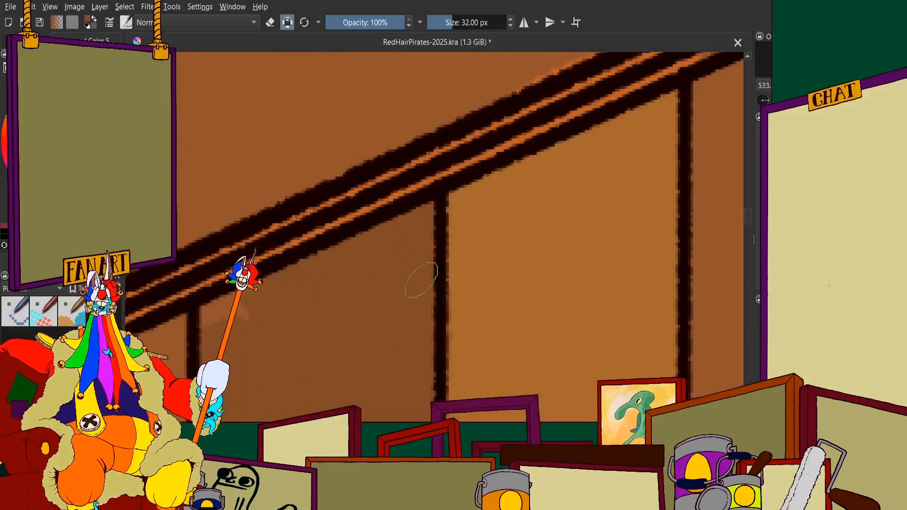
pyautogui.moveTo(235, 313); pyautogui.dragTo(217, 315)
pyautogui.scroll(-5, 246, 302)
# Fill the same plank's narrow sliver between the man's forearm and his green trousers darker brown
pyautogui.scroll(3, 283, 321)
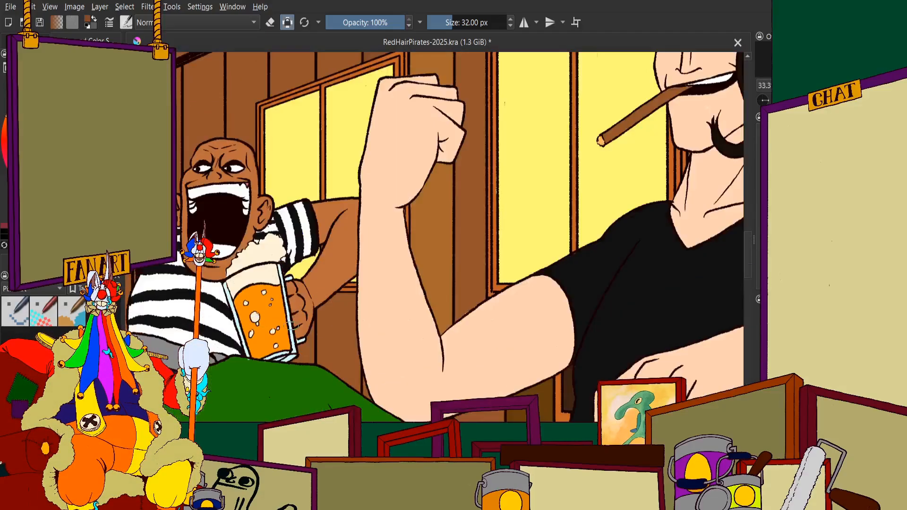
pyautogui.scroll(-3, 356, 281)
pyautogui.scroll(4, 425, 132)
pyautogui.scroll(-6, 425, 132)
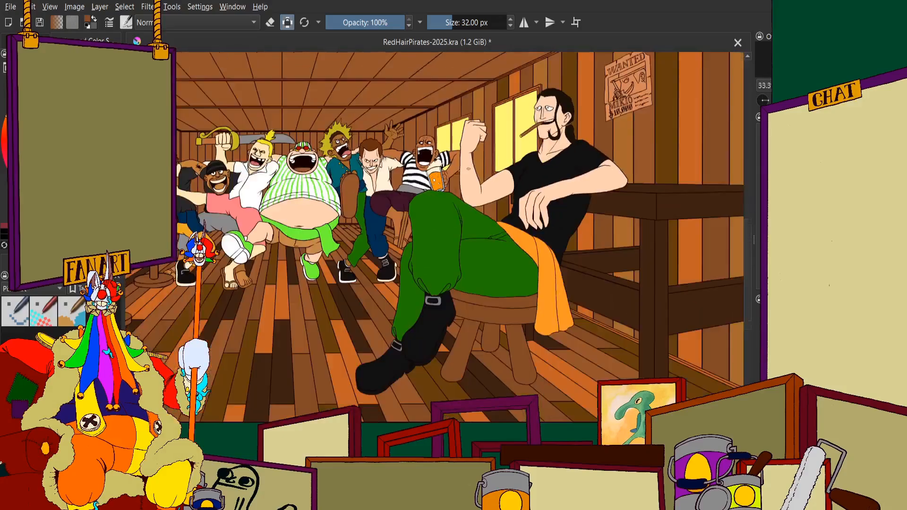
pyautogui.scroll(2, 467, 164)
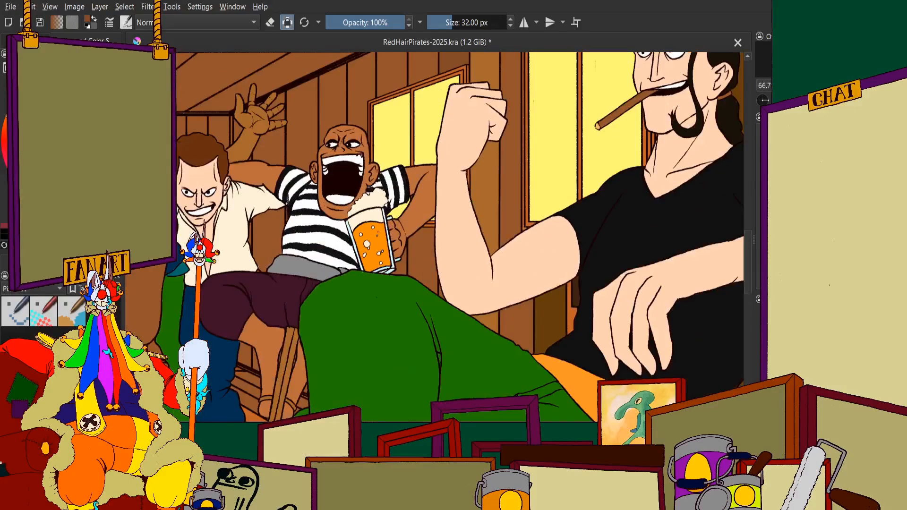
pyautogui.scroll(-1, 482, 246)
pyautogui.scroll(8, 449, 283)
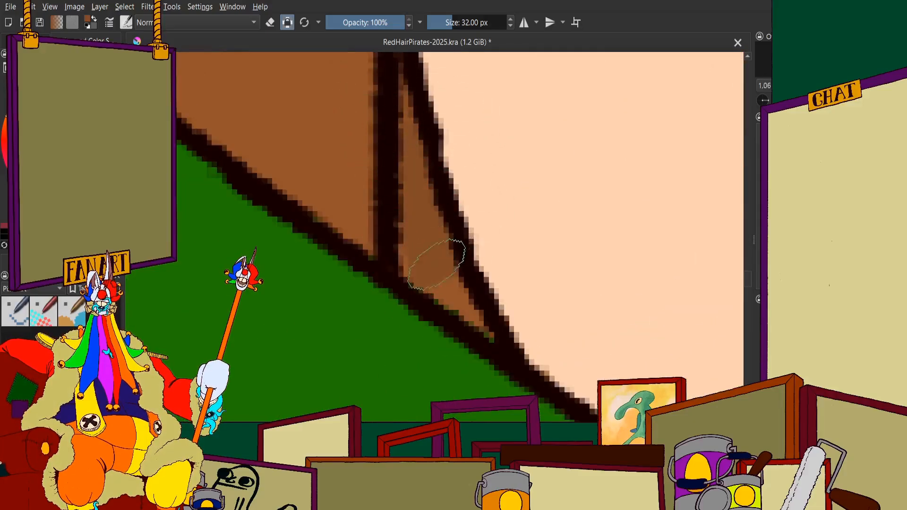
pyautogui.scroll(-7, 496, 340)
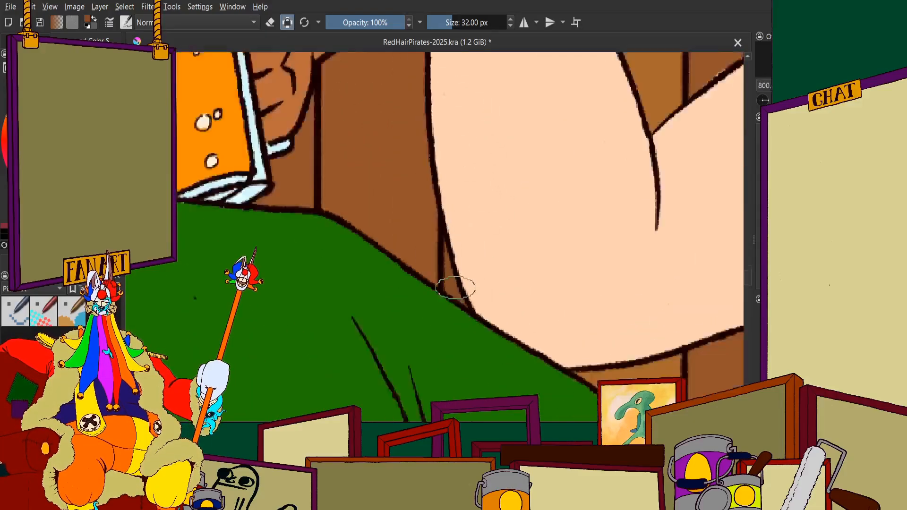
pyautogui.scroll(-4, 407, 215)
# Fill the middle and lower part of the next plank above the small window orange, down to the window frame
pyautogui.scroll(4, 438, 153)
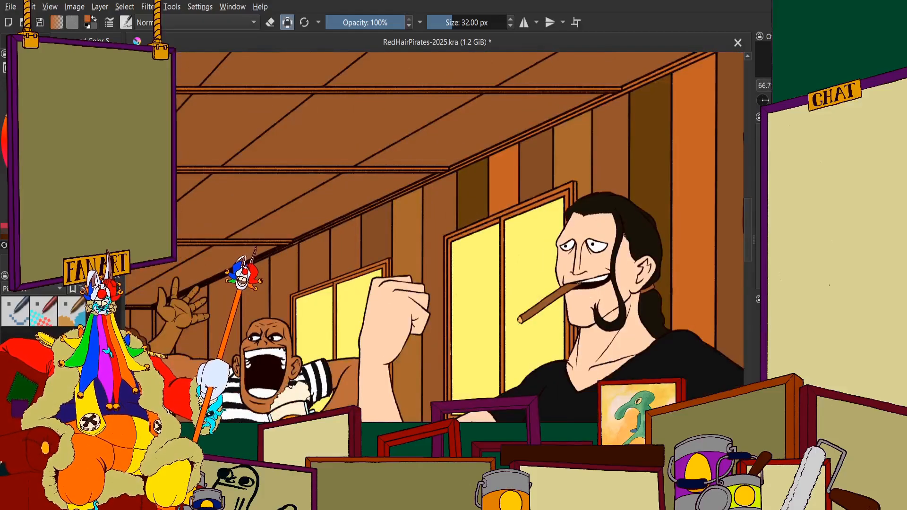
pyautogui.scroll(4, 353, 218)
pyautogui.scroll(2, 353, 218)
pyautogui.moveTo(353, 218)
pyautogui.mouseDown()
pyautogui.moveTo(368, 117)
pyautogui.moveTo(333, 102)
pyautogui.moveTo(301, 142)
pyautogui.mouseUp()
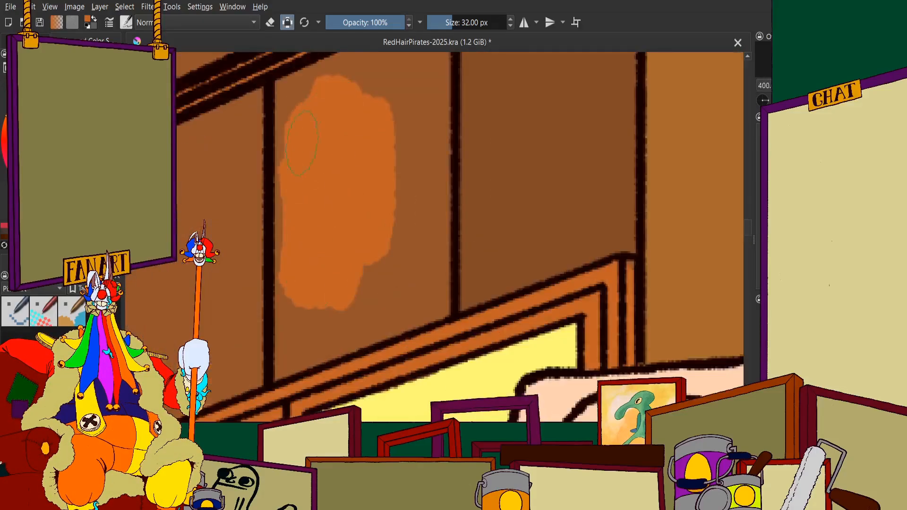
pyautogui.moveTo(304, 250); pyautogui.dragTo(291, 373)
pyautogui.moveTo(337, 287); pyautogui.dragTo(428, 322)
# Continue the orange along the same section's right seam and up into the corners under the ceiling trim
pyautogui.scroll(-4, 401, 238)
pyautogui.scroll(5, 397, 194)
pyautogui.moveTo(409, 210)
pyautogui.mouseDown()
pyautogui.moveTo(426, 385)
pyautogui.moveTo(459, 204)
pyautogui.moveTo(459, 382)
pyautogui.mouseUp()
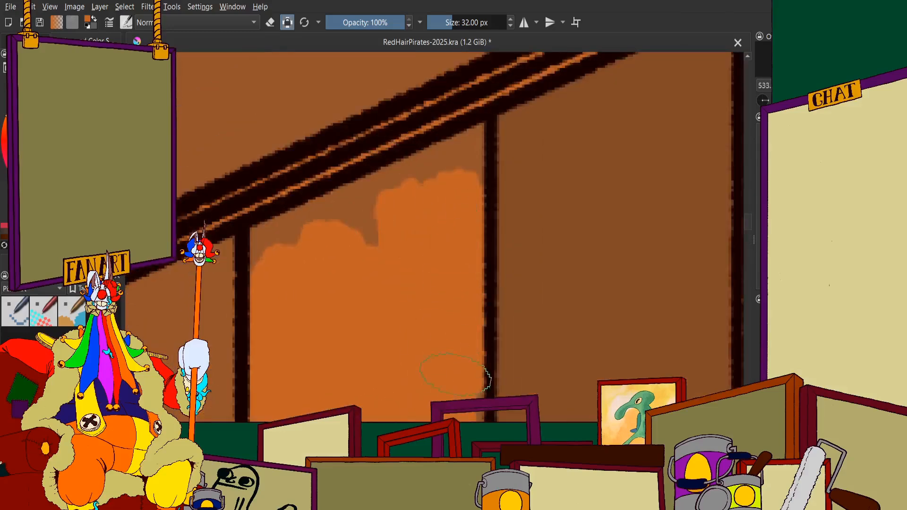
pyautogui.scroll(-4, 402, 190)
pyautogui.scroll(5, 397, 174)
pyautogui.moveTo(407, 258)
pyautogui.mouseDown()
pyautogui.moveTo(358, 275)
pyautogui.moveTo(442, 196)
pyautogui.mouseUp()
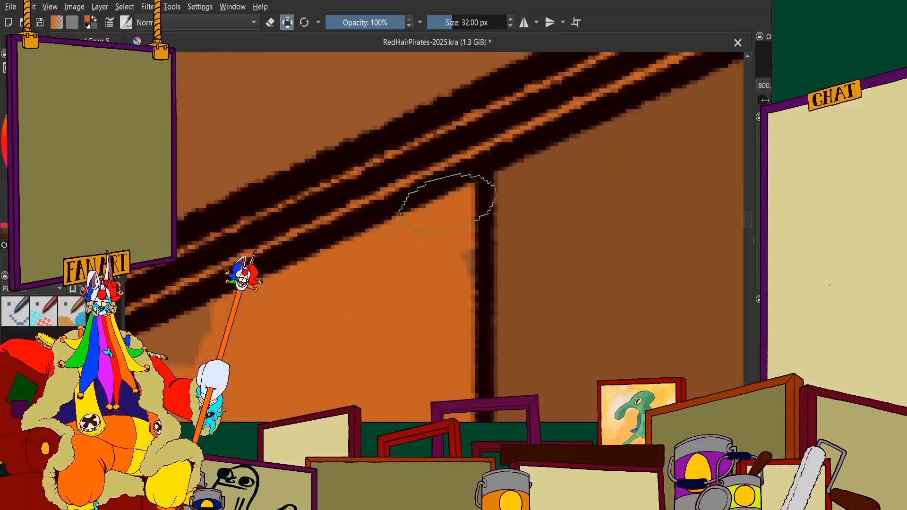
pyautogui.scroll(-4, 426, 203)
pyautogui.scroll(3, 314, 258)
pyautogui.scroll(-4, 284, 299)
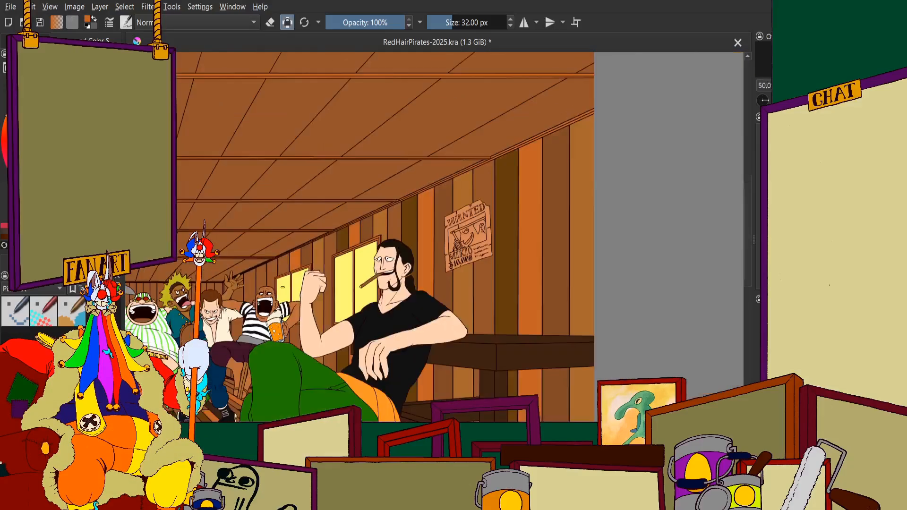
# Fill the orange plank's section below the small window, down to the green trousers and along the forearm outline
pyautogui.scroll(5, 326, 227)
pyautogui.moveTo(325, 227)
pyautogui.mouseDown()
pyautogui.moveTo(355, 243)
pyautogui.moveTo(364, 174)
pyautogui.moveTo(278, 356)
pyautogui.moveTo(263, 220)
pyautogui.mouseUp()
pyautogui.scroll(-4, 276, 200)
pyautogui.scroll(2, 261, 275)
pyautogui.scroll(5, 261, 274)
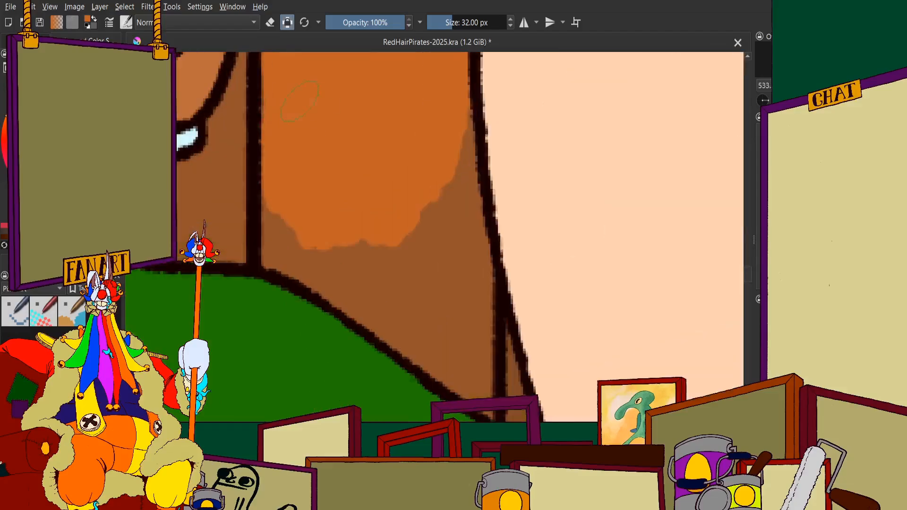
pyautogui.moveTo(311, 257); pyautogui.dragTo(450, 363)
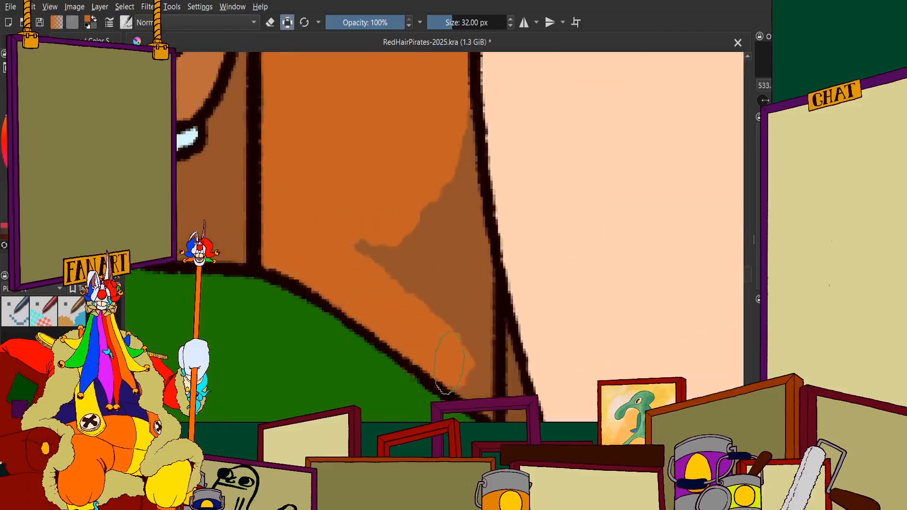
pyautogui.moveTo(491, 416)
pyautogui.mouseDown()
pyautogui.moveTo(460, 290)
pyautogui.moveTo(455, 239)
pyautogui.moveTo(468, 189)
pyautogui.moveTo(405, 222)
pyautogui.moveTo(373, 258)
pyautogui.mouseUp()
pyautogui.scroll(-5, 373, 257)
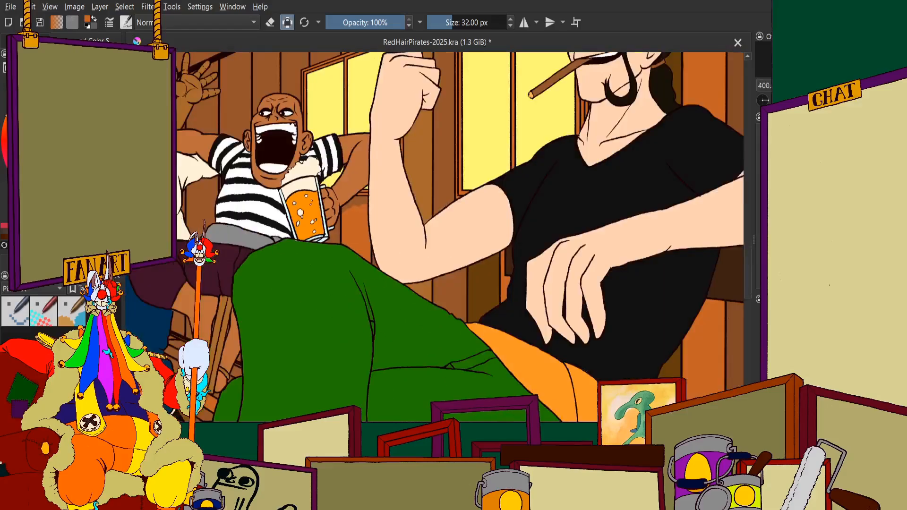
# Extend the orange up to the small window's lower frame and along the mug holder's arm outline
pyautogui.scroll(6, 380, 214)
pyautogui.moveTo(325, 139)
pyautogui.mouseDown()
pyautogui.moveTo(359, 160)
pyautogui.moveTo(393, 116)
pyautogui.moveTo(435, 184)
pyautogui.moveTo(438, 126)
pyautogui.mouseUp()
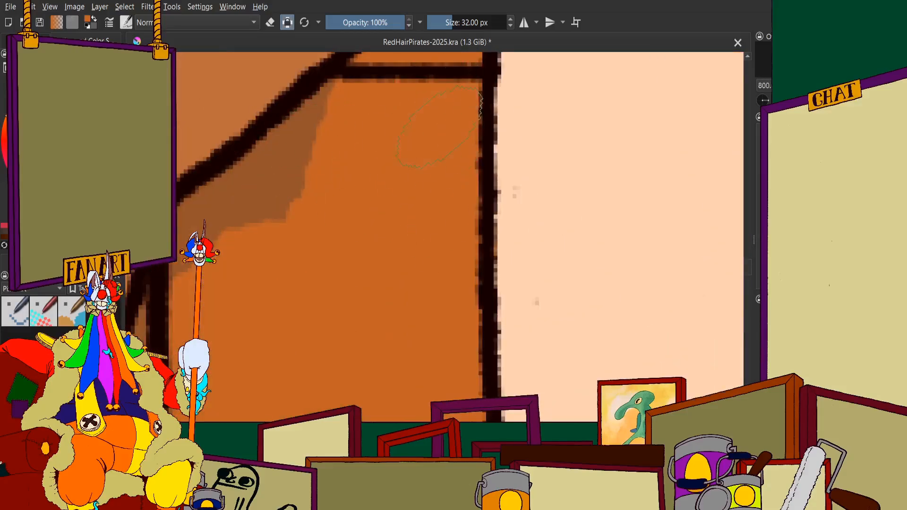
pyautogui.moveTo(319, 166); pyautogui.dragTo(250, 198)
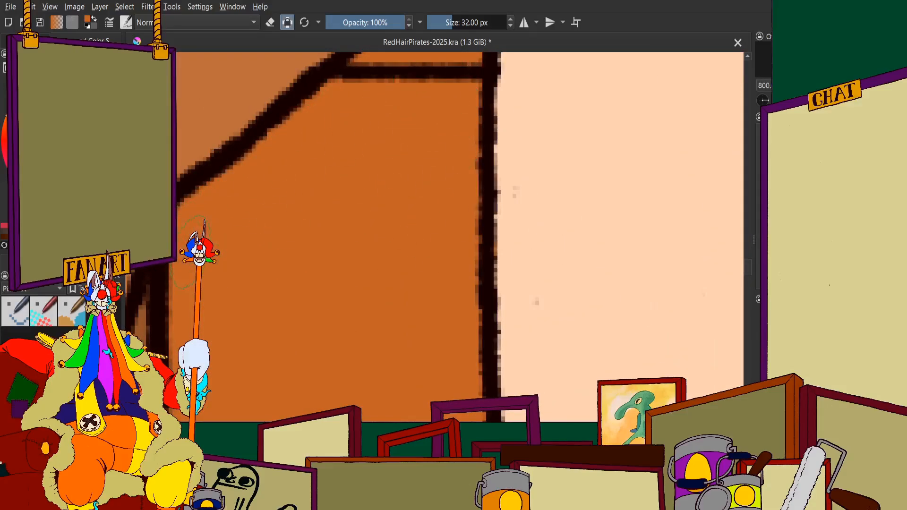
pyautogui.scroll(-8, 483, 265)
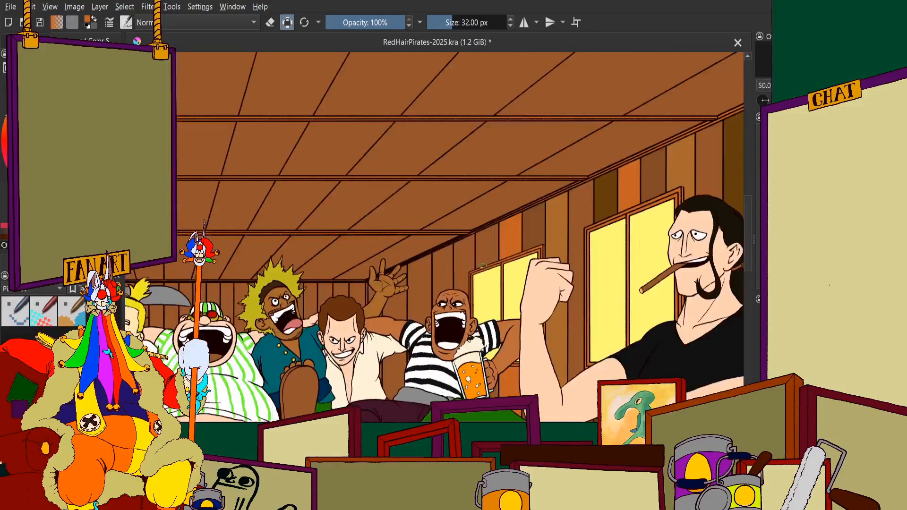
# Fill the middle and lower part of the plank beside the orange one, above the small window, dark olive-brown down to the frame
pyautogui.scroll(-1, 482, 266)
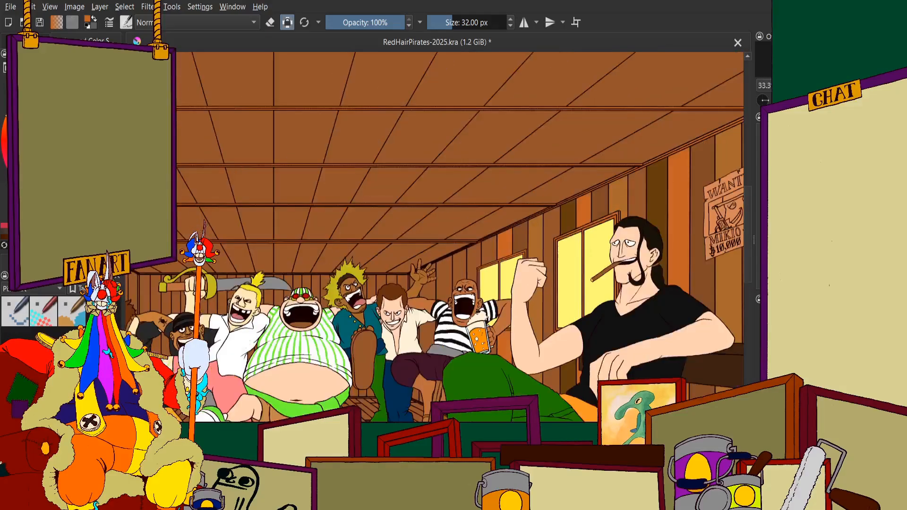
pyautogui.scroll(8, 395, 136)
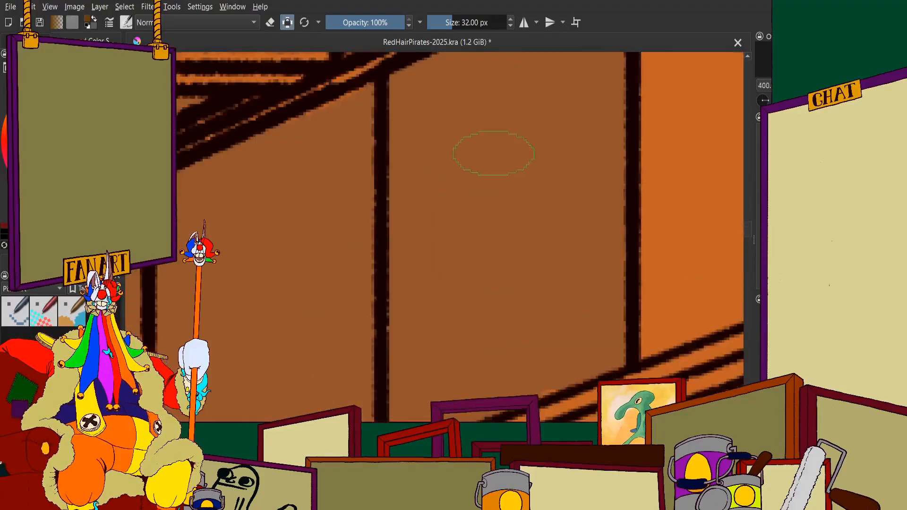
pyautogui.moveTo(494, 154)
pyautogui.mouseDown()
pyautogui.moveTo(572, 94)
pyautogui.moveTo(594, 168)
pyautogui.moveTo(590, 188)
pyautogui.moveTo(537, 210)
pyautogui.moveTo(480, 265)
pyautogui.moveTo(443, 125)
pyautogui.moveTo(422, 231)
pyautogui.moveTo(424, 338)
pyautogui.mouseUp()
pyautogui.scroll(-4, 424, 252)
pyautogui.scroll(4, 442, 250)
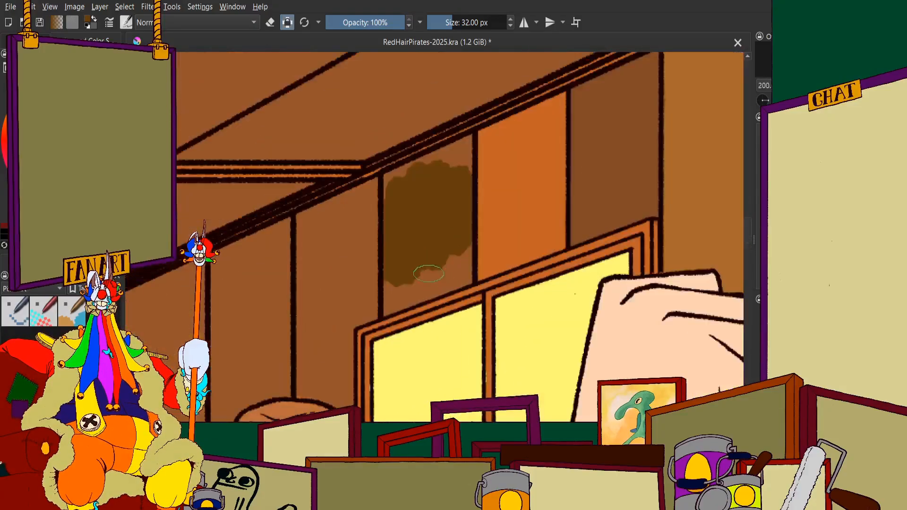
pyautogui.moveTo(439, 239)
pyautogui.mouseDown()
pyautogui.moveTo(475, 239)
pyautogui.moveTo(523, 180)
pyautogui.moveTo(532, 263)
pyautogui.mouseUp()
pyautogui.scroll(-7, 532, 262)
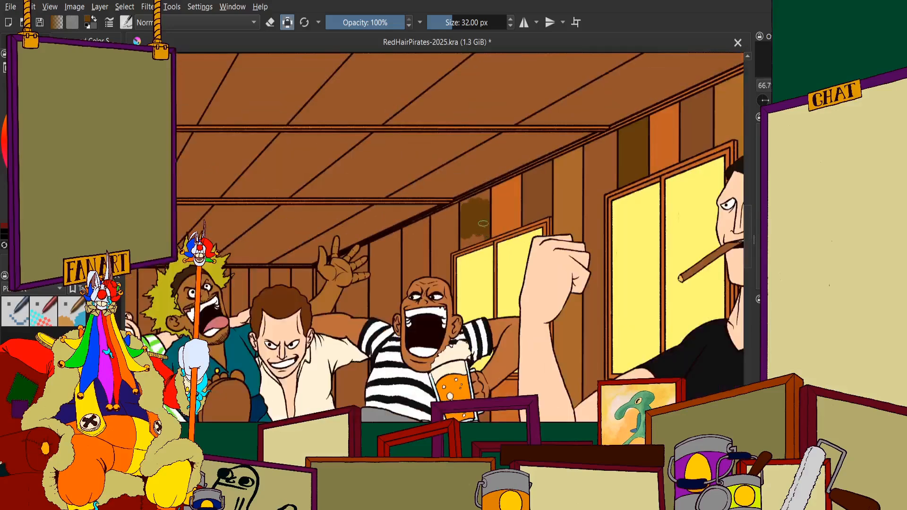
pyautogui.scroll(7, 483, 223)
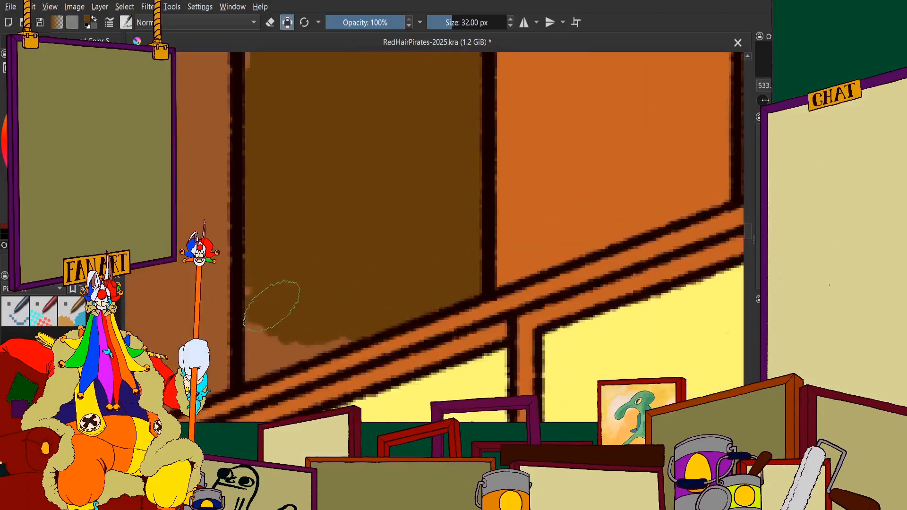
pyautogui.moveTo(285, 352); pyautogui.dragTo(349, 326)
pyautogui.scroll(-4, 371, 308)
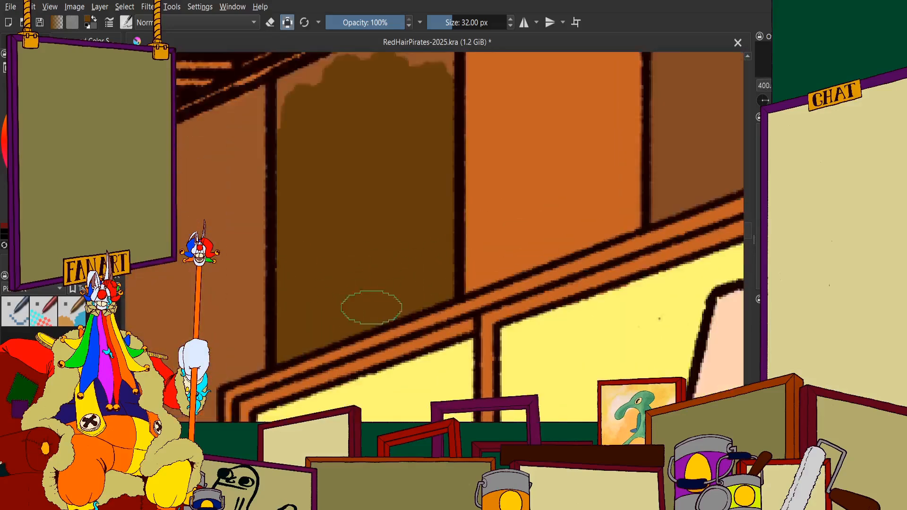
# Fill the upper part of the same plank section dark olive-brown, right up to the ceiling trim
pyautogui.scroll(4, 391, 209)
pyautogui.moveTo(299, 297); pyautogui.dragTo(376, 267)
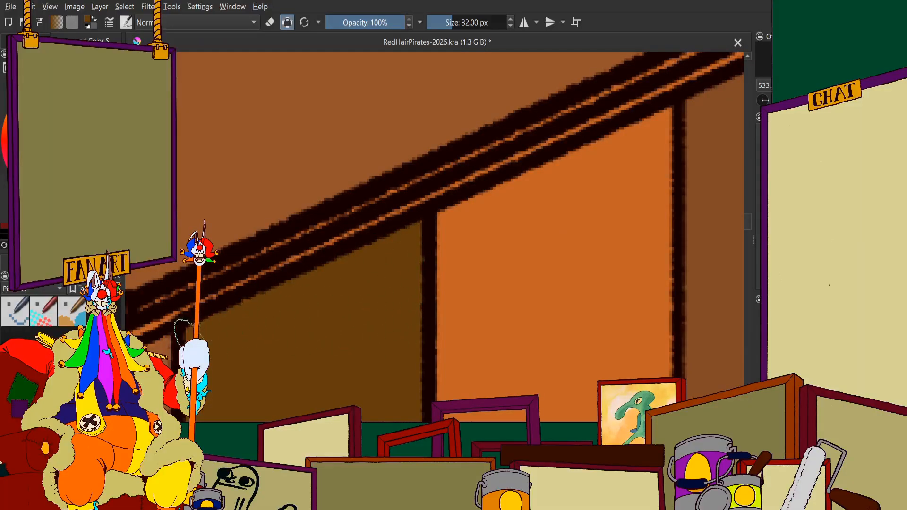
pyautogui.scroll(-6, 239, 362)
# Fill the same plank's small piece between the beer mug, the holder's hand and the green trousers dark olive-brown
pyautogui.scroll(5, 368, 275)
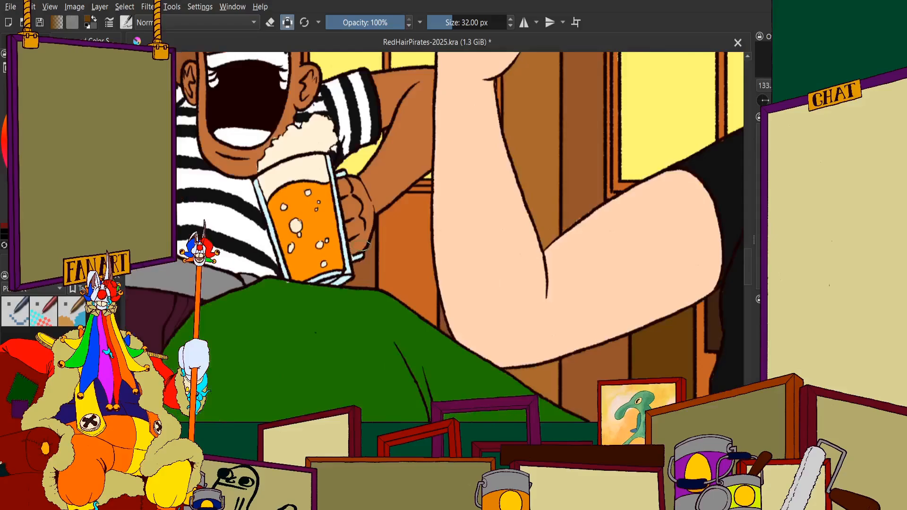
pyautogui.moveTo(368, 275)
pyautogui.mouseDown()
pyautogui.moveTo(343, 297)
pyautogui.moveTo(327, 286)
pyautogui.mouseUp()
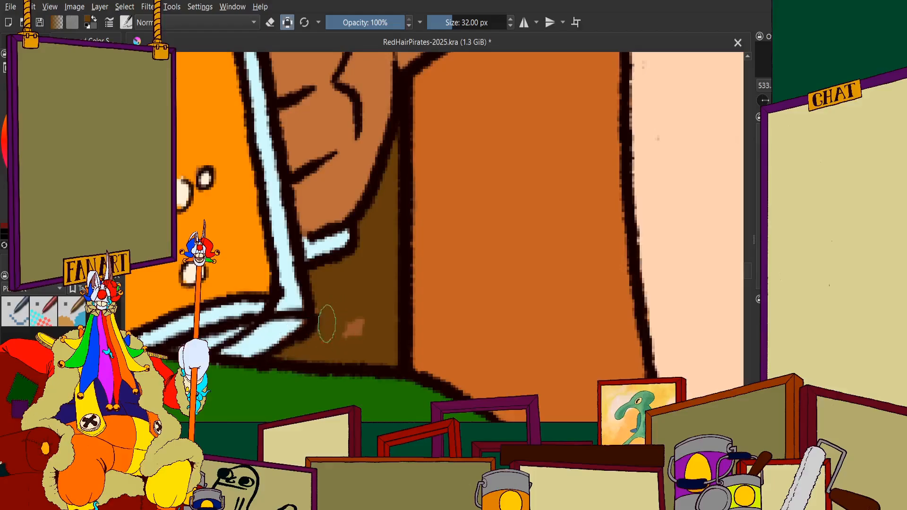
pyautogui.moveTo(335, 306); pyautogui.dragTo(348, 316)
pyautogui.scroll(-9, 348, 269)
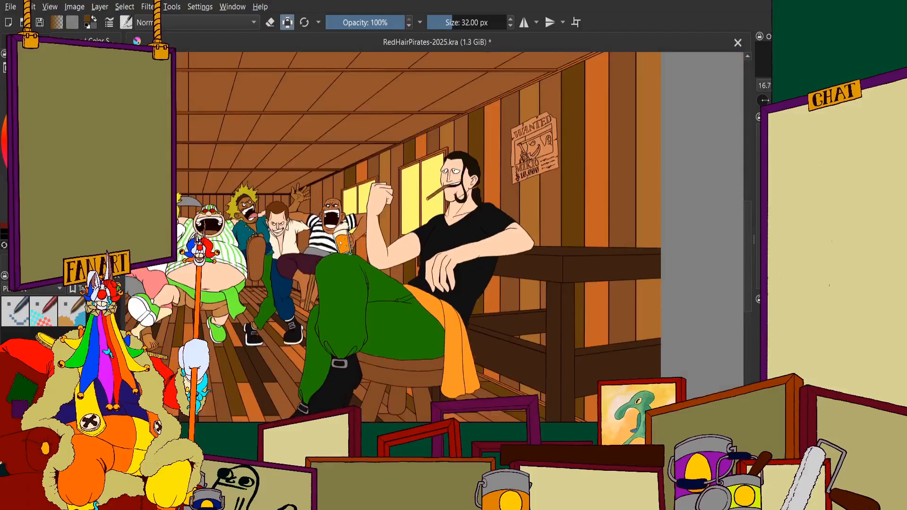
# Examine the recoloured planks of the right wall around both windows and the seated man
pyautogui.scroll(1, 350, 253)
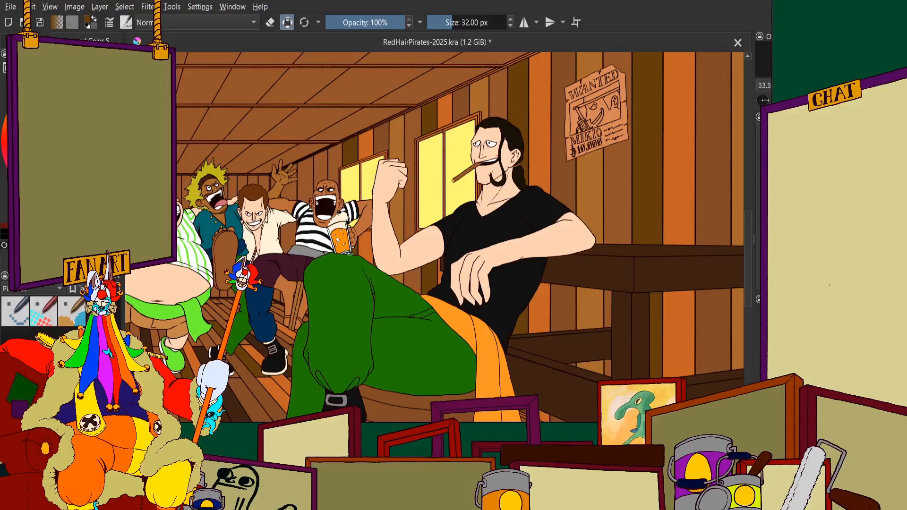
pyautogui.scroll(2, 424, 256)
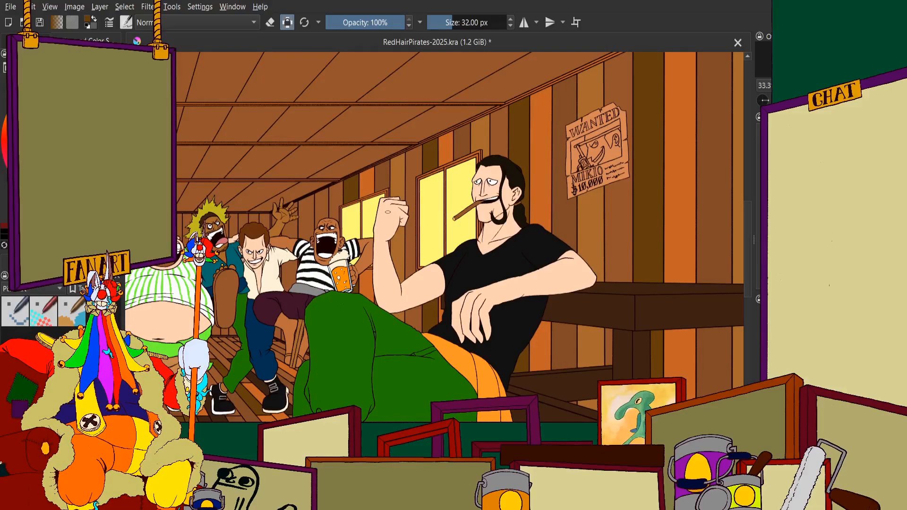
pyautogui.scroll(1, 392, 211)
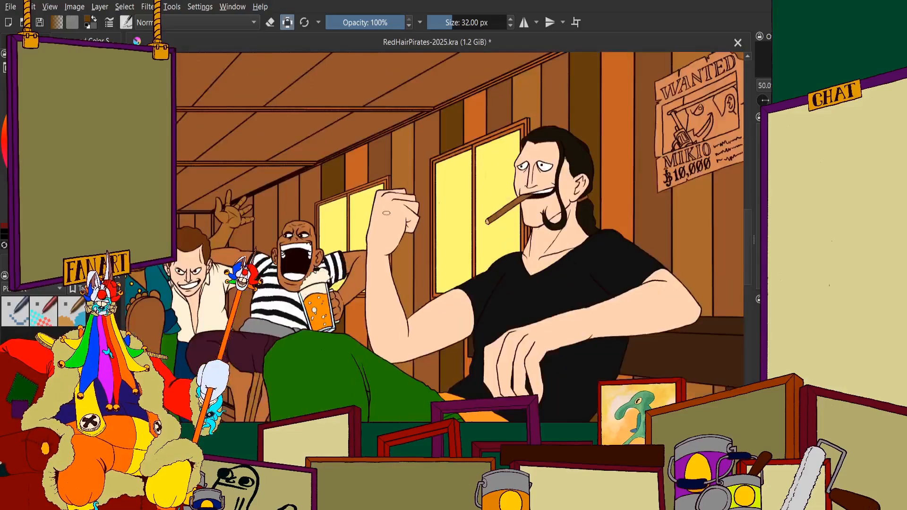
pyautogui.scroll(-1, 401, 208)
pyautogui.scroll(1, 407, 179)
pyautogui.scroll(1, 350, 198)
pyautogui.scroll(-2, 301, 137)
pyautogui.scroll(1, 299, 122)
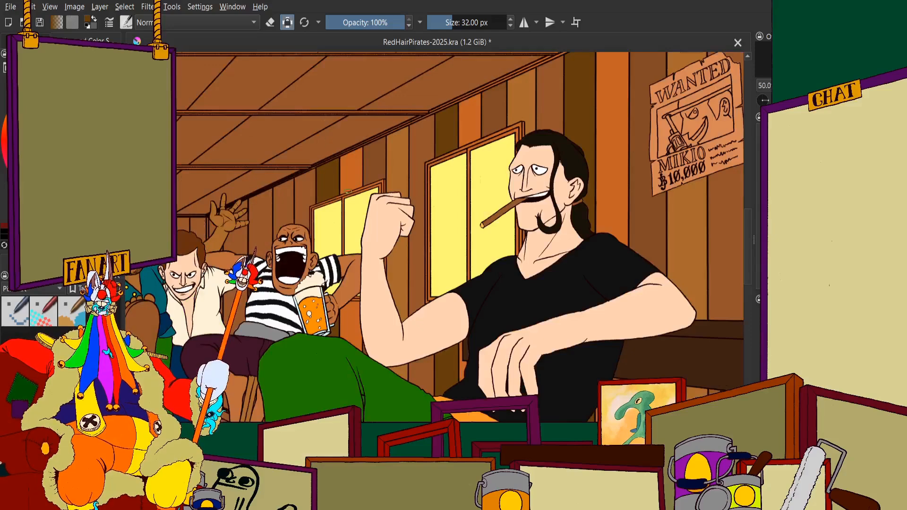
# Fill the middle and lower part of the wall plank above the bald man's forehead golden brown, down to his head outline
pyautogui.scroll(1, 116, 163)
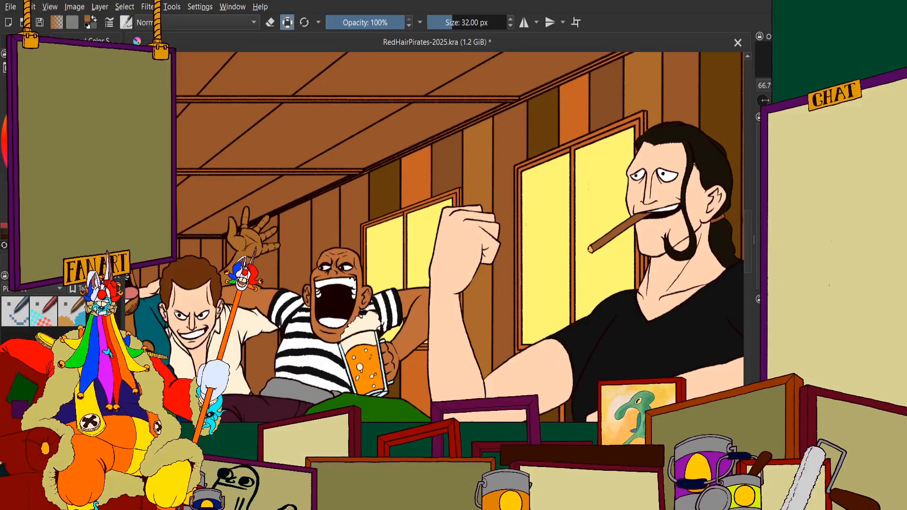
pyautogui.scroll(-1, 423, 177)
pyautogui.scroll(4, 354, 236)
pyautogui.scroll(2, 373, 166)
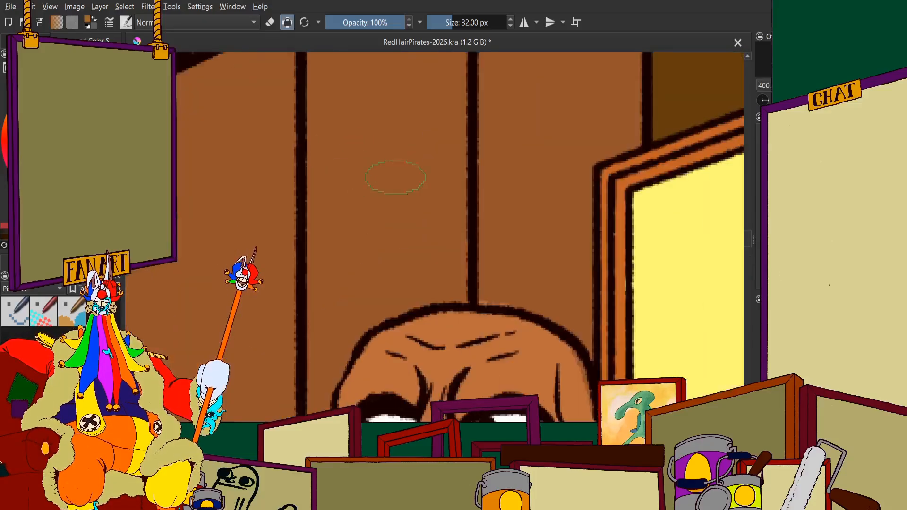
pyautogui.moveTo(395, 177)
pyautogui.mouseDown()
pyautogui.moveTo(440, 141)
pyautogui.moveTo(425, 144)
pyautogui.moveTo(385, 94)
pyautogui.moveTo(355, 111)
pyautogui.moveTo(340, 91)
pyautogui.moveTo(333, 245)
pyautogui.mouseUp()
pyautogui.scroll(-4, 348, 219)
pyautogui.scroll(5, 361, 227)
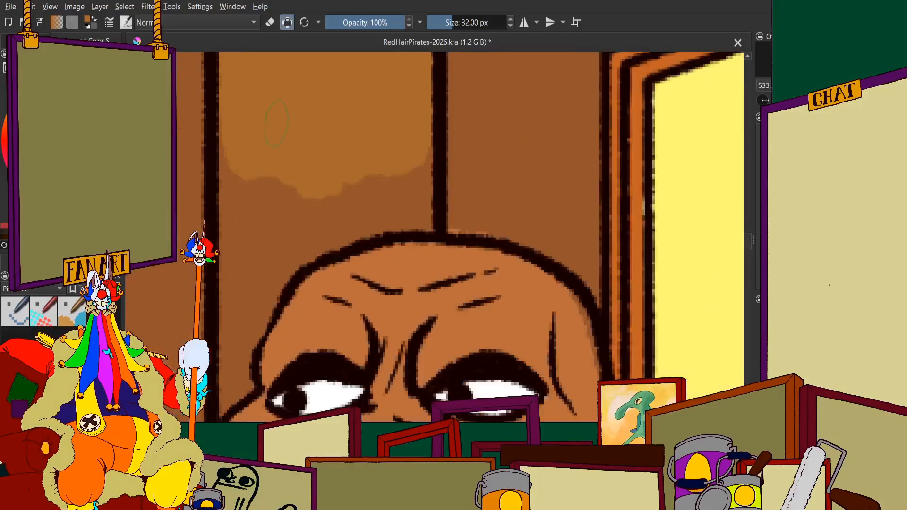
pyautogui.moveTo(276, 124)
pyautogui.mouseDown()
pyautogui.moveTo(256, 160)
pyautogui.moveTo(253, 232)
pyautogui.moveTo(282, 234)
pyautogui.moveTo(329, 197)
pyautogui.moveTo(279, 241)
pyautogui.mouseUp()
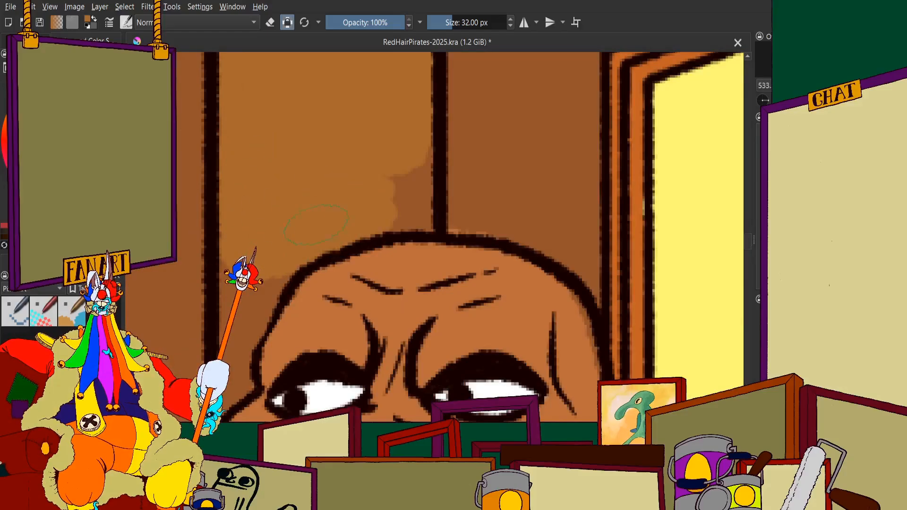
pyautogui.scroll(2, 410, 116)
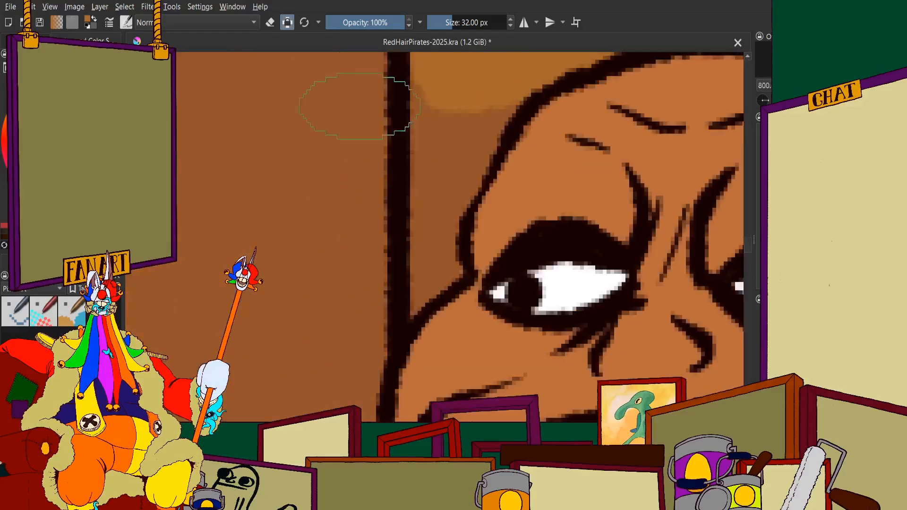
pyautogui.moveTo(446, 135)
pyautogui.mouseDown()
pyautogui.moveTo(455, 152)
pyautogui.moveTo(448, 184)
pyautogui.mouseUp()
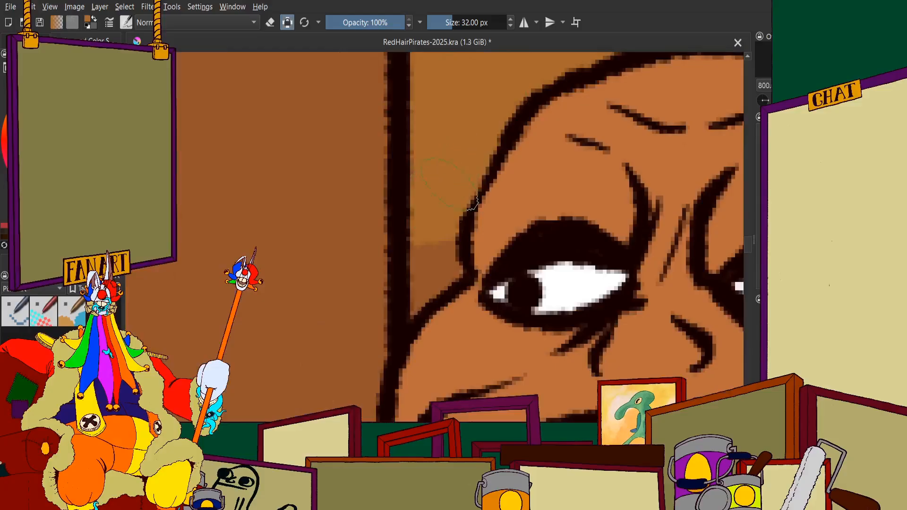
# Fill the upper part of the plank above the bald man golden brown, right up to the ceiling trim
pyautogui.scroll(-5, 414, 295)
pyautogui.scroll(4, 447, 128)
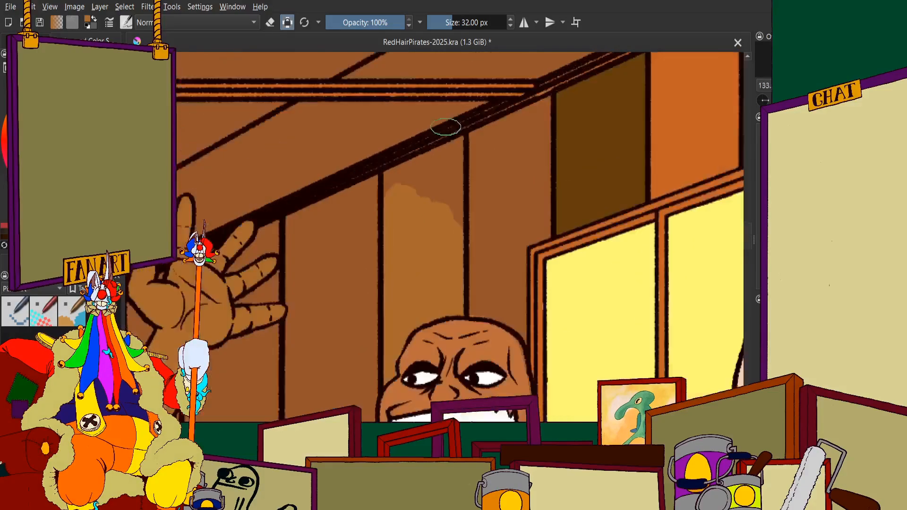
pyautogui.moveTo(412, 243)
pyautogui.mouseDown()
pyautogui.moveTo(415, 263)
pyautogui.moveTo(450, 248)
pyautogui.moveTo(473, 292)
pyautogui.mouseUp()
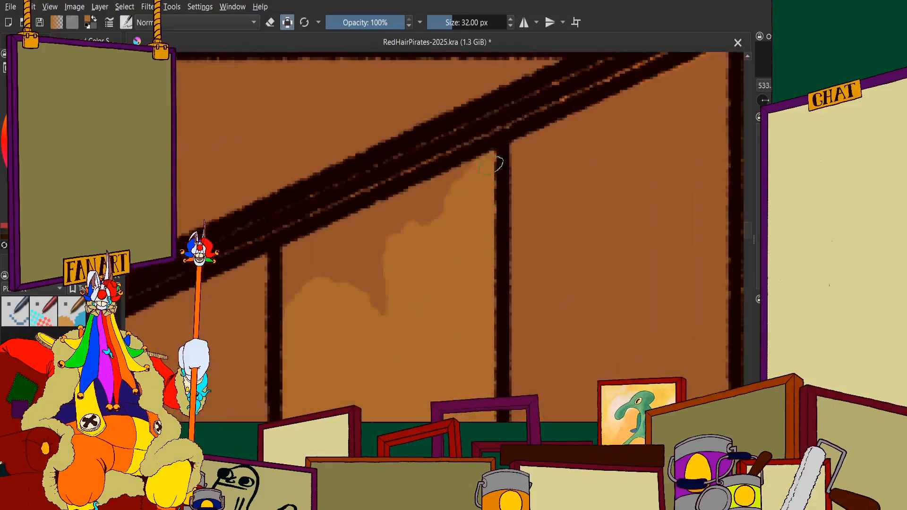
pyautogui.moveTo(464, 184); pyautogui.dragTo(395, 216)
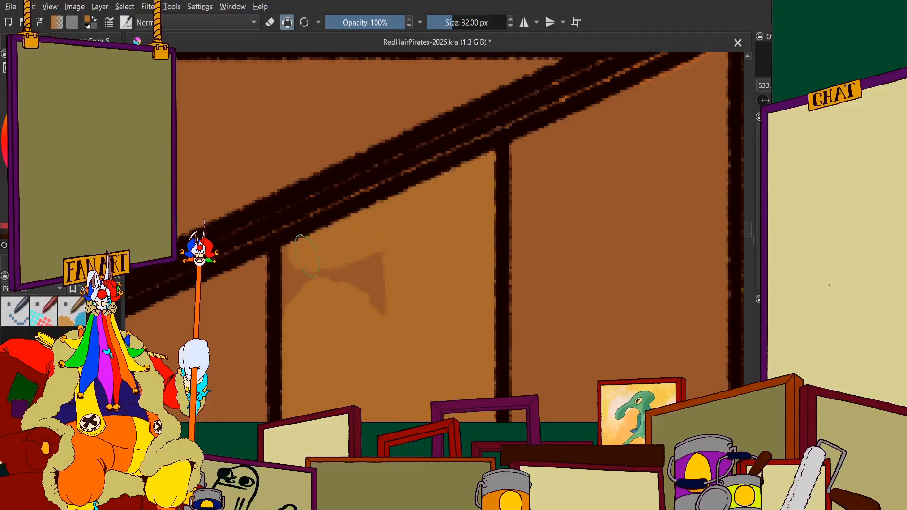
pyautogui.scroll(-7, 347, 273)
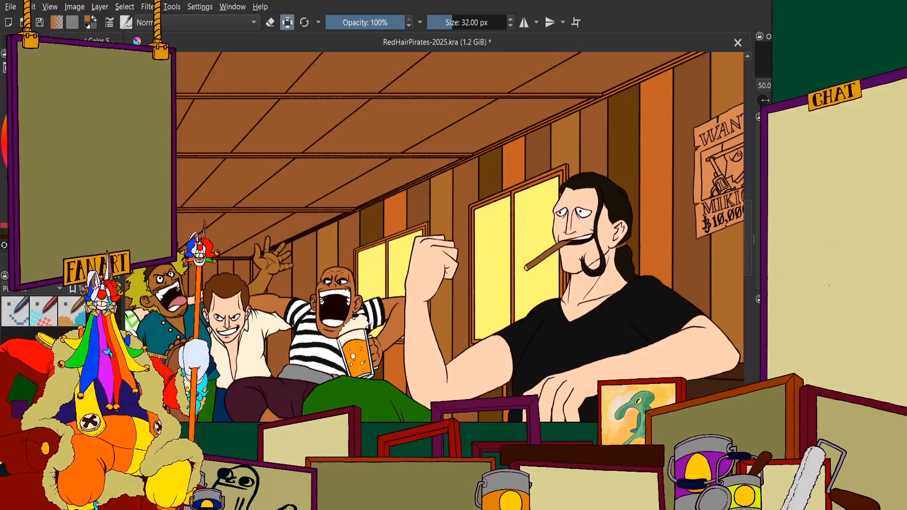
# Fill the middle of the plank between the raised hand's fingers and the golden-brown plank dark brown
pyautogui.scroll(3, 248, 285)
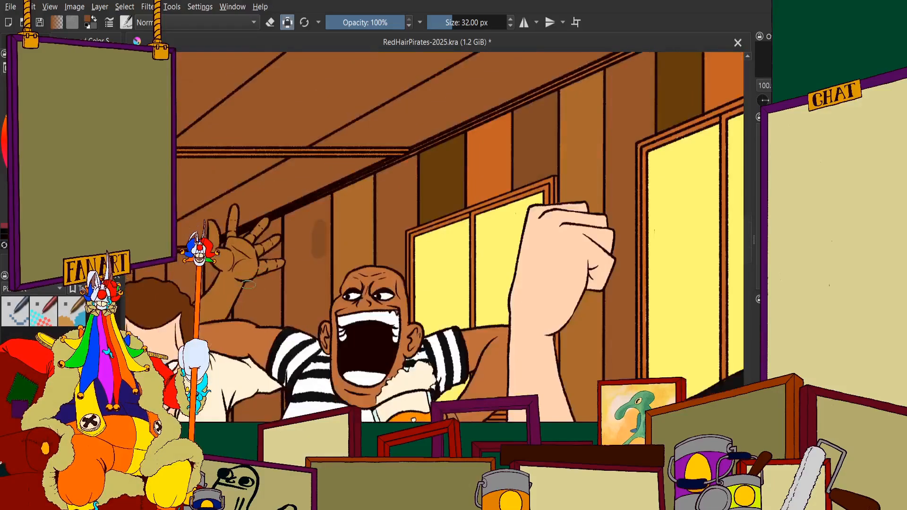
pyautogui.scroll(2, 274, 227)
pyautogui.moveTo(431, 131)
pyautogui.mouseDown()
pyautogui.moveTo(471, 195)
pyautogui.moveTo(459, 167)
pyautogui.moveTo(383, 282)
pyautogui.moveTo(359, 160)
pyautogui.moveTo(324, 186)
pyautogui.mouseUp()
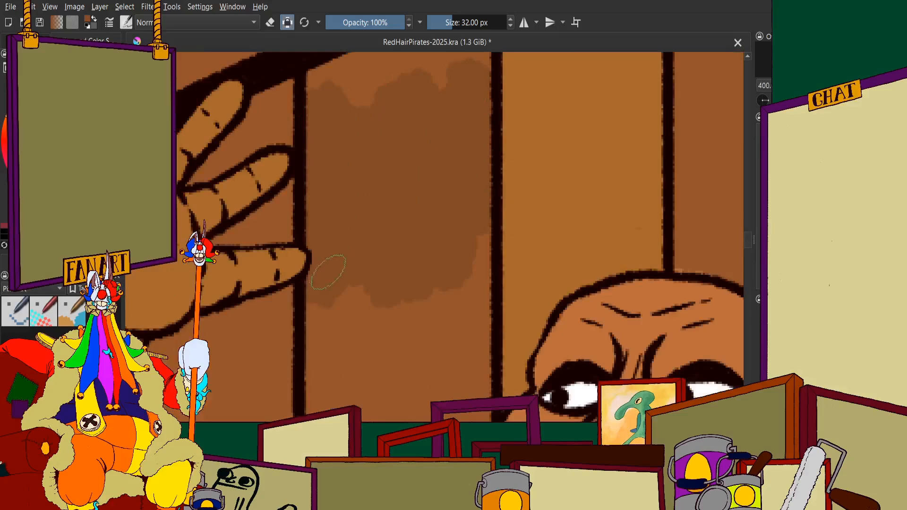
pyautogui.moveTo(328, 271)
pyautogui.mouseDown()
pyautogui.moveTo(356, 254)
pyautogui.moveTo(393, 323)
pyautogui.moveTo(444, 348)
pyautogui.moveTo(466, 192)
pyautogui.mouseUp()
pyautogui.scroll(-2, 466, 192)
pyautogui.scroll(3, 312, 201)
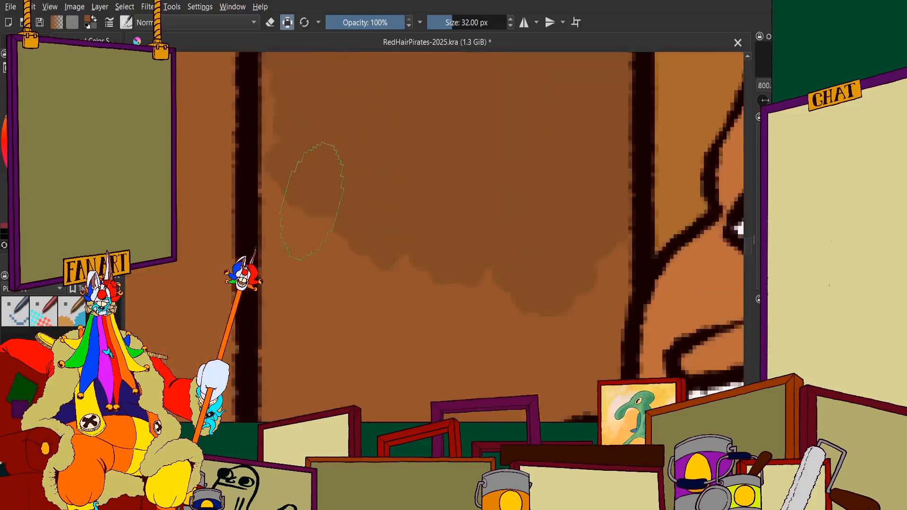
# Fill the lower part of that plank dark brown, down to the striped sleeve and the bald man's ear
pyautogui.scroll(-3, 299, 263)
pyautogui.scroll(3, 295, 291)
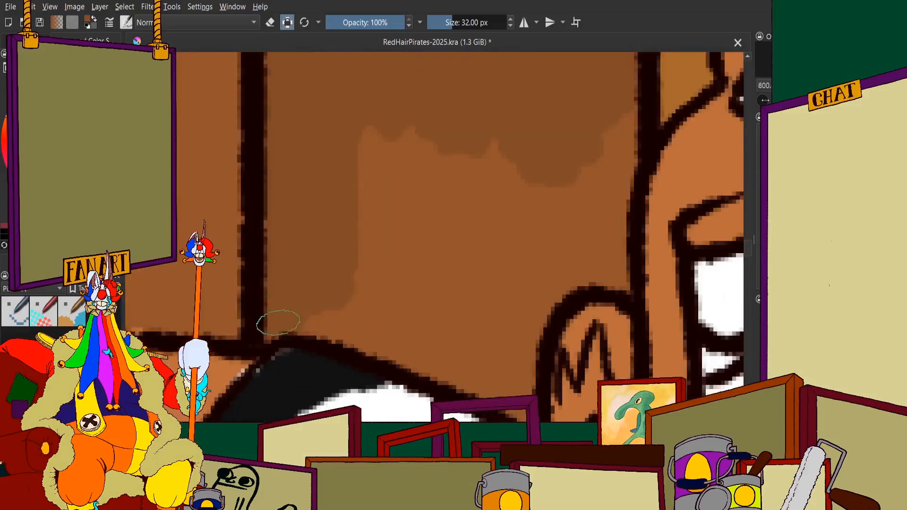
pyautogui.moveTo(278, 323)
pyautogui.mouseDown()
pyautogui.moveTo(340, 319)
pyautogui.moveTo(328, 310)
pyautogui.moveTo(412, 332)
pyautogui.moveTo(380, 187)
pyautogui.moveTo(426, 146)
pyautogui.moveTo(493, 194)
pyautogui.moveTo(562, 103)
pyautogui.moveTo(588, 94)
pyautogui.moveTo(594, 253)
pyautogui.mouseUp()
pyautogui.scroll(-3, 626, 279)
pyautogui.scroll(3, 496, 95)
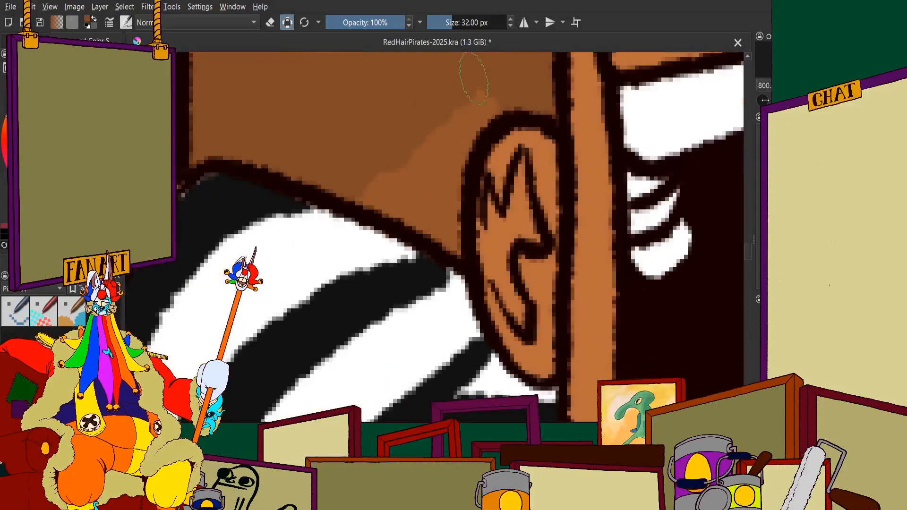
pyautogui.moveTo(475, 66)
pyautogui.mouseDown()
pyautogui.moveTo(440, 156)
pyautogui.moveTo(459, 122)
pyautogui.mouseUp()
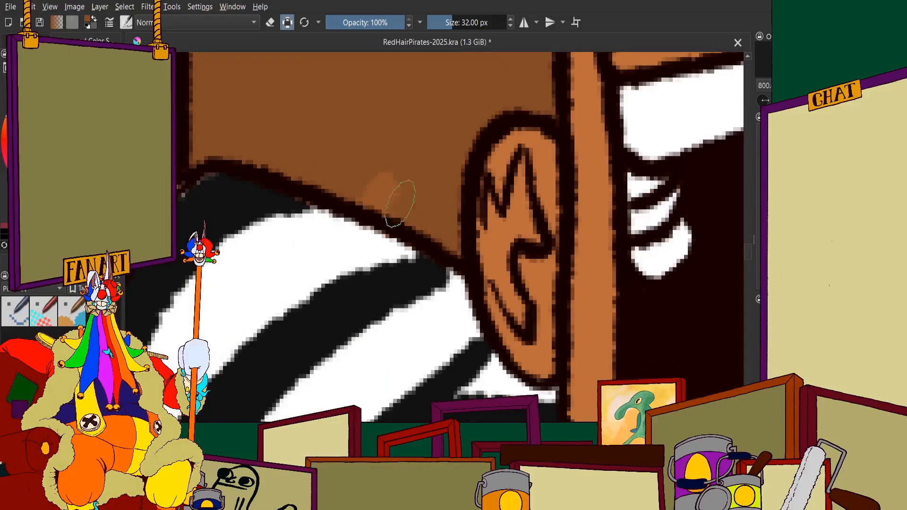
# Fill the upper part of the plank beside the raised hand dark brown, up to the sloping ceiling trim
pyautogui.scroll(-3, 412, 182)
pyautogui.scroll(2, 442, 119)
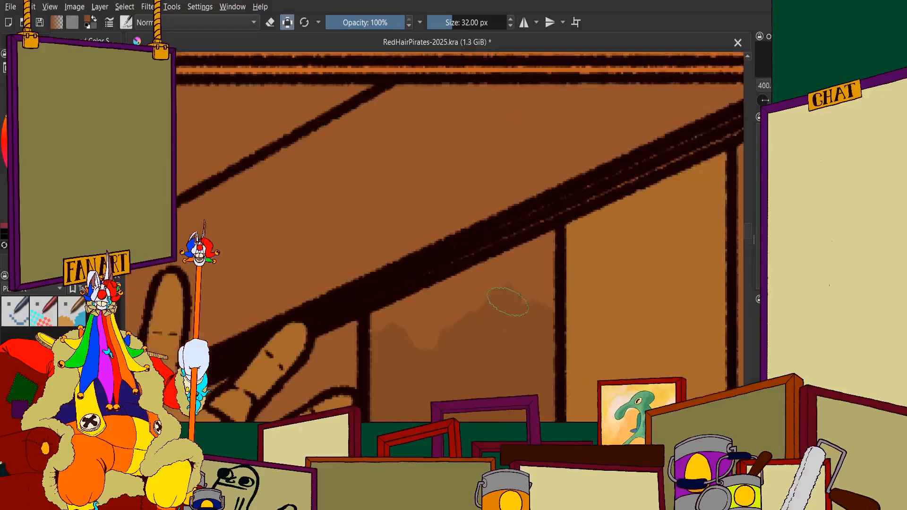
pyautogui.moveTo(508, 301); pyautogui.dragTo(395, 328)
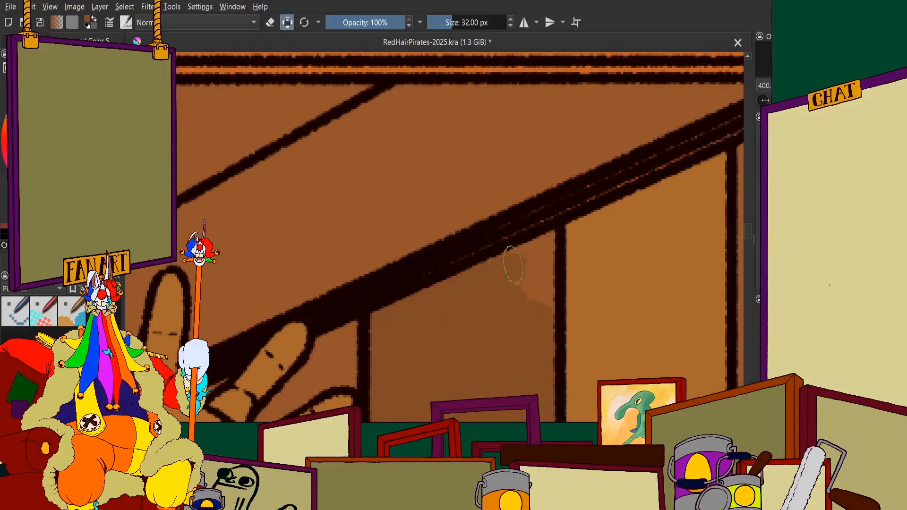
pyautogui.moveTo(548, 293); pyautogui.dragTo(519, 283)
pyautogui.scroll(-7, 519, 283)
# Examine the wall and floor areas around the bald man's legs, the green trousers and the rest of the scene for planks left to recolour
pyautogui.scroll(4, 477, 311)
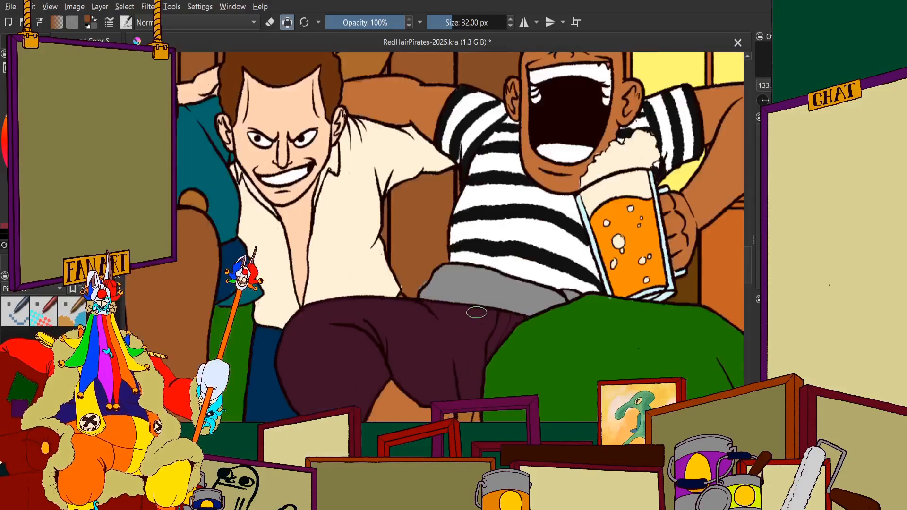
pyautogui.scroll(-2, 476, 310)
pyautogui.scroll(1, 460, 288)
pyautogui.scroll(-3, 459, 289)
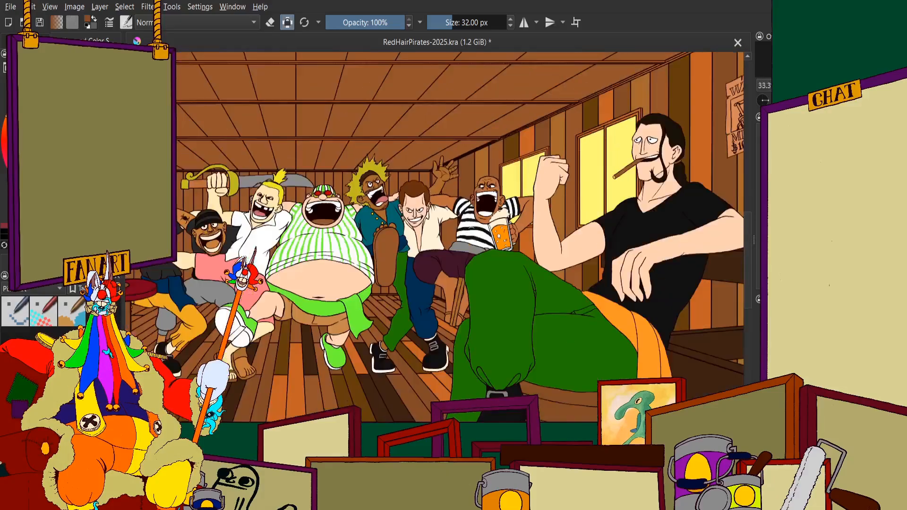
pyautogui.scroll(2, 488, 110)
pyautogui.scroll(2, 467, 161)
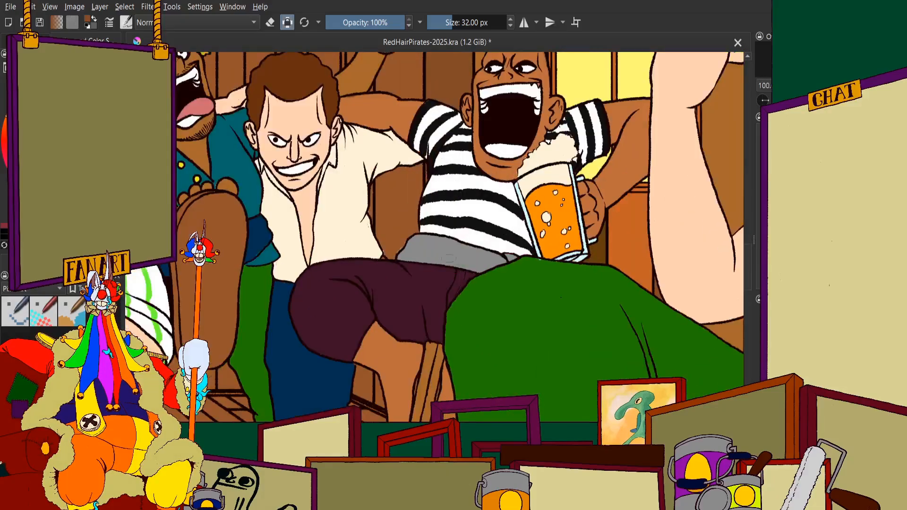
pyautogui.scroll(-2, 465, 226)
pyautogui.scroll(1, 458, 152)
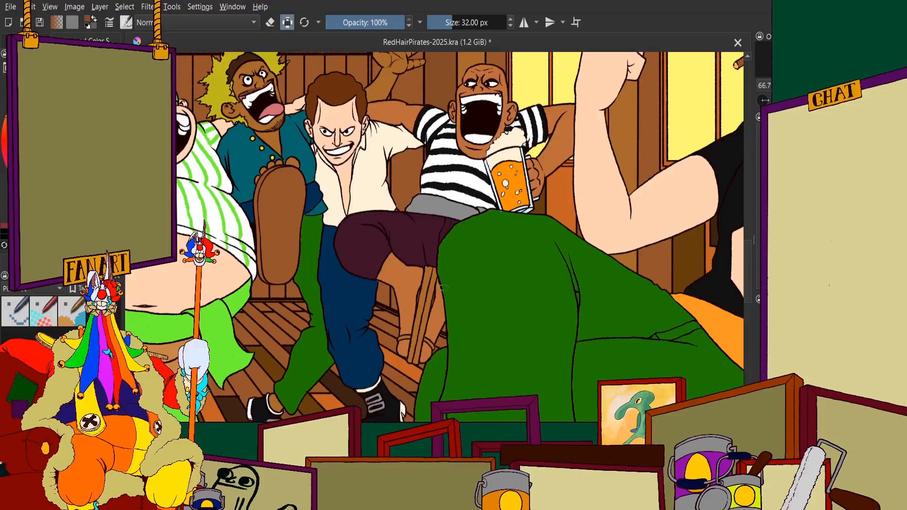
pyautogui.scroll(9, 433, 295)
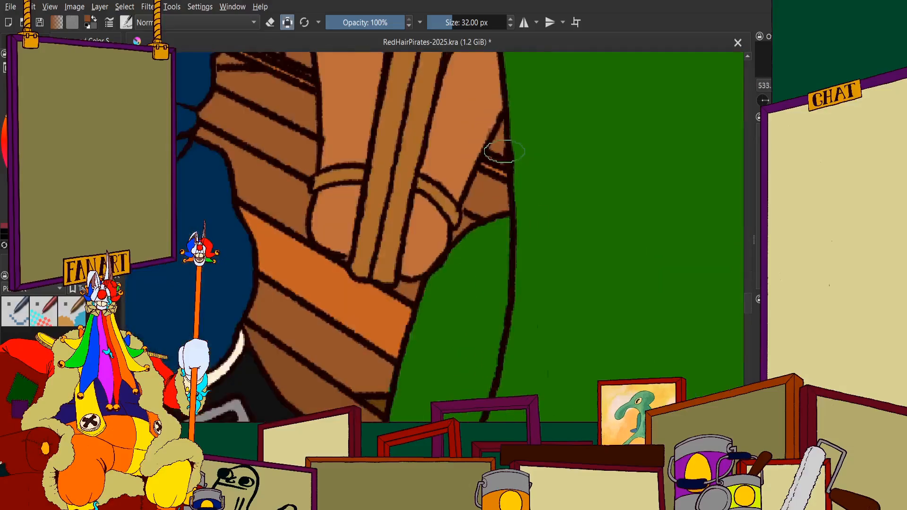
pyautogui.scroll(-10, 471, 160)
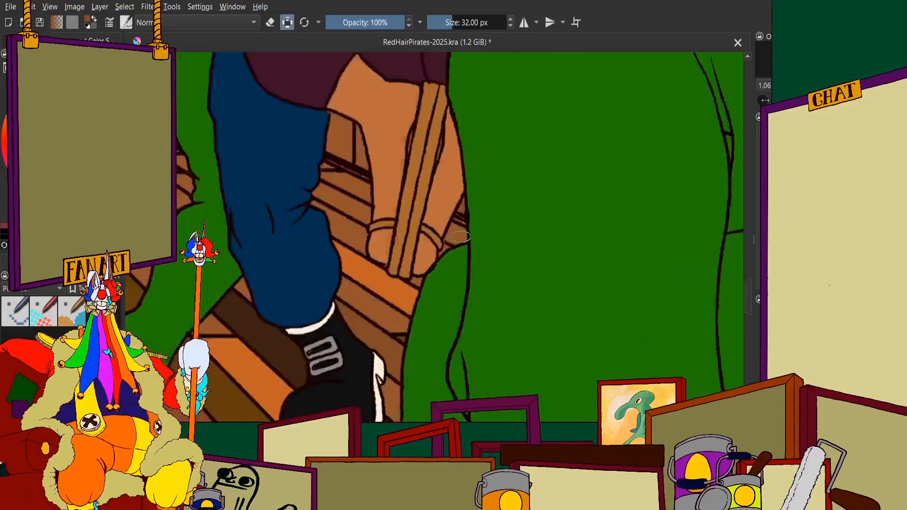
pyautogui.scroll(3, 427, 167)
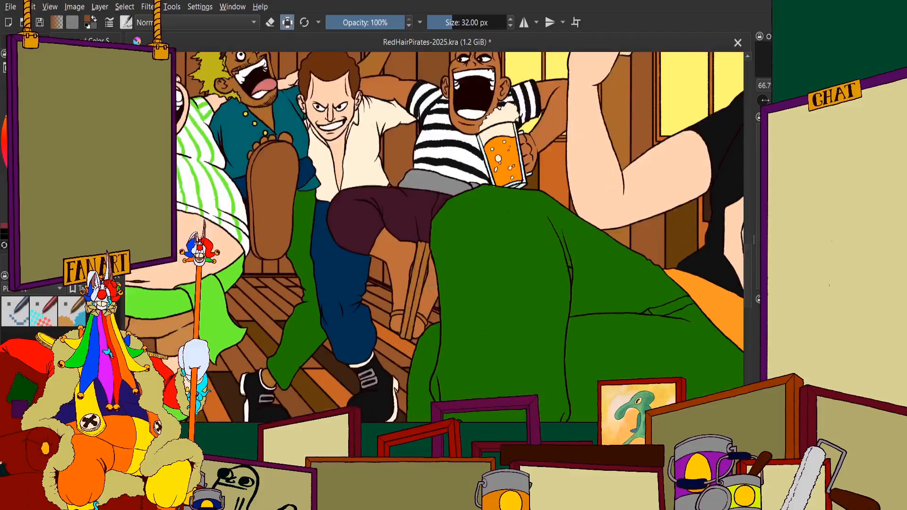
pyautogui.scroll(-2, 426, 167)
pyautogui.scroll(2, 426, 167)
pyautogui.scroll(-1, 427, 167)
pyautogui.scroll(1, 427, 166)
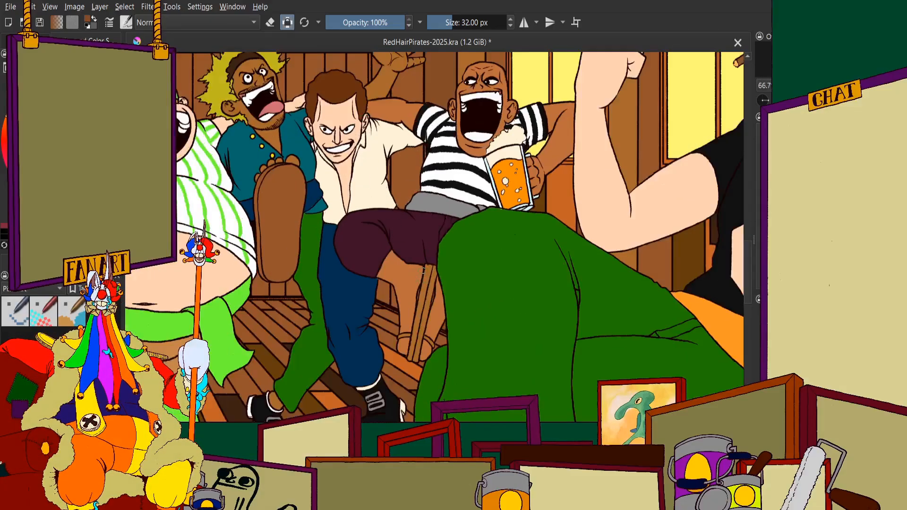
pyautogui.scroll(5, 465, 230)
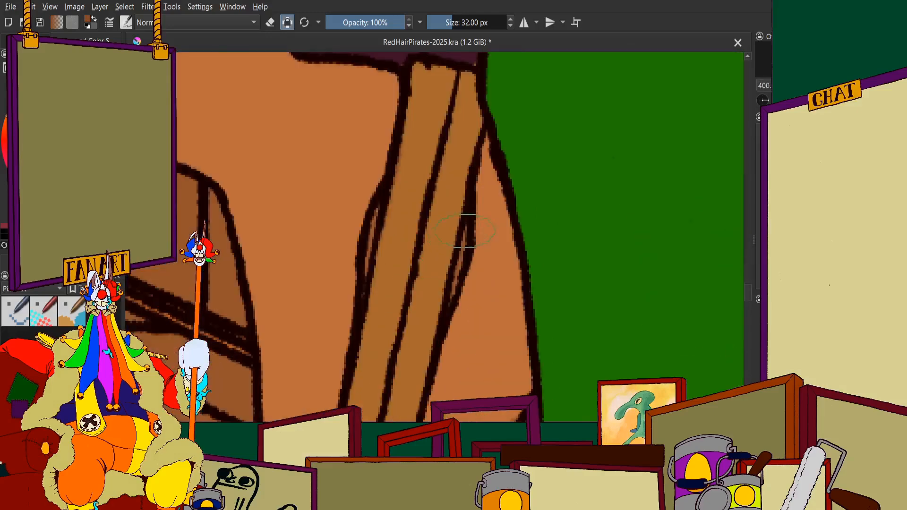
pyautogui.scroll(-6, 421, 262)
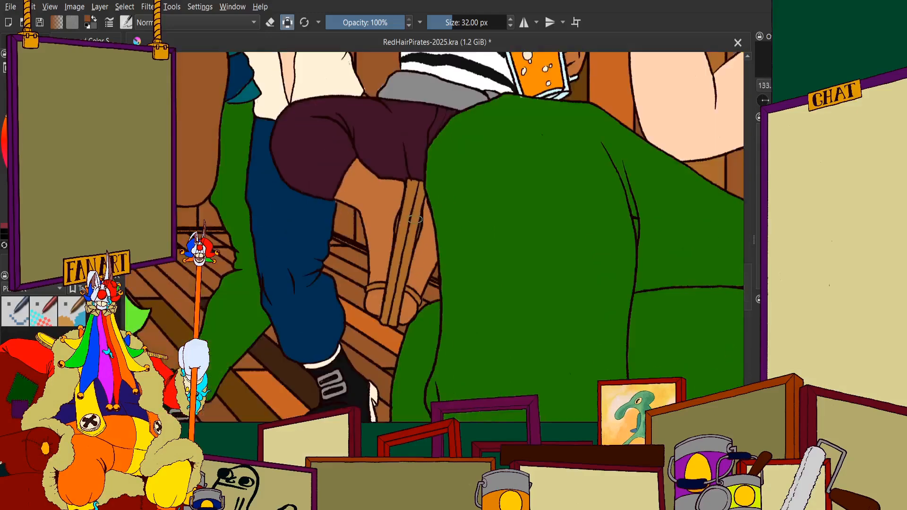
pyautogui.scroll(1, 418, 214)
pyautogui.scroll(-2, 418, 214)
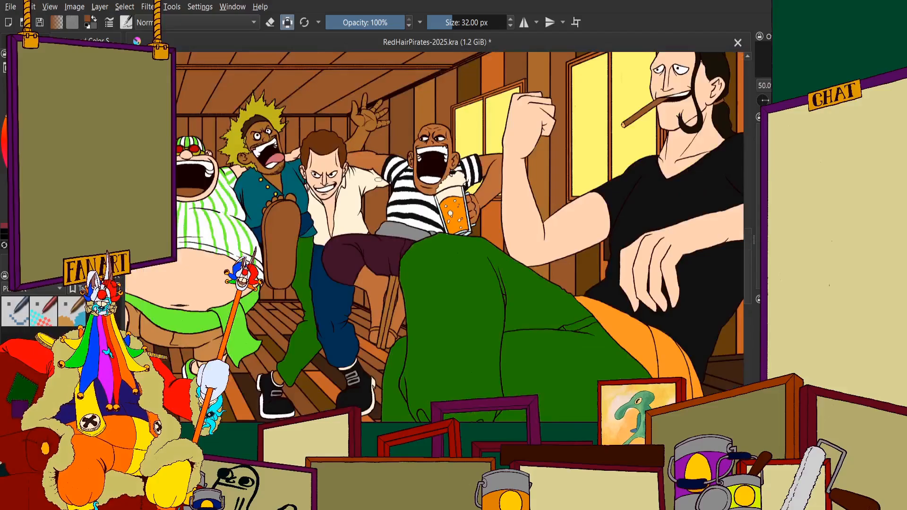
pyautogui.scroll(2, 418, 214)
pyautogui.scroll(-3, 425, 189)
pyautogui.scroll(1, 453, 113)
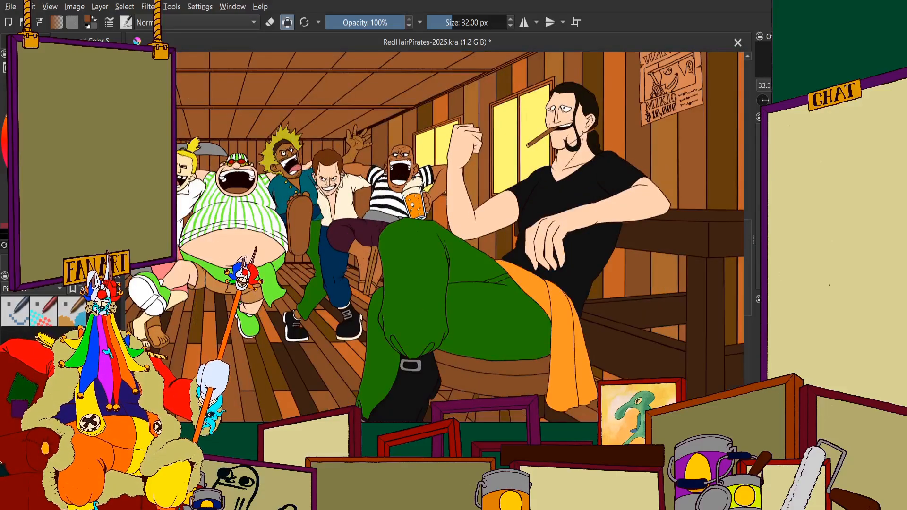
# Fill the sliver between the bald man's leg and the wooden pole, and the small wall plank piece behind that leg, orange
pyautogui.scroll(10, 405, 194)
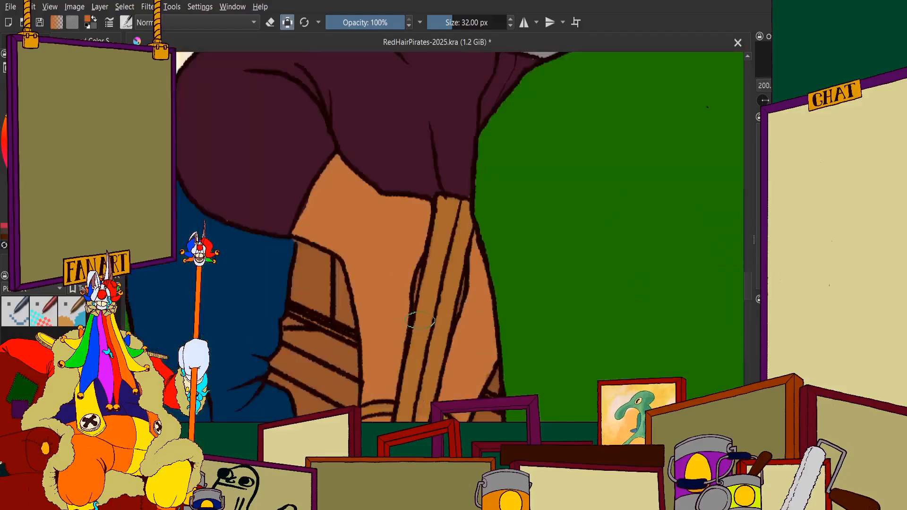
pyautogui.moveTo(396, 255); pyautogui.dragTo(389, 312)
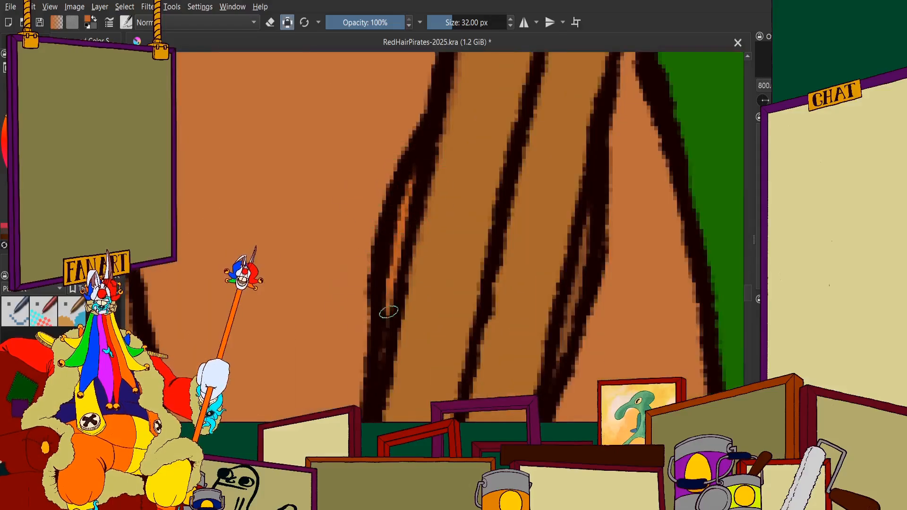
pyautogui.scroll(-4, 387, 274)
pyautogui.scroll(6, 371, 269)
pyautogui.moveTo(336, 76); pyautogui.dragTo(415, 355)
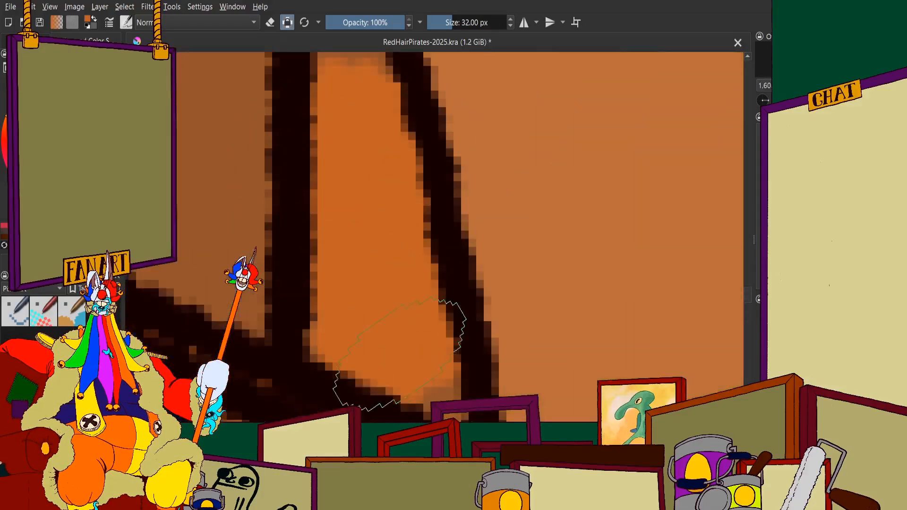
pyautogui.scroll(-5, 398, 286)
pyautogui.scroll(4, 374, 230)
pyautogui.moveTo(412, 316); pyautogui.dragTo(405, 208)
pyautogui.scroll(-4, 396, 321)
# Fill the upper and middle part of the wall plank between the cream shirt and the striped shirt orange
pyautogui.scroll(-5, 387, 314)
pyautogui.scroll(6, 355, 212)
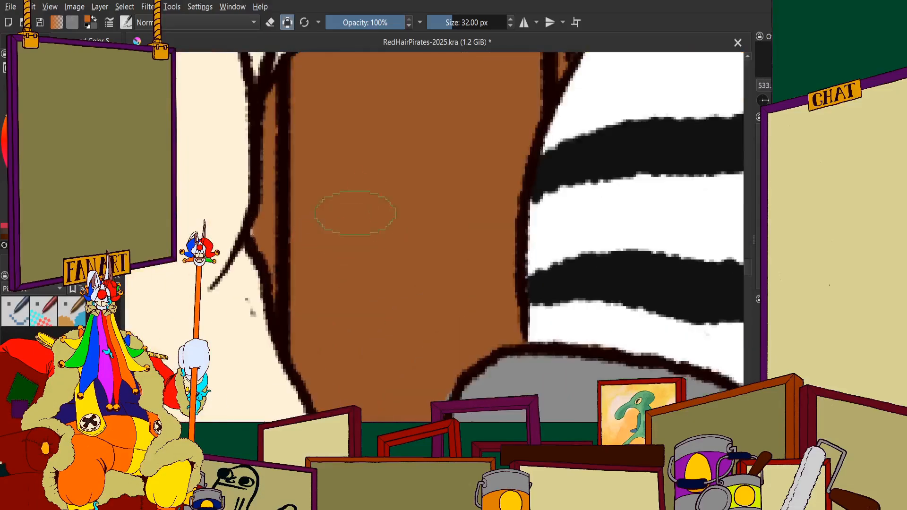
pyautogui.moveTo(355, 213)
pyautogui.mouseDown()
pyautogui.moveTo(339, 303)
pyautogui.moveTo(321, 141)
pyautogui.mouseUp()
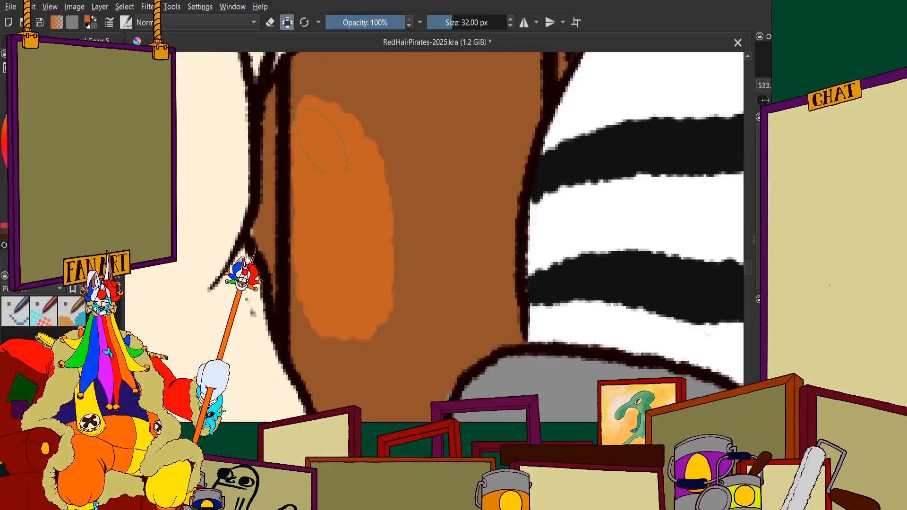
pyautogui.moveTo(355, 228)
pyautogui.mouseDown()
pyautogui.moveTo(403, 234)
pyautogui.moveTo(450, 166)
pyautogui.moveTo(481, 162)
pyautogui.moveTo(513, 104)
pyautogui.moveTo(487, 214)
pyautogui.moveTo(481, 298)
pyautogui.moveTo(482, 212)
pyautogui.moveTo(489, 300)
pyautogui.mouseUp()
pyautogui.moveTo(486, 338)
pyautogui.mouseDown()
pyautogui.moveTo(431, 274)
pyautogui.moveTo(329, 305)
pyautogui.moveTo(327, 269)
pyautogui.mouseUp()
pyautogui.scroll(-4, 324, 241)
pyautogui.scroll(5, 330, 289)
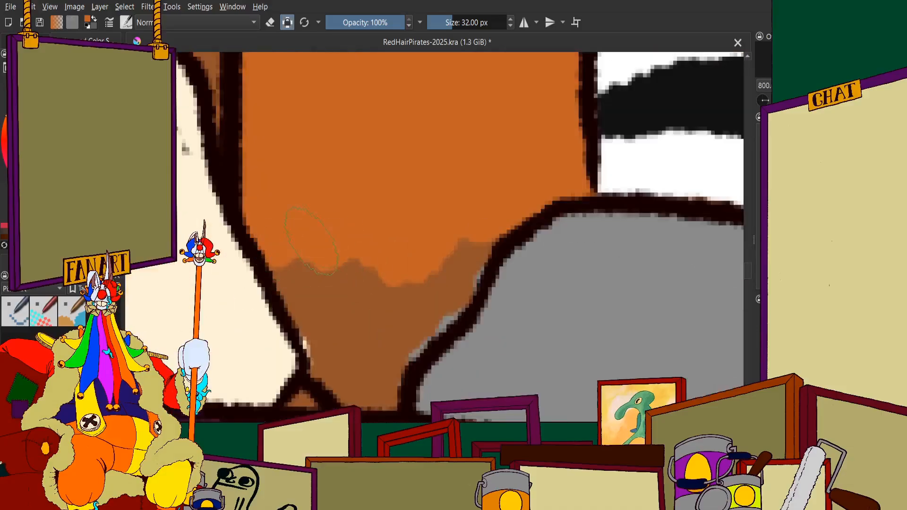
# Fill the tapering lower end of that plank orange down to the grey sash, covering the leftover brown patches
pyautogui.moveTo(310, 237)
pyautogui.mouseDown()
pyautogui.moveTo(304, 225)
pyautogui.moveTo(341, 334)
pyautogui.mouseUp()
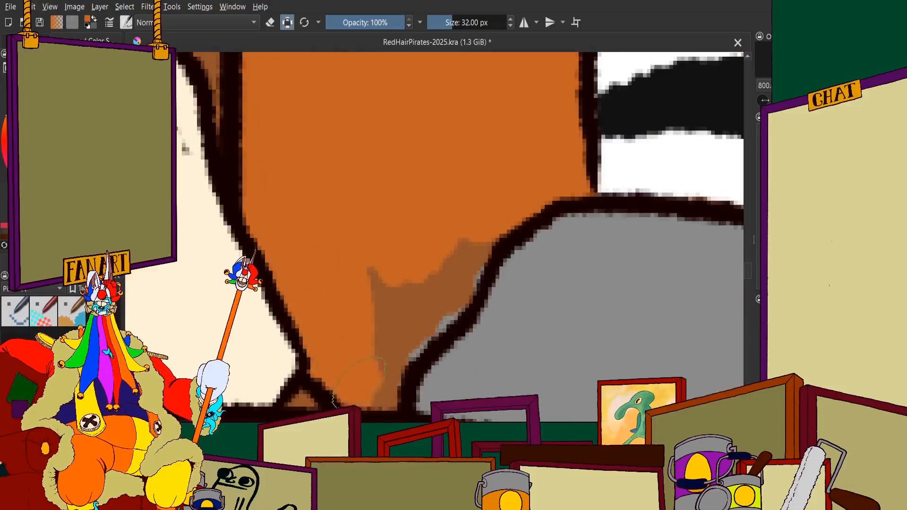
pyautogui.moveTo(378, 383); pyautogui.dragTo(422, 310)
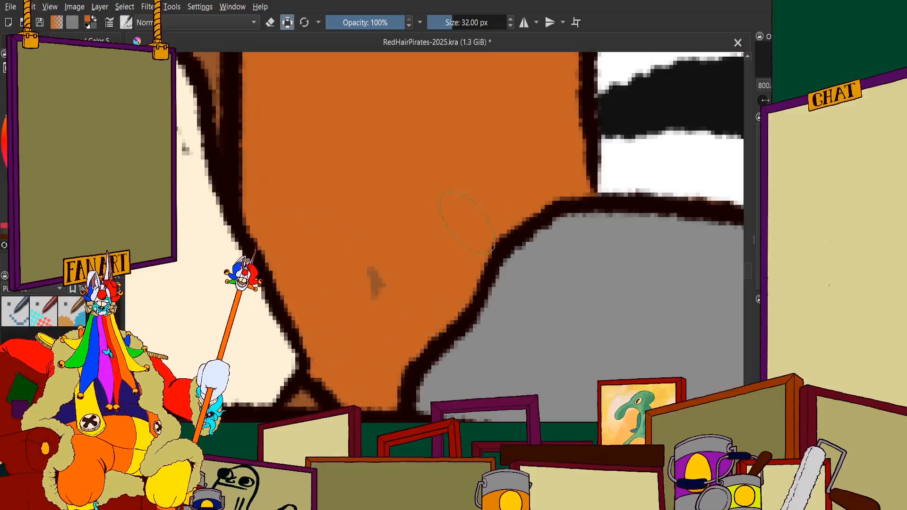
pyautogui.scroll(-4, 362, 299)
pyautogui.scroll(4, 358, 294)
pyautogui.moveTo(378, 283)
pyautogui.mouseDown()
pyautogui.moveTo(412, 245)
pyautogui.moveTo(370, 262)
pyautogui.moveTo(369, 220)
pyautogui.moveTo(440, 221)
pyautogui.moveTo(498, 201)
pyautogui.mouseUp()
pyautogui.moveTo(543, 161)
pyautogui.mouseDown()
pyautogui.moveTo(531, 294)
pyautogui.moveTo(521, 222)
pyautogui.moveTo(438, 281)
pyautogui.moveTo(277, 306)
pyautogui.moveTo(292, 261)
pyautogui.moveTo(224, 283)
pyautogui.mouseUp()
pyautogui.scroll(-6, 309, 323)
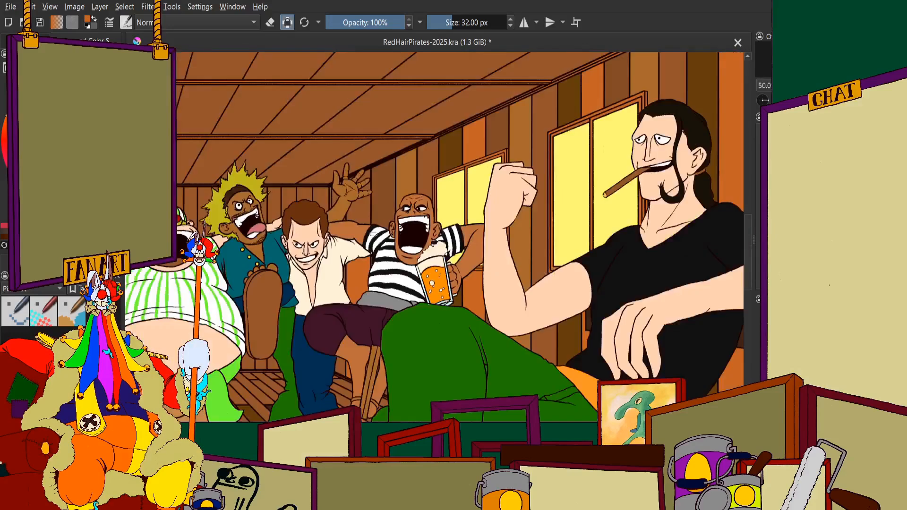
# Paint the thin wall sliver between the orange plank's edge line and the striped shirt, just below the sleeve
pyautogui.scroll(4, 321, 307)
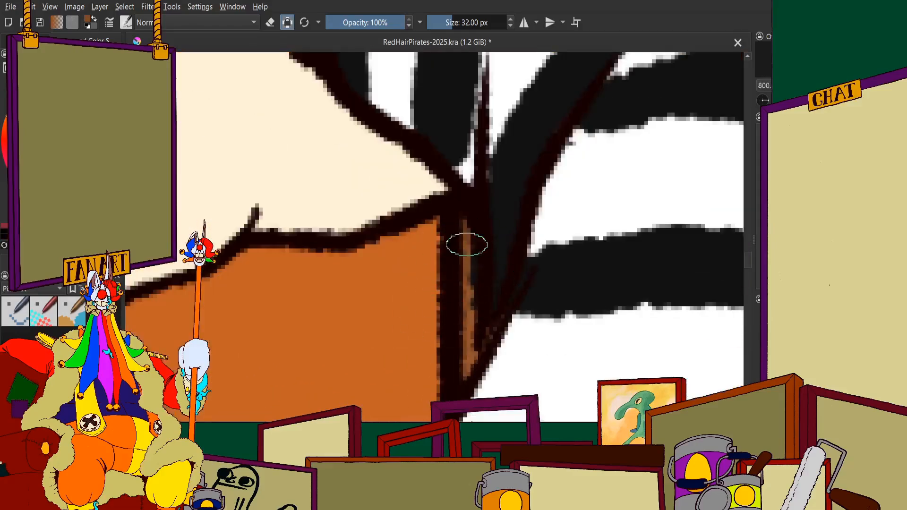
pyautogui.scroll(-6, 458, 317)
pyautogui.scroll(7, 456, 322)
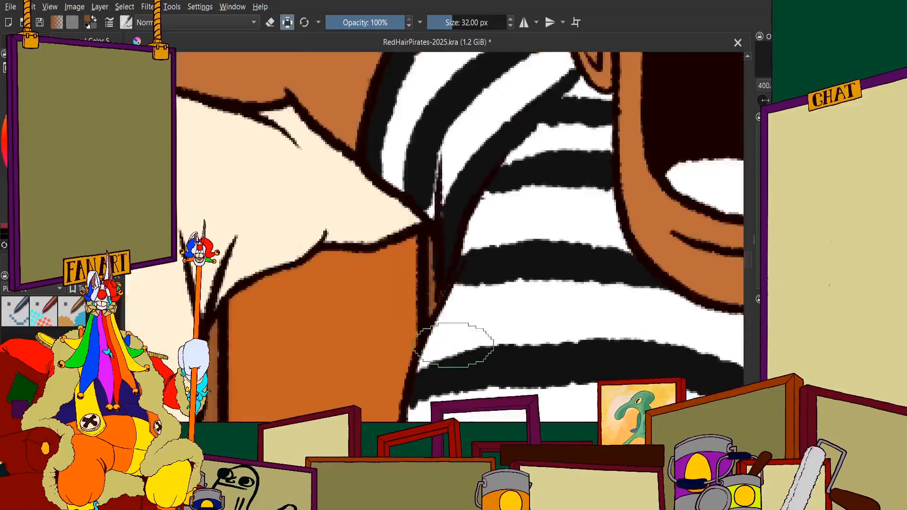
pyautogui.scroll(-1, 384, 226)
pyautogui.moveTo(394, 192); pyautogui.dragTo(399, 312)
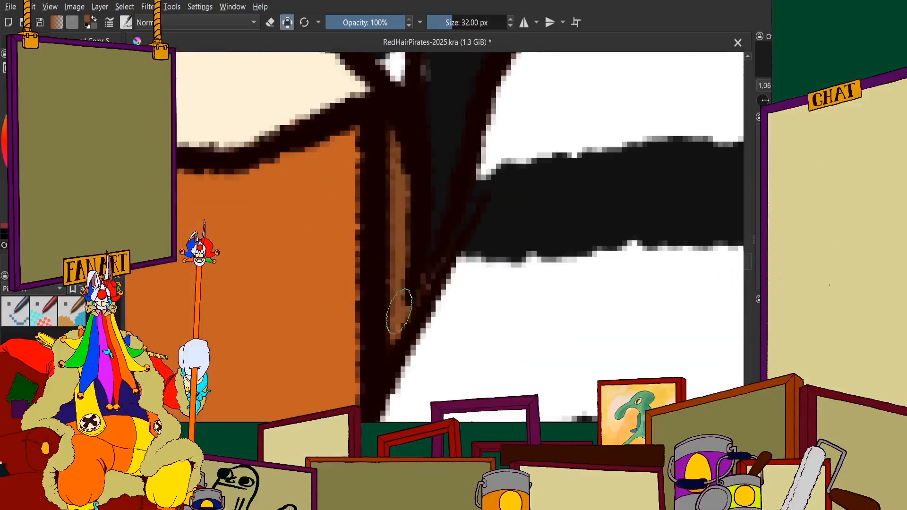
pyautogui.scroll(-10, 394, 295)
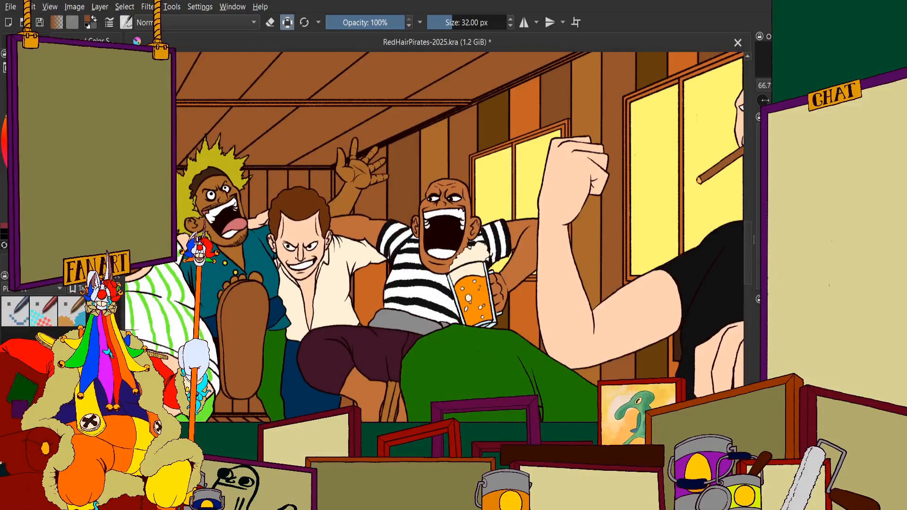
# Fill the wall plank piece below the raised hand orange, down to the bald man's outstretched arm
pyautogui.scroll(6, 393, 206)
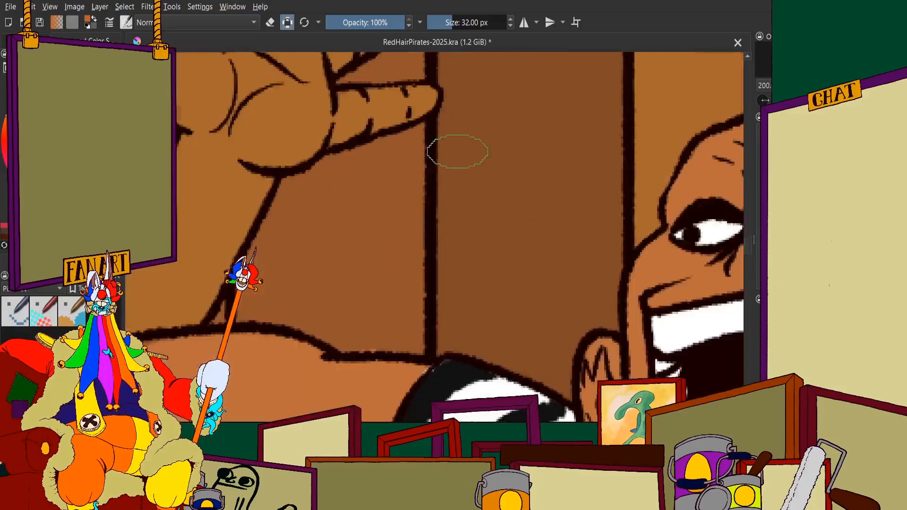
pyautogui.moveTo(371, 182)
pyautogui.mouseDown()
pyautogui.moveTo(304, 260)
pyautogui.moveTo(305, 206)
pyautogui.mouseUp()
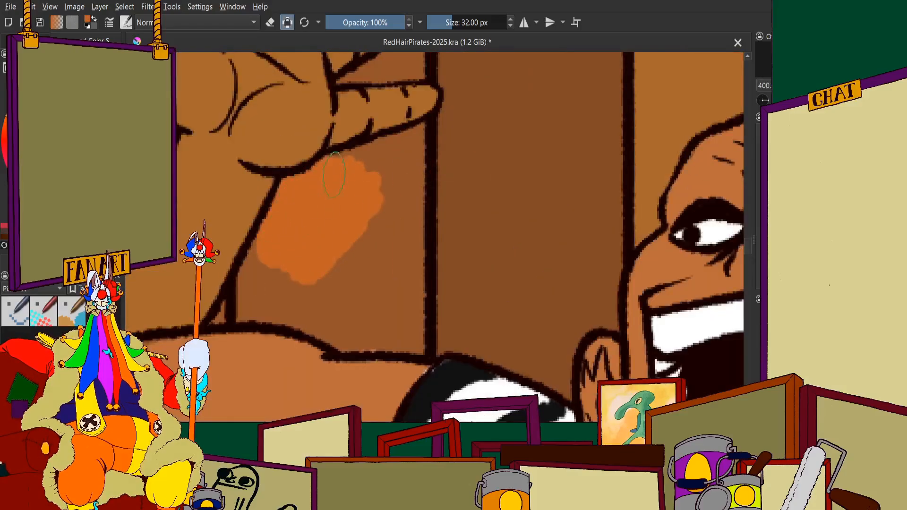
pyautogui.moveTo(427, 132)
pyautogui.mouseDown()
pyautogui.moveTo(409, 256)
pyautogui.moveTo(409, 170)
pyautogui.moveTo(359, 210)
pyautogui.moveTo(311, 301)
pyautogui.moveTo(276, 255)
pyautogui.mouseUp()
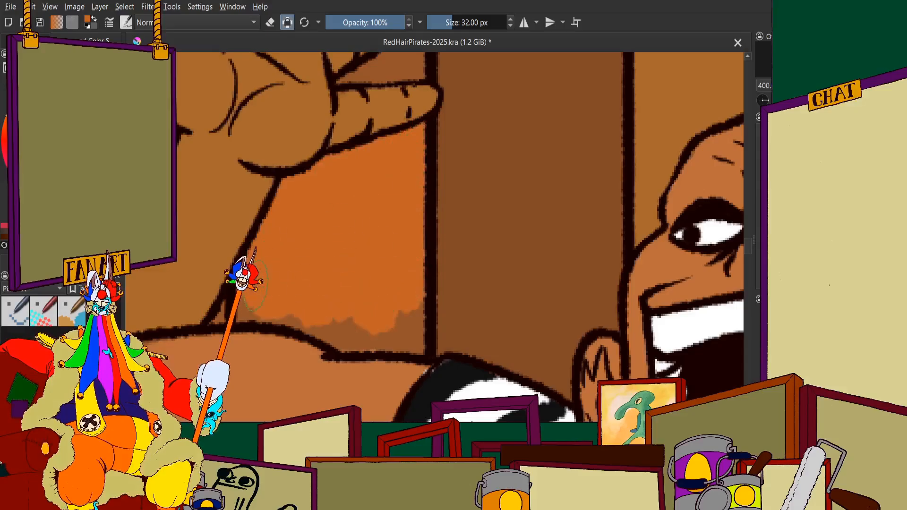
pyautogui.moveTo(295, 309); pyautogui.dragTo(274, 312)
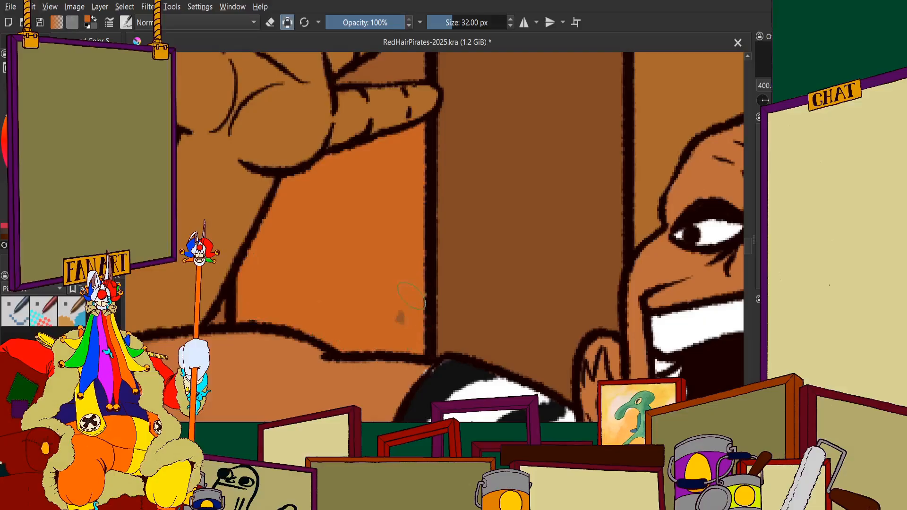
pyautogui.moveTo(411, 296); pyautogui.dragTo(400, 316)
pyautogui.scroll(-4, 347, 260)
pyautogui.scroll(6, 359, 210)
# Fill the plank gaps between the raised hand's fingers orange, up to the sloping ceiling trim
pyautogui.moveTo(410, 246)
pyautogui.mouseDown()
pyautogui.moveTo(449, 180)
pyautogui.moveTo(435, 276)
pyautogui.moveTo(396, 263)
pyautogui.moveTo(405, 244)
pyautogui.moveTo(380, 252)
pyautogui.mouseUp()
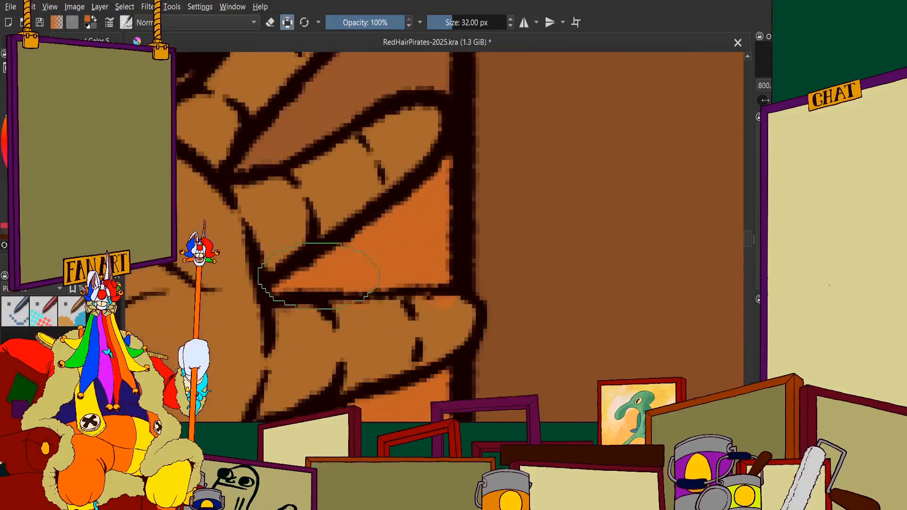
pyautogui.moveTo(331, 189); pyautogui.dragTo(341, 286)
pyautogui.moveTo(361, 187)
pyautogui.mouseDown()
pyautogui.moveTo(342, 183)
pyautogui.moveTo(292, 197)
pyautogui.moveTo(224, 272)
pyautogui.mouseUp()
pyautogui.moveTo(284, 245); pyautogui.dragTo(222, 265)
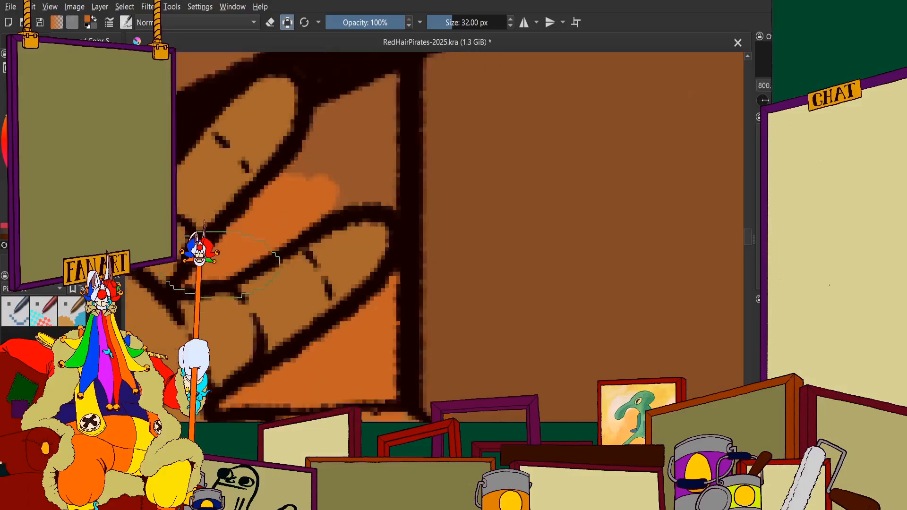
pyautogui.scroll(1, 222, 264)
pyautogui.moveTo(263, 202)
pyautogui.mouseDown()
pyautogui.moveTo(333, 142)
pyautogui.moveTo(415, 172)
pyautogui.moveTo(385, 250)
pyautogui.moveTo(337, 248)
pyautogui.mouseUp()
pyautogui.scroll(-12, 330, 222)
pyautogui.scroll(2, 213, 231)
pyautogui.scroll(1, 472, 189)
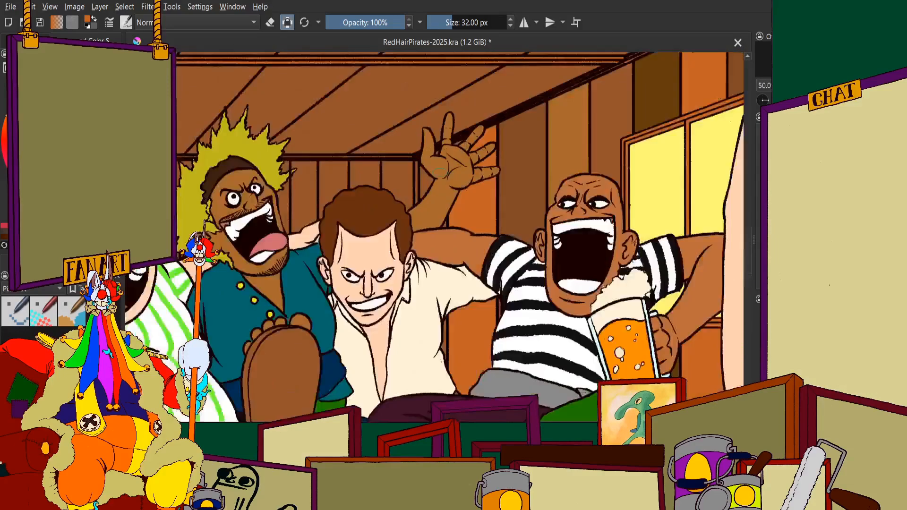
# Paint the narrow vertical corner trim between the back wall and the raised arm orange
pyautogui.scroll(1, 440, 170)
pyautogui.scroll(-2, 436, 169)
pyautogui.scroll(5, 431, 167)
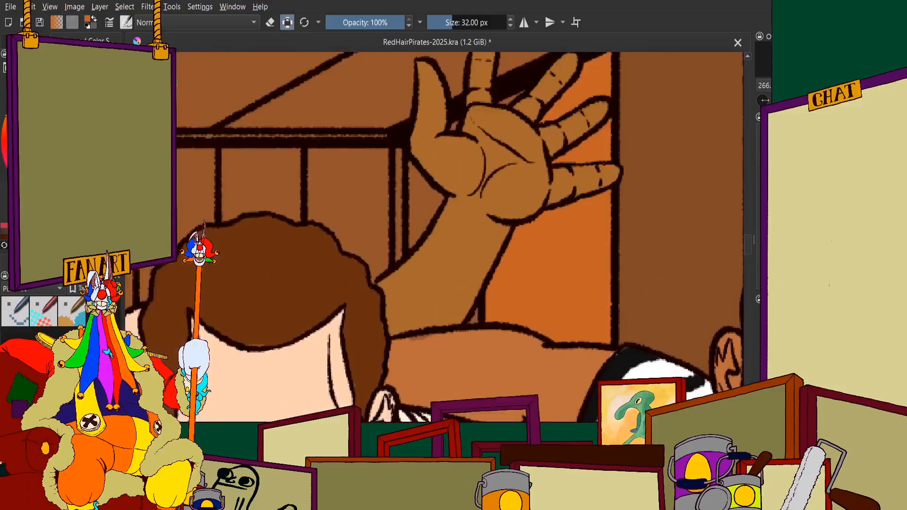
pyautogui.scroll(3, 345, 171)
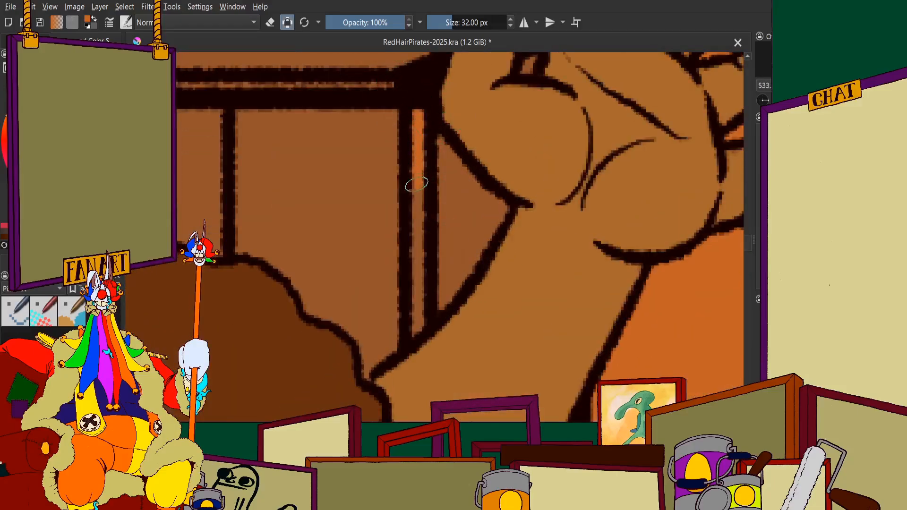
pyautogui.scroll(-10, 409, 291)
pyautogui.scroll(10, 315, 225)
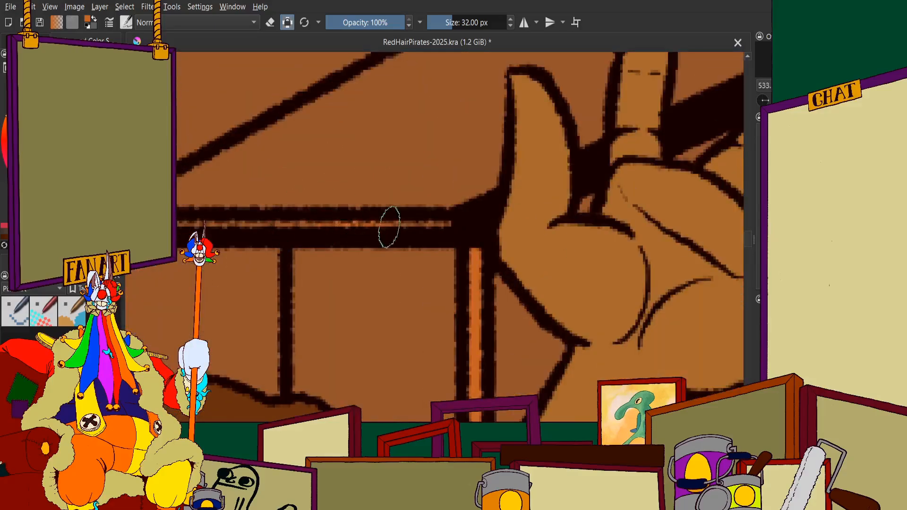
pyautogui.moveTo(389, 226); pyautogui.dragTo(430, 227)
pyautogui.scroll(-4, 425, 203)
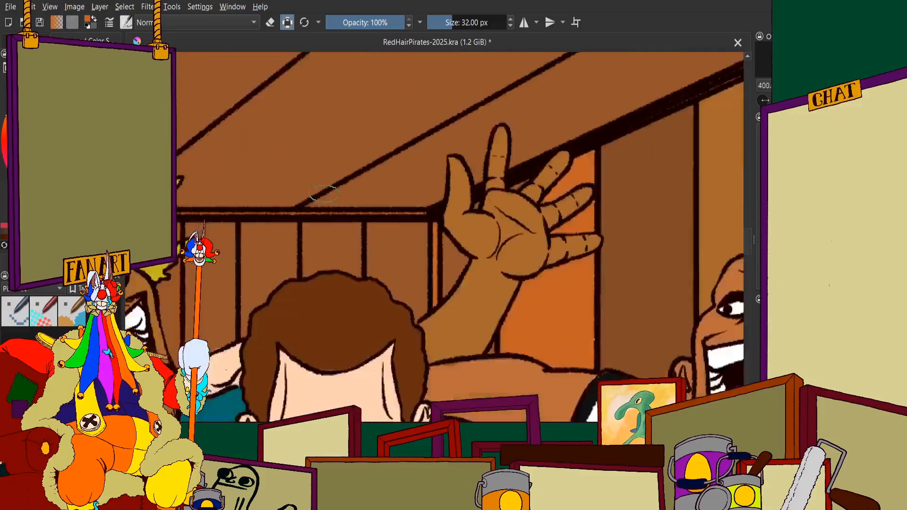
# Paint the thin horizontal trim under the ceiling orange from the wall corner to the shouting man's spiky hair
pyautogui.scroll(4, 309, 200)
pyautogui.moveTo(265, 236); pyautogui.dragTo(451, 239)
pyautogui.scroll(-3, 470, 227)
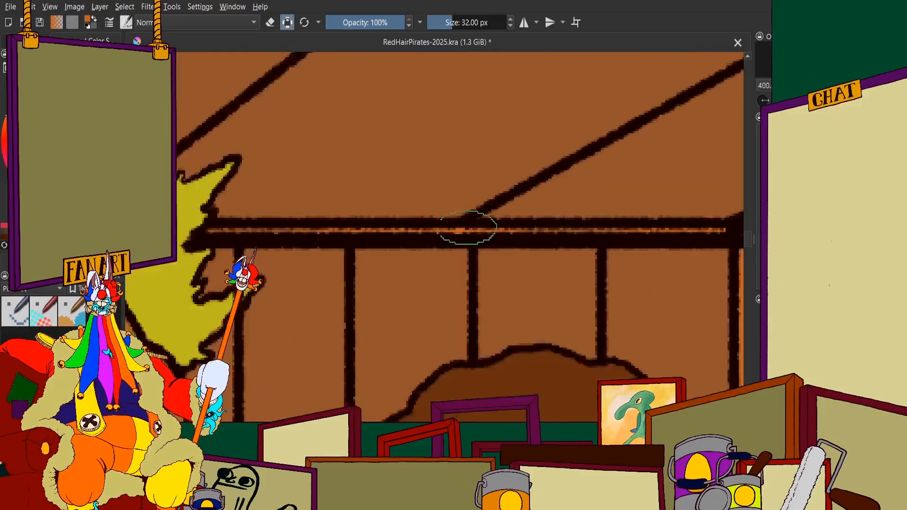
pyautogui.scroll(3, 397, 249)
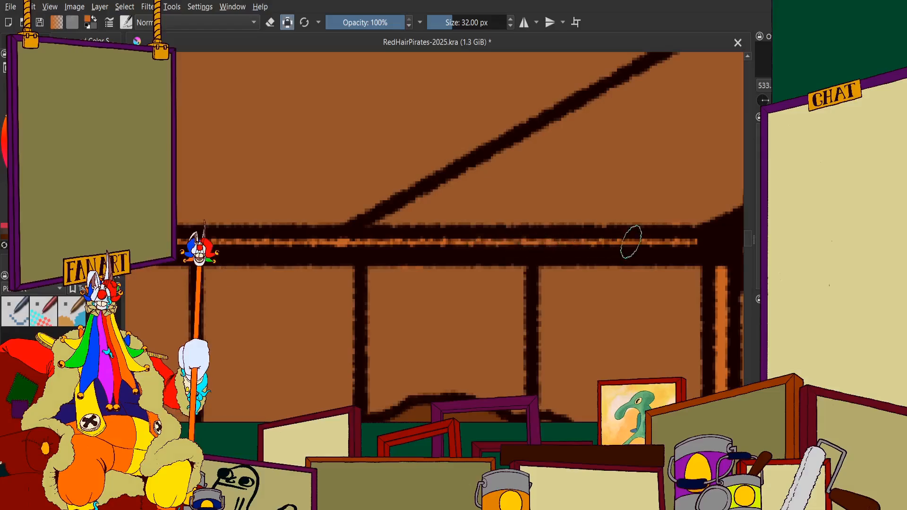
pyautogui.scroll(-2, 680, 236)
pyautogui.scroll(2, 342, 207)
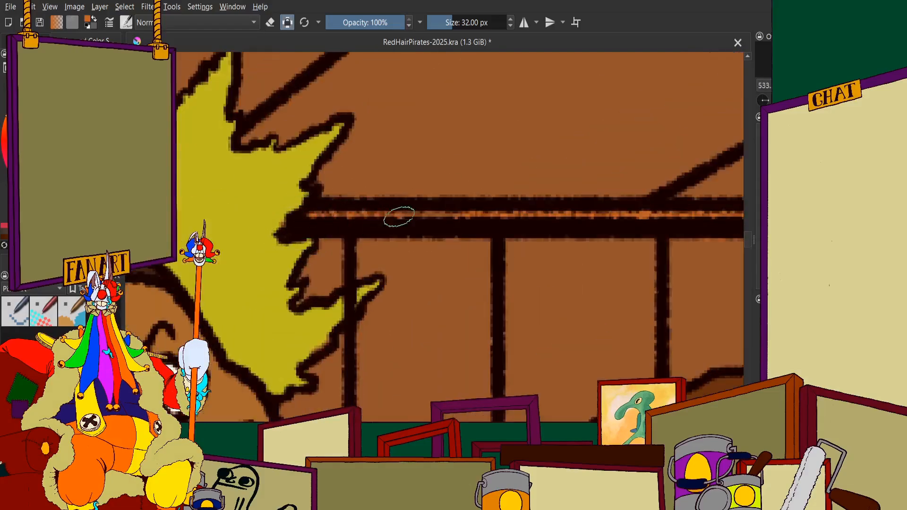
pyautogui.scroll(-2, 399, 216)
# Continue the orange along the horizontal ceiling trim from the far side of the spiky hair to the bright yellow hair
pyautogui.scroll(3, 312, 240)
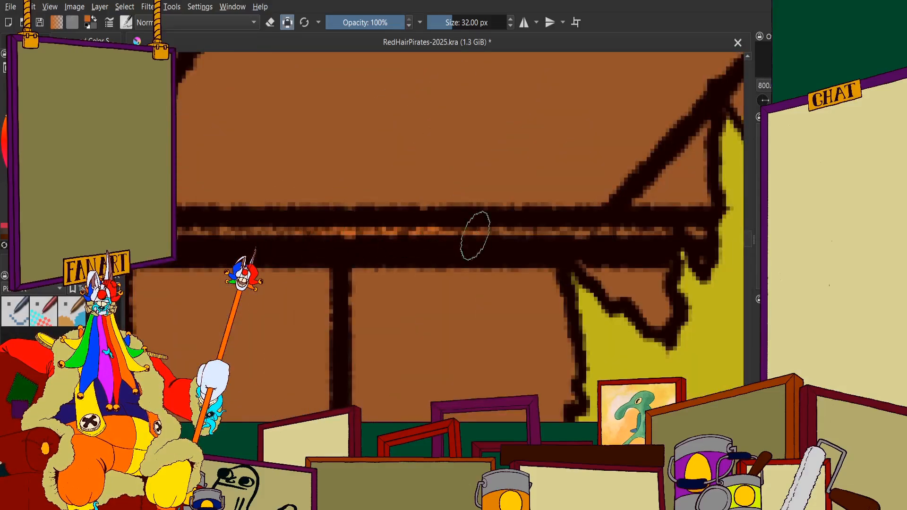
pyautogui.scroll(-2, 348, 228)
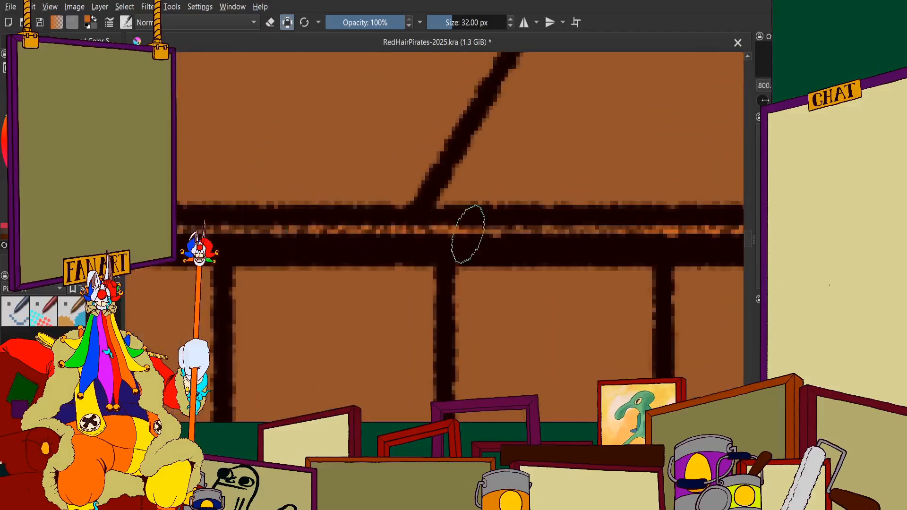
pyautogui.scroll(-2, 663, 235)
pyautogui.scroll(2, 365, 228)
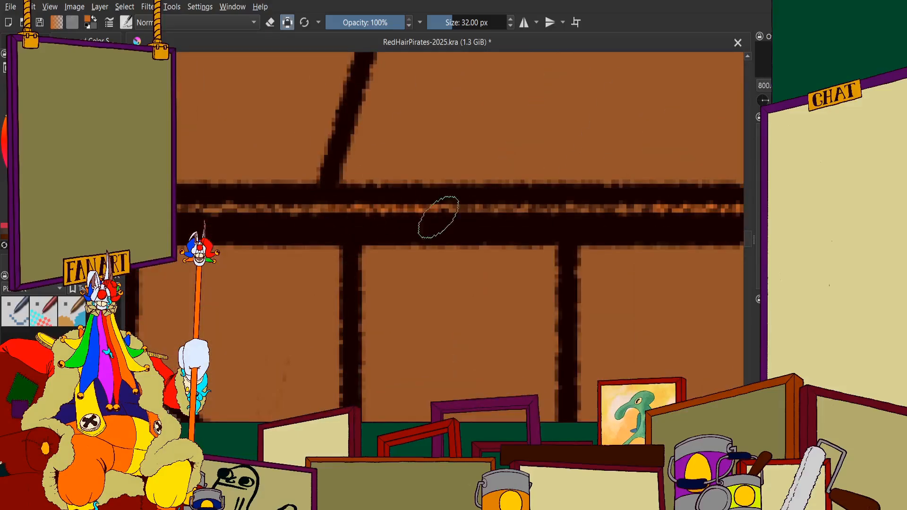
pyautogui.scroll(-1, 324, 190)
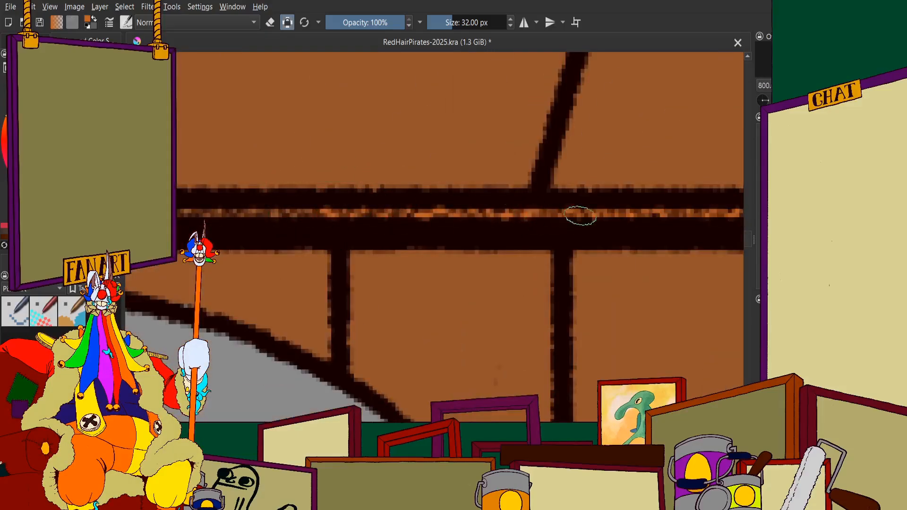
pyautogui.scroll(-1, 580, 215)
pyautogui.scroll(1, 269, 211)
pyautogui.scroll(-1, 553, 216)
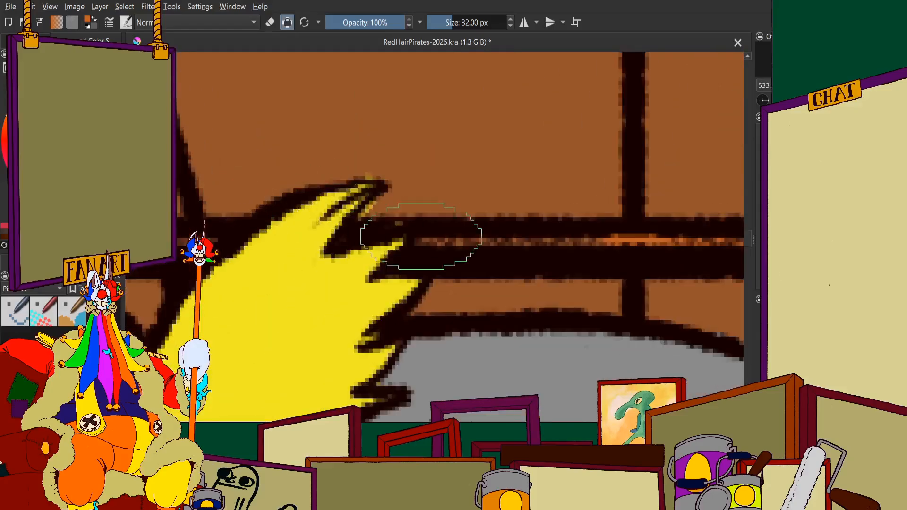
# Paint the horizontal ceiling trim orange on the other side of the bright yellow hair, up to the olive arch
pyautogui.scroll(-1, 492, 195)
pyautogui.scroll(4, 350, 236)
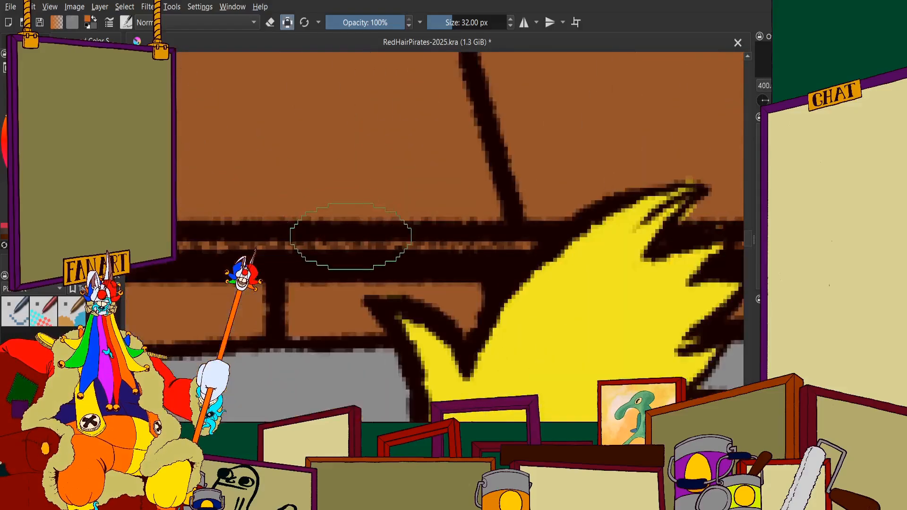
pyautogui.moveTo(332, 252); pyautogui.dragTo(585, 254)
pyautogui.scroll(-2, 586, 250)
pyautogui.scroll(2, 324, 239)
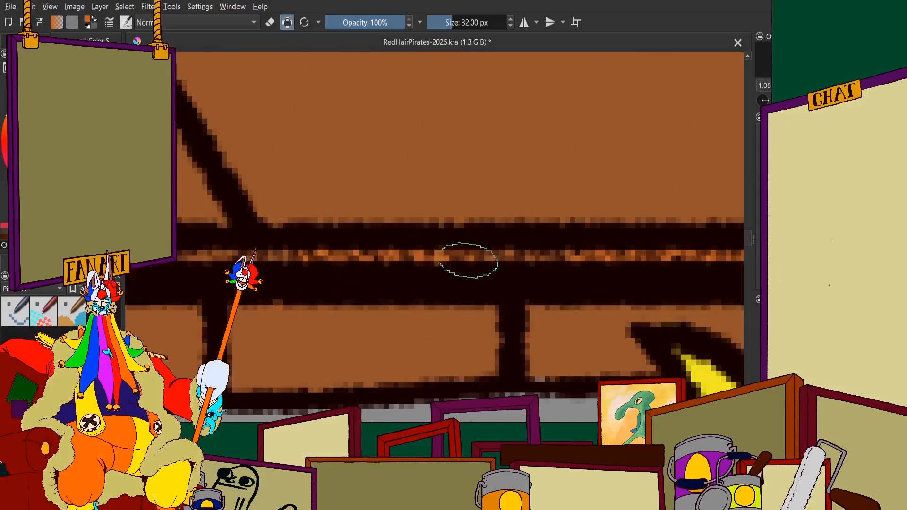
pyautogui.scroll(-1, 340, 265)
pyautogui.scroll(3, 305, 247)
pyautogui.scroll(-2, 550, 251)
pyautogui.scroll(2, 294, 241)
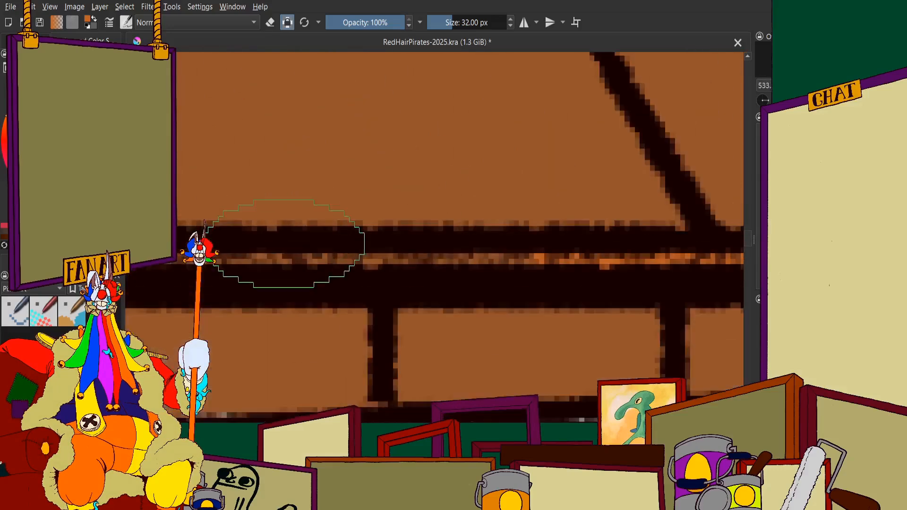
pyautogui.moveTo(238, 260); pyautogui.dragTo(573, 279)
pyautogui.scroll(-2, 588, 272)
pyautogui.scroll(2, 281, 248)
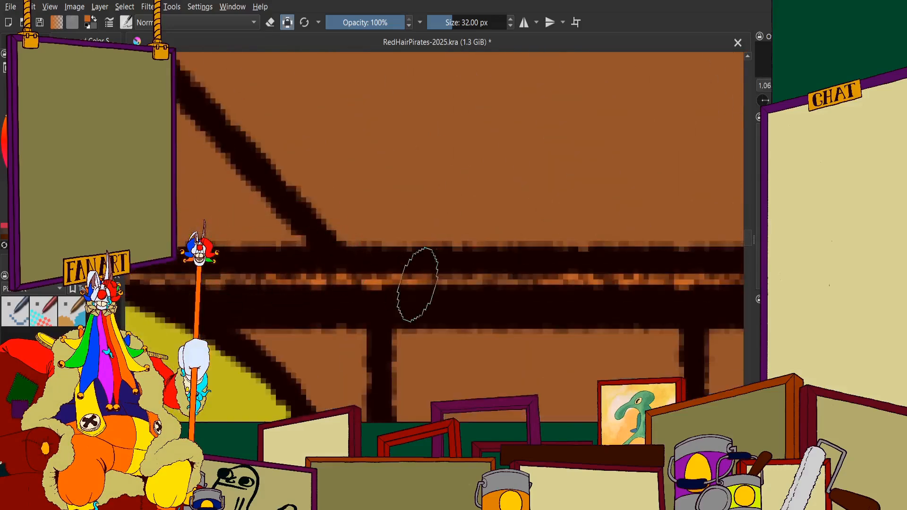
# Continue the orange along the thin ceiling trim behind the cutlass's olive guard and raised fist, toward the guard's curled end
pyautogui.scroll(-1, 410, 265)
pyautogui.scroll(2, 373, 265)
pyautogui.scroll(-2, 398, 303)
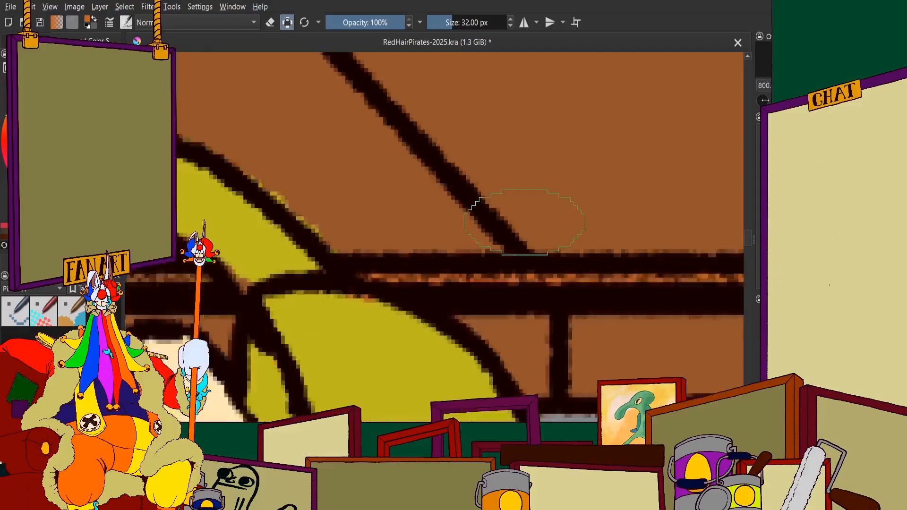
pyautogui.scroll(1, 280, 227)
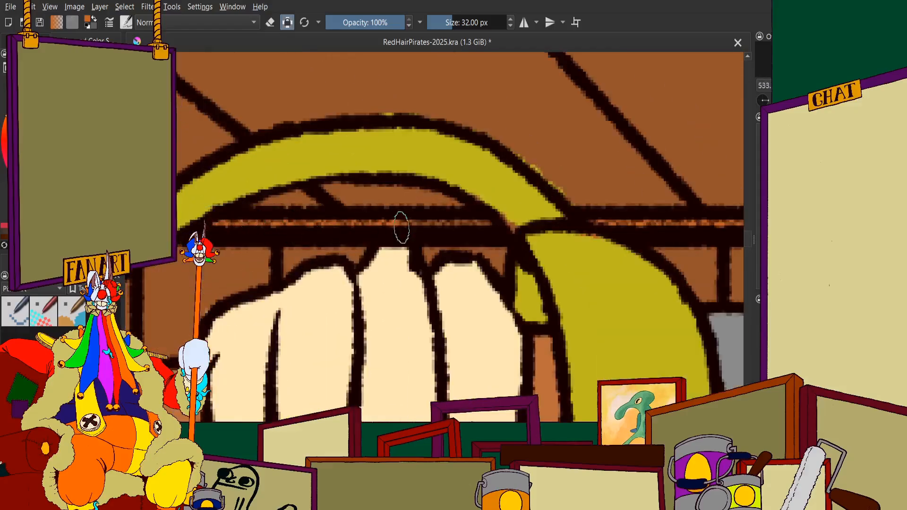
pyautogui.scroll(-3, 447, 204)
pyautogui.scroll(4, 218, 209)
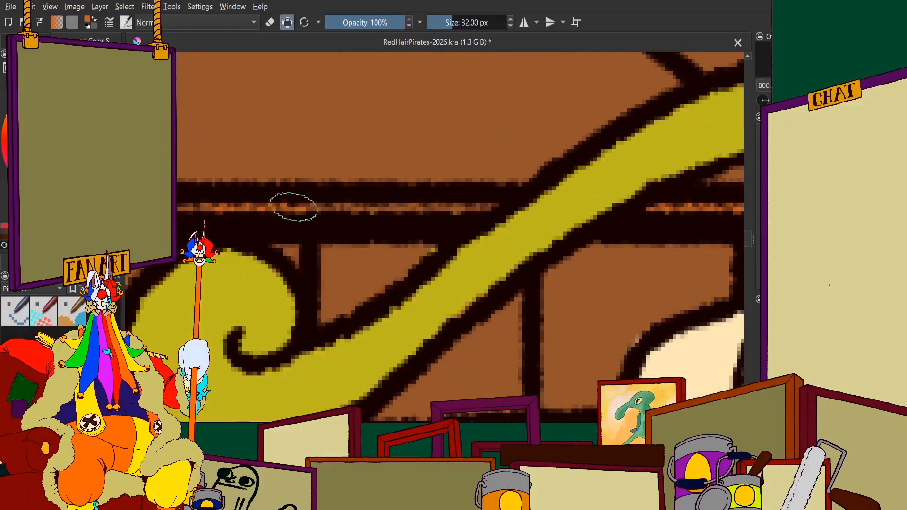
pyautogui.scroll(-3, 464, 212)
pyautogui.scroll(2, 423, 148)
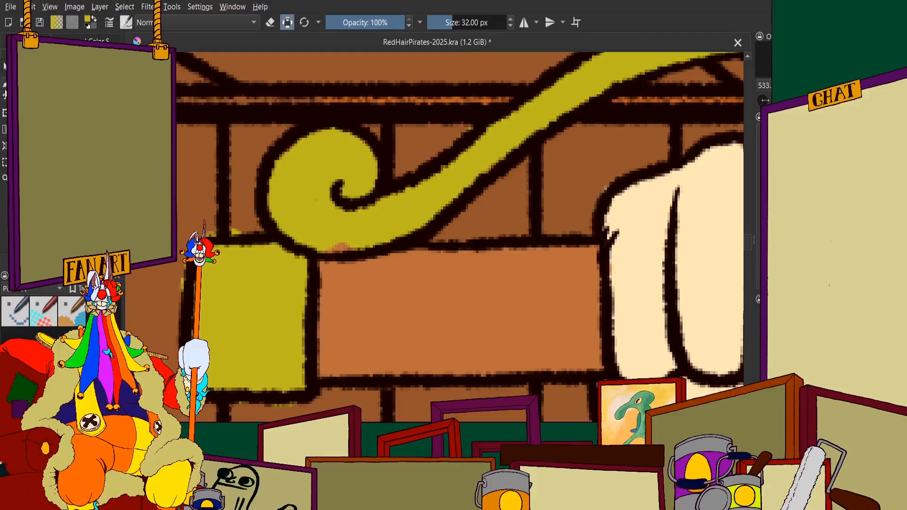
# Touch up the cutlass's curled hand guard with its olive colour where orange strayed over it
pyautogui.scroll(3, 263, 259)
pyautogui.scroll(-3, 263, 260)
pyautogui.scroll(2, 461, 169)
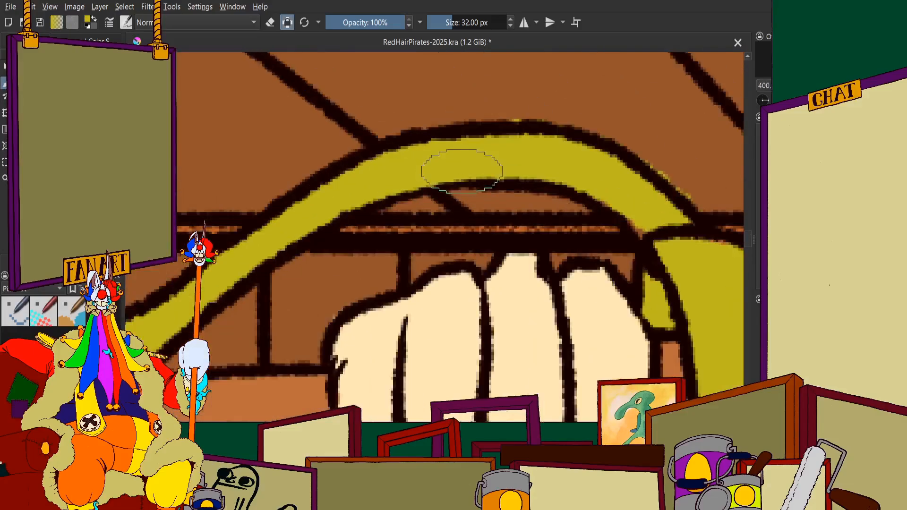
pyautogui.scroll(-8, 307, 191)
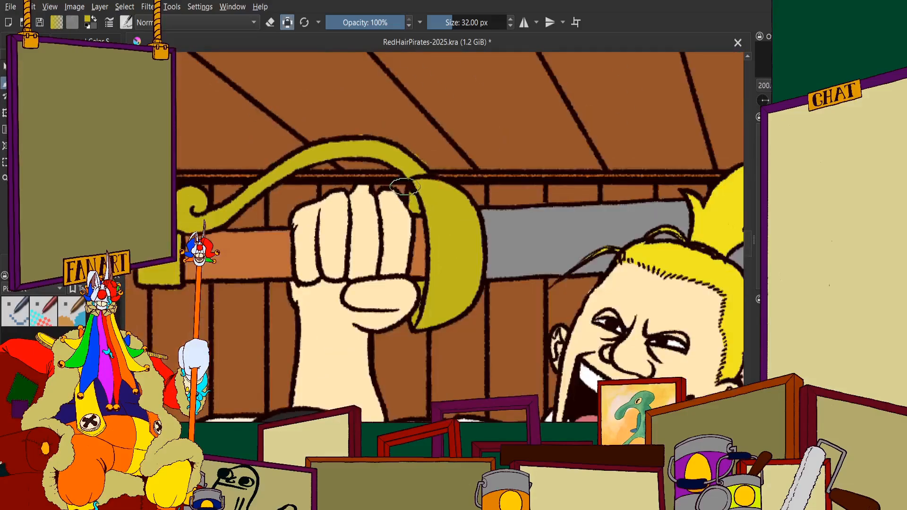
pyautogui.scroll(3, 307, 191)
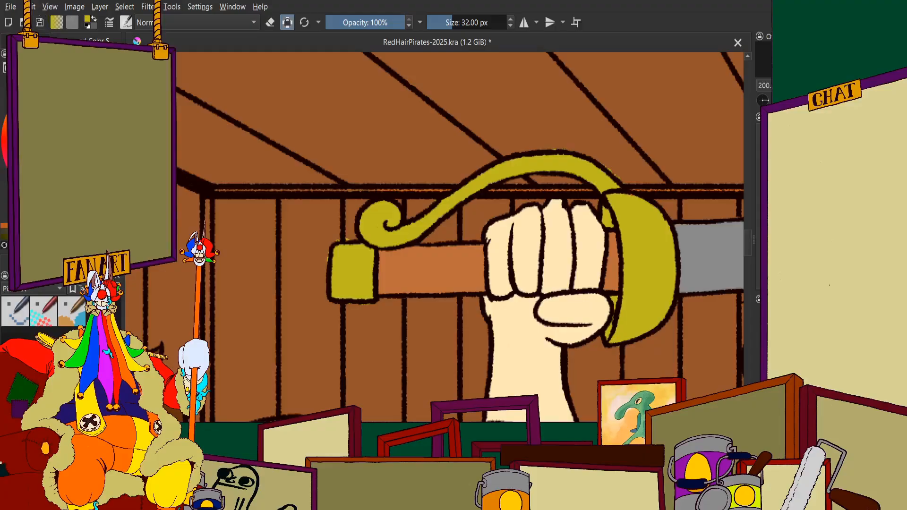
# Paint the rest of the thin ceiling trim orange from the cutlass's curl to the far corner of the back wall
pyautogui.keyDown('ctrl'); pyautogui.click(325, 191); pyautogui.keyUp('ctrl')
pyautogui.scroll(4, 326, 192)
pyautogui.scroll(-3, 359, 158)
pyautogui.scroll(4, 428, 148)
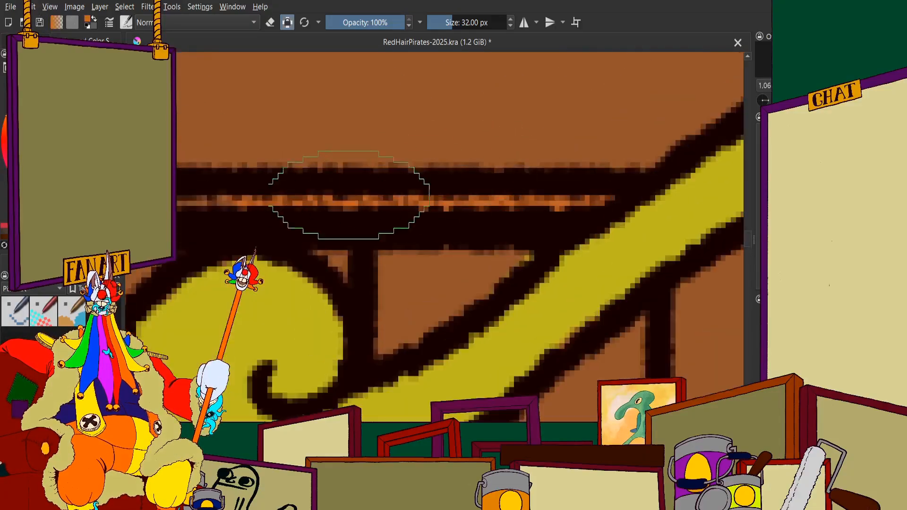
pyautogui.scroll(-6, 305, 185)
pyautogui.scroll(5, 218, 179)
pyautogui.moveTo(349, 231); pyautogui.dragTo(694, 242)
pyautogui.scroll(-3, 437, 208)
pyautogui.scroll(2, 367, 204)
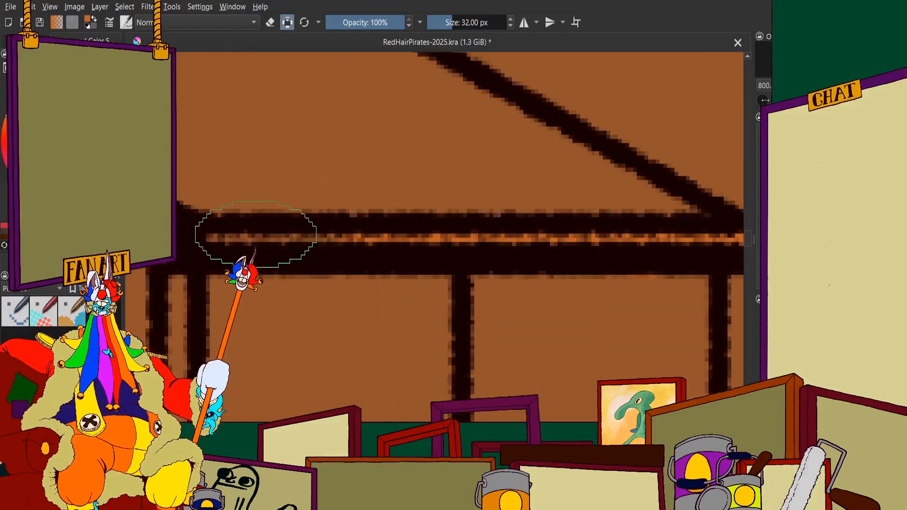
pyautogui.scroll(-8, 197, 241)
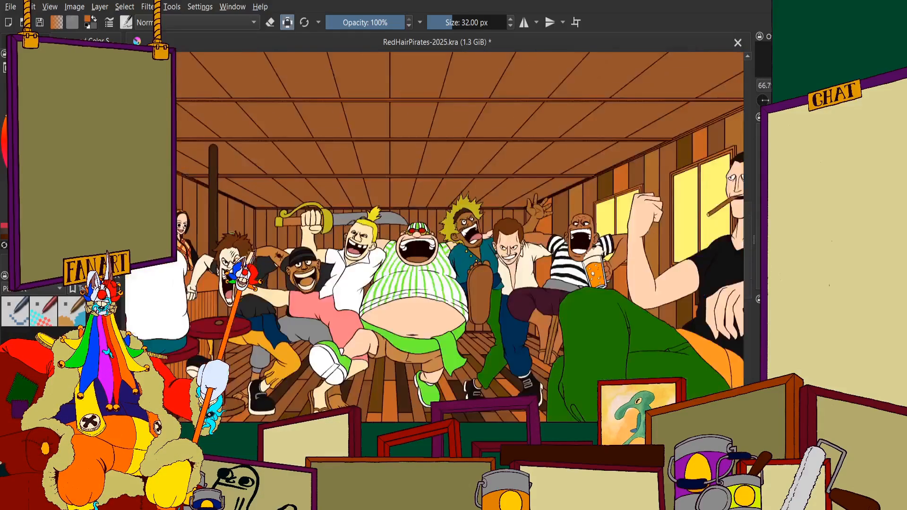
# Paint the back wall's vertical corner trim orange beside the cutlass, down to the shouting man's spiky brown hair
pyautogui.scroll(6, 330, 117)
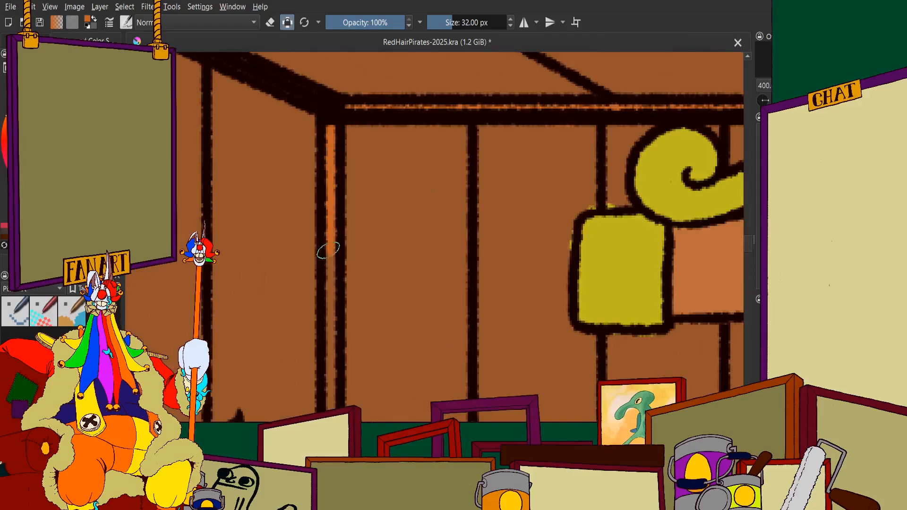
pyautogui.scroll(-6, 330, 350)
pyautogui.scroll(7, 344, 130)
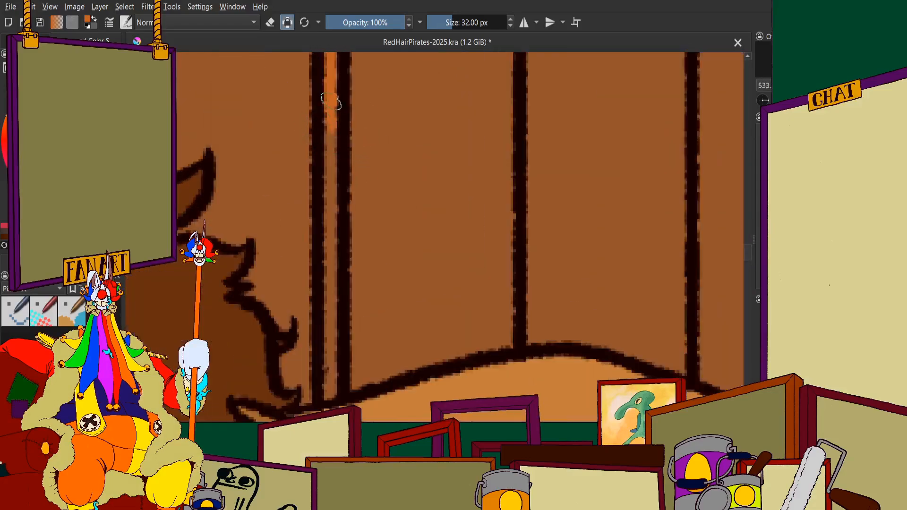
pyautogui.moveTo(331, 102); pyautogui.dragTo(333, 339)
pyautogui.scroll(-7, 315, 327)
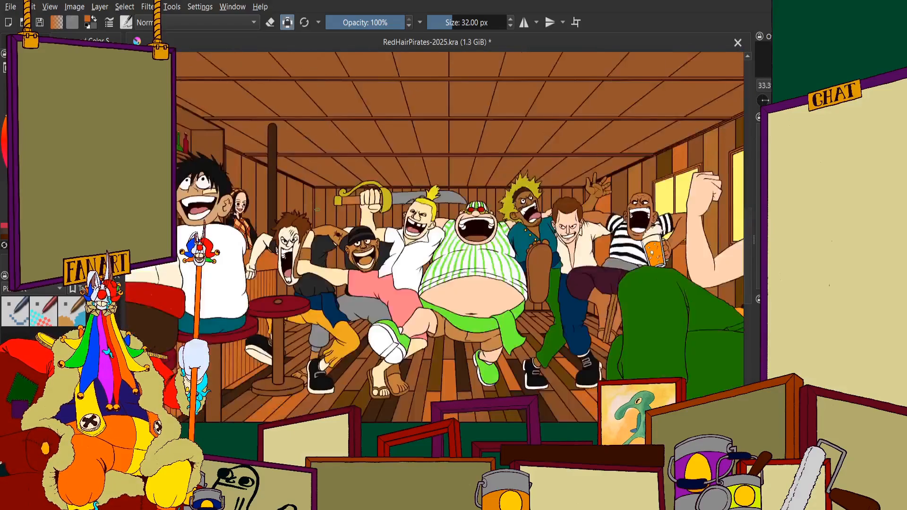
# Check the whole tavern scene for wall and trim parts that still need recolouring
pyautogui.scroll(4, 309, 321)
pyautogui.scroll(-4, 351, 231)
pyautogui.scroll(3, 363, 134)
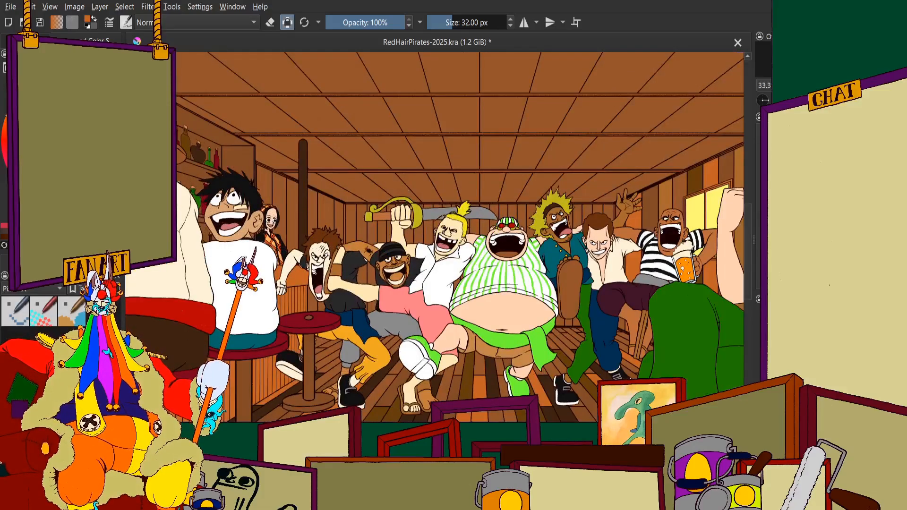
pyautogui.scroll(4, 300, 265)
pyautogui.scroll(-1, 338, 301)
pyautogui.scroll(-6, 338, 301)
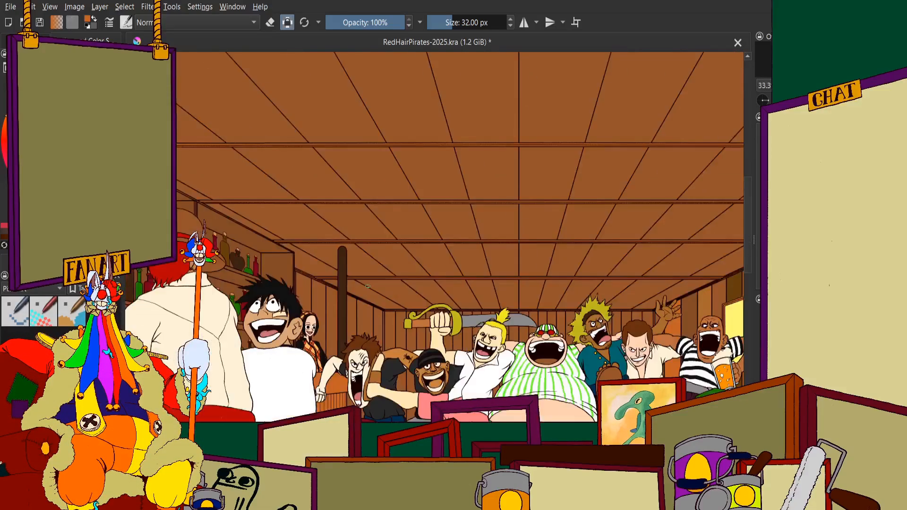
pyautogui.scroll(2, 438, 289)
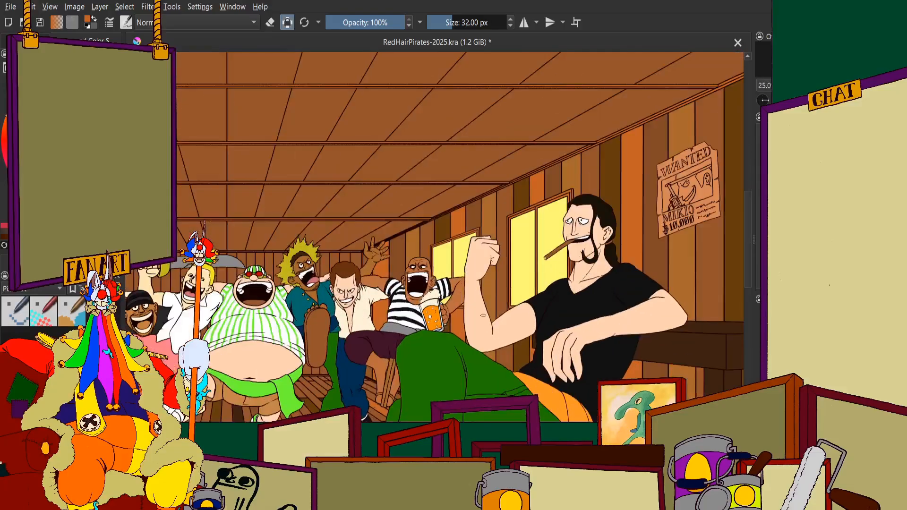
pyautogui.scroll(3, 394, 281)
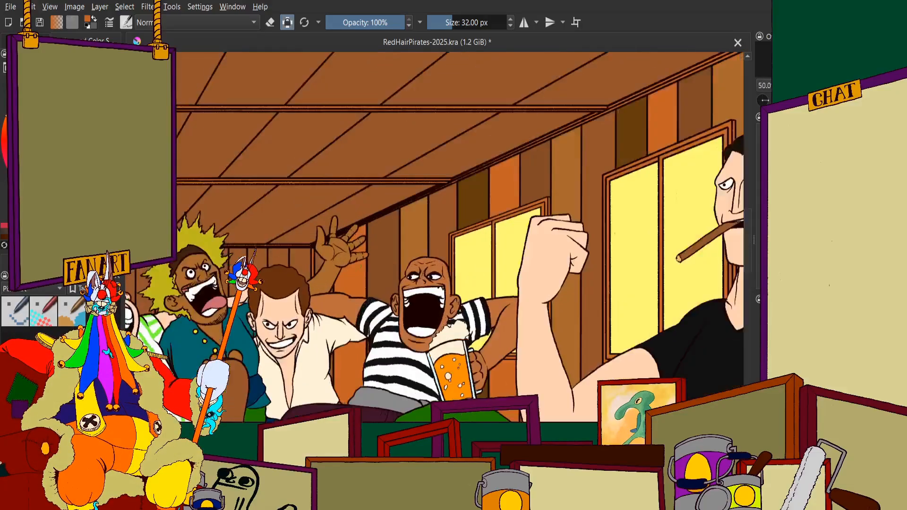
pyautogui.scroll(-1, 393, 280)
# Paint the plank gaps between the orange corner trim, the raised arm and its thumb dark brown
pyautogui.scroll(3, 361, 276)
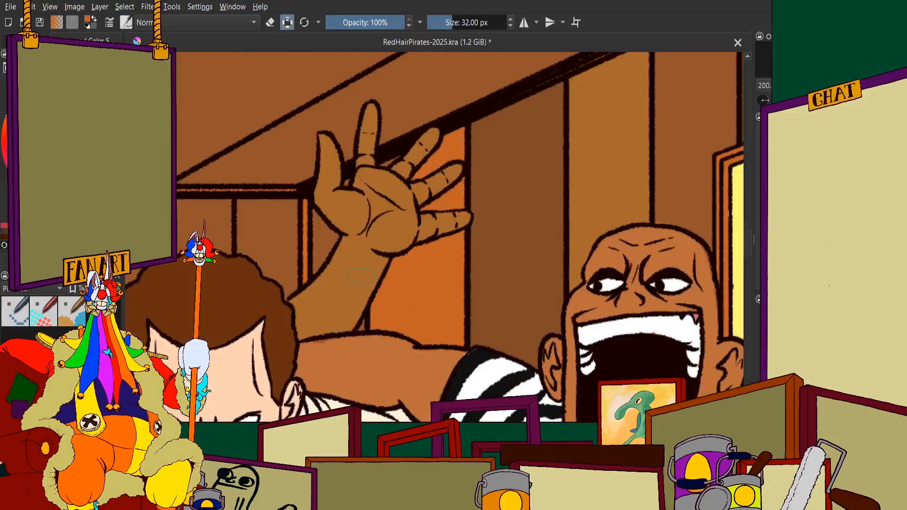
pyautogui.scroll(-1, 283, 142)
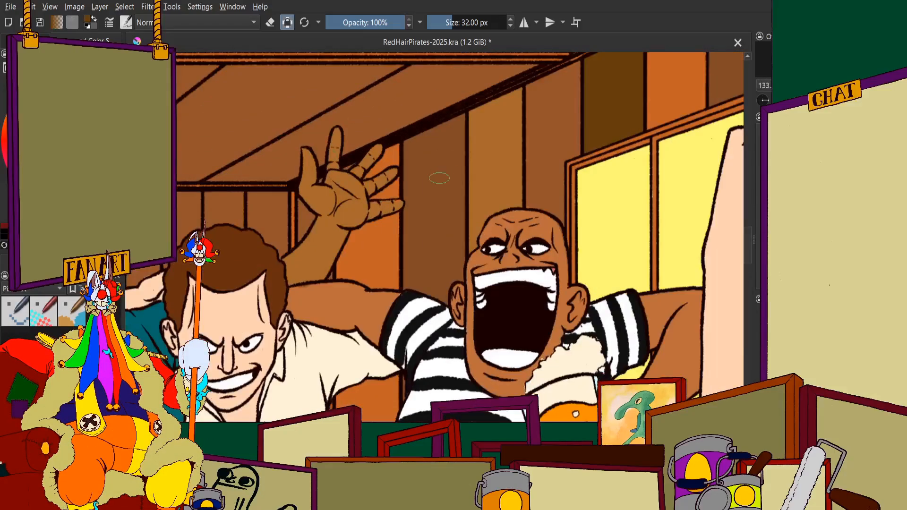
pyautogui.scroll(-1, 439, 178)
pyautogui.scroll(6, 336, 182)
pyautogui.moveTo(357, 193)
pyautogui.mouseDown()
pyautogui.moveTo(384, 189)
pyautogui.moveTo(324, 98)
pyautogui.moveTo(337, 270)
pyautogui.moveTo(324, 331)
pyautogui.mouseUp()
pyautogui.moveTo(346, 287); pyautogui.dragTo(360, 274)
pyautogui.scroll(-4, 355, 263)
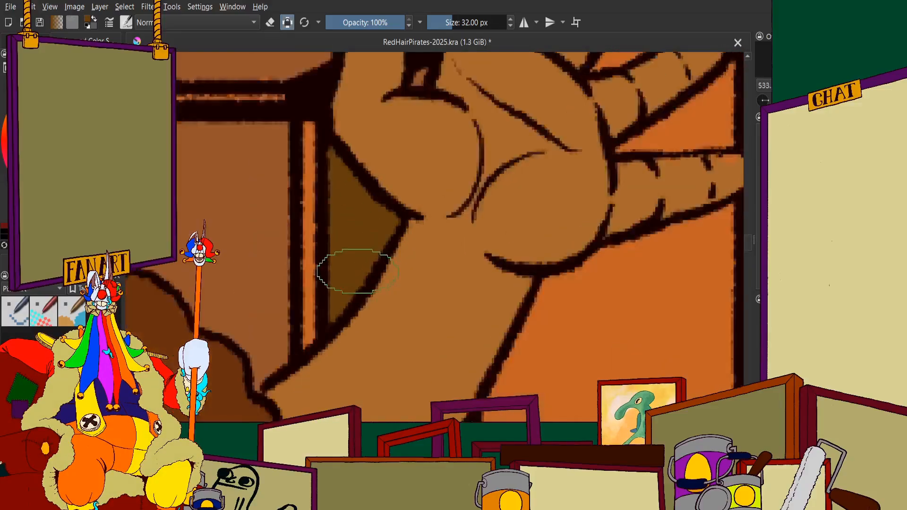
pyautogui.scroll(6, 337, 282)
pyautogui.scroll(-6, 323, 283)
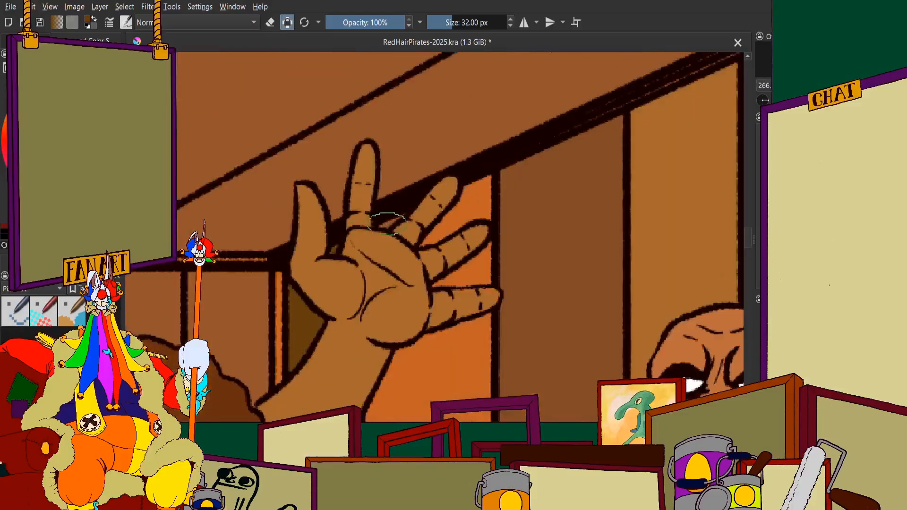
pyautogui.scroll(5, 347, 167)
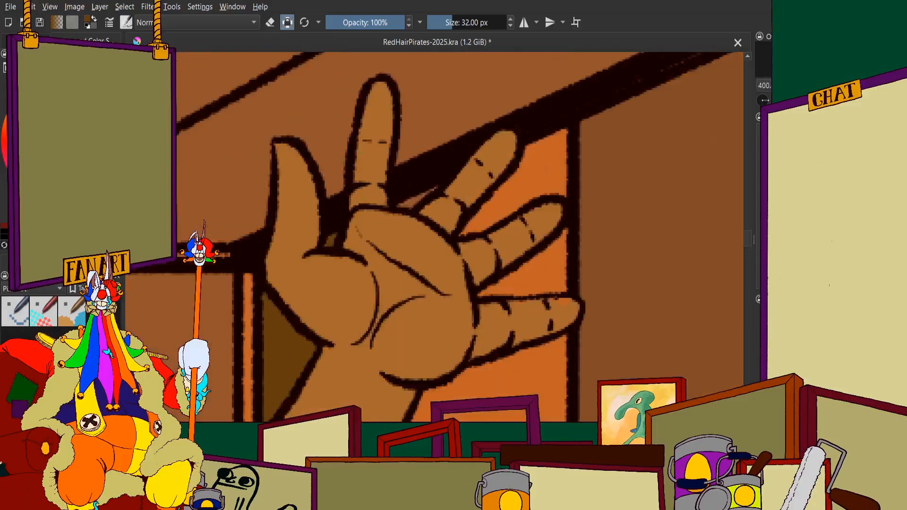
# Paint the small wall sliver between the raised hand's fingers orange to match the plank behind it
pyautogui.scroll(3, 415, 193)
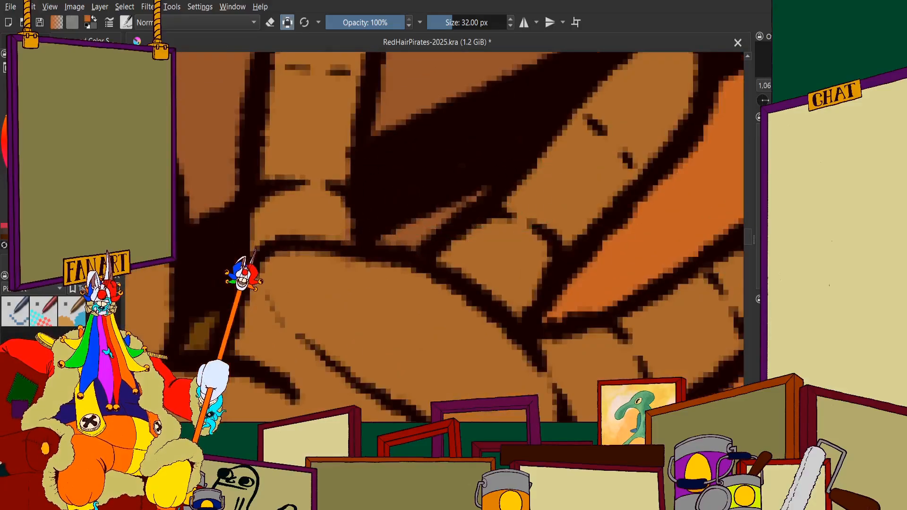
pyautogui.moveTo(479, 194); pyautogui.dragTo(415, 238)
pyautogui.scroll(-8, 376, 232)
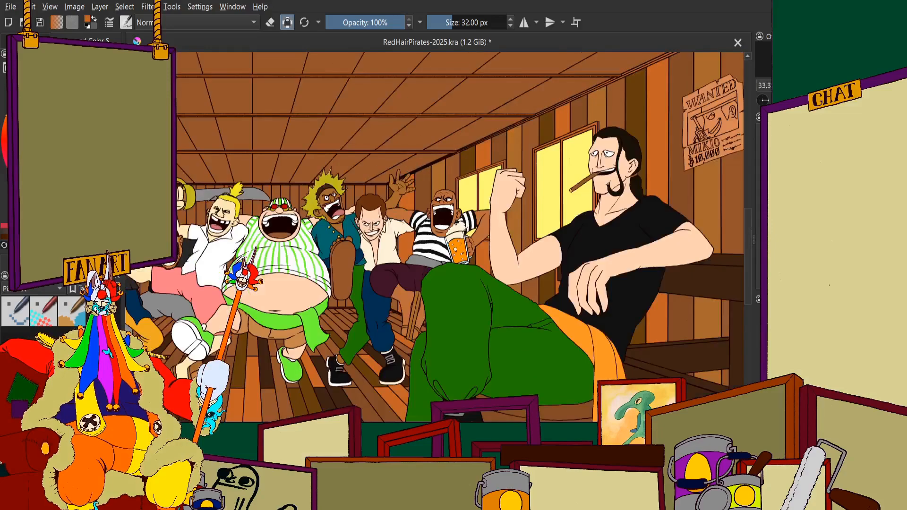
# Paint the lower part of the narrow wall strip between the cream shirt and the orange plank dark brown
pyautogui.scroll(3, 355, 237)
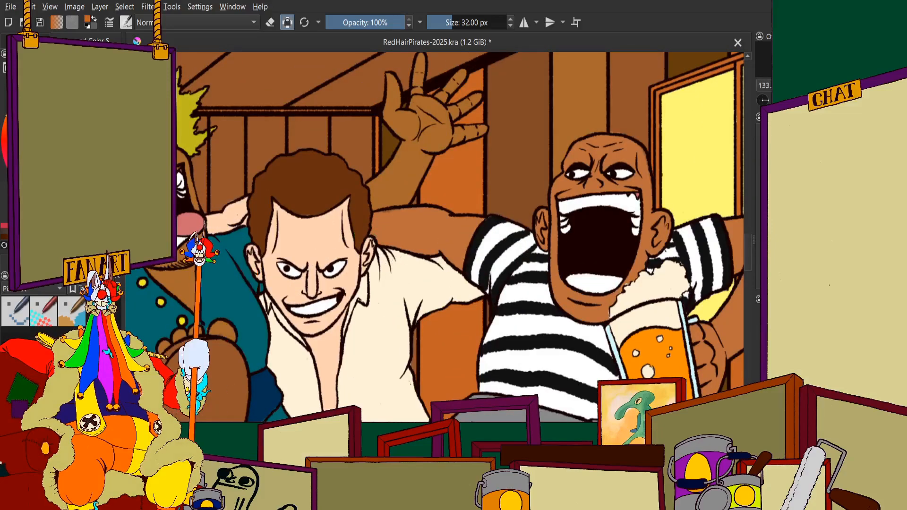
pyautogui.scroll(-2, 396, 227)
pyautogui.scroll(6, 415, 255)
pyautogui.moveTo(430, 244); pyautogui.dragTo(412, 360)
pyautogui.scroll(-6, 415, 270)
pyautogui.scroll(6, 415, 270)
pyautogui.moveTo(407, 238); pyautogui.dragTo(416, 332)
pyautogui.scroll(-6, 410, 279)
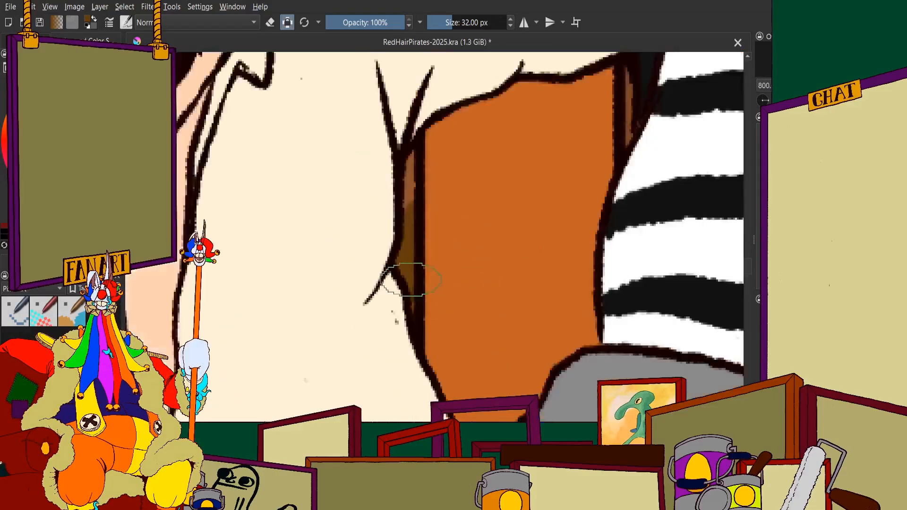
# Extend the dark brown up the narrow strip beside the orange plank to the cream shirt's sleeve
pyautogui.scroll(7, 411, 194)
pyautogui.moveTo(404, 172)
pyautogui.mouseDown()
pyautogui.moveTo(410, 83)
pyautogui.moveTo(393, 135)
pyautogui.moveTo(402, 266)
pyautogui.mouseUp()
pyautogui.scroll(-8, 401, 266)
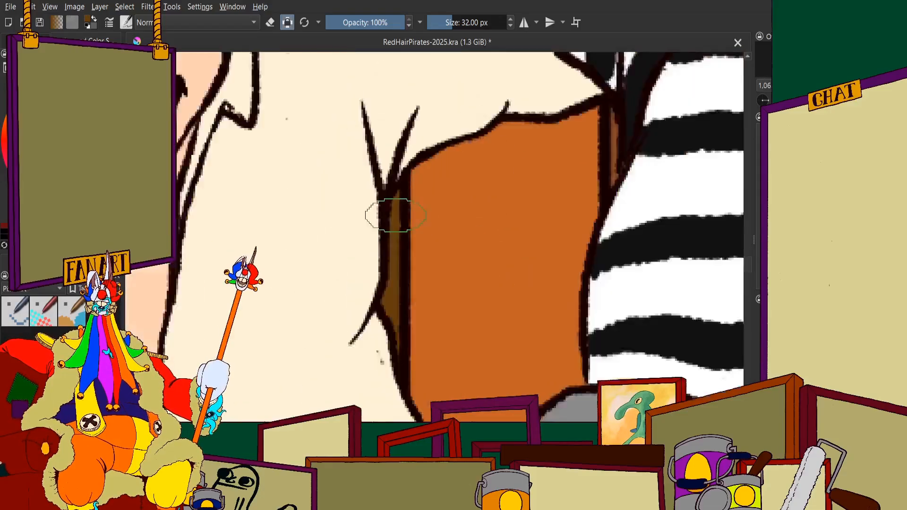
pyautogui.scroll(5, 441, 241)
pyautogui.scroll(3, 441, 241)
pyautogui.moveTo(440, 231)
pyautogui.mouseDown()
pyautogui.moveTo(398, 149)
pyautogui.moveTo(367, 141)
pyautogui.moveTo(346, 147)
pyautogui.moveTo(327, 219)
pyautogui.moveTo(342, 106)
pyautogui.moveTo(328, 78)
pyautogui.moveTo(425, 134)
pyautogui.mouseUp()
pyautogui.moveTo(418, 261)
pyautogui.mouseDown()
pyautogui.moveTo(431, 344)
pyautogui.moveTo(361, 314)
pyautogui.moveTo(402, 321)
pyautogui.moveTo(309, 283)
pyautogui.mouseUp()
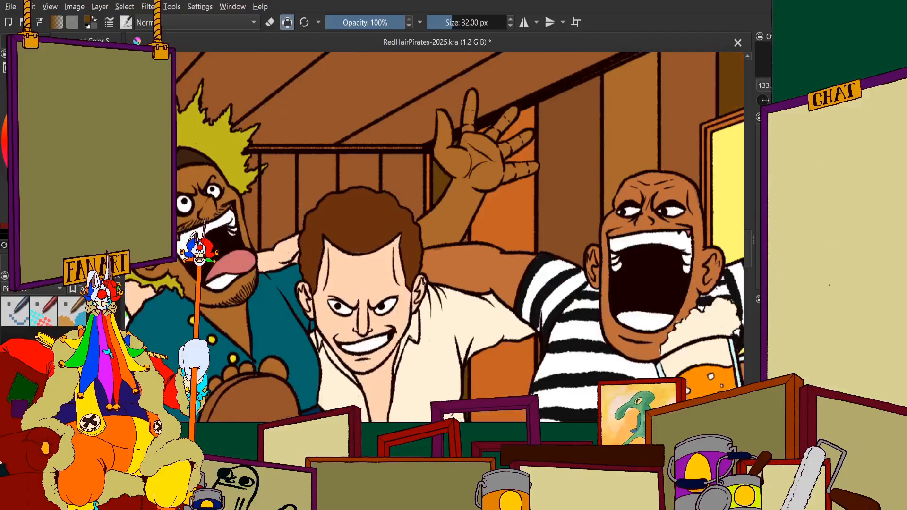
pyautogui.scroll(-1, 192, 115)
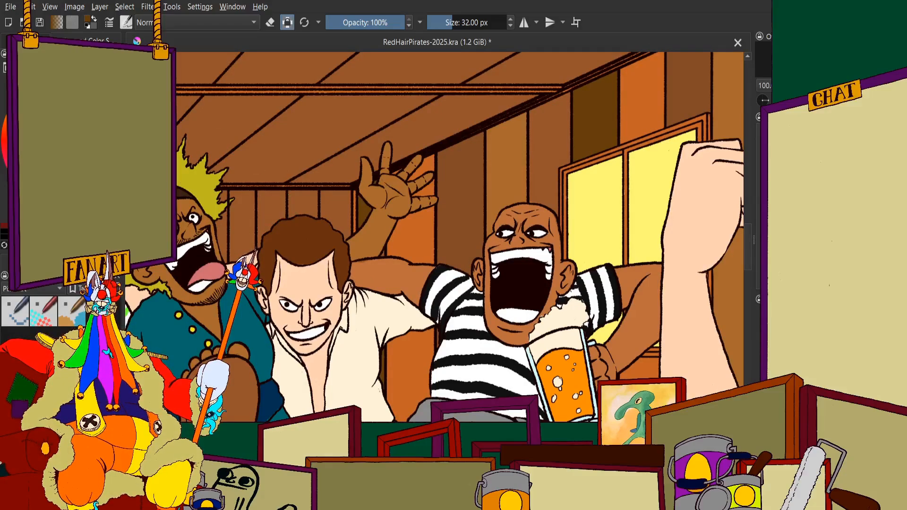
# Paint most of the back wall's last plank, between the brown hair and the orange corner trim, light golden brown
pyautogui.scroll(4, 373, 214)
pyautogui.moveTo(274, 189); pyautogui.dragTo(276, 195)
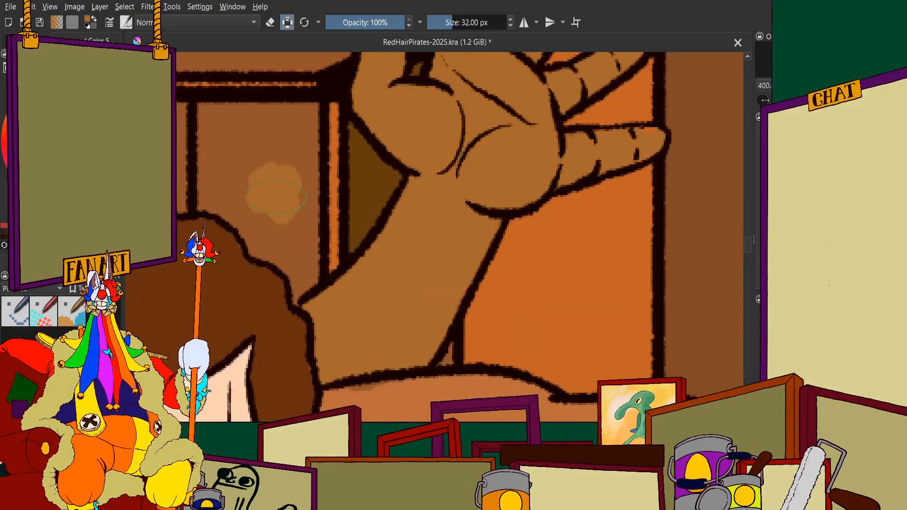
pyautogui.scroll(-3, 274, 192)
pyautogui.scroll(-2, 274, 191)
pyautogui.scroll(5, 461, 174)
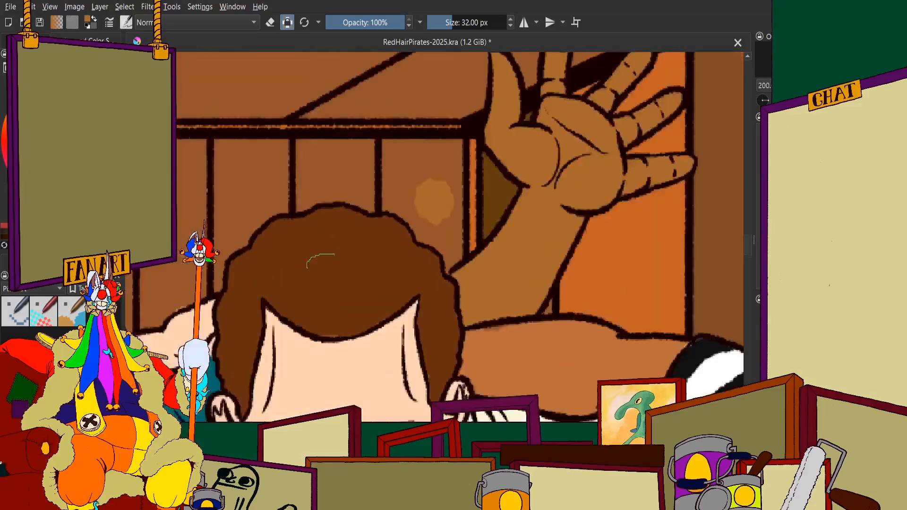
pyautogui.scroll(4, 472, 142)
pyautogui.moveTo(446, 147)
pyautogui.mouseDown()
pyautogui.moveTo(450, 159)
pyautogui.moveTo(420, 142)
pyautogui.moveTo(292, 203)
pyautogui.moveTo(208, 214)
pyautogui.mouseUp()
pyautogui.scroll(-3, 234, 212)
pyautogui.scroll(3, 206, 180)
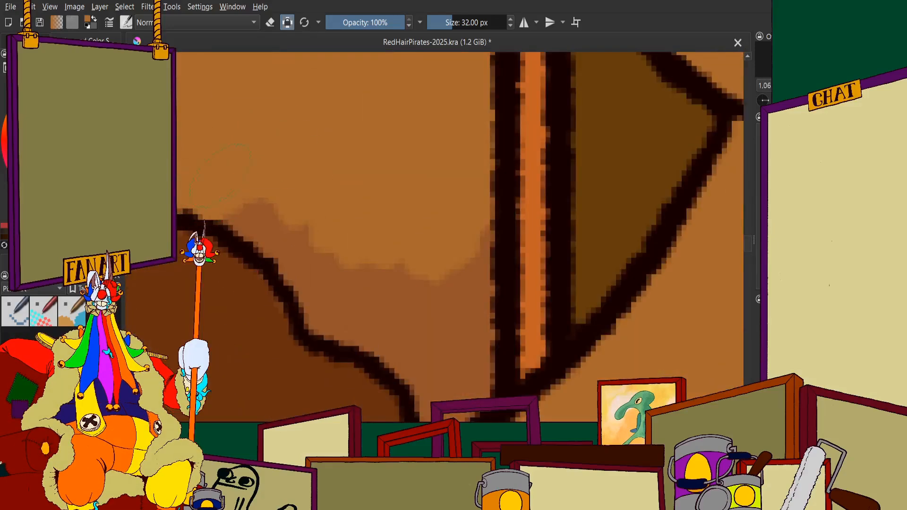
# Fill the lower part of the back wall's last plank, down to the hair and raised arm, light golden brown
pyautogui.moveTo(220, 176)
pyautogui.mouseDown()
pyautogui.moveTo(304, 252)
pyautogui.moveTo(337, 312)
pyautogui.moveTo(421, 349)
pyautogui.moveTo(387, 319)
pyautogui.moveTo(446, 241)
pyautogui.moveTo(499, 381)
pyautogui.moveTo(489, 385)
pyautogui.mouseUp()
pyautogui.scroll(-5, 454, 354)
pyautogui.scroll(6, 427, 338)
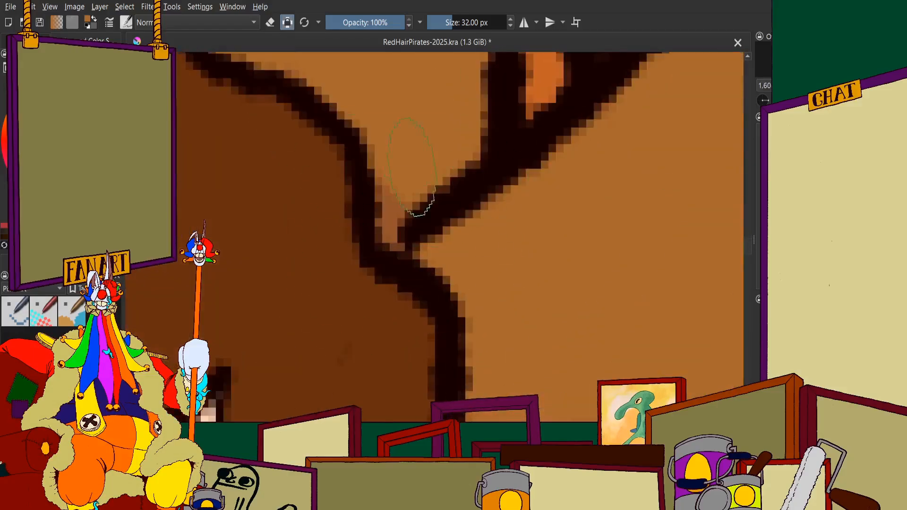
pyautogui.scroll(-6, 341, 207)
pyautogui.scroll(2, 393, 179)
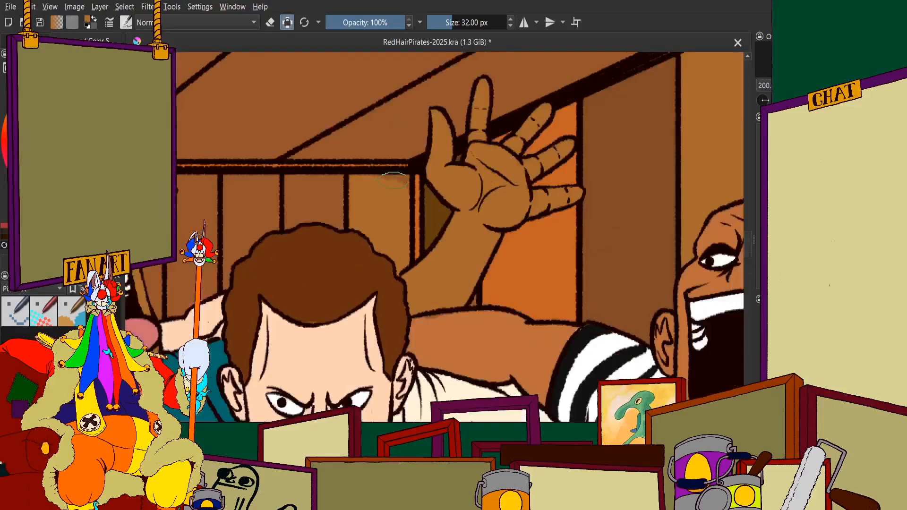
# Cover the leftover brown along the golden brown plank's upper edge and corner beneath the ceiling trim
pyautogui.scroll(4, 394, 180)
pyautogui.scroll(-1, 324, 178)
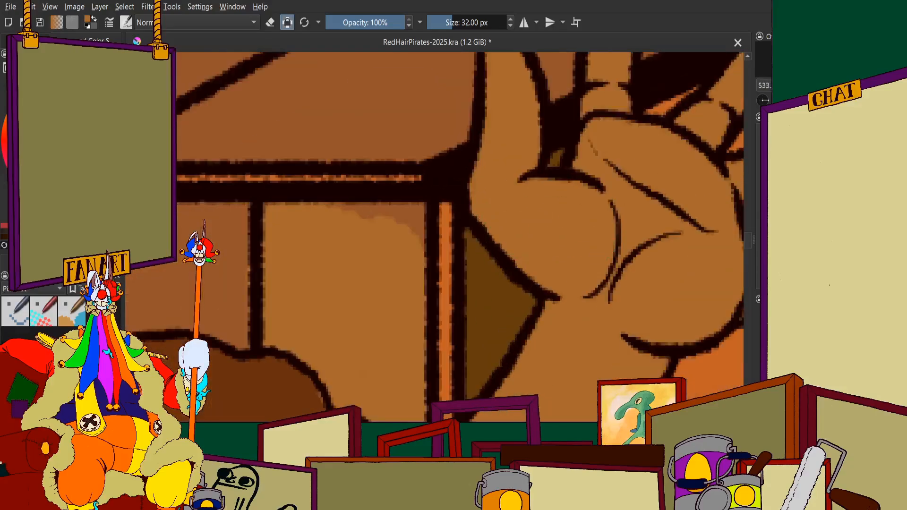
pyautogui.scroll(4, 383, 213)
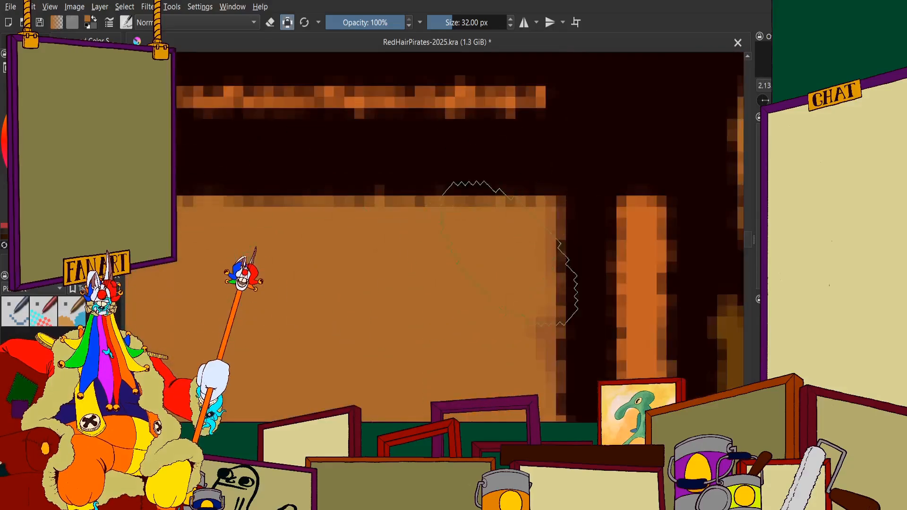
pyautogui.scroll(-8, 567, 255)
pyautogui.scroll(2, 657, 164)
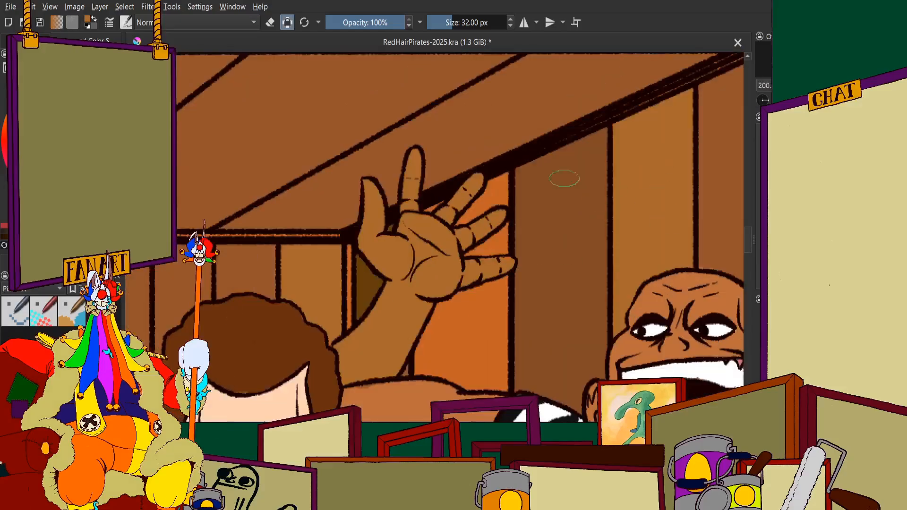
pyautogui.scroll(-1, 372, 195)
pyautogui.scroll(1, 312, 225)
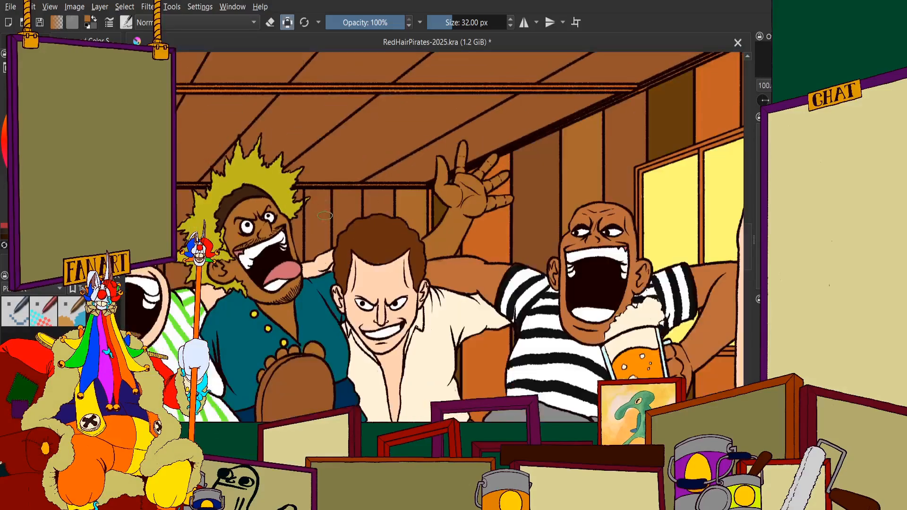
# Erase the plank outline crossing the yellow spiky hair's tip with a 7 px eraser
pyautogui.scroll(4, 321, 194)
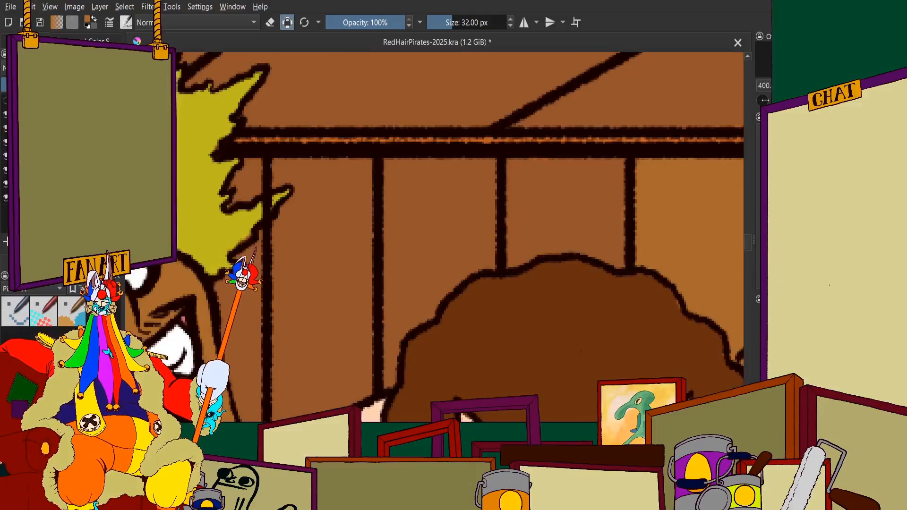
pyautogui.click(273, 24)
pyautogui.scroll(2, 189, 281)
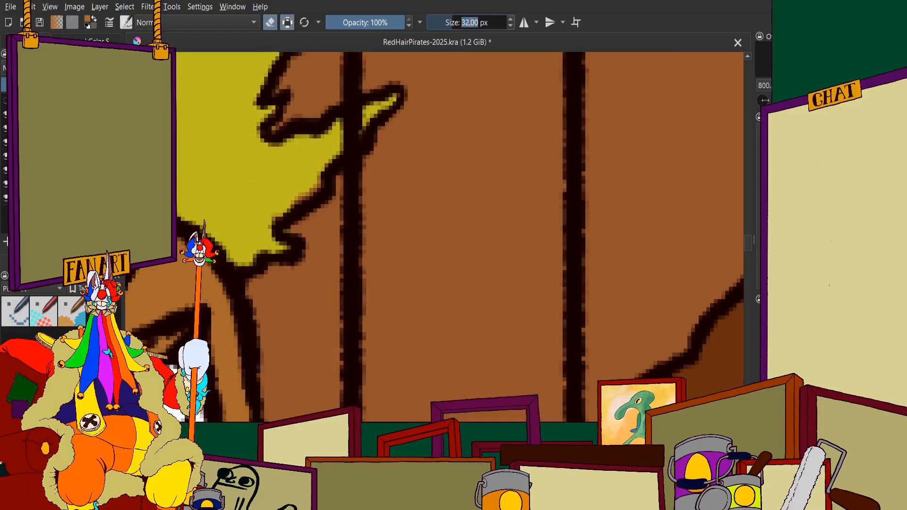
pyautogui.write('7')
pyautogui.press('Return')
pyautogui.scroll(2, 326, 186)
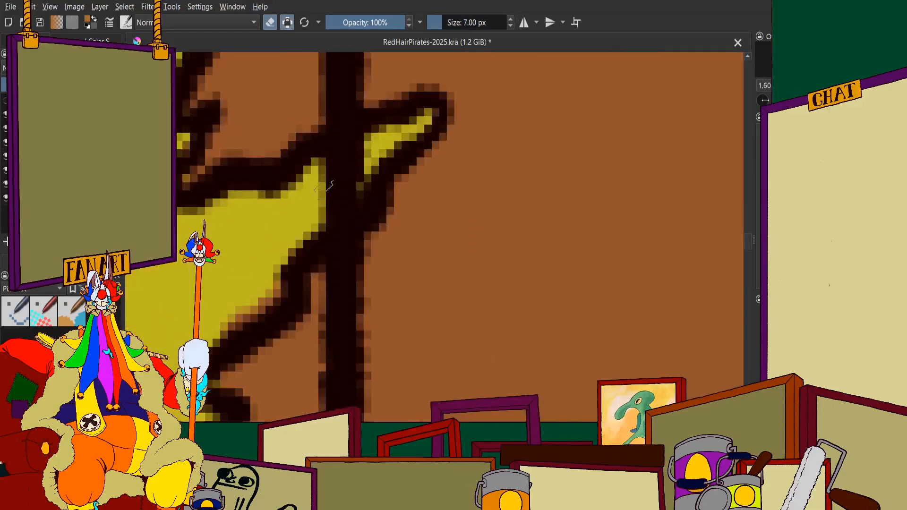
pyautogui.moveTo(326, 187); pyautogui.dragTo(363, 165)
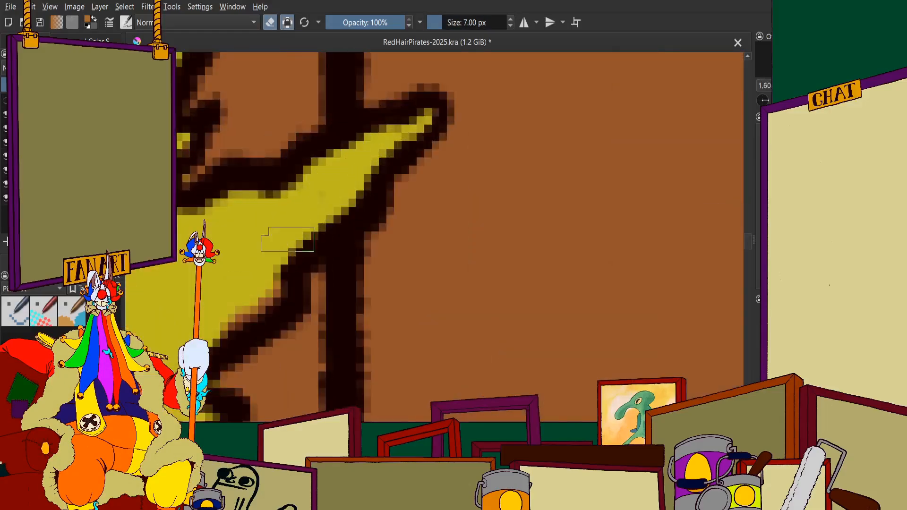
pyautogui.scroll(-11, 296, 225)
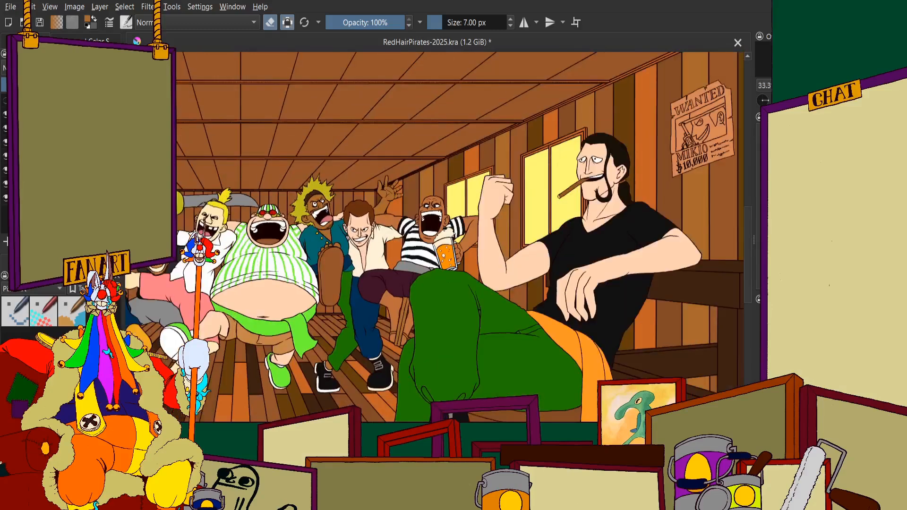
# Paint the leftover brown specks along the yellow spiky hair's inner outline yellow to match the hair
pyautogui.scroll(1, 253, 198)
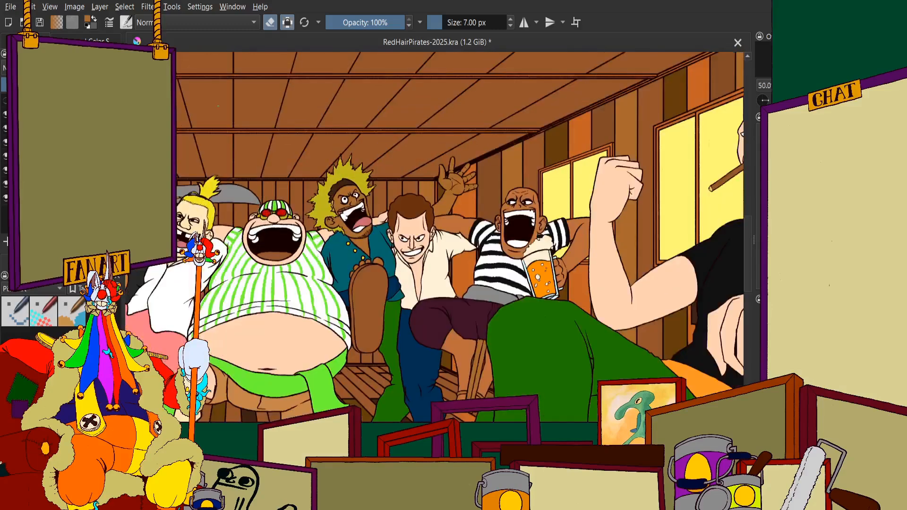
pyautogui.click(94, 42)
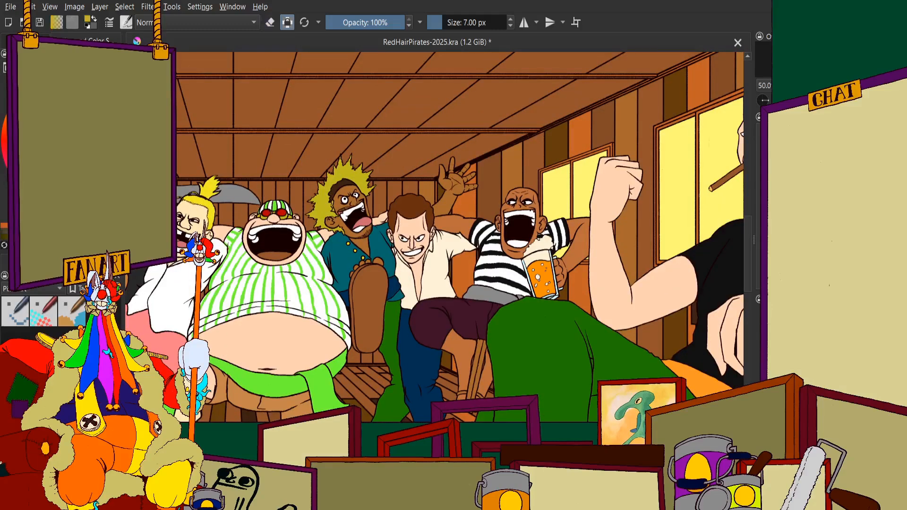
pyautogui.scroll(11, 476, 249)
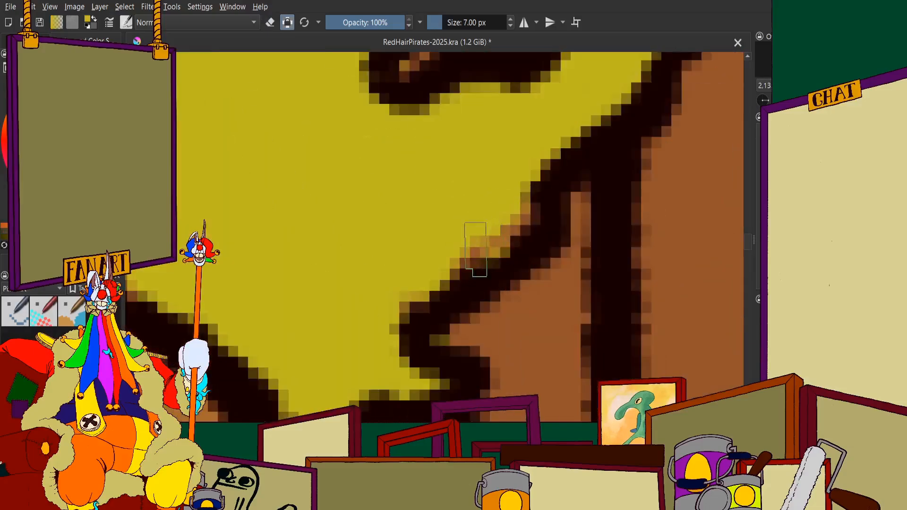
pyautogui.hotkey('ctrl', 'z')
pyautogui.click(31, 41)
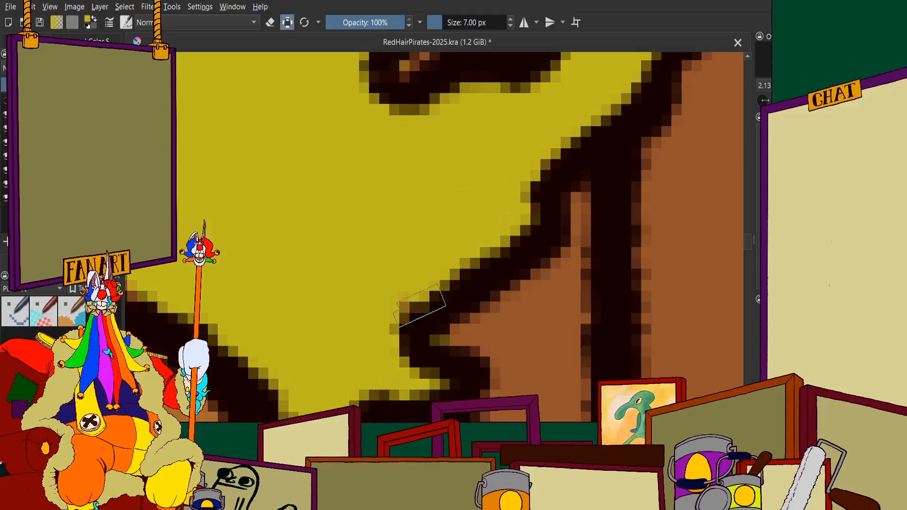
pyautogui.scroll(-8, 383, 312)
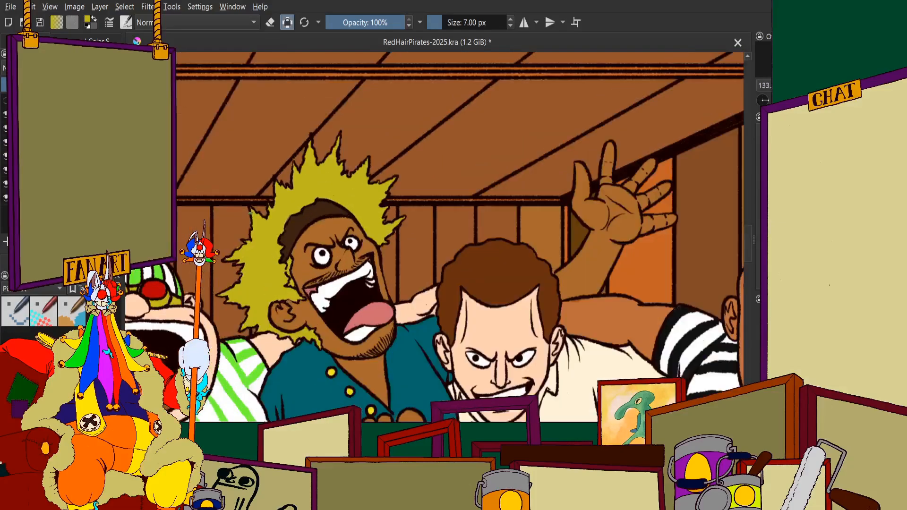
pyautogui.scroll(2, 275, 189)
pyautogui.scroll(-1, 336, 166)
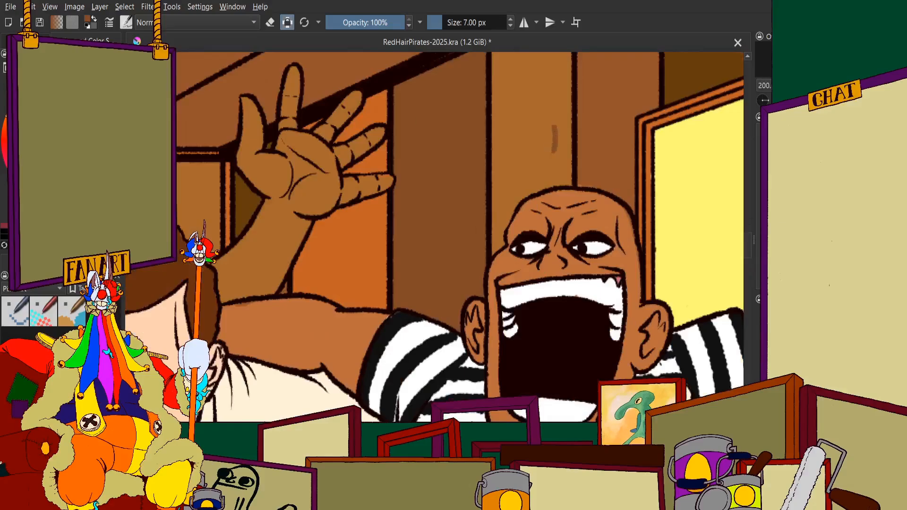
pyautogui.scroll(-3, 283, 246)
pyautogui.scroll(1, 203, 198)
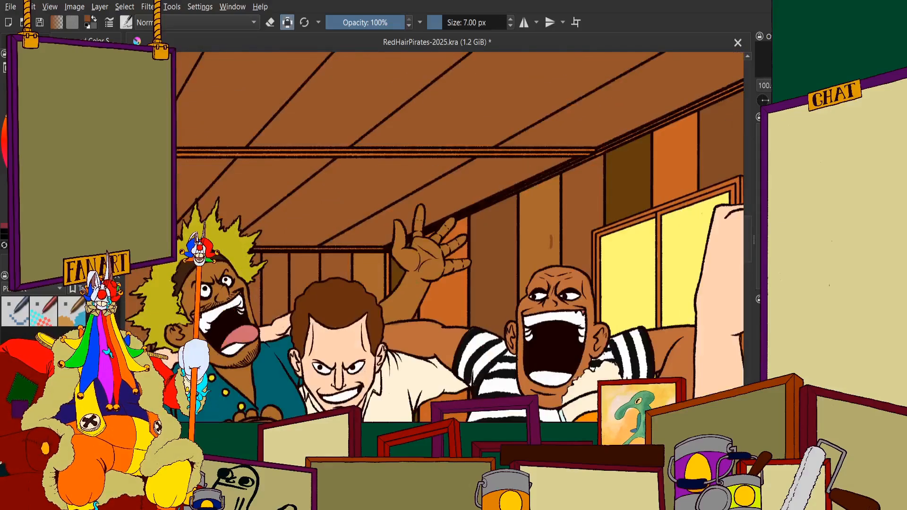
# Sample the side wall's muted brown and paint the back-wall plank beside the golden brown one with a 32 px brush
pyautogui.keyDown('ctrl'); pyautogui.click(491, 283); pyautogui.keyUp('ctrl')
pyautogui.scroll(3, 500, 233)
pyautogui.scroll(-3, 520, 212)
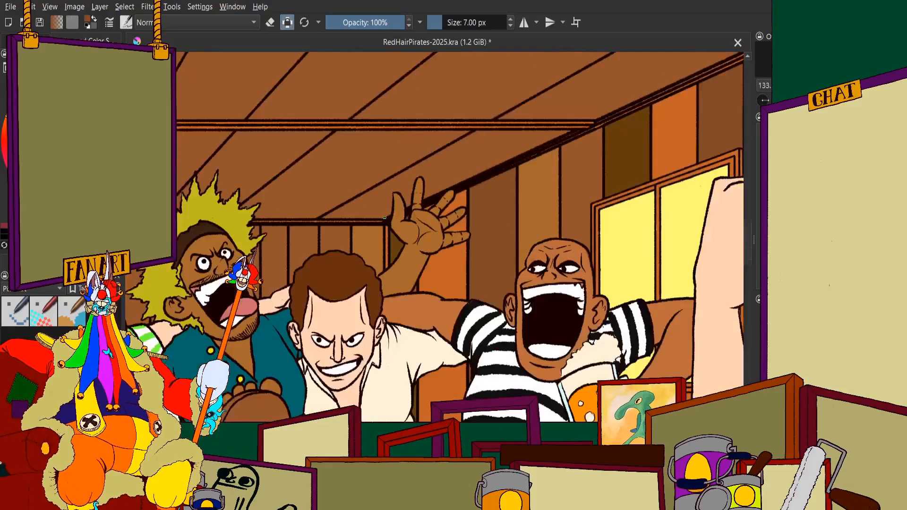
pyautogui.scroll(4, 368, 227)
pyautogui.scroll(2, 360, 264)
pyautogui.scroll(2, 341, 208)
pyautogui.moveTo(337, 206); pyautogui.dragTo(343, 292)
pyautogui.scroll(-4, 342, 293)
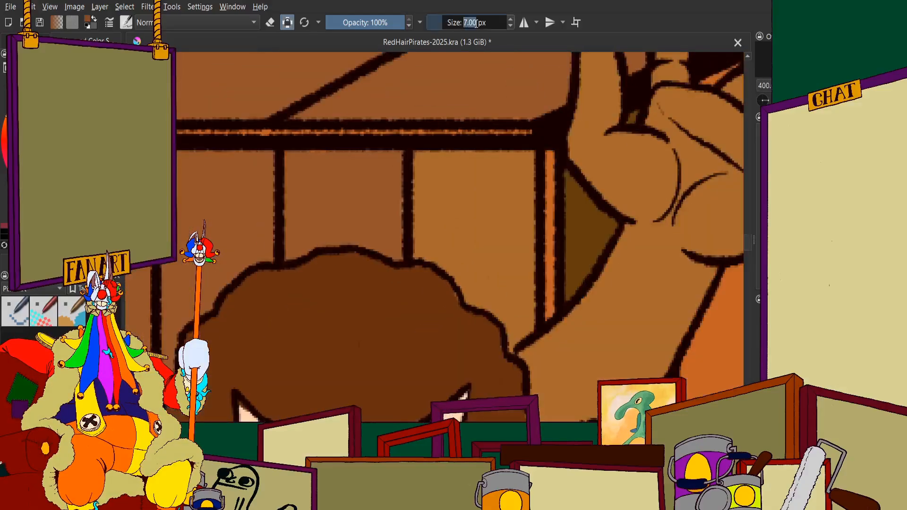
pyautogui.scroll(2, 407, 133)
pyautogui.moveTo(364, 162)
pyautogui.mouseDown()
pyautogui.moveTo(413, 171)
pyautogui.moveTo(441, 142)
pyautogui.moveTo(457, 143)
pyautogui.moveTo(457, 302)
pyautogui.moveTo(469, 317)
pyautogui.moveTo(424, 286)
pyautogui.moveTo(328, 257)
pyautogui.moveTo(417, 285)
pyautogui.moveTo(324, 275)
pyautogui.moveTo(277, 298)
pyautogui.moveTo(269, 291)
pyautogui.moveTo(278, 168)
pyautogui.moveTo(269, 141)
pyautogui.moveTo(271, 228)
pyautogui.moveTo(267, 131)
pyautogui.moveTo(433, 136)
pyautogui.moveTo(334, 199)
pyautogui.mouseUp()
pyautogui.scroll(-8, 349, 184)
pyautogui.scroll(1, 346, 214)
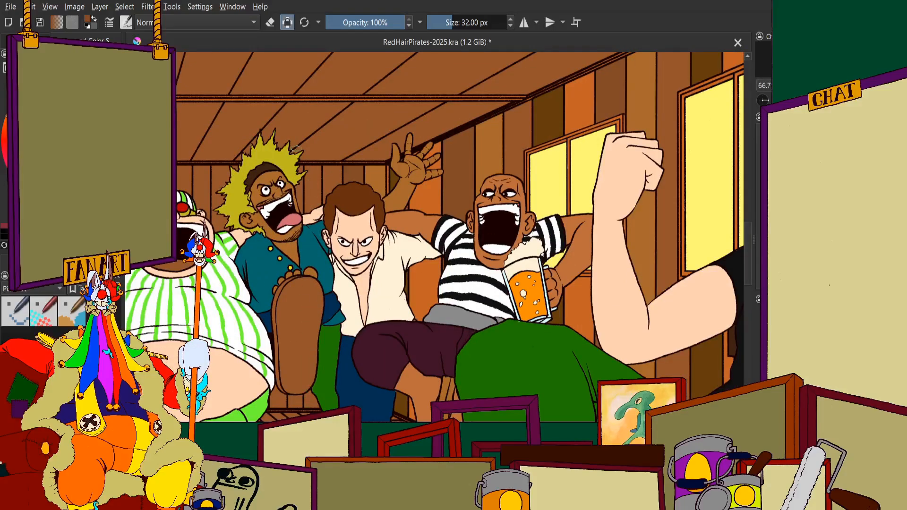
# Finish covering the plank above the brown-haired man's head in muted brown, up to its outlines
pyautogui.scroll(-4, 281, 121)
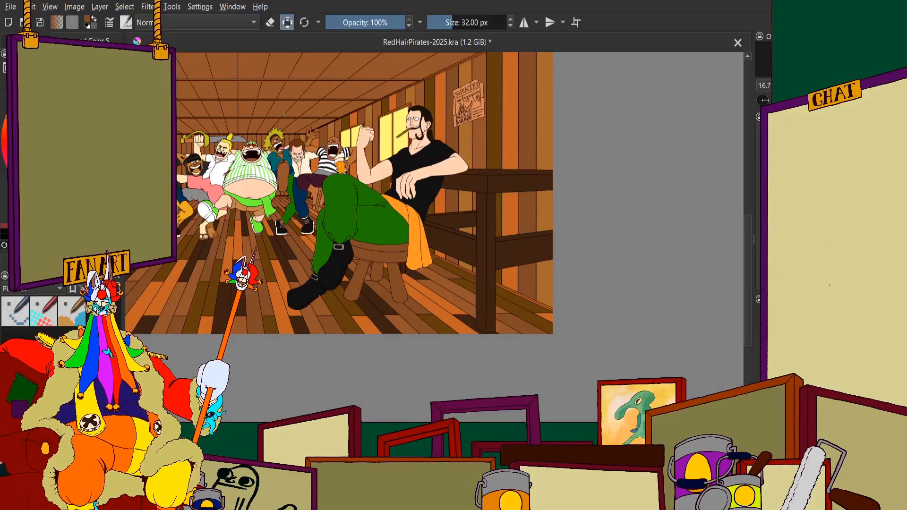
pyautogui.scroll(-1, 285, 114)
pyautogui.scroll(2, 355, 107)
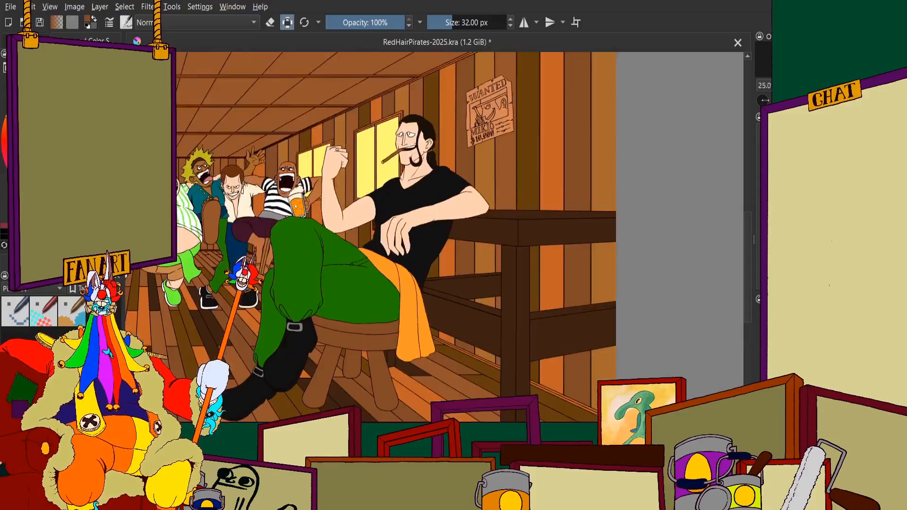
pyautogui.scroll(-2, 373, 225)
pyautogui.scroll(4, 284, 189)
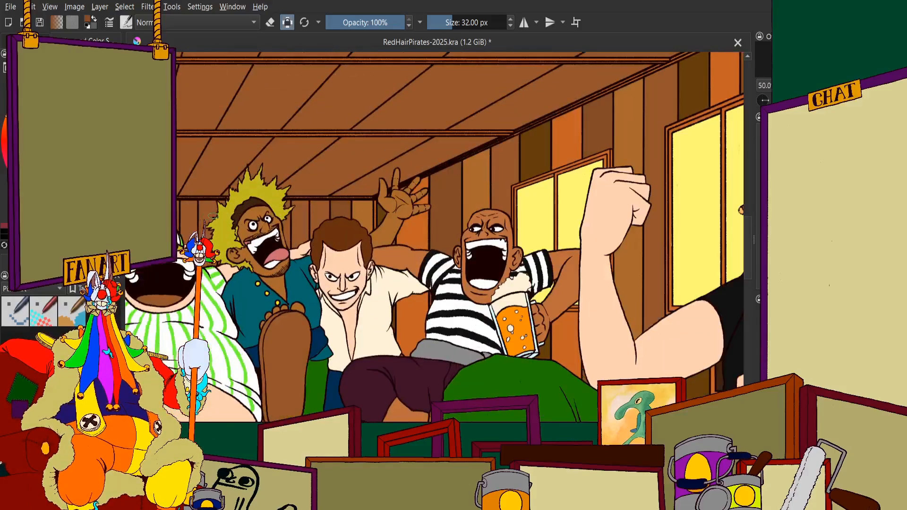
pyautogui.scroll(1, 400, 209)
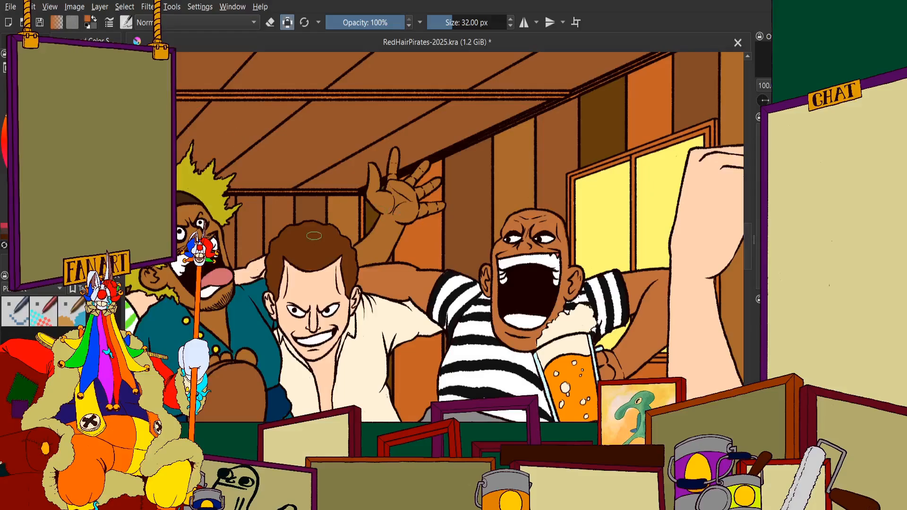
pyautogui.scroll(5, 273, 222)
pyautogui.moveTo(346, 137)
pyautogui.mouseDown()
pyautogui.moveTo(345, 176)
pyautogui.moveTo(361, 144)
pyautogui.moveTo(319, 111)
pyautogui.moveTo(296, 116)
pyautogui.mouseUp()
pyautogui.scroll(-5, 331, 156)
pyautogui.scroll(7, 378, 189)
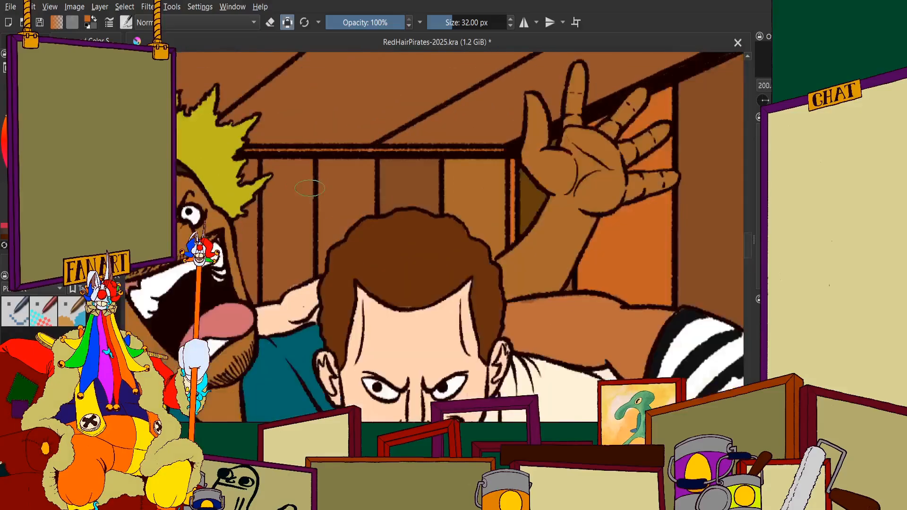
# Paint the back-wall plank on the spiky-haired man's side of the muted brown plank orange
pyautogui.moveTo(378, 189)
pyautogui.mouseDown()
pyautogui.moveTo(300, 121)
pyautogui.moveTo(396, 81)
pyautogui.moveTo(523, 81)
pyautogui.moveTo(510, 293)
pyautogui.moveTo(451, 333)
pyautogui.moveTo(415, 380)
pyautogui.moveTo(358, 326)
pyautogui.mouseUp()
pyautogui.scroll(-2, 358, 326)
pyautogui.scroll(2, 342, 362)
pyautogui.moveTo(346, 143)
pyautogui.mouseDown()
pyautogui.moveTo(357, 286)
pyautogui.moveTo(510, 97)
pyautogui.mouseUp()
pyautogui.scroll(-1, 512, 90)
pyautogui.scroll(2, 413, 270)
# Extend the orange down the plank's narrow strip between its outline and the brown hair
pyautogui.moveTo(389, 272)
pyautogui.mouseDown()
pyautogui.moveTo(362, 265)
pyautogui.moveTo(357, 274)
pyautogui.mouseUp()
pyautogui.scroll(-2, 382, 234)
pyautogui.moveTo(383, 217); pyautogui.dragTo(385, 129)
pyautogui.scroll(2, 386, 128)
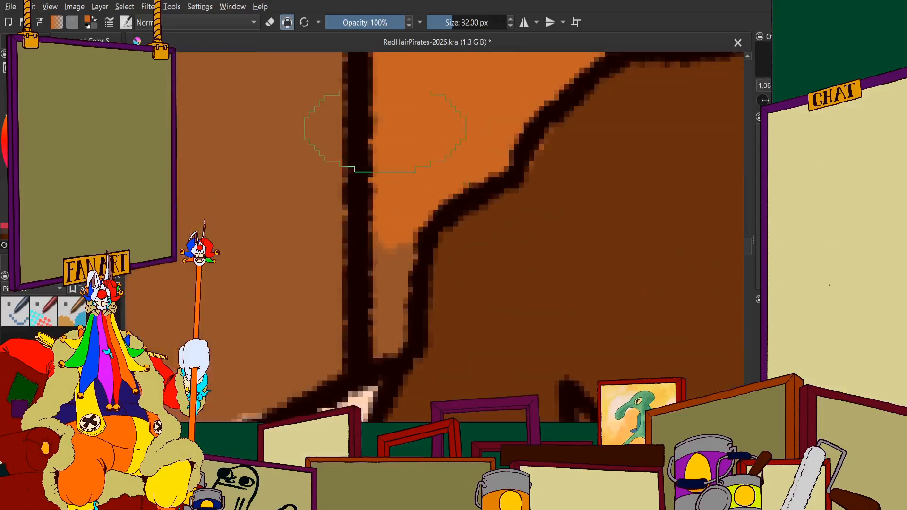
pyautogui.moveTo(378, 214)
pyautogui.mouseDown()
pyautogui.moveTo(392, 245)
pyautogui.moveTo(384, 344)
pyautogui.mouseUp()
pyautogui.scroll(-9, 384, 344)
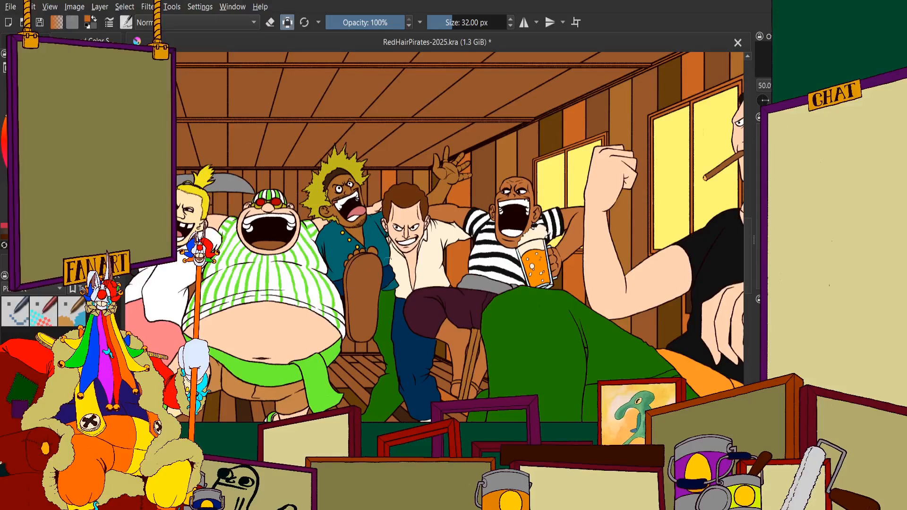
# Paint the lower part of the plank between the yellow spiky hair and the orange plank dark brown
pyautogui.scroll(3, 379, 300)
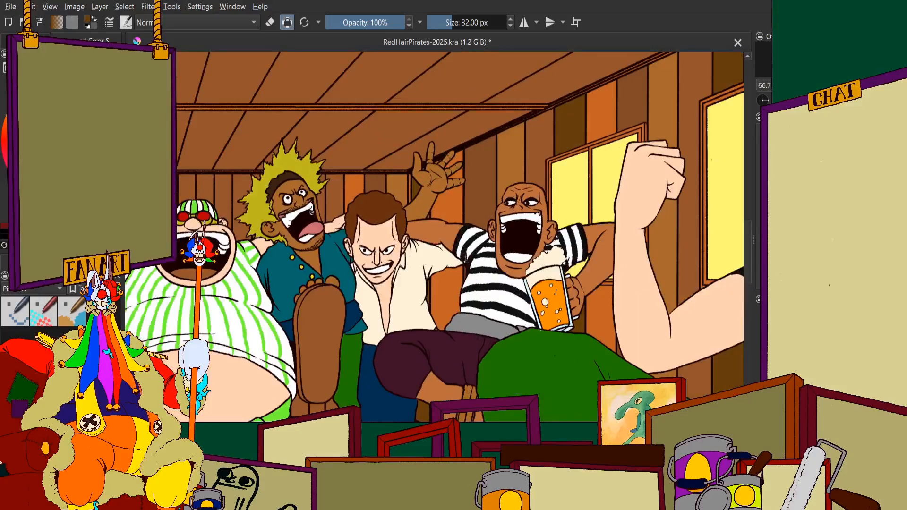
pyautogui.scroll(6, 342, 199)
pyautogui.moveTo(334, 151)
pyautogui.mouseDown()
pyautogui.moveTo(354, 168)
pyautogui.moveTo(361, 85)
pyautogui.moveTo(355, 187)
pyautogui.moveTo(321, 189)
pyautogui.moveTo(288, 276)
pyautogui.moveTo(289, 221)
pyautogui.moveTo(269, 373)
pyautogui.mouseUp()
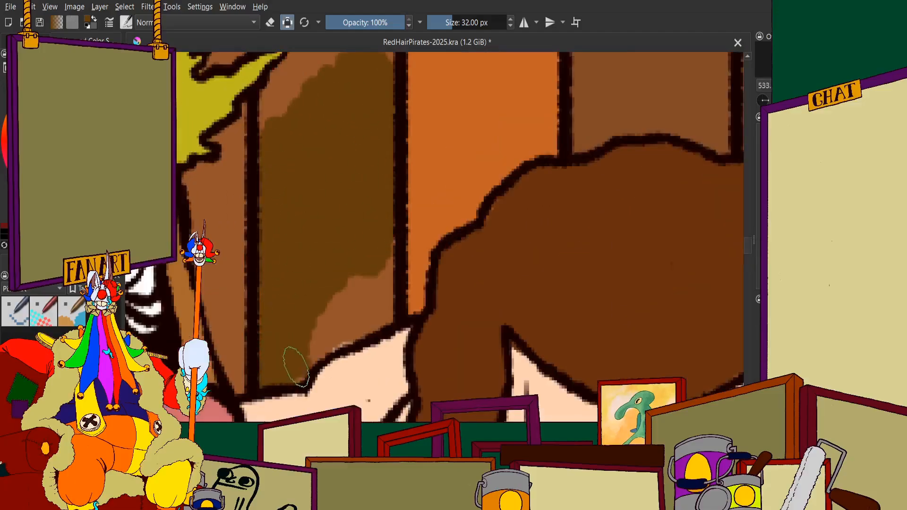
pyautogui.moveTo(310, 338)
pyautogui.mouseDown()
pyautogui.moveTo(385, 310)
pyautogui.moveTo(346, 270)
pyautogui.mouseUp()
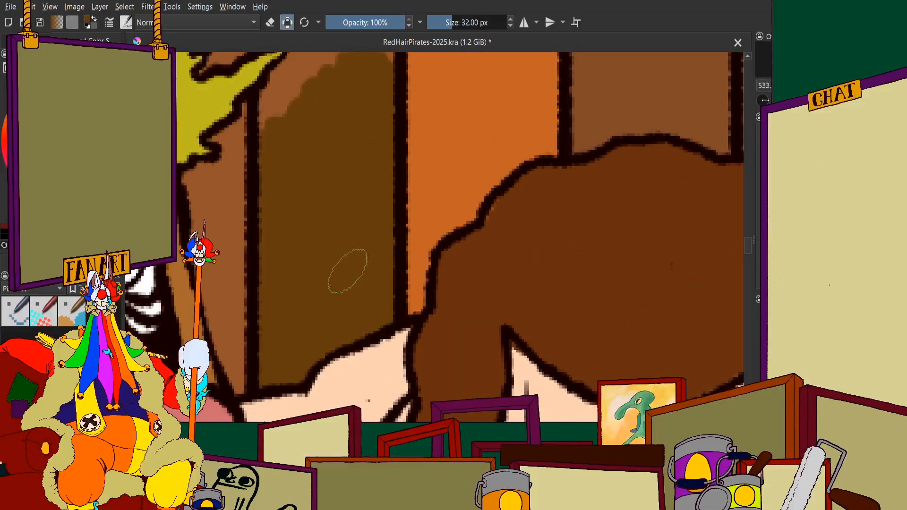
# Extend the dark brown around the yellow hair's tip and up to the ceiling trim
pyautogui.scroll(-8, 351, 226)
pyautogui.scroll(9, 352, 226)
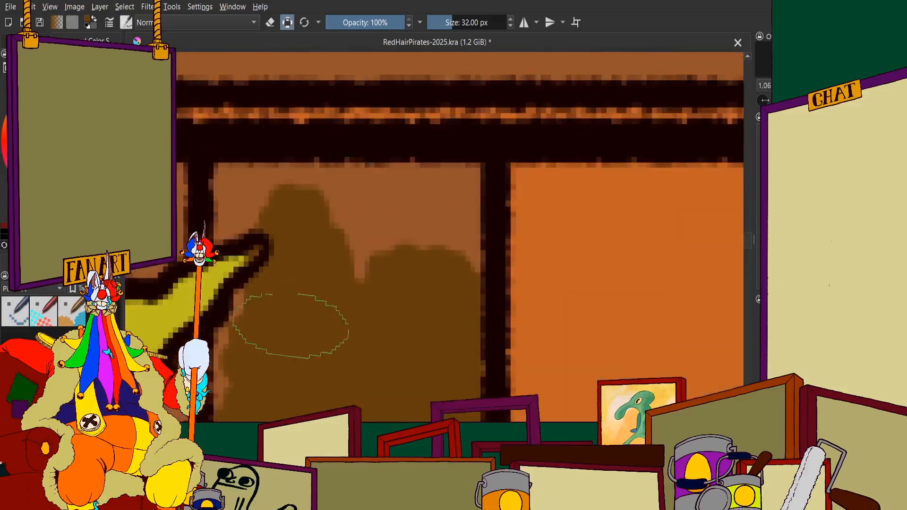
pyautogui.scroll(3, 356, 258)
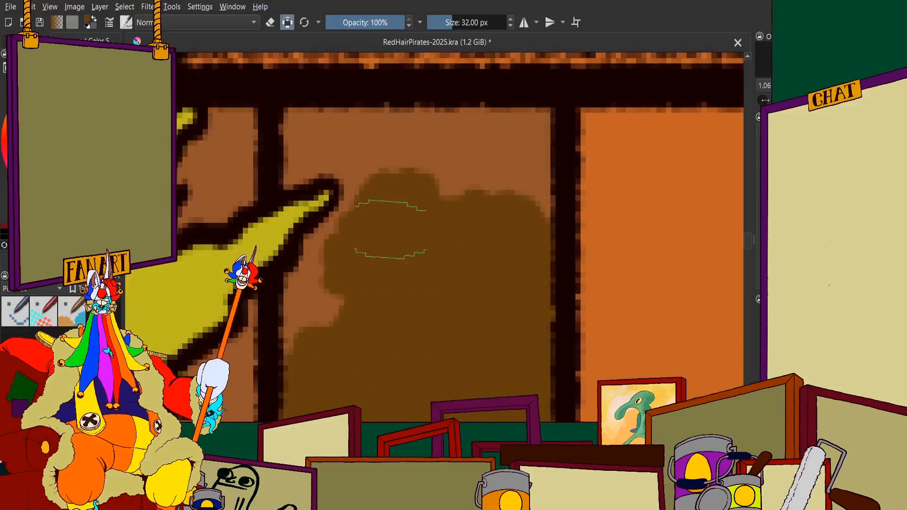
pyautogui.moveTo(340, 266)
pyautogui.mouseDown()
pyautogui.moveTo(316, 312)
pyautogui.moveTo(311, 348)
pyautogui.moveTo(389, 188)
pyautogui.moveTo(373, 165)
pyautogui.moveTo(377, 182)
pyautogui.moveTo(329, 149)
pyautogui.moveTo(330, 158)
pyautogui.moveTo(294, 166)
pyautogui.moveTo(306, 126)
pyautogui.moveTo(537, 134)
pyautogui.moveTo(538, 156)
pyautogui.moveTo(415, 172)
pyautogui.mouseUp()
pyautogui.scroll(-5, 402, 181)
pyautogui.scroll(-3, 402, 181)
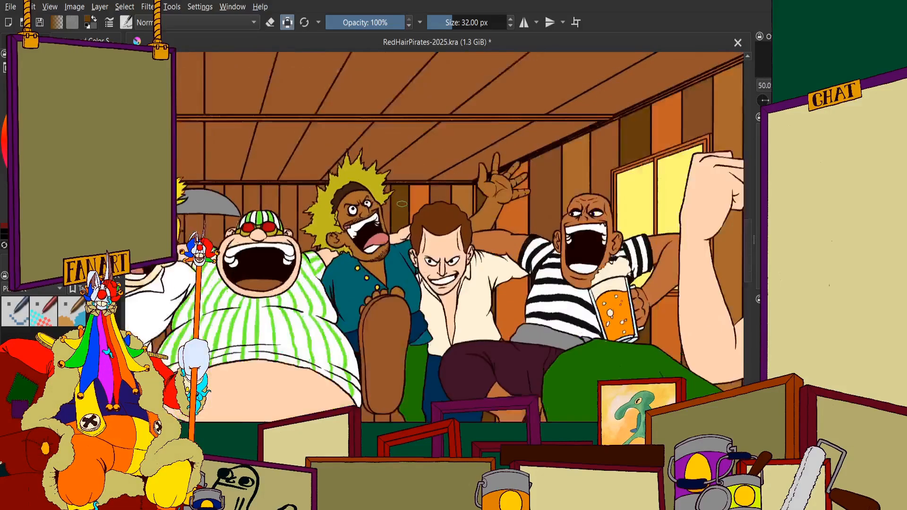
pyautogui.scroll(8, 415, 161)
pyautogui.scroll(-6, 415, 220)
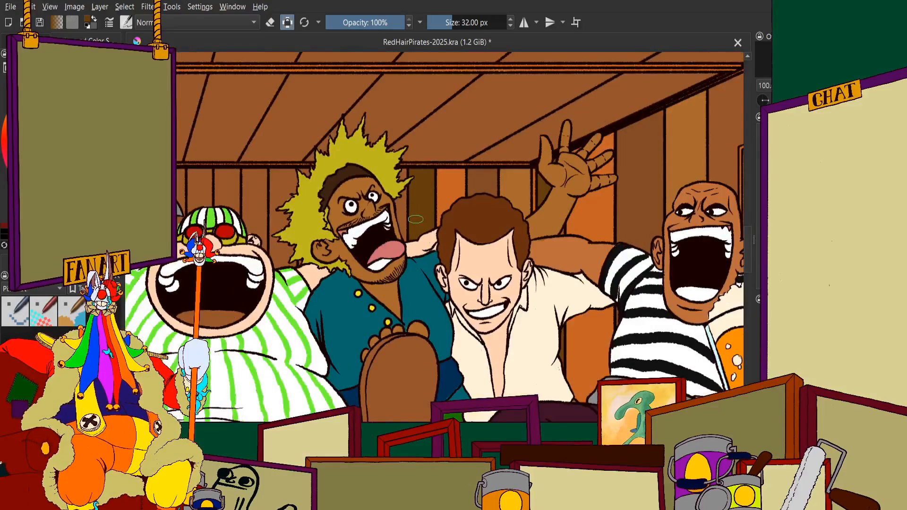
# Inspect the recoloured back-wall planks around the spiky-haired man and the raised hand, both close up and within the whole tavern scene
pyautogui.scroll(-4, 415, 219)
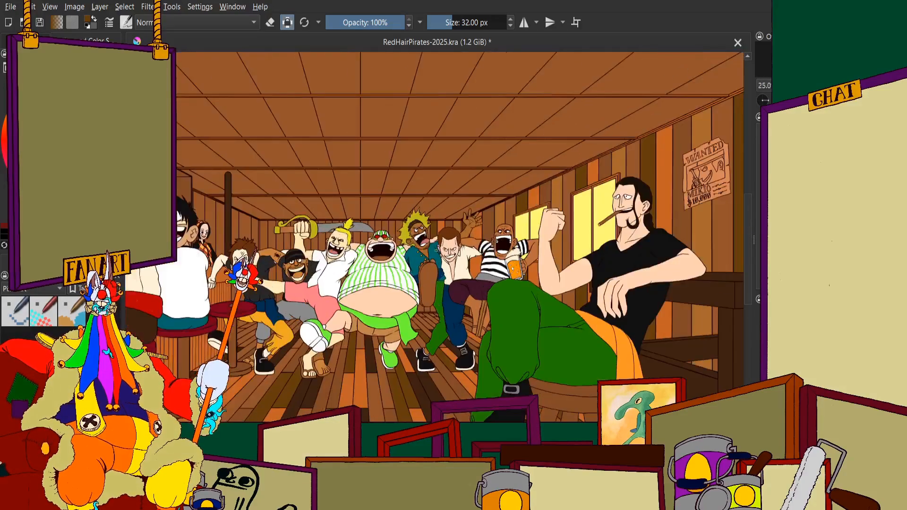
pyautogui.scroll(-1, 431, 210)
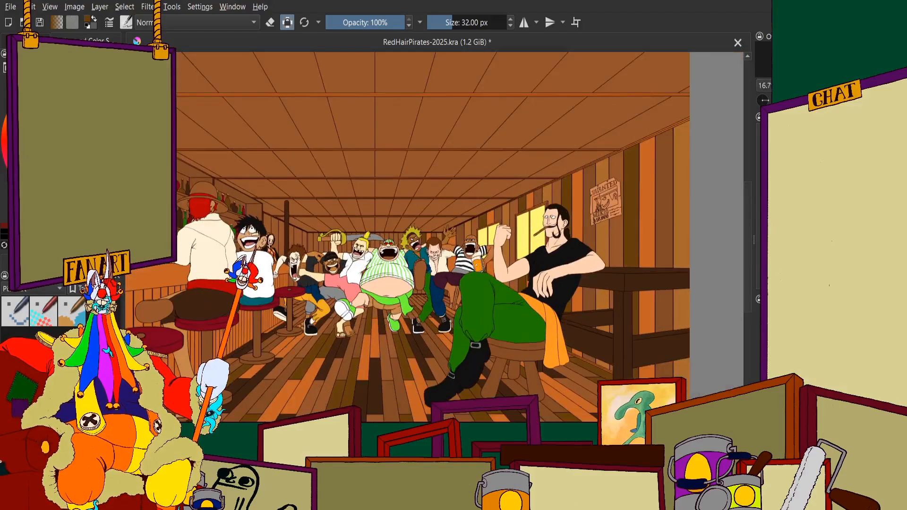
pyautogui.scroll(1, 520, 330)
pyautogui.scroll(-1, 506, 303)
pyautogui.scroll(6, 429, 239)
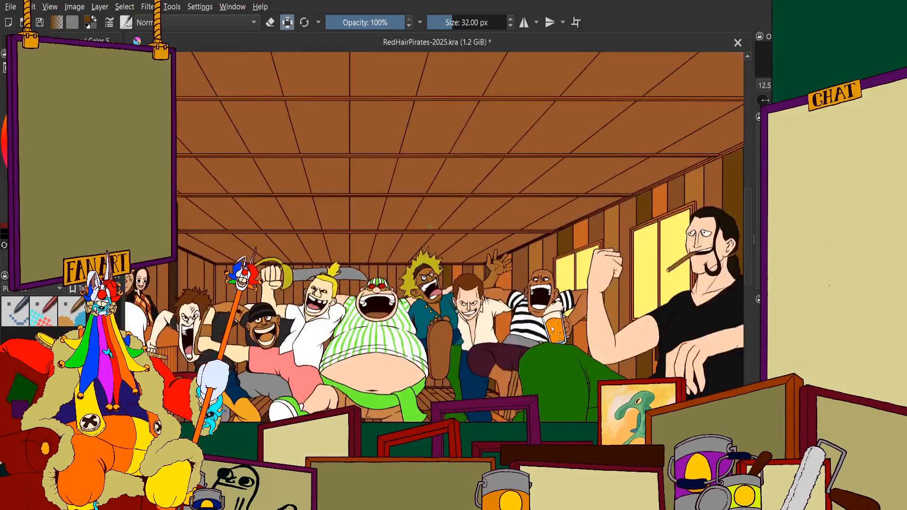
pyautogui.scroll(2, 429, 240)
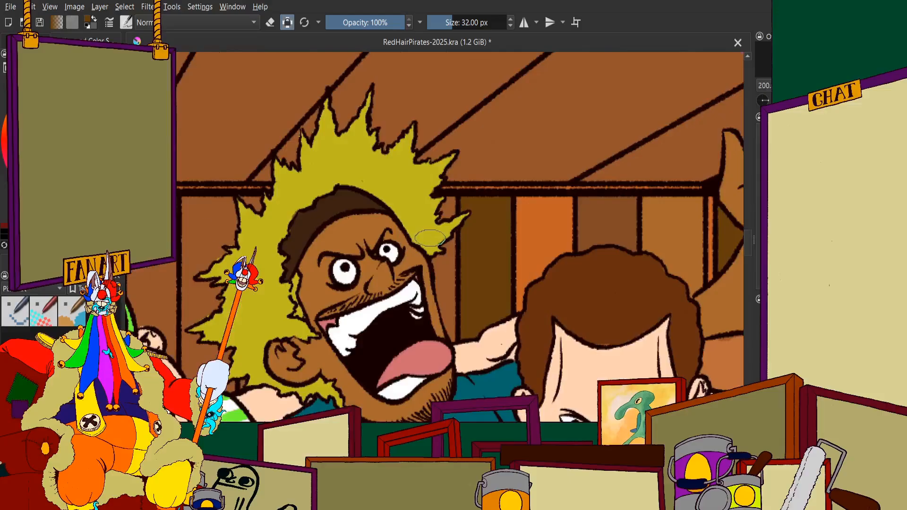
pyautogui.scroll(-3, 411, 255)
pyautogui.scroll(2, 472, 245)
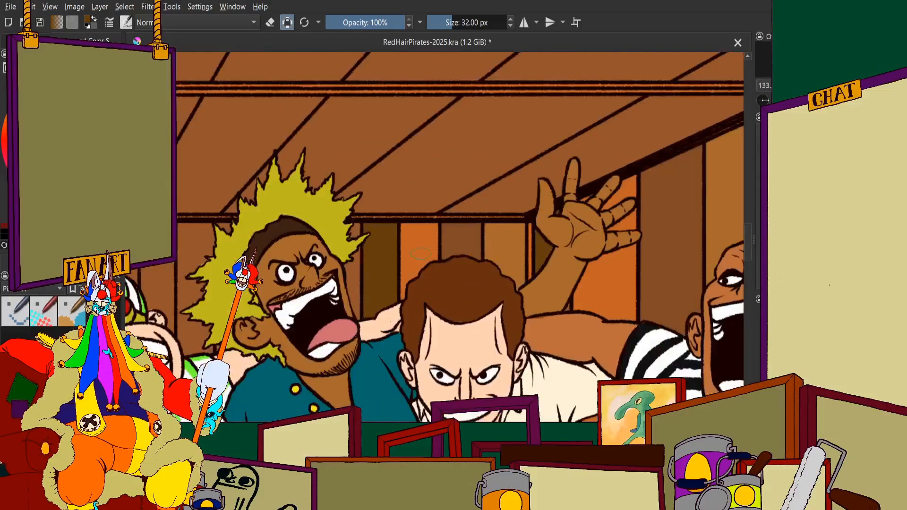
pyautogui.scroll(-2, 513, 242)
pyautogui.scroll(1, 512, 243)
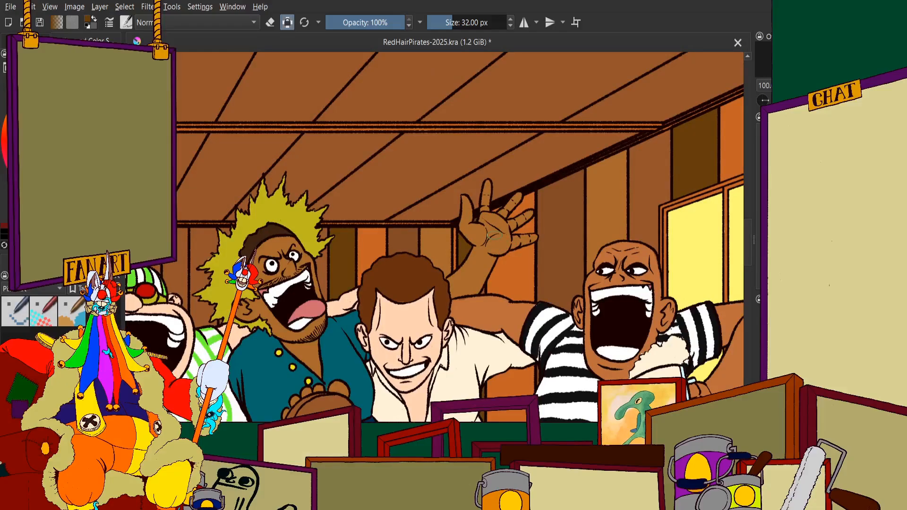
pyautogui.scroll(3, 494, 238)
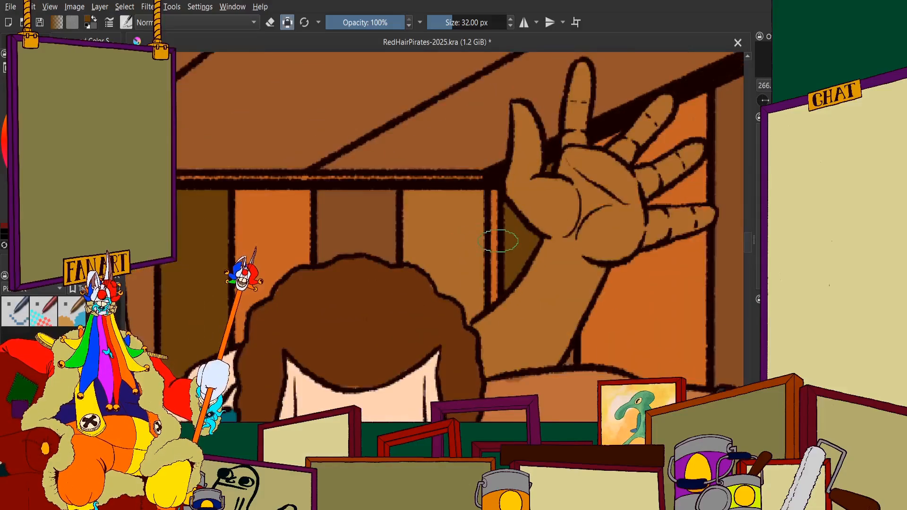
pyautogui.scroll(-4, 501, 241)
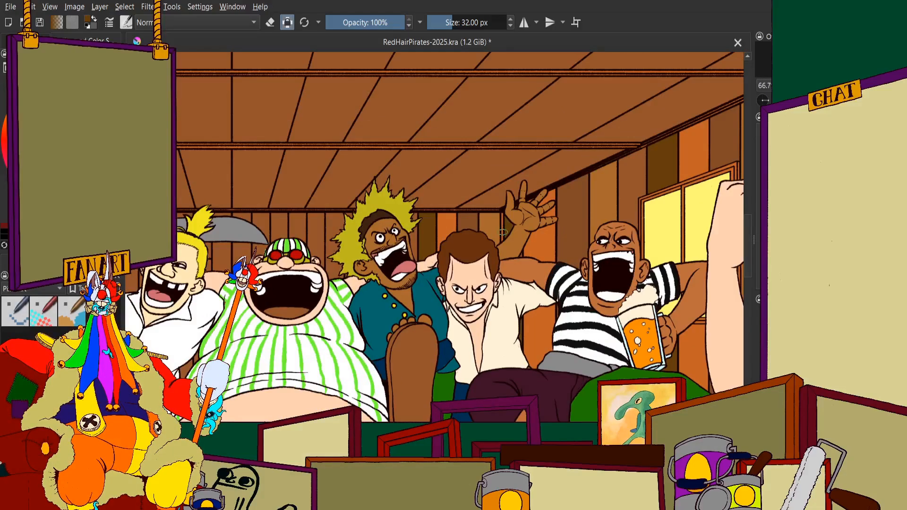
pyautogui.scroll(3, 432, 216)
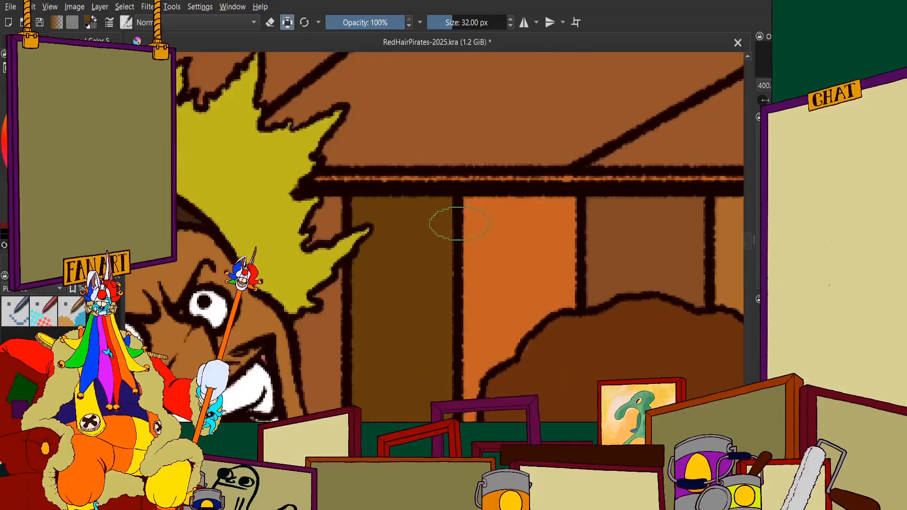
pyautogui.scroll(-4, 457, 218)
pyautogui.scroll(1, 456, 227)
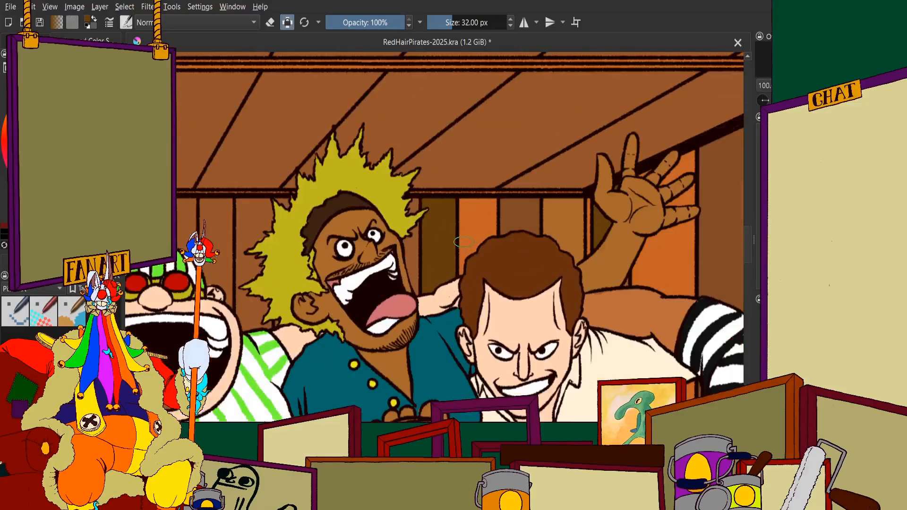
pyautogui.scroll(-4, 464, 242)
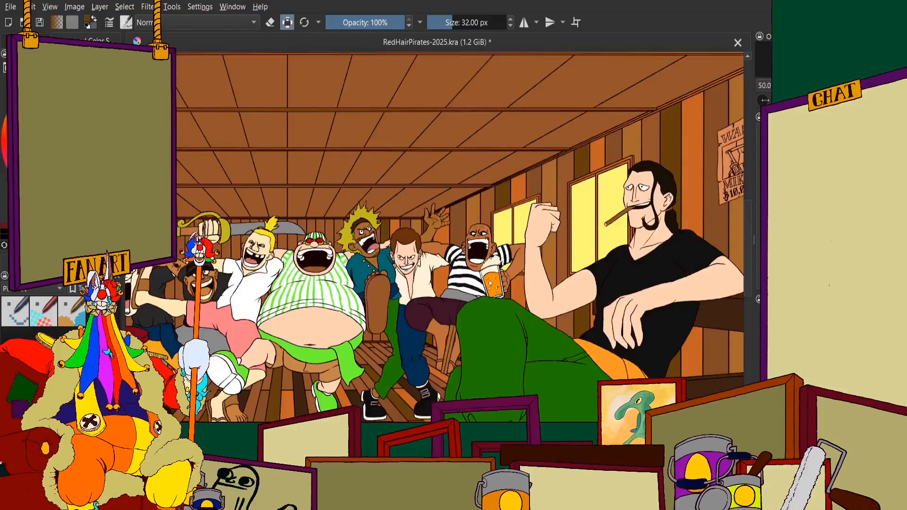
pyautogui.scroll(2, 444, 222)
pyautogui.scroll(-1, 435, 211)
pyautogui.scroll(-1, 436, 211)
pyautogui.scroll(2, 435, 211)
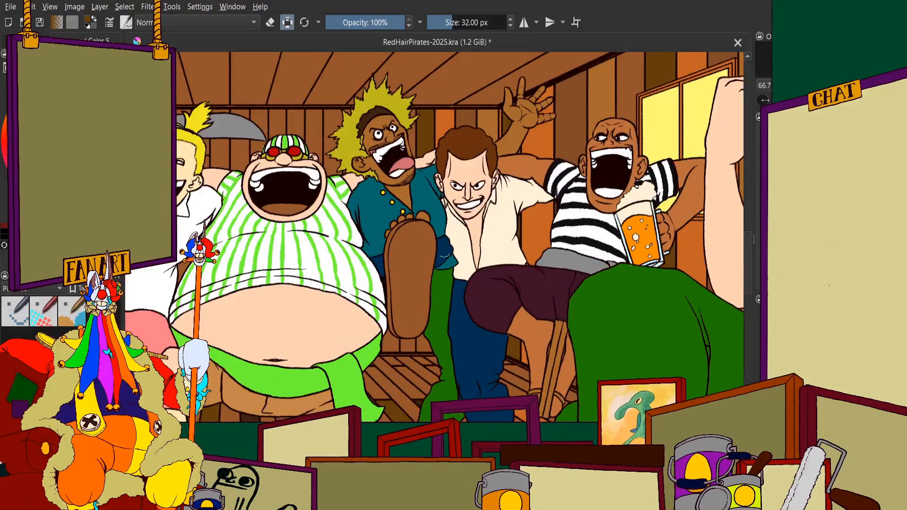
pyautogui.scroll(1, 435, 186)
pyautogui.scroll(-1, 357, 168)
pyautogui.scroll(1, 390, 171)
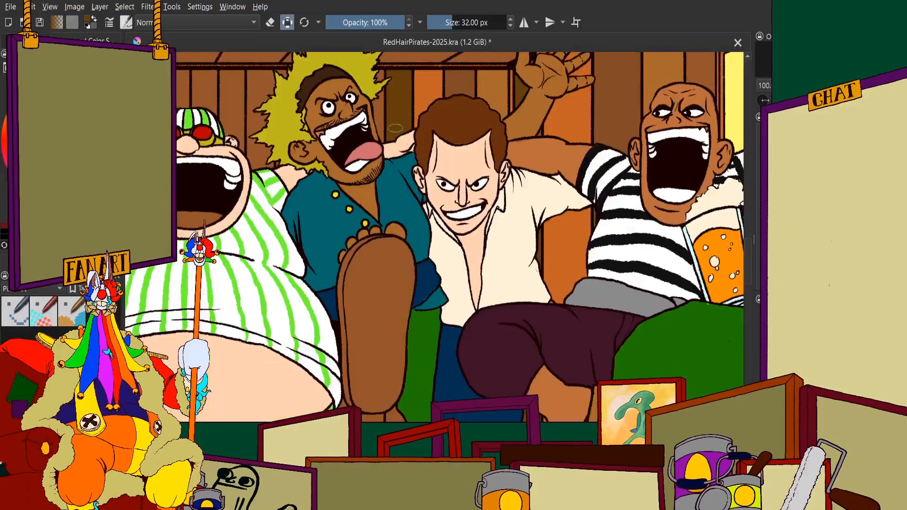
# Paint the low back-wall section between the raised bare foot and the green trouser leg dark brown
pyautogui.scroll(-1, 391, 177)
pyautogui.scroll(7, 421, 175)
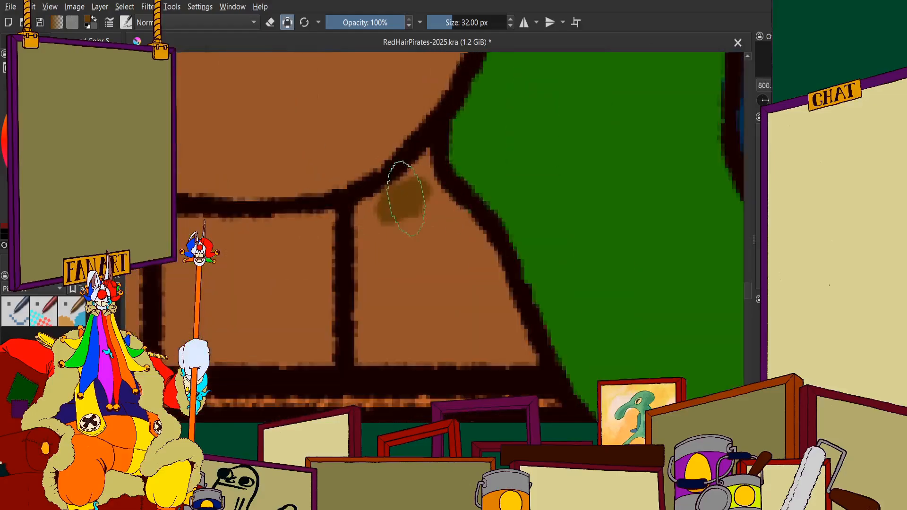
pyautogui.moveTo(421, 174)
pyautogui.mouseDown()
pyautogui.moveTo(387, 212)
pyautogui.moveTo(371, 341)
pyautogui.moveTo(497, 343)
pyautogui.moveTo(423, 334)
pyautogui.moveTo(518, 350)
pyautogui.moveTo(497, 283)
pyautogui.moveTo(447, 219)
pyautogui.moveTo(405, 259)
pyautogui.mouseUp()
pyautogui.scroll(-8, 404, 136)
pyautogui.scroll(1, 284, 156)
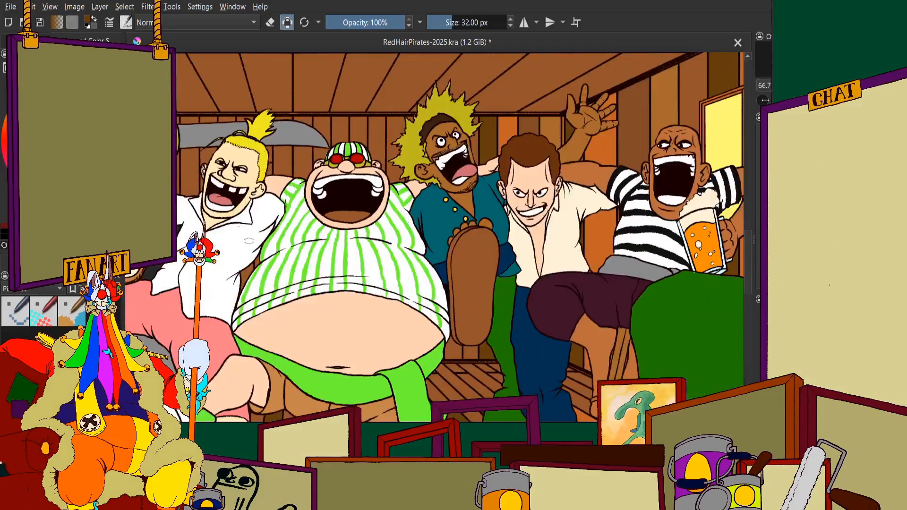
# Paint the low back-wall section between the green sash and the raised foot light brown, up into its pointed tip
pyautogui.scroll(-2, 283, 155)
pyautogui.scroll(2, 284, 156)
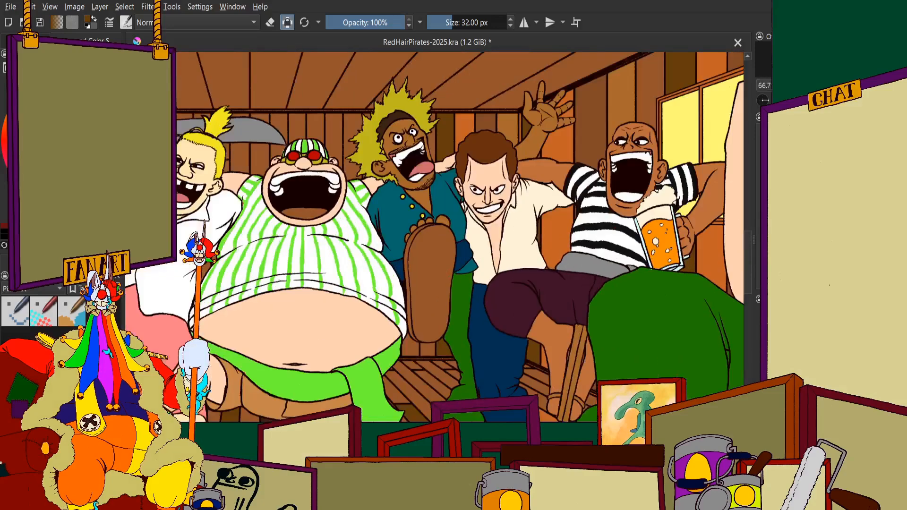
pyautogui.scroll(9, 414, 304)
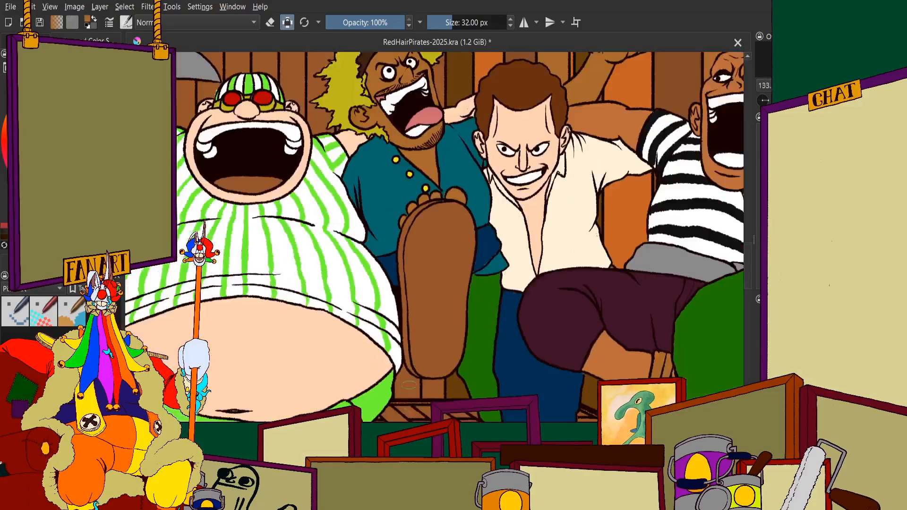
pyautogui.moveTo(348, 71); pyautogui.dragTo(305, 199)
pyautogui.scroll(-5, 299, 175)
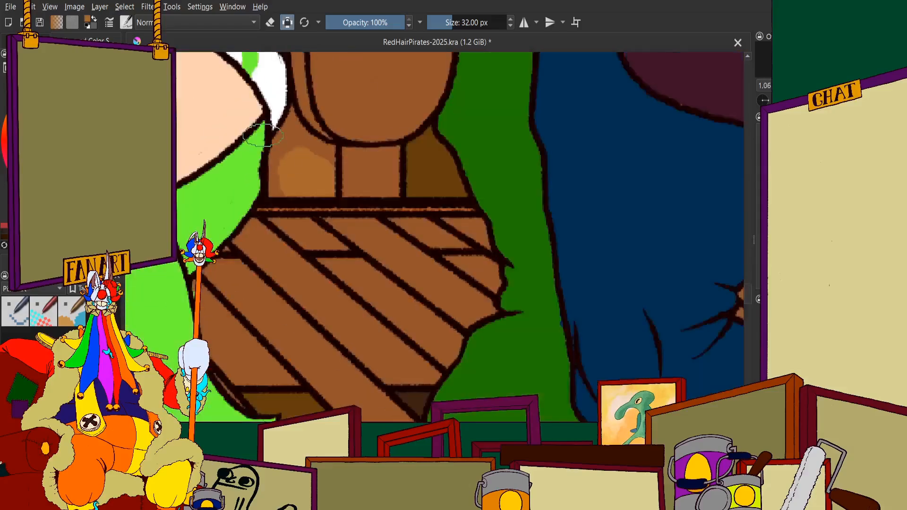
pyautogui.scroll(4, 274, 138)
pyautogui.moveTo(332, 245)
pyautogui.mouseDown()
pyautogui.moveTo(330, 184)
pyautogui.moveTo(333, 348)
pyautogui.mouseUp()
pyautogui.scroll(-2, 326, 293)
pyautogui.scroll(1, 359, 179)
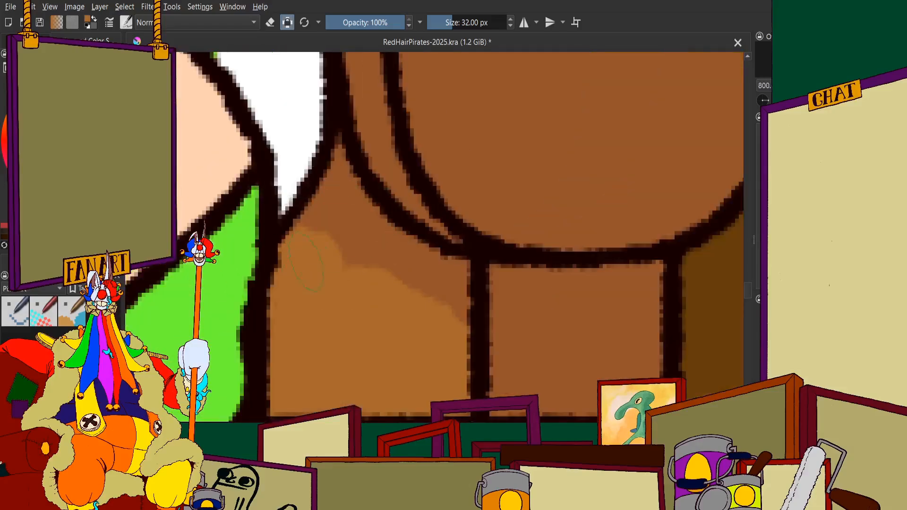
pyautogui.moveTo(321, 227); pyautogui.dragTo(342, 157)
pyautogui.moveTo(358, 207)
pyautogui.mouseDown()
pyautogui.moveTo(396, 261)
pyautogui.moveTo(447, 274)
pyautogui.mouseUp()
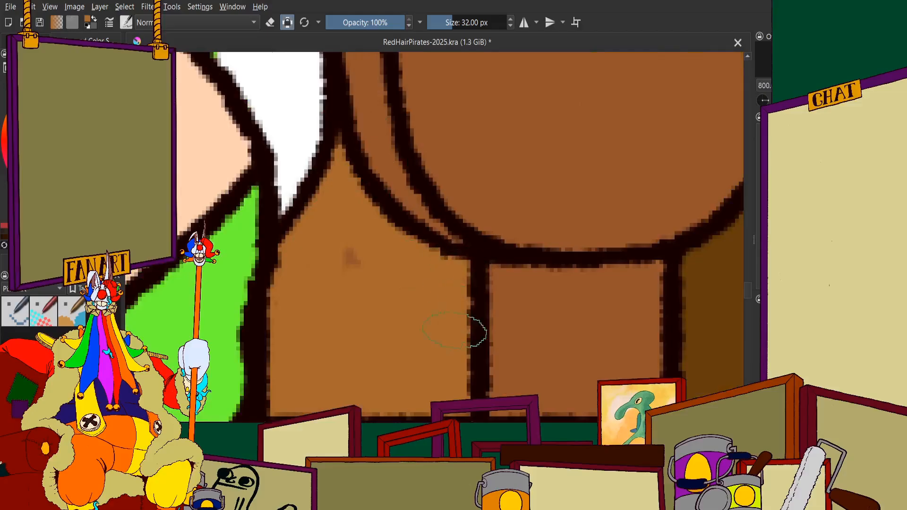
# Examine the back wall between the striped-shirt man and the yellow spiky hair for planks still in the base brown
pyautogui.scroll(-8, 454, 331)
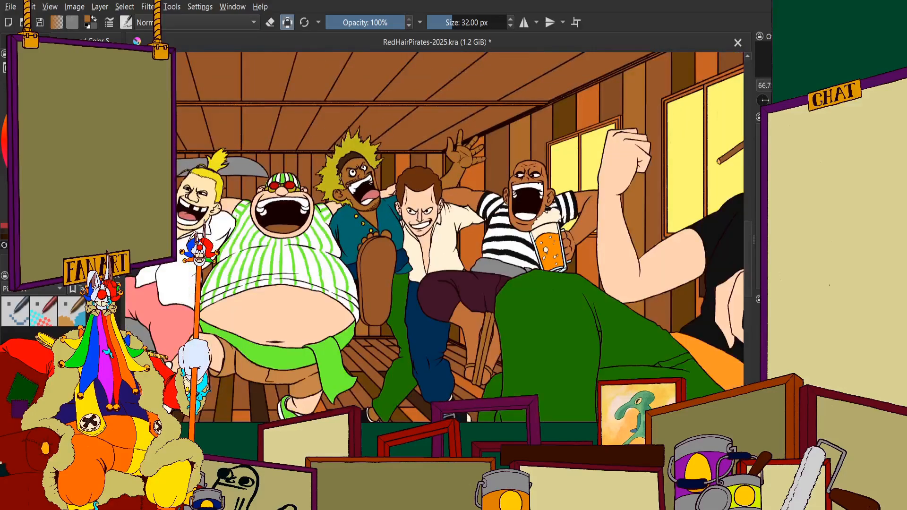
pyautogui.scroll(1, 366, 276)
pyautogui.scroll(-1, 358, 158)
pyautogui.scroll(3, 373, 237)
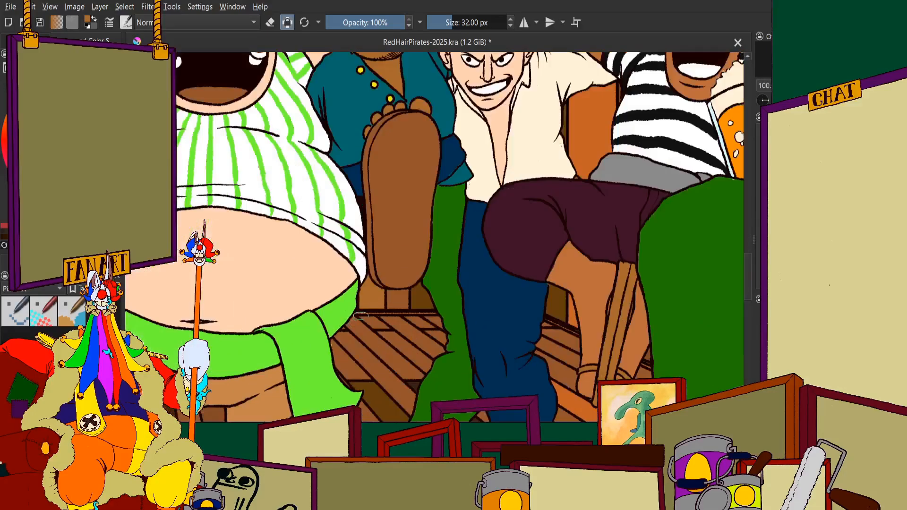
pyautogui.scroll(-3, 373, 236)
pyautogui.scroll(1, 400, 185)
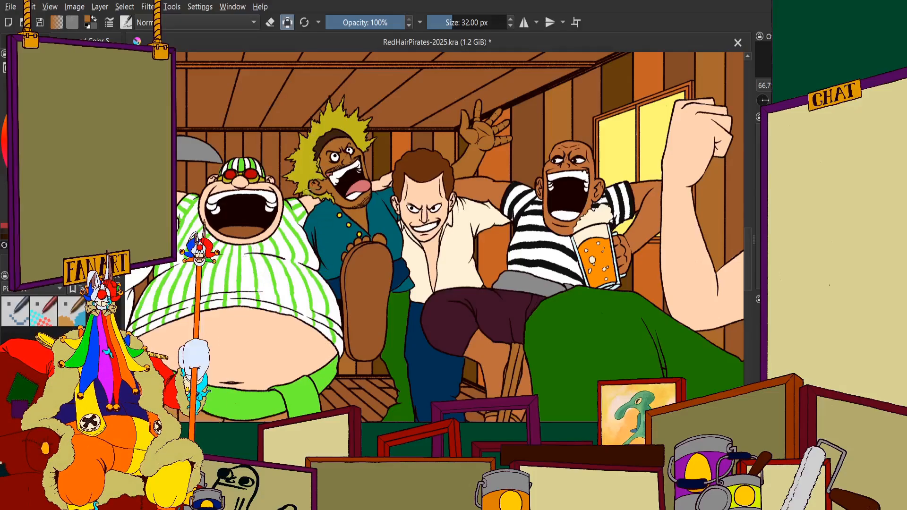
pyautogui.scroll(1, 309, 260)
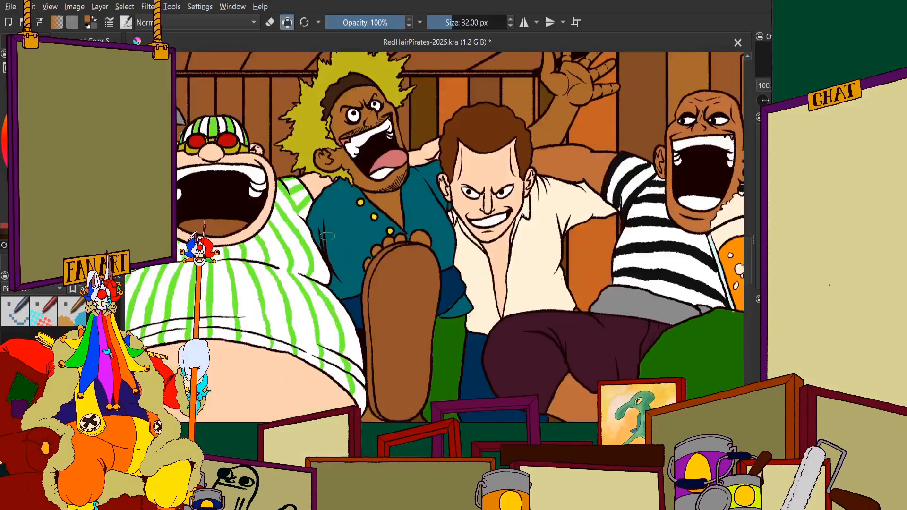
pyautogui.scroll(-1, 338, 263)
pyautogui.scroll(1, 349, 231)
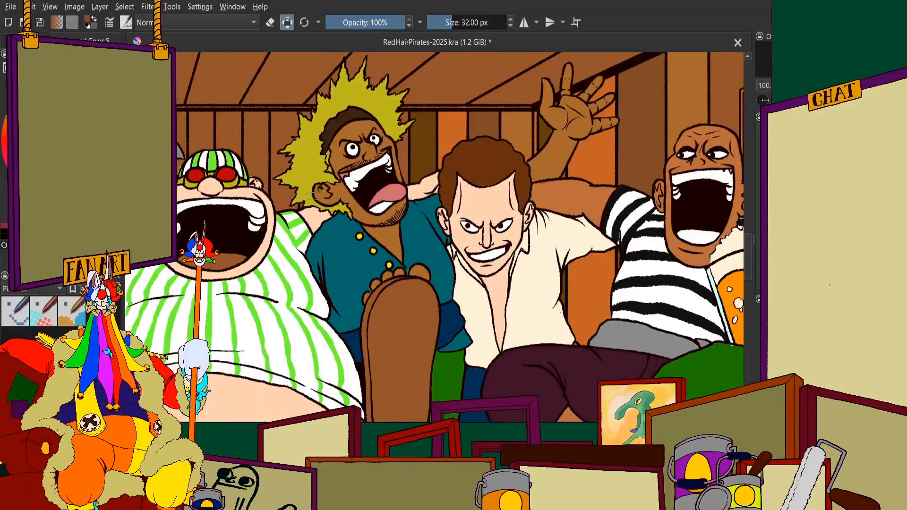
pyautogui.scroll(6, 312, 197)
pyautogui.scroll(-7, 322, 200)
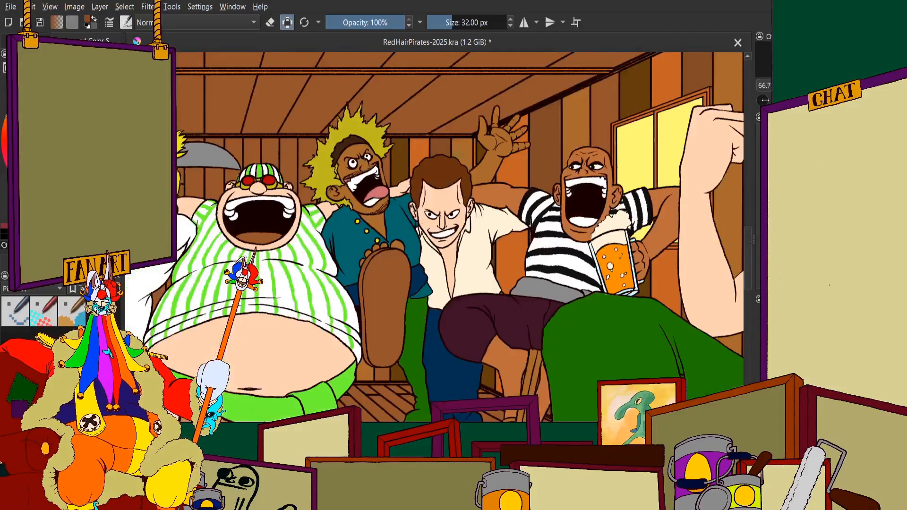
pyautogui.scroll(6, 440, 141)
pyautogui.scroll(-7, 393, 194)
pyautogui.scroll(1, 333, 292)
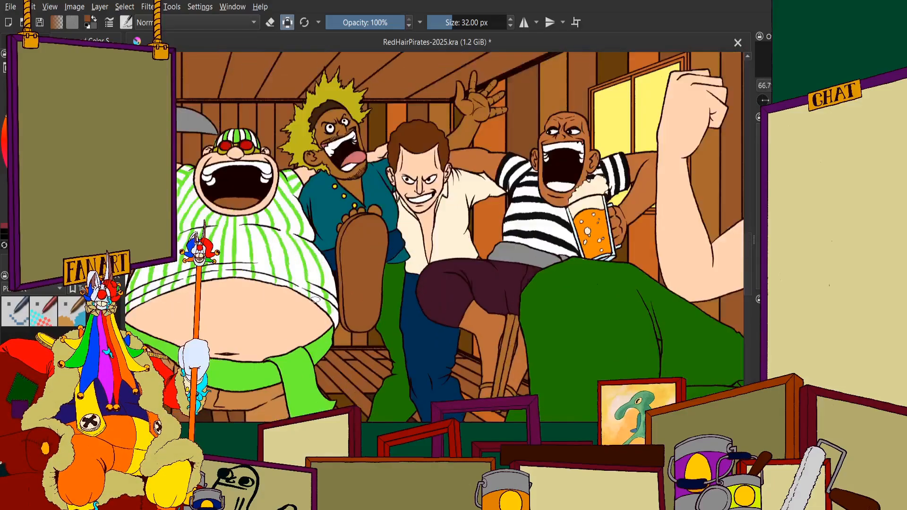
pyautogui.scroll(3, 315, 299)
pyautogui.scroll(-4, 322, 246)
pyautogui.scroll(2, 333, 165)
pyautogui.scroll(1, 307, 141)
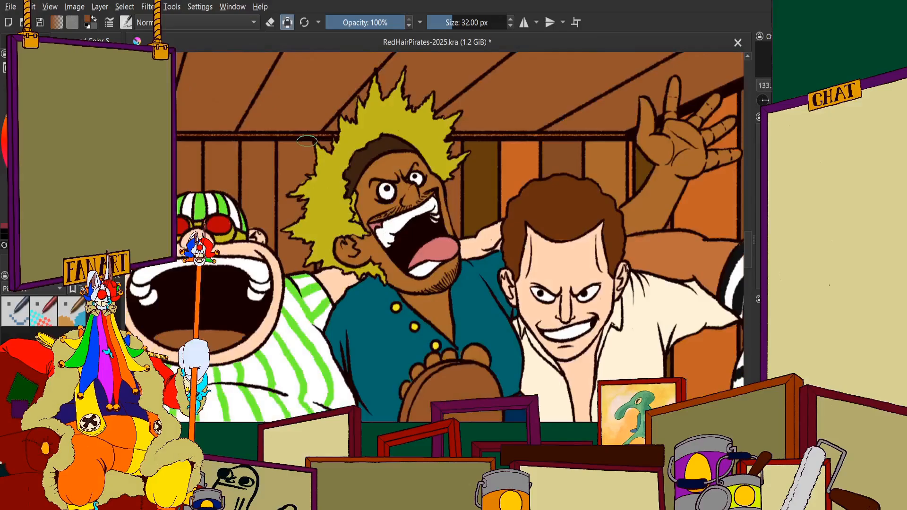
pyautogui.scroll(-1, 311, 234)
pyautogui.scroll(2, 329, 347)
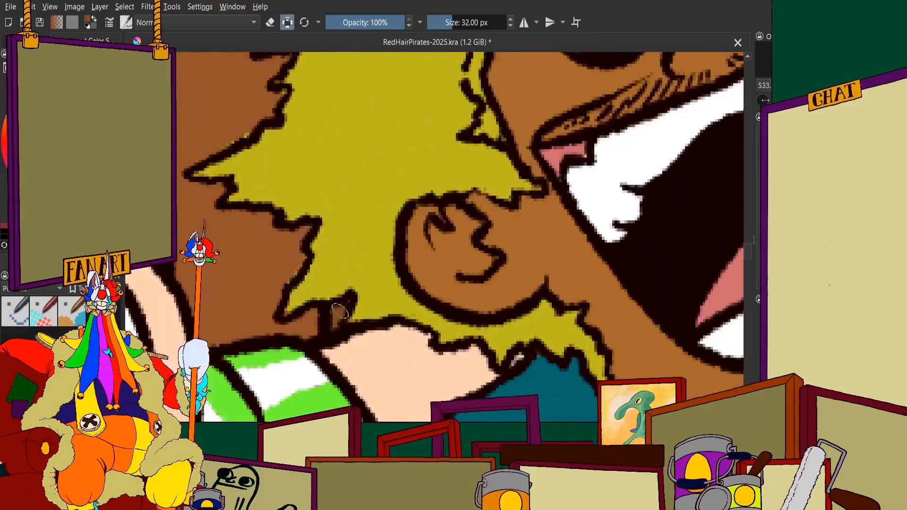
pyautogui.scroll(-3, 340, 310)
pyautogui.scroll(4, 334, 141)
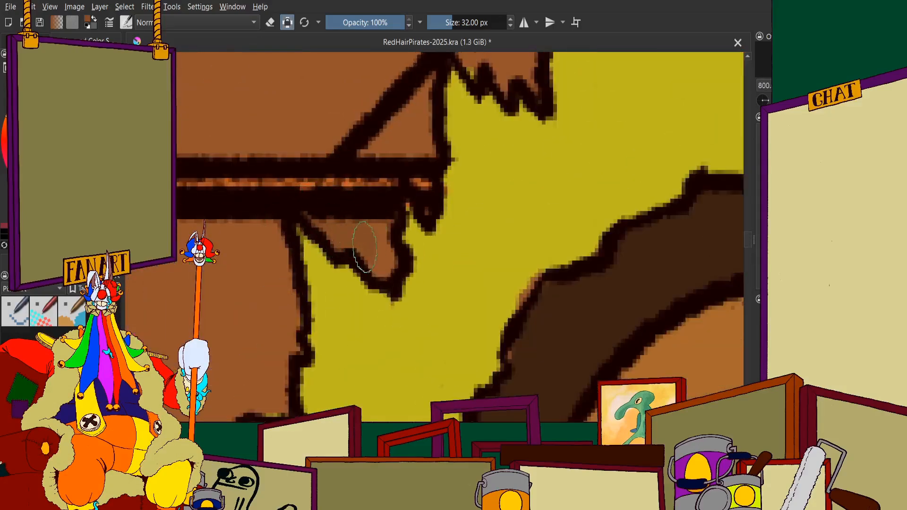
# Paint the lower part of the back-wall plank between the striped-cap man and the spiky yellow hair orange
pyautogui.scroll(-8, 422, 217)
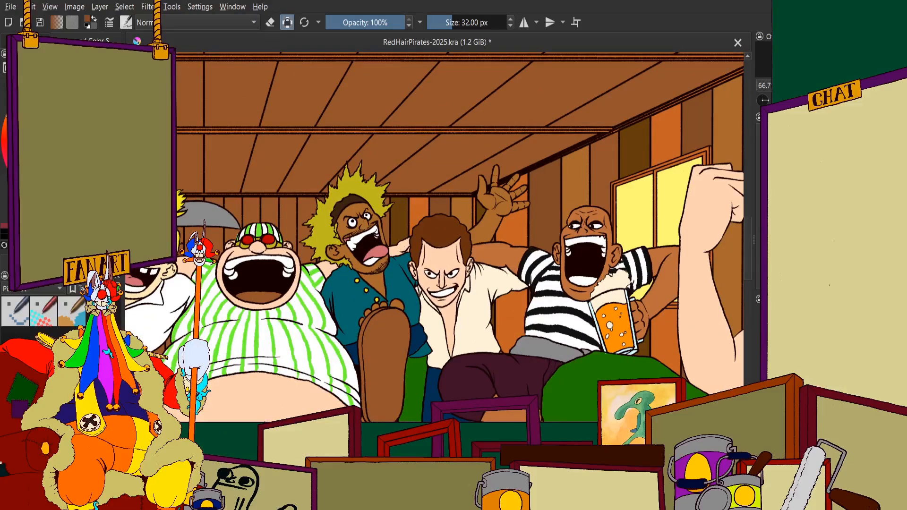
pyautogui.scroll(6, 308, 206)
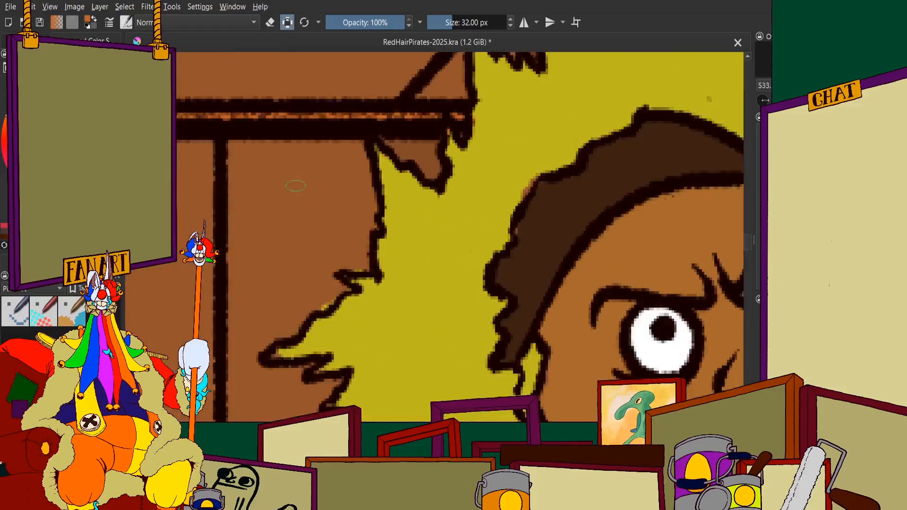
pyautogui.moveTo(295, 185)
pyautogui.mouseDown()
pyautogui.moveTo(330, 184)
pyautogui.moveTo(333, 163)
pyautogui.mouseUp()
pyautogui.scroll(-5, 333, 163)
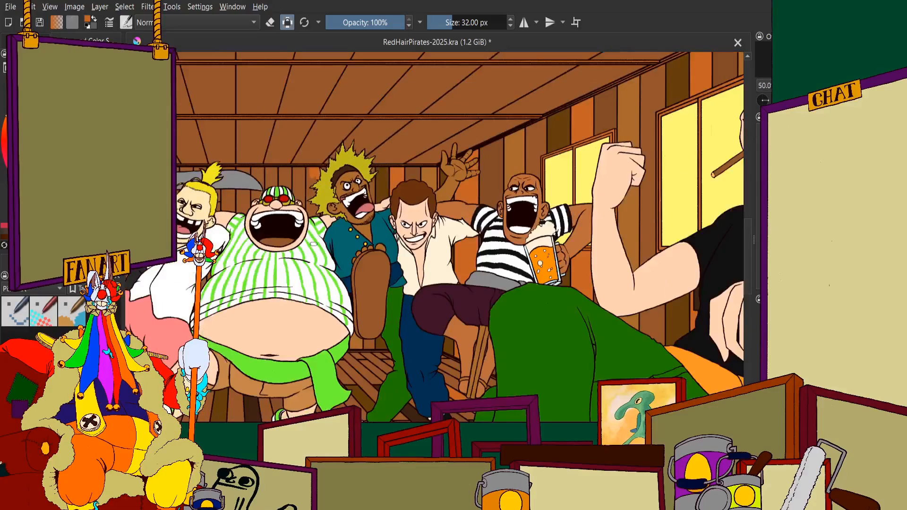
pyautogui.scroll(7, 333, 238)
pyautogui.moveTo(303, 248)
pyautogui.mouseDown()
pyautogui.moveTo(260, 254)
pyautogui.moveTo(285, 246)
pyautogui.moveTo(246, 242)
pyautogui.mouseUp()
pyautogui.scroll(-4, 278, 221)
pyautogui.scroll(4, 250, 196)
pyautogui.moveTo(265, 156)
pyautogui.mouseDown()
pyautogui.moveTo(268, 199)
pyautogui.moveTo(287, 317)
pyautogui.moveTo(312, 305)
pyautogui.moveTo(342, 167)
pyautogui.mouseUp()
pyautogui.moveTo(381, 194); pyautogui.dragTo(432, 167)
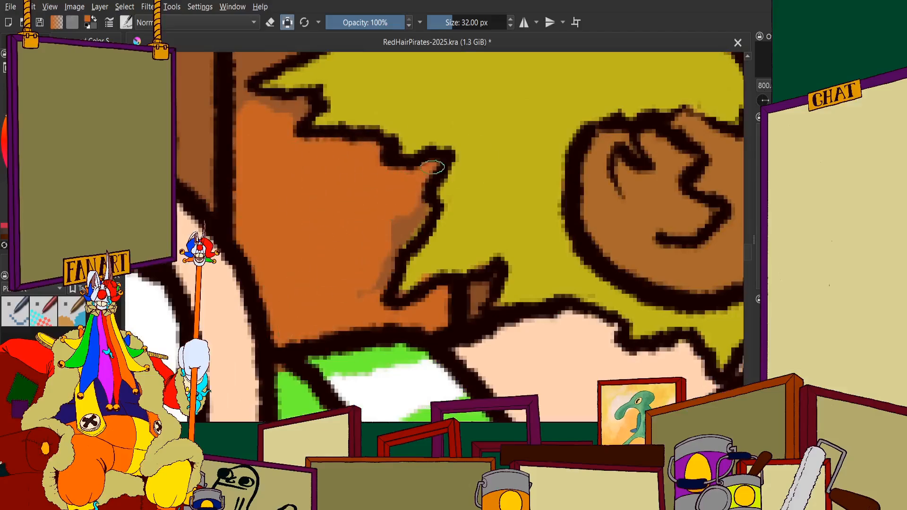
pyautogui.scroll(-2, 364, 288)
pyautogui.scroll(3, 305, 184)
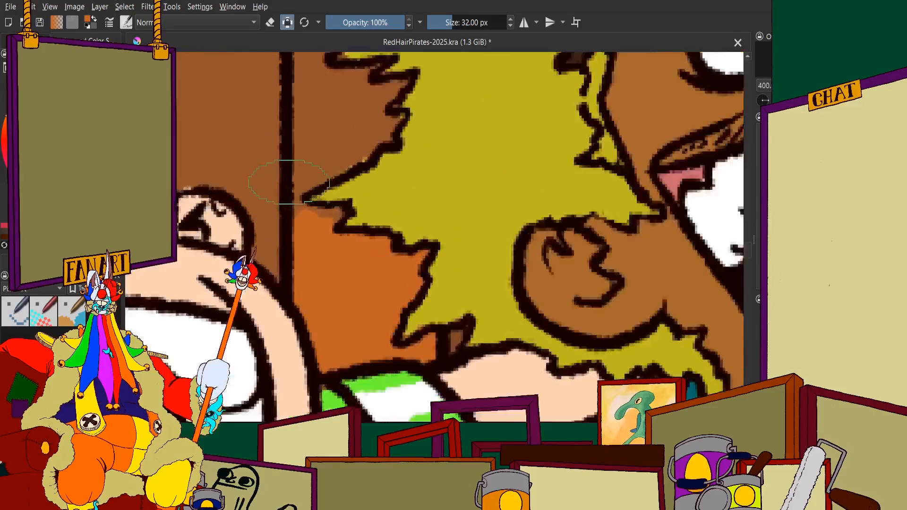
pyautogui.moveTo(315, 278)
pyautogui.mouseDown()
pyautogui.moveTo(354, 289)
pyautogui.moveTo(413, 278)
pyautogui.mouseUp()
# Extend the orange up the middle of that plank, filling the gaps along the jagged hair outline
pyautogui.scroll(-2, 367, 278)
pyautogui.scroll(3, 352, 184)
pyautogui.moveTo(411, 175)
pyautogui.mouseDown()
pyautogui.moveTo(467, 191)
pyautogui.moveTo(292, 279)
pyautogui.moveTo(285, 335)
pyautogui.mouseUp()
pyautogui.scroll(-2, 300, 330)
pyautogui.scroll(2, 319, 218)
pyautogui.moveTo(326, 150); pyautogui.dragTo(395, 152)
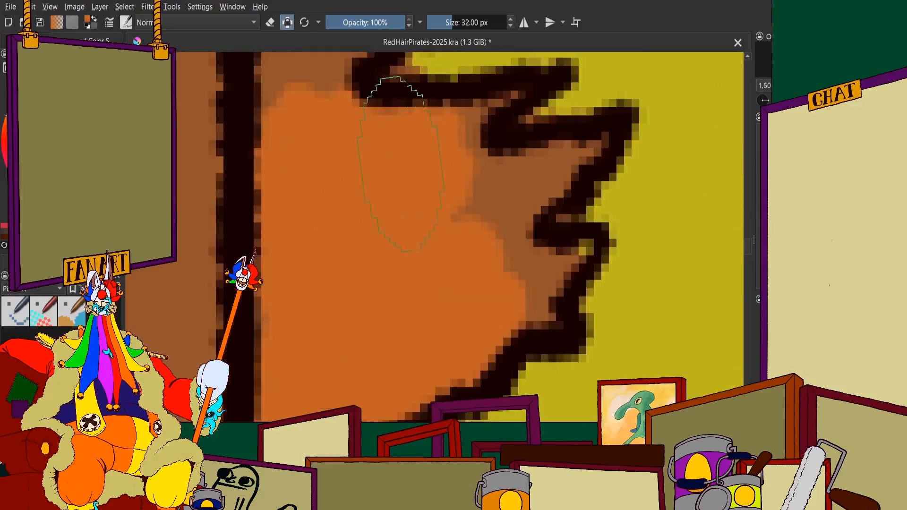
pyautogui.moveTo(518, 189)
pyautogui.mouseDown()
pyautogui.moveTo(592, 152)
pyautogui.moveTo(481, 268)
pyautogui.moveTo(520, 279)
pyautogui.moveTo(557, 264)
pyautogui.mouseUp()
pyautogui.scroll(1, 529, 316)
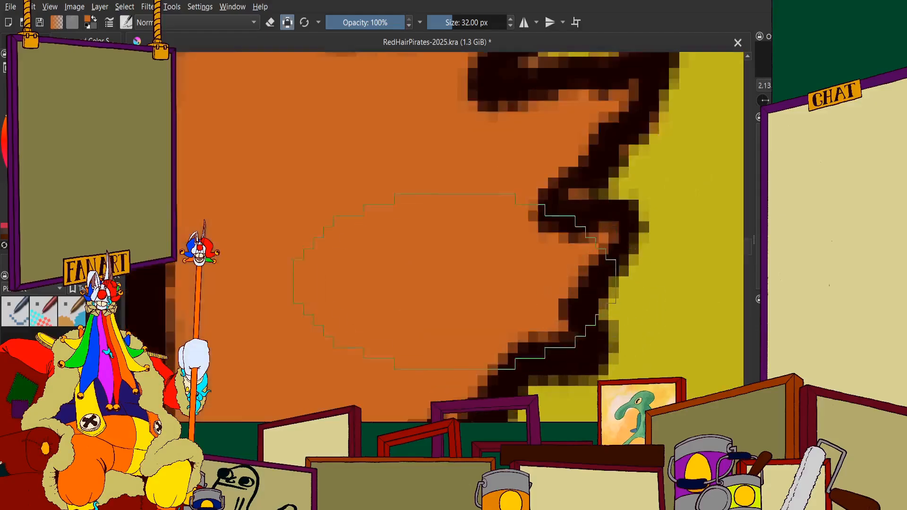
# Fill the upper part of the plank beside the spiky hair with orange, up to the ceiling beam and side outline
pyautogui.scroll(-5, 420, 222)
pyautogui.scroll(2, 394, 142)
pyautogui.moveTo(409, 166)
pyautogui.mouseDown()
pyautogui.moveTo(350, 312)
pyautogui.moveTo(488, 235)
pyautogui.moveTo(491, 306)
pyautogui.mouseUp()
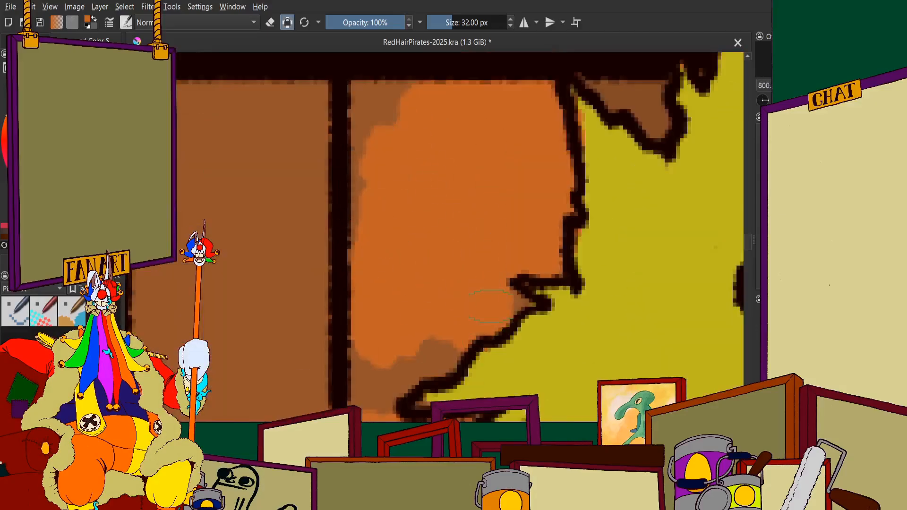
pyautogui.moveTo(449, 335)
pyautogui.mouseDown()
pyautogui.moveTo(427, 355)
pyautogui.moveTo(448, 351)
pyautogui.moveTo(387, 372)
pyautogui.moveTo(408, 357)
pyautogui.moveTo(383, 388)
pyautogui.mouseUp()
pyautogui.scroll(-4, 373, 394)
pyautogui.scroll(5, 359, 265)
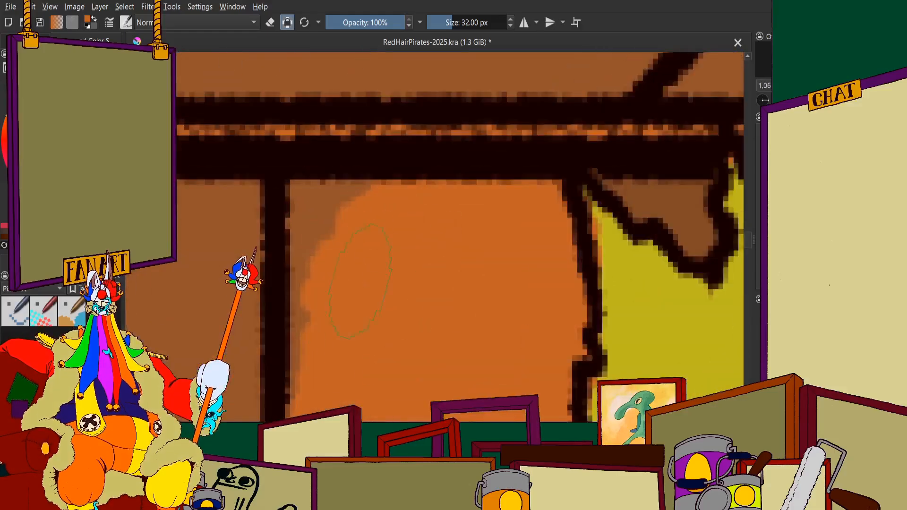
pyautogui.scroll(-2, 359, 197)
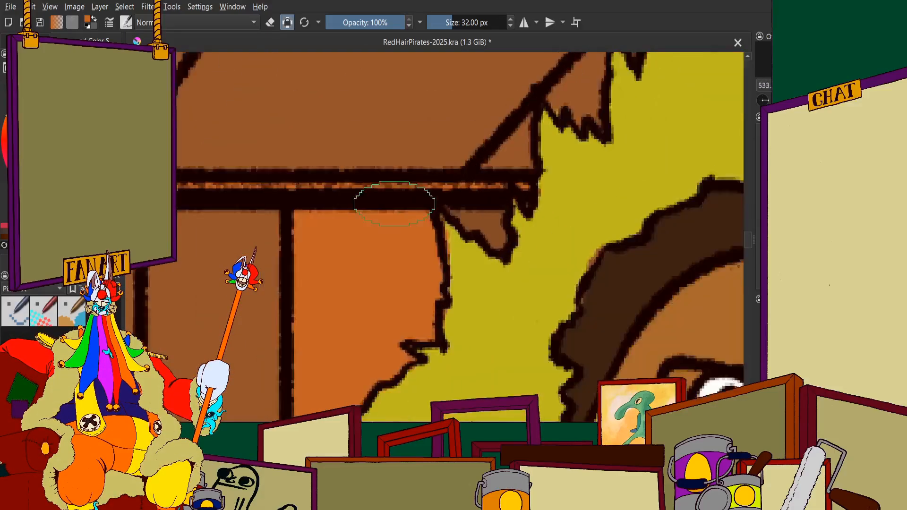
pyautogui.scroll(1, 425, 236)
pyautogui.scroll(-3, 405, 236)
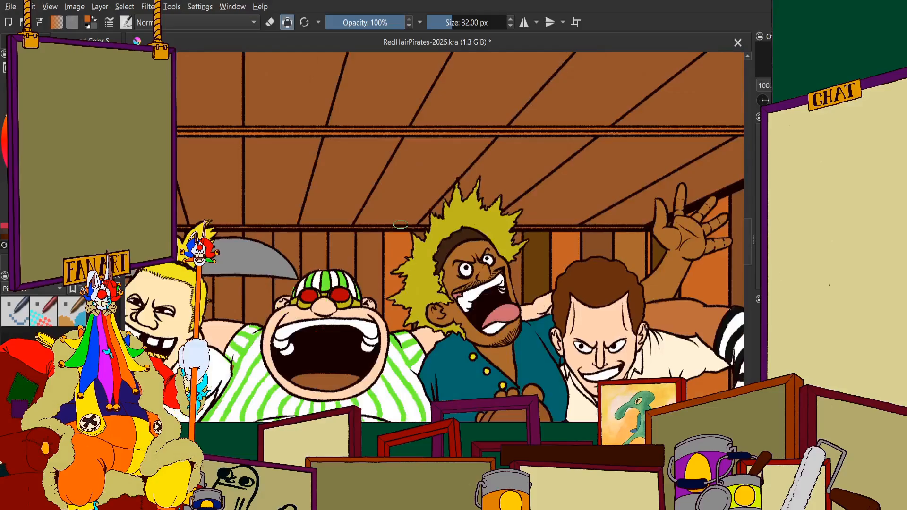
pyautogui.scroll(-3, 401, 224)
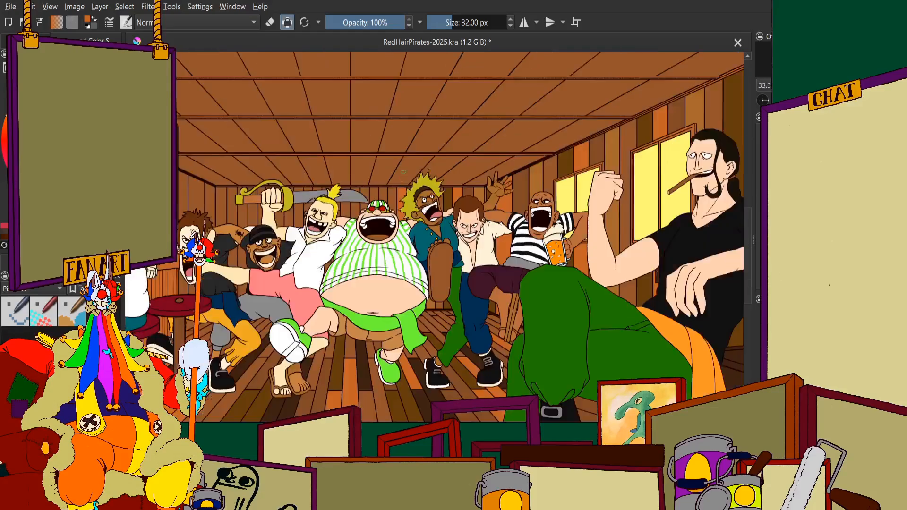
# Recolour the brown area at the bottom of the striped-cap man's open mouth white as his lower teeth
pyautogui.scroll(4, 392, 226)
pyautogui.scroll(3, 353, 268)
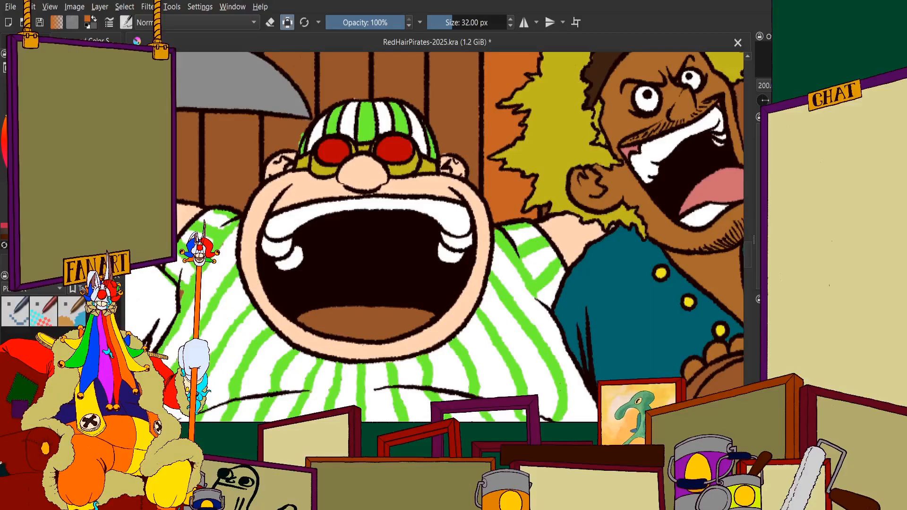
pyautogui.keyDown('ctrl'); pyautogui.click(289, 257); pyautogui.keyUp('ctrl')
pyautogui.scroll(-2, 307, 250)
pyautogui.scroll(5, 357, 281)
pyautogui.scroll(-2, 407, 352)
pyautogui.scroll(2, 265, 326)
pyautogui.moveTo(339, 278)
pyautogui.mouseDown()
pyautogui.moveTo(452, 289)
pyautogui.moveTo(374, 297)
pyautogui.moveTo(369, 325)
pyautogui.moveTo(435, 334)
pyautogui.moveTo(577, 299)
pyautogui.moveTo(465, 269)
pyautogui.moveTo(610, 276)
pyautogui.moveTo(653, 277)
pyautogui.mouseUp()
pyautogui.scroll(-1, 539, 241)
pyautogui.scroll(1, 357, 249)
pyautogui.moveTo(421, 255)
pyautogui.mouseDown()
pyautogui.moveTo(314, 261)
pyautogui.moveTo(224, 282)
pyautogui.moveTo(344, 321)
pyautogui.moveTo(428, 320)
pyautogui.mouseUp()
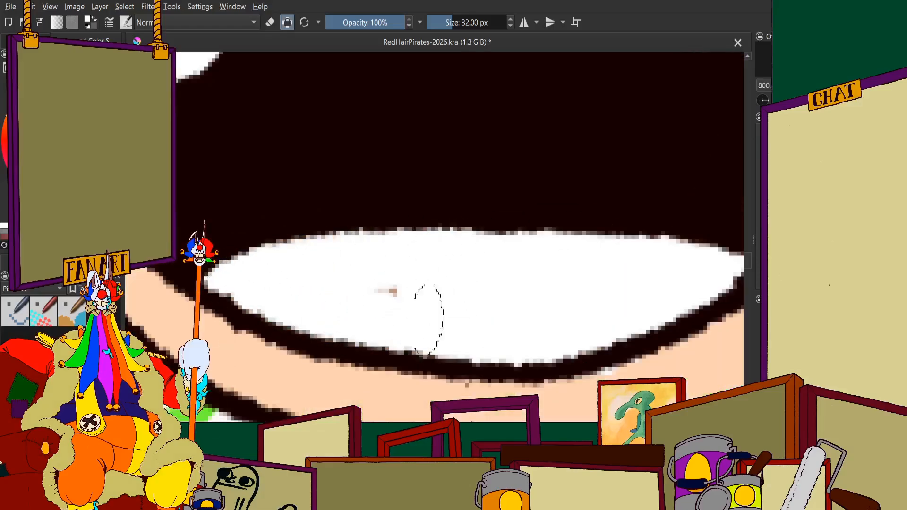
pyautogui.scroll(-7, 428, 320)
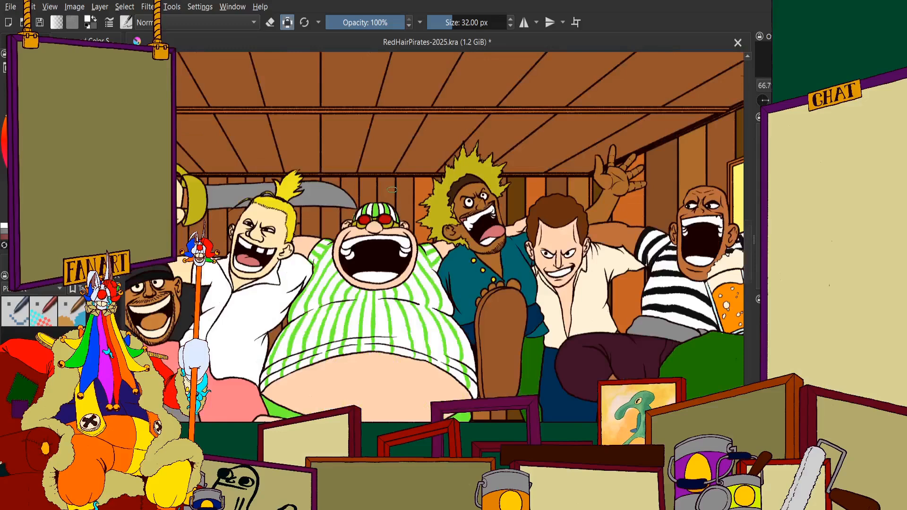
# Paint the middle of the plank between the orange plank and the striped cap dark brown
pyautogui.scroll(1, 392, 190)
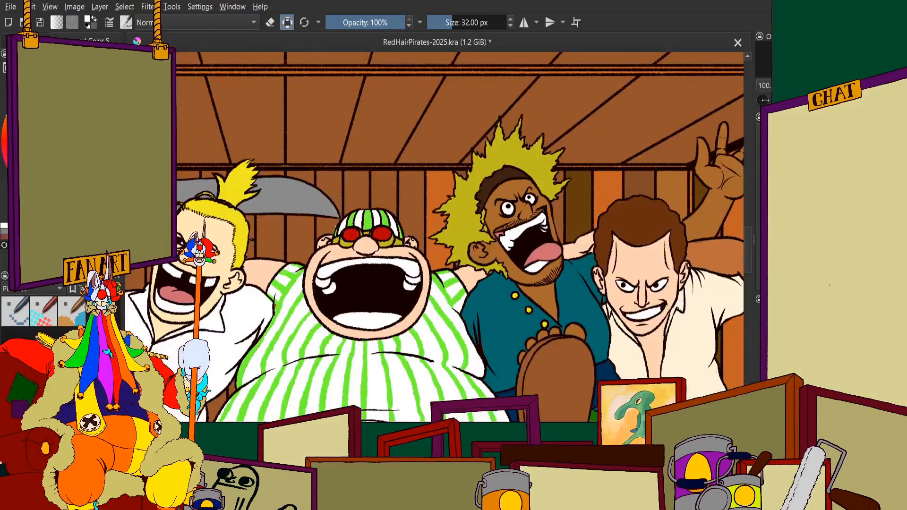
pyautogui.moveTo(644, 172); pyautogui.dragTo(579, 169)
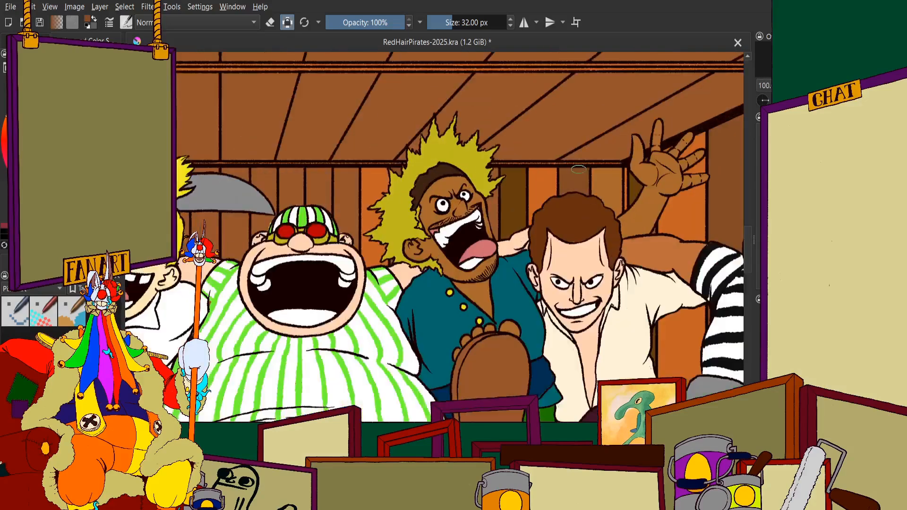
pyautogui.scroll(-1, 563, 172)
pyautogui.scroll(2, 410, 165)
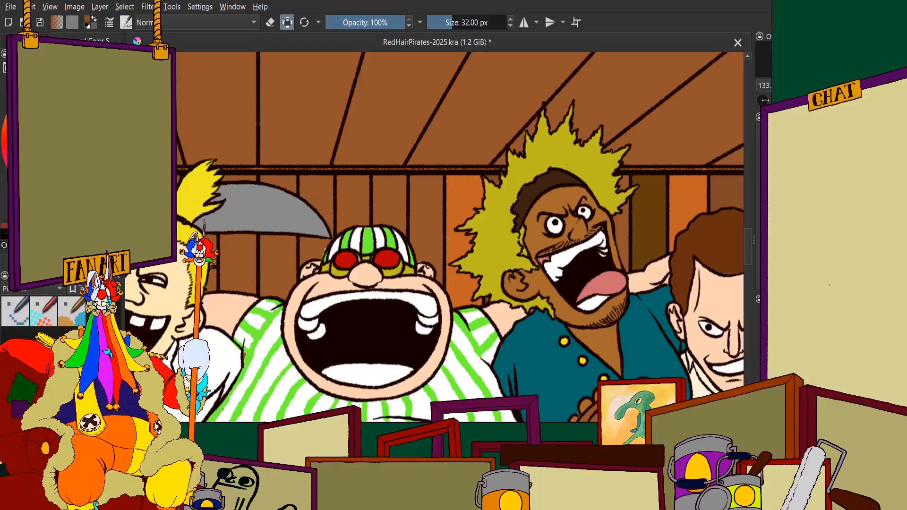
pyautogui.scroll(-3, 326, 202)
pyautogui.scroll(4, 340, 197)
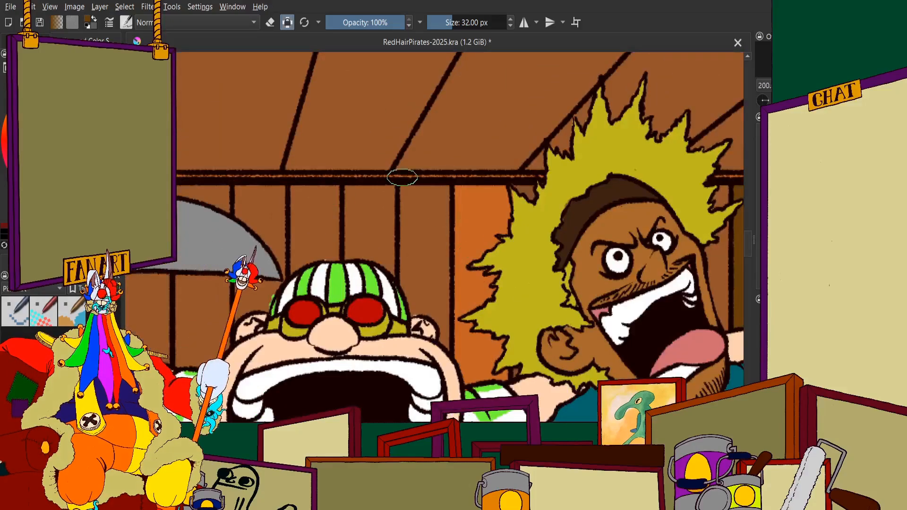
pyautogui.scroll(-4, 401, 178)
pyautogui.scroll(4, 409, 190)
pyautogui.scroll(5, 378, 191)
pyautogui.moveTo(421, 137)
pyautogui.mouseDown()
pyautogui.moveTo(445, 232)
pyautogui.moveTo(385, 128)
pyautogui.moveTo(305, 76)
pyautogui.mouseUp()
pyautogui.scroll(-4, 305, 80)
pyautogui.scroll(4, 299, 196)
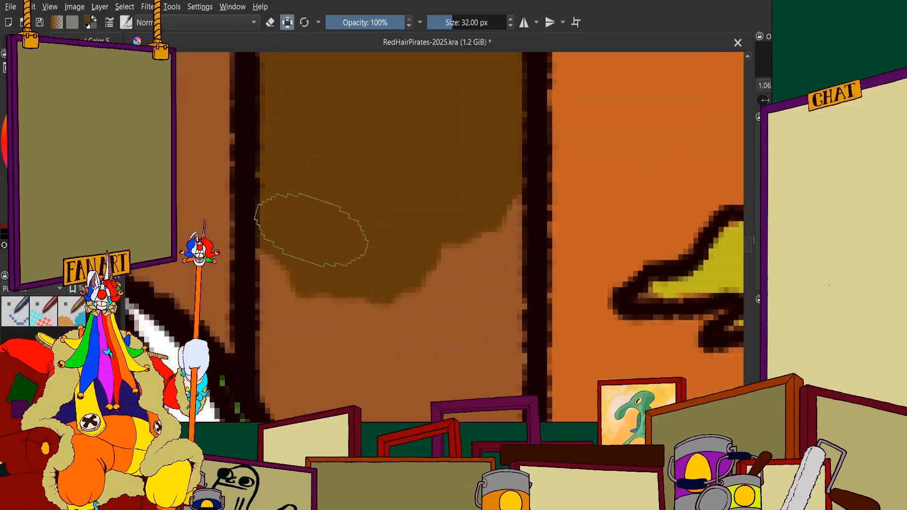
# Fill the top of the dark brown plank up to the ceiling beam
pyautogui.scroll(-1, 322, 245)
pyautogui.scroll(-2, 332, 179)
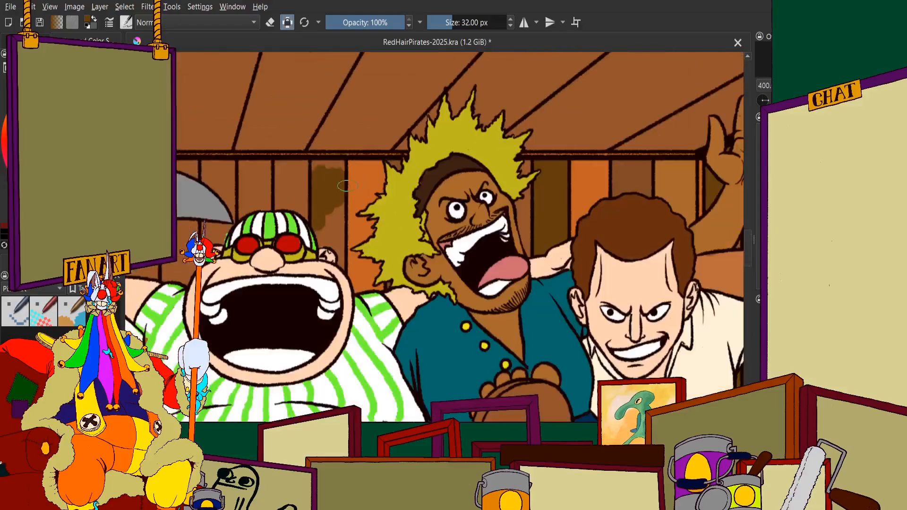
pyautogui.scroll(6, 444, 101)
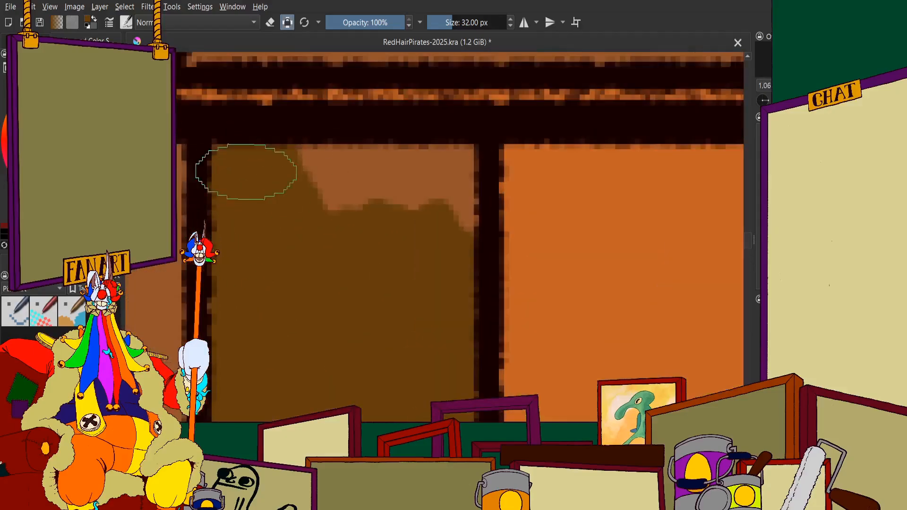
pyautogui.moveTo(403, 191)
pyautogui.mouseDown()
pyautogui.moveTo(452, 181)
pyautogui.moveTo(453, 225)
pyautogui.mouseUp()
pyautogui.scroll(-3, 425, 220)
pyautogui.scroll(3, 364, 203)
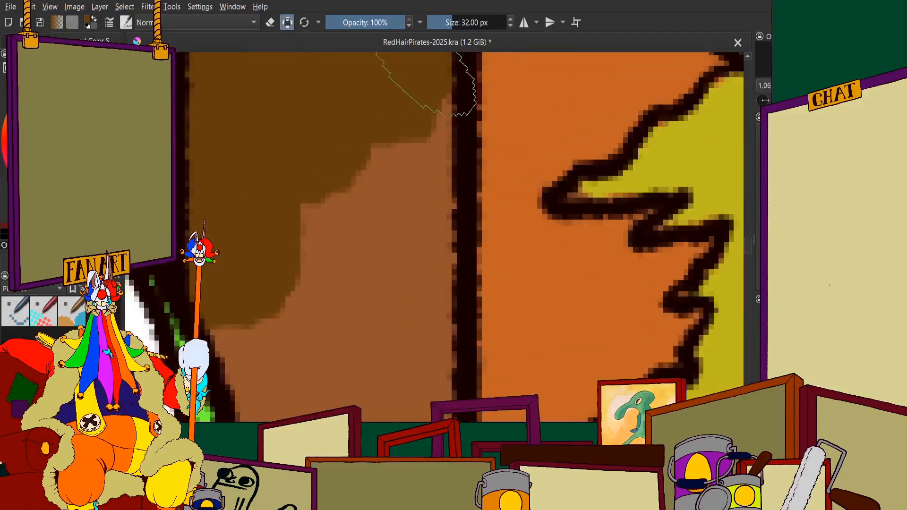
# Fill the lower part of the dark brown plank down around the striped-cap man's cap and ear
pyautogui.moveTo(430, 85)
pyautogui.mouseDown()
pyautogui.moveTo(408, 325)
pyautogui.moveTo(349, 335)
pyautogui.mouseUp()
pyautogui.scroll(-3, 293, 151)
pyautogui.scroll(3, 308, 111)
pyautogui.moveTo(308, 113)
pyautogui.mouseDown()
pyautogui.moveTo(321, 251)
pyautogui.moveTo(311, 231)
pyautogui.moveTo(313, 275)
pyautogui.moveTo(293, 307)
pyautogui.moveTo(334, 275)
pyautogui.moveTo(429, 295)
pyautogui.moveTo(364, 282)
pyautogui.moveTo(461, 278)
pyautogui.mouseUp()
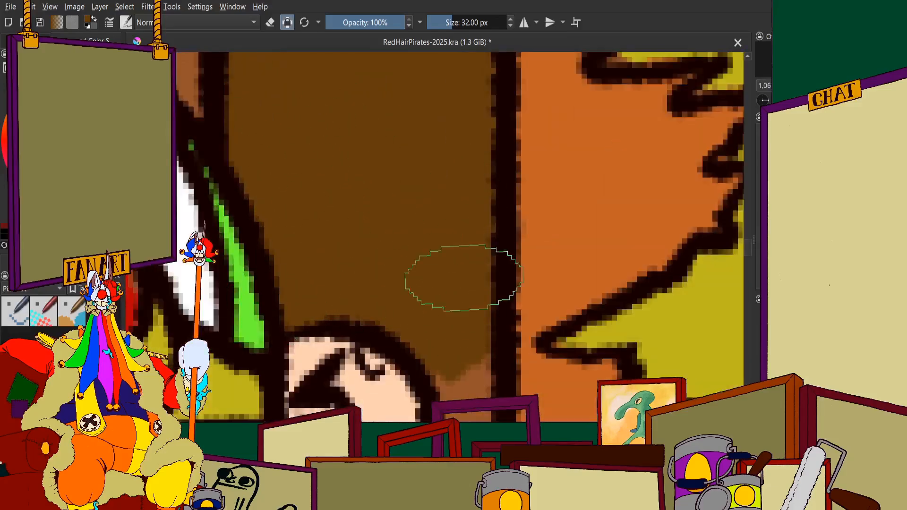
pyautogui.scroll(-3, 416, 165)
pyautogui.scroll(3, 425, 205)
pyautogui.scroll(1, 420, 200)
pyautogui.moveTo(416, 191)
pyautogui.mouseDown()
pyautogui.moveTo(423, 236)
pyautogui.moveTo(418, 202)
pyautogui.moveTo(411, 304)
pyautogui.moveTo(449, 378)
pyautogui.mouseUp()
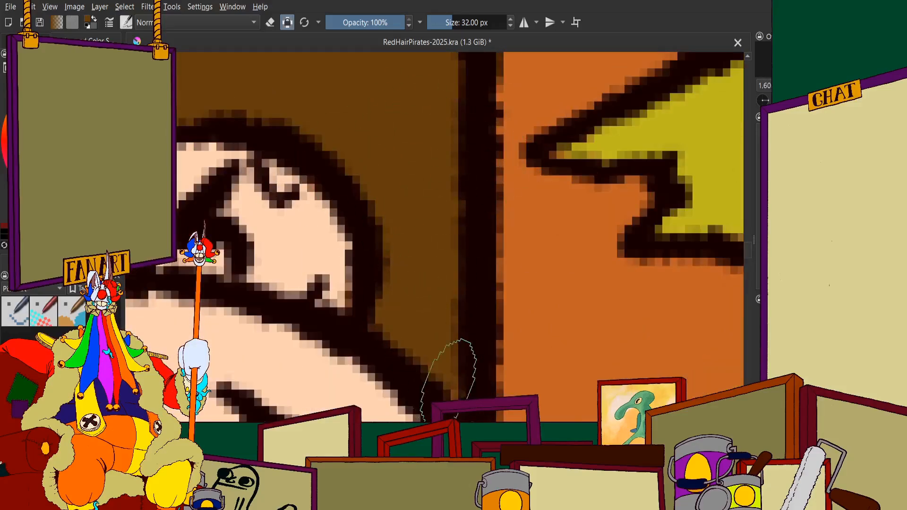
# Examine the back-wall planks around the striped-cap man and the spiky-haired man for sections still in the base brown
pyautogui.scroll(-7, 401, 243)
pyautogui.scroll(-4, 399, 242)
pyautogui.scroll(3, 402, 283)
pyautogui.scroll(-3, 405, 259)
pyautogui.scroll(3, 444, 177)
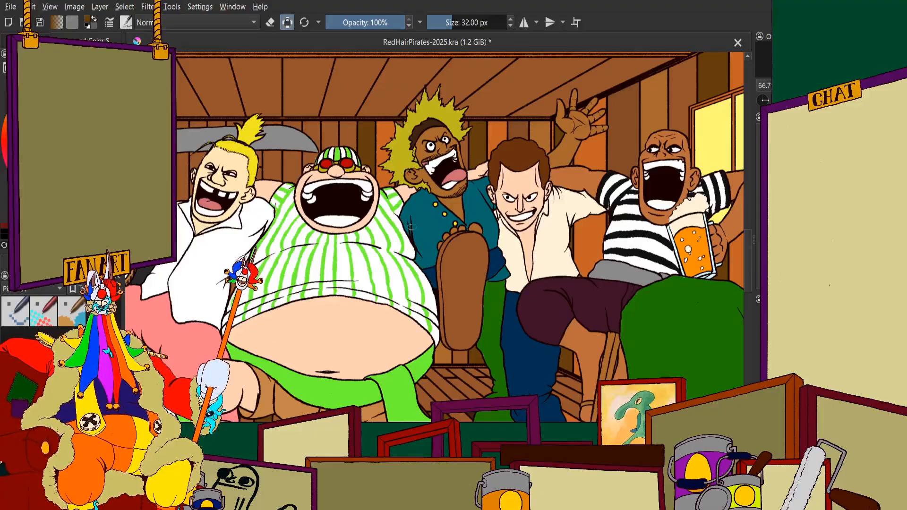
pyautogui.scroll(-1, 431, 270)
pyautogui.scroll(2, 353, 162)
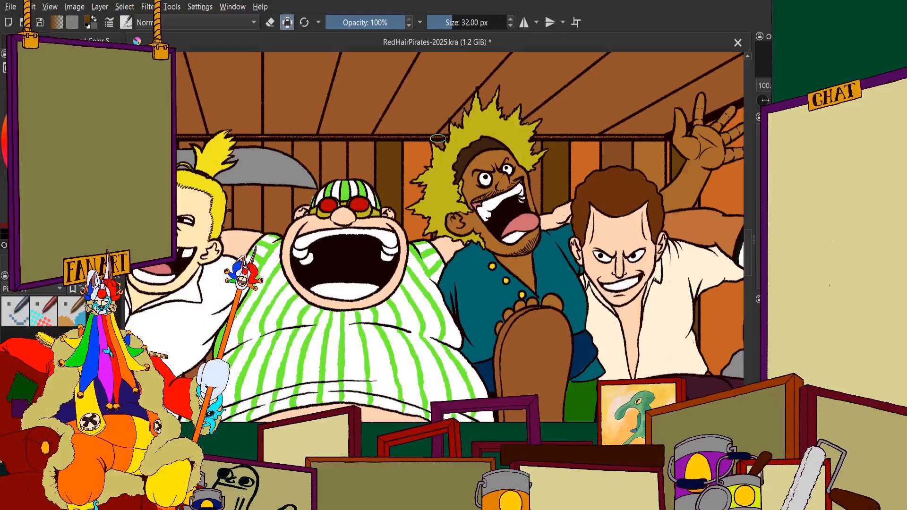
pyautogui.scroll(-2, 429, 134)
pyautogui.scroll(2, 444, 213)
pyautogui.scroll(-1, 443, 212)
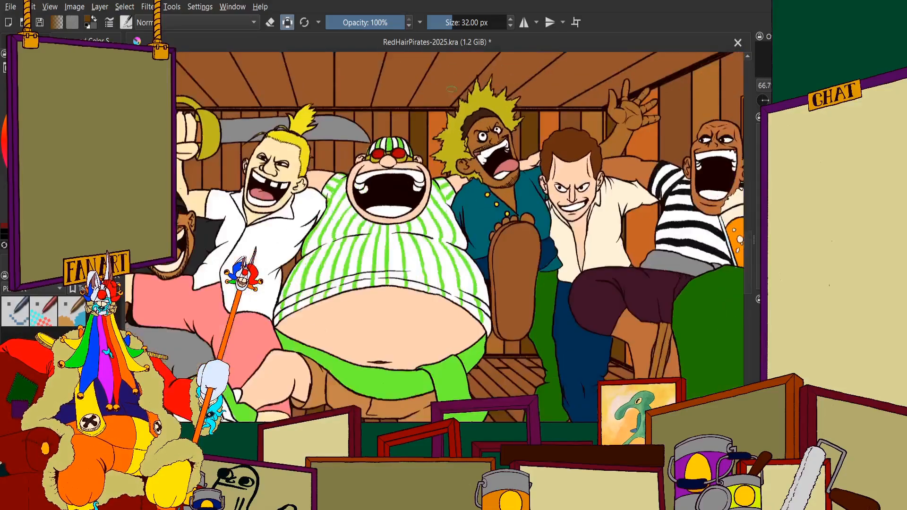
pyautogui.scroll(3, 437, 135)
pyautogui.scroll(-2, 378, 187)
pyautogui.scroll(1, 426, 176)
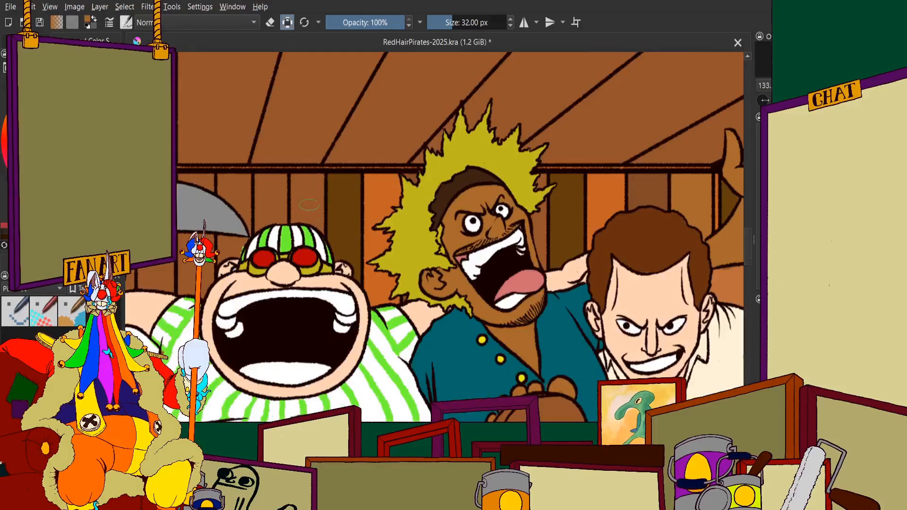
# Paint the back-wall plank above the striped cap light brown, from the cap's outline up to the ceiling beam
pyautogui.scroll(3, 283, 188)
pyautogui.scroll(-4, 251, 189)
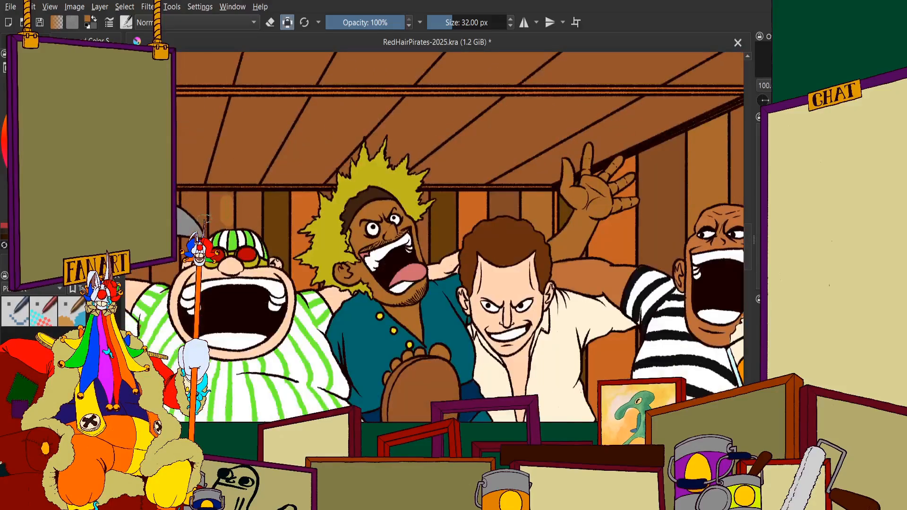
pyautogui.scroll(6, 205, 219)
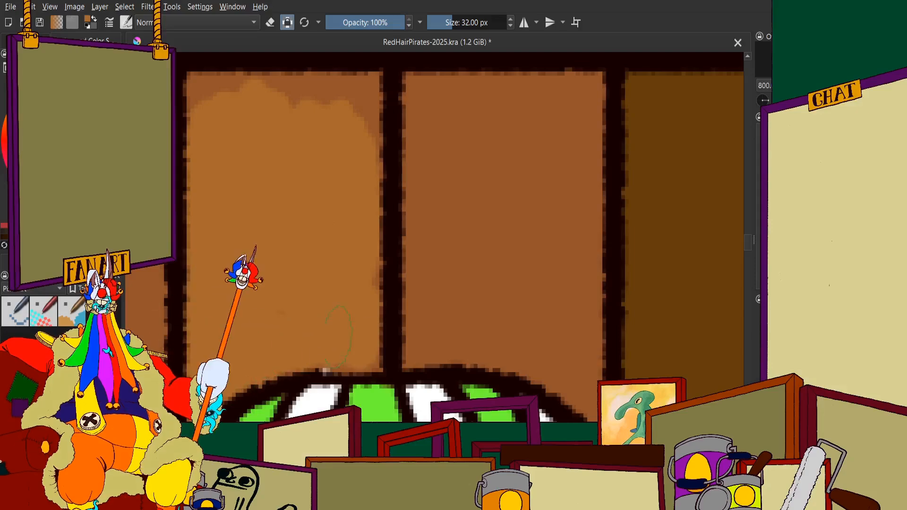
pyautogui.moveTo(369, 191)
pyautogui.mouseDown()
pyautogui.moveTo(371, 96)
pyautogui.moveTo(204, 94)
pyautogui.mouseUp()
pyautogui.scroll(-8, 302, 145)
pyautogui.scroll(-1, 318, 167)
pyautogui.scroll(1, 283, 156)
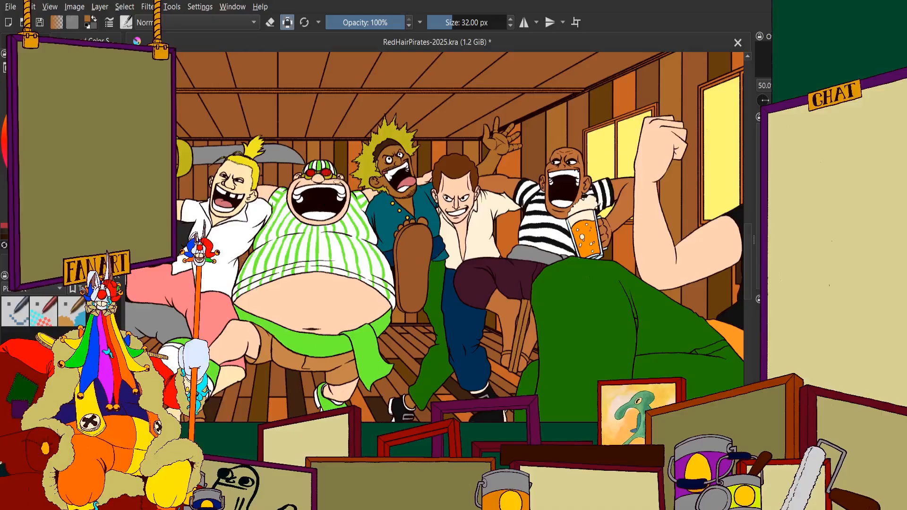
# Paint the back-wall plank between the sword's tip and the striped cap a darker brown, from the ceiling beam down along the blade
pyautogui.scroll(2, 298, 212)
pyautogui.scroll(-3, 378, 210)
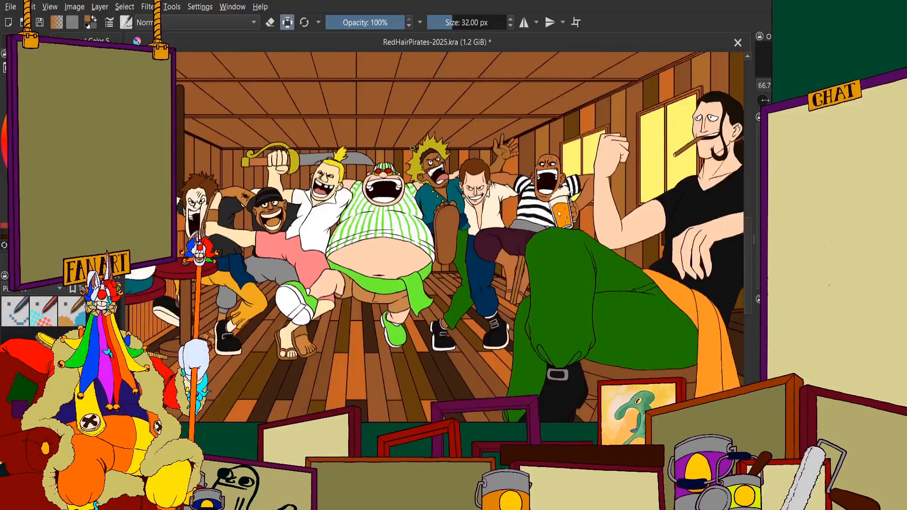
pyautogui.scroll(2, 438, 209)
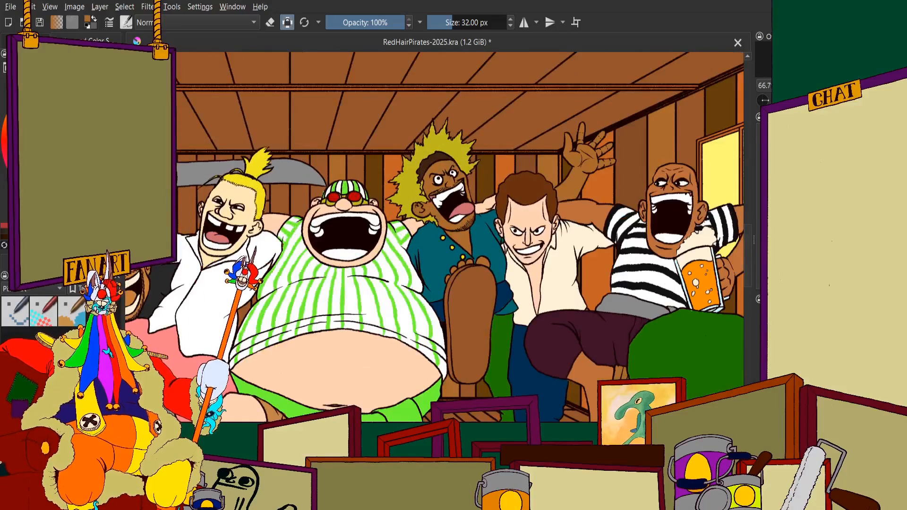
pyautogui.scroll(7, 250, 172)
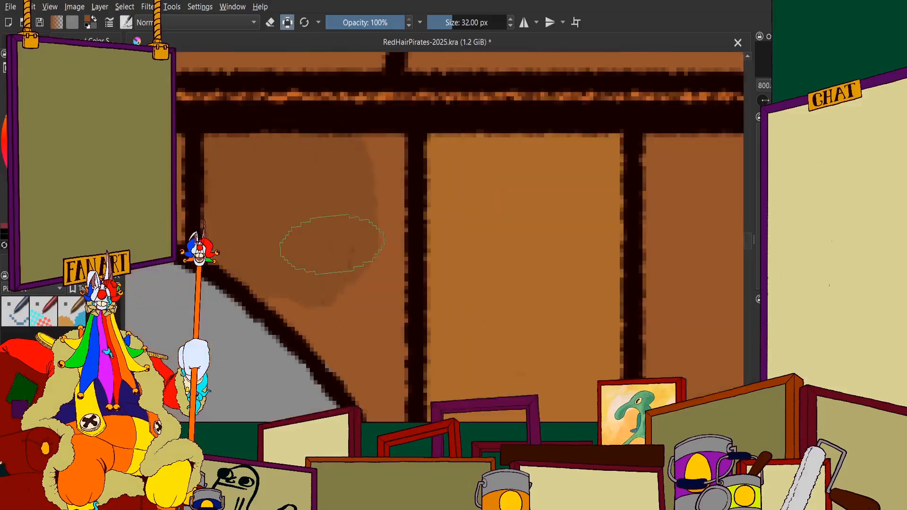
pyautogui.scroll(-1, 309, 282)
pyautogui.scroll(3, 310, 282)
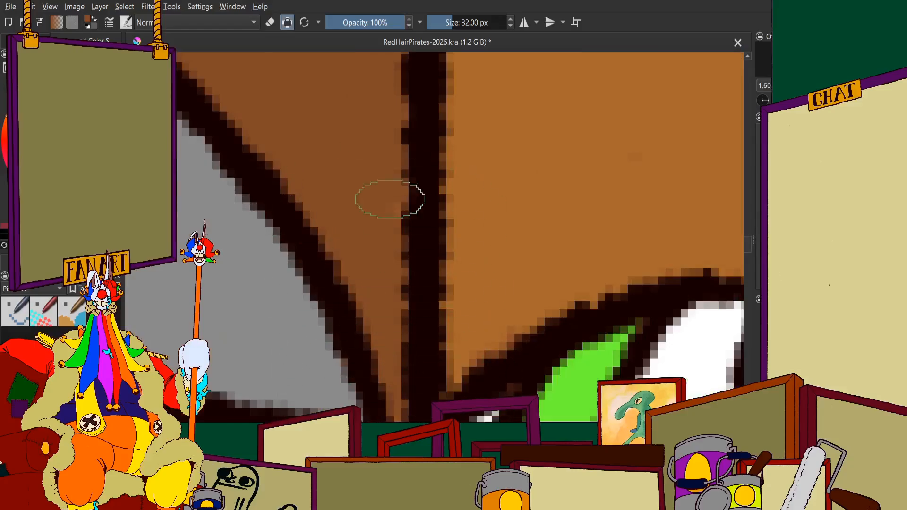
# Fill the same plank's section below the sword blade with the darker brown, up to the striped cap and the man's ear
pyautogui.scroll(-5, 385, 215)
pyautogui.scroll(3, 328, 278)
pyautogui.moveTo(361, 217); pyautogui.dragTo(429, 207)
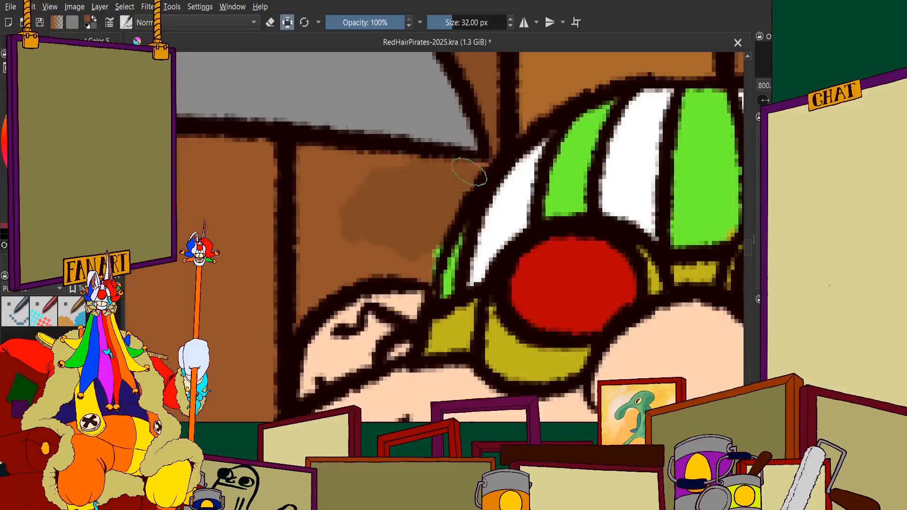
pyautogui.moveTo(417, 260)
pyautogui.mouseDown()
pyautogui.moveTo(370, 257)
pyautogui.moveTo(327, 274)
pyautogui.moveTo(299, 316)
pyautogui.moveTo(312, 165)
pyautogui.mouseUp()
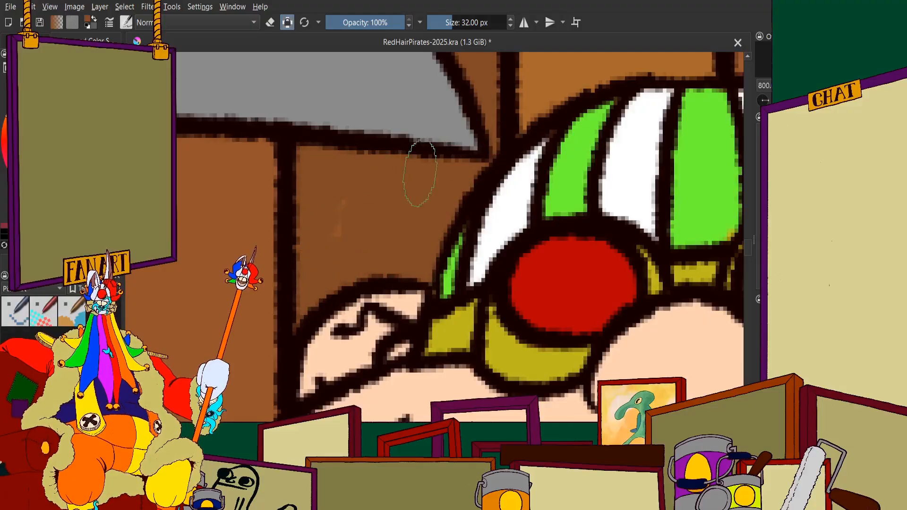
pyautogui.scroll(-6, 355, 175)
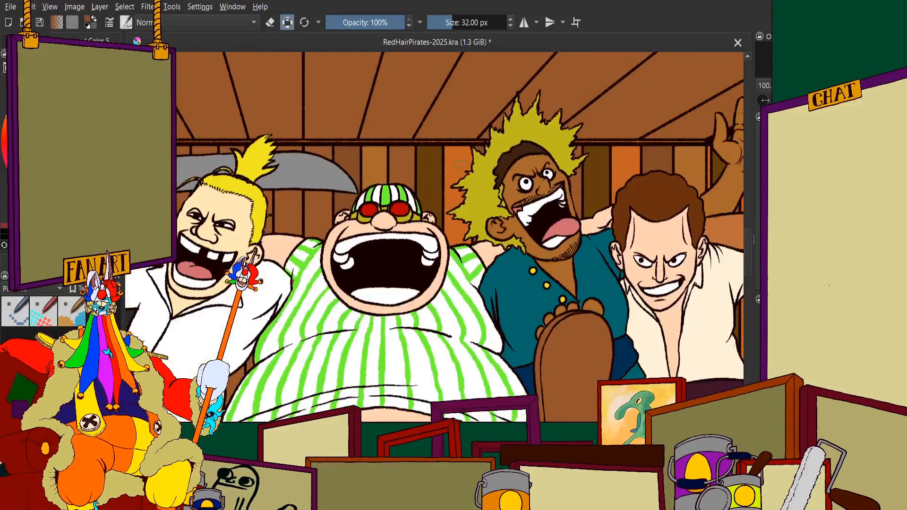
# Paint the next back-wall plank orange below the sword blade, down to the striped-cap man's cheek and shoulder
pyautogui.scroll(4, 518, 114)
pyautogui.scroll(-5, 470, 144)
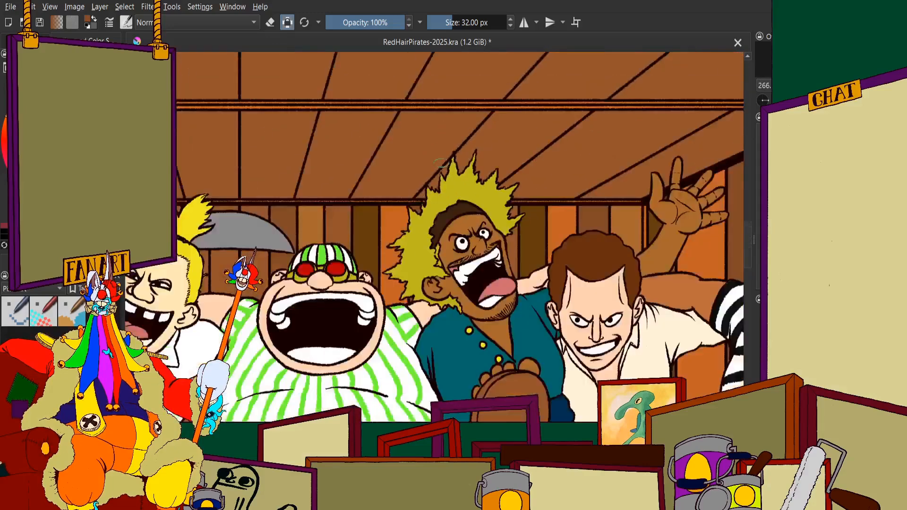
pyautogui.scroll(3, 420, 183)
pyautogui.scroll(-1, 504, 207)
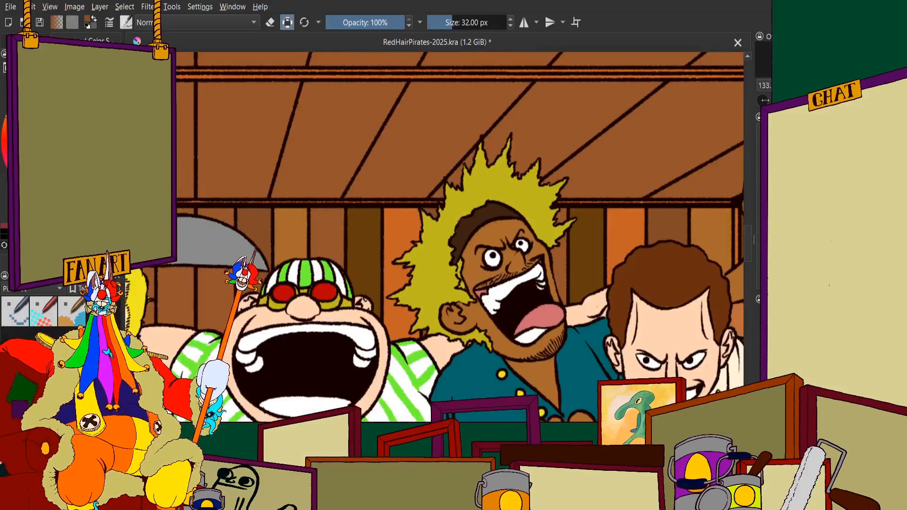
pyautogui.scroll(-1, 363, 236)
pyautogui.scroll(7, 364, 236)
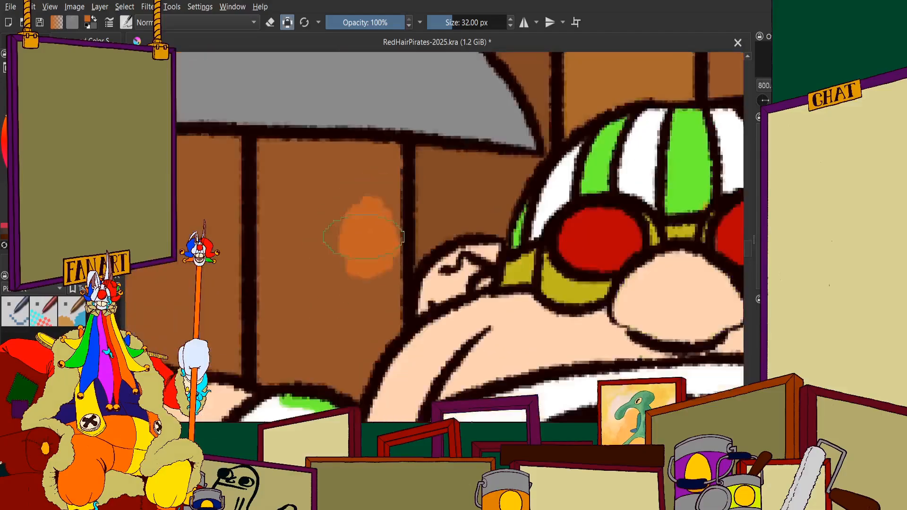
pyautogui.scroll(-6, 361, 234)
pyautogui.scroll(1, 359, 232)
pyautogui.scroll(-1, 358, 230)
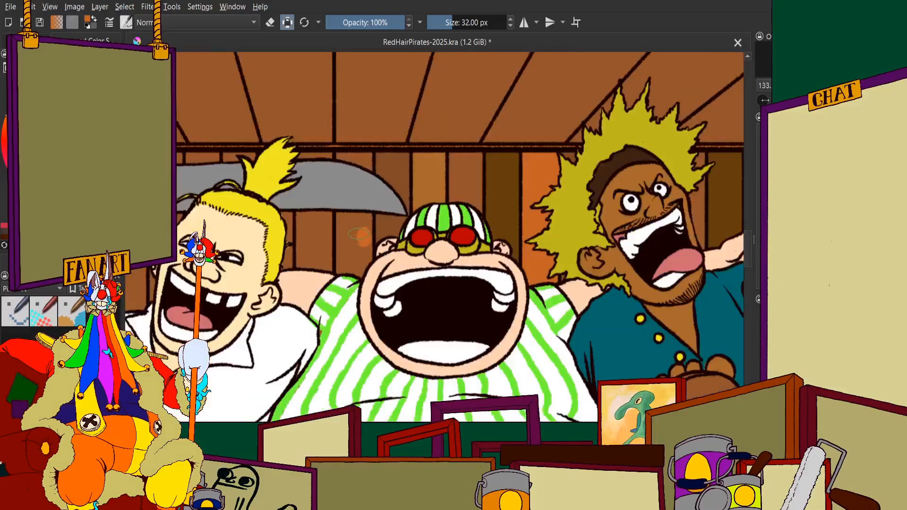
pyautogui.scroll(4, 360, 235)
pyautogui.moveTo(330, 262)
pyautogui.mouseDown()
pyautogui.moveTo(407, 283)
pyautogui.moveTo(312, 359)
pyautogui.moveTo(295, 333)
pyautogui.moveTo(290, 182)
pyautogui.moveTo(333, 184)
pyautogui.mouseUp()
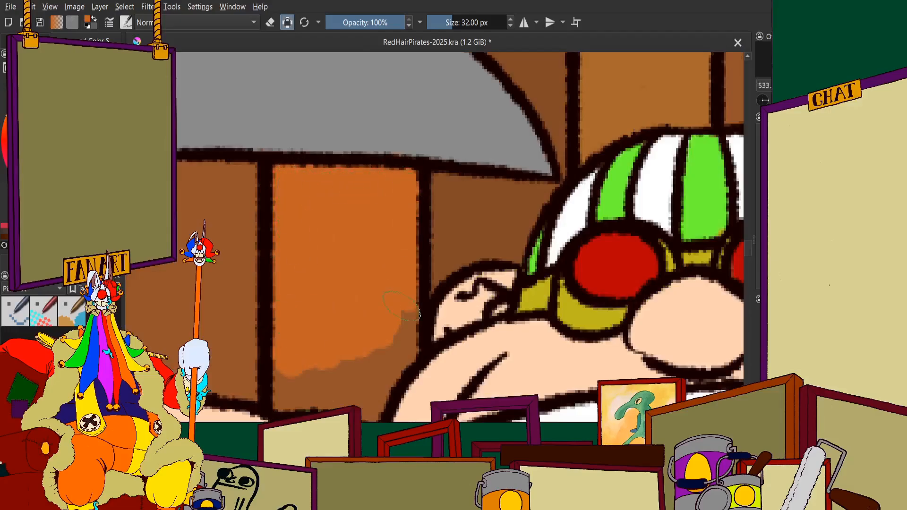
pyautogui.moveTo(401, 306)
pyautogui.mouseDown()
pyautogui.moveTo(399, 356)
pyautogui.moveTo(374, 409)
pyautogui.moveTo(282, 394)
pyautogui.moveTo(354, 375)
pyautogui.mouseUp()
# Fill the orange plank's remaining piece between the sword blade's upper edge and the ceiling beam
pyautogui.scroll(-4, 407, 319)
pyautogui.scroll(5, 300, 227)
pyautogui.moveTo(302, 243)
pyautogui.mouseDown()
pyautogui.moveTo(301, 232)
pyautogui.moveTo(416, 248)
pyautogui.moveTo(487, 302)
pyautogui.moveTo(492, 209)
pyautogui.mouseUp()
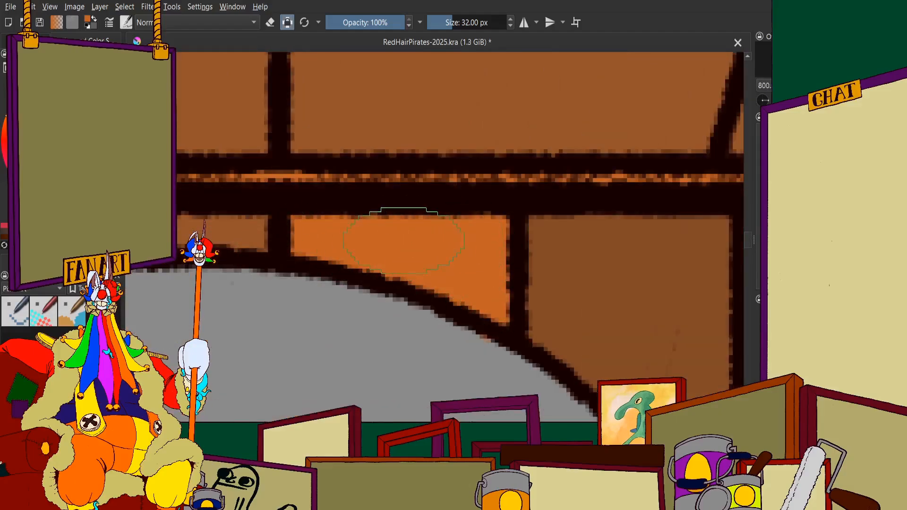
pyautogui.scroll(-6, 404, 240)
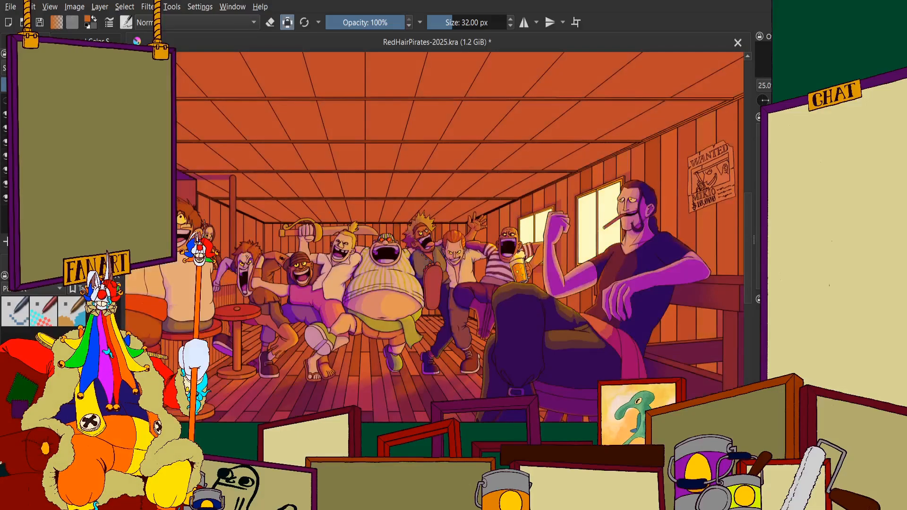
# Examine the whole tavern illustration and the group of pirates with the orange and purple lighting and shading shown
pyautogui.scroll(1, 348, 201)
pyautogui.scroll(-3, 356, 204)
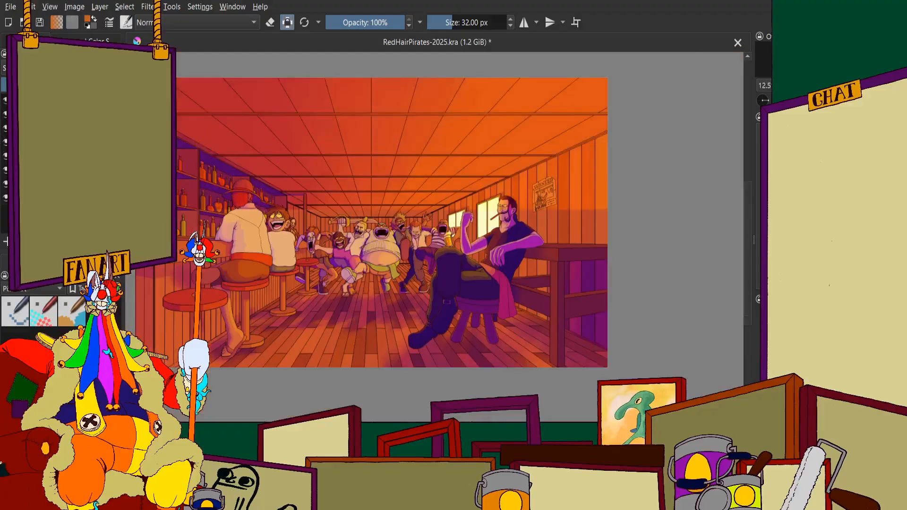
pyautogui.scroll(2, 391, 236)
pyautogui.scroll(-2, 367, 232)
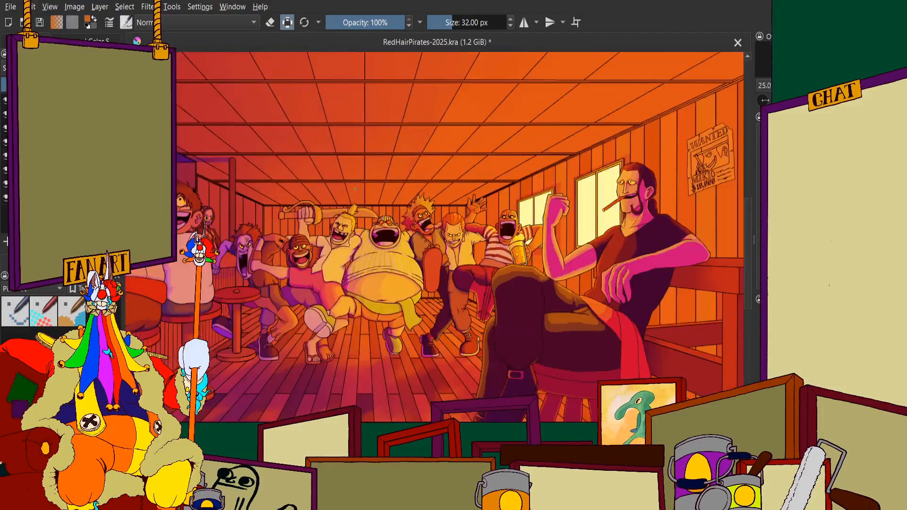
pyautogui.scroll(3, 325, 237)
pyautogui.scroll(-2, 325, 237)
pyautogui.scroll(1, 293, 266)
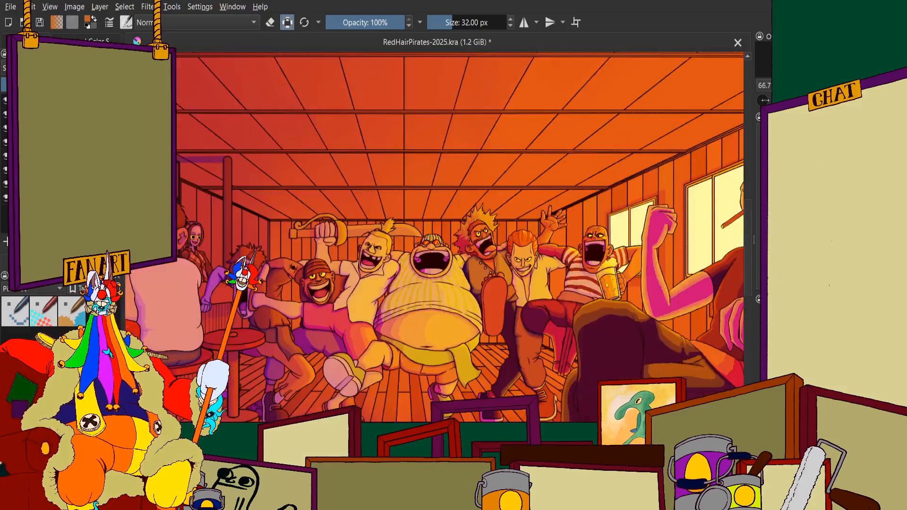
pyautogui.scroll(-2, 336, 200)
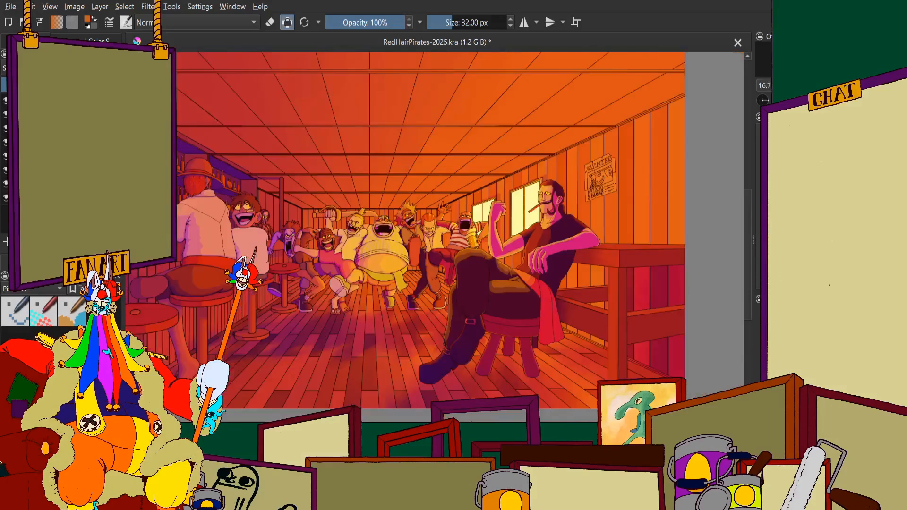
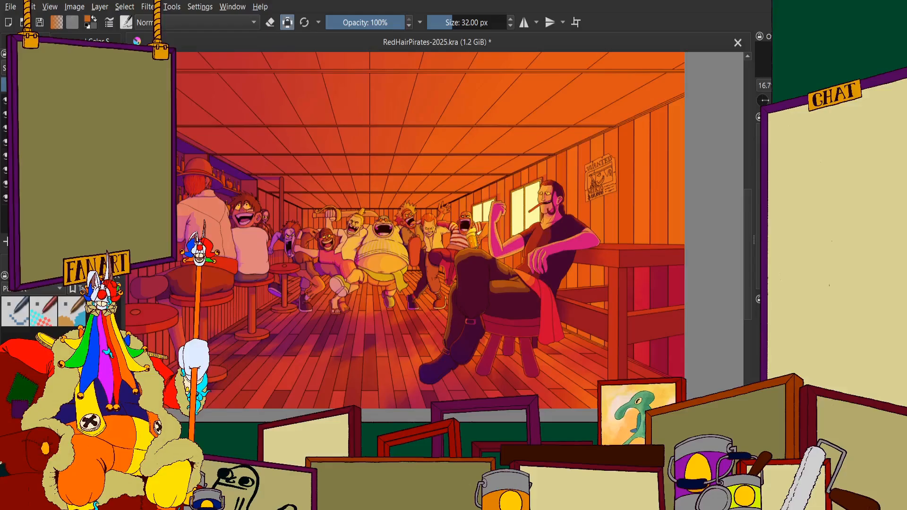
# Hide the orange and purple lighting layers so only the flat colours of the tavern scene show
pyautogui.scroll(-1, 227, 246)
pyautogui.scroll(1, 255, 265)
pyautogui.scroll(-1, 265, 255)
pyautogui.scroll(1, 265, 245)
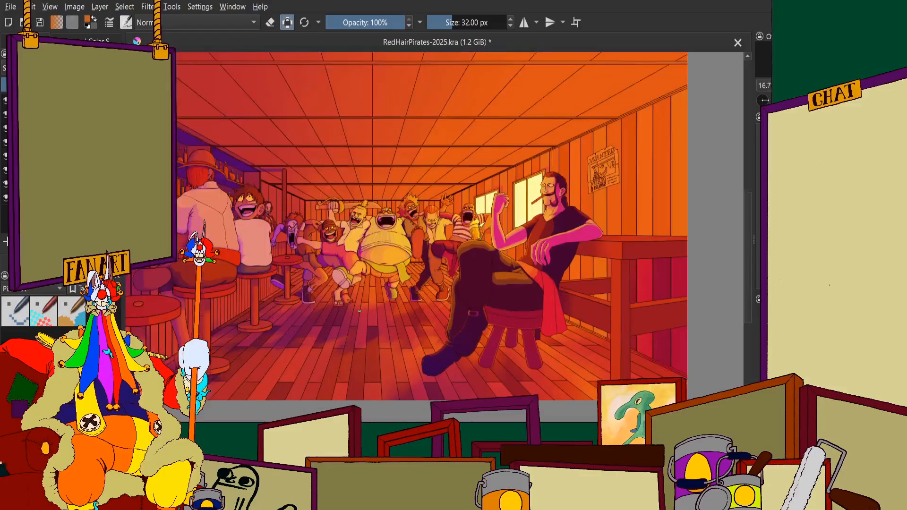
pyautogui.scroll(-1, 273, 241)
pyautogui.scroll(2, 273, 241)
pyautogui.click(5, 101)
pyautogui.click(5, 100)
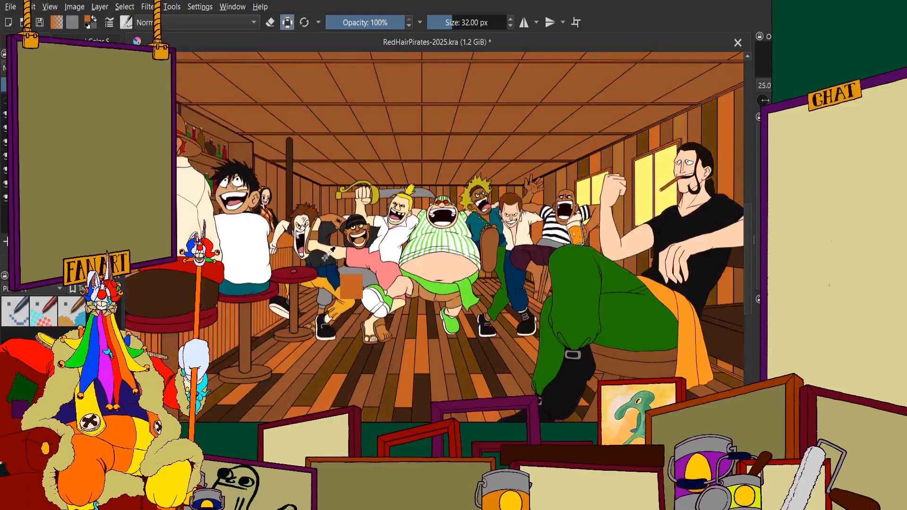
# Paint the back-wall plank behind the sword's tip orange, matching the orange floor boards
pyautogui.moveTo(403, 138); pyautogui.dragTo(380, 167)
pyautogui.scroll(3, 399, 200)
pyautogui.scroll(2, 424, 285)
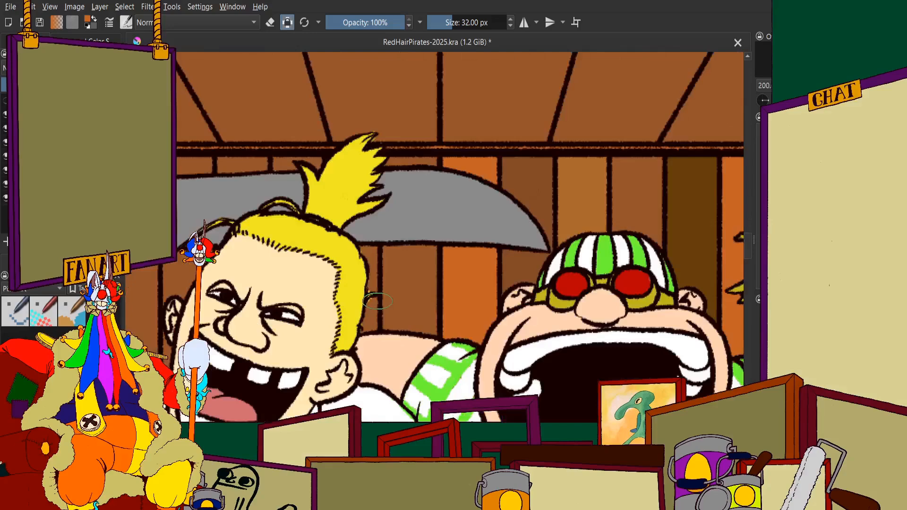
pyautogui.scroll(-2, 430, 283)
pyautogui.scroll(1, 437, 280)
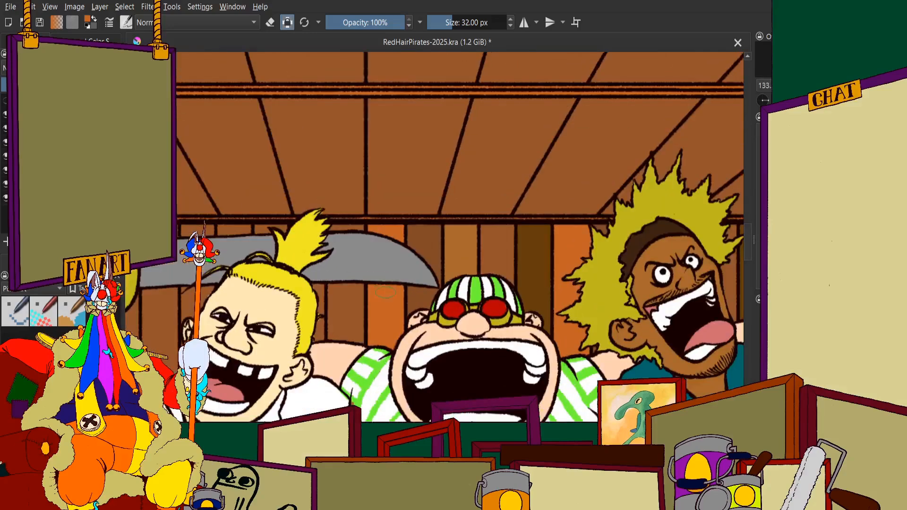
pyautogui.scroll(2, 439, 278)
pyautogui.scroll(-2, 386, 301)
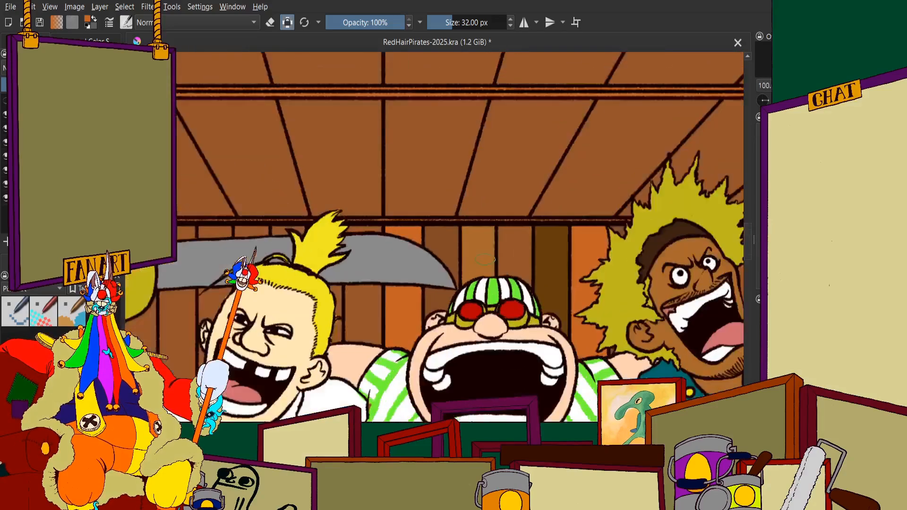
pyautogui.scroll(2, 435, 253)
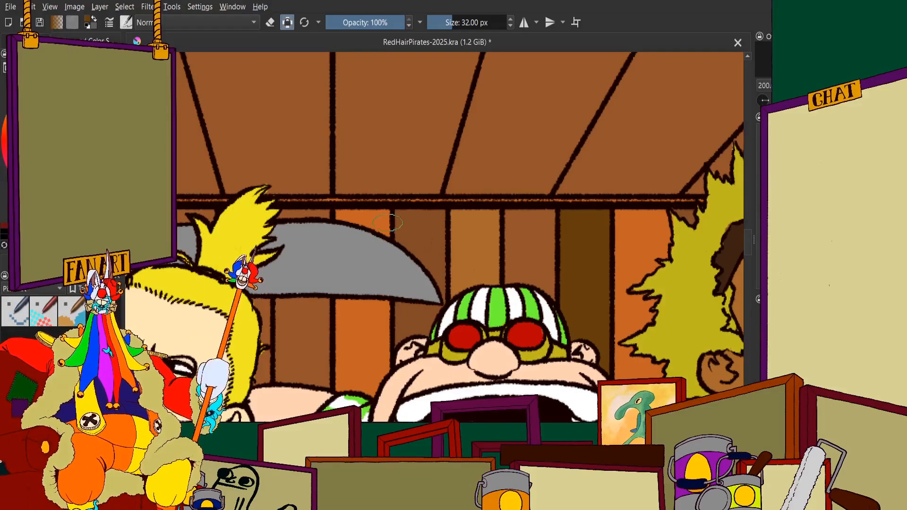
# Paint the narrow wall plank between the blond pirate's head and the sword's lower edge dark brown
pyautogui.press('2')
pyautogui.scroll(4, 384, 275)
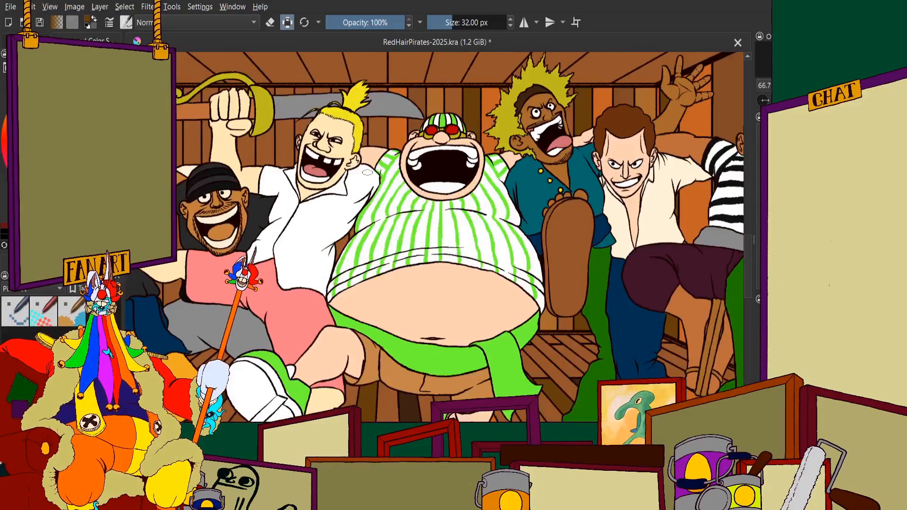
pyautogui.scroll(-1, 352, 118)
pyautogui.scroll(8, 373, 119)
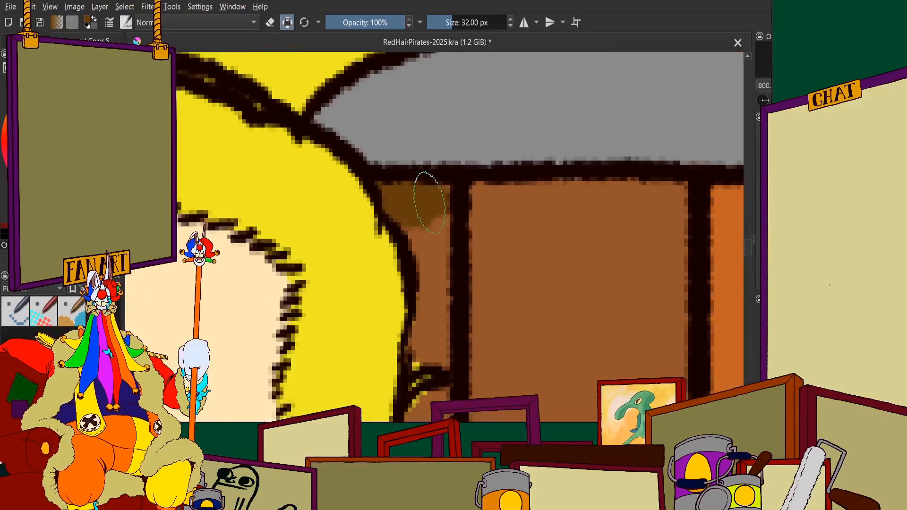
pyautogui.moveTo(425, 248)
pyautogui.mouseDown()
pyautogui.moveTo(425, 337)
pyautogui.moveTo(413, 364)
pyautogui.moveTo(442, 358)
pyautogui.moveTo(446, 309)
pyautogui.moveTo(423, 325)
pyautogui.moveTo(441, 327)
pyautogui.moveTo(458, 307)
pyautogui.moveTo(439, 315)
pyautogui.moveTo(476, 301)
pyautogui.moveTo(463, 283)
pyautogui.moveTo(450, 377)
pyautogui.moveTo(443, 330)
pyautogui.moveTo(405, 377)
pyautogui.moveTo(413, 383)
pyautogui.moveTo(408, 404)
pyautogui.moveTo(385, 404)
pyautogui.mouseUp()
pyautogui.scroll(-3, 443, 288)
pyautogui.scroll(4, 431, 323)
pyautogui.scroll(-3, 439, 279)
pyautogui.scroll(3, 445, 301)
pyautogui.scroll(-10, 400, 312)
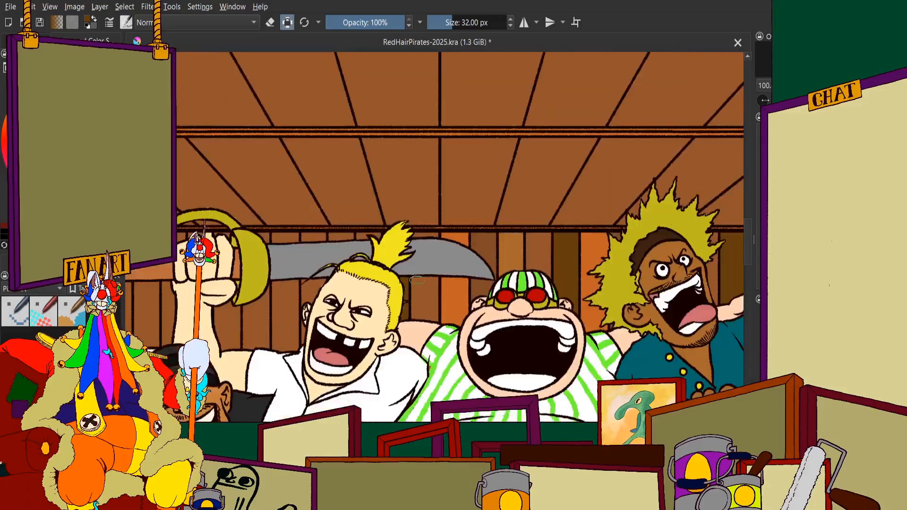
# Continue recolouring the wall planks between the blond pirate and the striped-shirt pirate in brown tones
pyautogui.scroll(5, 412, 220)
pyautogui.scroll(-5, 411, 220)
pyautogui.scroll(4, 416, 236)
pyautogui.scroll(-4, 418, 265)
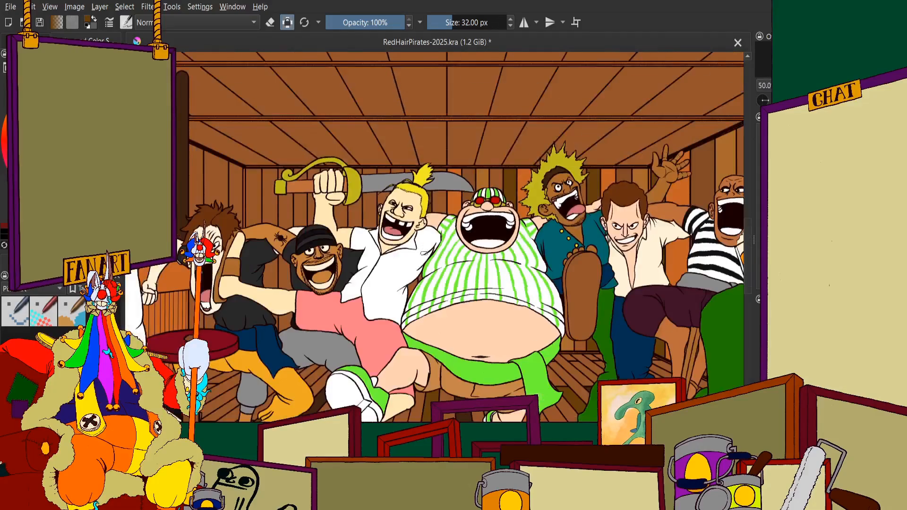
pyautogui.scroll(3, 420, 287)
pyautogui.scroll(2, 421, 286)
pyautogui.moveTo(433, 214)
pyautogui.mouseDown()
pyautogui.moveTo(406, 286)
pyautogui.moveTo(422, 294)
pyautogui.moveTo(396, 330)
pyautogui.mouseUp()
pyautogui.scroll(-5, 429, 232)
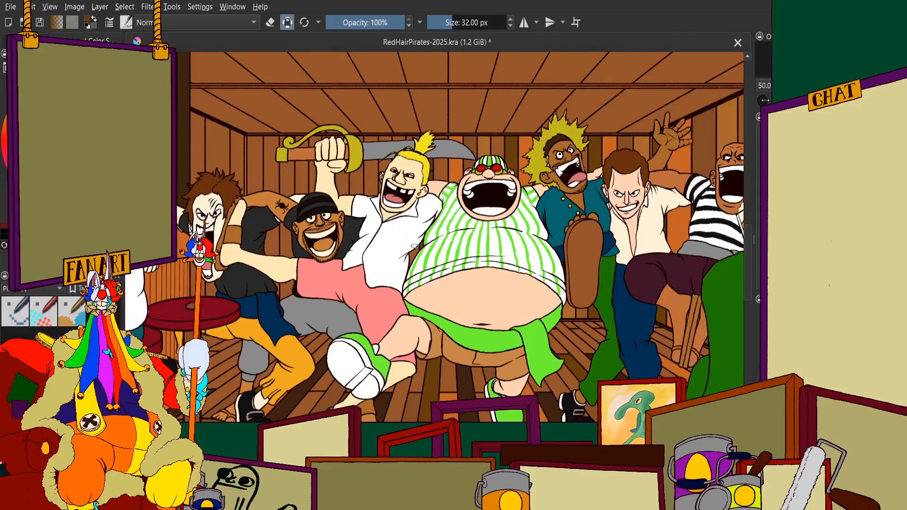
# Paint the short wall plank above the sword blade, just before the blond pirate's ponytail, ochre
pyautogui.scroll(1, 440, 175)
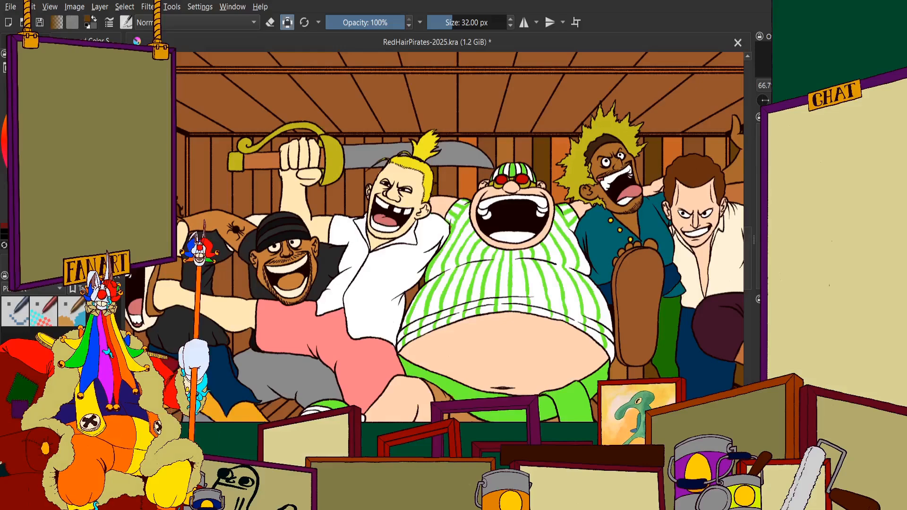
pyautogui.scroll(-2, 429, 137)
pyautogui.scroll(3, 439, 127)
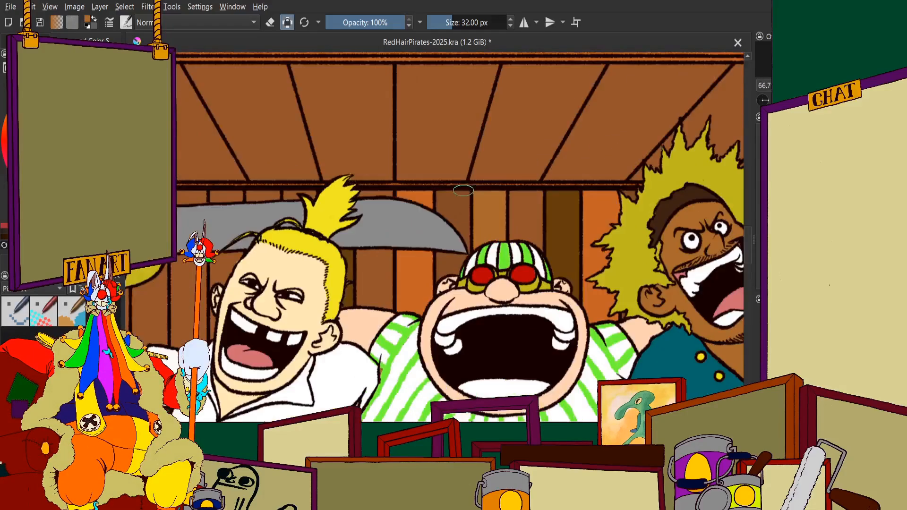
pyautogui.scroll(1, 370, 222)
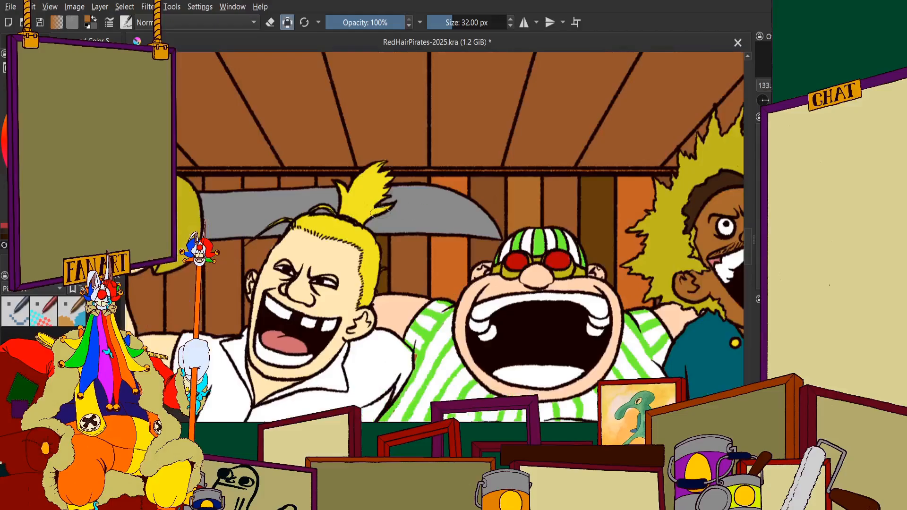
pyautogui.scroll(3, 327, 185)
pyautogui.scroll(-3, 360, 154)
pyautogui.scroll(4, 360, 152)
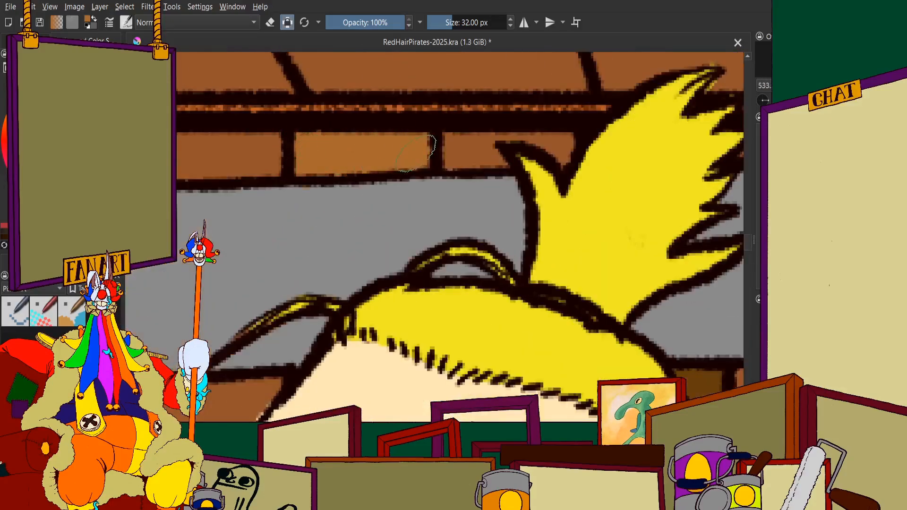
pyautogui.scroll(-2, 415, 151)
pyautogui.scroll(-2, 319, 226)
pyautogui.scroll(1, 365, 182)
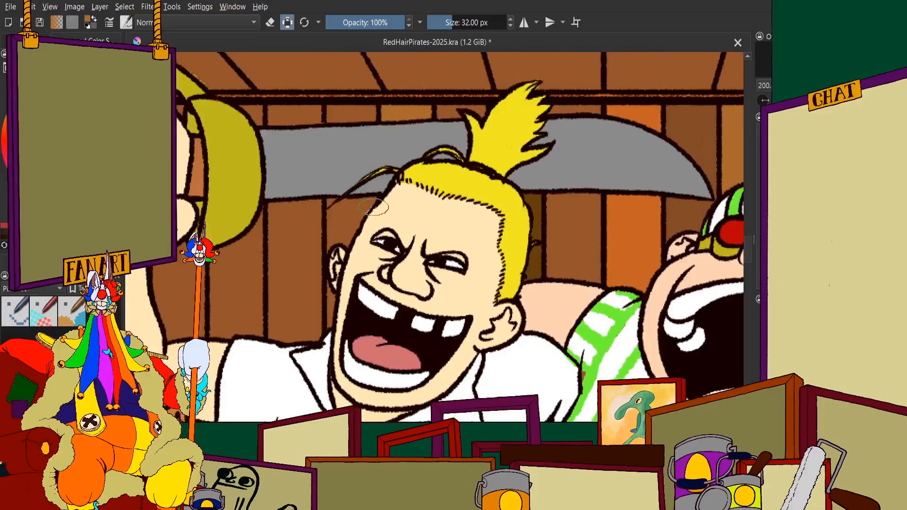
# Paint the short plank above the blade, between the sword guard and the ochre plank, a darker brown
pyautogui.scroll(-3, 371, 200)
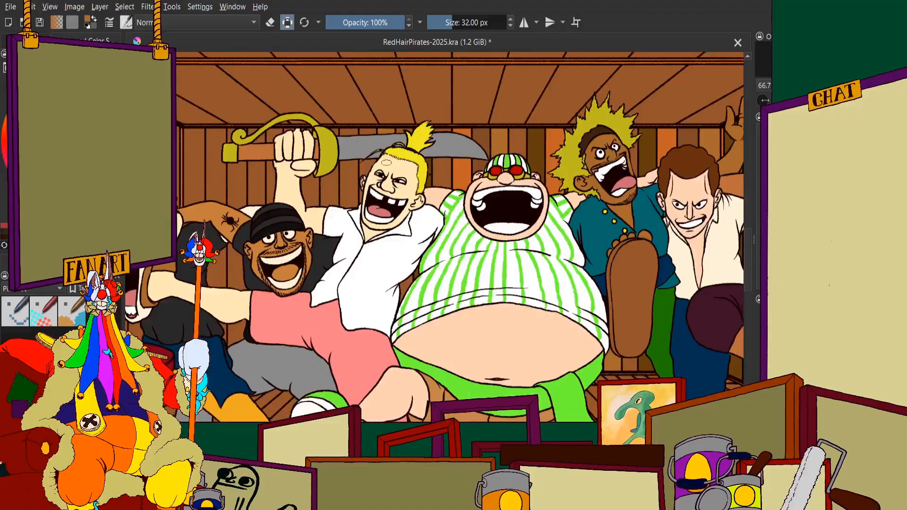
pyautogui.scroll(1, 365, 279)
pyautogui.scroll(-4, 364, 285)
pyautogui.scroll(2, 366, 276)
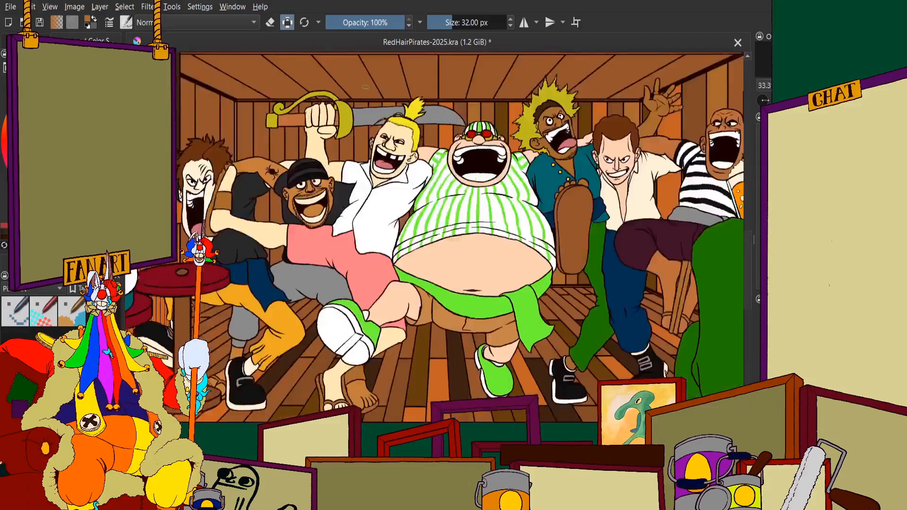
pyautogui.scroll(6, 366, 87)
pyautogui.scroll(-2, 370, 118)
pyautogui.scroll(1, 448, 120)
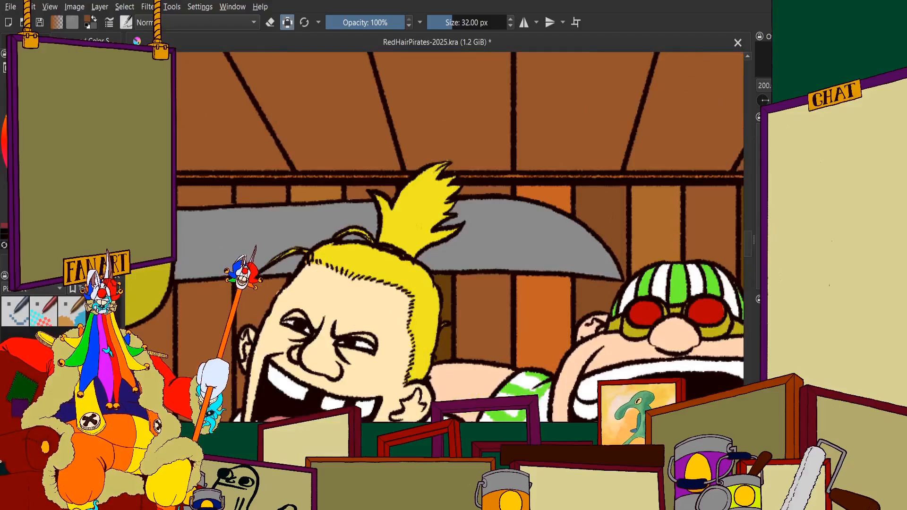
pyautogui.scroll(3, 314, 222)
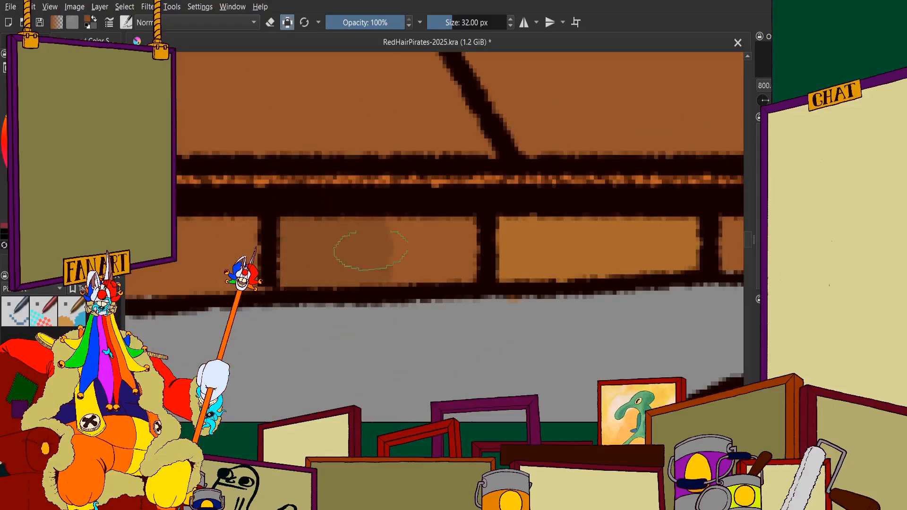
# Paint the upper part of the plank between the sword blade and the blond pirate's forehead darker brown
pyautogui.scroll(-2, 388, 303)
pyautogui.scroll(2, 388, 303)
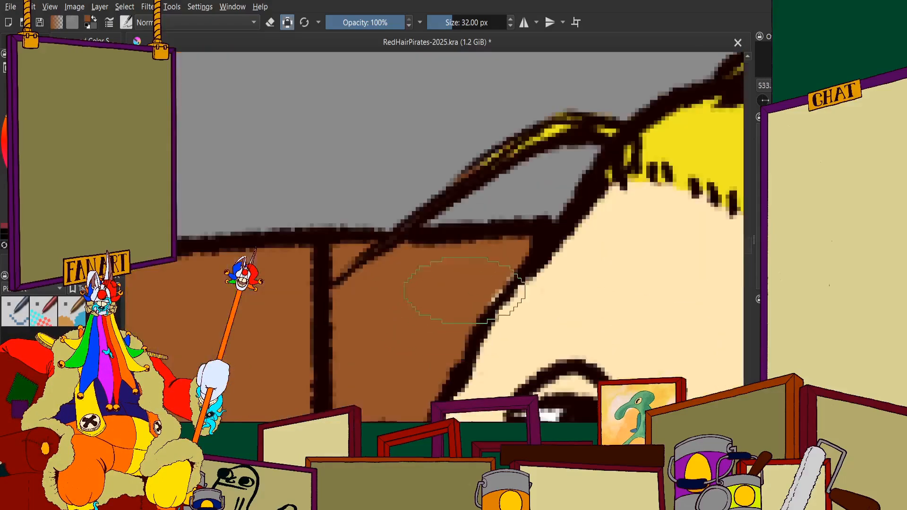
pyautogui.moveTo(467, 283)
pyautogui.mouseDown()
pyautogui.moveTo(520, 251)
pyautogui.moveTo(479, 272)
pyautogui.moveTo(469, 264)
pyautogui.moveTo(393, 277)
pyautogui.moveTo(354, 293)
pyautogui.mouseUp()
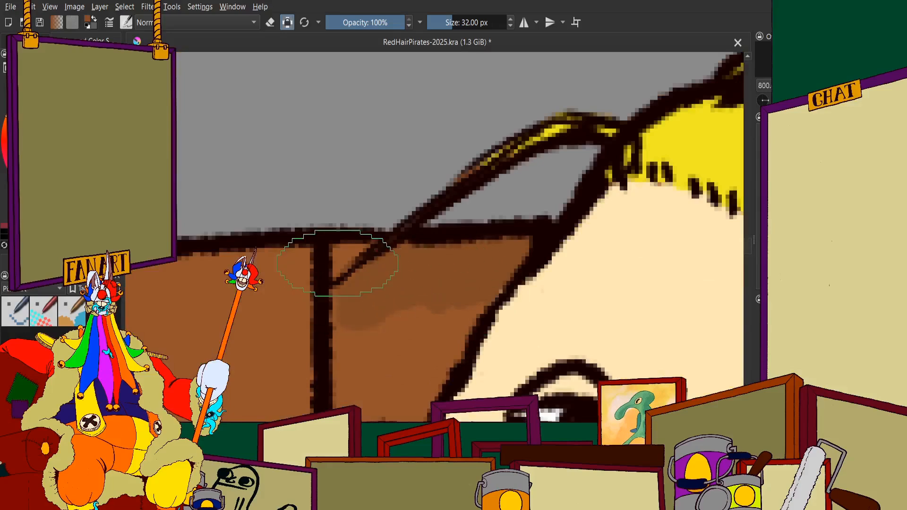
pyautogui.scroll(-2, 373, 236)
pyautogui.scroll(3, 346, 283)
pyautogui.moveTo(391, 237)
pyautogui.mouseDown()
pyautogui.moveTo(394, 378)
pyautogui.moveTo(472, 368)
pyautogui.moveTo(510, 302)
pyautogui.moveTo(500, 290)
pyautogui.mouseUp()
pyautogui.scroll(-2, 415, 213)
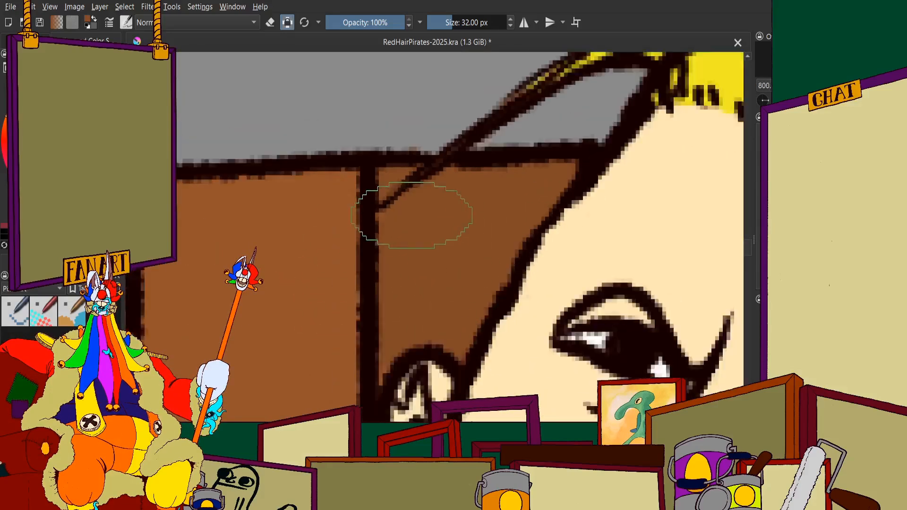
# Extend the darker brown down that plank, past the blond pirate's ear to his shirt collar
pyautogui.scroll(2, 384, 222)
pyautogui.moveTo(465, 218); pyautogui.dragTo(474, 288)
pyautogui.scroll(-4, 475, 288)
pyautogui.scroll(4, 484, 321)
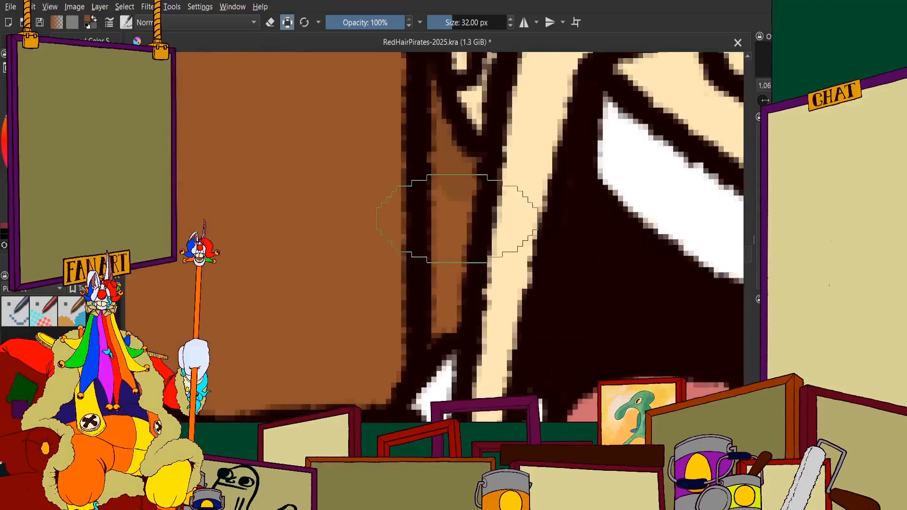
pyautogui.moveTo(457, 177); pyautogui.dragTo(444, 318)
pyautogui.scroll(-6, 455, 265)
pyautogui.scroll(-3, 461, 268)
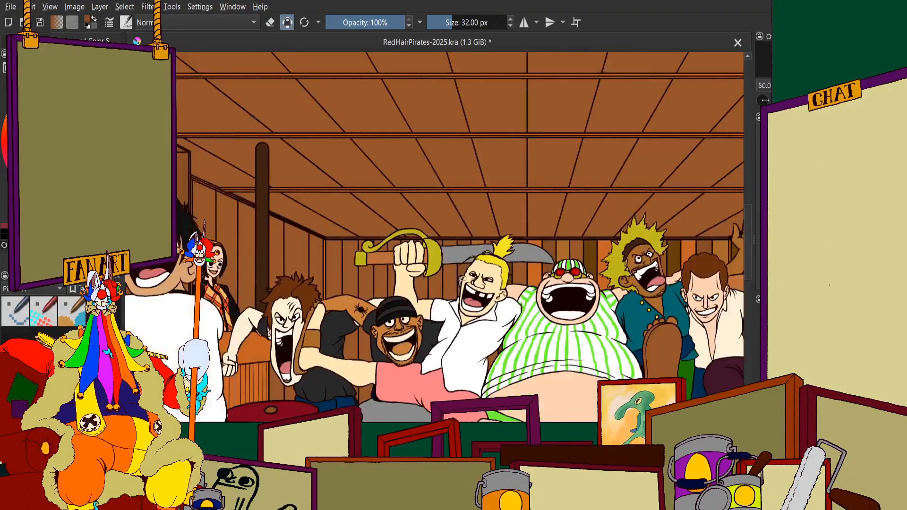
# Examine the plank colours on the back wall around the raised sword, close up and from a distance
pyautogui.scroll(4, 453, 256)
pyautogui.scroll(-1, 462, 171)
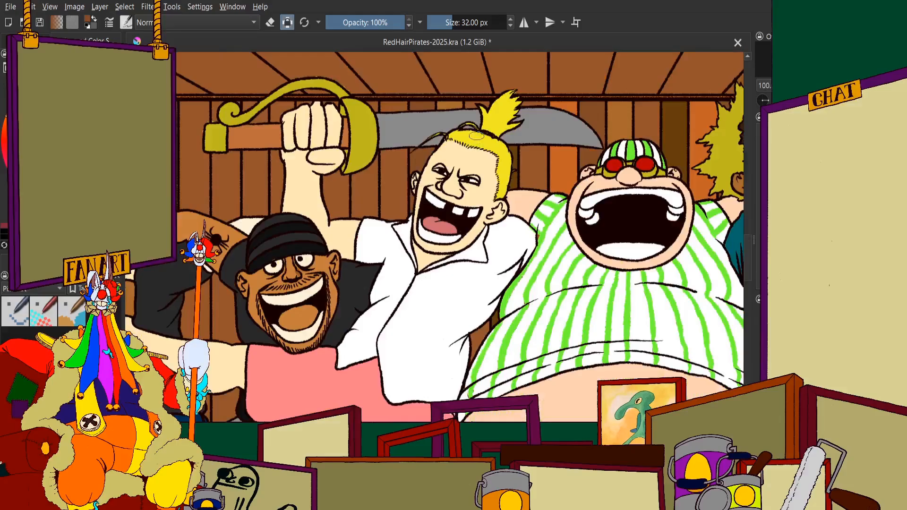
pyautogui.scroll(-3, 431, 239)
pyautogui.scroll(2, 378, 222)
pyautogui.scroll(-2, 369, 217)
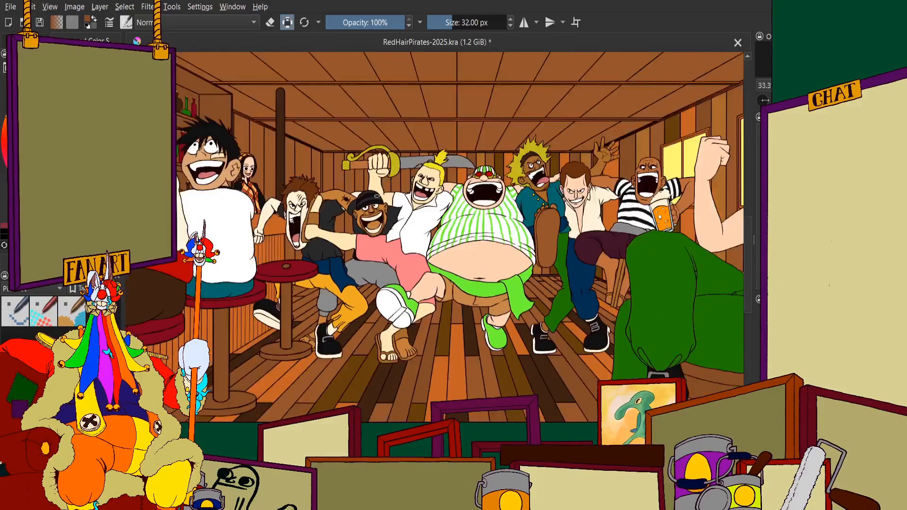
pyautogui.scroll(1, 360, 213)
pyautogui.scroll(-1, 360, 213)
pyautogui.scroll(4, 361, 213)
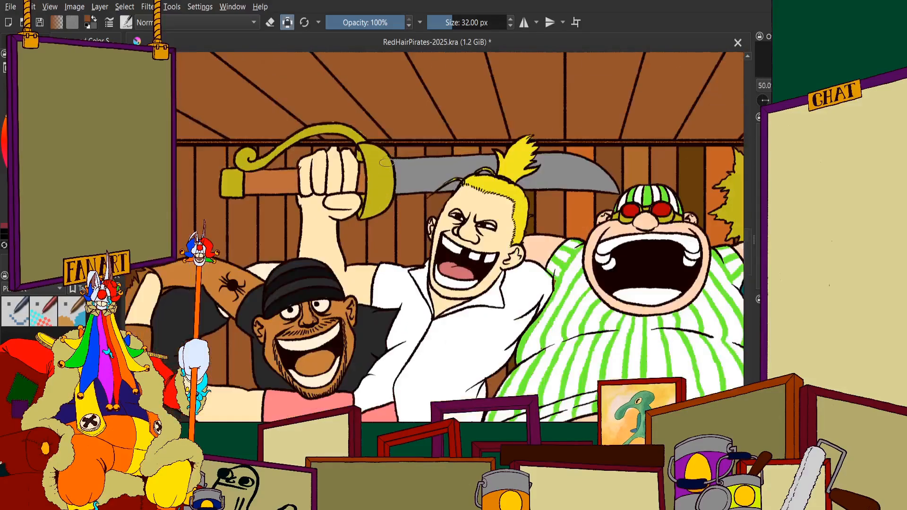
pyautogui.scroll(-1, 361, 213)
pyautogui.scroll(1, 458, 228)
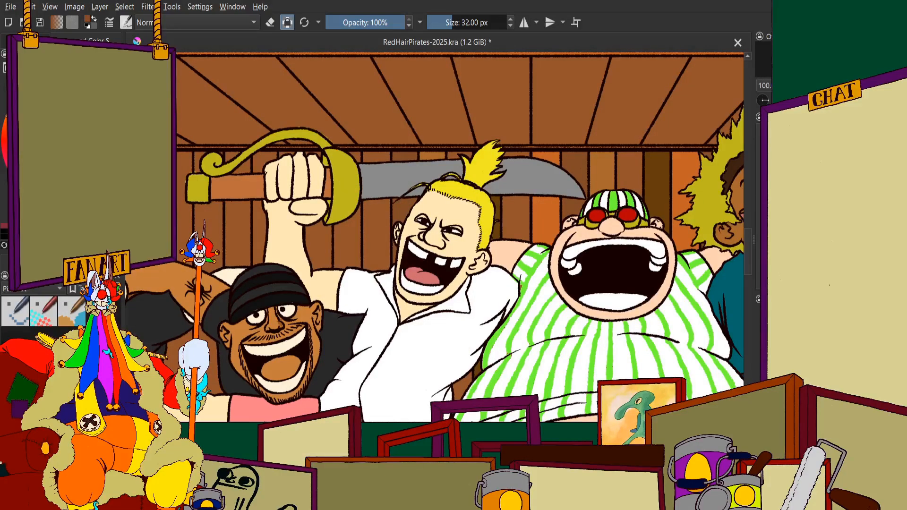
# Paint the wall plank below the blade, beside the sword guard and the raised fist, orange
pyautogui.scroll(2, 505, 222)
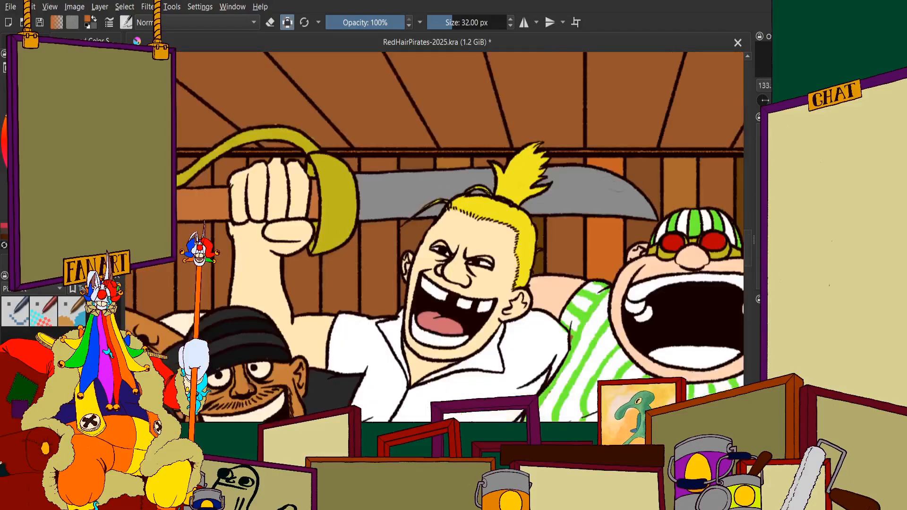
pyautogui.scroll(4, 371, 250)
pyautogui.moveTo(374, 250)
pyautogui.mouseDown()
pyautogui.moveTo(389, 295)
pyautogui.moveTo(373, 310)
pyautogui.moveTo(338, 172)
pyautogui.moveTo(403, 175)
pyautogui.moveTo(432, 165)
pyautogui.moveTo(363, 169)
pyautogui.moveTo(466, 159)
pyautogui.moveTo(449, 329)
pyautogui.moveTo(449, 266)
pyautogui.moveTo(398, 255)
pyautogui.mouseUp()
pyautogui.scroll(-3, 416, 272)
pyautogui.scroll(4, 389, 316)
pyautogui.moveTo(371, 284)
pyautogui.mouseDown()
pyautogui.moveTo(390, 366)
pyautogui.moveTo(522, 293)
pyautogui.mouseUp()
pyautogui.scroll(-4, 431, 178)
pyautogui.scroll(5, 448, 259)
pyautogui.moveTo(477, 265)
pyautogui.mouseDown()
pyautogui.moveTo(487, 334)
pyautogui.moveTo(330, 368)
pyautogui.moveTo(265, 330)
pyautogui.moveTo(246, 302)
pyautogui.mouseUp()
pyautogui.scroll(-10, 284, 233)
pyautogui.scroll(2, 283, 234)
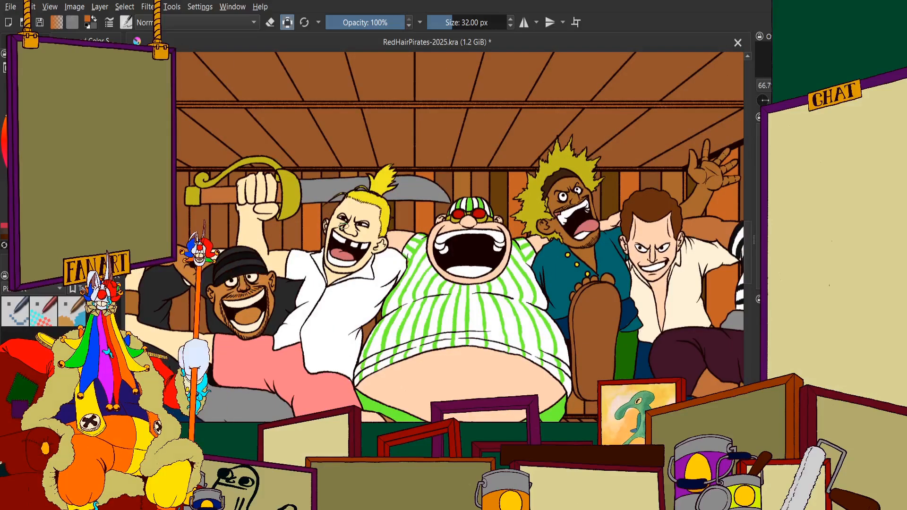
# Paint the short section of the same plank above the sword blade, next to the guard, orange
pyautogui.scroll(-2, 345, 224)
pyautogui.scroll(6, 344, 225)
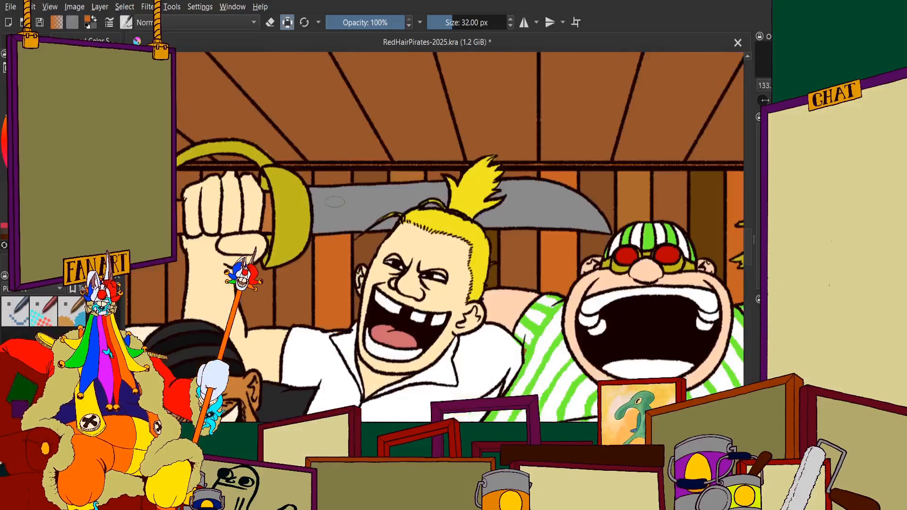
pyautogui.scroll(4, 314, 151)
pyautogui.moveTo(326, 255)
pyautogui.mouseDown()
pyautogui.moveTo(303, 257)
pyautogui.moveTo(285, 244)
pyautogui.mouseUp()
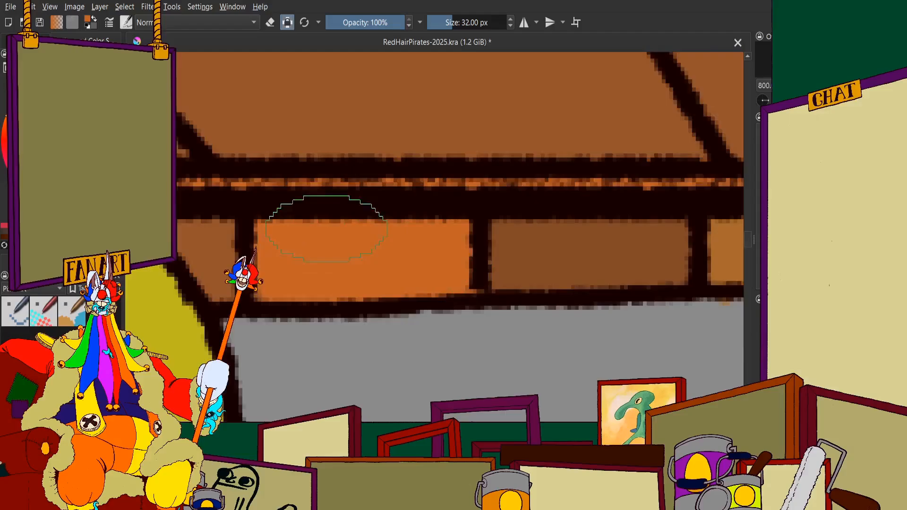
pyautogui.scroll(-5, 369, 177)
pyautogui.scroll(-2, 369, 177)
pyautogui.scroll(1, 369, 187)
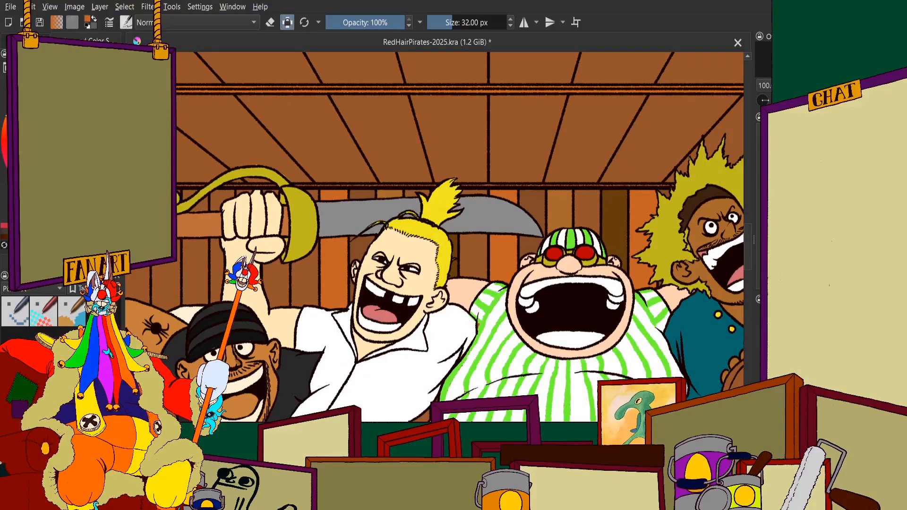
pyautogui.scroll(2, 472, 165)
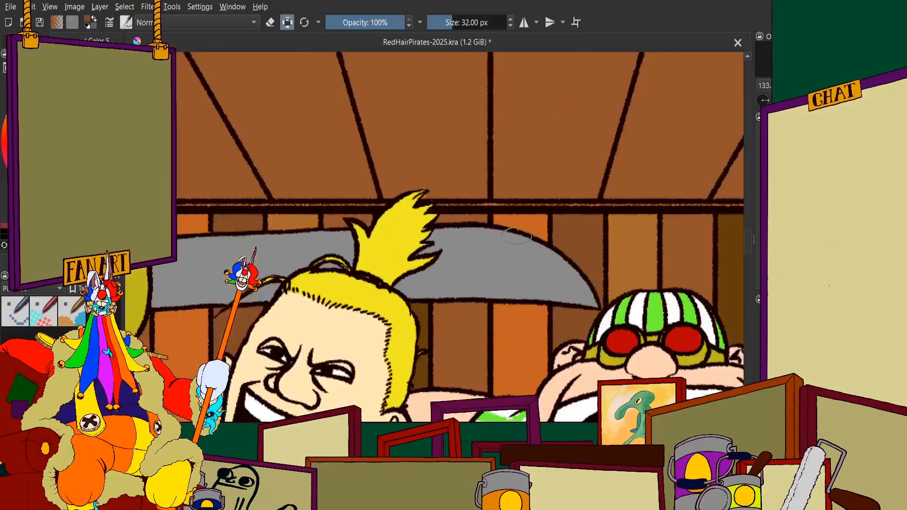
# Examine the back-wall plank colours around the sword tip, the blond ponytail and the striped cap, close up and from a distance
pyautogui.scroll(-1, 448, 180)
pyautogui.scroll(1, 427, 189)
pyautogui.scroll(-3, 432, 222)
pyautogui.scroll(1, 422, 226)
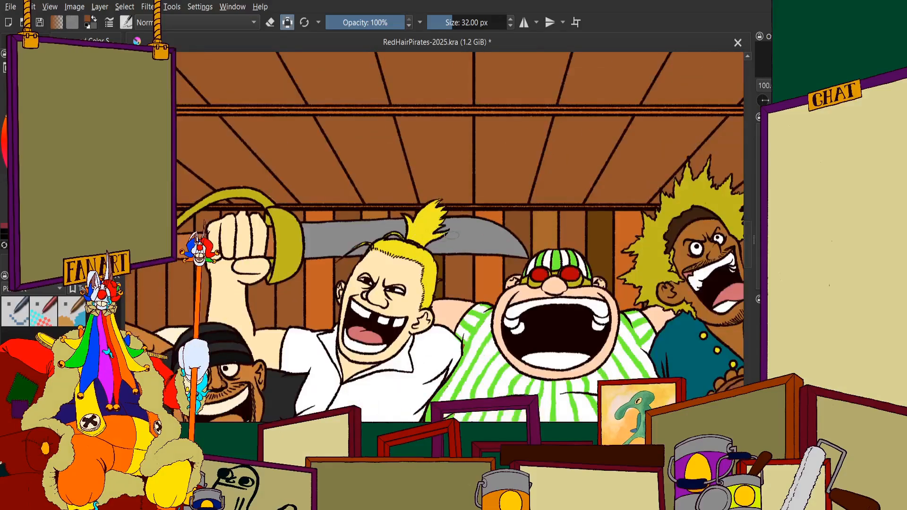
pyautogui.scroll(2, 452, 235)
pyautogui.scroll(-2, 535, 235)
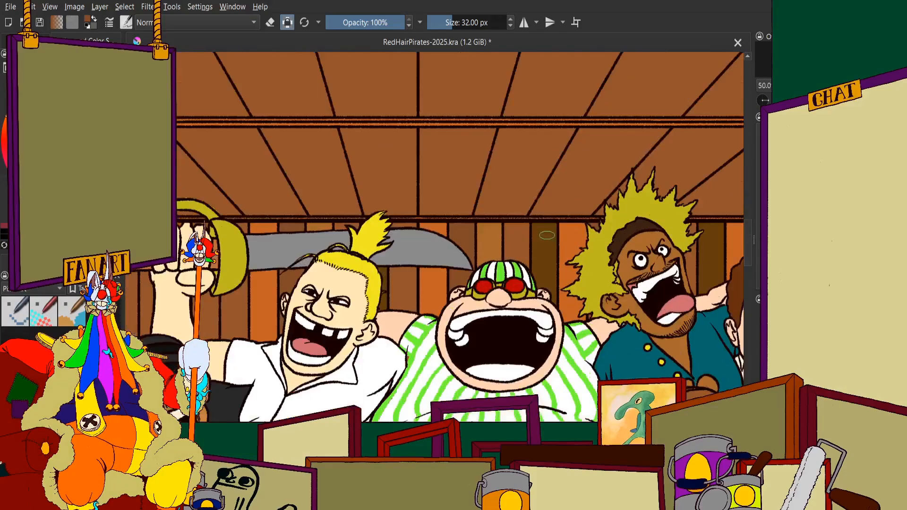
pyautogui.scroll(-3, 523, 245)
pyautogui.scroll(4, 524, 245)
pyautogui.scroll(-4, 621, 246)
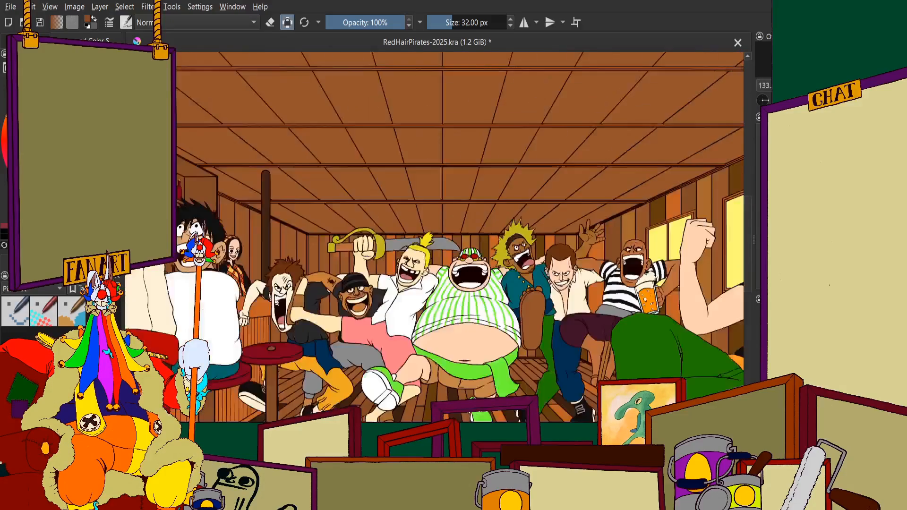
pyautogui.scroll(4, 365, 245)
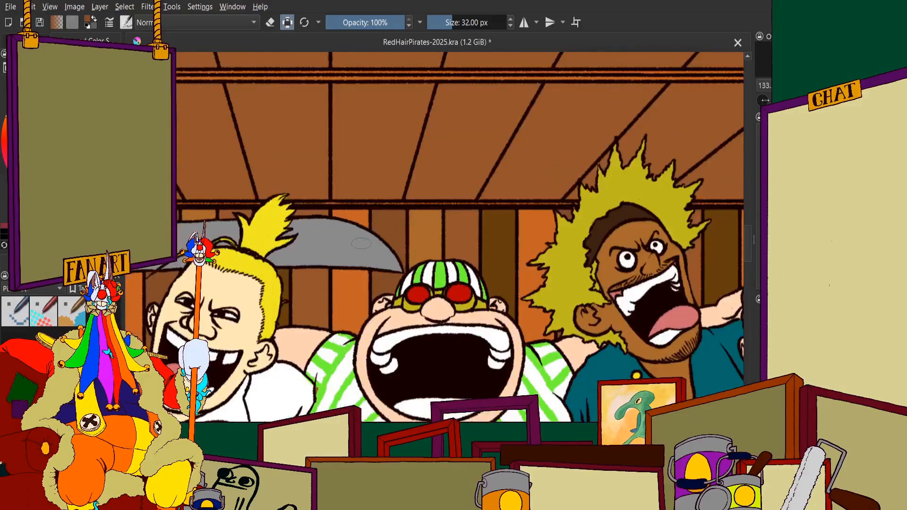
pyautogui.scroll(-1, 344, 255)
pyautogui.scroll(2, 350, 251)
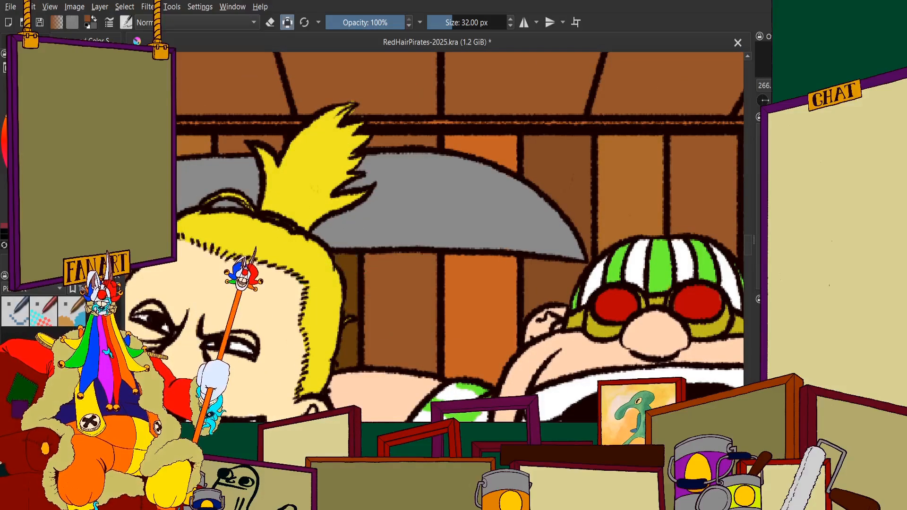
pyautogui.scroll(-1, 367, 236)
pyautogui.scroll(1, 367, 237)
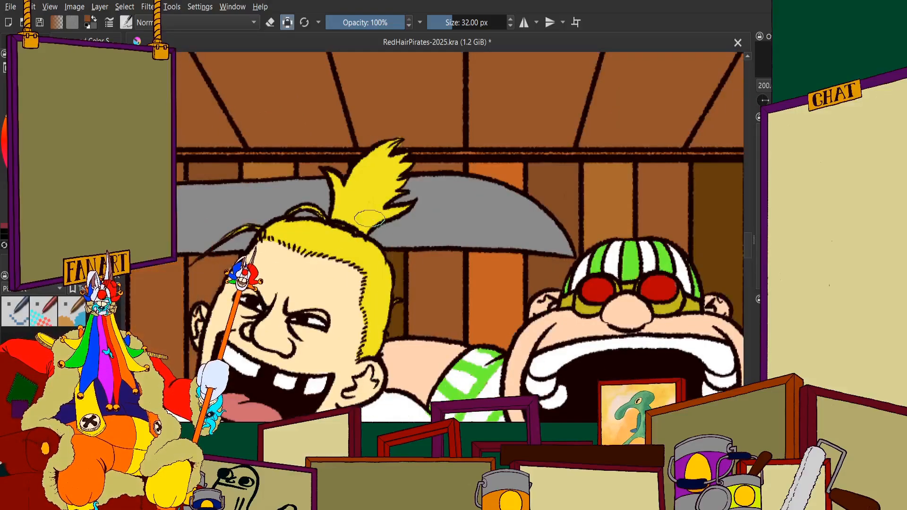
# Undo the recent recolouring of the planks between the sword guard and the blond ponytail, keeping the orange plank behind the blade's tip
pyautogui.keyDown('ctrl'); pyautogui.click(370, 218); pyautogui.keyUp('ctrl')
pyautogui.hotkey('ctrl', 'z')
pyautogui.hotkey('ctrl', 'z')
pyautogui.hotkey('ctrl', 'z')
pyautogui.hotkey('ctrl', 'z')
pyautogui.hotkey('ctrl', 'z')
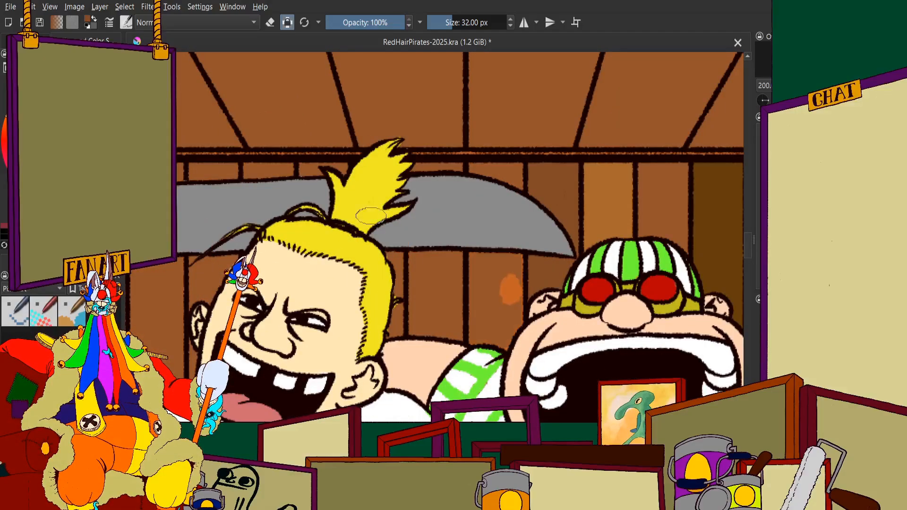
pyautogui.hotkey('ctrl', 'shift', 'z')
pyautogui.scroll(-2, 471, 219)
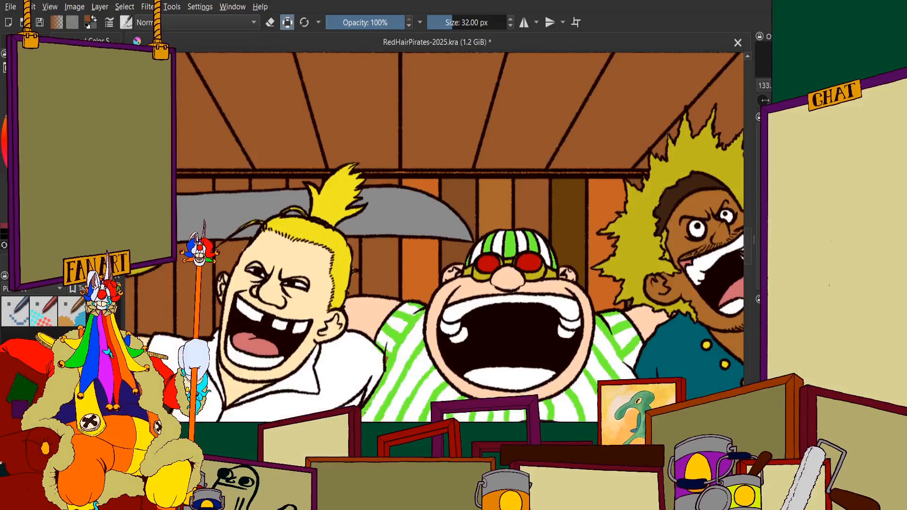
pyautogui.scroll(4, 422, 217)
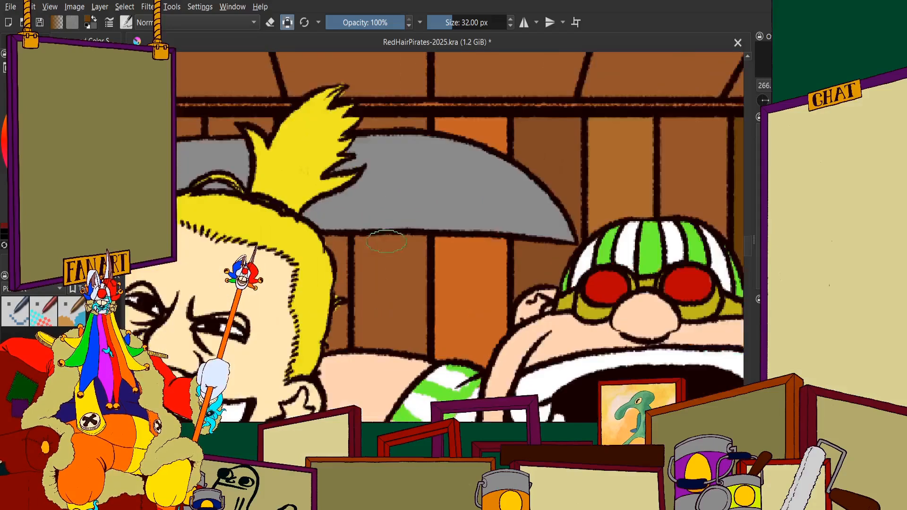
# Paint the plank between the blond pirate's hair and the orange plank dark brown, both below and above the sword blade
pyautogui.moveTo(411, 245)
pyautogui.mouseDown()
pyautogui.moveTo(414, 269)
pyautogui.moveTo(373, 221)
pyautogui.moveTo(327, 371)
pyautogui.moveTo(328, 274)
pyautogui.moveTo(309, 187)
pyautogui.moveTo(432, 179)
pyautogui.mouseUp()
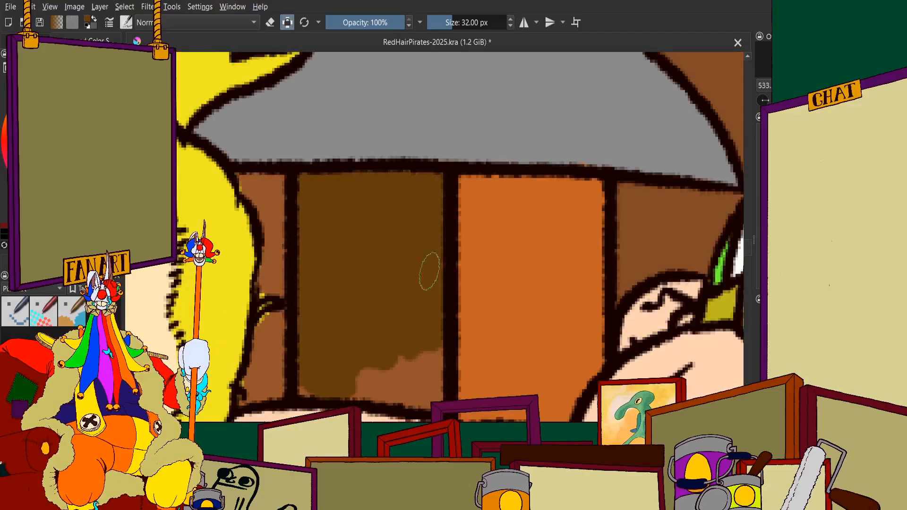
pyautogui.moveTo(429, 272)
pyautogui.mouseDown()
pyautogui.moveTo(423, 342)
pyautogui.moveTo(433, 396)
pyautogui.moveTo(433, 341)
pyautogui.moveTo(432, 400)
pyautogui.moveTo(338, 375)
pyautogui.moveTo(420, 382)
pyautogui.moveTo(332, 380)
pyautogui.moveTo(416, 363)
pyautogui.moveTo(310, 381)
pyautogui.mouseUp()
pyautogui.scroll(-4, 310, 381)
pyautogui.scroll(5, 303, 259)
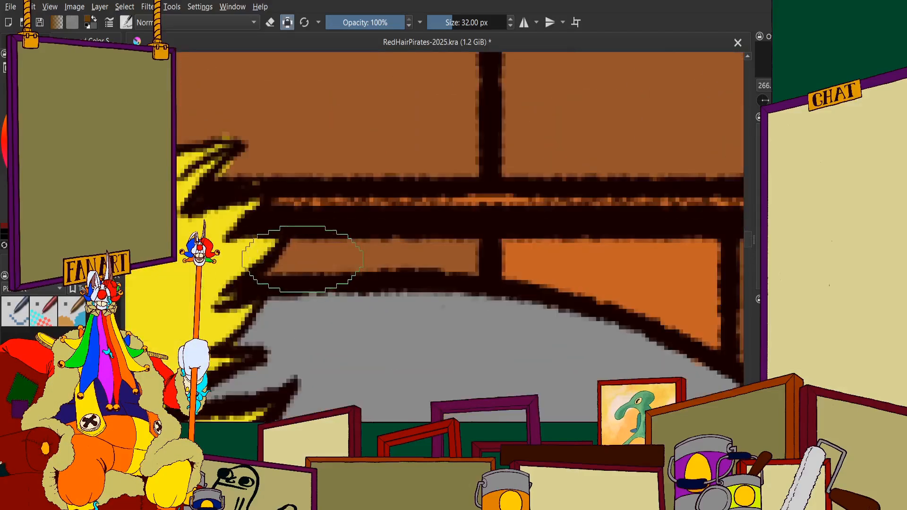
pyautogui.moveTo(302, 259); pyautogui.dragTo(470, 261)
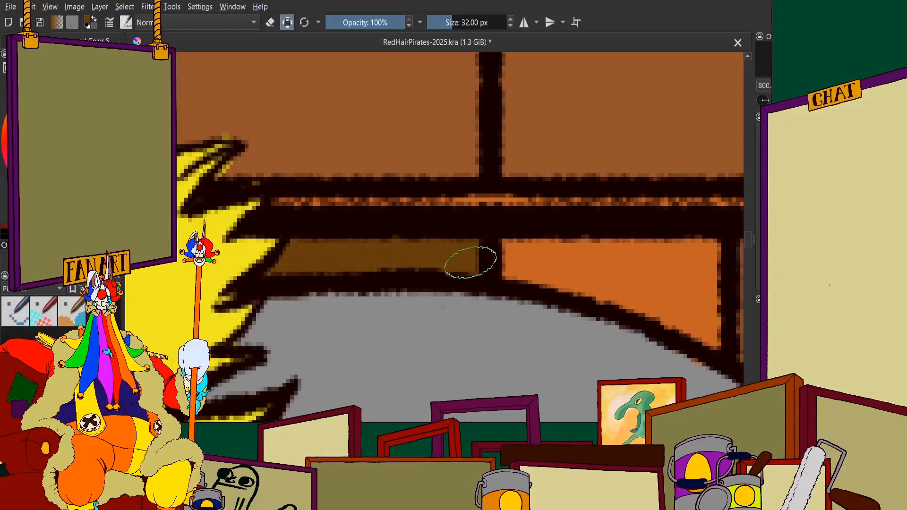
pyautogui.scroll(-10, 470, 261)
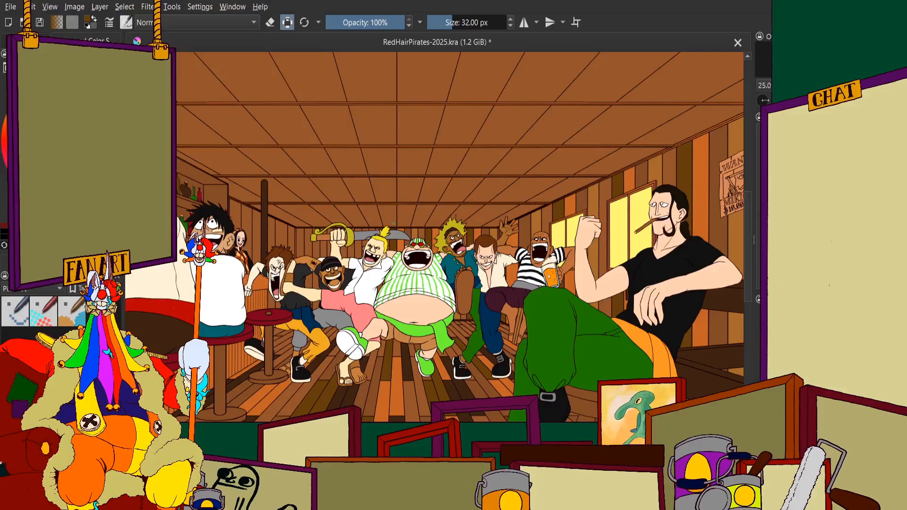
# Compare the dark brown and orange planks behind the blond pirate with the rest of the back wall at several zoom levels
pyautogui.scroll(6, 441, 197)
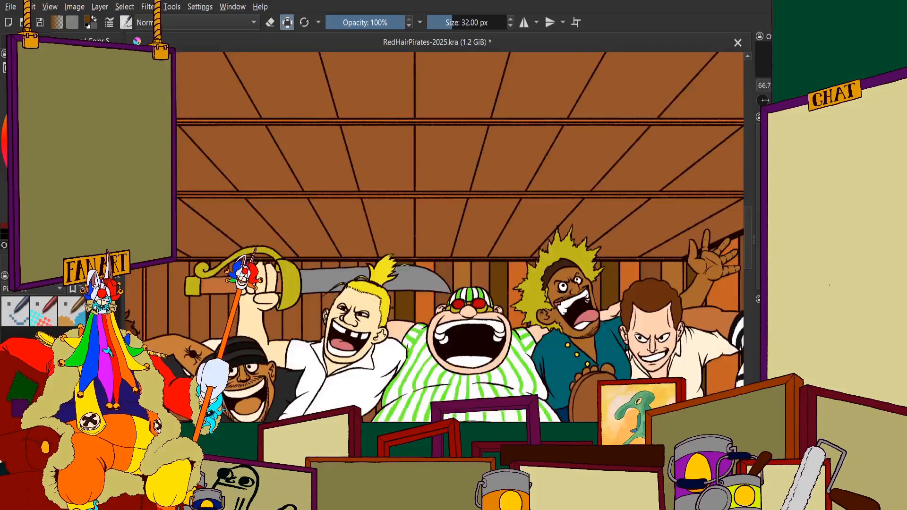
pyautogui.scroll(-1, 448, 244)
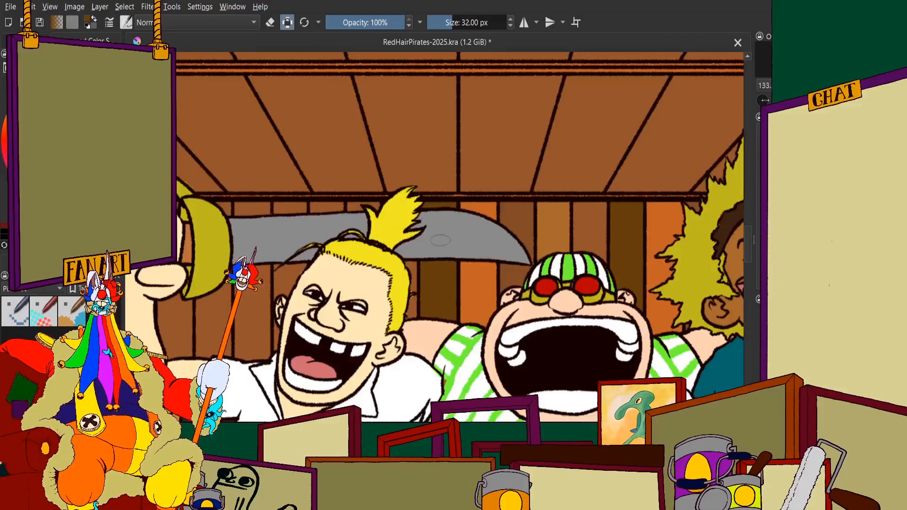
pyautogui.scroll(-2, 447, 234)
pyautogui.scroll(5, 425, 226)
pyautogui.scroll(-1, 370, 211)
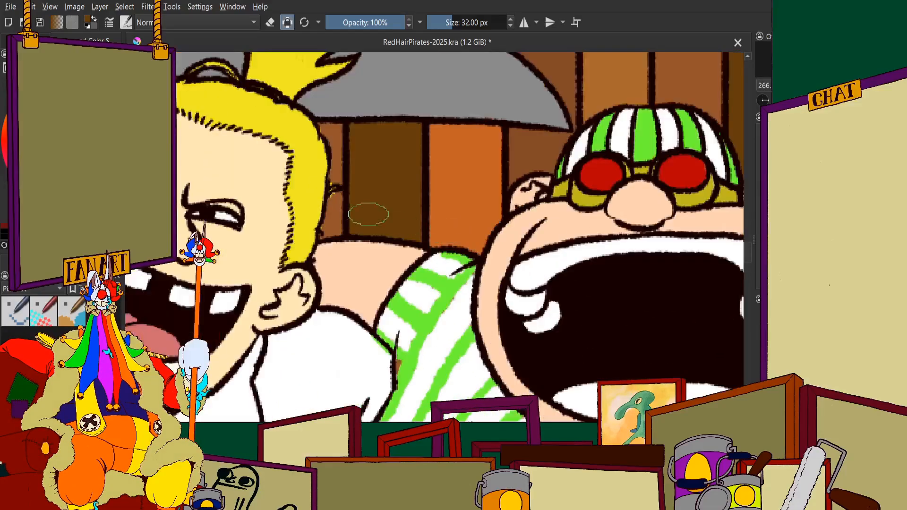
pyautogui.scroll(3, 313, 176)
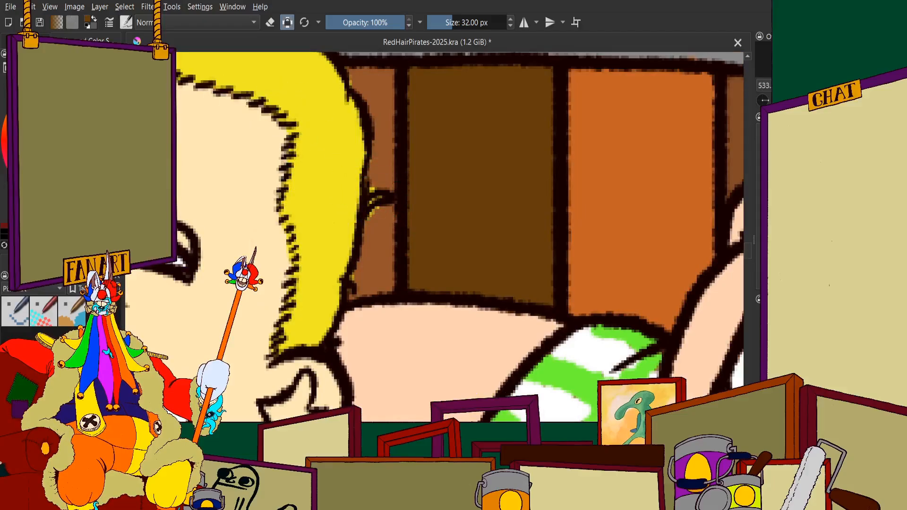
pyautogui.scroll(-4, 403, 179)
pyautogui.scroll(2, 340, 215)
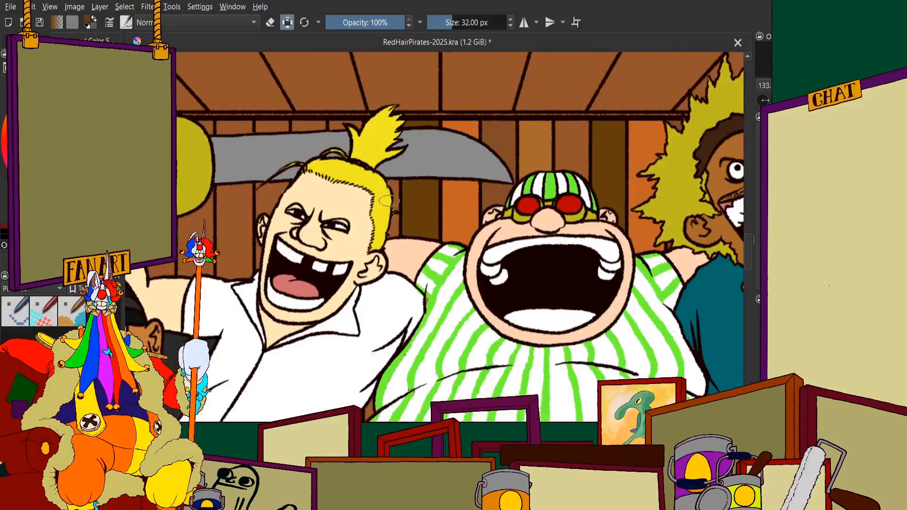
pyautogui.scroll(2, 388, 201)
pyautogui.scroll(-4, 351, 170)
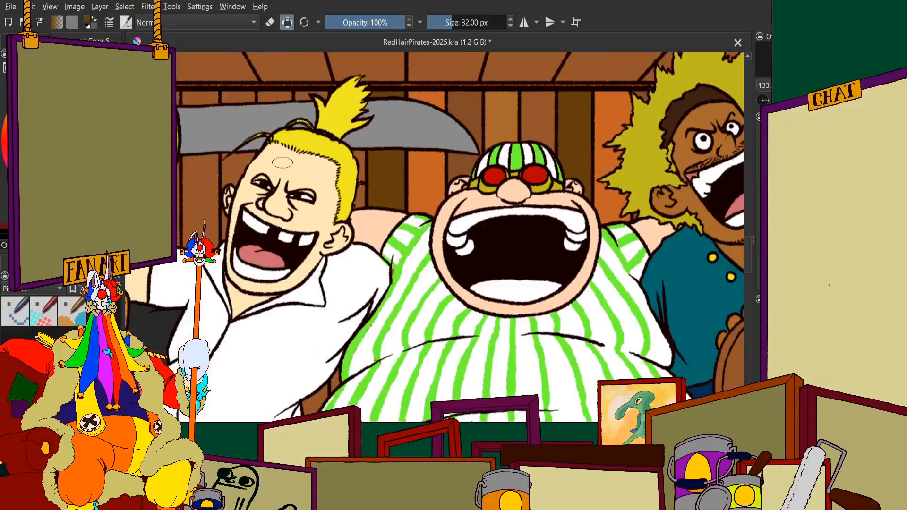
pyautogui.scroll(2, 370, 189)
pyautogui.scroll(-3, 371, 189)
pyautogui.scroll(1, 362, 187)
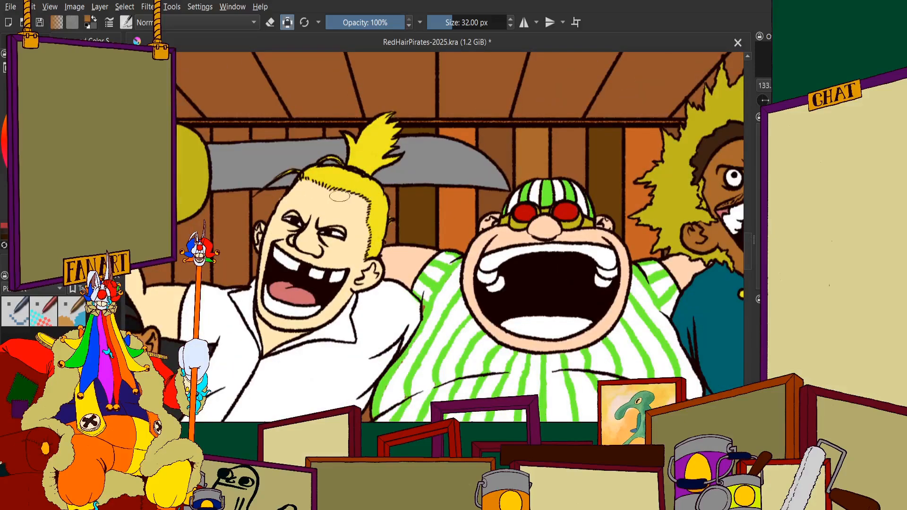
# Paint the short plank section above the sword blade, between the ponytail and the neighbouring plank line, ochre
pyautogui.scroll(1, 358, 137)
pyautogui.scroll(3, 352, 138)
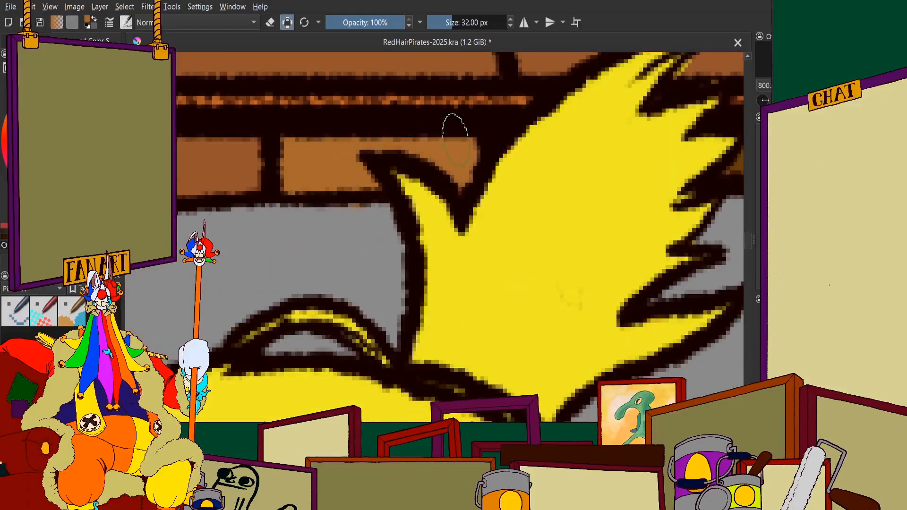
pyautogui.scroll(-6, 453, 122)
pyautogui.scroll(1, 541, 190)
pyautogui.scroll(-3, 407, 166)
pyautogui.scroll(2, 314, 187)
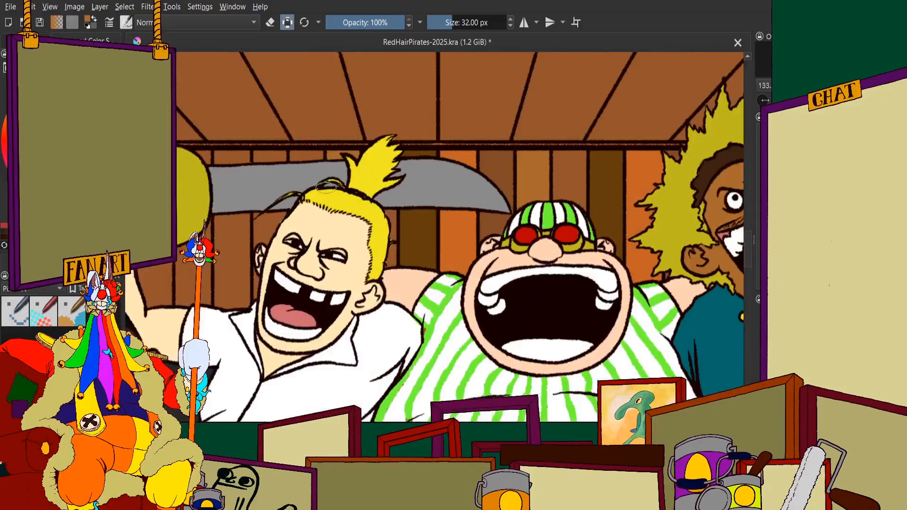
# Paint the adjacent plank section above the blade, on the sword-guard side of the ochre one, a darker reddish brown
pyautogui.scroll(-2, 314, 182)
pyautogui.scroll(2, 307, 177)
pyautogui.scroll(-3, 343, 152)
pyautogui.scroll(-1, 340, 151)
pyautogui.scroll(2, 336, 144)
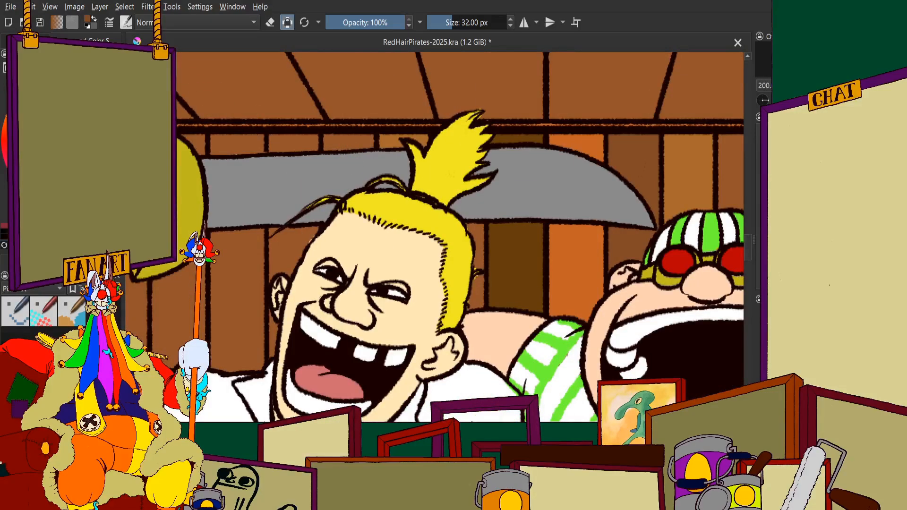
pyautogui.scroll(2, 333, 153)
pyautogui.scroll(-2, 288, 152)
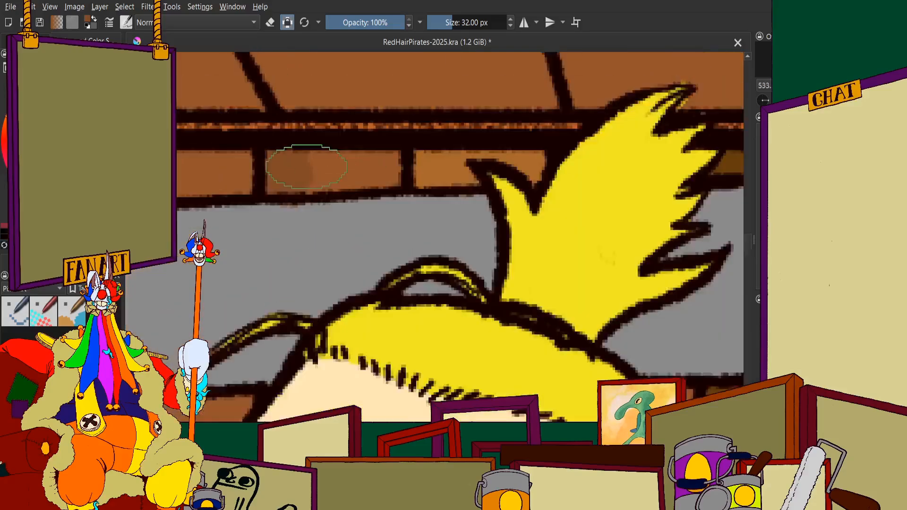
pyautogui.scroll(4, 326, 142)
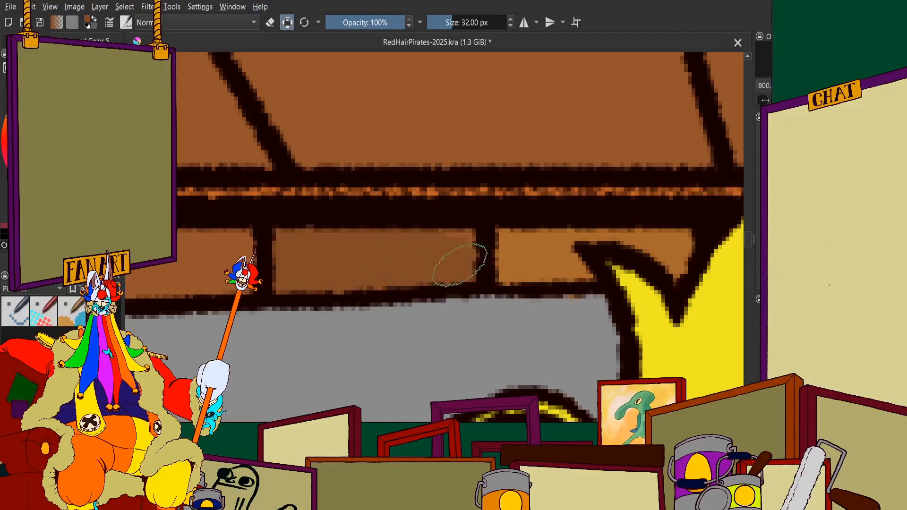
pyautogui.scroll(-1, 405, 177)
pyautogui.scroll(-8, 405, 177)
pyautogui.scroll(3, 406, 177)
pyautogui.scroll(-5, 405, 177)
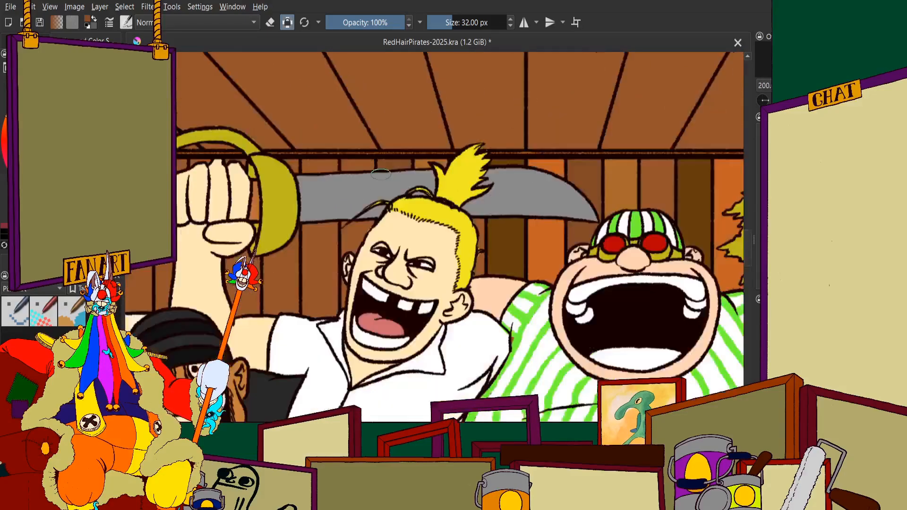
# Paint the wall plank showing in the gap between the blond pirate's white shirt and the green-striped shirt ochre
pyautogui.scroll(4, 391, 236)
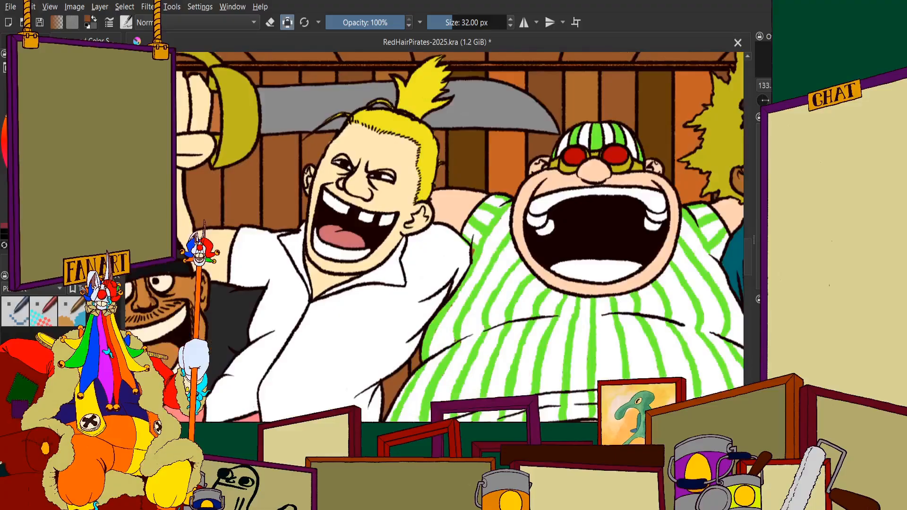
pyautogui.scroll(4, 392, 391)
pyautogui.moveTo(390, 349); pyautogui.dragTo(423, 284)
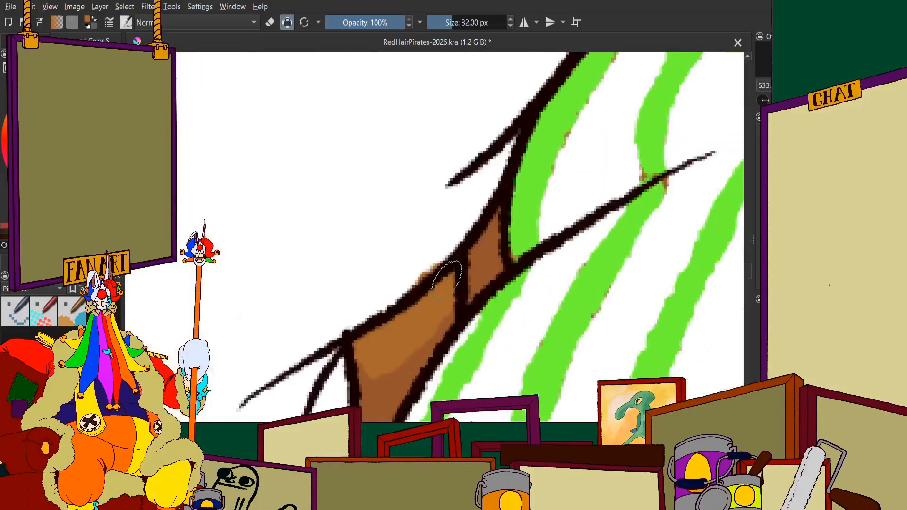
pyautogui.scroll(-3, 425, 289)
pyautogui.scroll(-5, 424, 288)
pyautogui.scroll(7, 418, 285)
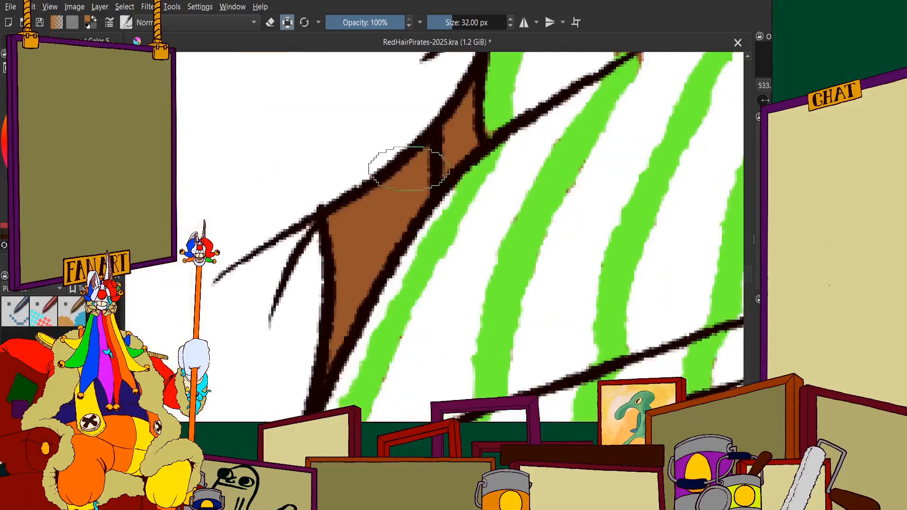
pyautogui.moveTo(397, 188)
pyautogui.mouseDown()
pyautogui.moveTo(346, 231)
pyautogui.moveTo(348, 287)
pyautogui.moveTo(328, 365)
pyautogui.moveTo(385, 212)
pyautogui.moveTo(363, 278)
pyautogui.moveTo(420, 199)
pyautogui.mouseUp()
pyautogui.scroll(-6, 421, 201)
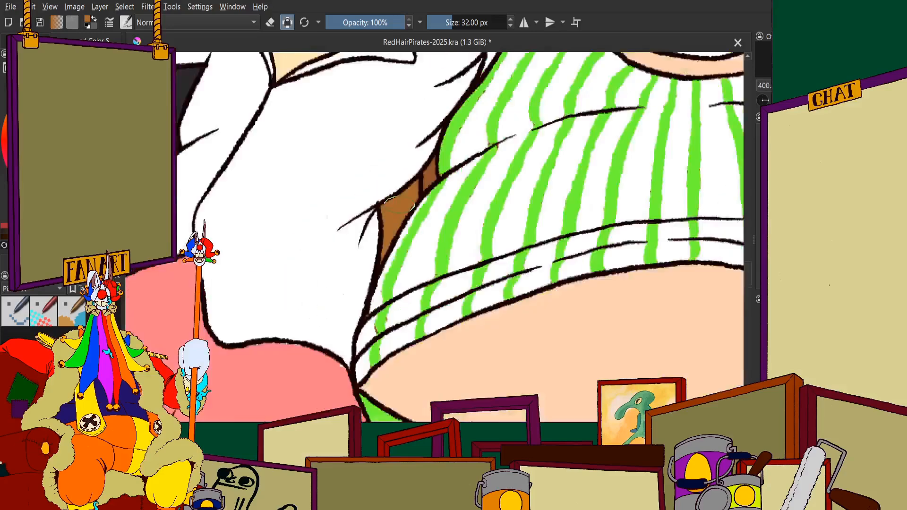
pyautogui.scroll(4, 338, 178)
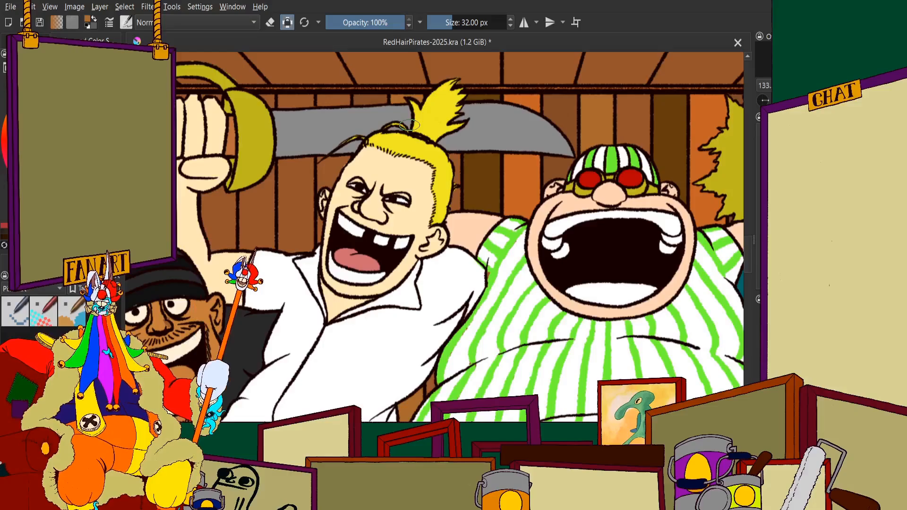
pyautogui.scroll(-1, 409, 125)
pyautogui.scroll(1, 402, 137)
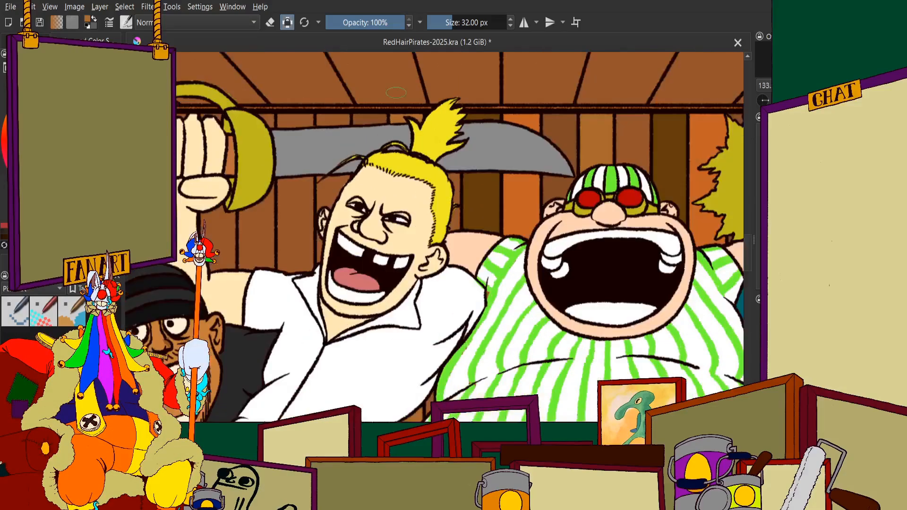
pyautogui.scroll(1, 396, 151)
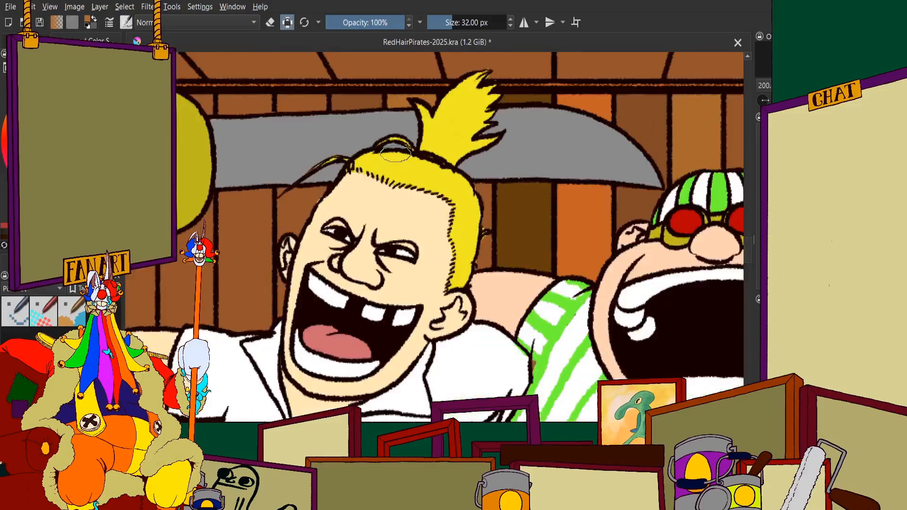
pyautogui.scroll(-3, 420, 201)
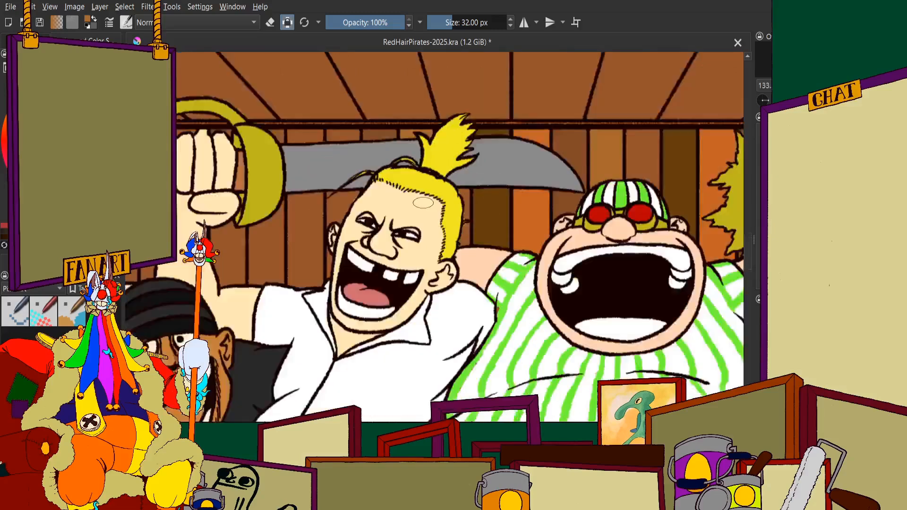
pyautogui.scroll(3, 418, 188)
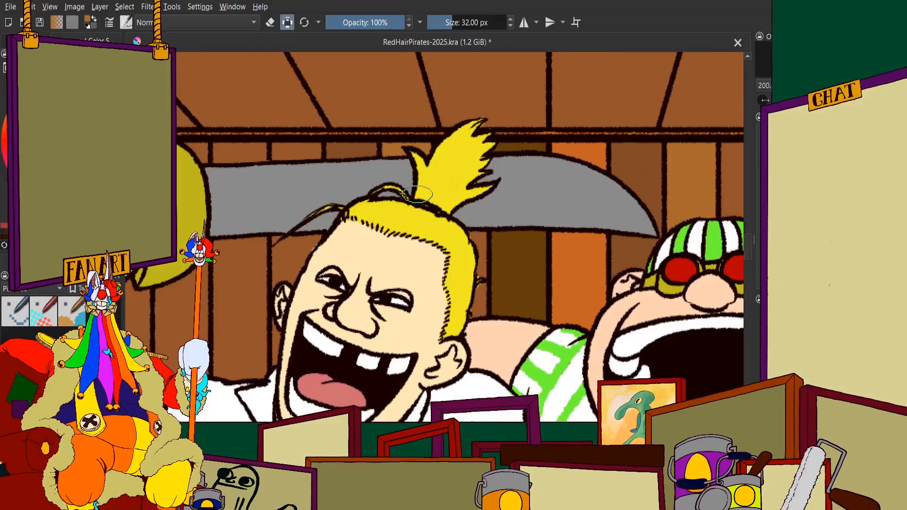
# Paint the wall plank section beneath the sword blade, between the blond pirate's forehead and ear and the neighbouring plank line, orange
pyautogui.scroll(-2, 418, 191)
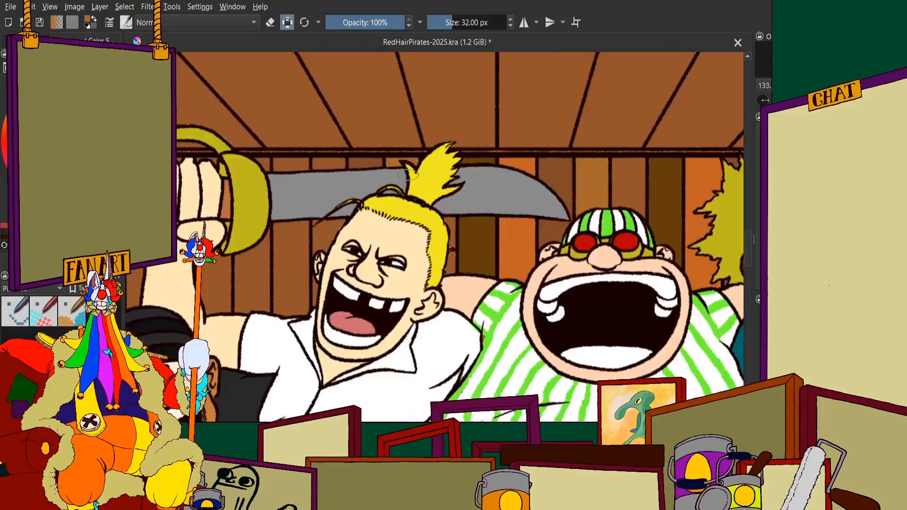
pyautogui.scroll(2, 406, 180)
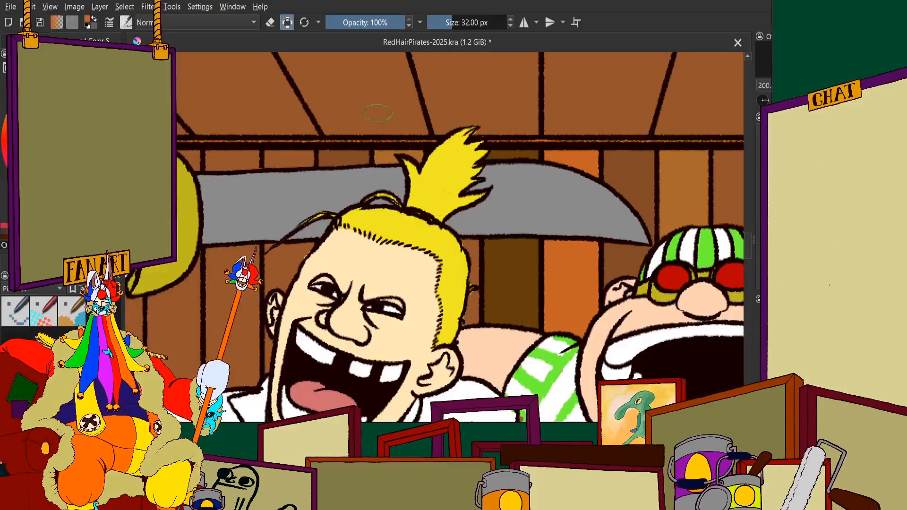
pyautogui.scroll(4, 283, 161)
pyautogui.moveTo(279, 179)
pyautogui.mouseDown()
pyautogui.moveTo(373, 182)
pyautogui.moveTo(421, 155)
pyautogui.moveTo(439, 217)
pyautogui.mouseUp()
pyautogui.scroll(-1, 413, 194)
pyautogui.scroll(-8, 411, 187)
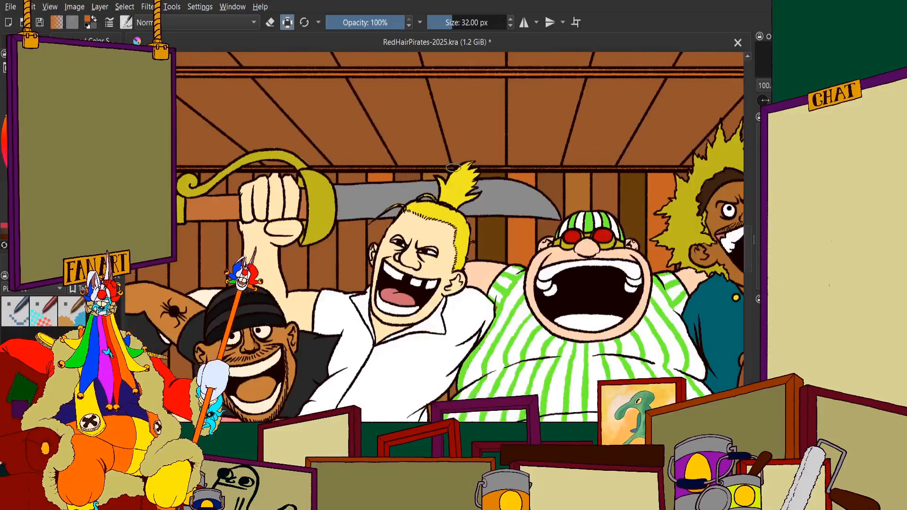
pyautogui.scroll(5, 430, 206)
pyautogui.scroll(2, 431, 205)
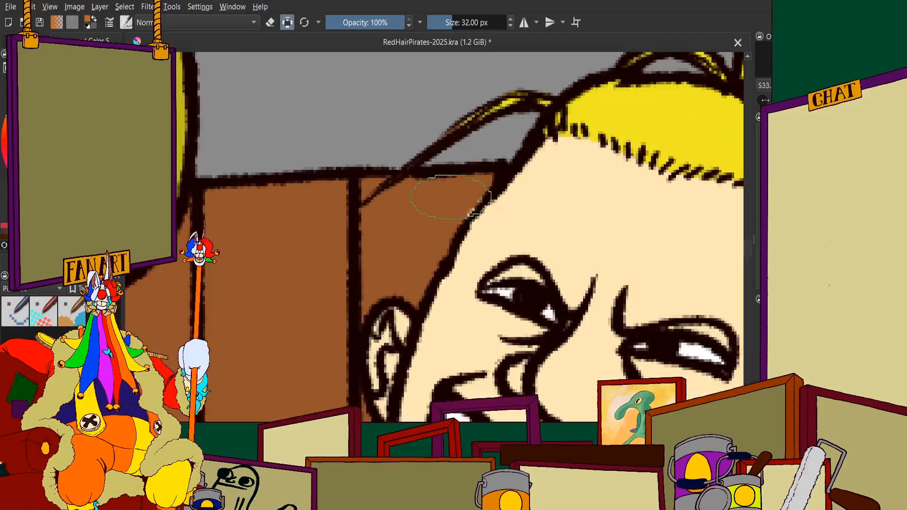
pyautogui.moveTo(439, 191)
pyautogui.mouseDown()
pyautogui.moveTo(481, 188)
pyautogui.moveTo(417, 212)
pyautogui.moveTo(448, 196)
pyautogui.moveTo(383, 200)
pyautogui.moveTo(381, 181)
pyautogui.moveTo(365, 188)
pyautogui.moveTo(376, 216)
pyautogui.moveTo(373, 249)
pyautogui.moveTo(404, 241)
pyautogui.moveTo(456, 196)
pyautogui.moveTo(459, 209)
pyautogui.moveTo(410, 293)
pyautogui.moveTo(383, 281)
pyautogui.moveTo(366, 311)
pyautogui.mouseUp()
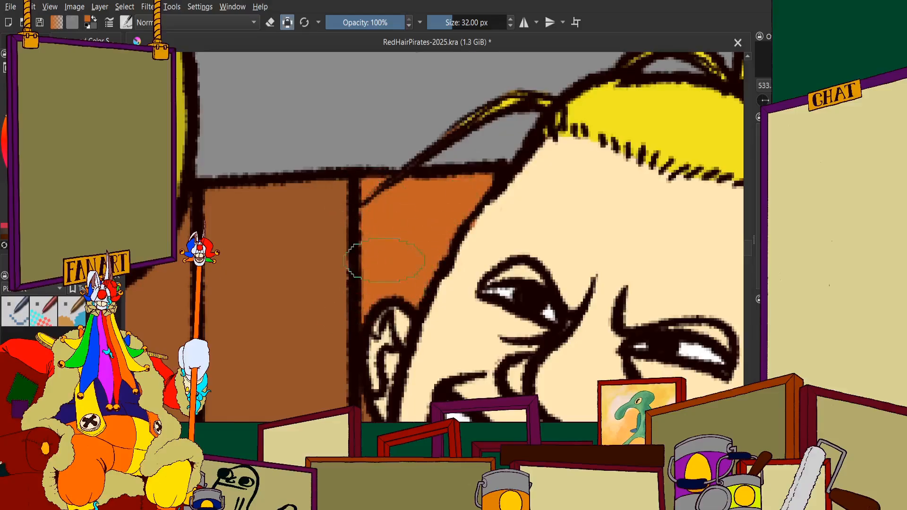
# Paint the short section of the same plank above the sword blade orange
pyautogui.moveTo(363, 465); pyautogui.dragTo(406, 204)
pyautogui.scroll(1, 407, 204)
pyautogui.moveTo(414, 92)
pyautogui.mouseDown()
pyautogui.moveTo(428, 183)
pyautogui.moveTo(412, 275)
pyautogui.mouseUp()
pyautogui.scroll(-8, 408, 282)
pyautogui.scroll(2, 457, 242)
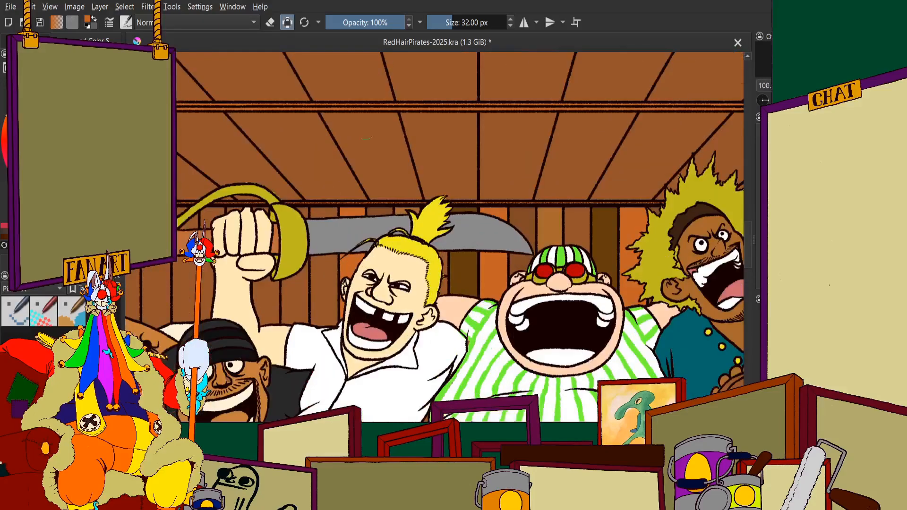
# Paint the plank beneath the blade, on the sword-guard side of the orange one, with the dark brown from the wall behind the blond pirate
pyautogui.keyDown('ctrl'); pyautogui.click(463, 272); pyautogui.keyUp('ctrl')
pyautogui.scroll(-1, 451, 271)
pyautogui.scroll(6, 363, 279)
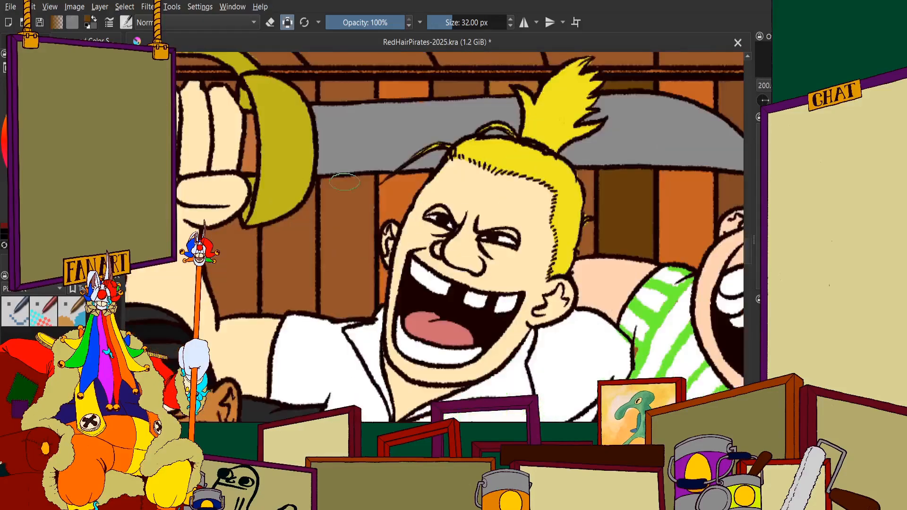
pyautogui.moveTo(374, 222)
pyautogui.mouseDown()
pyautogui.moveTo(399, 268)
pyautogui.moveTo(383, 193)
pyautogui.moveTo(348, 256)
pyautogui.moveTo(323, 359)
pyautogui.moveTo(325, 285)
pyautogui.moveTo(292, 142)
pyautogui.moveTo(382, 147)
pyautogui.moveTo(309, 147)
pyautogui.moveTo(356, 162)
pyautogui.moveTo(419, 135)
pyautogui.mouseUp()
pyautogui.scroll(-1, 383, 228)
pyautogui.scroll(2, 384, 228)
pyautogui.moveTo(383, 228)
pyautogui.mouseDown()
pyautogui.moveTo(449, 270)
pyautogui.moveTo(455, 378)
pyautogui.moveTo(371, 369)
pyautogui.moveTo(384, 383)
pyautogui.moveTo(293, 381)
pyautogui.moveTo(299, 307)
pyautogui.moveTo(348, 277)
pyautogui.moveTo(401, 223)
pyautogui.mouseUp()
pyautogui.scroll(-1, 400, 223)
pyautogui.scroll(-3, 401, 223)
pyautogui.scroll(2, 397, 212)
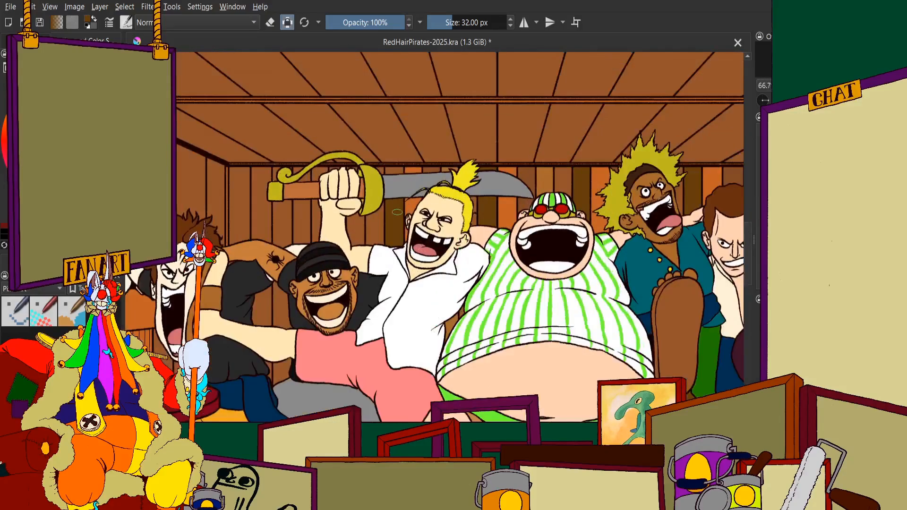
# Paint the short section above the blade, between the sword guard and the orange section, dark brown
pyautogui.scroll(1, 443, 260)
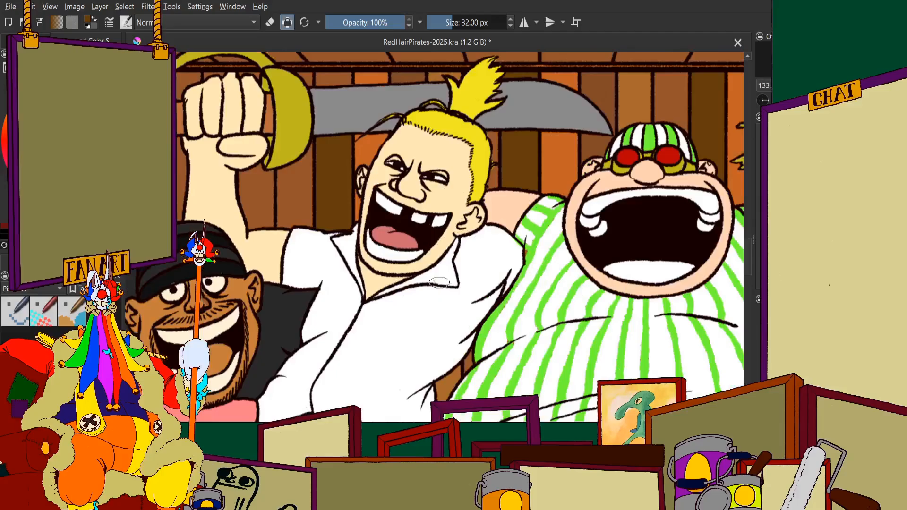
pyautogui.scroll(-3, 408, 175)
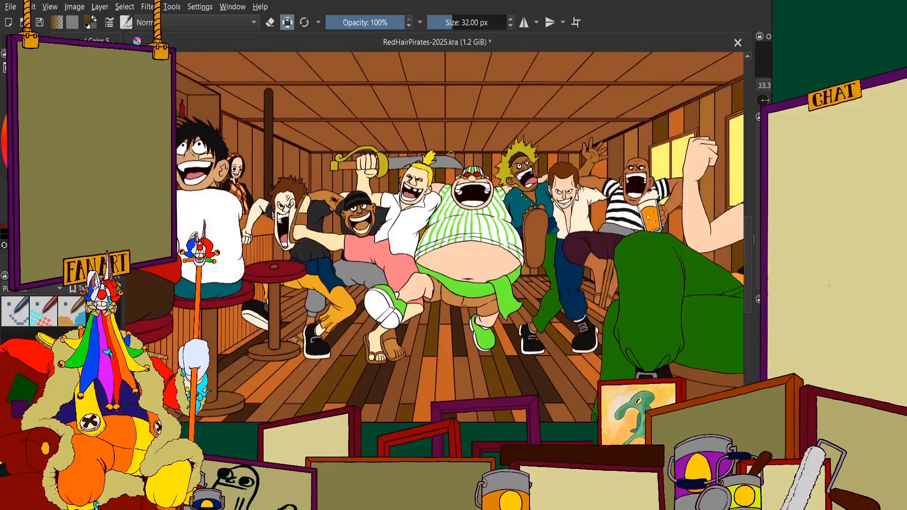
pyautogui.scroll(5, 397, 153)
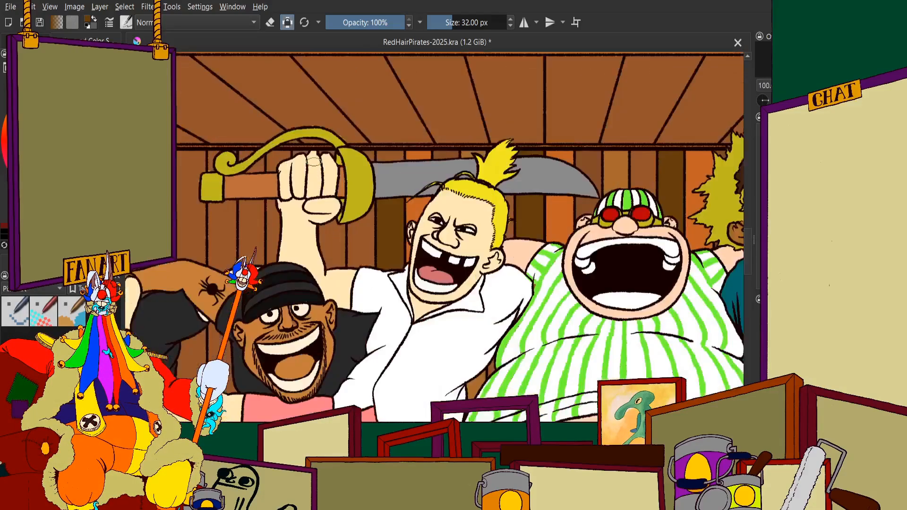
pyautogui.scroll(5, 407, 139)
pyautogui.moveTo(501, 227)
pyautogui.mouseDown()
pyautogui.moveTo(460, 225)
pyautogui.moveTo(472, 259)
pyautogui.moveTo(560, 242)
pyautogui.moveTo(692, 255)
pyautogui.moveTo(573, 208)
pyautogui.mouseUp()
pyautogui.scroll(-8, 661, 203)
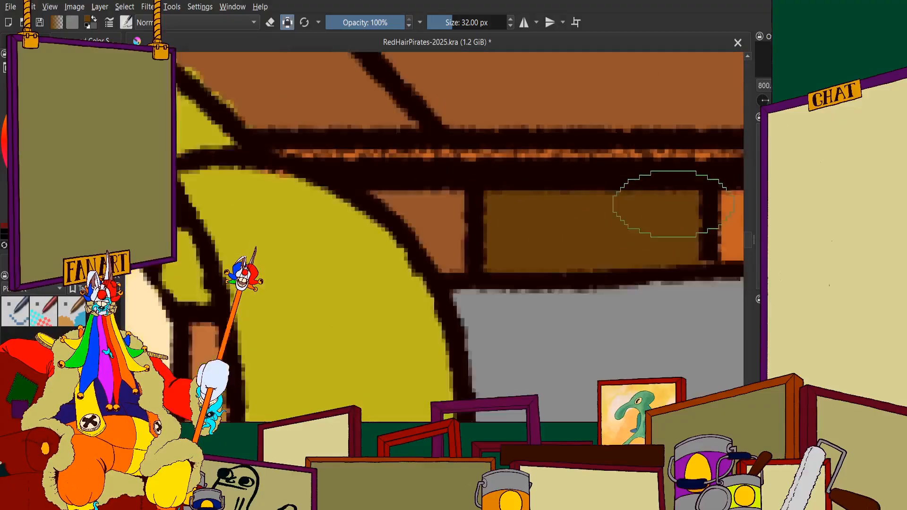
# Try to recolour the wall plank below the raised fist and sword guard
pyautogui.scroll(2, 515, 155)
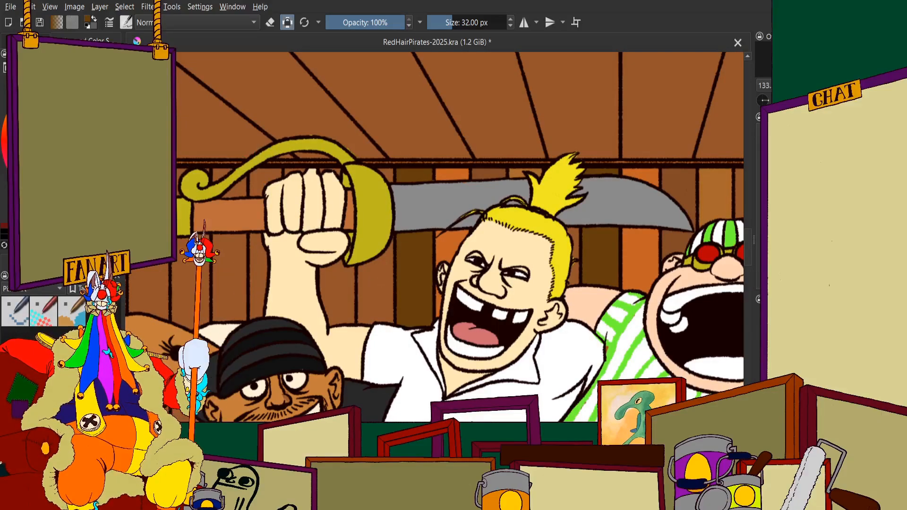
pyautogui.scroll(2, 311, 281)
pyautogui.scroll(2, 385, 269)
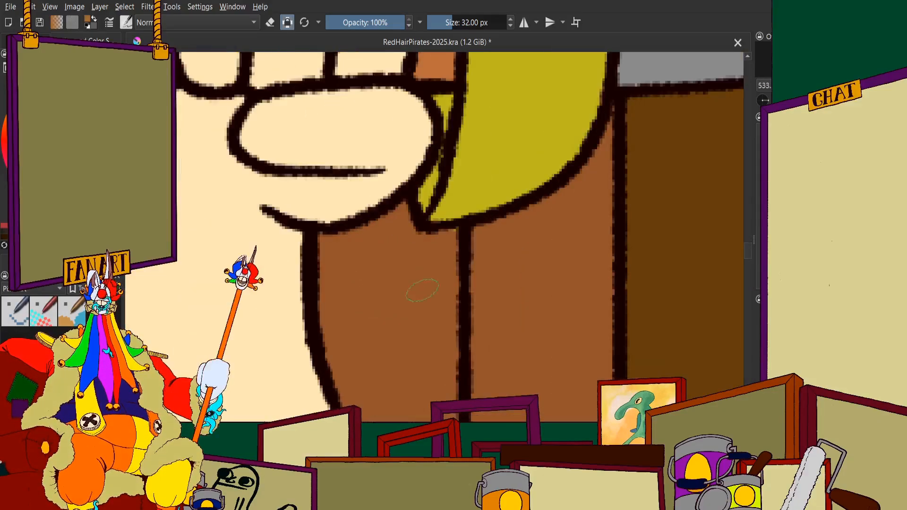
pyautogui.moveTo(423, 286)
pyautogui.mouseDown()
pyautogui.moveTo(426, 380)
pyautogui.moveTo(363, 349)
pyautogui.moveTo(369, 217)
pyautogui.moveTo(386, 198)
pyautogui.moveTo(330, 183)
pyautogui.moveTo(263, 222)
pyautogui.moveTo(267, 194)
pyautogui.moveTo(326, 149)
pyautogui.moveTo(407, 167)
pyautogui.moveTo(393, 325)
pyautogui.moveTo(410, 291)
pyautogui.moveTo(358, 360)
pyautogui.moveTo(315, 373)
pyautogui.moveTo(289, 302)
pyautogui.moveTo(333, 333)
pyautogui.mouseUp()
pyautogui.hotkey('ctrl', 'z')
# Examine the small wall sections around the fist and sword guard, up close and in the whole scene
pyautogui.scroll(-4, 382, 221)
pyautogui.scroll(4, 407, 247)
pyautogui.scroll(-8, 352, 206)
pyautogui.scroll(4, 352, 206)
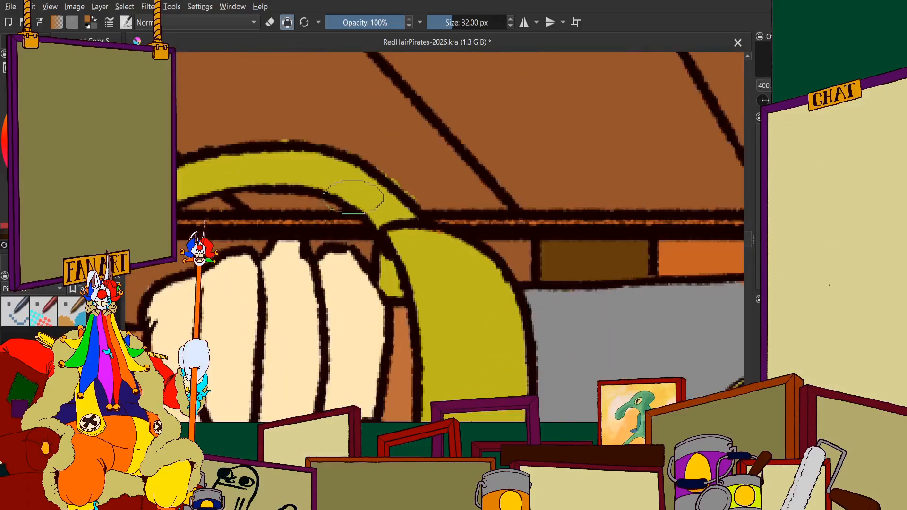
pyautogui.scroll(-3, 351, 208)
pyautogui.scroll(6, 350, 210)
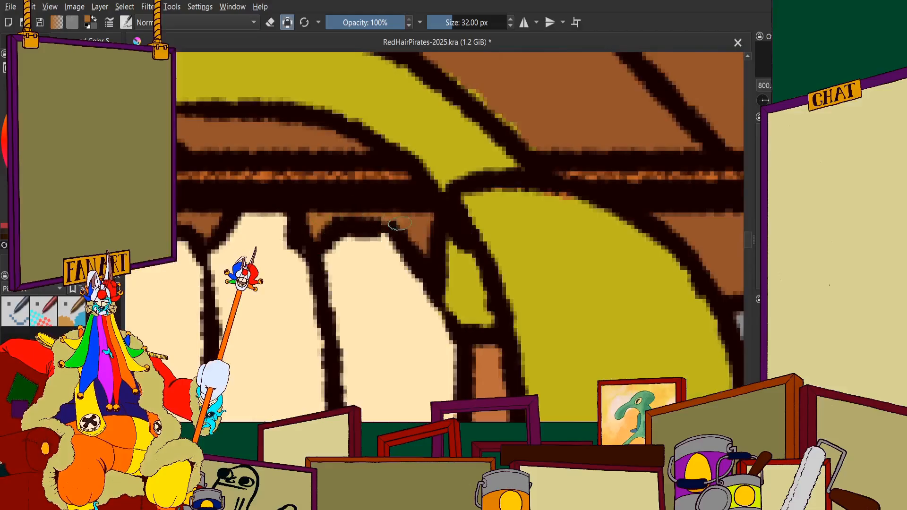
pyautogui.scroll(-6, 430, 233)
pyautogui.scroll(-3, 366, 163)
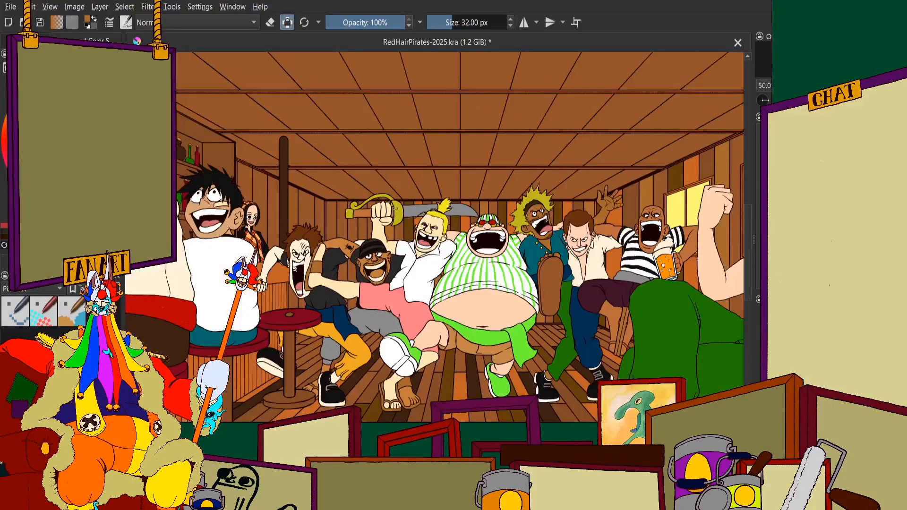
# Show the orange and purple lighting and shading over the flat colours of the tavern illustration
pyautogui.click(28, 41)
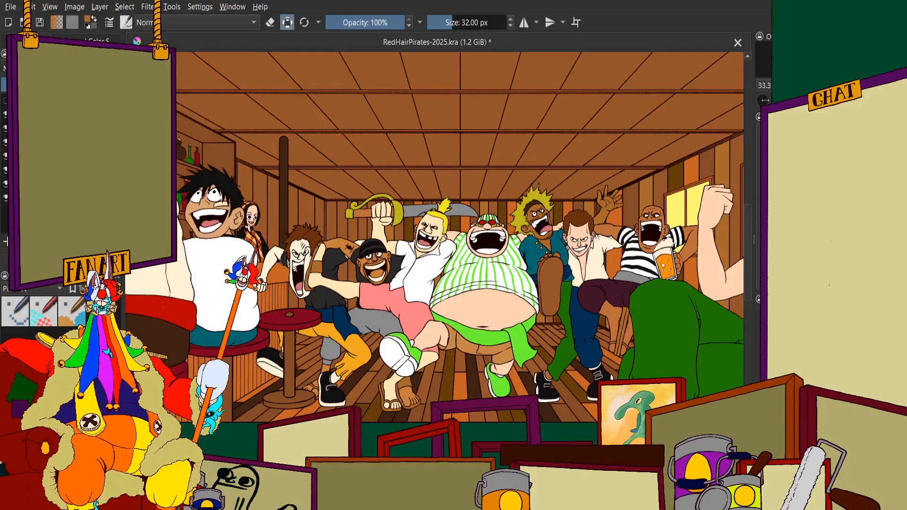
pyautogui.hotkey('ctrl', 'z')
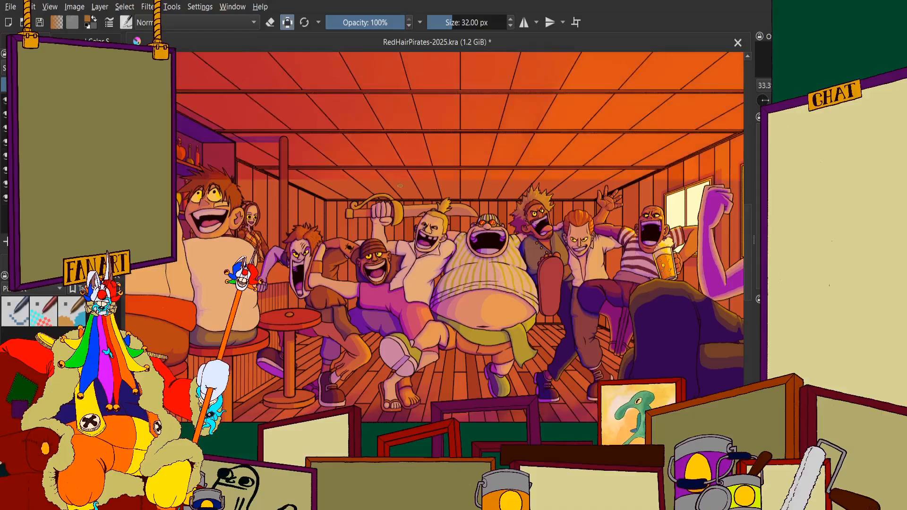
pyautogui.scroll(-5, 510, 174)
pyautogui.scroll(3, 502, 178)
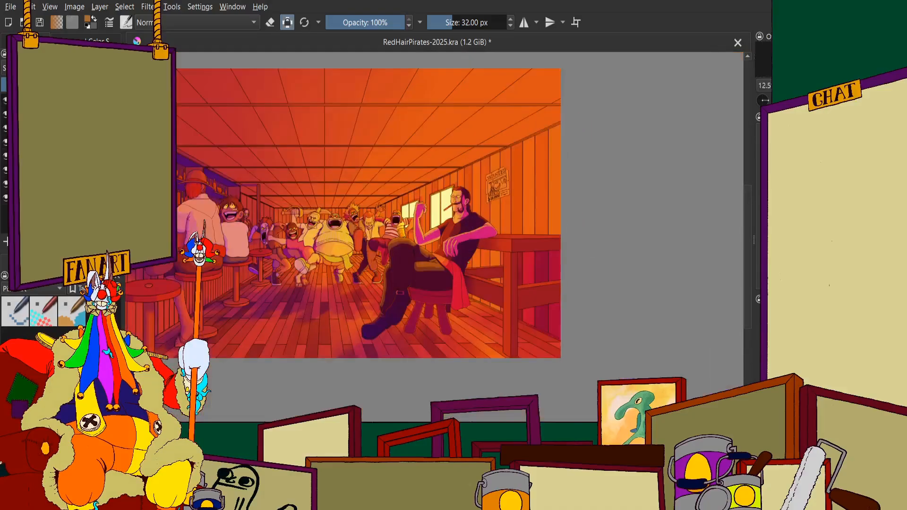
# Examine the lit version of the tavern, comparing the dancing pirates and back wall with the full composition at several zoom levels
pyautogui.scroll(3, 401, 201)
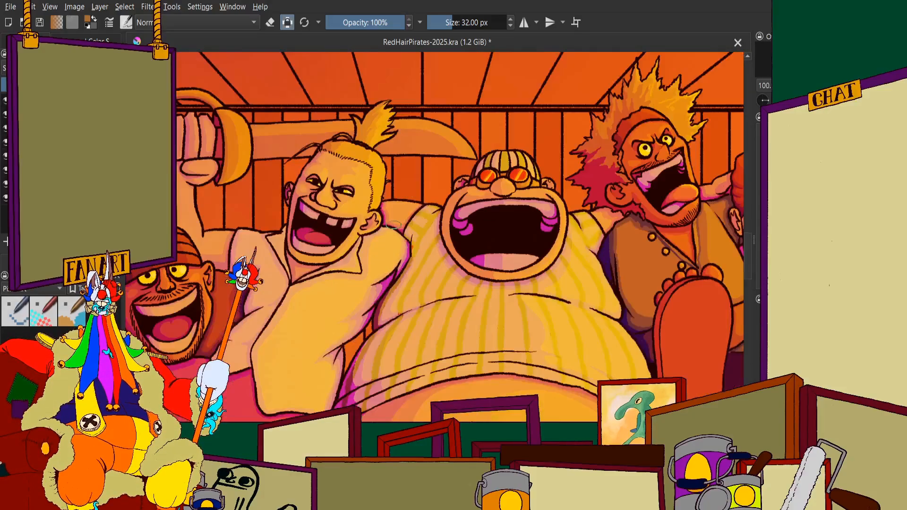
pyautogui.scroll(-6, 390, 180)
pyautogui.scroll(1, 495, 114)
pyautogui.scroll(-2, 449, 213)
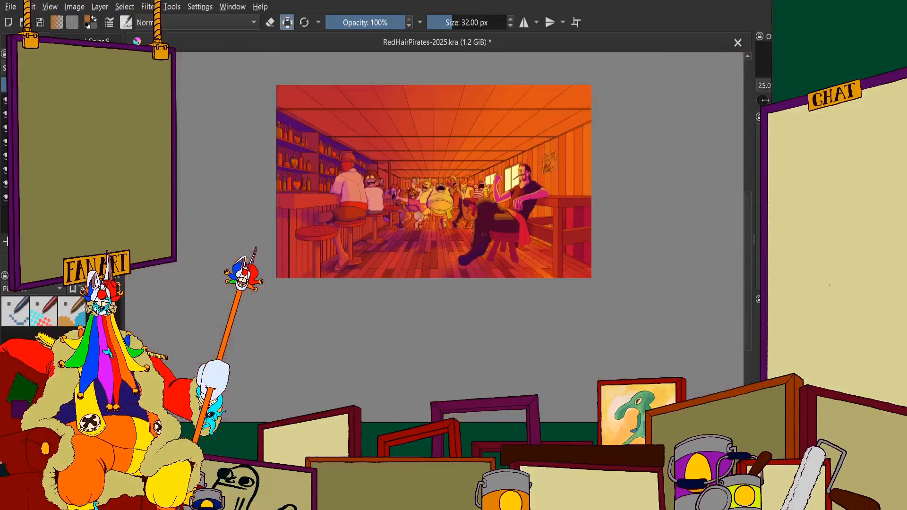
pyautogui.scroll(1, 448, 212)
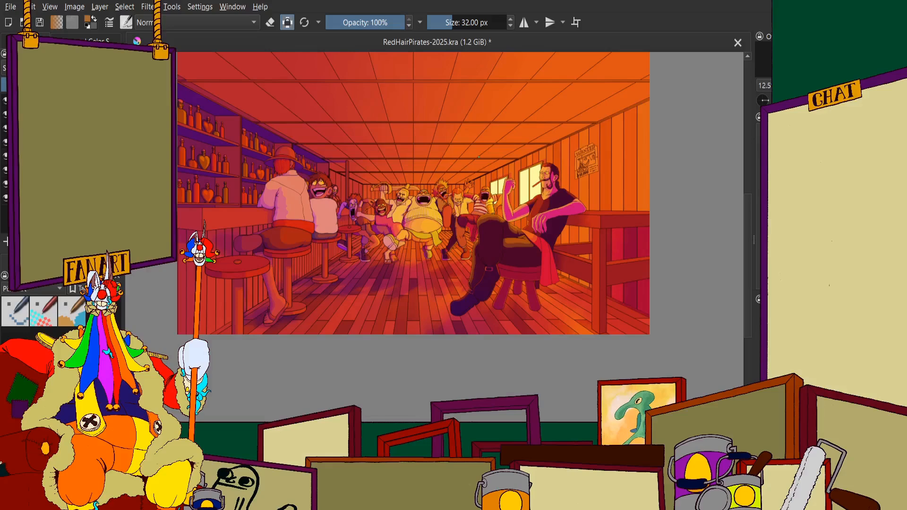
pyautogui.scroll(-1, 479, 156)
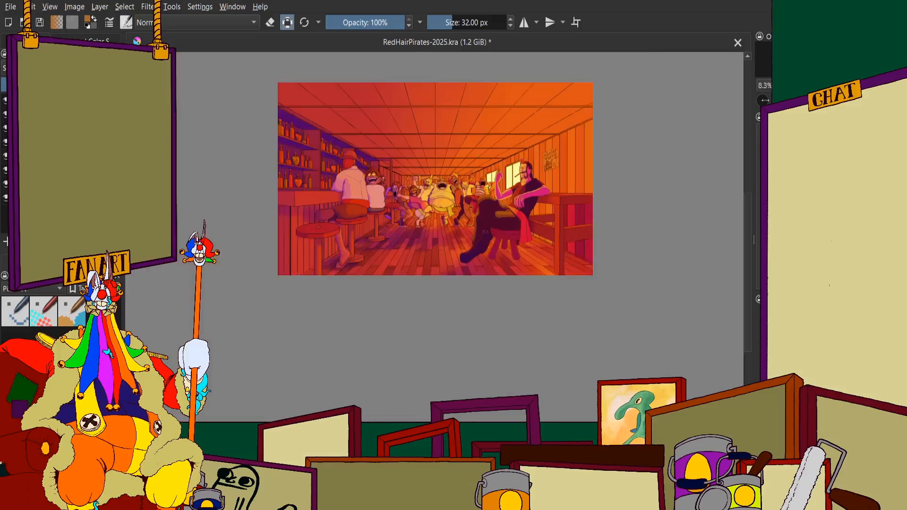
pyautogui.scroll(1, 476, 110)
pyautogui.scroll(-1, 325, 199)
pyautogui.scroll(1, 325, 177)
pyautogui.scroll(-1, 444, 201)
pyautogui.scroll(1, 403, 209)
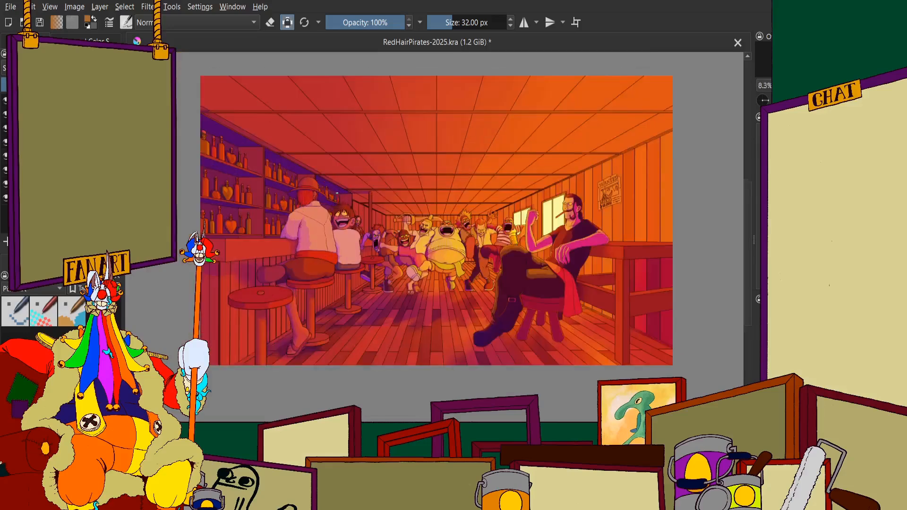
pyautogui.scroll(2, 472, 200)
pyautogui.scroll(1, 425, 213)
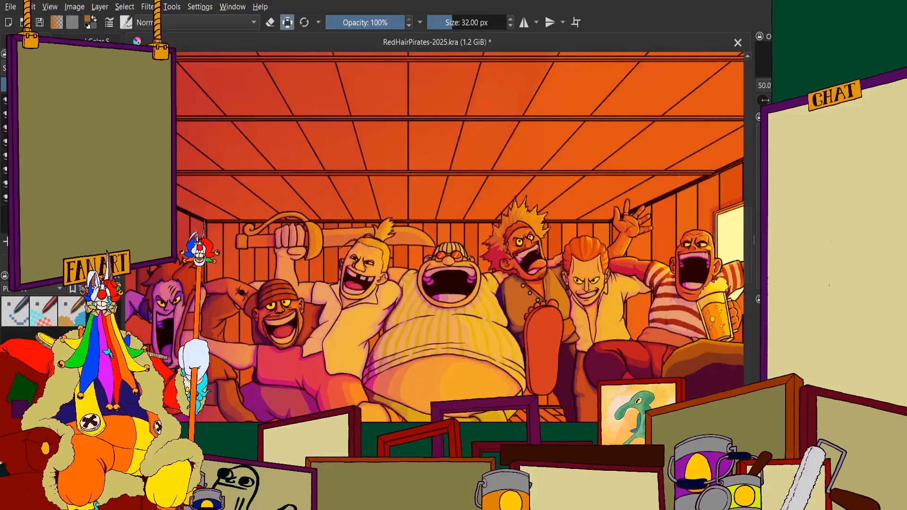
pyautogui.scroll(-1, 381, 182)
pyautogui.scroll(5, 323, 294)
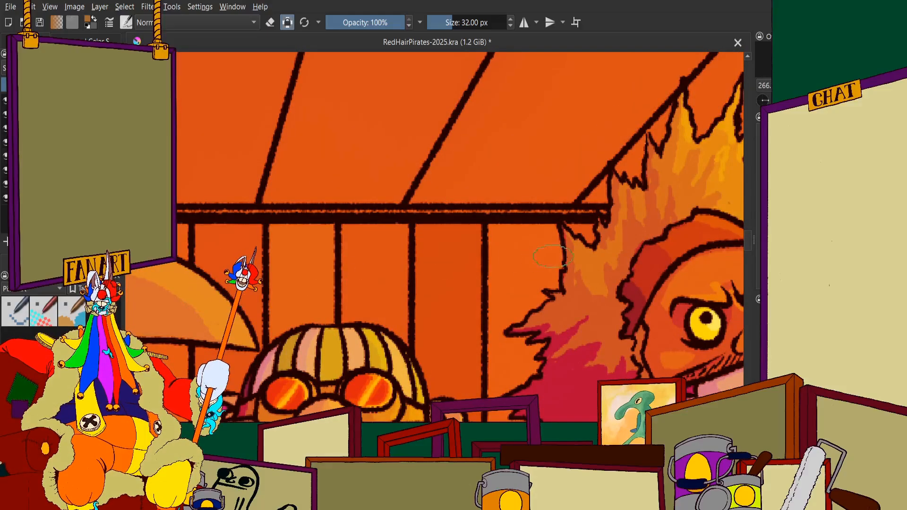
pyautogui.scroll(-5, 323, 293)
pyautogui.scroll(-1, 520, 232)
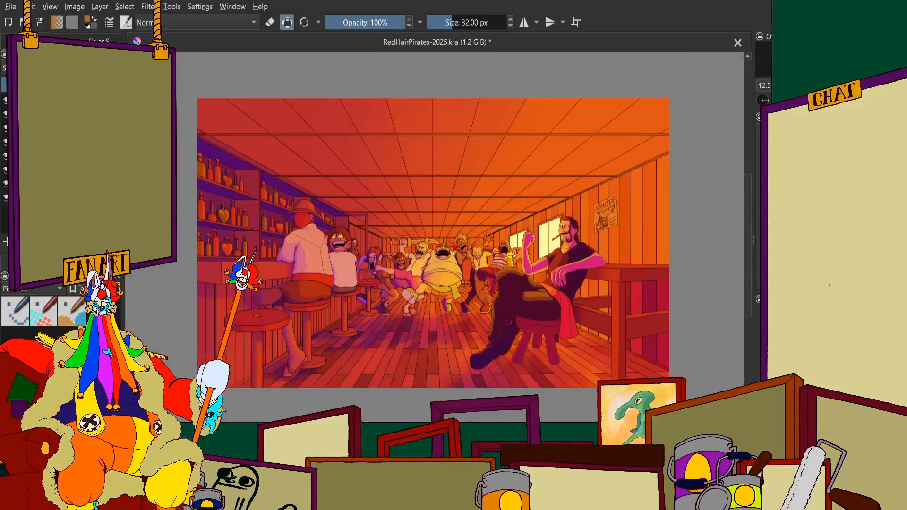
pyautogui.scroll(-1, 553, 234)
pyautogui.scroll(3, 466, 269)
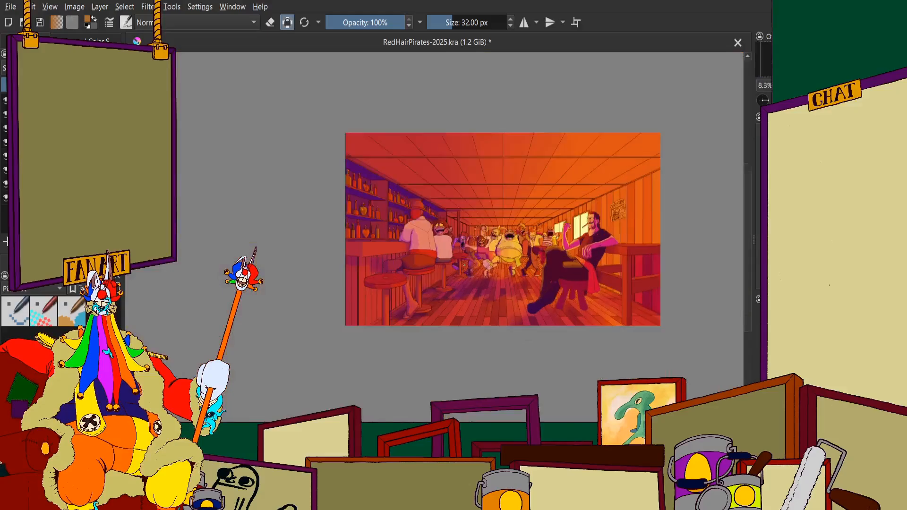
pyautogui.scroll(-2, 406, 254)
pyautogui.scroll(1, 542, 211)
pyautogui.scroll(-1, 325, 264)
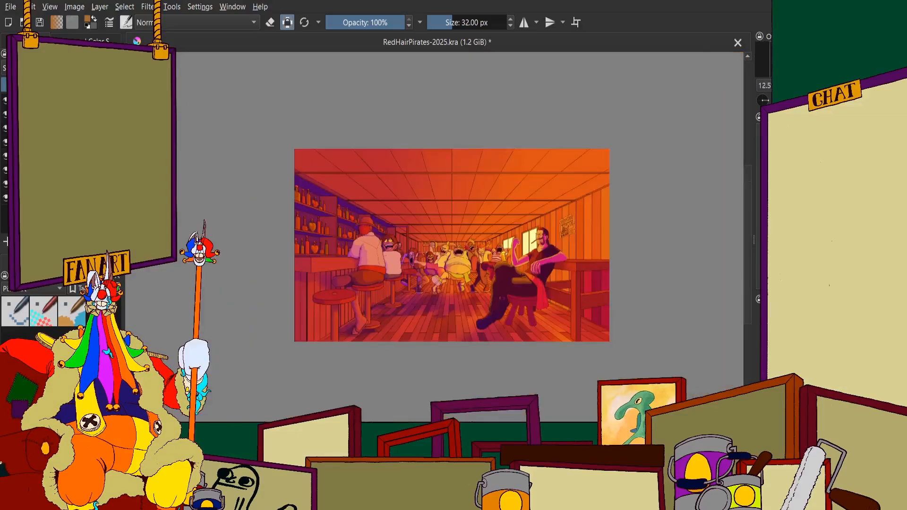
pyautogui.scroll(2, 414, 236)
pyautogui.scroll(-1, 404, 255)
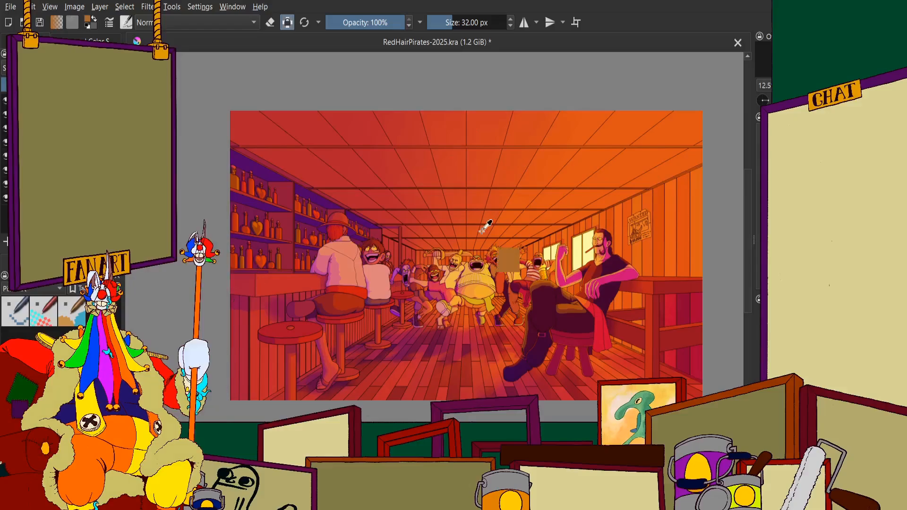
pyautogui.scroll(1, 433, 261)
pyautogui.scroll(-1, 439, 277)
pyautogui.scroll(8, 471, 227)
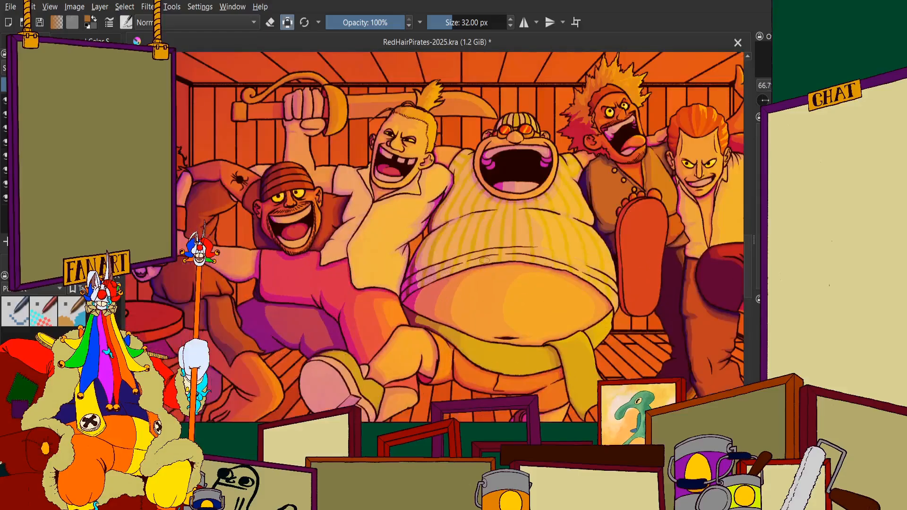
pyautogui.scroll(-12, 471, 227)
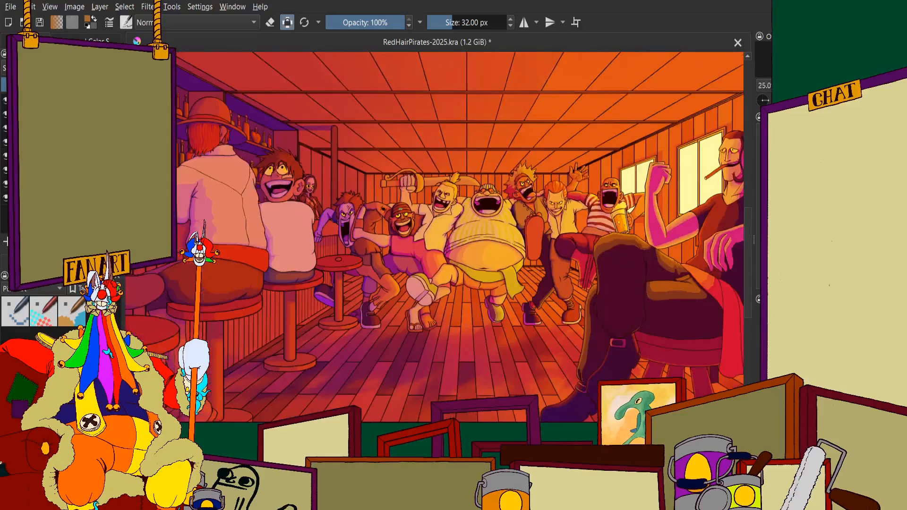
pyautogui.scroll(2, 380, 146)
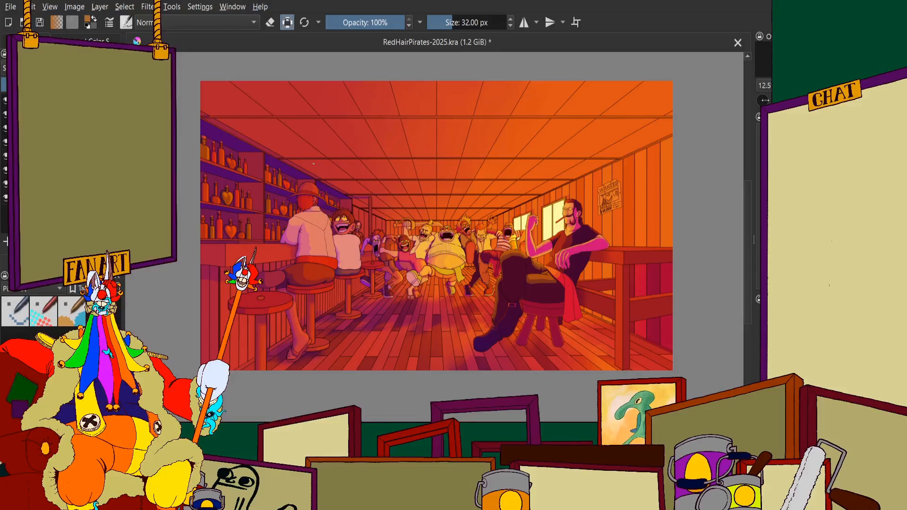
pyautogui.scroll(-2, 431, 203)
pyautogui.scroll(3, 455, 169)
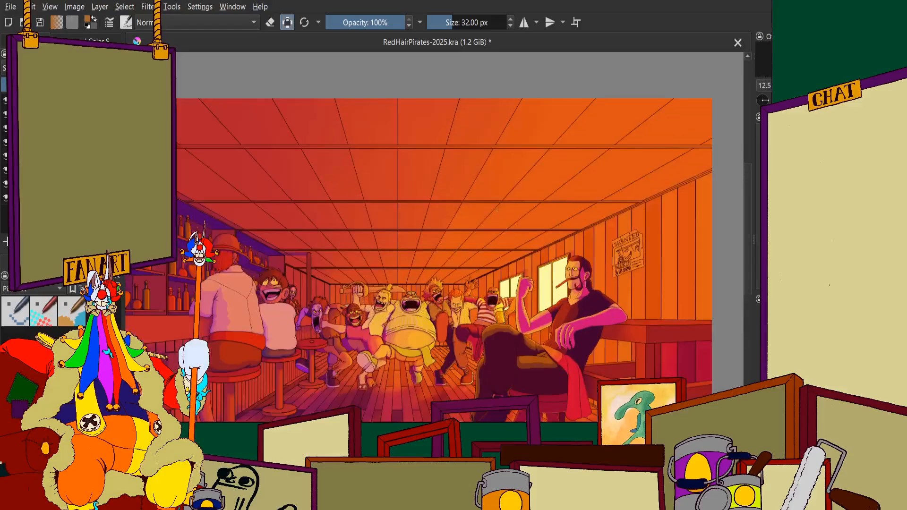
# Examine the lit ceiling and the plank wall around the wanted poster, up close and in the full composition
pyautogui.scroll(5, 637, 170)
pyautogui.scroll(-9, 432, 151)
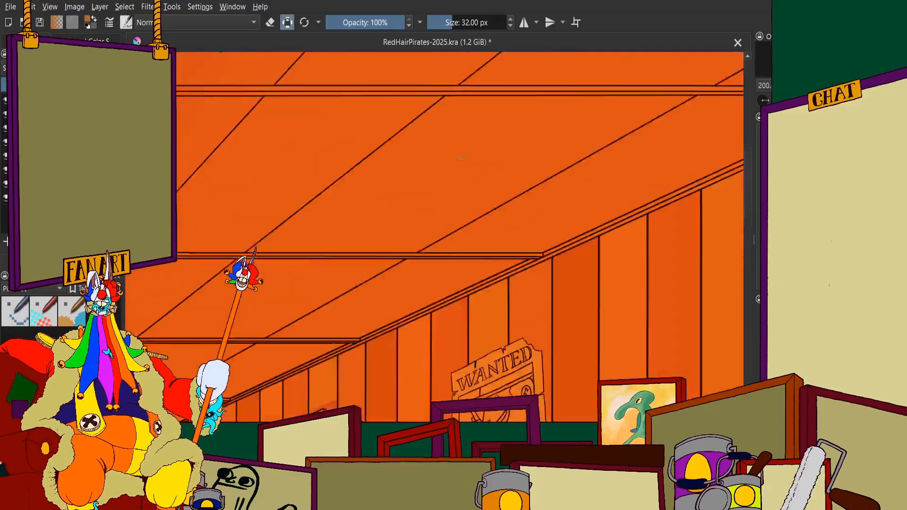
pyautogui.scroll(5, 345, 164)
pyautogui.scroll(6, 305, 157)
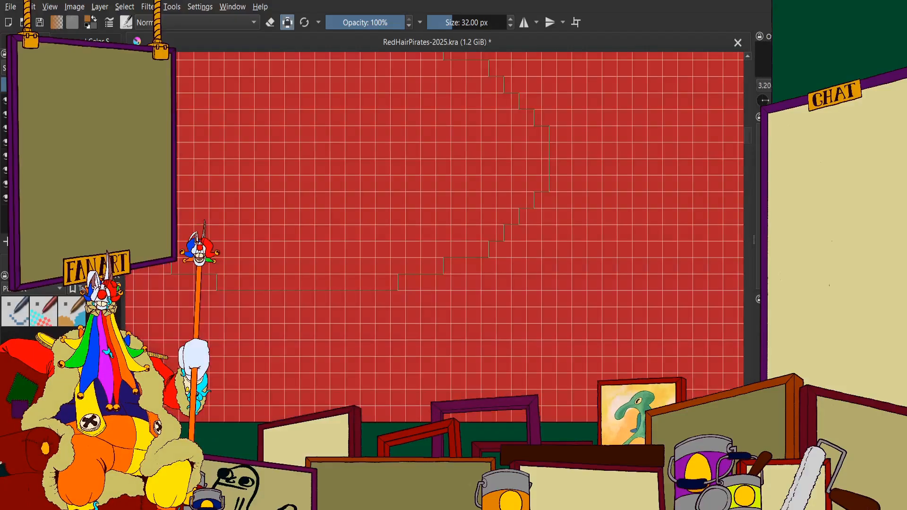
pyautogui.scroll(-6, 305, 158)
pyautogui.scroll(-1, 387, 207)
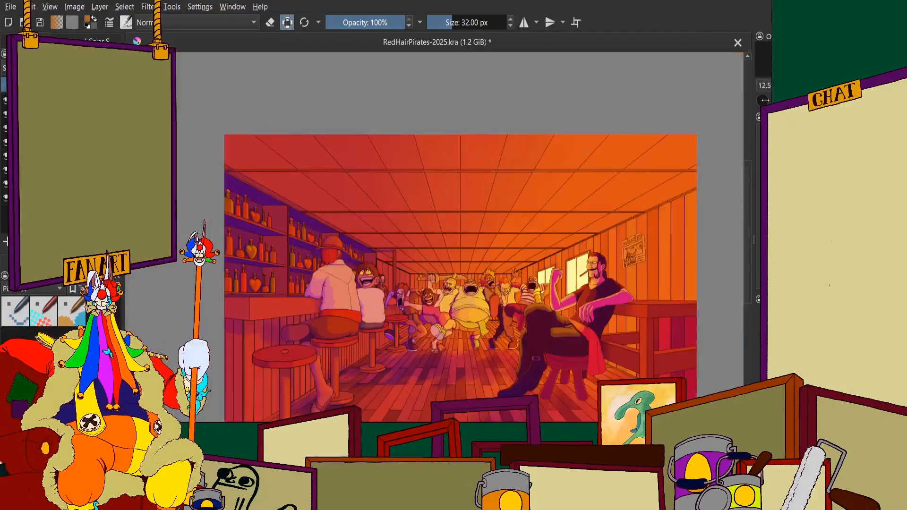
pyautogui.scroll(2, 574, 154)
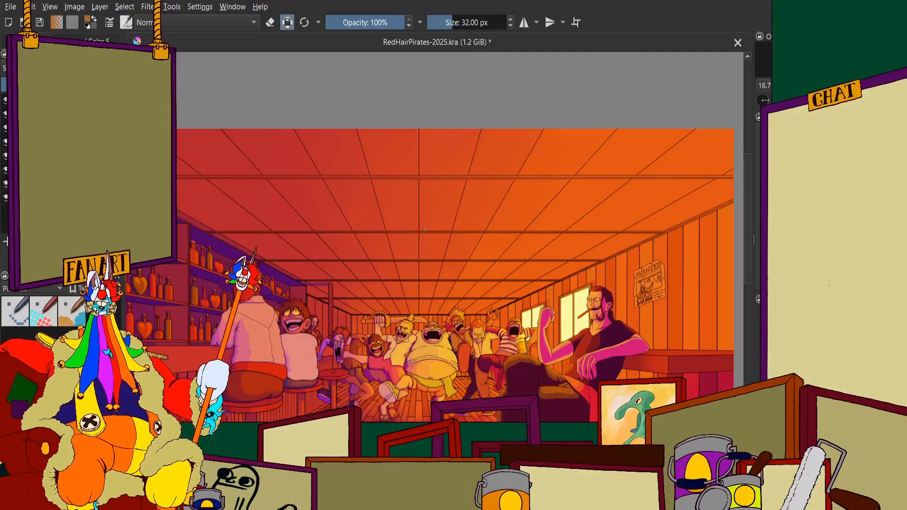
pyautogui.scroll(-2, 385, 207)
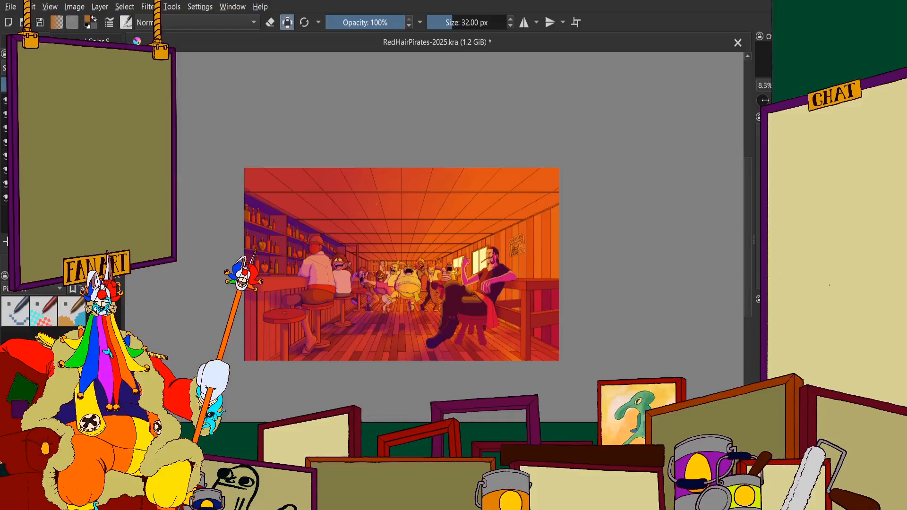
# Hide the lighting and shading over the tavern's flat colours, and bring up the colour selector
pyautogui.click(5, 100)
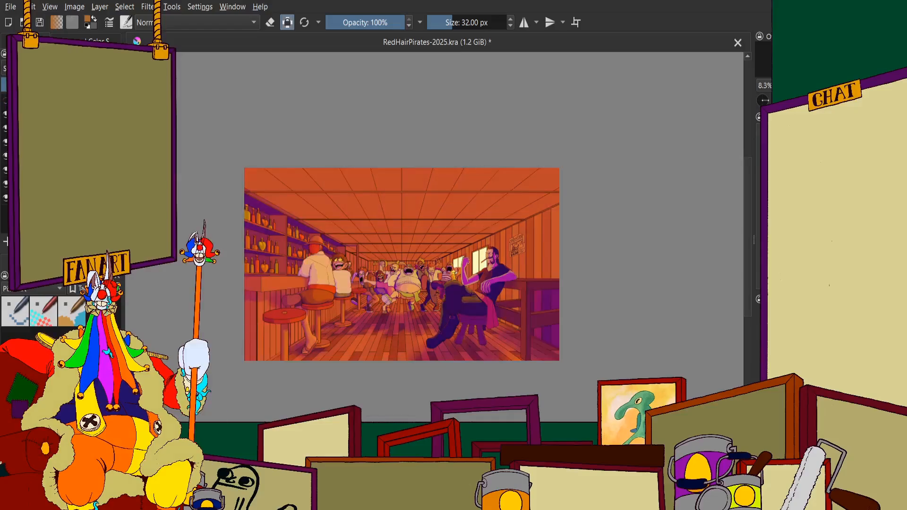
pyautogui.hotkey('ctrl', 'z')
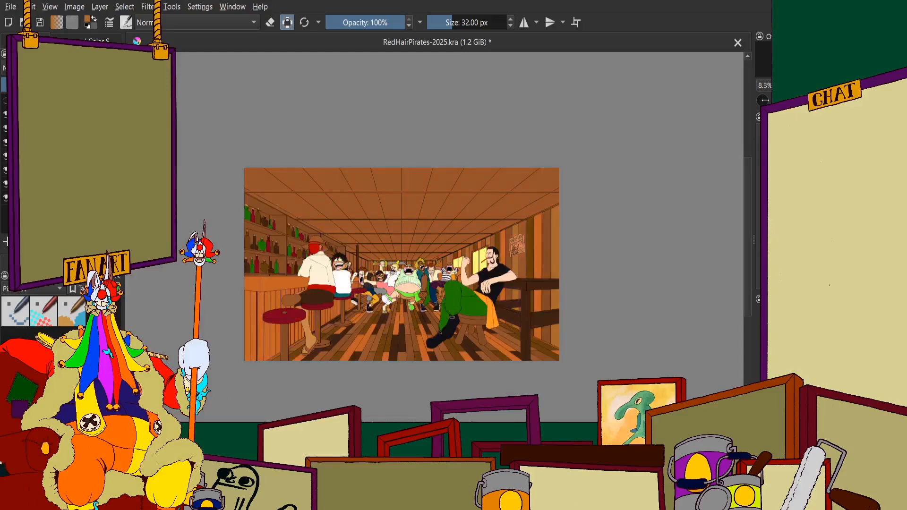
pyautogui.scroll(4, 315, 245)
pyautogui.scroll(-2, 393, 292)
pyautogui.scroll(5, 476, 301)
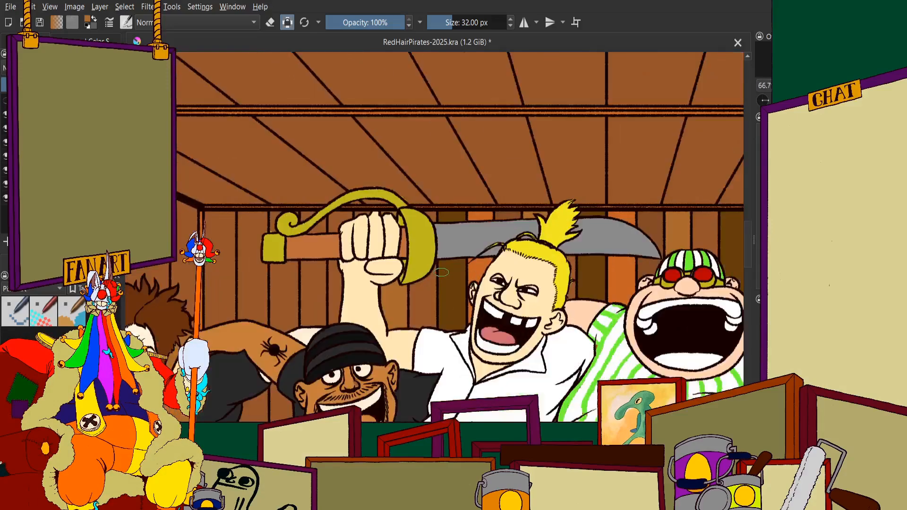
pyautogui.scroll(-1, 440, 272)
pyautogui.scroll(3, 440, 272)
pyautogui.scroll(-1, 442, 223)
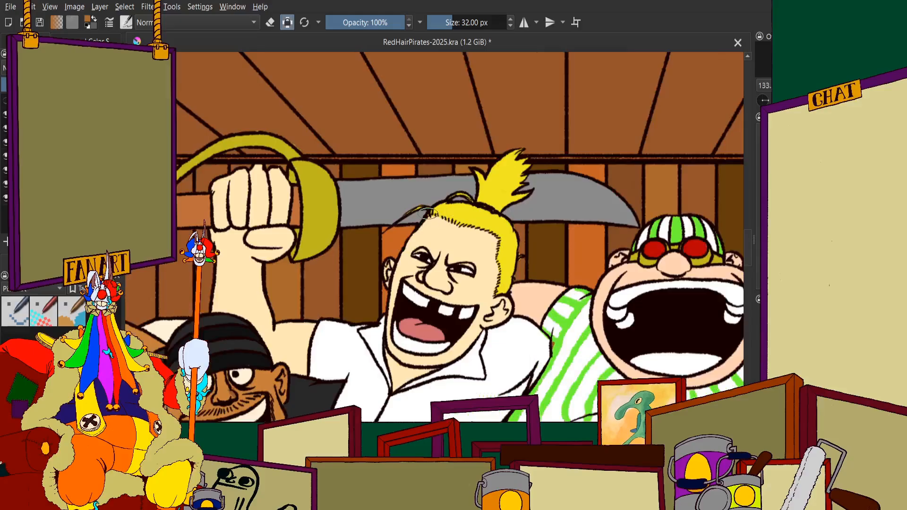
pyautogui.moveTo(237, 162); pyautogui.dragTo(257, 162)
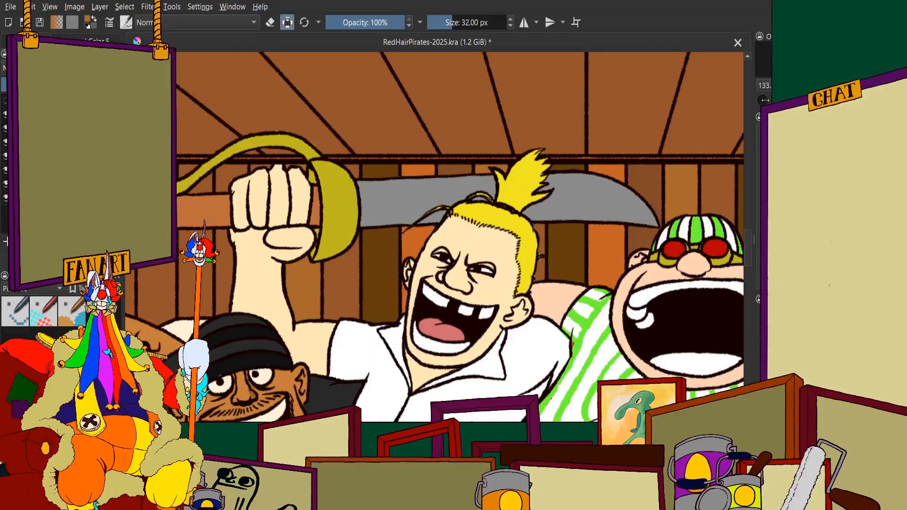
pyautogui.click(90, 41)
pyautogui.click(71, 137)
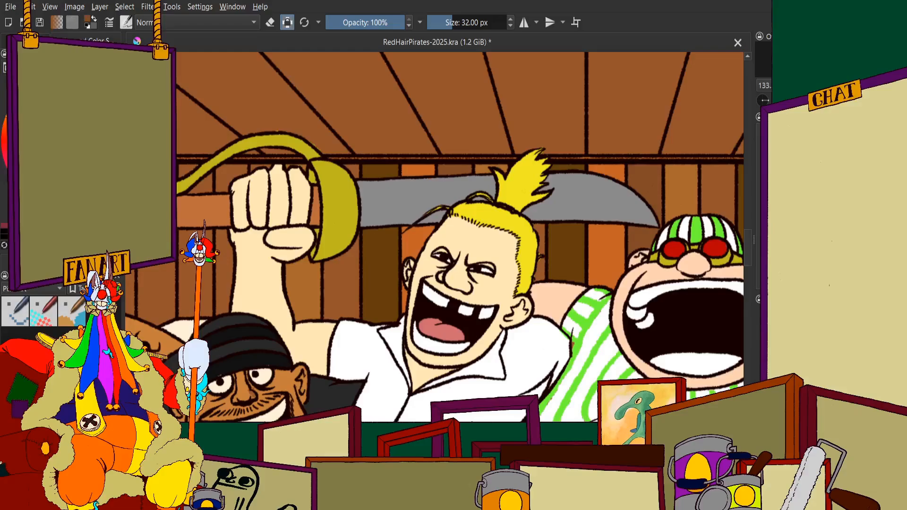
# Try painting the back-wall plank behind the raised fist and sword handle a darker brown, above and below the handle
pyautogui.scroll(7, 236, 152)
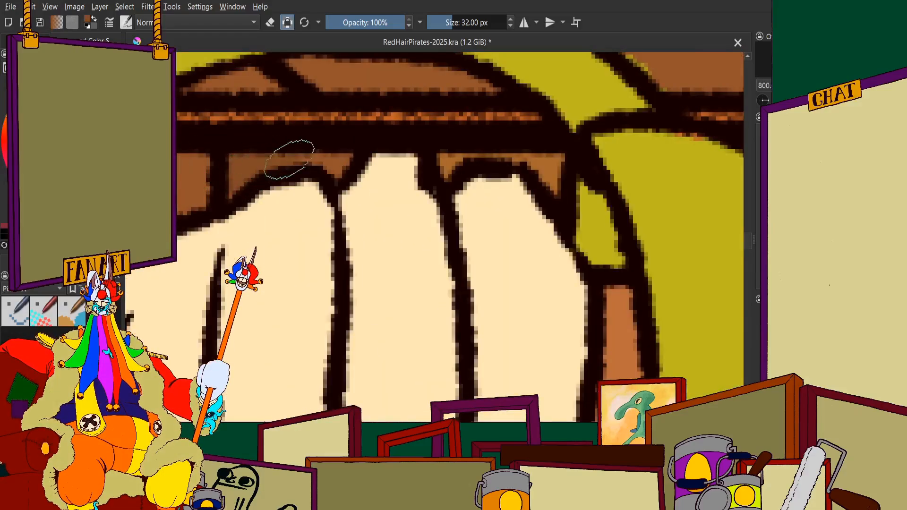
pyautogui.scroll(-7, 288, 159)
pyautogui.scroll(8, 336, 151)
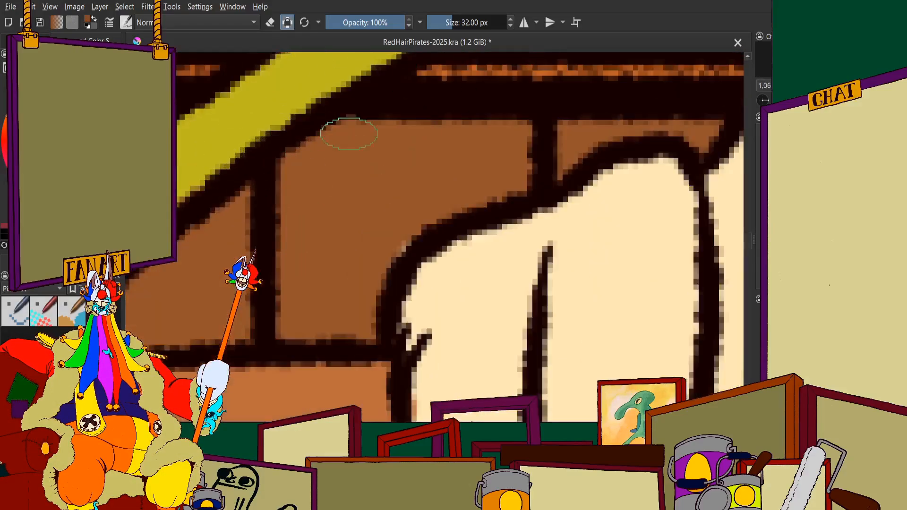
pyautogui.moveTo(349, 133)
pyautogui.mouseDown()
pyautogui.moveTo(316, 171)
pyautogui.moveTo(507, 144)
pyautogui.moveTo(511, 177)
pyautogui.moveTo(374, 221)
pyautogui.moveTo(352, 262)
pyautogui.moveTo(397, 206)
pyautogui.moveTo(345, 283)
pyautogui.moveTo(354, 325)
pyautogui.moveTo(297, 323)
pyautogui.moveTo(307, 190)
pyautogui.mouseUp()
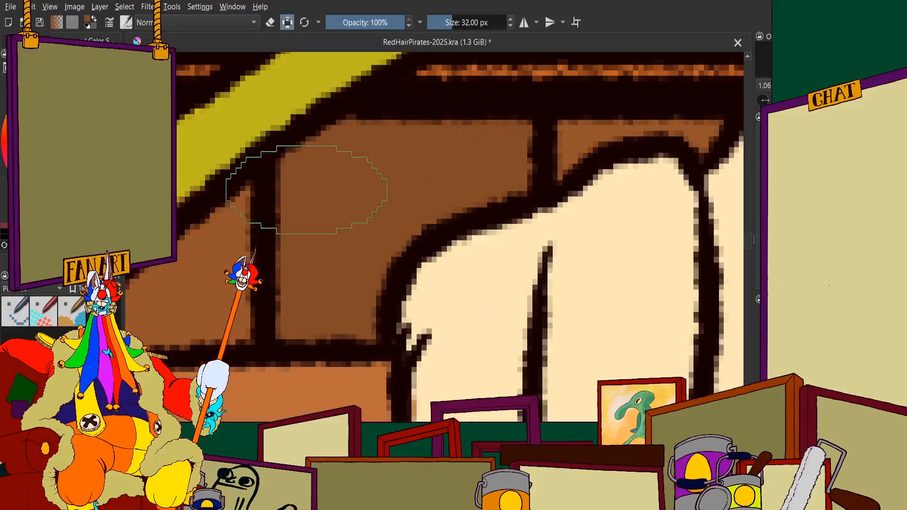
pyautogui.scroll(-8, 306, 190)
pyautogui.scroll(7, 390, 141)
pyautogui.moveTo(435, 134)
pyautogui.mouseDown()
pyautogui.moveTo(439, 106)
pyautogui.moveTo(411, 116)
pyautogui.moveTo(411, 255)
pyautogui.moveTo(446, 142)
pyautogui.moveTo(456, 343)
pyautogui.moveTo(439, 263)
pyautogui.moveTo(412, 378)
pyautogui.mouseUp()
pyautogui.scroll(-4, 419, 268)
pyautogui.scroll(6, 428, 284)
pyautogui.moveTo(440, 219)
pyautogui.mouseDown()
pyautogui.moveTo(434, 244)
pyautogui.moveTo(453, 158)
pyautogui.moveTo(462, 350)
pyautogui.moveTo(401, 364)
pyautogui.mouseUp()
pyautogui.scroll(-8, 425, 233)
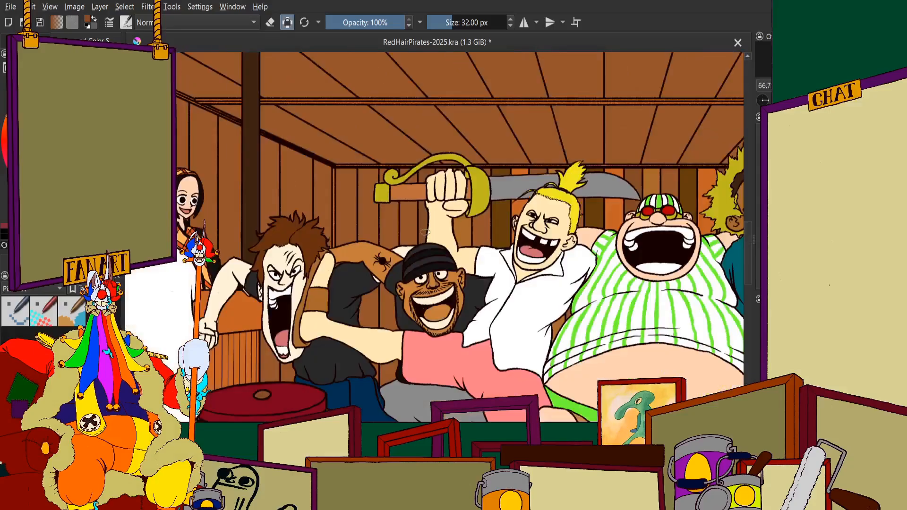
# Examine the plank colours behind the row of dancing pirates and around the raised sword at several zoom levels
pyautogui.scroll(-2, 418, 277)
pyautogui.scroll(2, 430, 351)
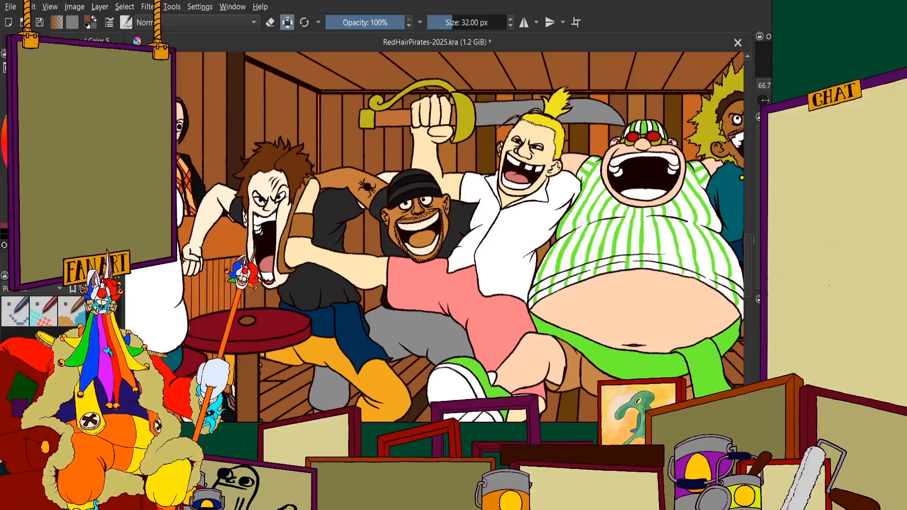
pyautogui.scroll(-3, 500, 258)
pyautogui.scroll(2, 536, 232)
pyautogui.scroll(4, 536, 224)
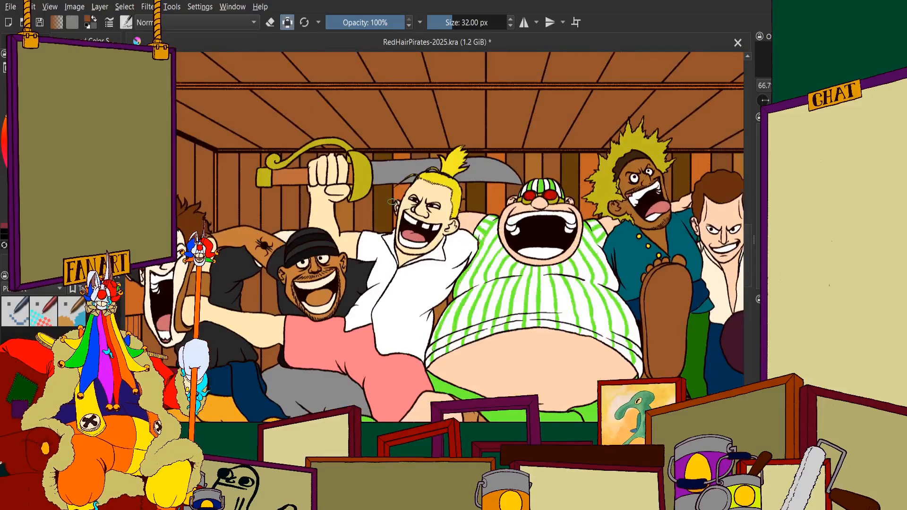
pyautogui.scroll(-2, 316, 184)
pyautogui.scroll(2, 316, 184)
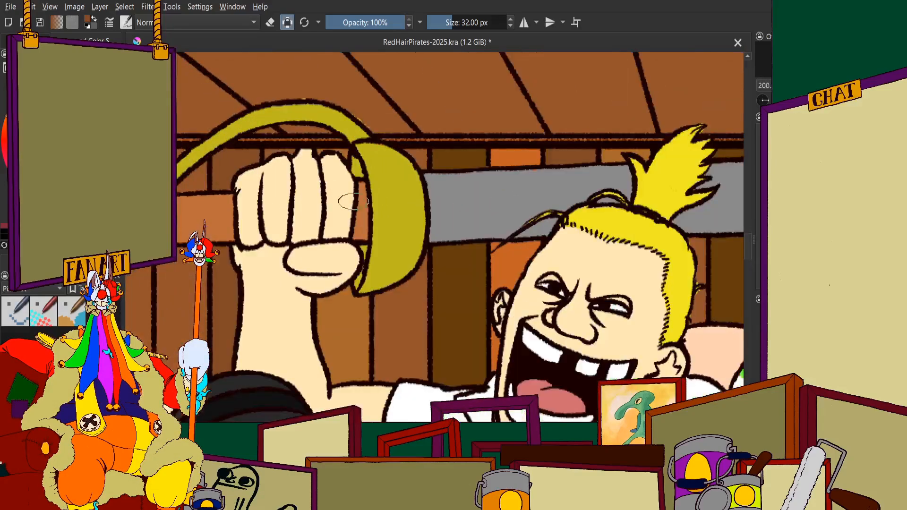
pyautogui.scroll(-1, 307, 222)
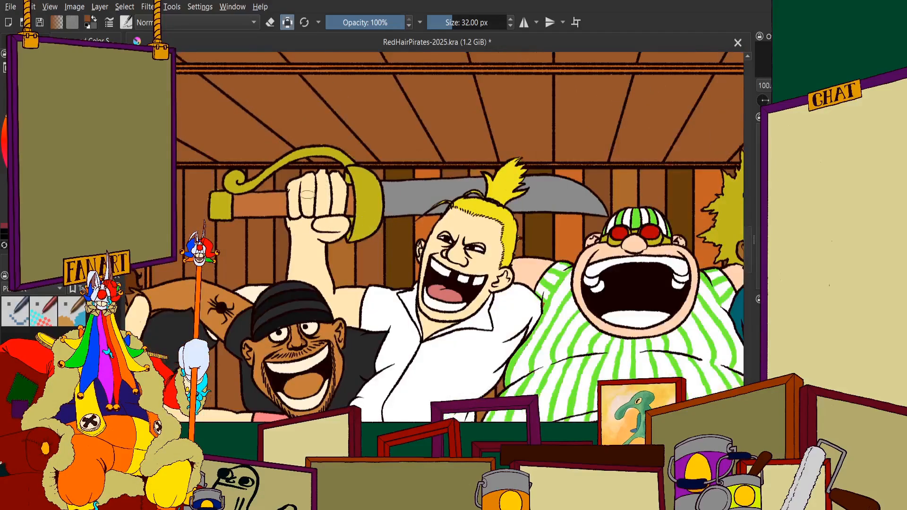
pyautogui.scroll(4, 302, 191)
pyautogui.scroll(-1, 329, 150)
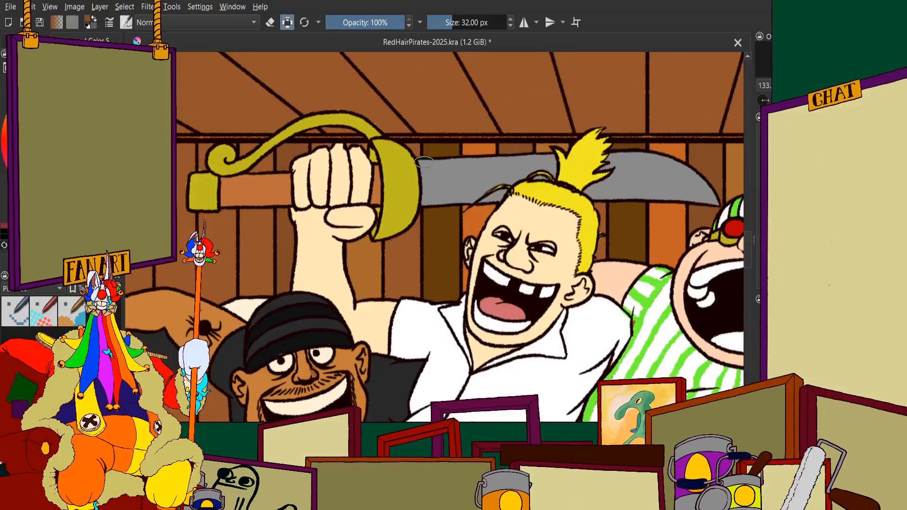
# Undo the darker brown recolouring of the plank beside the raised fist
pyautogui.scroll(3, 312, 142)
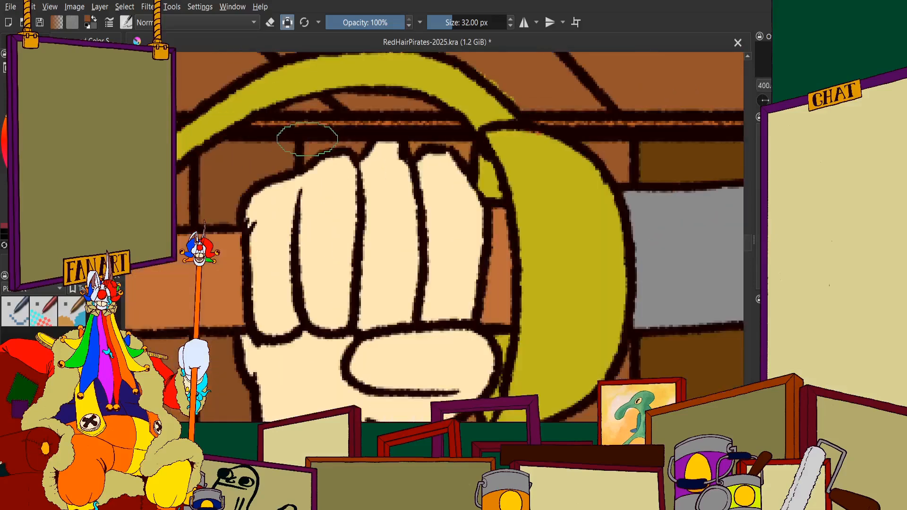
pyautogui.hotkey('ctrl', 'z')
pyautogui.hotkey('ctrl', 'z')
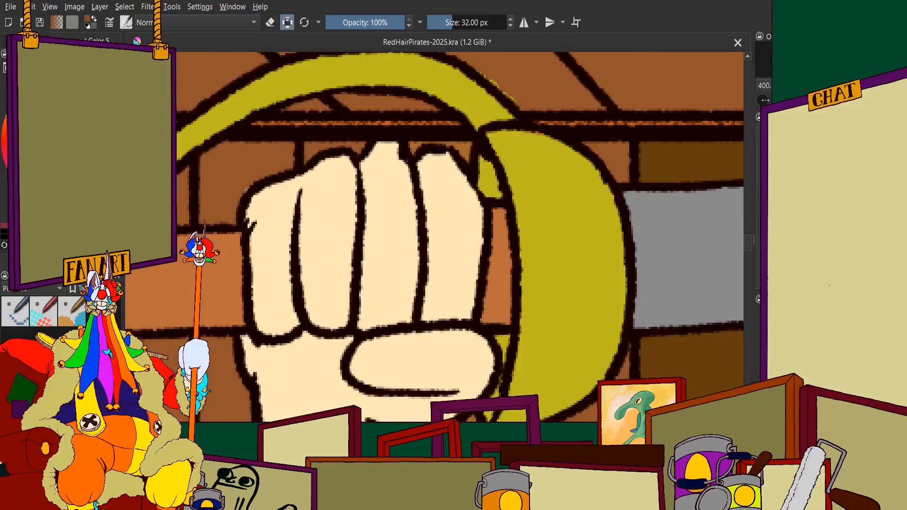
# Paint the small dark wall section above the raised fist's knuckles a lighter brown
pyautogui.scroll(-2, 352, 130)
pyautogui.scroll(1, 333, 125)
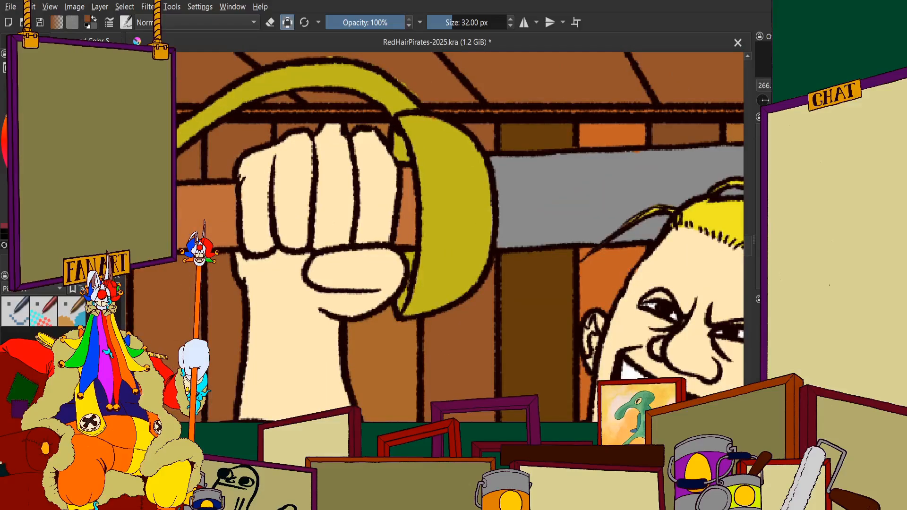
pyautogui.scroll(3, 274, 130)
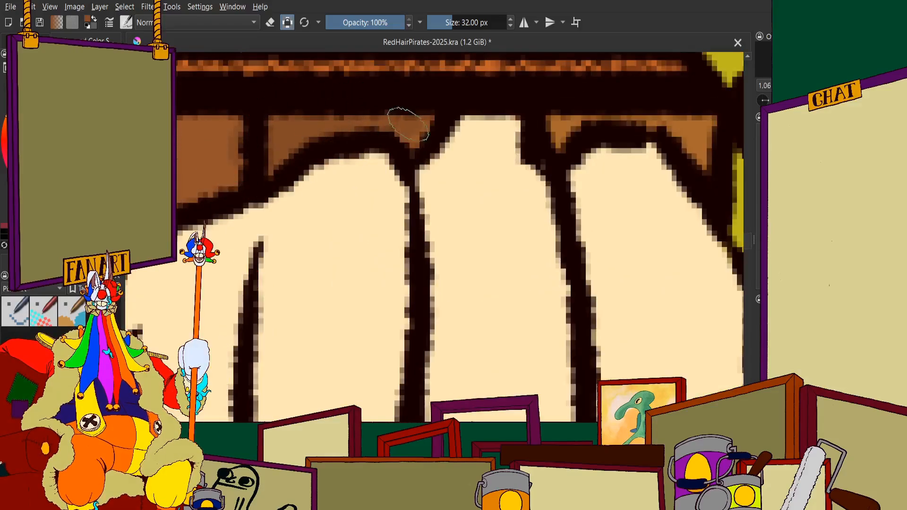
pyautogui.scroll(-2, 338, 91)
pyautogui.scroll(3, 372, 114)
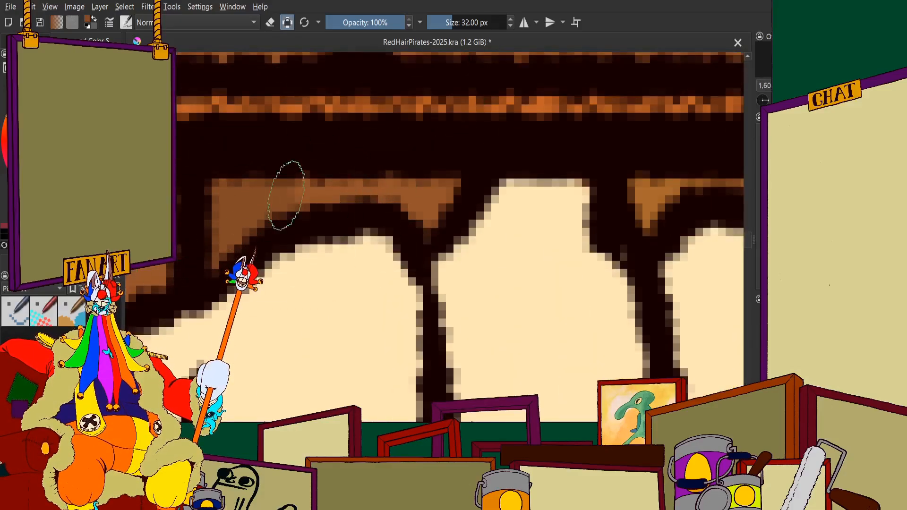
pyautogui.scroll(-10, 446, 198)
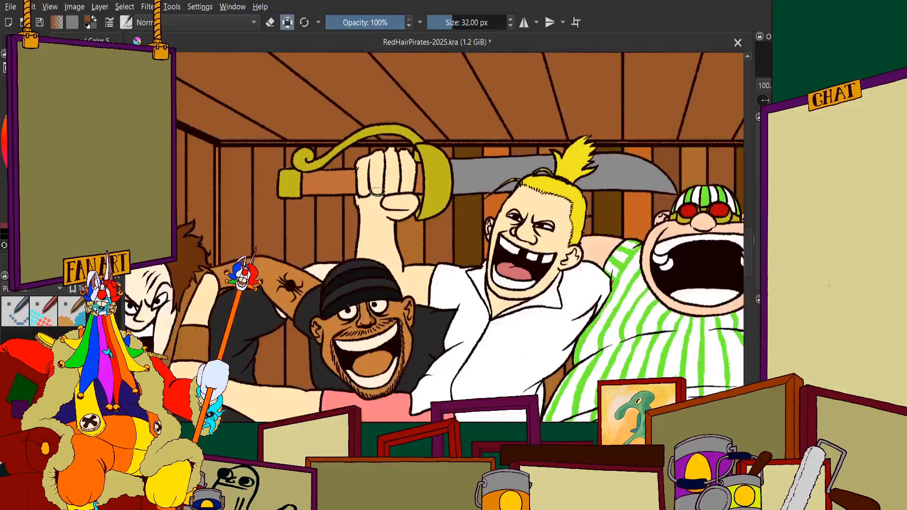
# Examine the plank divisions above and below the sword handle and fist, comparing them with the neighbouring wall colours
pyautogui.scroll(1, 356, 229)
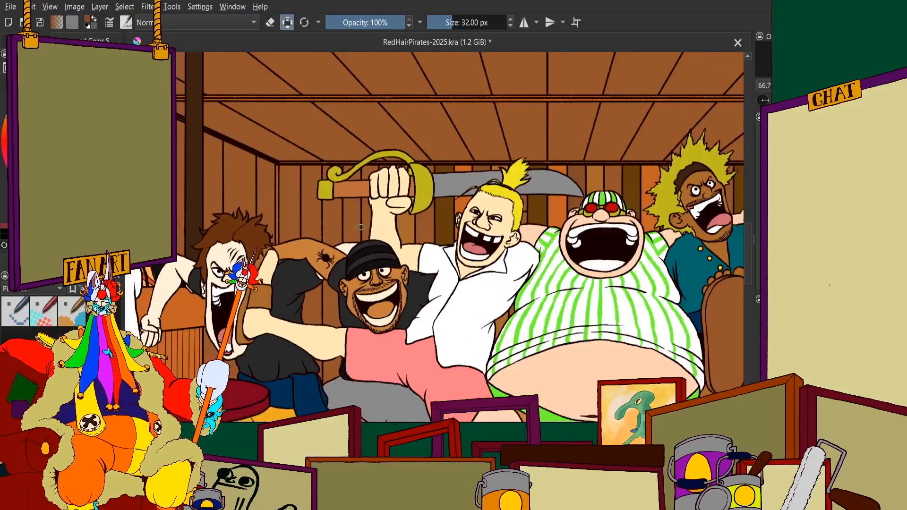
pyautogui.scroll(3, 378, 219)
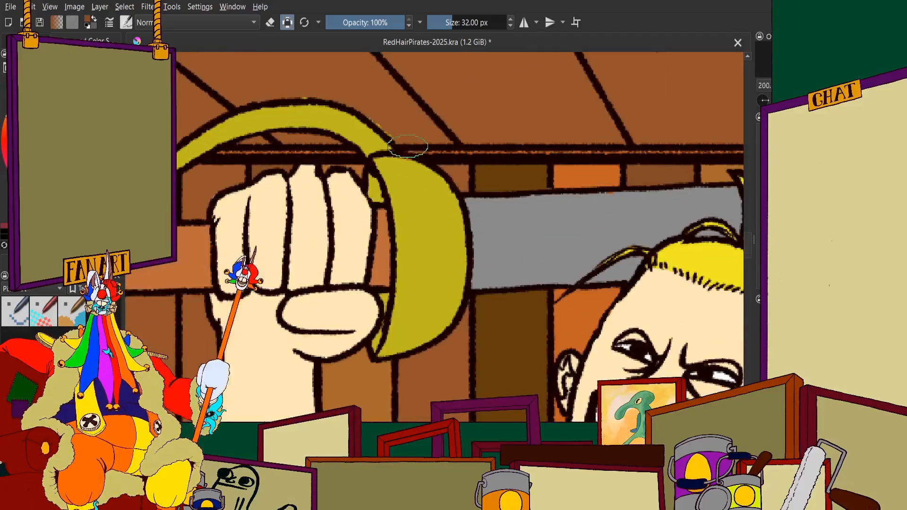
pyautogui.scroll(-1, 354, 203)
pyautogui.scroll(3, 326, 184)
pyautogui.scroll(-2, 350, 194)
pyautogui.scroll(1, 402, 208)
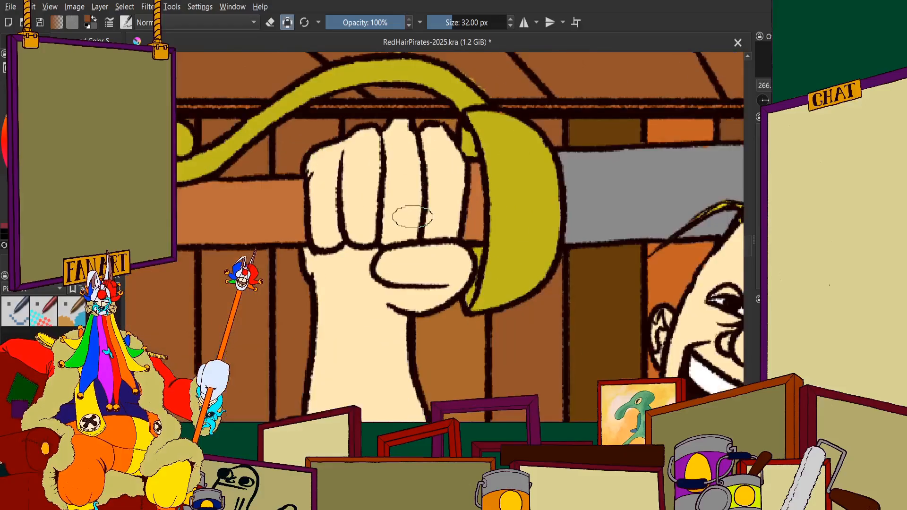
pyautogui.scroll(-1, 411, 212)
pyautogui.scroll(1, 416, 223)
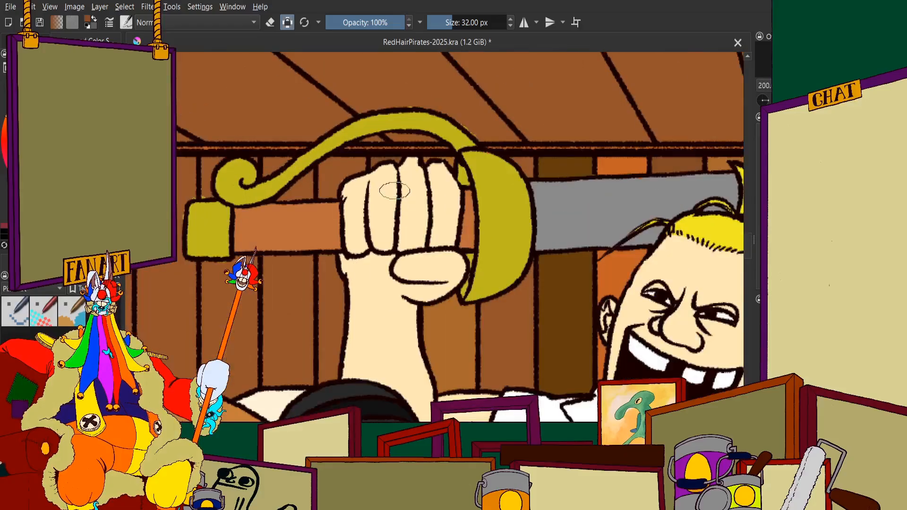
pyautogui.scroll(-1, 394, 190)
pyautogui.scroll(1, 442, 179)
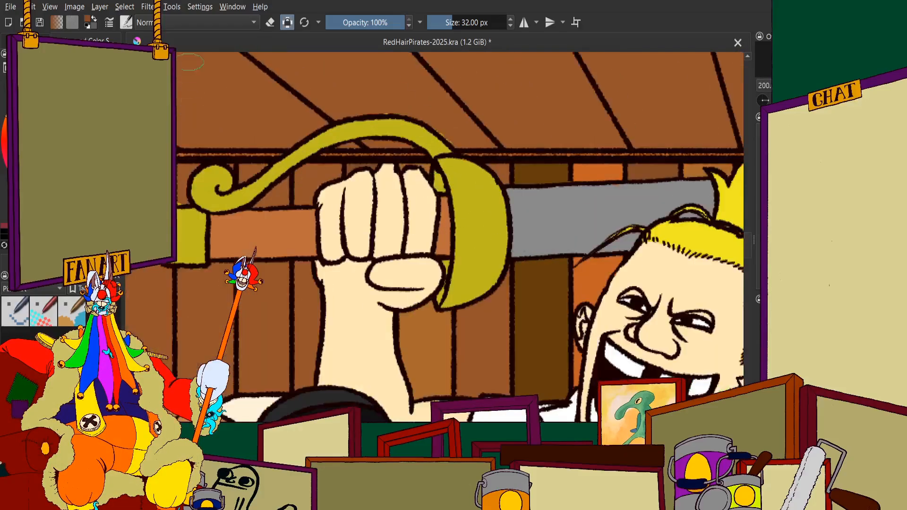
# Paint the wall plank section between the sword's curved guard and the raised fist orange, up to the outlines
pyautogui.scroll(1, 324, 192)
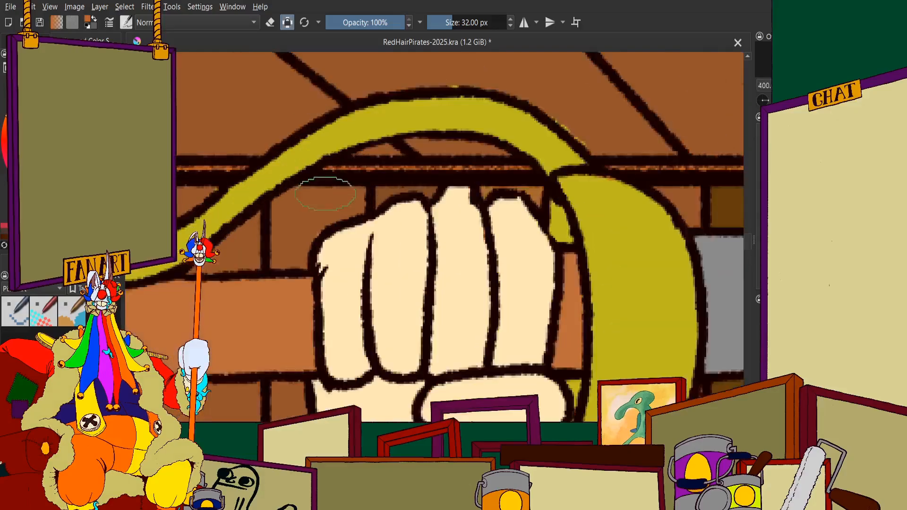
pyautogui.scroll(-1, 321, 194)
pyautogui.scroll(-1, 312, 201)
pyautogui.scroll(5, 307, 206)
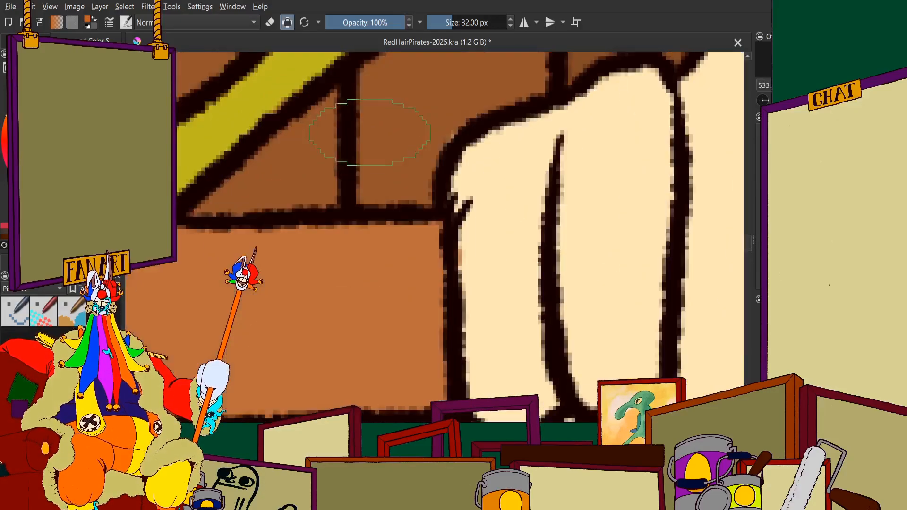
pyautogui.moveTo(385, 112)
pyautogui.mouseDown()
pyautogui.moveTo(449, 76)
pyautogui.moveTo(402, 155)
pyautogui.mouseUp()
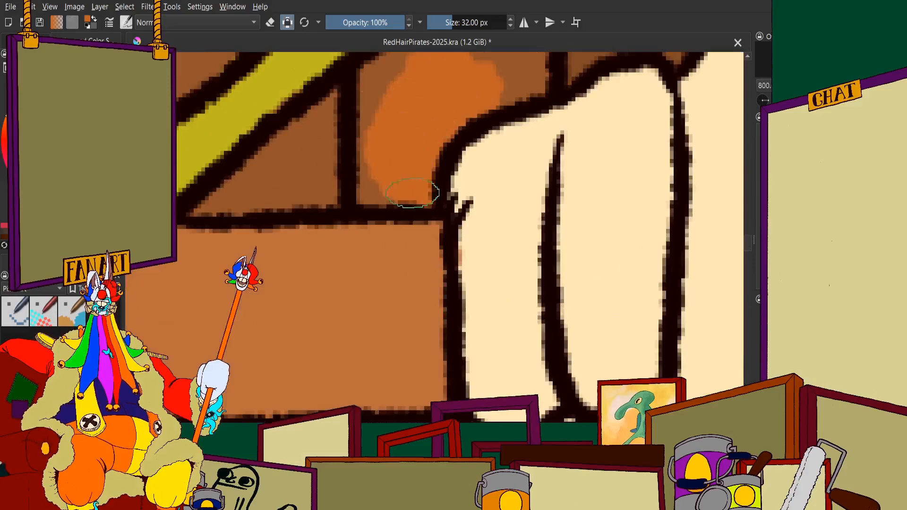
pyautogui.scroll(-3, 412, 193)
pyautogui.scroll(3, 366, 189)
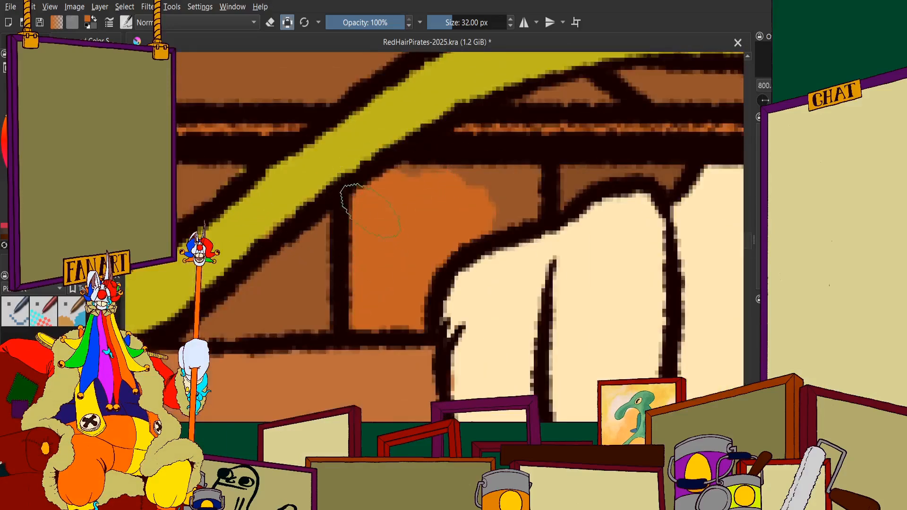
pyautogui.moveTo(446, 188); pyautogui.dragTo(524, 179)
pyautogui.scroll(-3, 477, 217)
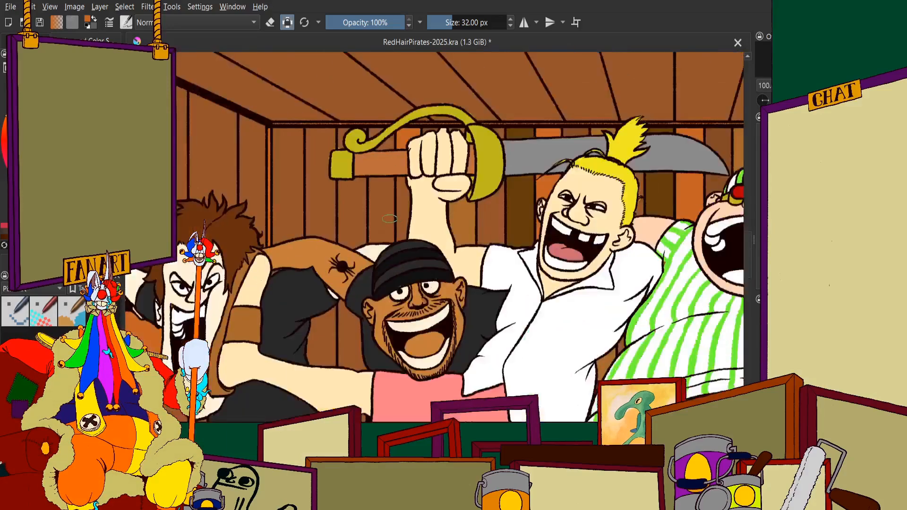
# Continue the orange on the same plank below the sword handle, filling the strip beside the raised wrist and forearm
pyautogui.scroll(3, 415, 166)
pyautogui.moveTo(415, 165)
pyautogui.mouseDown()
pyautogui.moveTo(409, 211)
pyautogui.moveTo(424, 248)
pyautogui.moveTo(385, 175)
pyautogui.mouseUp()
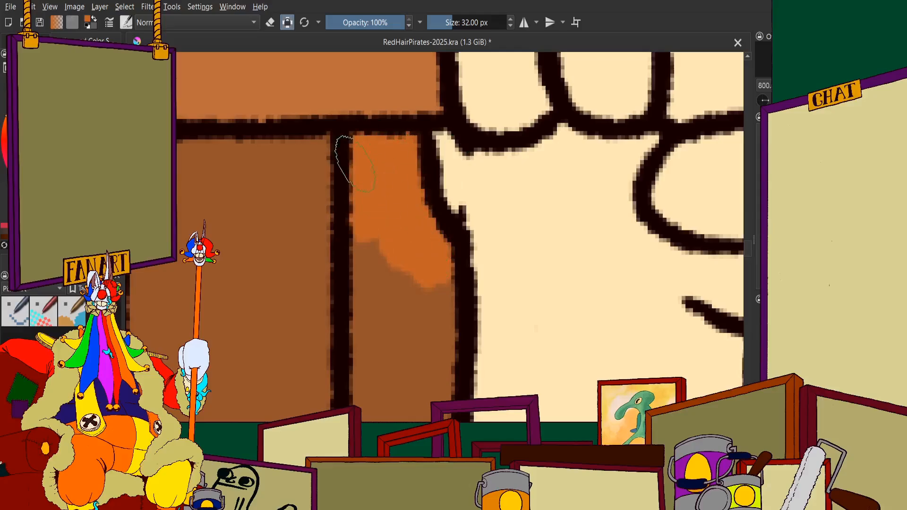
pyautogui.scroll(-2, 356, 164)
pyautogui.scroll(2, 376, 219)
pyautogui.moveTo(377, 227)
pyautogui.mouseDown()
pyautogui.moveTo(407, 210)
pyautogui.moveTo(424, 236)
pyautogui.moveTo(388, 188)
pyautogui.moveTo(375, 292)
pyautogui.moveTo(418, 163)
pyautogui.moveTo(433, 351)
pyautogui.moveTo(467, 165)
pyautogui.moveTo(486, 195)
pyautogui.mouseUp()
pyautogui.scroll(-3, 401, 227)
pyautogui.scroll(2, 375, 292)
pyautogui.scroll(2, 375, 293)
pyautogui.scroll(-3, 453, 163)
pyautogui.scroll(4, 429, 267)
pyautogui.moveTo(435, 232)
pyautogui.mouseDown()
pyautogui.moveTo(418, 263)
pyautogui.moveTo(476, 208)
pyautogui.mouseUp()
pyautogui.scroll(-3, 475, 208)
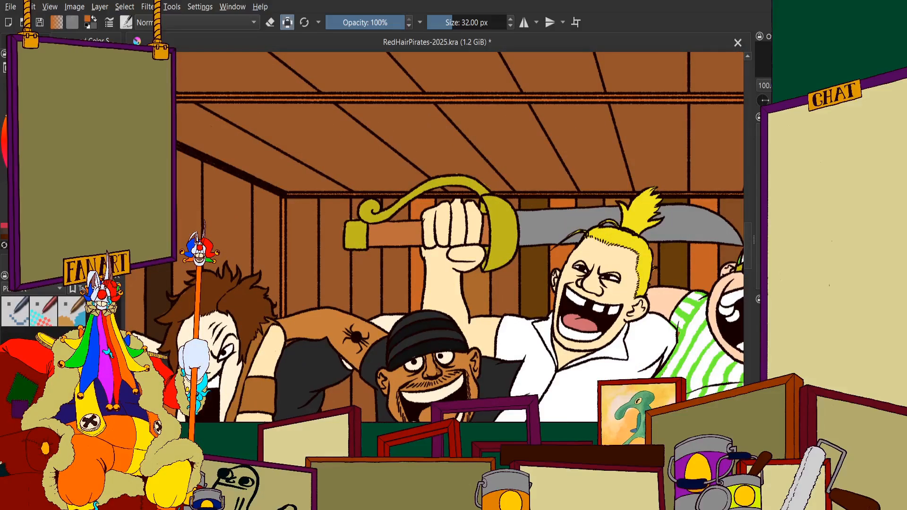
# Paint the plank below the sword's pommel dark brown, down to the tattooed shoulder
pyautogui.scroll(6, 340, 288)
pyautogui.moveTo(411, 180)
pyautogui.mouseDown()
pyautogui.moveTo(415, 251)
pyautogui.moveTo(378, 340)
pyautogui.moveTo(339, 290)
pyautogui.moveTo(323, 334)
pyautogui.mouseUp()
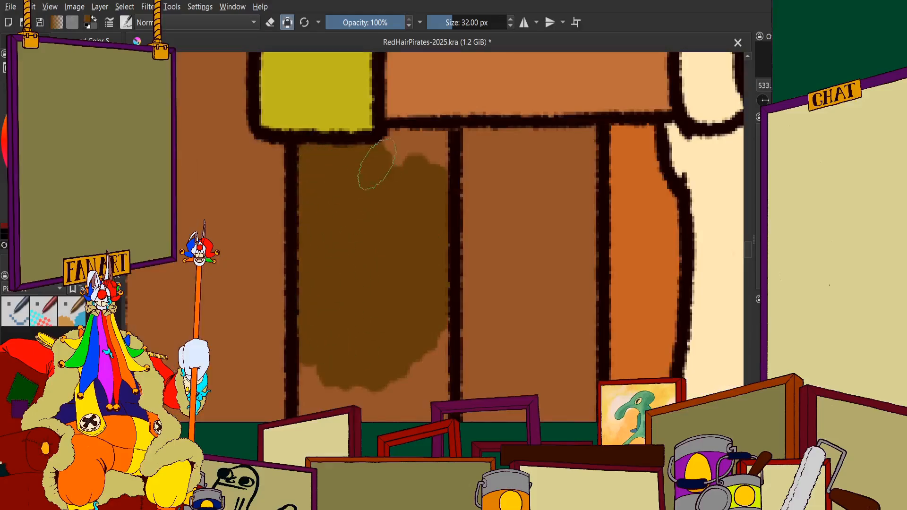
pyautogui.scroll(-3, 407, 186)
pyautogui.moveTo(436, 142)
pyautogui.mouseDown()
pyautogui.moveTo(436, 184)
pyautogui.moveTo(395, 239)
pyautogui.moveTo(435, 179)
pyautogui.moveTo(435, 323)
pyautogui.moveTo(377, 355)
pyautogui.moveTo(318, 327)
pyautogui.mouseUp()
pyautogui.scroll(3, 405, 290)
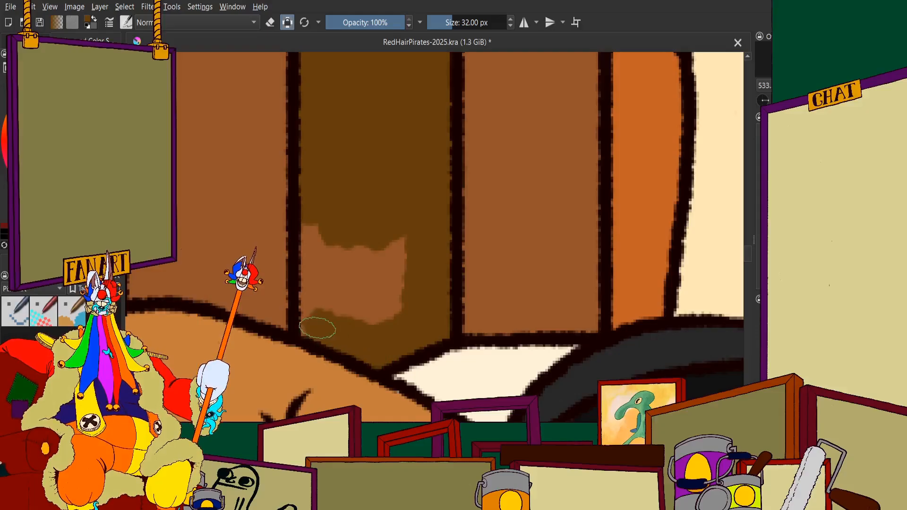
pyautogui.moveTo(322, 240)
pyautogui.mouseDown()
pyautogui.moveTo(327, 228)
pyautogui.moveTo(378, 297)
pyautogui.mouseUp()
pyautogui.scroll(-6, 396, 271)
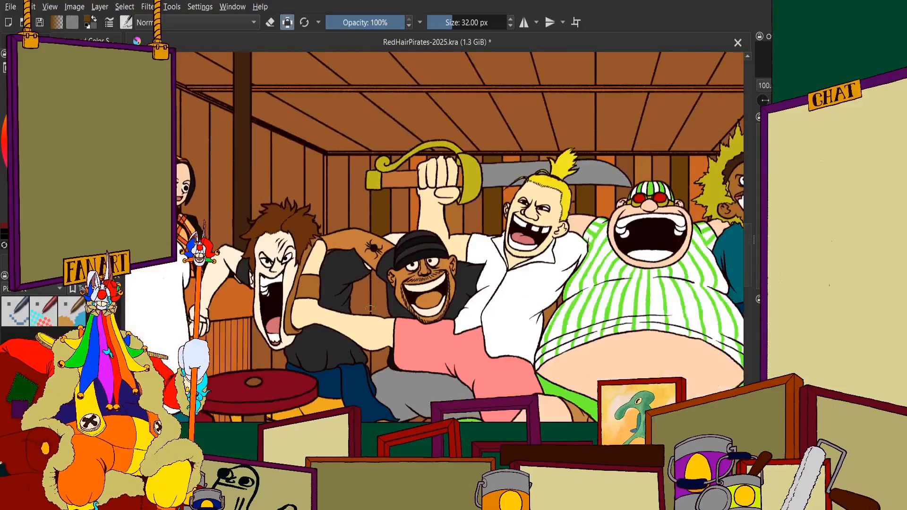
# Fill the upper part of the plank gap between the black sleeve and the bearded man's ear with dark brown
pyautogui.scroll(5, 377, 232)
pyautogui.scroll(2, 371, 189)
pyautogui.moveTo(371, 189)
pyautogui.mouseDown()
pyautogui.moveTo(352, 176)
pyautogui.moveTo(350, 132)
pyautogui.moveTo(411, 242)
pyautogui.moveTo(436, 326)
pyautogui.mouseUp()
pyautogui.scroll(-2, 398, 246)
pyautogui.scroll(2, 398, 245)
pyautogui.moveTo(416, 233)
pyautogui.mouseDown()
pyautogui.moveTo(462, 263)
pyautogui.moveTo(460, 251)
pyautogui.moveTo(436, 234)
pyautogui.mouseUp()
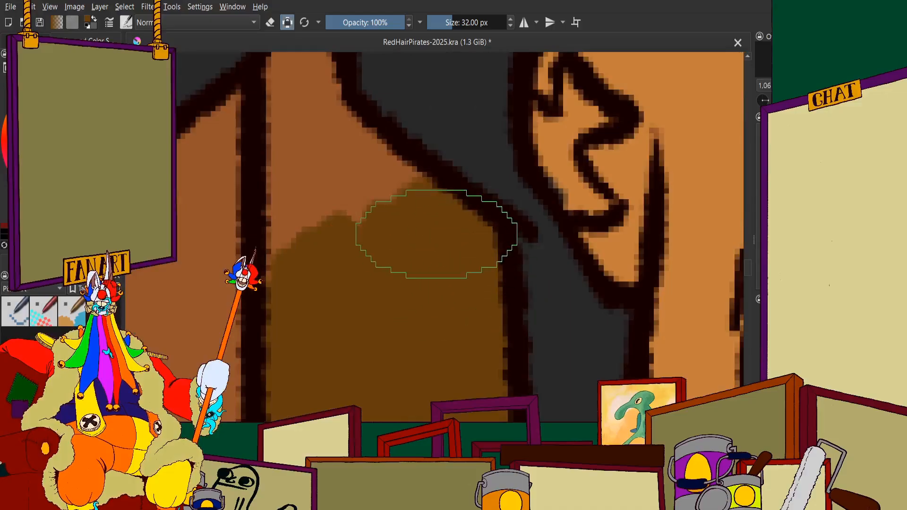
pyautogui.scroll(-2, 441, 238)
pyautogui.scroll(4, 388, 184)
pyautogui.moveTo(361, 135)
pyautogui.mouseDown()
pyautogui.moveTo(367, 166)
pyautogui.moveTo(326, 312)
pyautogui.mouseUp()
pyautogui.scroll(-1, 327, 284)
pyautogui.scroll(-3, 328, 265)
pyautogui.scroll(2, 321, 236)
pyautogui.moveTo(320, 227)
pyautogui.mouseDown()
pyautogui.moveTo(326, 123)
pyautogui.moveTo(363, 163)
pyautogui.mouseUp()
pyautogui.scroll(-3, 365, 135)
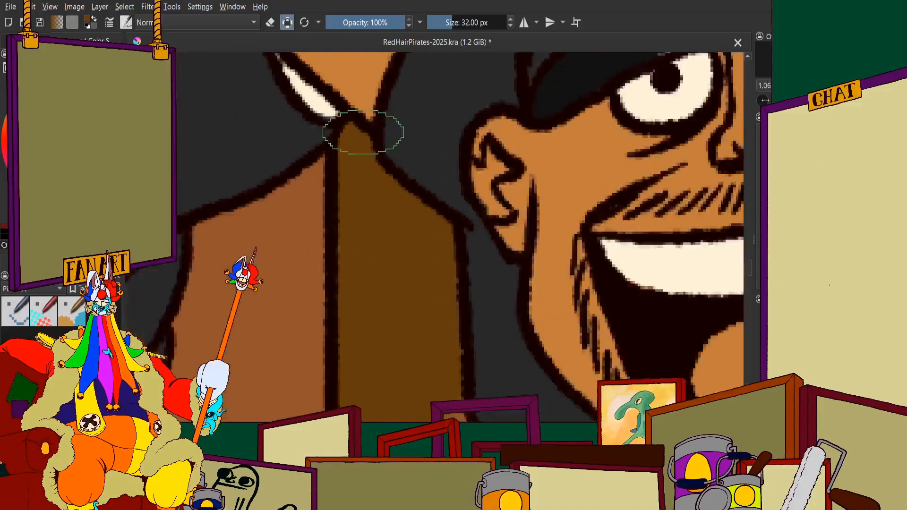
# Extend the dark brown down that gap to the outstretched arm, covering the leftover lighter patches
pyautogui.scroll(-3, 364, 132)
pyautogui.scroll(3, 383, 203)
pyautogui.scroll(2, 385, 202)
pyautogui.moveTo(392, 208)
pyautogui.mouseDown()
pyautogui.moveTo(424, 241)
pyautogui.moveTo(445, 311)
pyautogui.moveTo(434, 200)
pyautogui.moveTo(470, 335)
pyautogui.moveTo(503, 375)
pyautogui.moveTo(469, 366)
pyautogui.moveTo(425, 377)
pyautogui.moveTo(390, 357)
pyautogui.moveTo(230, 335)
pyautogui.mouseUp()
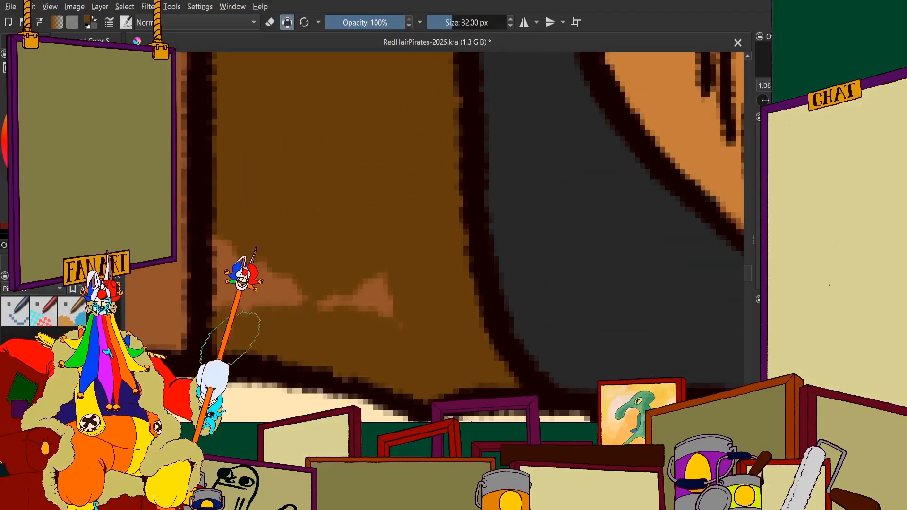
pyautogui.scroll(-3, 405, 301)
pyautogui.scroll(3, 404, 221)
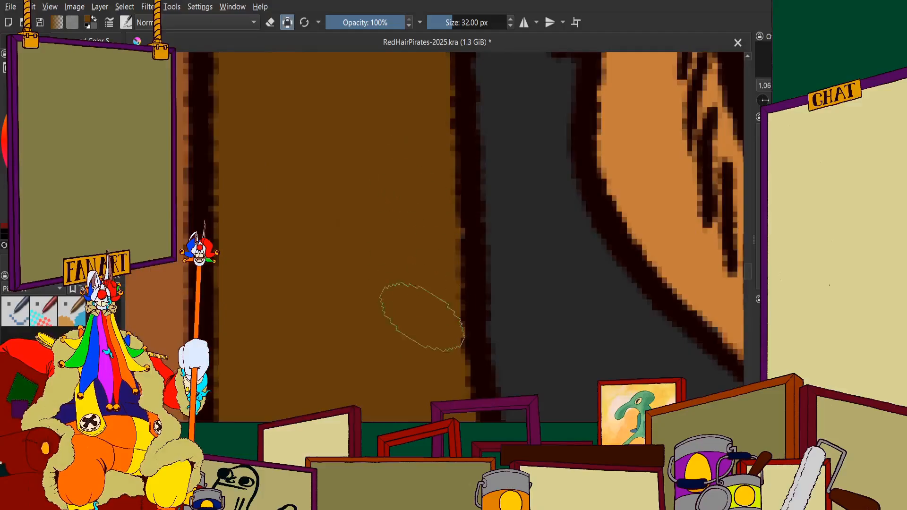
pyautogui.scroll(-5, 423, 197)
pyautogui.scroll(2, 424, 269)
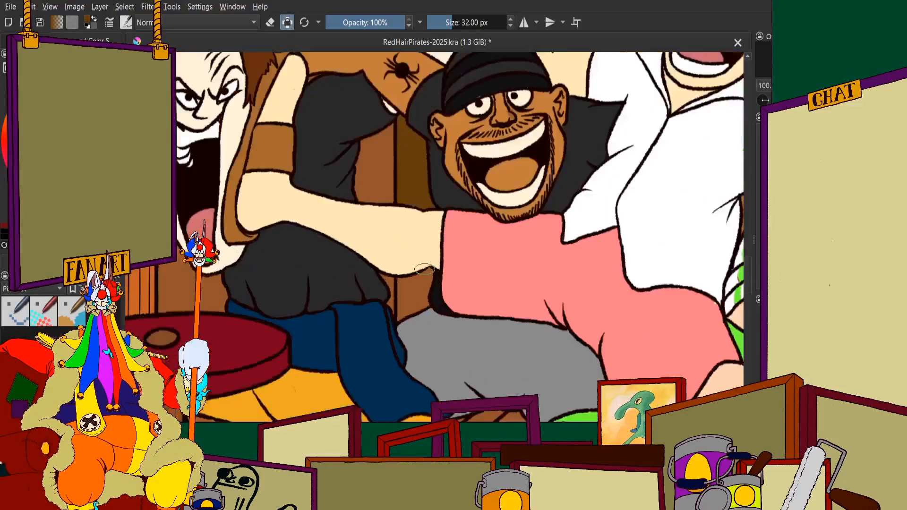
# Paint the small plank section beneath the outstretched arm, beside the pink shirt, dark brown
pyautogui.scroll(6, 423, 270)
pyautogui.moveTo(395, 203)
pyautogui.mouseDown()
pyautogui.moveTo(392, 242)
pyautogui.moveTo(338, 238)
pyautogui.moveTo(390, 245)
pyautogui.moveTo(506, 178)
pyautogui.moveTo(521, 192)
pyautogui.moveTo(481, 348)
pyautogui.moveTo(489, 374)
pyautogui.moveTo(409, 399)
pyautogui.moveTo(435, 387)
pyautogui.moveTo(405, 360)
pyautogui.moveTo(460, 257)
pyautogui.moveTo(444, 184)
pyautogui.moveTo(423, 221)
pyautogui.mouseUp()
pyautogui.scroll(-2, 421, 250)
pyautogui.scroll(2, 428, 233)
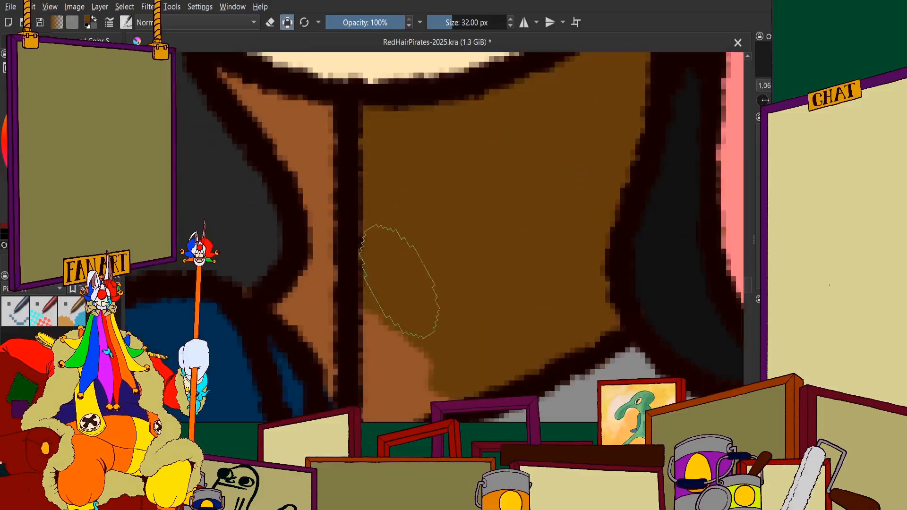
pyautogui.moveTo(400, 282)
pyautogui.mouseDown()
pyautogui.moveTo(387, 378)
pyautogui.moveTo(451, 366)
pyautogui.mouseUp()
pyautogui.scroll(-4, 415, 321)
pyautogui.scroll(3, 406, 356)
pyautogui.scroll(-10, 395, 326)
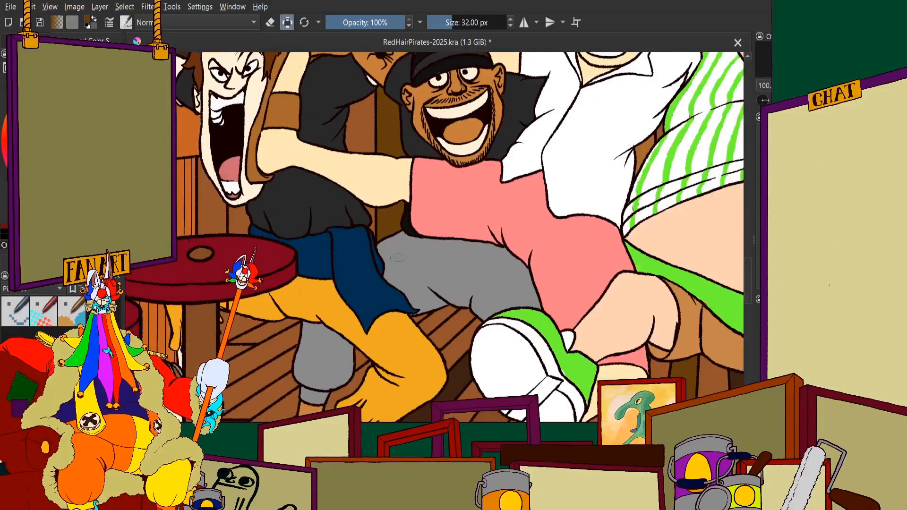
pyautogui.scroll(5, 442, 141)
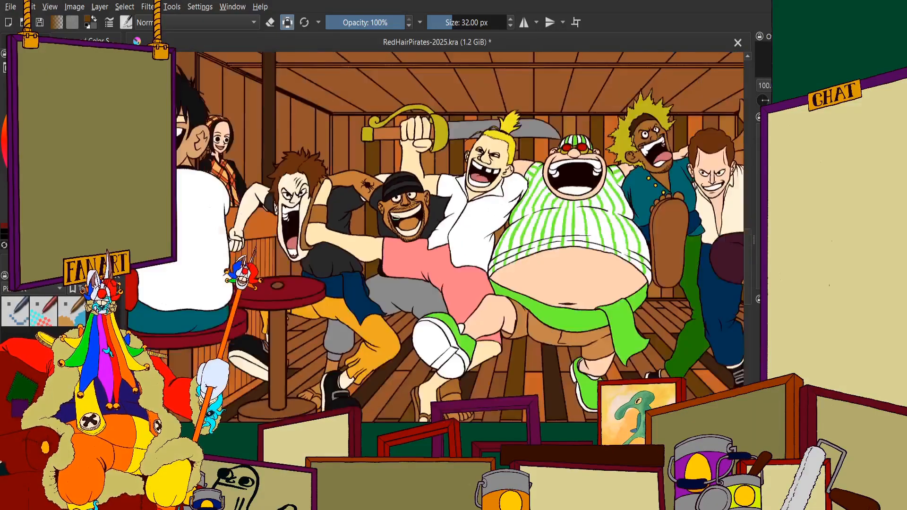
# Paint the plank section between the pommel and the outer side of the sword guard's curl dark brown
pyautogui.scroll(8, 296, 126)
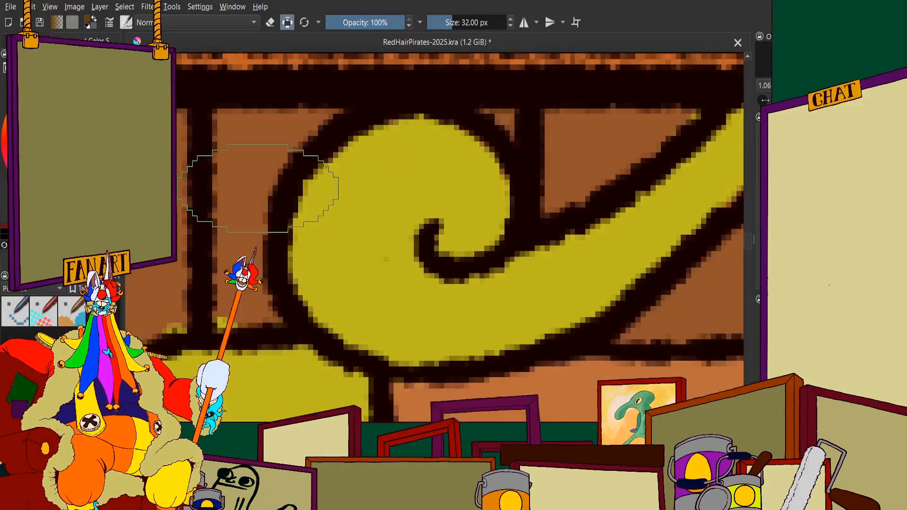
pyautogui.moveTo(293, 109); pyautogui.dragTo(285, 350)
pyautogui.scroll(-2, 311, 302)
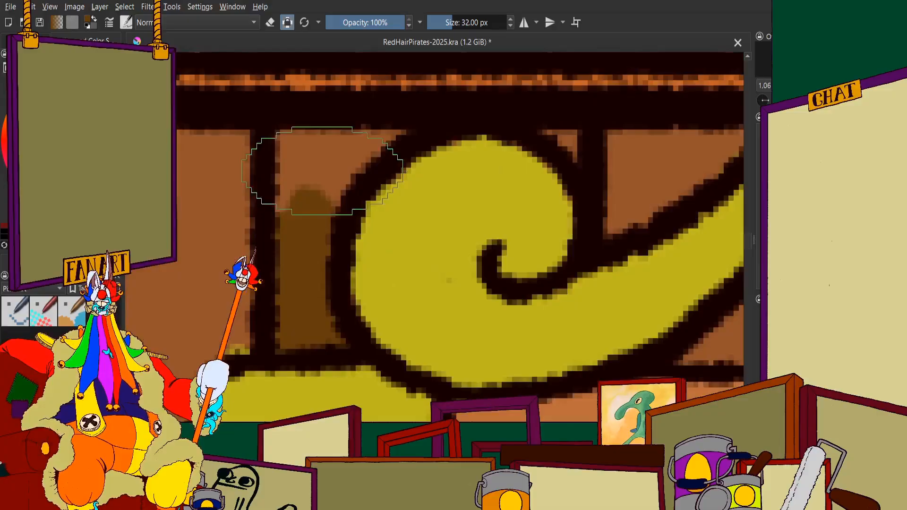
pyautogui.scroll(-3, 301, 163)
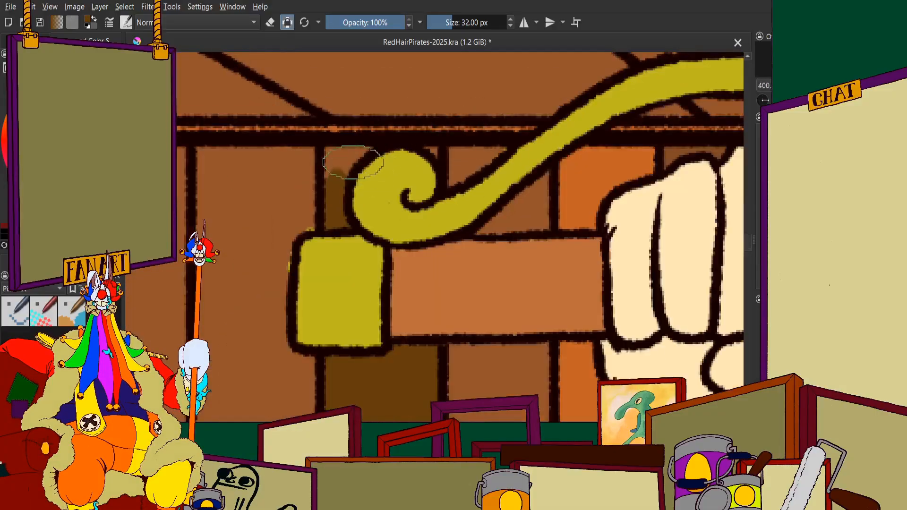
pyautogui.scroll(4, 336, 174)
pyautogui.moveTo(336, 173)
pyautogui.mouseDown()
pyautogui.moveTo(286, 160)
pyautogui.moveTo(287, 216)
pyautogui.moveTo(323, 177)
pyautogui.moveTo(371, 165)
pyautogui.mouseUp()
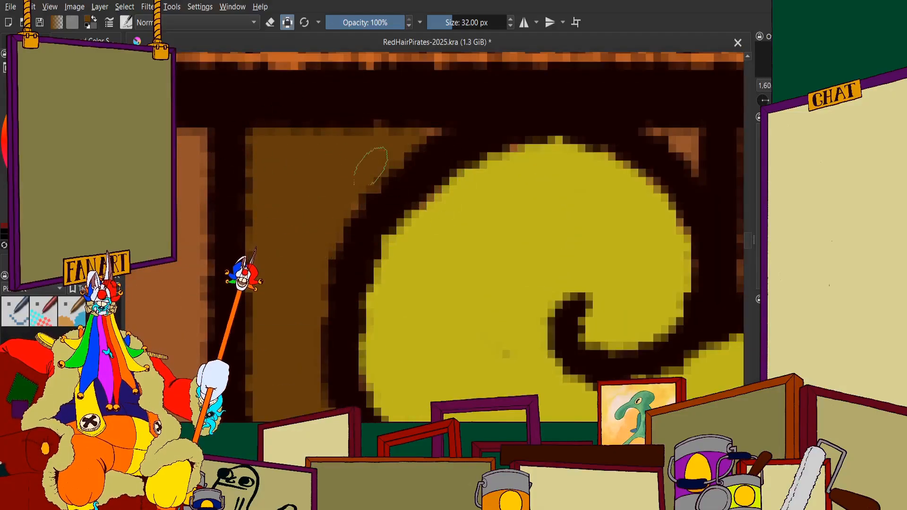
pyautogui.scroll(-3, 348, 263)
# Fill the tiny wall triangle on the inner side of the sword guard's curl with dark brown
pyautogui.scroll(4, 457, 211)
pyautogui.moveTo(415, 271)
pyautogui.mouseDown()
pyautogui.moveTo(472, 236)
pyautogui.moveTo(496, 252)
pyautogui.mouseUp()
pyautogui.scroll(-3, 470, 222)
pyautogui.scroll(-3, 470, 221)
pyautogui.scroll(6, 470, 218)
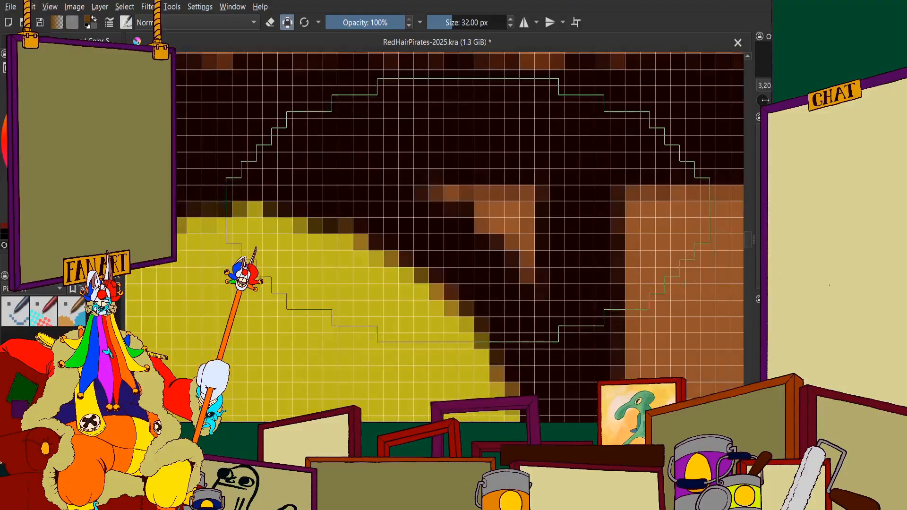
pyautogui.scroll(-10, 504, 206)
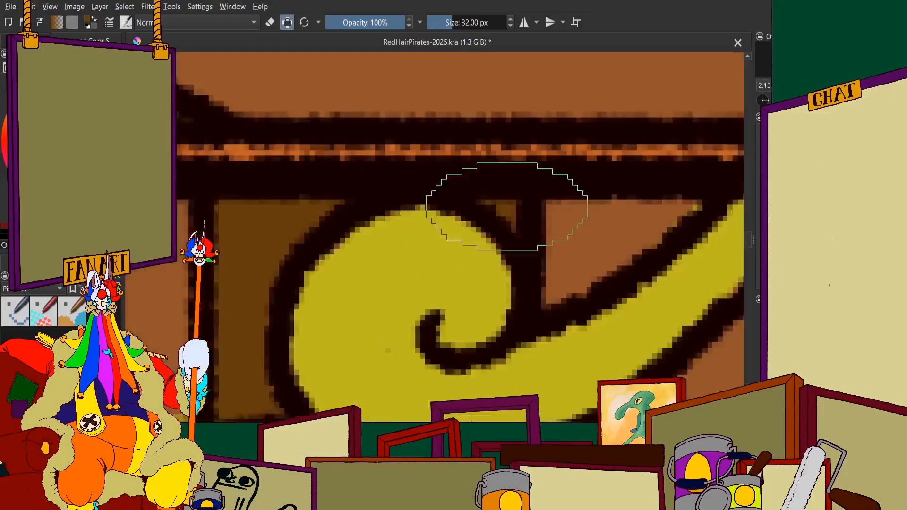
pyautogui.scroll(1, 517, 231)
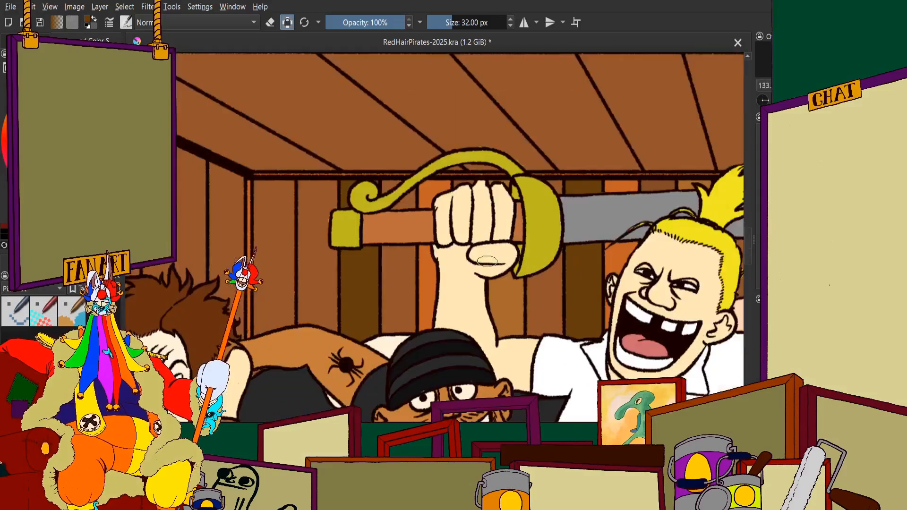
pyautogui.scroll(-1, 517, 232)
pyautogui.scroll(1, 518, 232)
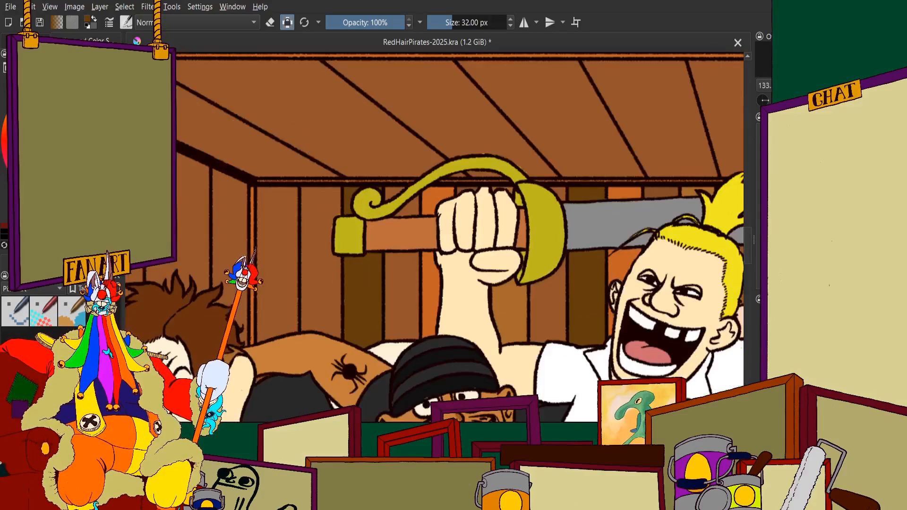
# Paint the back-wall plank next to the room's corner post ochre brown, up to the ceiling beam
pyautogui.scroll(3, 218, 276)
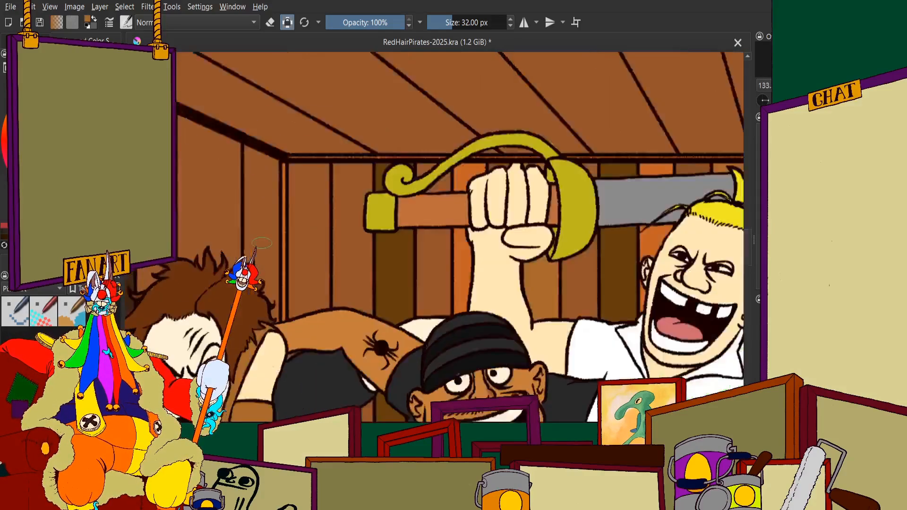
pyautogui.moveTo(421, 101)
pyautogui.mouseDown()
pyautogui.moveTo(440, 77)
pyautogui.moveTo(429, 232)
pyautogui.moveTo(403, 204)
pyautogui.moveTo(371, 67)
pyautogui.mouseUp()
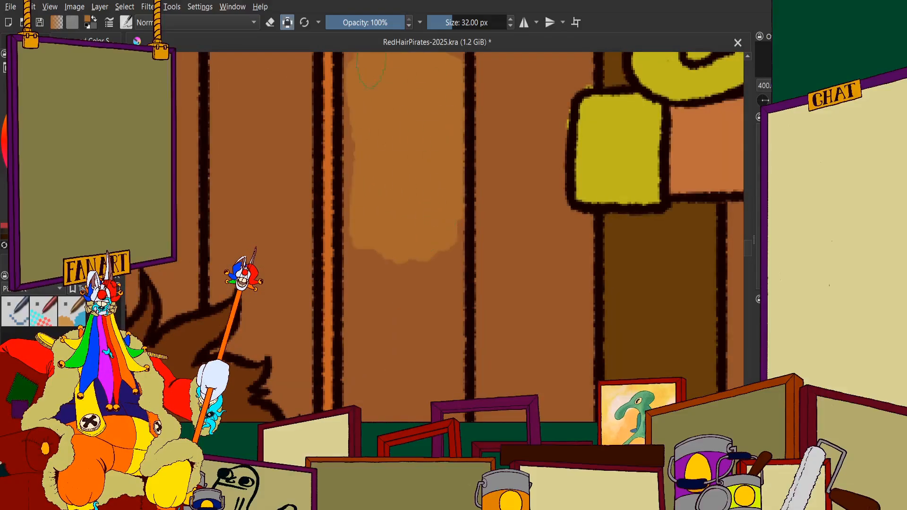
pyautogui.moveTo(374, 132)
pyautogui.mouseDown()
pyautogui.moveTo(364, 342)
pyautogui.moveTo(399, 197)
pyautogui.moveTo(432, 324)
pyautogui.mouseUp()
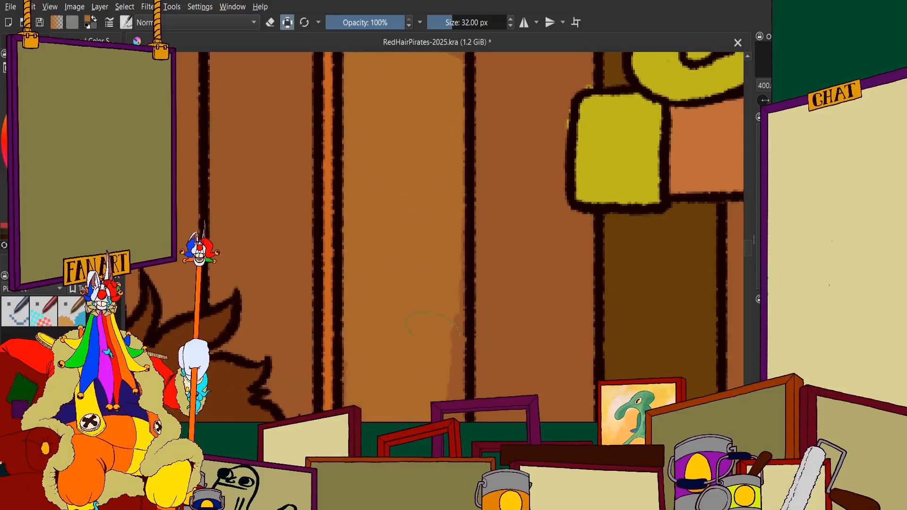
pyautogui.scroll(-4, 429, 207)
pyautogui.scroll(6, 401, 158)
pyautogui.moveTo(385, 302)
pyautogui.mouseDown()
pyautogui.moveTo(424, 300)
pyautogui.moveTo(352, 293)
pyautogui.moveTo(501, 290)
pyautogui.mouseUp()
pyautogui.moveTo(316, 336); pyautogui.dragTo(297, 292)
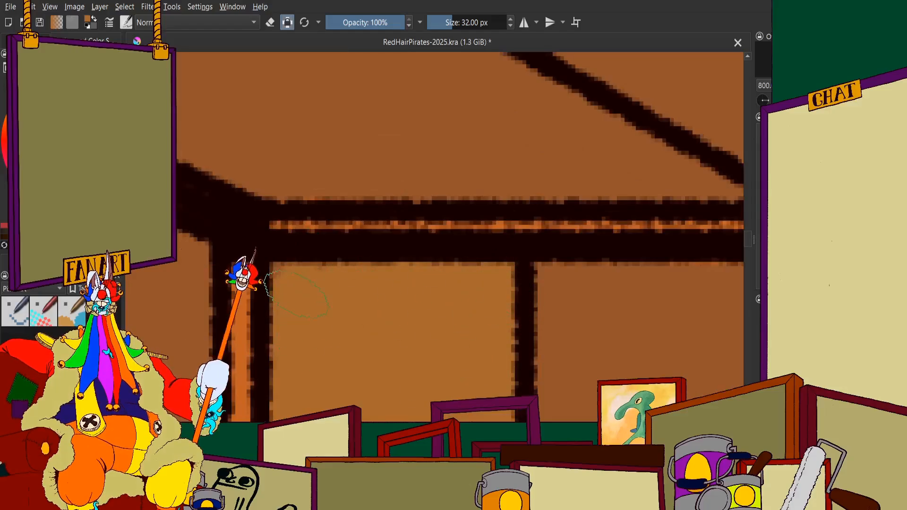
pyautogui.scroll(-3, 302, 225)
pyautogui.scroll(4, 317, 246)
pyautogui.scroll(-6, 312, 212)
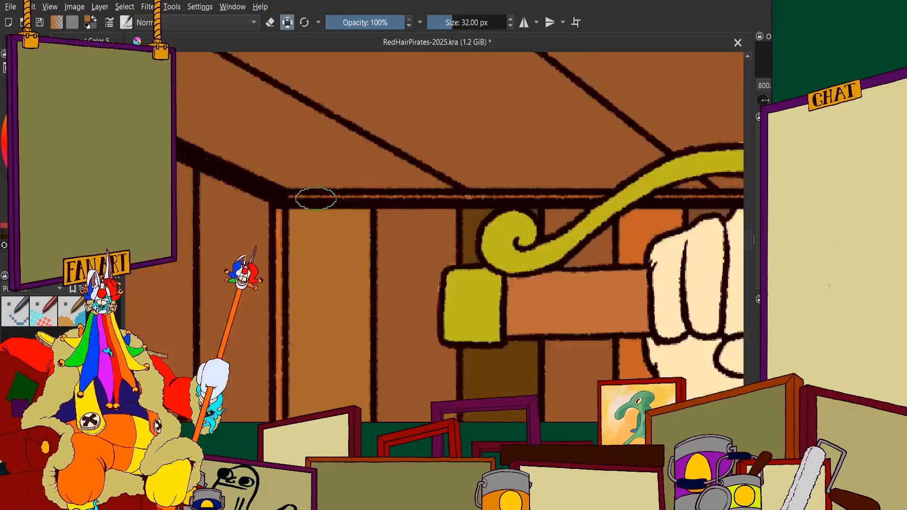
# Fill the lower end of the corner plank with ochre brown along the tattooed man's shoulder outline
pyautogui.scroll(2, 331, 354)
pyautogui.scroll(5, 338, 344)
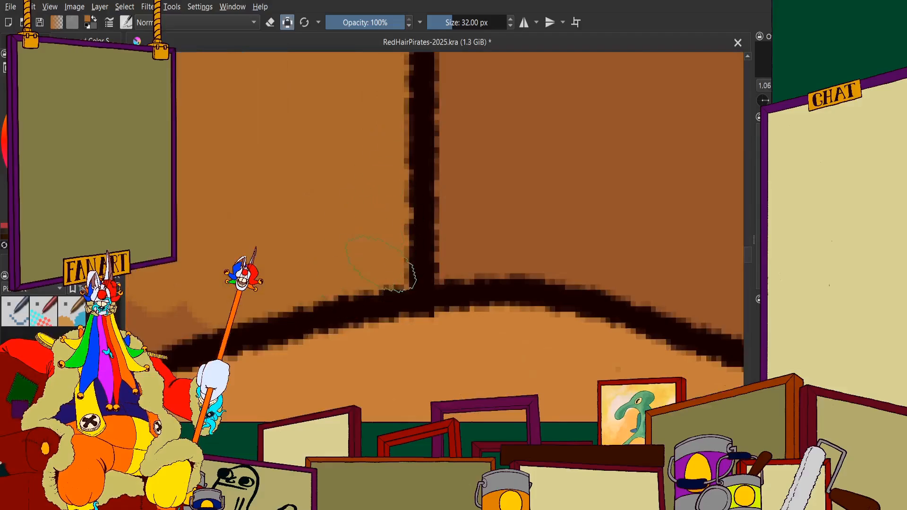
pyautogui.moveTo(380, 265); pyautogui.dragTo(551, 251)
pyautogui.moveTo(312, 286)
pyautogui.mouseDown()
pyautogui.moveTo(296, 235)
pyautogui.moveTo(243, 263)
pyautogui.moveTo(264, 352)
pyautogui.mouseUp()
pyautogui.scroll(-6, 404, 284)
pyautogui.scroll(6, 349, 284)
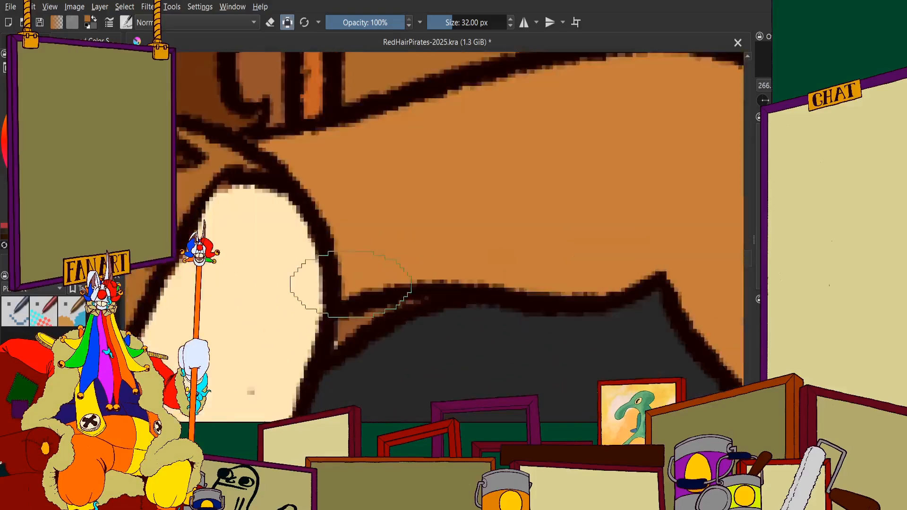
pyautogui.scroll(-5, 359, 343)
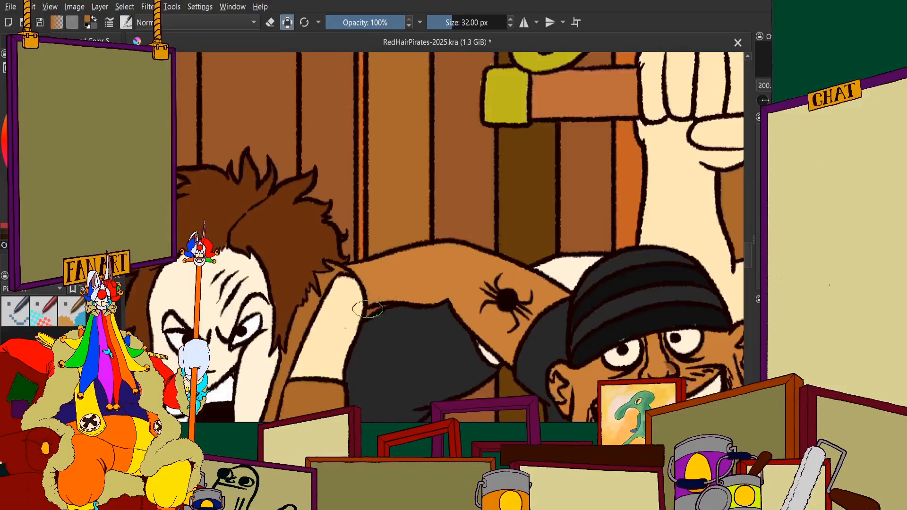
pyautogui.scroll(6, 369, 310)
pyautogui.scroll(-3, 512, 267)
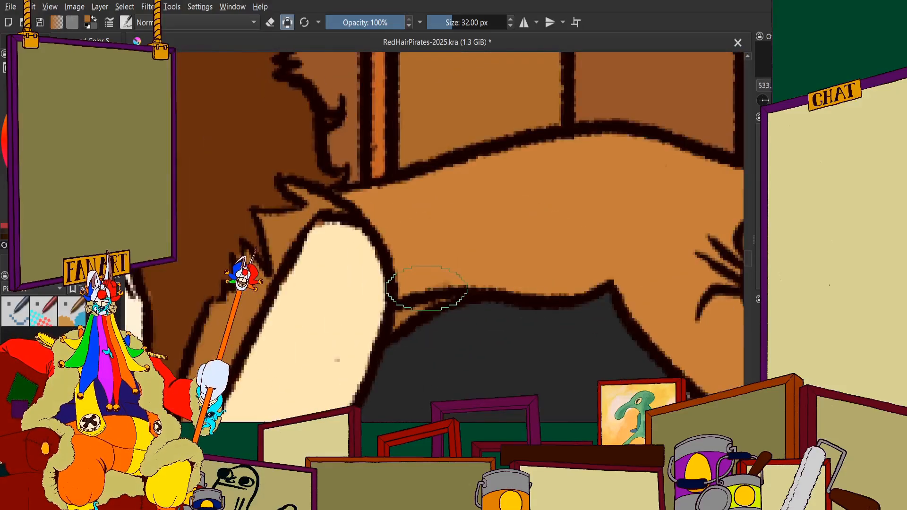
# Fill the thin sliver between the outlines under the tattooed man's upper arm with ochre brown
pyautogui.scroll(3, 427, 321)
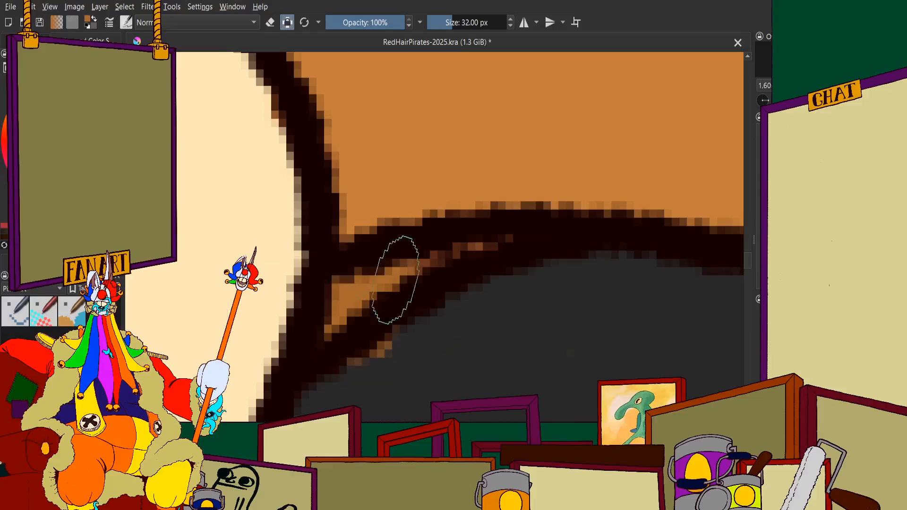
pyautogui.scroll(-3, 492, 236)
pyautogui.scroll(3, 472, 265)
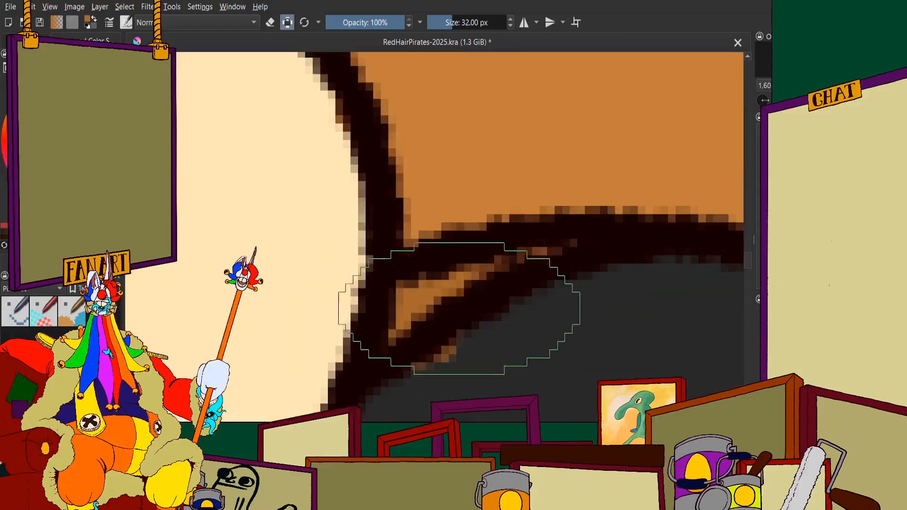
pyautogui.scroll(-10, 545, 257)
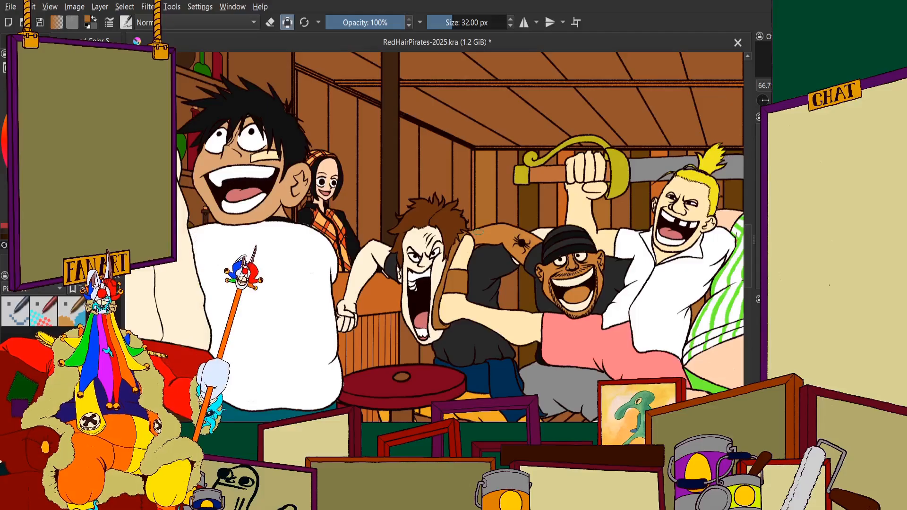
# Paint the middle of the side-wall plank next to the room's corner post a slightly darker brown
pyautogui.scroll(-5, 477, 231)
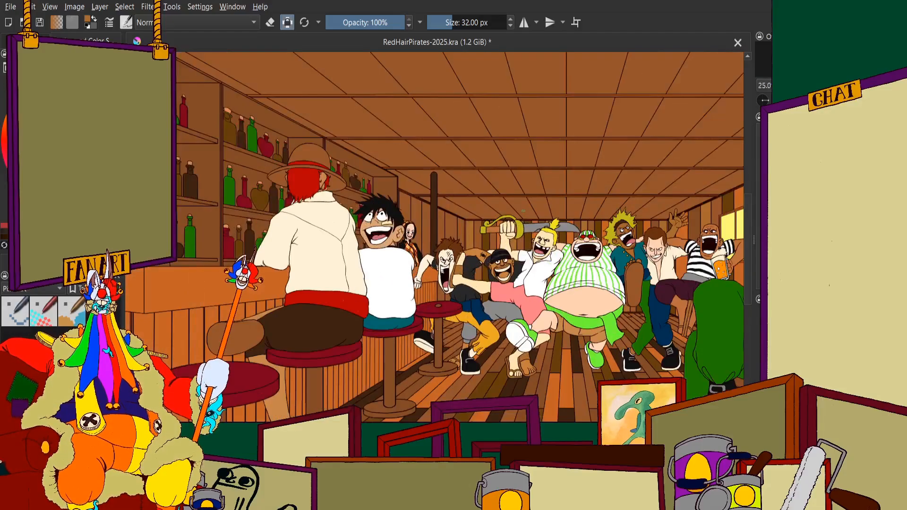
pyautogui.scroll(5, 500, 251)
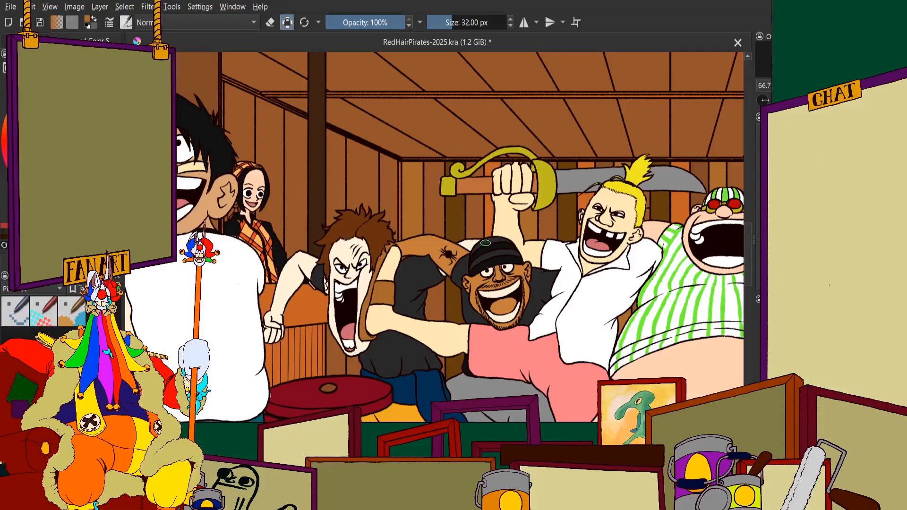
pyautogui.scroll(-1, 527, 223)
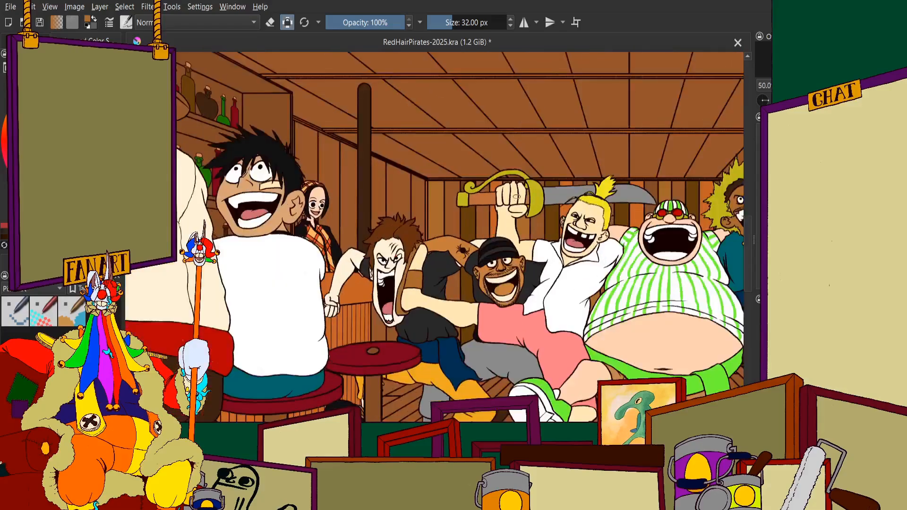
pyautogui.scroll(3, 527, 220)
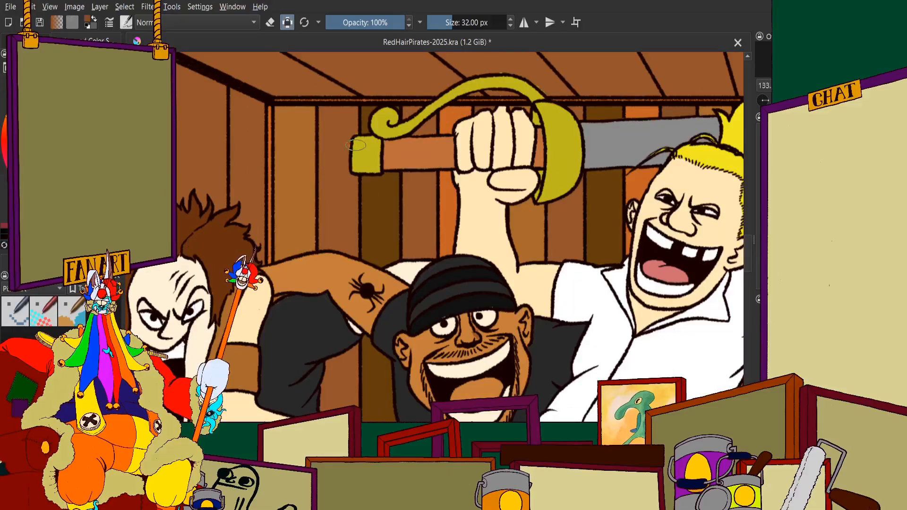
pyautogui.scroll(3, 274, 159)
pyautogui.scroll(-2, 260, 142)
pyautogui.scroll(4, 239, 118)
pyautogui.moveTo(419, 123)
pyautogui.mouseDown()
pyautogui.moveTo(389, 198)
pyautogui.moveTo(425, 288)
pyautogui.moveTo(493, 85)
pyautogui.moveTo(391, 103)
pyautogui.moveTo(354, 349)
pyautogui.moveTo(477, 318)
pyautogui.moveTo(507, 349)
pyautogui.mouseUp()
pyautogui.scroll(-3, 452, 198)
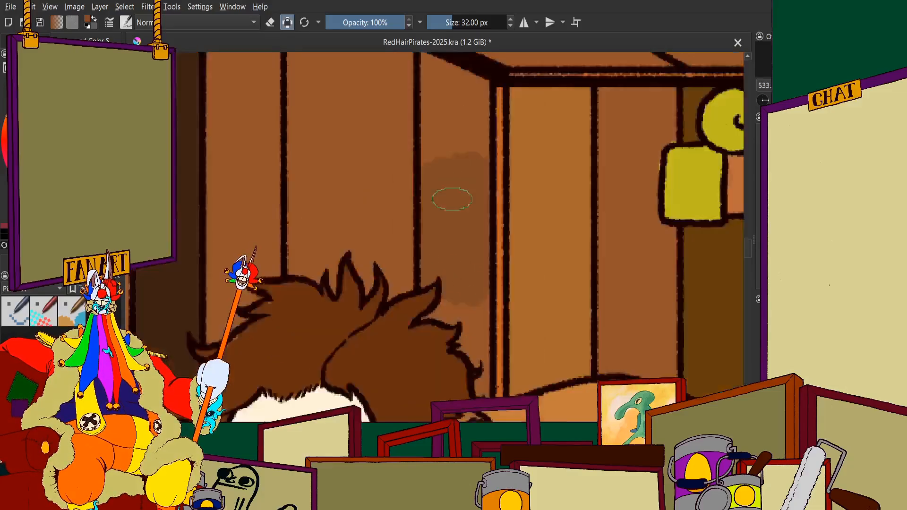
# Fill the lower end of the darker brown side-wall plank along the brown-haired man's spiky hair, down to the shoulder outline
pyautogui.scroll(3, 435, 249)
pyautogui.moveTo(435, 249); pyautogui.dragTo(394, 256)
pyautogui.moveTo(332, 310); pyautogui.dragTo(385, 306)
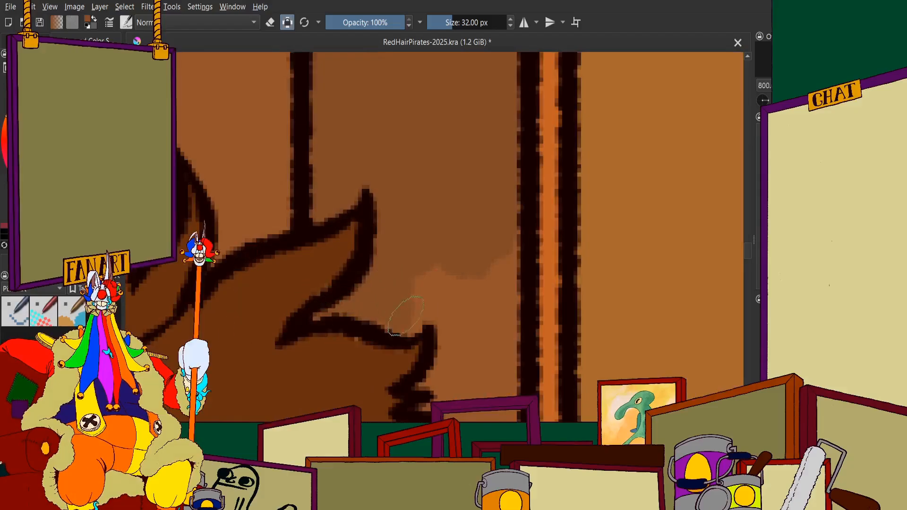
pyautogui.moveTo(457, 283)
pyautogui.mouseDown()
pyautogui.moveTo(485, 256)
pyautogui.moveTo(470, 360)
pyautogui.moveTo(440, 390)
pyautogui.mouseUp()
pyautogui.scroll(-4, 427, 387)
pyautogui.scroll(5, 428, 366)
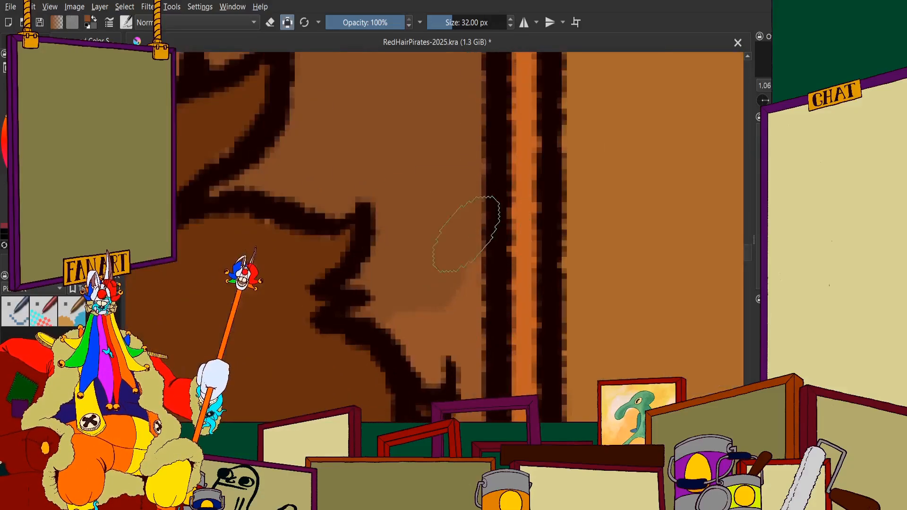
pyautogui.moveTo(468, 233); pyautogui.dragTo(433, 359)
pyautogui.scroll(-4, 433, 359)
pyautogui.scroll(4, 419, 208)
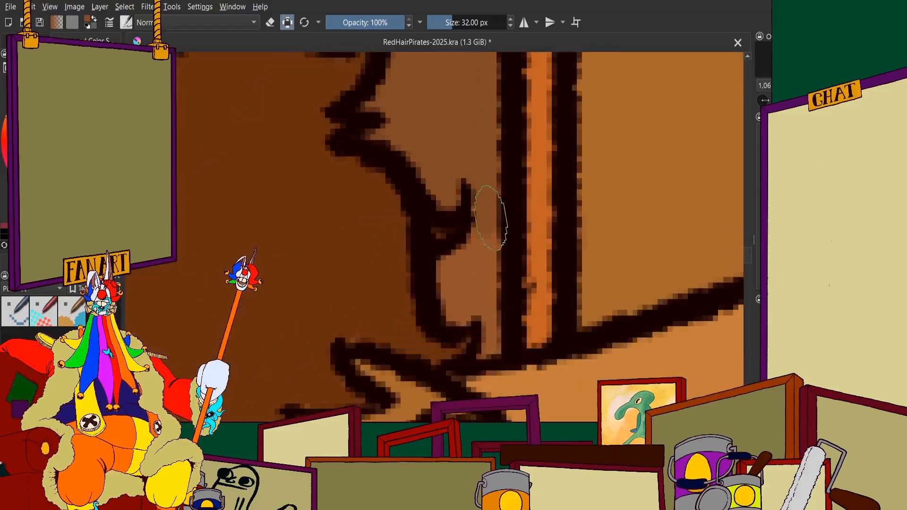
pyautogui.moveTo(491, 218)
pyautogui.mouseDown()
pyautogui.moveTo(456, 288)
pyautogui.moveTo(472, 308)
pyautogui.moveTo(487, 296)
pyautogui.moveTo(490, 337)
pyautogui.moveTo(480, 354)
pyautogui.mouseUp()
pyautogui.scroll(-5, 477, 349)
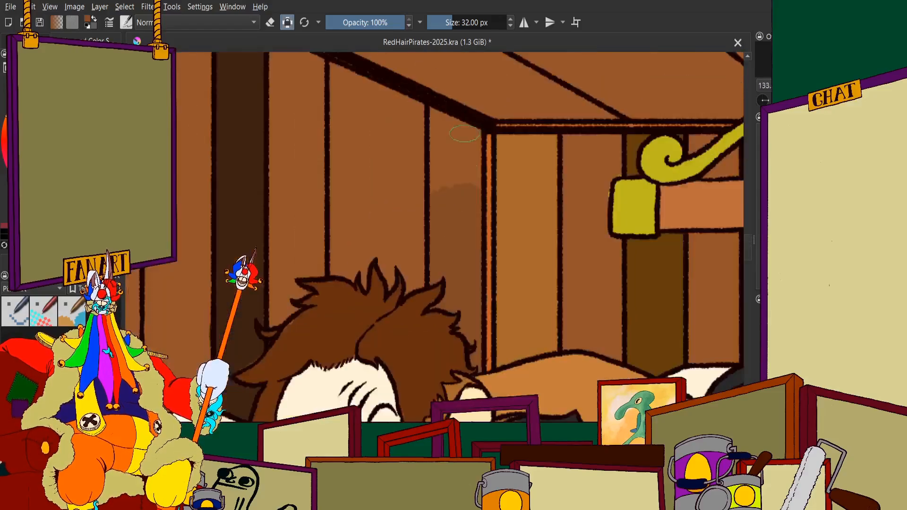
# Fill the upper end of the side-wall plank beside the corner post with the same darker brown, up to the slanted ceiling beam
pyautogui.scroll(4, 477, 199)
pyautogui.moveTo(480, 189)
pyautogui.mouseDown()
pyautogui.moveTo(497, 375)
pyautogui.moveTo(389, 168)
pyautogui.moveTo(349, 294)
pyautogui.mouseUp()
pyautogui.scroll(-2, 359, 297)
pyautogui.scroll(2, 358, 205)
pyautogui.moveTo(358, 205); pyautogui.dragTo(348, 156)
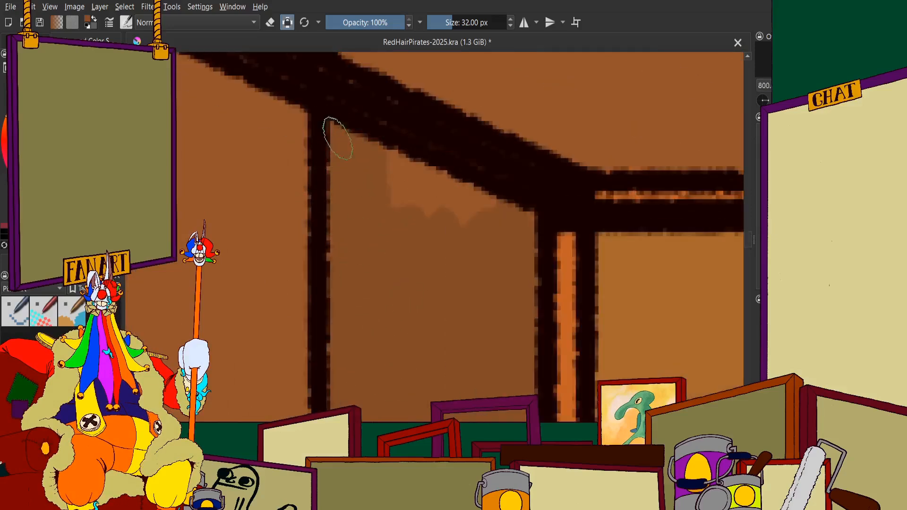
pyautogui.moveTo(406, 179); pyautogui.dragTo(486, 222)
pyautogui.scroll(-6, 384, 168)
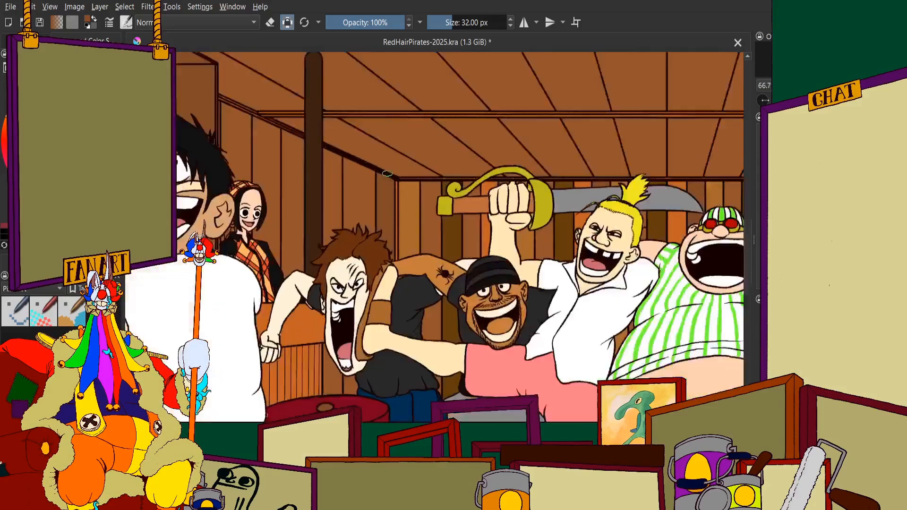
# Paint the middle of the second side-wall plank from the corner in the orange of the plank behind the sword
pyautogui.scroll(3, 388, 174)
pyautogui.scroll(-2, 374, 203)
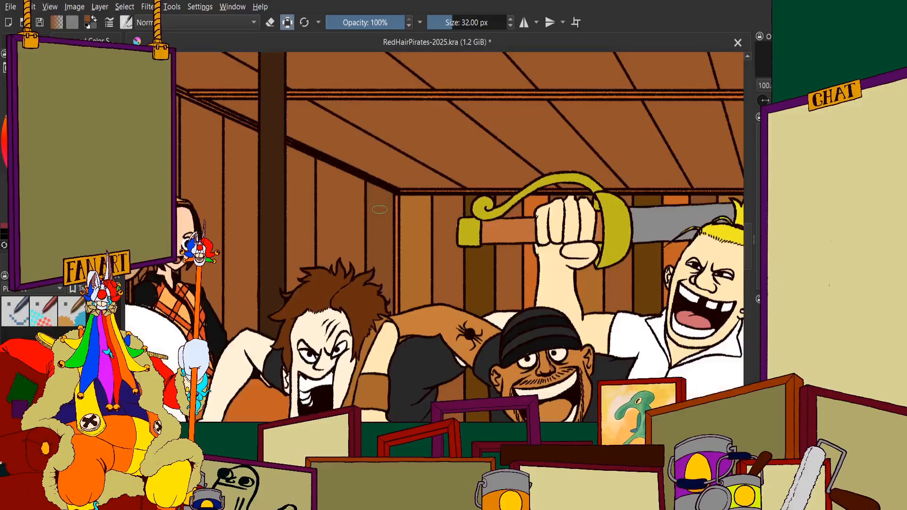
pyautogui.scroll(1, 380, 209)
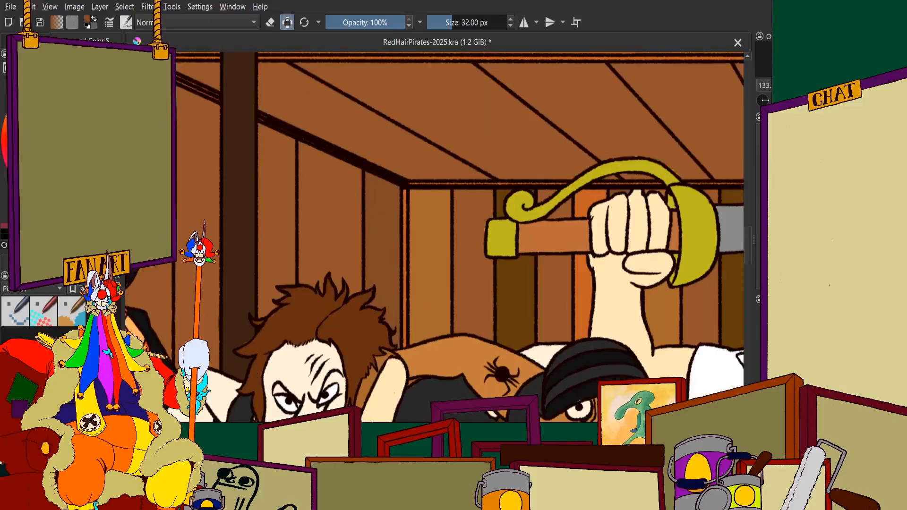
pyautogui.scroll(3, 321, 213)
pyautogui.moveTo(364, 172)
pyautogui.mouseDown()
pyautogui.moveTo(344, 244)
pyautogui.moveTo(313, 191)
pyautogui.moveTo(291, 73)
pyautogui.moveTo(291, 189)
pyautogui.mouseUp()
pyautogui.scroll(-5, 290, 189)
pyautogui.scroll(6, 582, 140)
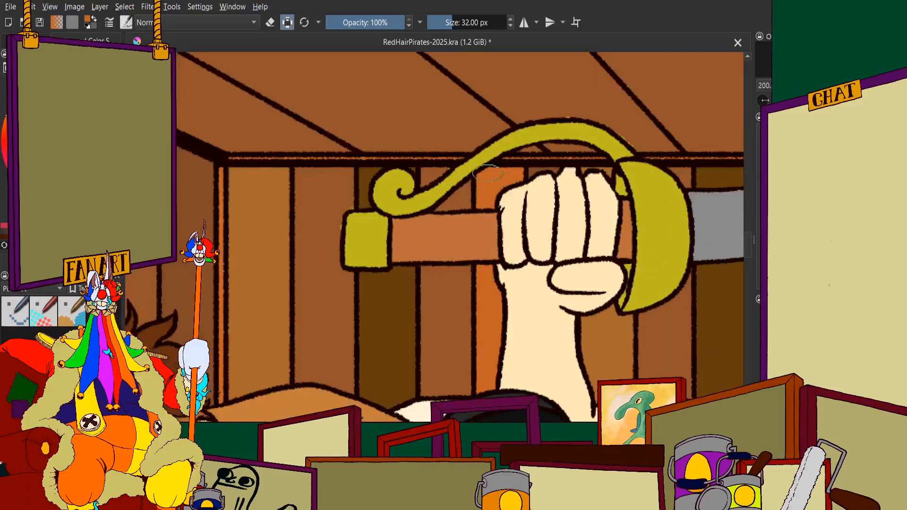
pyautogui.scroll(-5, 582, 141)
pyautogui.scroll(5, 355, 170)
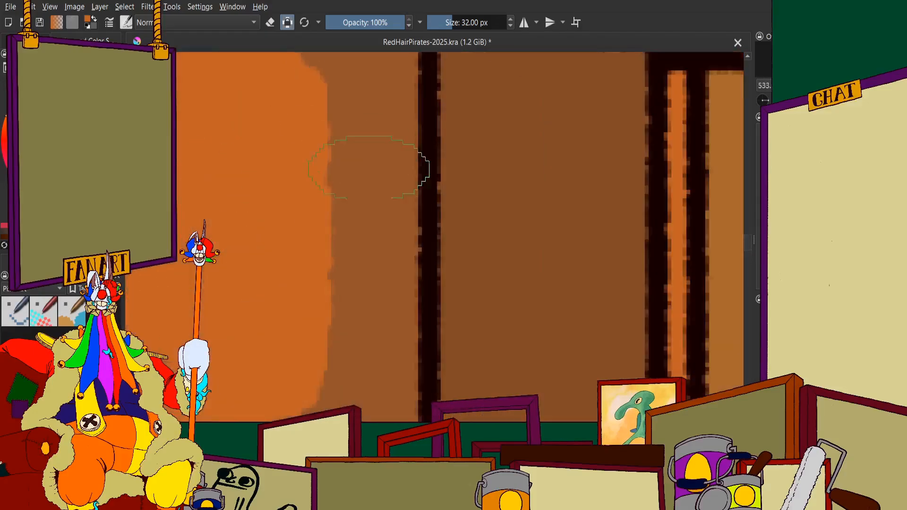
pyautogui.moveTo(354, 170); pyautogui.dragTo(365, 78)
pyautogui.scroll(2, 322, 176)
pyautogui.moveTo(307, 194)
pyautogui.mouseDown()
pyautogui.moveTo(448, 310)
pyautogui.moveTo(297, 187)
pyautogui.moveTo(275, 211)
pyautogui.moveTo(402, 212)
pyautogui.moveTo(452, 222)
pyautogui.mouseUp()
pyautogui.moveTo(474, 291); pyautogui.dragTo(474, 322)
# Fill the upper end of the second side-wall plank with orange up to the slanted ceiling beam
pyautogui.scroll(-2, 484, 251)
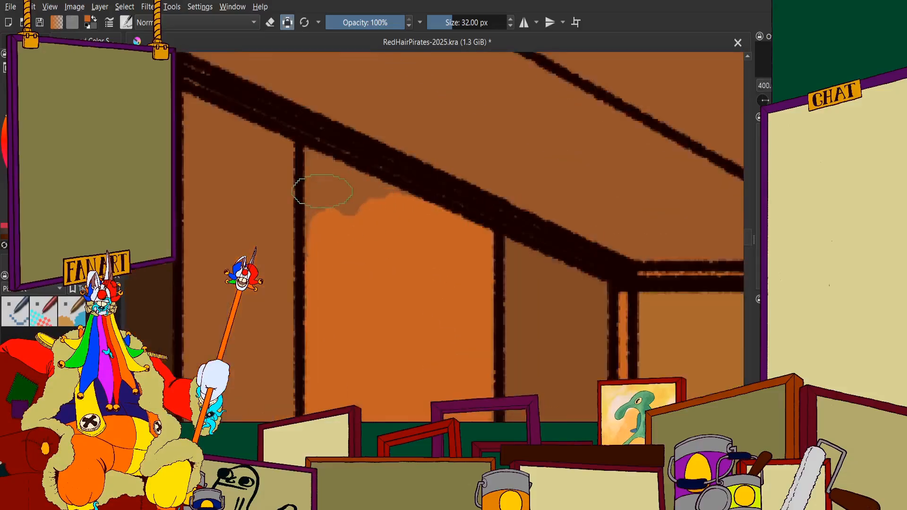
pyautogui.scroll(2, 325, 189)
pyautogui.moveTo(344, 166); pyautogui.dragTo(334, 282)
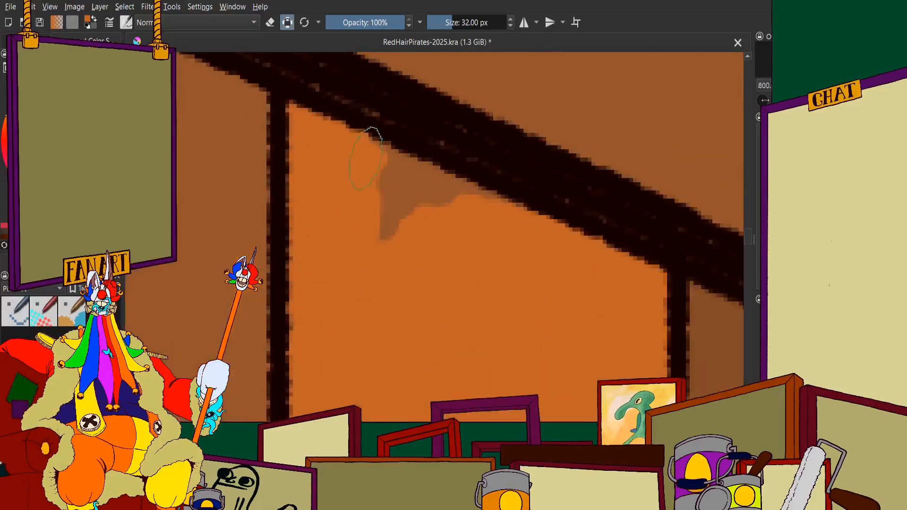
pyautogui.moveTo(366, 160); pyautogui.dragTo(473, 214)
pyautogui.scroll(-3, 380, 209)
pyautogui.scroll(3, 383, 203)
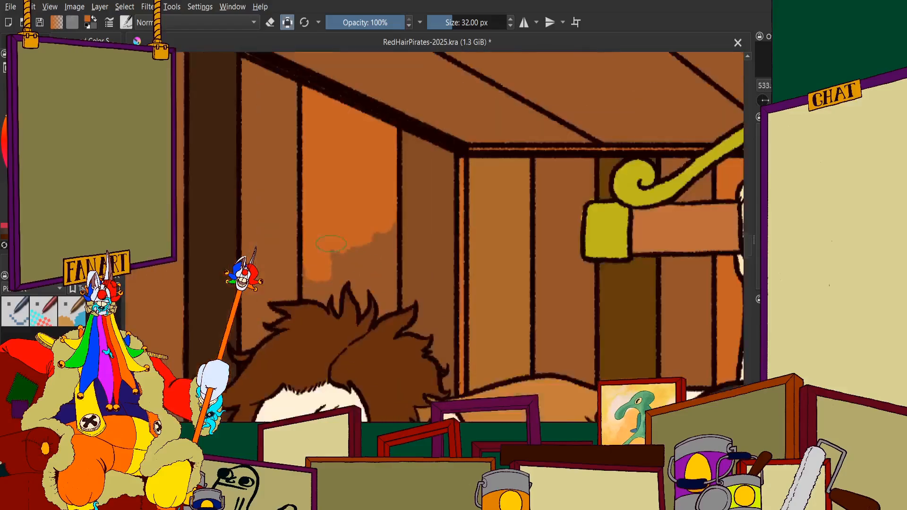
# Fill the lower end of the orange side-wall plank down to the brown-haired man's hair, including the gaps between the spikes
pyautogui.moveTo(385, 202)
pyautogui.mouseDown()
pyautogui.moveTo(406, 202)
pyautogui.moveTo(379, 276)
pyautogui.moveTo(397, 377)
pyautogui.mouseUp()
pyautogui.moveTo(341, 241)
pyautogui.mouseDown()
pyautogui.moveTo(327, 250)
pyautogui.moveTo(325, 321)
pyautogui.mouseUp()
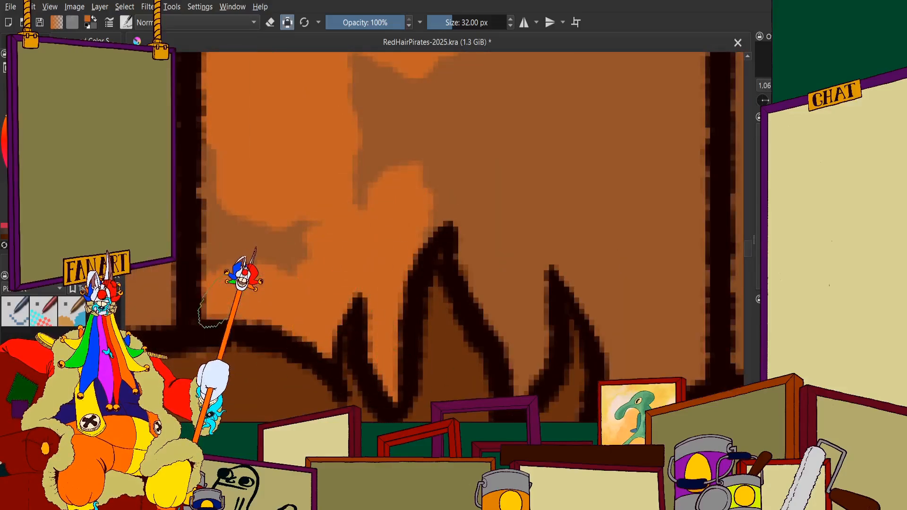
pyautogui.moveTo(227, 295)
pyautogui.mouseDown()
pyautogui.moveTo(239, 159)
pyautogui.moveTo(305, 191)
pyautogui.moveTo(354, 83)
pyautogui.moveTo(442, 88)
pyautogui.moveTo(471, 132)
pyautogui.moveTo(479, 226)
pyautogui.moveTo(509, 285)
pyautogui.moveTo(524, 385)
pyautogui.mouseUp()
pyautogui.scroll(-4, 498, 265)
pyautogui.scroll(3, 534, 231)
pyautogui.moveTo(529, 127)
pyautogui.mouseDown()
pyautogui.moveTo(473, 182)
pyautogui.moveTo(450, 178)
pyautogui.mouseUp()
pyautogui.moveTo(517, 142)
pyautogui.mouseDown()
pyautogui.moveTo(543, 264)
pyautogui.moveTo(510, 195)
pyautogui.moveTo(453, 239)
pyautogui.moveTo(517, 312)
pyautogui.mouseUp()
pyautogui.scroll(-3, 516, 313)
pyautogui.scroll(5, 536, 349)
pyautogui.moveTo(494, 199)
pyautogui.mouseDown()
pyautogui.moveTo(484, 237)
pyautogui.moveTo(501, 240)
pyautogui.moveTo(433, 261)
pyautogui.moveTo(382, 335)
pyautogui.mouseUp()
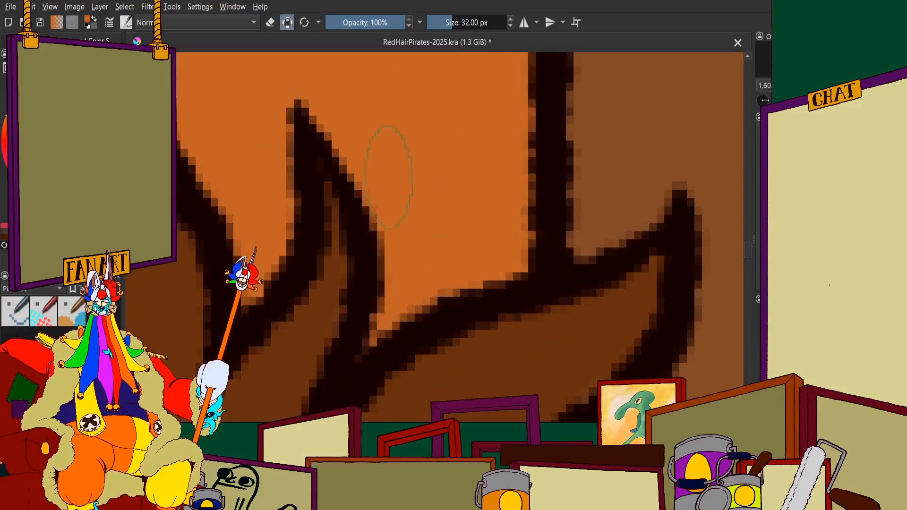
pyautogui.scroll(-10, 388, 177)
pyautogui.scroll(4, 407, 243)
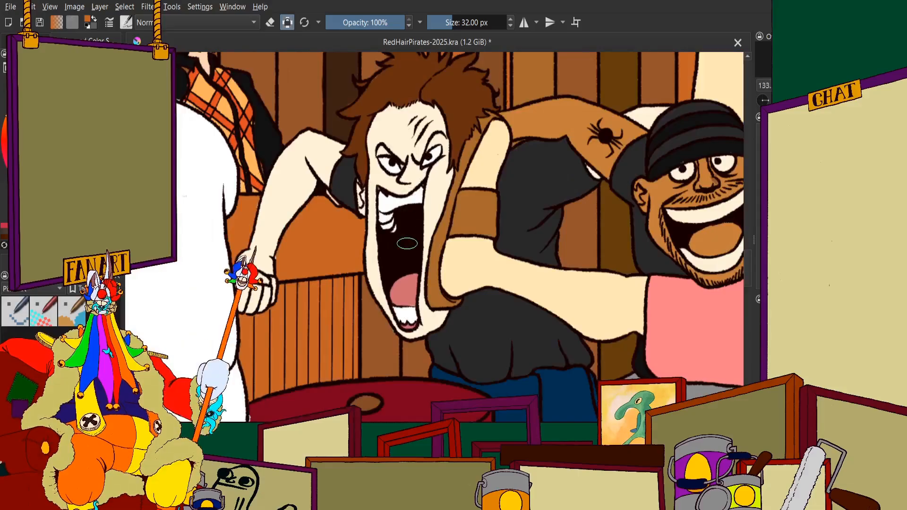
pyautogui.scroll(-4, 408, 244)
pyautogui.scroll(8, 407, 244)
pyautogui.moveTo(444, 283); pyautogui.dragTo(434, 228)
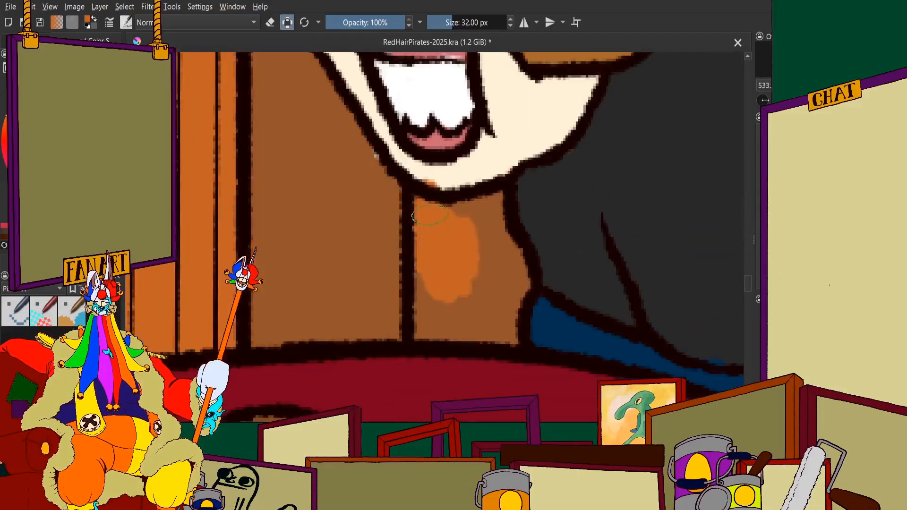
pyautogui.scroll(-2, 481, 224)
pyautogui.hotkey('ctrl', 'z')
# Fill the small wall patch between the brown-haired man's chin, his dark shirt and the red round table with orange
pyautogui.scroll(4, 474, 208)
pyautogui.moveTo(462, 283)
pyautogui.mouseDown()
pyautogui.moveTo(545, 297)
pyautogui.moveTo(554, 279)
pyautogui.moveTo(525, 304)
pyautogui.moveTo(474, 249)
pyautogui.moveTo(426, 257)
pyautogui.moveTo(402, 286)
pyautogui.mouseUp()
pyautogui.scroll(-4, 401, 286)
pyautogui.scroll(5, 408, 307)
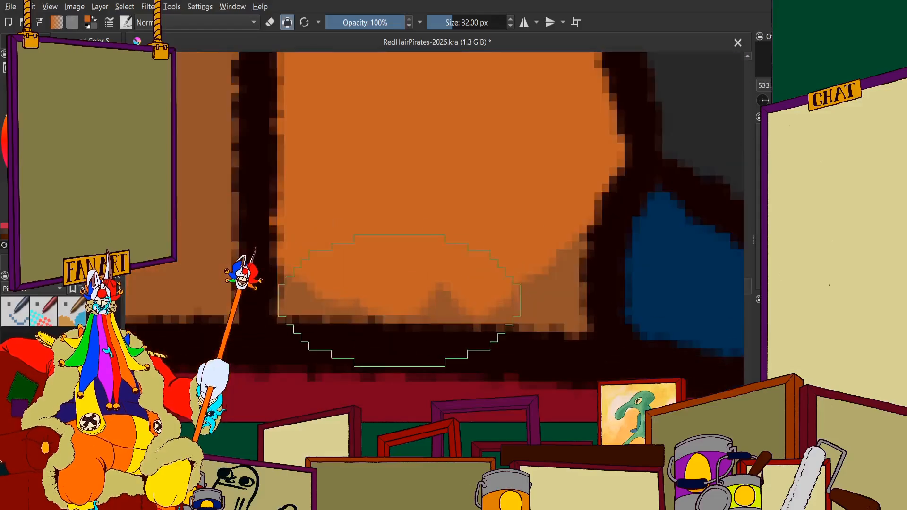
pyautogui.moveTo(349, 302); pyautogui.dragTo(308, 291)
pyautogui.moveTo(476, 272)
pyautogui.mouseDown()
pyautogui.moveTo(567, 295)
pyautogui.moveTo(577, 264)
pyautogui.mouseUp()
pyautogui.scroll(-4, 523, 246)
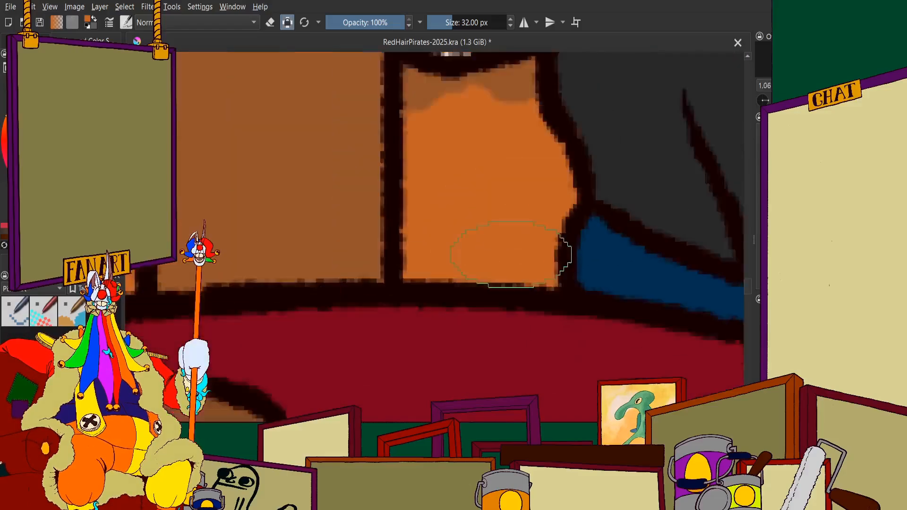
pyautogui.scroll(4, 487, 153)
pyautogui.moveTo(423, 182)
pyautogui.mouseDown()
pyautogui.moveTo(417, 244)
pyautogui.moveTo(561, 193)
pyautogui.moveTo(621, 159)
pyautogui.mouseUp()
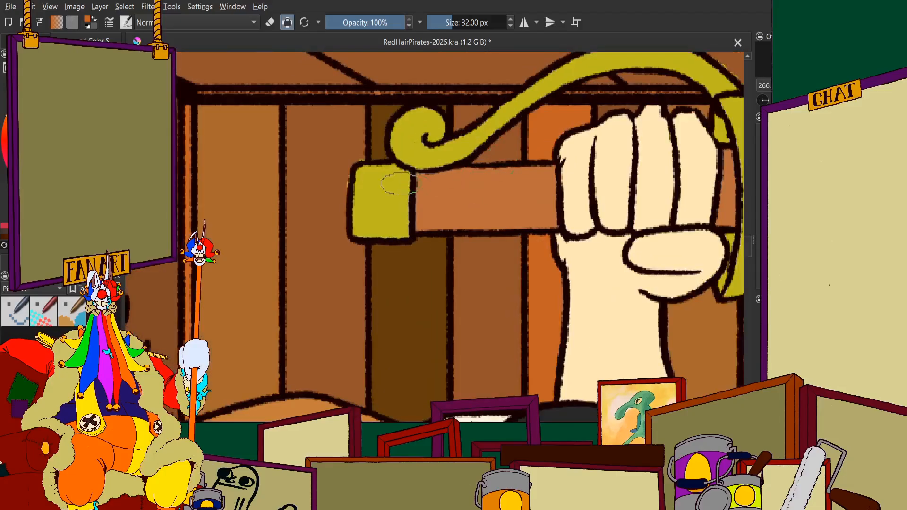
# Examine the colours of the back-wall and side-wall planks around the sword and figures, up close and in the whole scene
pyautogui.scroll(1, 558, 150)
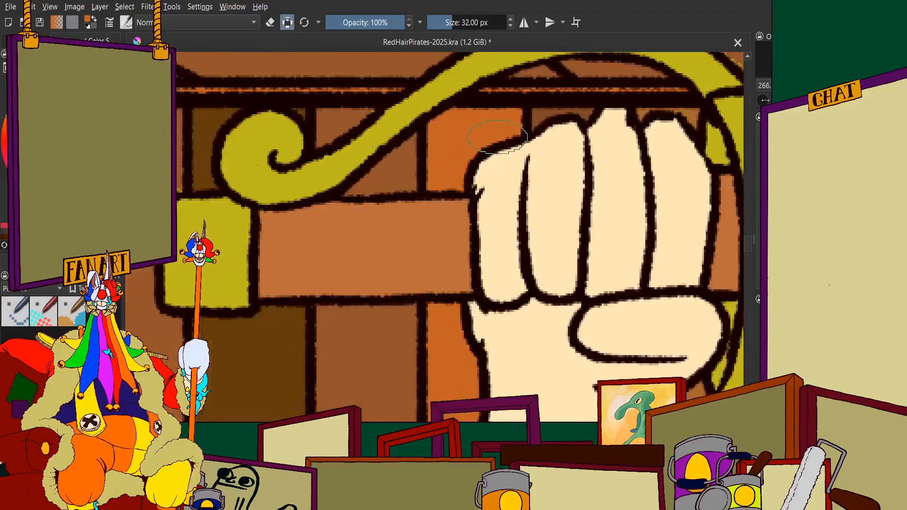
pyautogui.scroll(-3, 512, 144)
pyautogui.scroll(-1, 521, 157)
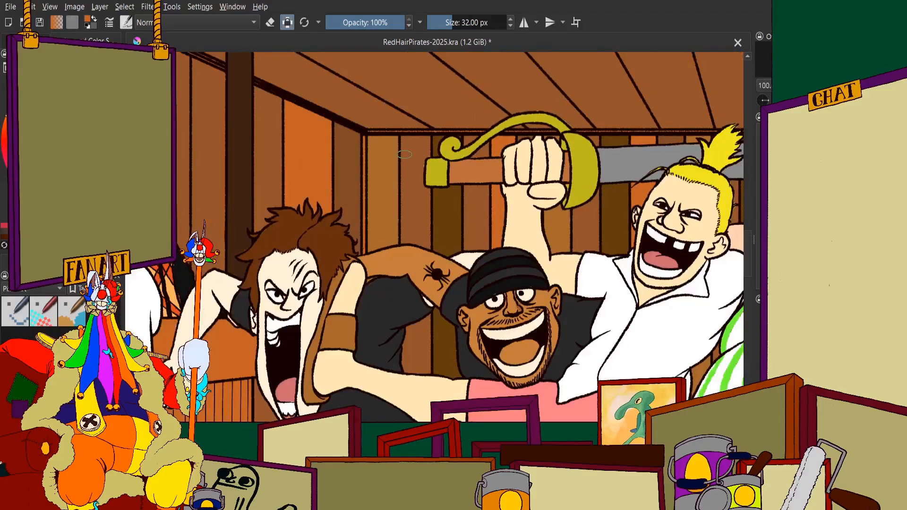
pyautogui.scroll(-2, 405, 154)
pyautogui.scroll(4, 637, 159)
pyautogui.scroll(-4, 628, 171)
pyautogui.scroll(1, 280, 174)
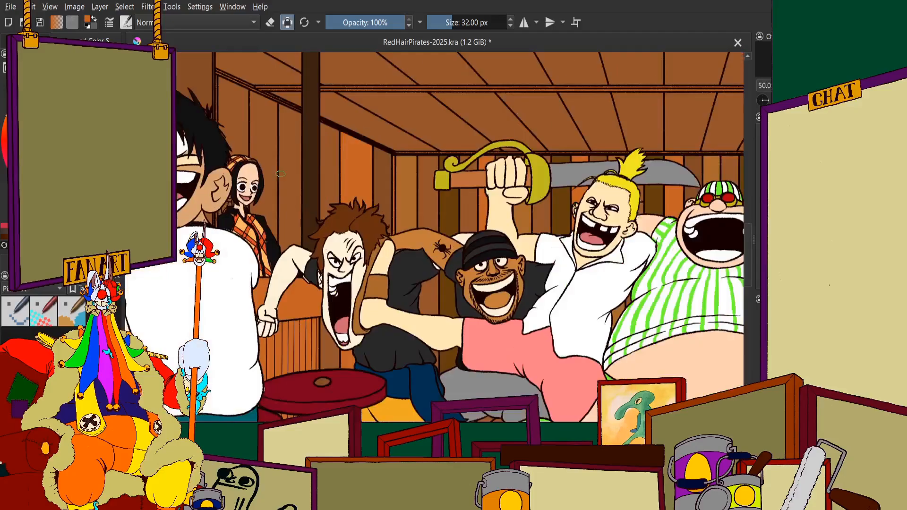
pyautogui.scroll(2, 462, 187)
pyautogui.scroll(-1, 467, 192)
pyautogui.scroll(3, 471, 195)
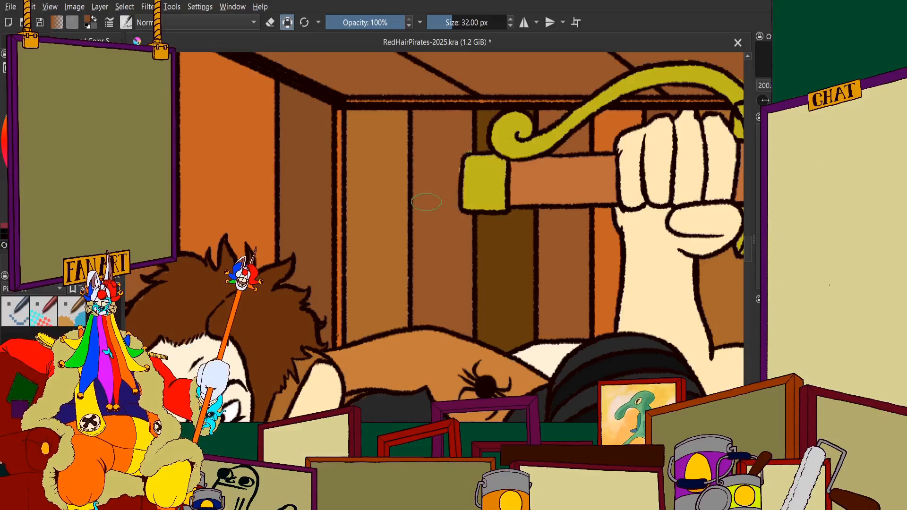
pyautogui.scroll(-4, 493, 203)
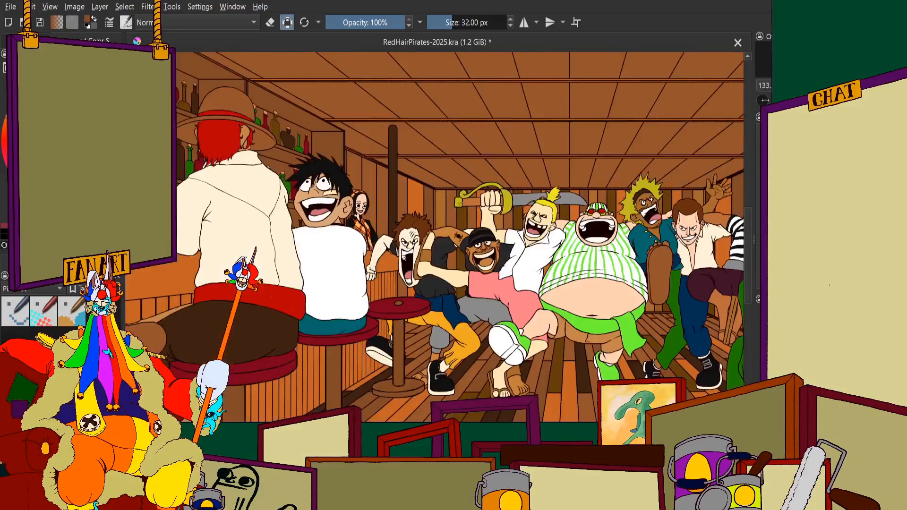
pyautogui.scroll(3, 227, 152)
pyautogui.scroll(4, 486, 194)
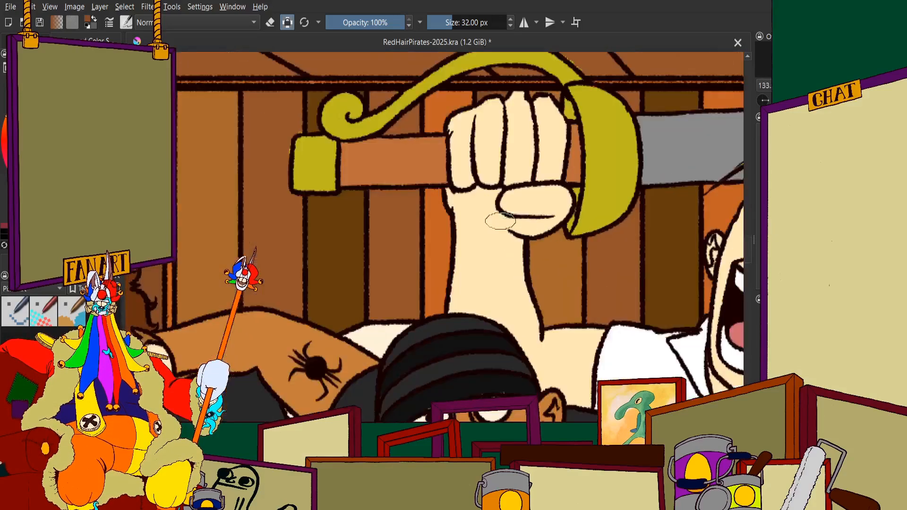
pyautogui.scroll(-5, 495, 101)
pyautogui.scroll(-2, 494, 102)
pyautogui.scroll(4, 609, 180)
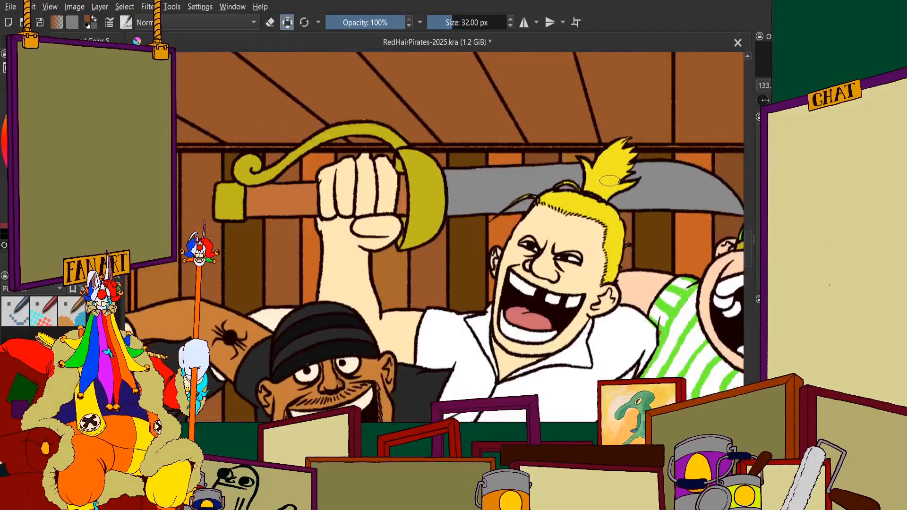
# Undo the orange, ochre and dark brown fills on the side-wall planks and the back-wall planks left of the raised fist
pyautogui.scroll(-1, 535, 160)
pyautogui.scroll(2, 491, 168)
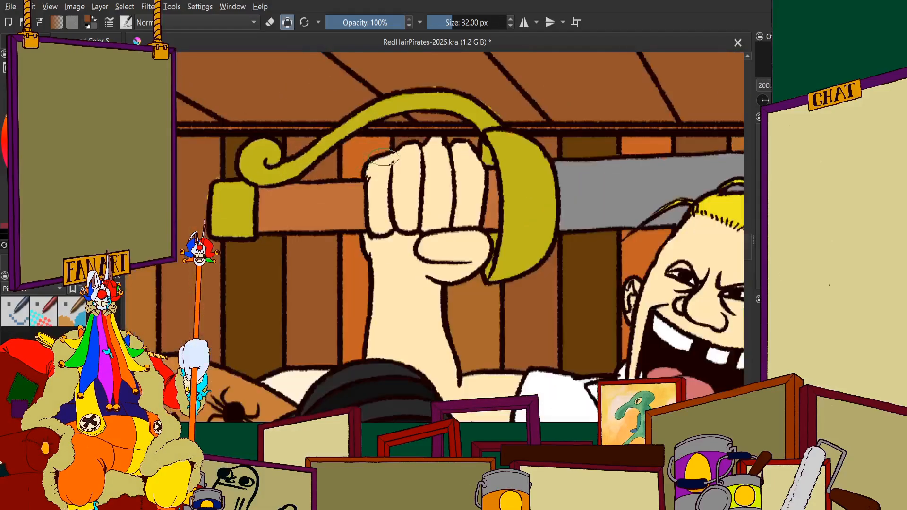
pyautogui.scroll(-2, 489, 169)
pyautogui.scroll(1, 489, 169)
pyautogui.scroll(-1, 489, 169)
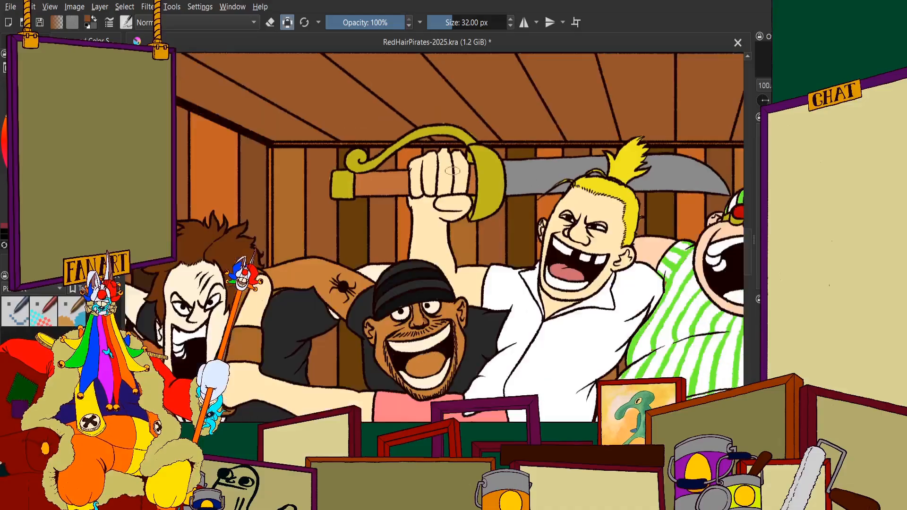
pyautogui.scroll(4, 490, 169)
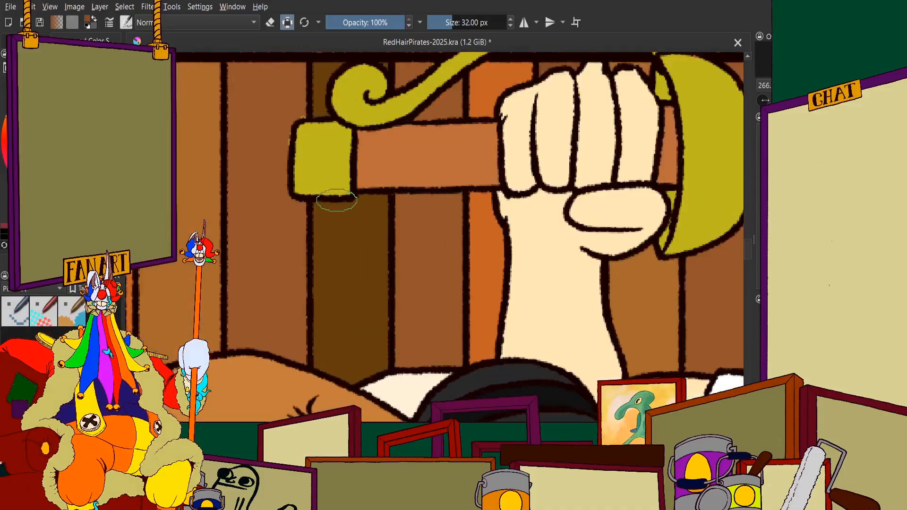
pyautogui.scroll(-1, 337, 200)
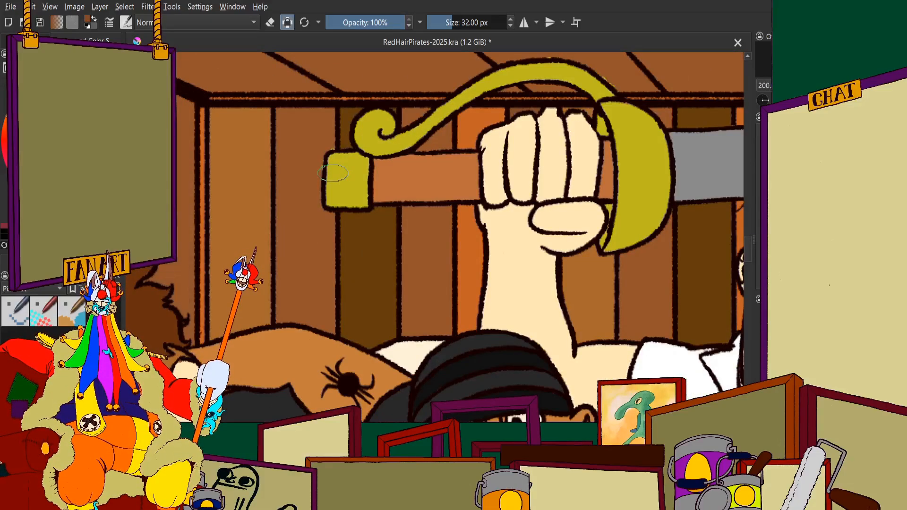
pyautogui.keyDown('ctrl'); pyautogui.click(333, 173); pyautogui.keyUp('ctrl')
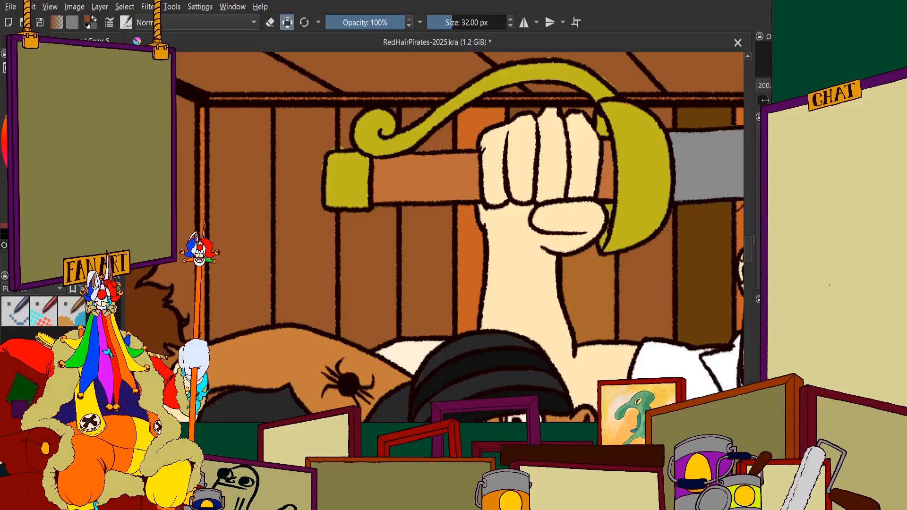
# Pick the dark brown of the plank behind the blade and fill the fourth back-wall plank below the sword handle with it
pyautogui.keyDown('ctrl'); pyautogui.click(702, 236); pyautogui.keyUp('ctrl')
pyautogui.scroll(3, 486, 196)
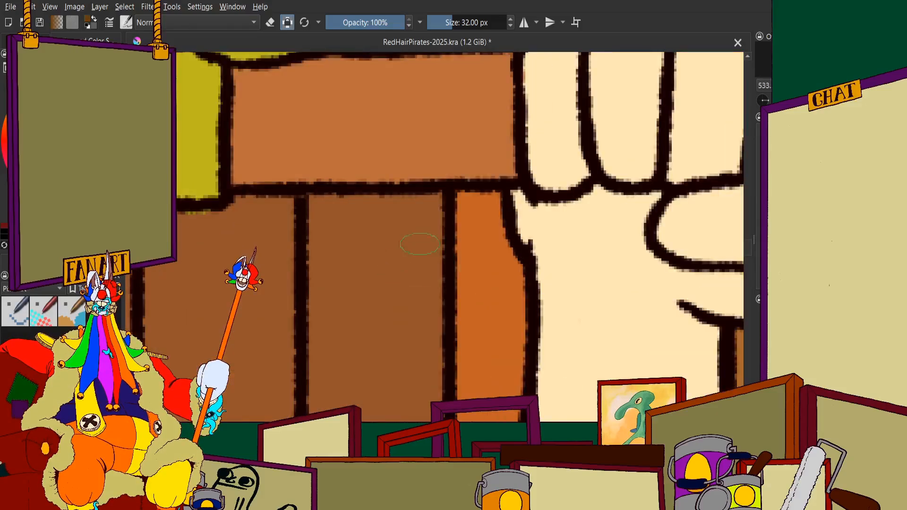
pyautogui.moveTo(421, 253)
pyautogui.mouseDown()
pyautogui.moveTo(411, 345)
pyautogui.moveTo(375, 347)
pyautogui.moveTo(337, 290)
pyautogui.mouseUp()
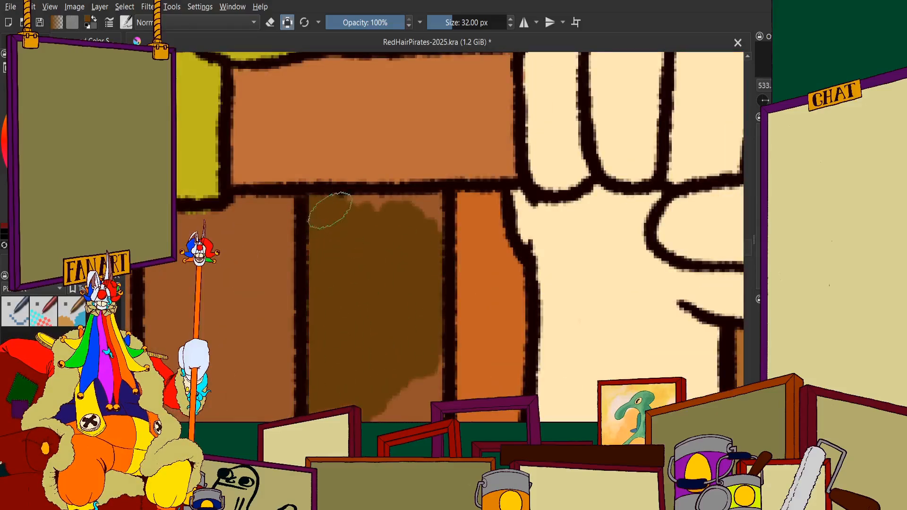
pyautogui.scroll(-4, 401, 254)
pyautogui.scroll(4, 395, 258)
pyautogui.moveTo(454, 184); pyautogui.dragTo(458, 254)
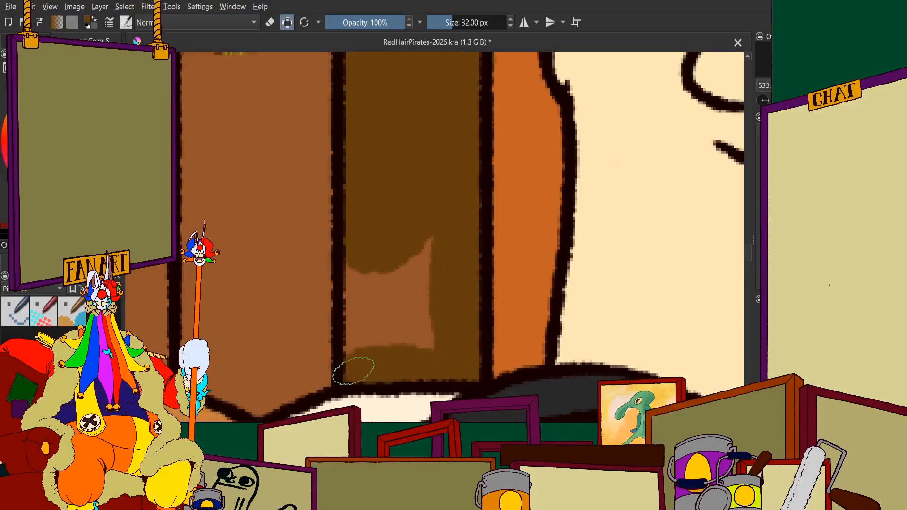
pyautogui.moveTo(353, 371); pyautogui.dragTo(425, 255)
# Fill the upper parts of the same plank with dark brown, above and below the sword's curved golden guard
pyautogui.scroll(-5, 414, 211)
pyautogui.scroll(4, 413, 271)
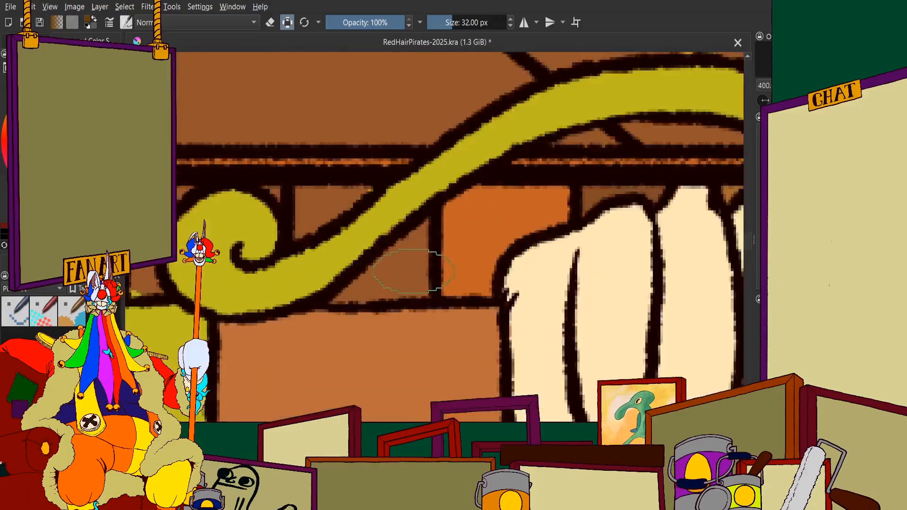
pyautogui.scroll(3, 414, 271)
pyautogui.moveTo(433, 196); pyautogui.dragTo(337, 289)
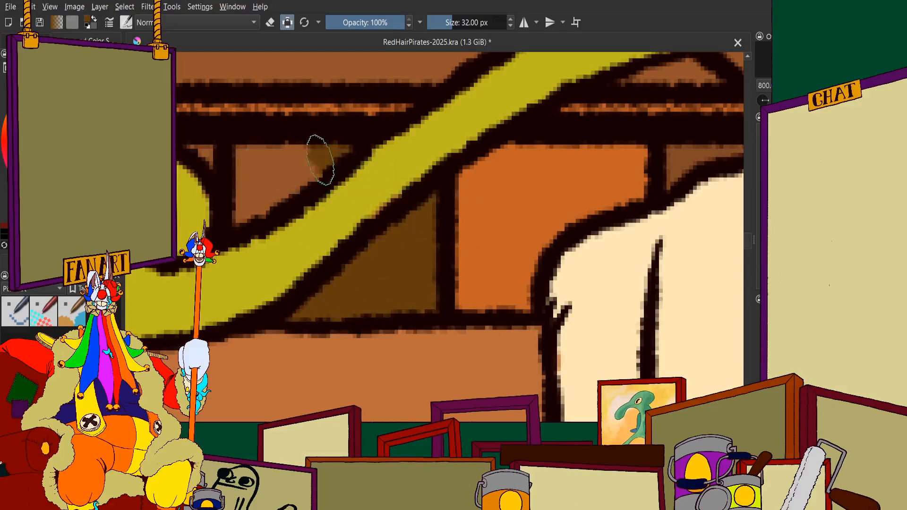
pyautogui.moveTo(321, 160); pyautogui.dragTo(240, 202)
pyautogui.scroll(-5, 248, 158)
pyautogui.scroll(3, 252, 112)
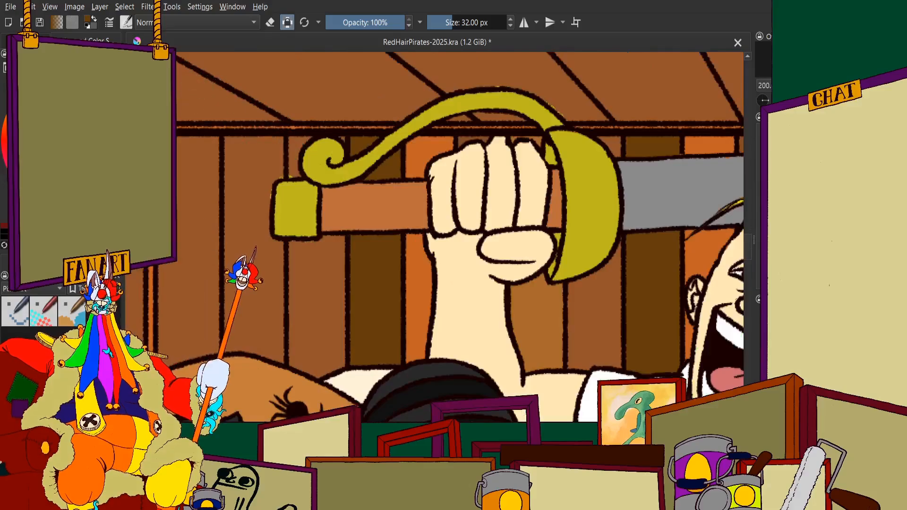
# Fill the second back-wall plank from the corner with ochre beside the sword's golden pommel
pyautogui.scroll(-2, 284, 180)
pyautogui.scroll(2, 354, 208)
pyautogui.scroll(-1, 513, 194)
pyautogui.scroll(2, 513, 193)
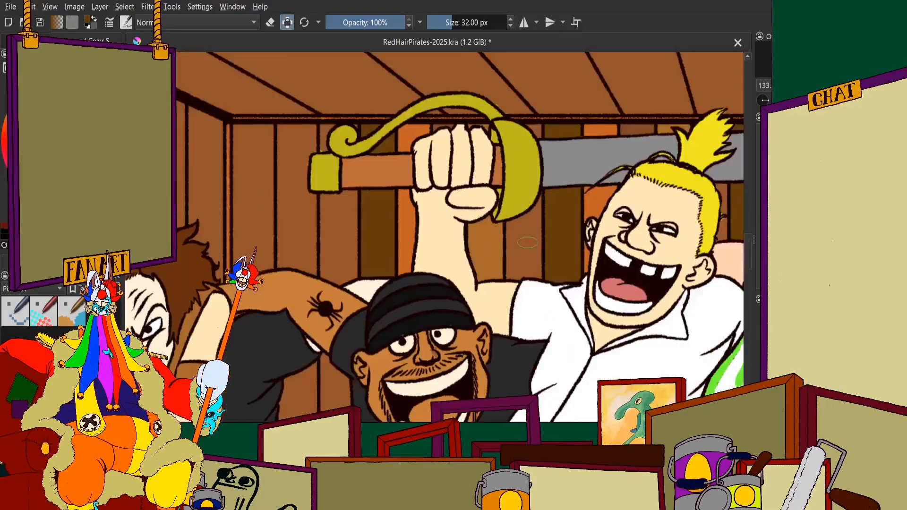
pyautogui.scroll(-1, 356, 211)
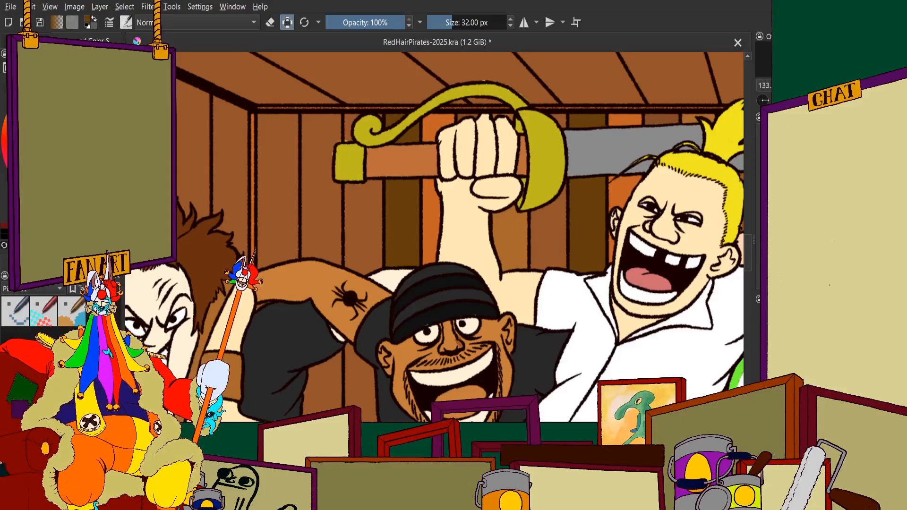
pyautogui.scroll(4, 285, 192)
pyautogui.moveTo(395, 156)
pyautogui.mouseDown()
pyautogui.moveTo(376, 156)
pyautogui.moveTo(378, 352)
pyautogui.moveTo(465, 248)
pyautogui.moveTo(479, 192)
pyautogui.moveTo(441, 331)
pyautogui.moveTo(482, 345)
pyautogui.moveTo(428, 307)
pyautogui.moveTo(363, 307)
pyautogui.mouseUp()
pyautogui.scroll(-4, 484, 207)
pyautogui.scroll(5, 472, 150)
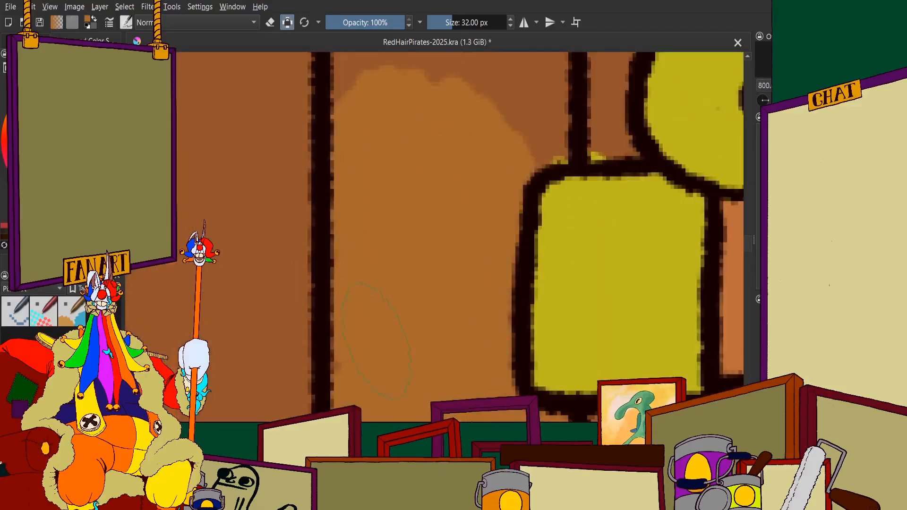
pyautogui.moveTo(387, 85)
pyautogui.mouseDown()
pyautogui.moveTo(371, 235)
pyautogui.moveTo(344, 172)
pyautogui.moveTo(517, 160)
pyautogui.moveTo(534, 294)
pyautogui.mouseUp()
pyautogui.moveTo(481, 302)
pyautogui.mouseDown()
pyautogui.moveTo(449, 252)
pyautogui.moveTo(391, 216)
pyautogui.mouseUp()
pyautogui.scroll(-6, 391, 217)
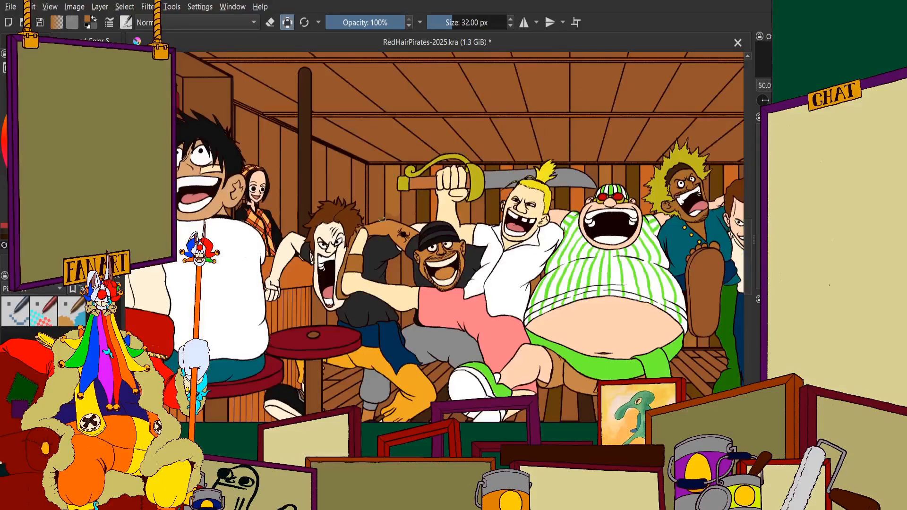
# Fill the lower end of the ochre plank down to the outline of the tattooed shoulder
pyautogui.scroll(5, 361, 188)
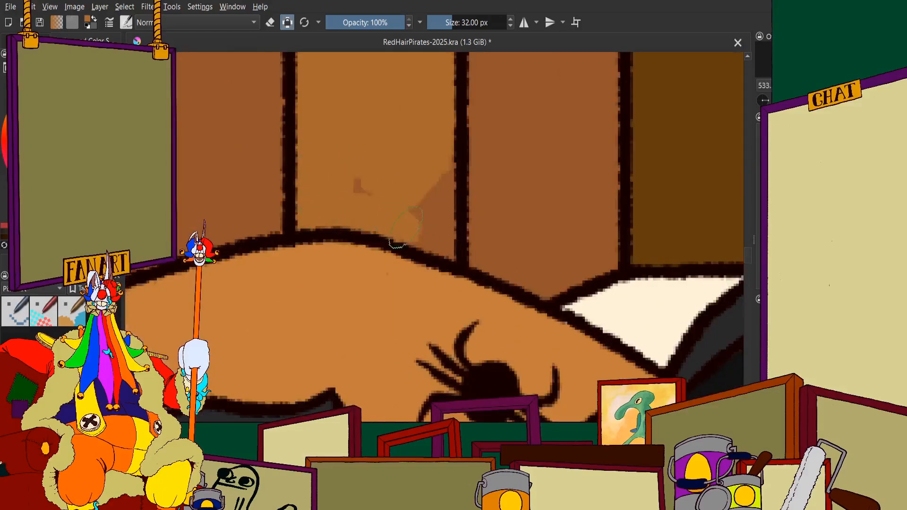
pyautogui.scroll(-7, 368, 189)
pyautogui.scroll(2, 379, 118)
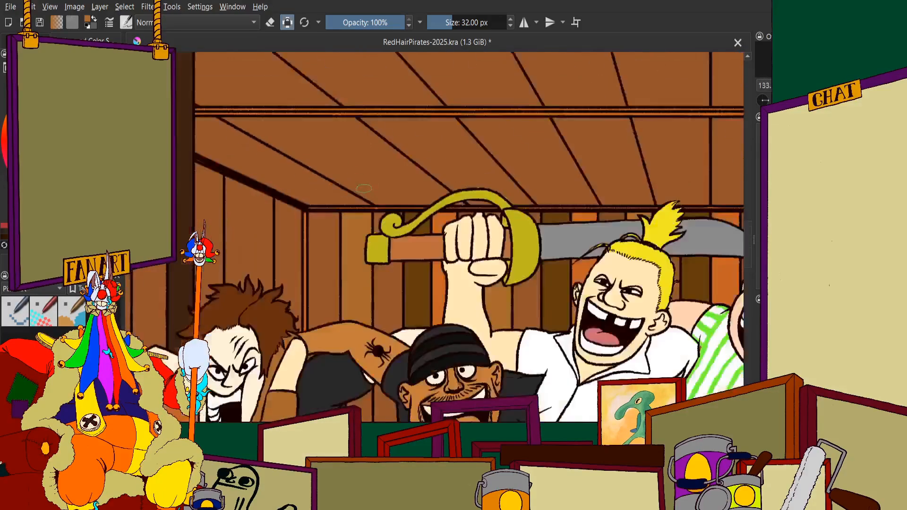
# Fill the ochre plank's section in the gap below the dark sleeve and above the outstretched arm
pyautogui.scroll(-3, 376, 198)
pyautogui.scroll(5, 372, 282)
pyautogui.scroll(3, 378, 282)
pyautogui.moveTo(401, 324)
pyautogui.mouseDown()
pyautogui.moveTo(405, 250)
pyautogui.moveTo(399, 324)
pyautogui.moveTo(343, 281)
pyautogui.moveTo(343, 250)
pyautogui.moveTo(340, 331)
pyautogui.moveTo(406, 317)
pyautogui.moveTo(553, 334)
pyautogui.mouseUp()
pyautogui.scroll(-2, 346, 236)
pyautogui.scroll(3, 330, 221)
pyautogui.scroll(-5, 473, 283)
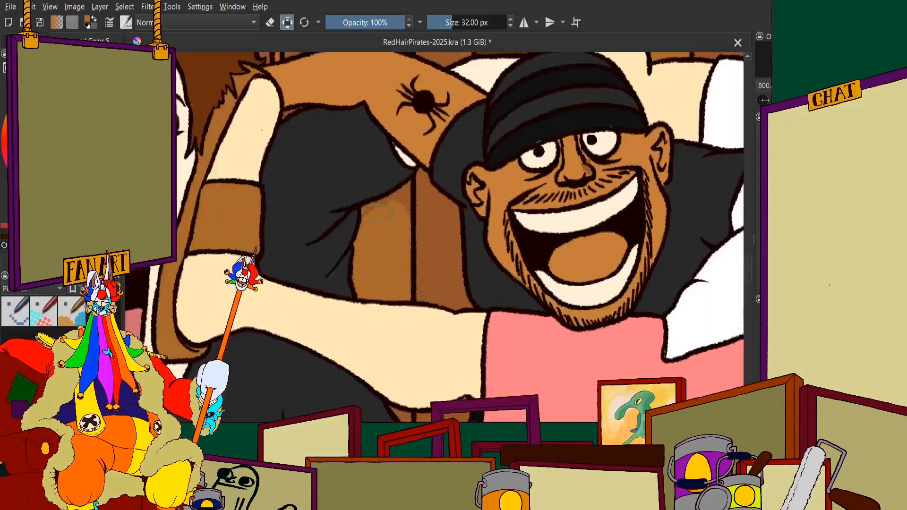
pyautogui.scroll(4, 414, 236)
pyautogui.moveTo(413, 236); pyautogui.dragTo(505, 181)
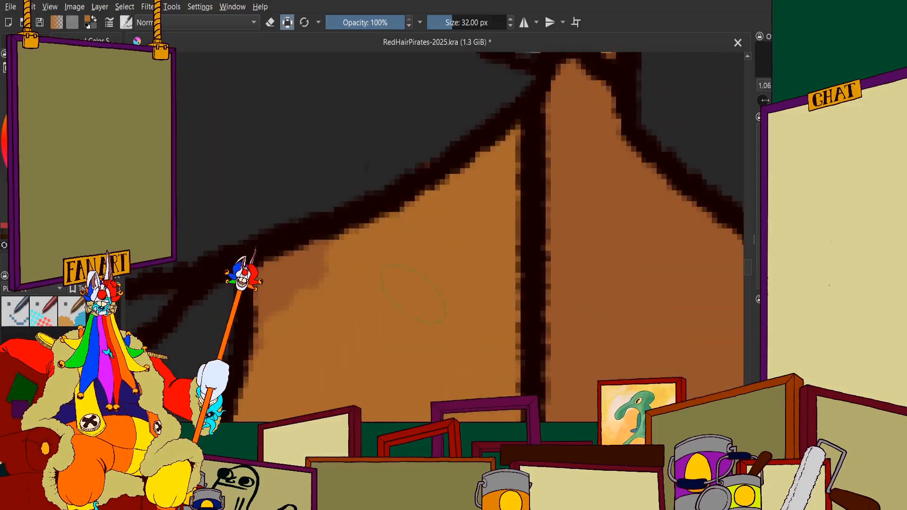
pyautogui.moveTo(414, 295)
pyautogui.mouseDown()
pyautogui.moveTo(307, 269)
pyautogui.moveTo(278, 349)
pyautogui.mouseUp()
pyautogui.scroll(-5, 299, 333)
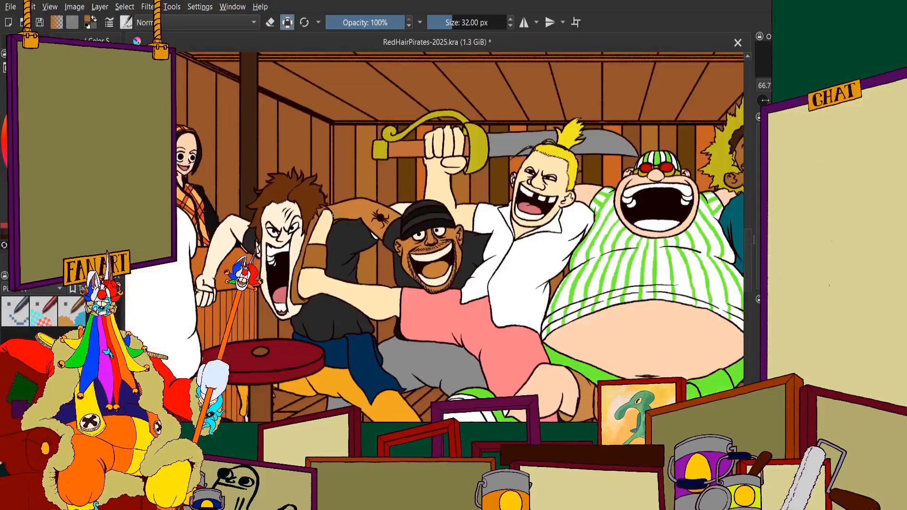
# Fill the narrow wall patch between the outstretched arm, the dark shirt and the blue waist cloth with ochre
pyautogui.scroll(6, 392, 172)
pyautogui.scroll(1, 391, 175)
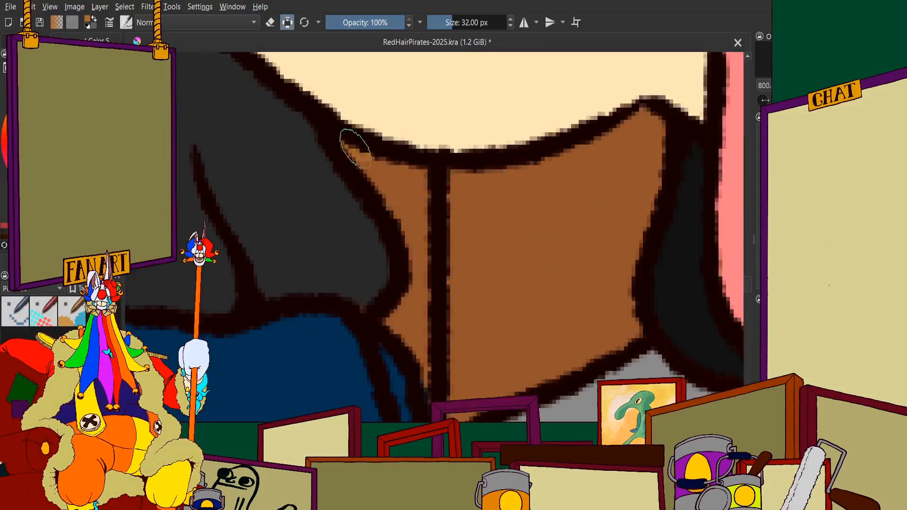
pyautogui.moveTo(353, 141)
pyautogui.mouseDown()
pyautogui.moveTo(386, 189)
pyautogui.moveTo(423, 189)
pyautogui.moveTo(417, 237)
pyautogui.mouseUp()
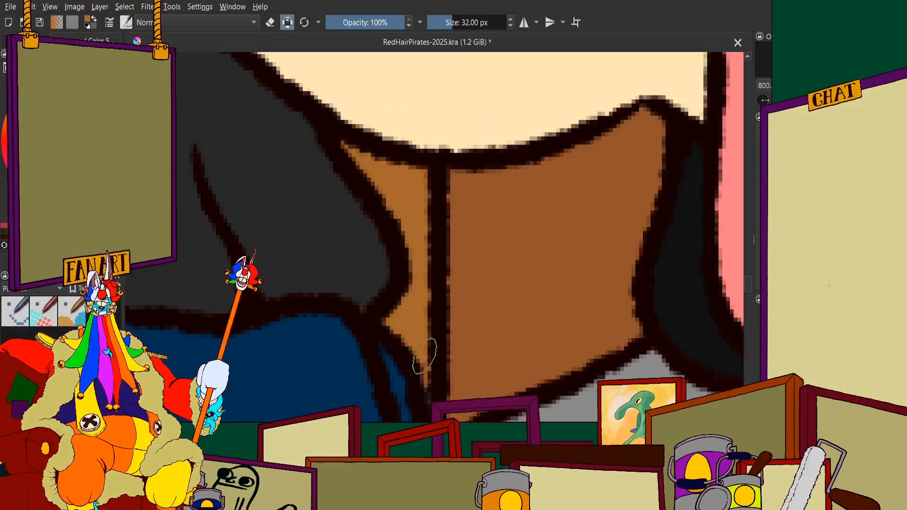
pyautogui.scroll(-8, 427, 399)
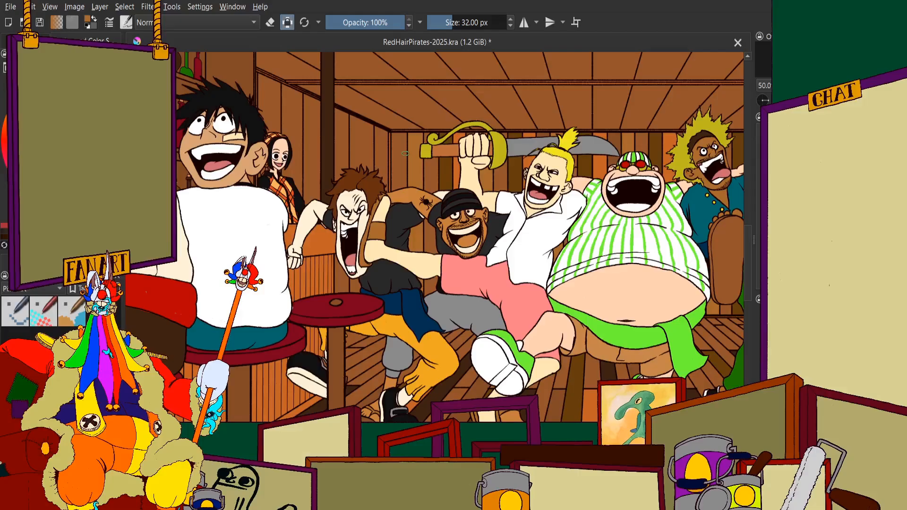
# Paint the middle of the first back-wall plank beside the corner post in a slightly darker brown
pyautogui.scroll(1, 253, 213)
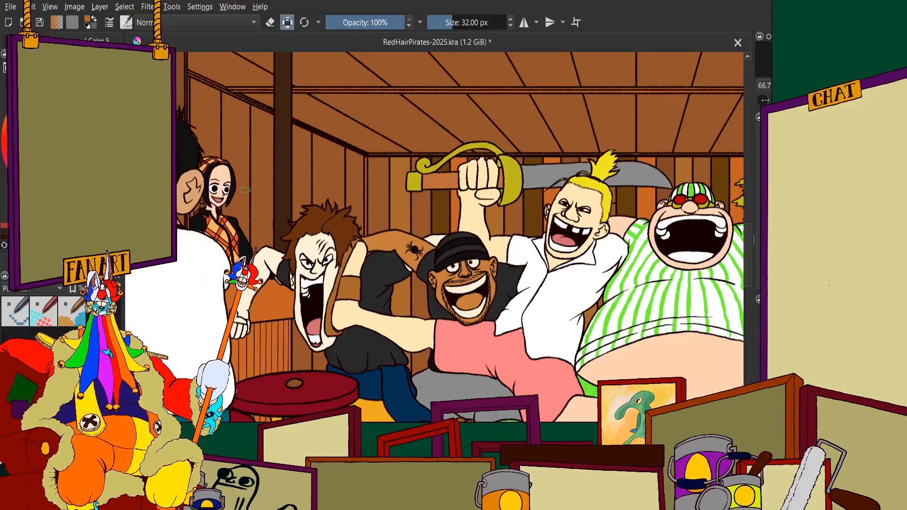
pyautogui.scroll(-1, 246, 190)
pyautogui.scroll(2, 314, 200)
pyautogui.scroll(-2, 378, 215)
pyautogui.scroll(2, 515, 194)
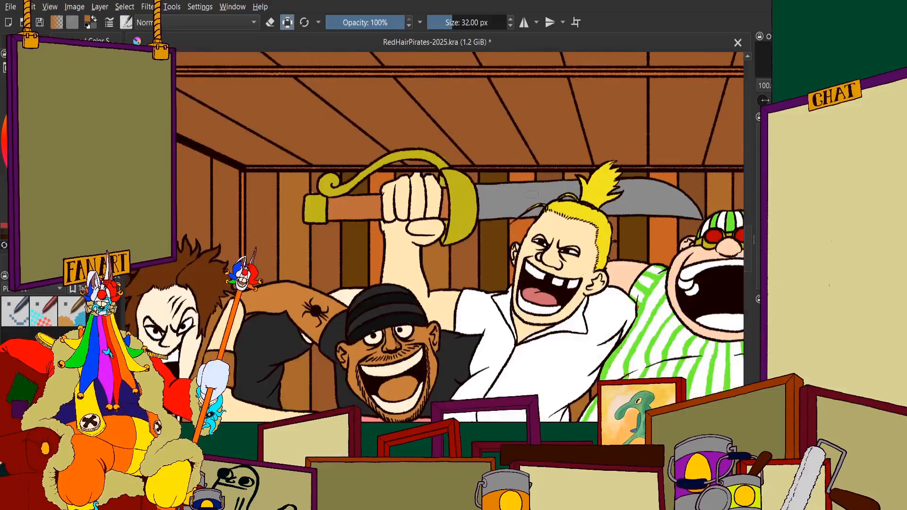
pyautogui.scroll(1, 492, 196)
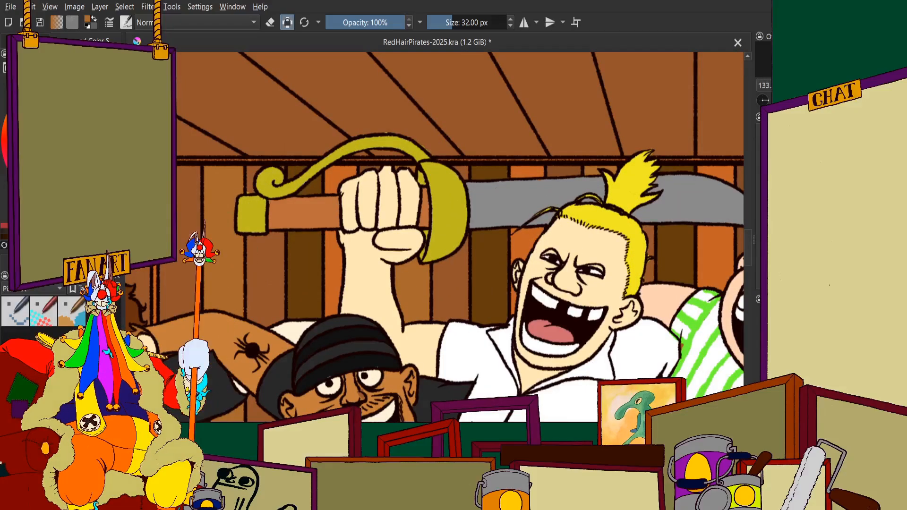
pyautogui.scroll(-2, 311, 169)
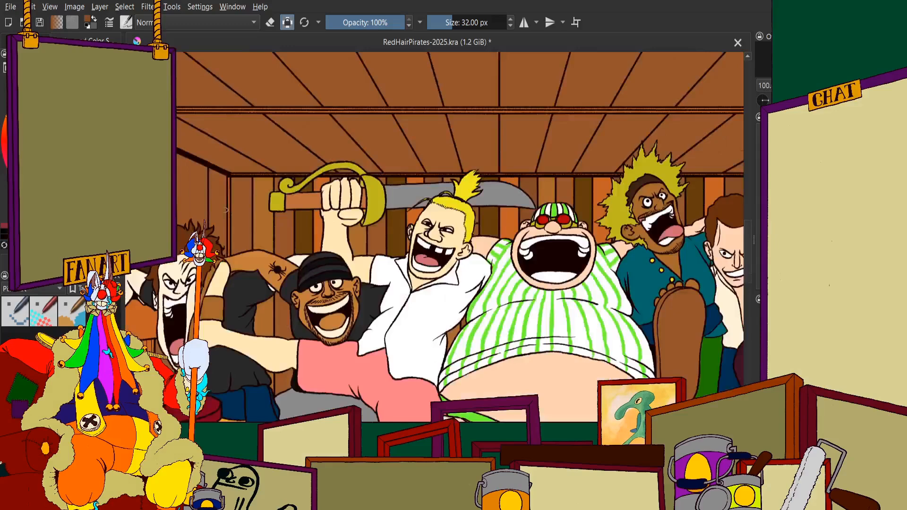
pyautogui.scroll(6, 283, 257)
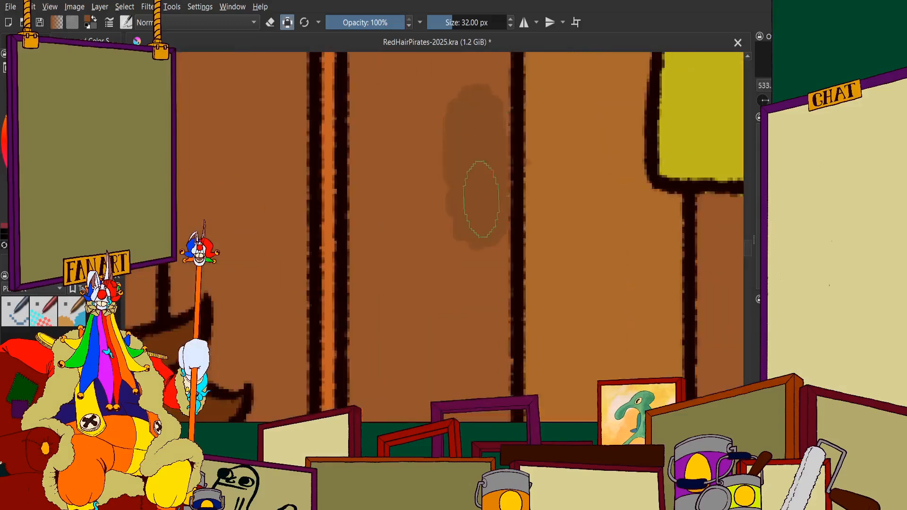
pyautogui.moveTo(481, 199)
pyautogui.mouseDown()
pyautogui.moveTo(481, 100)
pyautogui.moveTo(436, 119)
pyautogui.moveTo(406, 115)
pyautogui.moveTo(385, 75)
pyautogui.mouseUp()
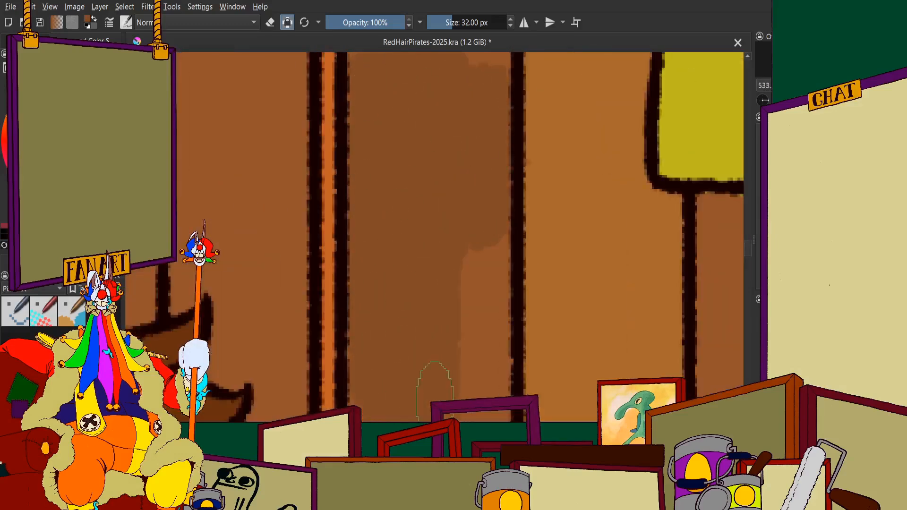
# Fill the lower end of the first back-wall plank with the darker brown down to the shoulder outline
pyautogui.scroll(-2, 462, 305)
pyautogui.scroll(3, 462, 305)
pyautogui.moveTo(429, 229)
pyautogui.mouseDown()
pyautogui.moveTo(401, 300)
pyautogui.moveTo(465, 287)
pyautogui.mouseUp()
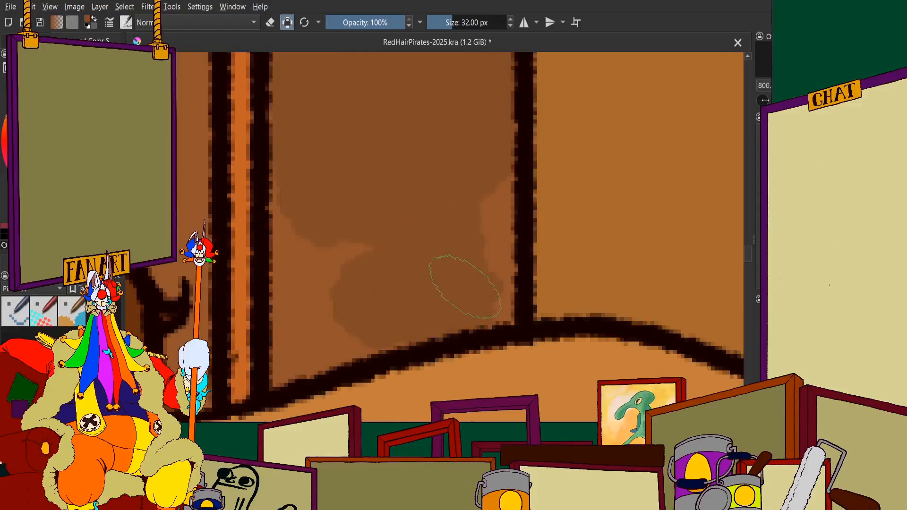
pyautogui.moveTo(470, 246)
pyautogui.mouseDown()
pyautogui.moveTo(318, 262)
pyautogui.moveTo(306, 178)
pyautogui.moveTo(291, 325)
pyautogui.mouseUp()
pyautogui.scroll(-3, 326, 337)
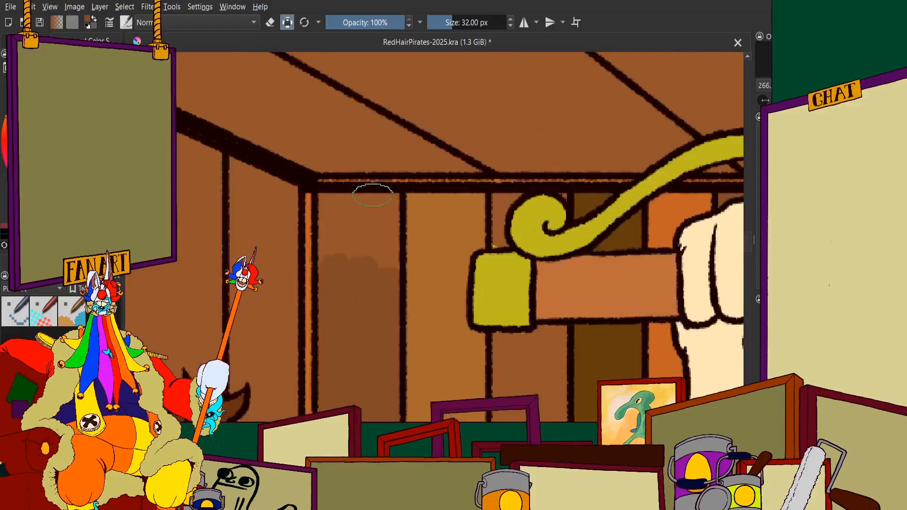
# Fill the upper end of the first back-wall plank with the darker brown up to the ceiling beam
pyautogui.scroll(4, 371, 203)
pyautogui.moveTo(371, 203)
pyautogui.mouseDown()
pyautogui.moveTo(378, 373)
pyautogui.moveTo(434, 236)
pyautogui.moveTo(399, 261)
pyautogui.mouseUp()
pyautogui.scroll(-4, 368, 199)
pyautogui.scroll(4, 355, 203)
pyautogui.moveTo(334, 161)
pyautogui.mouseDown()
pyautogui.moveTo(341, 165)
pyautogui.moveTo(273, 152)
pyautogui.moveTo(264, 183)
pyautogui.mouseUp()
pyautogui.scroll(2, 265, 212)
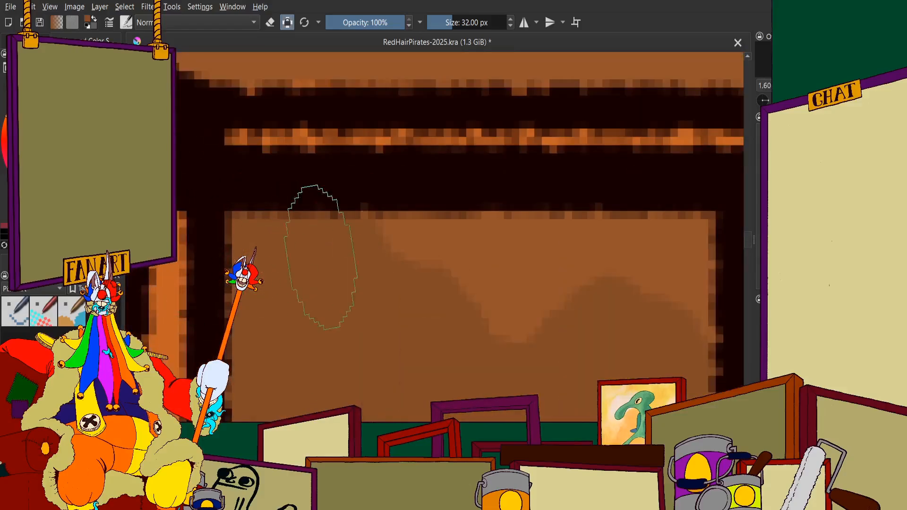
pyautogui.moveTo(320, 257)
pyautogui.mouseDown()
pyautogui.moveTo(592, 280)
pyautogui.moveTo(678, 260)
pyautogui.mouseUp()
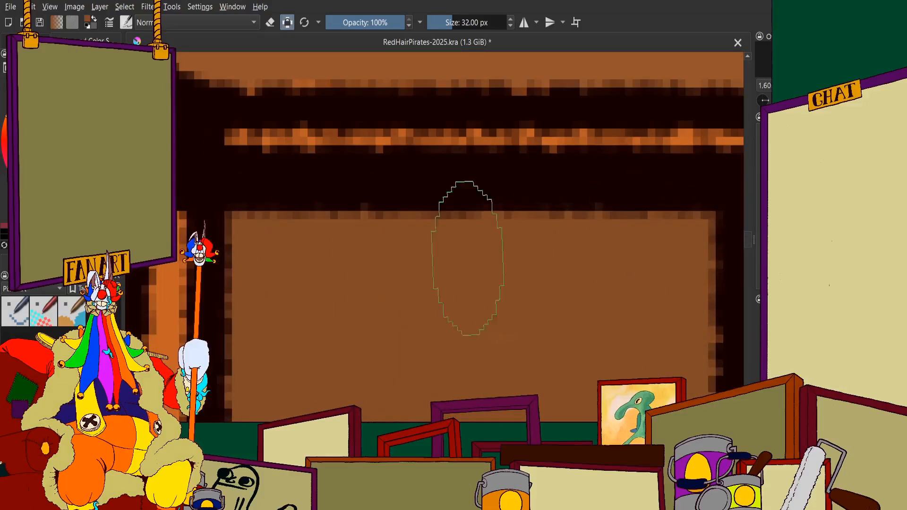
# Examine the back-wall plank colours in the whole tavern scene and up close around the sword
pyautogui.scroll(-10, 668, 314)
pyautogui.scroll(7, 427, 231)
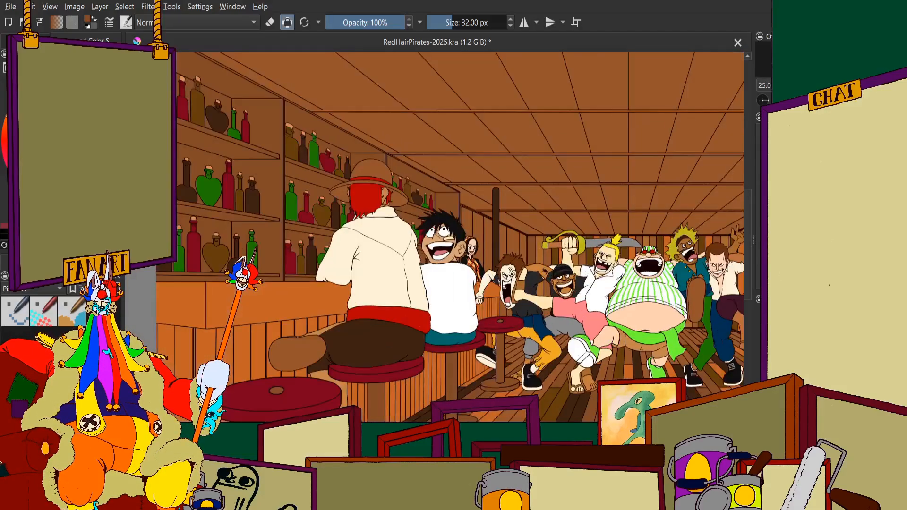
pyautogui.scroll(-5, 383, 253)
pyautogui.scroll(4, 434, 258)
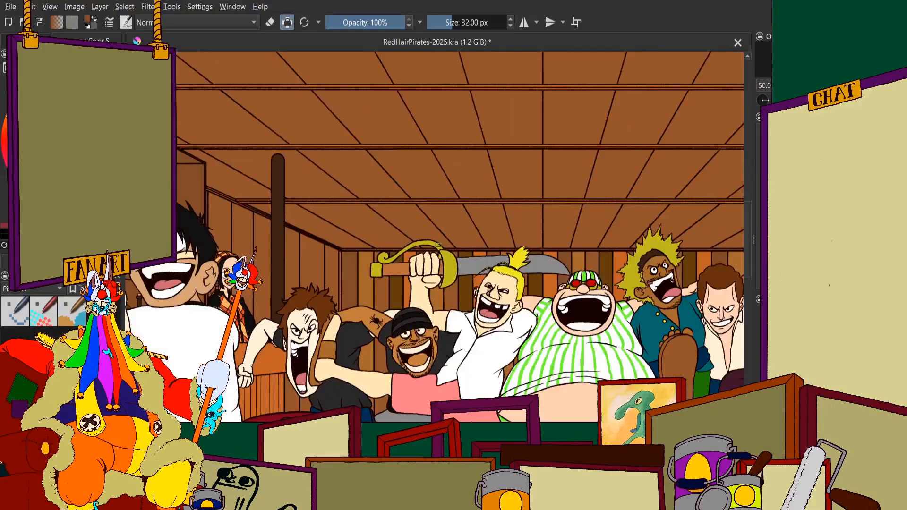
pyautogui.scroll(-1, 404, 280)
pyautogui.scroll(2, 402, 280)
pyautogui.scroll(-2, 402, 280)
pyautogui.scroll(4, 378, 264)
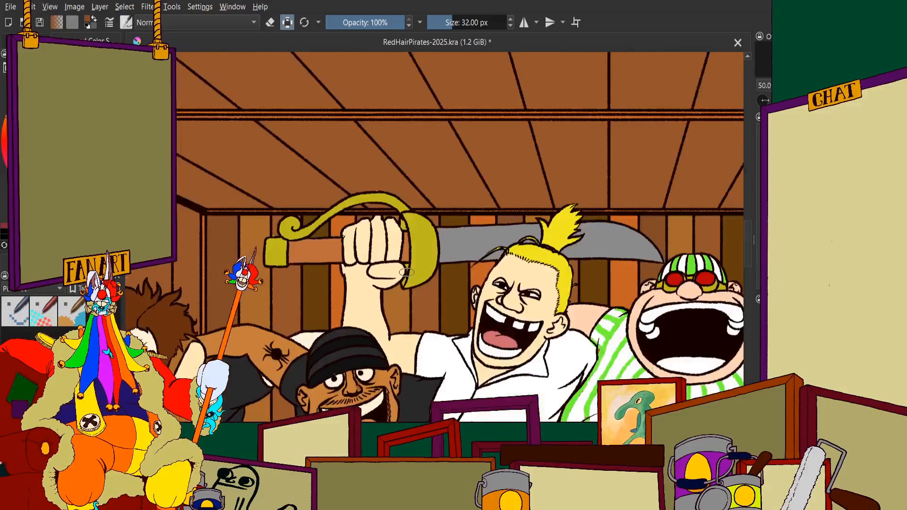
# Paint the upper part of the side-wall plank next to the back corner orange, up to the ceiling beam
pyautogui.scroll(2, 362, 248)
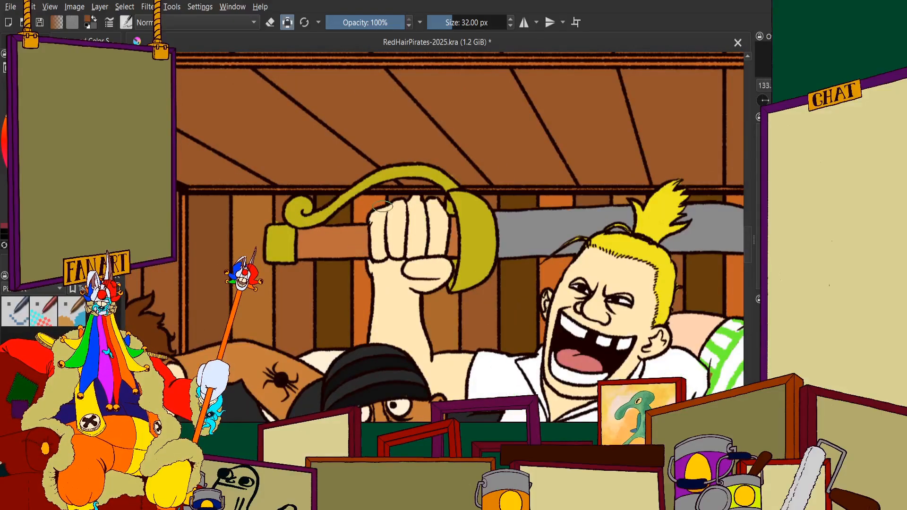
pyautogui.scroll(-3, 404, 227)
pyautogui.scroll(4, 403, 227)
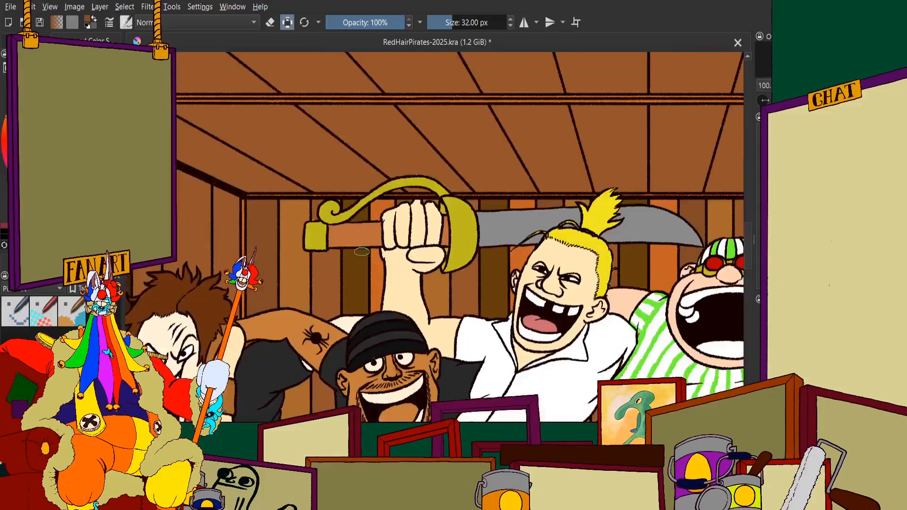
pyautogui.scroll(-1, 312, 202)
pyautogui.scroll(2, 337, 195)
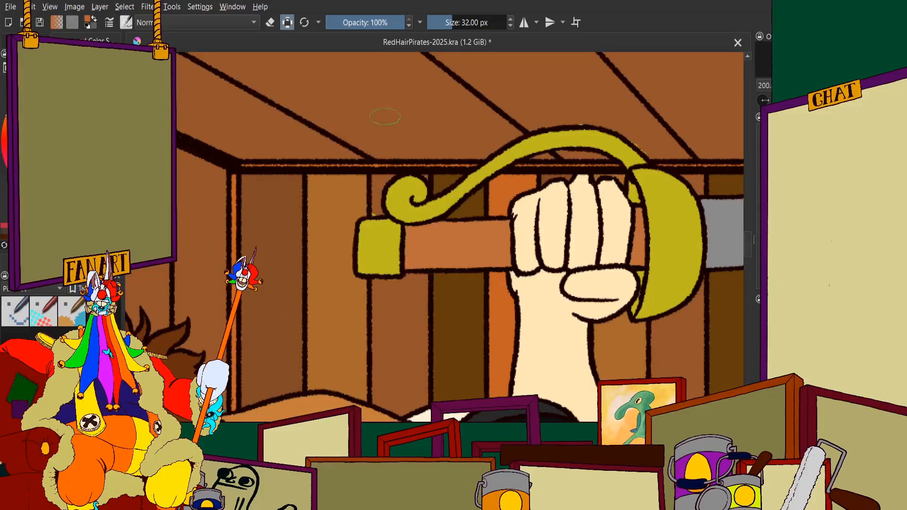
pyautogui.scroll(4, 385, 117)
pyautogui.moveTo(373, 113)
pyautogui.mouseDown()
pyautogui.moveTo(279, 66)
pyautogui.moveTo(259, 134)
pyautogui.moveTo(257, 274)
pyautogui.moveTo(248, 109)
pyautogui.moveTo(268, 150)
pyautogui.moveTo(285, 266)
pyautogui.moveTo(269, 116)
pyautogui.moveTo(472, 220)
pyautogui.moveTo(500, 284)
pyautogui.mouseUp()
pyautogui.scroll(-3, 257, 275)
pyautogui.scroll(4, 239, 177)
pyautogui.scroll(-4, 357, 123)
pyautogui.scroll(4, 376, 302)
pyautogui.moveTo(407, 203)
pyautogui.mouseDown()
pyautogui.moveTo(425, 299)
pyautogui.moveTo(260, 284)
pyautogui.moveTo(244, 100)
pyautogui.mouseUp()
# Extend the orange down the side-wall corner plank to the upper tips of the brown-haired man's hair
pyautogui.scroll(-4, 244, 101)
pyautogui.scroll(4, 251, 196)
pyautogui.moveTo(253, 203)
pyautogui.mouseDown()
pyautogui.moveTo(256, 278)
pyautogui.moveTo(218, 343)
pyautogui.mouseUp()
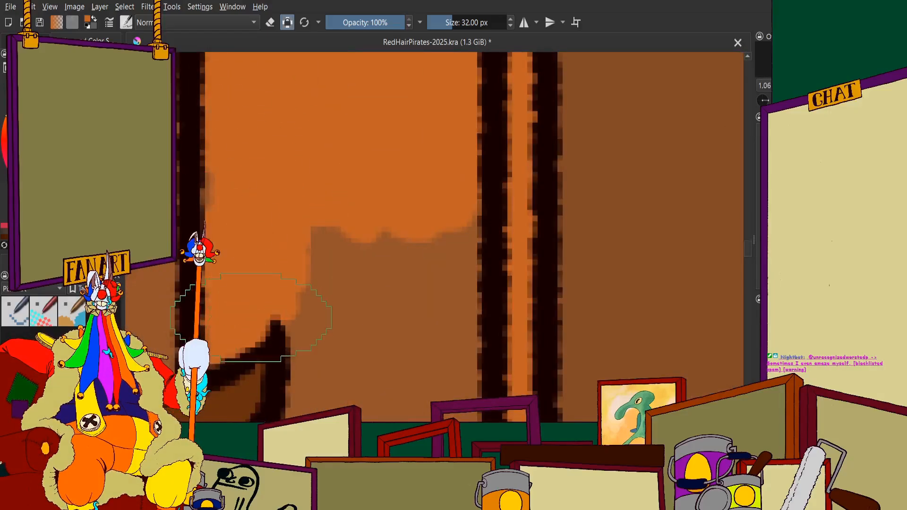
pyautogui.scroll(-4, 411, 282)
pyautogui.scroll(4, 264, 253)
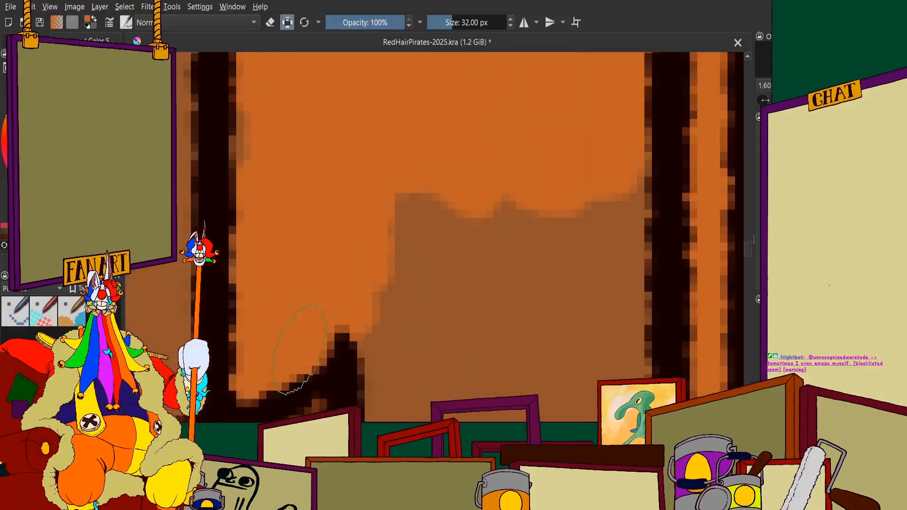
pyautogui.scroll(-4, 286, 97)
pyautogui.scroll(4, 347, 148)
pyautogui.moveTo(352, 155)
pyautogui.mouseDown()
pyautogui.moveTo(378, 143)
pyautogui.moveTo(326, 146)
pyautogui.moveTo(267, 292)
pyautogui.mouseUp()
pyautogui.moveTo(181, 364)
pyautogui.mouseDown()
pyautogui.moveTo(229, 350)
pyautogui.moveTo(286, 365)
pyautogui.moveTo(309, 335)
pyautogui.moveTo(377, 325)
pyautogui.mouseUp()
# Fill the narrow lower end of the orange corner plank between the brown hair tips and the corner post
pyautogui.scroll(-4, 377, 326)
pyautogui.scroll(4, 442, 238)
pyautogui.moveTo(434, 241)
pyautogui.mouseDown()
pyautogui.moveTo(406, 305)
pyautogui.moveTo(369, 281)
pyautogui.mouseUp()
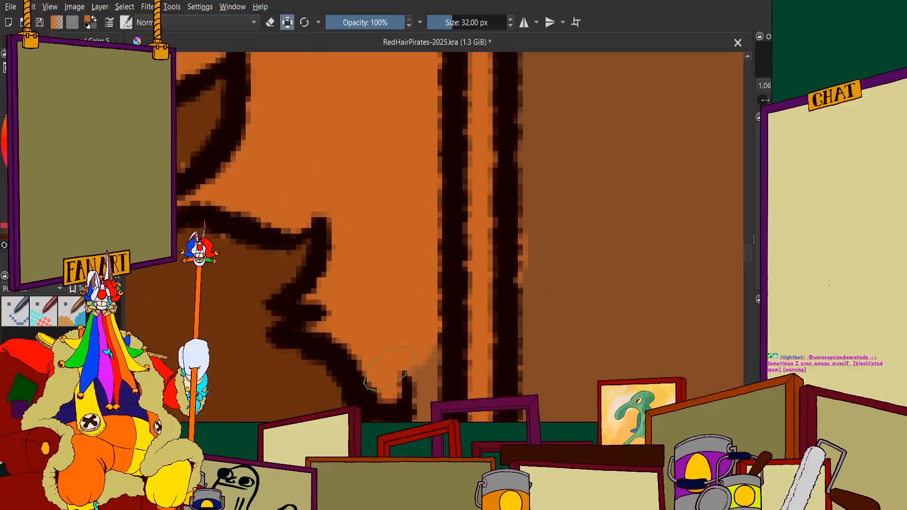
pyautogui.scroll(2, 388, 368)
pyautogui.moveTo(408, 199)
pyautogui.mouseDown()
pyautogui.moveTo(396, 327)
pyautogui.moveTo(366, 344)
pyautogui.mouseUp()
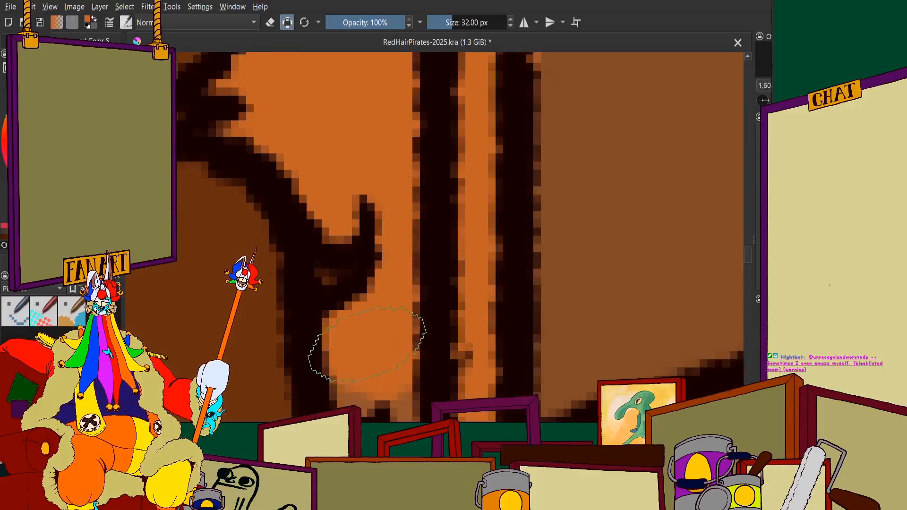
pyautogui.scroll(-5, 386, 303)
pyautogui.scroll(5, 395, 283)
pyautogui.moveTo(406, 282); pyautogui.dragTo(393, 313)
pyautogui.scroll(-9, 388, 279)
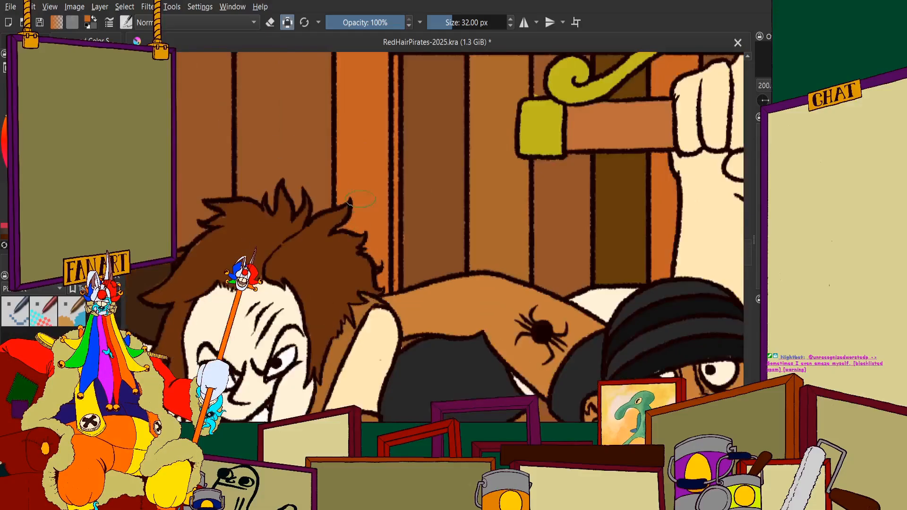
# Paint the side-wall plank beside the orange one dark olive brown, down around the brown-haired man's hair spikes
pyautogui.scroll(4, 357, 118)
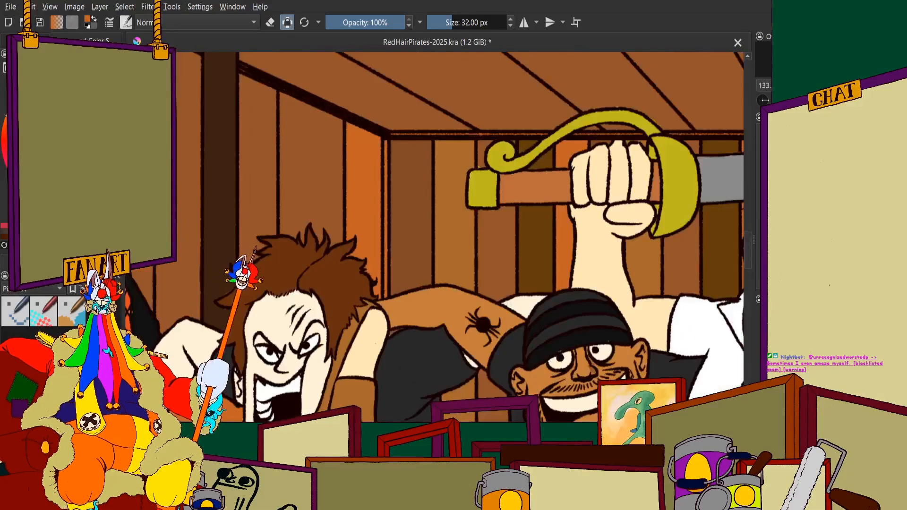
pyautogui.scroll(1, 319, 206)
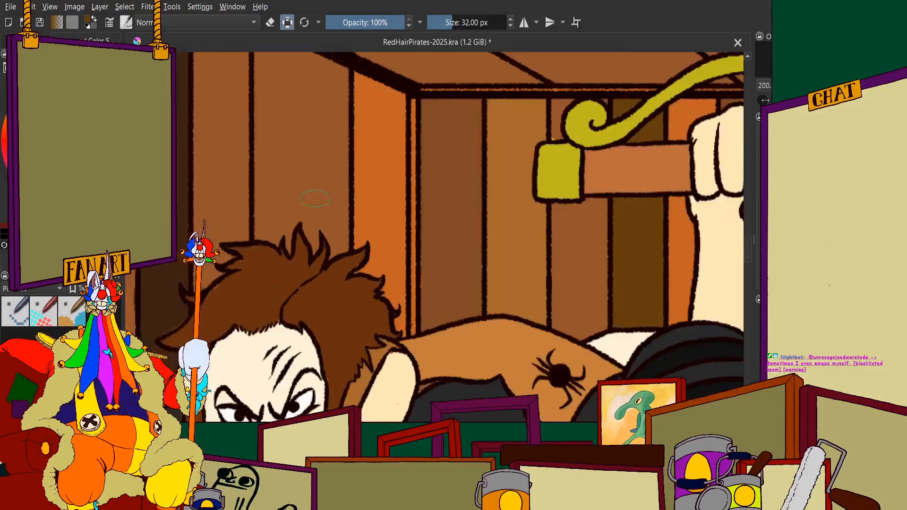
pyautogui.scroll(-2, 333, 130)
pyautogui.scroll(4, 321, 123)
pyautogui.moveTo(387, 107)
pyautogui.mouseDown()
pyautogui.moveTo(390, 256)
pyautogui.moveTo(388, 75)
pyautogui.moveTo(398, 197)
pyautogui.moveTo(402, 142)
pyautogui.moveTo(363, 92)
pyautogui.moveTo(327, 78)
pyautogui.moveTo(300, 113)
pyautogui.moveTo(274, 57)
pyautogui.moveTo(265, 108)
pyautogui.mouseUp()
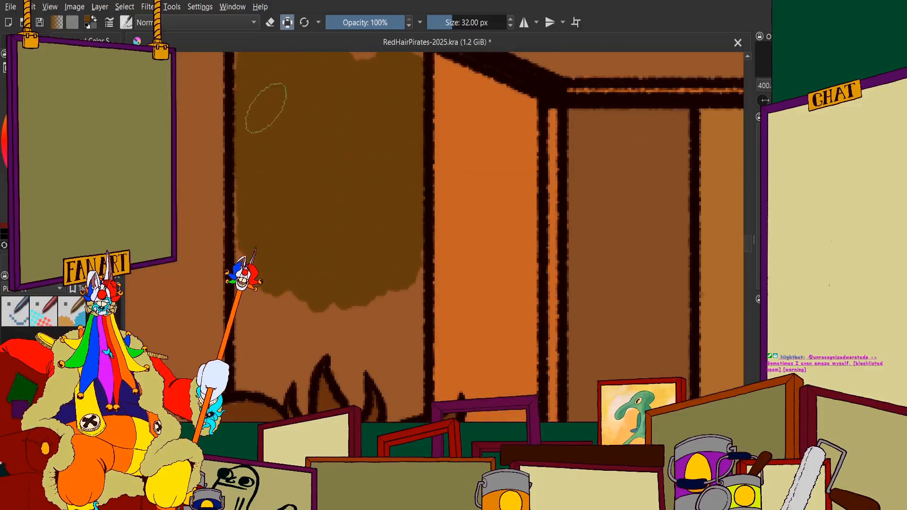
pyautogui.moveTo(256, 162)
pyautogui.mouseDown()
pyautogui.moveTo(261, 273)
pyautogui.moveTo(258, 240)
pyautogui.moveTo(257, 335)
pyautogui.moveTo(246, 367)
pyautogui.moveTo(280, 400)
pyautogui.moveTo(321, 311)
pyautogui.mouseUp()
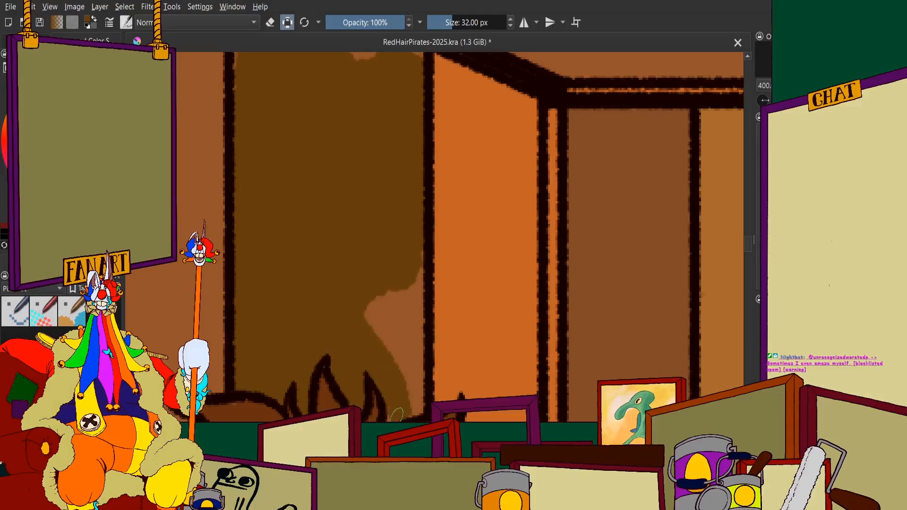
pyautogui.moveTo(387, 396)
pyautogui.mouseDown()
pyautogui.moveTo(400, 347)
pyautogui.moveTo(378, 343)
pyautogui.mouseUp()
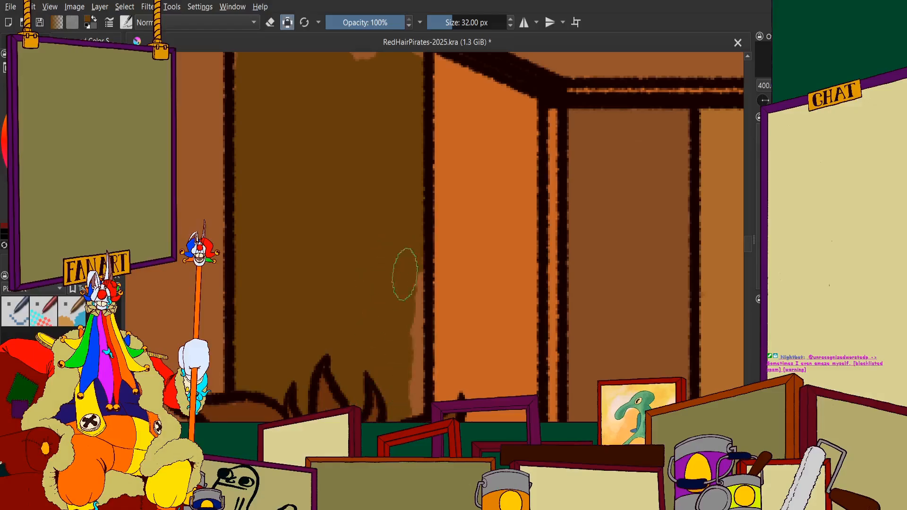
# Fill the upper end of the dark olive brown side-wall plank up to the slanted ceiling beam
pyautogui.scroll(-8, 410, 409)
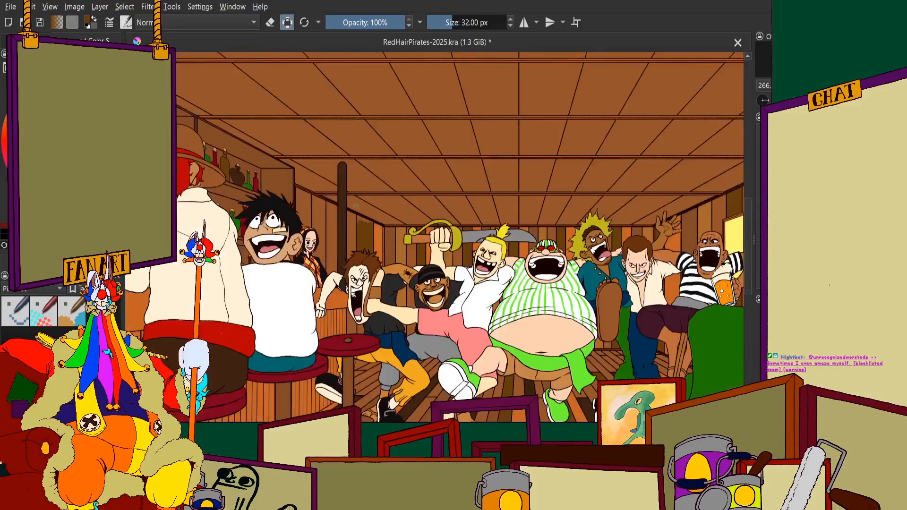
pyautogui.scroll(9, 369, 235)
pyautogui.moveTo(369, 235)
pyautogui.mouseDown()
pyautogui.moveTo(382, 207)
pyautogui.moveTo(406, 219)
pyautogui.mouseUp()
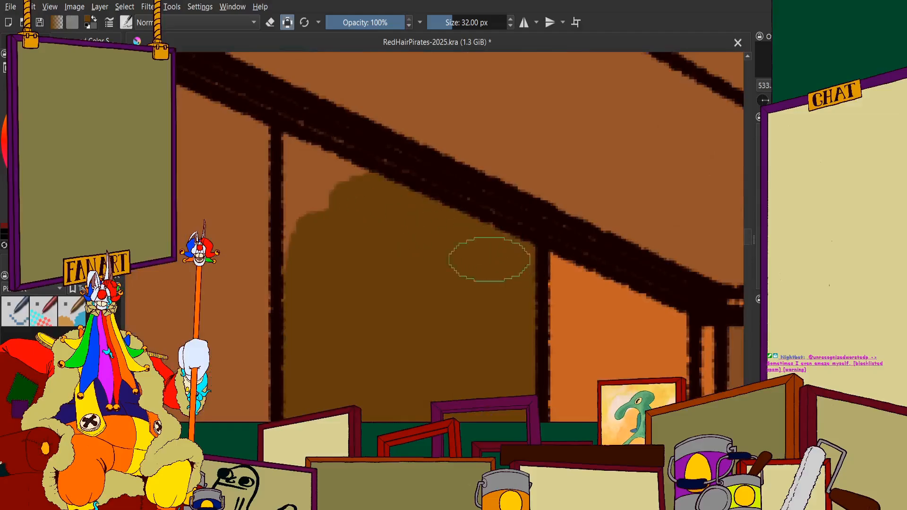
pyautogui.moveTo(316, 265); pyautogui.dragTo(304, 197)
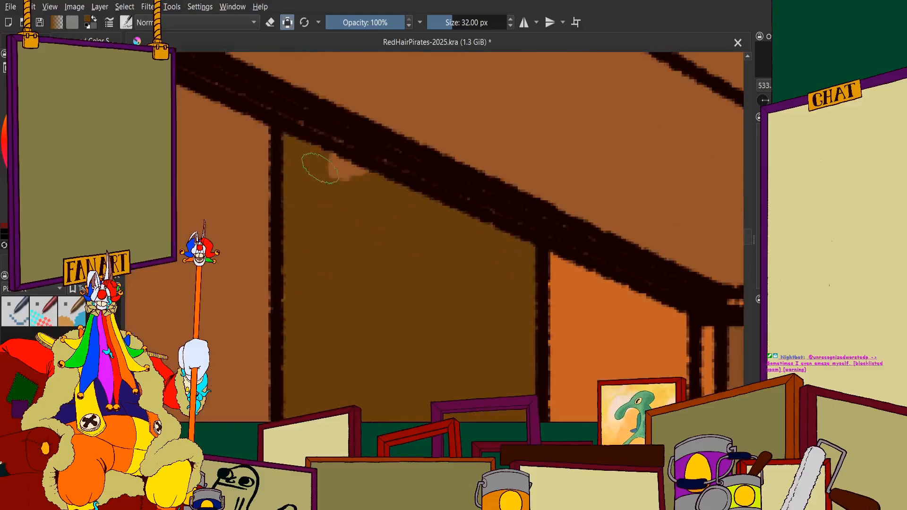
pyautogui.scroll(-6, 317, 168)
# Fill the small gap between the screaming man's chin and the red table with the same dark olive brown
pyautogui.scroll(4, 369, 410)
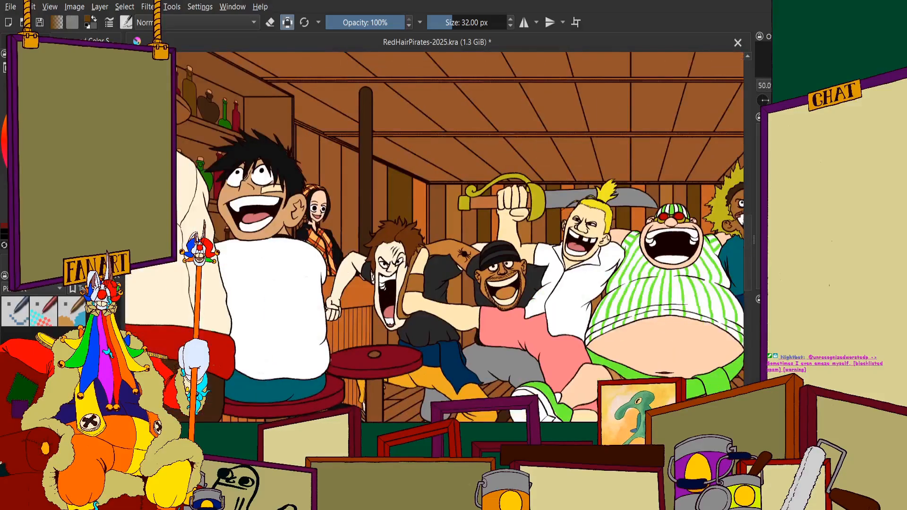
pyautogui.scroll(7, 402, 264)
pyautogui.moveTo(401, 255)
pyautogui.mouseDown()
pyautogui.moveTo(468, 127)
pyautogui.moveTo(510, 161)
pyautogui.mouseUp()
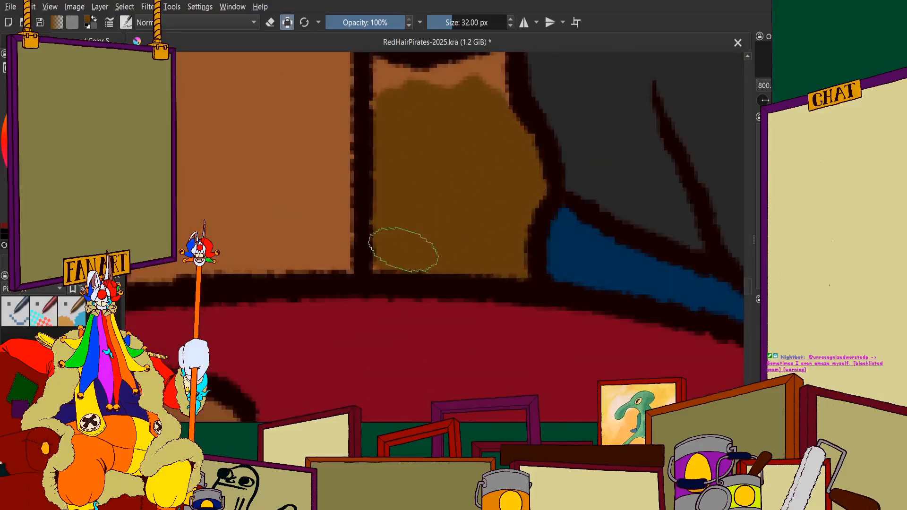
pyautogui.scroll(-4, 404, 249)
pyautogui.scroll(6, 364, 354)
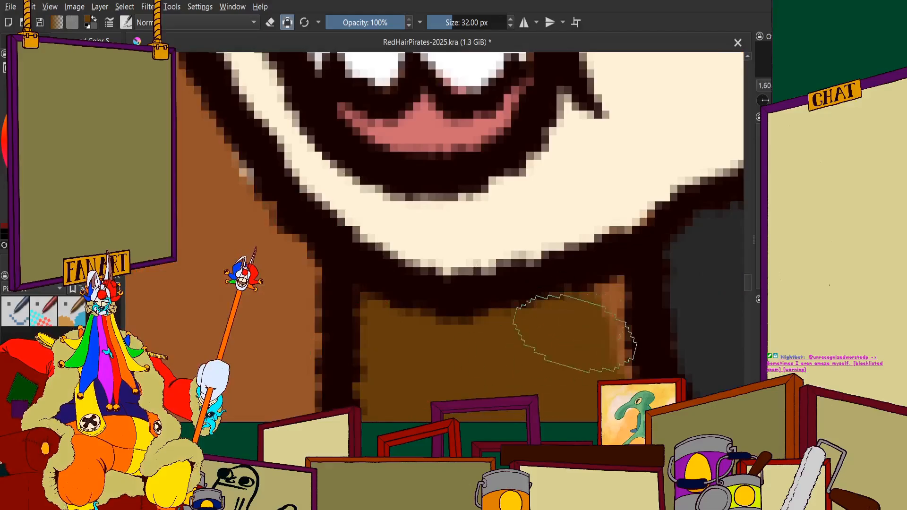
pyautogui.scroll(-11, 509, 172)
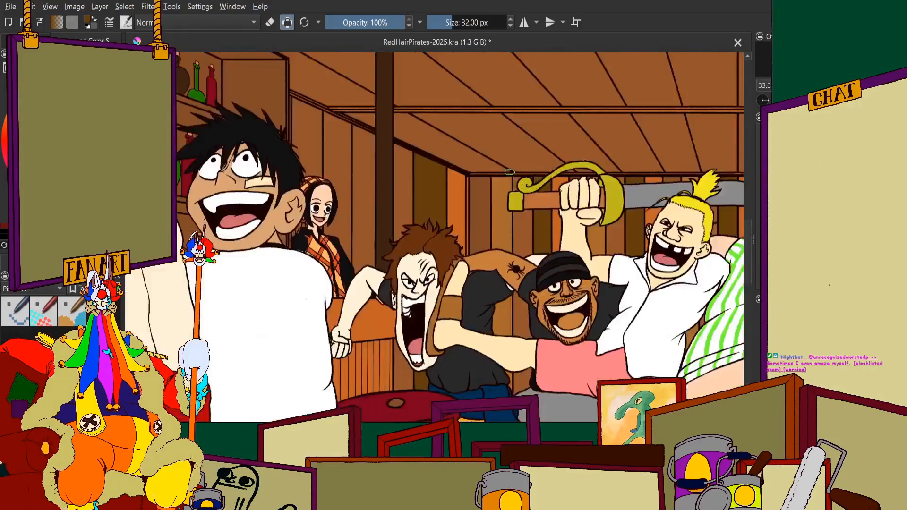
# Paint the middle of the side-wall plank between the headscarf woman and the dark post in ochre
pyautogui.scroll(1, 509, 172)
pyautogui.scroll(-1, 510, 172)
pyautogui.scroll(2, 625, 193)
pyautogui.scroll(-2, 314, 226)
pyautogui.scroll(3, 188, 166)
pyautogui.scroll(-2, 233, 180)
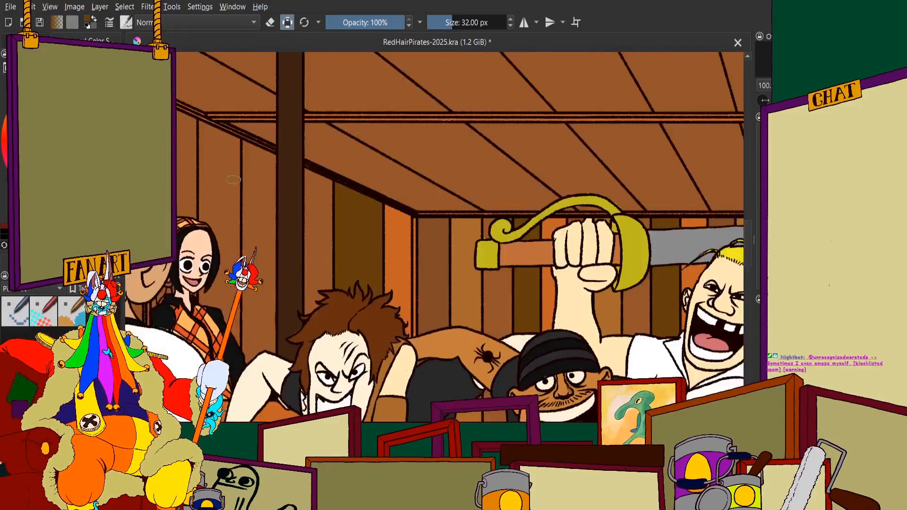
pyautogui.scroll(2, 233, 179)
pyautogui.scroll(-1, 271, 161)
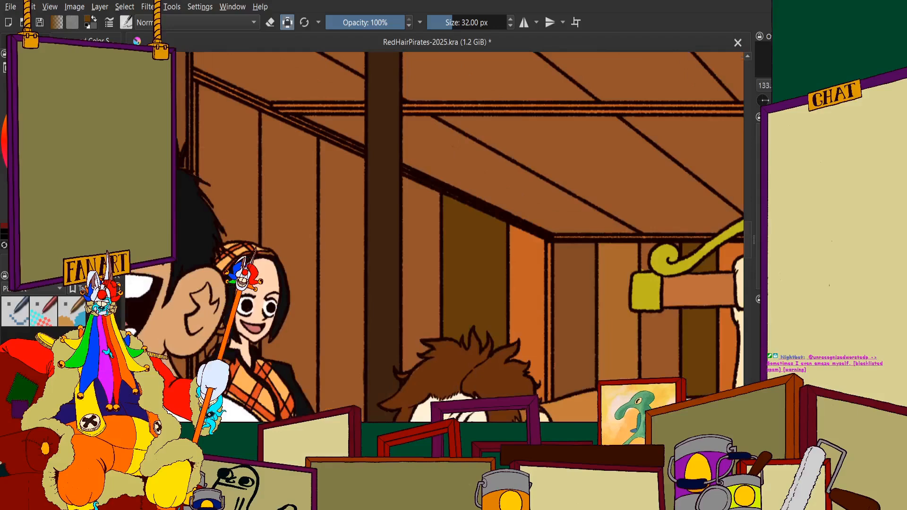
pyautogui.scroll(4, 451, 307)
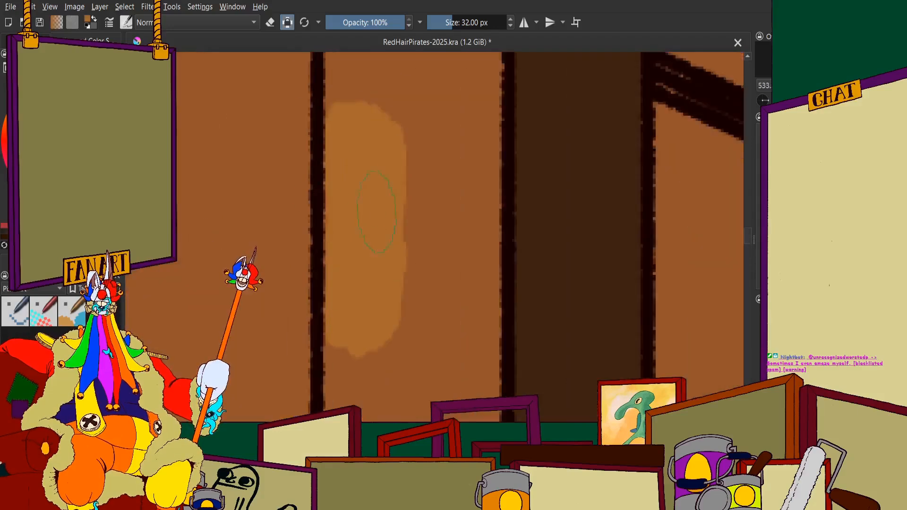
pyautogui.moveTo(451, 307)
pyautogui.mouseDown()
pyautogui.moveTo(473, 250)
pyautogui.moveTo(449, 337)
pyautogui.moveTo(381, 382)
pyautogui.mouseUp()
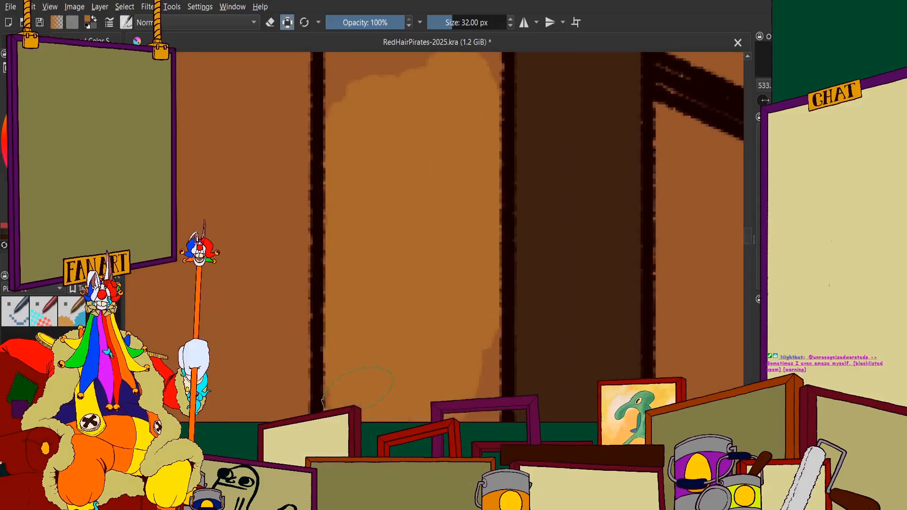
# Extend the ochre down the plank beside the dark post to about the woman's shoulder
pyautogui.scroll(-3, 362, 213)
pyautogui.scroll(3, 354, 336)
pyautogui.moveTo(385, 218)
pyautogui.mouseDown()
pyautogui.moveTo(369, 302)
pyautogui.moveTo(425, 255)
pyautogui.moveTo(470, 99)
pyautogui.moveTo(499, 217)
pyautogui.moveTo(491, 392)
pyautogui.mouseUp()
pyautogui.scroll(-3, 425, 189)
pyautogui.scroll(4, 410, 260)
pyautogui.moveTo(414, 288)
pyautogui.mouseDown()
pyautogui.moveTo(404, 101)
pyautogui.moveTo(491, 303)
pyautogui.moveTo(562, 362)
pyautogui.moveTo(597, 312)
pyautogui.mouseUp()
pyautogui.scroll(-5, 510, 295)
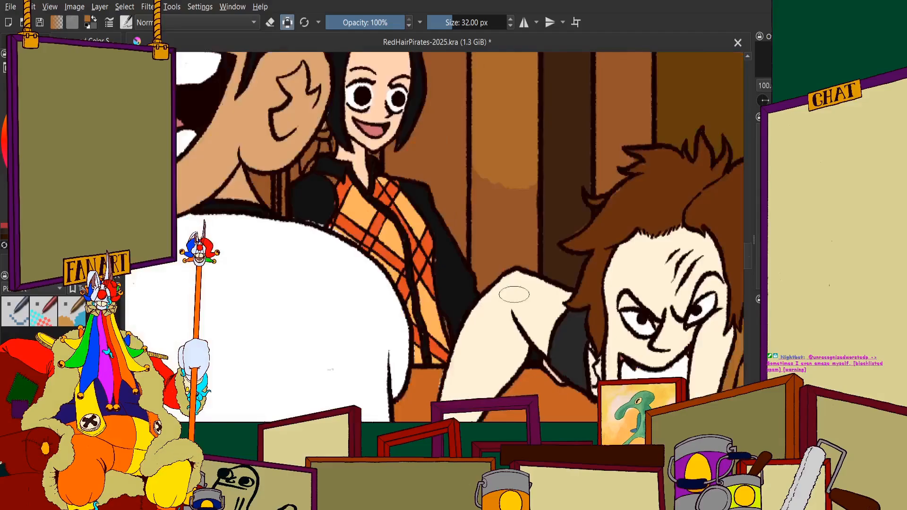
pyautogui.scroll(4, 513, 195)
pyautogui.moveTo(500, 108)
pyautogui.mouseDown()
pyautogui.moveTo(409, 71)
pyautogui.moveTo(397, 153)
pyautogui.mouseUp()
pyautogui.scroll(-2, 409, 302)
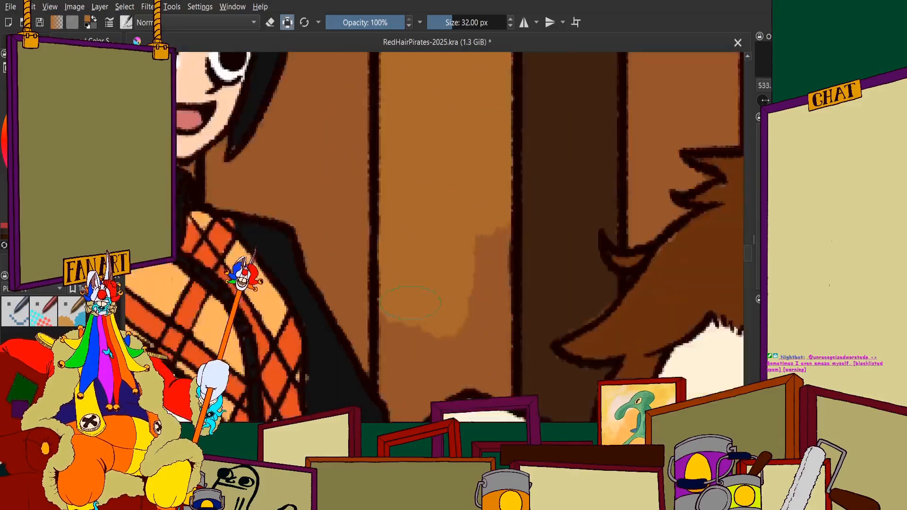
# Fill the lower end of the ochre plank down to the woman's black sleeve and the man's raised arm
pyautogui.scroll(-2, 410, 293)
pyautogui.scroll(5, 410, 284)
pyautogui.scroll(-3, 385, 192)
pyautogui.scroll(3, 381, 125)
pyautogui.moveTo(375, 125); pyautogui.dragTo(371, 239)
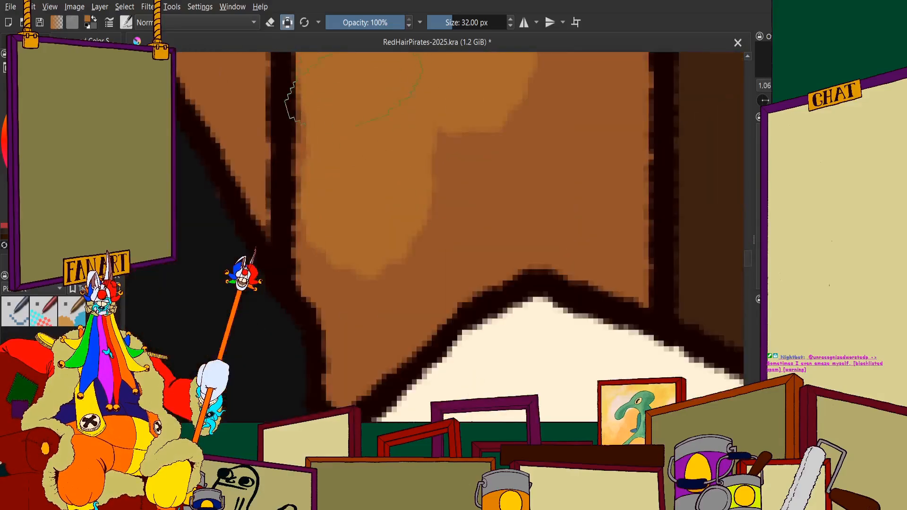
pyautogui.moveTo(355, 90)
pyautogui.mouseDown()
pyautogui.moveTo(346, 269)
pyautogui.moveTo(370, 276)
pyautogui.moveTo(371, 344)
pyautogui.mouseUp()
pyautogui.scroll(-1, 403, 280)
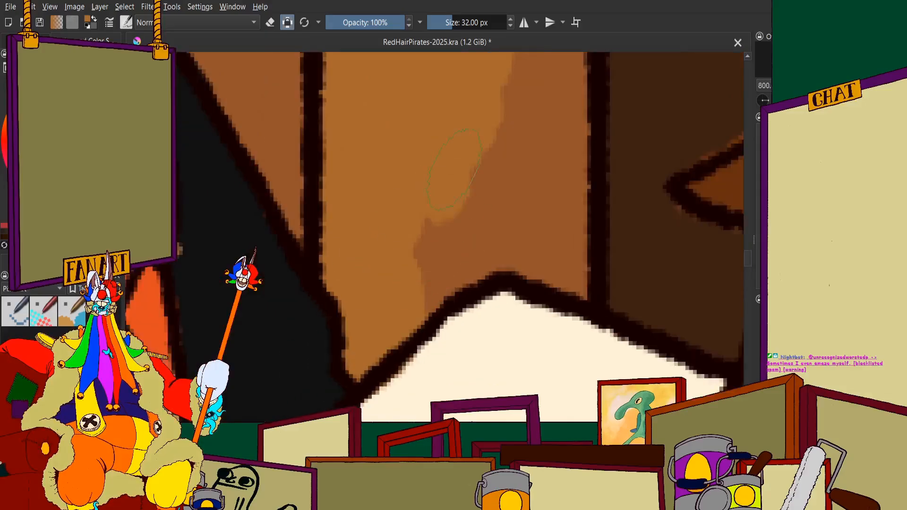
pyautogui.moveTo(456, 165)
pyautogui.mouseDown()
pyautogui.moveTo(480, 172)
pyautogui.moveTo(454, 246)
pyautogui.moveTo(412, 276)
pyautogui.moveTo(513, 214)
pyautogui.moveTo(503, 227)
pyautogui.moveTo(553, 257)
pyautogui.mouseUp()
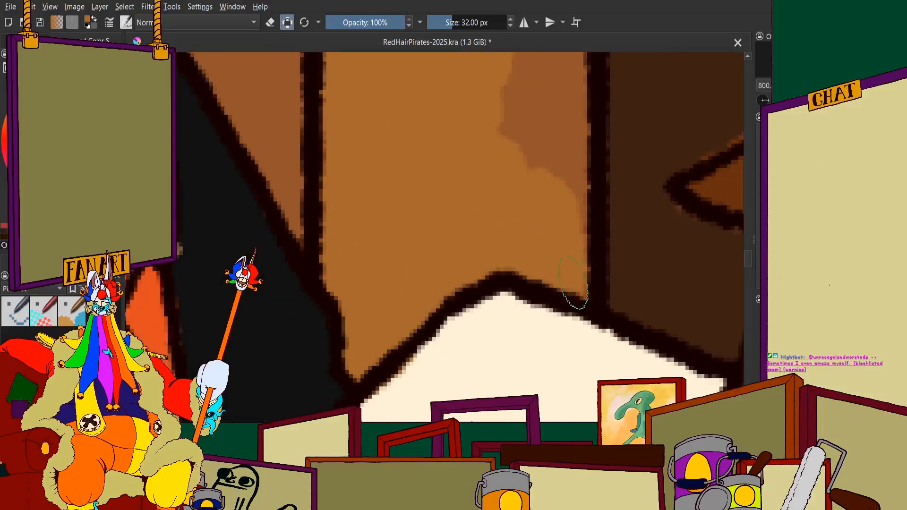
pyautogui.scroll(-4, 573, 284)
pyautogui.scroll(3, 502, 189)
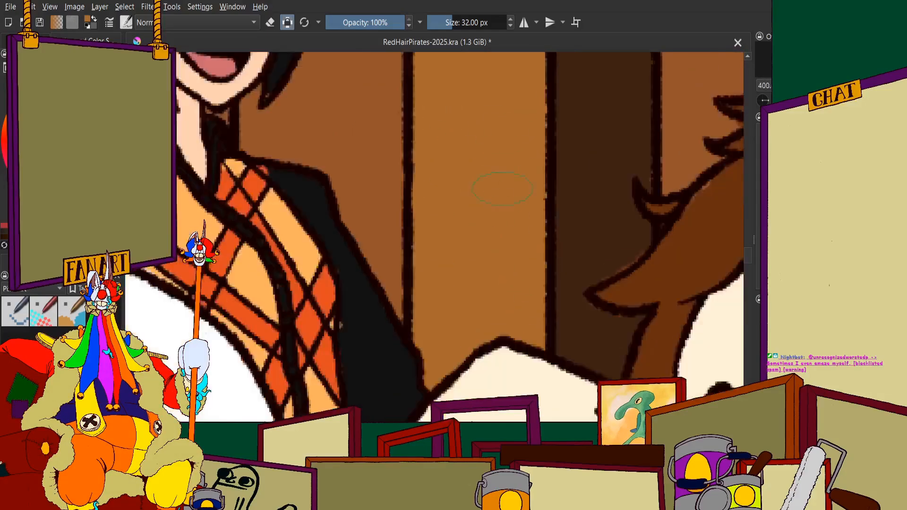
# Fill the upper end of the ochre plank beside the dark post up to the slanted ceiling beam
pyautogui.scroll(-4, 502, 189)
pyautogui.scroll(7, 512, 127)
pyautogui.moveTo(325, 269)
pyautogui.mouseDown()
pyautogui.moveTo(516, 328)
pyautogui.moveTo(372, 229)
pyautogui.moveTo(587, 317)
pyautogui.moveTo(615, 321)
pyautogui.moveTo(623, 298)
pyautogui.mouseUp()
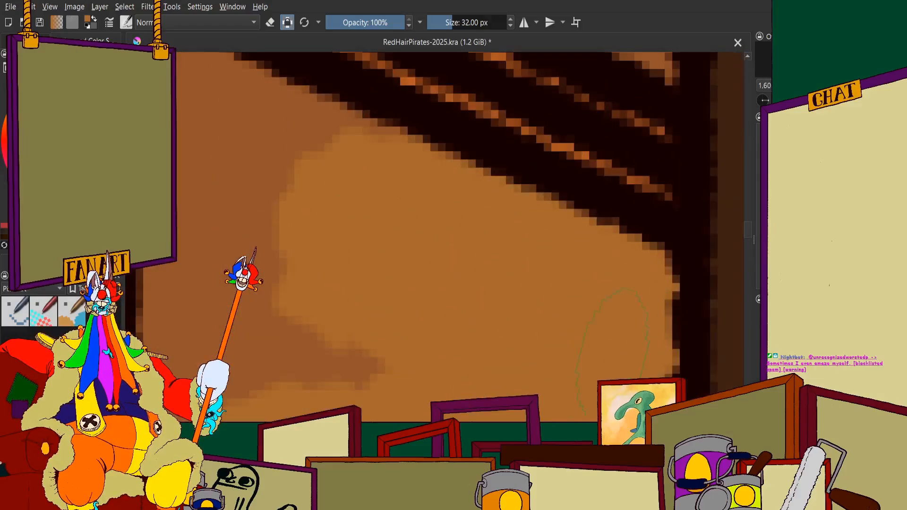
pyautogui.scroll(-3, 613, 351)
pyautogui.scroll(2, 531, 364)
pyautogui.moveTo(502, 322)
pyautogui.mouseDown()
pyautogui.moveTo(470, 241)
pyautogui.moveTo(376, 302)
pyautogui.moveTo(395, 125)
pyautogui.moveTo(477, 146)
pyautogui.moveTo(486, 165)
pyautogui.mouseUp()
pyautogui.scroll(-7, 486, 170)
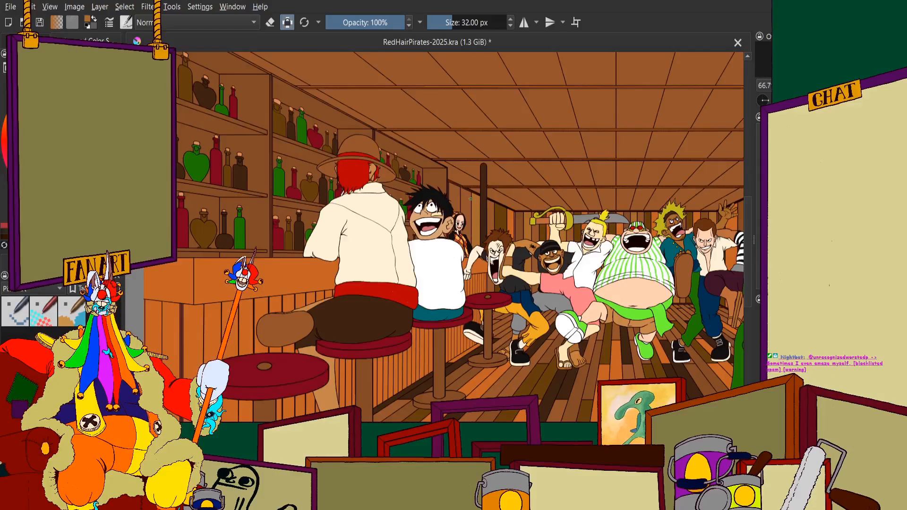
pyautogui.scroll(2, 470, 199)
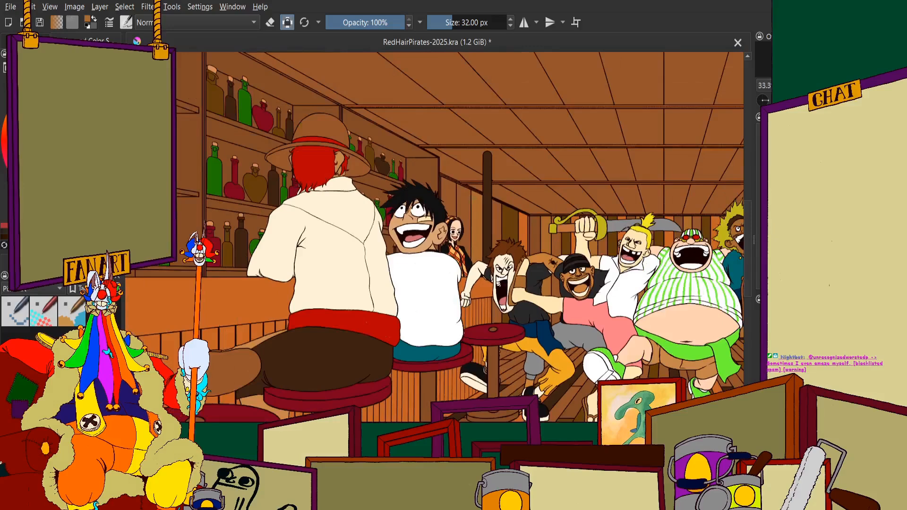
pyautogui.scroll(1, 476, 188)
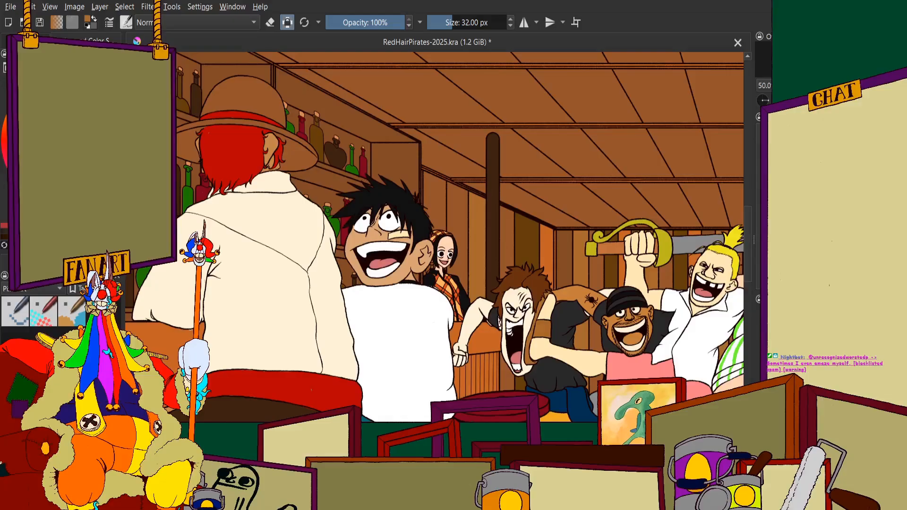
# Sample the darker brown from a back-wall plank and paint the middle of the side-wall plank above the headscarf woman with it
pyautogui.scroll(-1, 515, 227)
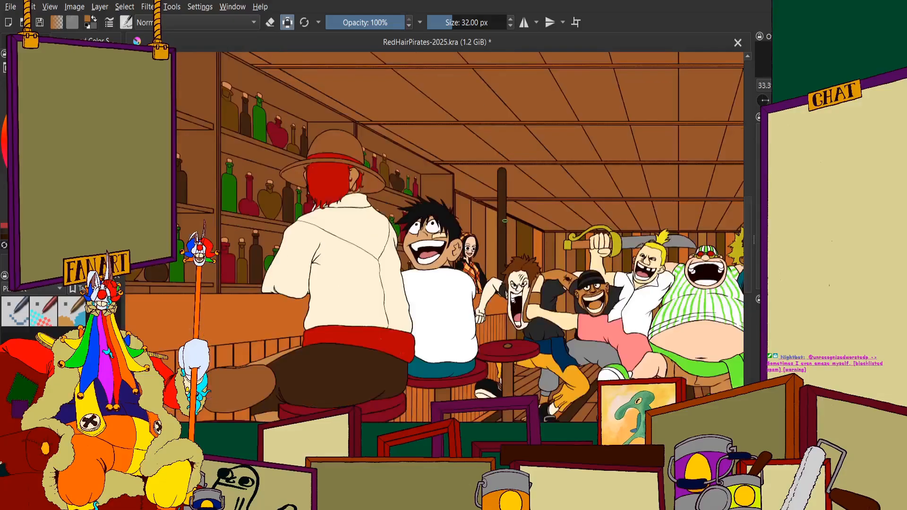
pyautogui.scroll(4, 491, 218)
pyautogui.scroll(-3, 477, 208)
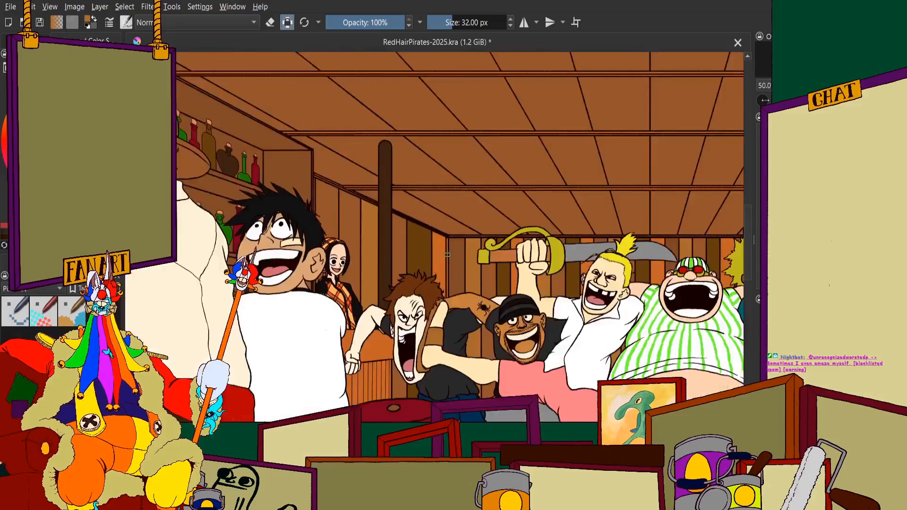
pyautogui.scroll(4, 520, 194)
pyautogui.scroll(-3, 581, 207)
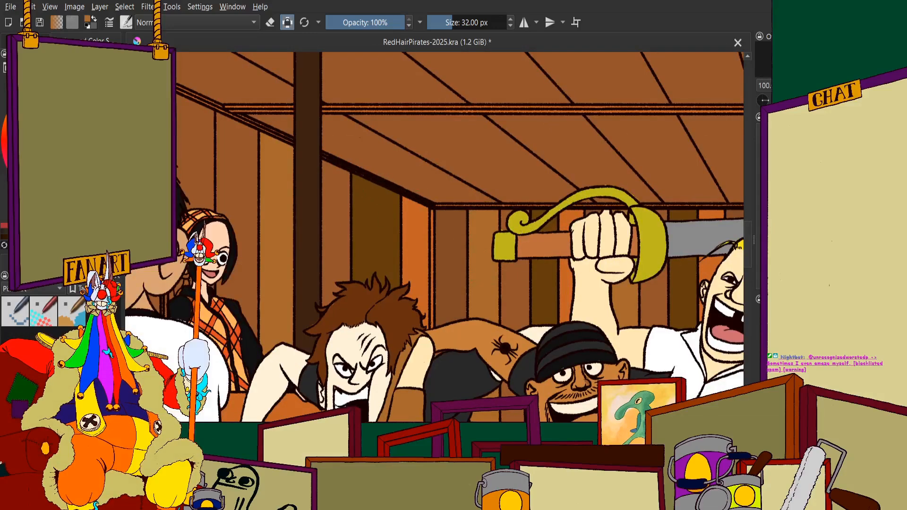
pyautogui.keyDown('ctrl'); pyautogui.click(451, 258); pyautogui.keyUp('ctrl')
pyautogui.scroll(5, 205, 159)
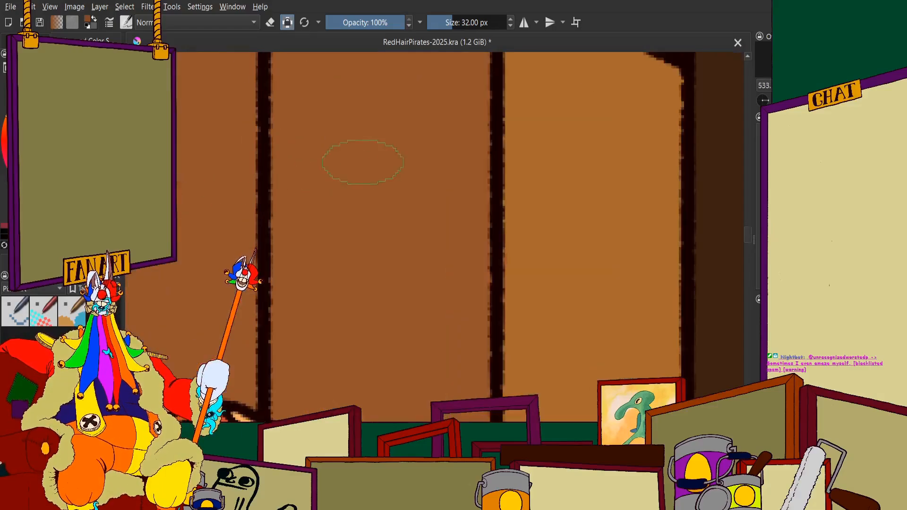
pyautogui.moveTo(384, 127)
pyautogui.mouseDown()
pyautogui.moveTo(367, 169)
pyautogui.moveTo(308, 53)
pyautogui.moveTo(306, 381)
pyautogui.mouseUp()
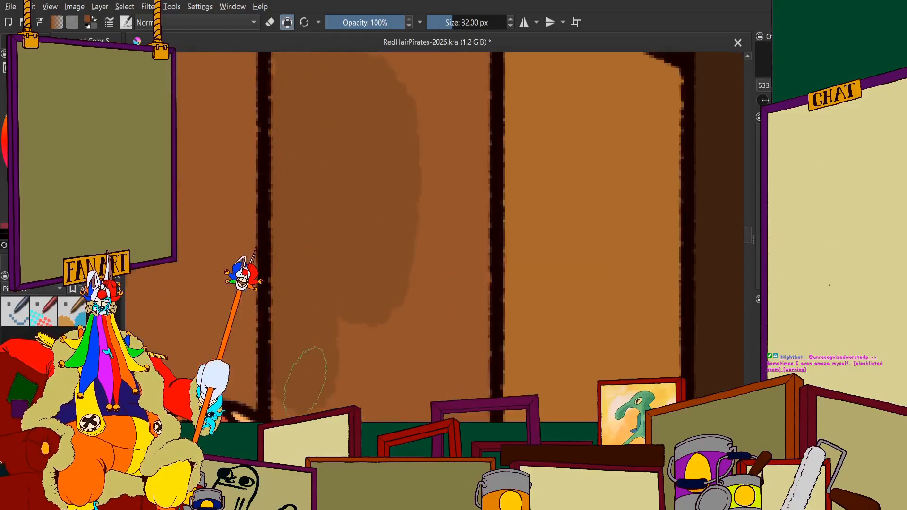
pyautogui.scroll(-2, 307, 321)
pyautogui.scroll(3, 302, 184)
pyautogui.moveTo(305, 156)
pyautogui.mouseDown()
pyautogui.moveTo(310, 118)
pyautogui.moveTo(360, 253)
pyautogui.moveTo(500, 189)
pyautogui.moveTo(558, 264)
pyautogui.moveTo(543, 406)
pyautogui.mouseUp()
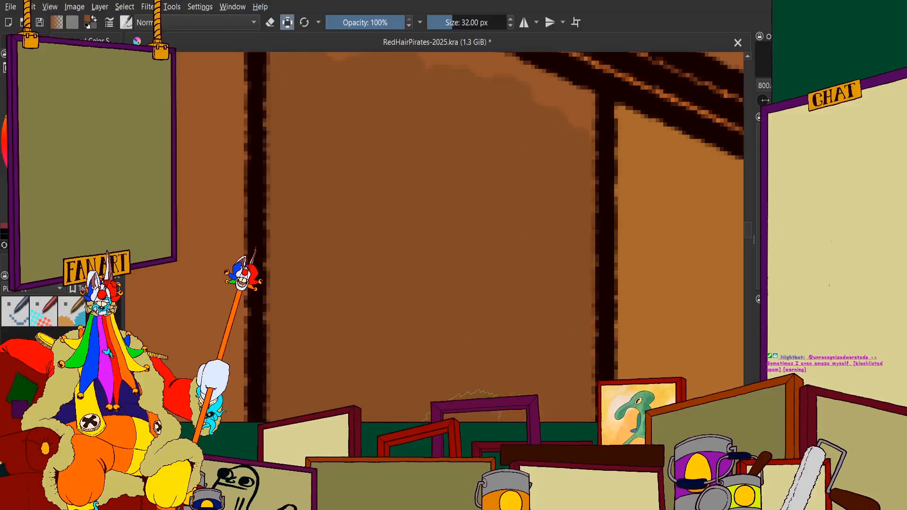
# Fill the upper end of that plank in dark brown up to the slanted ceiling beam
pyautogui.scroll(-2, 463, 418)
pyautogui.scroll(3, 454, 212)
pyautogui.moveTo(430, 241)
pyautogui.mouseDown()
pyautogui.moveTo(407, 279)
pyautogui.moveTo(512, 344)
pyautogui.moveTo(602, 358)
pyautogui.mouseUp()
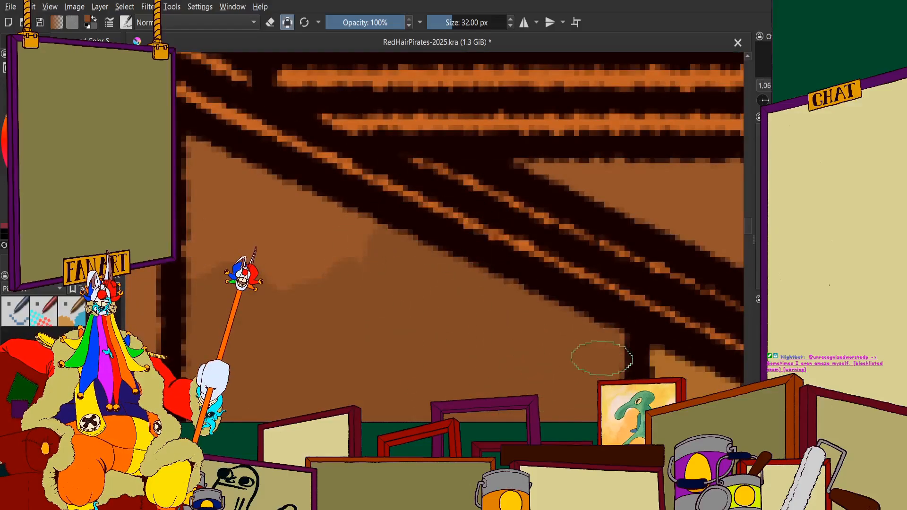
pyautogui.scroll(-2, 600, 358)
pyautogui.scroll(3, 378, 274)
pyautogui.moveTo(378, 250)
pyautogui.mouseDown()
pyautogui.moveTo(352, 303)
pyautogui.moveTo(332, 148)
pyautogui.moveTo(543, 316)
pyautogui.mouseUp()
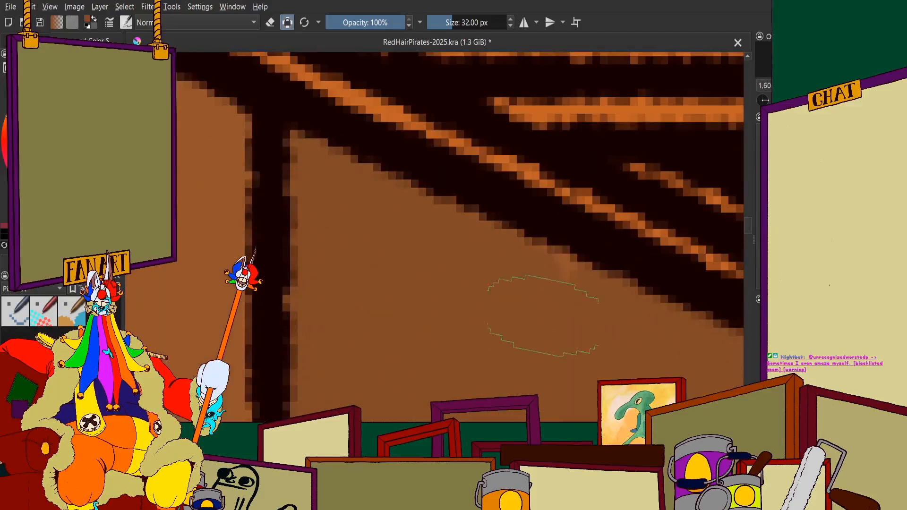
# Extend the dark brown down the plank to the edge of the woman's headscarf
pyautogui.scroll(-5, 484, 276)
pyautogui.scroll(4, 591, 201)
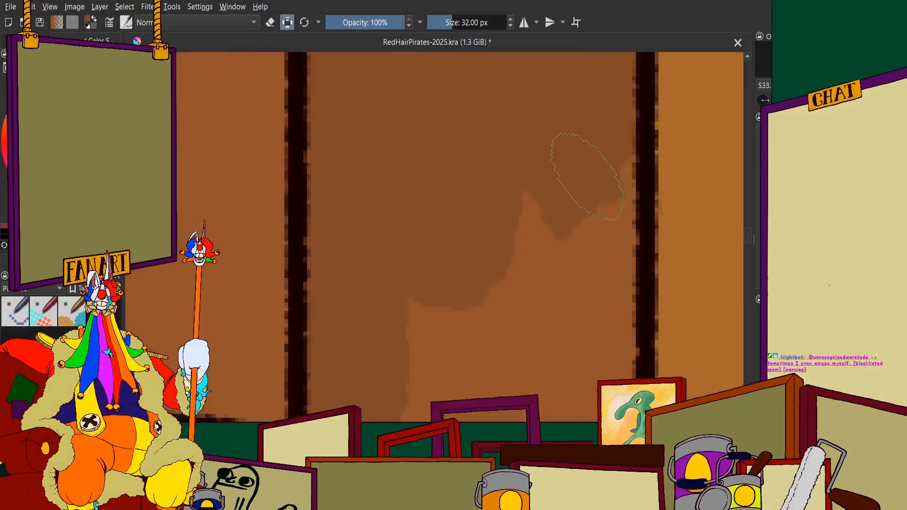
pyautogui.moveTo(592, 201)
pyautogui.mouseDown()
pyautogui.moveTo(446, 231)
pyautogui.moveTo(418, 363)
pyautogui.mouseUp()
pyautogui.scroll(-3, 392, 198)
pyautogui.scroll(3, 425, 293)
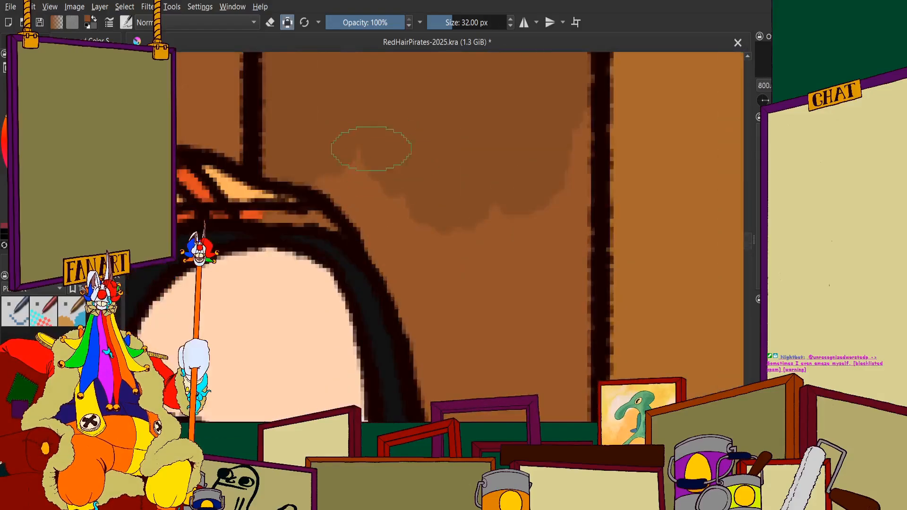
pyautogui.moveTo(373, 150); pyautogui.dragTo(352, 157)
pyautogui.scroll(-3, 352, 158)
pyautogui.scroll(4, 307, 137)
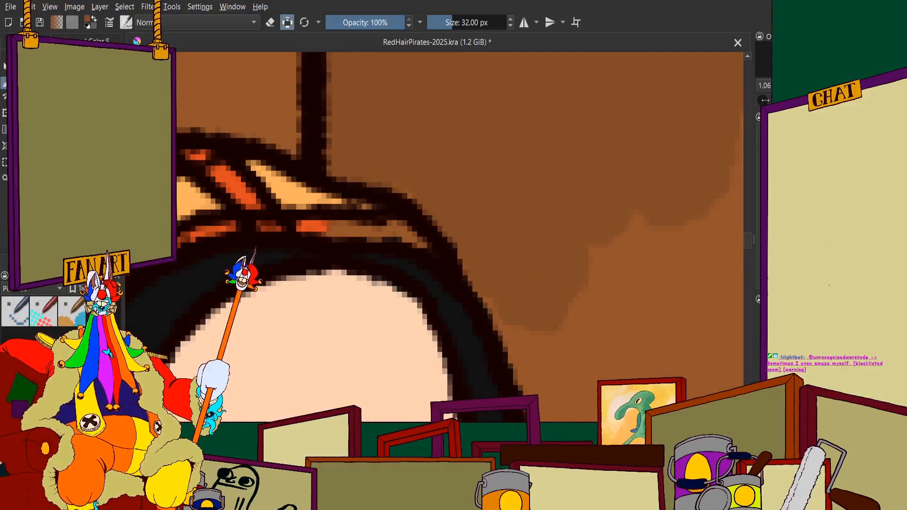
# Recolour the brown strip along the headscarf's front edge with the orange-red sampled from its plaid pattern
pyautogui.scroll(4, 189, 161)
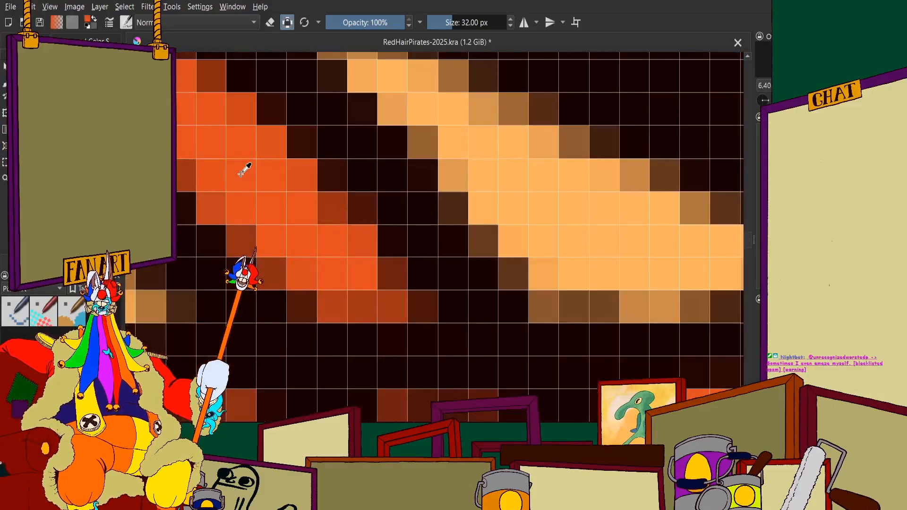
pyautogui.scroll(-3, 405, 293)
pyautogui.scroll(2, 378, 284)
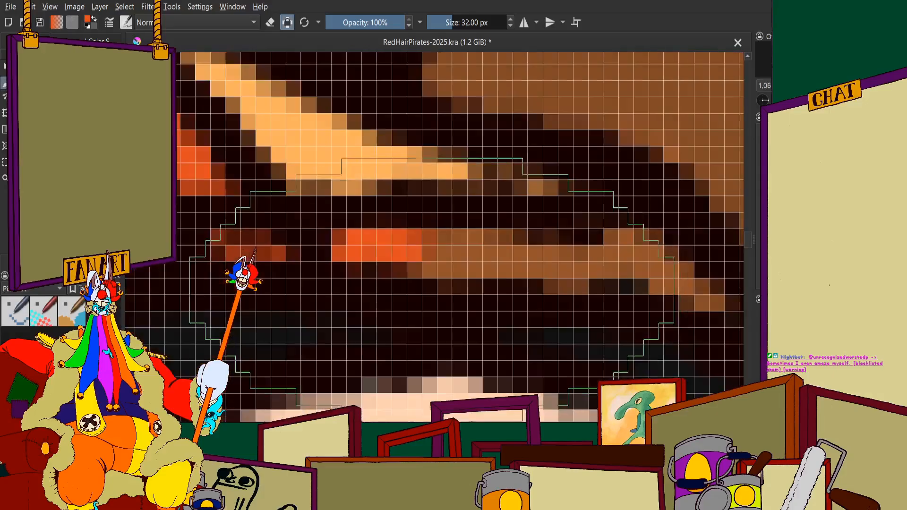
pyautogui.scroll(-5, 626, 267)
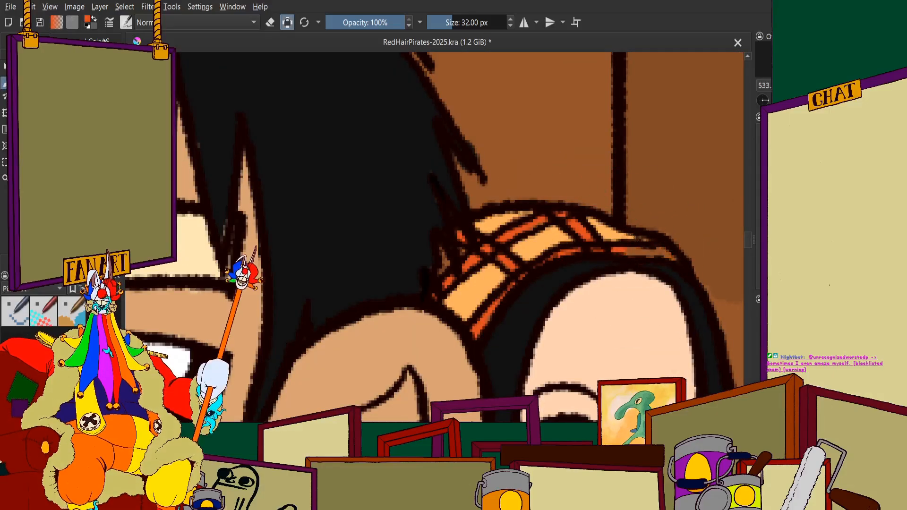
pyautogui.scroll(3, 420, 179)
pyautogui.scroll(1, 317, 171)
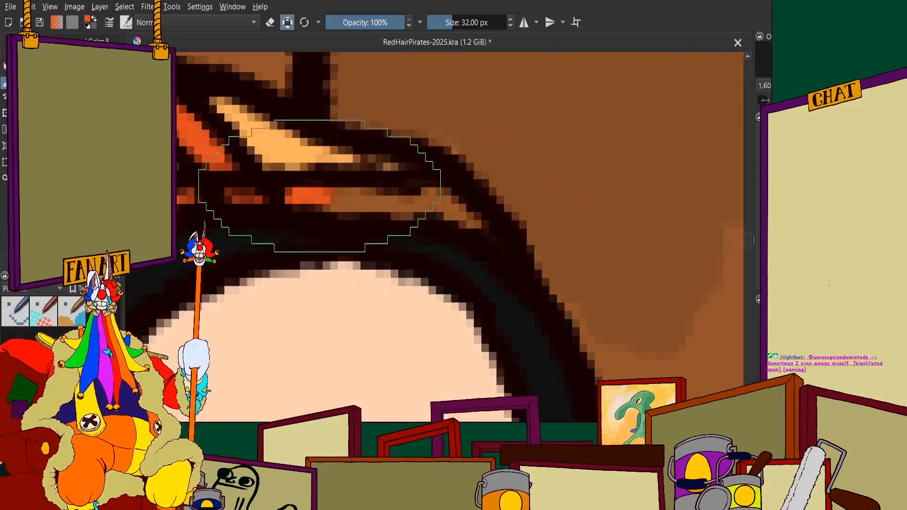
pyautogui.moveTo(331, 197); pyautogui.dragTo(440, 205)
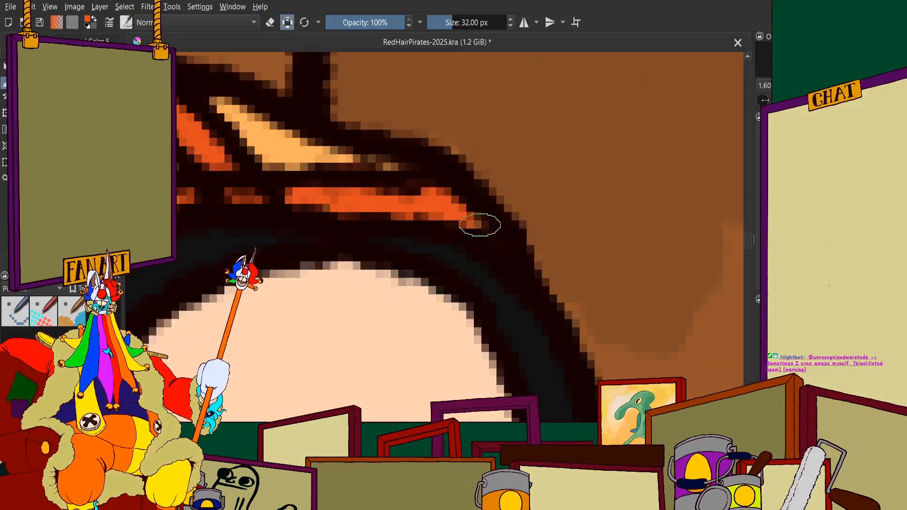
pyautogui.scroll(-5, 380, 175)
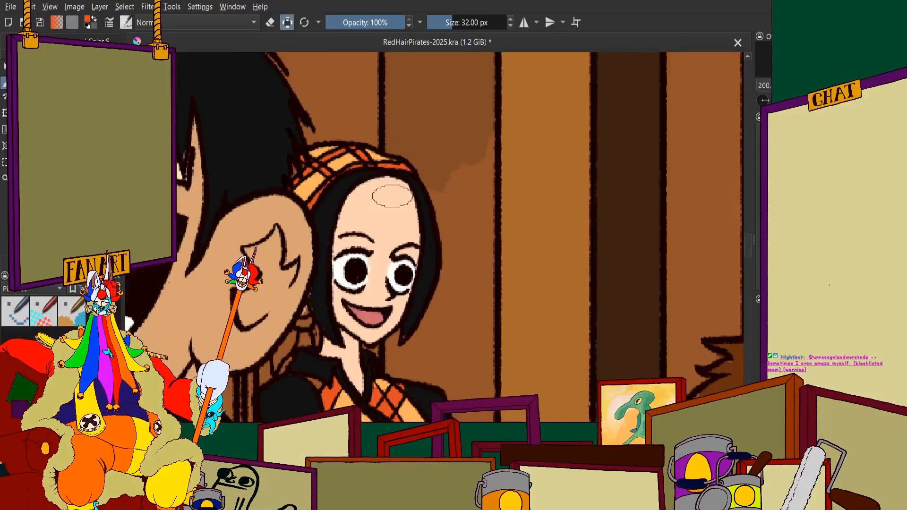
pyautogui.scroll(-1, 393, 196)
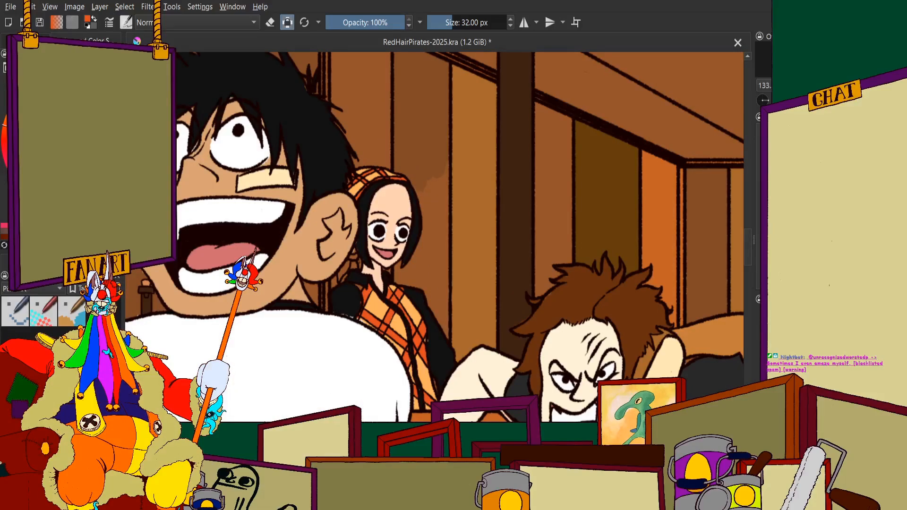
# Sample the plank's dark brown again and paint down the plank beside the woman's face and black hair
pyautogui.scroll(8, 418, 151)
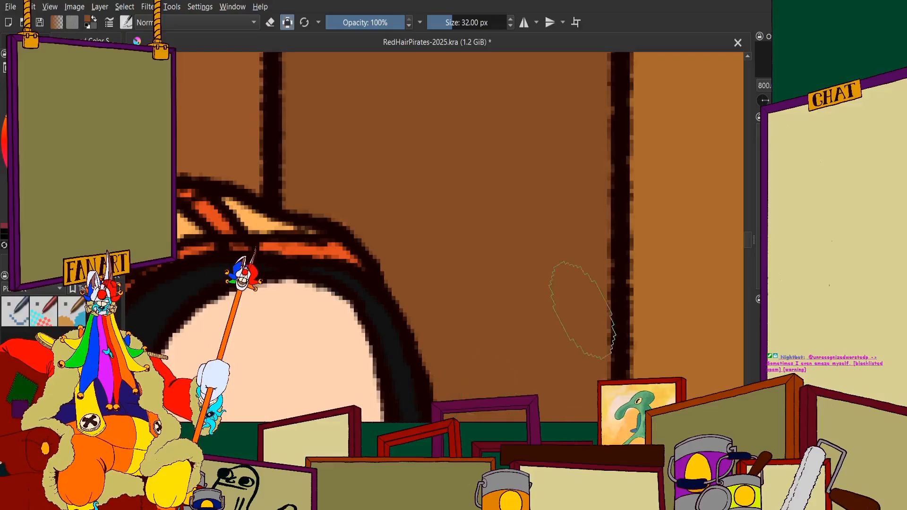
pyautogui.scroll(-3, 538, 115)
pyautogui.scroll(3, 543, 265)
pyautogui.moveTo(550, 199)
pyautogui.mouseDown()
pyautogui.moveTo(538, 208)
pyautogui.moveTo(479, 120)
pyautogui.mouseUp()
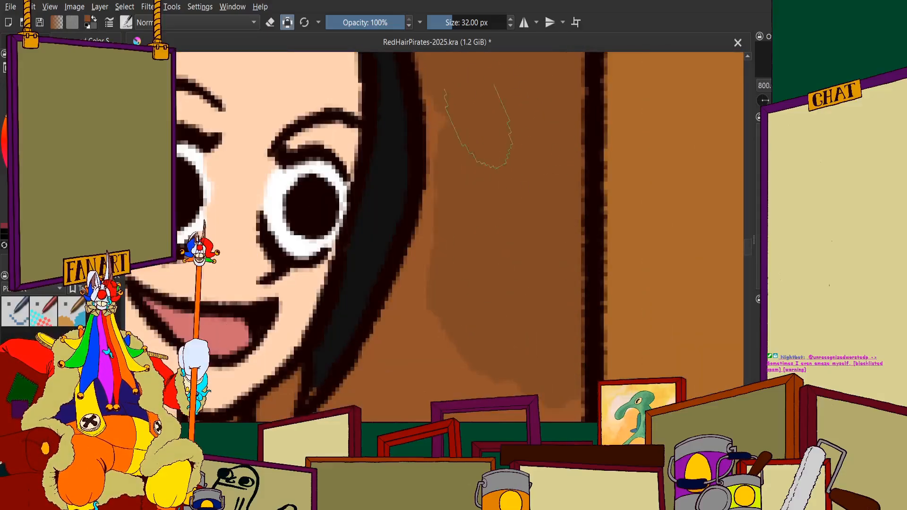
pyautogui.moveTo(472, 175); pyautogui.dragTo(439, 302)
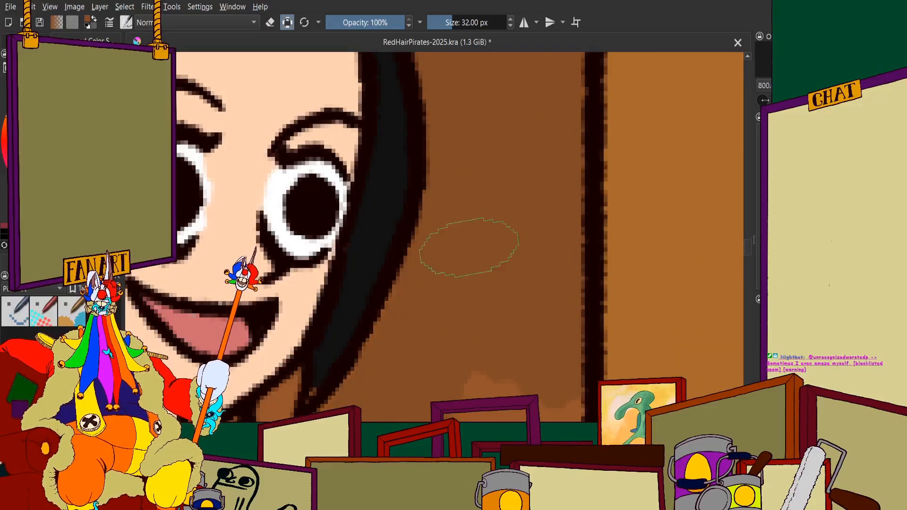
pyautogui.moveTo(483, 416); pyautogui.dragTo(550, 418)
# Fill the dark brown around the woman's hair tip and neck and down over her shoulder
pyautogui.scroll(-2, 524, 377)
pyautogui.scroll(3, 472, 401)
pyautogui.moveTo(431, 304)
pyautogui.mouseDown()
pyautogui.moveTo(388, 334)
pyautogui.moveTo(367, 296)
pyautogui.moveTo(375, 232)
pyautogui.moveTo(395, 191)
pyautogui.mouseUp()
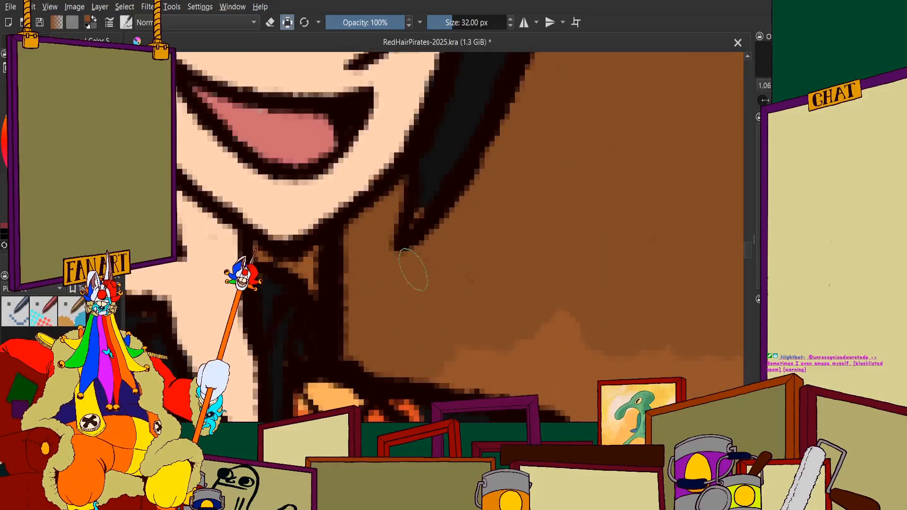
pyautogui.scroll(-3, 413, 269)
pyautogui.scroll(3, 284, 202)
pyautogui.moveTo(283, 202); pyautogui.dragTo(356, 216)
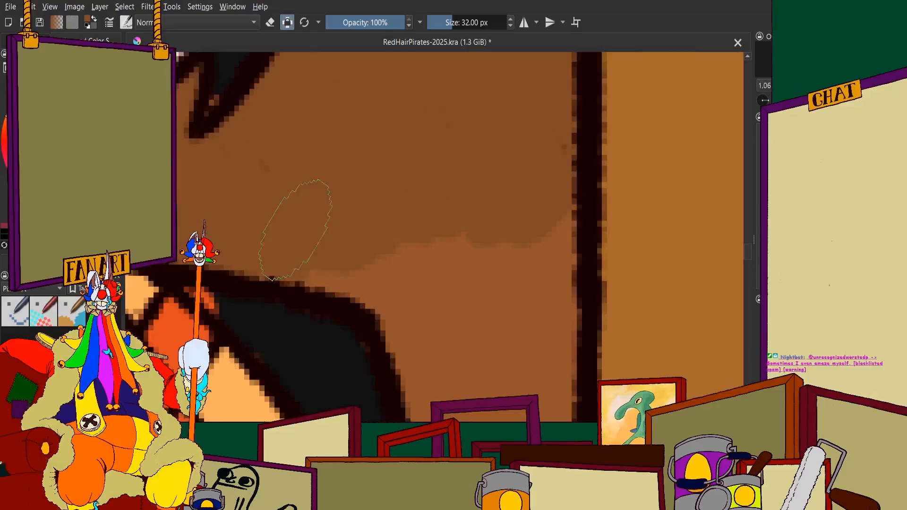
pyautogui.moveTo(295, 230)
pyautogui.mouseDown()
pyautogui.moveTo(403, 250)
pyautogui.moveTo(227, 201)
pyautogui.moveTo(364, 195)
pyautogui.moveTo(445, 287)
pyautogui.moveTo(334, 237)
pyautogui.moveTo(418, 273)
pyautogui.mouseUp()
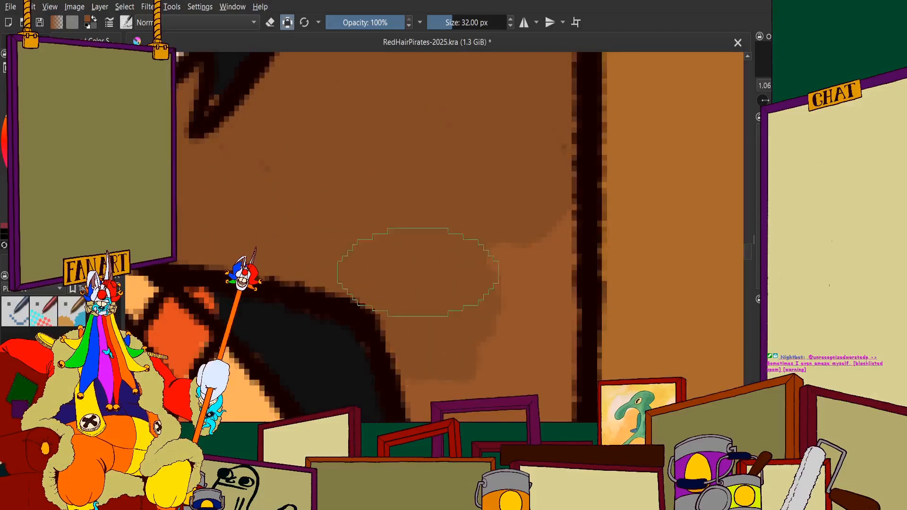
# Fill the narrow lower tip of the dark brown plank between the woman's black sleeve and the ochre plank
pyautogui.scroll(-2, 418, 273)
pyautogui.scroll(3, 446, 284)
pyautogui.moveTo(485, 125); pyautogui.dragTo(540, 117)
pyautogui.scroll(-1, 473, 165)
pyautogui.scroll(1, 397, 182)
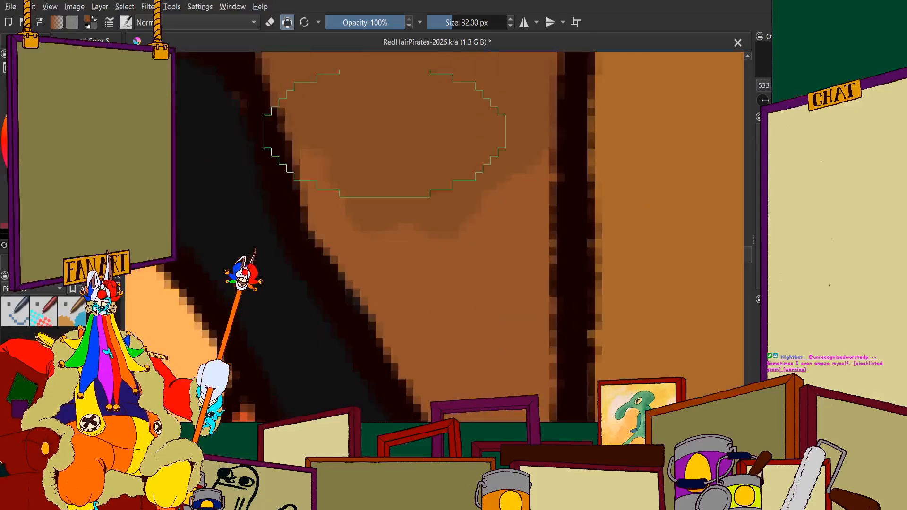
pyautogui.moveTo(384, 133)
pyautogui.mouseDown()
pyautogui.moveTo(371, 213)
pyautogui.moveTo(373, 173)
pyautogui.moveTo(455, 335)
pyautogui.moveTo(450, 236)
pyautogui.moveTo(500, 109)
pyautogui.mouseUp()
pyautogui.scroll(-4, 469, 201)
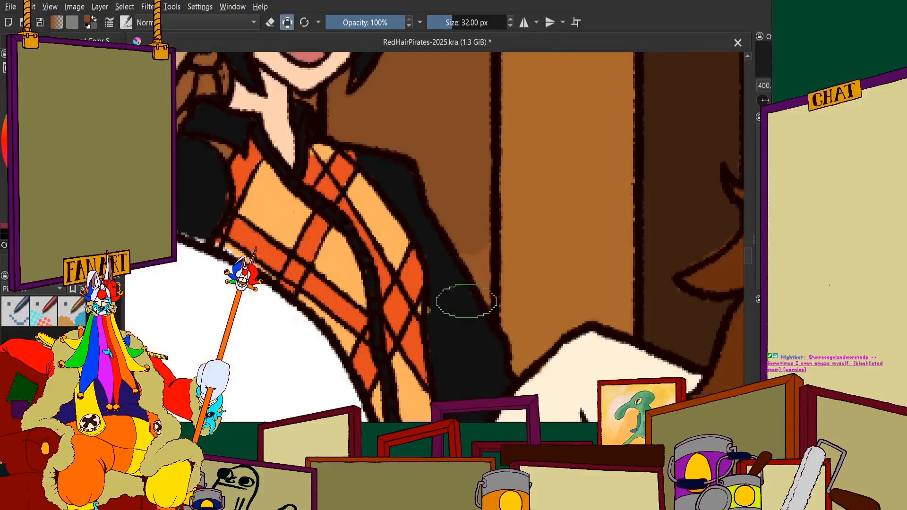
pyautogui.scroll(2, 466, 301)
pyautogui.scroll(-2, 473, 278)
pyautogui.scroll(2, 466, 273)
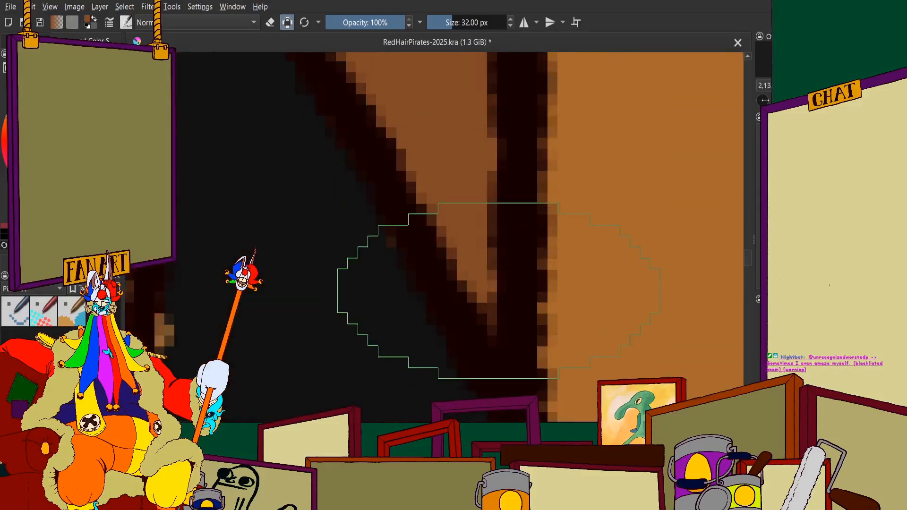
pyautogui.scroll(-6, 427, 199)
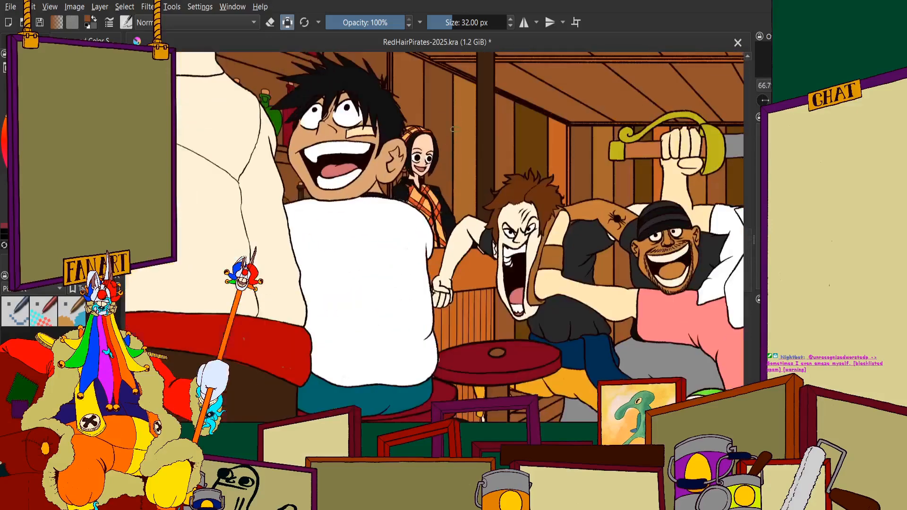
# Paint orange on the side-wall plank between the shelf's end post and the dark brown plank
pyautogui.scroll(2, 507, 197)
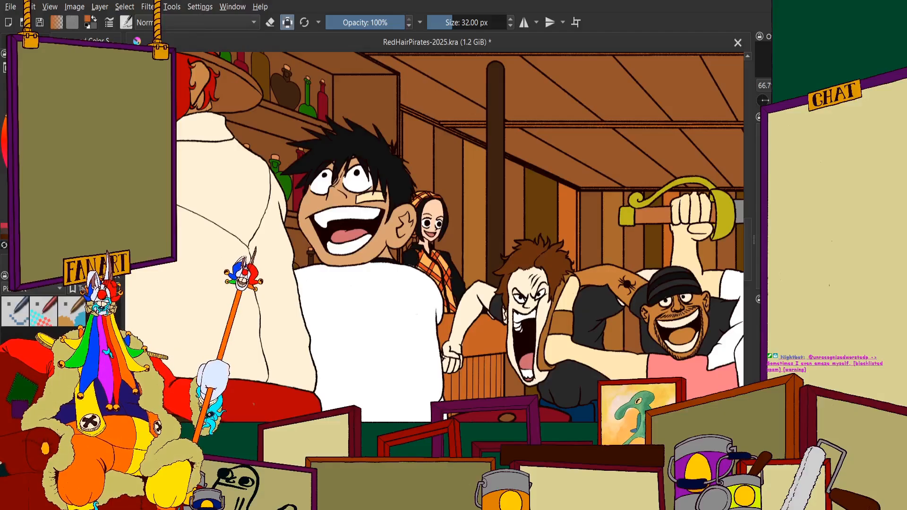
pyautogui.scroll(2, 410, 139)
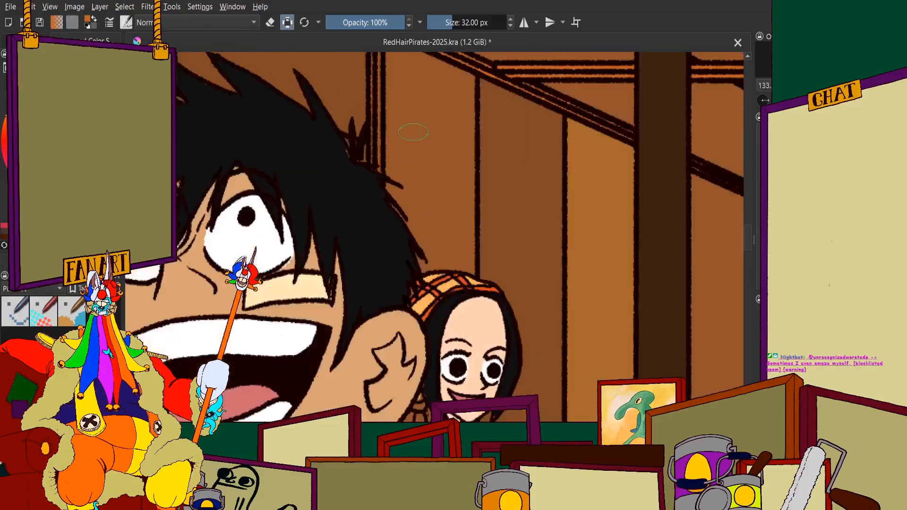
pyautogui.scroll(-1, 410, 139)
pyautogui.scroll(3, 425, 137)
pyautogui.moveTo(446, 128)
pyautogui.mouseDown()
pyautogui.moveTo(471, 120)
pyautogui.moveTo(489, 169)
pyautogui.mouseUp()
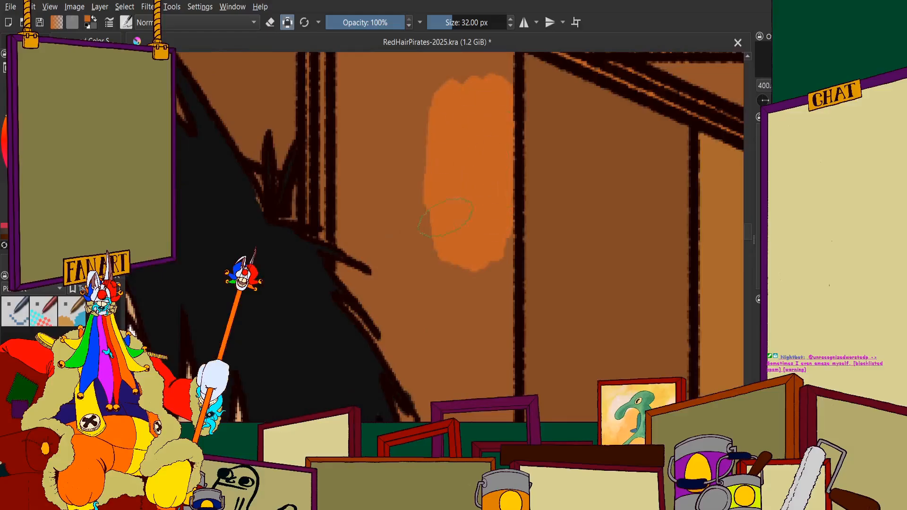
pyautogui.moveTo(445, 217)
pyautogui.mouseDown()
pyautogui.moveTo(412, 229)
pyautogui.moveTo(370, 134)
pyautogui.moveTo(358, 59)
pyautogui.moveTo(362, 190)
pyautogui.mouseUp()
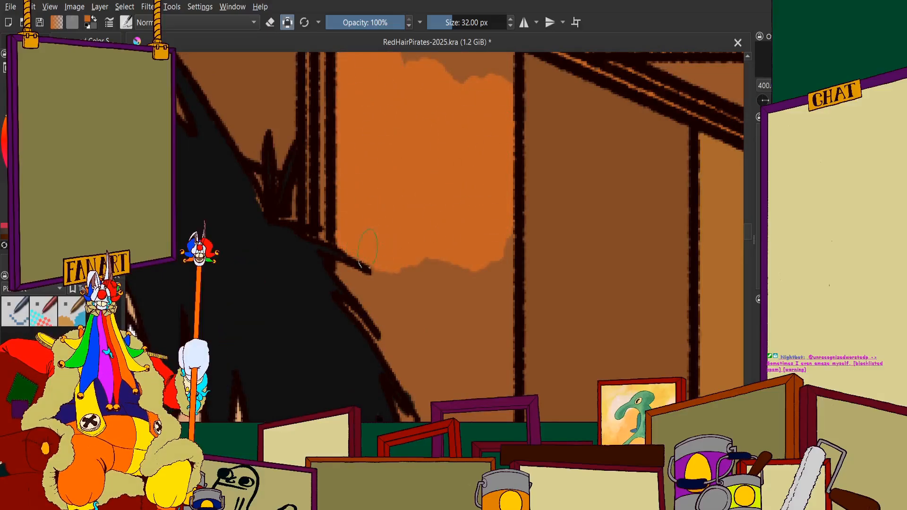
pyautogui.moveTo(407, 268)
pyautogui.mouseDown()
pyautogui.moveTo(393, 240)
pyautogui.moveTo(391, 273)
pyautogui.moveTo(407, 315)
pyautogui.moveTo(458, 297)
pyautogui.moveTo(489, 330)
pyautogui.moveTo(487, 304)
pyautogui.moveTo(491, 347)
pyautogui.mouseUp()
# Extend the orange over the rest of the plank and down along the black-haired man's hair spikes
pyautogui.scroll(-4, 491, 331)
pyautogui.scroll(6, 473, 253)
pyautogui.moveTo(359, 279)
pyautogui.mouseDown()
pyautogui.moveTo(417, 248)
pyautogui.moveTo(476, 243)
pyautogui.moveTo(616, 319)
pyautogui.mouseUp()
pyautogui.moveTo(435, 283)
pyautogui.mouseDown()
pyautogui.moveTo(361, 146)
pyautogui.moveTo(337, 165)
pyautogui.mouseUp()
pyautogui.scroll(-5, 340, 143)
pyautogui.scroll(5, 362, 215)
pyautogui.moveTo(415, 352)
pyautogui.mouseDown()
pyautogui.moveTo(360, 259)
pyautogui.moveTo(378, 346)
pyautogui.mouseUp()
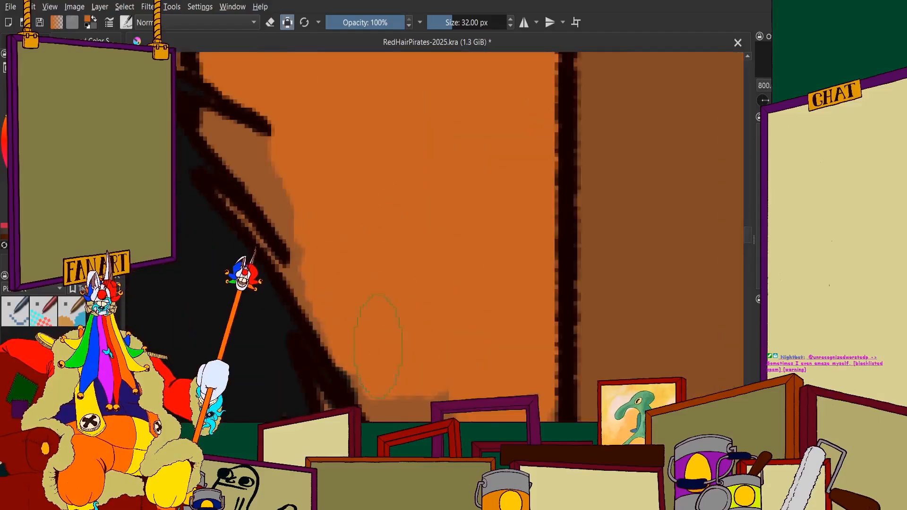
# Fill the lower end of the orange plank down to the top of the woman's headscarf
pyautogui.scroll(-4, 365, 312)
pyautogui.scroll(6, 385, 355)
pyautogui.moveTo(373, 265)
pyautogui.mouseDown()
pyautogui.moveTo(400, 240)
pyautogui.moveTo(394, 258)
pyautogui.moveTo(514, 268)
pyautogui.moveTo(594, 306)
pyautogui.mouseUp()
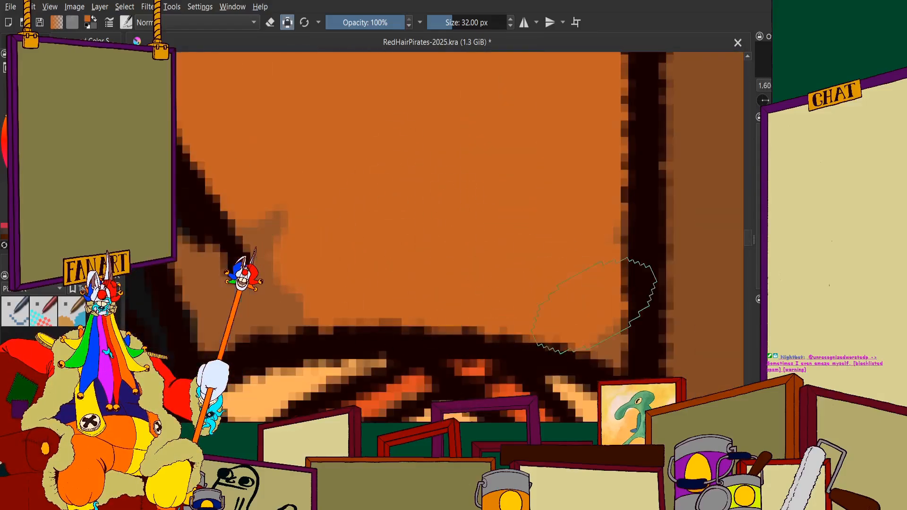
pyautogui.moveTo(406, 176)
pyautogui.mouseDown()
pyautogui.moveTo(425, 262)
pyautogui.moveTo(365, 167)
pyautogui.moveTo(412, 273)
pyautogui.moveTo(370, 296)
pyautogui.moveTo(318, 307)
pyautogui.moveTo(294, 332)
pyautogui.moveTo(267, 252)
pyautogui.moveTo(196, 124)
pyautogui.moveTo(282, 308)
pyautogui.mouseUp()
pyautogui.scroll(-10, 282, 308)
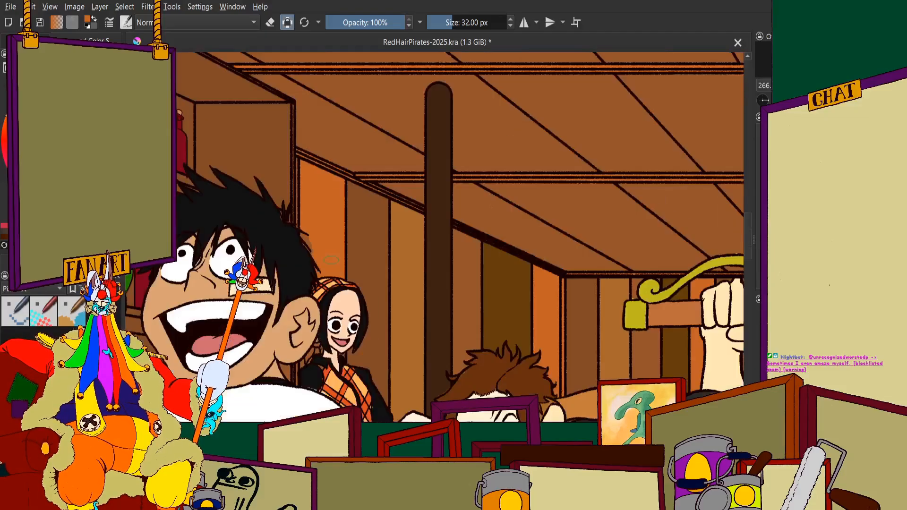
# Fill the small unpainted gaps between the black-haired man's hair spikes and the side-wall plank with orange
pyautogui.scroll(8, 307, 252)
pyautogui.moveTo(336, 245)
pyautogui.mouseDown()
pyautogui.moveTo(415, 310)
pyautogui.moveTo(349, 251)
pyautogui.moveTo(413, 281)
pyautogui.moveTo(377, 272)
pyautogui.moveTo(442, 348)
pyautogui.moveTo(456, 387)
pyautogui.mouseUp()
pyautogui.scroll(-8, 457, 382)
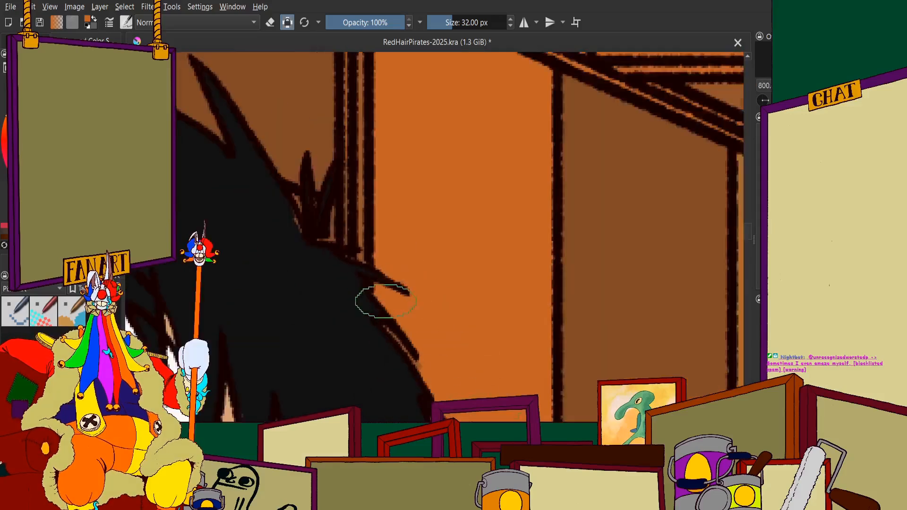
pyautogui.scroll(8, 374, 300)
pyautogui.moveTo(409, 289)
pyautogui.mouseDown()
pyautogui.moveTo(462, 359)
pyautogui.moveTo(448, 337)
pyautogui.mouseUp()
pyautogui.scroll(-10, 473, 250)
pyautogui.scroll(6, 473, 250)
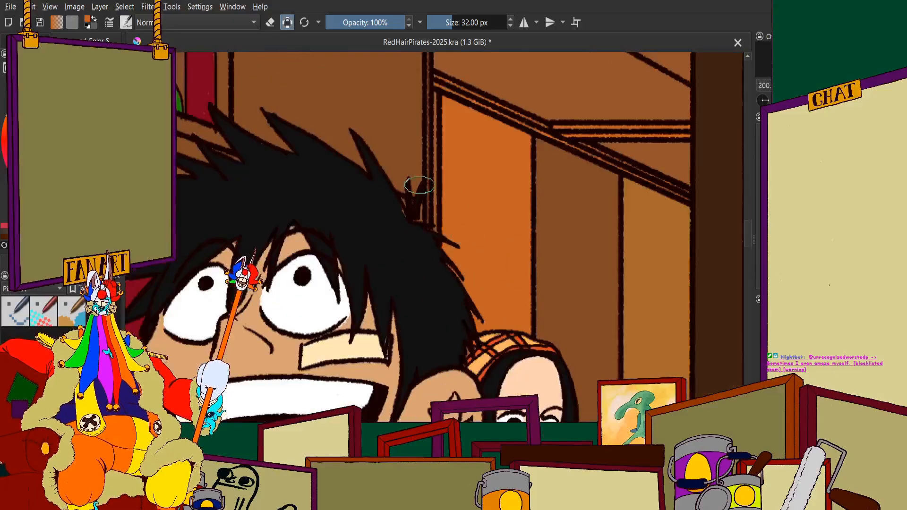
# Paint the upper part of the narrow strip between the shelf's end post and the orange plank dark olive brown
pyautogui.scroll(-5, 356, 186)
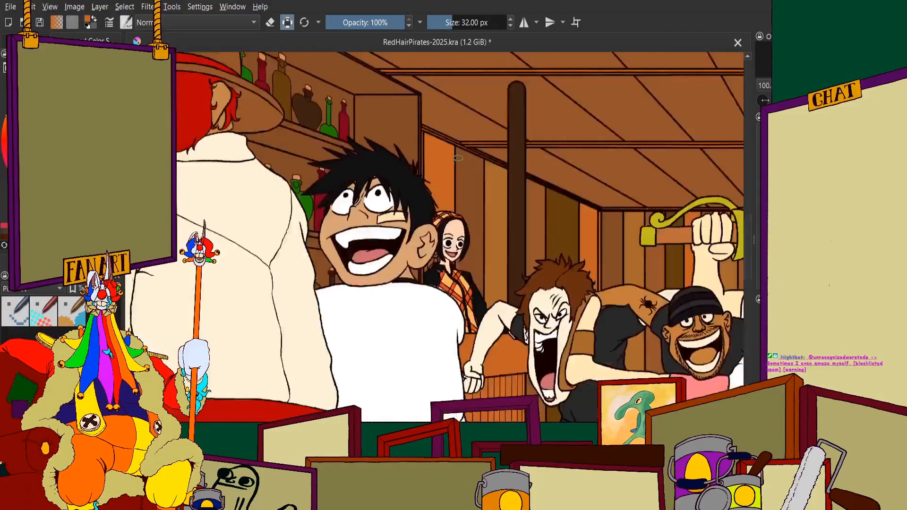
pyautogui.scroll(2, 373, 122)
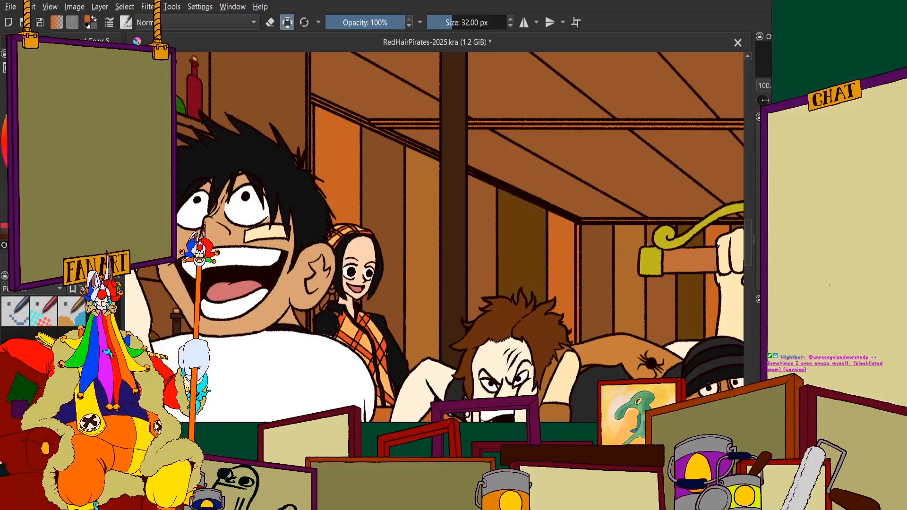
pyautogui.scroll(3, 313, 121)
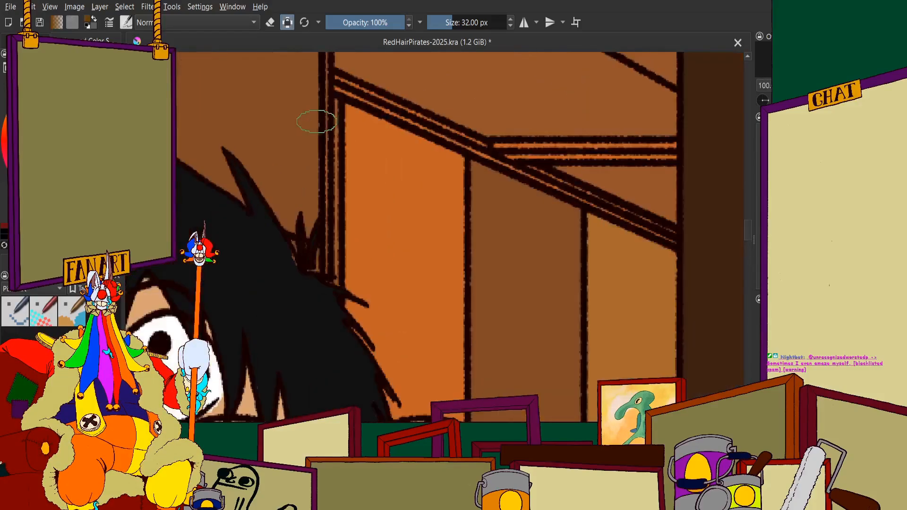
pyautogui.scroll(4, 349, 170)
pyautogui.moveTo(374, 95); pyautogui.dragTo(378, 265)
pyautogui.moveTo(373, 154); pyautogui.dragTo(377, 288)
pyautogui.scroll(-3, 373, 213)
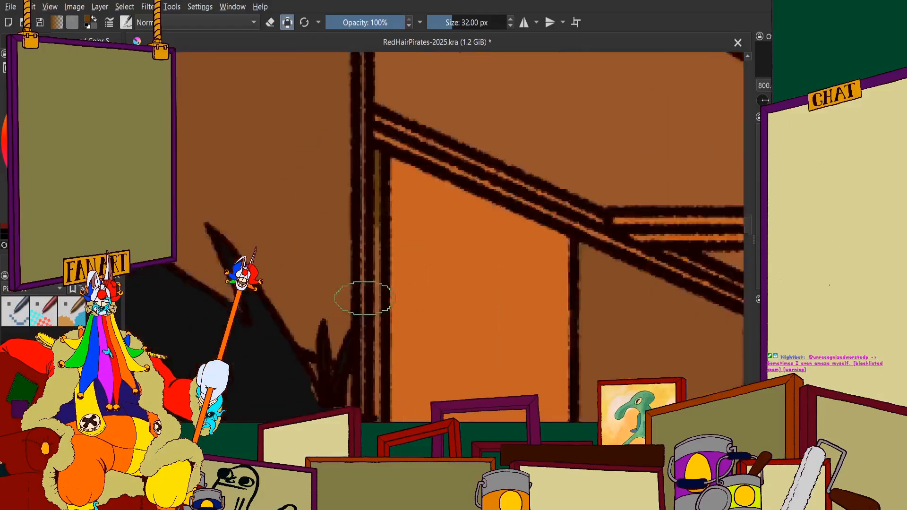
# Extend the dark olive brown down the narrow strip to the black-haired man's hair
pyautogui.scroll(3, 366, 298)
pyautogui.moveTo(391, 75); pyautogui.dragTo(393, 361)
pyautogui.scroll(-4, 402, 336)
pyautogui.scroll(4, 399, 402)
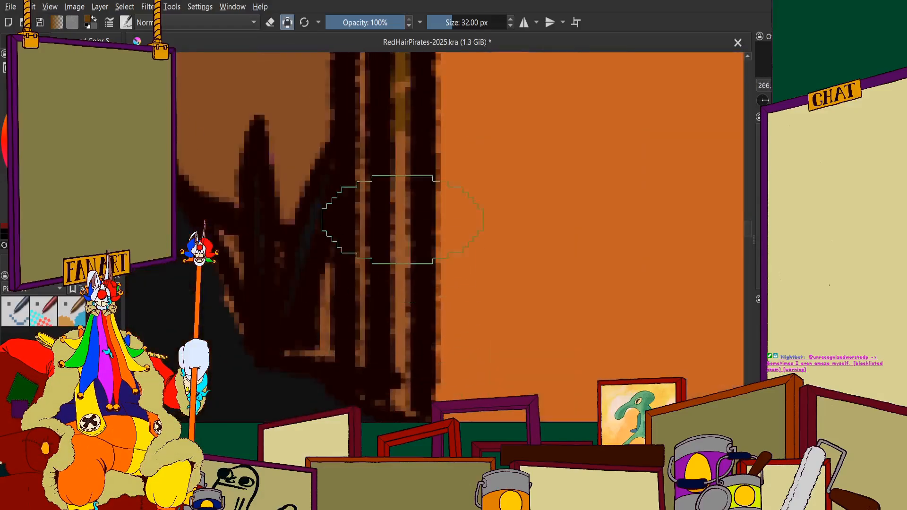
pyautogui.scroll(-1, 411, 116)
pyautogui.moveTo(410, 113)
pyautogui.mouseDown()
pyautogui.moveTo(407, 302)
pyautogui.moveTo(415, 324)
pyautogui.mouseUp()
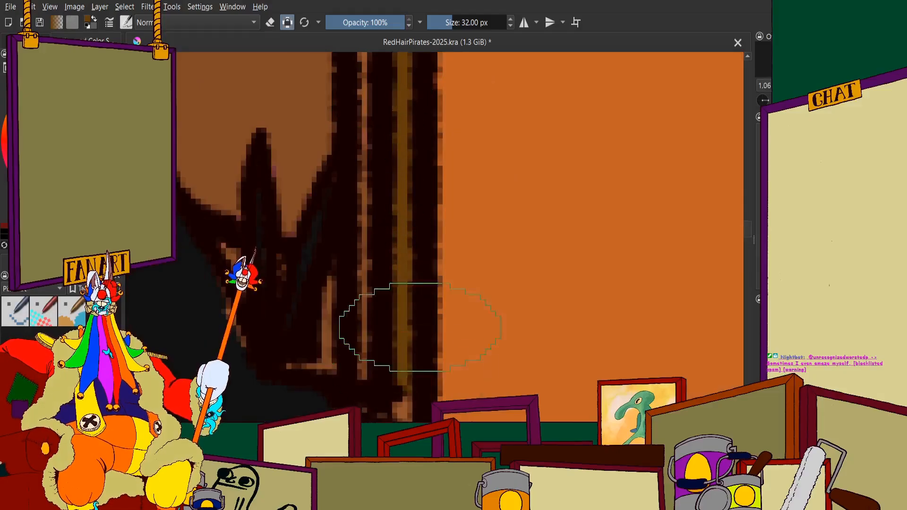
pyautogui.scroll(1, 415, 324)
pyautogui.scroll(-6, 411, 283)
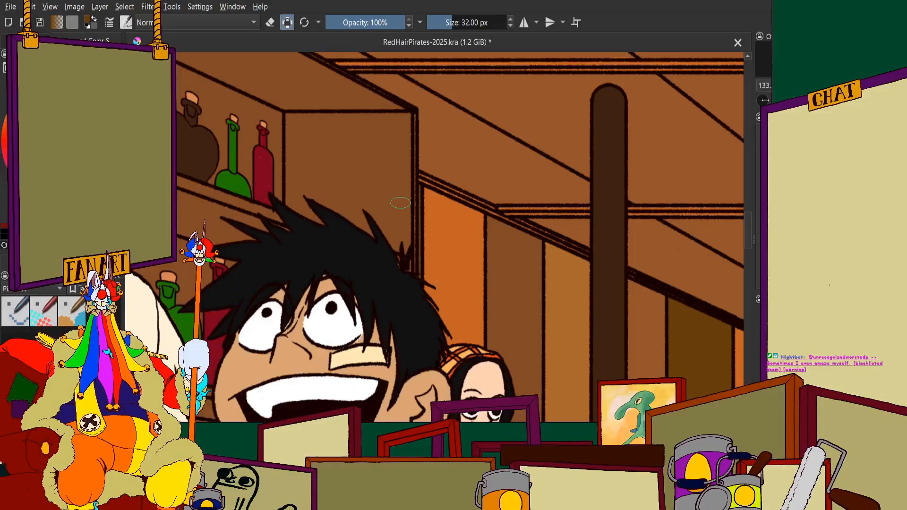
# Make the purple-and-orange shading and the warm orange lighting visible over the whole tavern illustration
pyautogui.scroll(-8, 427, 226)
pyautogui.scroll(1, 580, 234)
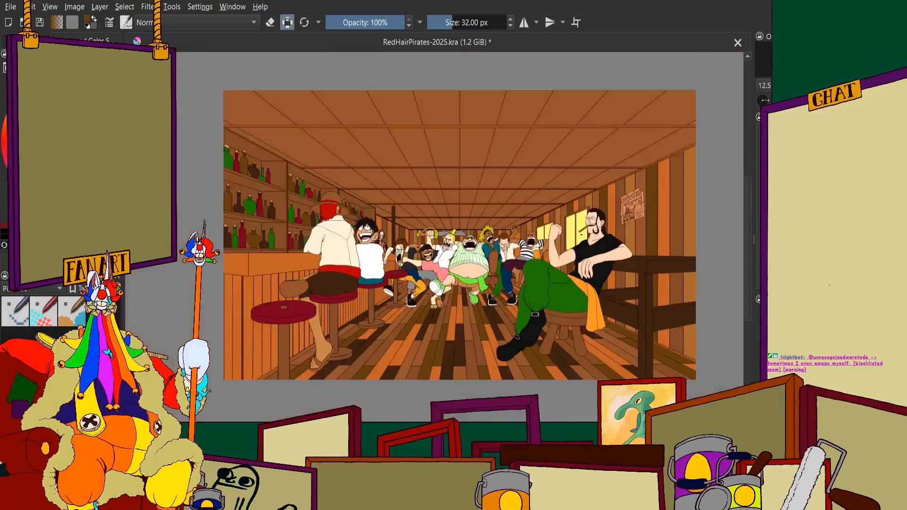
pyautogui.click(25, 41)
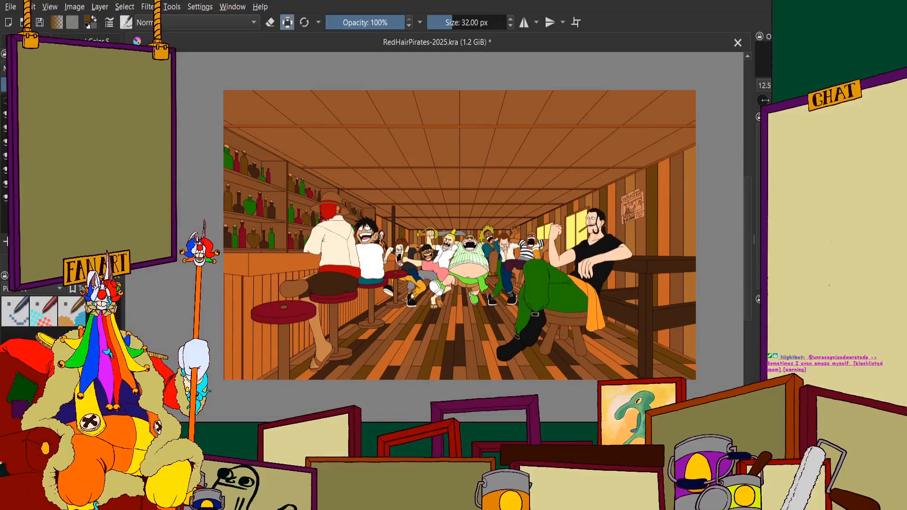
pyautogui.click(33, 68)
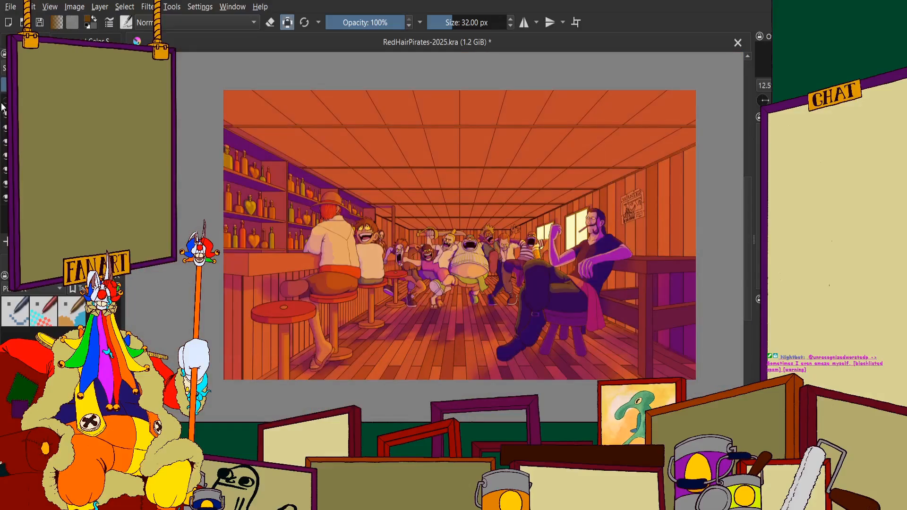
pyautogui.click(5, 101)
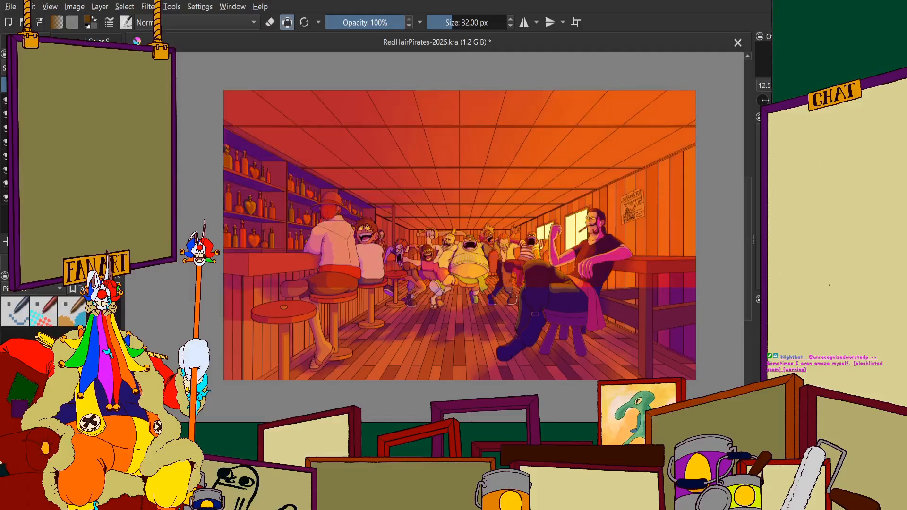
# Examine the tavern illustration's composition and colours with the shading and lighting shown, from thumbnail size to closer views
pyautogui.scroll(-2, 444, 167)
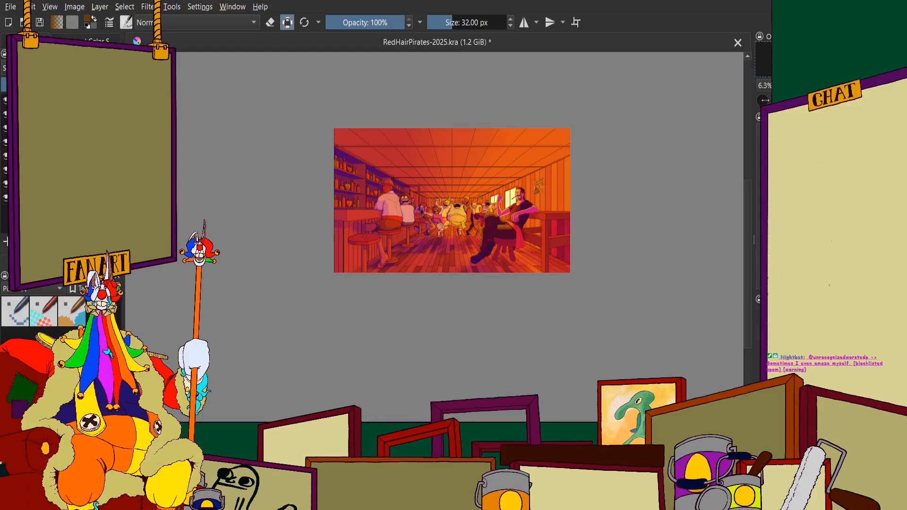
pyautogui.scroll(-1, 408, 182)
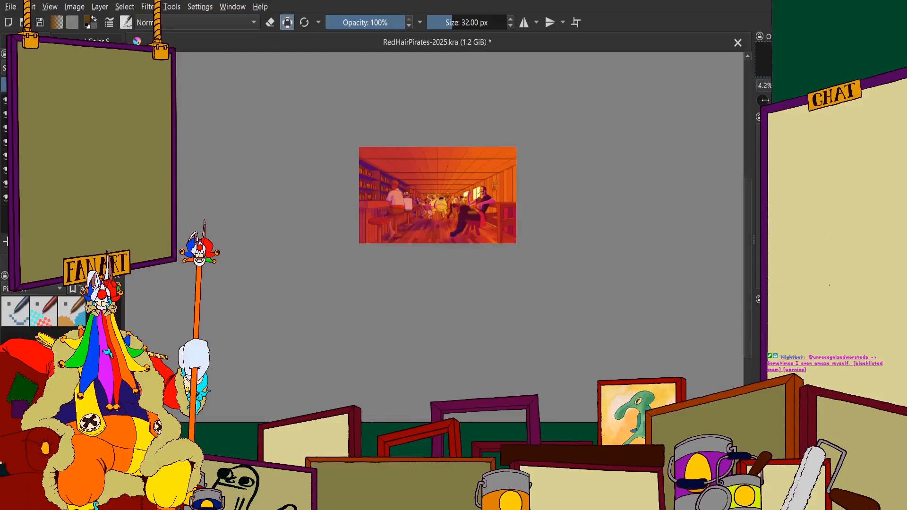
pyautogui.scroll(3, 408, 183)
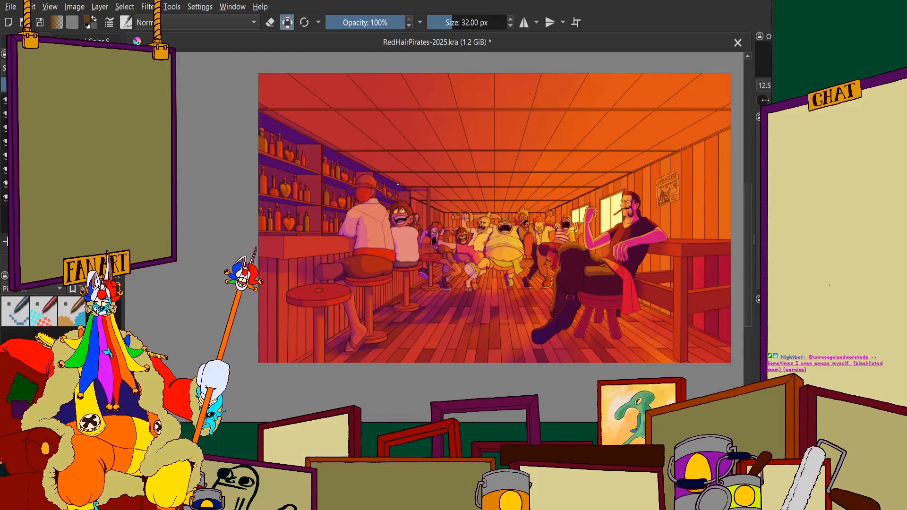
pyautogui.scroll(-1, 400, 183)
pyautogui.scroll(1, 584, 97)
pyautogui.scroll(-1, 567, 116)
pyautogui.scroll(2, 456, 163)
pyautogui.scroll(-1, 465, 164)
pyautogui.scroll(1, 516, 177)
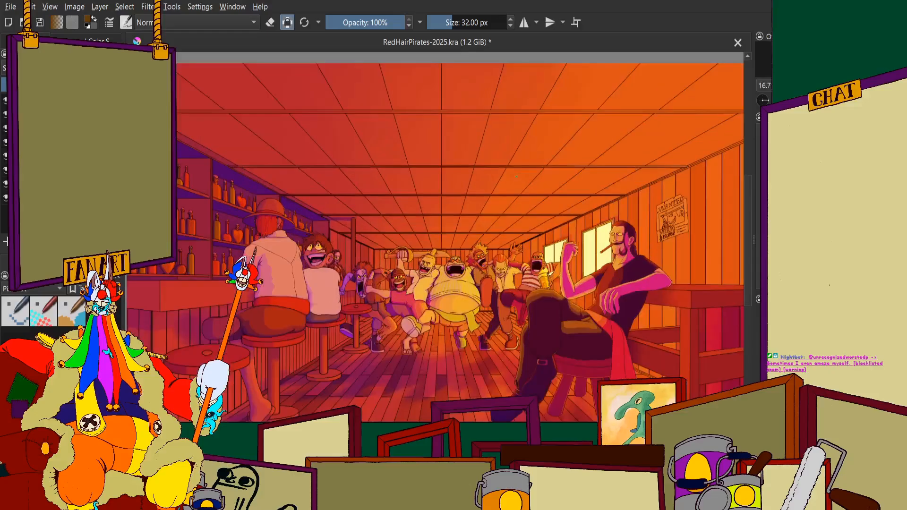
pyautogui.scroll(-1, 516, 177)
pyautogui.scroll(2, 500, 208)
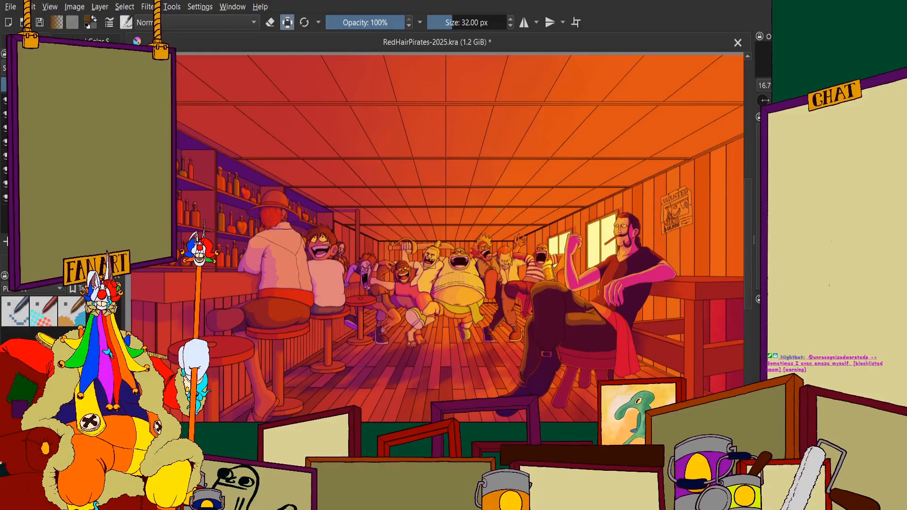
pyautogui.scroll(-2, 493, 190)
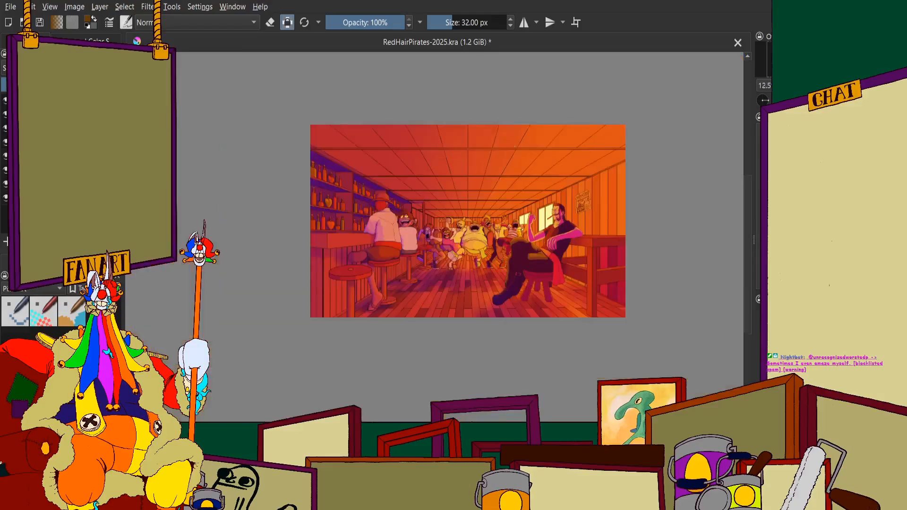
pyautogui.scroll(1, 522, 186)
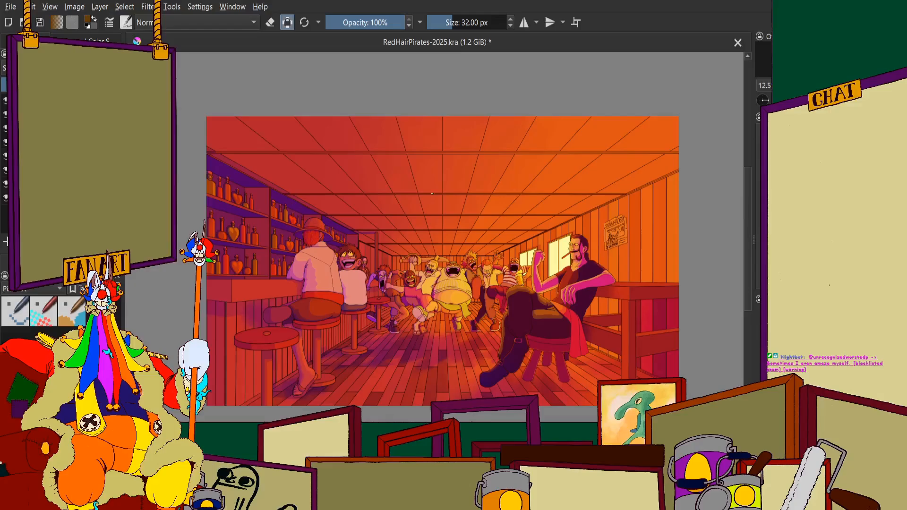
pyautogui.scroll(-1, 444, 265)
pyautogui.scroll(1, 440, 235)
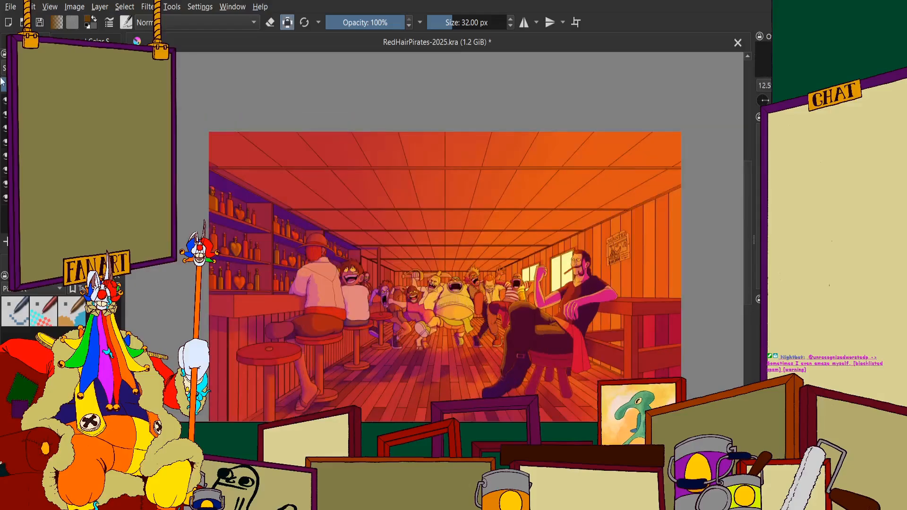
pyautogui.scroll(-1, 444, 236)
pyautogui.scroll(1, 453, 274)
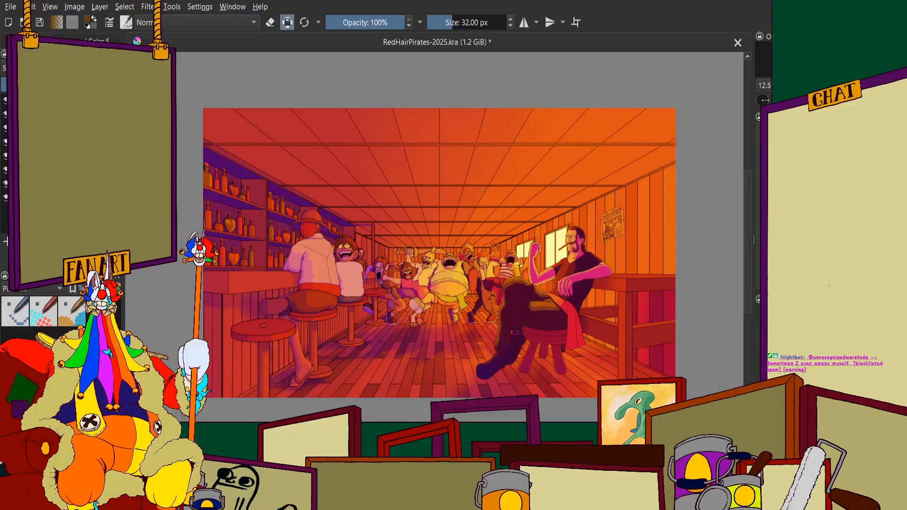
pyautogui.scroll(1, 483, 223)
pyautogui.scroll(-1, 477, 236)
pyautogui.scroll(1, 468, 293)
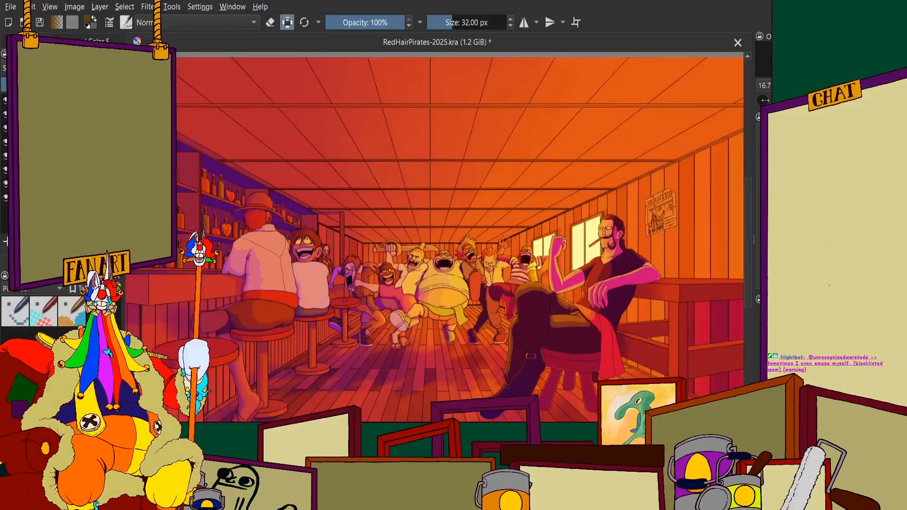
pyautogui.scroll(-1, 463, 302)
pyautogui.scroll(1, 460, 312)
pyautogui.scroll(-1, 458, 261)
pyautogui.scroll(1, 445, 229)
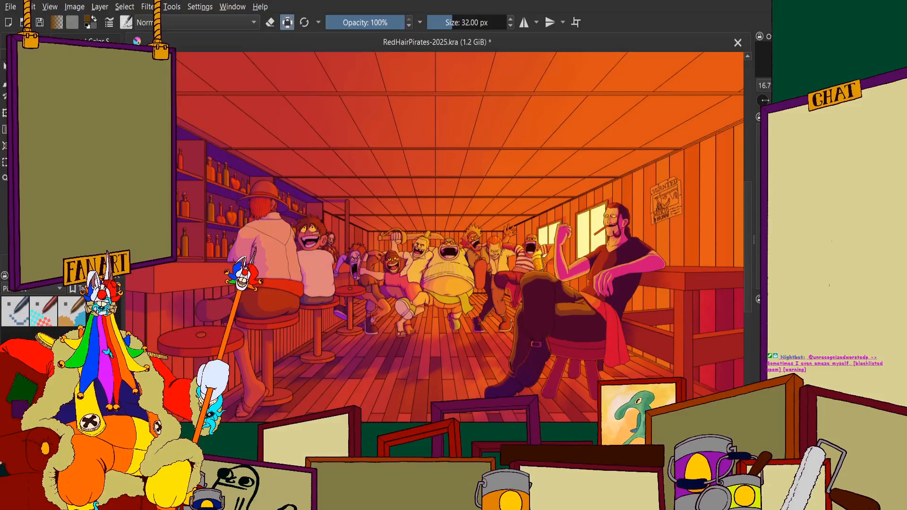
pyautogui.scroll(-3, 456, 216)
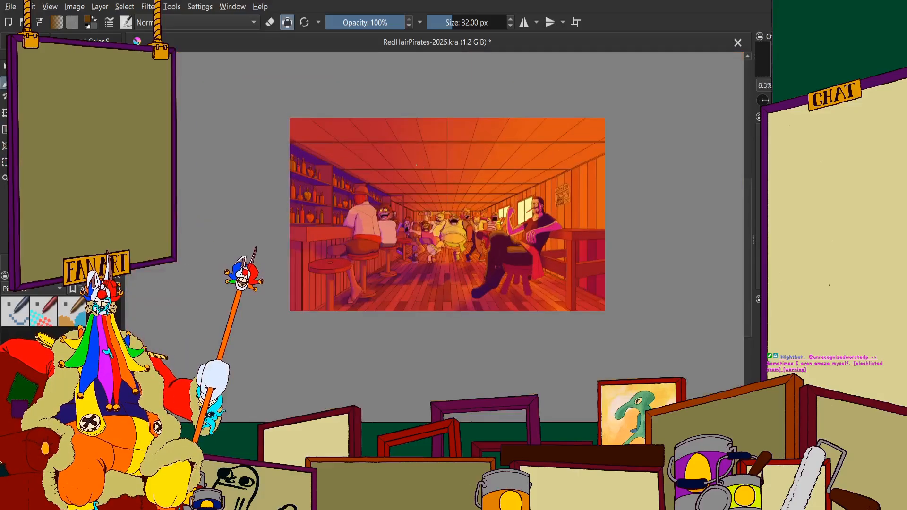
pyautogui.scroll(3, 458, 223)
pyautogui.scroll(-1, 457, 224)
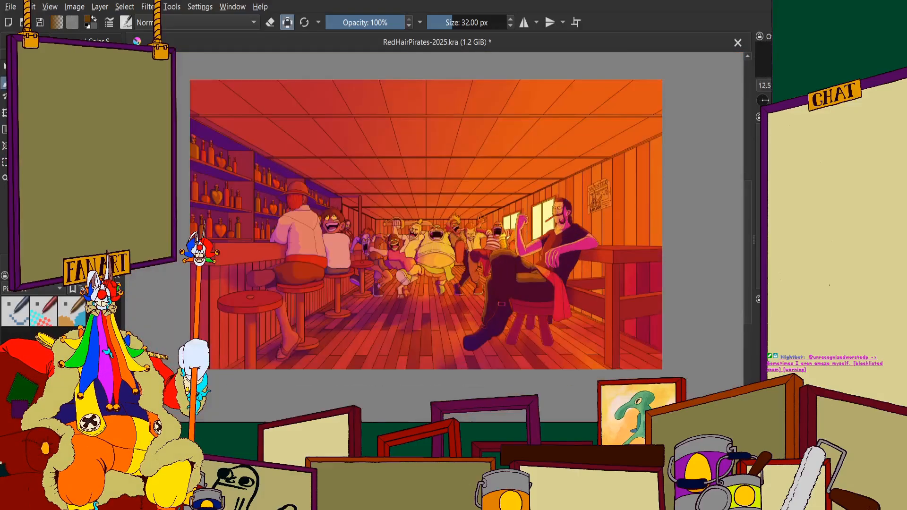
pyautogui.scroll(1, 387, 206)
# Inspect the shaded figures, bar and ceiling in canvas-only view at several magnifications, and restore the normal workspace
pyautogui.press('Tab')
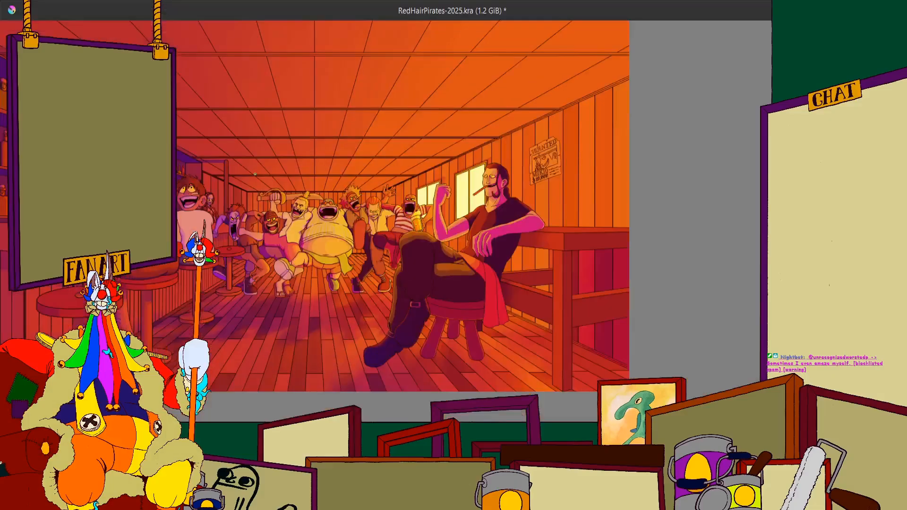
pyautogui.scroll(-1, 511, 197)
pyautogui.scroll(1, 444, 144)
pyautogui.scroll(-2, 458, 101)
pyautogui.scroll(3, 430, 82)
pyautogui.press('Tab')
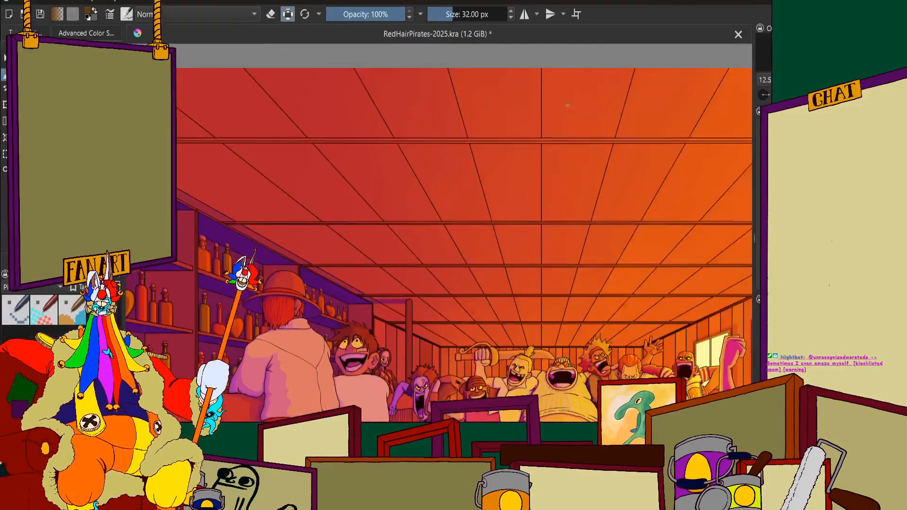
pyautogui.scroll(-1, 419, 109)
pyautogui.scroll(-1, 419, 109)
pyautogui.scroll(2, 508, 161)
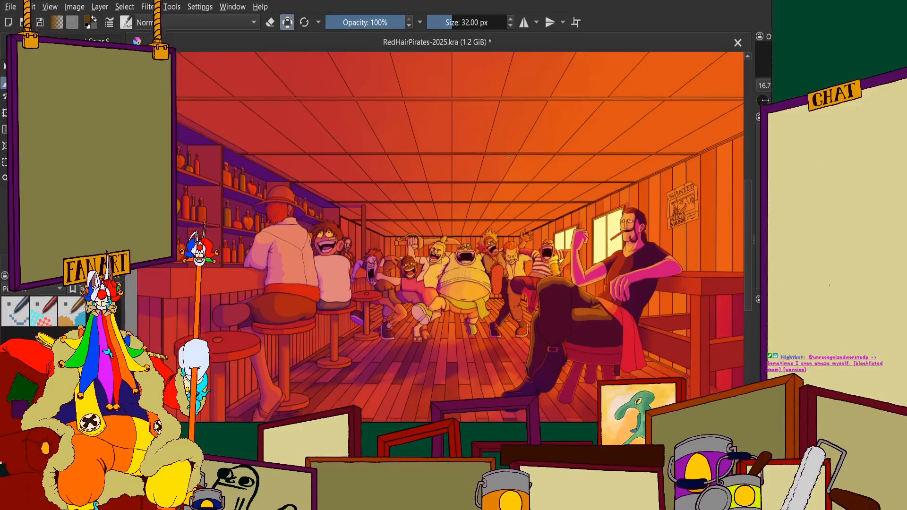
pyautogui.press('Tab')
pyautogui.scroll(-1, 482, 149)
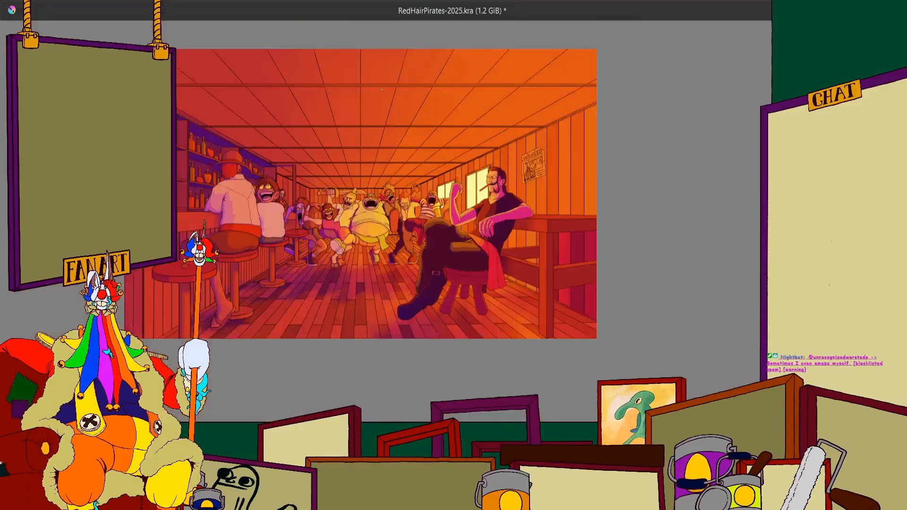
pyautogui.scroll(2, 340, 53)
pyautogui.scroll(-1, 279, 56)
pyautogui.scroll(1, 245, 111)
pyautogui.scroll(-1, 212, 124)
pyautogui.scroll(1, 198, 123)
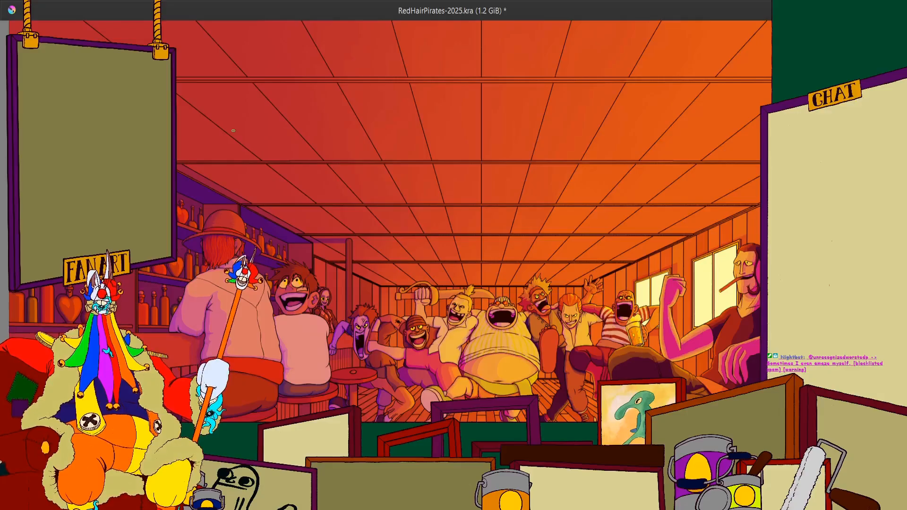
pyautogui.press('Tab')
pyautogui.scroll(-1, 266, 143)
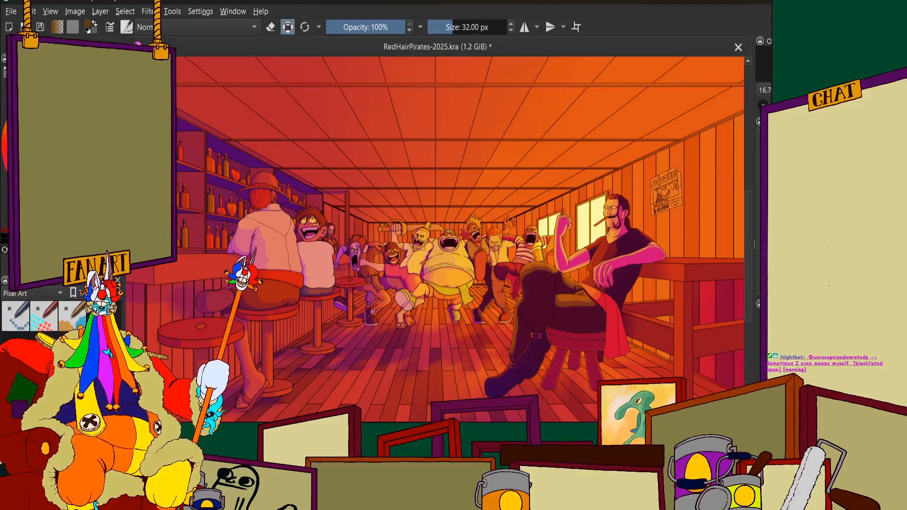
# Check how the complete lit tavern scene reads at reduced sizes
pyautogui.press('-')
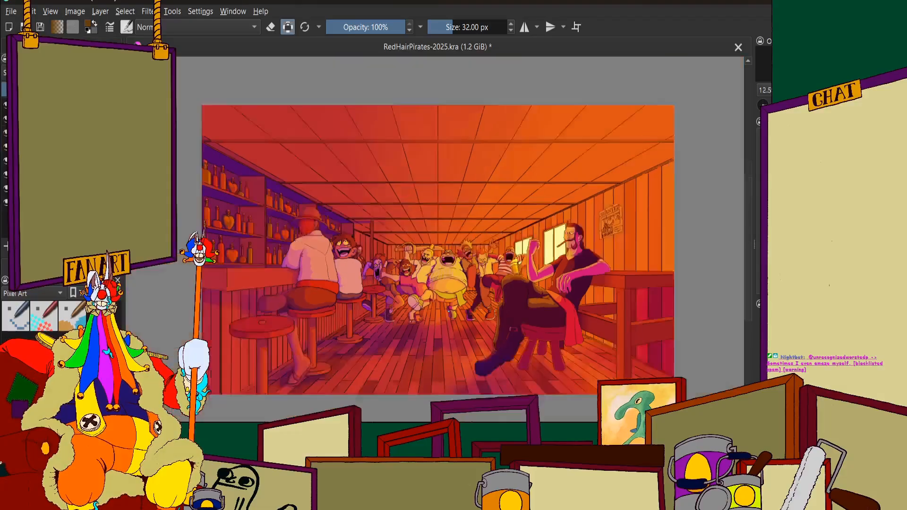
pyautogui.press('-')
pyautogui.press('-')
pyautogui.press('+')
pyautogui.press('+')
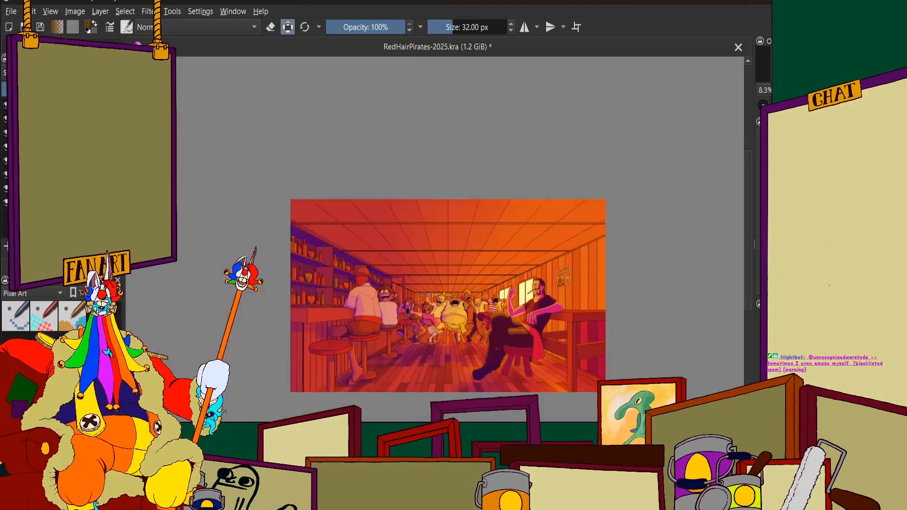
pyautogui.moveTo(473, 285); pyautogui.dragTo(477, 224)
pyautogui.click(93, 45)
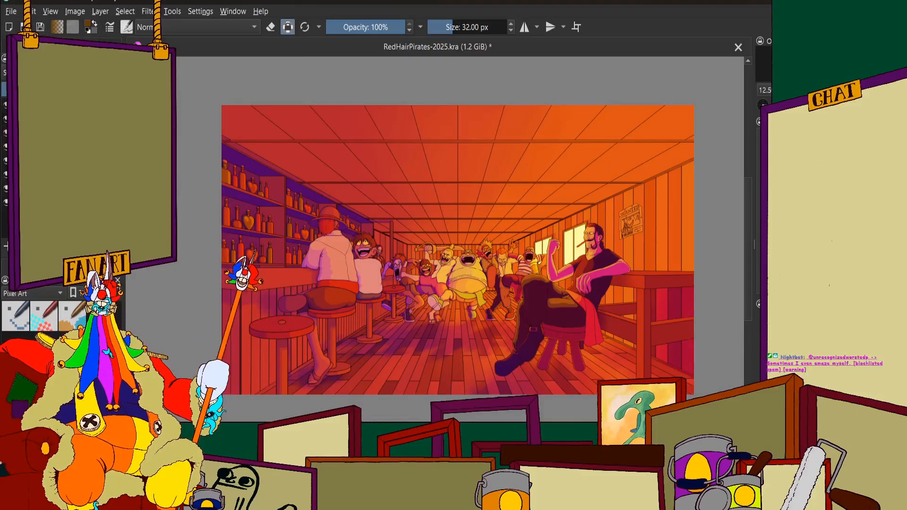
# Hide the warm lighting and the purple shading so the tavern shows only its flat colours
pyautogui.click(6, 105)
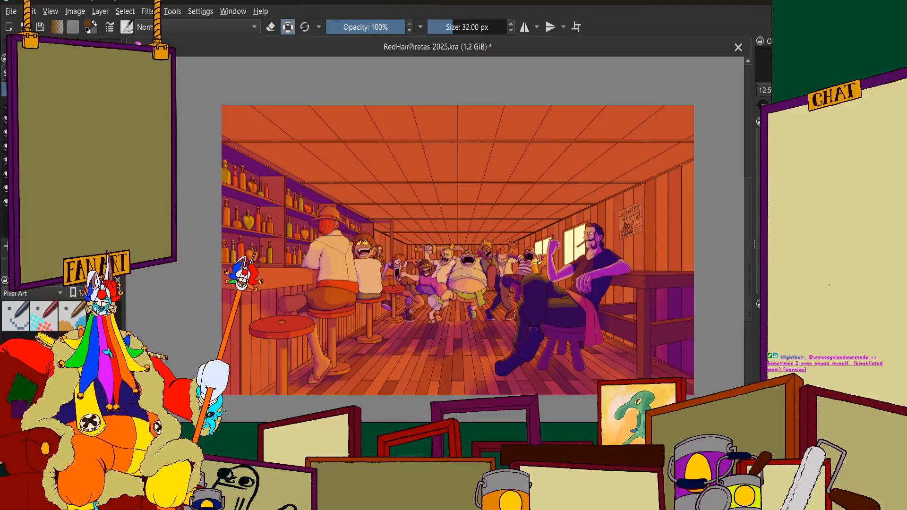
pyautogui.click(56, 119)
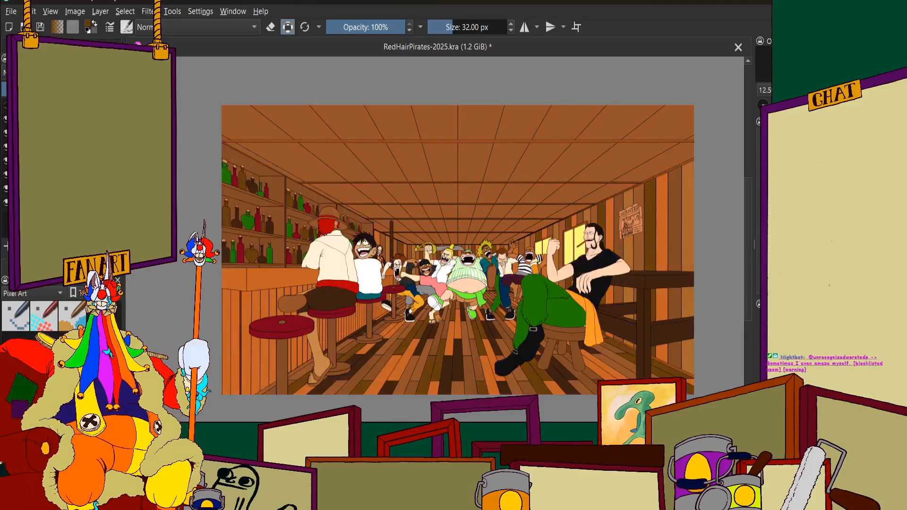
# Fill the ceiling panel in the illustration's upper-left corner with a darker brown sampled from the woodwork near the bar's foot
pyautogui.scroll(4, 255, 397)
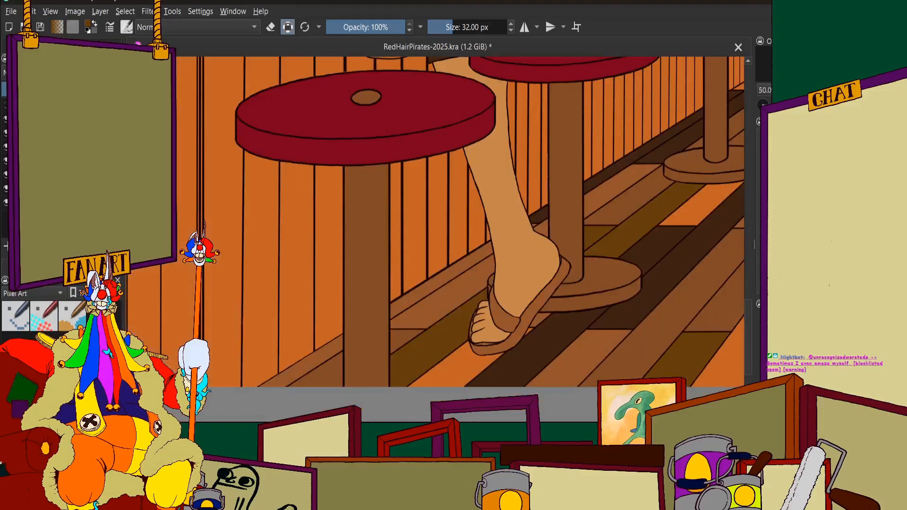
pyautogui.click(24, 266)
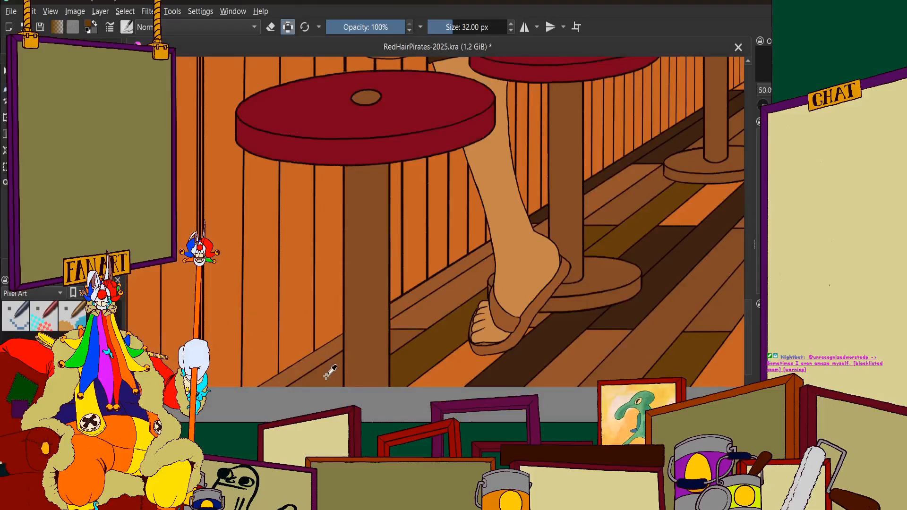
pyautogui.scroll(-3, 274, 148)
pyautogui.scroll(2, 359, 149)
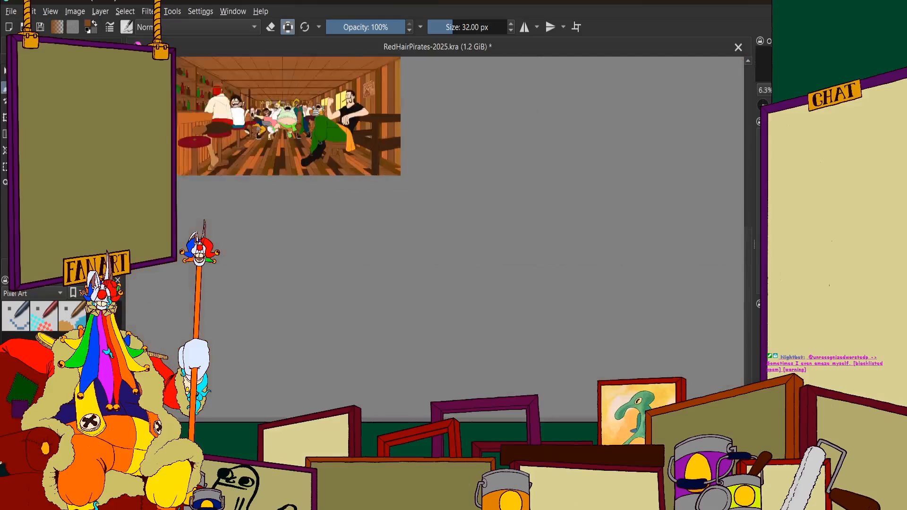
pyautogui.scroll(-3, 359, 149)
pyautogui.scroll(7, 284, 92)
pyautogui.scroll(4, 339, 134)
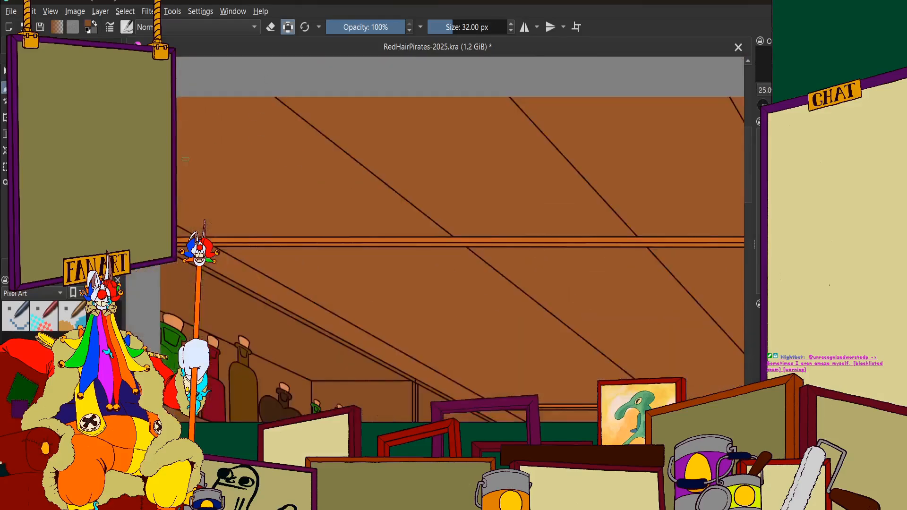
pyautogui.moveTo(302, 176)
pyautogui.mouseDown()
pyautogui.moveTo(288, 265)
pyautogui.moveTo(267, 307)
pyautogui.moveTo(248, 109)
pyautogui.moveTo(226, 284)
pyautogui.moveTo(207, 283)
pyautogui.moveTo(201, 108)
pyautogui.mouseUp()
pyautogui.hotkey('ctrl', 'z')
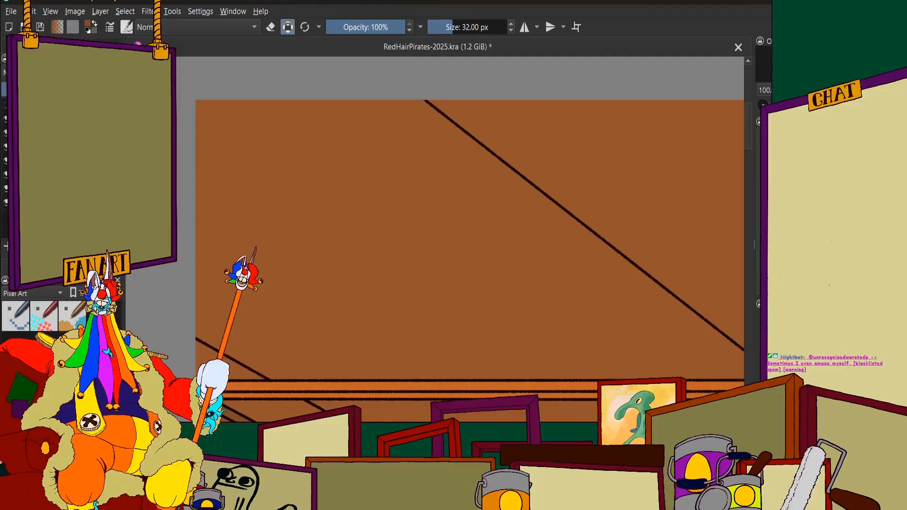
pyautogui.click(317, 158)
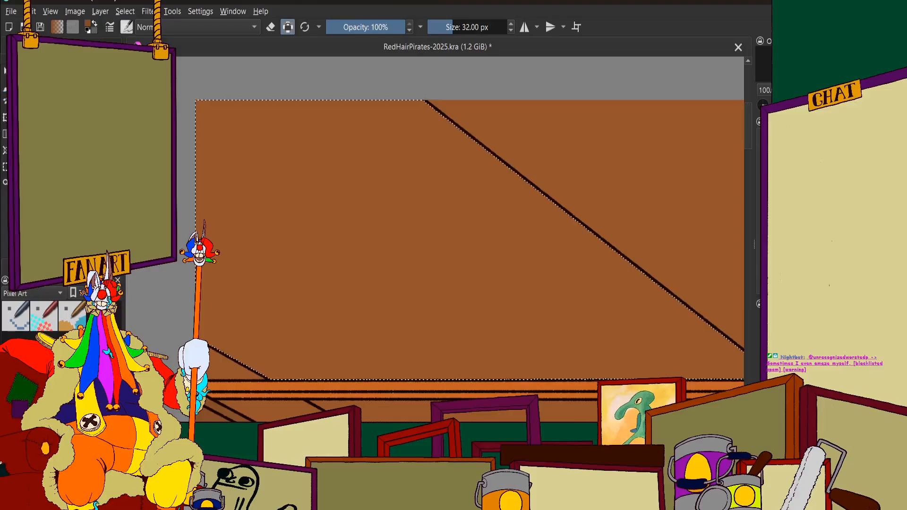
pyautogui.click(339, 172)
pyautogui.scroll(-3, 405, 177)
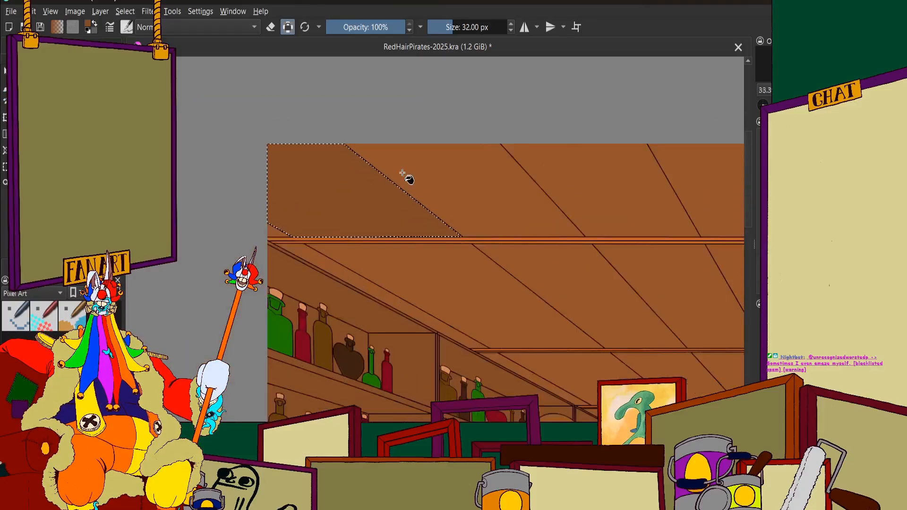
pyautogui.scroll(3, 197, 164)
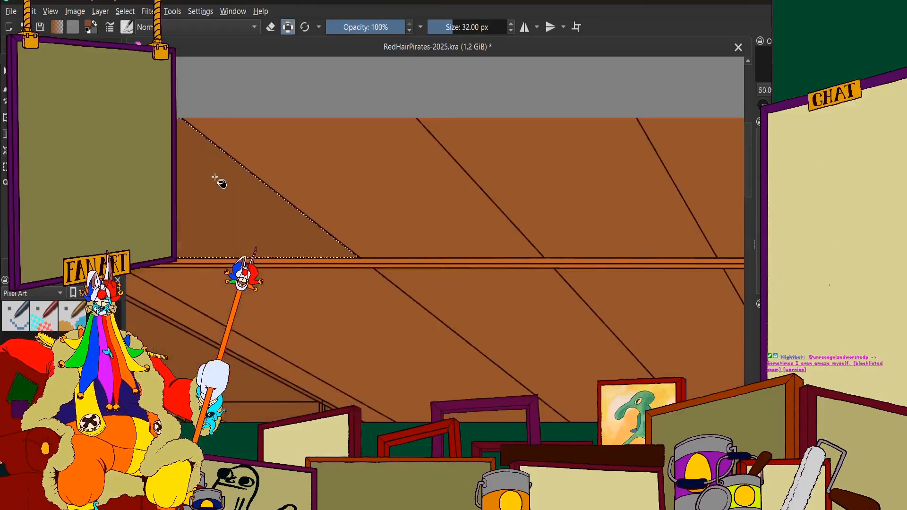
# Fill the second ceiling panel of the front row, above the bottle shelves, with dark olive-brown sampled from the floor planks
pyautogui.scroll(-2, 378, 207)
pyautogui.scroll(2, 384, 224)
pyautogui.scroll(-9, 411, 241)
pyautogui.scroll(5, 409, 374)
pyautogui.scroll(4, 409, 373)
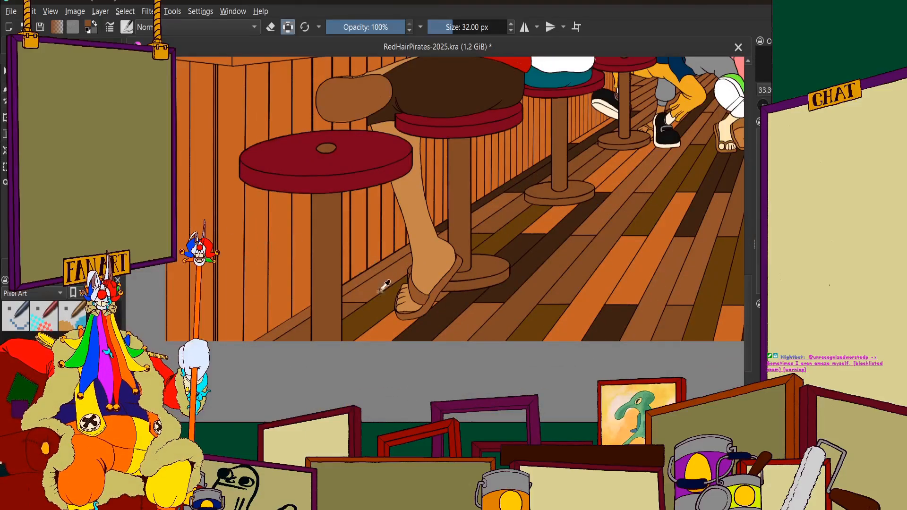
pyautogui.scroll(2, 383, 287)
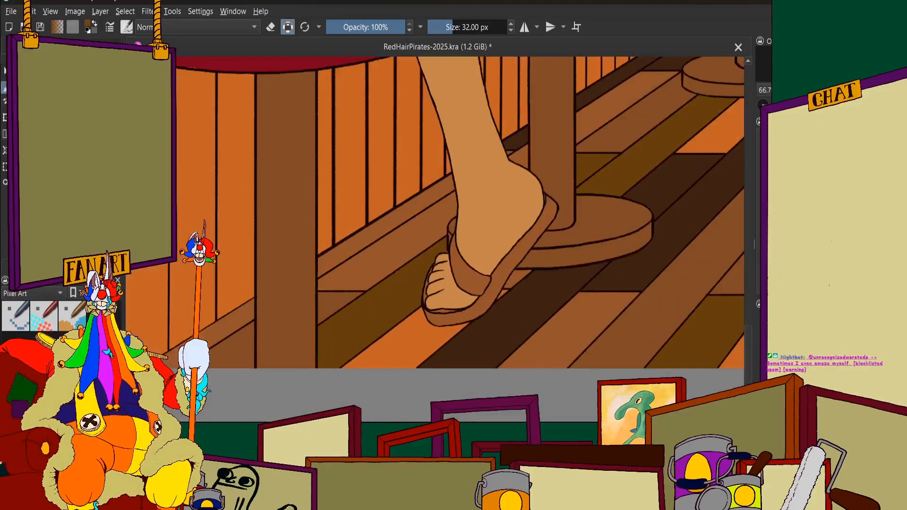
pyautogui.scroll(-7, 402, 208)
pyautogui.scroll(5, 362, 182)
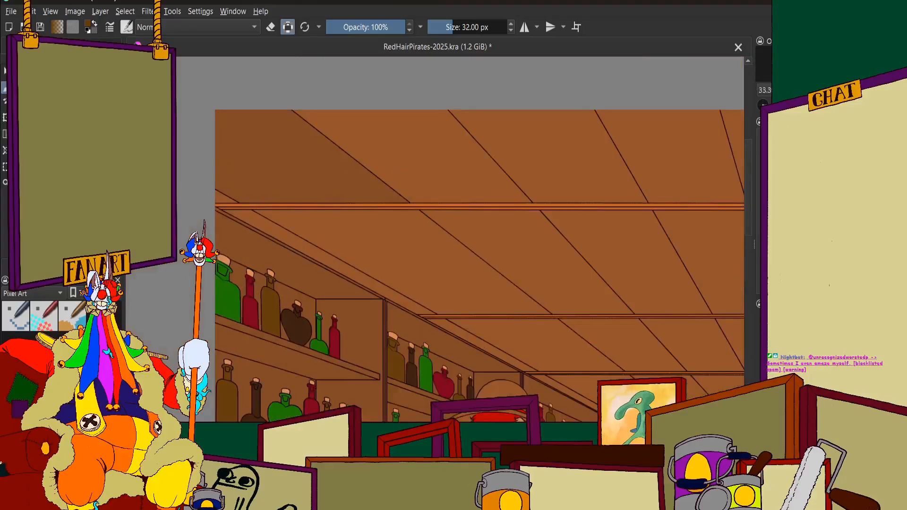
pyautogui.click(46, 46)
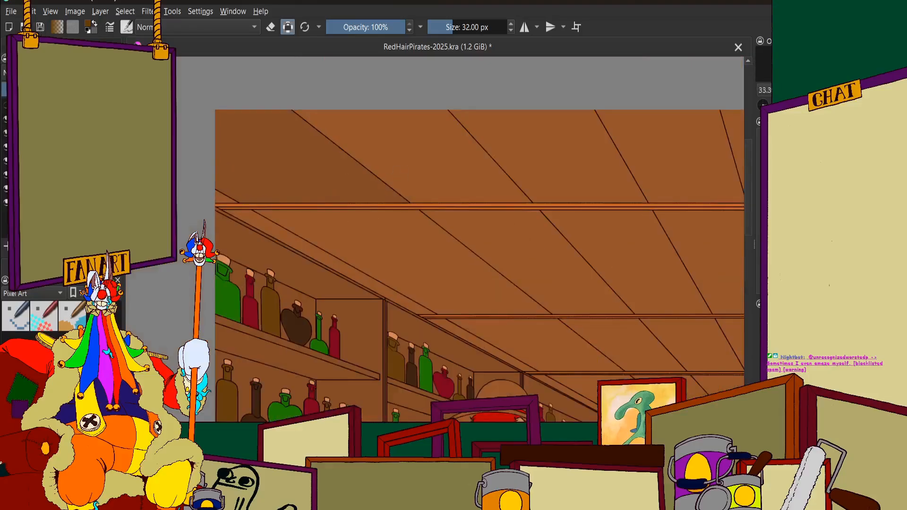
pyautogui.click(400, 125)
pyautogui.scroll(1, 439, 118)
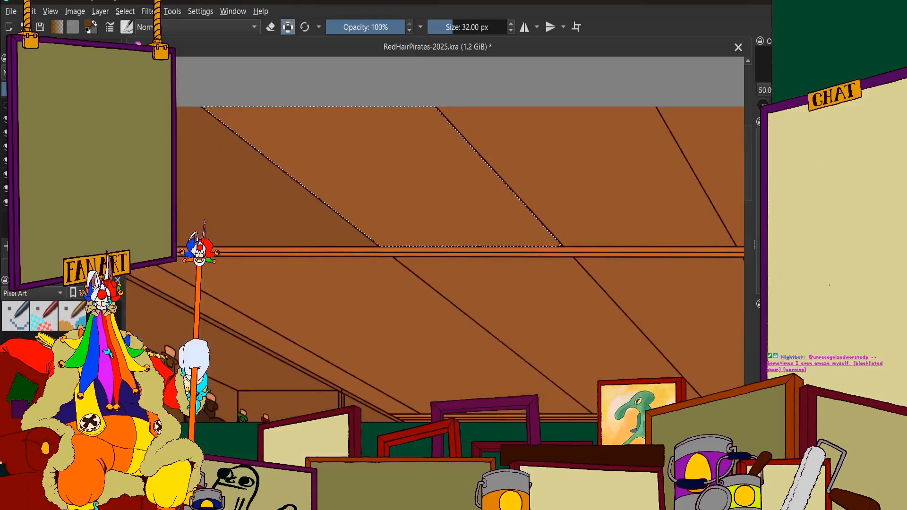
pyautogui.click(20, 46)
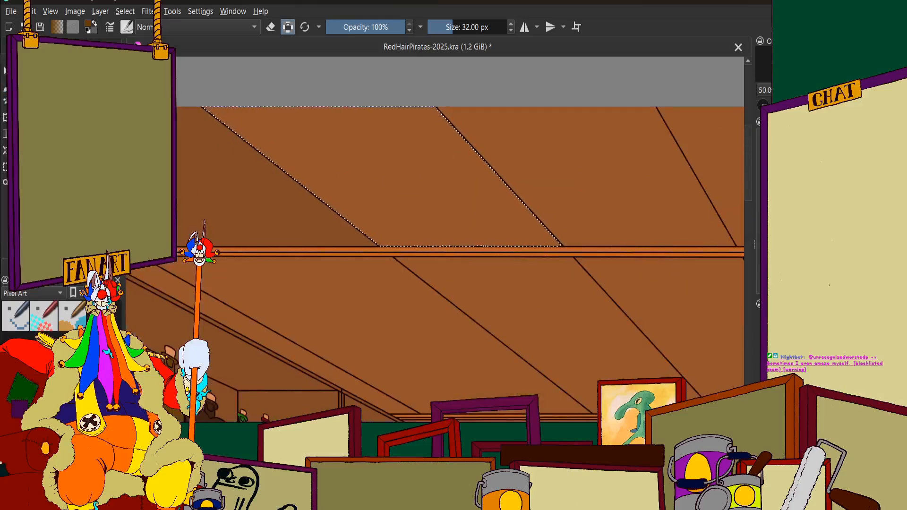
pyautogui.click(356, 122)
pyautogui.scroll(-7, 378, 141)
pyautogui.scroll(3, 395, 139)
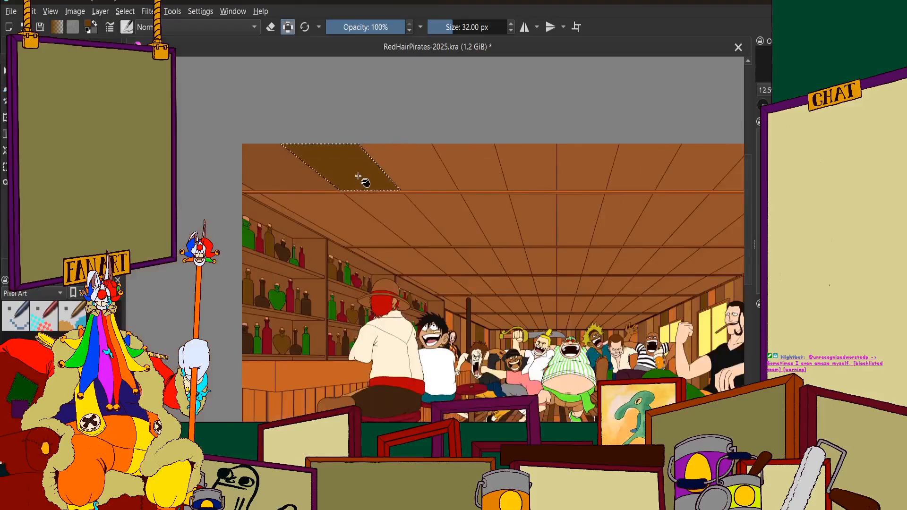
# Fill the third front-row ceiling panel, beside the olive-brown one, with bright orange sampled from the floor planks
pyautogui.scroll(-2, 357, 160)
pyautogui.scroll(2, 394, 348)
pyautogui.scroll(2, 394, 348)
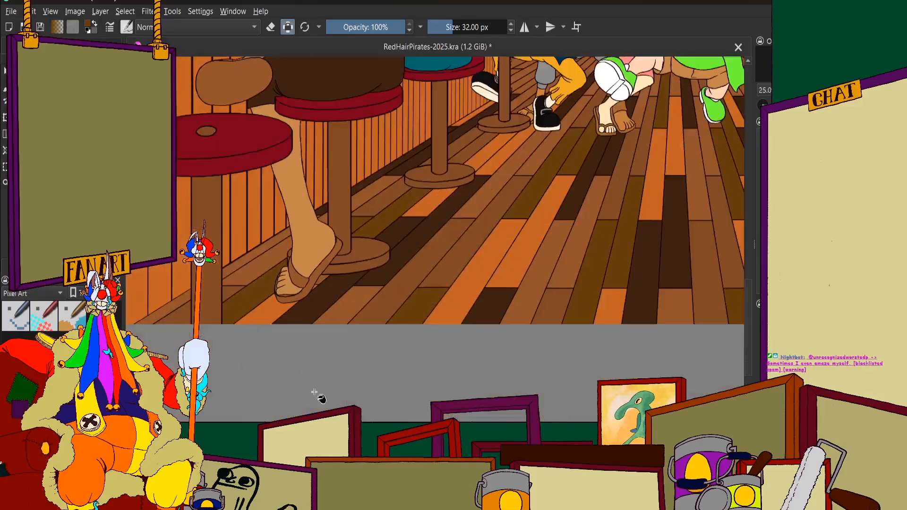
pyautogui.scroll(1, 318, 394)
pyautogui.scroll(-1, 330, 326)
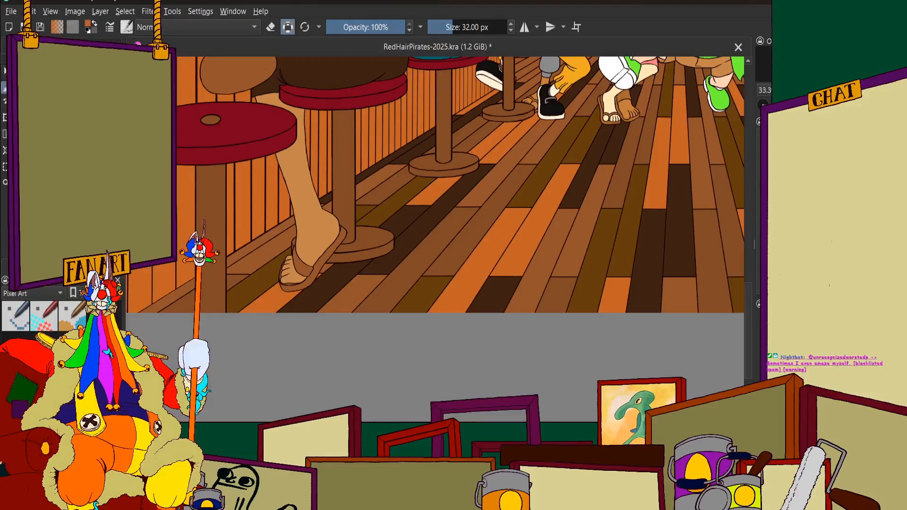
pyautogui.click(46, 266)
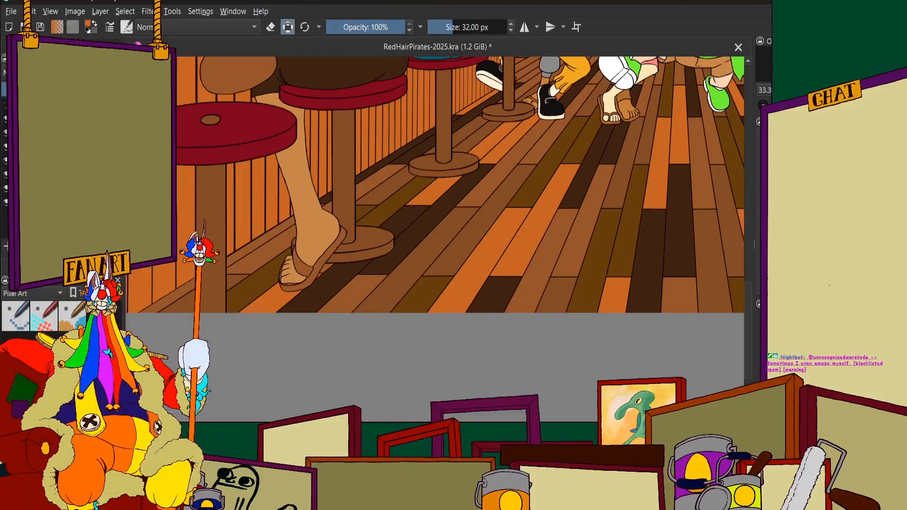
pyautogui.scroll(-3, 506, 175)
pyautogui.scroll(4, 425, 127)
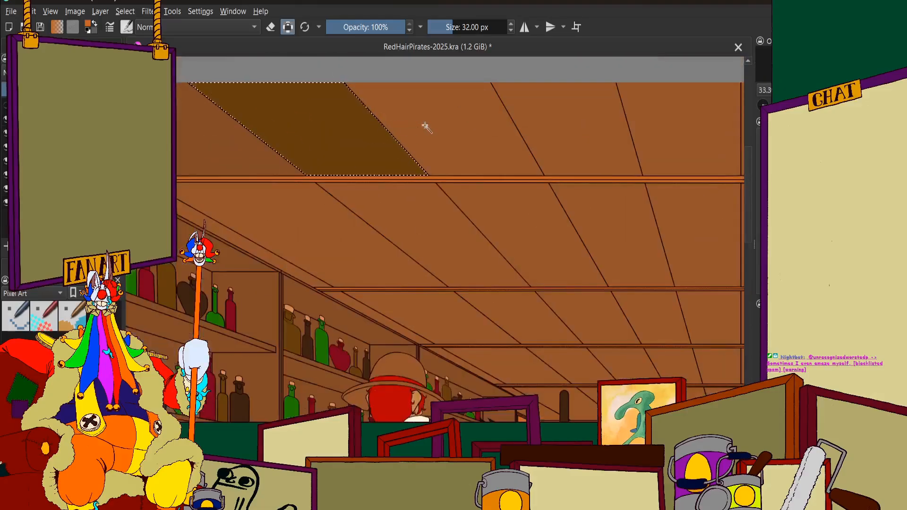
pyautogui.click(431, 122)
pyautogui.scroll(-3, 404, 143)
pyautogui.scroll(3, 443, 116)
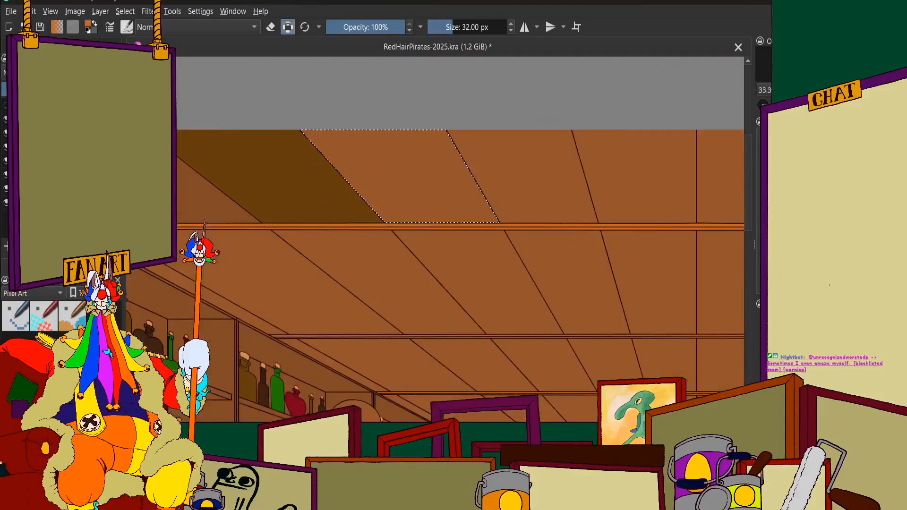
pyautogui.click(20, 266)
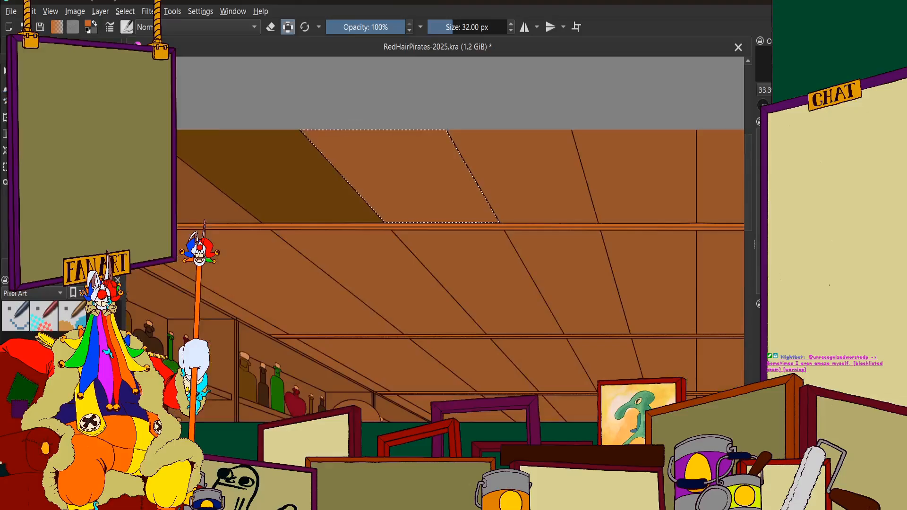
pyautogui.hotkey('shift', 'BackSpace')
pyautogui.scroll(-7, 405, 161)
pyautogui.scroll(3, 399, 166)
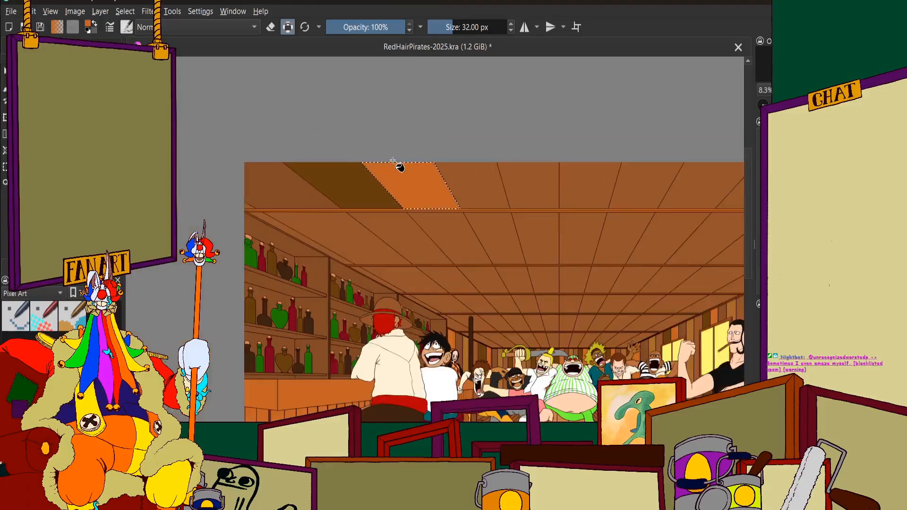
# Select the fourth front-row ceiling panel, beside the orange one, for recolouring
pyautogui.scroll(-2, 421, 171)
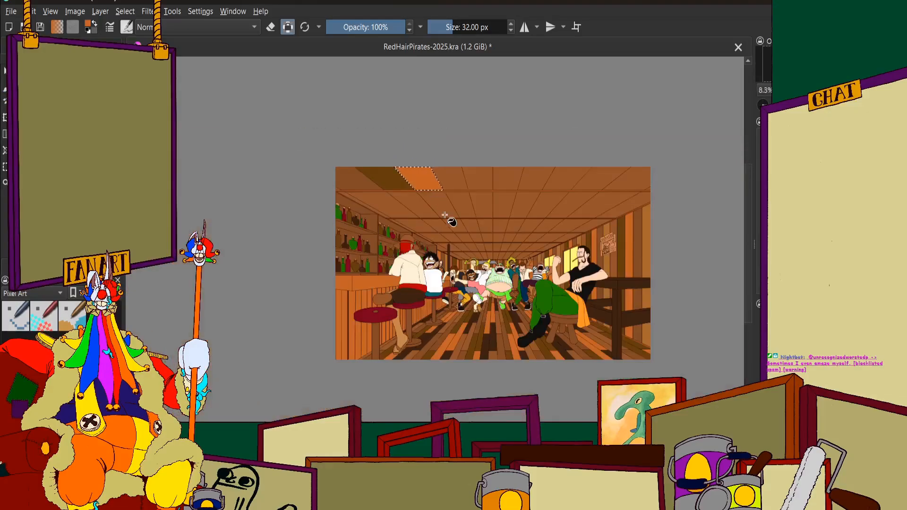
pyautogui.scroll(2, 444, 216)
pyautogui.scroll(-2, 431, 124)
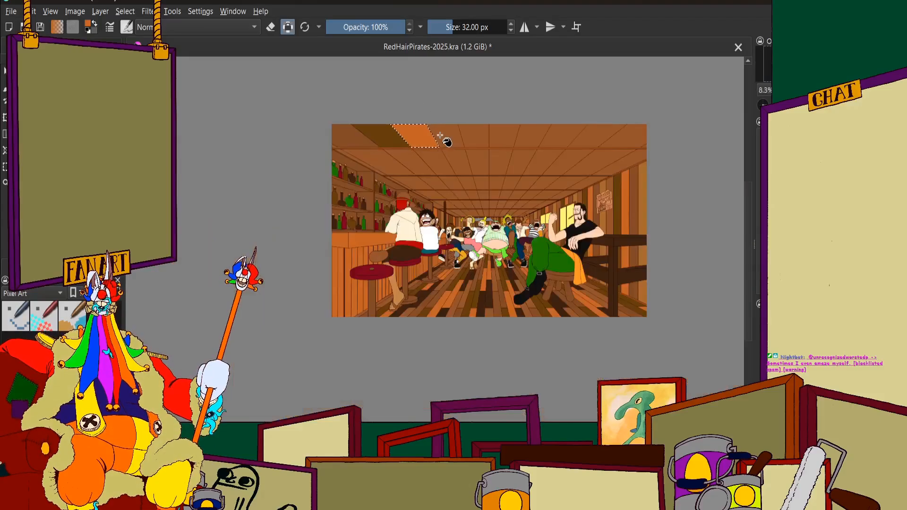
pyautogui.scroll(3, 444, 137)
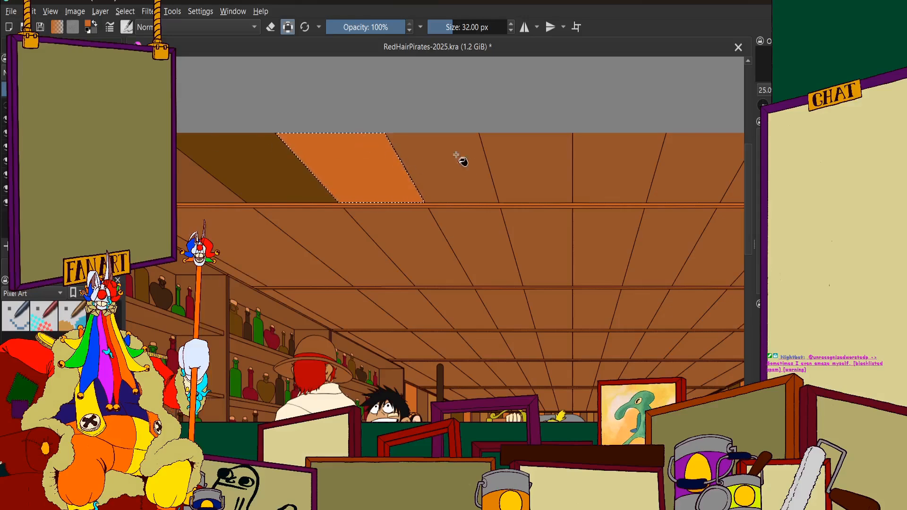
pyautogui.click(24, 46)
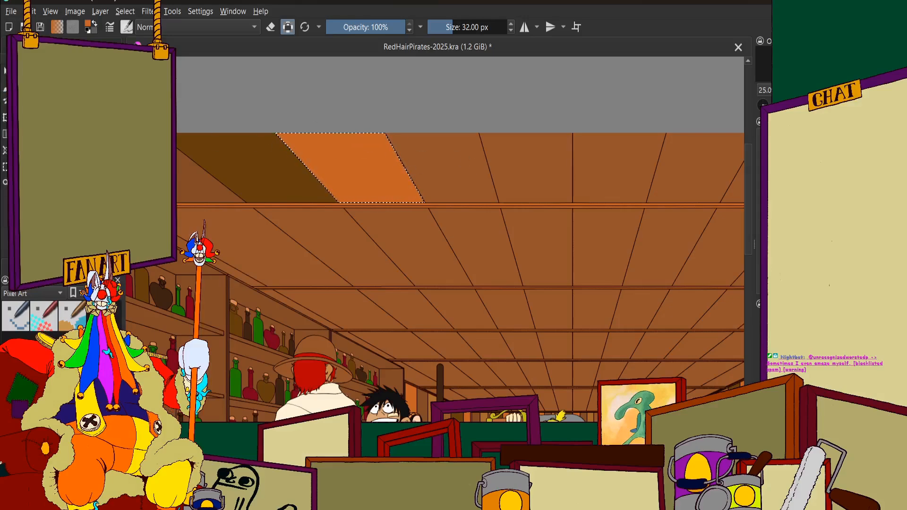
pyautogui.scroll(6, 442, 160)
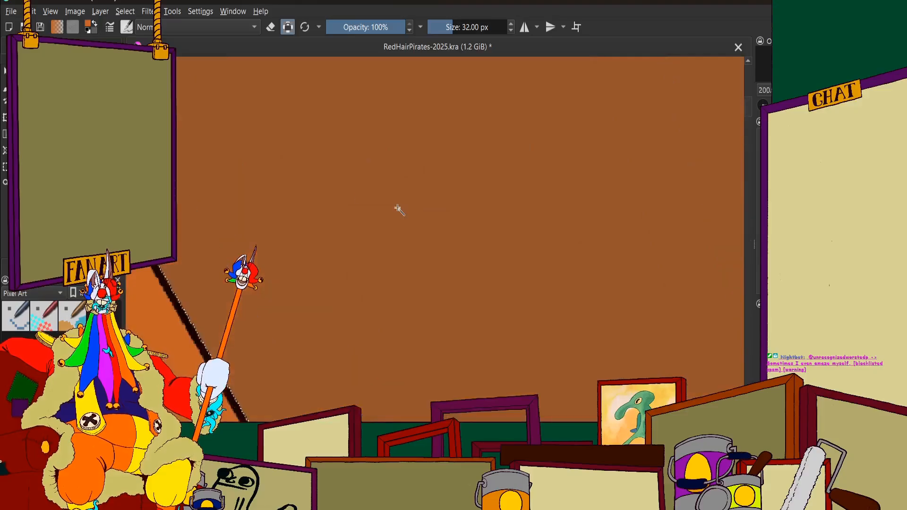
pyautogui.scroll(-6, 378, 209)
pyautogui.scroll(4, 361, 225)
pyautogui.scroll(-2, 437, 212)
pyautogui.scroll(4, 285, 214)
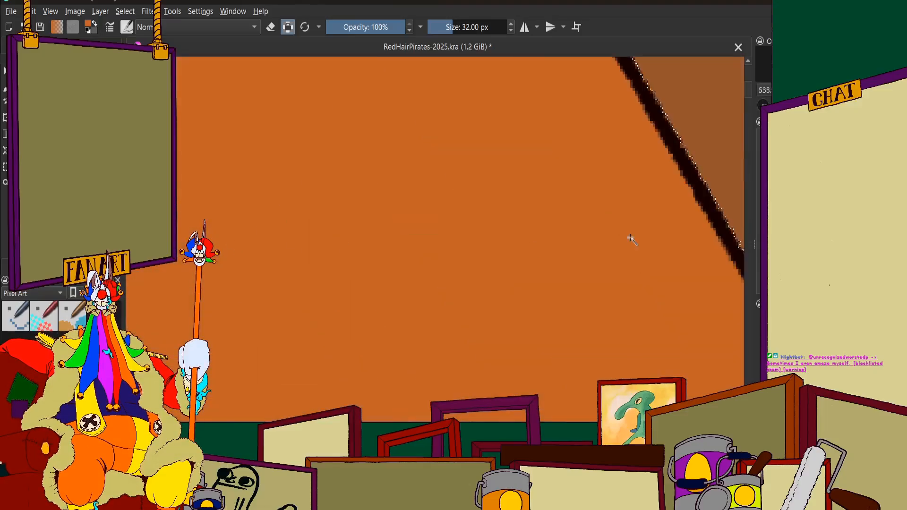
pyautogui.scroll(-6, 551, 222)
pyautogui.scroll(2, 480, 197)
pyautogui.scroll(-2, 425, 189)
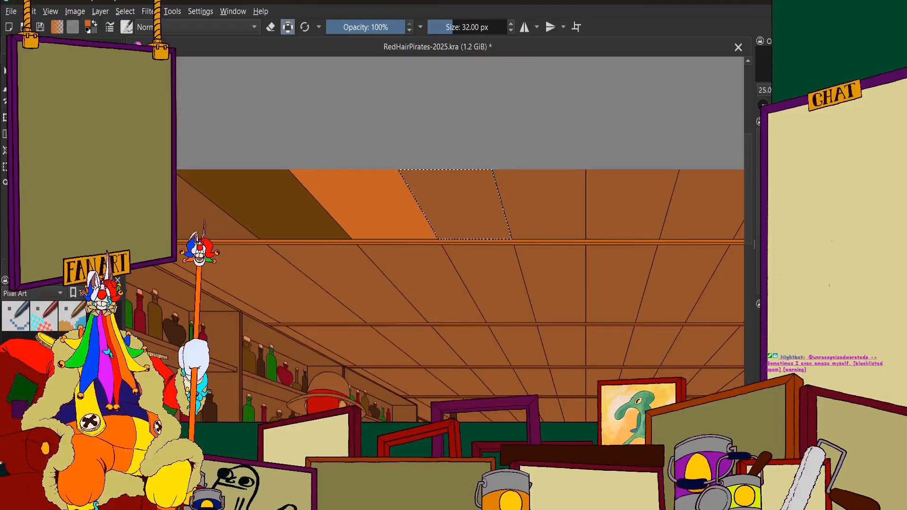
# Fill the selected fourth front-row ceiling panel, beside the bright orange one, with very dark brown sampled from the floor planks
pyautogui.scroll(-1, 219, 107)
pyautogui.click(47, 46)
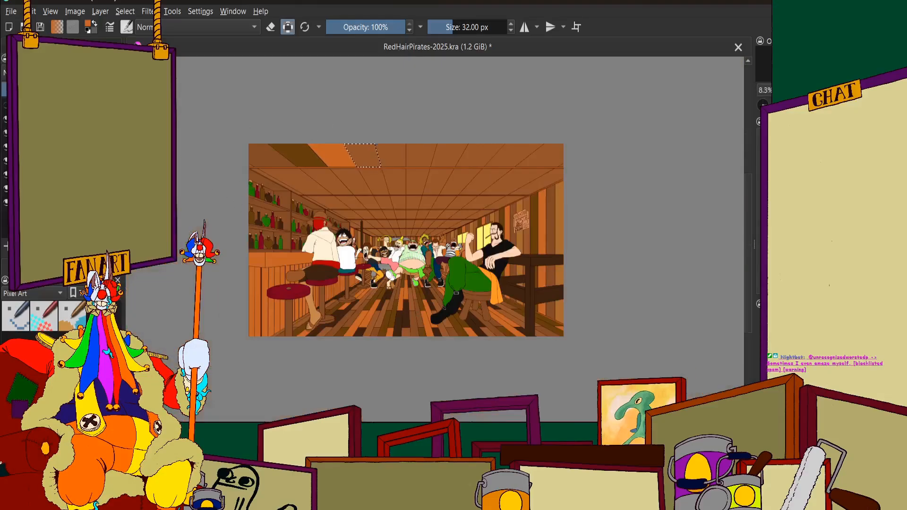
pyautogui.scroll(9, 310, 327)
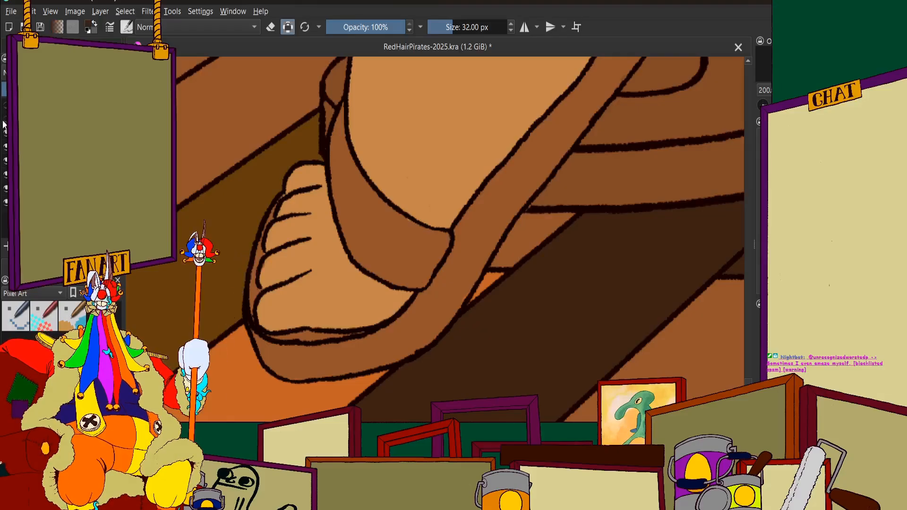
pyautogui.scroll(-9, 239, 213)
pyautogui.scroll(4, 389, 148)
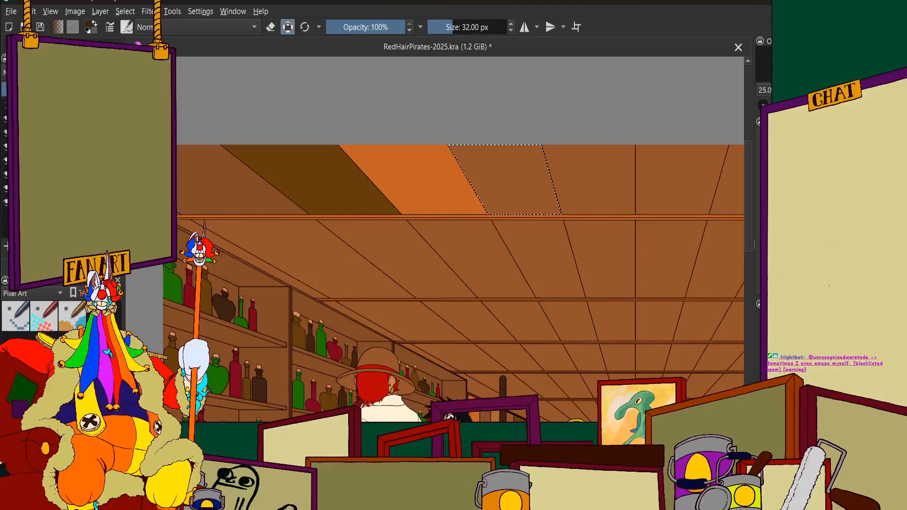
pyautogui.click(62, 45)
pyautogui.click(6, 88)
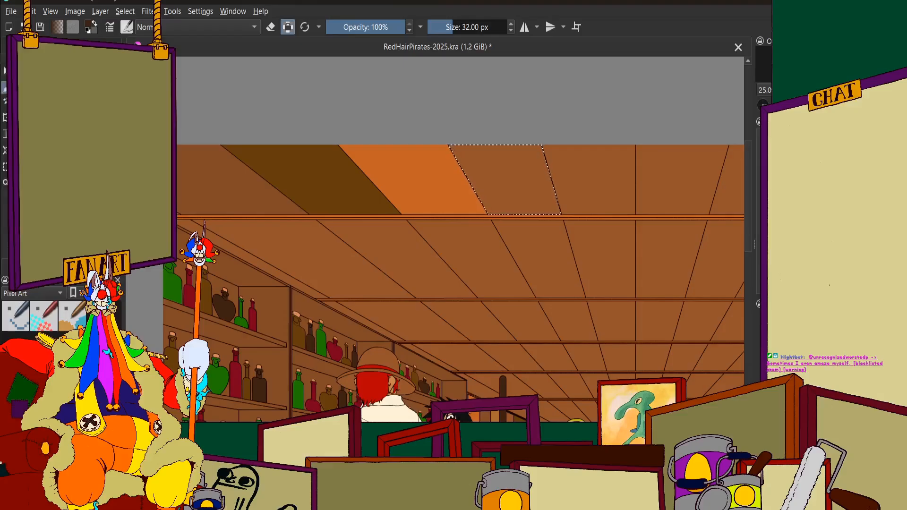
pyautogui.scroll(-5, 415, 166)
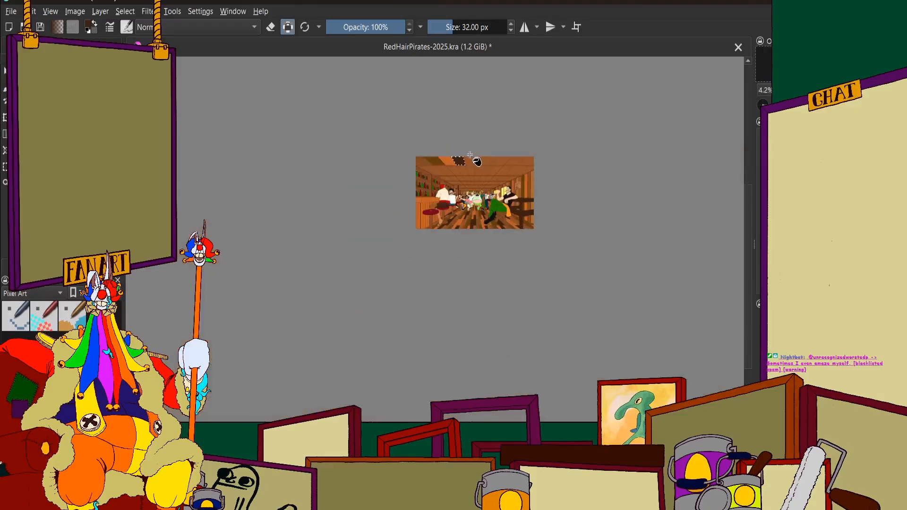
# Select the sixth front-row ceiling panel, just past the vertical centre line, and fill it with a slightly darker brown
pyautogui.scroll(4, 470, 154)
pyautogui.scroll(-3, 377, 154)
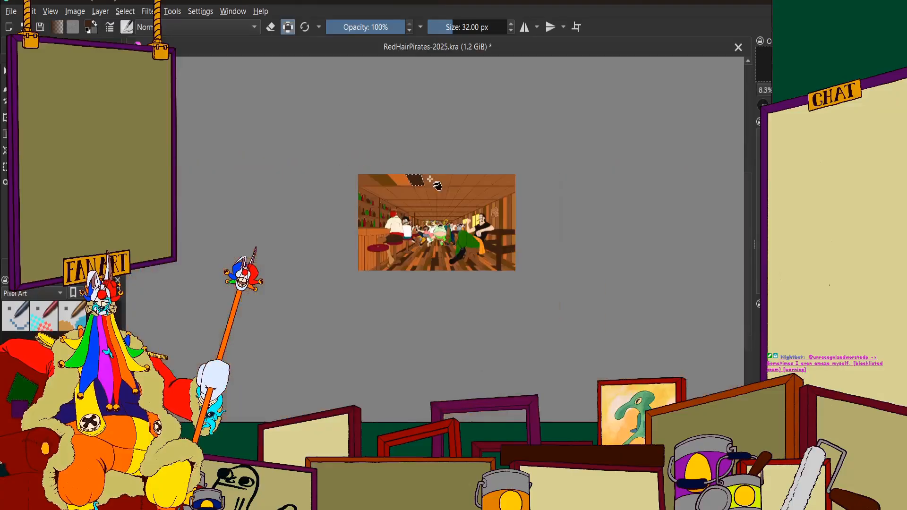
pyautogui.scroll(2, 475, 154)
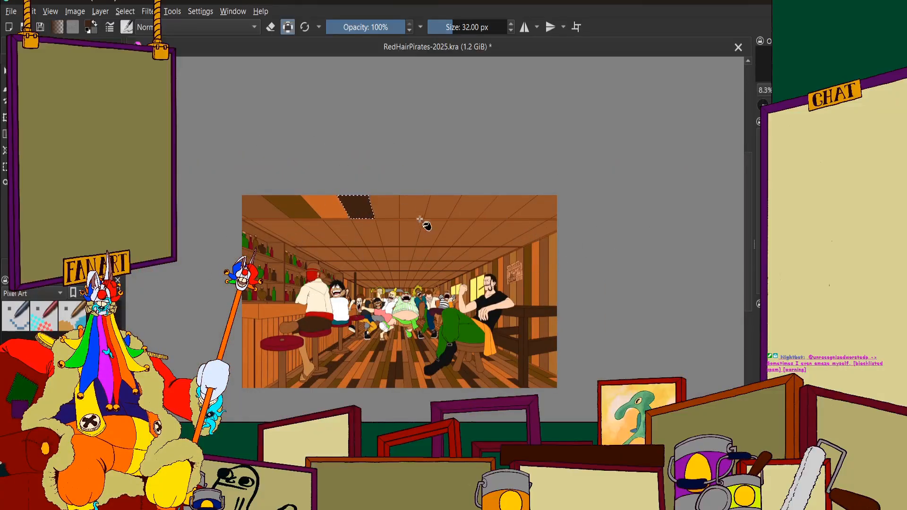
pyautogui.scroll(3, 355, 198)
pyautogui.scroll(-2, 355, 198)
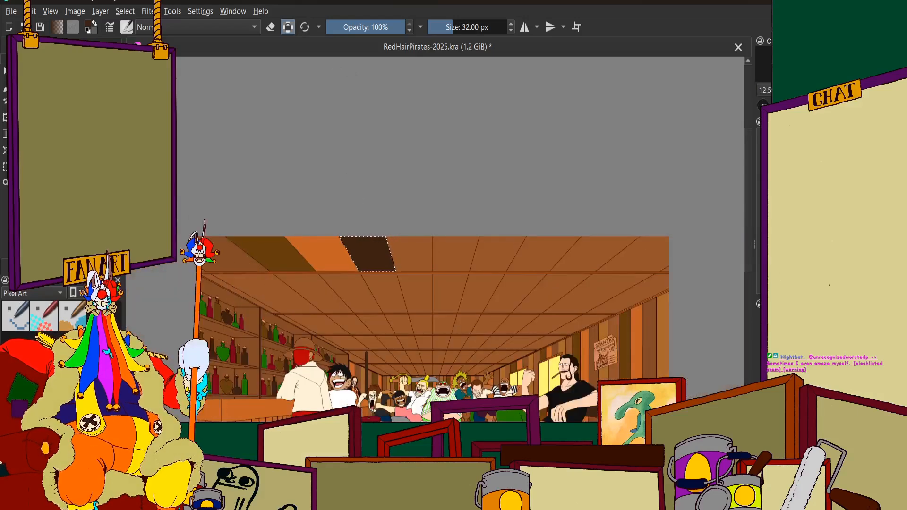
pyautogui.scroll(2, 321, 224)
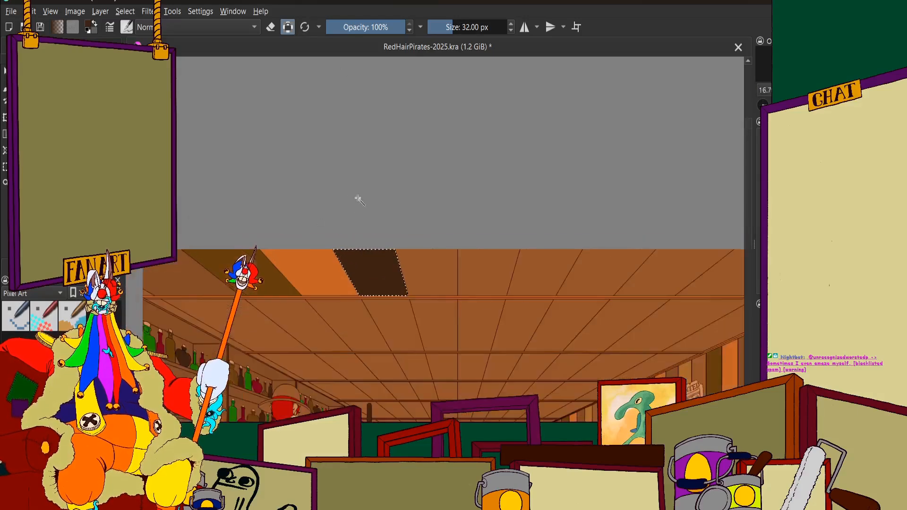
pyautogui.scroll(-2, 356, 198)
pyautogui.scroll(4, 419, 221)
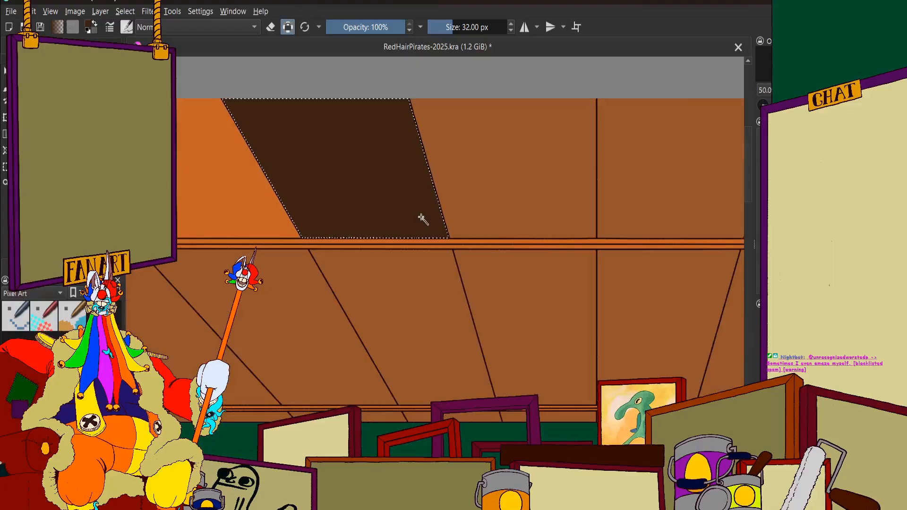
pyautogui.scroll(-2, 400, 204)
pyautogui.scroll(1, 449, 173)
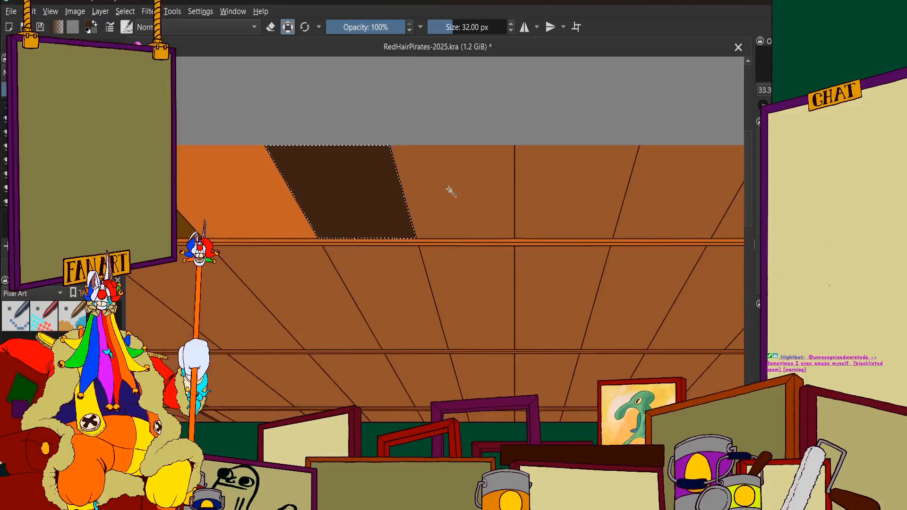
pyautogui.click(565, 180)
pyautogui.click(52, 45)
pyautogui.click(21, 44)
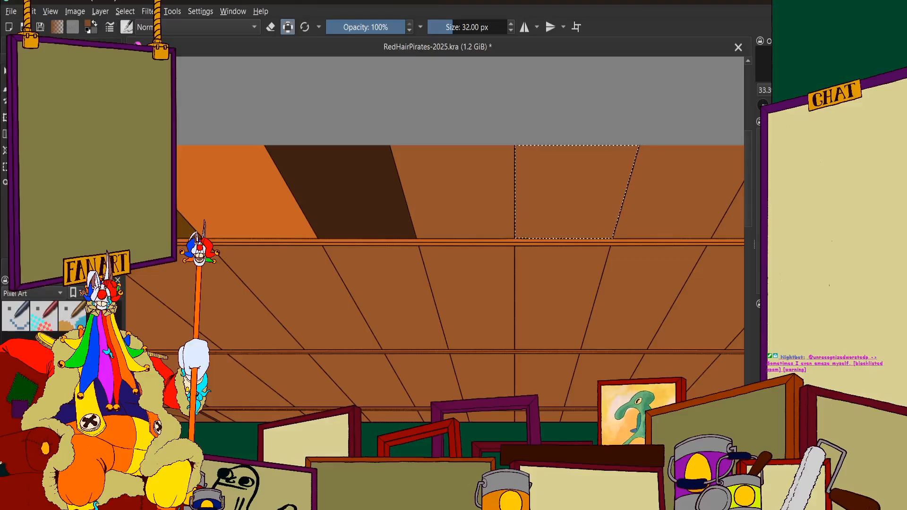
pyautogui.scroll(-6, 460, 212)
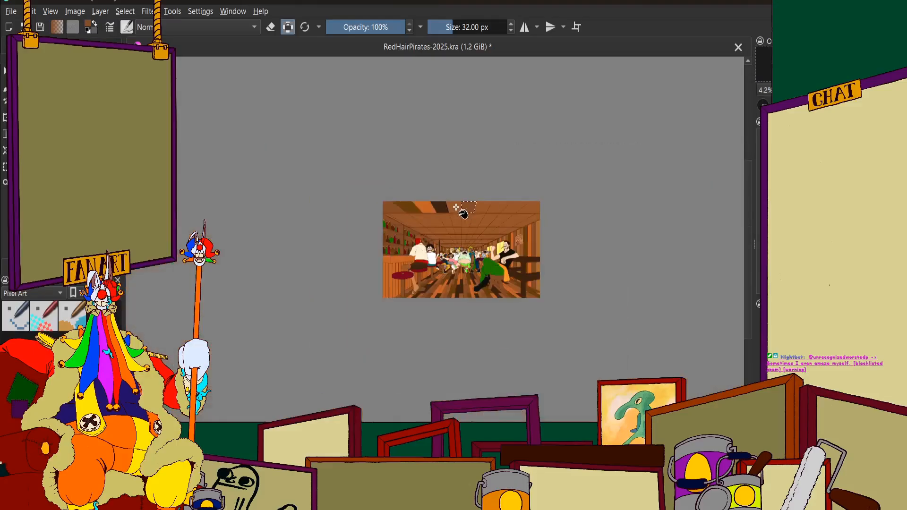
pyautogui.scroll(4, 460, 210)
pyautogui.scroll(-1, 477, 222)
pyautogui.scroll(3, 472, 236)
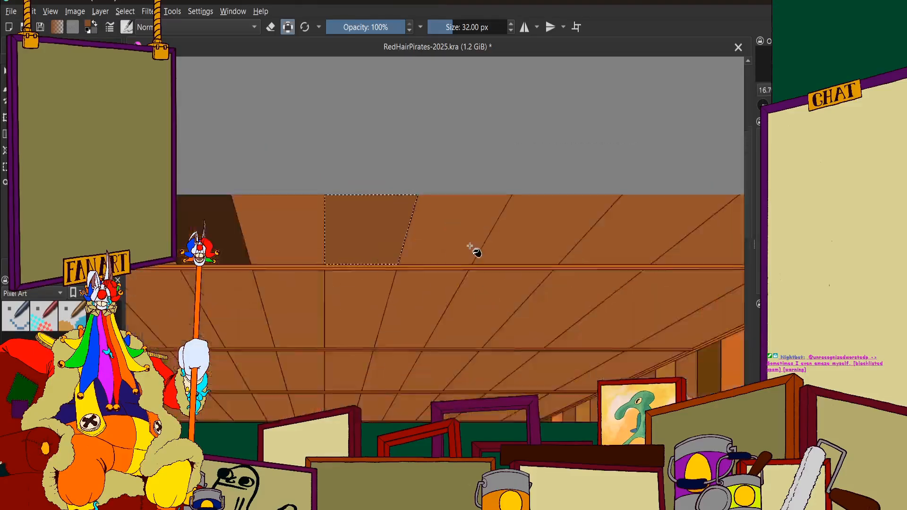
pyautogui.scroll(-2, 520, 214)
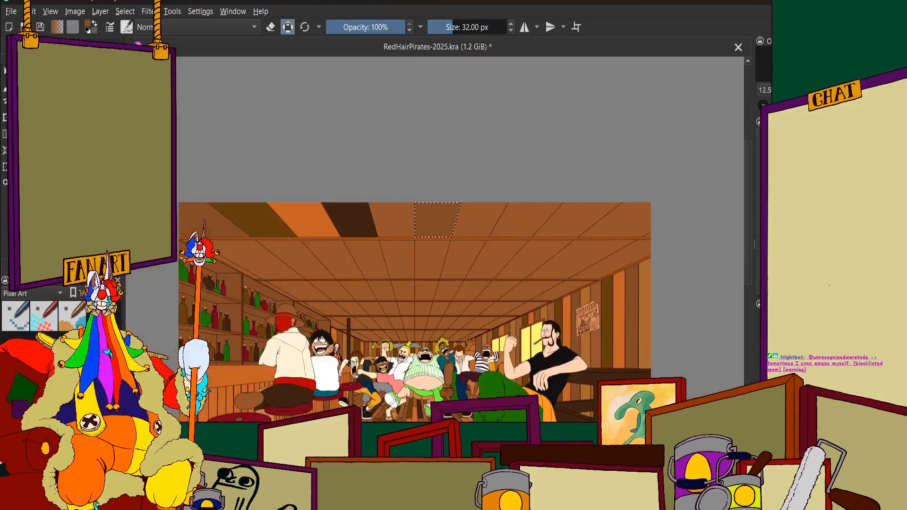
# Select the seventh front-row ceiling panel and fill it with the same dark olive-brown as the second panel
pyautogui.click(52, 46)
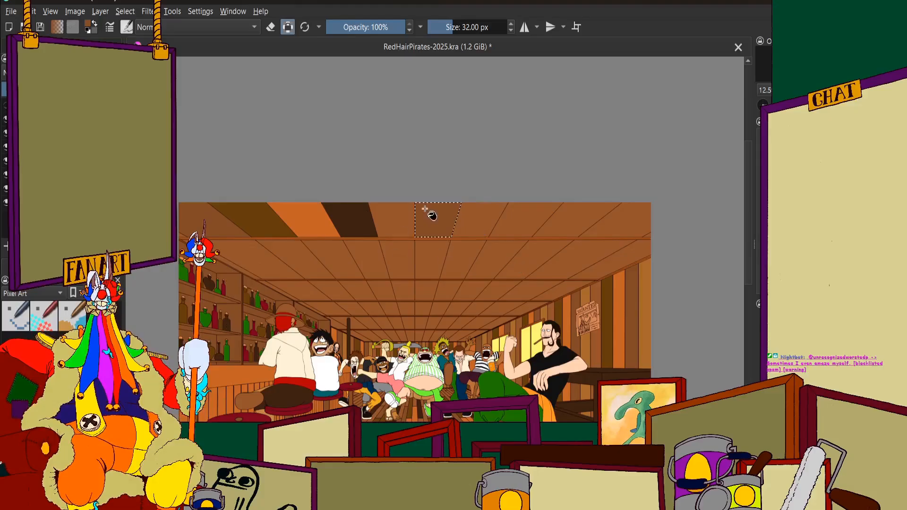
pyautogui.scroll(2, 427, 211)
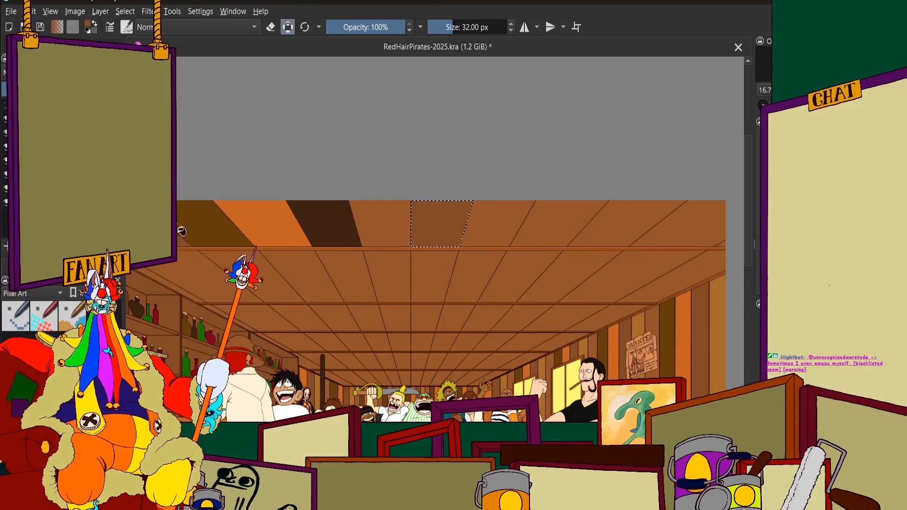
pyautogui.click(61, 45)
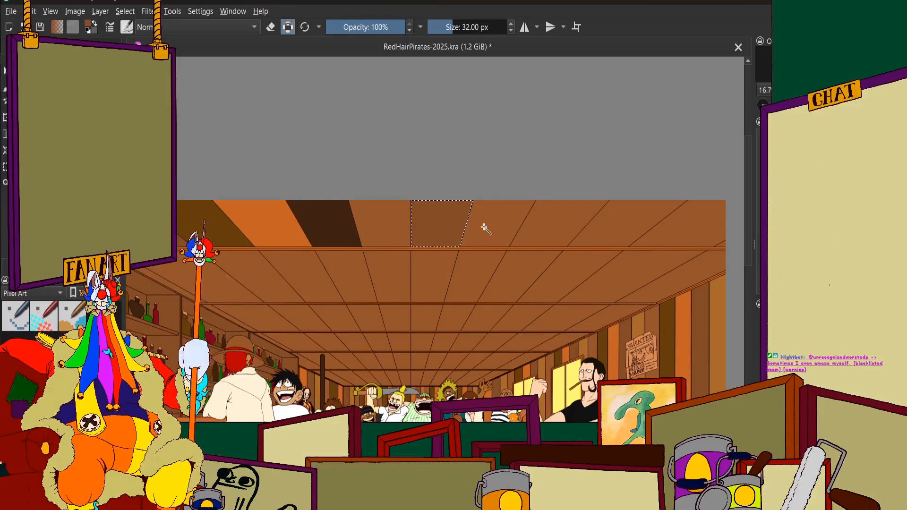
pyautogui.click(59, 46)
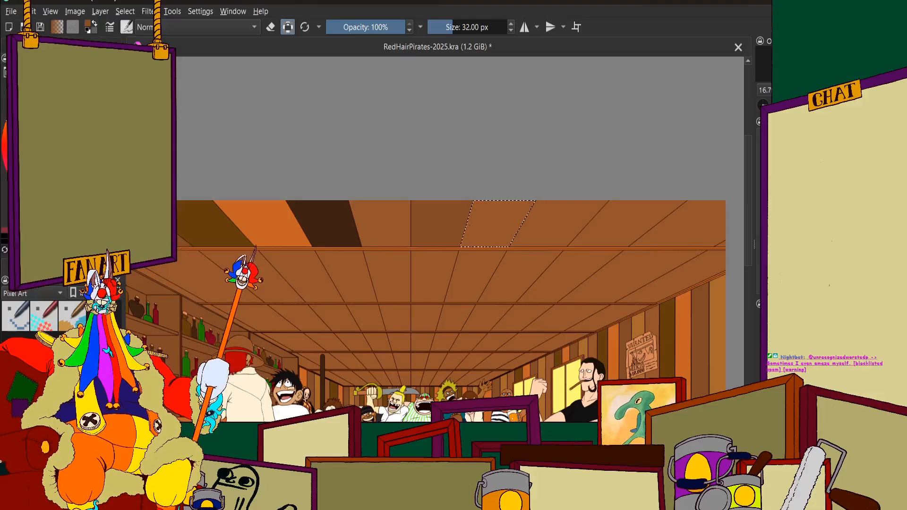
pyautogui.click(24, 46)
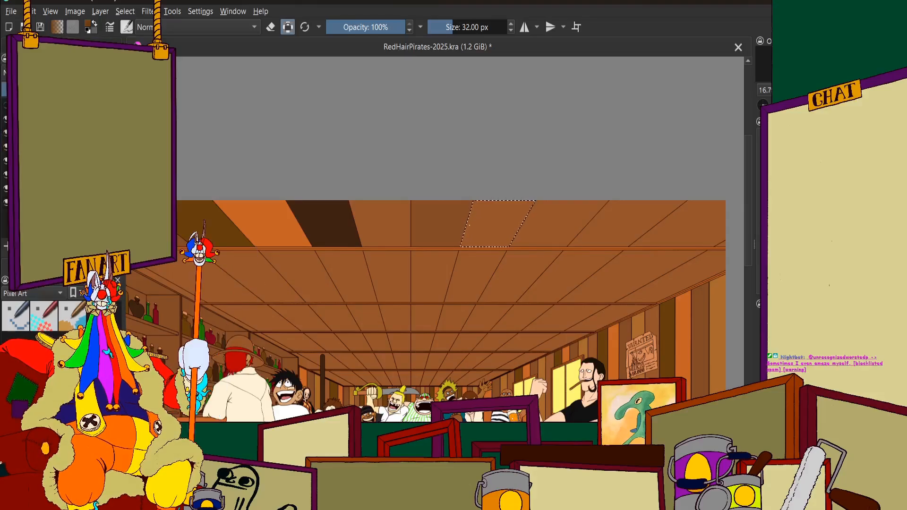
pyautogui.scroll(4, 497, 226)
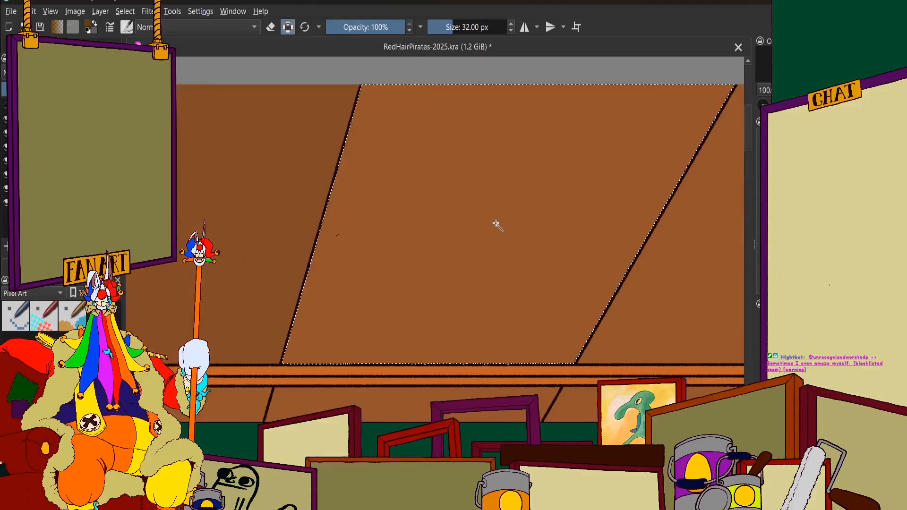
pyautogui.scroll(-2, 443, 194)
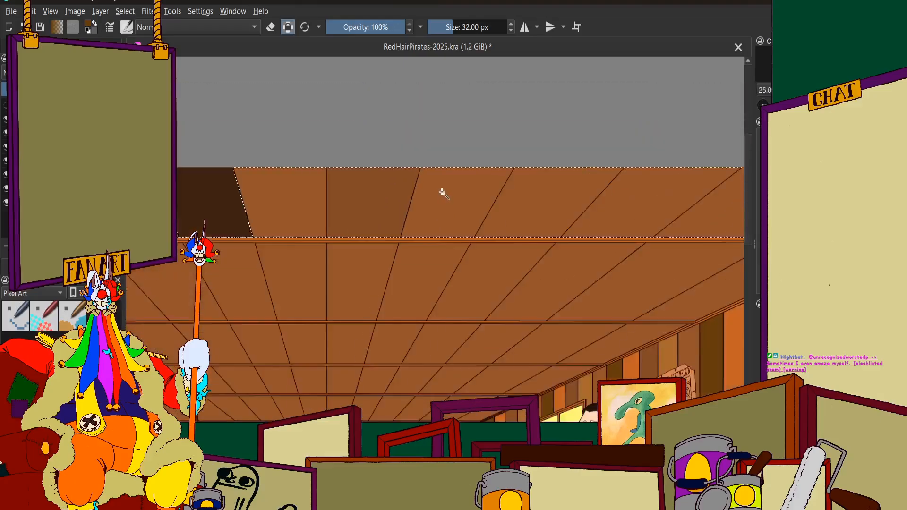
pyautogui.scroll(3, 444, 194)
pyautogui.click(462, 223)
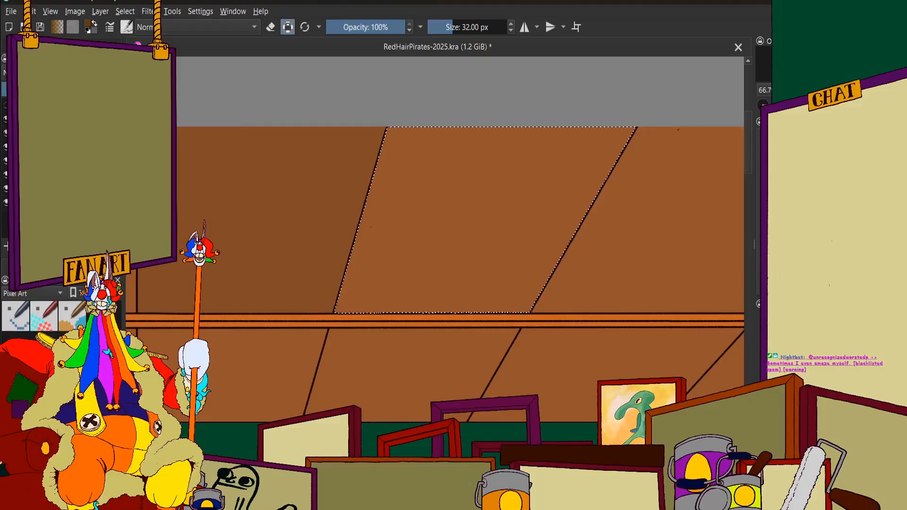
pyautogui.click(35, 46)
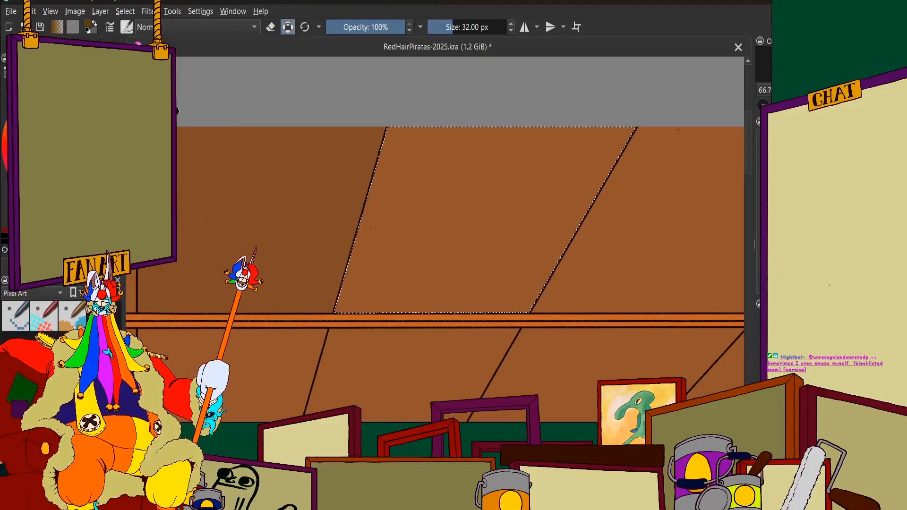
pyautogui.scroll(-6, 323, 143)
pyautogui.scroll(5, 323, 142)
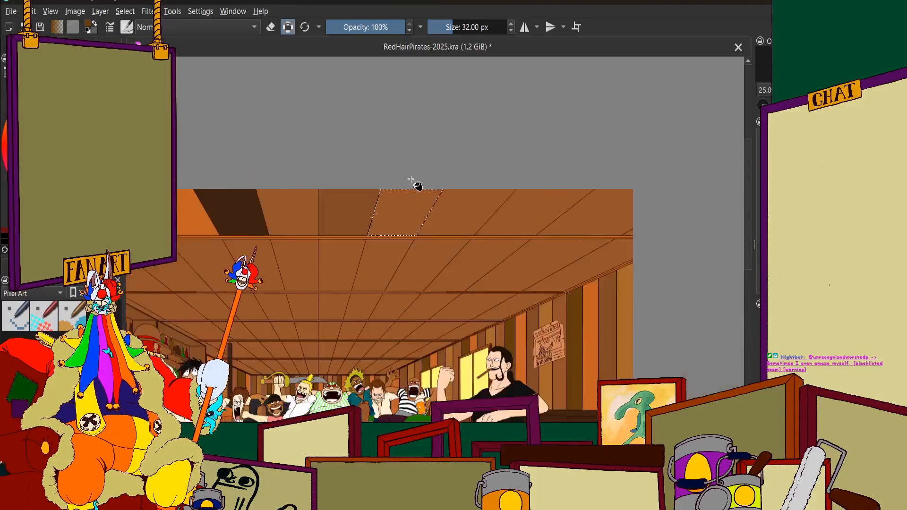
pyautogui.scroll(10, 413, 208)
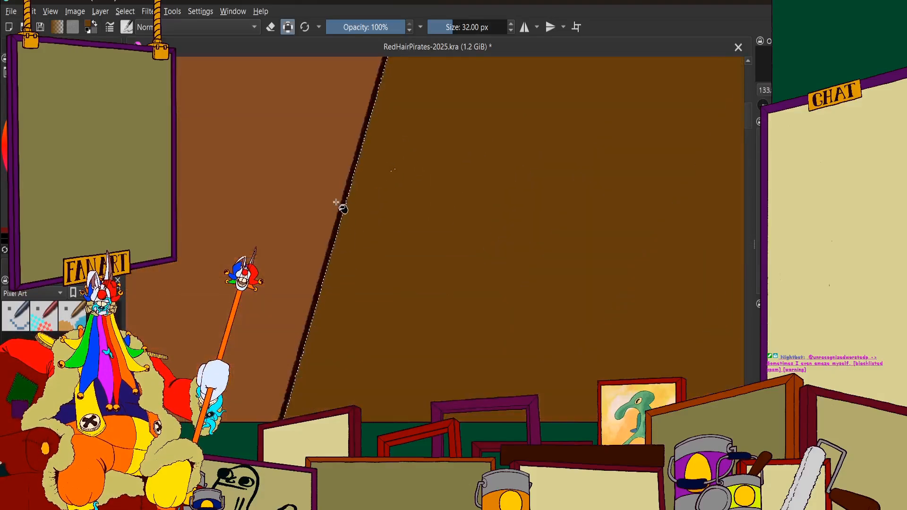
# Fill the stray unfilled pixels inside the seventh front-row ceiling panel
pyautogui.scroll(1, 354, 231)
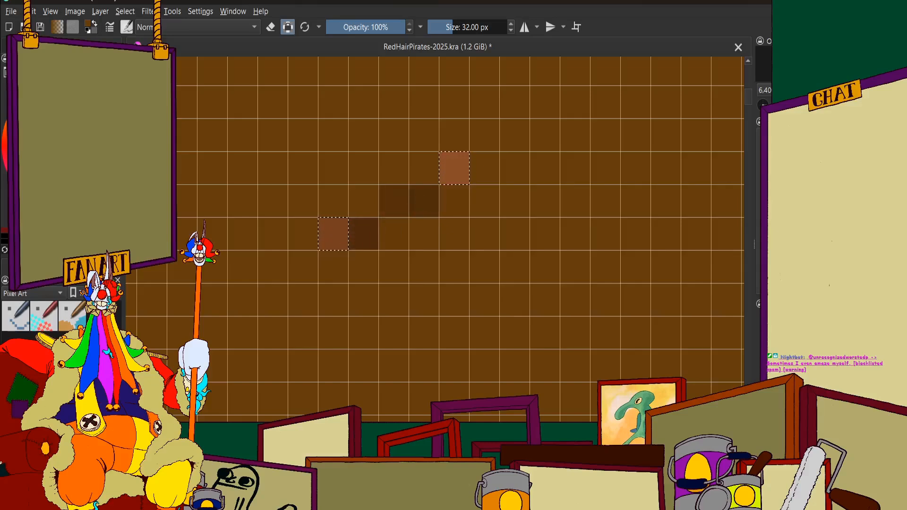
pyautogui.click(71, 43)
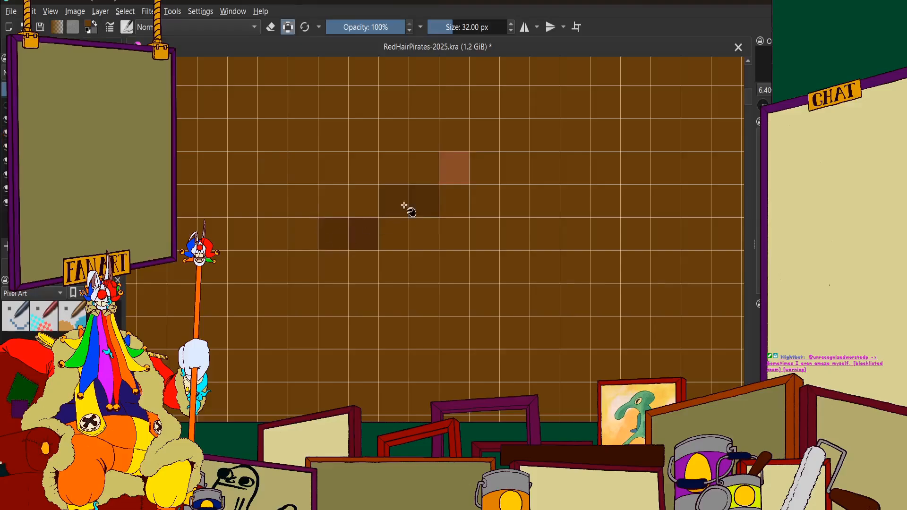
pyautogui.scroll(-10, 456, 173)
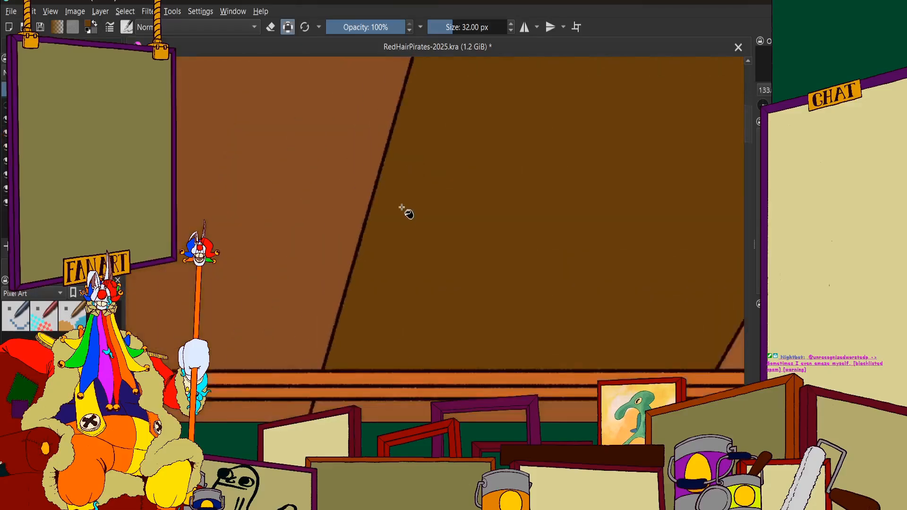
# Select the eighth front-row ceiling panel, beside the second olive-brown one, and fill it with bright orange
pyautogui.scroll(3, 428, 189)
pyautogui.scroll(-4, 402, 192)
pyautogui.scroll(2, 379, 190)
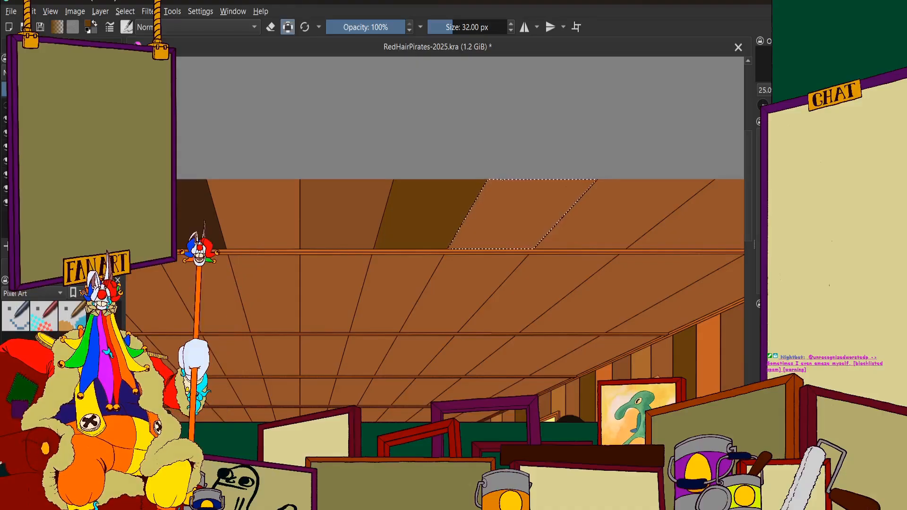
pyautogui.scroll(-1, 418, 234)
pyautogui.scroll(-1, 418, 235)
pyautogui.click(61, 46)
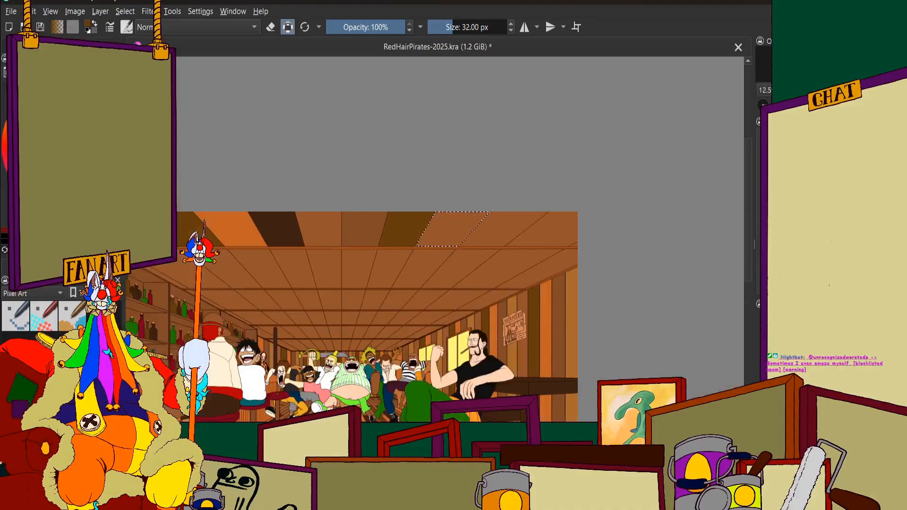
pyautogui.click(66, 146)
pyautogui.click(24, 46)
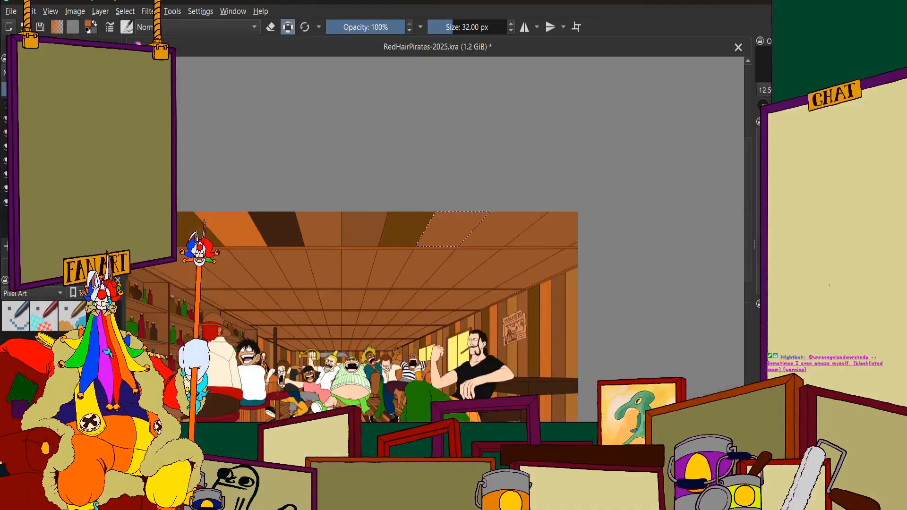
pyautogui.click(99, 46)
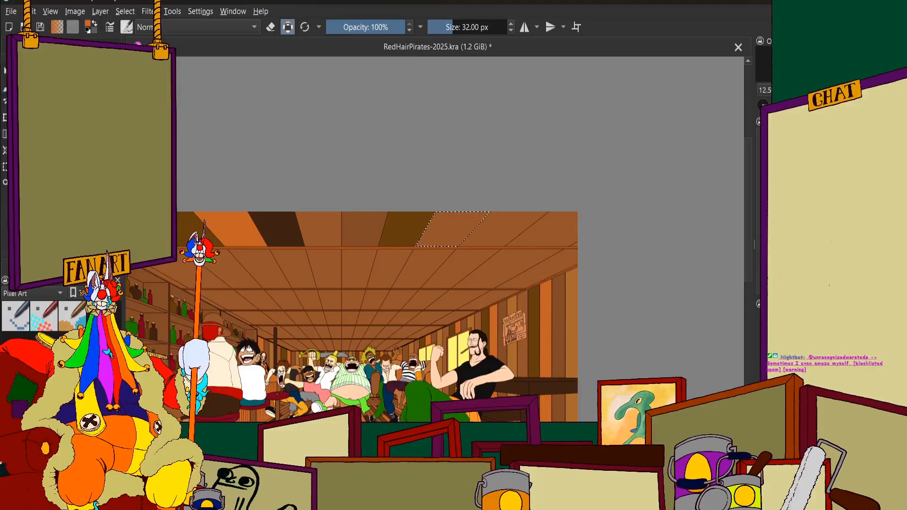
pyautogui.click(451, 225)
pyautogui.scroll(9, 466, 218)
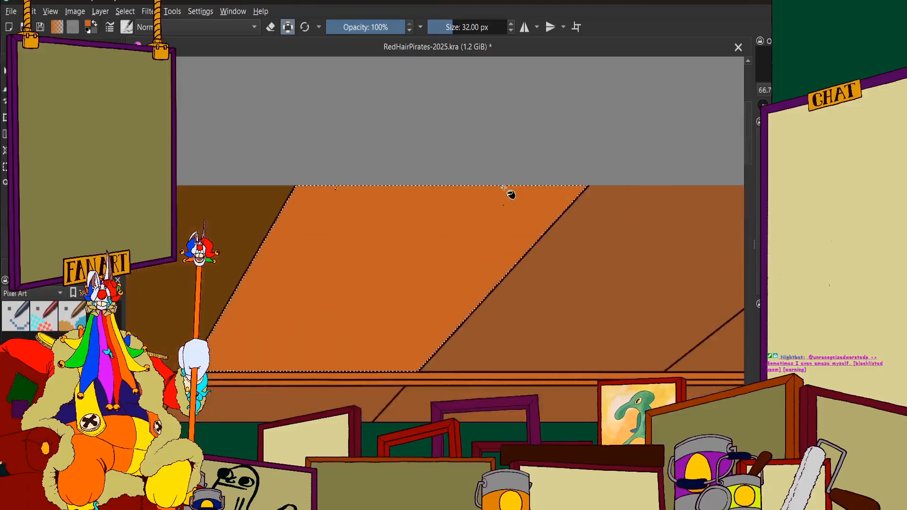
pyautogui.scroll(5, 360, 189)
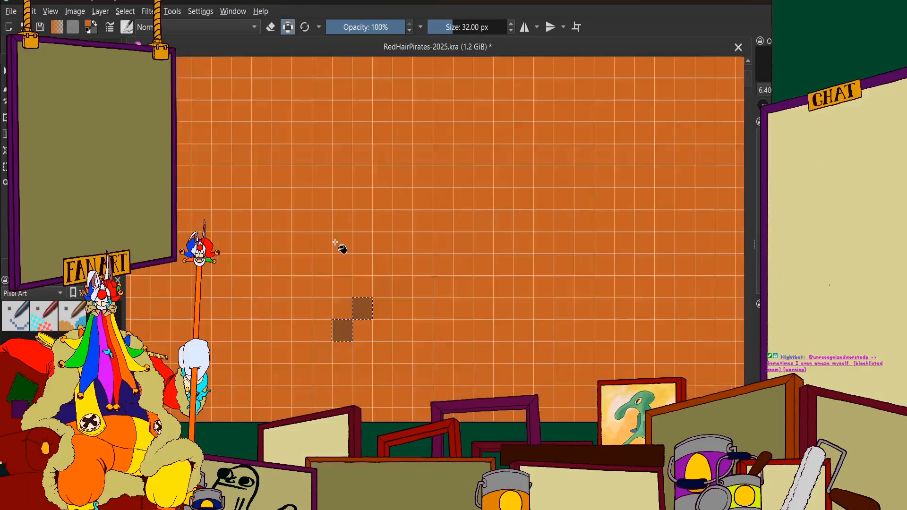
# Select the ninth front-row ceiling panel, beside the second bright orange one, and fill it with the same very dark brown as the fourth panel
pyautogui.scroll(-5, 338, 245)
pyautogui.scroll(-9, 409, 272)
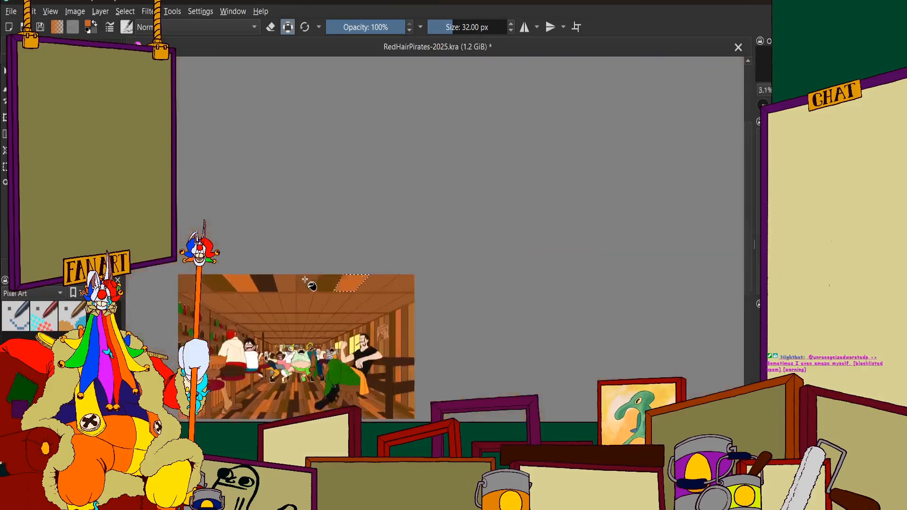
pyautogui.scroll(-1, 397, 239)
pyautogui.scroll(2, 360, 265)
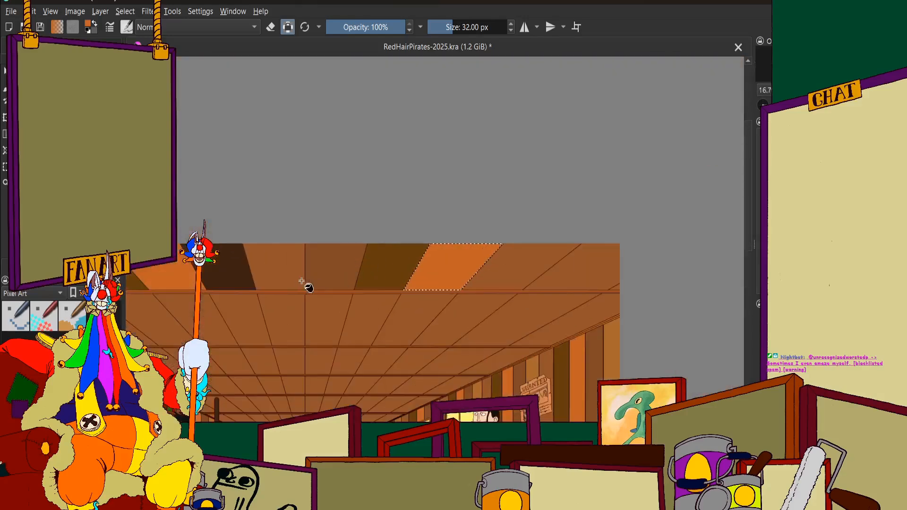
pyautogui.scroll(-2, 453, 241)
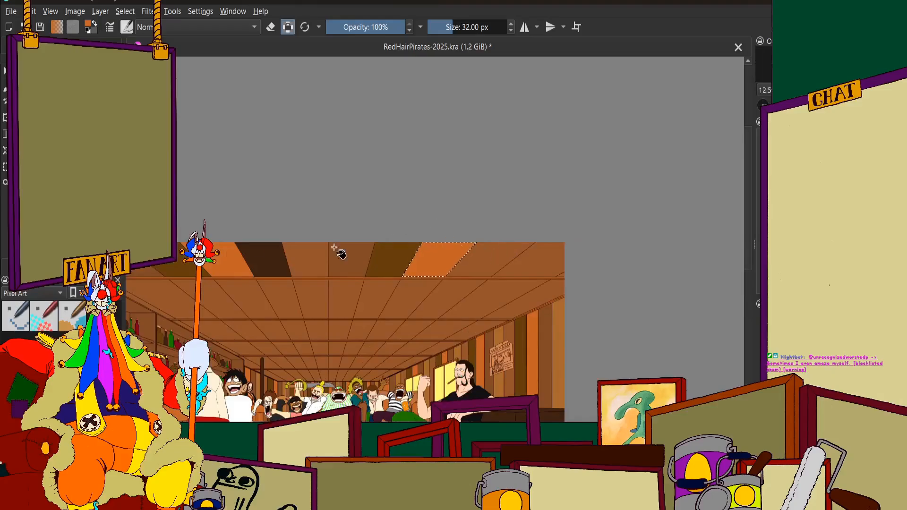
pyautogui.click(60, 45)
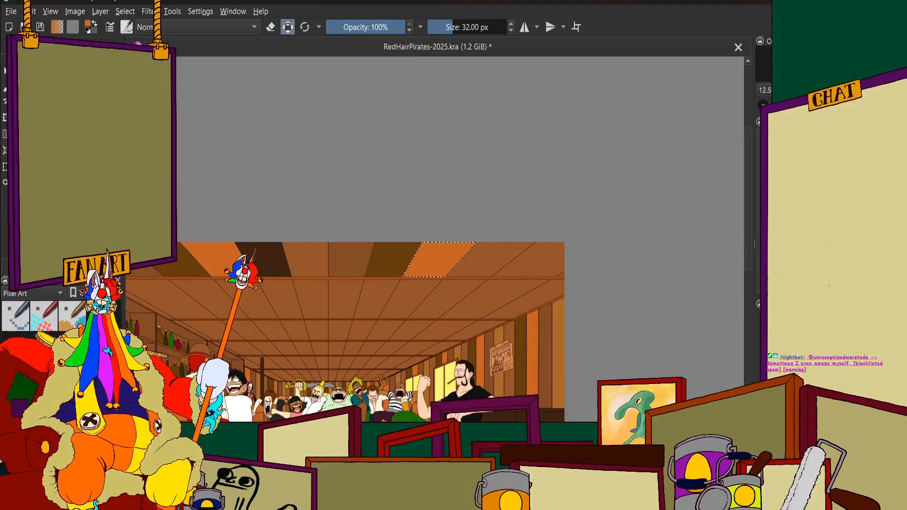
pyautogui.click(22, 45)
pyautogui.click(98, 46)
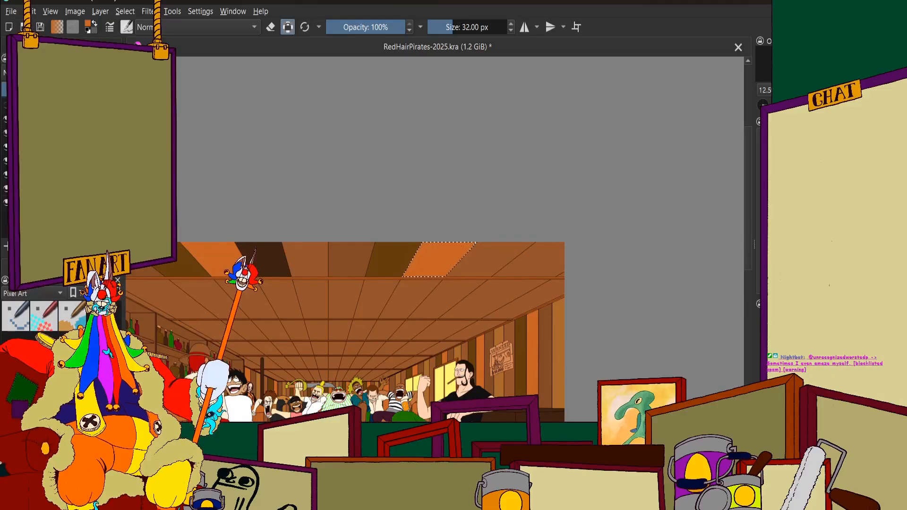
pyautogui.scroll(3, 514, 300)
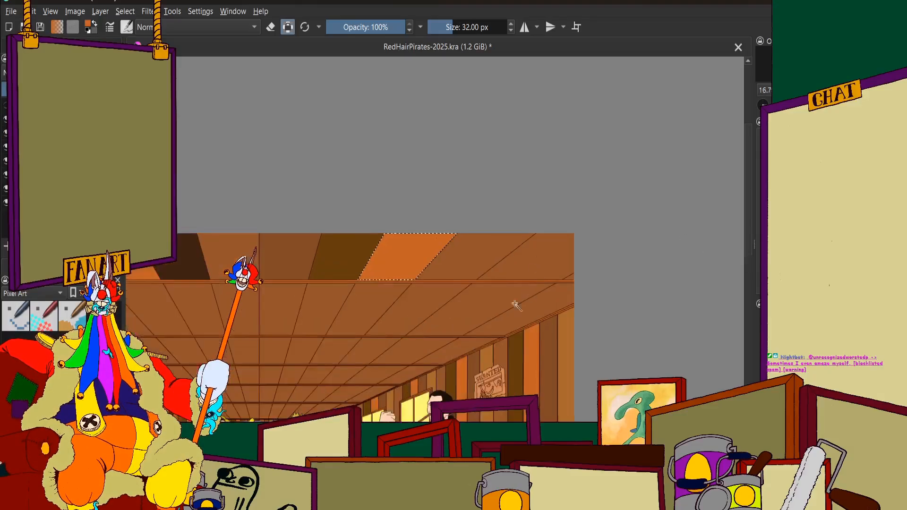
pyautogui.scroll(-3, 420, 219)
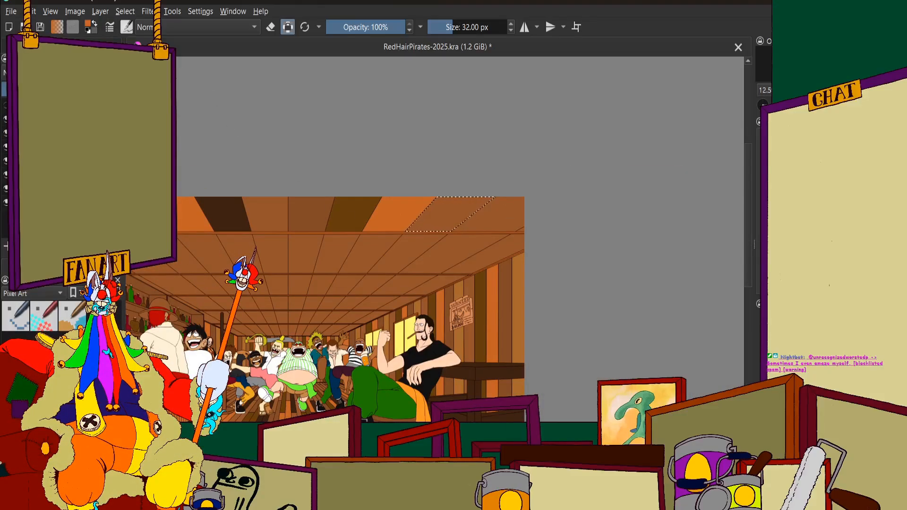
pyautogui.scroll(-1, 397, 248)
pyautogui.scroll(2, 490, 172)
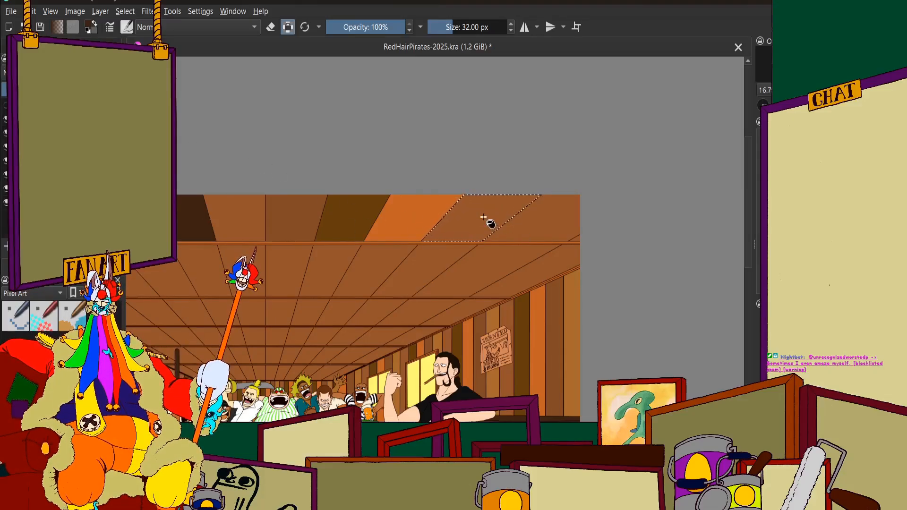
pyautogui.scroll(2, 487, 219)
pyautogui.scroll(-6, 489, 219)
pyautogui.scroll(3, 419, 249)
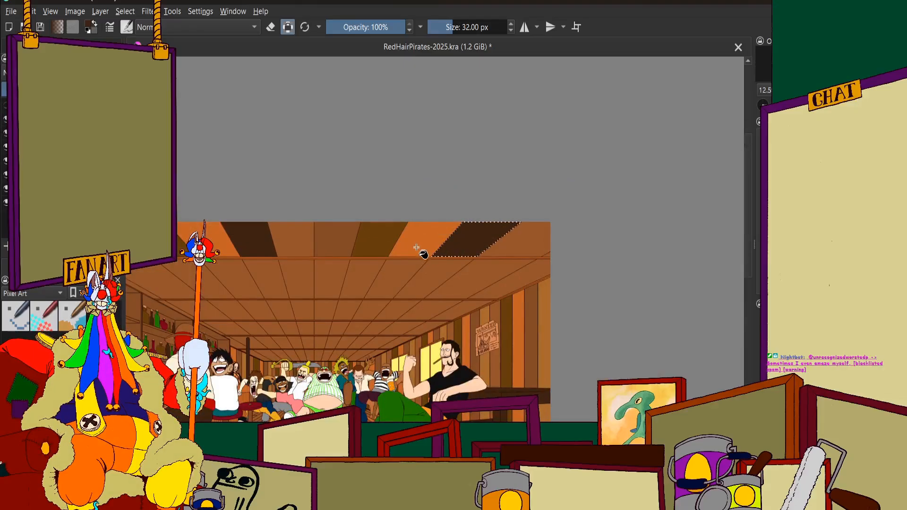
# Examine the colour pattern of the front ceiling row against the whole tavern picture, from close up and from a distance
pyautogui.scroll(-1, 438, 260)
pyautogui.scroll(1, 446, 260)
pyautogui.scroll(-1, 441, 262)
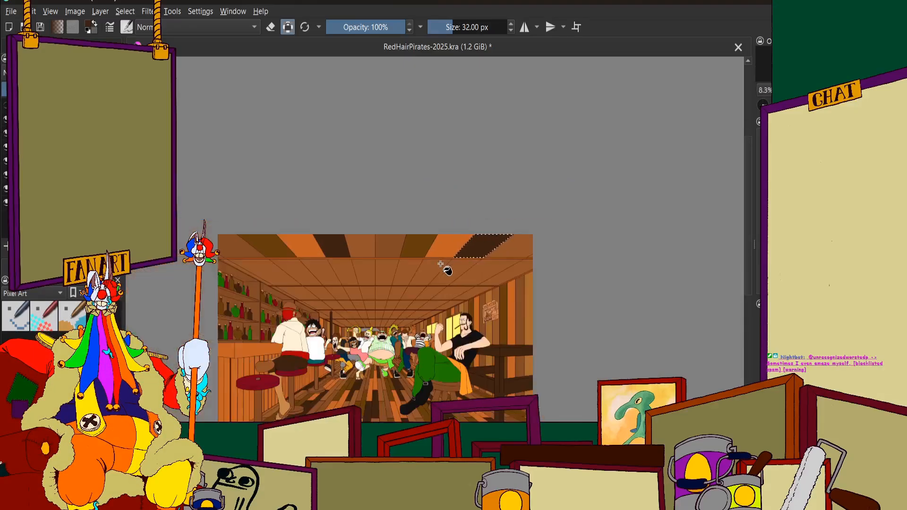
pyautogui.scroll(1, 427, 274)
pyautogui.scroll(-1, 423, 276)
pyautogui.scroll(1, 203, 305)
pyautogui.scroll(2, 289, 268)
pyautogui.scroll(-4, 253, 274)
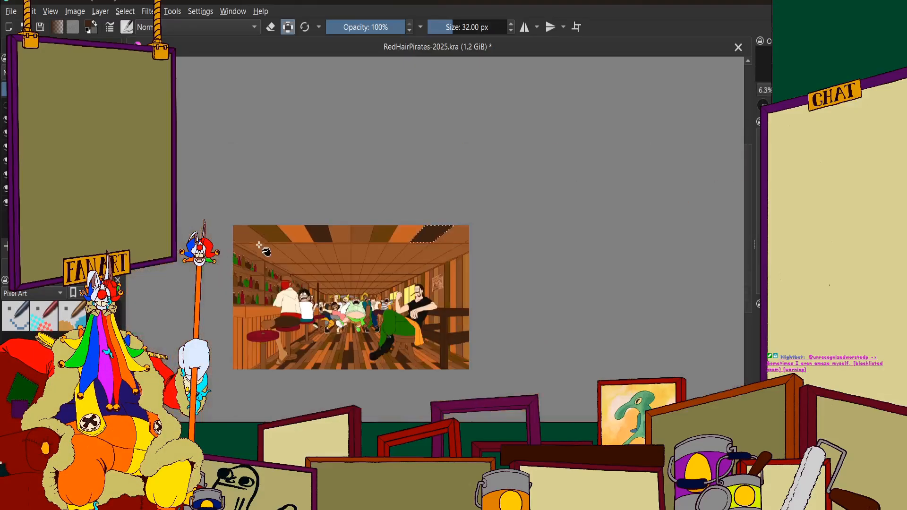
pyautogui.scroll(2, 482, 213)
pyautogui.scroll(2, 465, 265)
pyautogui.scroll(-2, 460, 255)
pyautogui.scroll(1, 454, 244)
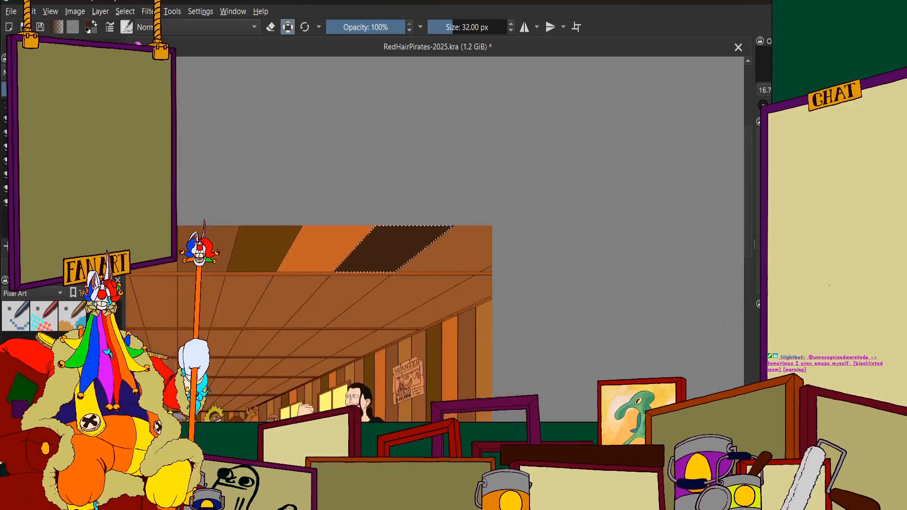
# Show the orange and purple lighting over the picture to check the new ceiling colours beneath it, and undo that visibility change
pyautogui.scroll(-4, 335, 189)
pyautogui.scroll(-1, 596, 300)
pyautogui.scroll(2, 491, 284)
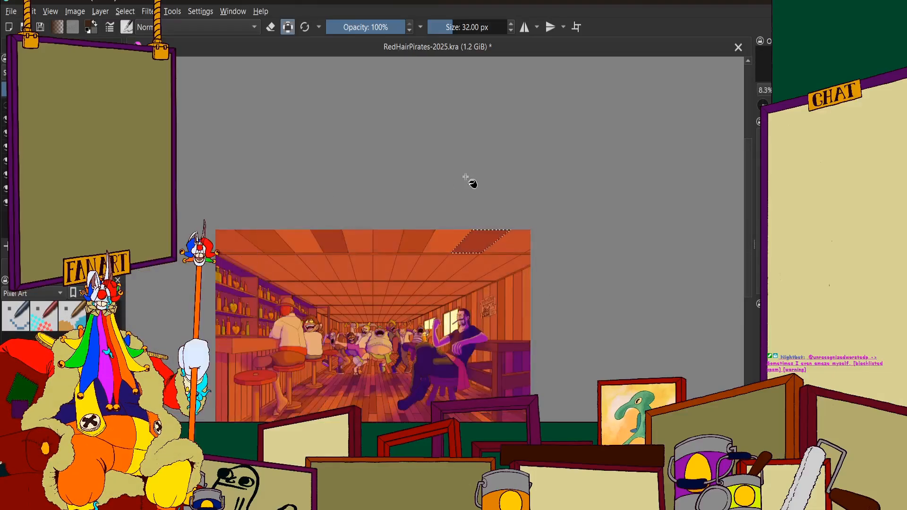
pyautogui.scroll(2, 478, 235)
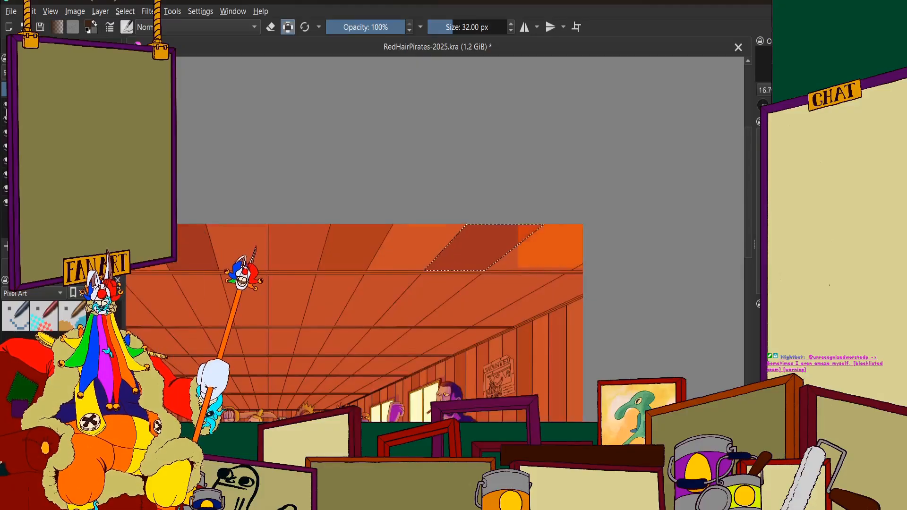
pyautogui.scroll(-1, 498, 256)
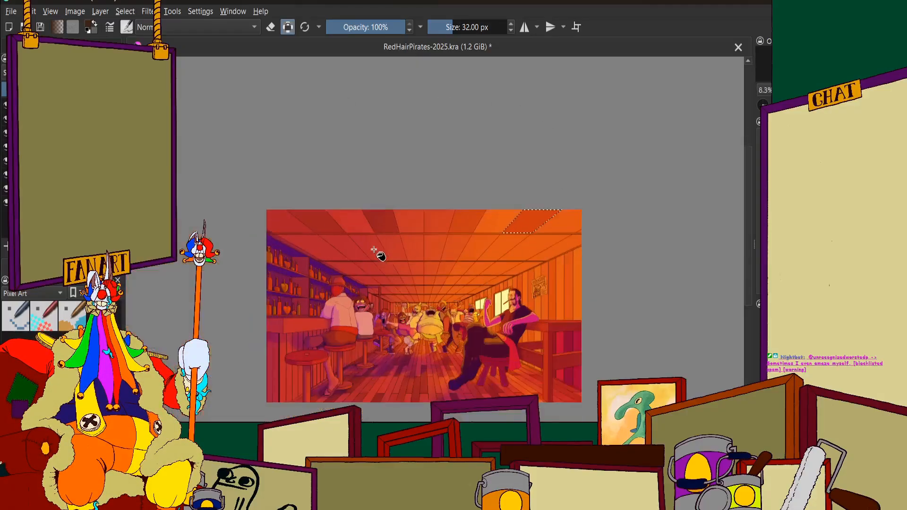
pyautogui.scroll(1, 449, 236)
pyautogui.scroll(-1, 472, 232)
pyautogui.scroll(1, 499, 229)
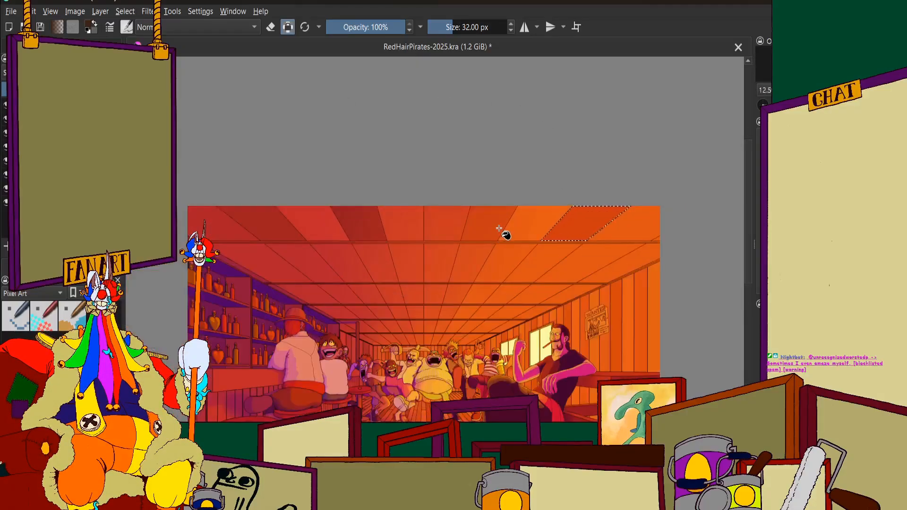
pyautogui.scroll(-2, 498, 228)
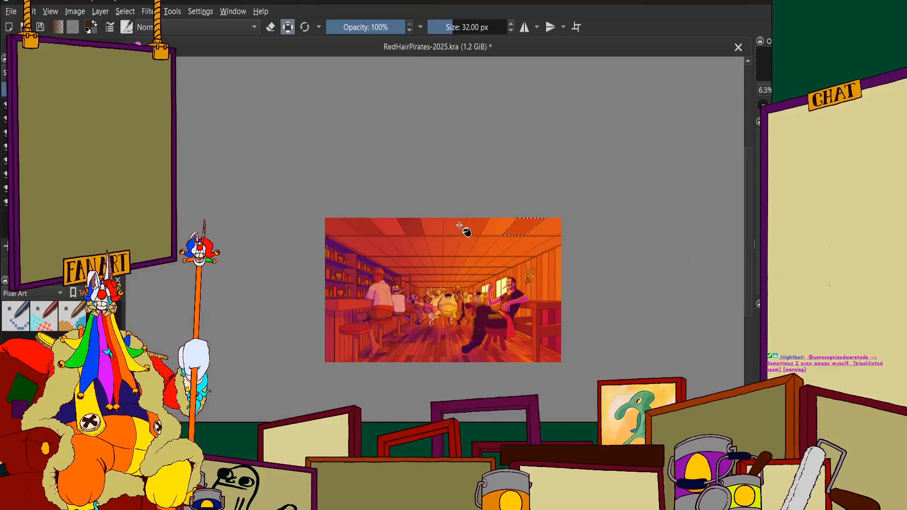
pyautogui.scroll(1, 466, 231)
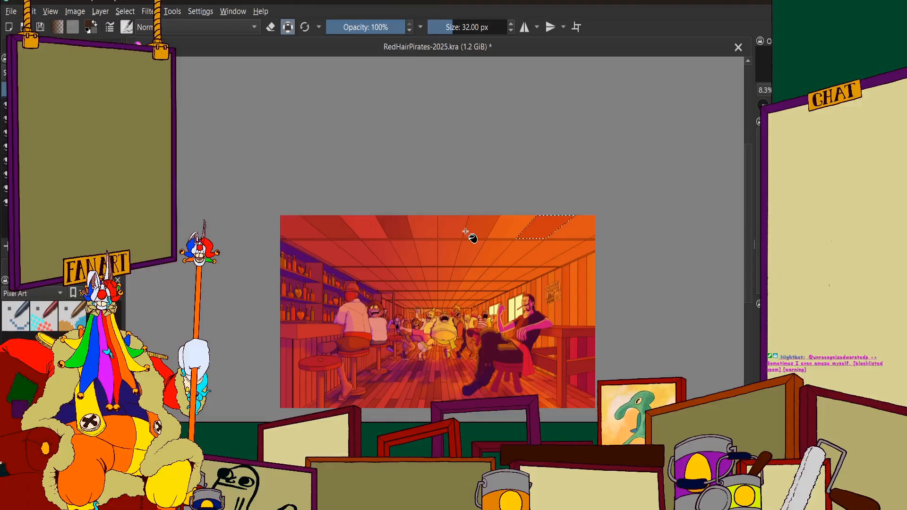
pyautogui.hotkey('ctrl', 'z')
pyautogui.hotkey('ctrl', 'z')
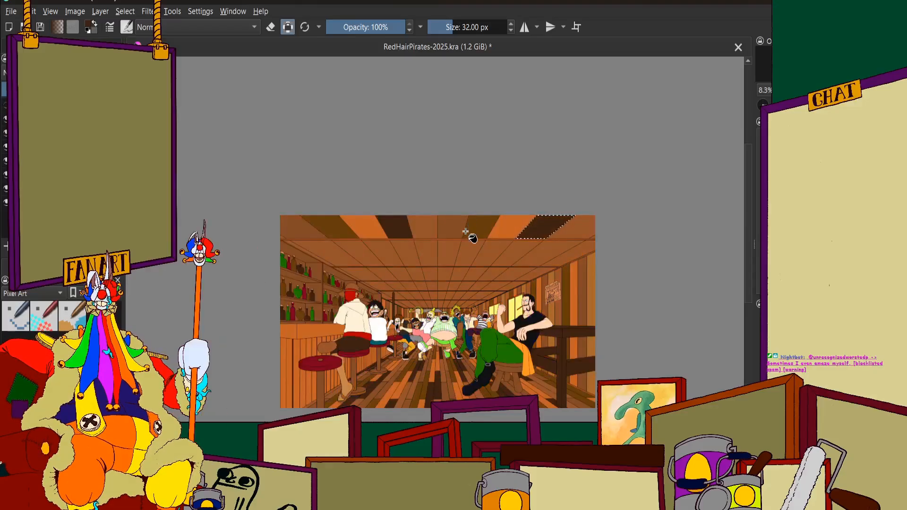
# Try to select the tenth front-row ceiling panel, beside the very dark brown ninth one, and undo that selection
pyautogui.scroll(2, 520, 243)
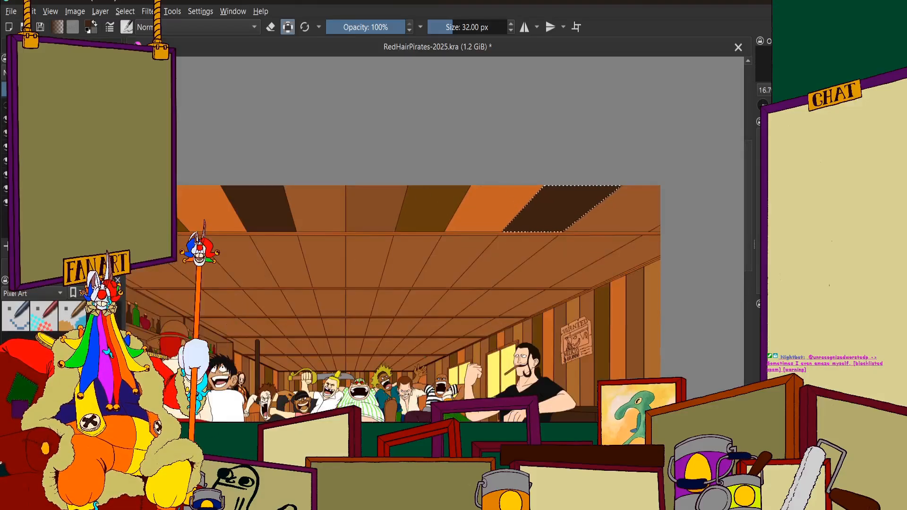
pyautogui.click(57, 266)
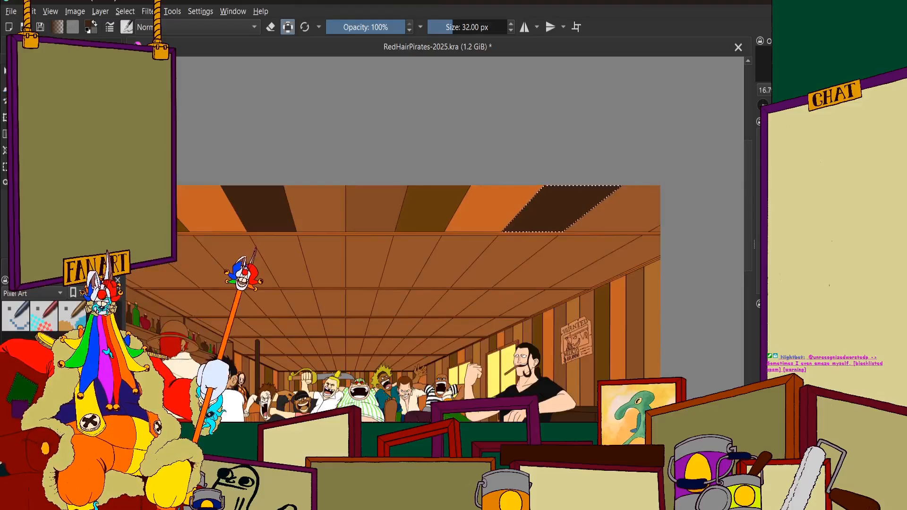
pyautogui.scroll(3, 623, 208)
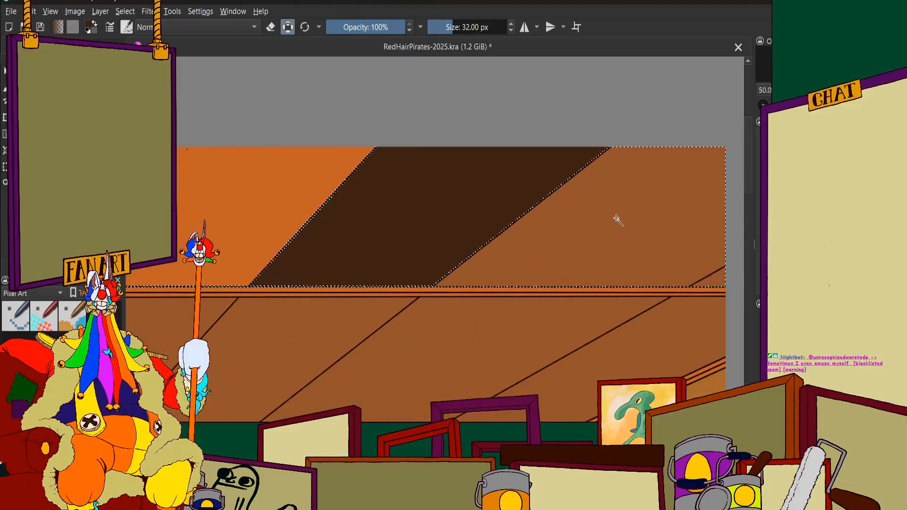
pyautogui.scroll(-2, 618, 220)
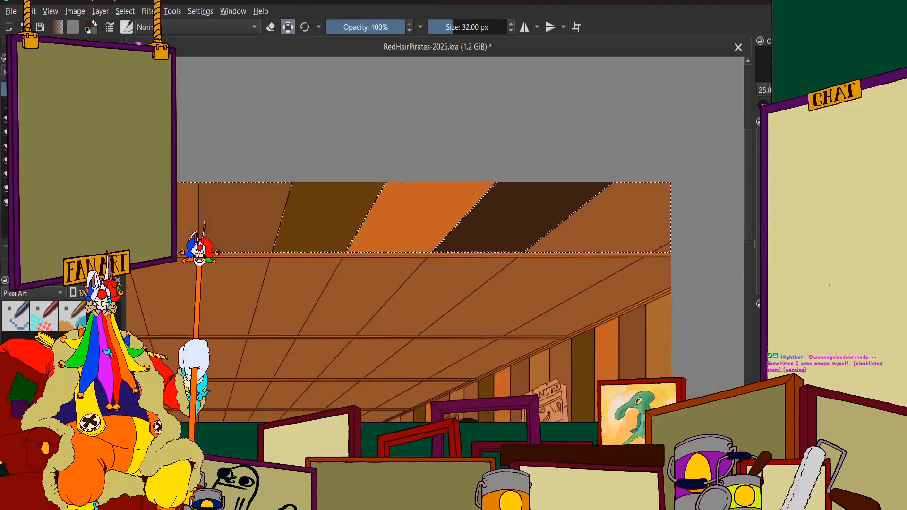
pyautogui.click(624, 230)
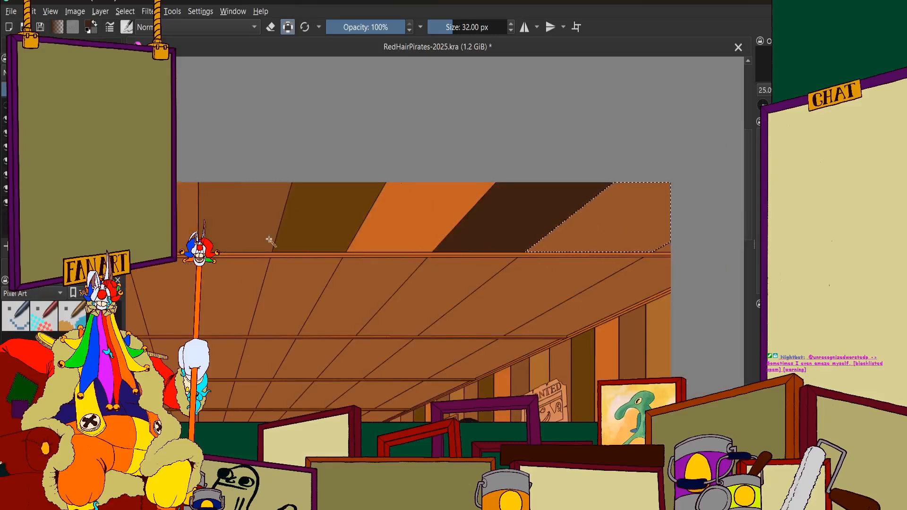
pyautogui.hotkey('ctrl', 'z')
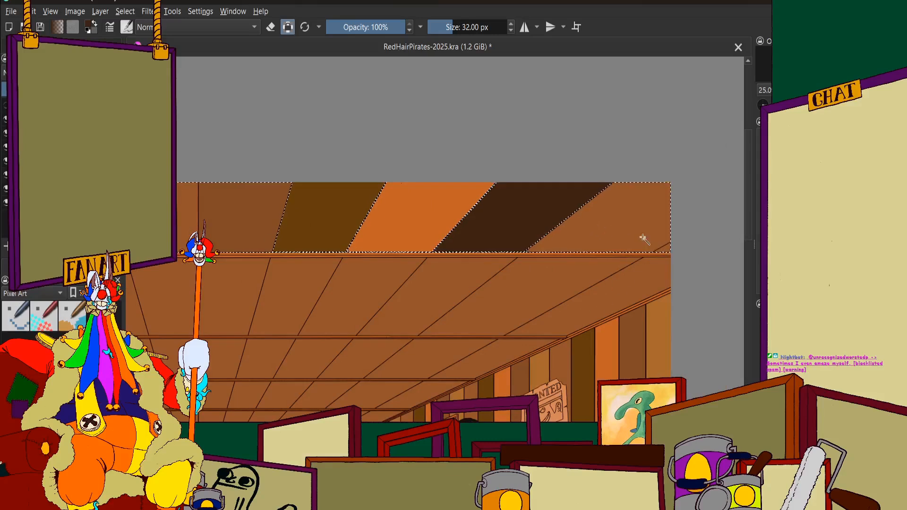
# Select the small triangular panel at the right end of the front ceiling row and fill it with a slightly darker brown
pyautogui.scroll(5, 669, 259)
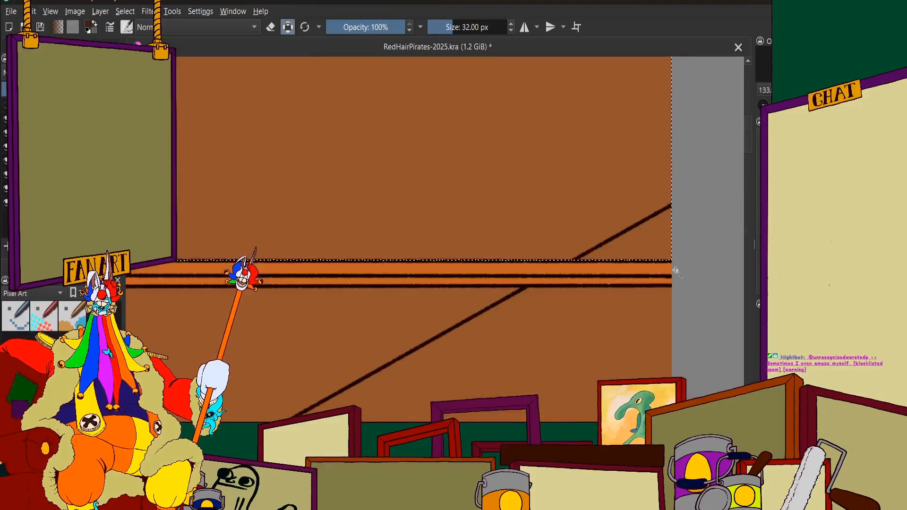
pyautogui.click(657, 244)
pyautogui.scroll(-5, 656, 244)
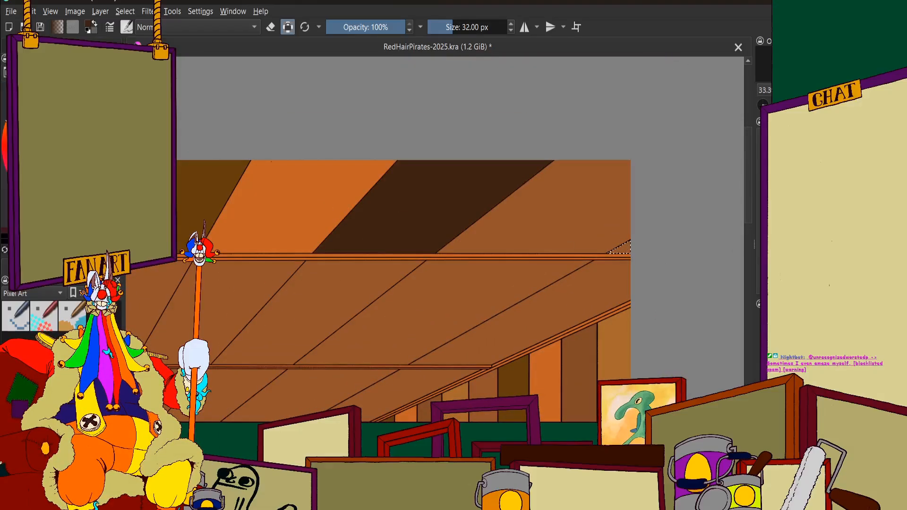
pyautogui.keyDown('ctrl'); pyautogui.click(579, 369); pyautogui.keyUp('ctrl')
pyautogui.click(4, 50)
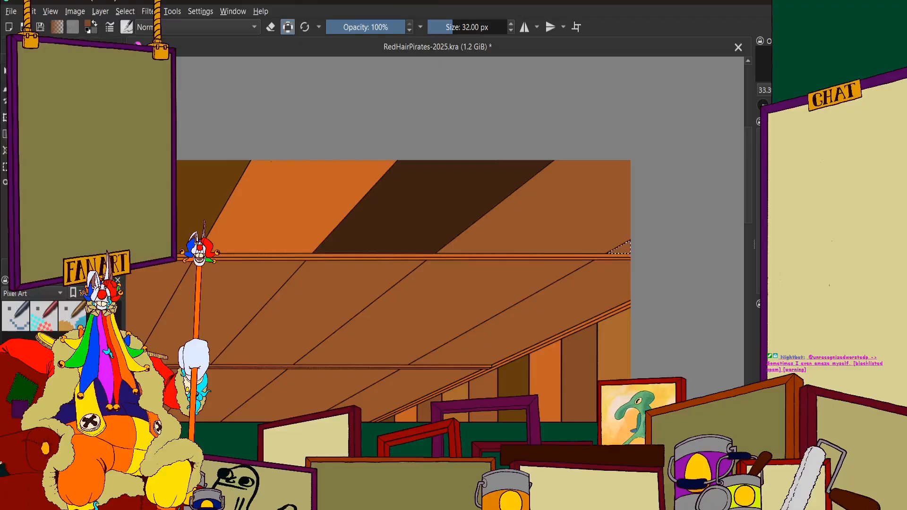
pyautogui.scroll(5, 637, 274)
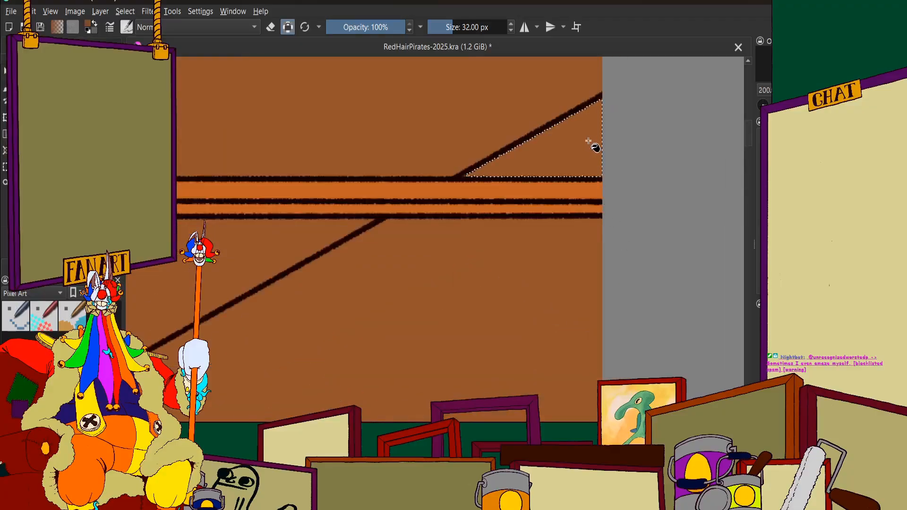
pyautogui.scroll(-3, 569, 158)
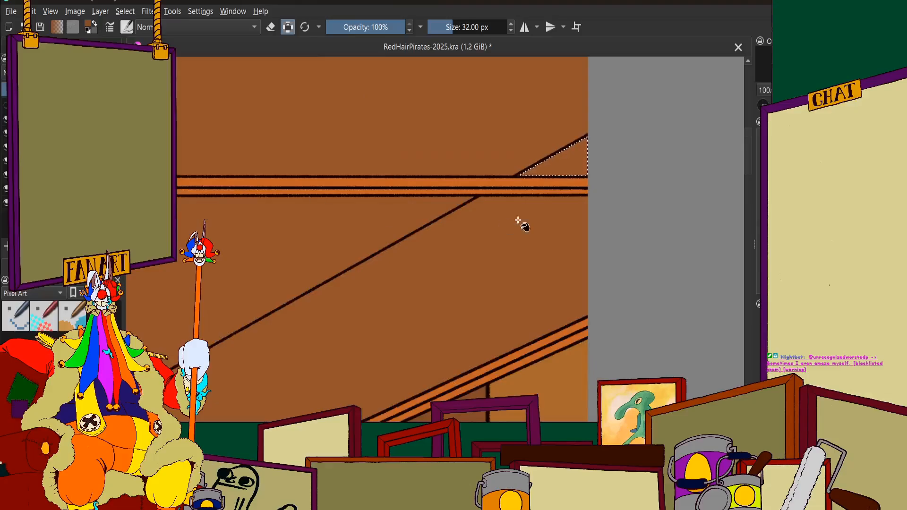
pyautogui.scroll(4, 559, 182)
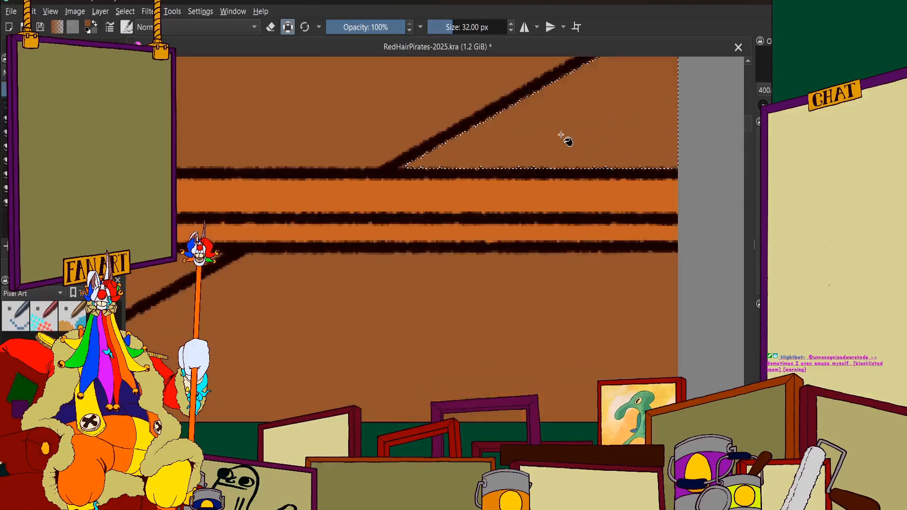
pyautogui.scroll(-3, 513, 183)
pyautogui.scroll(2, 397, 232)
pyautogui.scroll(-8, 405, 237)
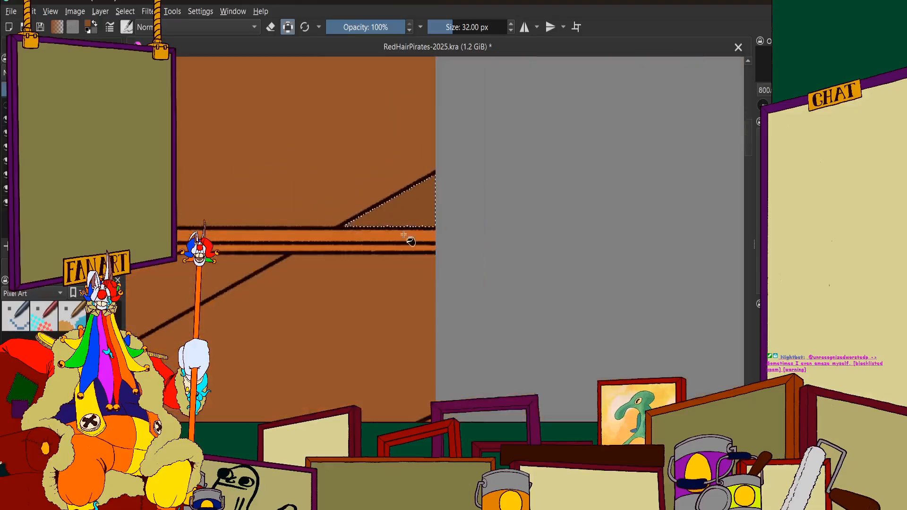
# Select the narrow ceiling strip at the left end of the second row, above the bottle shelves, and fill it with dark olive brown
pyautogui.scroll(5, 342, 222)
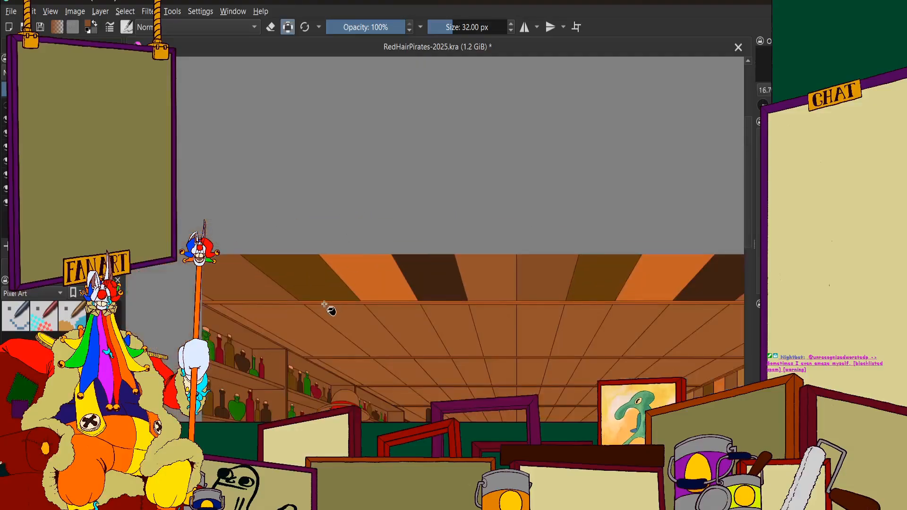
pyautogui.scroll(-3, 325, 304)
pyautogui.scroll(2, 586, 289)
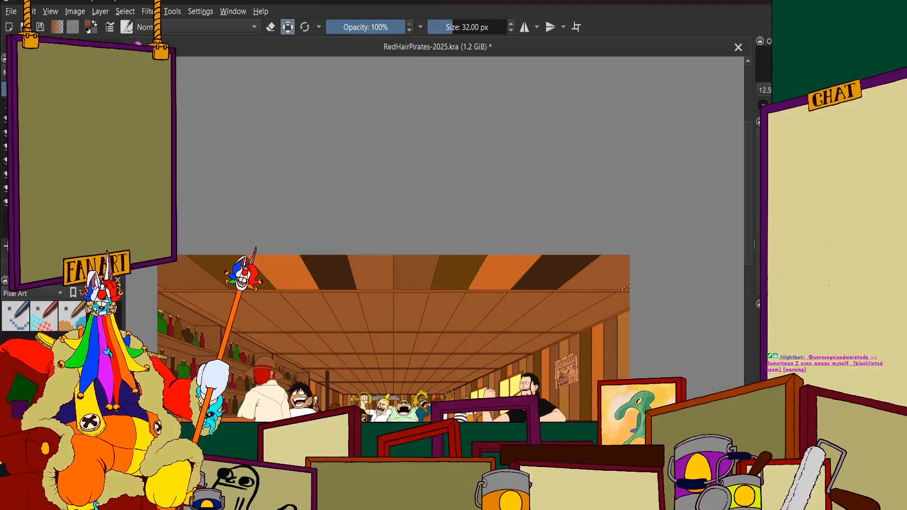
pyautogui.scroll(2, 321, 269)
pyautogui.scroll(-1, 361, 283)
pyautogui.scroll(3, 218, 212)
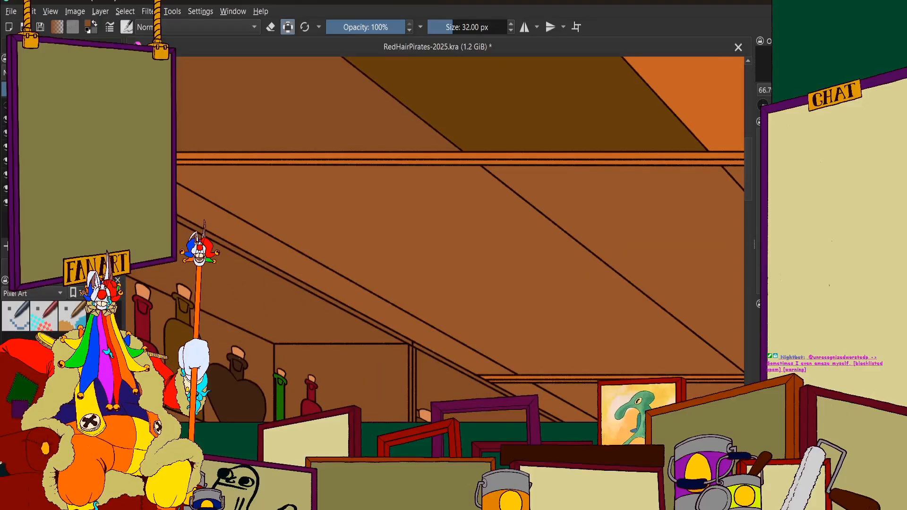
pyautogui.click(71, 46)
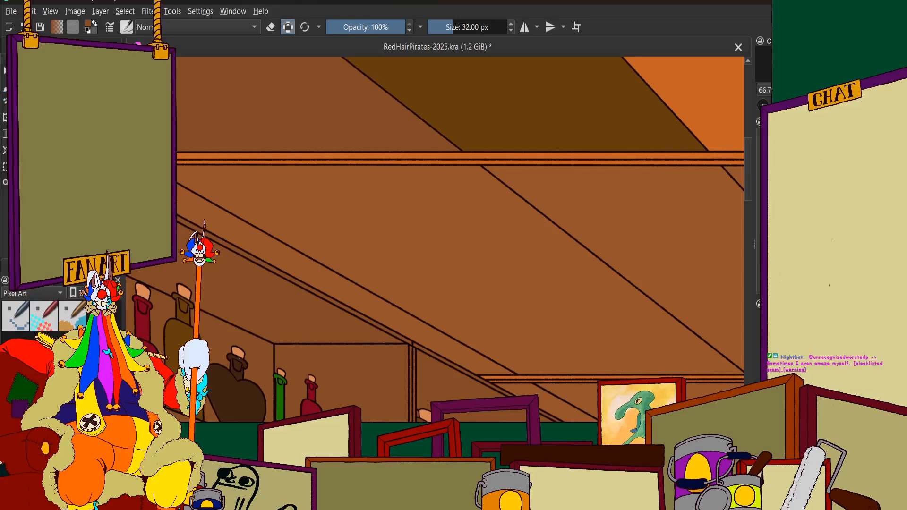
pyautogui.scroll(-3, 375, 229)
pyautogui.scroll(1, 374, 229)
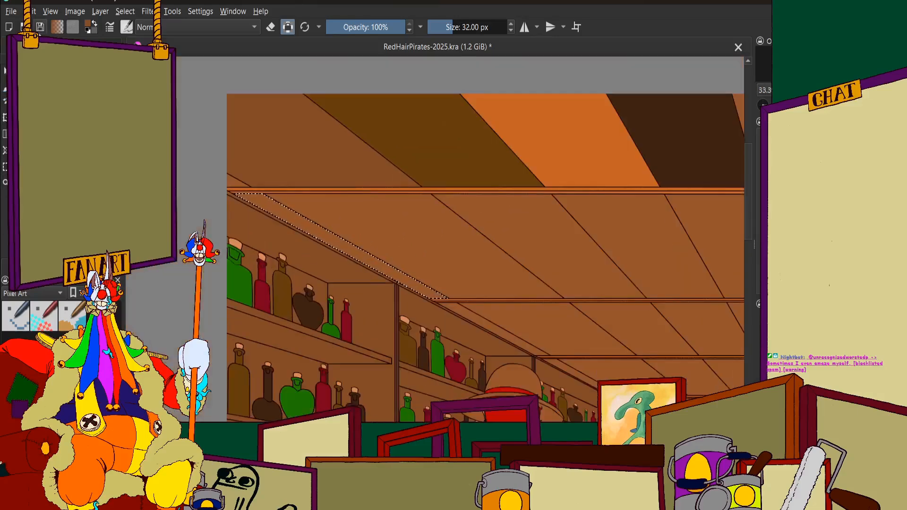
pyautogui.click(37, 46)
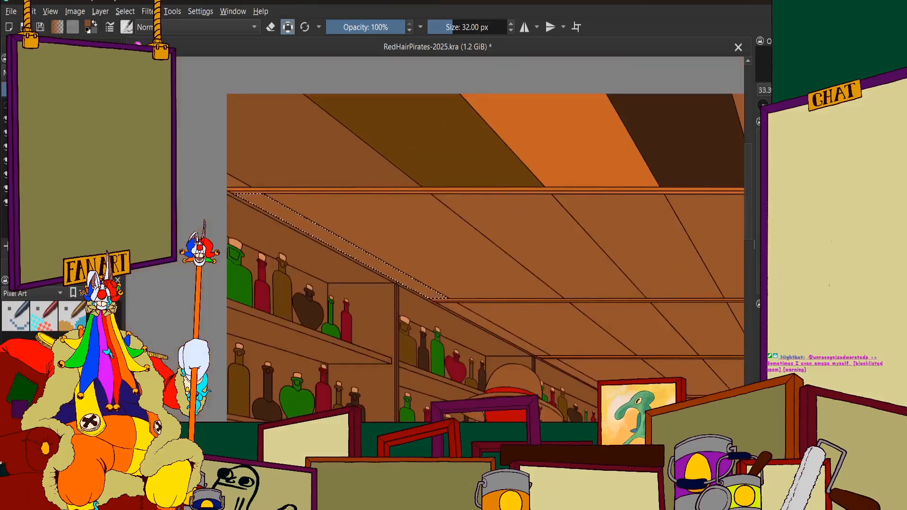
pyautogui.scroll(-1, 187, 237)
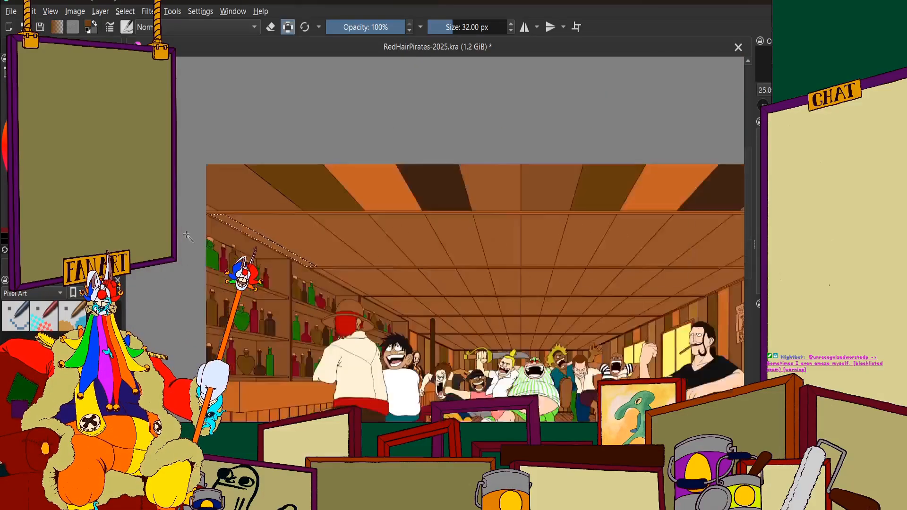
pyautogui.scroll(4, 188, 236)
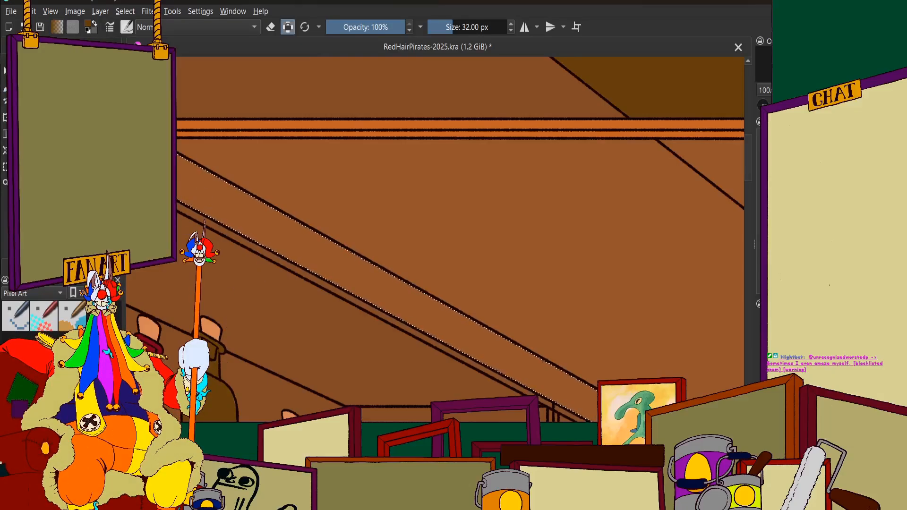
pyautogui.click(204, 192)
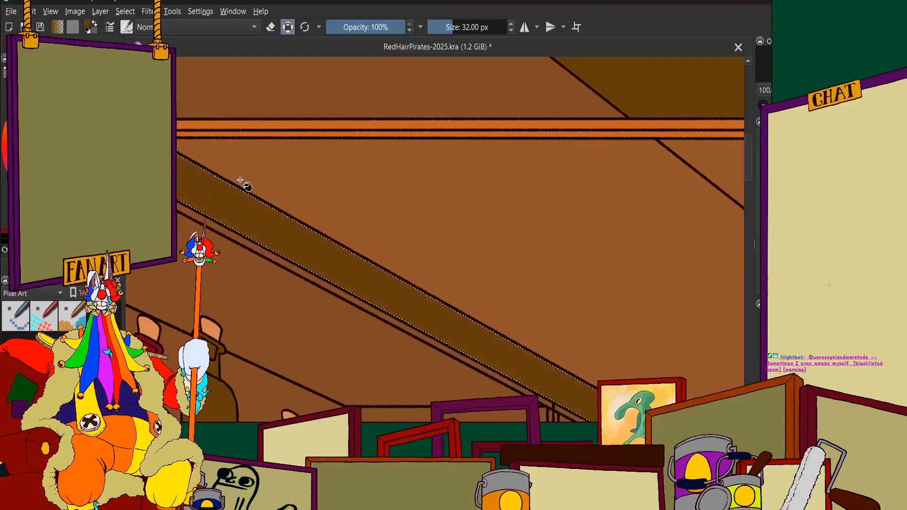
# Select the wide second-row ceiling panel directly beside the dark olive strip, without the rest of the row
pyautogui.scroll(-5, 274, 203)
pyautogui.scroll(2, 337, 203)
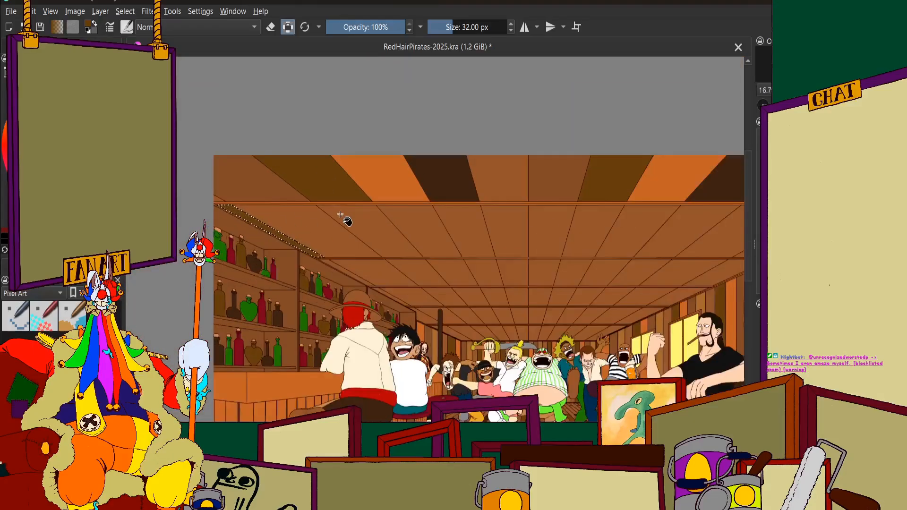
pyautogui.scroll(-1, 313, 209)
pyautogui.scroll(2, 331, 208)
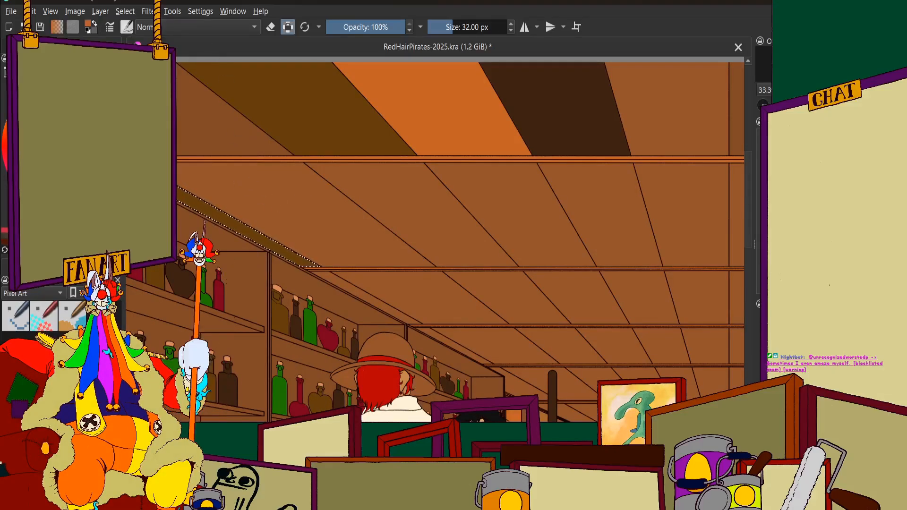
pyautogui.click(66, 45)
pyautogui.click(24, 45)
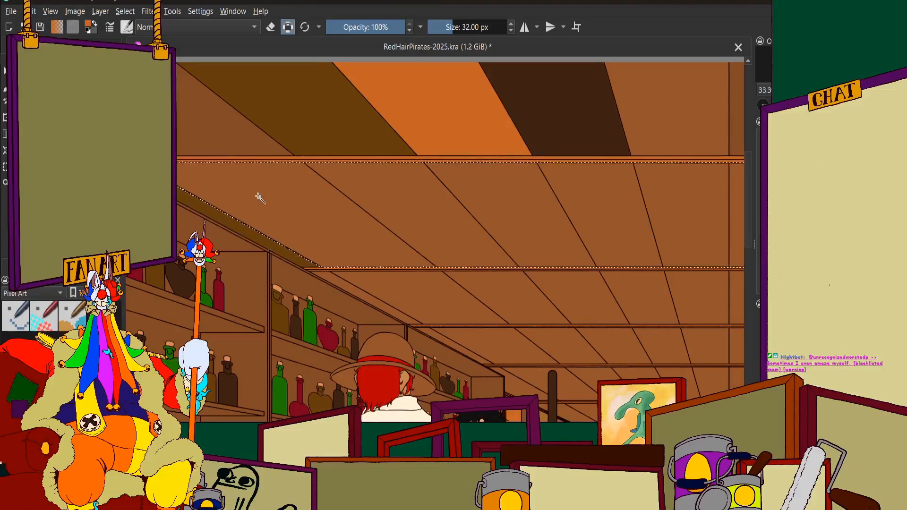
pyautogui.scroll(-2, 259, 197)
pyautogui.click(66, 45)
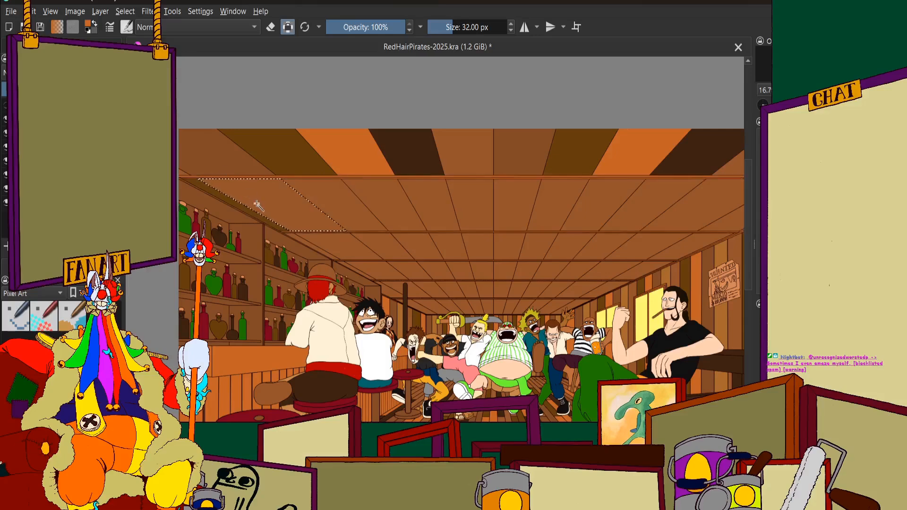
# Examine the selected panel against the front ceiling row and the whole tavern picture to judge which colour suits it
pyautogui.scroll(1, 258, 203)
pyautogui.scroll(-2, 303, 205)
pyautogui.scroll(3, 245, 213)
pyautogui.scroll(-2, 289, 190)
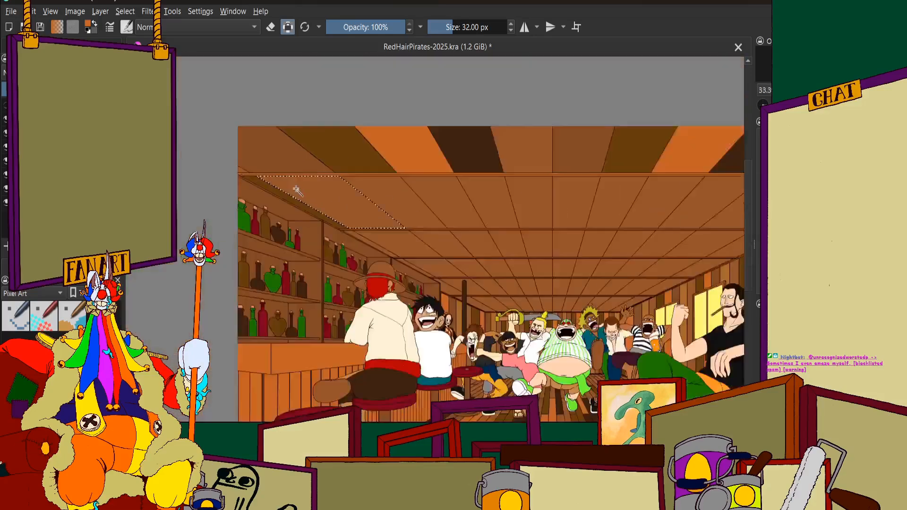
pyautogui.scroll(1, 297, 190)
pyautogui.scroll(-2, 411, 177)
pyautogui.scroll(1, 521, 169)
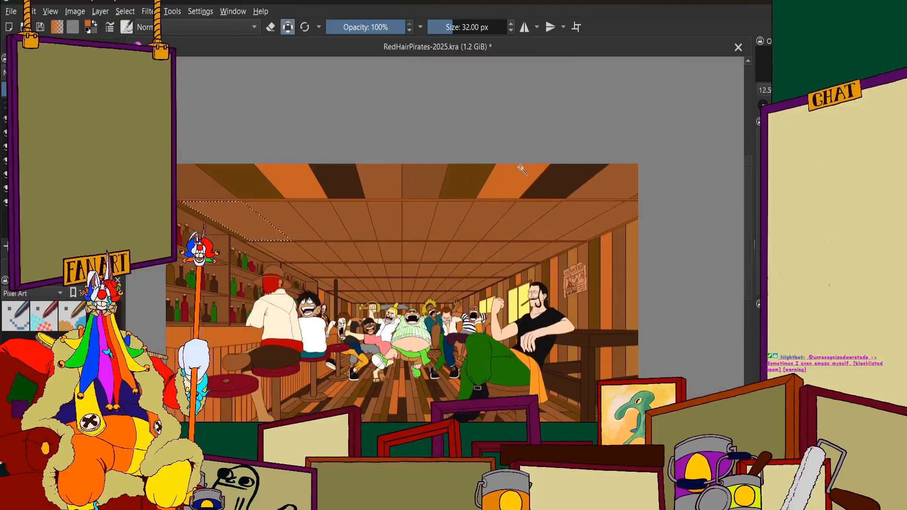
pyautogui.scroll(-1, 521, 169)
pyautogui.scroll(2, 357, 210)
pyautogui.scroll(1, 267, 214)
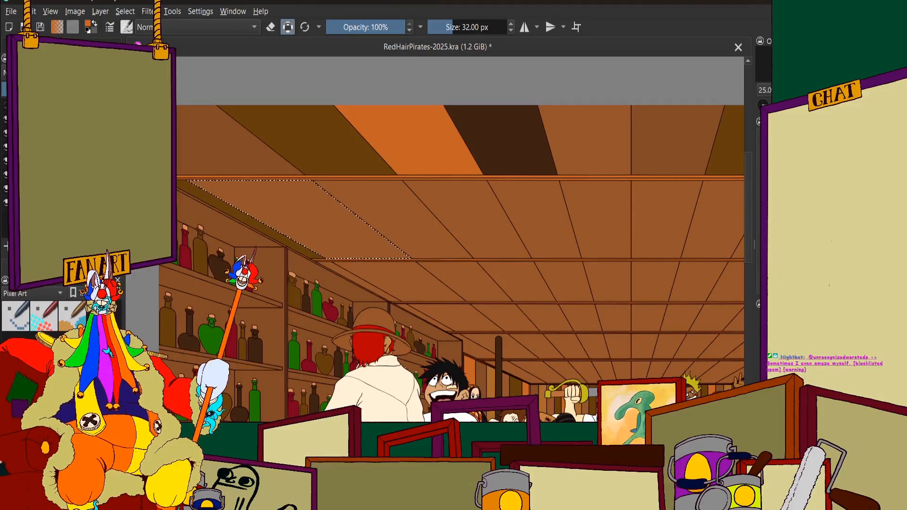
pyautogui.scroll(-2, 361, 222)
pyautogui.scroll(2, 293, 206)
pyautogui.scroll(-3, 307, 201)
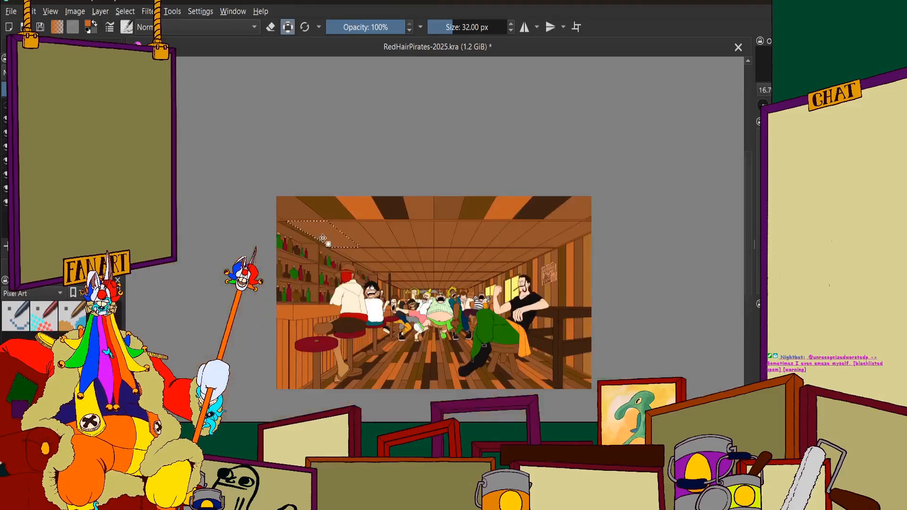
# Fill the selected wide second-row panel beside the olive strip with orange
pyautogui.scroll(3, 331, 208)
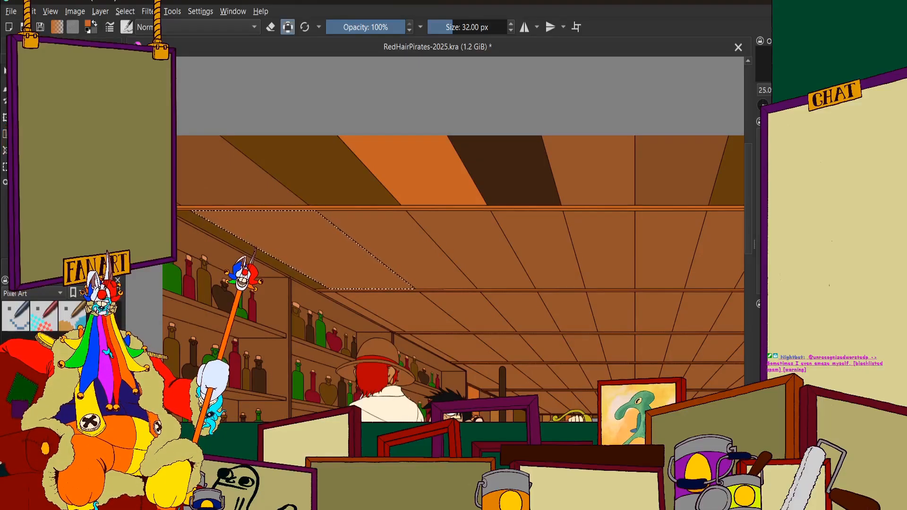
pyautogui.scroll(-3, 326, 259)
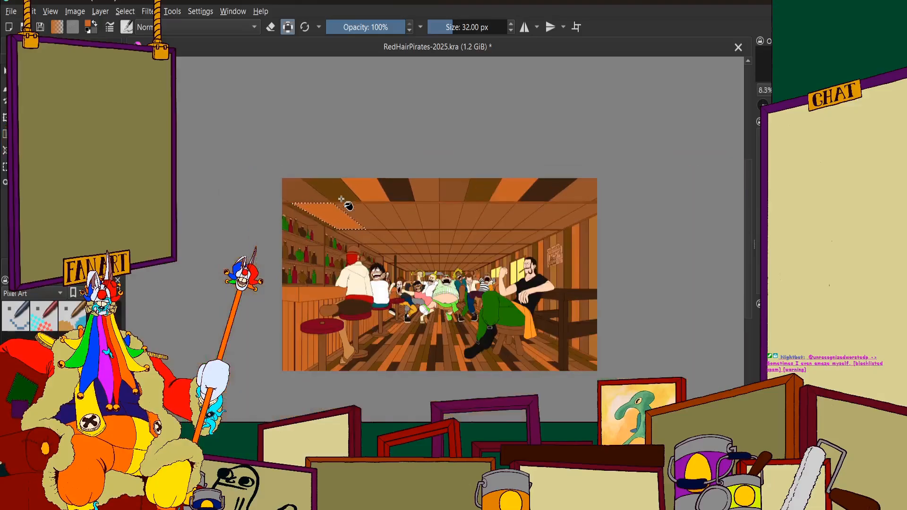
pyautogui.scroll(4, 348, 225)
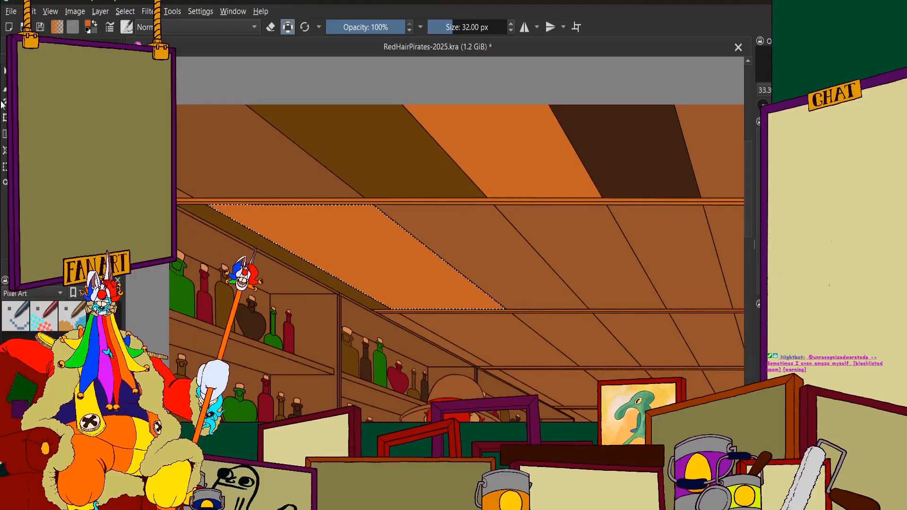
# Select the second-row ceiling panel right beside the orange one and fill it with very dark brown
pyautogui.click(52, 265)
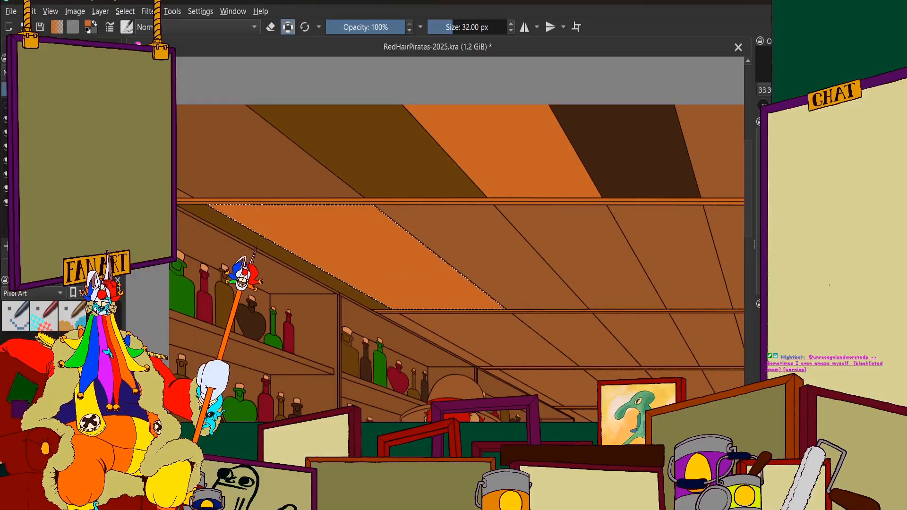
pyautogui.click(478, 245)
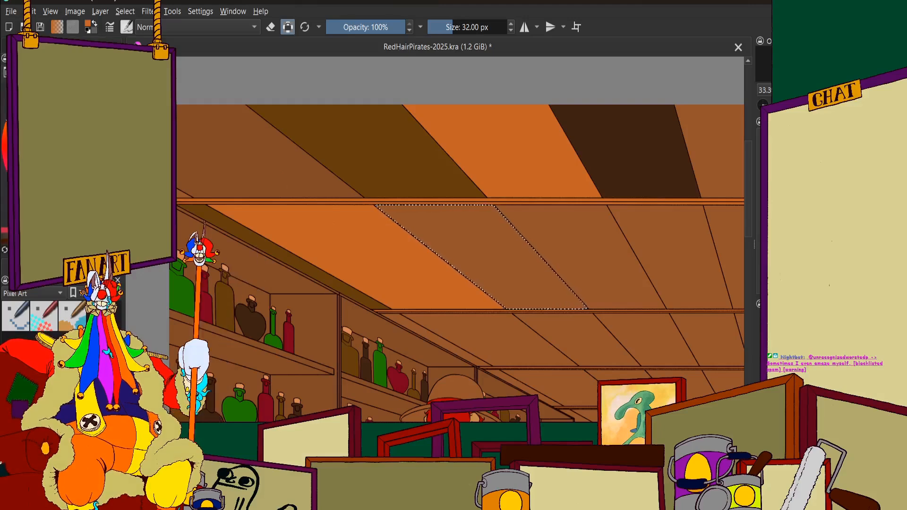
pyautogui.click(28, 265)
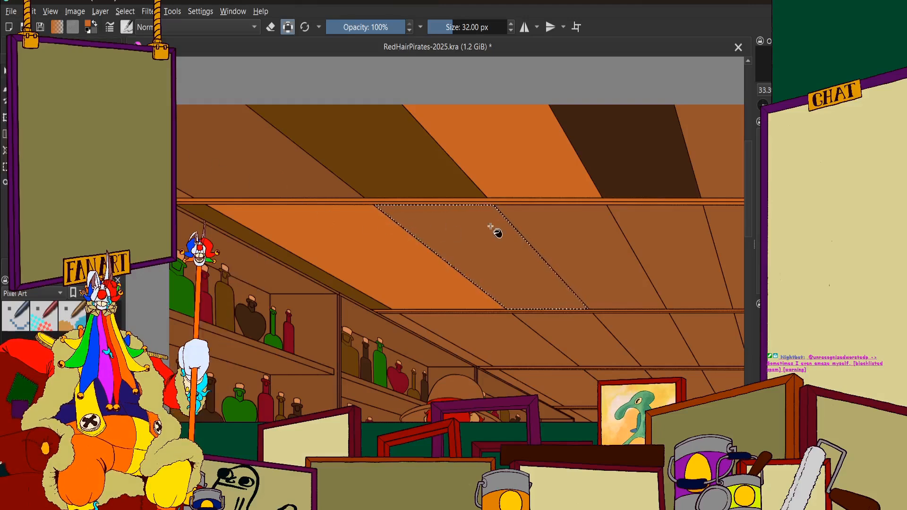
pyautogui.click(482, 239)
pyautogui.hotkey('ctrl', 'z')
pyautogui.click(71, 265)
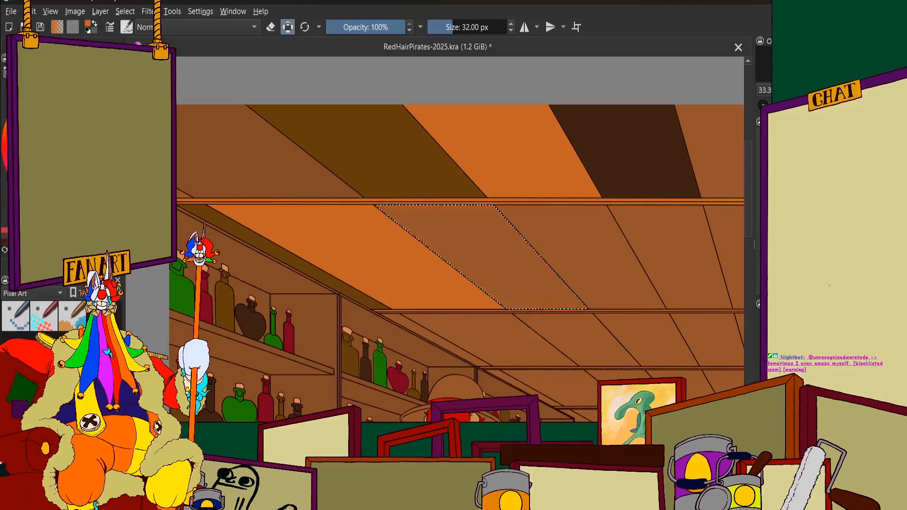
pyautogui.click(118, 118)
pyautogui.click(492, 235)
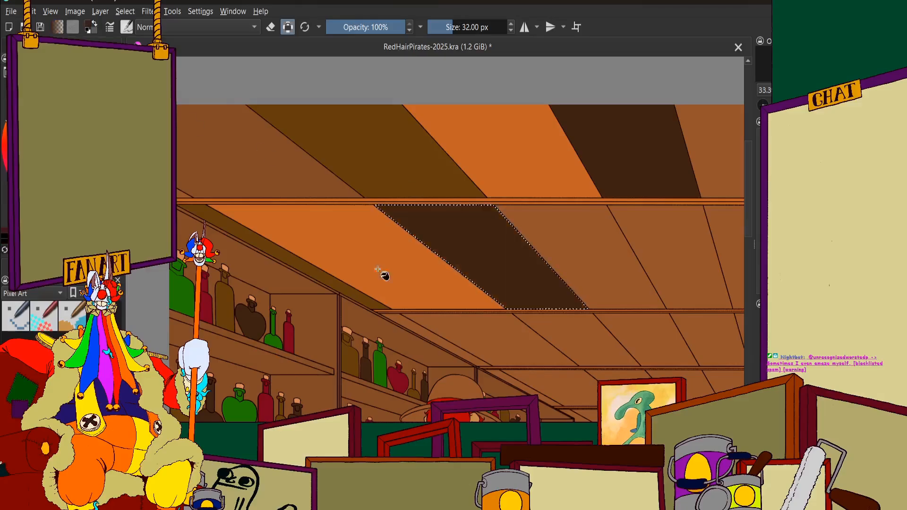
# Skip one panel after the very dark brown one in the second row, select the following panel and fill it with a slightly darker brown
pyautogui.scroll(-7, 378, 271)
pyautogui.scroll(3, 383, 270)
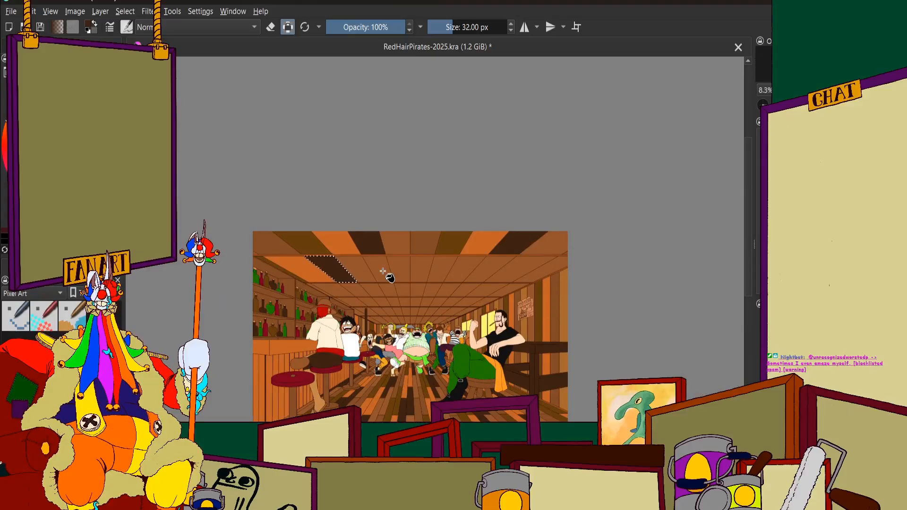
pyautogui.scroll(1, 355, 272)
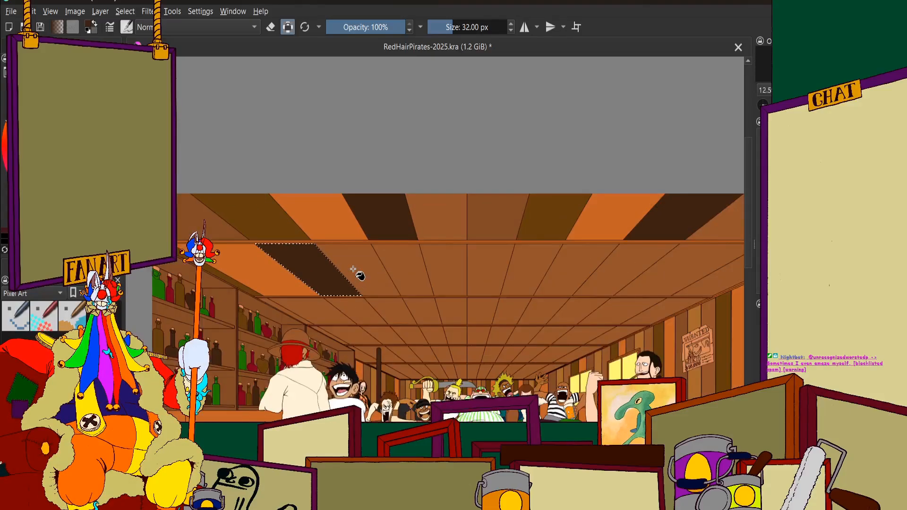
pyautogui.scroll(4, 354, 269)
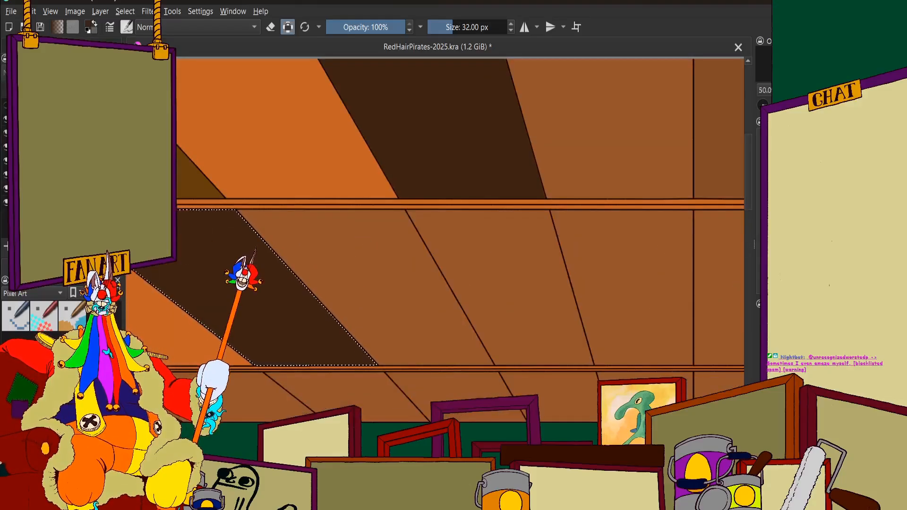
pyautogui.click(28, 265)
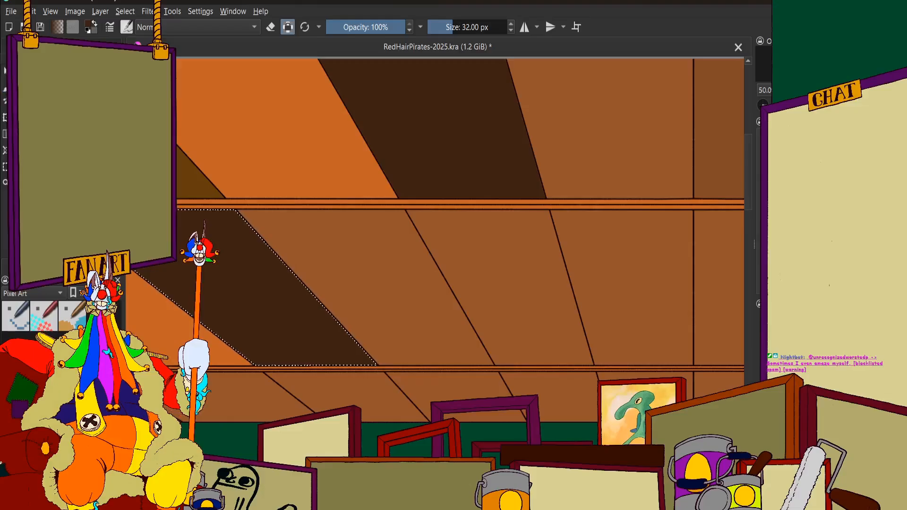
pyautogui.click(474, 247)
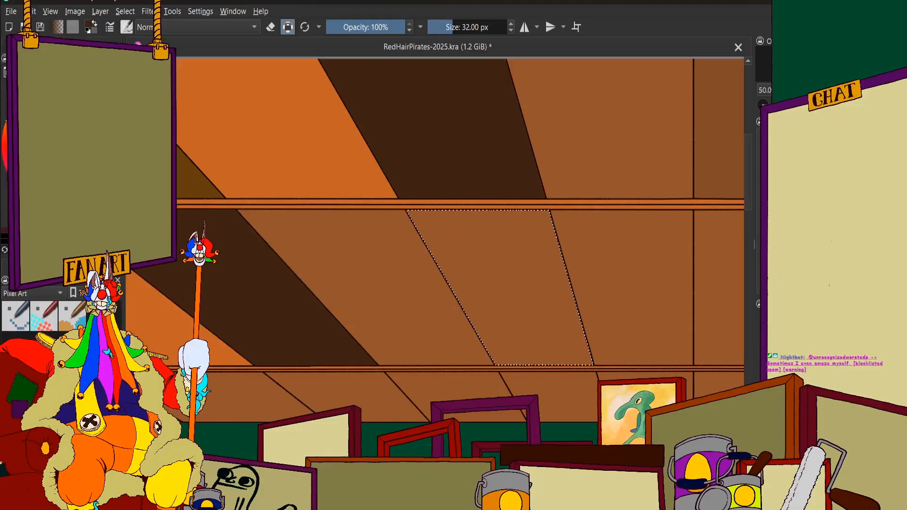
pyautogui.click(67, 153)
pyautogui.click(24, 266)
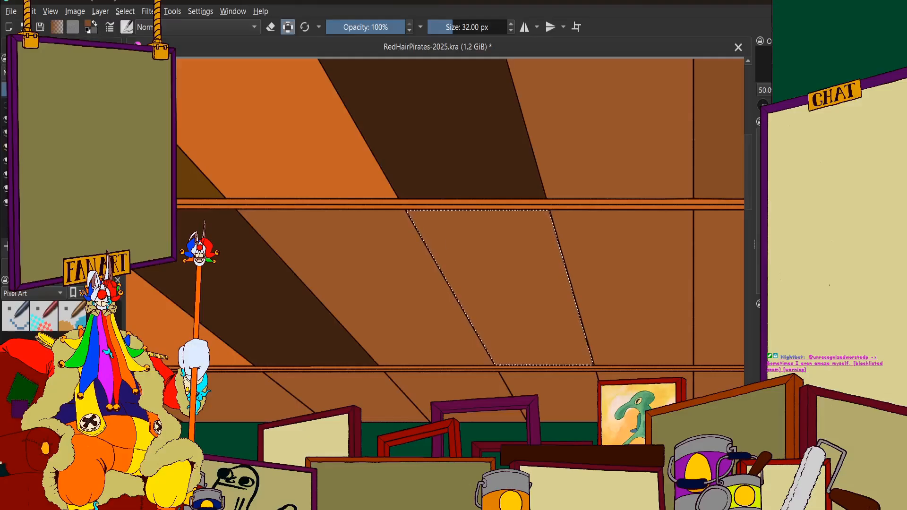
pyautogui.click(56, 265)
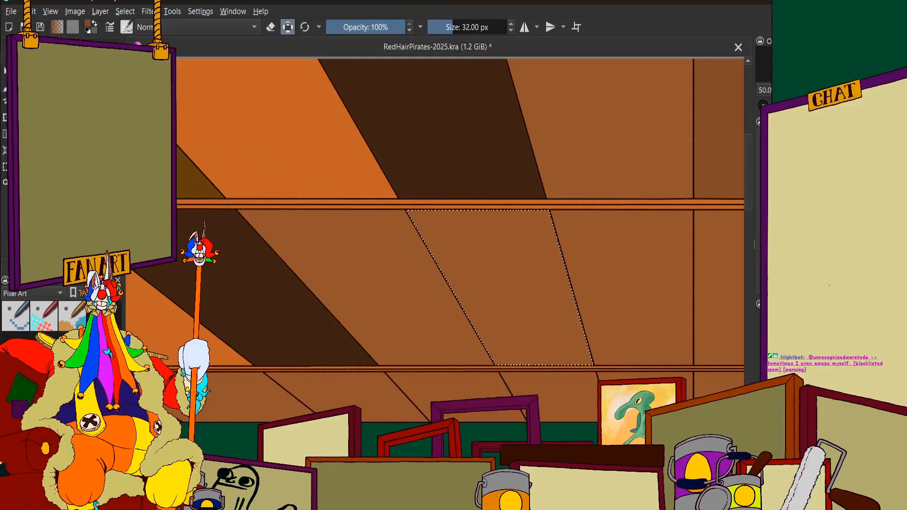
pyautogui.click(470, 246)
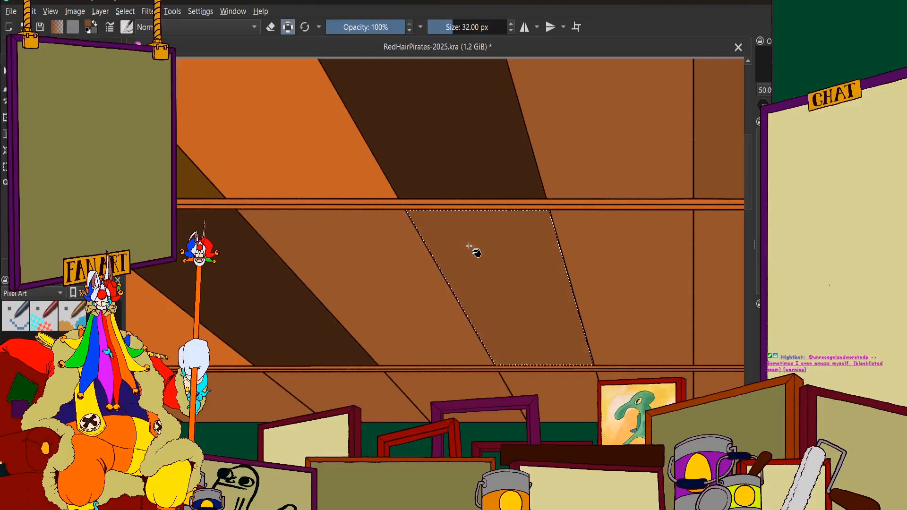
pyautogui.scroll(-6, 469, 246)
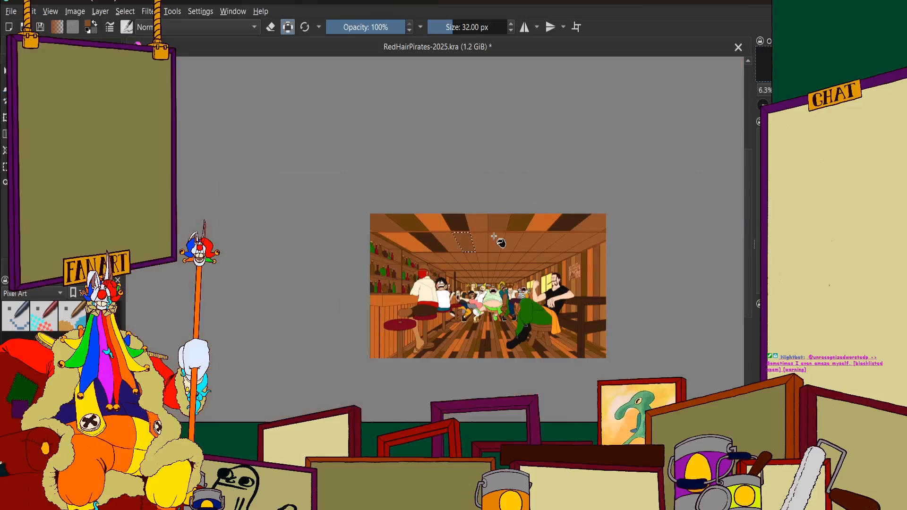
pyautogui.scroll(4, 493, 236)
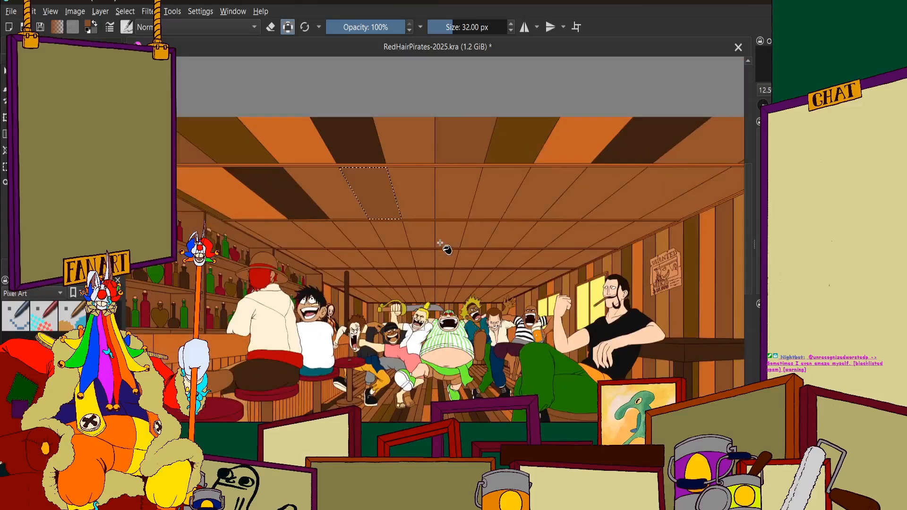
# Examine the newly filled slightly darker brown second-row panel against the front ceiling row and the whole tavern picture
pyautogui.scroll(2, 391, 118)
pyautogui.scroll(-2, 430, 246)
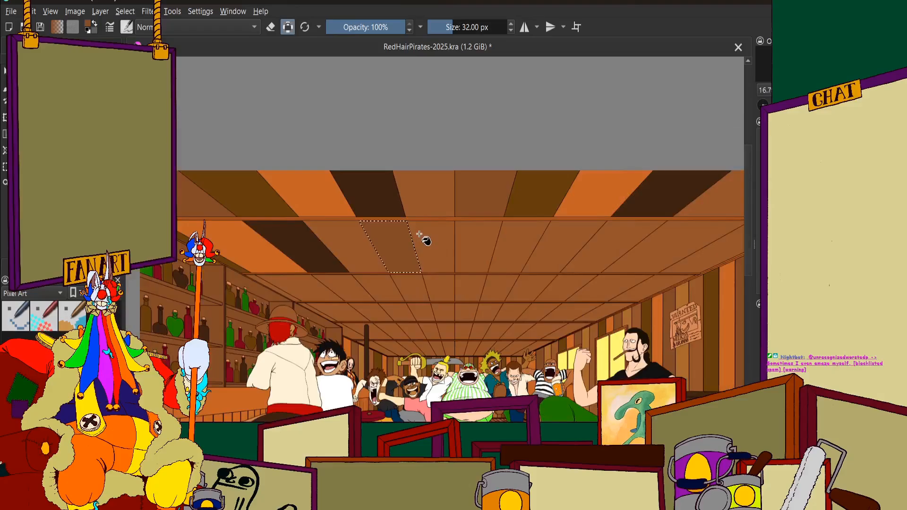
pyautogui.scroll(1, 431, 233)
pyautogui.scroll(1, 227, 156)
pyautogui.scroll(-3, 493, 243)
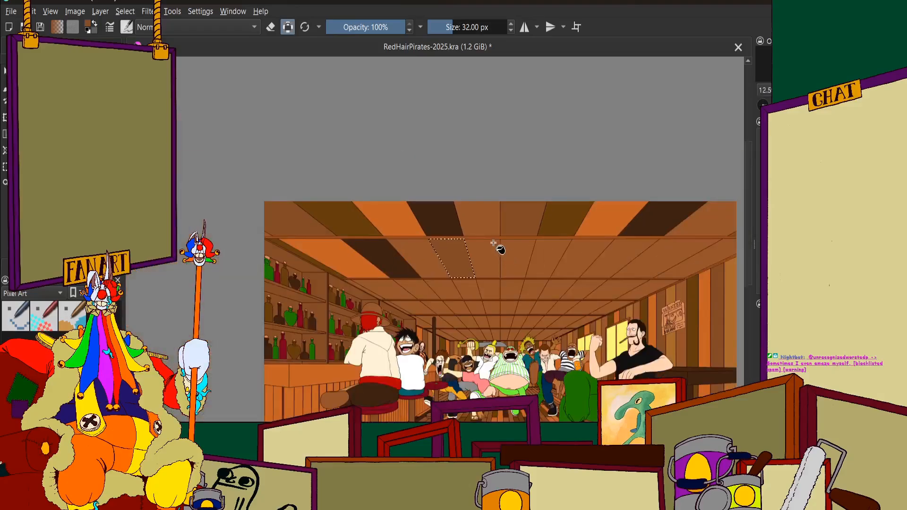
pyautogui.scroll(1, 493, 243)
pyautogui.click(101, 42)
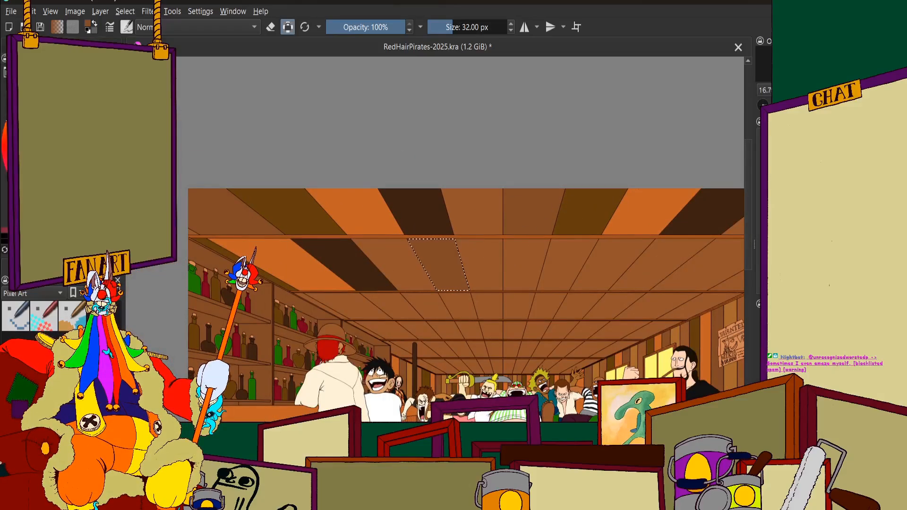
pyautogui.click(75, 46)
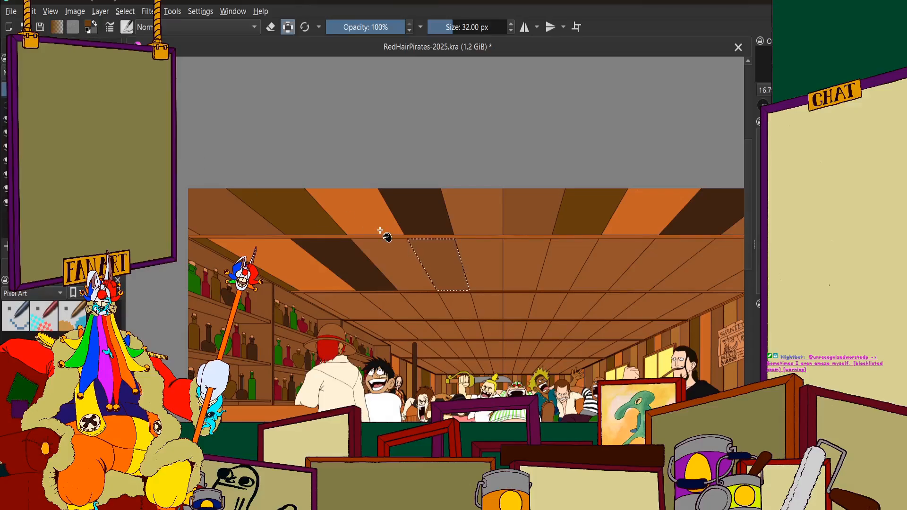
# Select the second-row ceiling panel between the slightly darker brown one and the ceiling's centre line and fill it with dark olive brown
pyautogui.hotkey('ctrl', '+')
pyautogui.hotkey('ctrl', '+')
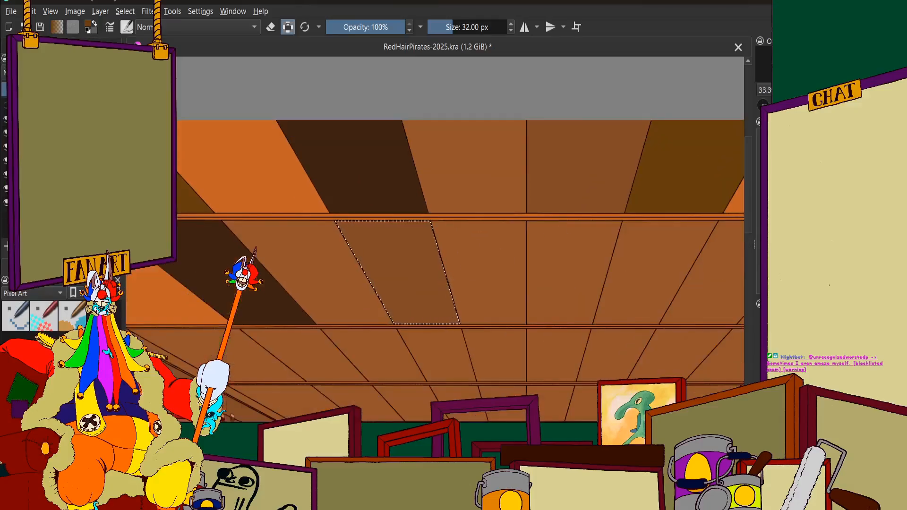
pyautogui.click(38, 46)
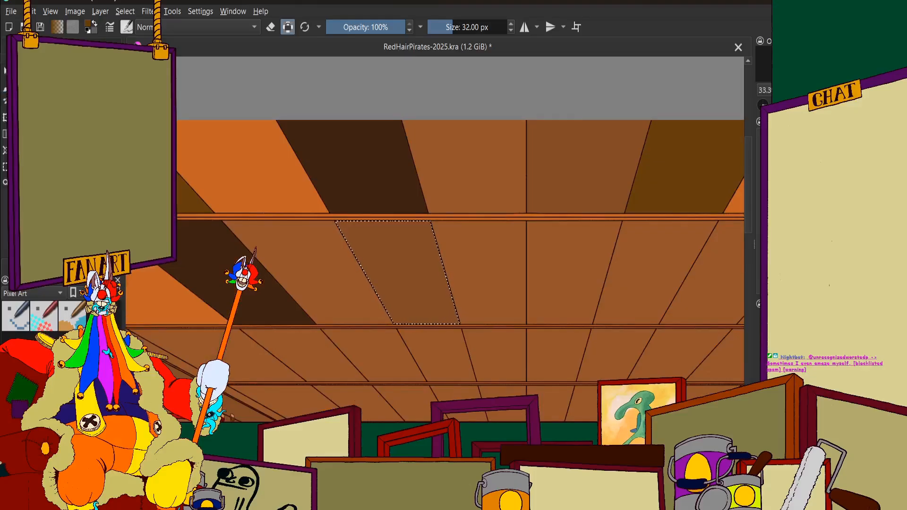
pyautogui.click(486, 273)
pyautogui.moveTo(513, 219); pyautogui.dragTo(510, 228)
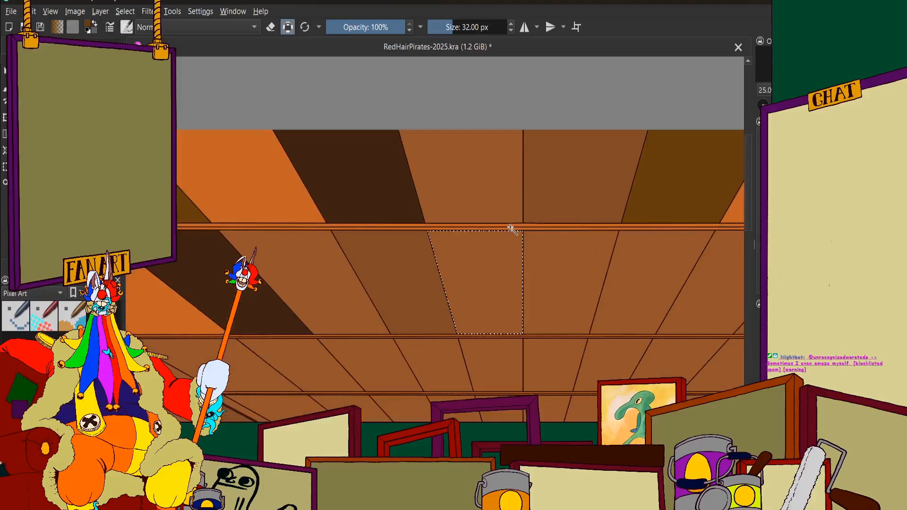
pyautogui.click(17, 46)
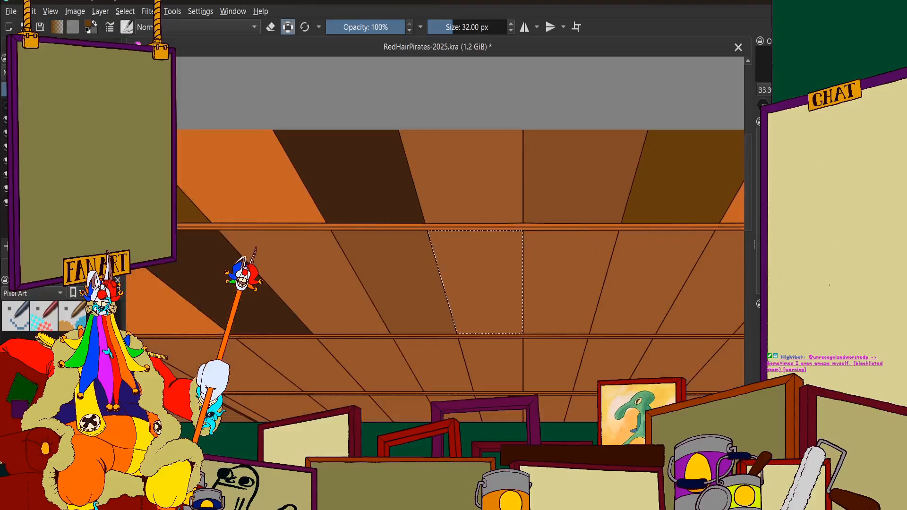
pyautogui.click(61, 46)
pyautogui.click(99, 47)
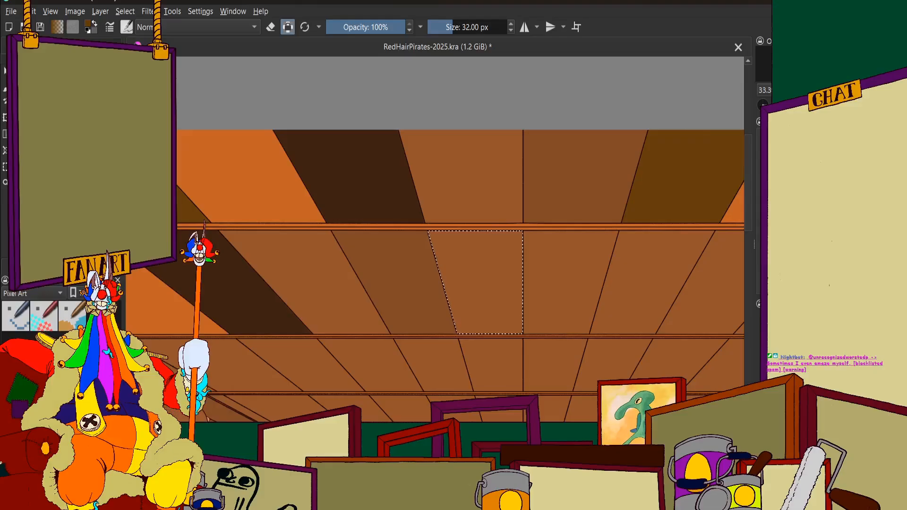
pyautogui.click(491, 279)
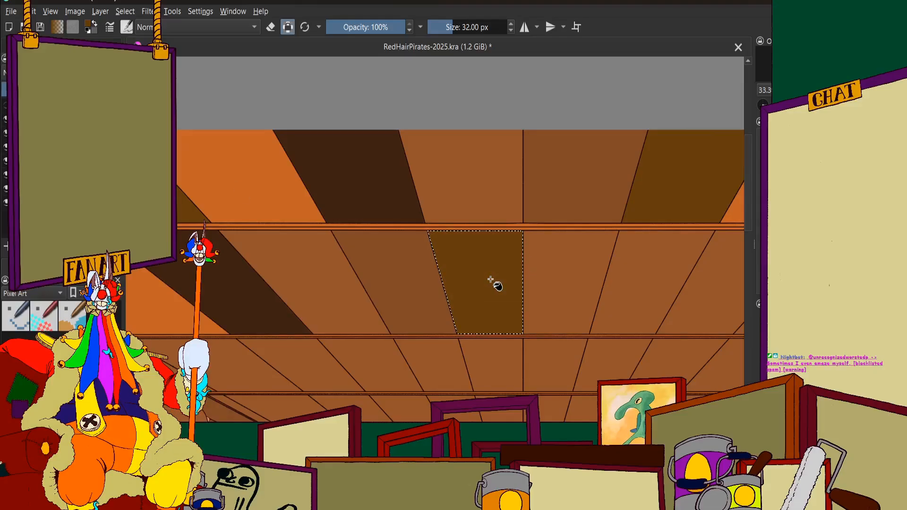
# Select the second-row panel across the centre line from the olive brown one and fill it with orange
pyautogui.scroll(-7, 487, 275)
pyautogui.scroll(4, 489, 255)
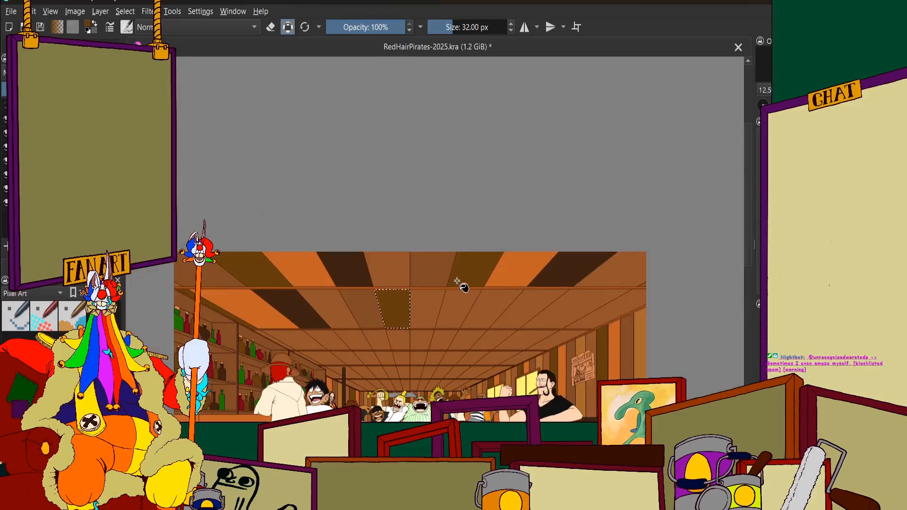
pyautogui.scroll(1, 454, 281)
pyautogui.scroll(2, 454, 281)
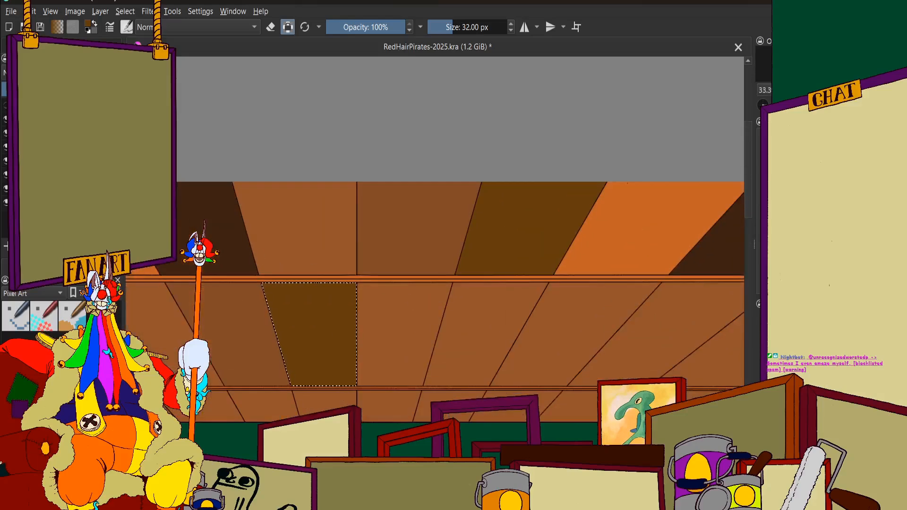
pyautogui.click(52, 45)
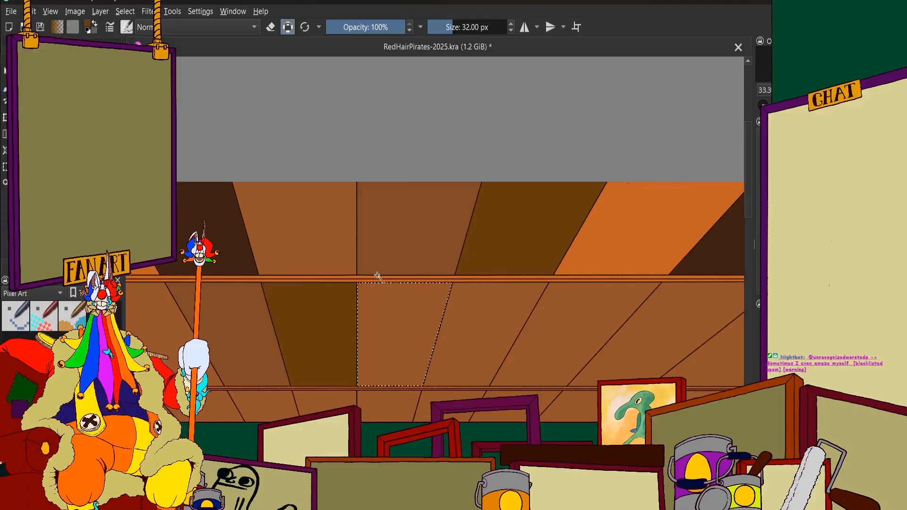
pyautogui.scroll(-5, 389, 262)
pyautogui.scroll(5, 389, 261)
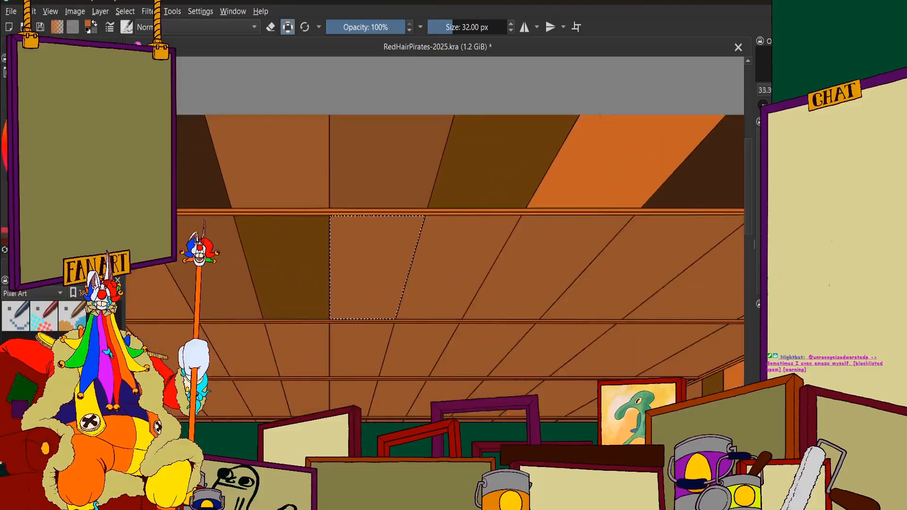
pyautogui.click(85, 43)
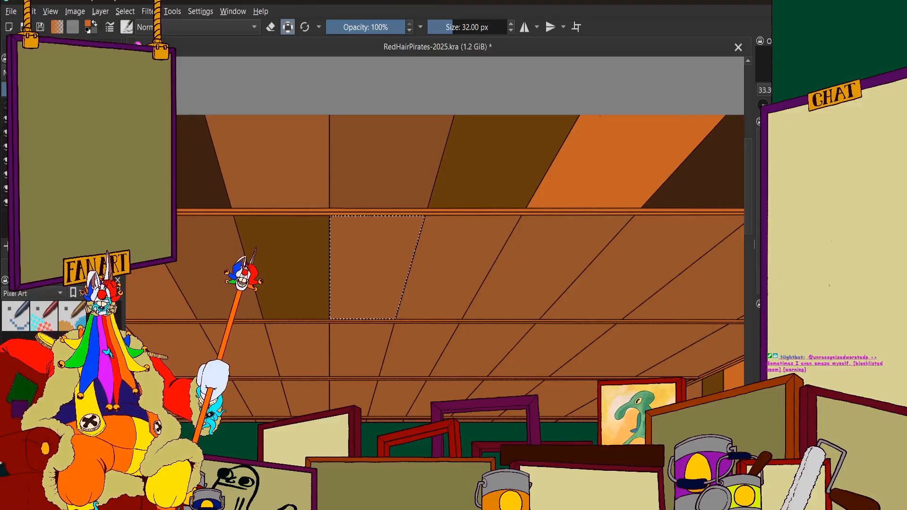
pyautogui.click(47, 43)
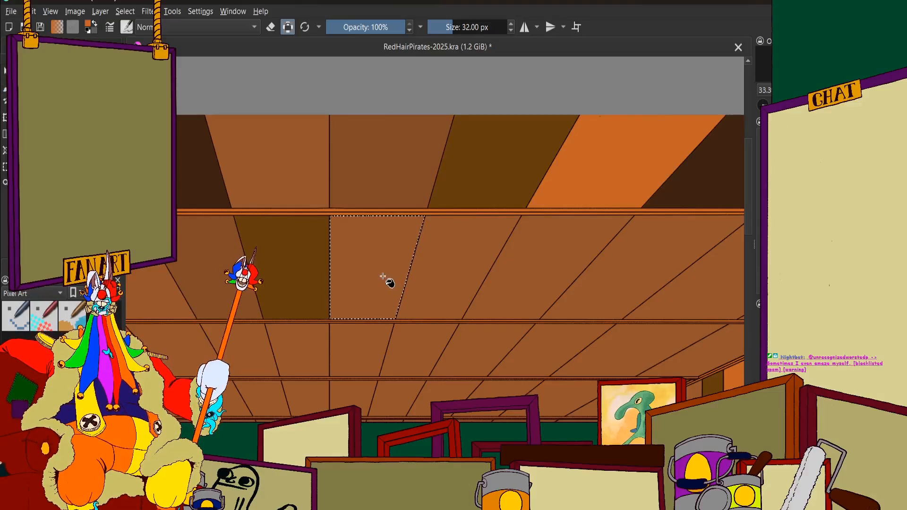
pyautogui.scroll(-5, 360, 246)
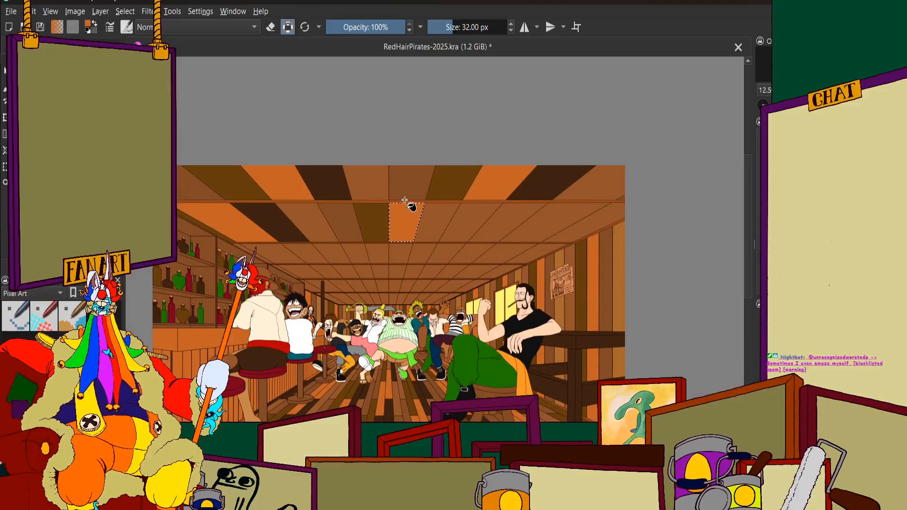
# Select the second-row panel on the far side of the central orange one and fill it with very dark brown
pyautogui.scroll(5, 420, 202)
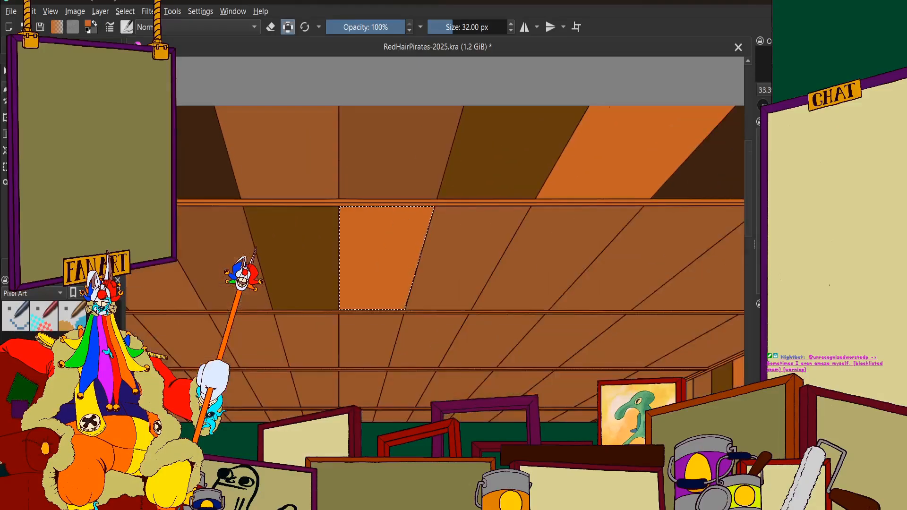
pyautogui.click(62, 46)
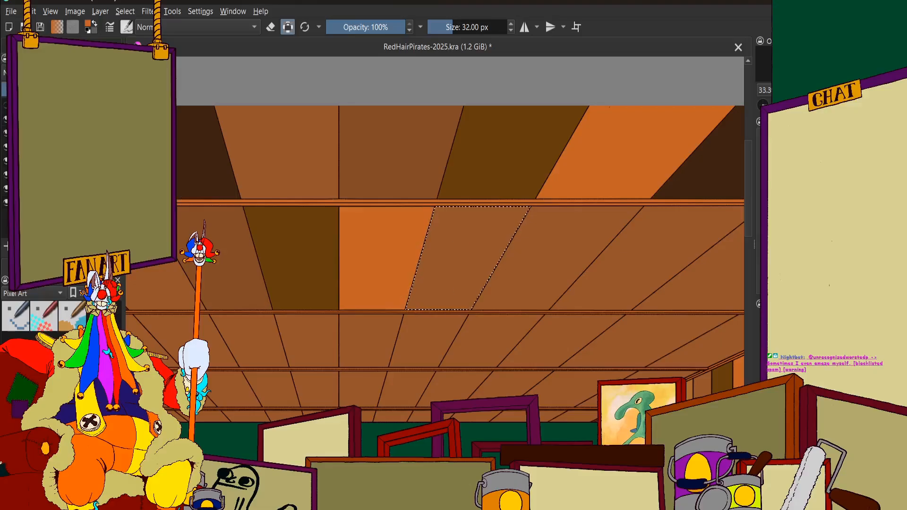
pyautogui.click(456, 239)
pyautogui.click(19, 46)
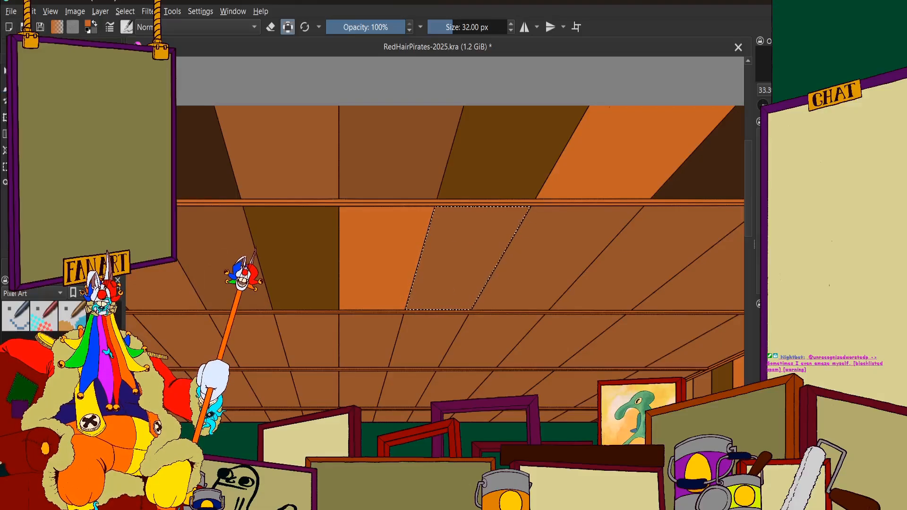
pyautogui.click(43, 46)
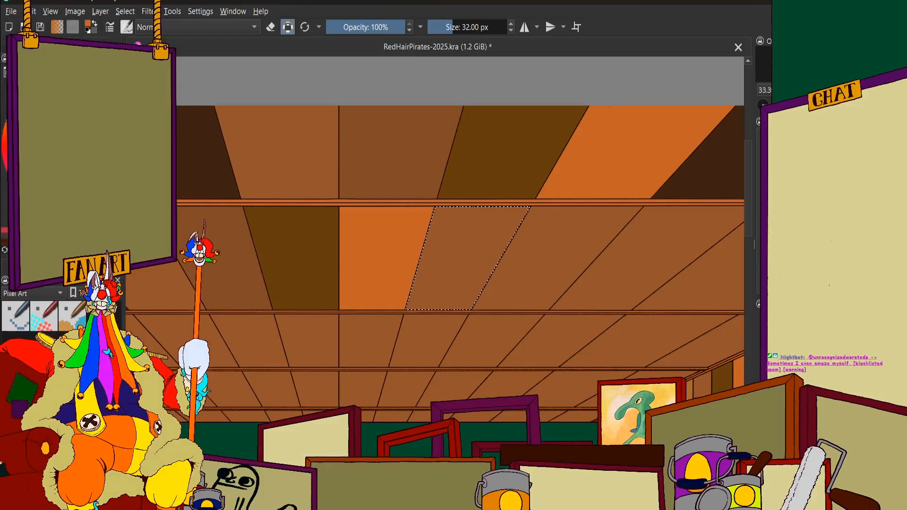
pyautogui.scroll(-1, 427, 257)
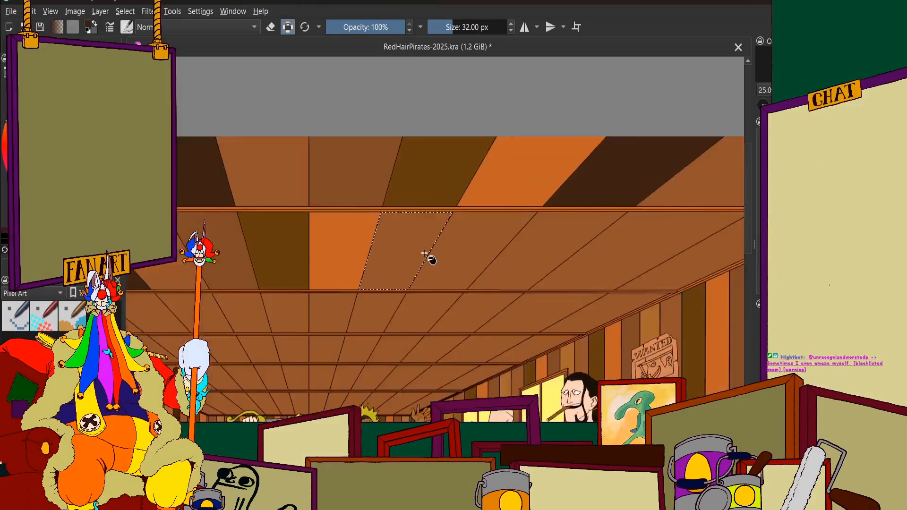
pyautogui.click(407, 245)
pyautogui.scroll(-3, 407, 245)
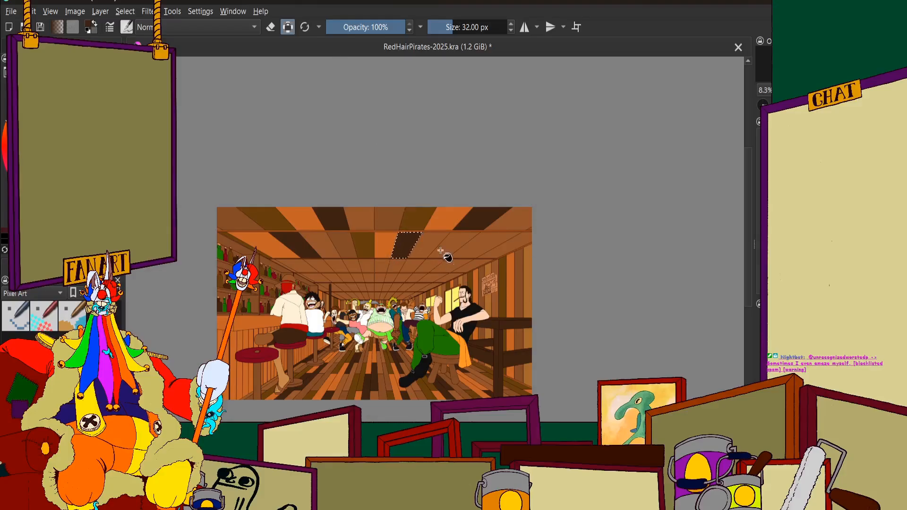
# Skip one panel after the new very dark brown one, select the following second-row panel and fill it with a slightly darker brown
pyautogui.scroll(3, 441, 253)
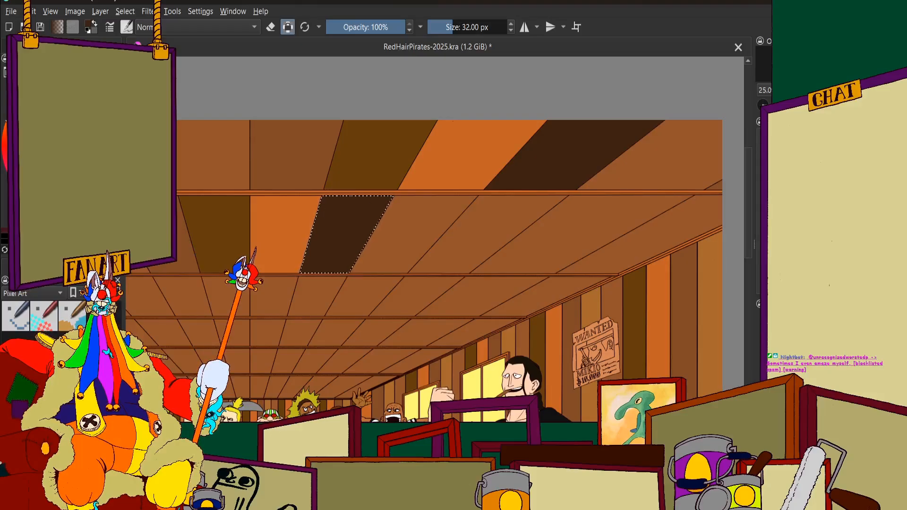
pyautogui.press('-')
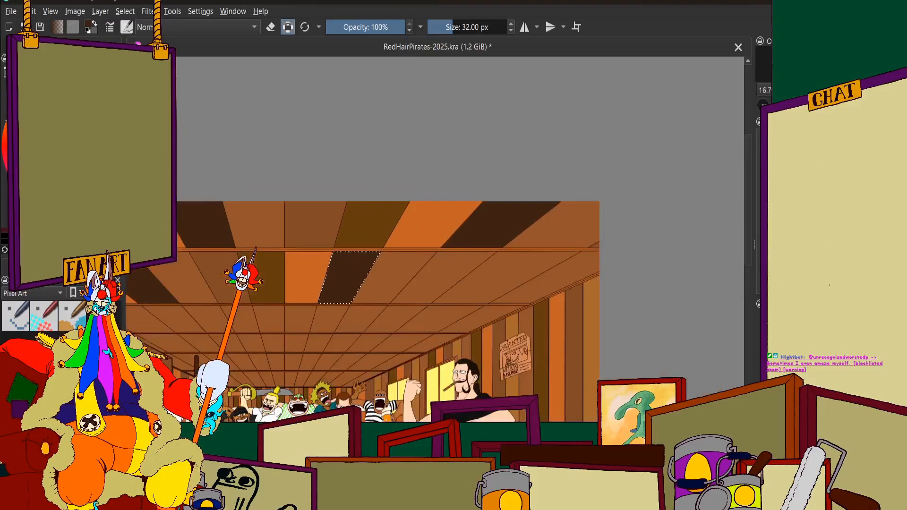
pyautogui.click(52, 249)
pyautogui.click(29, 44)
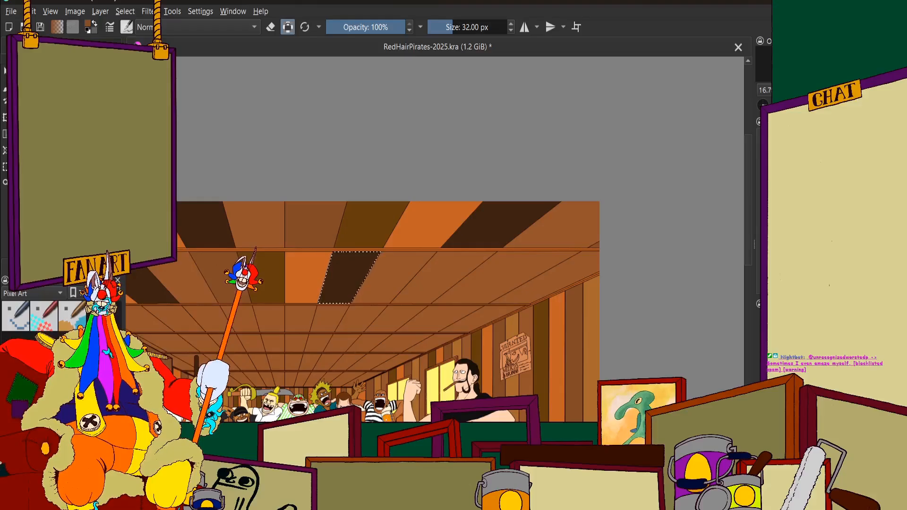
pyautogui.scroll(1, 446, 283)
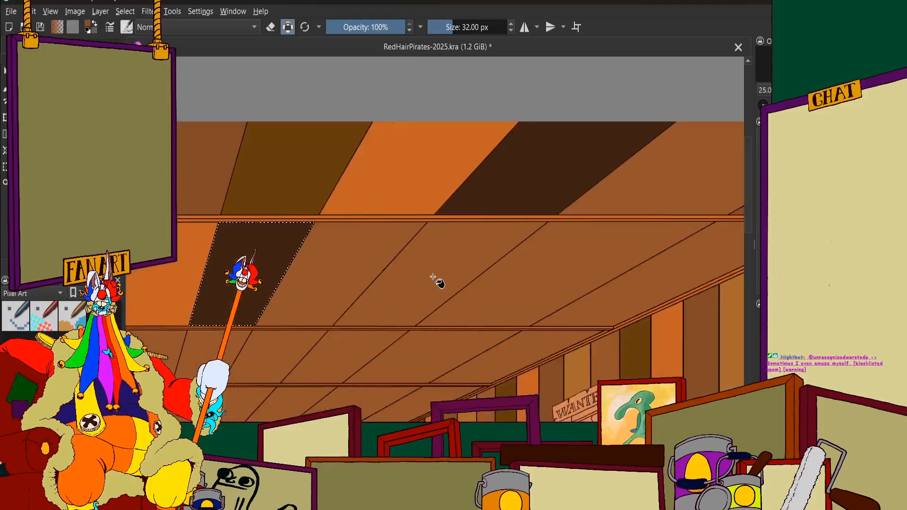
pyautogui.scroll(2, 433, 277)
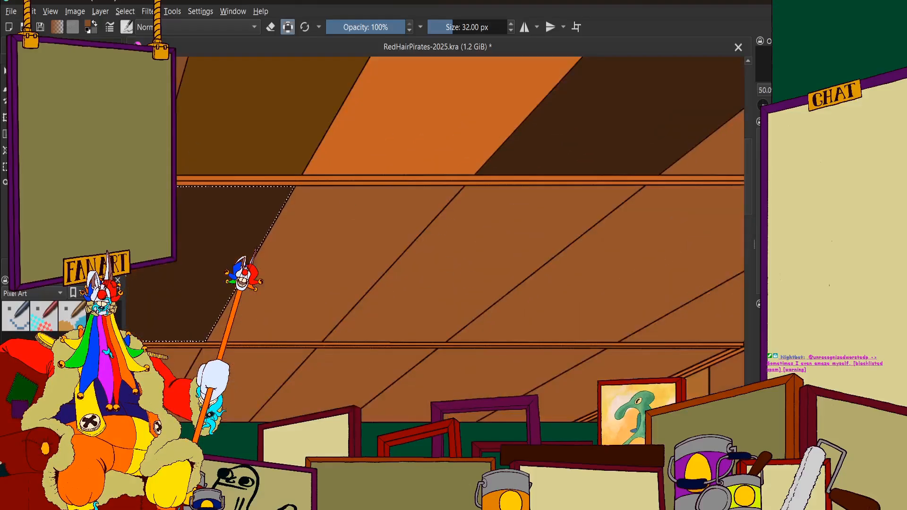
pyautogui.click(52, 266)
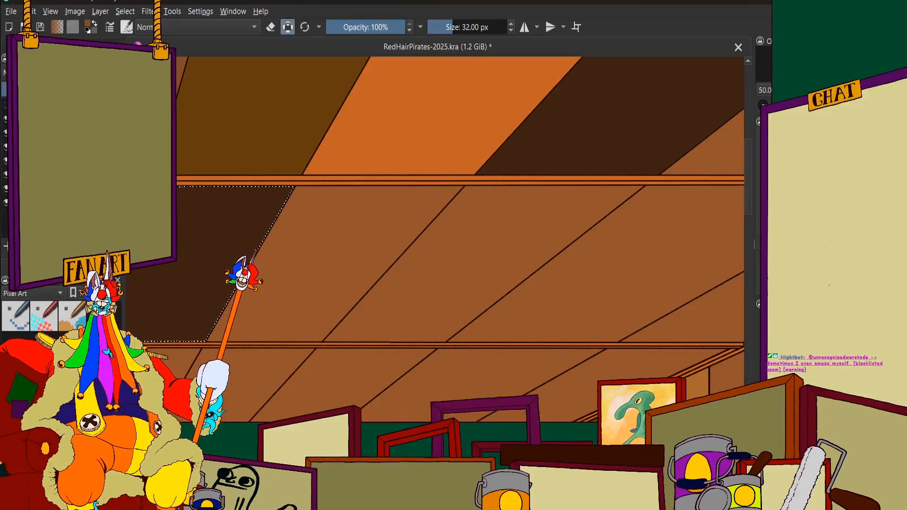
pyautogui.click(482, 250)
pyautogui.click(22, 266)
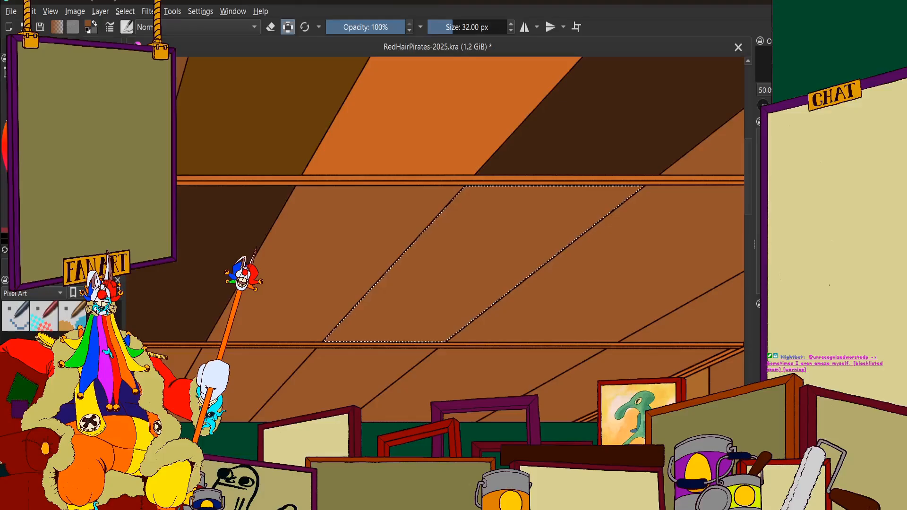
pyautogui.click(52, 266)
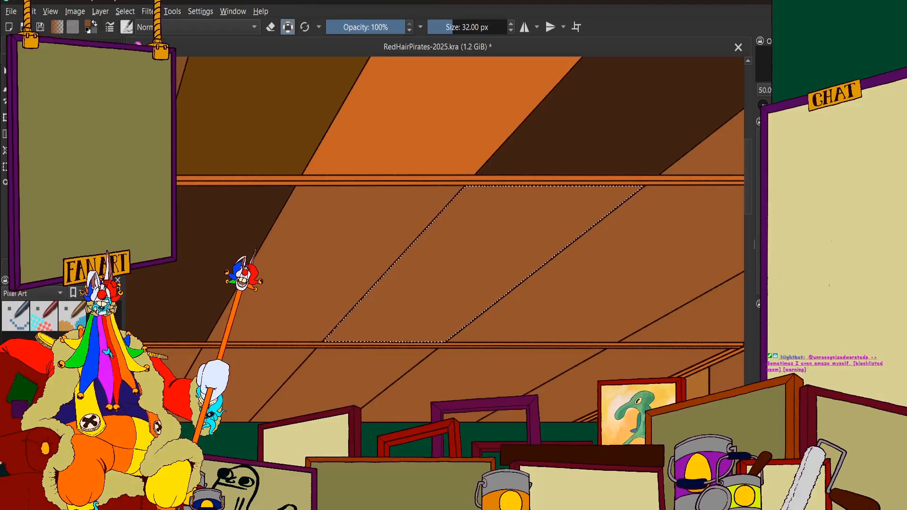
pyautogui.press('f')
pyautogui.click(479, 257)
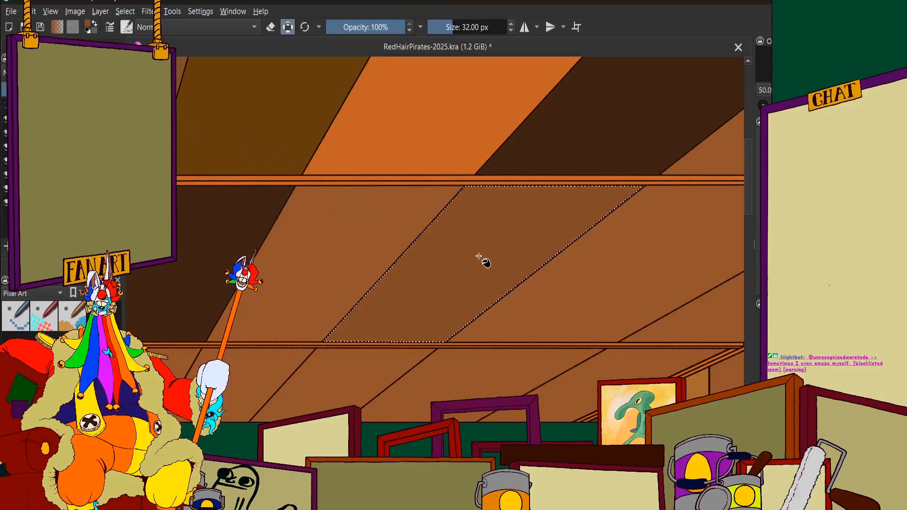
pyautogui.scroll(-2, 448, 245)
pyautogui.scroll(5, 450, 244)
pyautogui.scroll(-7, 441, 222)
pyautogui.scroll(2, 460, 211)
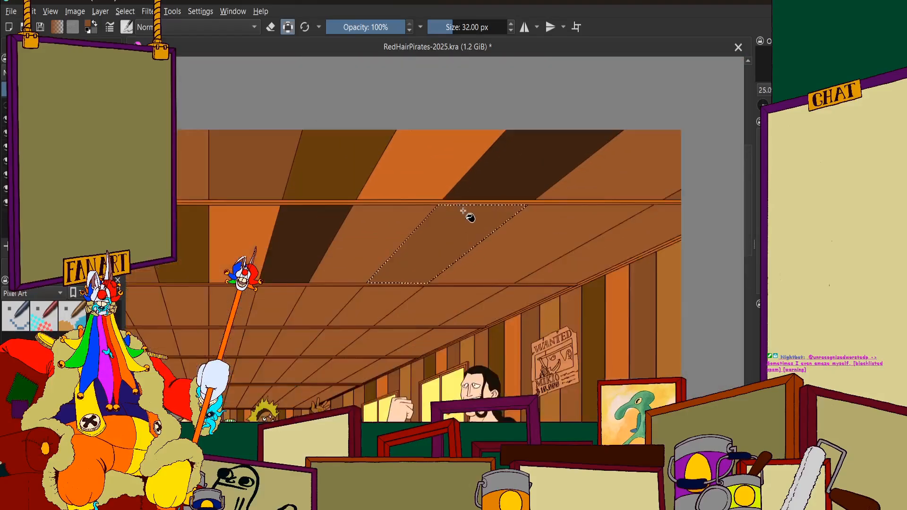
pyautogui.scroll(-2, 543, 204)
pyautogui.scroll(1, 558, 199)
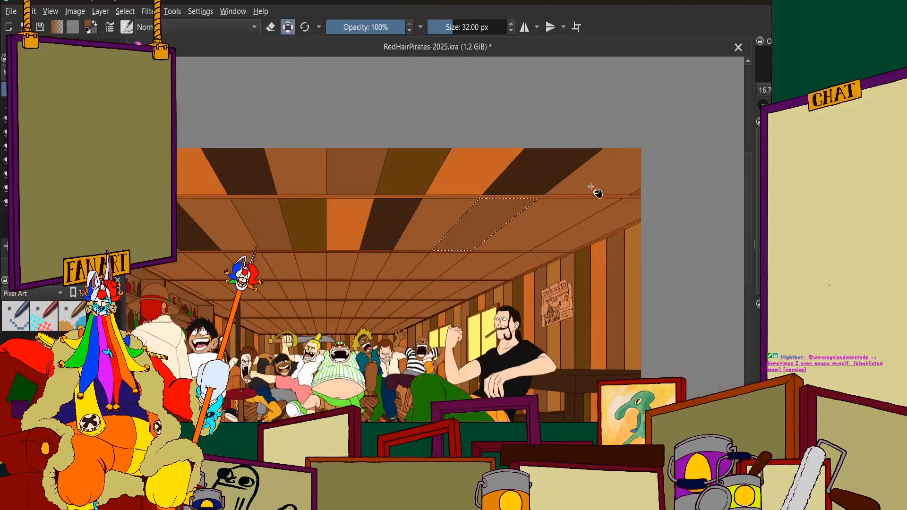
# Try to select the unfilled second-row ceiling panel on the wall side of the slightly darker brown one
pyautogui.click(81, 39)
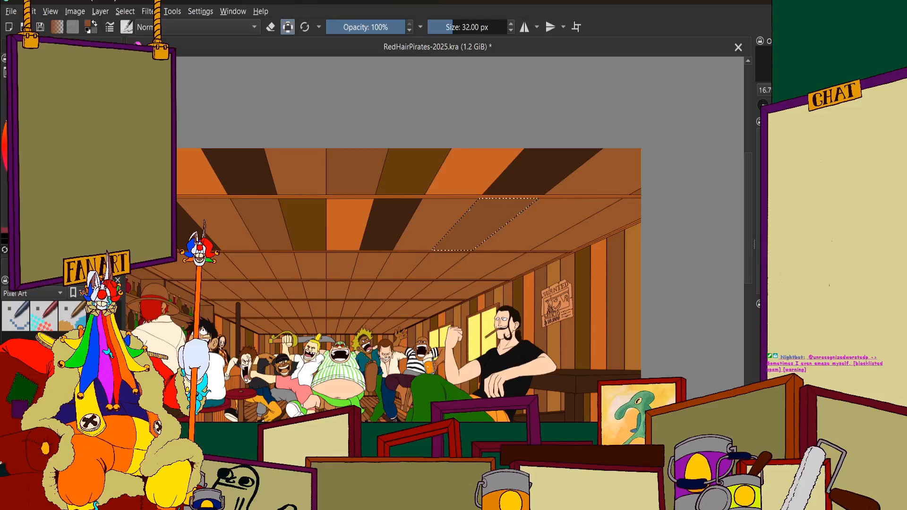
pyautogui.click(38, 44)
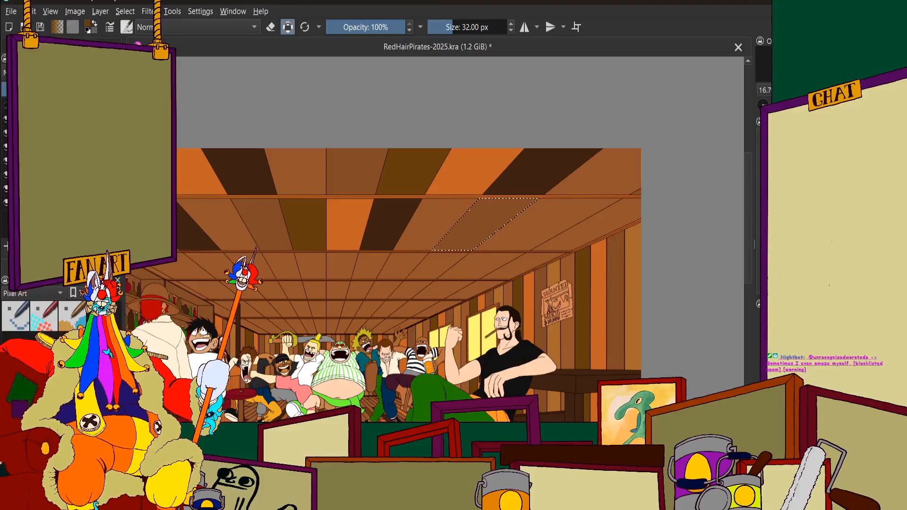
pyautogui.click(102, 44)
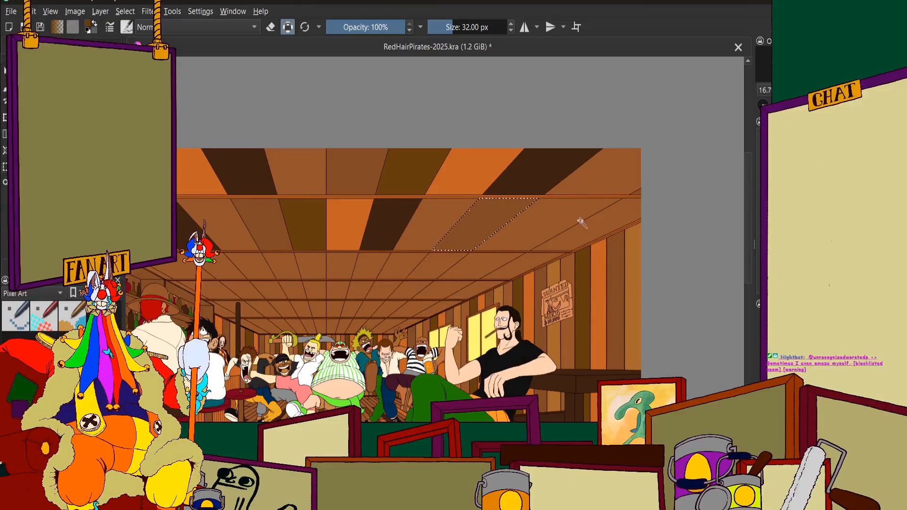
pyautogui.click(548, 229)
# Examine the second ceiling row's colour sequence against the first row to choose the next panel's colour
pyautogui.scroll(4, 555, 210)
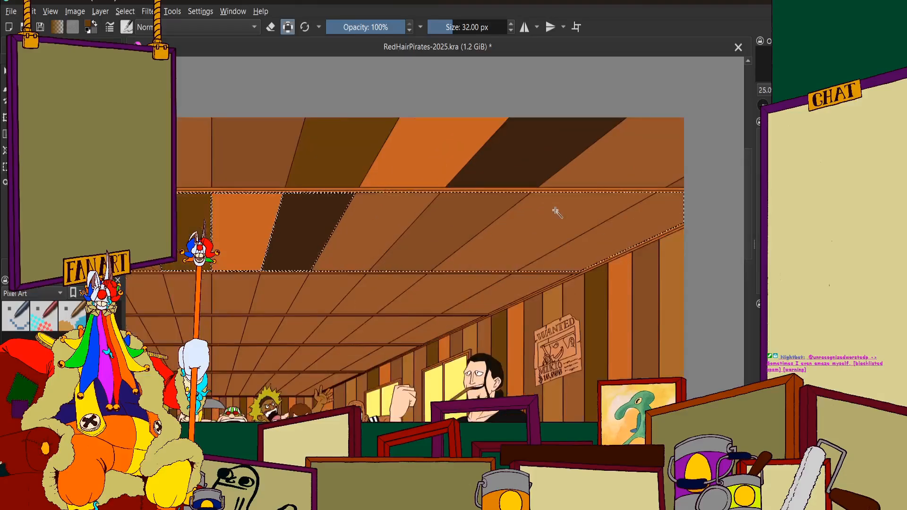
pyautogui.scroll(-2, 553, 210)
pyautogui.scroll(-4, 330, 219)
pyautogui.scroll(6, 203, 186)
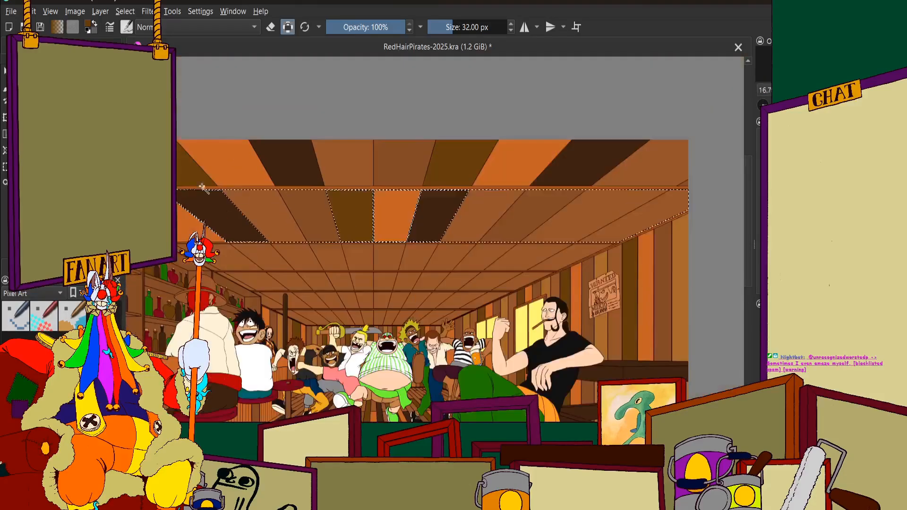
pyautogui.scroll(-4, 320, 212)
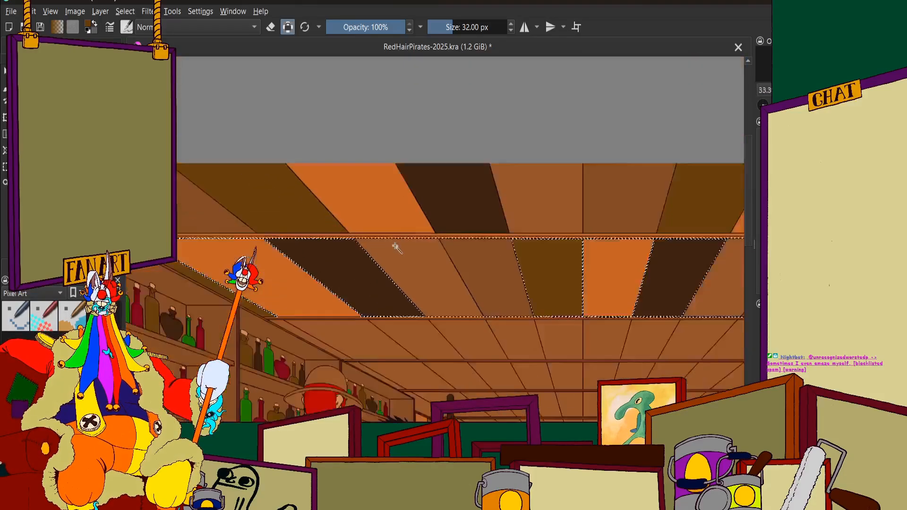
pyautogui.scroll(3, 316, 236)
pyautogui.scroll(-5, 316, 236)
pyautogui.scroll(6, 348, 229)
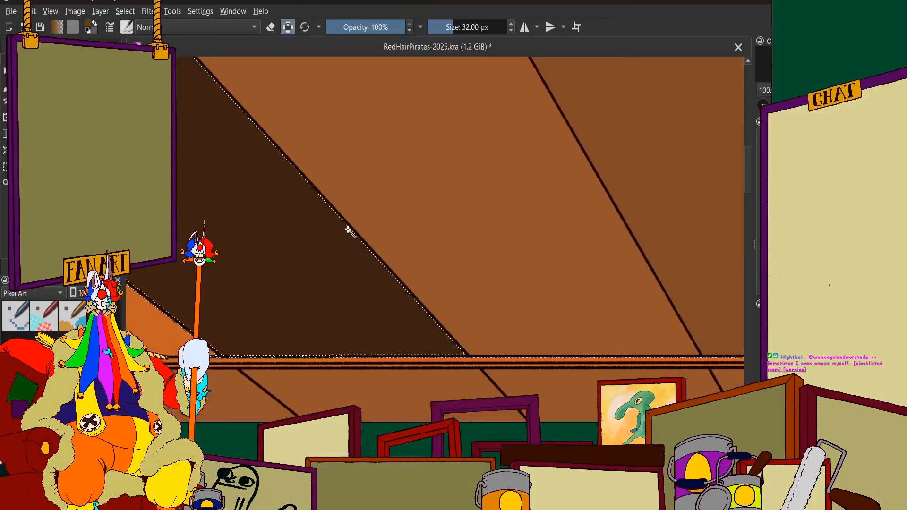
pyautogui.scroll(-3, 424, 228)
pyautogui.scroll(-4, 522, 233)
pyautogui.scroll(5, 496, 257)
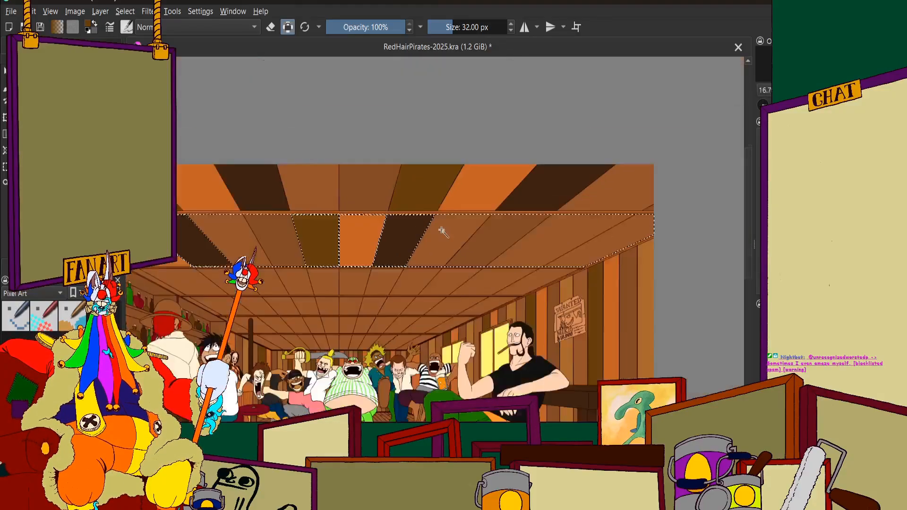
pyautogui.scroll(1, 445, 238)
pyautogui.scroll(-3, 469, 206)
pyautogui.scroll(3, 470, 208)
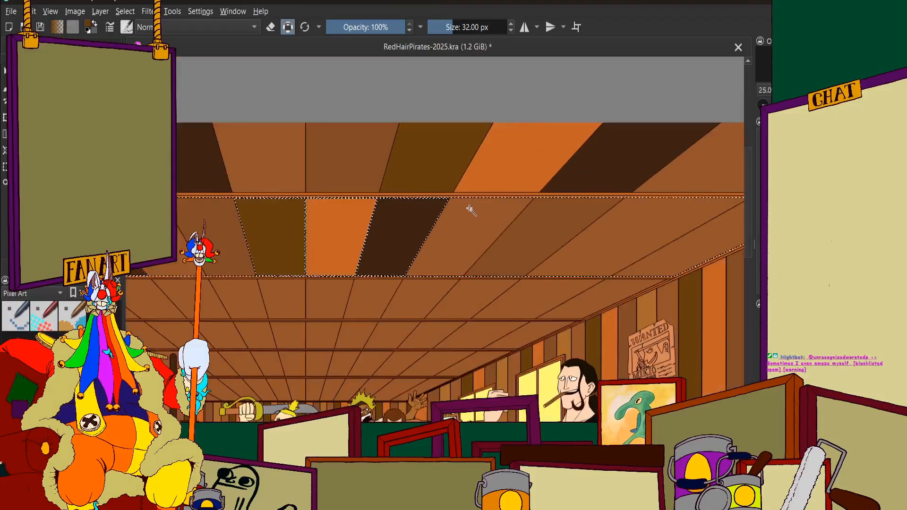
pyautogui.scroll(1, 474, 199)
pyautogui.scroll(-2, 476, 199)
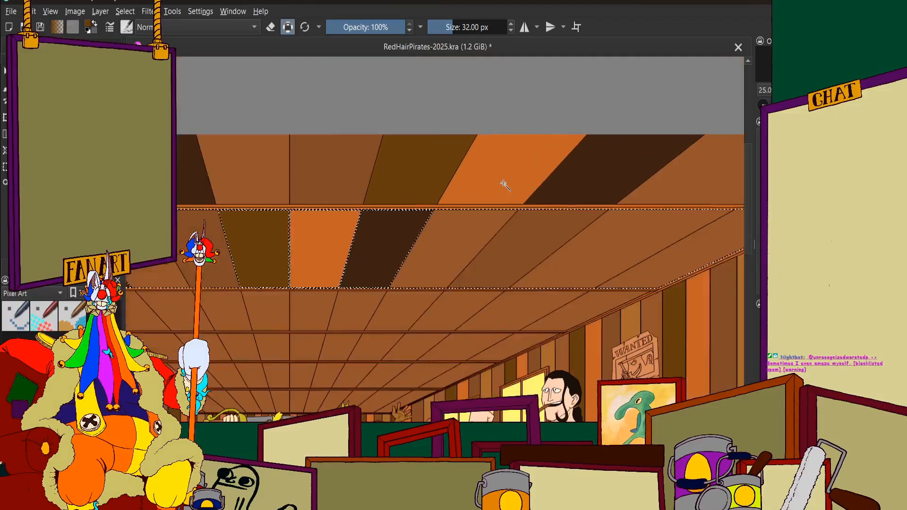
pyautogui.scroll(1, 476, 233)
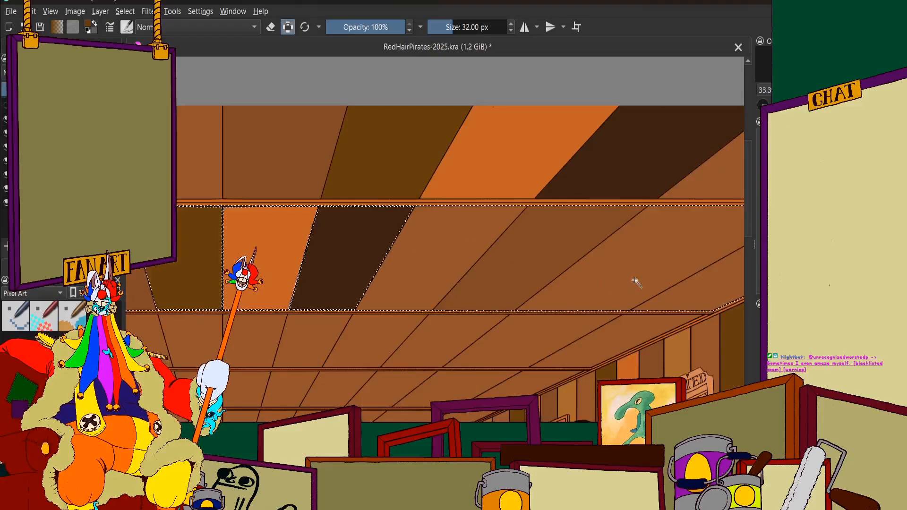
# Select the second-row panel directly beyond the slightly darker brown one and fill it with dark olive brown
pyautogui.click(625, 268)
pyautogui.scroll(-3, 590, 246)
pyautogui.scroll(1, 565, 232)
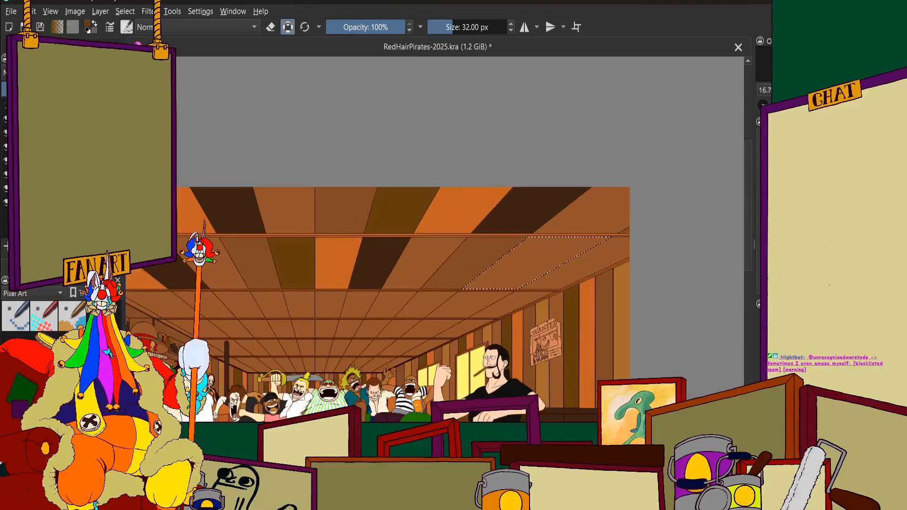
pyautogui.click(47, 46)
pyautogui.click(71, 45)
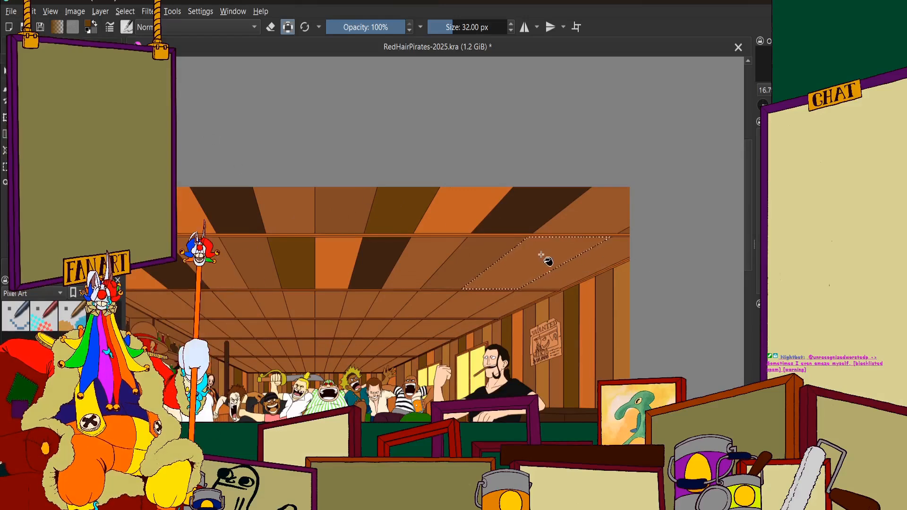
pyautogui.scroll(-2, 558, 236)
pyautogui.scroll(1, 588, 222)
pyautogui.scroll(-1, 584, 228)
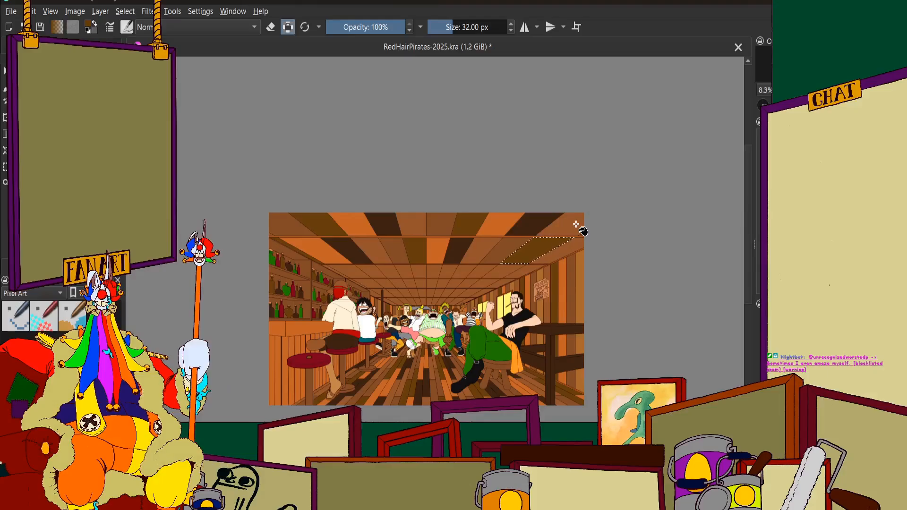
# Select the last second-row panel, between the new olive brown one and the wanted-poster wall, and fill it with orange
pyautogui.scroll(3, 553, 279)
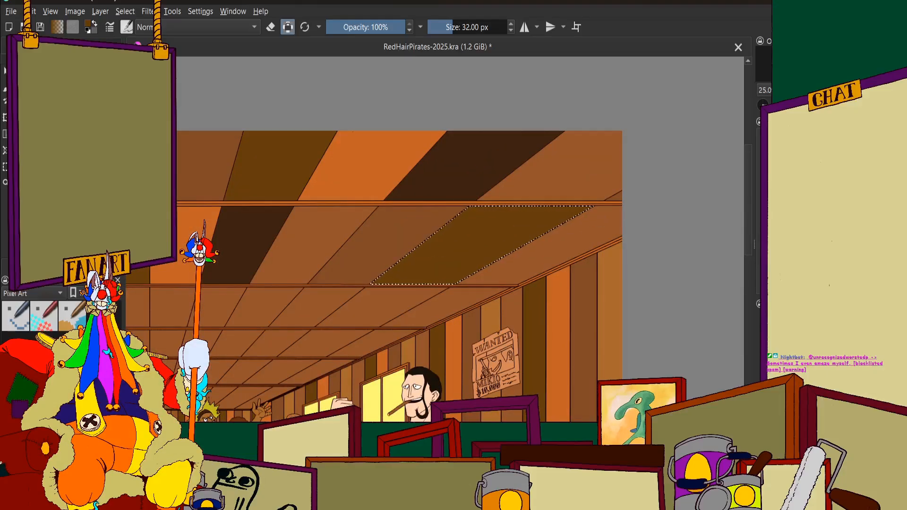
pyautogui.click(35, 269)
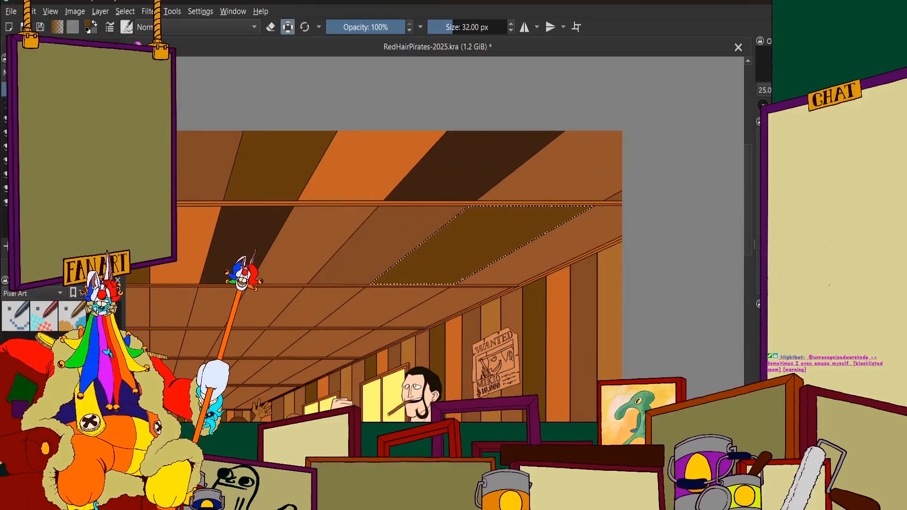
pyautogui.scroll(-1, 548, 236)
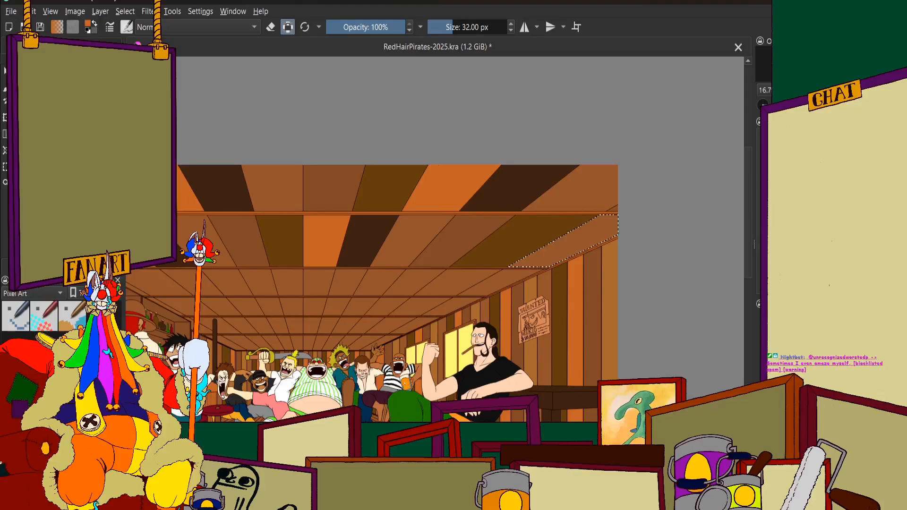
pyautogui.click(62, 46)
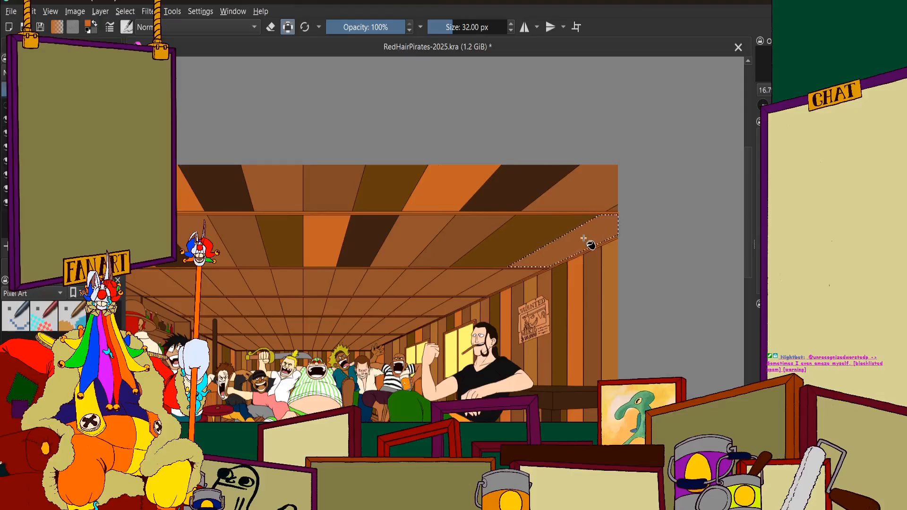
pyautogui.scroll(-5, 548, 254)
pyautogui.scroll(2, 565, 236)
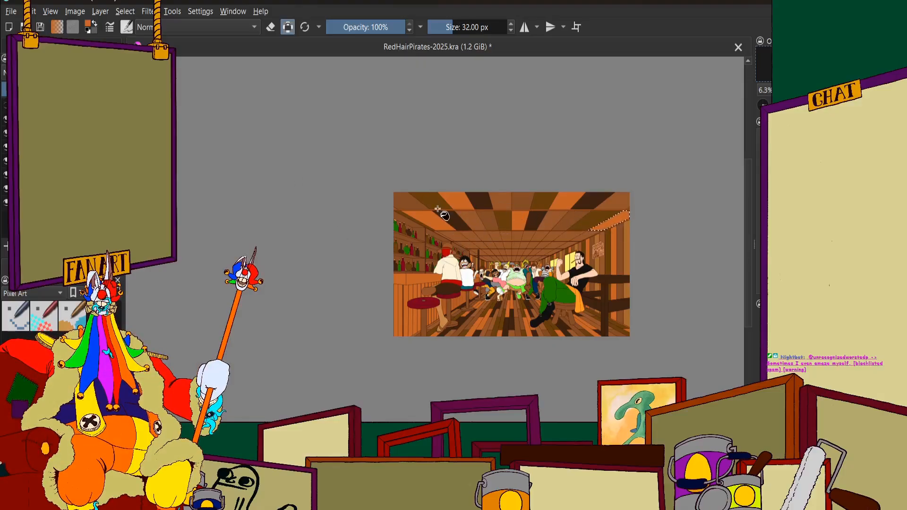
pyautogui.scroll(-2, 425, 244)
pyautogui.scroll(1, 452, 204)
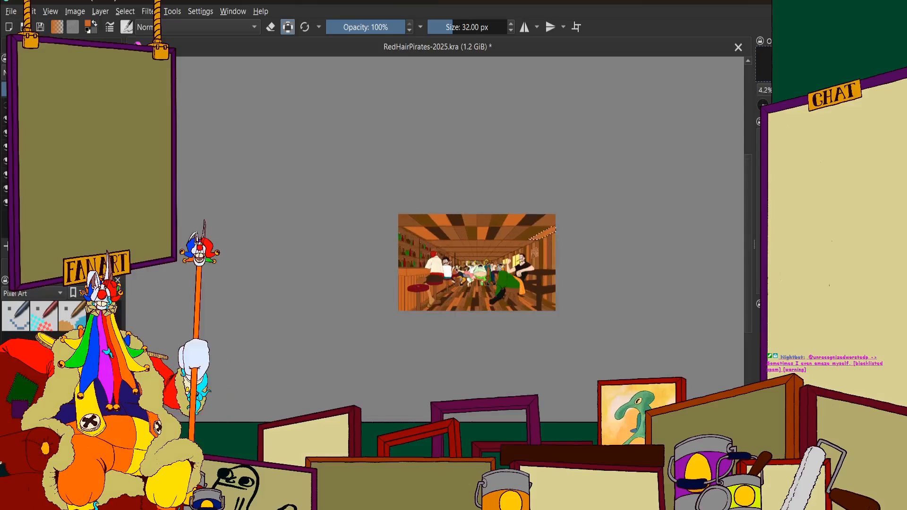
# Show the lighting and shading over the flat colours and examine the recoloured ceiling within the whole tavern scene
pyautogui.hotkey('ctrl', 'z')
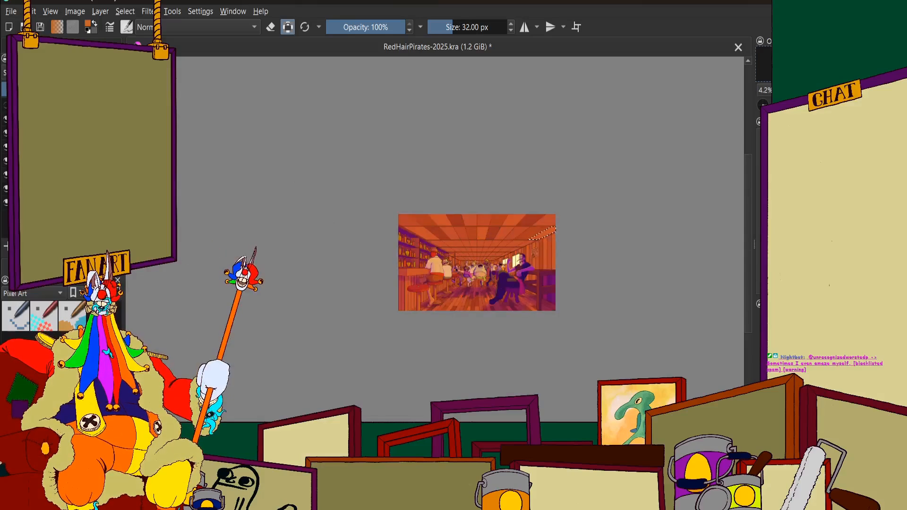
pyautogui.scroll(3, 522, 231)
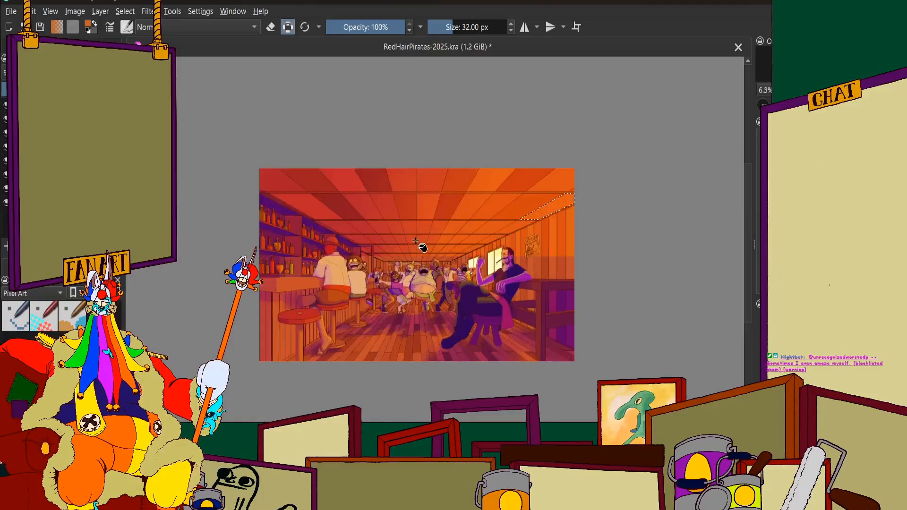
pyautogui.scroll(1, 458, 191)
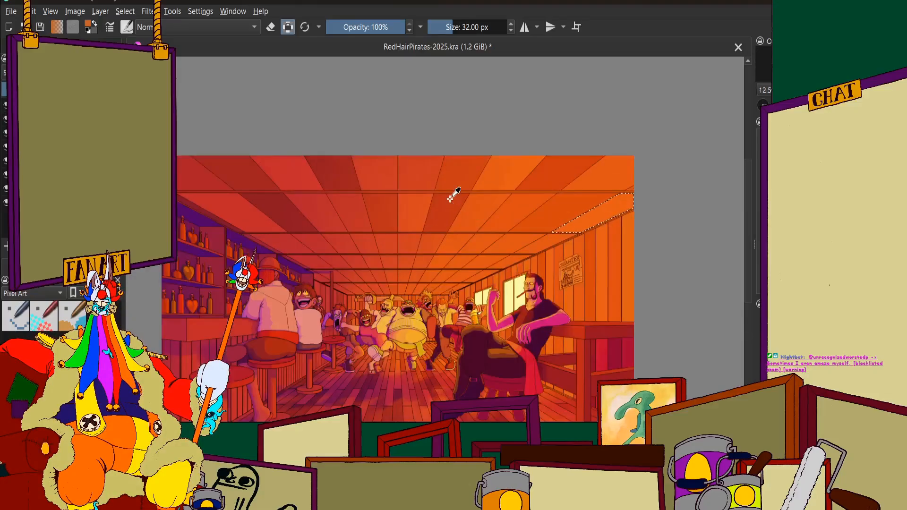
pyautogui.scroll(-1, 449, 211)
pyautogui.scroll(1, 452, 206)
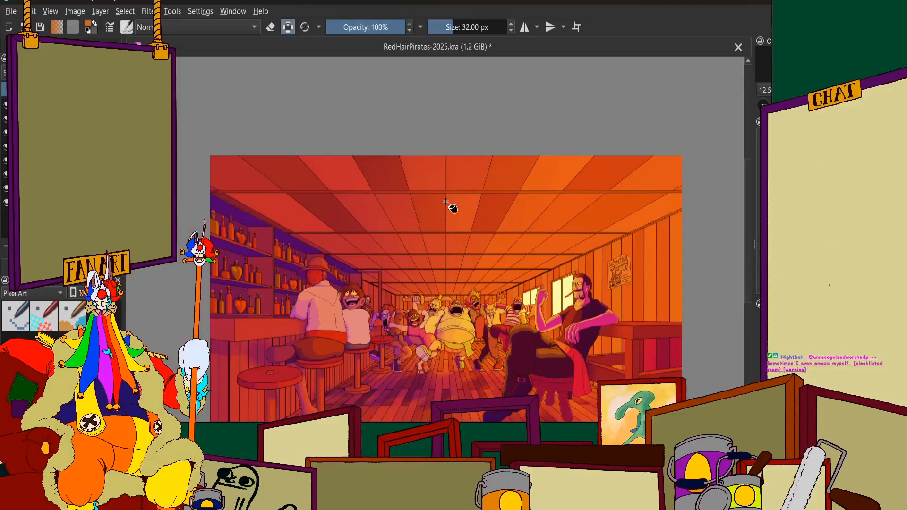
pyautogui.scroll(-2, 453, 202)
pyautogui.scroll(1, 450, 200)
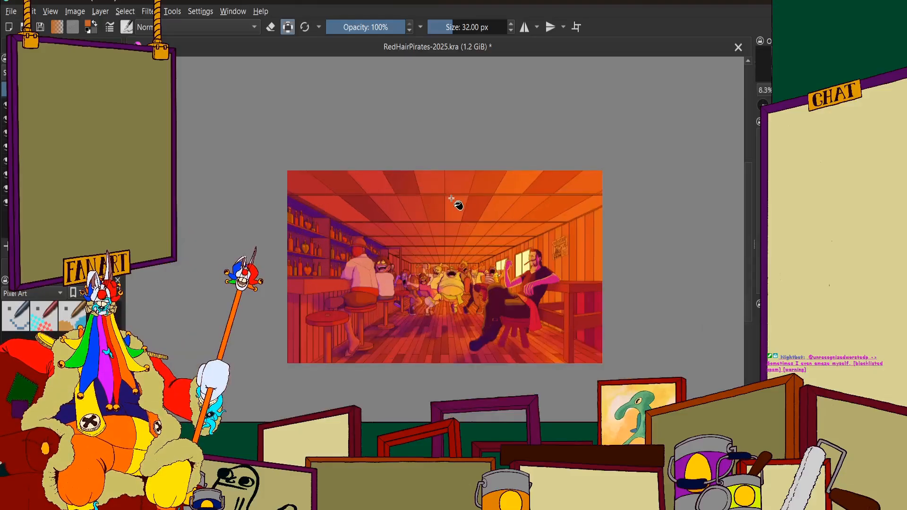
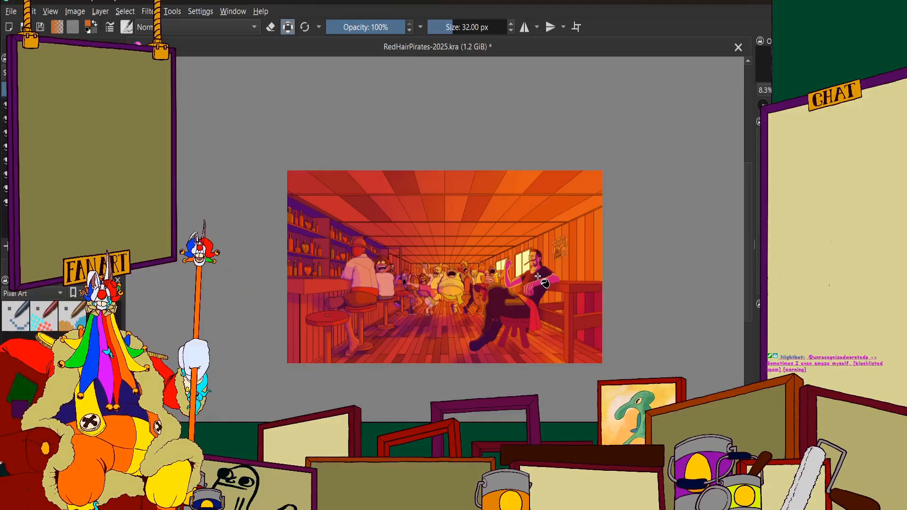
# Examine the contrast between the first two ceiling rows under the lighting, both from afar and closer up
pyautogui.scroll(-1, 466, 264)
pyautogui.scroll(2, 459, 268)
pyautogui.scroll(-1, 458, 270)
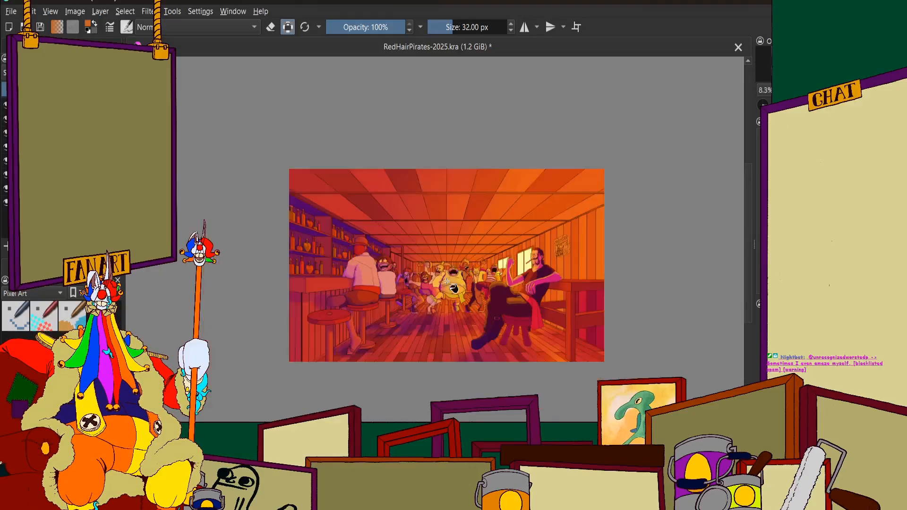
pyautogui.scroll(1, 452, 287)
pyautogui.scroll(1, 496, 284)
pyautogui.scroll(-1, 499, 284)
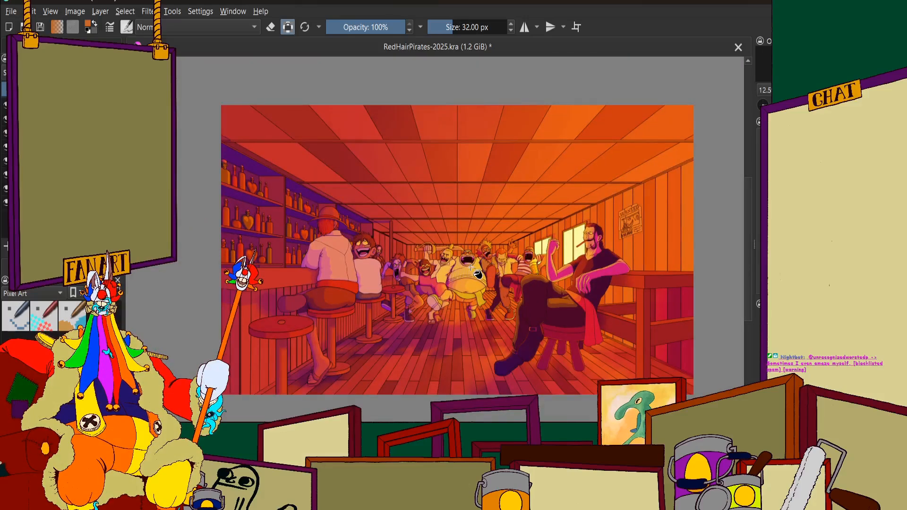
pyautogui.scroll(-1, 475, 269)
pyautogui.scroll(-1, 435, 251)
pyautogui.scroll(1, 435, 249)
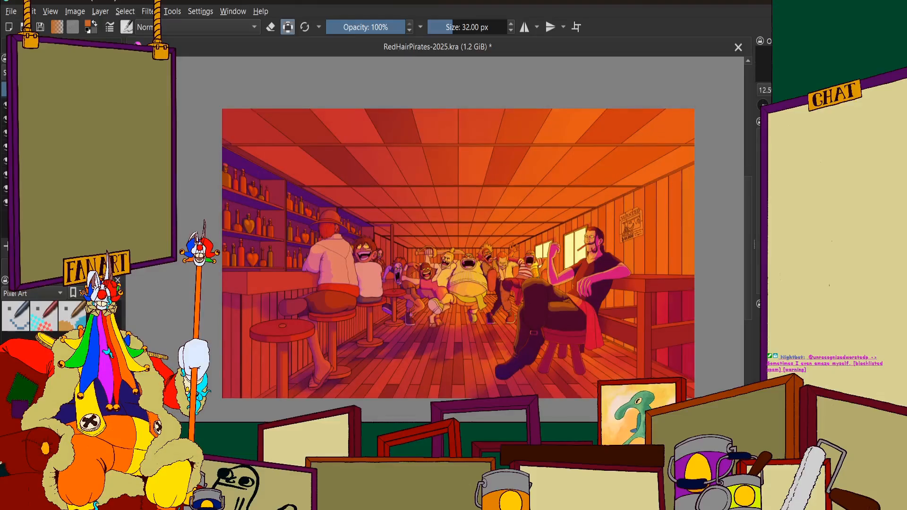
# Hide the lighting and shading over the tavern scene and examine the ceiling's flat panel colours
pyautogui.click(6, 106)
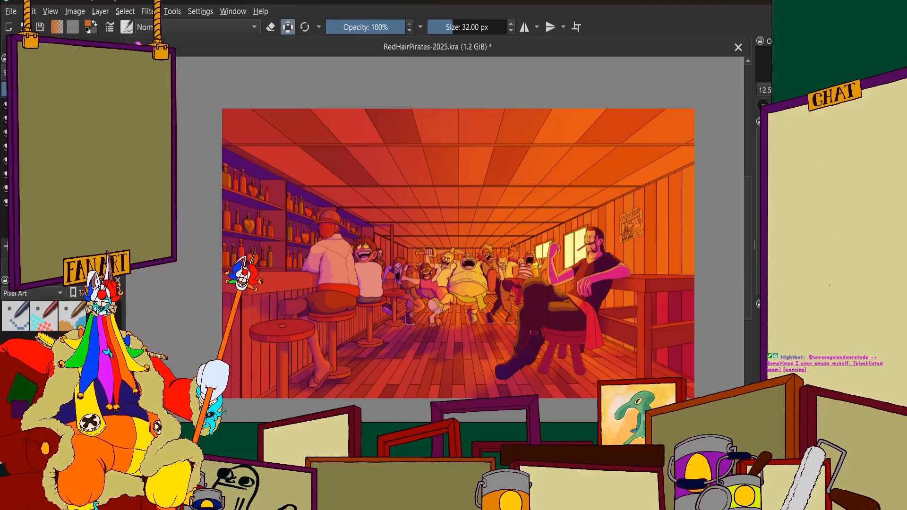
pyautogui.click(5, 105)
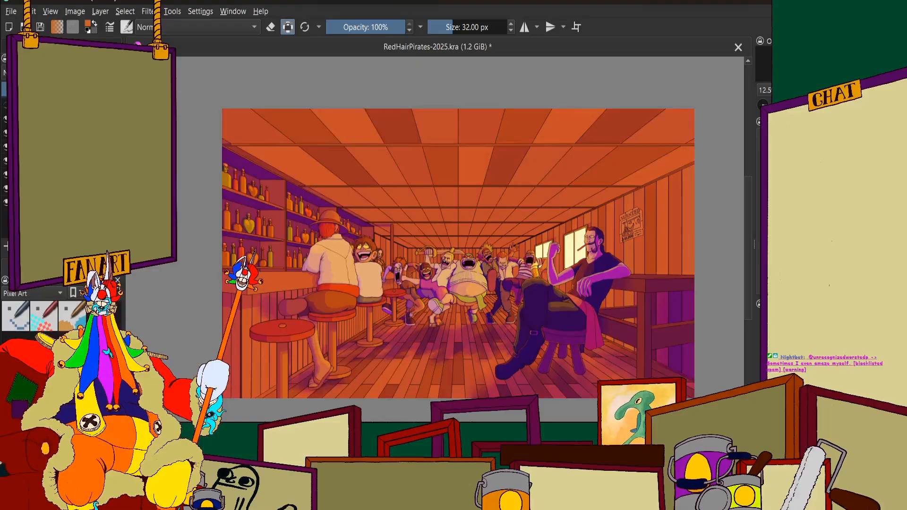
pyautogui.scroll(-1, 432, 177)
pyautogui.scroll(2, 452, 175)
pyautogui.scroll(-2, 450, 174)
pyautogui.scroll(2, 552, 168)
pyautogui.scroll(-2, 524, 175)
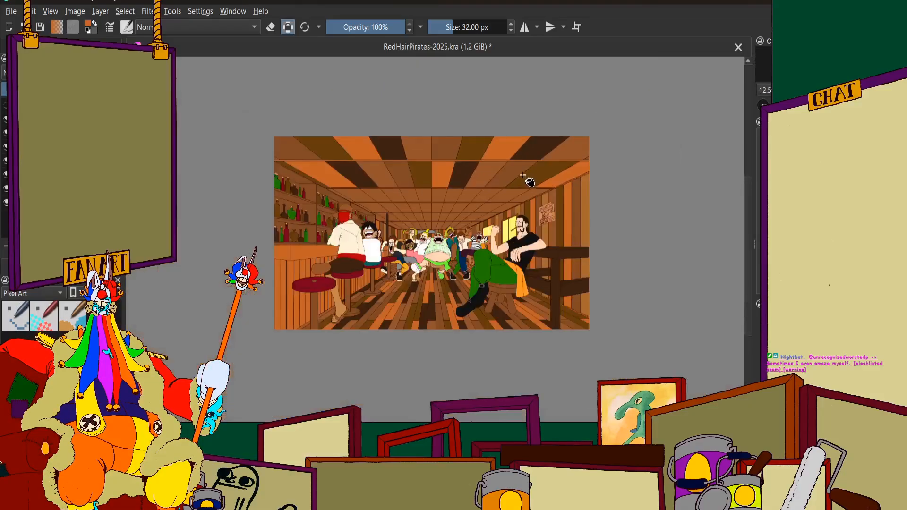
pyautogui.scroll(2, 525, 174)
pyautogui.scroll(-1, 524, 175)
pyautogui.scroll(1, 335, 208)
pyautogui.scroll(-1, 307, 202)
pyautogui.scroll(1, 232, 136)
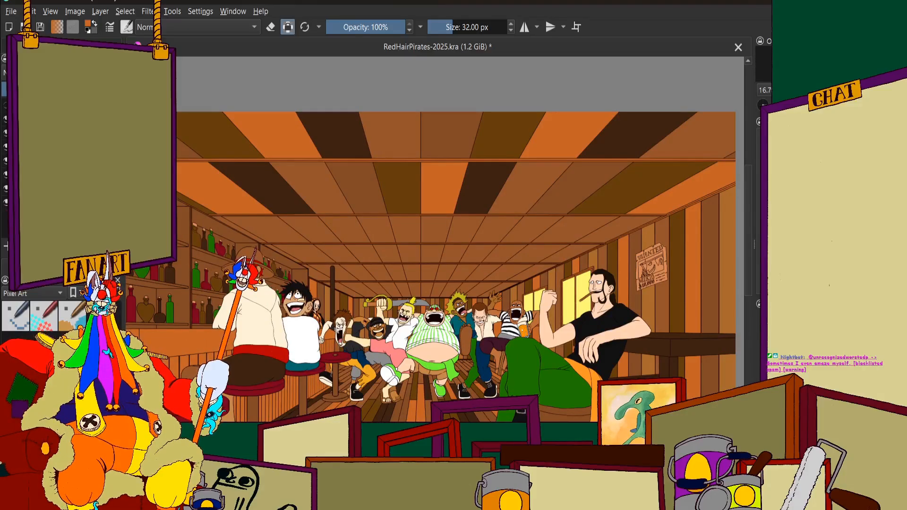
# Select the narrow third-row ceiling panel bordering the bottle shelves and fill it with very dark brown
pyautogui.click(47, 47)
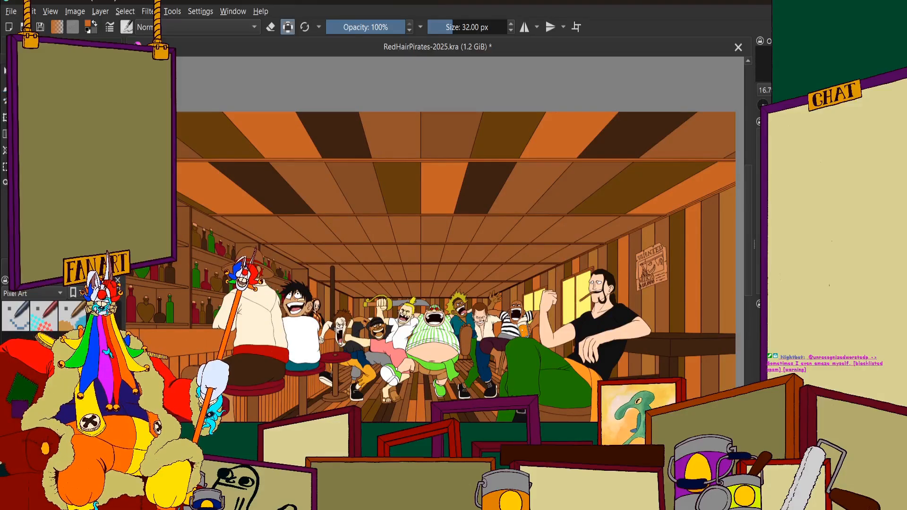
pyautogui.moveTo(694, 229); pyautogui.dragTo(629, 175)
pyautogui.scroll(-1, 569, 184)
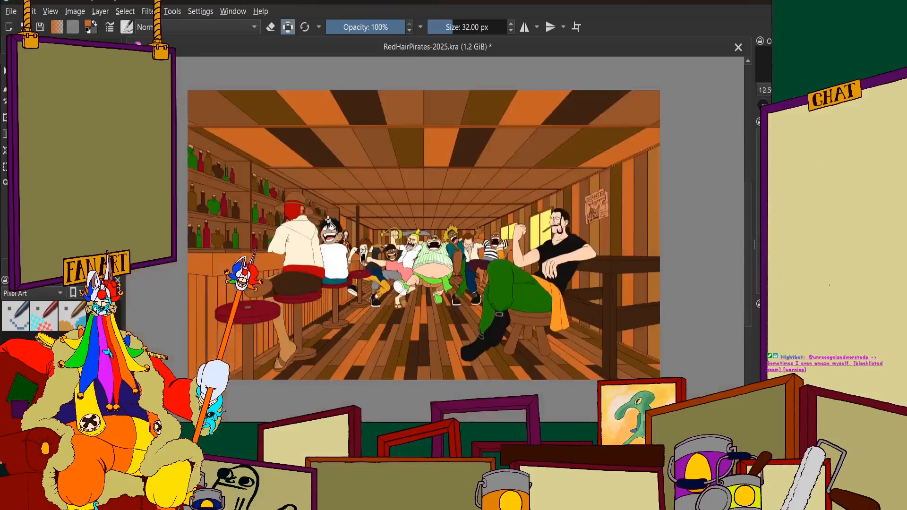
pyautogui.scroll(3, 281, 174)
pyautogui.scroll(1, 276, 148)
pyautogui.click(29, 47)
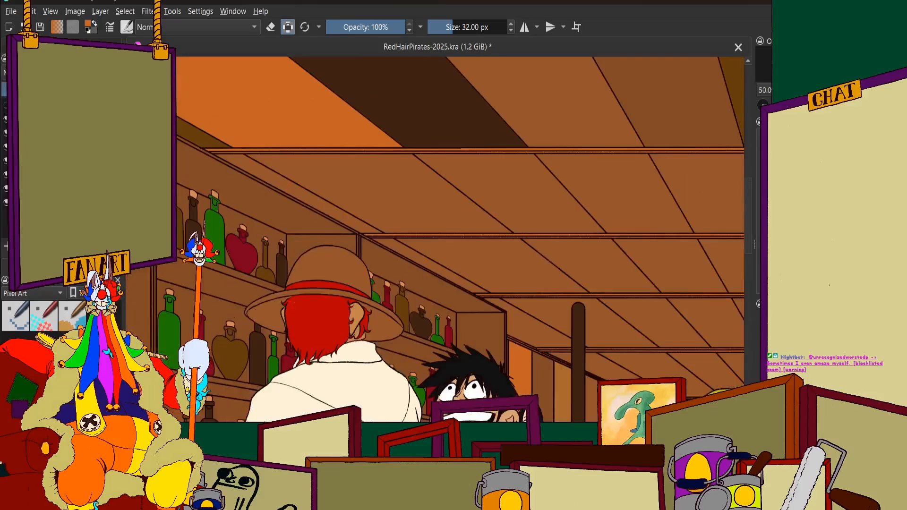
pyautogui.scroll(-4, 422, 196)
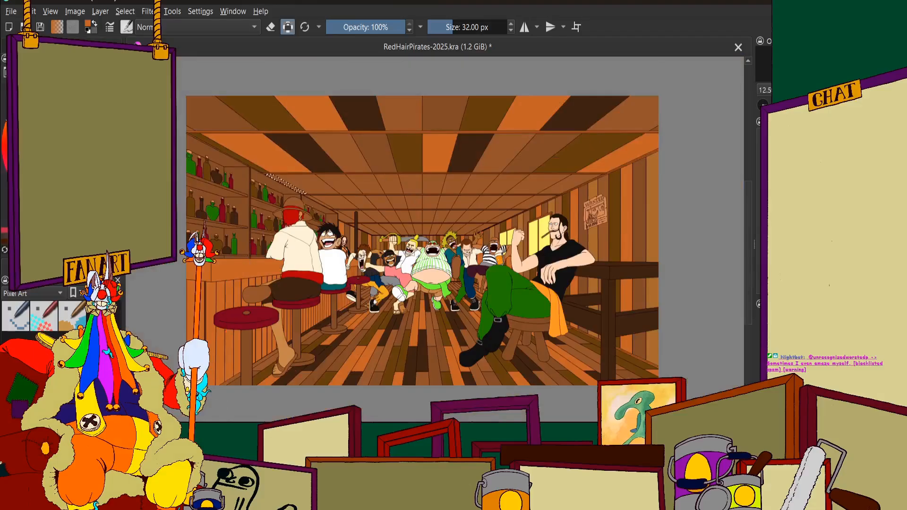
pyautogui.keyDown('ctrl'); pyautogui.click(305, 152); pyautogui.keyUp('ctrl')
pyautogui.click(71, 45)
pyautogui.click(28, 45)
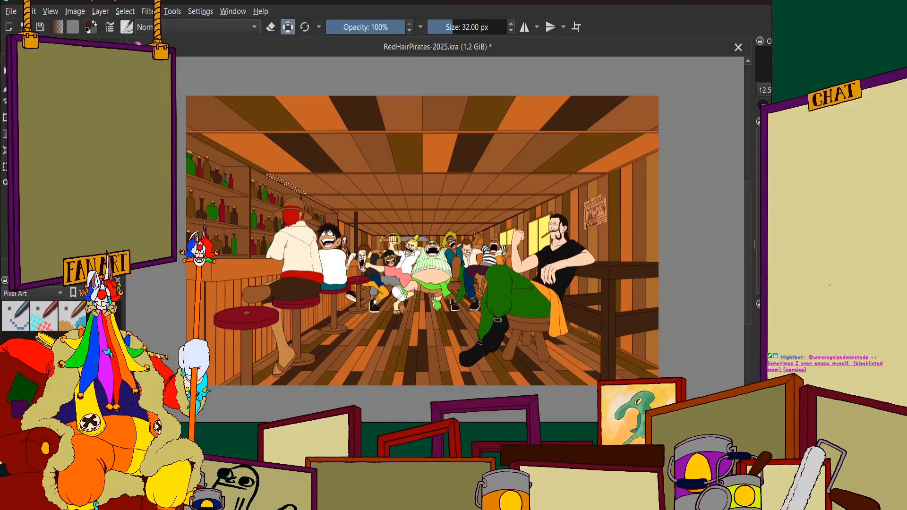
pyautogui.scroll(7, 268, 180)
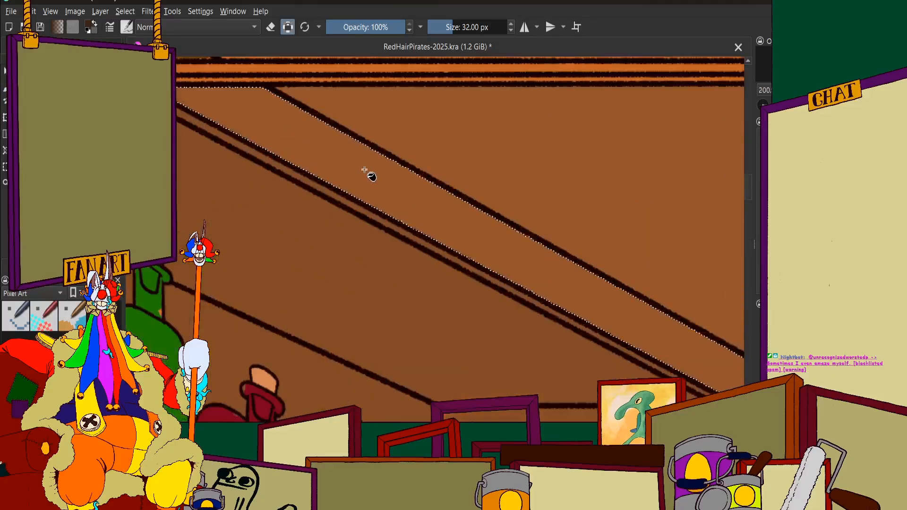
pyautogui.click(364, 170)
# Select the third-row panel third from the bottle shelves and fill it with slightly darker brown
pyautogui.scroll(-6, 332, 203)
pyautogui.scroll(2, 384, 202)
pyautogui.scroll(-2, 384, 204)
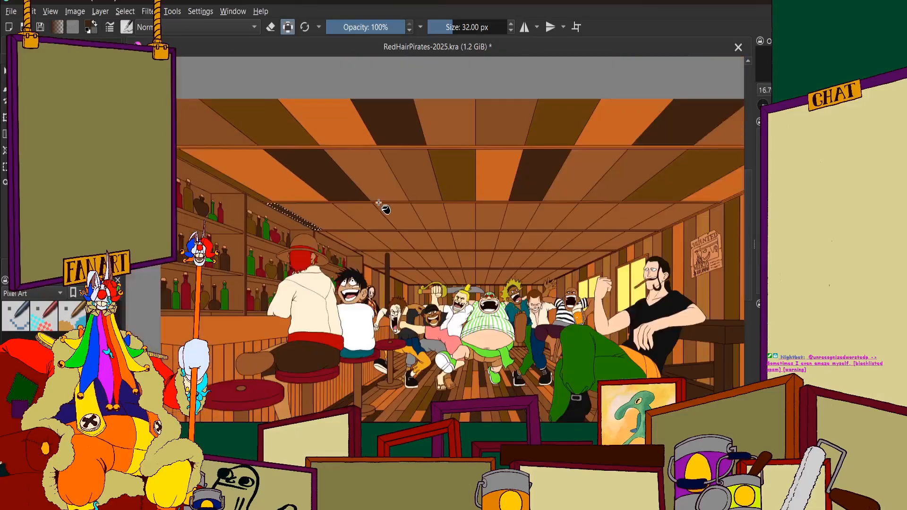
pyautogui.scroll(2, 307, 200)
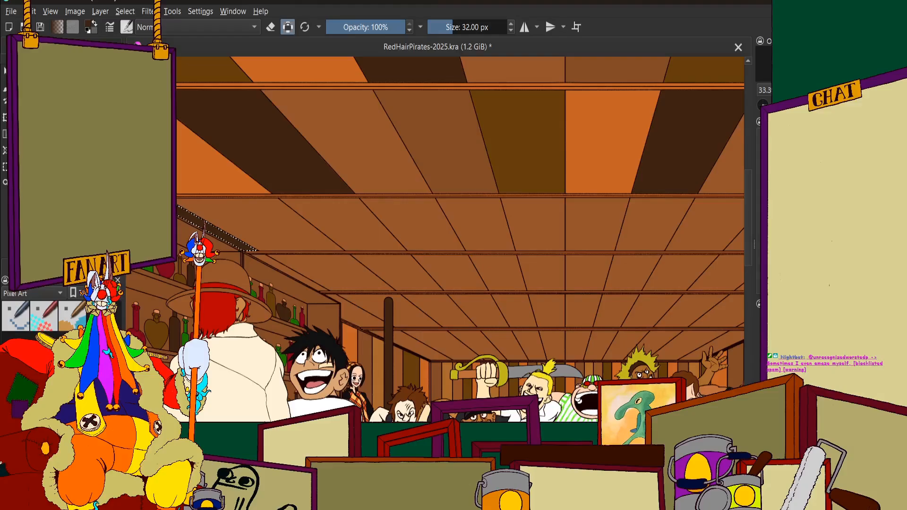
pyautogui.click(62, 47)
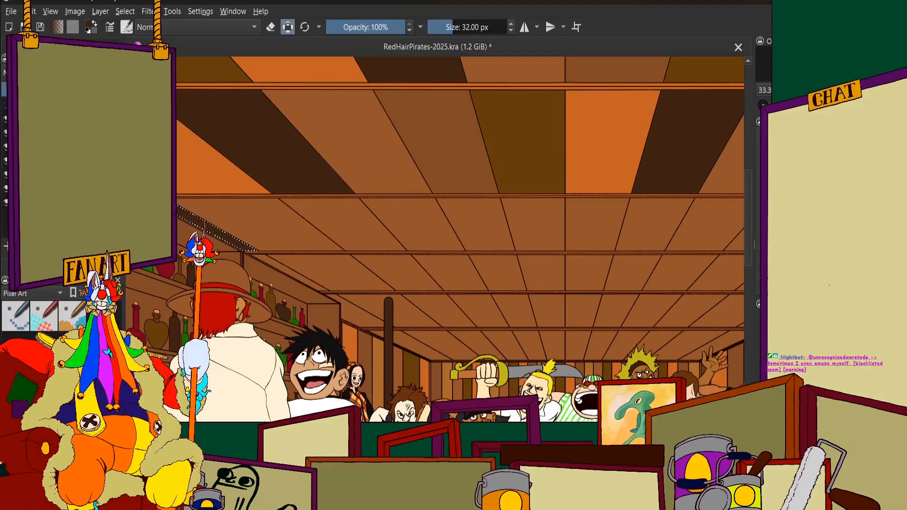
pyautogui.click(342, 221)
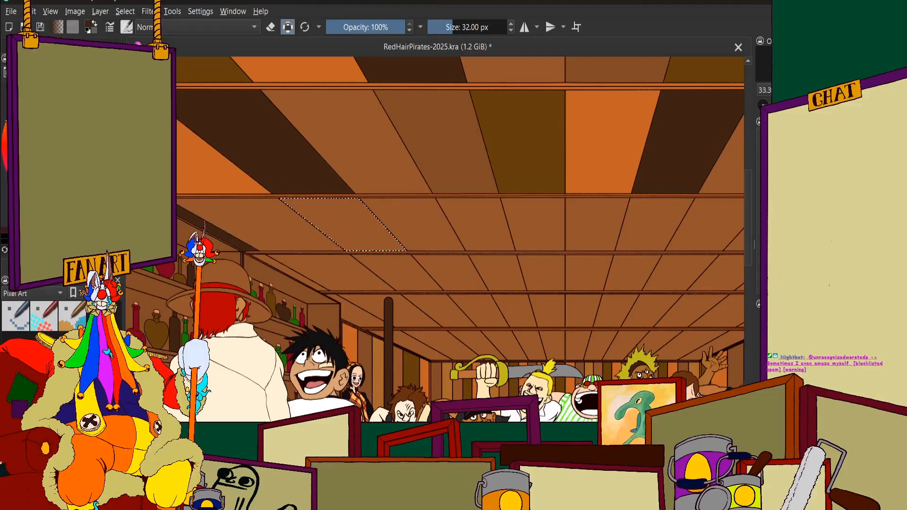
pyautogui.click(61, 250)
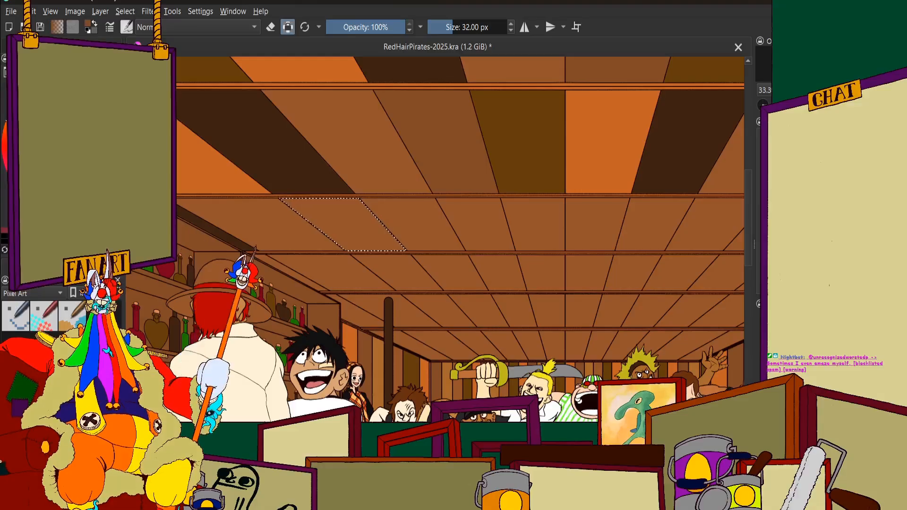
pyautogui.click(61, 48)
pyautogui.click(23, 47)
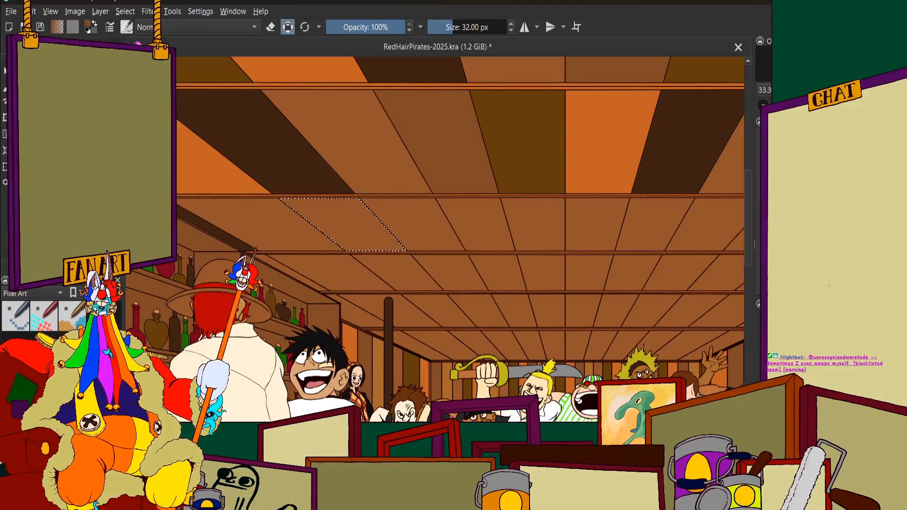
pyautogui.click(348, 228)
pyautogui.scroll(4, 348, 229)
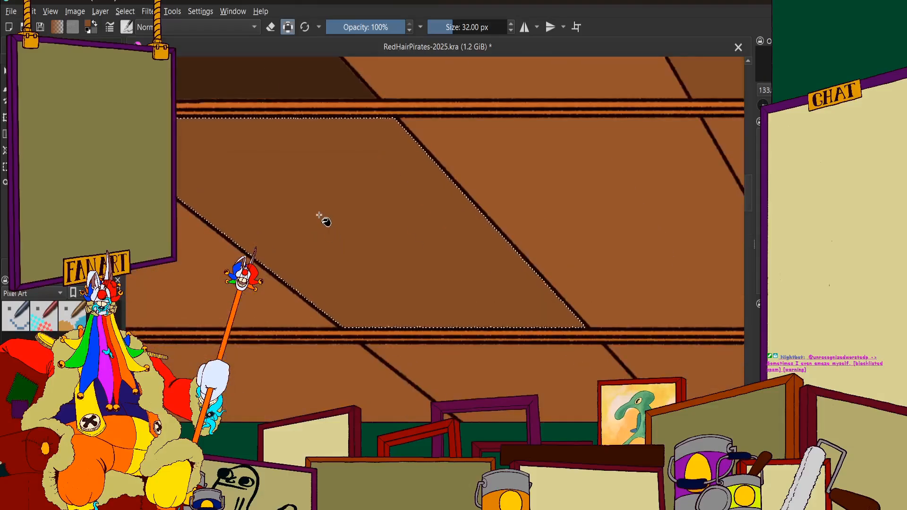
# Select the third-row panel directly beyond the slightly darker brown one and fill it with dark olive brown
pyautogui.scroll(-1, 349, 274)
pyautogui.scroll(-2, 350, 276)
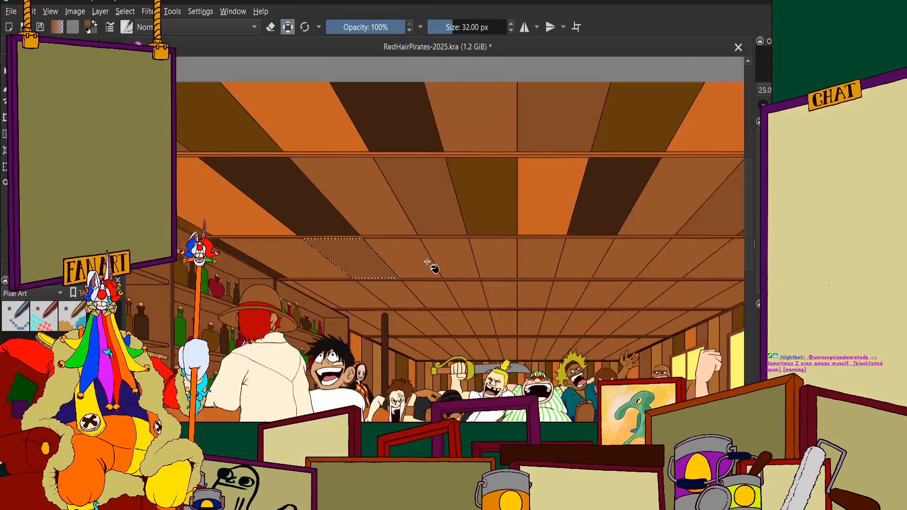
pyautogui.scroll(2, 383, 254)
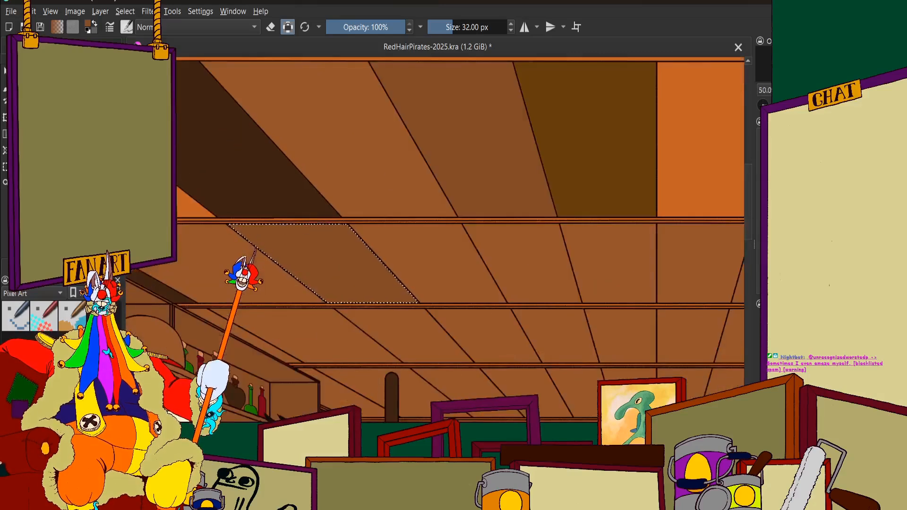
pyautogui.click(47, 267)
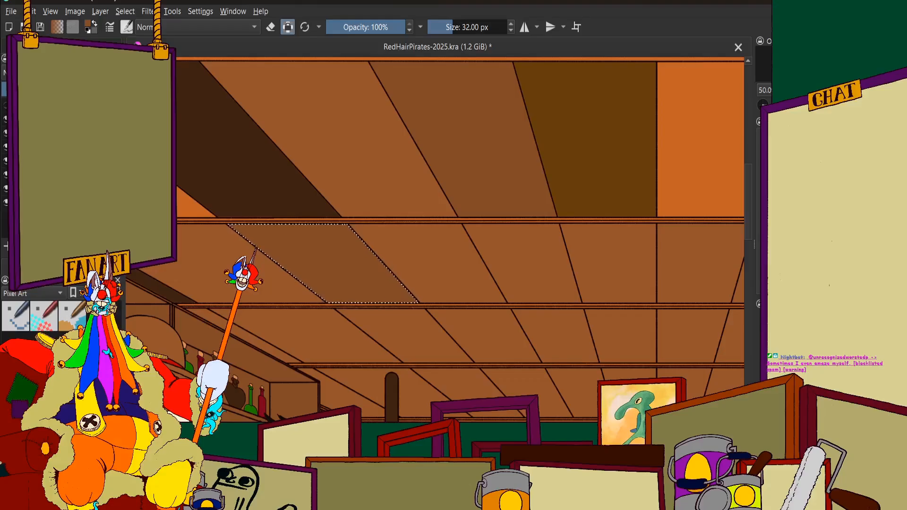
pyautogui.click(430, 254)
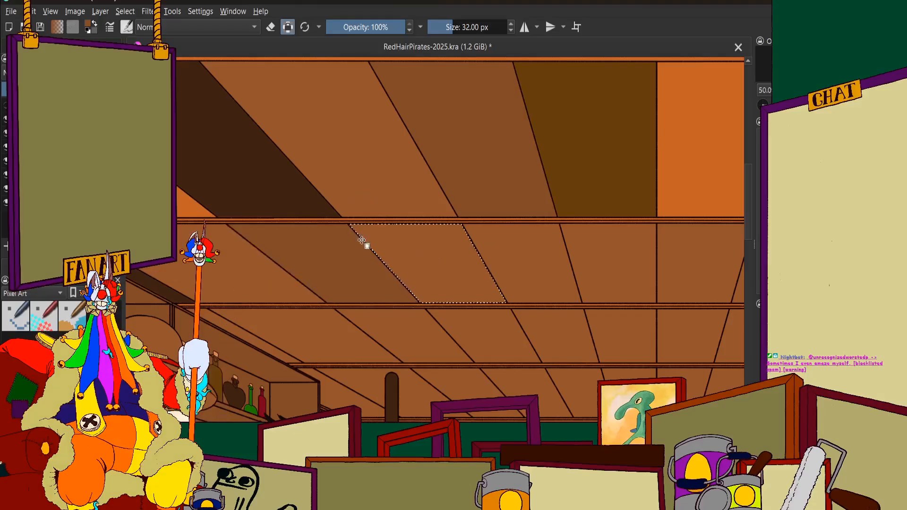
pyautogui.click(21, 266)
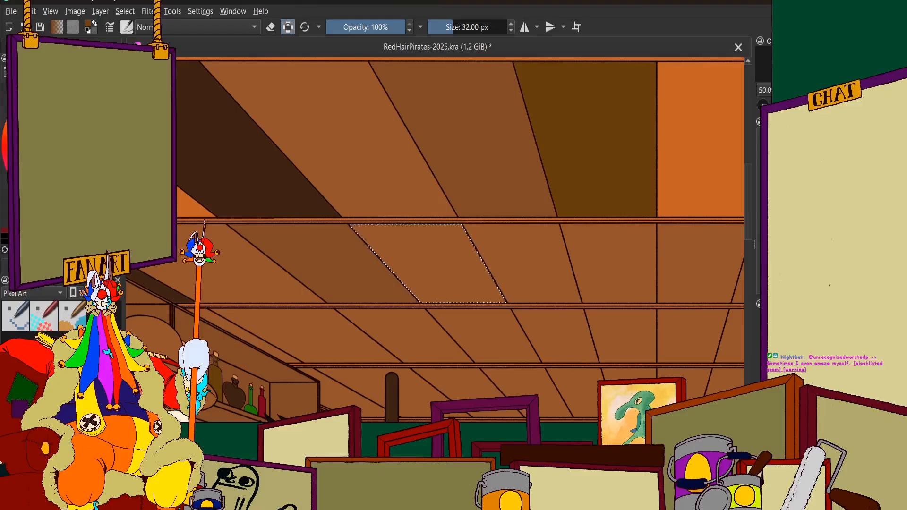
pyautogui.click(56, 267)
pyautogui.click(433, 258)
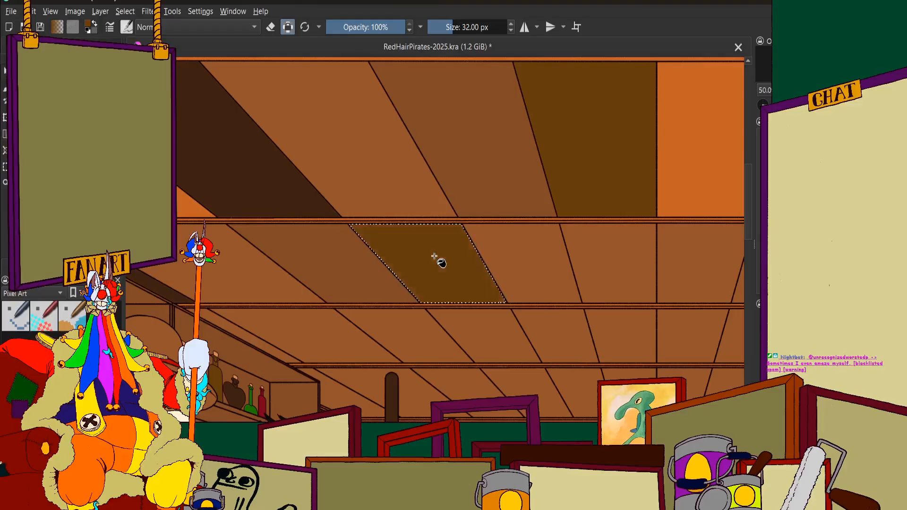
# Select the third-row panel directly beyond the dark olive brown one and fill it with orange
pyautogui.scroll(-4, 427, 223)
pyautogui.scroll(4, 565, 238)
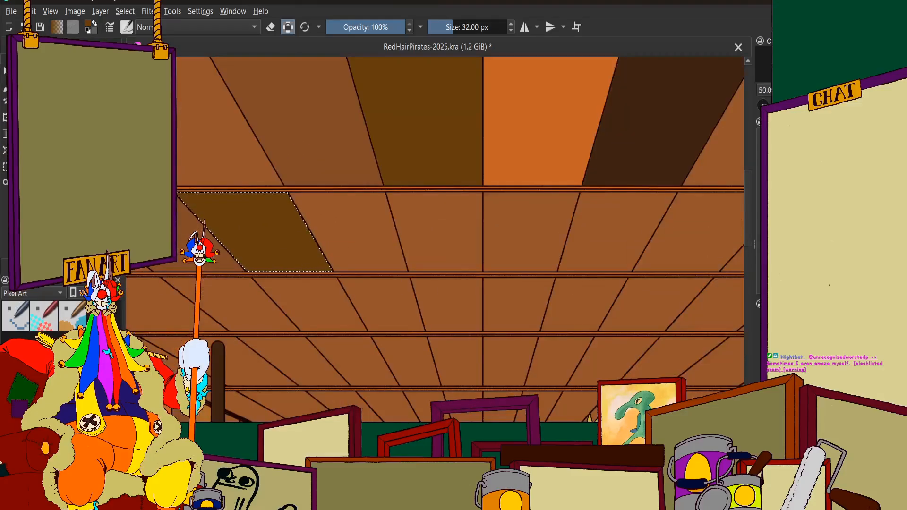
pyautogui.click(90, 267)
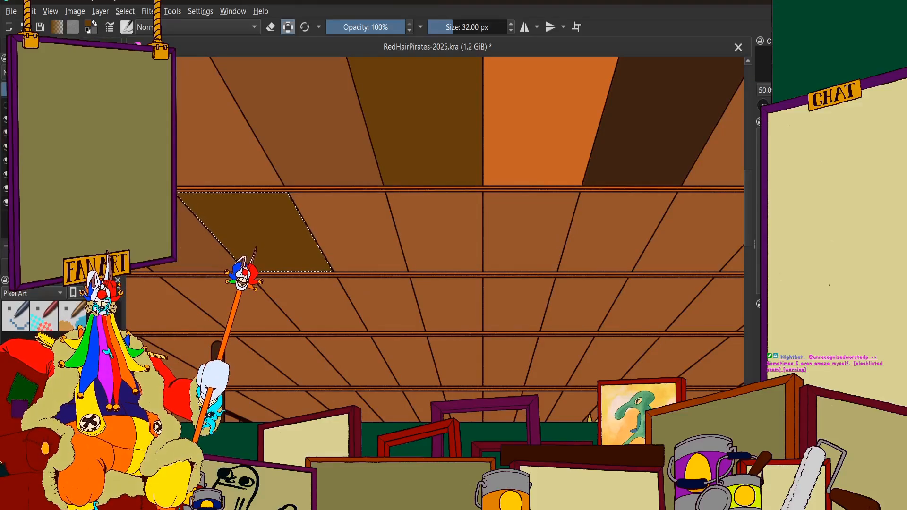
pyautogui.click(344, 227)
pyautogui.scroll(-5, 343, 226)
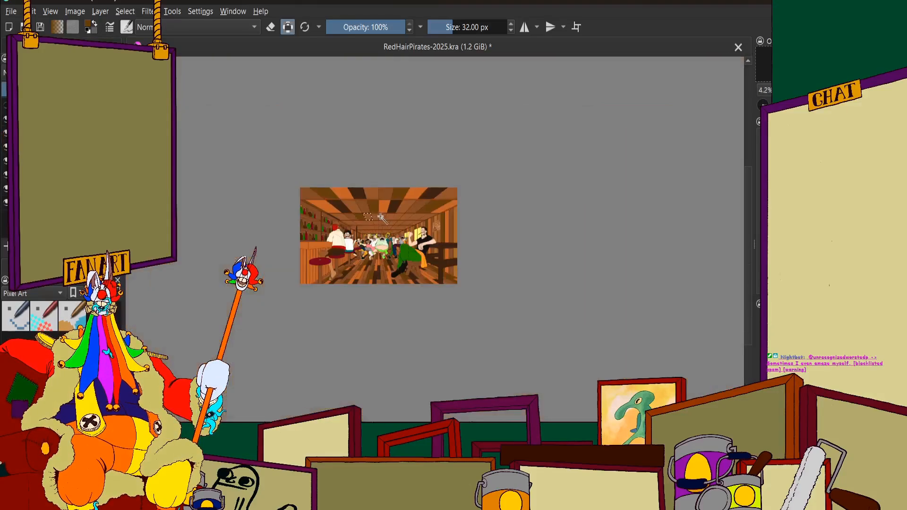
pyautogui.scroll(2, 363, 217)
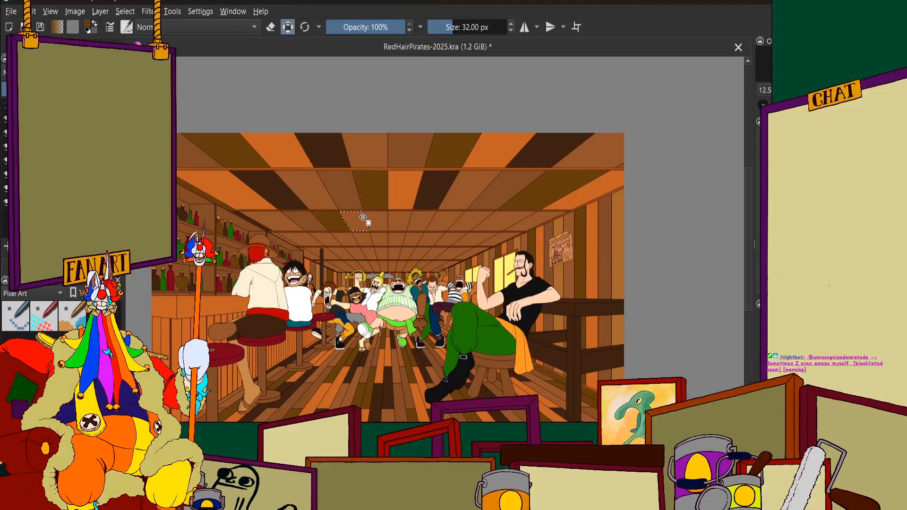
pyautogui.scroll(3, 363, 217)
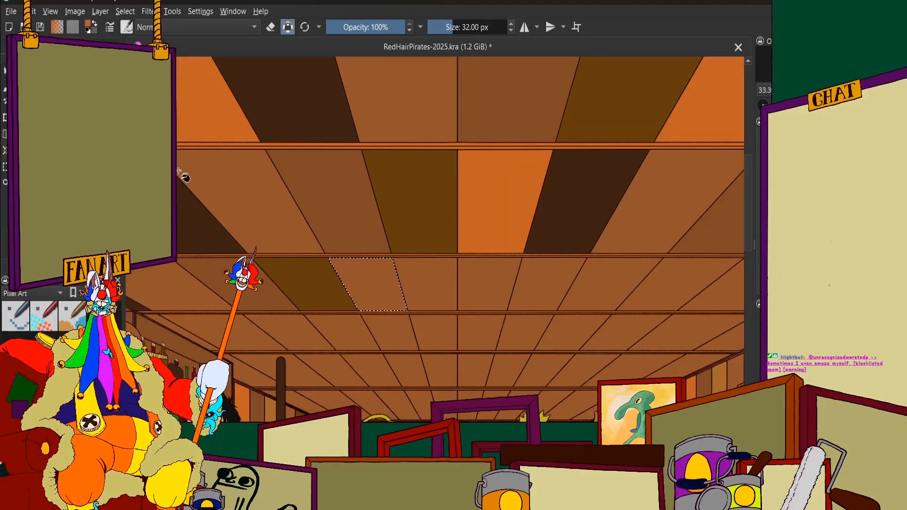
pyautogui.click(76, 47)
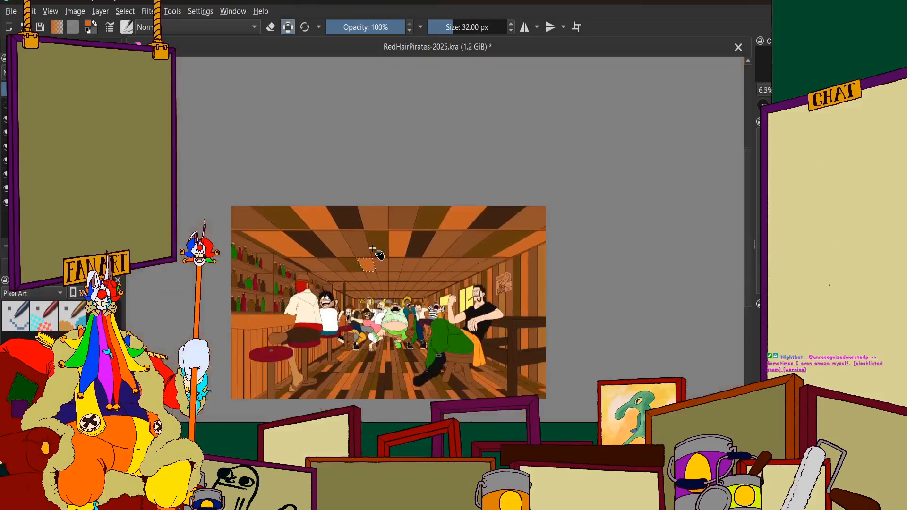
# Select the third-row ceiling panel directly beyond the orange one and fill it with very dark brown
pyautogui.scroll(-4, 378, 259)
pyautogui.scroll(5, 378, 257)
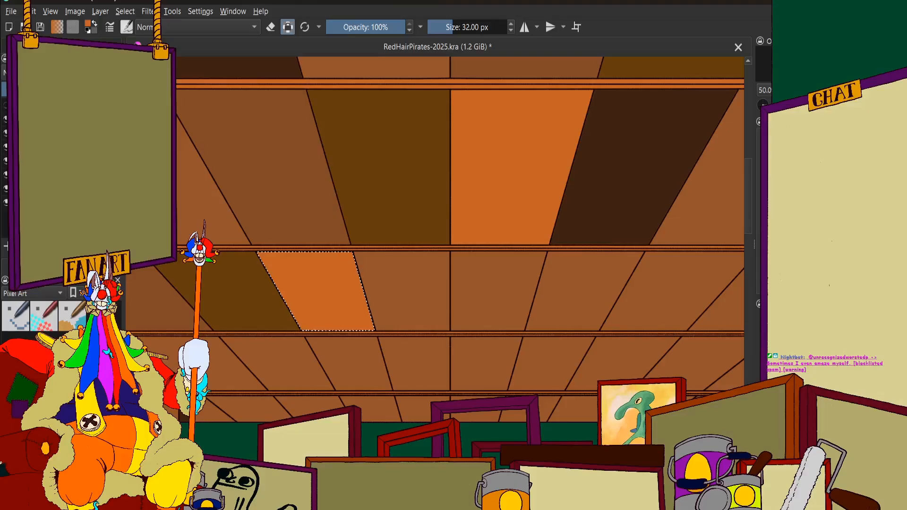
pyautogui.click(29, 47)
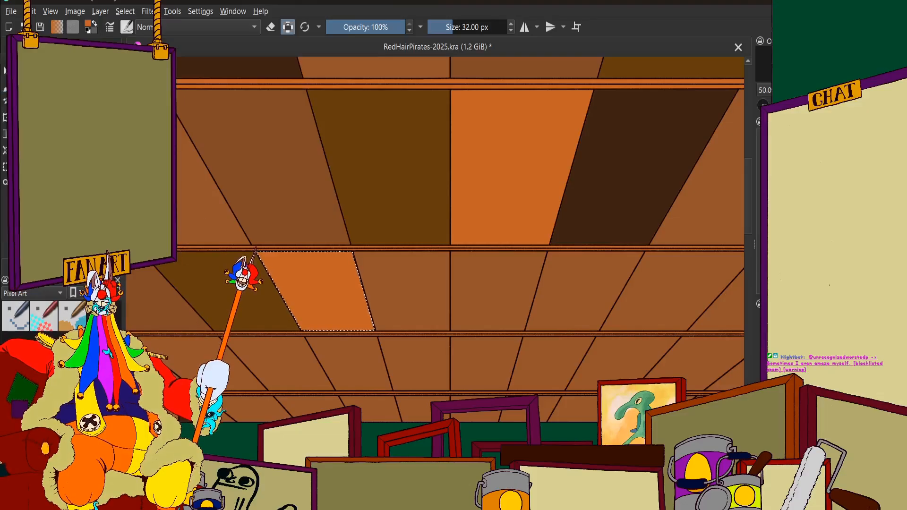
pyautogui.click(71, 47)
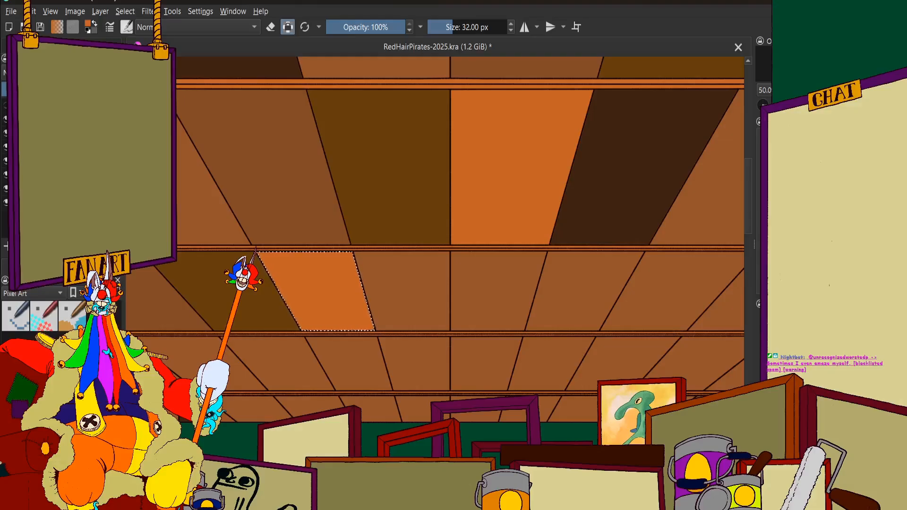
pyautogui.click(430, 292)
pyautogui.click(56, 47)
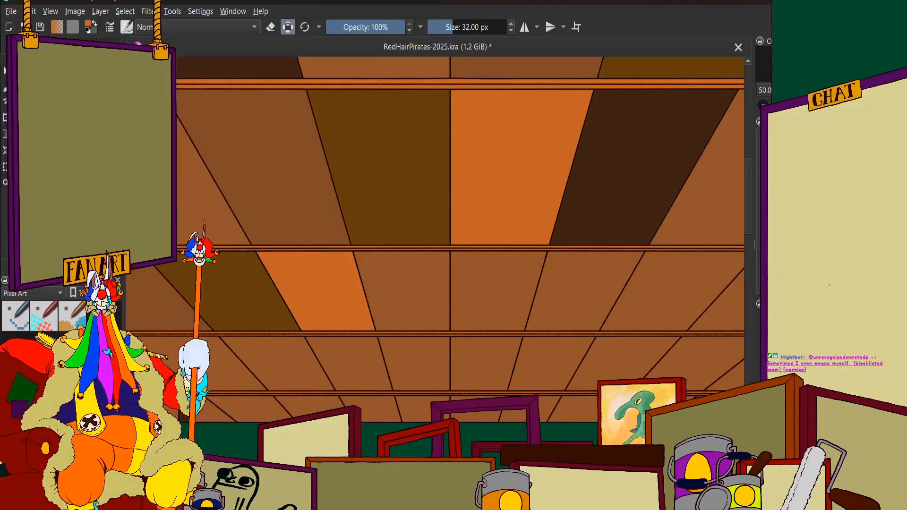
pyautogui.scroll(-1, 401, 300)
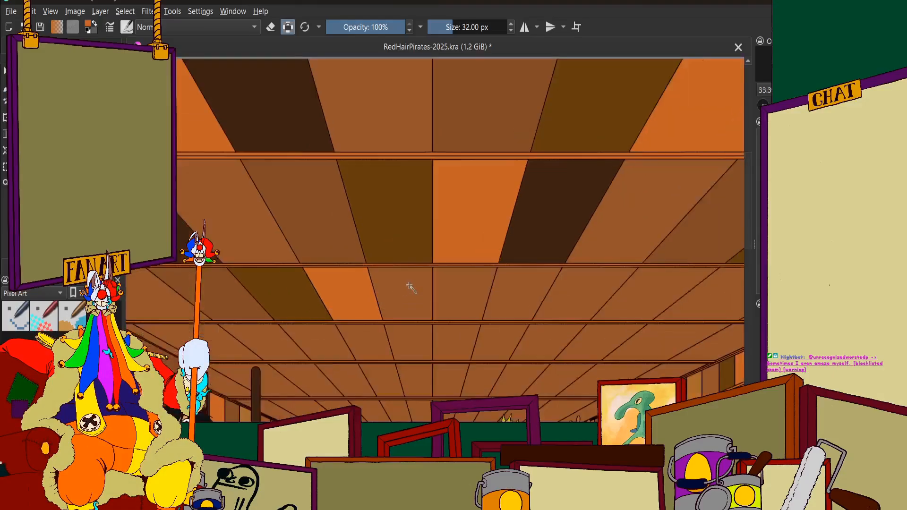
pyautogui.scroll(1, 409, 286)
pyautogui.click(403, 293)
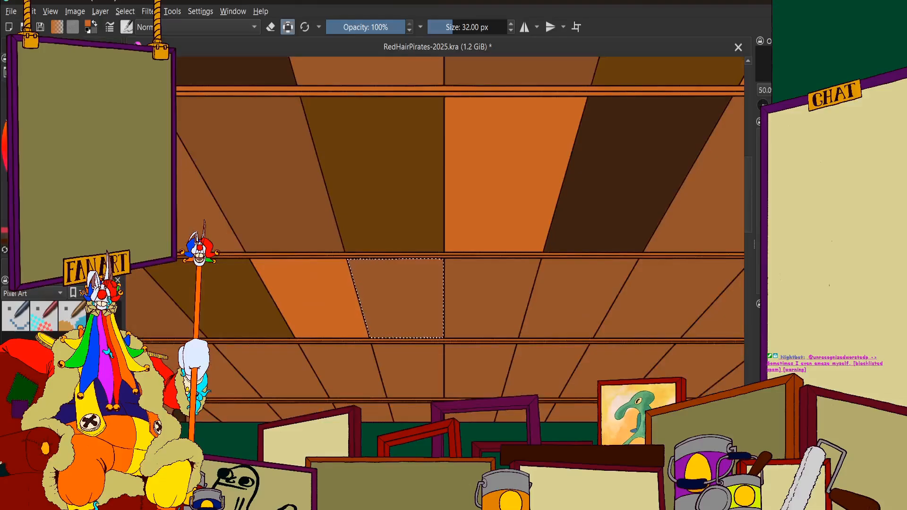
pyautogui.click(416, 295)
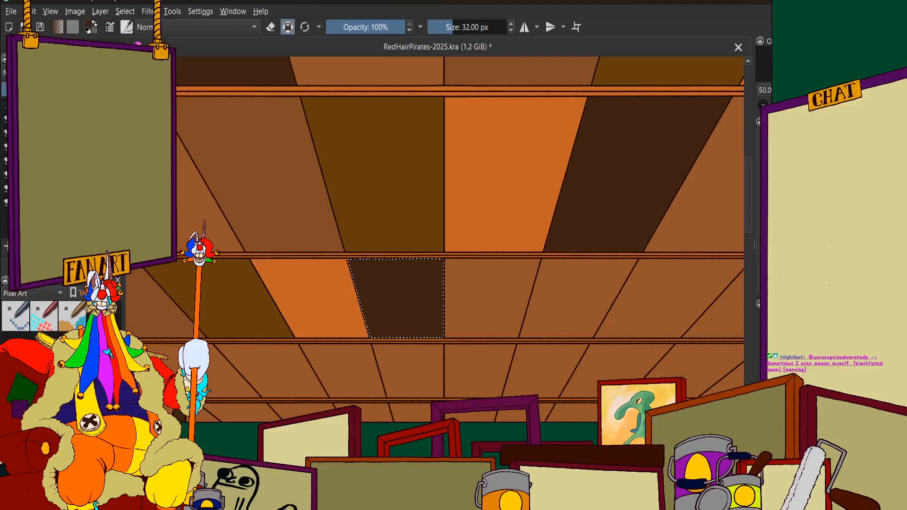
pyautogui.scroll(-3, 403, 248)
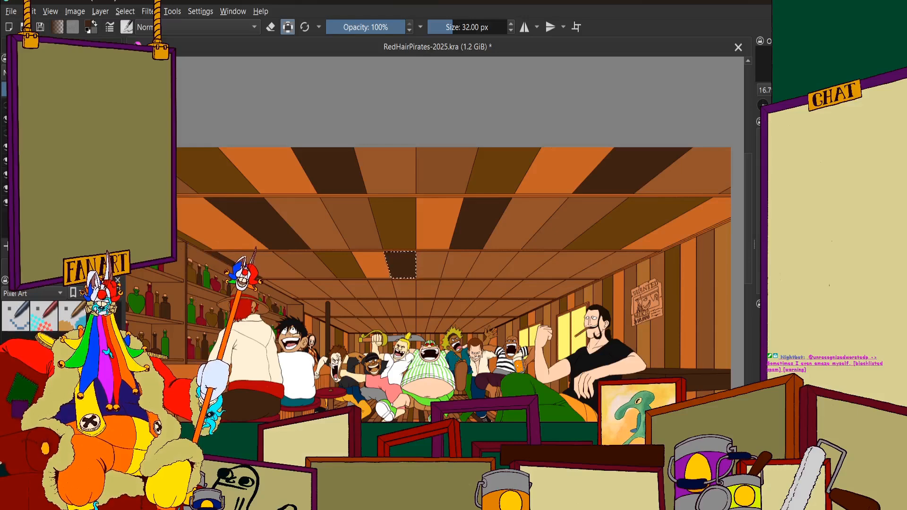
# Hide the line art to check the flat colours alone and show the painted orange and purple lighting over them
pyautogui.click(5, 105)
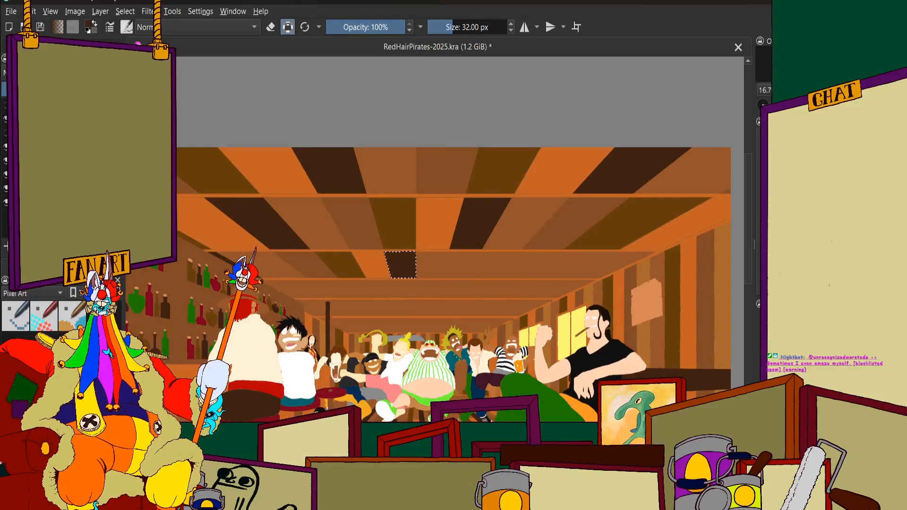
pyautogui.click(5, 132)
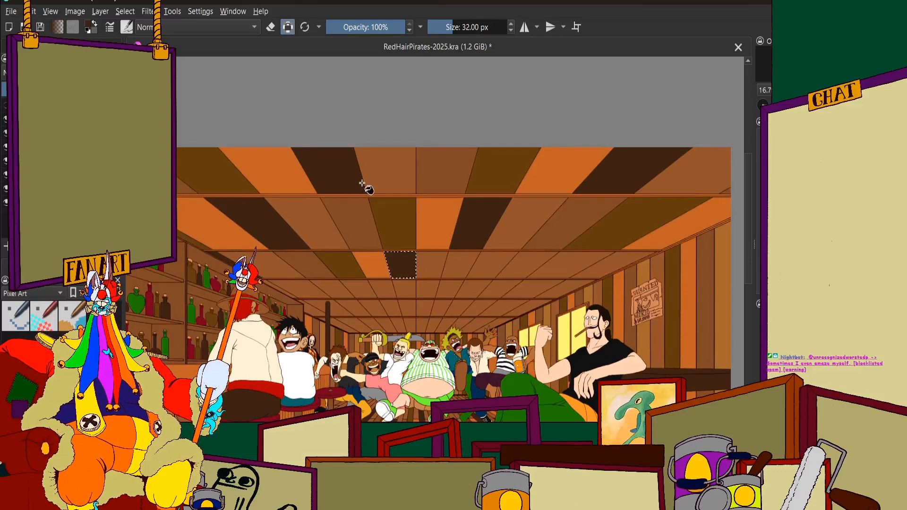
pyautogui.press('-')
pyautogui.click(6, 134)
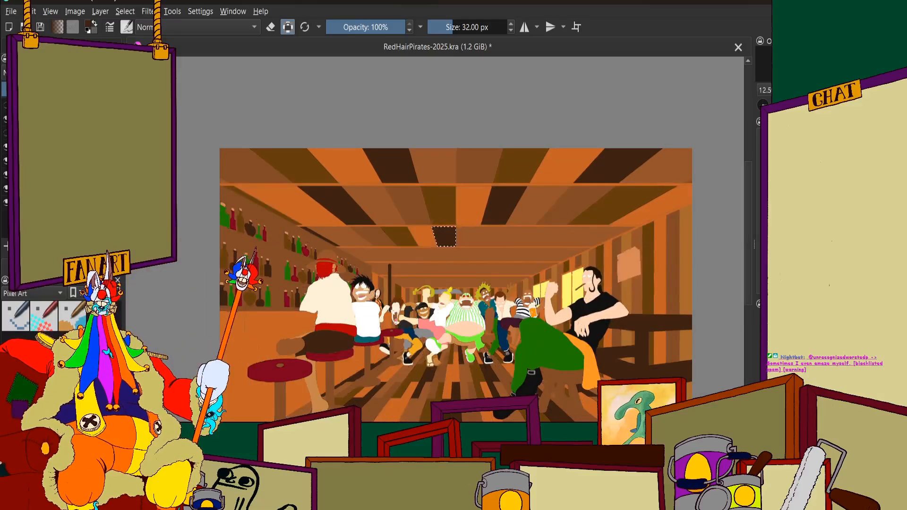
pyautogui.click(57, 123)
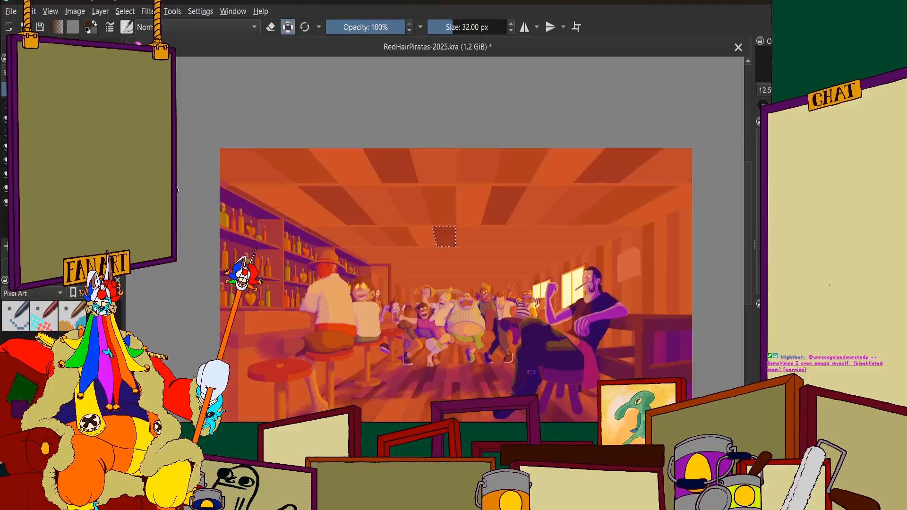
# Examine the painted lighting on the ceiling, characters and floor up close, and return to the flat colours with line art
pyautogui.scroll(-1, 304, 227)
pyautogui.scroll(2, 307, 246)
pyautogui.scroll(-2, 331, 246)
pyautogui.scroll(2, 470, 264)
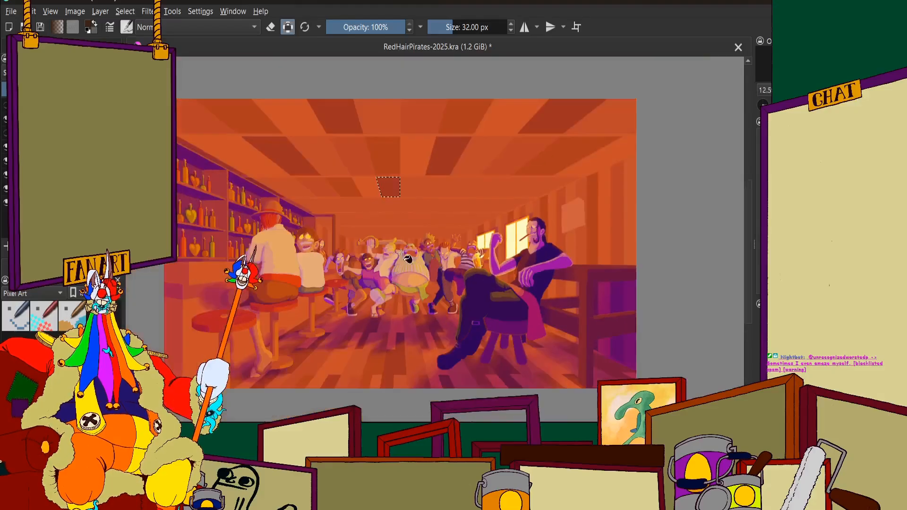
pyautogui.scroll(5, 430, 281)
pyautogui.scroll(-5, 402, 227)
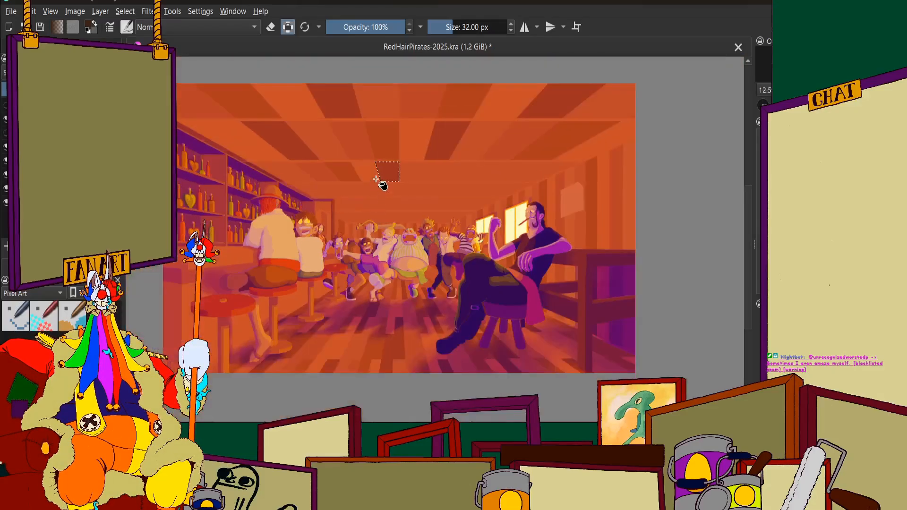
pyautogui.scroll(1, 377, 181)
pyautogui.scroll(-1, 377, 184)
pyautogui.scroll(4, 558, 267)
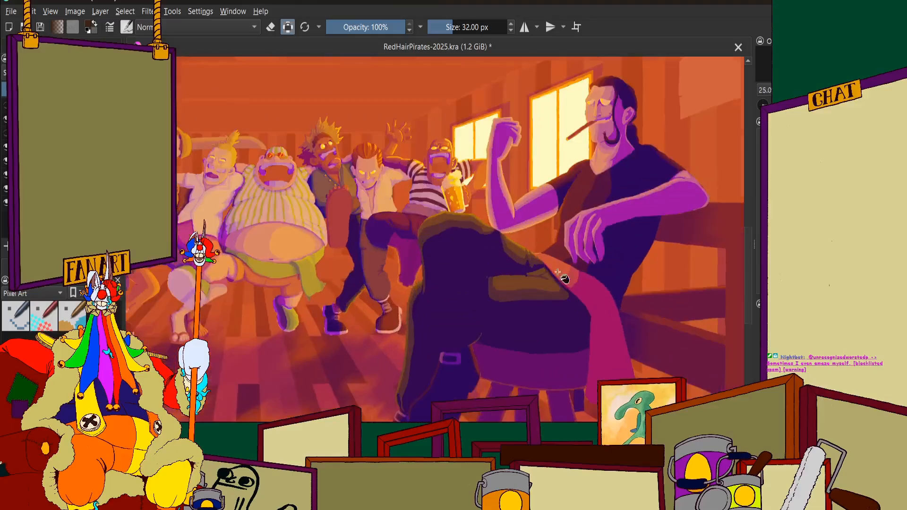
pyautogui.scroll(-3, 554, 263)
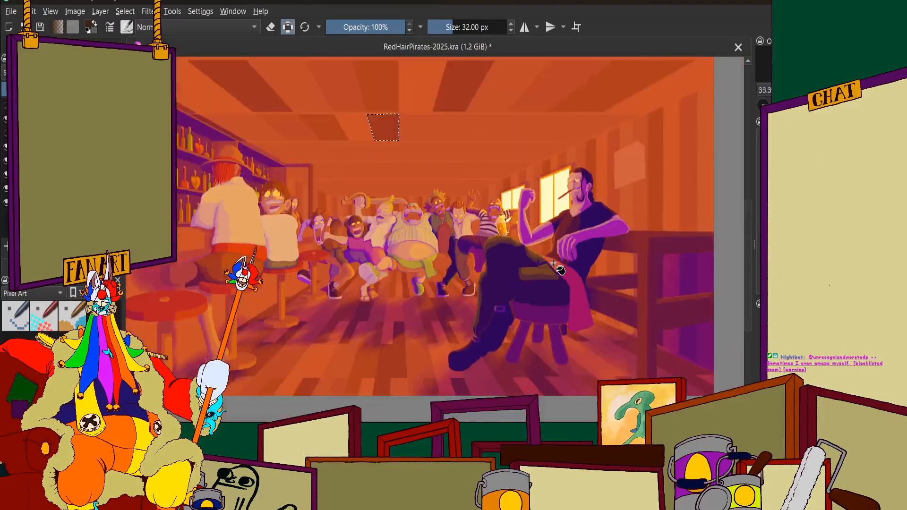
pyautogui.scroll(2, 370, 272)
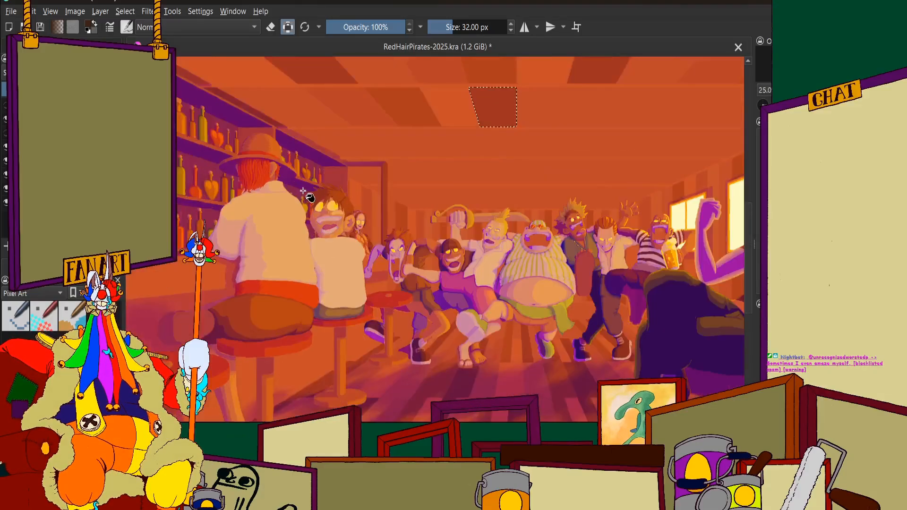
pyautogui.scroll(5, 349, 236)
pyautogui.scroll(-3, 335, 218)
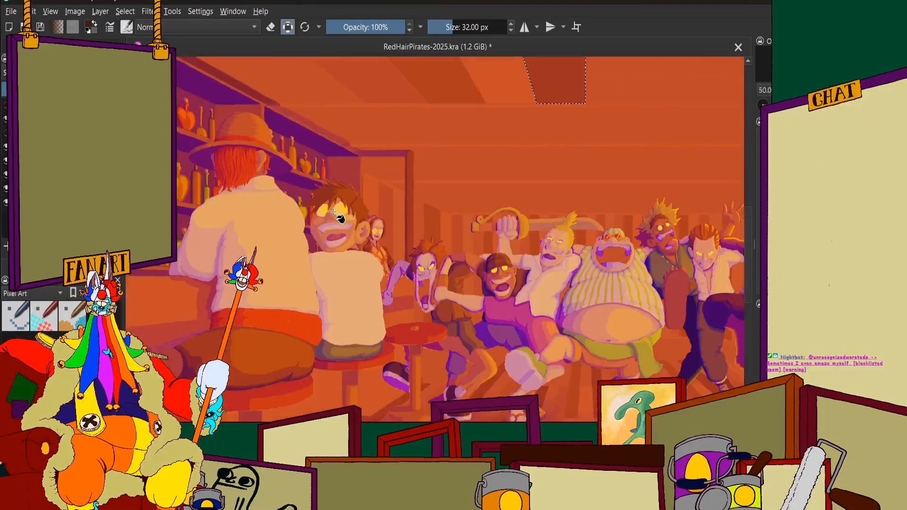
pyautogui.scroll(4, 340, 222)
pyautogui.scroll(-6, 387, 260)
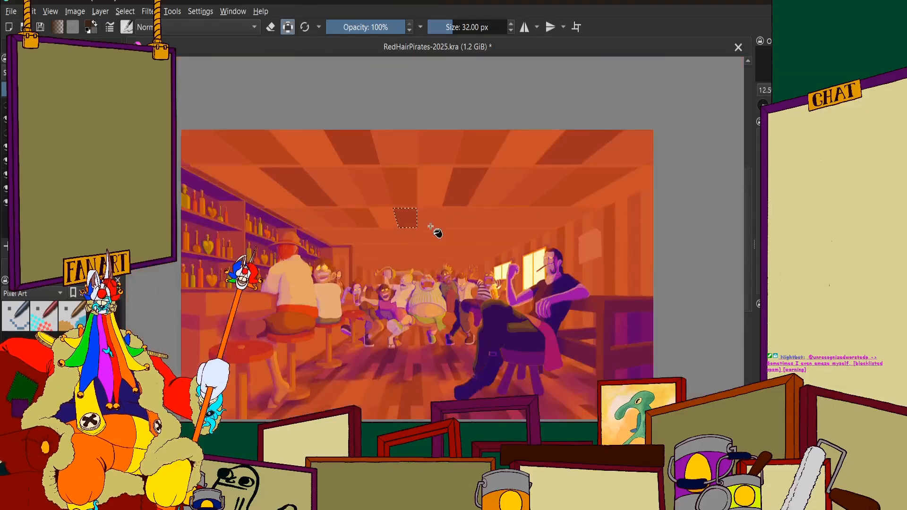
pyautogui.scroll(2, 436, 235)
pyautogui.scroll(6, 430, 229)
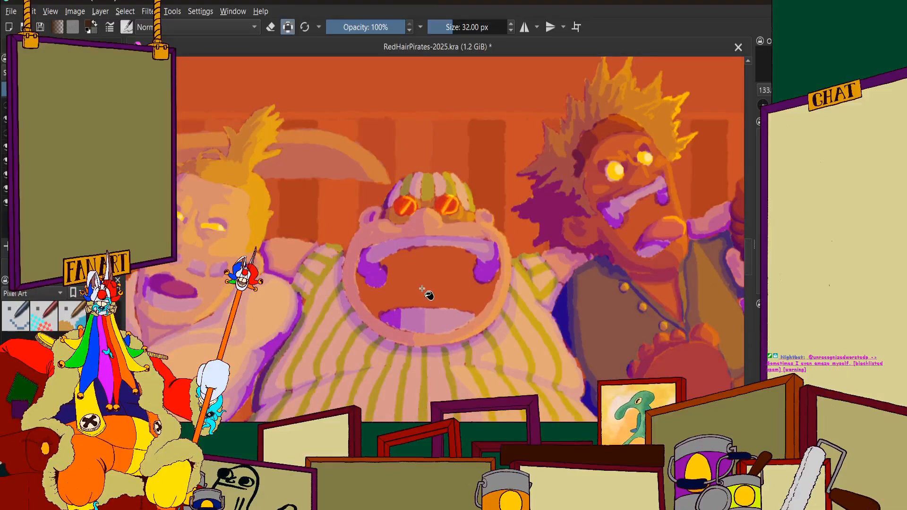
pyautogui.scroll(-3, 424, 265)
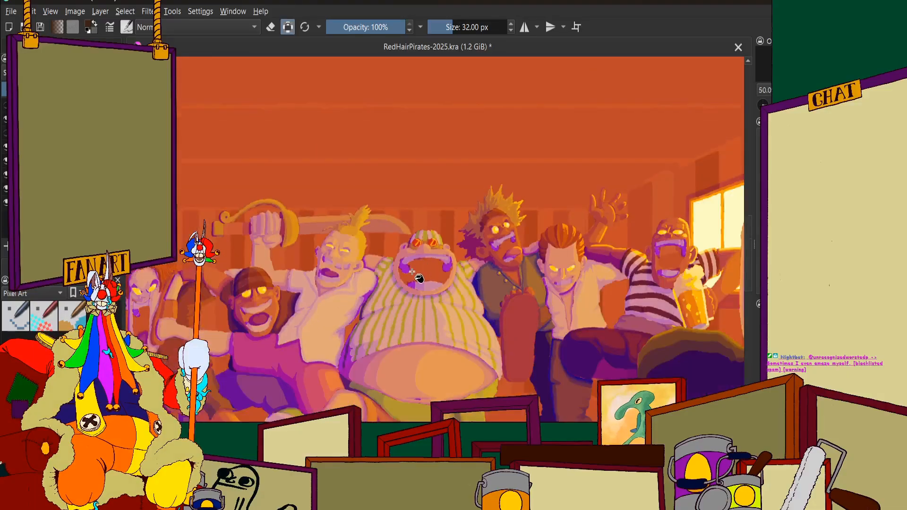
pyautogui.scroll(-3, 366, 285)
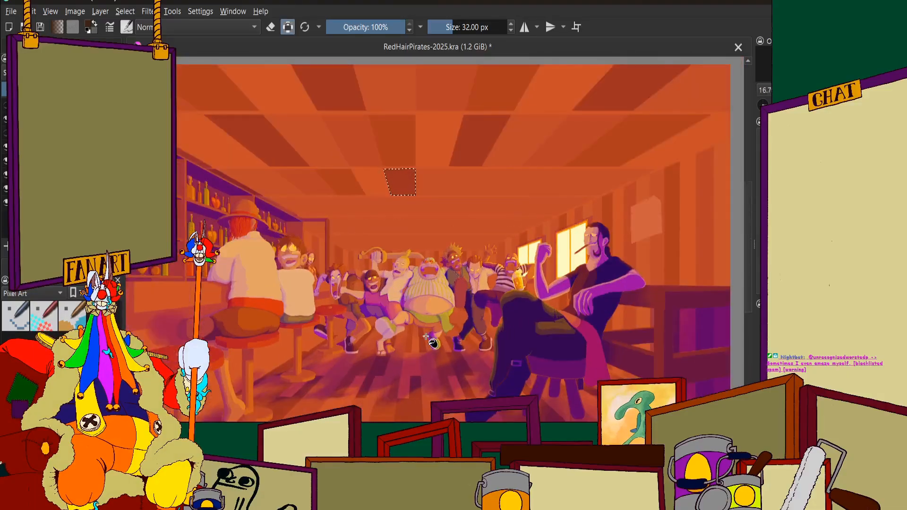
pyautogui.scroll(5, 432, 344)
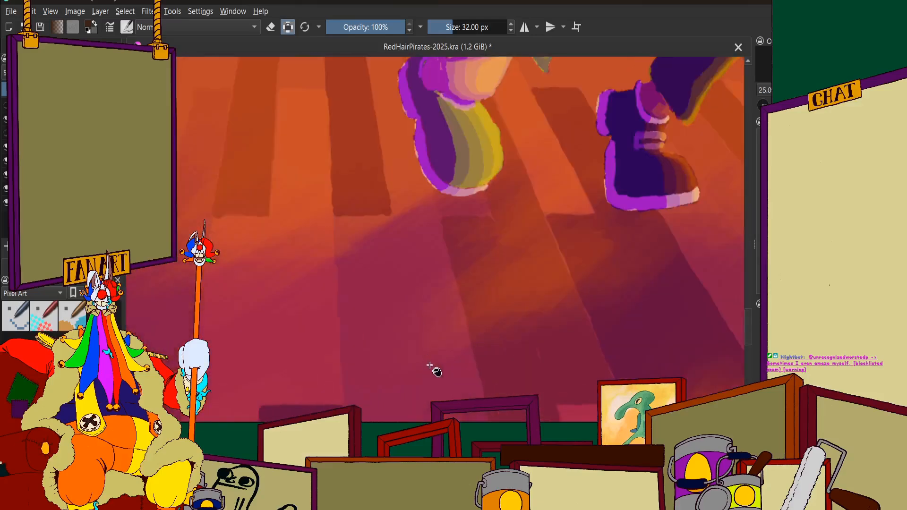
pyautogui.scroll(-4, 418, 341)
pyautogui.scroll(-2, 416, 335)
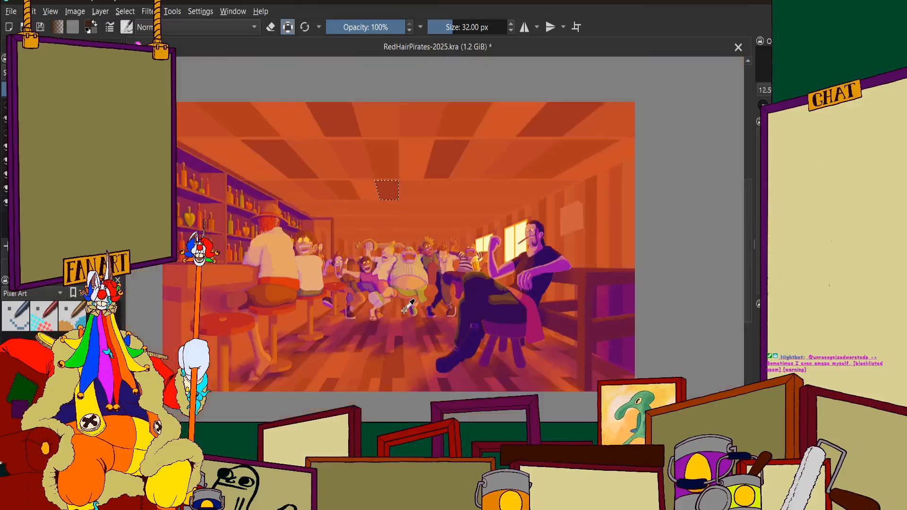
pyautogui.hotkey('ctrl', 'z')
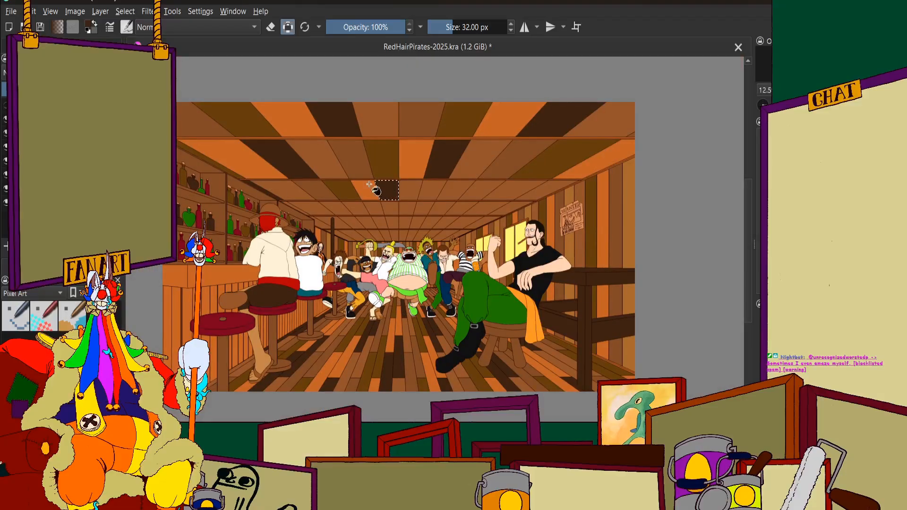
# Select the third-row panel second beyond the very dark brown one and fill it with slightly darker brown
pyautogui.scroll(3, 439, 172)
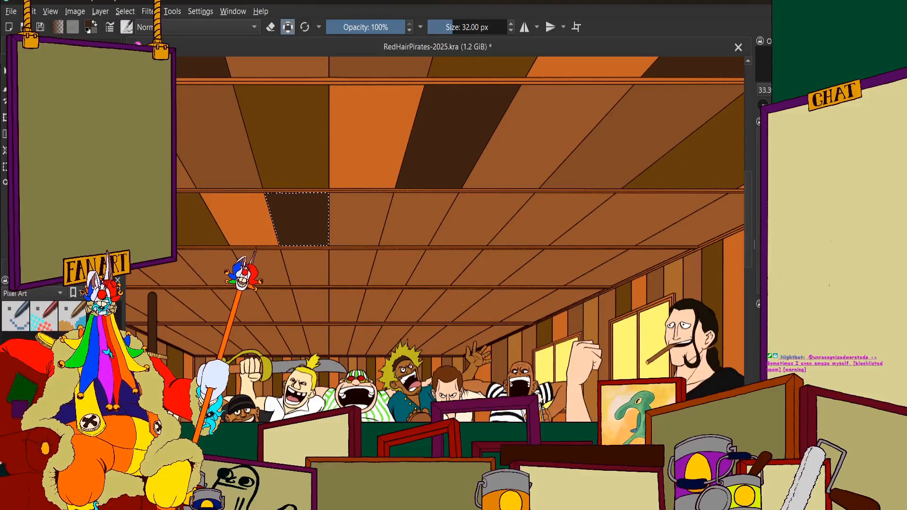
pyautogui.click(71, 47)
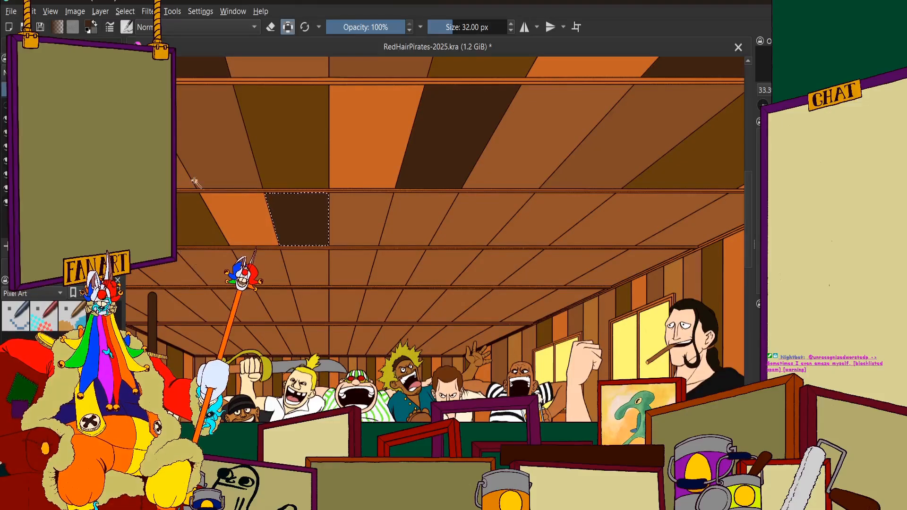
pyautogui.scroll(2, 195, 182)
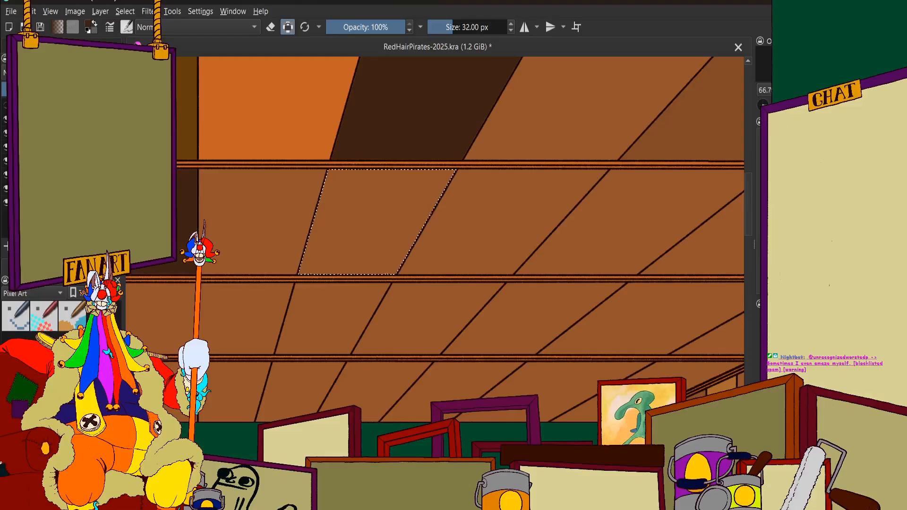
pyautogui.keyDown('ctrl'); pyautogui.click(368, 222); pyautogui.keyUp('ctrl')
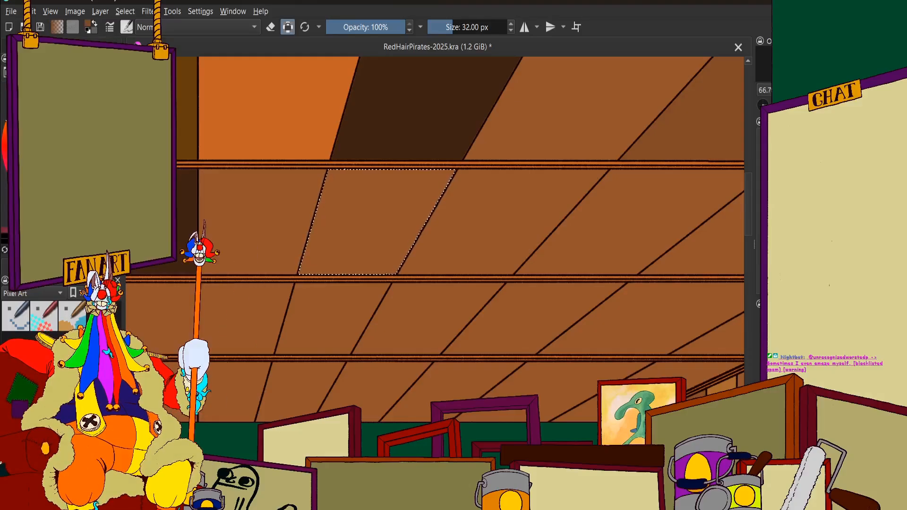
pyautogui.click(28, 46)
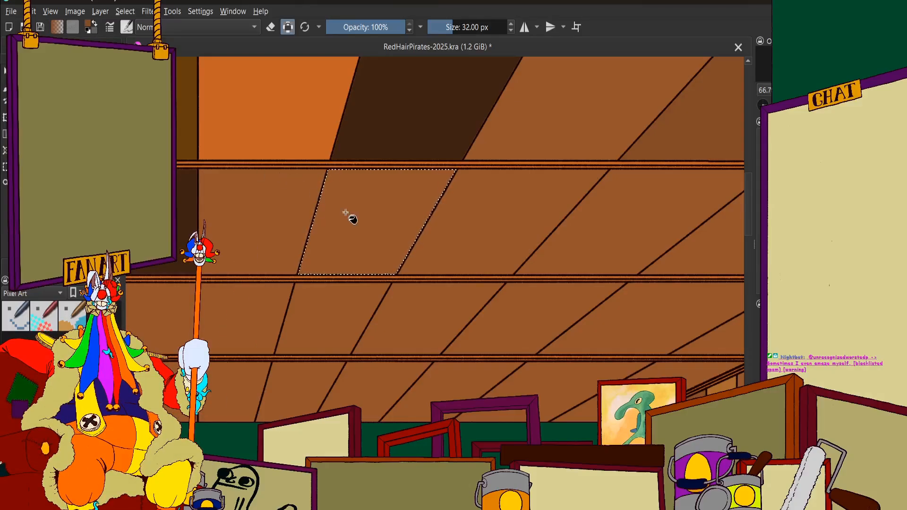
pyautogui.press('BackSpace')
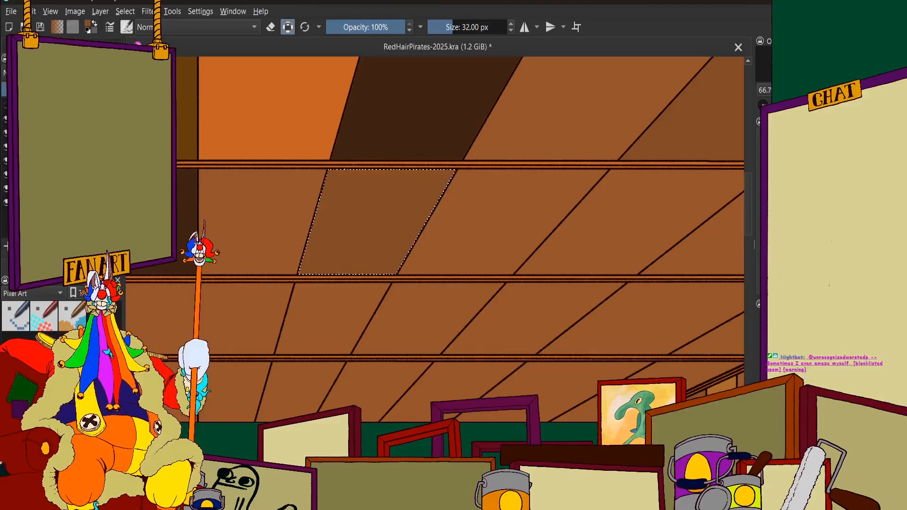
# Select the third-row ceiling panel directly beyond the slightly darker brown one and fill it with dark olive brown
pyautogui.scroll(-4, 419, 168)
pyautogui.scroll(2, 443, 168)
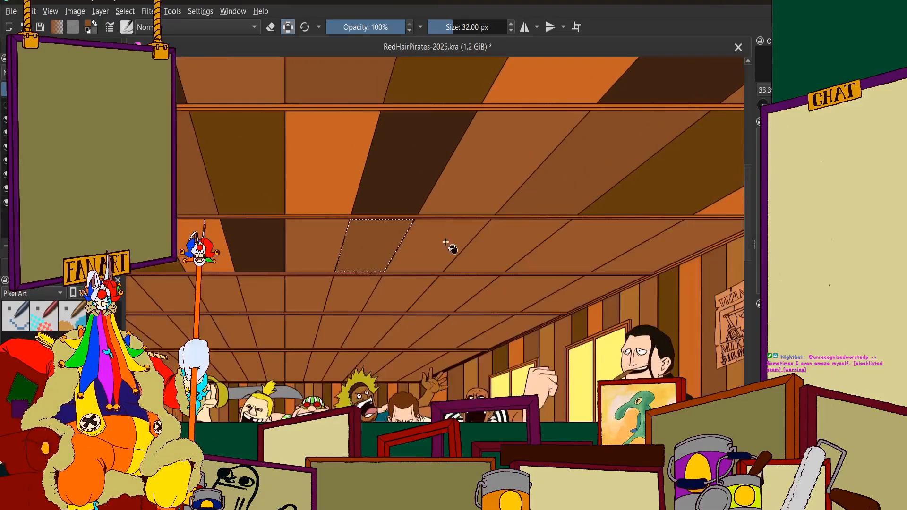
pyautogui.scroll(3, 446, 242)
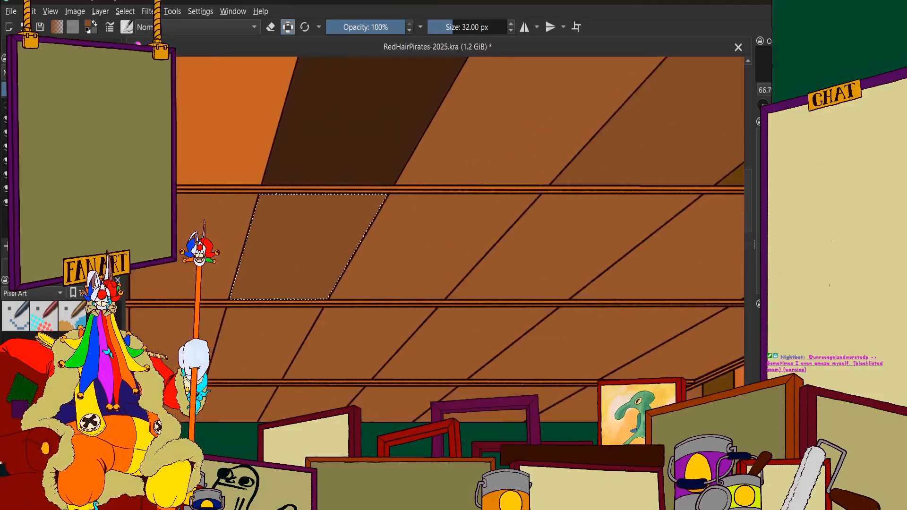
pyautogui.click(33, 44)
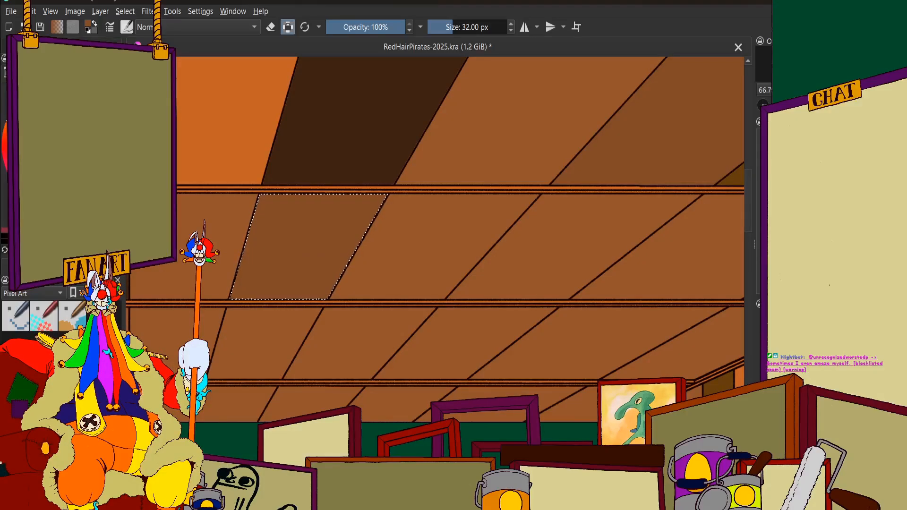
pyautogui.click(52, 44)
pyautogui.click(71, 44)
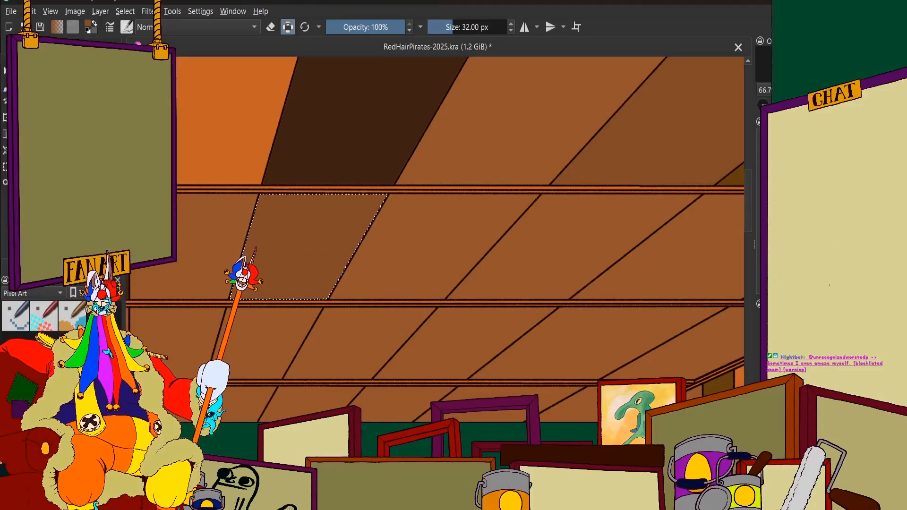
pyautogui.click(427, 237)
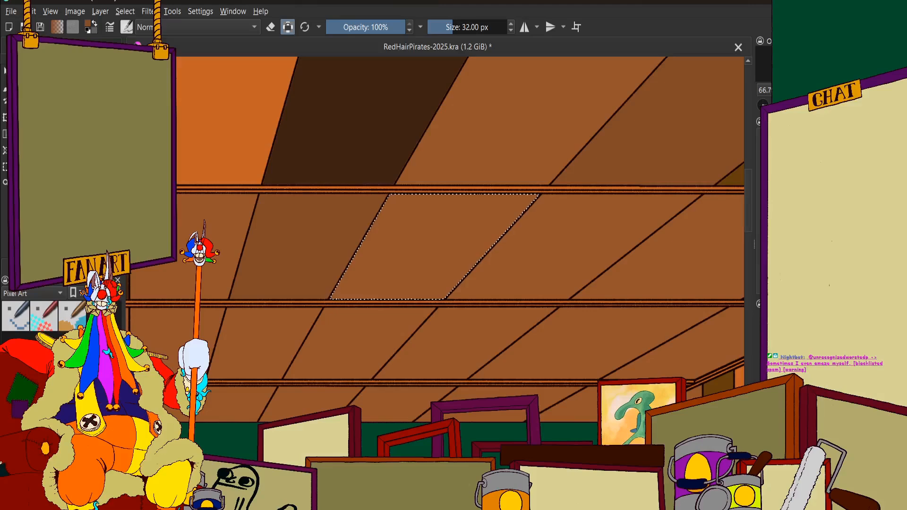
pyautogui.click(15, 44)
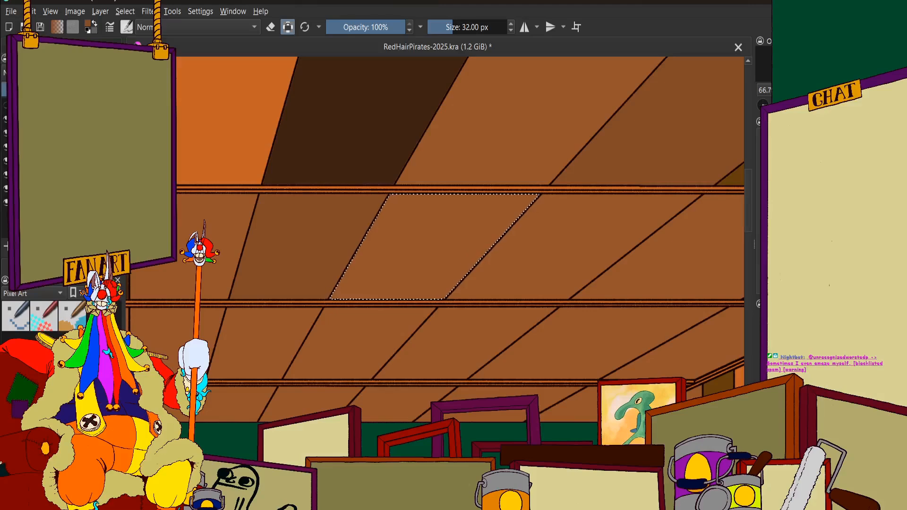
pyautogui.click(37, 44)
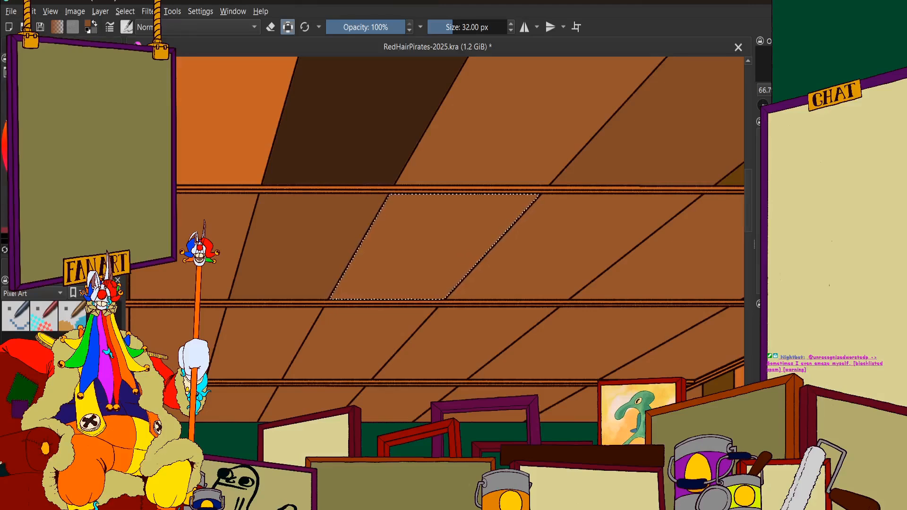
pyautogui.scroll(-3, 382, 189)
pyautogui.scroll(1, 380, 179)
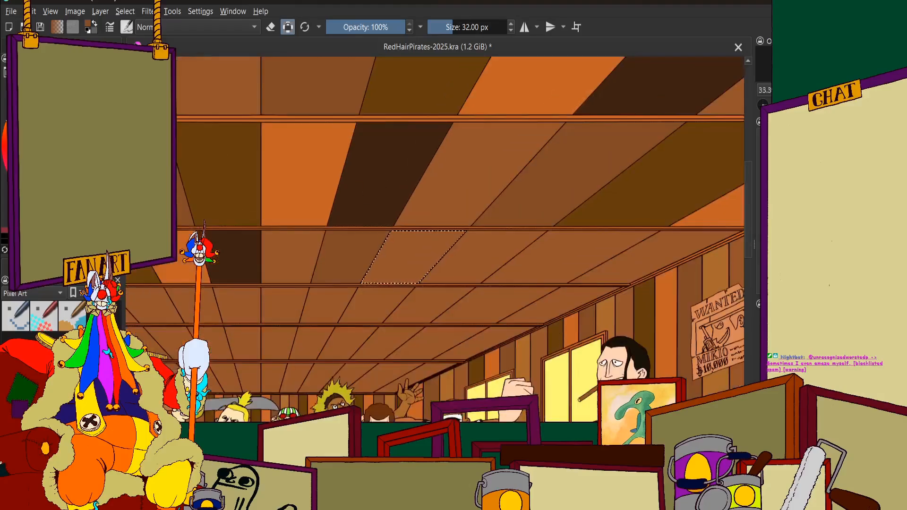
pyautogui.click(15, 44)
pyautogui.click(58, 44)
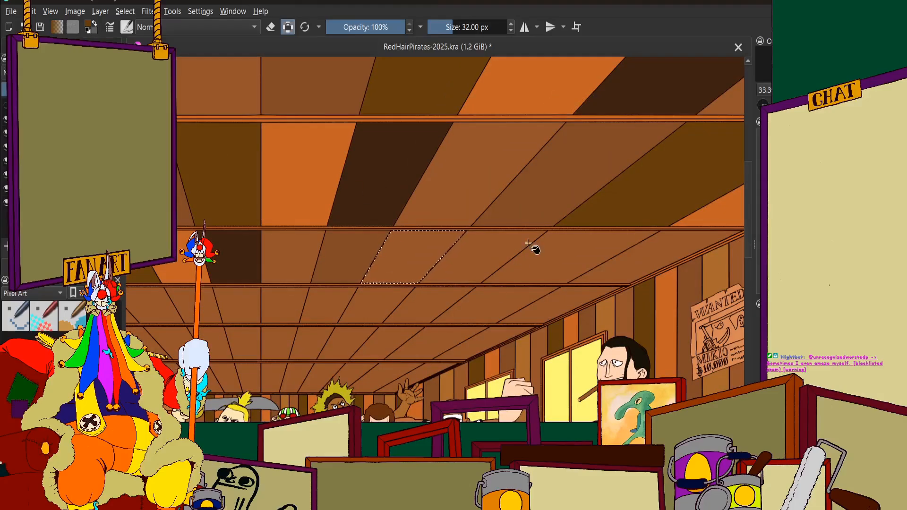
pyautogui.click(423, 250)
# Select the third-row ceiling panel directly beyond the new olive one and fill it with orange
pyautogui.scroll(-2, 428, 251)
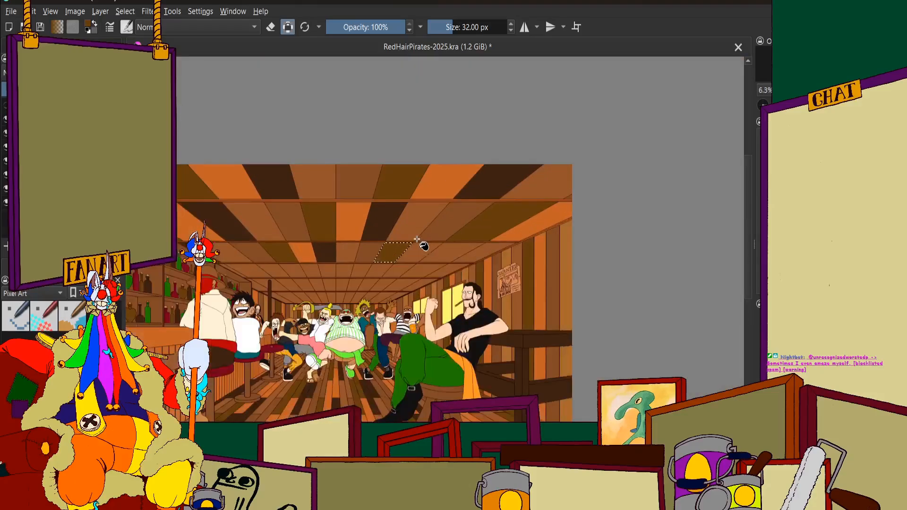
pyautogui.scroll(1, 432, 251)
pyautogui.scroll(-6, 436, 255)
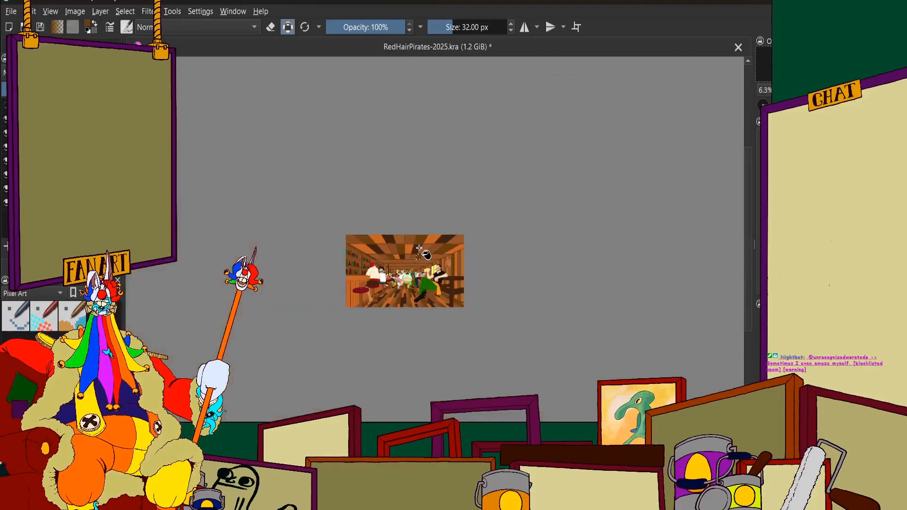
pyautogui.scroll(3, 434, 264)
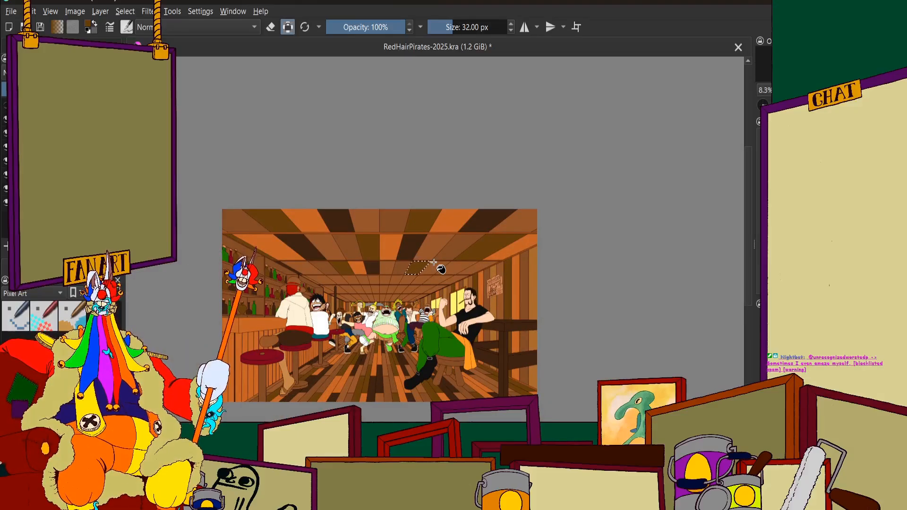
pyautogui.scroll(3, 439, 268)
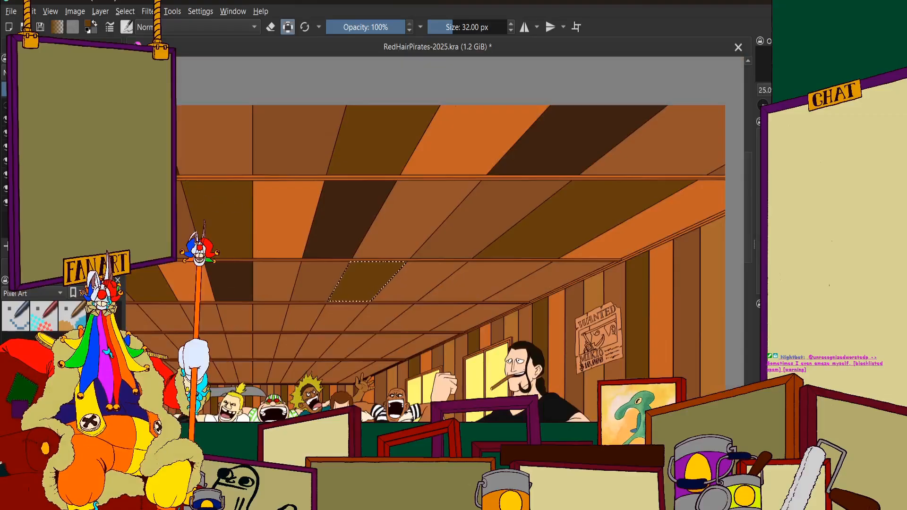
pyautogui.click(32, 46)
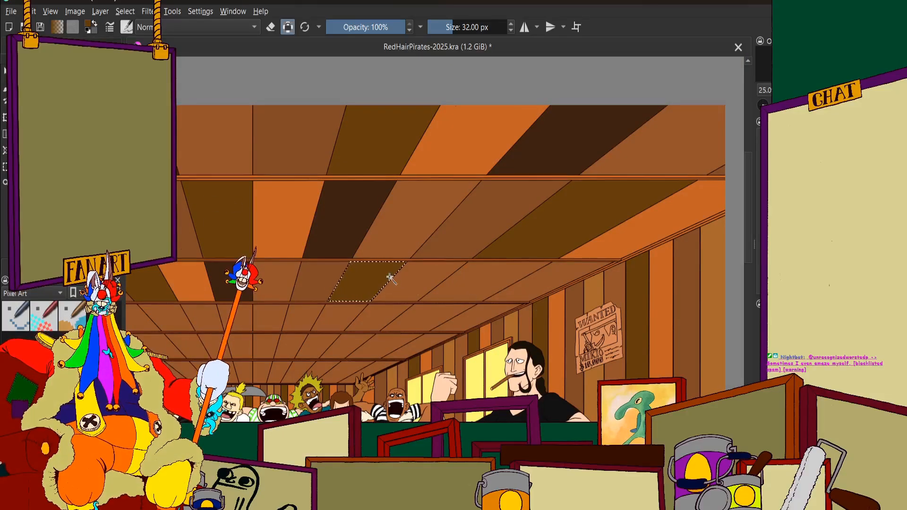
pyautogui.scroll(2, 389, 276)
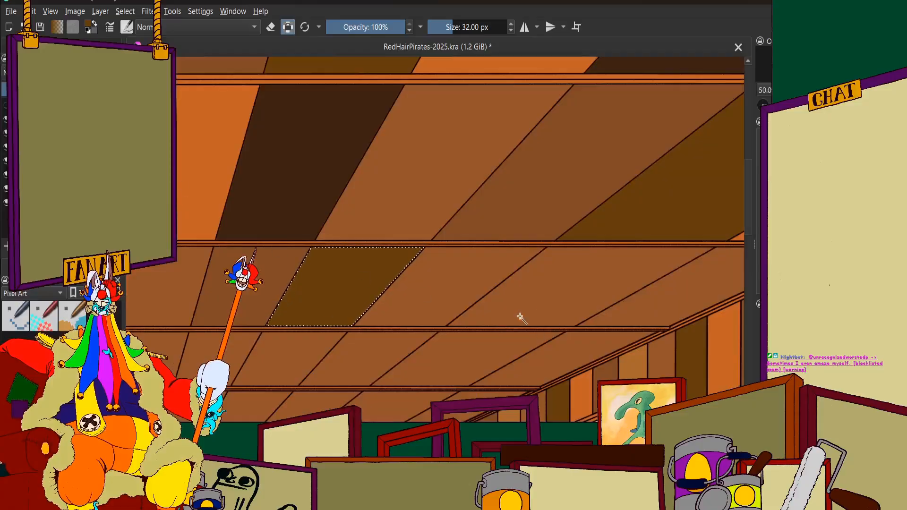
pyautogui.click(446, 283)
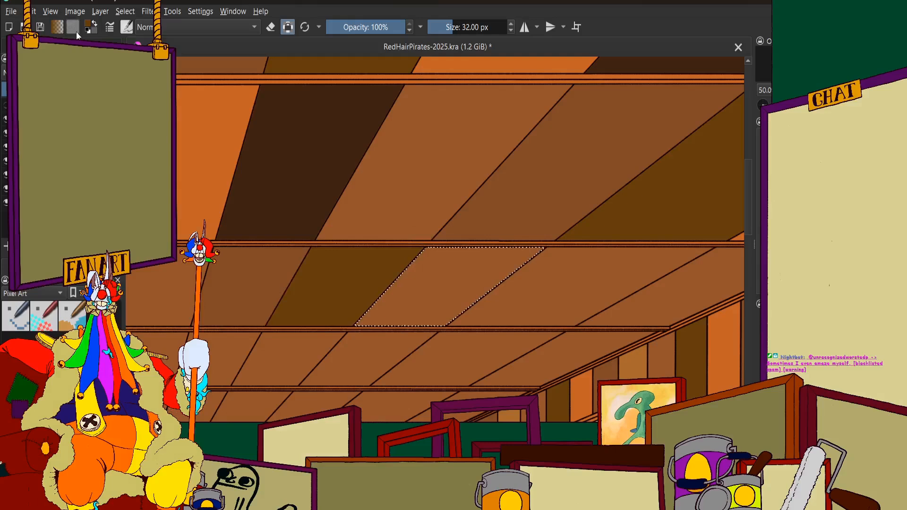
pyautogui.click(67, 249)
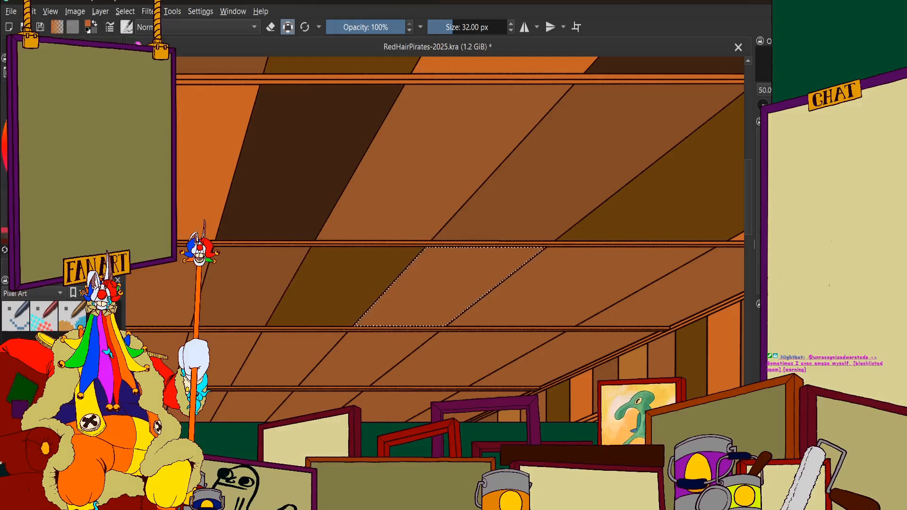
pyautogui.click(29, 265)
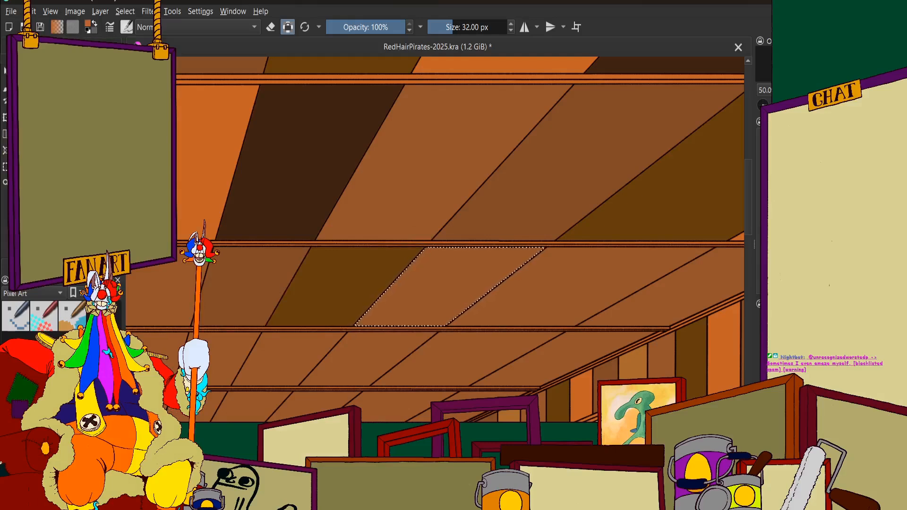
pyautogui.click(467, 288)
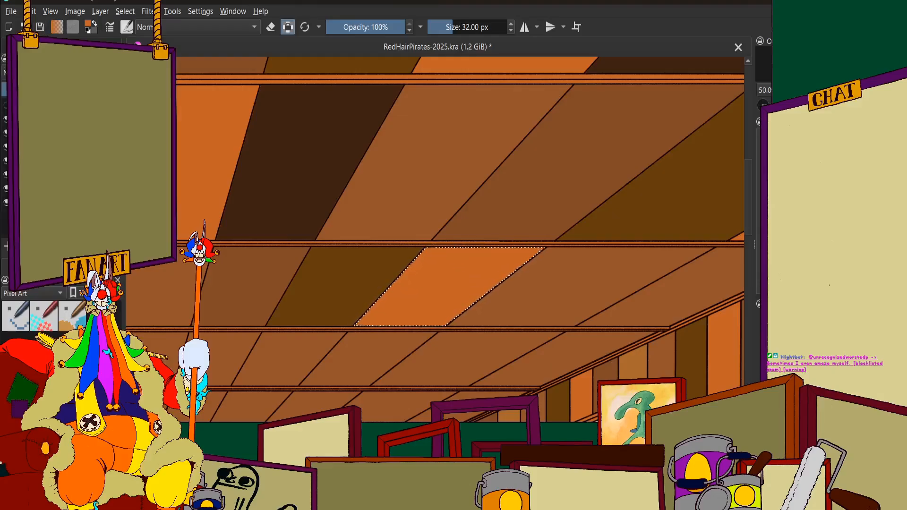
# Select the third-row ceiling panel directly beyond the new orange one, toward the window wall, and fill it with very dark brown
pyautogui.scroll(-2, 342, 265)
pyautogui.scroll(2, 397, 266)
pyautogui.scroll(-2, 396, 266)
pyautogui.scroll(2, 401, 251)
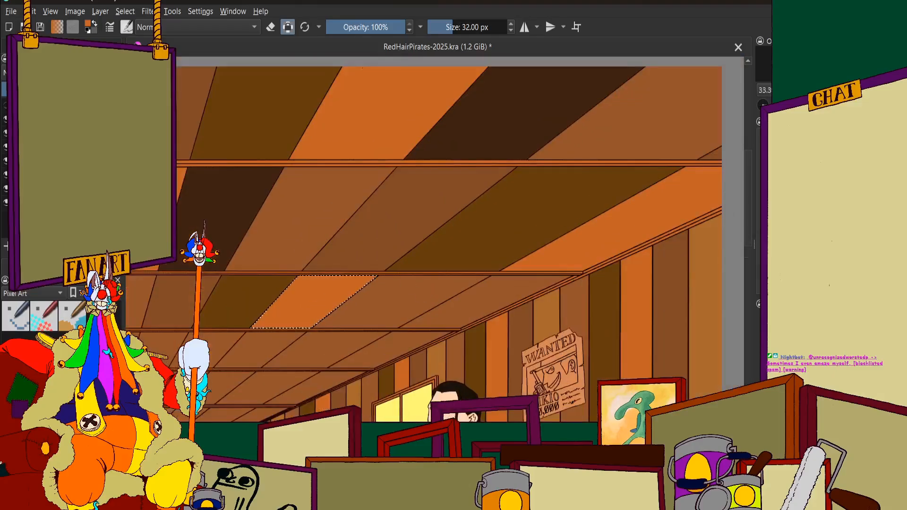
pyautogui.scroll(-2, 354, 257)
pyautogui.scroll(2, 355, 257)
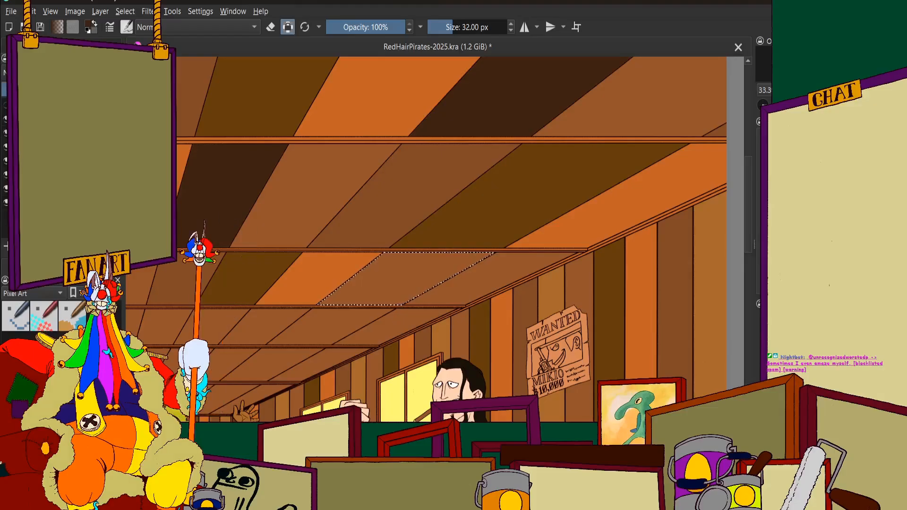
pyautogui.click(416, 280)
# Examine the recoloured ceiling rows across the whole picture in flat colours and clear the panel selection
pyautogui.scroll(-4, 429, 260)
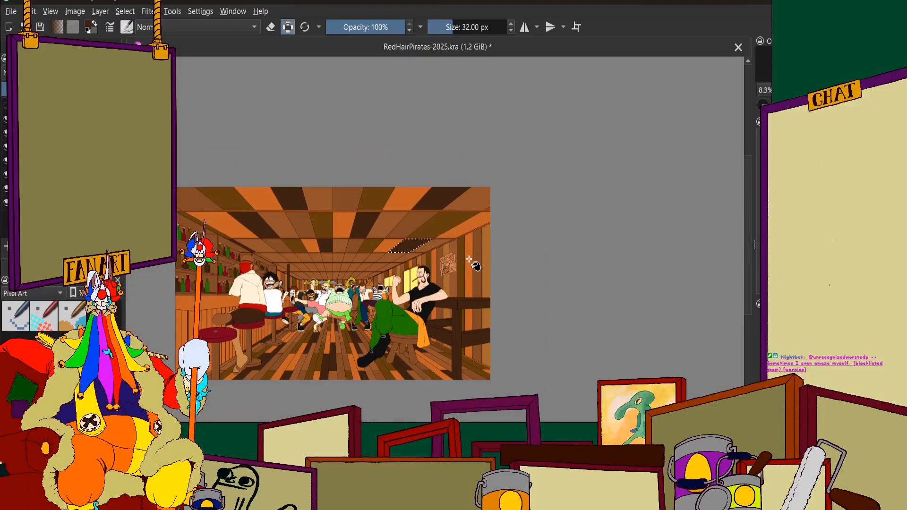
pyautogui.scroll(2, 453, 265)
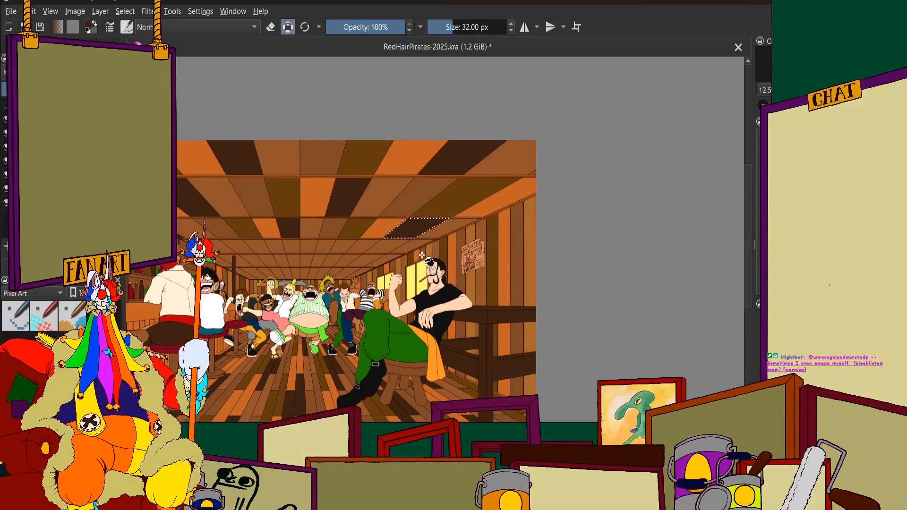
pyautogui.scroll(1, 430, 226)
pyautogui.scroll(-3, 432, 230)
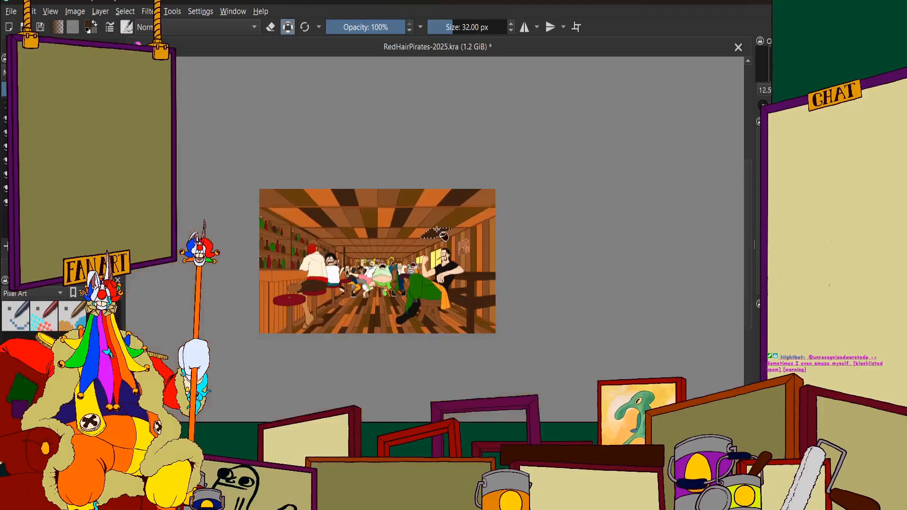
pyautogui.scroll(4, 330, 237)
pyautogui.scroll(-1, 308, 217)
pyautogui.scroll(-2, 308, 217)
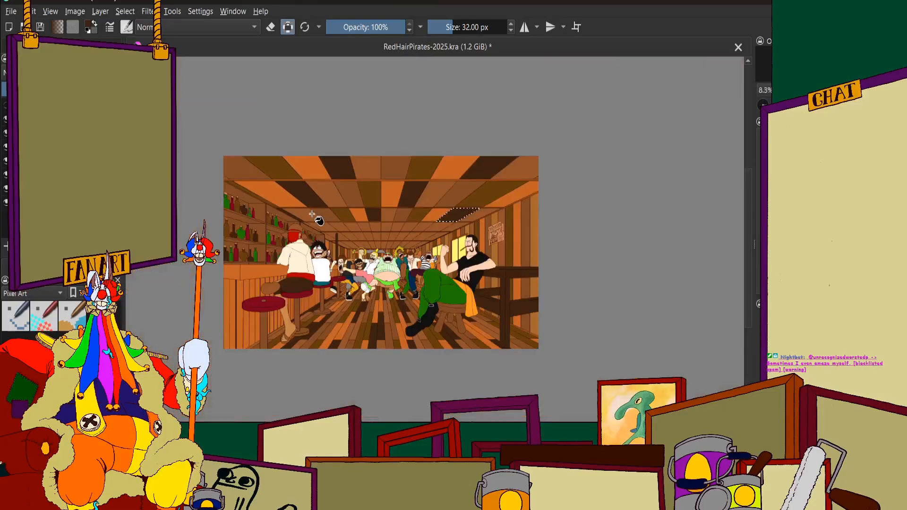
pyautogui.scroll(-2, 350, 200)
pyautogui.scroll(3, 350, 200)
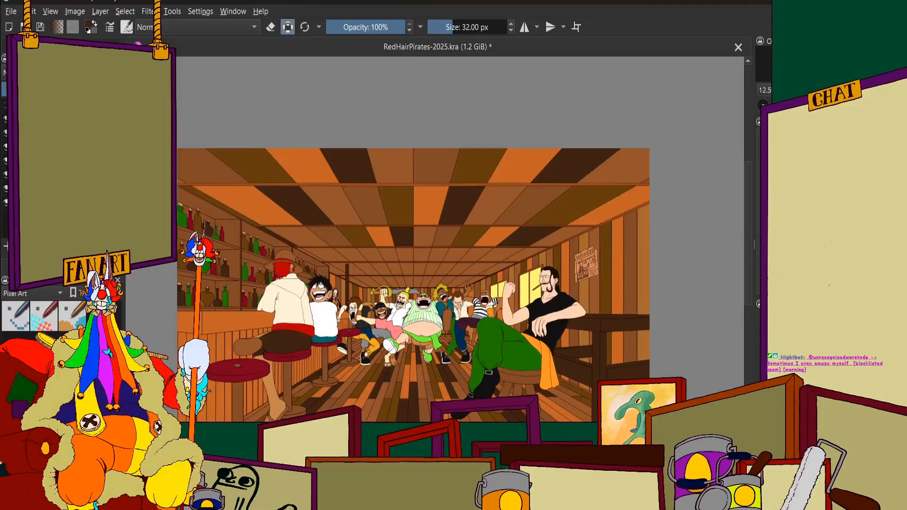
# Show the painted orange and purple lighting over the flat colours and save the document
pyautogui.scroll(-1, 423, 230)
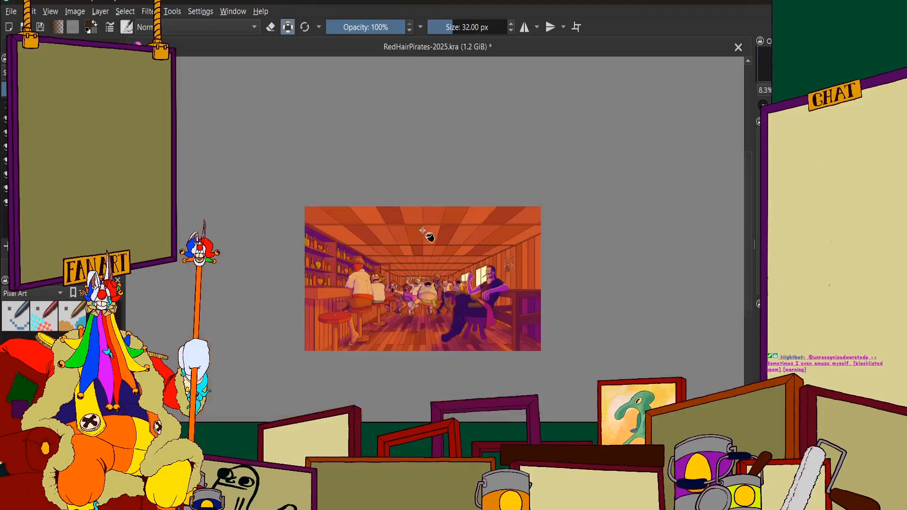
pyautogui.scroll(2, 434, 297)
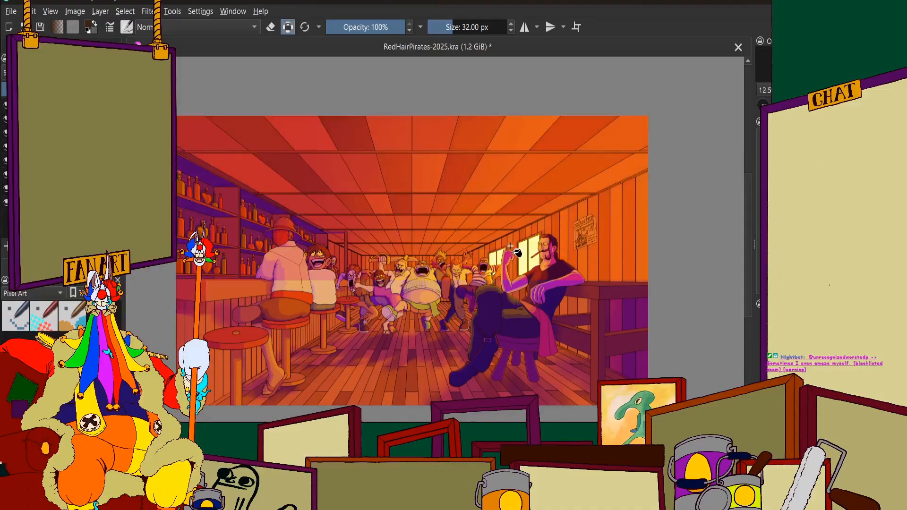
pyautogui.scroll(-1, 505, 248)
pyautogui.scroll(1, 506, 248)
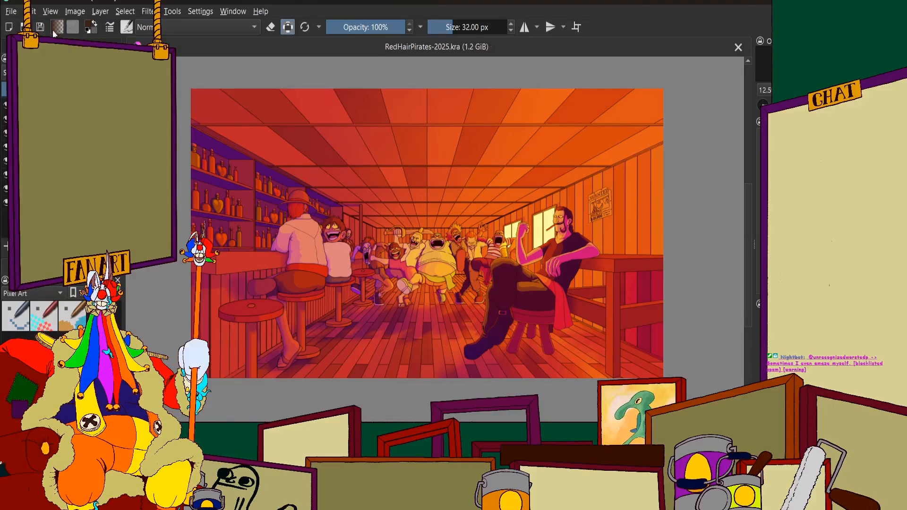
# Examine the ceiling panels, the dancing pirates and the whole tavern scene under the painted lighting
pyautogui.scroll(2, 366, 176)
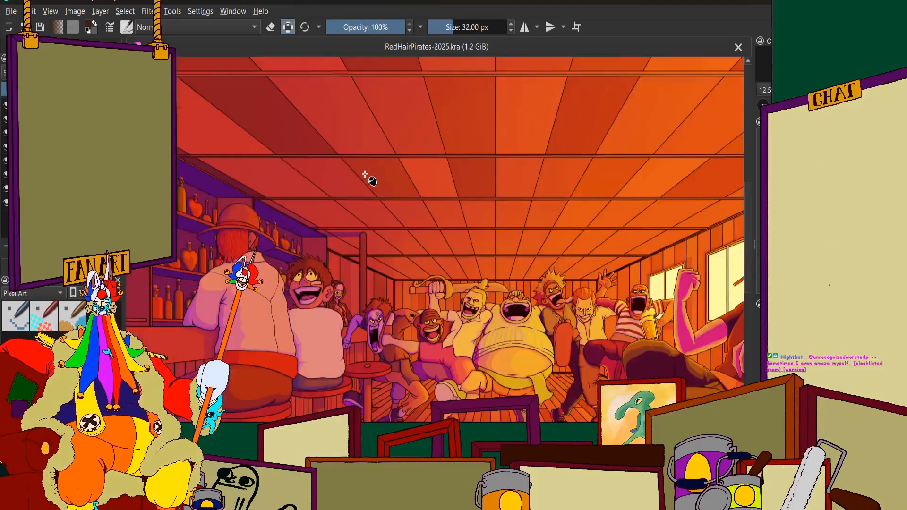
pyautogui.scroll(-3, 366, 174)
pyautogui.scroll(1, 392, 182)
pyautogui.scroll(1, 396, 183)
pyautogui.scroll(-1, 400, 189)
pyautogui.scroll(1, 404, 197)
pyautogui.scroll(-1, 405, 198)
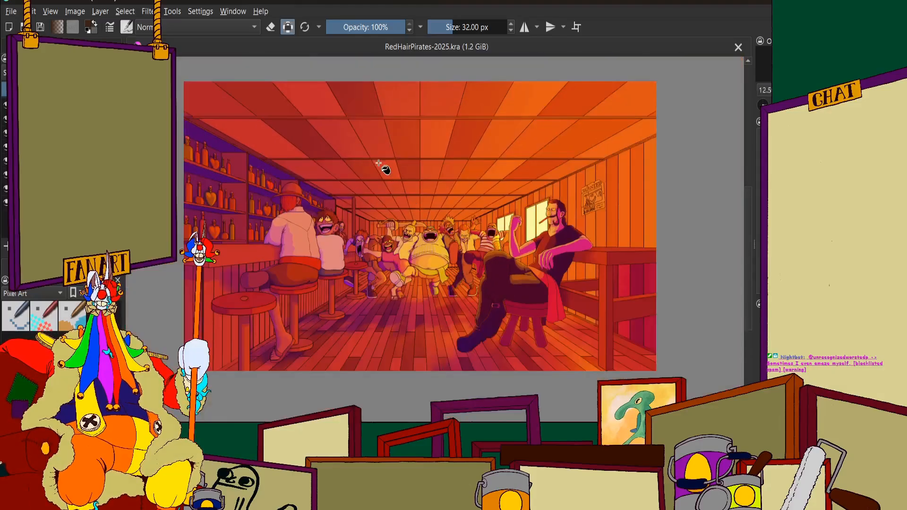
pyautogui.scroll(1, 377, 164)
pyautogui.scroll(-1, 376, 161)
pyautogui.scroll(-1, 416, 213)
pyautogui.scroll(2, 416, 245)
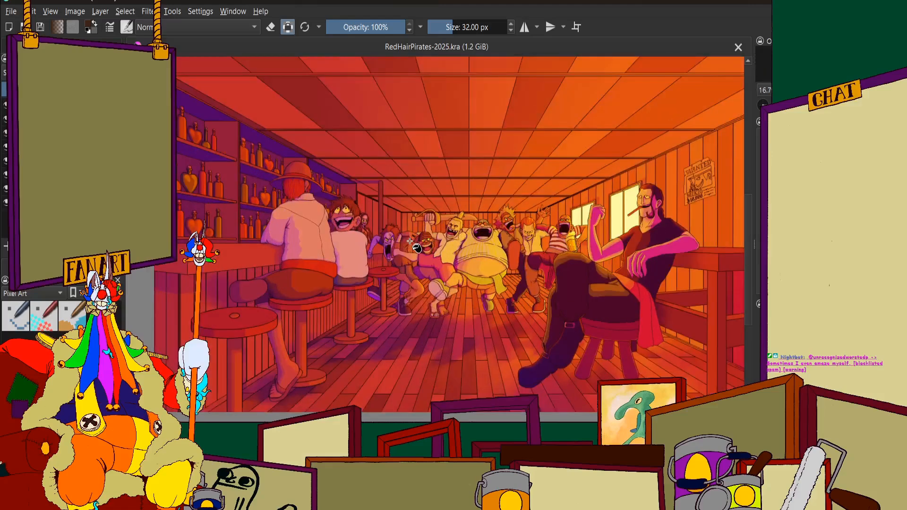
pyautogui.scroll(2, 472, 275)
pyautogui.scroll(-1, 505, 268)
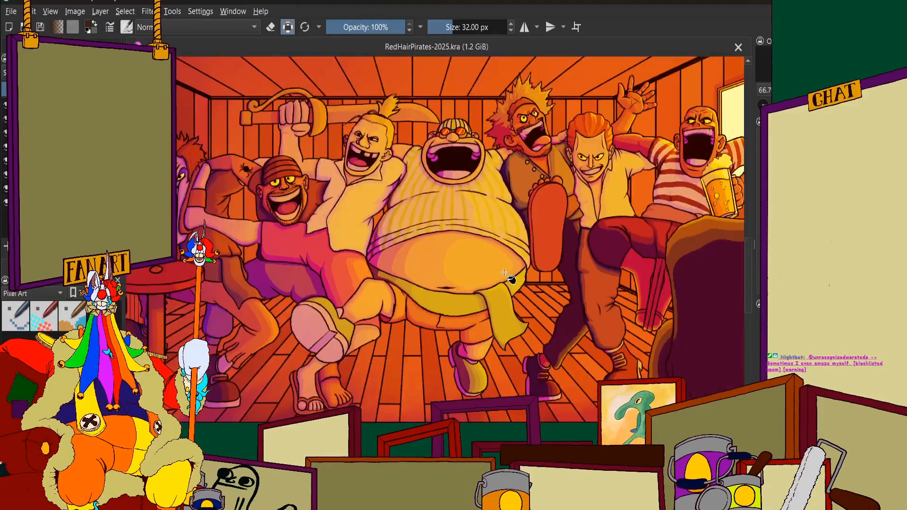
pyautogui.scroll(-2, 505, 268)
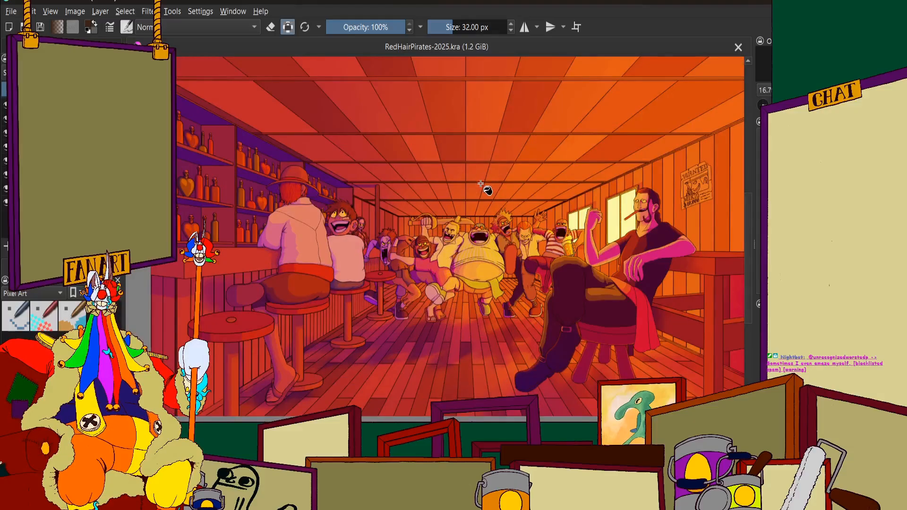
pyautogui.scroll(-1, 482, 183)
pyautogui.scroll(1, 520, 170)
pyautogui.scroll(-1, 503, 206)
pyautogui.scroll(1, 423, 172)
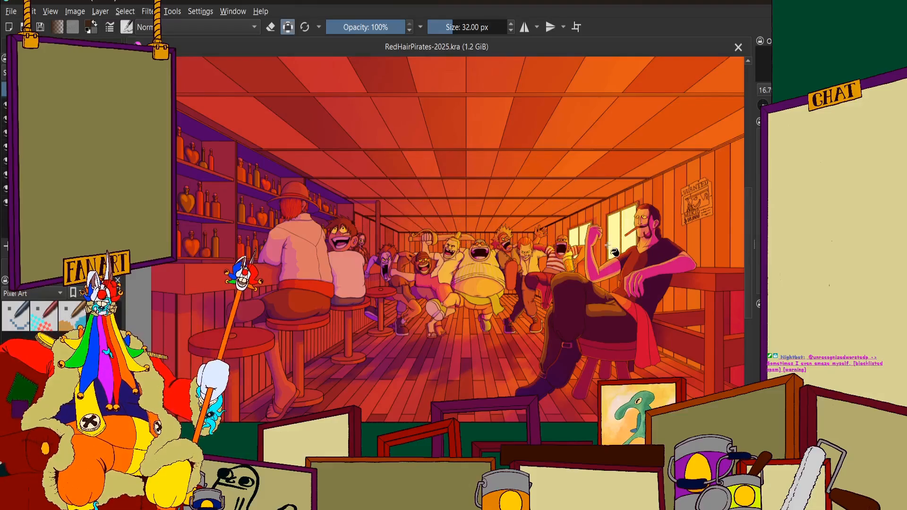
# Examine the whole tavern, the ceiling near the bar shelves and the dancing pirates under the painted lighting
pyautogui.scroll(-2, 614, 252)
pyautogui.scroll(1, 616, 255)
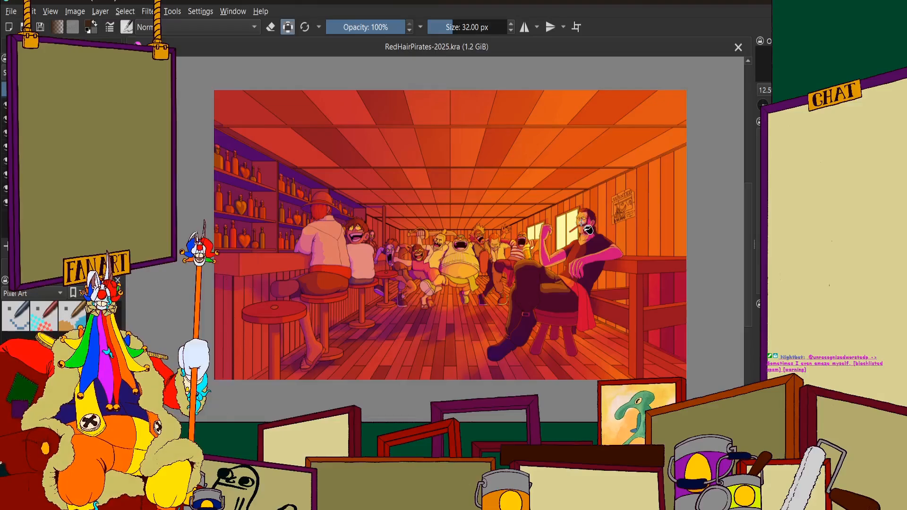
pyautogui.scroll(-1, 617, 202)
pyautogui.scroll(1, 524, 175)
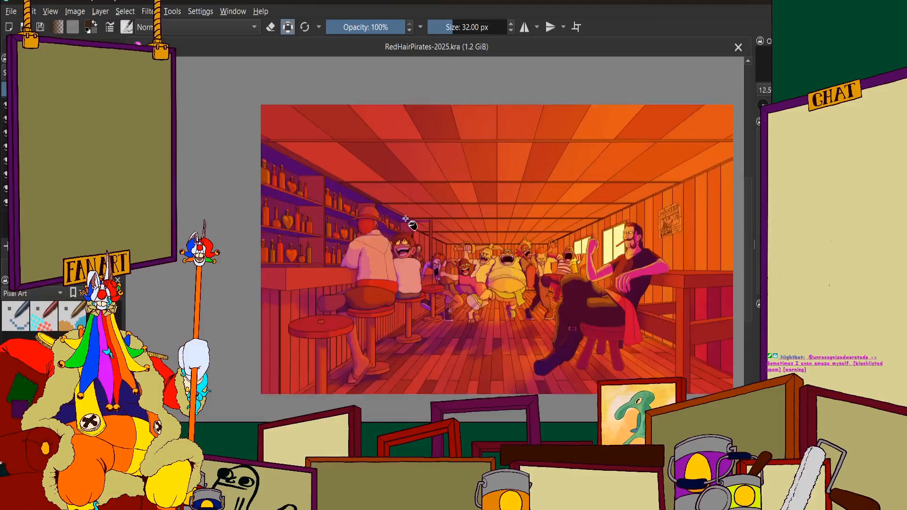
pyautogui.scroll(3, 421, 244)
pyautogui.scroll(3, 389, 222)
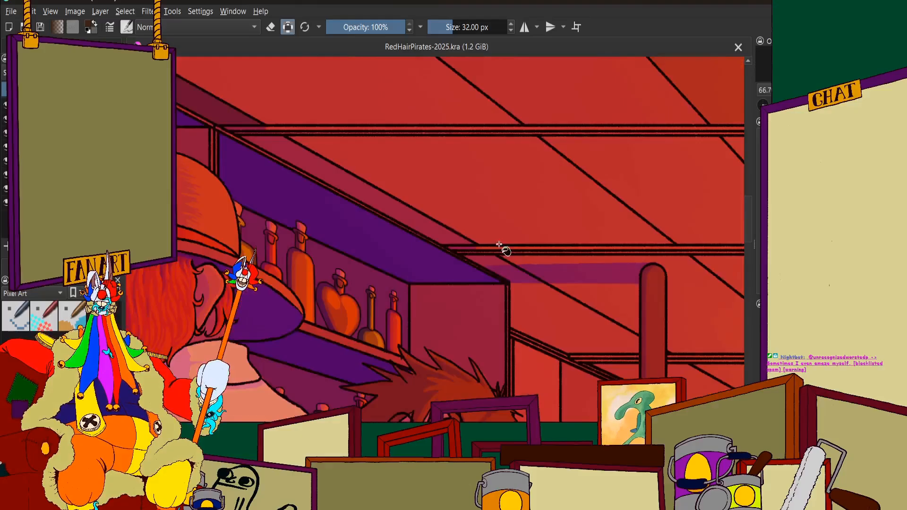
pyautogui.scroll(-8, 520, 307)
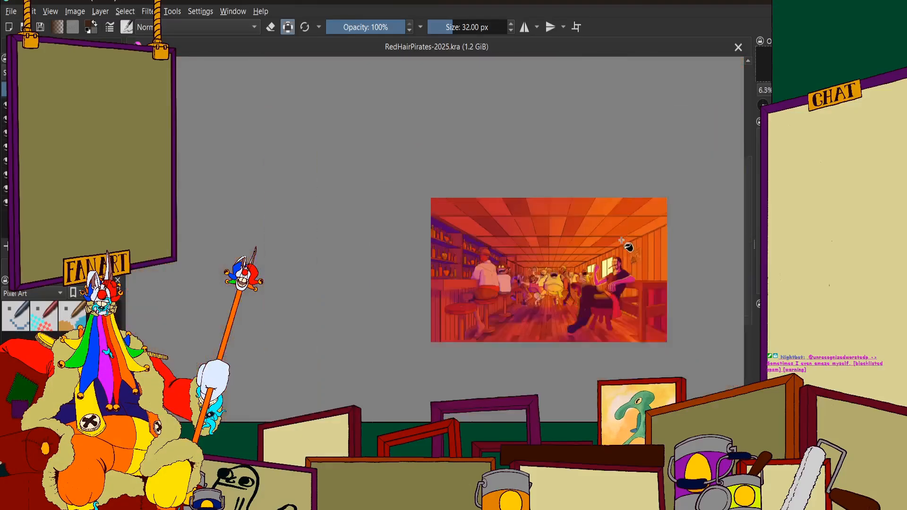
pyautogui.scroll(3, 521, 269)
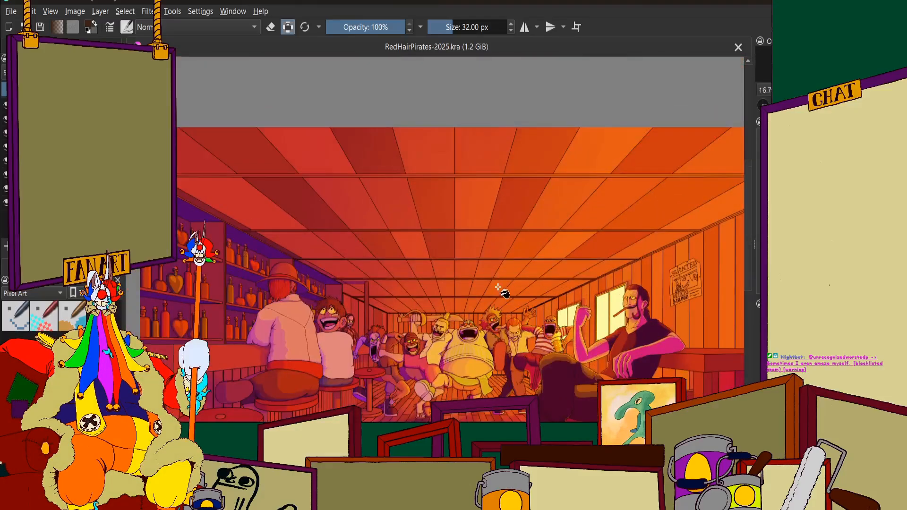
pyautogui.scroll(-1, 494, 278)
pyautogui.scroll(2, 493, 273)
pyautogui.scroll(2, 463, 303)
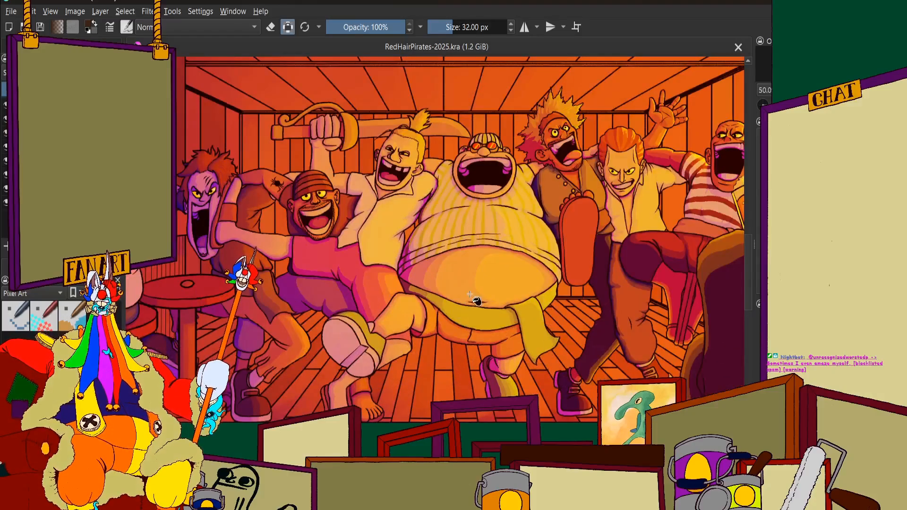
pyautogui.scroll(-2, 465, 302)
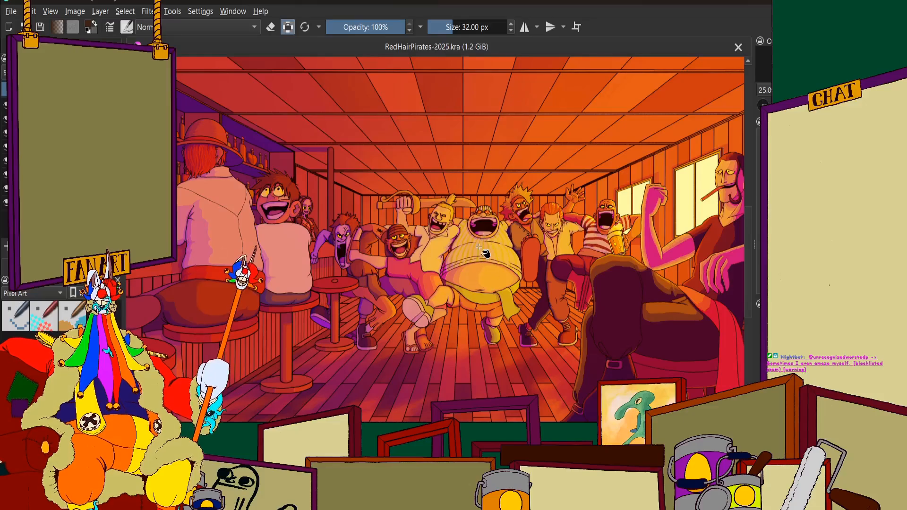
pyautogui.scroll(-1, 432, 180)
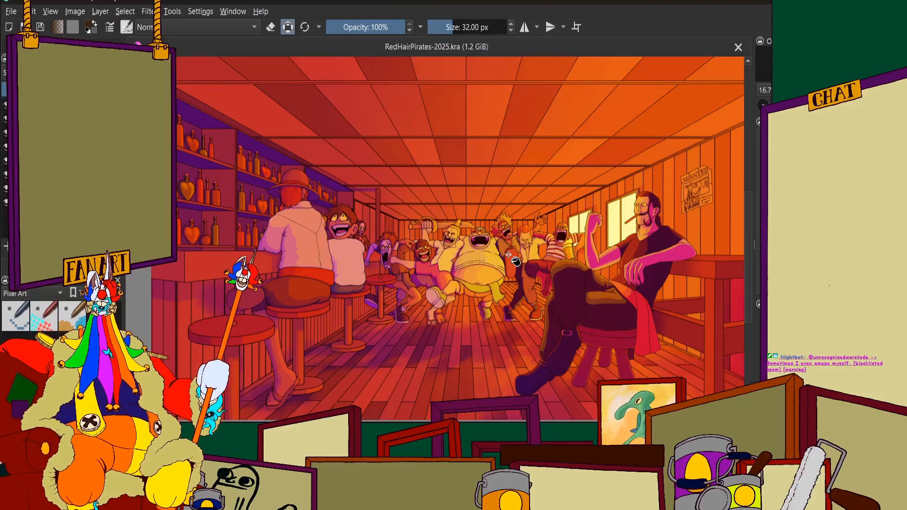
# Inspect the pirates between the bar and the windows up close, and compare them with the full lit scene
pyautogui.scroll(2, 515, 261)
pyautogui.scroll(-3, 539, 269)
pyautogui.scroll(3, 543, 273)
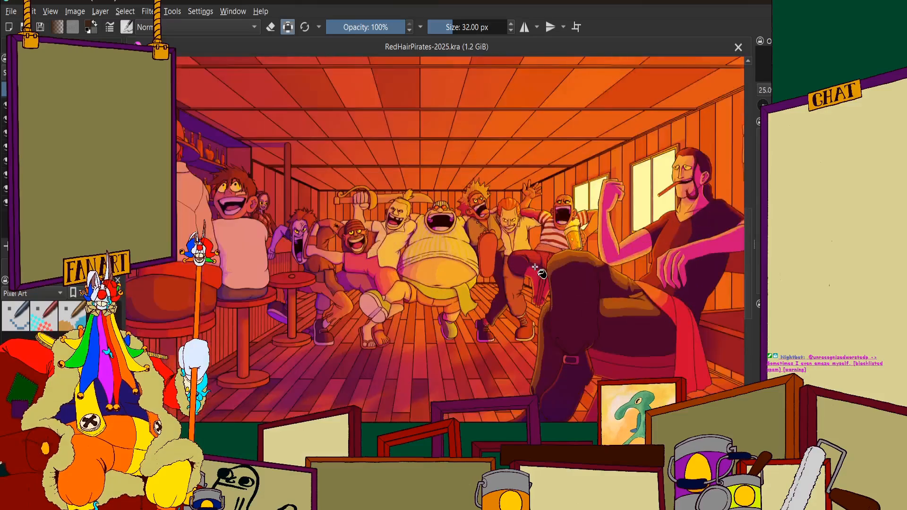
pyautogui.scroll(2, 526, 286)
pyautogui.scroll(-5, 526, 286)
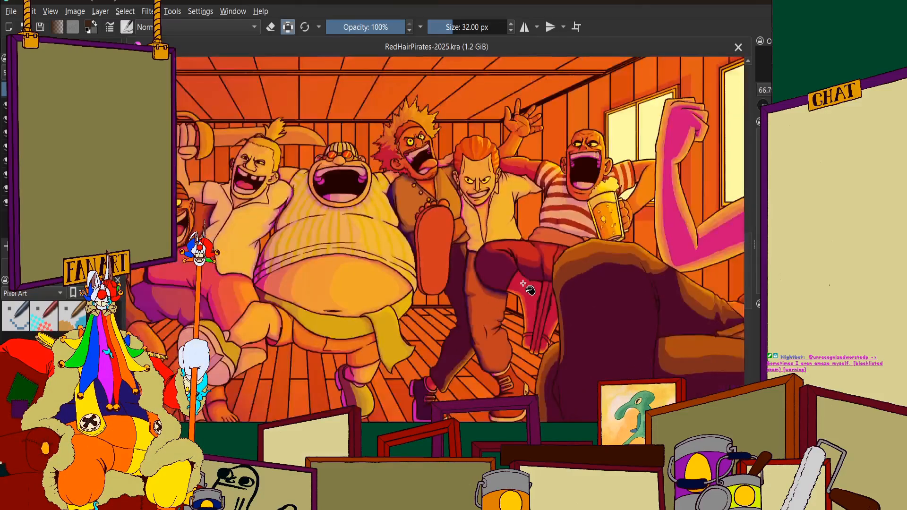
pyautogui.scroll(3, 432, 333)
pyautogui.scroll(1, 418, 246)
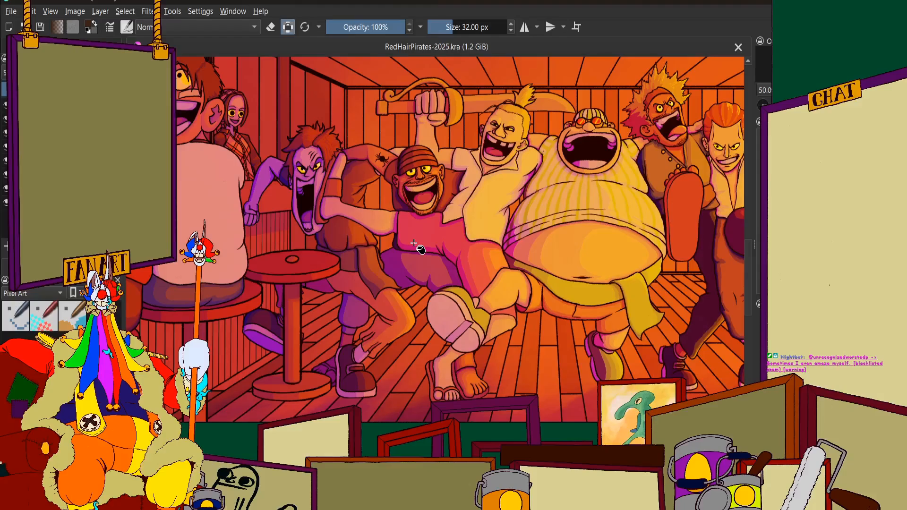
pyautogui.scroll(-4, 420, 248)
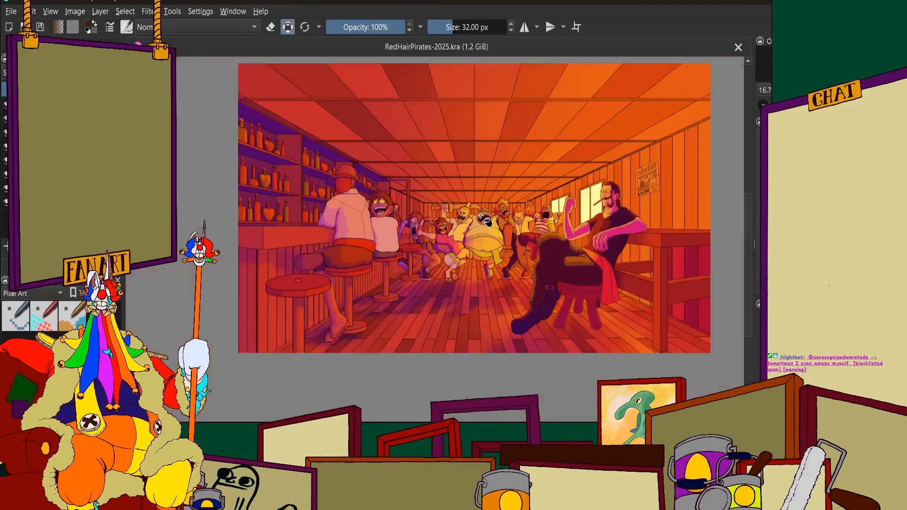
pyautogui.scroll(1, 510, 216)
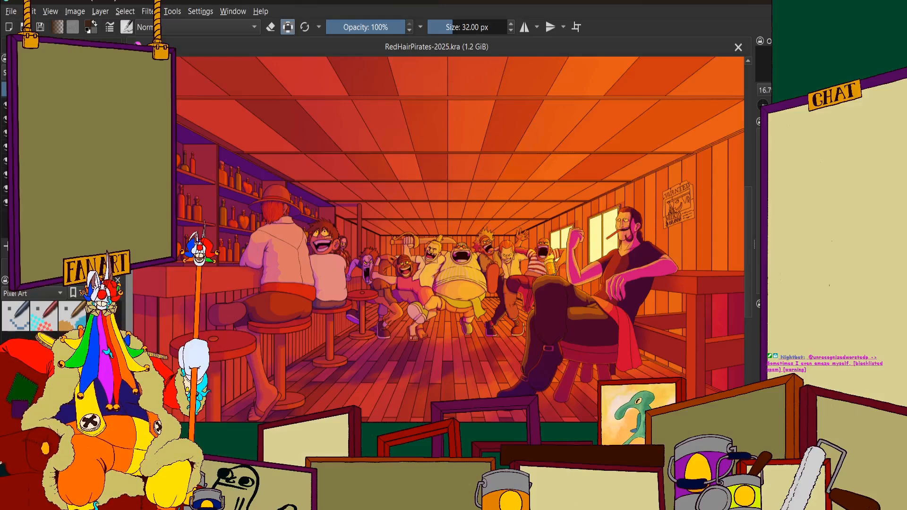
# Hide the painted orange and purple lighting and check the ceiling rows above the bar in flat colours
pyautogui.click(5, 105)
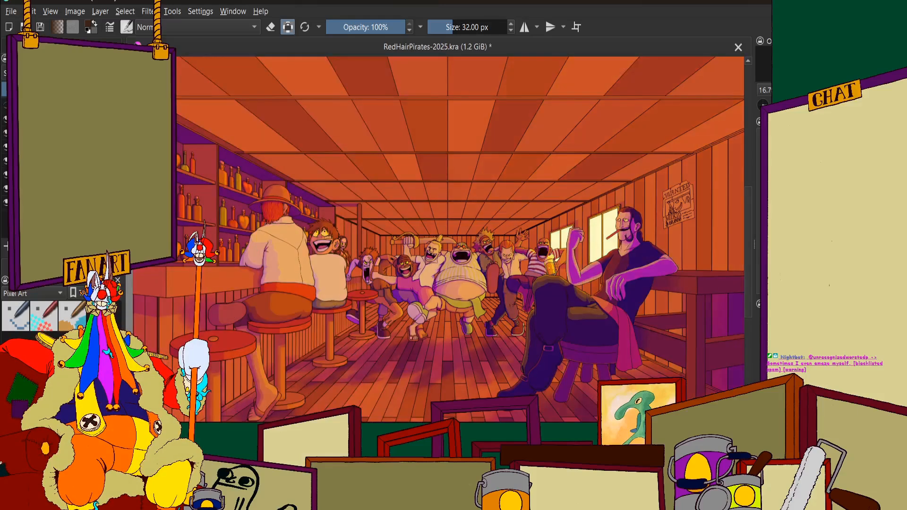
pyautogui.click(6, 105)
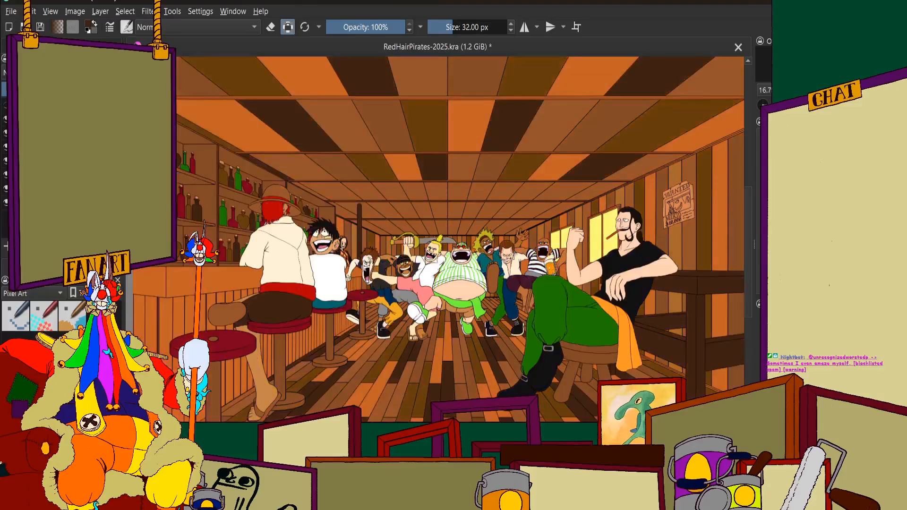
pyautogui.scroll(-1, 528, 366)
pyautogui.scroll(2, 483, 236)
pyautogui.scroll(-2, 512, 253)
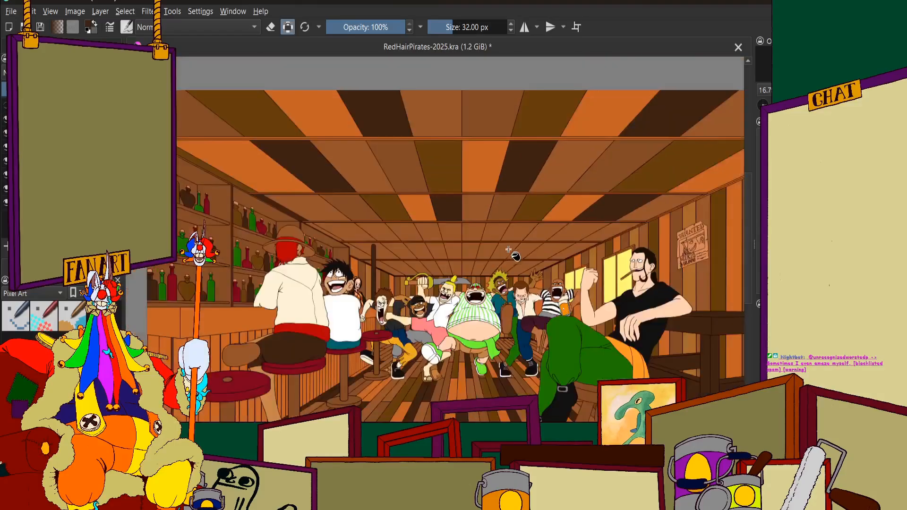
pyautogui.scroll(2, 567, 229)
pyautogui.scroll(-2, 563, 228)
pyautogui.scroll(1, 378, 251)
pyautogui.scroll(2, 298, 255)
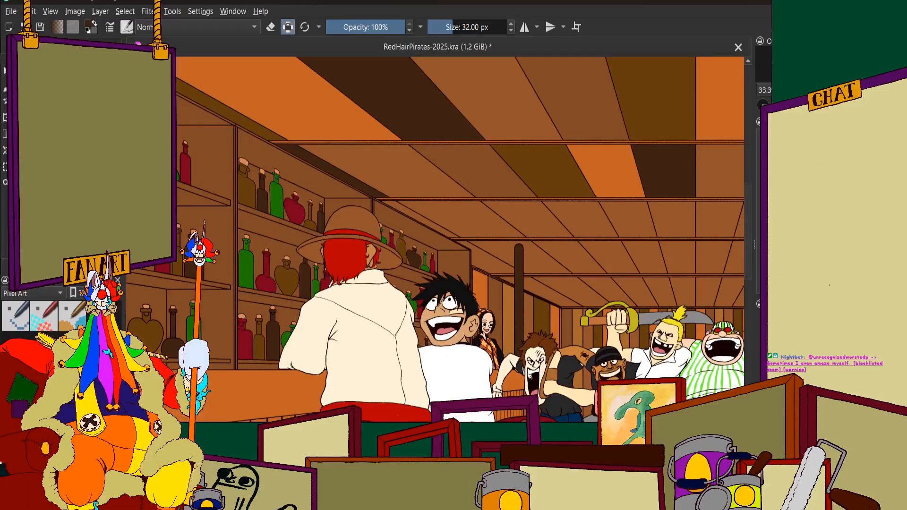
# Select the narrow fourth-row ceiling panel along the bar shelves and fill it with a slightly darker brown
pyautogui.scroll(4, 613, 213)
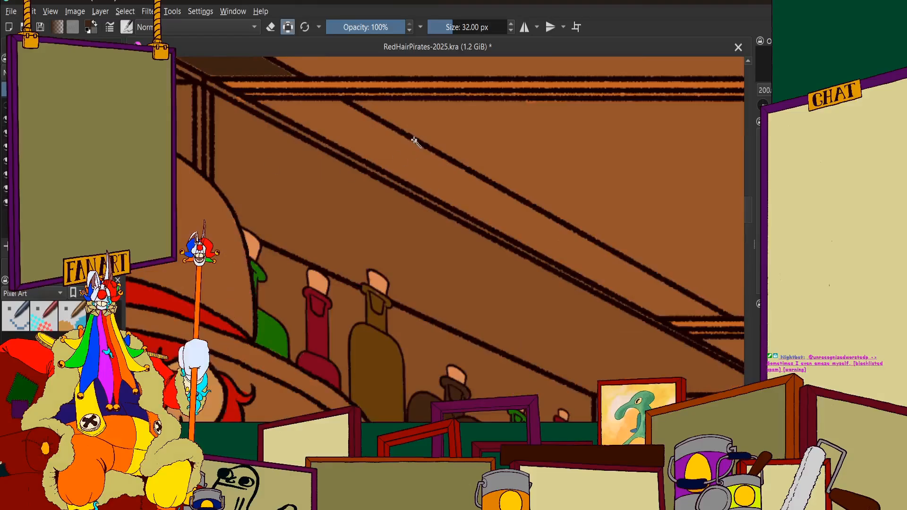
pyautogui.scroll(-8, 438, 191)
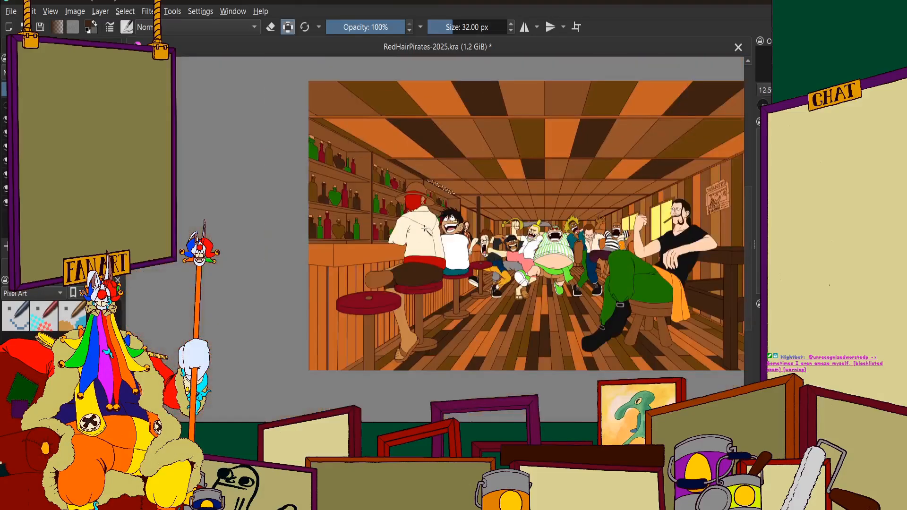
pyautogui.scroll(3, 511, 208)
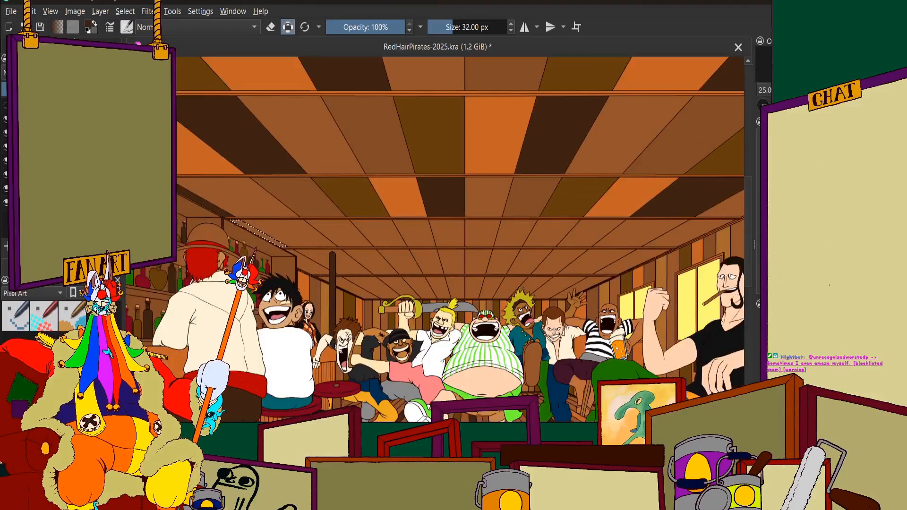
pyautogui.scroll(-3, 311, 206)
pyautogui.scroll(3, 317, 200)
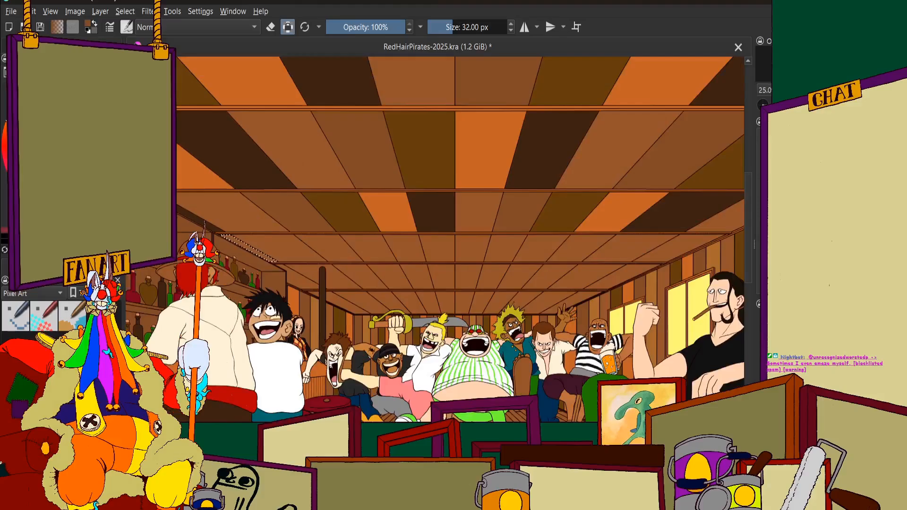
pyautogui.scroll(8, 519, 119)
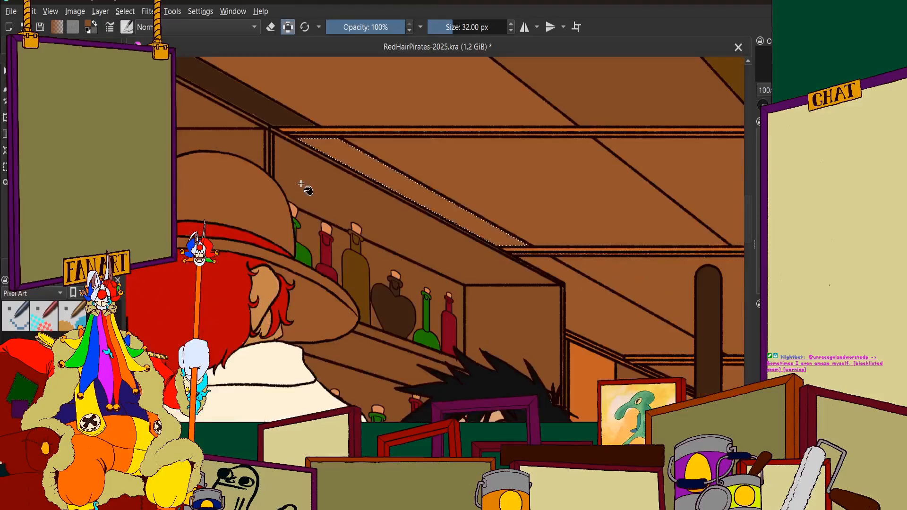
pyautogui.scroll(1, 518, 120)
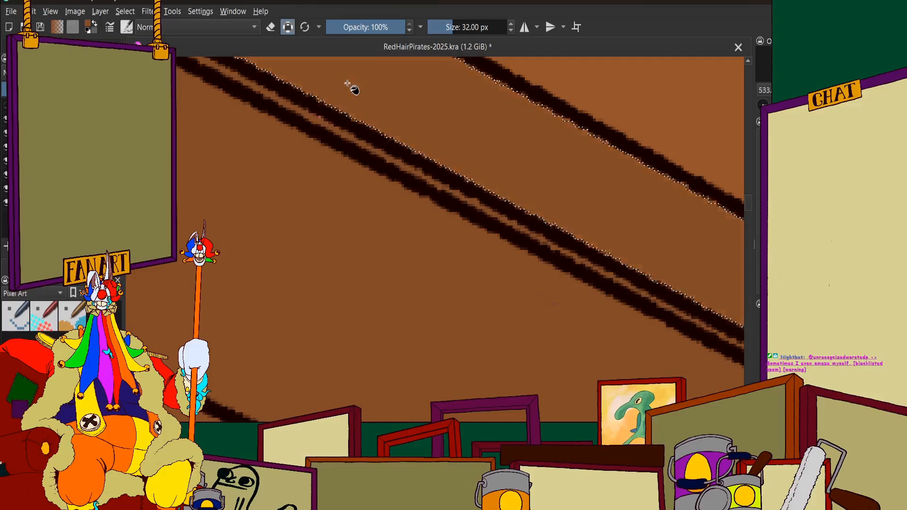
pyautogui.scroll(-1, 395, 168)
pyautogui.scroll(-8, 425, 170)
pyautogui.scroll(3, 472, 172)
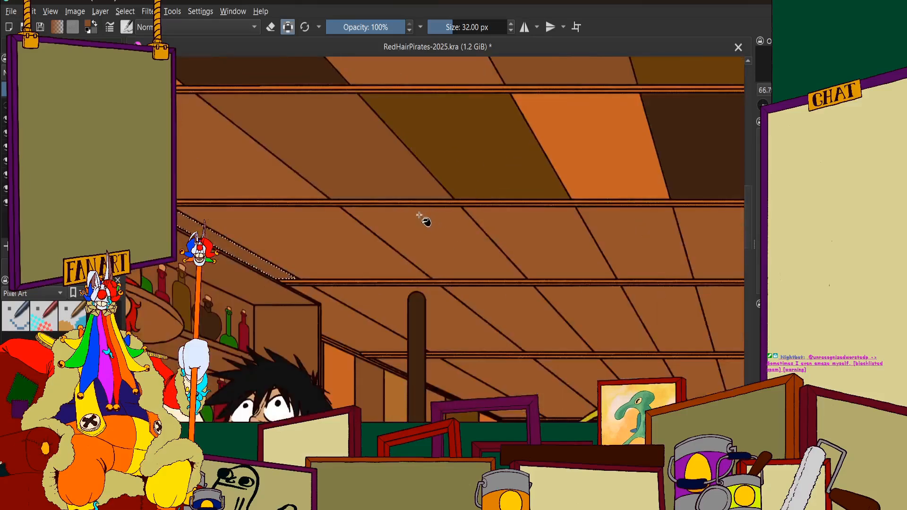
pyautogui.scroll(-3, 284, 217)
pyautogui.scroll(1, 346, 212)
pyautogui.scroll(-1, 348, 203)
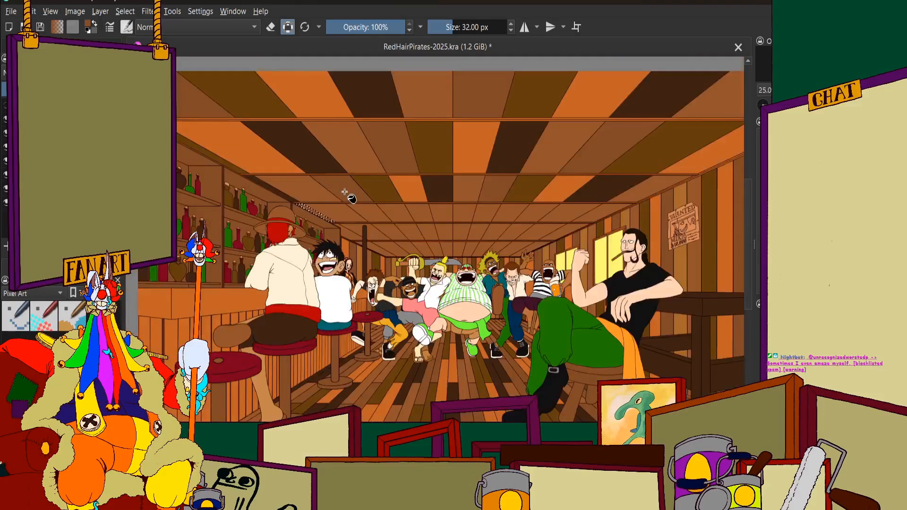
pyautogui.scroll(1, 331, 209)
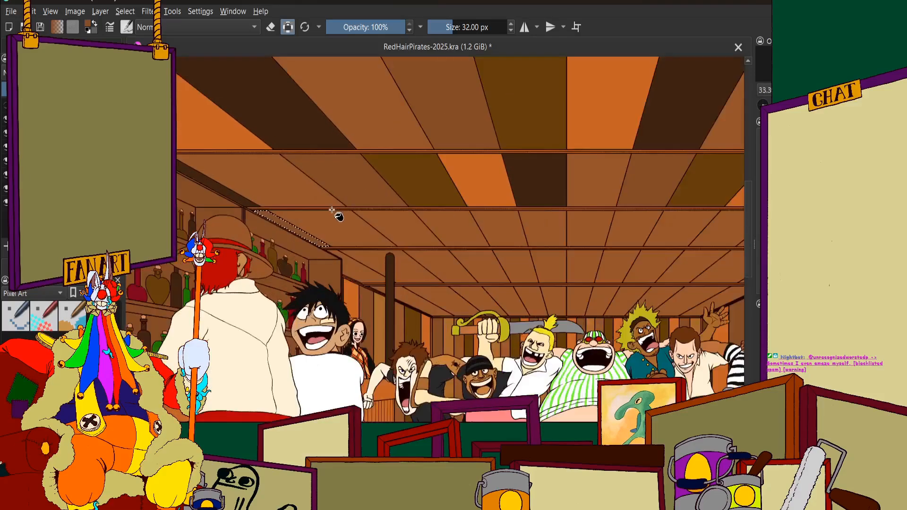
# Select the fourth-row ceiling panel directly beside the narrow one at the bar shelves and fill it with dark olive brown
pyautogui.click(33, 46)
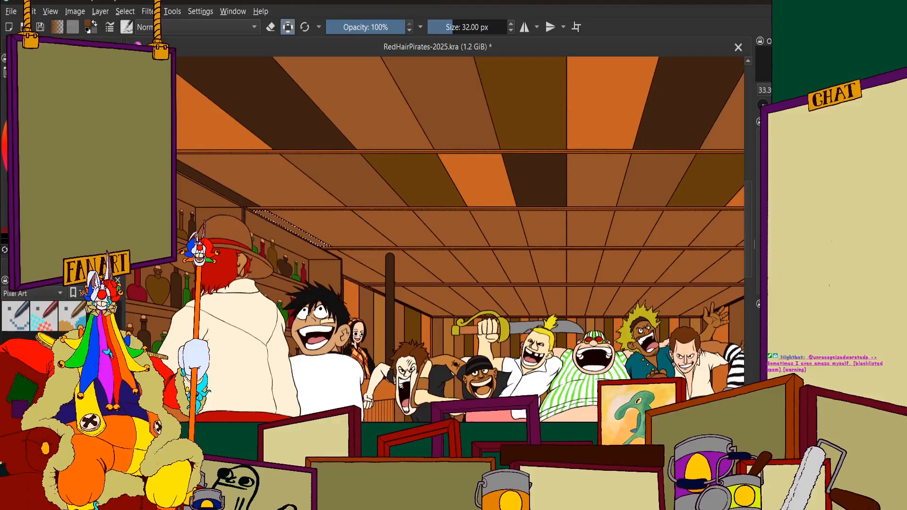
pyautogui.click(56, 46)
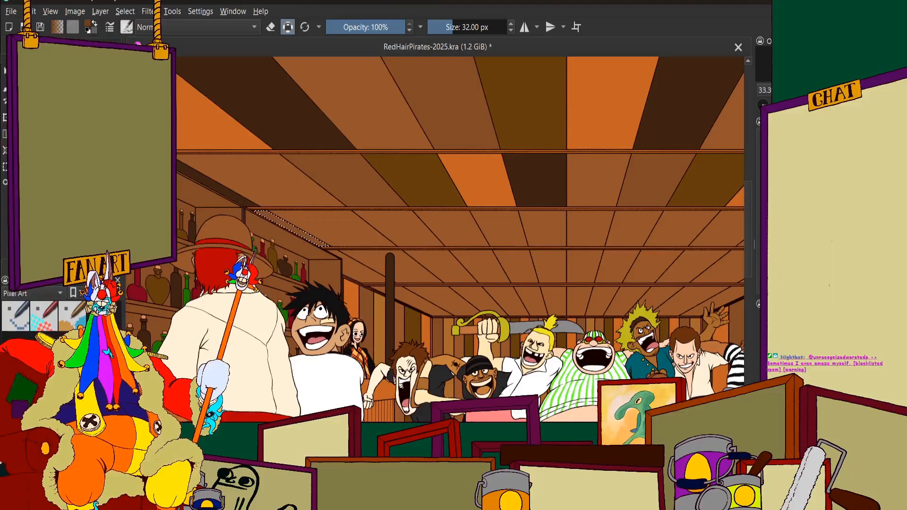
pyautogui.scroll(2, 344, 222)
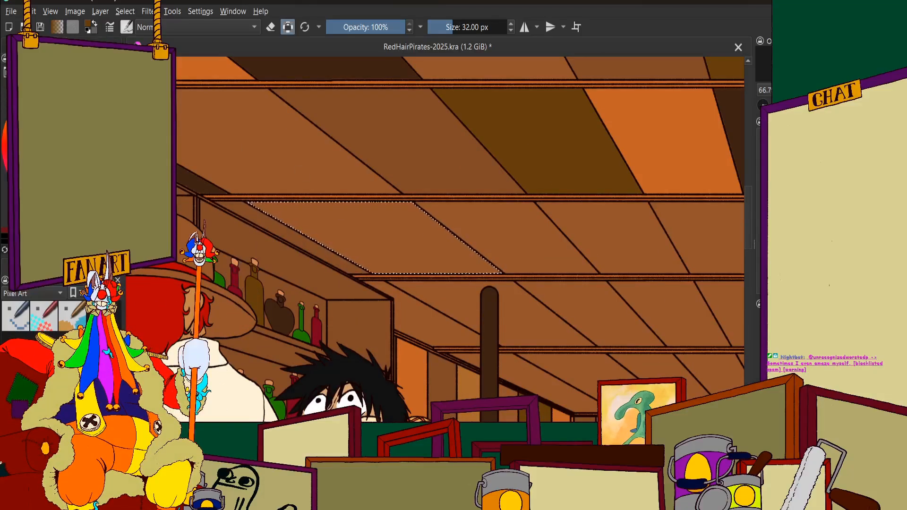
pyautogui.click(35, 46)
pyautogui.click(57, 45)
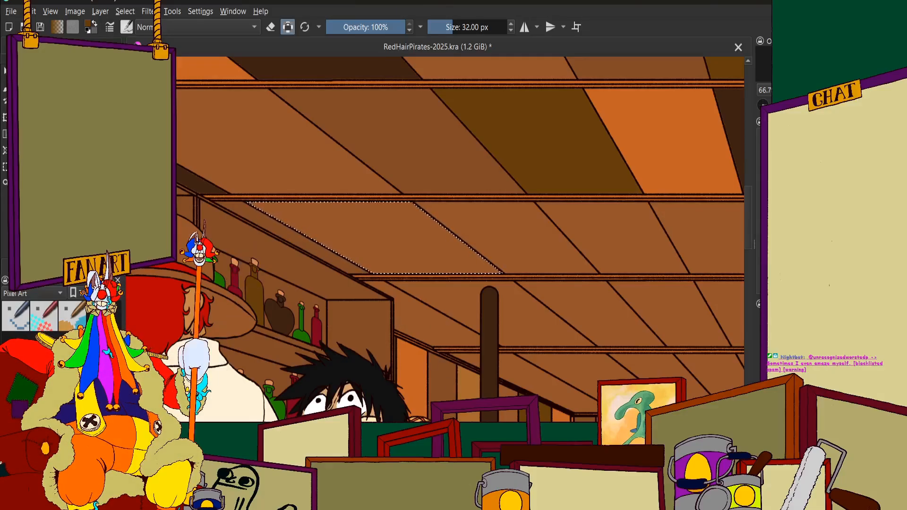
pyautogui.click(62, 268)
pyautogui.click(29, 268)
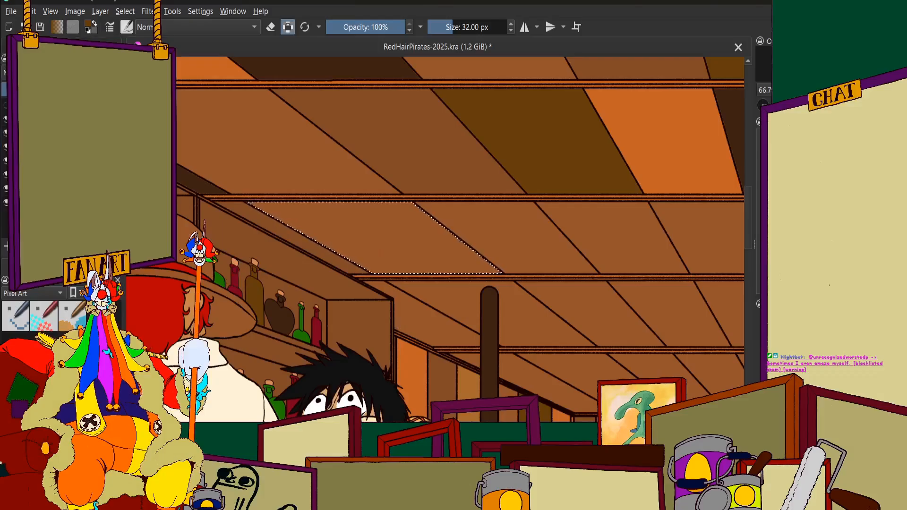
pyautogui.click(383, 226)
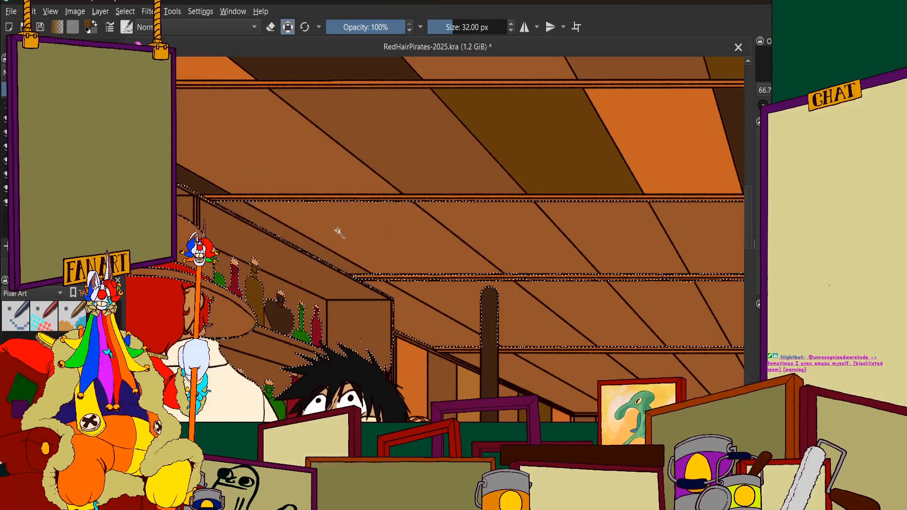
pyautogui.click(355, 236)
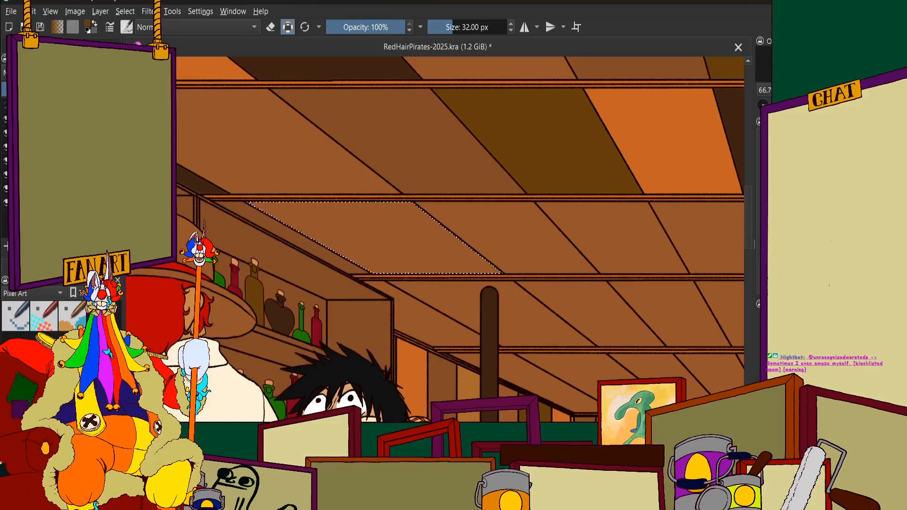
pyautogui.click(62, 268)
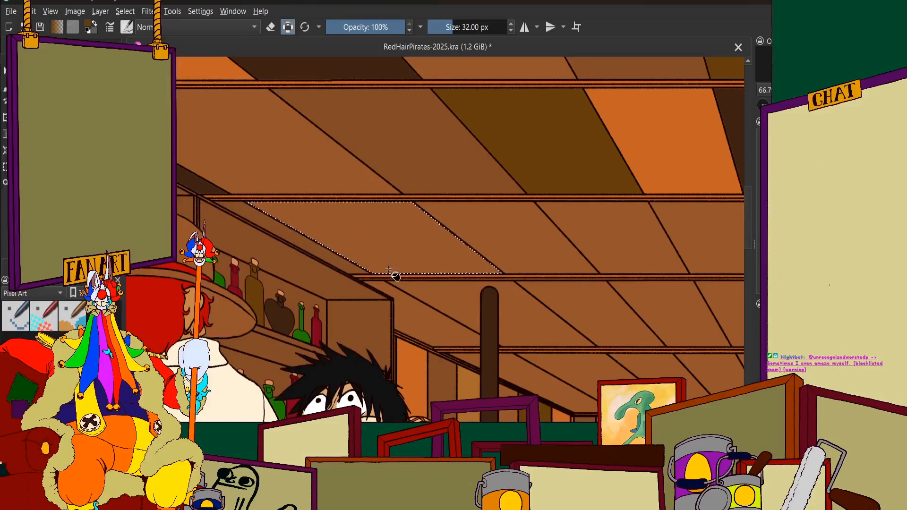
pyautogui.scroll(-2, 366, 226)
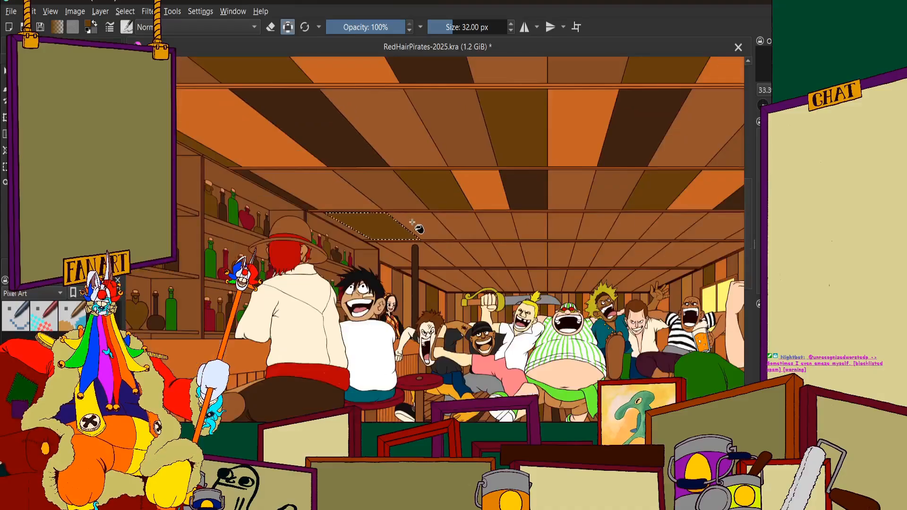
# Select the fourth-row ceiling panel beside the dark olive one, on the side away from the bar shelves, and fill it with orange
pyautogui.scroll(1, 418, 229)
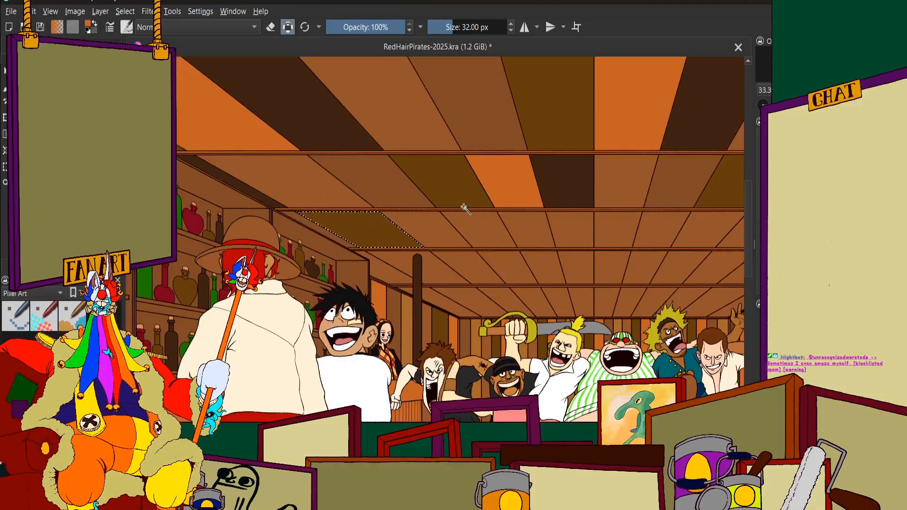
pyautogui.scroll(3, 428, 227)
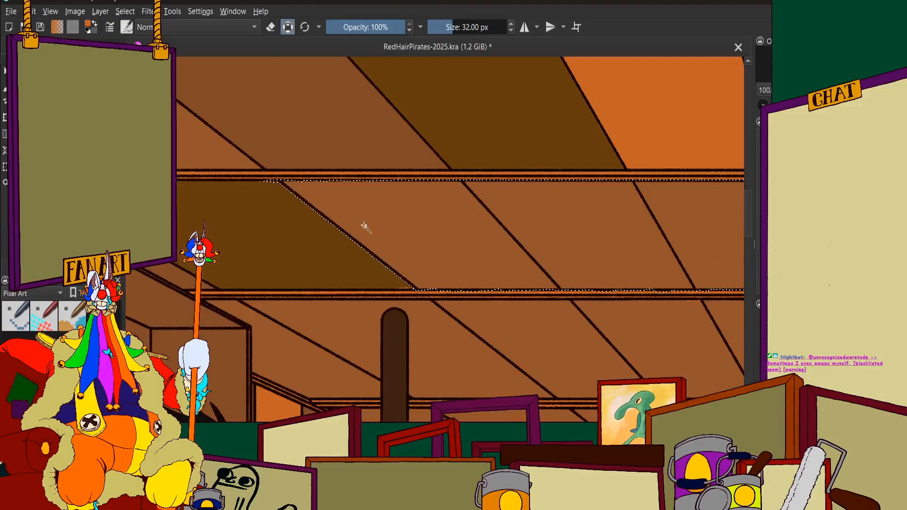
pyautogui.click(62, 45)
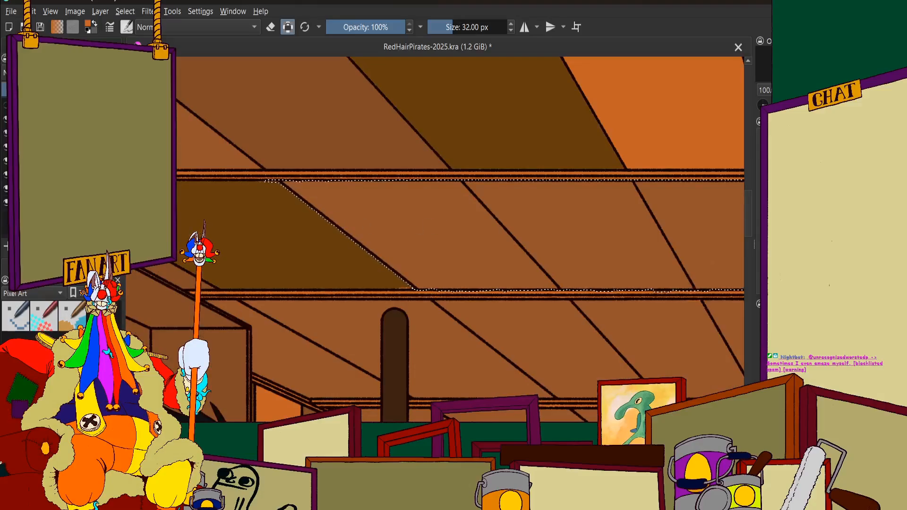
pyautogui.click(411, 222)
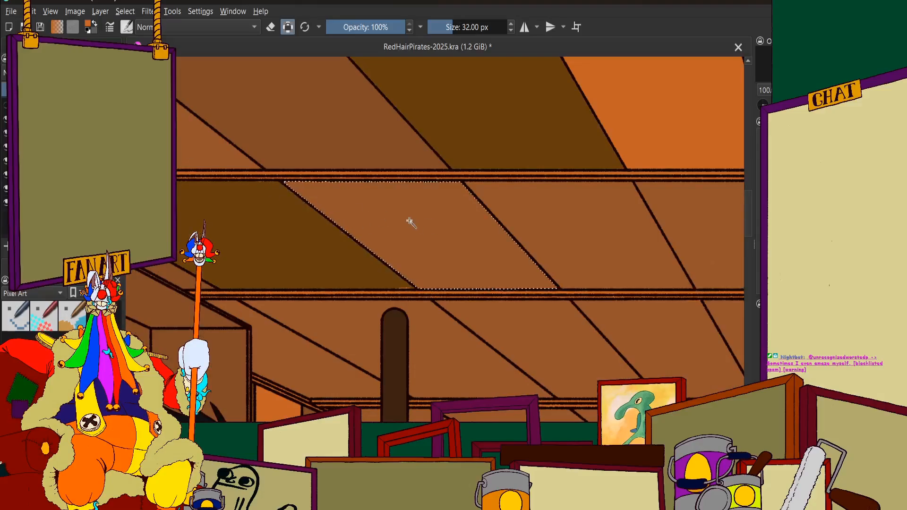
pyautogui.click(29, 46)
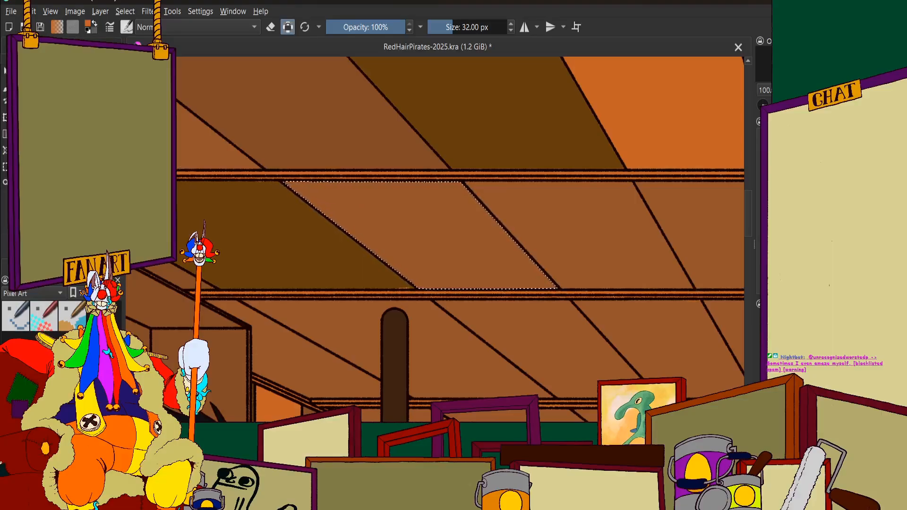
pyautogui.click(70, 46)
pyautogui.click(29, 46)
# Select the fourth-row ceiling panel directly after the orange one and fill it with very dark brown
pyautogui.scroll(-6, 381, 220)
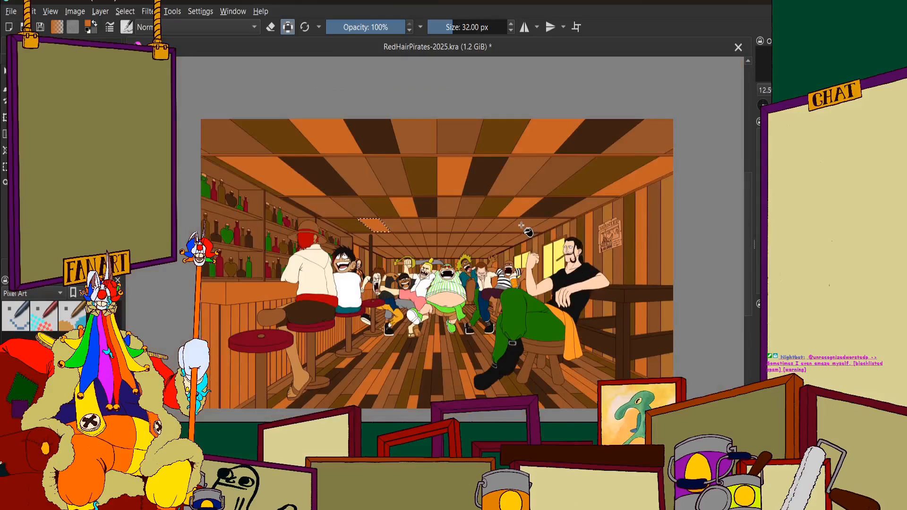
pyautogui.scroll(3, 397, 224)
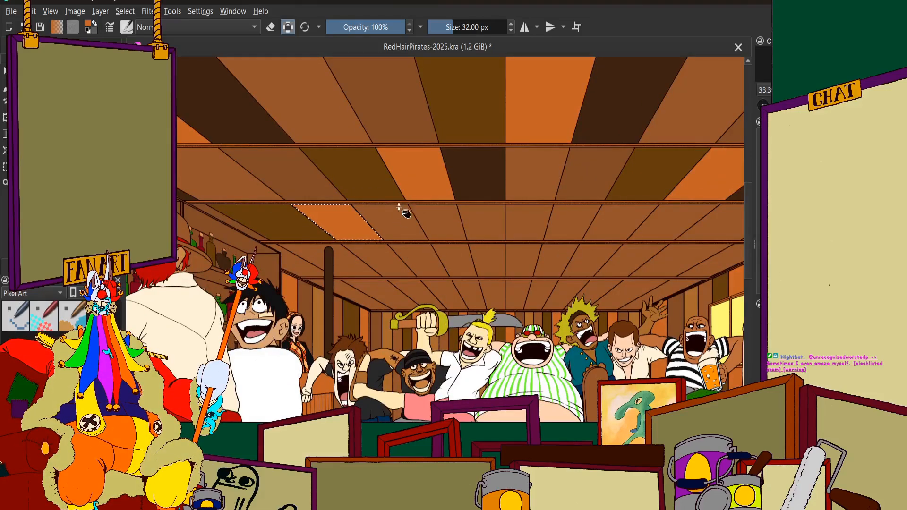
pyautogui.scroll(-3, 399, 207)
pyautogui.scroll(5, 402, 289)
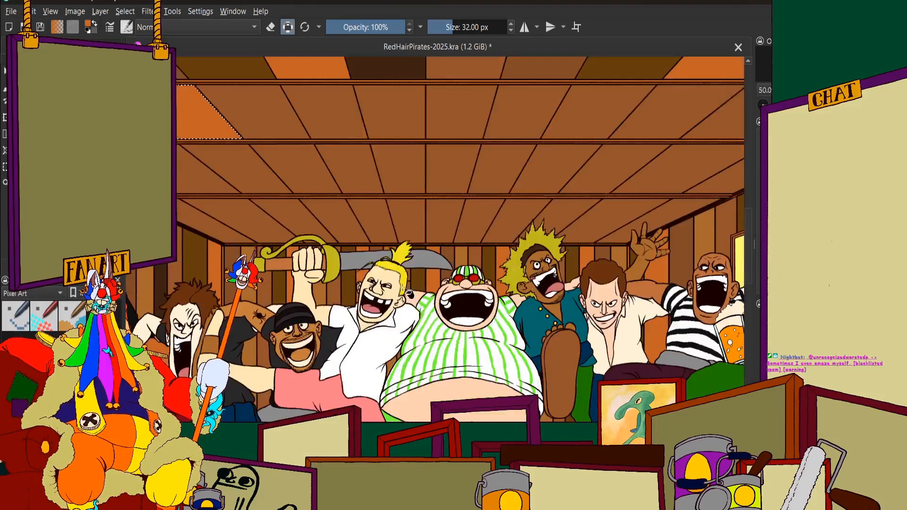
pyautogui.scroll(-3, 402, 289)
pyautogui.scroll(2, 385, 205)
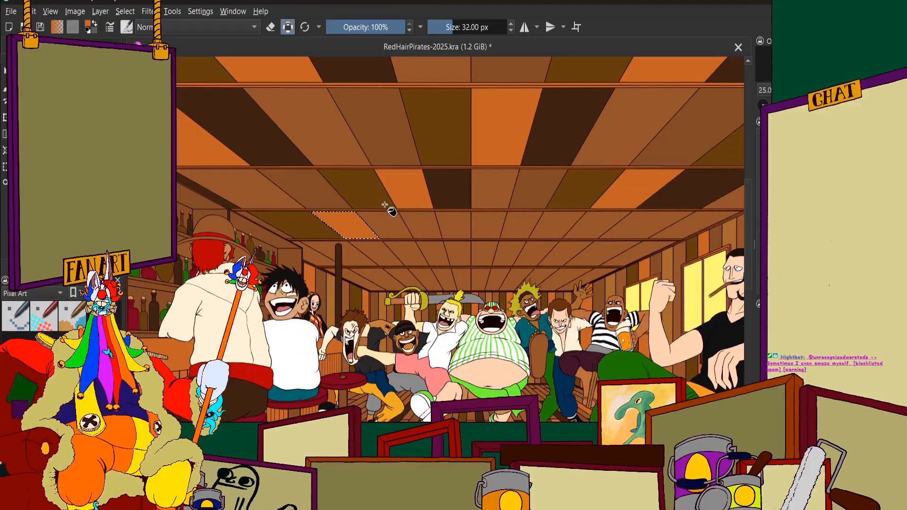
pyautogui.scroll(4, 385, 205)
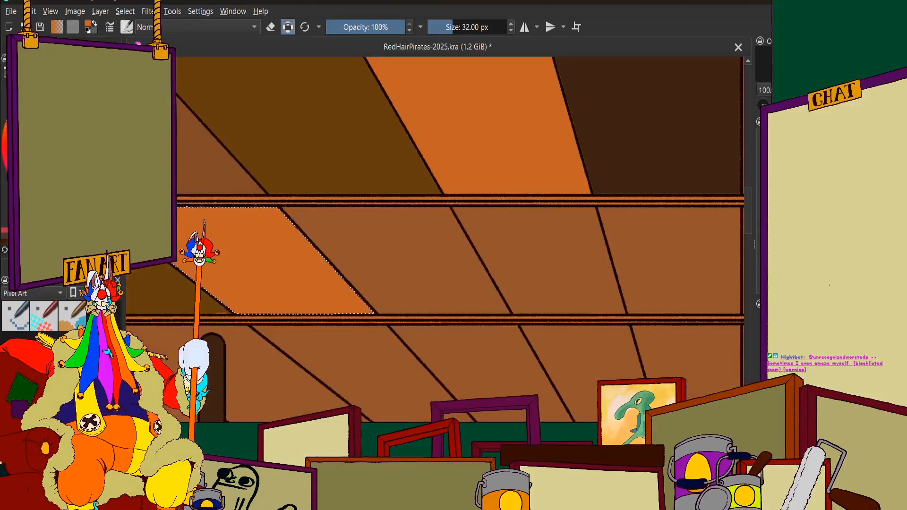
pyautogui.click(371, 237)
pyautogui.click(48, 44)
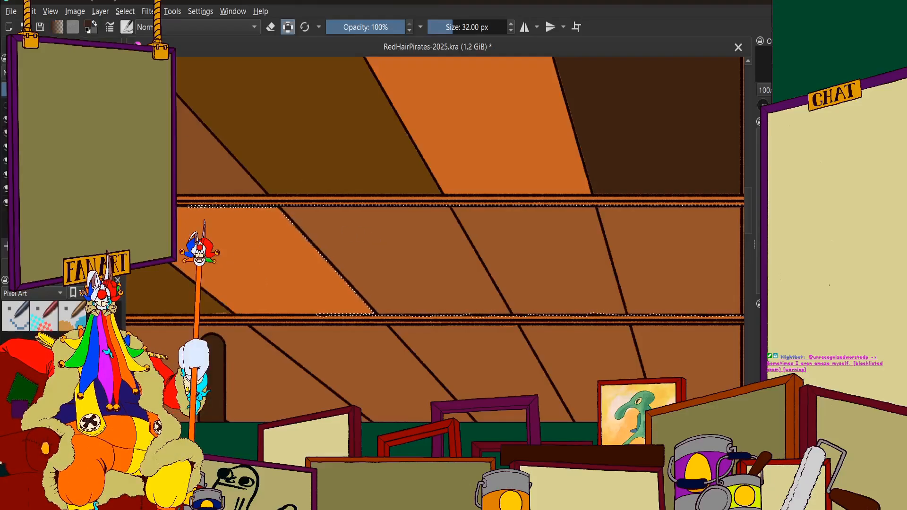
pyautogui.click(391, 251)
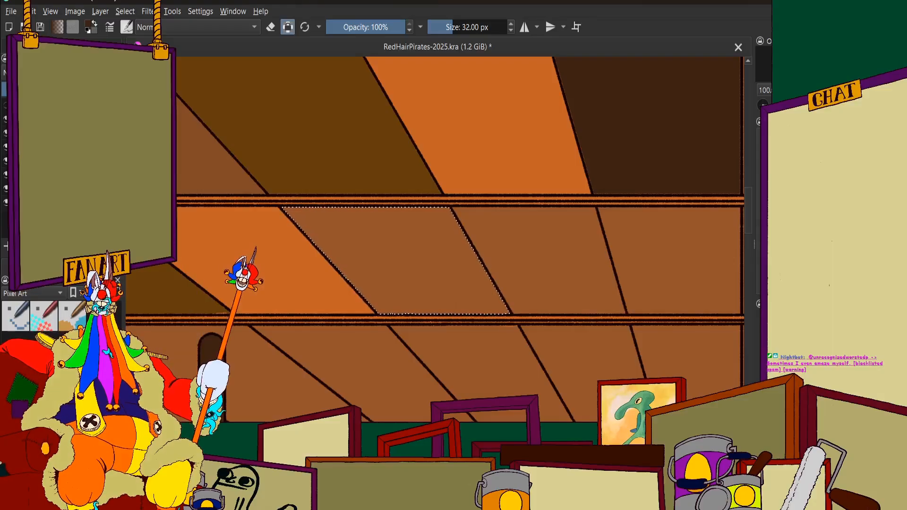
pyautogui.click(28, 45)
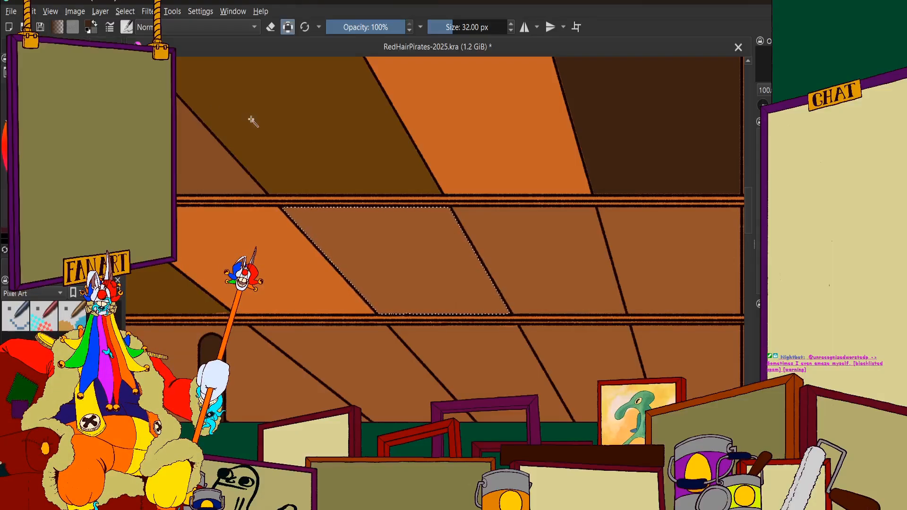
pyautogui.scroll(-2, 446, 253)
pyautogui.scroll(1, 435, 202)
pyautogui.click(85, 44)
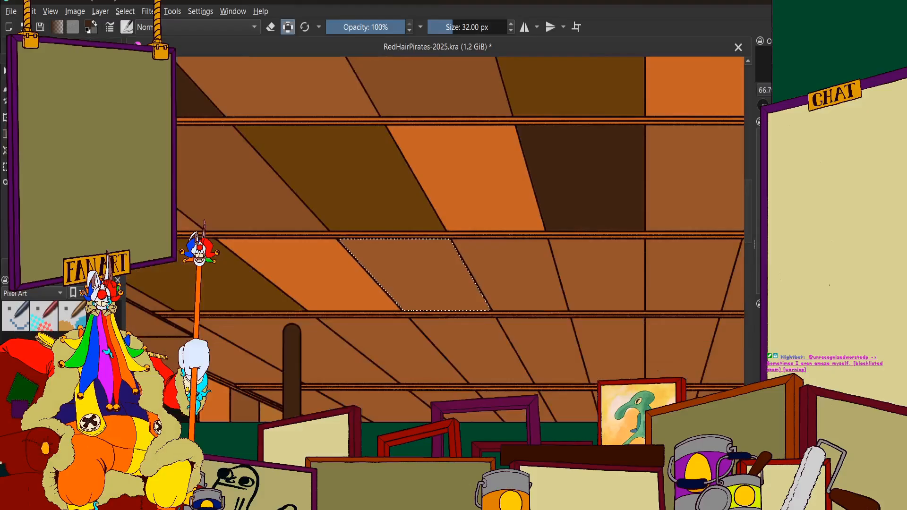
pyautogui.click(33, 45)
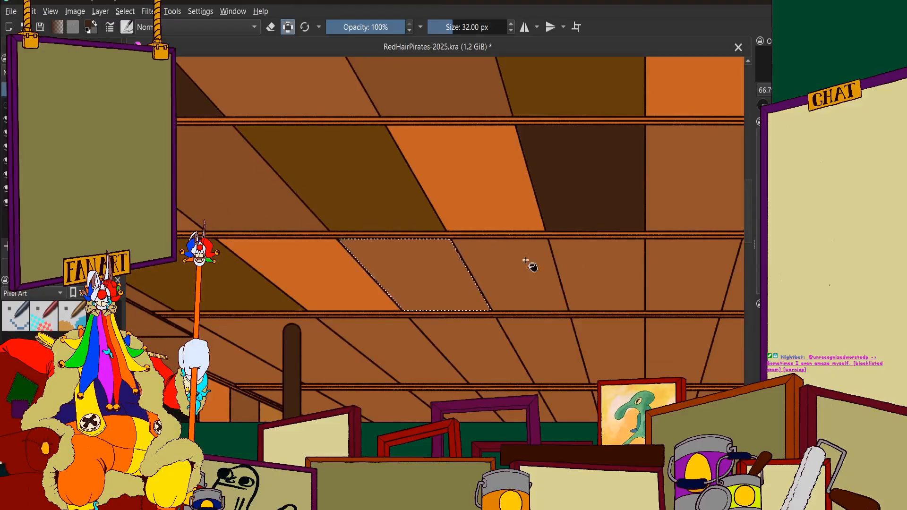
pyautogui.click(424, 263)
# Select the fourth-row ceiling panel on the bar side of the ceiling's centre line and fill it with a slightly darker brown
pyautogui.scroll(-2, 428, 231)
pyautogui.scroll(-1, 426, 226)
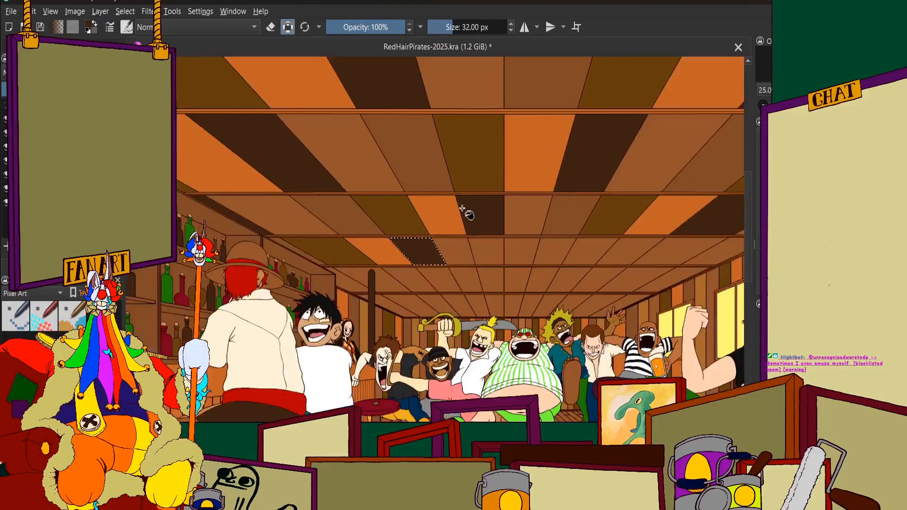
pyautogui.scroll(1, 466, 212)
pyautogui.scroll(-1, 466, 226)
pyautogui.scroll(2, 465, 227)
pyautogui.scroll(-2, 454, 275)
pyautogui.scroll(1, 543, 279)
pyautogui.scroll(1, 510, 284)
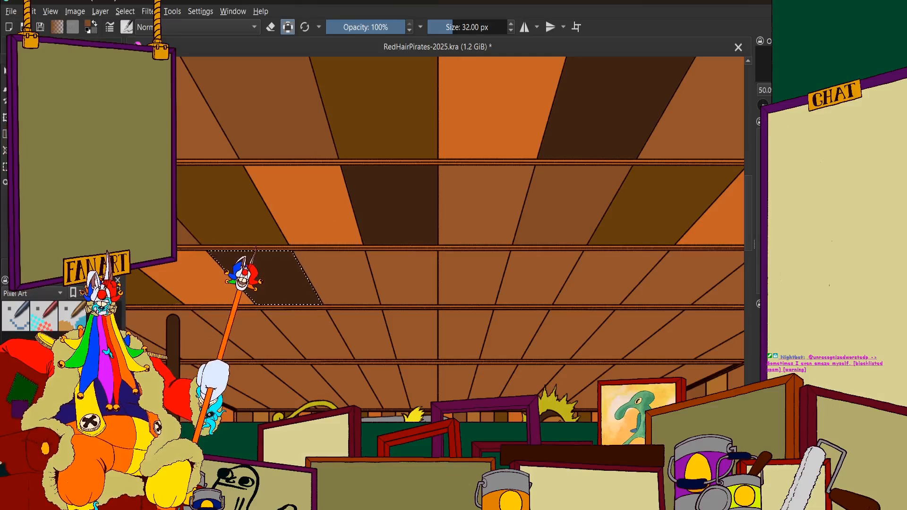
pyautogui.click(52, 46)
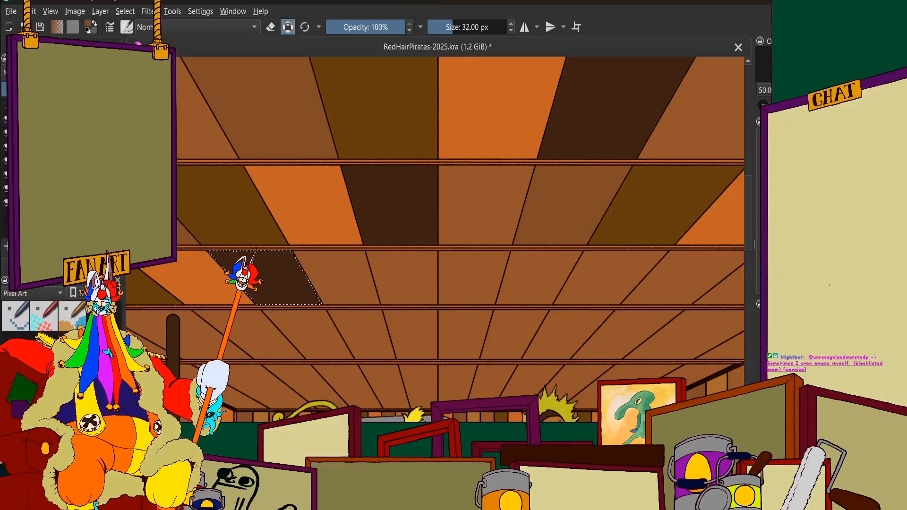
pyautogui.click(410, 273)
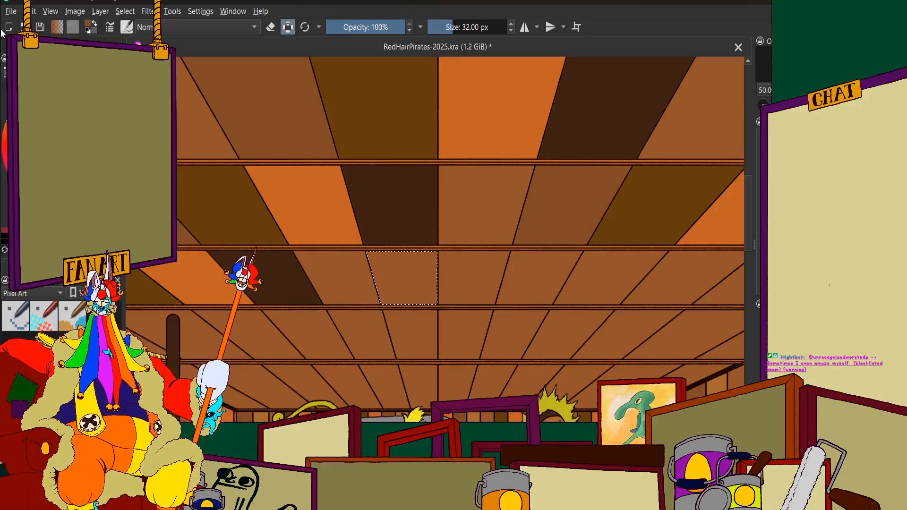
pyautogui.click(13, 45)
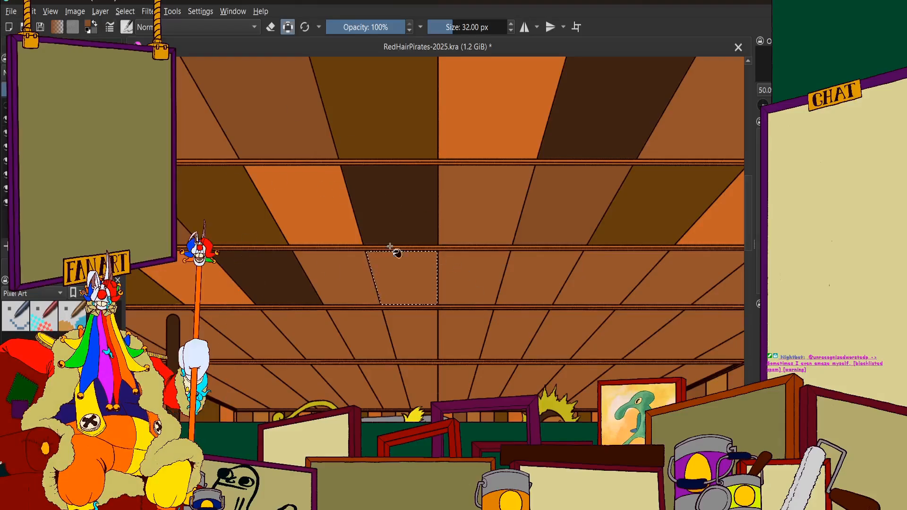
pyautogui.click(395, 282)
# Select the fourth-row ceiling panel just past the centre line, on the window side, and fill it with dark olive brown
pyautogui.scroll(-5, 457, 270)
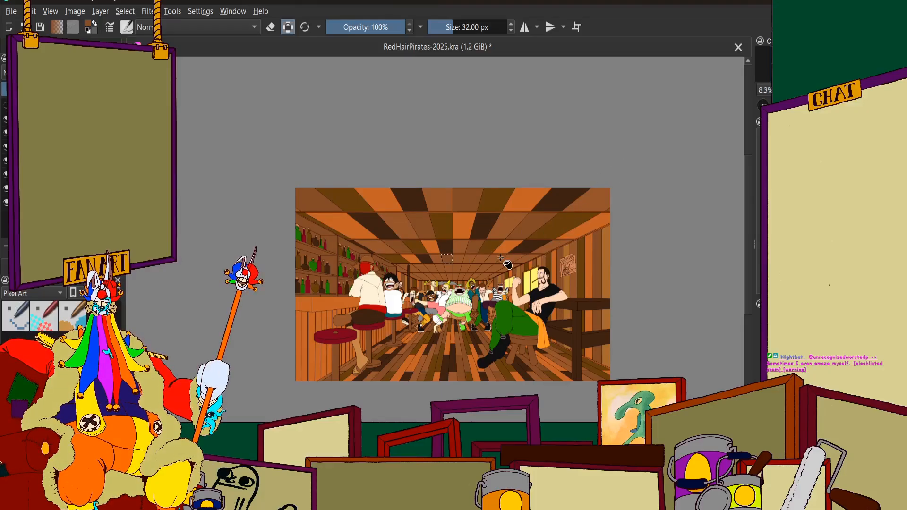
pyautogui.scroll(1, 426, 255)
pyautogui.scroll(2, 421, 259)
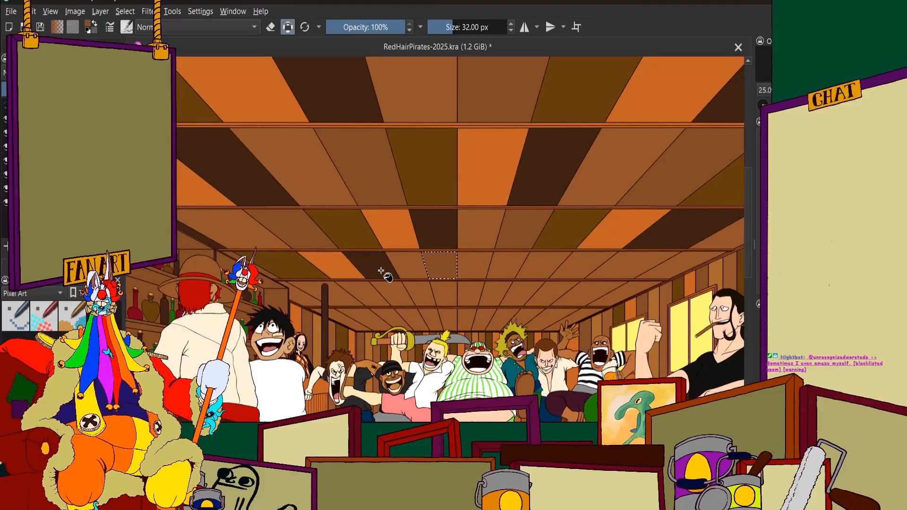
pyautogui.scroll(-1, 401, 262)
pyautogui.scroll(2, 411, 283)
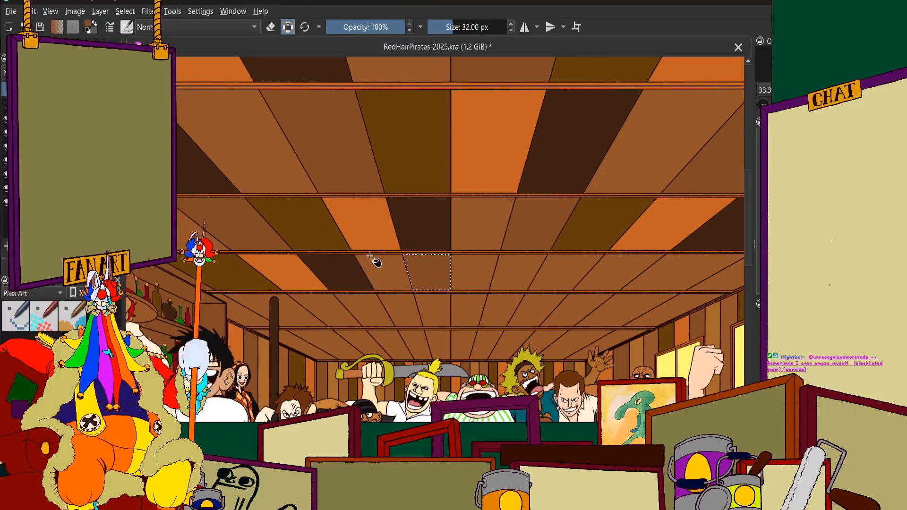
pyautogui.scroll(-1, 474, 270)
pyautogui.scroll(3, 474, 270)
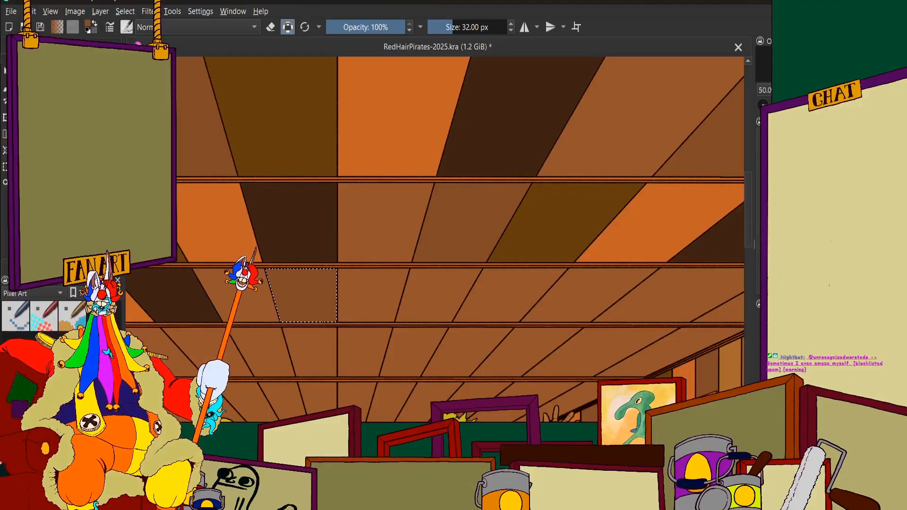
pyautogui.click(389, 284)
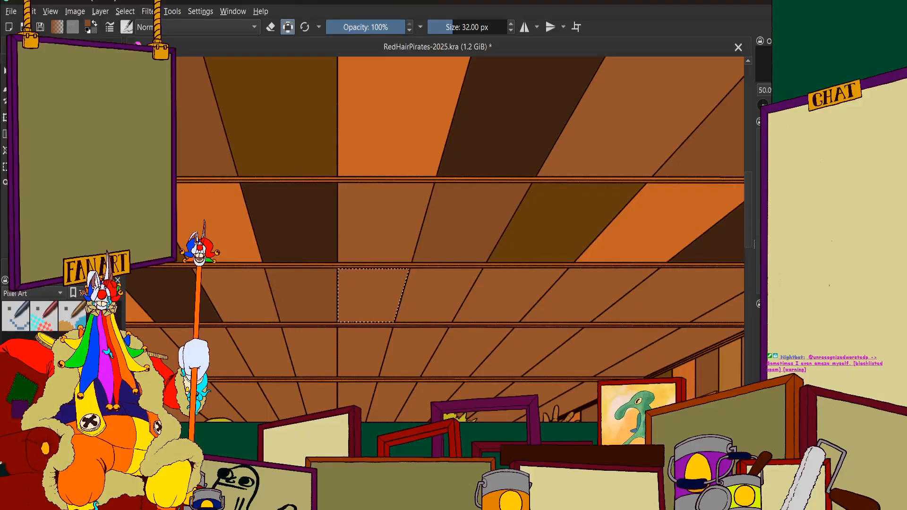
pyautogui.click(71, 266)
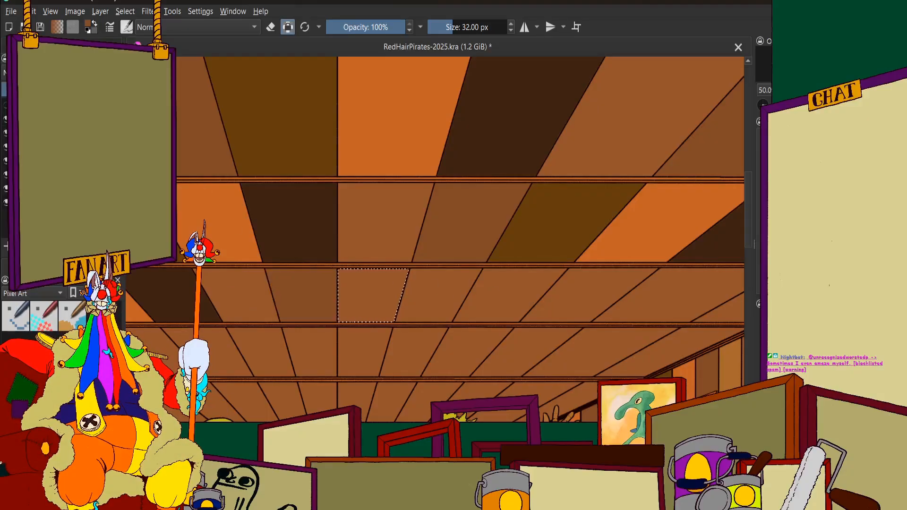
pyautogui.click(66, 45)
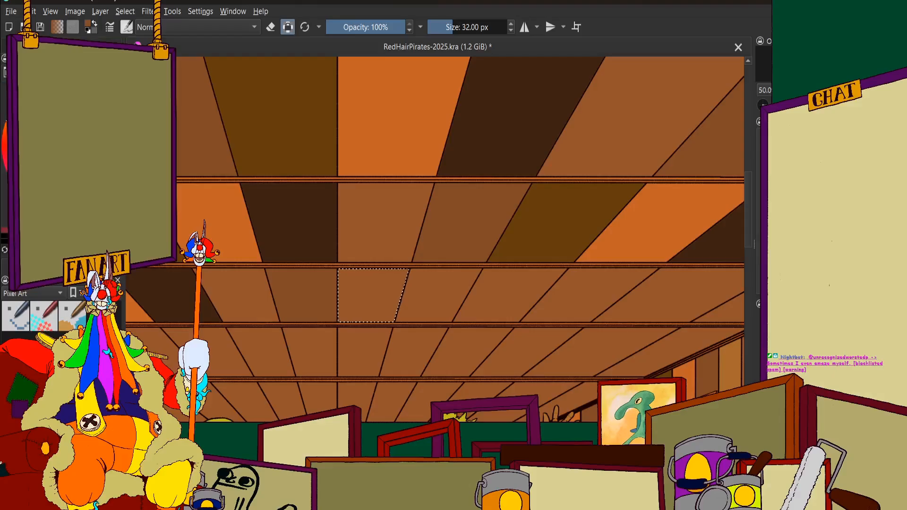
pyautogui.click(52, 250)
pyautogui.click(29, 46)
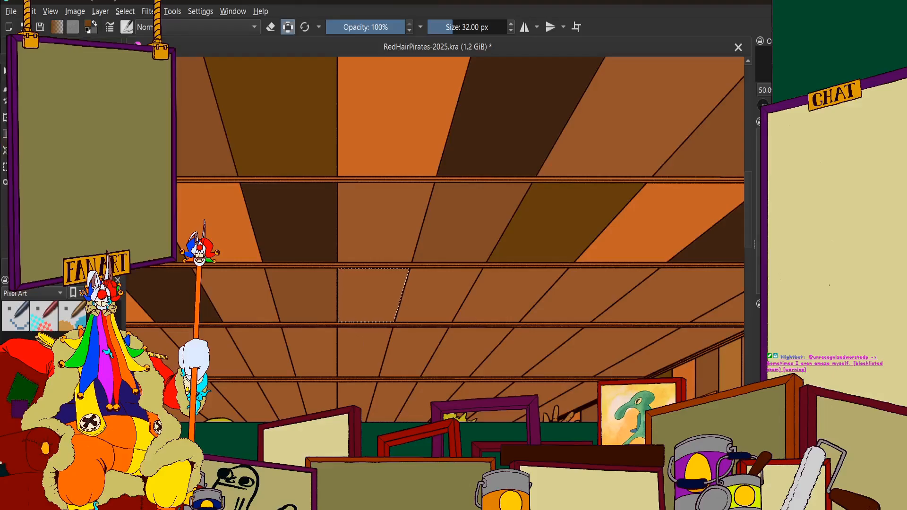
pyautogui.click(377, 292)
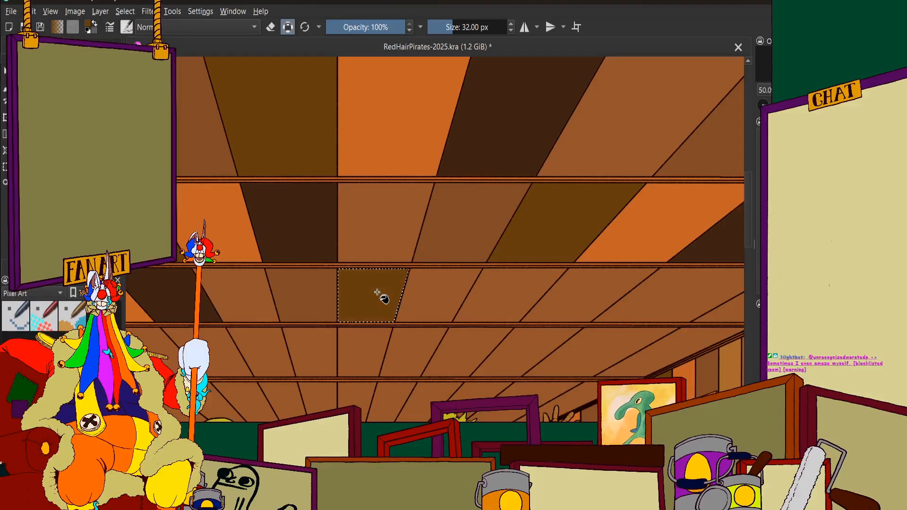
# Select the fourth-row ceiling panel directly after the dark olive one, on the window side, and fill it with orange
pyautogui.scroll(-3, 377, 293)
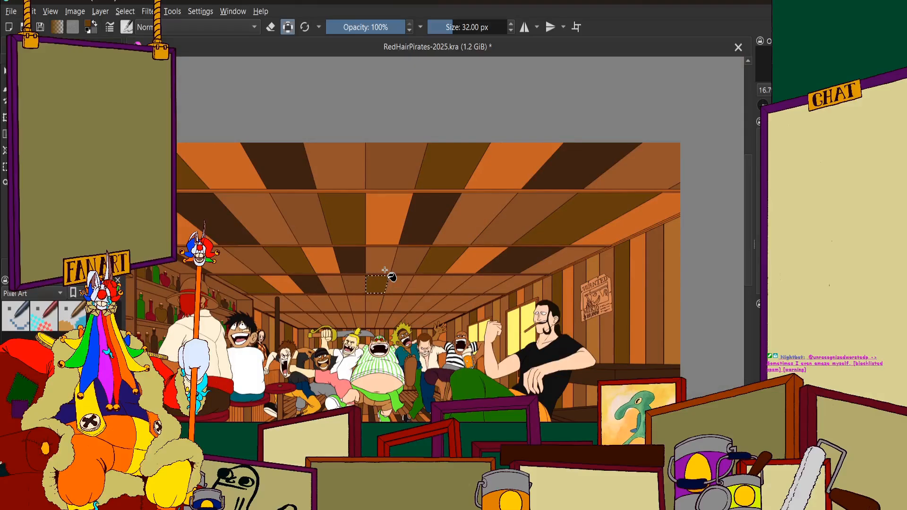
pyautogui.scroll(1, 367, 258)
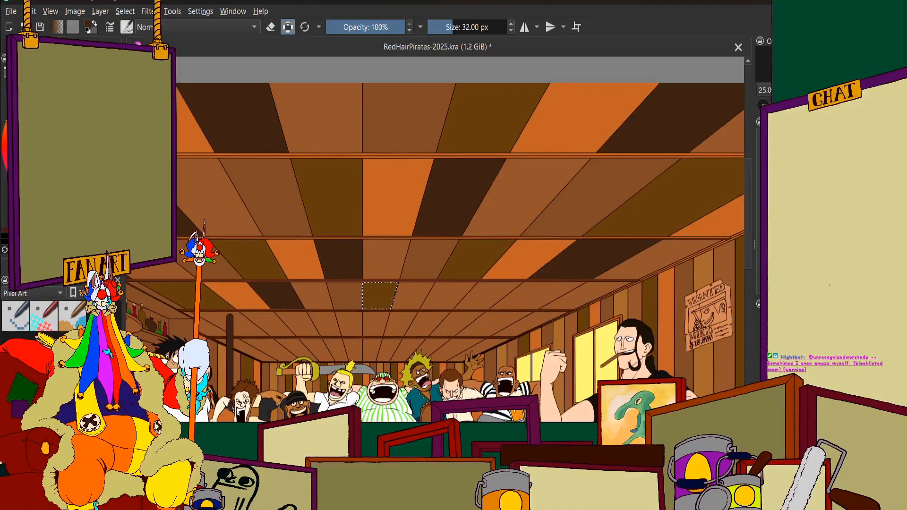
pyautogui.scroll(3, 416, 300)
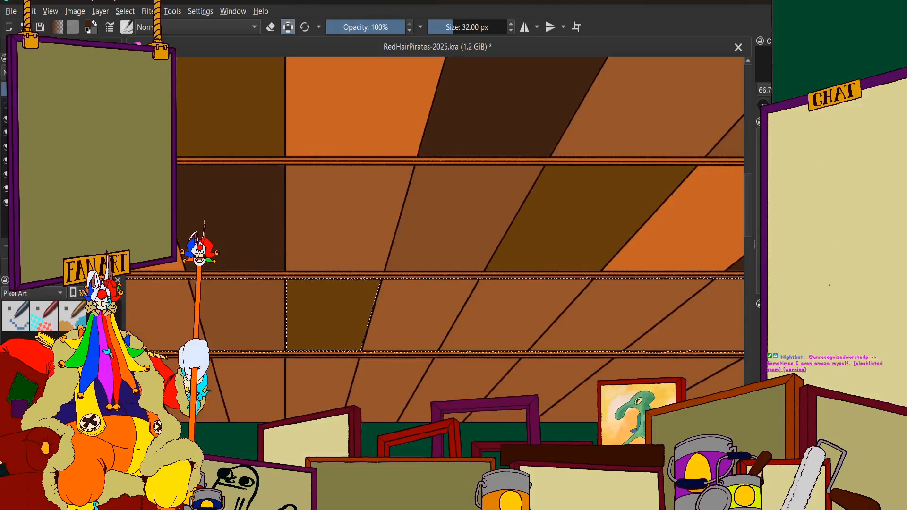
pyautogui.click(442, 297)
pyautogui.scroll(-3, 441, 297)
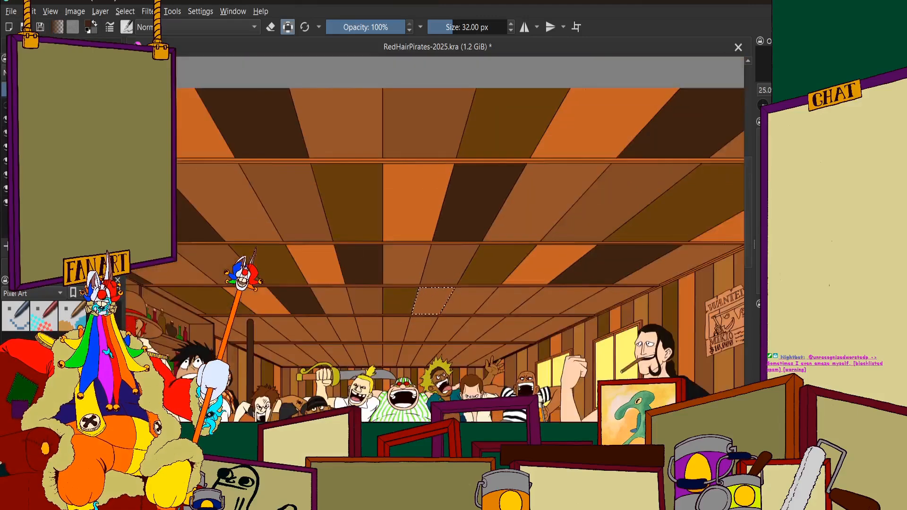
pyautogui.click(62, 47)
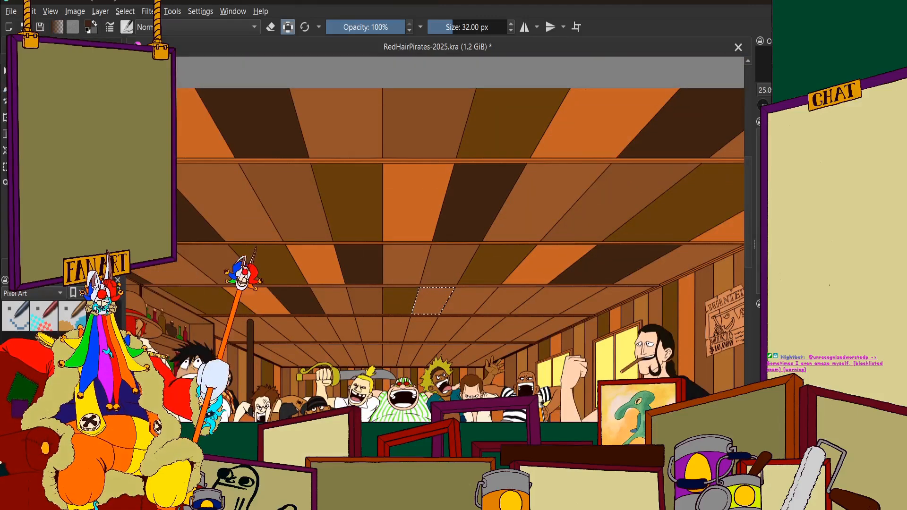
pyautogui.click(29, 46)
pyautogui.click(115, 123)
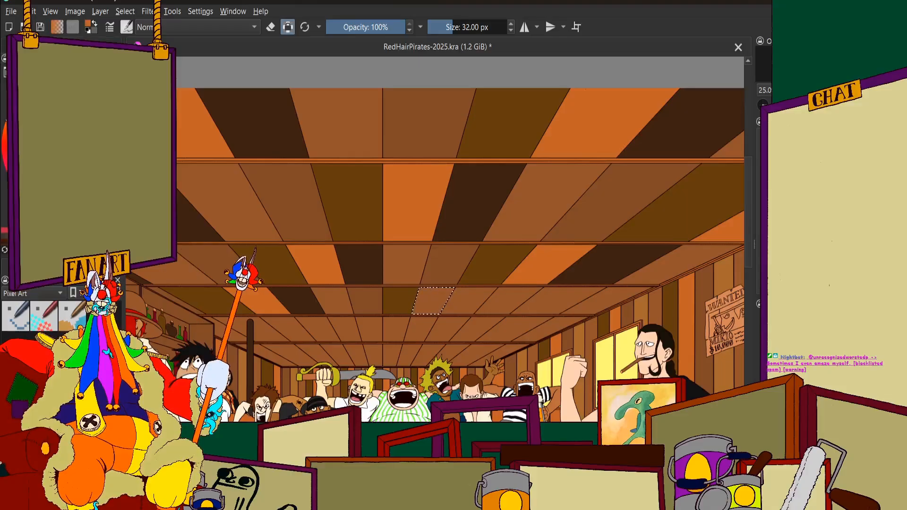
pyautogui.click(95, 46)
pyautogui.click(62, 47)
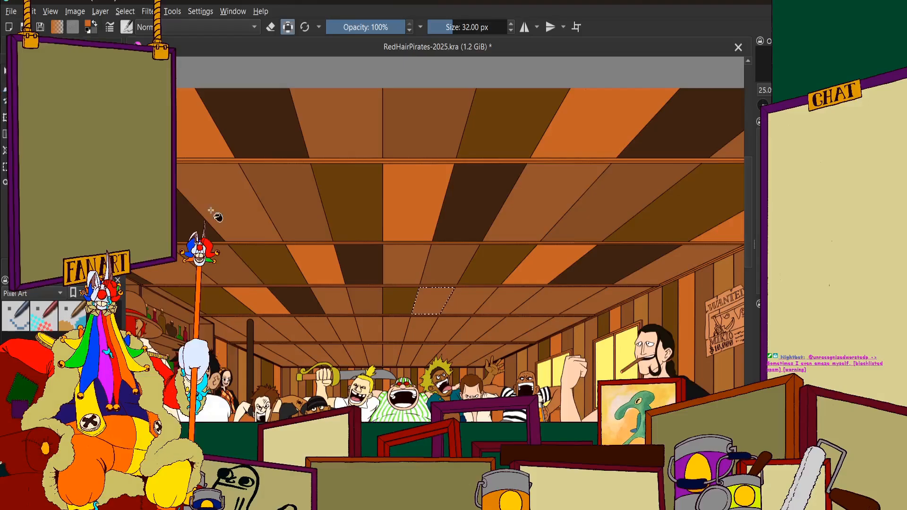
pyautogui.click(428, 301)
# Select the fourth-row ceiling panel directly after the orange one, on the window side, and fill it with very dark brown
pyautogui.scroll(-1, 428, 300)
pyautogui.scroll(4, 525, 341)
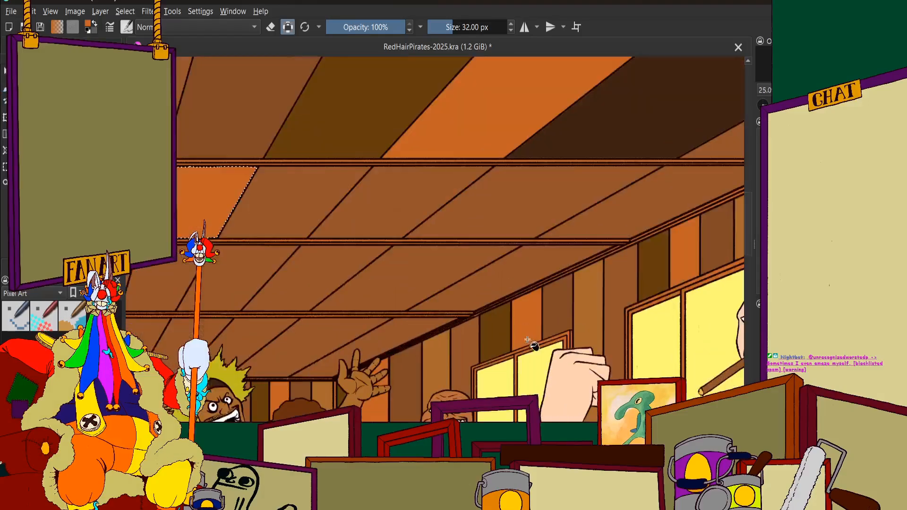
pyautogui.scroll(-3, 437, 277)
pyautogui.scroll(3, 341, 223)
pyautogui.scroll(-3, 356, 223)
pyautogui.scroll(-4, 448, 252)
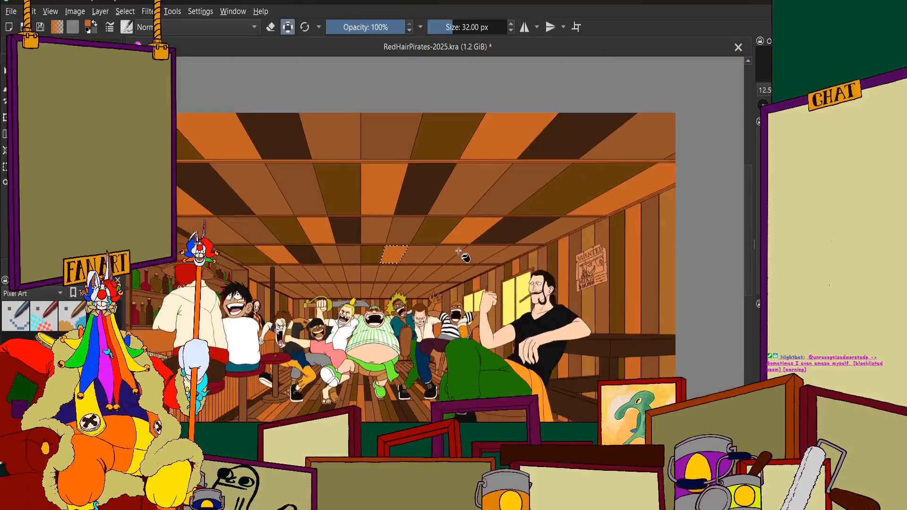
pyautogui.scroll(2, 453, 230)
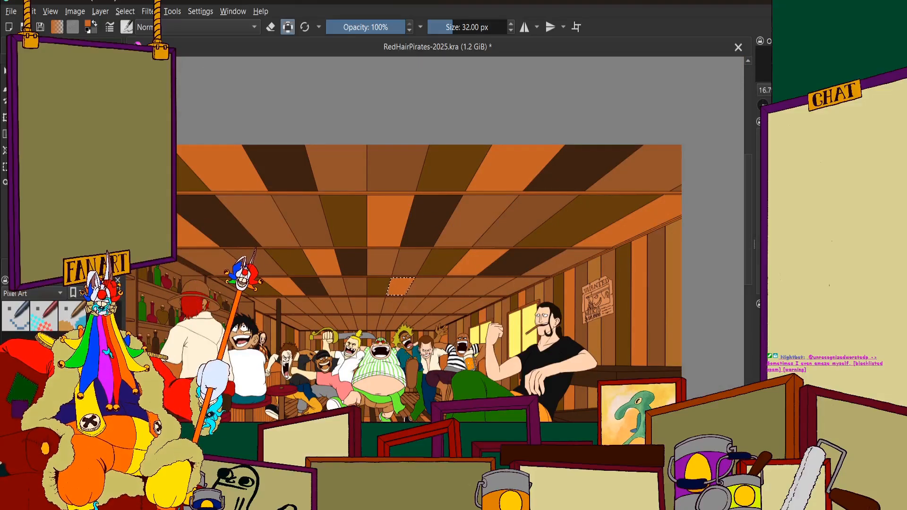
pyautogui.click(33, 46)
pyautogui.scroll(4, 468, 302)
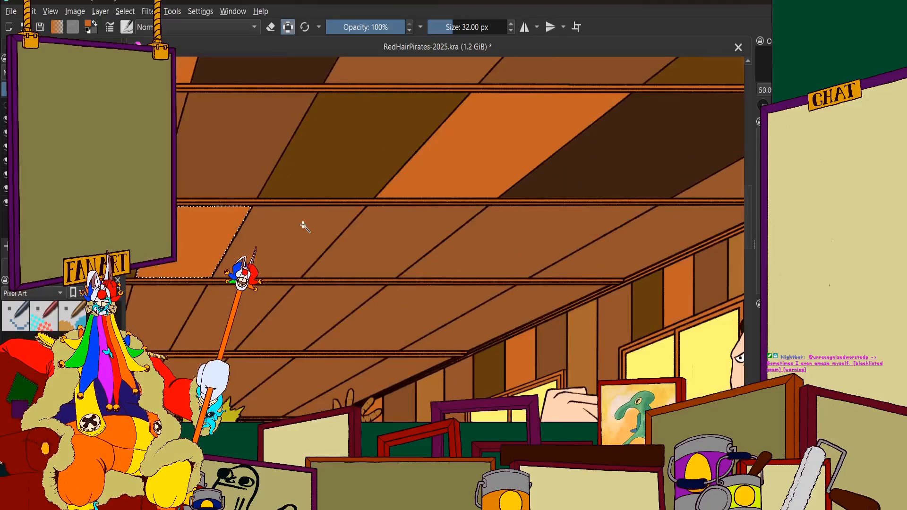
pyautogui.click(303, 225)
pyautogui.click(70, 46)
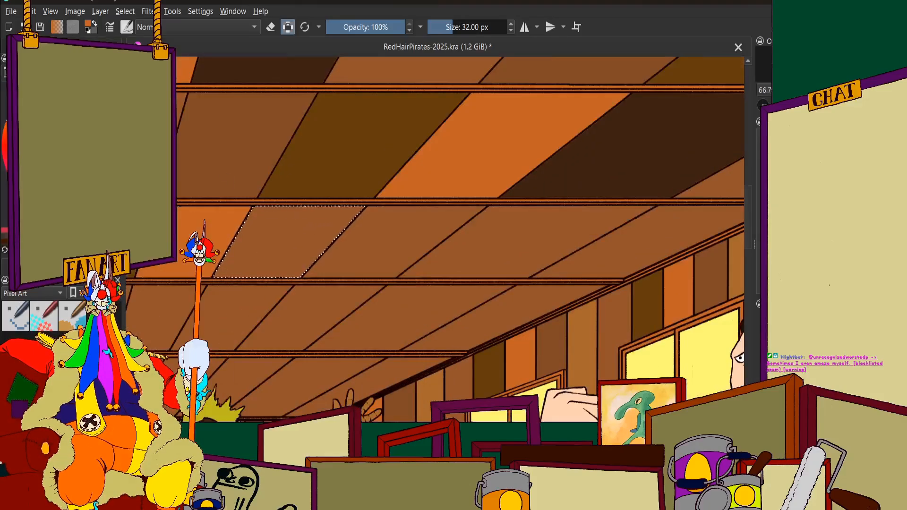
pyautogui.click(62, 249)
pyautogui.click(105, 46)
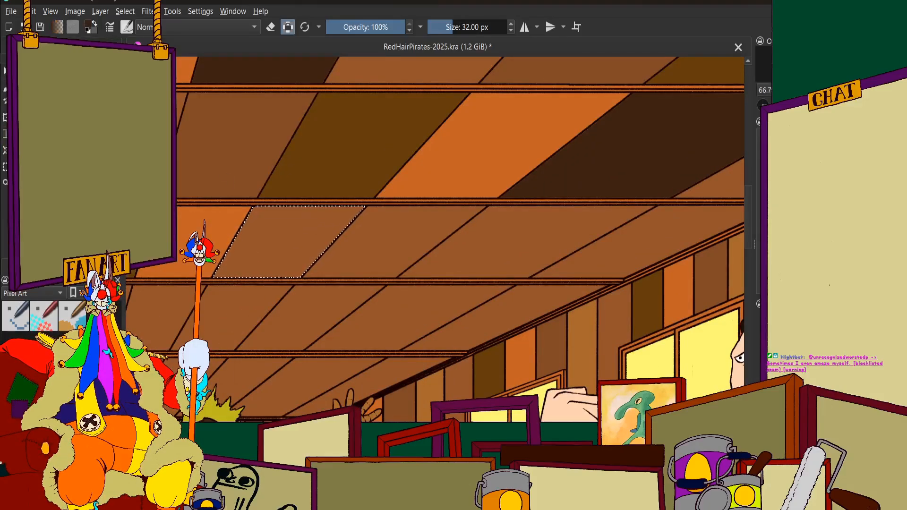
pyautogui.click(33, 46)
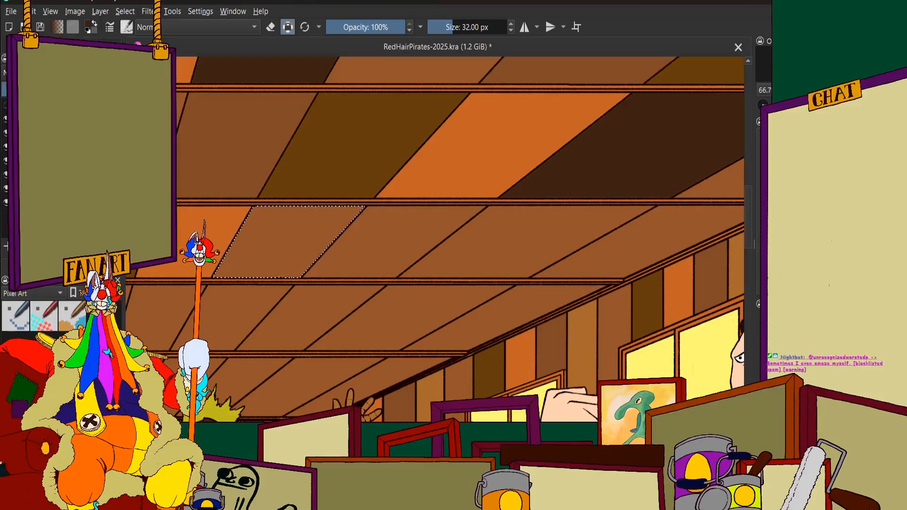
pyautogui.click(291, 229)
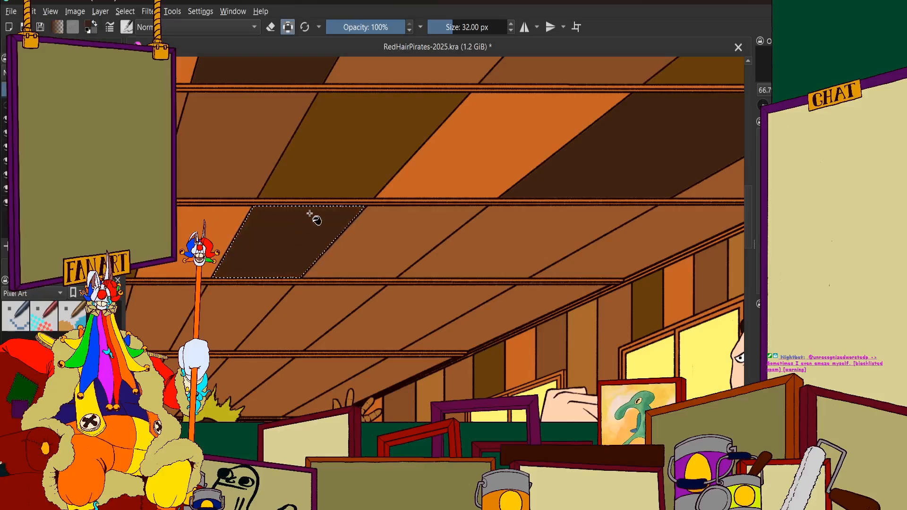
# Select the fourth-row ceiling panel two past the very dark brown one, towards the windows, and fill it with a slightly darker brown
pyautogui.scroll(-4, 487, 276)
pyautogui.scroll(2, 499, 239)
pyautogui.scroll(2, 499, 237)
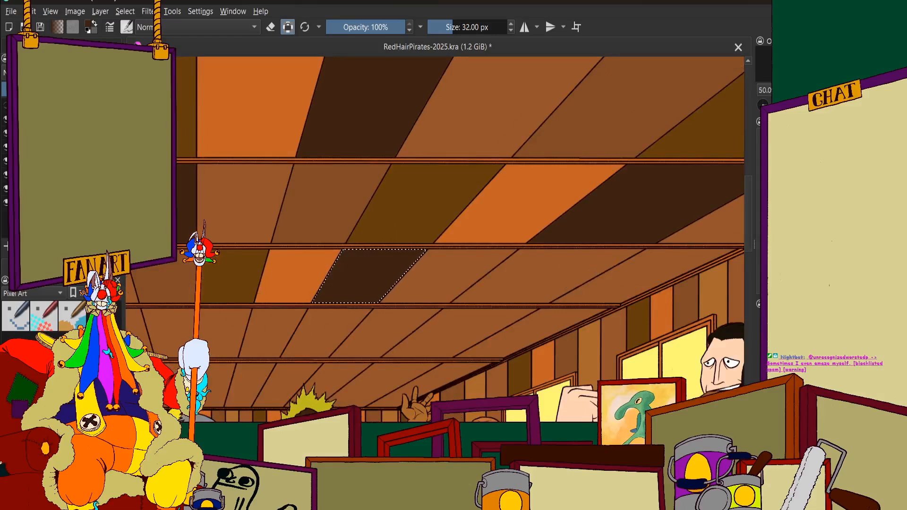
pyautogui.click(71, 46)
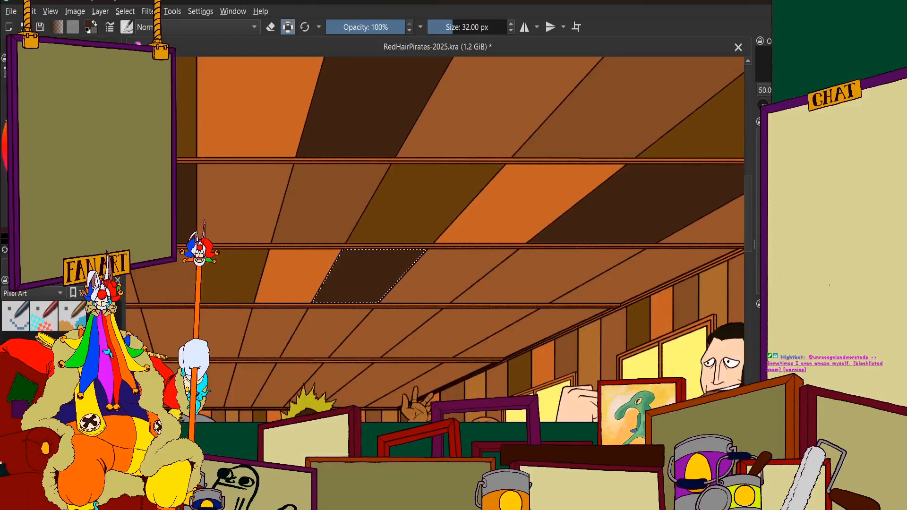
pyautogui.click(64, 151)
pyautogui.click(40, 46)
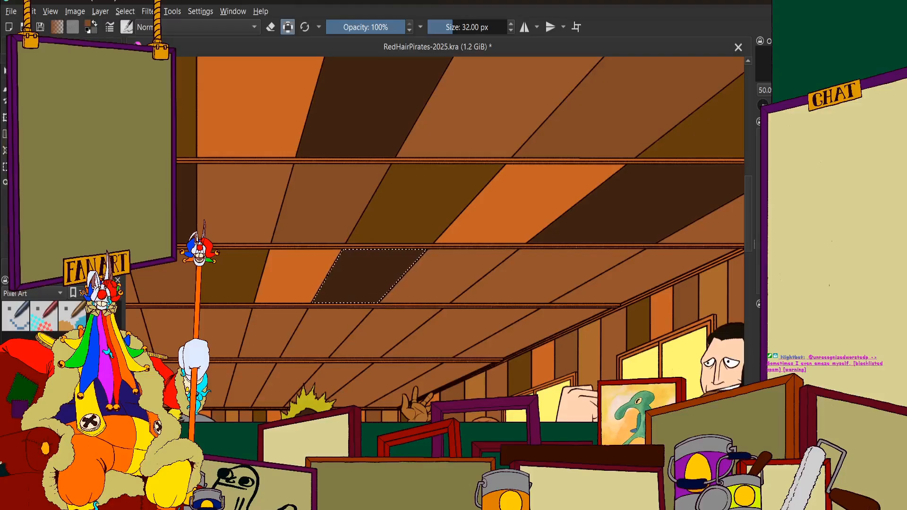
pyautogui.scroll(-2, 236, 194)
pyautogui.scroll(3, 415, 236)
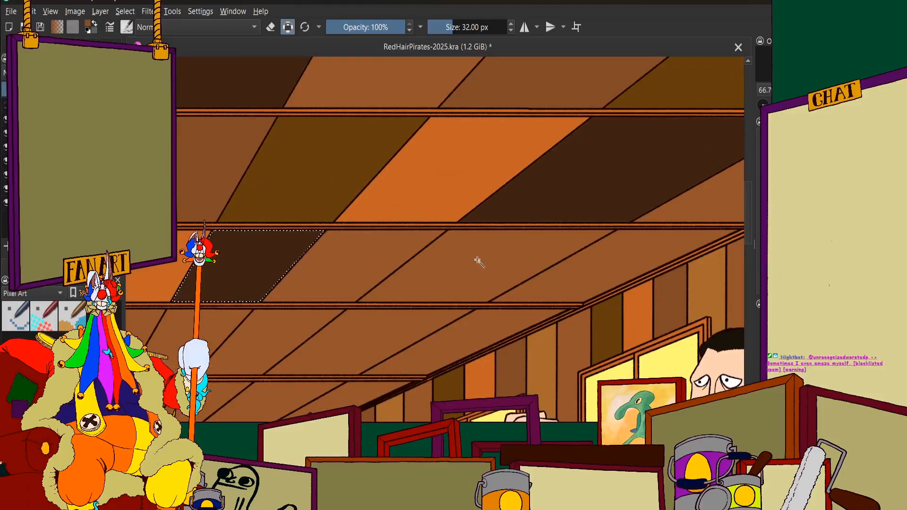
pyautogui.click(462, 263)
pyautogui.scroll(-6, 462, 262)
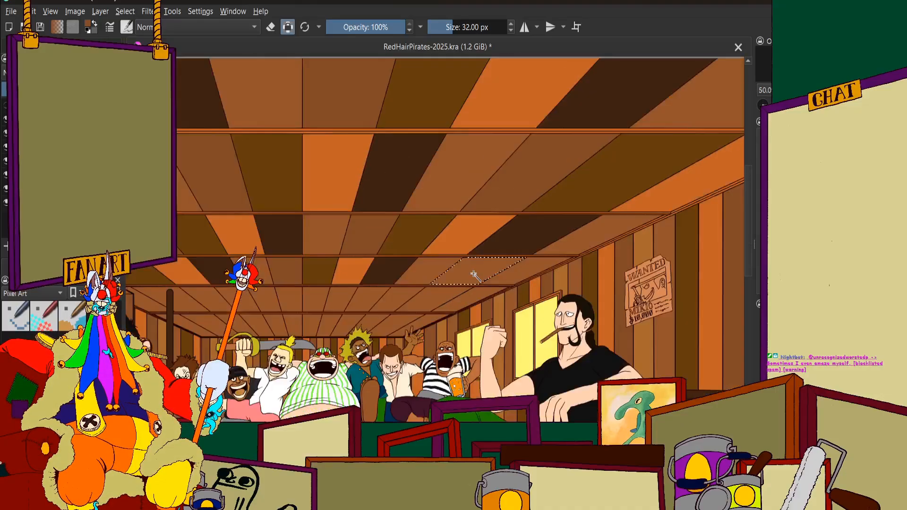
pyautogui.scroll(1, 467, 279)
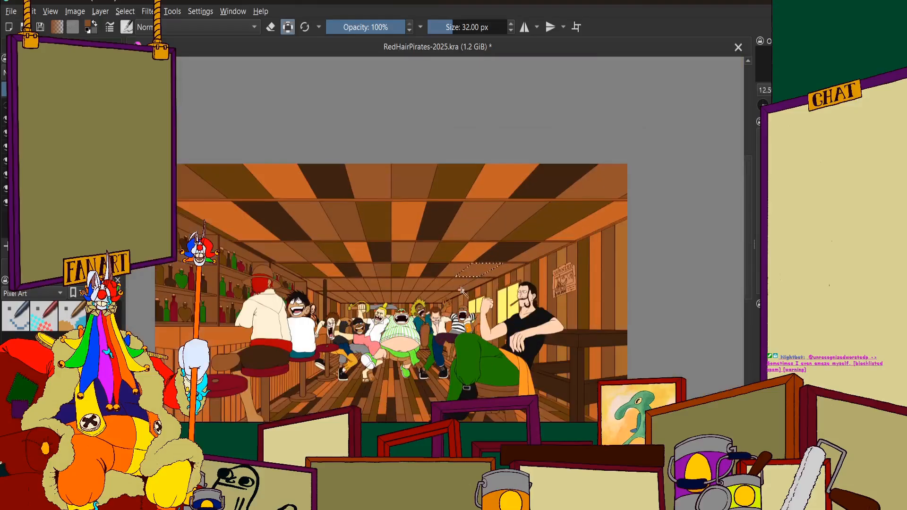
pyautogui.scroll(-1, 456, 292)
pyautogui.moveTo(452, 293); pyautogui.dragTo(476, 300)
pyautogui.scroll(1, 476, 300)
pyautogui.scroll(-1, 476, 300)
pyautogui.scroll(1, 470, 323)
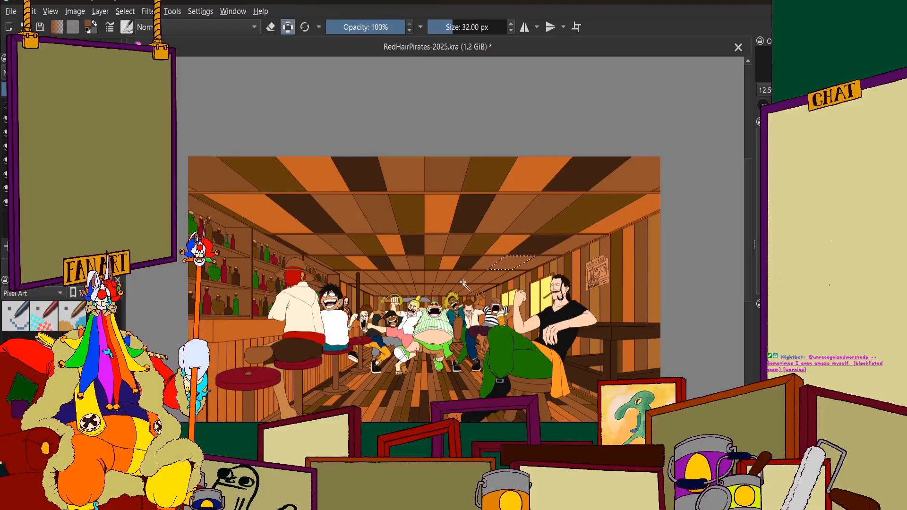
pyautogui.scroll(2, 508, 261)
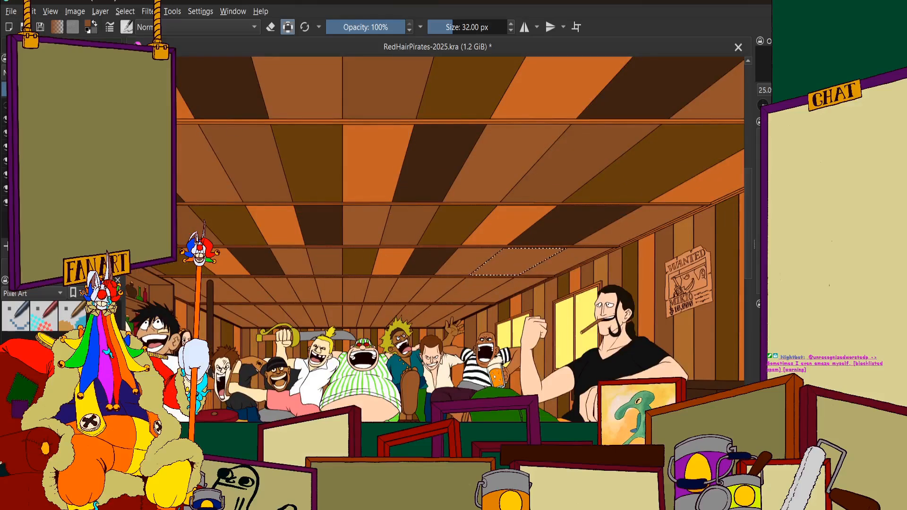
pyautogui.click(66, 46)
pyautogui.click(54, 134)
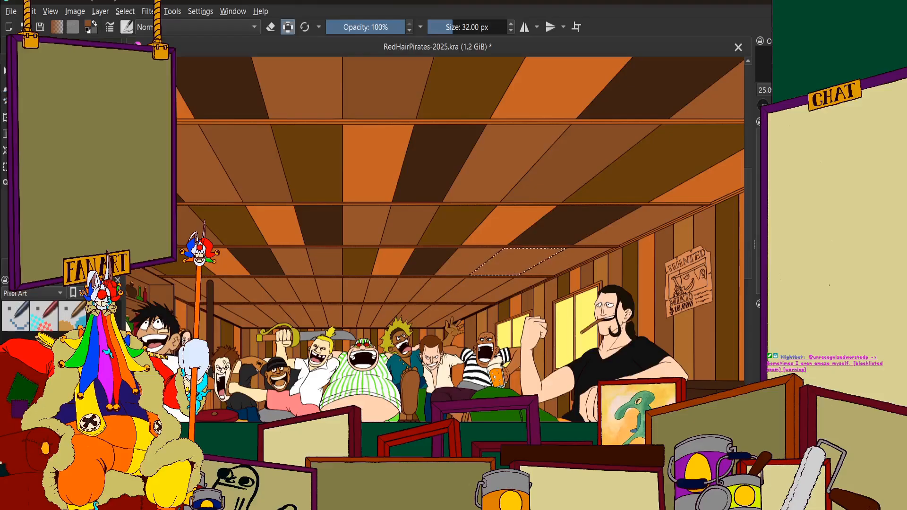
pyautogui.scroll(4, 539, 256)
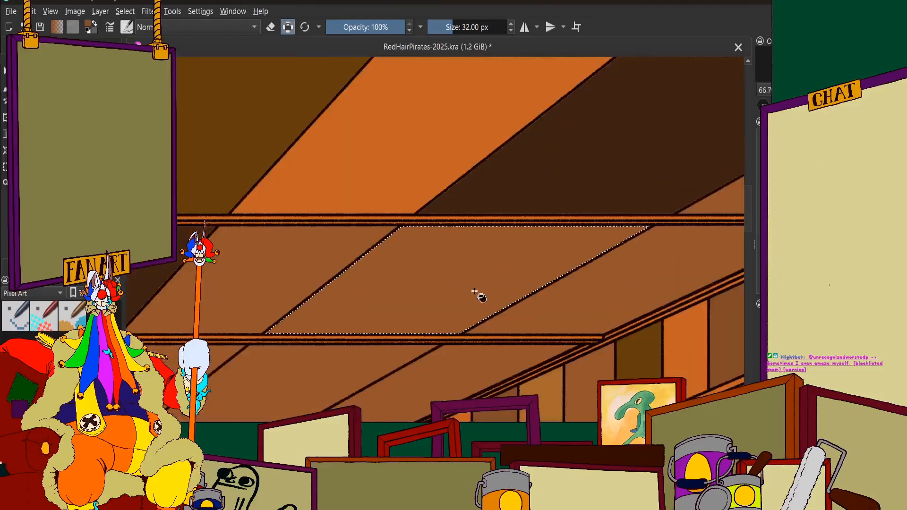
pyautogui.click(26, 46)
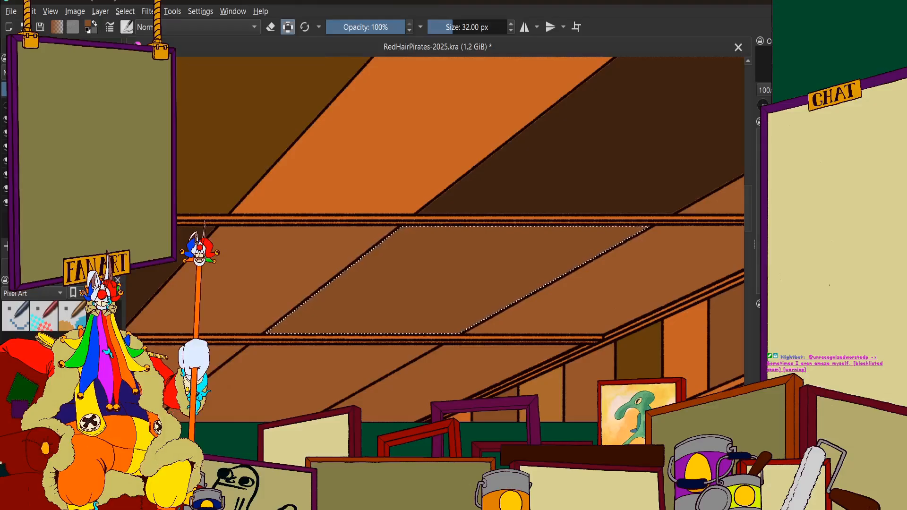
# Select the last fourth-row ceiling panel, against the window wall, and fill it with dark olive brown
pyautogui.scroll(-5, 556, 346)
pyautogui.scroll(2, 528, 312)
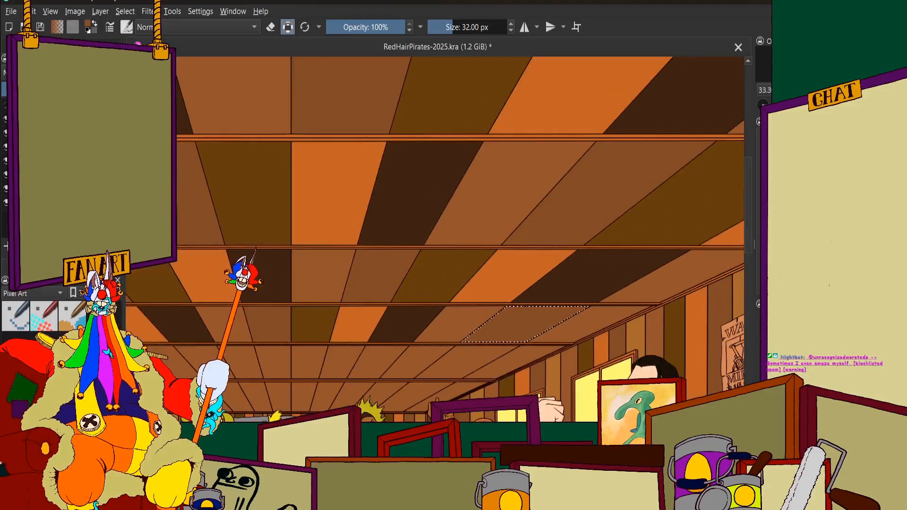
pyautogui.click(57, 46)
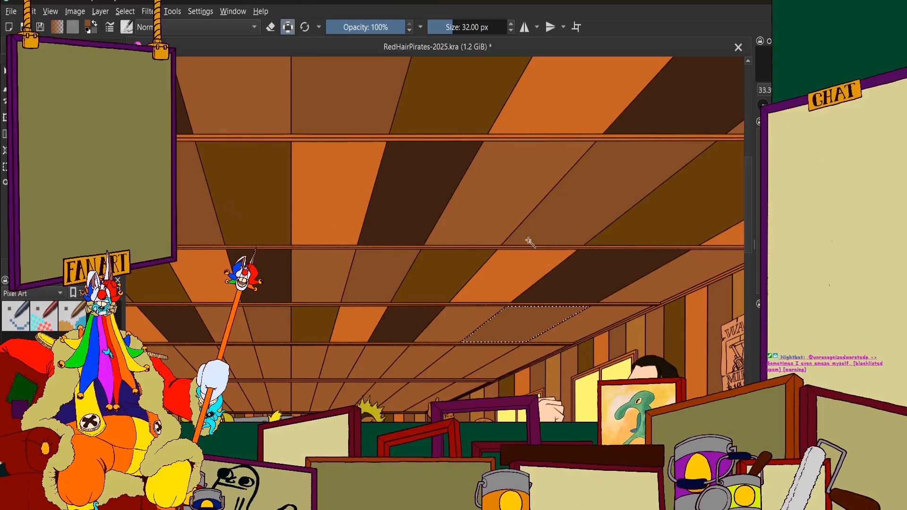
pyautogui.scroll(3, 502, 269)
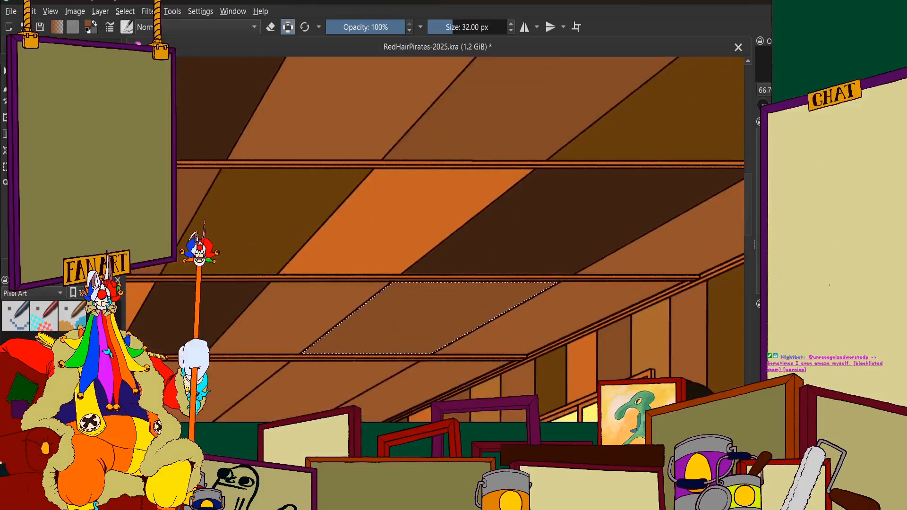
pyautogui.click(24, 46)
pyautogui.click(572, 299)
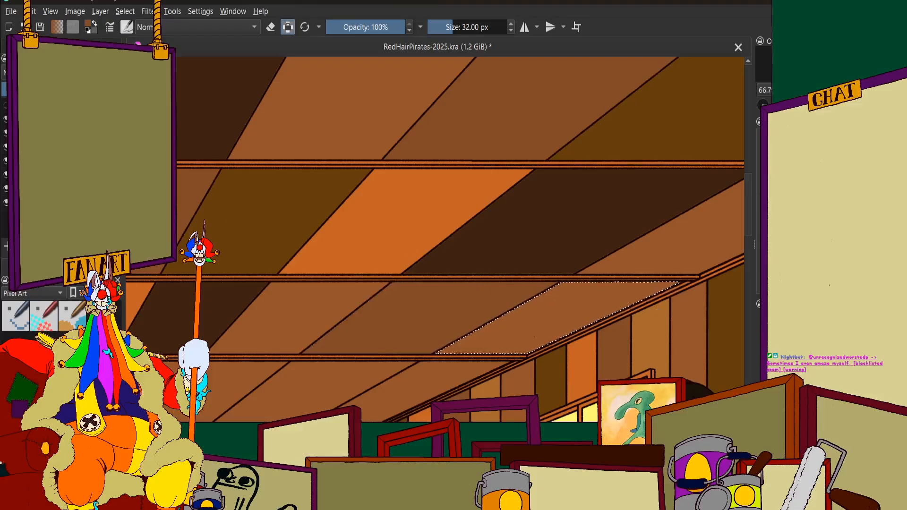
pyautogui.click(71, 46)
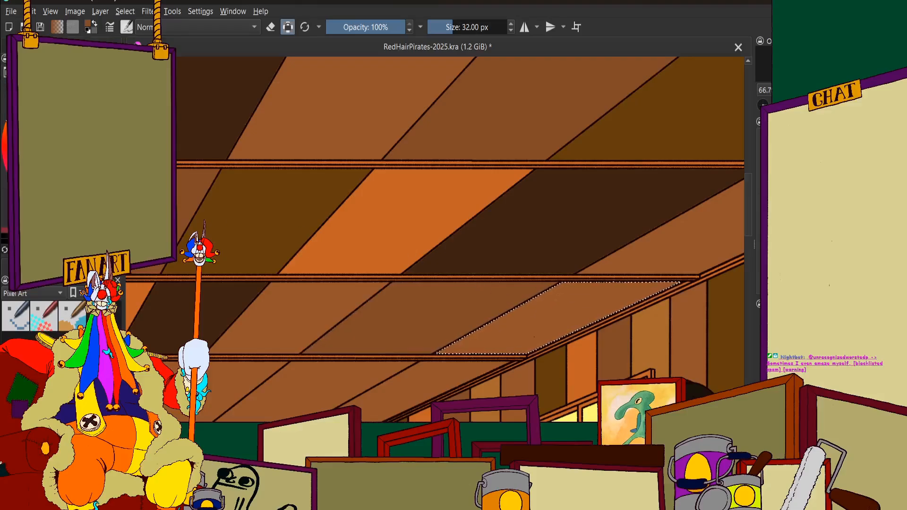
pyautogui.click(118, 113)
pyautogui.click(118, 127)
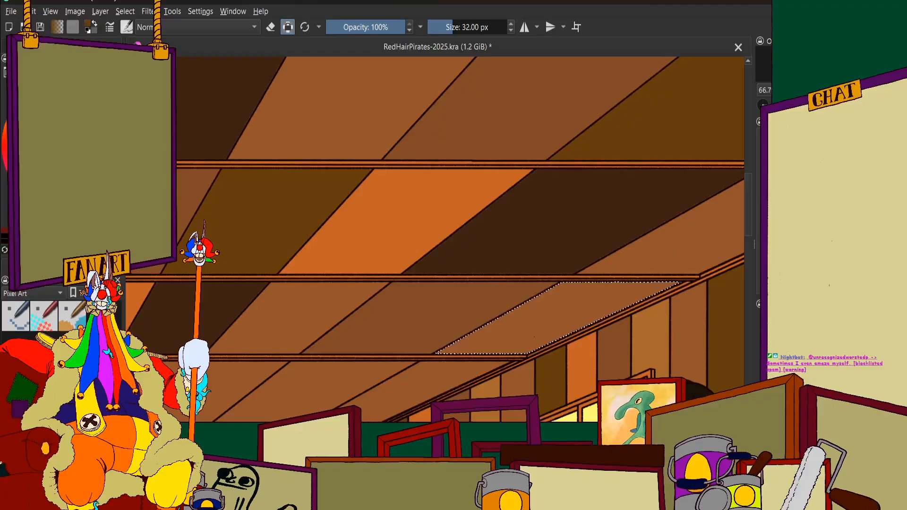
pyautogui.click(19, 46)
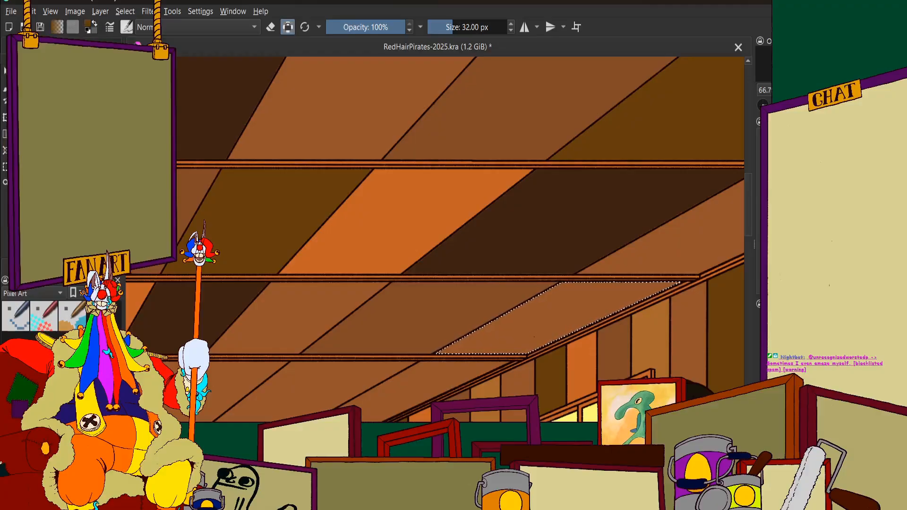
pyautogui.click(47, 47)
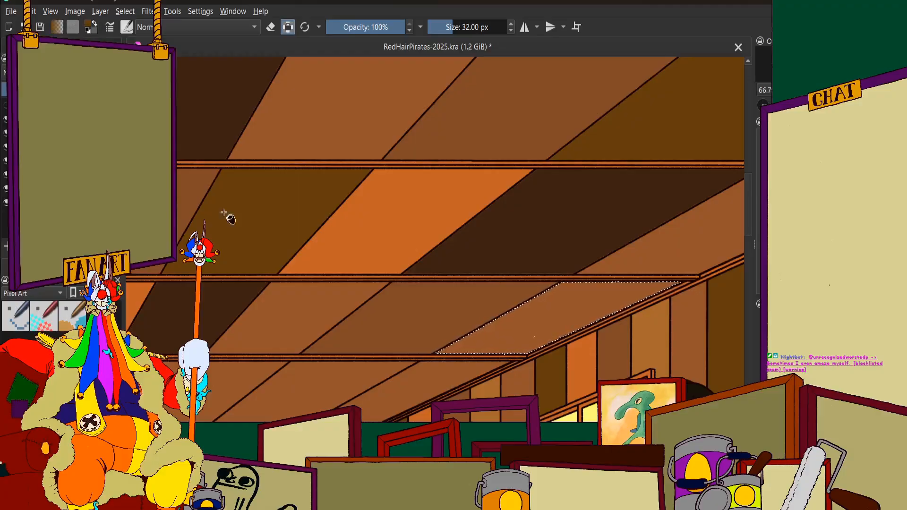
pyautogui.scroll(-7, 564, 295)
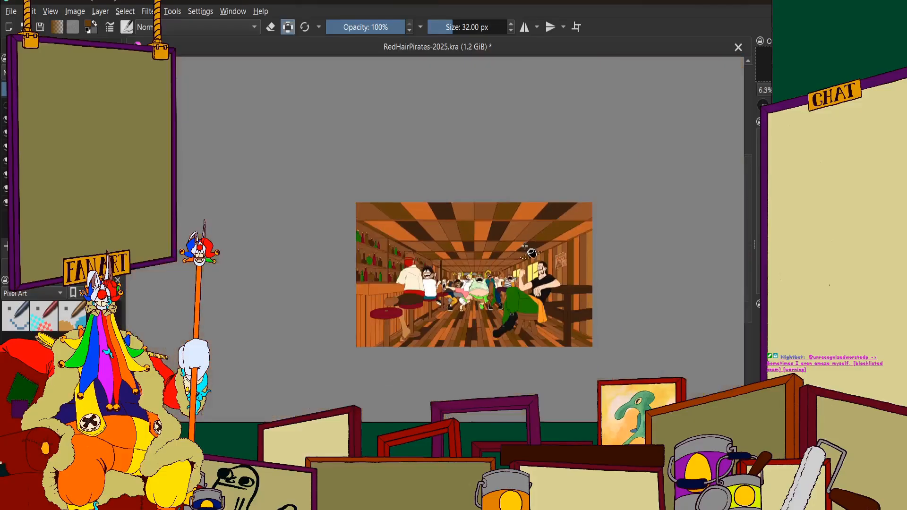
pyautogui.scroll(3, 506, 258)
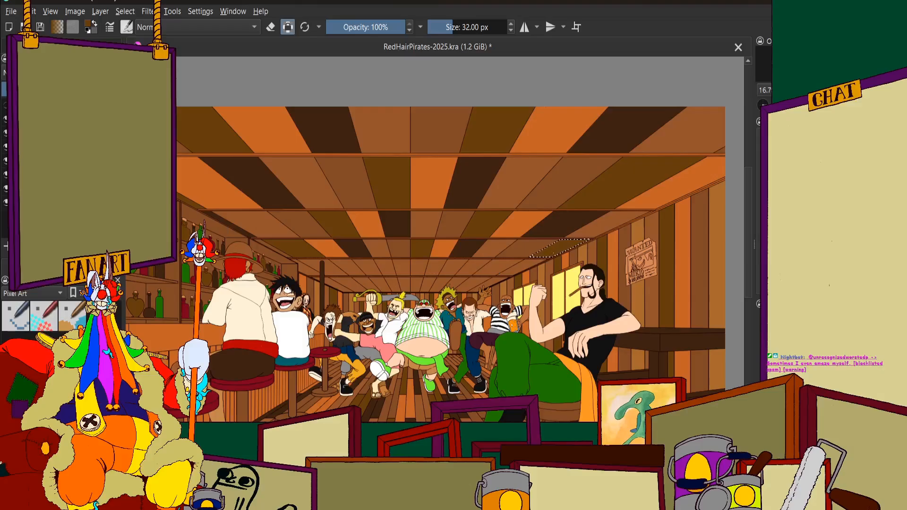
# Select the first fifth-row ceiling panel on the bar side, beside the dark post, and fill it with orange
pyautogui.click(28, 45)
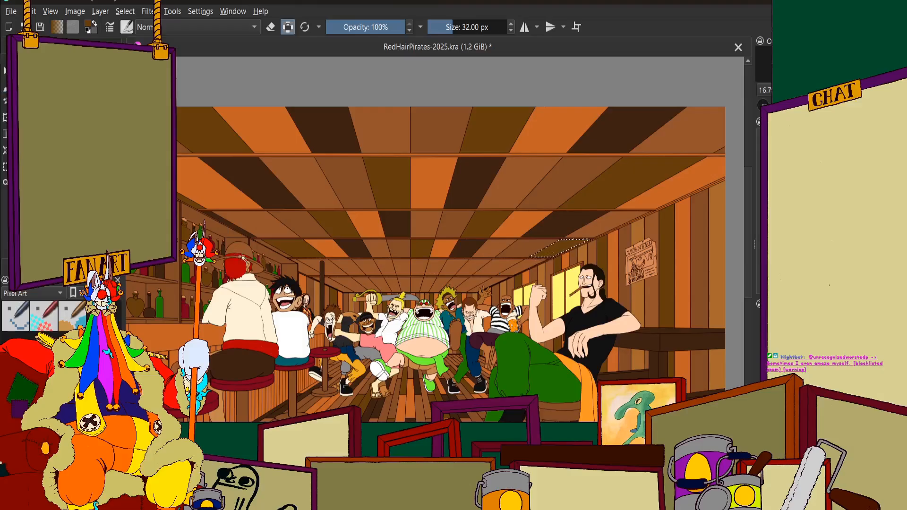
pyautogui.scroll(3, 284, 245)
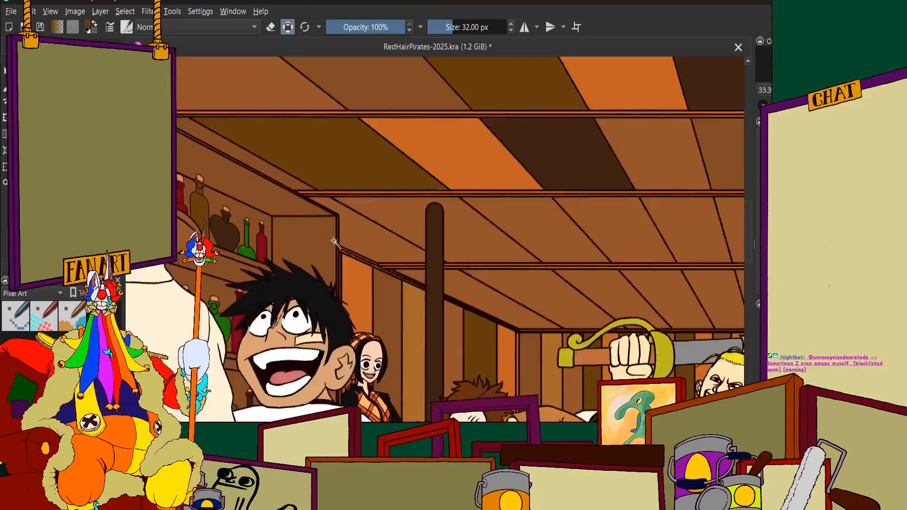
pyautogui.scroll(1, 382, 233)
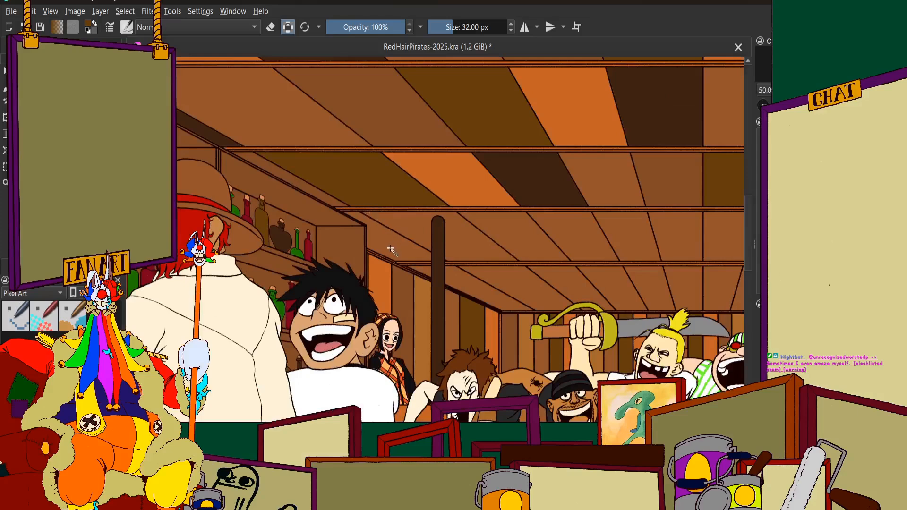
pyautogui.scroll(-2, 391, 250)
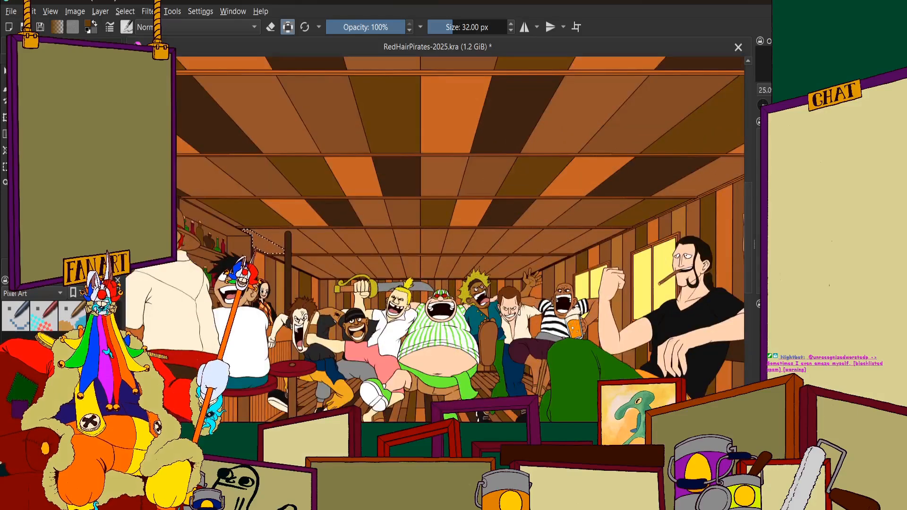
pyautogui.click(61, 46)
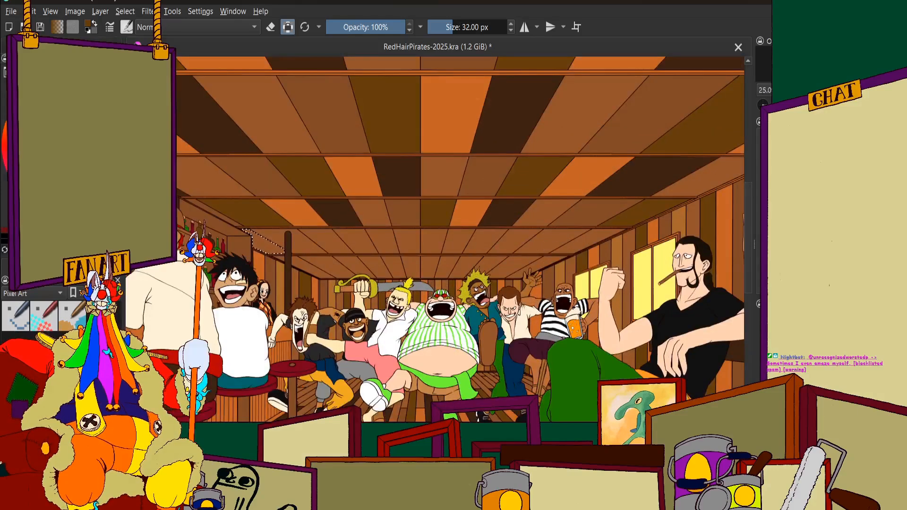
pyautogui.click(66, 249)
pyautogui.click(22, 46)
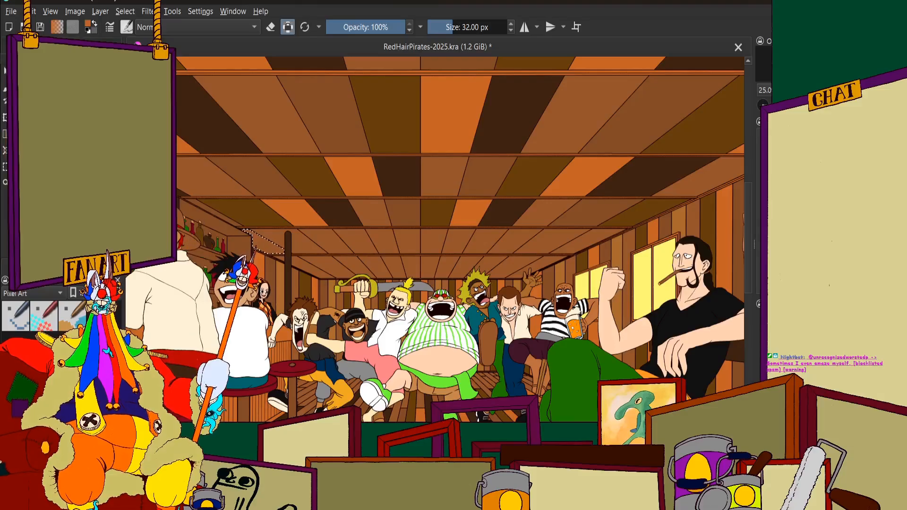
pyautogui.click(102, 46)
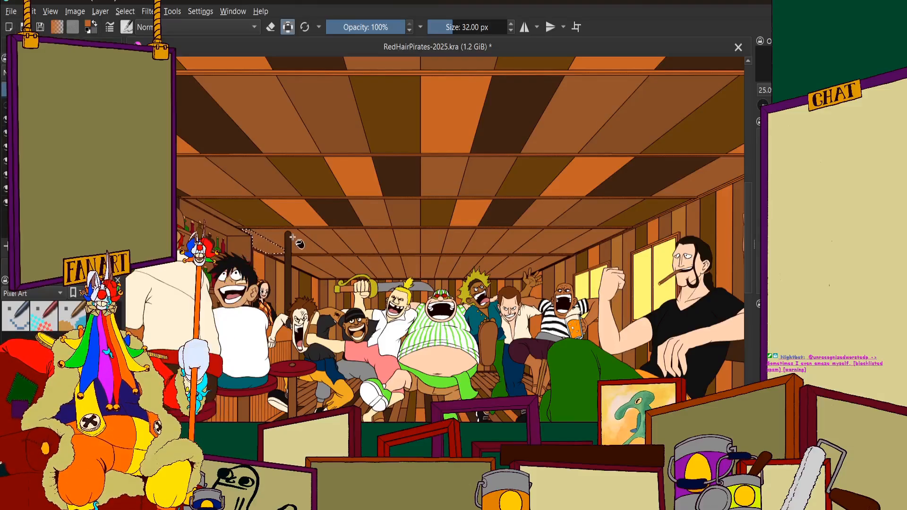
pyautogui.click(264, 246)
pyautogui.scroll(3, 264, 245)
pyautogui.scroll(-7, 281, 232)
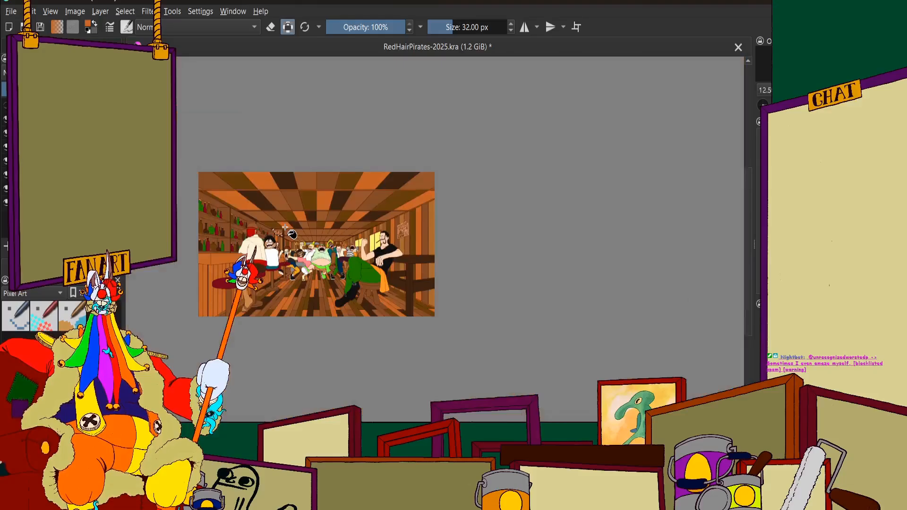
pyautogui.scroll(6, 285, 226)
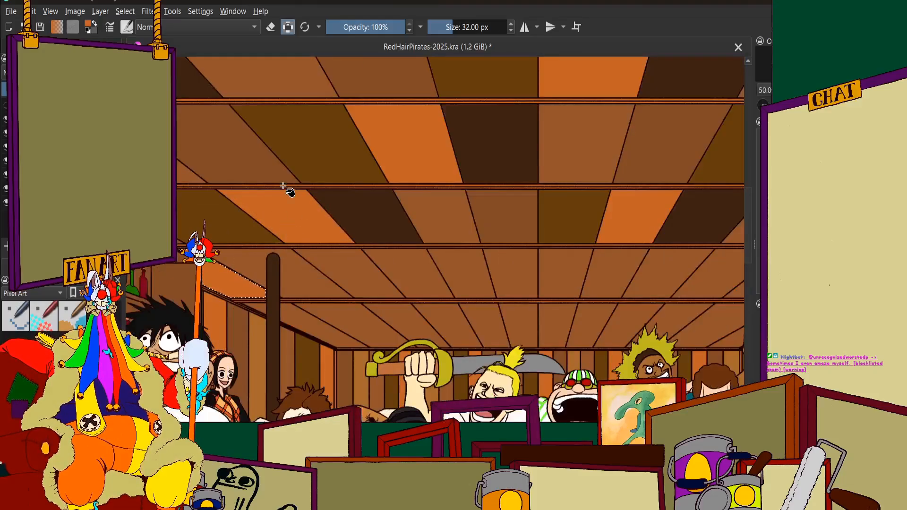
pyautogui.scroll(2, 284, 189)
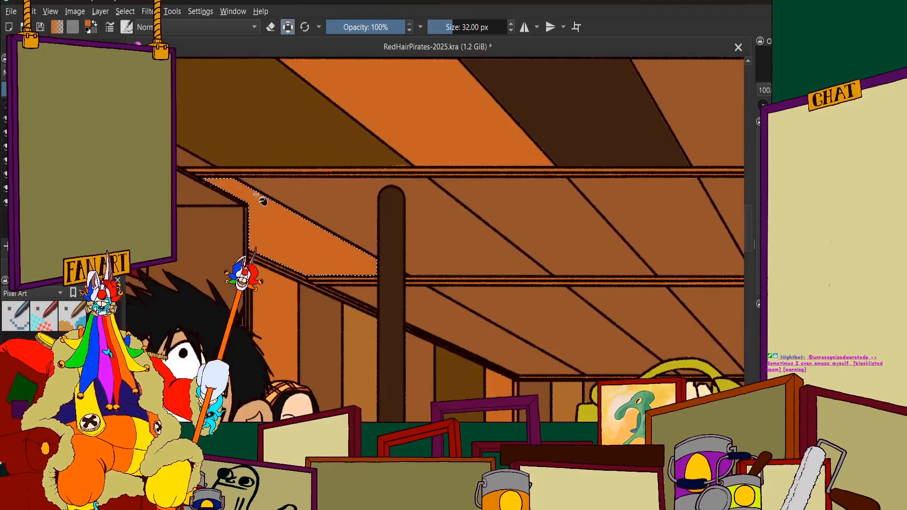
pyautogui.scroll(-3, 337, 212)
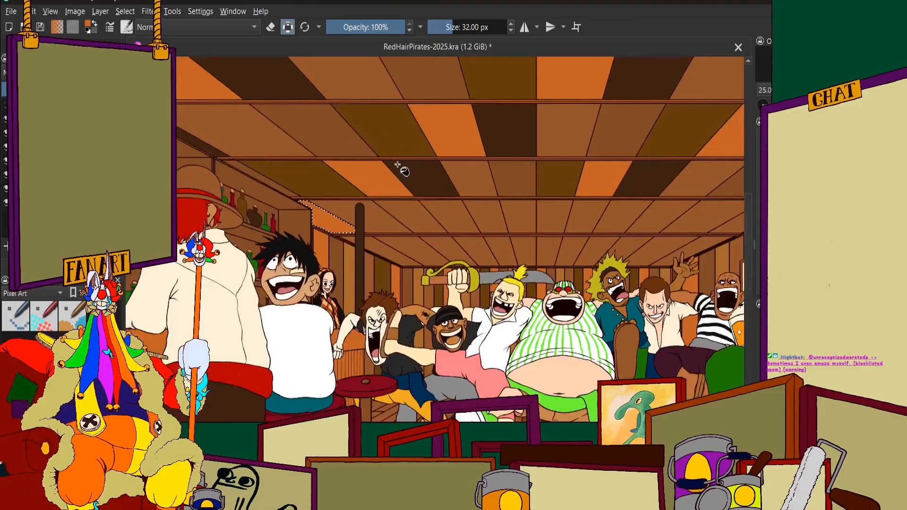
# Select the fifth-row ceiling panel behind the dark post, directly after the orange one, and fill it with very dark brown
pyautogui.scroll(3, 399, 199)
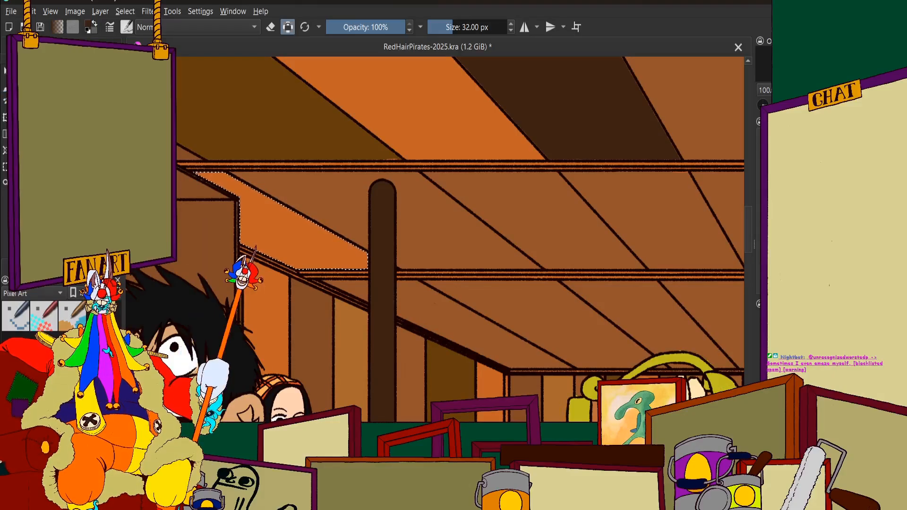
pyautogui.click(304, 178)
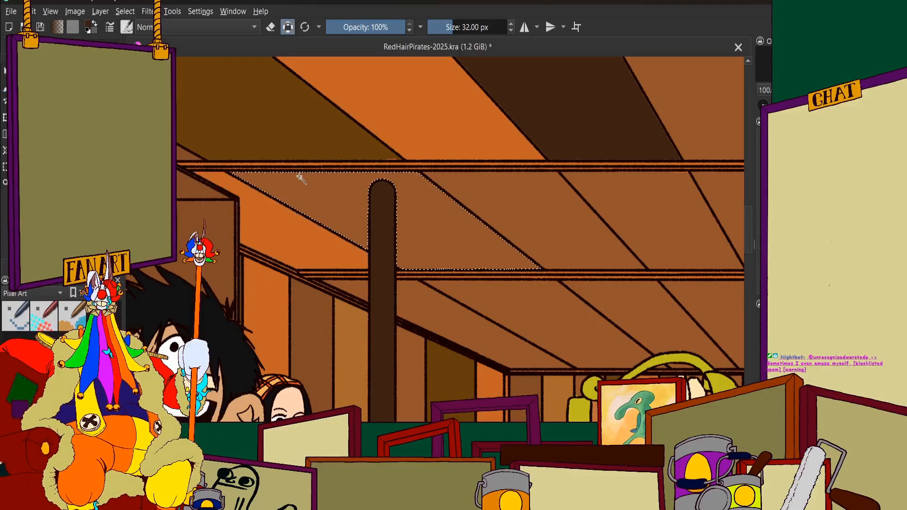
pyautogui.scroll(1, 397, 182)
pyautogui.scroll(5, 377, 144)
pyautogui.scroll(-8, 378, 141)
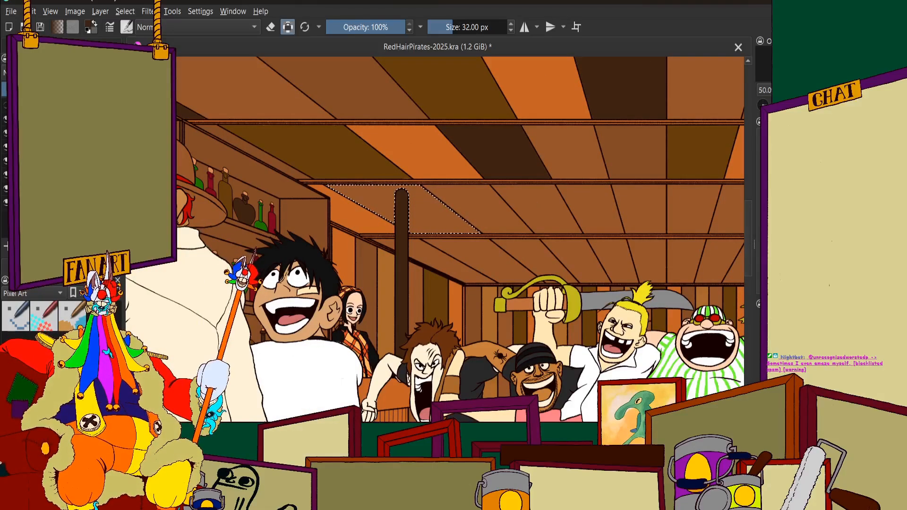
pyautogui.click(427, 206)
pyautogui.scroll(3, 427, 204)
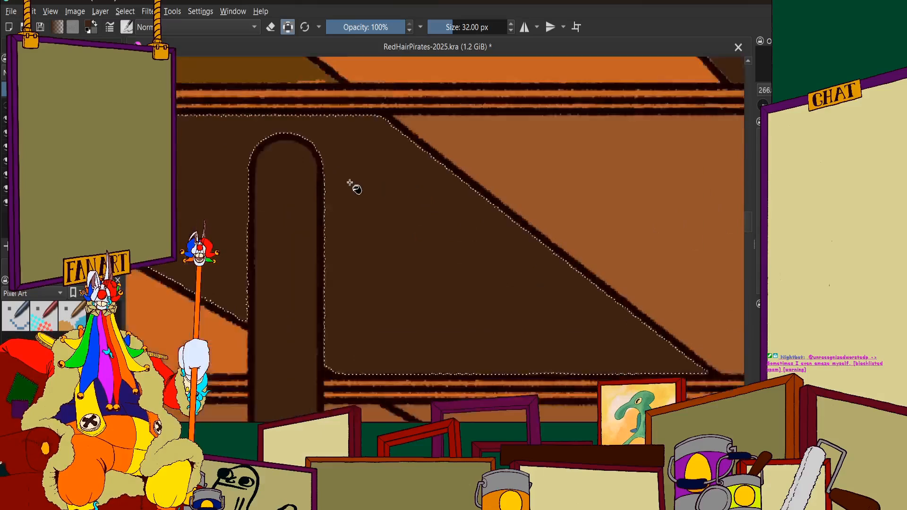
pyautogui.scroll(-7, 364, 172)
pyautogui.scroll(4, 383, 140)
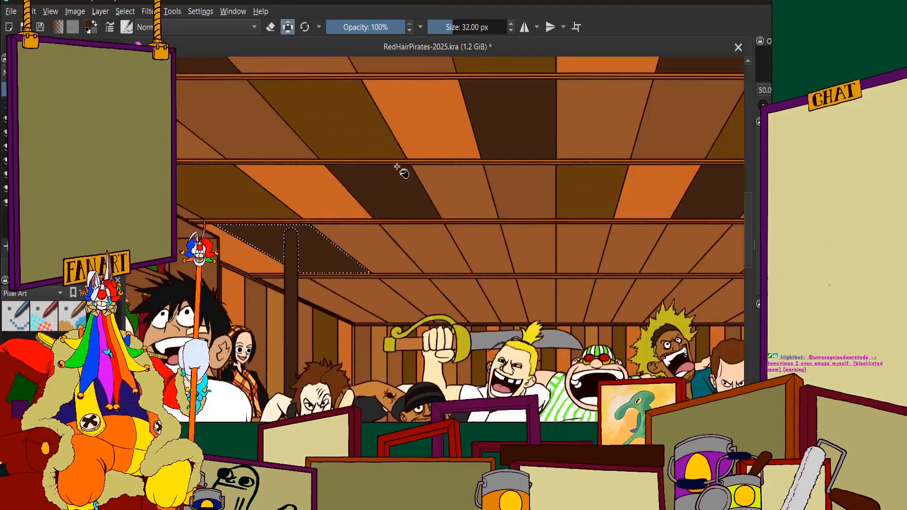
pyautogui.scroll(-1, 375, 217)
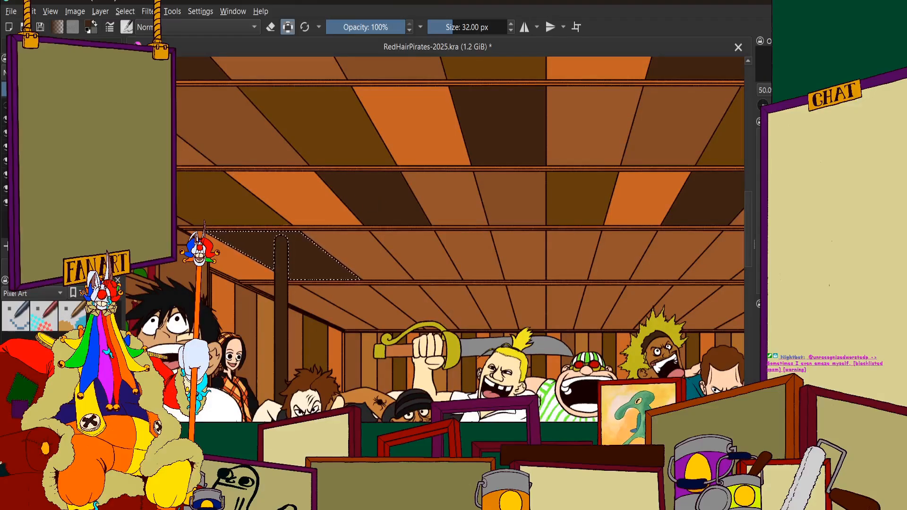
# Select the fifth-row ceiling panel two past the very dark brown one, towards the centre line, and fill it with a slightly darker brown
pyautogui.click(71, 46)
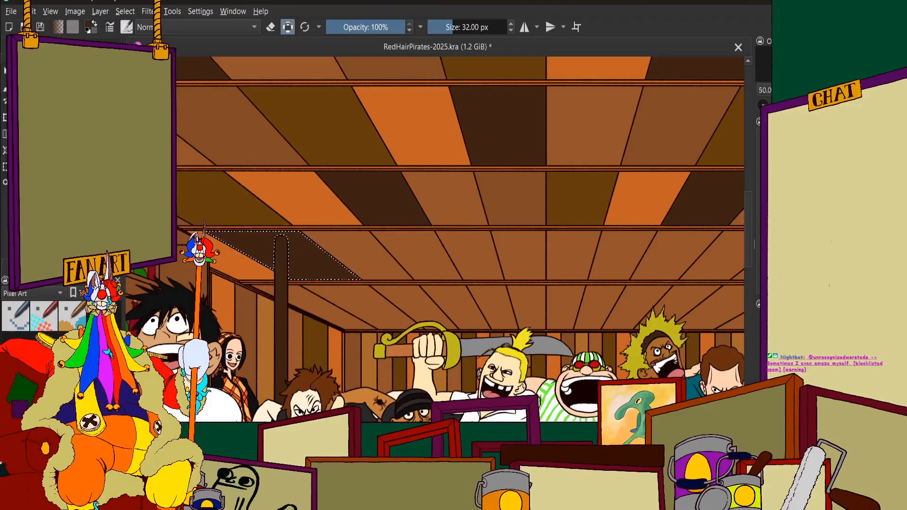
pyautogui.click(28, 46)
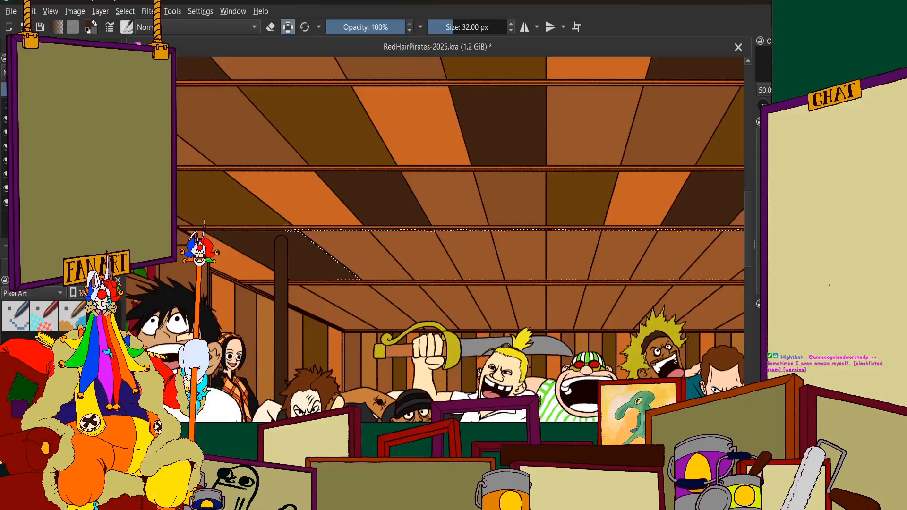
pyautogui.click(418, 245)
pyautogui.scroll(6, 412, 229)
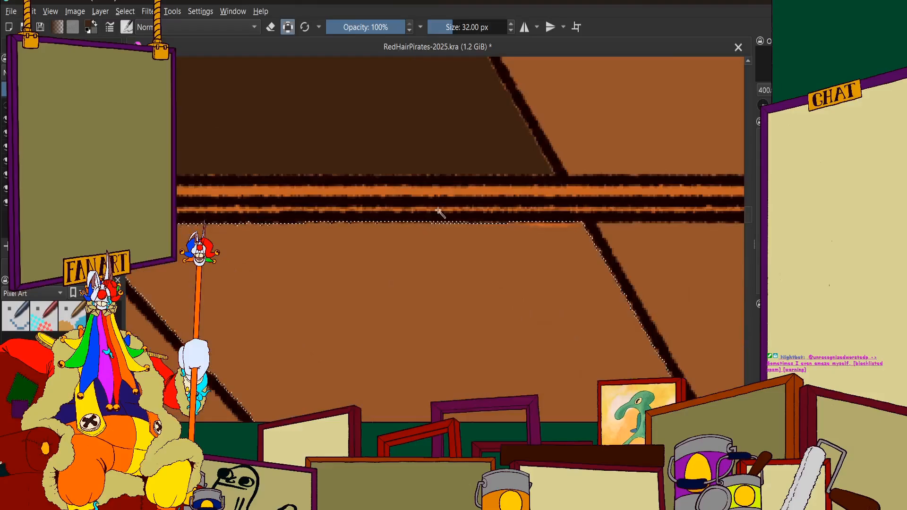
pyautogui.scroll(-5, 436, 212)
pyautogui.scroll(-2, 436, 212)
pyautogui.scroll(2, 437, 217)
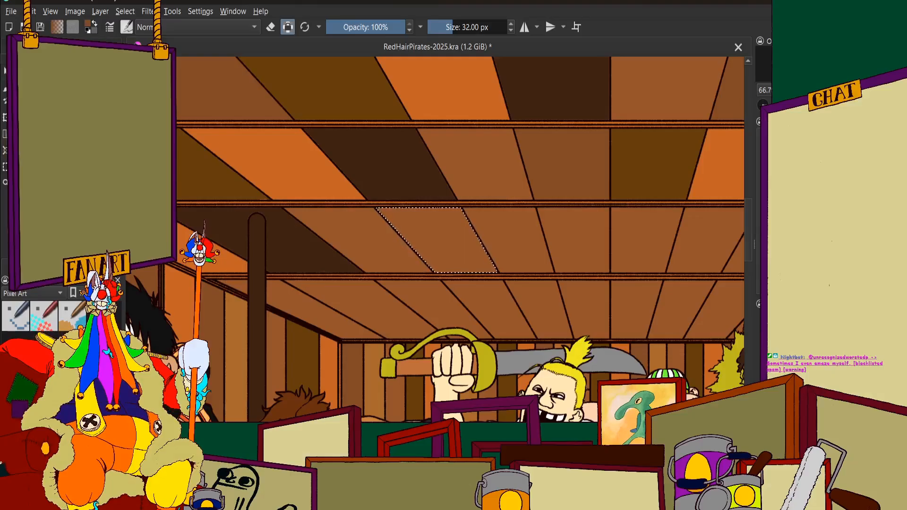
pyautogui.scroll(-3, 441, 239)
pyautogui.scroll(2, 401, 223)
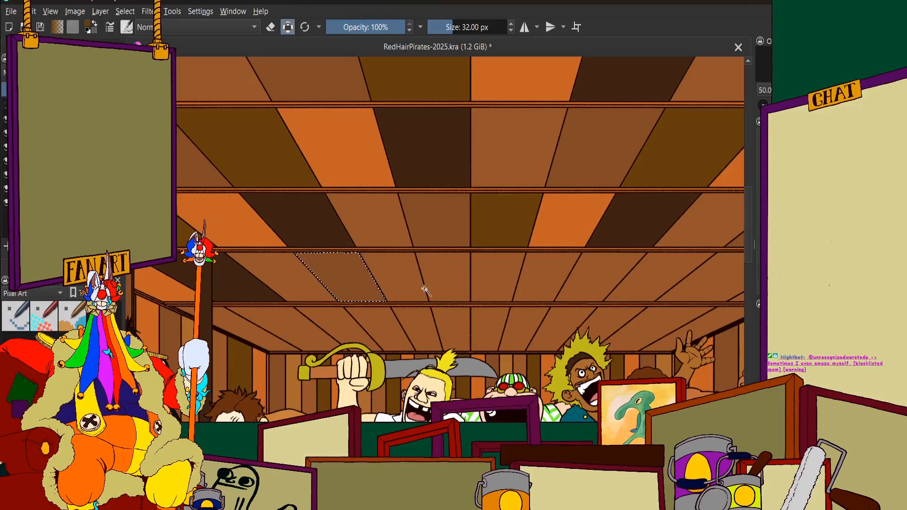
# Select the fifth-row ceiling panel directly after the slightly darker brown one, towards the centre line, and fill it with dark olive brown
pyautogui.click(408, 281)
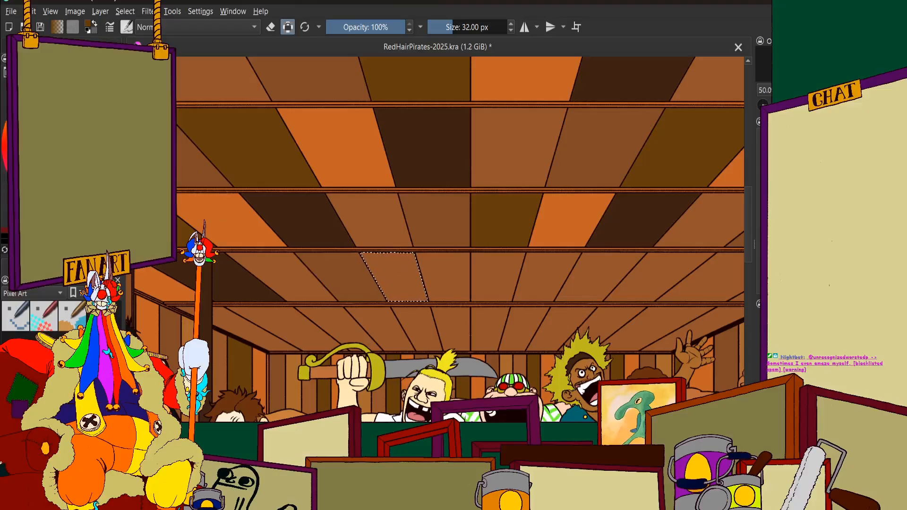
pyautogui.scroll(2, 401, 271)
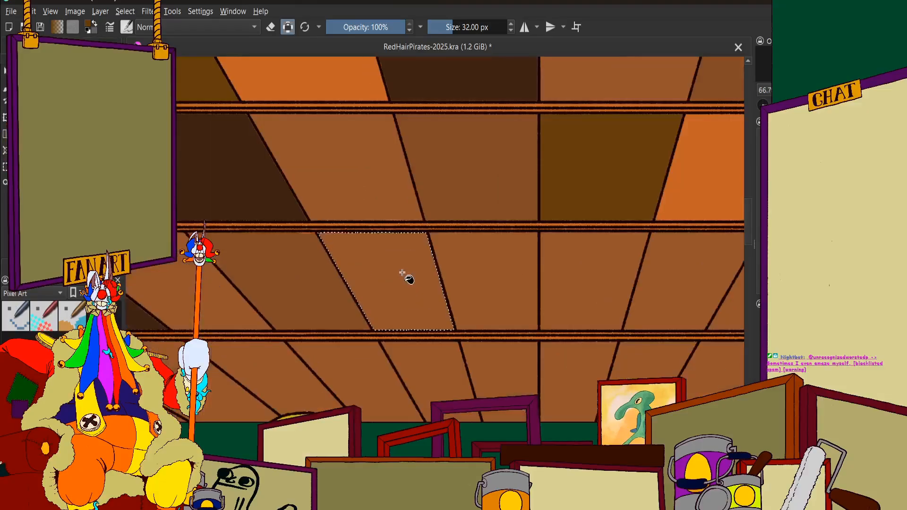
pyautogui.click(402, 273)
pyautogui.scroll(-6, 406, 244)
pyautogui.scroll(-3, 409, 236)
pyautogui.scroll(1, 427, 268)
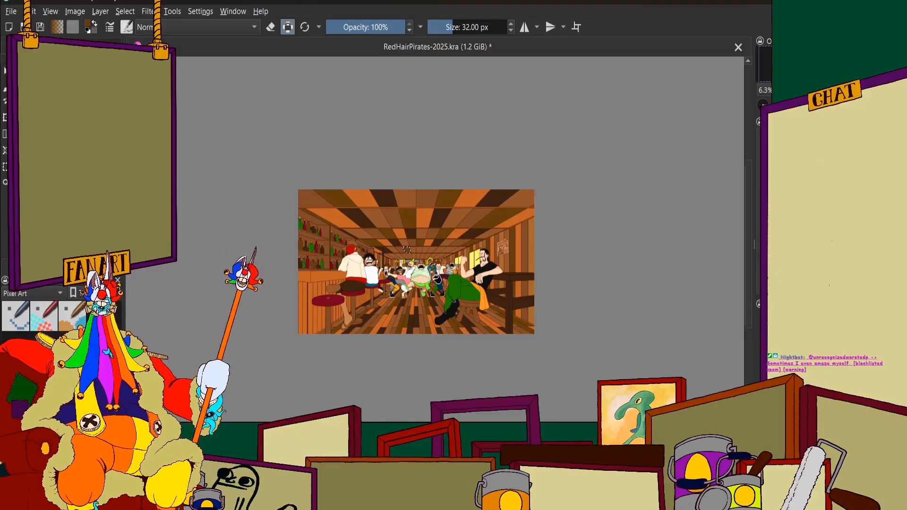
# Select the fifth-row ceiling panel between the dark olive brown one and the centre line, and fill it with orange
pyautogui.scroll(5, 369, 188)
pyautogui.scroll(2, 369, 188)
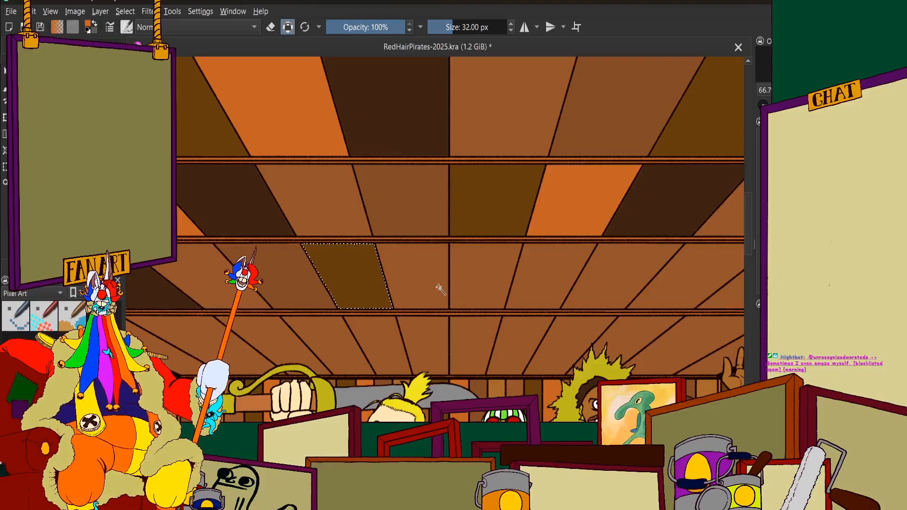
pyautogui.scroll(2, 435, 288)
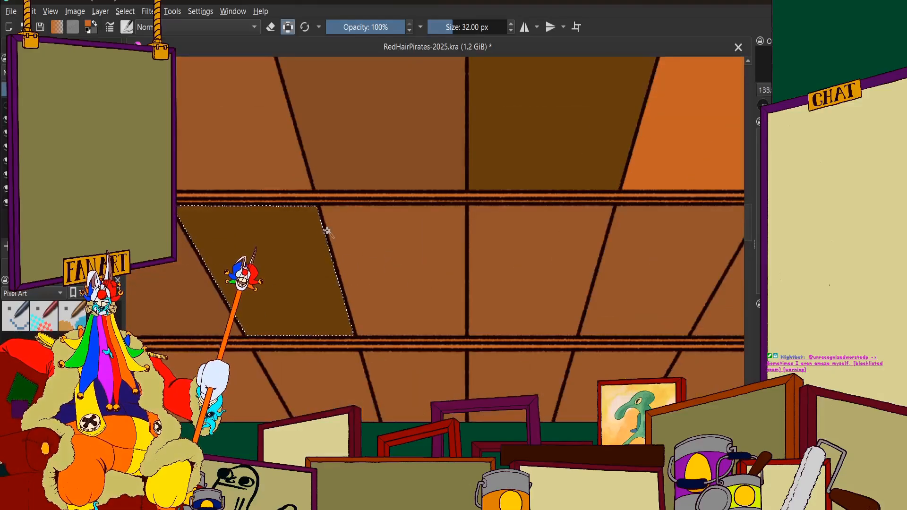
pyautogui.scroll(-5, 531, 305)
pyautogui.scroll(1, 527, 321)
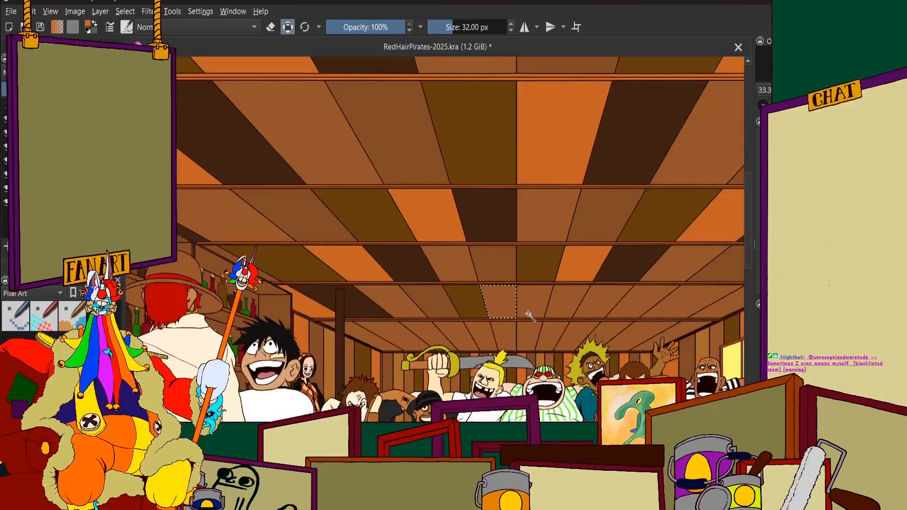
pyautogui.scroll(2, 524, 320)
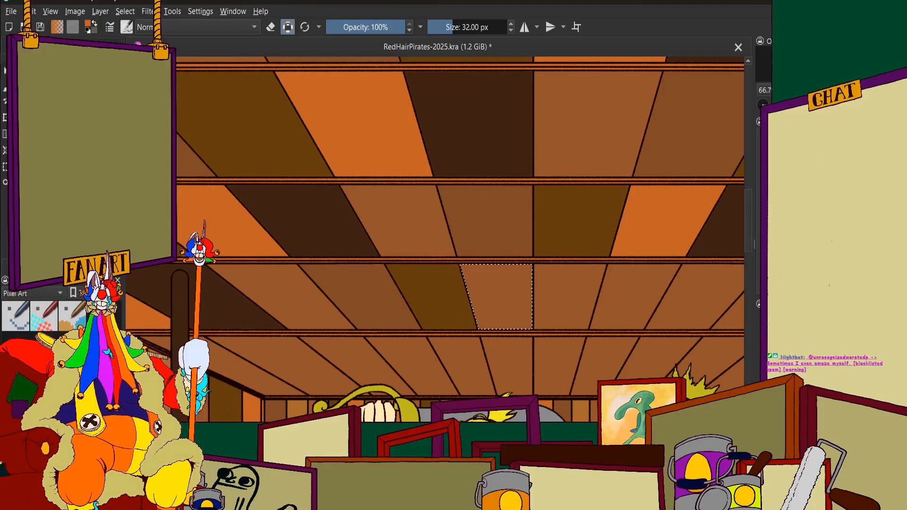
pyautogui.scroll(2, 491, 293)
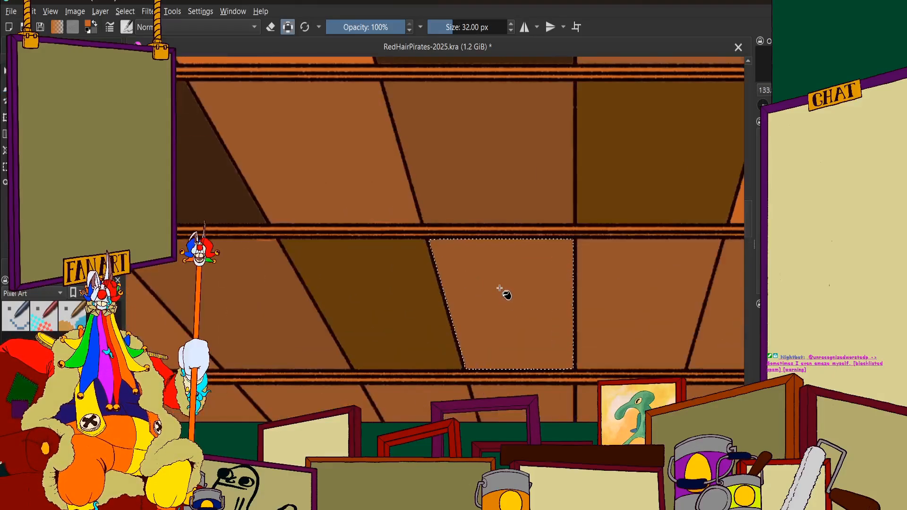
pyautogui.scroll(-8, 466, 251)
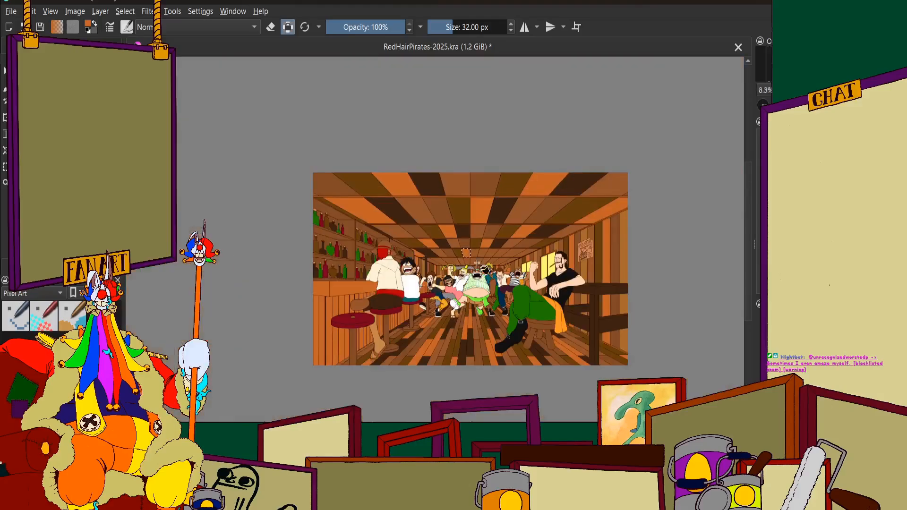
pyautogui.scroll(5, 480, 246)
pyautogui.scroll(-1, 471, 199)
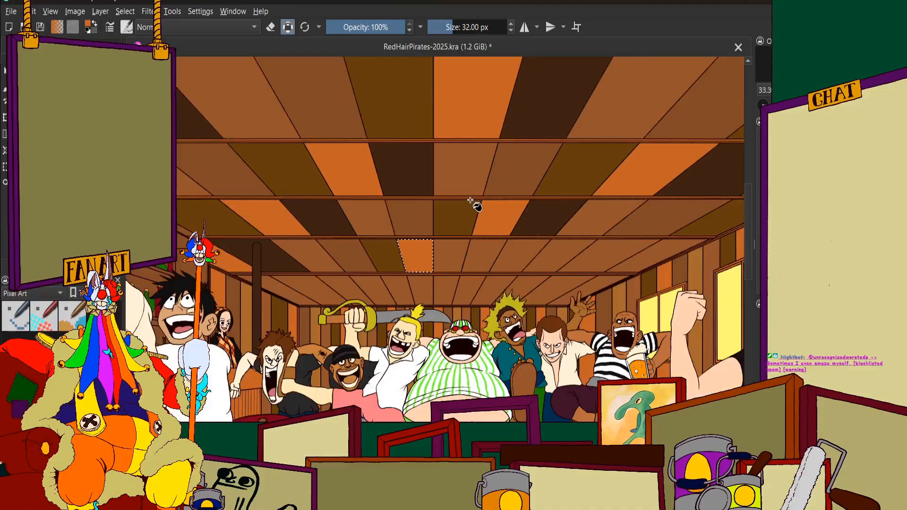
# Select the fifth-row ceiling panel just past the centre line, directly after the orange one, and fill it with very dark brown
pyautogui.scroll(2, 406, 261)
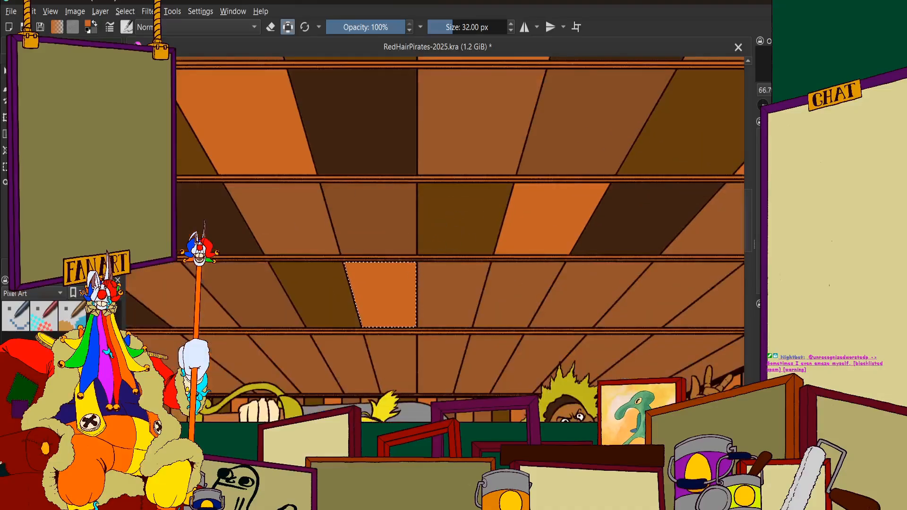
pyautogui.click(33, 266)
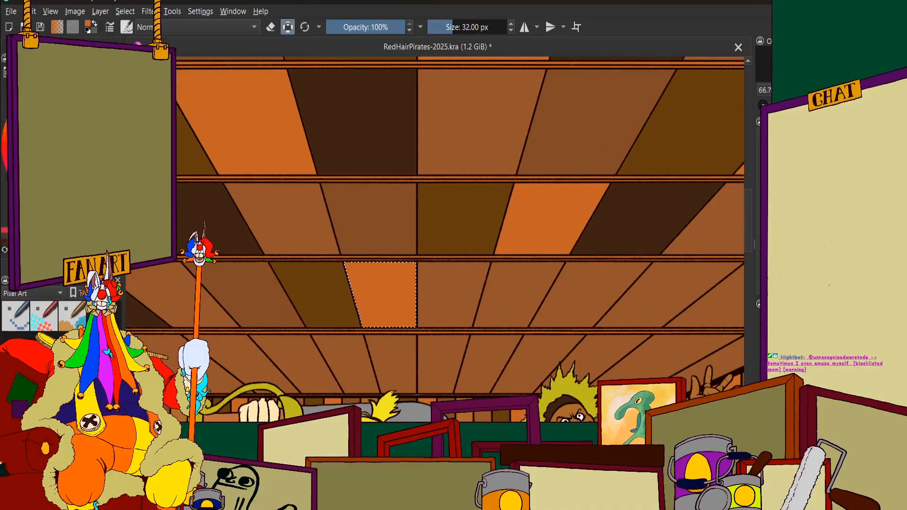
pyautogui.click(47, 238)
pyautogui.click(61, 265)
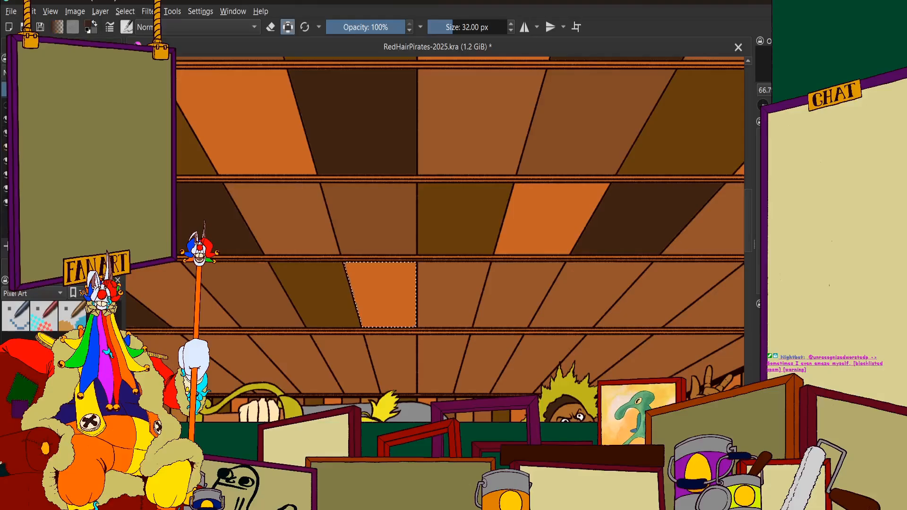
pyautogui.click(14, 265)
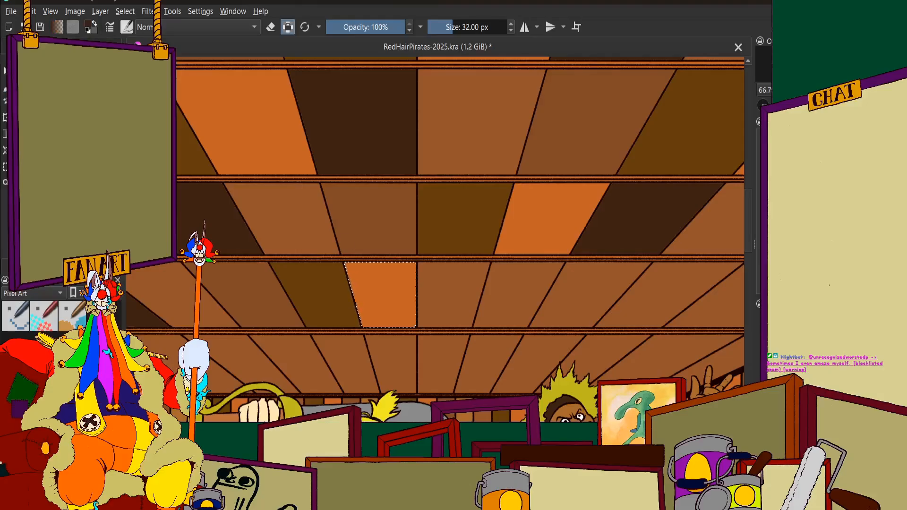
pyautogui.scroll(-1, 381, 280)
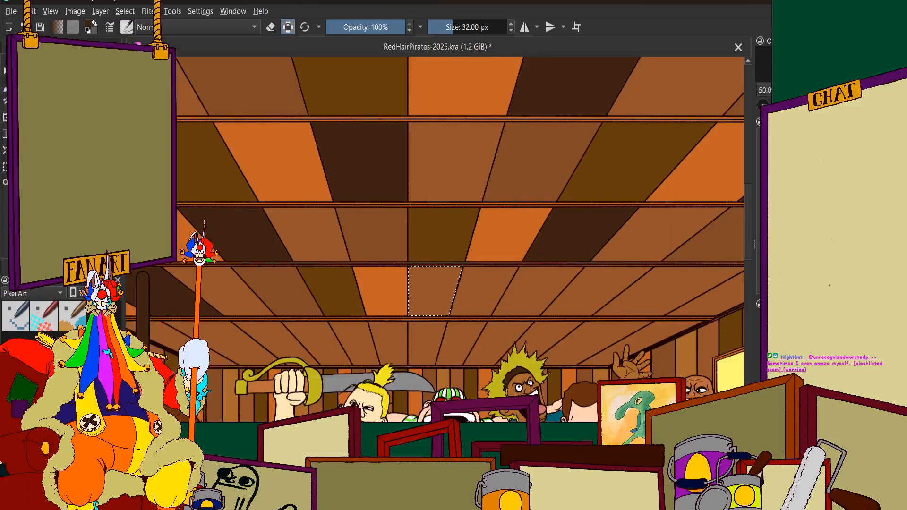
pyautogui.click(62, 265)
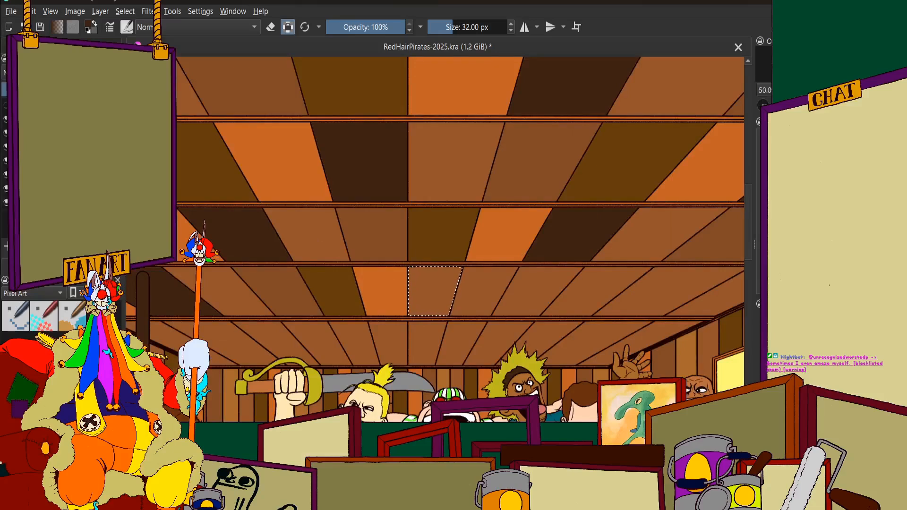
pyautogui.click(441, 289)
# Select the fifth-row ceiling panel two past the very dark brown one, towards the window side, and fill it with a slightly darker brown
pyautogui.click(95, 266)
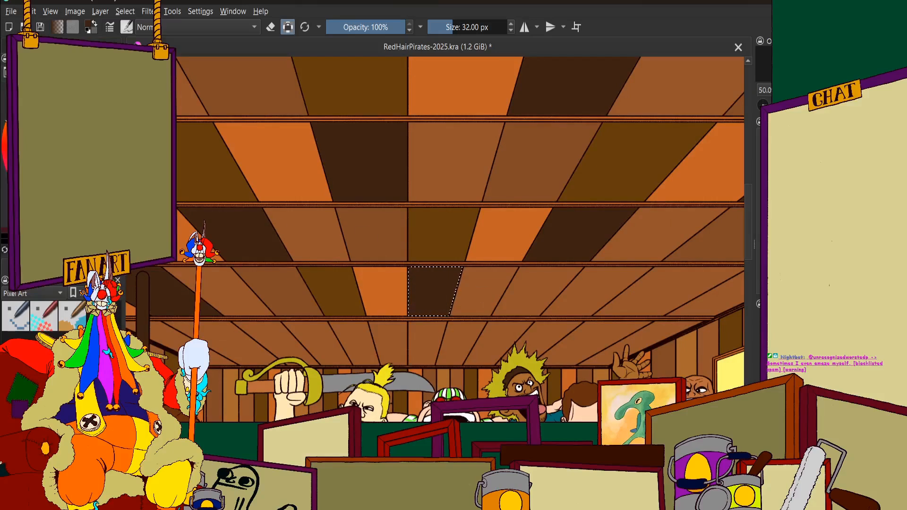
pyautogui.click(62, 189)
pyautogui.click(23, 266)
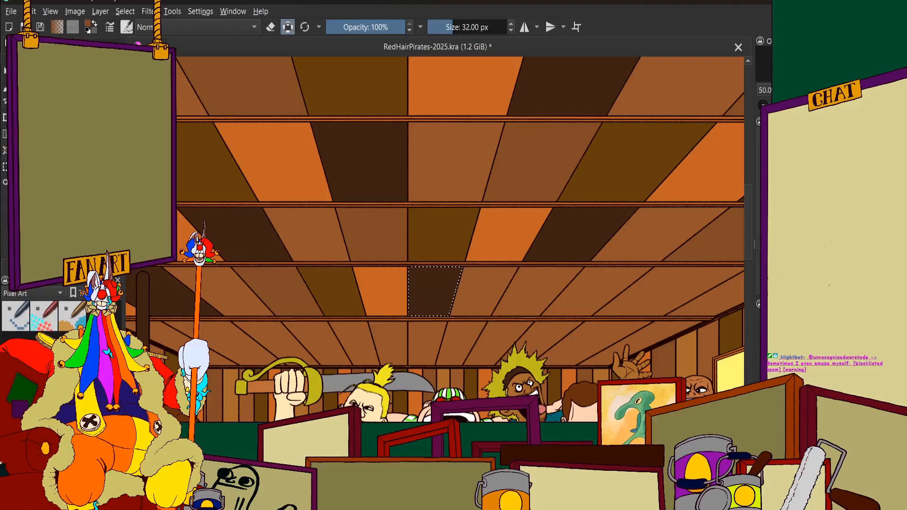
pyautogui.click(59, 265)
pyautogui.click(94, 266)
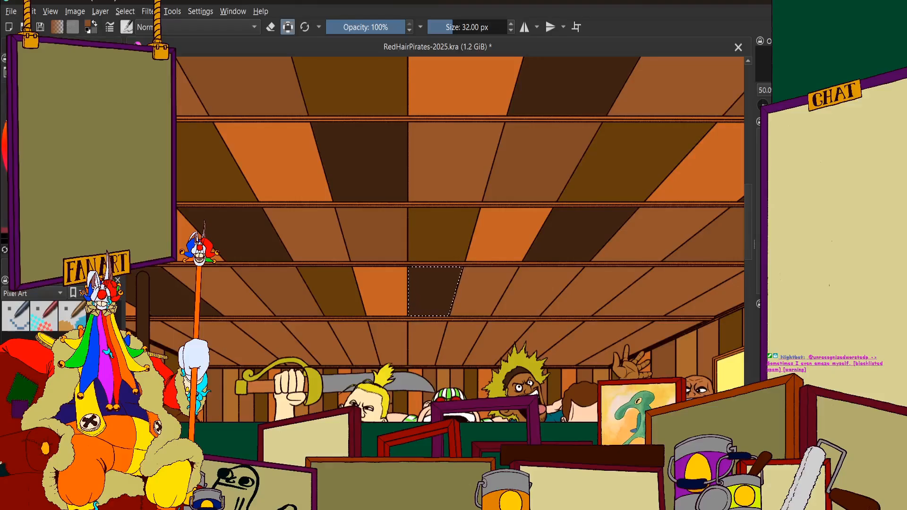
pyautogui.click(21, 265)
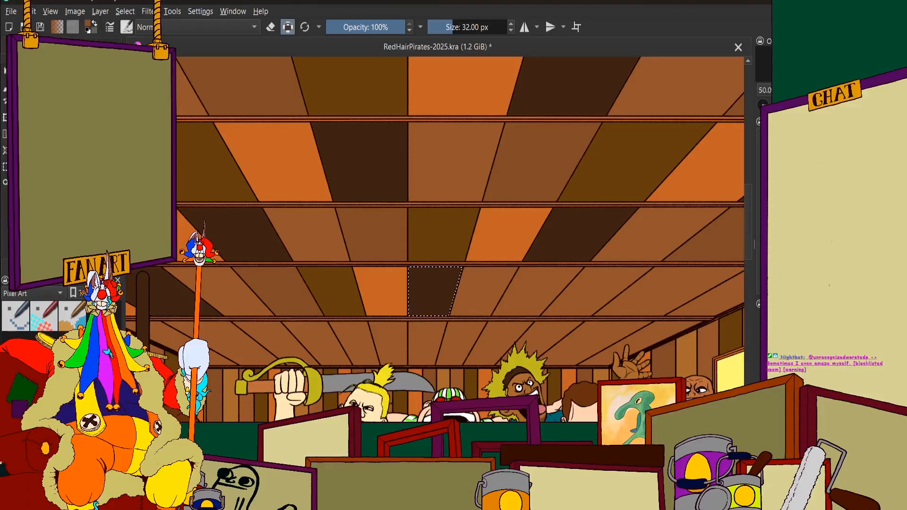
pyautogui.scroll(-1, 324, 298)
pyautogui.scroll(2, 495, 299)
pyautogui.scroll(1, 426, 271)
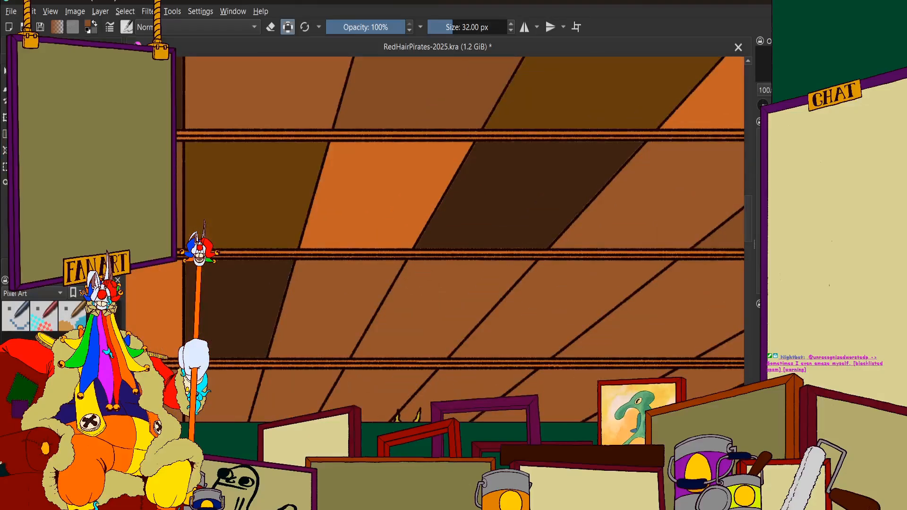
pyautogui.click(52, 265)
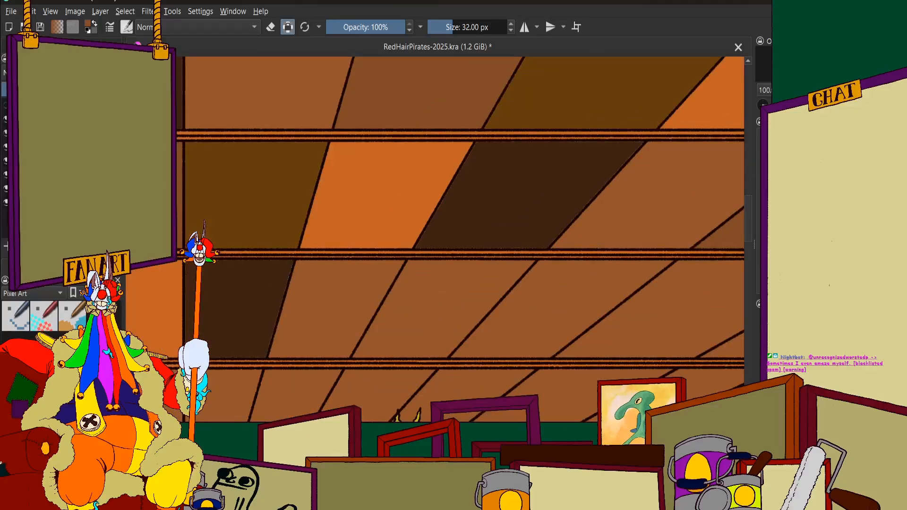
pyautogui.click(409, 289)
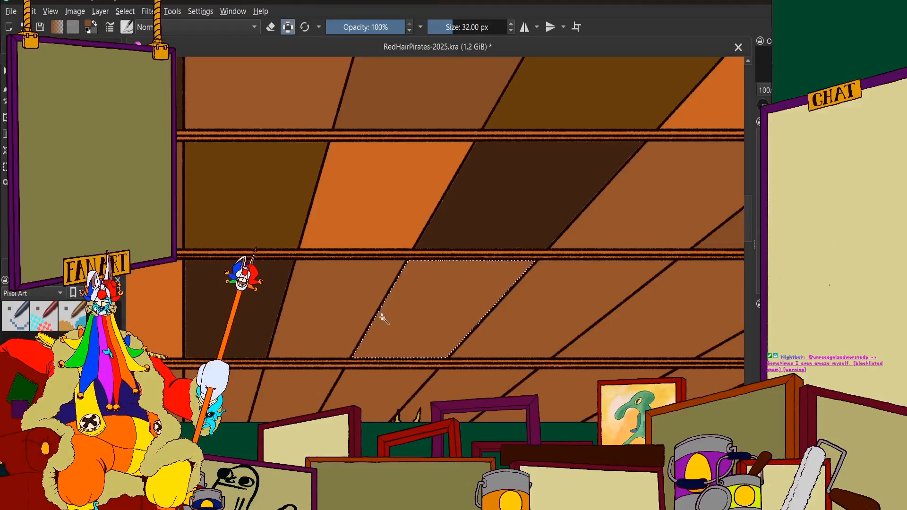
pyautogui.click(47, 47)
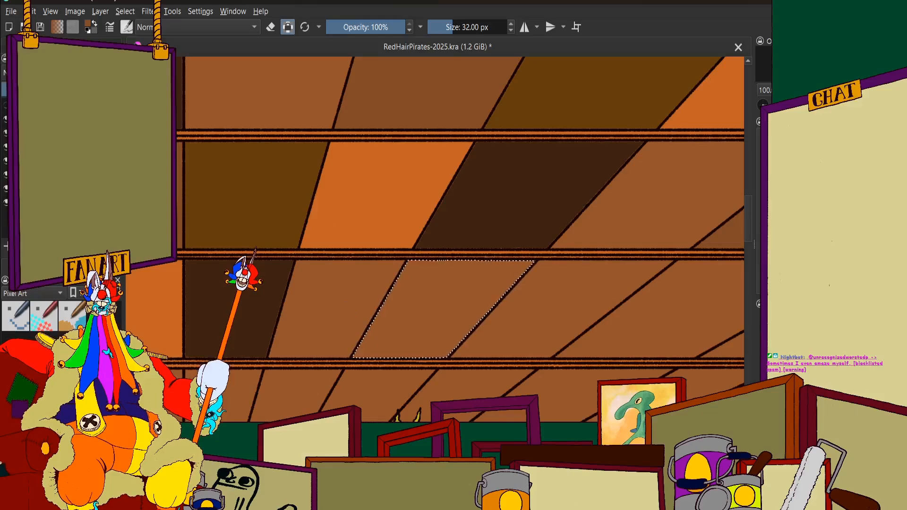
pyautogui.click(2, 49)
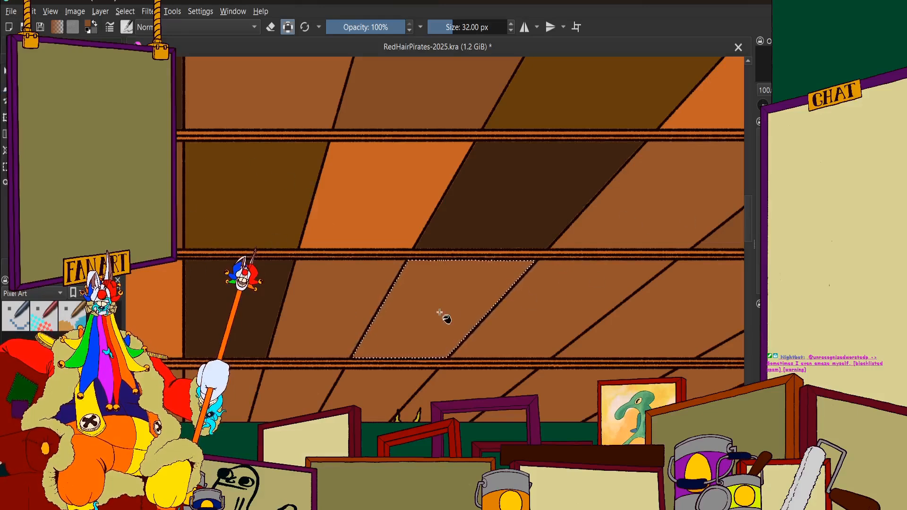
pyautogui.scroll(-5, 443, 305)
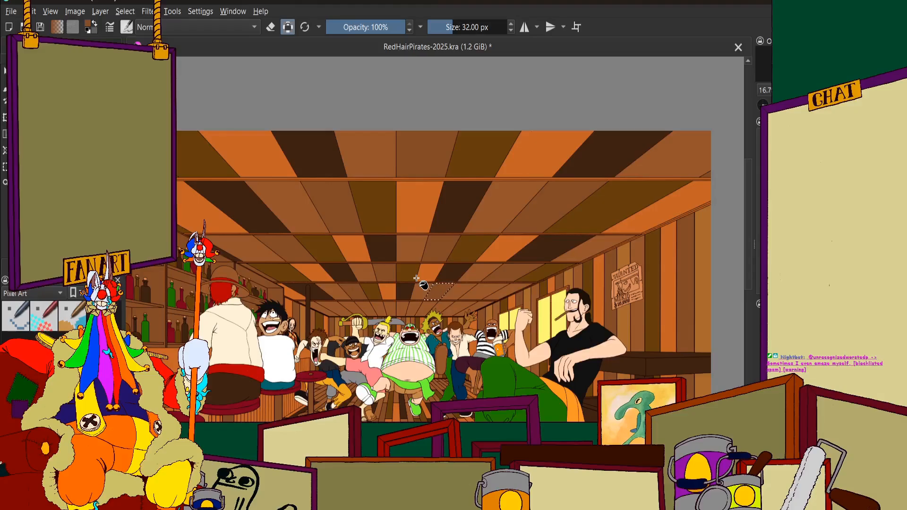
pyautogui.scroll(3, 417, 279)
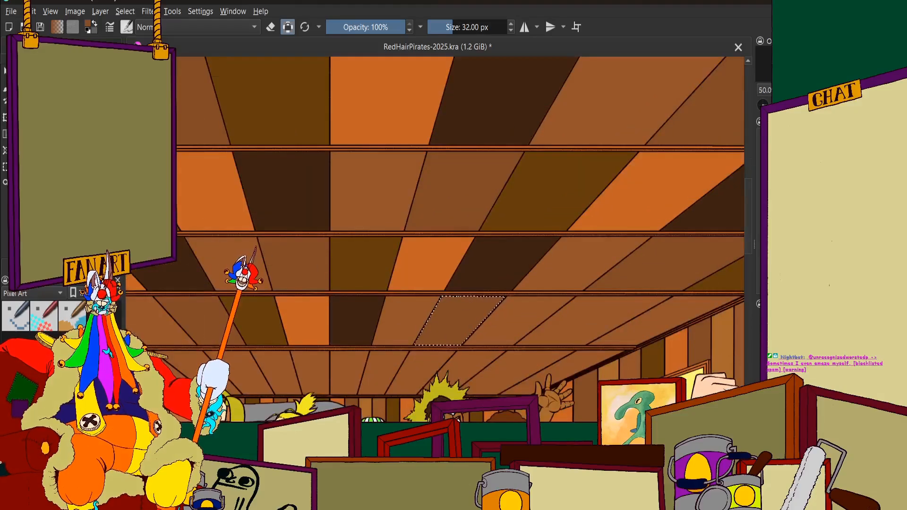
pyautogui.scroll(-3, 540, 220)
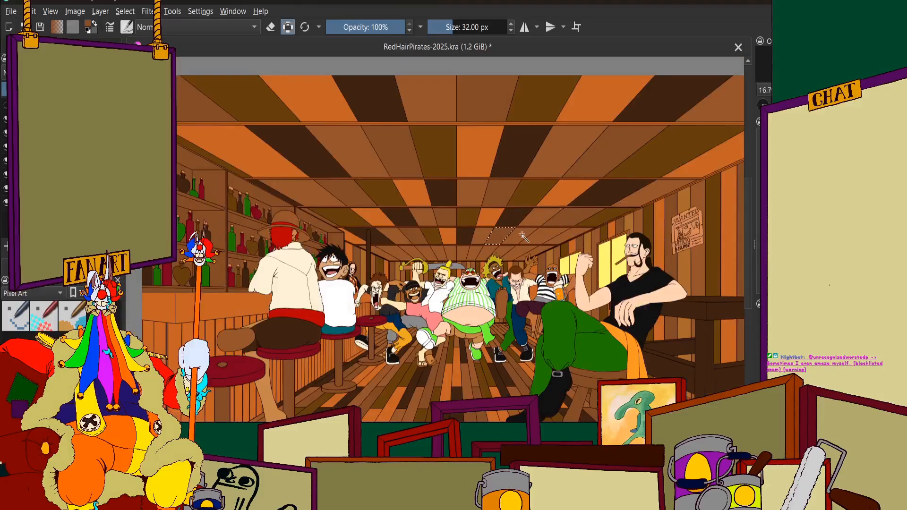
# Select the fifth-row ceiling panel directly after the slightly darker brown one, towards the window side, and fill it with dark olive brown
pyautogui.scroll(-1, 492, 268)
pyautogui.scroll(4, 482, 246)
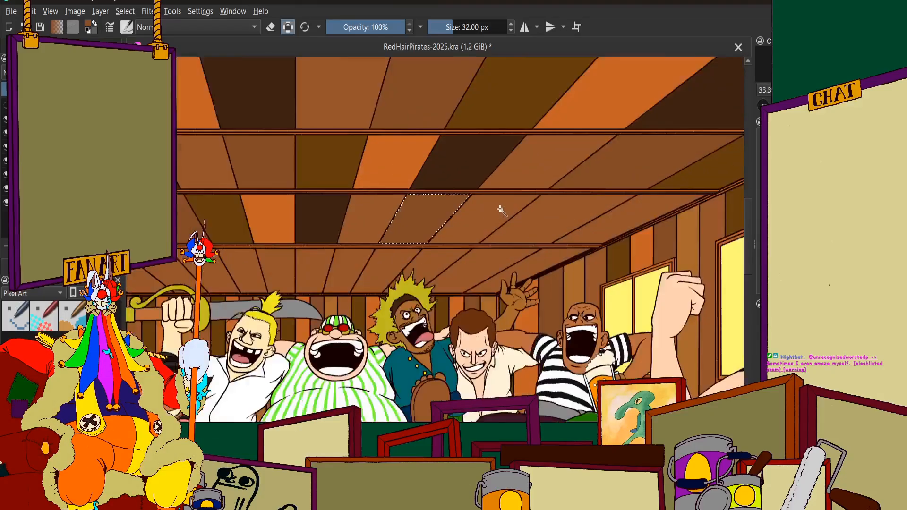
pyautogui.scroll(1, 514, 267)
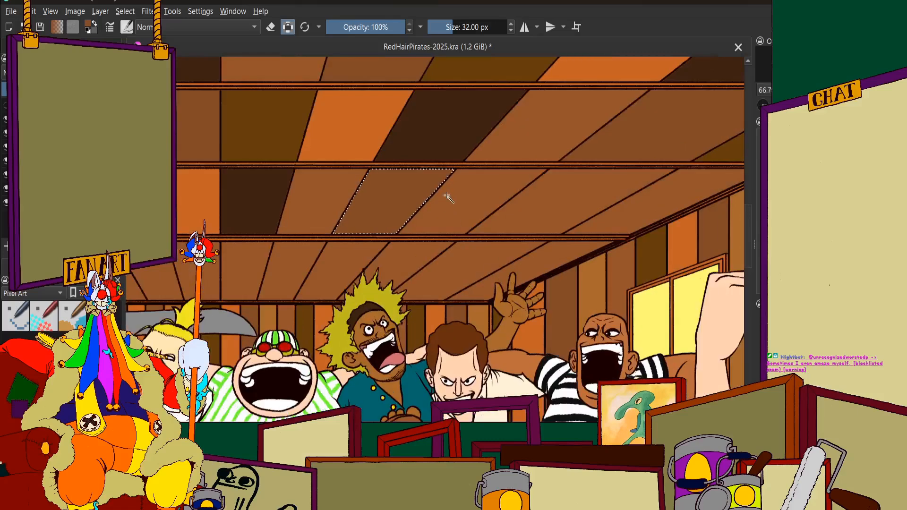
pyautogui.click(33, 268)
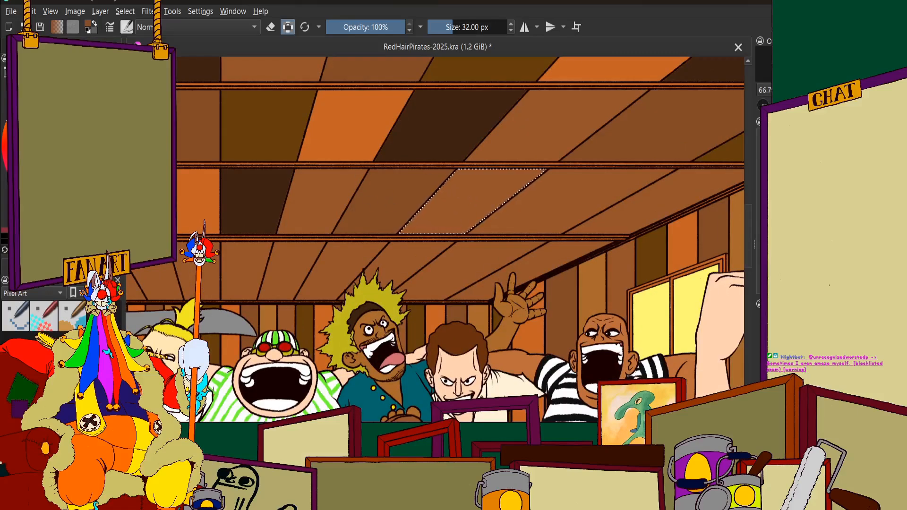
pyautogui.click(56, 267)
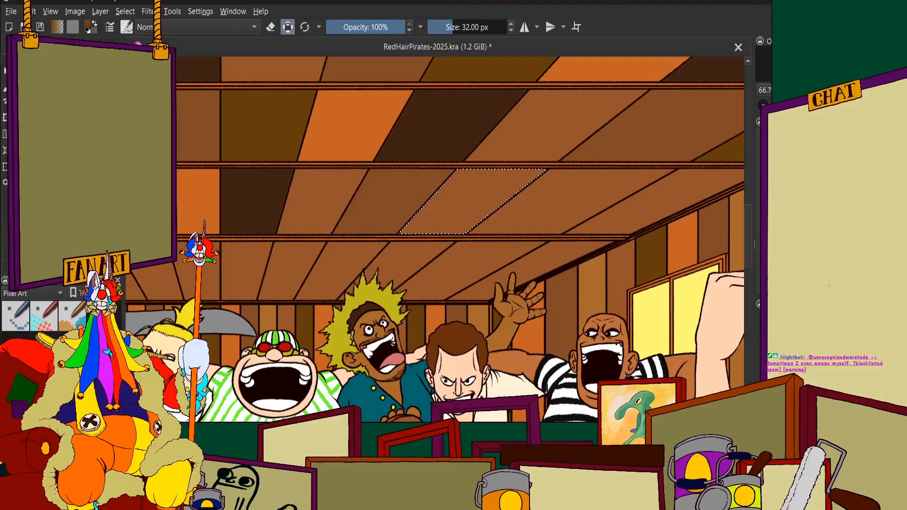
pyautogui.click(16, 267)
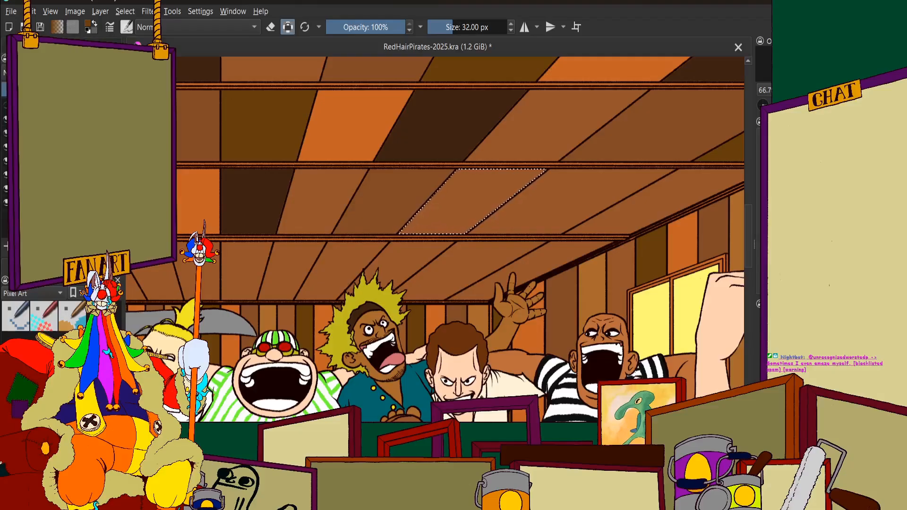
pyautogui.click(57, 267)
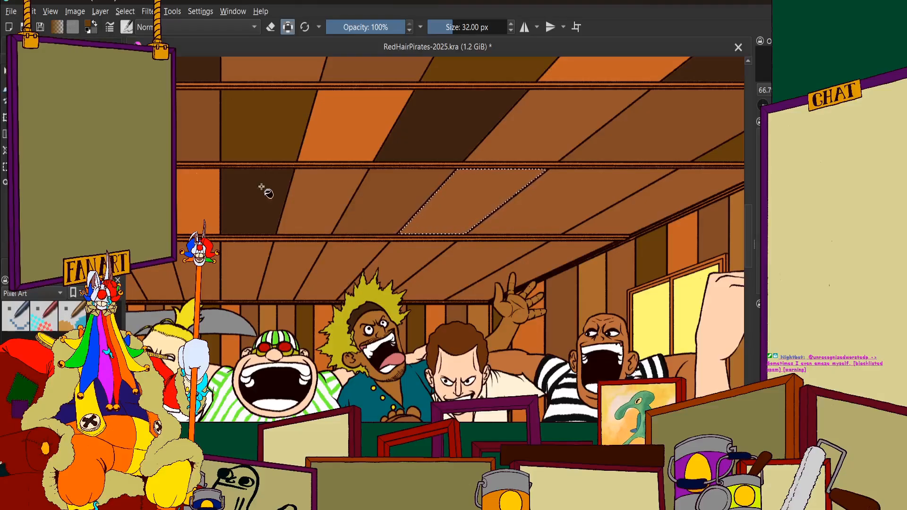
pyautogui.press('-')
pyautogui.press('-')
pyautogui.press('-')
pyautogui.press('-')
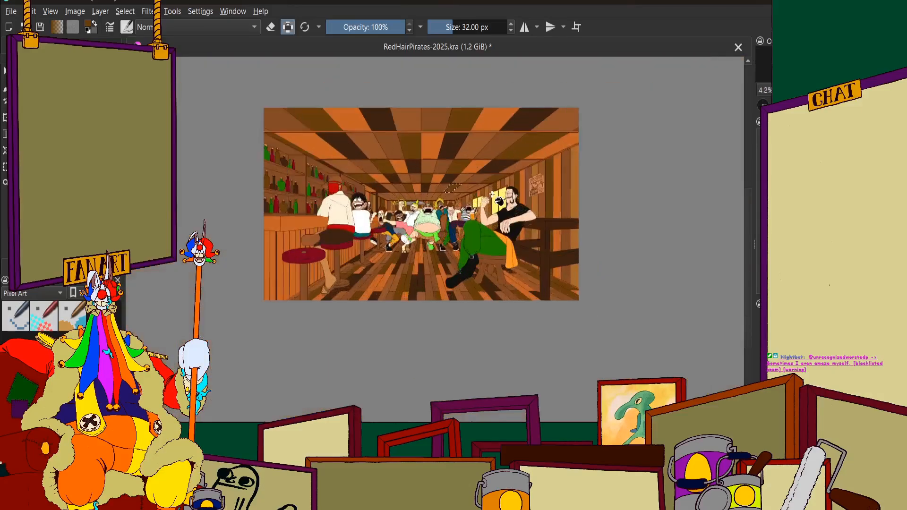
pyautogui.scroll(-1, 465, 206)
pyautogui.scroll(1, 453, 220)
pyautogui.scroll(1, 436, 231)
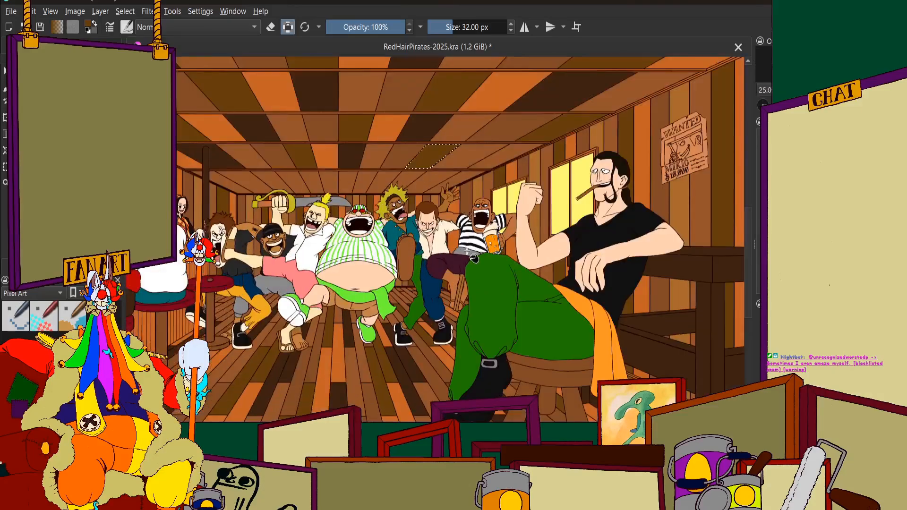
pyautogui.scroll(-1, 463, 283)
pyautogui.scroll(1, 442, 181)
pyautogui.scroll(1, 442, 181)
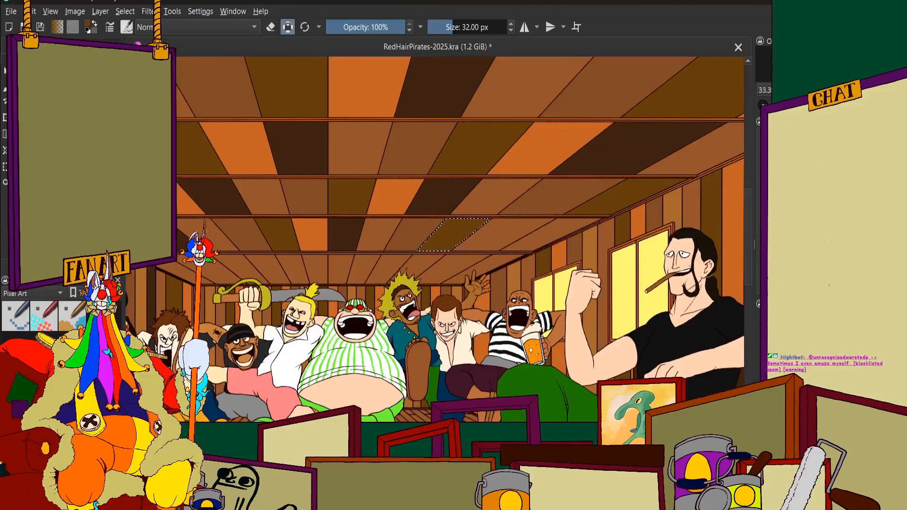
pyautogui.click(52, 46)
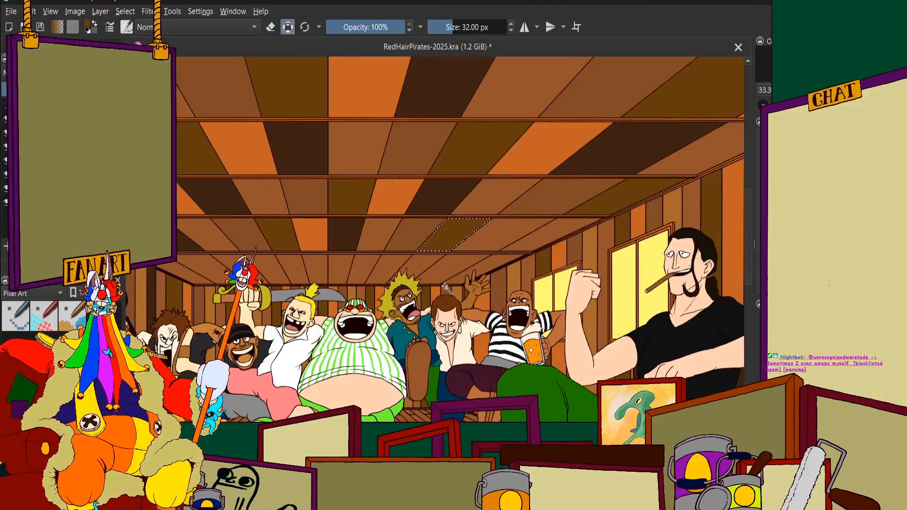
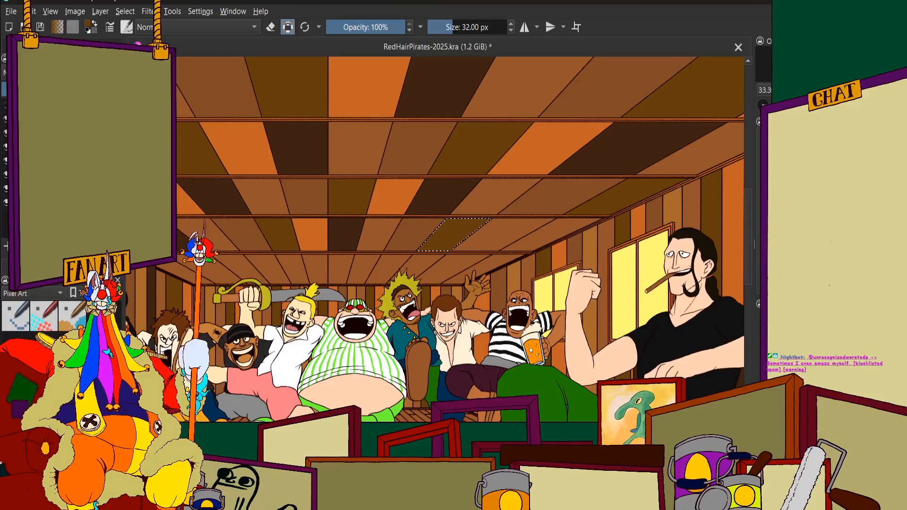
# Select the fifth-row ceiling panel directly after the dark olive brown one, towards the window side, and fill it with orange
pyautogui.press('1')
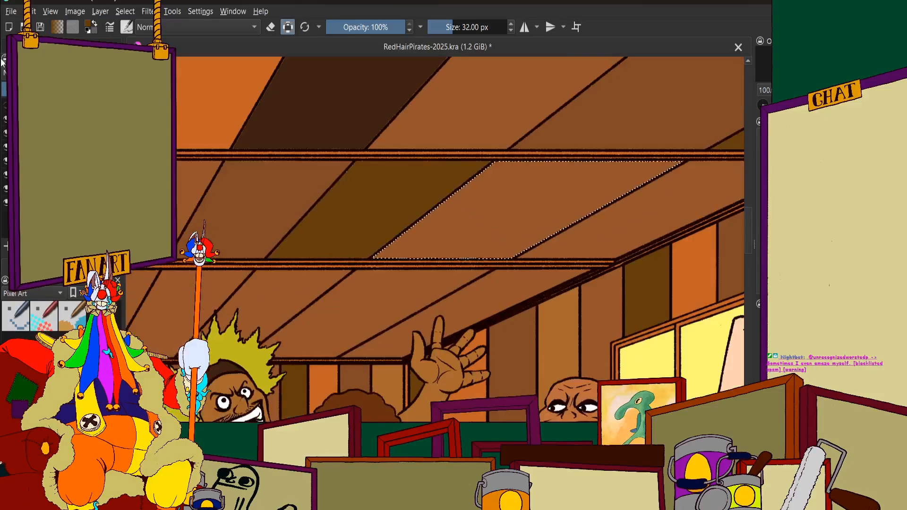
pyautogui.click(29, 45)
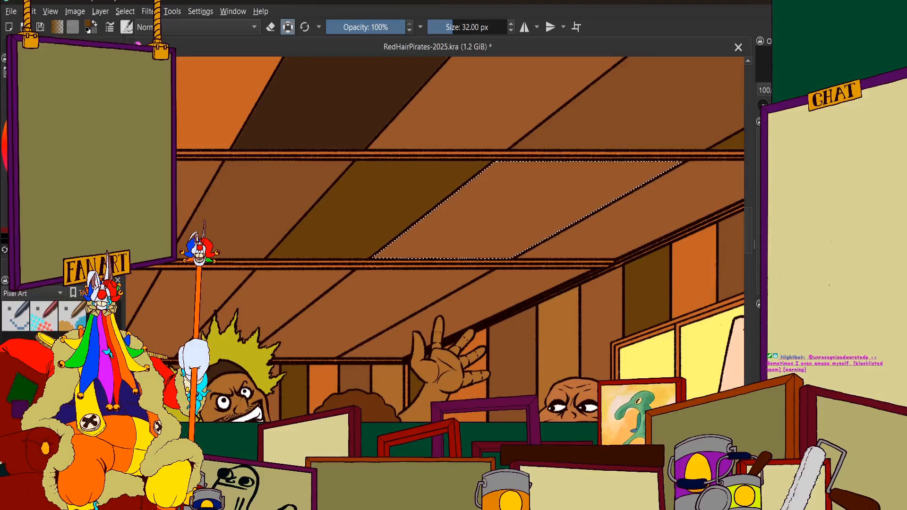
pyautogui.scroll(-3, 470, 220)
pyautogui.scroll(1, 448, 207)
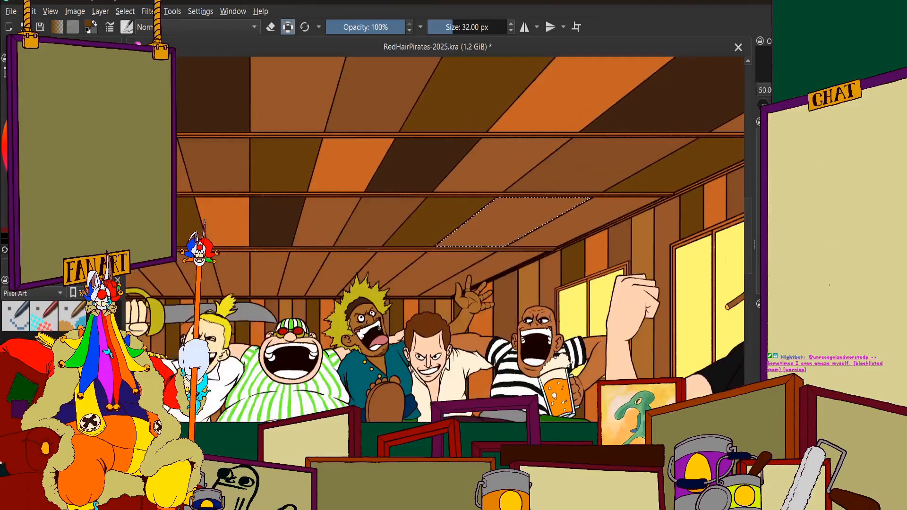
pyautogui.click(118, 142)
pyautogui.click(61, 45)
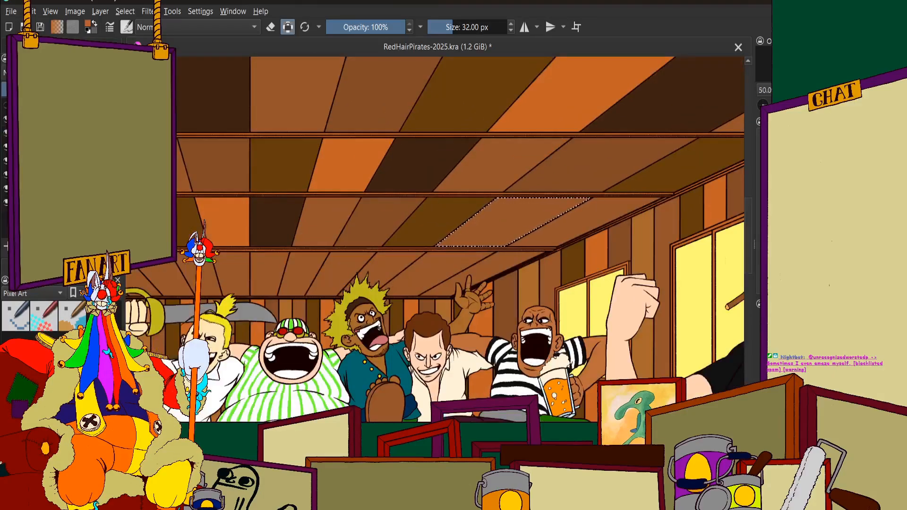
pyautogui.click(94, 45)
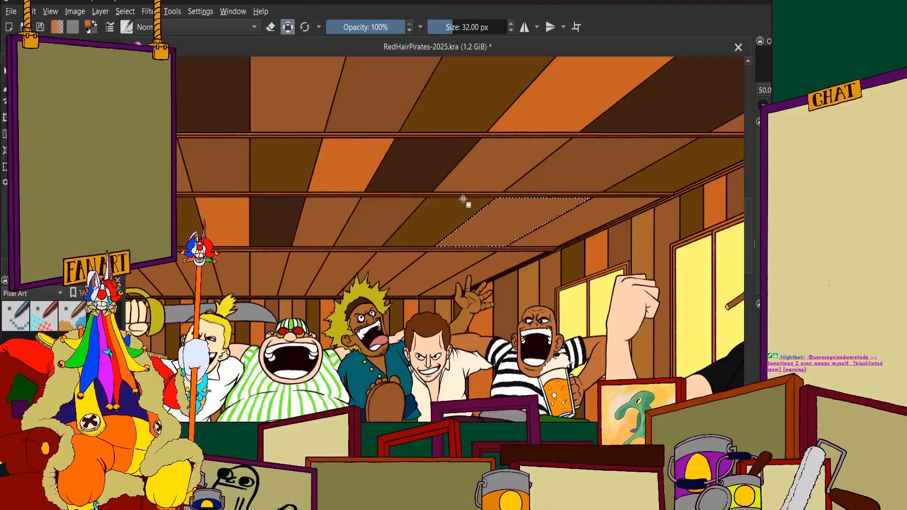
pyautogui.click(62, 45)
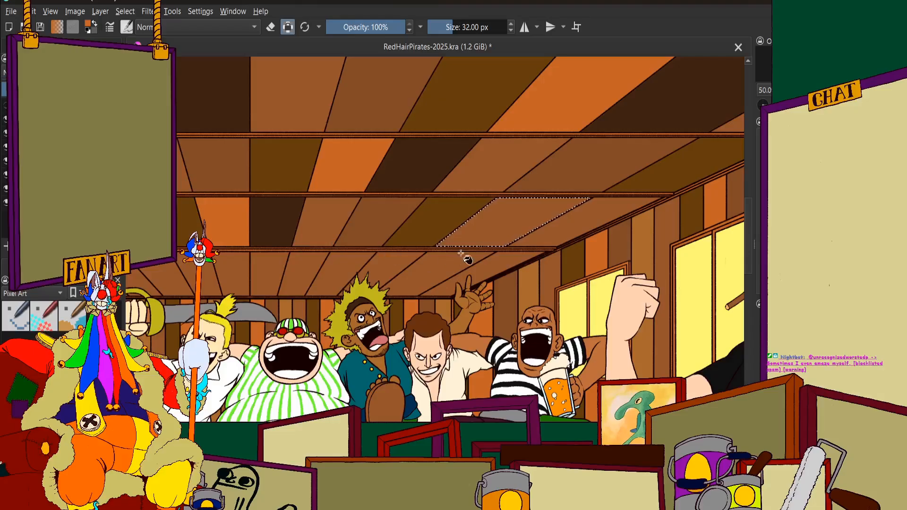
pyautogui.scroll(1, 495, 233)
pyautogui.click(462, 229)
pyautogui.scroll(-2, 462, 229)
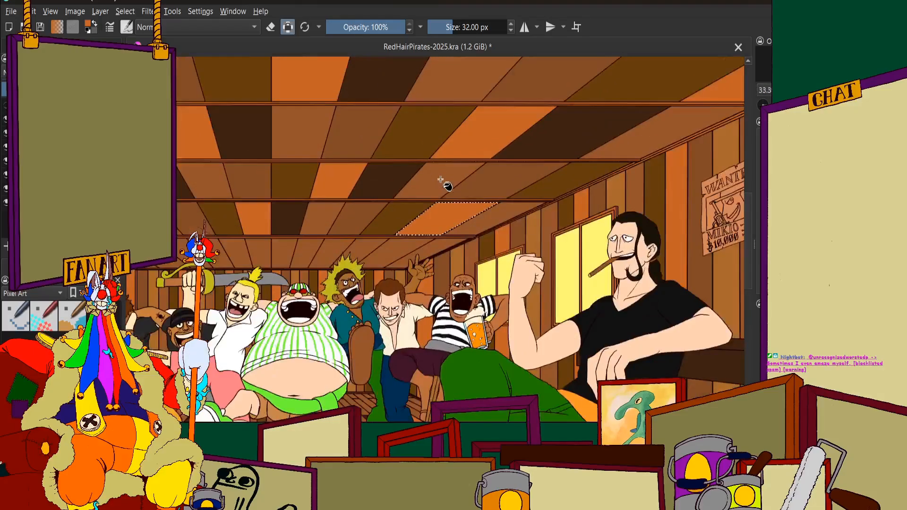
# Select only the last fifth-row ceiling panel beside the window wall, directly after the orange one, and fill it with very dark brown
pyautogui.scroll(2, 451, 187)
pyautogui.click(28, 45)
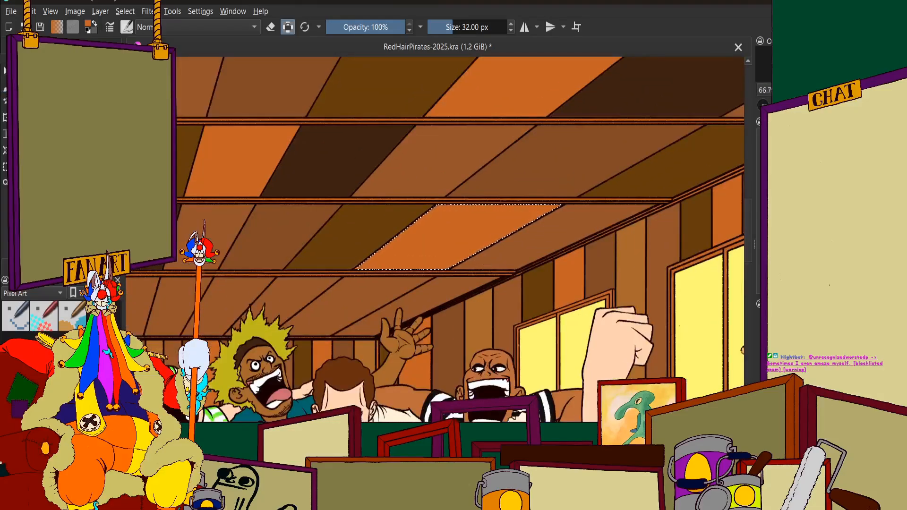
pyautogui.click(545, 233)
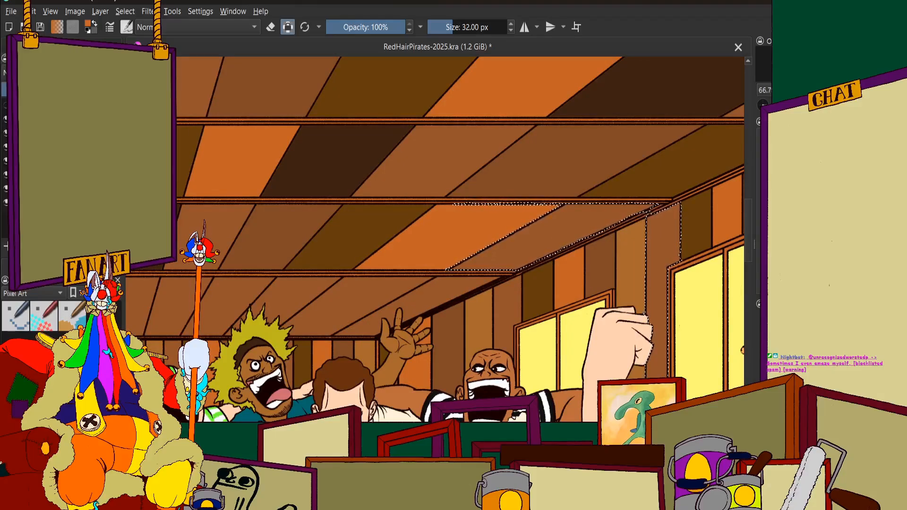
pyautogui.click(552, 241)
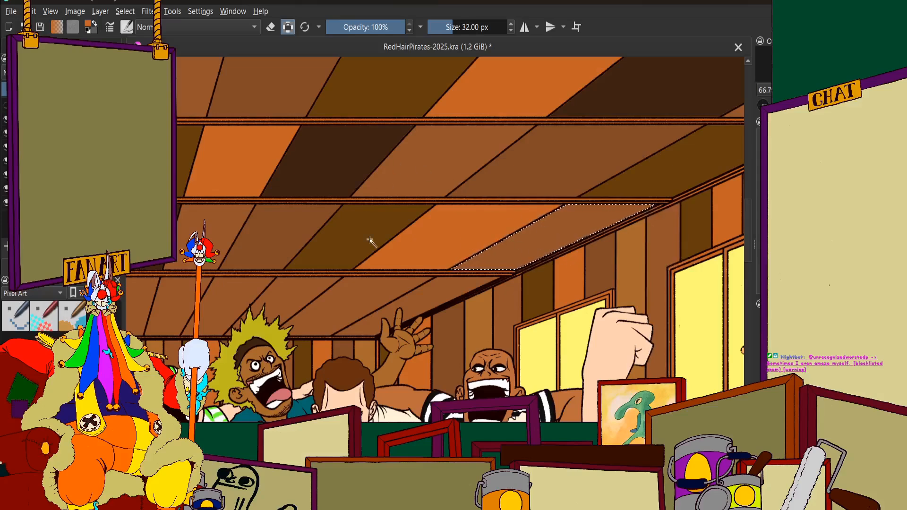
pyautogui.scroll(-3, 369, 239)
pyautogui.scroll(3, 397, 225)
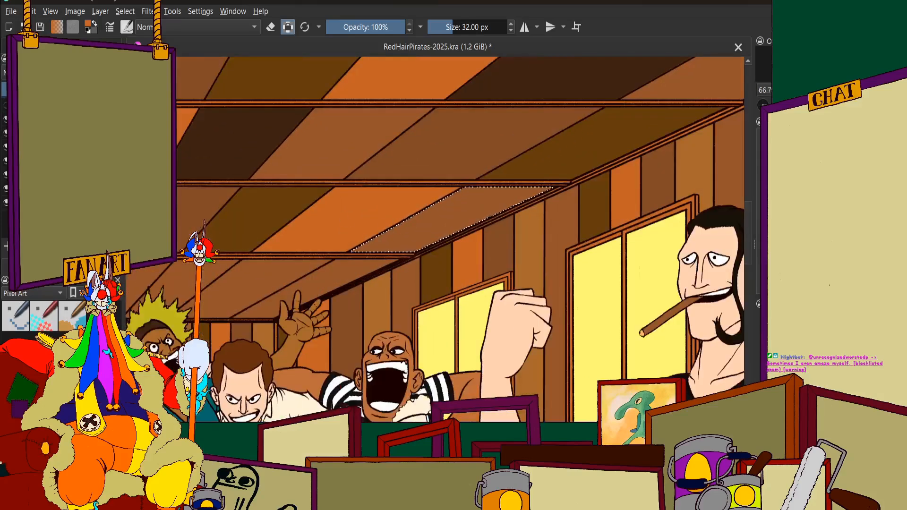
pyautogui.click(31, 267)
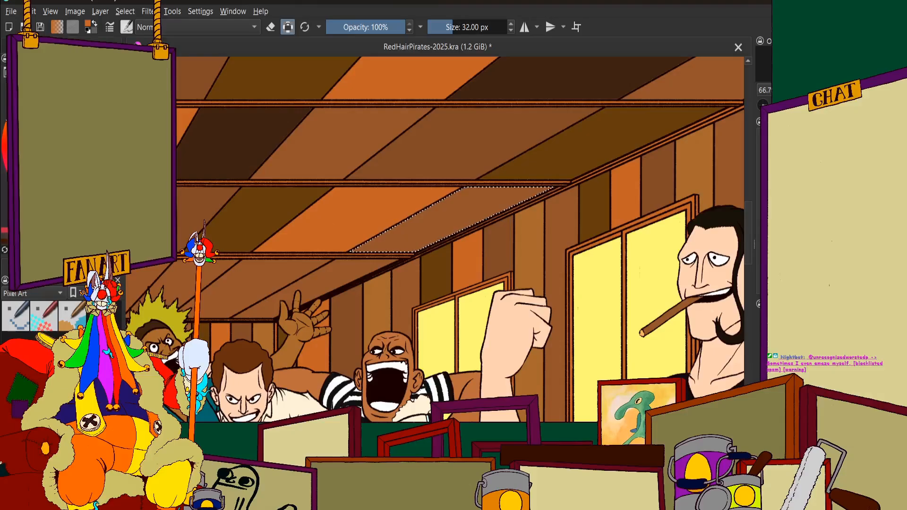
pyautogui.click(116, 142)
pyautogui.click(71, 267)
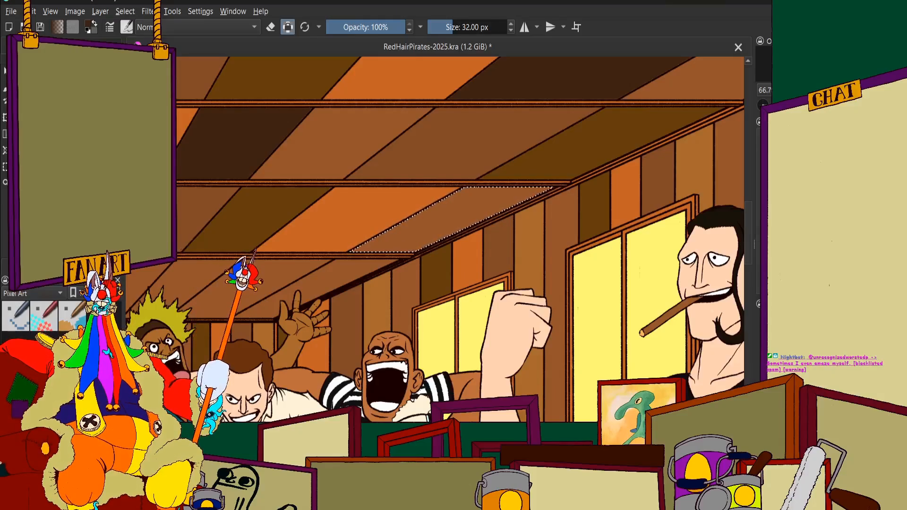
pyautogui.scroll(2, 524, 200)
pyautogui.click(397, 197)
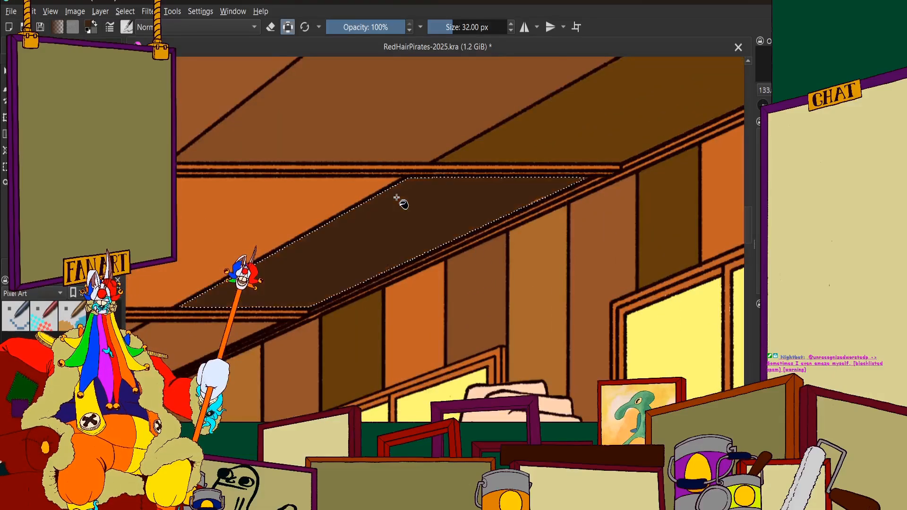
# Select the sixth-row ceiling panel that ends behind the curl of the raised sword's guard, and fill it with slightly darker brown
pyautogui.scroll(-5, 473, 210)
pyautogui.scroll(1, 473, 210)
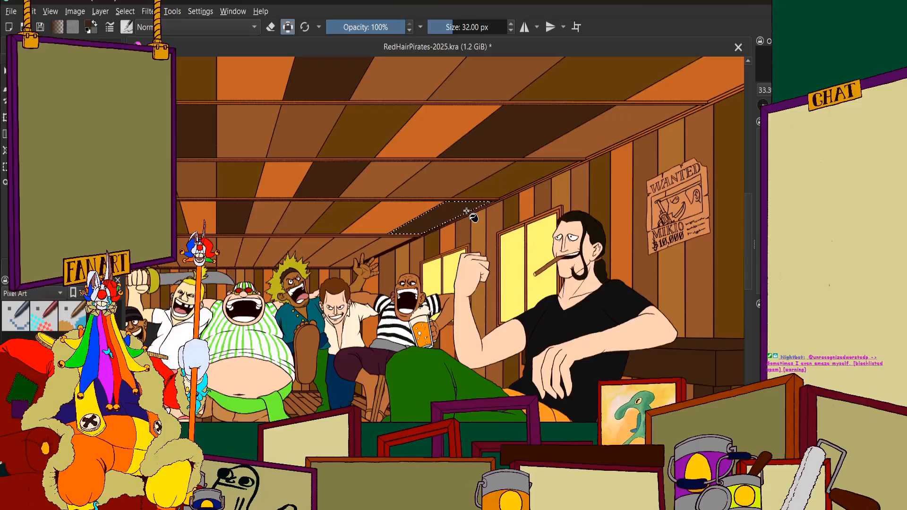
pyautogui.scroll(-4, 473, 216)
pyautogui.scroll(4, 359, 255)
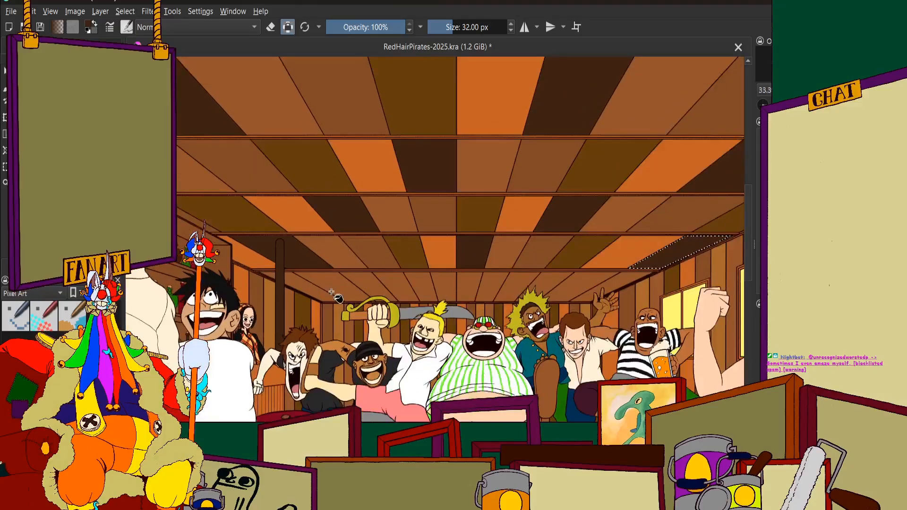
pyautogui.moveTo(286, 264)
pyautogui.mouseDown()
pyautogui.moveTo(303, 246)
pyautogui.moveTo(296, 252)
pyautogui.mouseUp()
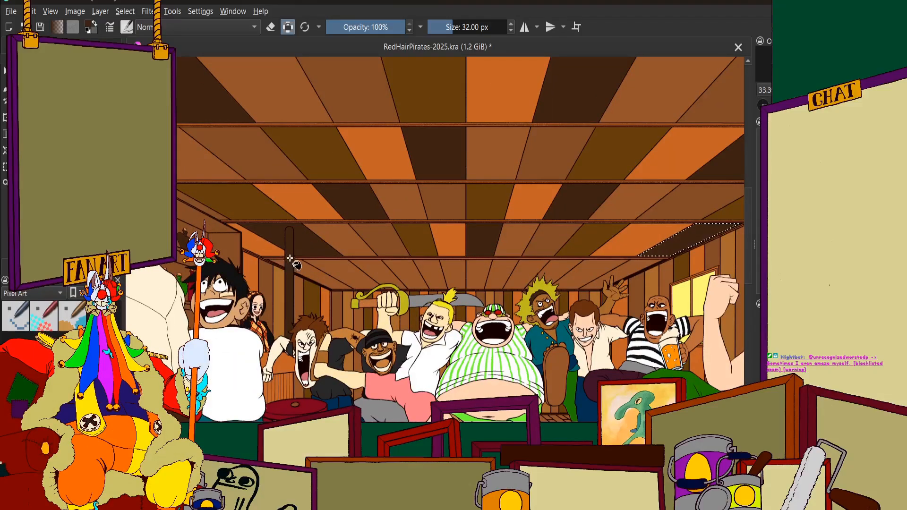
pyautogui.scroll(2, 289, 258)
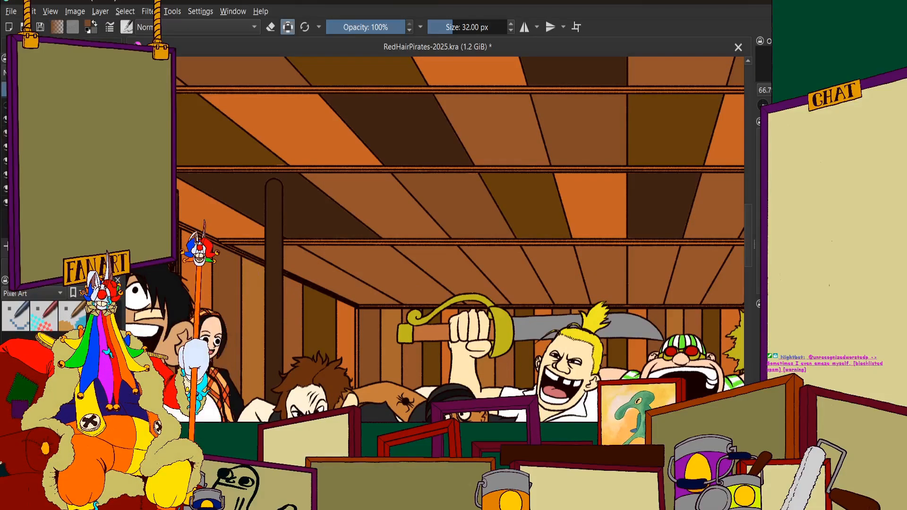
pyautogui.click(29, 44)
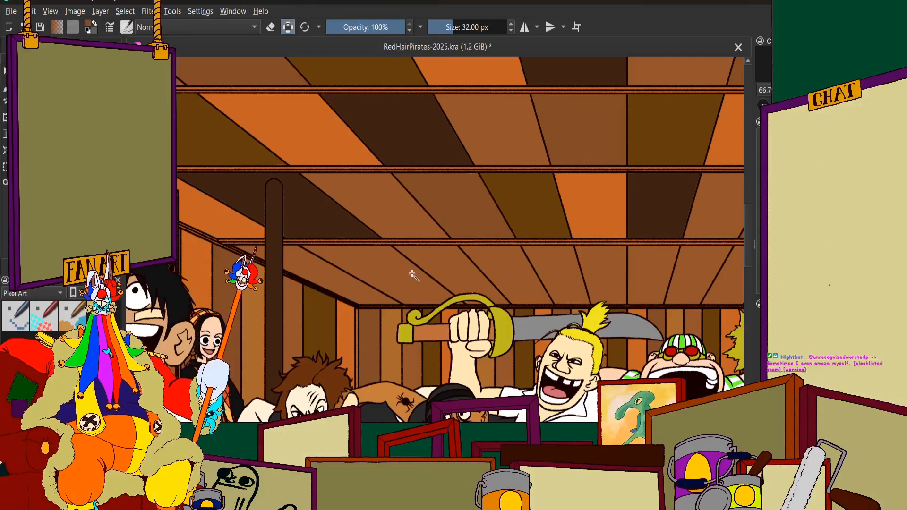
pyautogui.scroll(-3, 391, 256)
pyautogui.scroll(4, 394, 262)
pyautogui.scroll(3, 394, 263)
pyautogui.click(394, 263)
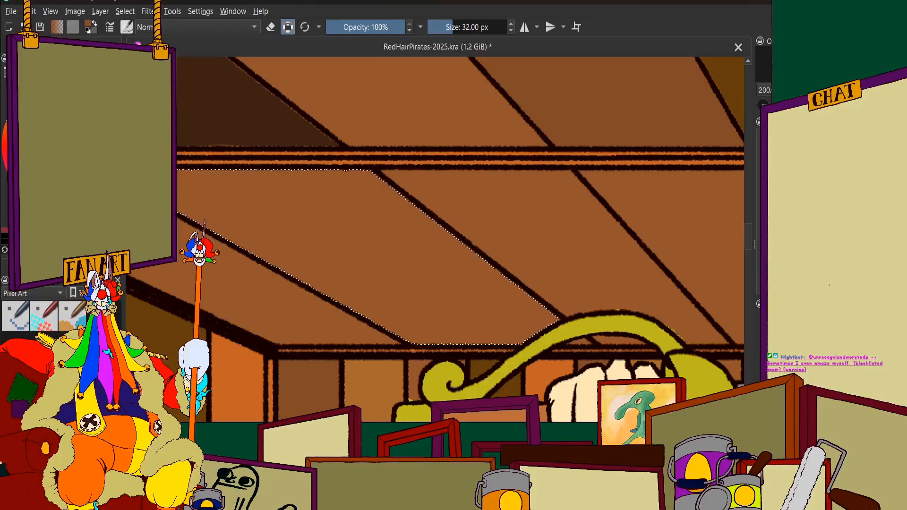
pyautogui.scroll(-2, 340, 239)
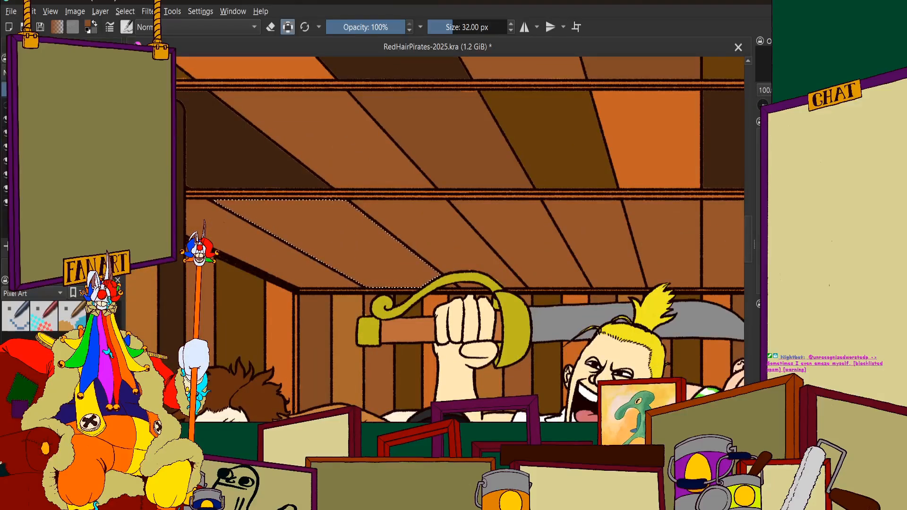
pyautogui.scroll(-1, 400, 220)
pyautogui.scroll(7, 399, 219)
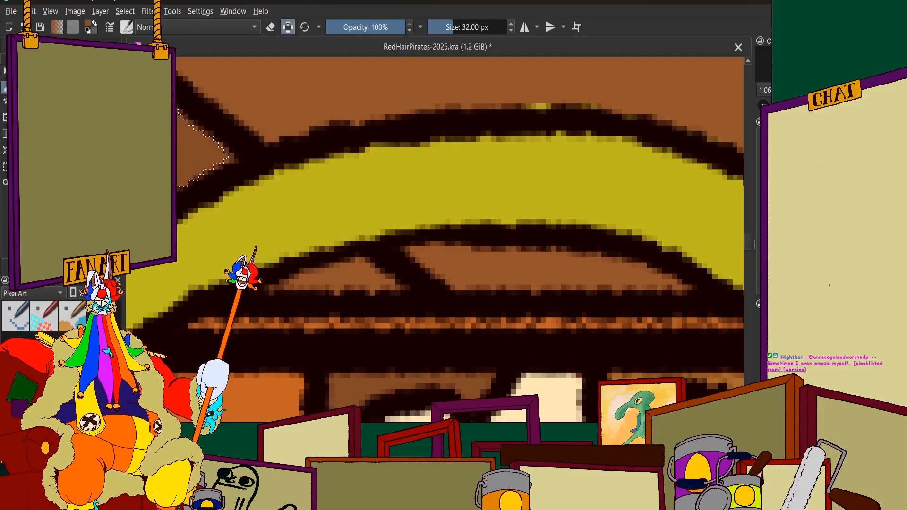
# Clear the selection and paint the small piece of the same panel visible beneath the sword's curved guard with slightly darker brown
pyautogui.hotkey('ctrl', 'shift', 'a')
pyautogui.scroll(1, 372, 313)
pyautogui.scroll(-1, 279, 217)
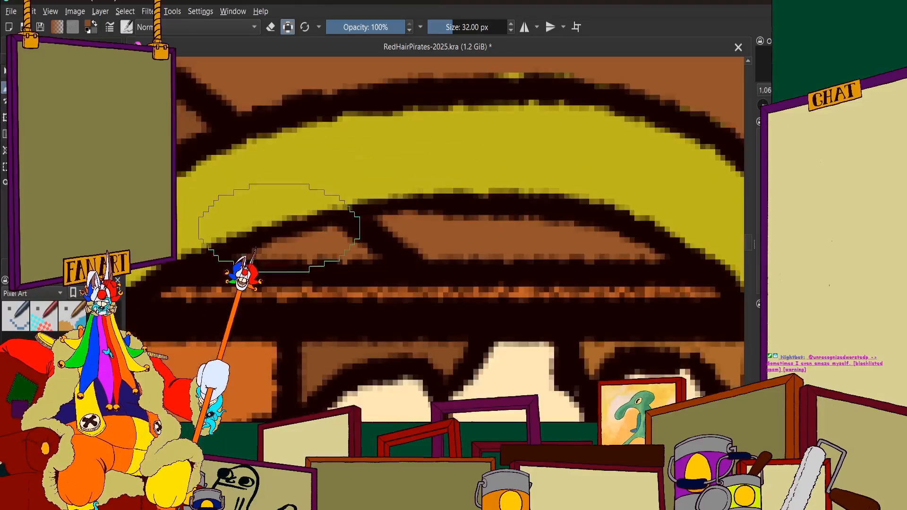
pyautogui.moveTo(266, 253); pyautogui.dragTo(319, 247)
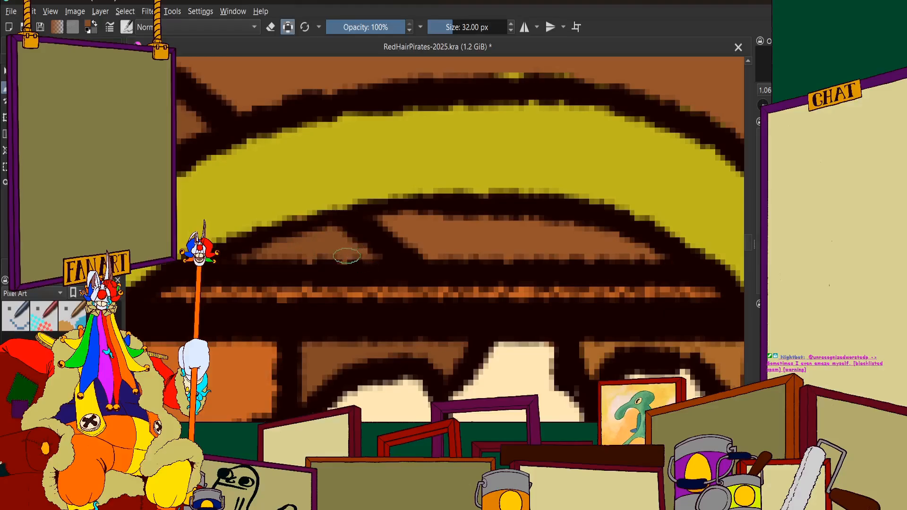
# Brush dark olive brown over the upper part of the sixth-row ceiling panel directly after the slightly darker brown one, towards the centre
pyautogui.scroll(-3, 373, 227)
pyautogui.scroll(-4, 381, 221)
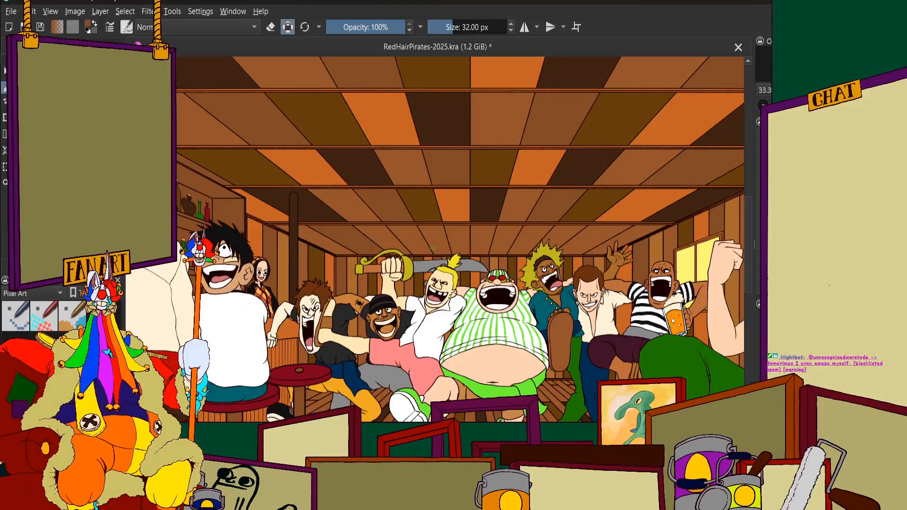
pyautogui.scroll(2, 373, 218)
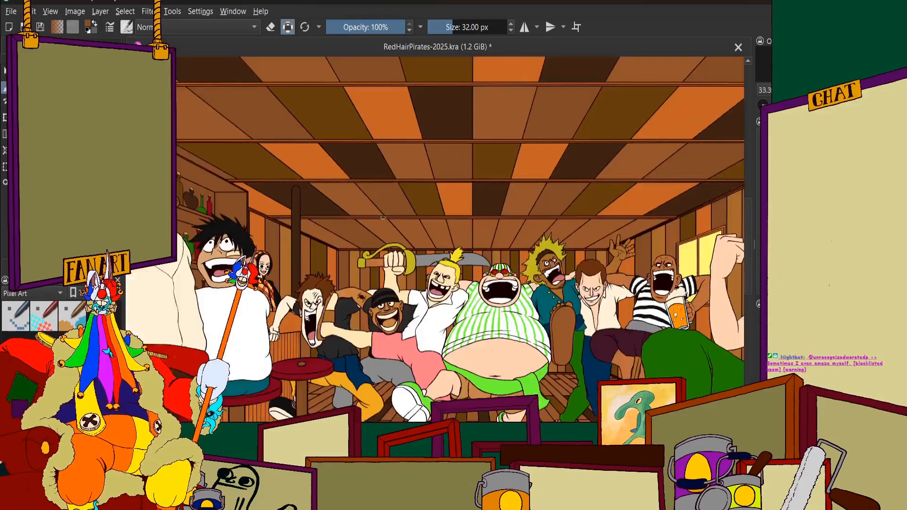
pyautogui.scroll(1, 367, 229)
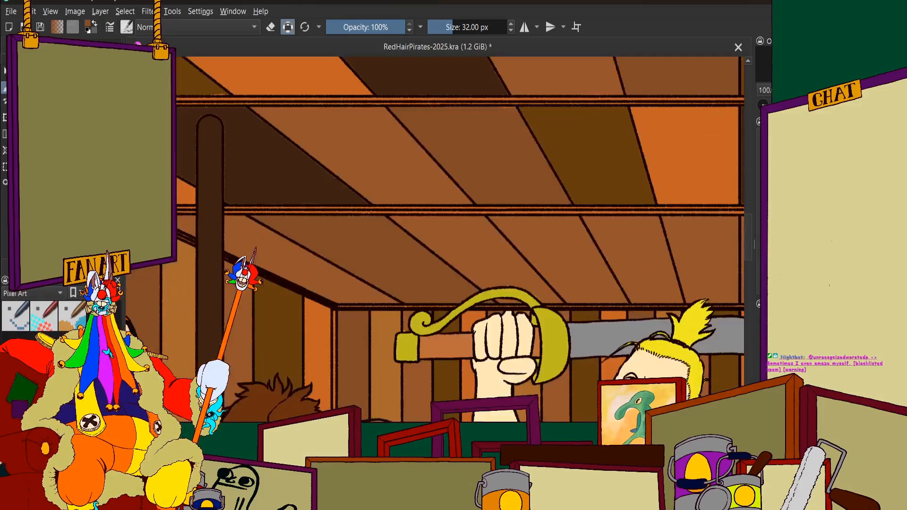
pyautogui.scroll(5, 445, 237)
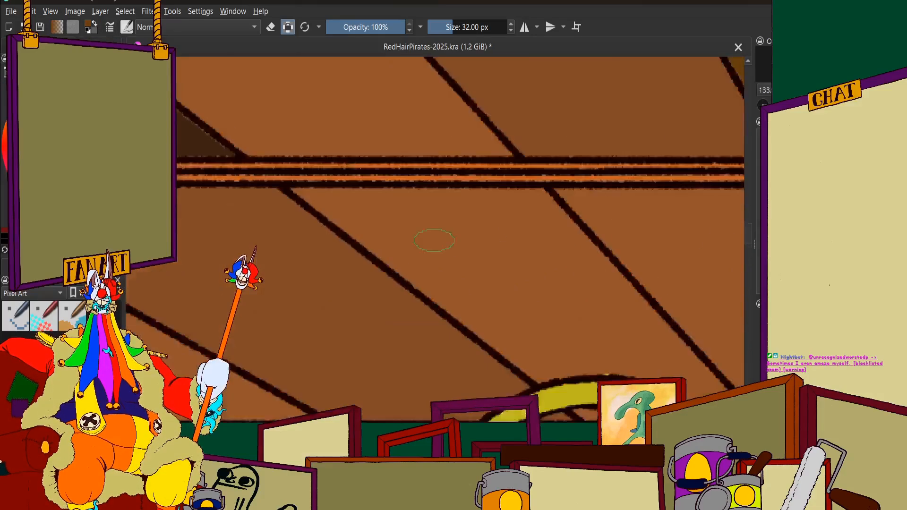
pyautogui.moveTo(428, 211)
pyautogui.mouseDown()
pyautogui.moveTo(468, 267)
pyautogui.moveTo(295, 203)
pyautogui.moveTo(333, 240)
pyautogui.moveTo(342, 219)
pyautogui.moveTo(427, 298)
pyautogui.mouseUp()
pyautogui.scroll(1, 342, 219)
pyautogui.moveTo(248, 194)
pyautogui.mouseDown()
pyautogui.moveTo(358, 204)
pyautogui.moveTo(418, 195)
pyautogui.moveTo(630, 232)
pyautogui.mouseUp()
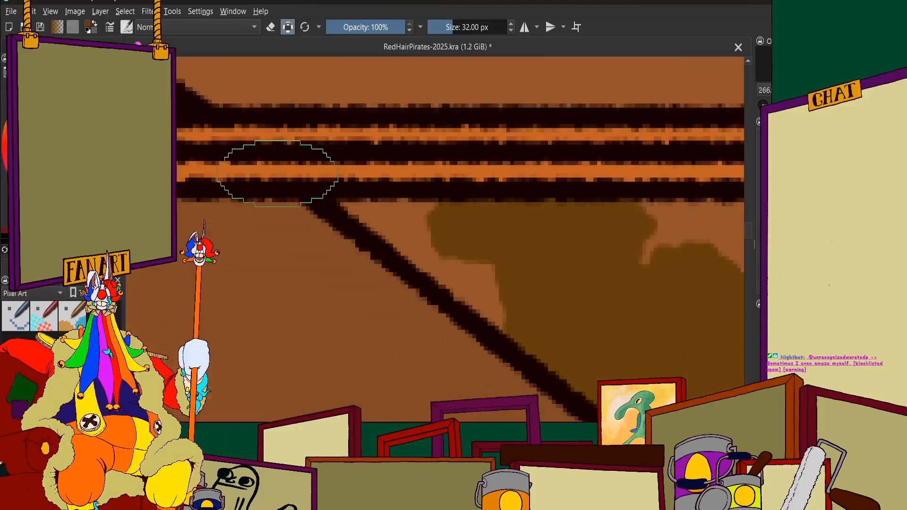
pyautogui.moveTo(367, 211)
pyautogui.mouseDown()
pyautogui.moveTo(352, 201)
pyautogui.moveTo(450, 252)
pyautogui.moveTo(399, 228)
pyautogui.mouseUp()
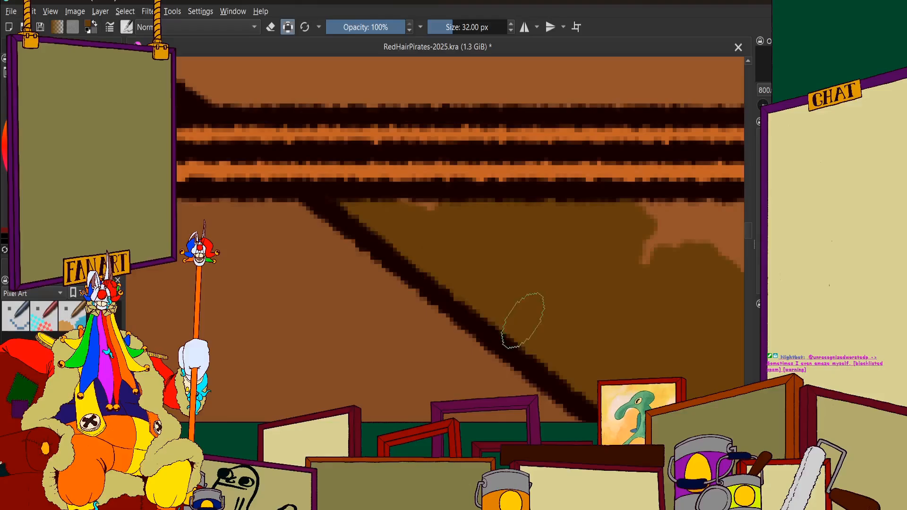
pyautogui.scroll(-3, 395, 209)
pyautogui.moveTo(340, 185)
pyautogui.mouseDown()
pyautogui.moveTo(242, 139)
pyautogui.moveTo(201, 142)
pyautogui.moveTo(252, 135)
pyautogui.moveTo(191, 129)
pyautogui.moveTo(401, 152)
pyautogui.moveTo(311, 141)
pyautogui.moveTo(490, 131)
pyautogui.moveTo(638, 313)
pyautogui.moveTo(499, 181)
pyautogui.moveTo(540, 249)
pyautogui.moveTo(305, 140)
pyautogui.moveTo(501, 280)
pyautogui.moveTo(258, 187)
pyautogui.moveTo(362, 325)
pyautogui.moveTo(359, 355)
pyautogui.moveTo(259, 273)
pyautogui.mouseUp()
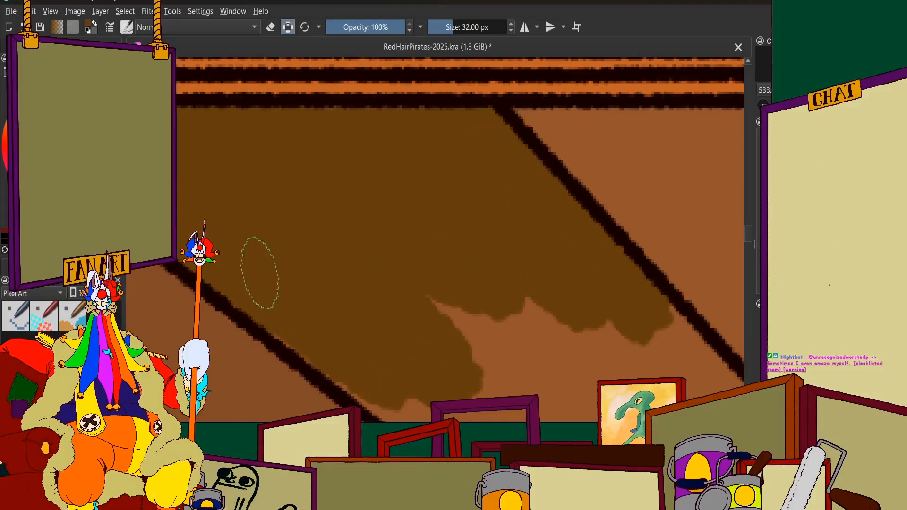
pyautogui.moveTo(492, 322)
pyautogui.mouseDown()
pyautogui.moveTo(313, 153)
pyautogui.moveTo(291, 150)
pyautogui.moveTo(242, 248)
pyautogui.moveTo(229, 233)
pyautogui.moveTo(299, 294)
pyautogui.moveTo(303, 314)
pyautogui.moveTo(445, 288)
pyautogui.moveTo(340, 264)
pyautogui.mouseUp()
pyautogui.moveTo(421, 151)
pyautogui.mouseDown()
pyautogui.moveTo(509, 259)
pyautogui.moveTo(467, 125)
pyautogui.mouseUp()
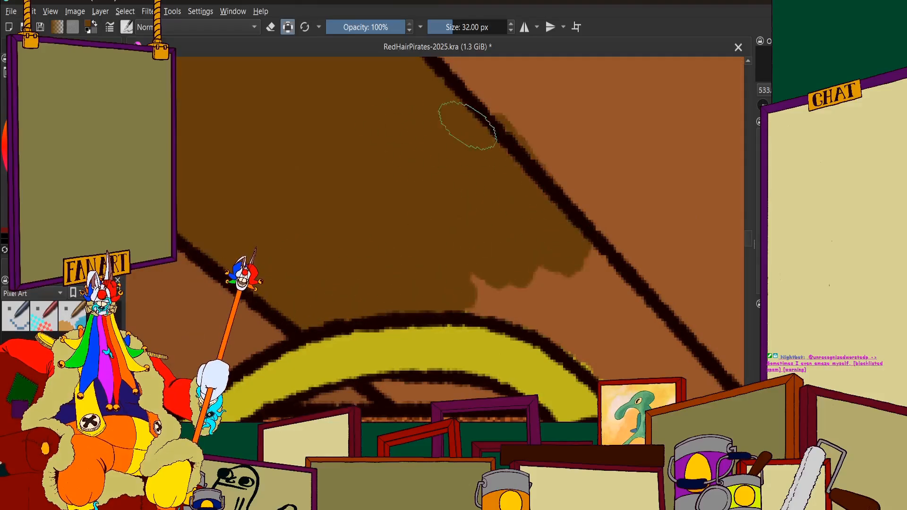
pyautogui.scroll(-2, 423, 108)
pyautogui.hotkey('ctrl', 'z')
pyautogui.scroll(-2, 443, 156)
pyautogui.scroll(2, 443, 155)
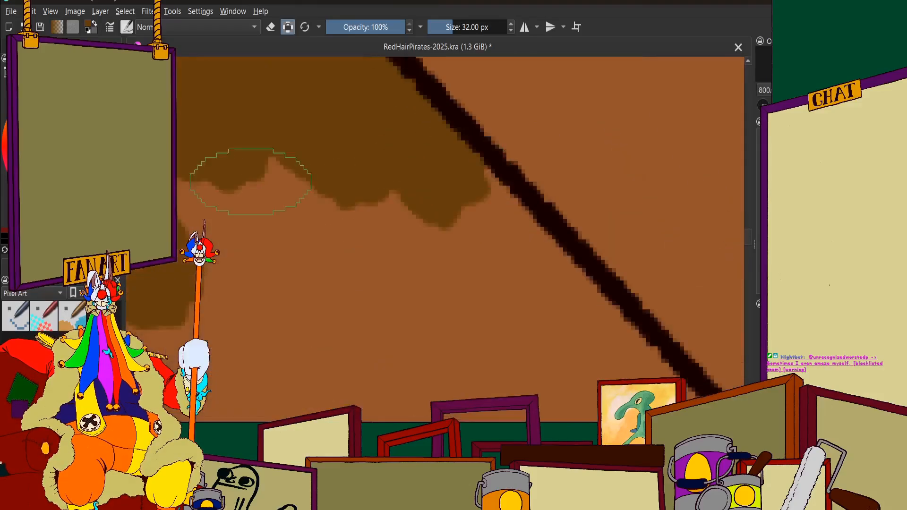
pyautogui.moveTo(248, 175)
pyautogui.mouseDown()
pyautogui.moveTo(231, 191)
pyautogui.moveTo(344, 218)
pyautogui.moveTo(494, 373)
pyautogui.moveTo(466, 378)
pyautogui.moveTo(441, 161)
pyautogui.moveTo(467, 127)
pyautogui.mouseUp()
pyautogui.scroll(-3, 421, 176)
pyautogui.hotkey('ctrl', 'z')
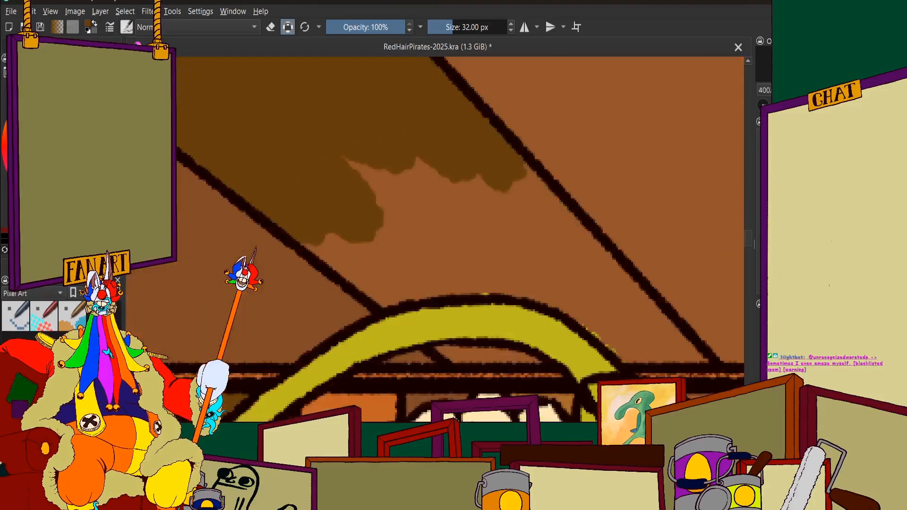
# Finish covering the lower part of the sixth-row ceiling panel directly above the raised sword's guard with dark olive brown
pyautogui.scroll(-2, 330, 180)
pyautogui.scroll(5, 449, 151)
pyautogui.moveTo(432, 194)
pyautogui.mouseDown()
pyautogui.moveTo(491, 231)
pyautogui.moveTo(242, 101)
pyautogui.moveTo(196, 258)
pyautogui.mouseUp()
pyautogui.scroll(-1, 197, 258)
pyautogui.moveTo(246, 302)
pyautogui.mouseDown()
pyautogui.moveTo(302, 348)
pyautogui.moveTo(415, 328)
pyautogui.moveTo(321, 340)
pyautogui.moveTo(253, 293)
pyautogui.mouseUp()
pyautogui.scroll(-4, 387, 262)
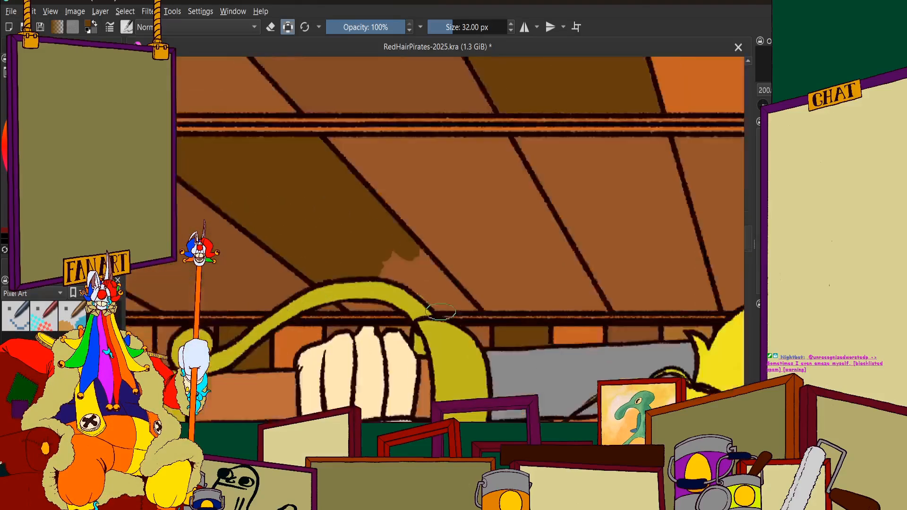
pyautogui.scroll(6, 433, 290)
pyautogui.moveTo(243, 154)
pyautogui.mouseDown()
pyautogui.moveTo(305, 181)
pyautogui.moveTo(248, 127)
pyautogui.moveTo(292, 51)
pyautogui.moveTo(440, 128)
pyautogui.moveTo(630, 315)
pyautogui.moveTo(686, 363)
pyautogui.moveTo(718, 375)
pyautogui.moveTo(671, 358)
pyautogui.moveTo(516, 366)
pyautogui.moveTo(338, 190)
pyautogui.mouseUp()
# Paint the small piece of the olive brown panel visible beneath the sword's curved guard with dark olive brown
pyautogui.scroll(-1, 425, 192)
pyautogui.scroll(4, 277, 250)
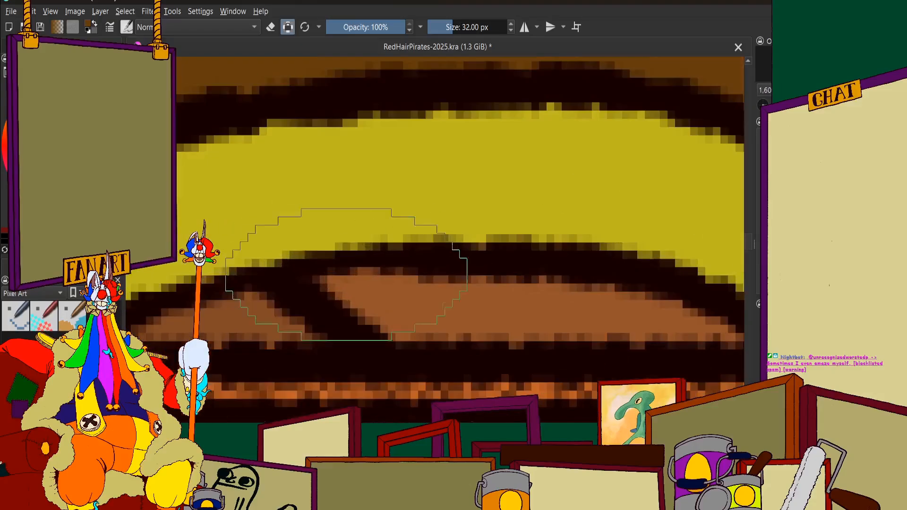
pyautogui.moveTo(343, 275)
pyautogui.mouseDown()
pyautogui.moveTo(376, 308)
pyautogui.moveTo(417, 320)
pyautogui.moveTo(467, 304)
pyautogui.moveTo(442, 314)
pyautogui.moveTo(702, 328)
pyautogui.mouseUp()
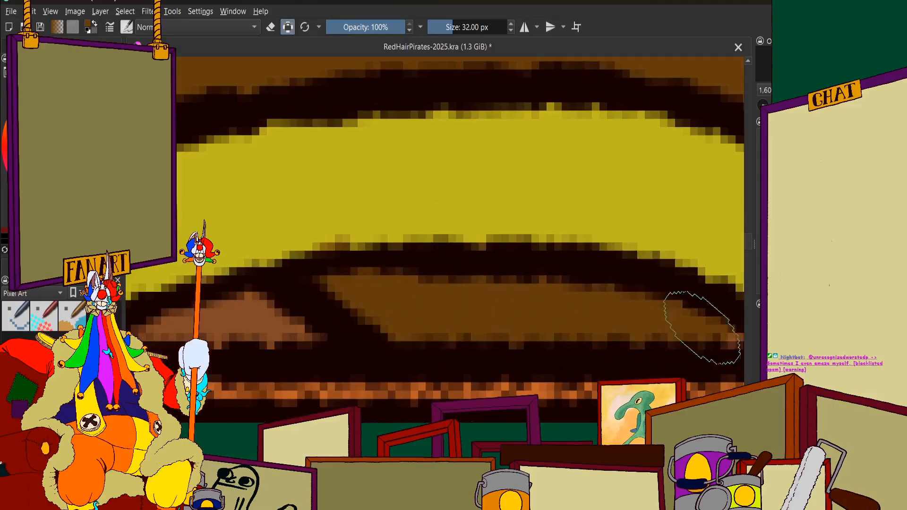
pyautogui.scroll(-3, 615, 311)
# Brush orange over the lower part of the sixth-row ceiling panel directly after the dark olive brown one, towards the centre
pyautogui.scroll(2, 609, 303)
pyautogui.scroll(-5, 452, 241)
pyautogui.scroll(-2, 449, 241)
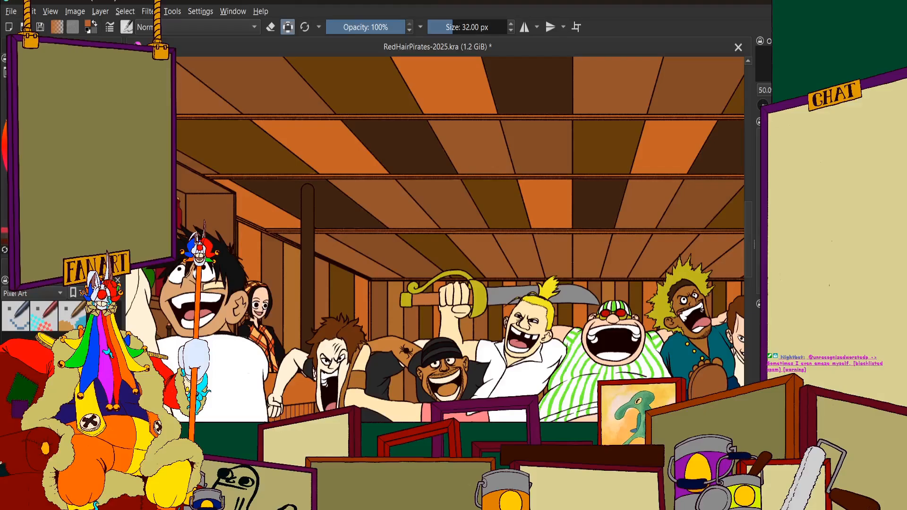
pyautogui.scroll(-2, 462, 200)
pyautogui.scroll(4, 423, 174)
pyautogui.moveTo(427, 107)
pyautogui.mouseDown()
pyautogui.moveTo(499, 212)
pyautogui.moveTo(362, 79)
pyautogui.moveTo(367, 180)
pyautogui.moveTo(250, 62)
pyautogui.moveTo(217, 86)
pyautogui.moveTo(195, 70)
pyautogui.moveTo(250, 138)
pyautogui.moveTo(378, 257)
pyautogui.moveTo(405, 290)
pyautogui.moveTo(330, 212)
pyautogui.moveTo(434, 337)
pyautogui.moveTo(562, 349)
pyautogui.mouseUp()
pyautogui.moveTo(463, 274)
pyautogui.mouseDown()
pyautogui.moveTo(465, 80)
pyautogui.moveTo(539, 180)
pyautogui.moveTo(576, 149)
pyautogui.moveTo(553, 66)
pyautogui.moveTo(638, 203)
pyautogui.mouseUp()
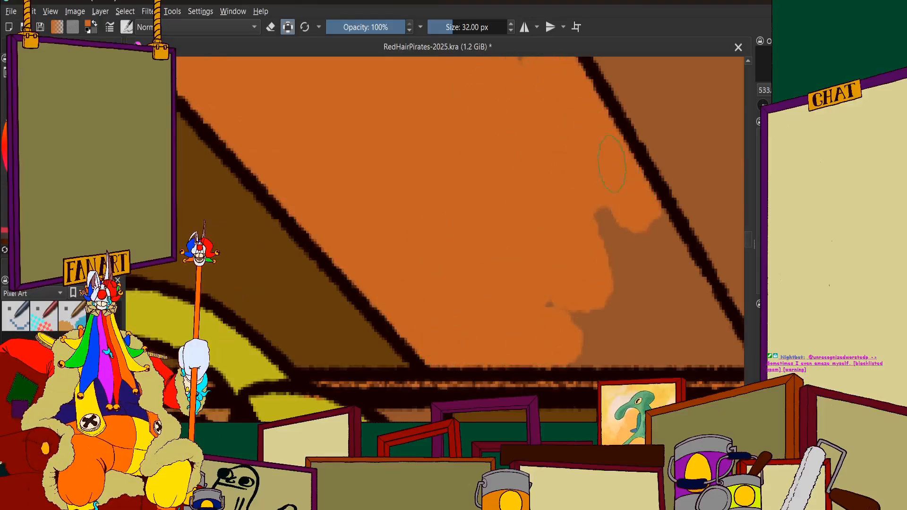
pyautogui.moveTo(612, 164)
pyautogui.mouseDown()
pyautogui.moveTo(673, 272)
pyautogui.moveTo(616, 185)
pyautogui.moveTo(601, 220)
pyautogui.moveTo(530, 237)
pyautogui.mouseUp()
pyautogui.moveTo(670, 357); pyautogui.dragTo(435, 267)
pyautogui.scroll(2, 380, 270)
pyautogui.moveTo(286, 203)
pyautogui.mouseDown()
pyautogui.moveTo(255, 155)
pyautogui.moveTo(467, 198)
pyautogui.moveTo(453, 255)
pyautogui.moveTo(487, 222)
pyautogui.moveTo(600, 236)
pyautogui.mouseUp()
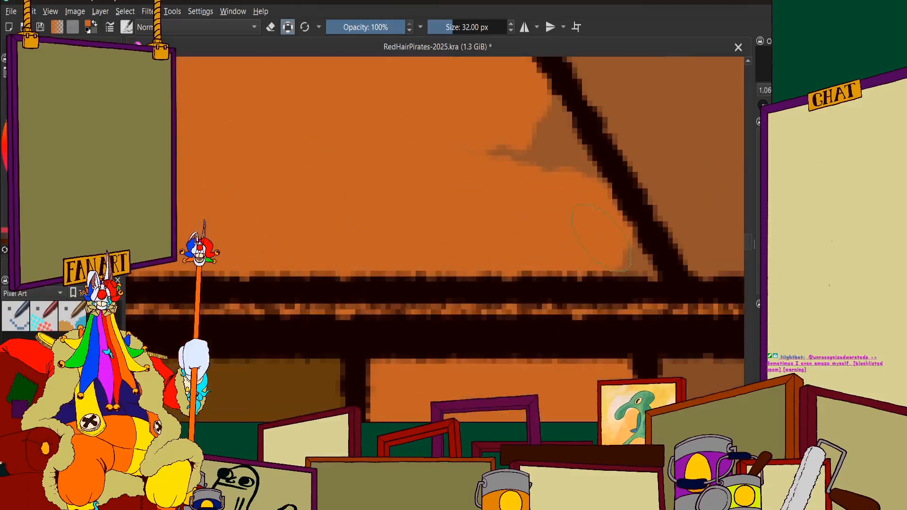
pyautogui.moveTo(594, 192); pyautogui.dragTo(548, 123)
pyautogui.scroll(-6, 472, 151)
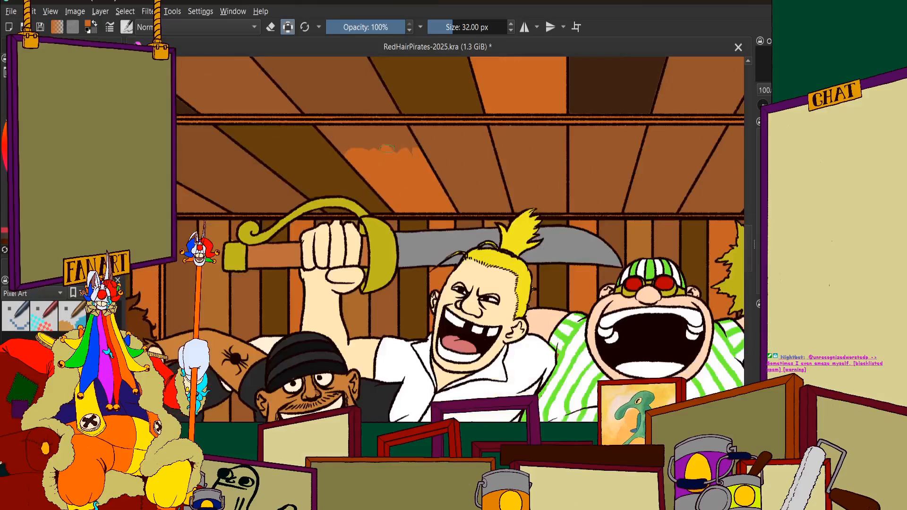
# Cover the remaining upper part of the same sixth-row panel with orange, up to the beam
pyautogui.scroll(4, 394, 120)
pyautogui.moveTo(437, 192)
pyautogui.mouseDown()
pyautogui.moveTo(540, 290)
pyautogui.moveTo(505, 153)
pyautogui.moveTo(517, 134)
pyautogui.moveTo(573, 176)
pyautogui.moveTo(567, 136)
pyautogui.moveTo(602, 178)
pyautogui.mouseUp()
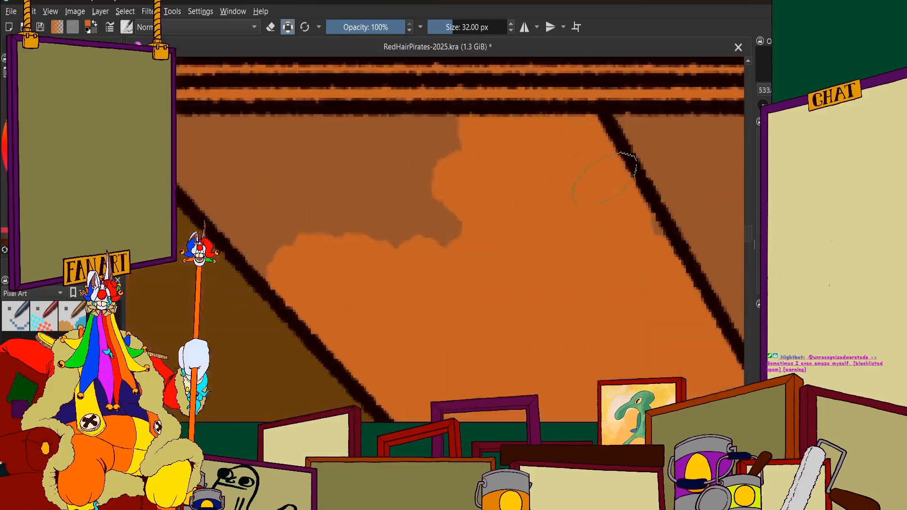
pyautogui.moveTo(394, 94)
pyautogui.mouseDown()
pyautogui.moveTo(415, 151)
pyautogui.moveTo(359, 217)
pyautogui.moveTo(284, 142)
pyautogui.moveTo(399, 261)
pyautogui.mouseUp()
pyautogui.scroll(-2, 399, 261)
pyautogui.scroll(3, 239, 182)
pyautogui.moveTo(389, 134)
pyautogui.mouseDown()
pyautogui.moveTo(407, 150)
pyautogui.moveTo(379, 119)
pyautogui.moveTo(590, 353)
pyautogui.moveTo(476, 157)
pyautogui.mouseUp()
pyautogui.scroll(-10, 444, 151)
pyautogui.scroll(2, 544, 125)
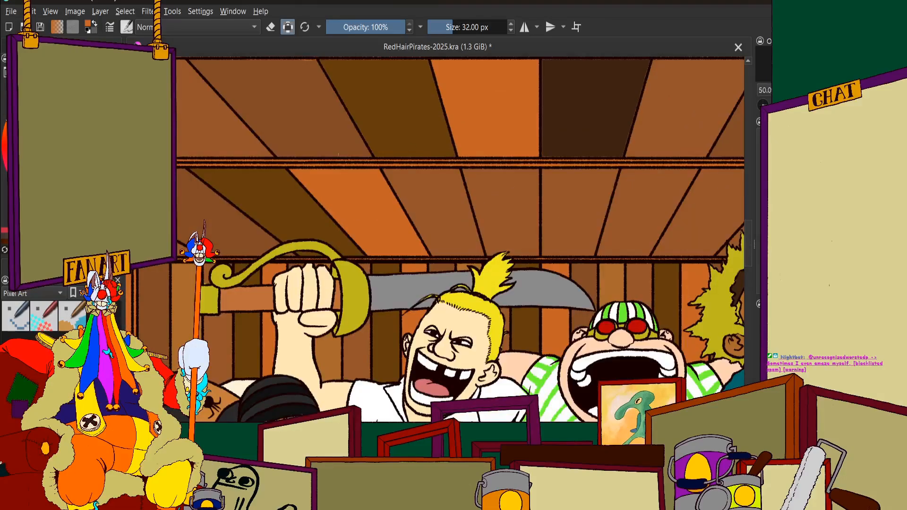
# Touch up the fifth-row panel behind the pole with very dark brown along its diagonal line beside the brown panel
pyautogui.scroll(-3, 390, 178)
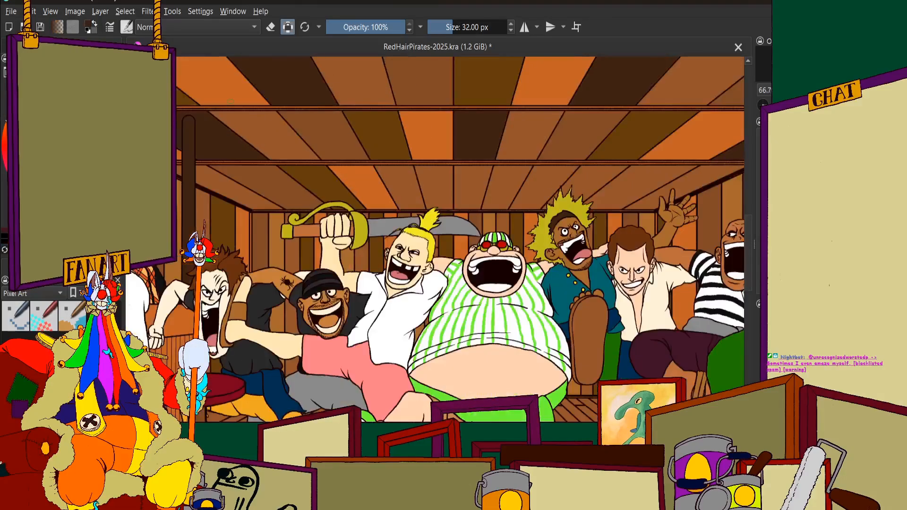
pyautogui.scroll(8, 219, 184)
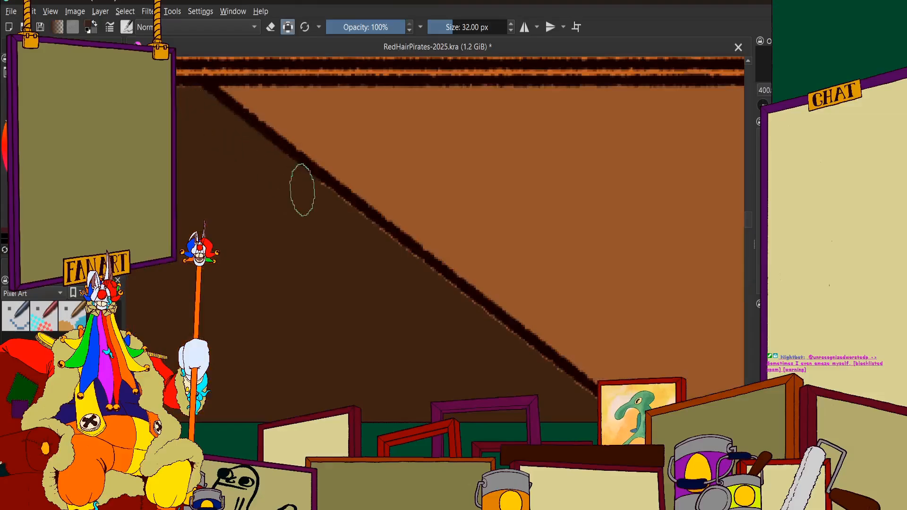
pyautogui.scroll(-3, 396, 260)
pyautogui.scroll(4, 395, 279)
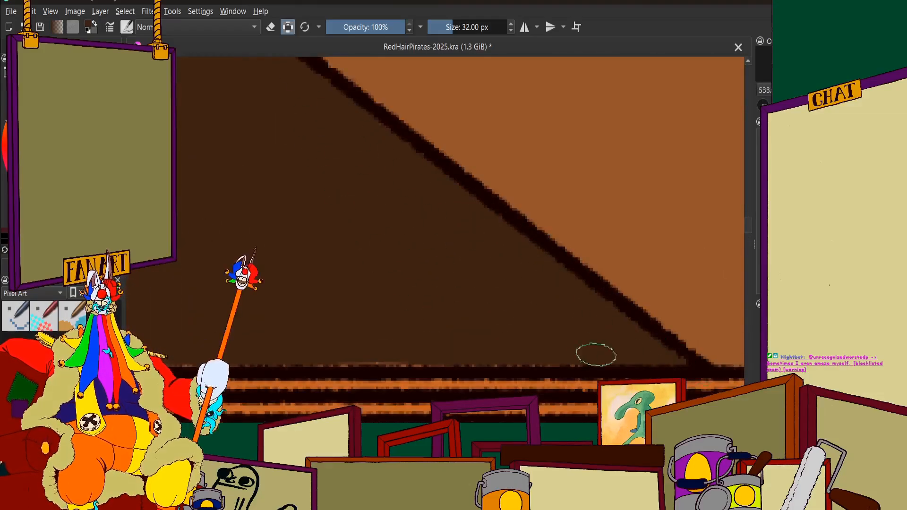
pyautogui.scroll(-3, 207, 294)
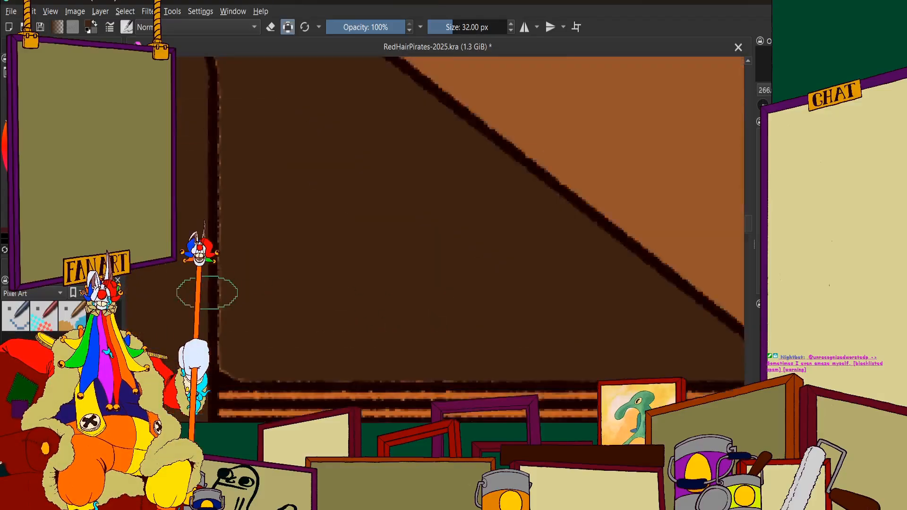
# Paint over the leftover light fringe on the very dark brown panel near the pole and along the orange panel's diagonal line
pyautogui.scroll(3, 273, 240)
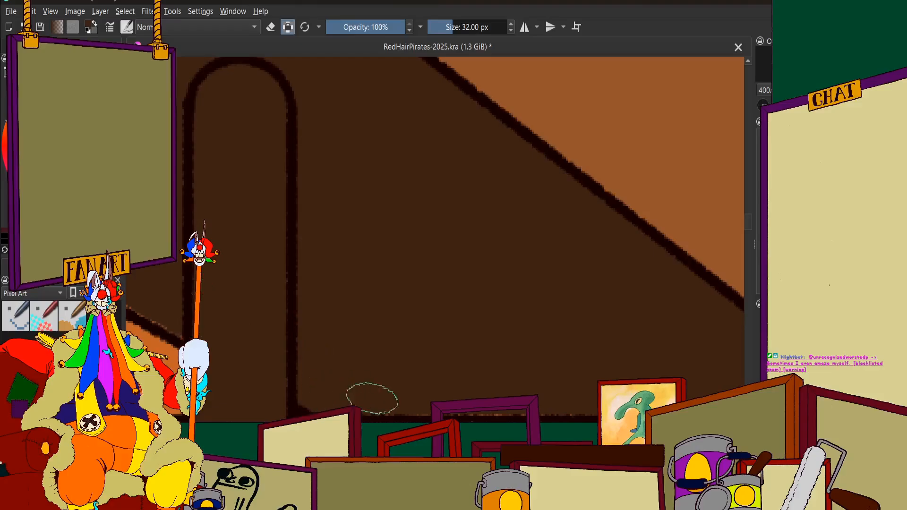
pyautogui.scroll(-3, 387, 277)
pyautogui.scroll(3, 316, 245)
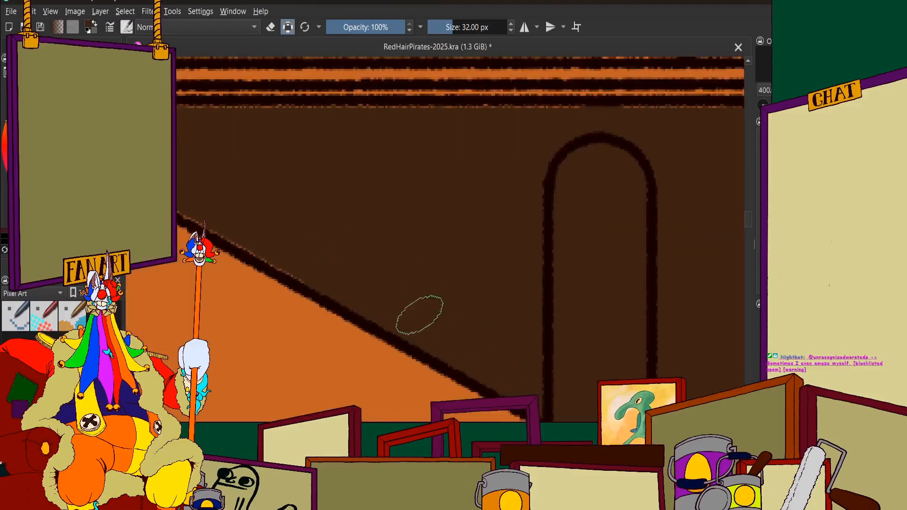
pyautogui.scroll(-3, 419, 315)
pyautogui.scroll(4, 235, 211)
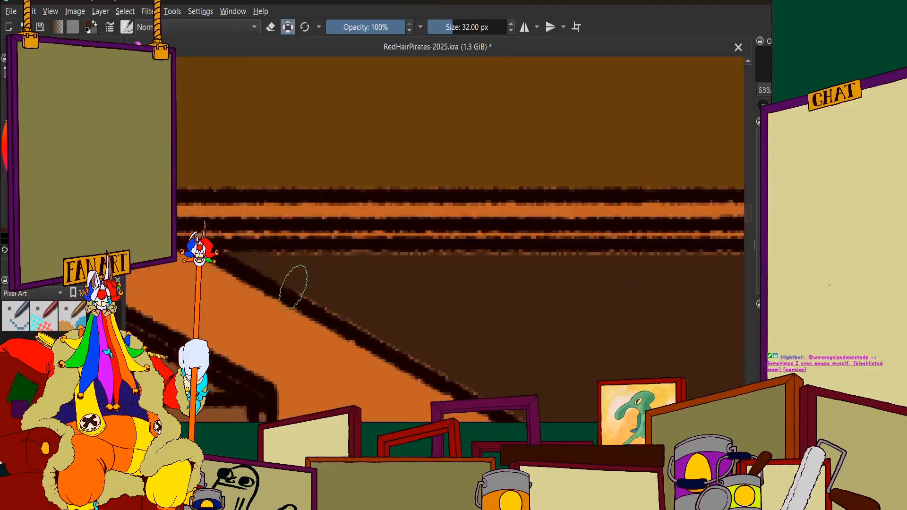
pyautogui.scroll(-6, 418, 351)
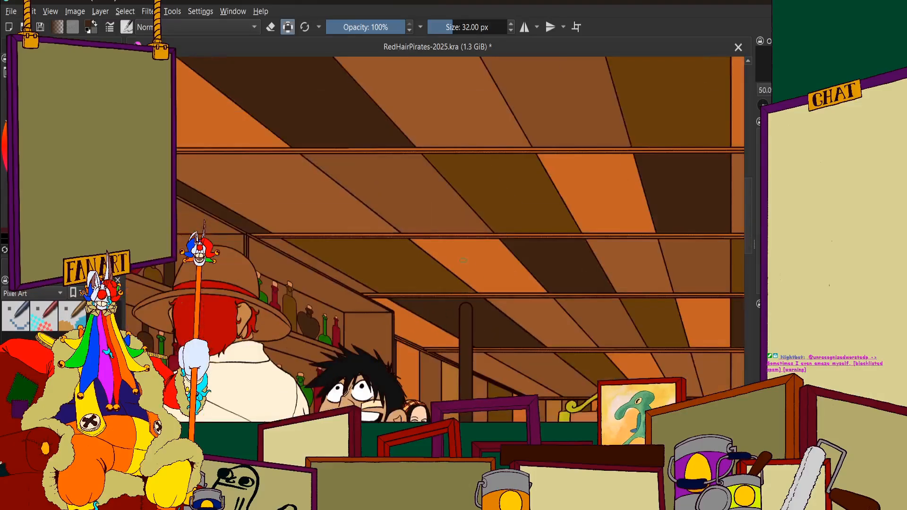
# Clean up the light fringe along both sides of the pole and its corner with the beam using very dark brown
pyautogui.scroll(4, 463, 260)
pyautogui.scroll(-2, 419, 320)
pyautogui.scroll(2, 407, 293)
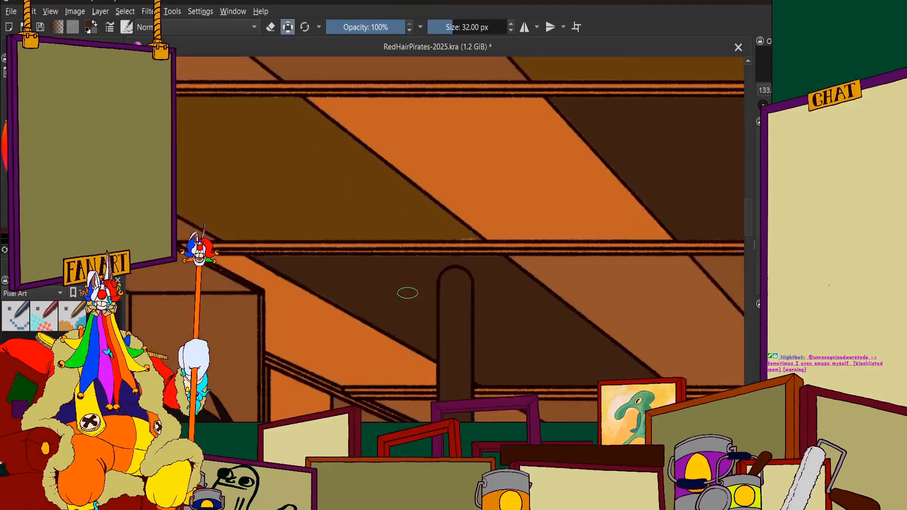
pyautogui.scroll(2, 408, 292)
pyautogui.scroll(-2, 422, 279)
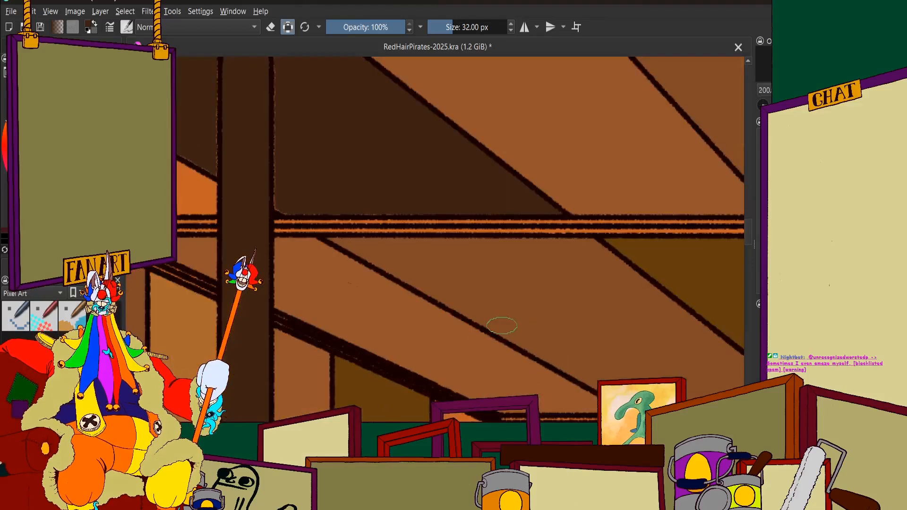
pyautogui.scroll(4, 500, 324)
pyautogui.scroll(3, 505, 269)
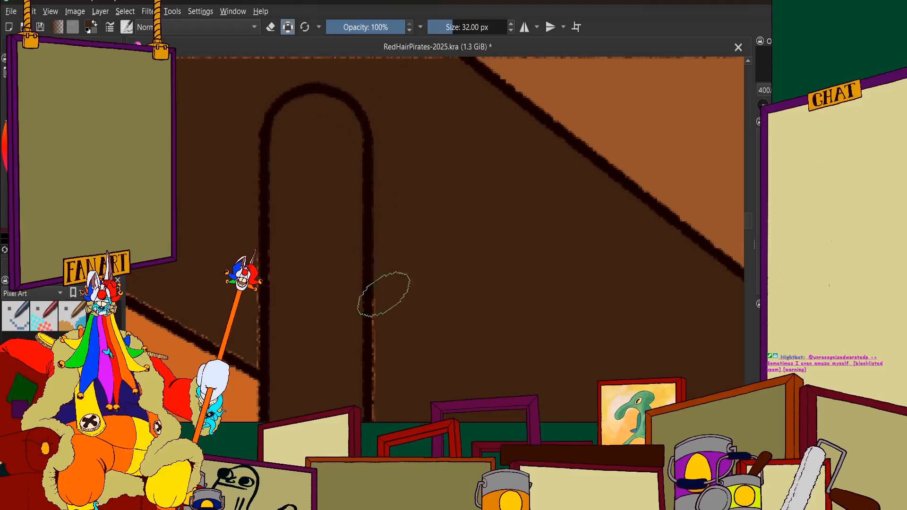
pyautogui.scroll(-2, 364, 299)
pyautogui.scroll(5, 354, 227)
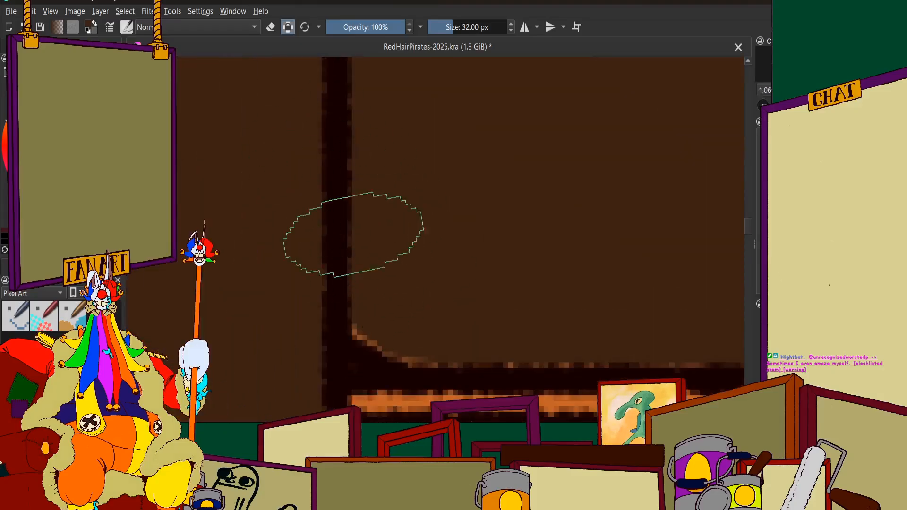
pyautogui.scroll(-6, 354, 235)
pyautogui.scroll(2, 282, 120)
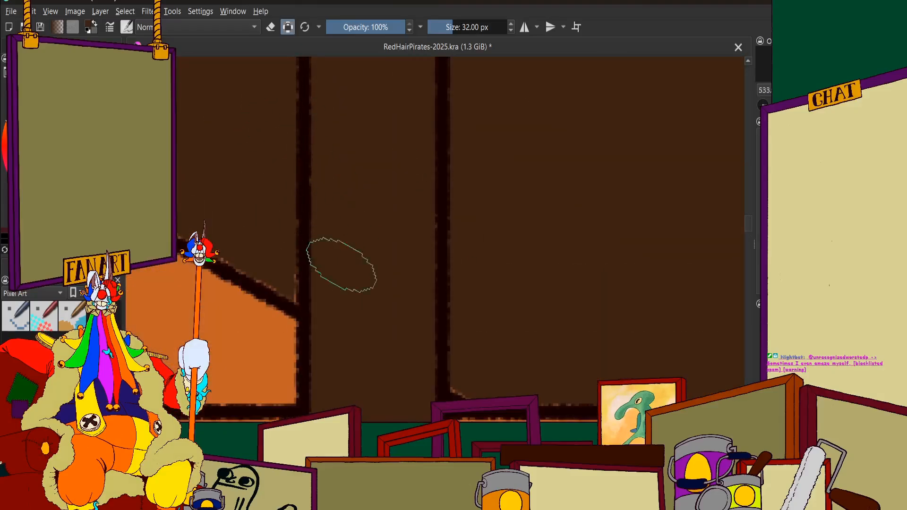
pyautogui.scroll(-5, 330, 184)
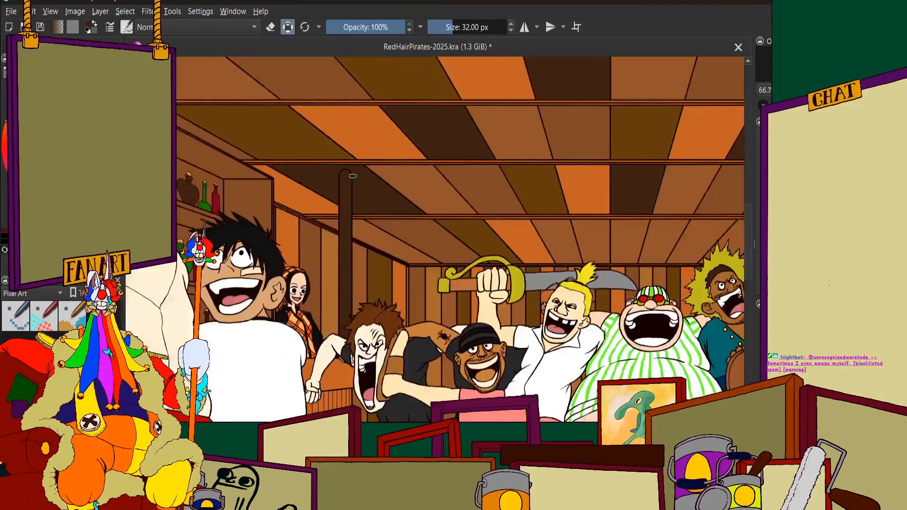
# Paint over the orange specks at the lower corner of the fourth-row olive panel above the pole with dark olive brown
pyautogui.scroll(3, 317, 192)
pyautogui.scroll(-1, 333, 172)
pyautogui.scroll(2, 332, 172)
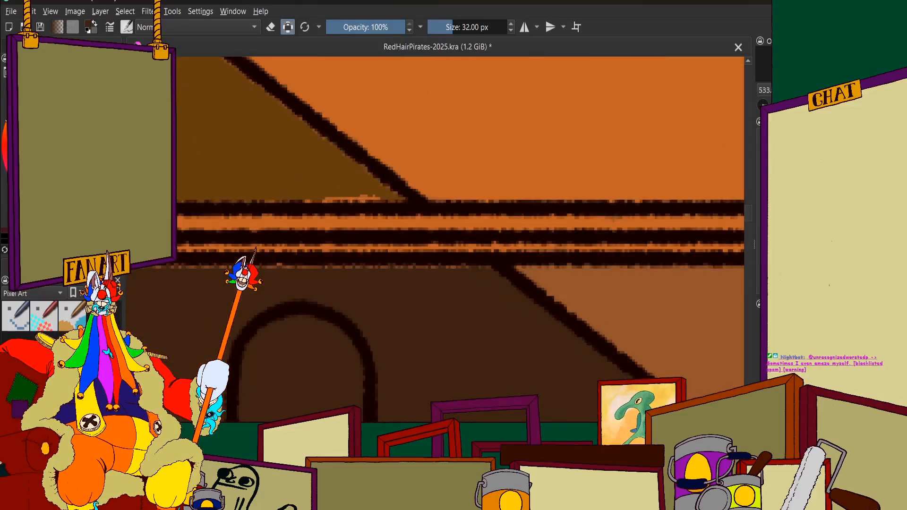
pyautogui.scroll(1, 318, 163)
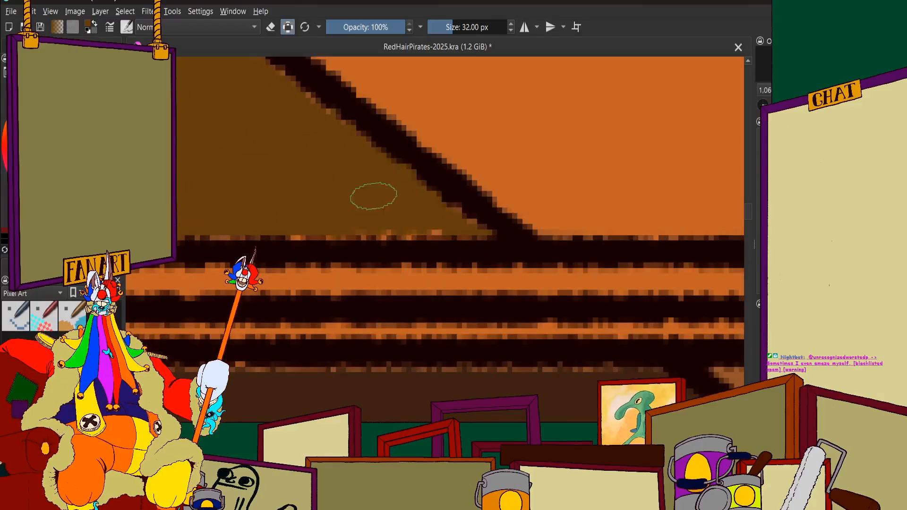
pyautogui.scroll(-12, 378, 203)
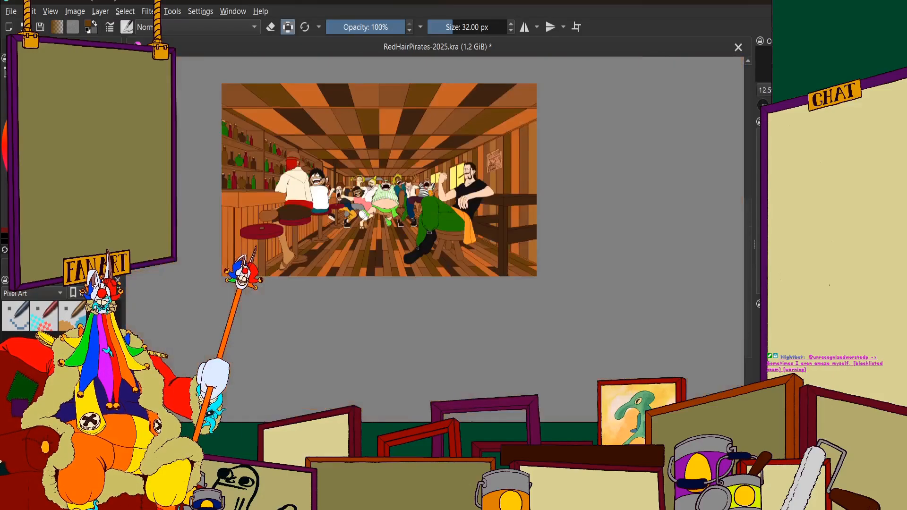
# Brush very dark brown over the middle of the sixth-row ceiling panel directly after the orange one, towards the centre
pyautogui.scroll(4, 449, 115)
pyautogui.scroll(-3, 453, 142)
pyautogui.scroll(2, 359, 188)
pyautogui.scroll(-3, 371, 211)
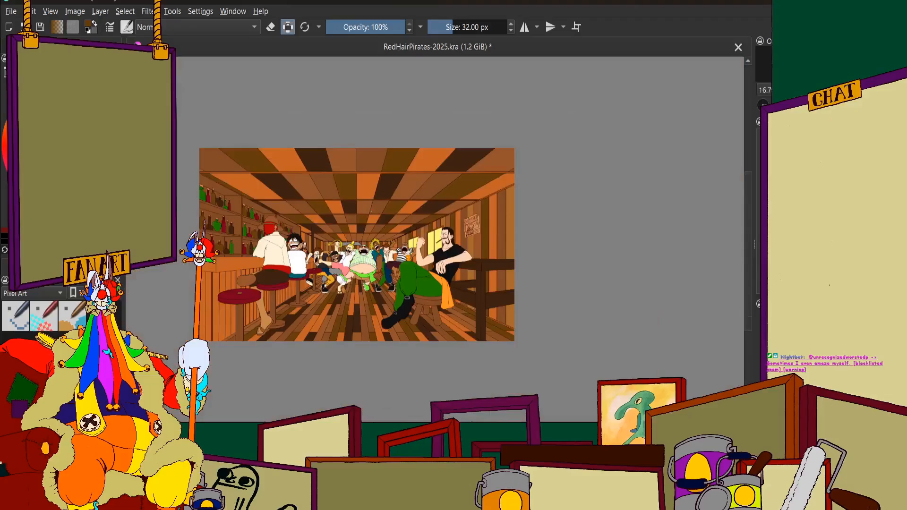
pyautogui.scroll(2, 371, 211)
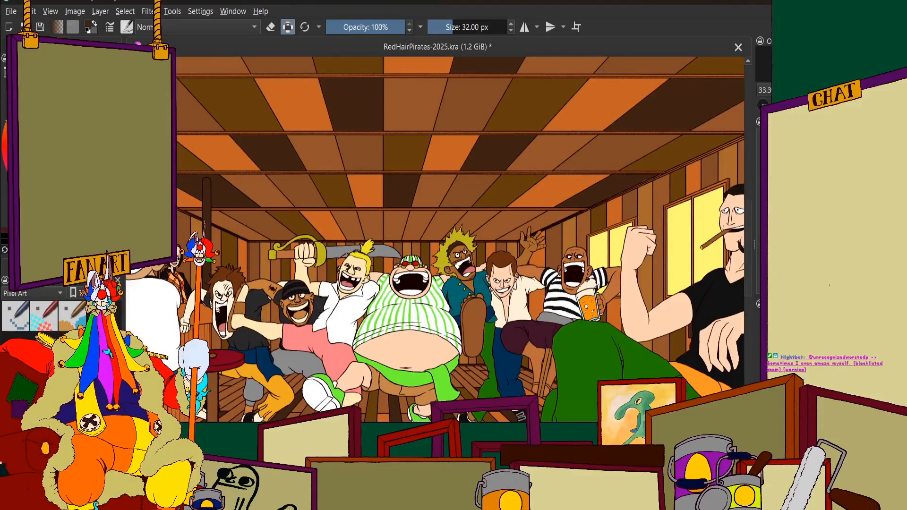
pyautogui.scroll(8, 356, 200)
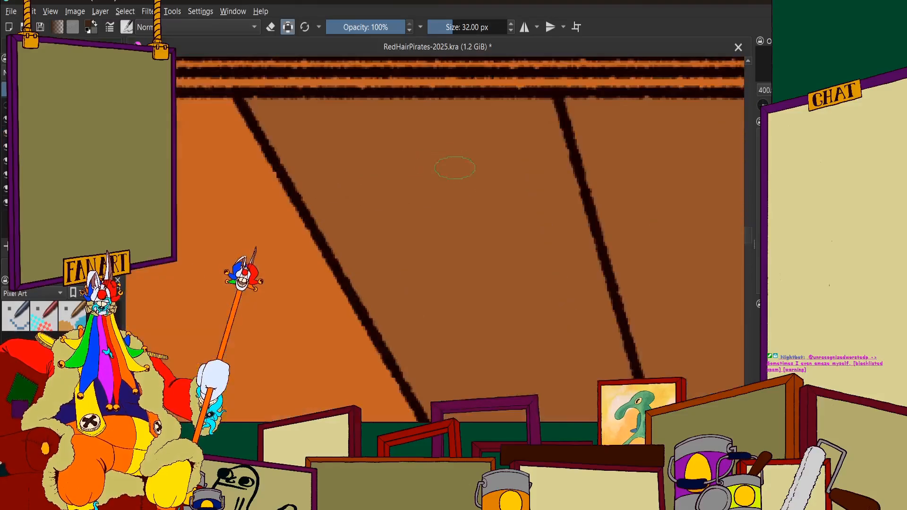
pyautogui.moveTo(472, 170)
pyautogui.mouseDown()
pyautogui.moveTo(432, 188)
pyautogui.moveTo(442, 279)
pyautogui.moveTo(378, 224)
pyautogui.moveTo(388, 271)
pyautogui.moveTo(317, 165)
pyautogui.moveTo(347, 226)
pyautogui.mouseUp()
pyautogui.scroll(-8, 341, 189)
pyautogui.scroll(8, 344, 196)
pyautogui.moveTo(285, 79)
pyautogui.mouseDown()
pyautogui.moveTo(376, 261)
pyautogui.moveTo(358, 170)
pyautogui.moveTo(391, 187)
pyautogui.moveTo(423, 167)
pyautogui.moveTo(441, 53)
pyautogui.moveTo(510, 75)
pyautogui.moveTo(580, 155)
pyautogui.moveTo(574, 129)
pyautogui.moveTo(630, 281)
pyautogui.mouseUp()
pyautogui.scroll(-6, 591, 192)
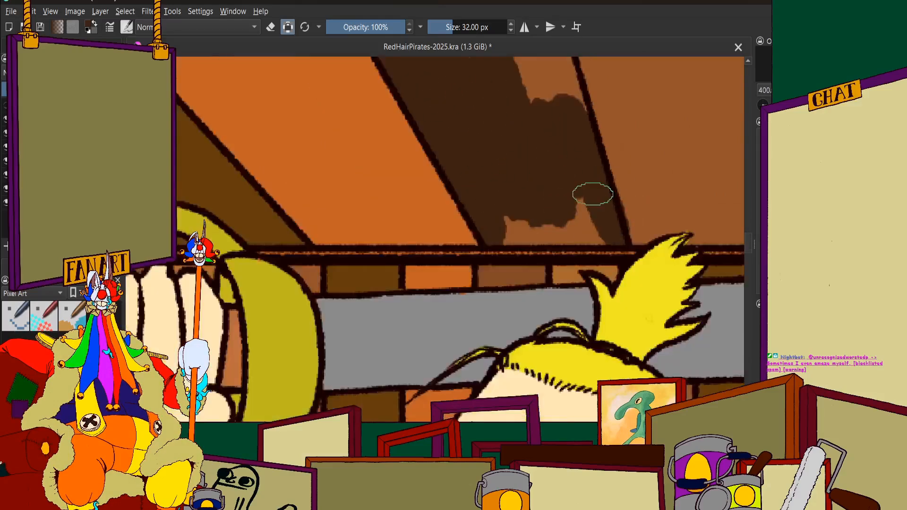
# Fill the lower part of the same sixth-row panel with very dark brown, down to the beam above the sword blade
pyautogui.scroll(5, 481, 142)
pyautogui.moveTo(480, 141)
pyautogui.mouseDown()
pyautogui.moveTo(502, 133)
pyautogui.moveTo(516, 68)
pyautogui.moveTo(531, 62)
pyautogui.moveTo(600, 274)
pyautogui.mouseUp()
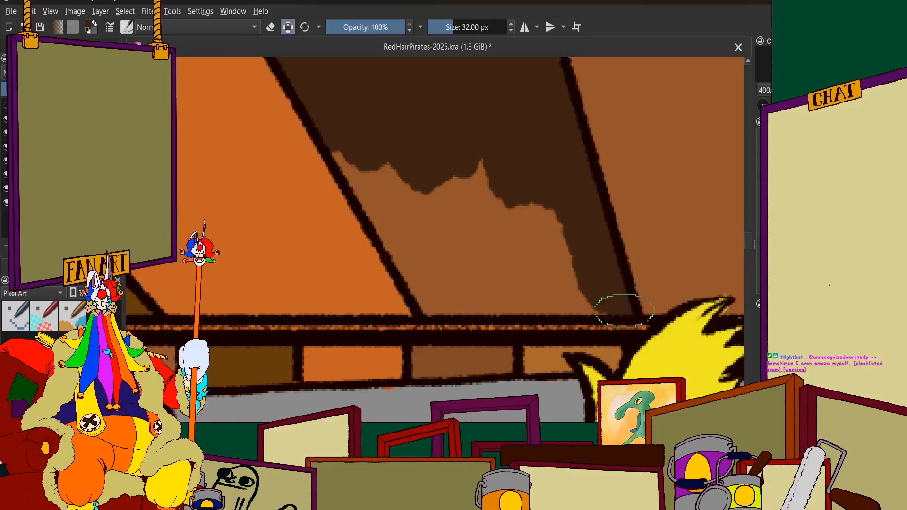
pyautogui.moveTo(555, 302)
pyautogui.mouseDown()
pyautogui.moveTo(432, 293)
pyautogui.moveTo(463, 295)
pyautogui.moveTo(416, 242)
pyautogui.moveTo(338, 106)
pyautogui.mouseUp()
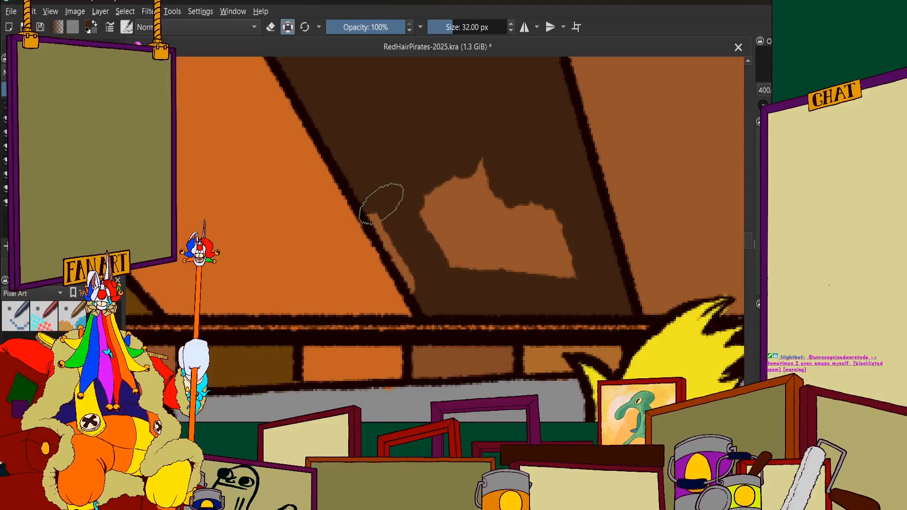
pyautogui.moveTo(407, 252)
pyautogui.mouseDown()
pyautogui.moveTo(428, 270)
pyautogui.moveTo(444, 217)
pyautogui.moveTo(533, 275)
pyautogui.moveTo(542, 187)
pyautogui.mouseUp()
pyautogui.scroll(-5, 466, 203)
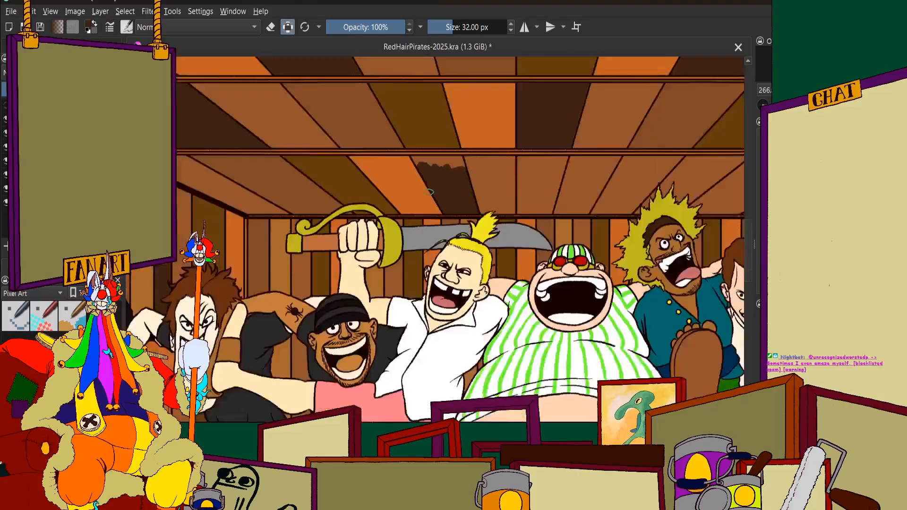
# Cover the remaining upper part of the sixth-row panel after the orange one with very dark brown, up to the beam
pyautogui.scroll(5, 453, 183)
pyautogui.scroll(1, 453, 183)
pyautogui.scroll(-2, 440, 189)
pyautogui.scroll(3, 451, 143)
pyautogui.moveTo(307, 295)
pyautogui.mouseDown()
pyautogui.moveTo(537, 320)
pyautogui.moveTo(429, 259)
pyautogui.moveTo(556, 271)
pyautogui.moveTo(567, 253)
pyautogui.moveTo(637, 334)
pyautogui.mouseUp()
pyautogui.scroll(-2, 470, 225)
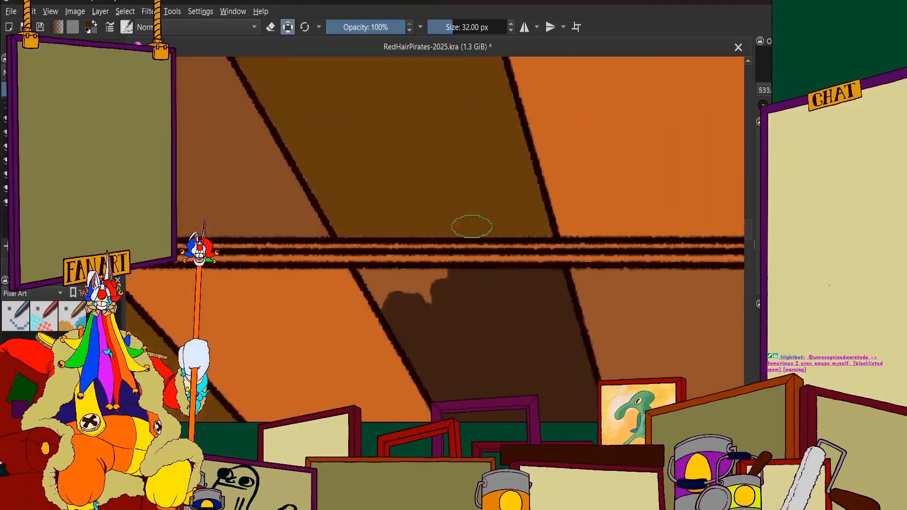
pyautogui.moveTo(442, 257)
pyautogui.mouseDown()
pyautogui.moveTo(512, 300)
pyautogui.moveTo(480, 284)
pyautogui.moveTo(340, 263)
pyautogui.mouseUp()
pyautogui.scroll(-10, 399, 333)
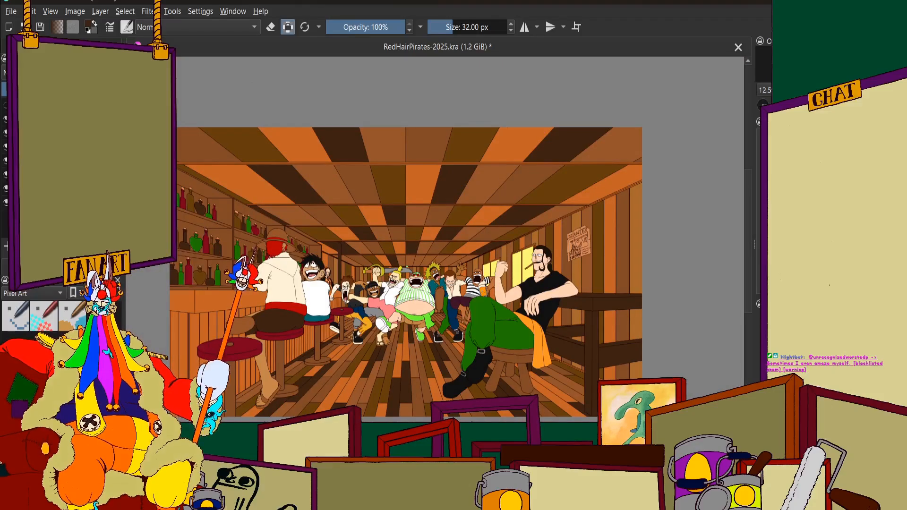
# Brush medium dark brown over the sixth-row ceiling panel directly after the central dividing line, filling its middle and lower part
pyautogui.scroll(3, 430, 279)
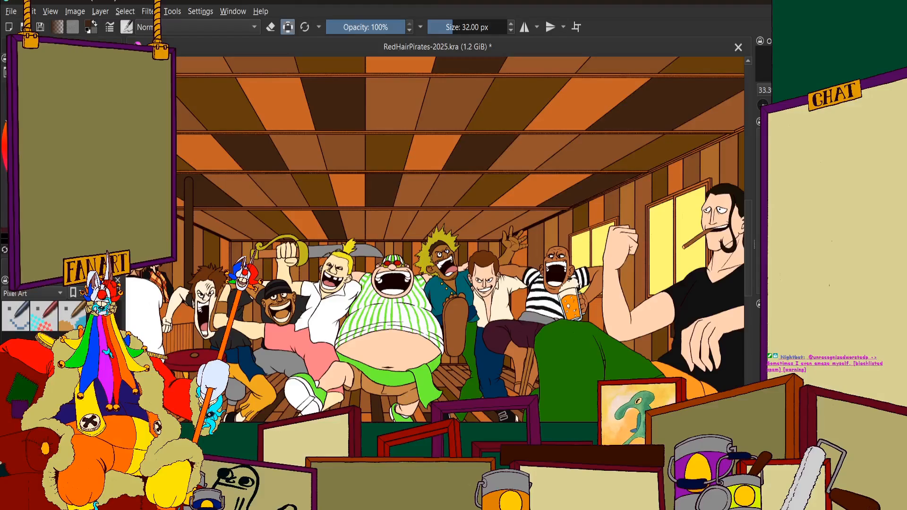
pyautogui.scroll(7, 364, 208)
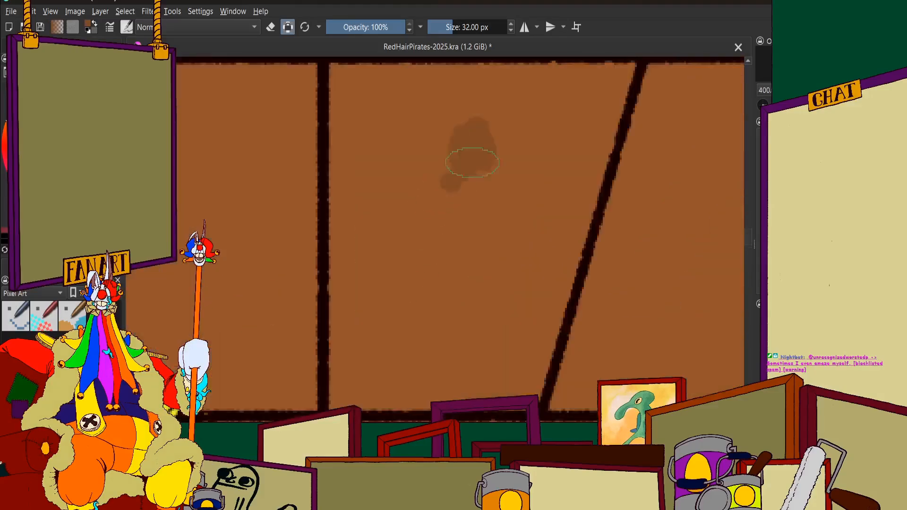
pyautogui.moveTo(396, 137)
pyautogui.mouseDown()
pyautogui.moveTo(364, 109)
pyautogui.moveTo(344, 254)
pyautogui.moveTo(354, 145)
pyautogui.moveTo(484, 121)
pyautogui.moveTo(507, 260)
pyautogui.moveTo(537, 281)
pyautogui.moveTo(594, 131)
pyautogui.moveTo(524, 385)
pyautogui.moveTo(427, 373)
pyautogui.moveTo(509, 375)
pyautogui.mouseUp()
pyautogui.moveTo(388, 379)
pyautogui.mouseDown()
pyautogui.moveTo(369, 290)
pyautogui.moveTo(348, 286)
pyautogui.mouseUp()
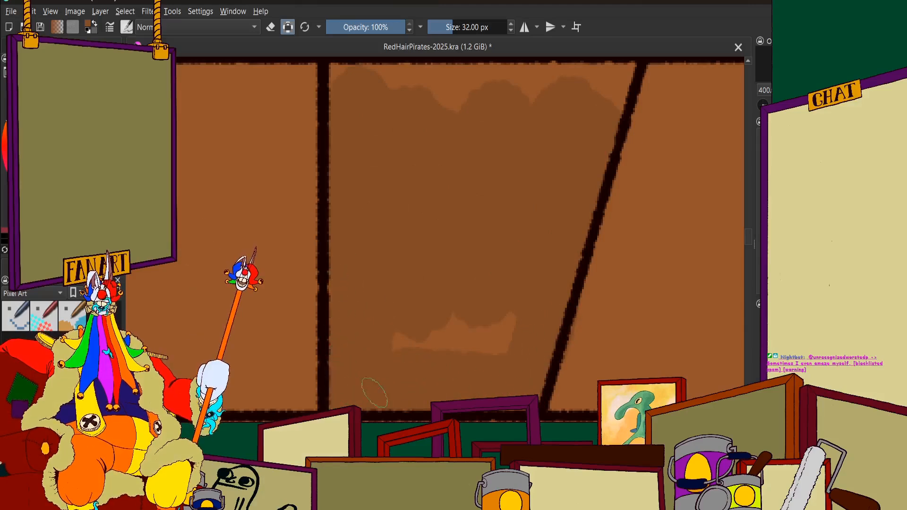
pyautogui.moveTo(375, 392); pyautogui.dragTo(405, 334)
# Cover the remaining upper strip of the same sixth-row panel with medium dark brown, up to the beam and side lines
pyautogui.scroll(-2, 393, 322)
pyautogui.scroll(3, 447, 180)
pyautogui.moveTo(324, 263)
pyautogui.mouseDown()
pyautogui.moveTo(358, 243)
pyautogui.moveTo(501, 240)
pyautogui.mouseUp()
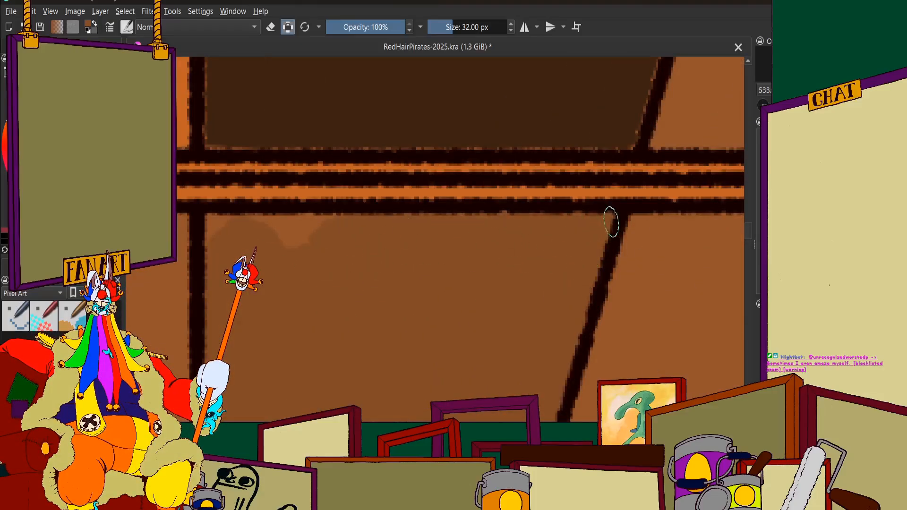
pyautogui.scroll(2, 314, 223)
pyautogui.moveTo(308, 263); pyautogui.dragTo(482, 251)
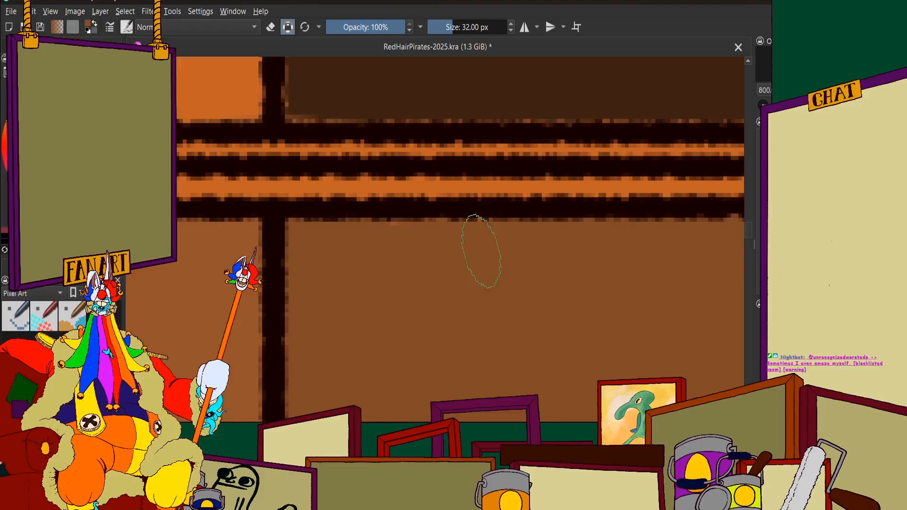
pyautogui.scroll(-6, 347, 238)
pyautogui.scroll(1, 359, 227)
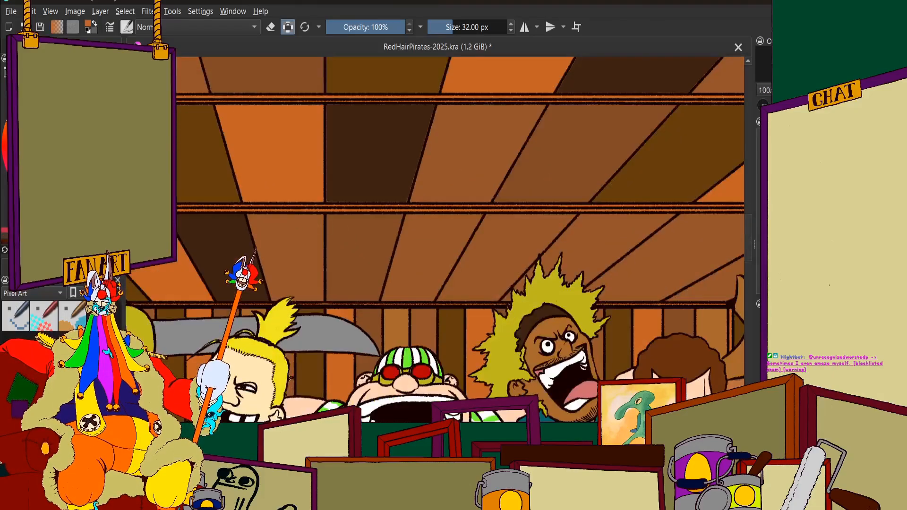
# Try painting the sixth-row ceiling panel after the medium dark brown one orange
pyautogui.scroll(2, 441, 204)
pyautogui.scroll(-2, 441, 204)
pyautogui.scroll(4, 462, 156)
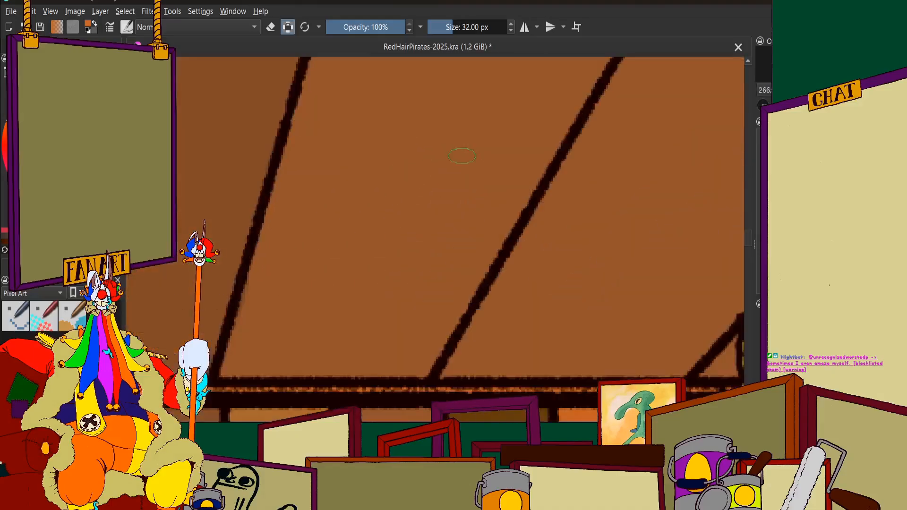
pyautogui.moveTo(461, 156)
pyautogui.mouseDown()
pyautogui.moveTo(438, 238)
pyautogui.moveTo(550, 105)
pyautogui.moveTo(467, 256)
pyautogui.moveTo(508, 122)
pyautogui.moveTo(453, 124)
pyautogui.moveTo(418, 100)
pyautogui.moveTo(376, 152)
pyautogui.moveTo(384, 59)
pyautogui.moveTo(322, 117)
pyautogui.moveTo(337, 61)
pyautogui.moveTo(255, 326)
pyautogui.mouseUp()
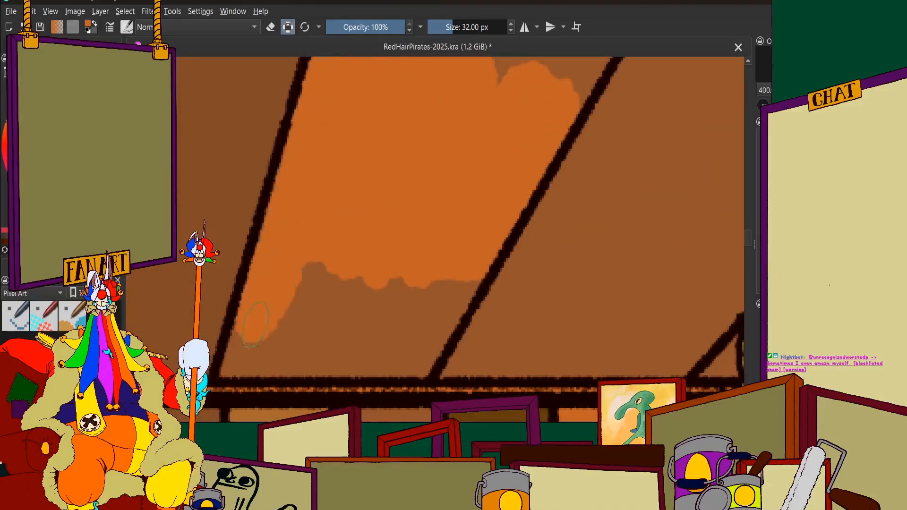
pyautogui.moveTo(237, 369)
pyautogui.mouseDown()
pyautogui.moveTo(376, 350)
pyautogui.moveTo(449, 293)
pyautogui.moveTo(293, 284)
pyautogui.mouseUp()
pyautogui.press('2')
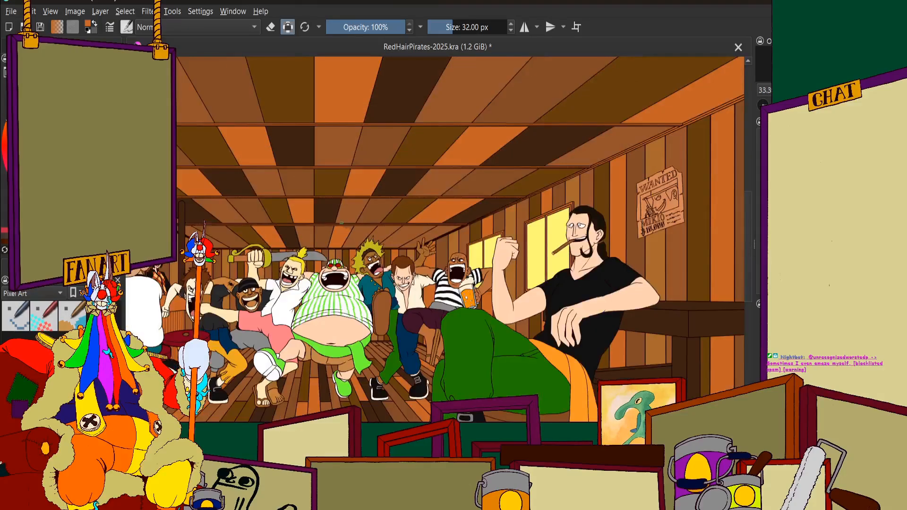
pyautogui.scroll(9, 348, 208)
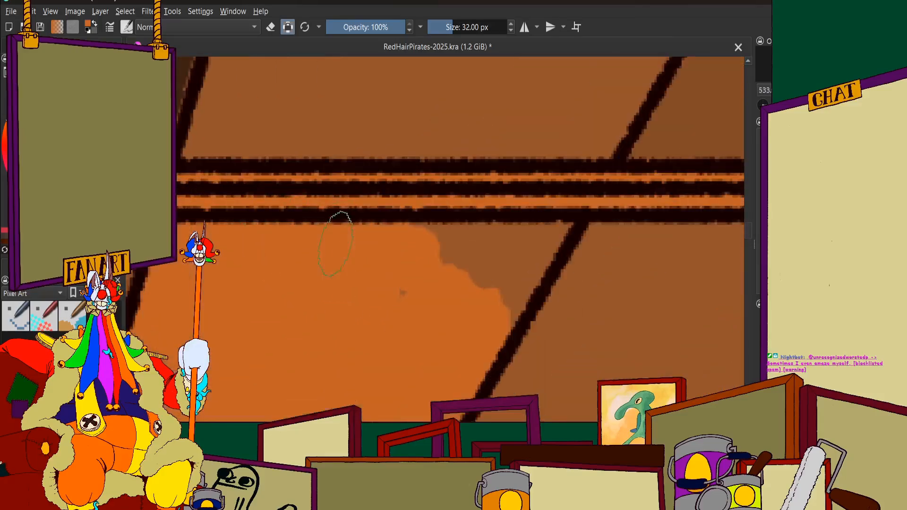
pyautogui.moveTo(335, 243); pyautogui.dragTo(377, 309)
pyautogui.moveTo(524, 218); pyautogui.dragTo(563, 203)
pyautogui.scroll(-7, 420, 239)
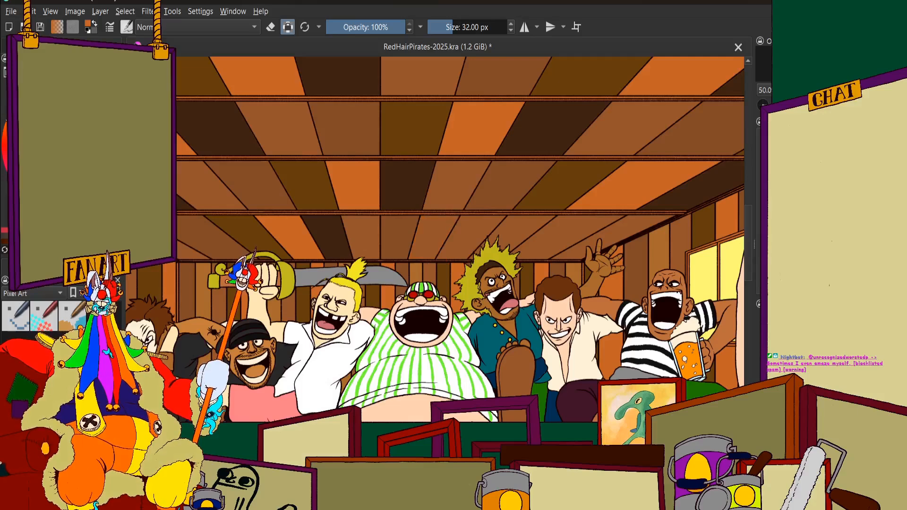
# Paint the upper part of the sixth-row panel after the medium dark brown one in dark olive brown, up to the beam
pyautogui.scroll(5, 411, 203)
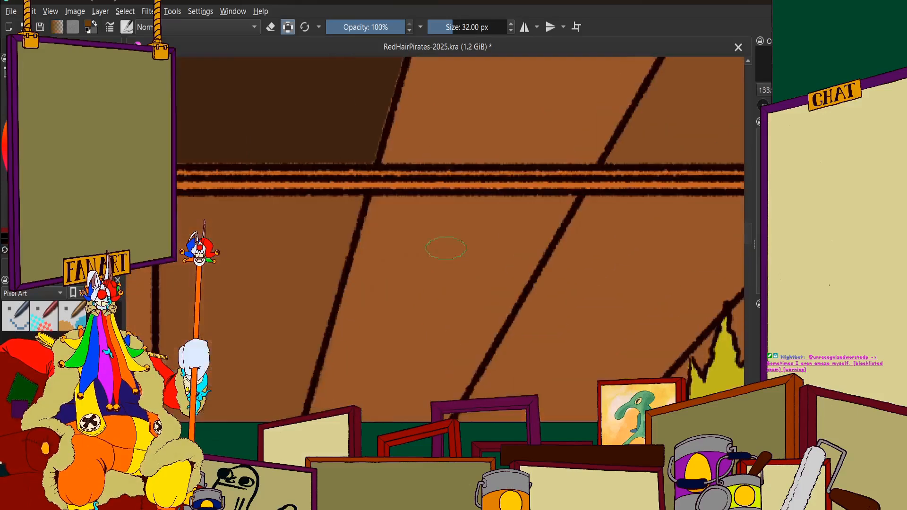
pyautogui.moveTo(465, 219)
pyautogui.mouseDown()
pyautogui.moveTo(424, 310)
pyautogui.moveTo(357, 372)
pyautogui.moveTo(383, 245)
pyautogui.moveTo(367, 235)
pyautogui.mouseUp()
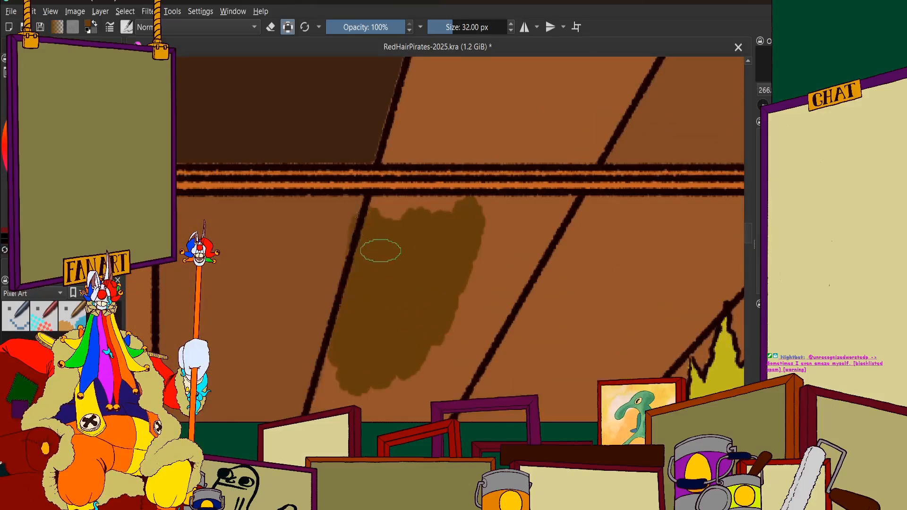
pyautogui.scroll(-2, 368, 212)
pyautogui.hotkey('ctrl', 'z')
pyautogui.scroll(3, 403, 243)
pyautogui.moveTo(516, 178)
pyautogui.mouseDown()
pyautogui.moveTo(517, 216)
pyautogui.moveTo(502, 259)
pyautogui.moveTo(547, 189)
pyautogui.moveTo(478, 292)
pyautogui.moveTo(452, 293)
pyautogui.moveTo(344, 367)
pyautogui.moveTo(338, 303)
pyautogui.moveTo(279, 341)
pyautogui.moveTo(312, 171)
pyautogui.moveTo(261, 358)
pyautogui.mouseUp()
pyautogui.scroll(2, 326, 178)
pyautogui.moveTo(284, 199)
pyautogui.mouseDown()
pyautogui.moveTo(266, 156)
pyautogui.moveTo(528, 170)
pyautogui.moveTo(360, 163)
pyautogui.moveTo(357, 173)
pyautogui.moveTo(413, 225)
pyautogui.mouseUp()
pyautogui.moveTo(585, 132)
pyautogui.mouseDown()
pyautogui.moveTo(411, 190)
pyautogui.moveTo(536, 235)
pyautogui.moveTo(423, 271)
pyautogui.moveTo(640, 219)
pyautogui.mouseUp()
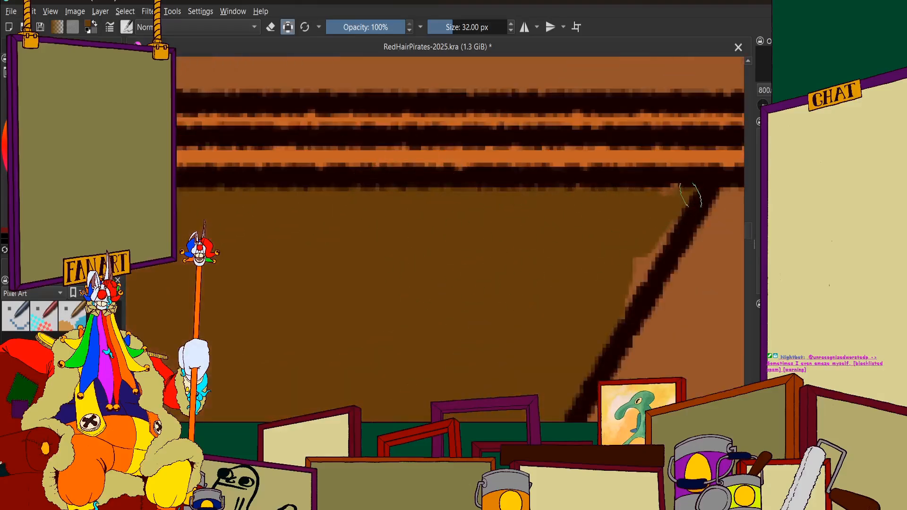
# Fill the lower part of the same sixth-row panel with dark olive brown, down to the wall beam
pyautogui.scroll(-6, 644, 255)
pyautogui.scroll(3, 551, 156)
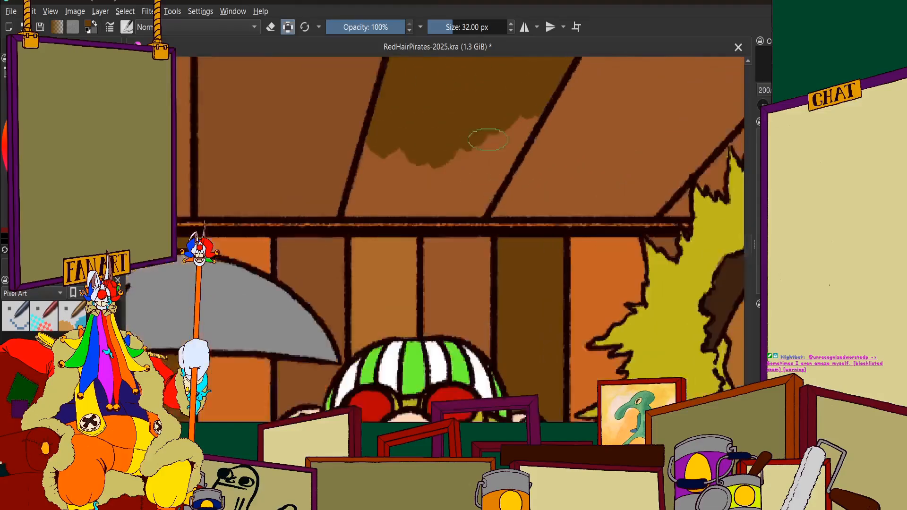
pyautogui.scroll(3, 487, 140)
pyautogui.moveTo(536, 122)
pyautogui.mouseDown()
pyautogui.moveTo(540, 134)
pyautogui.moveTo(459, 282)
pyautogui.moveTo(227, 273)
pyautogui.moveTo(280, 119)
pyautogui.mouseUp()
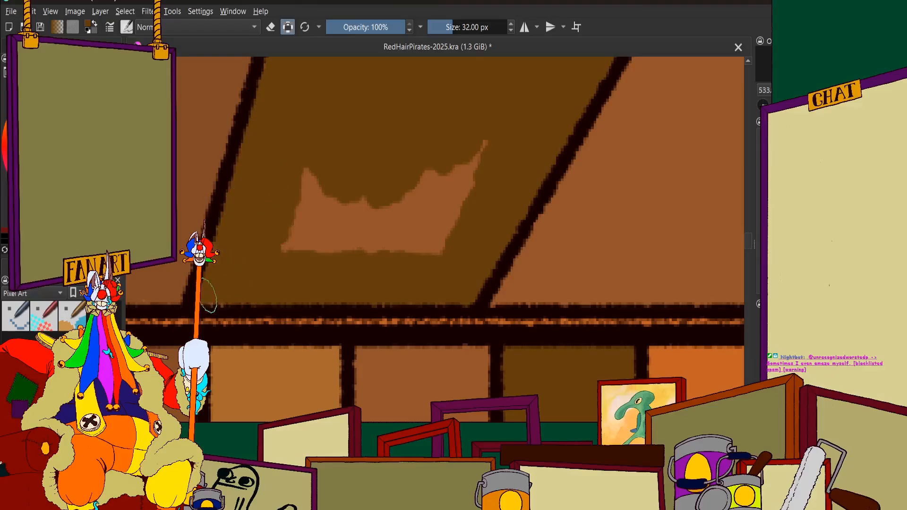
pyautogui.moveTo(296, 187)
pyautogui.mouseDown()
pyautogui.moveTo(320, 172)
pyautogui.moveTo(418, 210)
pyautogui.mouseUp()
pyautogui.scroll(-6, 421, 212)
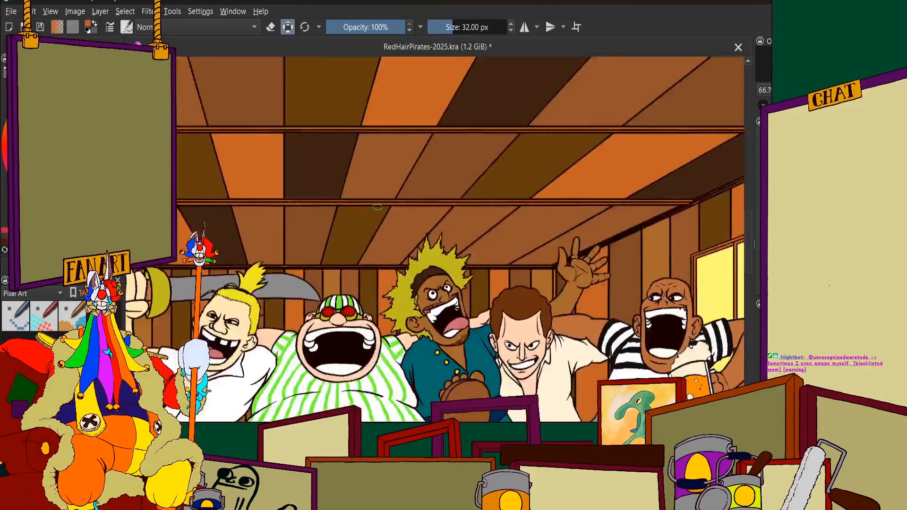
# Paint the sixth-row panel after the olive one orange, from the upper beam down to the yellow-haired pirate's spikes
pyautogui.scroll(5, 453, 194)
pyautogui.moveTo(491, 184)
pyautogui.mouseDown()
pyautogui.moveTo(456, 208)
pyautogui.moveTo(444, 282)
pyautogui.moveTo(369, 283)
pyautogui.moveTo(377, 189)
pyautogui.moveTo(330, 170)
pyautogui.moveTo(319, 267)
pyautogui.mouseUp()
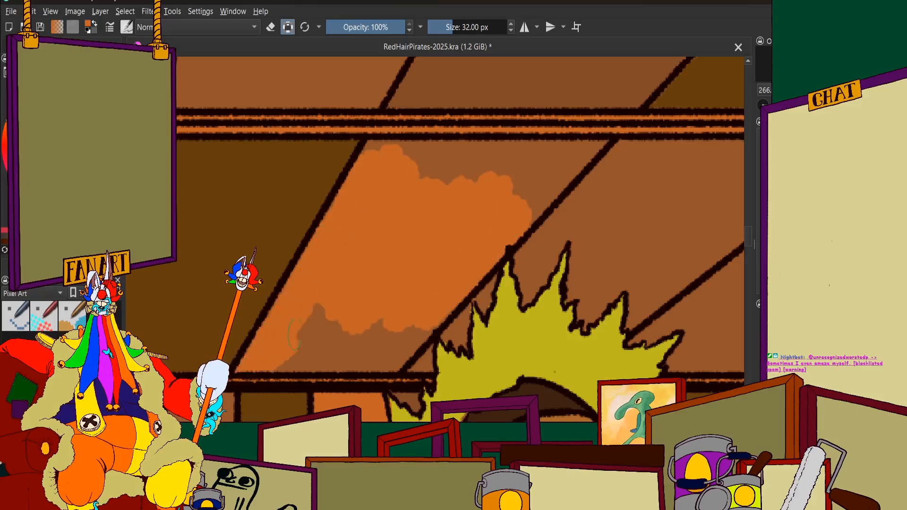
pyautogui.moveTo(294, 333)
pyautogui.mouseDown()
pyautogui.moveTo(331, 350)
pyautogui.moveTo(415, 352)
pyautogui.mouseUp()
pyautogui.scroll(-2, 404, 235)
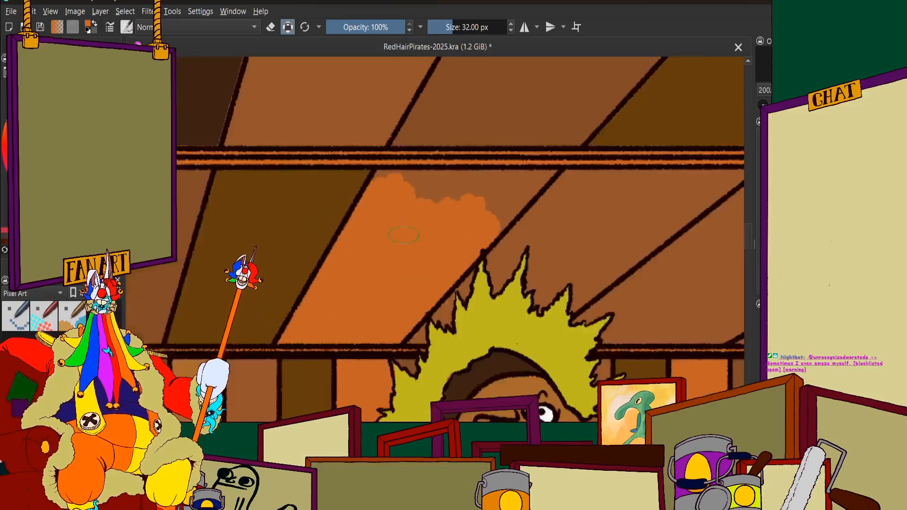
pyautogui.scroll(3, 404, 235)
pyautogui.moveTo(243, 274)
pyautogui.mouseDown()
pyautogui.moveTo(351, 294)
pyautogui.moveTo(366, 347)
pyautogui.moveTo(403, 349)
pyautogui.moveTo(414, 330)
pyautogui.moveTo(466, 322)
pyautogui.moveTo(576, 241)
pyautogui.moveTo(601, 260)
pyautogui.moveTo(670, 240)
pyautogui.moveTo(680, 247)
pyautogui.moveTo(527, 382)
pyautogui.moveTo(560, 364)
pyautogui.mouseUp()
pyautogui.scroll(-8, 501, 229)
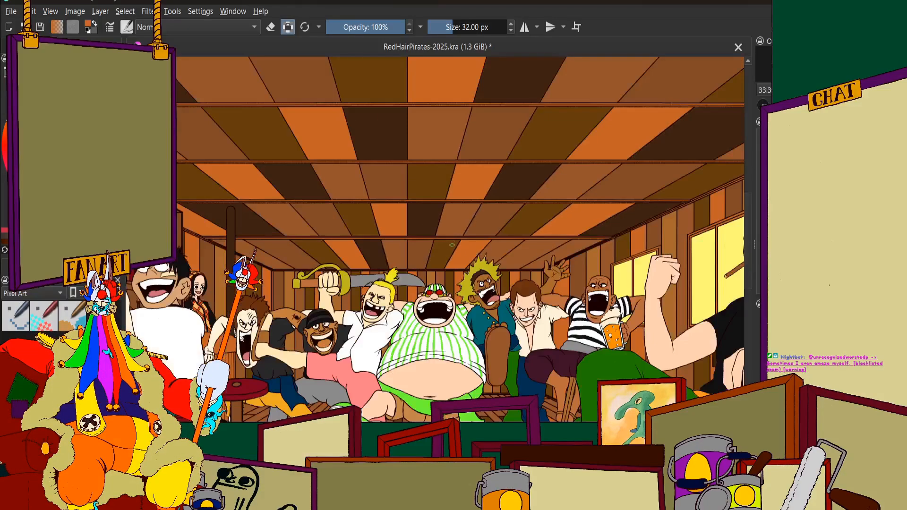
# Fill the small ceiling gaps between the orange panel's edge and the yellow hair spikes with very dark brown
pyautogui.scroll(2, 524, 224)
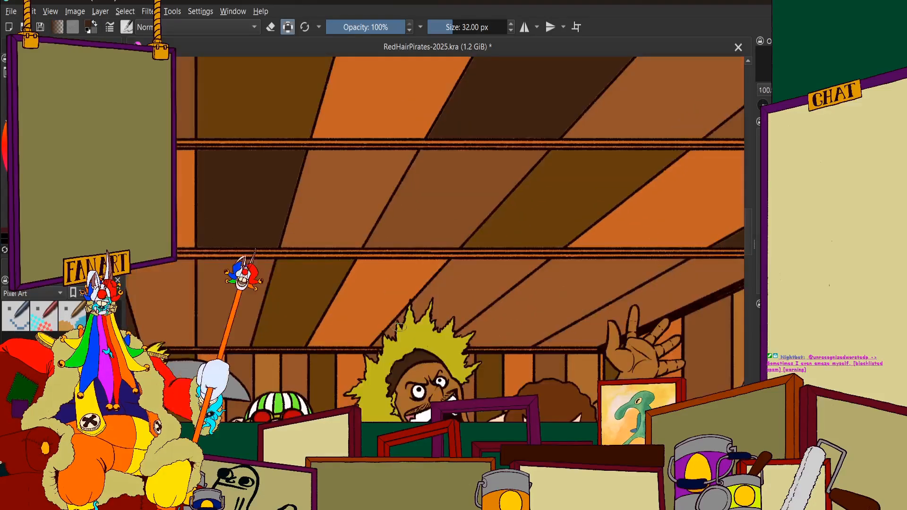
pyautogui.scroll(6, 439, 223)
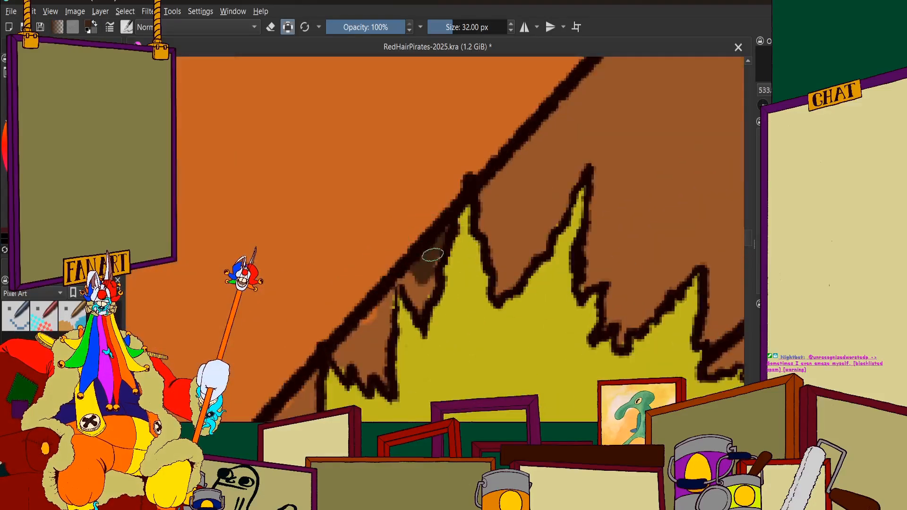
pyautogui.moveTo(426, 283); pyautogui.dragTo(420, 309)
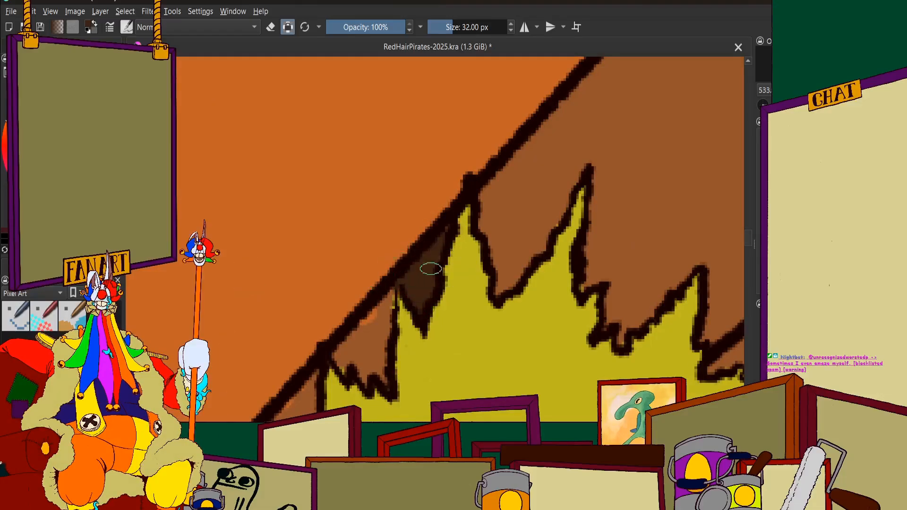
pyautogui.scroll(-1, 444, 233)
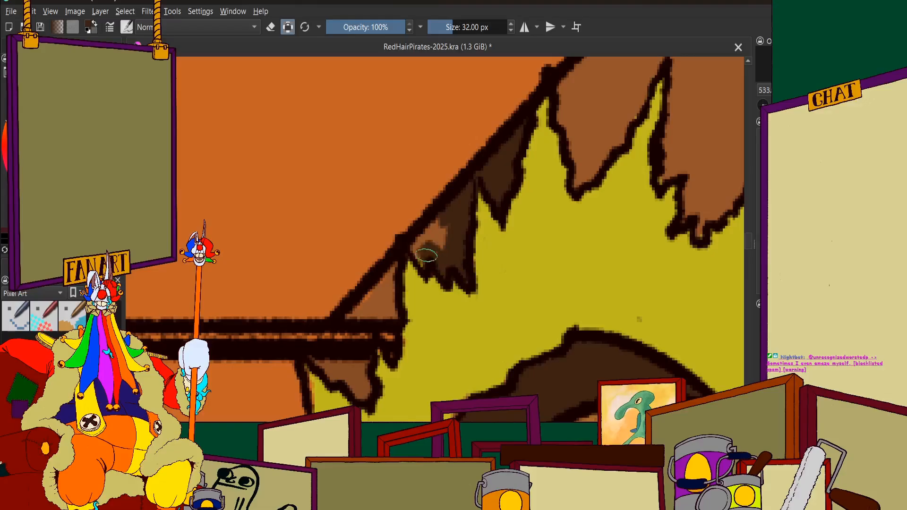
pyautogui.scroll(3, 363, 293)
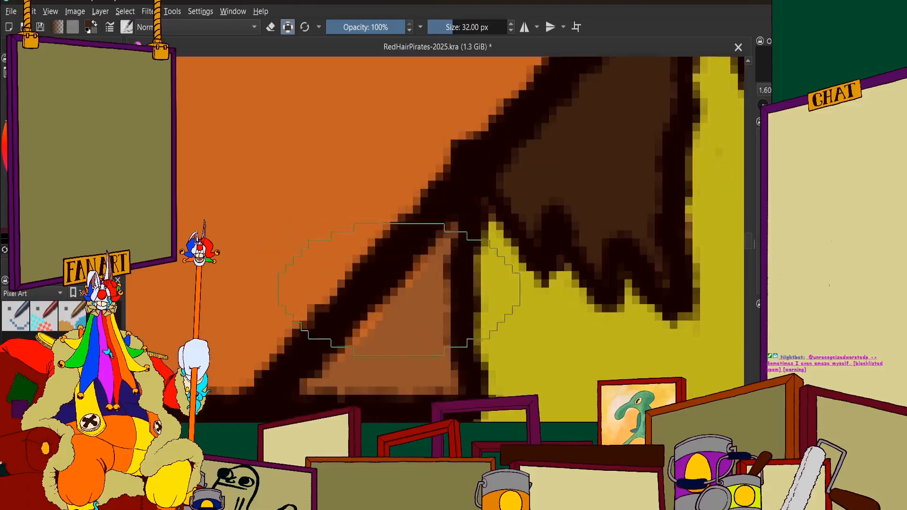
pyautogui.moveTo(439, 255)
pyautogui.mouseDown()
pyautogui.moveTo(381, 307)
pyautogui.moveTo(427, 302)
pyautogui.moveTo(416, 356)
pyautogui.moveTo(429, 364)
pyautogui.moveTo(301, 374)
pyautogui.mouseUp()
pyautogui.scroll(-8, 532, 233)
pyautogui.scroll(4, 533, 233)
pyautogui.moveTo(590, 151)
pyautogui.mouseDown()
pyautogui.moveTo(583, 212)
pyautogui.moveTo(518, 285)
pyautogui.moveTo(543, 275)
pyautogui.mouseUp()
pyautogui.moveTo(482, 334)
pyautogui.mouseDown()
pyautogui.moveTo(459, 358)
pyautogui.moveTo(461, 327)
pyautogui.moveTo(447, 349)
pyautogui.moveTo(446, 319)
pyautogui.moveTo(436, 382)
pyautogui.moveTo(448, 362)
pyautogui.mouseUp()
pyautogui.scroll(-4, 451, 362)
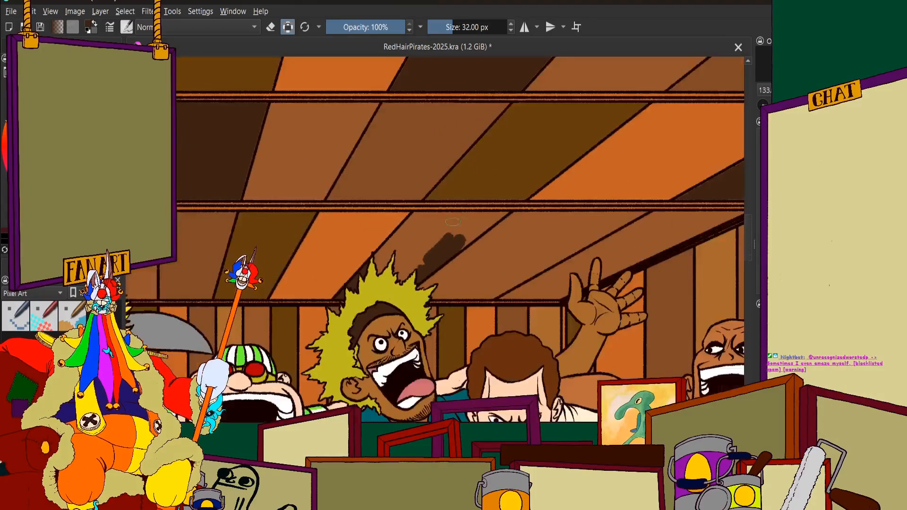
# Cover the main area of the sixth-row panel after the orange one with very dark brown, down around the hair spikes
pyautogui.scroll(3, 453, 262)
pyautogui.moveTo(453, 263)
pyautogui.mouseDown()
pyautogui.moveTo(518, 213)
pyautogui.moveTo(548, 210)
pyautogui.moveTo(573, 186)
pyautogui.moveTo(603, 178)
pyautogui.moveTo(480, 184)
pyautogui.moveTo(433, 240)
pyautogui.moveTo(285, 317)
pyautogui.moveTo(222, 265)
pyautogui.moveTo(189, 274)
pyautogui.moveTo(242, 188)
pyautogui.moveTo(431, 188)
pyautogui.moveTo(435, 178)
pyautogui.mouseUp()
pyautogui.scroll(-2, 435, 178)
pyautogui.scroll(2, 347, 187)
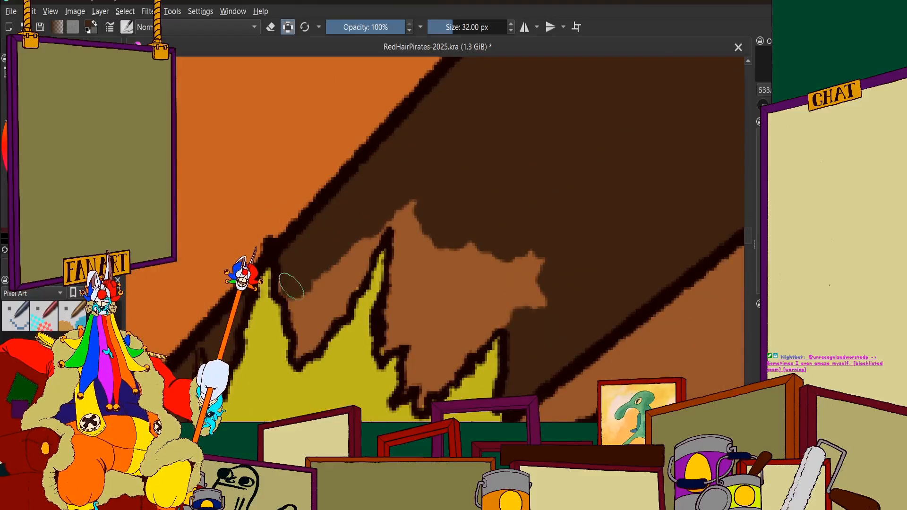
pyautogui.moveTo(287, 284)
pyautogui.mouseDown()
pyautogui.moveTo(310, 336)
pyautogui.moveTo(300, 352)
pyautogui.moveTo(336, 262)
pyautogui.moveTo(333, 297)
pyautogui.moveTo(365, 224)
pyautogui.moveTo(345, 275)
pyautogui.moveTo(373, 214)
pyautogui.moveTo(397, 193)
pyautogui.moveTo(411, 214)
pyautogui.moveTo(403, 211)
pyautogui.moveTo(414, 264)
pyautogui.moveTo(437, 291)
pyautogui.moveTo(524, 306)
pyautogui.moveTo(489, 291)
pyautogui.moveTo(486, 315)
pyautogui.moveTo(446, 352)
pyautogui.moveTo(422, 405)
pyautogui.moveTo(416, 369)
pyautogui.moveTo(407, 389)
pyautogui.moveTo(431, 320)
pyautogui.moveTo(411, 331)
pyautogui.moveTo(427, 354)
pyautogui.moveTo(410, 289)
pyautogui.moveTo(409, 298)
pyautogui.moveTo(408, 258)
pyautogui.moveTo(390, 334)
pyautogui.mouseUp()
pyautogui.press('2')
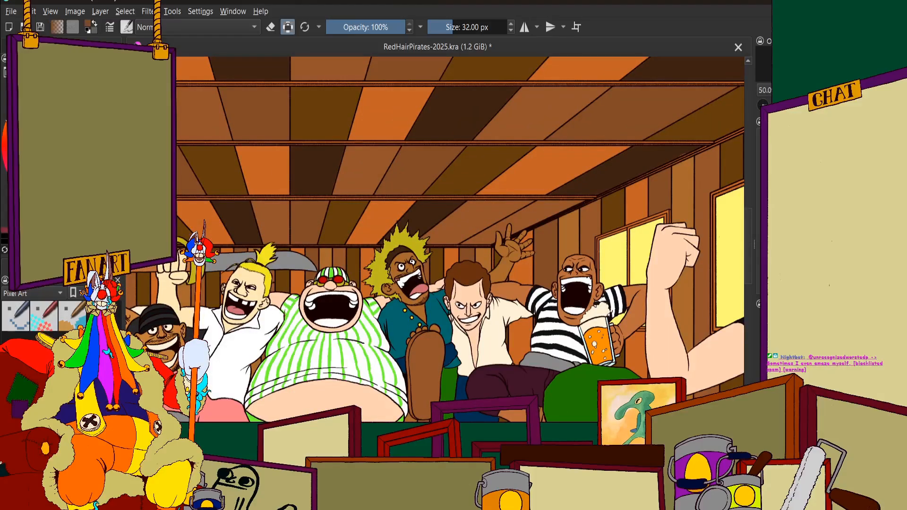
# Paint the upper part of the last sixth-row panel beside the window wall medium dark brown, into the corner at the beams
pyautogui.scroll(5, 539, 215)
pyautogui.moveTo(541, 218)
pyautogui.mouseDown()
pyautogui.moveTo(585, 215)
pyautogui.moveTo(465, 268)
pyautogui.moveTo(637, 204)
pyautogui.moveTo(456, 281)
pyautogui.moveTo(542, 182)
pyautogui.moveTo(418, 240)
pyautogui.moveTo(469, 194)
pyautogui.moveTo(546, 155)
pyautogui.moveTo(511, 169)
pyautogui.mouseUp()
pyautogui.scroll(-2, 512, 193)
pyautogui.scroll(3, 588, 167)
pyautogui.moveTo(421, 204)
pyautogui.mouseDown()
pyautogui.moveTo(484, 214)
pyautogui.moveTo(512, 204)
pyautogui.moveTo(573, 217)
pyautogui.mouseUp()
pyautogui.scroll(-3, 517, 236)
pyautogui.scroll(4, 449, 257)
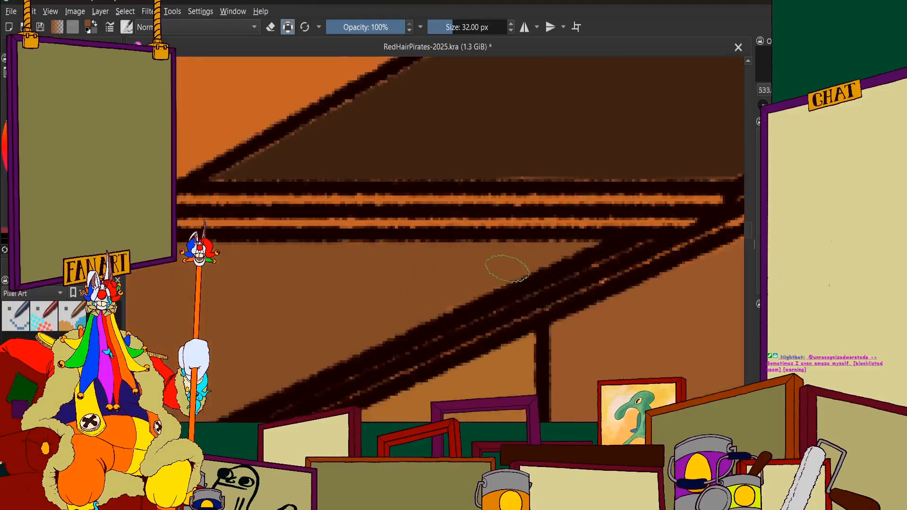
# Fill the rest of that last sixth-row panel with medium dark brown, working around the raised hand's fingers
pyautogui.scroll(-6, 505, 263)
pyautogui.scroll(8, 506, 263)
pyautogui.moveTo(435, 222)
pyautogui.mouseDown()
pyautogui.moveTo(536, 273)
pyautogui.moveTo(484, 411)
pyautogui.moveTo(605, 307)
pyautogui.moveTo(549, 288)
pyautogui.moveTo(560, 87)
pyautogui.moveTo(403, 230)
pyautogui.moveTo(645, 101)
pyautogui.mouseUp()
pyautogui.moveTo(550, 158)
pyautogui.mouseDown()
pyautogui.moveTo(589, 106)
pyautogui.moveTo(538, 215)
pyautogui.moveTo(570, 279)
pyautogui.moveTo(587, 348)
pyautogui.moveTo(611, 170)
pyautogui.moveTo(571, 207)
pyautogui.mouseUp()
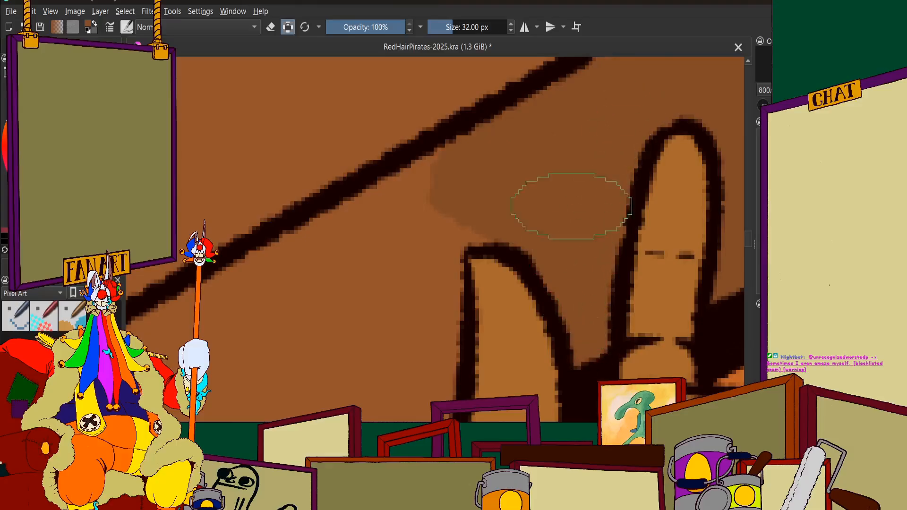
pyautogui.scroll(-1, 571, 207)
pyautogui.moveTo(460, 200)
pyautogui.mouseDown()
pyautogui.moveTo(558, 178)
pyautogui.moveTo(578, 161)
pyautogui.moveTo(531, 250)
pyautogui.moveTo(569, 283)
pyautogui.moveTo(547, 323)
pyautogui.moveTo(492, 330)
pyautogui.moveTo(392, 283)
pyautogui.moveTo(470, 281)
pyautogui.moveTo(522, 296)
pyautogui.mouseUp()
pyautogui.scroll(-2, 386, 251)
pyautogui.scroll(3, 335, 280)
pyautogui.moveTo(361, 285)
pyautogui.mouseDown()
pyautogui.moveTo(261, 322)
pyautogui.moveTo(416, 311)
pyautogui.mouseUp()
# Show the shading and lighting layers over the flat colours and review the recoloured ceiling across the whole picture
pyautogui.scroll(-13, 415, 307)
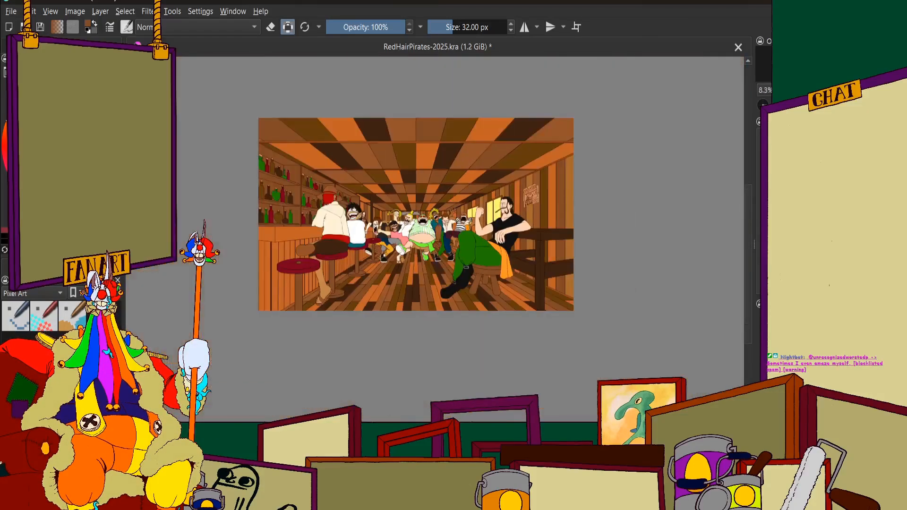
pyautogui.scroll(2, 357, 196)
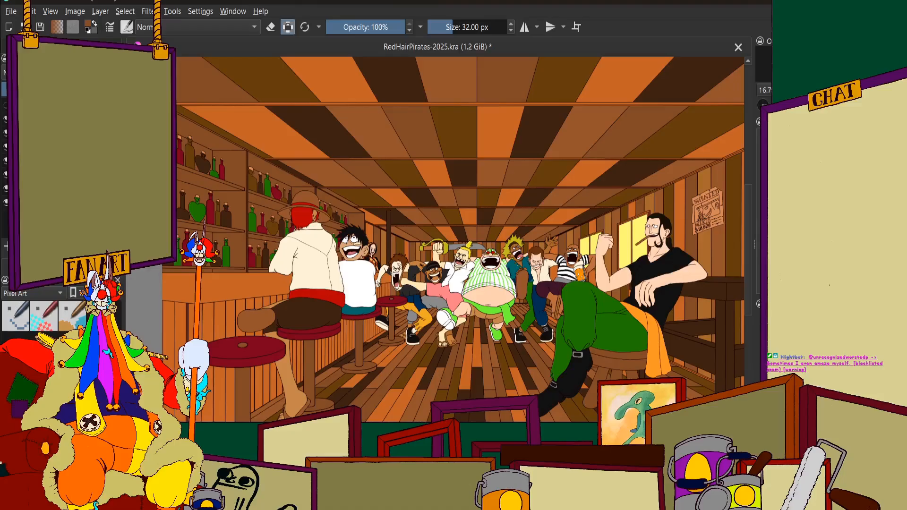
pyautogui.hotkey('ctrl', 'z')
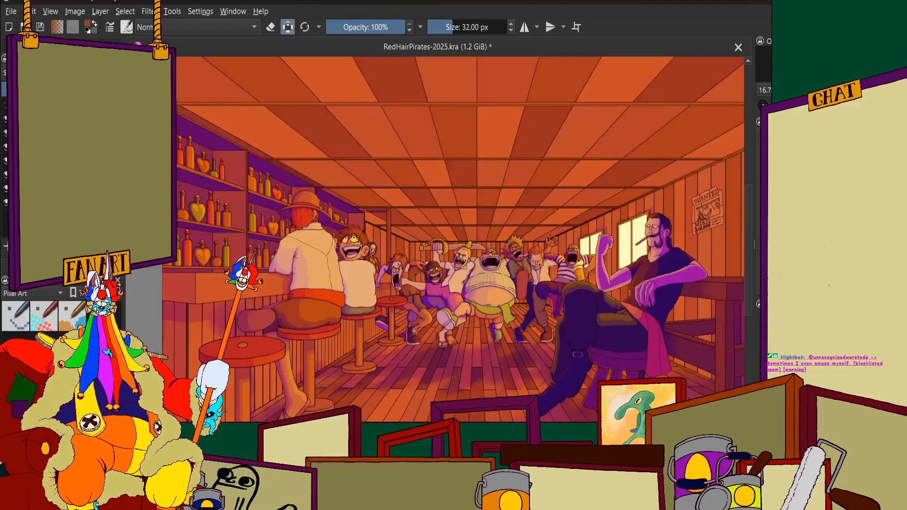
pyautogui.click(5, 108)
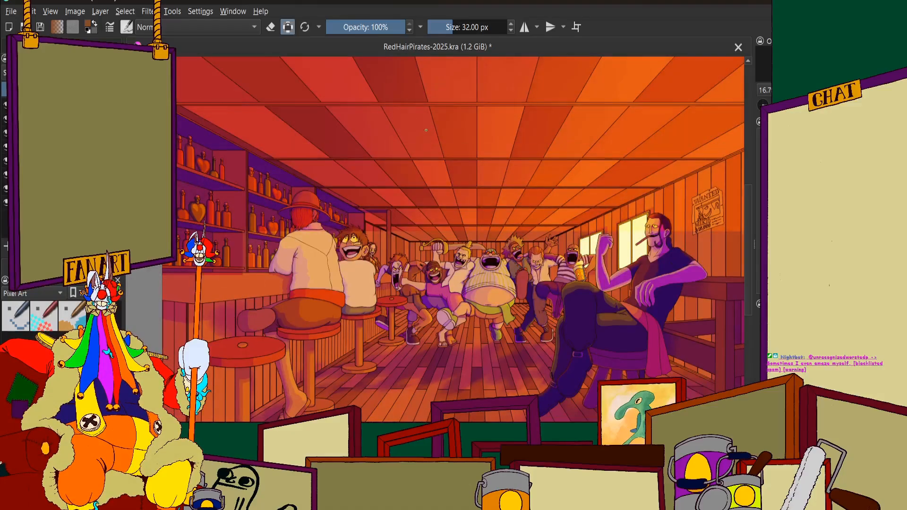
pyautogui.scroll(-2, 442, 163)
pyautogui.scroll(2, 493, 164)
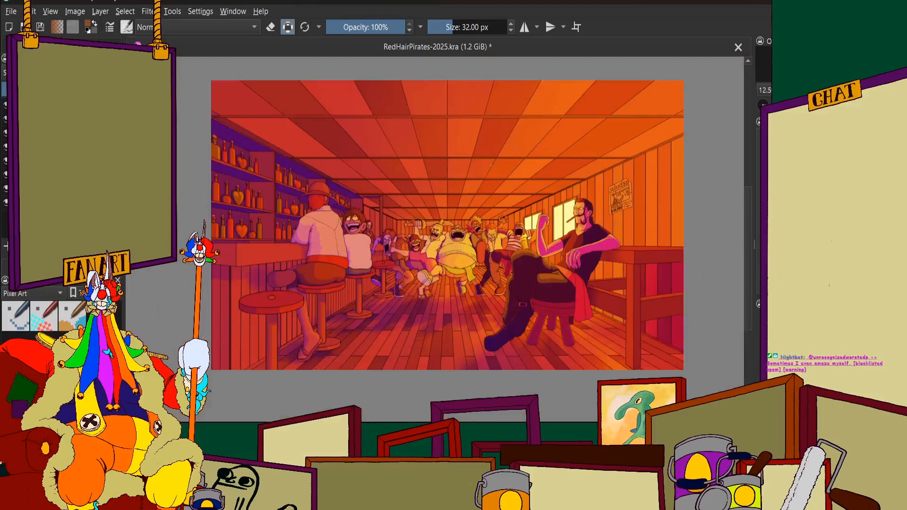
# Look over the whole recoloured tavern picture and save it
pyautogui.scroll(-1, 491, 165)
pyautogui.scroll(1, 452, 160)
pyautogui.scroll(-1, 486, 173)
pyautogui.scroll(1, 502, 179)
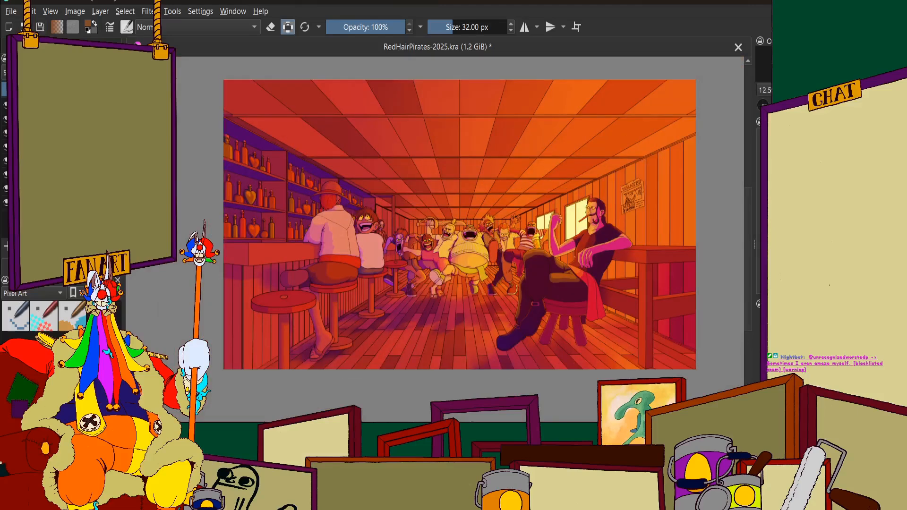
pyautogui.hotkey('ctrl', 's')
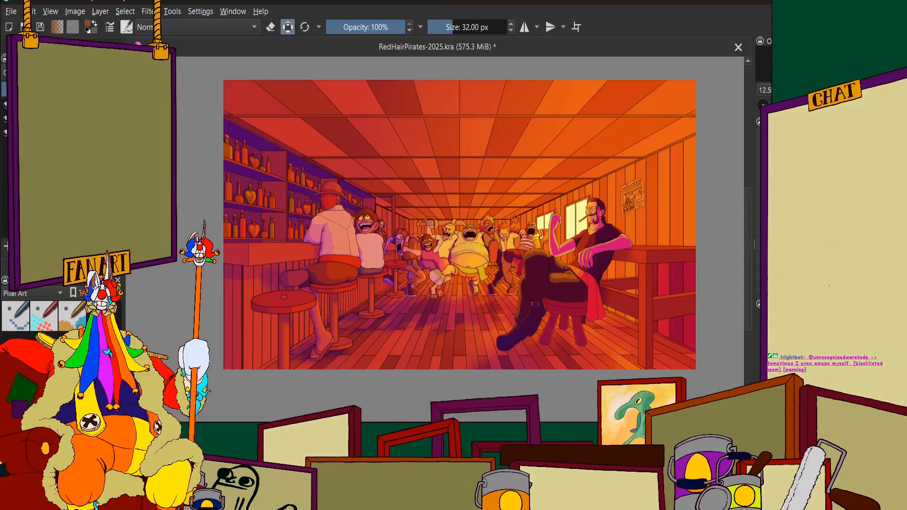
pyautogui.scroll(-2, 258, 203)
pyautogui.scroll(2, 296, 198)
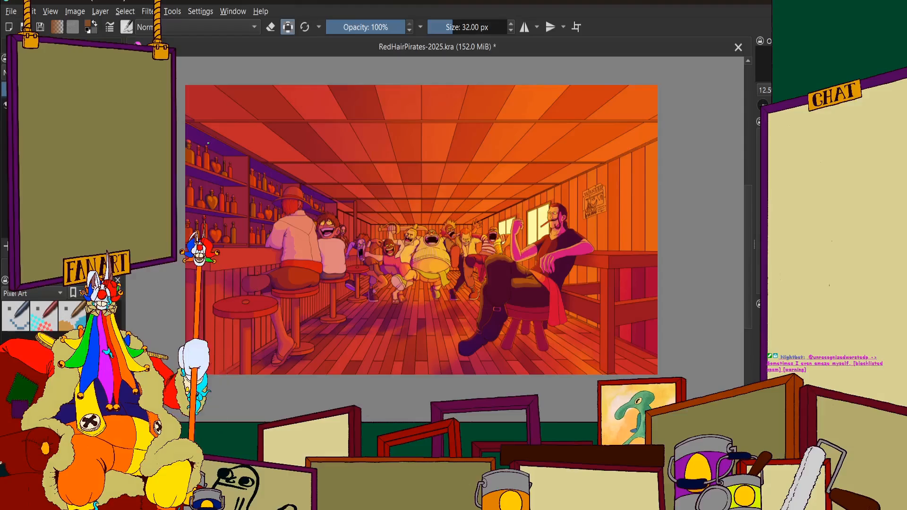
pyautogui.hotkey('ctrl', 's')
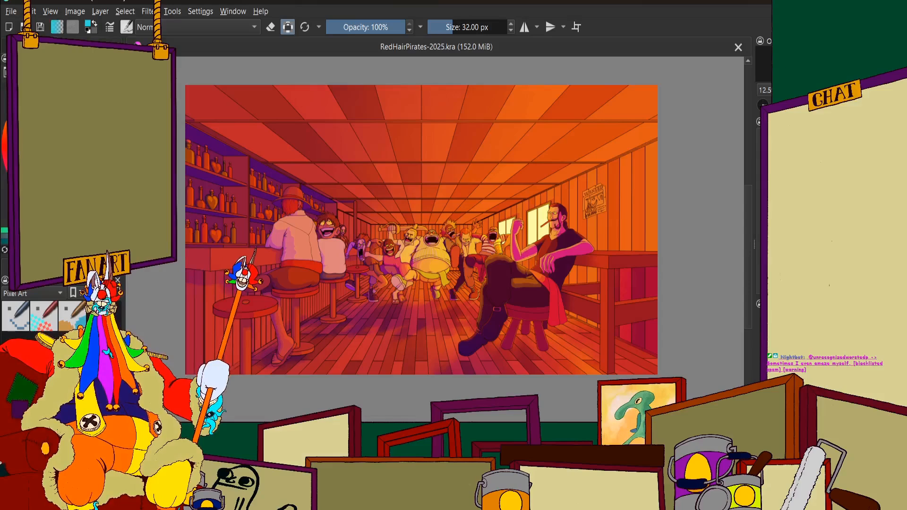
# Switch to a different brush preset and set the brush size to 10 px
pyautogui.click(85, 402)
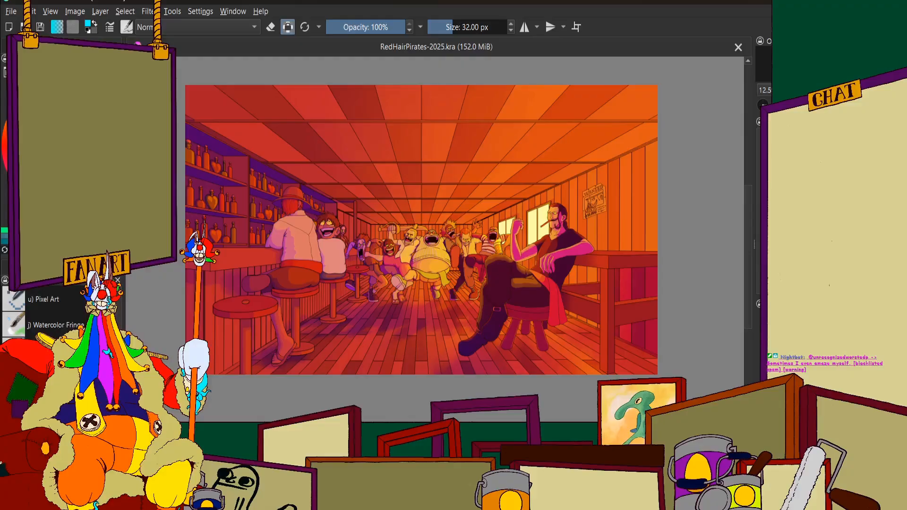
pyautogui.click(57, 376)
pyautogui.scroll(-1, 436, 234)
pyautogui.scroll(2, 585, 358)
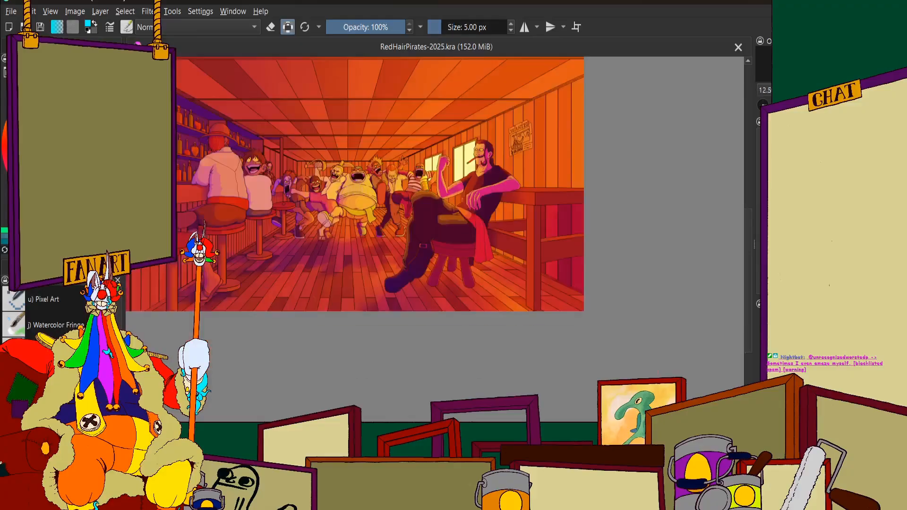
pyautogui.click(476, 25)
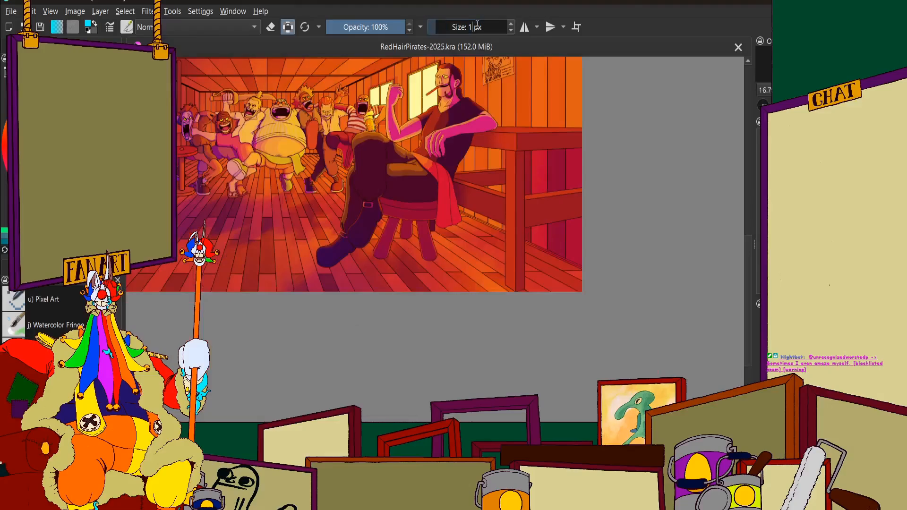
pyautogui.write('10')
pyautogui.press('Return')
# Handwrite the artist's signature in cyan across the red wall boards under the table, near the picture's lower-right corner
pyautogui.scroll(-1, 514, 161)
pyautogui.scroll(4, 531, 177)
pyautogui.scroll(-3, 418, 223)
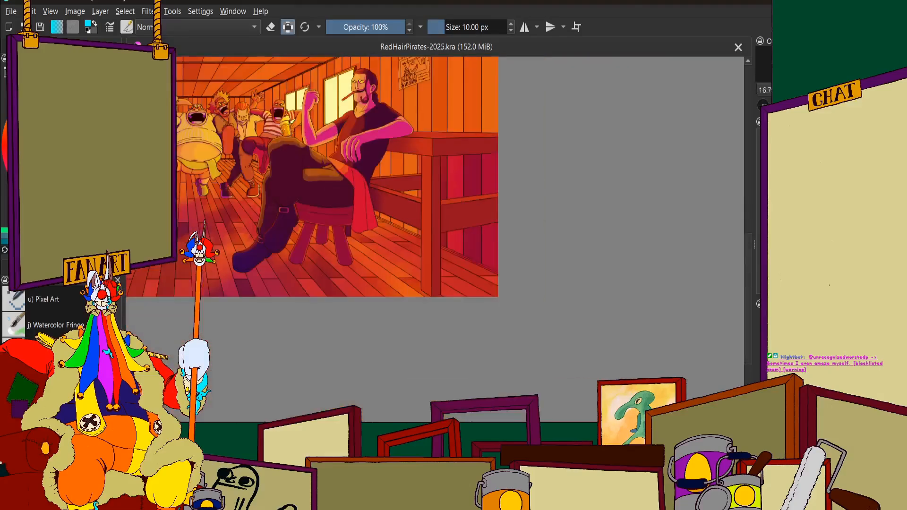
pyautogui.scroll(1, 404, 220)
pyautogui.scroll(-1, 407, 185)
pyautogui.scroll(5, 454, 208)
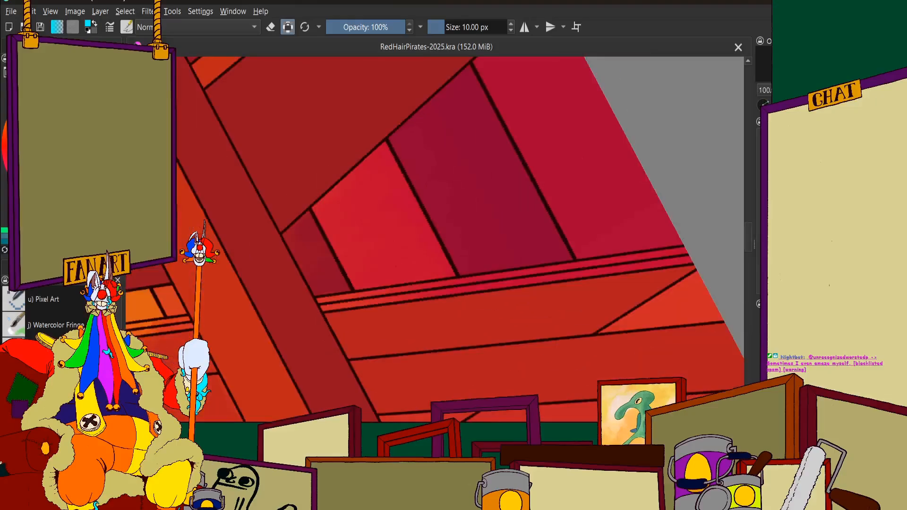
pyautogui.scroll(1, 470, 264)
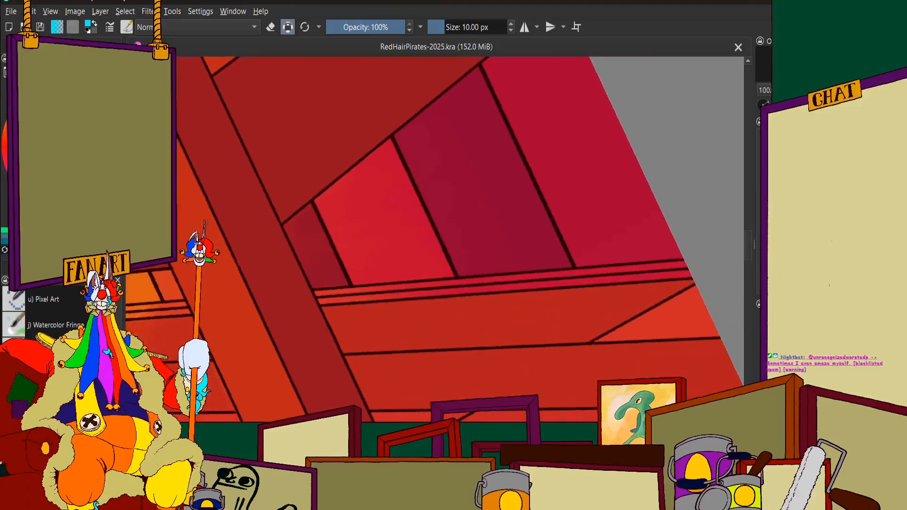
pyautogui.scroll(1, 333, 198)
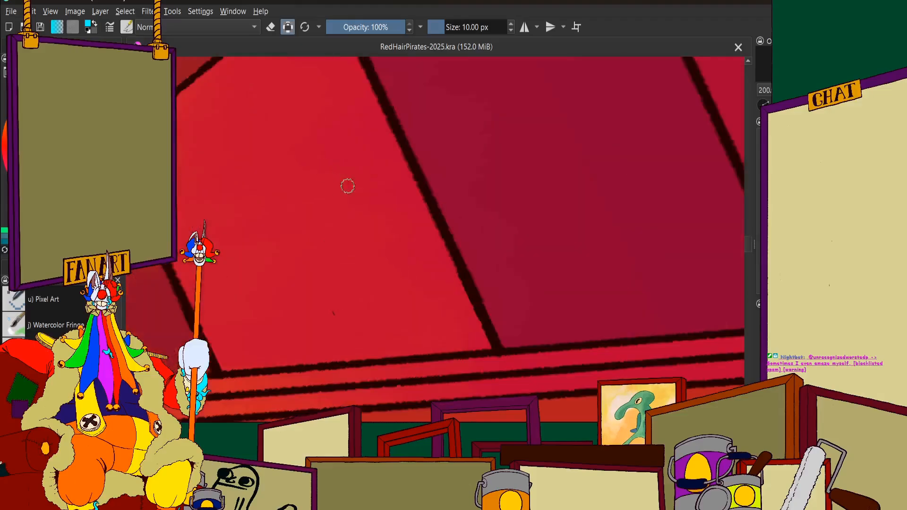
pyautogui.moveTo(339, 171)
pyautogui.mouseDown()
pyautogui.moveTo(361, 152)
pyautogui.moveTo(345, 233)
pyautogui.mouseUp()
pyautogui.moveTo(408, 198)
pyautogui.mouseDown()
pyautogui.moveTo(392, 222)
pyautogui.moveTo(423, 212)
pyautogui.mouseUp()
pyautogui.moveTo(441, 183); pyautogui.dragTo(397, 250)
pyautogui.moveTo(473, 177)
pyautogui.mouseDown()
pyautogui.moveTo(484, 189)
pyautogui.moveTo(529, 196)
pyautogui.mouseUp()
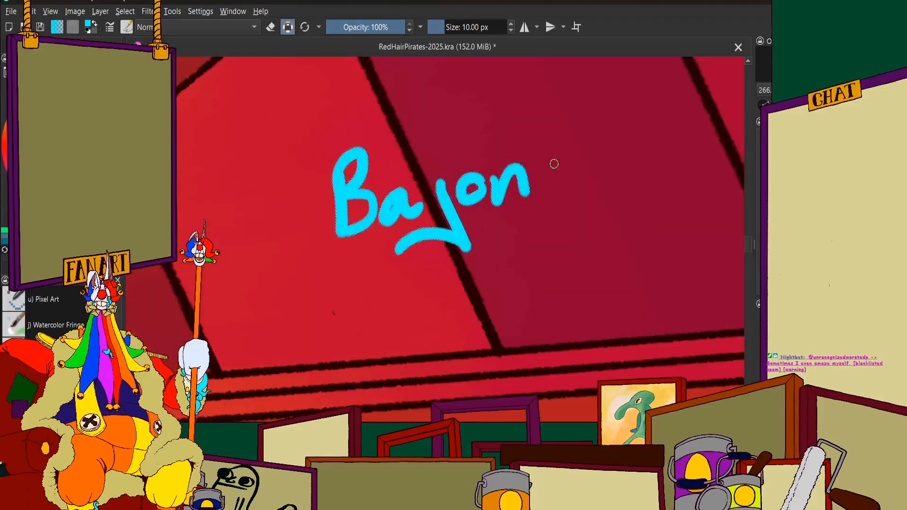
pyautogui.moveTo(562, 158)
pyautogui.mouseDown()
pyautogui.moveTo(575, 218)
pyautogui.moveTo(508, 239)
pyautogui.mouseUp()
pyautogui.scroll(-3, 504, 198)
pyautogui.scroll(3, 549, 169)
pyautogui.moveTo(493, 157); pyautogui.dragTo(498, 228)
pyautogui.moveTo(514, 206)
pyautogui.mouseDown()
pyautogui.moveTo(531, 194)
pyautogui.moveTo(548, 207)
pyautogui.mouseUp()
pyautogui.moveTo(579, 167)
pyautogui.mouseDown()
pyautogui.moveTo(563, 186)
pyautogui.moveTo(565, 216)
pyautogui.mouseUp()
pyautogui.scroll(-5, 353, 185)
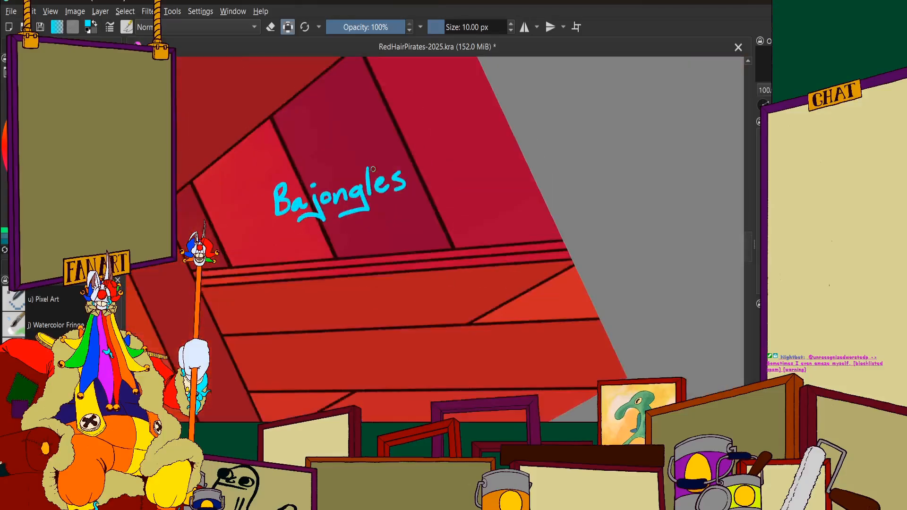
# Try underlining the whole signature with one continuous cyan stroke and undo it
pyautogui.scroll(4, 330, 245)
pyautogui.moveTo(215, 255); pyautogui.dragTo(473, 218)
pyautogui.scroll(-2, 433, 189)
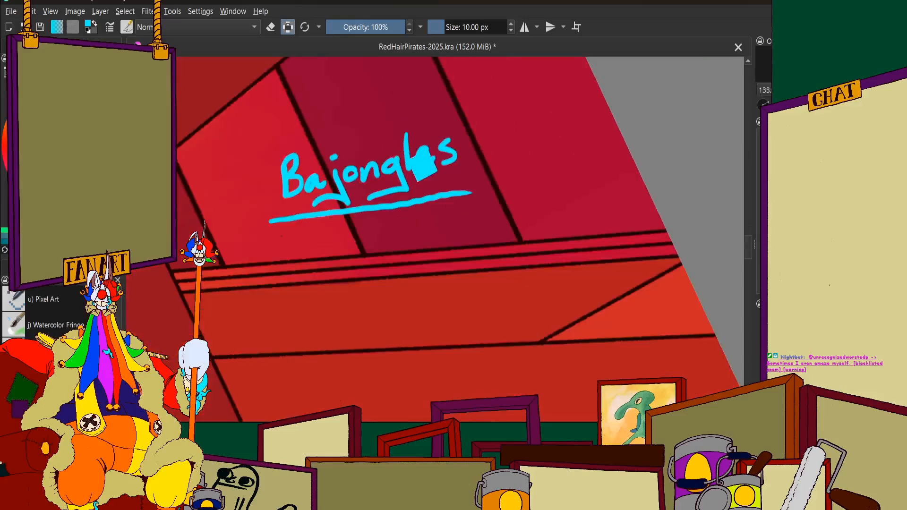
pyautogui.hotkey('ctrl', 'z')
pyautogui.scroll(2, 342, 140)
pyautogui.moveTo(242, 264); pyautogui.dragTo(498, 222)
pyautogui.scroll(-3, 544, 217)
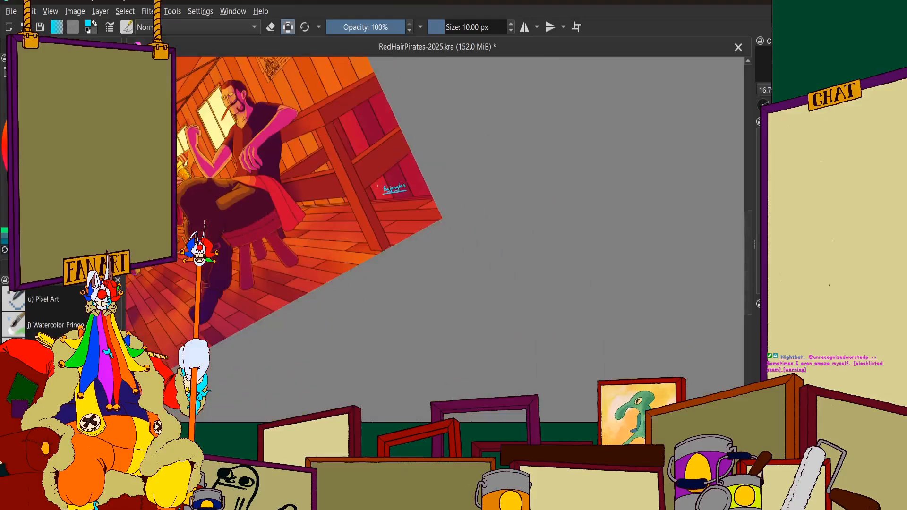
pyautogui.scroll(2, 400, 187)
pyautogui.hotkey('ctrl', 'z')
# Underline the signature with separate short cyan strokes that fill the gaps between the letter tails
pyautogui.scroll(2, 400, 188)
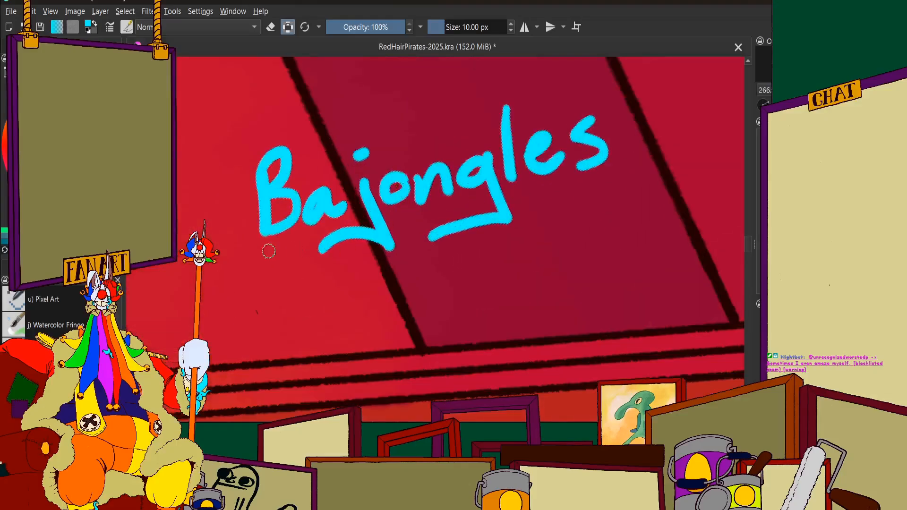
pyautogui.moveTo(262, 258); pyautogui.dragTo(305, 250)
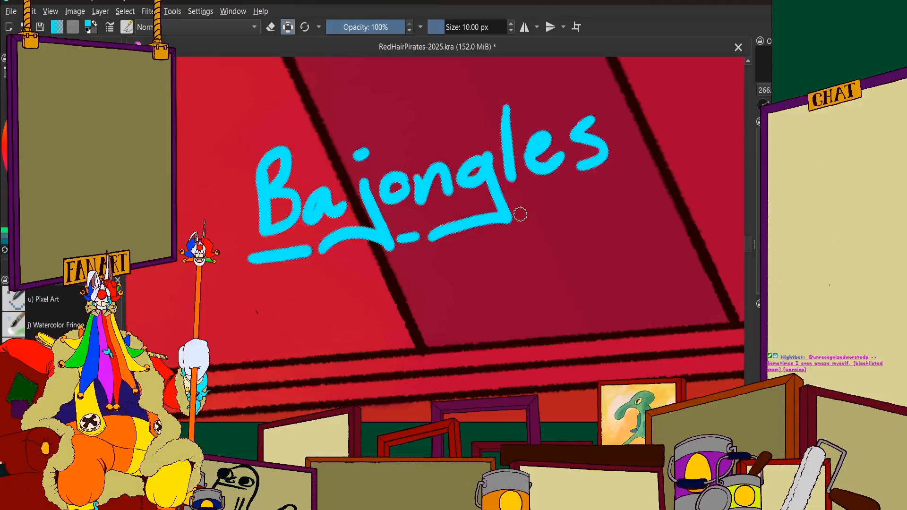
pyautogui.moveTo(520, 215); pyautogui.dragTo(610, 197)
pyautogui.scroll(-6, 446, 211)
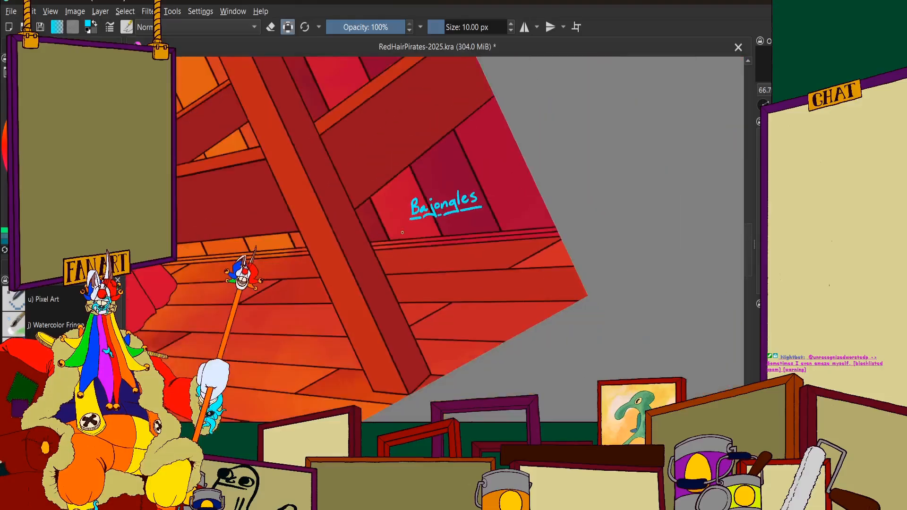
pyautogui.scroll(4, 476, 217)
pyautogui.scroll(-1, 321, 232)
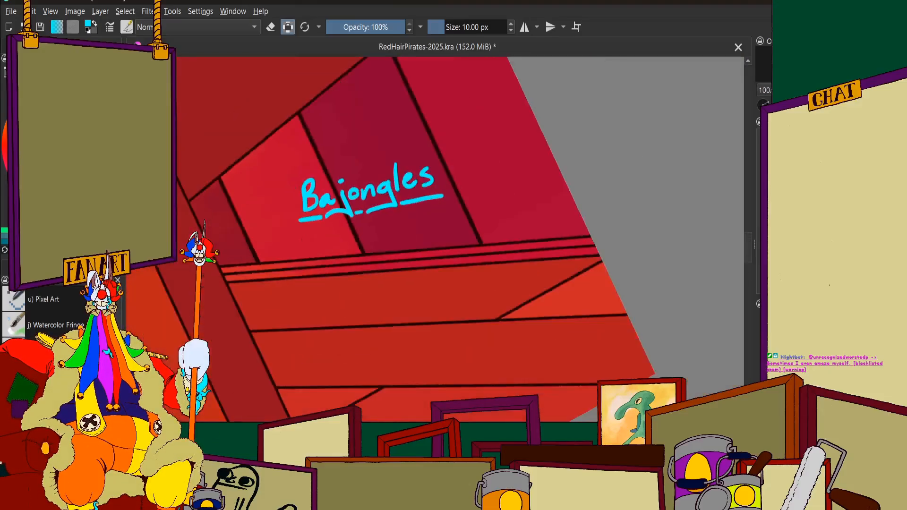
# Try writing the number 912 beneath the underlined signature and undo it
pyautogui.scroll(4, 353, 247)
pyautogui.moveTo(355, 227)
pyautogui.mouseDown()
pyautogui.moveTo(330, 265)
pyautogui.moveTo(339, 305)
pyautogui.mouseUp()
pyautogui.moveTo(412, 223); pyautogui.dragTo(392, 300)
pyautogui.scroll(-3, 392, 299)
pyautogui.scroll(3, 379, 243)
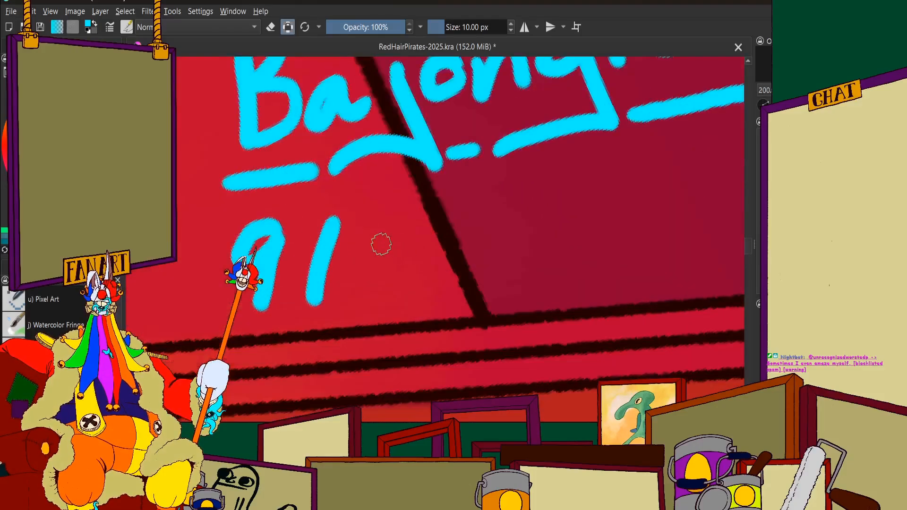
pyautogui.moveTo(378, 228)
pyautogui.mouseDown()
pyautogui.moveTo(409, 208)
pyautogui.moveTo(370, 284)
pyautogui.moveTo(440, 278)
pyautogui.mouseUp()
pyautogui.scroll(-2, 439, 236)
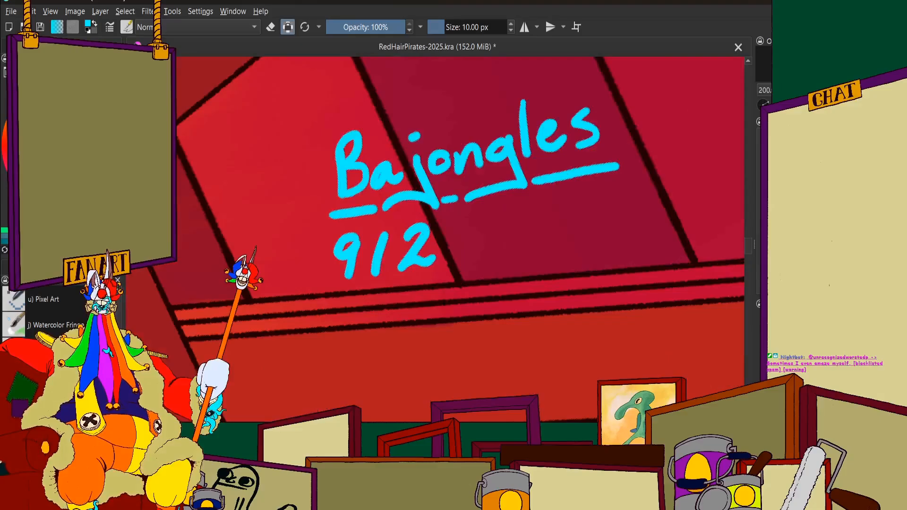
pyautogui.hotkey('ctrl', 'z')
pyautogui.hotkey('ctrl', 'z')
pyautogui.hotkey('ctrl', 'z')
# Write "Sep." in cyan beneath the start of the underlined signature
pyautogui.scroll(3, 416, 219)
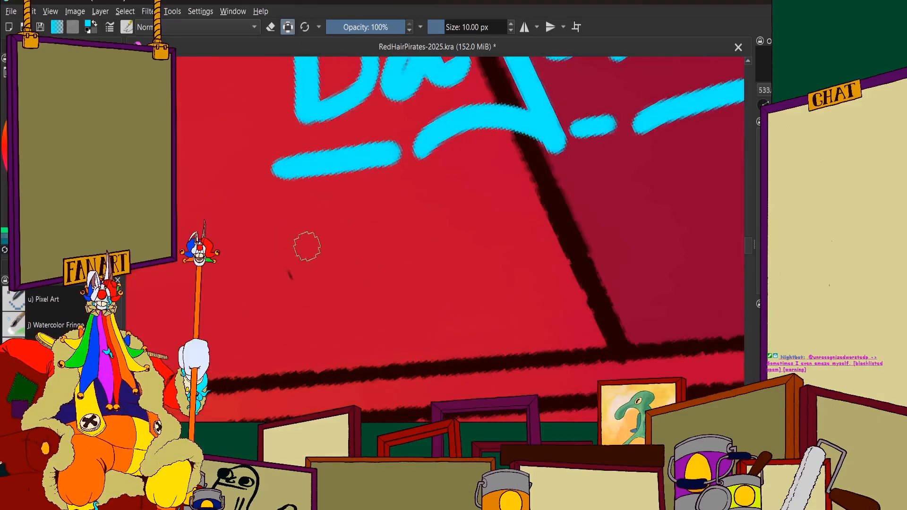
pyautogui.moveTo(326, 223)
pyautogui.mouseDown()
pyautogui.moveTo(290, 230)
pyautogui.moveTo(297, 266)
pyautogui.moveTo(328, 307)
pyautogui.moveTo(270, 315)
pyautogui.mouseUp()
pyautogui.moveTo(363, 291)
pyautogui.mouseDown()
pyautogui.moveTo(371, 264)
pyautogui.moveTo(409, 314)
pyautogui.mouseUp()
pyautogui.moveTo(404, 265); pyautogui.dragTo(423, 307)
pyautogui.click(485, 300)
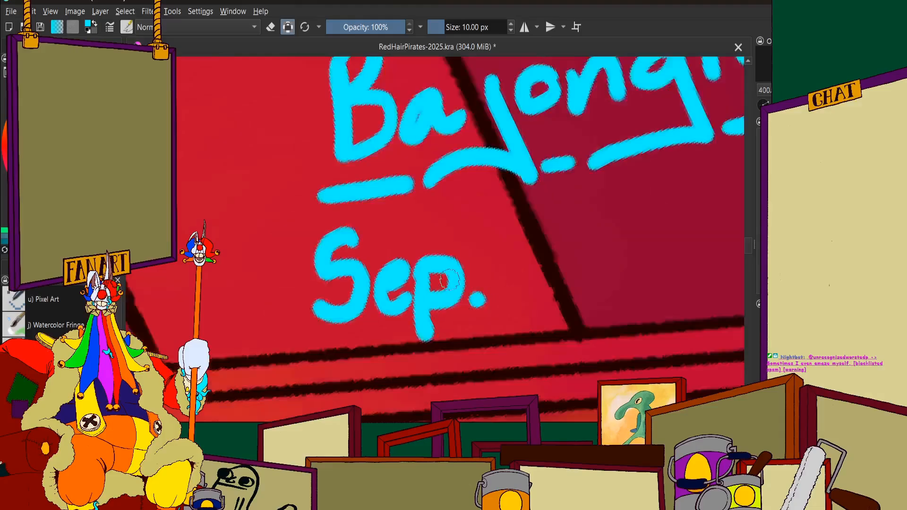
# Write the day "2" after "Sep.", over the dark seam between the boards, replacing a first attempt
pyautogui.scroll(-2, 486, 300)
pyautogui.scroll(1, 470, 269)
pyautogui.moveTo(447, 238)
pyautogui.mouseDown()
pyautogui.moveTo(409, 308)
pyautogui.moveTo(449, 307)
pyautogui.mouseUp()
pyautogui.scroll(-2, 463, 270)
pyautogui.hotkey('ctrl', 'z')
pyautogui.scroll(2, 453, 269)
pyautogui.scroll(3, 453, 270)
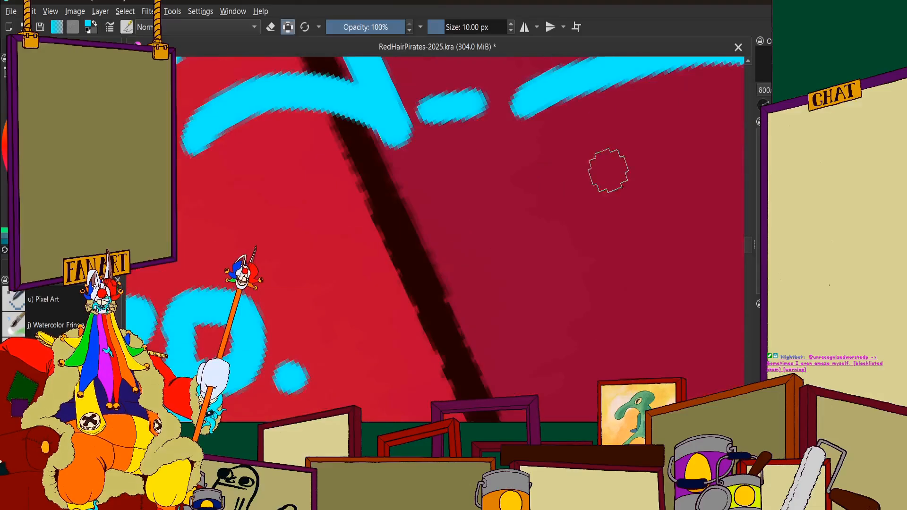
pyautogui.moveTo(390, 223)
pyautogui.mouseDown()
pyautogui.moveTo(445, 196)
pyautogui.moveTo(421, 291)
pyautogui.moveTo(365, 370)
pyautogui.moveTo(491, 357)
pyautogui.mouseUp()
pyautogui.scroll(-4, 506, 254)
pyautogui.scroll(3, 477, 235)
# Complete the date with the year "2025" after the day, putting a slash through the zero
pyautogui.moveTo(477, 235)
pyautogui.mouseDown()
pyautogui.moveTo(506, 224)
pyautogui.moveTo(441, 374)
pyautogui.moveTo(544, 350)
pyautogui.mouseUp()
pyautogui.scroll(-3, 461, 276)
pyautogui.moveTo(491, 252)
pyautogui.mouseDown()
pyautogui.moveTo(488, 348)
pyautogui.moveTo(493, 251)
pyautogui.mouseUp()
pyautogui.moveTo(501, 251); pyautogui.dragTo(449, 378)
pyautogui.moveTo(522, 262)
pyautogui.mouseDown()
pyautogui.moveTo(525, 318)
pyautogui.moveTo(510, 342)
pyautogui.moveTo(560, 330)
pyautogui.mouseUp()
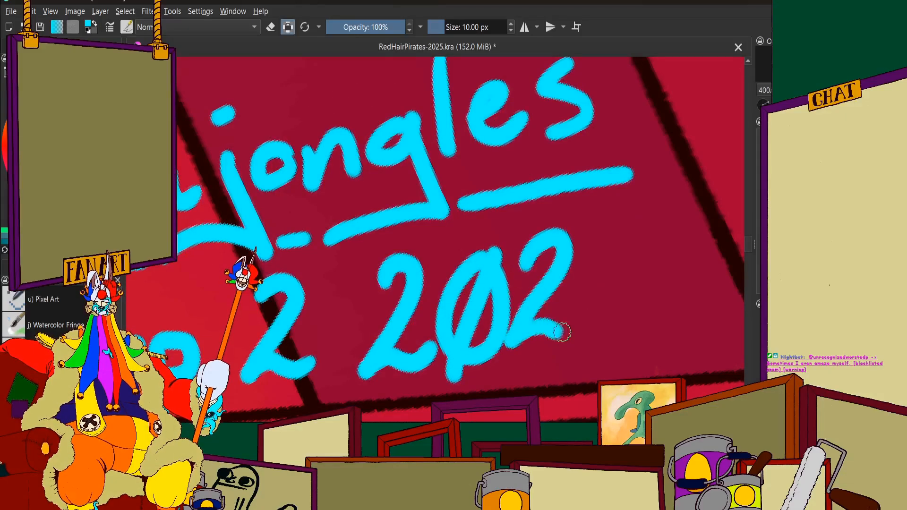
pyautogui.moveTo(645, 217)
pyautogui.mouseDown()
pyautogui.moveTo(600, 244)
pyautogui.moveTo(655, 267)
pyautogui.moveTo(609, 316)
pyautogui.mouseUp()
pyautogui.scroll(-2, 549, 263)
pyautogui.scroll(-6, 515, 250)
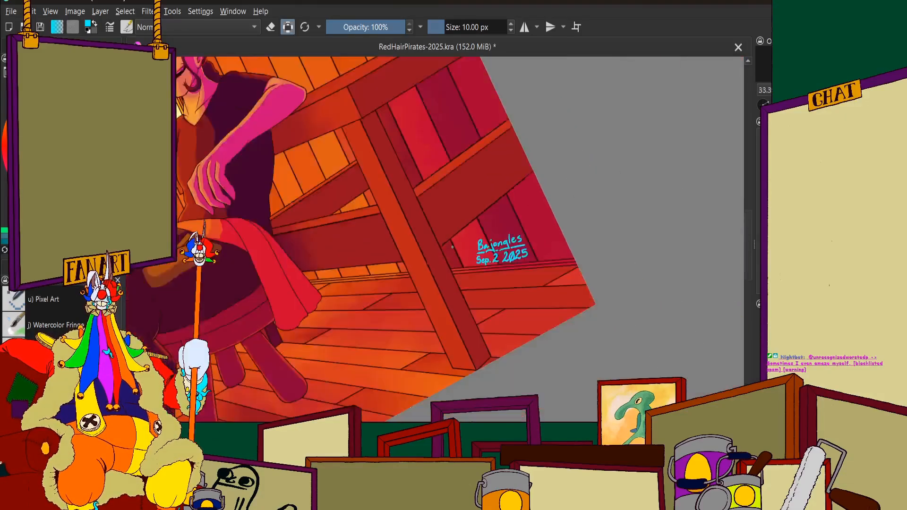
pyautogui.scroll(4, 501, 249)
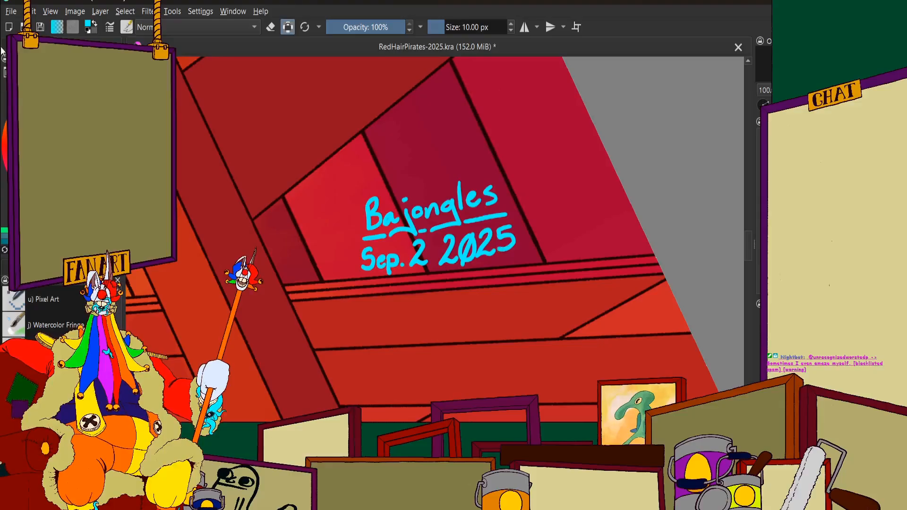
# Sketch a small cyan zigzag hat with round tips and a circular eye just past the end of the signature
pyautogui.click(47, 266)
pyautogui.scroll(-2, 492, 324)
pyautogui.scroll(4, 540, 273)
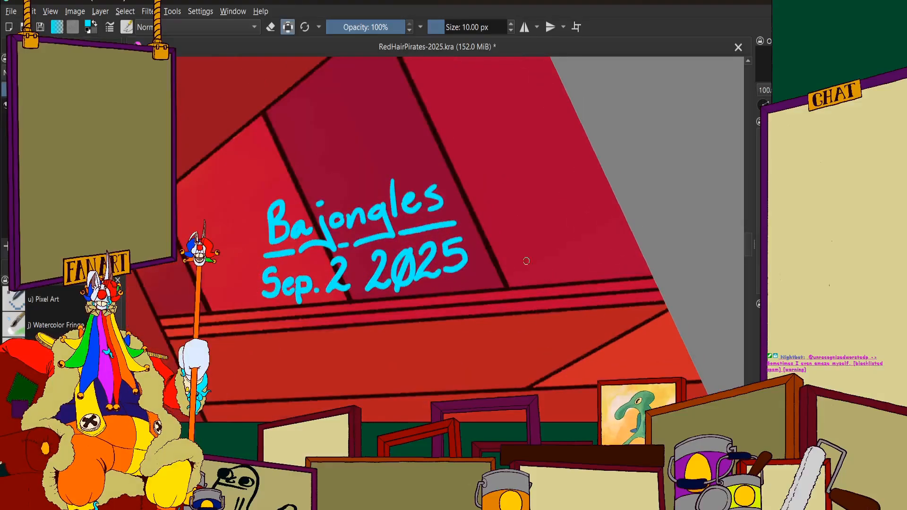
pyautogui.scroll(-4, 386, 165)
pyautogui.scroll(3, 399, 161)
pyautogui.scroll(-6, 461, 192)
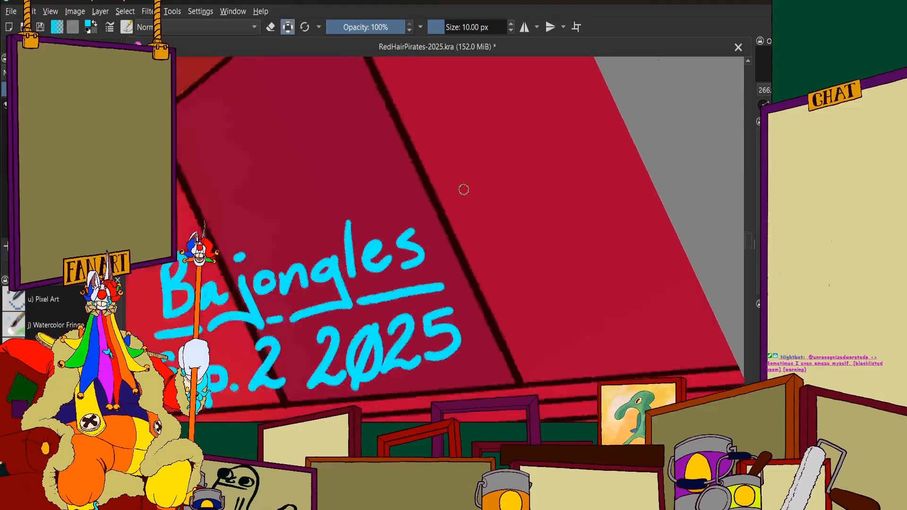
pyautogui.scroll(-1, 409, 220)
pyautogui.scroll(9, 405, 215)
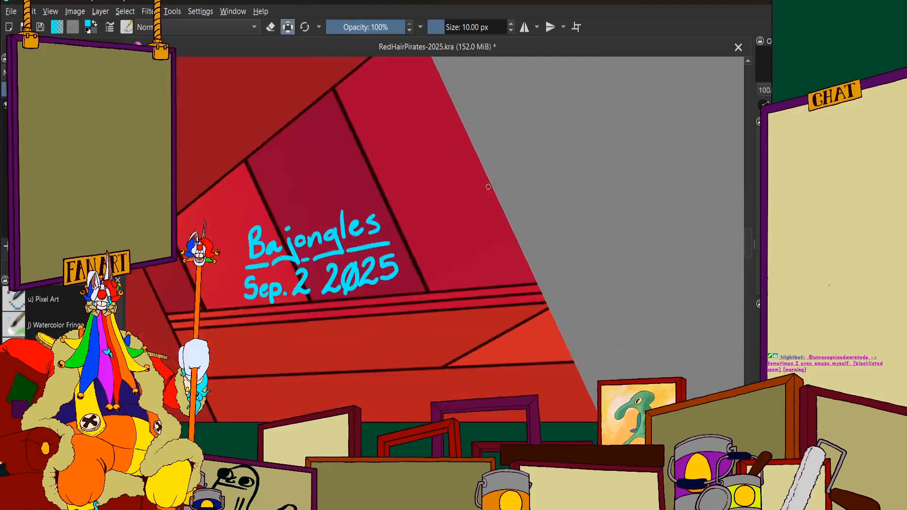
pyautogui.moveTo(386, 182)
pyautogui.mouseDown()
pyautogui.moveTo(407, 213)
pyautogui.moveTo(428, 157)
pyautogui.moveTo(449, 193)
pyautogui.moveTo(374, 223)
pyautogui.moveTo(342, 210)
pyautogui.moveTo(338, 223)
pyautogui.mouseUp()
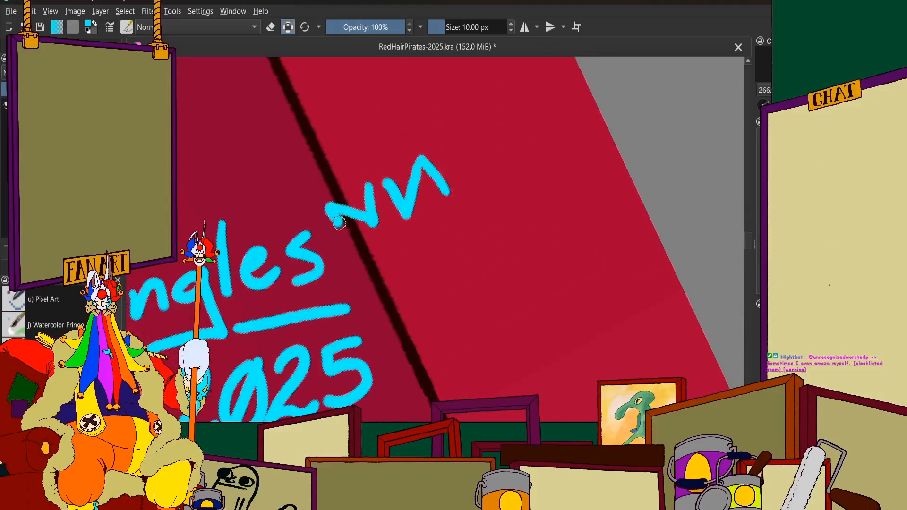
pyautogui.moveTo(447, 194); pyautogui.dragTo(438, 195)
pyautogui.moveTo(370, 228)
pyautogui.mouseDown()
pyautogui.moveTo(330, 258)
pyautogui.moveTo(338, 281)
pyautogui.moveTo(383, 274)
pyautogui.moveTo(380, 244)
pyautogui.moveTo(380, 263)
pyautogui.mouseUp()
# Try a pointed, wedge-shaped mouth below the doodle's eye and undo its strokes
pyautogui.moveTo(362, 297)
pyautogui.mouseDown()
pyautogui.moveTo(404, 286)
pyautogui.moveTo(466, 230)
pyautogui.mouseUp()
pyautogui.moveTo(374, 315); pyautogui.dragTo(407, 330)
pyautogui.moveTo(462, 233); pyautogui.dragTo(409, 328)
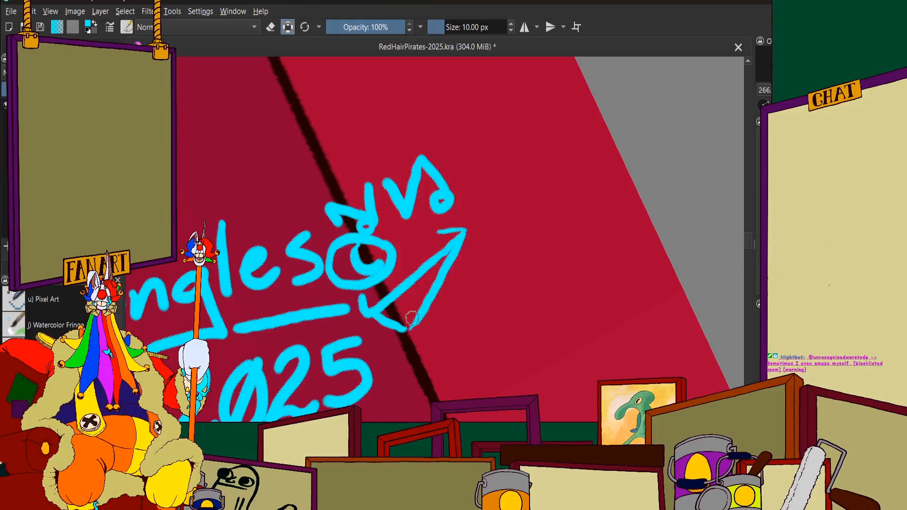
pyautogui.scroll(-2, 393, 305)
pyautogui.scroll(2, 388, 243)
pyautogui.hotkey('ctrl', 'z')
pyautogui.hotkey('ctrl', 'z')
pyautogui.hotkey('ctrl', 'z')
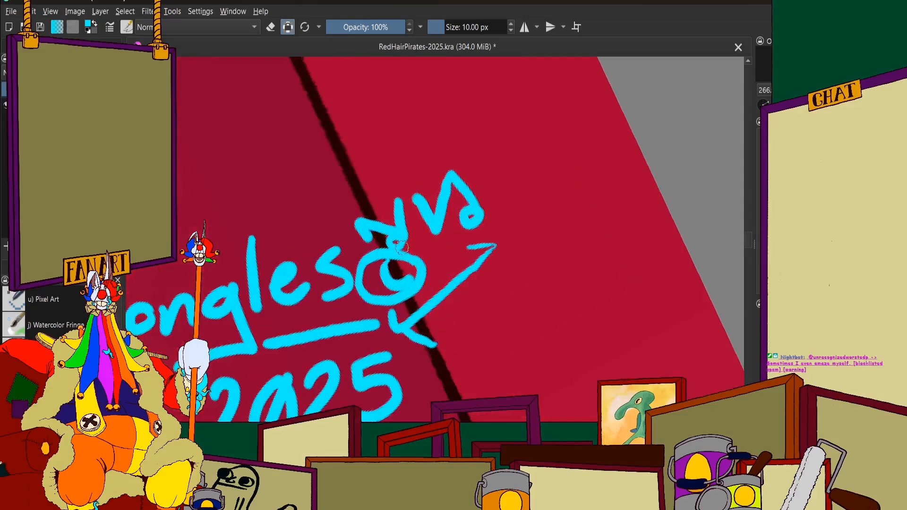
pyautogui.hotkey('ctrl', 'z')
pyautogui.hotkey('ctrl', 'z')
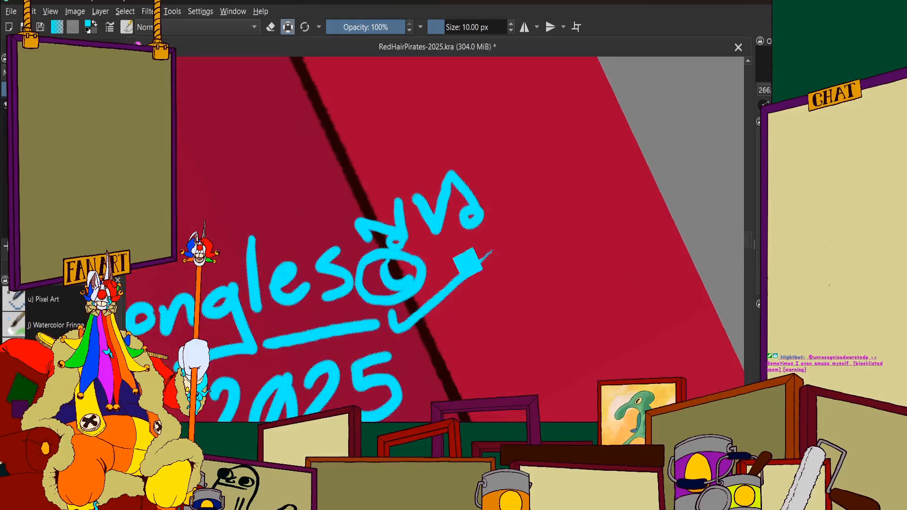
# Draw a wedge-shaped cyan grin with a hooked end and small teeth below the doodle's eye
pyautogui.scroll(-2, 432, 290)
pyautogui.scroll(3, 402, 304)
pyautogui.moveTo(377, 309)
pyautogui.mouseDown()
pyautogui.moveTo(378, 336)
pyautogui.moveTo(497, 254)
pyautogui.moveTo(510, 212)
pyautogui.moveTo(501, 222)
pyautogui.mouseUp()
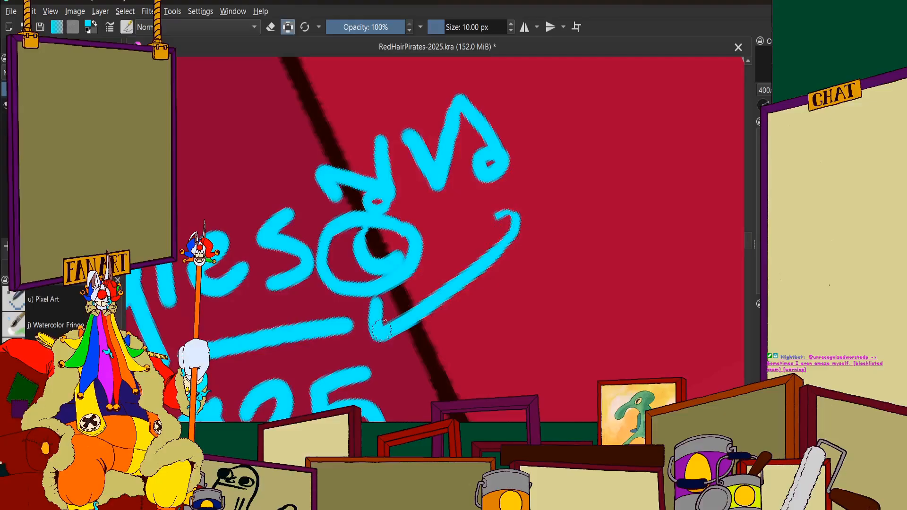
pyautogui.moveTo(381, 334)
pyautogui.mouseDown()
pyautogui.moveTo(415, 370)
pyautogui.moveTo(428, 362)
pyautogui.moveTo(518, 239)
pyautogui.mouseUp()
pyautogui.moveTo(413, 324); pyautogui.dragTo(426, 350)
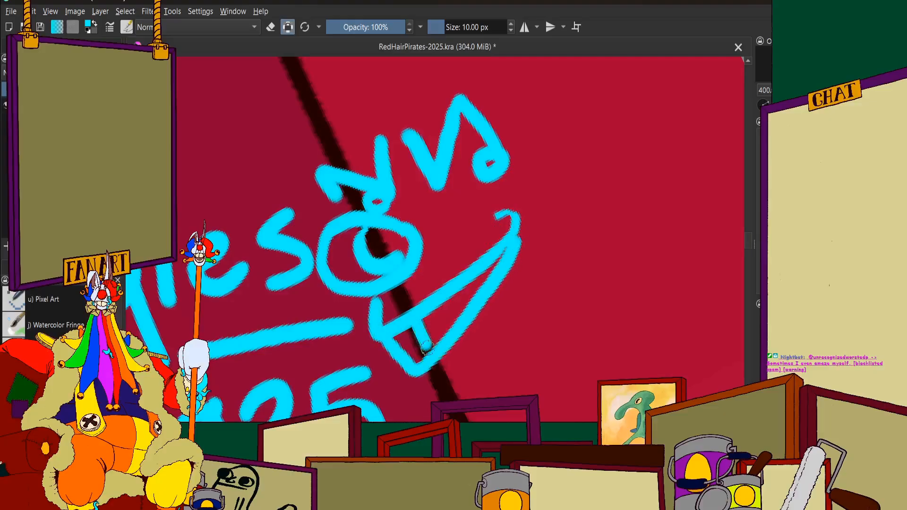
pyautogui.moveTo(451, 299); pyautogui.dragTo(460, 313)
pyautogui.moveTo(470, 285); pyautogui.dragTo(478, 289)
pyautogui.scroll(-4, 463, 226)
pyautogui.scroll(3, 444, 226)
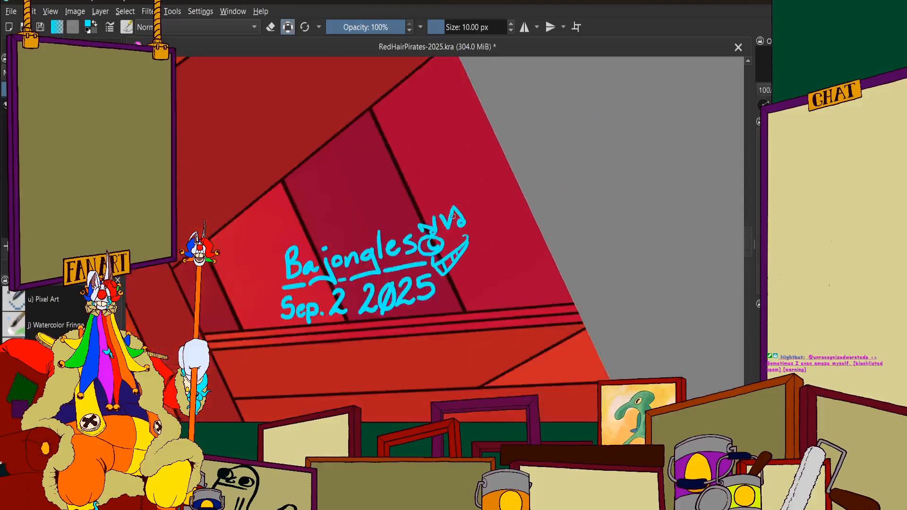
# Undo every stroke of the hat, eye and mouth doodle beside the signature
pyautogui.scroll(-3, 440, 214)
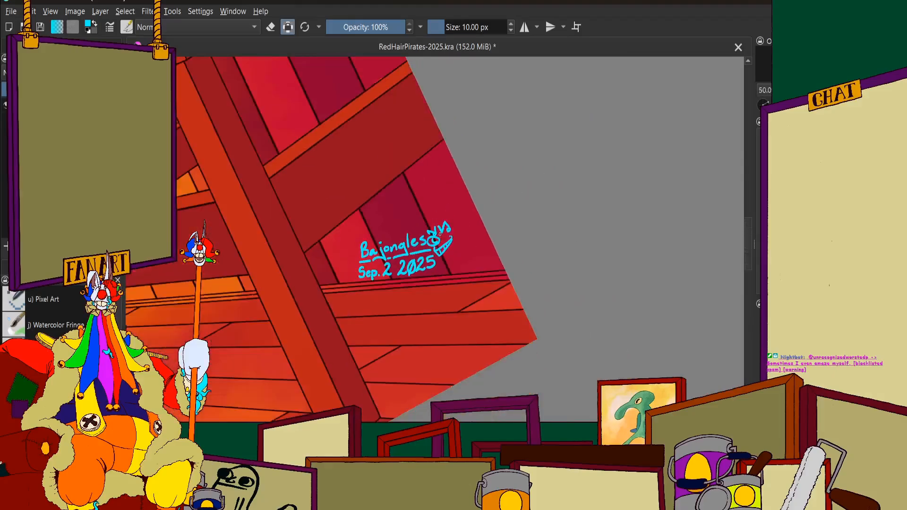
pyautogui.scroll(2, 436, 226)
pyautogui.hotkey('ctrl', 'z')
pyautogui.hotkey('ctrl', 'z')
pyautogui.hotkey('ctrl', 'z')
pyautogui.hotkey('ctrl', 'z')
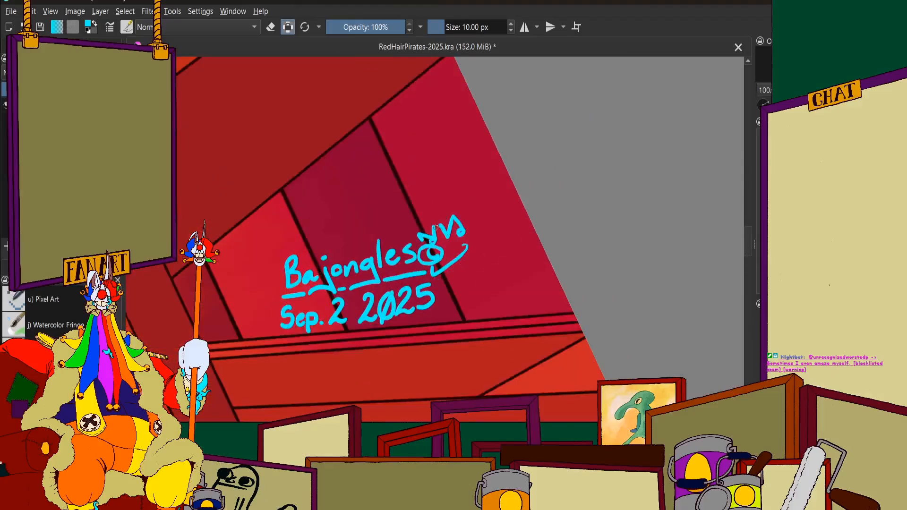
pyautogui.hotkey('ctrl', 'z')
pyautogui.hotkey('ctrl', 'z')
pyautogui.hotkey('ctrl', 'z')
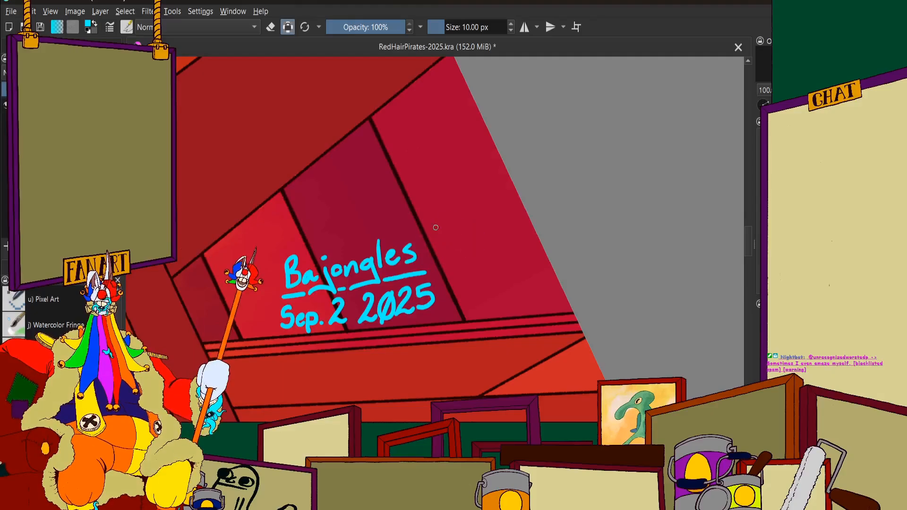
# Set the brush size to 8 px for a new doodle past the end of the signature
pyautogui.scroll(1, 442, 223)
pyautogui.scroll(4, 442, 224)
pyautogui.click(480, 27)
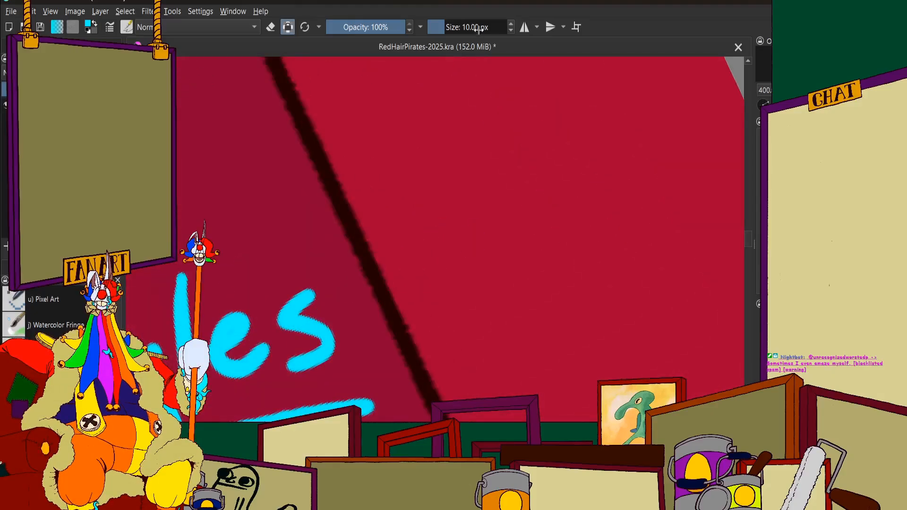
pyautogui.write('8')
pyautogui.press('Return')
# Try two small oval eyes beside the dark seam past the signature, and undo them
pyautogui.scroll(-4, 457, 176)
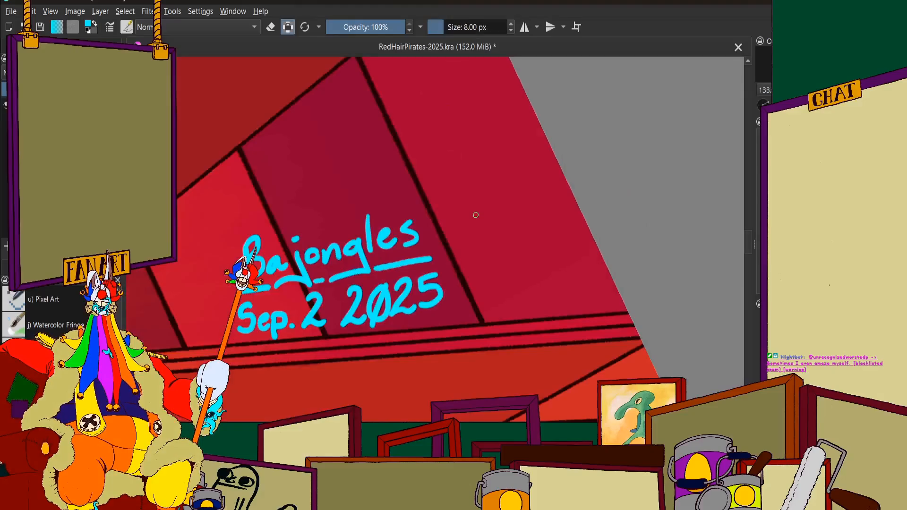
pyautogui.scroll(4, 435, 189)
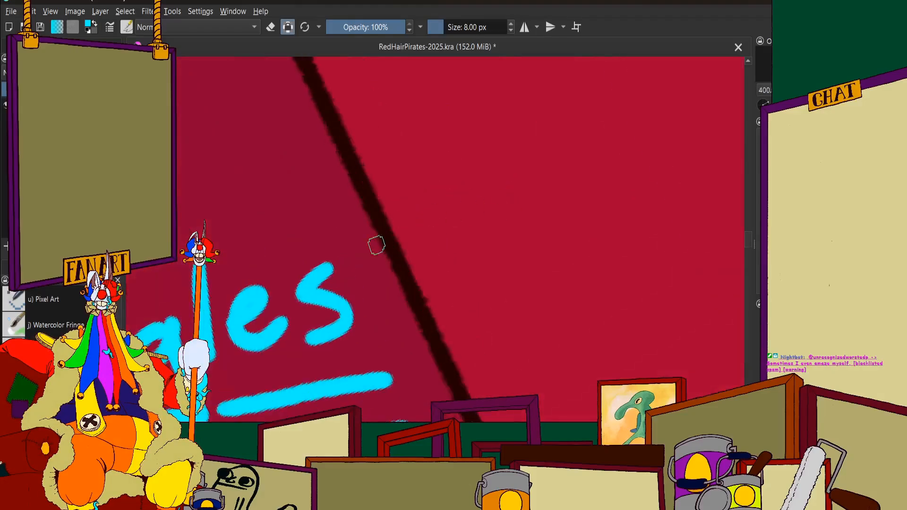
pyautogui.scroll(1, 417, 200)
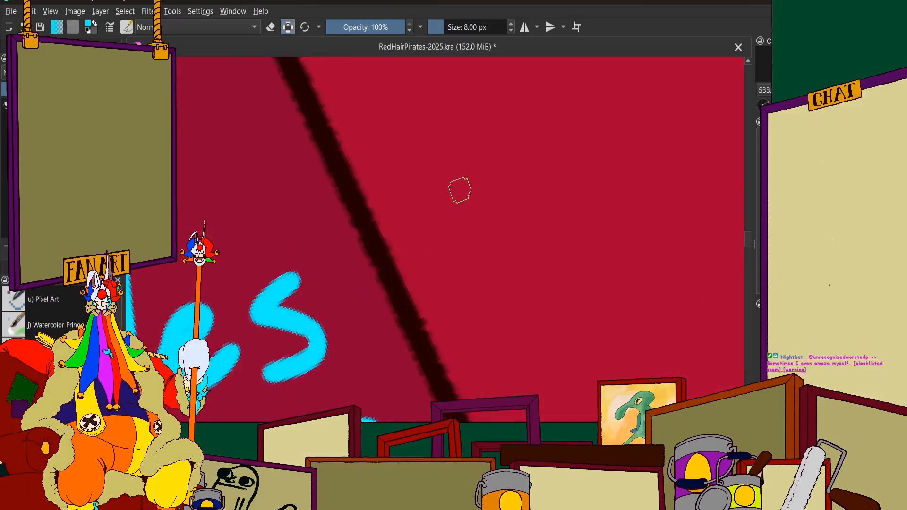
pyautogui.moveTo(460, 187)
pyautogui.mouseDown()
pyautogui.moveTo(457, 225)
pyautogui.moveTo(457, 189)
pyautogui.mouseUp()
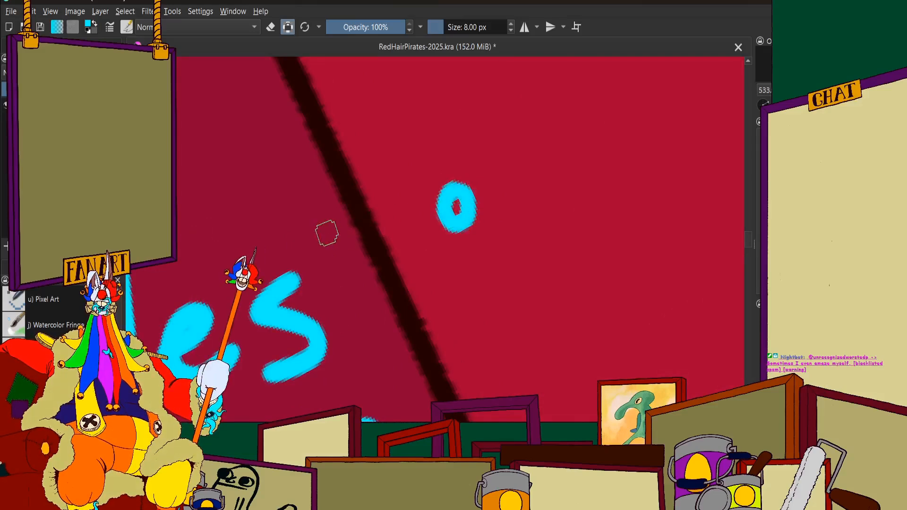
pyautogui.scroll(2, 338, 226)
pyautogui.moveTo(385, 198)
pyautogui.mouseDown()
pyautogui.moveTo(367, 248)
pyautogui.moveTo(384, 198)
pyautogui.mouseUp()
pyautogui.scroll(-1, 388, 217)
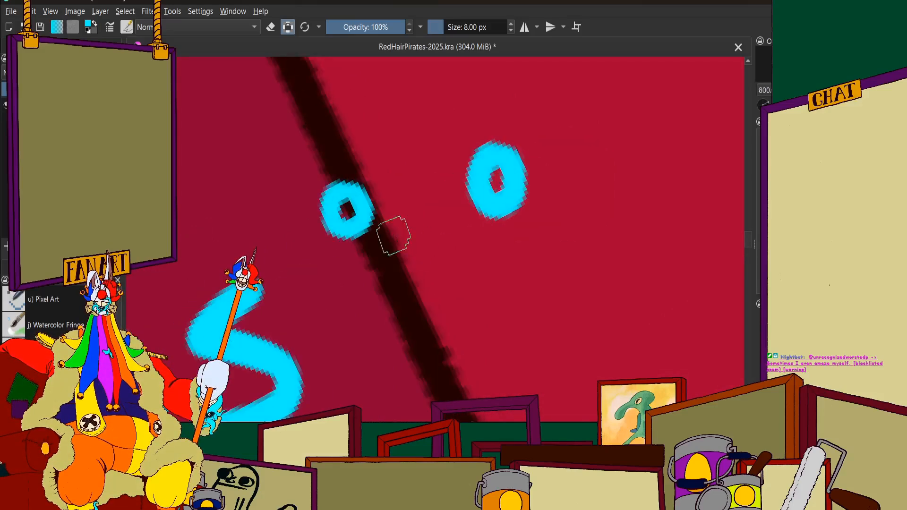
pyautogui.moveTo(408, 249)
pyautogui.mouseDown()
pyautogui.moveTo(344, 256)
pyautogui.moveTo(319, 298)
pyautogui.moveTo(324, 321)
pyautogui.mouseUp()
pyautogui.scroll(-3, 343, 257)
pyautogui.scroll(1, 342, 231)
pyautogui.hotkey('ctrl', 'z')
pyautogui.hotkey('ctrl', 'z')
pyautogui.hotkey('ctrl', 'z')
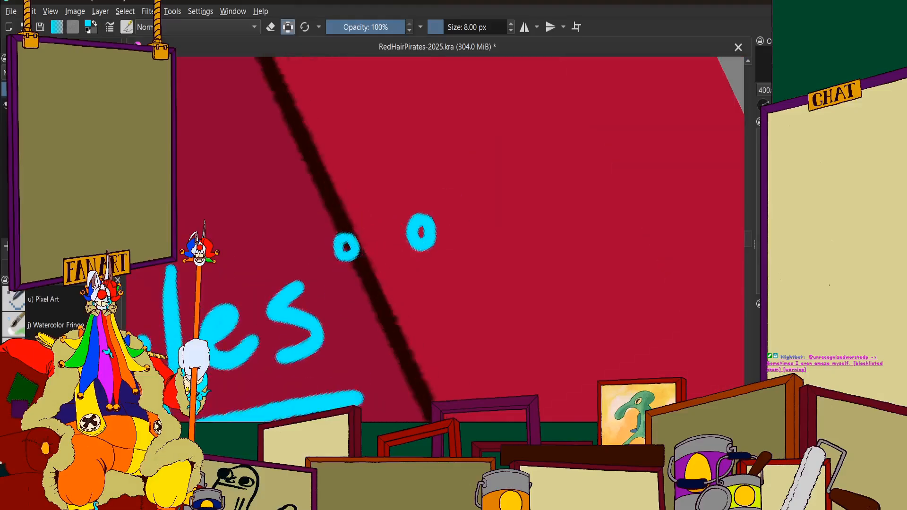
# Draw a cyan face past the signature with a dash for each eye, a large round nose and a wide curved smile
pyautogui.scroll(1, 377, 241)
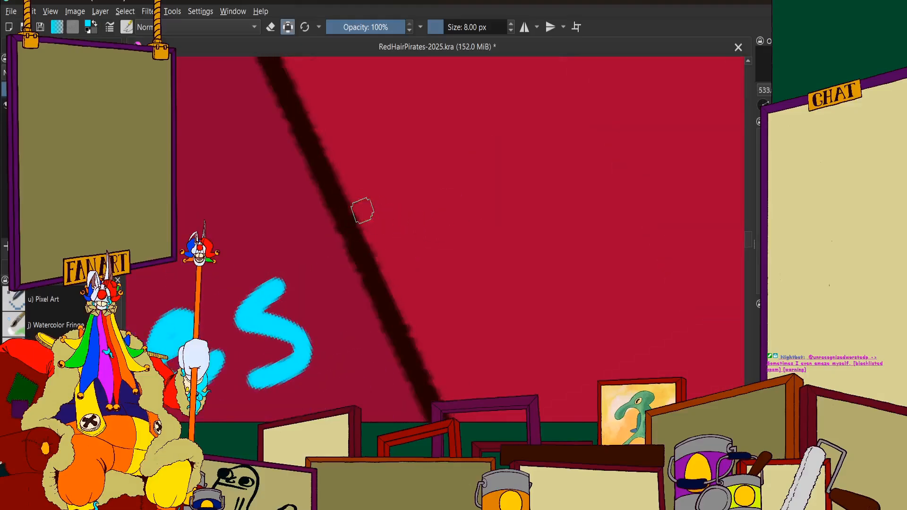
pyautogui.click(362, 204)
pyautogui.moveTo(362, 204); pyautogui.dragTo(312, 244)
pyautogui.moveTo(444, 187); pyautogui.dragTo(510, 186)
pyautogui.moveTo(432, 219)
pyautogui.mouseDown()
pyautogui.moveTo(400, 217)
pyautogui.moveTo(363, 256)
pyautogui.moveTo(363, 287)
pyautogui.moveTo(413, 296)
pyautogui.moveTo(452, 262)
pyautogui.moveTo(429, 212)
pyautogui.mouseUp()
pyautogui.moveTo(360, 331)
pyautogui.mouseDown()
pyautogui.moveTo(373, 288)
pyautogui.moveTo(343, 269)
pyautogui.moveTo(401, 286)
pyautogui.moveTo(538, 242)
pyautogui.moveTo(520, 229)
pyautogui.mouseUp()
# Add small pointed clown marks above and below each of the face's eye dashes
pyautogui.moveTo(504, 163)
pyautogui.mouseDown()
pyautogui.moveTo(498, 183)
pyautogui.moveTo(503, 162)
pyautogui.mouseUp()
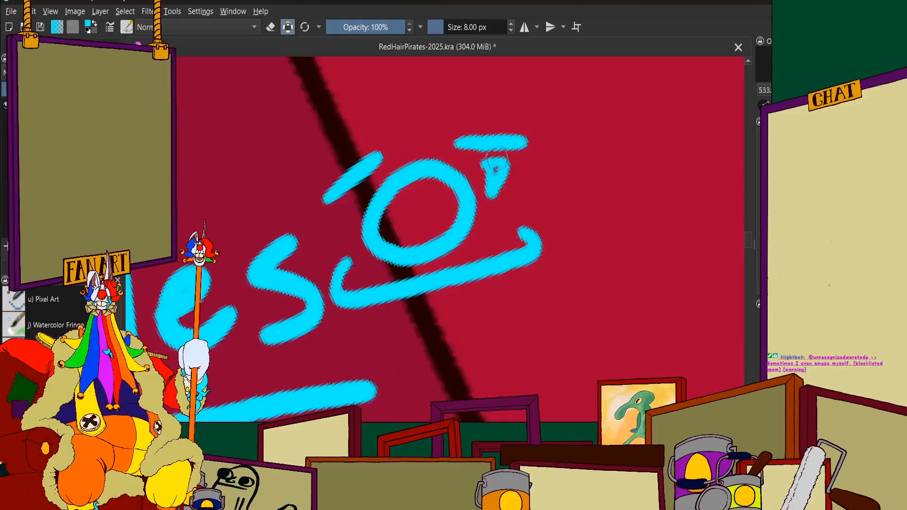
pyautogui.scroll(1, 502, 171)
pyautogui.moveTo(498, 113)
pyautogui.mouseDown()
pyautogui.moveTo(502, 187)
pyautogui.moveTo(488, 137)
pyautogui.mouseUp()
pyautogui.scroll(-1, 478, 170)
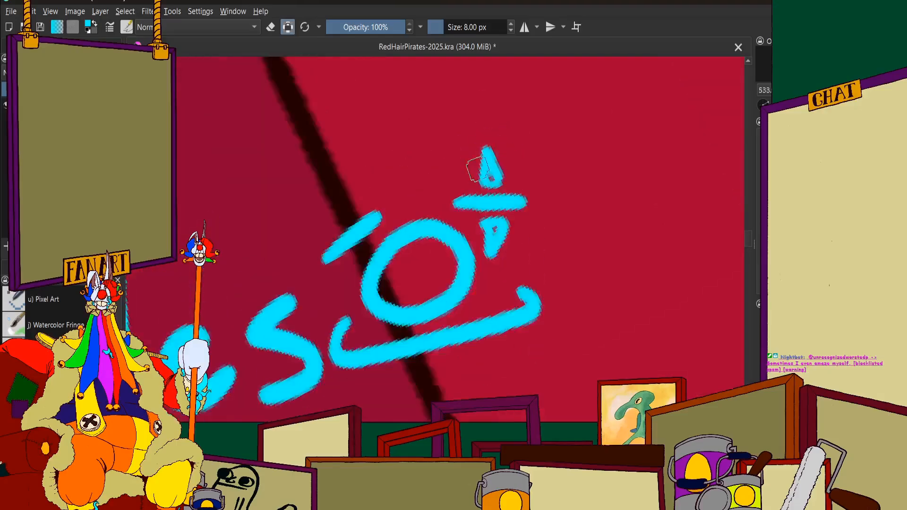
pyautogui.scroll(1, 406, 194)
pyautogui.moveTo(346, 213)
pyautogui.mouseDown()
pyautogui.moveTo(396, 202)
pyautogui.moveTo(411, 186)
pyautogui.moveTo(402, 153)
pyautogui.moveTo(388, 206)
pyautogui.mouseUp()
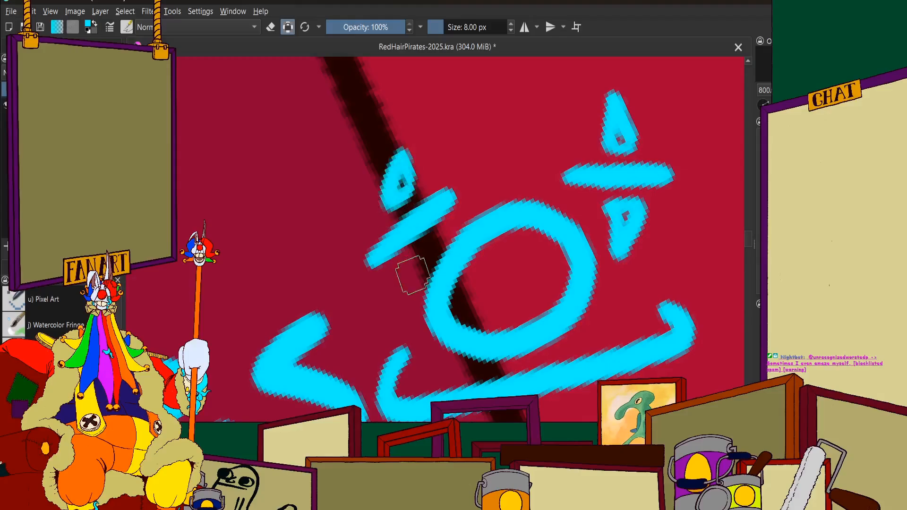
pyautogui.moveTo(415, 254)
pyautogui.mouseDown()
pyautogui.moveTo(405, 266)
pyautogui.moveTo(417, 294)
pyautogui.moveTo(408, 276)
pyautogui.mouseUp()
pyautogui.scroll(-3, 408, 211)
pyautogui.scroll(1, 443, 171)
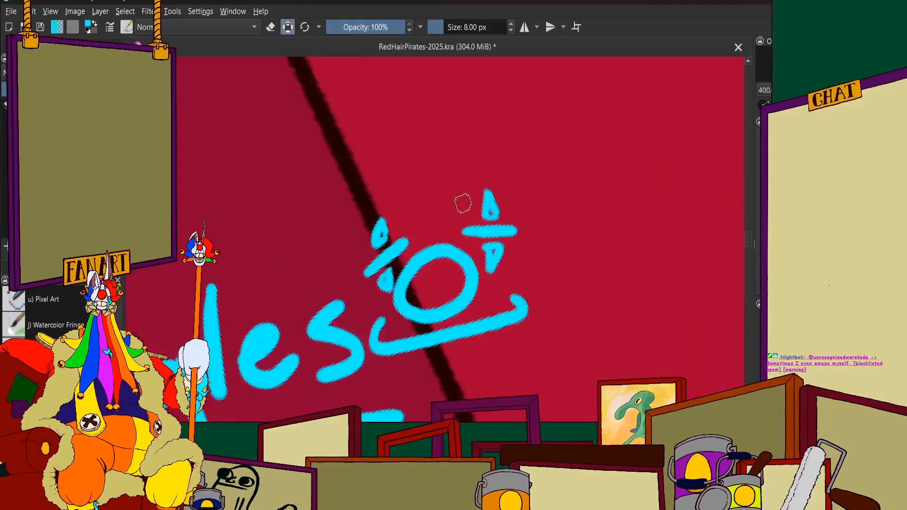
# Close the smile with a curved lower lip and add short tooth lines inside it
pyautogui.scroll(-3, 433, 193)
pyautogui.scroll(3, 432, 193)
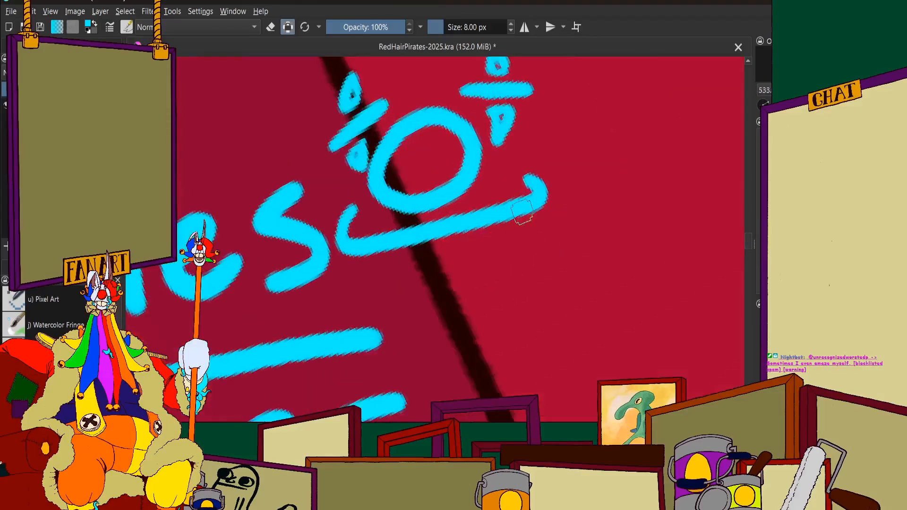
pyautogui.moveTo(504, 231); pyautogui.dragTo(440, 279)
pyautogui.moveTo(352, 257); pyautogui.dragTo(442, 266)
pyautogui.scroll(-3, 445, 267)
pyautogui.scroll(3, 446, 271)
pyautogui.moveTo(437, 229); pyautogui.dragTo(441, 256)
pyautogui.moveTo(474, 218); pyautogui.dragTo(477, 228)
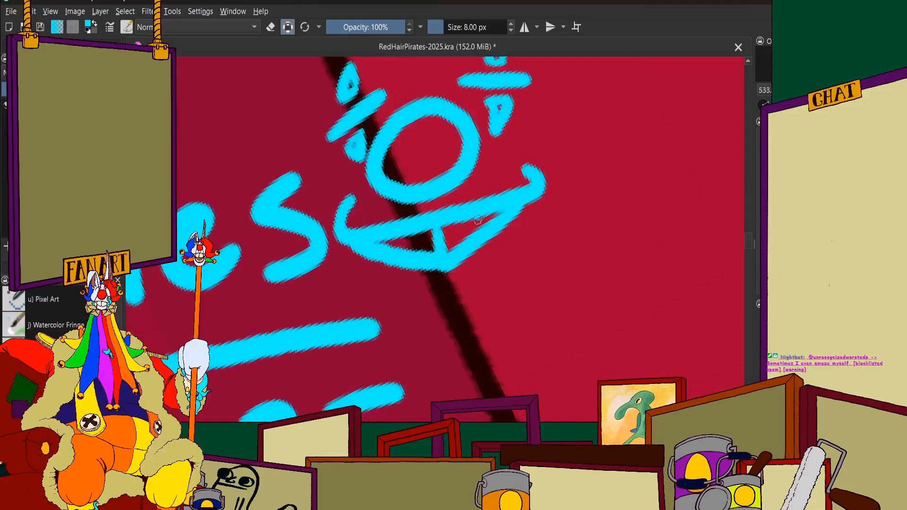
# Reset the canvas rotation and bring the whole picture back into view
pyautogui.scroll(-5, 415, 192)
pyautogui.scroll(-4, 397, 152)
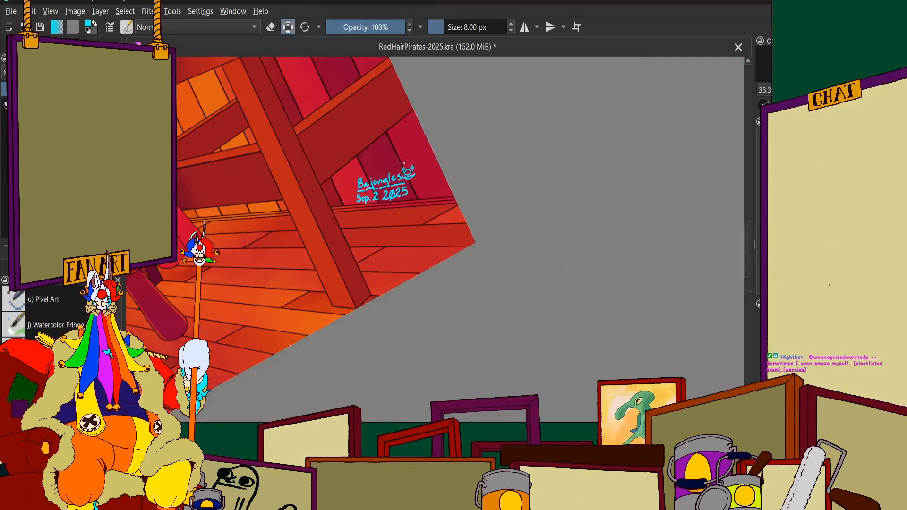
pyautogui.press('5')
pyautogui.scroll(-1, 430, 234)
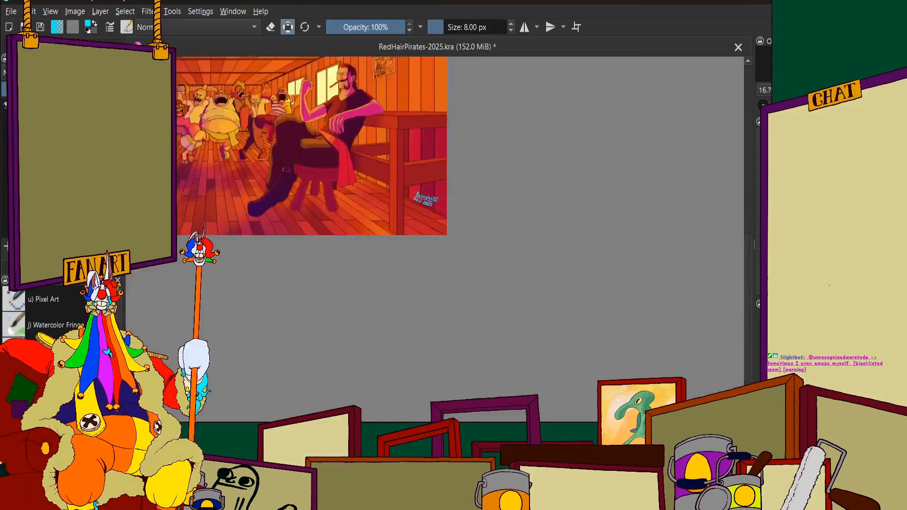
pyautogui.moveTo(283, 156); pyautogui.dragTo(602, 326)
# Examine the whole tavern picture together with its cyan signature, date and face doodle
pyautogui.scroll(-1, 426, 227)
pyautogui.scroll(1, 519, 239)
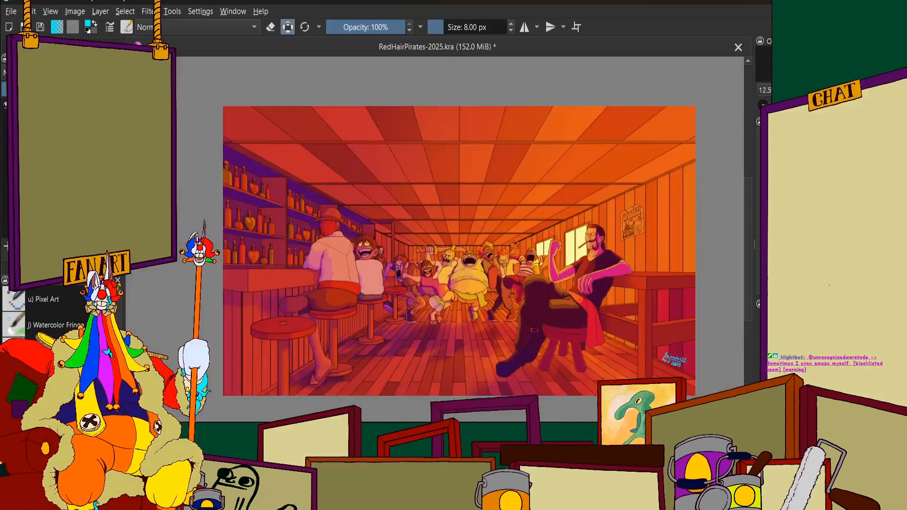
pyautogui.scroll(-1, 482, 242)
pyautogui.scroll(2, 560, 269)
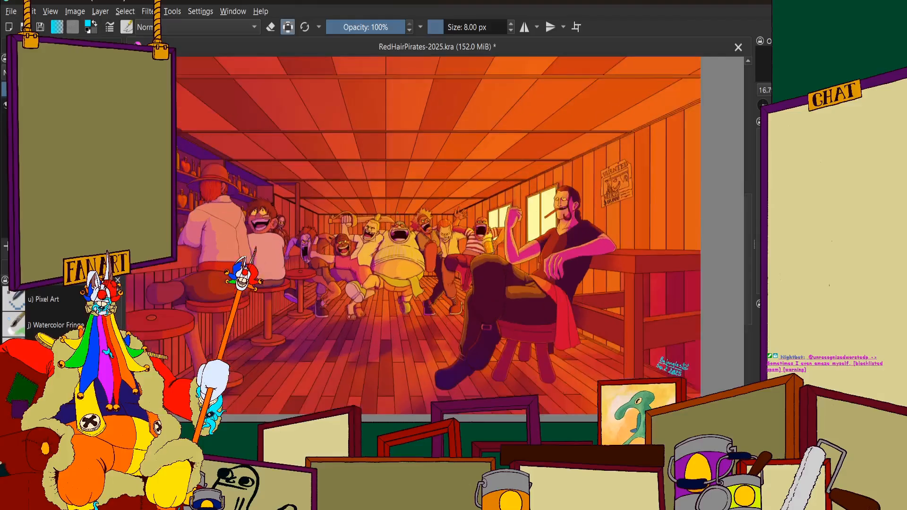
pyautogui.scroll(-1, 400, 212)
pyautogui.scroll(1, 402, 213)
pyautogui.scroll(-1, 402, 213)
pyautogui.scroll(1, 265, 174)
pyautogui.scroll(-1, 496, 203)
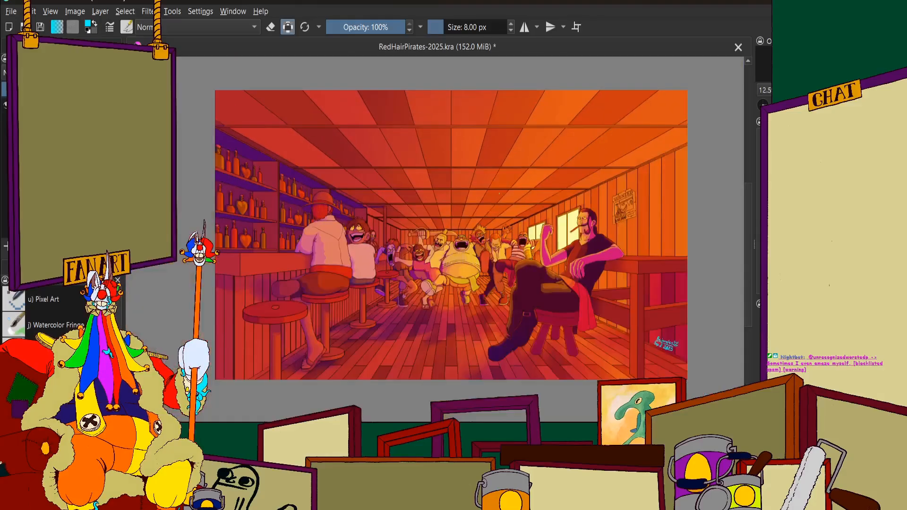
pyautogui.scroll(1, 419, 172)
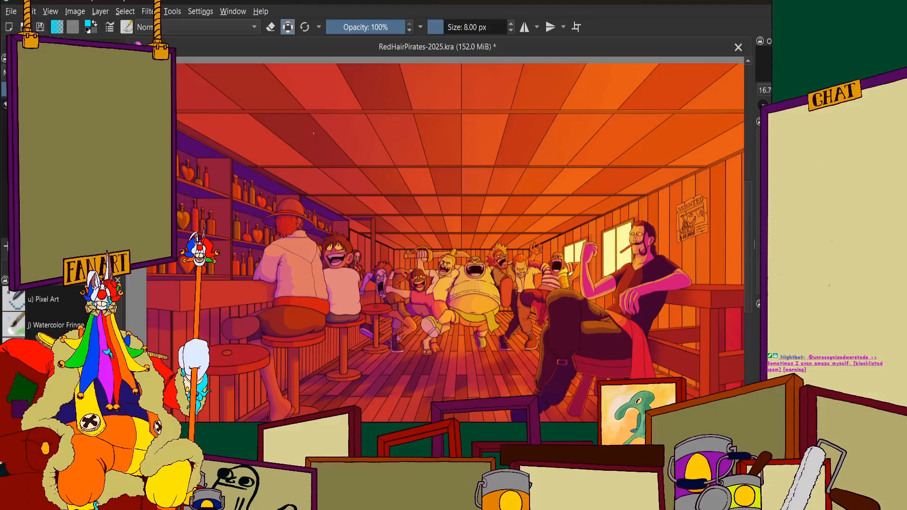
pyautogui.scroll(-1, 330, 153)
pyautogui.scroll(1, 367, 167)
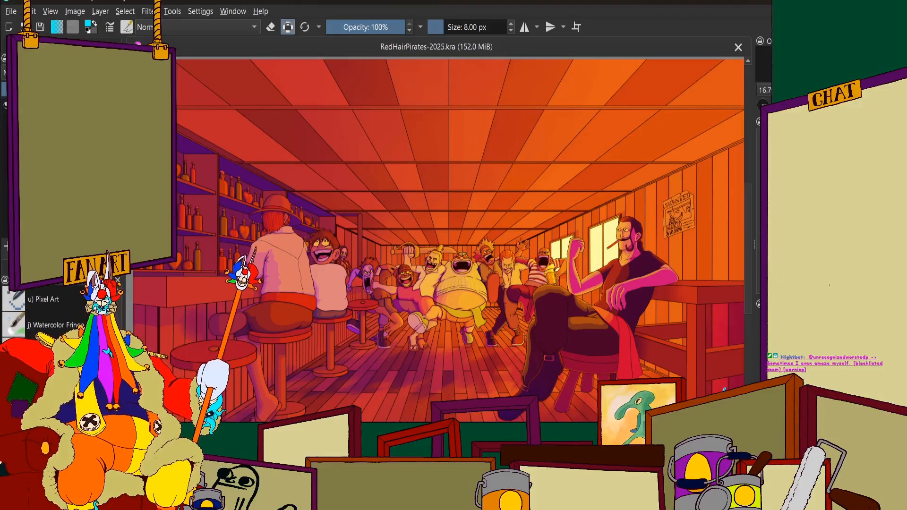
pyautogui.moveTo(488, 358); pyautogui.dragTo(481, 358)
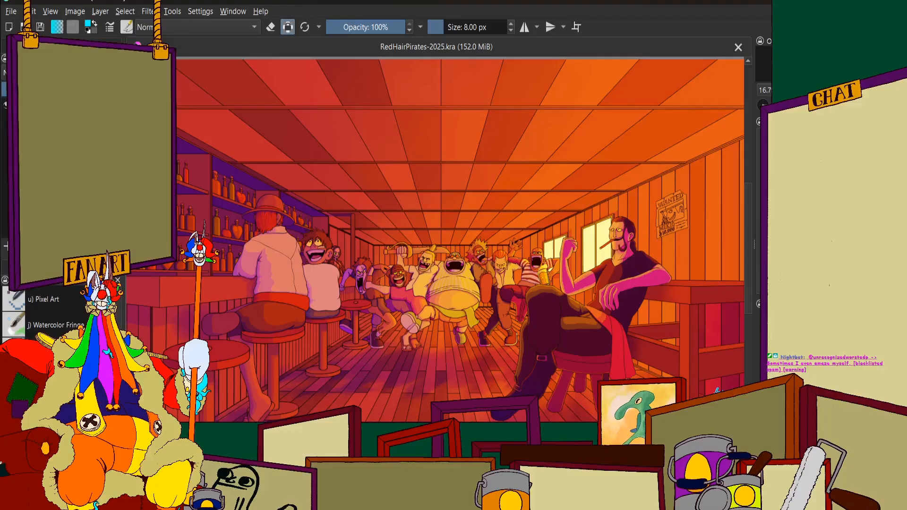
pyautogui.scroll(-1, 362, 322)
pyautogui.scroll(1, 421, 334)
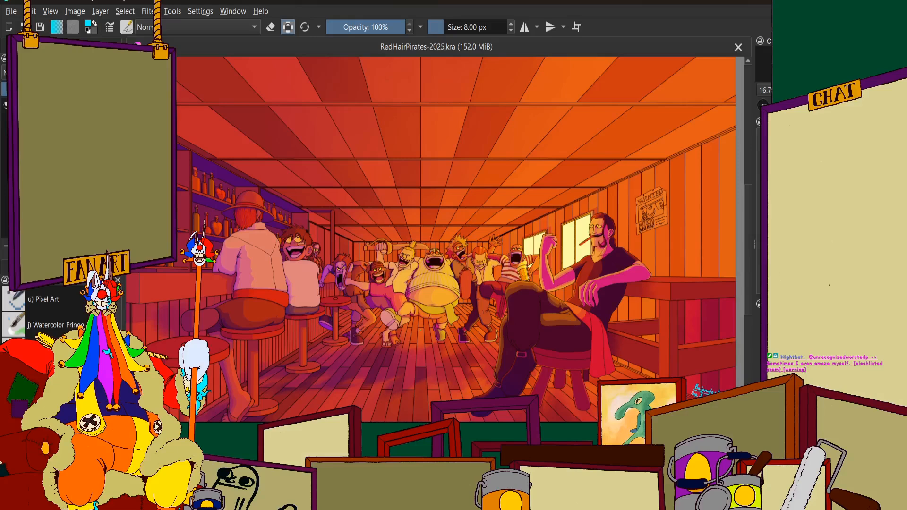
pyautogui.scroll(-1, 424, 329)
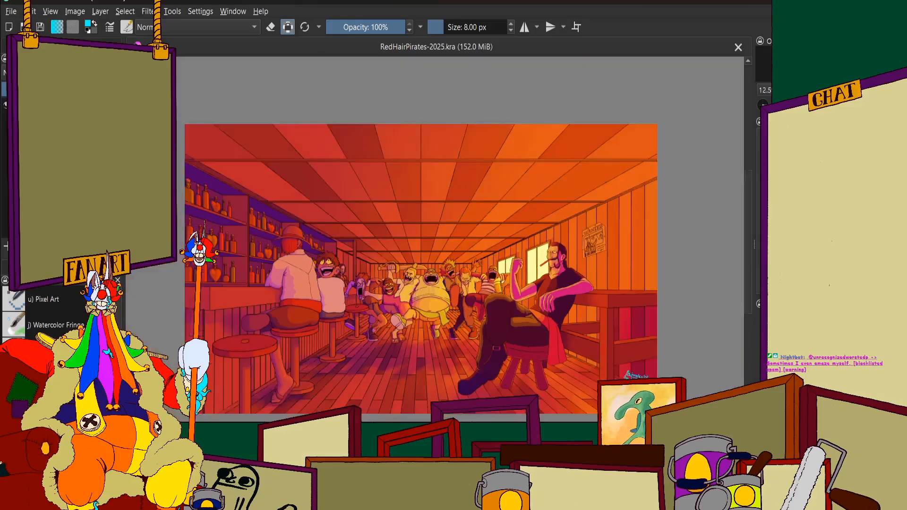
pyautogui.scroll(1, 401, 322)
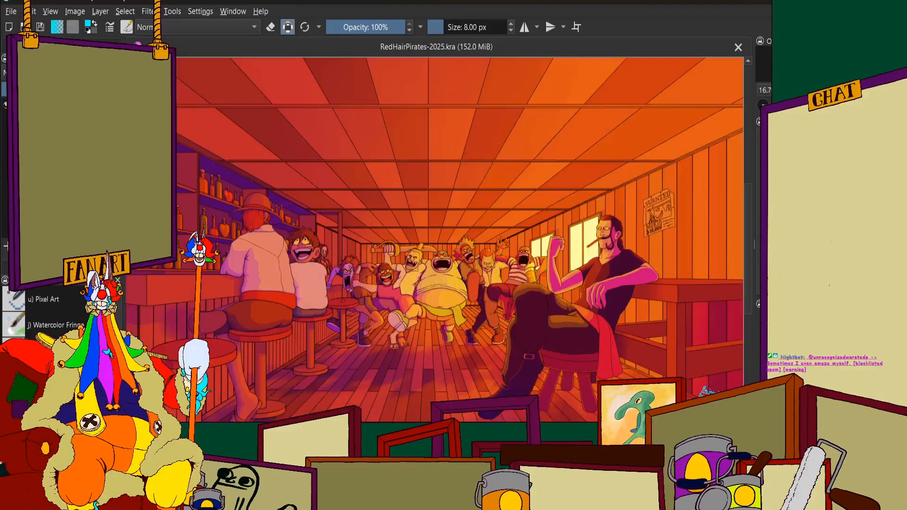
pyautogui.scroll(-1, 405, 331)
pyautogui.scroll(1, 302, 350)
pyautogui.scroll(-1, 328, 352)
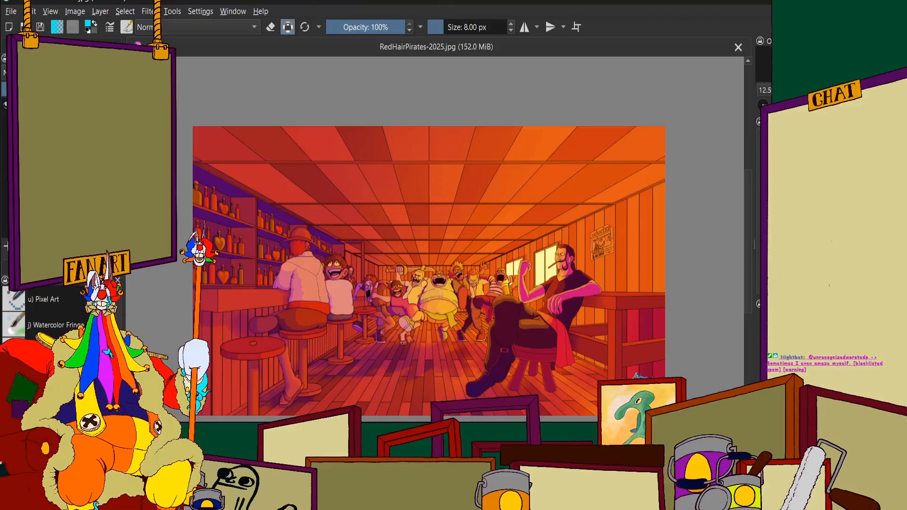
# Open Season1JustChatting.kra alongside the tavern picture and look over its circus stage drawing
pyautogui.click(11, 10)
pyautogui.scroll(-2, 479, 189)
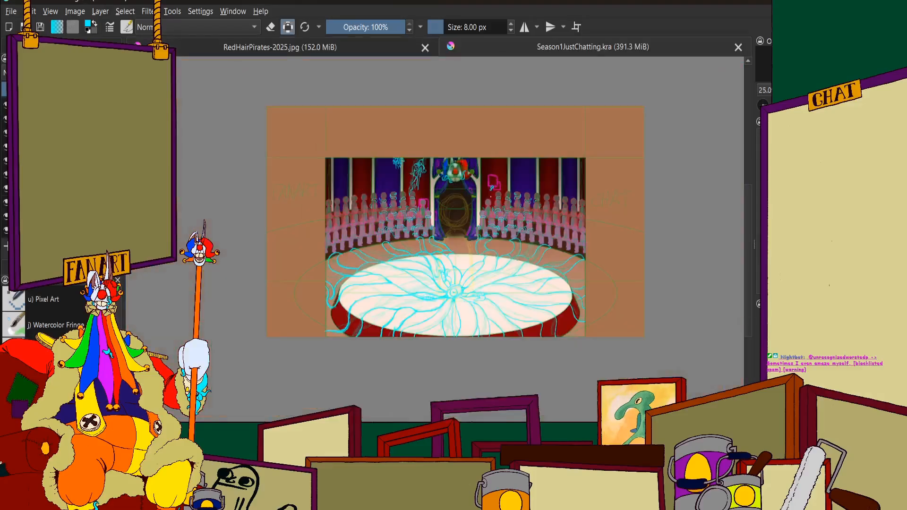
pyautogui.scroll(2, 474, 207)
pyautogui.scroll(-2, 472, 227)
pyautogui.scroll(1, 471, 276)
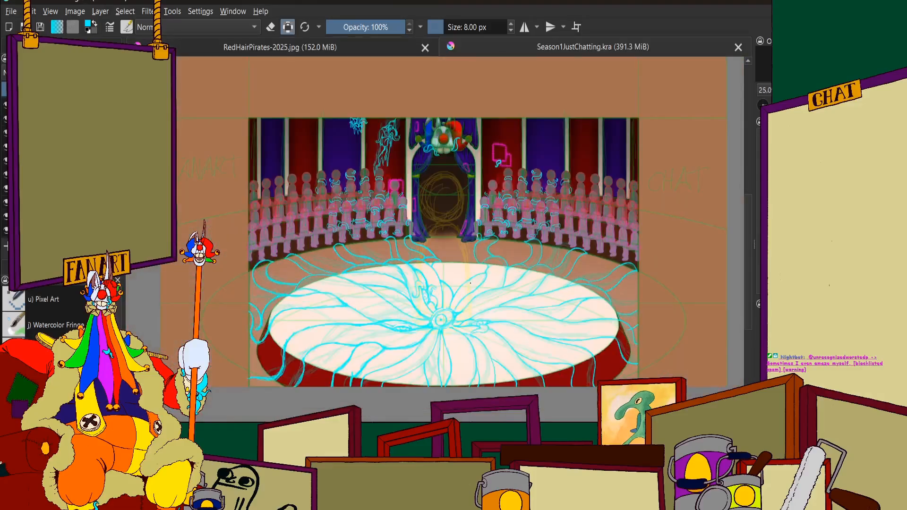
# Close RedHairPirates-2025.jpg and bring the central eye of the circus stage drawing into close view
pyautogui.click(427, 48)
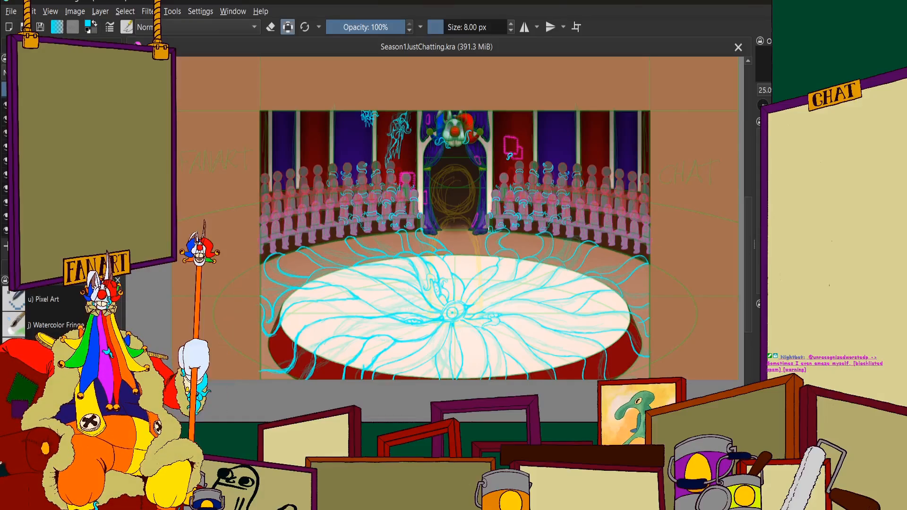
pyautogui.click(62, 46)
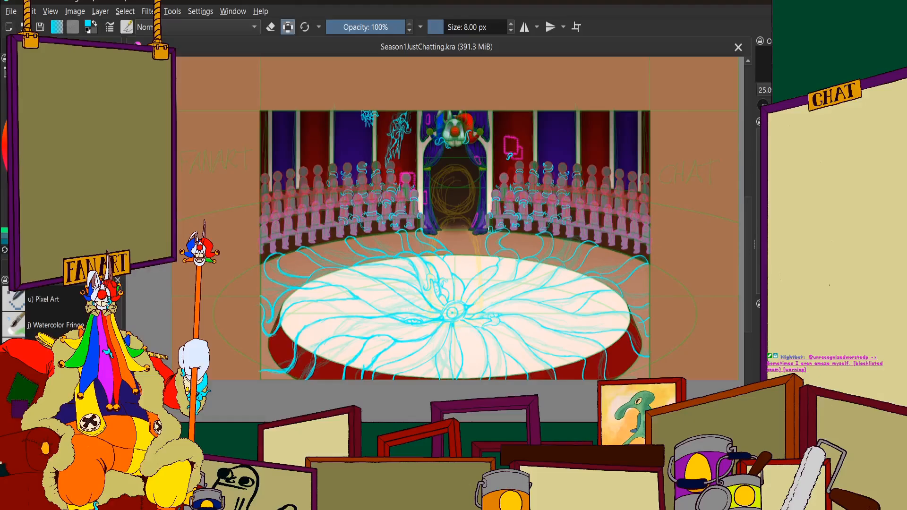
pyautogui.scroll(2, 486, 319)
pyautogui.scroll(8, 362, 306)
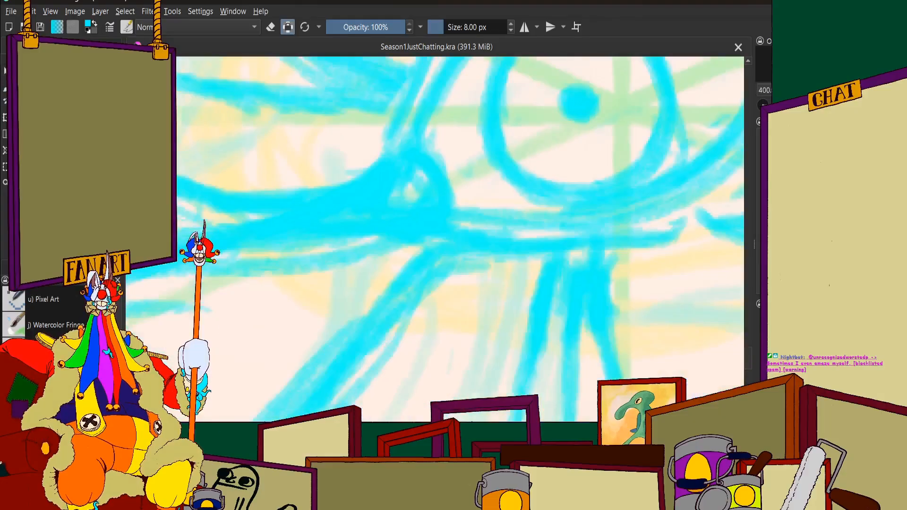
# Hide the green and yellow guide sketch and inspect the cyan tentacle linework around the central eye up close
pyautogui.click(57, 46)
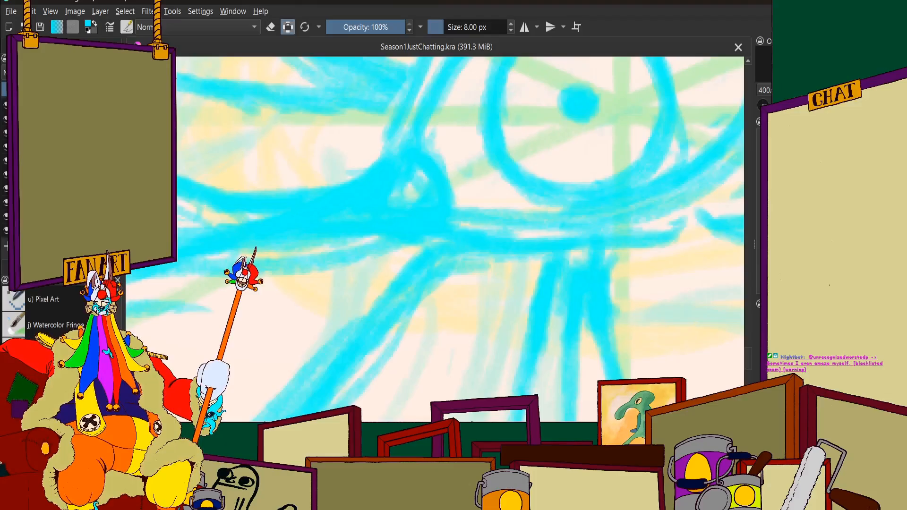
pyautogui.click(5, 188)
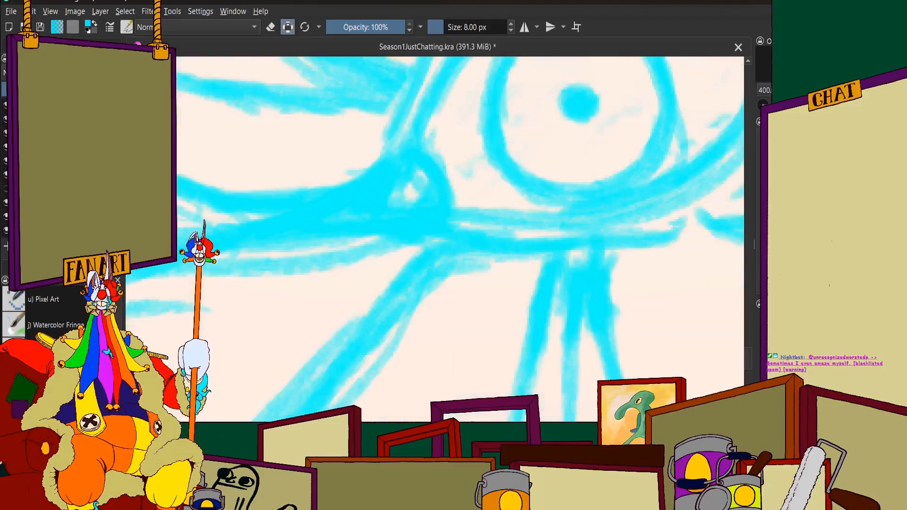
pyautogui.click(19, 45)
pyautogui.scroll(5, 341, 209)
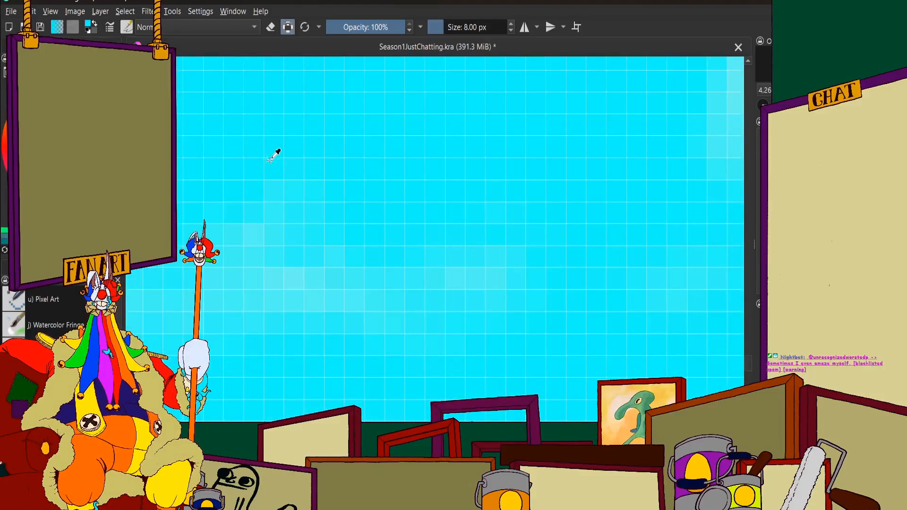
pyautogui.scroll(-5, 275, 152)
pyautogui.scroll(3, 413, 176)
pyautogui.scroll(3, 324, 83)
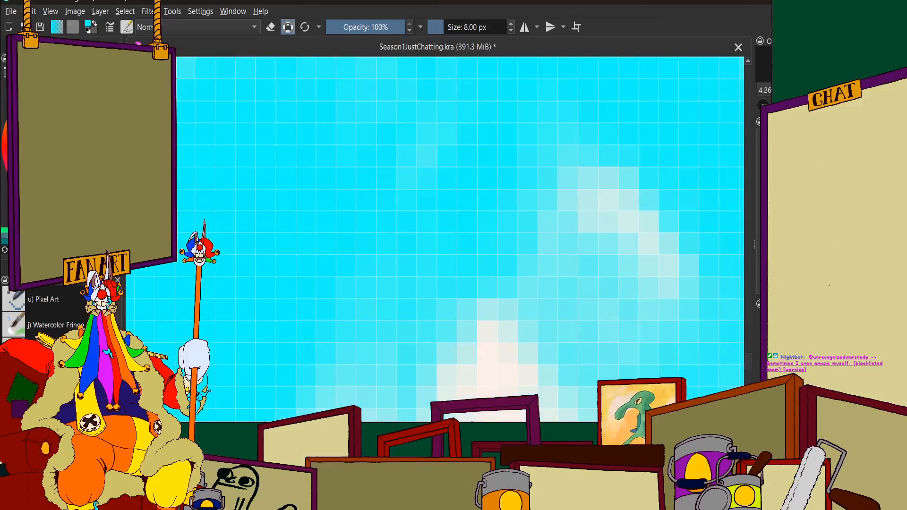
pyautogui.scroll(-6, 516, 223)
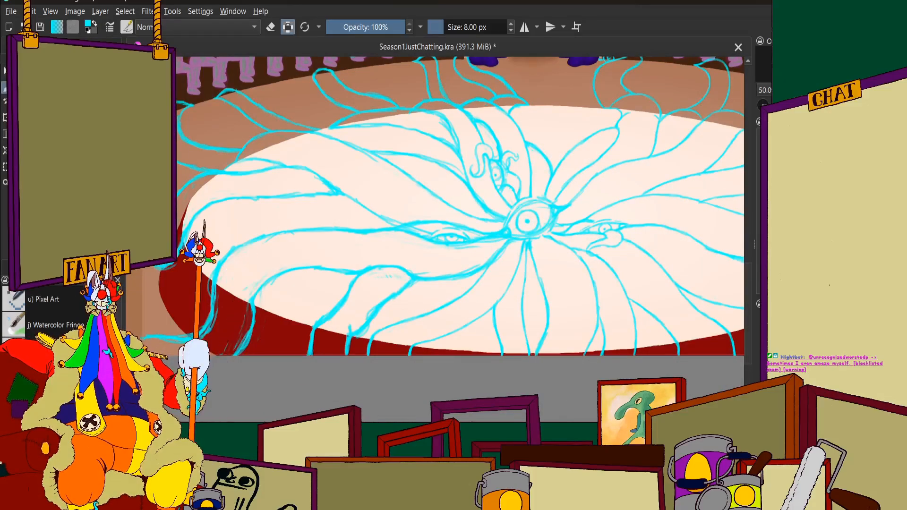
# Switch to a brush preset at 16 px and undo the hiding of the guide sketch
pyautogui.scroll(3, 52, 326)
pyautogui.click(52, 352)
pyautogui.scroll(-7, 302, 304)
pyautogui.scroll(3, 314, 275)
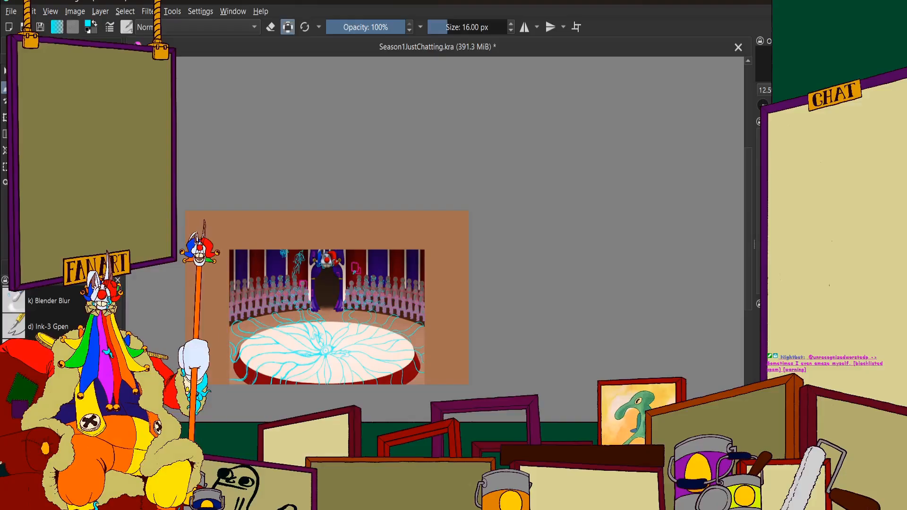
pyautogui.scroll(2, 216, 270)
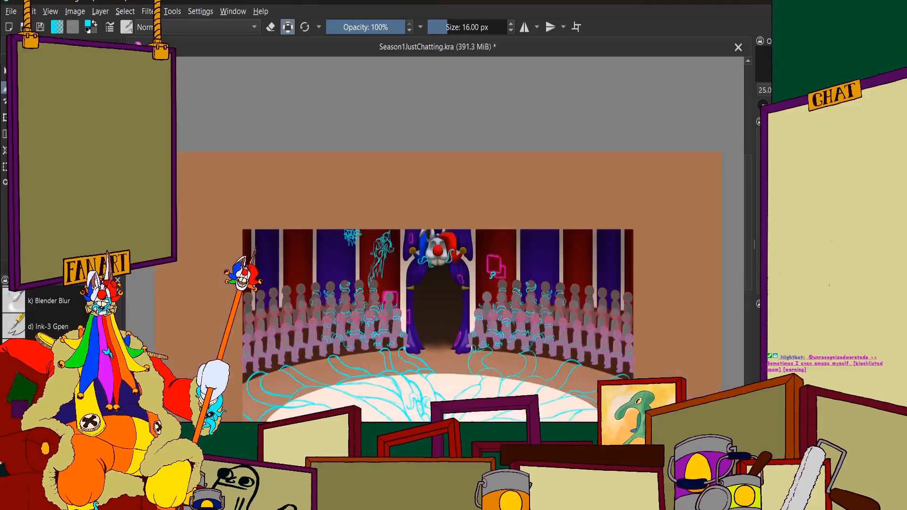
pyautogui.hotkey('ctrl', 'z')
pyautogui.hotkey('ctrl', 'z')
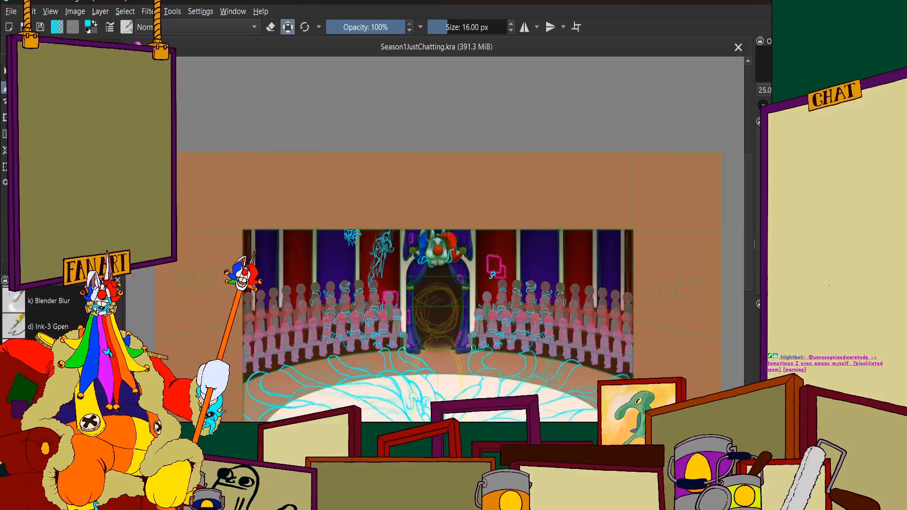
# Write "BRB" in large cyan letters on the empty brown area above the circus stage
pyautogui.scroll(2, 411, 170)
pyautogui.scroll(5, 408, 170)
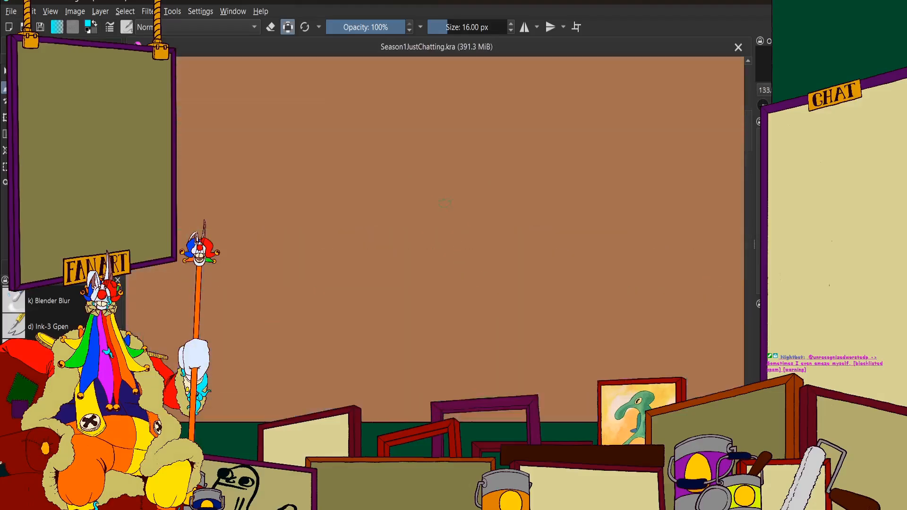
pyautogui.moveTo(355, 111); pyautogui.dragTo(360, 205)
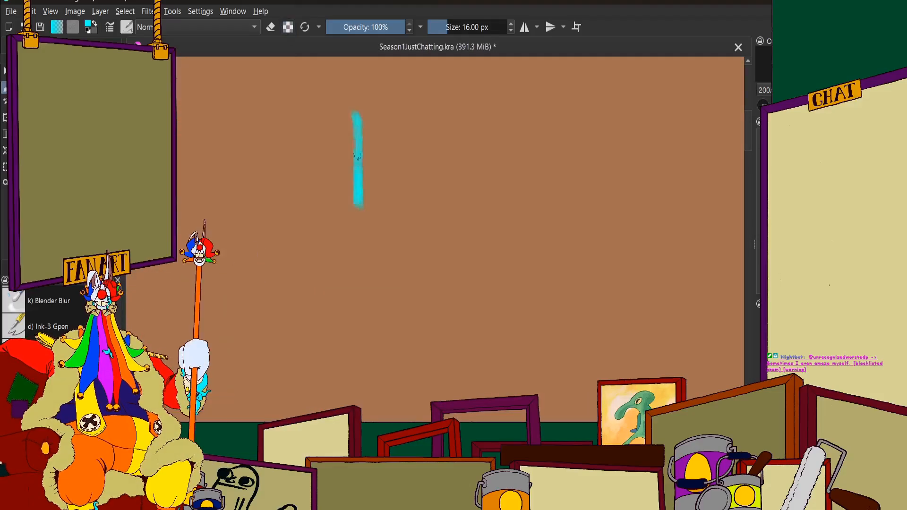
pyautogui.moveTo(354, 90); pyautogui.dragTo(358, 207)
pyautogui.moveTo(404, 107)
pyautogui.mouseDown()
pyautogui.moveTo(414, 193)
pyautogui.moveTo(467, 178)
pyautogui.mouseUp()
pyautogui.moveTo(478, 87); pyautogui.dragTo(489, 184)
pyautogui.moveTo(475, 89)
pyautogui.mouseDown()
pyautogui.moveTo(515, 59)
pyautogui.moveTo(496, 177)
pyautogui.mouseUp()
# Doodle a clown-like face beneath the BRB lettering with brow lines, eyes, a round nose and a long slanted smile
pyautogui.moveTo(447, 217)
pyautogui.mouseDown()
pyautogui.moveTo(491, 191)
pyautogui.moveTo(515, 248)
pyautogui.mouseUp()
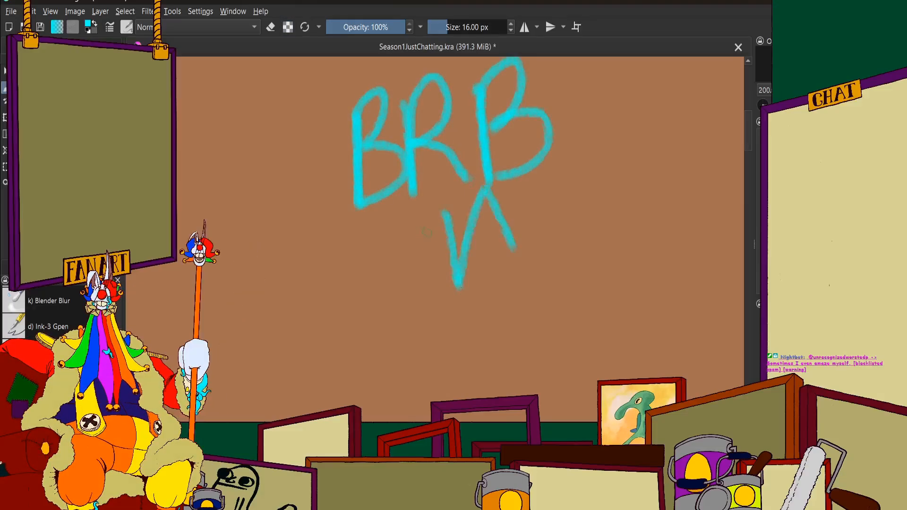
pyautogui.moveTo(422, 229)
pyautogui.mouseDown()
pyautogui.moveTo(437, 297)
pyautogui.moveTo(378, 298)
pyautogui.mouseUp()
pyautogui.moveTo(514, 244); pyautogui.dragTo(513, 241)
pyautogui.moveTo(428, 297)
pyautogui.mouseDown()
pyautogui.moveTo(430, 330)
pyautogui.moveTo(397, 358)
pyautogui.mouseUp()
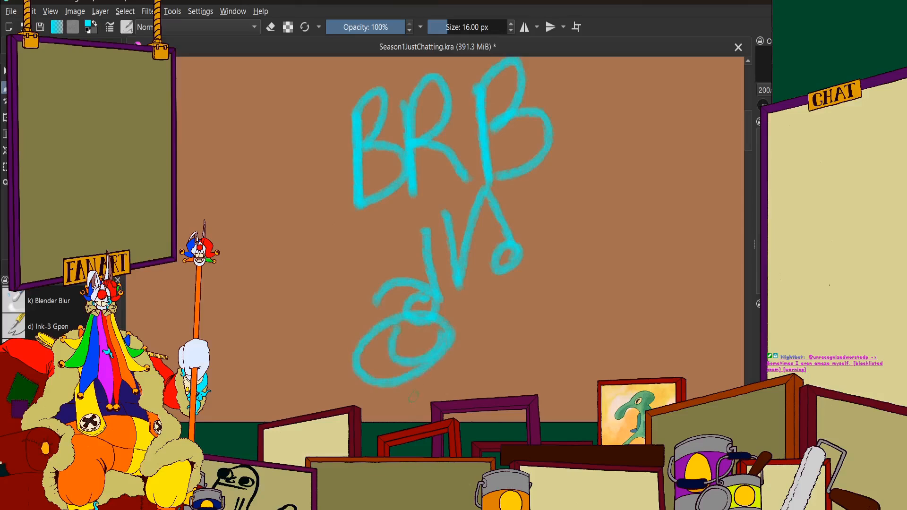
pyautogui.moveTo(410, 396)
pyautogui.mouseDown()
pyautogui.moveTo(415, 416)
pyautogui.moveTo(548, 316)
pyautogui.moveTo(543, 289)
pyautogui.moveTo(533, 296)
pyautogui.mouseUp()
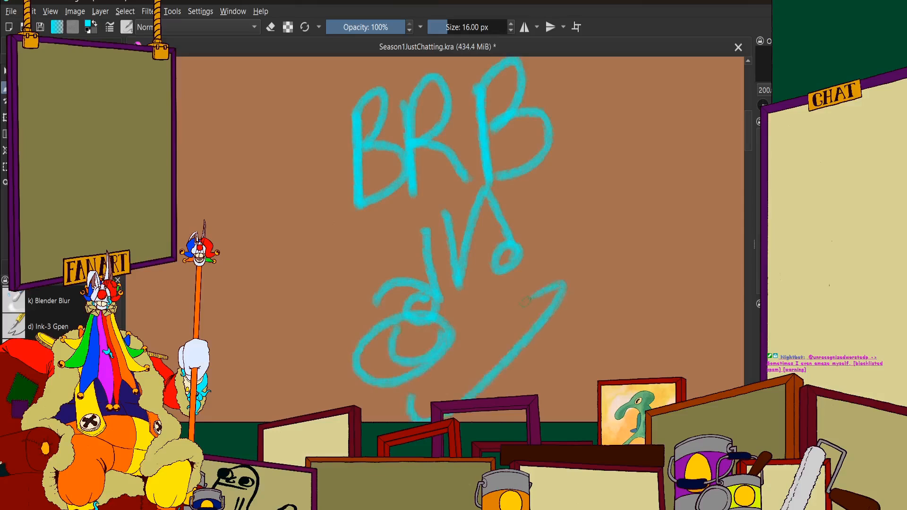
# Undo the smile stroke and redraw it as a shorter slanted curve below the face doodle
pyautogui.scroll(-2, 484, 244)
pyautogui.hotkey('ctrl', 'z')
pyautogui.hotkey('ctrl', 'z')
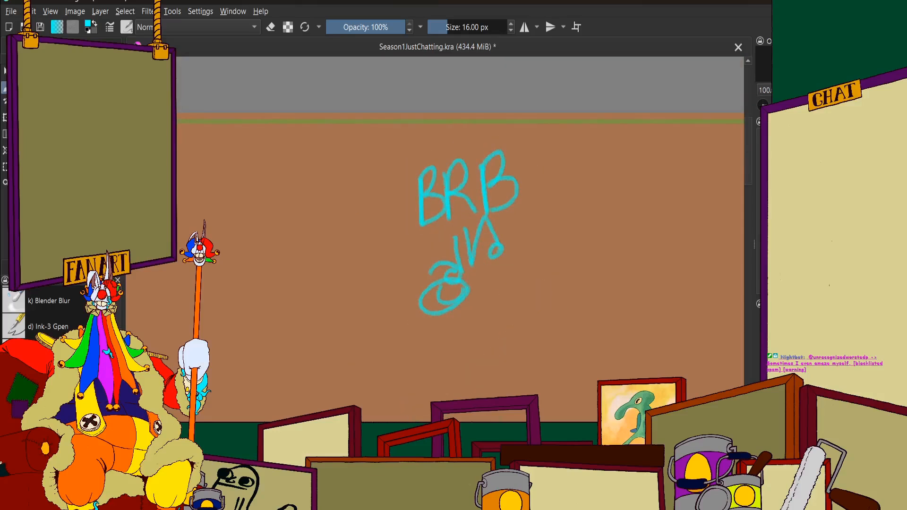
pyautogui.scroll(3, 482, 275)
pyautogui.moveTo(394, 383)
pyautogui.mouseDown()
pyautogui.moveTo(389, 415)
pyautogui.moveTo(444, 387)
pyautogui.moveTo(559, 258)
pyautogui.mouseUp()
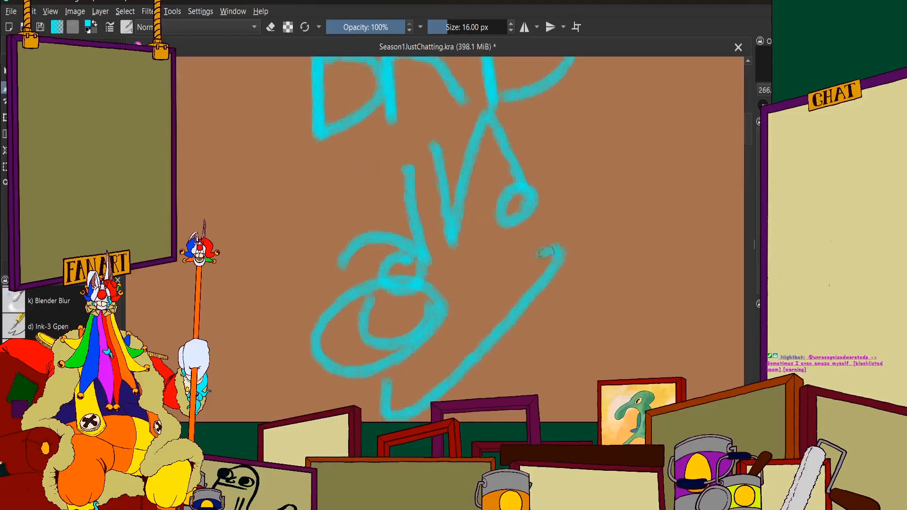
pyautogui.scroll(-4, 556, 257)
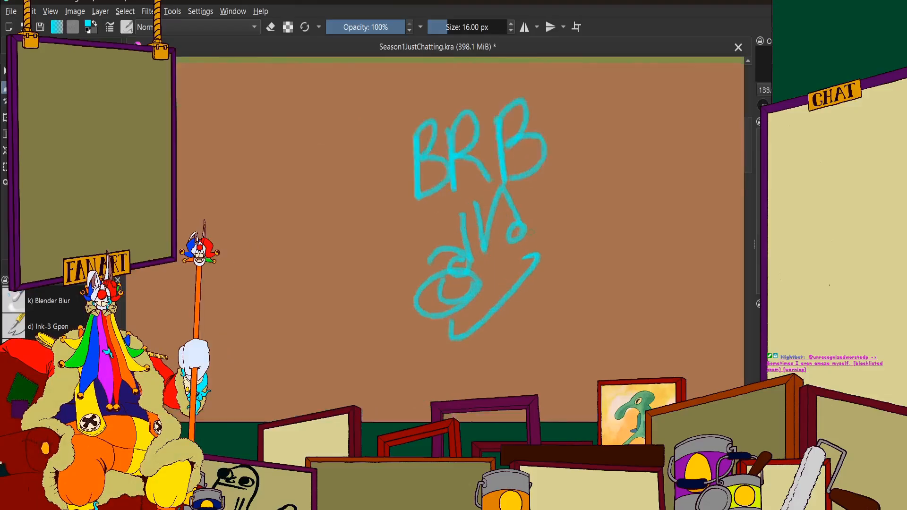
pyautogui.scroll(4, 550, 223)
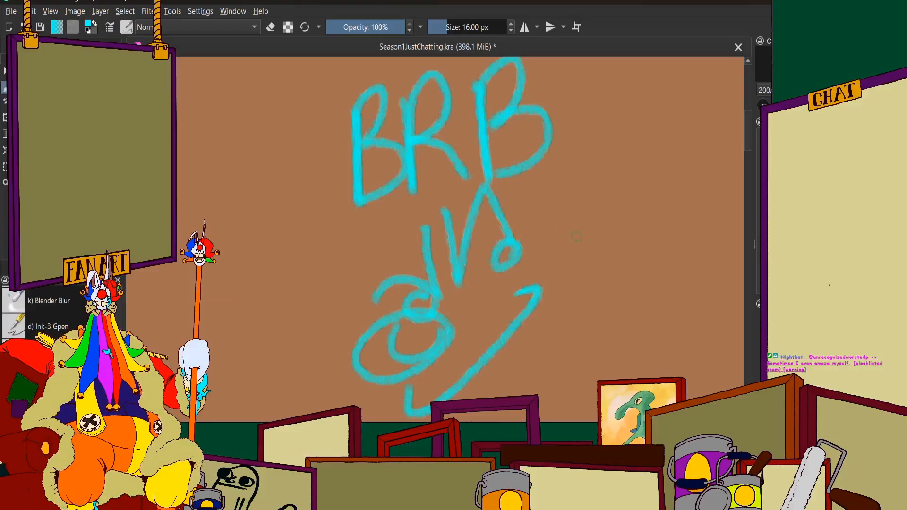
# Undo all strokes of the BRB lettering and face doodle
pyautogui.hotkey('ctrl', 'z')
pyautogui.hotkey('ctrl', 'z')
pyautogui.hotkey('ctrl', 'z')
pyautogui.hotkey('ctrl', 'z')
pyautogui.hotkey('ctrl', 'z')
pyautogui.hotkey('ctrl', 'z')
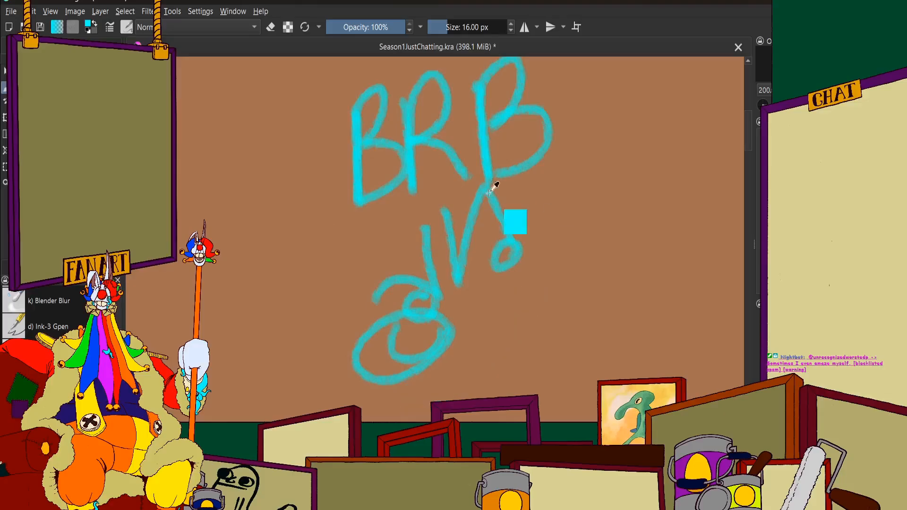
pyautogui.hotkey('ctrl', 'z')
pyautogui.hotkey('ctrl', 'z')
pyautogui.hotkey('ctrl', 'z')
pyautogui.hotkey('ctrl', 'z')
pyautogui.hotkey('ctrl', 'z')
pyautogui.hotkey('ctrl', 'z')
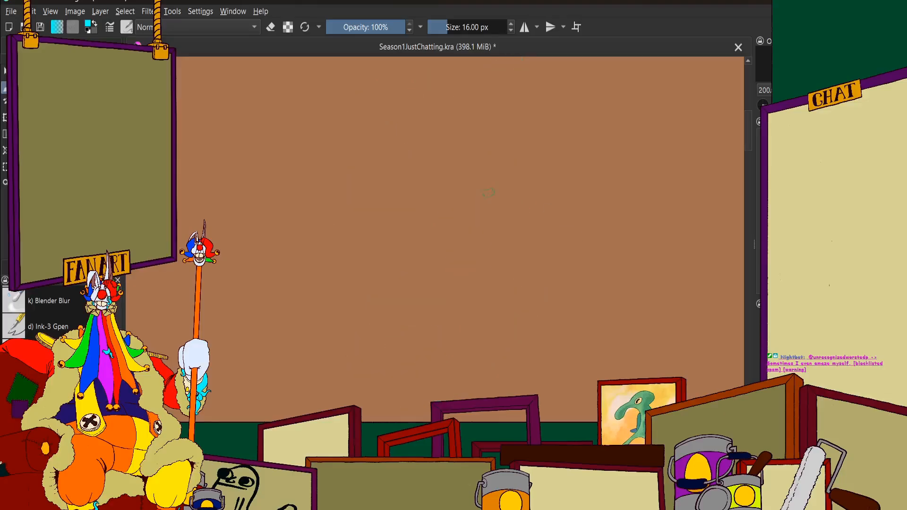
# Bring the whole stage back into view and turn on horizontal mirroring for painting
pyautogui.press('2')
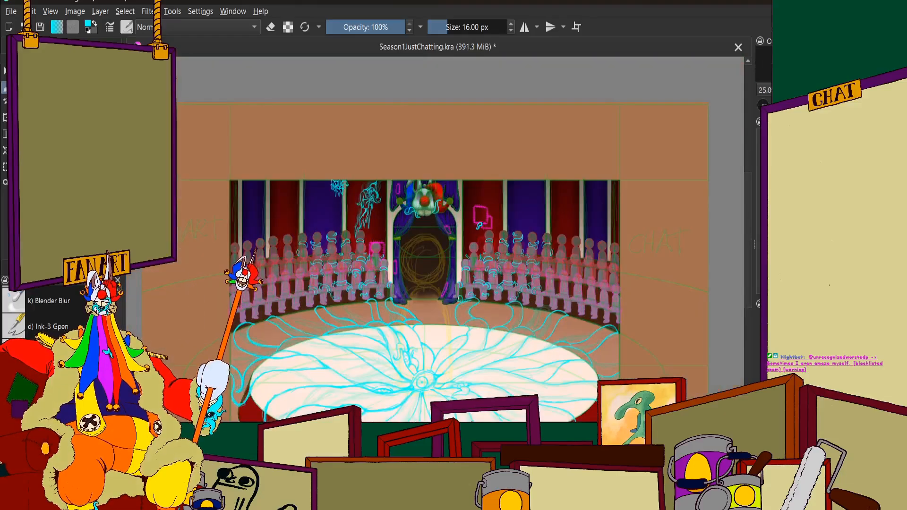
pyautogui.click(526, 27)
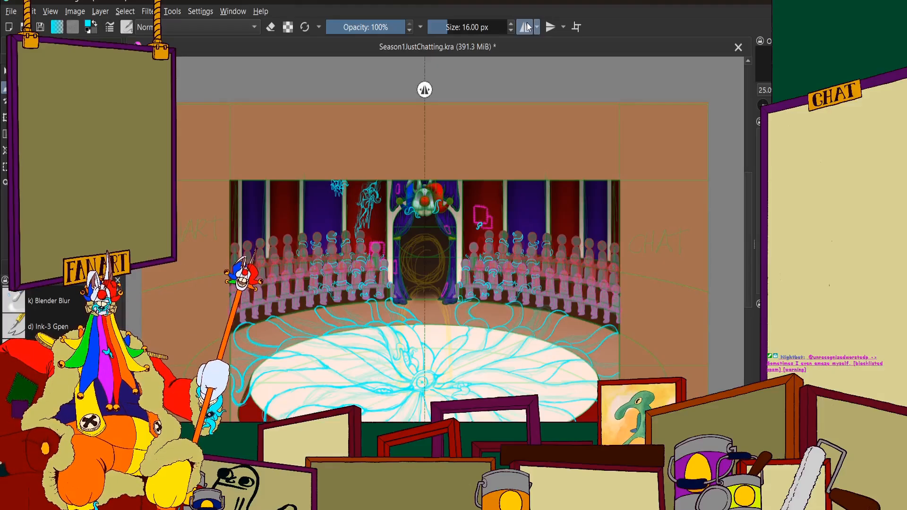
pyautogui.scroll(4, 304, 258)
pyautogui.scroll(-5, 327, 218)
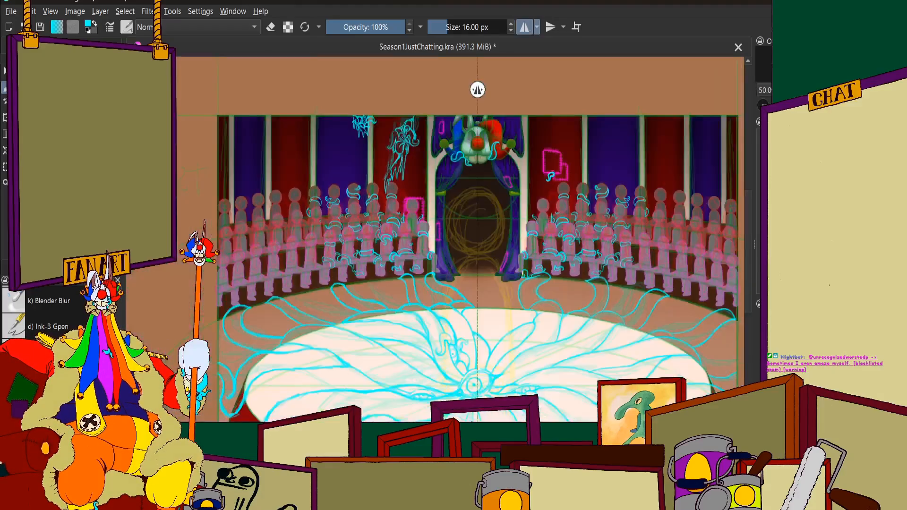
pyautogui.scroll(1, 401, 221)
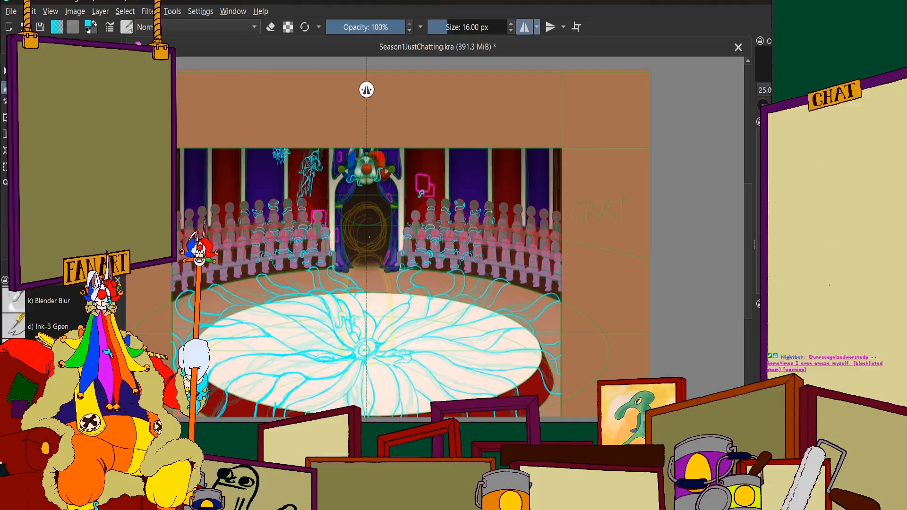
pyautogui.scroll(1, 189, 151)
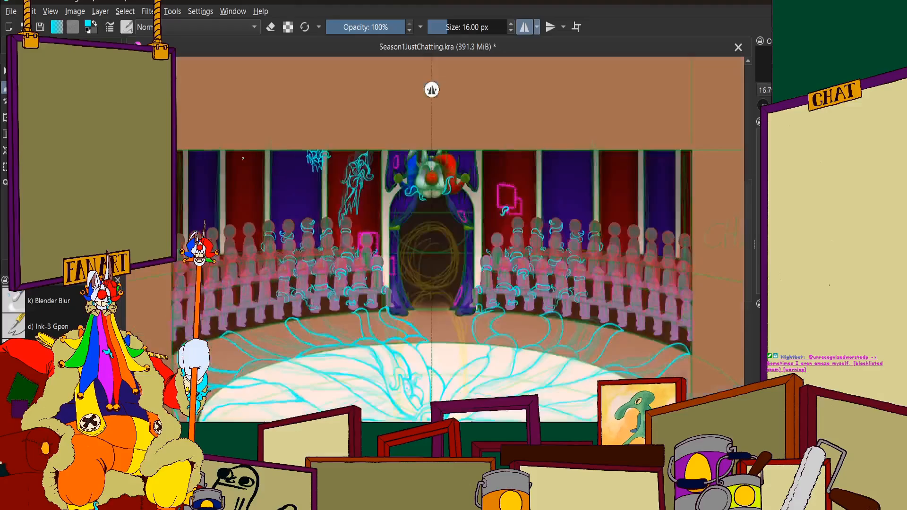
pyautogui.scroll(-1, 367, 302)
pyautogui.scroll(4, 273, 276)
# Draw a curved, leaf-shaped cyan tentacle piece with a pointed tip across the bench beside the left audience's front-row spectator
pyautogui.moveTo(273, 276); pyautogui.dragTo(297, 218)
pyautogui.scroll(6, 333, 325)
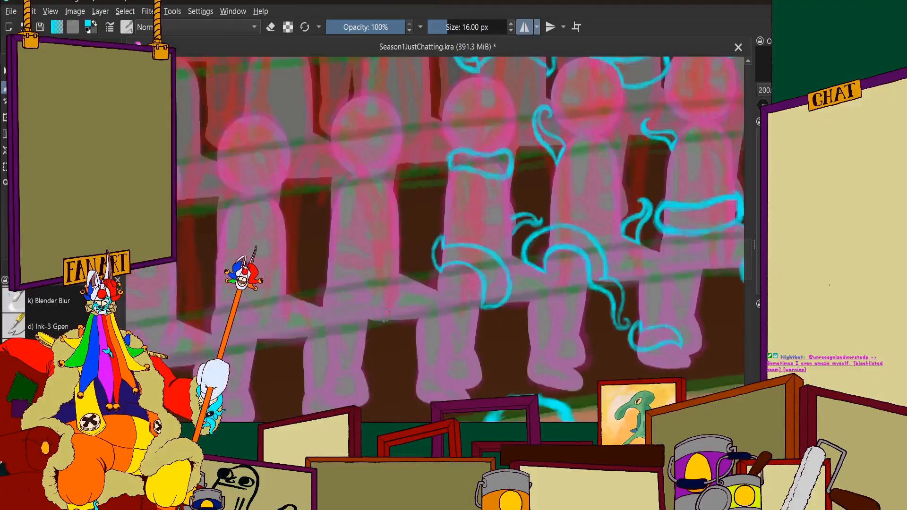
pyautogui.moveTo(333, 325)
pyautogui.mouseDown()
pyautogui.moveTo(386, 295)
pyautogui.moveTo(341, 319)
pyautogui.moveTo(401, 271)
pyautogui.moveTo(451, 171)
pyautogui.moveTo(520, 155)
pyautogui.moveTo(503, 161)
pyautogui.moveTo(553, 169)
pyautogui.moveTo(537, 157)
pyautogui.moveTo(578, 224)
pyautogui.mouseUp()
pyautogui.moveTo(333, 325)
pyautogui.mouseDown()
pyautogui.moveTo(395, 349)
pyautogui.moveTo(456, 333)
pyautogui.moveTo(546, 231)
pyautogui.moveTo(521, 255)
pyautogui.moveTo(562, 223)
pyautogui.mouseUp()
pyautogui.moveTo(520, 255); pyautogui.dragTo(580, 226)
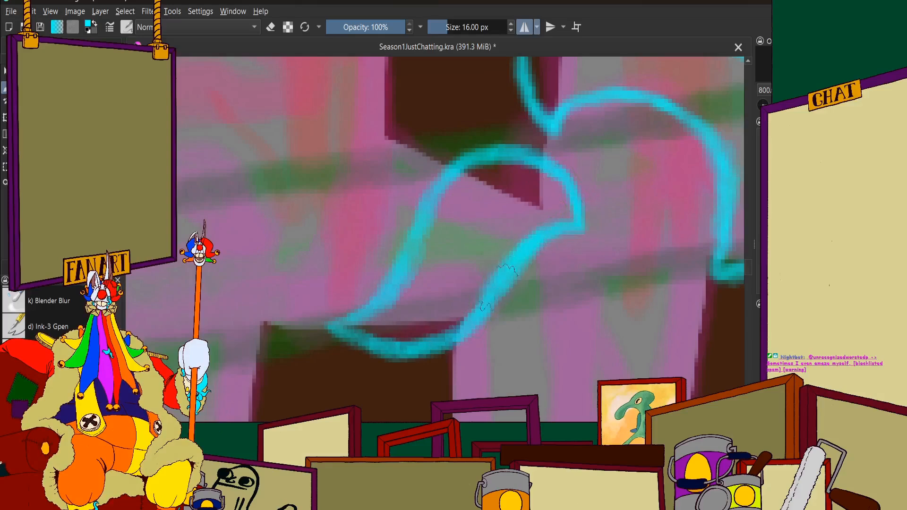
pyautogui.moveTo(306, 327)
pyautogui.mouseDown()
pyautogui.moveTo(374, 299)
pyautogui.moveTo(348, 319)
pyautogui.mouseUp()
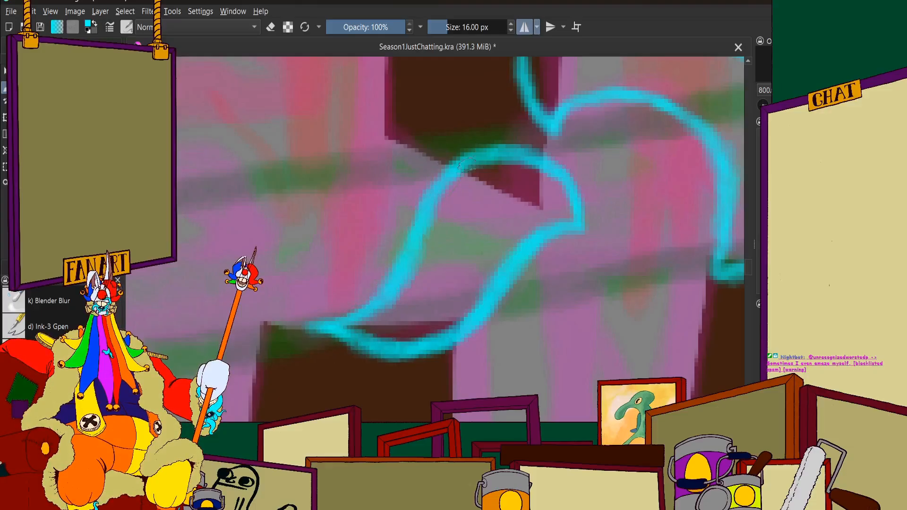
# Touch up the pointed tip of the new cyan tentacle piece and check it against the tentacles on the neighbouring spectators
pyautogui.scroll(-5, 499, 207)
pyautogui.scroll(8, 447, 226)
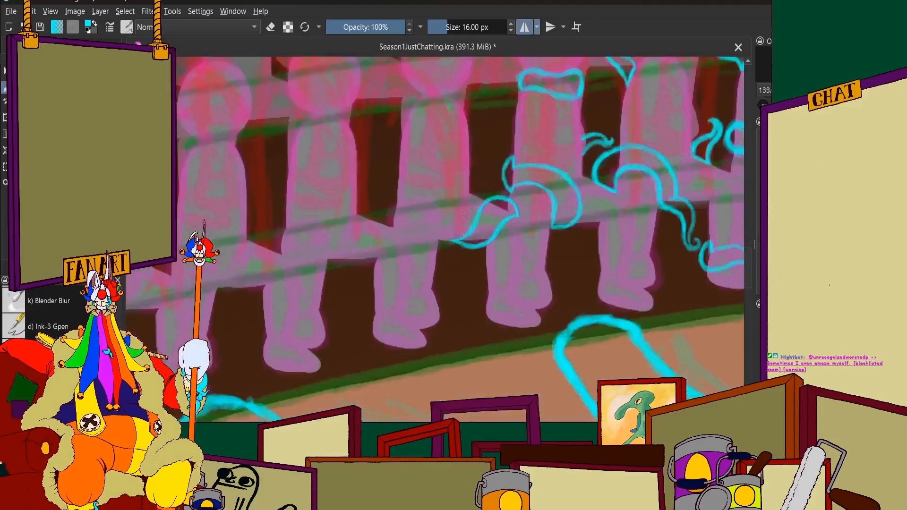
pyautogui.moveTo(524, 215)
pyautogui.mouseDown()
pyautogui.moveTo(470, 244)
pyautogui.moveTo(394, 263)
pyautogui.moveTo(480, 242)
pyautogui.mouseUp()
pyautogui.moveTo(429, 258); pyautogui.dragTo(421, 257)
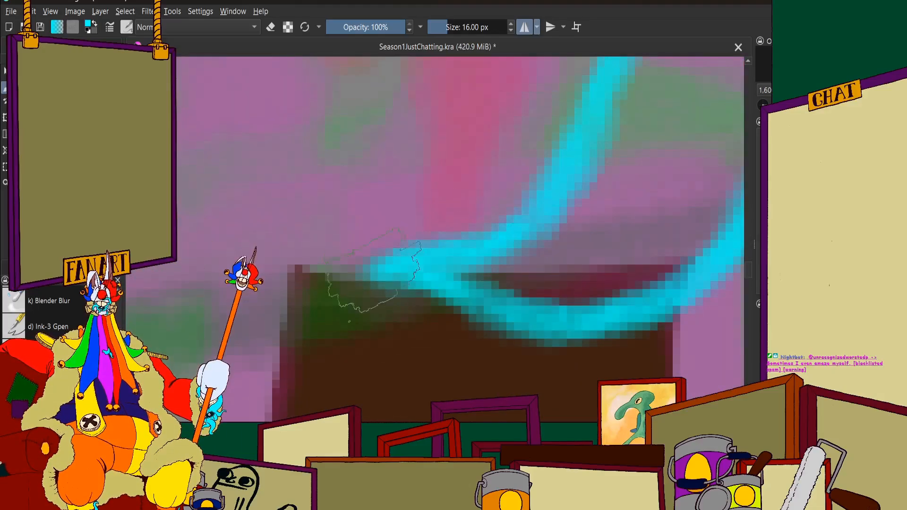
pyautogui.scroll(-6, 425, 263)
pyautogui.scroll(4, 533, 203)
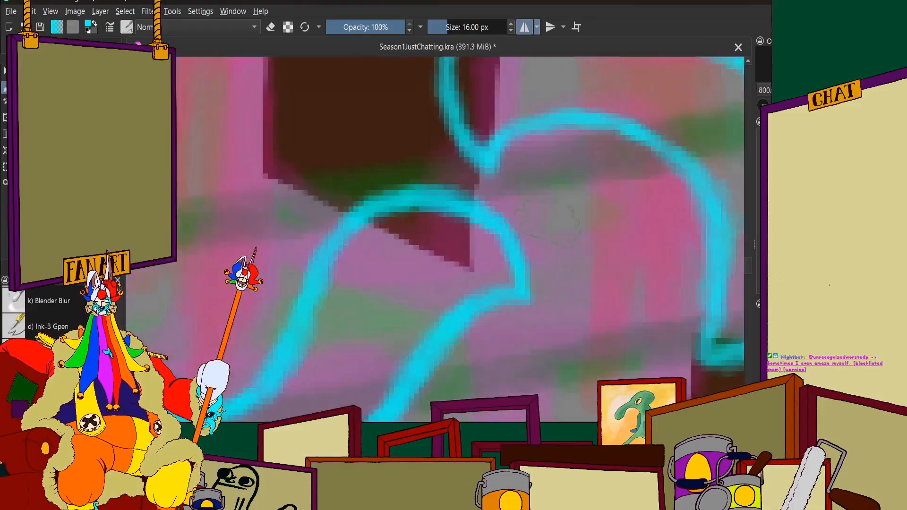
pyautogui.scroll(-4, 382, 170)
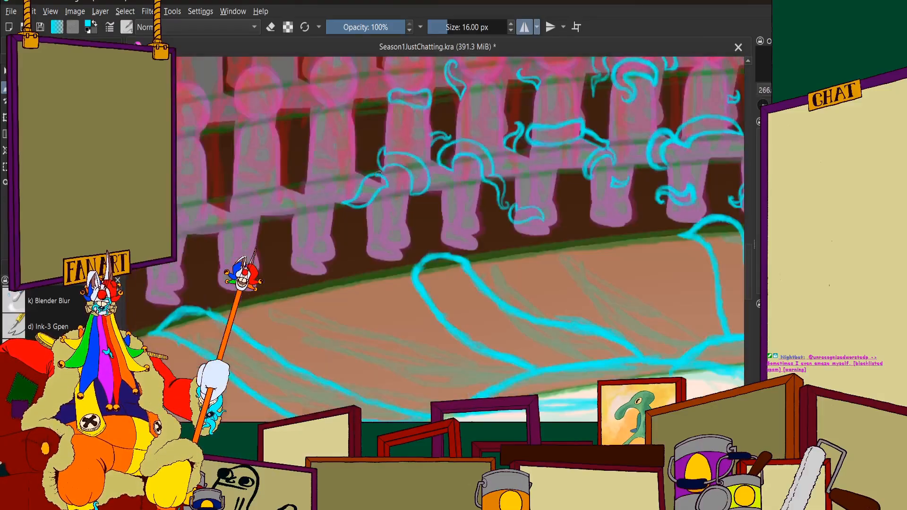
pyautogui.scroll(1, 424, 189)
pyautogui.scroll(1, 368, 203)
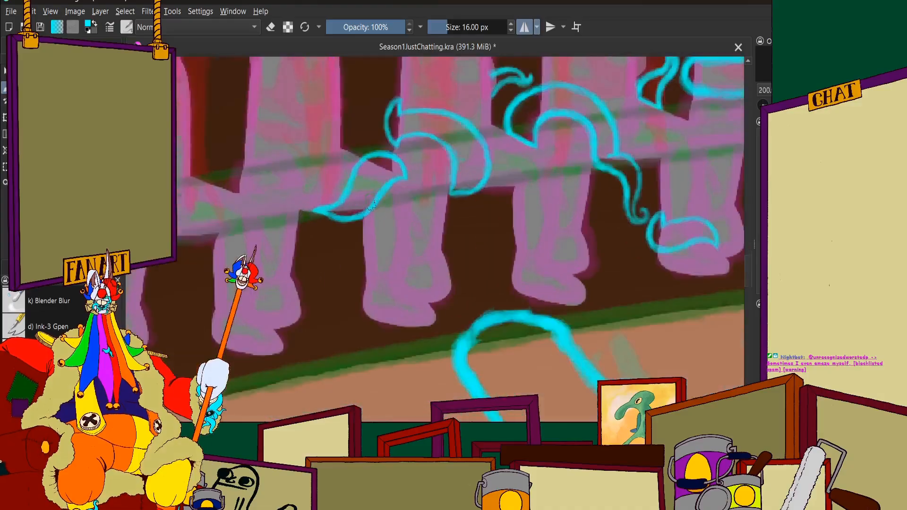
# Draw a small cyan tentacle curling over the lap of the front-row spectator beside the leaf-shaped piece, with a pointed end and a hooked tip
pyautogui.scroll(-3, 370, 189)
pyautogui.scroll(3, 405, 202)
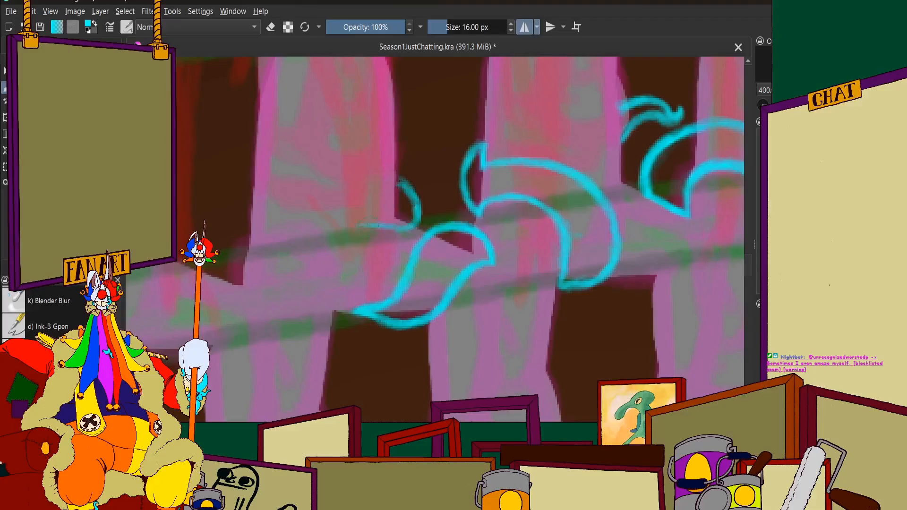
pyautogui.moveTo(372, 224)
pyautogui.mouseDown()
pyautogui.moveTo(340, 238)
pyautogui.moveTo(356, 248)
pyautogui.moveTo(339, 254)
pyautogui.moveTo(328, 231)
pyautogui.moveTo(343, 213)
pyautogui.mouseUp()
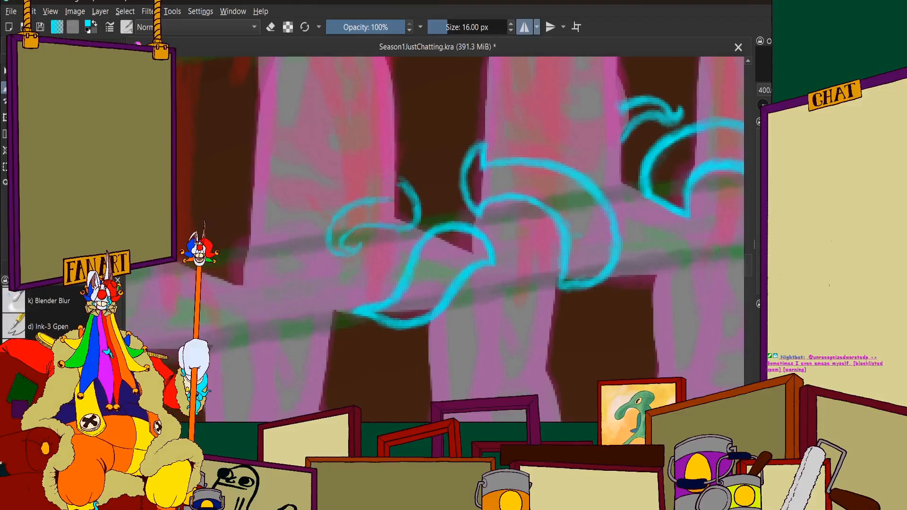
pyautogui.scroll(3, 391, 184)
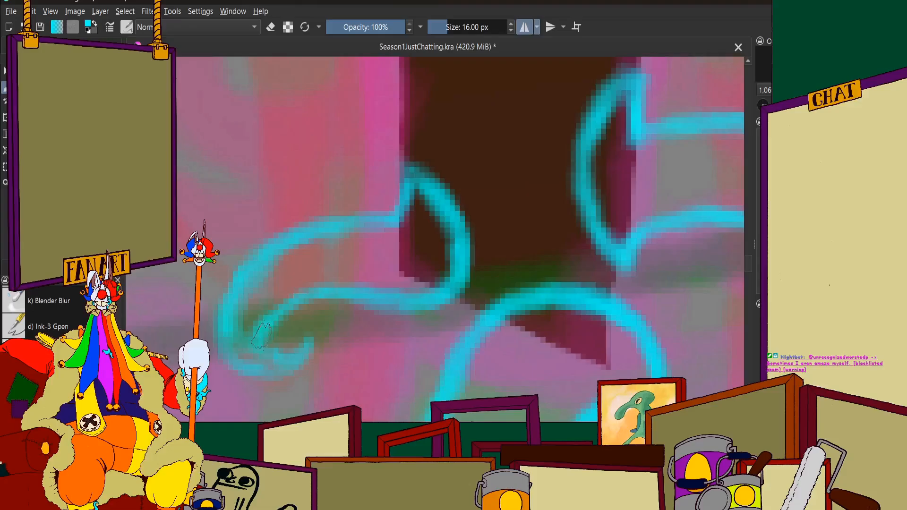
pyautogui.scroll(-5, 275, 359)
pyautogui.scroll(4, 296, 199)
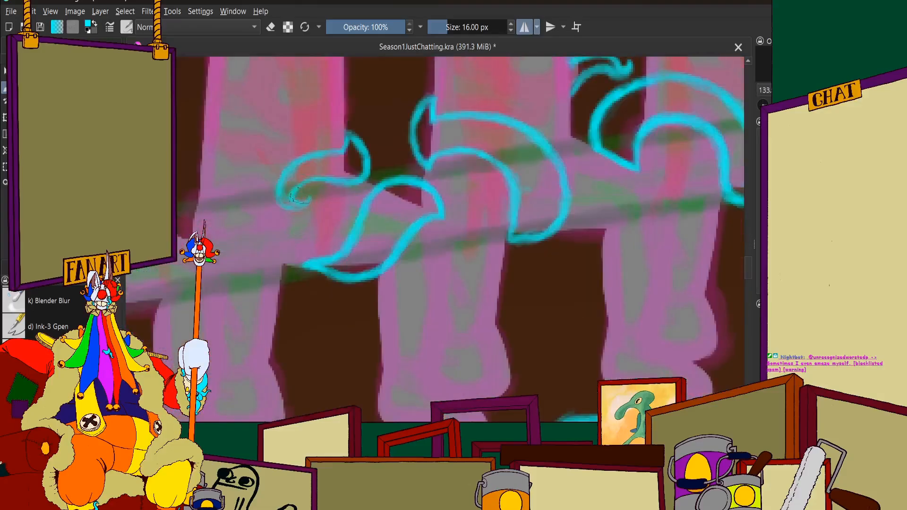
pyautogui.scroll(2, 415, 160)
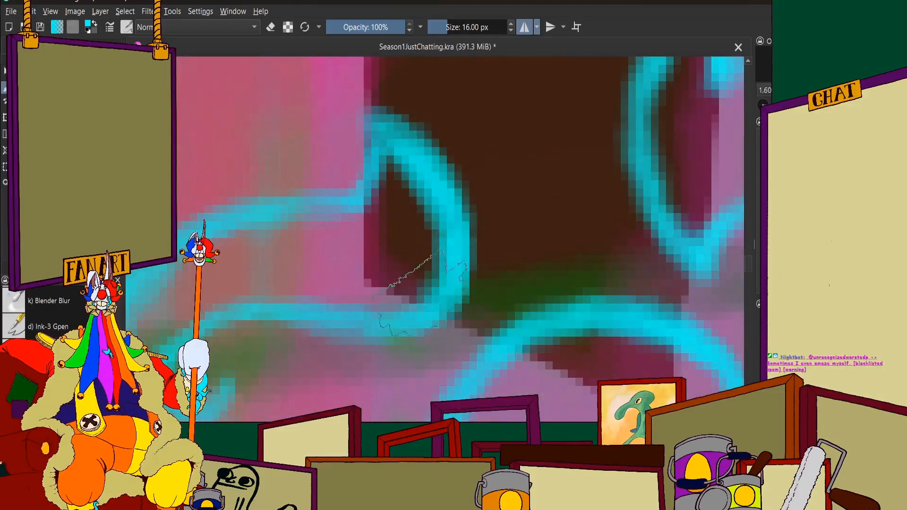
# Examine the whole stage and the left audience rows for spectators that still lack tentacles
pyautogui.scroll(-5, 425, 259)
pyautogui.scroll(-4, 349, 208)
pyautogui.scroll(4, 349, 209)
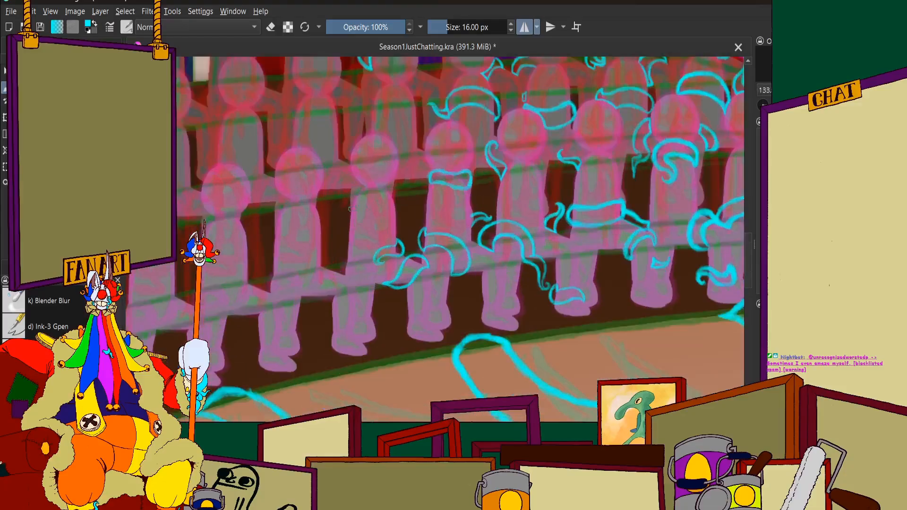
pyautogui.scroll(-4, 345, 227)
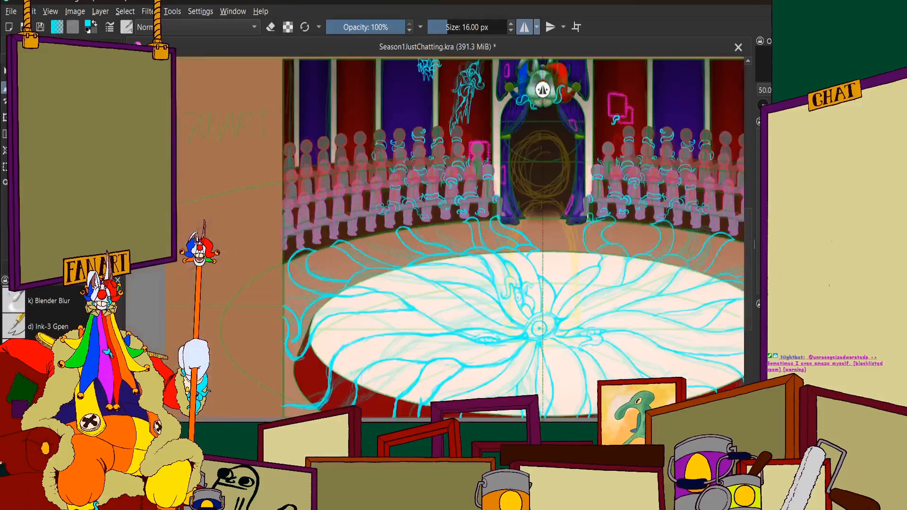
pyautogui.scroll(3, 637, 175)
pyautogui.scroll(-6, 575, 231)
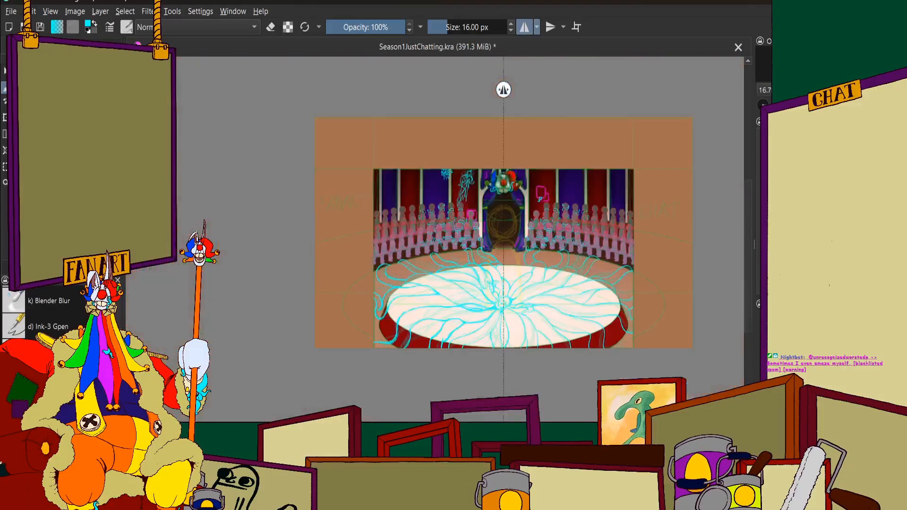
pyautogui.scroll(2, 351, 206)
pyautogui.scroll(2, 550, 288)
pyautogui.scroll(-2, 401, 274)
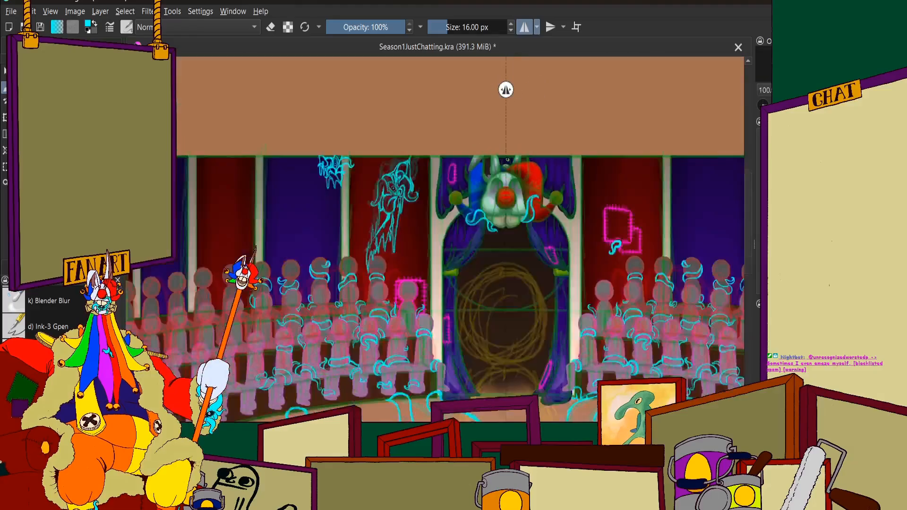
pyautogui.scroll(-1, 472, 193)
pyautogui.scroll(5, 369, 232)
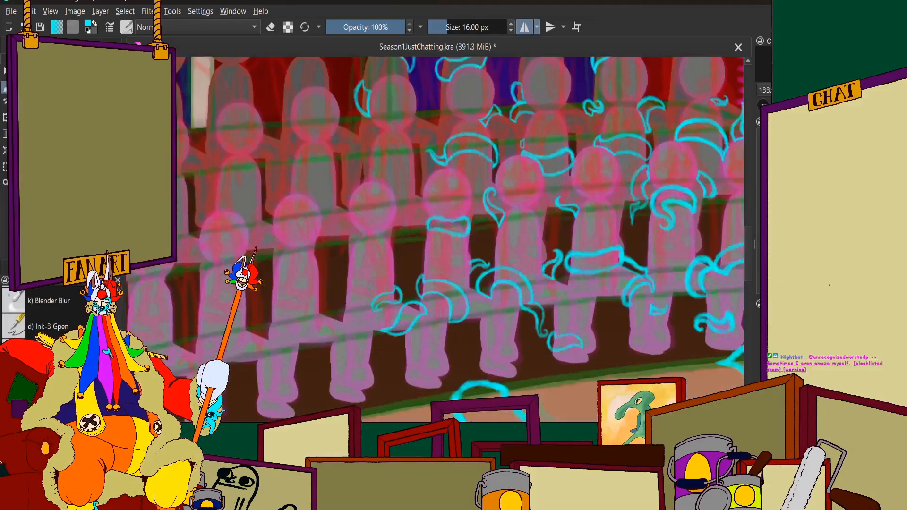
pyautogui.scroll(-2, 369, 232)
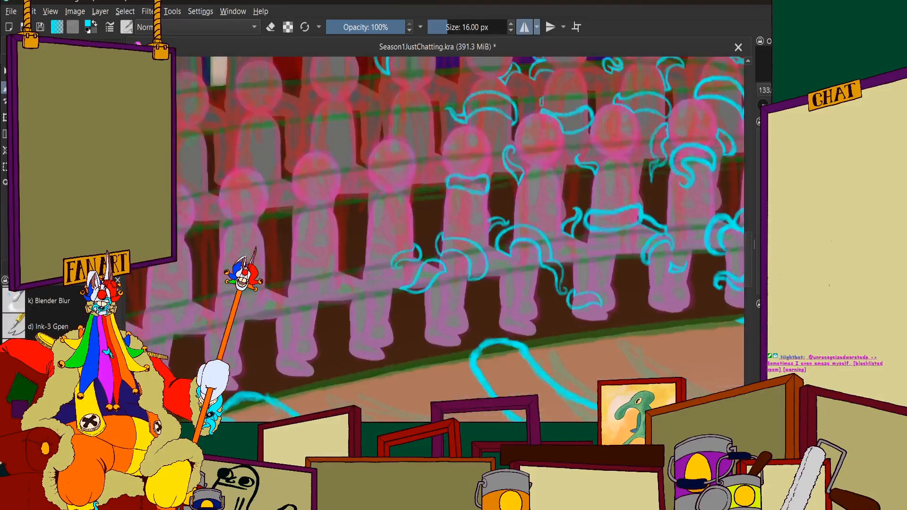
# Draw the arched outer edge and curled tip of a cyan tentacle over the shoulder of the front-row spectator above the small curl
pyautogui.scroll(2, 390, 234)
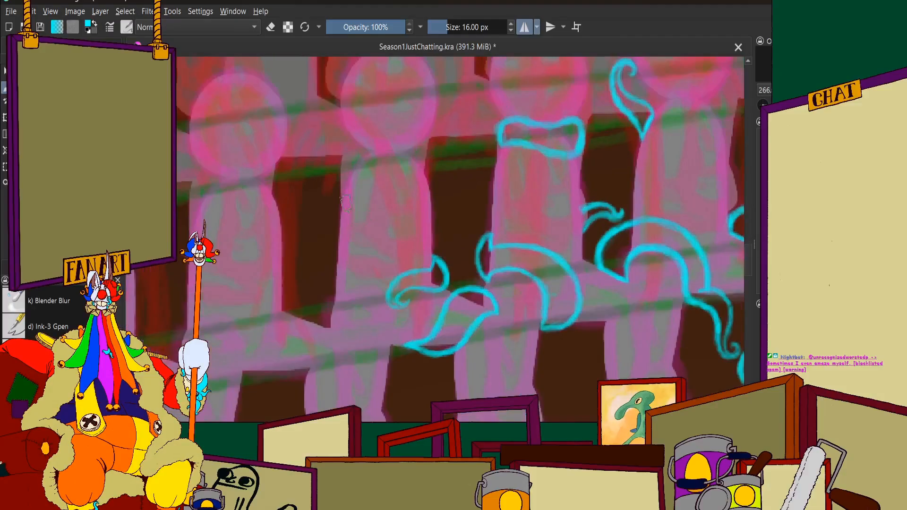
pyautogui.scroll(1, 344, 202)
pyautogui.scroll(-4, 342, 155)
pyautogui.scroll(5, 343, 156)
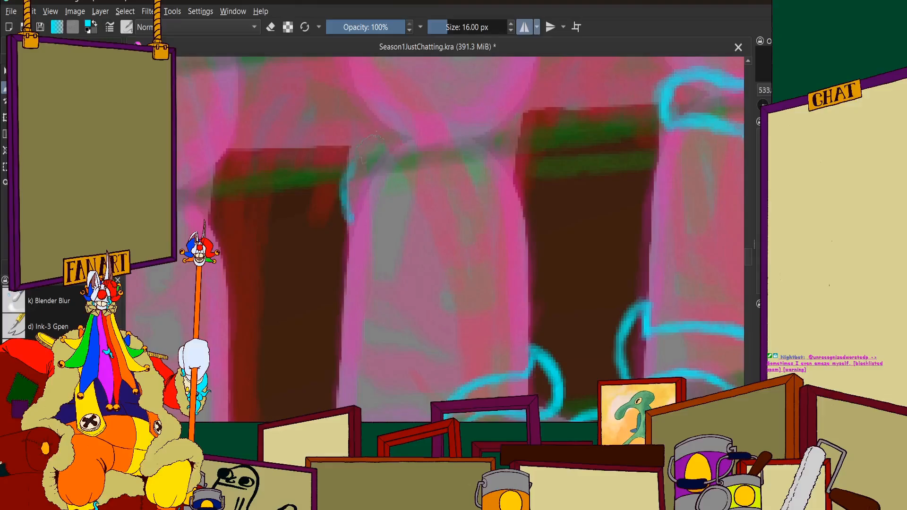
pyautogui.moveTo(345, 174)
pyautogui.mouseDown()
pyautogui.moveTo(383, 126)
pyautogui.moveTo(350, 165)
pyautogui.moveTo(416, 146)
pyautogui.moveTo(437, 225)
pyautogui.moveTo(439, 212)
pyautogui.moveTo(434, 237)
pyautogui.moveTo(436, 196)
pyautogui.moveTo(419, 254)
pyautogui.mouseUp()
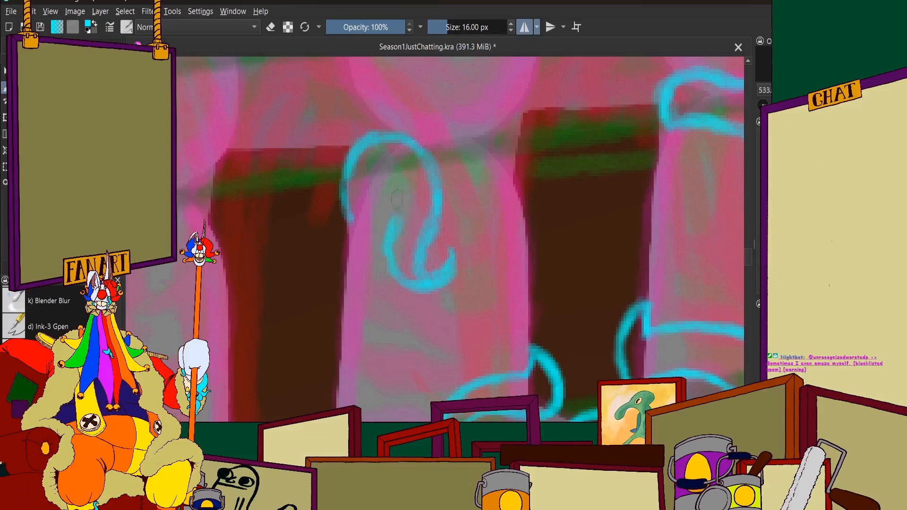
pyautogui.scroll(-5, 395, 203)
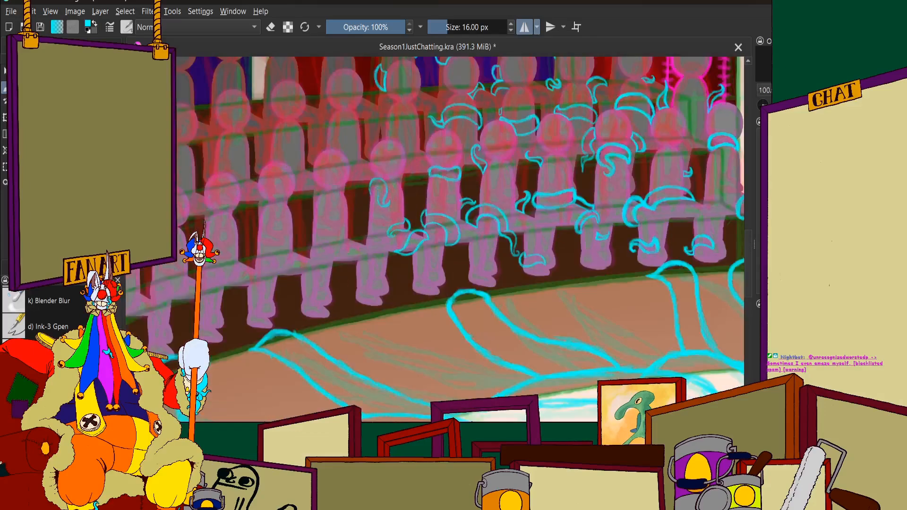
# Extend the shoulder tentacle's inner edge upward, thicken its arch, and close the open end with a pointed base
pyautogui.scroll(6, 367, 196)
pyautogui.moveTo(313, 134)
pyautogui.mouseDown()
pyautogui.moveTo(341, 181)
pyautogui.moveTo(321, 147)
pyautogui.moveTo(340, 189)
pyautogui.moveTo(337, 177)
pyautogui.moveTo(343, 319)
pyautogui.moveTo(374, 363)
pyautogui.moveTo(407, 318)
pyautogui.moveTo(399, 292)
pyautogui.moveTo(431, 348)
pyautogui.mouseUp()
pyautogui.moveTo(402, 294)
pyautogui.mouseDown()
pyautogui.moveTo(420, 262)
pyautogui.moveTo(432, 162)
pyautogui.mouseUp()
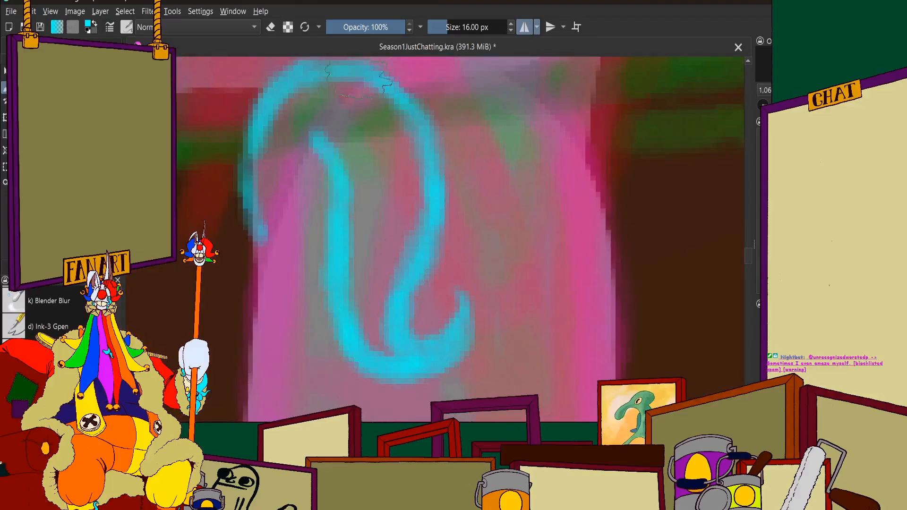
pyautogui.moveTo(358, 76)
pyautogui.mouseDown()
pyautogui.moveTo(394, 121)
pyautogui.moveTo(363, 115)
pyautogui.moveTo(285, 154)
pyautogui.moveTo(247, 220)
pyautogui.mouseUp()
pyautogui.scroll(1, 393, 118)
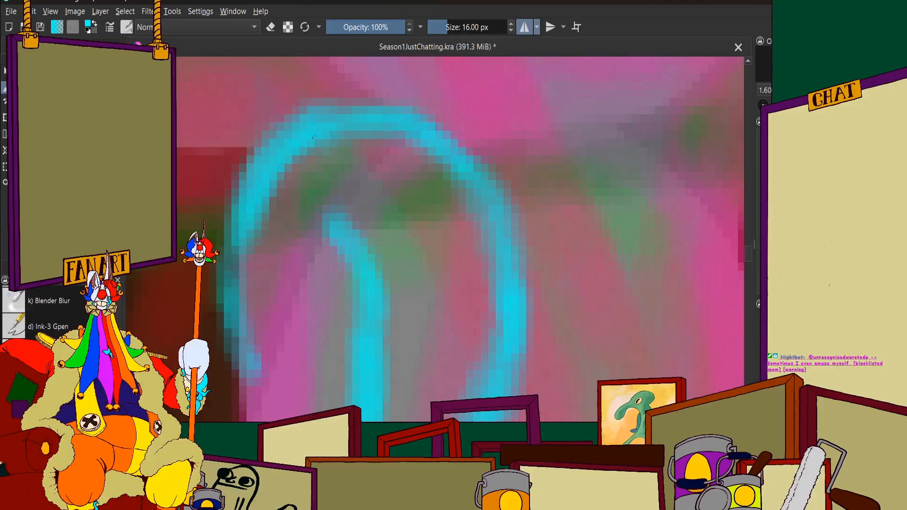
pyautogui.scroll(-1, 416, 144)
pyautogui.moveTo(326, 137)
pyautogui.mouseDown()
pyautogui.moveTo(410, 135)
pyautogui.moveTo(449, 95)
pyautogui.mouseUp()
pyautogui.moveTo(349, 116); pyautogui.dragTo(329, 229)
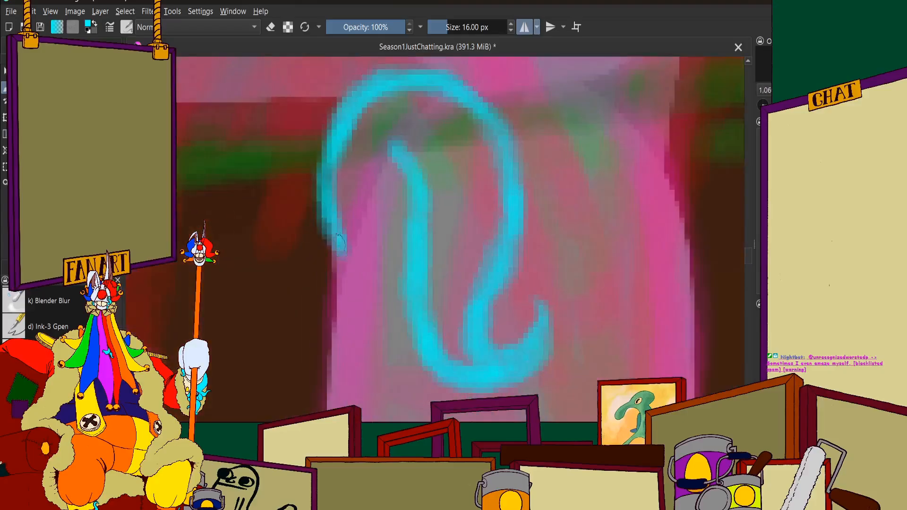
pyautogui.moveTo(395, 141)
pyautogui.mouseDown()
pyautogui.moveTo(348, 252)
pyautogui.moveTo(378, 172)
pyautogui.mouseUp()
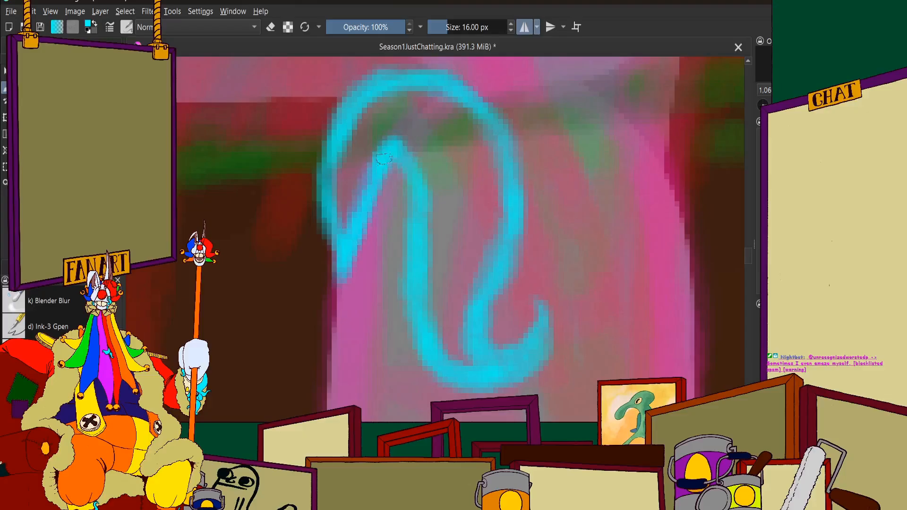
# Trim the shoulder tentacle's pointed base with the eraser, then touch up its edges in cyan
pyautogui.scroll(-3, 424, 309)
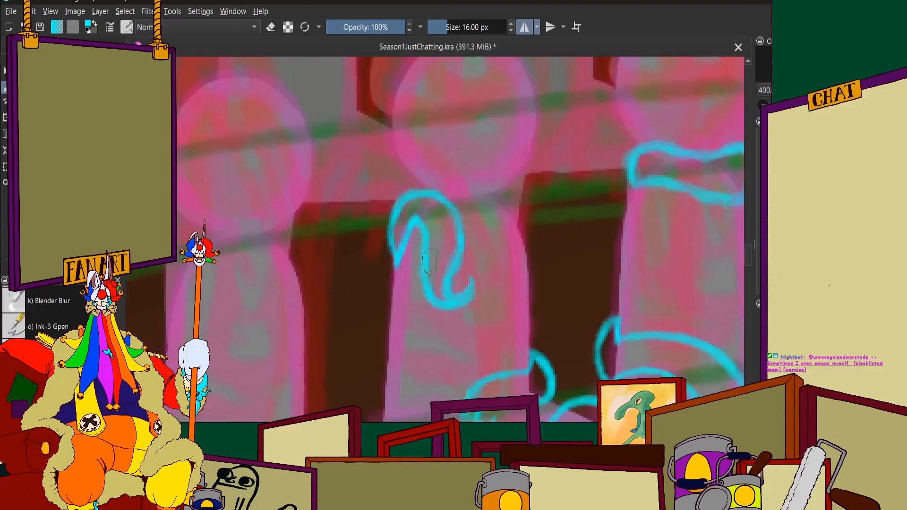
pyautogui.scroll(-4, 427, 260)
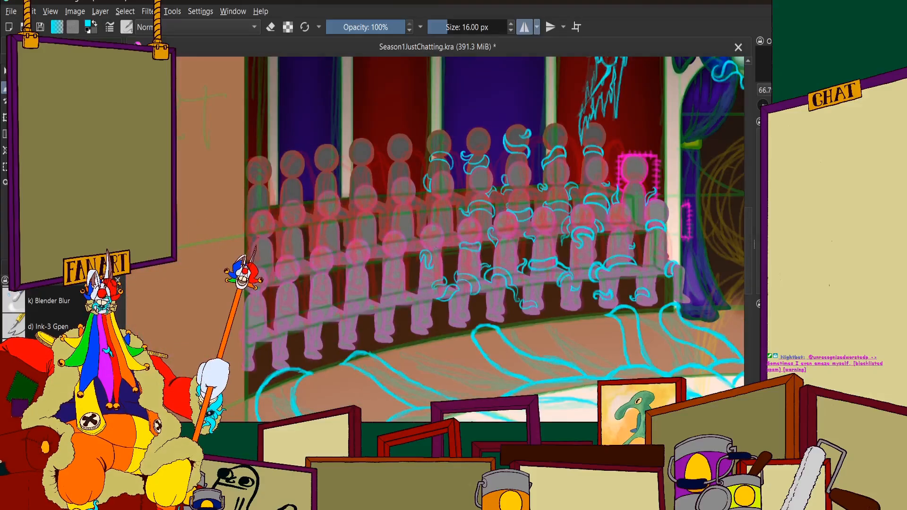
pyautogui.scroll(4, 420, 265)
pyautogui.scroll(3, 395, 269)
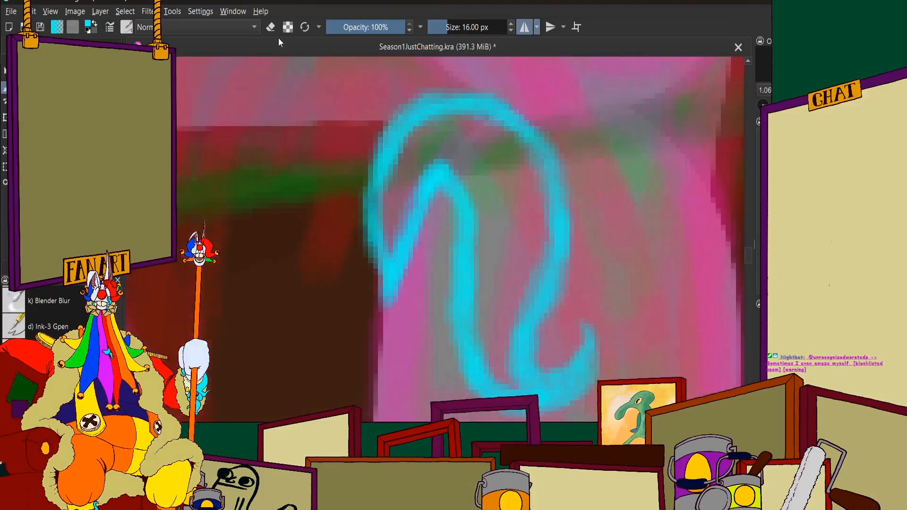
pyautogui.click(271, 27)
pyautogui.scroll(1, 416, 245)
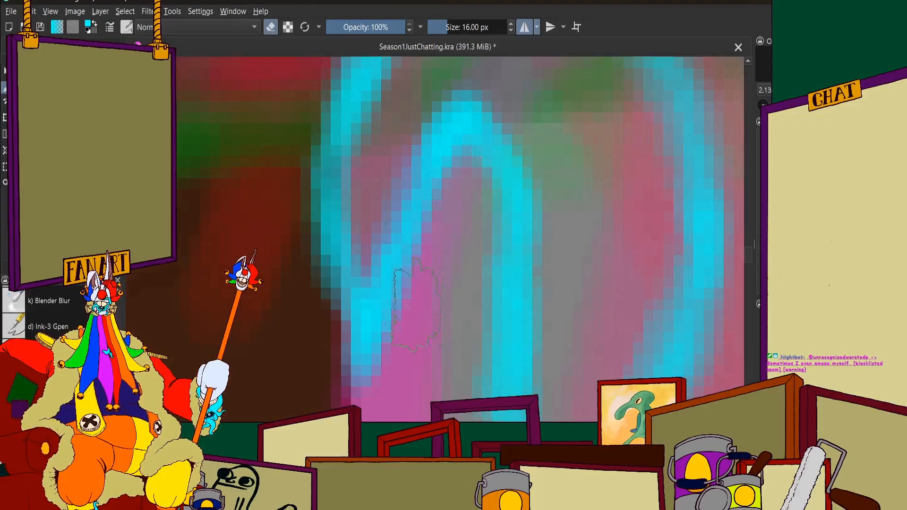
pyautogui.moveTo(398, 372)
pyautogui.mouseDown()
pyautogui.moveTo(402, 256)
pyautogui.moveTo(358, 303)
pyautogui.mouseUp()
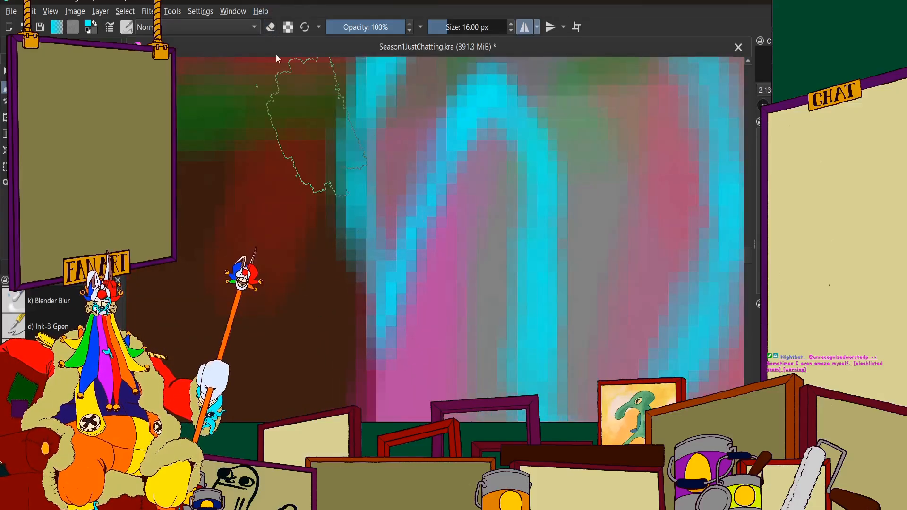
pyautogui.moveTo(363, 205); pyautogui.dragTo(381, 329)
pyautogui.moveTo(393, 294)
pyautogui.mouseDown()
pyautogui.moveTo(480, 118)
pyautogui.moveTo(529, 130)
pyautogui.moveTo(537, 163)
pyautogui.mouseUp()
# Check the shoulder tentacle against the rest of the left audience and inspect the next bare front-row spectator
pyautogui.scroll(-8, 479, 160)
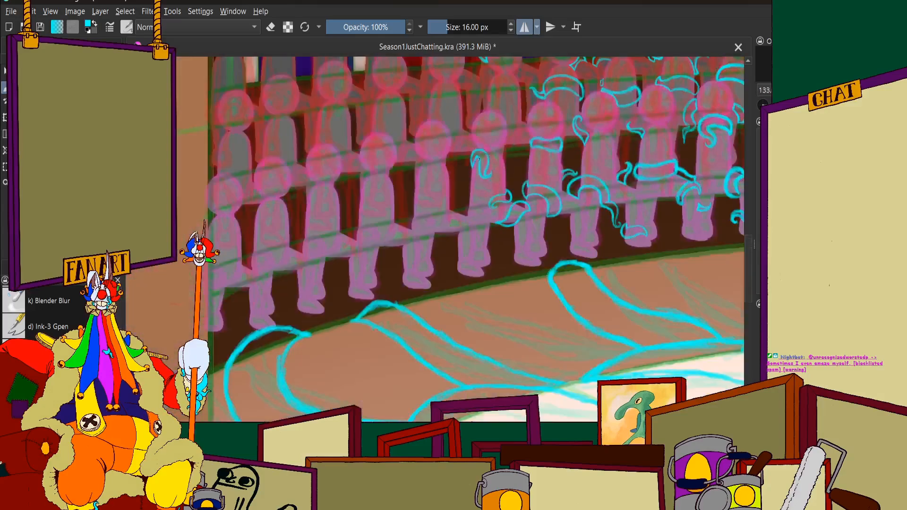
pyautogui.scroll(3, 477, 160)
pyautogui.scroll(-2, 472, 189)
pyautogui.scroll(2, 468, 227)
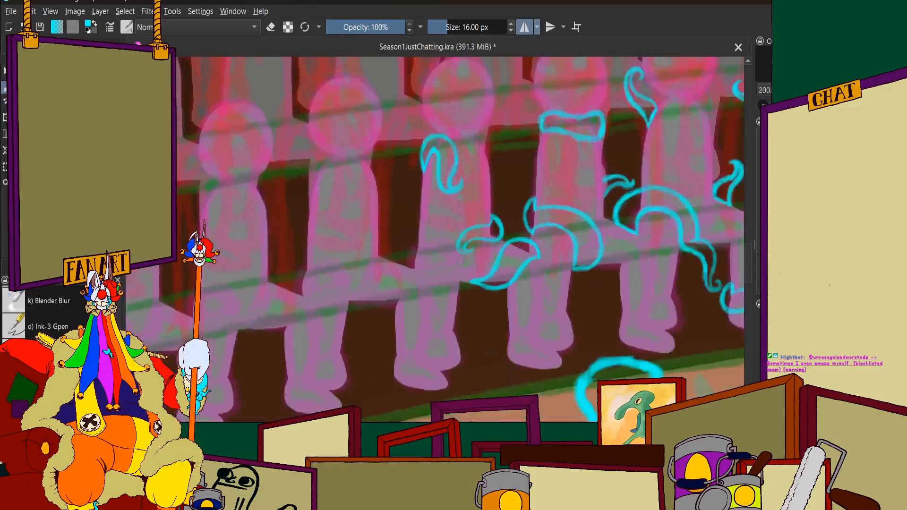
pyautogui.scroll(-1, 468, 227)
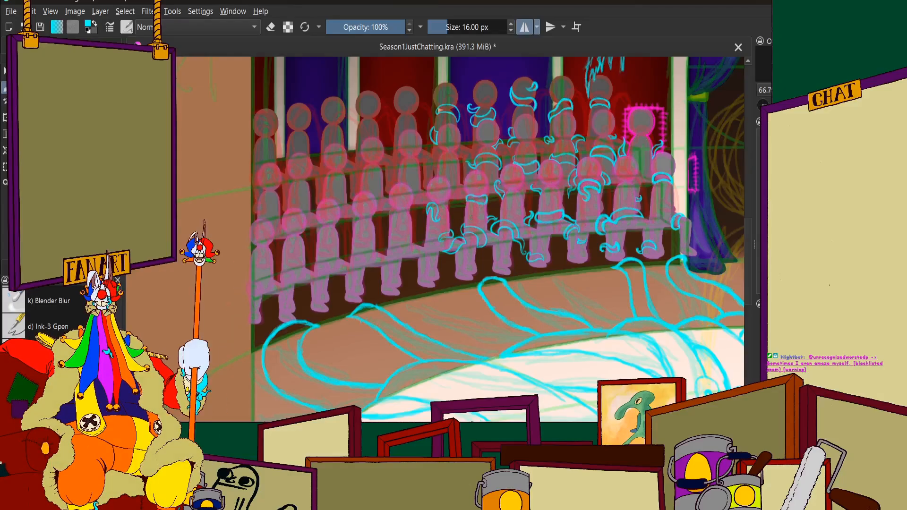
pyautogui.scroll(4, 424, 233)
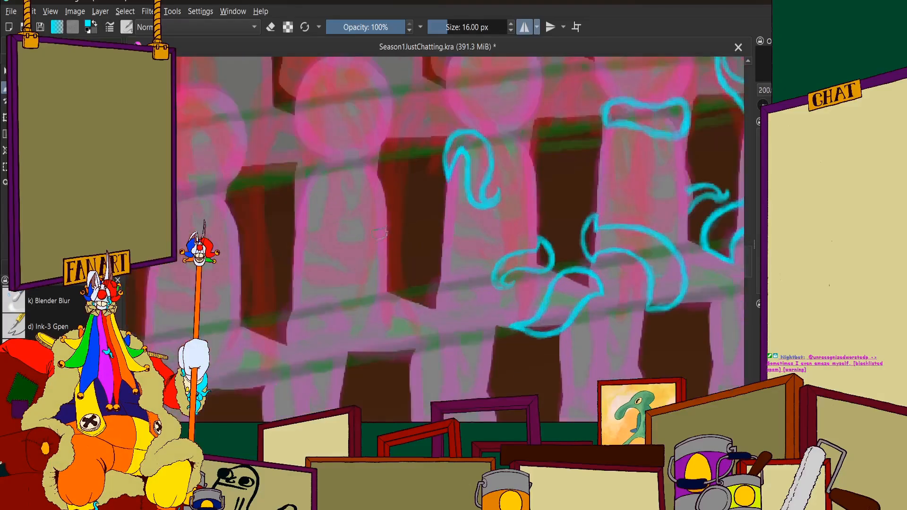
pyautogui.scroll(-1, 416, 222)
pyautogui.scroll(1, 416, 222)
pyautogui.scroll(-1, 416, 222)
pyautogui.scroll(3, 290, 258)
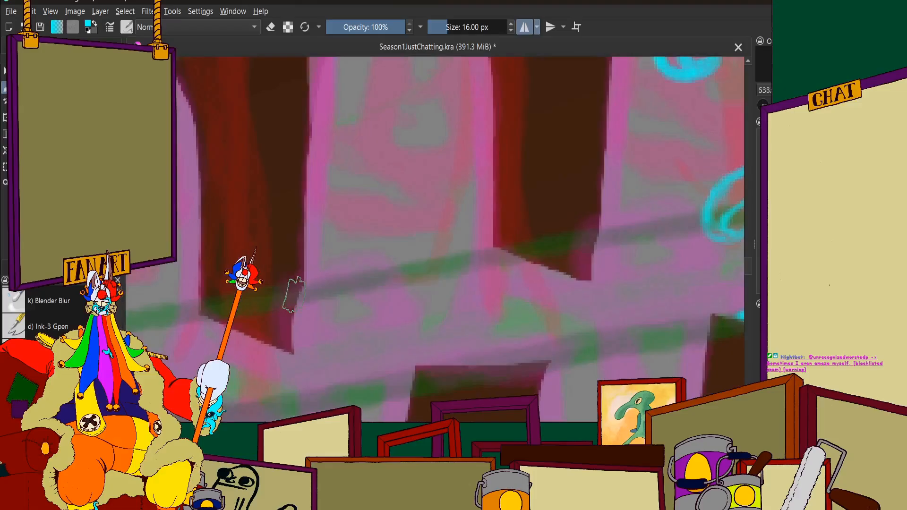
pyautogui.moveTo(294, 296); pyautogui.dragTo(288, 247)
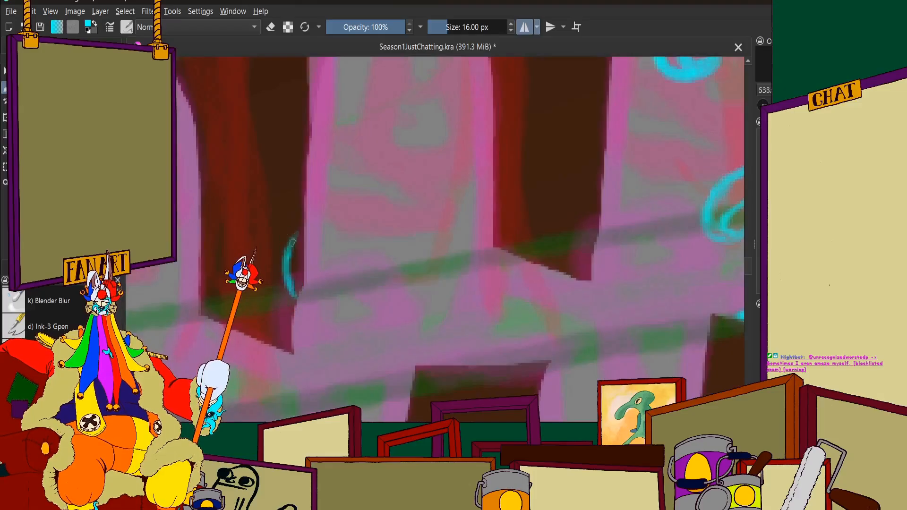
pyautogui.moveTo(322, 210); pyautogui.dragTo(390, 194)
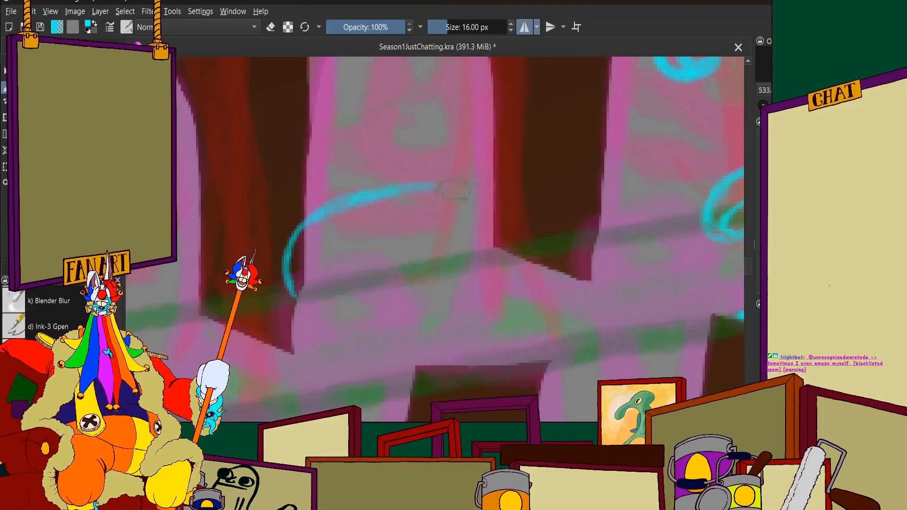
pyautogui.scroll(-1, 455, 188)
pyautogui.hotkey('ctrl', 'z')
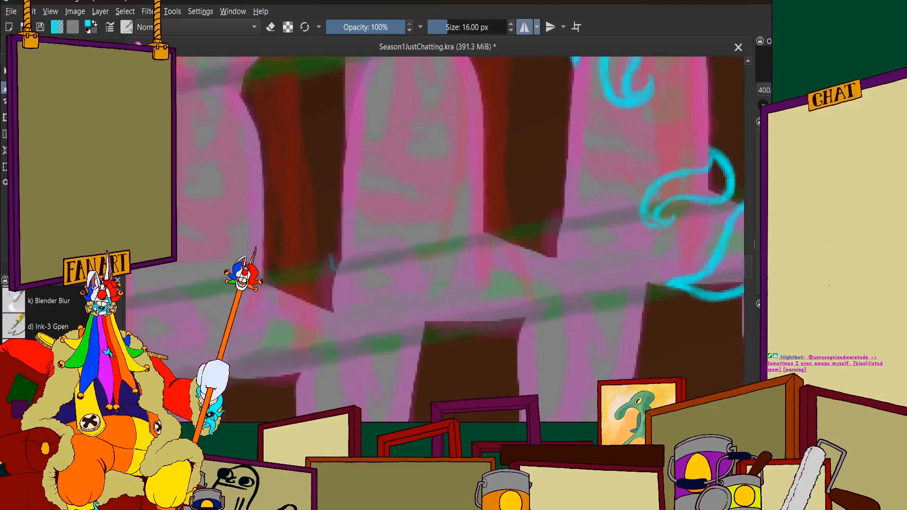
# Draw the curved outer edge of a cyan tentacle beside the waist of the bare front-row spectator
pyautogui.scroll(-4, 448, 193)
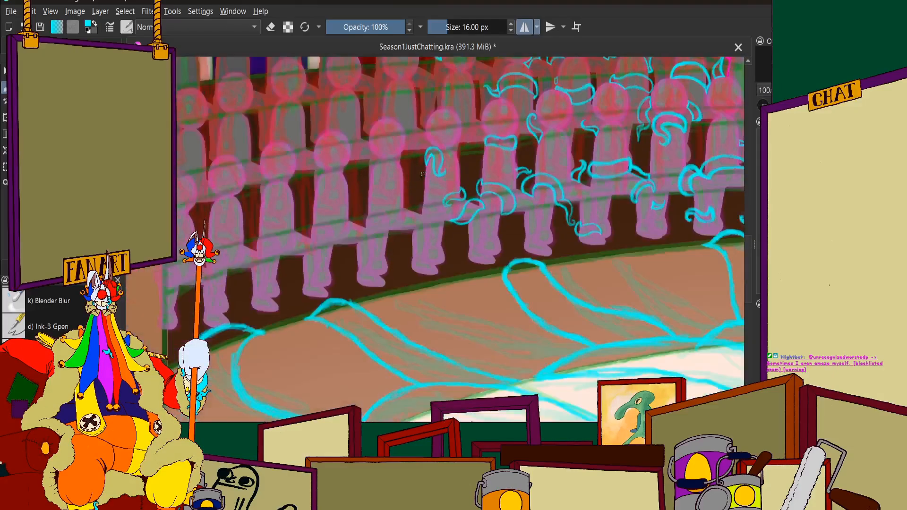
pyautogui.scroll(5, 423, 175)
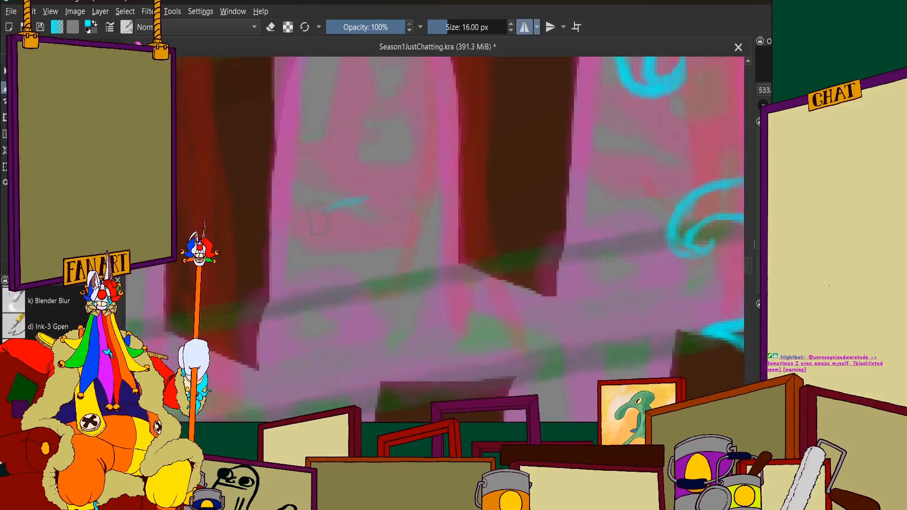
pyautogui.scroll(1, 394, 203)
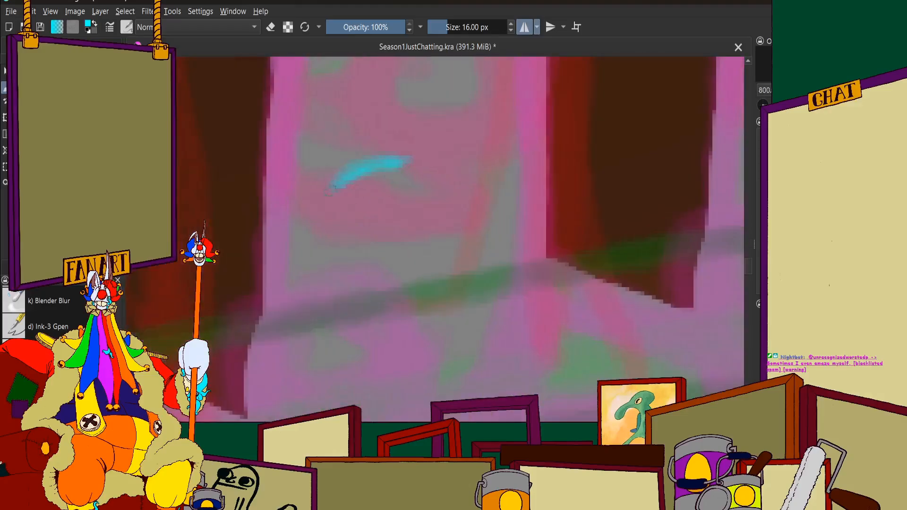
pyautogui.scroll(-4, 283, 227)
pyautogui.scroll(6, 314, 189)
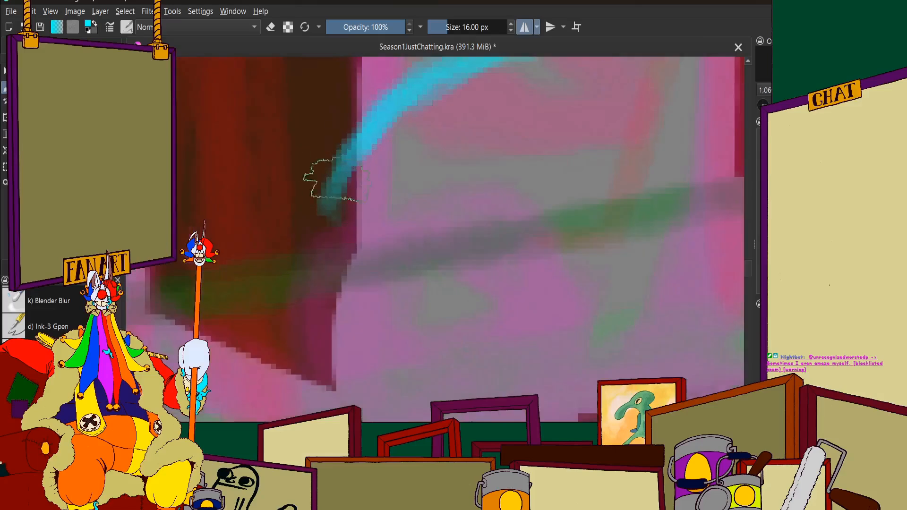
pyautogui.moveTo(314, 203)
pyautogui.mouseDown()
pyautogui.moveTo(289, 267)
pyautogui.moveTo(301, 213)
pyautogui.moveTo(294, 321)
pyautogui.moveTo(279, 276)
pyautogui.moveTo(296, 305)
pyautogui.moveTo(303, 357)
pyautogui.moveTo(294, 325)
pyautogui.moveTo(333, 382)
pyautogui.mouseUp()
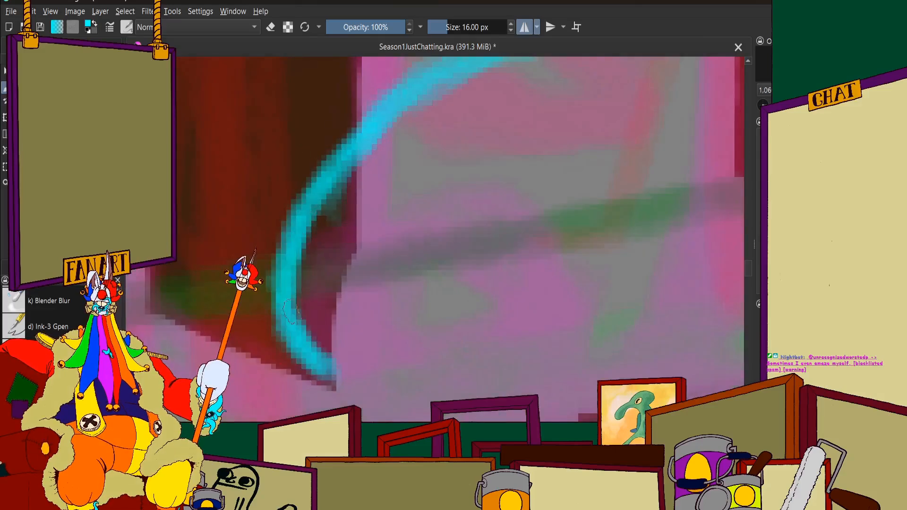
# Try to draw the waist tentacle's lower edge from its pointed end across the spectator's lap
pyautogui.scroll(-4, 338, 180)
pyautogui.scroll(4, 378, 201)
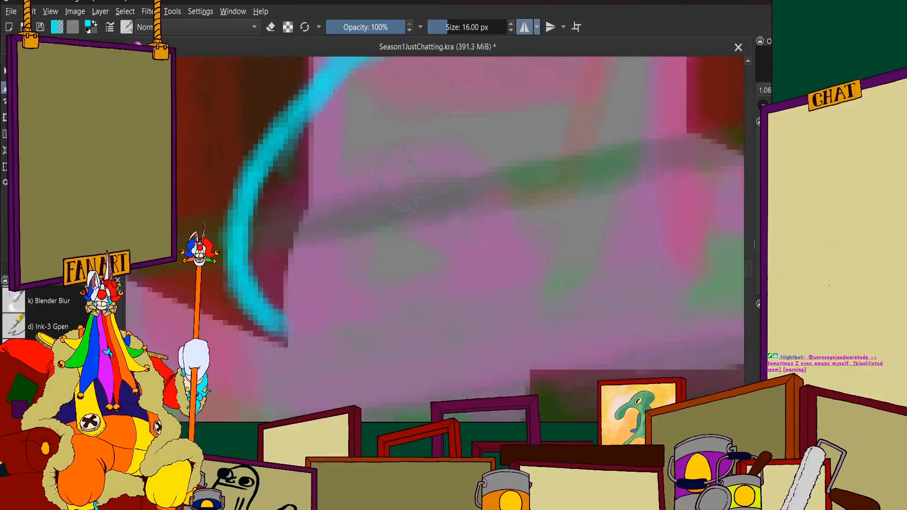
pyautogui.moveTo(387, 191)
pyautogui.mouseDown()
pyautogui.moveTo(298, 234)
pyautogui.moveTo(276, 304)
pyautogui.mouseUp()
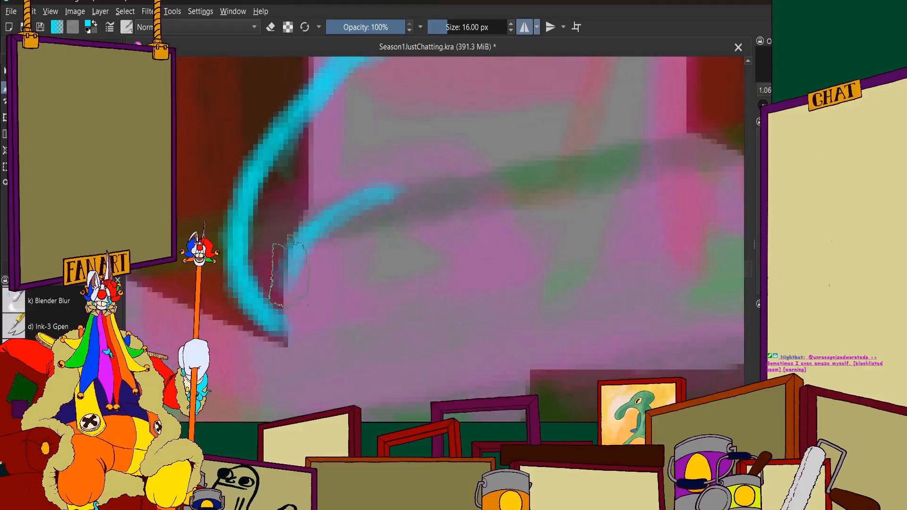
pyautogui.scroll(-4, 284, 283)
pyautogui.scroll(4, 289, 254)
pyautogui.moveTo(289, 253); pyautogui.dragTo(425, 250)
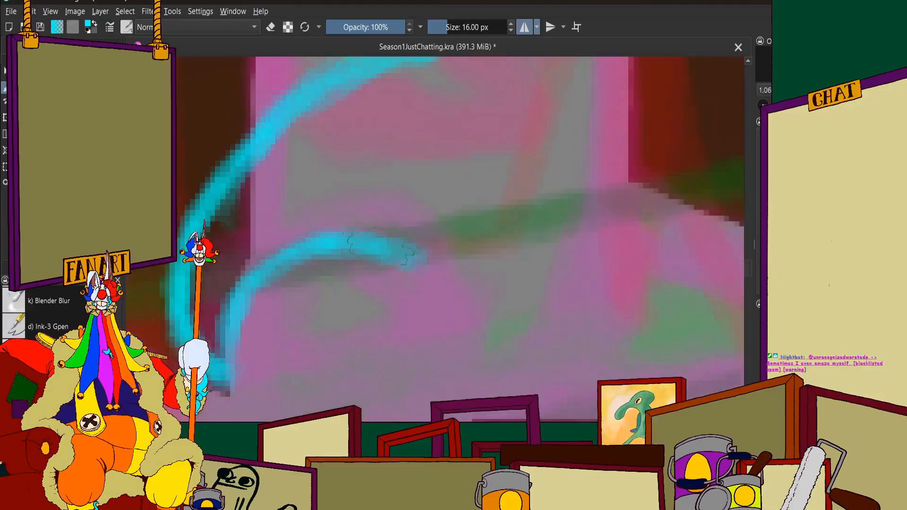
pyautogui.scroll(-4, 425, 250)
pyautogui.scroll(4, 463, 151)
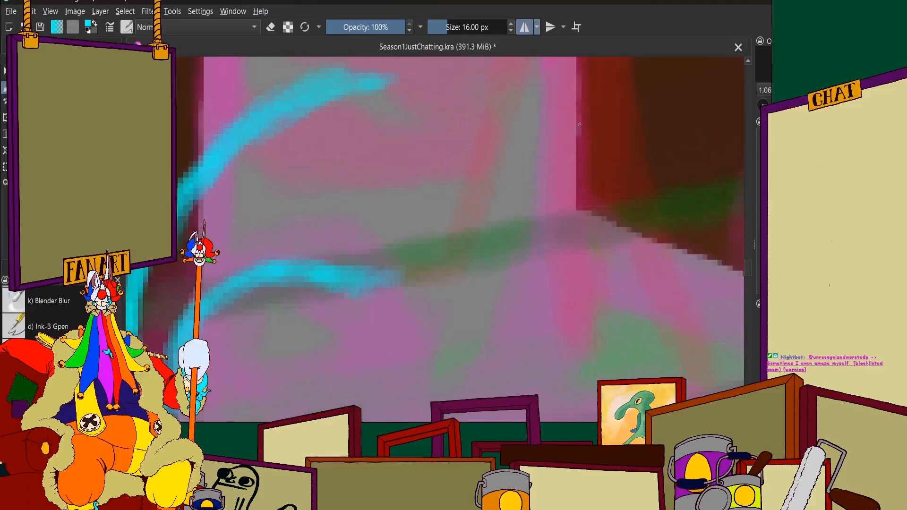
# Try to sweep the lower edge upward across the hip and bend it into a hooked tip beyond the torso
pyautogui.moveTo(582, 97)
pyautogui.mouseDown()
pyautogui.moveTo(573, 163)
pyautogui.moveTo(585, 133)
pyautogui.moveTo(530, 214)
pyautogui.mouseUp()
pyautogui.moveTo(588, 148); pyautogui.dragTo(550, 218)
pyautogui.moveTo(589, 109)
pyautogui.mouseDown()
pyautogui.moveTo(558, 209)
pyautogui.moveTo(582, 187)
pyautogui.mouseUp()
pyautogui.moveTo(590, 105)
pyautogui.mouseDown()
pyautogui.moveTo(593, 151)
pyautogui.moveTo(489, 241)
pyautogui.mouseUp()
pyautogui.moveTo(559, 203); pyautogui.dragTo(455, 249)
pyautogui.moveTo(519, 228)
pyautogui.mouseDown()
pyautogui.moveTo(459, 275)
pyautogui.moveTo(366, 280)
pyautogui.moveTo(493, 254)
pyautogui.moveTo(464, 269)
pyautogui.moveTo(572, 199)
pyautogui.moveTo(539, 217)
pyautogui.mouseUp()
pyautogui.scroll(-4, 569, 220)
pyautogui.scroll(4, 575, 185)
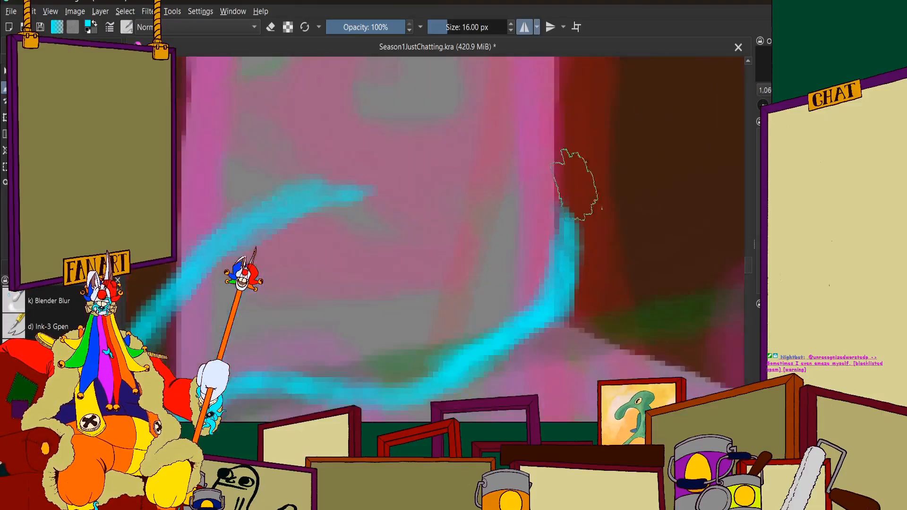
pyautogui.moveTo(564, 163)
pyautogui.mouseDown()
pyautogui.moveTo(588, 213)
pyautogui.moveTo(567, 162)
pyautogui.moveTo(590, 278)
pyautogui.moveTo(576, 185)
pyautogui.moveTo(577, 294)
pyautogui.moveTo(586, 208)
pyautogui.moveTo(577, 312)
pyautogui.moveTo(591, 267)
pyautogui.moveTo(564, 305)
pyautogui.mouseUp()
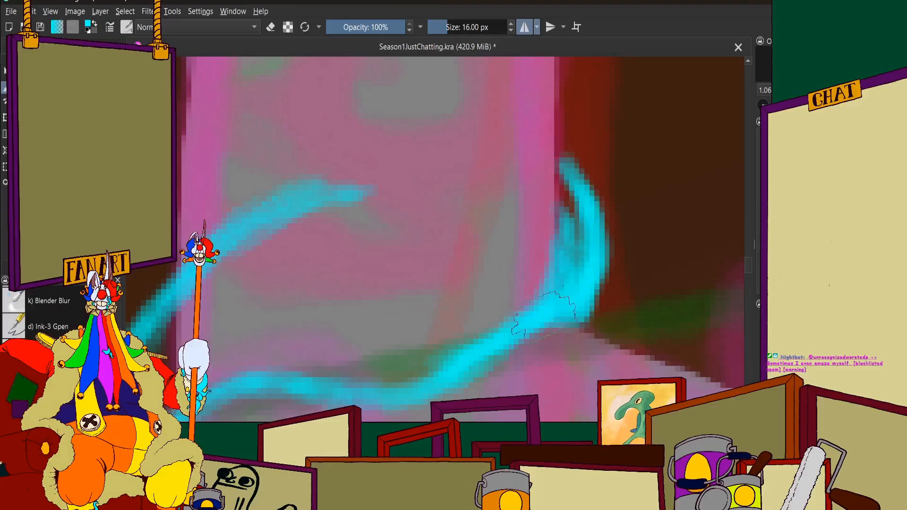
# Try to clean up the hooked tip by erasing the overlapping cyan strokes inside its bend
pyautogui.scroll(-2, 501, 255)
pyautogui.click(274, 29)
pyautogui.scroll(3, 505, 227)
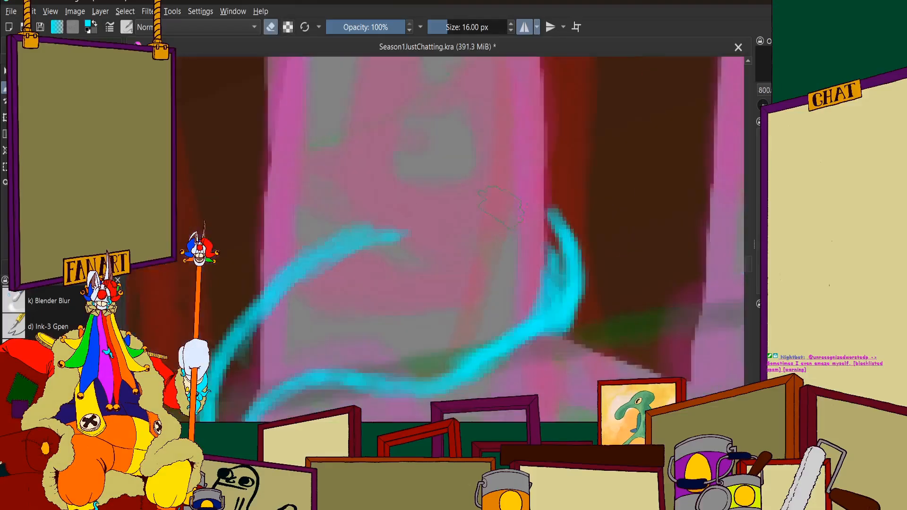
pyautogui.moveTo(543, 362)
pyautogui.mouseDown()
pyautogui.moveTo(562, 317)
pyautogui.moveTo(569, 357)
pyautogui.mouseUp()
pyautogui.scroll(-3, 557, 333)
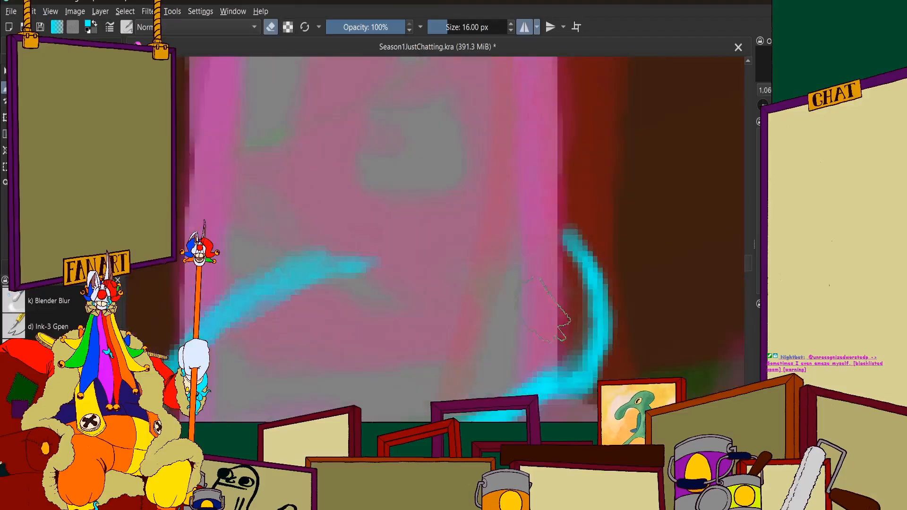
# Try to erase the upper end of the arc and redraw it as one long edge meeting the hooked tip
pyautogui.click(271, 27)
pyautogui.scroll(2, 383, 231)
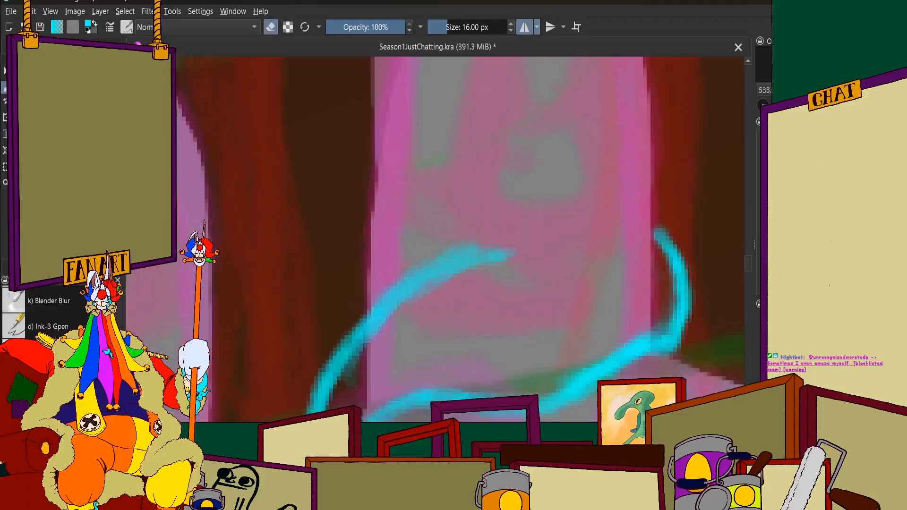
pyautogui.moveTo(373, 324); pyautogui.dragTo(393, 297)
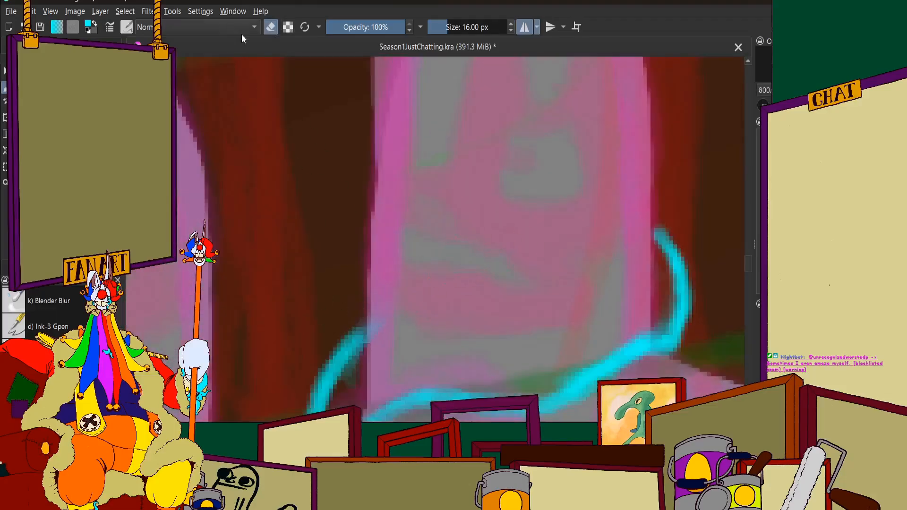
pyautogui.click(270, 28)
pyautogui.scroll(-2, 380, 290)
pyautogui.scroll(2, 411, 337)
pyautogui.moveTo(314, 280)
pyautogui.mouseDown()
pyautogui.moveTo(370, 244)
pyautogui.moveTo(348, 252)
pyautogui.moveTo(418, 222)
pyautogui.moveTo(397, 227)
pyautogui.moveTo(589, 186)
pyautogui.moveTo(536, 208)
pyautogui.moveTo(622, 152)
pyautogui.moveTo(565, 195)
pyautogui.moveTo(618, 150)
pyautogui.moveTo(613, 172)
pyautogui.moveTo(620, 145)
pyautogui.moveTo(642, 263)
pyautogui.mouseUp()
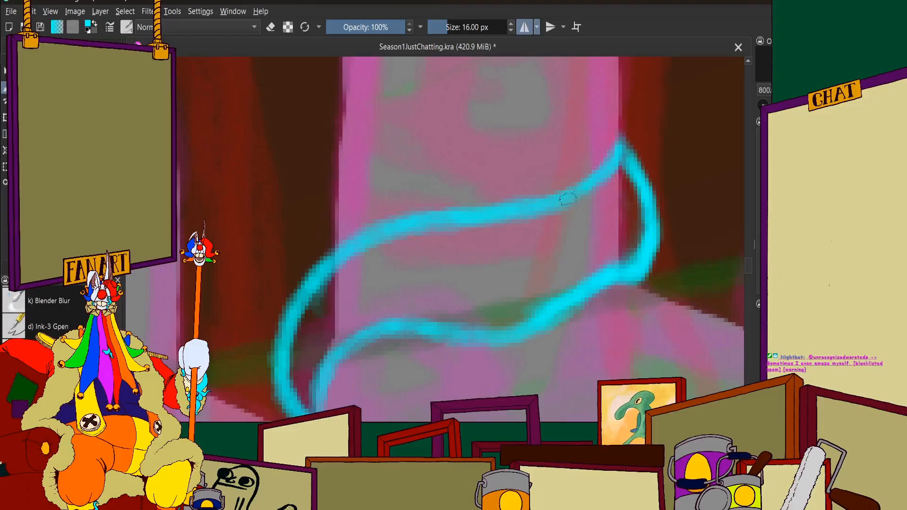
pyautogui.scroll(-1, 633, 166)
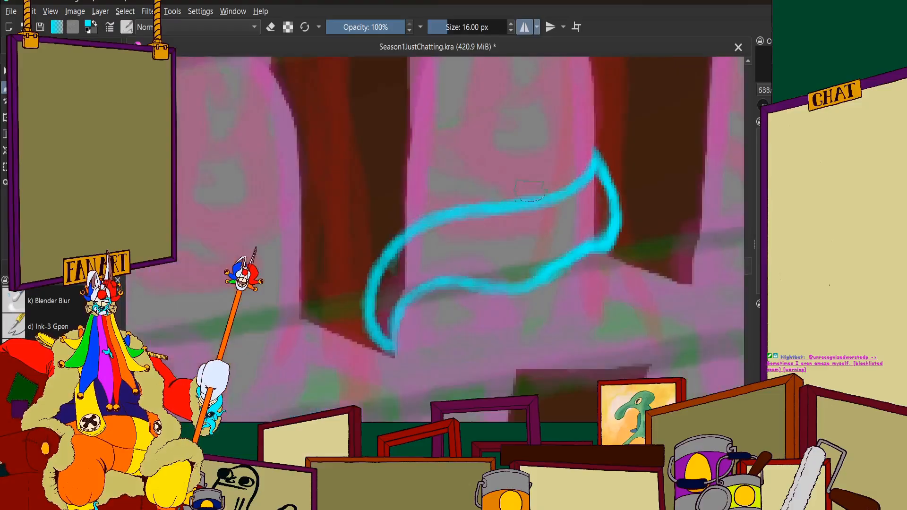
pyautogui.scroll(3, 512, 191)
pyautogui.moveTo(513, 189); pyautogui.dragTo(375, 255)
pyautogui.moveTo(415, 220); pyautogui.dragTo(373, 269)
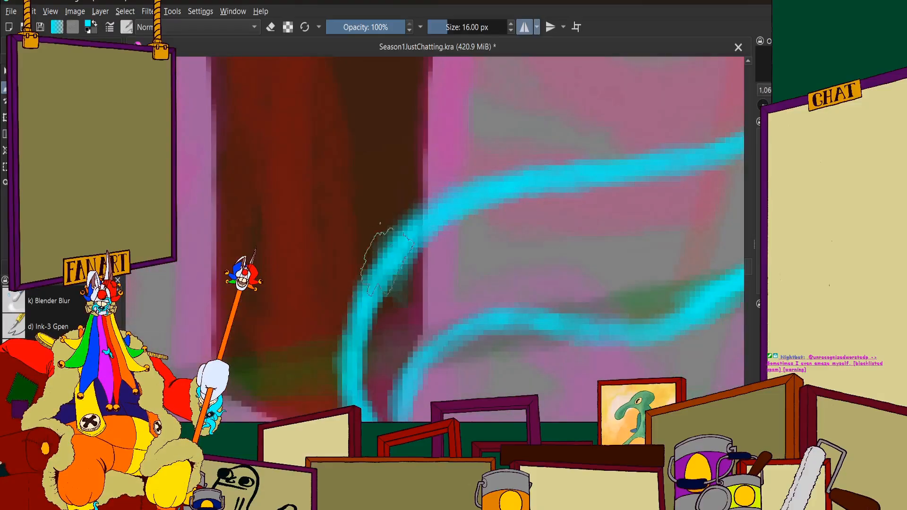
# Undo the waist tentacle's strokes back to its first outer arc
pyautogui.scroll(-7, 421, 220)
pyautogui.scroll(4, 441, 227)
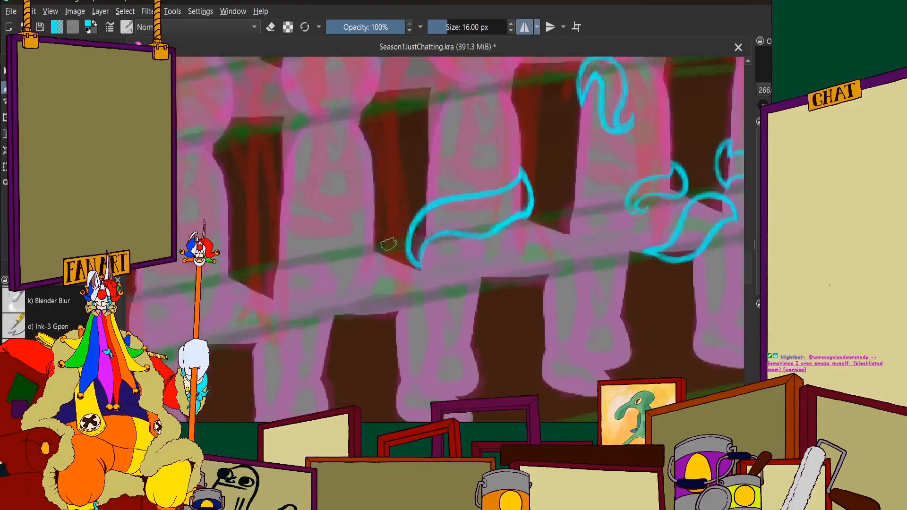
pyautogui.scroll(-5, 385, 243)
pyautogui.scroll(3, 340, 237)
pyautogui.scroll(1, 342, 235)
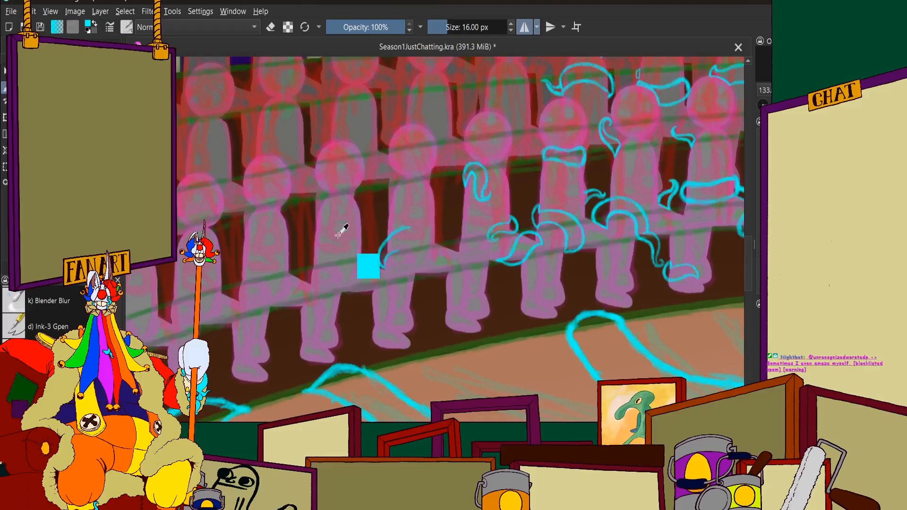
pyautogui.scroll(6, 342, 232)
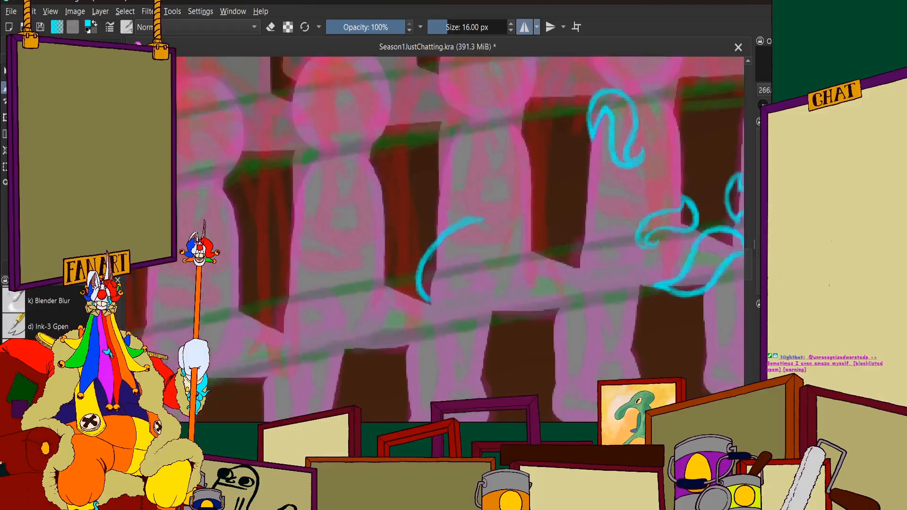
# Extend the arc across the torso, add a rounded tip beyond the far side, and return along the lap
pyautogui.moveTo(303, 158)
pyautogui.mouseDown()
pyautogui.moveTo(356, 136)
pyautogui.moveTo(427, 129)
pyautogui.mouseUp()
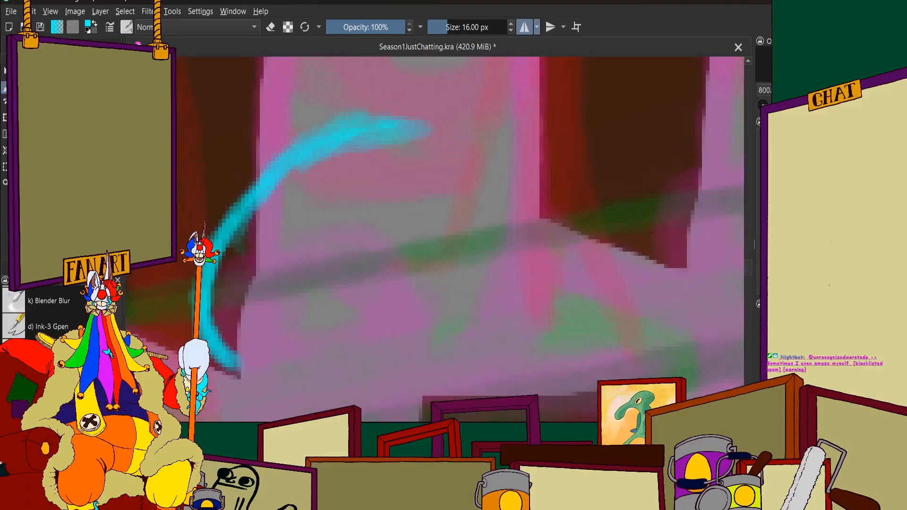
pyautogui.moveTo(364, 123)
pyautogui.mouseDown()
pyautogui.moveTo(430, 128)
pyautogui.moveTo(425, 118)
pyautogui.moveTo(538, 122)
pyautogui.moveTo(522, 134)
pyautogui.moveTo(547, 107)
pyautogui.moveTo(544, 99)
pyautogui.moveTo(538, 109)
pyautogui.moveTo(541, 96)
pyautogui.moveTo(551, 97)
pyautogui.moveTo(583, 123)
pyautogui.moveTo(597, 165)
pyautogui.moveTo(589, 234)
pyautogui.moveTo(534, 255)
pyautogui.moveTo(390, 257)
pyautogui.mouseUp()
pyautogui.scroll(1, 540, 122)
pyautogui.scroll(-1, 553, 89)
pyautogui.scroll(1, 554, 88)
pyautogui.scroll(-2, 378, 252)
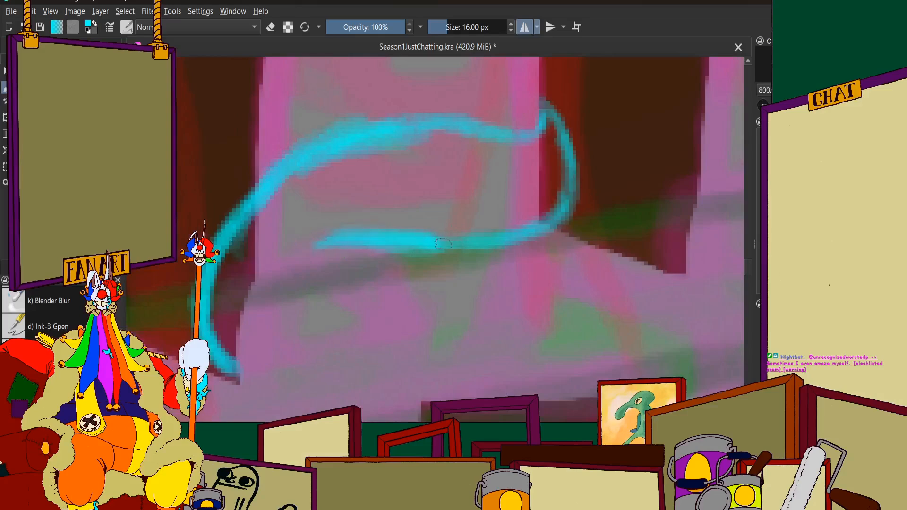
# Continue the waist tentacle's lower edge down to meet the outer arc in a pointed end
pyautogui.scroll(-1, 341, 222)
pyautogui.scroll(4, 326, 256)
pyautogui.moveTo(527, 143); pyautogui.dragTo(419, 195)
pyautogui.moveTo(486, 154); pyautogui.dragTo(413, 201)
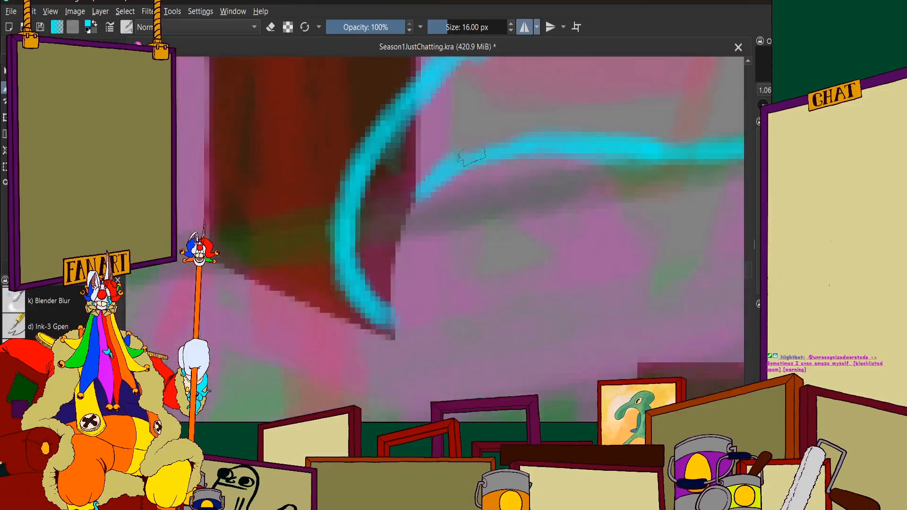
pyautogui.moveTo(533, 141)
pyautogui.mouseDown()
pyautogui.moveTo(393, 226)
pyautogui.moveTo(406, 206)
pyautogui.moveTo(381, 285)
pyautogui.moveTo(385, 254)
pyautogui.moveTo(388, 324)
pyautogui.mouseUp()
# Examine the new waist tentacle against the audience rows and the whole mirrored stage composition
pyautogui.scroll(-1, 379, 226)
pyautogui.scroll(-3, 379, 225)
pyautogui.scroll(2, 431, 199)
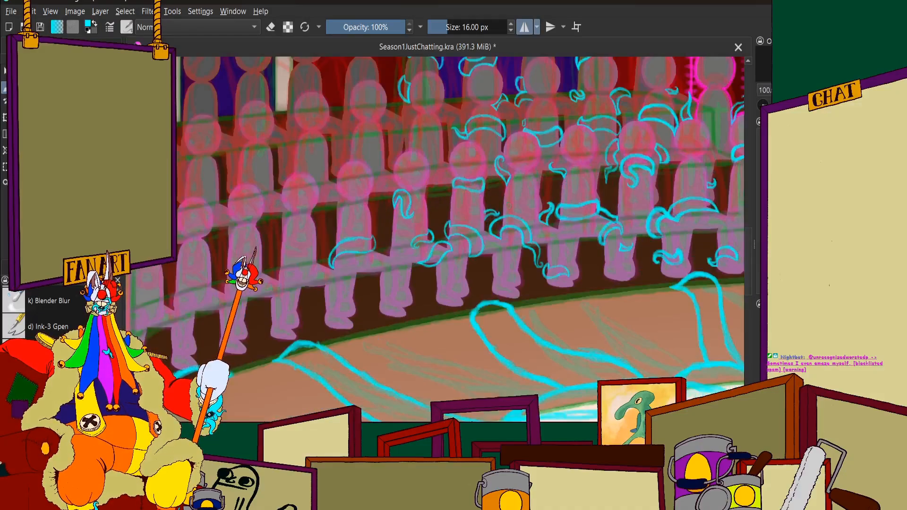
pyautogui.scroll(-4, 509, 218)
pyautogui.scroll(1, 515, 220)
pyautogui.scroll(-1, 507, 227)
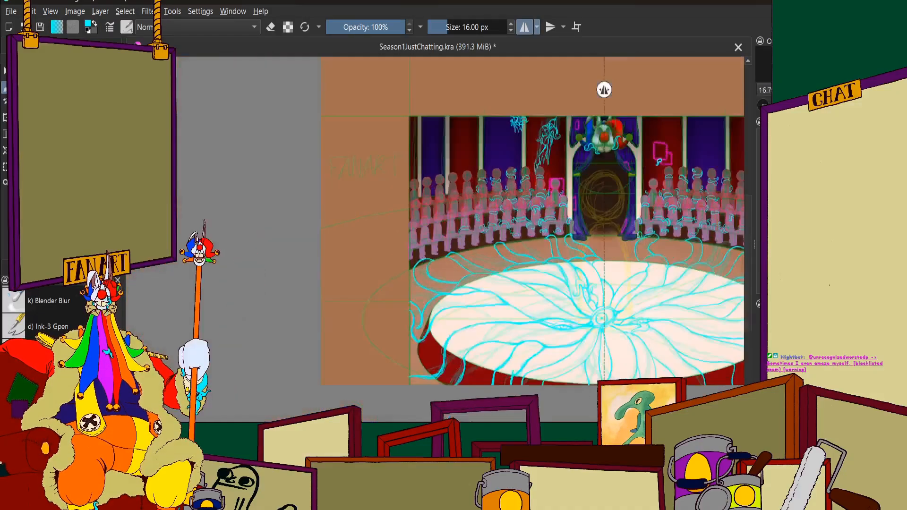
pyautogui.scroll(5, 543, 215)
pyautogui.scroll(1, 515, 277)
pyautogui.scroll(-2, 517, 292)
pyautogui.scroll(1, 518, 293)
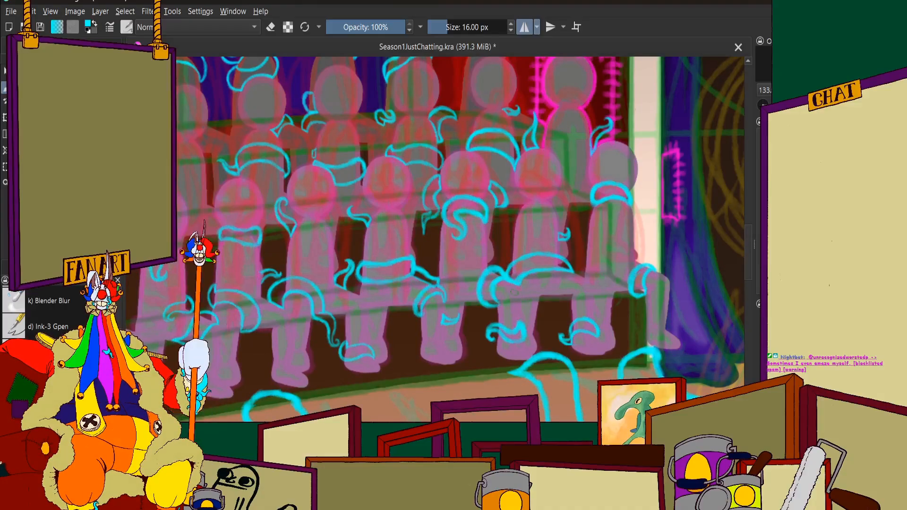
pyautogui.scroll(-10, 513, 291)
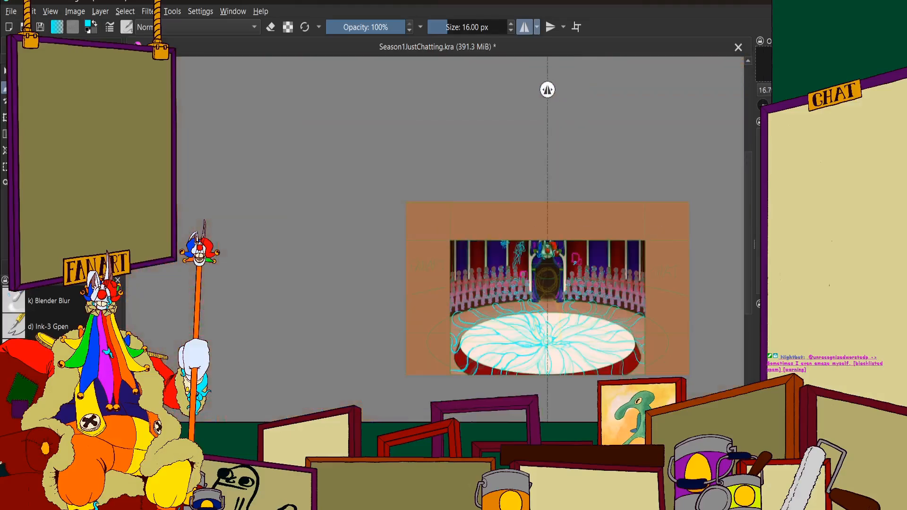
pyautogui.scroll(2, 578, 302)
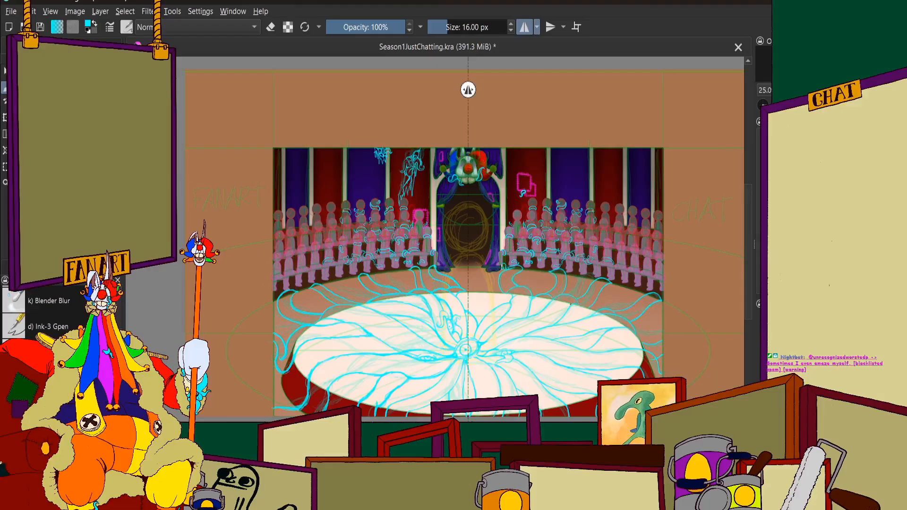
pyautogui.scroll(3, 336, 221)
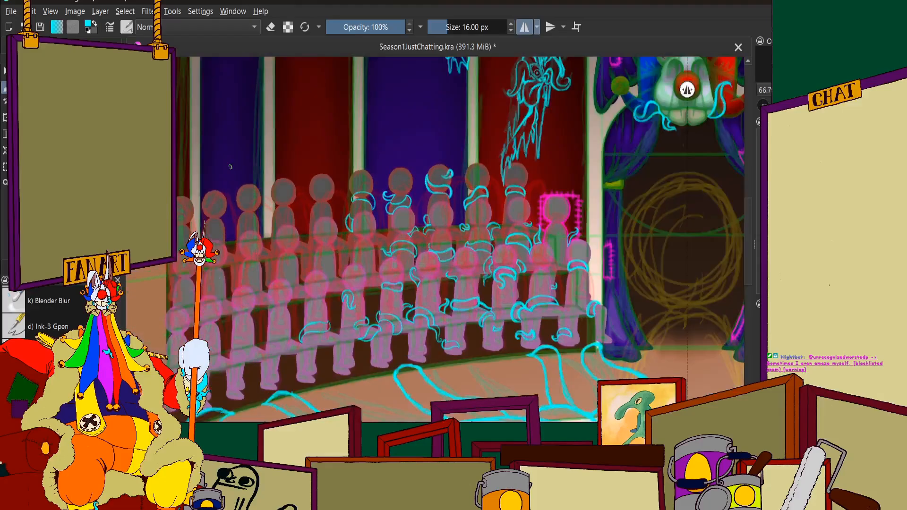
# Trim the top side of the waist tentacle's thick upper arch with the eraser
pyautogui.scroll(6, 347, 336)
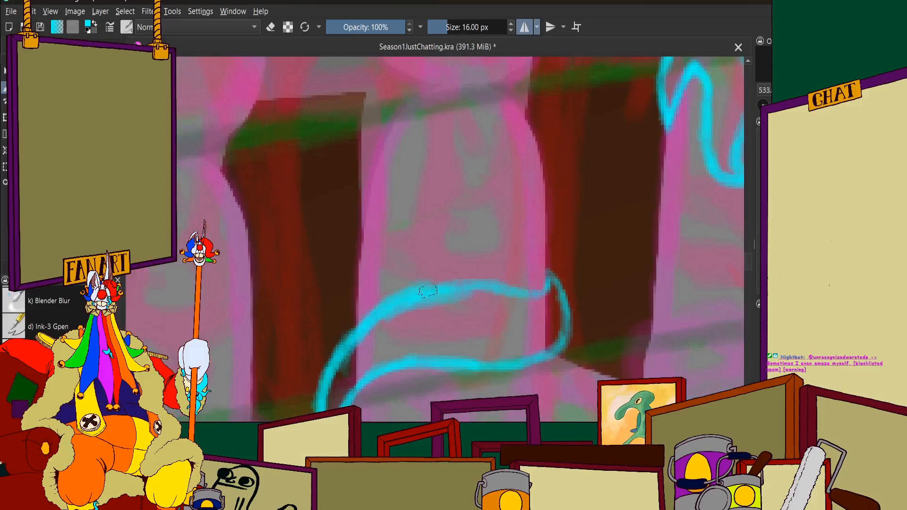
pyautogui.press('e')
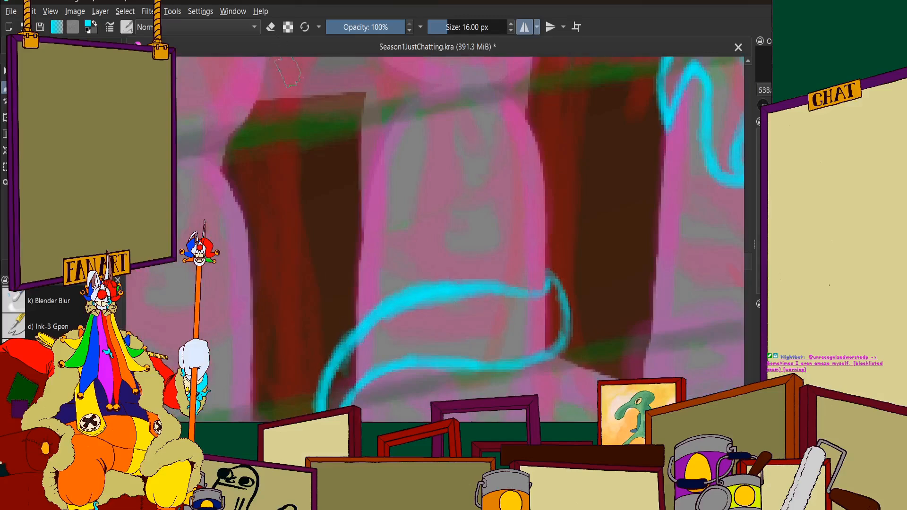
pyautogui.scroll(2, 401, 267)
pyautogui.moveTo(316, 309); pyautogui.dragTo(461, 257)
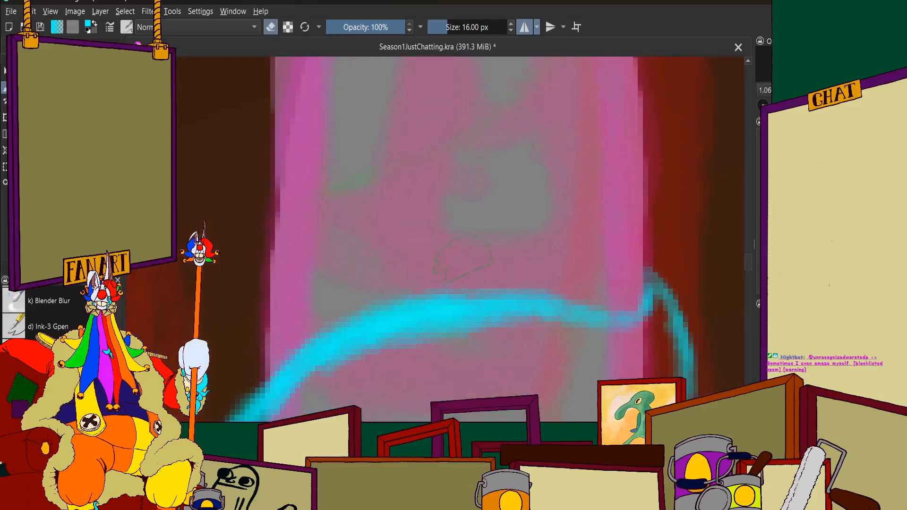
pyautogui.moveTo(283, 341); pyautogui.dragTo(416, 265)
pyautogui.scroll(-1, 316, 322)
pyautogui.scroll(-1, 314, 323)
# Erase along the underside of the waist tentacle's upper arch to even out its line thickness
pyautogui.scroll(2, 373, 341)
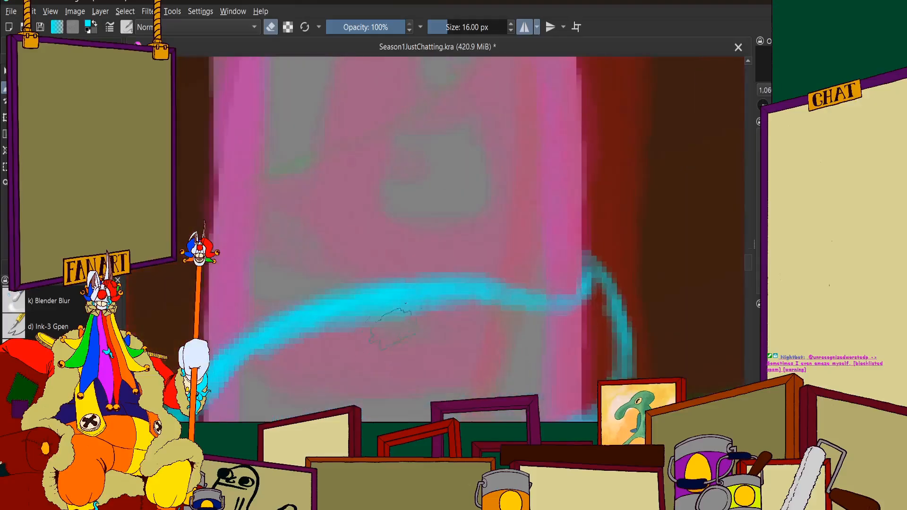
pyautogui.moveTo(338, 344); pyautogui.dragTo(437, 326)
pyautogui.moveTo(326, 352); pyautogui.dragTo(439, 326)
pyautogui.moveTo(267, 394); pyautogui.dragTo(352, 344)
pyautogui.scroll(-2, 324, 322)
pyautogui.scroll(2, 234, 394)
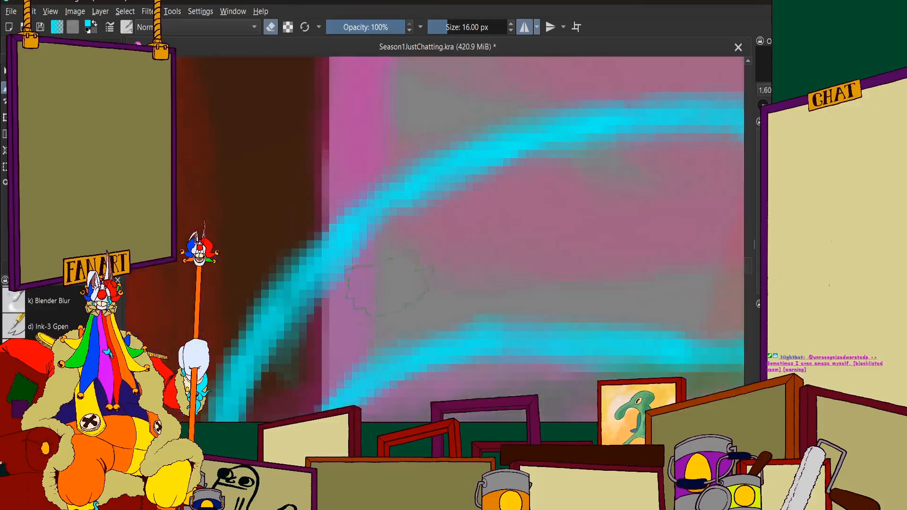
# Erase the middle of the waist tentacle's lower edge and redraw it in cyan as a deeper dip
pyautogui.scroll(1, 331, 321)
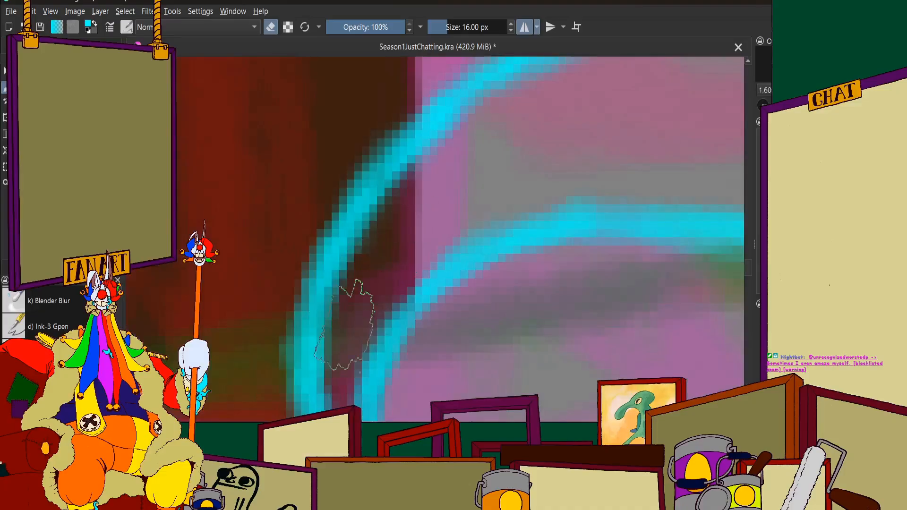
pyautogui.scroll(-3, 345, 314)
pyautogui.scroll(4, 430, 207)
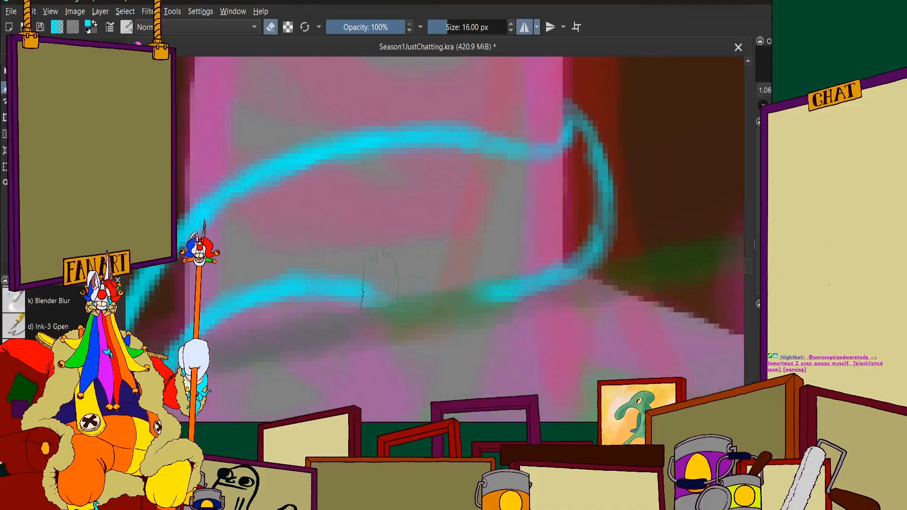
pyautogui.click(271, 27)
pyautogui.moveTo(350, 294)
pyautogui.mouseDown()
pyautogui.moveTo(423, 312)
pyautogui.moveTo(344, 285)
pyautogui.moveTo(411, 304)
pyautogui.moveTo(402, 305)
pyautogui.moveTo(489, 303)
pyautogui.mouseUp()
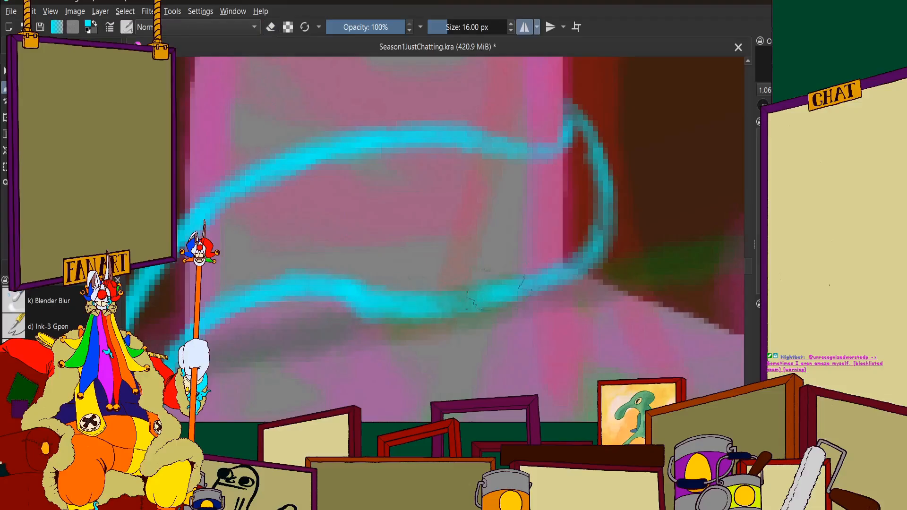
pyautogui.moveTo(425, 310)
pyautogui.mouseDown()
pyautogui.moveTo(558, 279)
pyautogui.moveTo(606, 213)
pyautogui.moveTo(513, 308)
pyautogui.moveTo(600, 165)
pyautogui.moveTo(574, 101)
pyautogui.moveTo(555, 283)
pyautogui.moveTo(475, 315)
pyautogui.mouseUp()
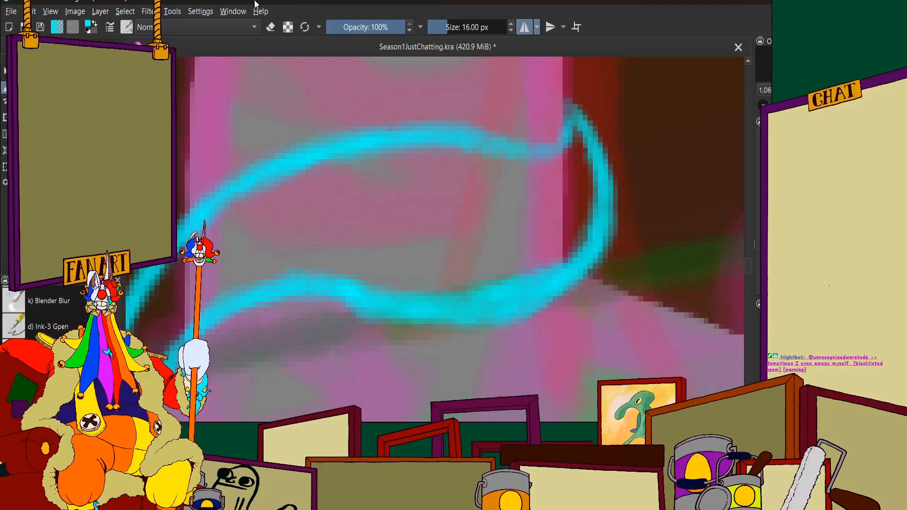
# Thin the redrawn lower edge with the eraser, then return to painting and review the front row
pyautogui.press('e')
pyautogui.scroll(2, 475, 315)
pyautogui.moveTo(594, 212)
pyautogui.mouseDown()
pyautogui.moveTo(481, 254)
pyautogui.moveTo(437, 260)
pyautogui.moveTo(567, 219)
pyautogui.moveTo(460, 247)
pyautogui.mouseUp()
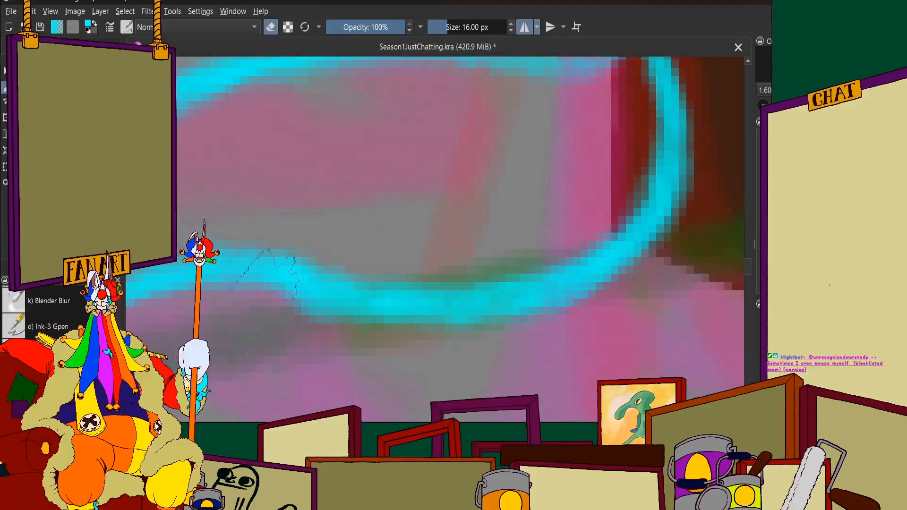
pyautogui.click(272, 23)
pyautogui.press('-')
pyautogui.press('-')
pyautogui.press('-')
pyautogui.press('-')
pyautogui.press('-')
pyautogui.press('-')
pyautogui.press('-')
pyautogui.scroll(3, 376, 215)
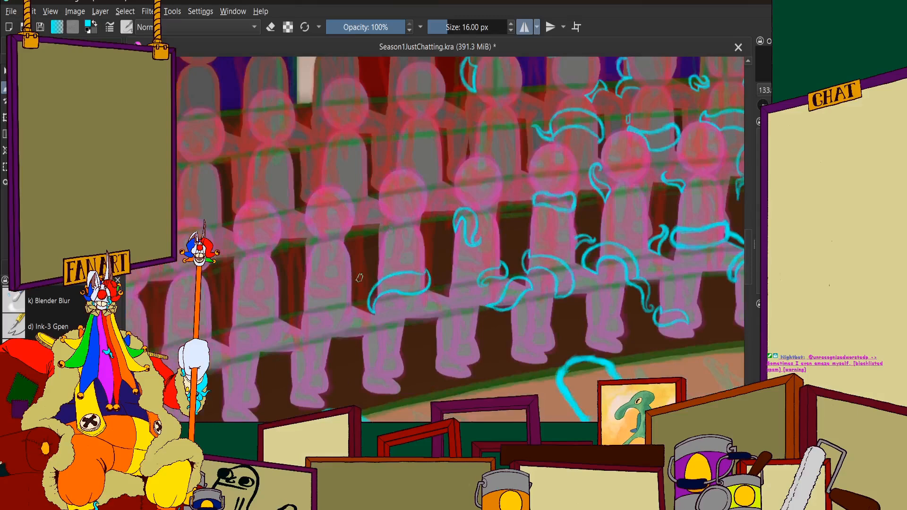
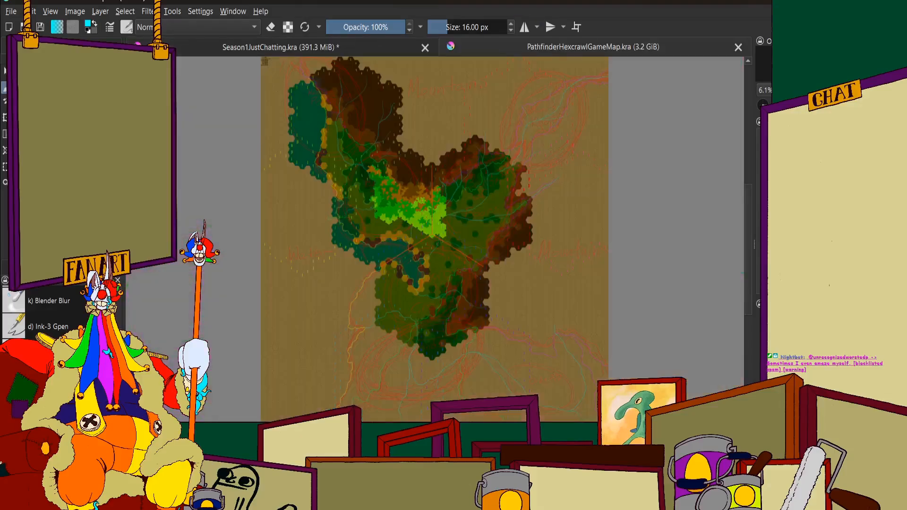
# Examine the terrain regions and red annotations of the Pathfinder hexcrawl map, and close that document
pyautogui.scroll(1, 414, 85)
pyautogui.scroll(-1, 410, 184)
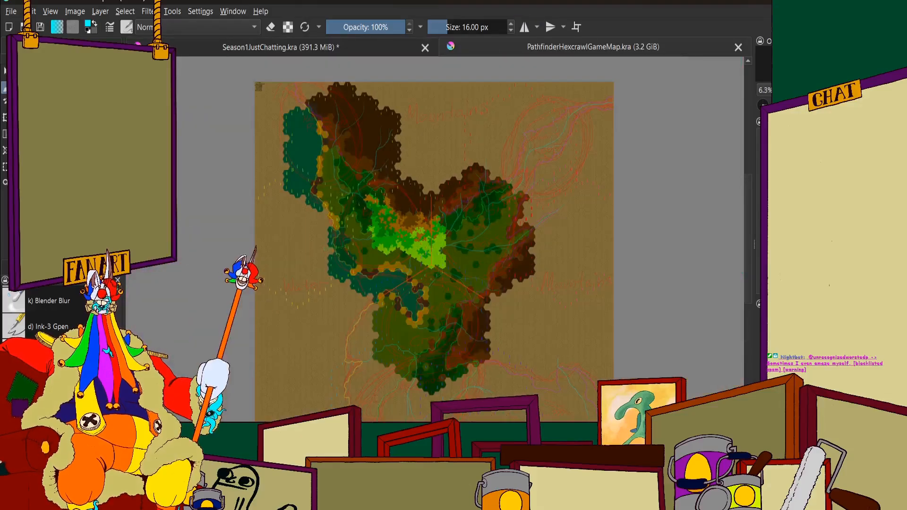
pyautogui.scroll(1, 410, 185)
pyautogui.scroll(-1, 411, 218)
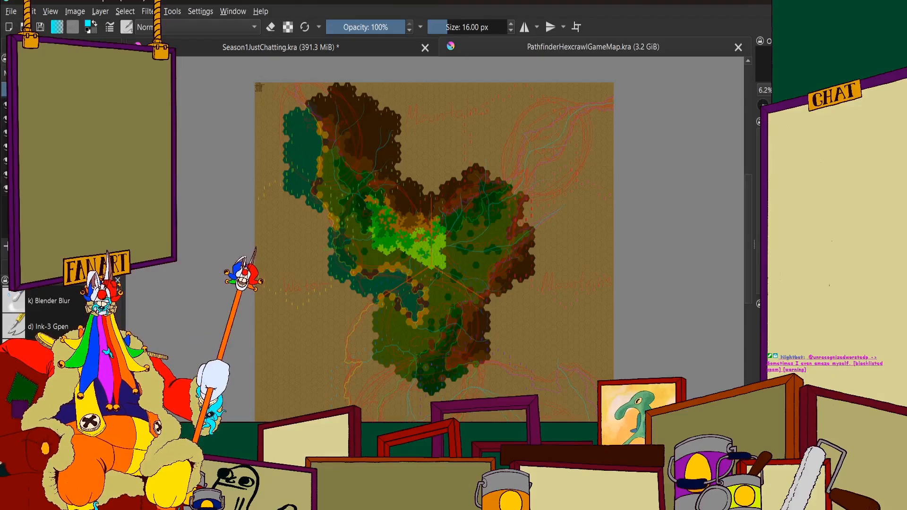
pyautogui.scroll(2, 467, 238)
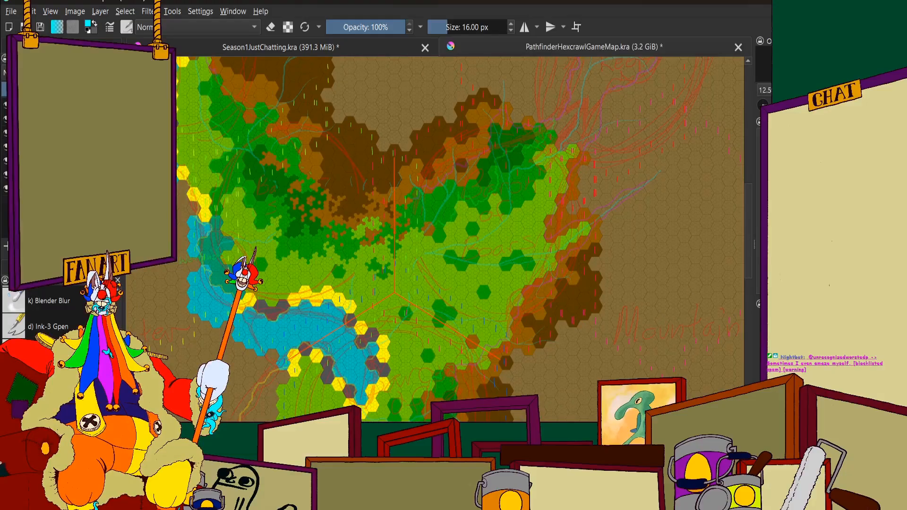
pyautogui.scroll(-4, 467, 238)
pyautogui.scroll(1, 467, 238)
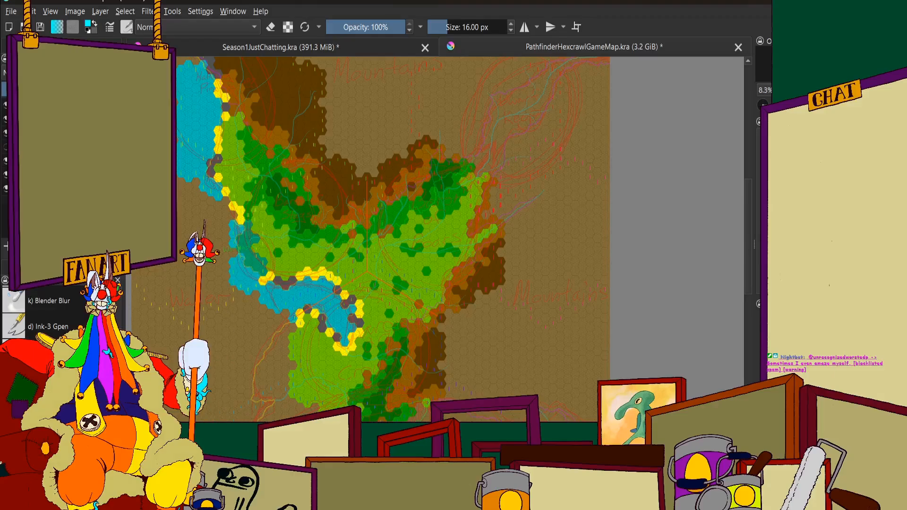
pyautogui.scroll(-2, 347, 222)
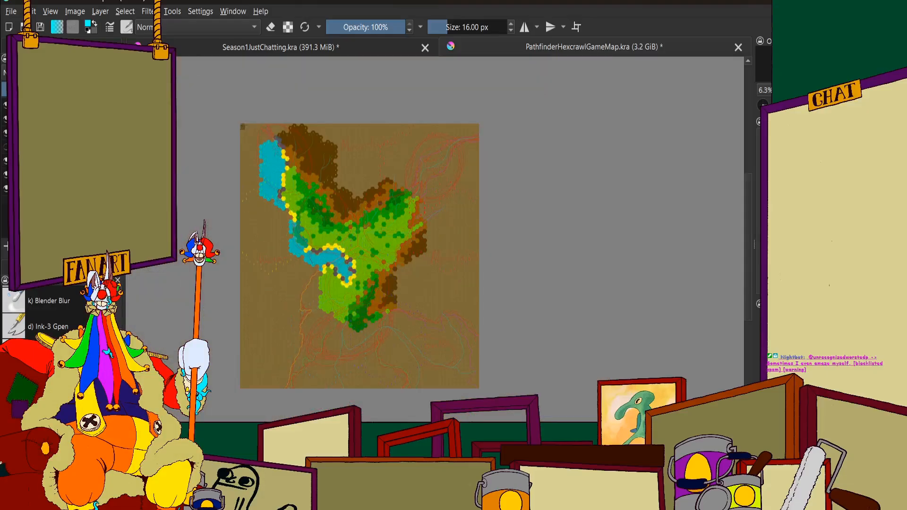
pyautogui.scroll(2, 277, 164)
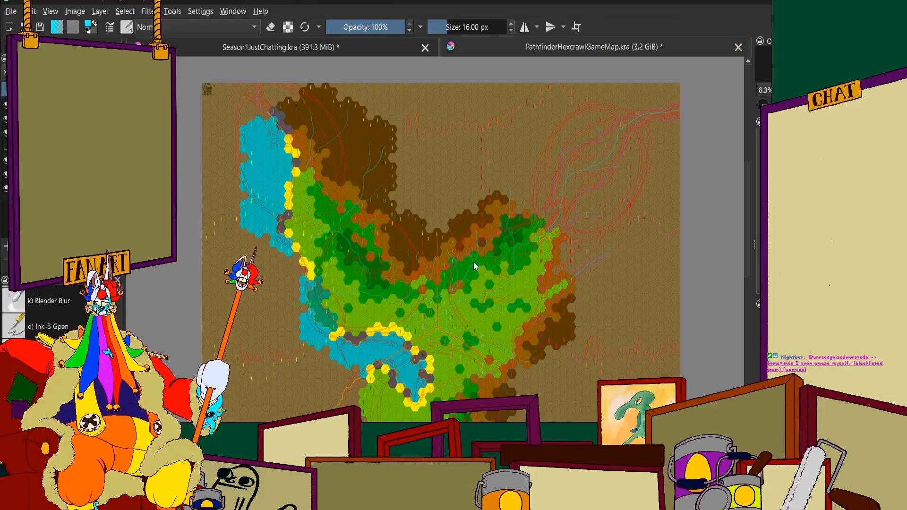
pyautogui.click(507, 274)
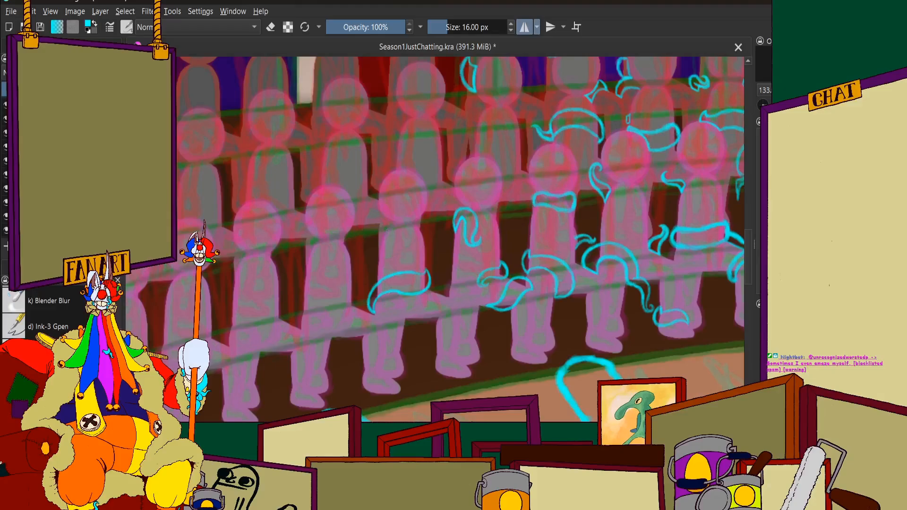
# Examine the cyan tentacle sketches on the seated audience rows and across the whole circus stage scene
pyautogui.scroll(-2, 528, 372)
pyautogui.scroll(3, 526, 371)
pyautogui.scroll(-3, 381, 207)
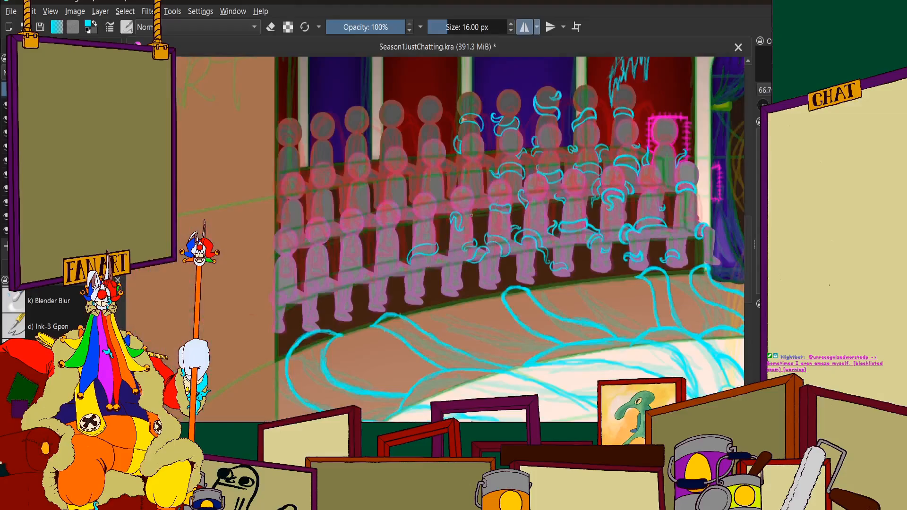
pyautogui.scroll(2, 470, 215)
pyautogui.scroll(1, 420, 318)
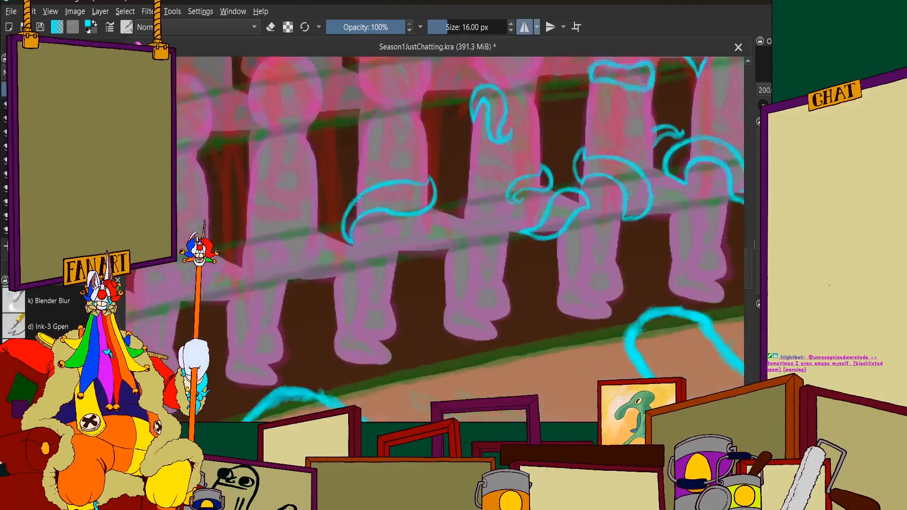
pyautogui.scroll(-4, 358, 196)
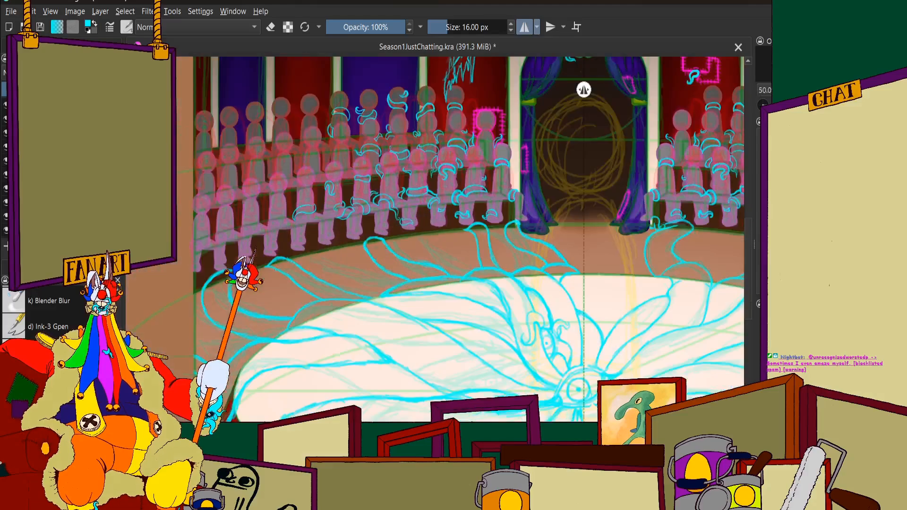
pyautogui.scroll(4, 314, 250)
pyautogui.click(314, 254)
pyautogui.scroll(-5, 325, 246)
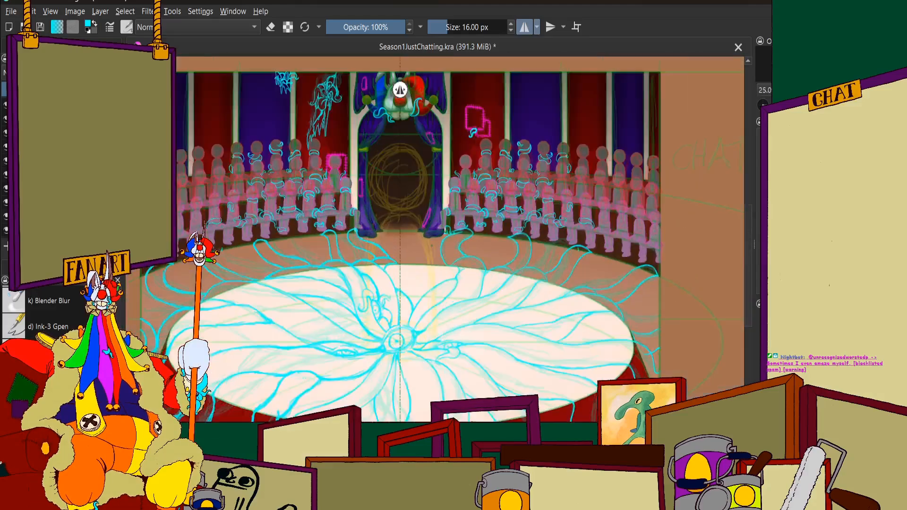
pyautogui.scroll(1, 428, 292)
pyautogui.scroll(-2, 494, 250)
pyautogui.scroll(3, 304, 218)
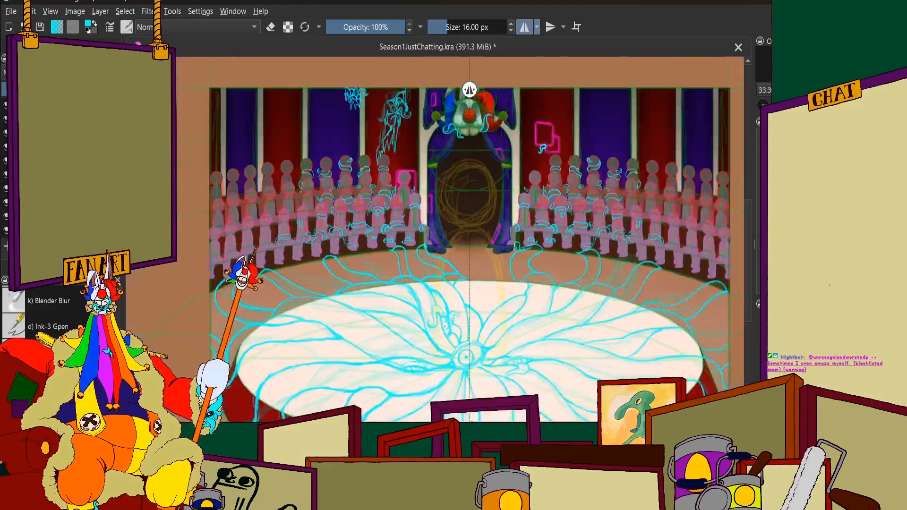
pyautogui.scroll(1, 360, 229)
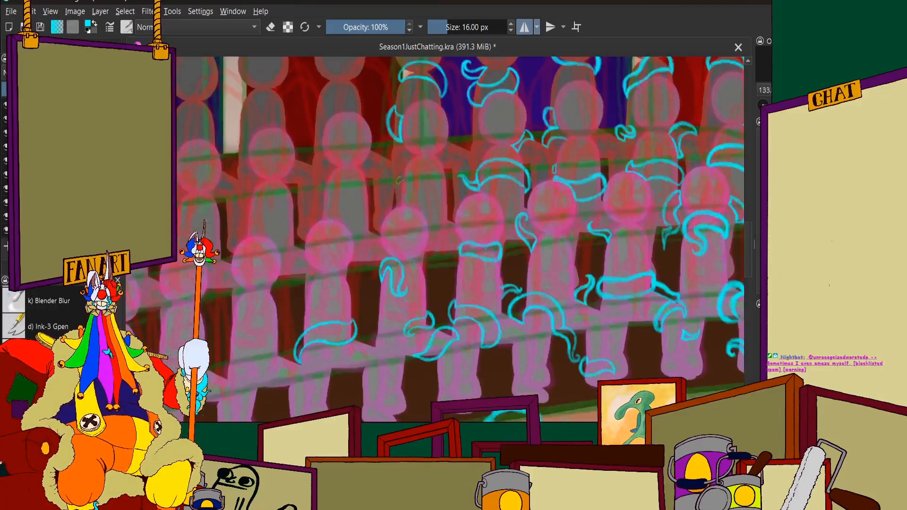
# Sketch the upper arc and its downward-curving end of a cyan tentacle around a bare middle-row audience figure
pyautogui.scroll(2, 459, 170)
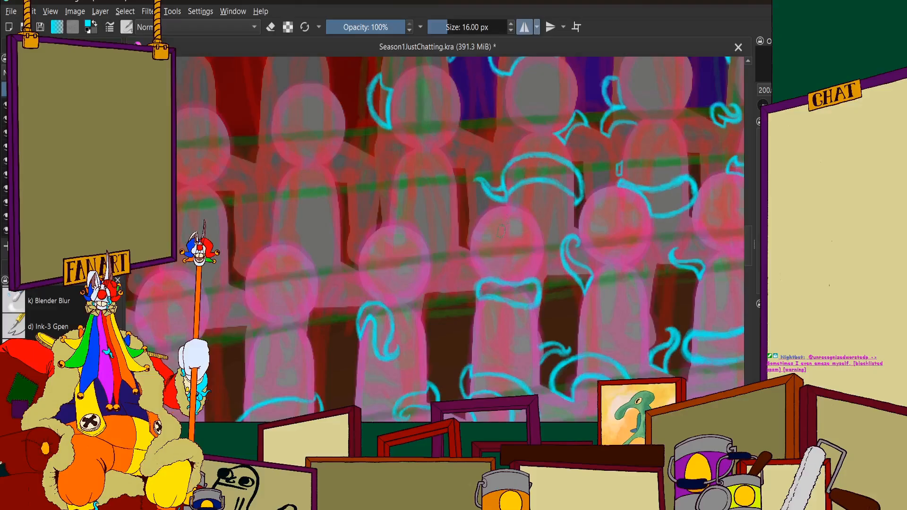
pyautogui.scroll(-1, 527, 208)
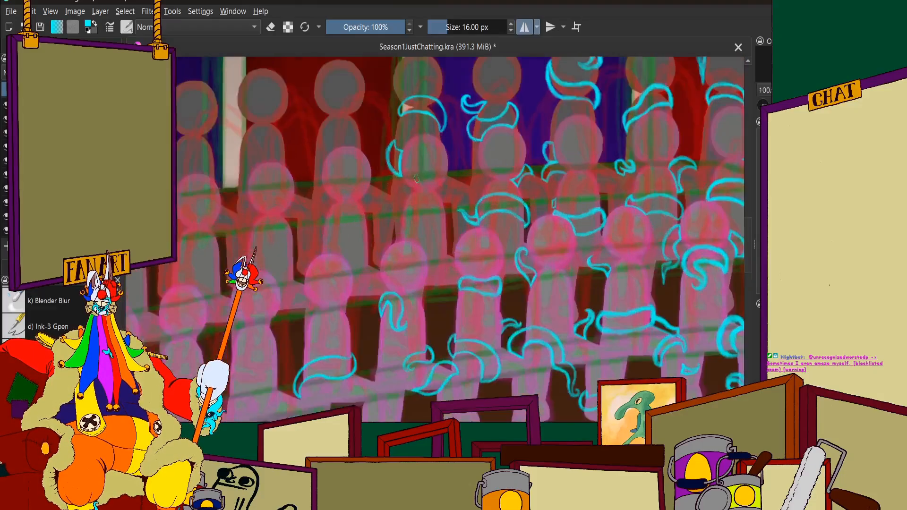
pyautogui.scroll(-1, 408, 199)
pyautogui.scroll(1, 459, 196)
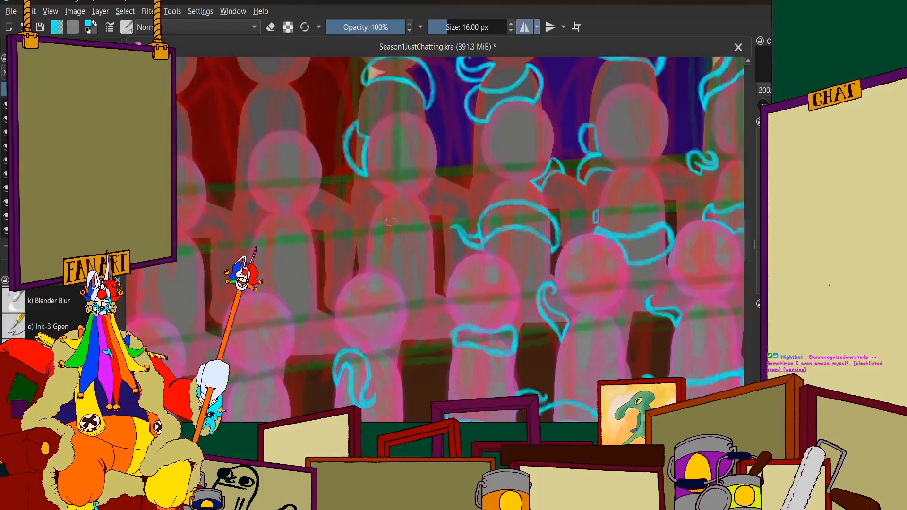
pyautogui.scroll(1, 439, 215)
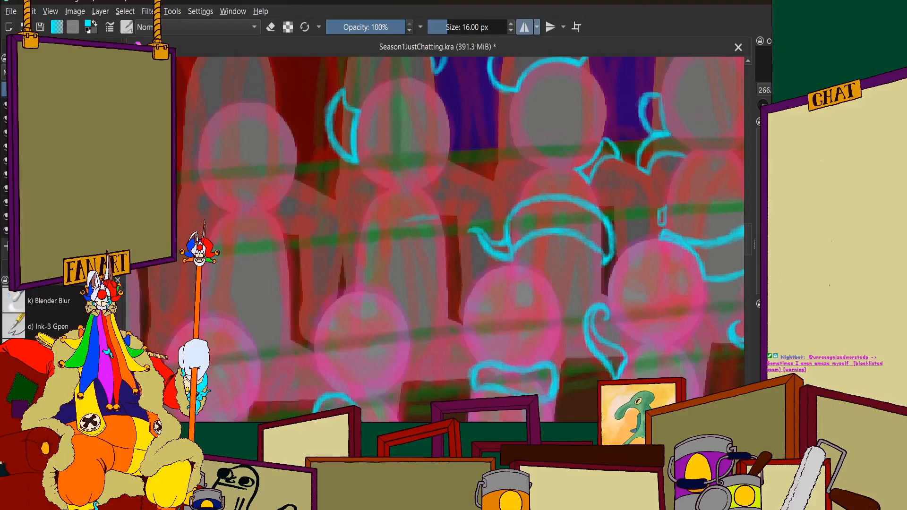
pyautogui.moveTo(438, 215)
pyautogui.mouseDown()
pyautogui.moveTo(381, 220)
pyautogui.moveTo(365, 235)
pyautogui.mouseUp()
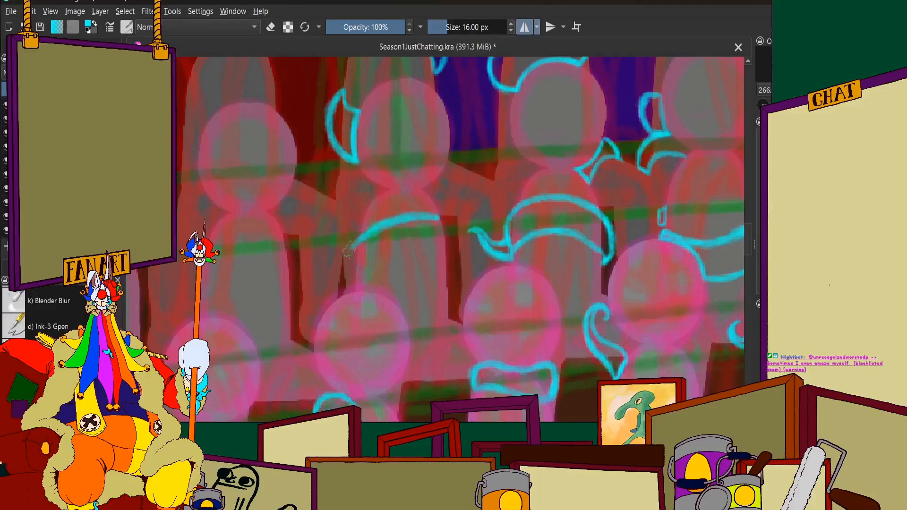
pyautogui.scroll(4, 360, 239)
pyautogui.moveTo(361, 276)
pyautogui.mouseDown()
pyautogui.moveTo(350, 315)
pyautogui.moveTo(364, 327)
pyautogui.moveTo(376, 384)
pyautogui.mouseUp()
pyautogui.scroll(-4, 401, 218)
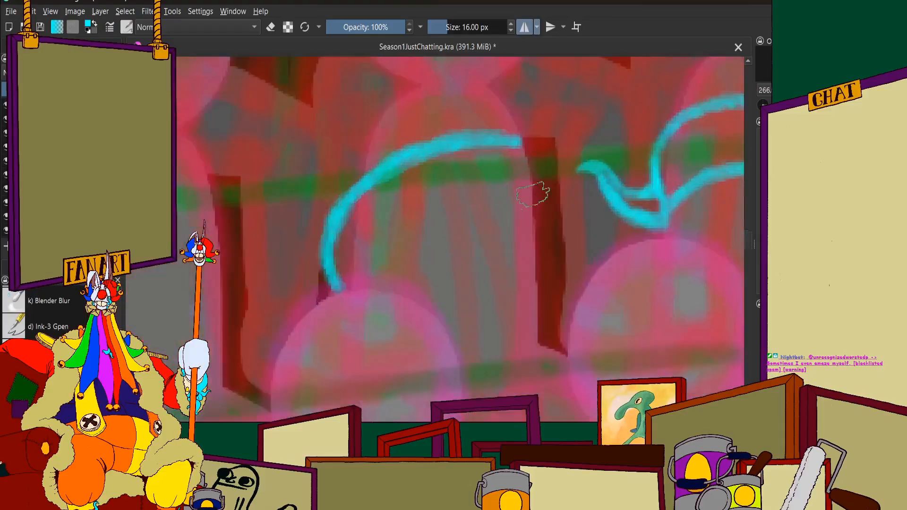
# Draw the far side and lower edge of the cyan tentacle band across the middle-row figure's torso
pyautogui.scroll(3, 523, 150)
pyautogui.moveTo(460, 144)
pyautogui.mouseDown()
pyautogui.moveTo(477, 160)
pyautogui.moveTo(476, 195)
pyautogui.moveTo(478, 154)
pyautogui.moveTo(477, 240)
pyautogui.moveTo(496, 207)
pyautogui.moveTo(488, 274)
pyautogui.moveTo(497, 220)
pyautogui.moveTo(407, 271)
pyautogui.moveTo(484, 262)
pyautogui.moveTo(395, 287)
pyautogui.moveTo(475, 282)
pyautogui.moveTo(369, 298)
pyautogui.moveTo(474, 283)
pyautogui.moveTo(443, 288)
pyautogui.moveTo(477, 303)
pyautogui.moveTo(466, 287)
pyautogui.moveTo(474, 309)
pyautogui.moveTo(494, 265)
pyautogui.moveTo(497, 274)
pyautogui.moveTo(486, 239)
pyautogui.mouseUp()
pyautogui.scroll(-3, 478, 184)
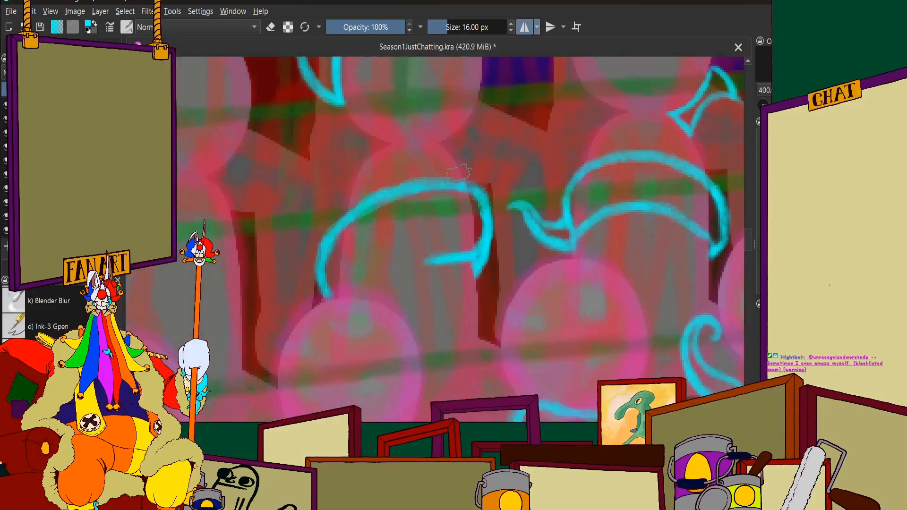
pyautogui.scroll(2, 460, 186)
pyautogui.moveTo(437, 266)
pyautogui.mouseDown()
pyautogui.moveTo(370, 284)
pyautogui.moveTo(348, 316)
pyautogui.moveTo(418, 273)
pyautogui.moveTo(503, 258)
pyautogui.moveTo(475, 298)
pyautogui.moveTo(456, 303)
pyautogui.moveTo(473, 331)
pyautogui.moveTo(472, 269)
pyautogui.mouseUp()
pyautogui.scroll(-3, 503, 257)
# Clean up the joint where the band's upper arc meets its curved side, using erasing and painting
pyautogui.click(270, 28)
pyautogui.scroll(3, 510, 258)
pyautogui.scroll(3, 491, 223)
pyautogui.scroll(-4, 418, 270)
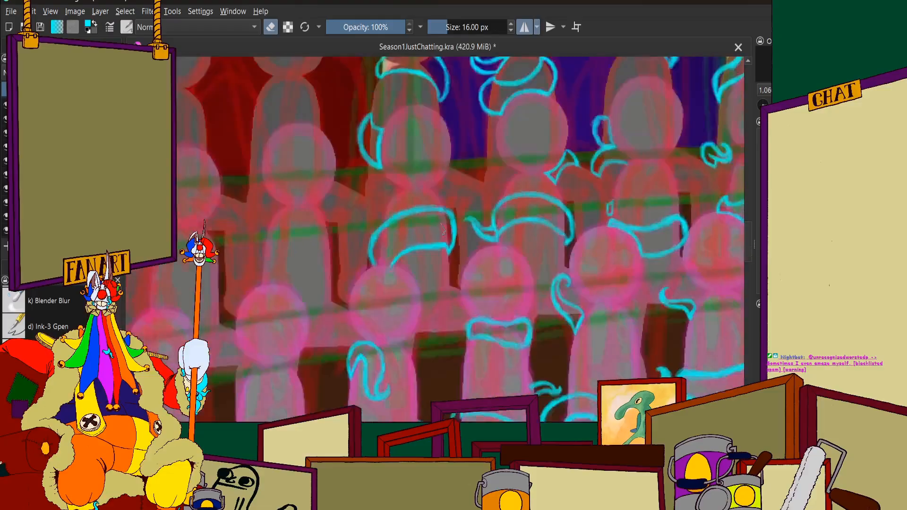
pyautogui.scroll(3, 452, 222)
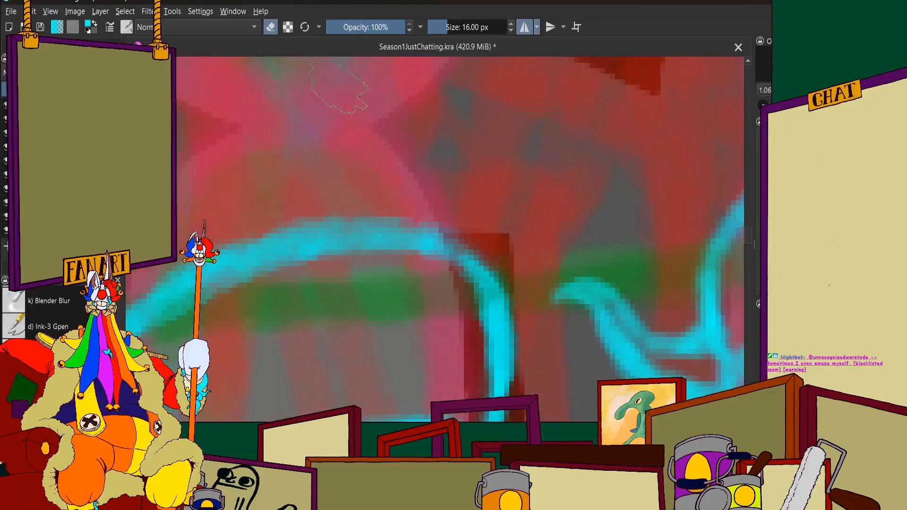
pyautogui.press('e')
pyautogui.scroll(2, 452, 222)
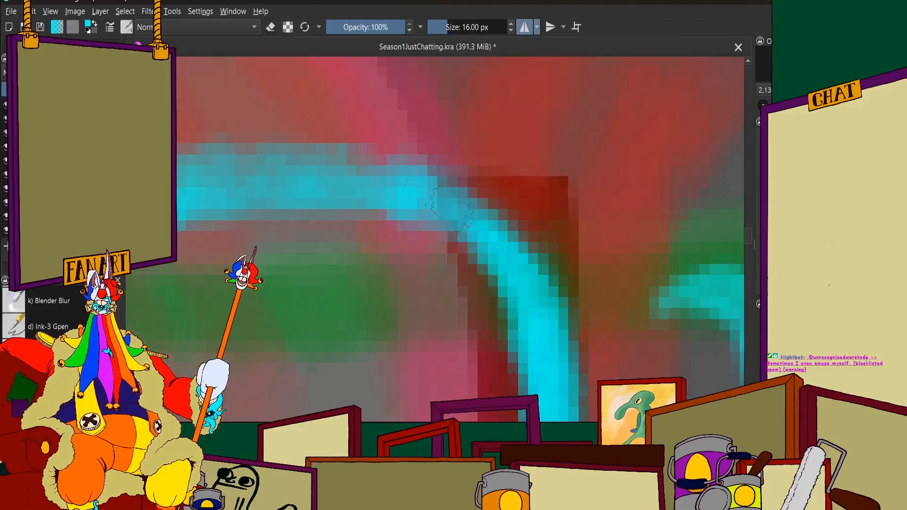
pyautogui.scroll(-6, 437, 191)
pyautogui.scroll(1, 392, 225)
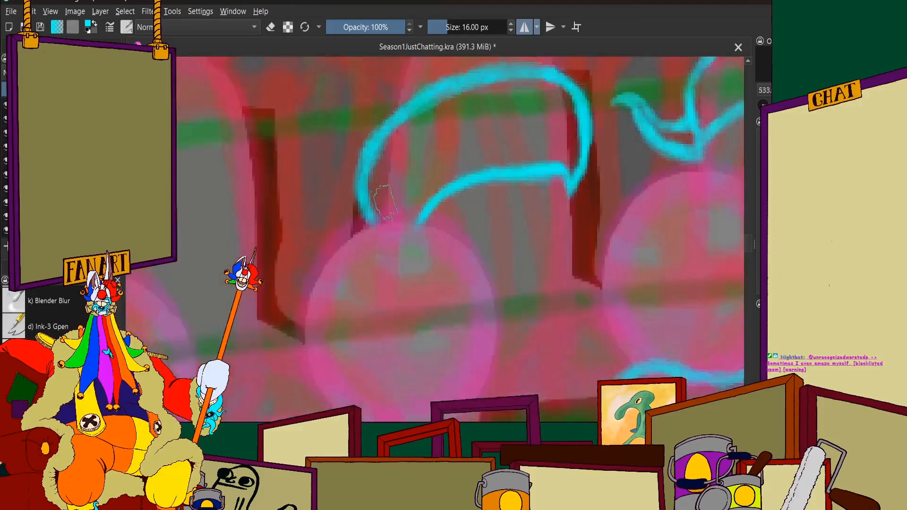
pyautogui.scroll(-3, 397, 197)
pyautogui.scroll(5, 442, 194)
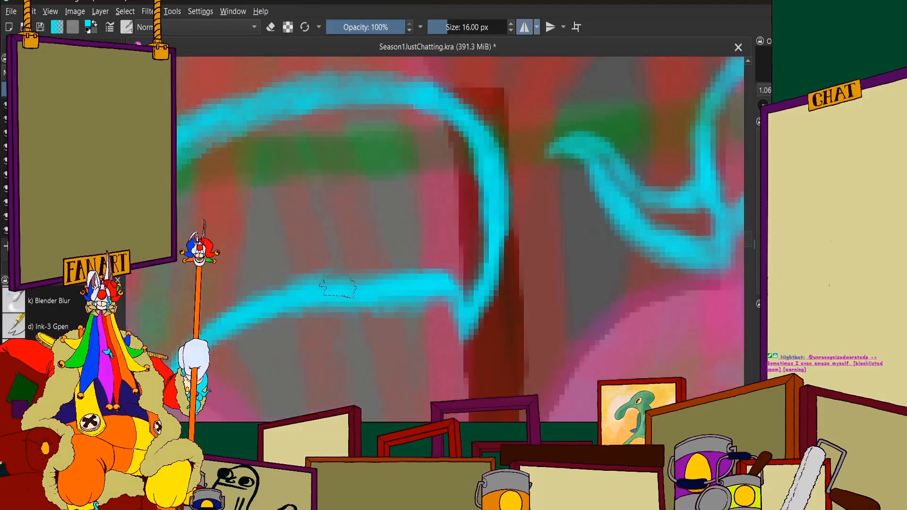
# Erase along the lower edge of the tentacle band to thin its line, and return to painting
pyautogui.press('e')
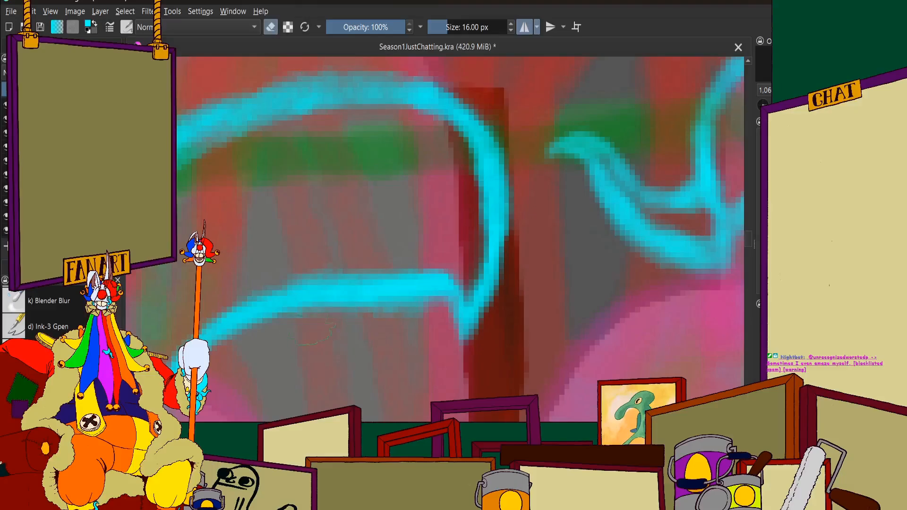
pyautogui.moveTo(380, 336)
pyautogui.mouseDown()
pyautogui.moveTo(352, 332)
pyautogui.moveTo(427, 327)
pyautogui.mouseUp()
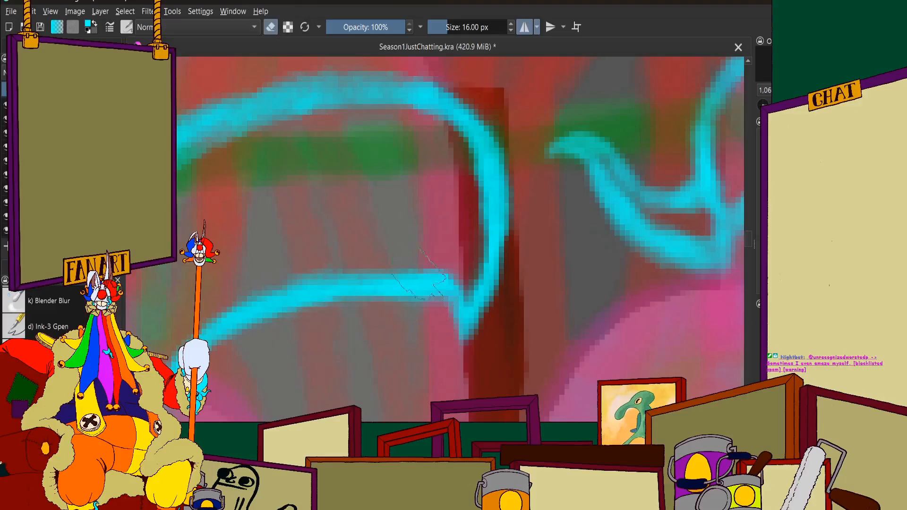
pyautogui.scroll(-3, 454, 302)
pyautogui.scroll(3, 482, 283)
pyautogui.scroll(1, 507, 267)
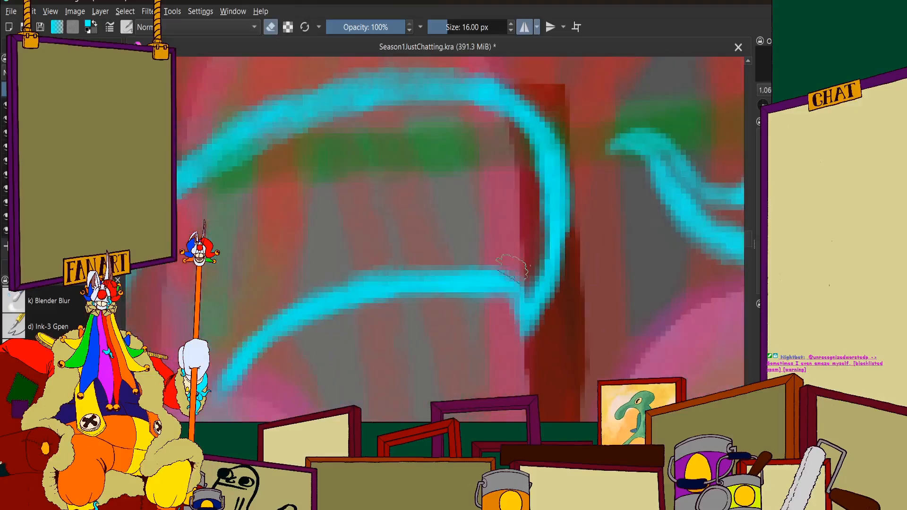
pyautogui.press('e')
# Close the tentacle band's outline with a short cyan line just above the front-row figure's head
pyautogui.scroll(2, 497, 289)
pyautogui.scroll(-6, 489, 284)
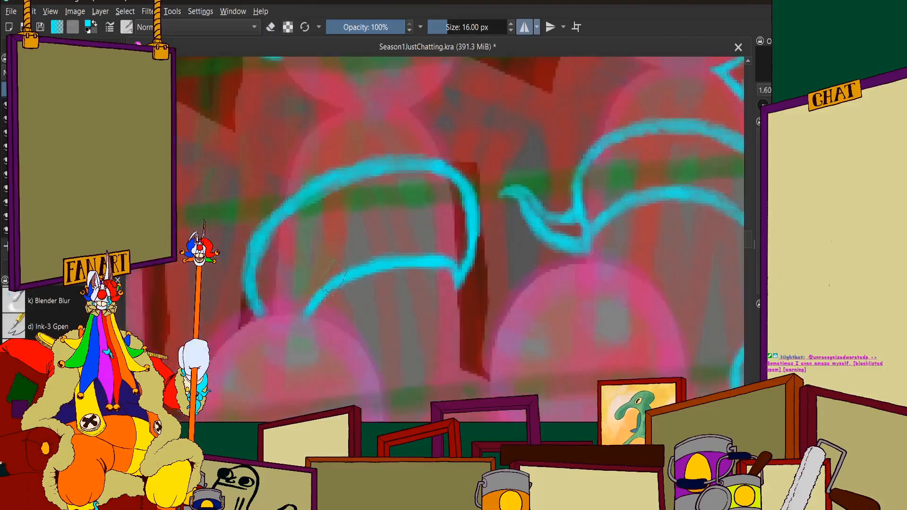
pyautogui.scroll(5, 342, 270)
pyautogui.moveTo(403, 262); pyautogui.dragTo(503, 257)
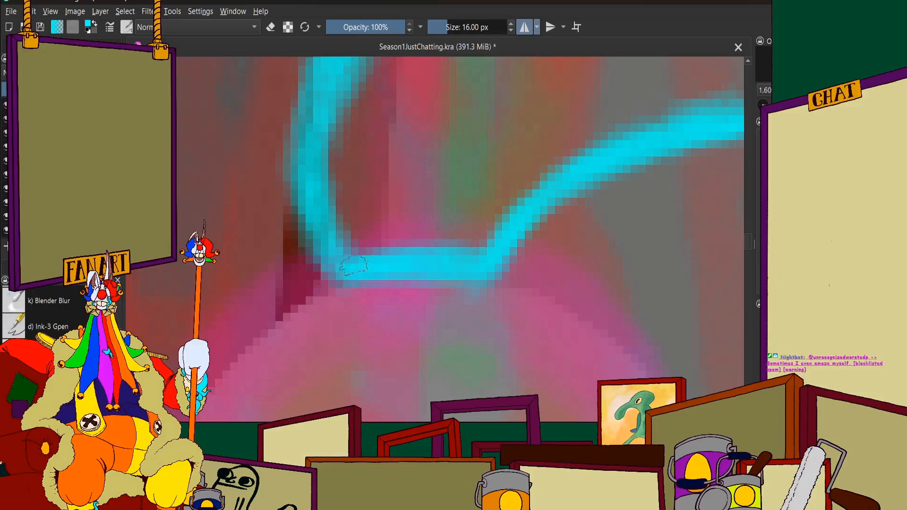
pyautogui.scroll(-7, 353, 232)
pyautogui.scroll(1, 376, 204)
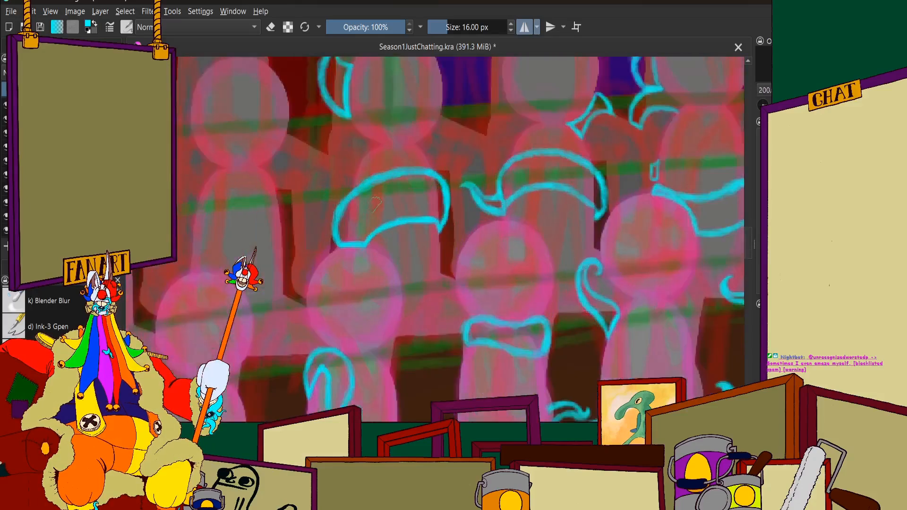
# Draw a curling cyan tentacle tip rising from the upper edge of the band around the middle-row figure's torso
pyautogui.scroll(-3, 376, 204)
pyautogui.scroll(2, 411, 186)
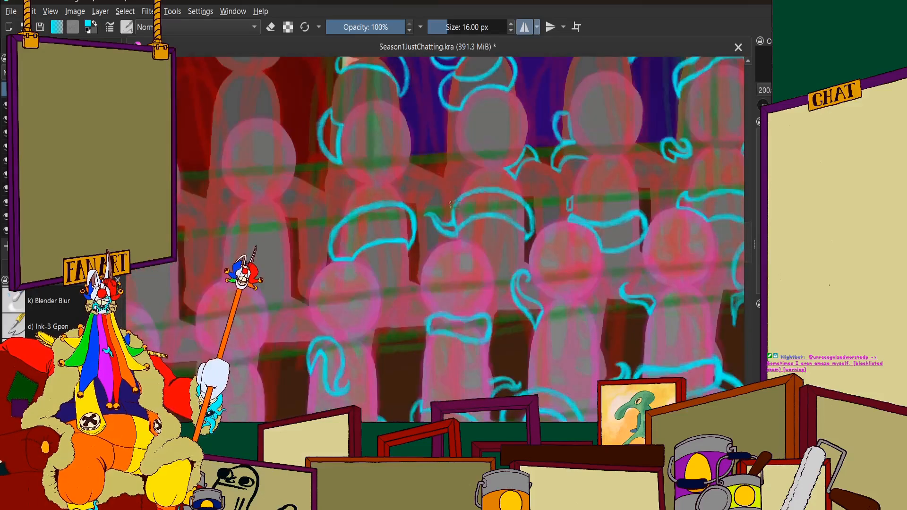
pyautogui.scroll(-2, 419, 187)
pyautogui.scroll(2, 435, 208)
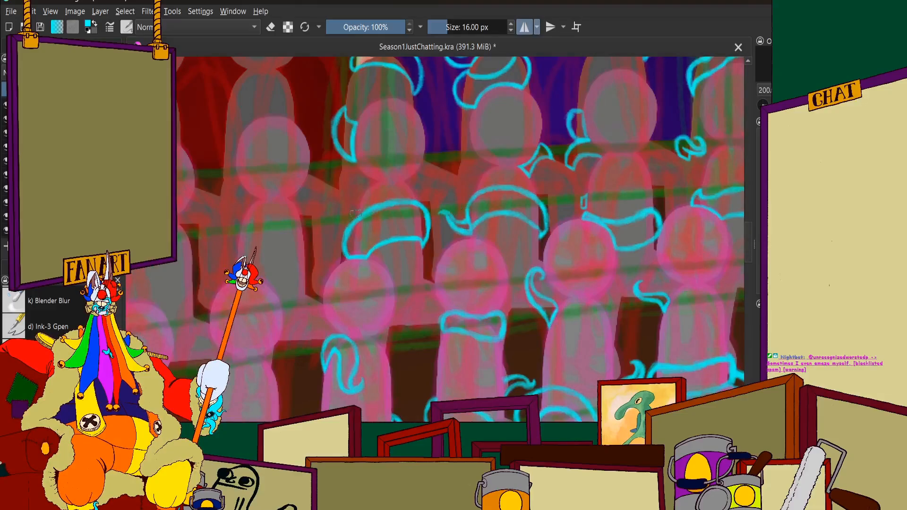
pyautogui.scroll(4, 356, 214)
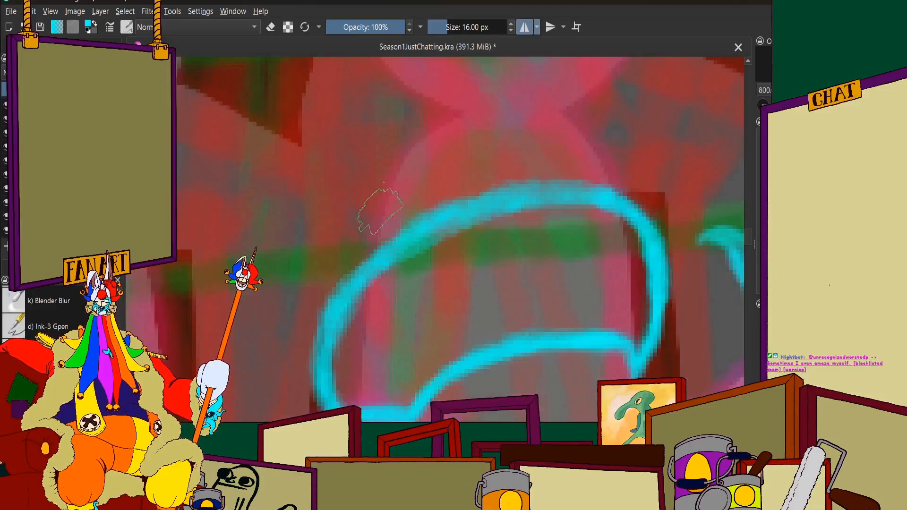
pyautogui.moveTo(382, 208)
pyautogui.mouseDown()
pyautogui.moveTo(351, 184)
pyautogui.moveTo(325, 187)
pyautogui.moveTo(334, 178)
pyautogui.moveTo(292, 182)
pyautogui.mouseUp()
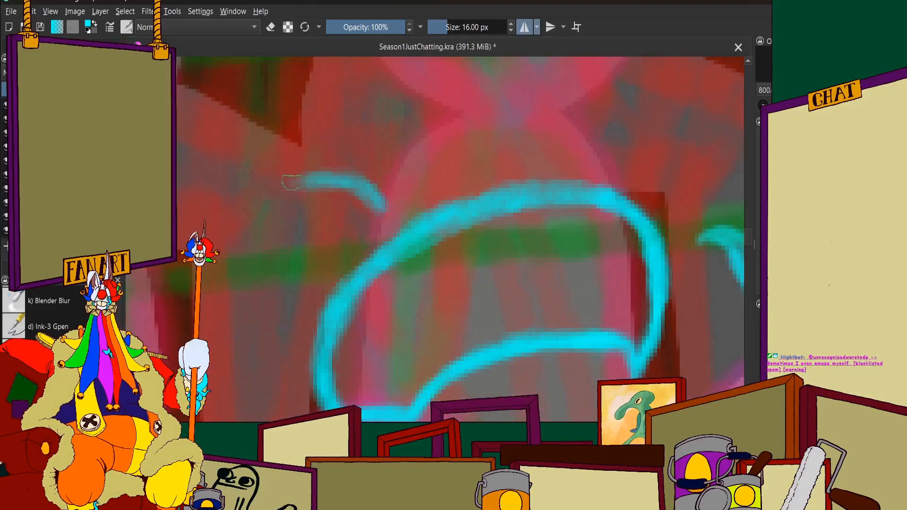
pyautogui.moveTo(277, 133)
pyautogui.mouseDown()
pyautogui.moveTo(253, 161)
pyautogui.moveTo(271, 136)
pyautogui.moveTo(269, 178)
pyautogui.moveTo(259, 147)
pyautogui.moveTo(298, 188)
pyautogui.moveTo(337, 180)
pyautogui.moveTo(376, 233)
pyautogui.moveTo(379, 217)
pyautogui.moveTo(374, 235)
pyautogui.moveTo(335, 146)
pyautogui.moveTo(366, 143)
pyautogui.moveTo(323, 173)
pyautogui.moveTo(344, 144)
pyautogui.moveTo(334, 210)
pyautogui.moveTo(336, 144)
pyautogui.moveTo(366, 245)
pyautogui.moveTo(337, 209)
pyautogui.moveTo(422, 262)
pyautogui.moveTo(373, 249)
pyautogui.moveTo(475, 284)
pyautogui.moveTo(500, 321)
pyautogui.moveTo(461, 282)
pyautogui.moveTo(493, 311)
pyautogui.moveTo(397, 259)
pyautogui.moveTo(334, 211)
pyautogui.moveTo(341, 156)
pyautogui.moveTo(510, 307)
pyautogui.mouseUp()
pyautogui.scroll(1, 253, 137)
pyautogui.press('1')
pyautogui.scroll(2, 466, 215)
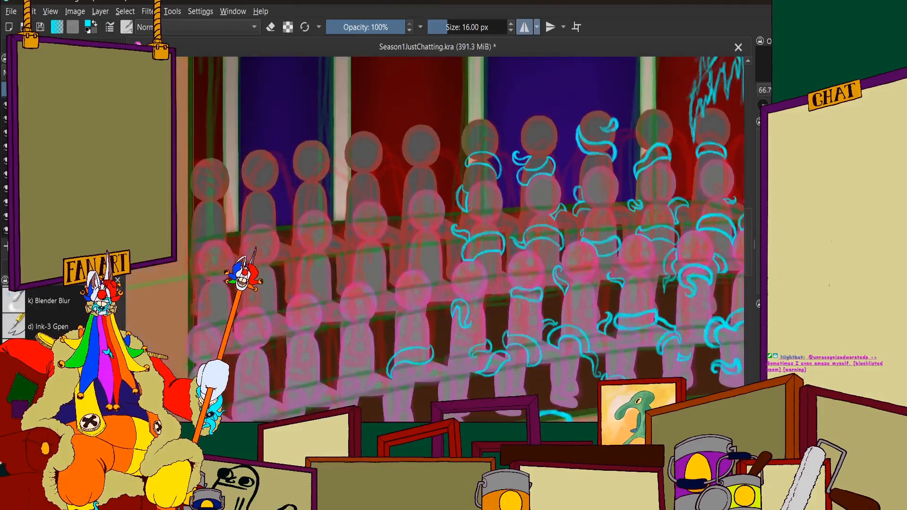
# Draw a closed, curved cyan tentacle segment between two front-row heads, meeting the side of one head just above its neck band
pyautogui.scroll(10, 469, 208)
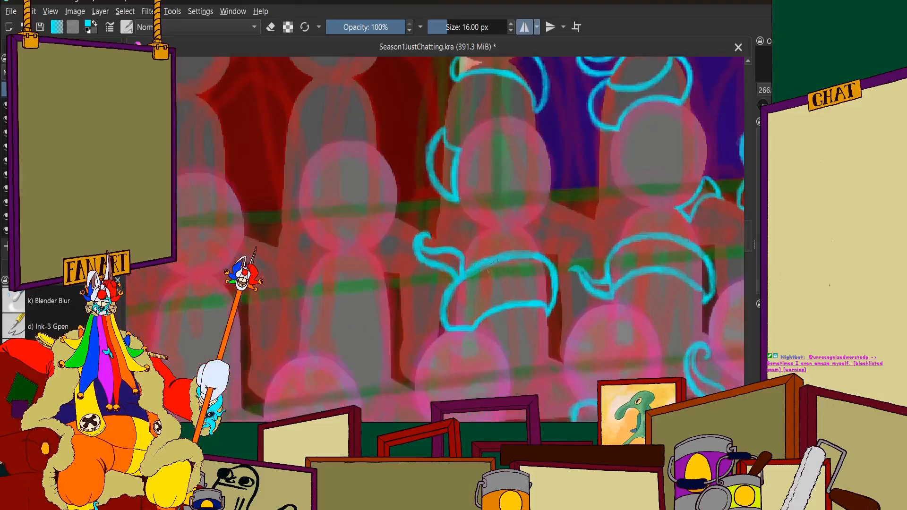
pyautogui.scroll(-7, 468, 173)
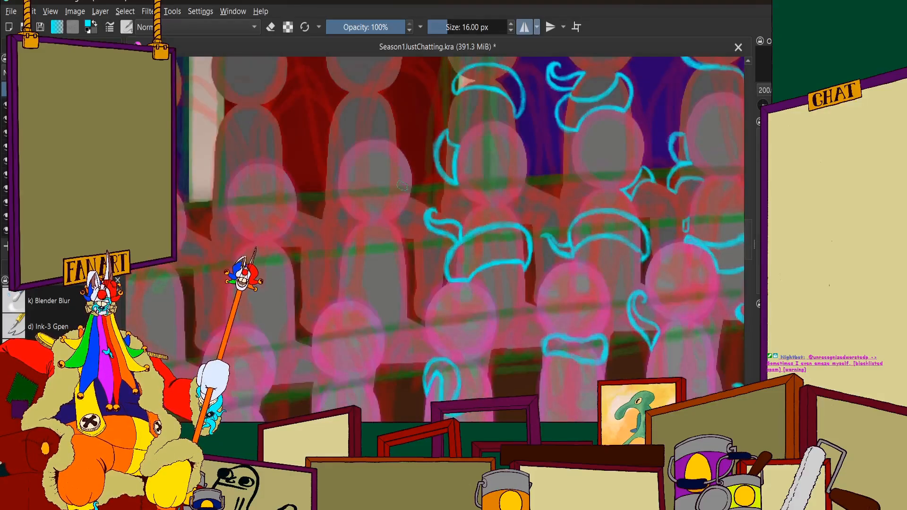
pyautogui.scroll(-1, 324, 122)
pyautogui.scroll(2, 519, 331)
pyautogui.scroll(-1, 465, 227)
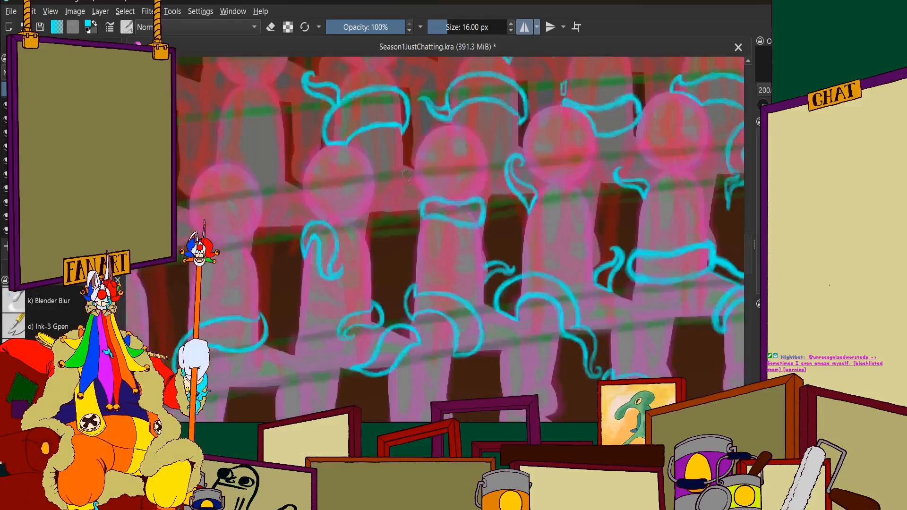
pyautogui.scroll(3, 402, 157)
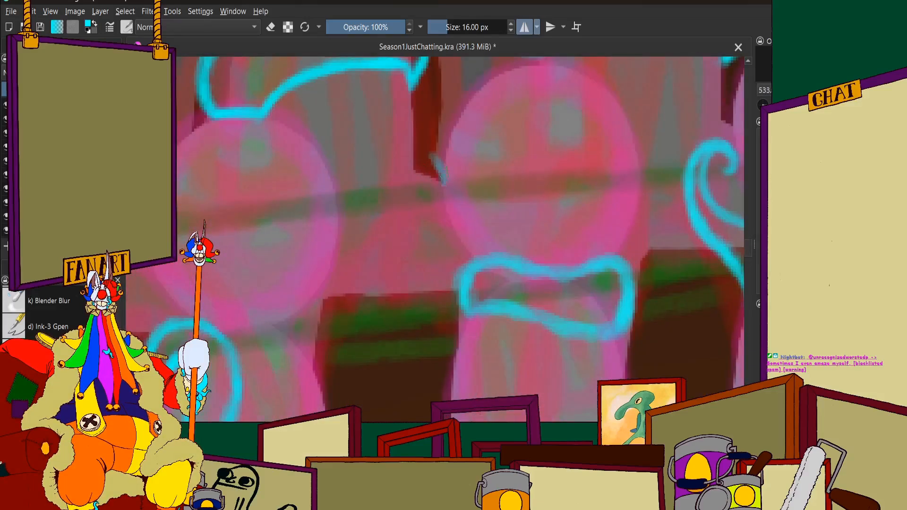
pyautogui.moveTo(443, 178)
pyautogui.mouseDown()
pyautogui.moveTo(425, 149)
pyautogui.moveTo(387, 146)
pyautogui.moveTo(367, 189)
pyautogui.mouseUp()
pyautogui.moveTo(398, 151); pyautogui.dragTo(346, 244)
pyautogui.moveTo(375, 166)
pyautogui.mouseDown()
pyautogui.moveTo(344, 240)
pyautogui.moveTo(348, 229)
pyautogui.moveTo(354, 292)
pyautogui.moveTo(369, 302)
pyautogui.moveTo(354, 283)
pyautogui.moveTo(392, 298)
pyautogui.mouseUp()
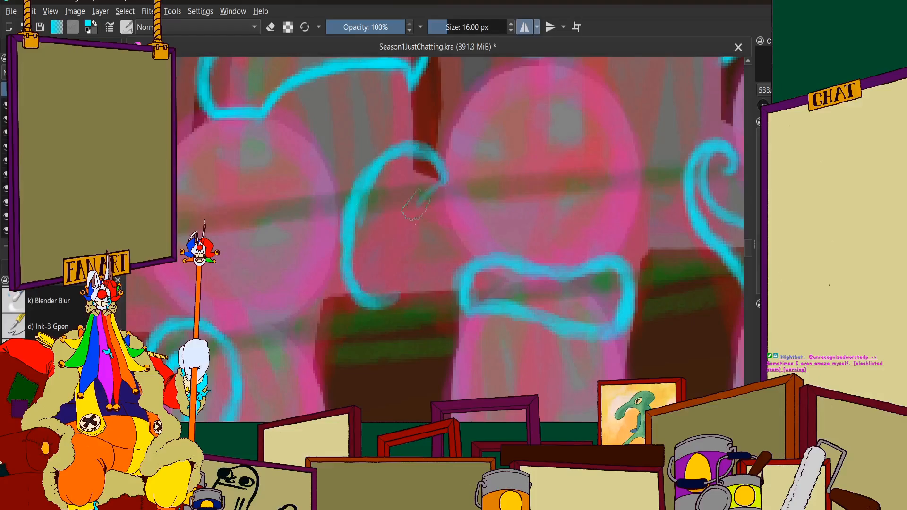
pyautogui.moveTo(441, 179)
pyautogui.mouseDown()
pyautogui.moveTo(406, 224)
pyautogui.moveTo(416, 205)
pyautogui.moveTo(396, 303)
pyautogui.moveTo(402, 286)
pyautogui.moveTo(344, 266)
pyautogui.moveTo(348, 218)
pyautogui.moveTo(345, 246)
pyautogui.moveTo(364, 180)
pyautogui.moveTo(408, 149)
pyautogui.mouseUp()
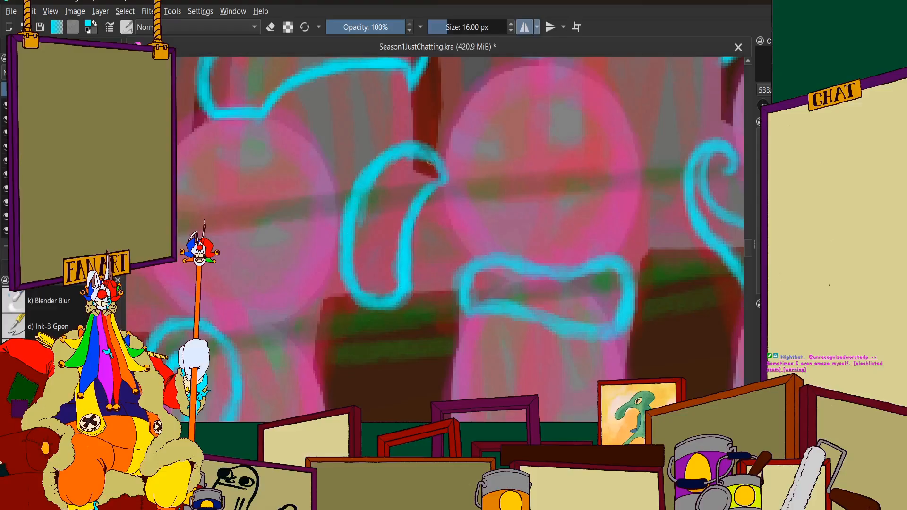
# Thin the lower line of the leaf-shaped tentacle across the front-row figure's lap with the eraser, and return to painting
pyautogui.scroll(-11, 402, 159)
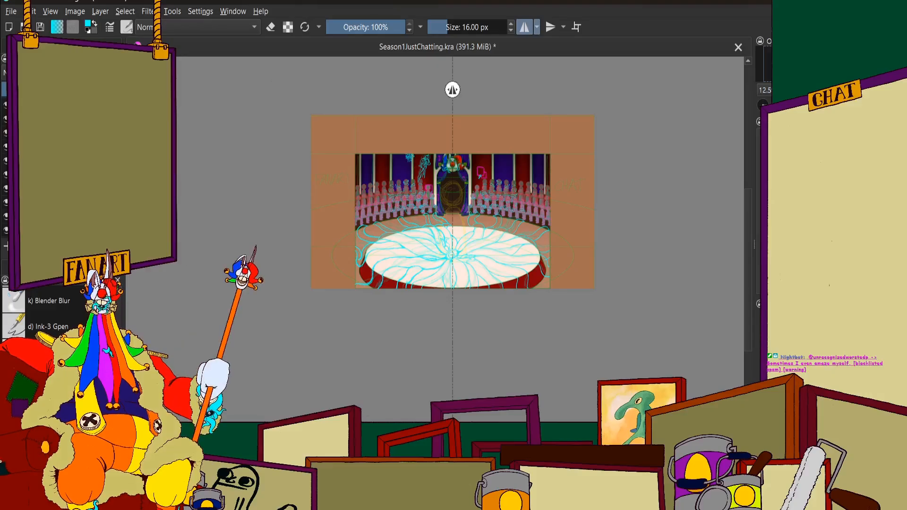
pyautogui.scroll(4, 392, 177)
pyautogui.scroll(10, 477, 198)
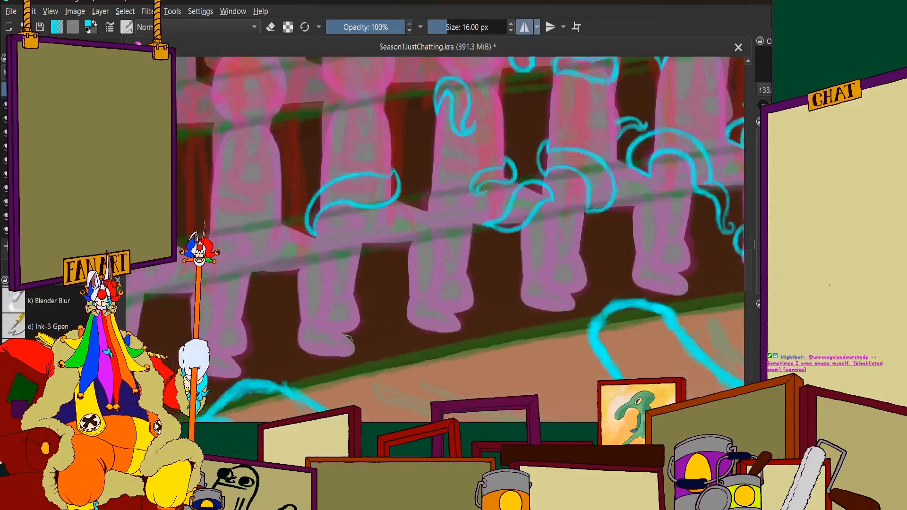
pyautogui.scroll(-2, 475, 222)
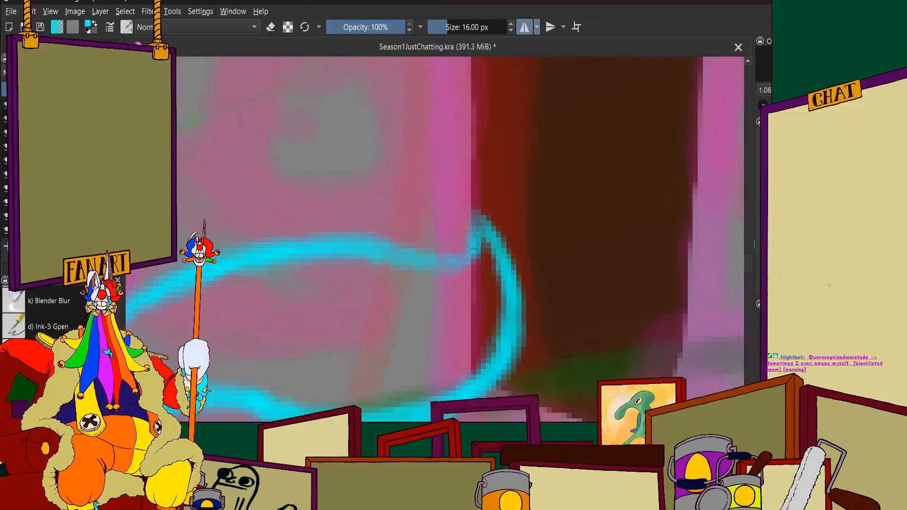
pyautogui.scroll(-2, 472, 222)
pyautogui.scroll(4, 472, 222)
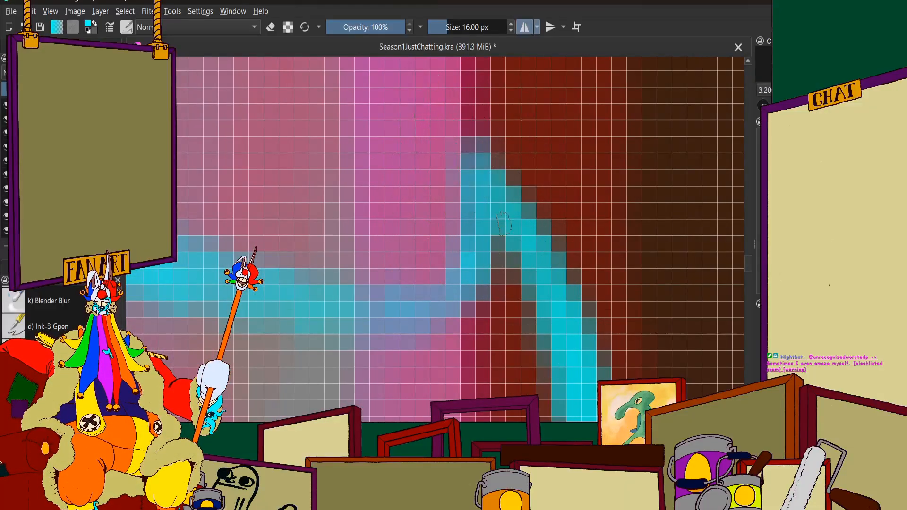
pyautogui.scroll(-3, 492, 150)
pyautogui.scroll(-5, 461, 238)
pyautogui.scroll(5, 418, 214)
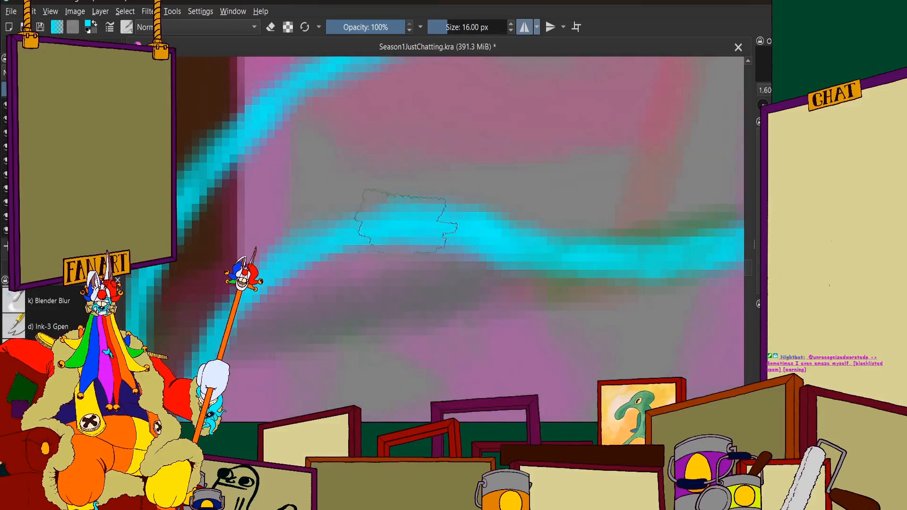
pyautogui.scroll(-5, 506, 248)
pyautogui.scroll(5, 416, 241)
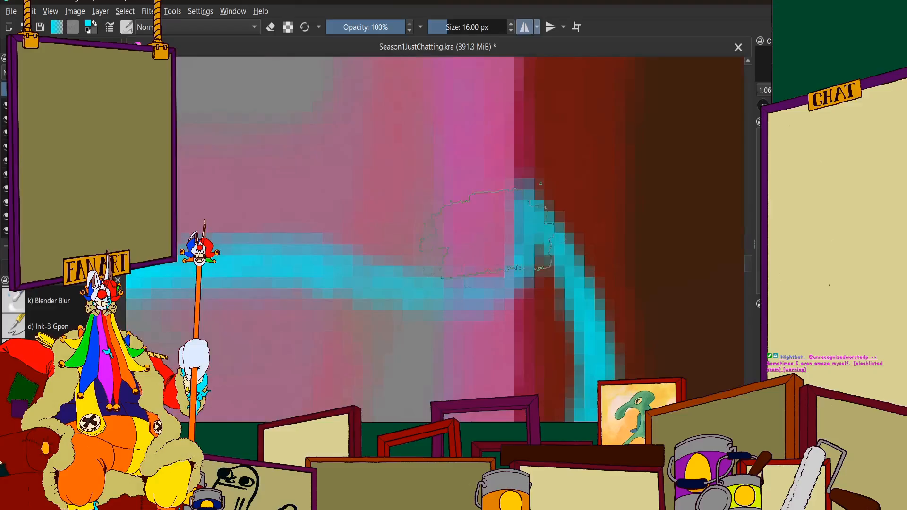
pyautogui.scroll(-6, 487, 286)
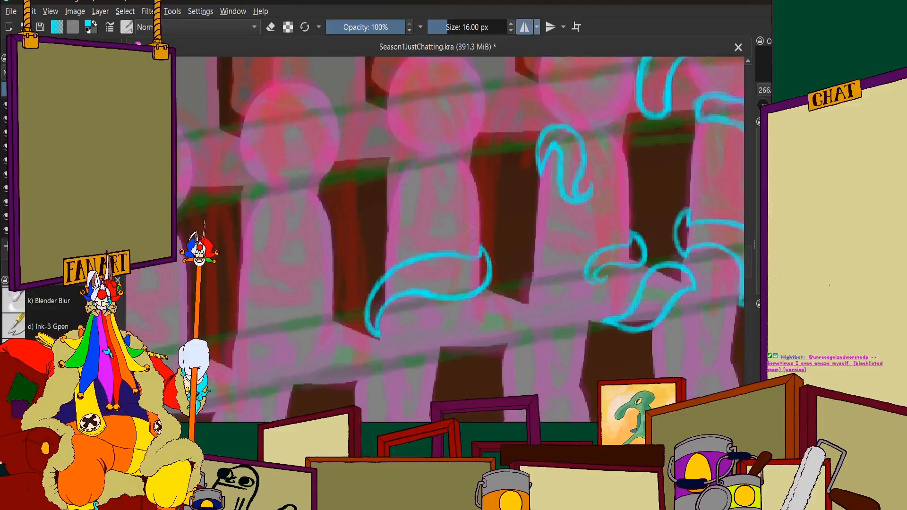
pyautogui.scroll(4, 418, 234)
pyautogui.scroll(4, 415, 233)
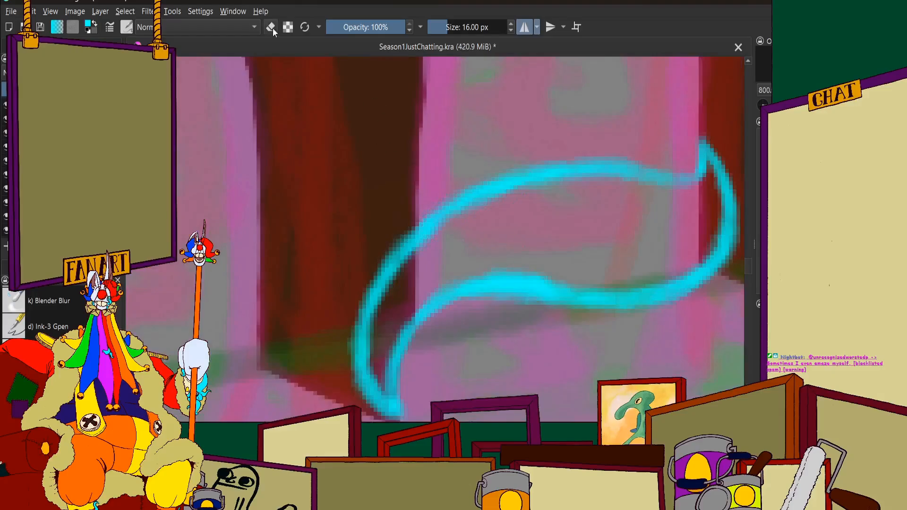
pyautogui.scroll(2, 542, 246)
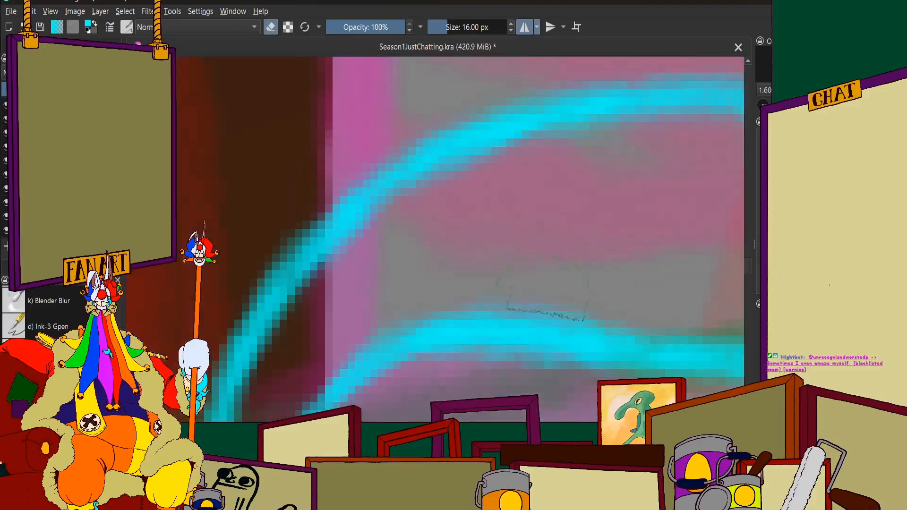
pyautogui.press('e')
pyautogui.scroll(-8, 679, 90)
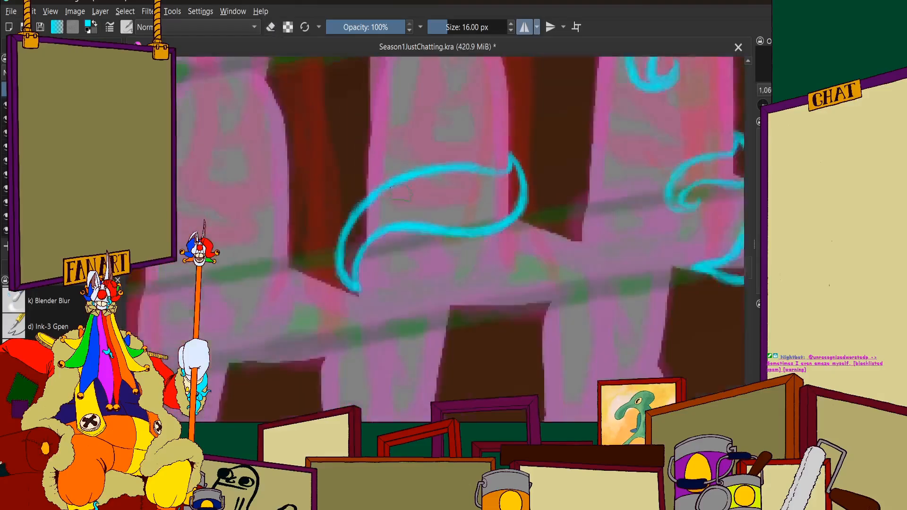
# Erase along the outer curve of the hook-shaped tentacle on the front-row figure's shoulder to thin its line
pyautogui.scroll(3, 414, 163)
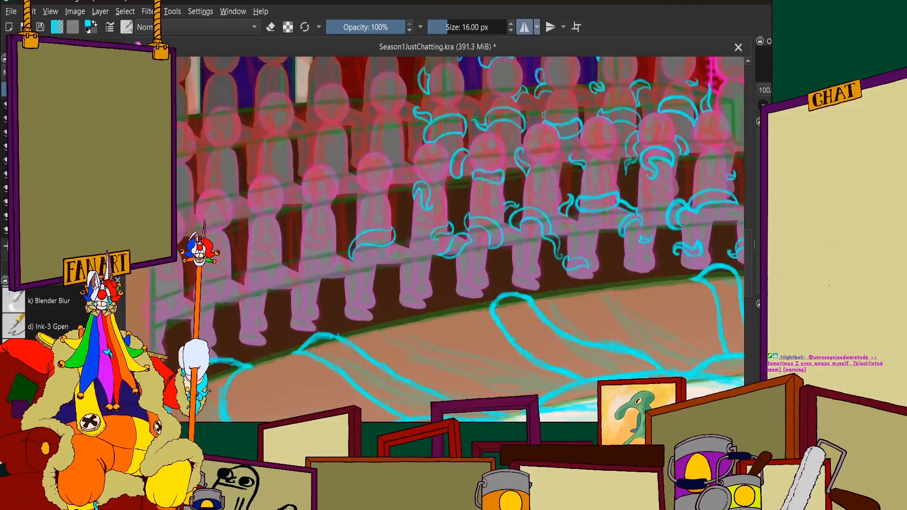
pyautogui.scroll(6, 442, 208)
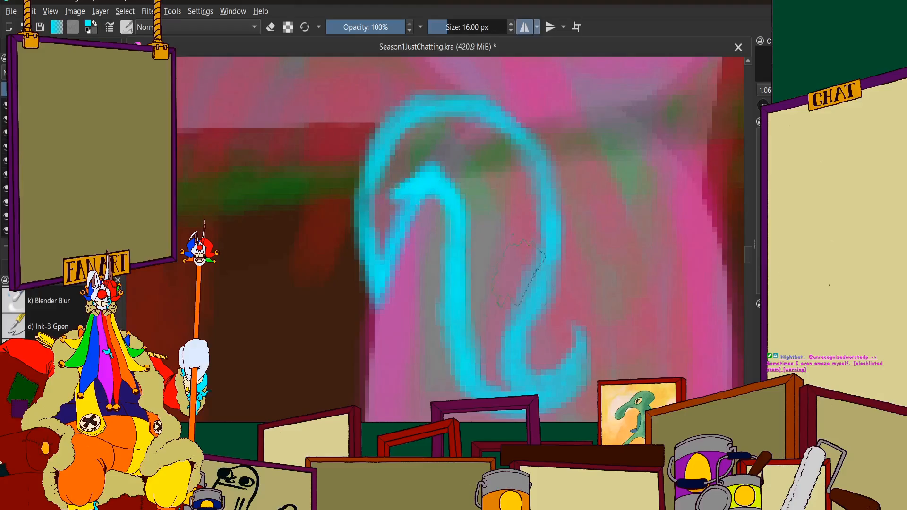
pyautogui.scroll(2, 569, 263)
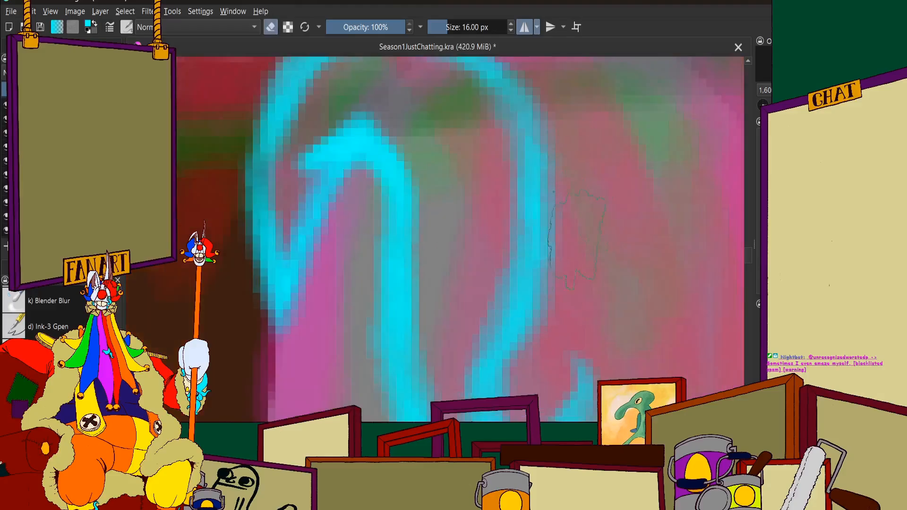
pyautogui.moveTo(568, 152)
pyautogui.mouseDown()
pyautogui.moveTo(531, 326)
pyautogui.moveTo(537, 302)
pyautogui.mouseUp()
pyautogui.scroll(-1, 537, 302)
pyautogui.scroll(1, 533, 182)
pyautogui.moveTo(558, 186); pyautogui.dragTo(529, 127)
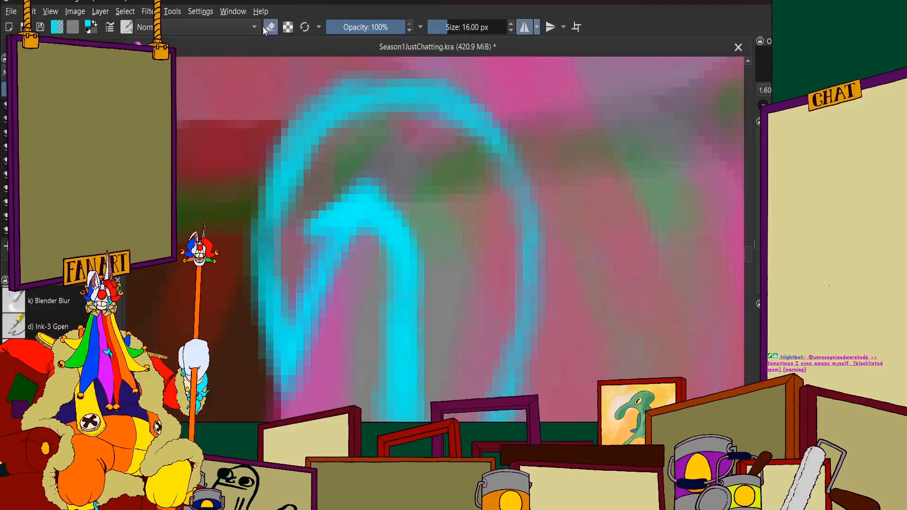
# Touch up the hook-shaped tentacle's outer edge and its curled tip in cyan
pyautogui.scroll(-1, 269, 73)
pyautogui.scroll(1, 410, 189)
pyautogui.moveTo(438, 87)
pyautogui.mouseDown()
pyautogui.moveTo(463, 170)
pyautogui.moveTo(458, 263)
pyautogui.moveTo(428, 355)
pyautogui.mouseUp()
pyautogui.scroll(-2, 442, 331)
pyautogui.scroll(3, 444, 364)
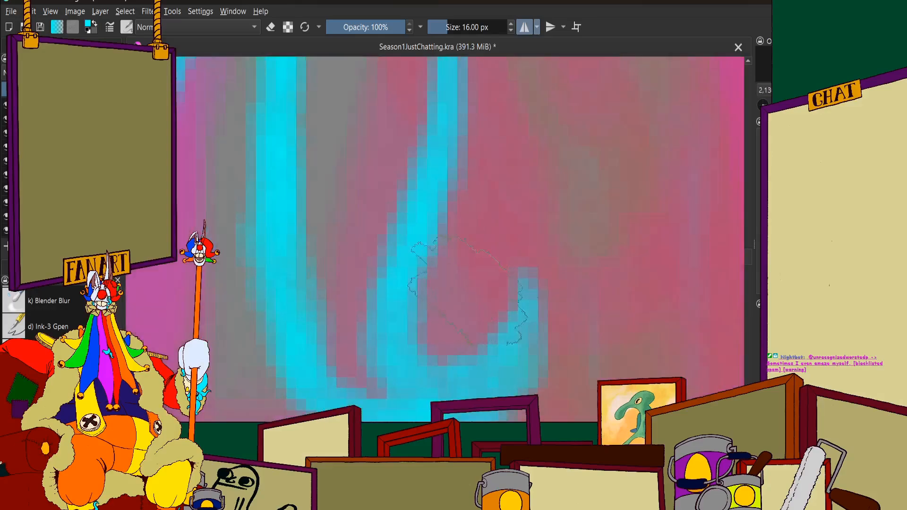
pyautogui.moveTo(479, 377); pyautogui.dragTo(520, 273)
pyautogui.scroll(-3, 519, 293)
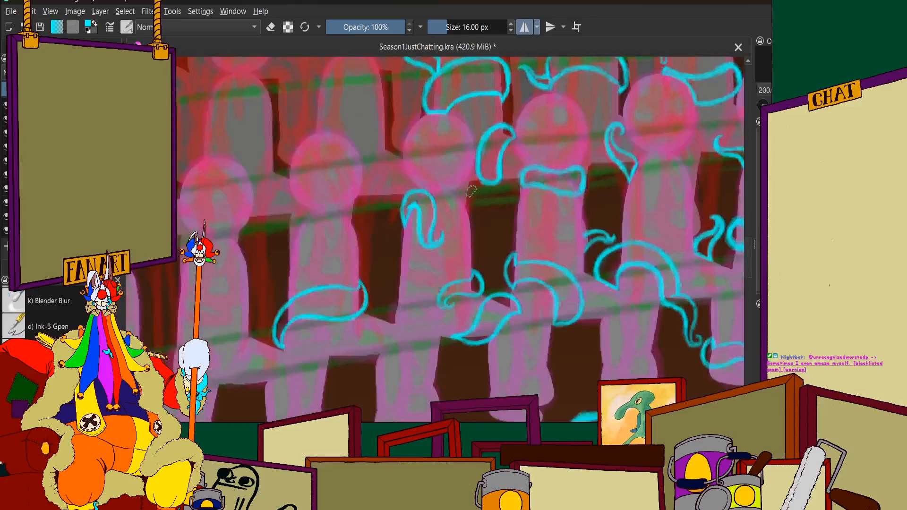
# Draw a small closed cyan tentacle band across the shin of the front-row figure with the leaf-shaped tentacle on its lap
pyautogui.scroll(2, 350, 236)
pyautogui.scroll(-3, 378, 255)
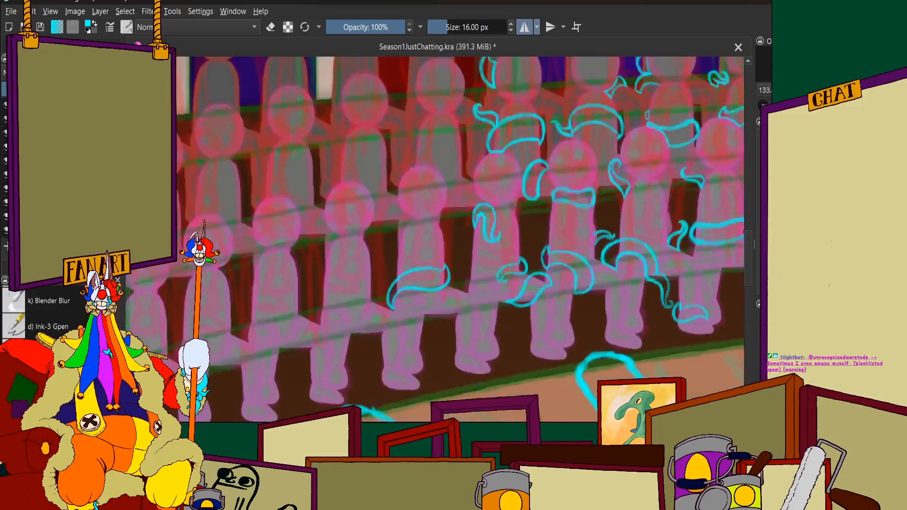
pyautogui.scroll(1, 450, 287)
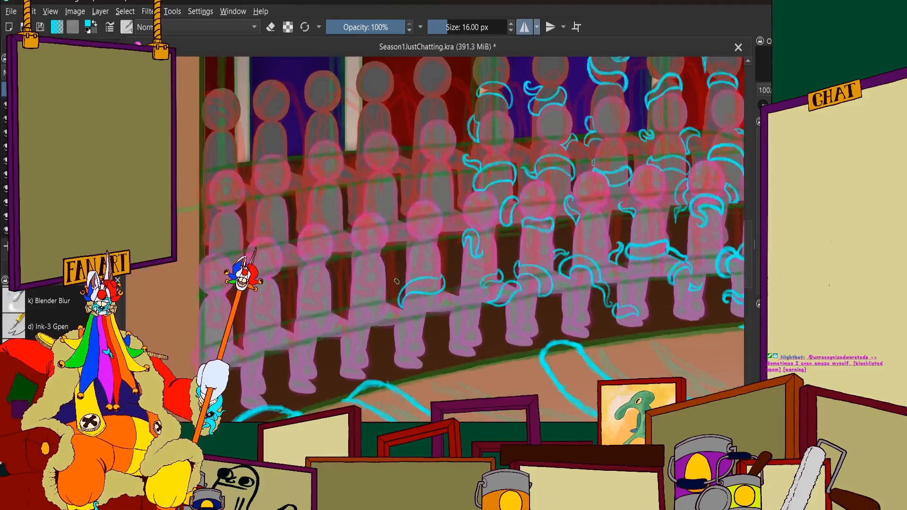
pyautogui.scroll(-5, 472, 236)
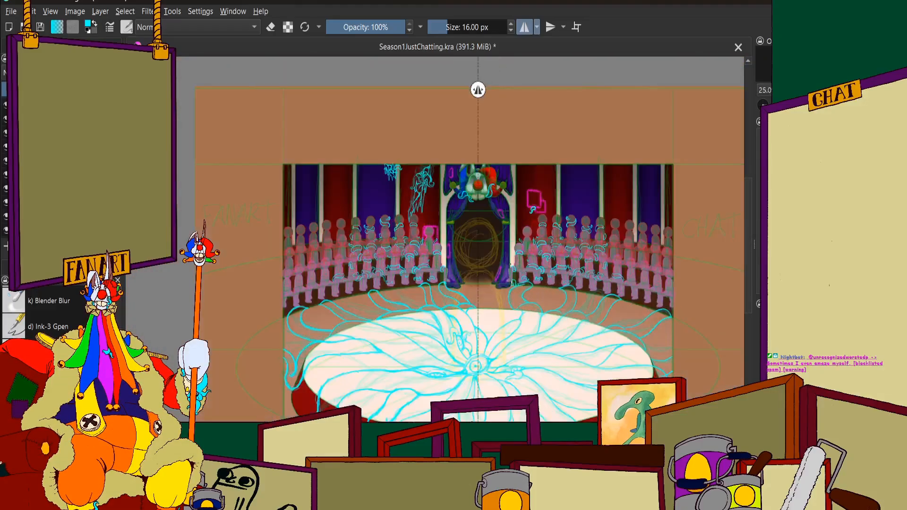
pyautogui.scroll(3, 467, 216)
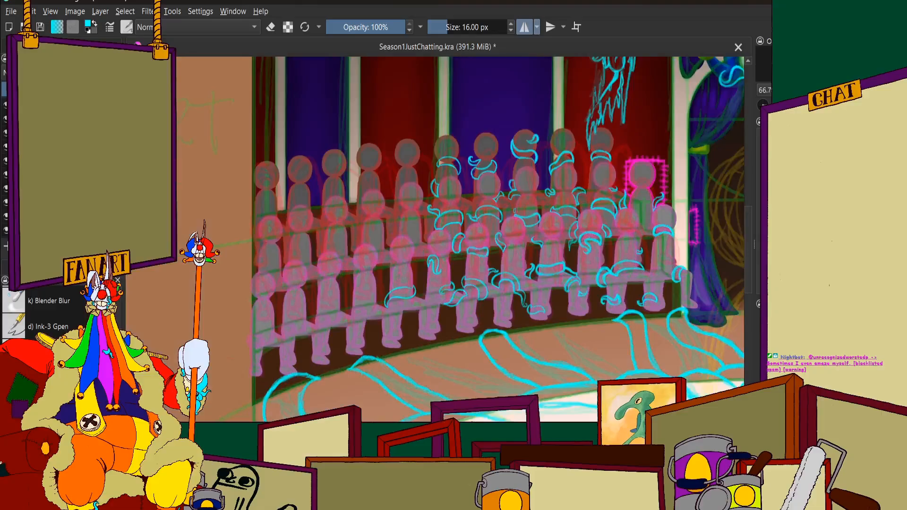
pyautogui.scroll(2, 411, 317)
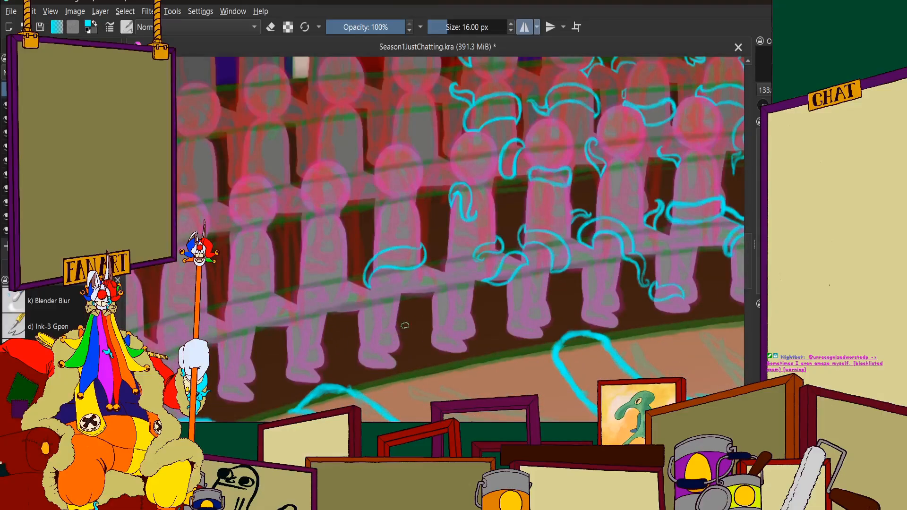
pyautogui.scroll(5, 392, 284)
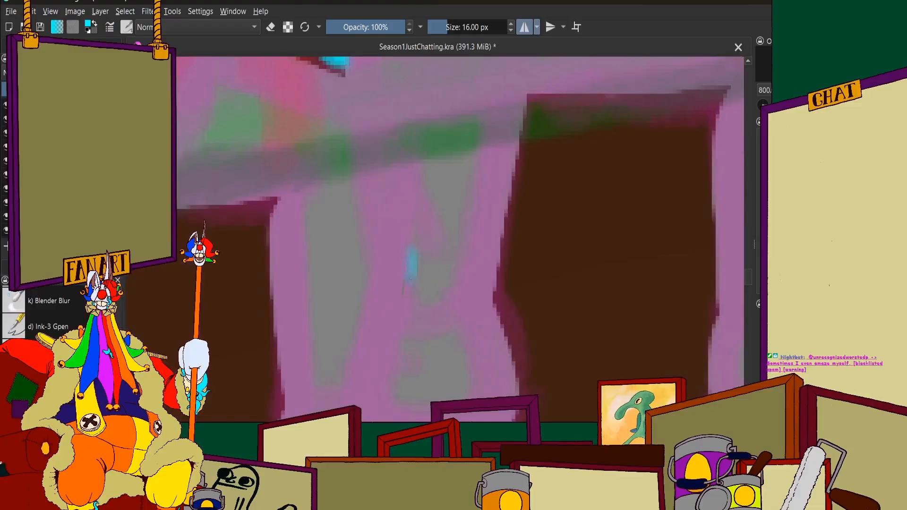
pyautogui.scroll(-4, 406, 274)
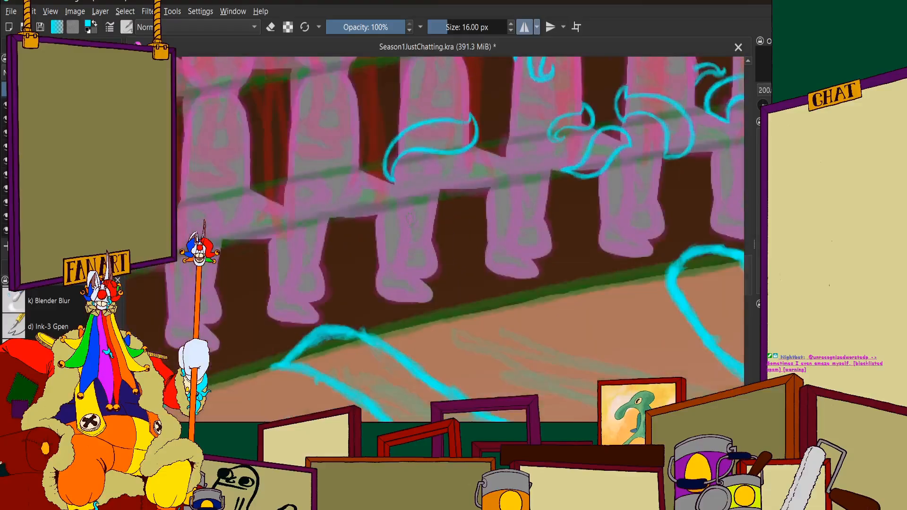
pyautogui.scroll(4, 409, 219)
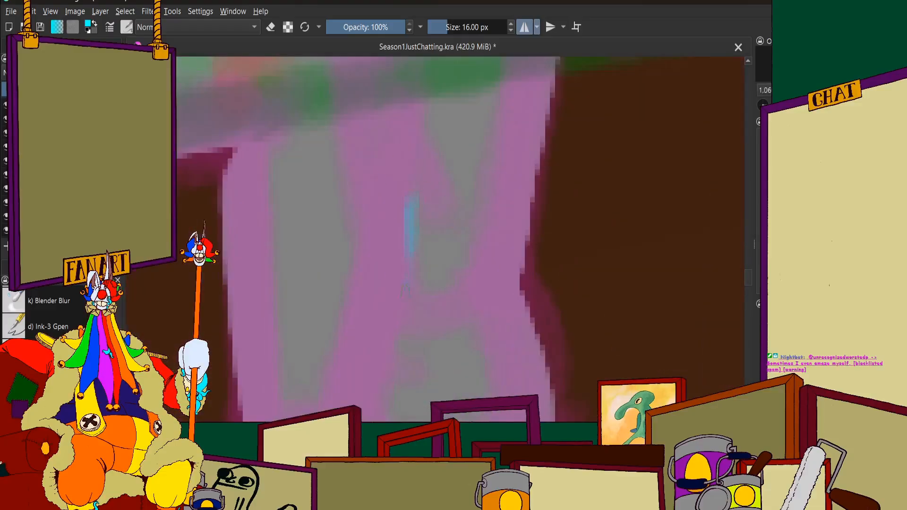
pyautogui.moveTo(404, 288)
pyautogui.mouseDown()
pyautogui.moveTo(408, 244)
pyautogui.moveTo(406, 281)
pyautogui.mouseUp()
pyautogui.moveTo(406, 193)
pyautogui.mouseDown()
pyautogui.moveTo(470, 204)
pyautogui.moveTo(544, 189)
pyautogui.moveTo(560, 250)
pyautogui.moveTo(505, 288)
pyautogui.moveTo(420, 291)
pyautogui.moveTo(557, 255)
pyautogui.moveTo(555, 204)
pyautogui.moveTo(529, 189)
pyautogui.moveTo(409, 223)
pyautogui.moveTo(406, 288)
pyautogui.moveTo(411, 183)
pyautogui.moveTo(513, 209)
pyautogui.mouseUp()
pyautogui.scroll(-12, 449, 203)
# Examine the tentacles across the audience rows on both mirrored sides and against the whole circus scene
pyautogui.scroll(3, 603, 216)
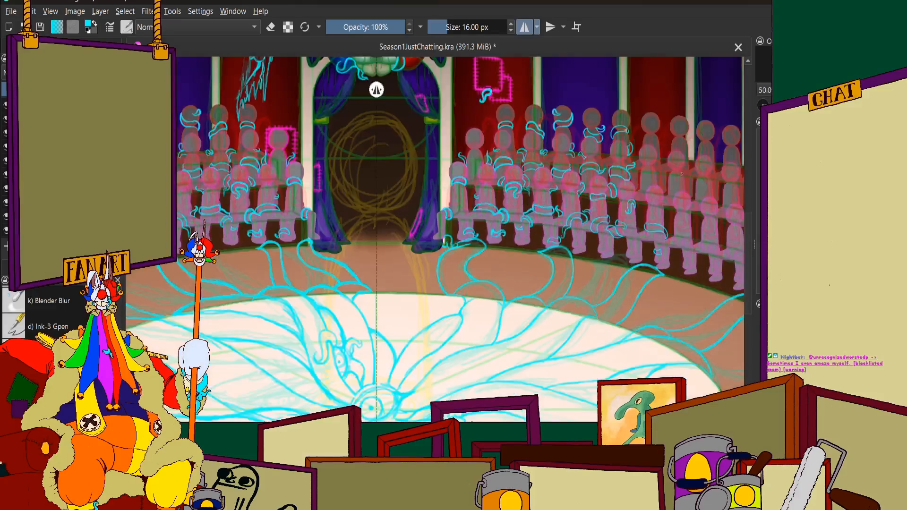
pyautogui.scroll(-3, 545, 300)
pyautogui.scroll(1, 544, 300)
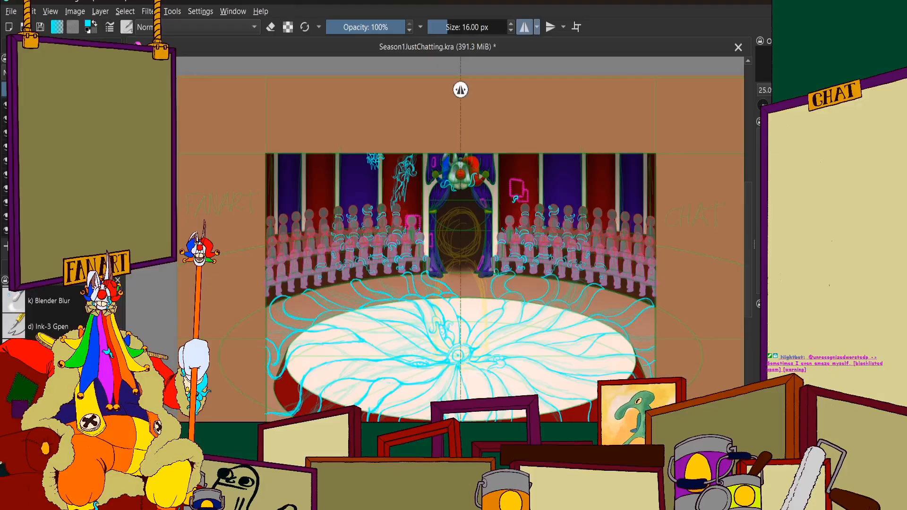
pyautogui.scroll(-1, 163, 222)
pyautogui.scroll(1, 130, 279)
pyautogui.scroll(-1, 335, 254)
pyautogui.scroll(3, 333, 246)
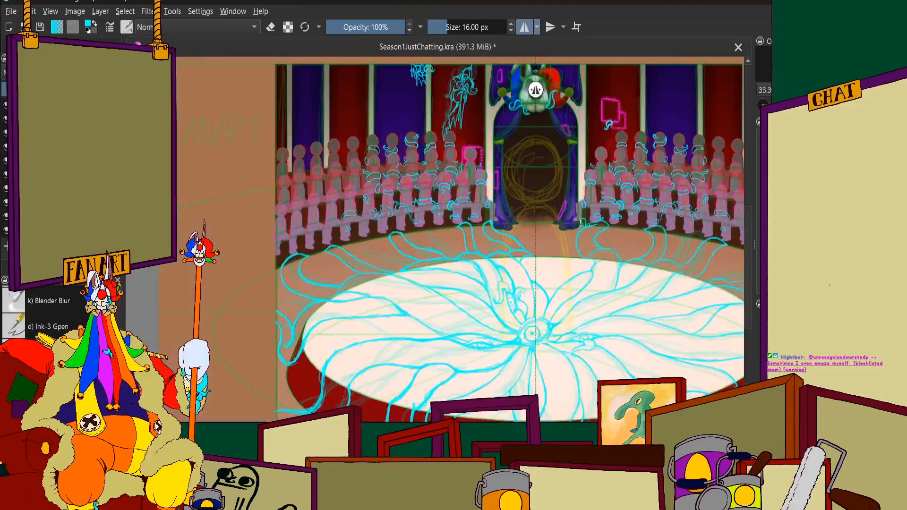
pyautogui.scroll(4, 350, 192)
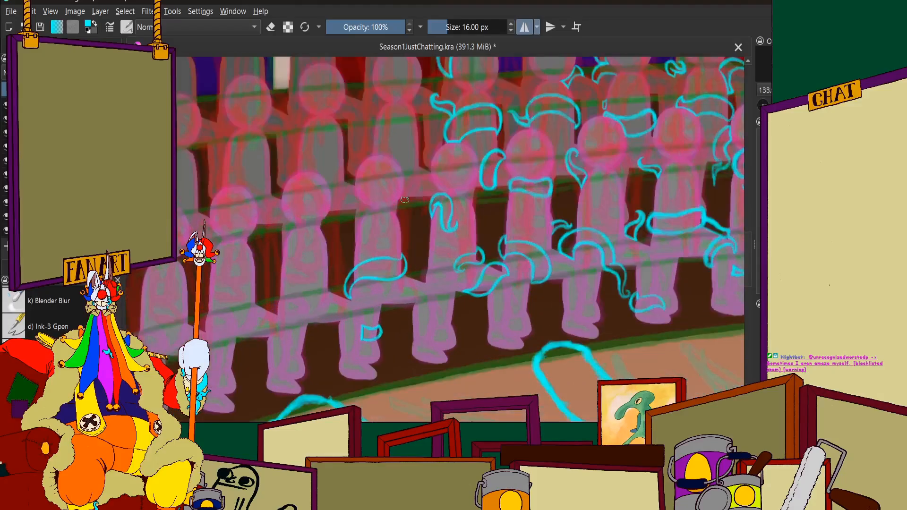
pyautogui.scroll(3, 405, 200)
pyautogui.scroll(-3, 405, 200)
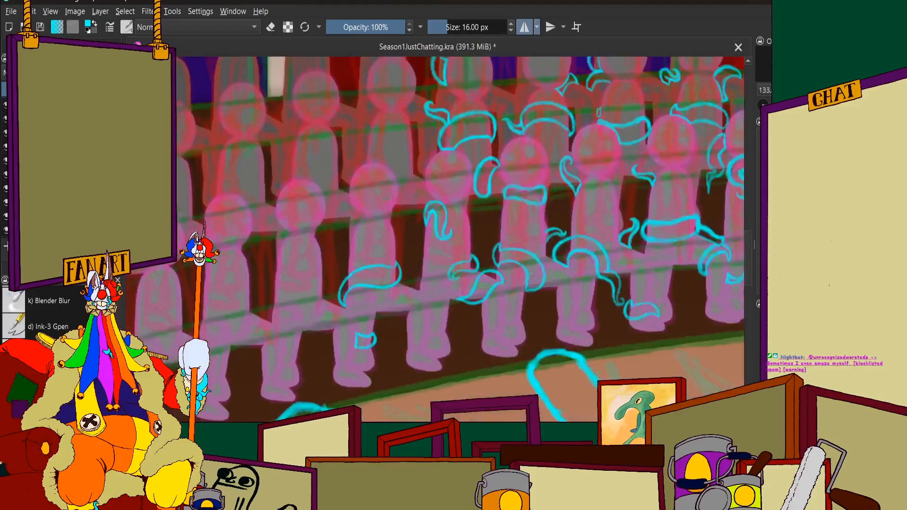
pyautogui.scroll(-4, 414, 204)
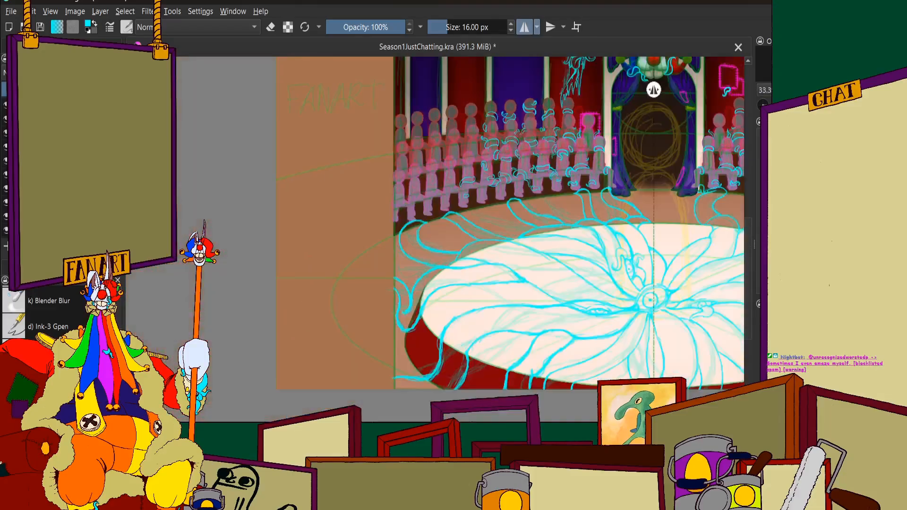
pyautogui.scroll(2, 563, 138)
pyautogui.scroll(-3, 489, 142)
pyautogui.scroll(3, 489, 142)
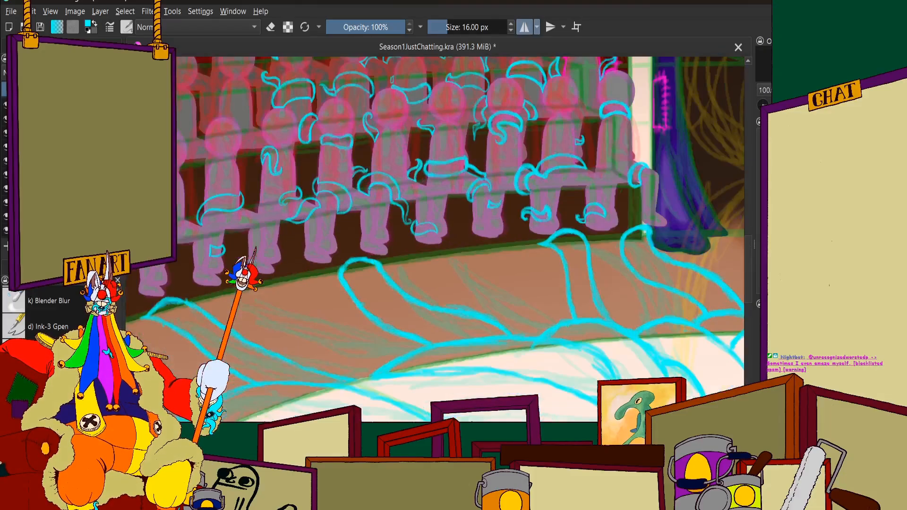
pyautogui.scroll(-3, 488, 142)
pyautogui.scroll(3, 553, 187)
pyautogui.scroll(1, 547, 204)
pyautogui.scroll(-5, 477, 202)
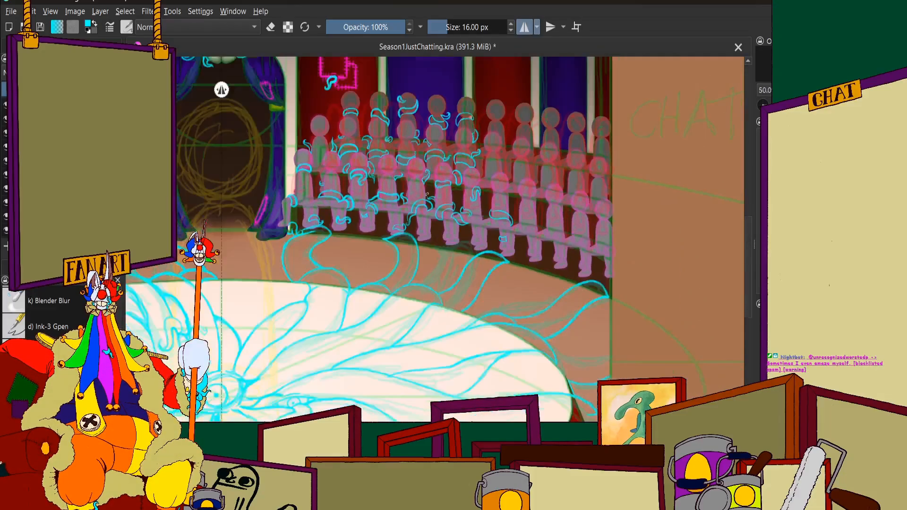
pyautogui.scroll(2, 193, 192)
pyautogui.scroll(7, 392, 248)
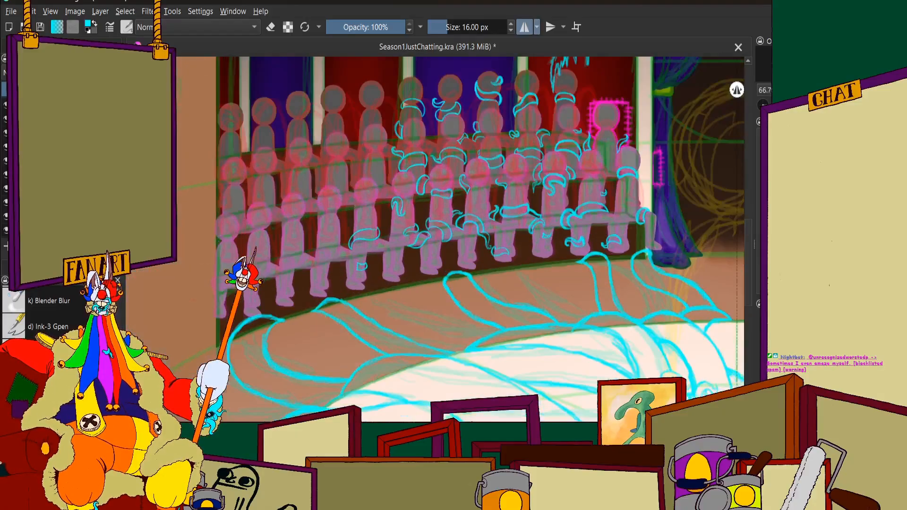
# Draw the right end and curved lower line of a cyan neck band on the front-row figure above the leaf-shaped tentacle
pyautogui.scroll(4, 394, 249)
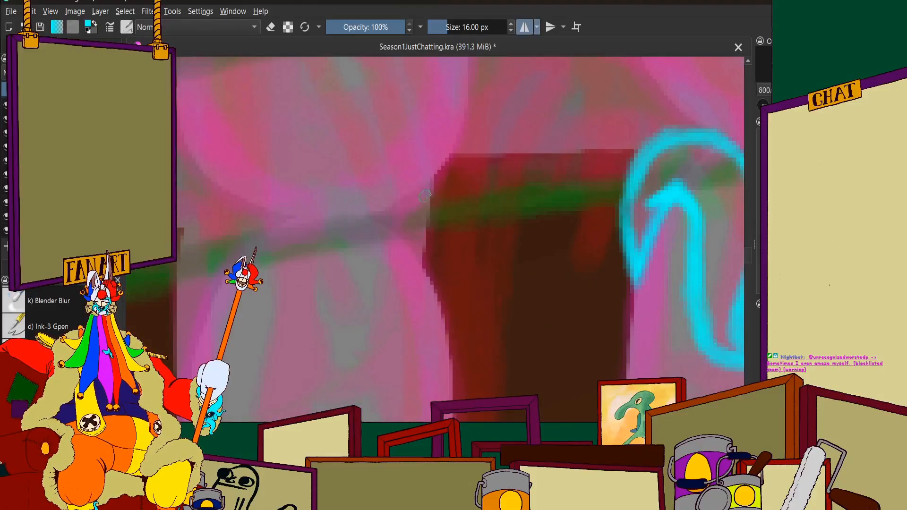
pyautogui.moveTo(427, 195)
pyautogui.mouseDown()
pyautogui.moveTo(438, 247)
pyautogui.moveTo(430, 262)
pyautogui.mouseUp()
pyautogui.scroll(-6, 430, 265)
pyautogui.scroll(1, 430, 266)
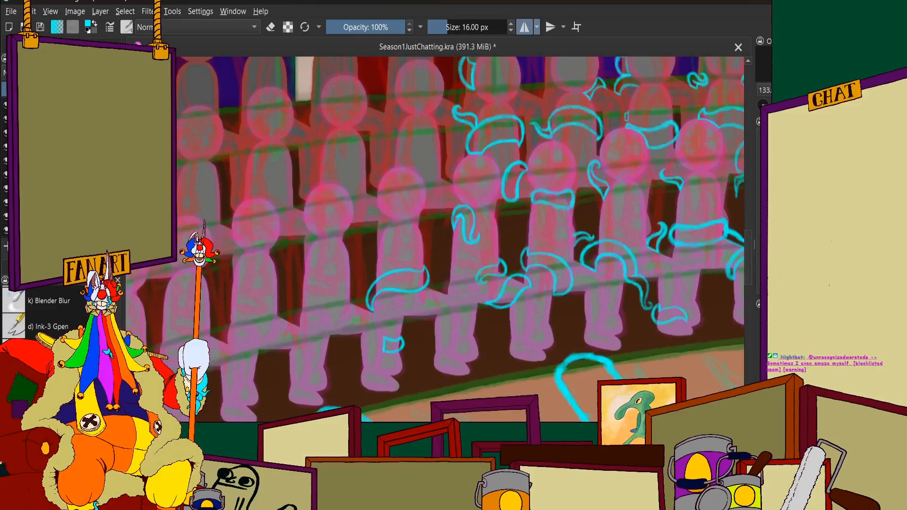
pyautogui.scroll(5, 409, 215)
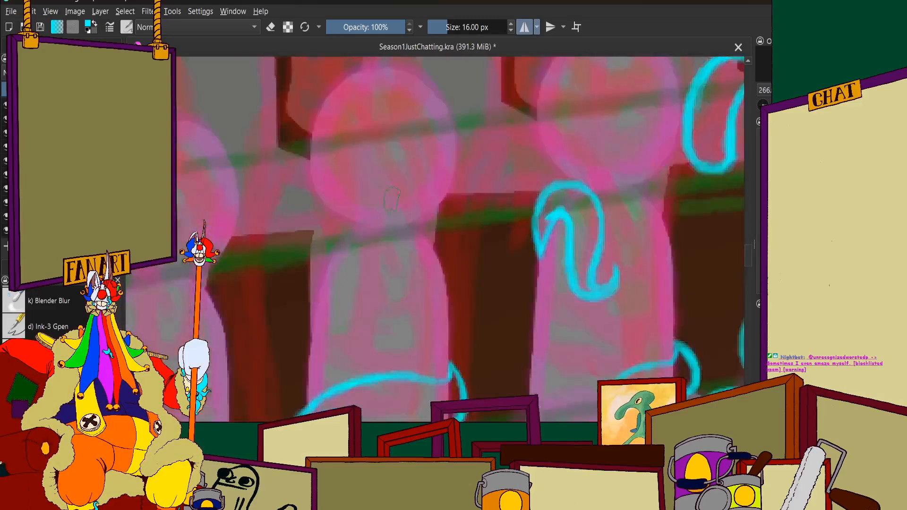
pyautogui.moveTo(470, 211)
pyautogui.mouseDown()
pyautogui.moveTo(482, 274)
pyautogui.moveTo(468, 306)
pyautogui.mouseUp()
pyautogui.scroll(-2, 471, 264)
pyautogui.scroll(2, 397, 263)
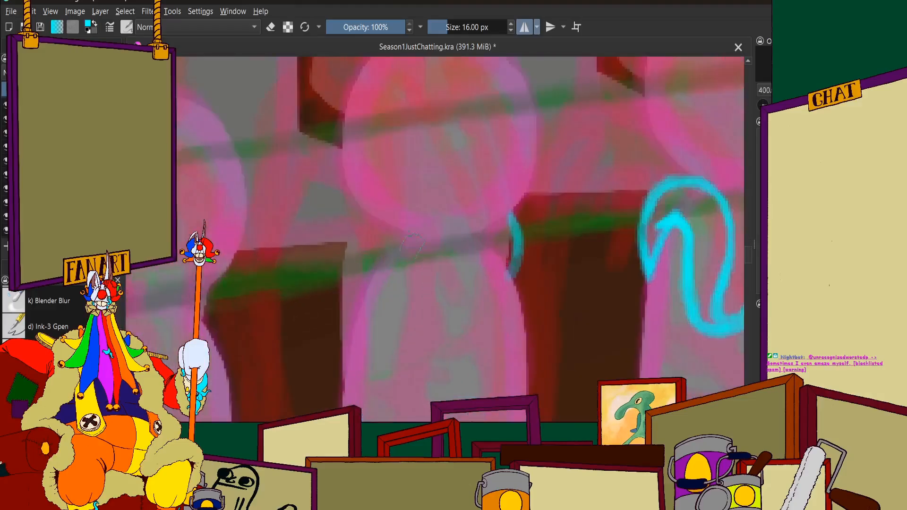
pyautogui.moveTo(554, 196); pyautogui.dragTo(550, 301)
pyautogui.moveTo(558, 240); pyautogui.dragTo(479, 317)
pyautogui.moveTo(529, 291)
pyautogui.mouseDown()
pyautogui.moveTo(399, 308)
pyautogui.moveTo(370, 290)
pyautogui.mouseUp()
pyautogui.scroll(-2, 335, 218)
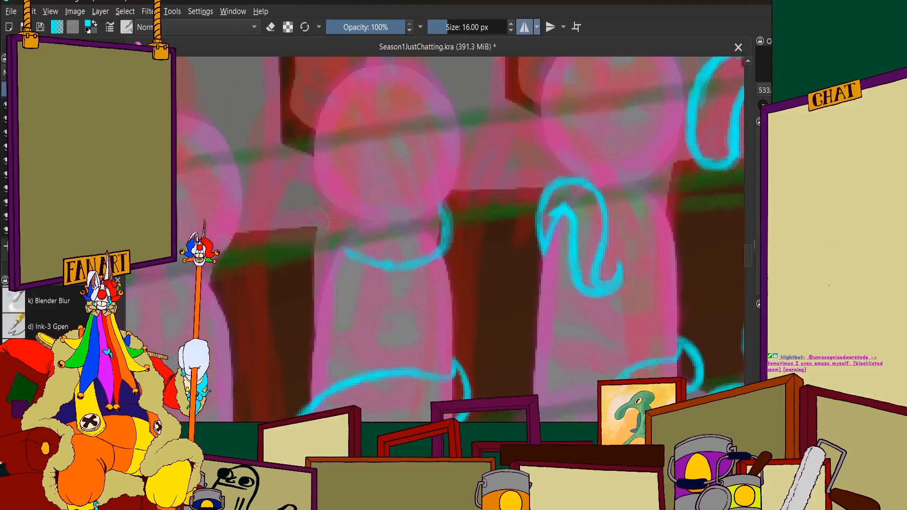
# Add the left end of the cyan neck band and join it to the curved lower line
pyautogui.scroll(2, 330, 231)
pyautogui.moveTo(349, 195)
pyautogui.mouseDown()
pyautogui.moveTo(338, 244)
pyautogui.moveTo(358, 272)
pyautogui.mouseUp()
pyautogui.moveTo(338, 242)
pyautogui.mouseDown()
pyautogui.moveTo(388, 292)
pyautogui.moveTo(479, 303)
pyautogui.moveTo(556, 269)
pyautogui.moveTo(524, 299)
pyautogui.moveTo(569, 232)
pyautogui.mouseUp()
pyautogui.scroll(-4, 413, 184)
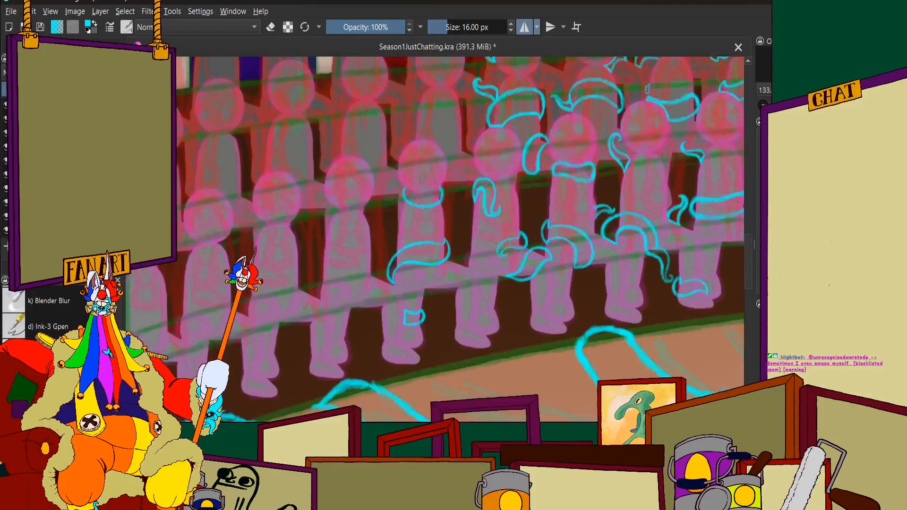
# Close the neck band with a curved upper line under the figure's chin and strengthen its cyan outline
pyautogui.scroll(6, 310, 178)
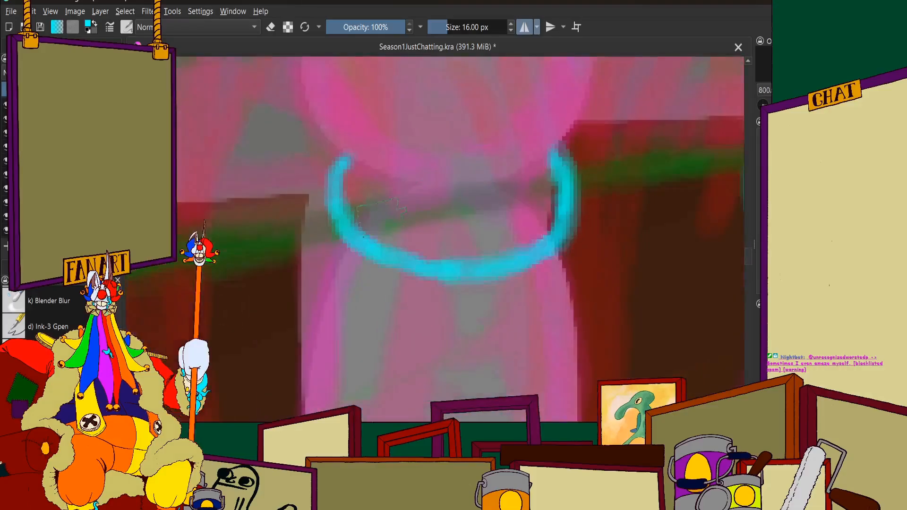
pyautogui.moveTo(291, 194); pyautogui.dragTo(452, 219)
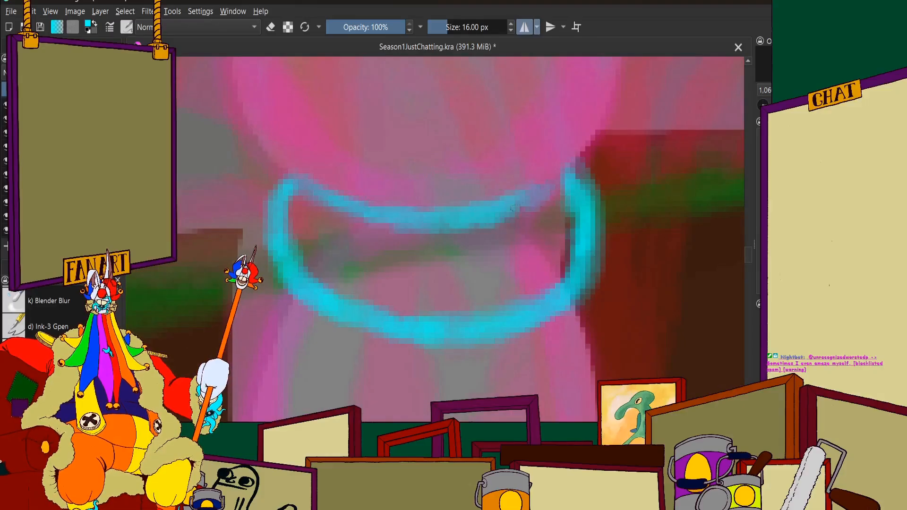
pyautogui.moveTo(564, 166)
pyautogui.mouseDown()
pyautogui.moveTo(518, 201)
pyautogui.moveTo(388, 217)
pyautogui.moveTo(347, 207)
pyautogui.mouseUp()
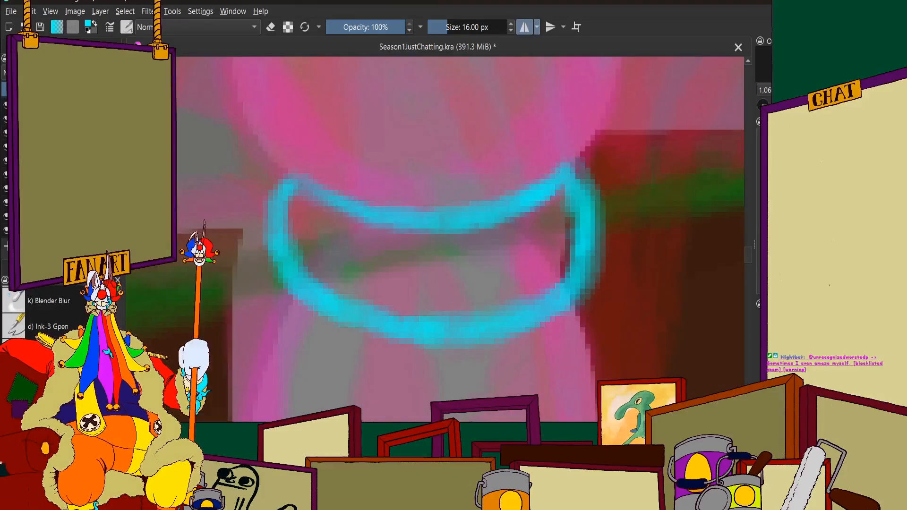
pyautogui.moveTo(280, 240)
pyautogui.mouseDown()
pyautogui.moveTo(341, 313)
pyautogui.moveTo(467, 329)
pyautogui.moveTo(566, 282)
pyautogui.moveTo(587, 189)
pyautogui.mouseUp()
pyautogui.scroll(-6, 501, 194)
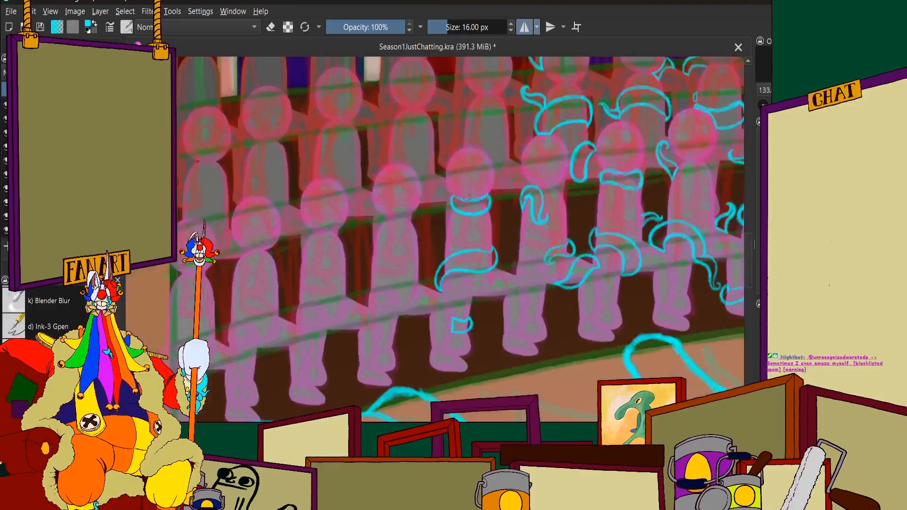
# Try to add a curled tentacle tip rising from the left corner of the neck band
pyautogui.scroll(5, 446, 197)
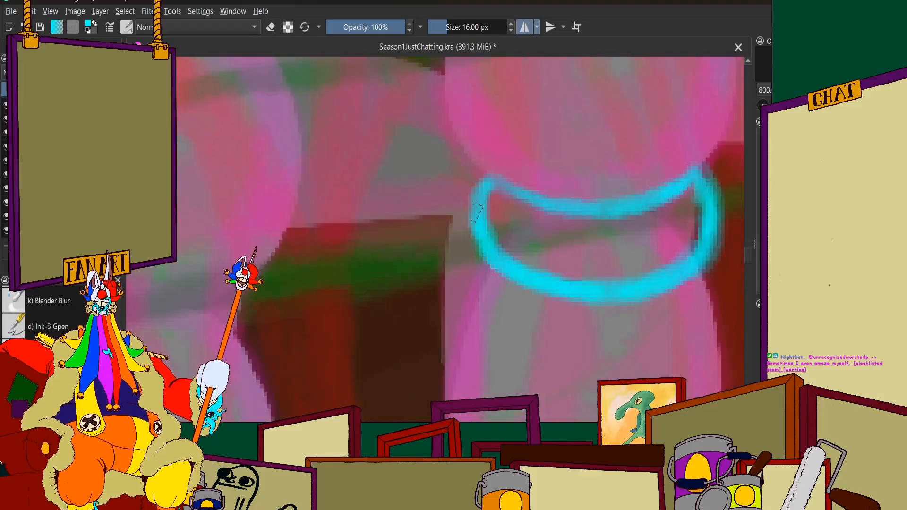
pyautogui.moveTo(443, 165); pyautogui.dragTo(475, 212)
pyautogui.moveTo(437, 148)
pyautogui.mouseDown()
pyautogui.moveTo(472, 207)
pyautogui.moveTo(410, 150)
pyautogui.moveTo(392, 173)
pyautogui.moveTo(416, 193)
pyautogui.mouseUp()
pyautogui.moveTo(392, 147)
pyautogui.mouseDown()
pyautogui.moveTo(449, 126)
pyautogui.moveTo(472, 177)
pyautogui.mouseUp()
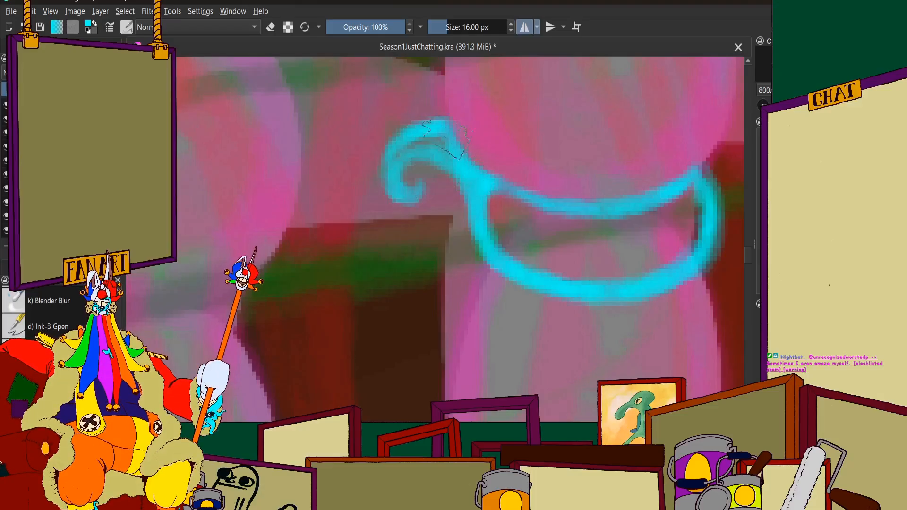
pyautogui.moveTo(393, 181)
pyautogui.mouseDown()
pyautogui.moveTo(392, 154)
pyautogui.moveTo(413, 151)
pyautogui.moveTo(460, 175)
pyautogui.moveTo(472, 220)
pyautogui.moveTo(468, 190)
pyautogui.mouseUp()
pyautogui.scroll(-6, 467, 189)
pyautogui.scroll(3, 494, 177)
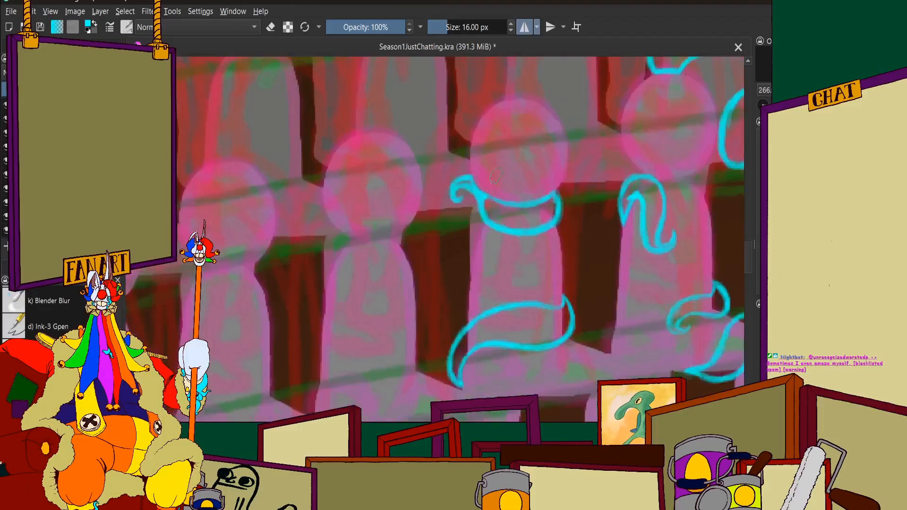
# Undo the curled tip strokes at the left corner of the neck band
pyautogui.hotkey('ctrl', 'z')
pyautogui.hotkey('ctrl', 'z')
pyautogui.hotkey('ctrl', 'z')
pyautogui.hotkey('ctrl', 'z')
pyautogui.hotkey('ctrl', 'z')
pyautogui.hotkey('ctrl', 'z')
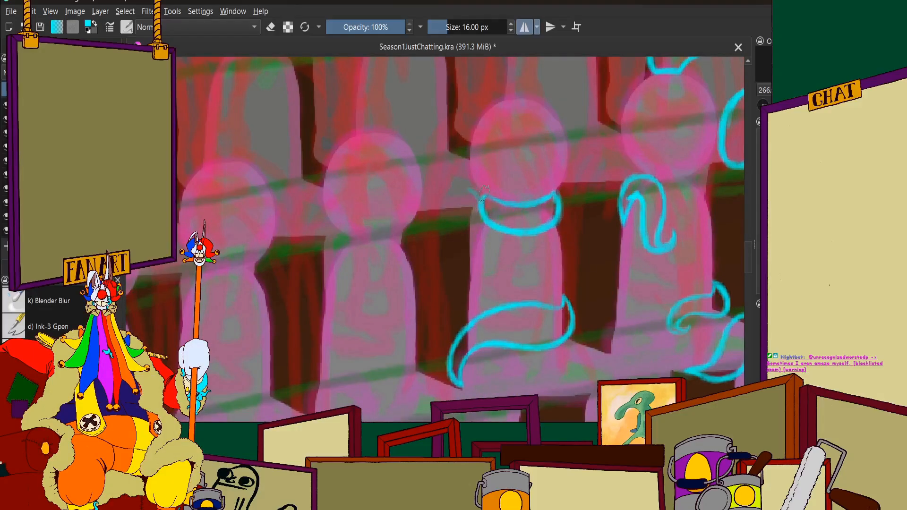
# Draw the upper and right edges of a short cyan tentacle segment beside the head of the front-row figure with the neck band
pyautogui.scroll(-4, 484, 192)
pyautogui.scroll(2, 510, 186)
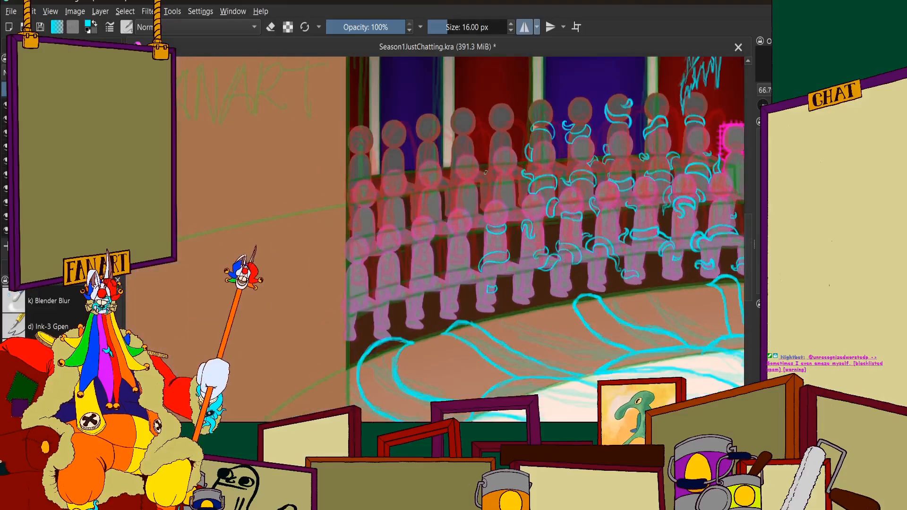
pyautogui.scroll(1, 531, 183)
pyautogui.scroll(2, 533, 189)
pyautogui.scroll(-4, 527, 213)
pyautogui.scroll(3, 547, 201)
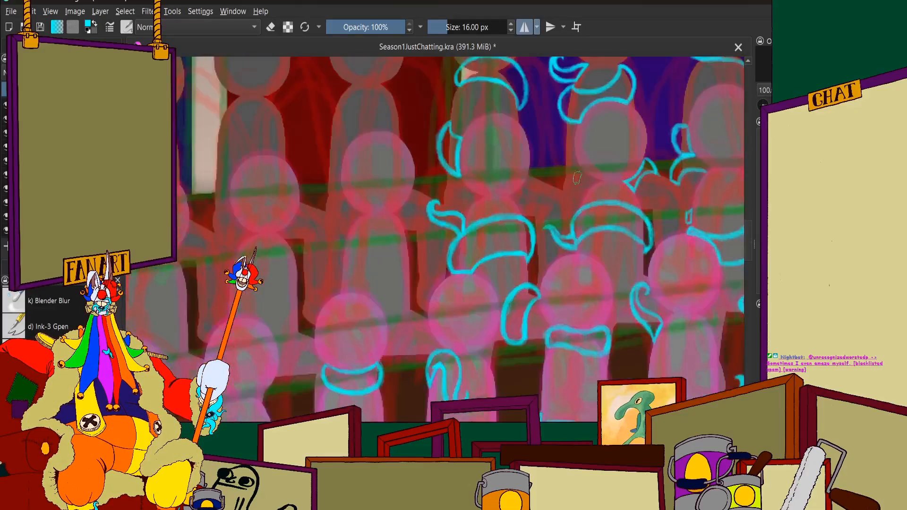
pyautogui.scroll(-1, 549, 199)
pyautogui.scroll(3, 551, 198)
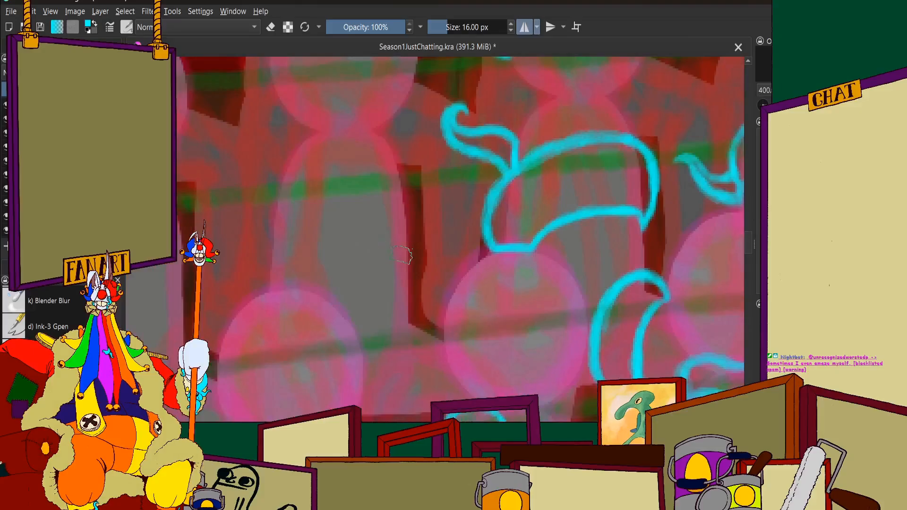
pyautogui.moveTo(409, 274); pyautogui.dragTo(354, 316)
pyautogui.scroll(1, 410, 281)
pyautogui.moveTo(414, 270); pyautogui.dragTo(449, 352)
pyautogui.press('1')
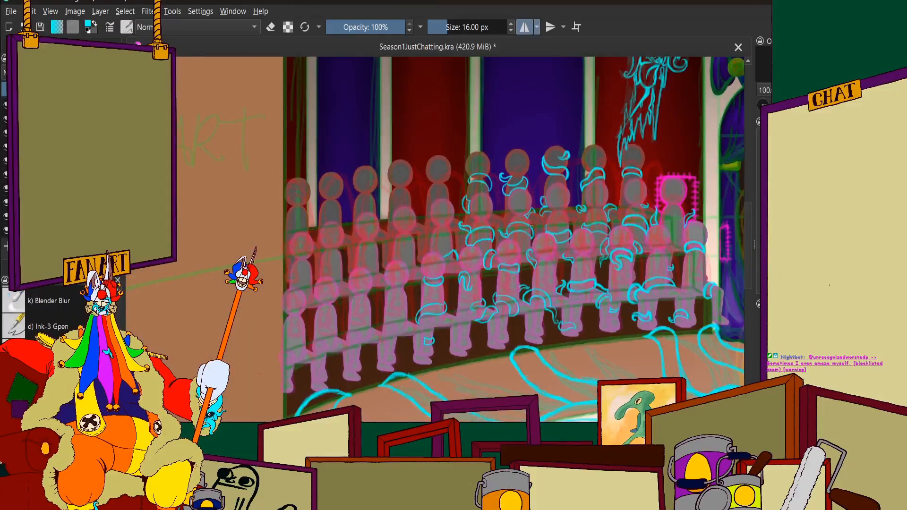
# Close the short tentacle segment beside the front-row figure's head with a curved cyan lower line and a left edge
pyautogui.moveTo(686, 262); pyautogui.dragTo(636, 256)
pyautogui.scroll(1, 635, 256)
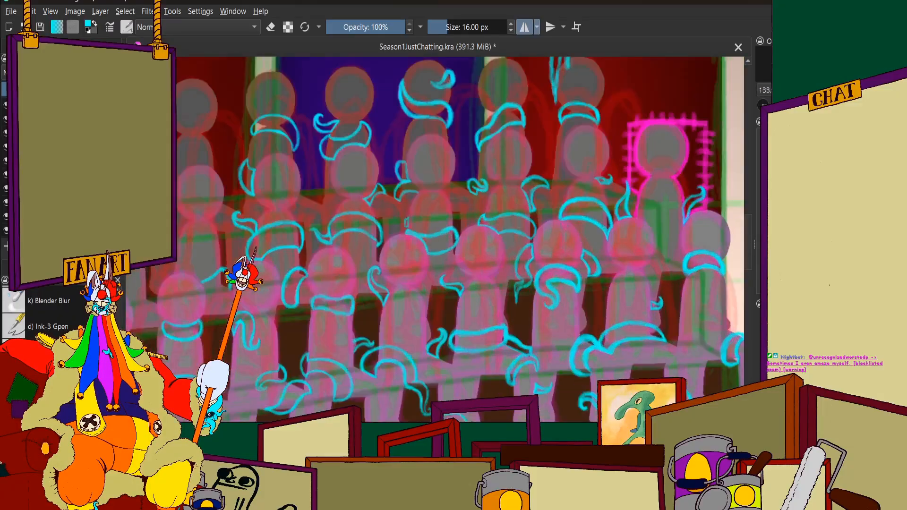
pyautogui.scroll(1, 373, 239)
pyautogui.scroll(-4, 370, 237)
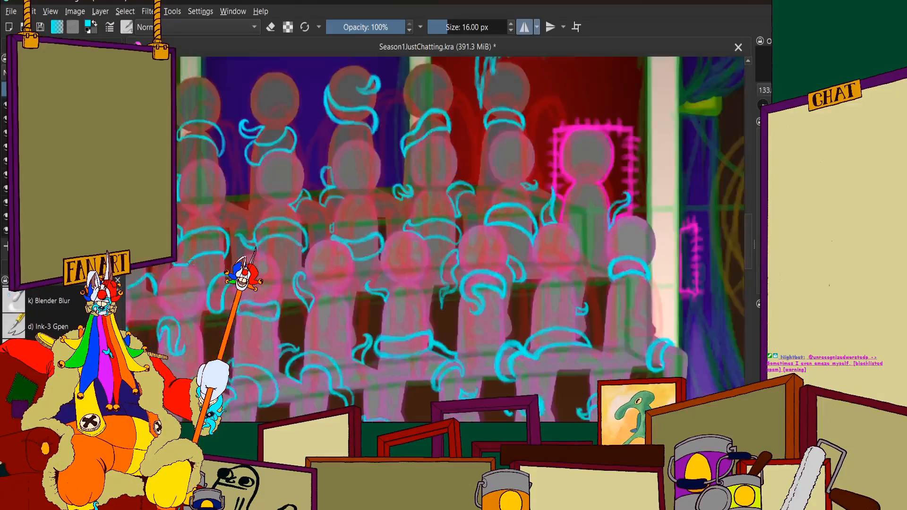
pyautogui.scroll(4, 288, 250)
pyautogui.scroll(3, 354, 239)
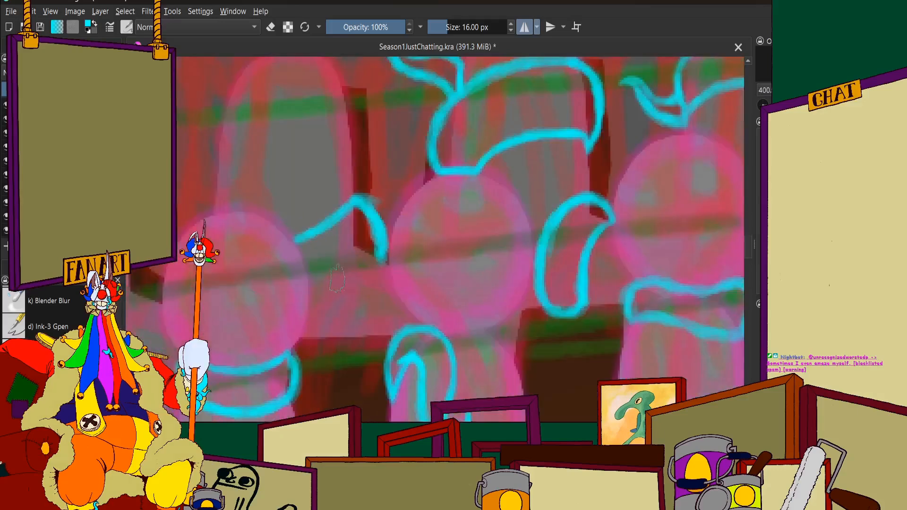
pyautogui.moveTo(350, 276); pyautogui.dragTo(302, 306)
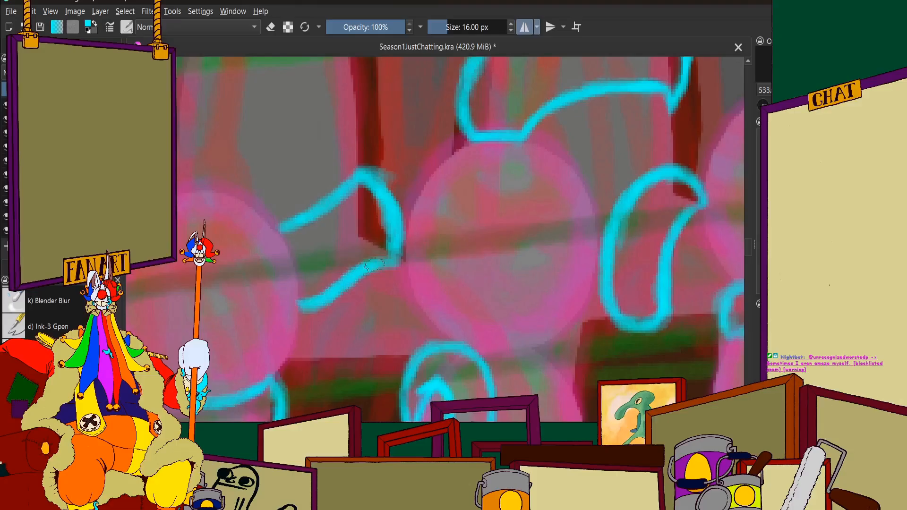
pyautogui.scroll(-4, 397, 255)
pyautogui.scroll(6, 313, 234)
pyautogui.moveTo(316, 229)
pyautogui.mouseDown()
pyautogui.moveTo(339, 258)
pyautogui.moveTo(320, 229)
pyautogui.moveTo(337, 263)
pyautogui.moveTo(324, 238)
pyautogui.moveTo(345, 326)
pyautogui.mouseUp()
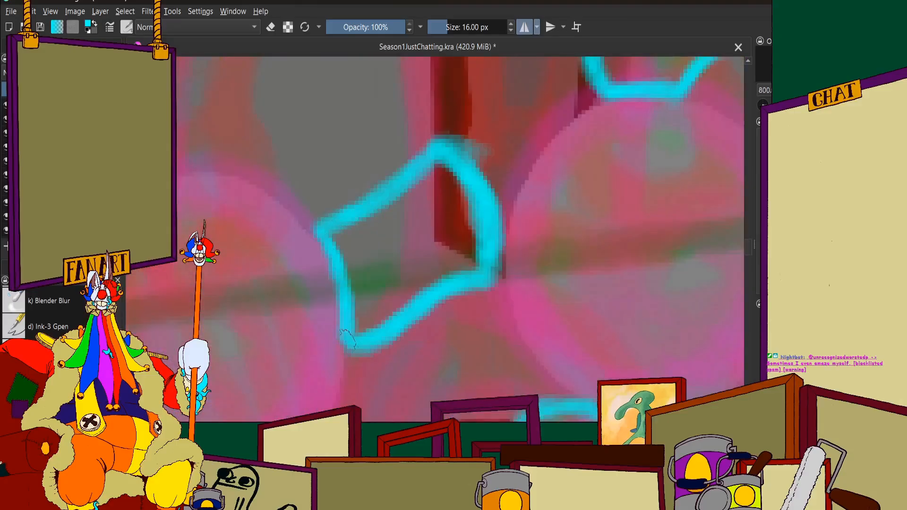
pyautogui.scroll(-7, 350, 235)
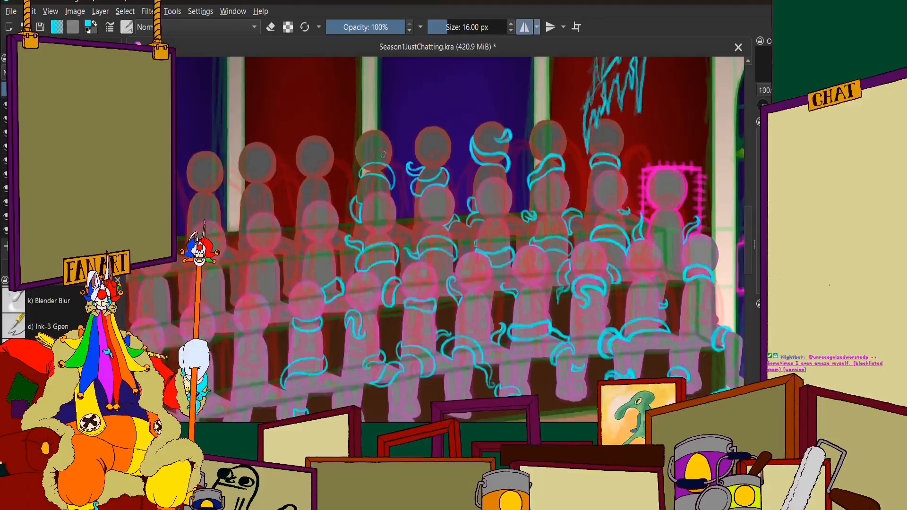
# Examine how the cyan tentacles are distributed across the audience rows and the whole circus scene
pyautogui.scroll(2, 349, 235)
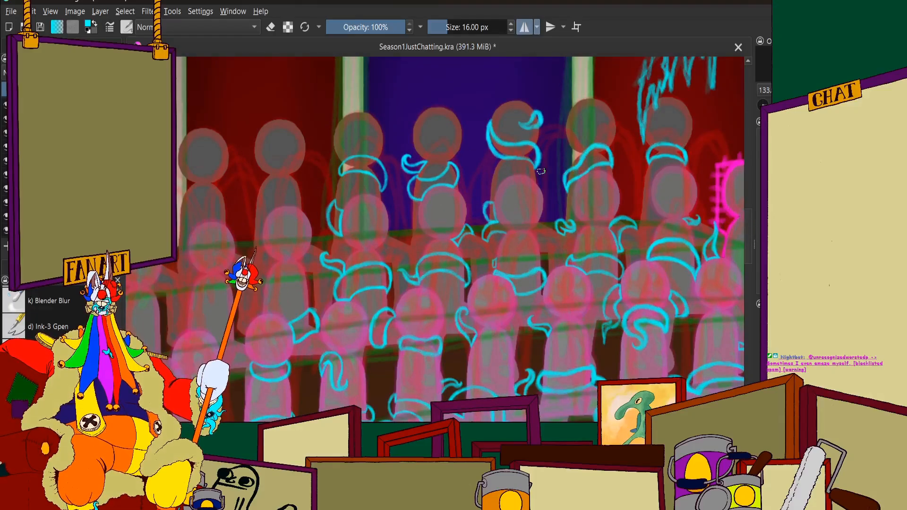
pyautogui.scroll(-3, 460, 156)
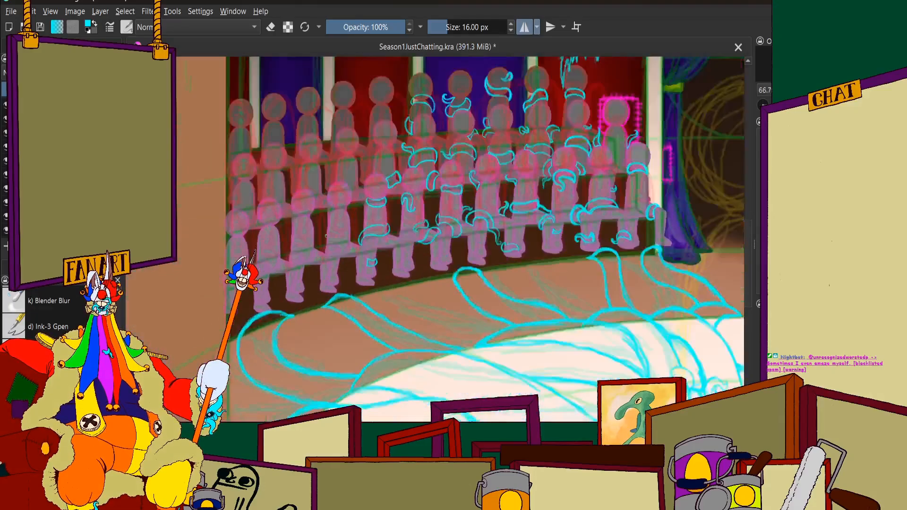
pyautogui.scroll(2, 465, 220)
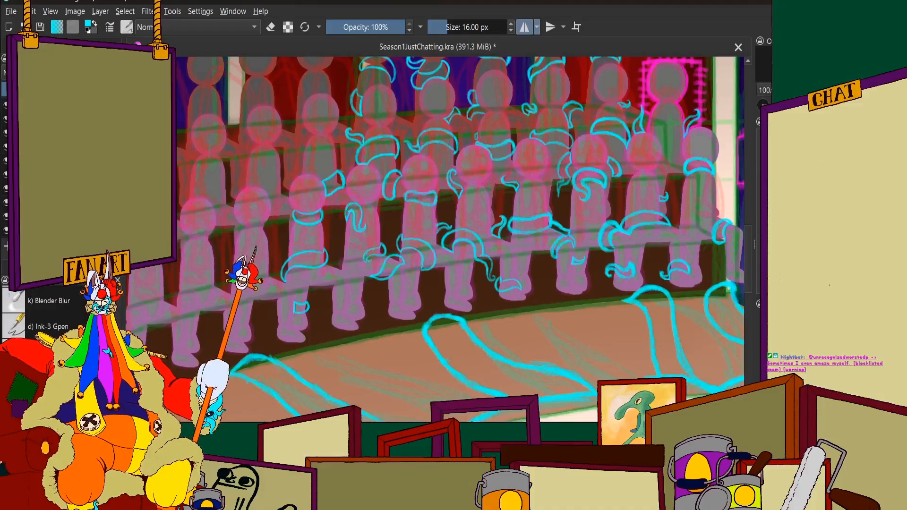
pyautogui.scroll(-4, 490, 192)
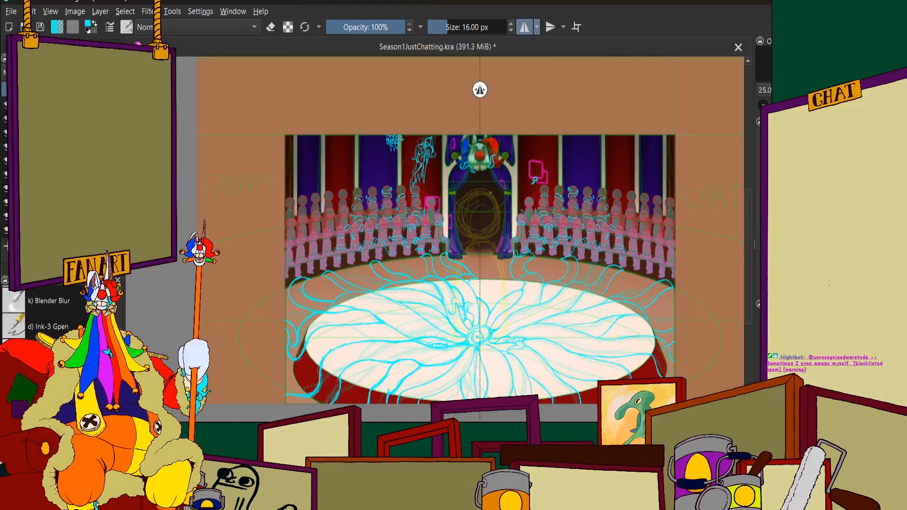
pyautogui.scroll(-1, 485, 198)
pyautogui.scroll(1, 495, 199)
pyautogui.scroll(1, 330, 232)
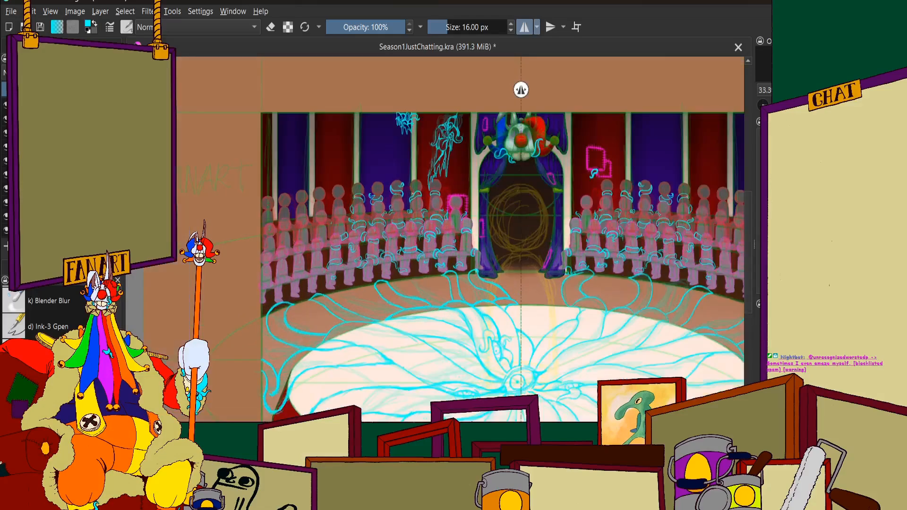
pyautogui.scroll(-1, 330, 233)
pyautogui.scroll(1, 330, 232)
pyautogui.scroll(-1, 379, 214)
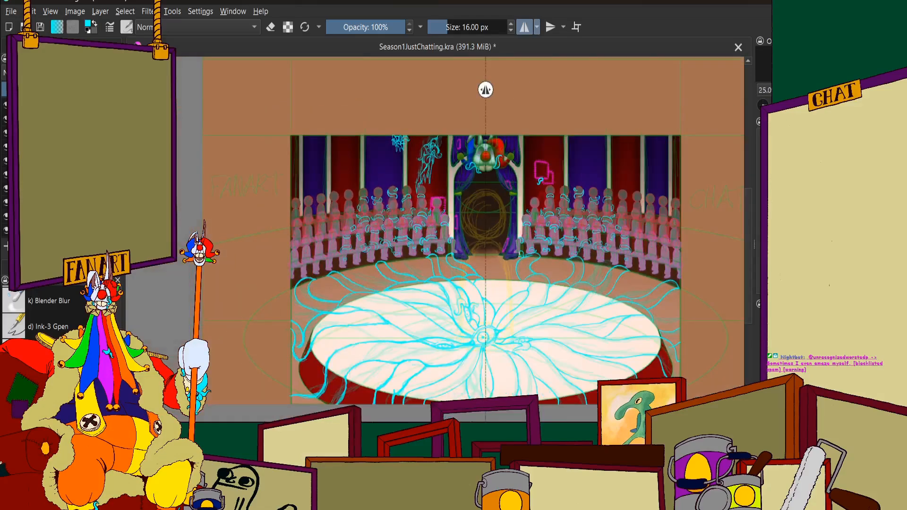
pyautogui.scroll(1, 484, 194)
pyautogui.scroll(-1, 483, 193)
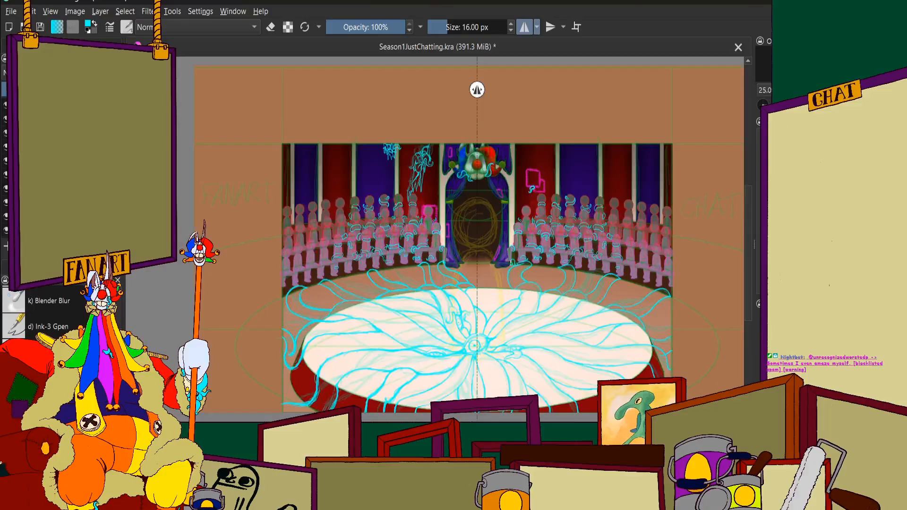
# Draw a curved cyan tentacle around the neck of the back-row figure in front of the red curtain, with a curled left tip
pyautogui.scroll(5, 380, 264)
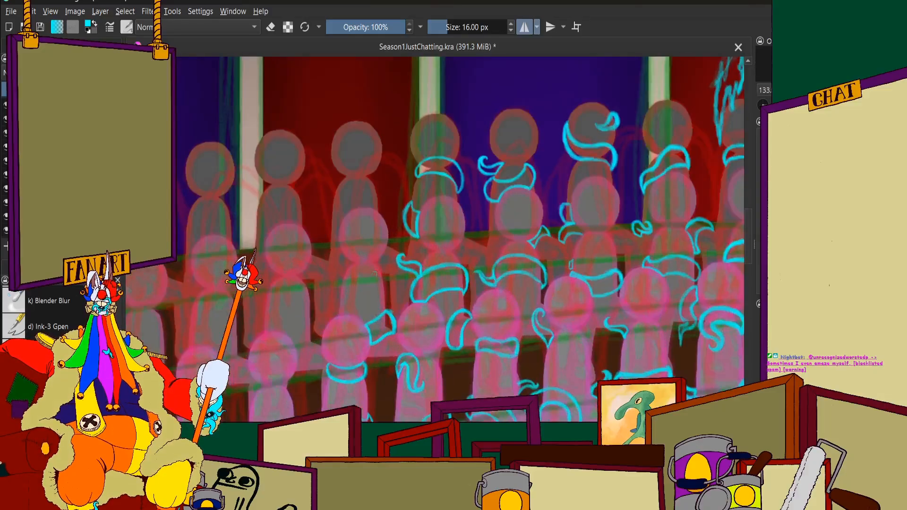
pyautogui.scroll(4, 374, 272)
pyautogui.scroll(-2, 350, 268)
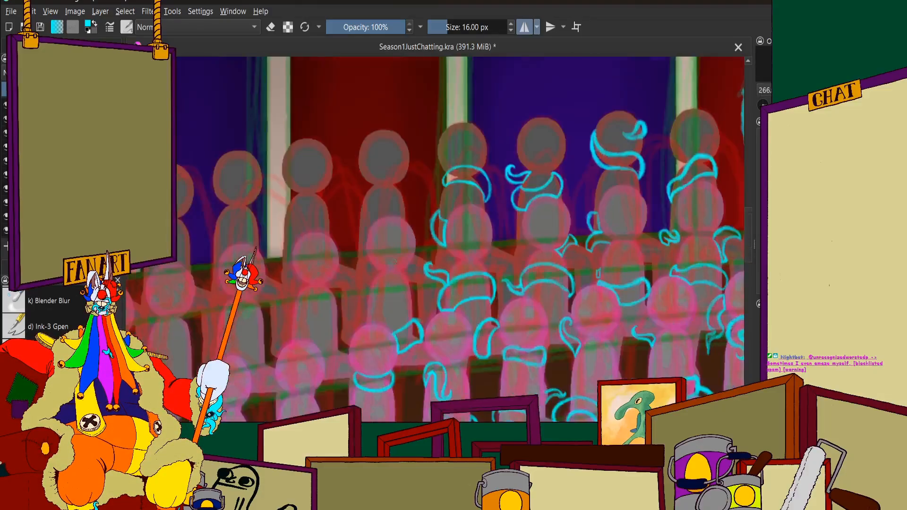
pyautogui.scroll(3, 451, 255)
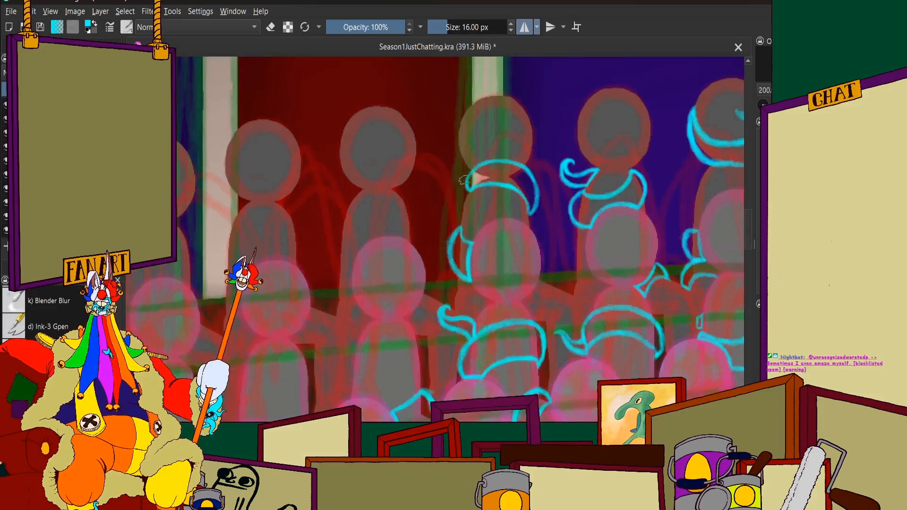
pyautogui.scroll(4, 407, 198)
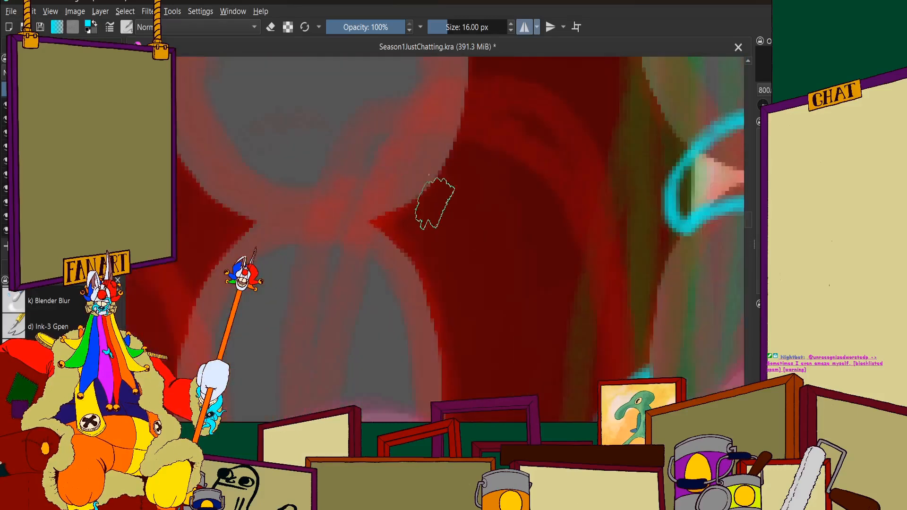
pyautogui.moveTo(430, 197); pyautogui.dragTo(433, 250)
pyautogui.scroll(-3, 433, 260)
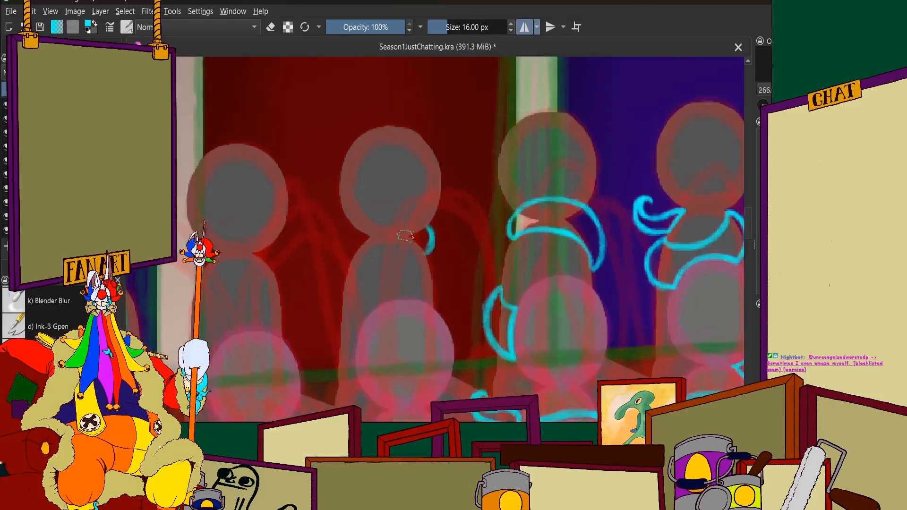
pyautogui.scroll(1, 433, 257)
pyautogui.moveTo(425, 222)
pyautogui.mouseDown()
pyautogui.moveTo(373, 203)
pyautogui.moveTo(340, 212)
pyautogui.moveTo(303, 253)
pyautogui.moveTo(285, 243)
pyautogui.moveTo(290, 230)
pyautogui.moveTo(285, 244)
pyautogui.moveTo(314, 248)
pyautogui.moveTo(285, 252)
pyautogui.moveTo(288, 269)
pyautogui.moveTo(347, 243)
pyautogui.moveTo(334, 258)
pyautogui.moveTo(406, 234)
pyautogui.moveTo(420, 236)
pyautogui.moveTo(419, 257)
pyautogui.moveTo(406, 213)
pyautogui.moveTo(367, 209)
pyautogui.moveTo(329, 226)
pyautogui.moveTo(304, 257)
pyautogui.mouseUp()
pyautogui.scroll(-6, 326, 208)
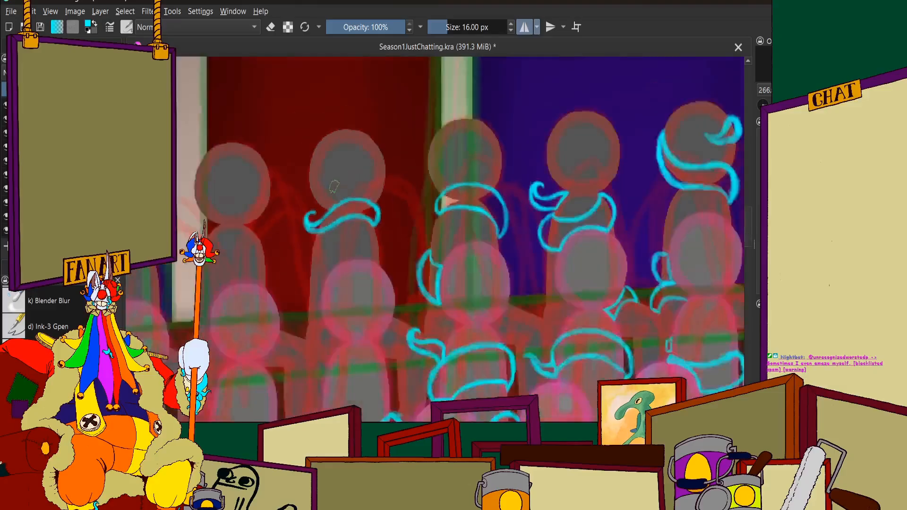
# Inspect the back-row neck tentacle up close and check how it fits among the audience rows and the whole scene
pyautogui.scroll(5, 310, 208)
pyautogui.scroll(4, 309, 208)
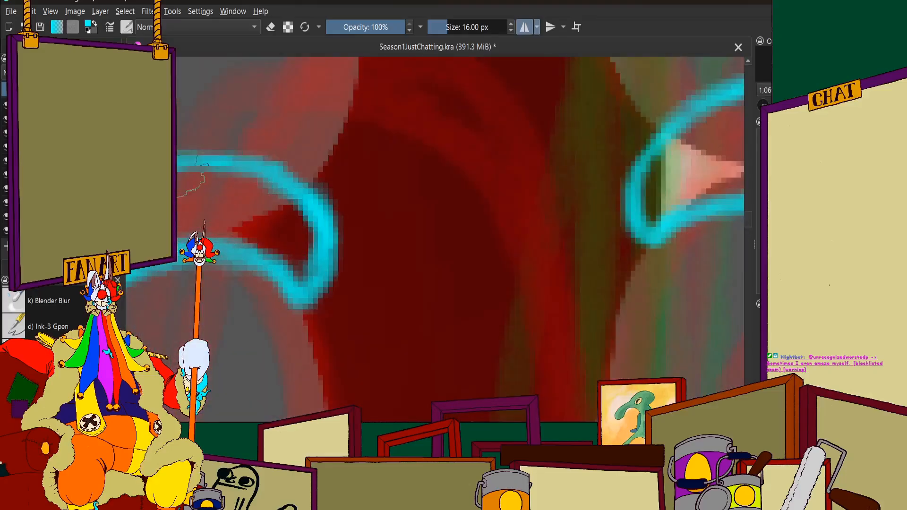
pyautogui.scroll(-4, 326, 245)
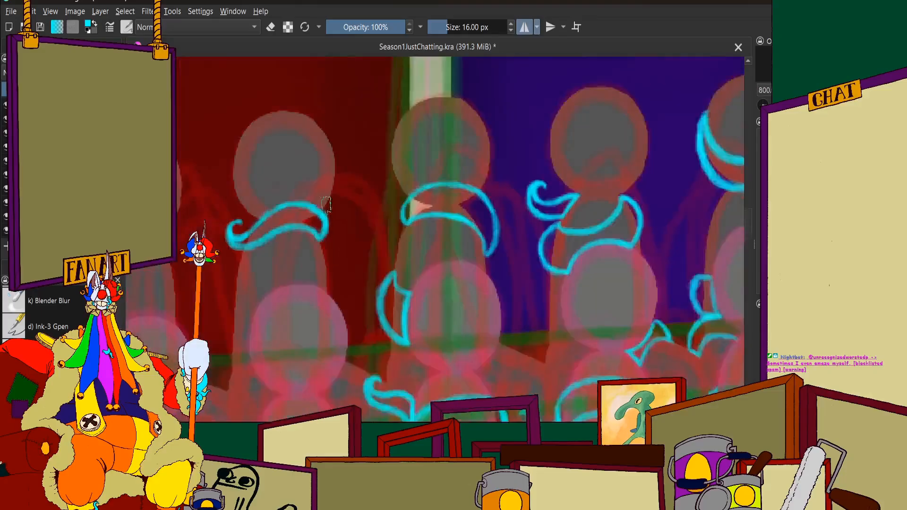
pyautogui.scroll(4, 330, 236)
pyautogui.moveTo(362, 222)
pyautogui.mouseDown()
pyautogui.moveTo(379, 212)
pyautogui.moveTo(381, 177)
pyautogui.moveTo(374, 215)
pyautogui.moveTo(385, 173)
pyautogui.mouseUp()
pyautogui.scroll(-4, 345, 201)
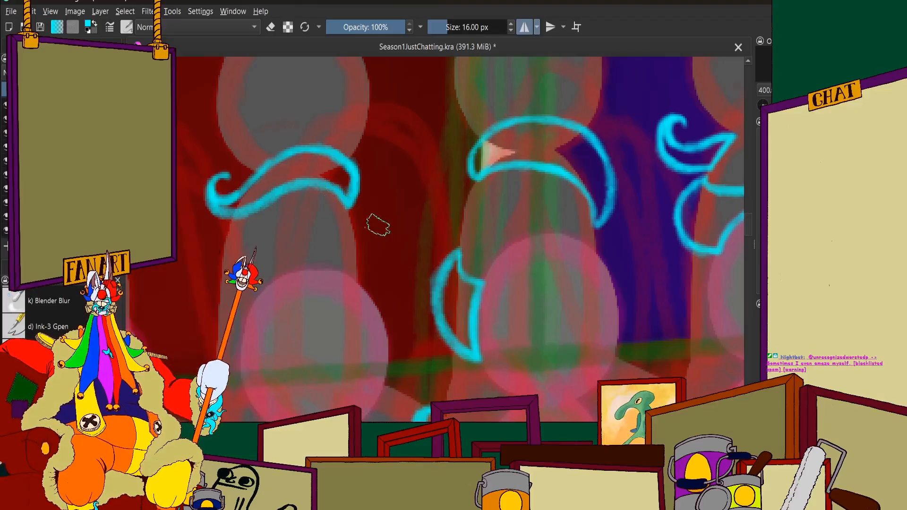
pyautogui.scroll(-7, 377, 225)
pyautogui.scroll(4, 376, 226)
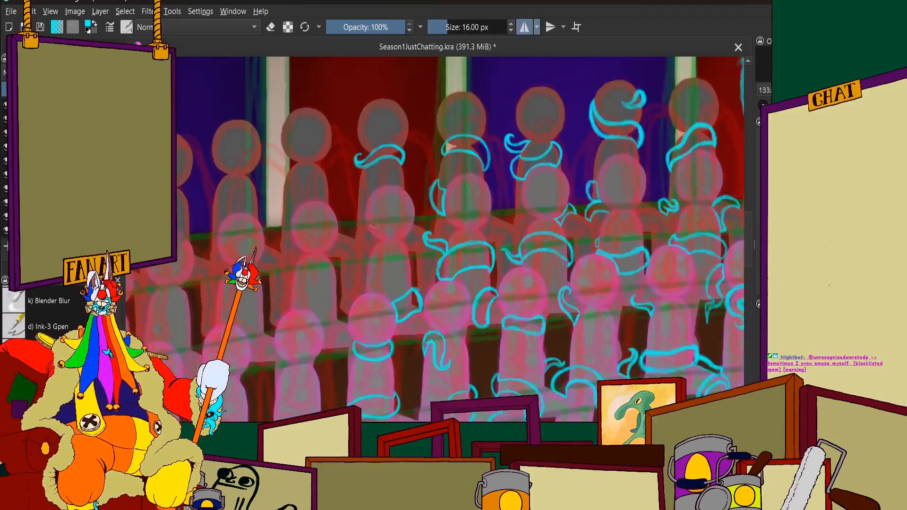
pyautogui.scroll(-6, 373, 226)
pyautogui.scroll(3, 416, 214)
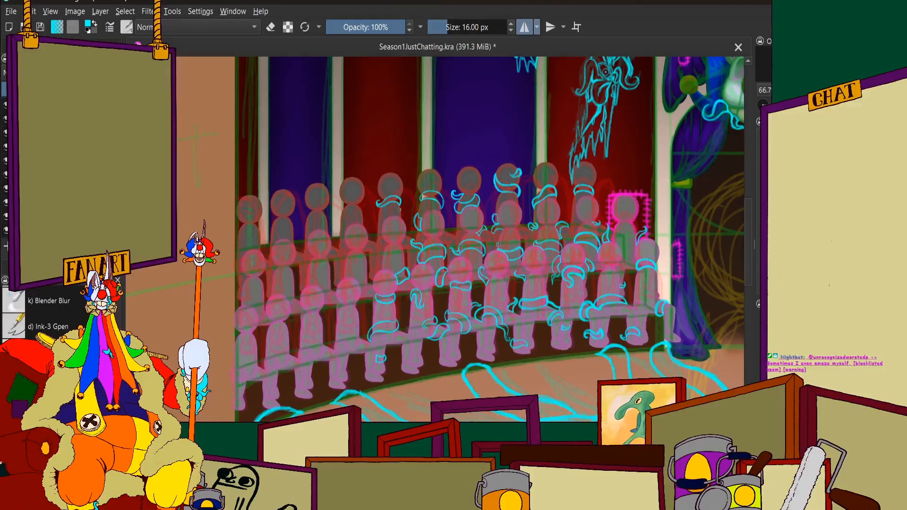
pyautogui.scroll(-3, 400, 209)
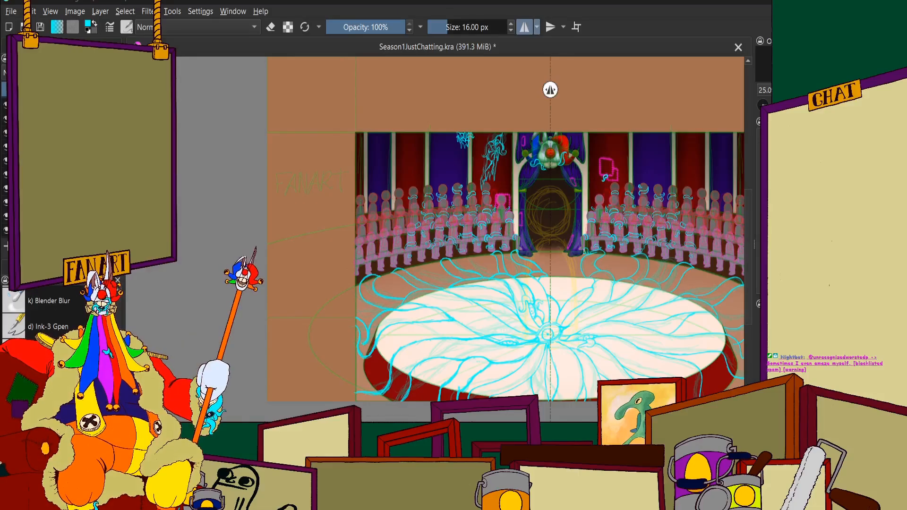
pyautogui.scroll(-2, 516, 278)
pyautogui.scroll(5, 511, 283)
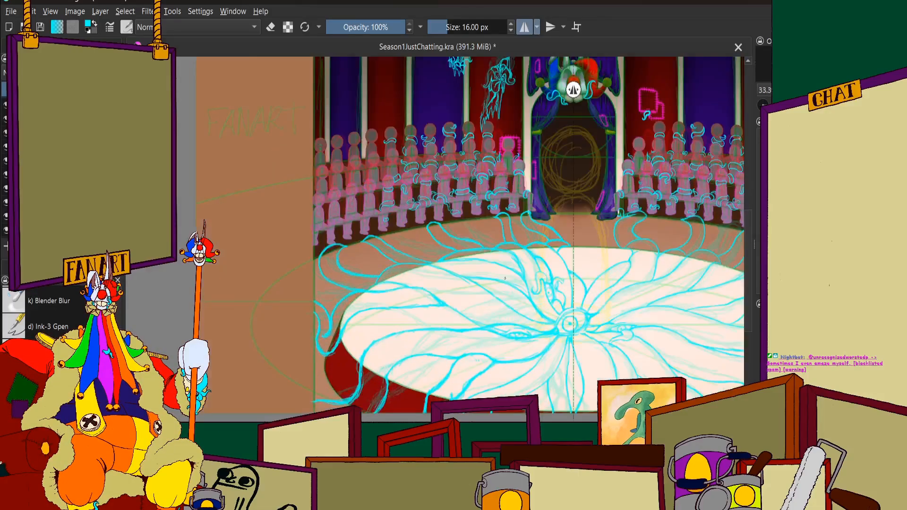
# Draw the arched cyan upper outline of a tentacle under the middle-row figure's head, ending in a hook on the right
pyautogui.scroll(4, 369, 198)
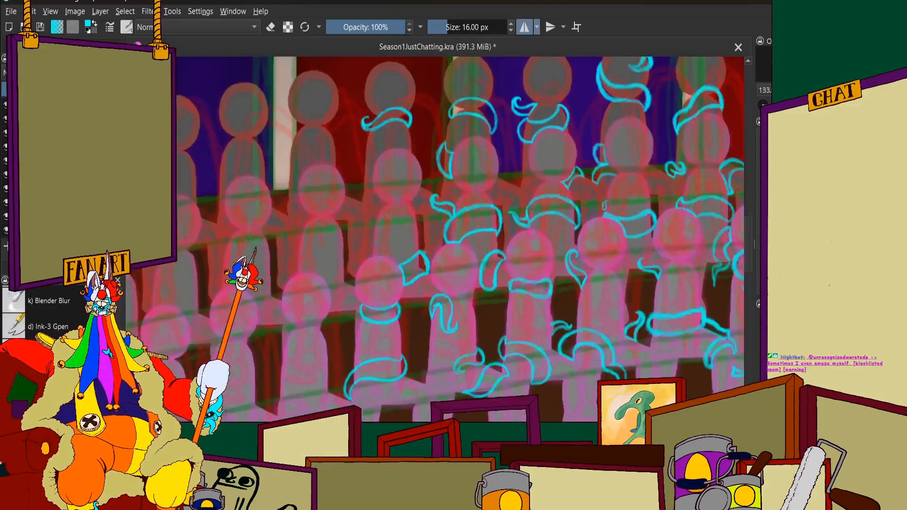
pyautogui.scroll(4, 413, 213)
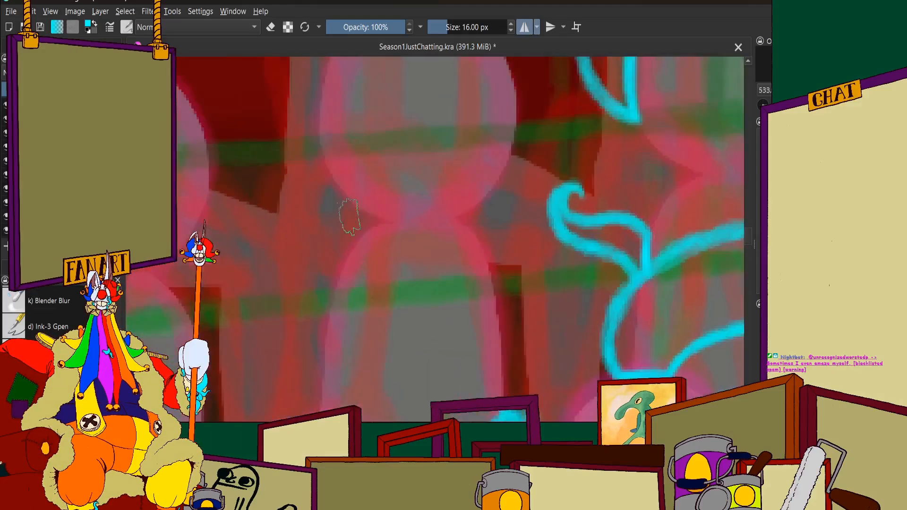
pyautogui.moveTo(349, 209); pyautogui.dragTo(342, 255)
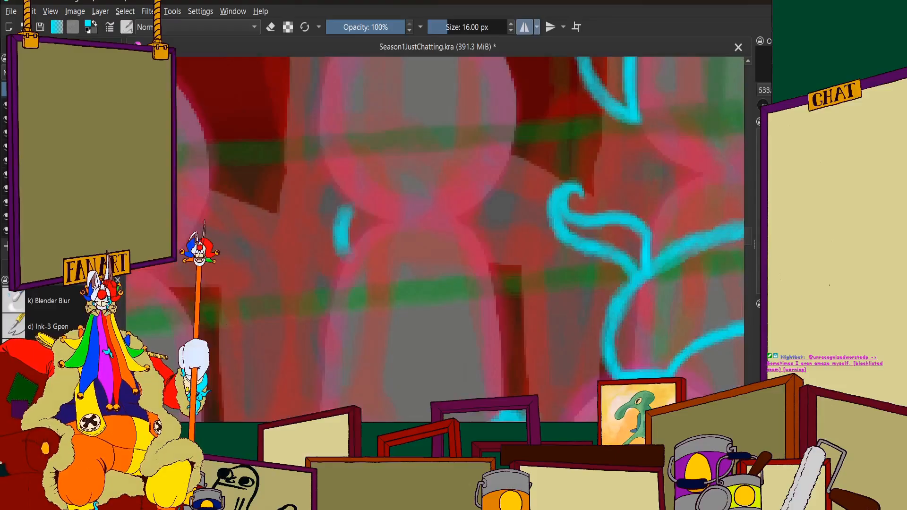
pyautogui.moveTo(370, 194)
pyautogui.mouseDown()
pyautogui.moveTo(329, 249)
pyautogui.moveTo(359, 222)
pyautogui.moveTo(307, 265)
pyautogui.moveTo(395, 212)
pyautogui.moveTo(468, 283)
pyautogui.moveTo(491, 265)
pyautogui.moveTo(498, 243)
pyautogui.moveTo(478, 233)
pyautogui.moveTo(494, 243)
pyautogui.mouseUp()
pyautogui.moveTo(499, 257); pyautogui.dragTo(460, 277)
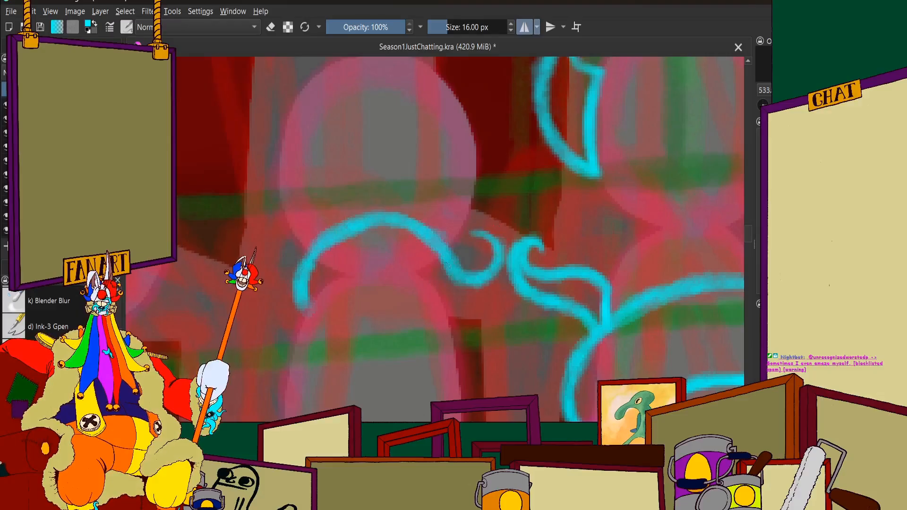
# Close the middle-row figure's neck tentacle with a curved cyan lower line and extend its hooked right tip upward
pyautogui.moveTo(439, 246); pyautogui.dragTo(474, 279)
pyautogui.moveTo(493, 240)
pyautogui.mouseDown()
pyautogui.moveTo(496, 274)
pyautogui.moveTo(472, 305)
pyautogui.moveTo(448, 307)
pyautogui.moveTo(378, 276)
pyautogui.mouseUp()
pyautogui.moveTo(426, 294)
pyautogui.mouseDown()
pyautogui.moveTo(371, 277)
pyautogui.moveTo(309, 301)
pyautogui.moveTo(337, 281)
pyautogui.moveTo(430, 300)
pyautogui.moveTo(483, 297)
pyautogui.moveTo(474, 236)
pyautogui.mouseUp()
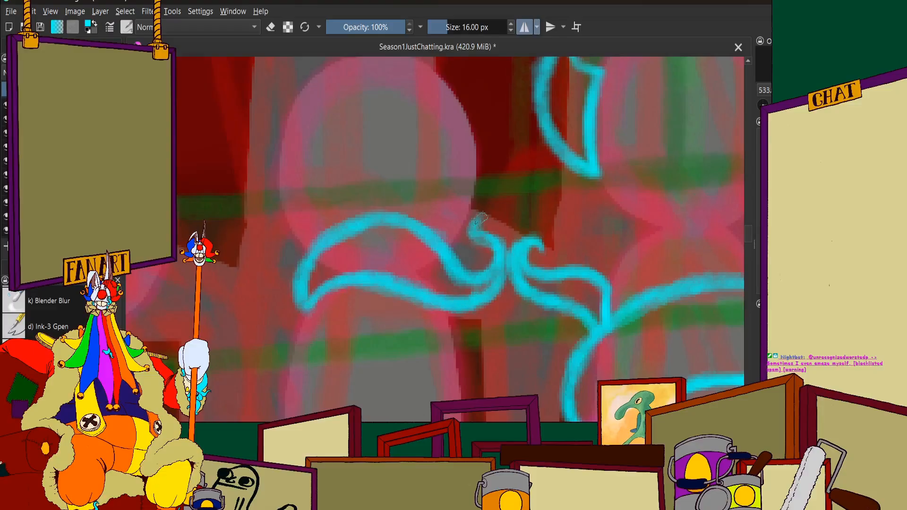
# Inspect the middle-row neck tentacle's outline up close and compare it with the neighbouring tentacles and the full circus scene
pyautogui.scroll(-1, 520, 215)
pyautogui.scroll(1, 520, 215)
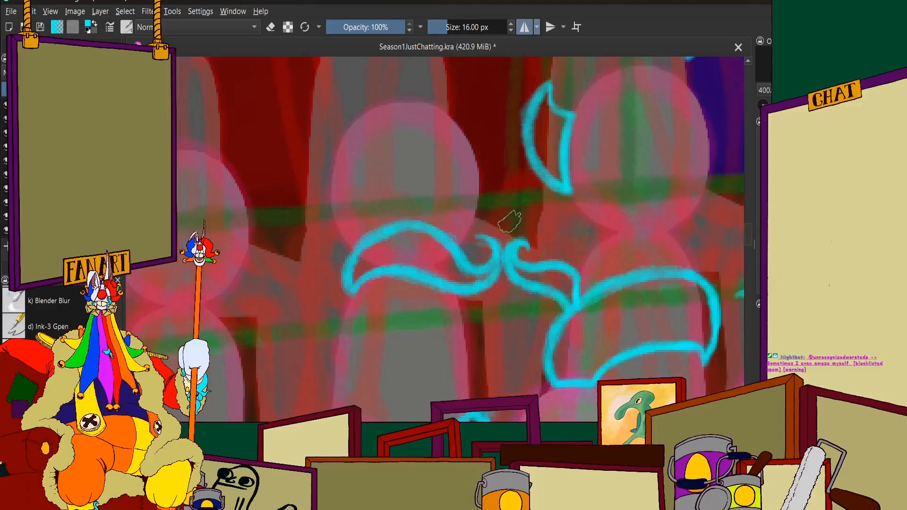
pyautogui.scroll(2, 510, 218)
pyautogui.scroll(-3, 425, 283)
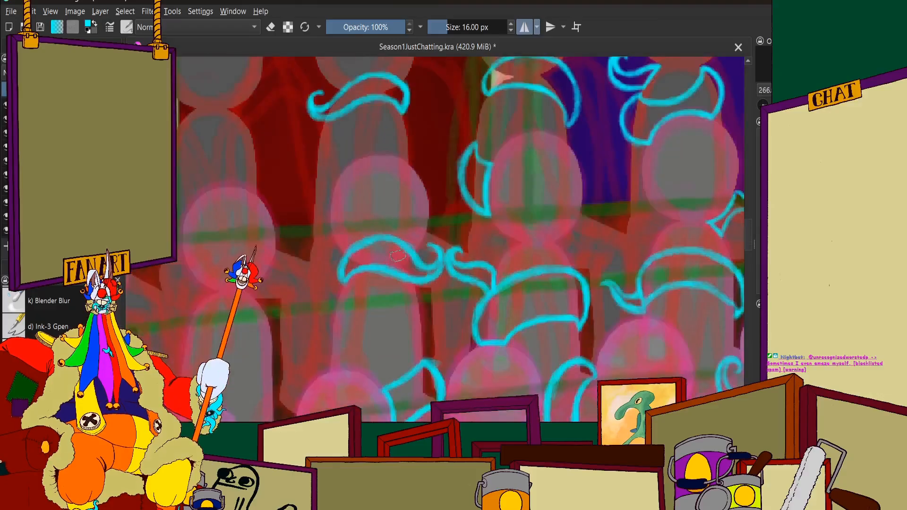
pyautogui.scroll(1, 362, 315)
pyautogui.scroll(2, 362, 315)
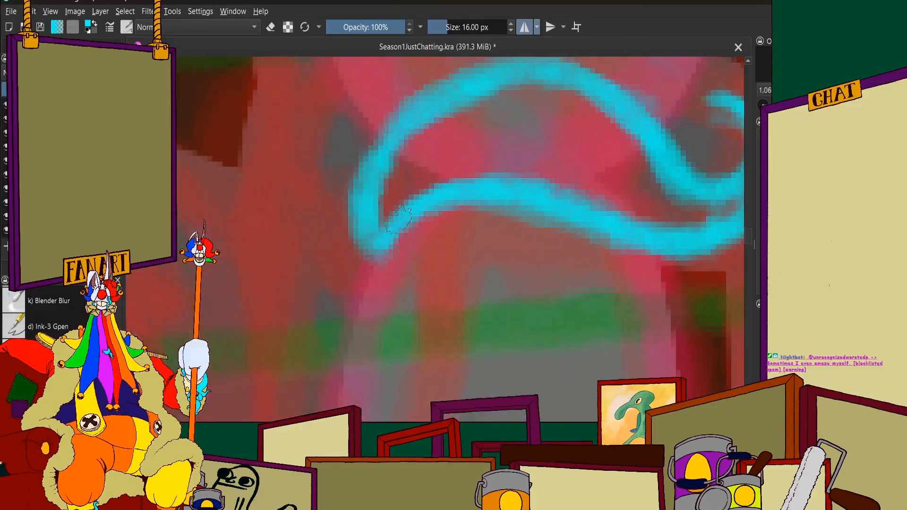
pyautogui.scroll(-1, 392, 227)
pyautogui.scroll(1, 403, 169)
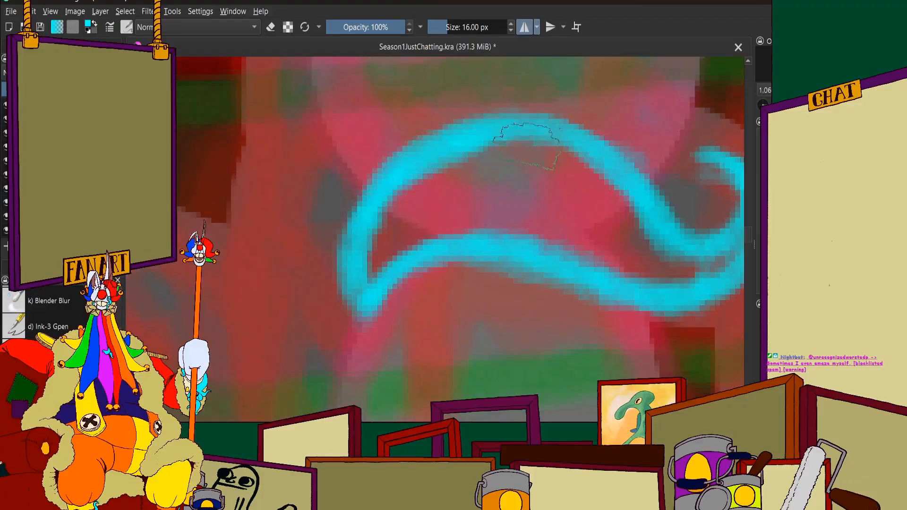
pyautogui.scroll(-5, 494, 190)
pyautogui.scroll(-3, 495, 190)
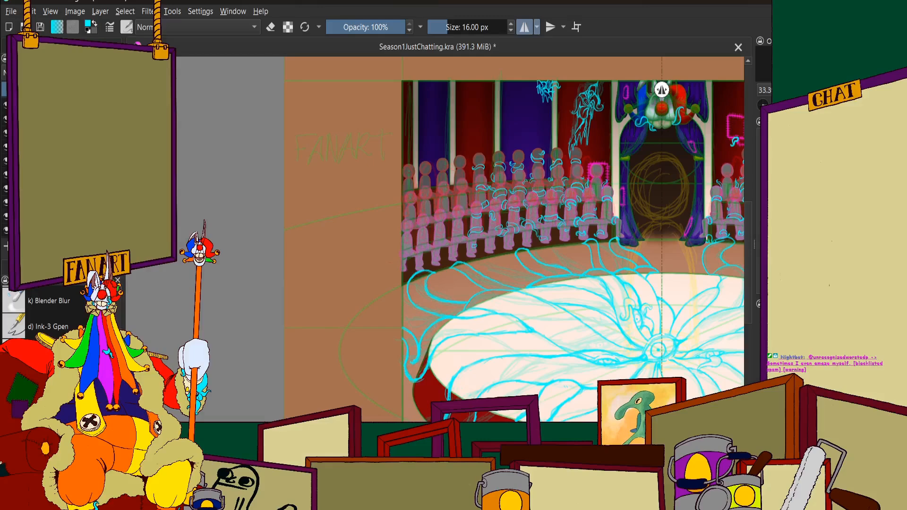
pyautogui.scroll(-2, 661, 89)
pyautogui.scroll(3, 670, 89)
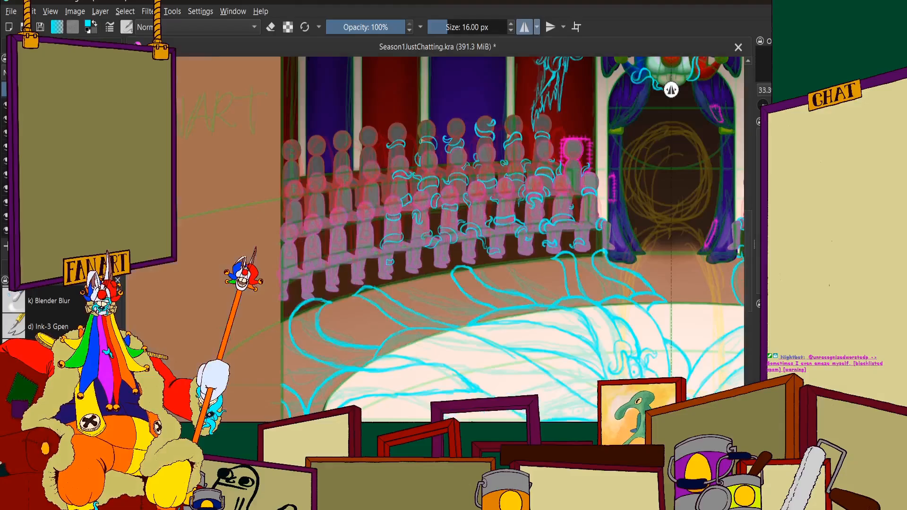
pyautogui.scroll(-2, 551, 225)
pyautogui.scroll(1, 566, 224)
pyautogui.scroll(-3, 534, 219)
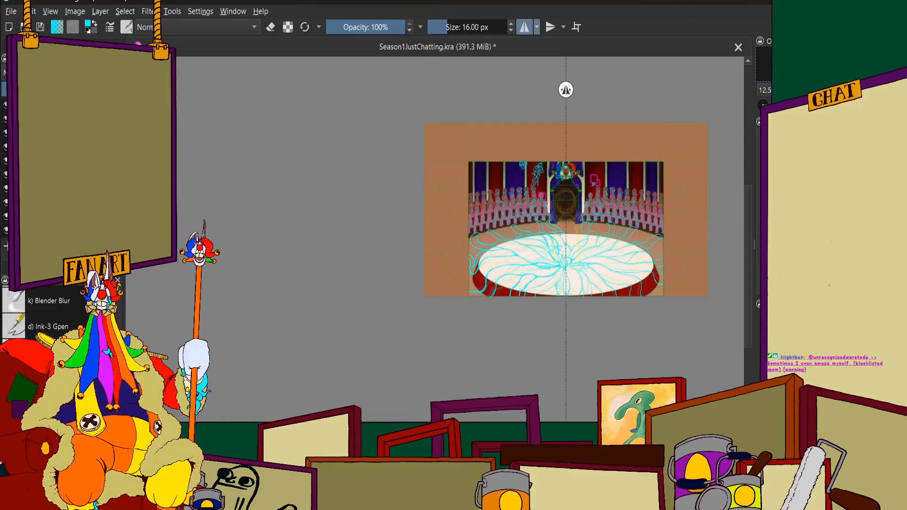
pyautogui.scroll(-1, 454, 184)
pyautogui.scroll(3, 488, 171)
pyautogui.scroll(-2, 547, 262)
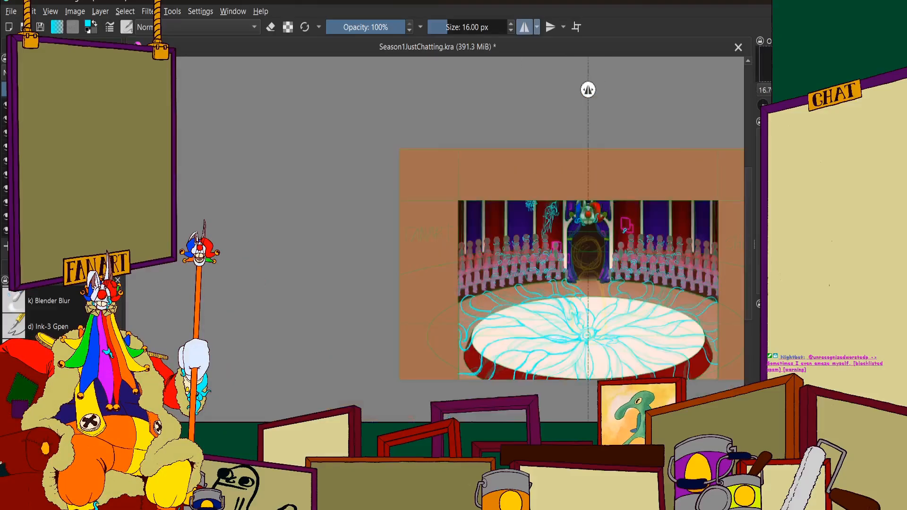
# Try a cyan crescent tentacle around the neck of the next middle-row figure, left of the one with the hooked neck tentacle
pyautogui.scroll(1, 548, 267)
pyautogui.scroll(1, 485, 276)
pyautogui.scroll(5, 525, 259)
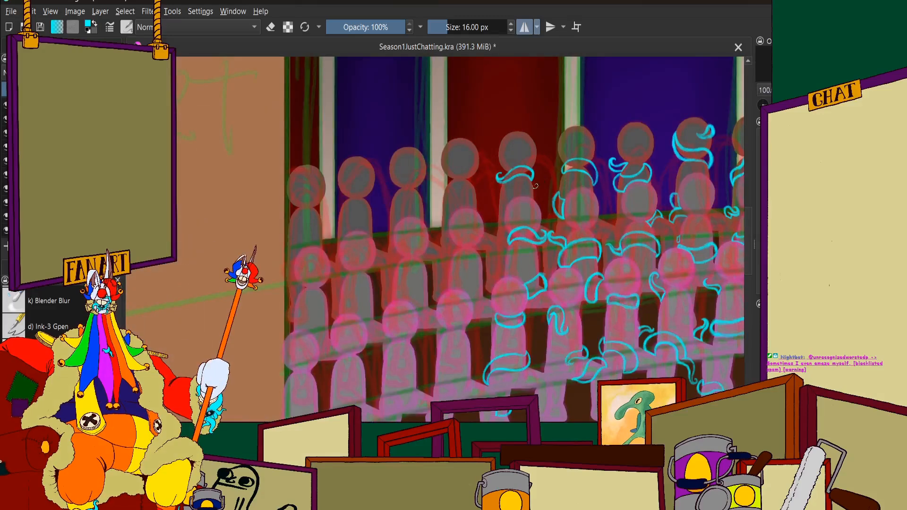
pyautogui.scroll(4, 525, 258)
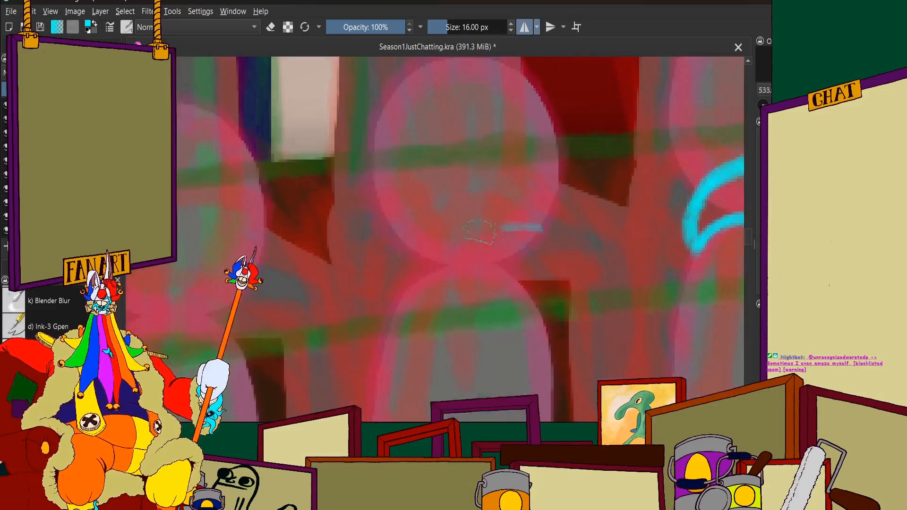
pyautogui.moveTo(543, 229)
pyautogui.mouseDown()
pyautogui.moveTo(427, 232)
pyautogui.moveTo(393, 255)
pyautogui.moveTo(382, 295)
pyautogui.moveTo(388, 308)
pyautogui.moveTo(491, 279)
pyautogui.moveTo(537, 307)
pyautogui.mouseUp()
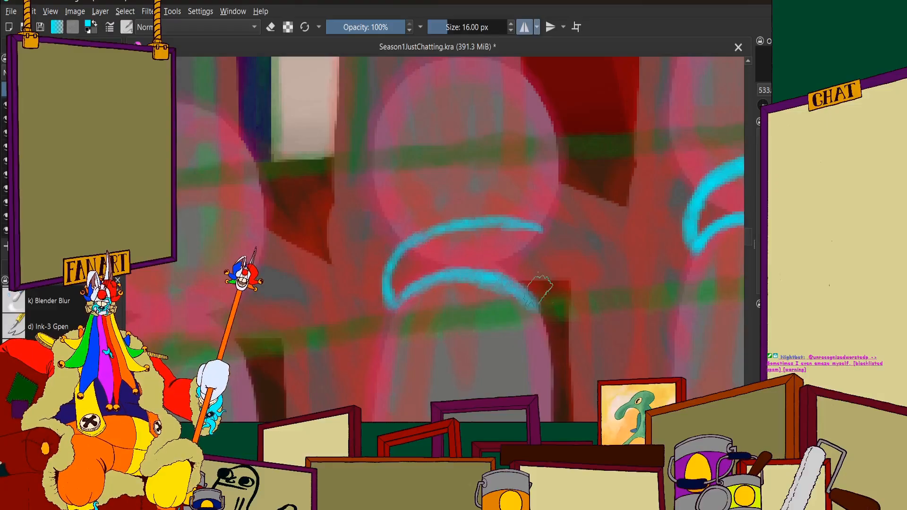
pyautogui.moveTo(506, 226)
pyautogui.mouseDown()
pyautogui.moveTo(544, 253)
pyautogui.moveTo(551, 271)
pyautogui.mouseUp()
pyautogui.moveTo(539, 232)
pyautogui.mouseDown()
pyautogui.moveTo(539, 292)
pyautogui.moveTo(557, 286)
pyautogui.moveTo(525, 237)
pyautogui.moveTo(549, 247)
pyautogui.moveTo(450, 225)
pyautogui.moveTo(412, 248)
pyautogui.mouseUp()
pyautogui.scroll(-6, 425, 239)
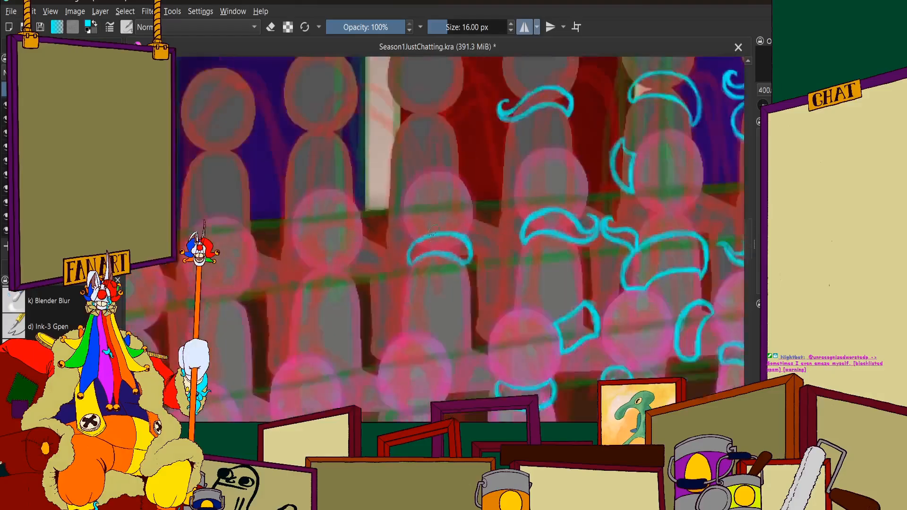
pyautogui.scroll(1, 438, 243)
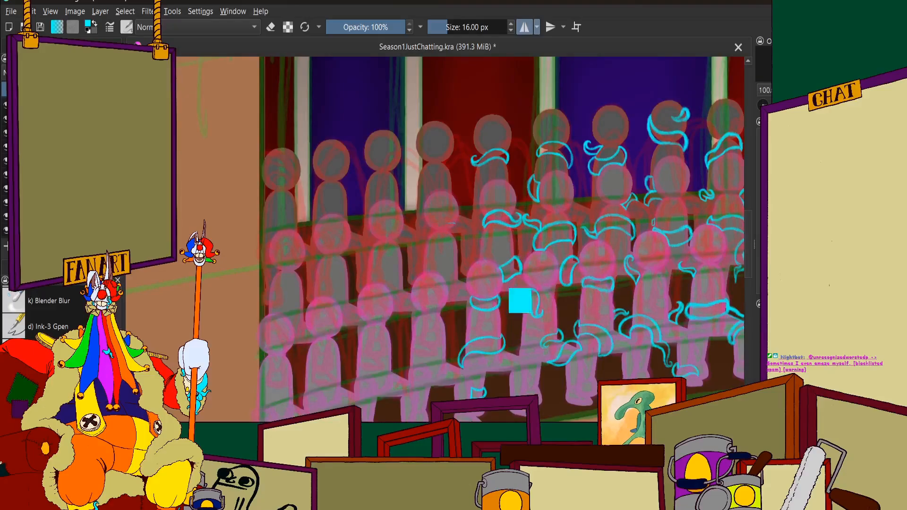
# Draw curved upper and lower cyan lines for a tentacle between two front-row heads, join their right ends, and thicken the lower line
pyautogui.scroll(4, 448, 272)
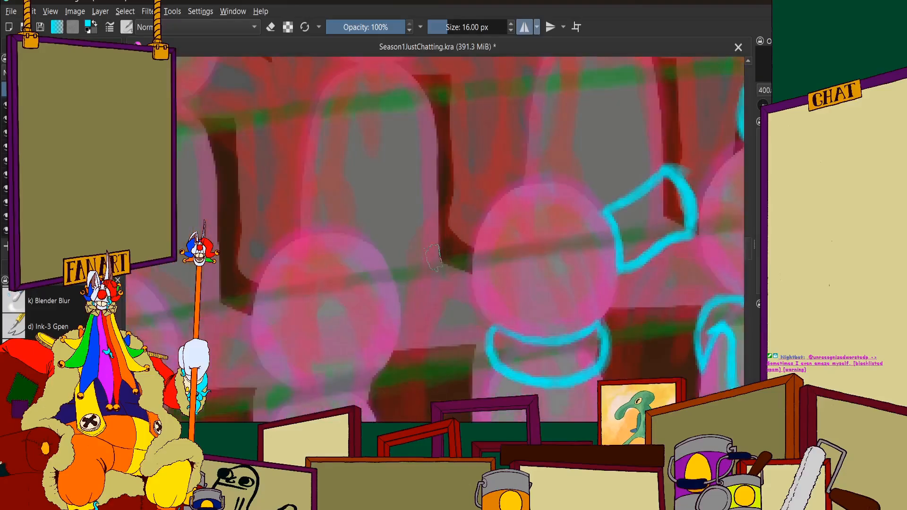
pyautogui.moveTo(471, 268)
pyautogui.mouseDown()
pyautogui.moveTo(443, 255)
pyautogui.moveTo(401, 290)
pyautogui.mouseUp()
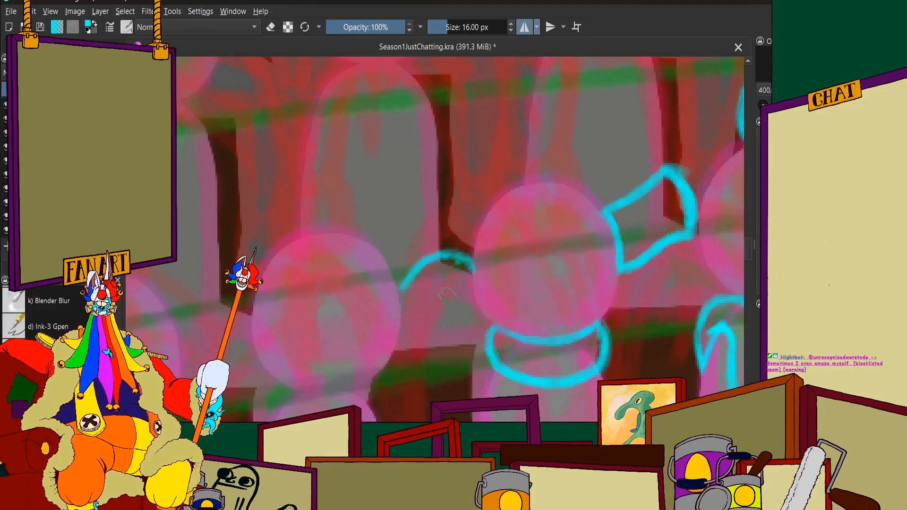
pyautogui.moveTo(469, 286)
pyautogui.mouseDown()
pyautogui.moveTo(451, 290)
pyautogui.moveTo(398, 349)
pyautogui.mouseUp()
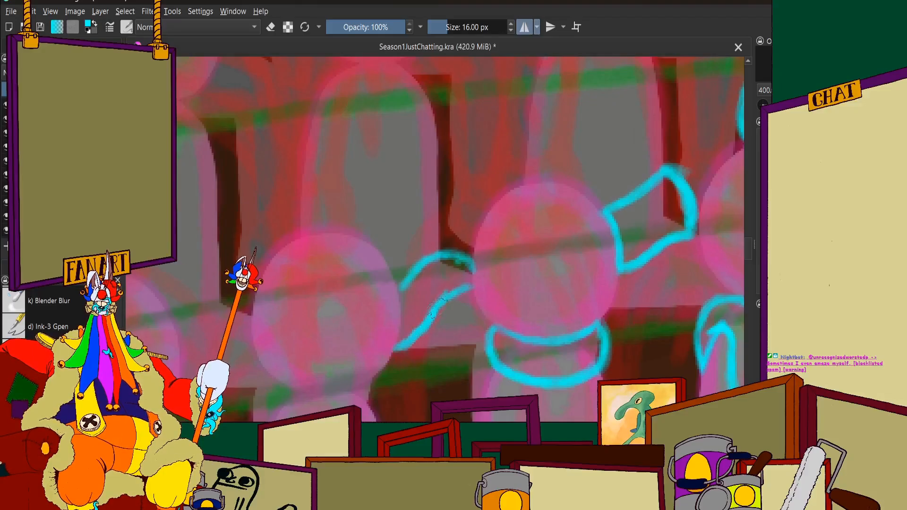
pyautogui.moveTo(433, 314)
pyautogui.mouseDown()
pyautogui.moveTo(473, 269)
pyautogui.moveTo(469, 286)
pyautogui.moveTo(472, 270)
pyautogui.moveTo(466, 283)
pyautogui.moveTo(466, 270)
pyautogui.moveTo(415, 269)
pyautogui.mouseUp()
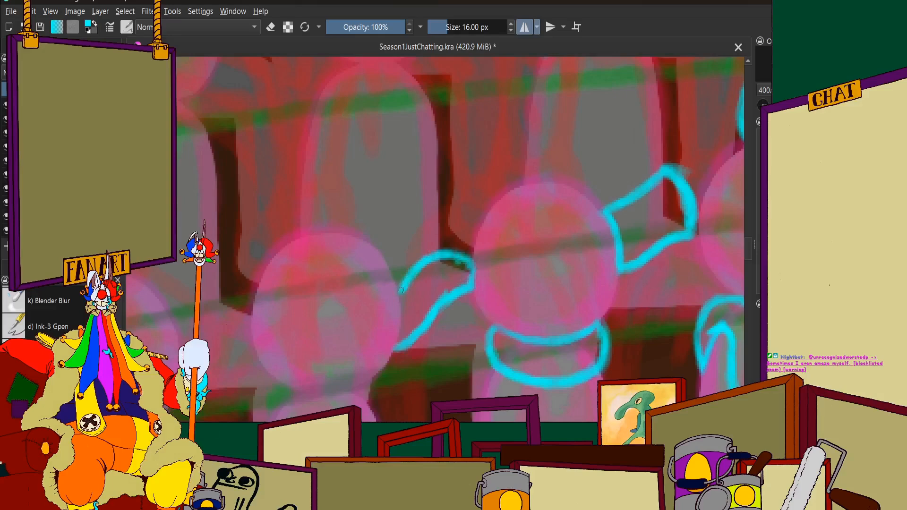
pyautogui.scroll(2, 364, 313)
pyautogui.scroll(-1, 543, 227)
pyautogui.scroll(1, 526, 228)
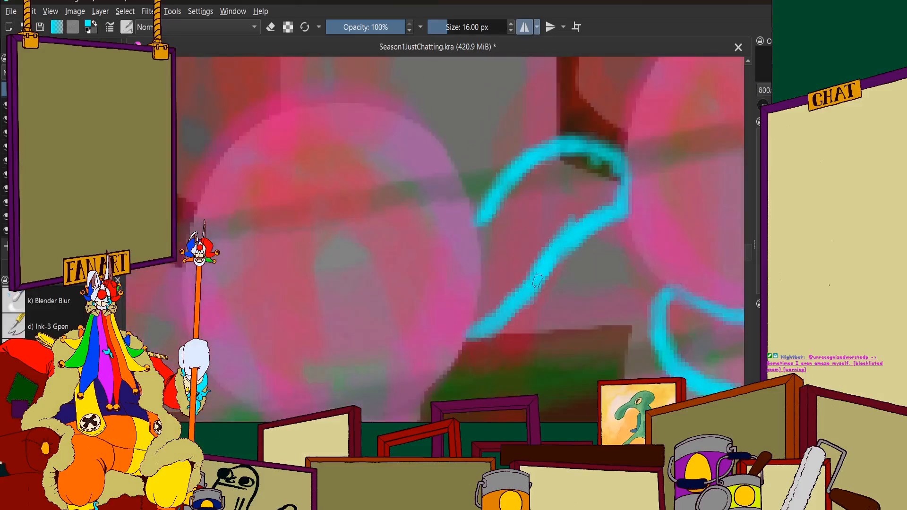
pyautogui.moveTo(537, 280)
pyautogui.mouseDown()
pyautogui.moveTo(491, 326)
pyautogui.moveTo(468, 334)
pyautogui.mouseUp()
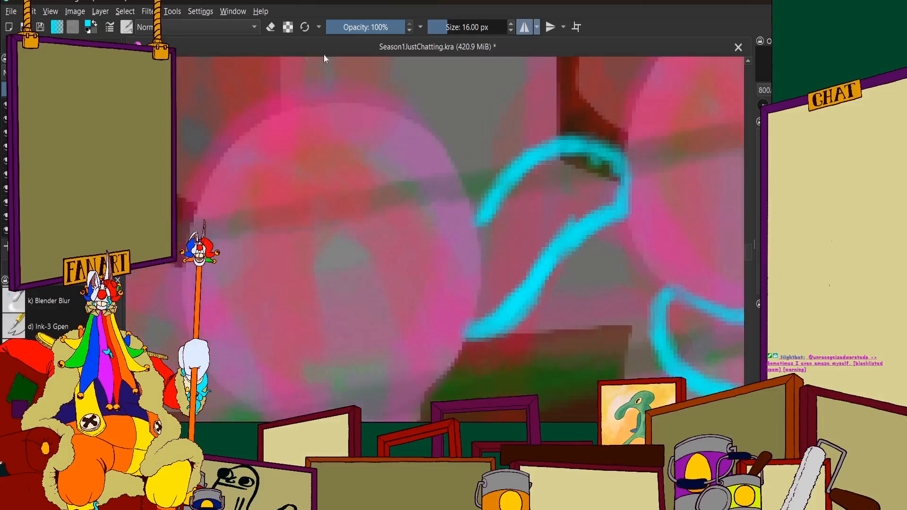
# Close the tentacle's left end along the edge of the front-row figure's head and strengthen its right end against the neighbouring head
pyautogui.click(270, 28)
pyautogui.scroll(1, 478, 265)
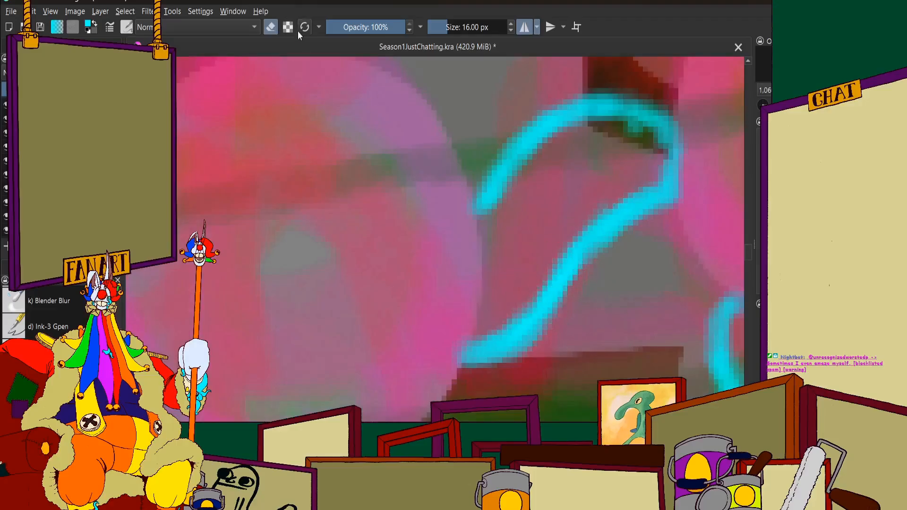
pyautogui.moveTo(490, 222)
pyautogui.mouseDown()
pyautogui.moveTo(490, 244)
pyautogui.moveTo(483, 204)
pyautogui.moveTo(489, 284)
pyautogui.moveTo(489, 242)
pyautogui.moveTo(480, 337)
pyautogui.moveTo(487, 299)
pyautogui.moveTo(482, 327)
pyautogui.mouseUp()
pyautogui.scroll(-6, 488, 231)
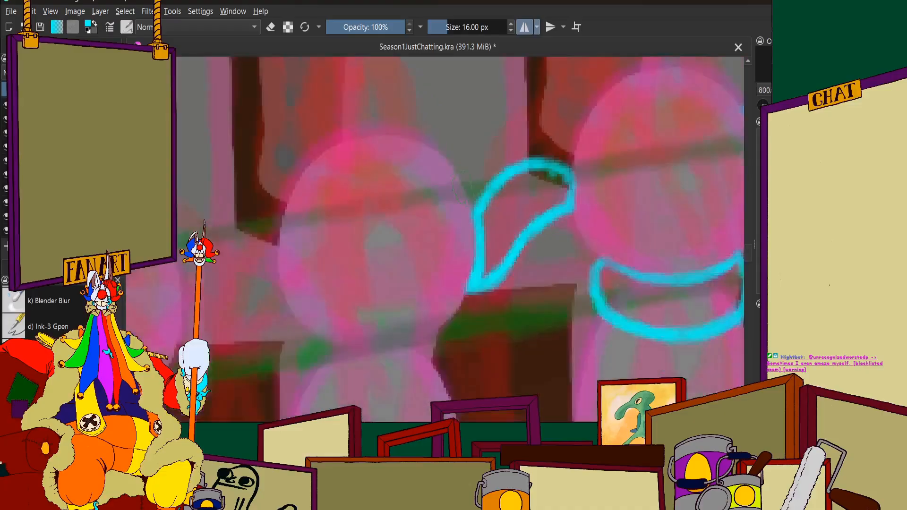
pyautogui.scroll(6, 599, 234)
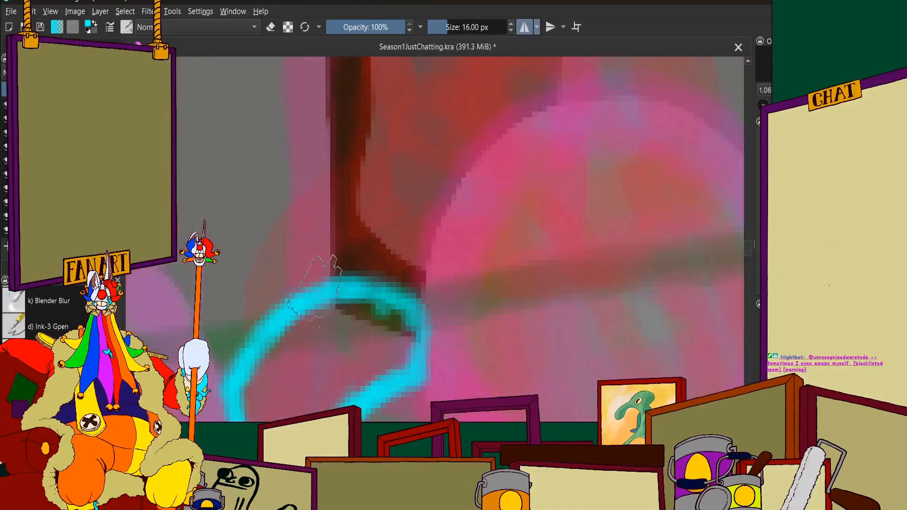
pyautogui.scroll(1, 413, 313)
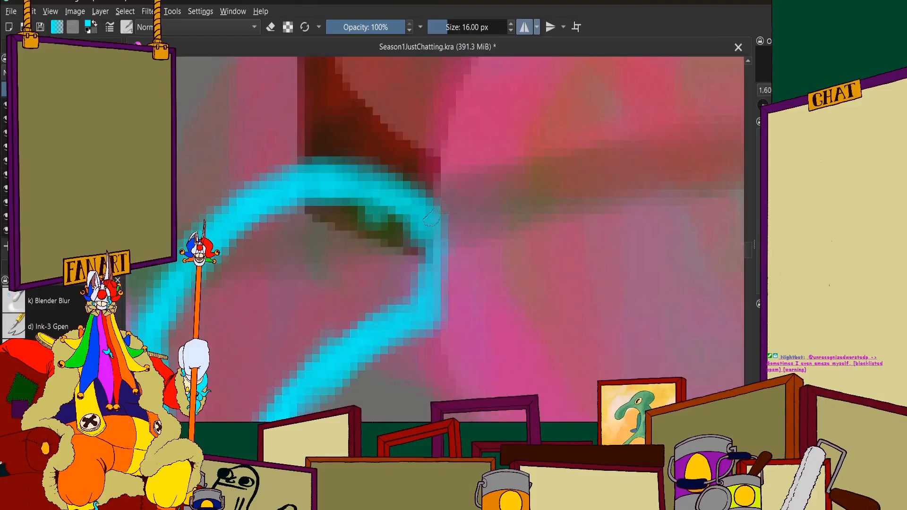
pyautogui.moveTo(428, 307); pyautogui.dragTo(432, 315)
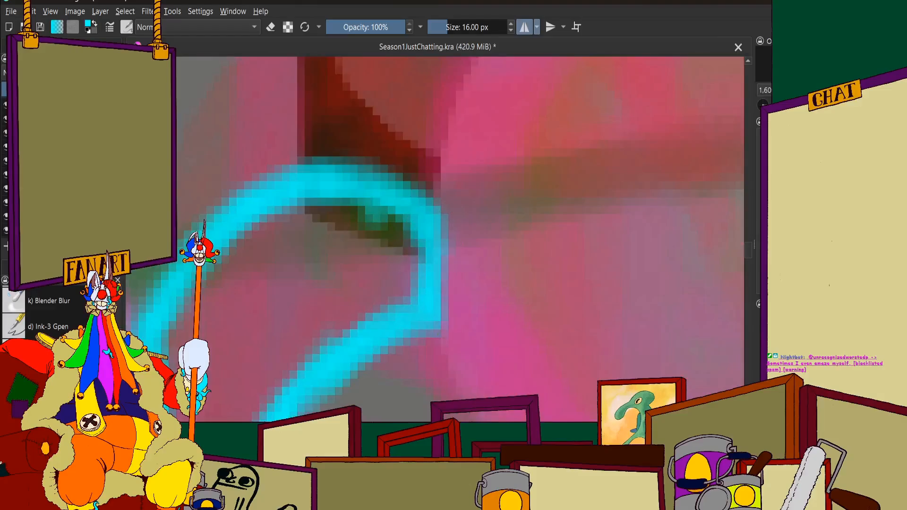
pyautogui.scroll(-7, 453, 266)
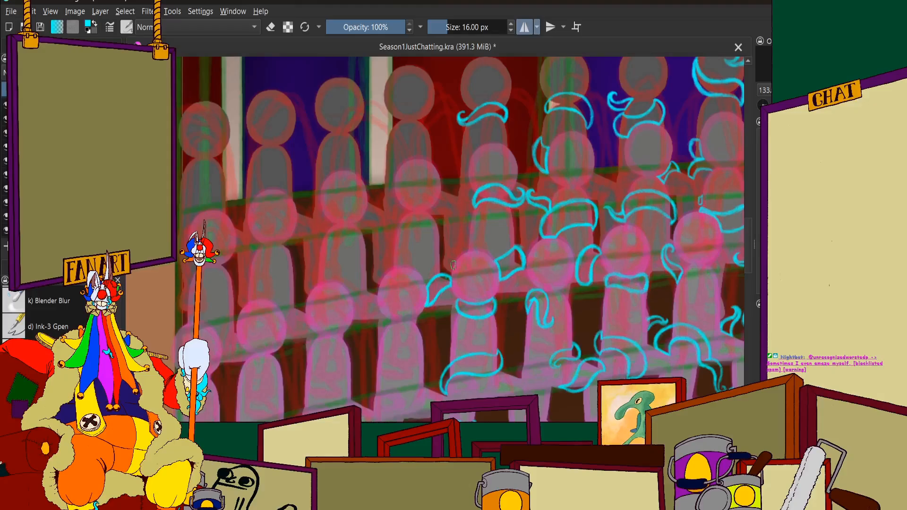
# Draw a cyan tentacle outline hooking above the next front-row head to the left and sweeping diagonally down to its shoulder
pyautogui.scroll(-2, 453, 265)
pyautogui.scroll(2, 456, 287)
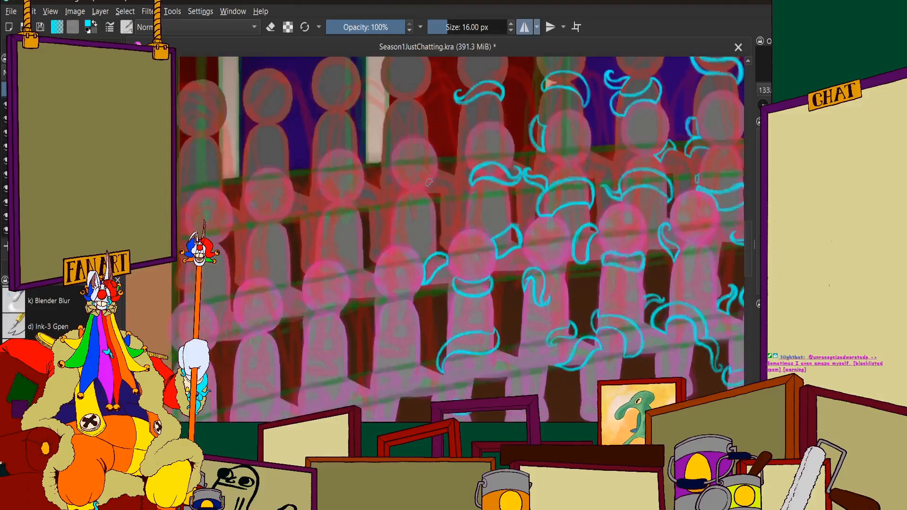
pyautogui.scroll(2, 429, 183)
pyautogui.scroll(2, 432, 242)
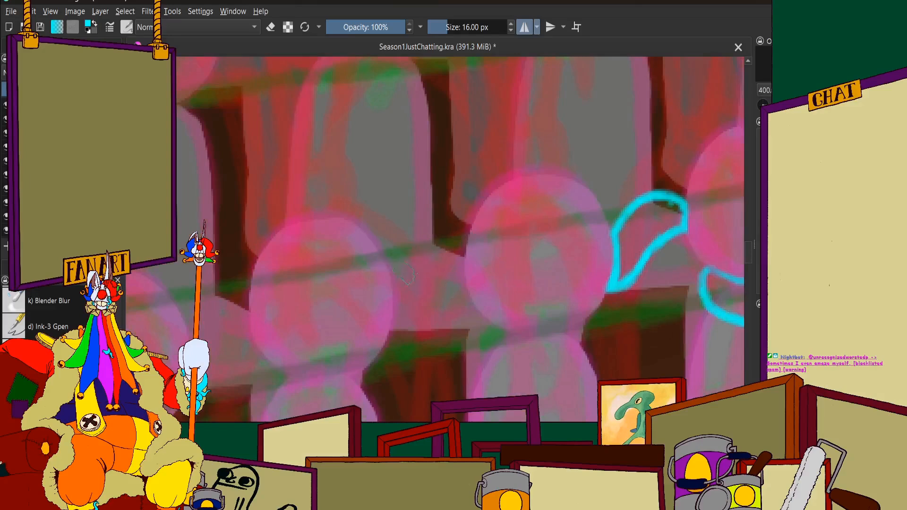
pyautogui.moveTo(283, 156)
pyautogui.mouseDown()
pyautogui.moveTo(308, 158)
pyautogui.moveTo(358, 187)
pyautogui.moveTo(418, 295)
pyautogui.moveTo(438, 320)
pyautogui.moveTo(456, 326)
pyautogui.moveTo(447, 314)
pyautogui.moveTo(436, 315)
pyautogui.moveTo(465, 329)
pyautogui.moveTo(397, 337)
pyautogui.mouseUp()
pyautogui.scroll(-2, 361, 225)
pyautogui.scroll(3, 300, 199)
pyautogui.moveTo(382, 177)
pyautogui.mouseDown()
pyautogui.moveTo(353, 214)
pyautogui.moveTo(366, 181)
pyautogui.moveTo(353, 234)
pyautogui.moveTo(381, 177)
pyautogui.moveTo(365, 257)
pyautogui.moveTo(353, 229)
pyautogui.moveTo(380, 263)
pyautogui.mouseUp()
pyautogui.scroll(-2, 385, 267)
pyautogui.scroll(3, 435, 222)
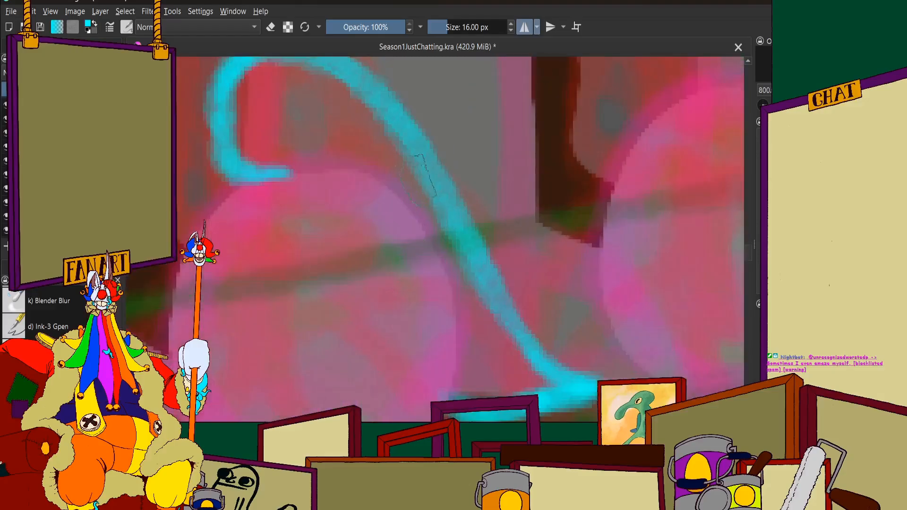
# Draw the tentacle's inner cyan line curving down the right edge of the front-row figure's head to the base line
pyautogui.moveTo(441, 226); pyautogui.dragTo(445, 239)
pyautogui.moveTo(402, 184); pyautogui.dragTo(447, 255)
pyautogui.moveTo(421, 210); pyautogui.dragTo(469, 307)
pyautogui.moveTo(438, 230); pyautogui.dragTo(466, 319)
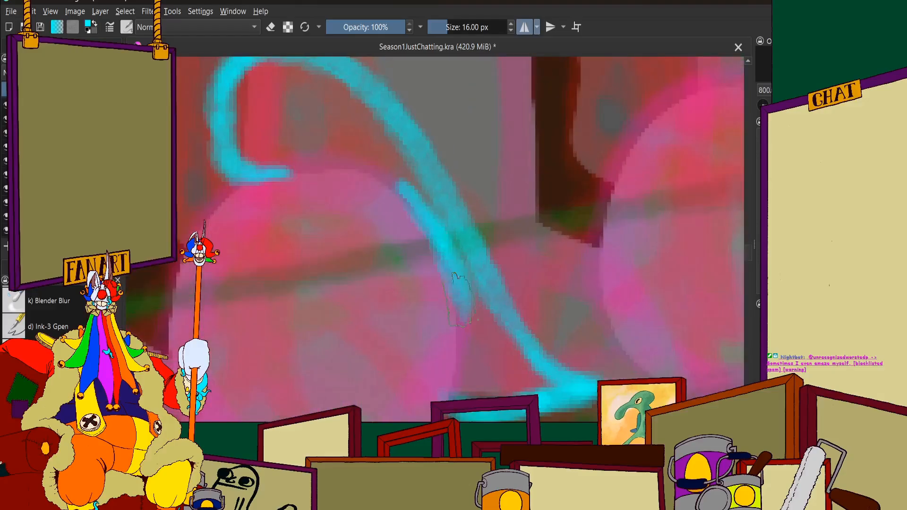
pyautogui.moveTo(459, 279); pyautogui.dragTo(465, 380)
pyautogui.moveTo(461, 311); pyautogui.dragTo(459, 399)
pyautogui.moveTo(465, 345); pyautogui.dragTo(454, 399)
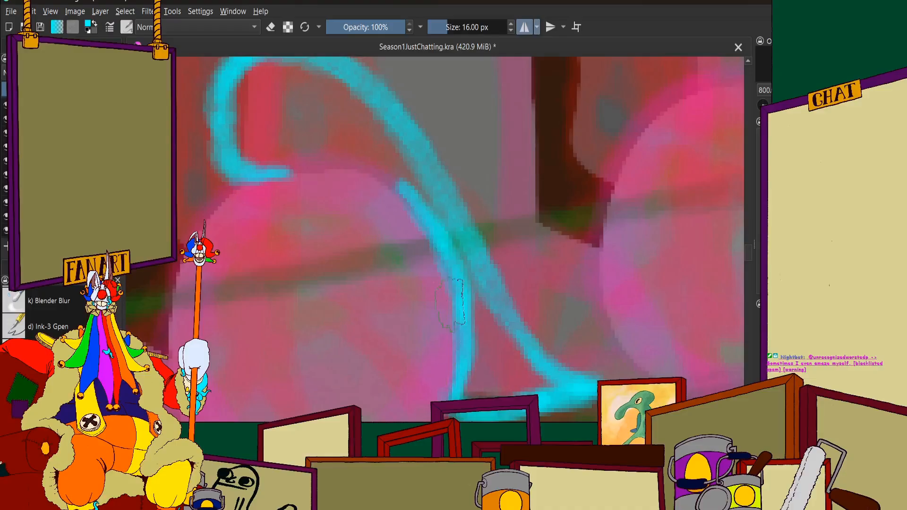
# Connect the hooked tip to the inner line across the top of the head and reinforce the tentacle's diagonal outer line
pyautogui.moveTo(283, 169)
pyautogui.mouseDown()
pyautogui.moveTo(380, 175)
pyautogui.moveTo(435, 229)
pyautogui.mouseUp()
pyautogui.scroll(-3, 383, 160)
pyautogui.scroll(3, 393, 173)
pyautogui.moveTo(399, 124); pyautogui.dragTo(513, 335)
pyautogui.scroll(-3, 513, 331)
pyautogui.scroll(3, 439, 227)
pyautogui.moveTo(486, 232)
pyautogui.mouseDown()
pyautogui.moveTo(462, 204)
pyautogui.moveTo(390, 183)
pyautogui.mouseUp()
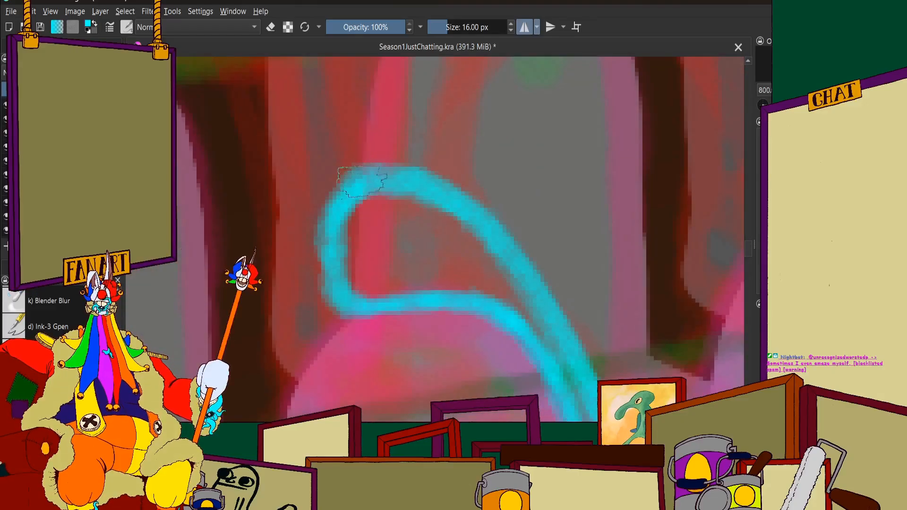
# Thicken and smooth the tentacle's rounded left tip and its outer line from the tip down past the head
pyautogui.scroll(-4, 399, 208)
pyautogui.scroll(5, 383, 206)
pyautogui.moveTo(426, 163); pyautogui.dragTo(401, 231)
pyautogui.moveTo(409, 179); pyautogui.dragTo(402, 270)
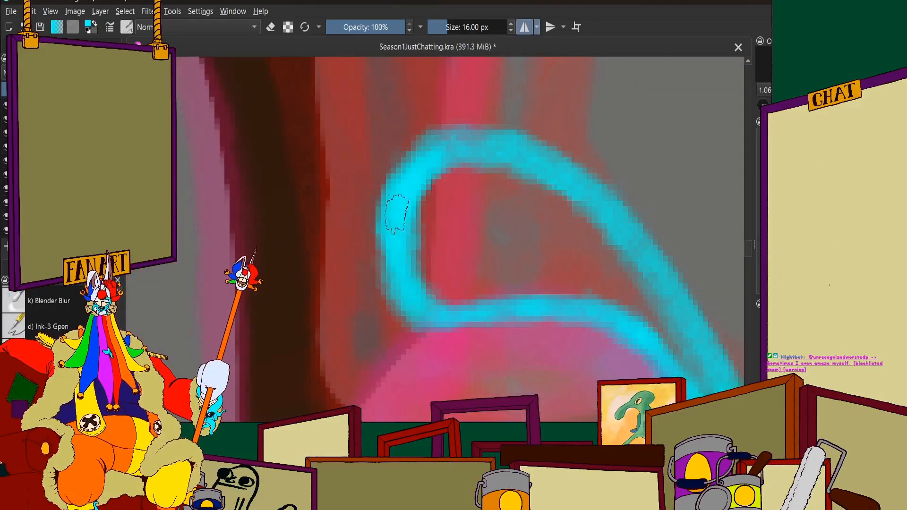
pyautogui.moveTo(398, 208)
pyautogui.mouseDown()
pyautogui.moveTo(462, 149)
pyautogui.moveTo(491, 163)
pyautogui.mouseUp()
pyautogui.scroll(-5, 440, 186)
pyautogui.scroll(4, 508, 232)
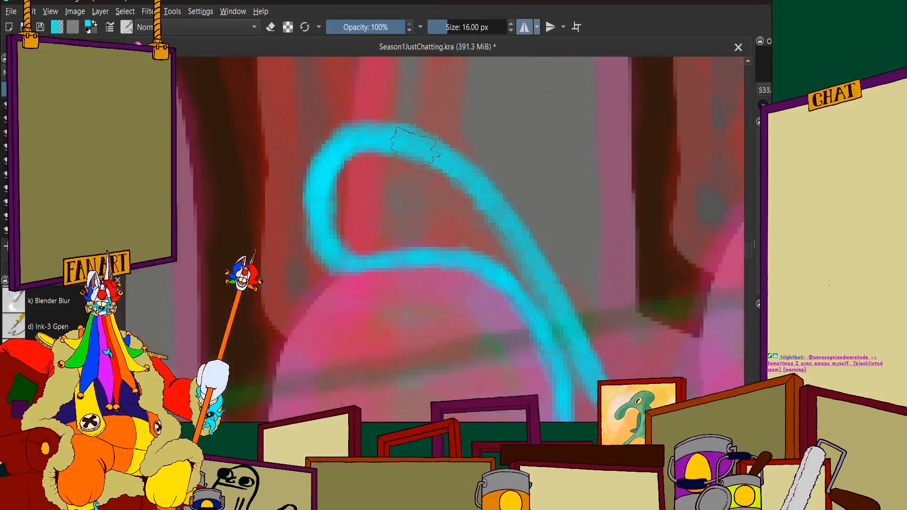
pyautogui.moveTo(373, 130)
pyautogui.mouseDown()
pyautogui.moveTo(437, 150)
pyautogui.moveTo(524, 233)
pyautogui.moveTo(570, 340)
pyautogui.mouseUp()
pyautogui.scroll(-4, 569, 340)
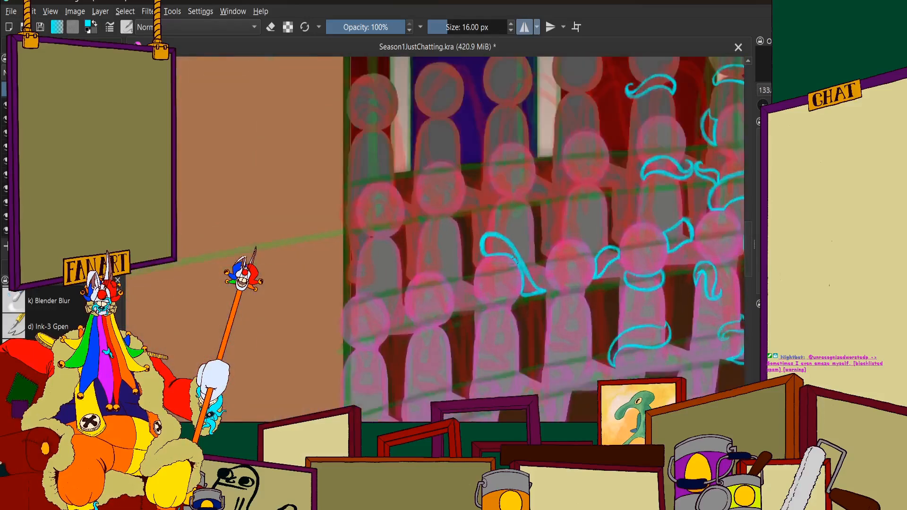
pyautogui.scroll(4, 565, 279)
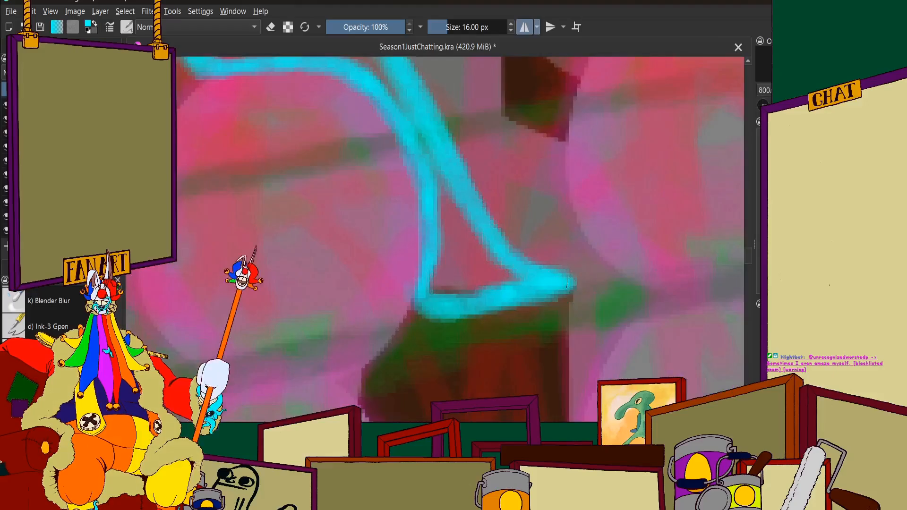
# Draw a small curled cyan tentacle on the middle-row figure's body, just above and beside the hooked front-row tentacle
pyautogui.scroll(-5, 536, 275)
pyautogui.scroll(-2, 462, 185)
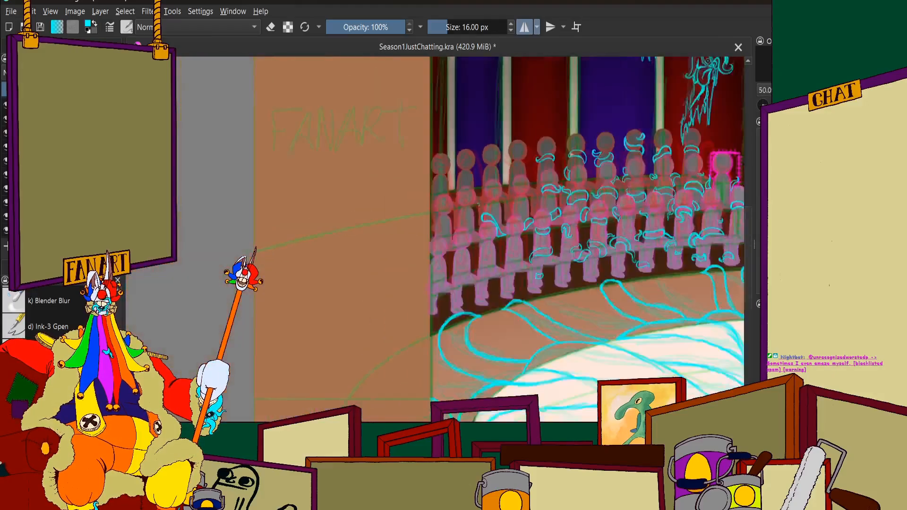
pyautogui.scroll(5, 489, 227)
pyautogui.scroll(-2, 421, 205)
pyautogui.scroll(3, 422, 204)
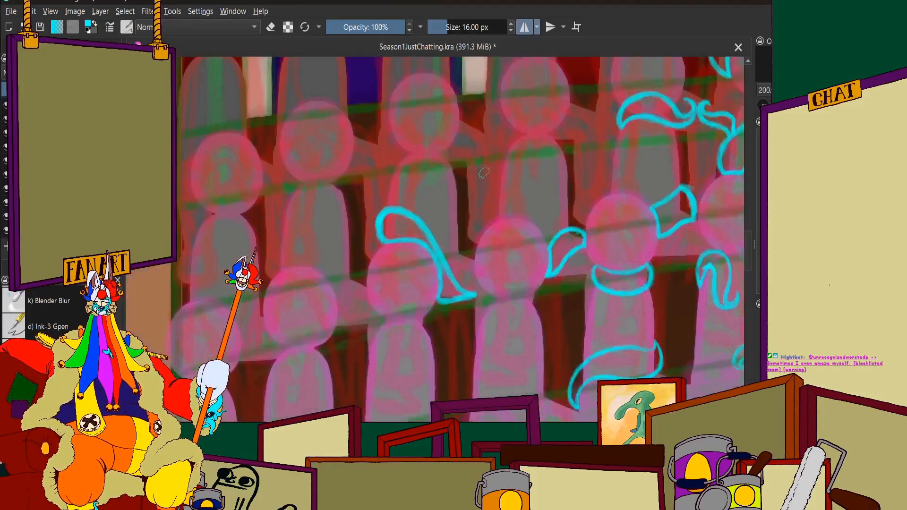
pyautogui.scroll(1, 472, 185)
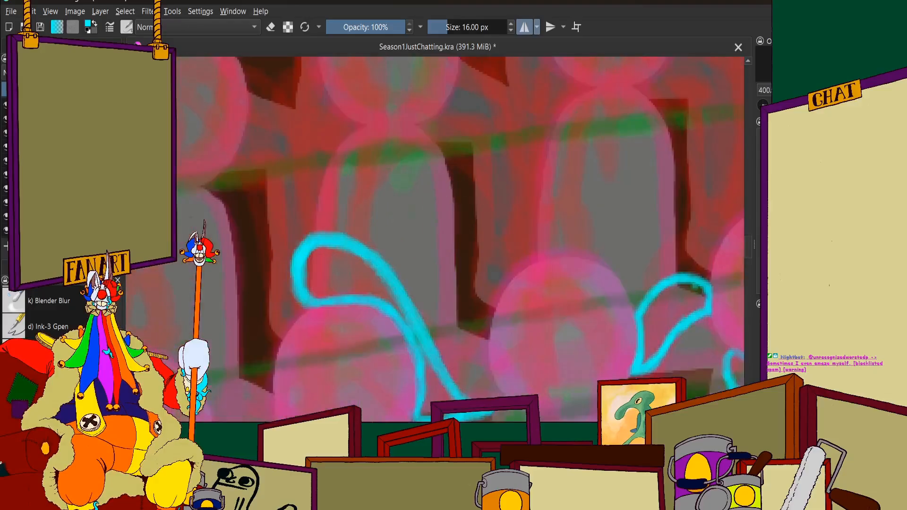
pyautogui.moveTo(453, 176)
pyautogui.mouseDown()
pyautogui.moveTo(475, 194)
pyautogui.moveTo(479, 213)
pyautogui.moveTo(470, 226)
pyautogui.moveTo(451, 229)
pyautogui.moveTo(408, 160)
pyautogui.moveTo(391, 169)
pyautogui.moveTo(395, 193)
pyautogui.moveTo(376, 197)
pyautogui.moveTo(389, 199)
pyautogui.moveTo(387, 161)
pyautogui.moveTo(409, 150)
pyautogui.moveTo(427, 156)
pyautogui.moveTo(458, 205)
pyautogui.moveTo(442, 163)
pyautogui.moveTo(401, 151)
pyautogui.moveTo(390, 169)
pyautogui.moveTo(454, 169)
pyautogui.moveTo(470, 208)
pyautogui.moveTo(447, 160)
pyautogui.moveTo(468, 220)
pyautogui.moveTo(428, 191)
pyautogui.moveTo(394, 199)
pyautogui.mouseUp()
pyautogui.scroll(-7, 422, 177)
pyautogui.scroll(1, 408, 188)
pyautogui.scroll(3, 420, 208)
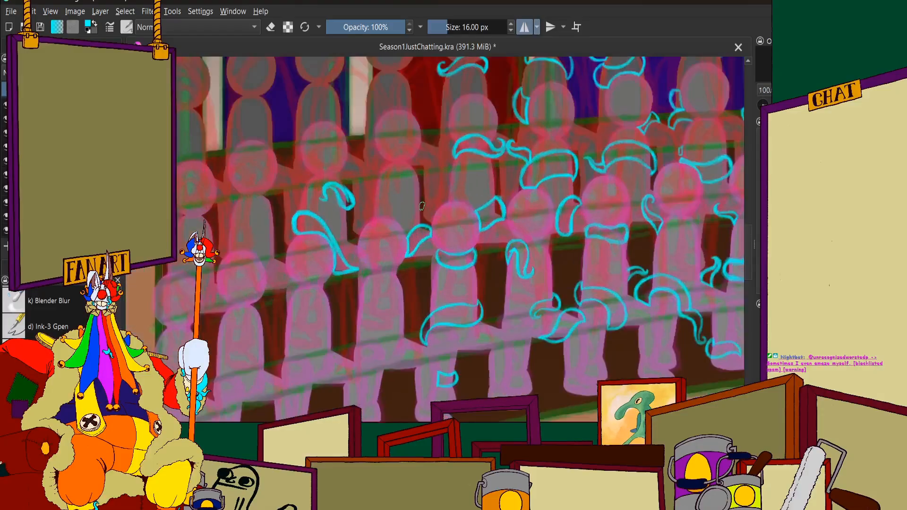
# Examine the left audience section around the new curled tentacle for figures still without tentacles
pyautogui.scroll(-1, 420, 207)
pyautogui.scroll(1, 370, 204)
pyautogui.scroll(-1, 352, 203)
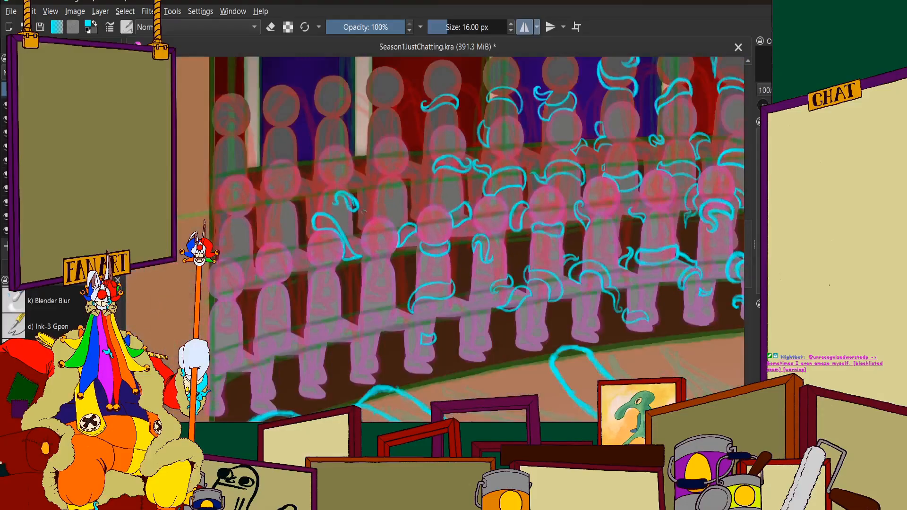
pyautogui.scroll(-1, 362, 212)
pyautogui.scroll(5, 349, 215)
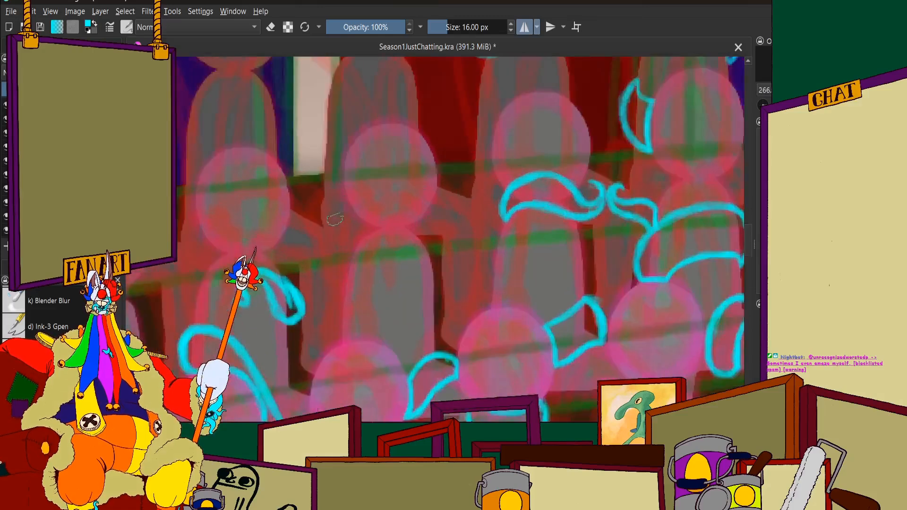
pyautogui.scroll(-1, 335, 219)
pyautogui.scroll(1, 331, 208)
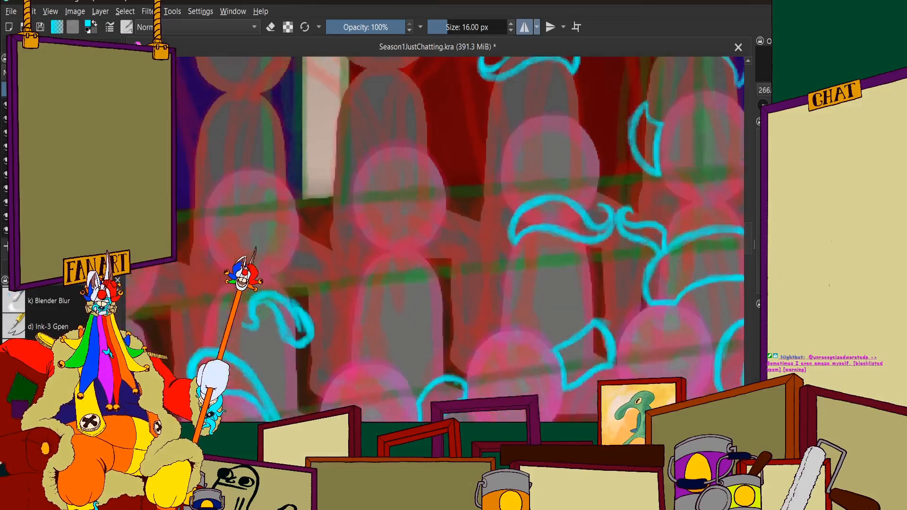
pyautogui.scroll(2, 435, 239)
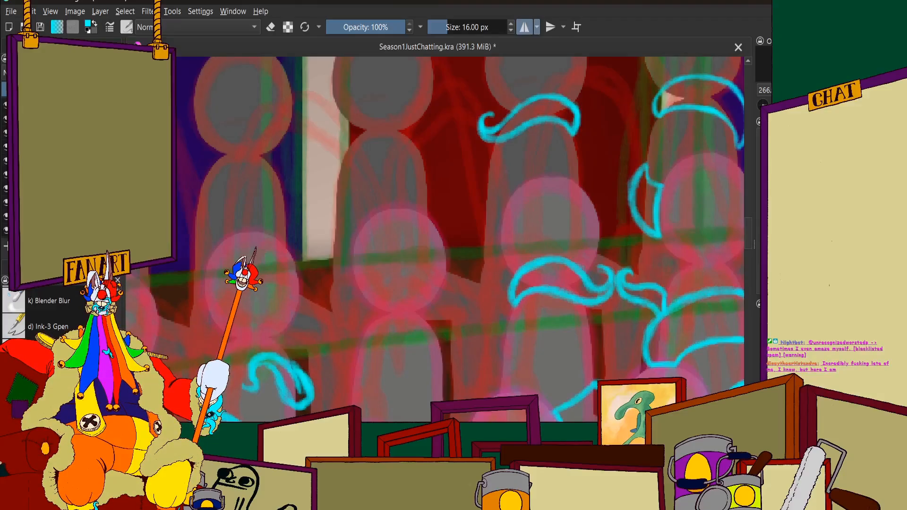
pyautogui.rightClick(486, 165)
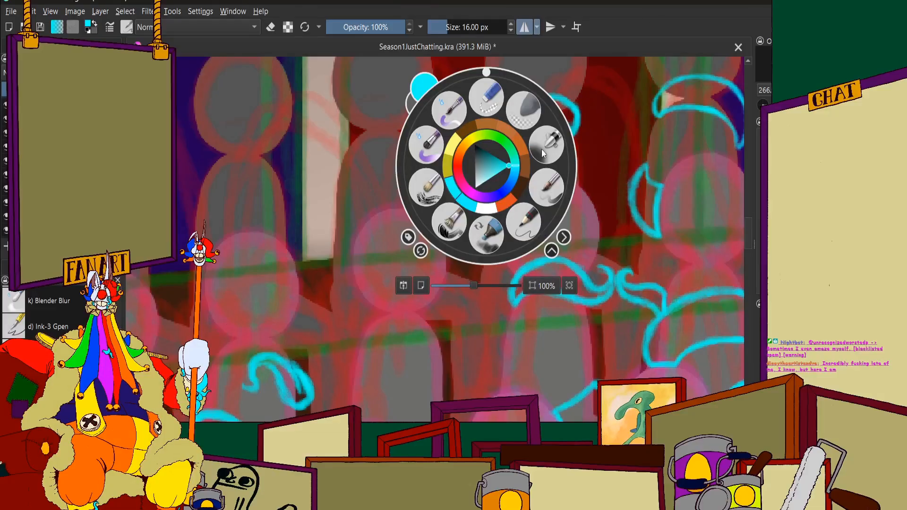
pyautogui.scroll(-2, 645, 234)
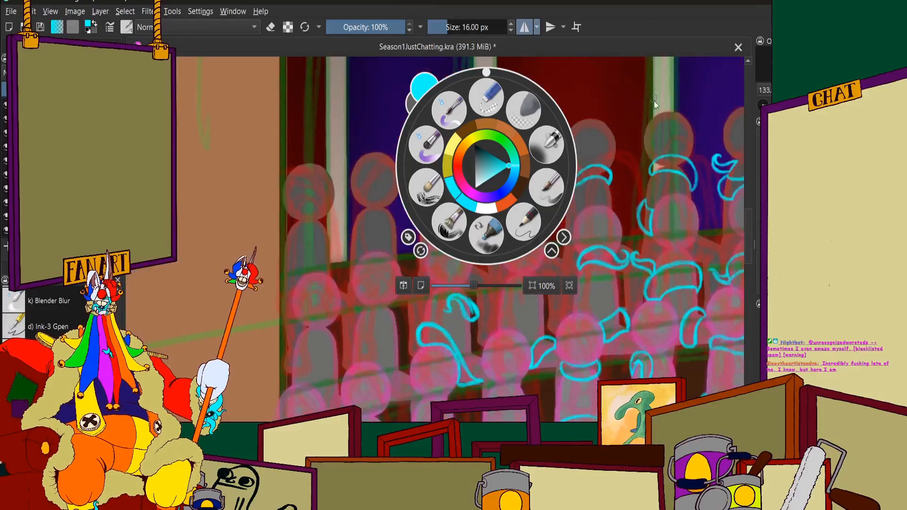
pyautogui.click(614, 28)
# Examine the whole circus composition at several zoom levels, checking how the audience tentacles read with the ring and central doorway
pyautogui.scroll(-4, 614, 229)
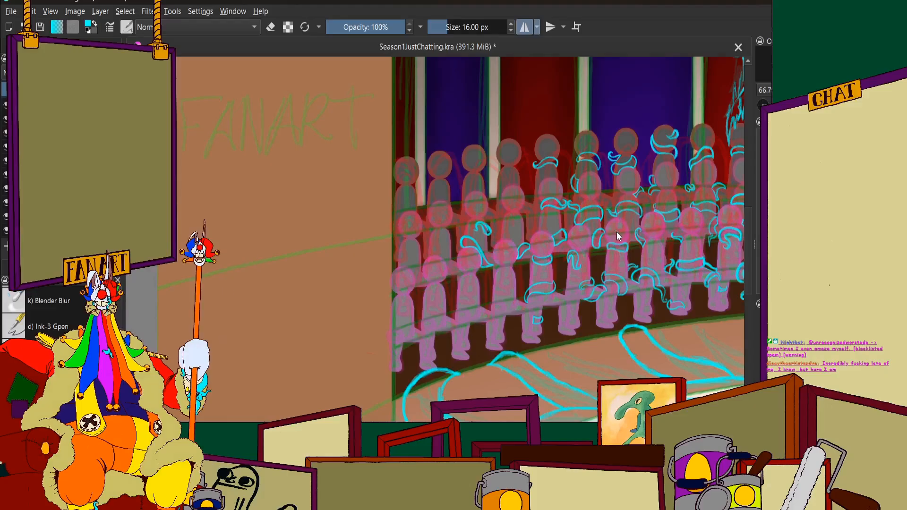
pyautogui.scroll(-7, 362, 145)
pyautogui.scroll(4, 510, 165)
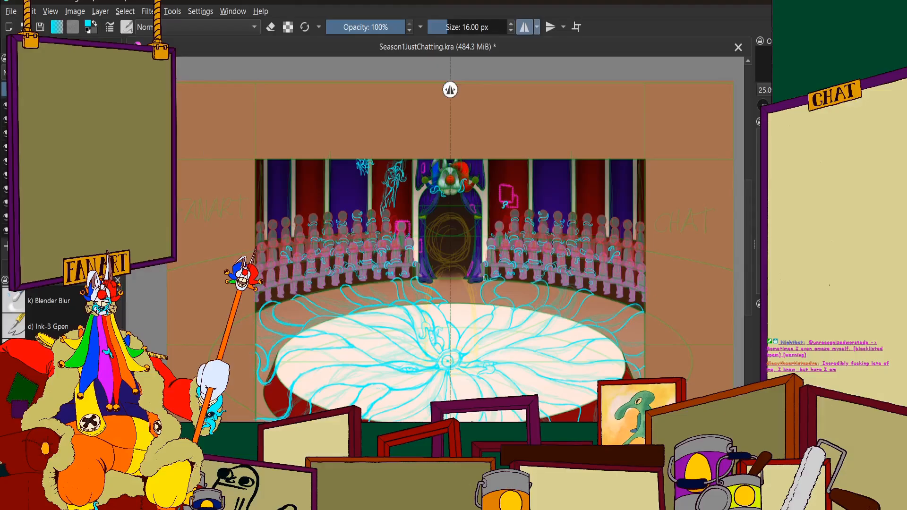
pyautogui.scroll(-2, 330, 194)
pyautogui.scroll(3, 401, 150)
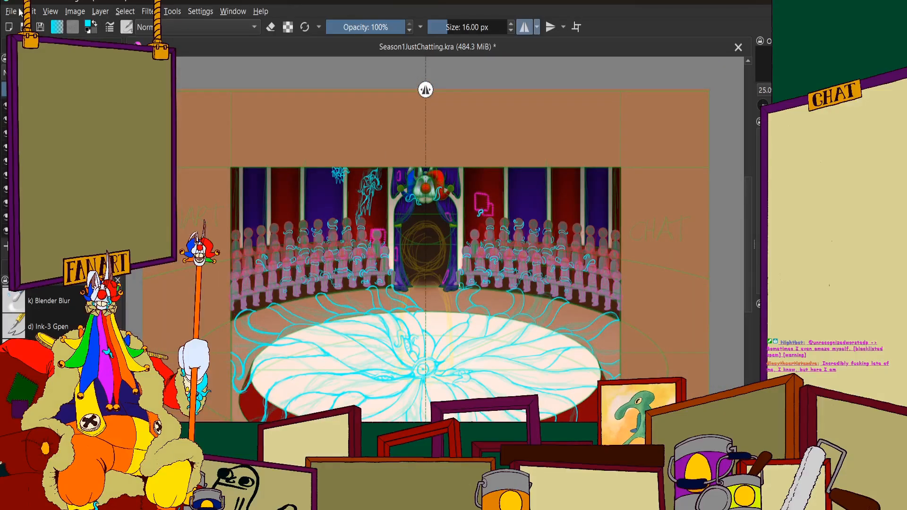
pyautogui.scroll(-3, 518, 307)
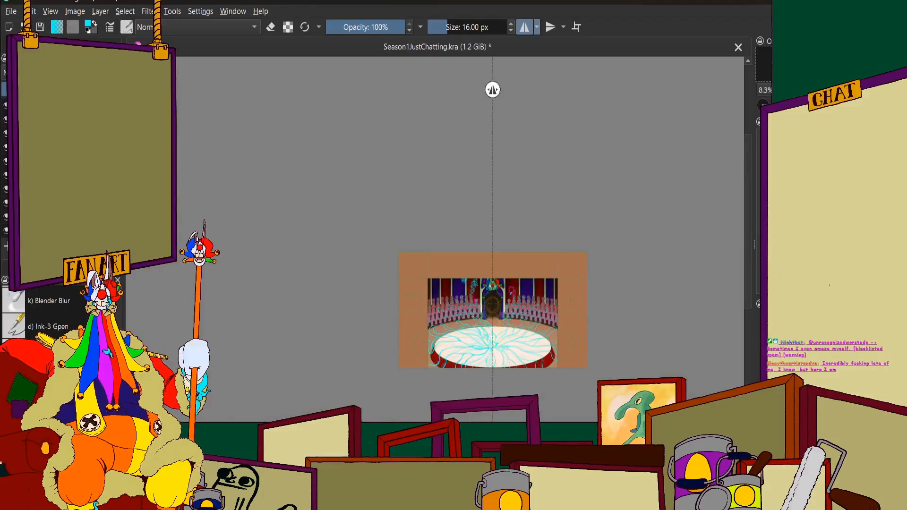
pyautogui.scroll(1, 543, 411)
pyautogui.scroll(-1, 484, 296)
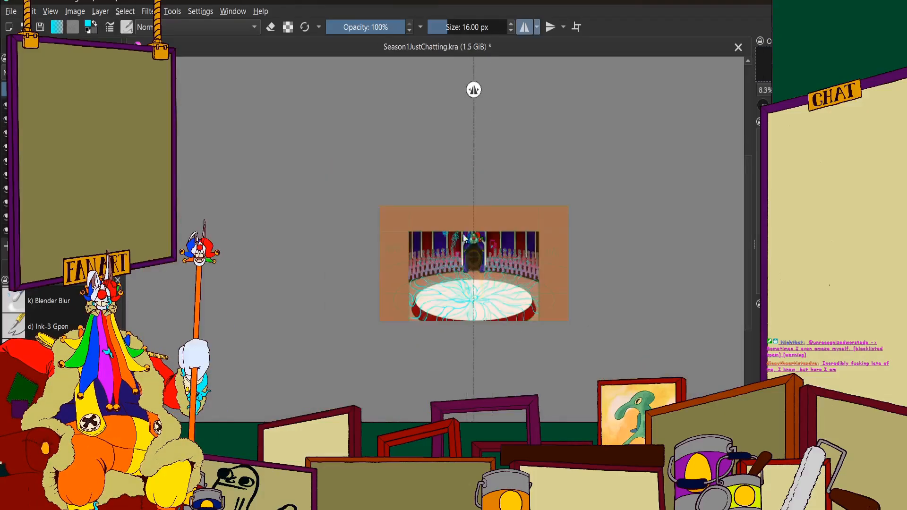
pyautogui.scroll(2, 459, 233)
pyautogui.scroll(-1, 458, 236)
pyautogui.scroll(1, 488, 279)
pyautogui.scroll(1, 488, 282)
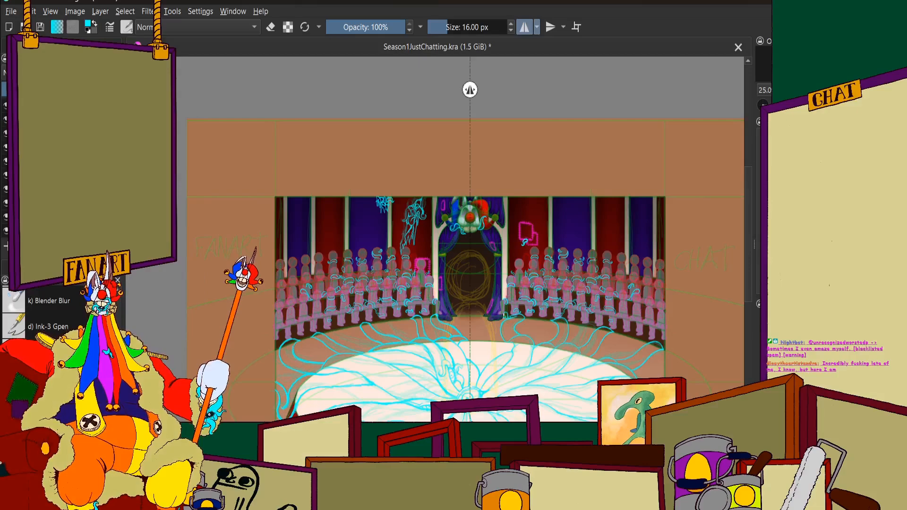
pyautogui.scroll(-2, 482, 220)
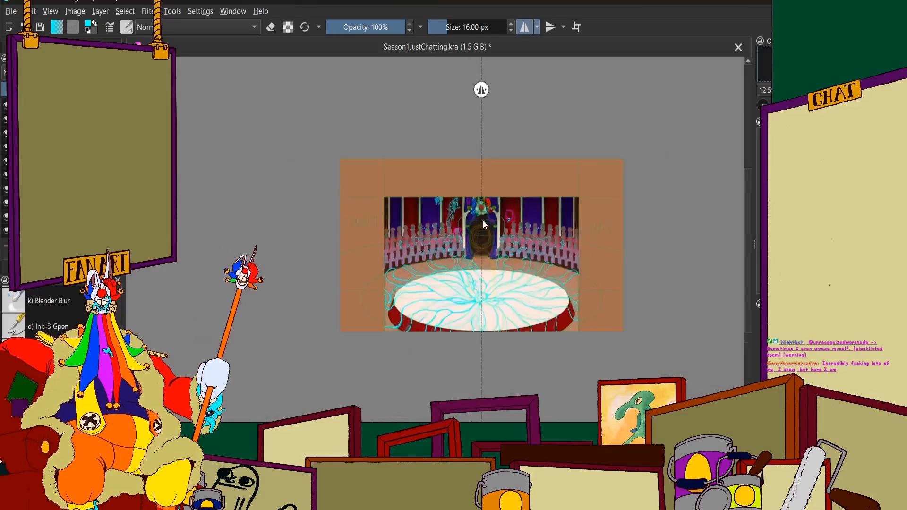
pyautogui.scroll(7, 469, 218)
pyautogui.scroll(-1, 451, 231)
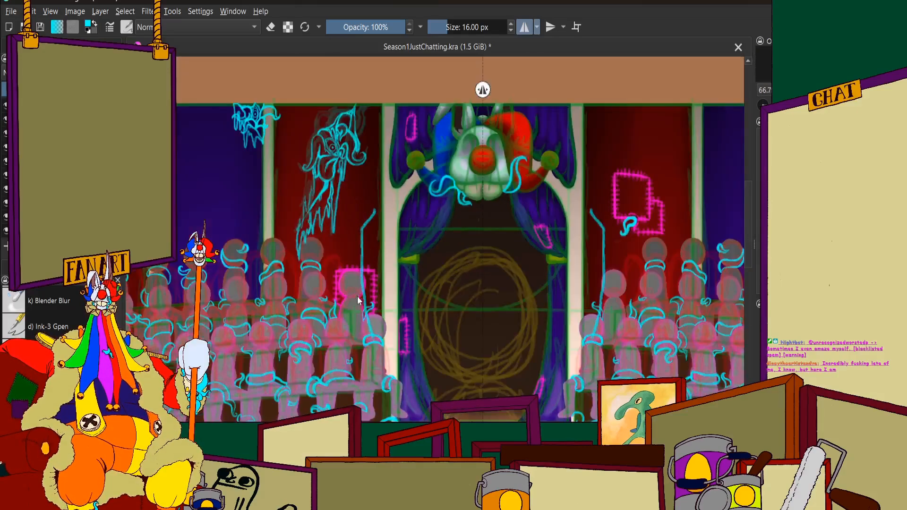
pyautogui.press('-')
pyautogui.press('-')
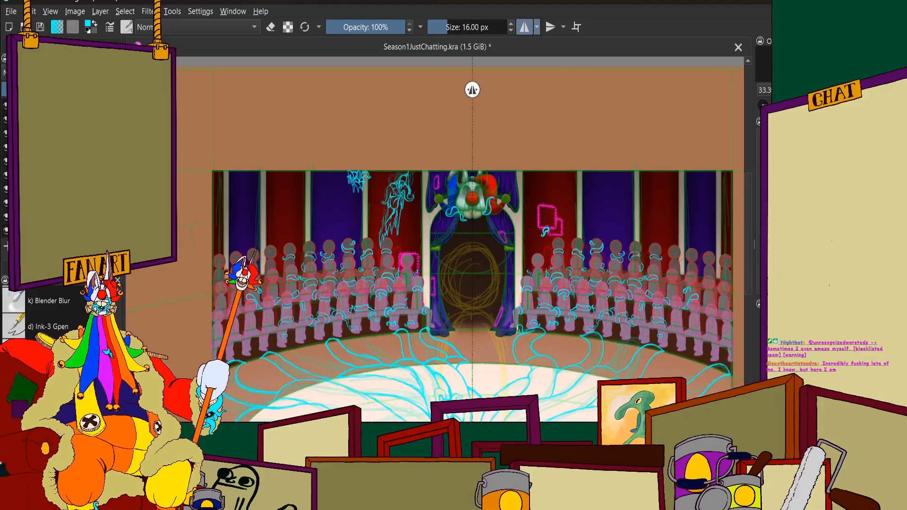
pyautogui.scroll(-4, 566, 313)
pyautogui.scroll(2, 559, 296)
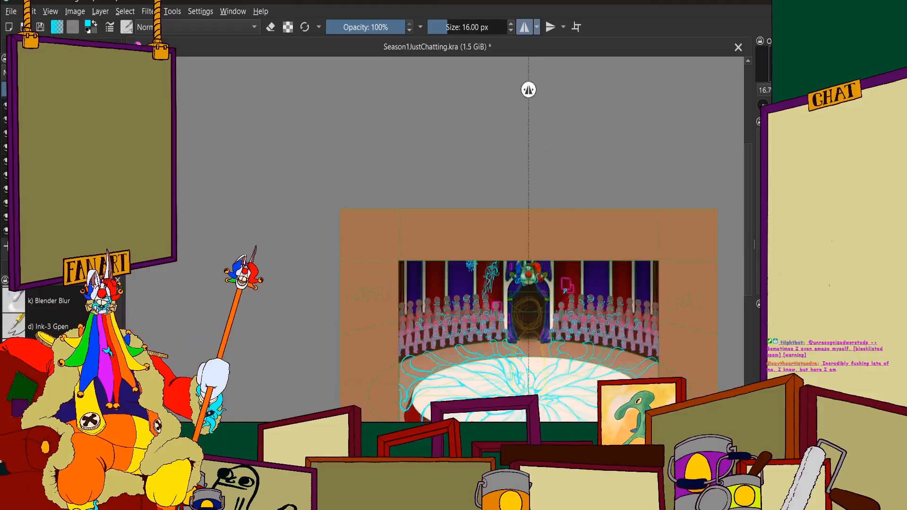
pyautogui.scroll(-2, 359, 171)
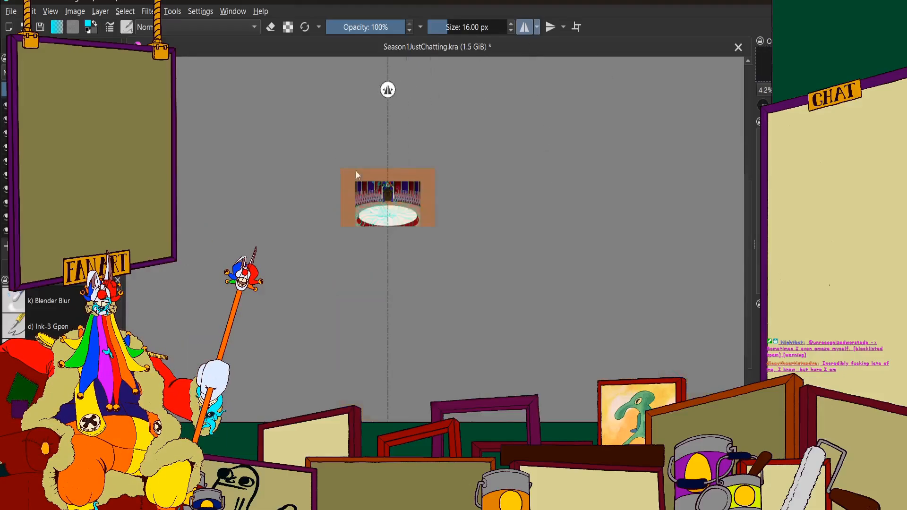
pyautogui.scroll(4, 378, 163)
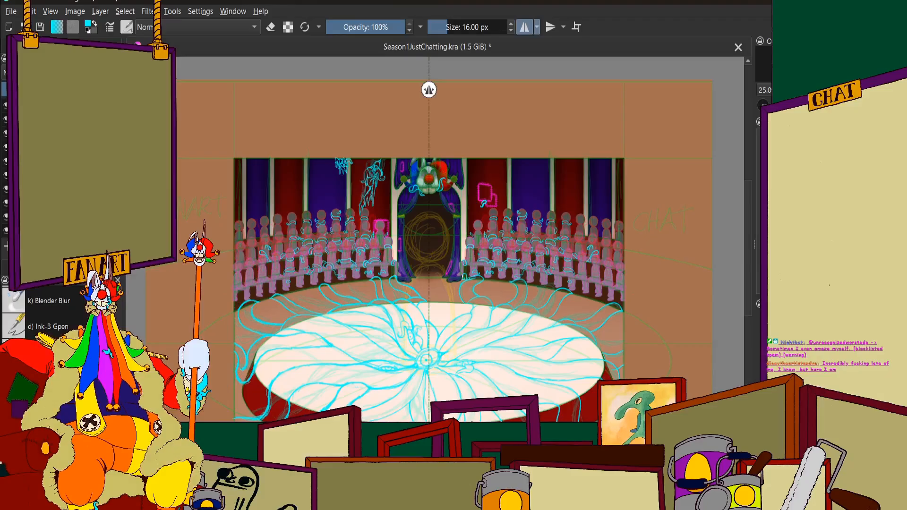
# Save Season1JustChatting.kra and close it
pyautogui.hotkey('ctrl', 's')
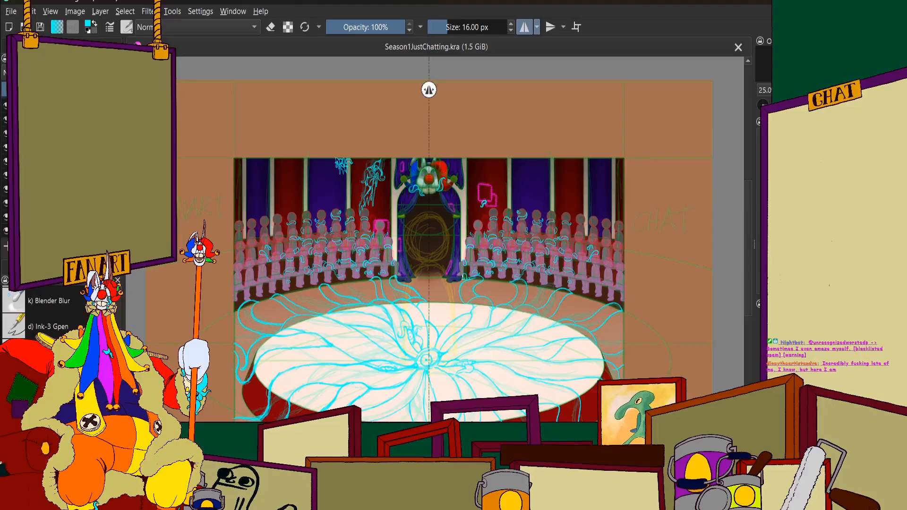
pyautogui.click(738, 47)
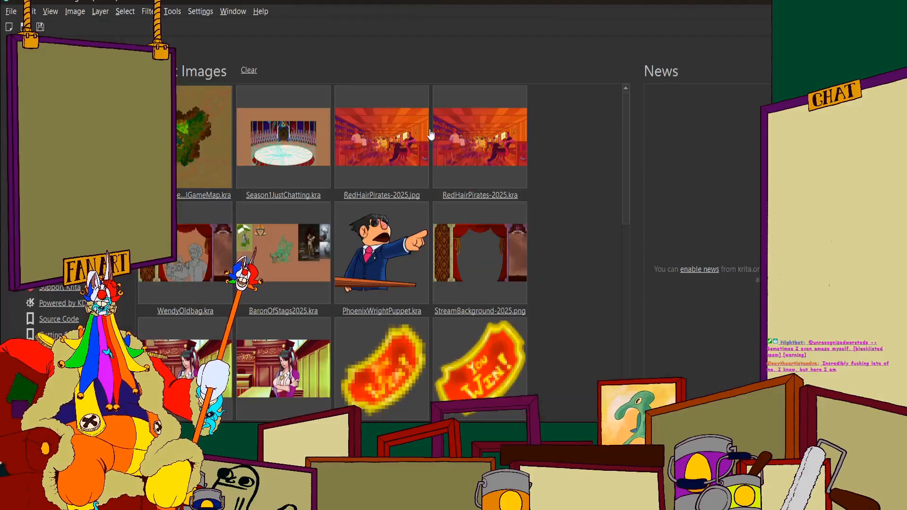
# Open the recent image RedHairPirates-2025.jpg, examine the tavern scene up close and as a whole, and close it
pyautogui.click(409, 119)
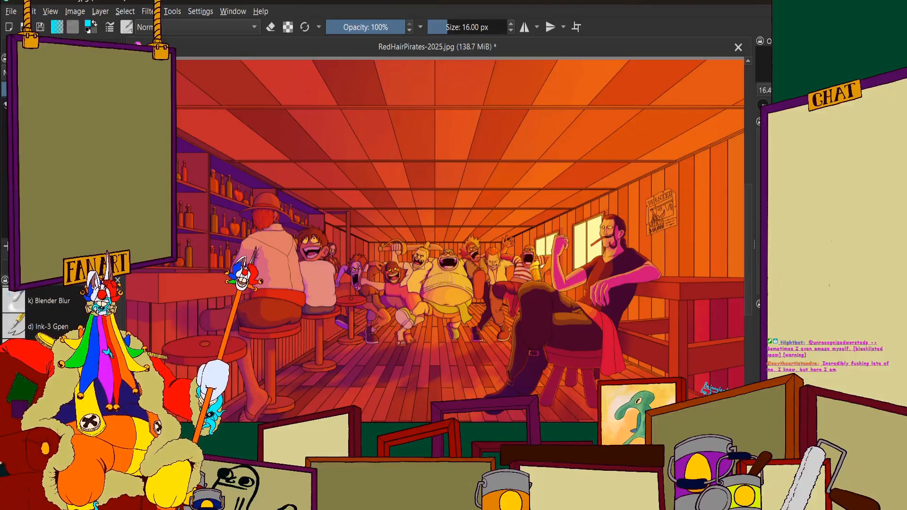
pyautogui.scroll(-1, 435, 241)
pyautogui.scroll(1, 434, 240)
pyautogui.scroll(-1, 550, 113)
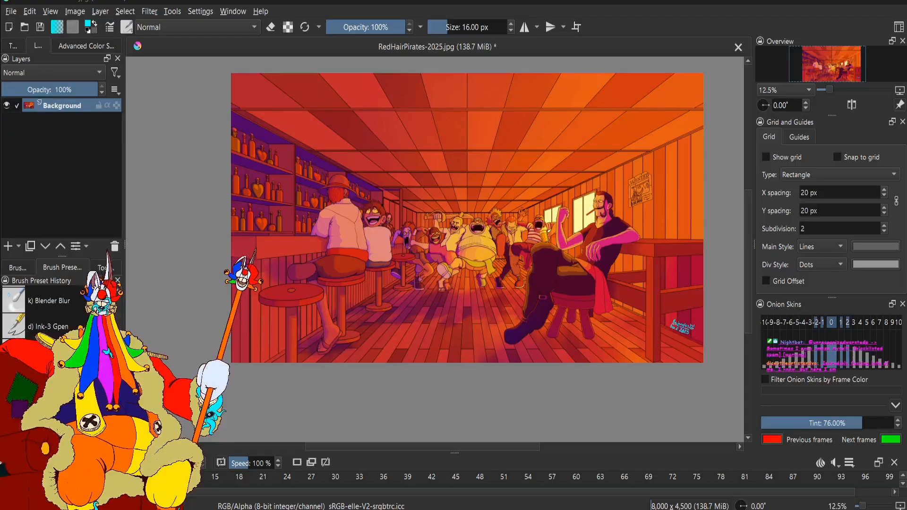
pyautogui.scroll(-1, 450, 229)
pyautogui.scroll(2, 502, 219)
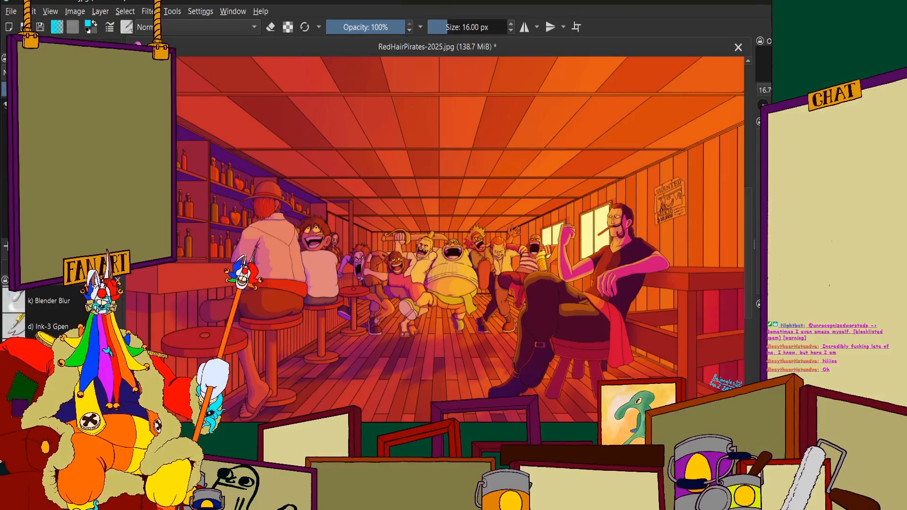
pyautogui.scroll(-1, 477, 215)
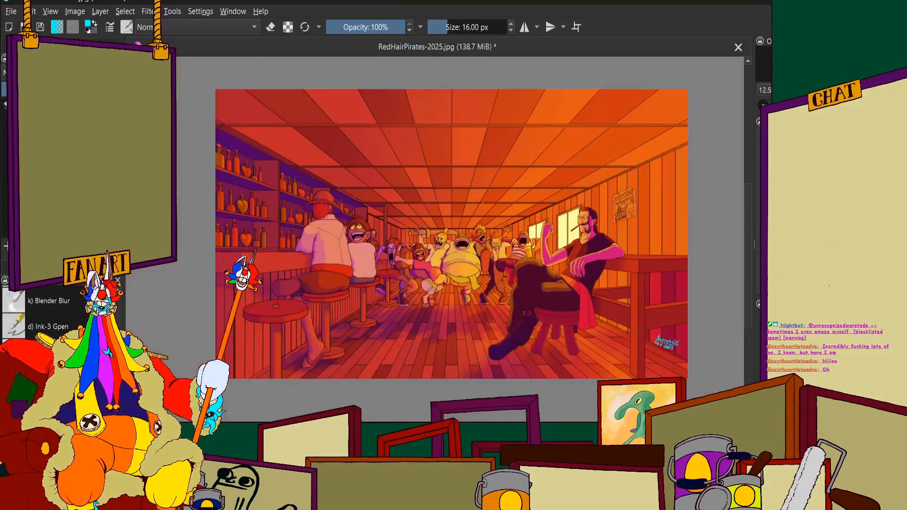
pyautogui.scroll(1, 465, 204)
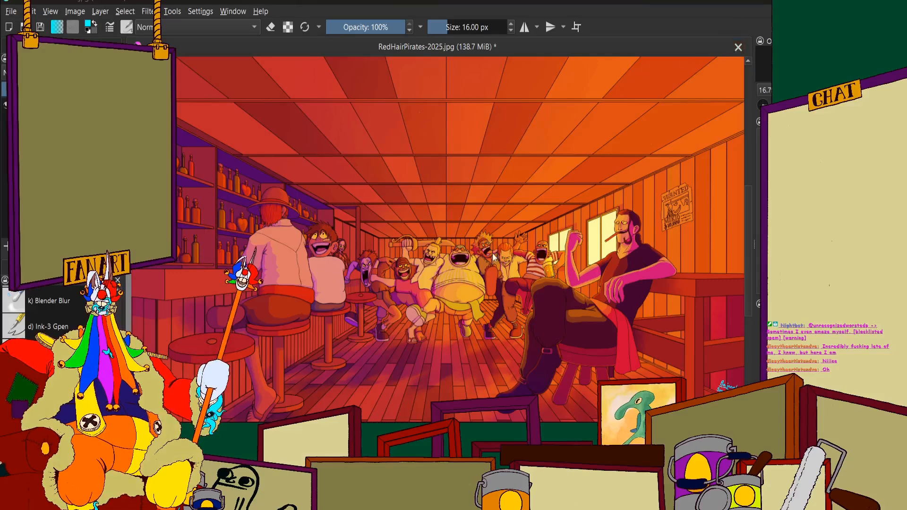
pyautogui.hotkey('ctrl', 'w')
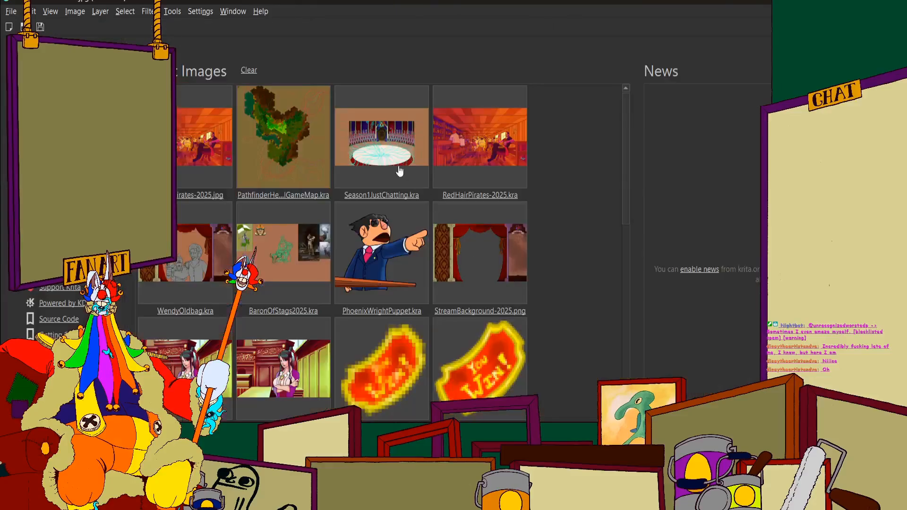
# Reopen Season1JustChatting.kra from the recent images
pyautogui.click(370, 141)
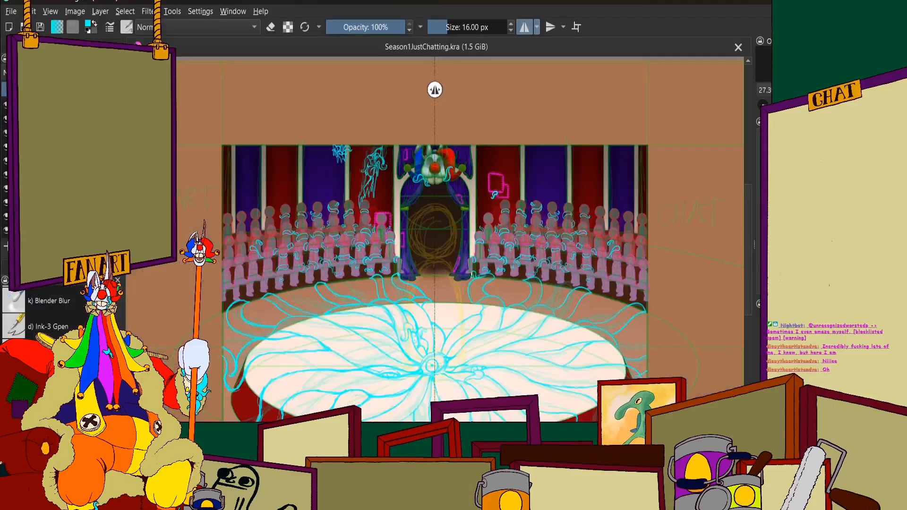
pyautogui.scroll(-1, 344, 156)
pyautogui.scroll(1, 339, 207)
pyautogui.scroll(-1, 370, 205)
pyautogui.scroll(1, 416, 281)
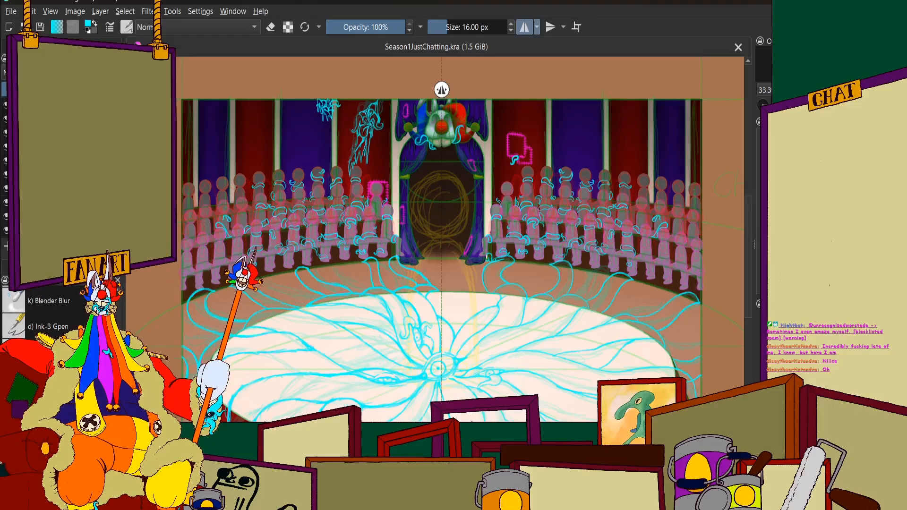
# Examine the left audience rows, from the ring tentacles up to the middle-row figures beside the small curled tentacle
pyautogui.moveTo(441, 265); pyautogui.dragTo(542, 212)
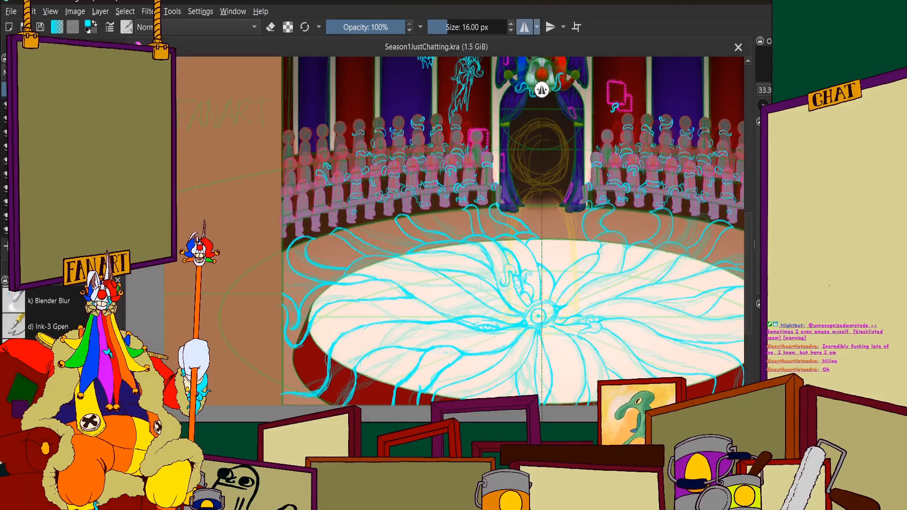
pyautogui.scroll(-2, 386, 235)
pyautogui.scroll(6, 368, 184)
pyautogui.scroll(-3, 356, 196)
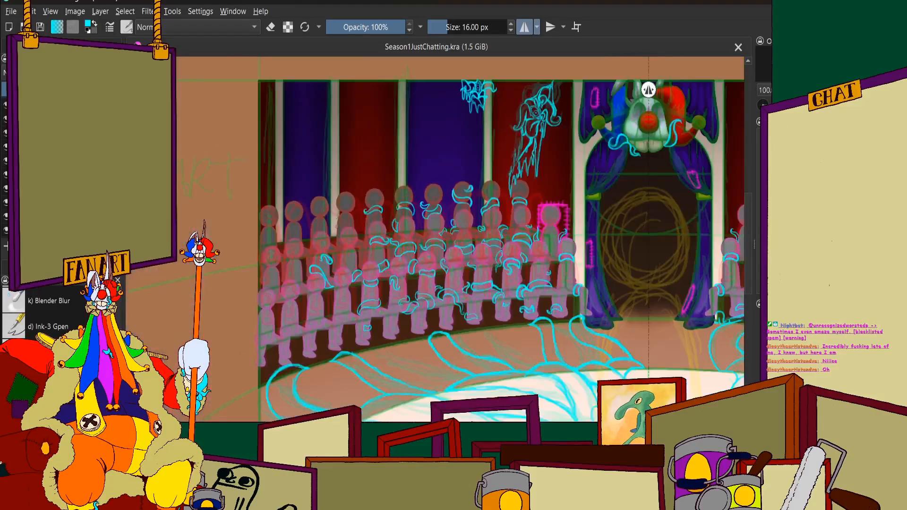
pyautogui.scroll(3, 352, 213)
pyautogui.scroll(-2, 359, 206)
pyautogui.scroll(3, 359, 205)
pyautogui.scroll(-2, 465, 176)
pyautogui.scroll(2, 458, 169)
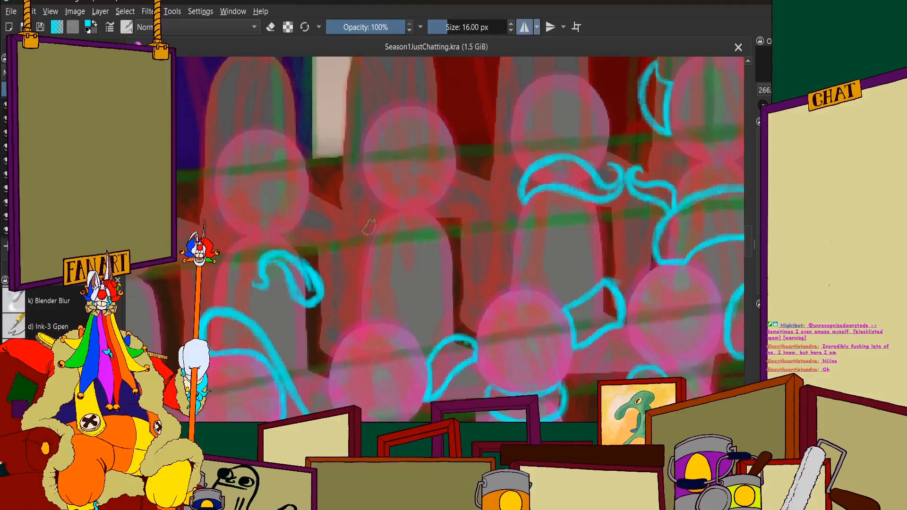
# Sketch a curved cyan stroke from beside the neck of the bare middle-row figure near the white pillar up across its face
pyautogui.scroll(4, 392, 194)
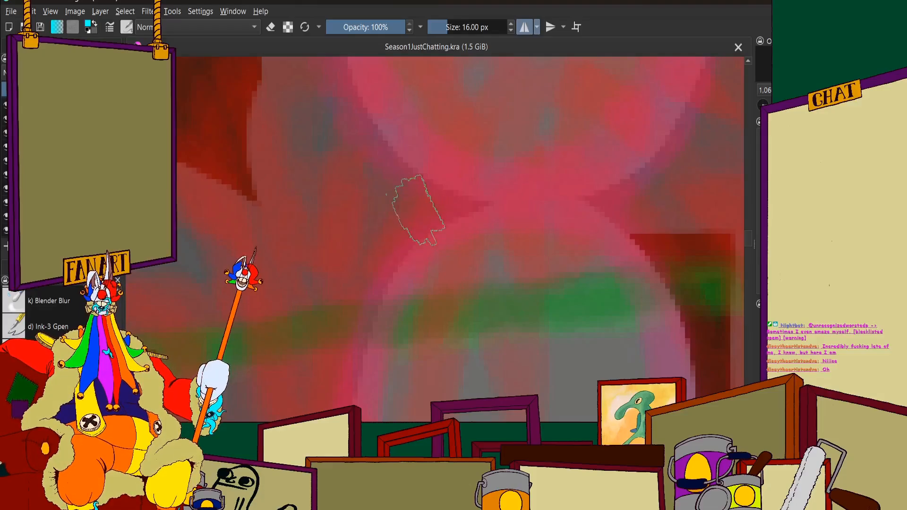
pyautogui.scroll(-8, 419, 209)
pyautogui.scroll(5, 428, 196)
pyautogui.scroll(-1, 446, 177)
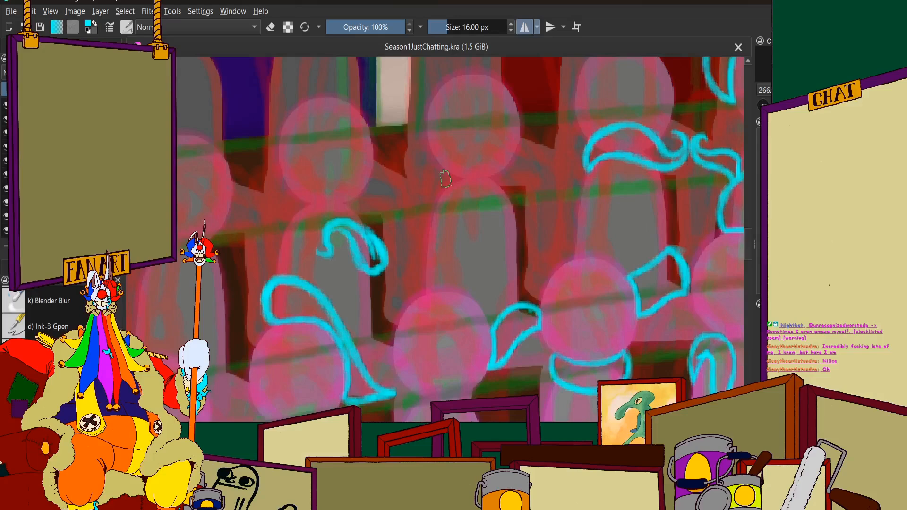
pyautogui.scroll(-1, 445, 180)
pyautogui.scroll(4, 467, 165)
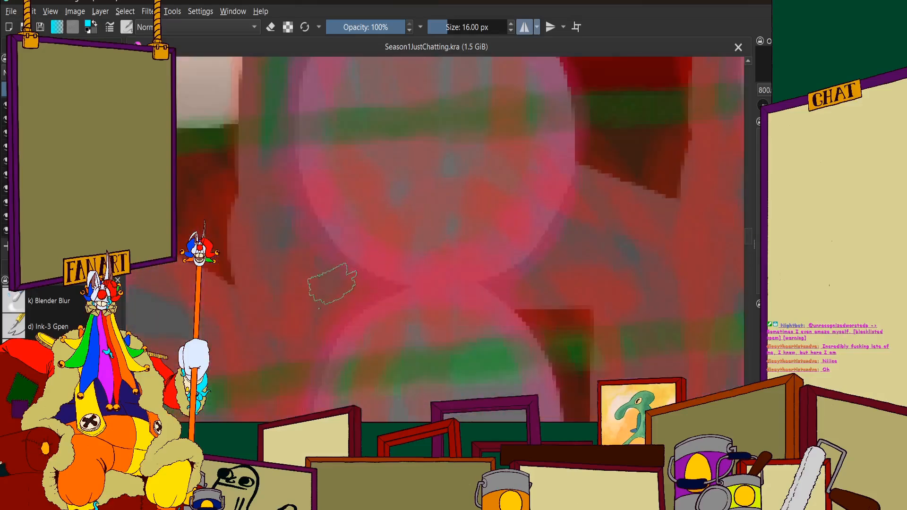
pyautogui.moveTo(345, 264)
pyautogui.mouseDown()
pyautogui.moveTo(327, 297)
pyautogui.moveTo(330, 316)
pyautogui.mouseUp()
pyautogui.moveTo(345, 271); pyautogui.dragTo(329, 329)
pyautogui.moveTo(378, 231); pyautogui.dragTo(391, 280)
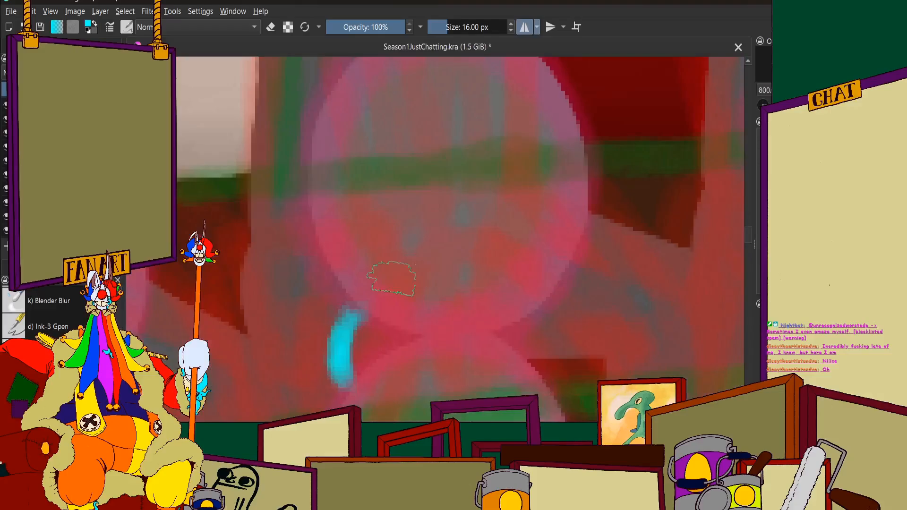
pyautogui.moveTo(349, 326)
pyautogui.mouseDown()
pyautogui.moveTo(367, 289)
pyautogui.moveTo(405, 252)
pyautogui.moveTo(397, 259)
pyautogui.moveTo(461, 220)
pyautogui.mouseUp()
pyautogui.moveTo(406, 244)
pyautogui.mouseDown()
pyautogui.moveTo(473, 214)
pyautogui.moveTo(552, 198)
pyautogui.mouseUp()
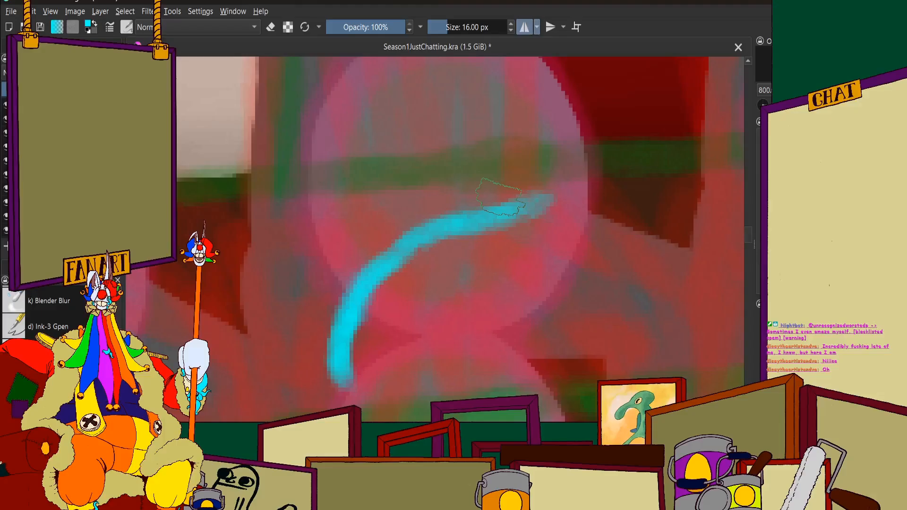
# Extend the cyan stroke up the side of the figure's head and curl its tip inward like a hook
pyautogui.scroll(-3, 513, 249)
pyautogui.scroll(4, 515, 203)
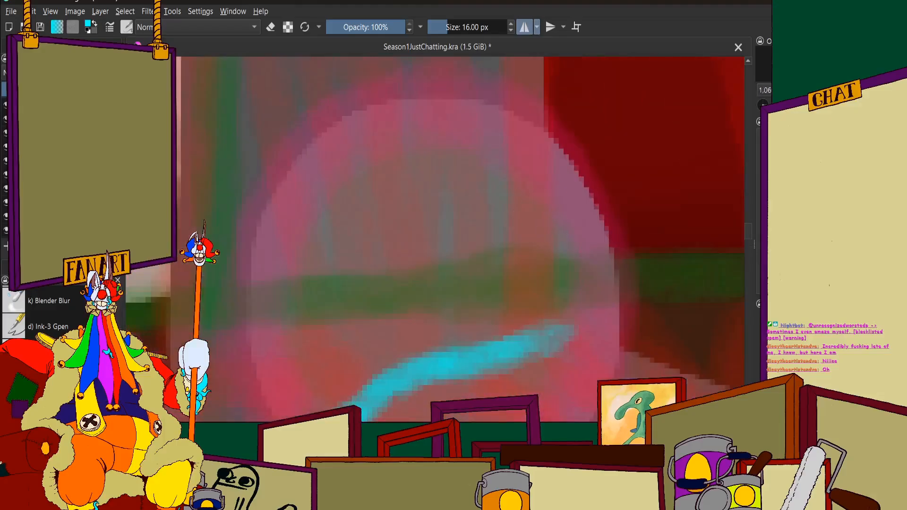
pyautogui.moveTo(495, 206)
pyautogui.mouseDown()
pyautogui.moveTo(538, 207)
pyautogui.moveTo(567, 236)
pyautogui.moveTo(588, 274)
pyautogui.moveTo(575, 313)
pyautogui.mouseUp()
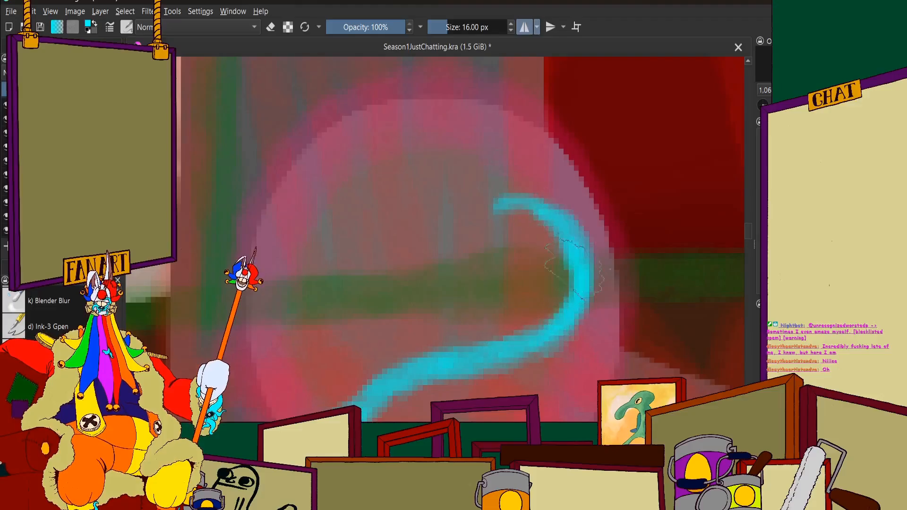
pyautogui.moveTo(524, 204)
pyautogui.mouseDown()
pyautogui.moveTo(487, 219)
pyautogui.moveTo(484, 234)
pyautogui.moveTo(501, 250)
pyautogui.mouseUp()
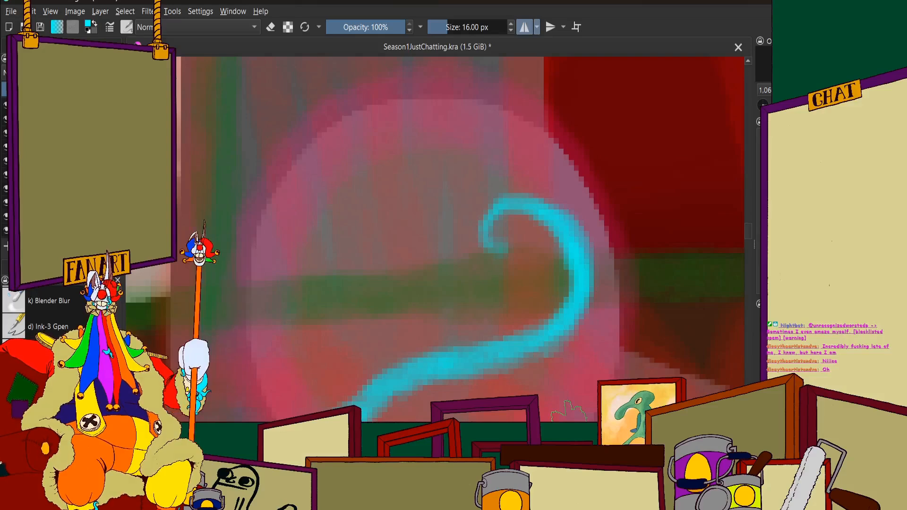
# Sketch the tentacle's outer edge from the top of the curl down around the side of the face toward the chin
pyautogui.scroll(1, 515, 199)
pyautogui.moveTo(524, 163)
pyautogui.mouseDown()
pyautogui.moveTo(548, 181)
pyautogui.moveTo(566, 234)
pyautogui.mouseUp()
pyautogui.scroll(-2, 564, 248)
pyautogui.scroll(1, 562, 246)
pyautogui.moveTo(560, 99)
pyautogui.mouseDown()
pyautogui.moveTo(581, 142)
pyautogui.moveTo(586, 198)
pyautogui.moveTo(537, 271)
pyautogui.mouseUp()
pyautogui.moveTo(585, 206); pyautogui.dragTo(525, 281)
pyautogui.moveTo(563, 246)
pyautogui.mouseDown()
pyautogui.moveTo(535, 272)
pyautogui.moveTo(465, 300)
pyautogui.mouseUp()
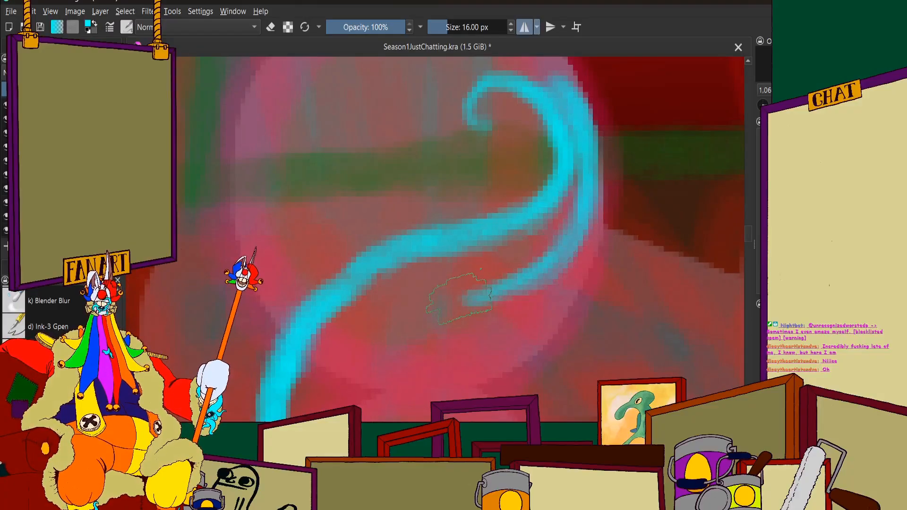
# Thicken the top of the curl so the tentacle's inner and outer edges merge smoothly near the tip
pyautogui.press('e')
pyautogui.scroll(2, 444, 118)
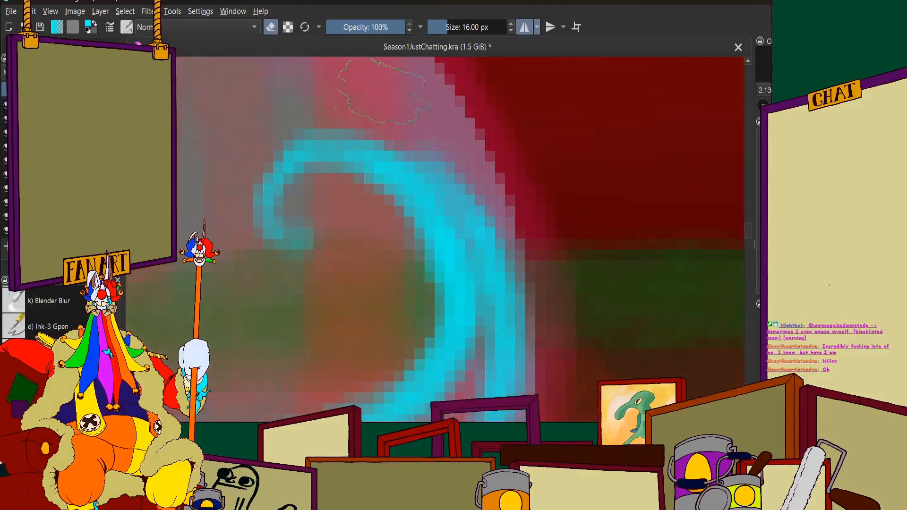
pyautogui.click(276, 28)
pyautogui.moveTo(344, 141); pyautogui.dragTo(418, 165)
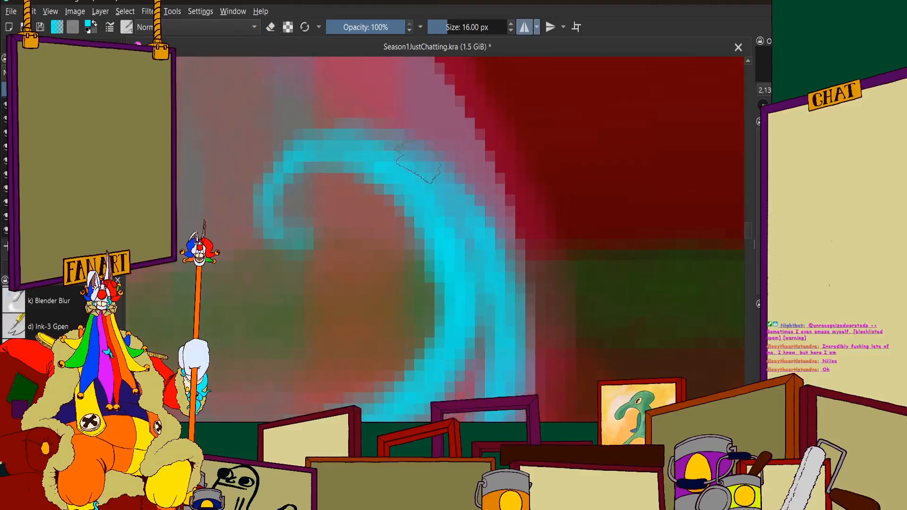
pyautogui.moveTo(373, 145); pyautogui.dragTo(465, 212)
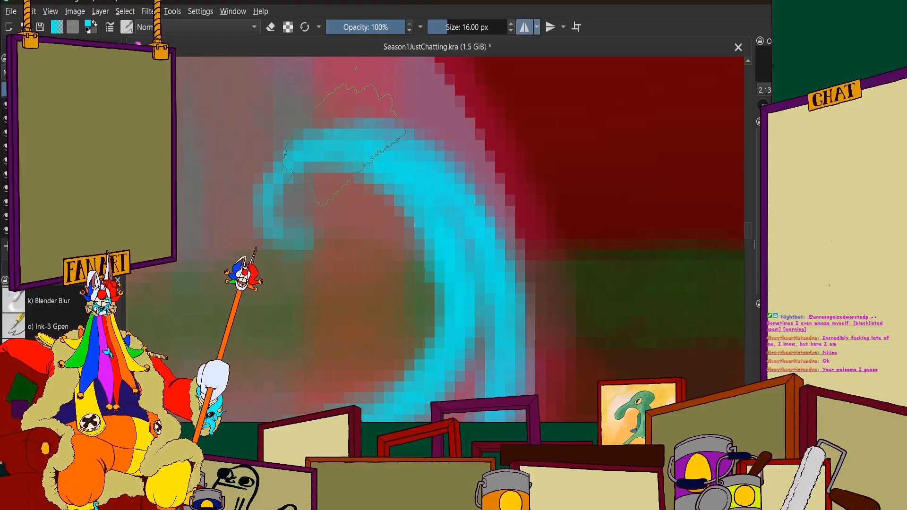
# Extend the tentacle's lower edge down to the figure's neck and reinforce the upper edge where it bends
pyautogui.scroll(-8, 345, 146)
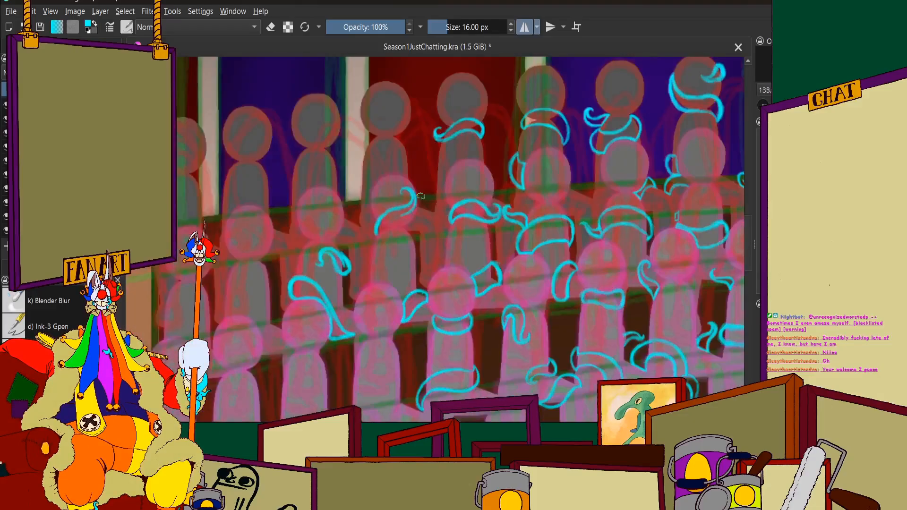
pyautogui.scroll(5, 345, 219)
pyautogui.scroll(2, 544, 180)
pyautogui.moveTo(654, 180)
pyautogui.mouseDown()
pyautogui.moveTo(572, 199)
pyautogui.moveTo(607, 175)
pyautogui.moveTo(525, 276)
pyautogui.mouseUp()
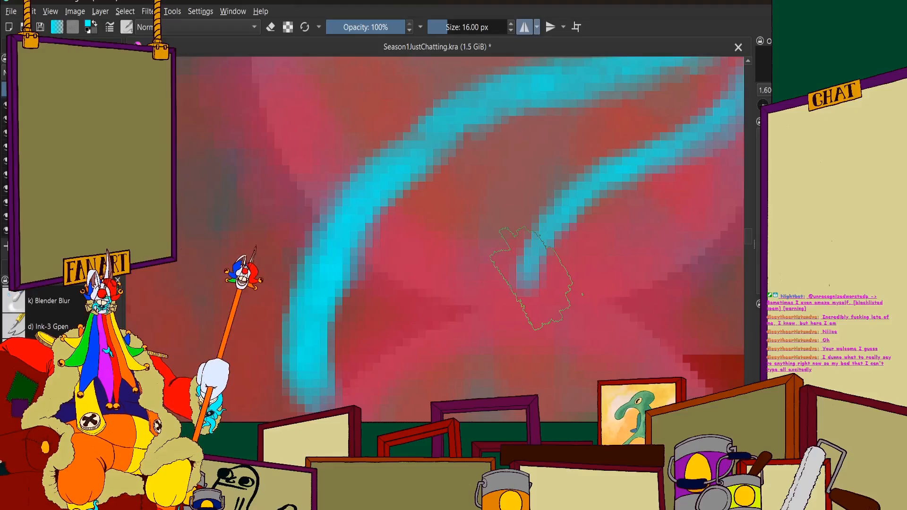
pyautogui.moveTo(402, 160); pyautogui.dragTo(447, 131)
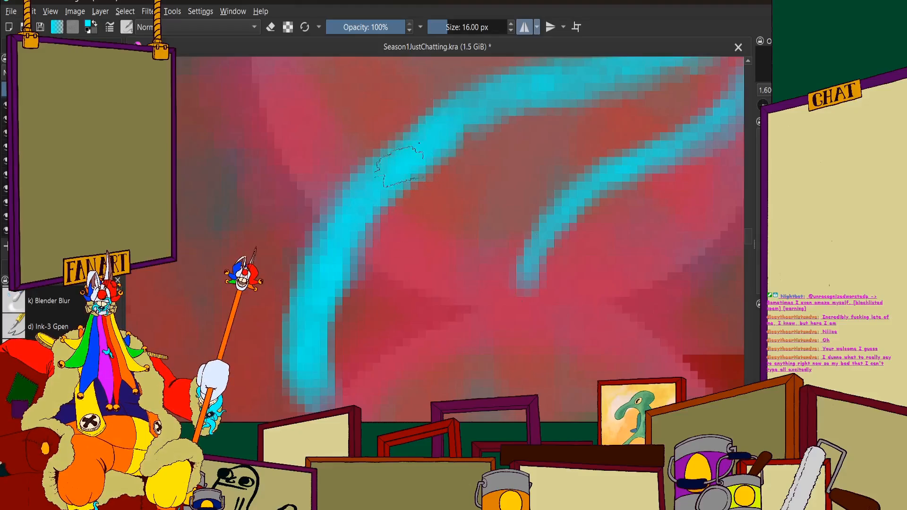
# Strengthen the tentacle's upper edge and erase excess paint along its two outlines below the curl
pyautogui.scroll(-3, 348, 229)
pyautogui.scroll(2, 427, 161)
pyautogui.scroll(3, 429, 156)
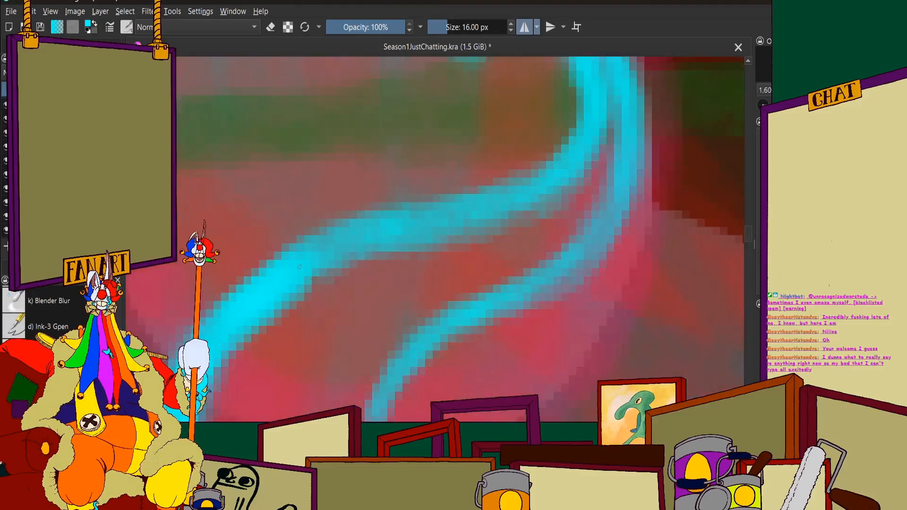
pyautogui.click(272, 28)
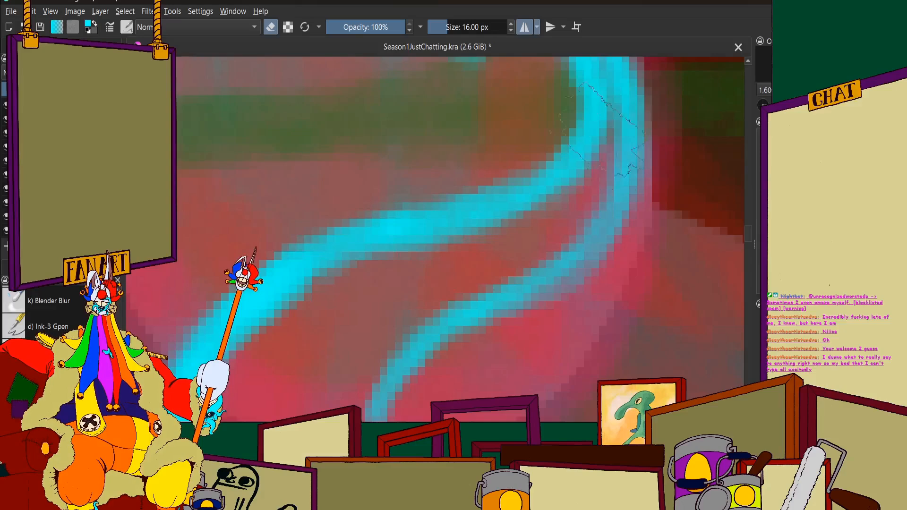
pyautogui.scroll(2, 590, 188)
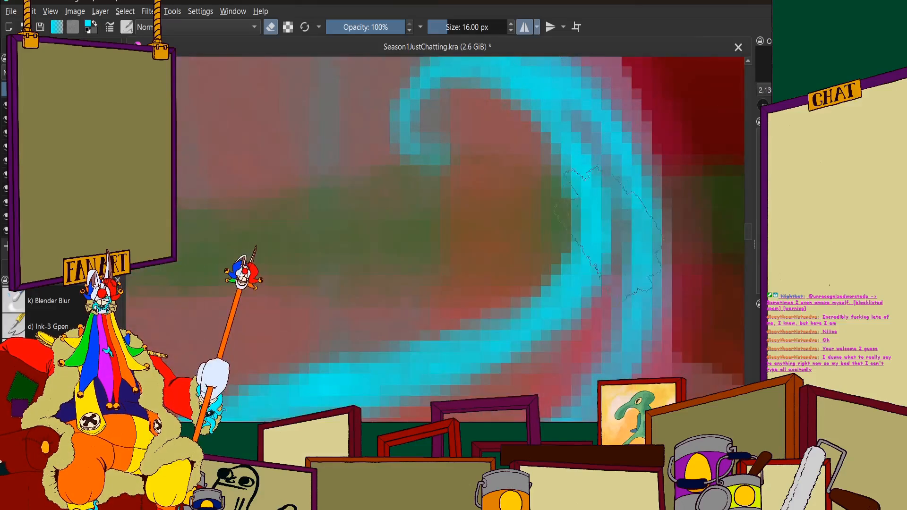
pyautogui.scroll(-2, 585, 208)
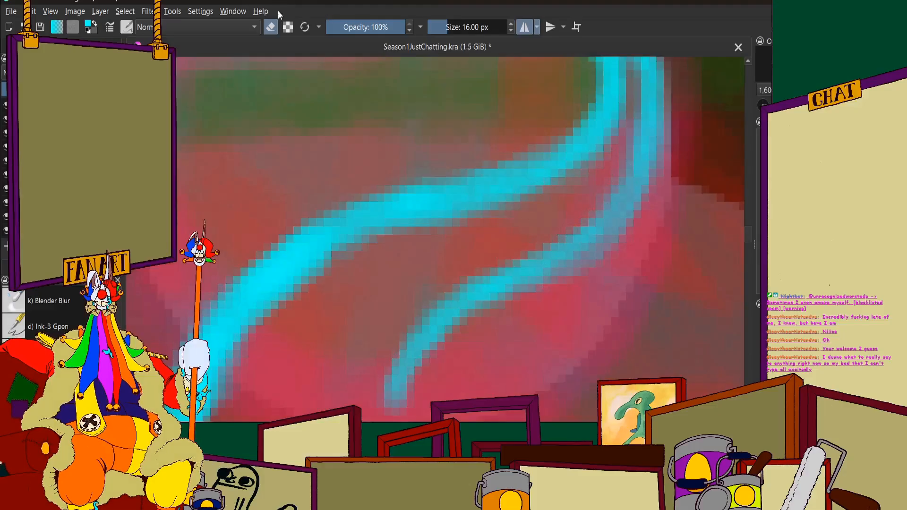
# Retrace the tentacle's lower edge across the face down to its end at the neck with a bolder cyan stroke
pyautogui.click(271, 26)
pyautogui.scroll(-1, 324, 137)
pyautogui.scroll(1, 475, 251)
pyautogui.moveTo(512, 174)
pyautogui.mouseDown()
pyautogui.moveTo(460, 199)
pyautogui.moveTo(336, 298)
pyautogui.moveTo(314, 344)
pyautogui.mouseUp()
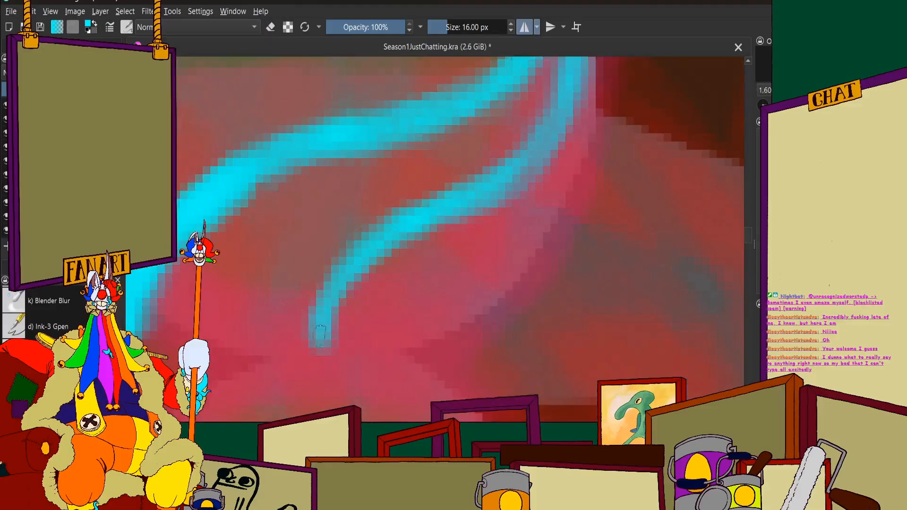
pyautogui.scroll(-4, 402, 184)
pyautogui.scroll(3, 402, 184)
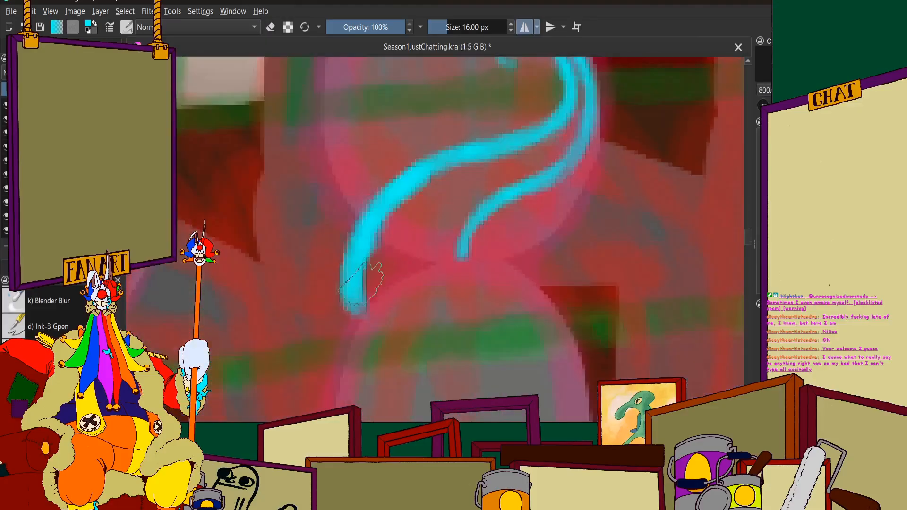
# Close the tentacle's base along the figure's neckline and sharpen its corner and lower point
pyautogui.moveTo(364, 283)
pyautogui.mouseDown()
pyautogui.moveTo(356, 315)
pyautogui.moveTo(410, 266)
pyautogui.moveTo(370, 293)
pyautogui.moveTo(465, 248)
pyautogui.mouseUp()
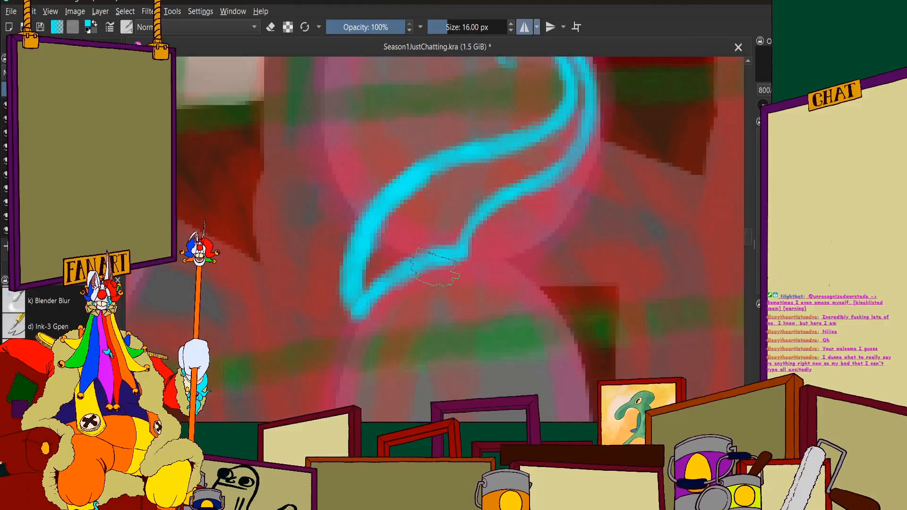
pyautogui.scroll(2, 459, 222)
pyautogui.moveTo(463, 214); pyautogui.dragTo(454, 269)
pyautogui.scroll(-2, 415, 227)
pyautogui.scroll(2, 341, 288)
pyautogui.moveTo(375, 211)
pyautogui.mouseDown()
pyautogui.moveTo(369, 240)
pyautogui.moveTo(361, 237)
pyautogui.moveTo(363, 223)
pyautogui.moveTo(370, 271)
pyautogui.mouseUp()
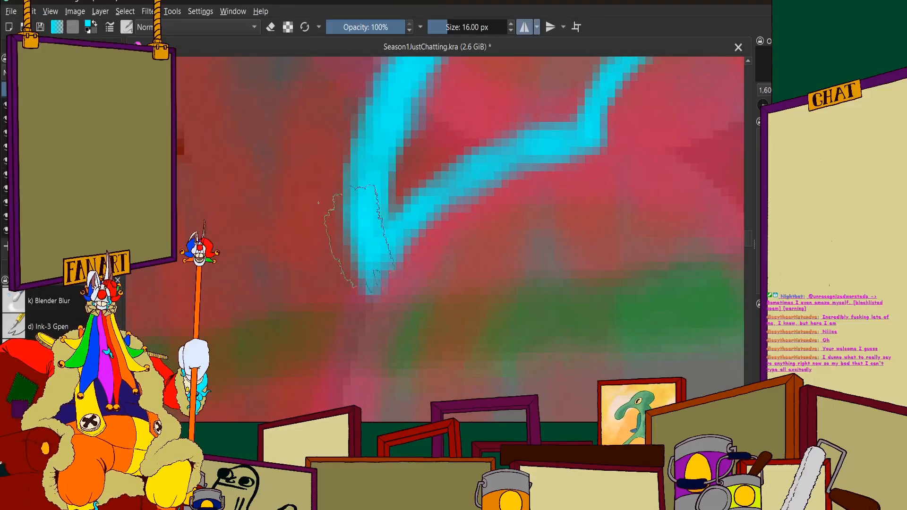
# Sketch a small curled cyan tentacle rising from behind the top-row head beside the white pillar, against the red curtain
pyautogui.scroll(-10, 360, 226)
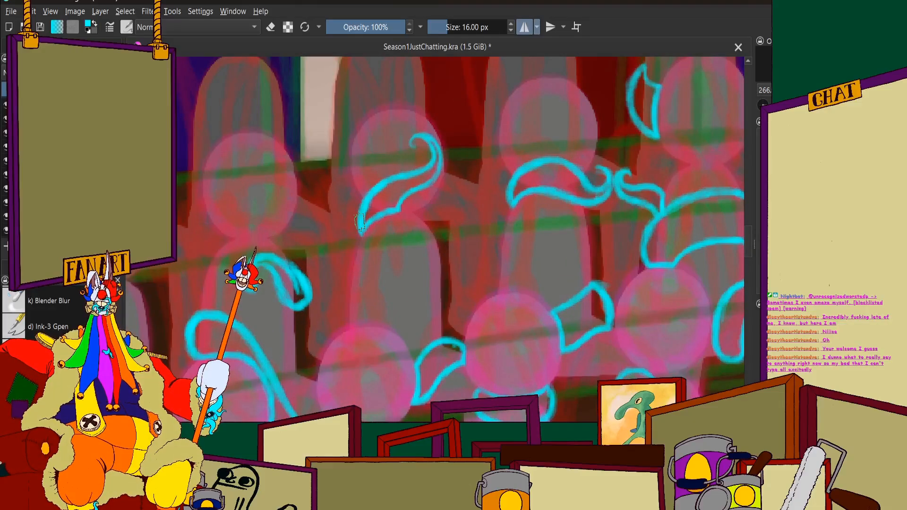
pyautogui.scroll(-8, 359, 221)
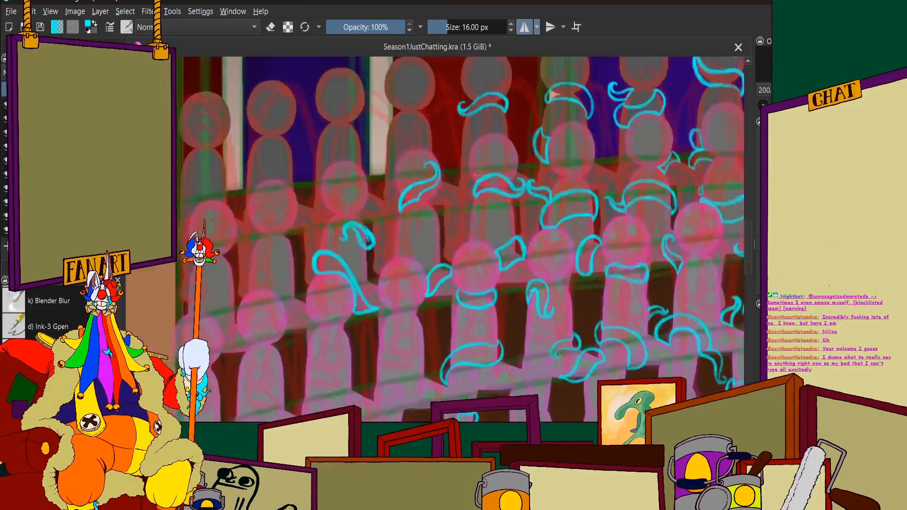
pyautogui.scroll(-3, 555, 234)
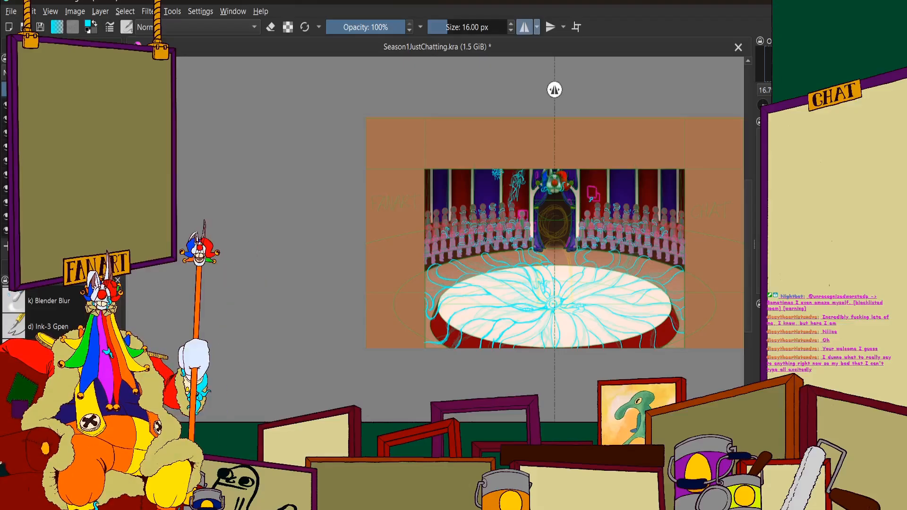
pyautogui.scroll(8, 468, 156)
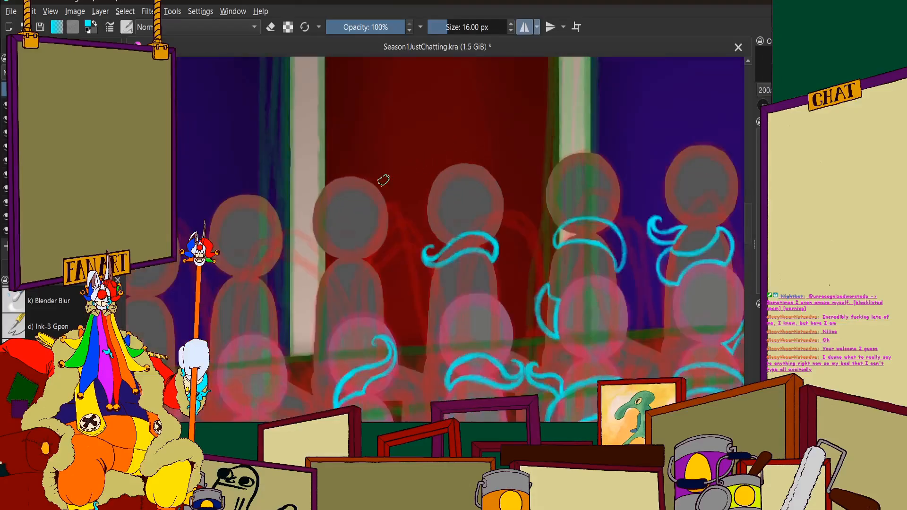
pyautogui.scroll(5, 383, 180)
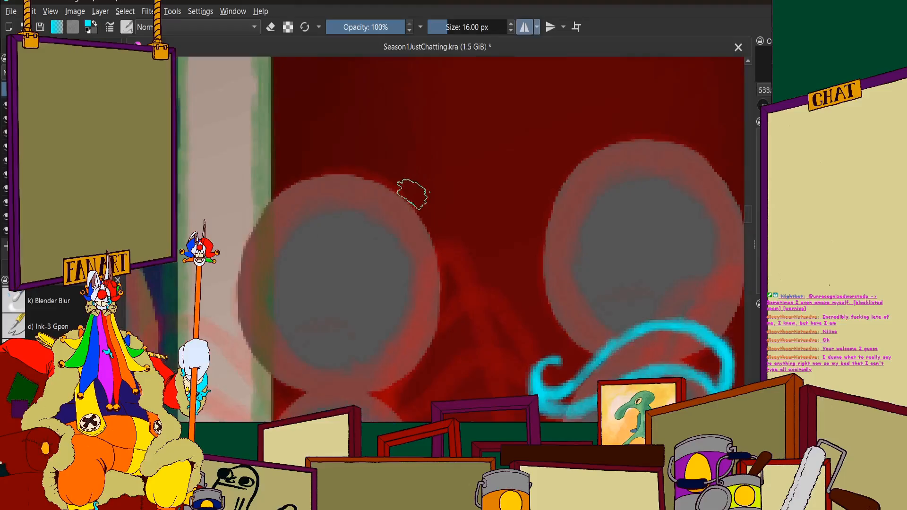
pyautogui.moveTo(411, 203)
pyautogui.mouseDown()
pyautogui.moveTo(439, 189)
pyautogui.moveTo(477, 188)
pyautogui.moveTo(506, 153)
pyautogui.moveTo(483, 149)
pyautogui.moveTo(474, 161)
pyautogui.moveTo(505, 147)
pyautogui.moveTo(474, 146)
pyautogui.moveTo(501, 135)
pyautogui.moveTo(517, 159)
pyautogui.moveTo(513, 149)
pyautogui.moveTo(504, 195)
pyautogui.moveTo(446, 232)
pyautogui.mouseUp()
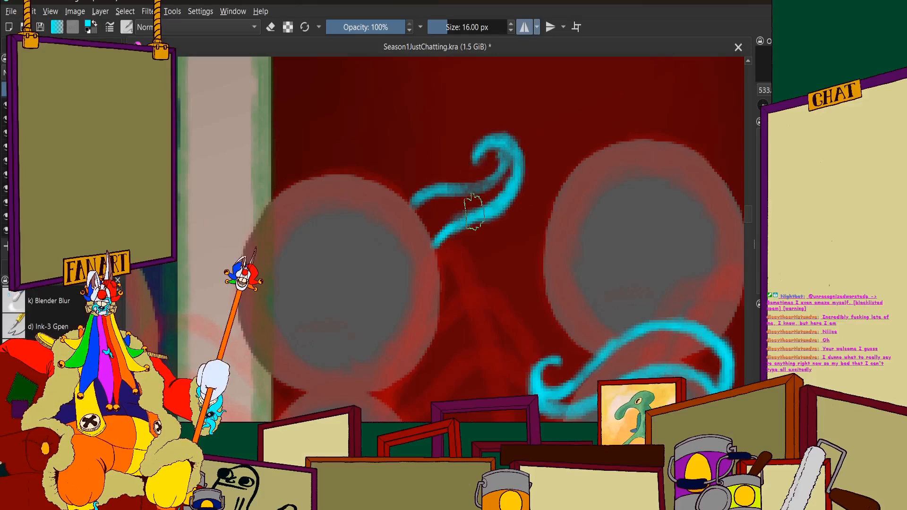
# Reinforce the faint upper edge of the top-row tentacle and trim its start where it meets the head
pyautogui.scroll(-3, 473, 212)
pyautogui.scroll(5, 445, 121)
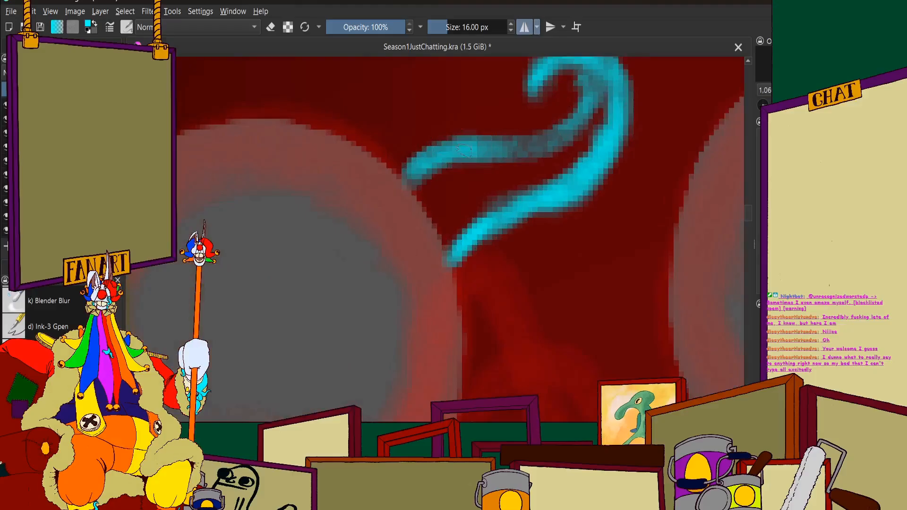
pyautogui.moveTo(444, 152); pyautogui.dragTo(397, 168)
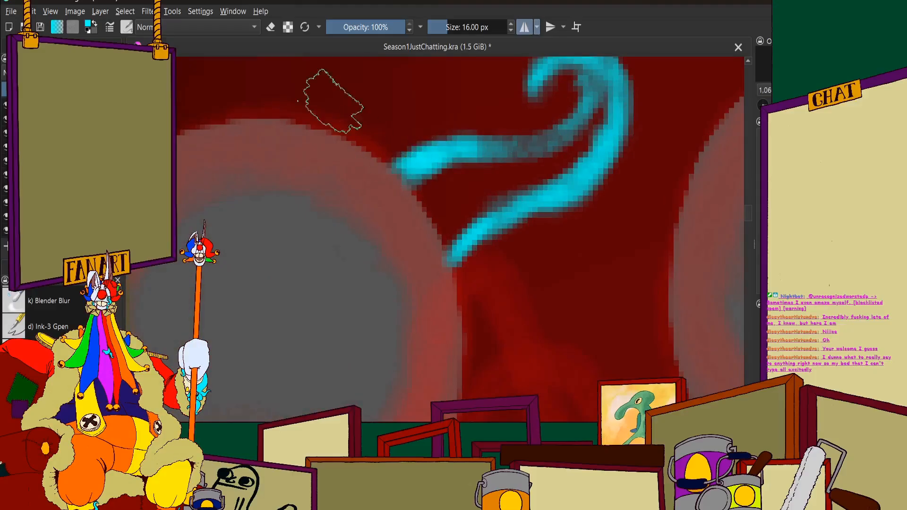
pyautogui.click(271, 27)
pyautogui.scroll(1, 445, 192)
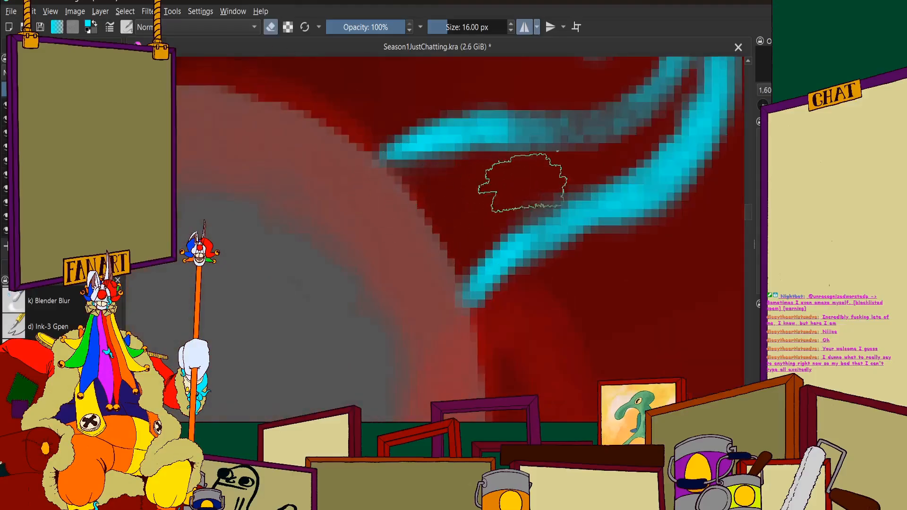
pyautogui.scroll(-3, 399, 144)
pyautogui.click(271, 27)
pyautogui.scroll(3, 420, 105)
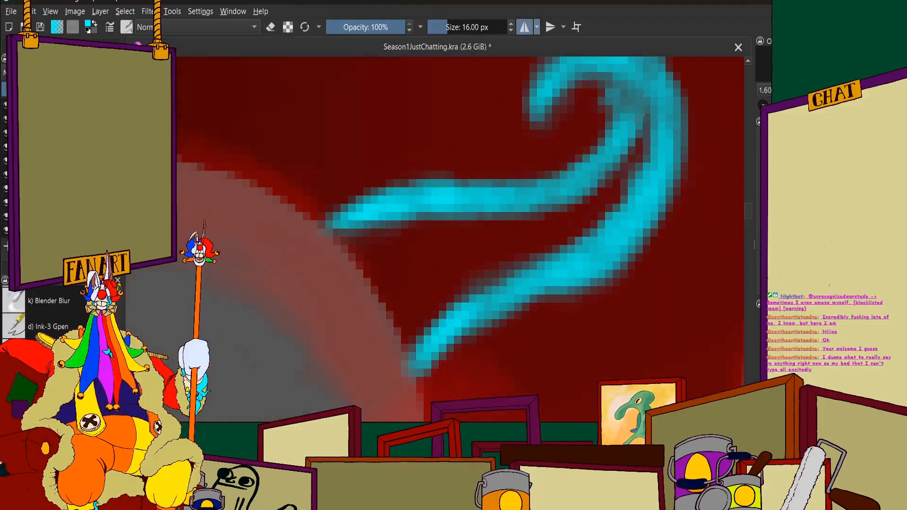
# Erase the rough fringes along both outlines of the top-row tentacle to make them thinner and cleaner
pyautogui.scroll(-1, 501, 100)
pyautogui.click(271, 27)
pyautogui.scroll(1, 370, 134)
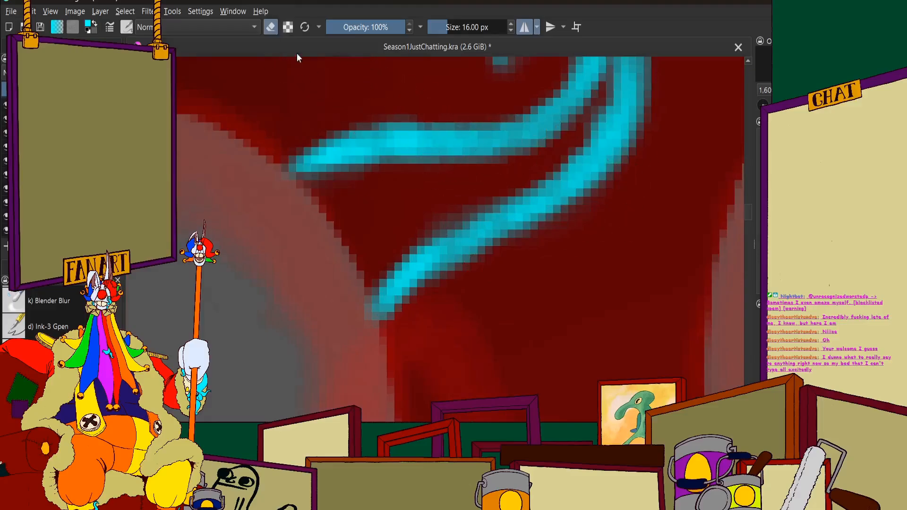
pyautogui.scroll(-5, 373, 201)
pyautogui.moveTo(304, 192); pyautogui.dragTo(427, 170)
pyautogui.scroll(5, 446, 198)
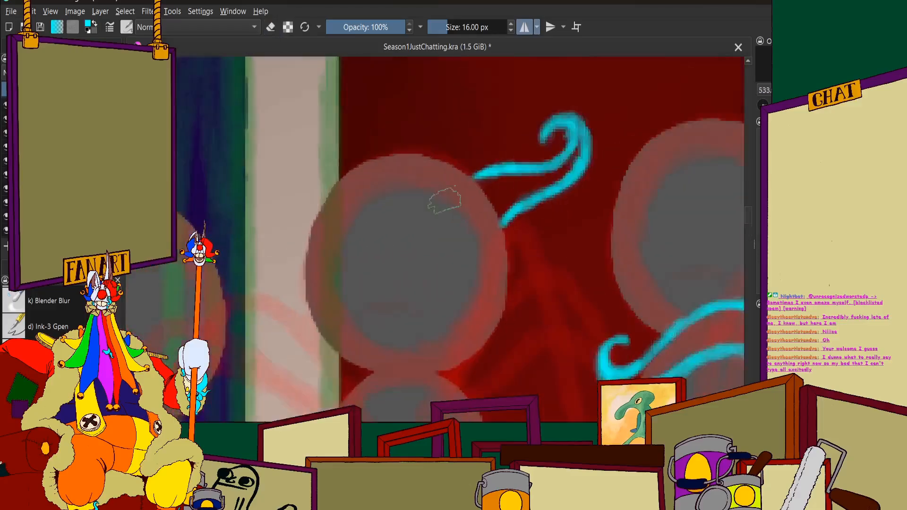
# Draw the outer edge of a new cyan tentacle curving down from the lower side of the top-row head onto the white pillar
pyautogui.scroll(-2, 547, 213)
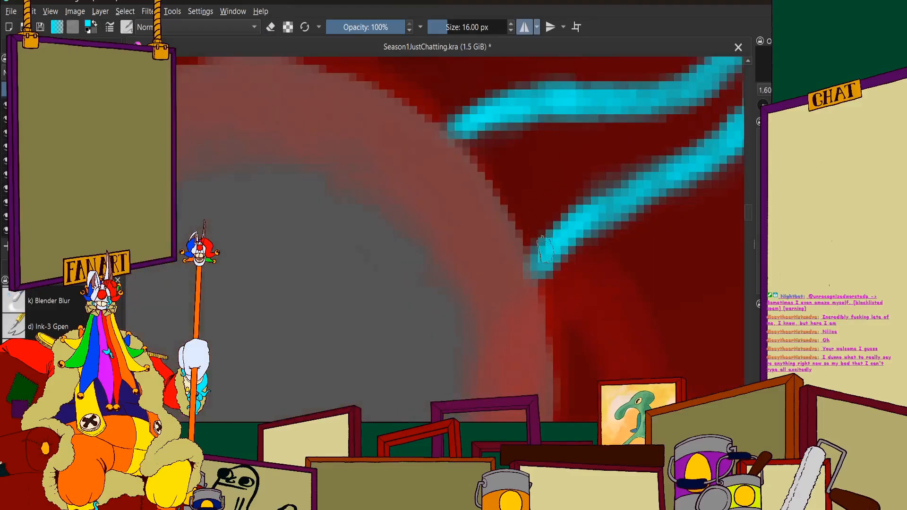
pyautogui.scroll(-3, 430, 303)
pyautogui.scroll(2, 430, 302)
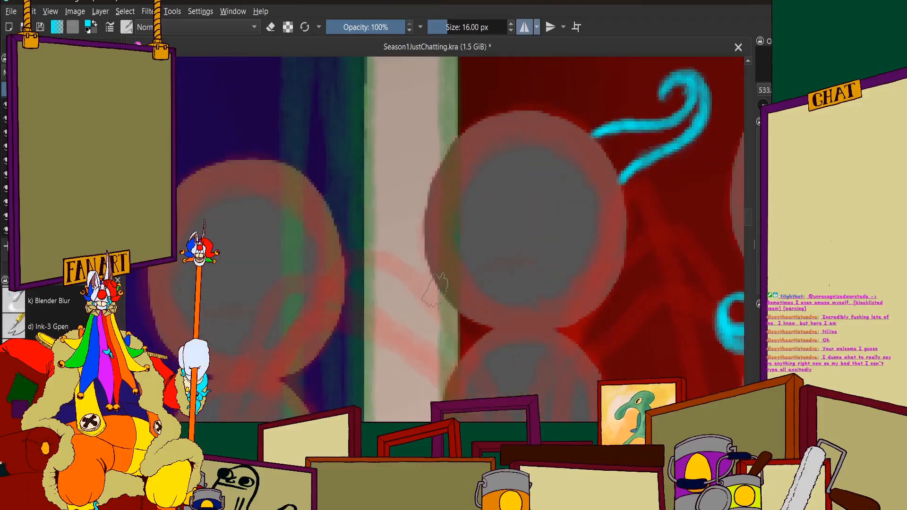
pyautogui.moveTo(428, 320); pyautogui.dragTo(437, 392)
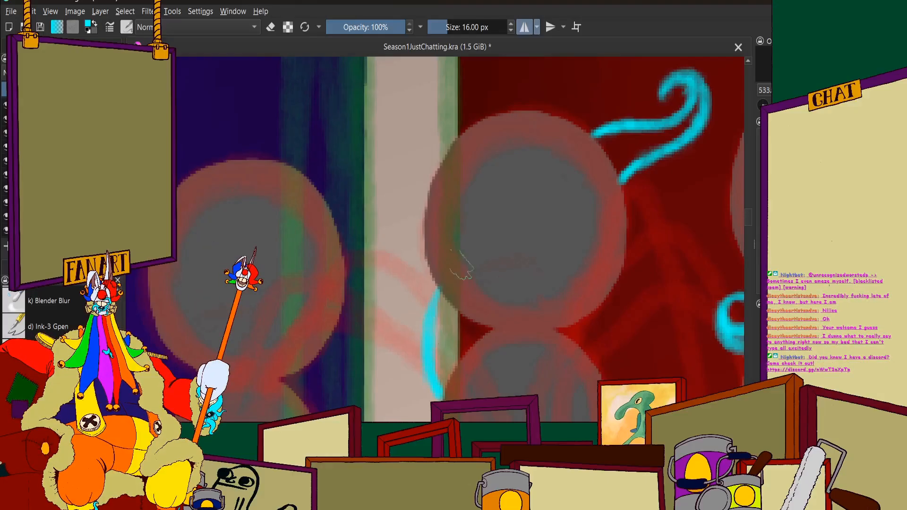
pyautogui.scroll(-1, 433, 249)
pyautogui.scroll(3, 420, 253)
pyautogui.moveTo(440, 237); pyautogui.dragTo(428, 269)
pyautogui.scroll(-3, 433, 256)
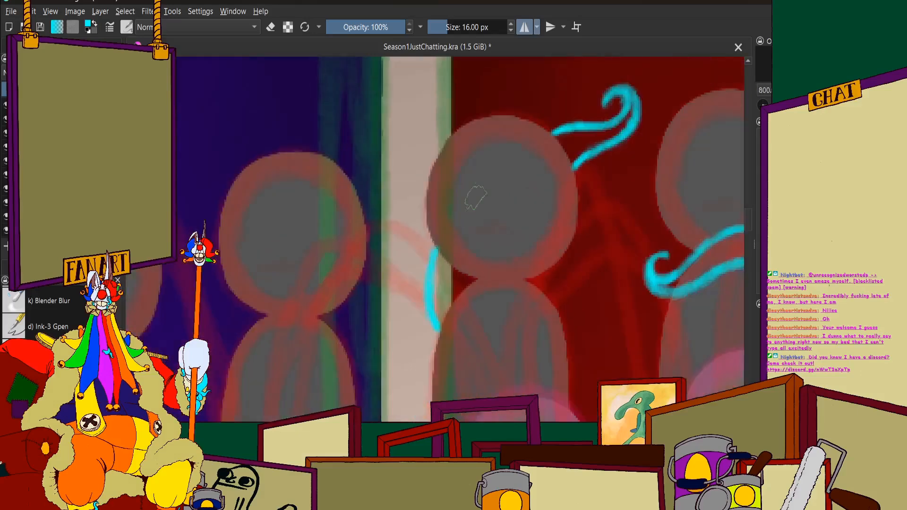
pyautogui.scroll(2, 476, 196)
pyautogui.scroll(-6, 552, 195)
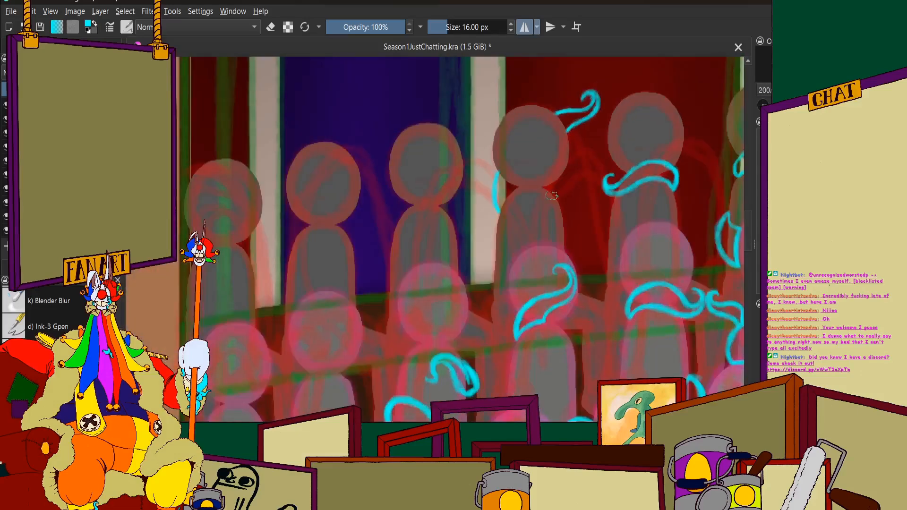
# Draw the tentacle's upper edge from the same figure's neck across its chest and bulging around the far side of its body
pyautogui.scroll(3, 552, 195)
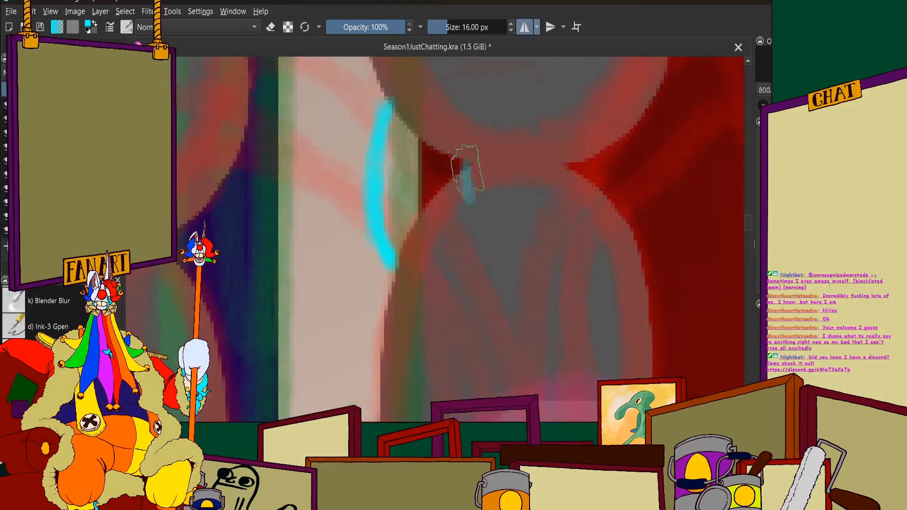
pyautogui.moveTo(467, 168)
pyautogui.mouseDown()
pyautogui.moveTo(495, 217)
pyautogui.moveTo(508, 215)
pyautogui.moveTo(469, 168)
pyautogui.moveTo(495, 223)
pyautogui.moveTo(541, 223)
pyautogui.moveTo(499, 221)
pyautogui.moveTo(613, 248)
pyautogui.moveTo(540, 244)
pyautogui.moveTo(634, 272)
pyautogui.moveTo(602, 254)
pyautogui.moveTo(659, 295)
pyautogui.mouseUp()
pyautogui.scroll(-8, 572, 244)
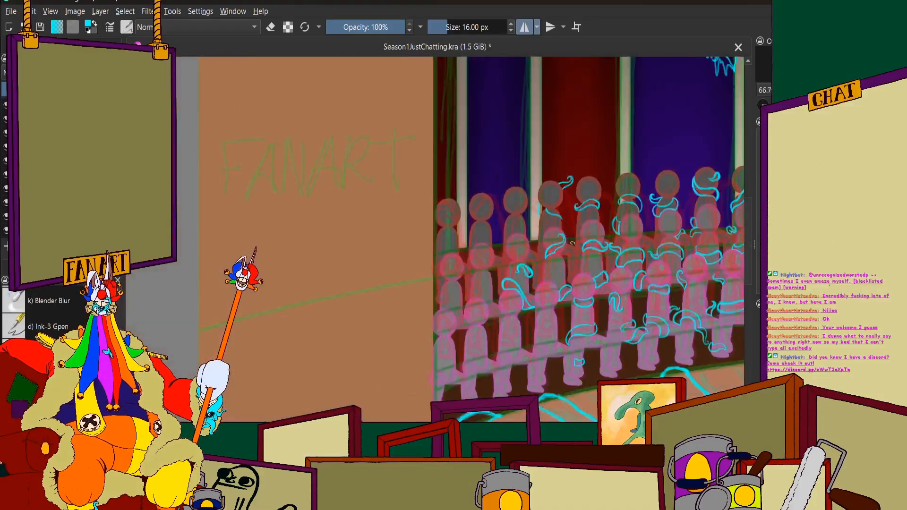
pyautogui.scroll(2, 549, 206)
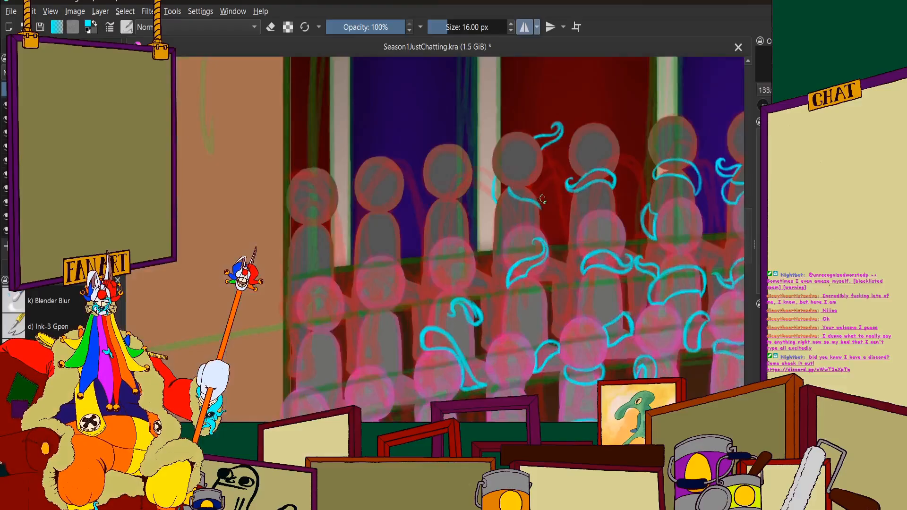
pyautogui.scroll(6, 537, 207)
pyautogui.moveTo(561, 203)
pyautogui.mouseDown()
pyautogui.moveTo(582, 257)
pyautogui.moveTo(584, 298)
pyautogui.moveTo(588, 288)
pyautogui.moveTo(601, 315)
pyautogui.moveTo(583, 325)
pyautogui.moveTo(588, 340)
pyautogui.moveTo(558, 369)
pyautogui.moveTo(588, 245)
pyautogui.moveTo(569, 204)
pyautogui.moveTo(593, 241)
pyautogui.mouseUp()
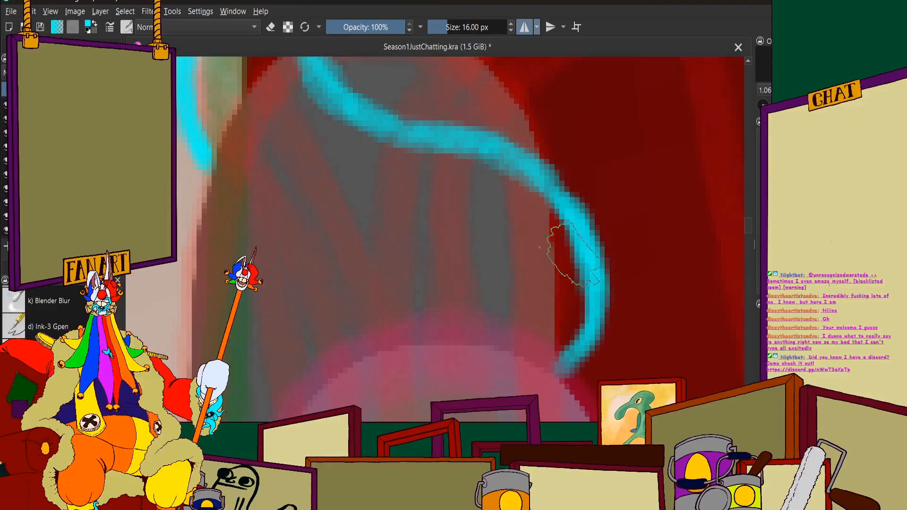
# Extend the outer edge from the pillar across the torso and join it to the upper edge along the pink head in front
pyautogui.scroll(-7, 574, 253)
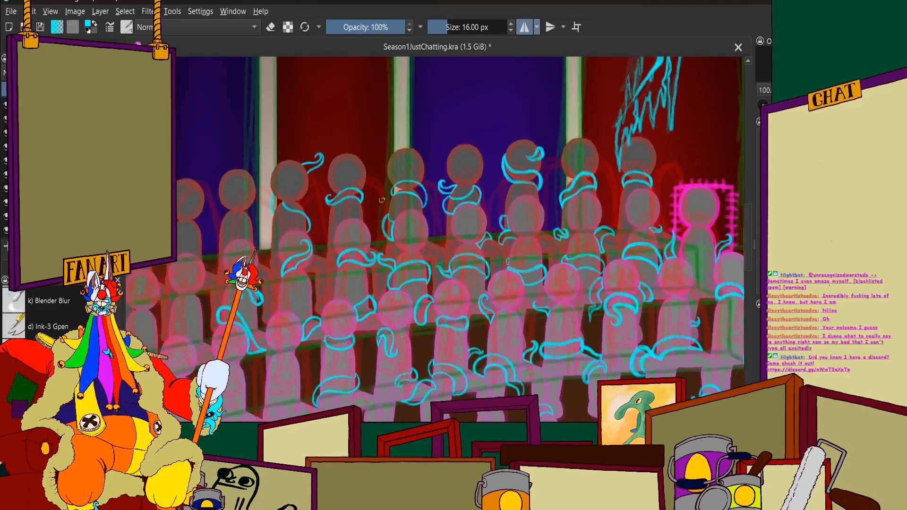
pyautogui.scroll(1, 382, 200)
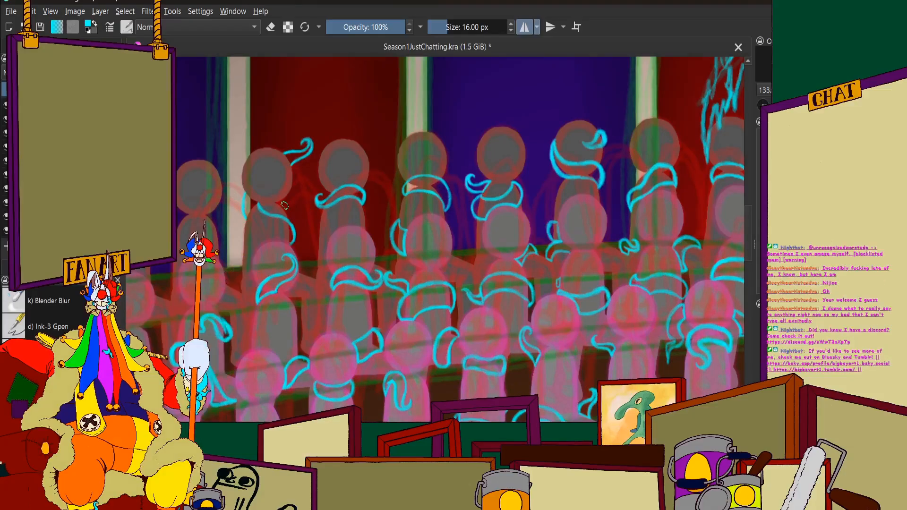
pyautogui.scroll(-2, 284, 205)
pyautogui.scroll(8, 285, 205)
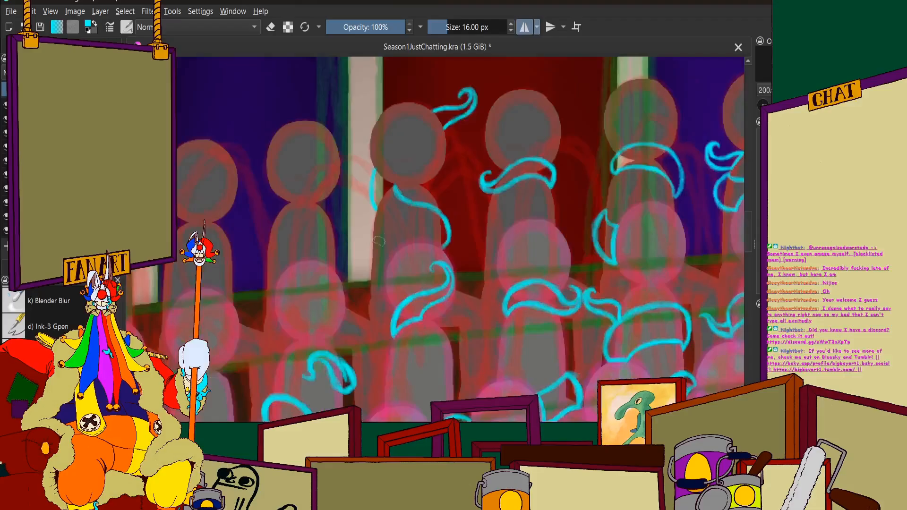
pyautogui.moveTo(325, 214)
pyautogui.mouseDown()
pyautogui.moveTo(415, 275)
pyautogui.moveTo(379, 265)
pyautogui.moveTo(444, 290)
pyautogui.moveTo(412, 257)
pyautogui.moveTo(485, 306)
pyautogui.moveTo(485, 298)
pyautogui.moveTo(509, 334)
pyautogui.mouseUp()
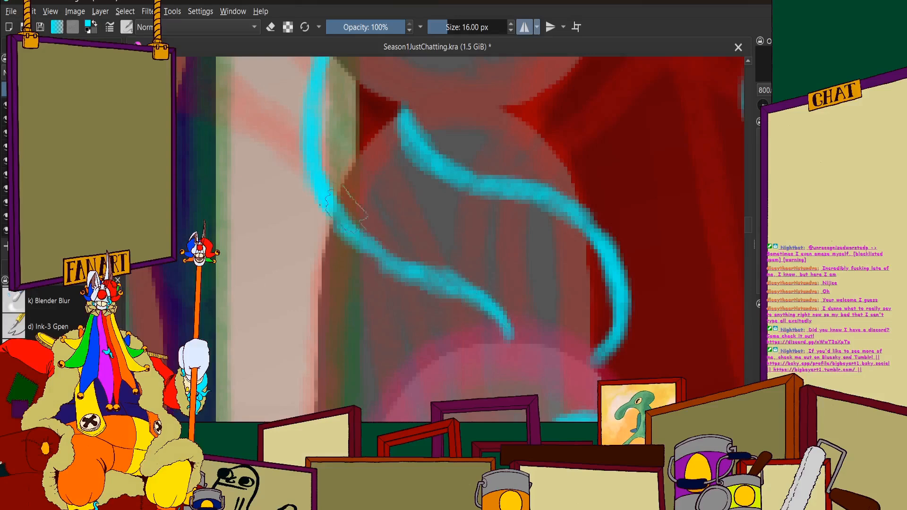
pyautogui.scroll(-2, 456, 279)
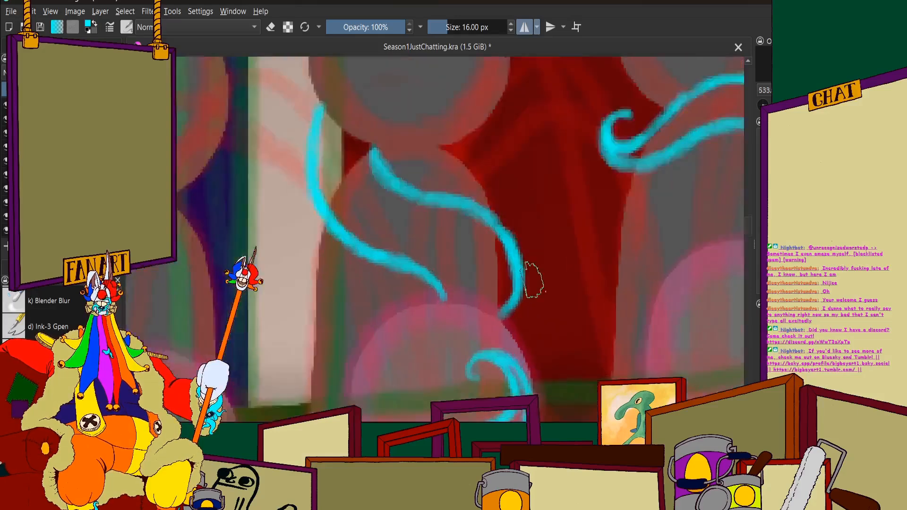
pyautogui.scroll(3, 529, 278)
pyautogui.moveTo(366, 318)
pyautogui.mouseDown()
pyautogui.moveTo(437, 329)
pyautogui.moveTo(471, 349)
pyautogui.mouseUp()
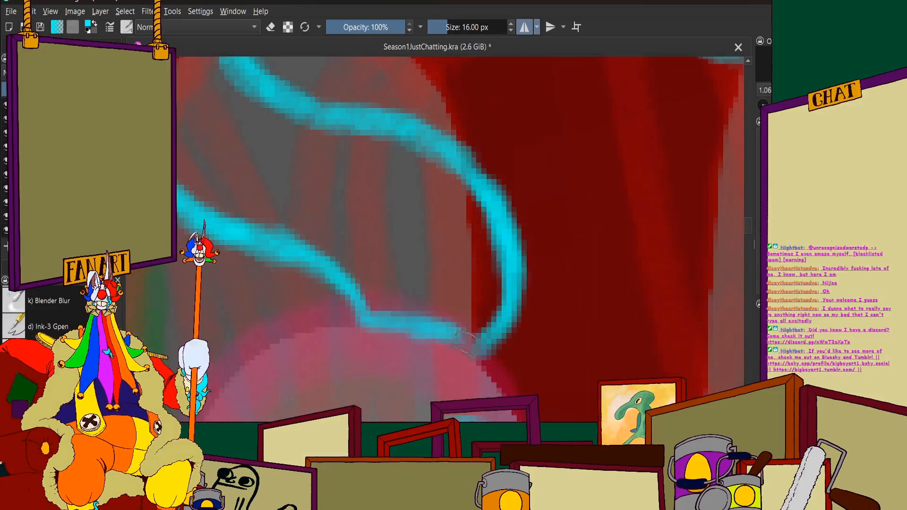
# Sharpen the lower corner where the tentacle's edges meet by erasing the rough fringe inside the curve
pyautogui.scroll(-3, 451, 253)
pyautogui.scroll(-3, 456, 206)
pyautogui.scroll(5, 448, 180)
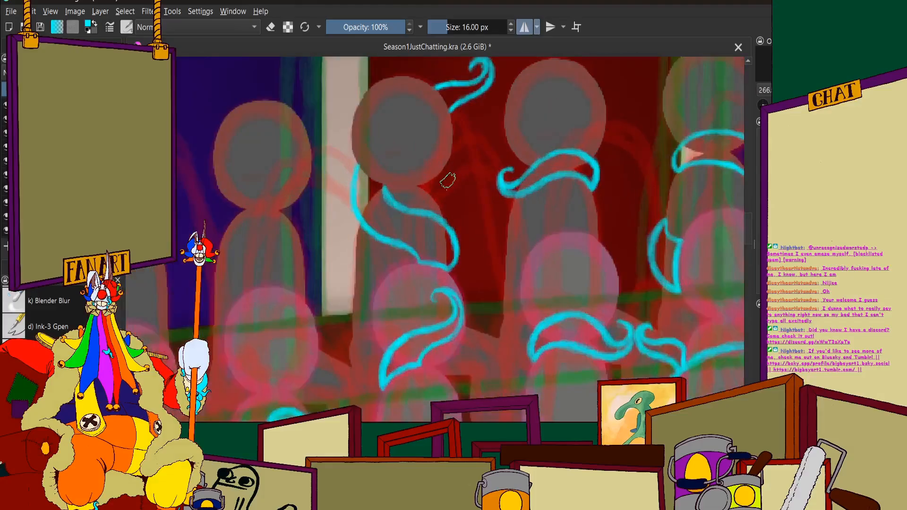
pyautogui.moveTo(511, 158)
pyautogui.mouseDown()
pyautogui.moveTo(505, 257)
pyautogui.moveTo(487, 300)
pyautogui.moveTo(472, 312)
pyautogui.moveTo(454, 288)
pyautogui.mouseUp()
pyautogui.click(271, 27)
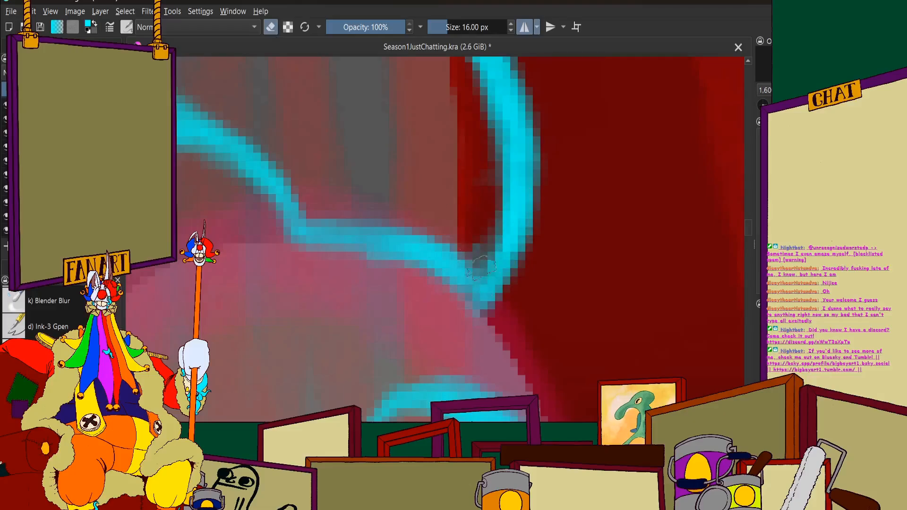
pyautogui.moveTo(485, 236)
pyautogui.mouseDown()
pyautogui.moveTo(482, 257)
pyautogui.moveTo(498, 227)
pyautogui.mouseUp()
pyautogui.moveTo(483, 141); pyautogui.dragTo(495, 208)
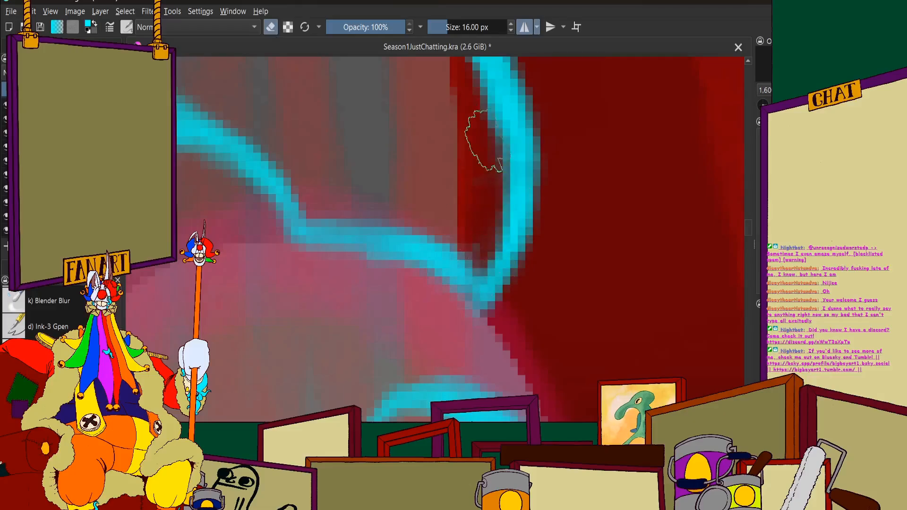
pyautogui.scroll(-8, 432, 163)
pyautogui.scroll(8, 442, 246)
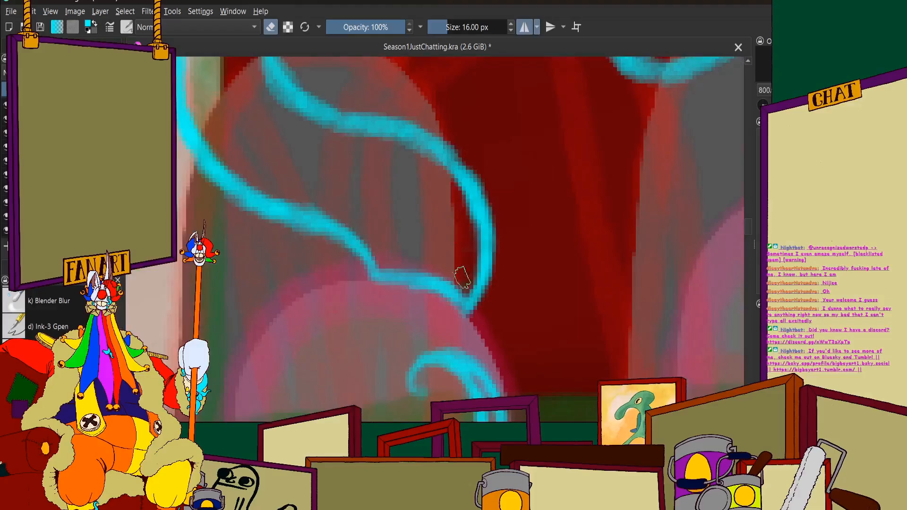
# Close the tentacle's top end with a cyan line along the underside of the head, from the pillar to the neck
pyautogui.scroll(-8, 462, 278)
pyautogui.scroll(8, 395, 251)
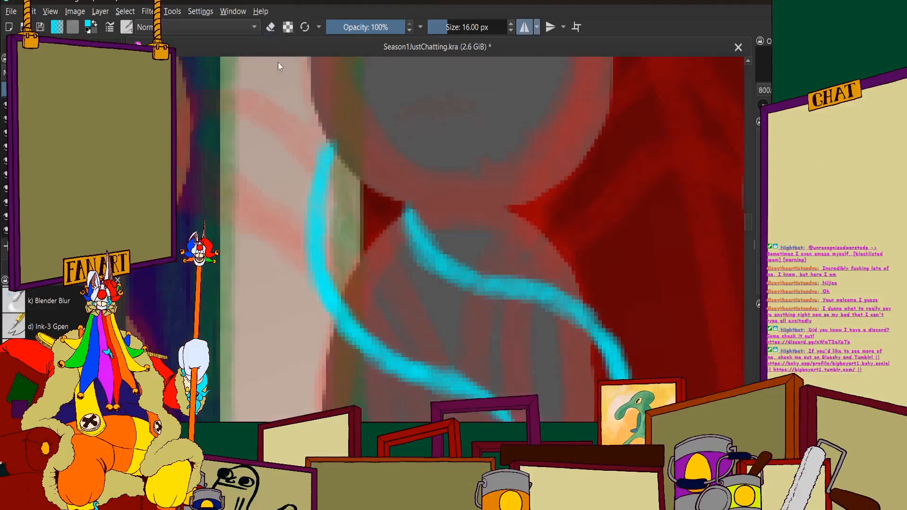
pyautogui.scroll(3, 439, 269)
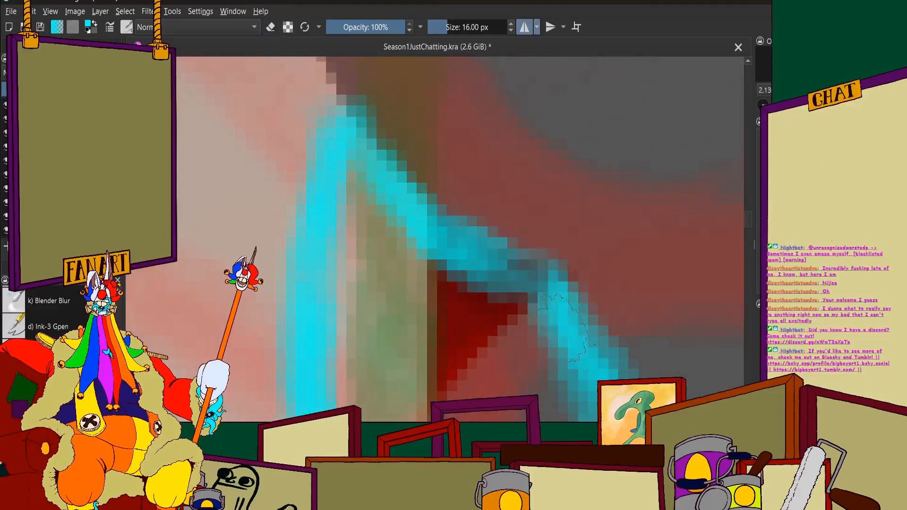
pyautogui.scroll(-18, 562, 326)
pyautogui.scroll(2, 640, 248)
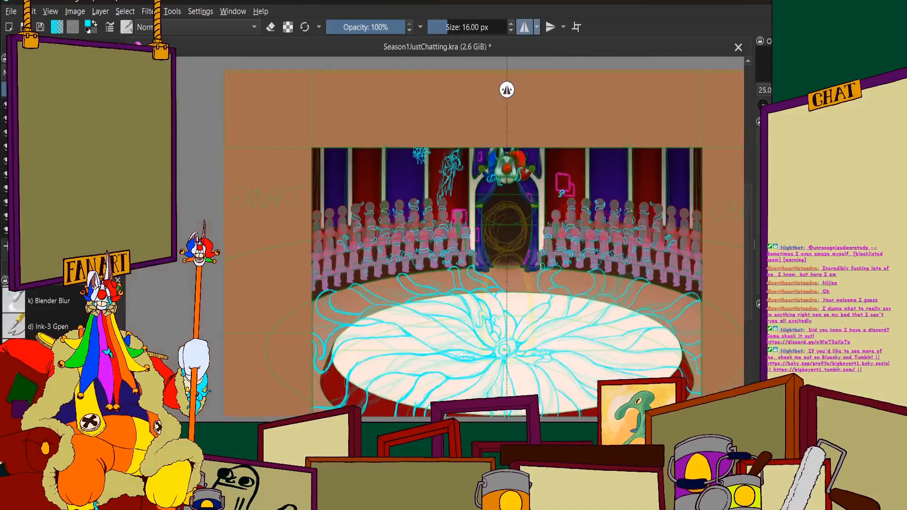
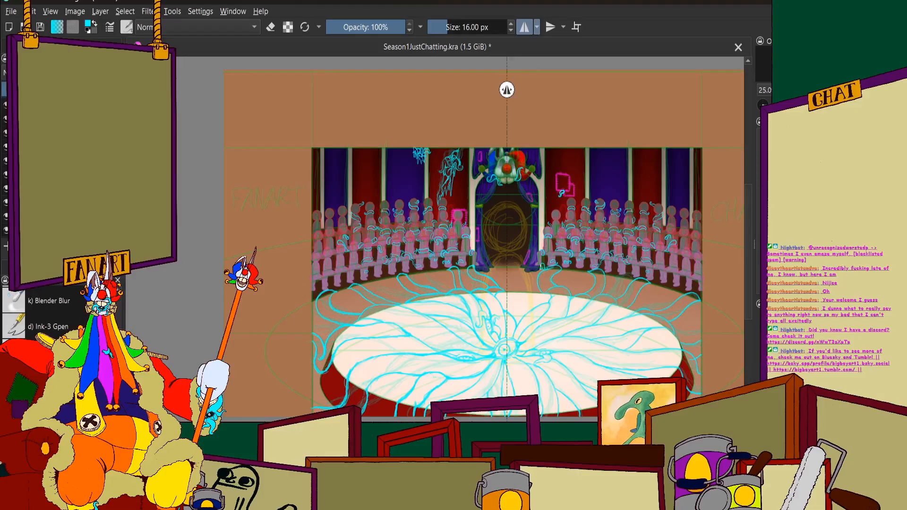
# Close the base of the small curled tentacle tip with a cyan line along the edge of the back-row head
pyautogui.scroll(-2, 372, 161)
pyautogui.scroll(7, 355, 184)
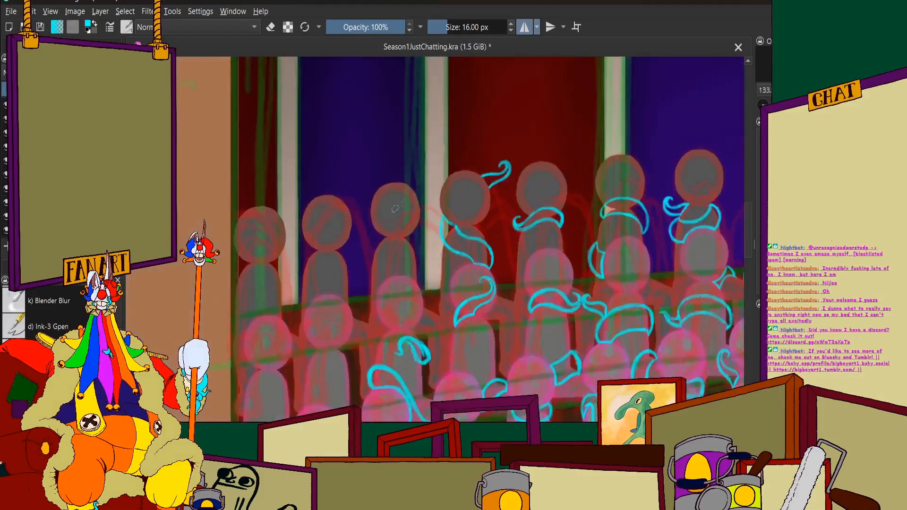
pyautogui.scroll(6, 492, 177)
pyautogui.moveTo(410, 146)
pyautogui.mouseDown()
pyautogui.moveTo(442, 179)
pyautogui.moveTo(472, 239)
pyautogui.mouseUp()
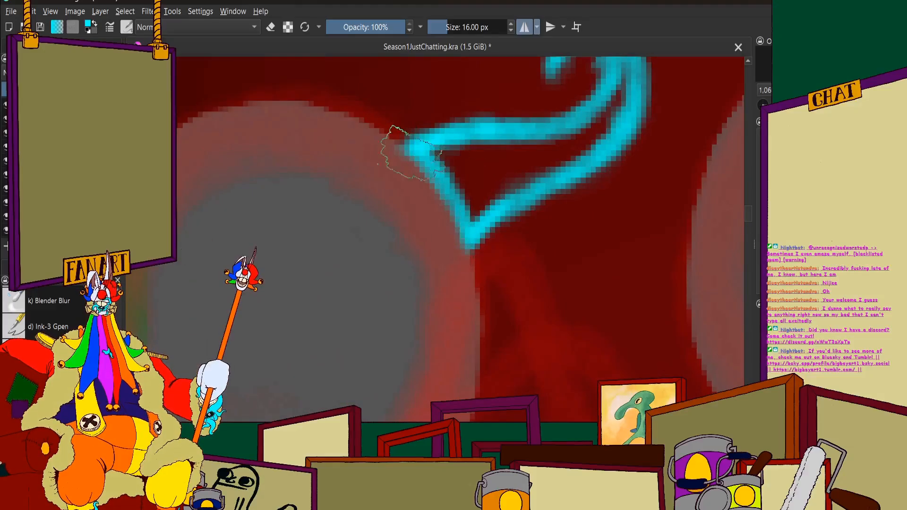
pyautogui.scroll(-4, 428, 127)
pyautogui.scroll(5, 429, 127)
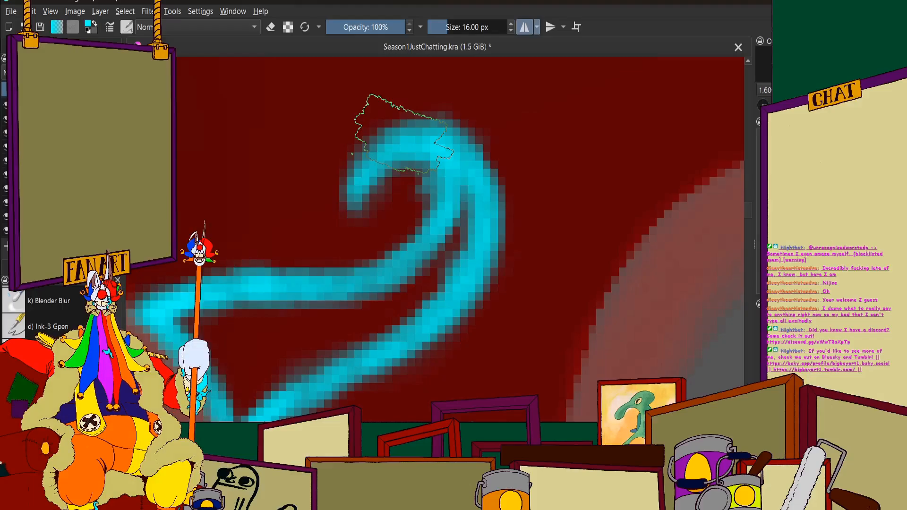
pyautogui.scroll(-10, 402, 135)
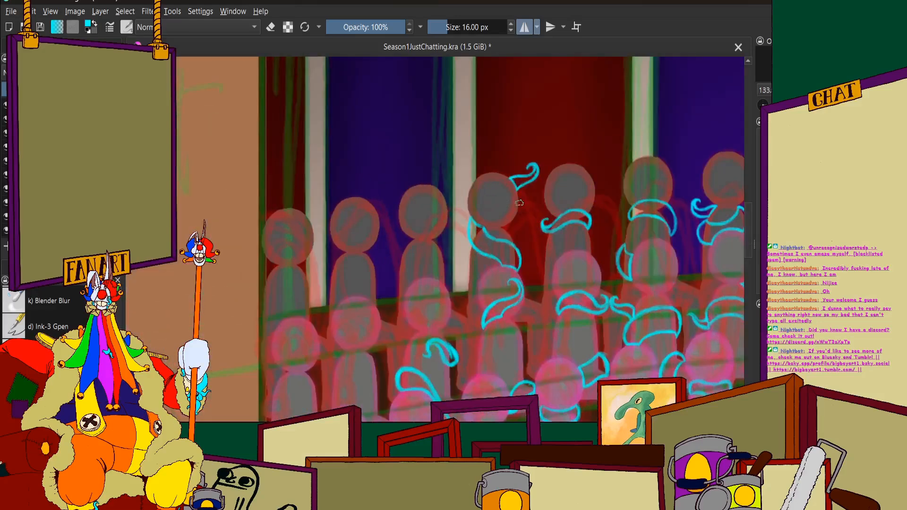
# Erase the rough lower edge of the small curled tentacle and redraw it down to the base corner at the head
pyautogui.scroll(6, 524, 199)
pyautogui.click(273, 27)
pyautogui.scroll(-3, 359, 189)
pyautogui.scroll(4, 389, 194)
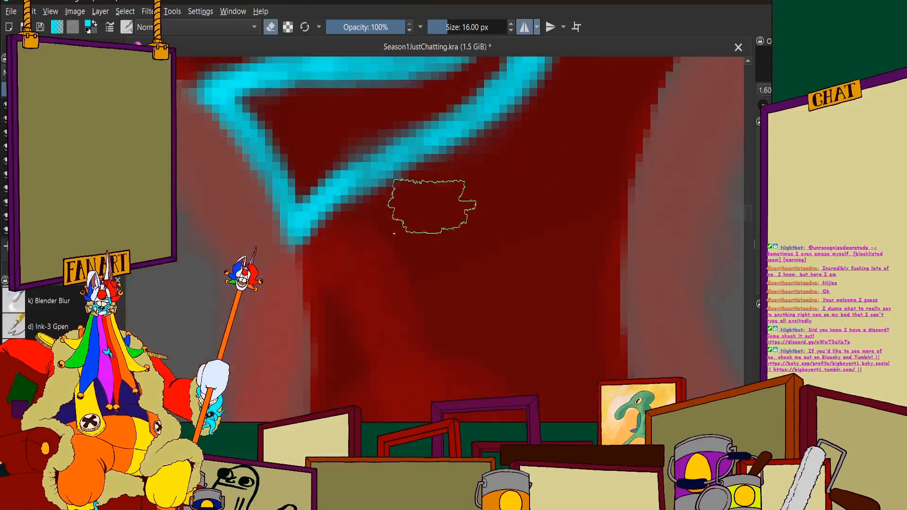
pyautogui.moveTo(432, 207)
pyautogui.mouseDown()
pyautogui.moveTo(312, 222)
pyautogui.moveTo(325, 229)
pyautogui.moveTo(316, 213)
pyautogui.moveTo(359, 84)
pyautogui.mouseUp()
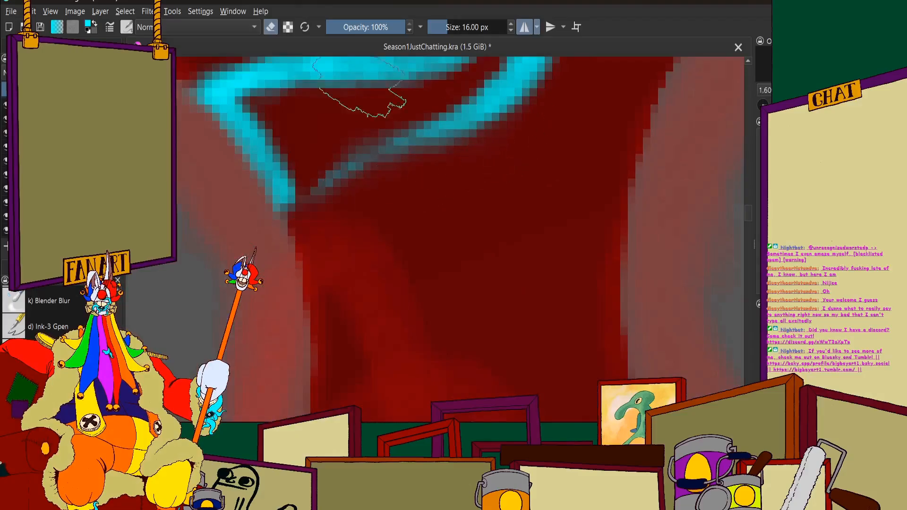
pyautogui.click(273, 27)
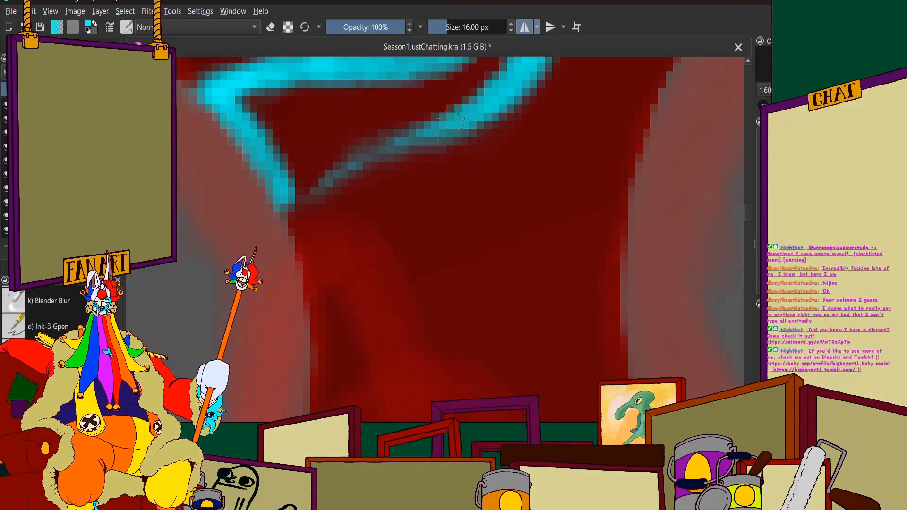
pyautogui.moveTo(451, 118)
pyautogui.mouseDown()
pyautogui.moveTo(354, 156)
pyautogui.moveTo(285, 203)
pyautogui.moveTo(296, 196)
pyautogui.mouseUp()
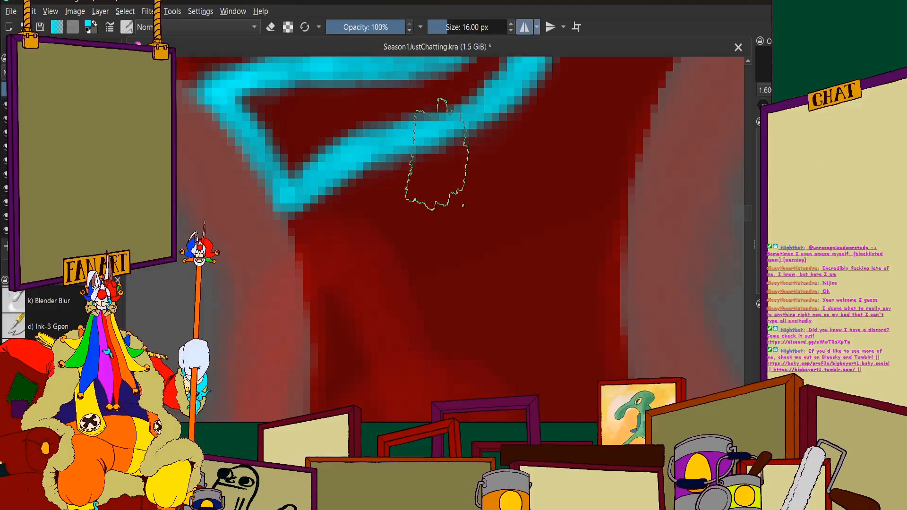
pyautogui.scroll(-8, 435, 153)
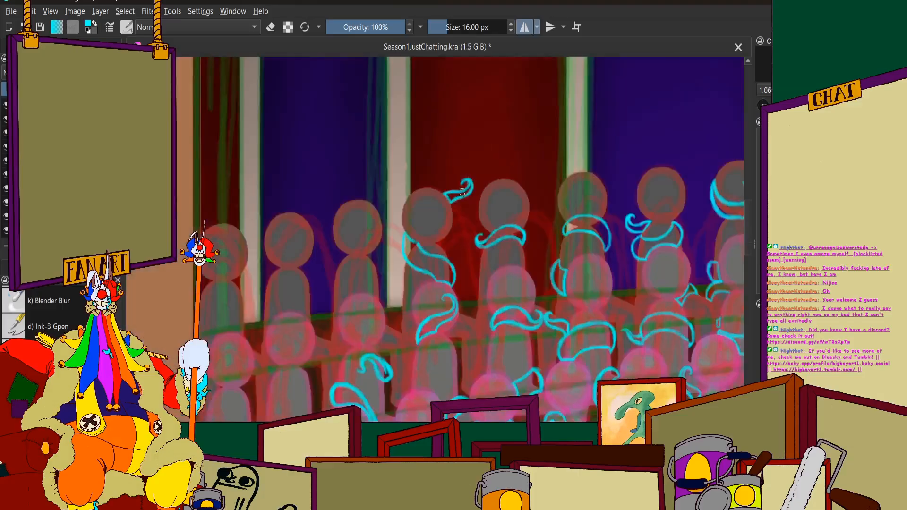
# Thin the upper edge of the same figure's chest tentacle by erasing its thick underside below the neck
pyautogui.scroll(6, 419, 141)
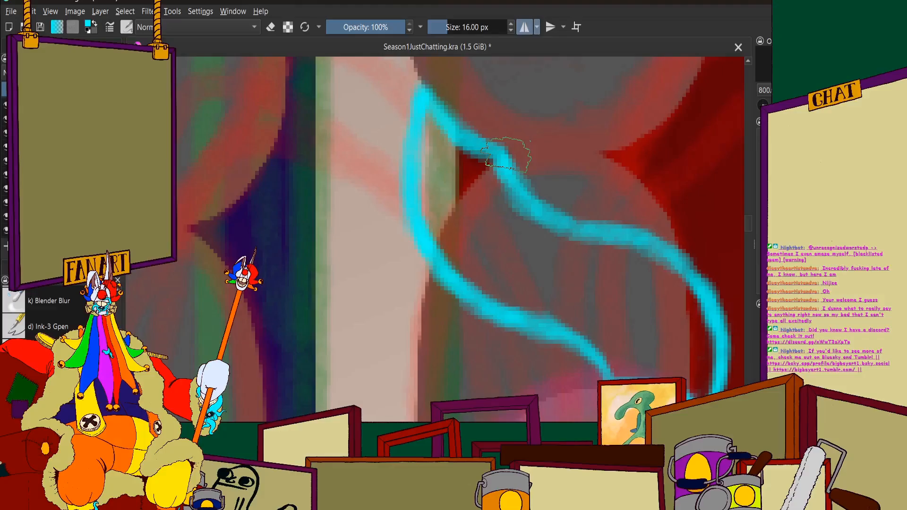
pyautogui.scroll(-1, 382, 230)
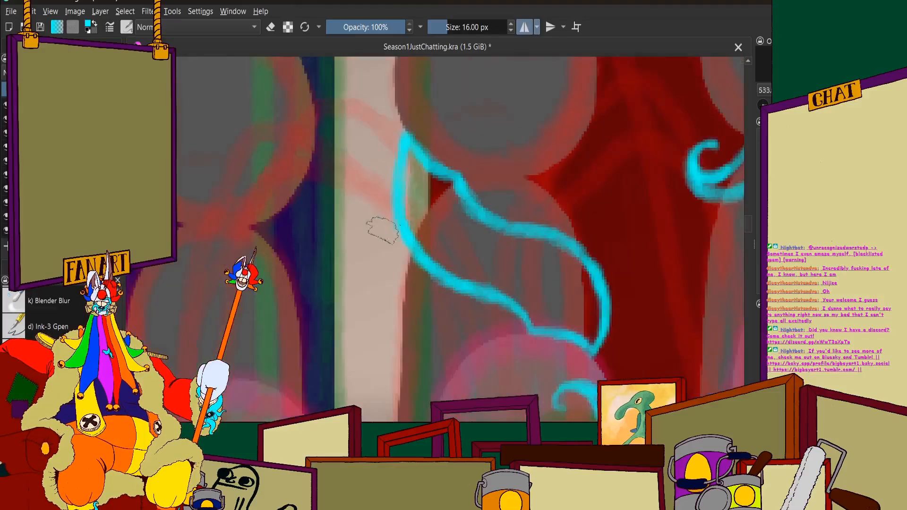
pyautogui.scroll(2, 383, 230)
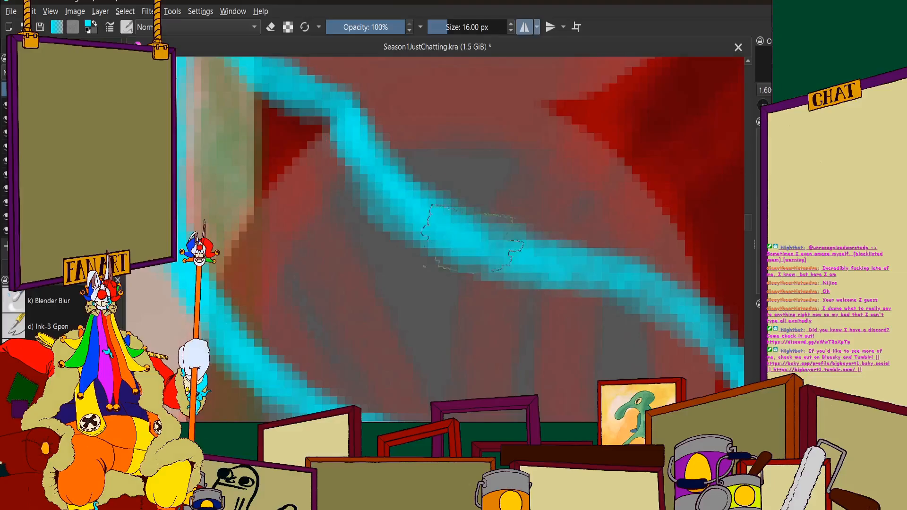
pyautogui.scroll(-1, 368, 113)
pyautogui.click(271, 27)
pyautogui.scroll(1, 366, 193)
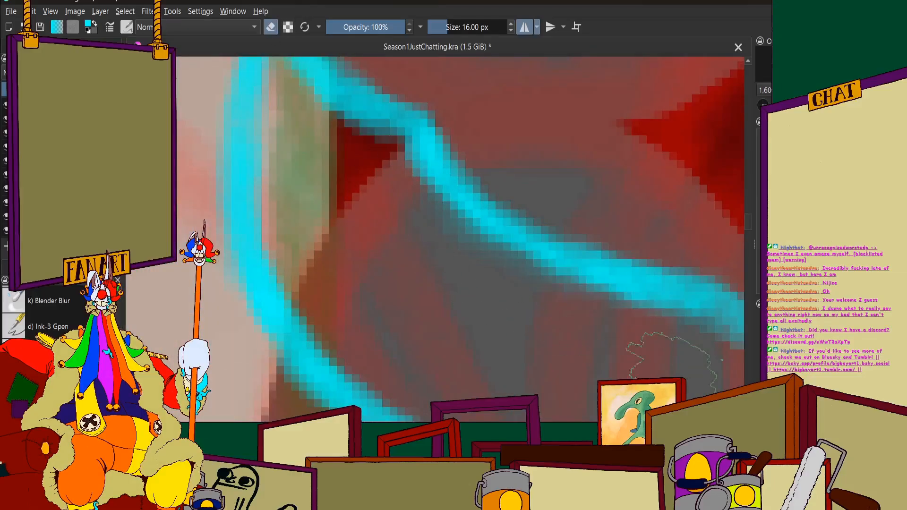
pyautogui.scroll(-2, 515, 226)
pyautogui.click(270, 26)
# Smooth the chest tentacle's upper edge with a cyan stroke from the middle of the torso towards the outer bulge
pyautogui.scroll(-2, 257, 88)
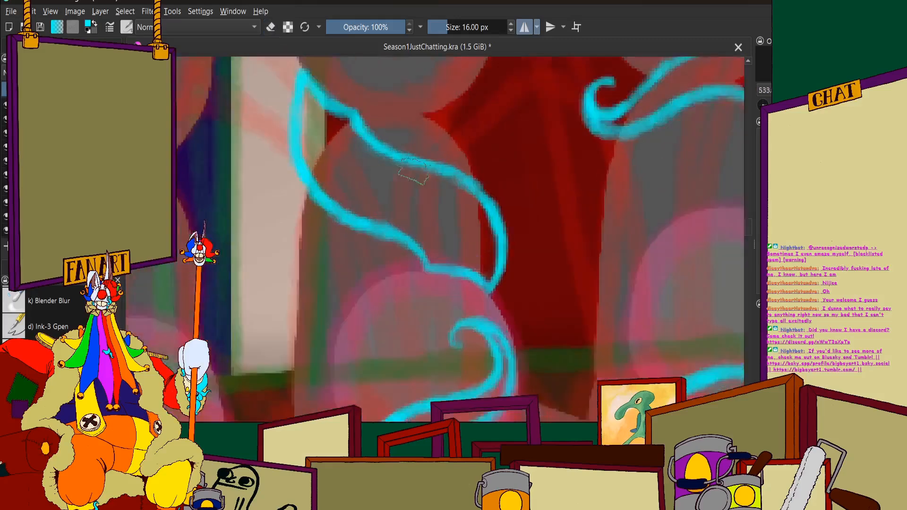
pyautogui.scroll(3, 426, 180)
pyautogui.moveTo(430, 154); pyautogui.dragTo(606, 262)
pyautogui.scroll(-4, 399, 172)
pyautogui.scroll(4, 338, 125)
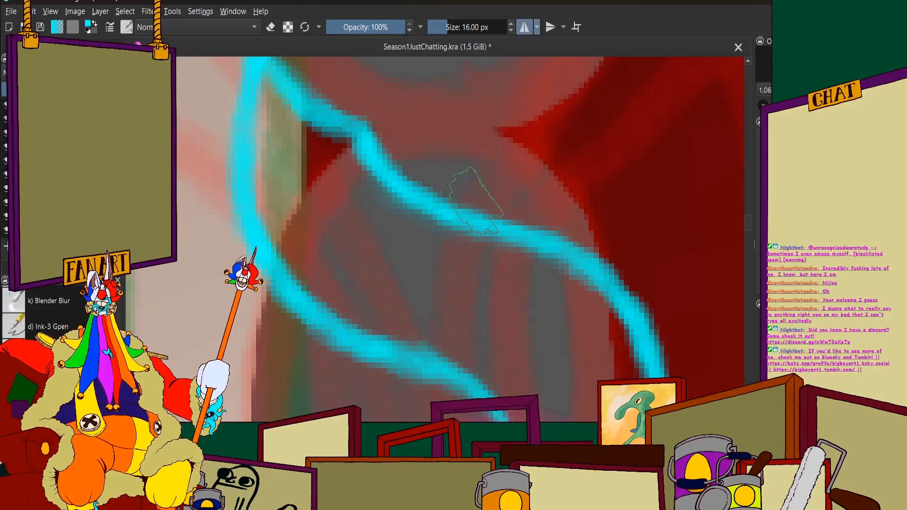
# Fill in the corner where the chest tentacle's lower edge meets the top of the pink head in front
pyautogui.scroll(-4, 475, 199)
pyautogui.scroll(4, 474, 199)
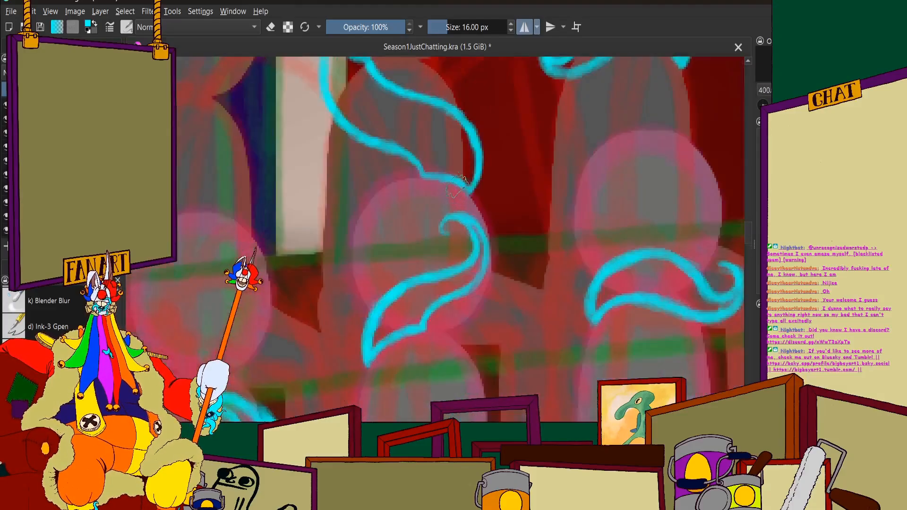
pyautogui.scroll(-4, 489, 164)
pyautogui.scroll(4, 488, 164)
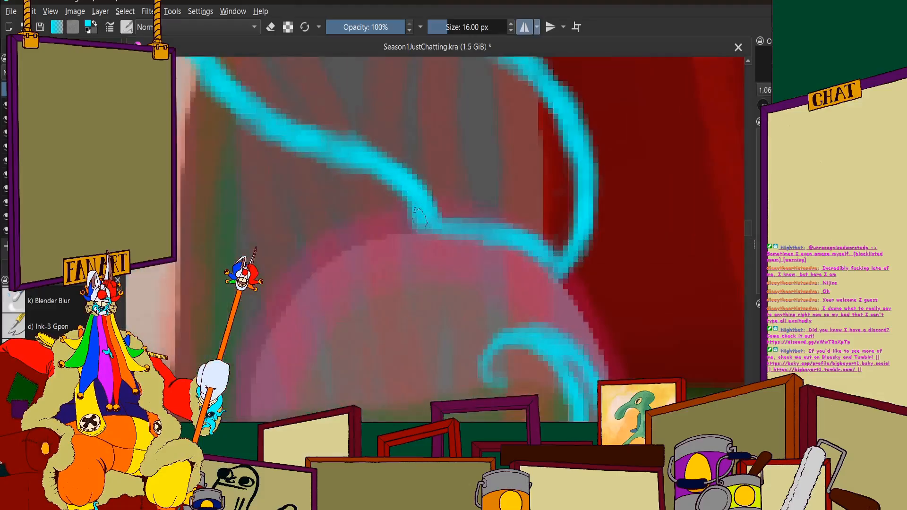
pyautogui.scroll(3, 408, 210)
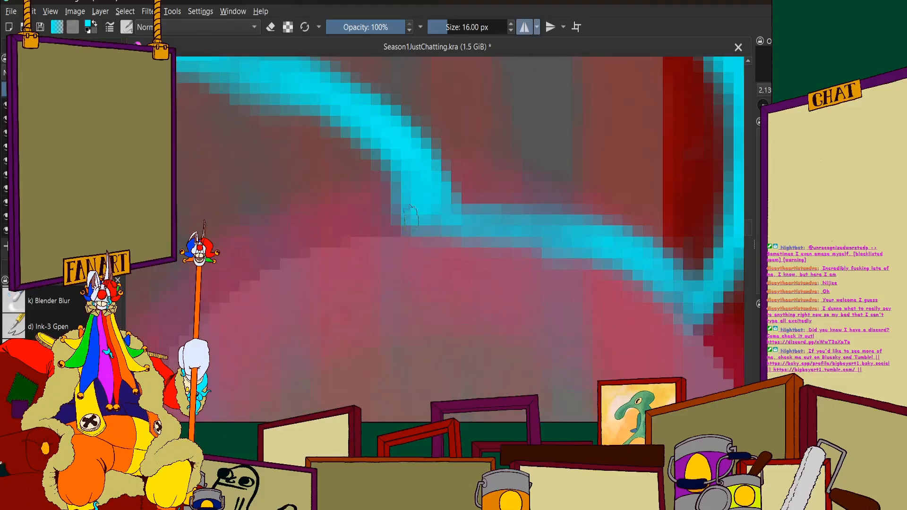
pyautogui.moveTo(446, 223); pyautogui.dragTo(466, 225)
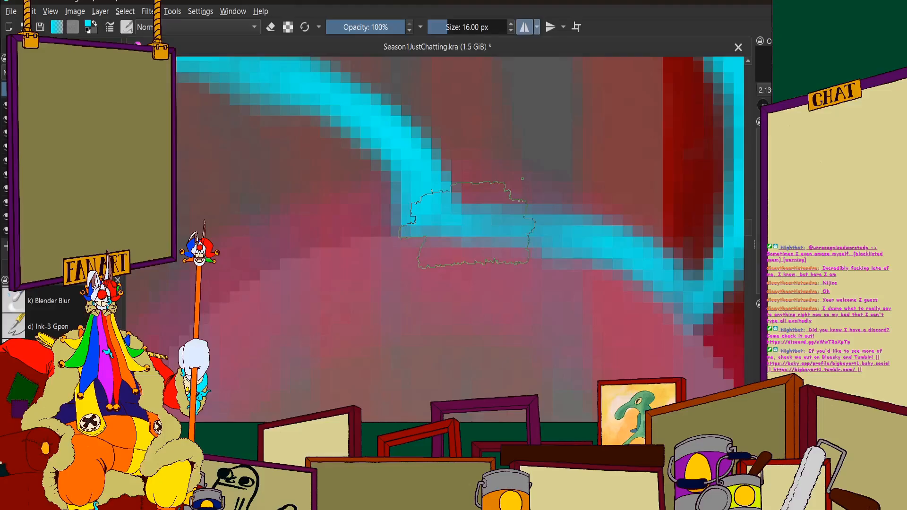
# Reinforce the chest tentacle's top end with a cyan stroke from the pillar along the underside of the grey head
pyautogui.scroll(-6, 468, 224)
pyautogui.scroll(4, 350, 217)
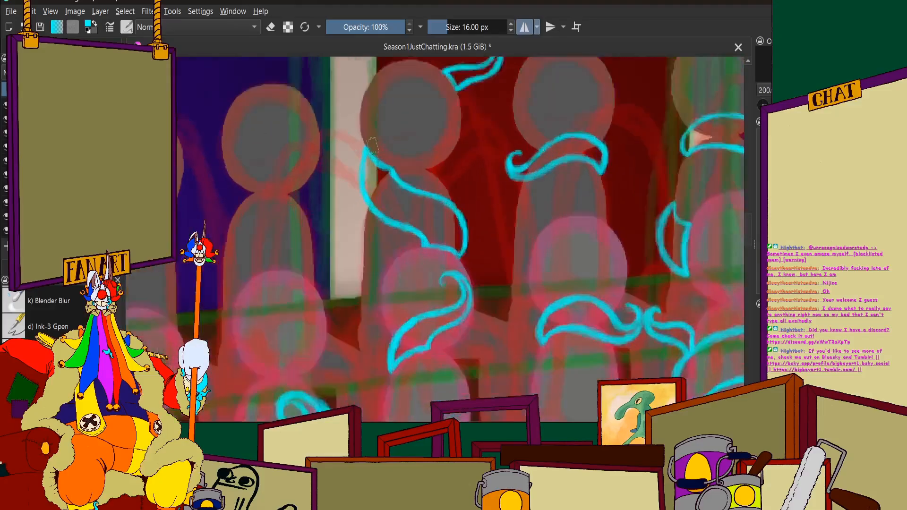
pyautogui.moveTo(345, 147); pyautogui.dragTo(423, 222)
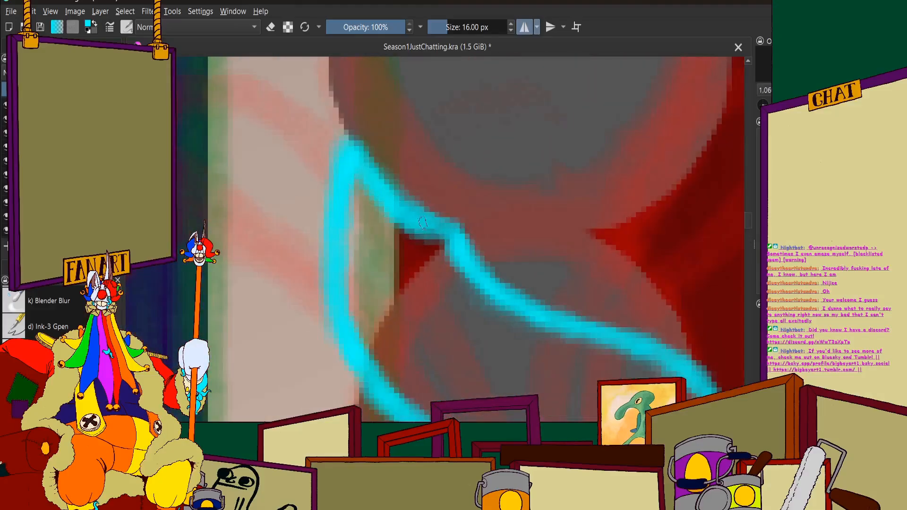
# Examine the tentacle placement across the whole circus scene and among the audience rows beside the FANART area
pyautogui.press('1')
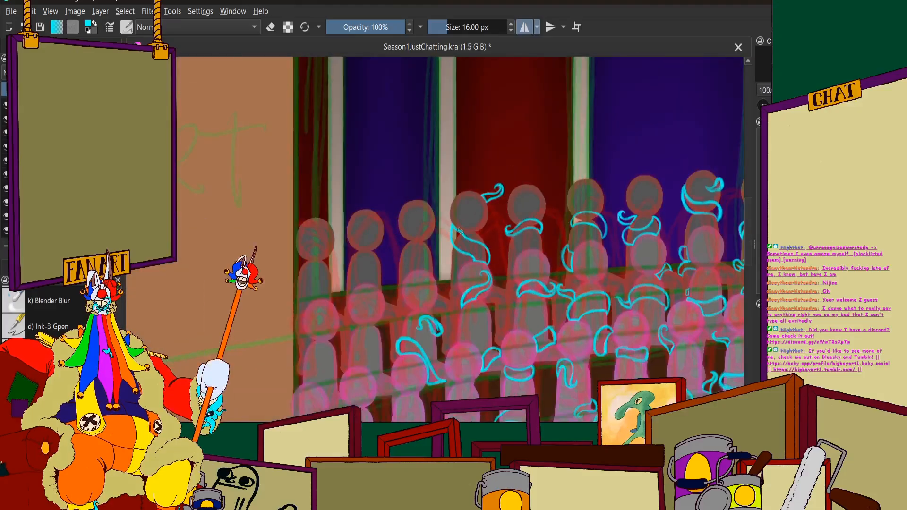
pyautogui.scroll(-5, 459, 230)
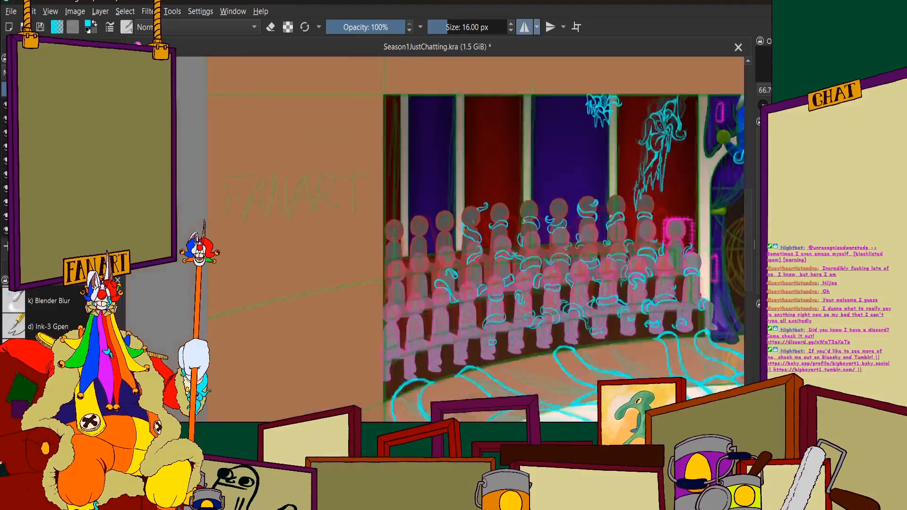
pyautogui.scroll(3, 449, 252)
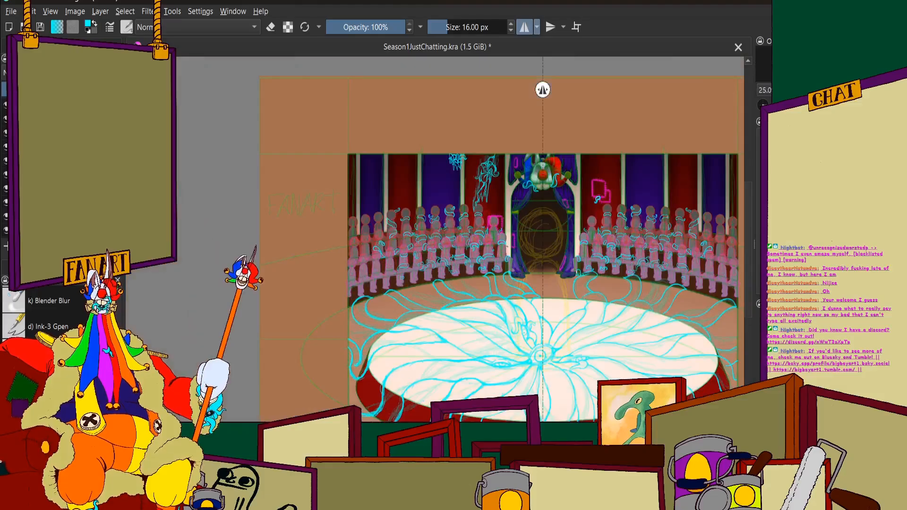
pyautogui.scroll(-2, 425, 214)
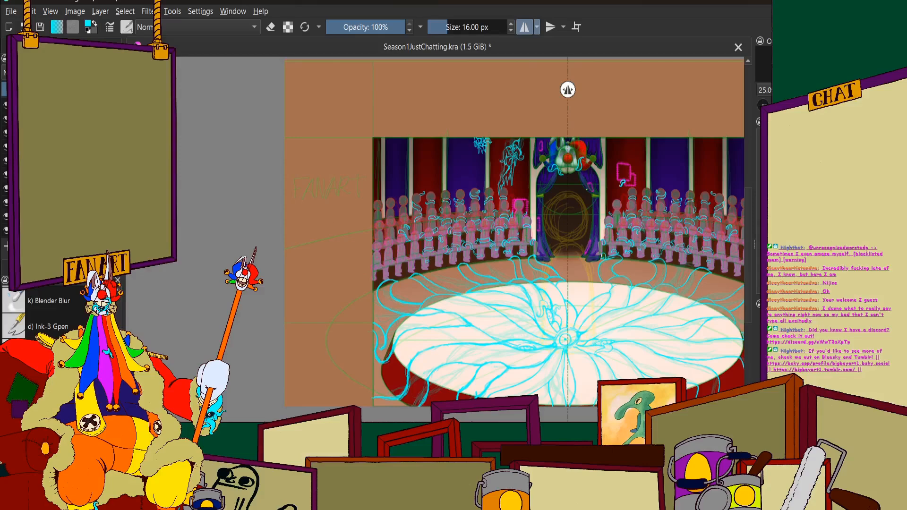
pyautogui.scroll(1, 442, 138)
pyautogui.scroll(-1, 472, 236)
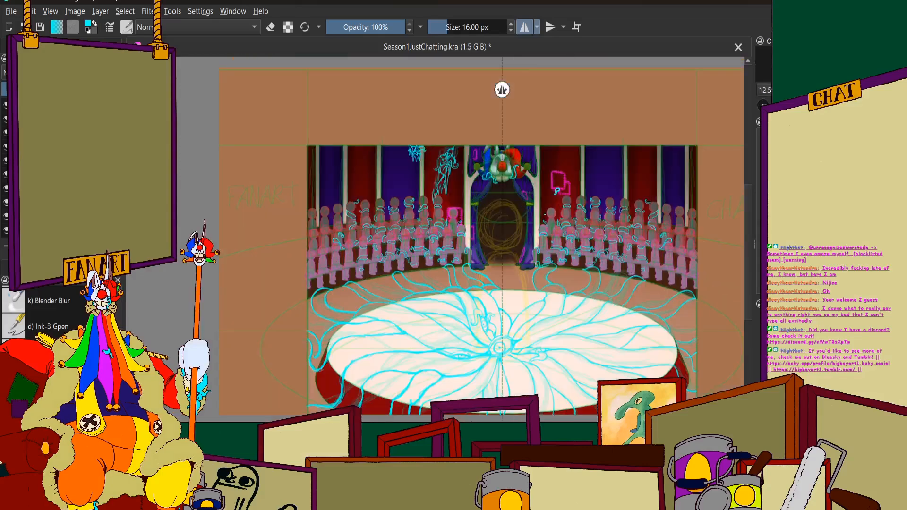
pyautogui.scroll(-1, 415, 216)
pyautogui.scroll(1, 389, 220)
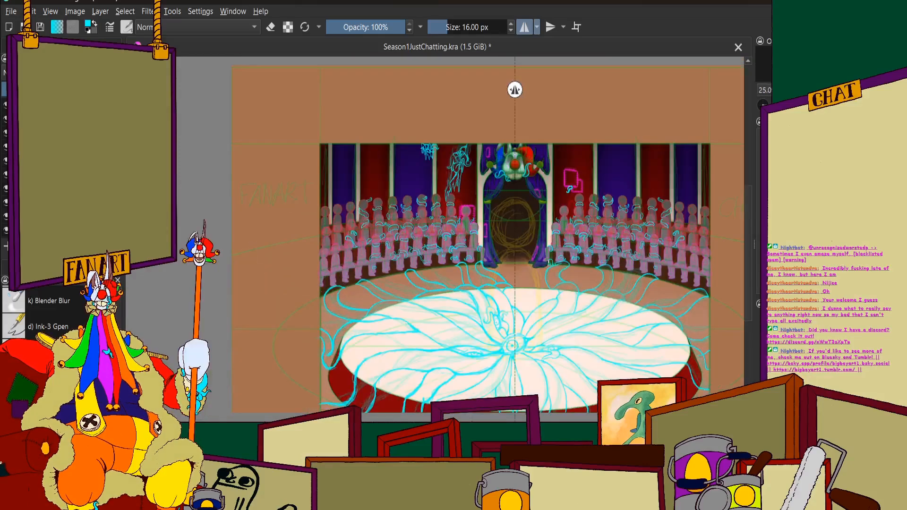
pyautogui.scroll(2, 255, 248)
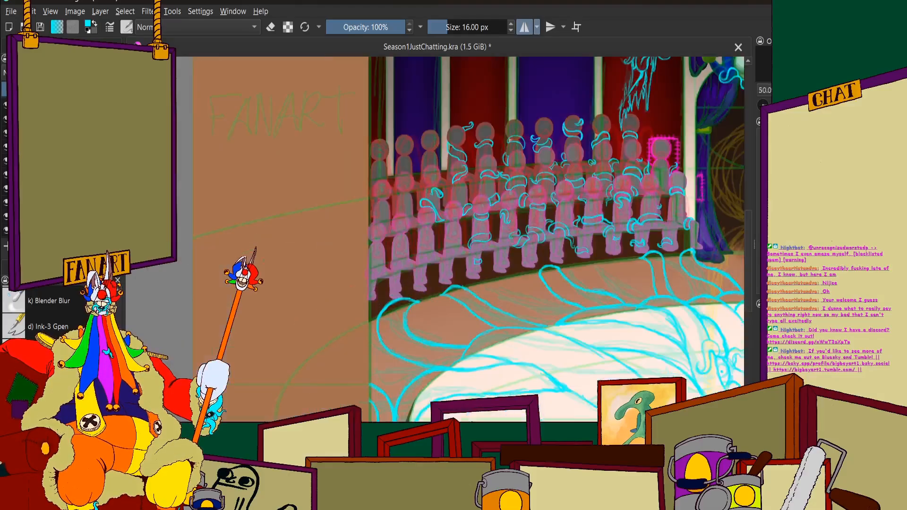
pyautogui.scroll(3, 479, 241)
pyautogui.scroll(-2, 465, 227)
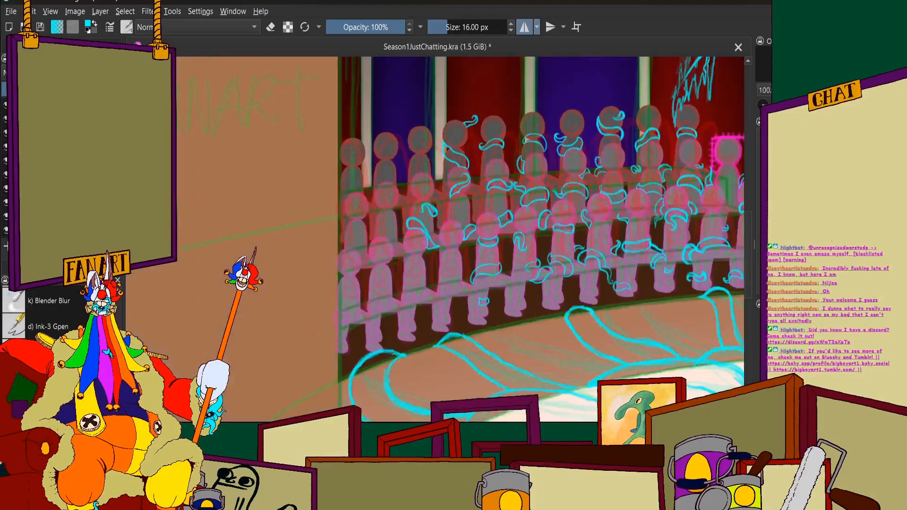
# Draw a small cyan tentacle rising from behind a pink middle-row head, bending across the figure behind and ending in a curled tip
pyautogui.scroll(3, 445, 210)
pyautogui.scroll(-1, 453, 219)
pyautogui.scroll(4, 454, 222)
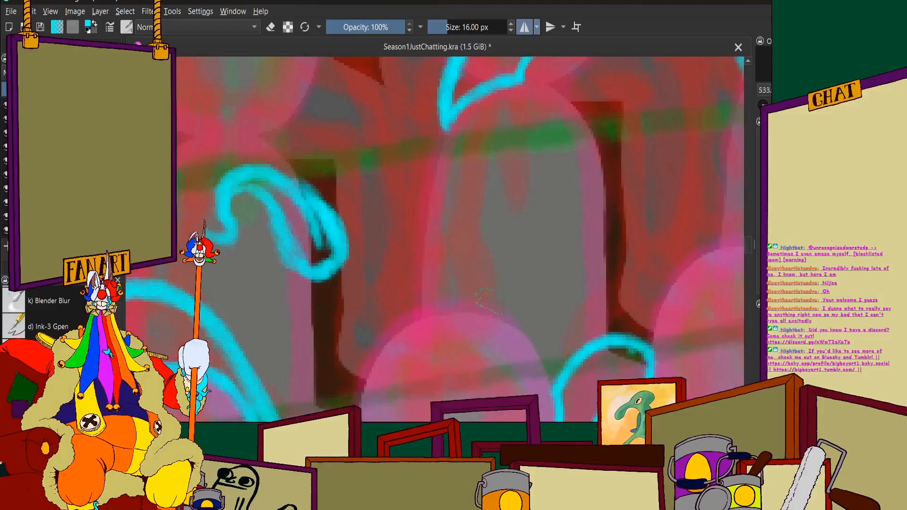
pyautogui.moveTo(489, 281)
pyautogui.mouseDown()
pyautogui.moveTo(480, 253)
pyautogui.moveTo(405, 239)
pyautogui.moveTo(395, 223)
pyautogui.moveTo(398, 233)
pyautogui.moveTo(470, 242)
pyautogui.moveTo(494, 278)
pyautogui.mouseUp()
pyautogui.moveTo(394, 222)
pyautogui.mouseDown()
pyautogui.moveTo(424, 262)
pyautogui.moveTo(413, 259)
pyautogui.moveTo(443, 264)
pyautogui.moveTo(416, 256)
pyautogui.moveTo(450, 274)
pyautogui.moveTo(441, 264)
pyautogui.moveTo(460, 286)
pyautogui.mouseUp()
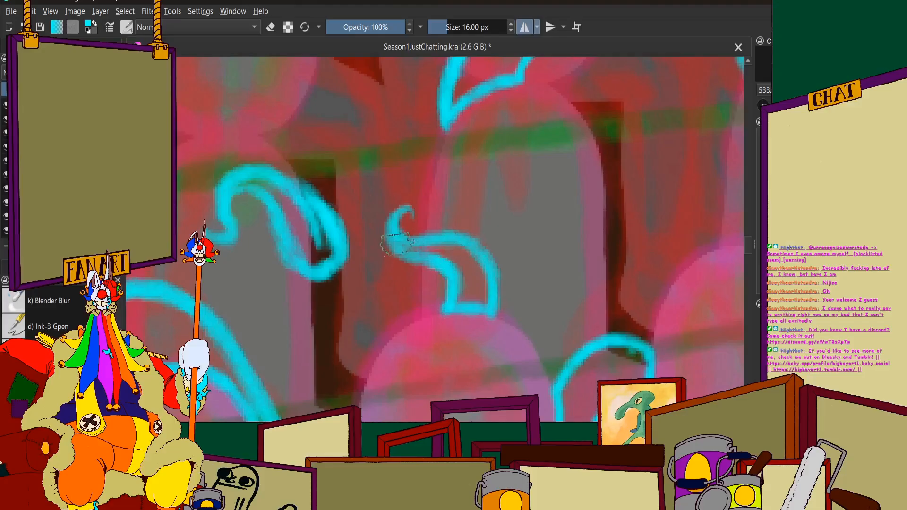
pyautogui.scroll(-4, 477, 217)
pyautogui.scroll(5, 481, 248)
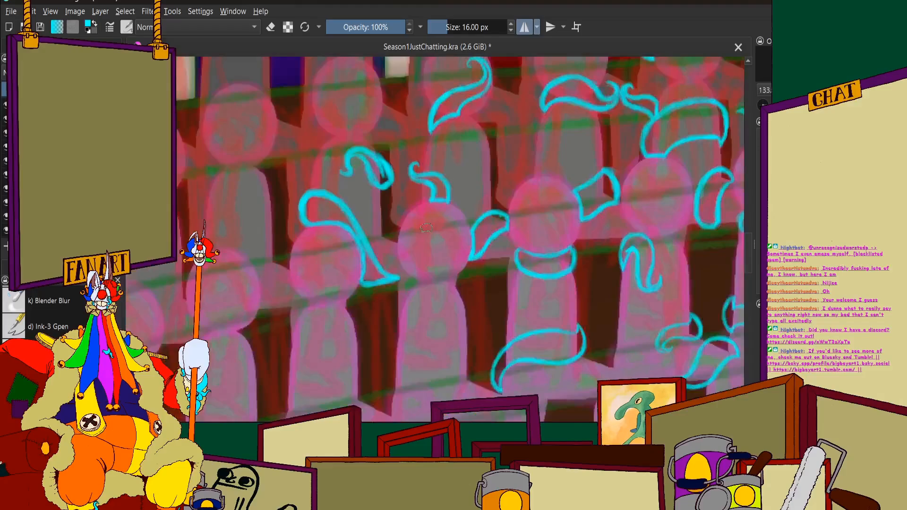
pyautogui.scroll(-2, 444, 194)
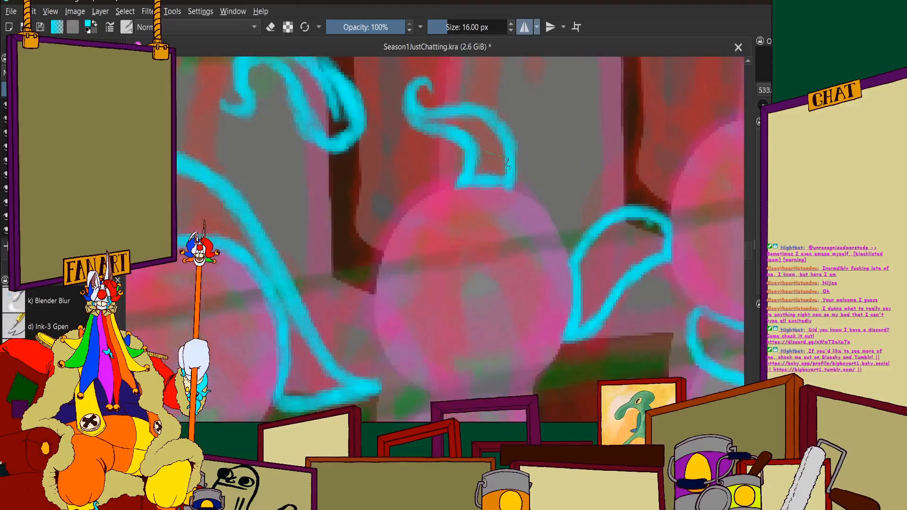
pyautogui.scroll(-6, 493, 158)
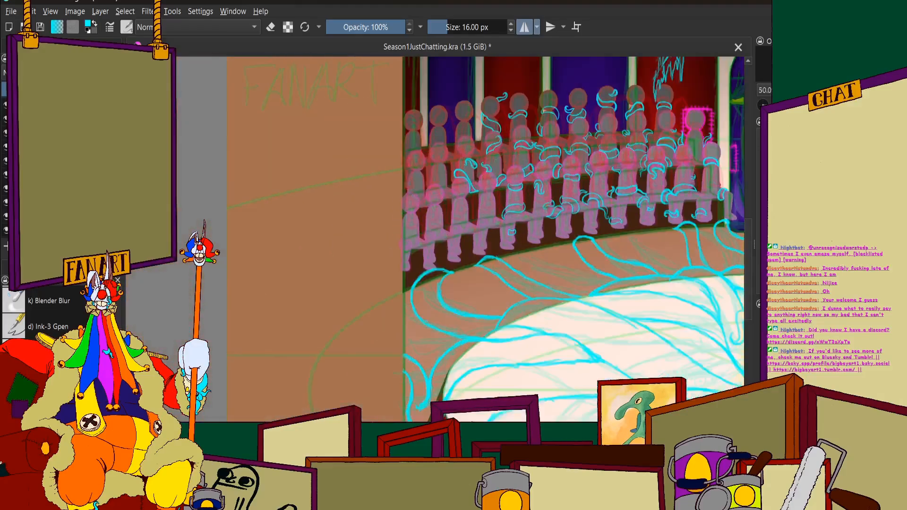
pyautogui.scroll(5, 496, 246)
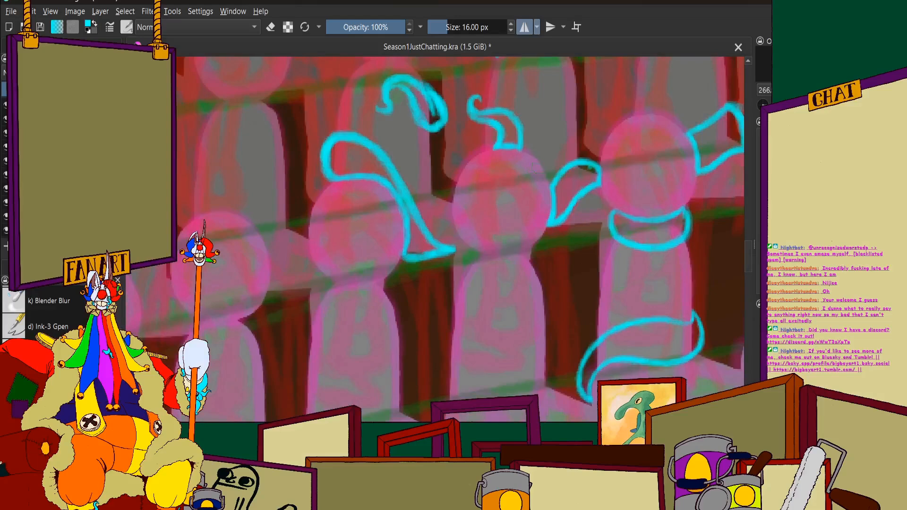
# Join the diagonal tentacle's lower end to the neighbouring pink head and curve its outer edge down to that figure's torso
pyautogui.scroll(-1, 493, 149)
pyautogui.scroll(2, 472, 217)
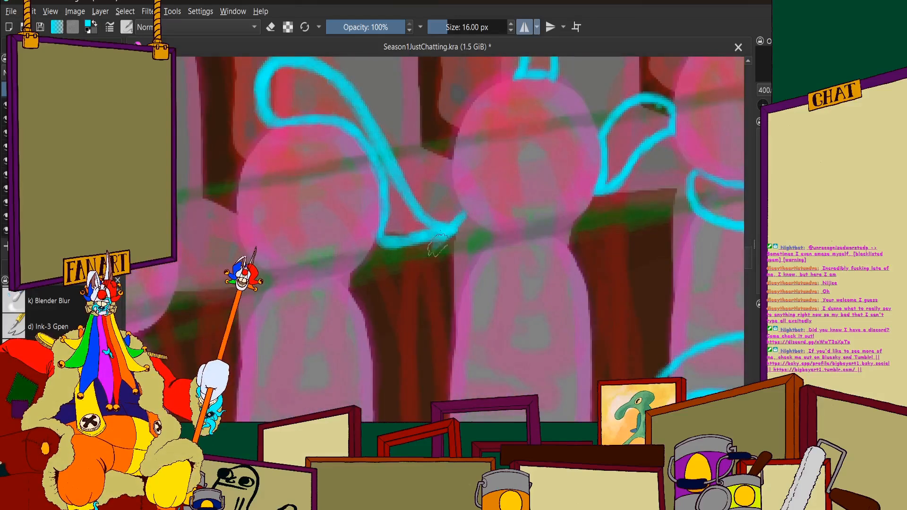
pyautogui.scroll(-1, 427, 272)
pyautogui.moveTo(439, 243)
pyautogui.mouseDown()
pyautogui.moveTo(420, 267)
pyautogui.moveTo(431, 244)
pyautogui.mouseUp()
pyautogui.scroll(1, 431, 245)
pyautogui.moveTo(447, 166)
pyautogui.mouseDown()
pyautogui.moveTo(429, 227)
pyautogui.moveTo(423, 210)
pyautogui.moveTo(437, 236)
pyautogui.moveTo(429, 267)
pyautogui.moveTo(430, 257)
pyautogui.moveTo(457, 302)
pyautogui.mouseUp()
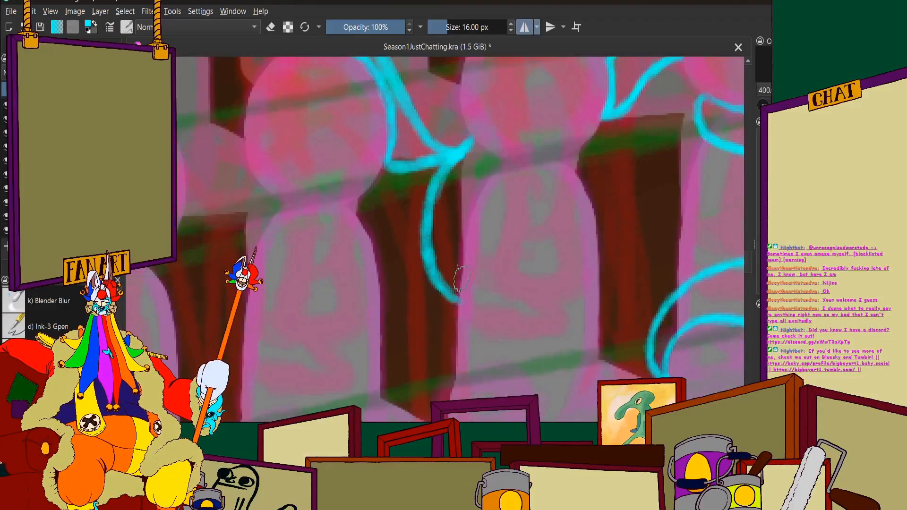
pyautogui.scroll(-3, 459, 279)
pyautogui.scroll(3, 446, 279)
pyautogui.scroll(-1, 446, 279)
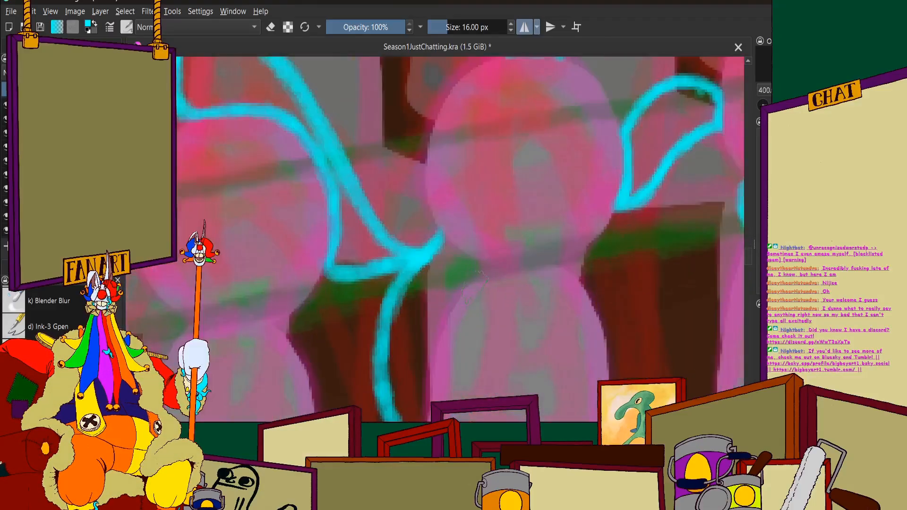
# Draw the wrapping tentacle's upper edge from beside the pink figure's neck down and across its chest to the far side
pyautogui.moveTo(481, 270); pyautogui.dragTo(467, 289)
pyautogui.scroll(-3, 458, 296)
pyautogui.scroll(3, 465, 303)
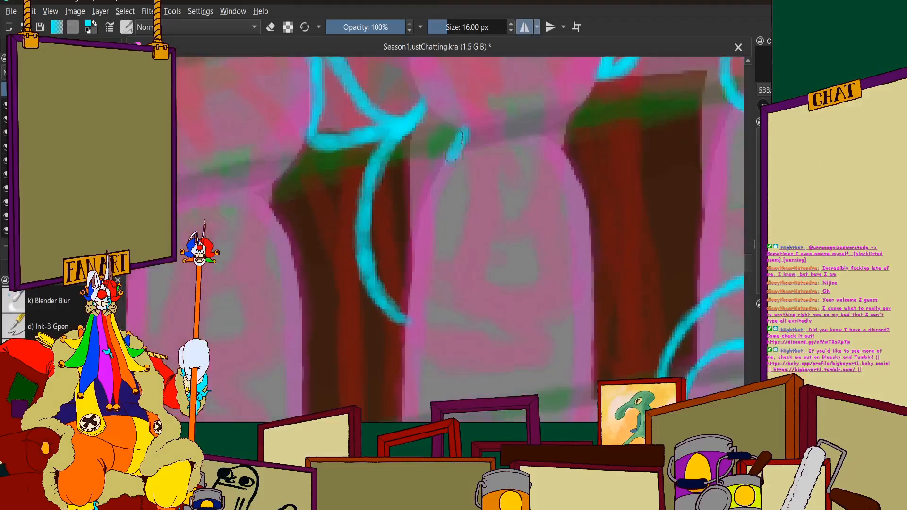
pyautogui.moveTo(462, 138)
pyautogui.mouseDown()
pyautogui.moveTo(434, 195)
pyautogui.moveTo(435, 216)
pyautogui.moveTo(483, 288)
pyautogui.moveTo(443, 246)
pyautogui.moveTo(476, 280)
pyautogui.moveTo(550, 268)
pyautogui.moveTo(502, 287)
pyautogui.moveTo(585, 262)
pyautogui.moveTo(560, 287)
pyautogui.moveTo(580, 272)
pyautogui.mouseUp()
pyautogui.scroll(2, 592, 231)
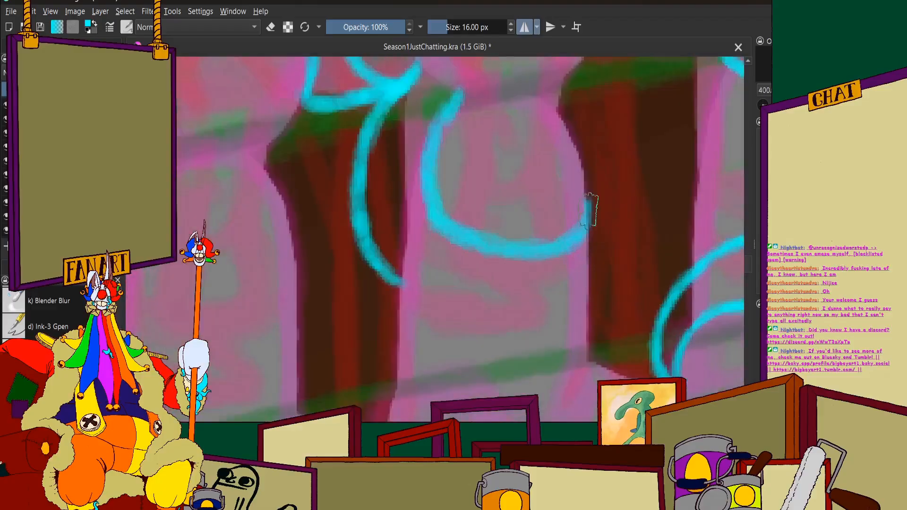
# Draw the bend bulging past the pink figure's far side and close the lower edge across its torso to complete the wrap
pyautogui.moveTo(585, 200)
pyautogui.mouseDown()
pyautogui.moveTo(611, 257)
pyautogui.moveTo(626, 334)
pyautogui.moveTo(623, 367)
pyautogui.moveTo(606, 388)
pyautogui.moveTo(584, 391)
pyautogui.mouseUp()
pyautogui.scroll(-4, 491, 279)
pyautogui.scroll(4, 477, 307)
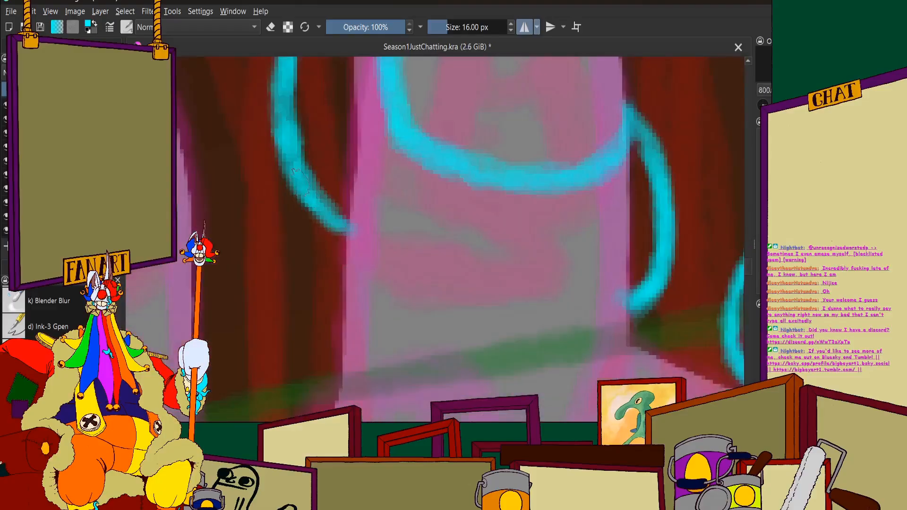
pyautogui.moveTo(293, 170)
pyautogui.mouseDown()
pyautogui.moveTo(393, 275)
pyautogui.moveTo(327, 222)
pyautogui.moveTo(457, 296)
pyautogui.moveTo(364, 261)
pyautogui.moveTo(533, 333)
pyautogui.moveTo(545, 334)
pyautogui.moveTo(518, 326)
pyautogui.moveTo(655, 309)
pyautogui.moveTo(659, 267)
pyautogui.mouseUp()
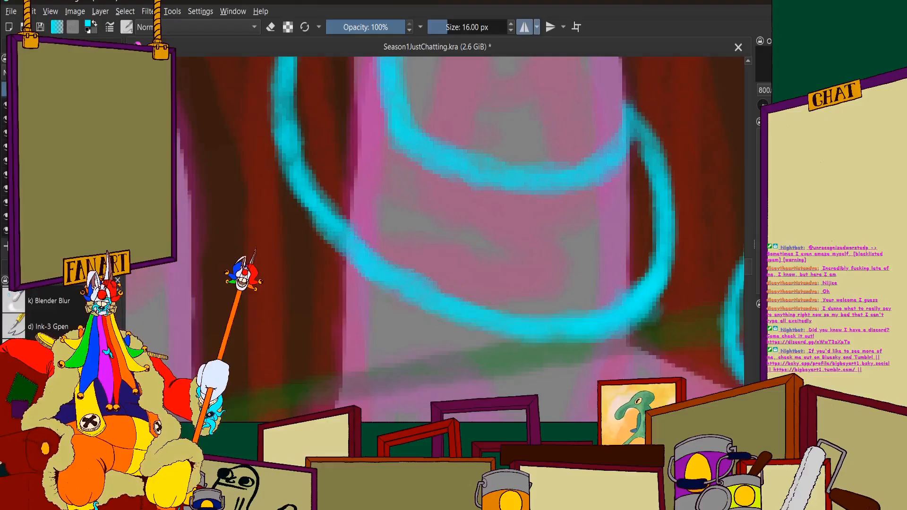
pyautogui.scroll(-5, 369, 255)
pyautogui.scroll(3, 364, 245)
pyautogui.scroll(-4, 359, 236)
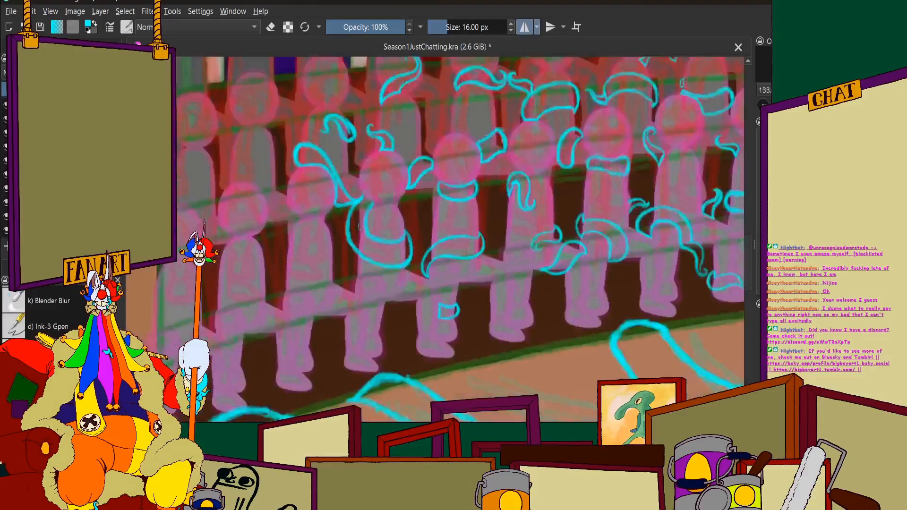
# Thicken the upper edge of the tentacle wrapped around the pink figure's chest with a second cyan stroke
pyautogui.scroll(1, 352, 232)
pyautogui.scroll(6, 352, 232)
pyautogui.moveTo(399, 140)
pyautogui.mouseDown()
pyautogui.moveTo(371, 296)
pyautogui.moveTo(543, 370)
pyautogui.mouseUp()
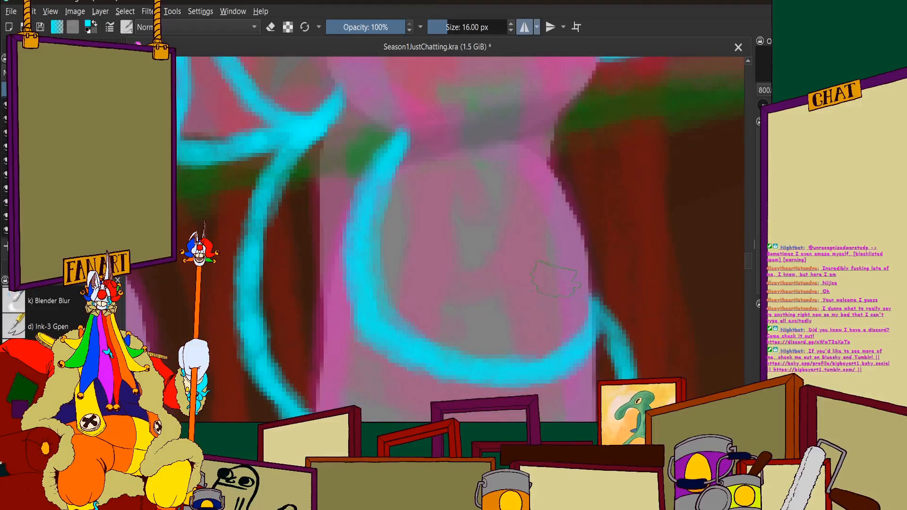
pyautogui.scroll(-4, 555, 279)
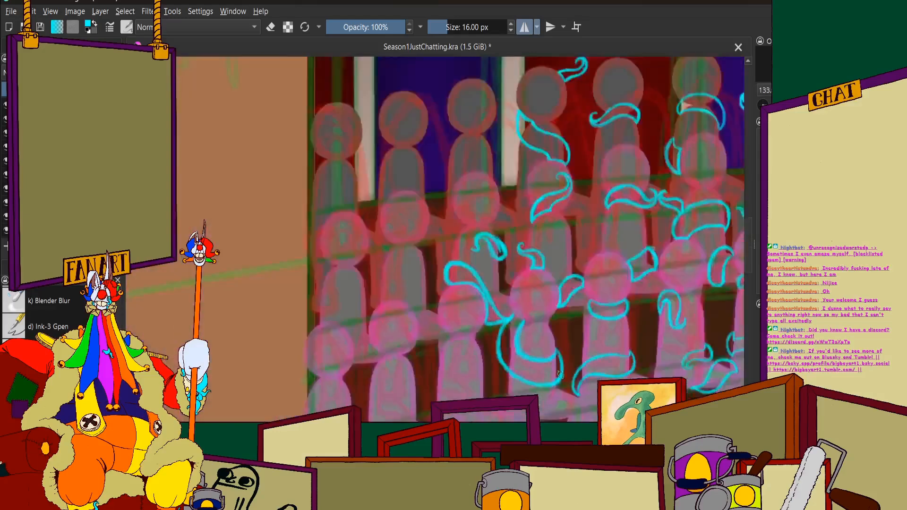
# Close the gap between the wrapped tentacle's two edges with a short cyan stroke along the underside of the pink head
pyautogui.scroll(5, 387, 255)
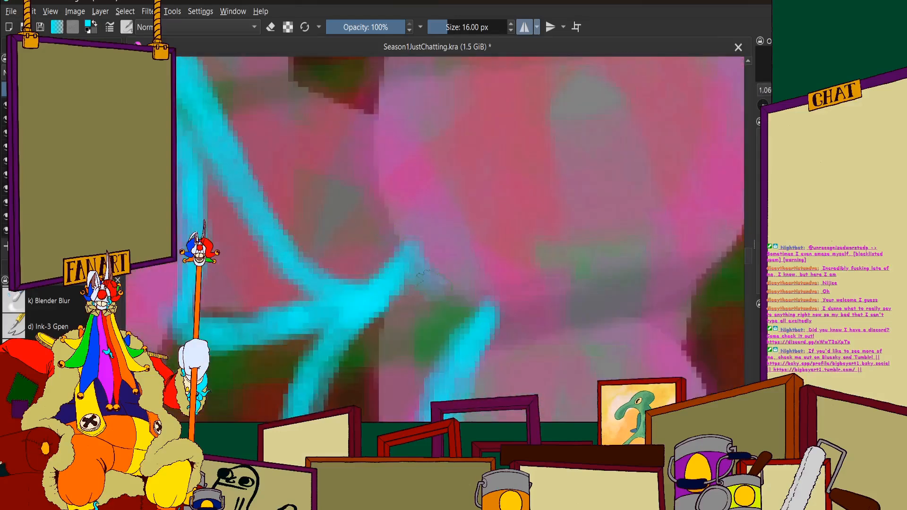
pyautogui.scroll(2, 428, 271)
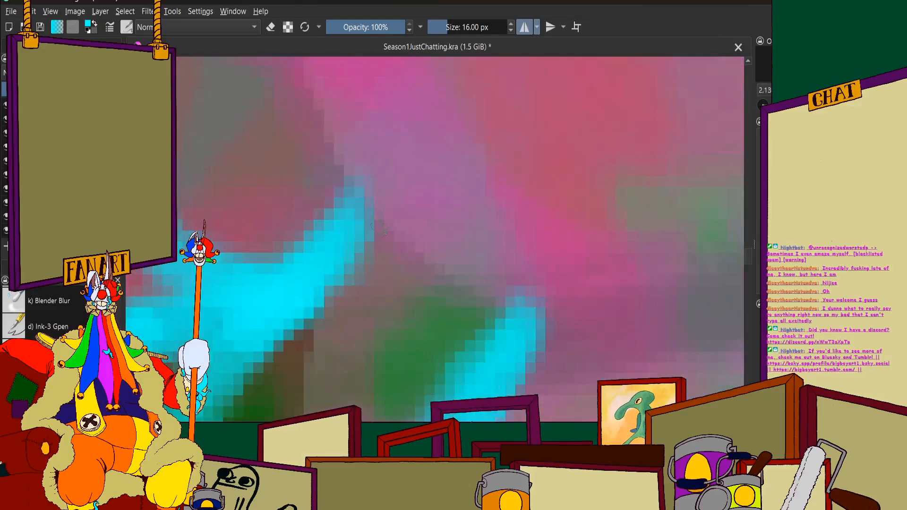
pyautogui.moveTo(381, 226)
pyautogui.mouseDown()
pyautogui.moveTo(413, 278)
pyautogui.moveTo(387, 255)
pyautogui.moveTo(496, 324)
pyautogui.moveTo(462, 309)
pyautogui.moveTo(498, 316)
pyautogui.mouseUp()
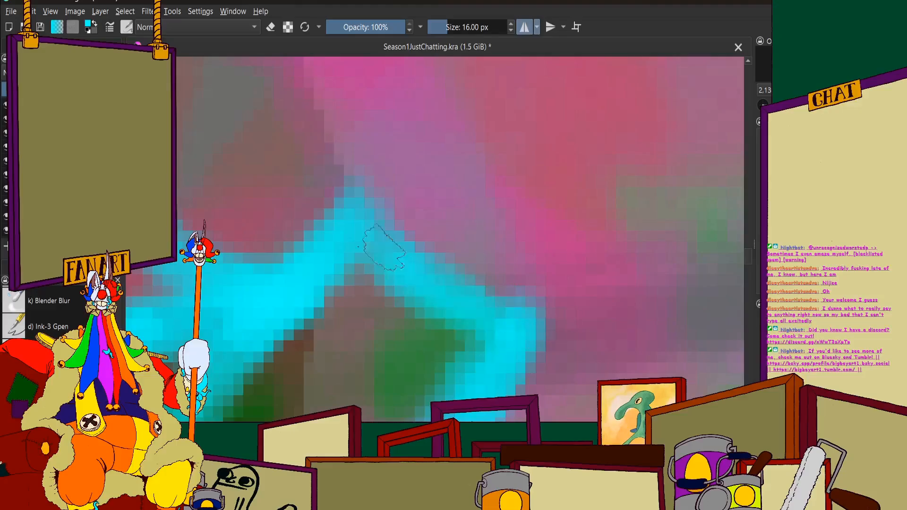
pyautogui.scroll(-8, 382, 245)
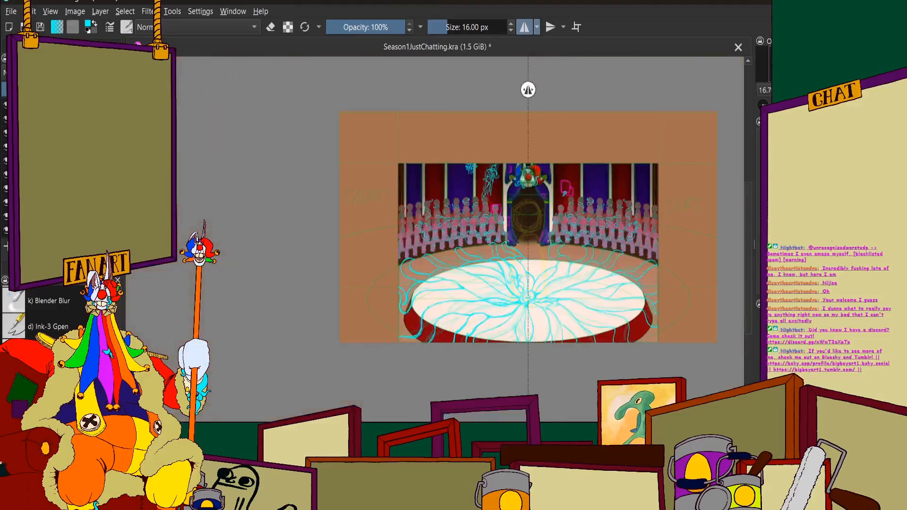
# Draw a wavy cyan tentacle band around the upper torso of the grey back-row figure beside the cream pillar
pyautogui.scroll(1, 532, 176)
pyautogui.scroll(1, 366, 289)
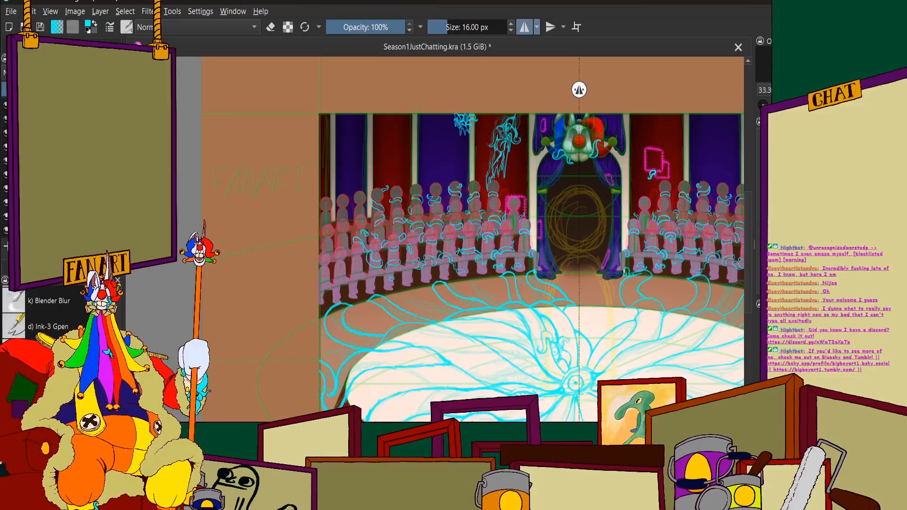
pyautogui.scroll(10, 409, 169)
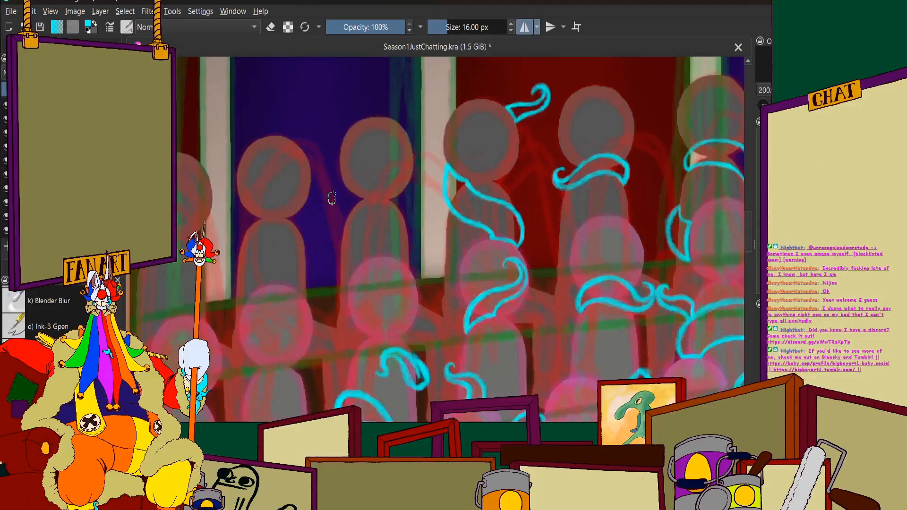
pyautogui.scroll(-5, 371, 193)
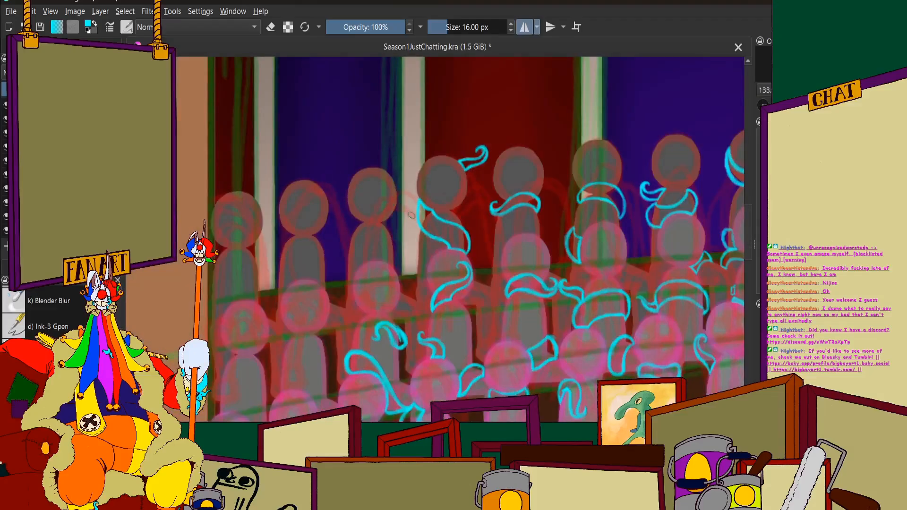
pyautogui.scroll(1, 469, 216)
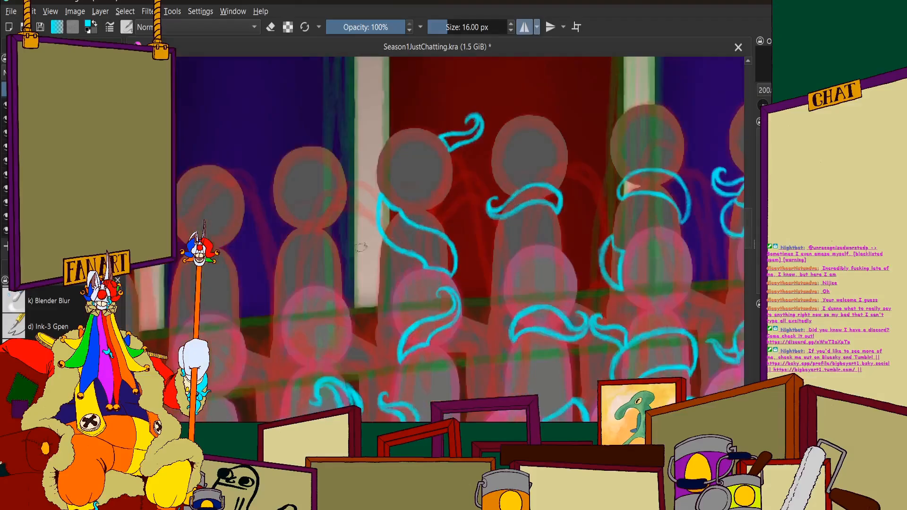
pyautogui.scroll(3, 271, 256)
pyautogui.moveTo(269, 254)
pyautogui.mouseDown()
pyautogui.moveTo(255, 259)
pyautogui.moveTo(248, 305)
pyautogui.moveTo(255, 319)
pyautogui.mouseUp()
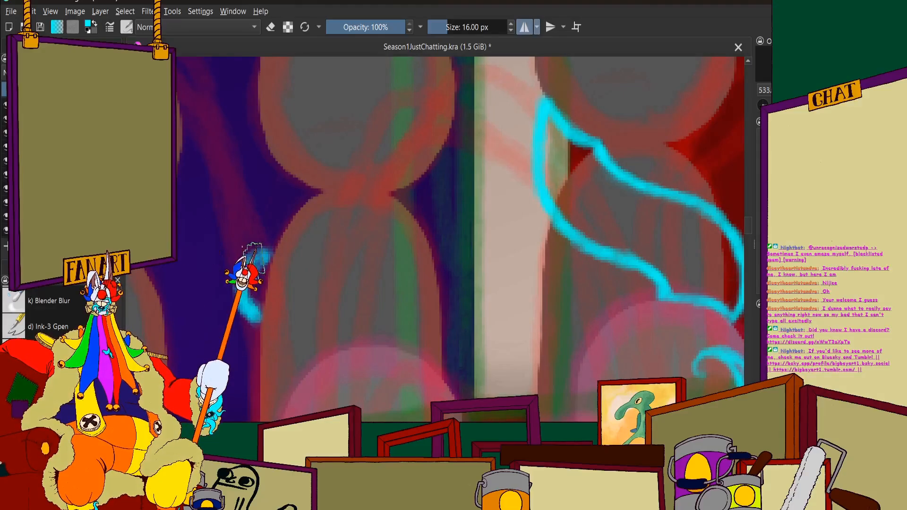
pyautogui.moveTo(255, 258)
pyautogui.mouseDown()
pyautogui.moveTo(355, 262)
pyautogui.moveTo(357, 244)
pyautogui.moveTo(328, 253)
pyautogui.moveTo(416, 260)
pyautogui.moveTo(408, 265)
pyautogui.moveTo(432, 245)
pyautogui.moveTo(454, 275)
pyautogui.moveTo(425, 244)
pyautogui.moveTo(465, 272)
pyautogui.moveTo(428, 239)
pyautogui.moveTo(469, 270)
pyautogui.moveTo(448, 247)
pyautogui.moveTo(462, 312)
pyautogui.moveTo(468, 289)
pyautogui.moveTo(440, 324)
pyautogui.moveTo(470, 292)
pyautogui.moveTo(452, 324)
pyautogui.moveTo(422, 321)
pyautogui.moveTo(474, 300)
pyautogui.moveTo(399, 334)
pyautogui.moveTo(262, 299)
pyautogui.mouseUp()
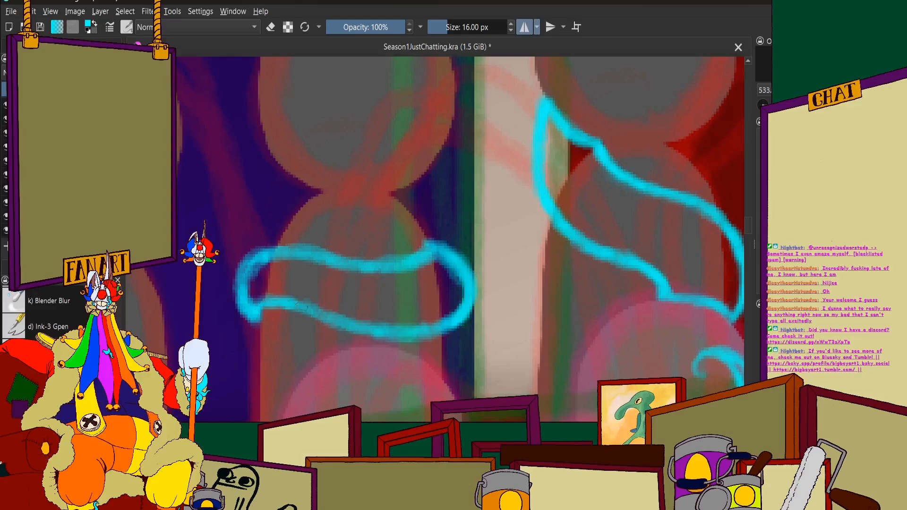
pyautogui.moveTo(340, 320)
pyautogui.mouseDown()
pyautogui.moveTo(408, 332)
pyautogui.moveTo(457, 321)
pyautogui.moveTo(462, 280)
pyautogui.moveTo(444, 251)
pyautogui.moveTo(442, 327)
pyautogui.mouseUp()
# Erase the outer rim of the new band's rounded end nearest the cream pillar to slim the bend
pyautogui.click(271, 27)
pyautogui.scroll(1, 467, 255)
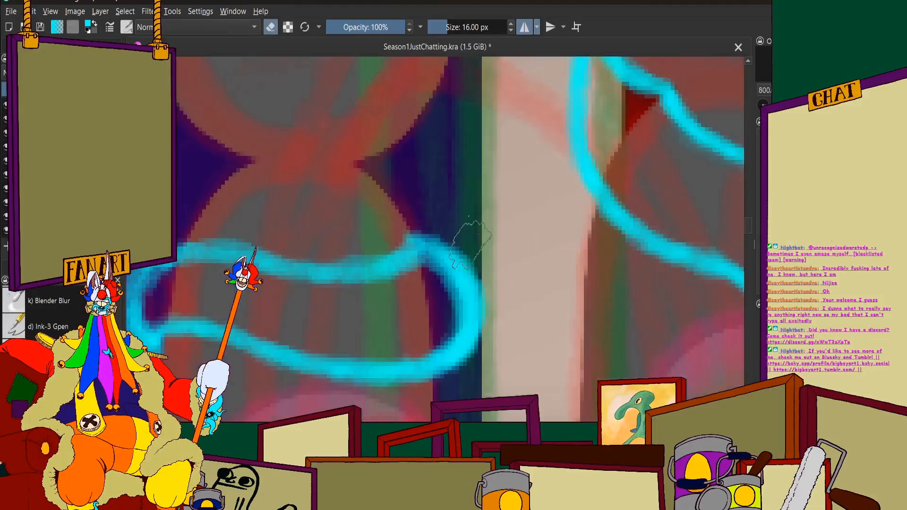
pyautogui.moveTo(488, 233); pyautogui.dragTo(496, 356)
pyautogui.moveTo(462, 236)
pyautogui.mouseDown()
pyautogui.moveTo(498, 310)
pyautogui.moveTo(464, 378)
pyautogui.mouseUp()
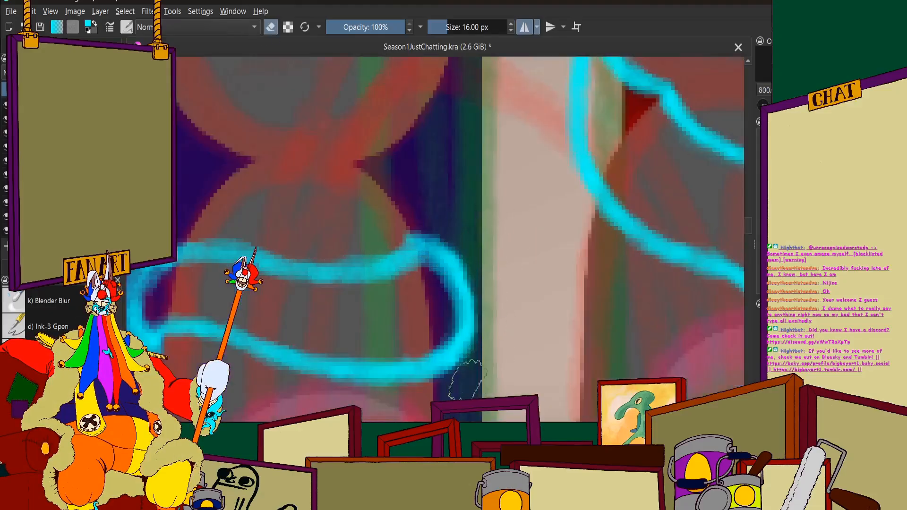
pyautogui.moveTo(490, 293); pyautogui.dragTo(452, 389)
pyautogui.moveTo(481, 276); pyautogui.dragTo(455, 382)
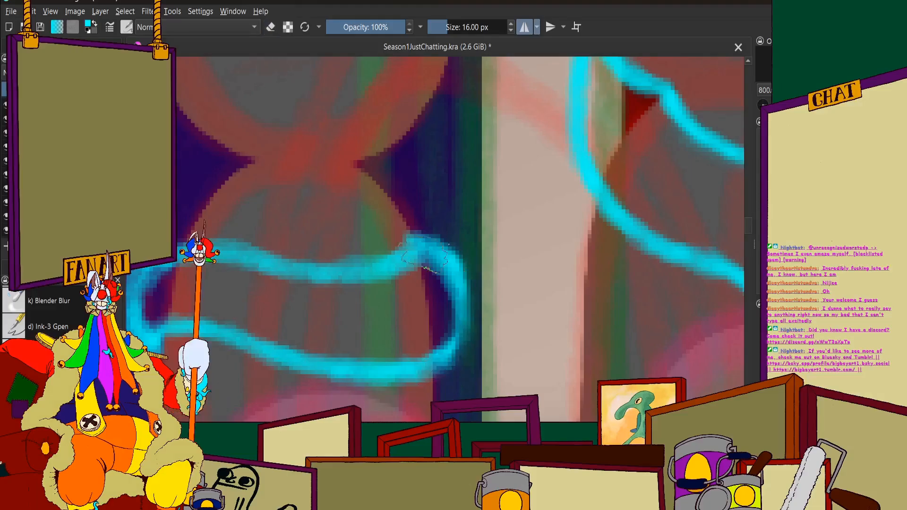
# Repaint the band's pillar-side bend and reinforce its lower edge, opposite end and upper edge with cyan strokes
pyautogui.moveTo(425, 255)
pyautogui.mouseDown()
pyautogui.moveTo(453, 295)
pyautogui.moveTo(459, 326)
pyautogui.moveTo(449, 352)
pyautogui.mouseUp()
pyautogui.moveTo(457, 298)
pyautogui.mouseDown()
pyautogui.moveTo(453, 336)
pyautogui.moveTo(404, 371)
pyautogui.mouseUp()
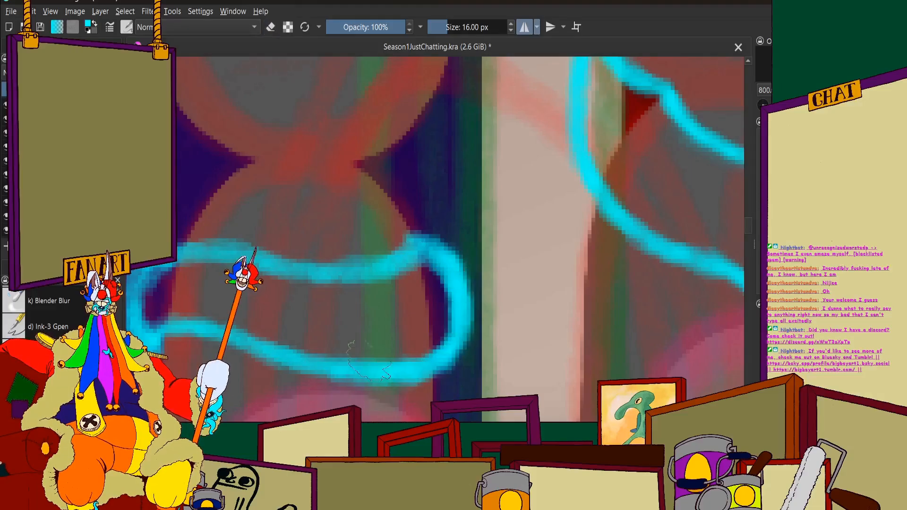
pyautogui.moveTo(142, 350); pyautogui.dragTo(304, 310)
pyautogui.scroll(1, 340, 271)
pyautogui.scroll(-1, 302, 214)
pyautogui.moveTo(294, 242)
pyautogui.mouseDown()
pyautogui.moveTo(335, 197)
pyautogui.moveTo(454, 215)
pyautogui.mouseUp()
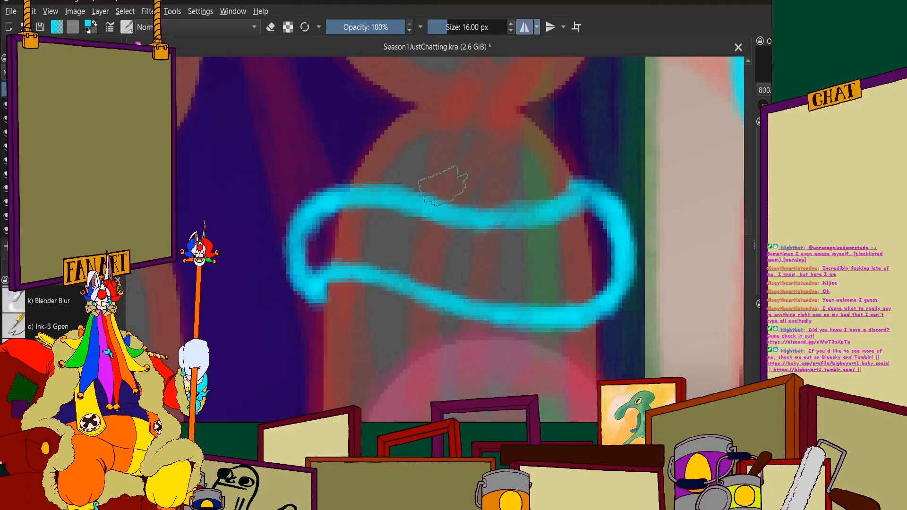
# Strengthen the band's upper edge across the grey figure's chest up to the corner nearest the cream pillar
pyautogui.scroll(-1, 443, 186)
pyautogui.scroll(2, 501, 185)
pyautogui.moveTo(397, 226)
pyautogui.mouseDown()
pyautogui.moveTo(496, 238)
pyautogui.moveTo(547, 217)
pyautogui.moveTo(558, 177)
pyautogui.moveTo(599, 211)
pyautogui.mouseUp()
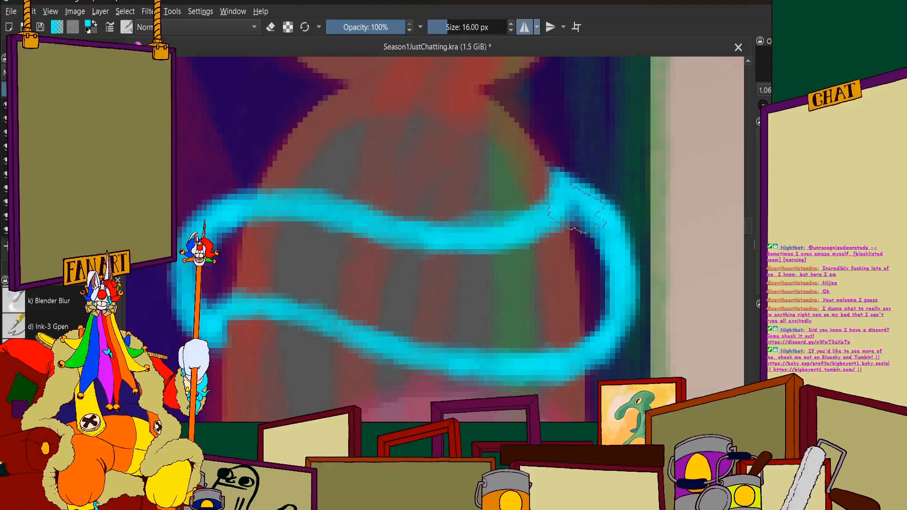
pyautogui.scroll(-6, 598, 212)
pyautogui.scroll(-1, 548, 194)
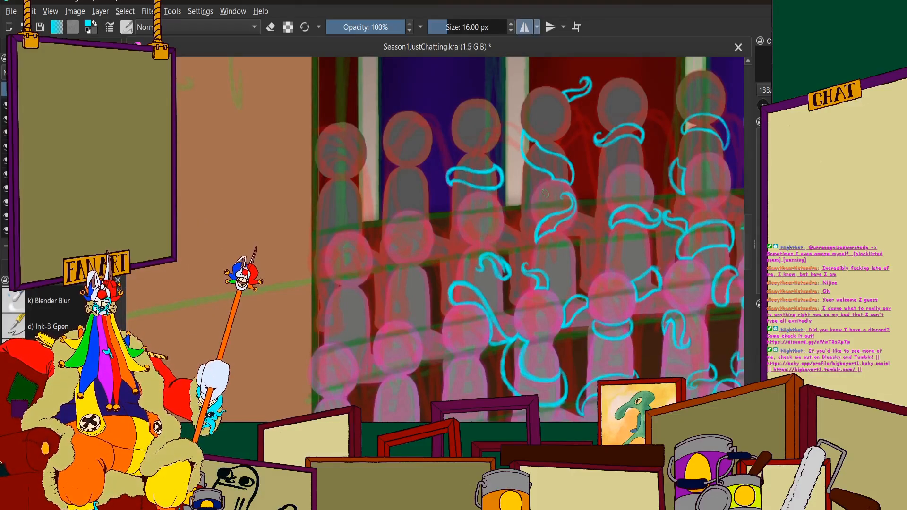
# Fill in the pointed corner at the band's end away from the cream pillar with a short cyan stroke
pyautogui.scroll(7, 452, 168)
pyautogui.moveTo(426, 250); pyautogui.dragTo(422, 294)
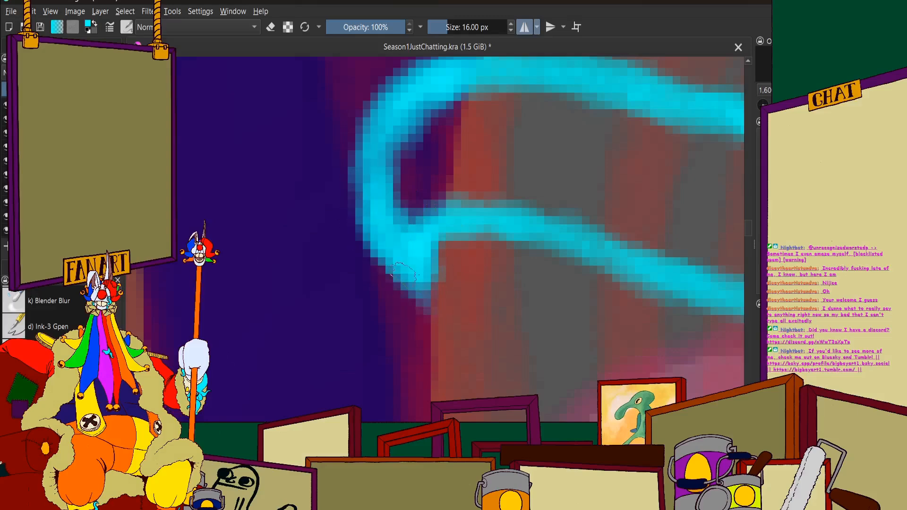
pyautogui.scroll(-4, 416, 292)
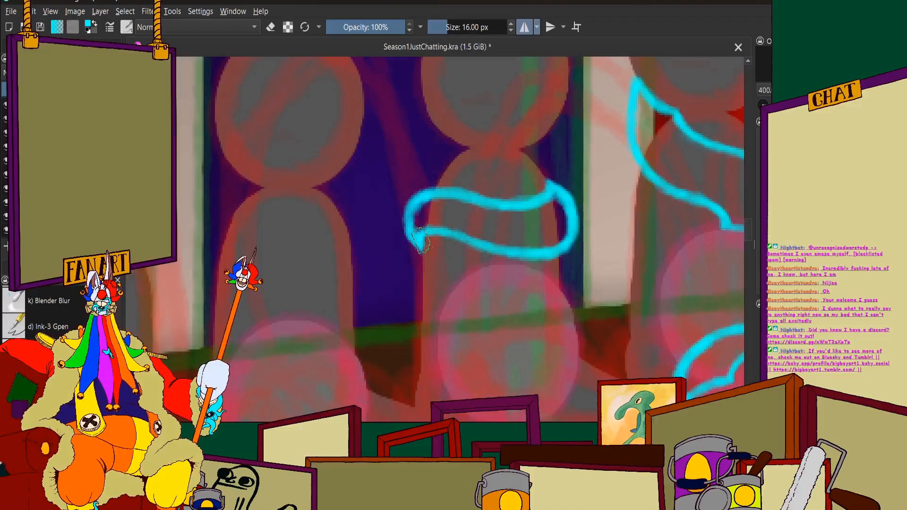
pyautogui.scroll(-3, 395, 211)
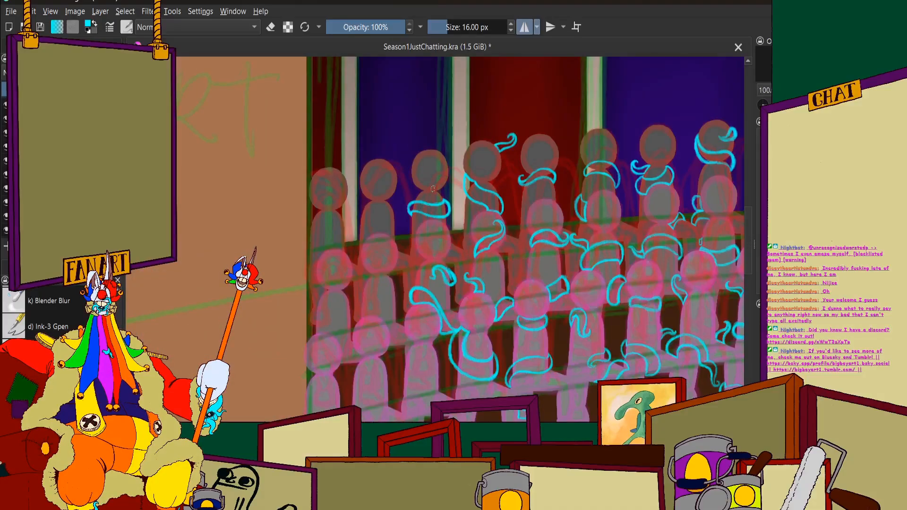
# Examine the back-row tentacles and the bare grey figures beside the FANART area
pyautogui.scroll(1, 416, 207)
pyautogui.scroll(5, 563, 163)
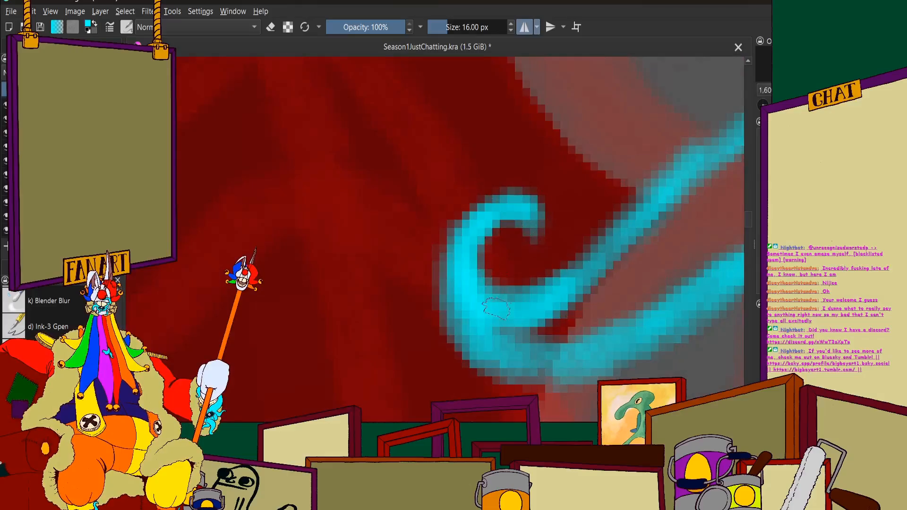
pyautogui.scroll(-1, 563, 224)
pyautogui.scroll(-5, 544, 236)
pyautogui.scroll(2, 422, 281)
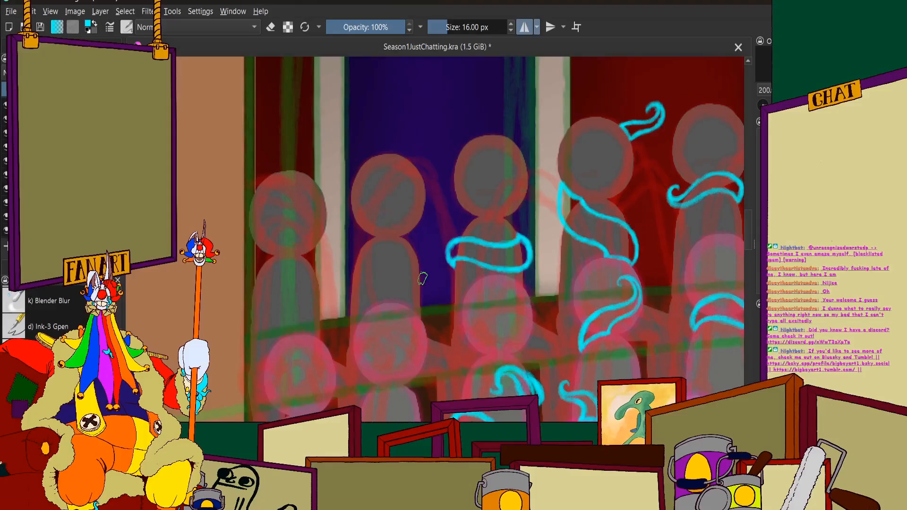
pyautogui.scroll(-2, 423, 278)
pyautogui.scroll(3, 423, 208)
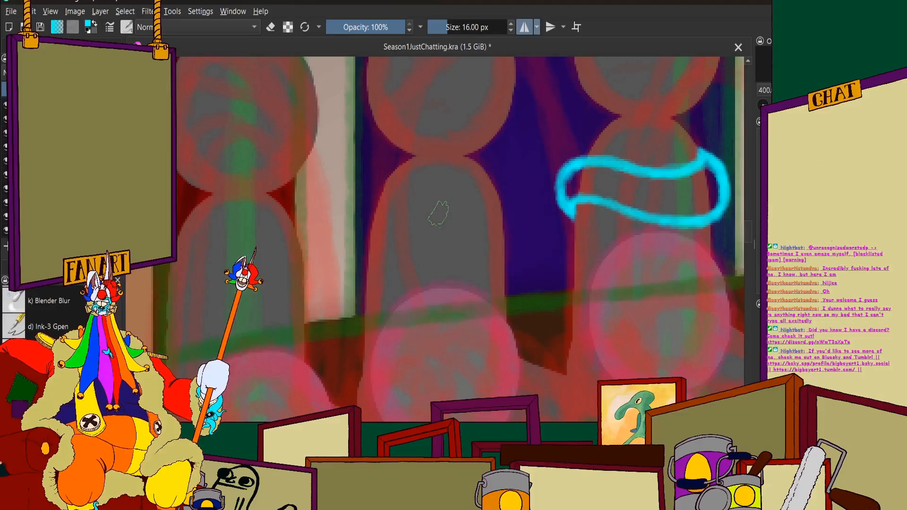
pyautogui.scroll(-2, 439, 213)
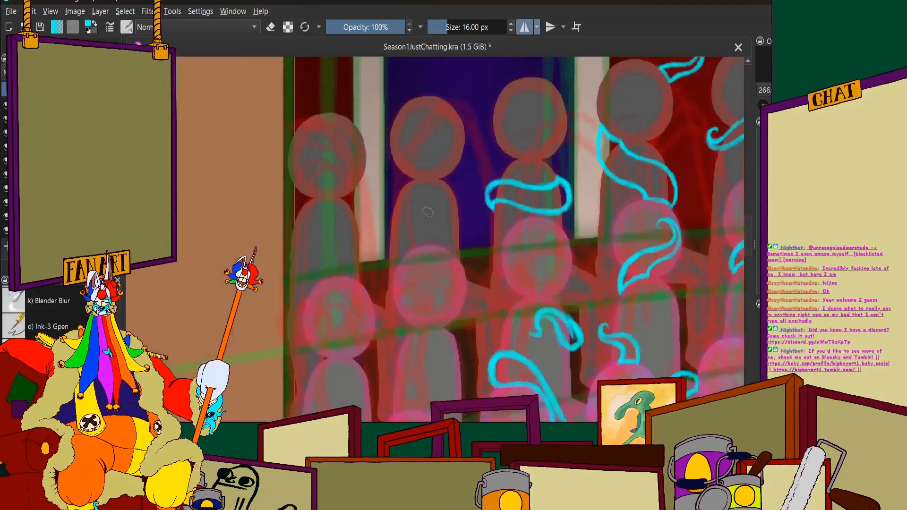
pyautogui.scroll(5, 491, 203)
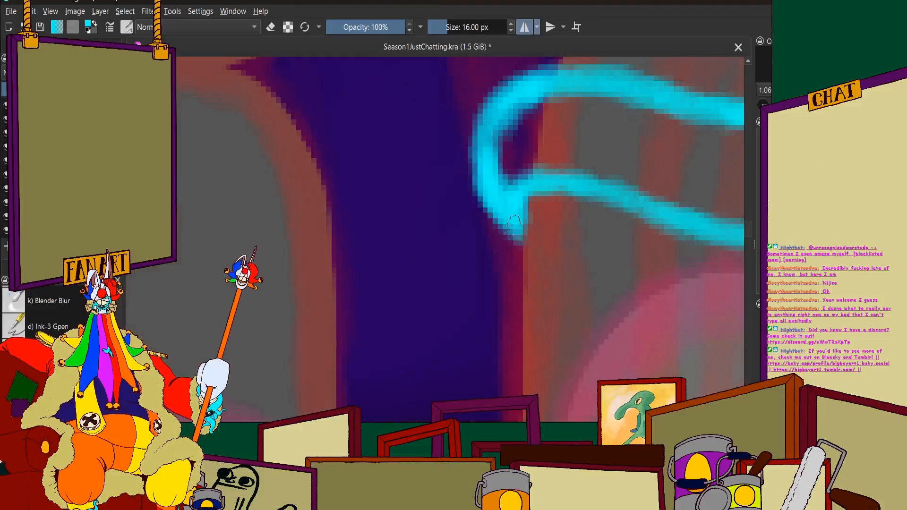
# Erase the excess cyan along the inner edge of the band's pointed end away from the cream pillar
pyautogui.scroll(-5, 493, 205)
pyautogui.scroll(3, 490, 202)
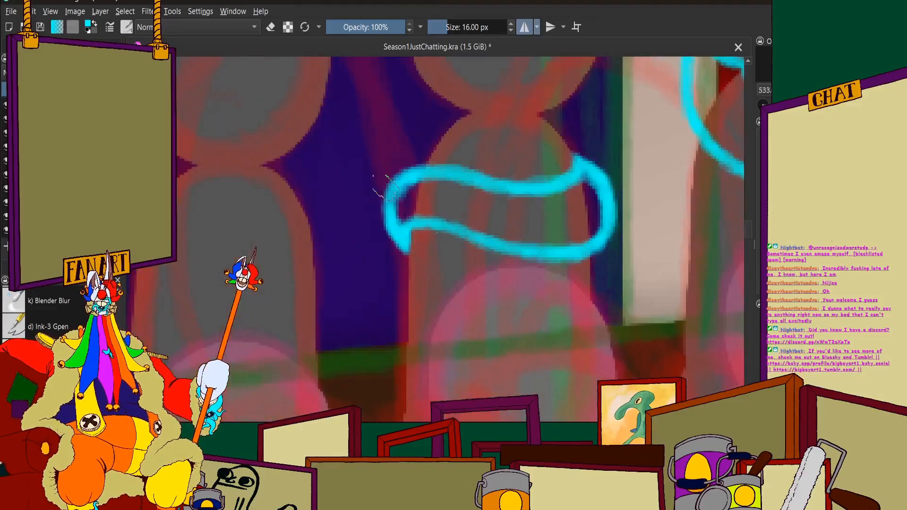
pyautogui.click(275, 27)
pyautogui.scroll(3, 350, 175)
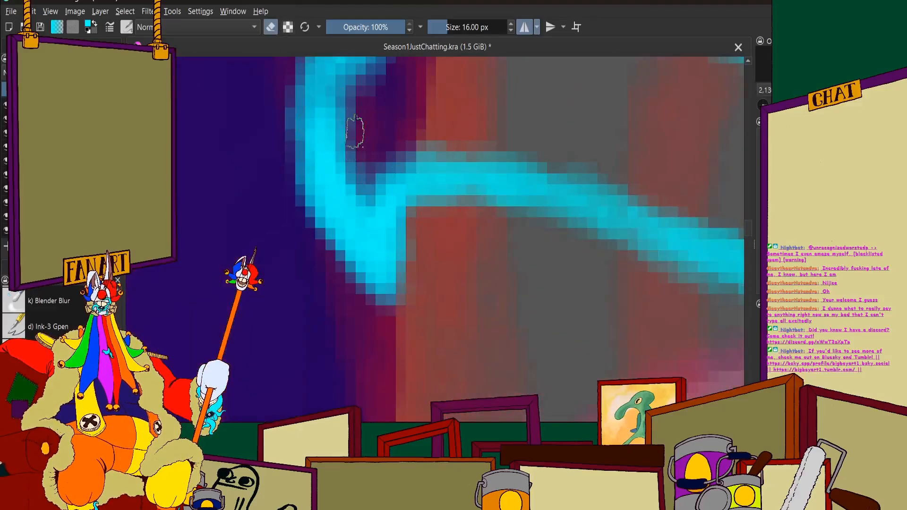
pyautogui.moveTo(360, 208); pyautogui.dragTo(348, 137)
pyautogui.scroll(-3, 359, 175)
pyautogui.scroll(3, 365, 144)
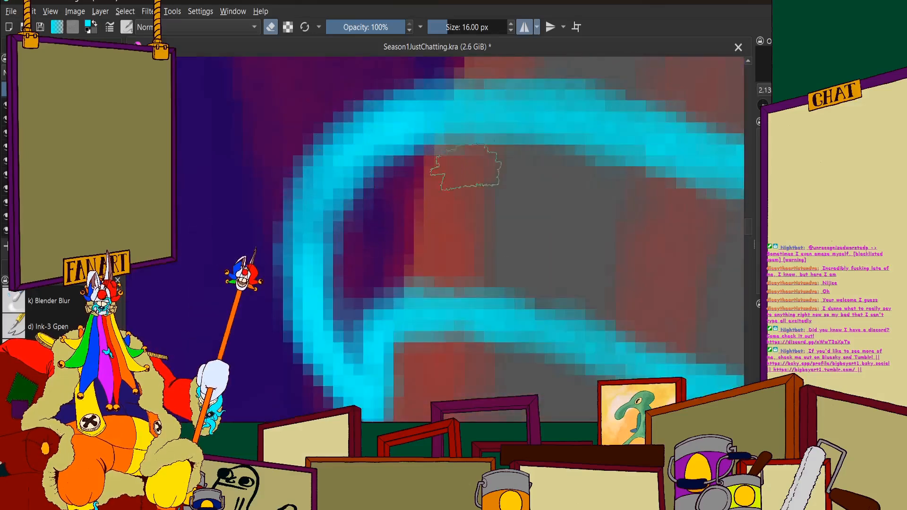
pyautogui.scroll(-1, 600, 202)
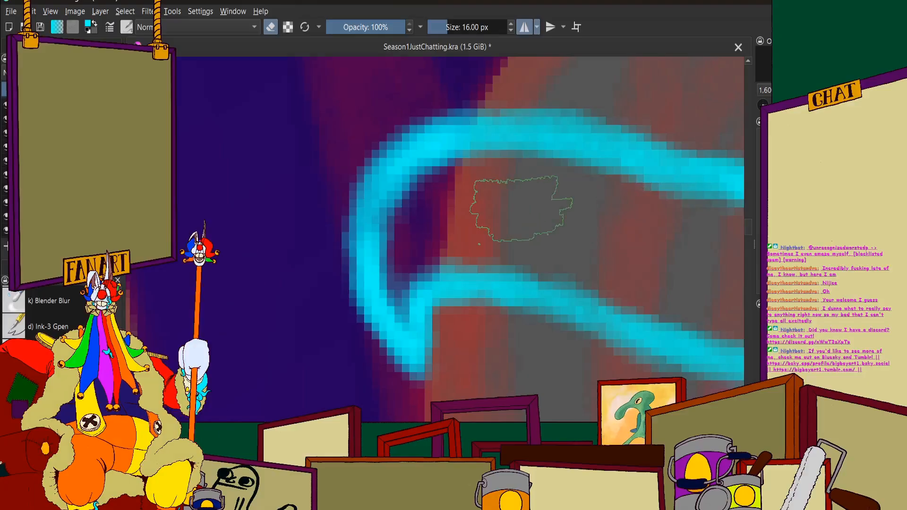
# Return to painting and thicken the band's bend beside the cream pillar with a cyan stroke
pyautogui.scroll(-7, 465, 198)
pyautogui.scroll(6, 504, 193)
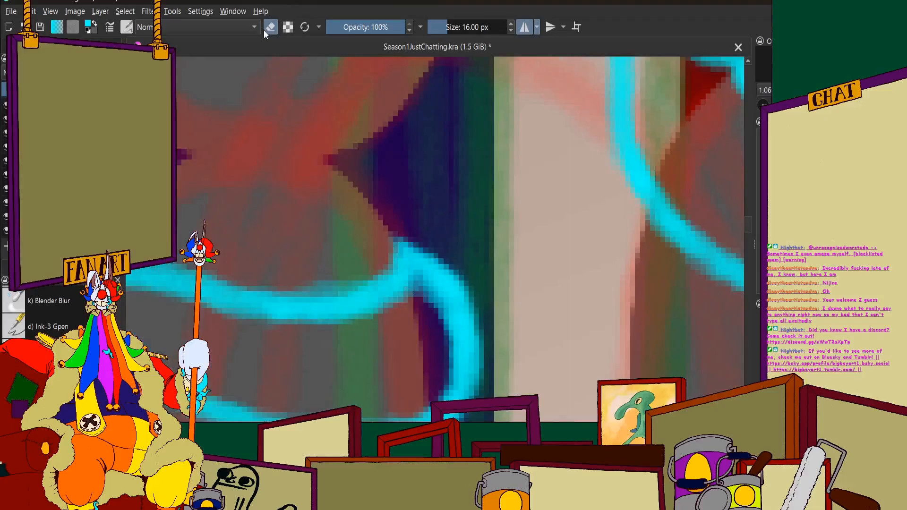
pyautogui.scroll(-5, 401, 231)
pyautogui.scroll(6, 410, 241)
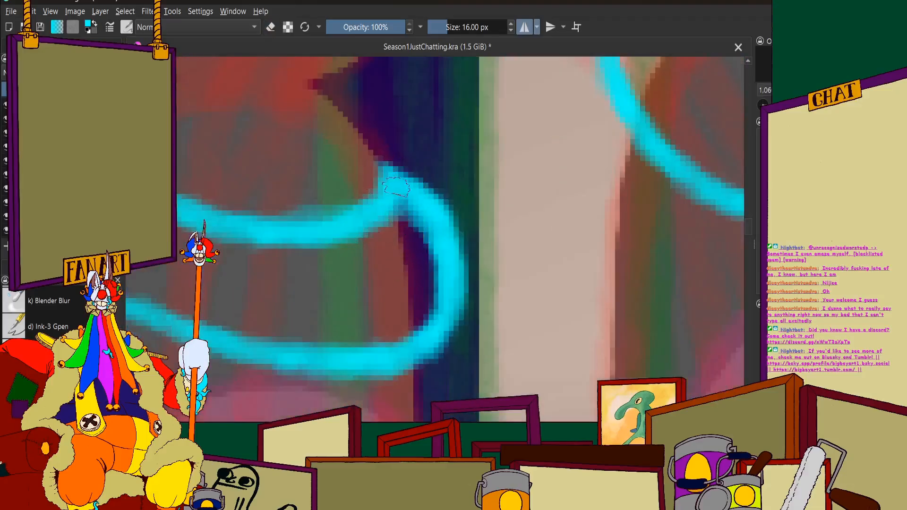
pyautogui.moveTo(426, 205)
pyautogui.mouseDown()
pyautogui.moveTo(456, 277)
pyautogui.moveTo(446, 302)
pyautogui.mouseUp()
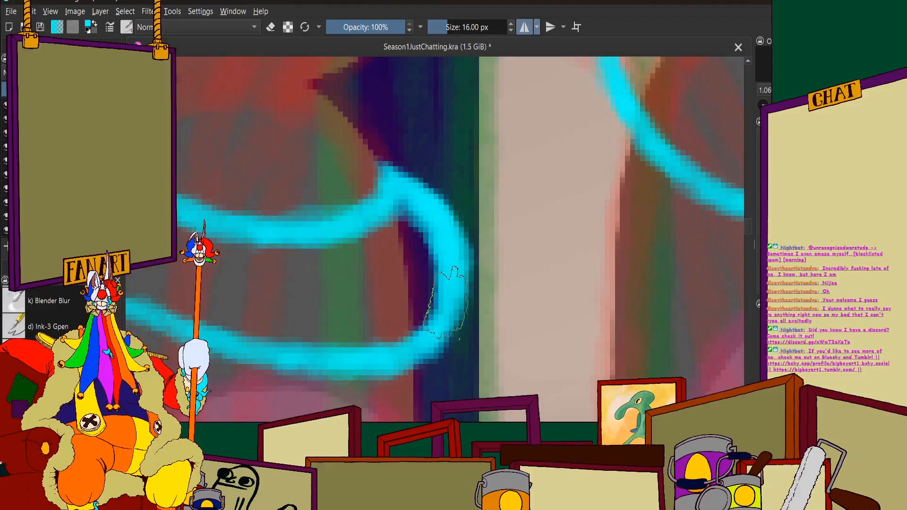
# Examine the tentacles across both audience sections and the whole circus scene for figures that are still bare
pyautogui.scroll(-7, 388, 211)
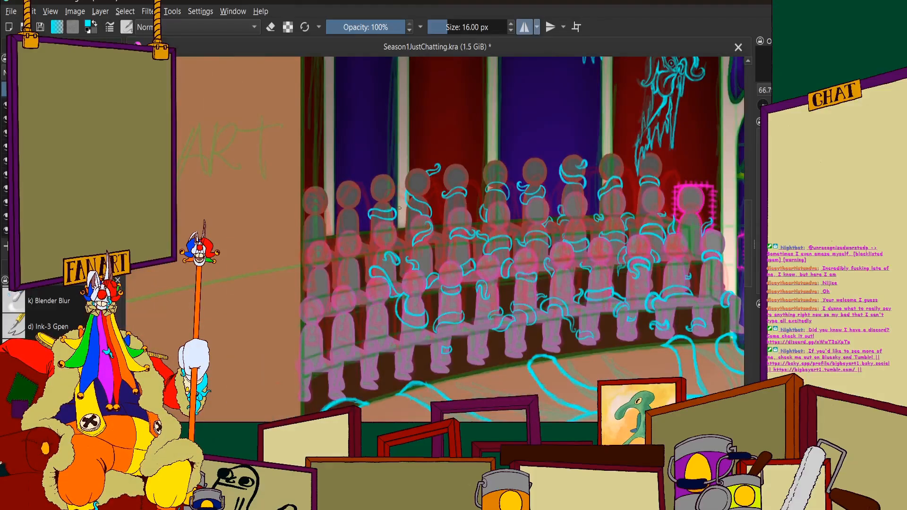
pyautogui.scroll(-4, 393, 208)
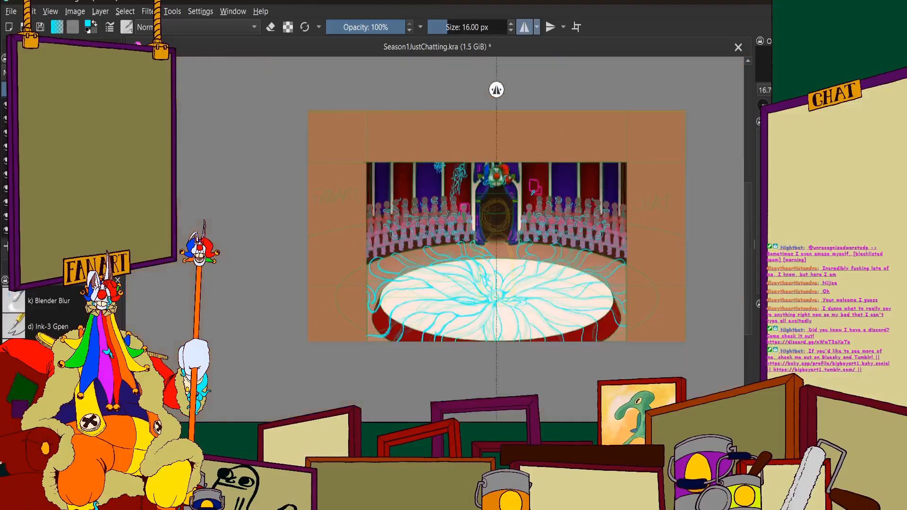
pyautogui.scroll(10, 571, 210)
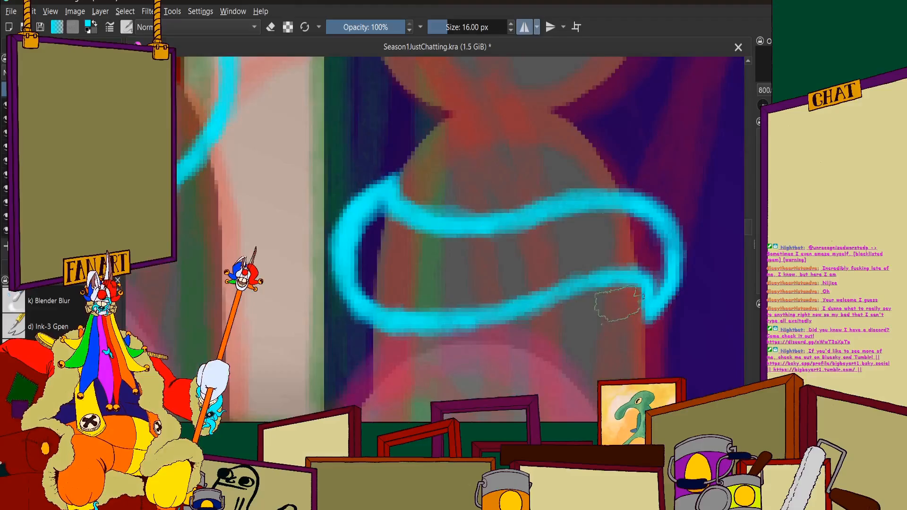
pyautogui.scroll(-10, 572, 210)
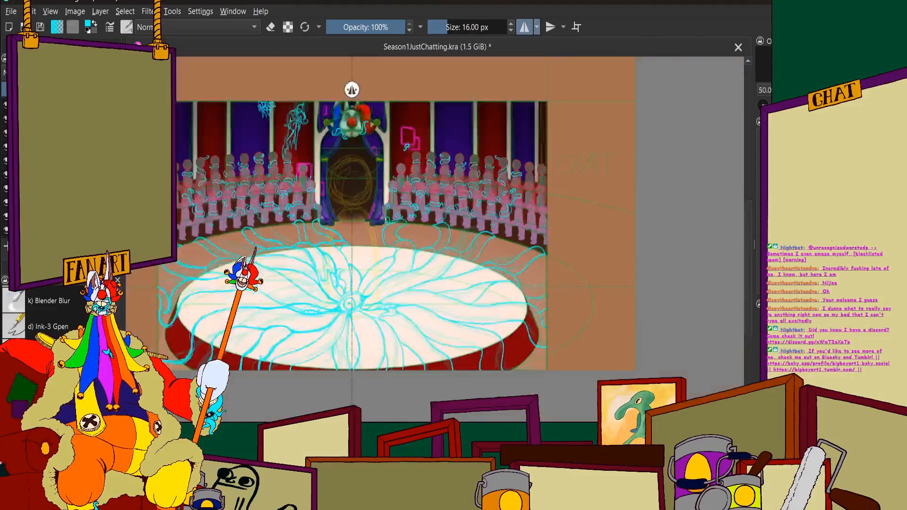
pyautogui.scroll(3, 156, 189)
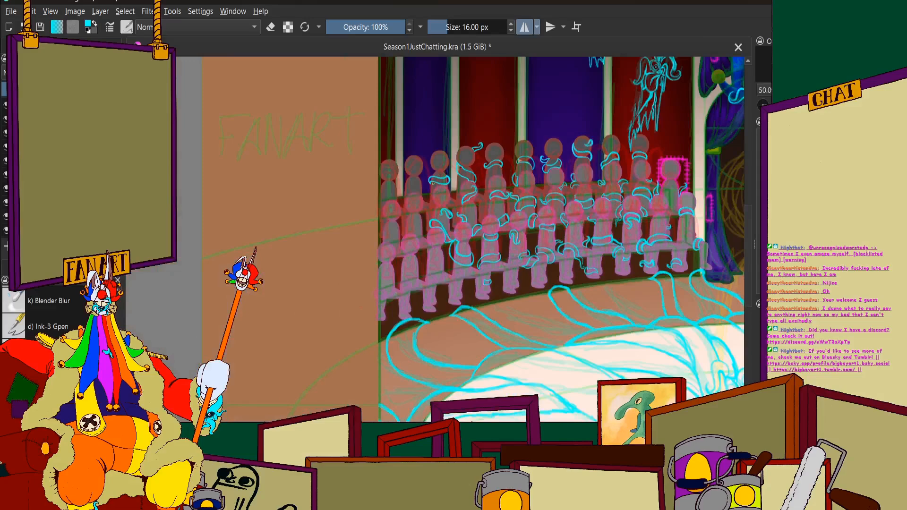
pyautogui.scroll(-3, 533, 236)
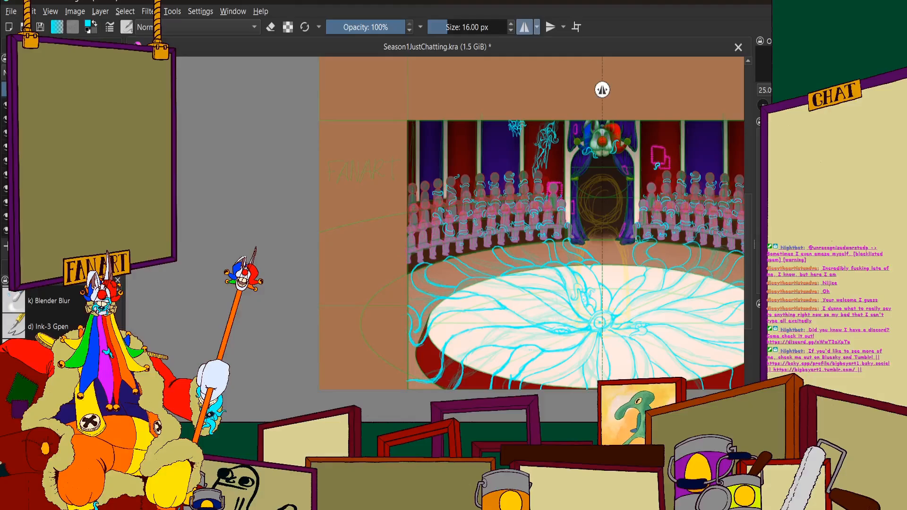
pyautogui.scroll(2, 464, 198)
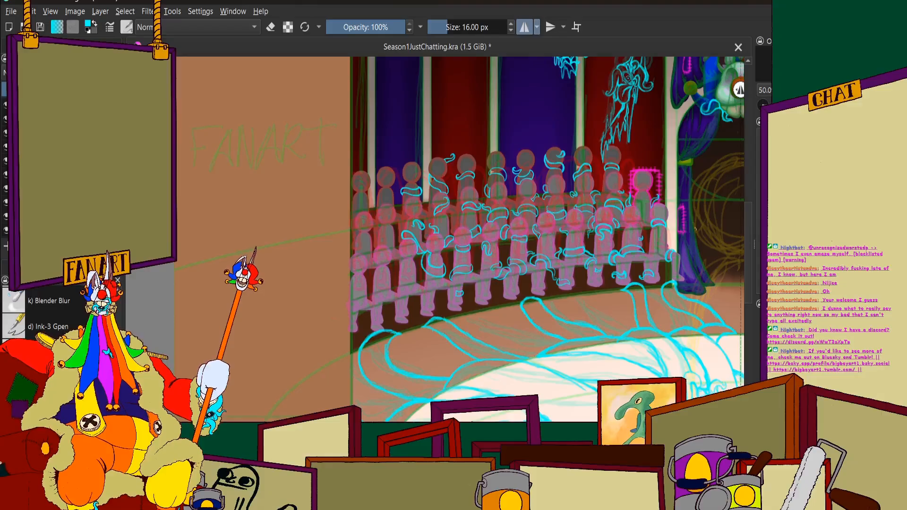
pyautogui.scroll(3, 695, 229)
pyautogui.scroll(-7, 548, 236)
pyautogui.scroll(4, 691, 228)
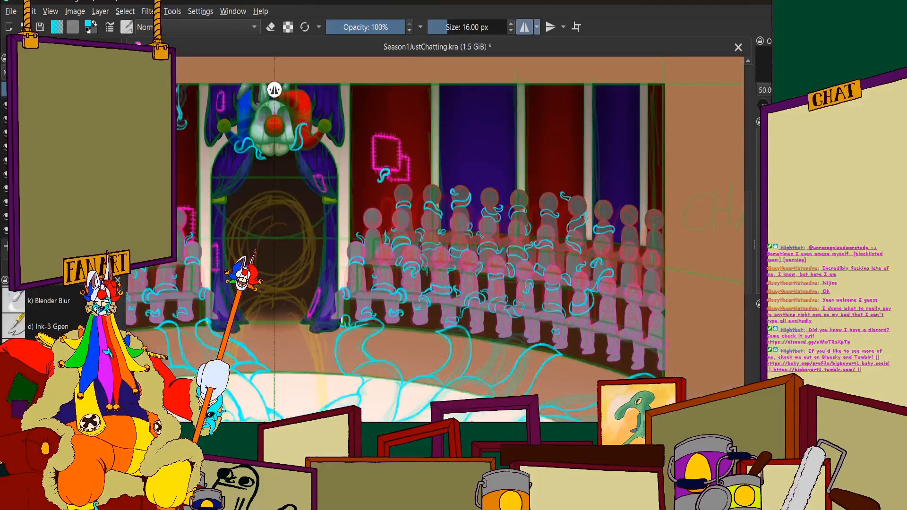
pyautogui.scroll(3, 598, 272)
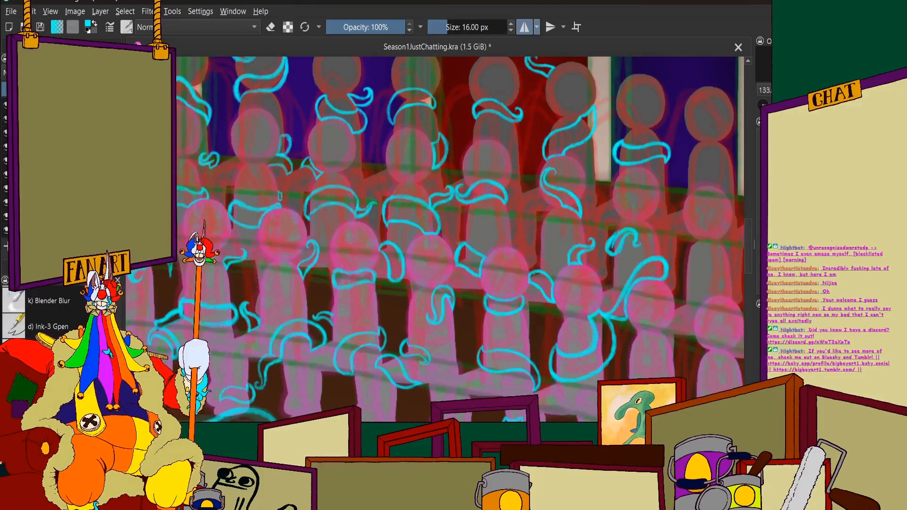
pyautogui.scroll(-5, 458, 239)
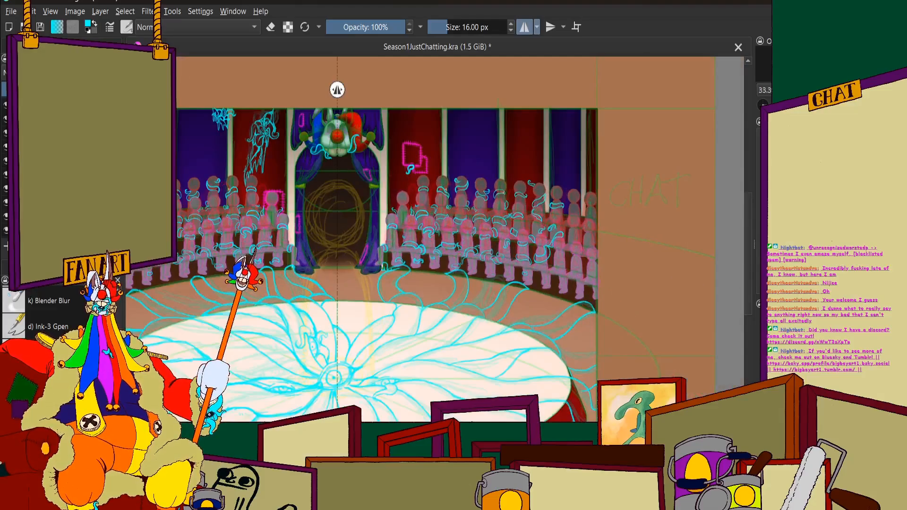
pyautogui.scroll(-2, 632, 296)
pyautogui.scroll(4, 338, 260)
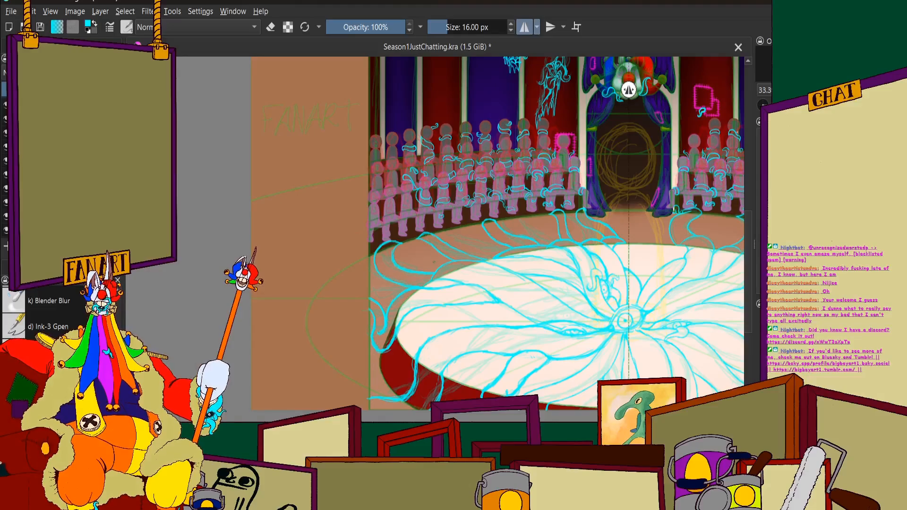
# Draw an S-shaped cyan tentacle with a curled tip around the leg of the fourth front-row figure from the FANART side
pyautogui.scroll(2, 359, 250)
pyautogui.moveTo(484, 142); pyautogui.dragTo(529, 105)
pyautogui.scroll(4, 529, 105)
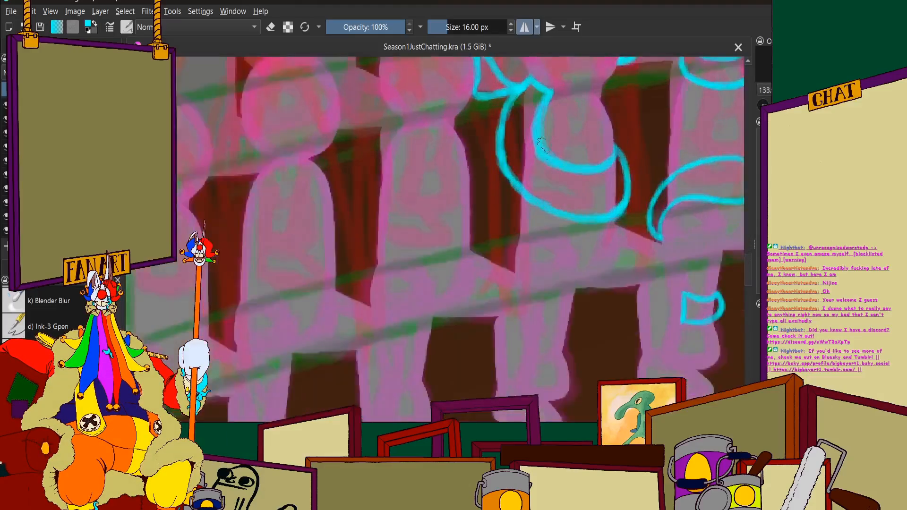
pyautogui.moveTo(527, 350); pyautogui.dragTo(528, 294)
pyautogui.scroll(5, 528, 293)
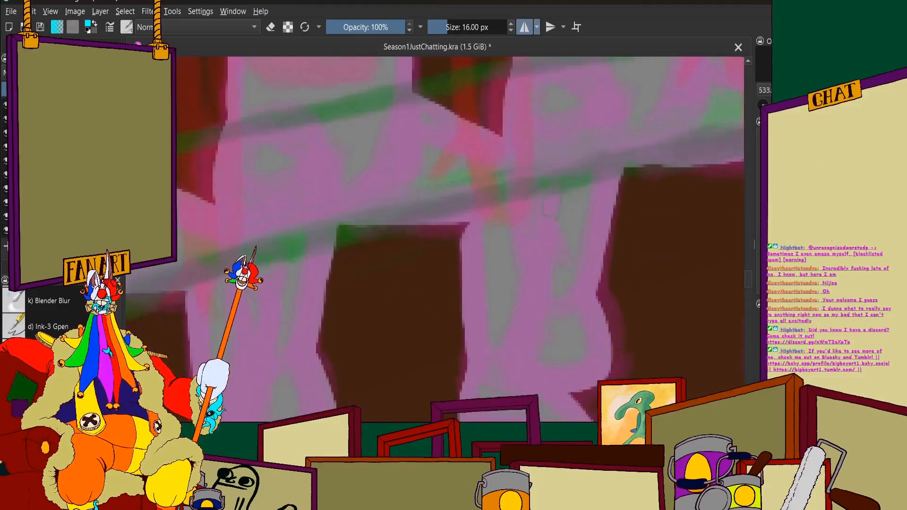
pyautogui.moveTo(551, 200)
pyautogui.mouseDown()
pyautogui.moveTo(586, 232)
pyautogui.moveTo(594, 268)
pyautogui.moveTo(584, 293)
pyautogui.moveTo(520, 321)
pyautogui.moveTo(473, 324)
pyautogui.moveTo(448, 361)
pyautogui.moveTo(460, 387)
pyautogui.moveTo(490, 378)
pyautogui.moveTo(486, 359)
pyautogui.moveTo(473, 395)
pyautogui.moveTo(435, 390)
pyautogui.moveTo(425, 373)
pyautogui.mouseUp()
pyautogui.moveTo(430, 337)
pyautogui.mouseDown()
pyautogui.moveTo(430, 389)
pyautogui.moveTo(419, 349)
pyautogui.moveTo(439, 307)
pyautogui.moveTo(475, 283)
pyautogui.moveTo(541, 266)
pyautogui.moveTo(551, 196)
pyautogui.mouseUp()
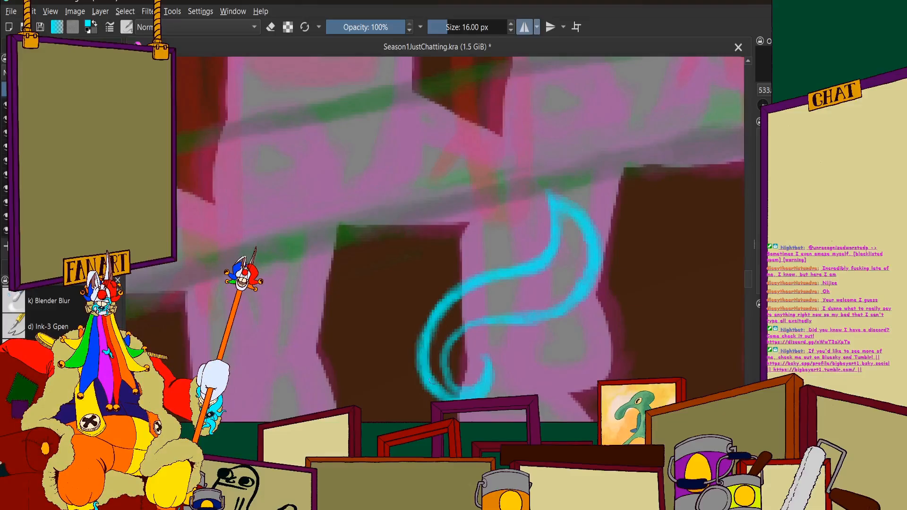
pyautogui.moveTo(457, 338)
pyautogui.mouseDown()
pyautogui.moveTo(524, 318)
pyautogui.moveTo(593, 272)
pyautogui.mouseUp()
pyautogui.scroll(-4, 510, 235)
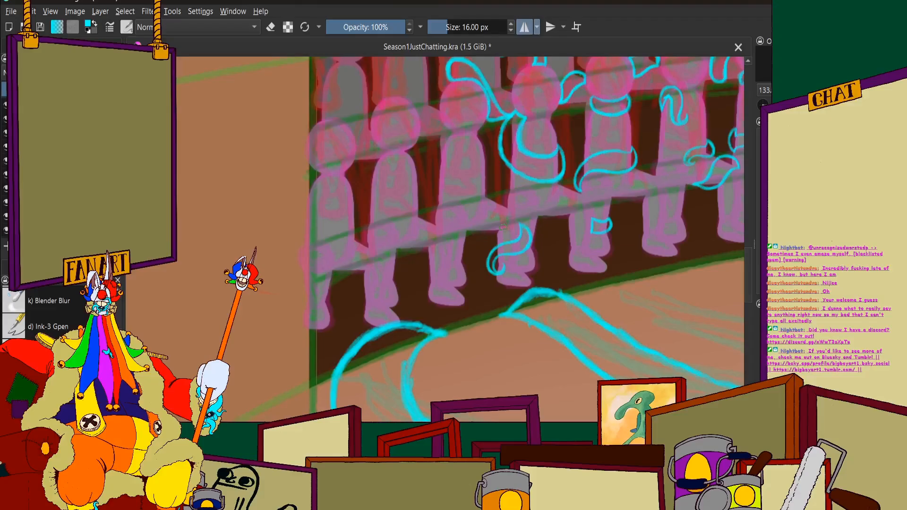
# Add a short arched cyan tentacle segment over the bench edge just above the leg tentacle
pyautogui.scroll(-3, 500, 267)
pyautogui.scroll(6, 500, 268)
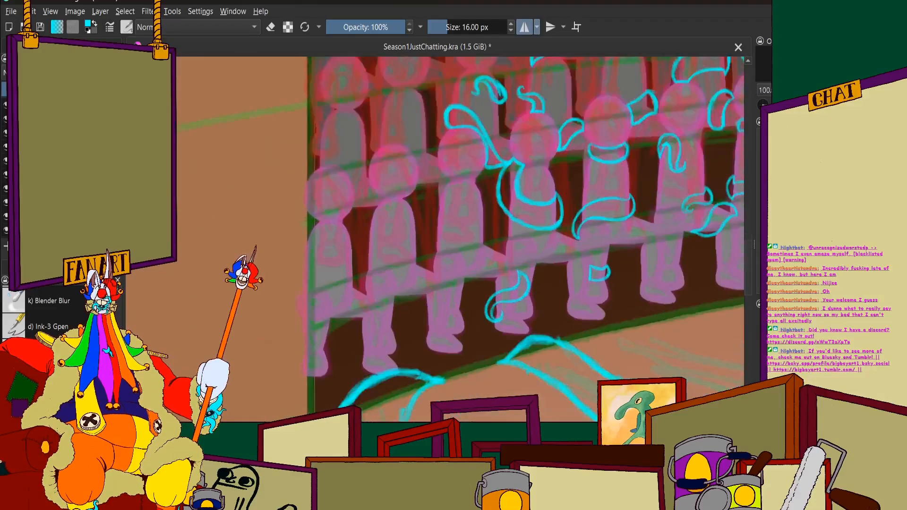
pyautogui.scroll(4, 472, 327)
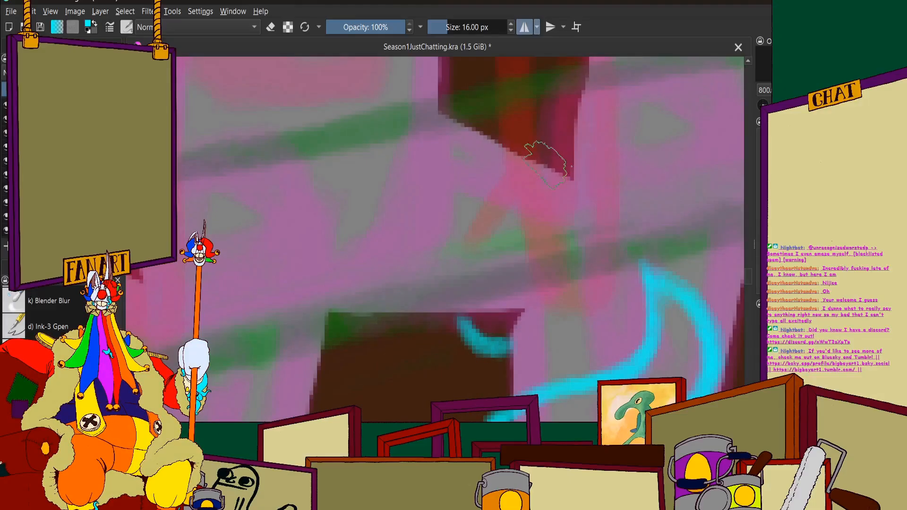
pyautogui.moveTo(551, 163)
pyautogui.mouseDown()
pyautogui.moveTo(562, 206)
pyautogui.moveTo(503, 350)
pyautogui.mouseUp()
pyautogui.moveTo(461, 314)
pyautogui.mouseDown()
pyautogui.moveTo(459, 258)
pyautogui.moveTo(502, 179)
pyautogui.moveTo(501, 139)
pyautogui.moveTo(532, 145)
pyautogui.moveTo(504, 140)
pyautogui.moveTo(563, 176)
pyautogui.moveTo(535, 145)
pyautogui.moveTo(504, 137)
pyautogui.mouseUp()
pyautogui.scroll(-8, 501, 134)
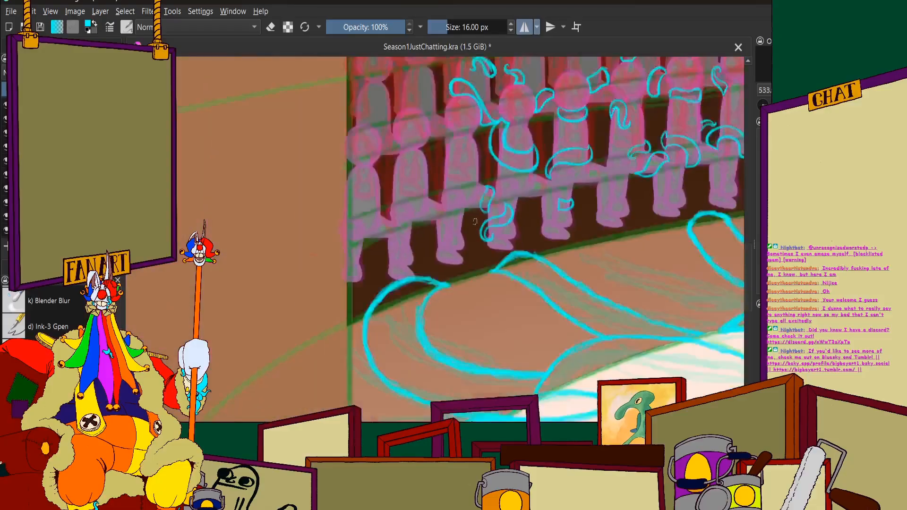
# Draw a cyan tentacle with a curled tip draped across the neck and shoulders of the third front-row figure from the FANART side
pyautogui.scroll(4, 491, 250)
pyautogui.scroll(6, 392, 277)
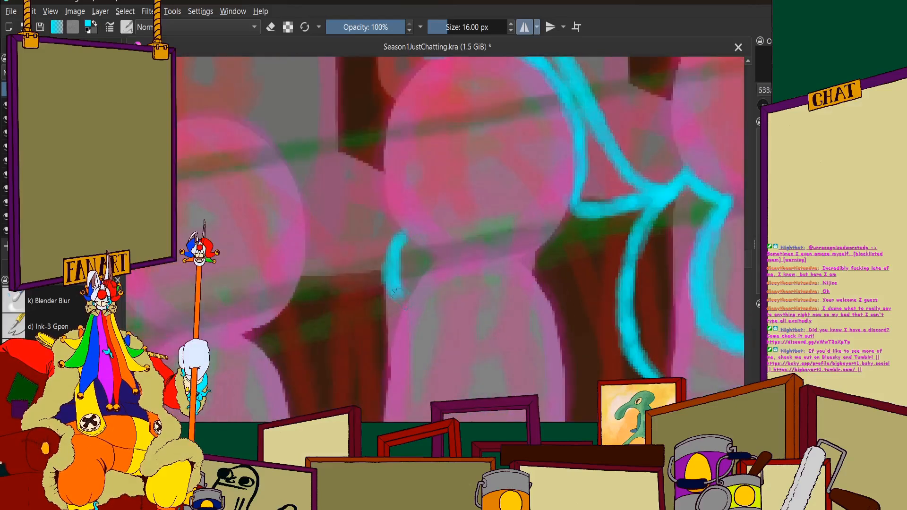
pyautogui.scroll(-1, 557, 265)
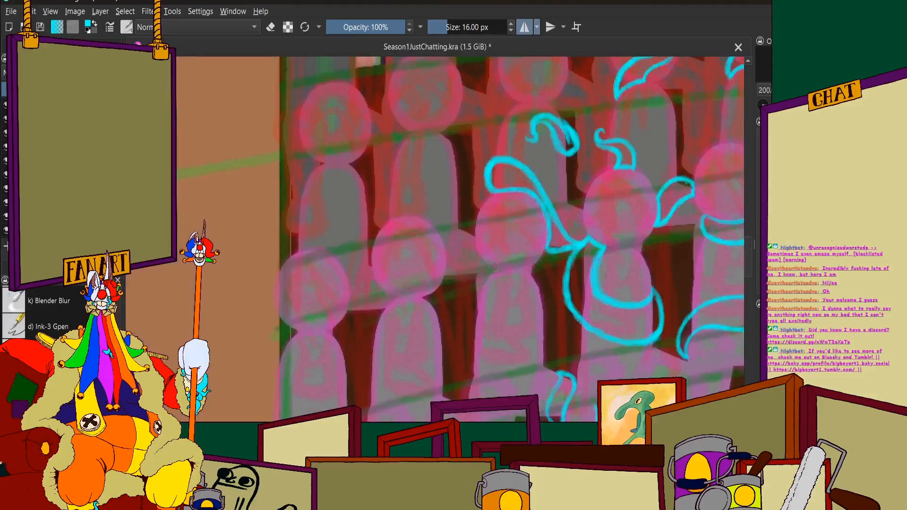
pyautogui.scroll(-1, 489, 271)
pyautogui.scroll(3, 378, 283)
pyautogui.moveTo(387, 265)
pyautogui.mouseDown()
pyautogui.moveTo(369, 327)
pyautogui.moveTo(337, 319)
pyautogui.moveTo(356, 349)
pyautogui.moveTo(398, 303)
pyautogui.moveTo(396, 319)
pyautogui.moveTo(404, 286)
pyautogui.moveTo(437, 269)
pyautogui.moveTo(472, 260)
pyautogui.moveTo(518, 271)
pyautogui.moveTo(522, 290)
pyautogui.mouseUp()
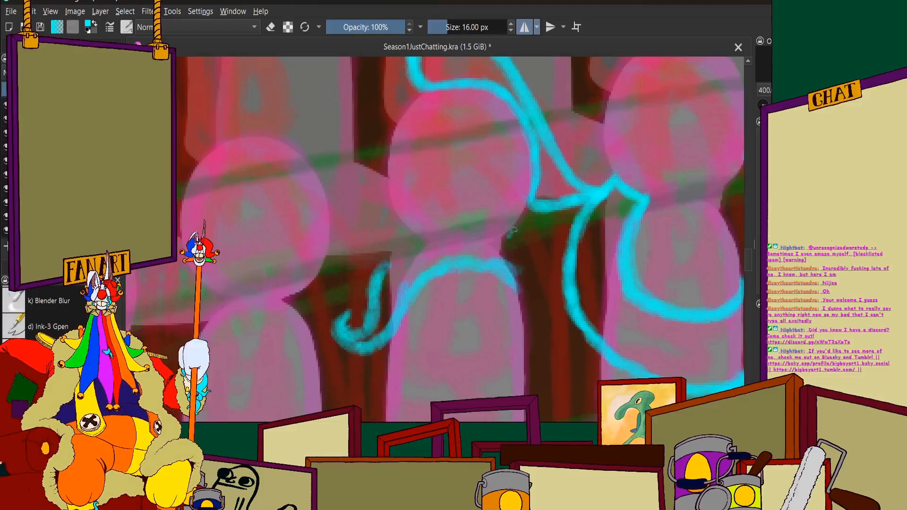
pyautogui.moveTo(511, 231); pyautogui.dragTo(525, 288)
pyautogui.moveTo(375, 283)
pyautogui.mouseDown()
pyautogui.moveTo(402, 238)
pyautogui.moveTo(389, 257)
pyautogui.moveTo(437, 225)
pyautogui.moveTo(429, 224)
pyautogui.moveTo(475, 212)
pyautogui.moveTo(522, 232)
pyautogui.moveTo(496, 217)
pyautogui.moveTo(527, 265)
pyautogui.moveTo(530, 251)
pyautogui.moveTo(491, 267)
pyautogui.moveTo(517, 251)
pyautogui.mouseUp()
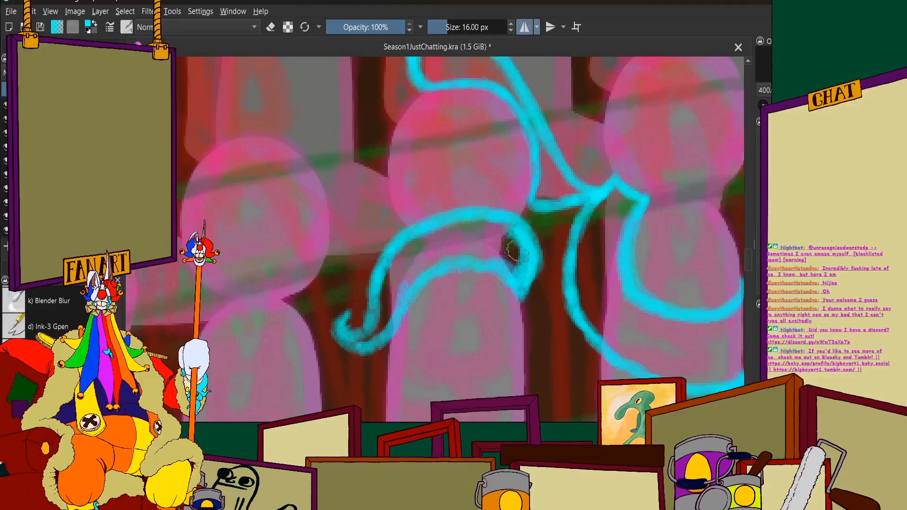
pyautogui.moveTo(410, 289)
pyautogui.mouseDown()
pyautogui.moveTo(395, 323)
pyautogui.moveTo(413, 282)
pyautogui.mouseUp()
pyautogui.scroll(-7, 415, 280)
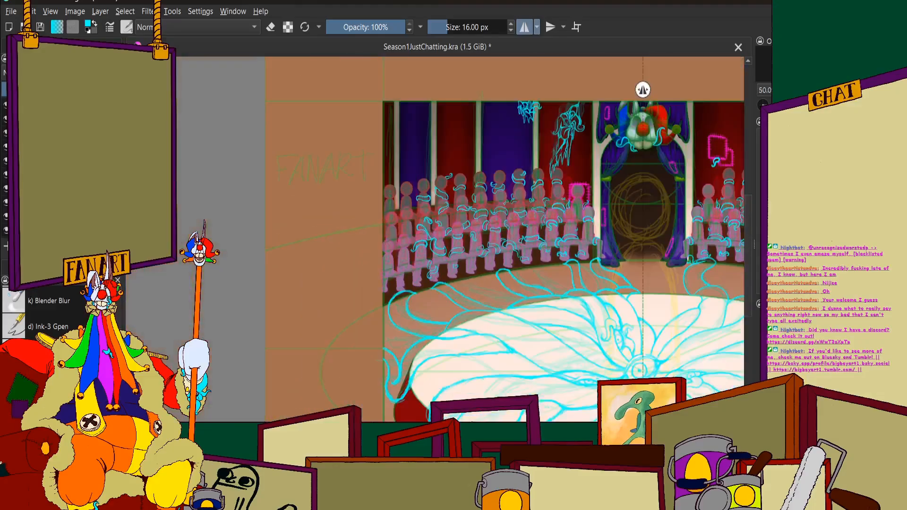
# Erase the excess cyan inside the shoulder tentacle's rounded end and along its inner edges, and switch back to painting
pyautogui.scroll(2, 415, 280)
pyautogui.press('e')
pyautogui.scroll(10, 357, 204)
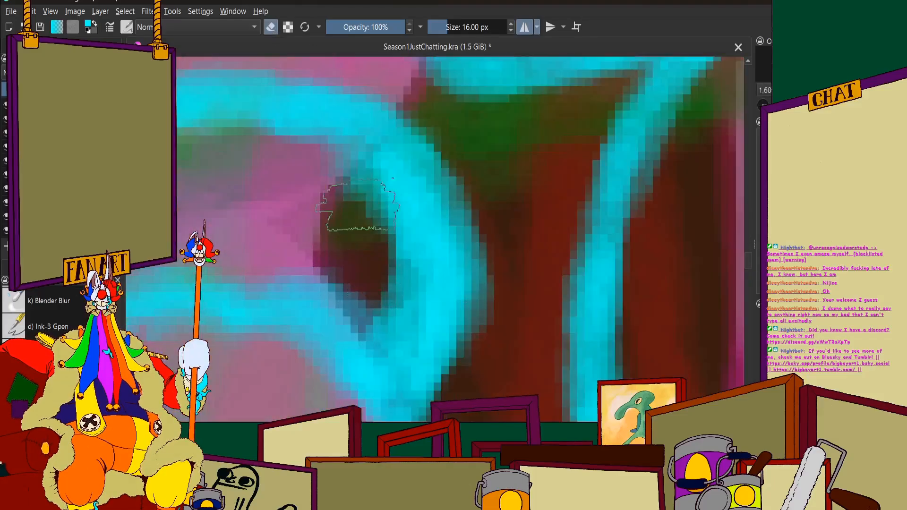
pyautogui.moveTo(357, 204)
pyautogui.mouseDown()
pyautogui.moveTo(397, 364)
pyautogui.moveTo(388, 293)
pyautogui.mouseUp()
pyautogui.scroll(-4, 389, 293)
pyautogui.scroll(3, 326, 293)
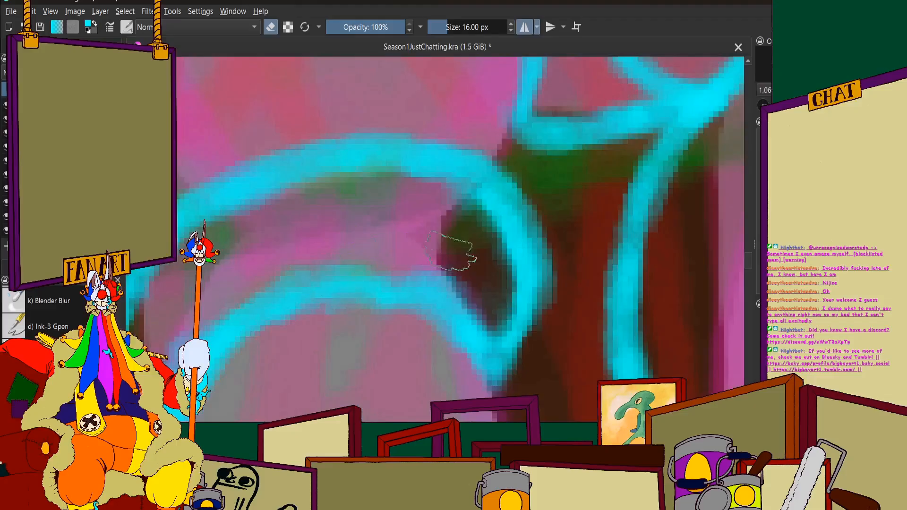
pyautogui.moveTo(288, 259)
pyautogui.mouseDown()
pyautogui.moveTo(409, 262)
pyautogui.moveTo(468, 298)
pyautogui.mouseUp()
pyautogui.scroll(-5, 420, 250)
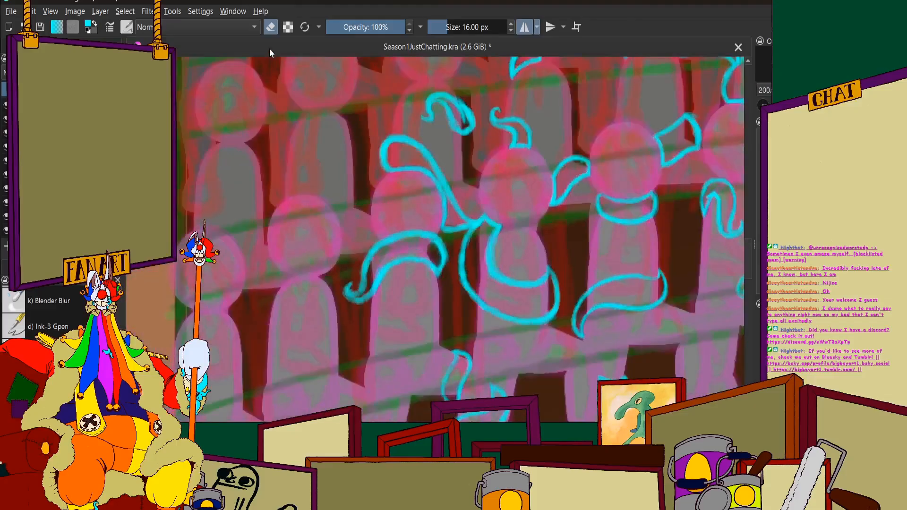
pyautogui.click(270, 27)
pyautogui.scroll(4, 510, 288)
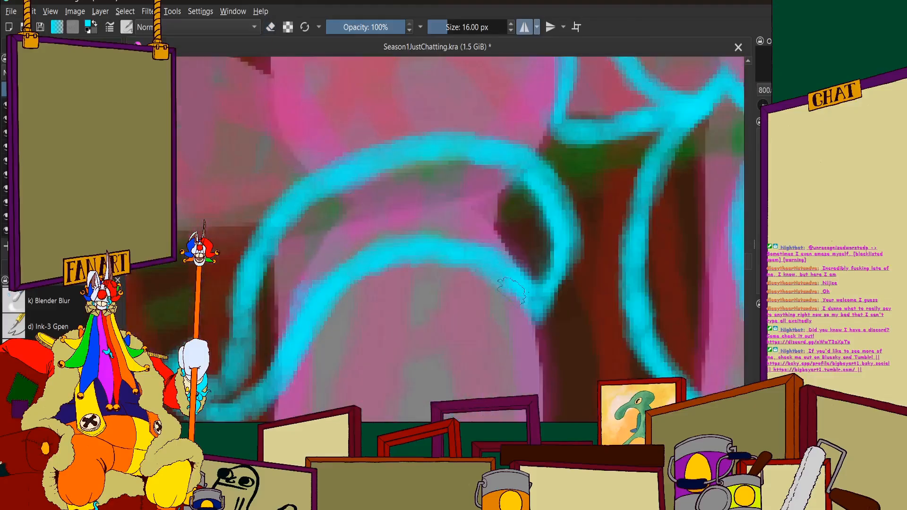
pyautogui.scroll(-10, 548, 283)
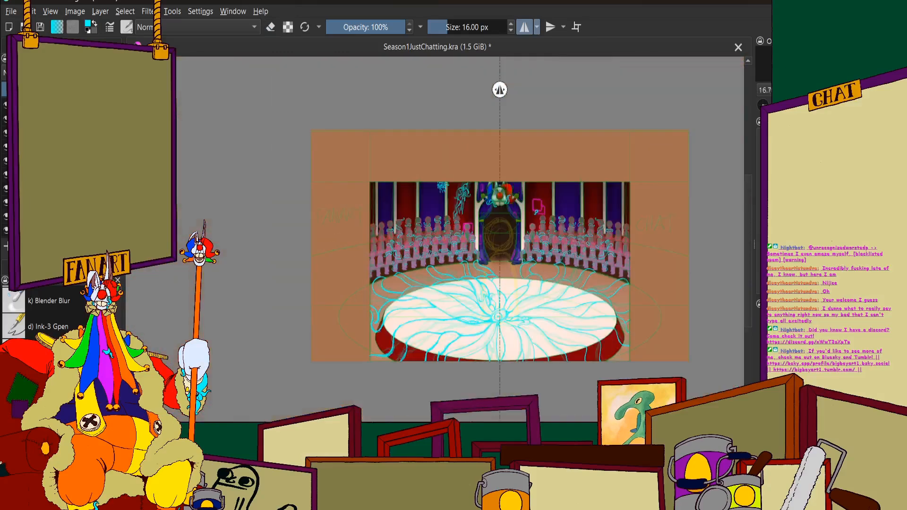
# Draw a cyan tentacle with a curled tip below the back-row figure's body band beside the pale pillar, draping over the head in front
pyautogui.scroll(3, 555, 216)
pyautogui.scroll(-4, 555, 216)
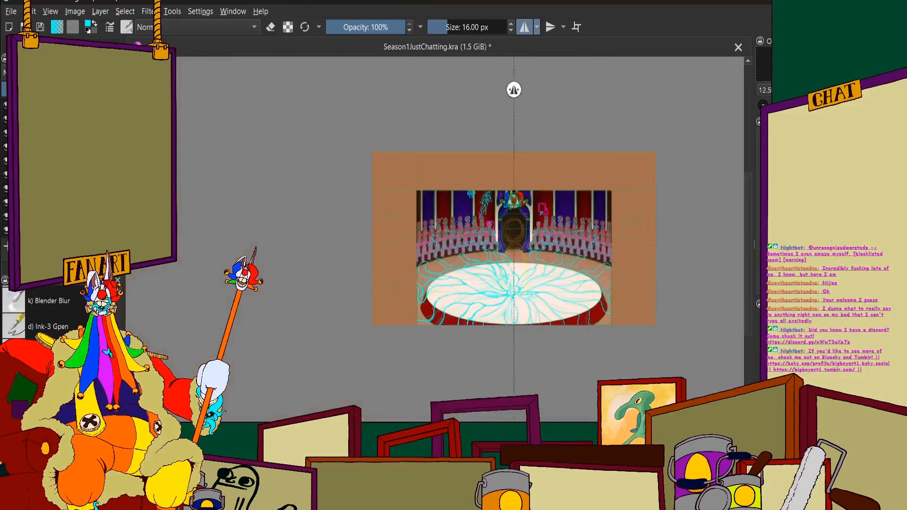
pyautogui.scroll(3, 460, 227)
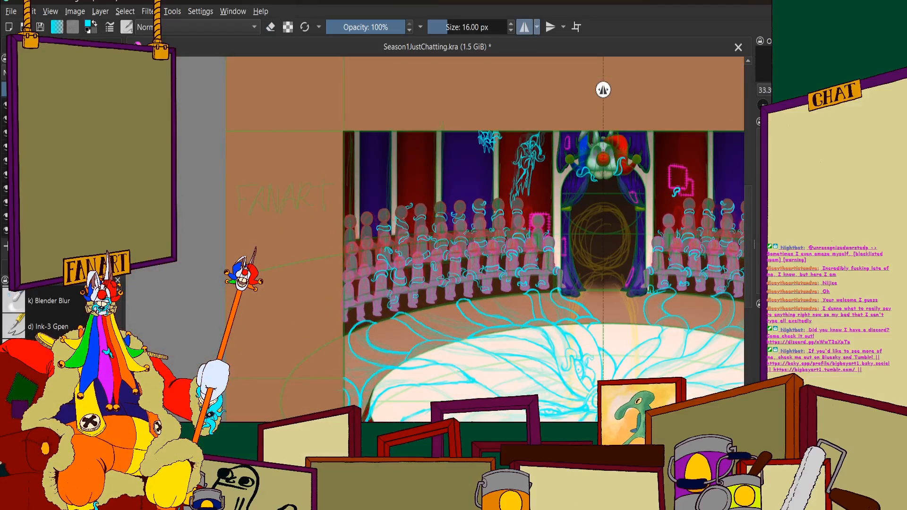
pyautogui.scroll(3, 411, 222)
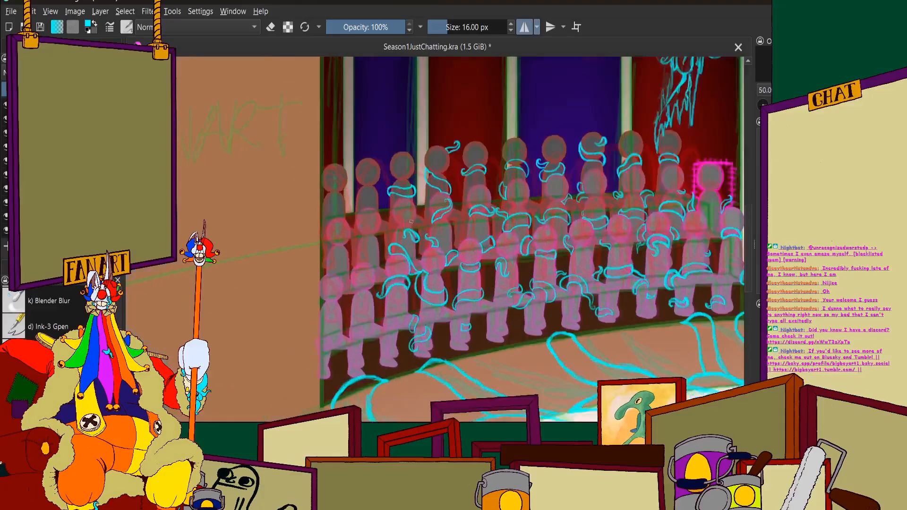
pyautogui.scroll(5, 411, 221)
pyautogui.scroll(-5, 411, 199)
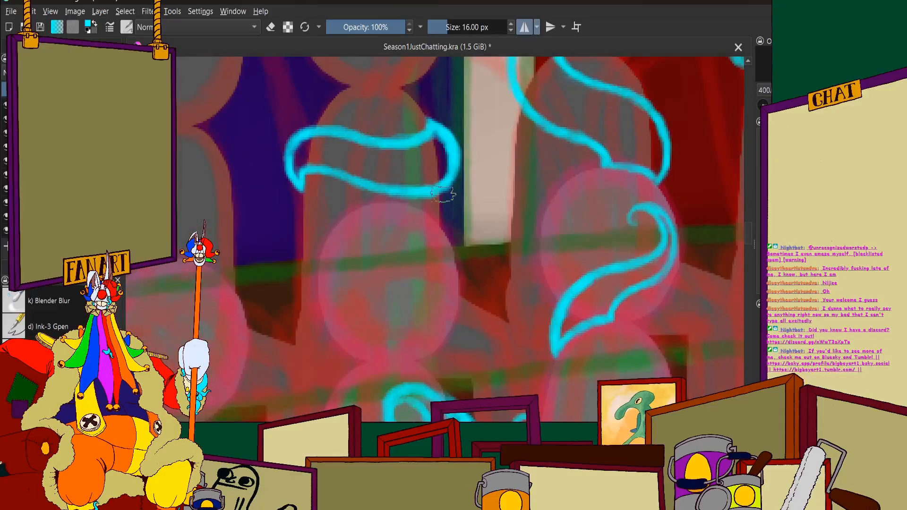
pyautogui.scroll(4, 406, 197)
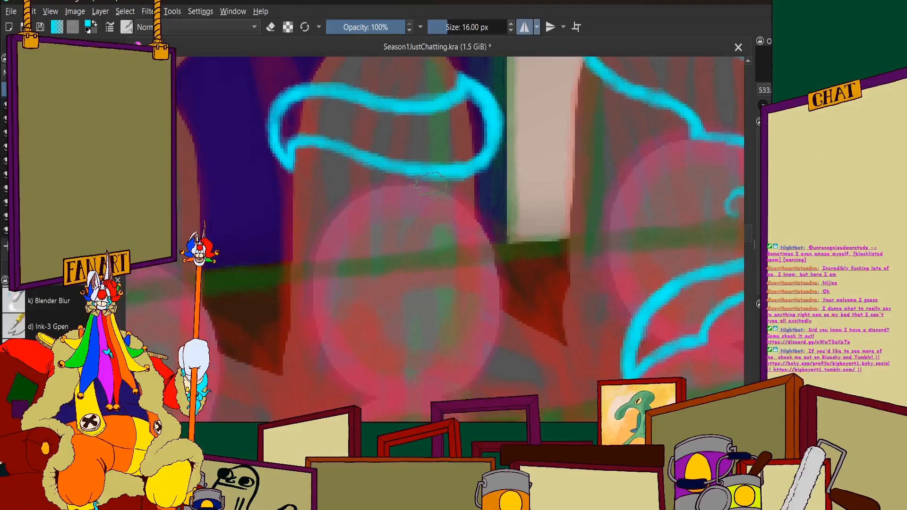
pyautogui.moveTo(483, 196)
pyautogui.mouseDown()
pyautogui.moveTo(463, 242)
pyautogui.moveTo(480, 239)
pyautogui.moveTo(432, 247)
pyautogui.moveTo(398, 275)
pyautogui.moveTo(406, 298)
pyautogui.moveTo(423, 289)
pyautogui.moveTo(380, 286)
pyautogui.moveTo(409, 230)
pyautogui.moveTo(396, 241)
pyautogui.moveTo(460, 193)
pyautogui.moveTo(414, 227)
pyautogui.moveTo(380, 274)
pyautogui.moveTo(407, 301)
pyautogui.moveTo(402, 275)
pyautogui.moveTo(483, 236)
pyautogui.moveTo(457, 178)
pyautogui.moveTo(428, 176)
pyautogui.moveTo(451, 192)
pyautogui.moveTo(424, 184)
pyautogui.mouseUp()
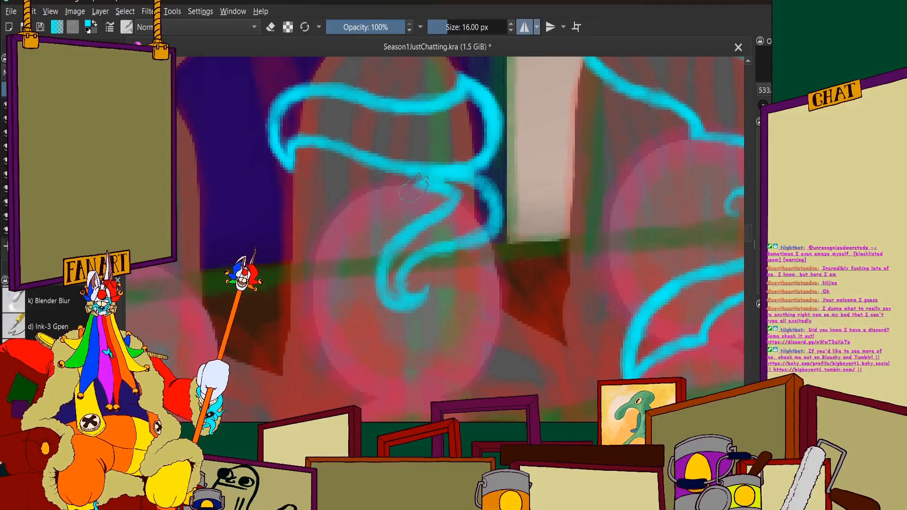
# Check the whole circus scene and save the document
pyautogui.scroll(-6, 415, 187)
pyautogui.scroll(-4, 415, 188)
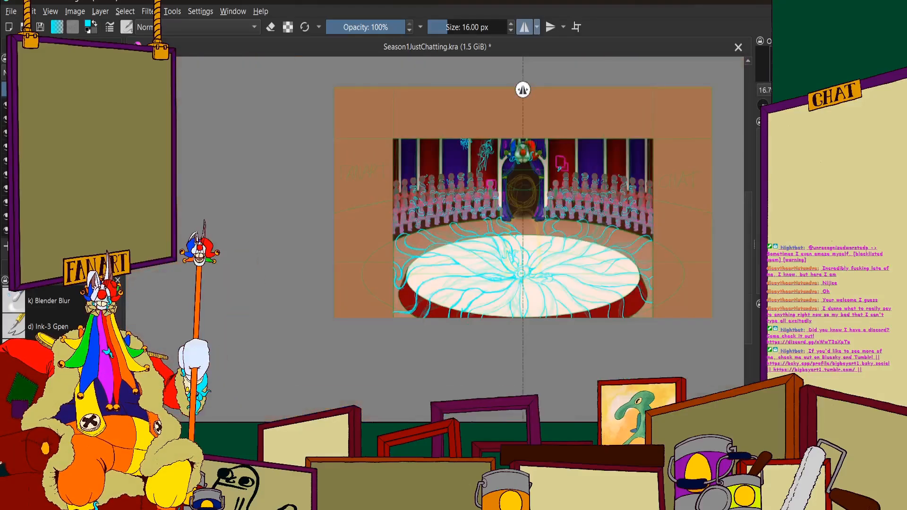
pyautogui.scroll(2, 439, 185)
pyautogui.scroll(-2, 449, 185)
pyautogui.moveTo(482, 176); pyautogui.dragTo(420, 206)
pyautogui.scroll(1, 420, 206)
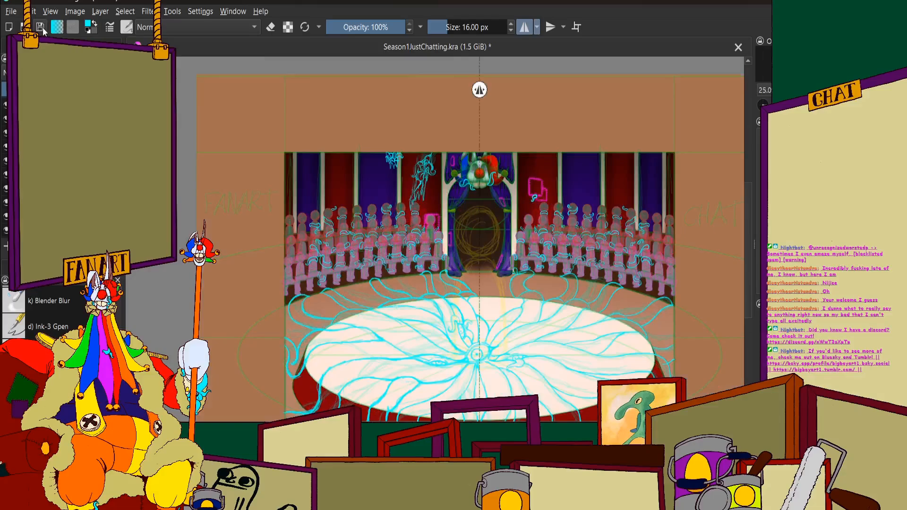
pyautogui.hotkey('ctrl', 's')
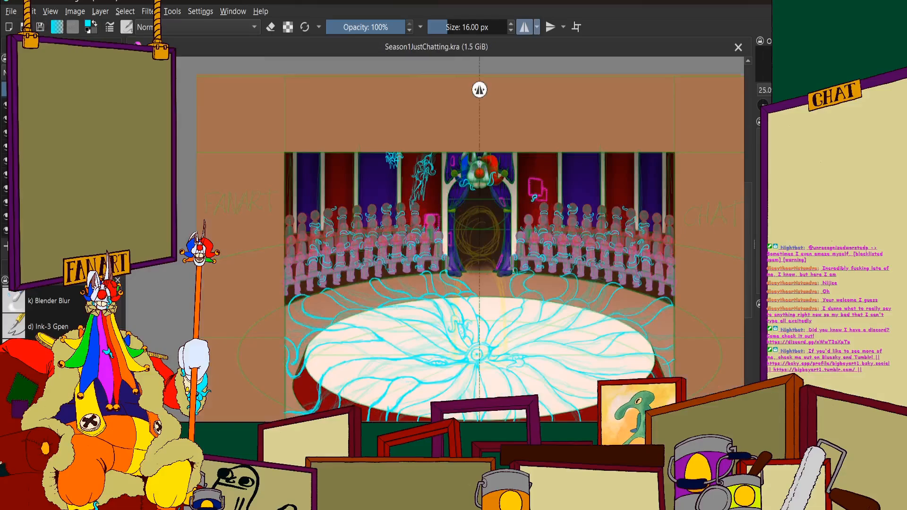
pyautogui.scroll(-1, 419, 206)
pyautogui.scroll(1, 477, 217)
pyautogui.scroll(-1, 472, 213)
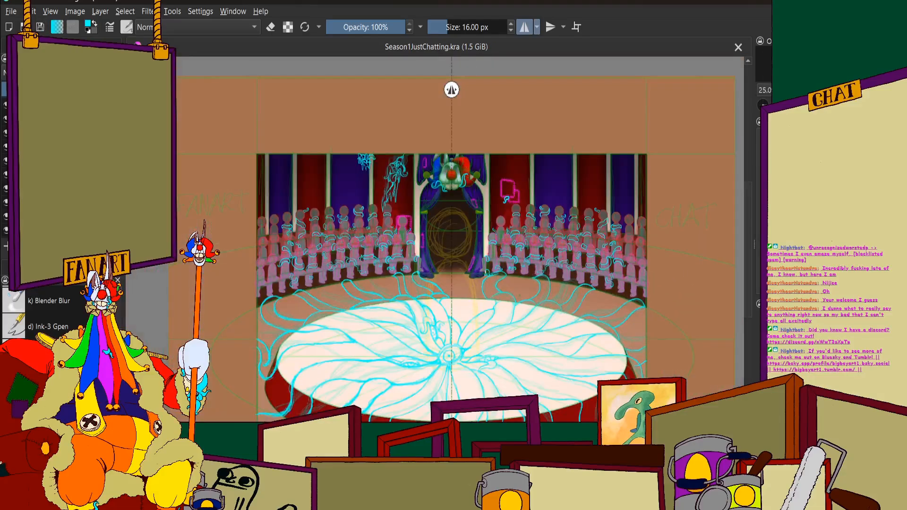